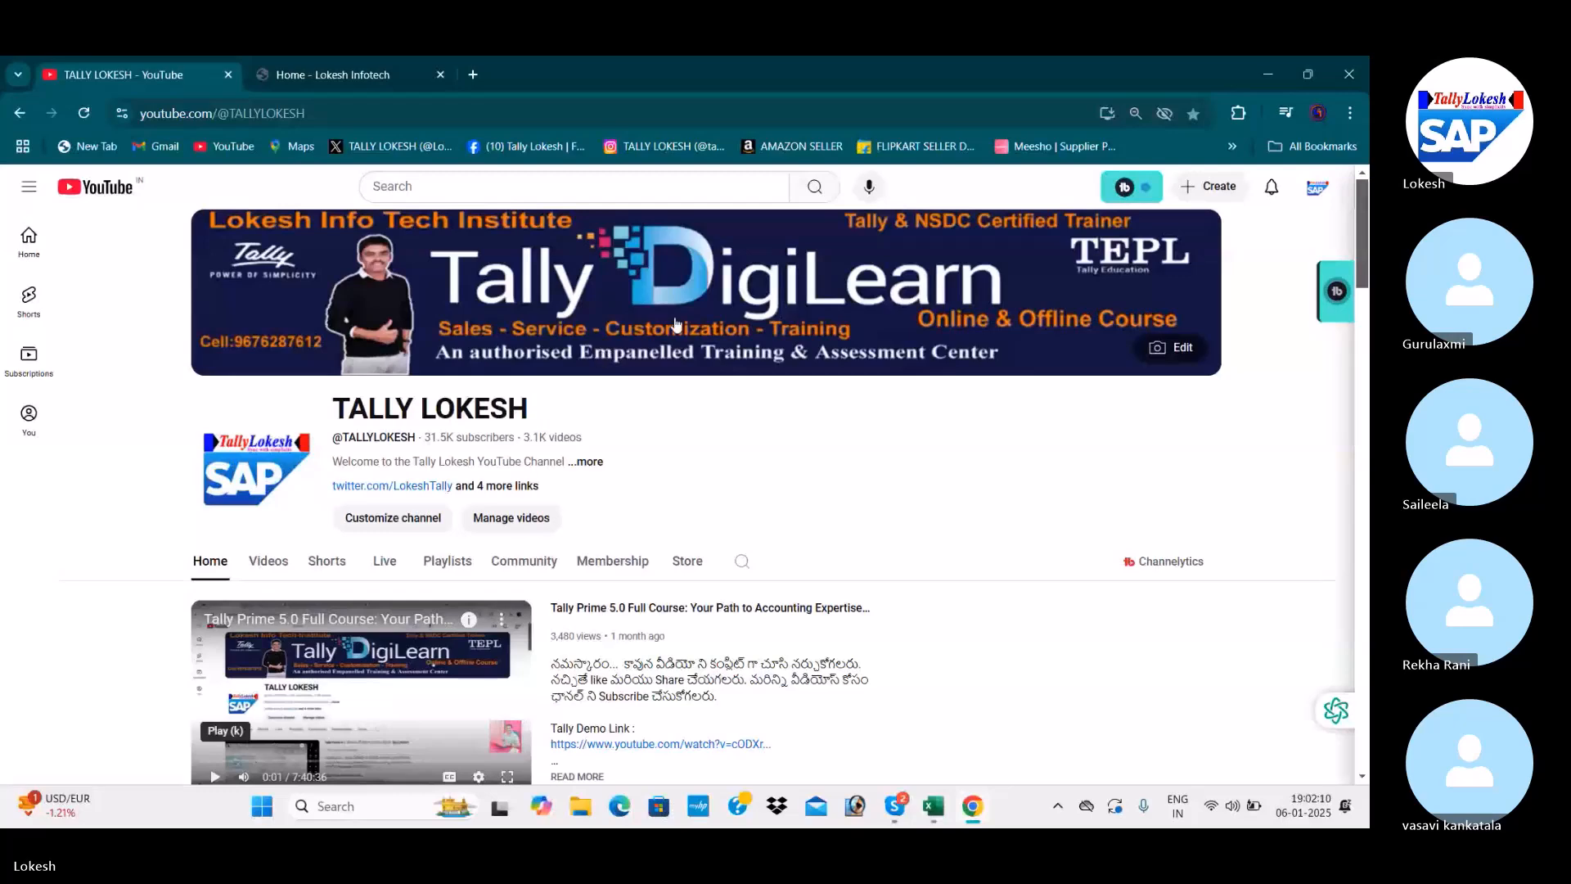
Bring up the Lokesh Infotech website and browse through the photos in the homepage slideshow
left_click(330, 68)
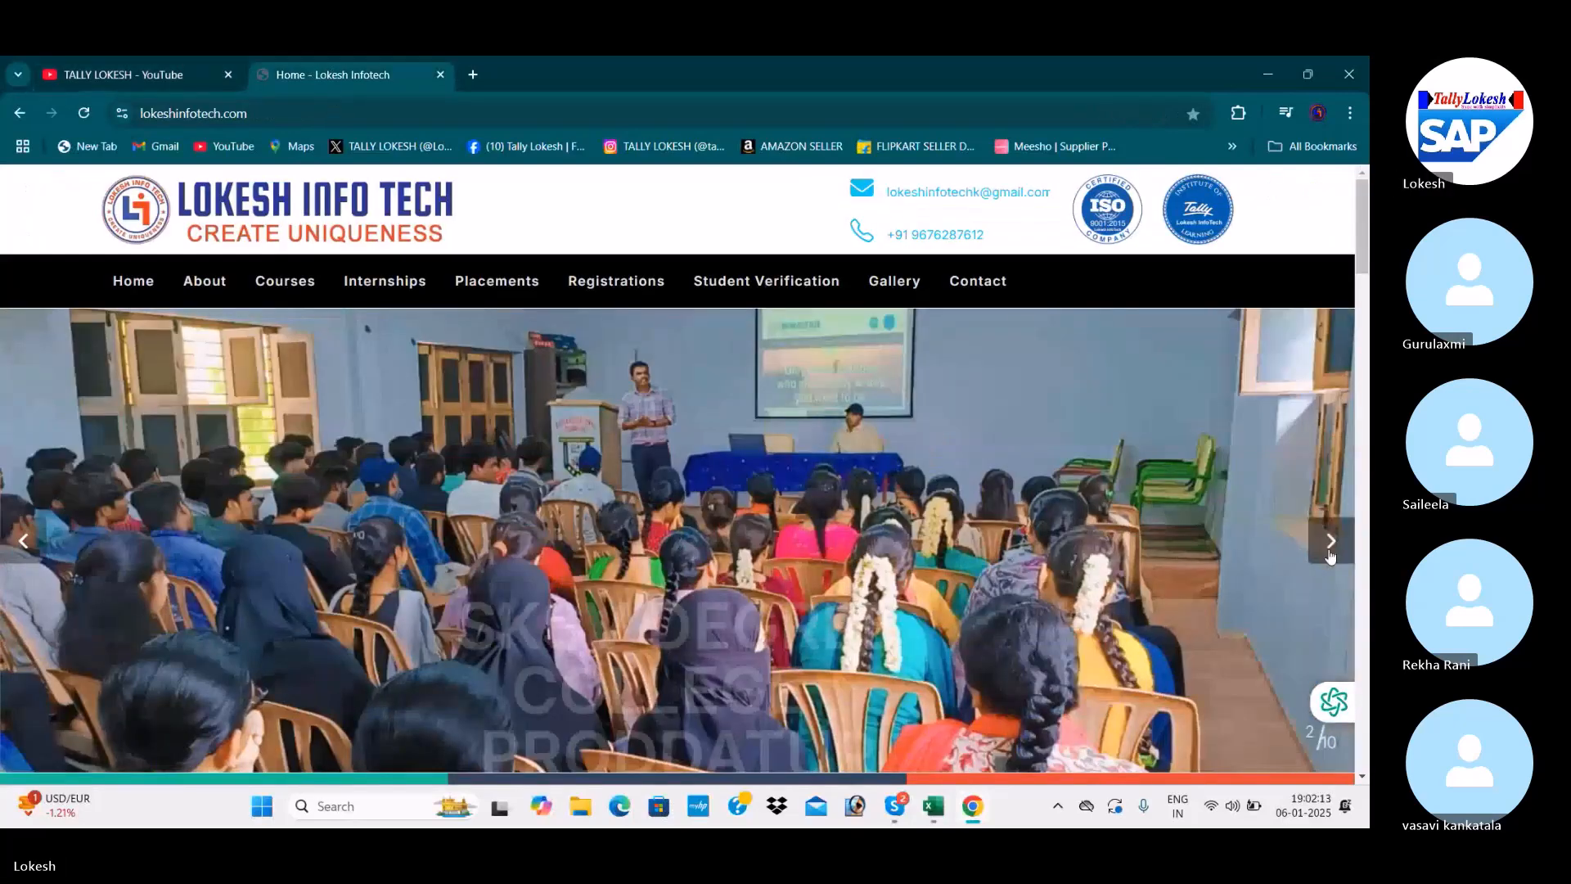
left_click(1331, 550)
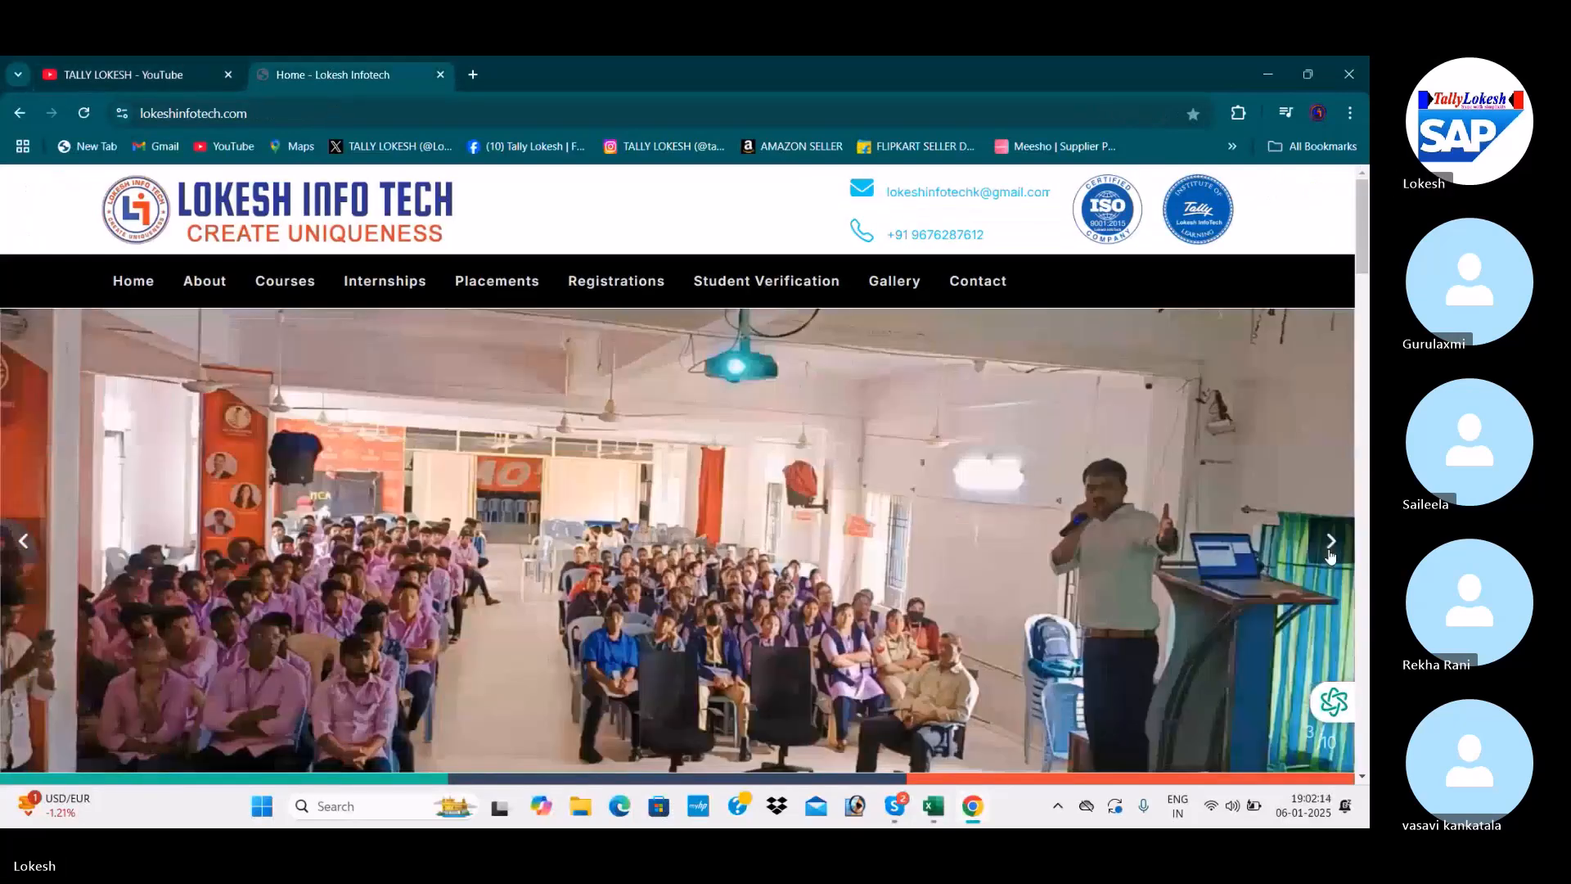
left_click(1331, 554)
left_click(1331, 554)
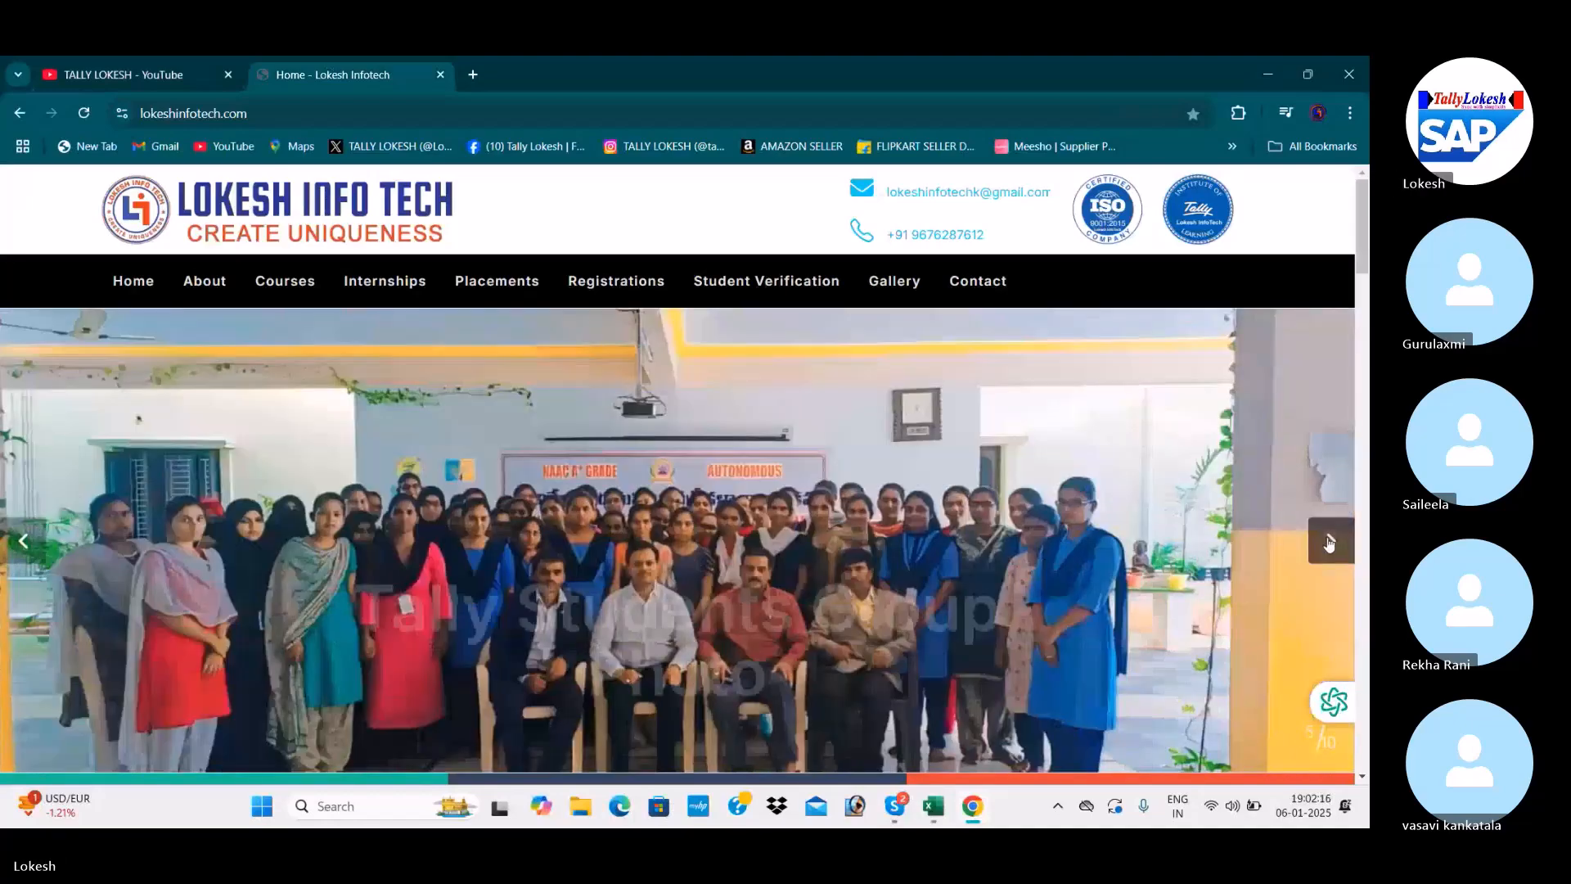
left_click(1329, 544)
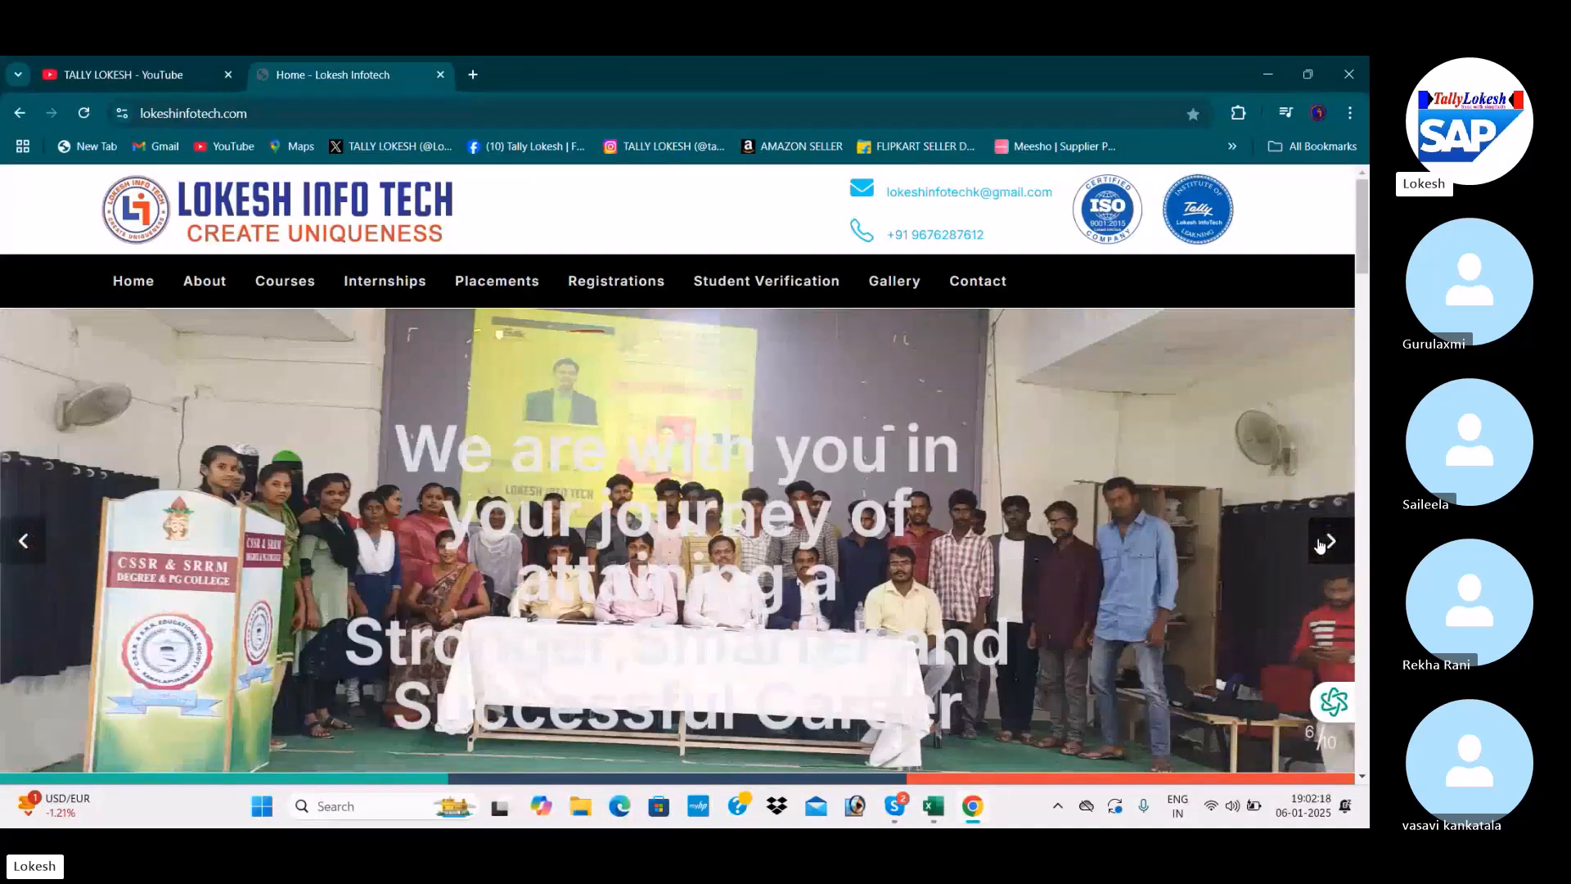
left_click(1326, 544)
Open the website's Placements page and look through the student placement announcements
left_click(533, 288)
scroll(852, 491, "down", 3)
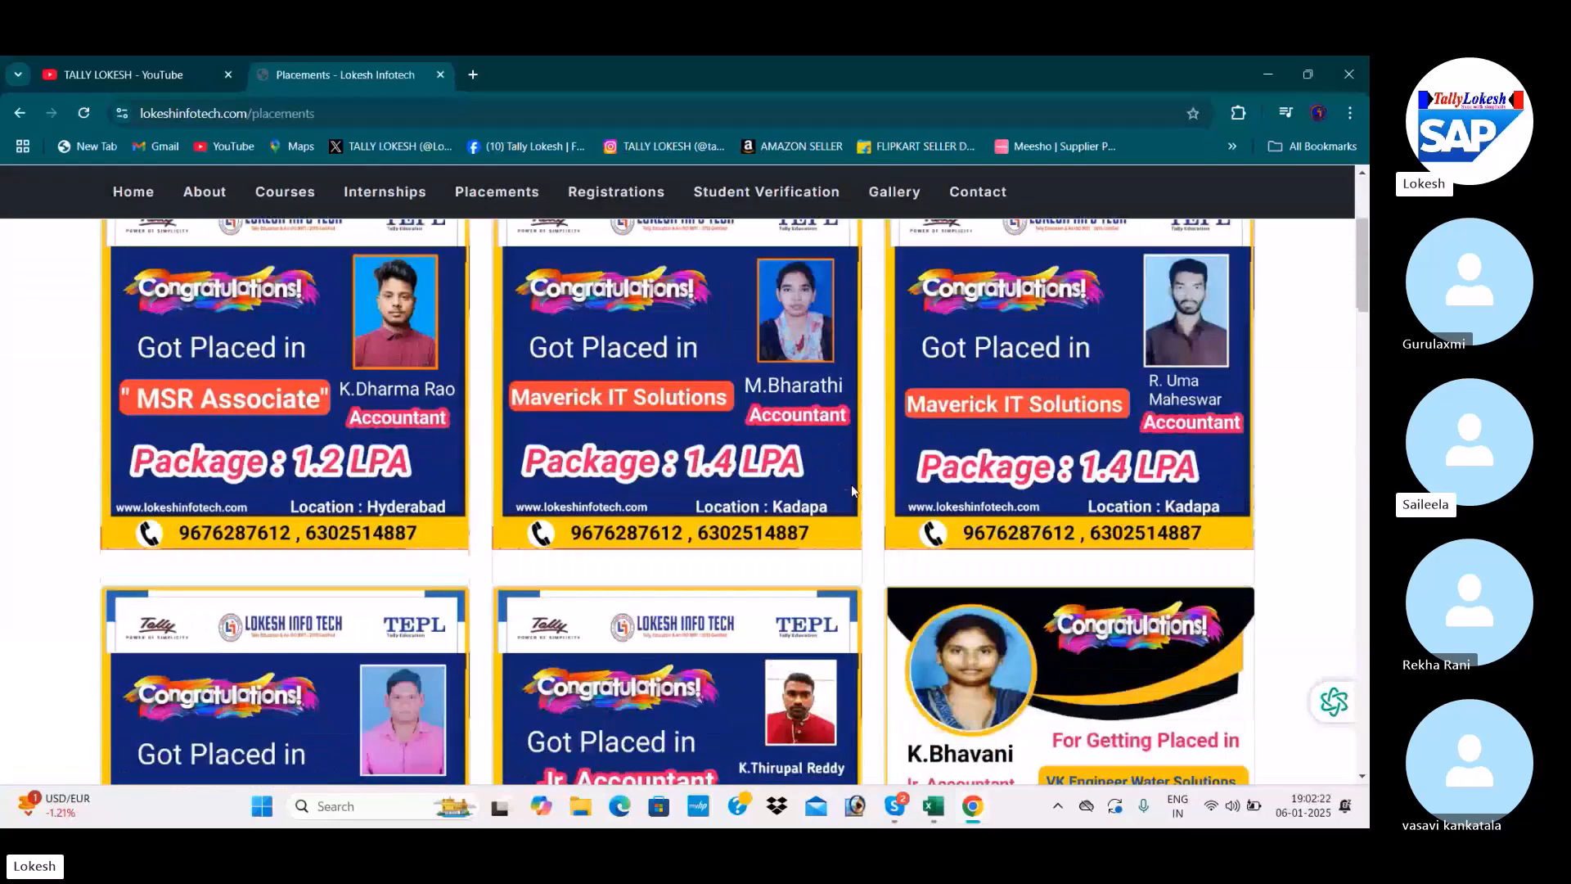
scroll(851, 489, "down", 5)
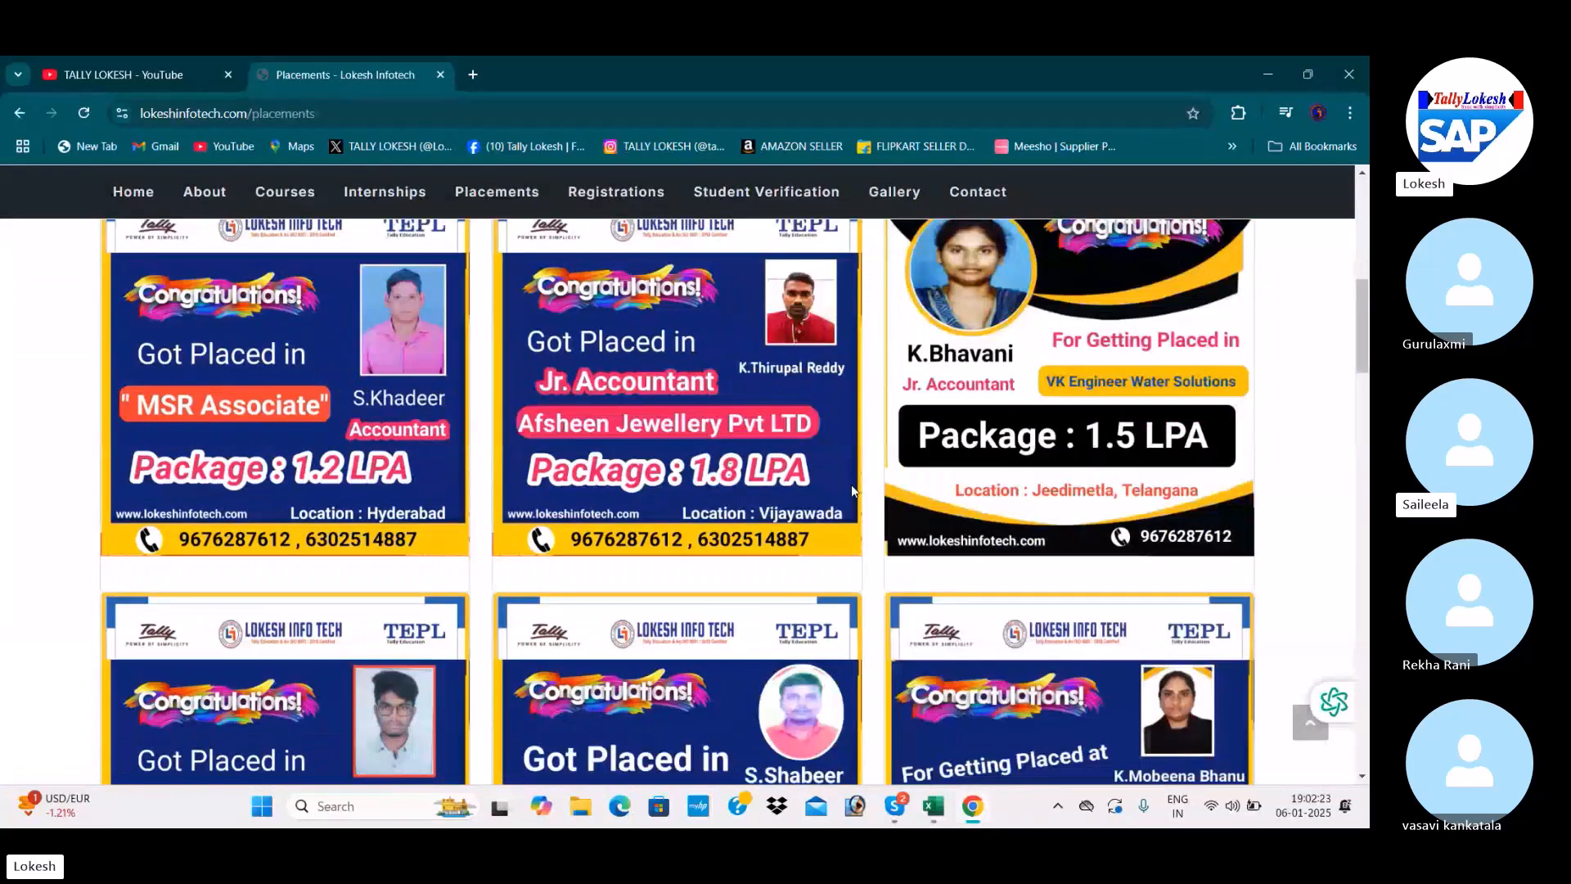
scroll(851, 489, "down", 5)
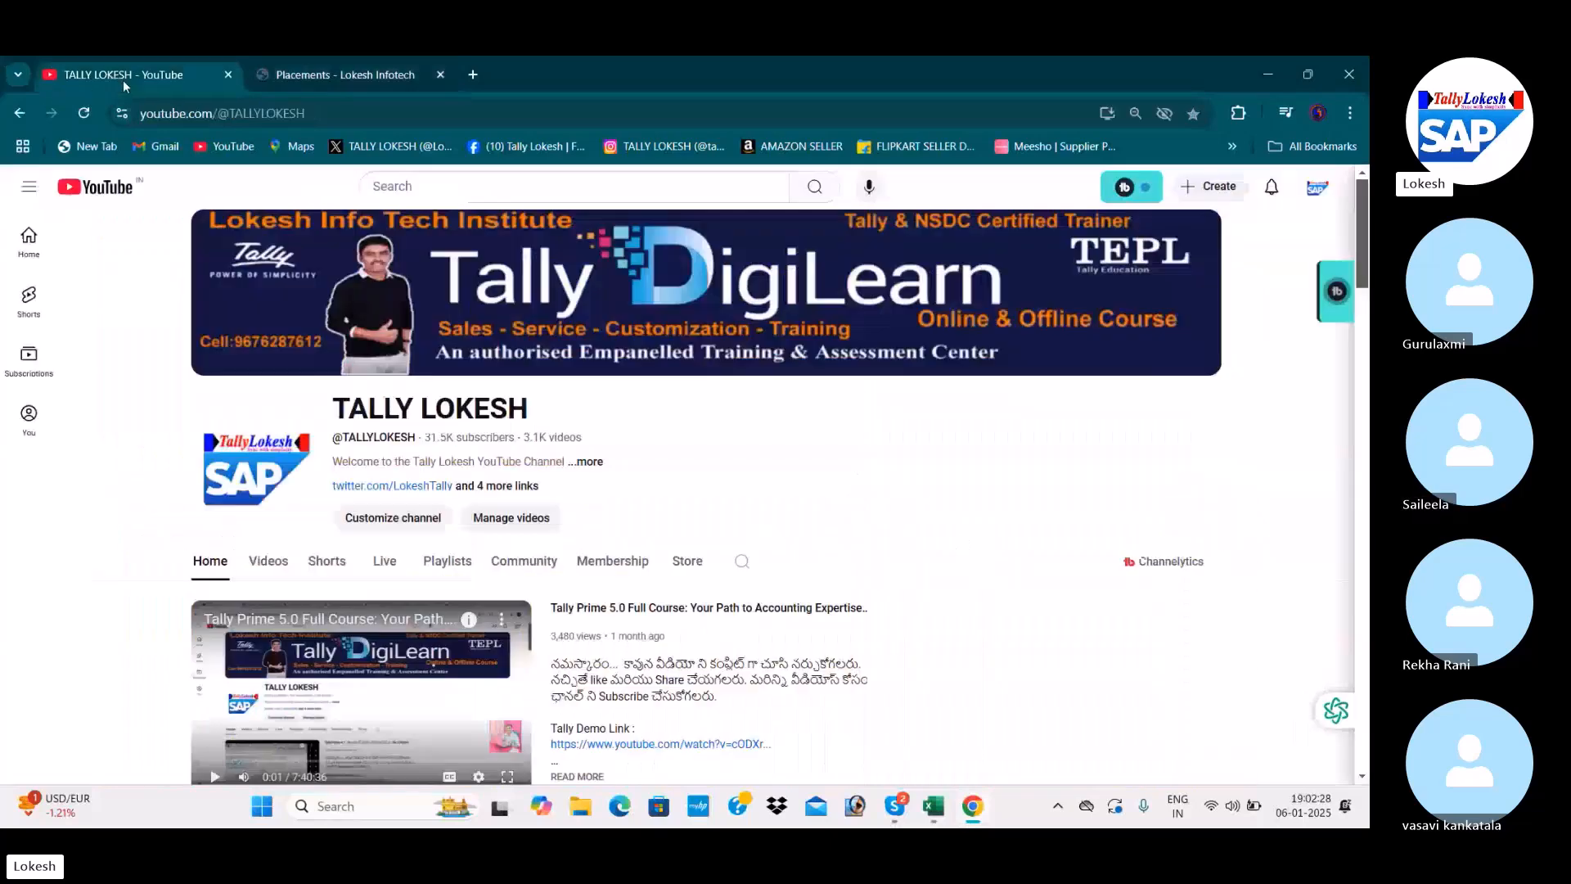
Return to the Tally Lokesh YouTube channel and look through its video sections
left_click(54, 69)
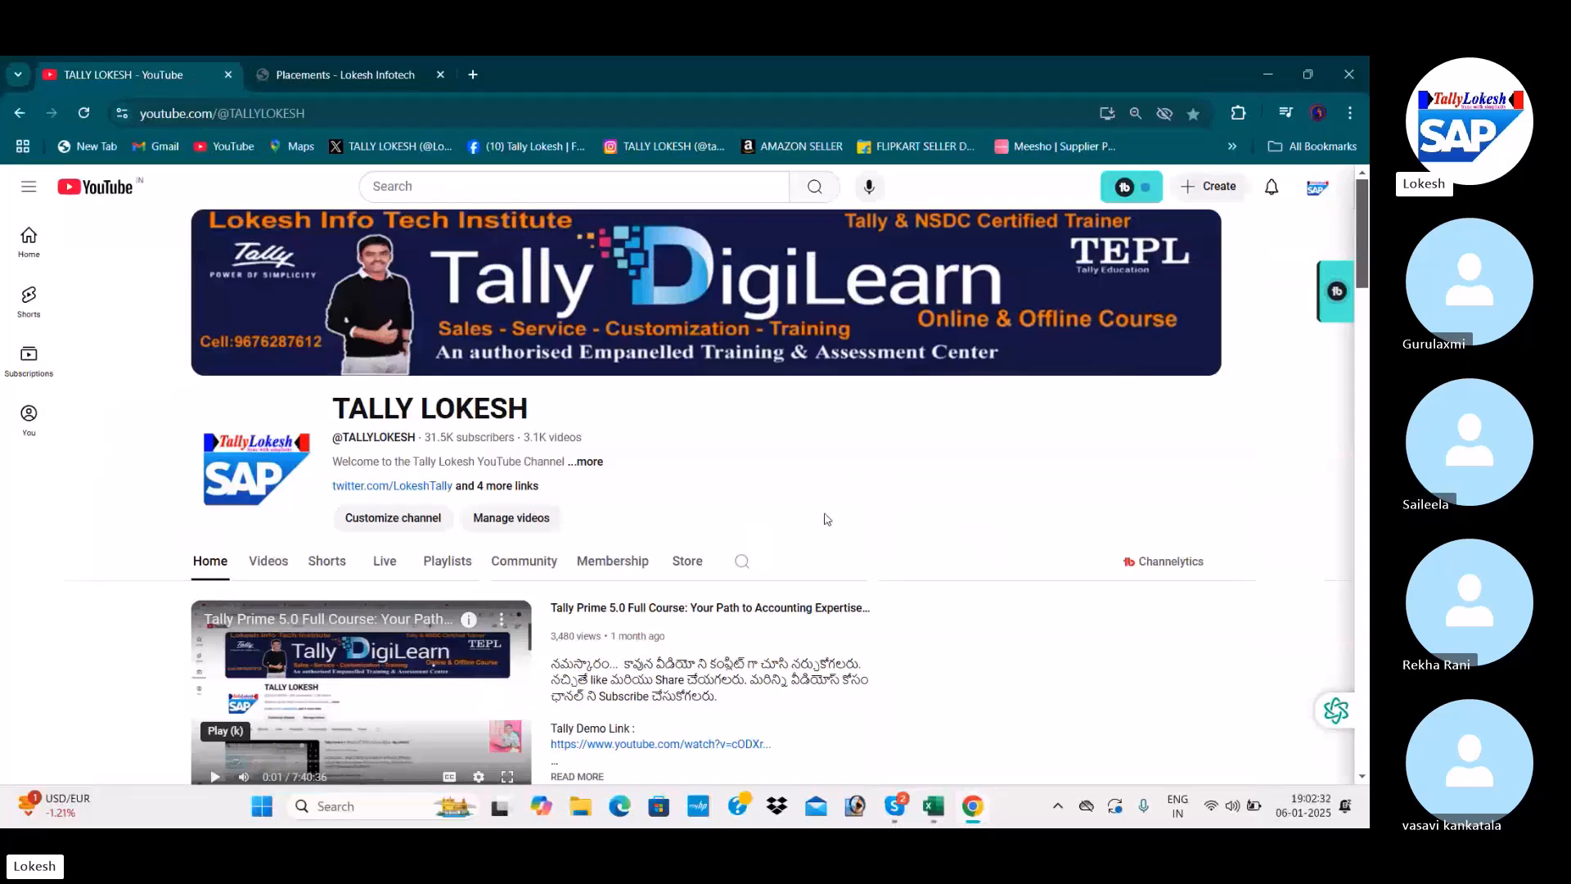
scroll(827, 518, "down", 5)
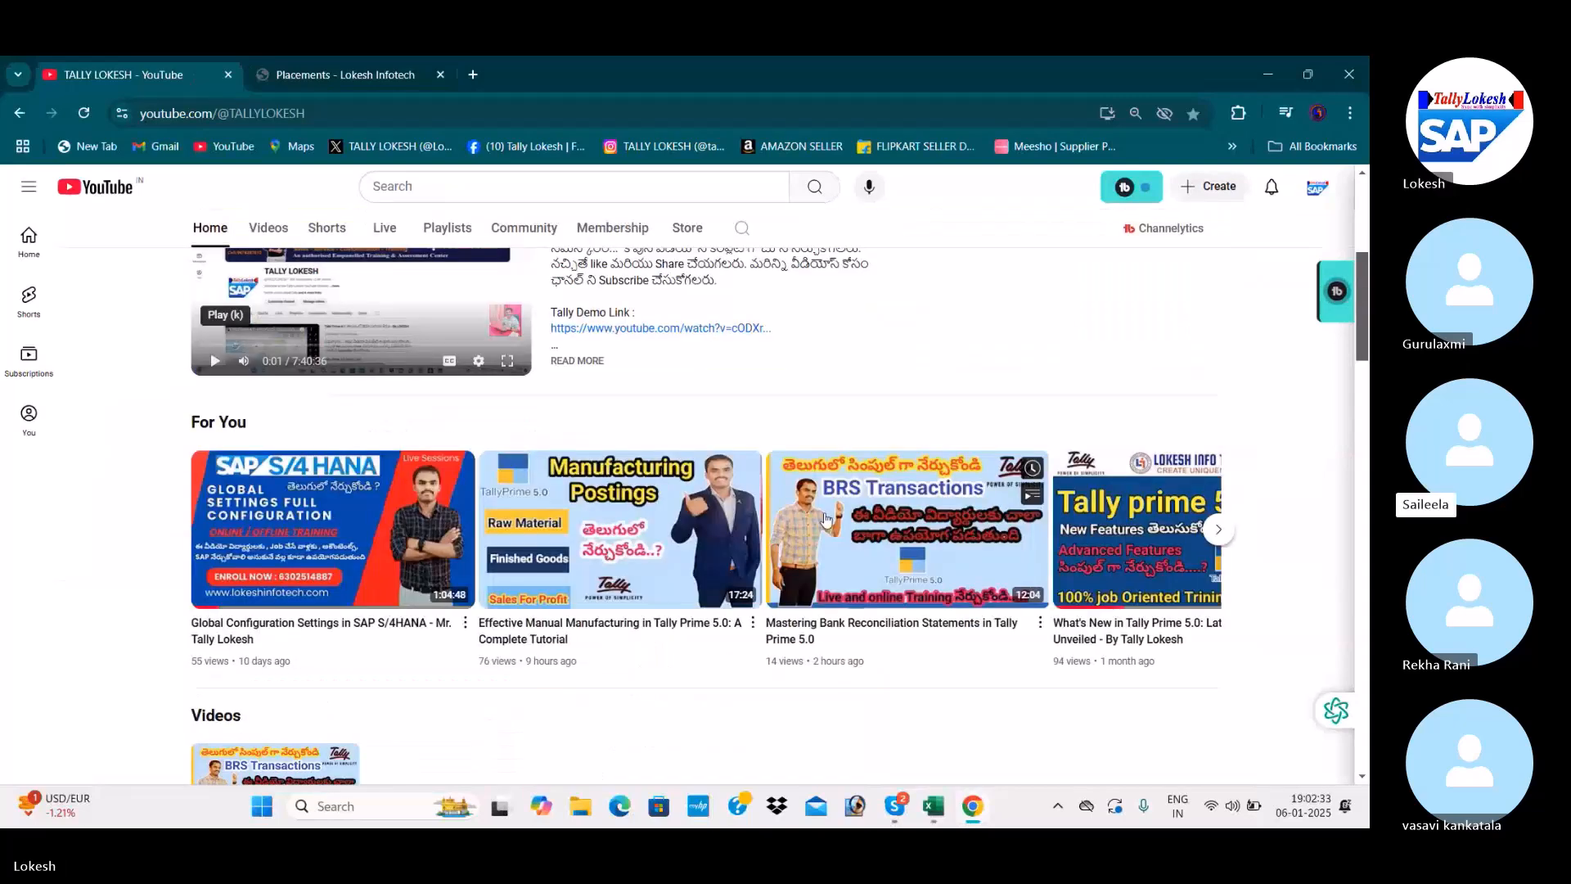
scroll(827, 518, "down", 5)
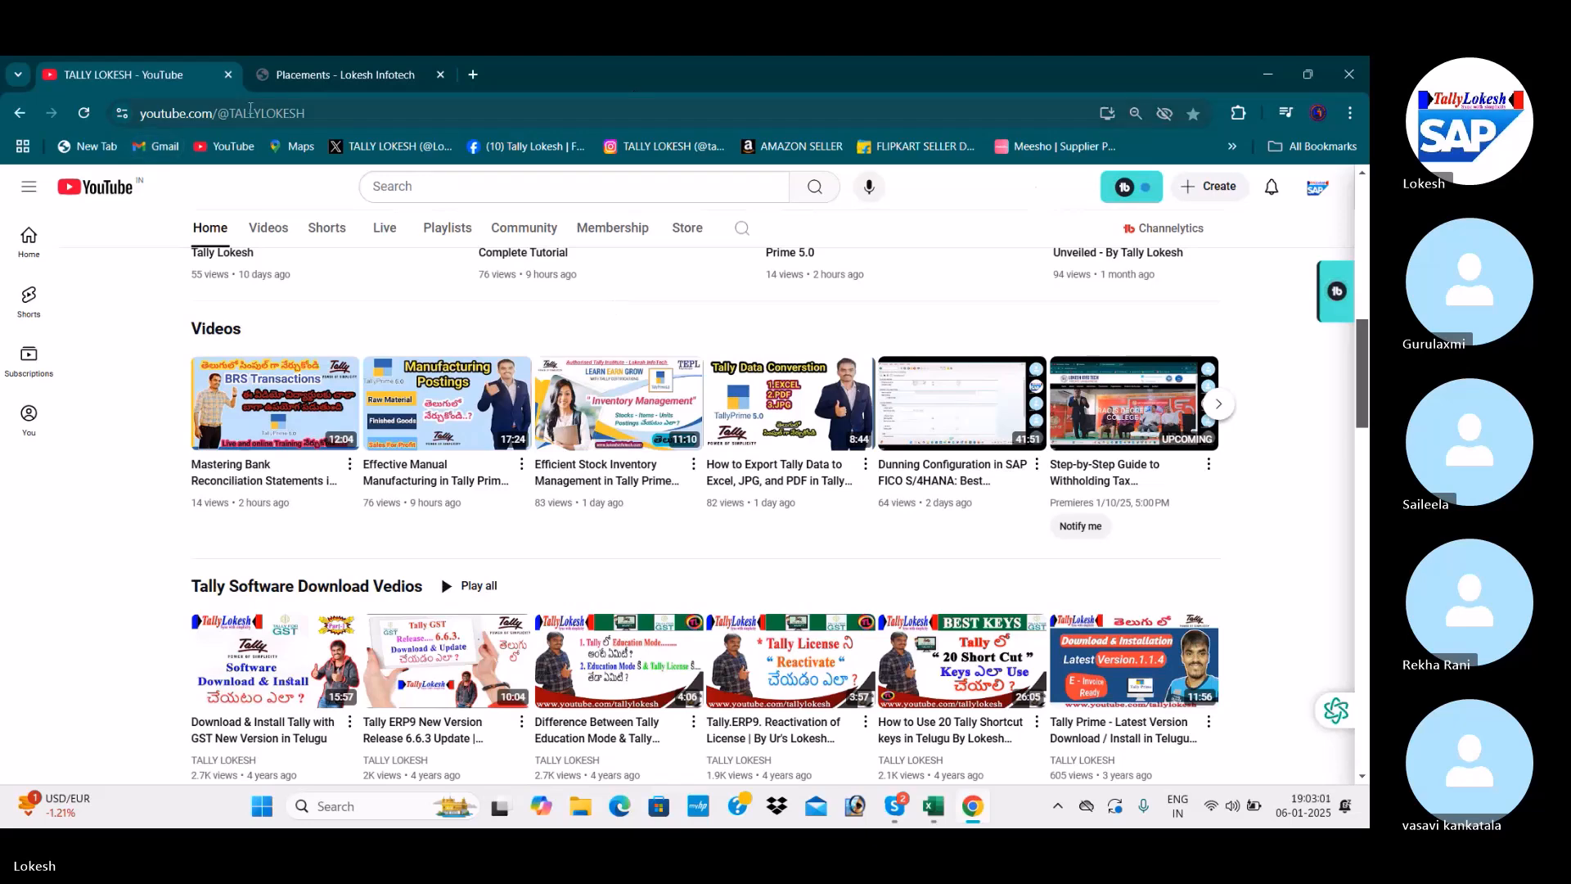
Switch to the Skype group call, ring the participants who have not joined, and minimize the call window
mouse_move(894, 806)
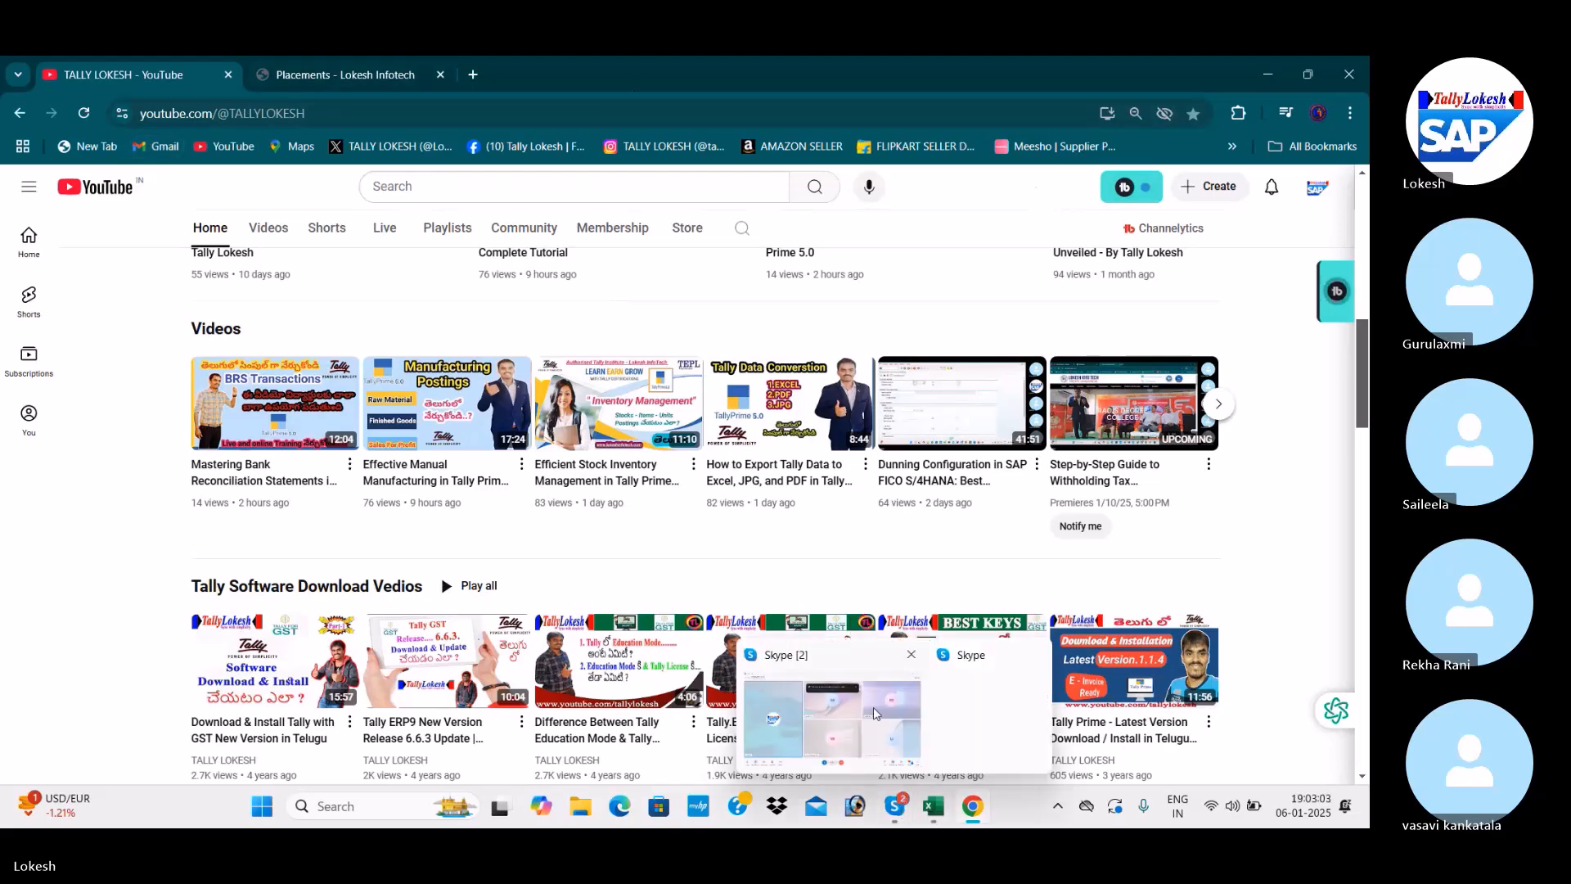
left_click(880, 717)
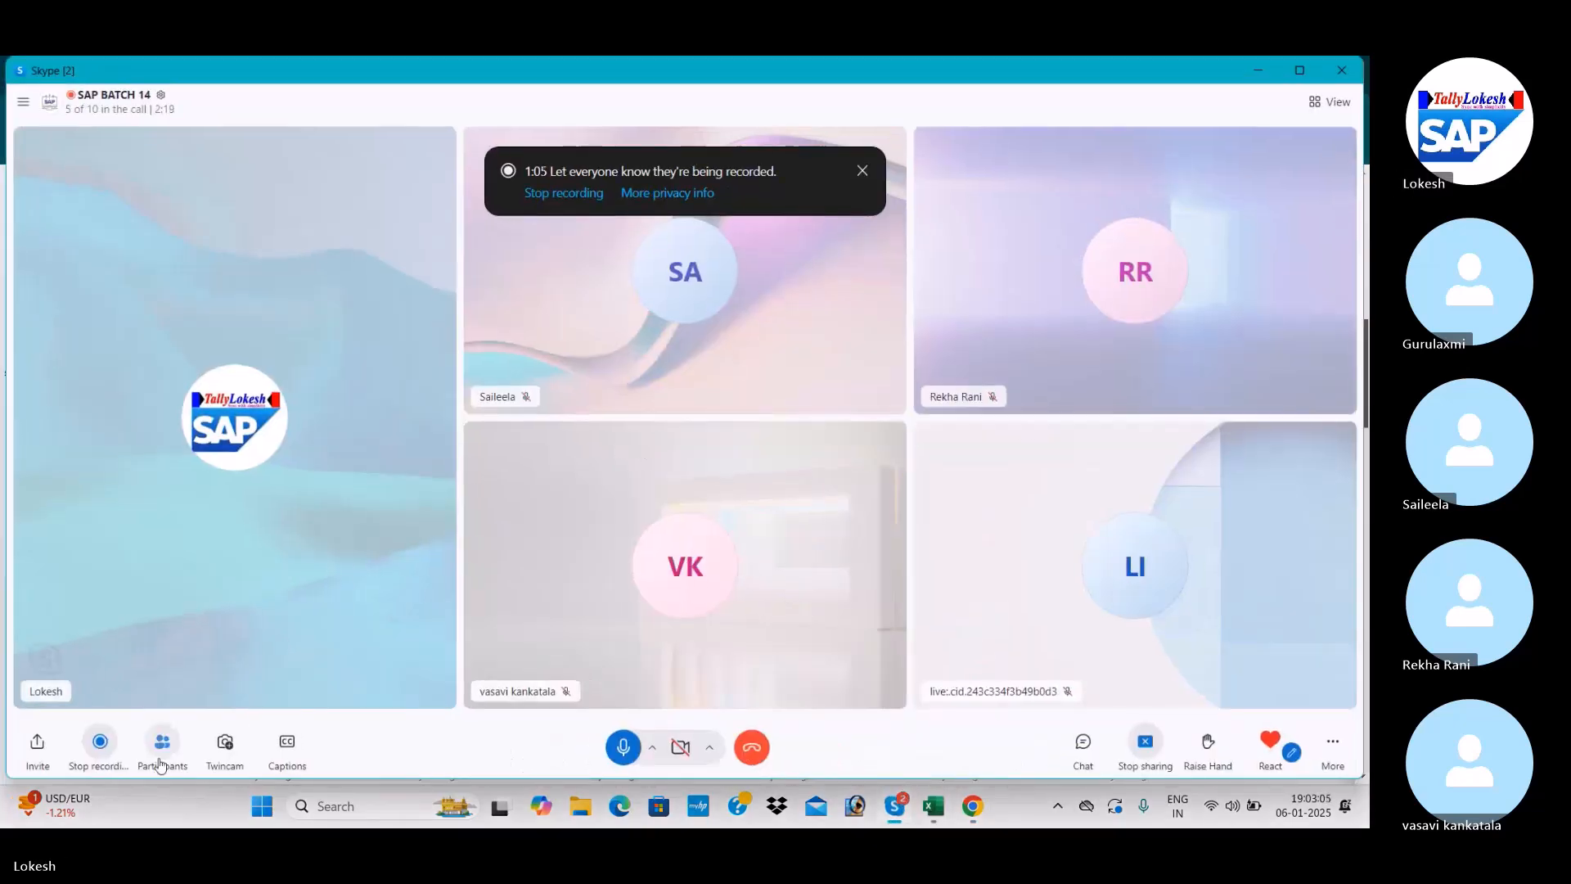
left_click(153, 742)
left_click(868, 594)
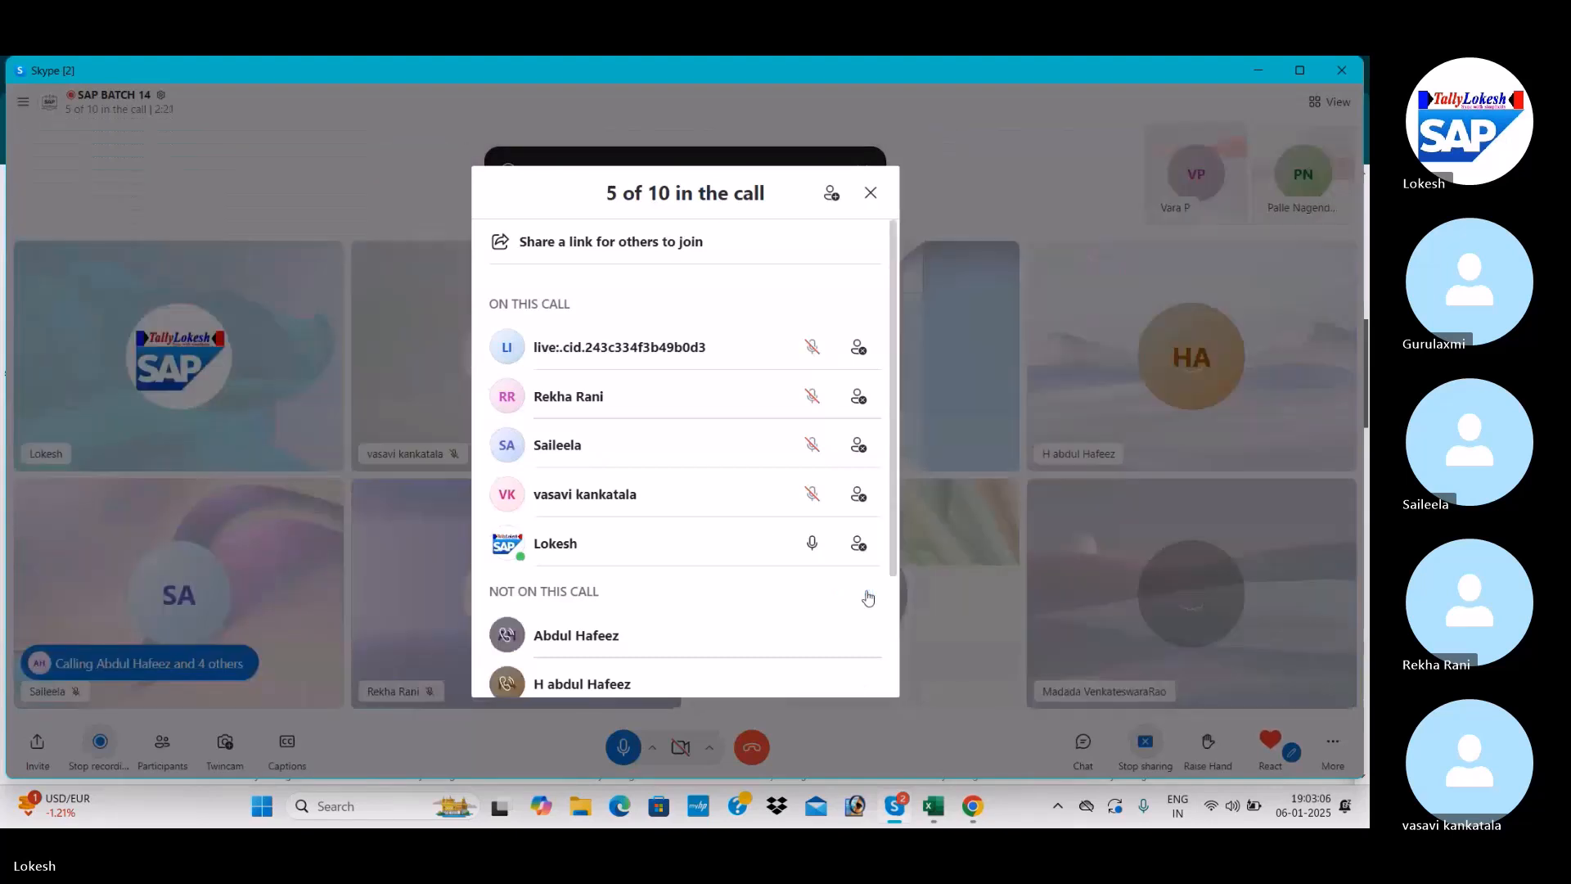
left_click(871, 193)
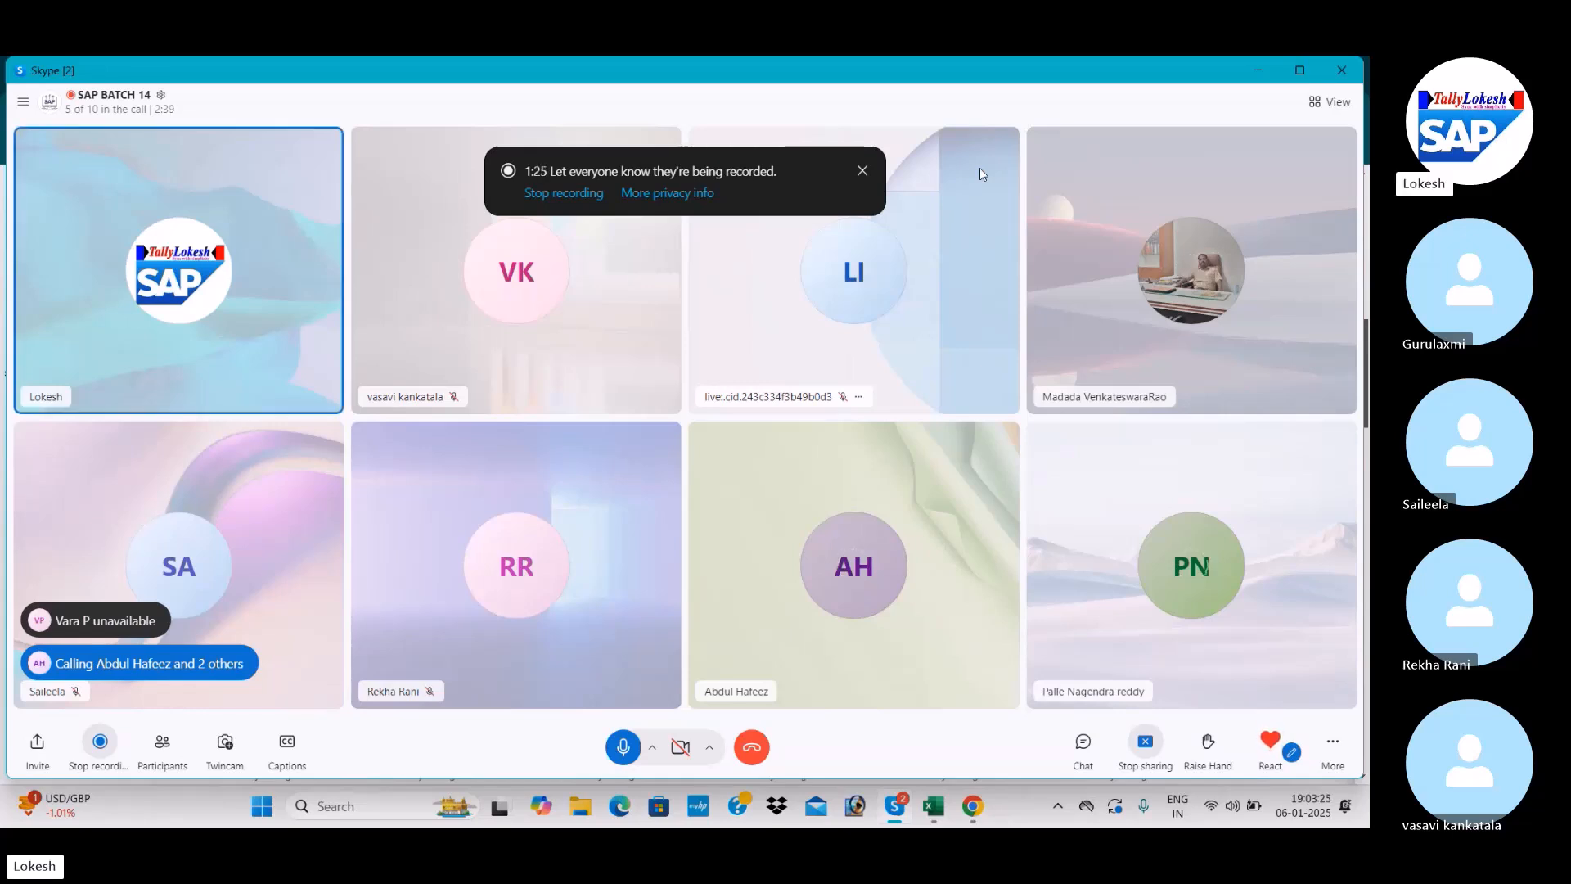
left_click(1261, 70)
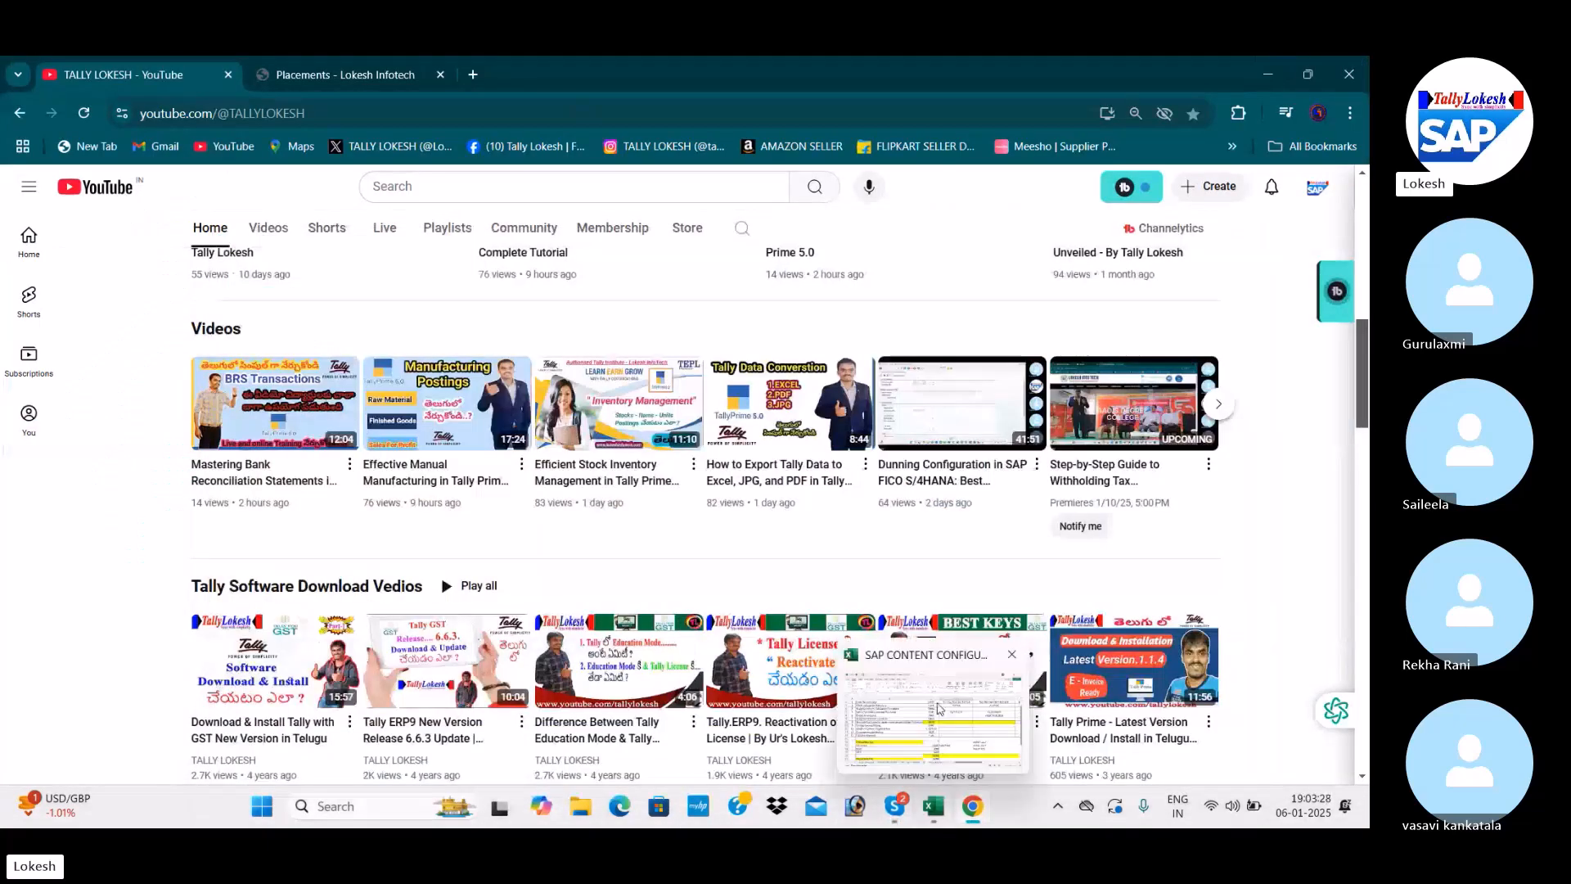
Switch to the SAP content configuration workbook in Excel and examine cells D3:D14 of the GST sheet
left_click(933, 806)
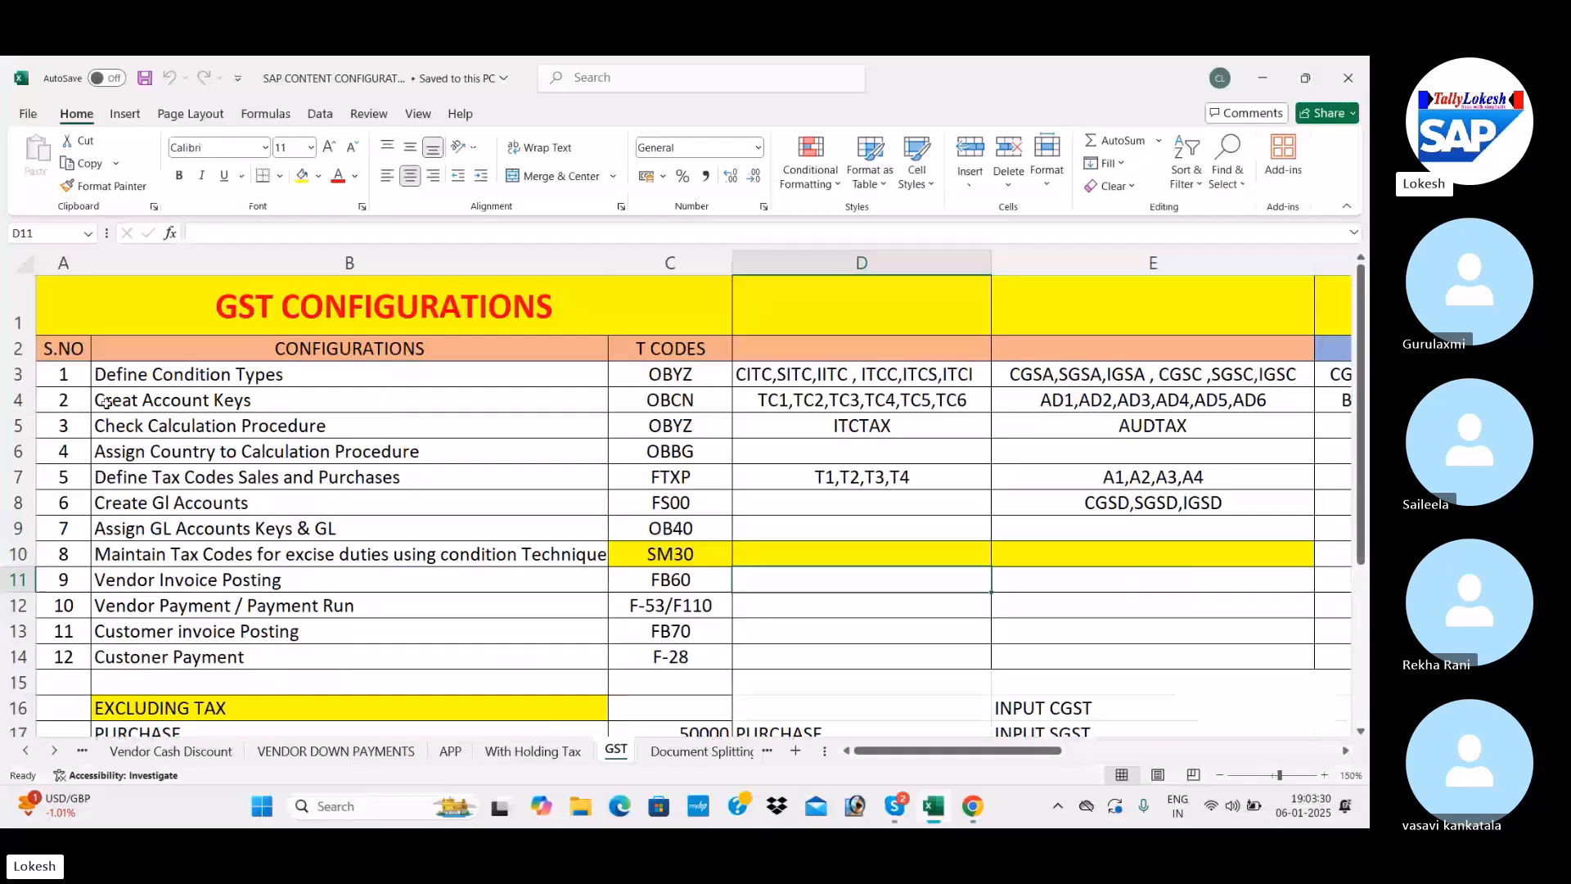
left_click_drag(793, 370, 810, 665)
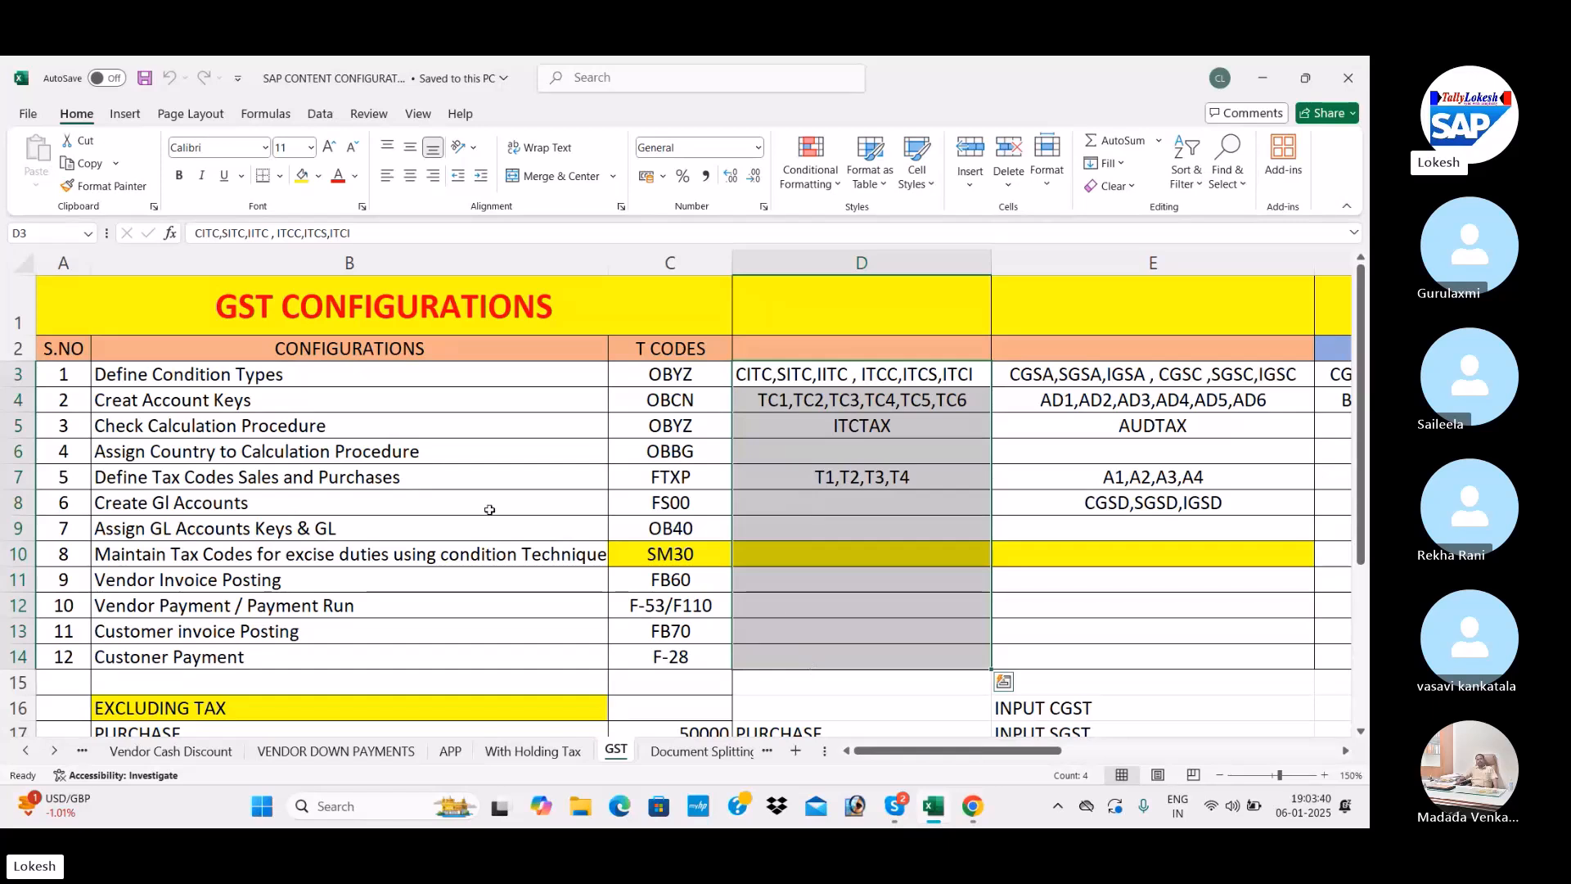
left_click(527, 499)
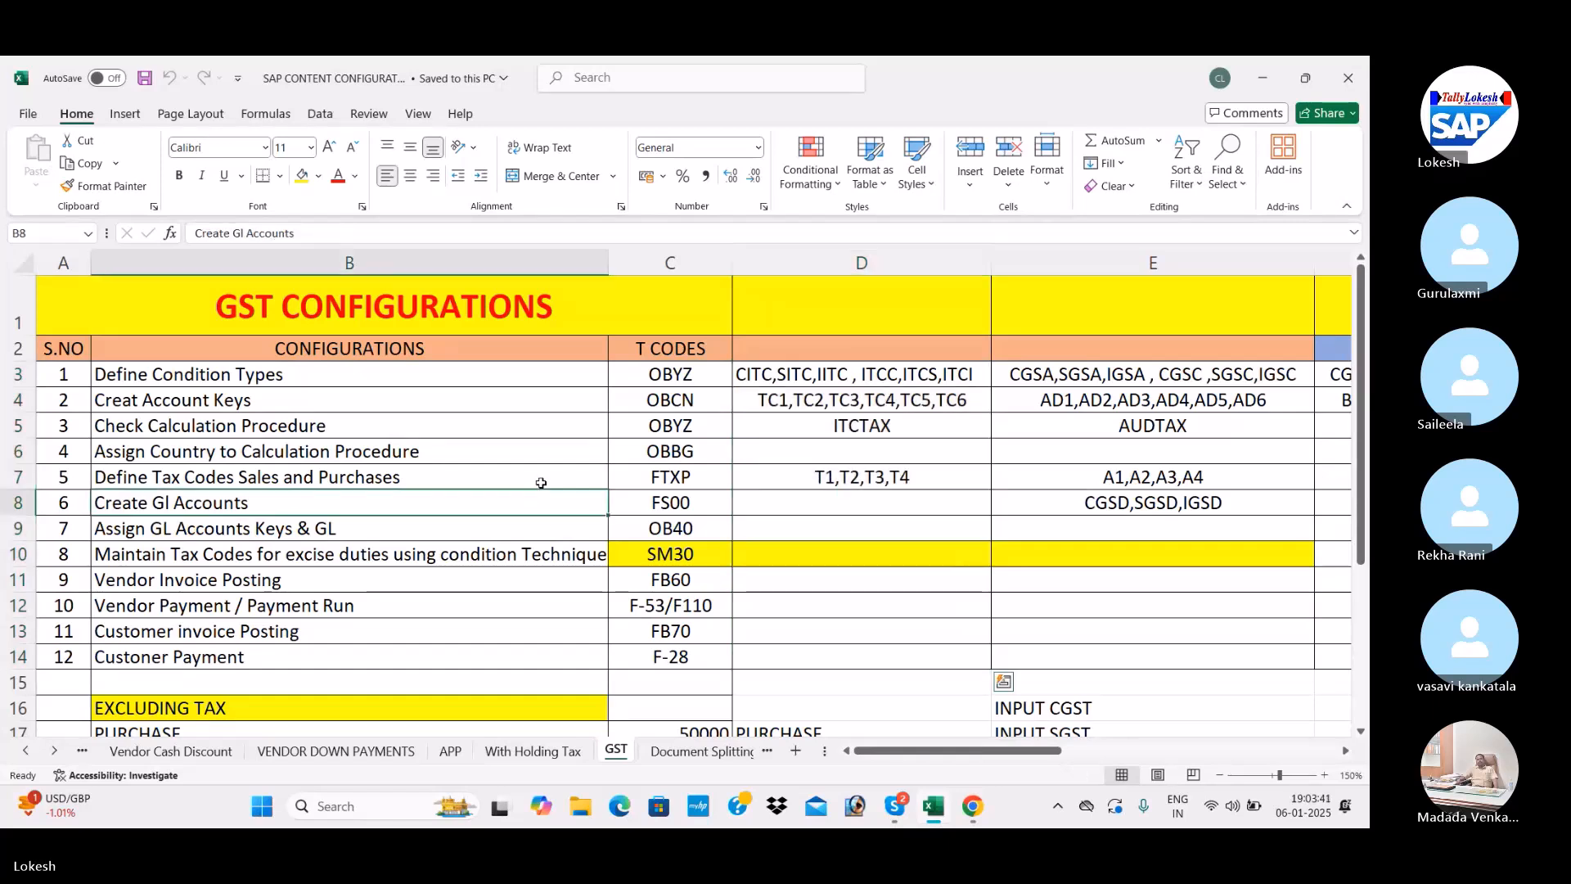
Review the GST configuration entries one by one, from Define Condition Types to transaction code SM30
left_click(289, 372)
left_click(288, 403)
left_click(327, 426)
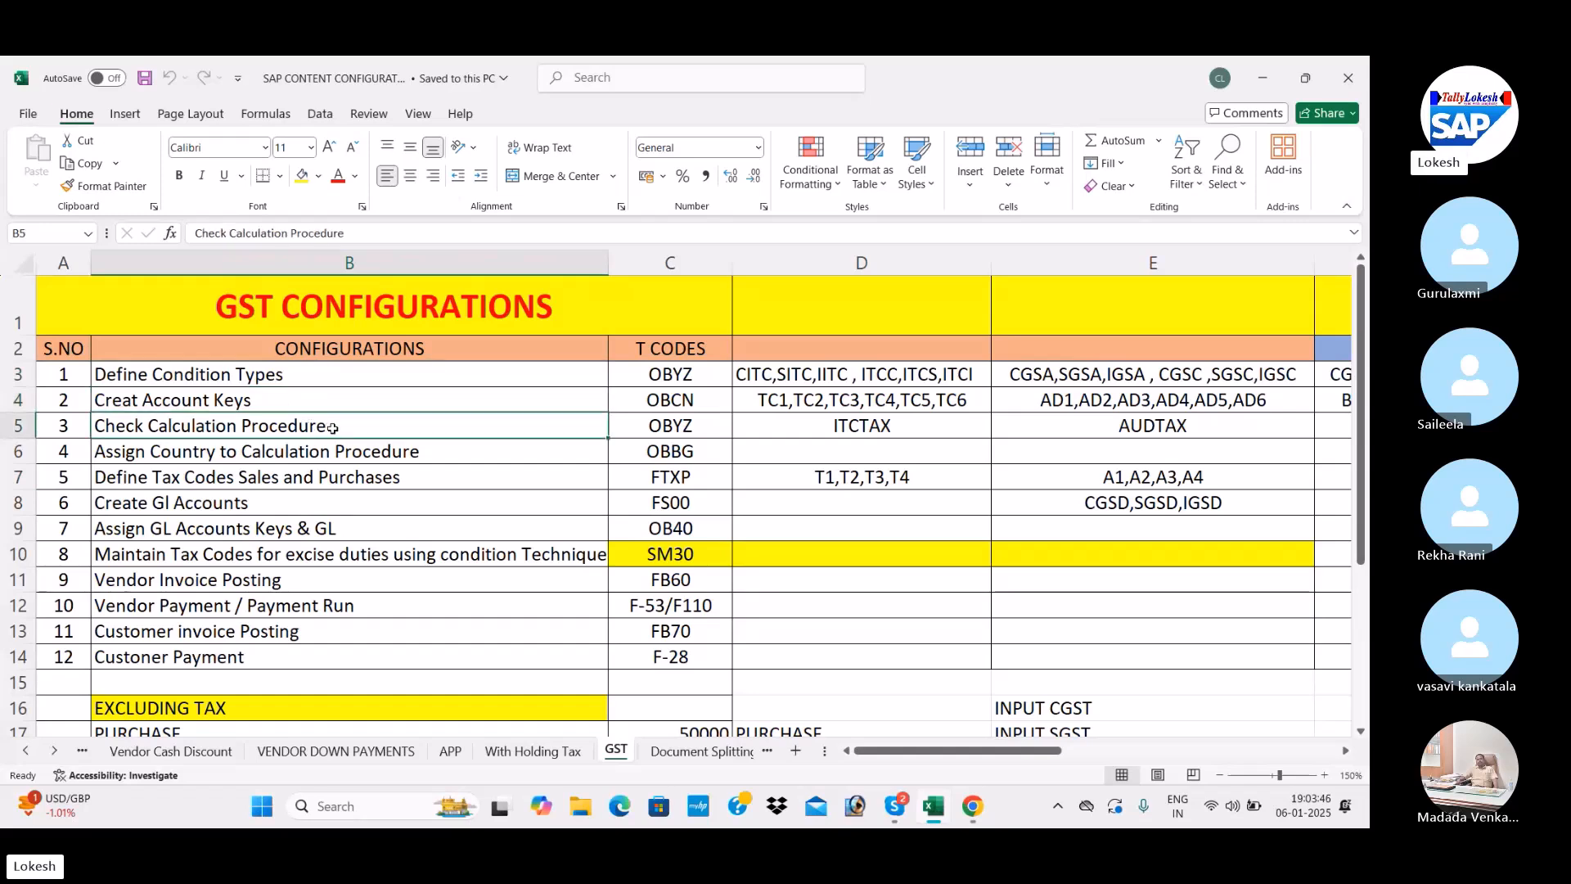
left_click(386, 460)
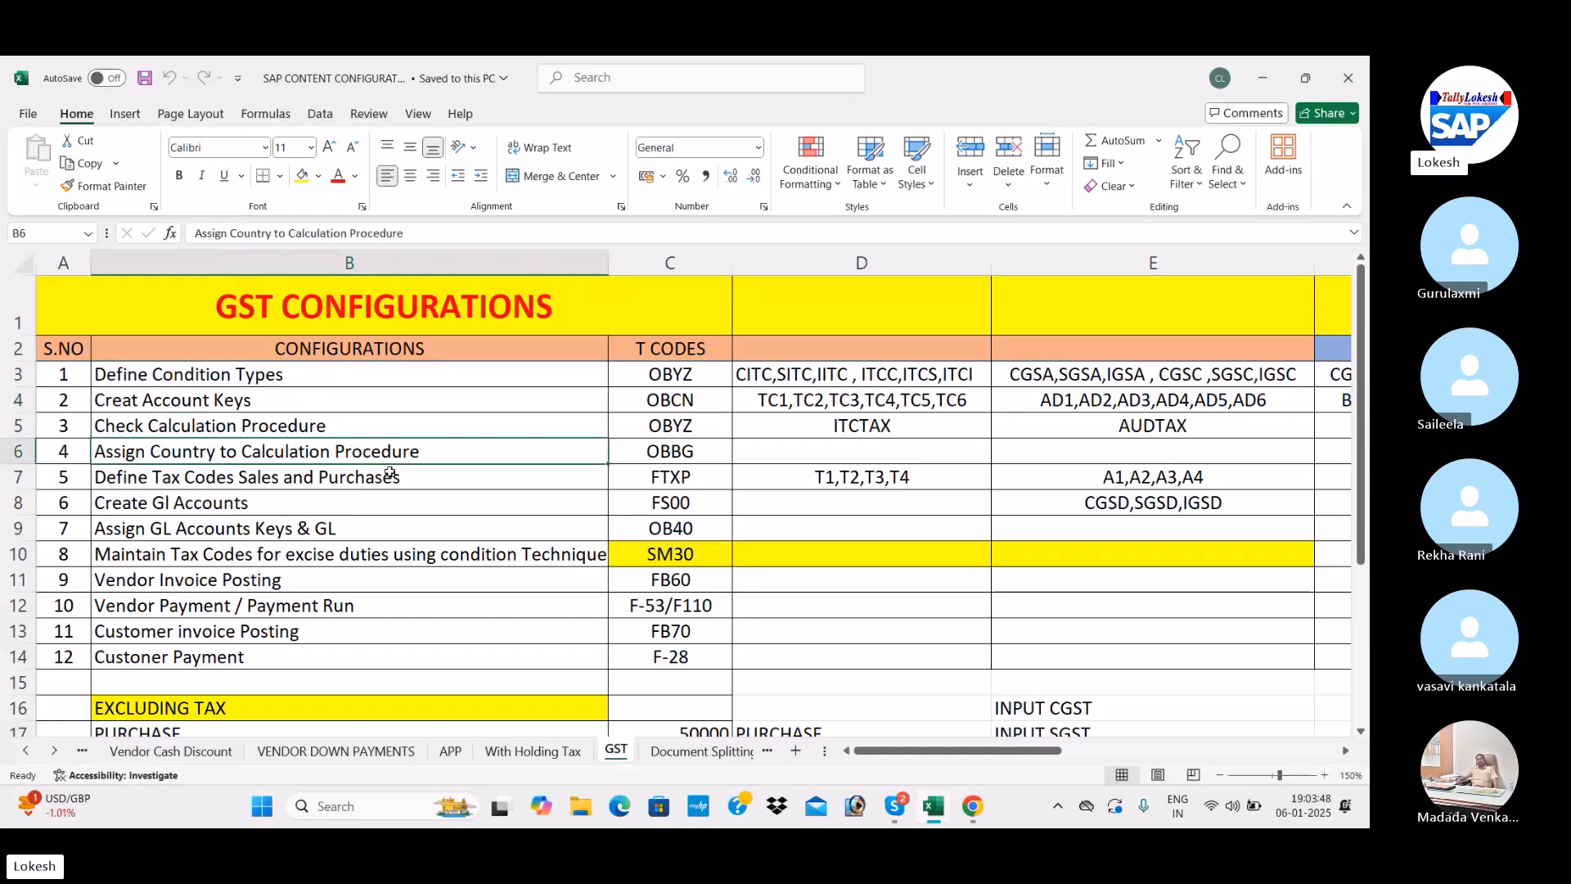
left_click(386, 483)
left_click(362, 502)
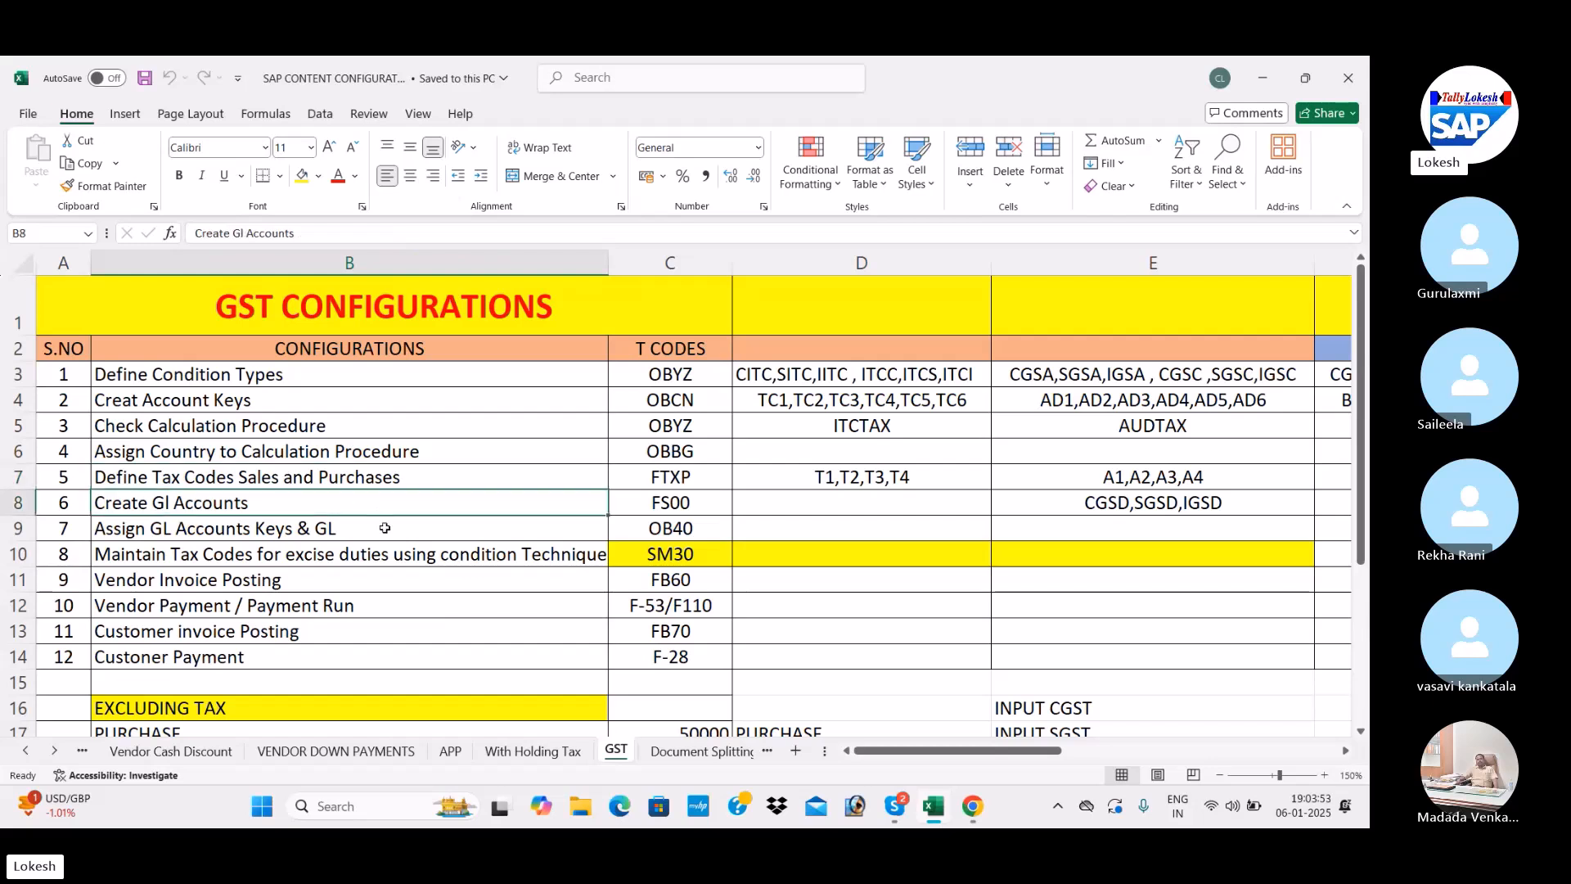
left_click(385, 528)
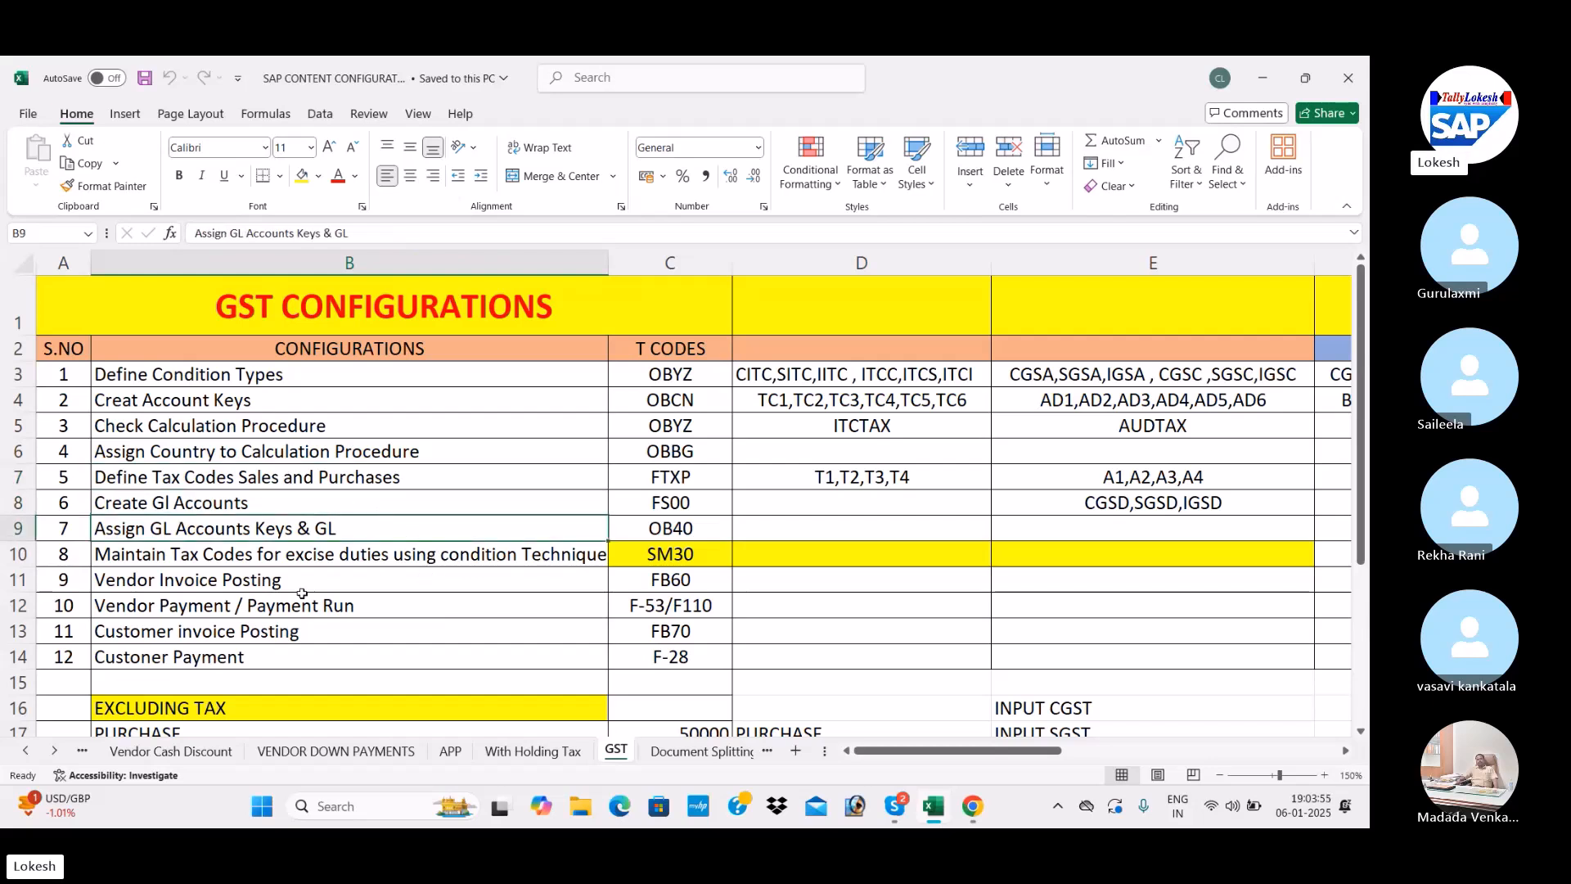
left_click(664, 554)
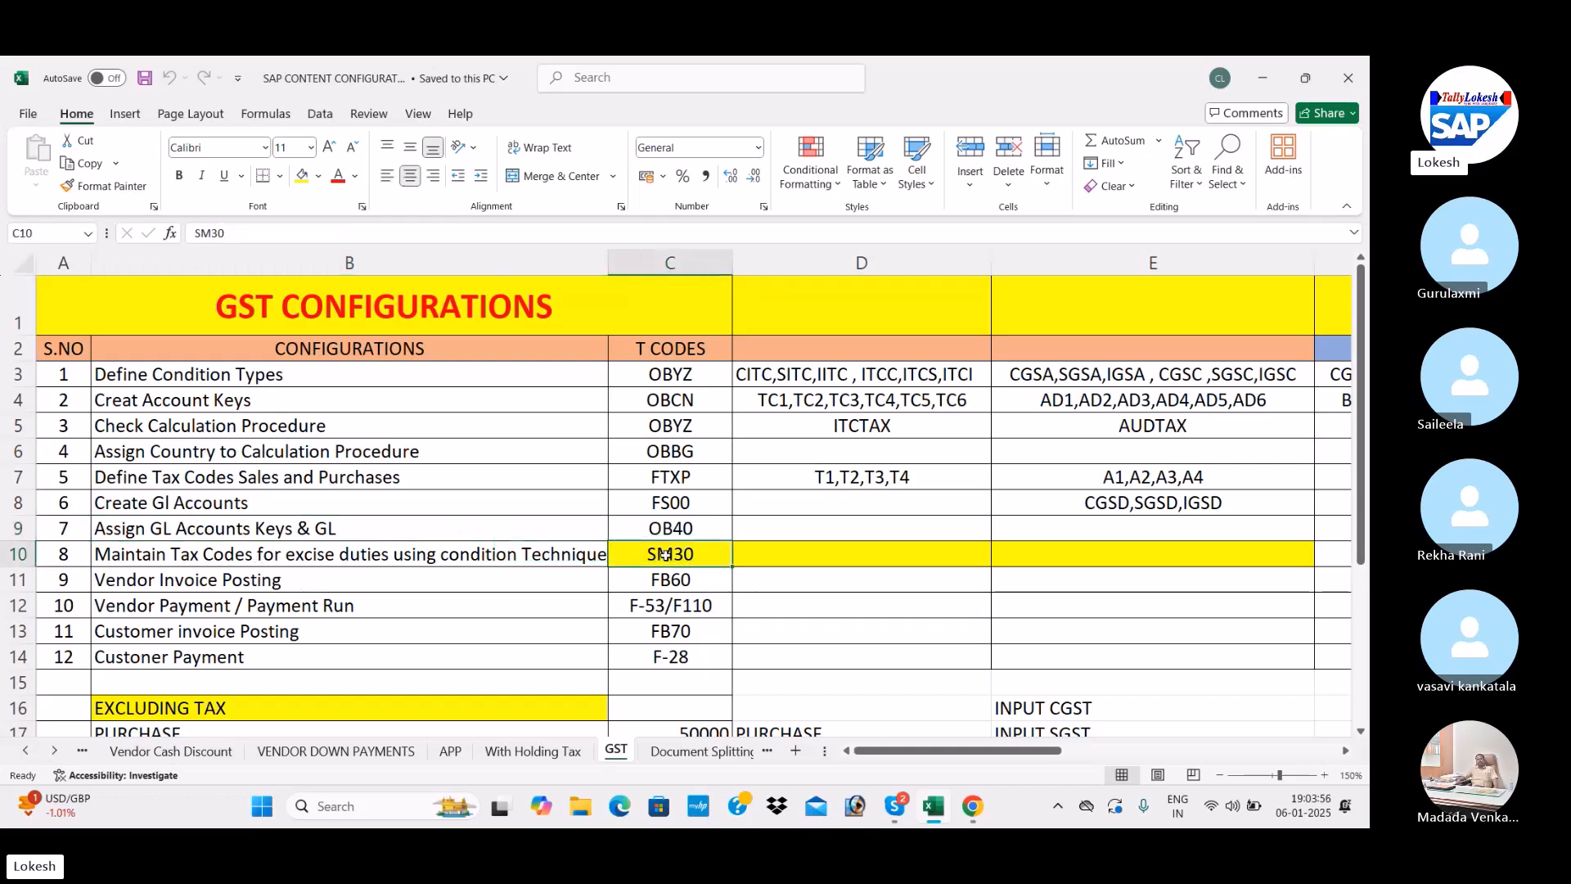
Highlight the eight configuration rows in B3:C10 and review the vendor invoice and vendor payment posting rows
left_click_drag(346, 373, 642, 548)
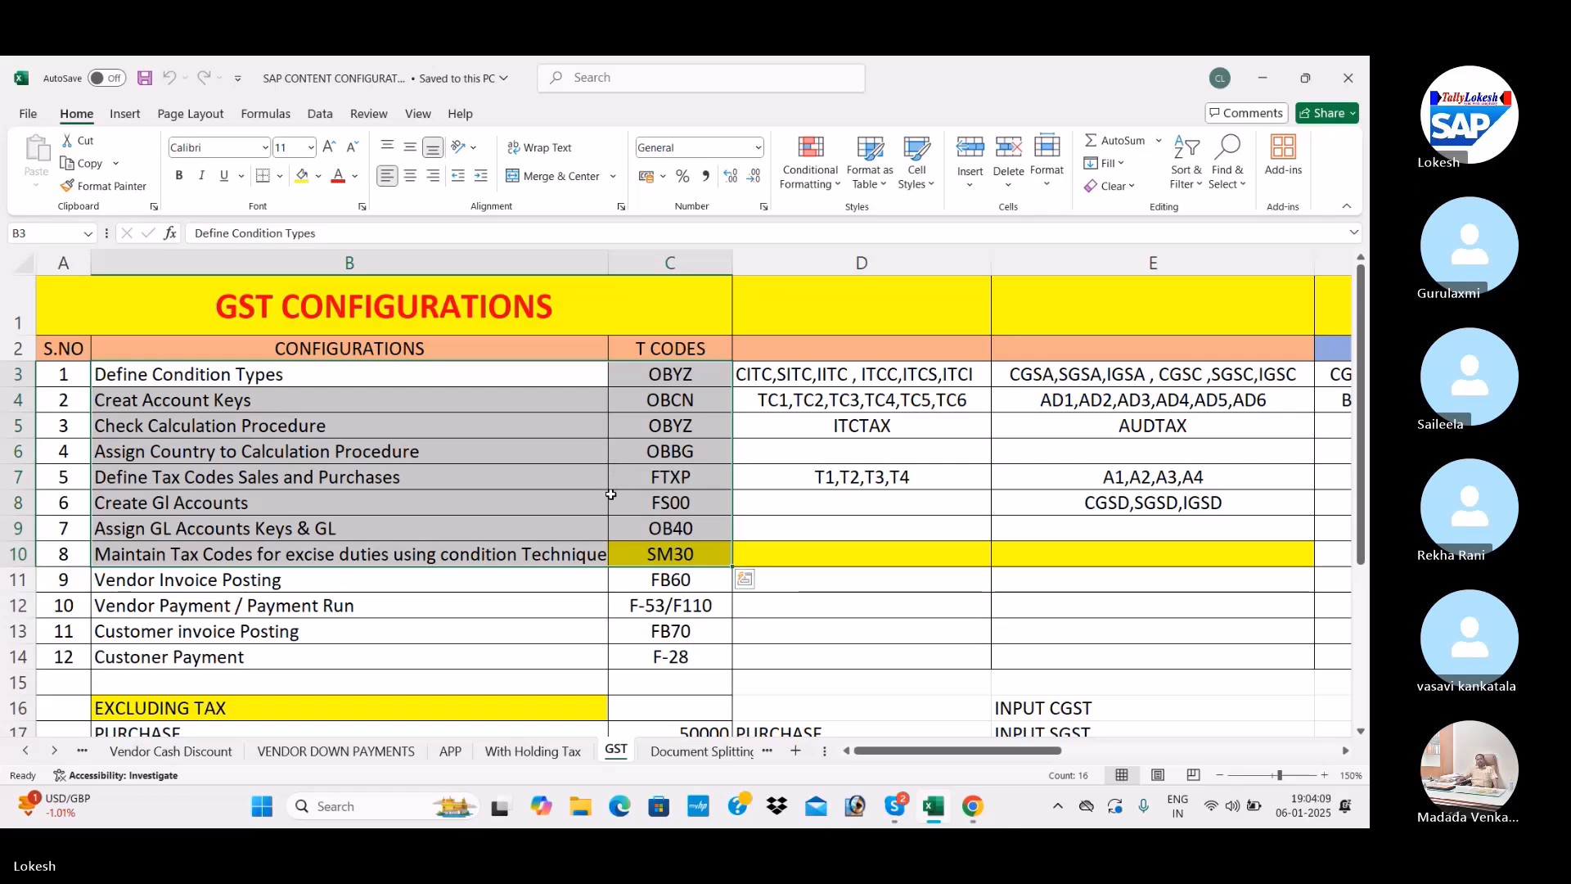
left_click(714, 582)
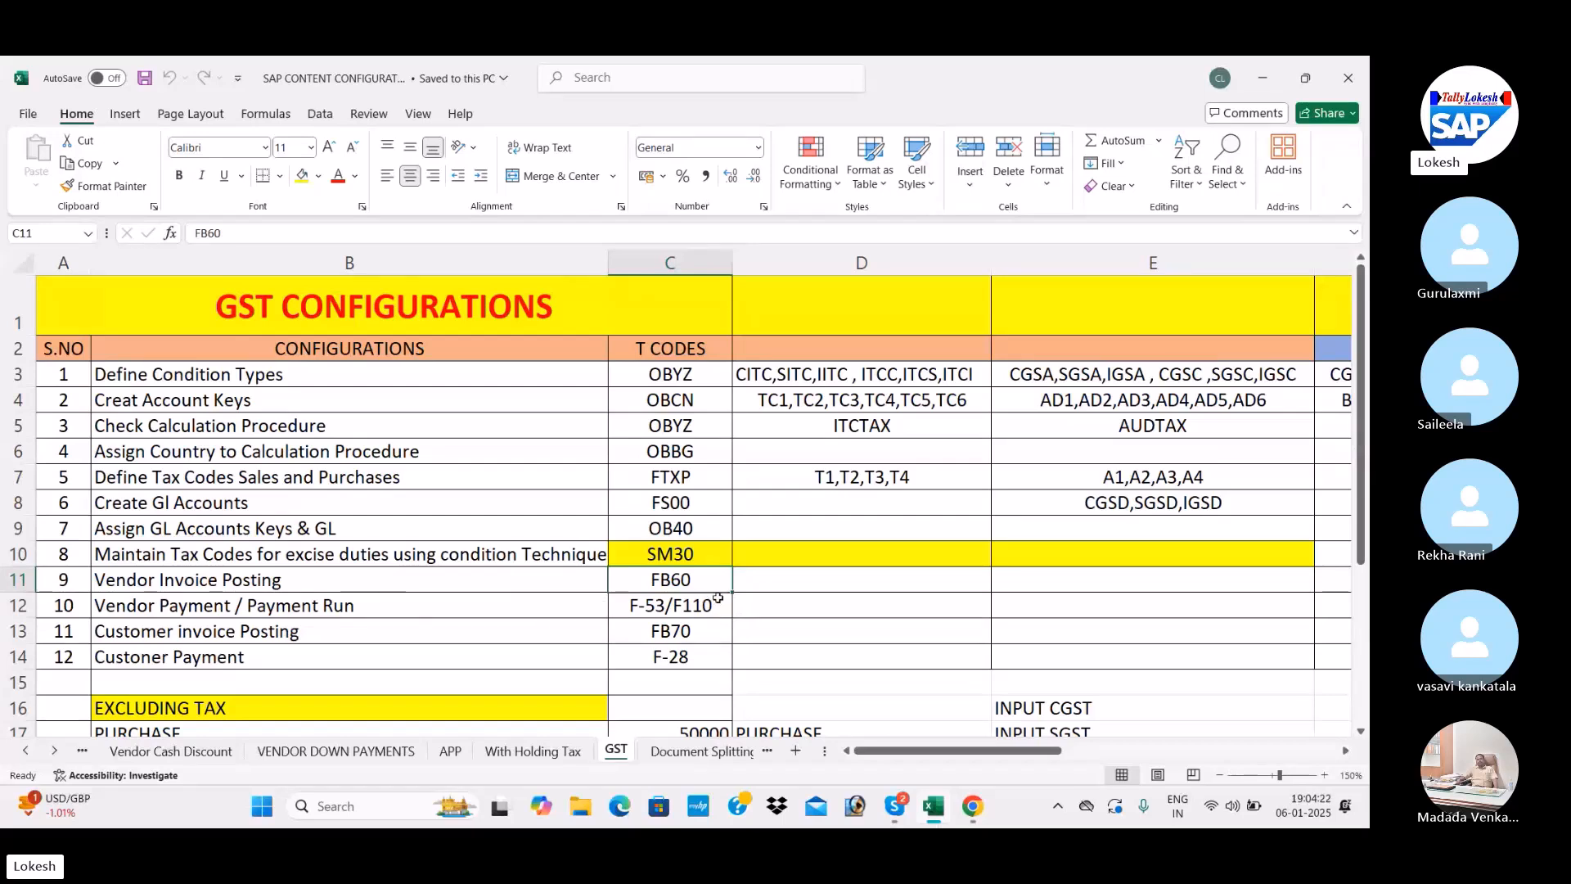
left_click(754, 604)
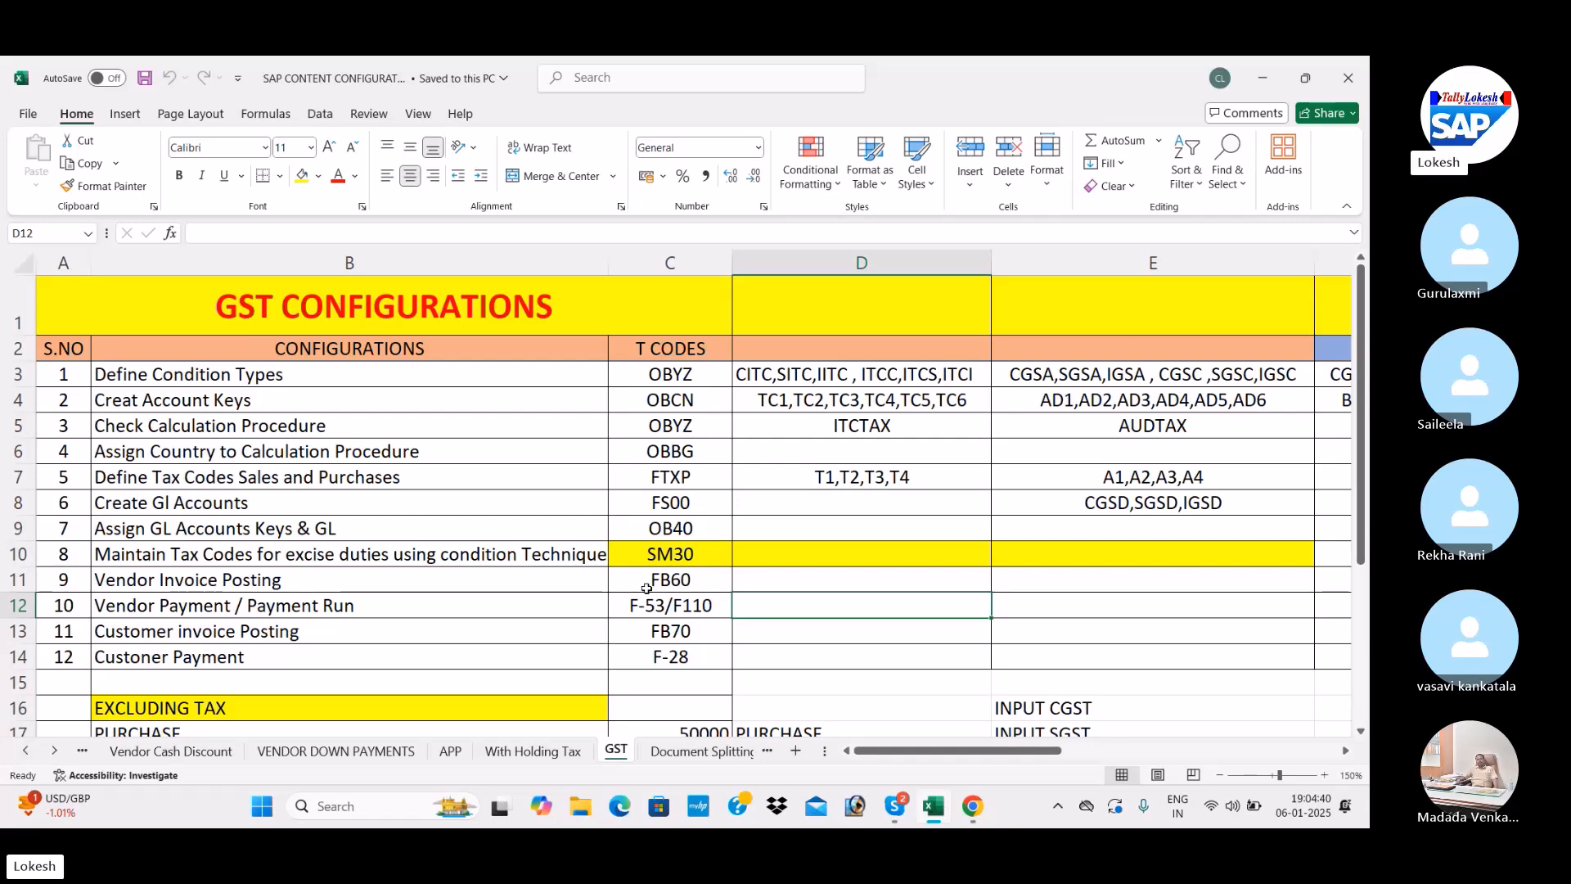
Examine the EXCLUDING TAX example in rows 16 to 20, covering the purchase, CGST, SGST and total amounts
scroll(647, 588, "down", 3)
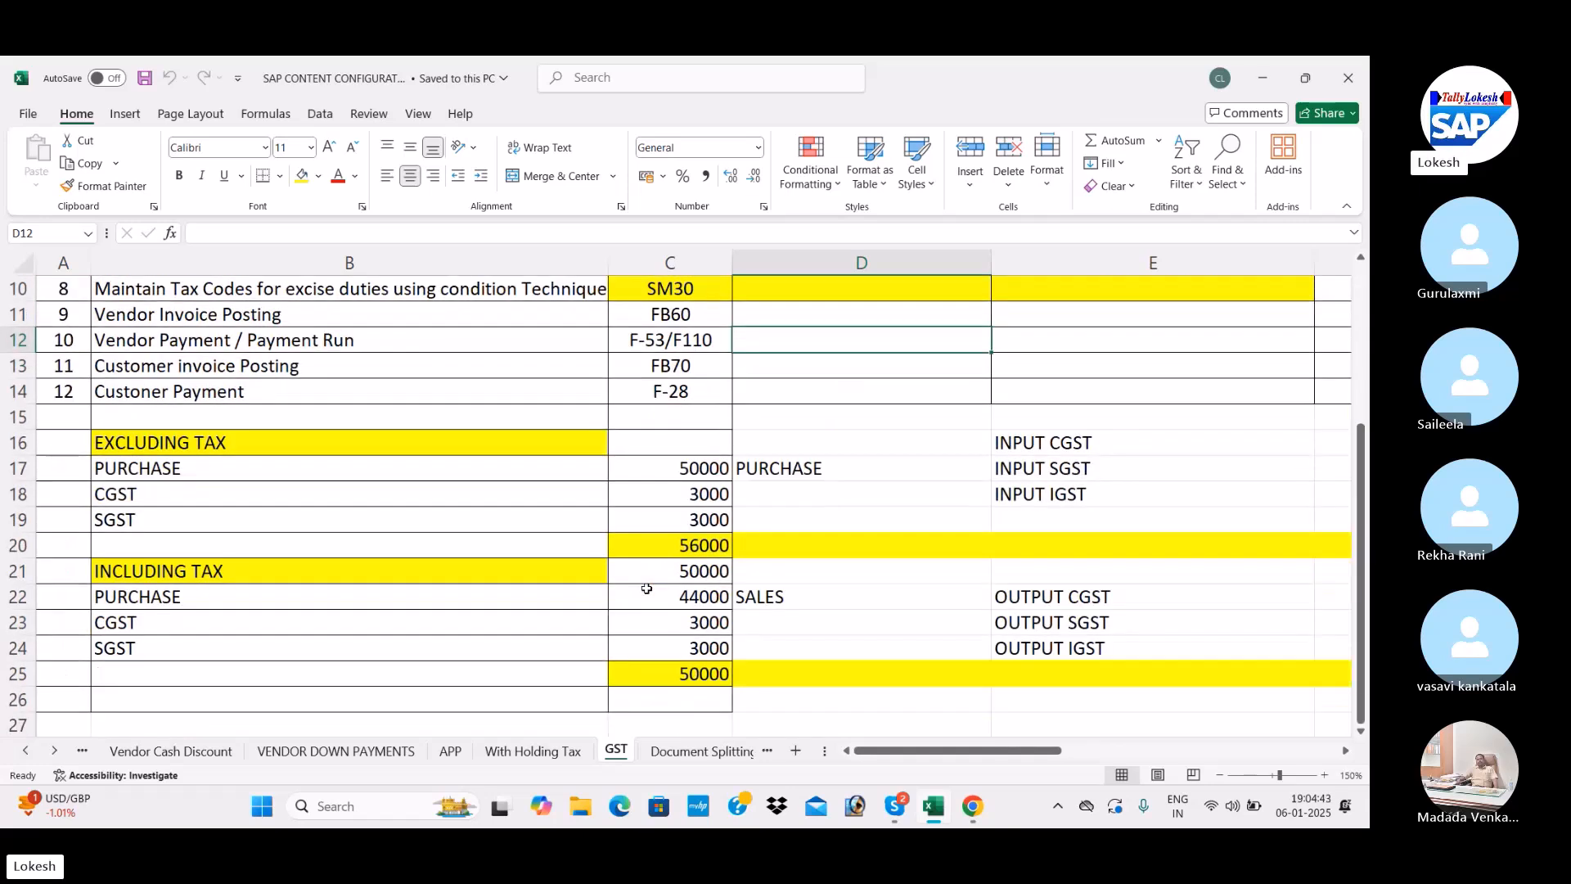
left_click(155, 449)
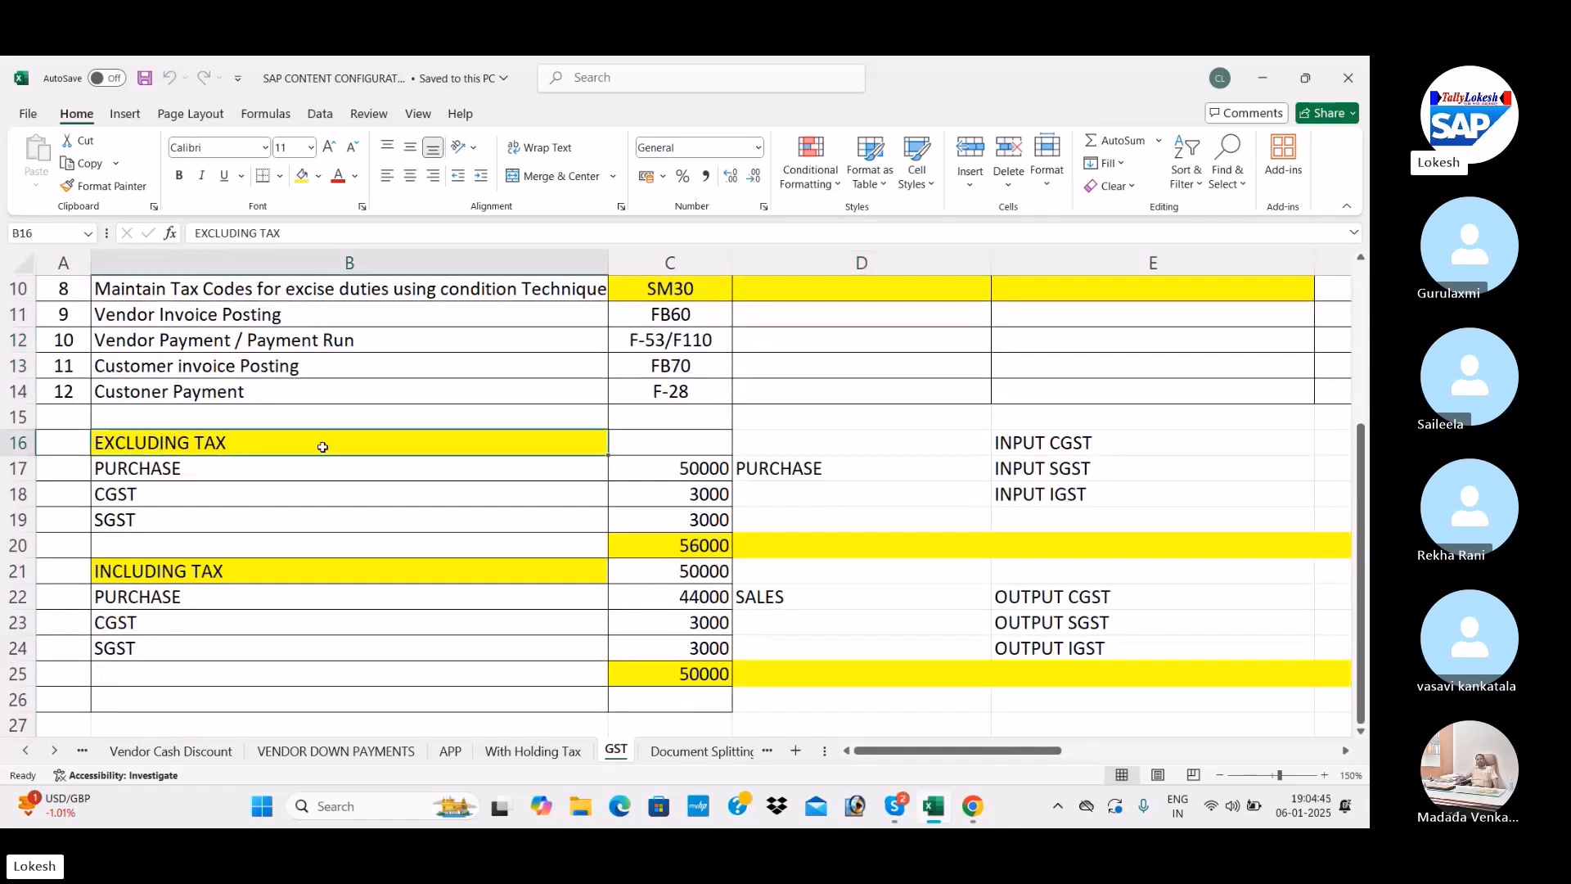
left_click(127, 572)
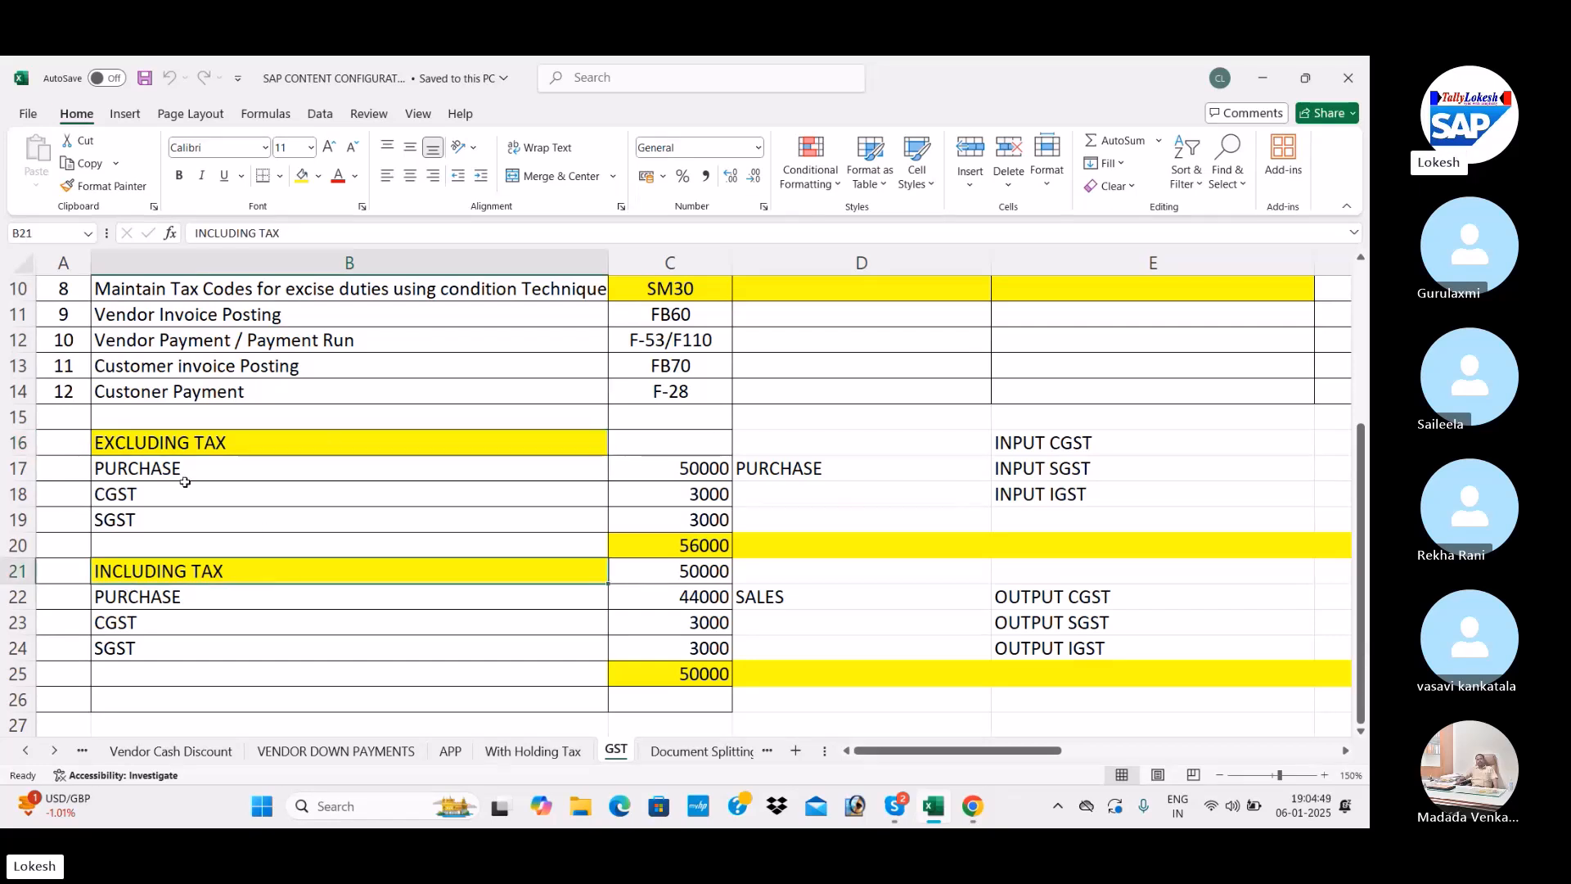
left_click(184, 476)
left_click(679, 468)
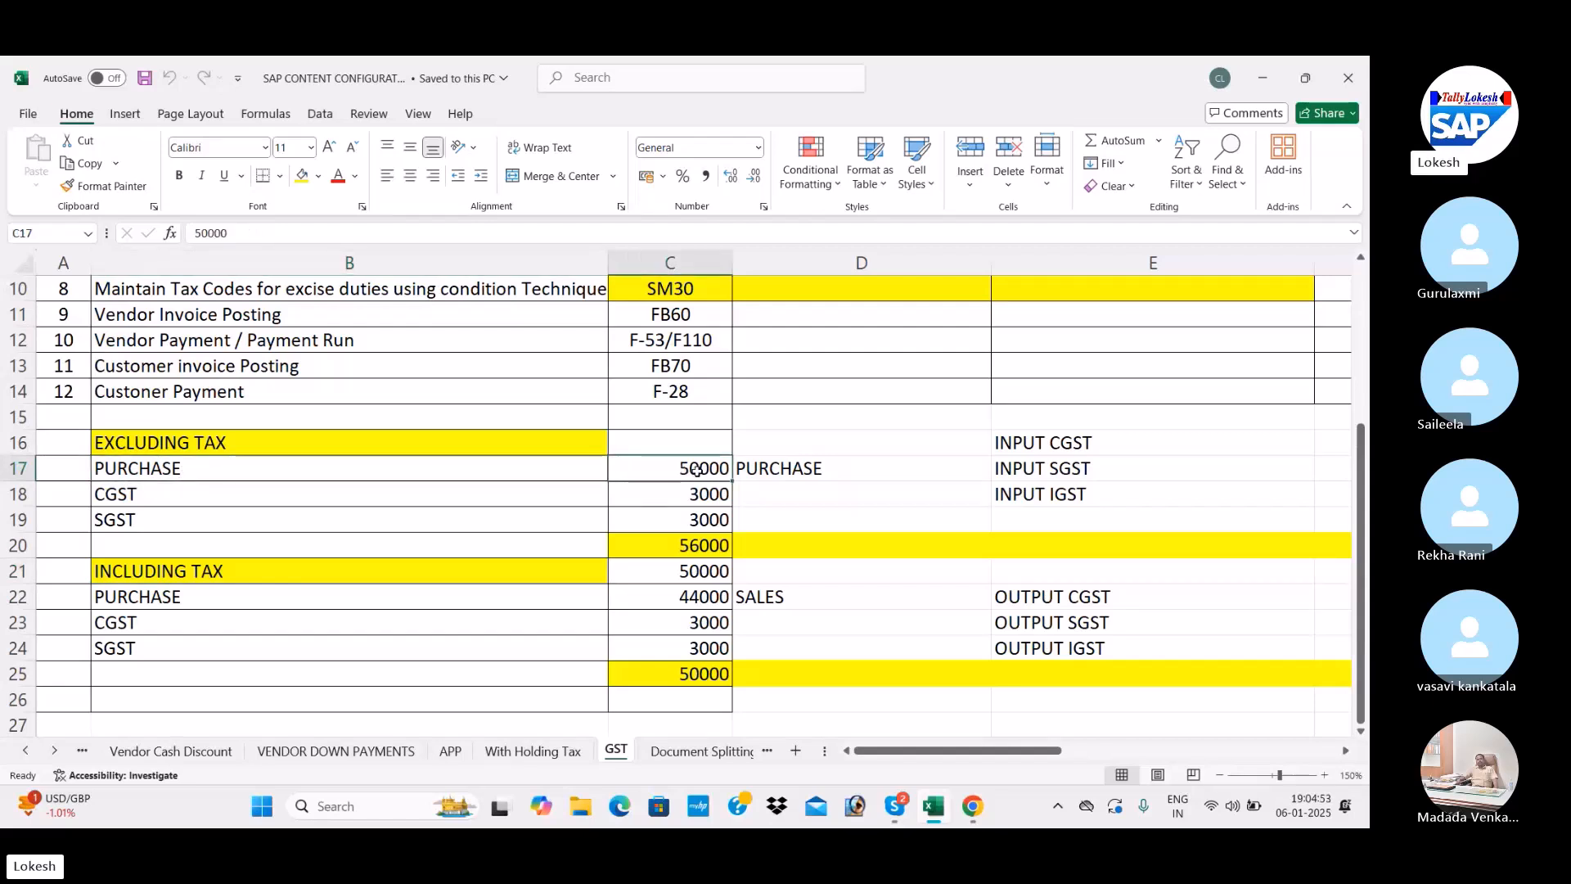
left_click(561, 495)
left_click(619, 522)
left_click(686, 543)
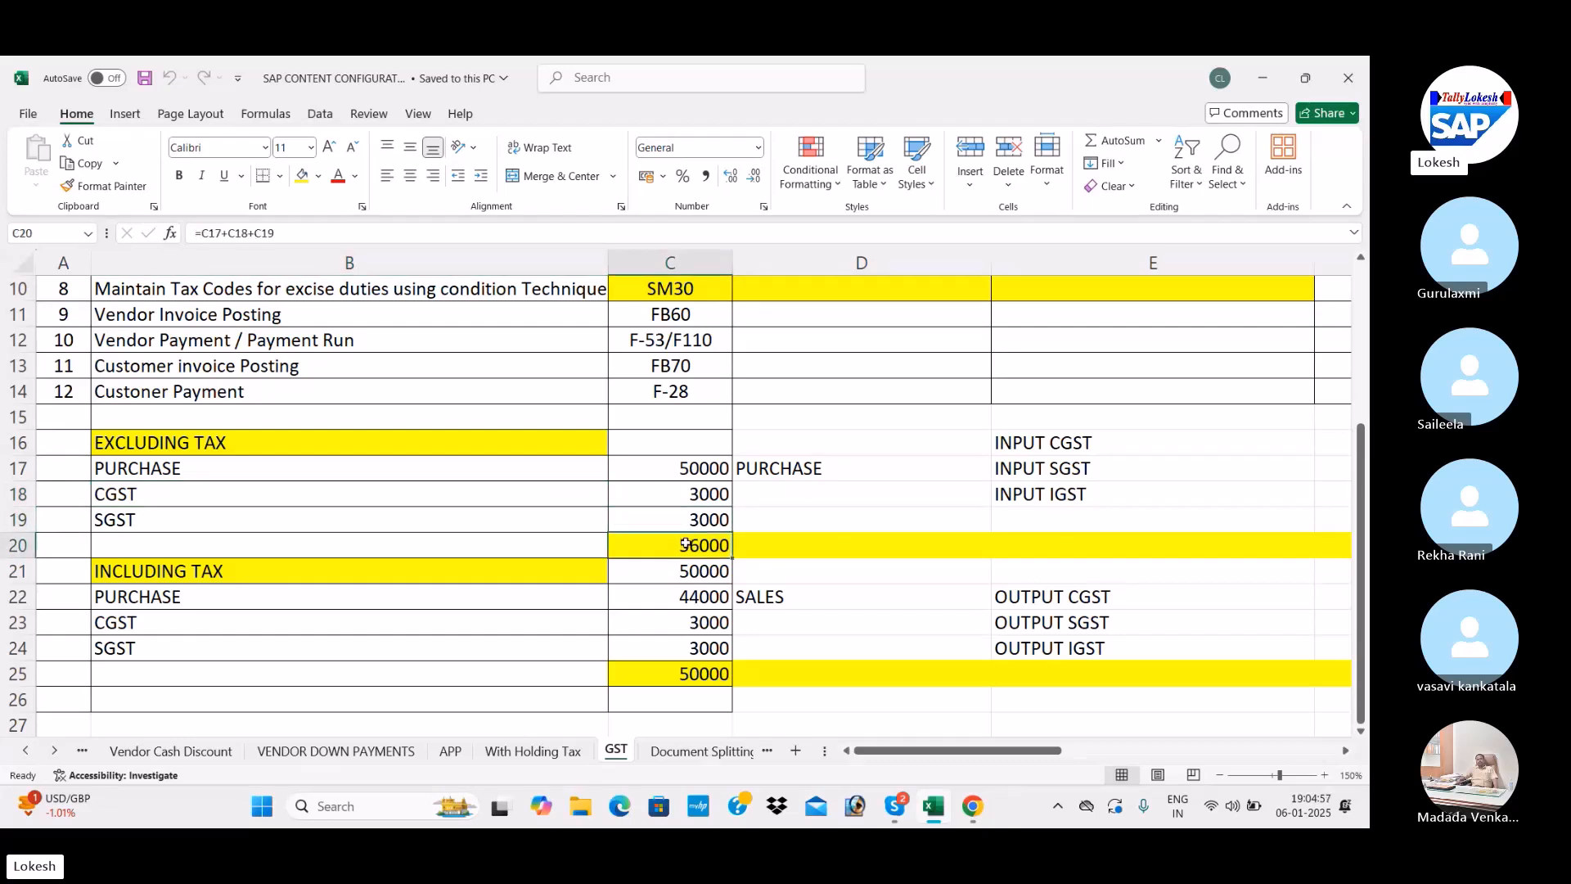
left_click(376, 450)
left_click_drag(521, 455, 666, 513)
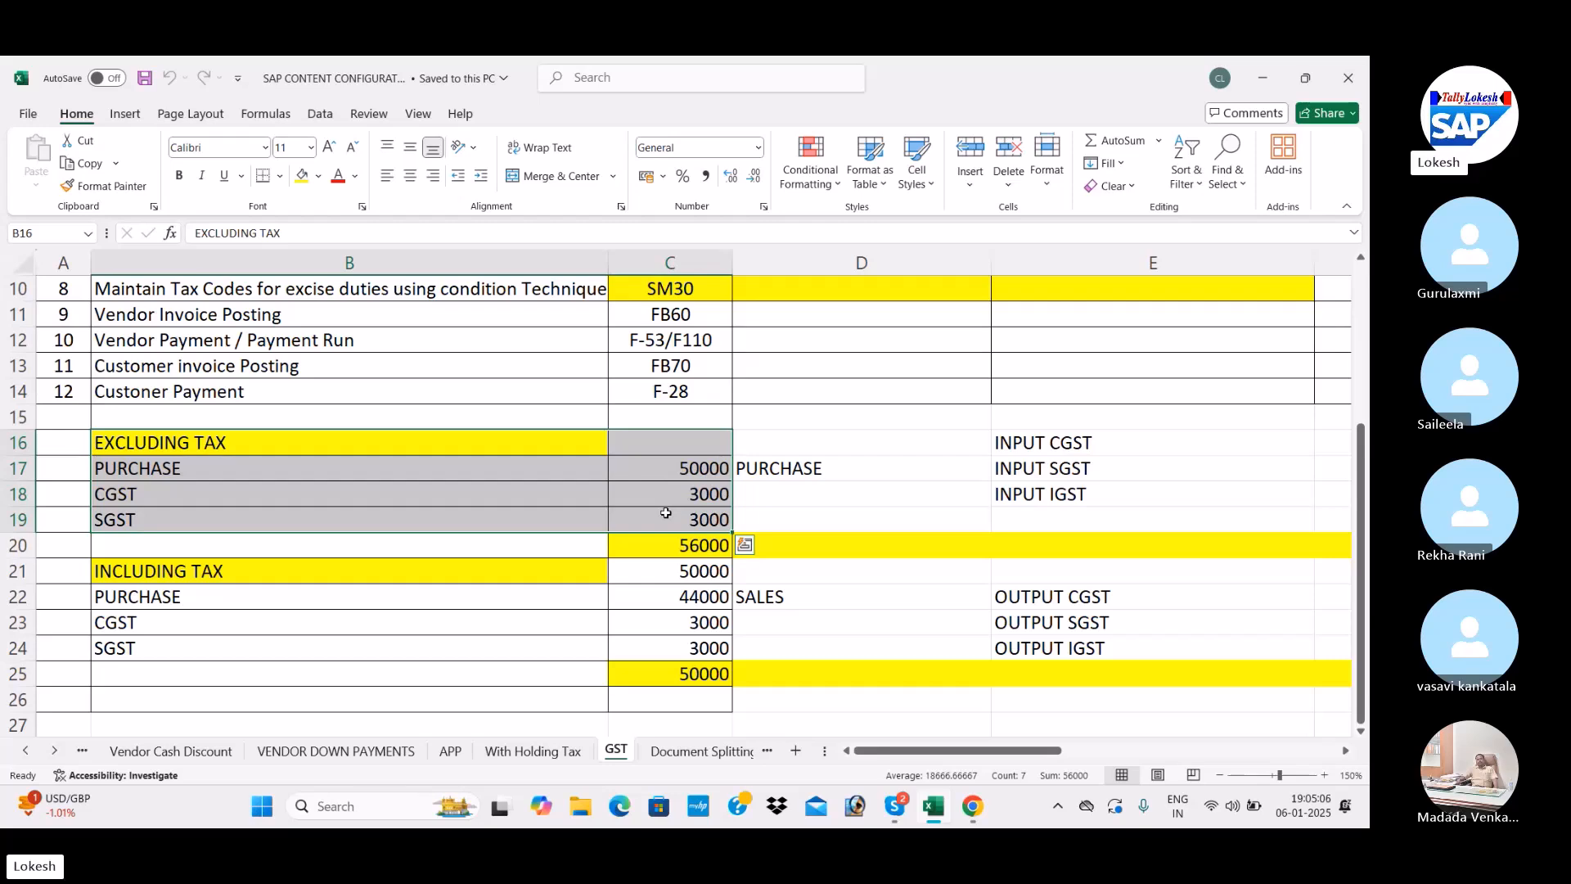
key("alt+Tab")
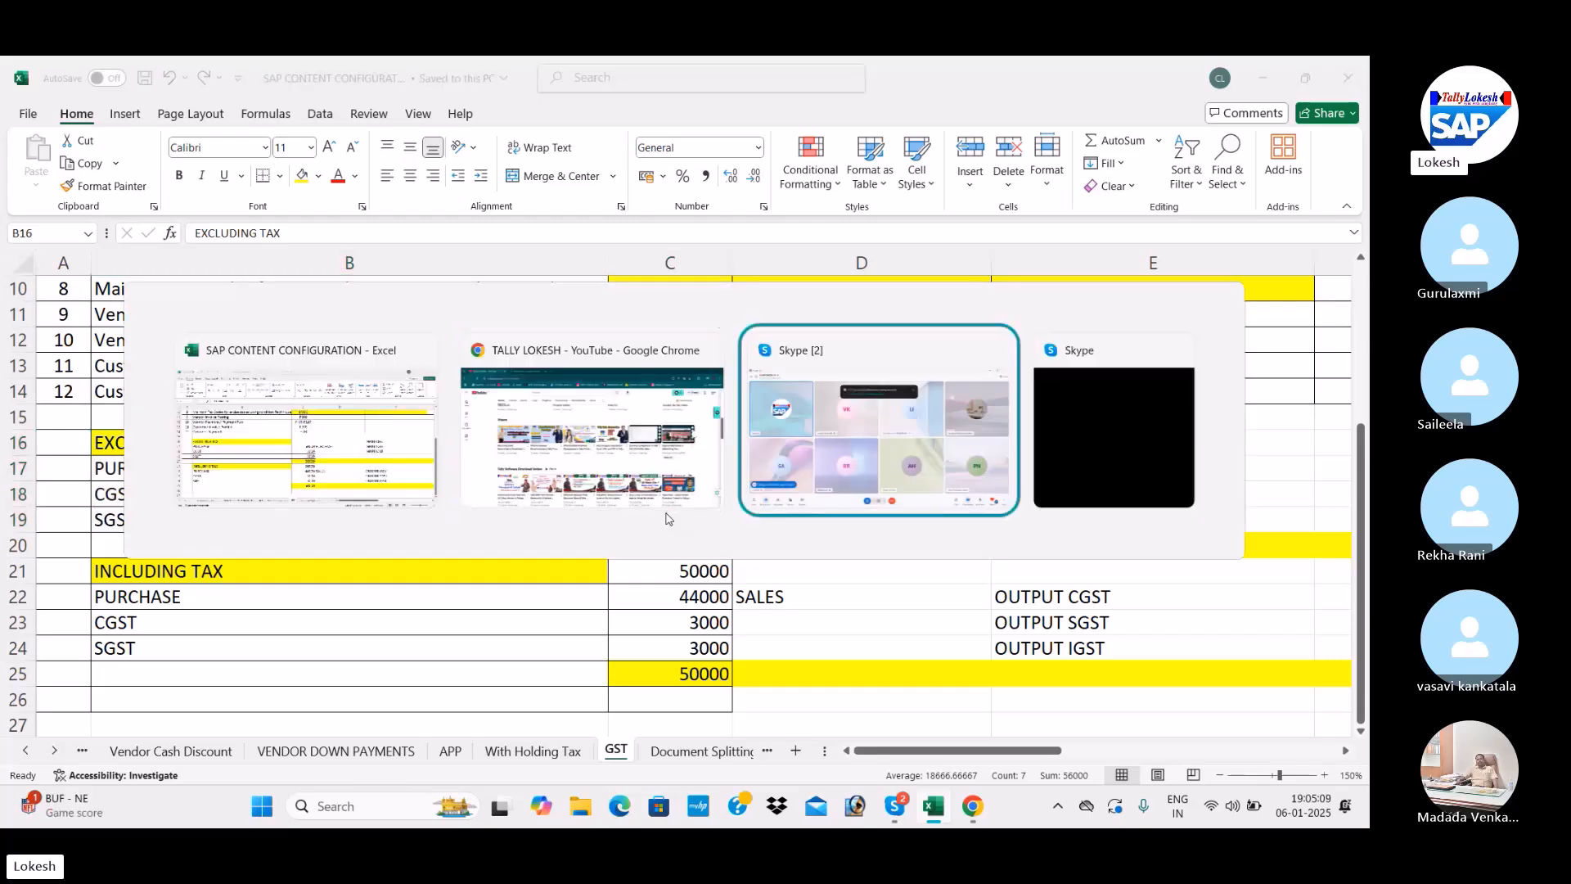
key("alt+Tab")
key("alt+Tab")
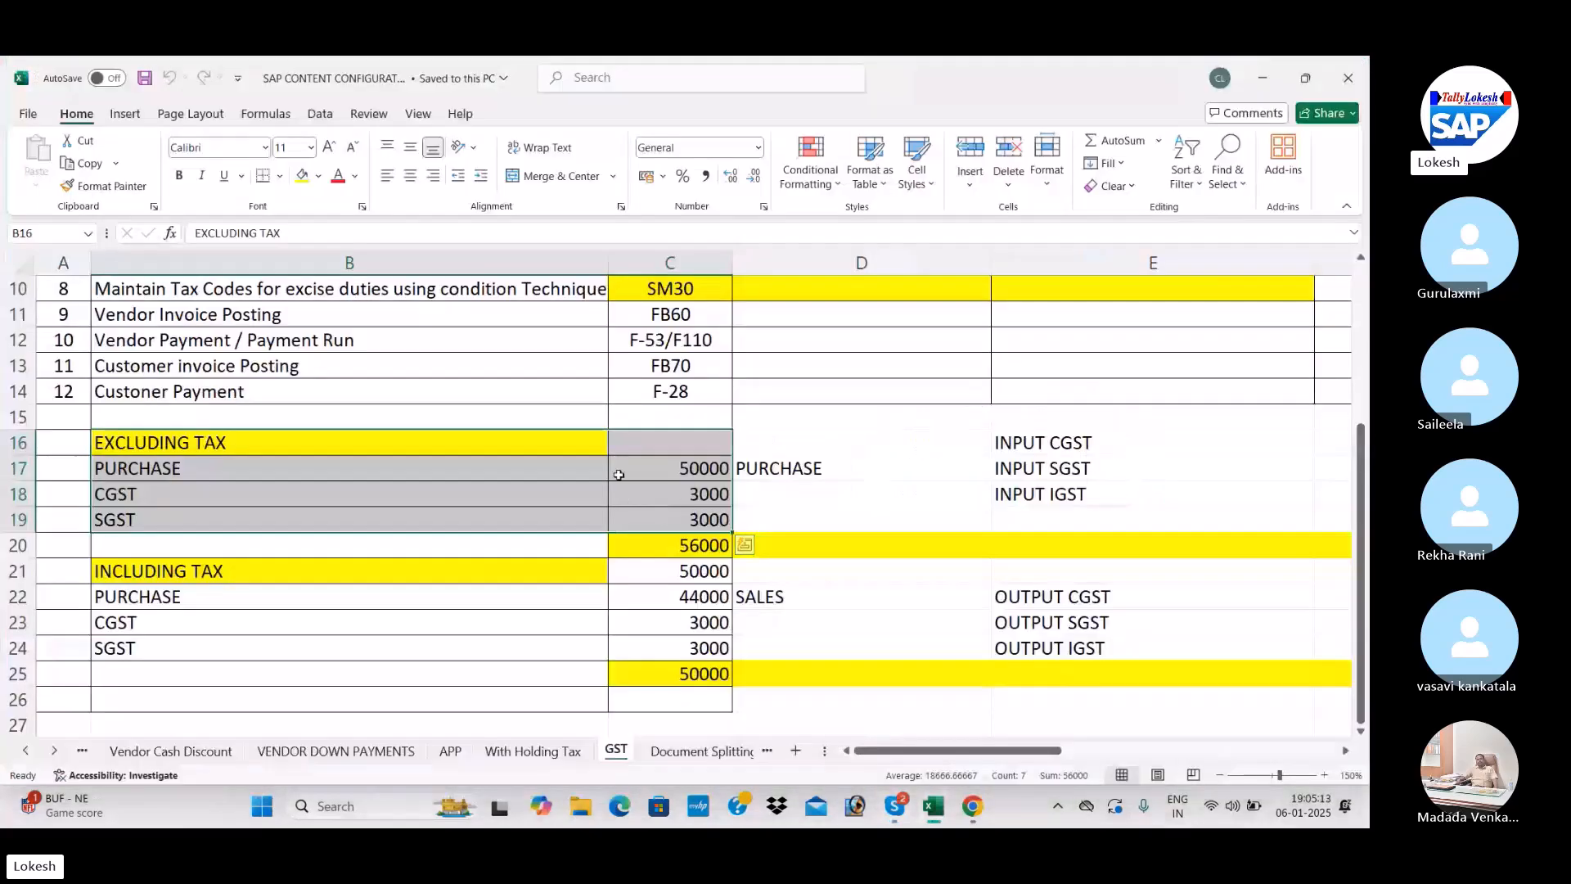
Examine the INCLUDING TAX example in rows 21 to 25, covering the purchase, CGST, SGST and total amounts
left_click(330, 575)
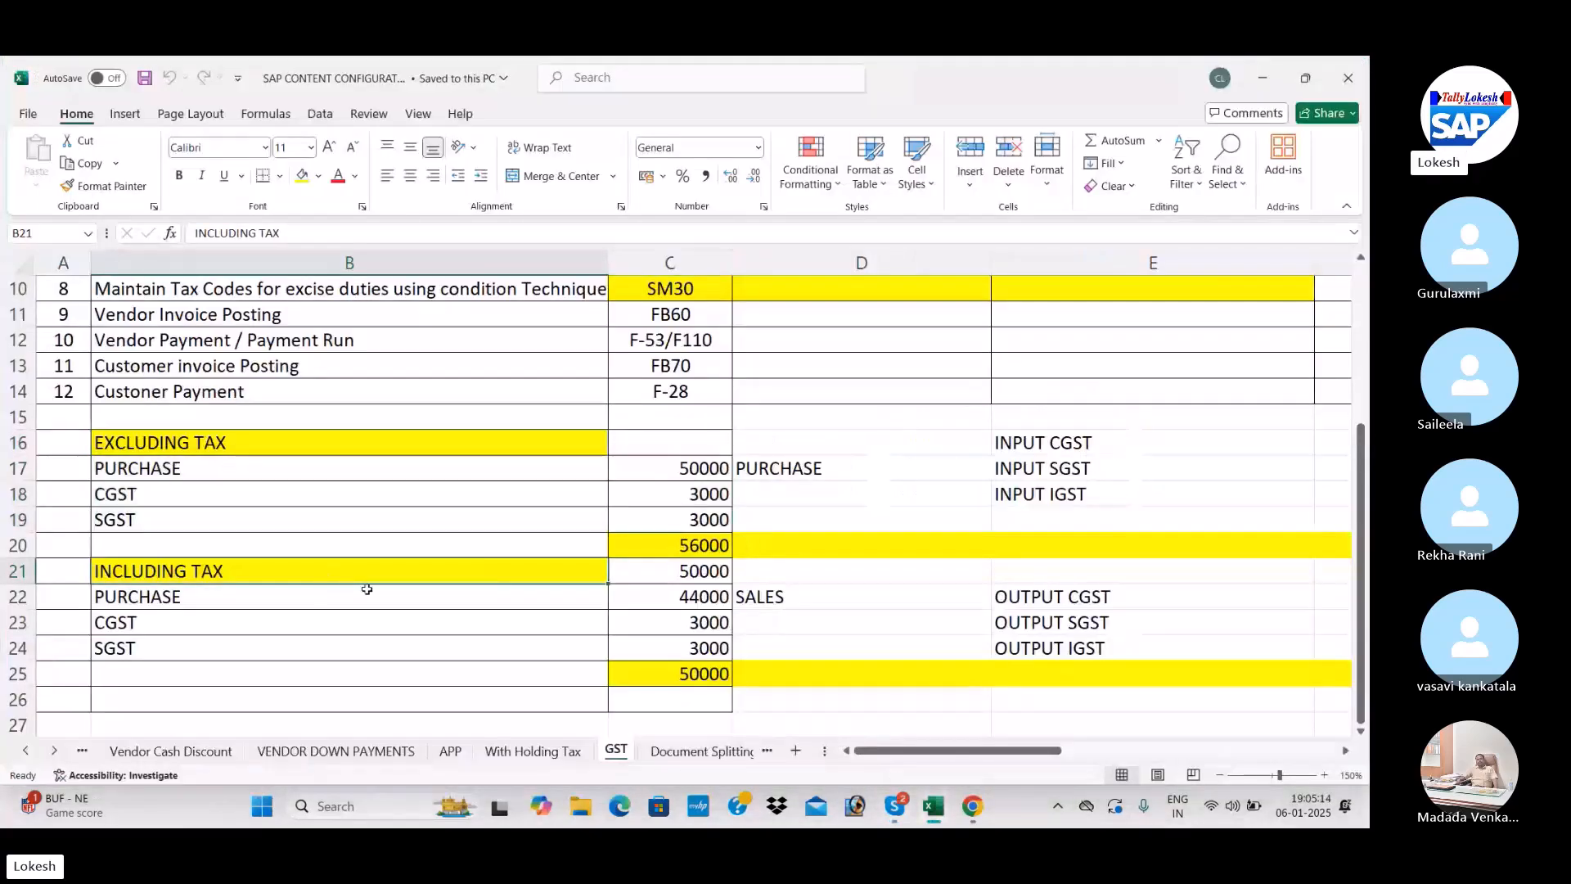
left_click(681, 575)
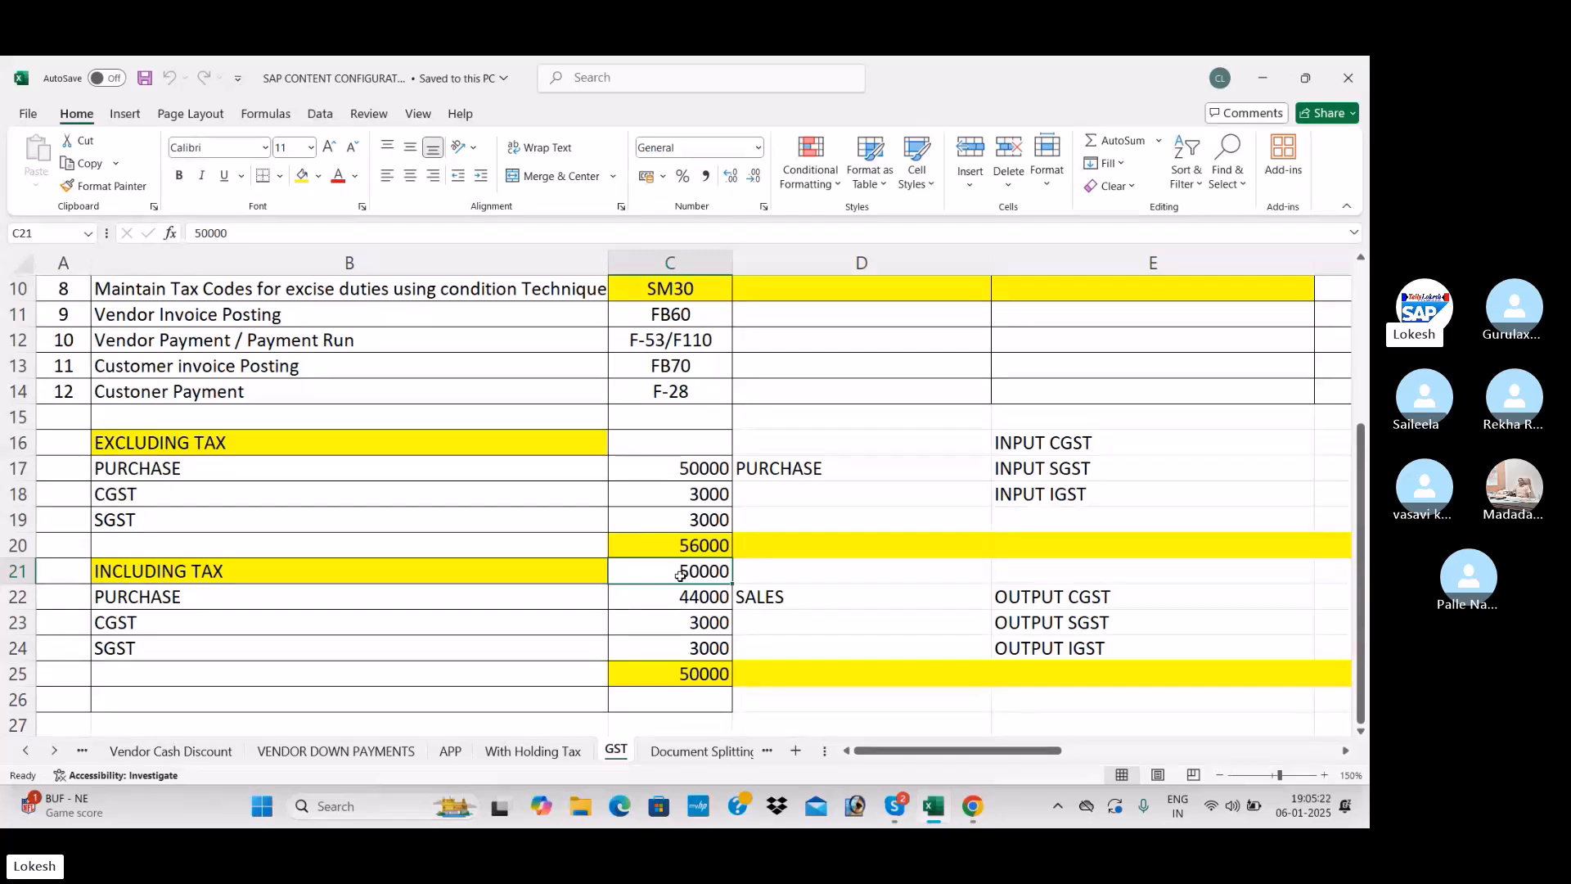
left_click(658, 599)
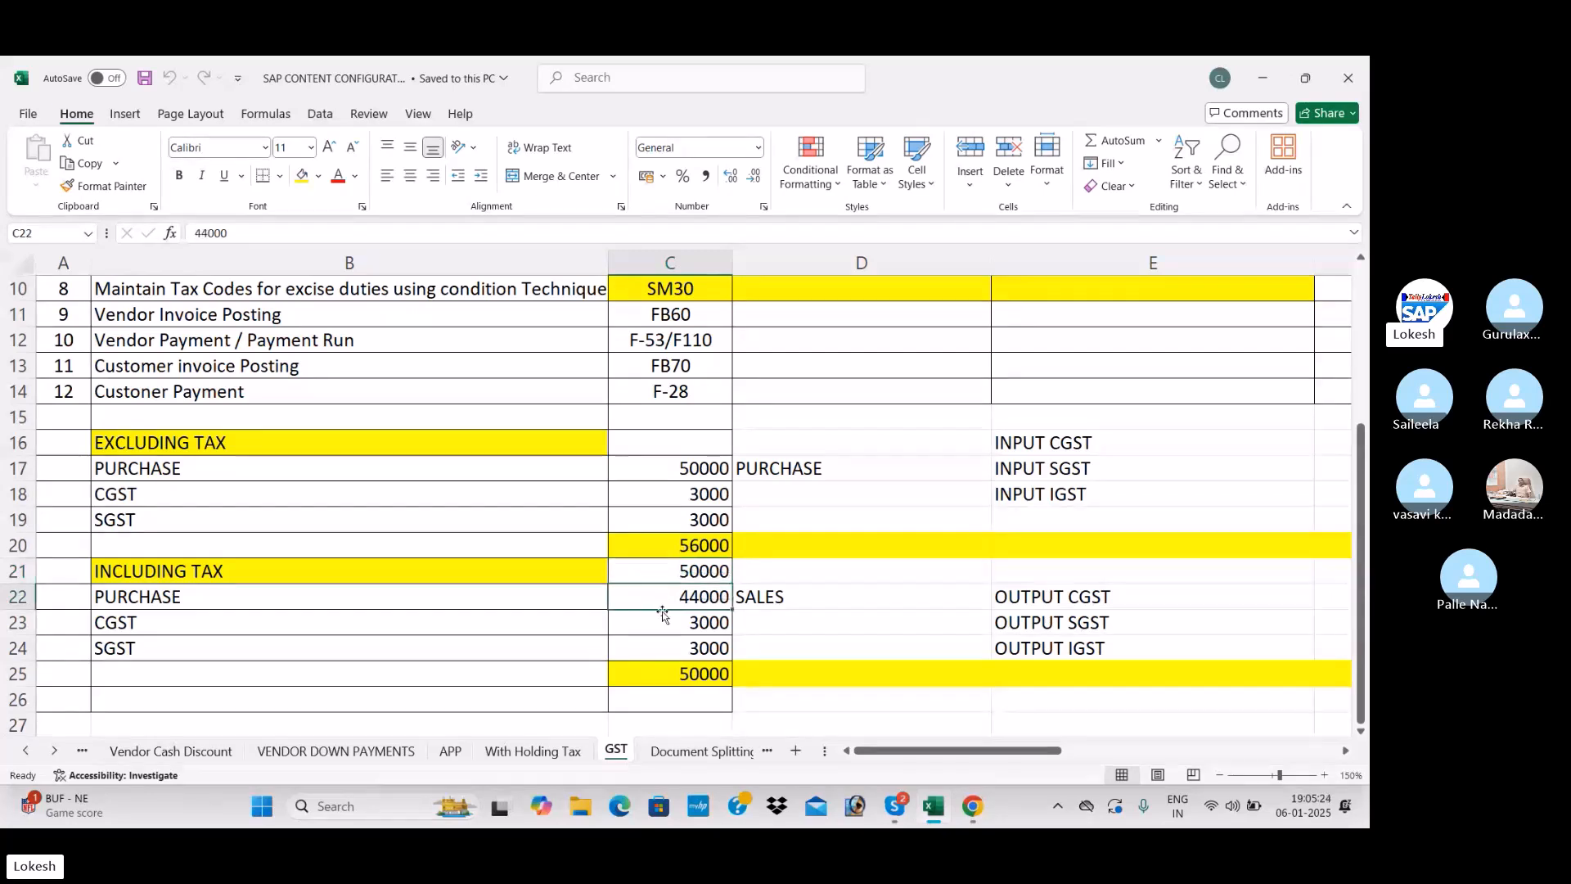
left_click_drag(664, 616, 672, 669)
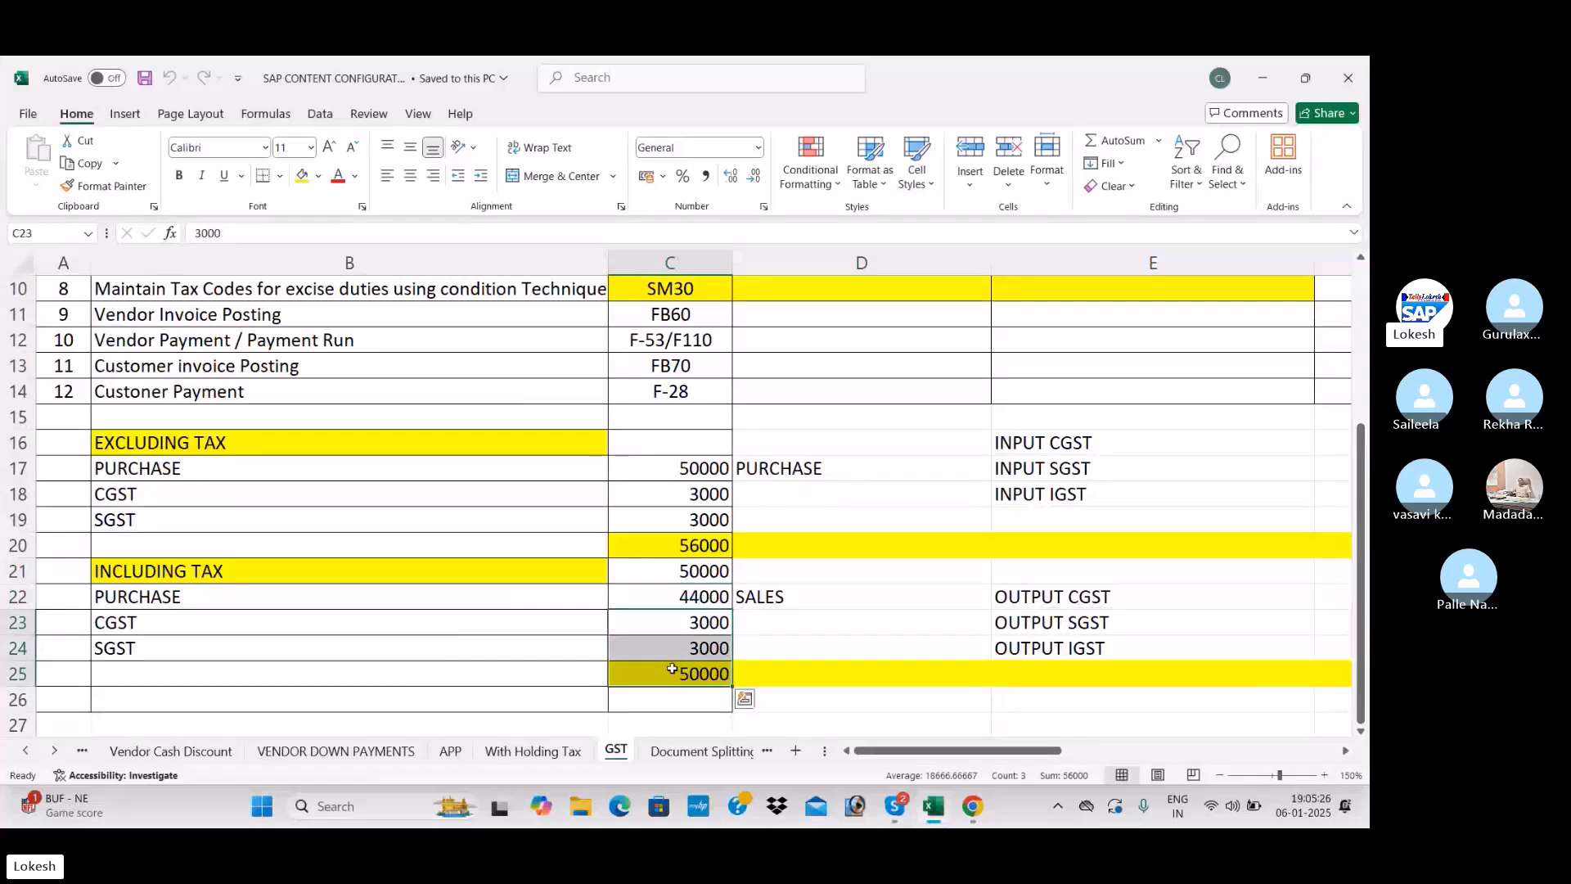
left_click(789, 624)
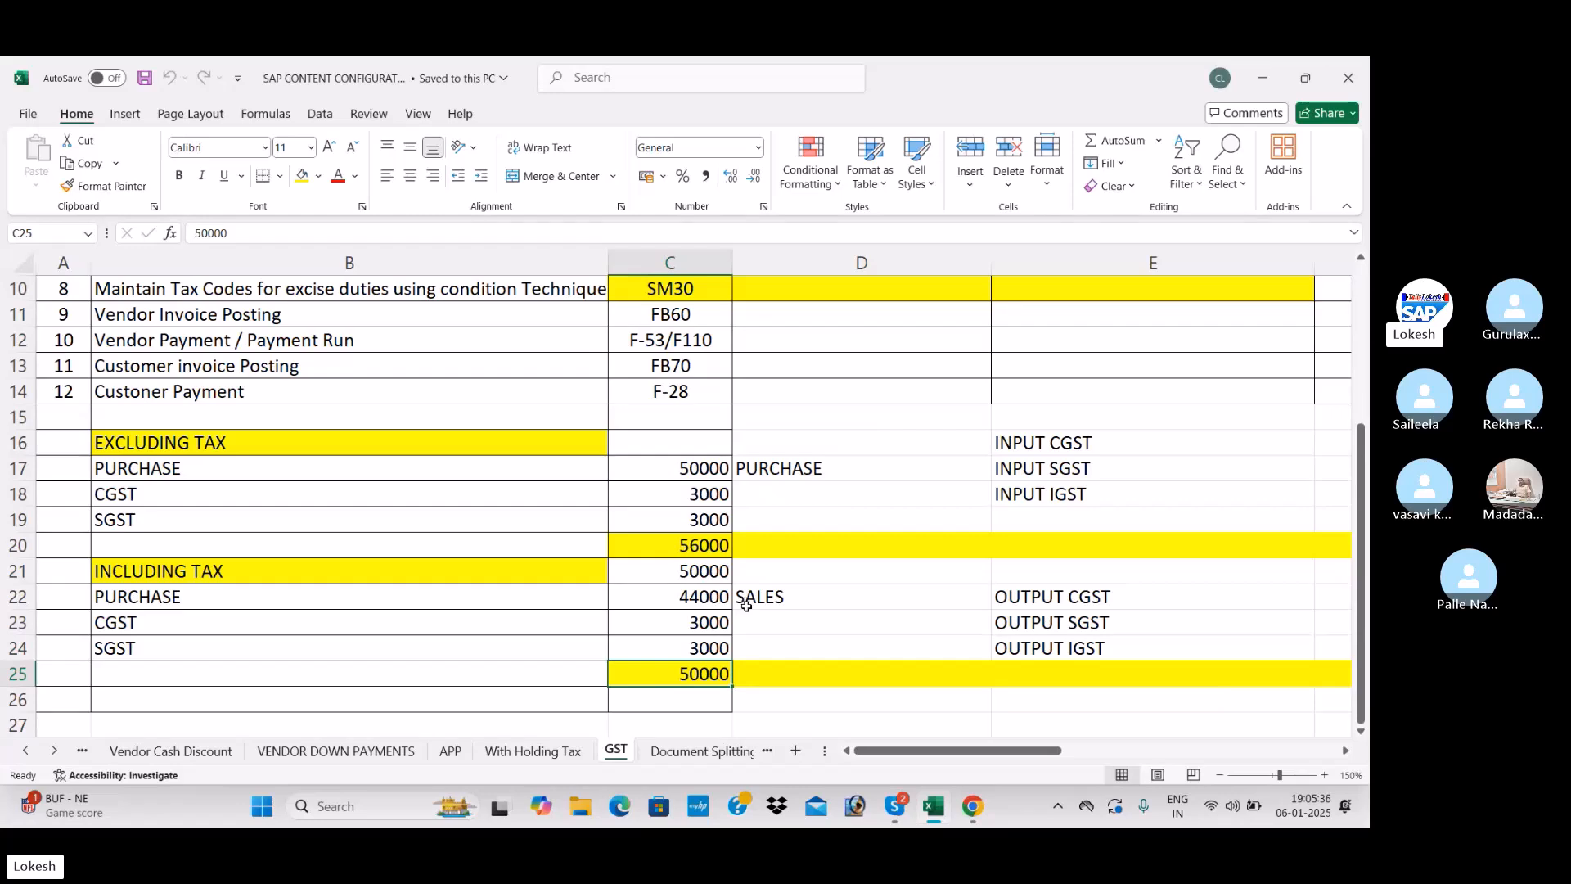
scroll(746, 604, "up", 3)
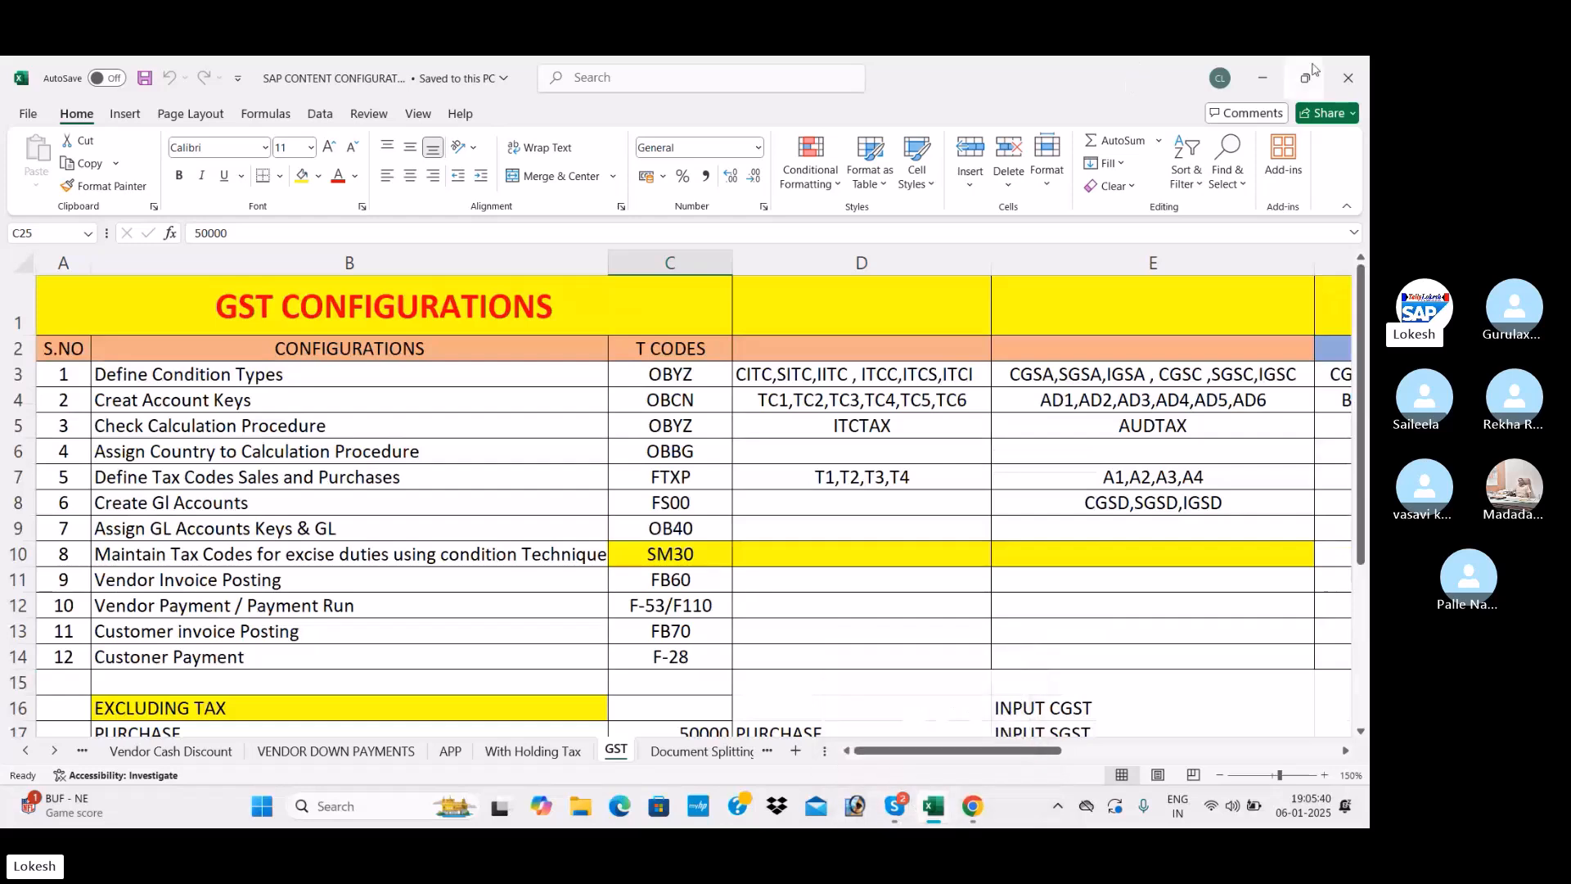
Clear the open windows off the desktop, launch SAP Logon and open the SAP Fico connection
left_click(1262, 78)
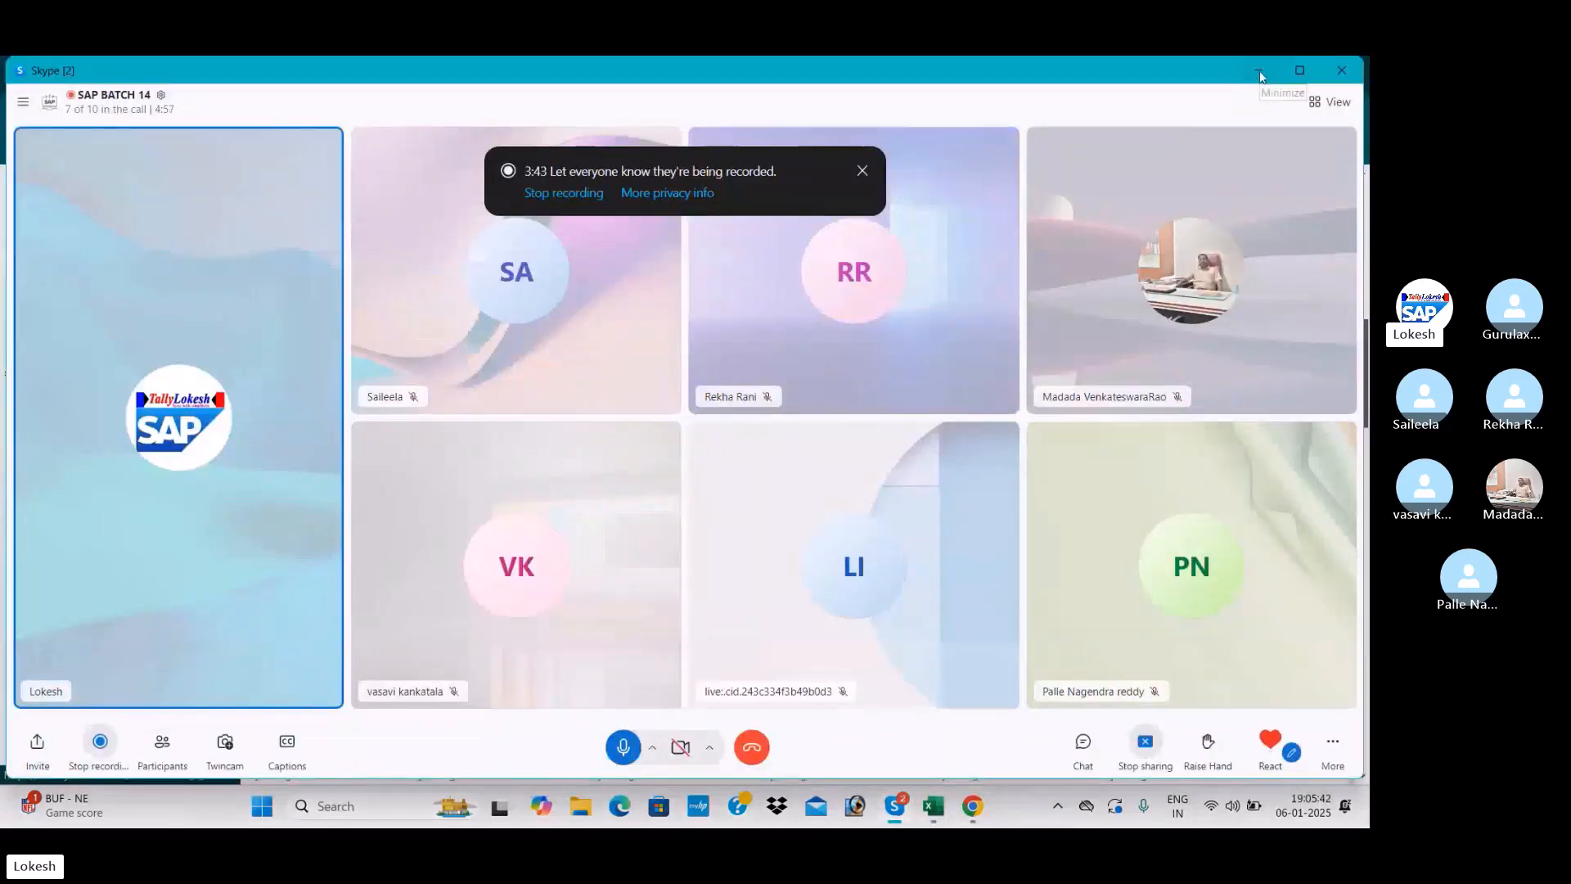
left_click(1261, 73)
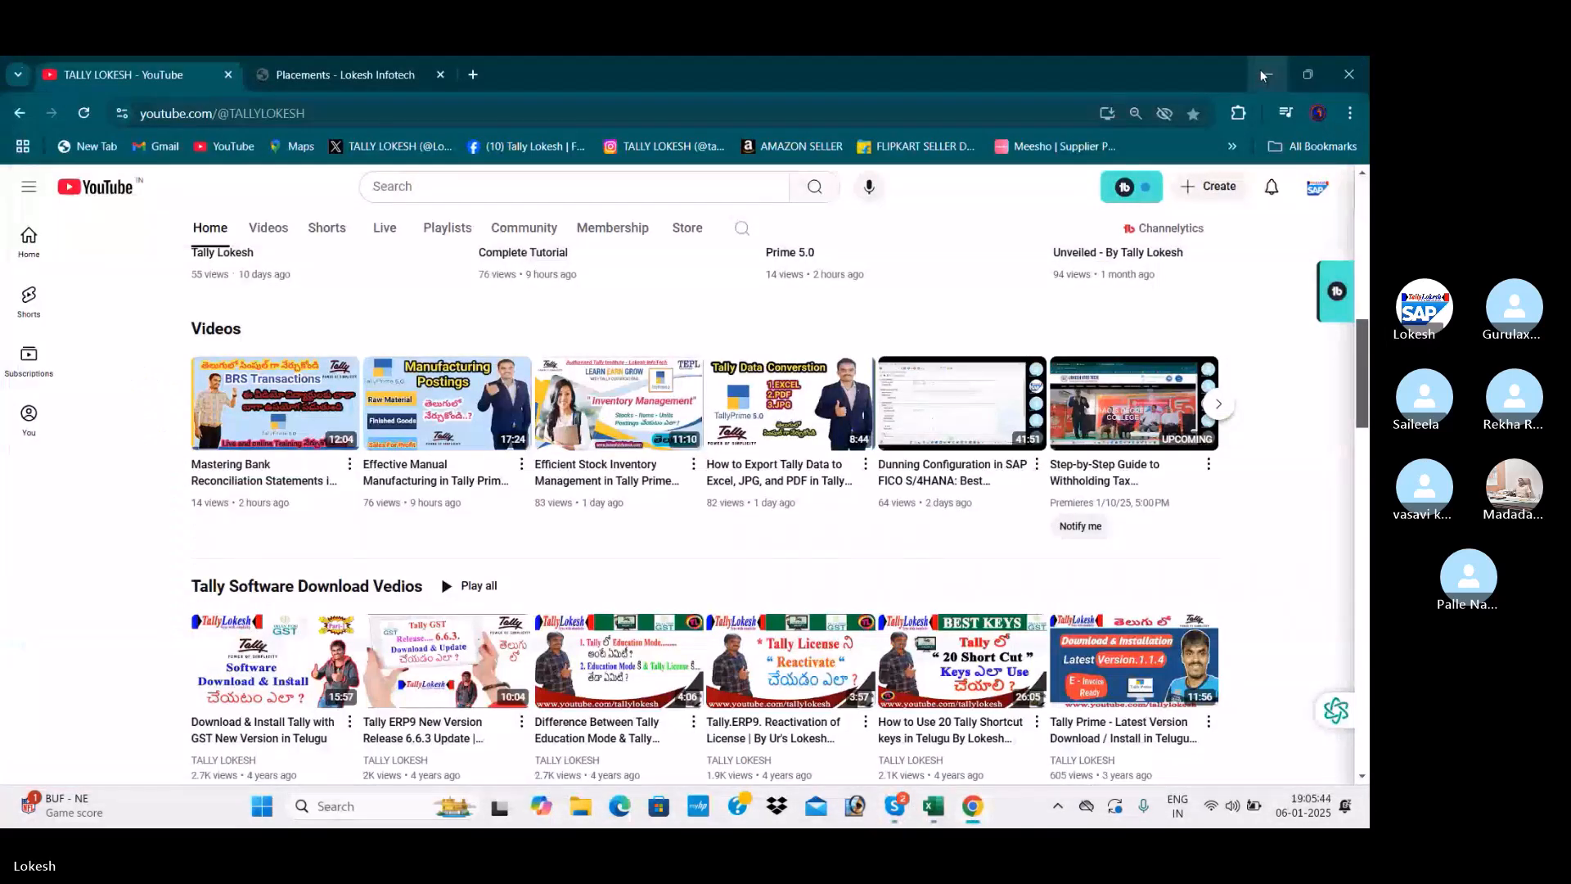
left_click(1264, 75)
double_click(169, 176)
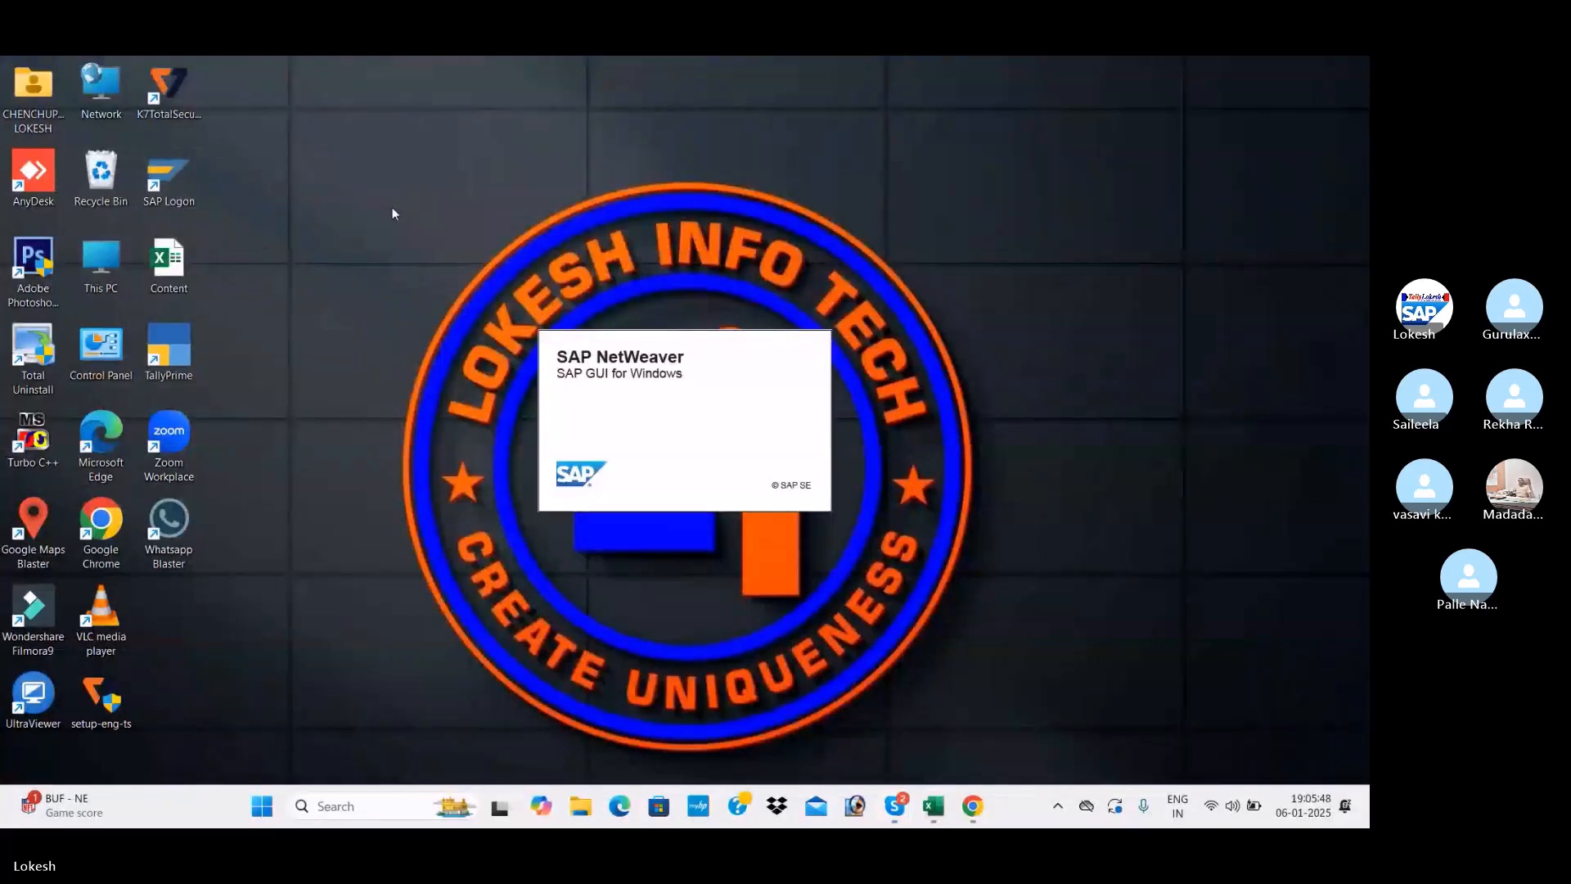
left_click(450, 107)
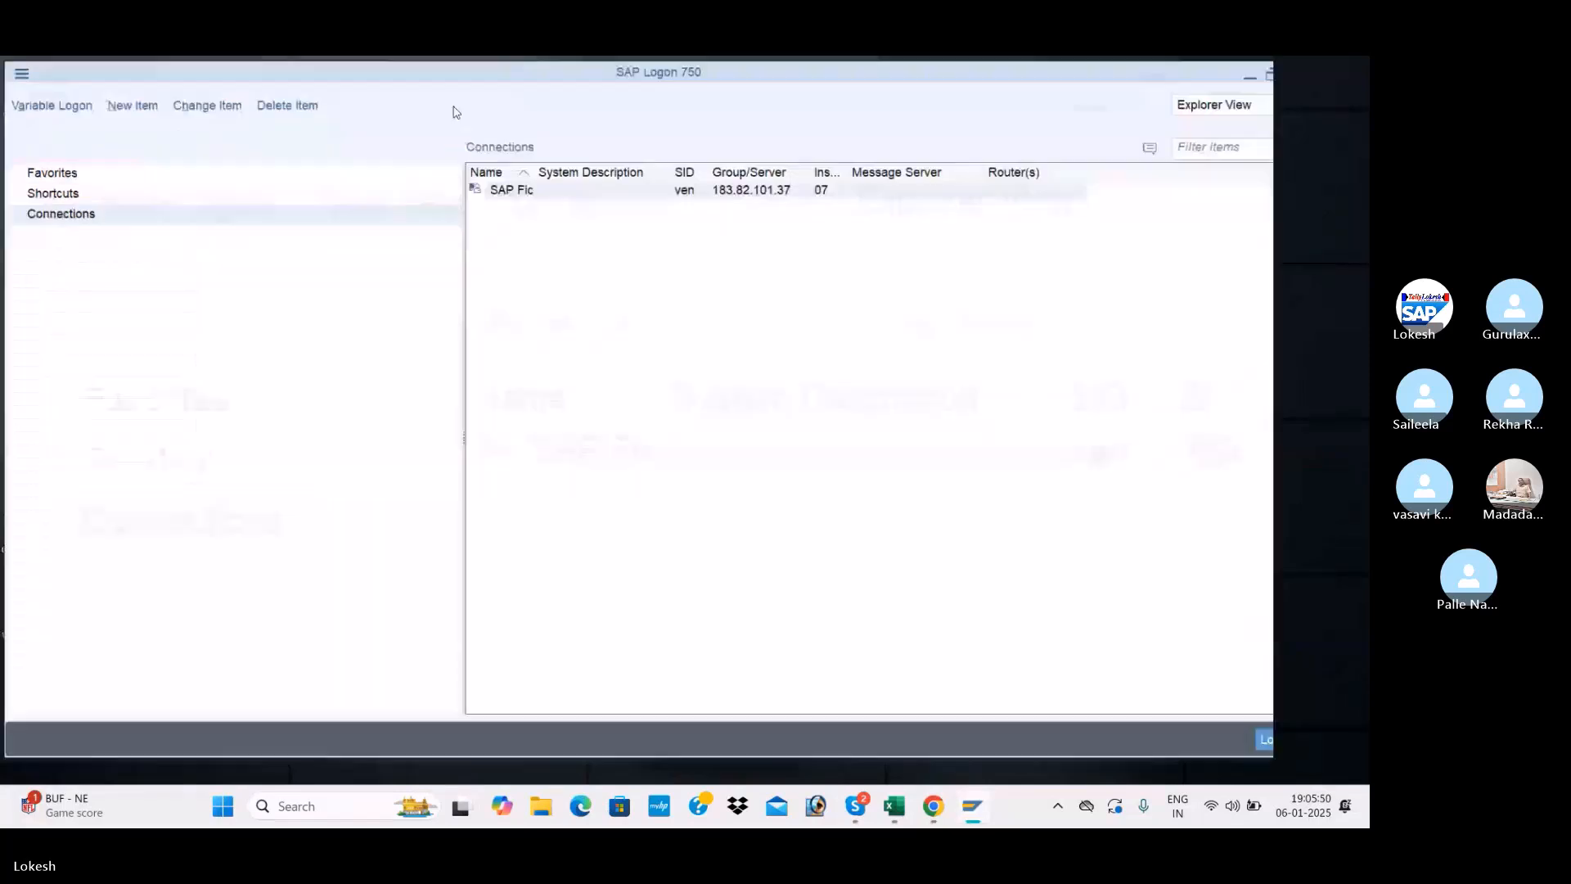
double_click(619, 196)
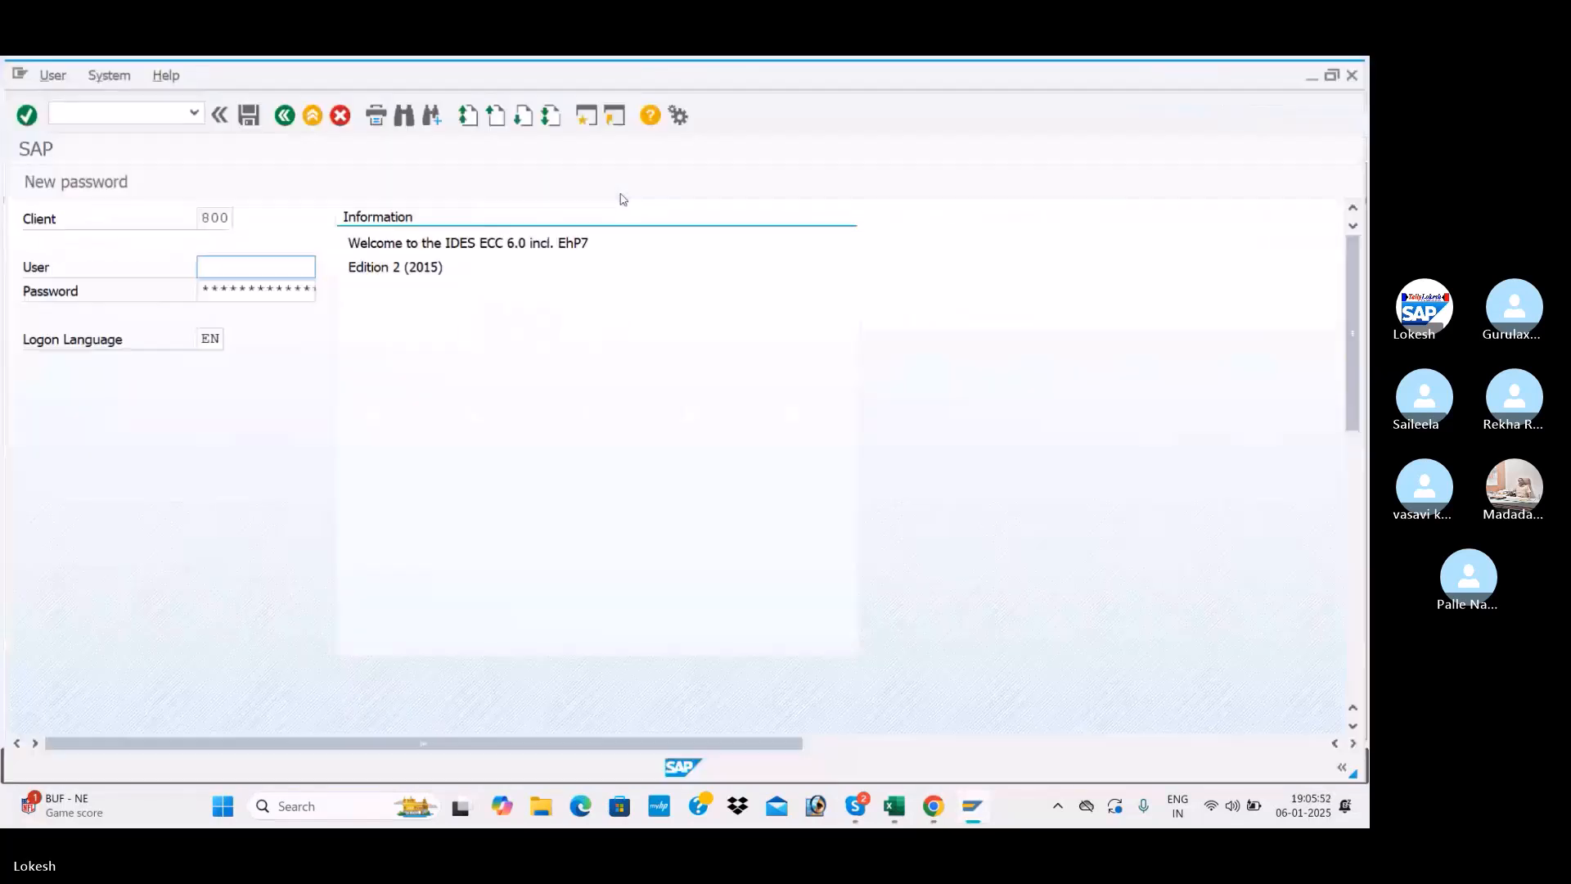
Log on to SAP client 800 by filling in the user ID and the account password
left_click(189, 267)
key("Tab")
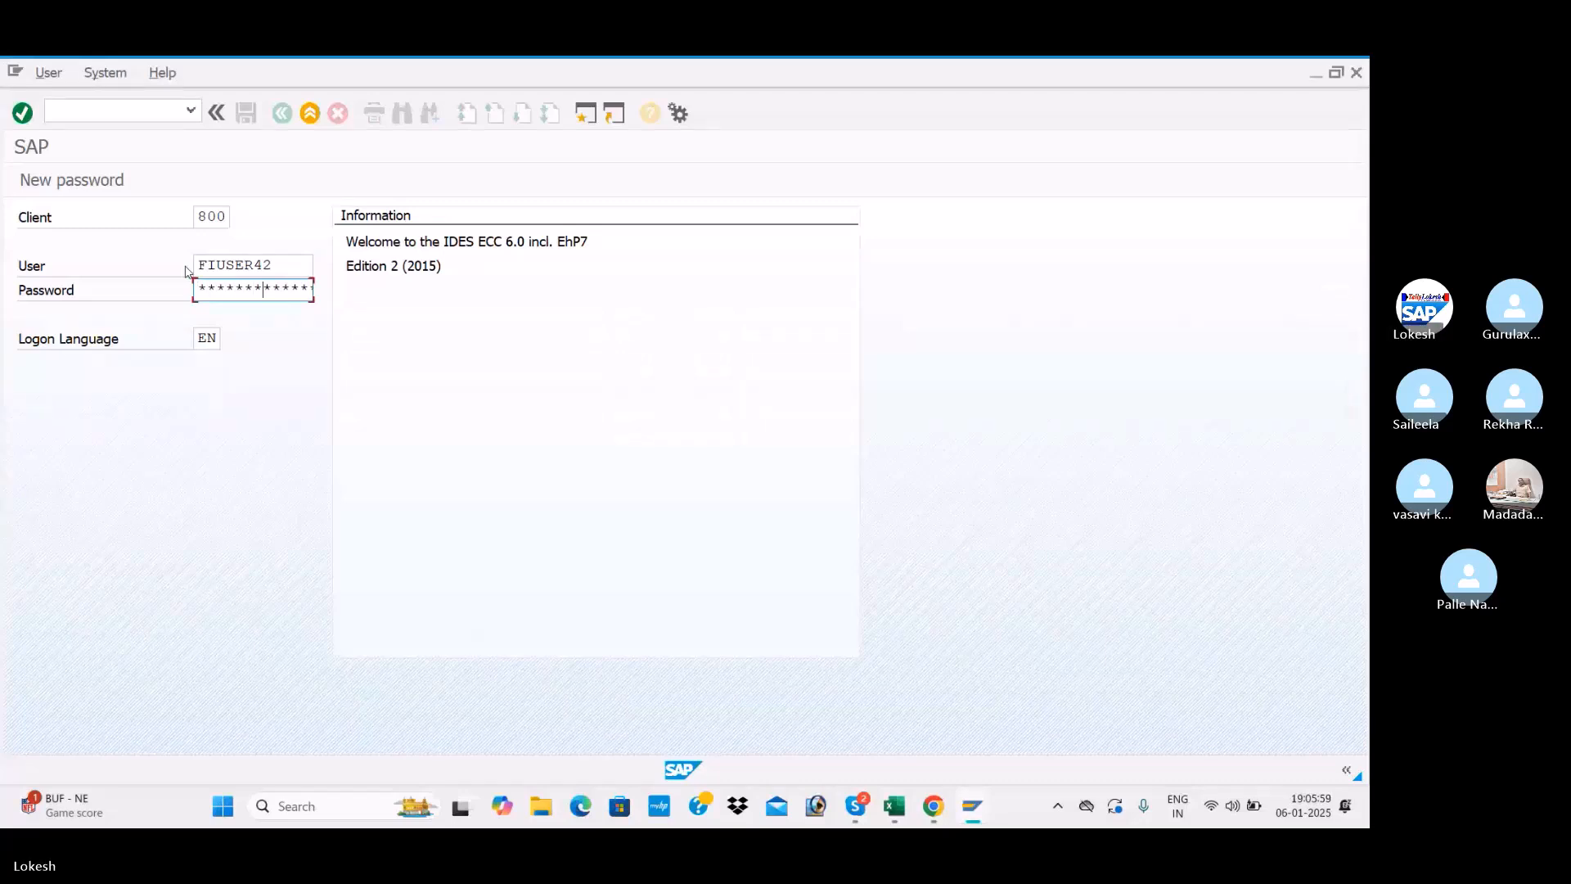
key("Return")
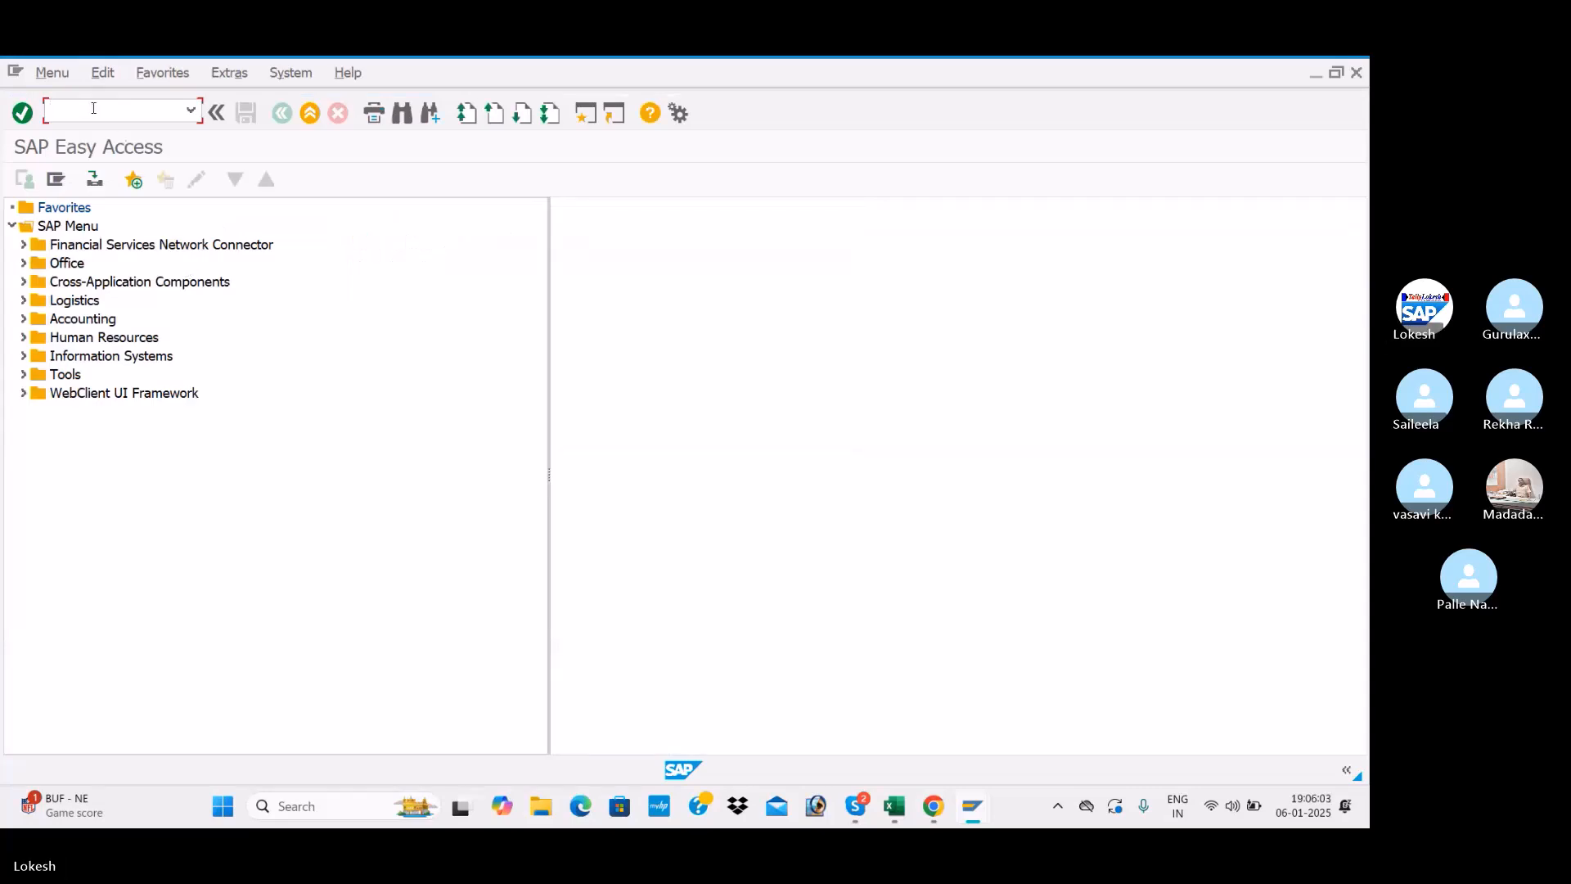
Switch to the Excel workbook to check the GST configuration list and return to SAP Easy Access
key("alt+Tab")
key("alt+Tab")
key("alt+Tab")
key("alt+Tab")
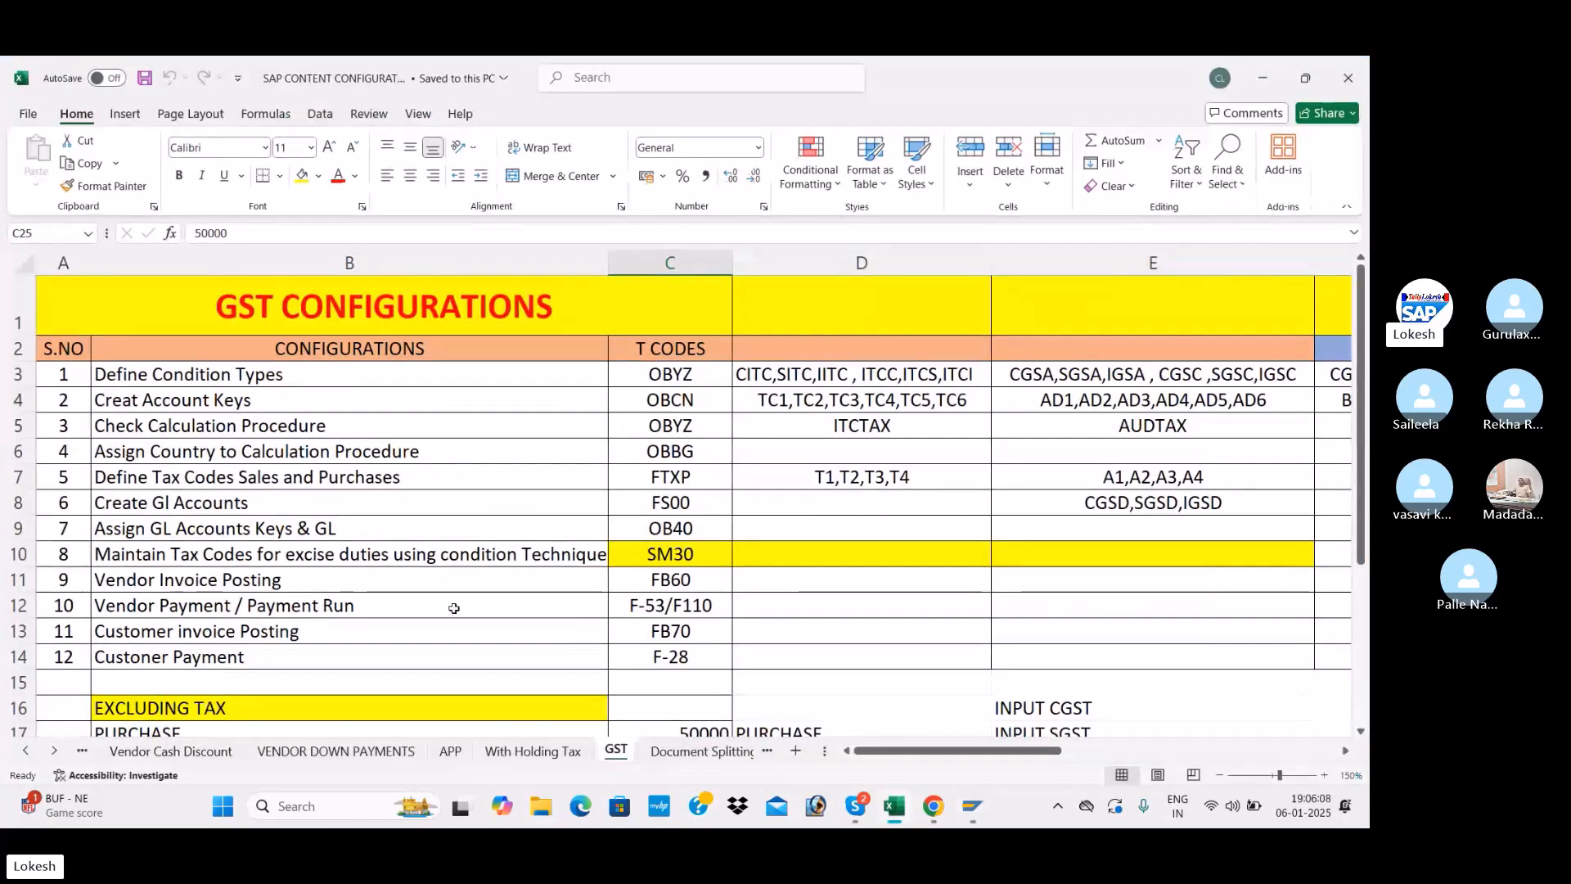
key("alt+Tab")
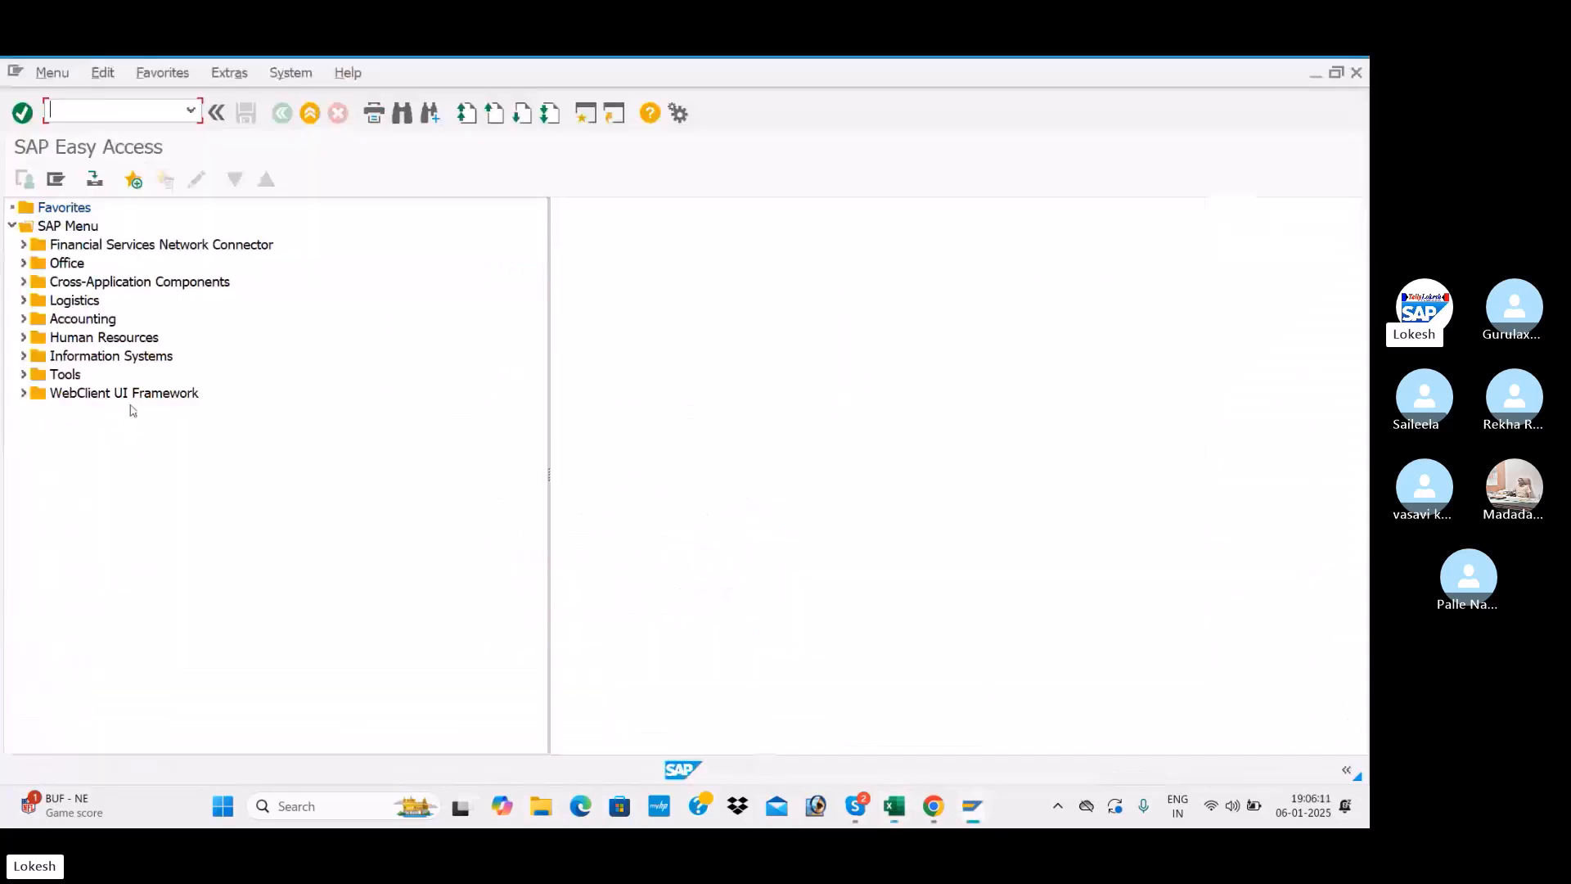
Start transaction FBL1N for the vendor line item display and set the company code to ITC1
type("FBL1")
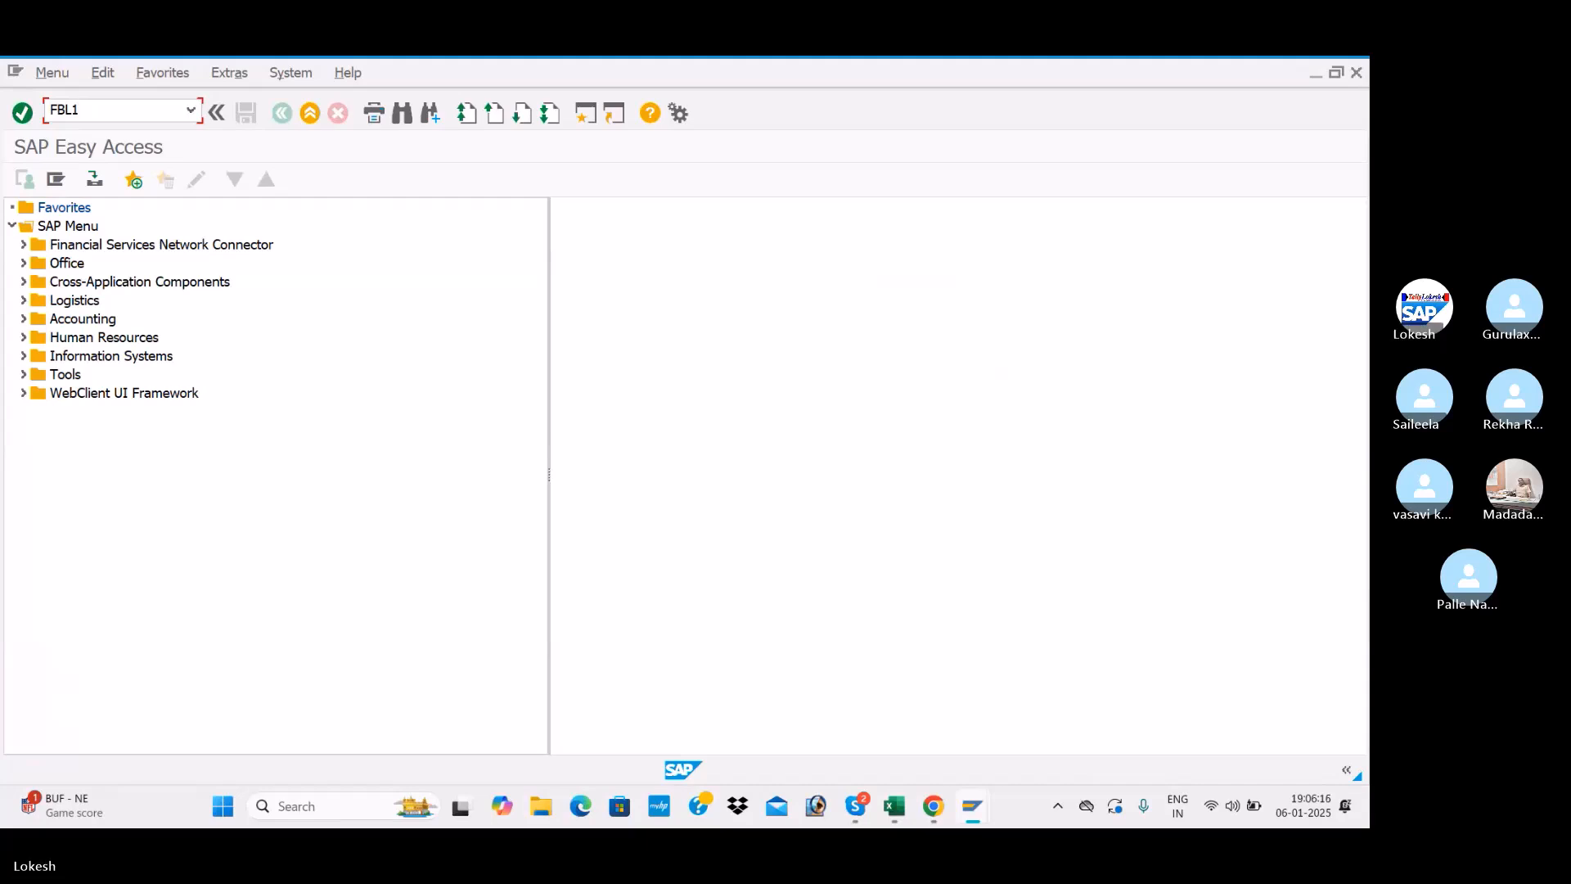
type("N")
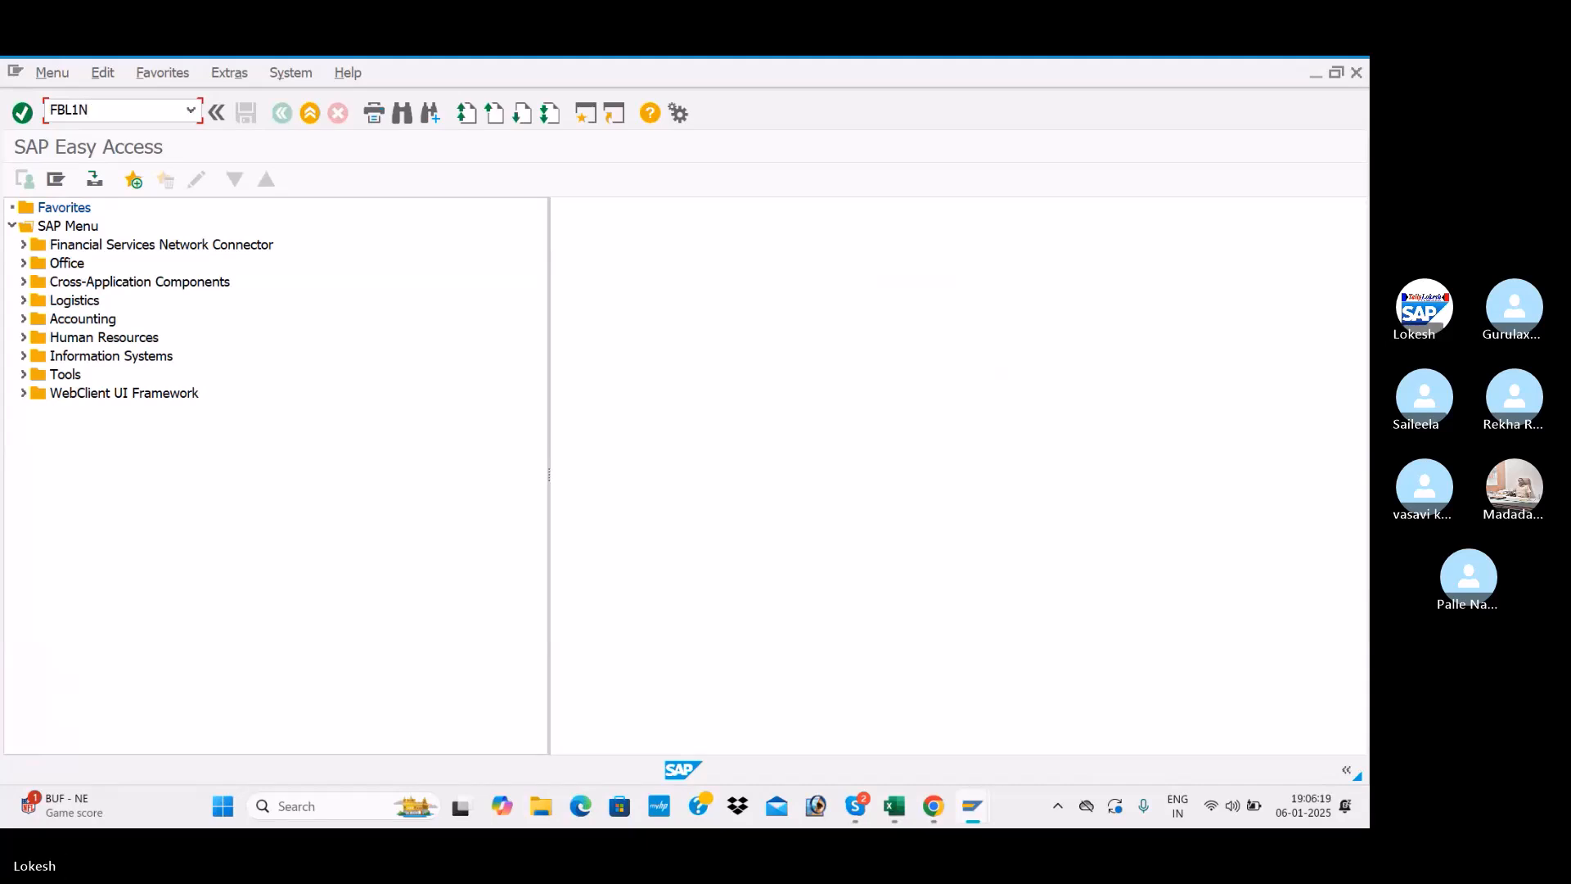
key("Return")
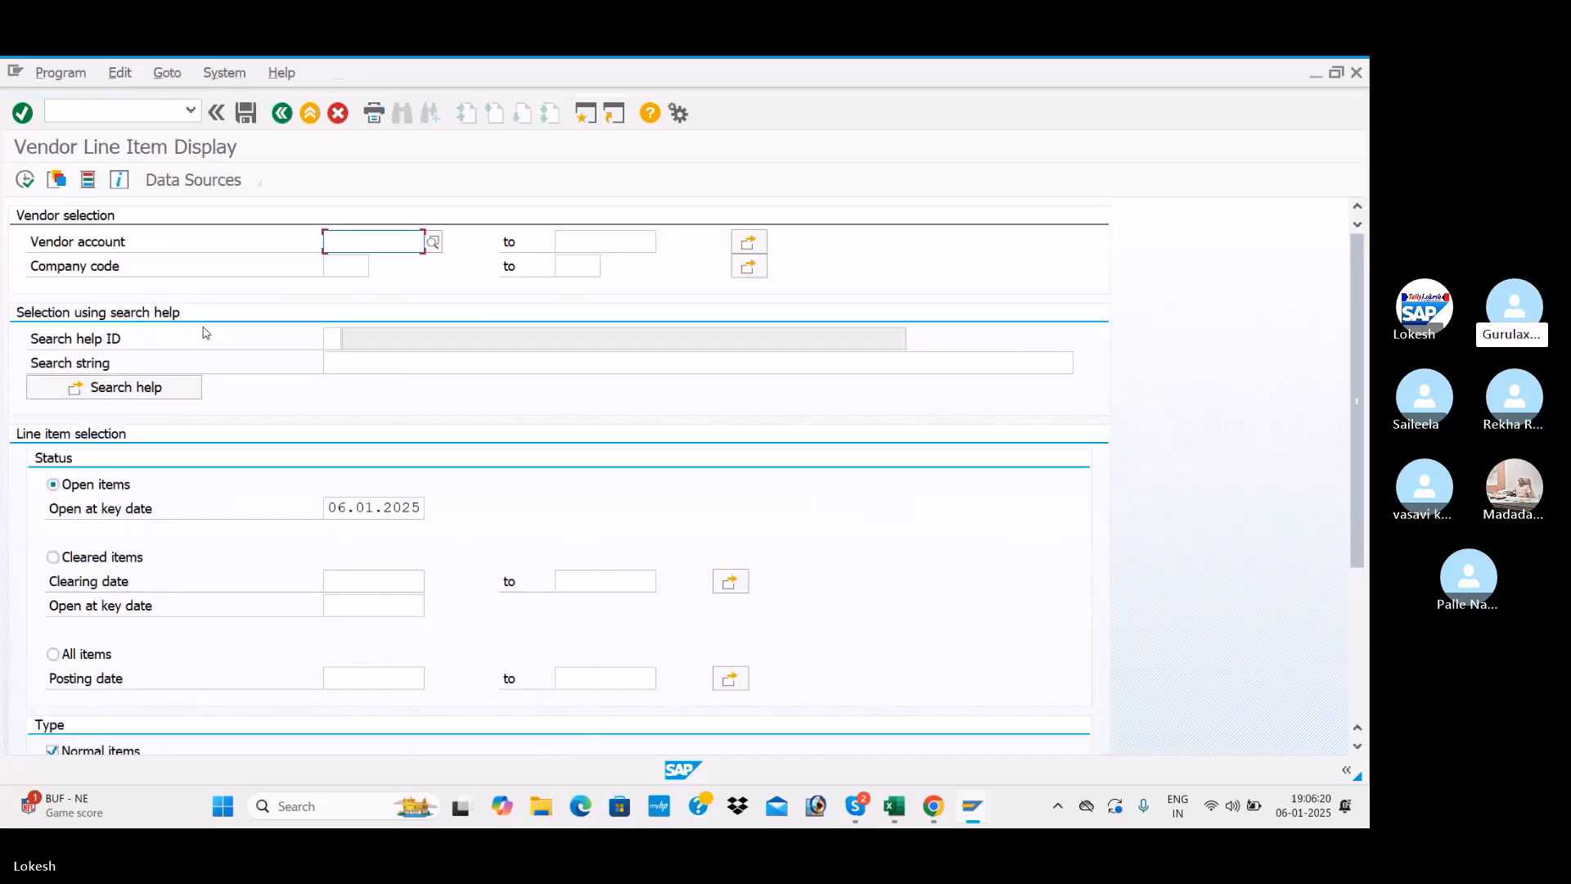
left_click(351, 269)
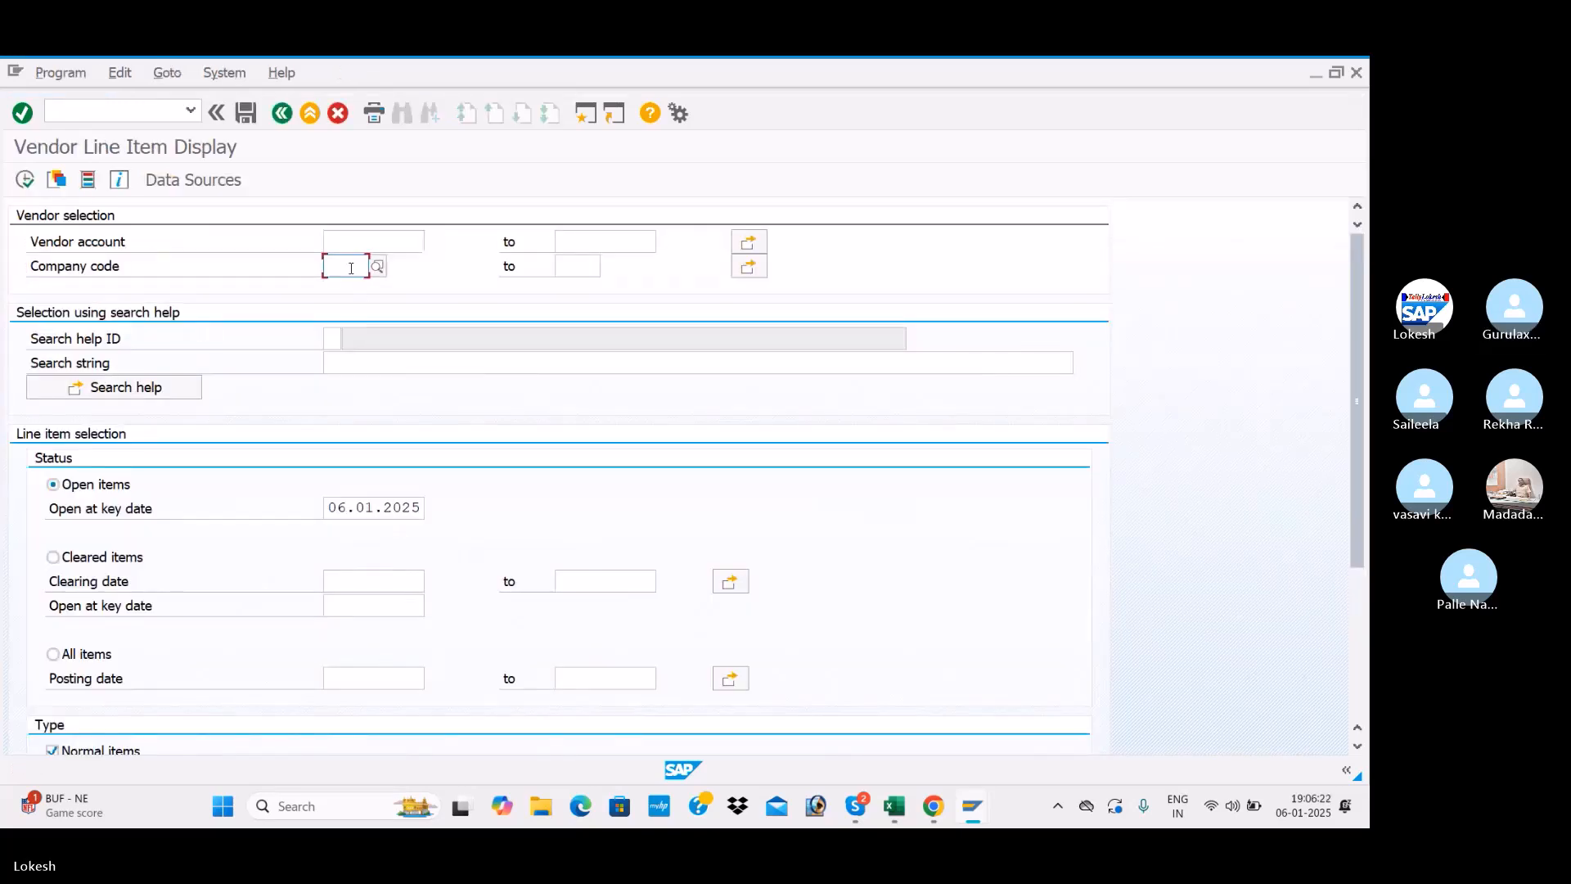
type("ITC1")
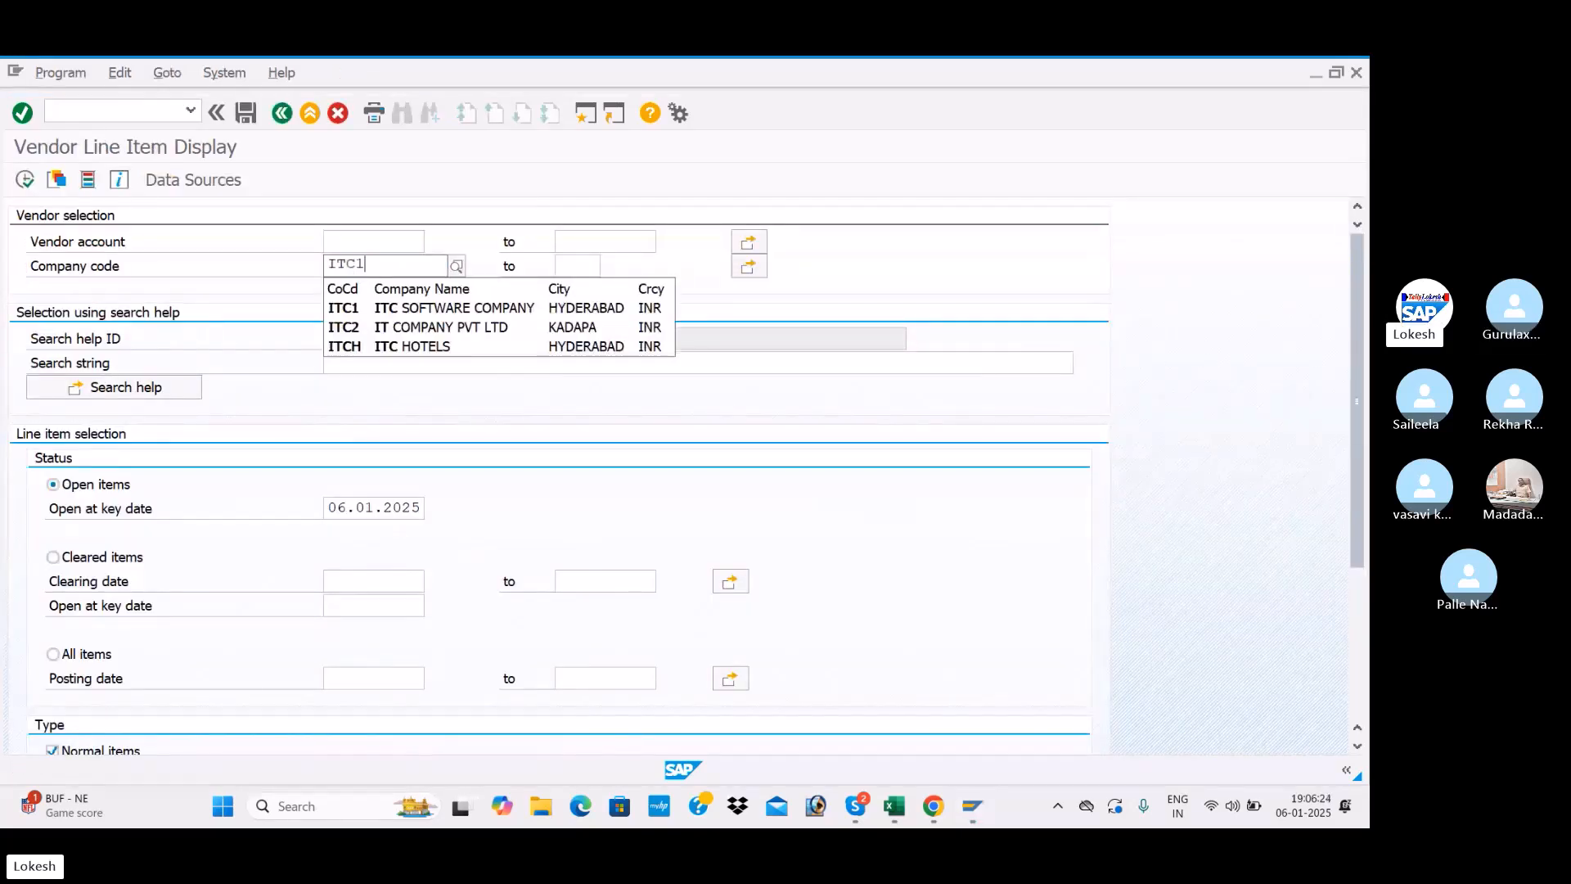
key("Tab")
Look up the vendors of company code ITC1, pick VARA PVT LTD and run its open items display
left_click(386, 241)
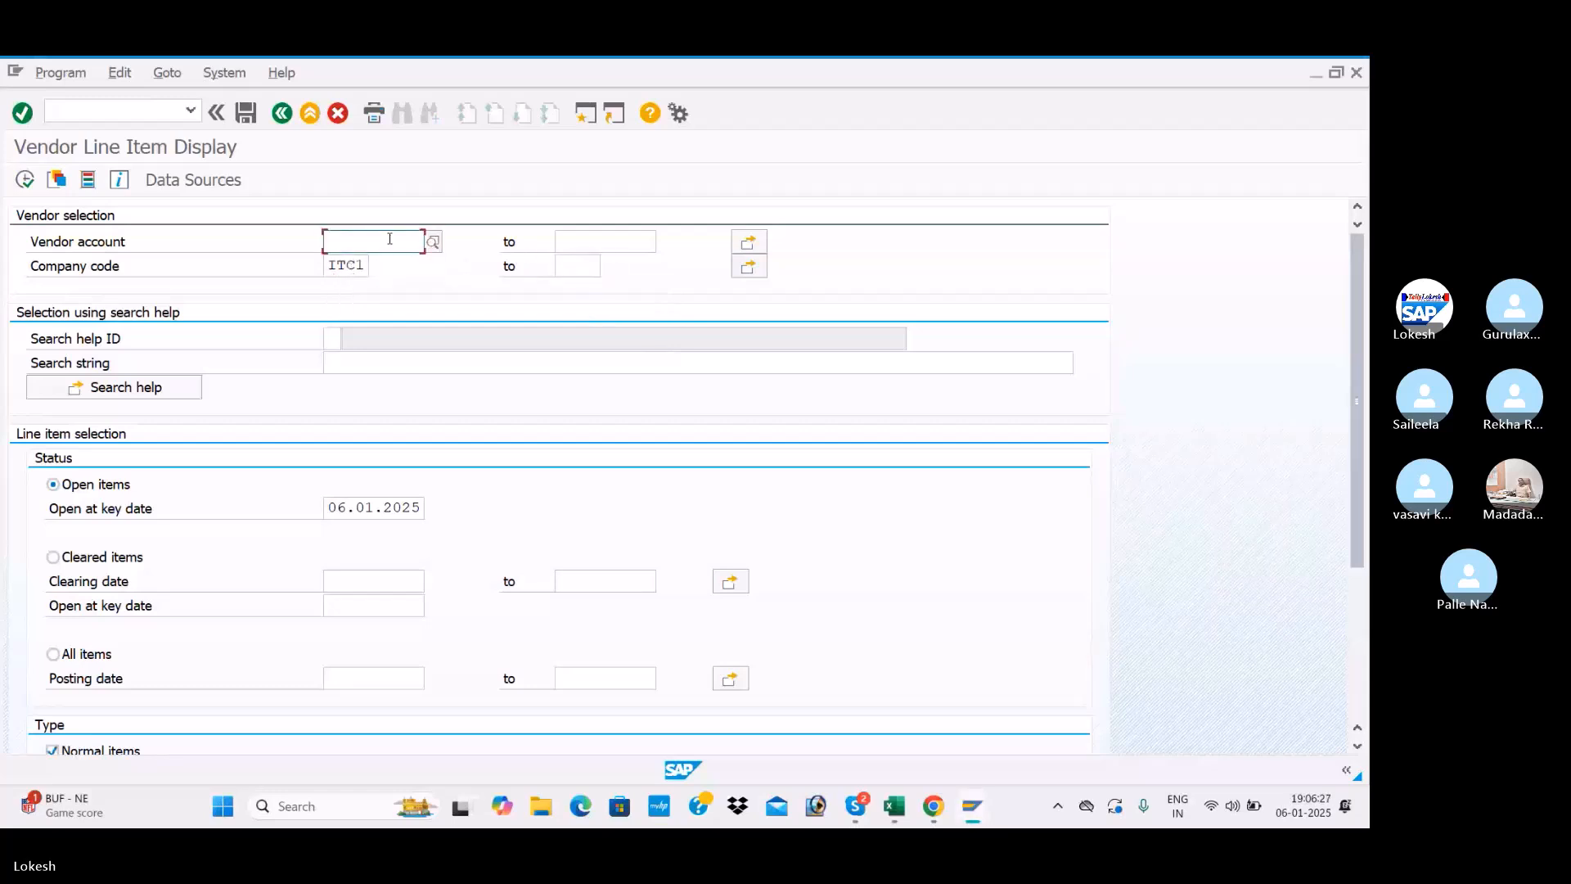
left_click(431, 243)
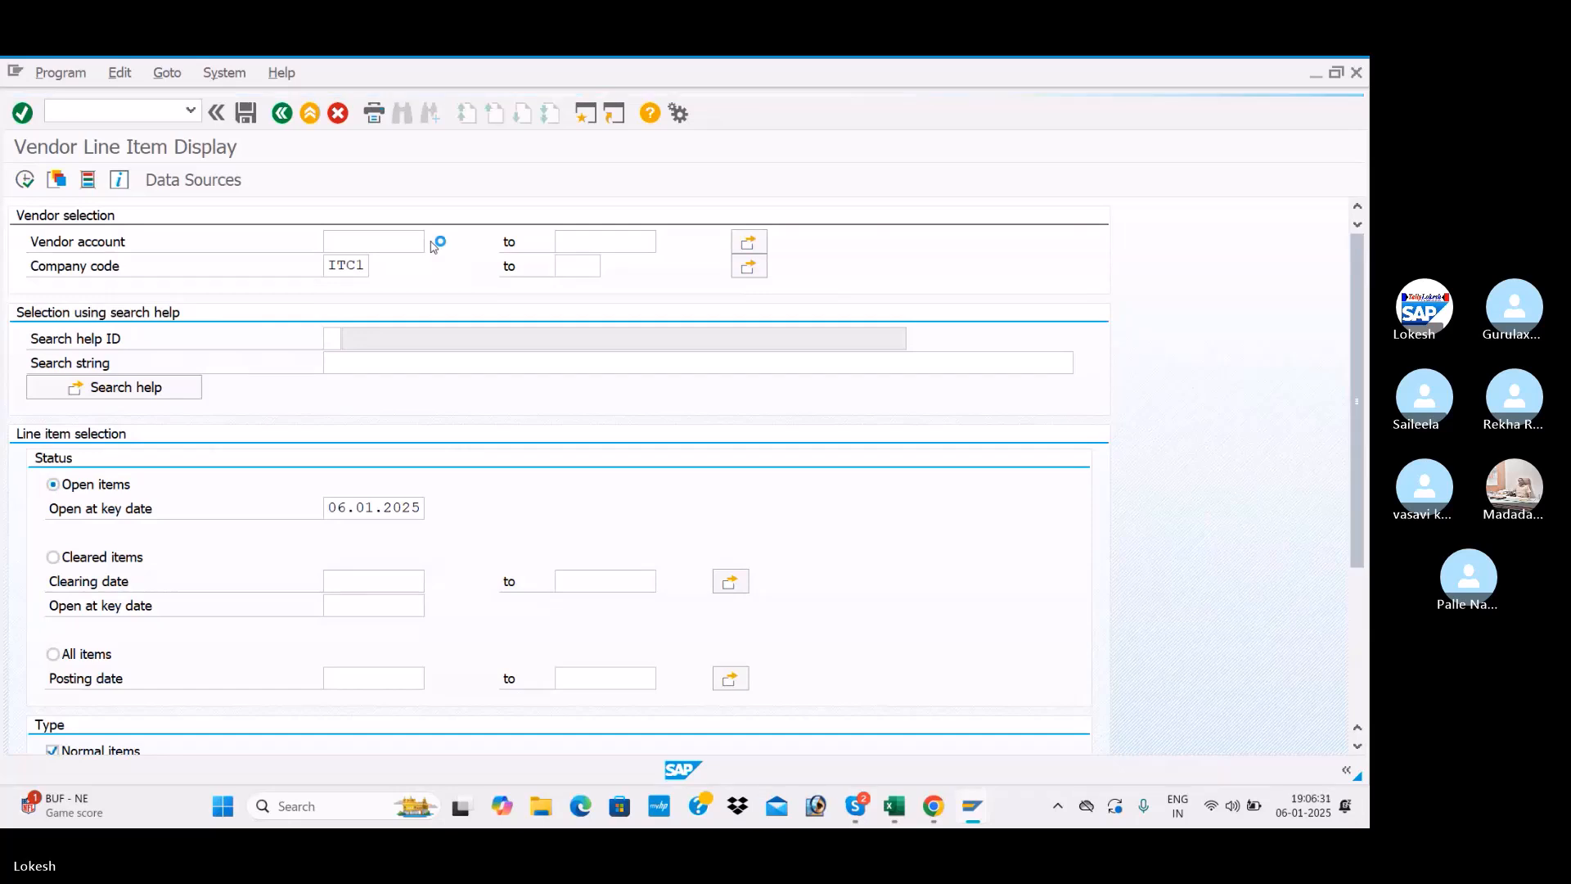
left_click(533, 480)
type("ITC1")
key("Return")
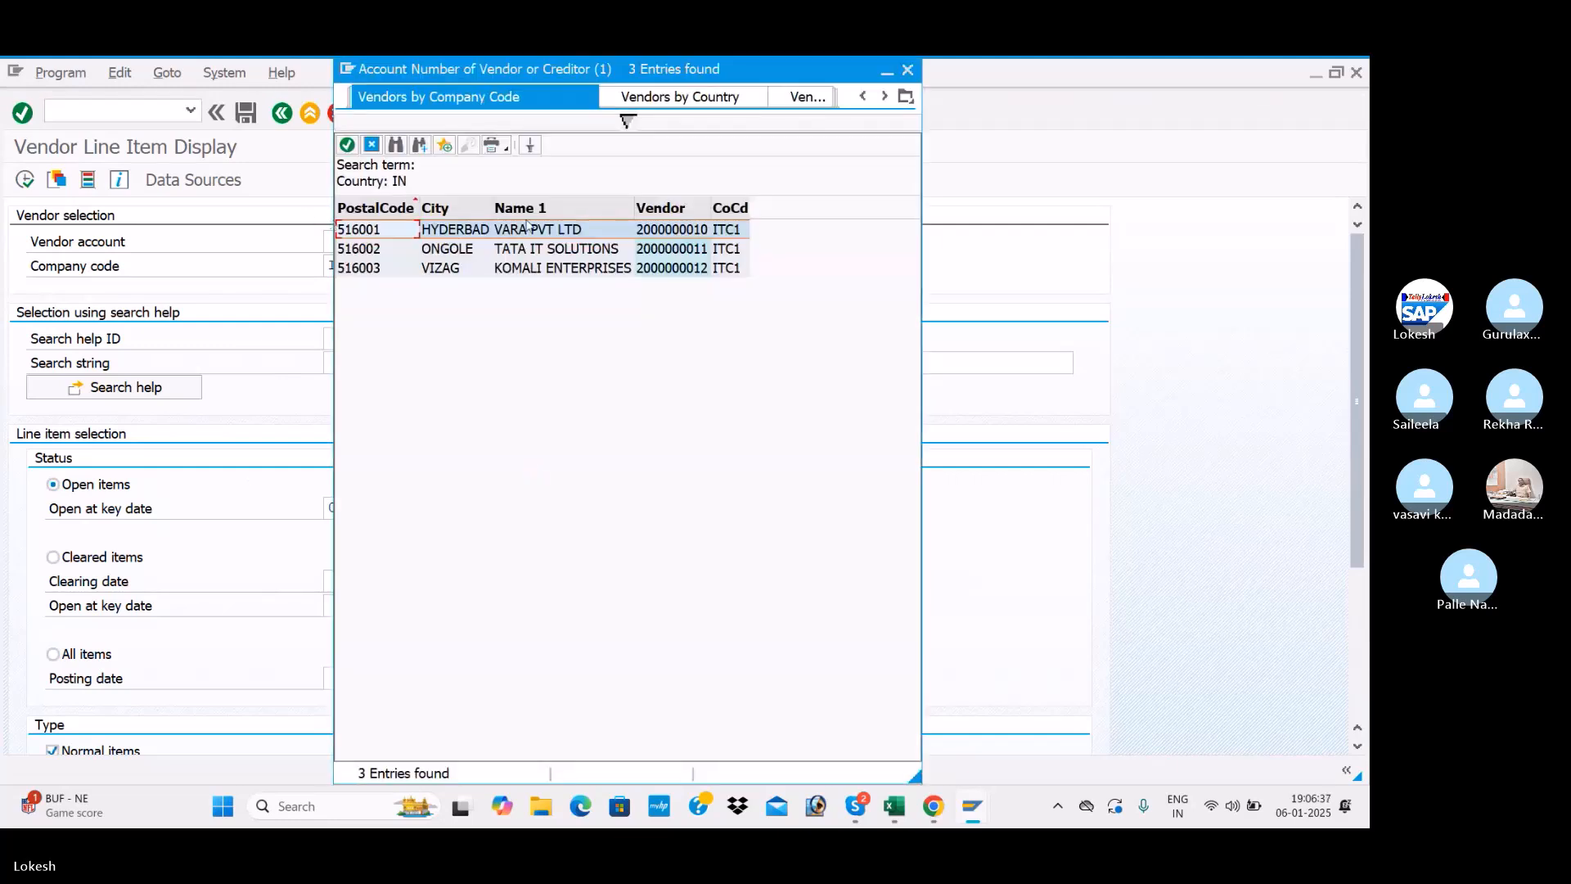
double_click(522, 233)
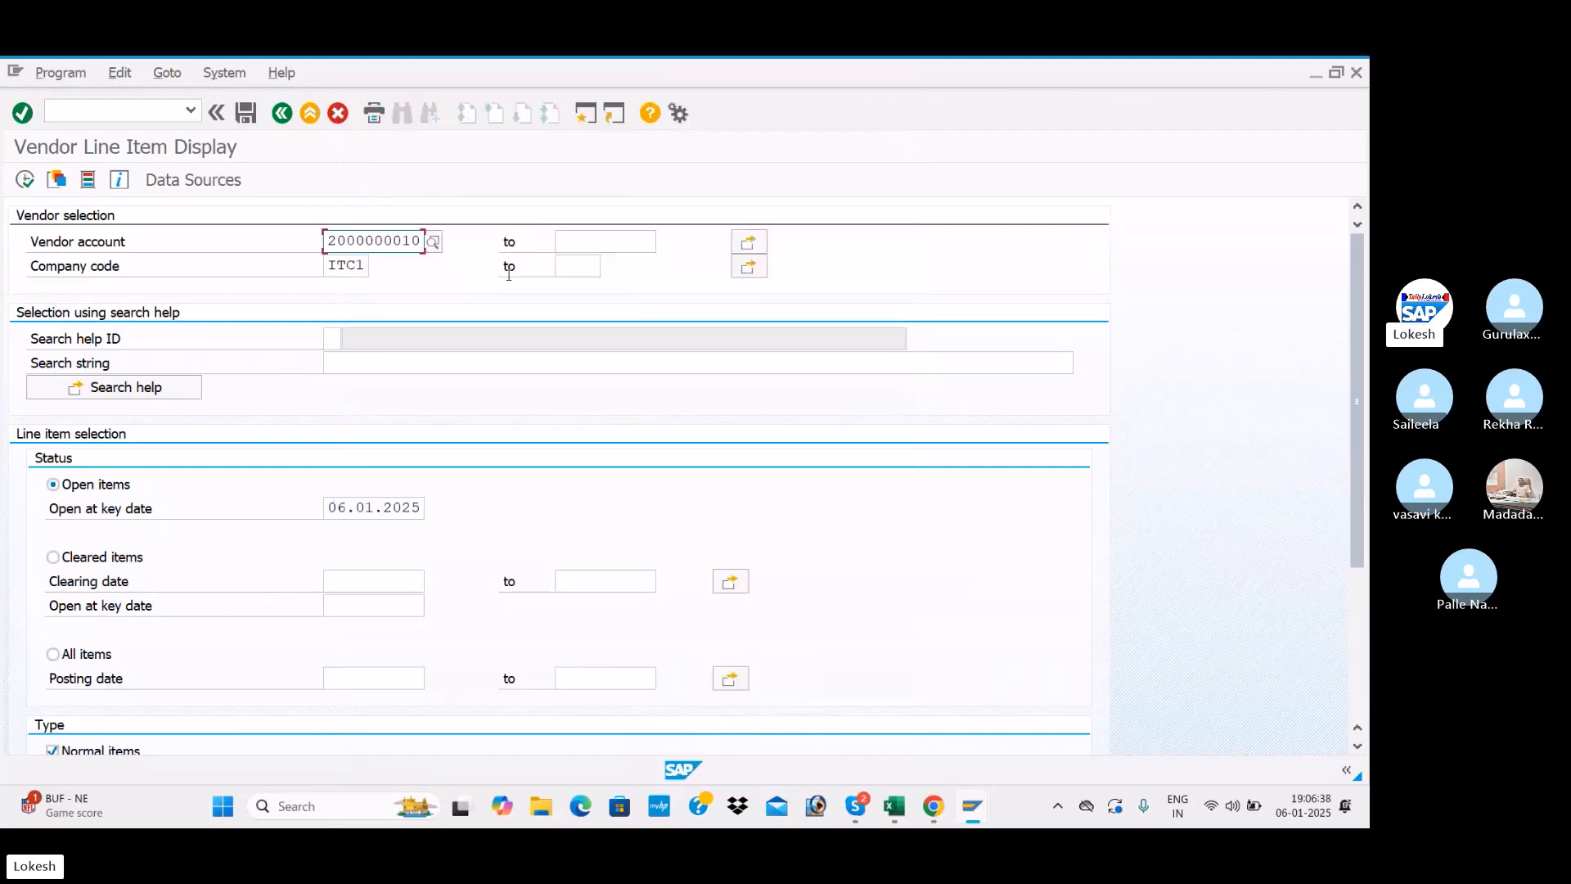
left_click(23, 181)
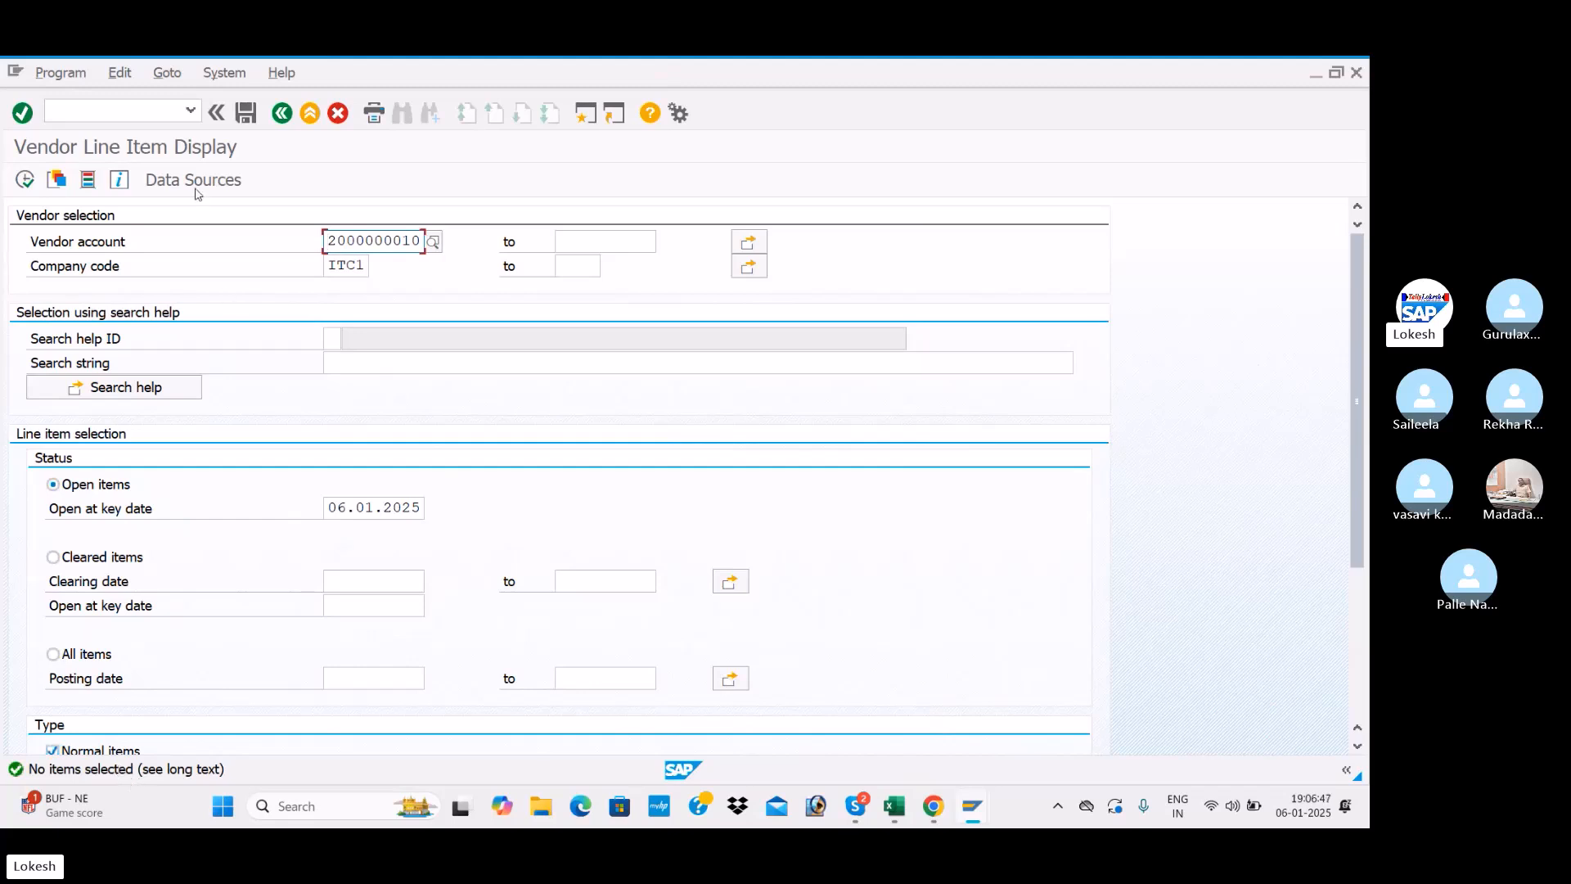
Start transaction FB60 in a new session and choose VARA PVT LTD as the invoice's vendor
left_click(584, 116)
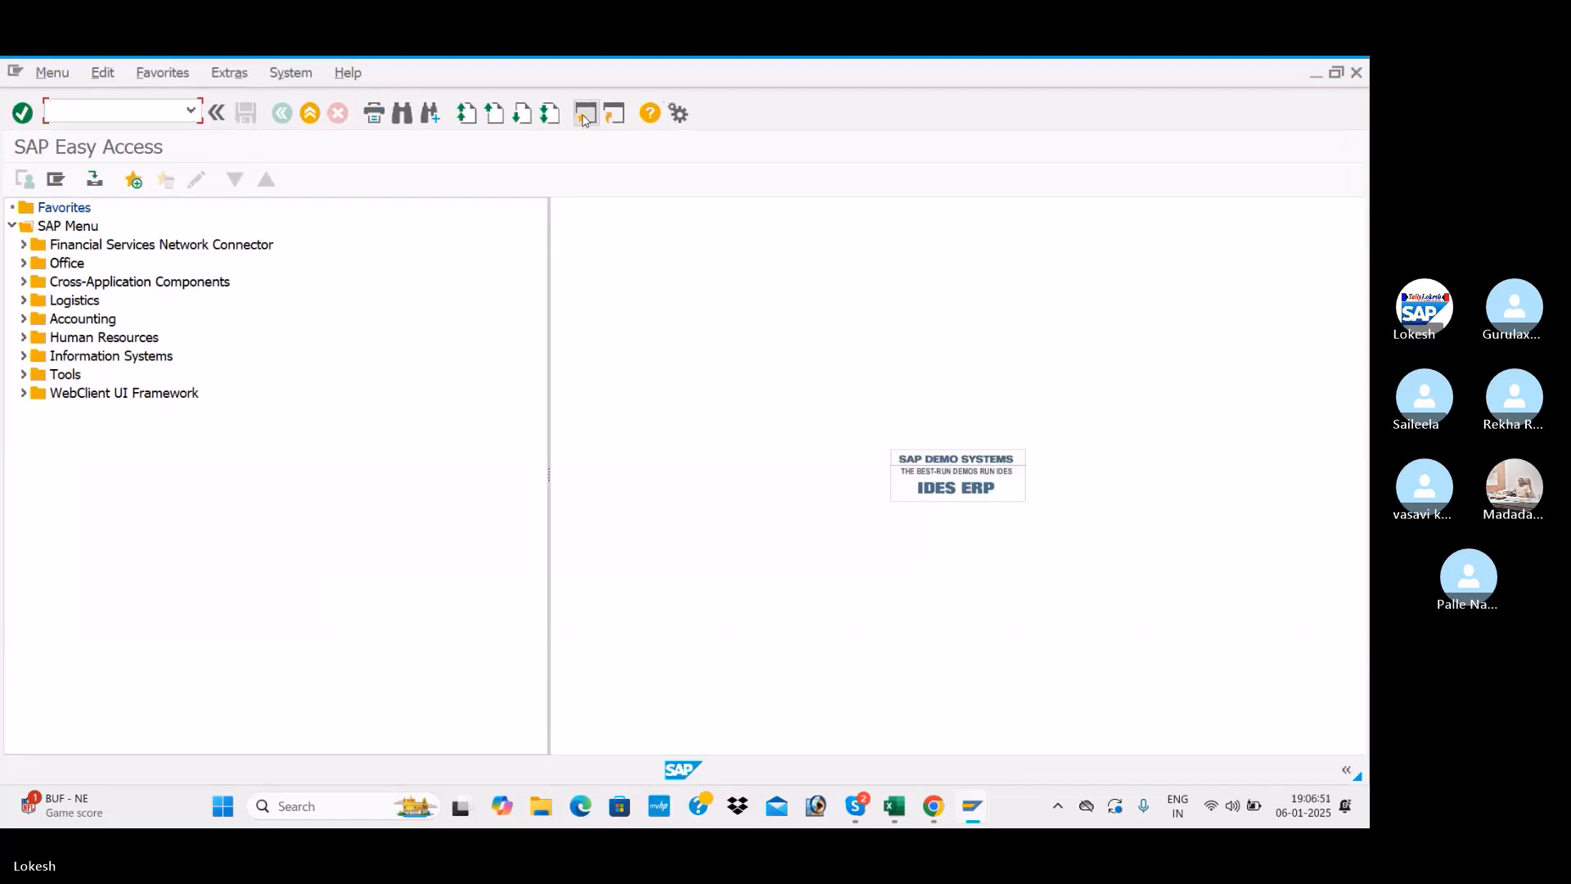
type("FB60")
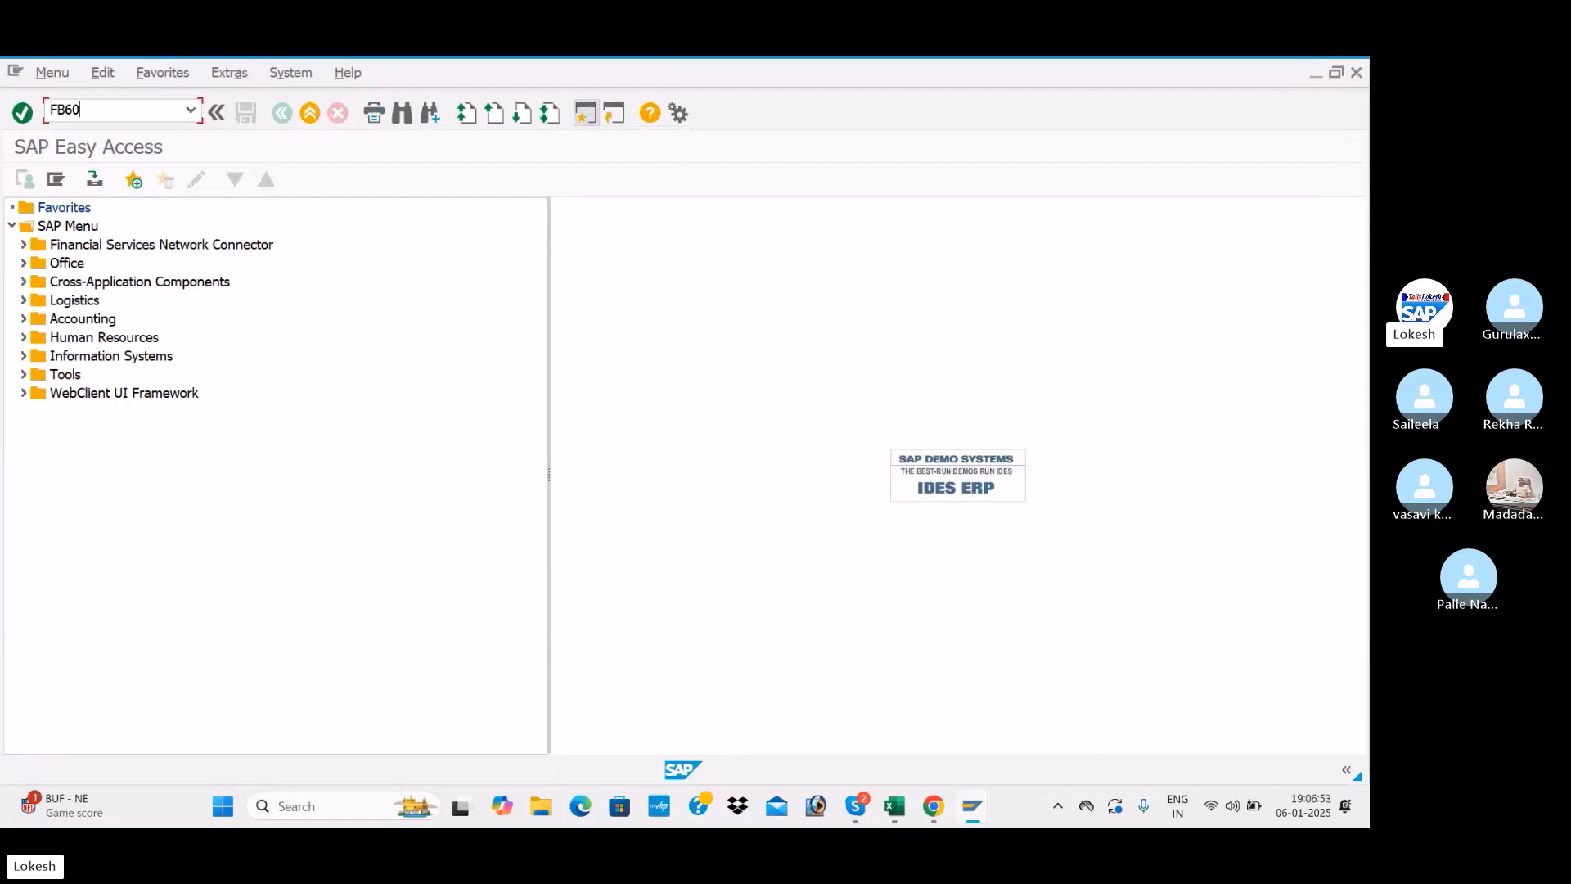
key("Return")
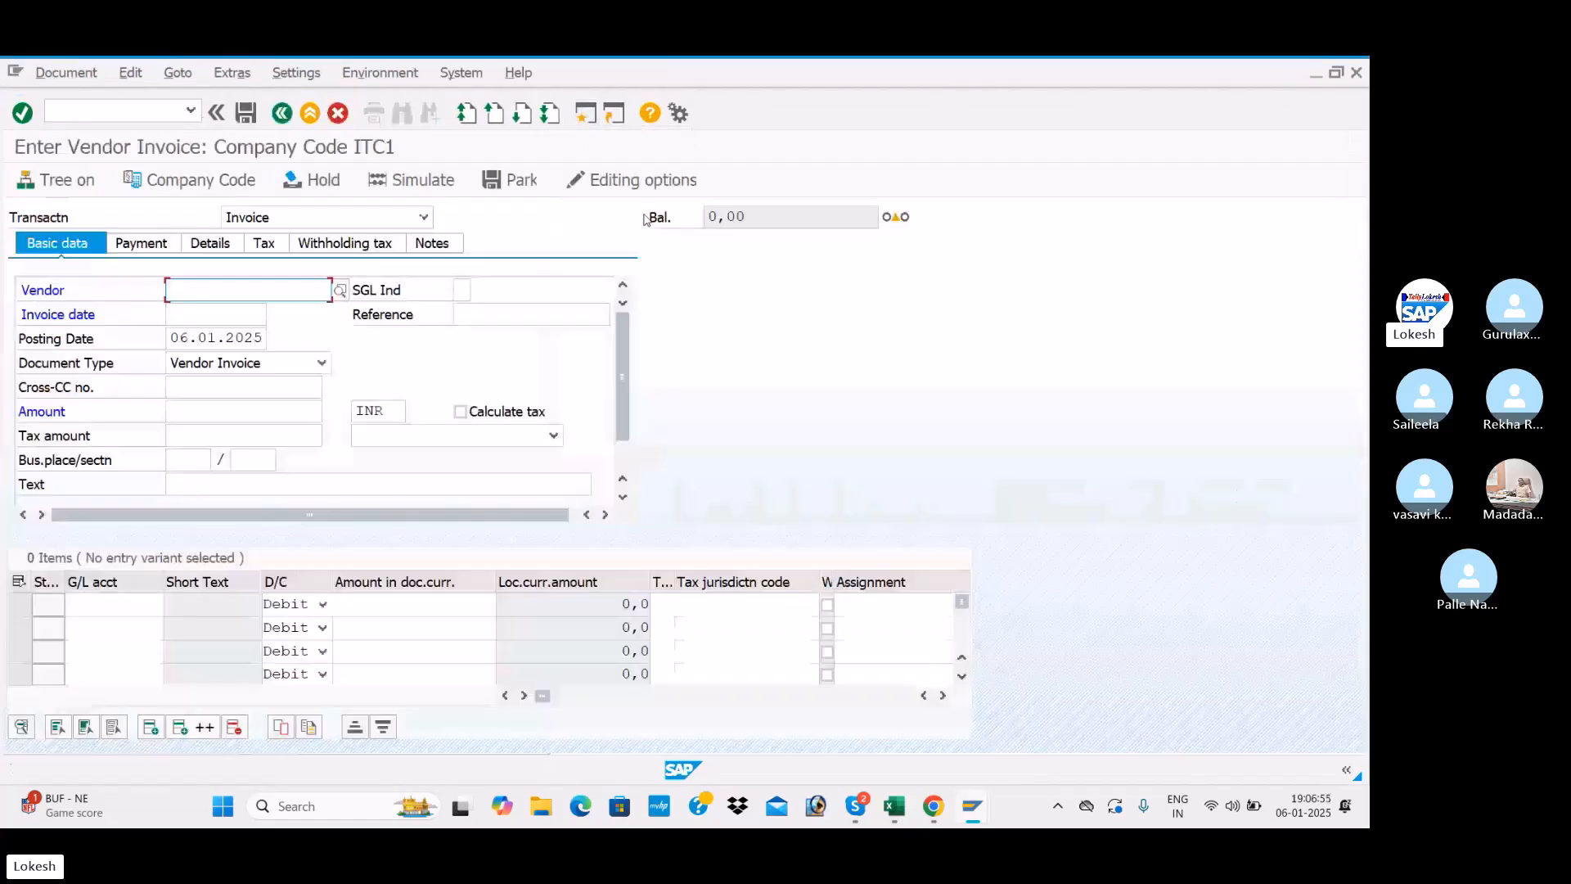
left_click(338, 292)
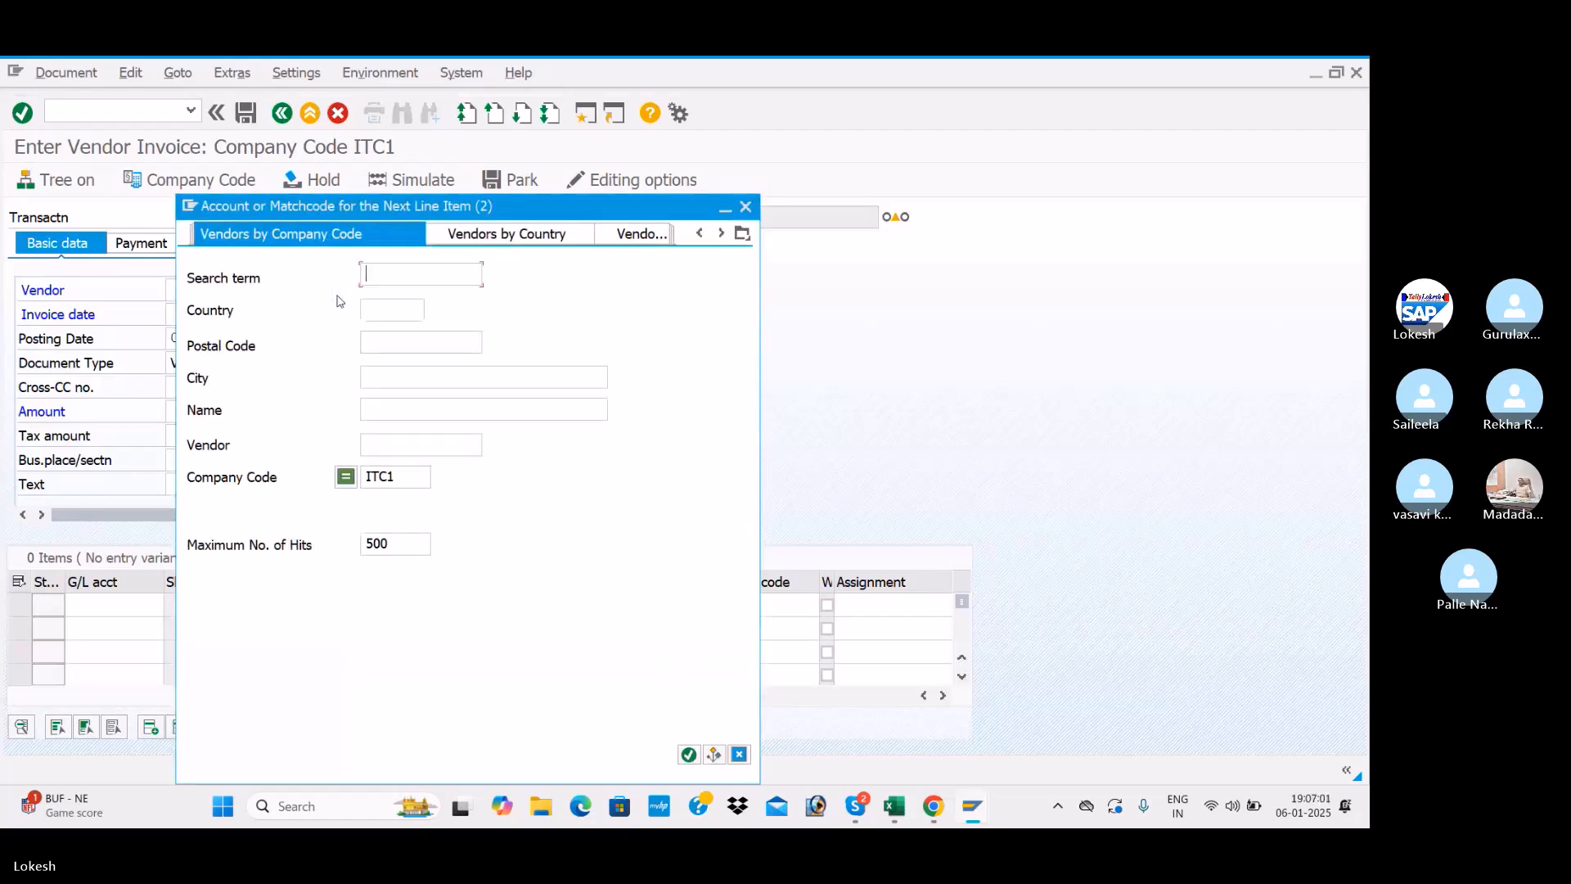
key("Return")
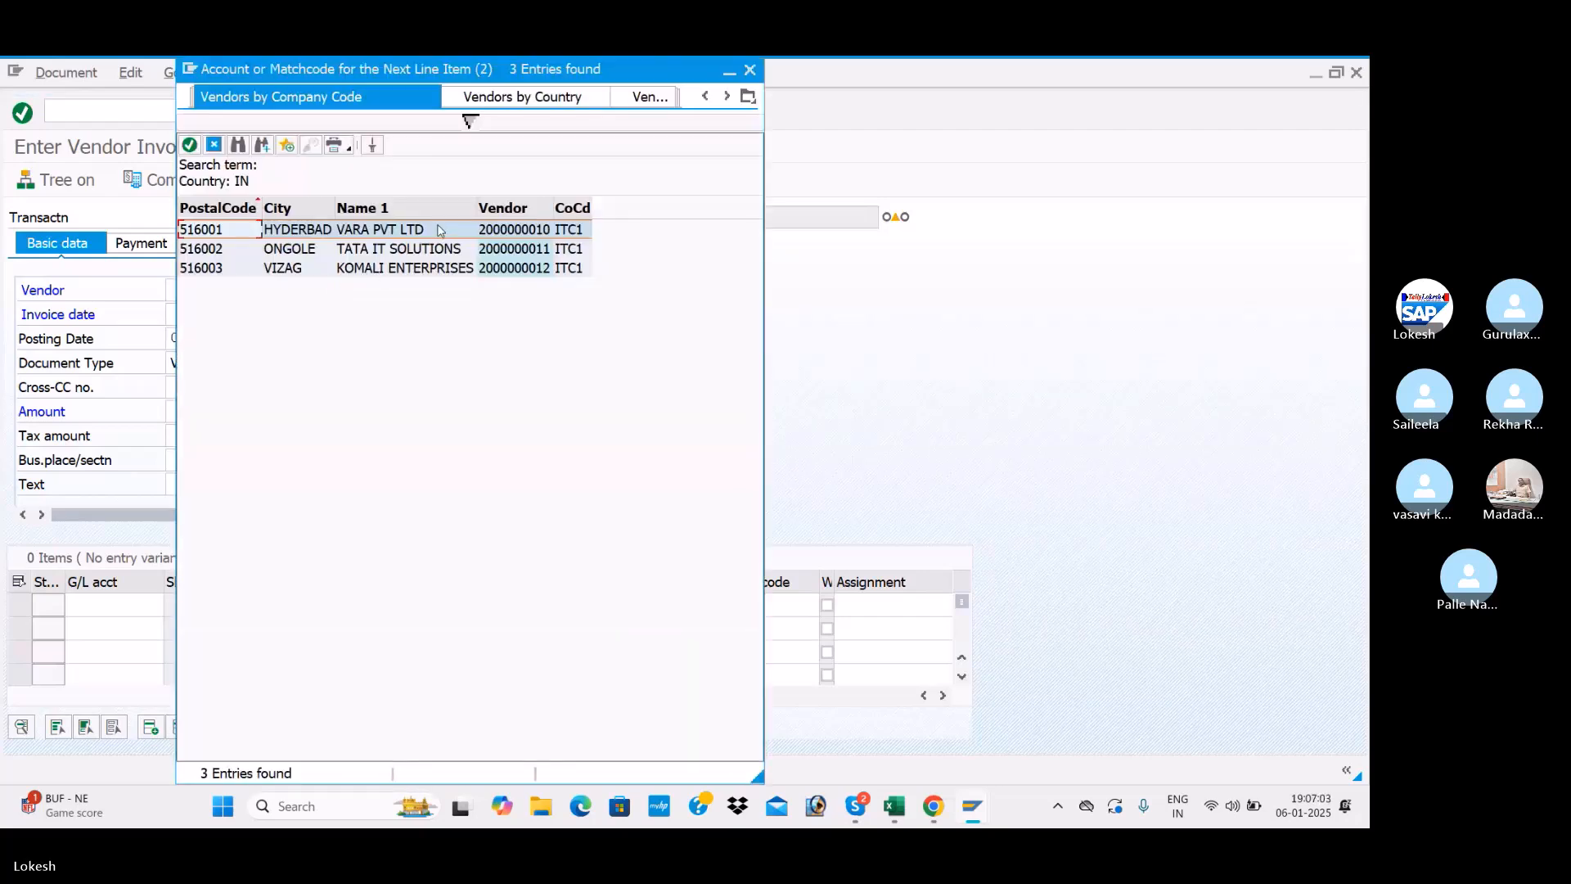
double_click(436, 232)
Set the vendor invoice's date to 06.01.2025 and its reference to 014
left_click(234, 319)
type("06.")
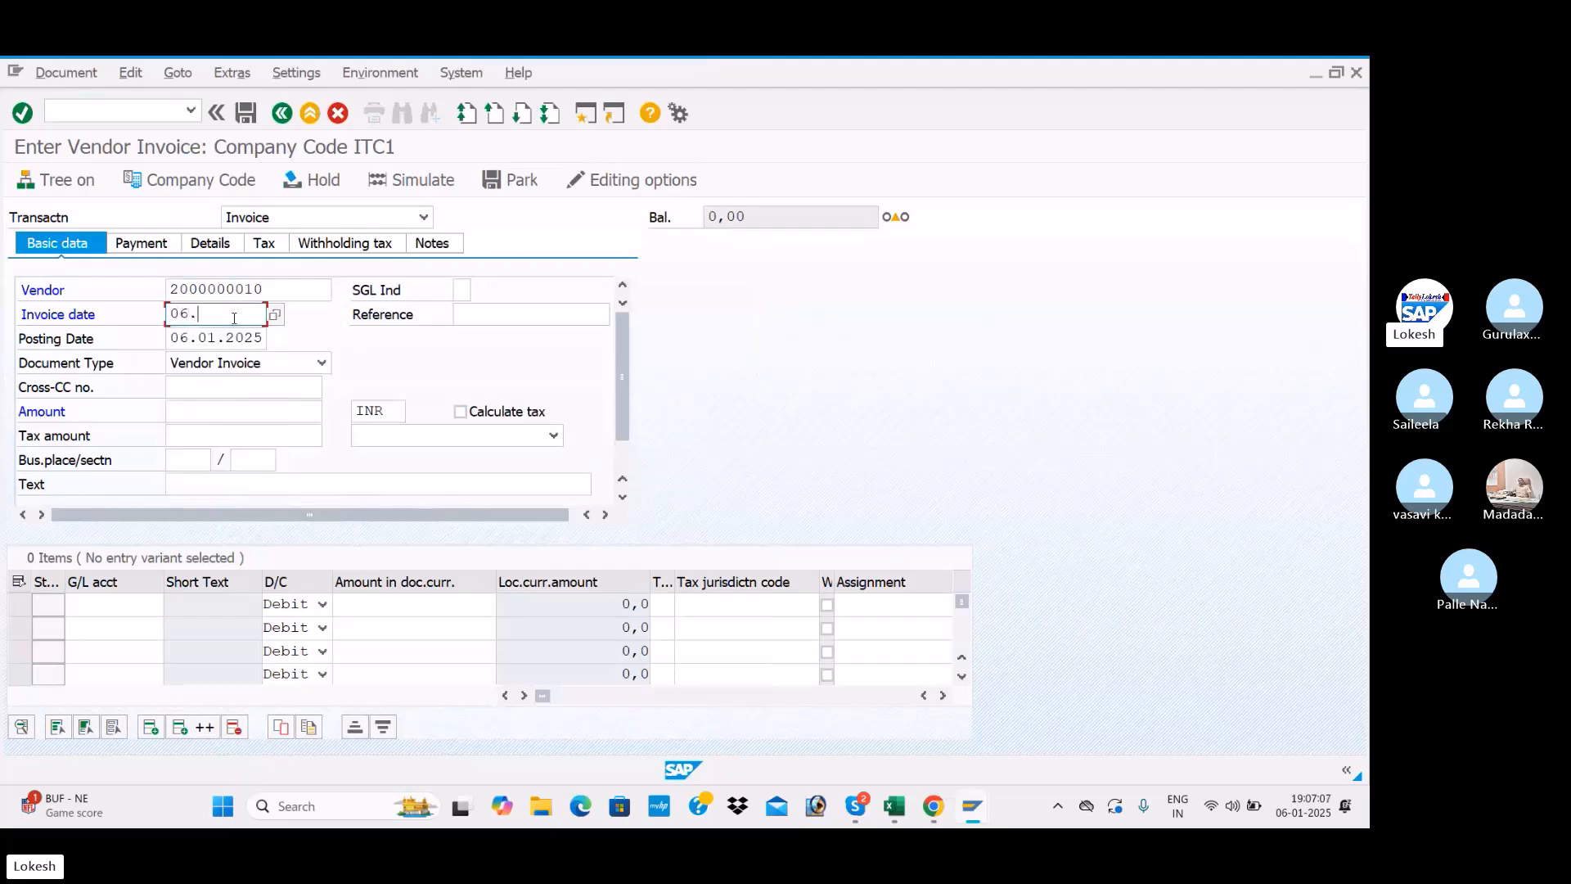
type("01.2025")
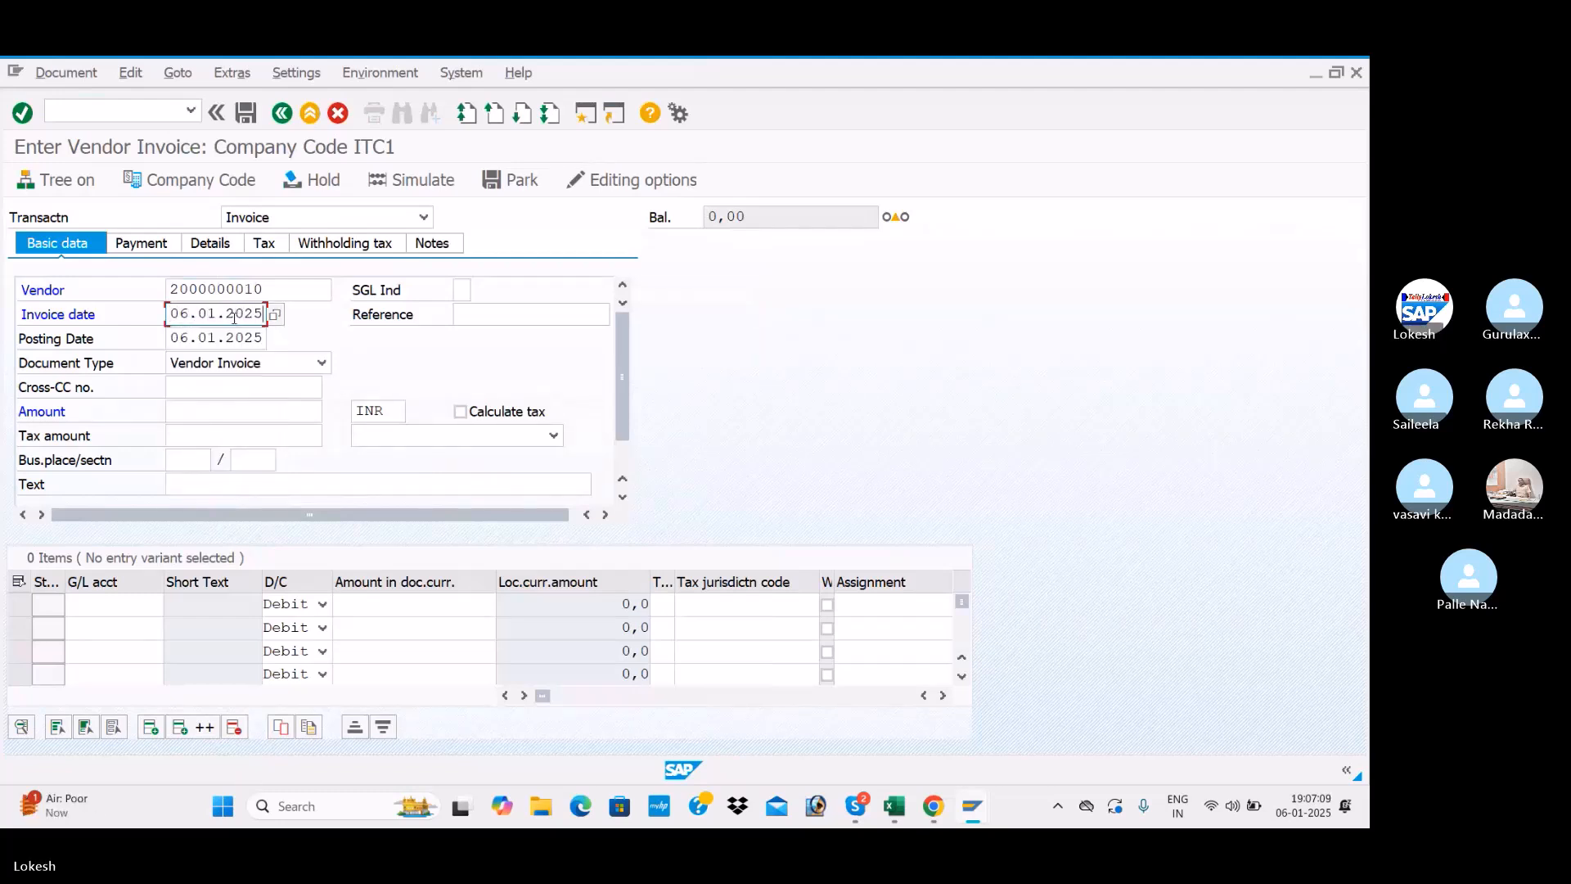
key("Tab")
key("Return")
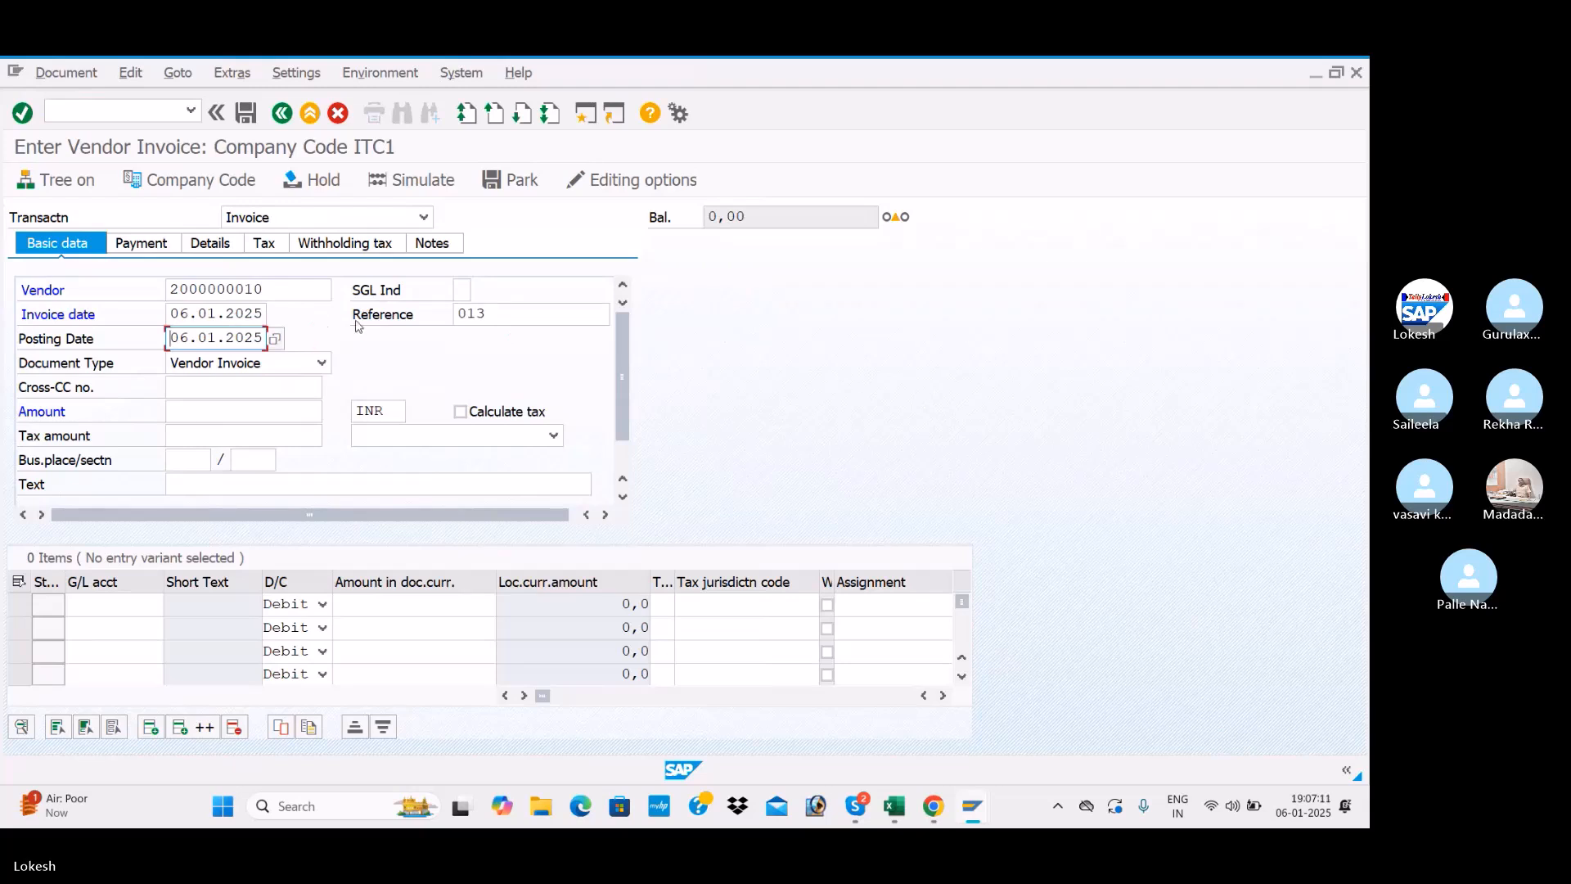
key("BackSpace")
type("4")
key("Tab")
key("Tab")
key("Tab")
key("Tab")
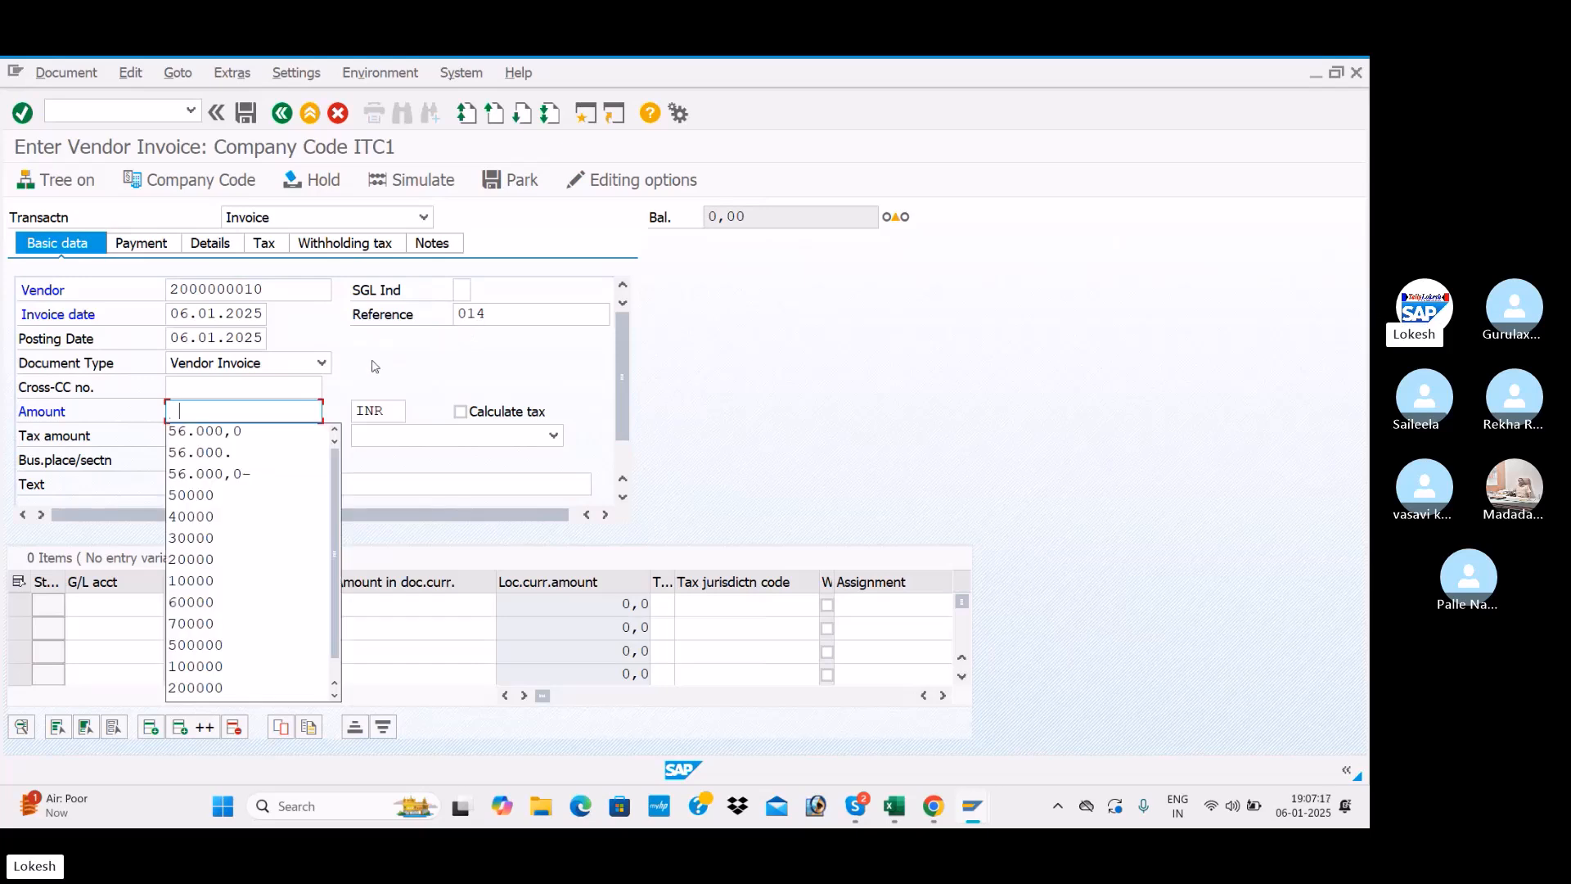
type("500")
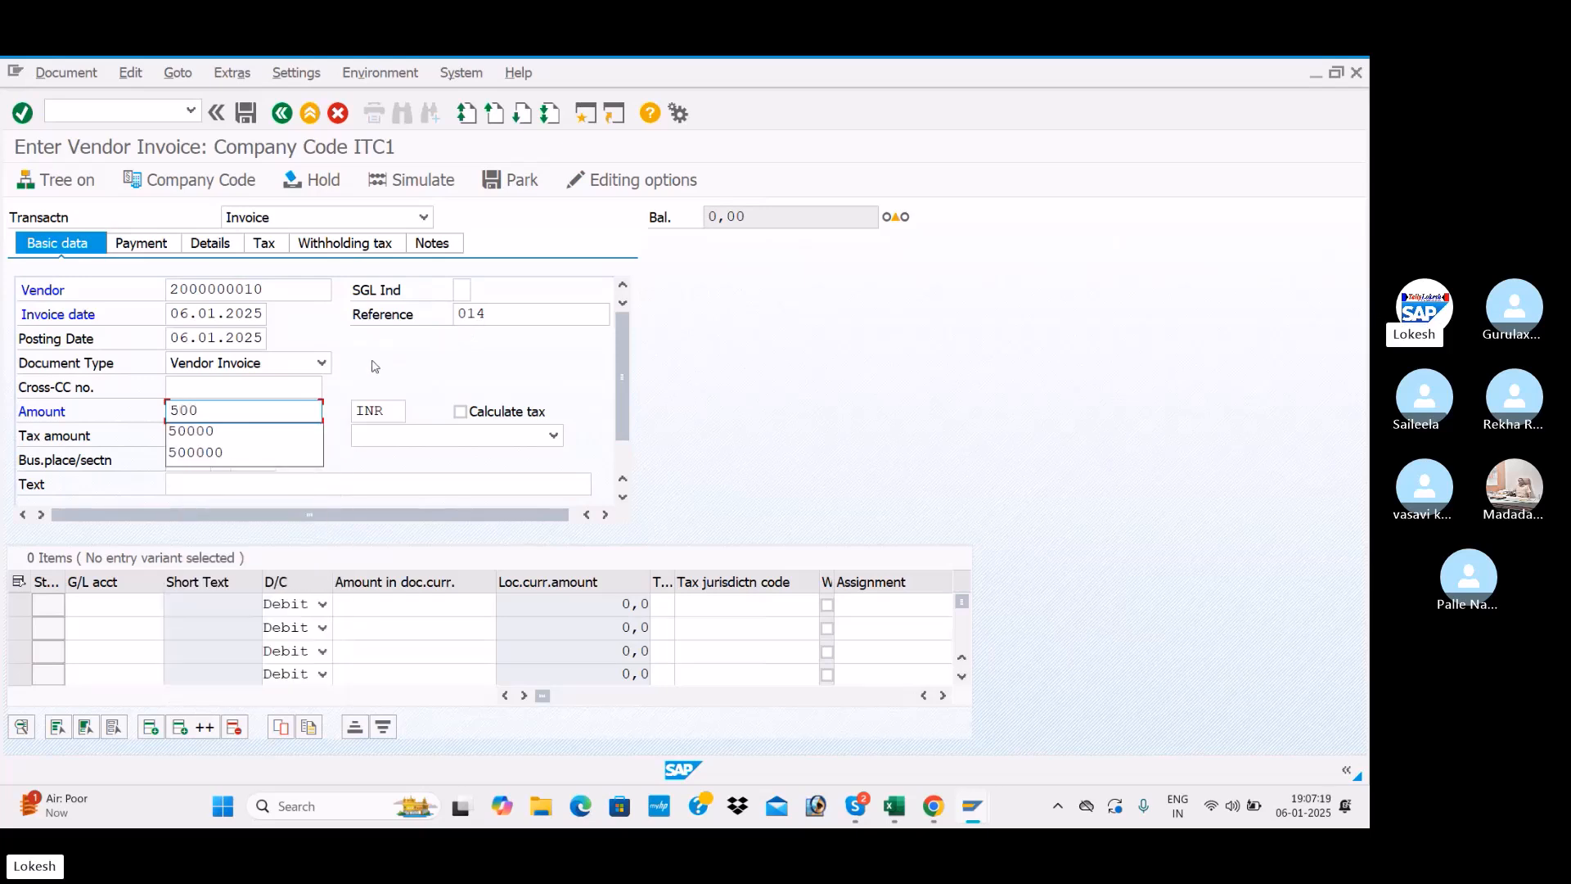
key("BackSpace")
key("BackSpace")
key("BackSpace")
key("Tab")
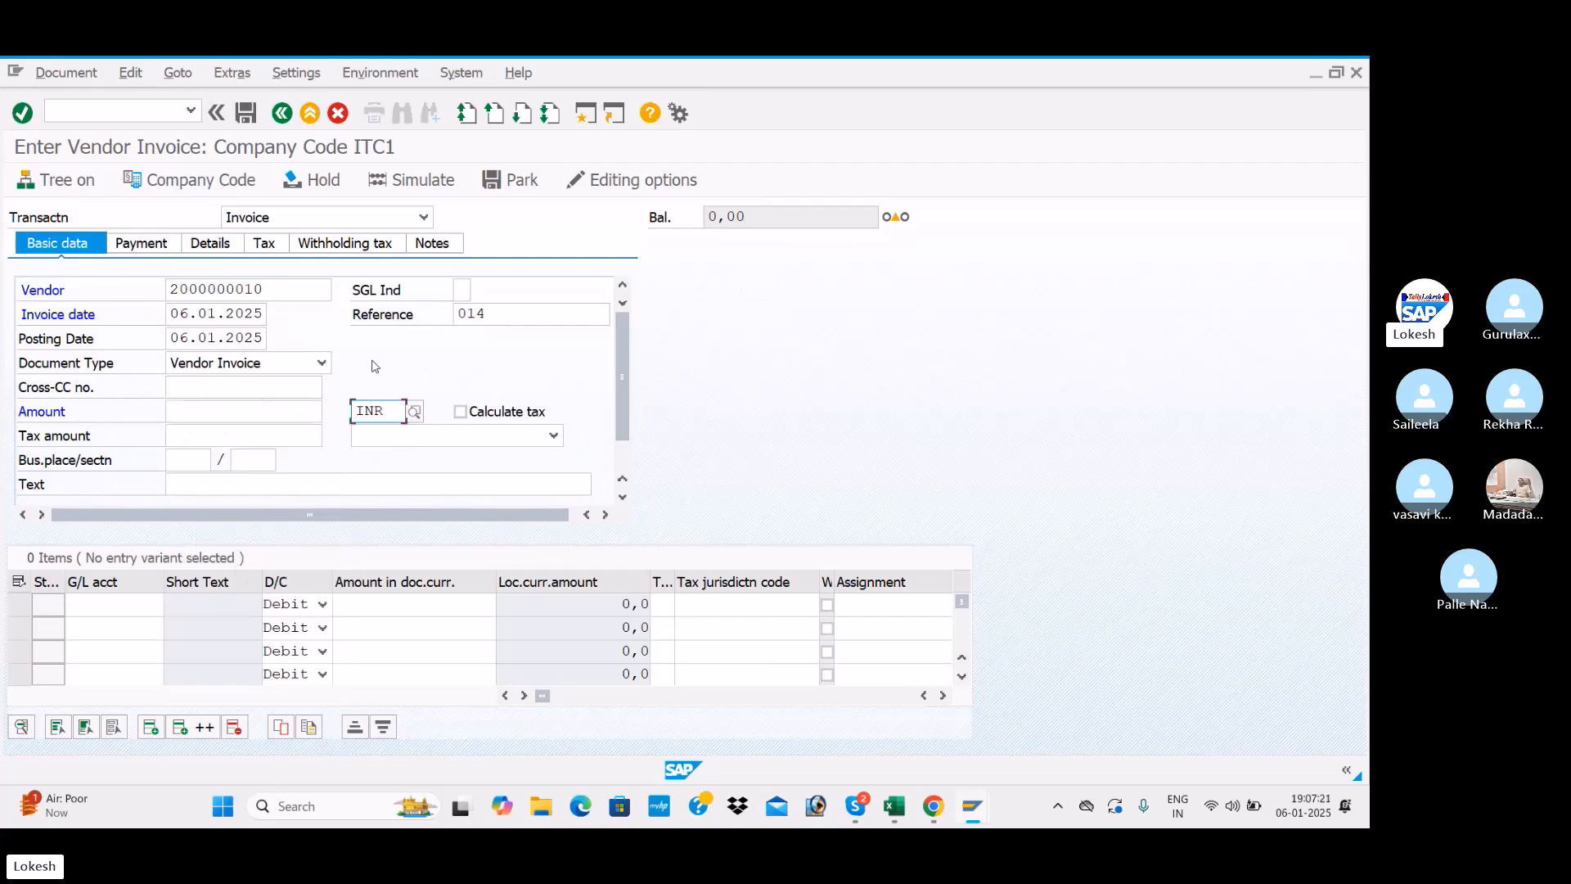
Set the invoice's header text to VENDOR INVOICE and choose Purchase A/c as the first line item's G/L account
left_click(241, 475)
left_click(223, 522)
left_click(135, 605)
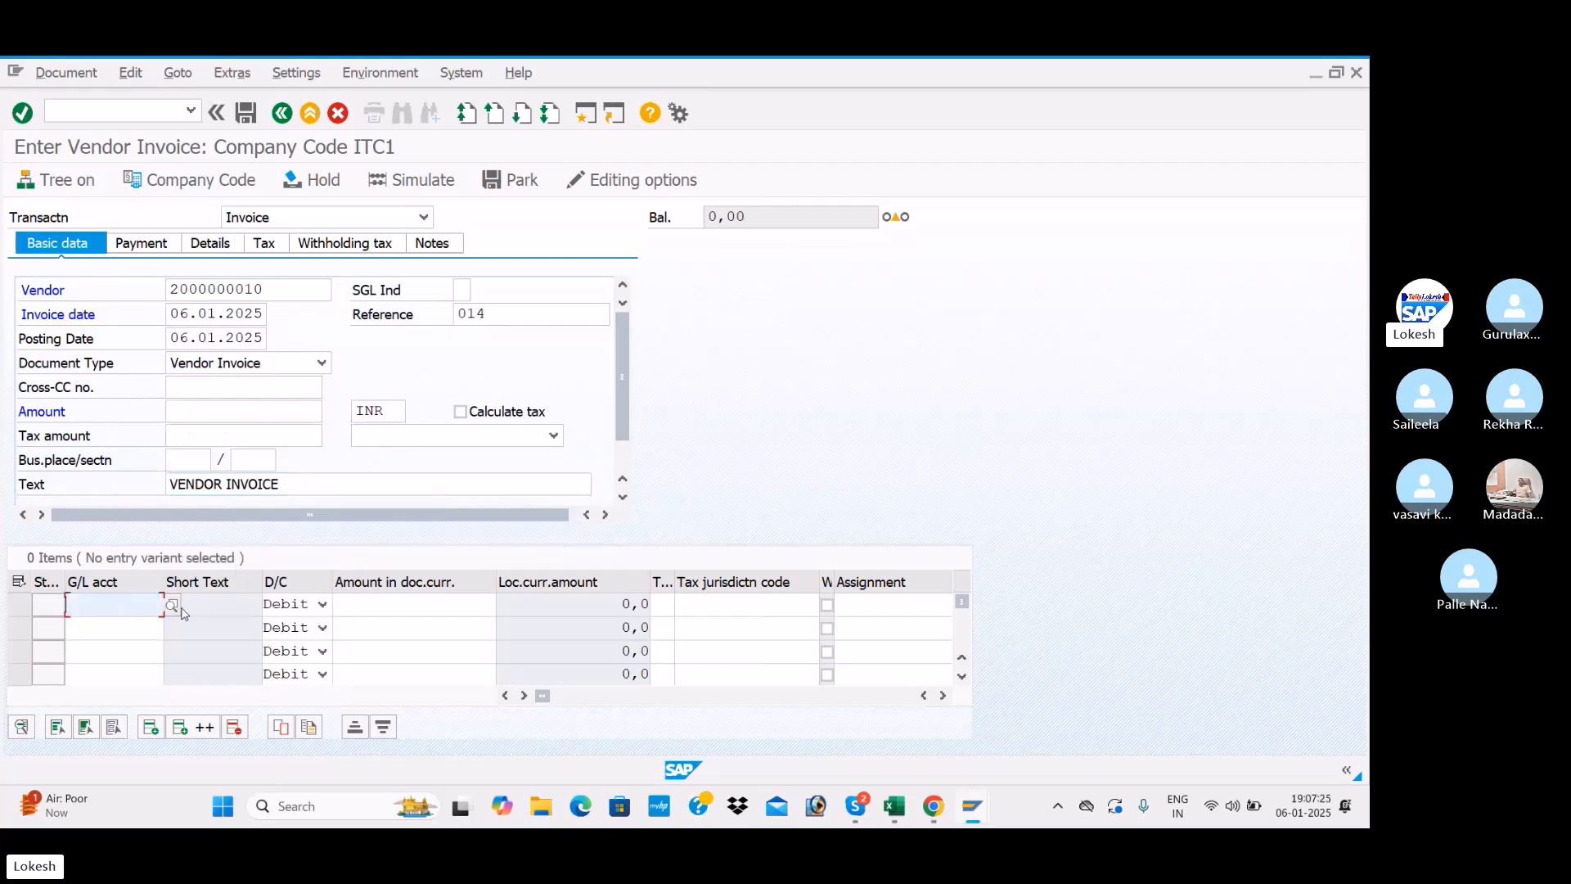
left_click(173, 607)
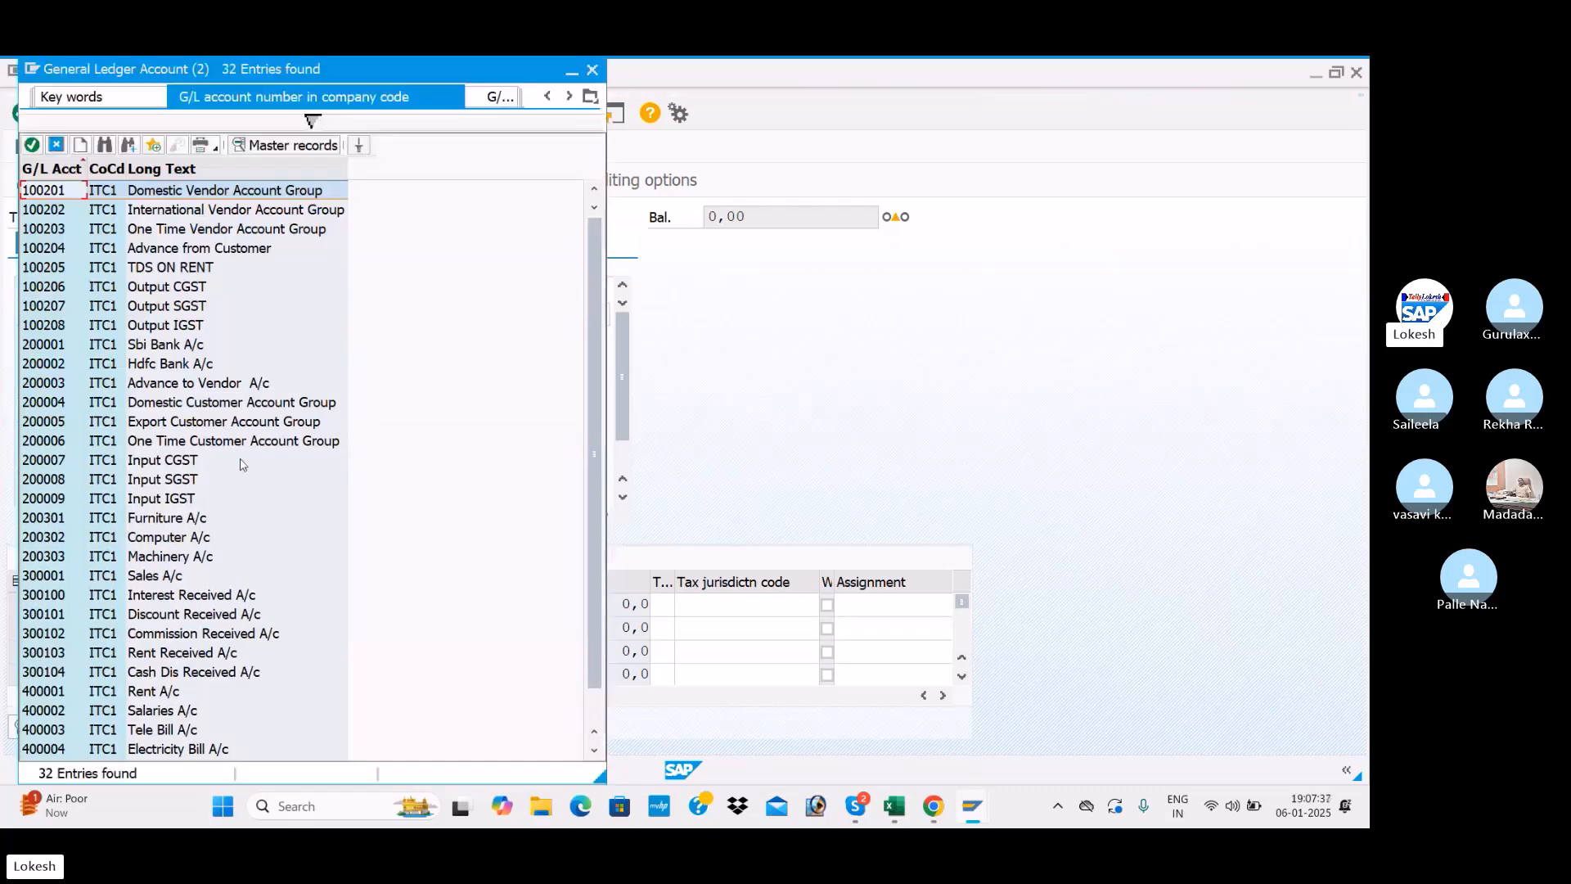
scroll(234, 514, "down", 1)
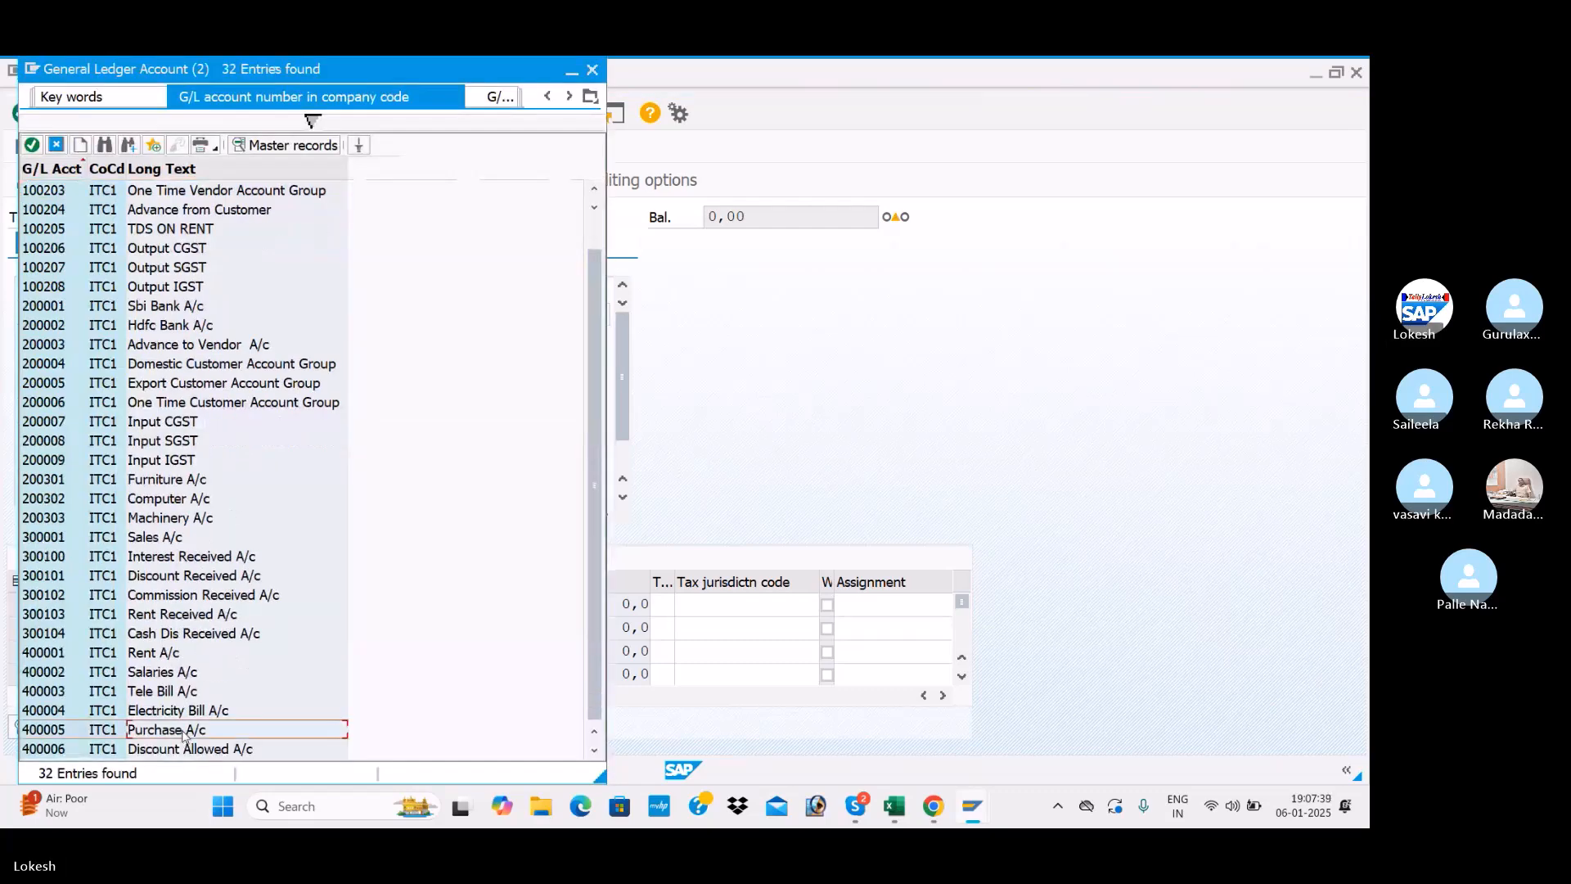
double_click(216, 731)
Set the Purchase A/c line's amount in document currency to 50000
key("Tab")
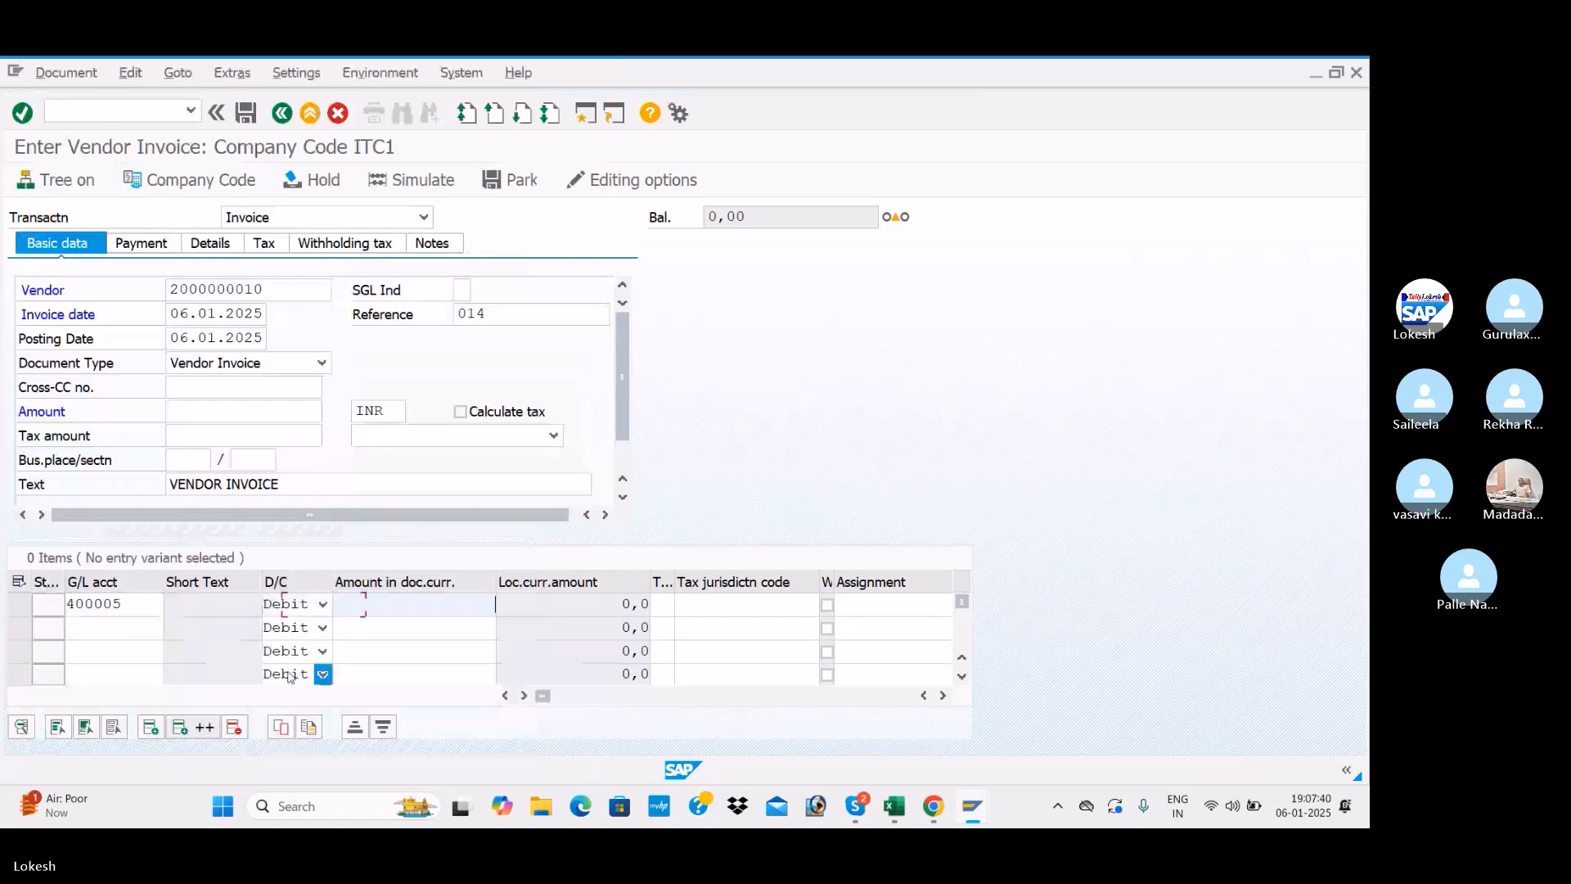
left_click(461, 353)
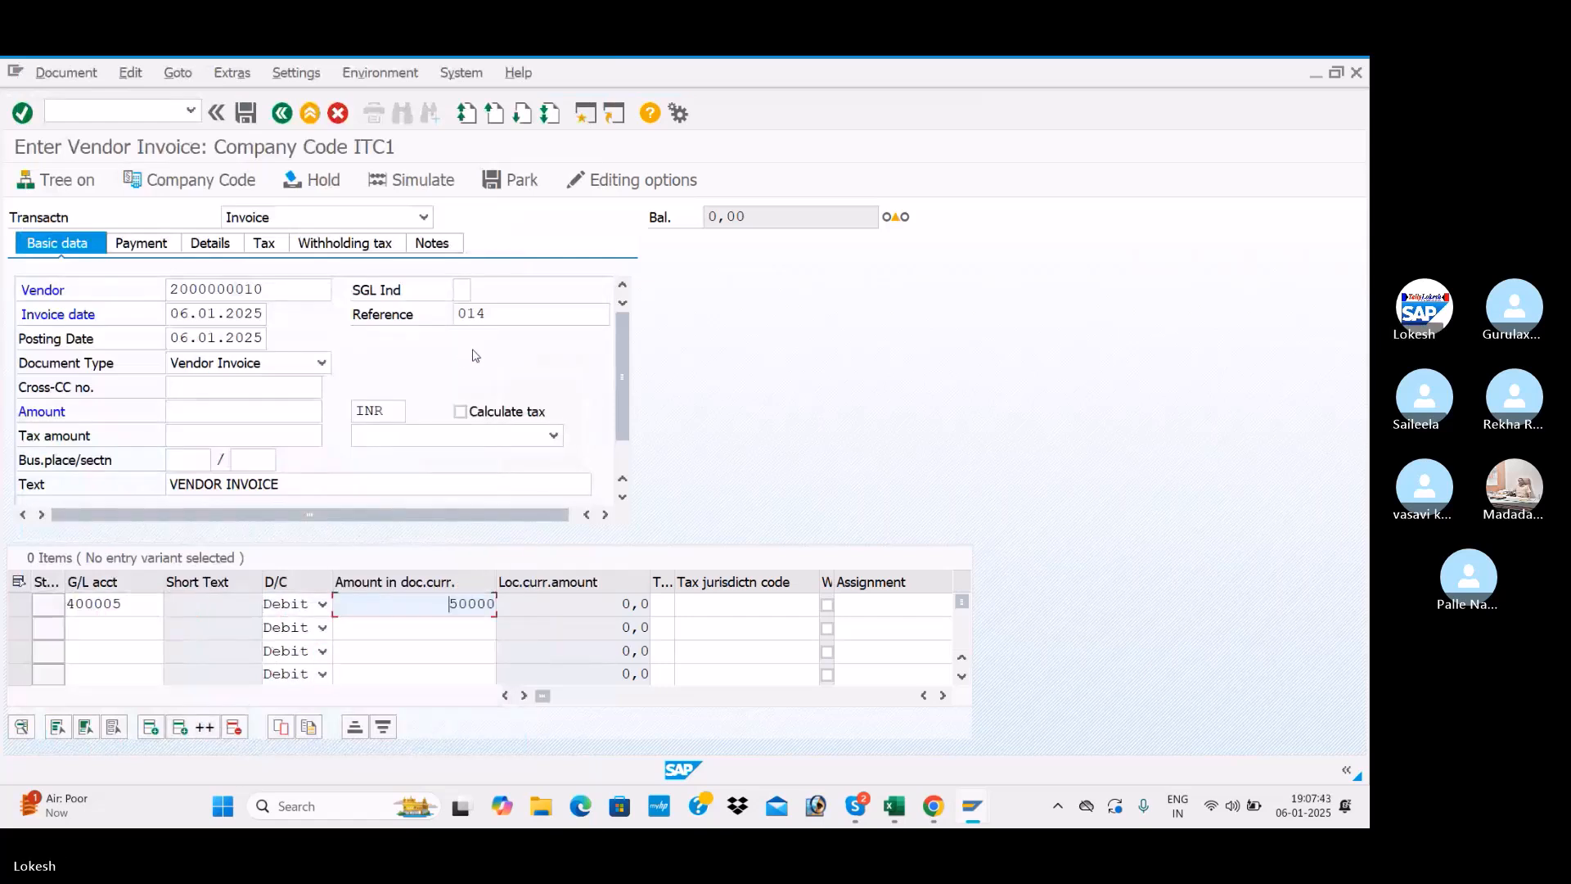
key("Tab")
key("Tab")
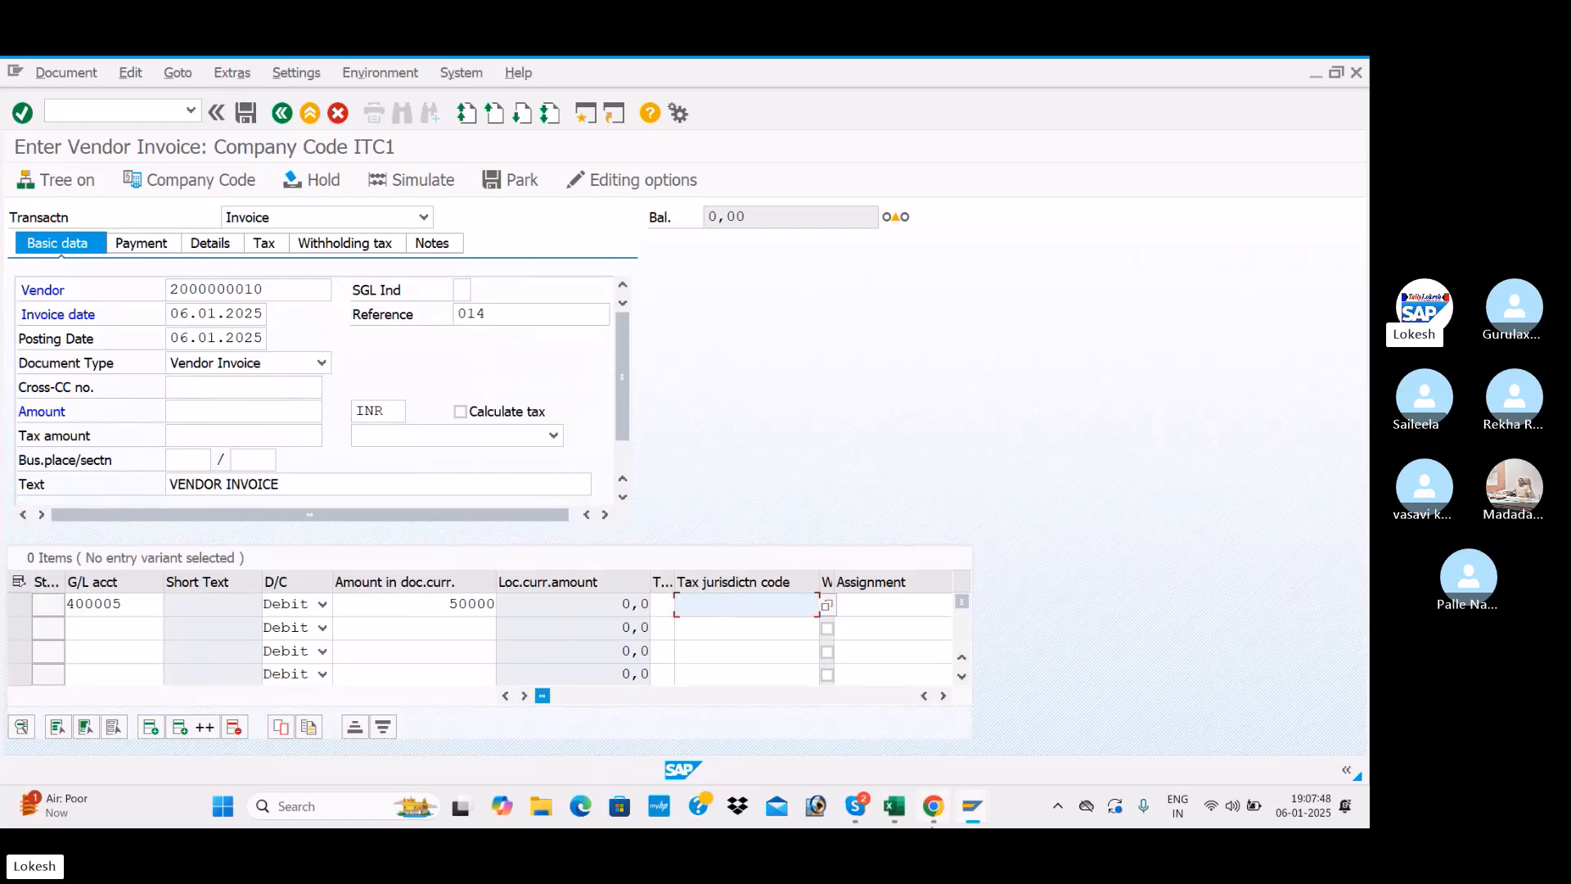
Check the tax codes in the Excel GST workbook, and set the purchase line's tax code in SAP to T1 (ITC INPUT CGST + GST)
mouse_move(894, 806)
left_click(888, 731)
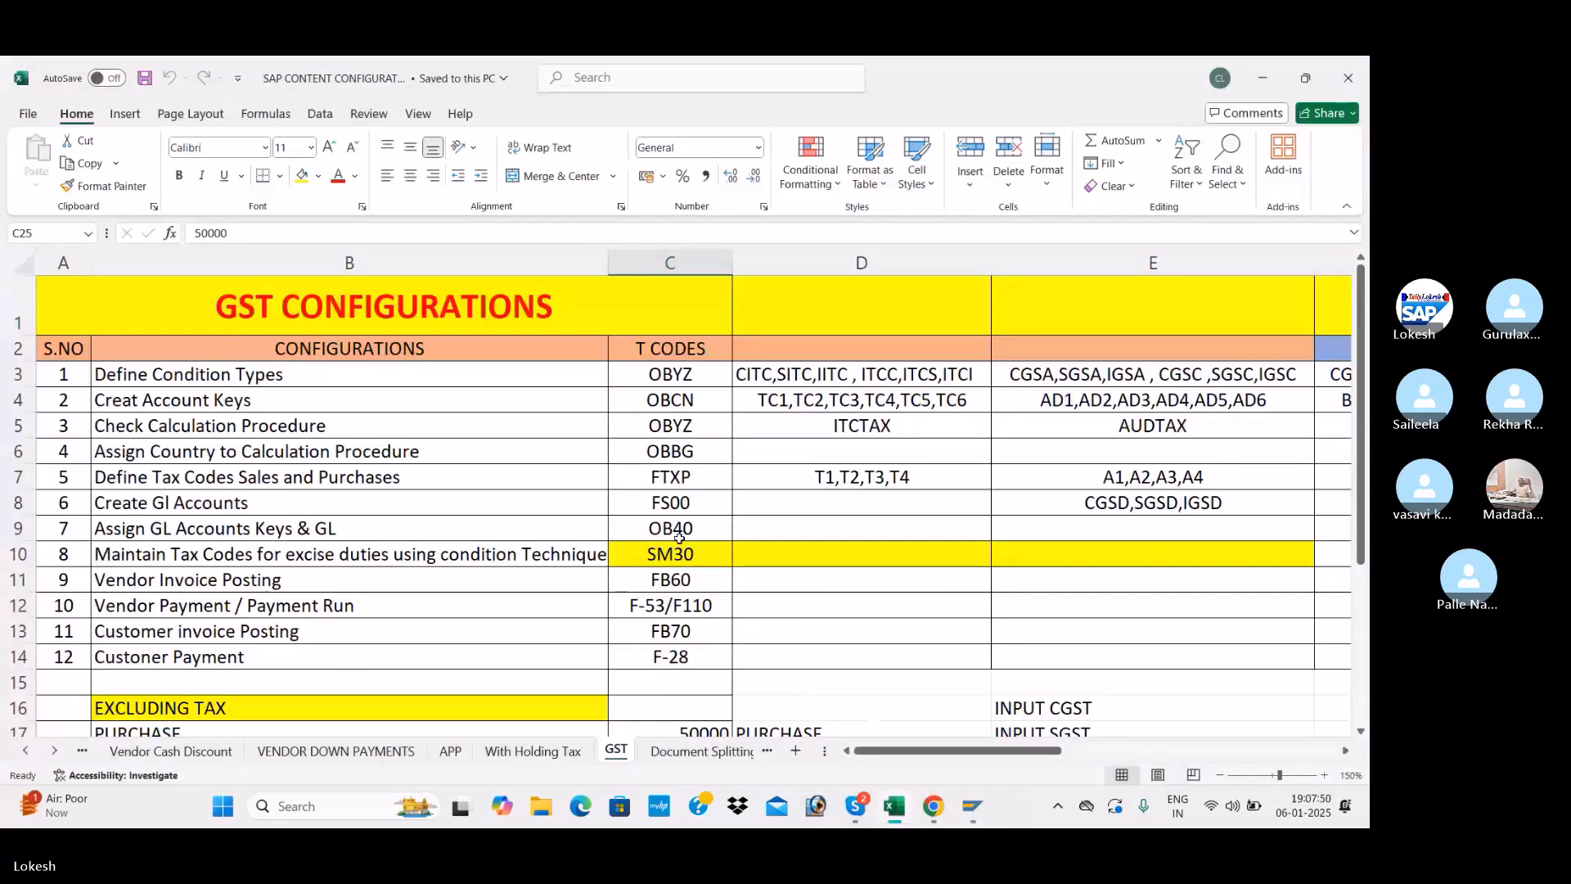
left_click(676, 473)
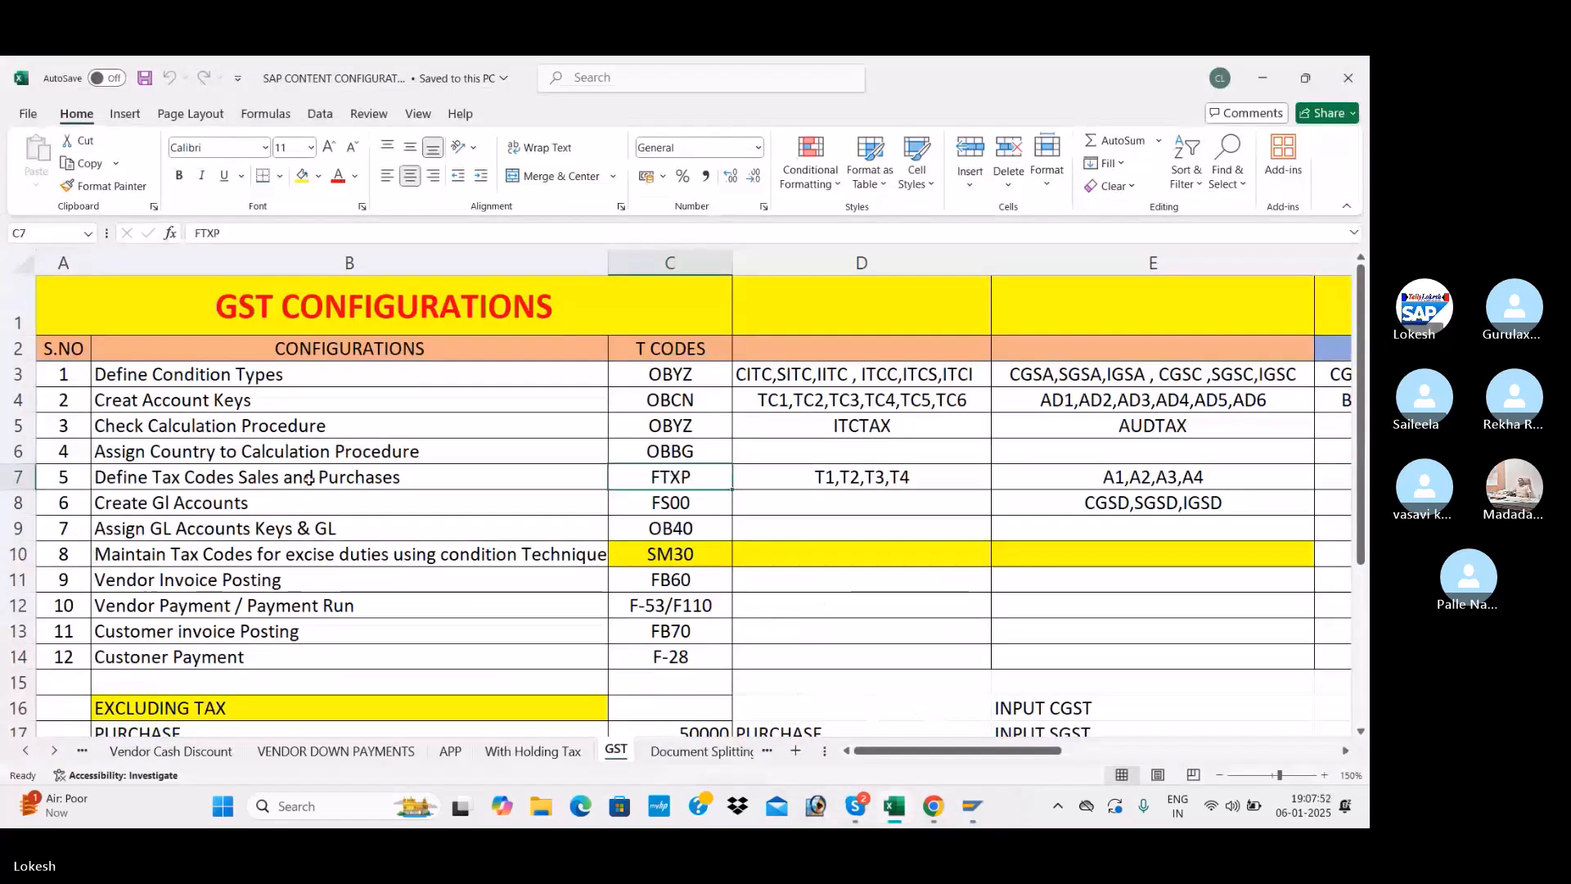
left_click(839, 475)
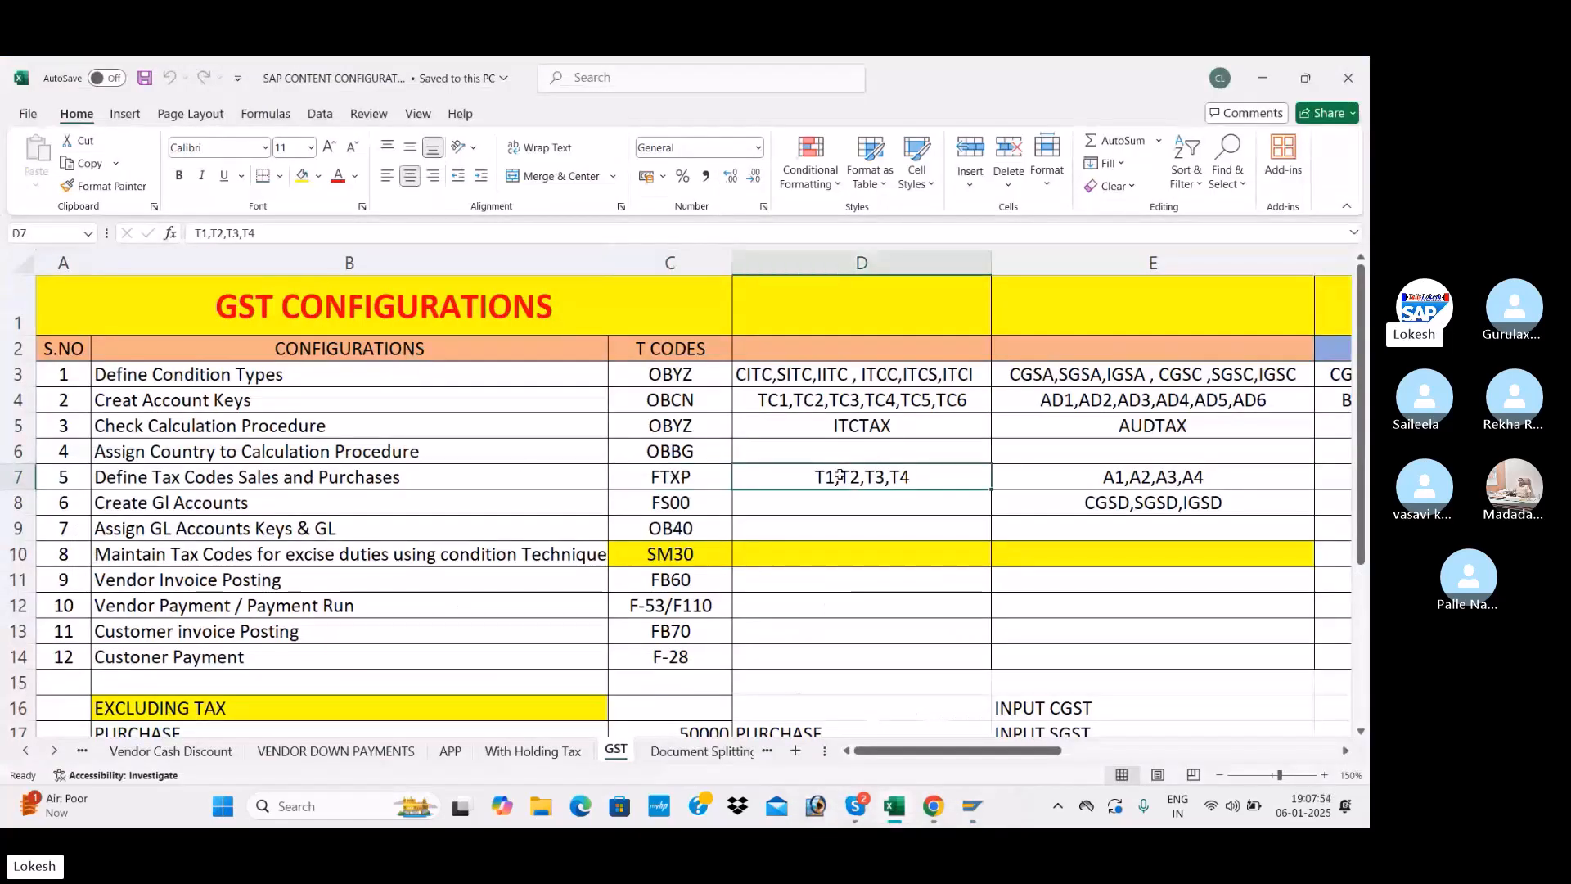
key("alt+Tab")
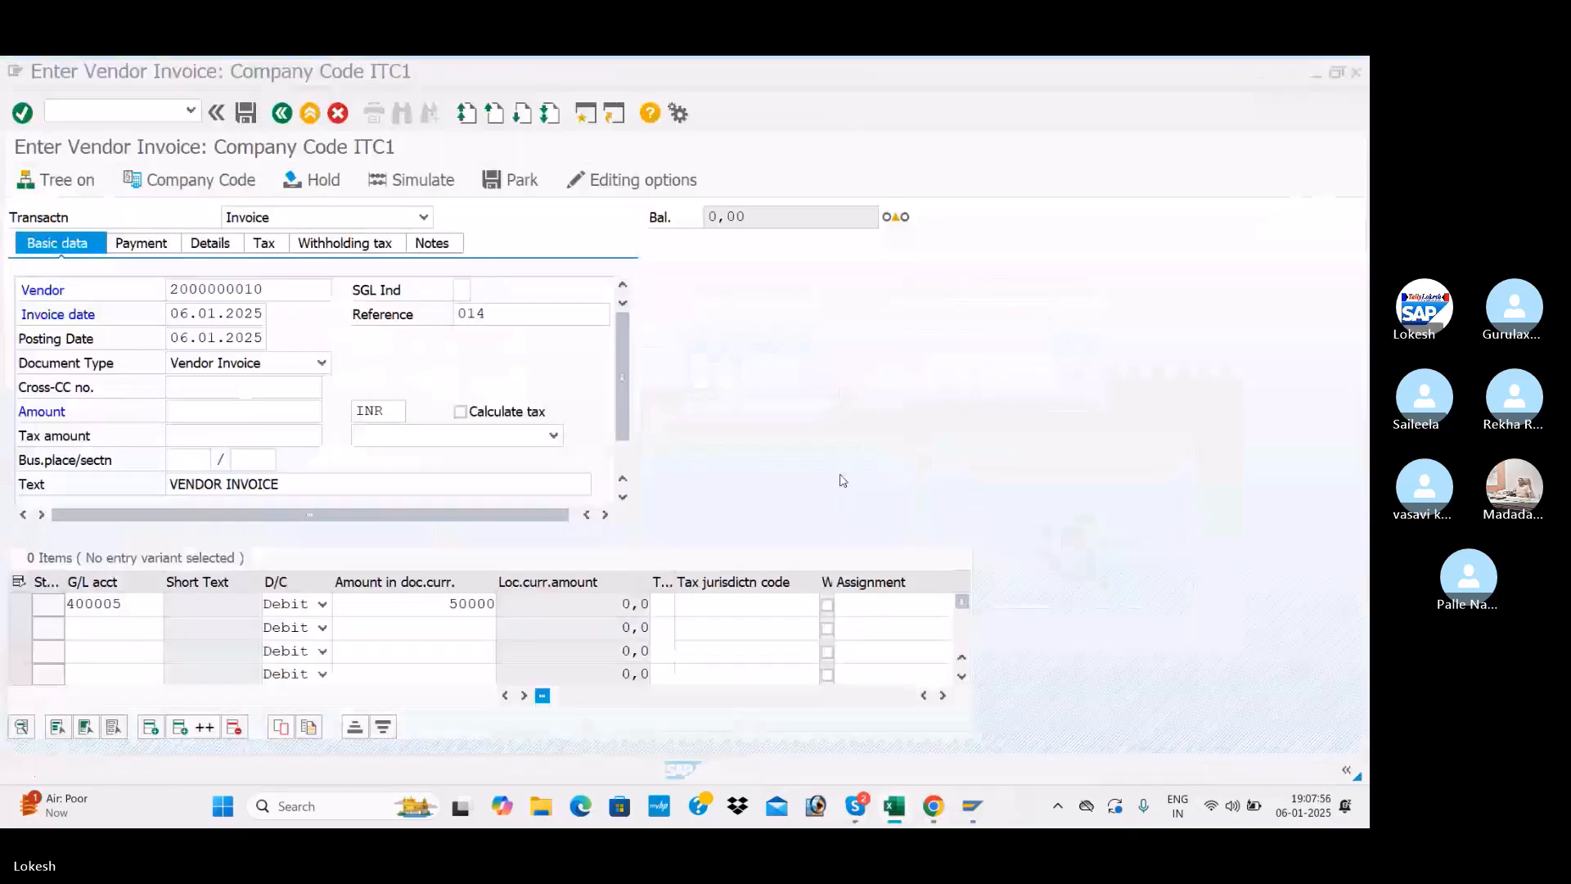
left_click(661, 604)
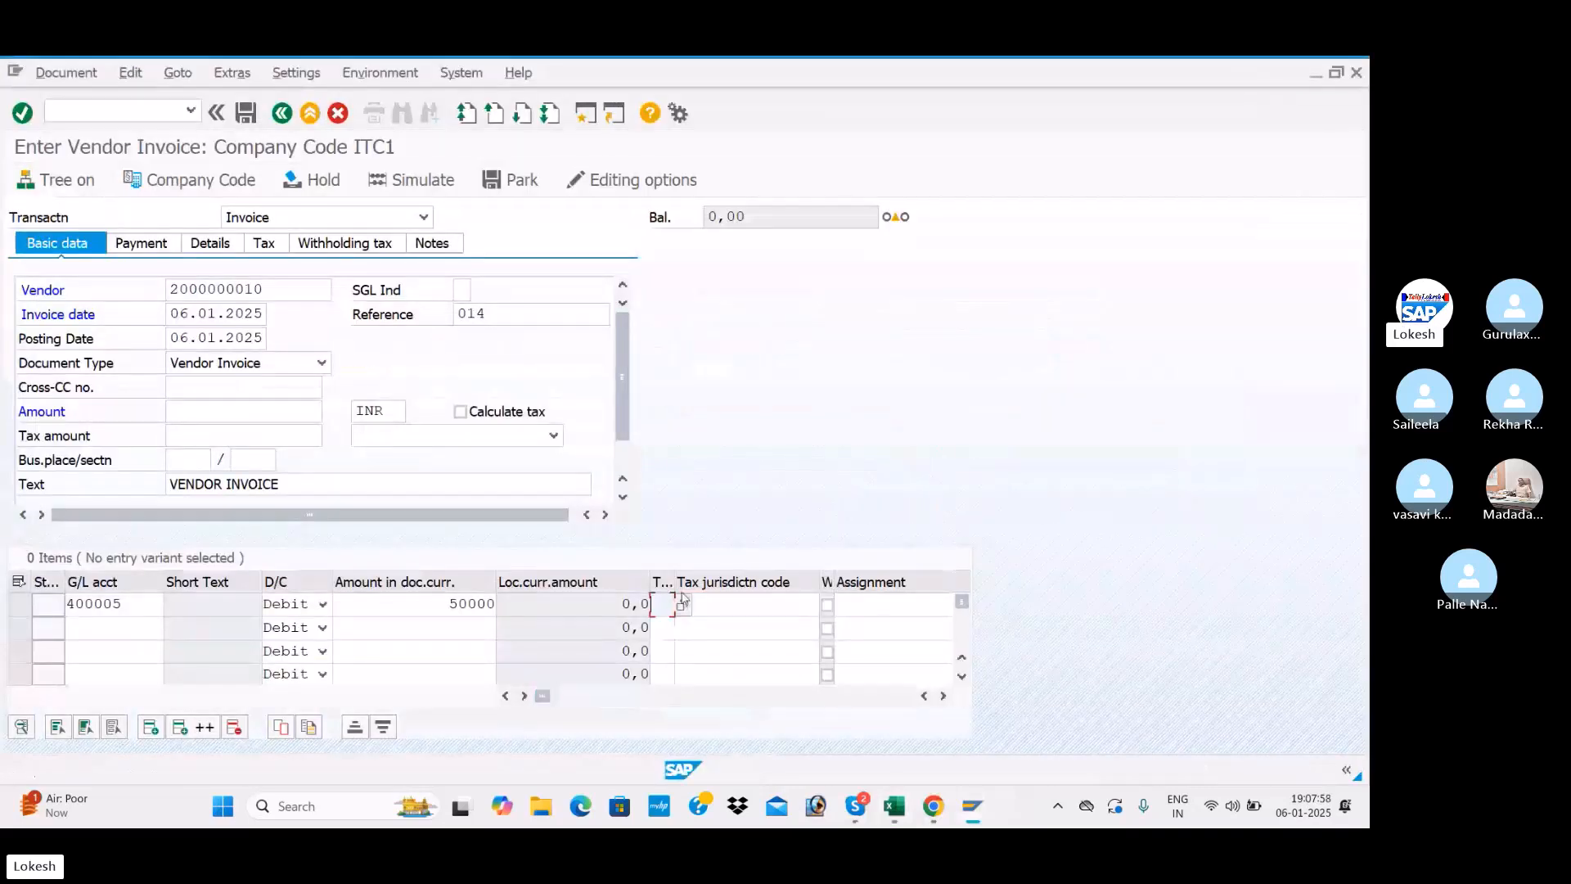
left_click_drag(674, 583, 702, 583)
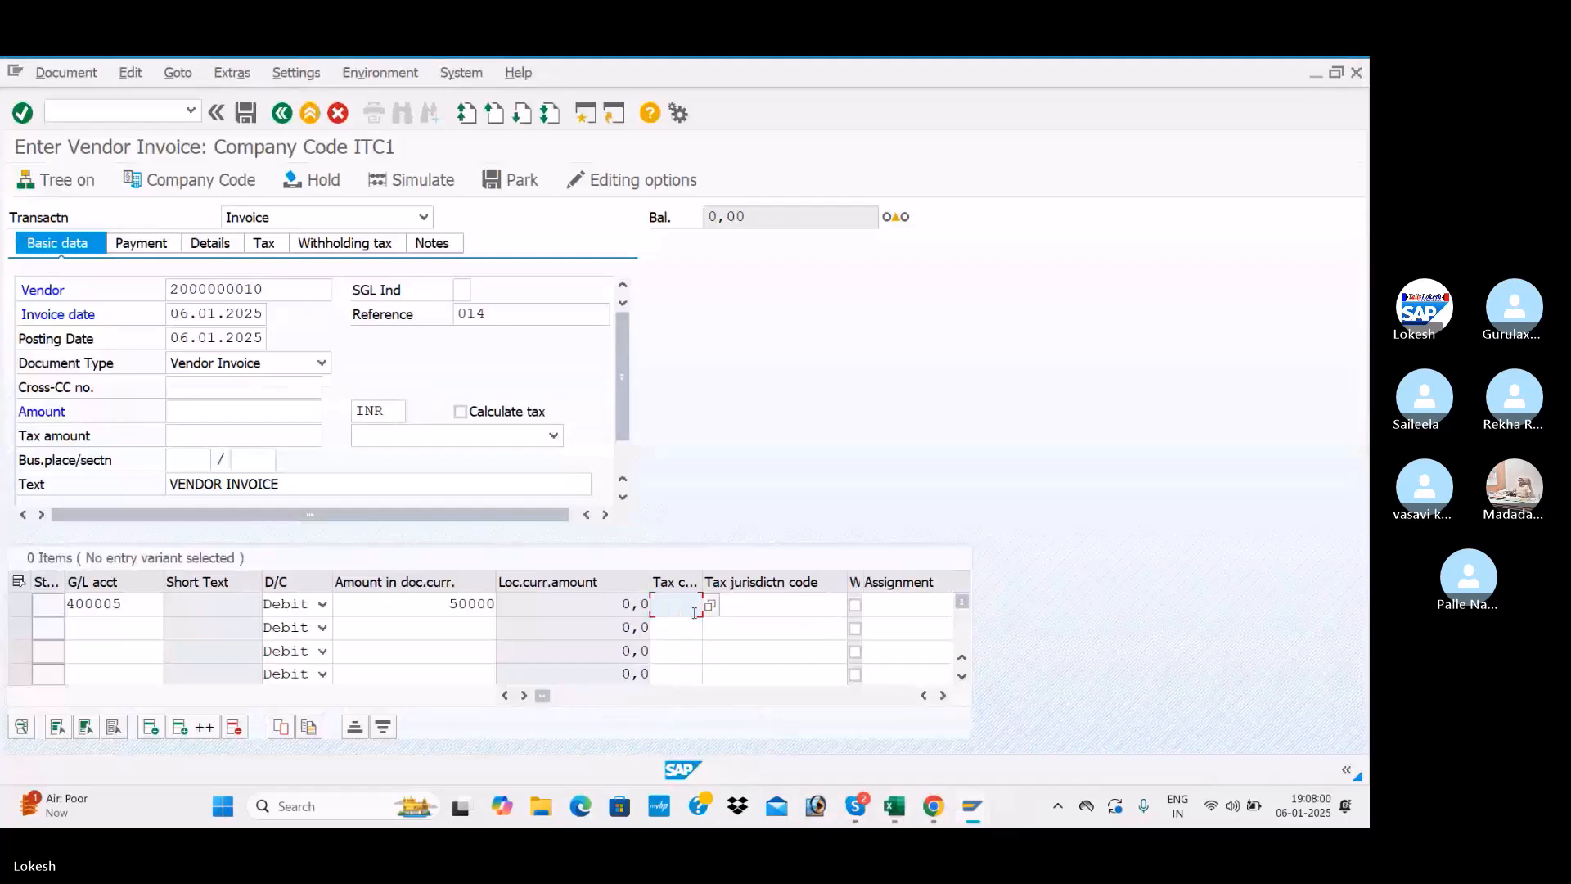
left_click(709, 609)
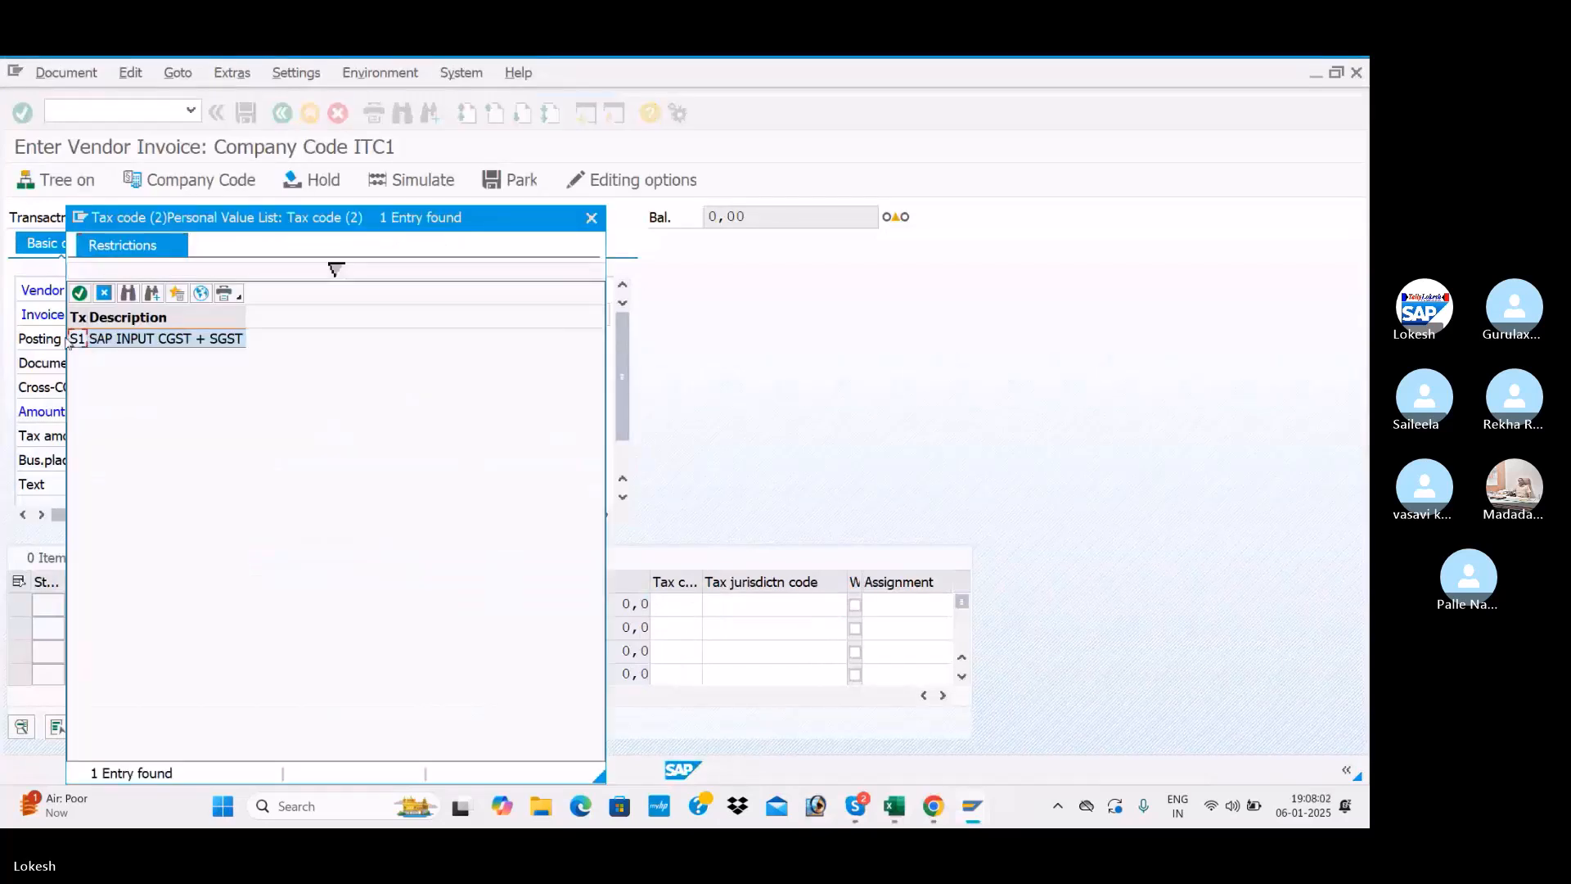
left_click(207, 300)
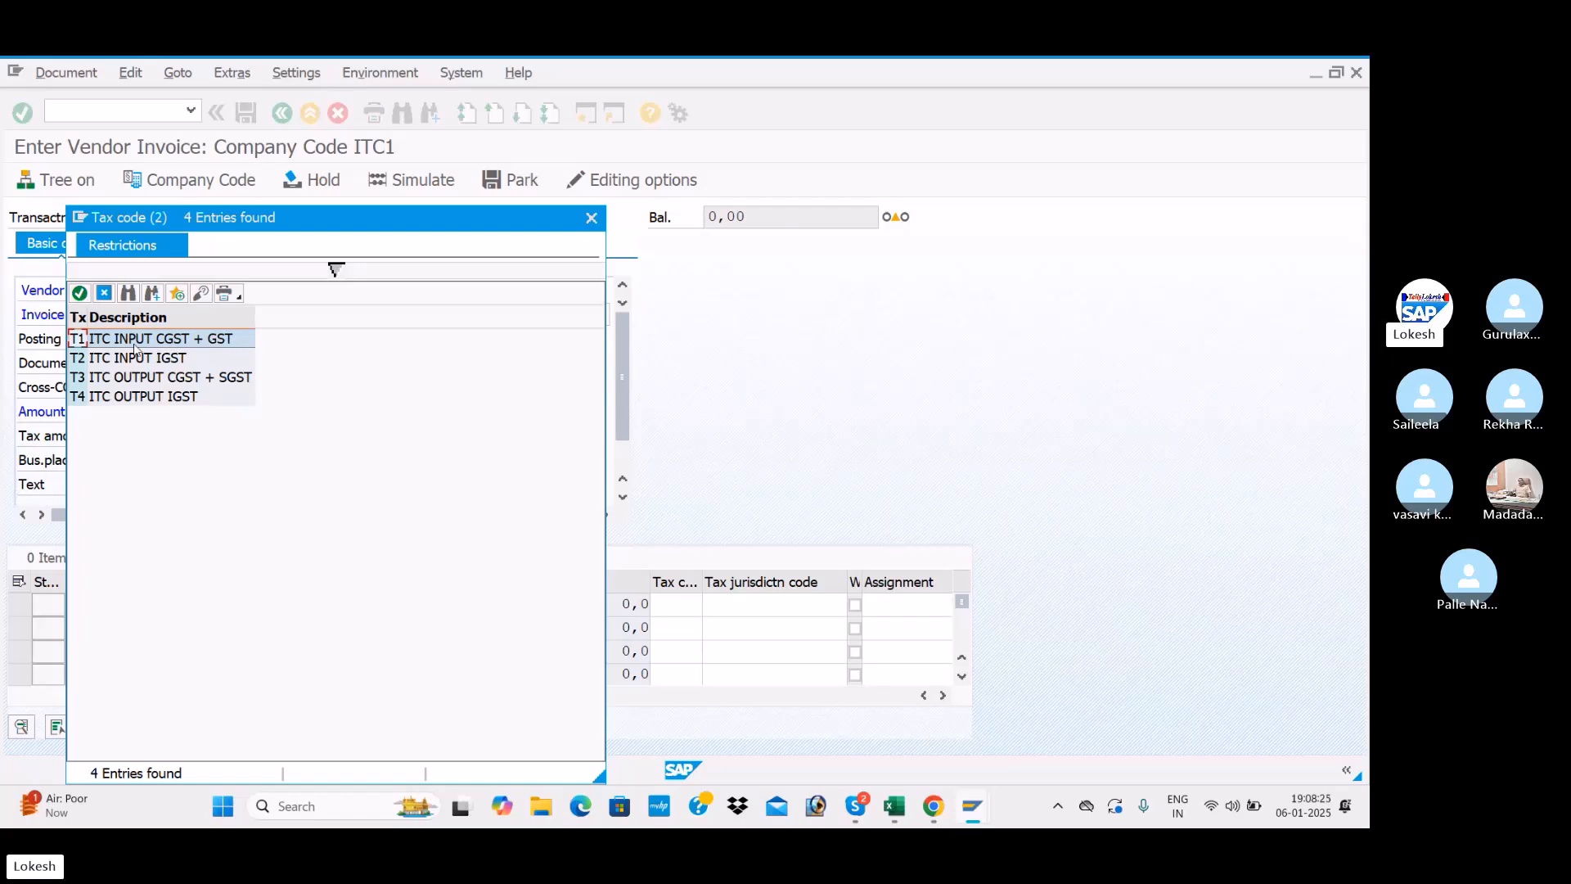
double_click(159, 340)
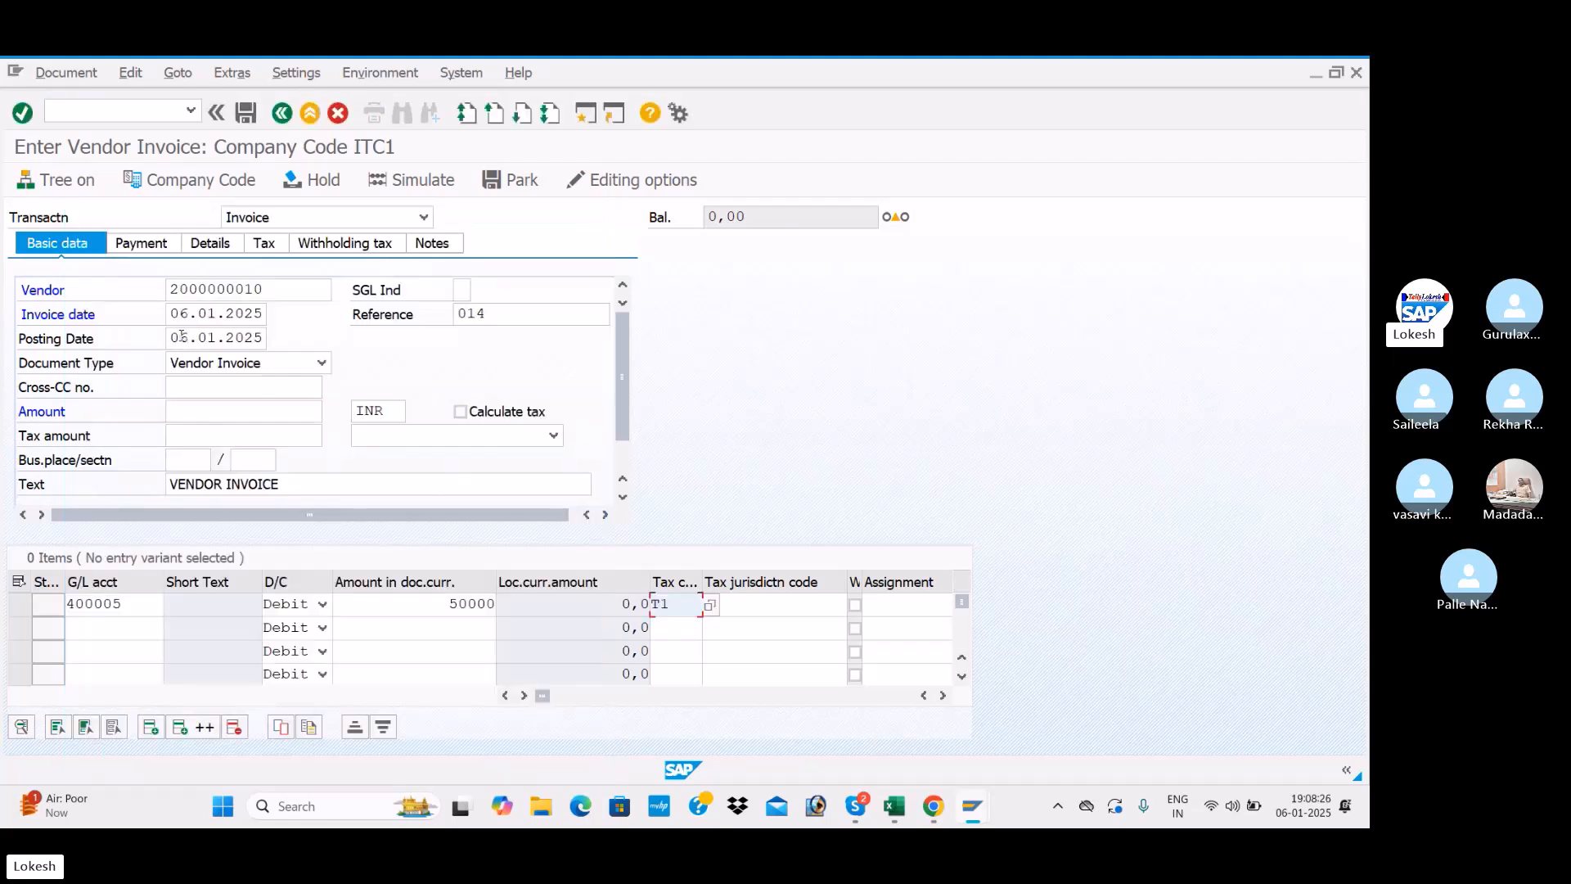
Set the first line item's text to Purchase A/c, leaving its long text empty
key("Tab")
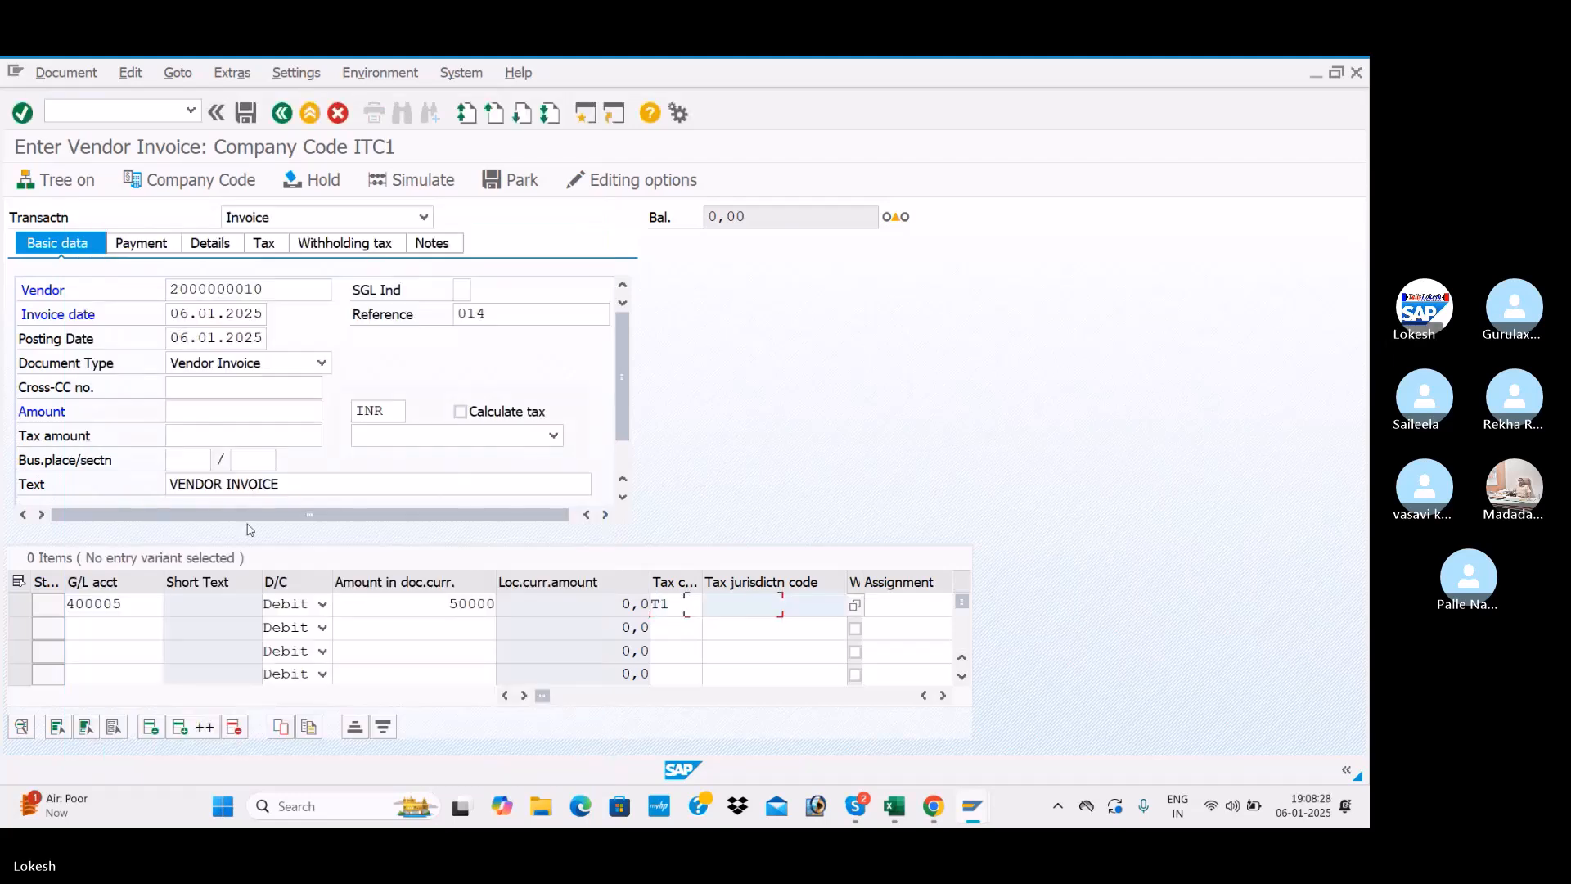
key("Tab")
key("Tab")
key("Tab")
key("Tab")
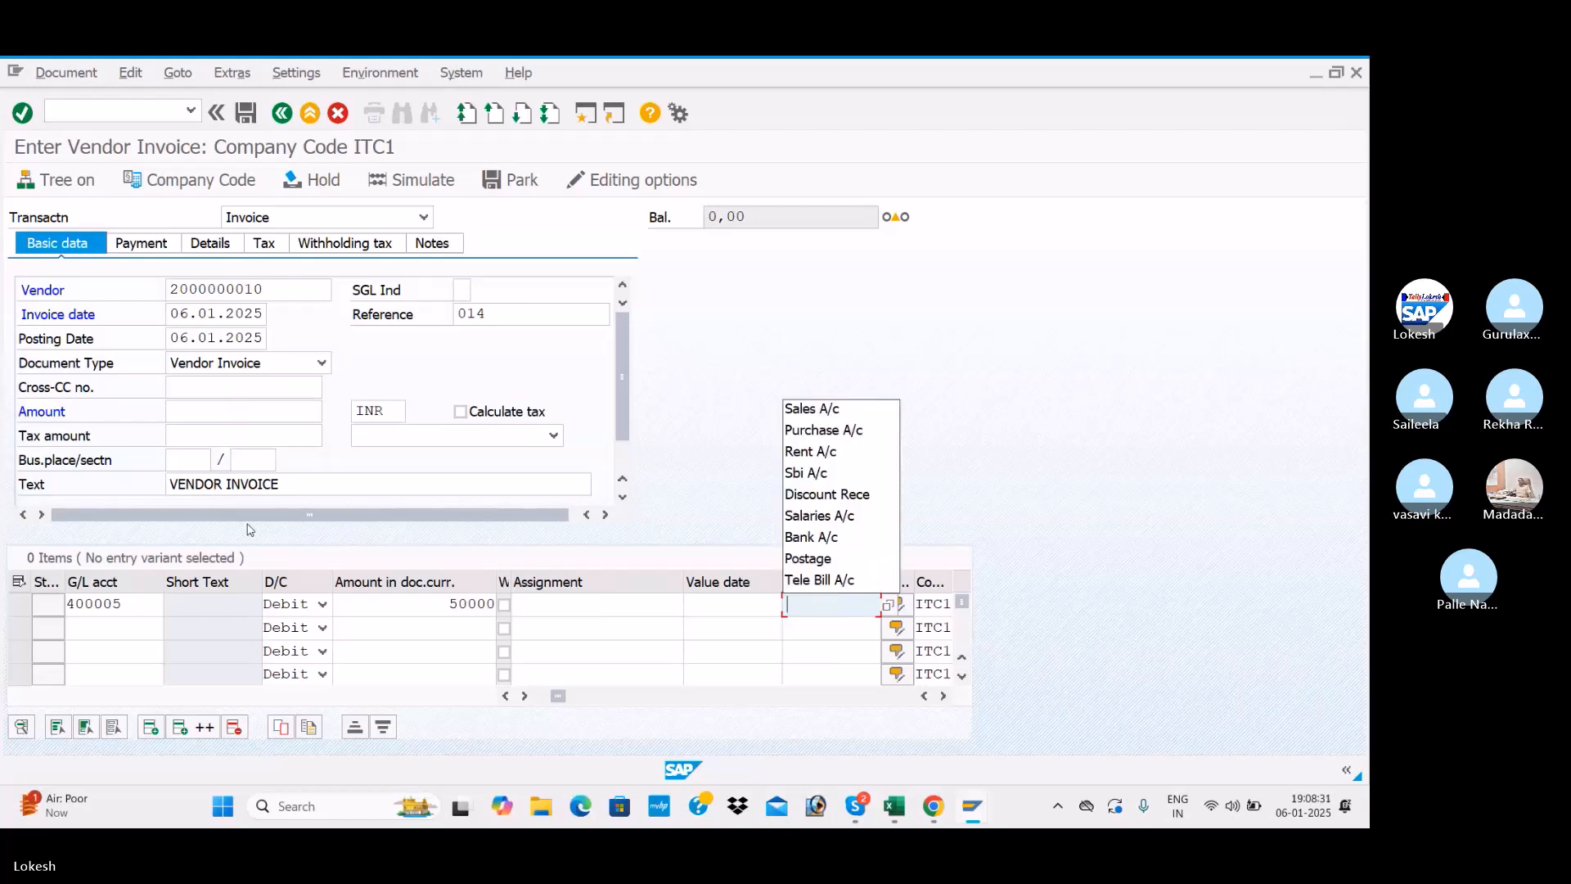
key("Down")
key("Down")
key("Tab")
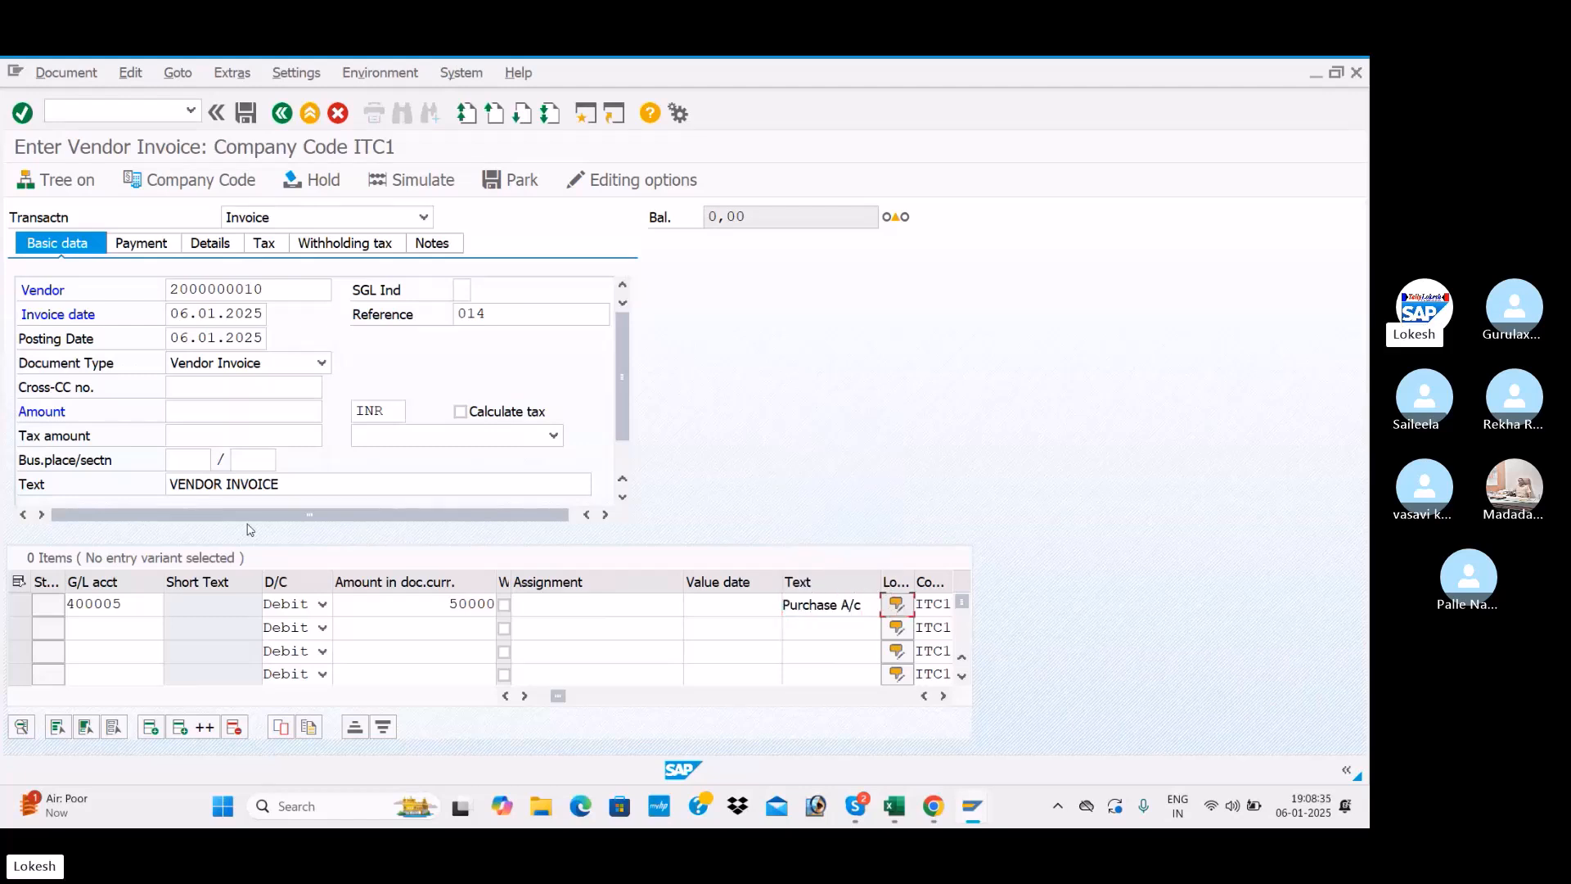
key("Return")
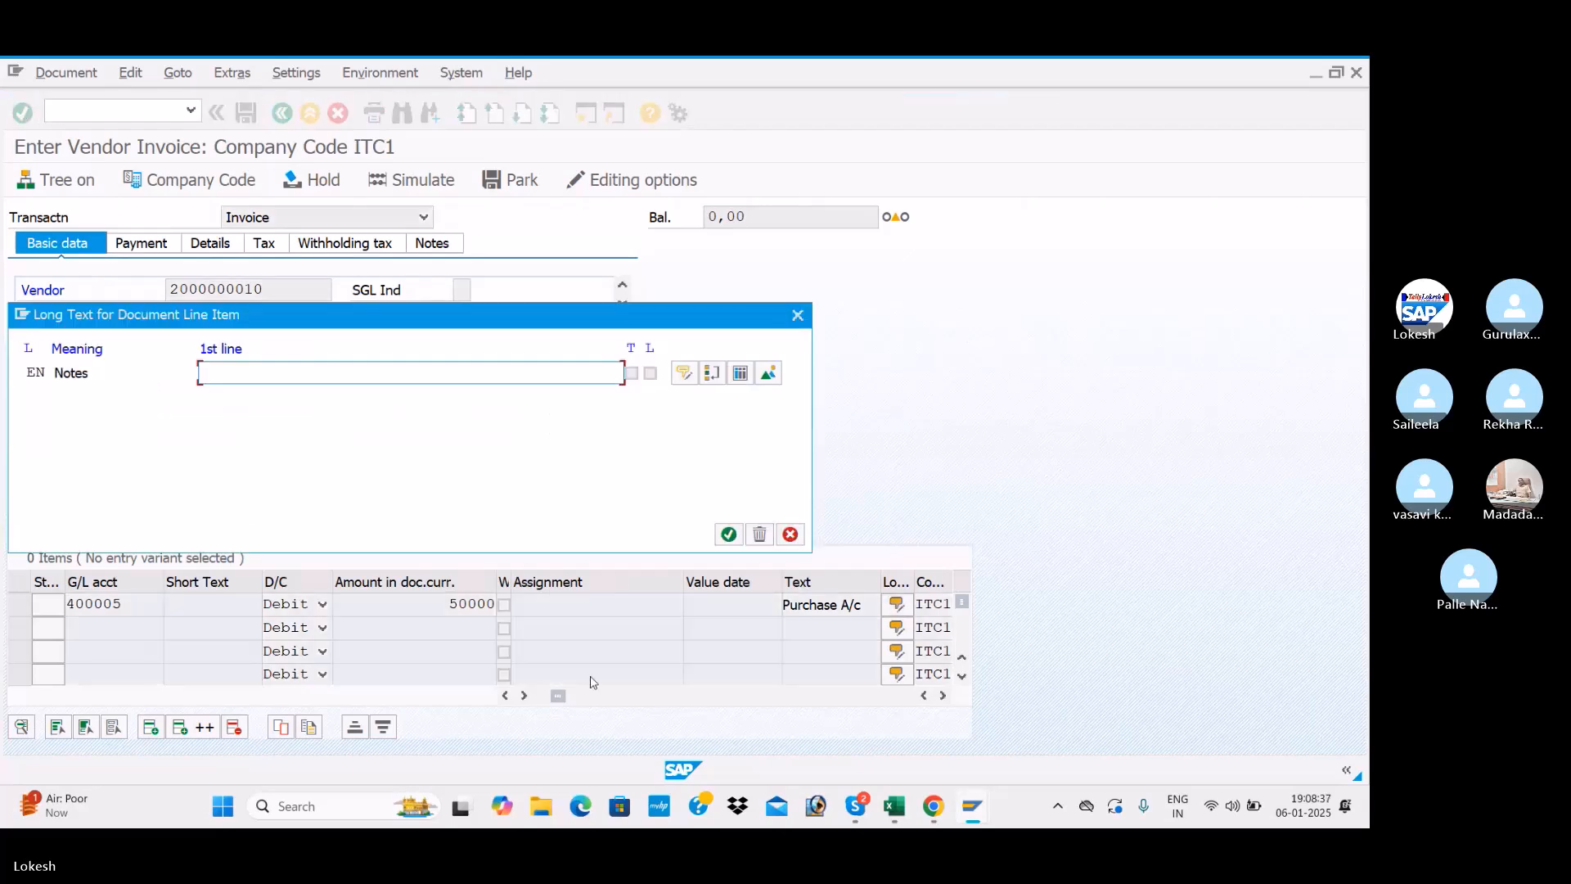
left_click(798, 314)
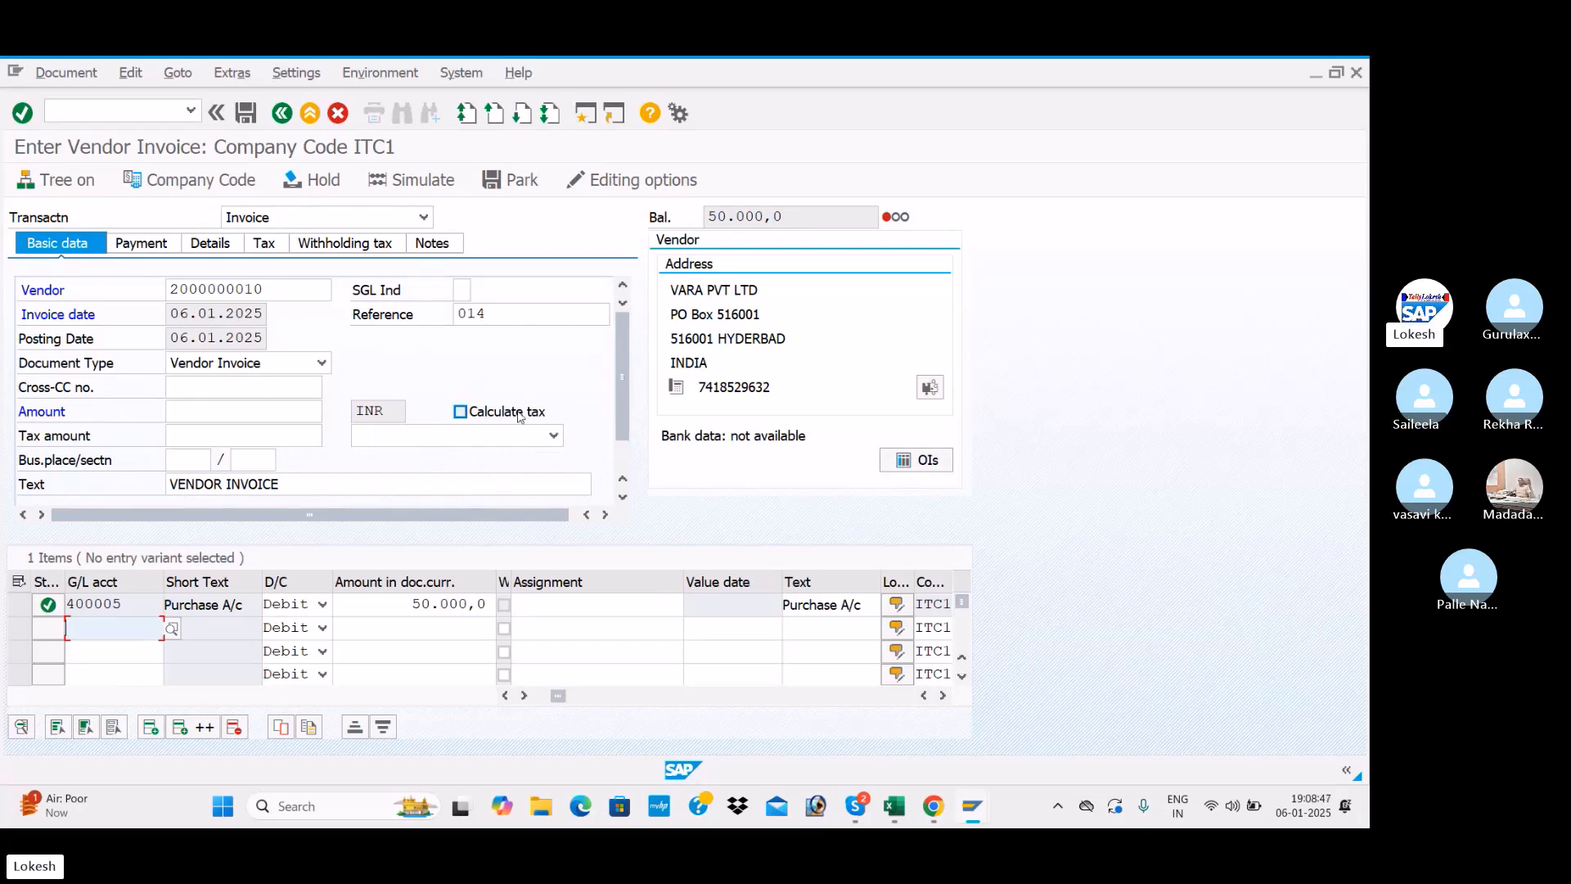
Turn on automatic tax calculation for the invoice with tax code T1 (ITC INPUT CGST + GST)
left_click(460, 412)
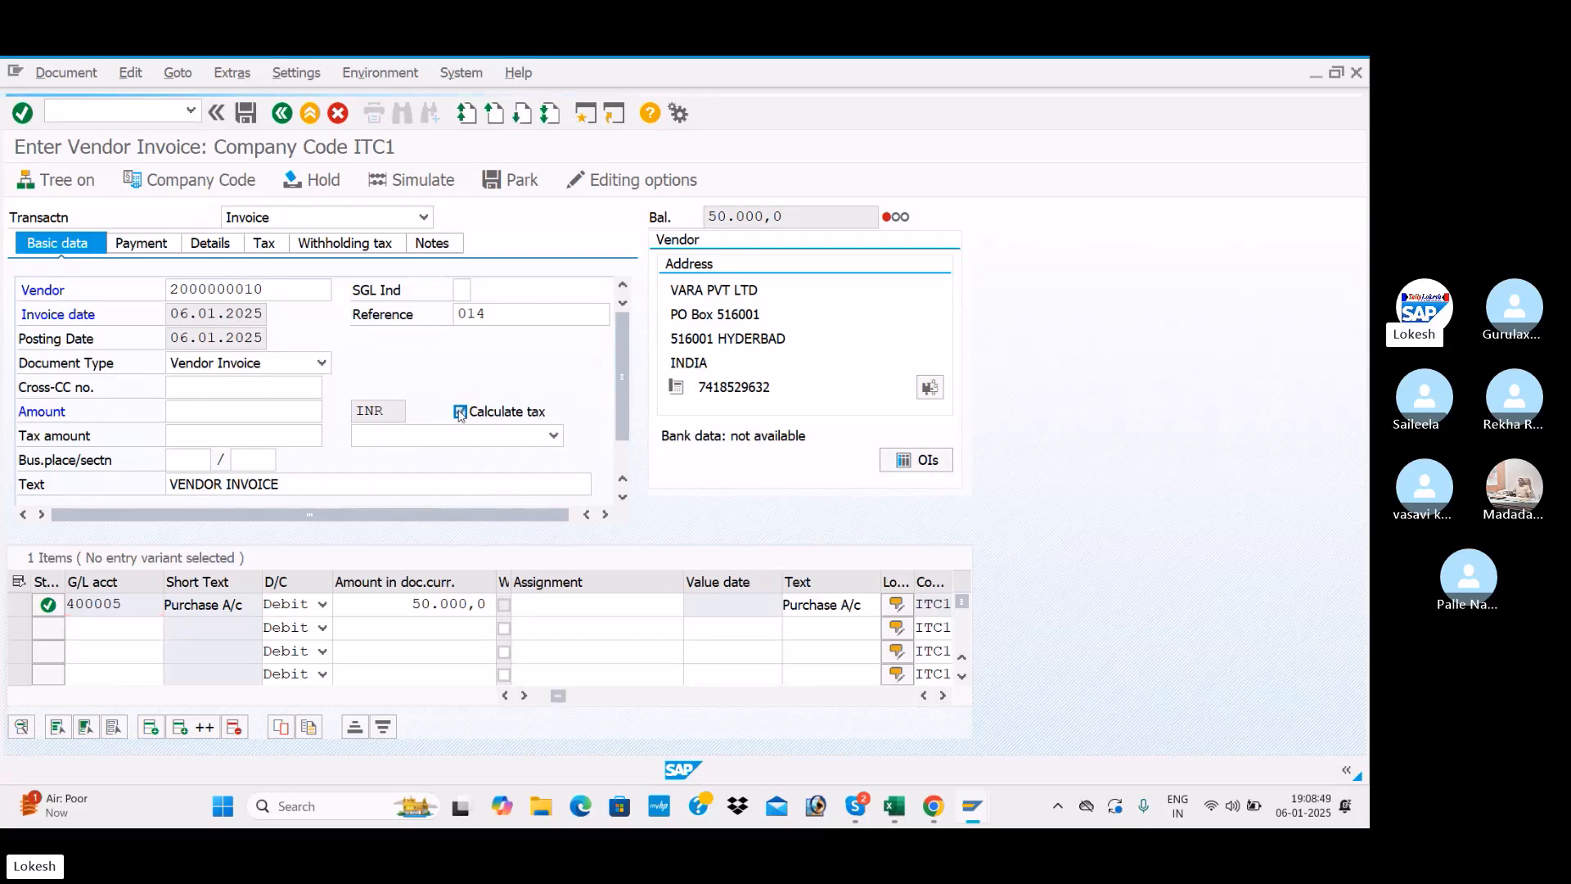
left_click(544, 435)
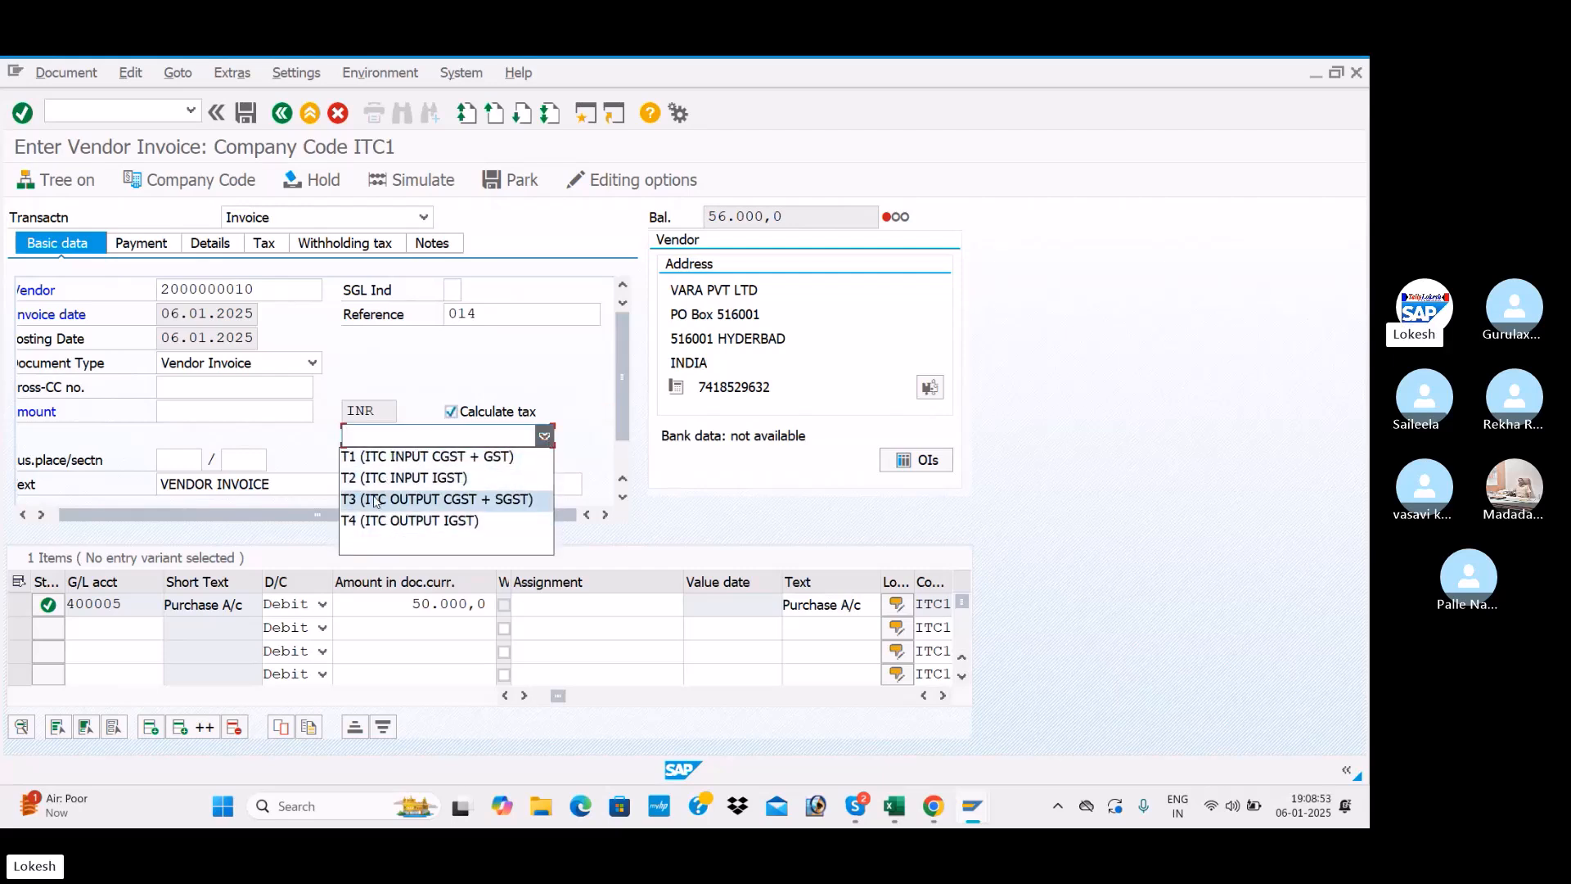
left_click(402, 462)
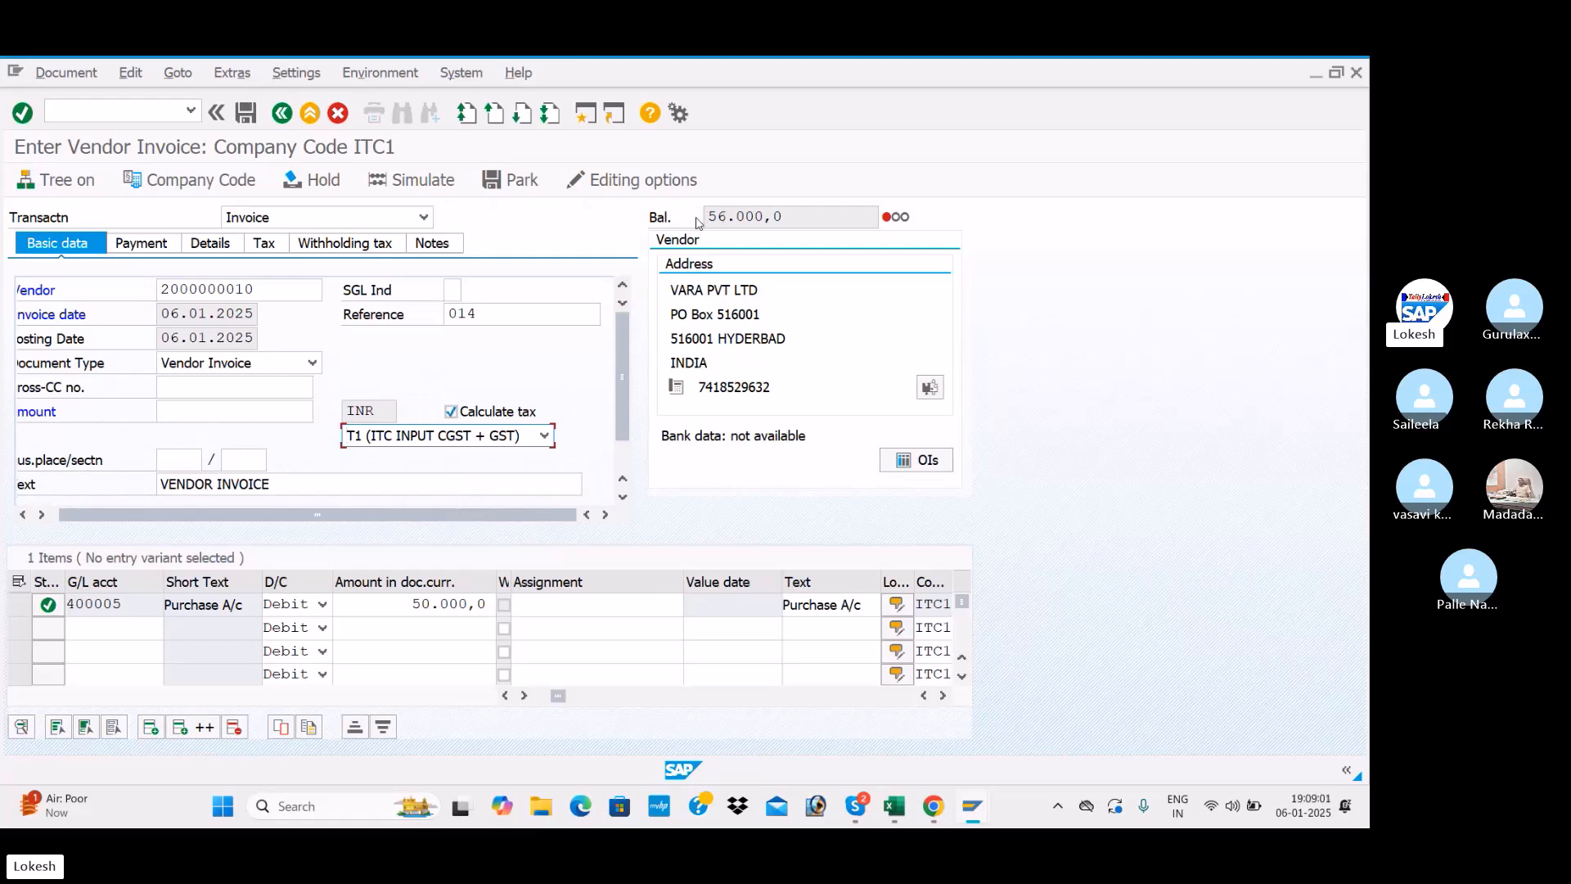
Copy the balance of 56.000,0 into the vendor invoice's header amount
left_click(433, 606)
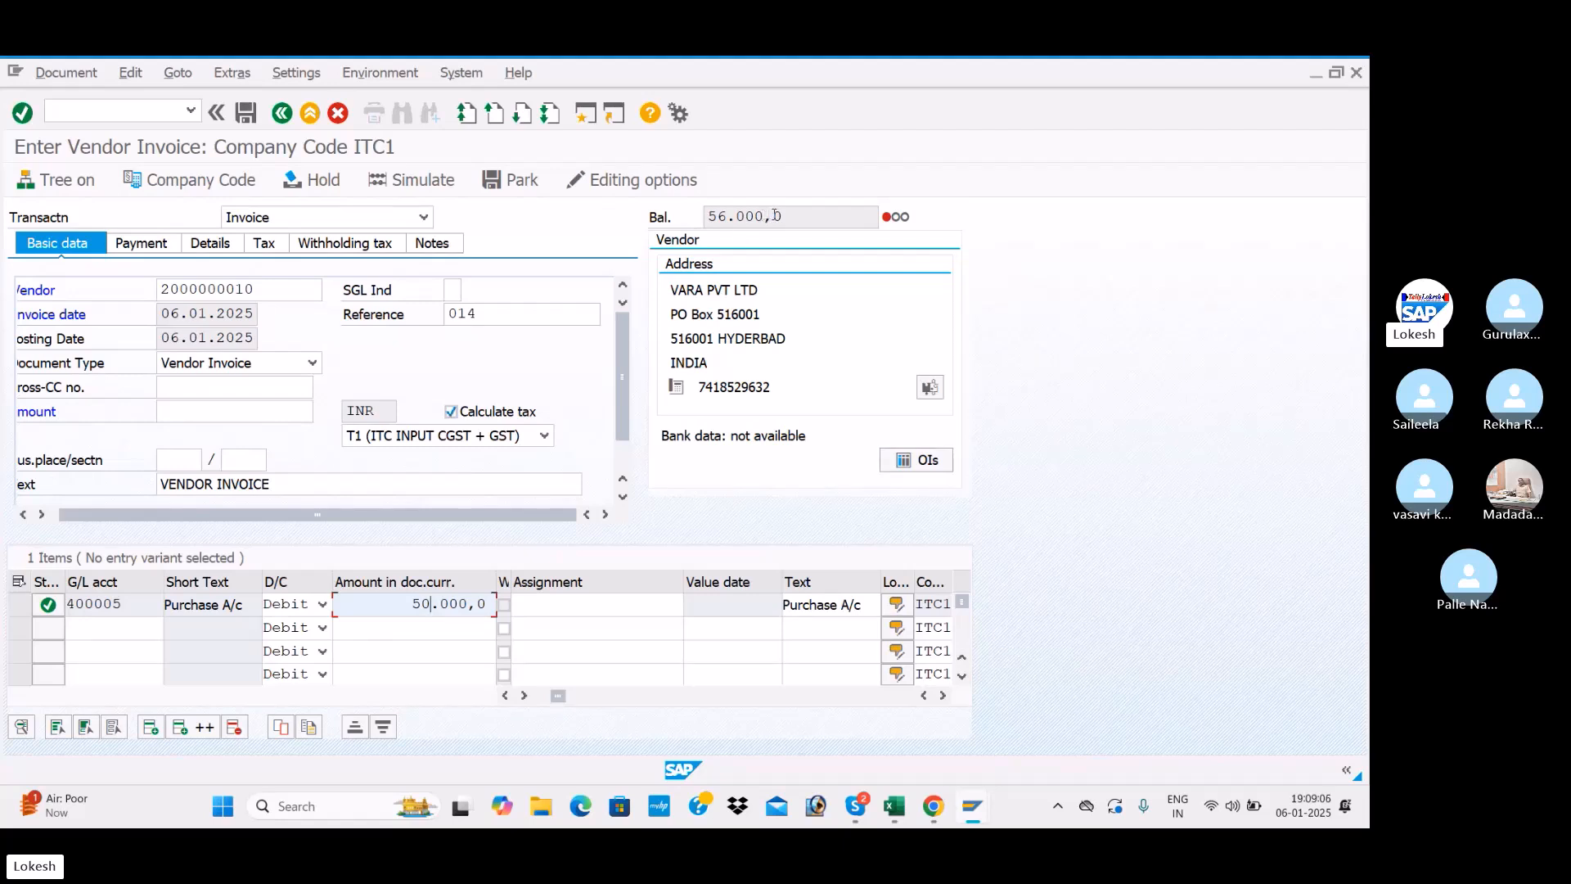
left_click_drag(784, 217, 701, 221)
key("ctrl+c")
left_click(715, 265)
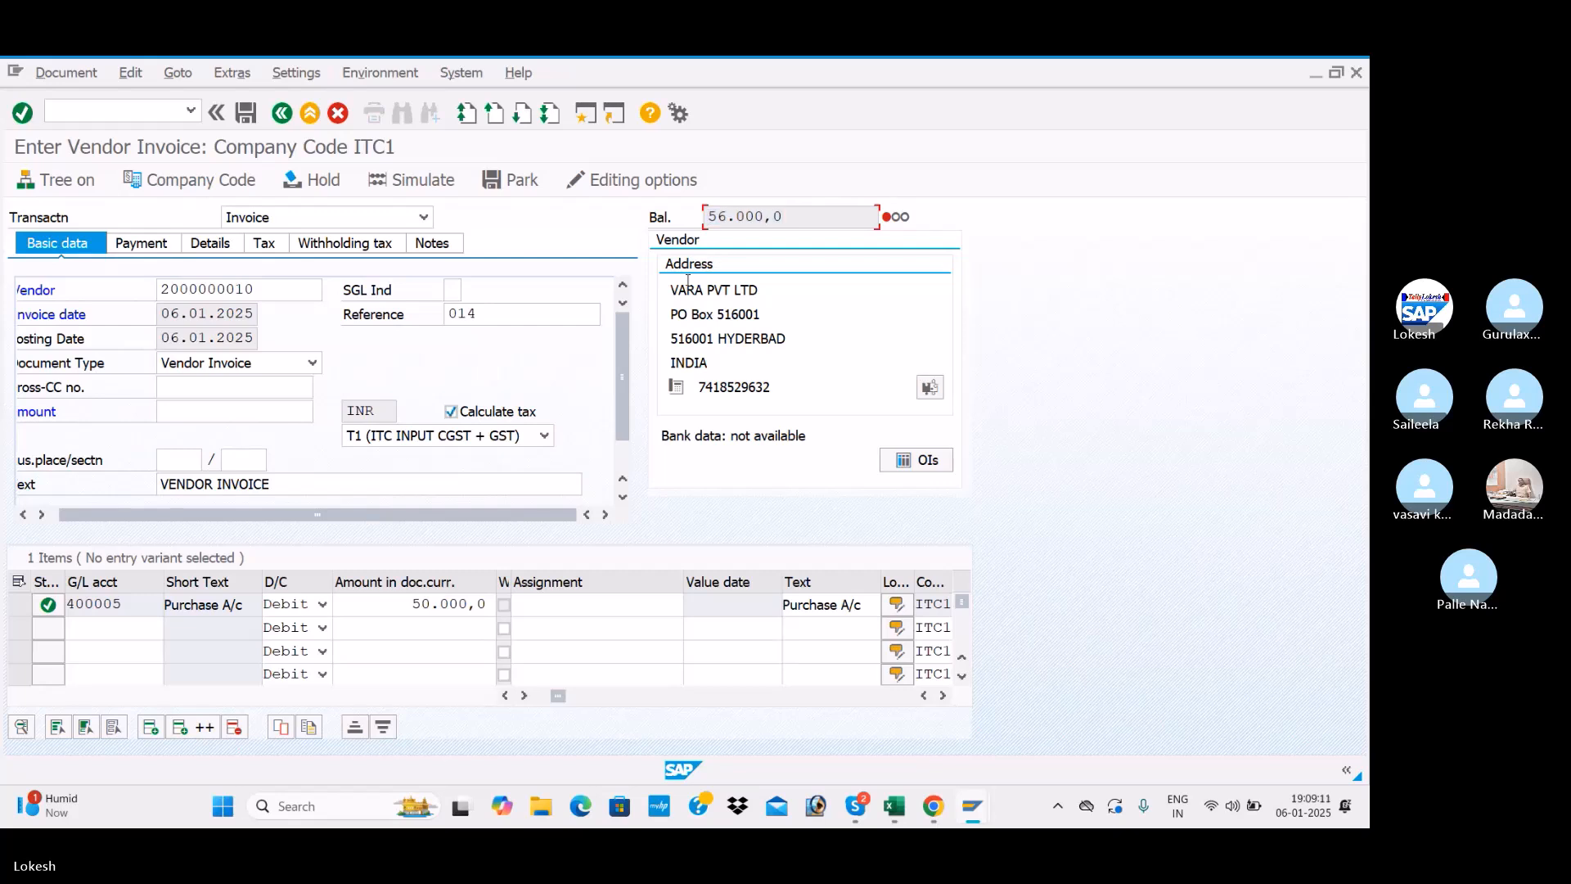
left_click(184, 406)
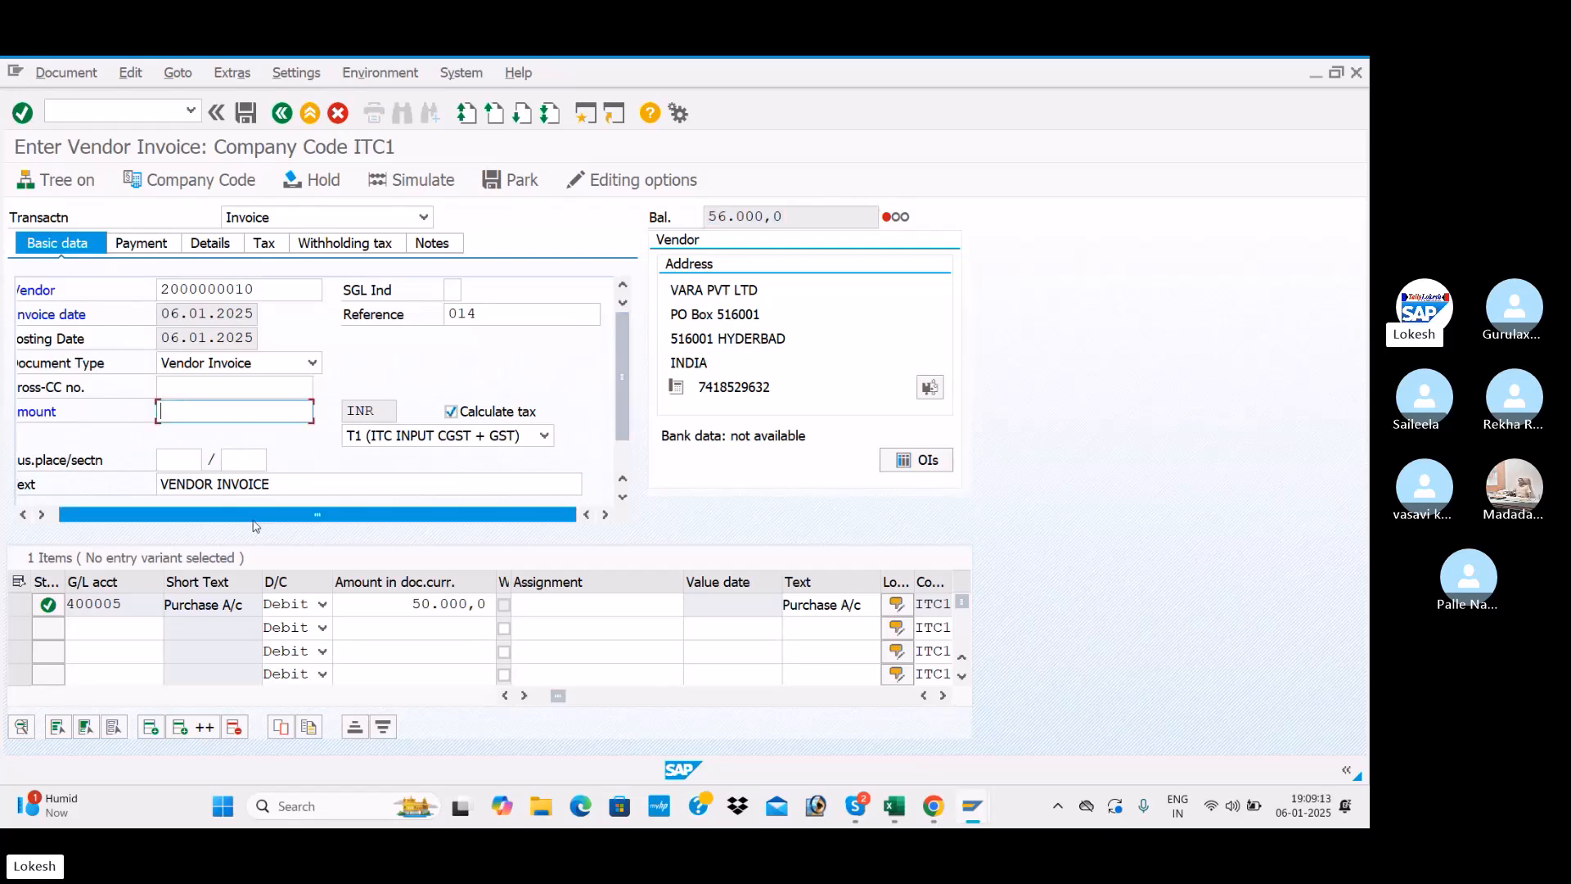
key("ctrl+v")
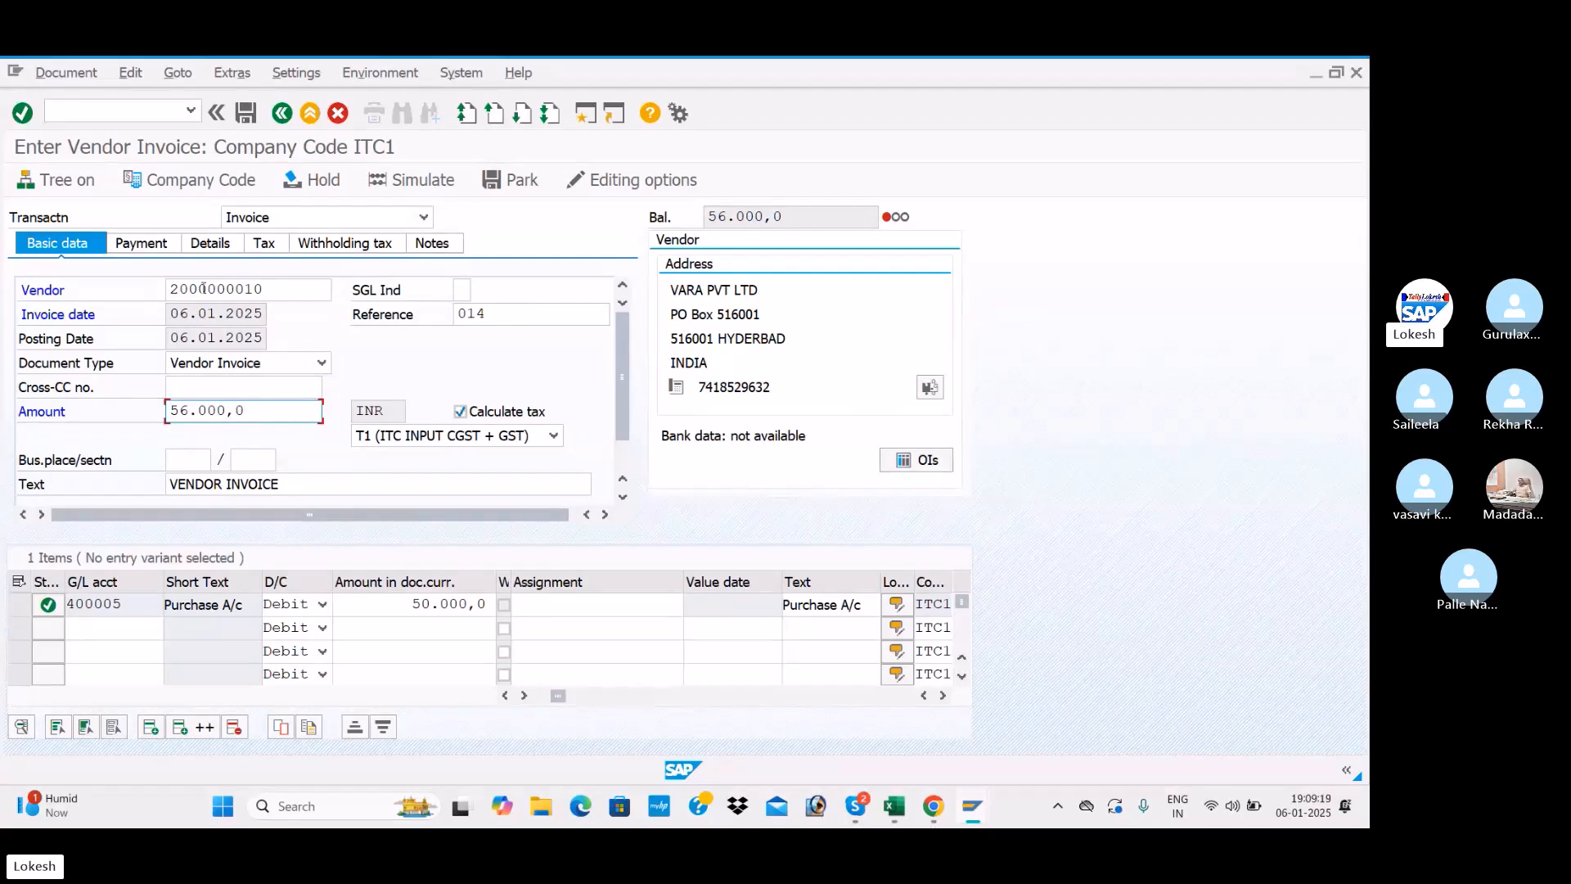
Clear the withholding tax codes Y1 and Y2 from the invoice's two rent withholding tax types
left_click(328, 245)
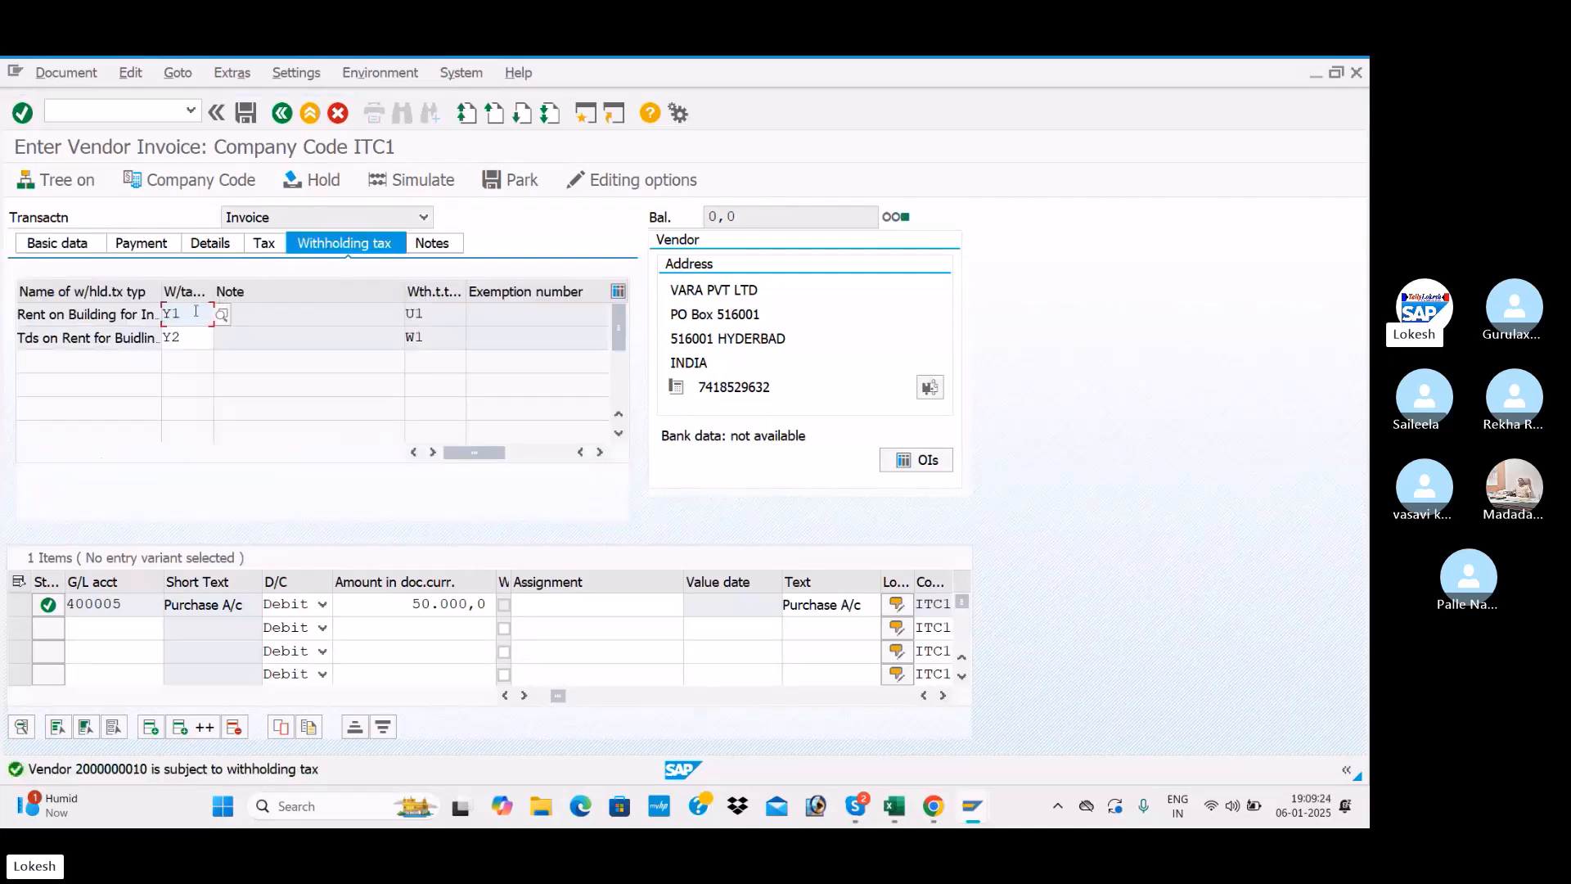
key("BackSpace")
key("BackSpace")
left_click(186, 339)
key("BackSpace")
key("BackSpace")
key("Tab")
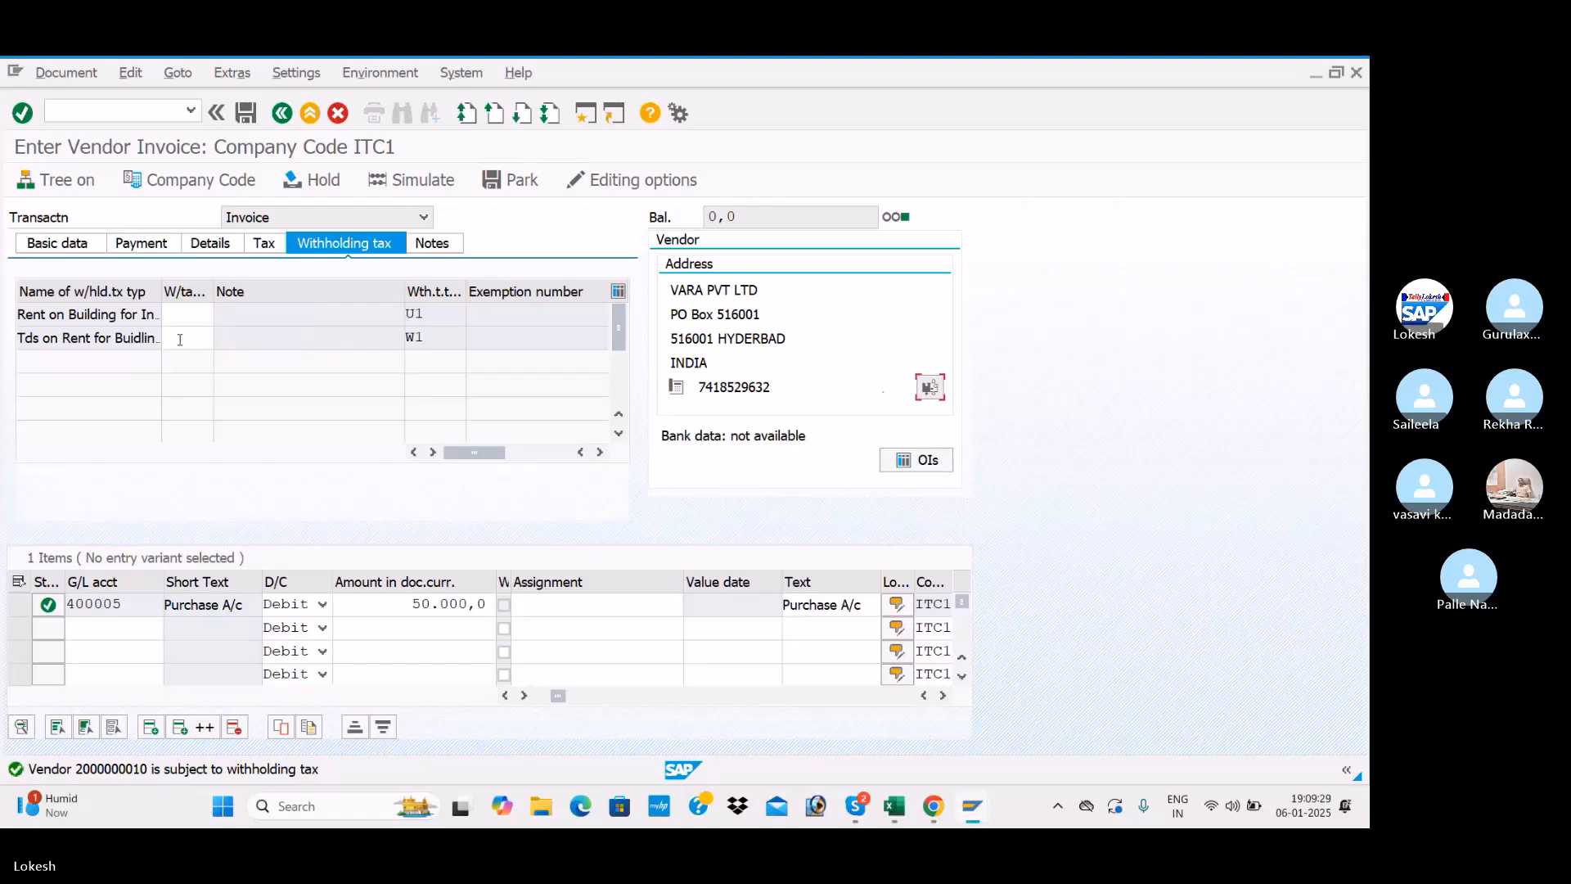
Review the invoice's calculated tax data and simulate the posting
left_click(264, 244)
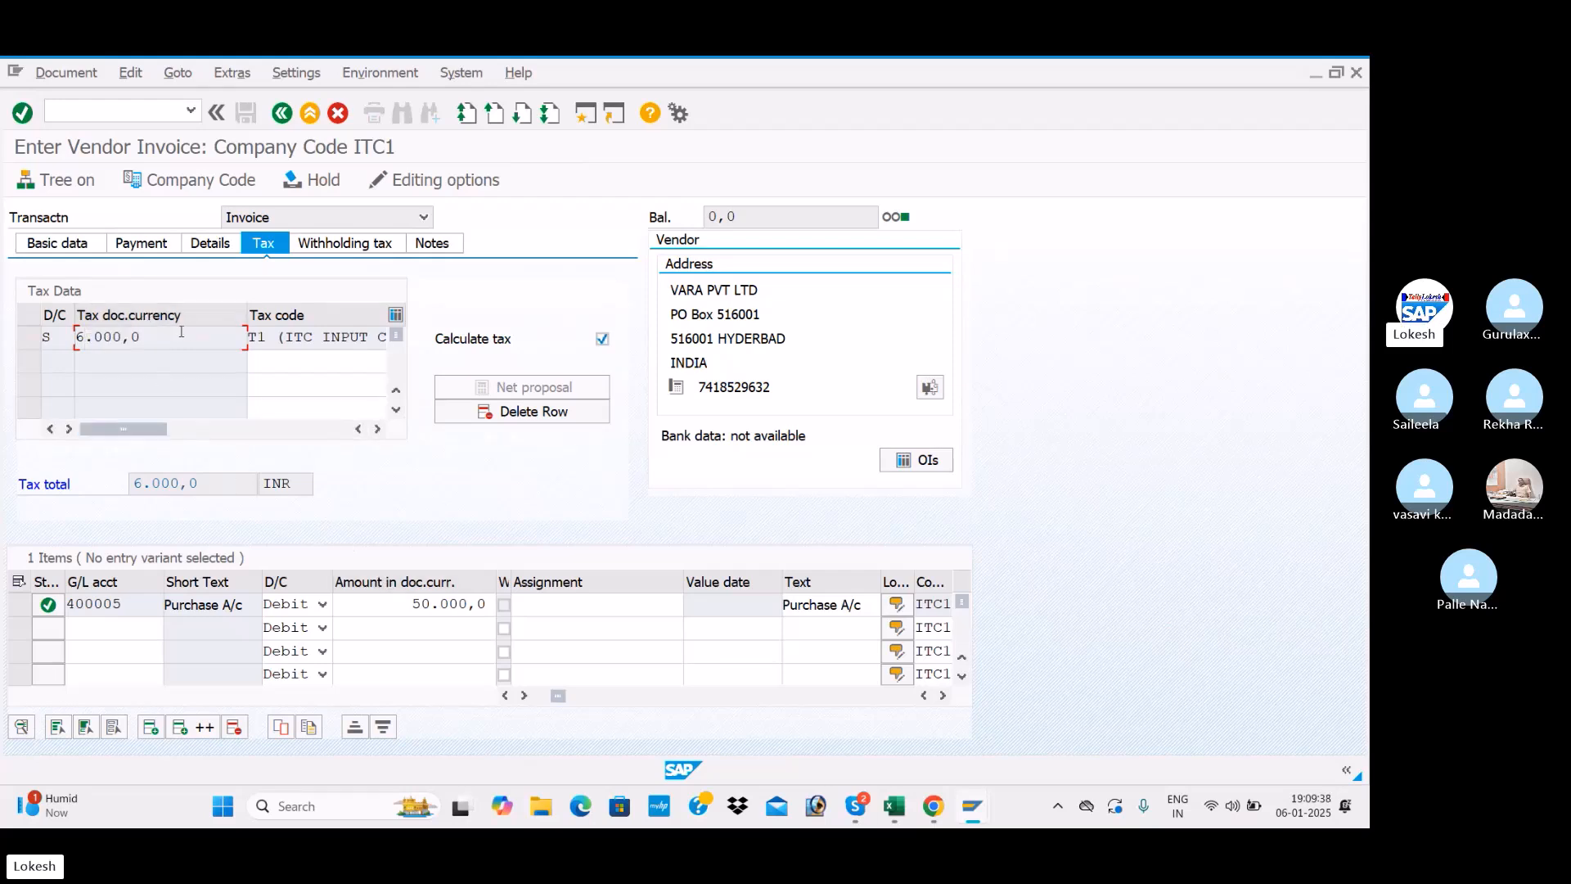
left_click(66, 245)
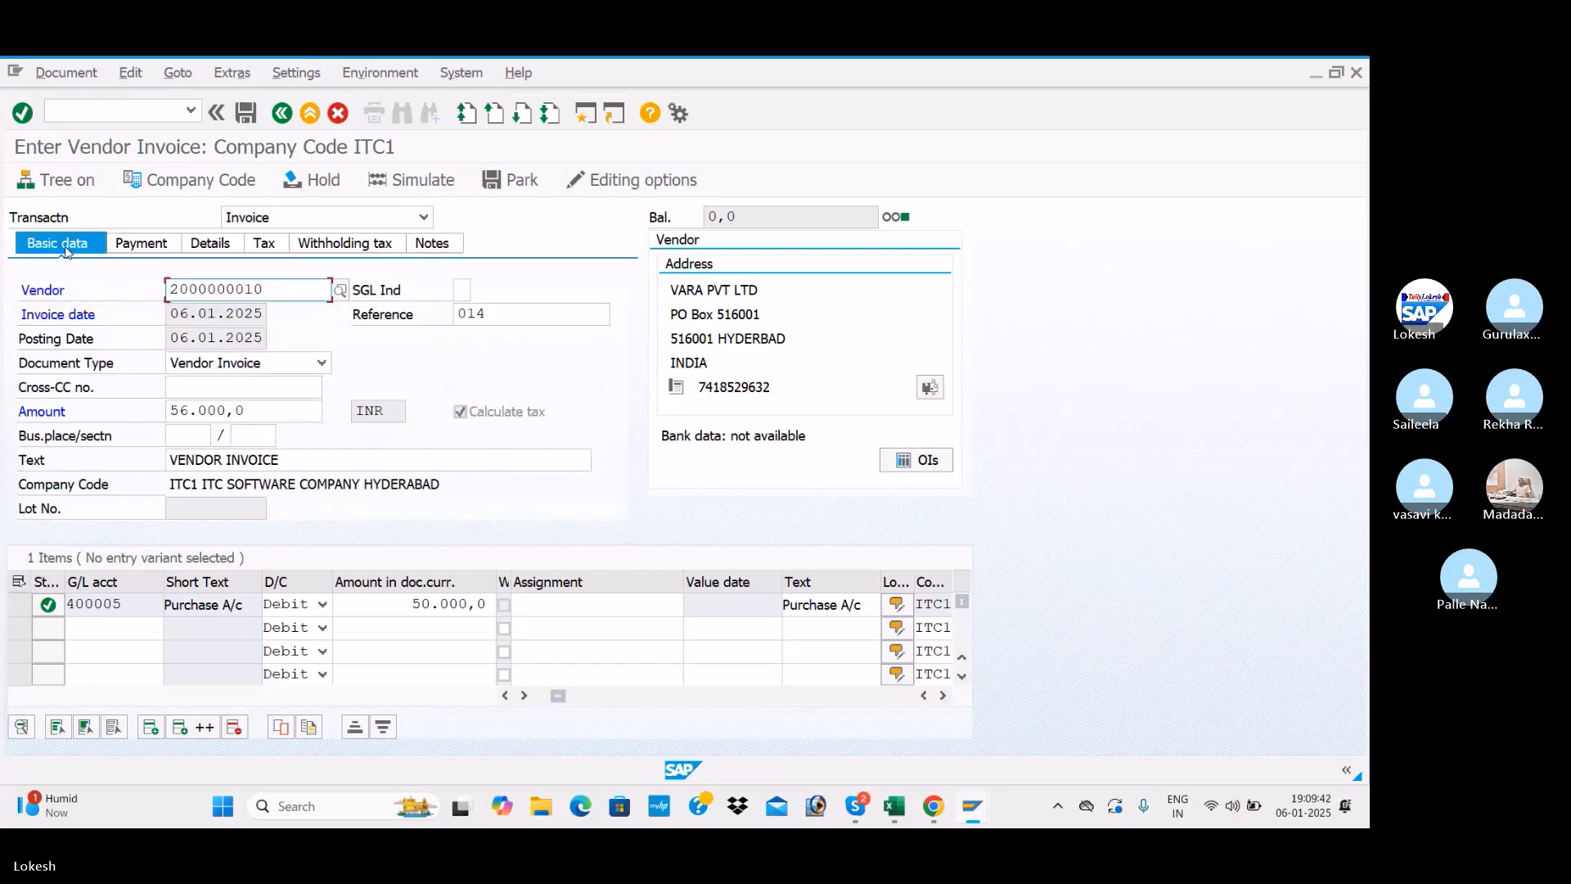
left_click(427, 181)
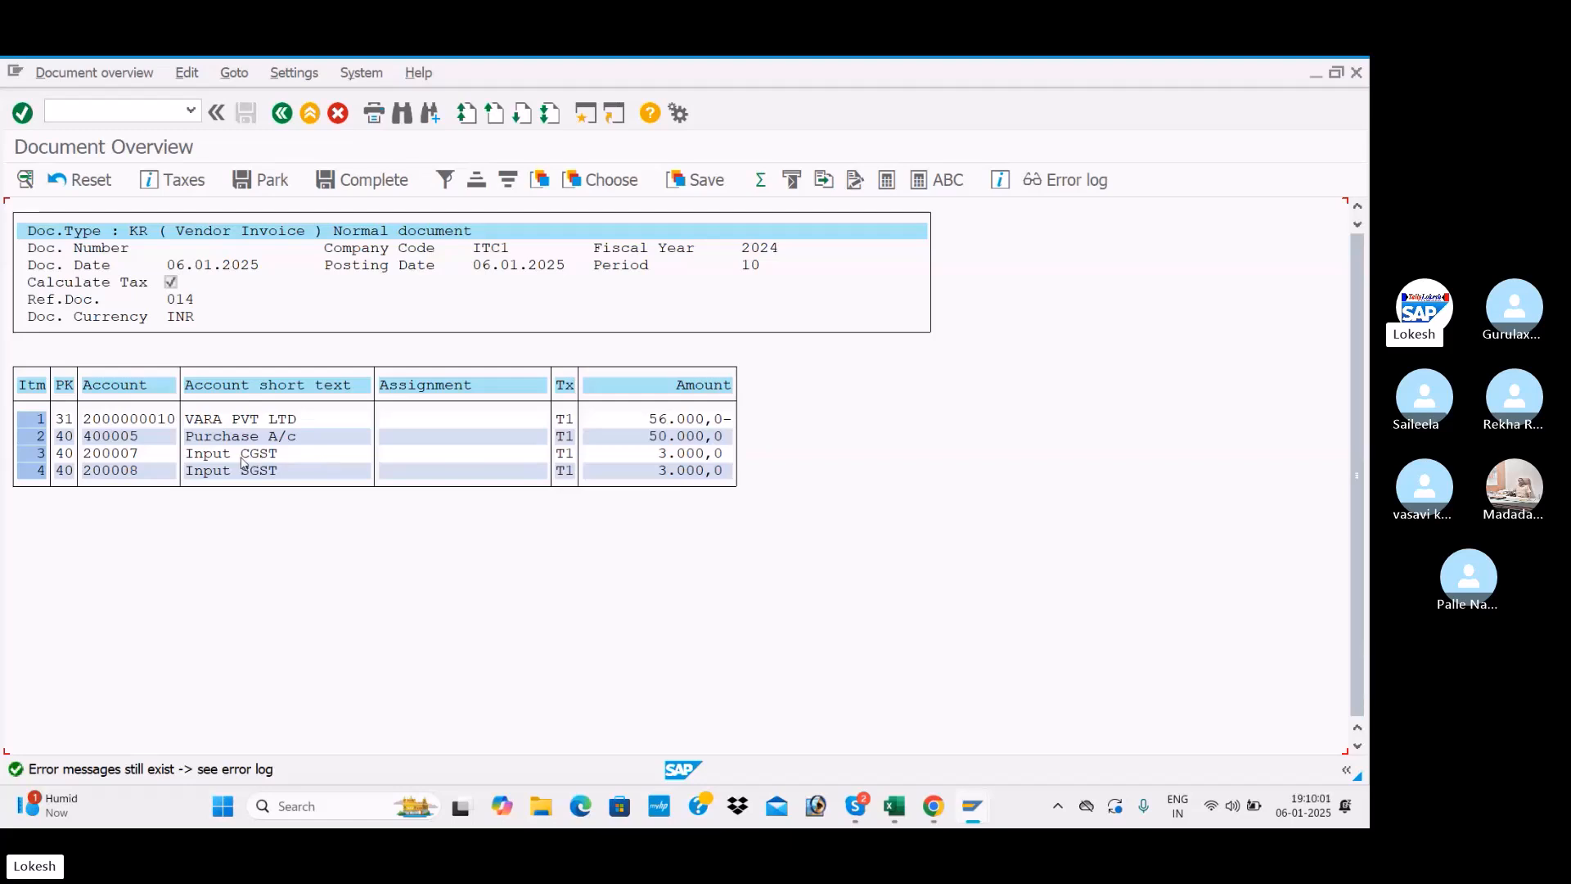
Add the text VNDOR INVOICE to the Input CGST and Input SGST line items, then post the vendor invoice
double_click(279, 457)
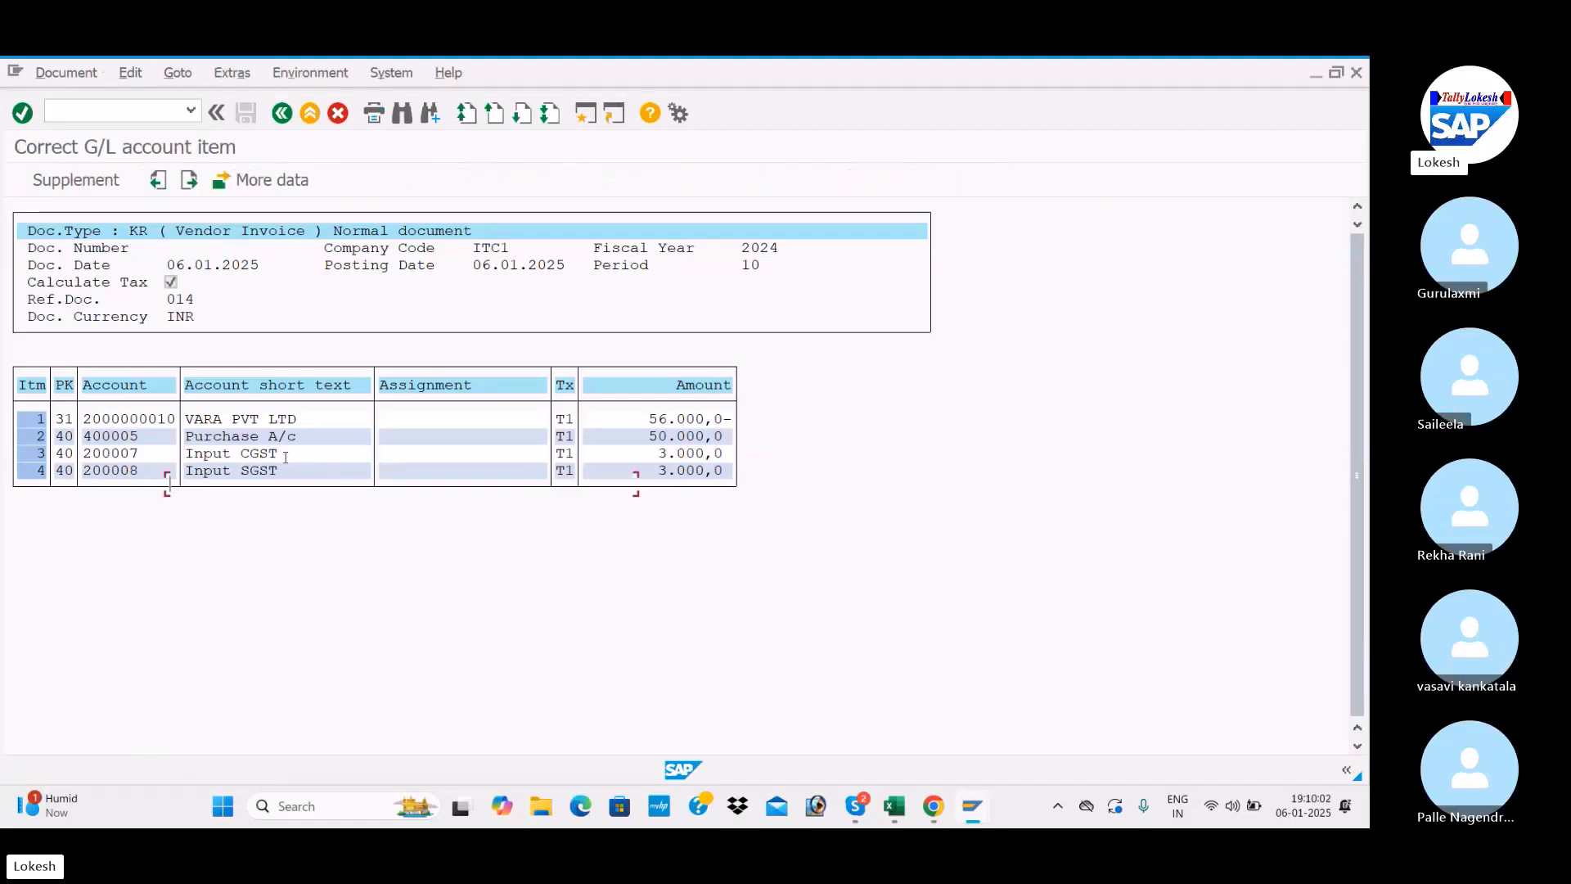
left_click(212, 485)
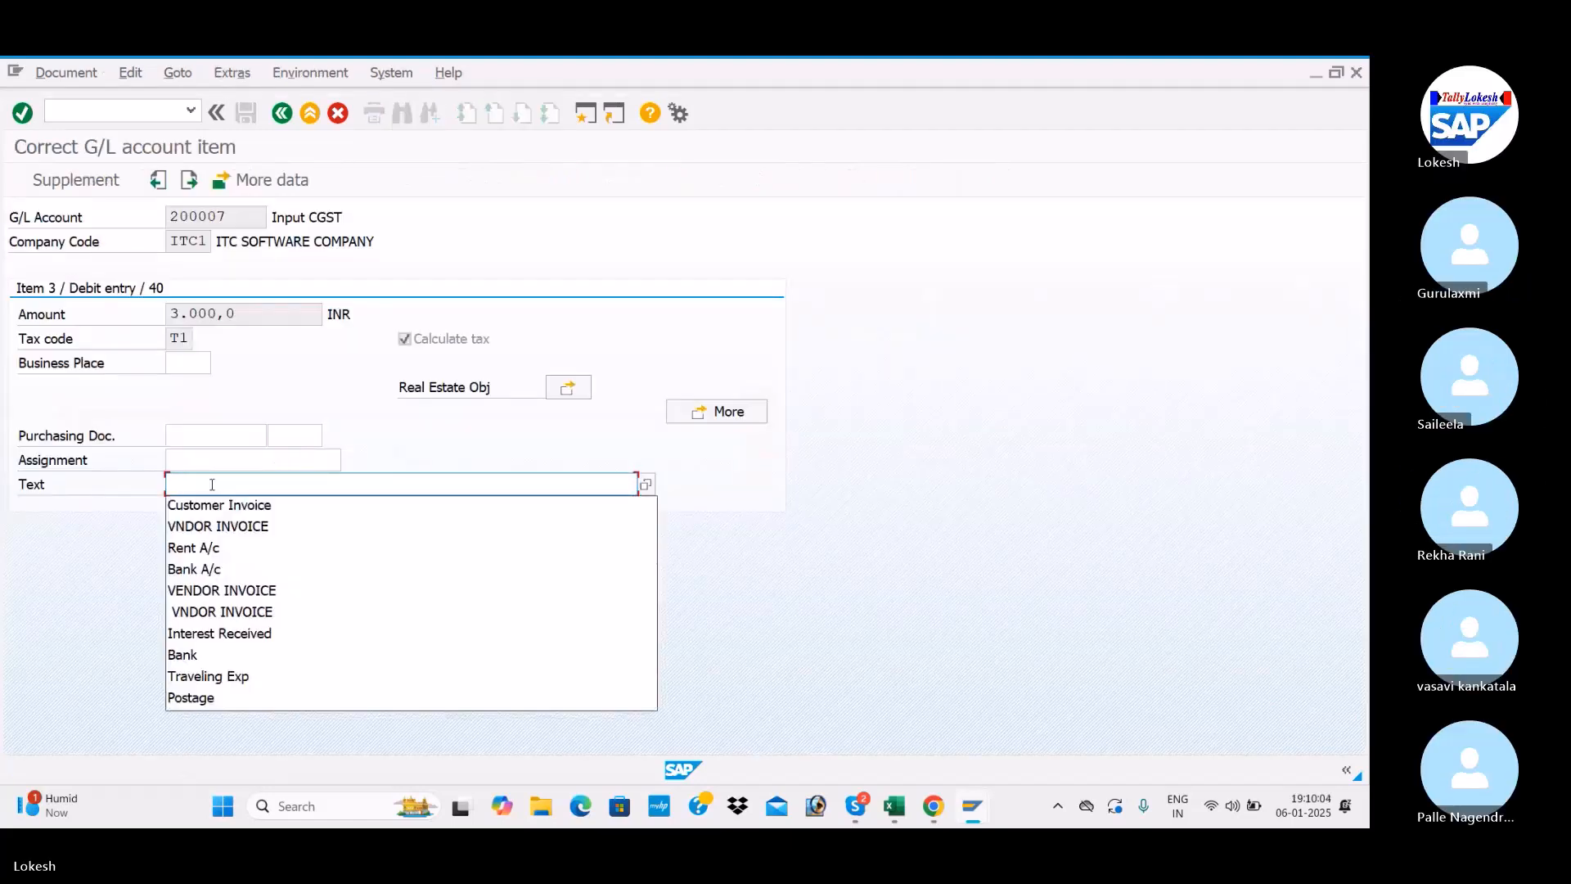
left_click(225, 525)
left_click(283, 113)
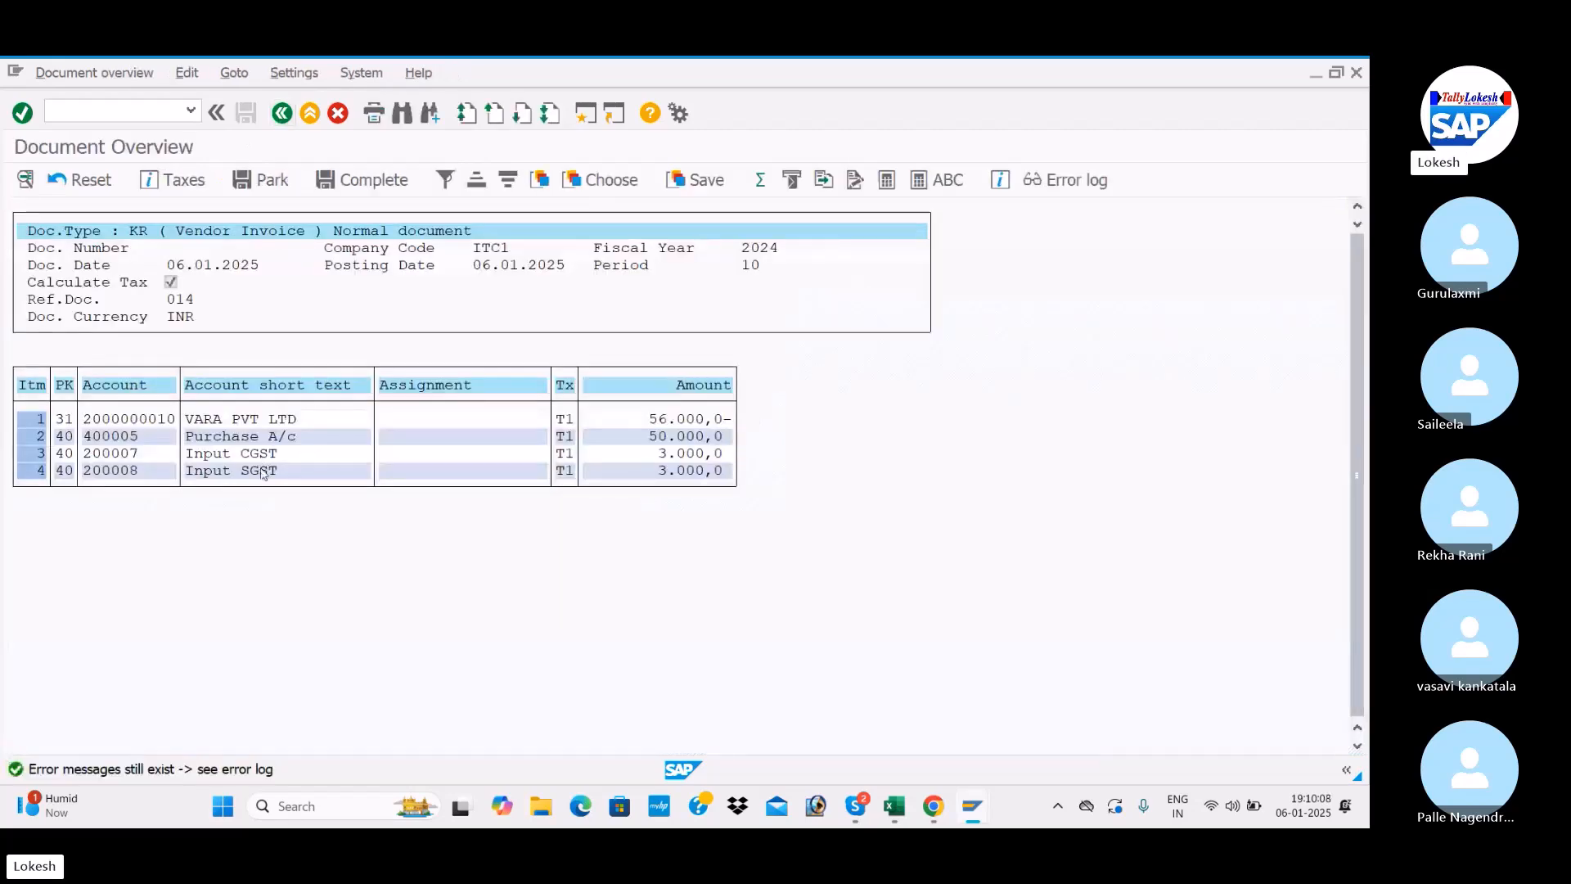
double_click(262, 473)
left_click(258, 487)
left_click(262, 506)
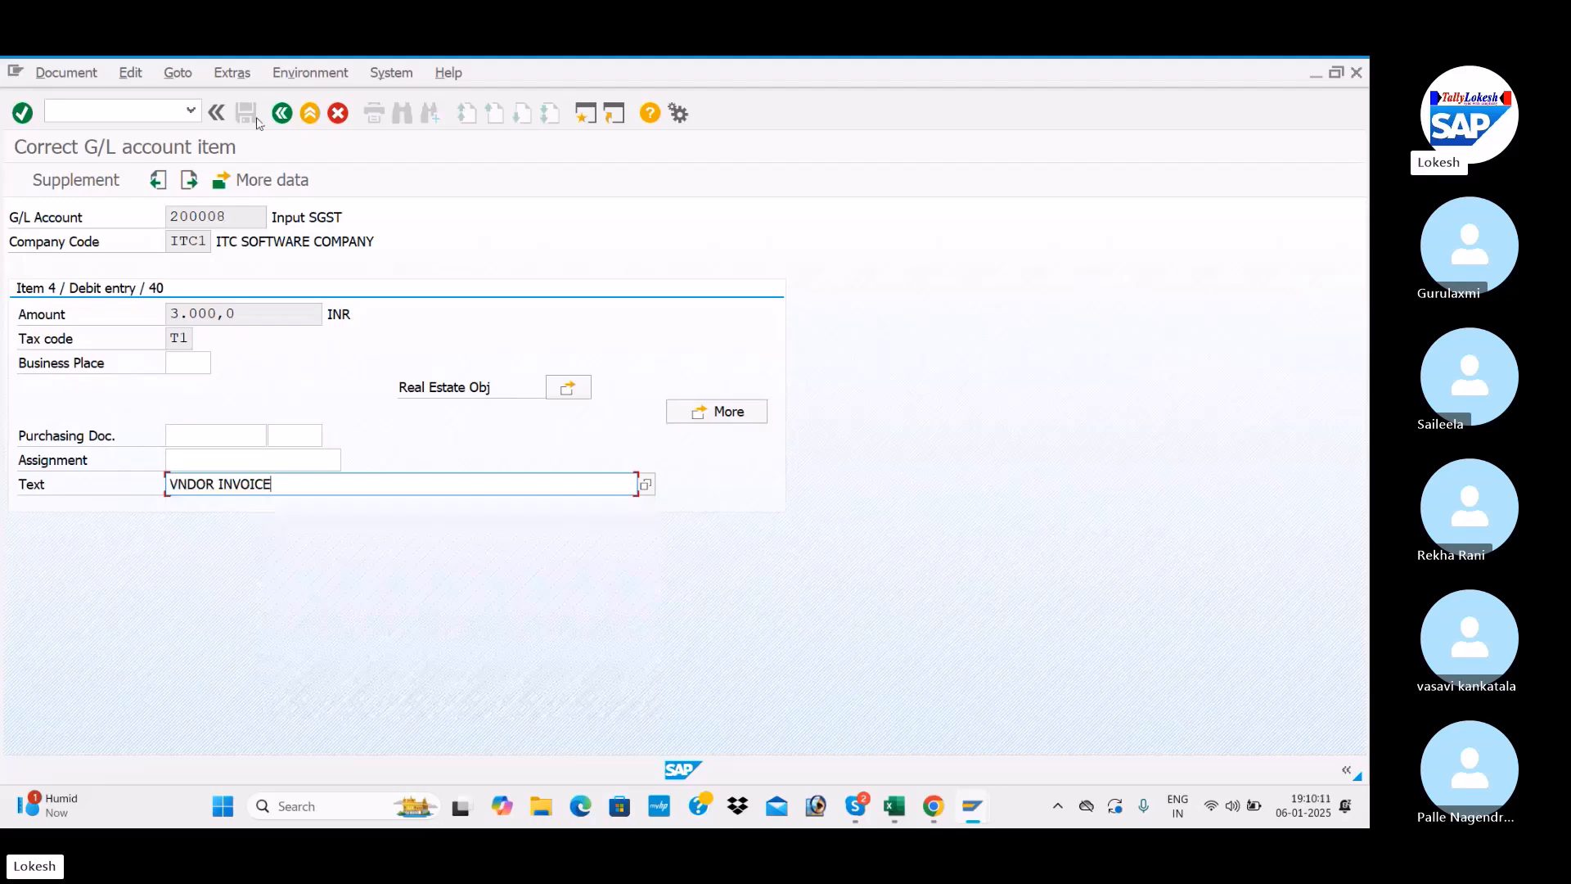
left_click(282, 114)
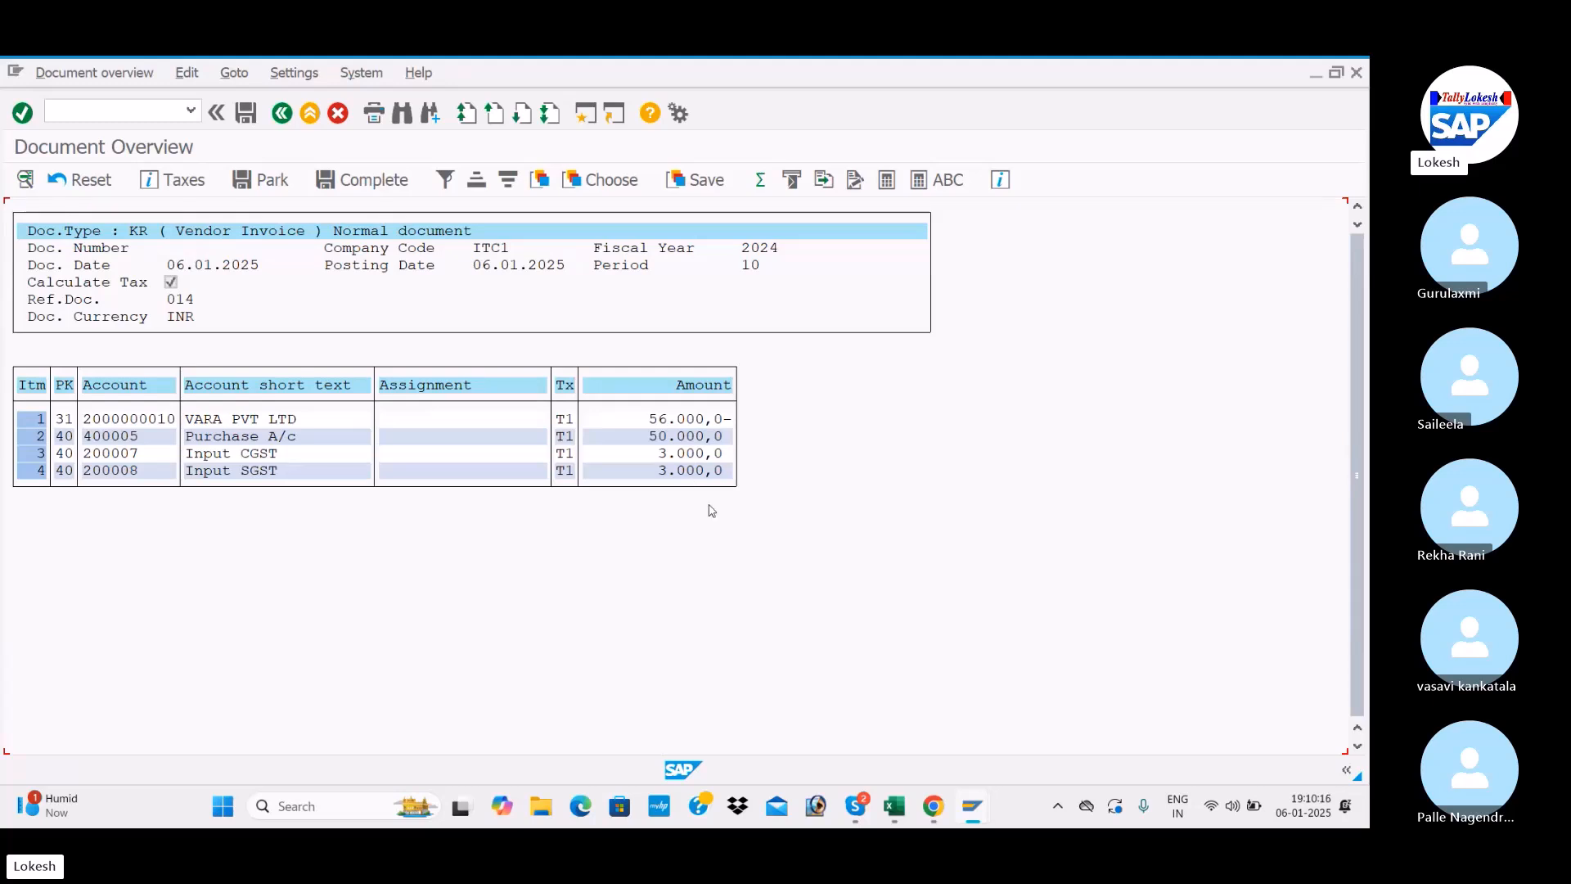
left_click(247, 113)
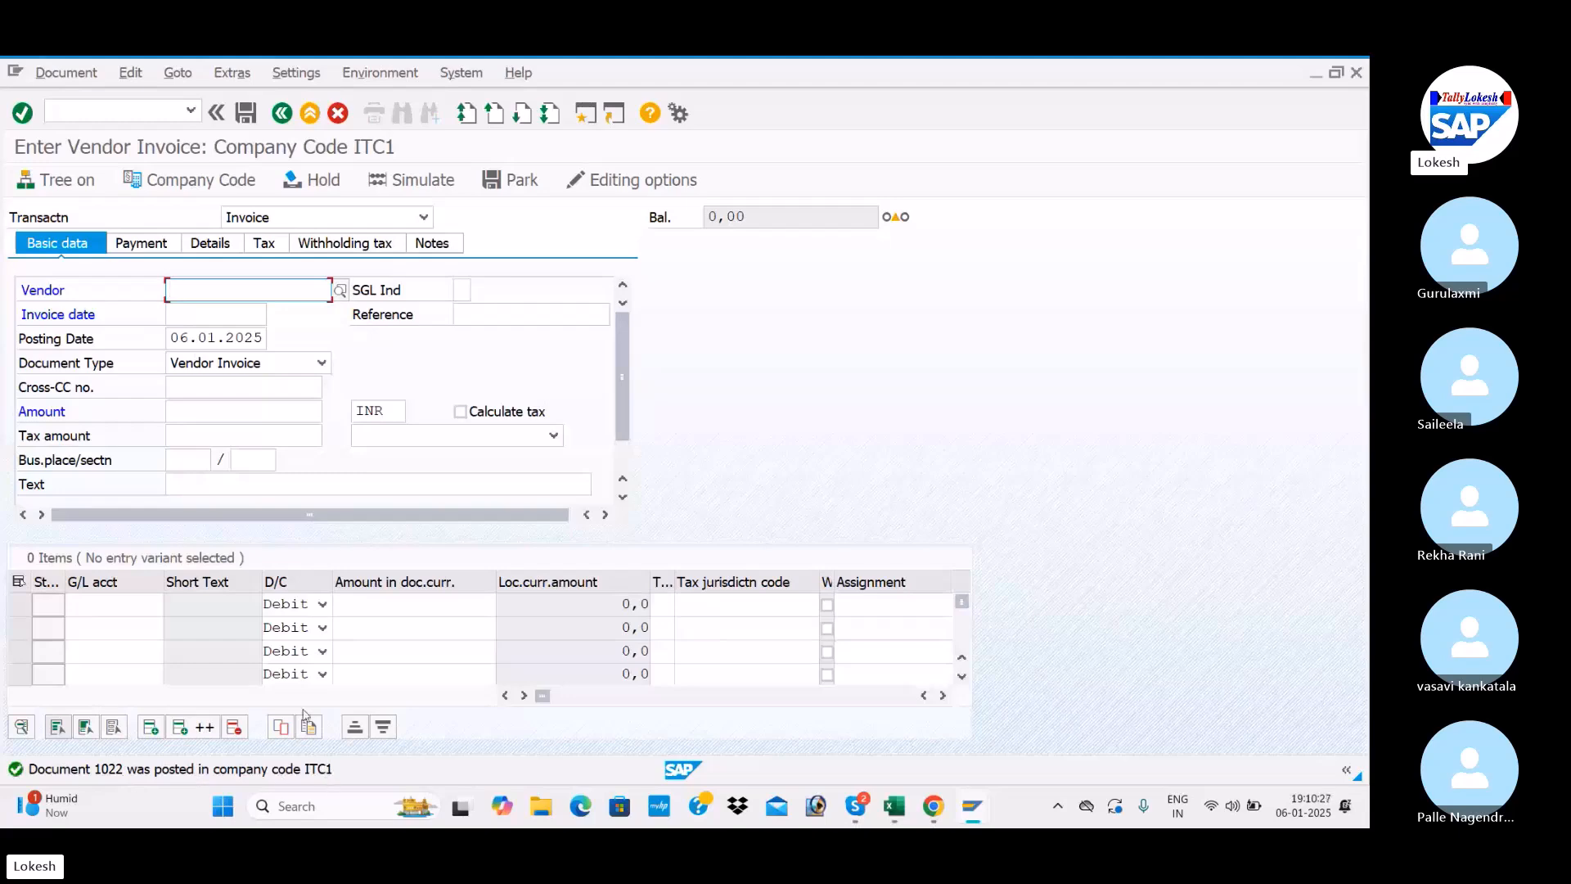
Switch to the Vendor Line Item Display session and list the open items of VARA PVT LTD in company code ITC1 at 06.01.2025
key("alt+Tab")
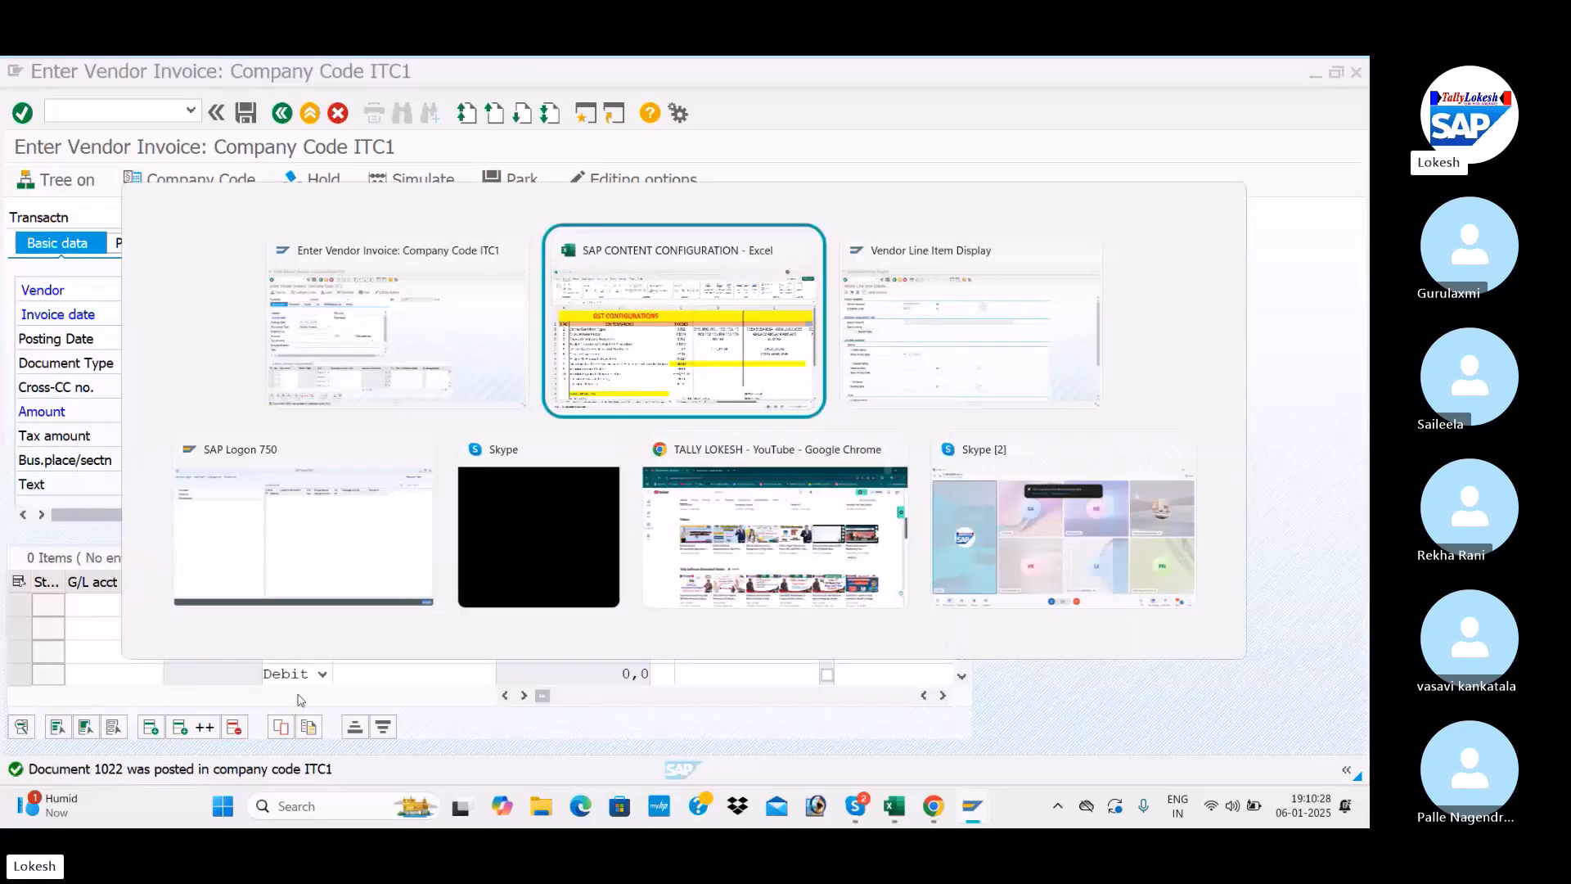
key("alt+Tab")
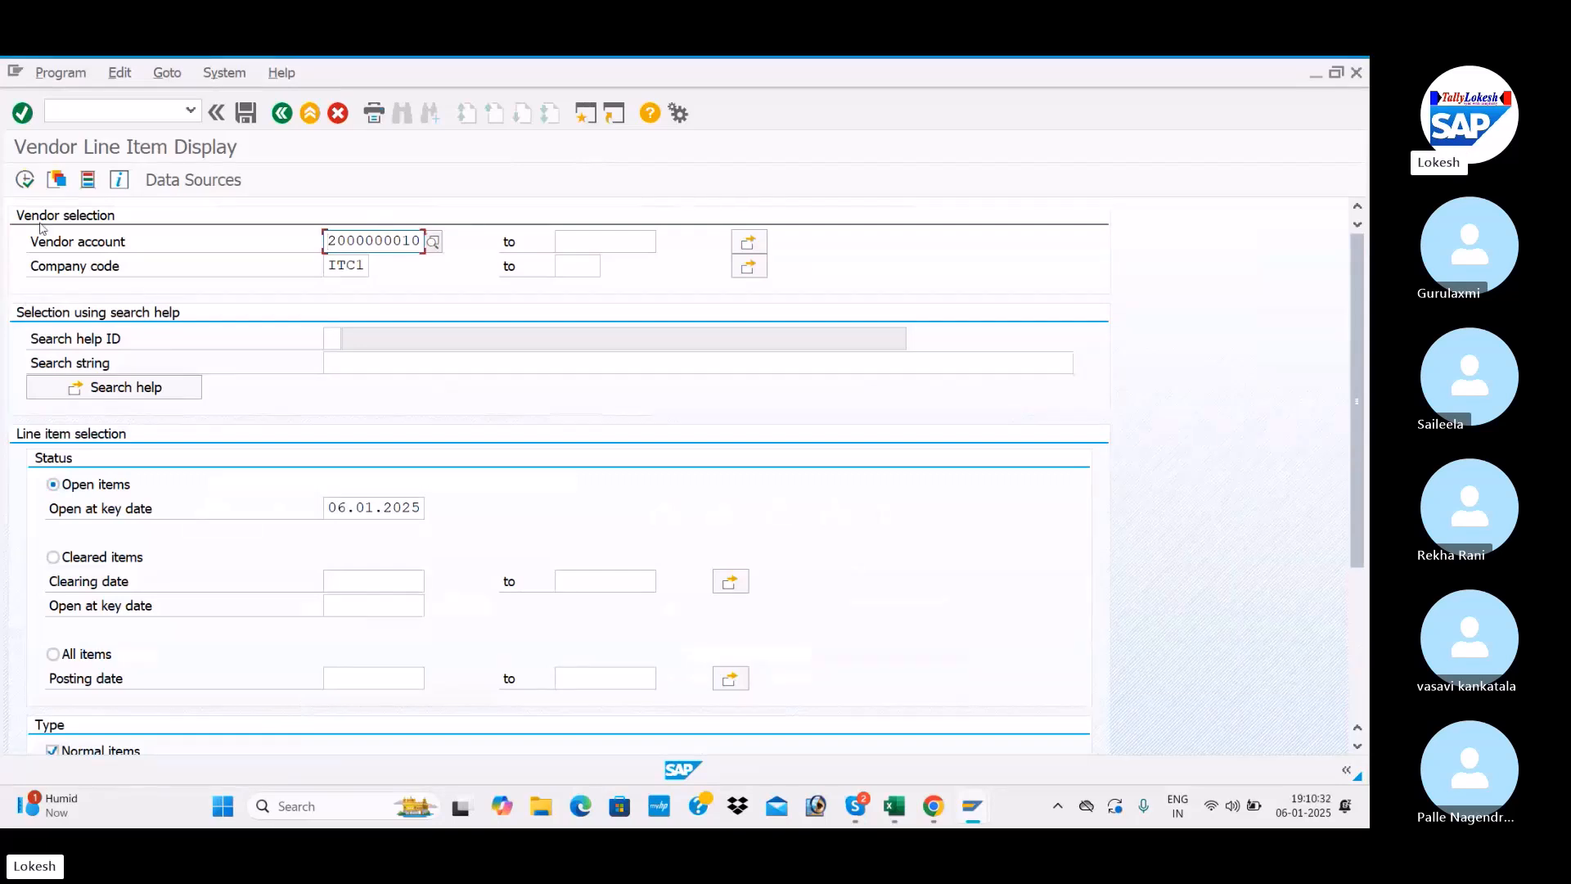
left_click(25, 180)
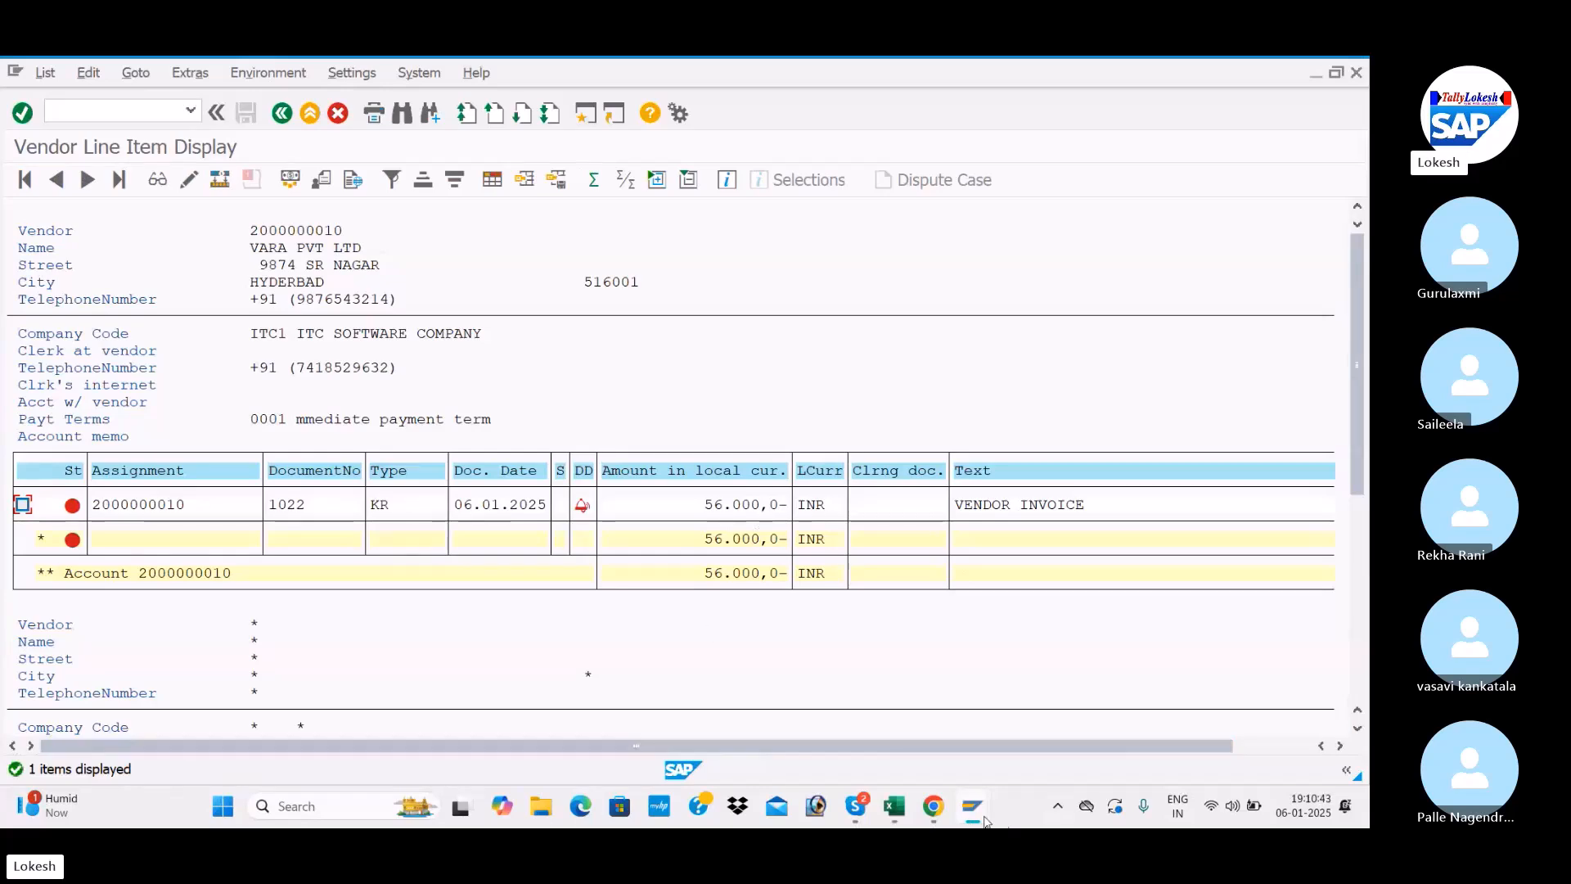
Switch to the Excel workbook's GST sheet and fill the excluding-tax and including-tax totals in C20 and C25 with orange
left_click(904, 815)
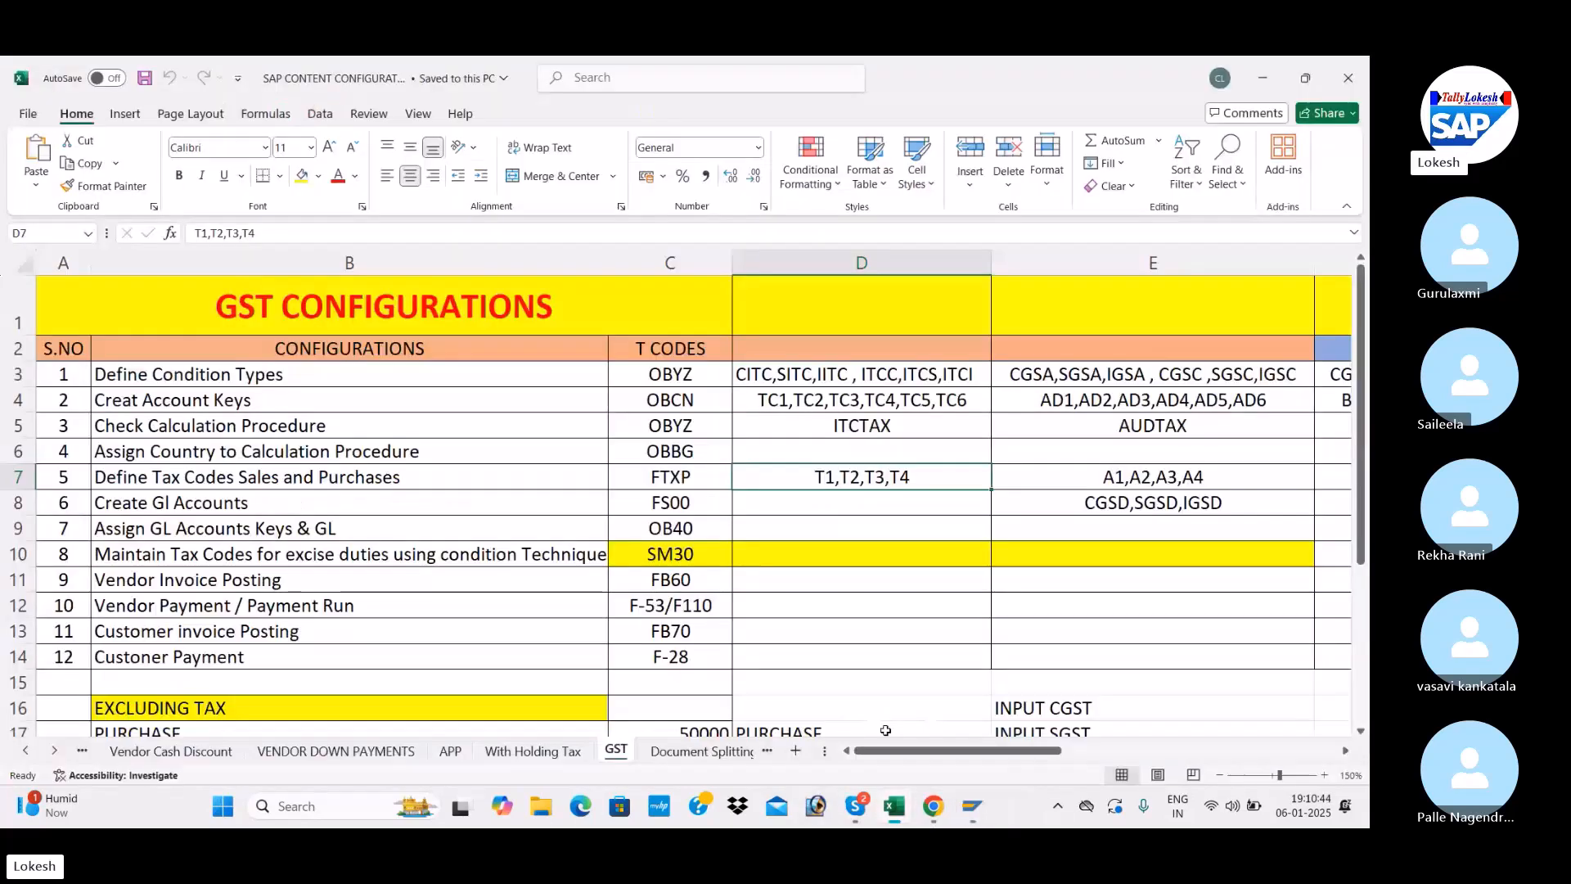
scroll(381, 512, "down", 4)
left_click(660, 385)
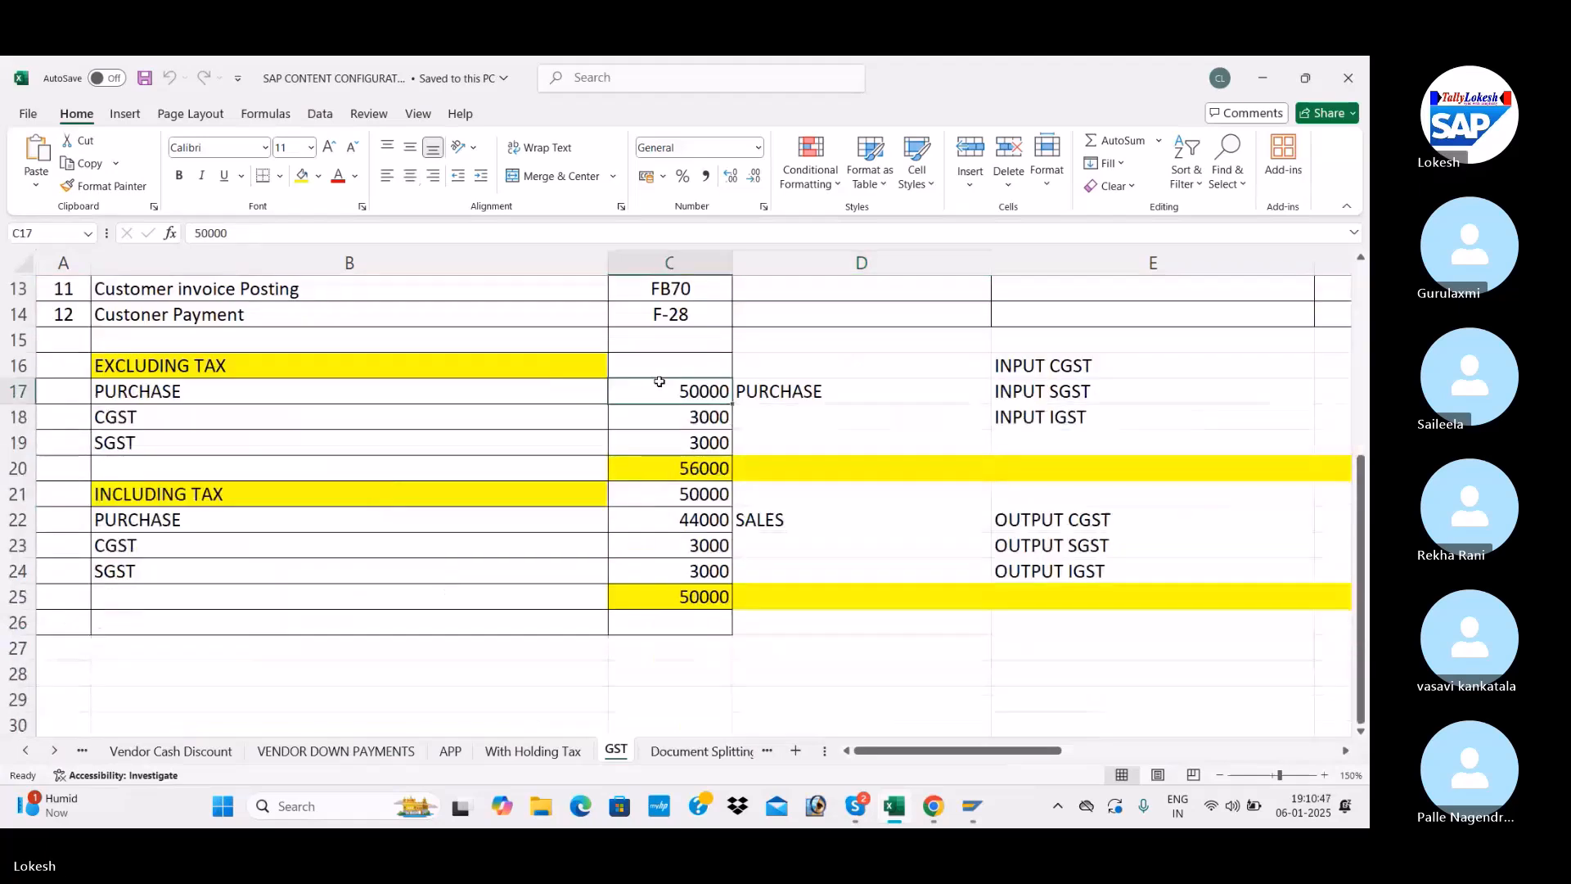
left_click(687, 465)
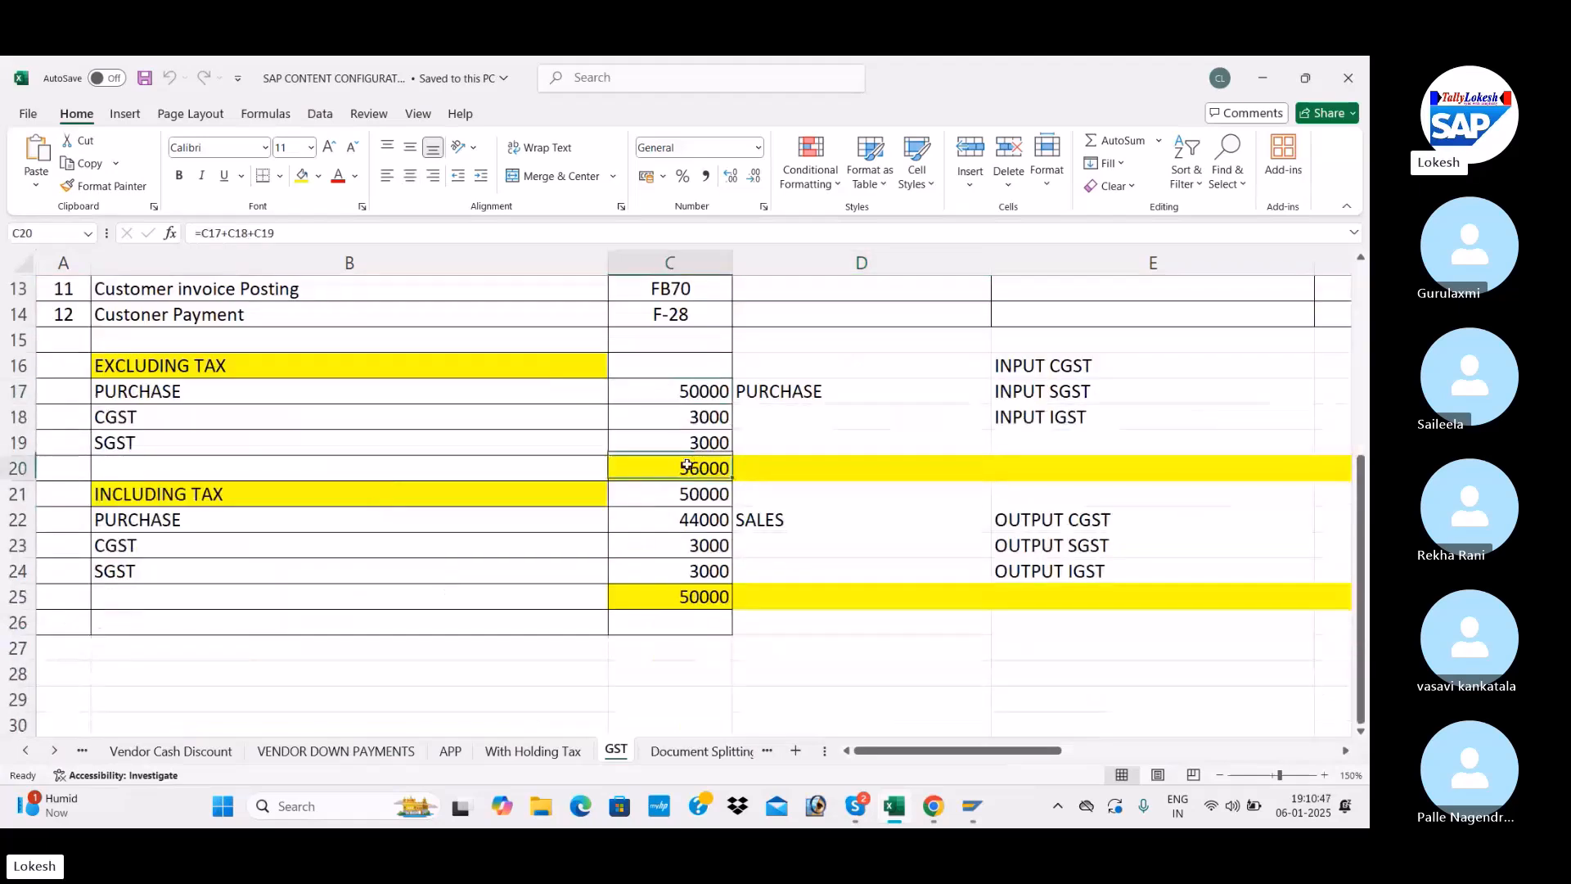
left_click(319, 176)
left_click(372, 260)
left_click(655, 596)
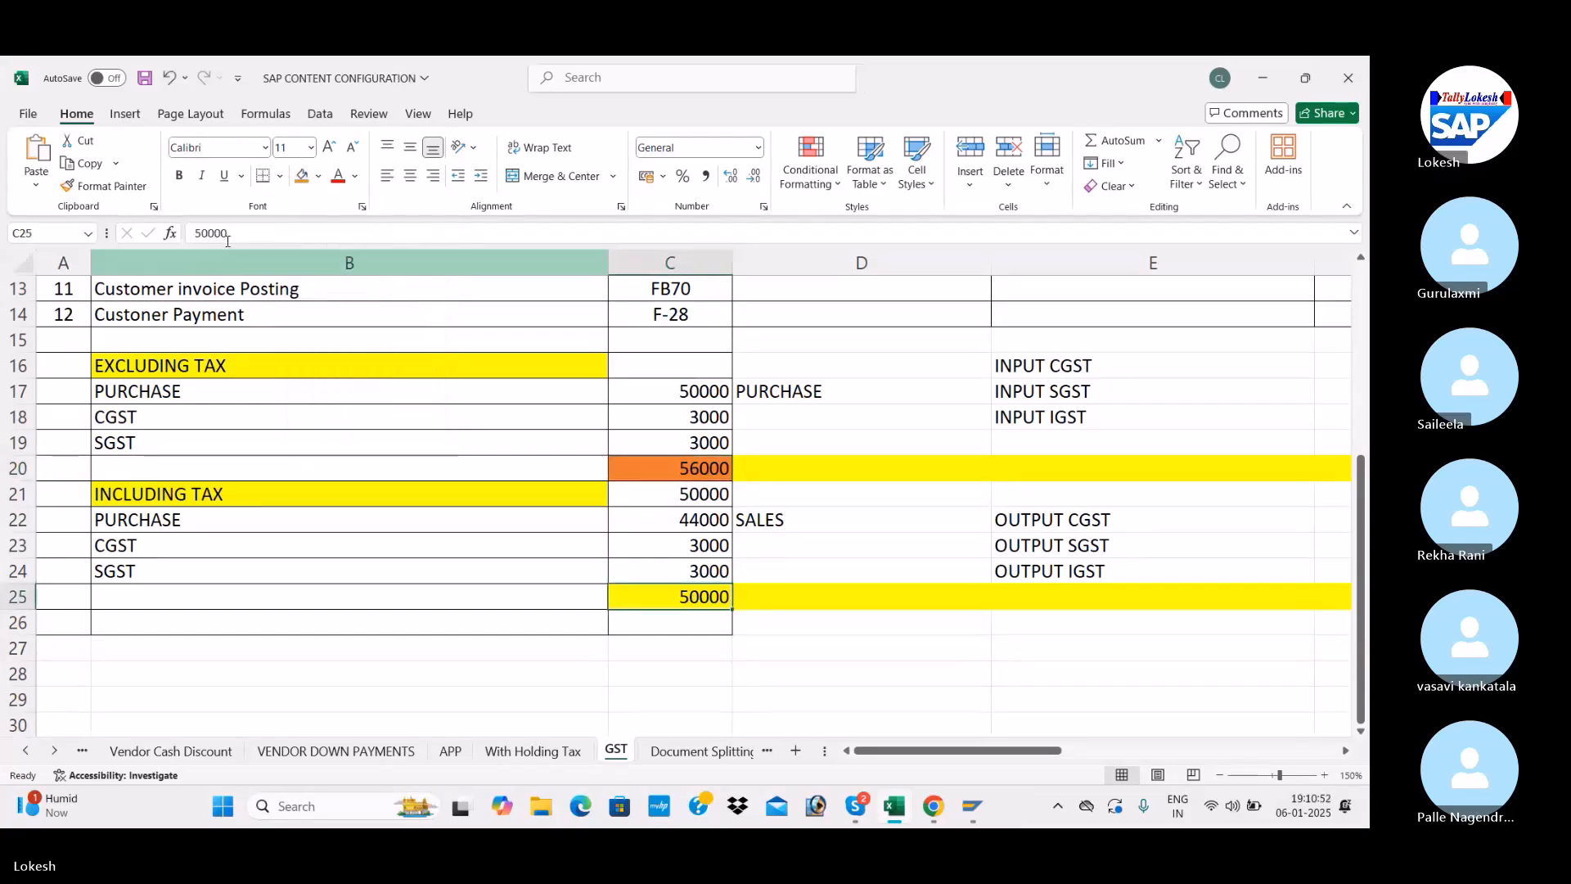
left_click(302, 176)
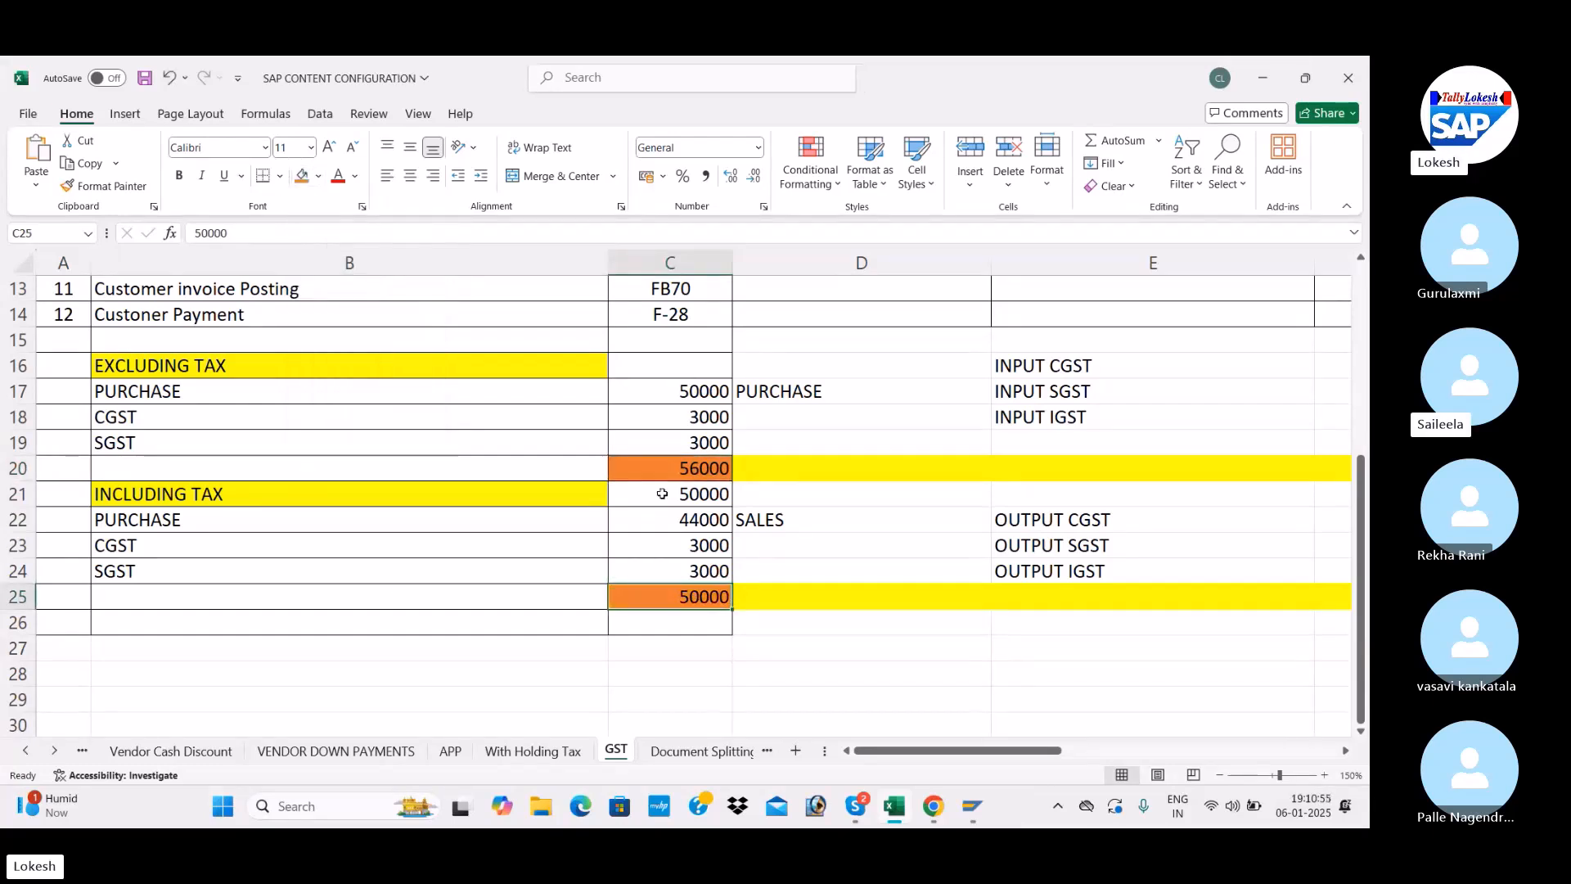
Centre the EXCLUDING TAX and INCLUDING TAX headings in cells B16 and B21
left_click(260, 366)
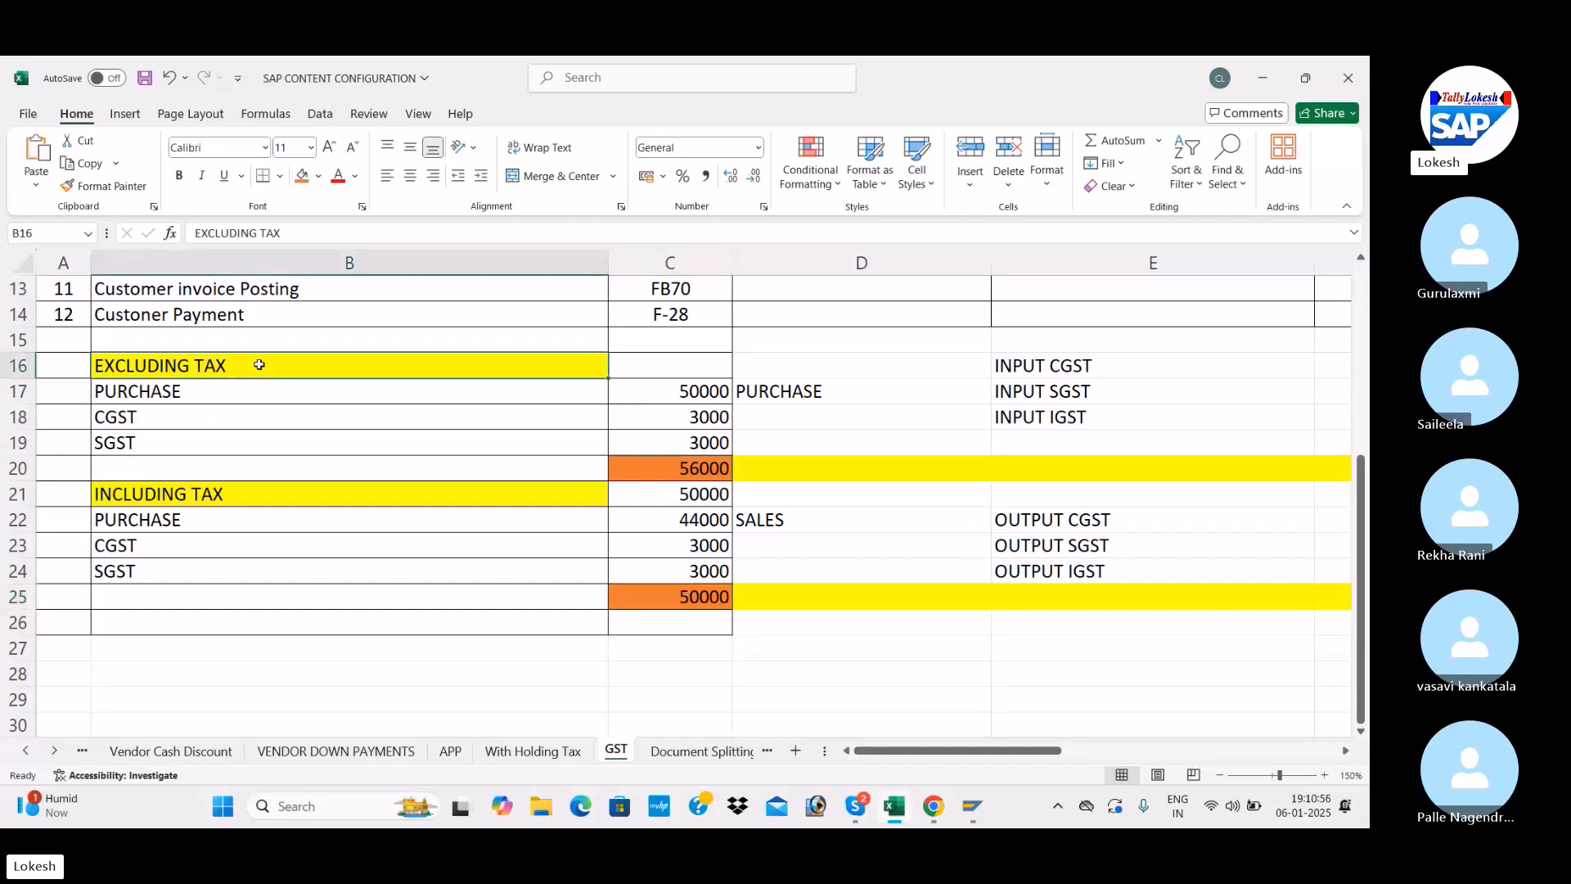
left_click(410, 176)
left_click(312, 498)
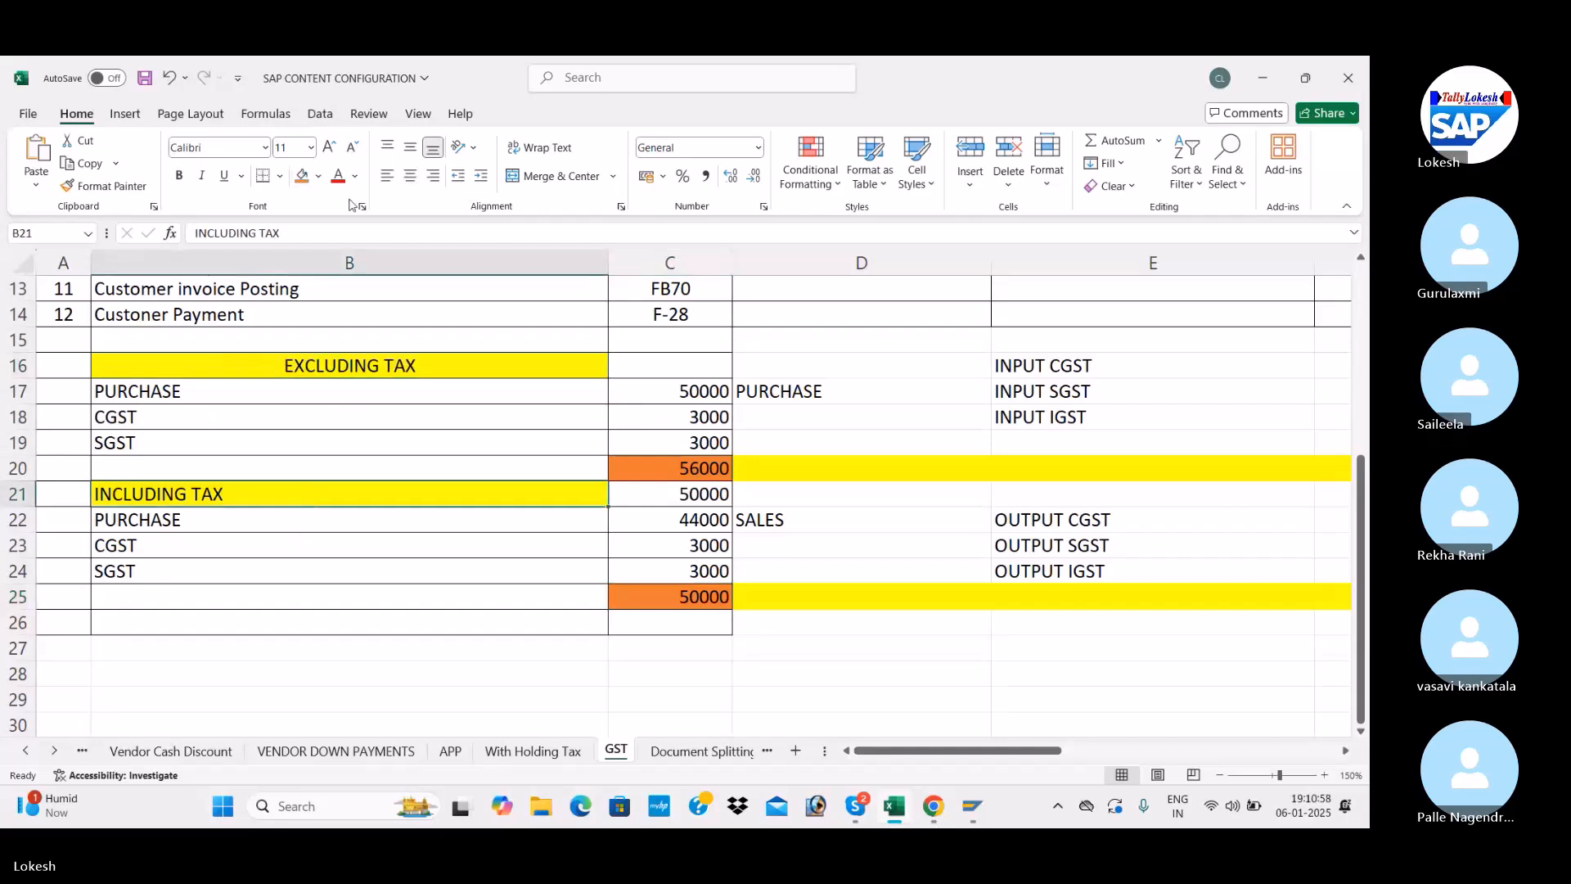
left_click(410, 176)
Go through the excluding-tax example's purchase, CGST and SGST amounts and fill its total in C20 with light green
left_click(396, 365)
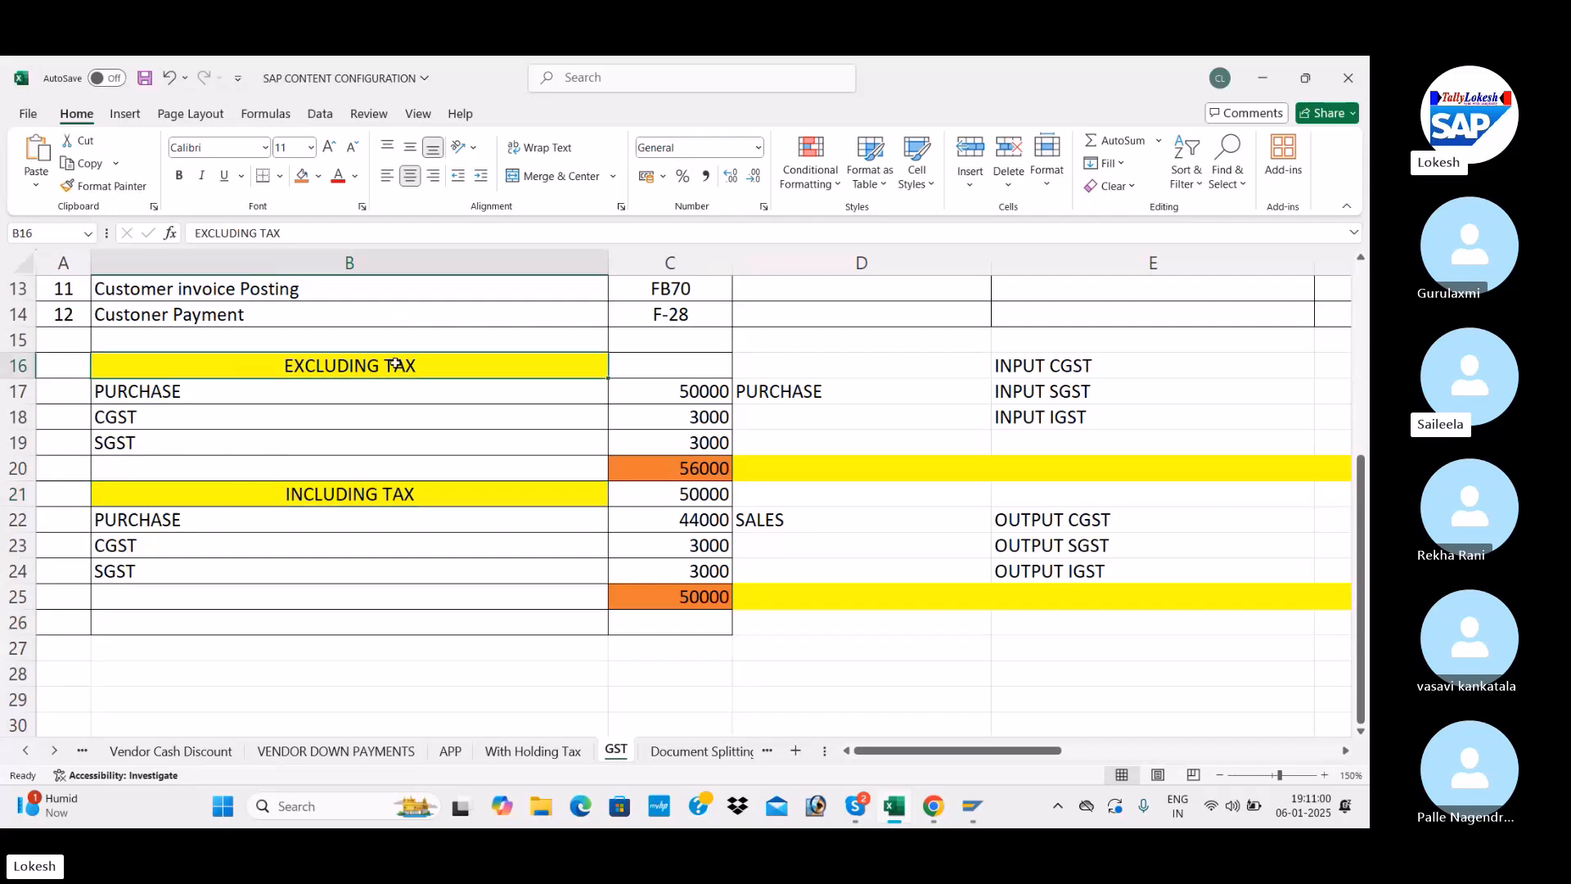
left_click(682, 392)
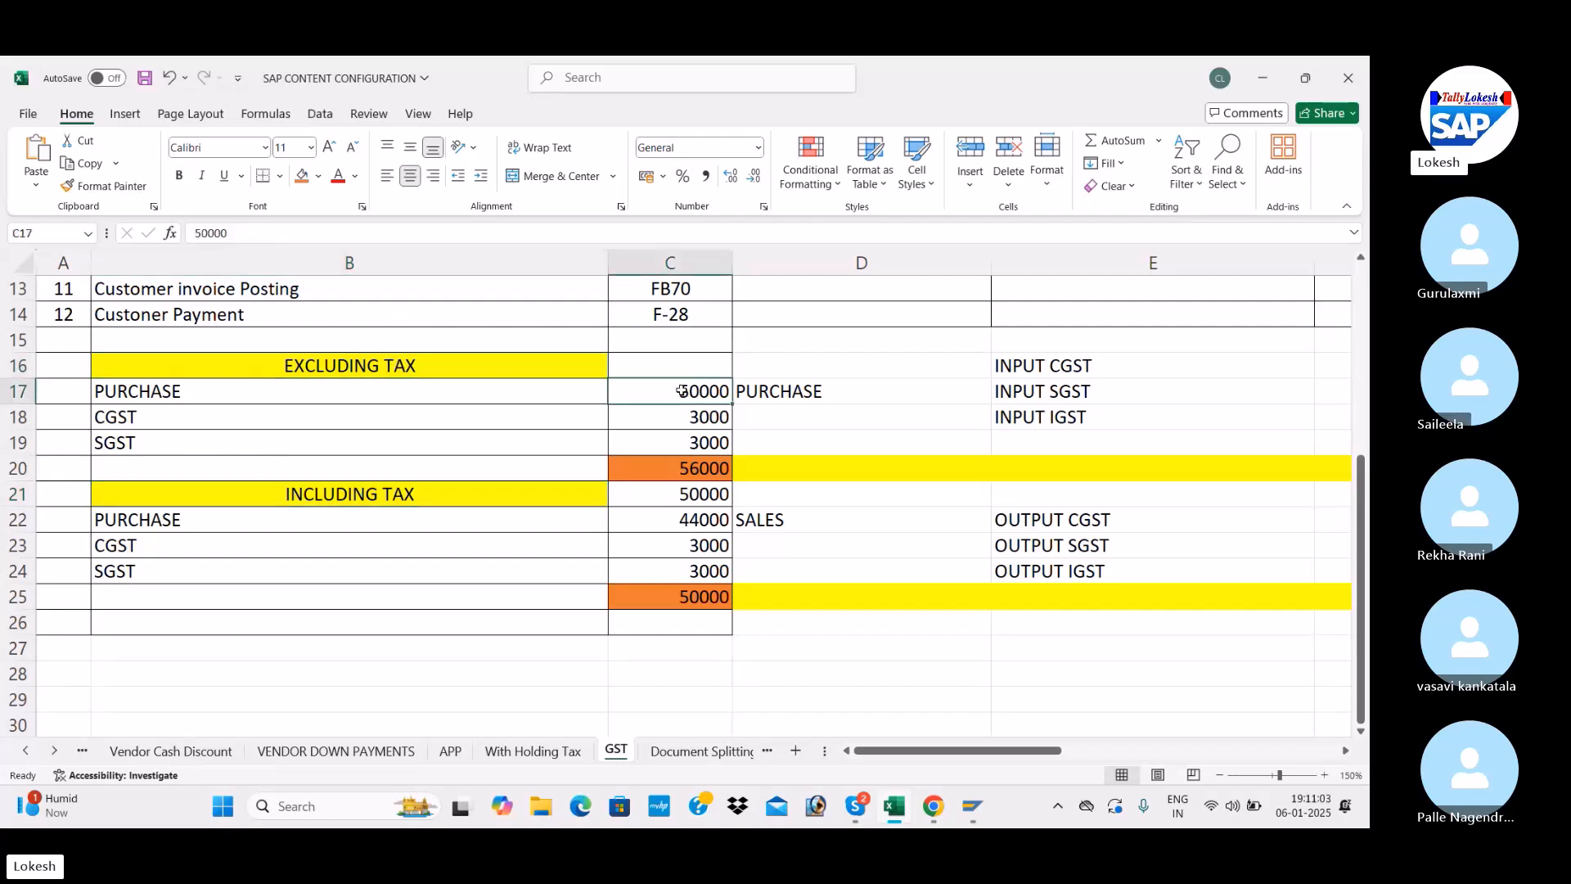
left_click_drag(695, 419, 693, 444)
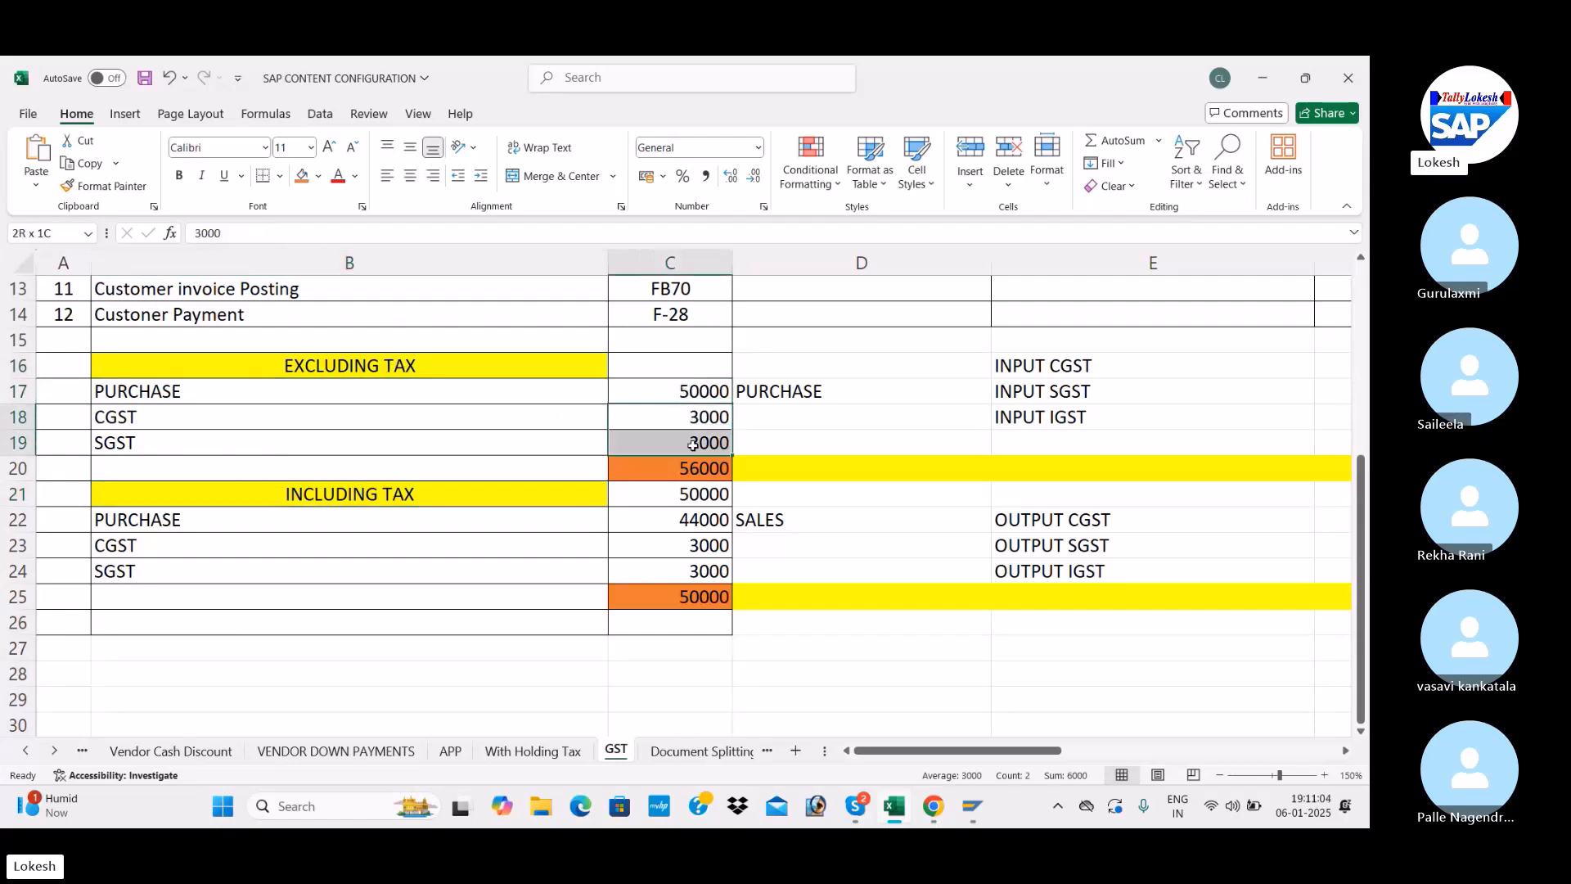
left_click(757, 430)
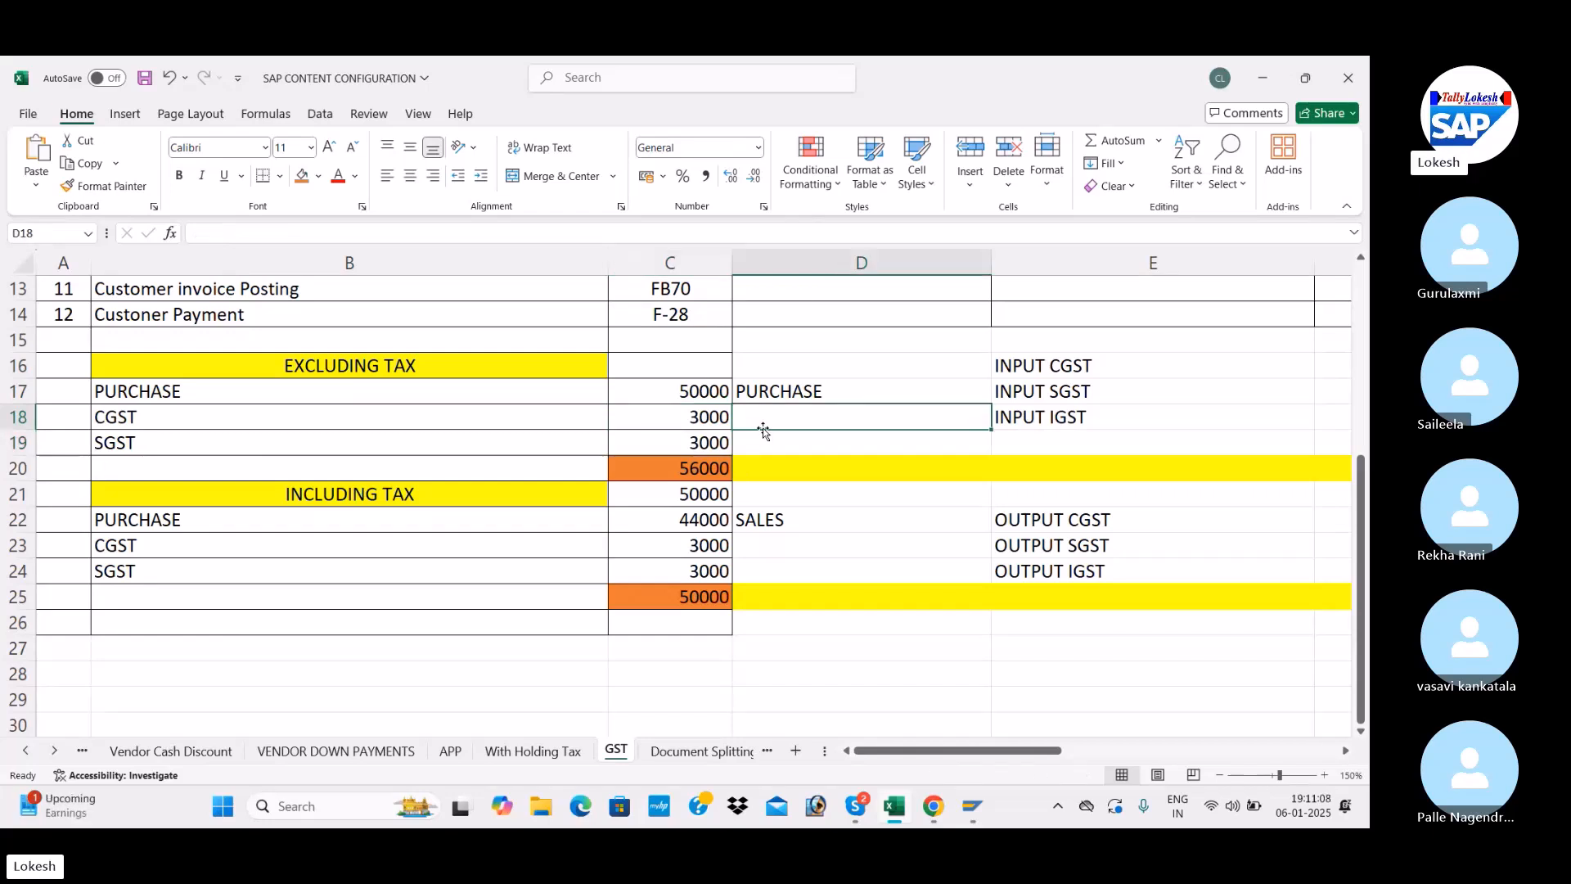
left_click(676, 468)
left_click(318, 176)
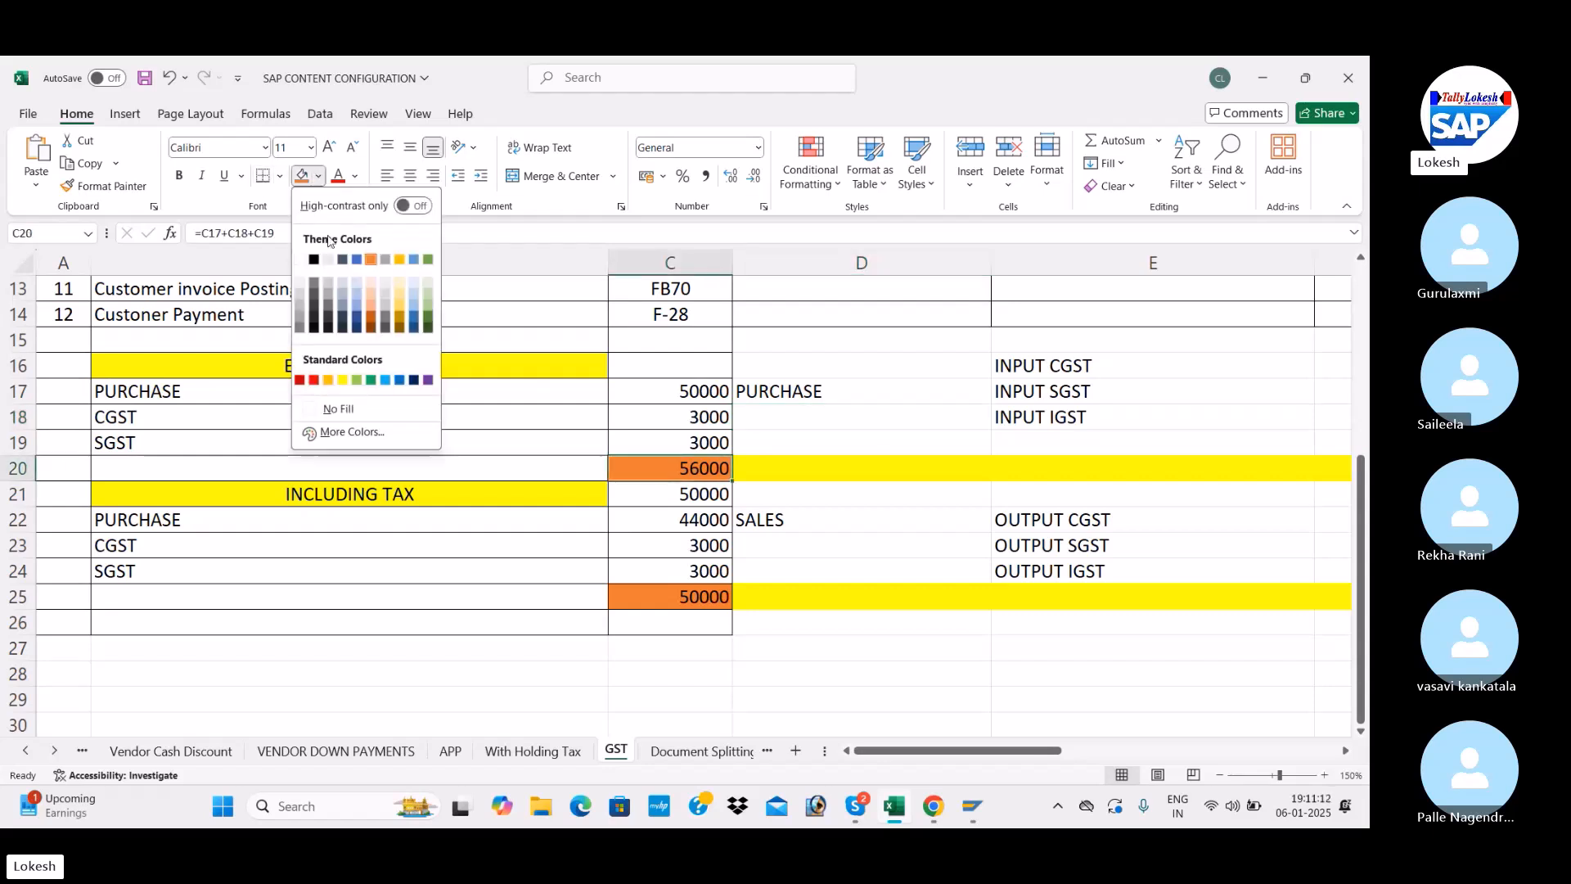
left_click(426, 303)
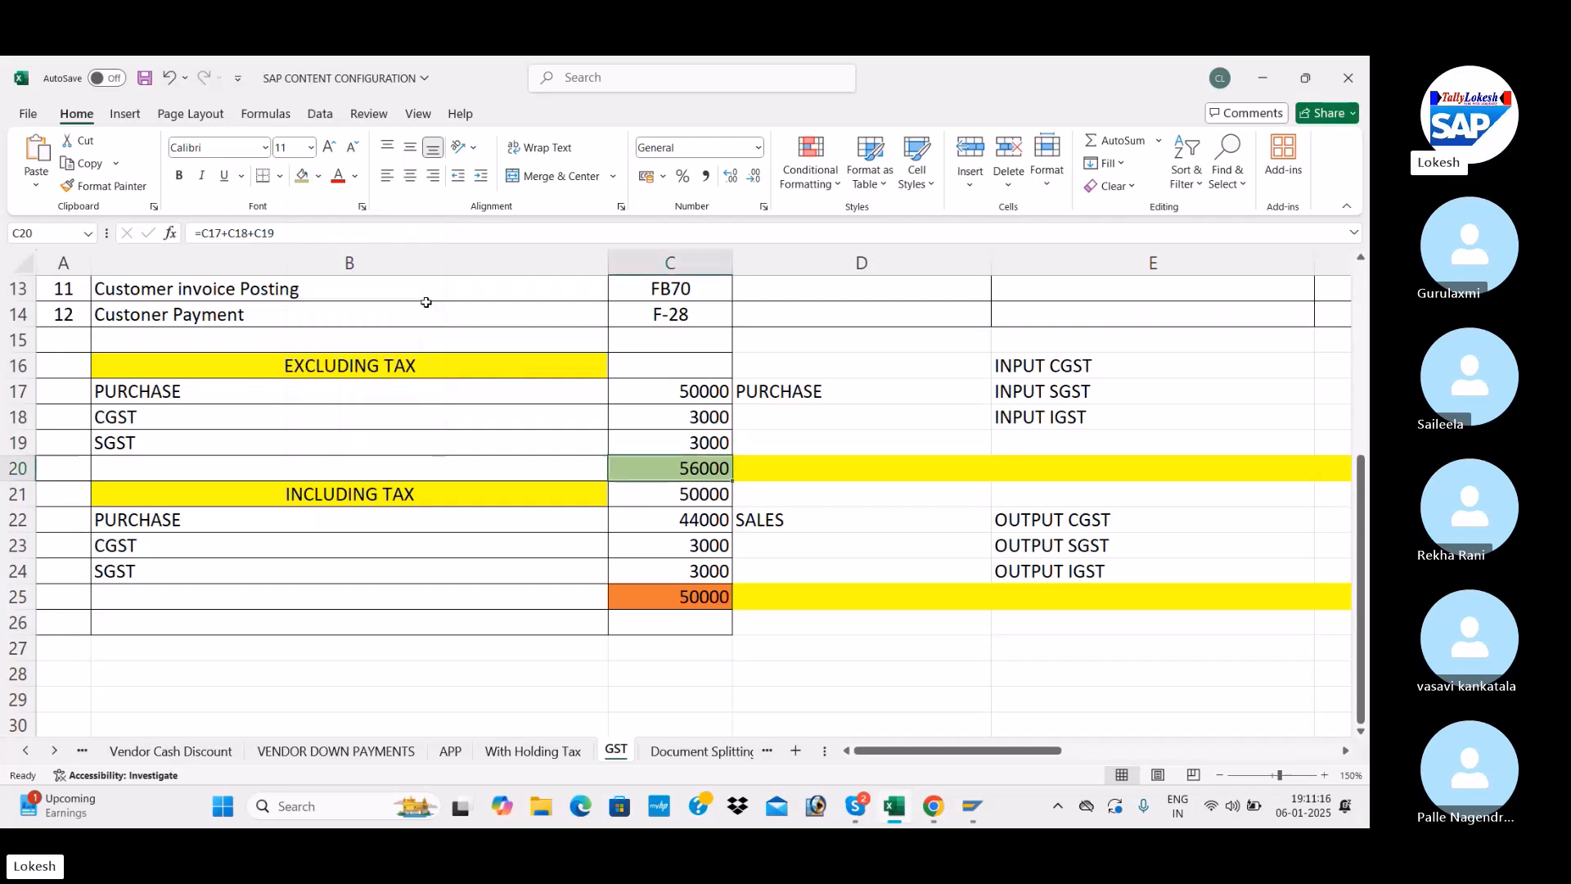
left_click(420, 372)
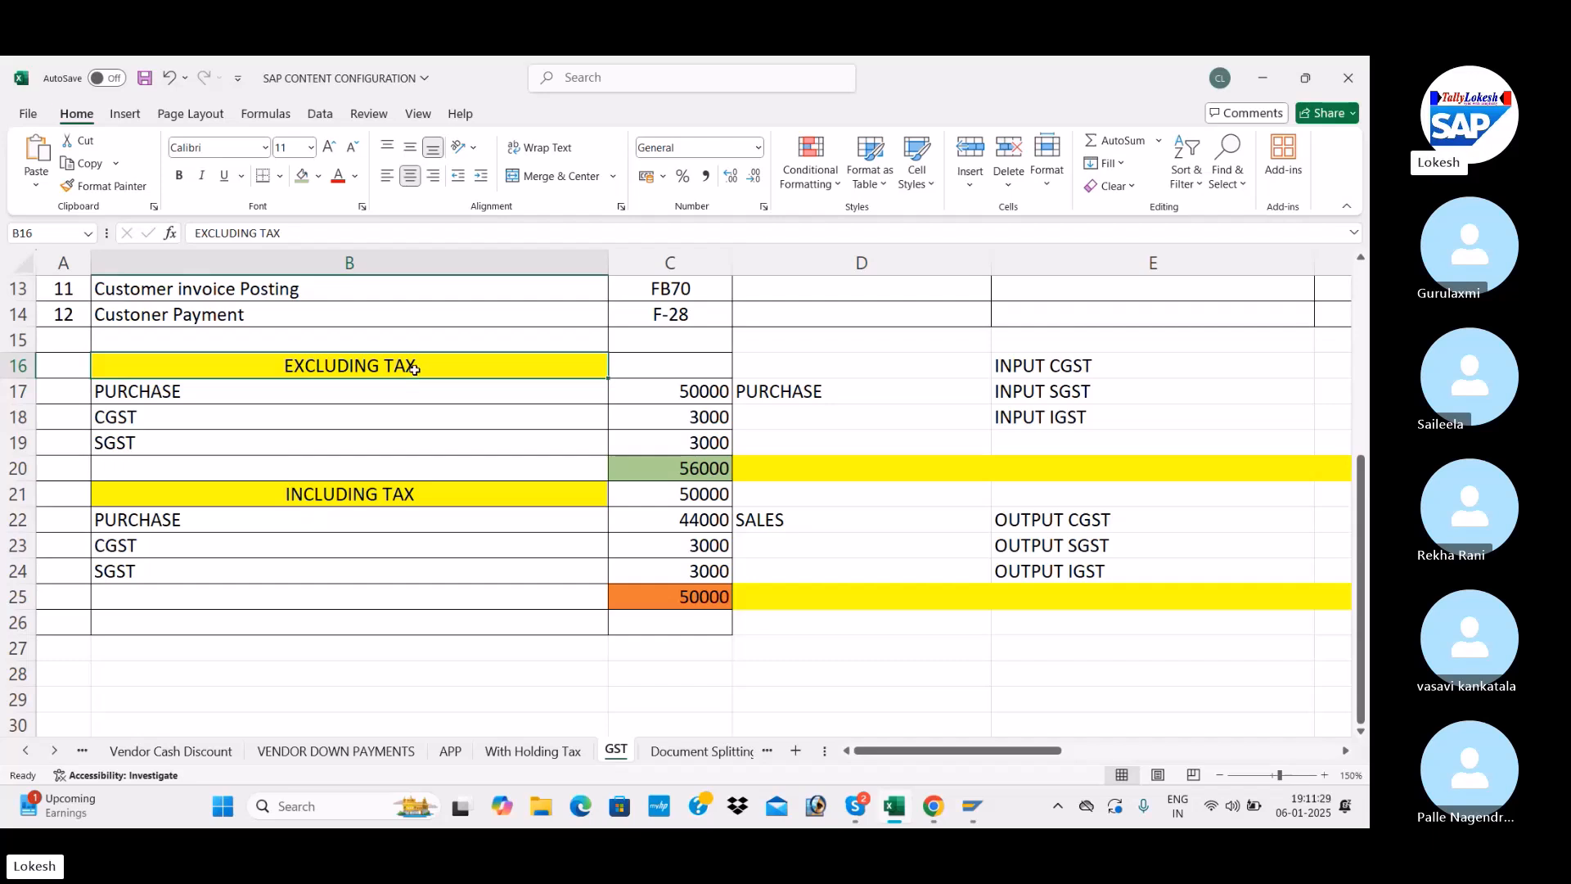
Switch back to SAP vendor invoice entry and enter VARA PVT LTD's vendor number with the invoice date 06.01.2025
key("alt+Tab")
key("alt+Tab")
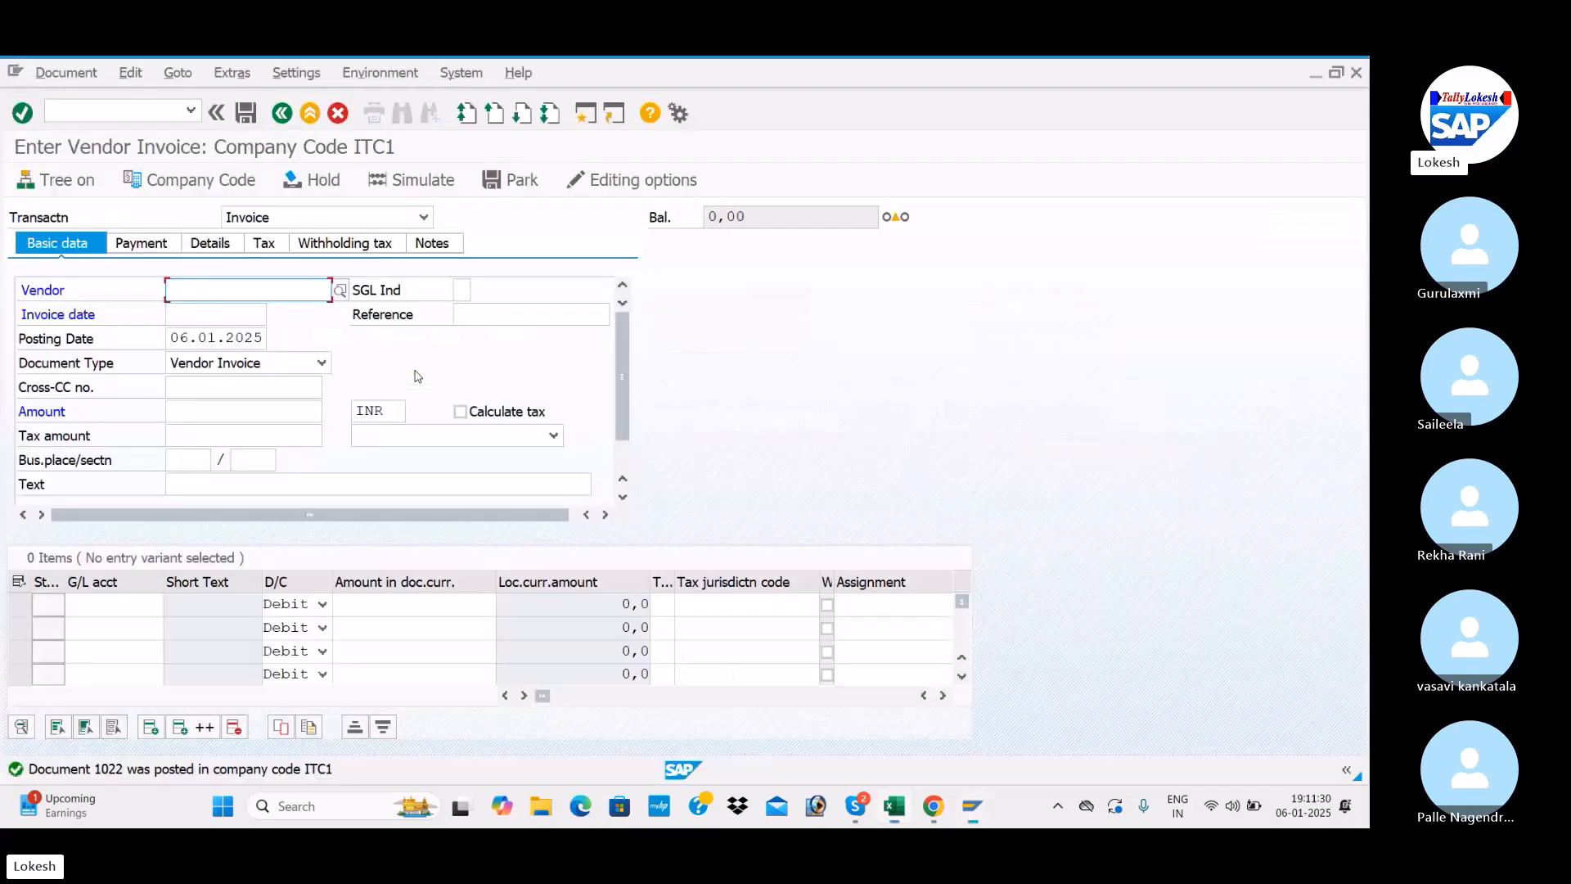
type("2")
left_click(280, 316)
left_click(263, 317)
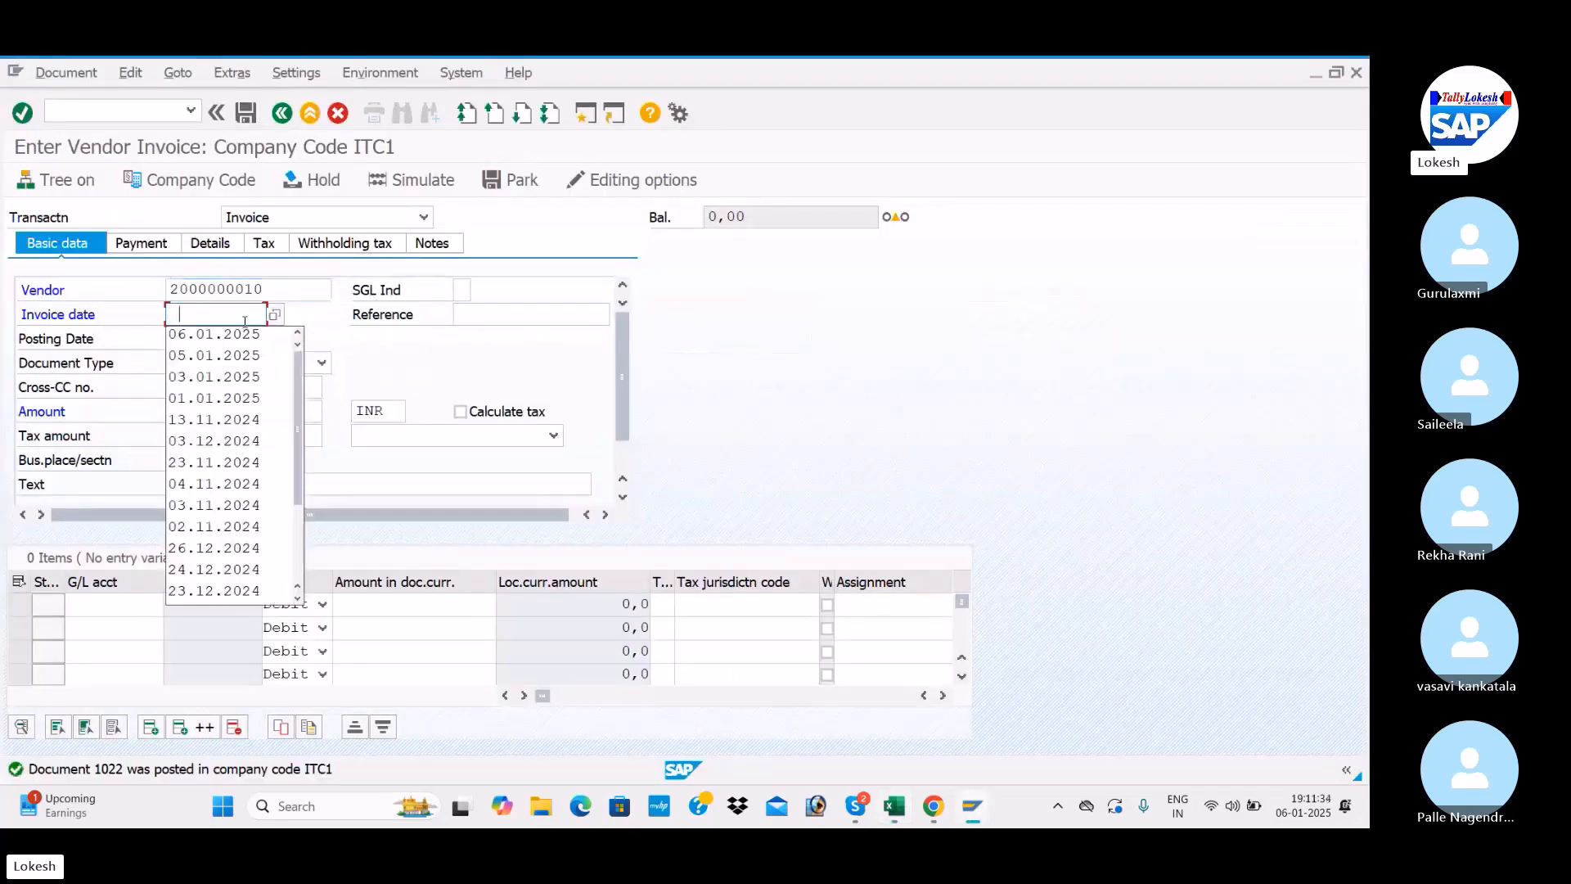
left_click(213, 329)
Set the new invoice's reference to 015 and its header text to VENDOR INVOICE
left_click(487, 320)
type("014")
key("BackSpace")
type("5")
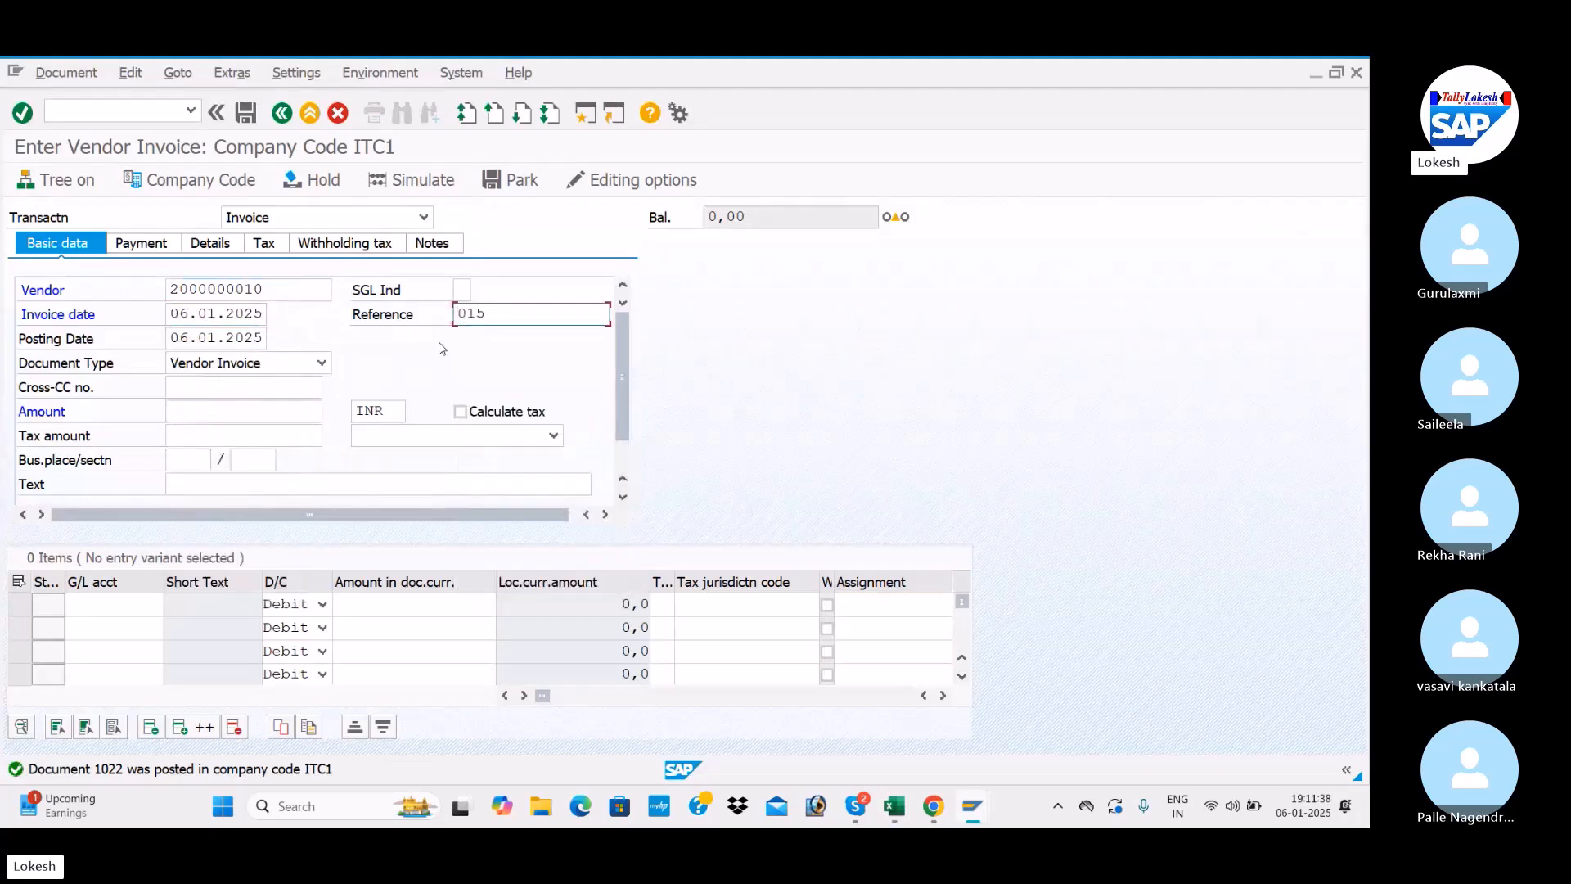
left_click(223, 481)
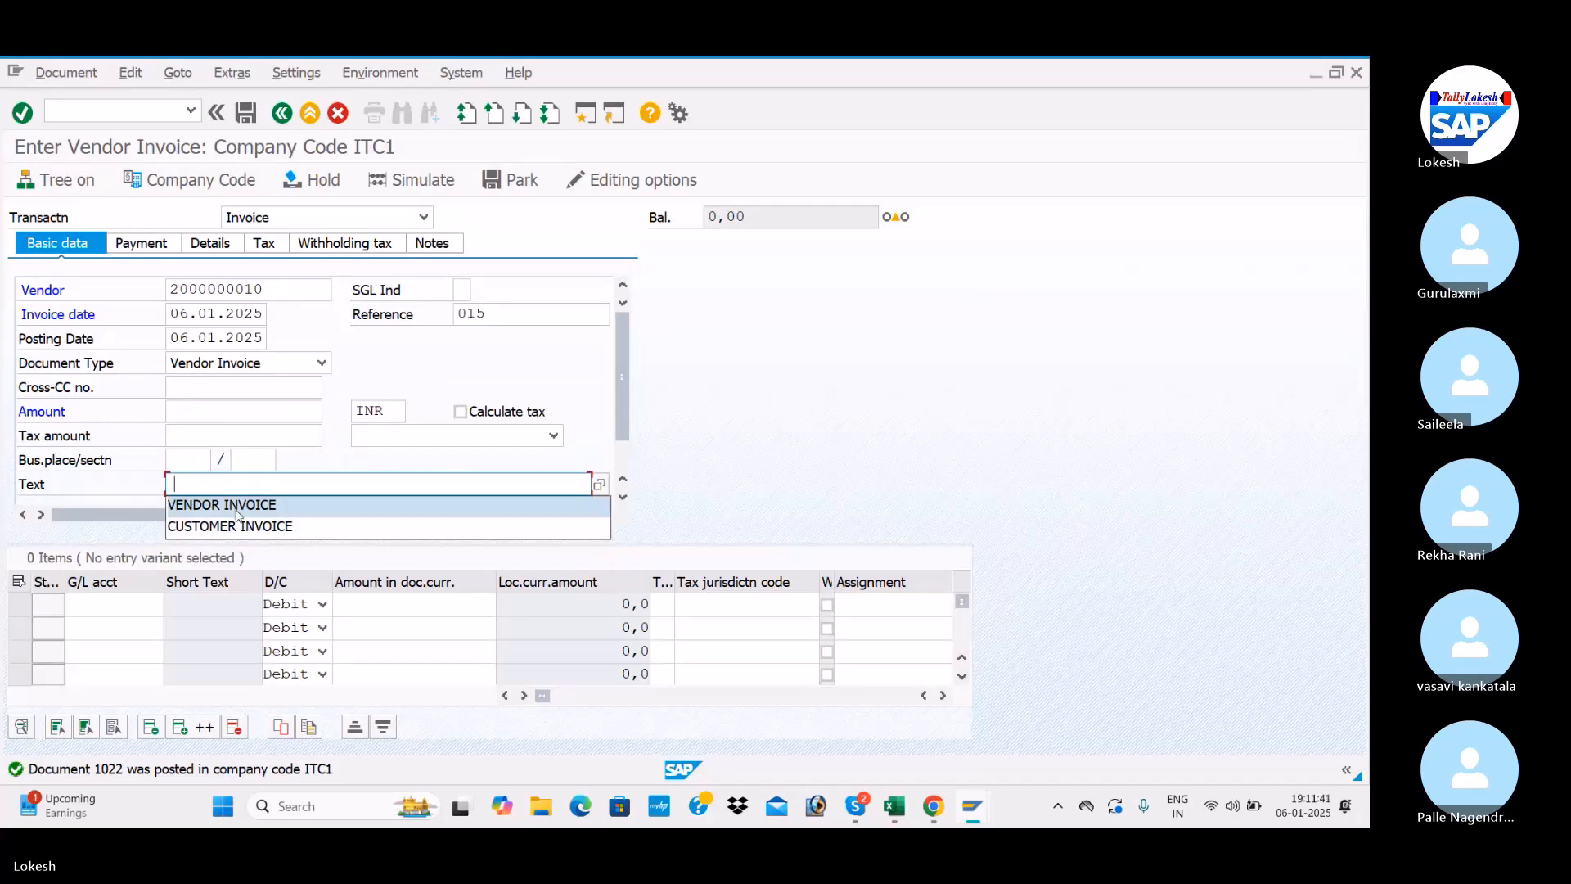
left_click(209, 499)
Enter Purchase A/c as the first line item's G/L account with a debit amount of 50000
left_click(144, 604)
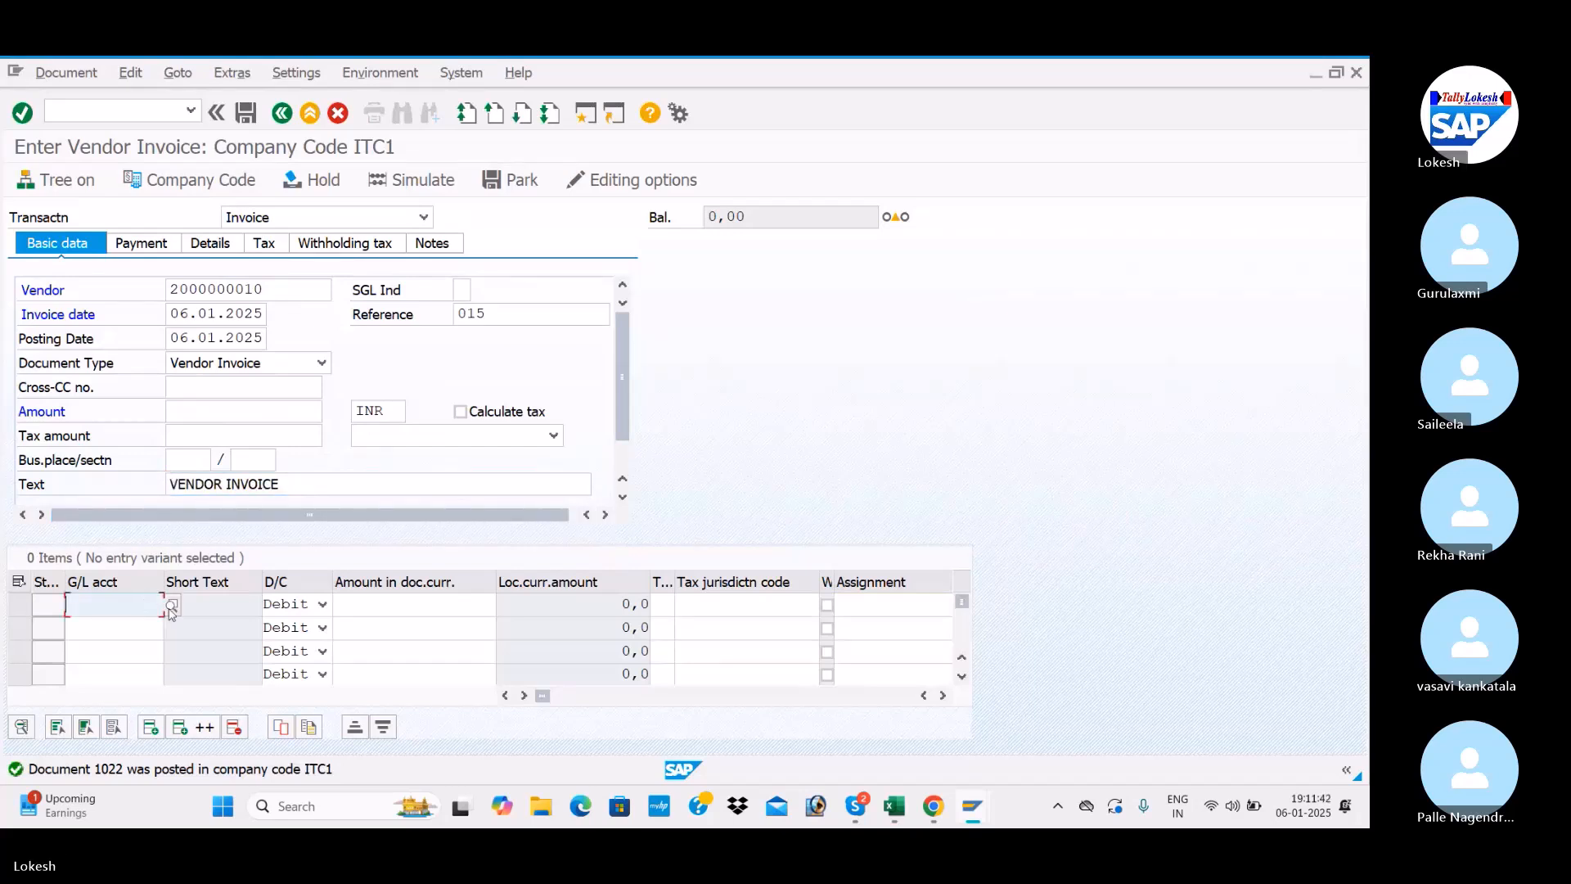
key("F4")
key("Return")
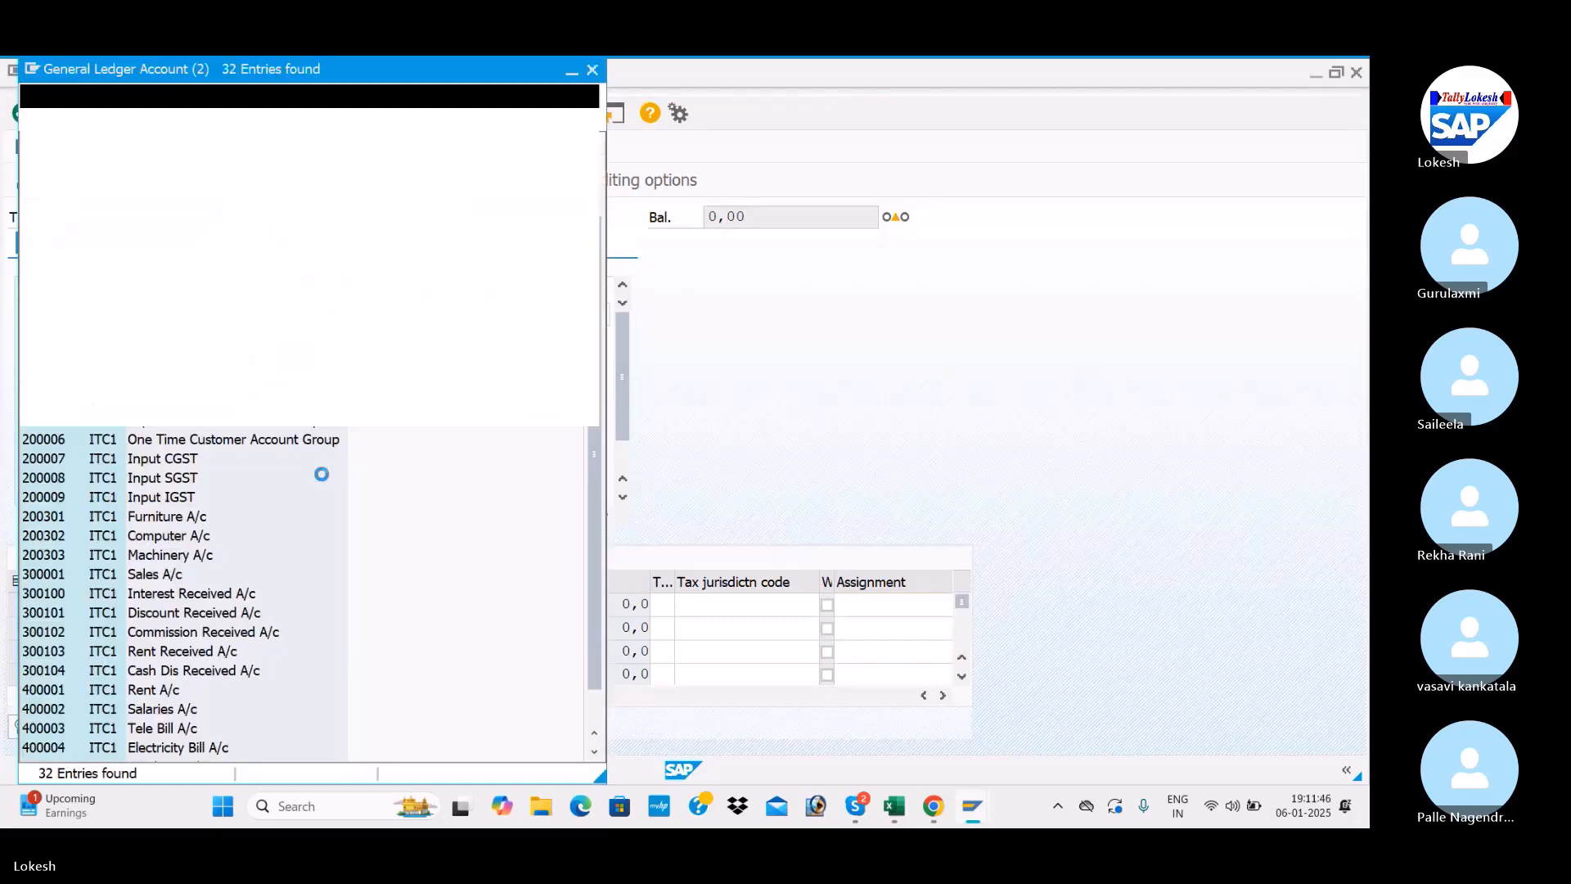
scroll(215, 581, "down", 1)
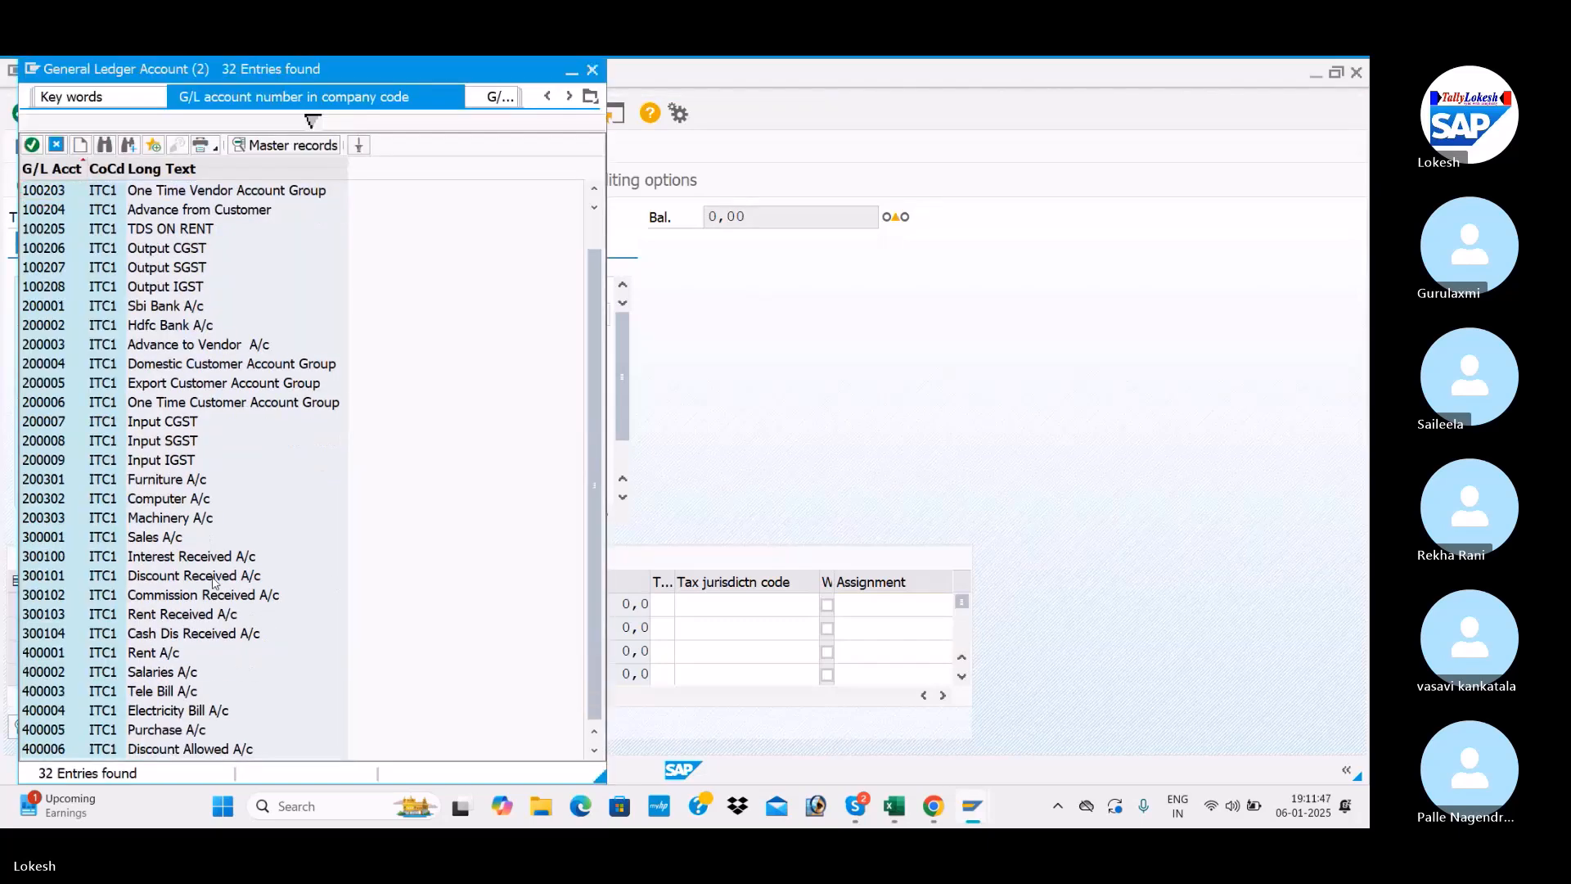
double_click(162, 730)
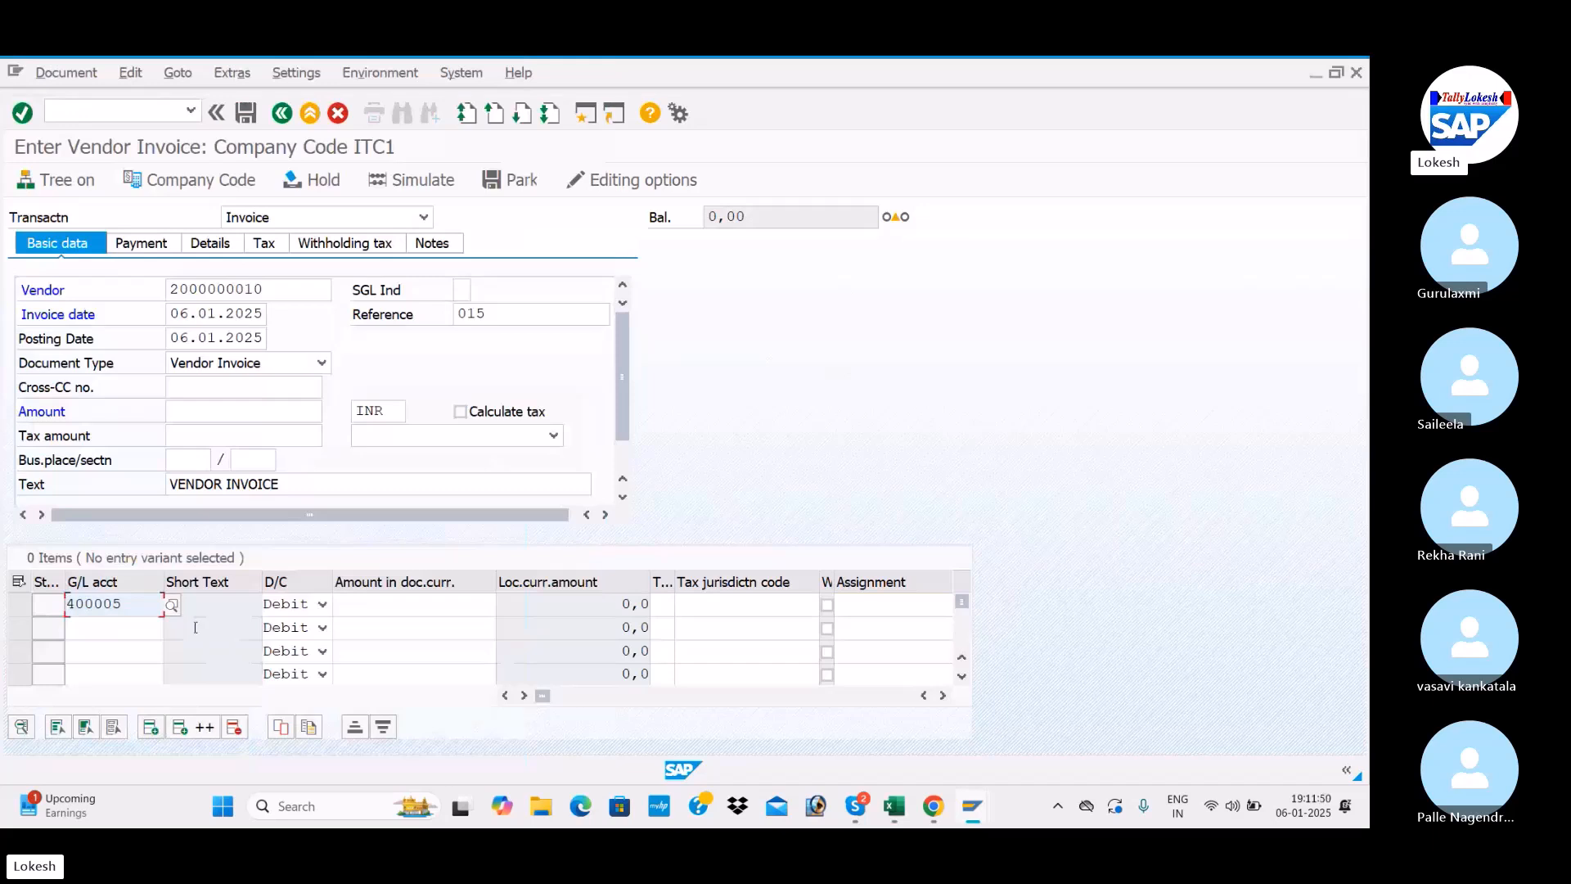
key("Tab")
key("Tab")
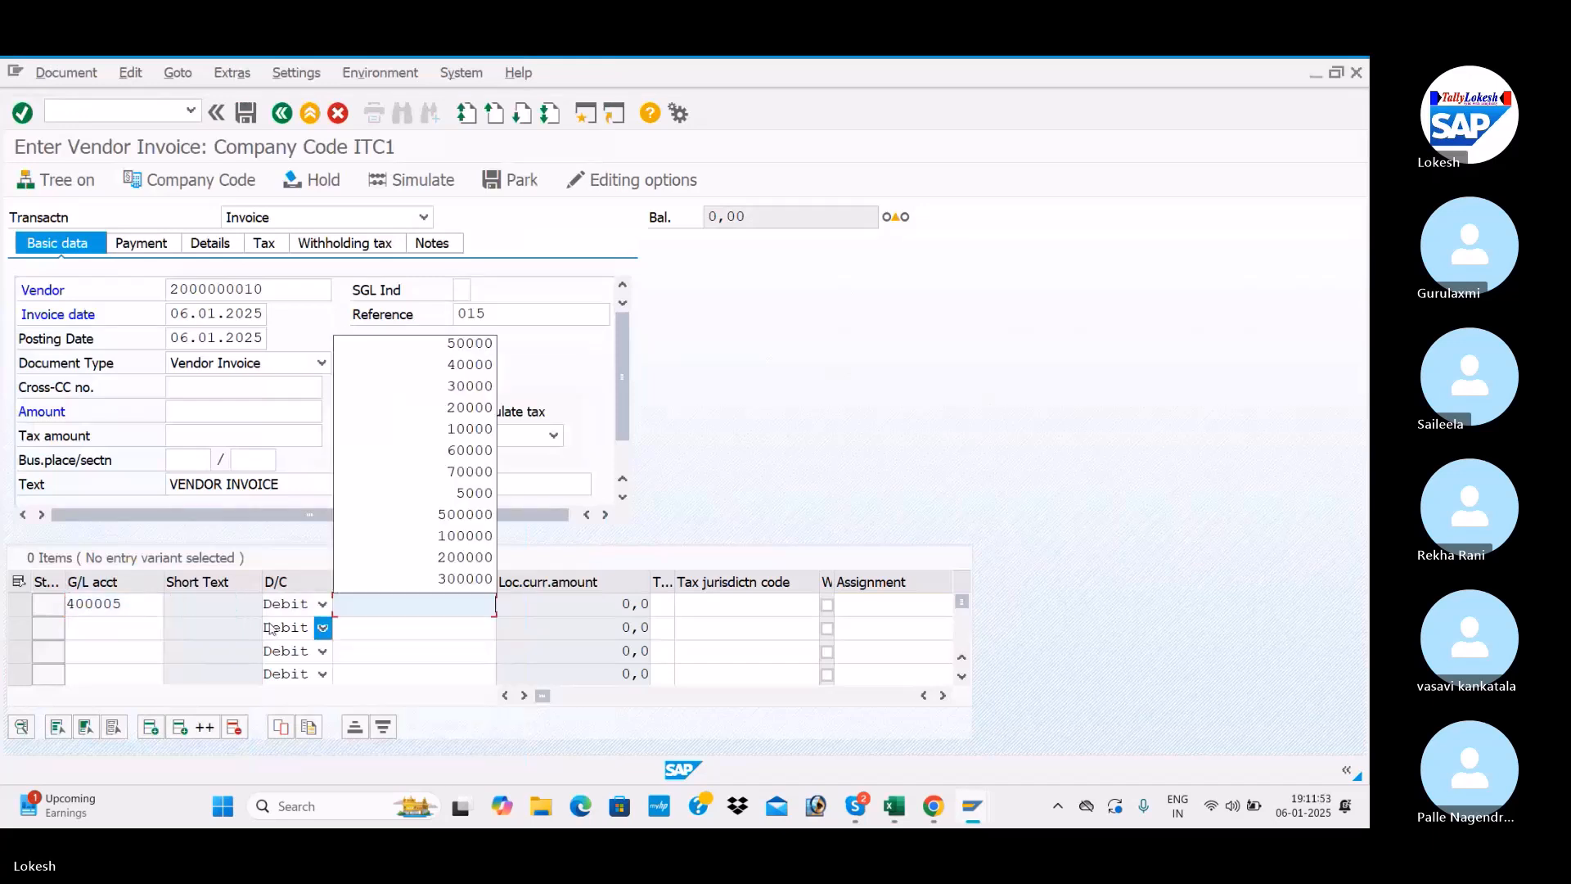
left_click(463, 351)
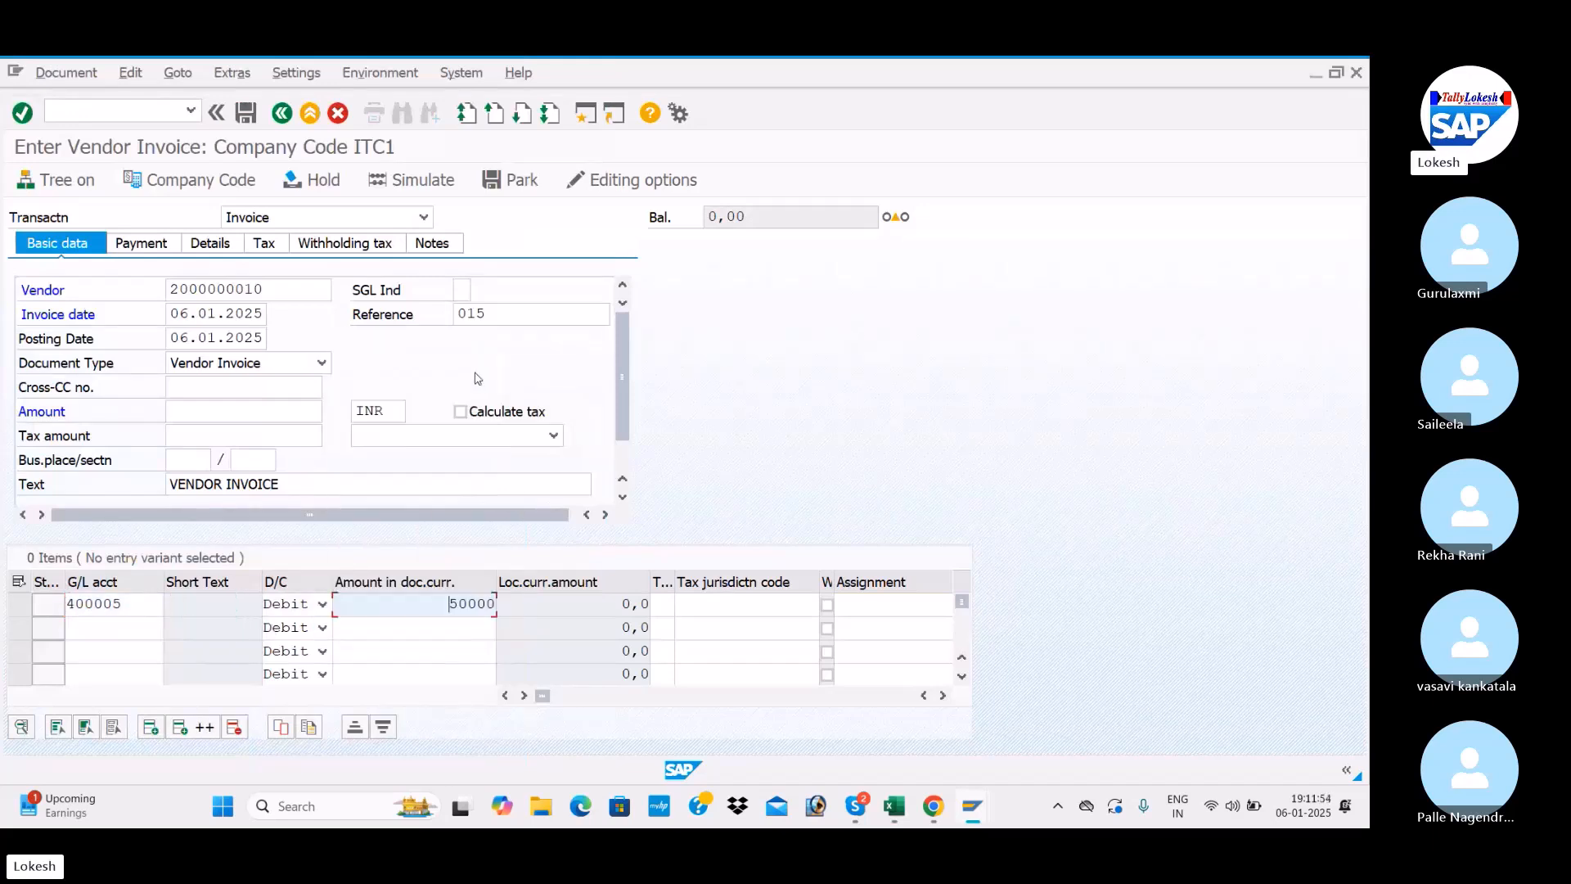
Assign tax code T2 (ITC INPUT IGST) to the Purchase A/c line item from the full tax code list
left_click(664, 604)
left_click(682, 605)
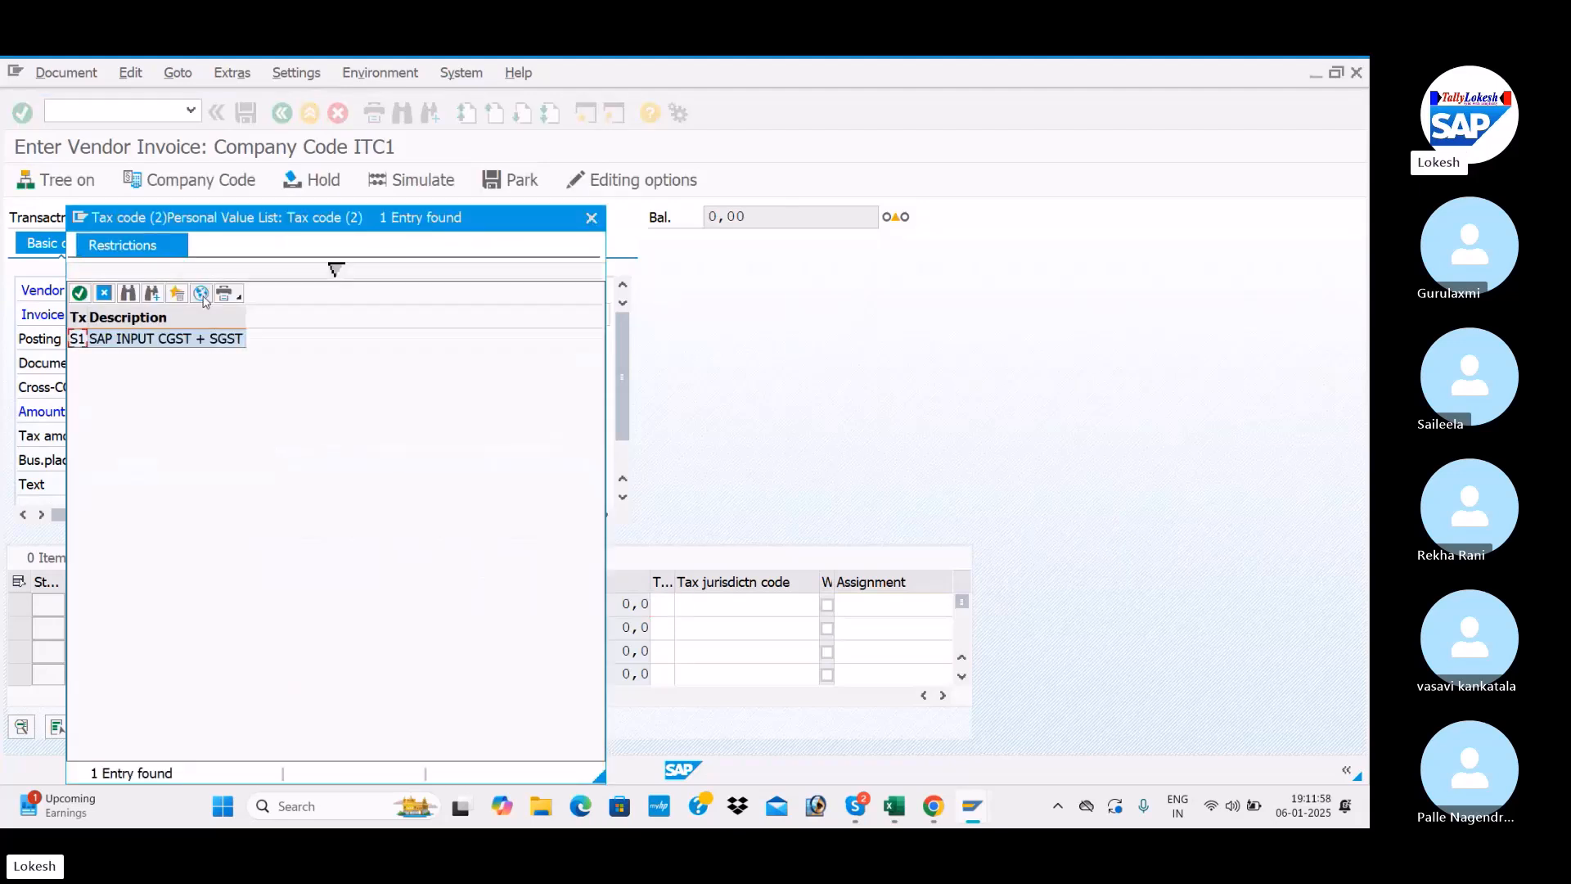
left_click(202, 296)
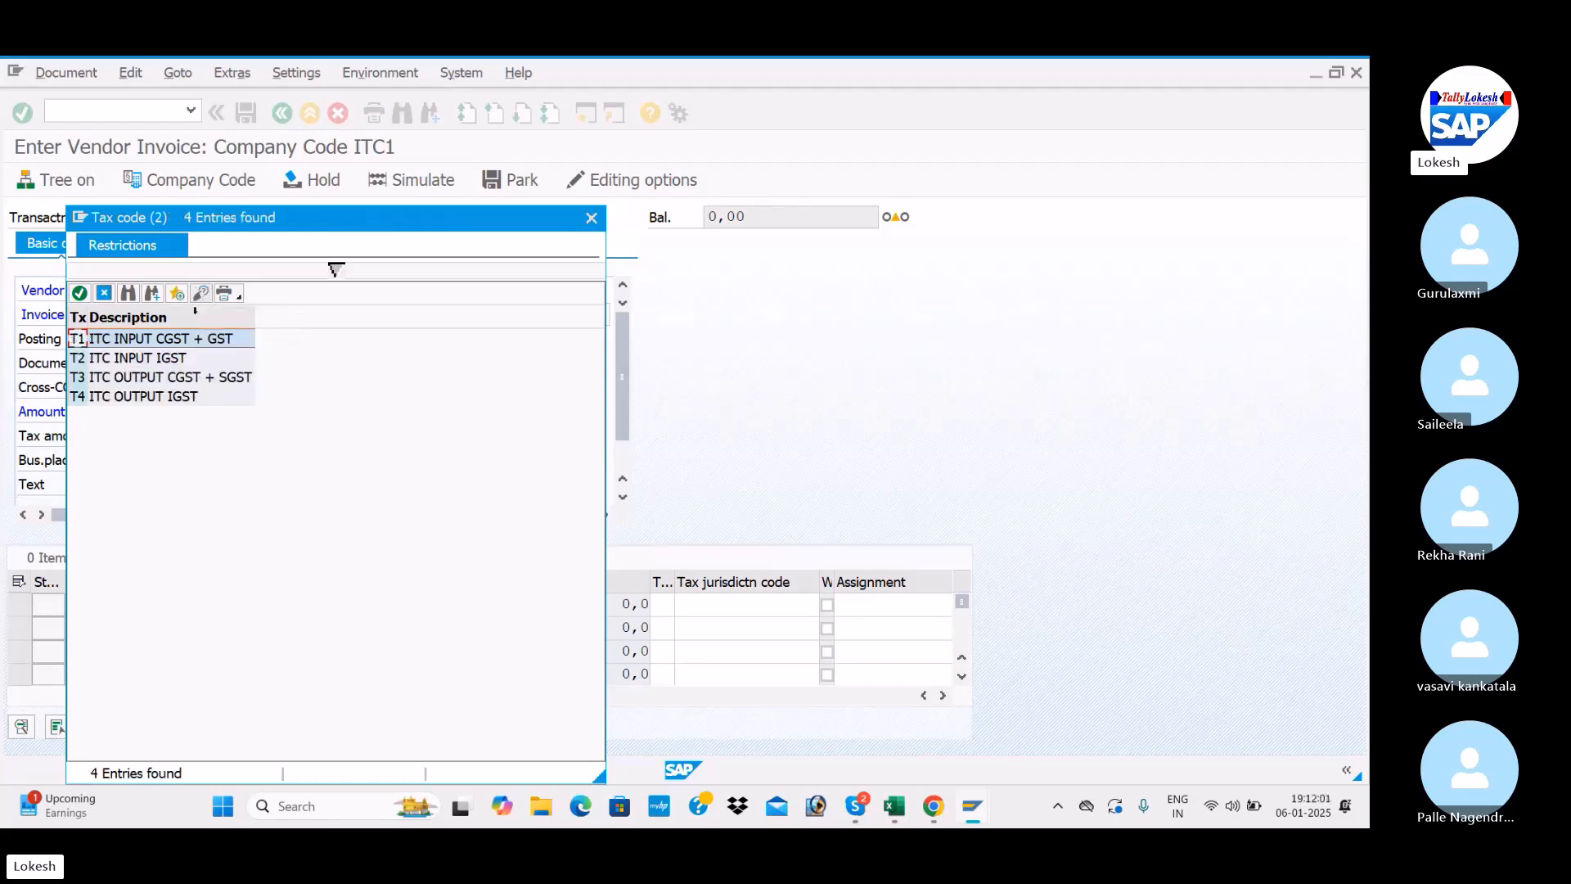
left_click(169, 362)
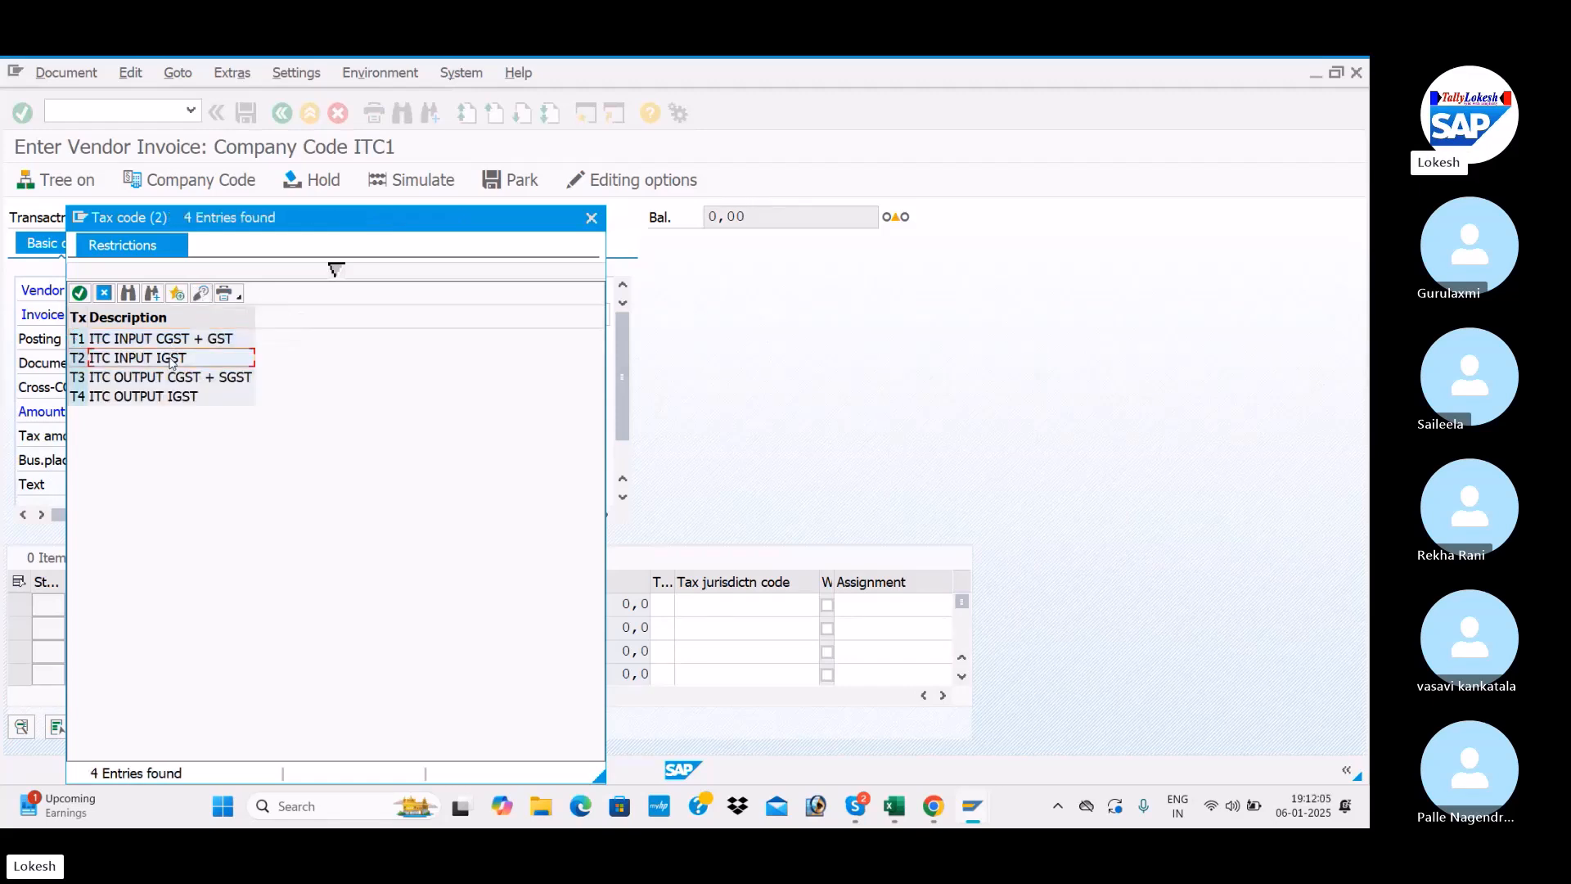
double_click(170, 362)
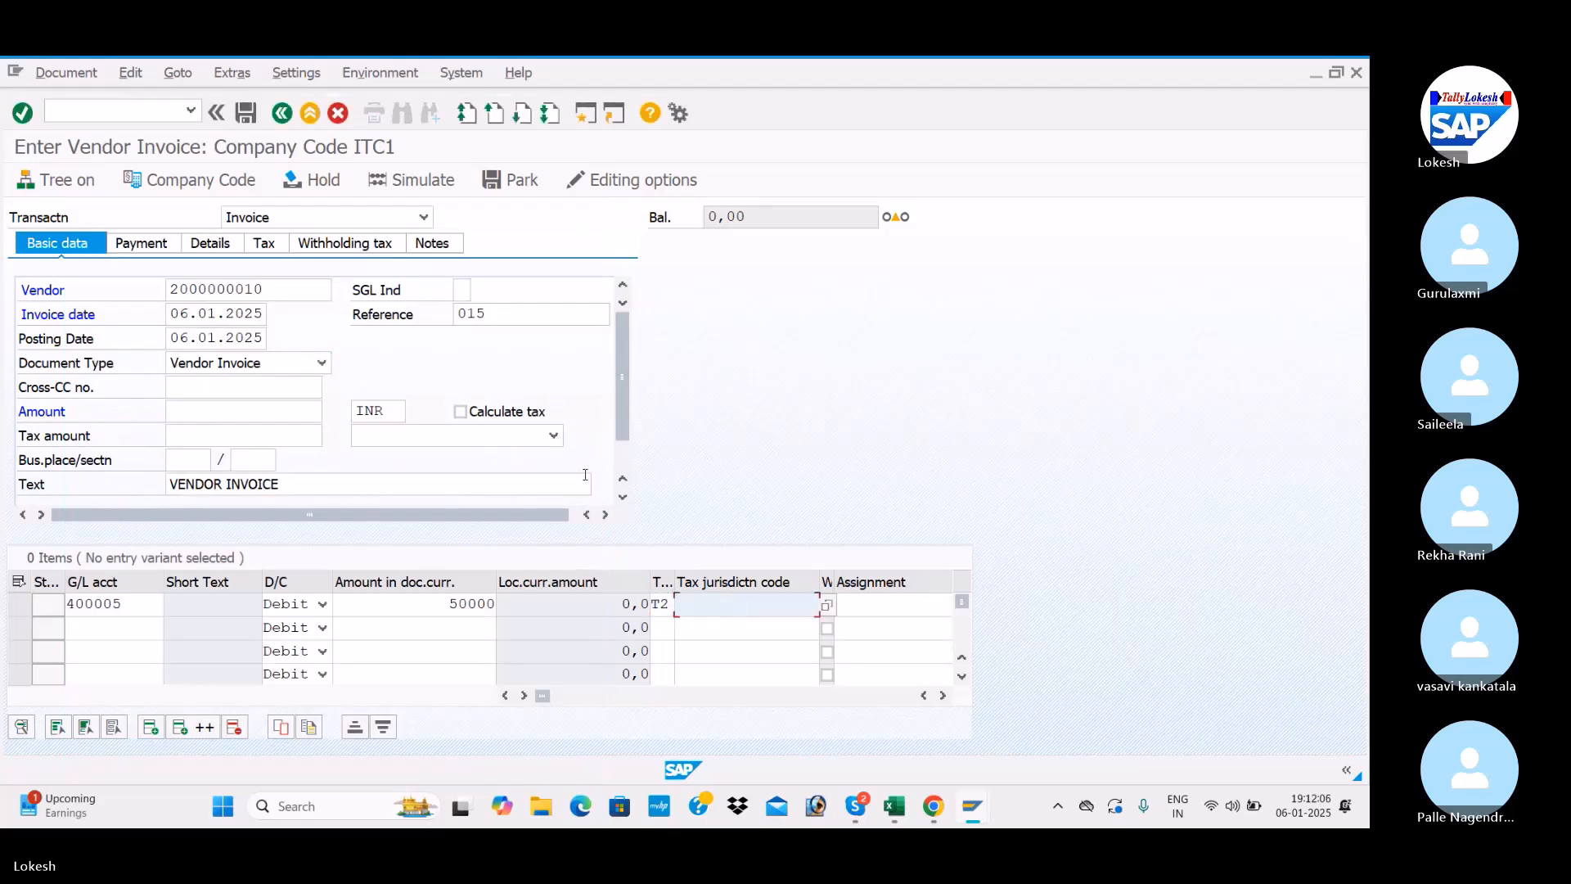
Set the first line item's text to Purchase A/c and leave its long text empty
key("Tab")
key("space")
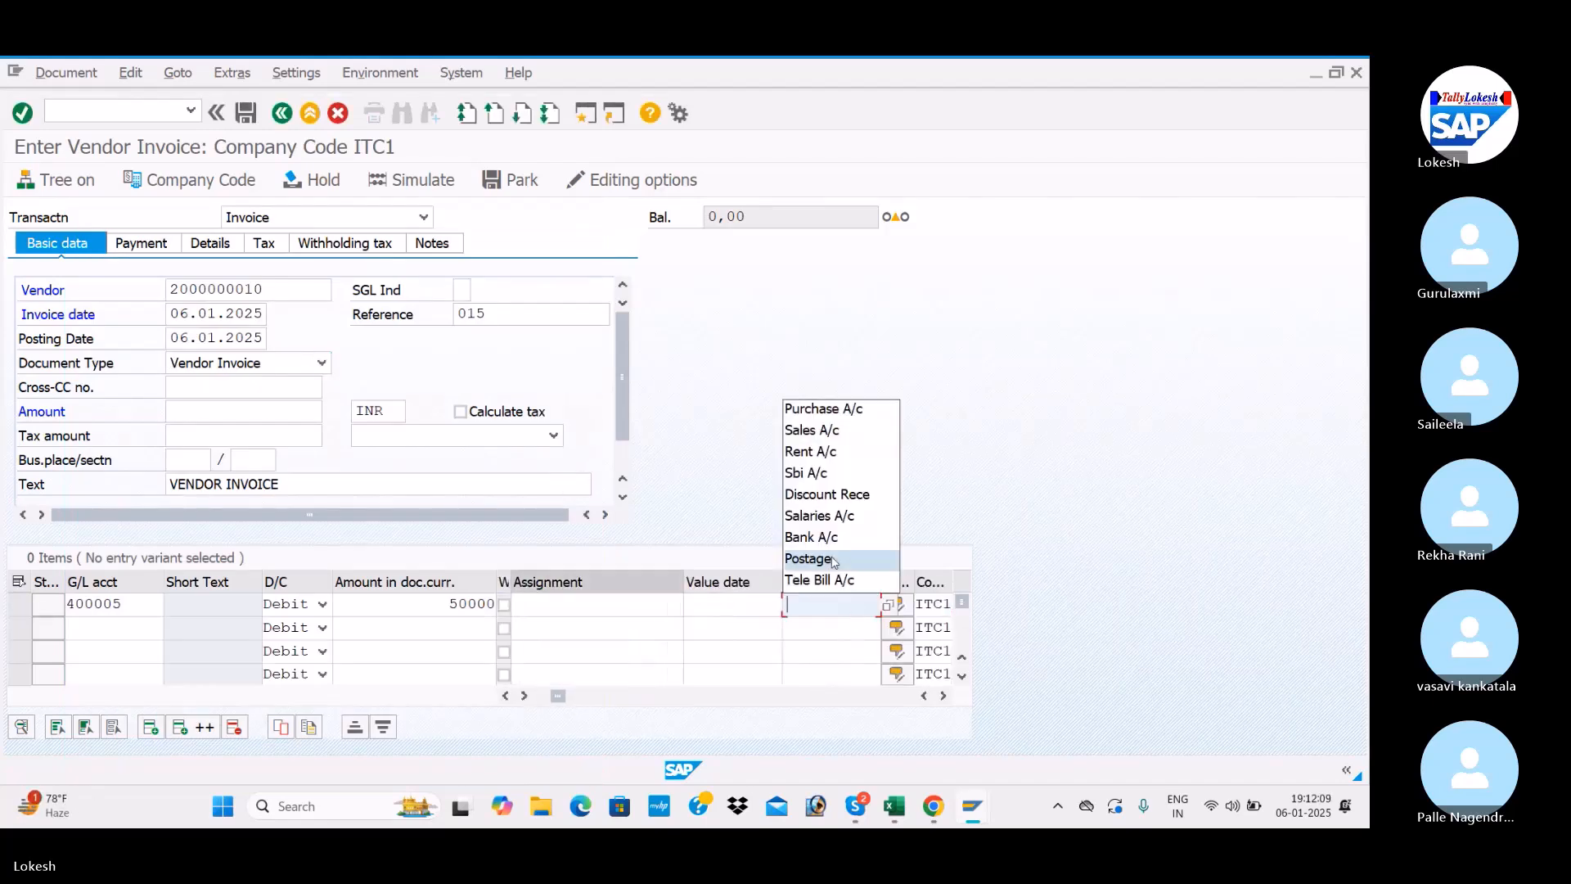
key("Tab")
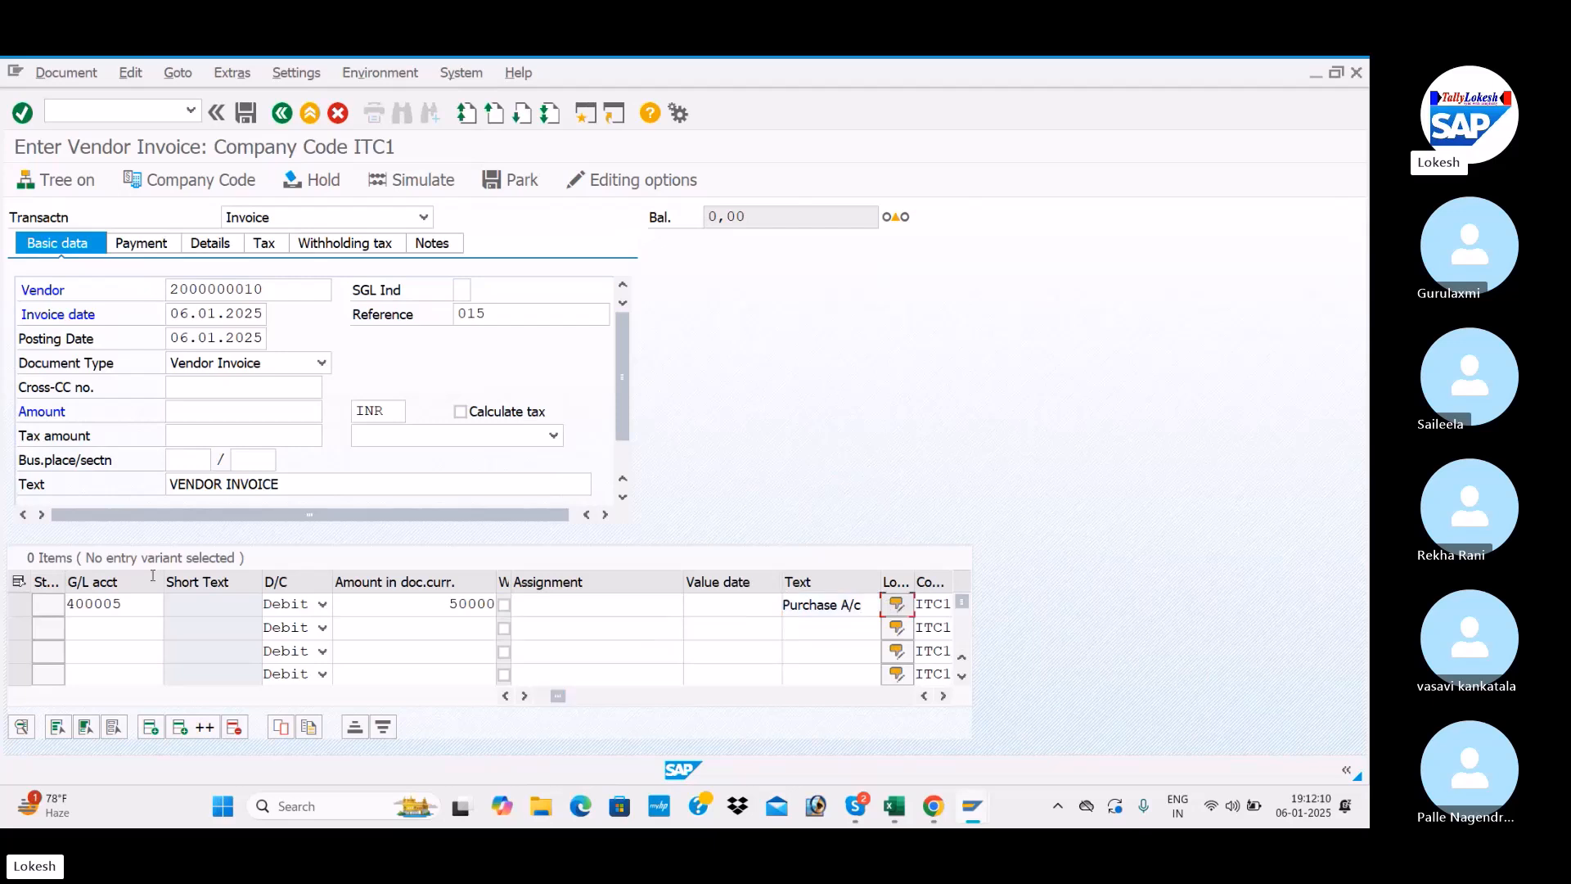
key("Return")
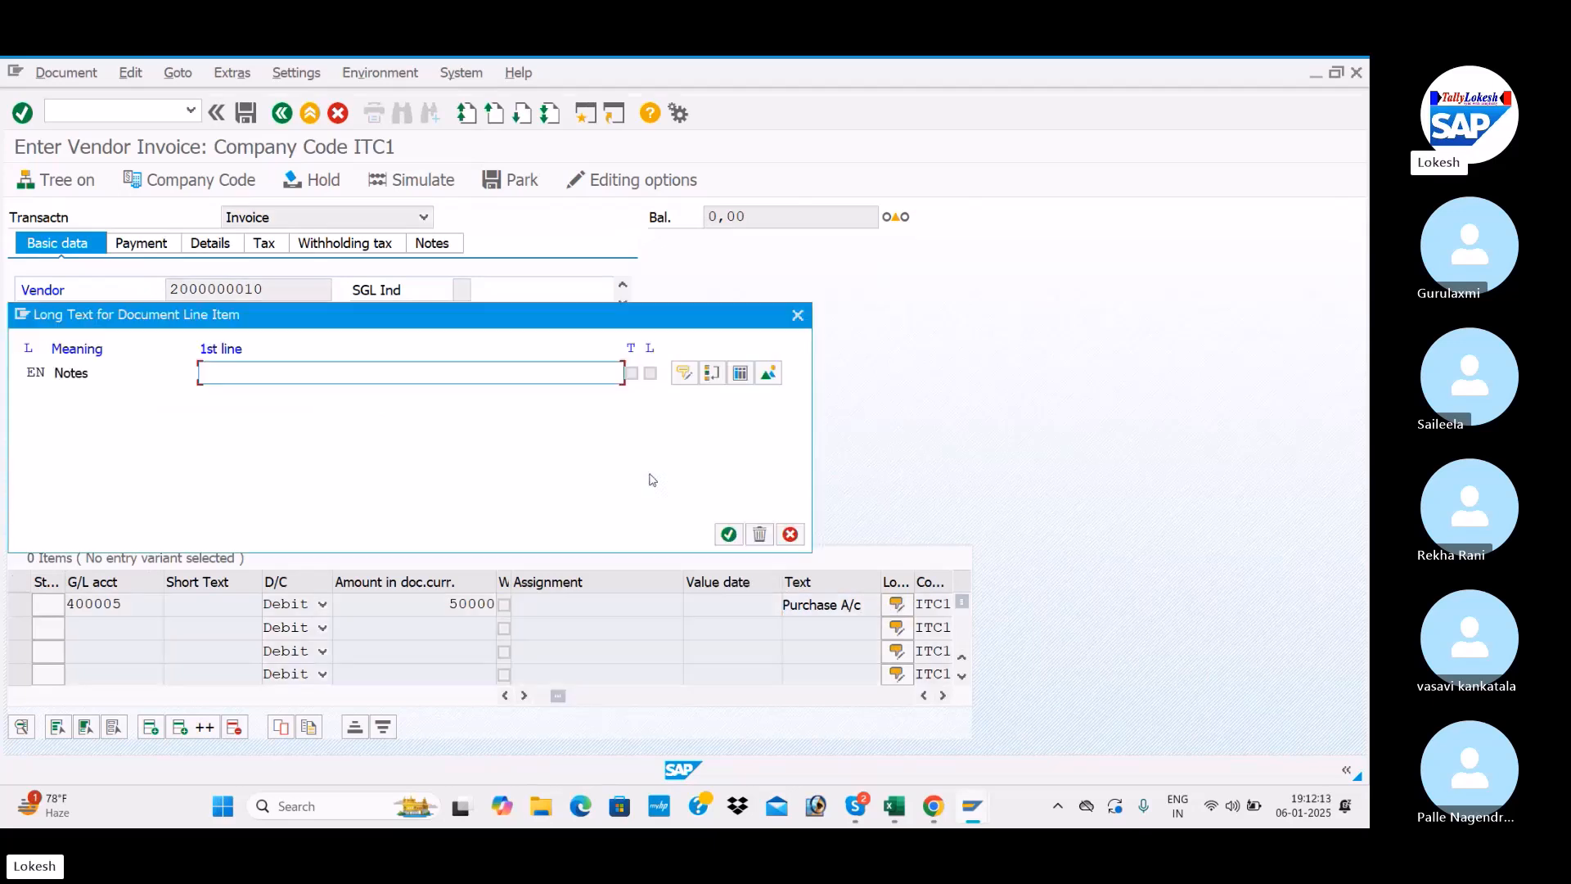
left_click(798, 315)
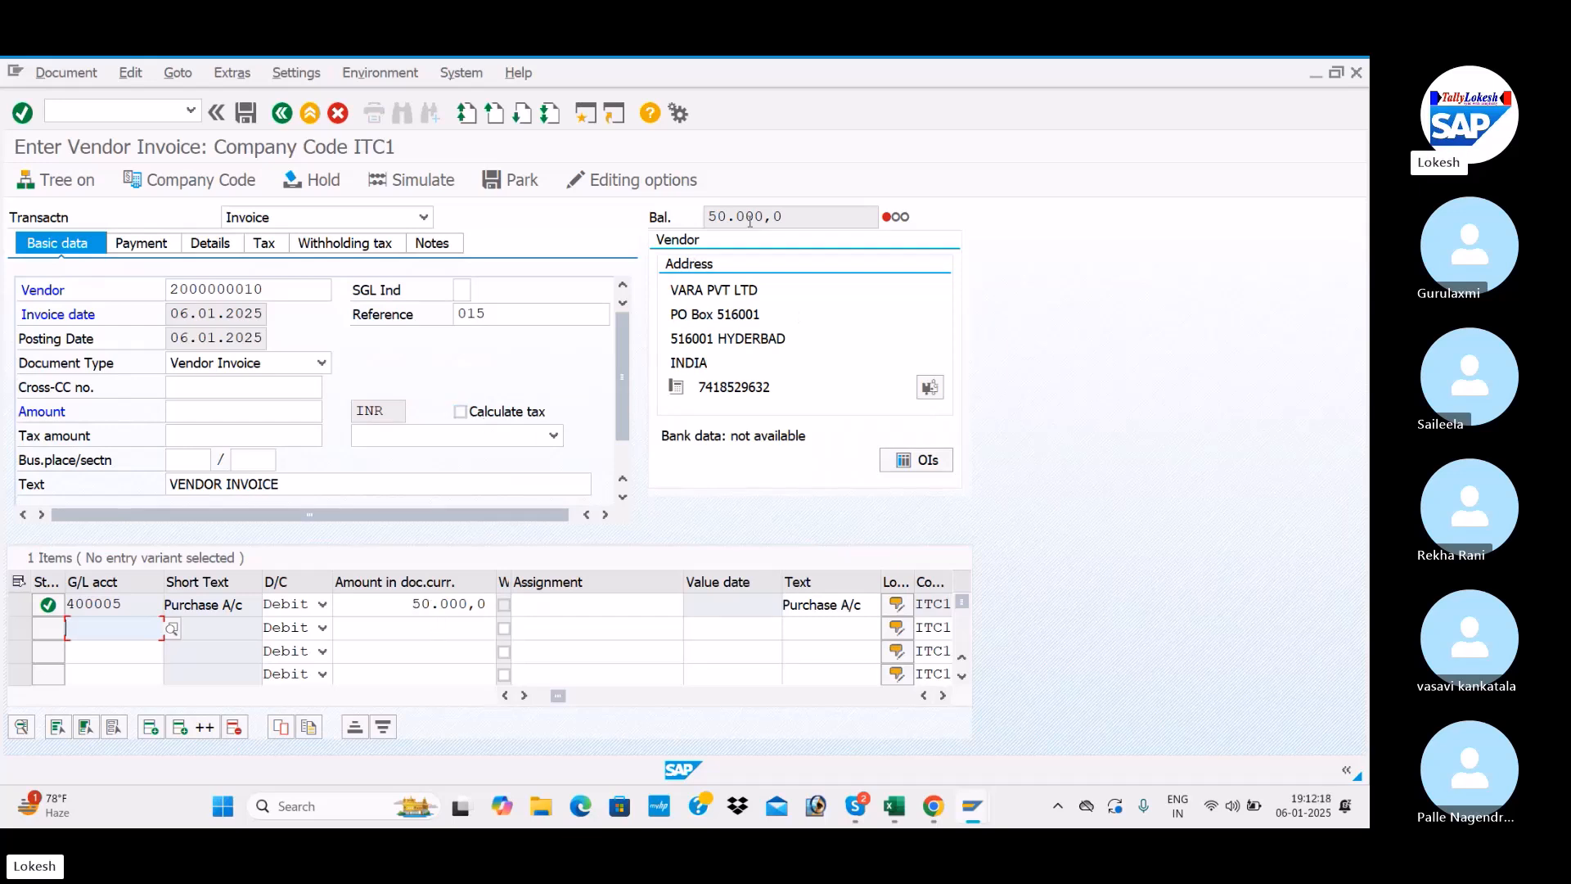
Enable automatic tax calculation for the invoice and choose T2 (ITC INPUT IGST) as its header tax code
left_click(461, 412)
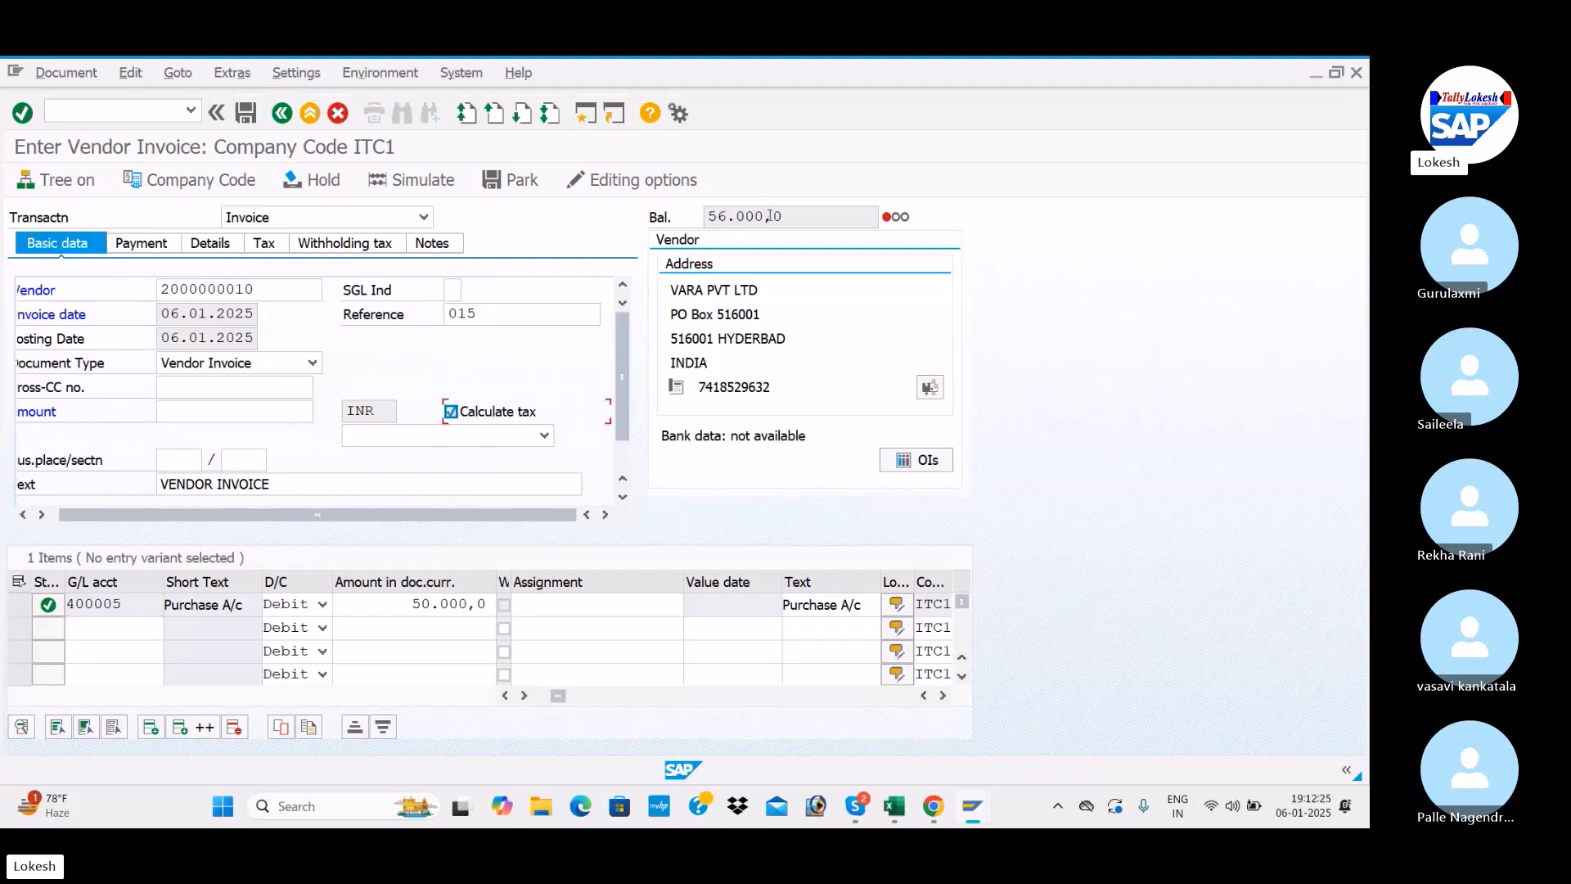
left_click(545, 437)
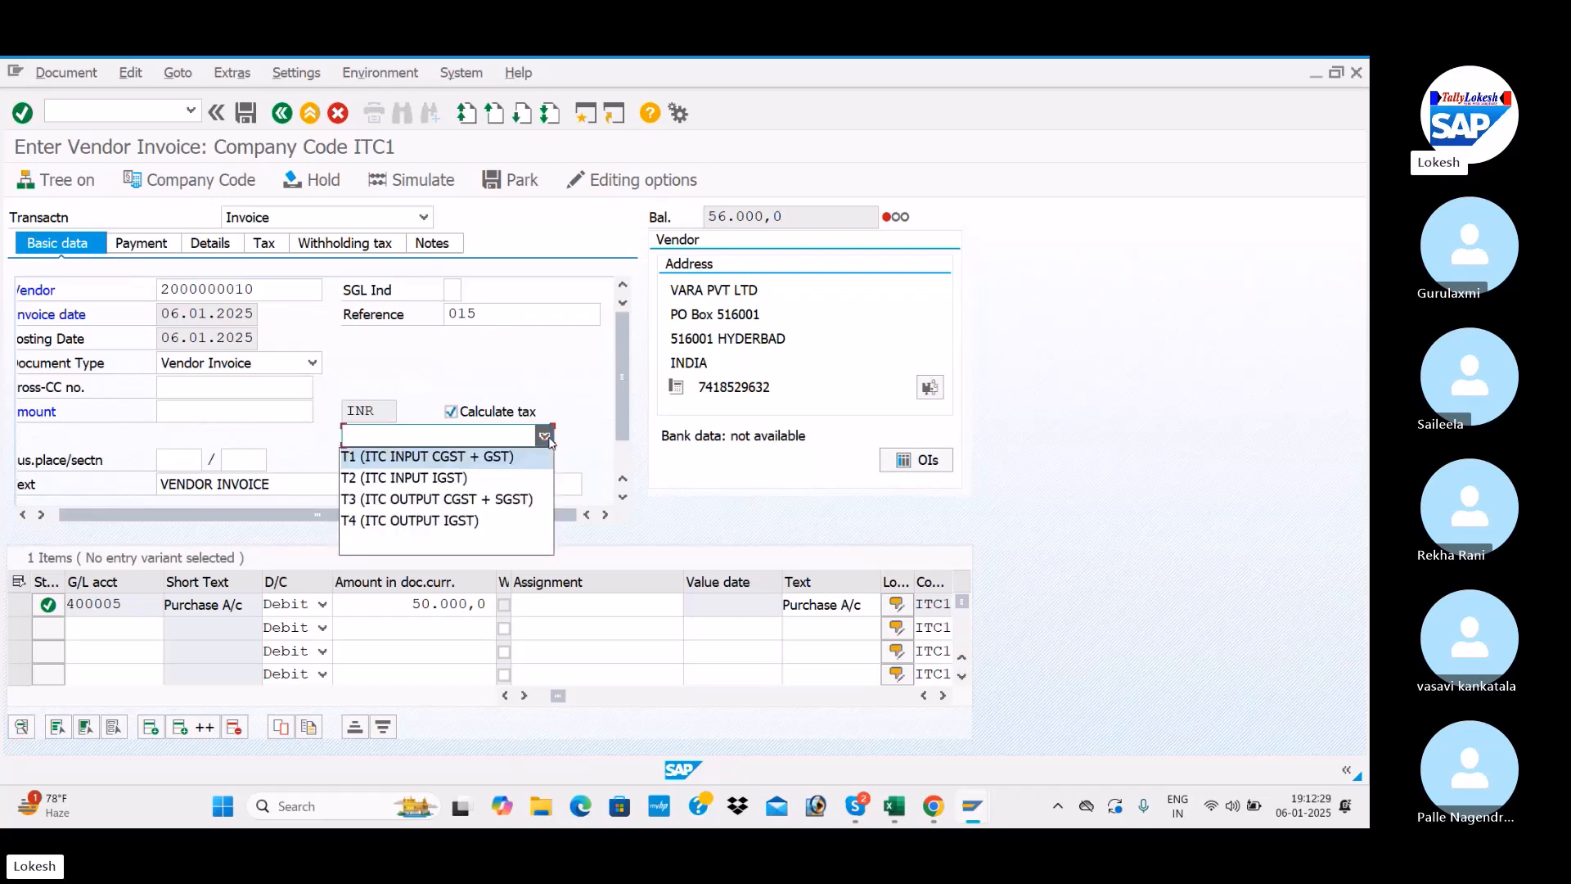
left_click(460, 477)
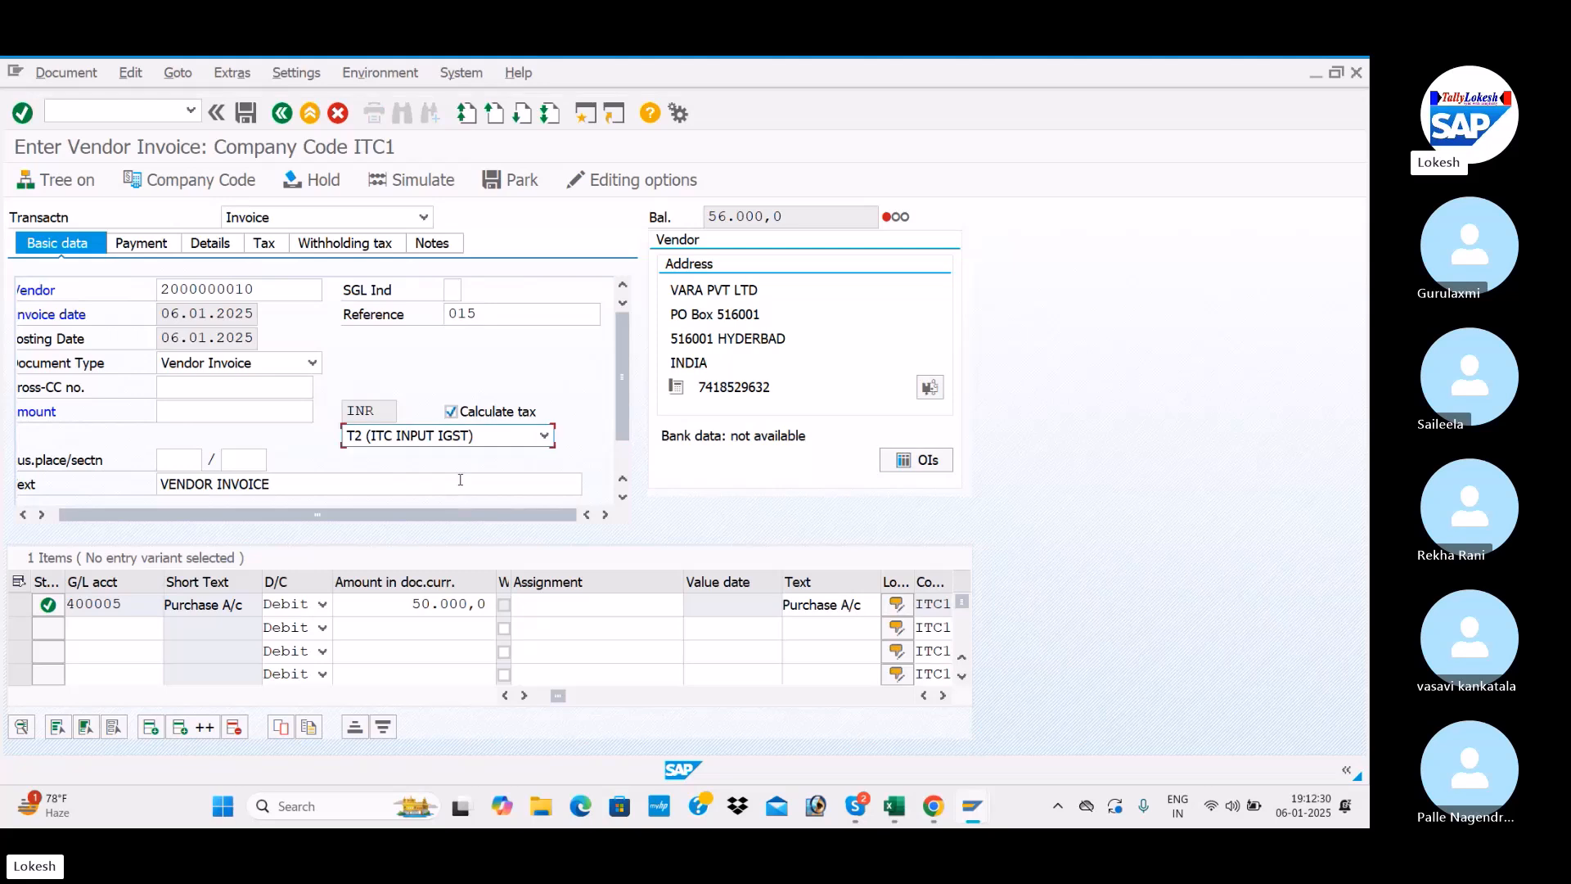
Review the invoice's withholding tax and tax data, and try to simulate the posting without a header amount
left_click(359, 255)
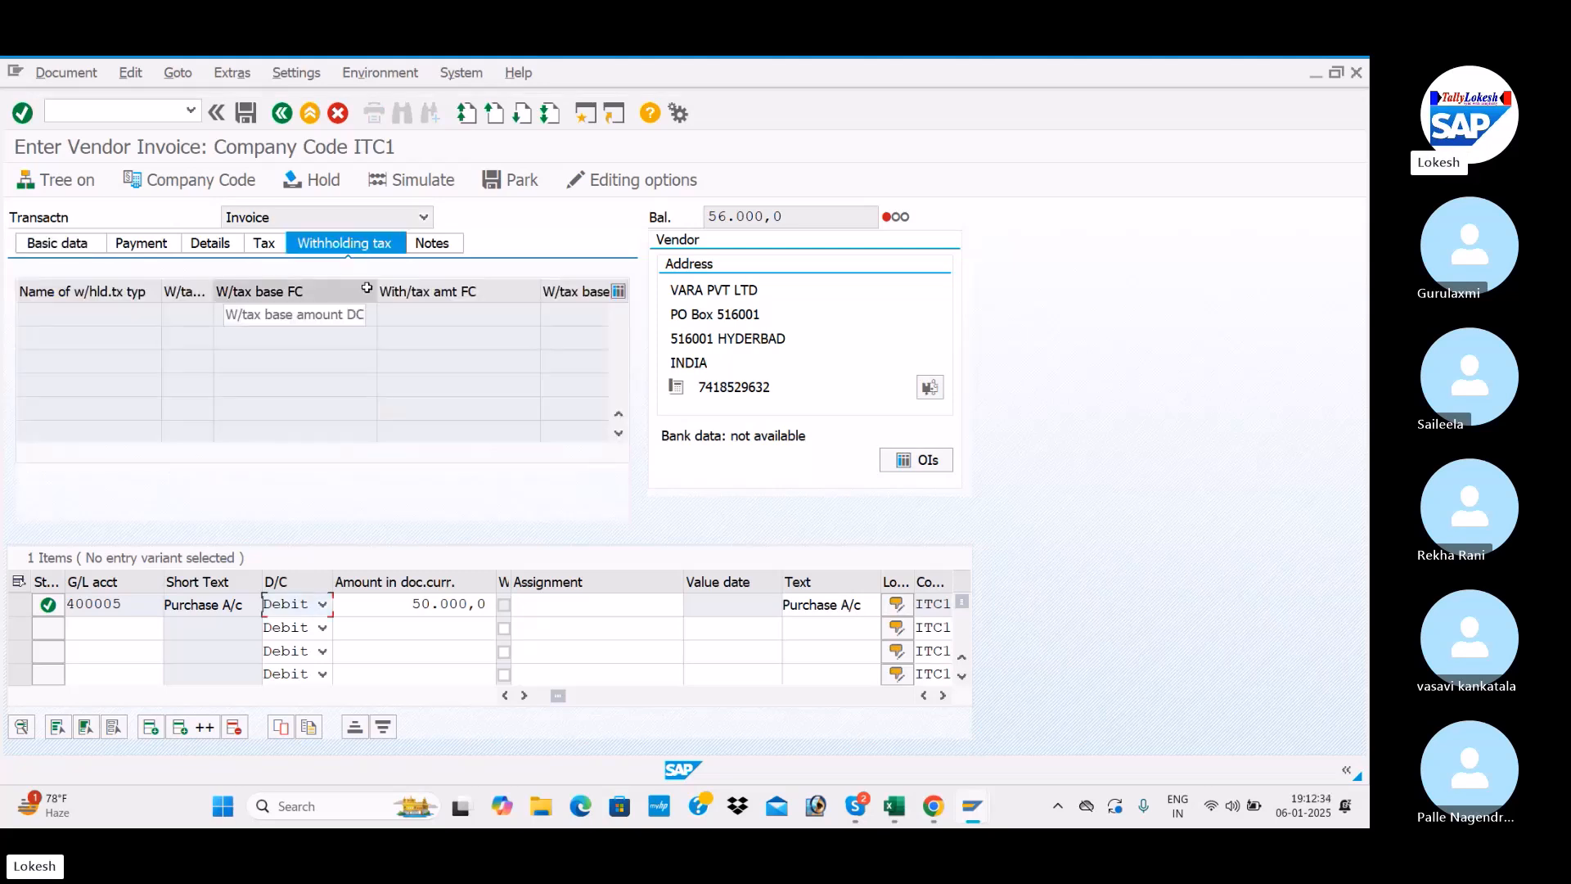
left_click(270, 250)
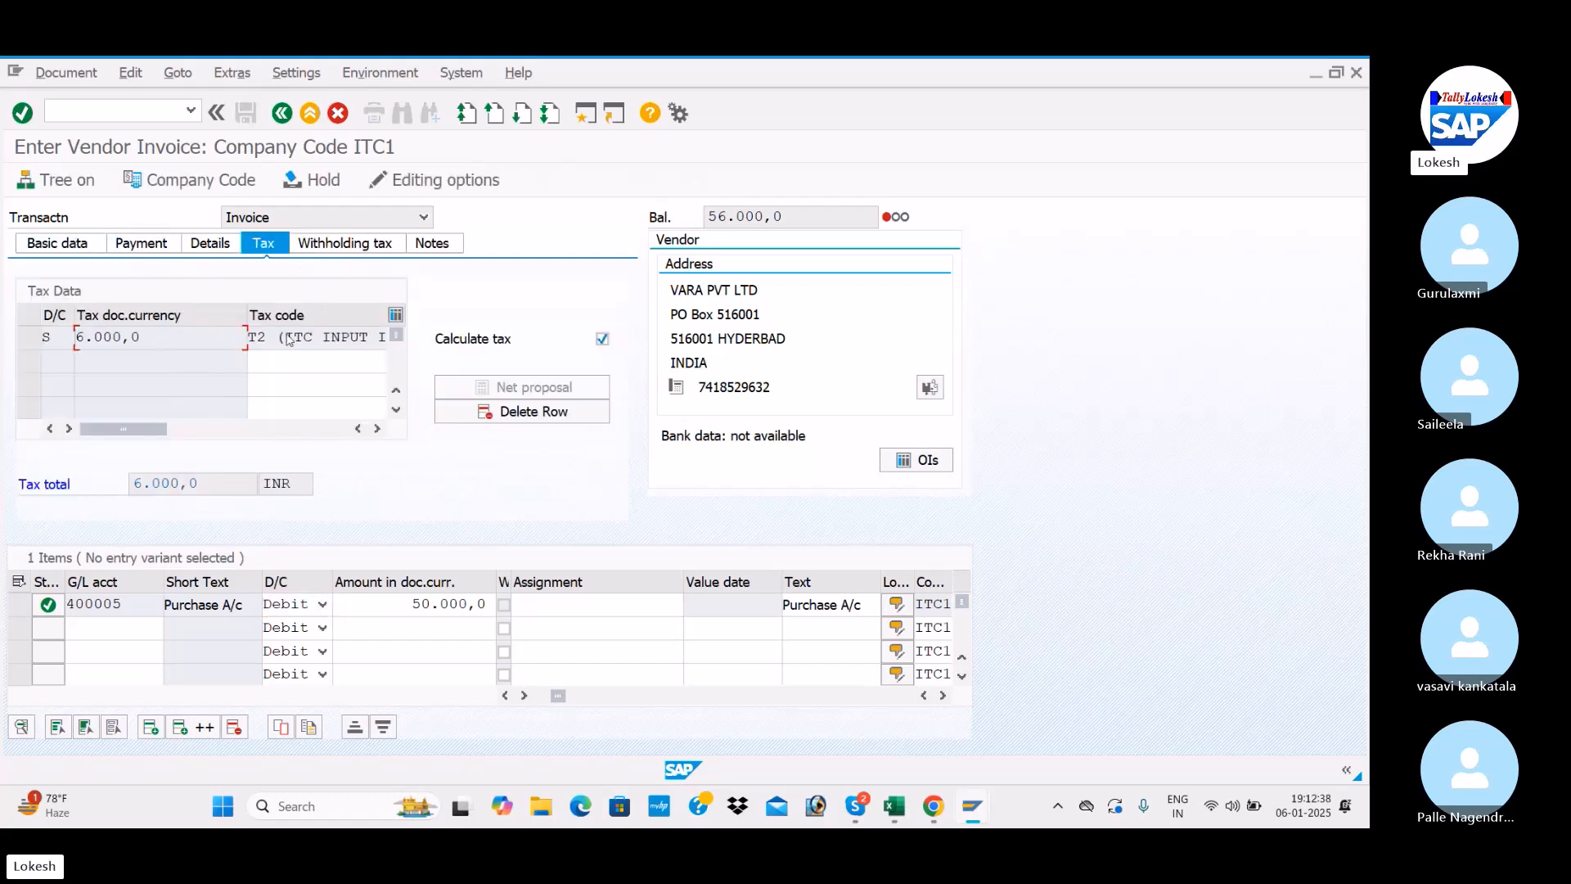
left_click(58, 244)
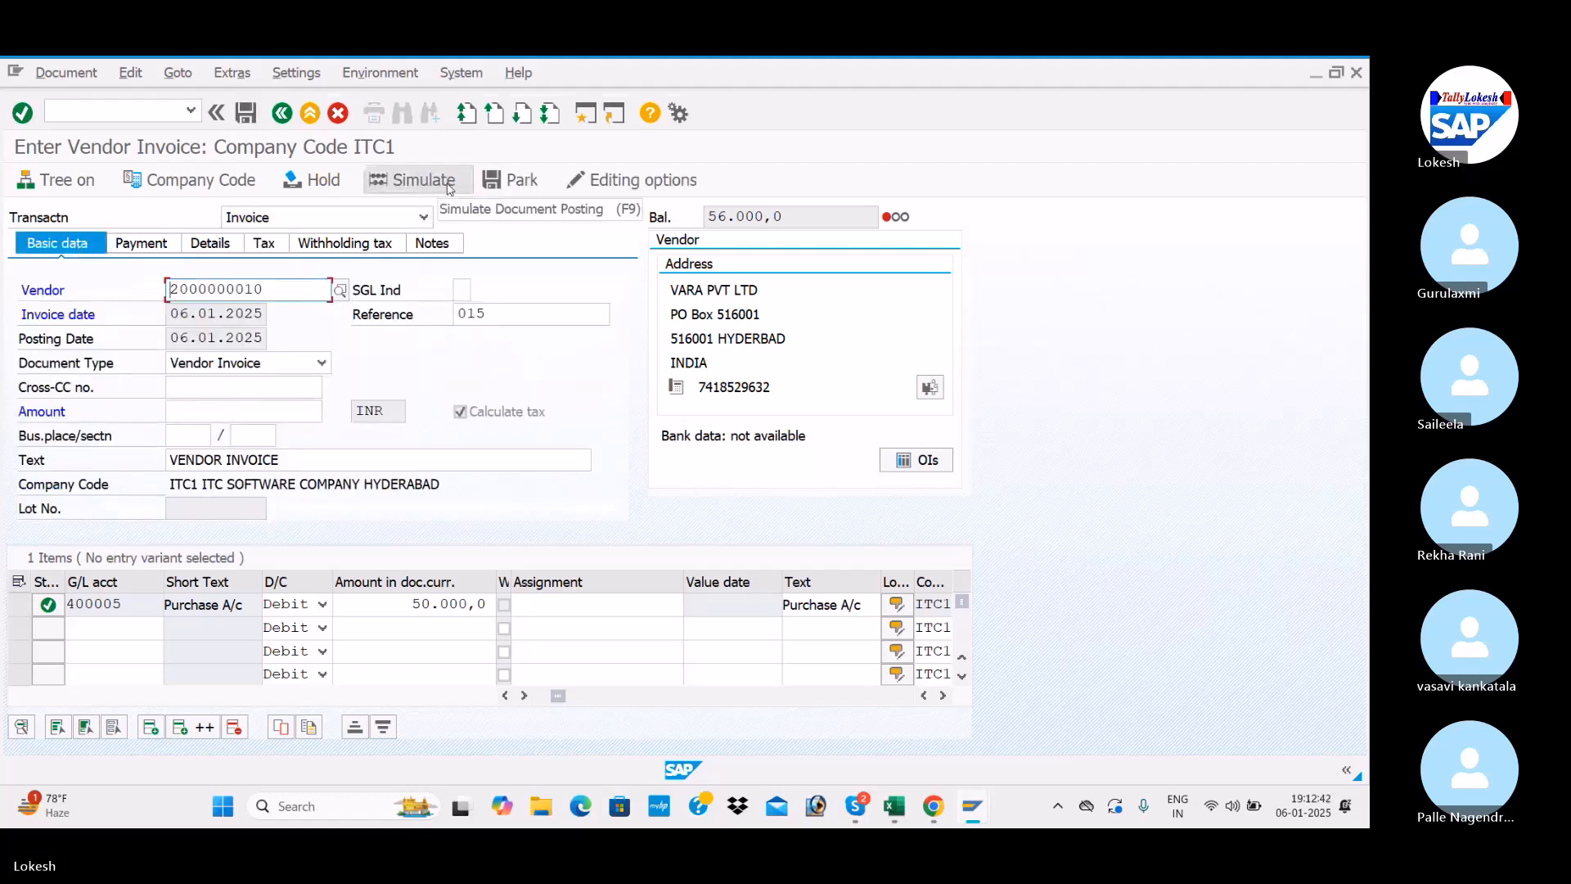
left_click(448, 185)
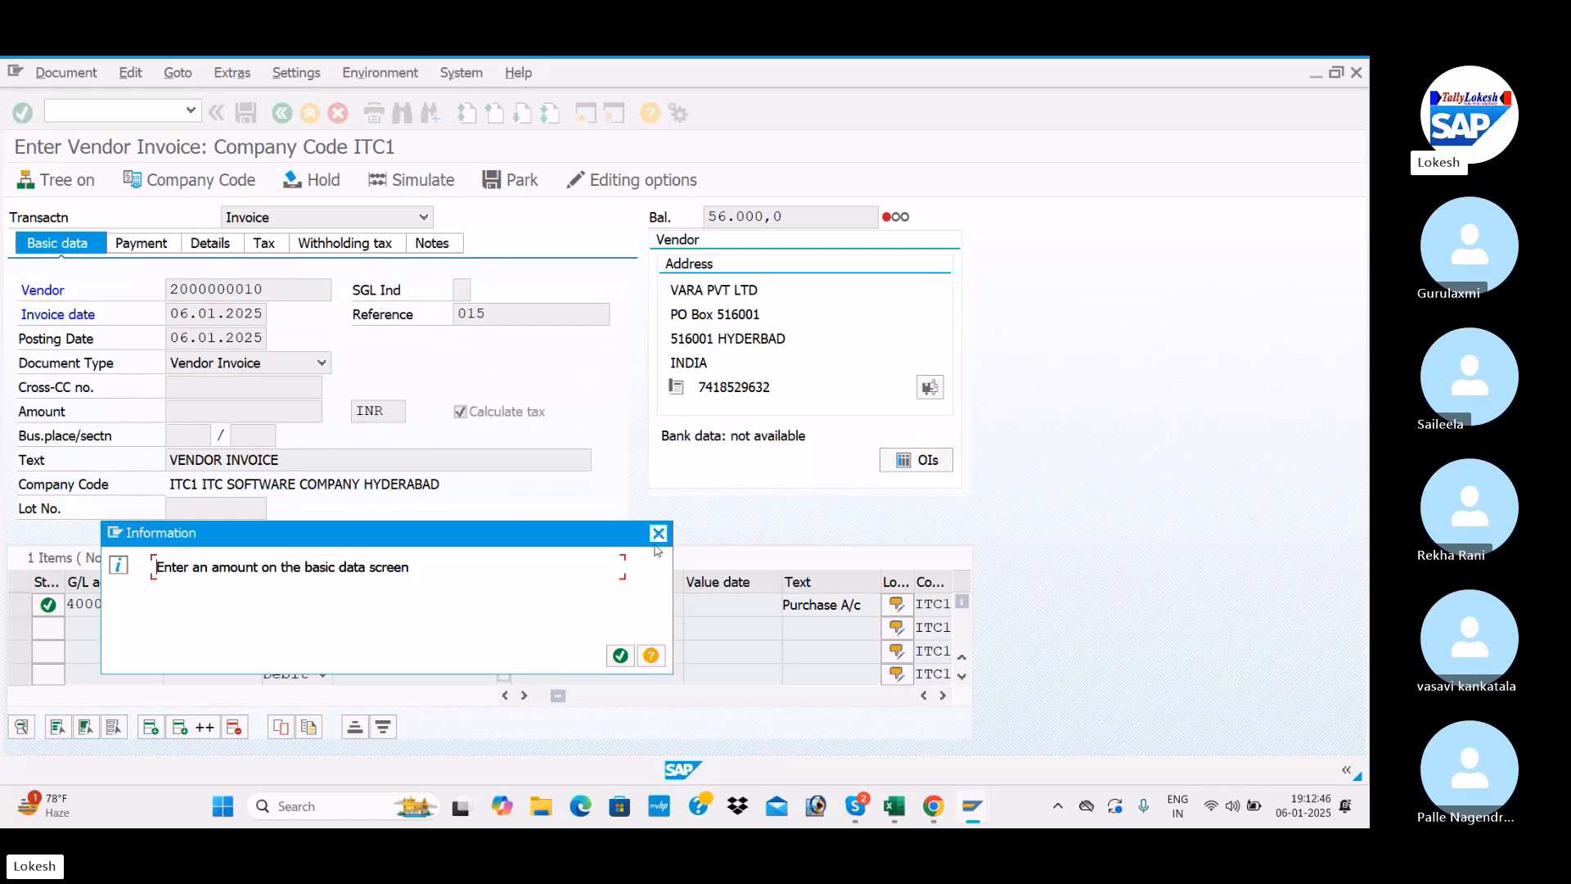
left_click(620, 655)
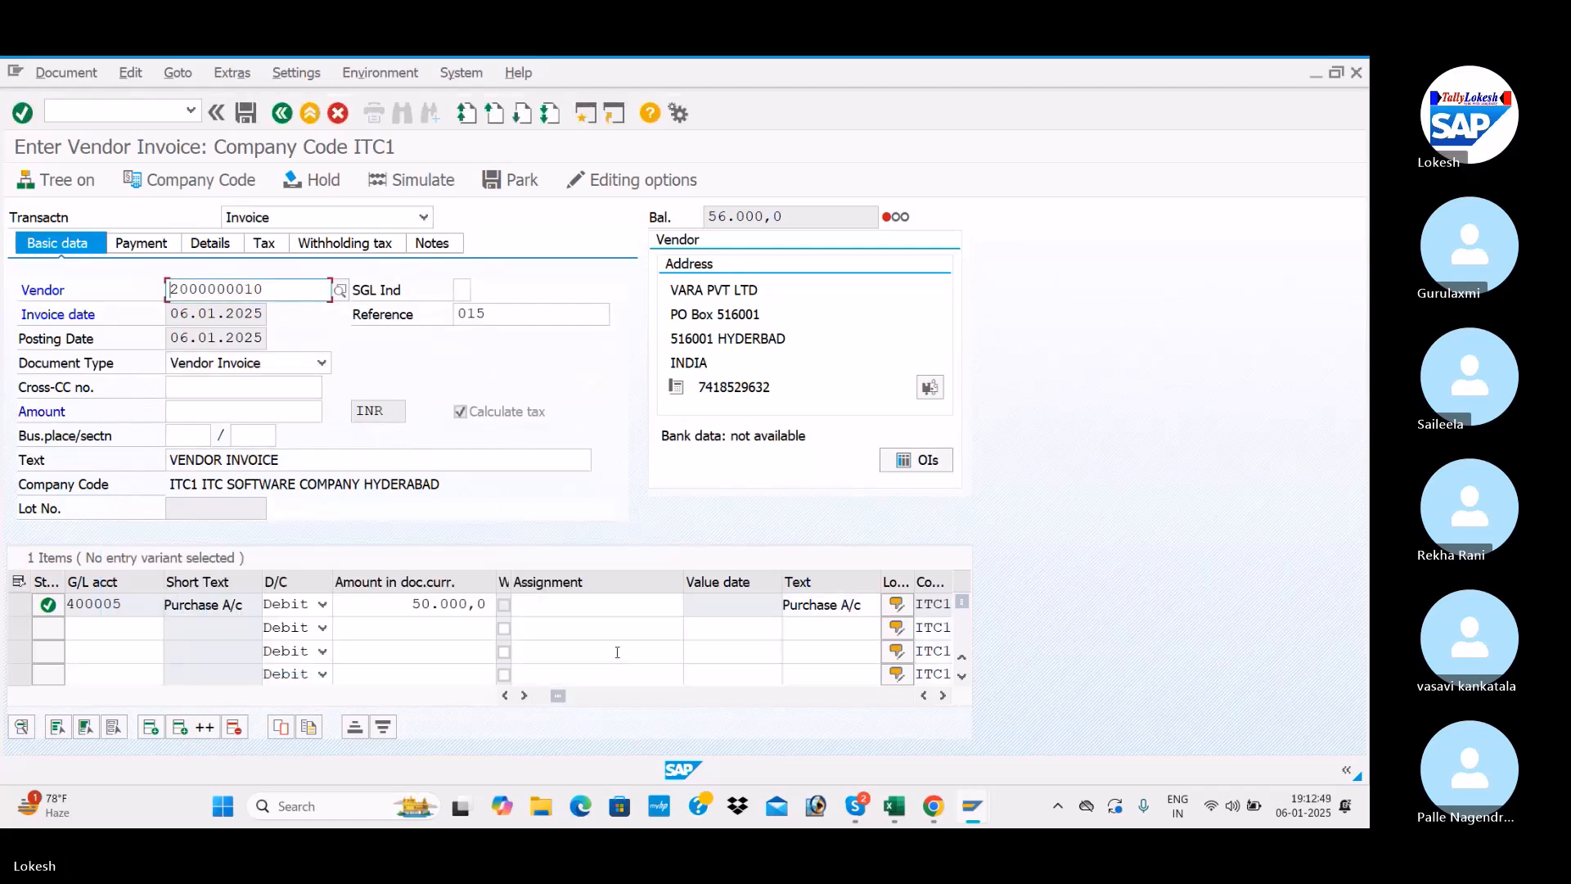
left_click(438, 190)
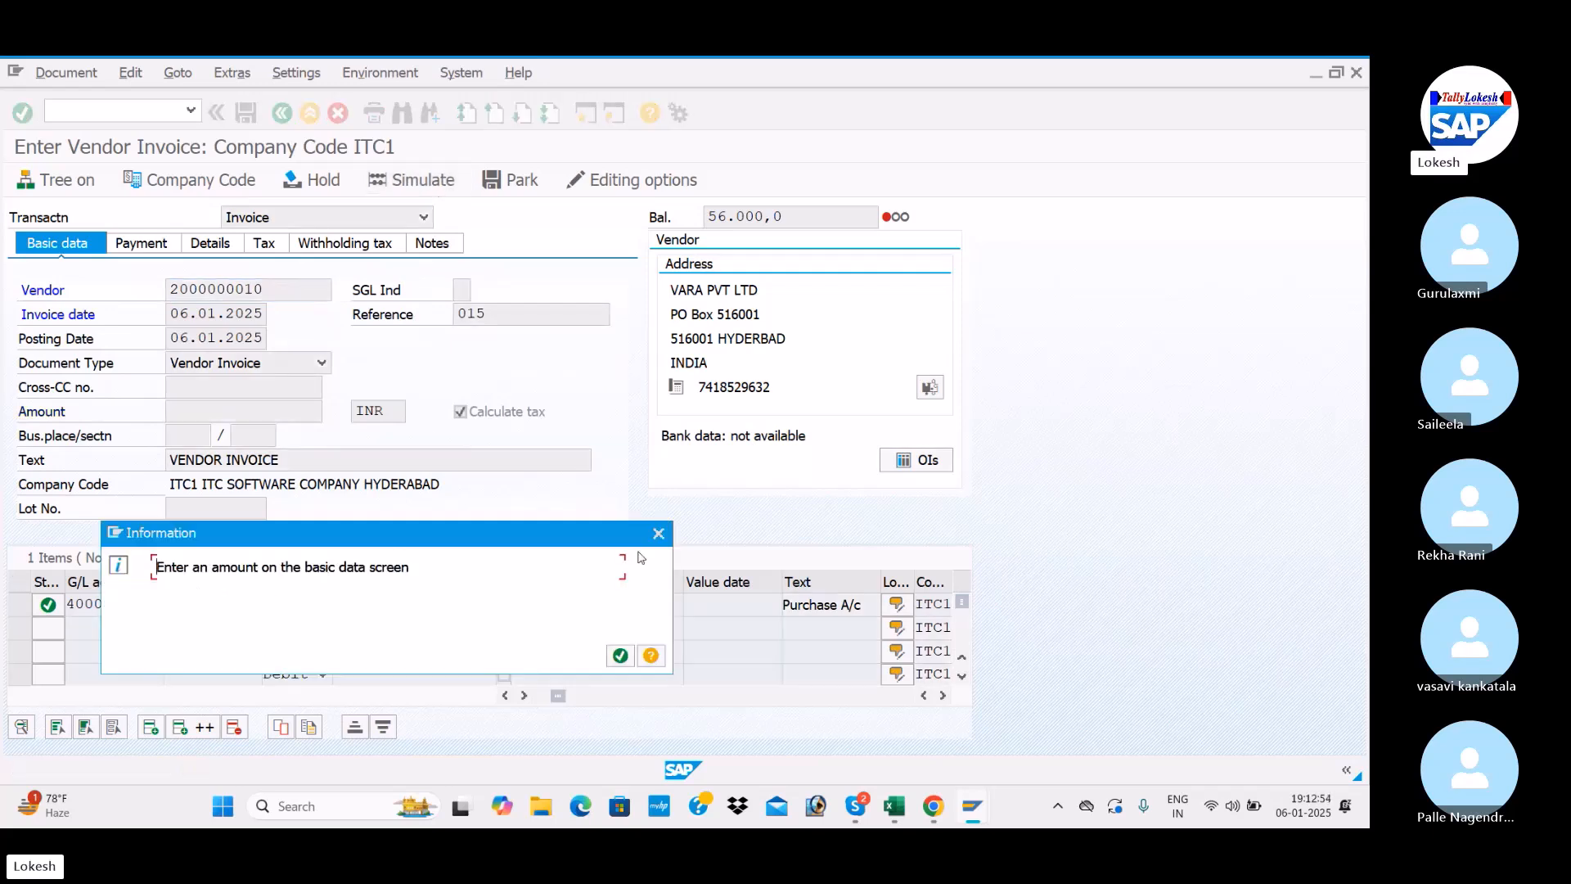
left_click(659, 533)
Copy the balance of 56.000,0 into the vendor invoice's header amount
left_click(210, 410)
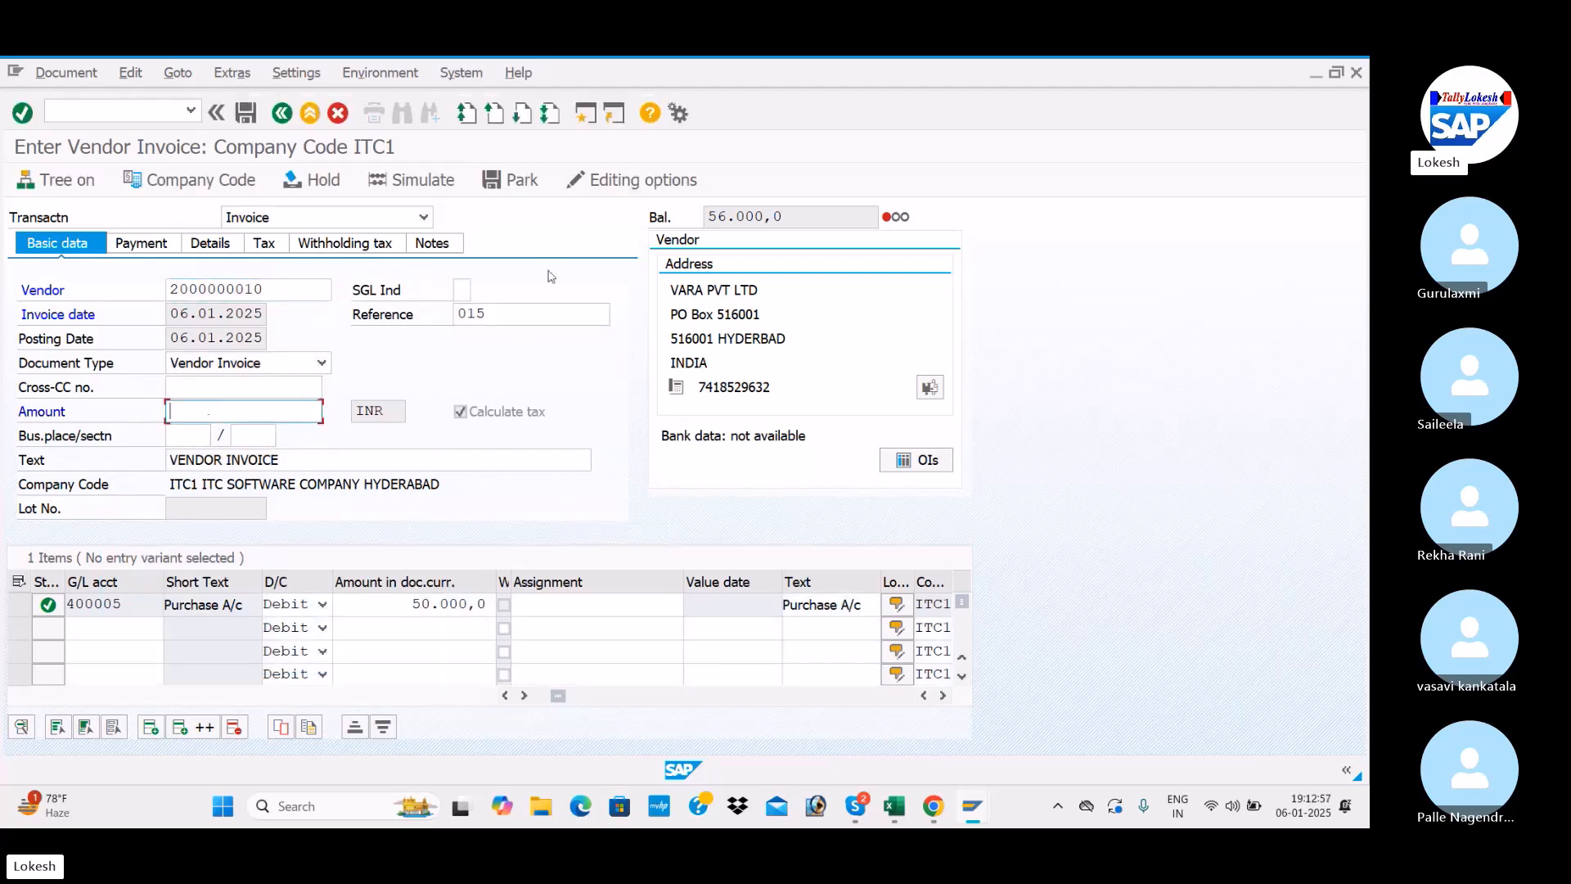
left_click_drag(826, 214, 684, 212)
key("ctrl+c")
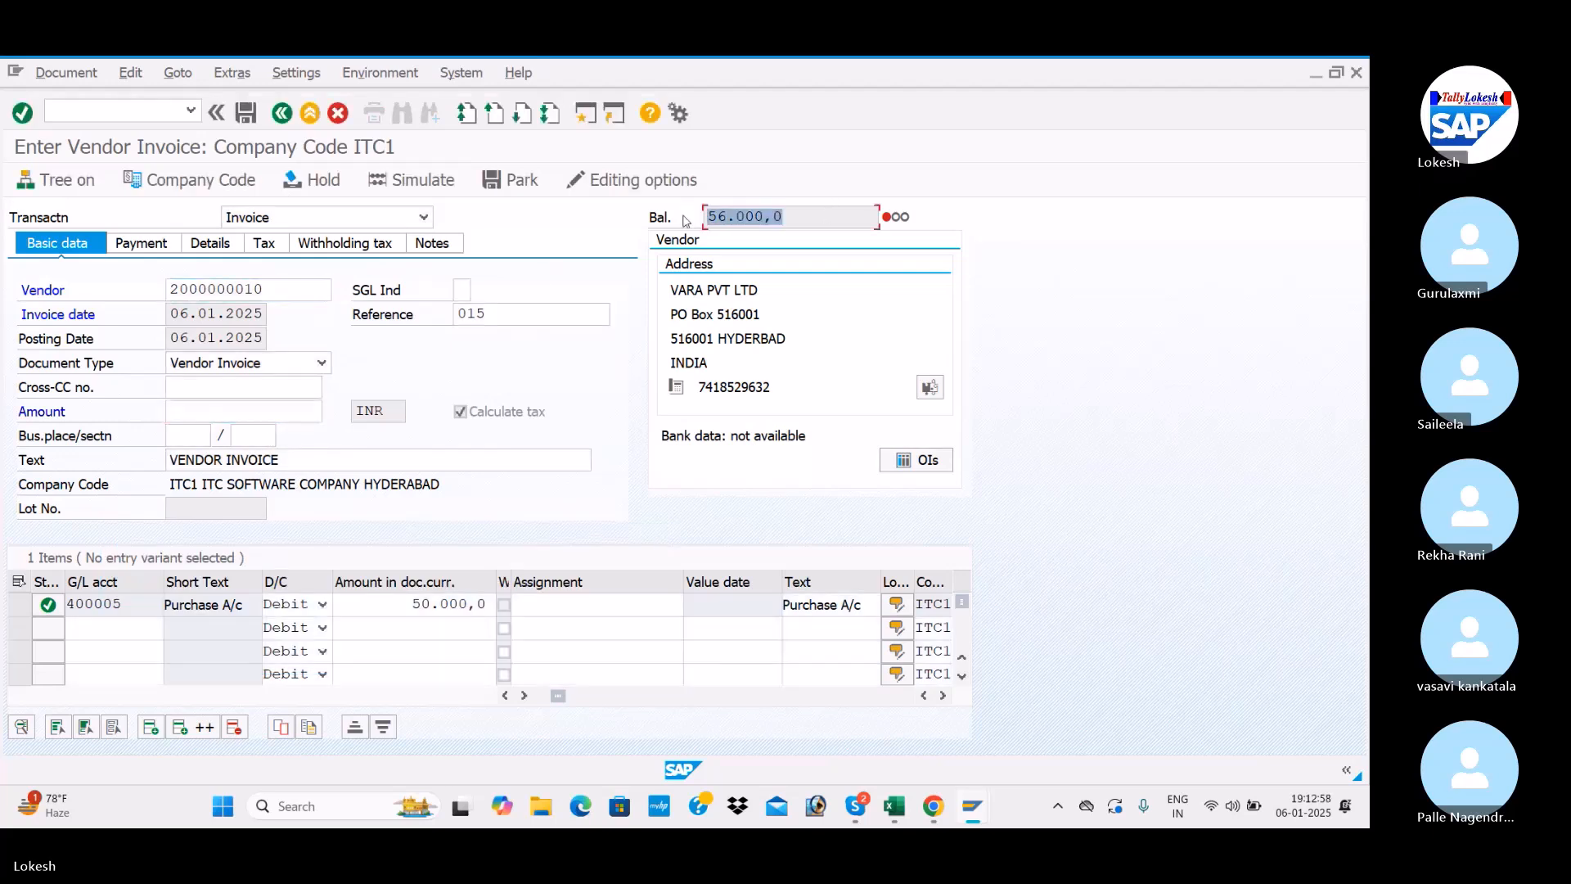
left_click(688, 221)
left_click(244, 411)
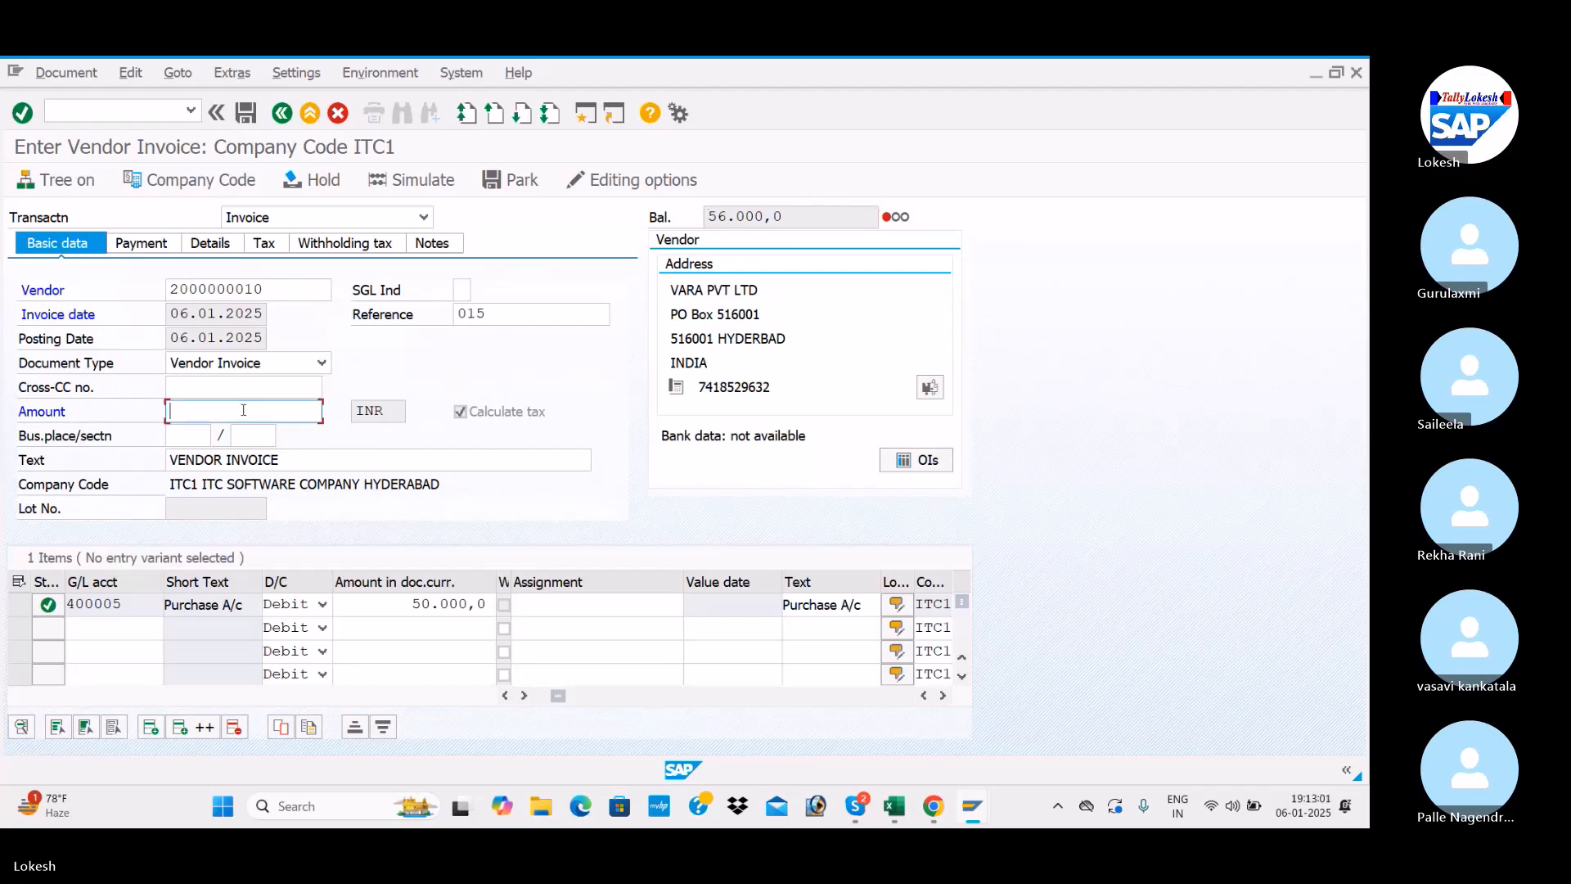
key("ctrl+v")
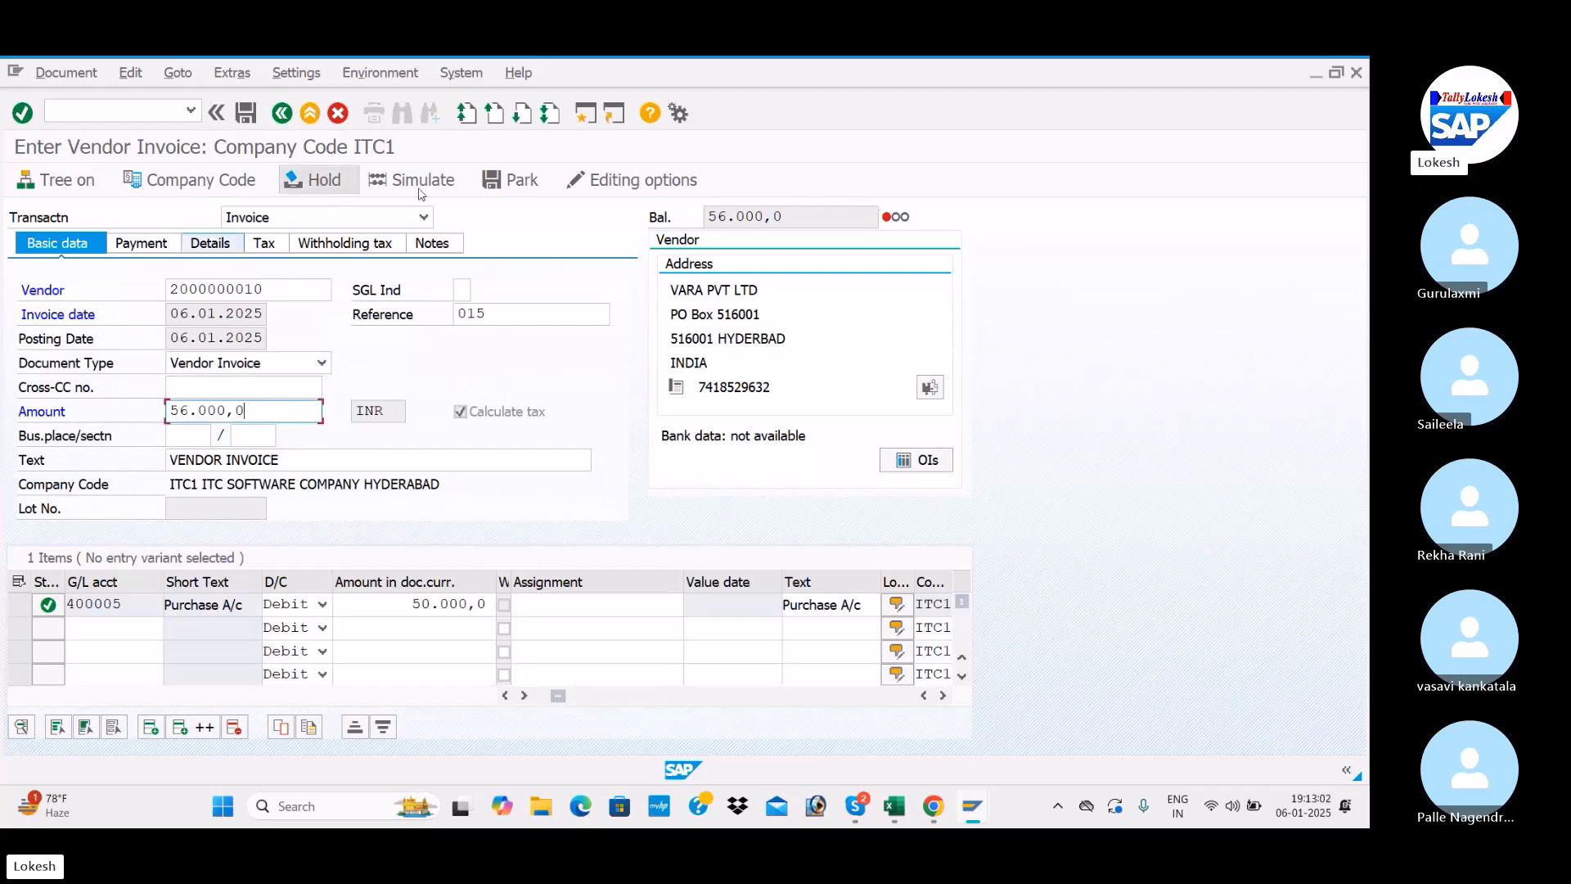
Simulate the posting to check the proposed line items, and return to the invoice entry
left_click(450, 182)
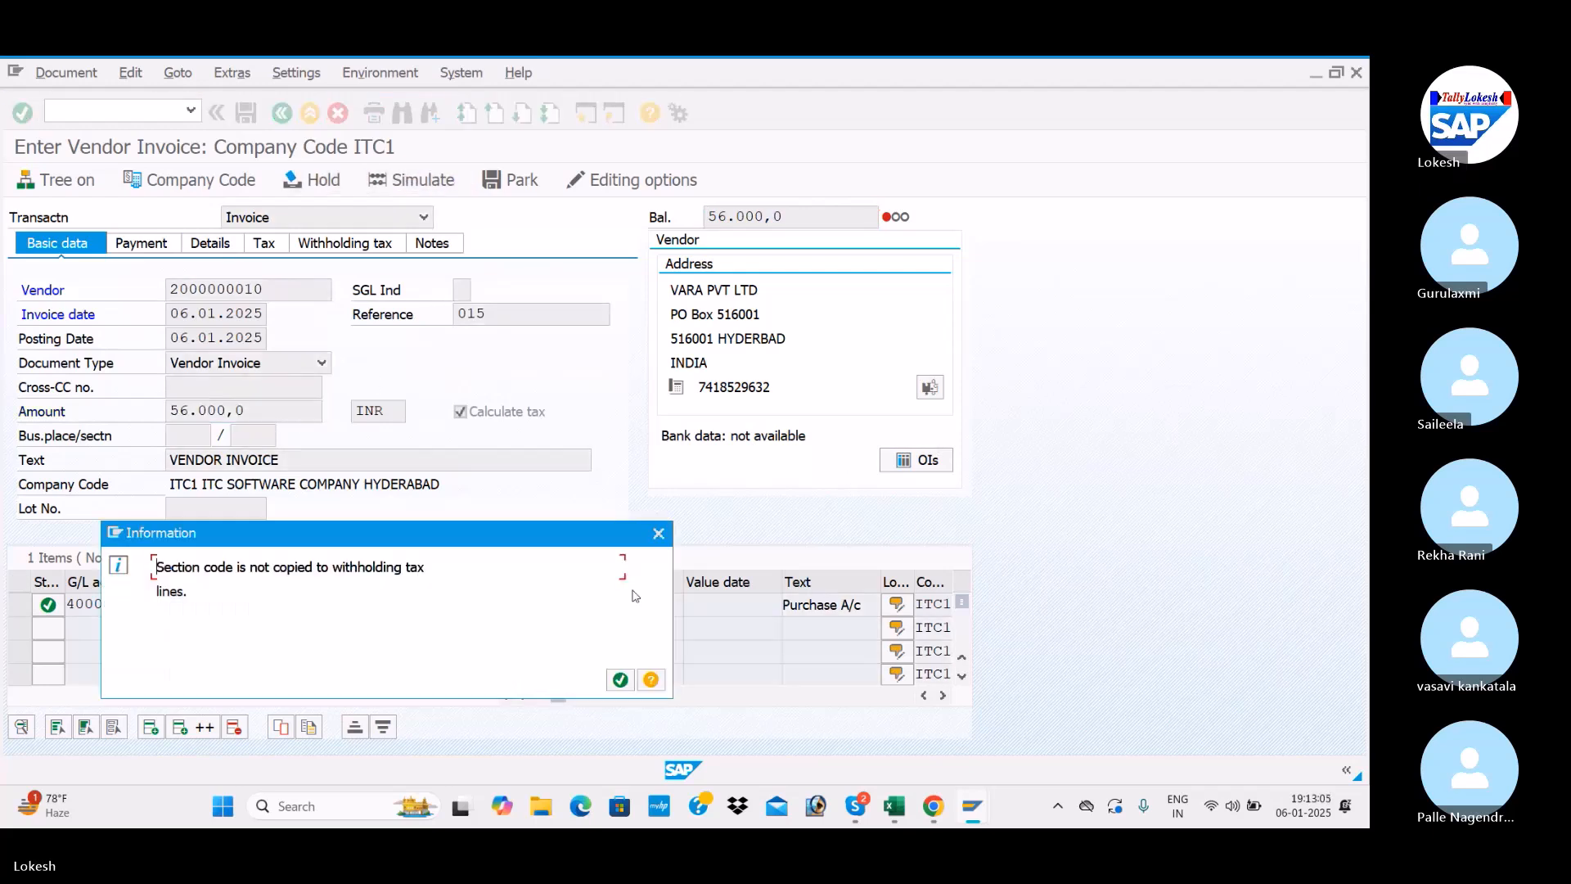
left_click(659, 534)
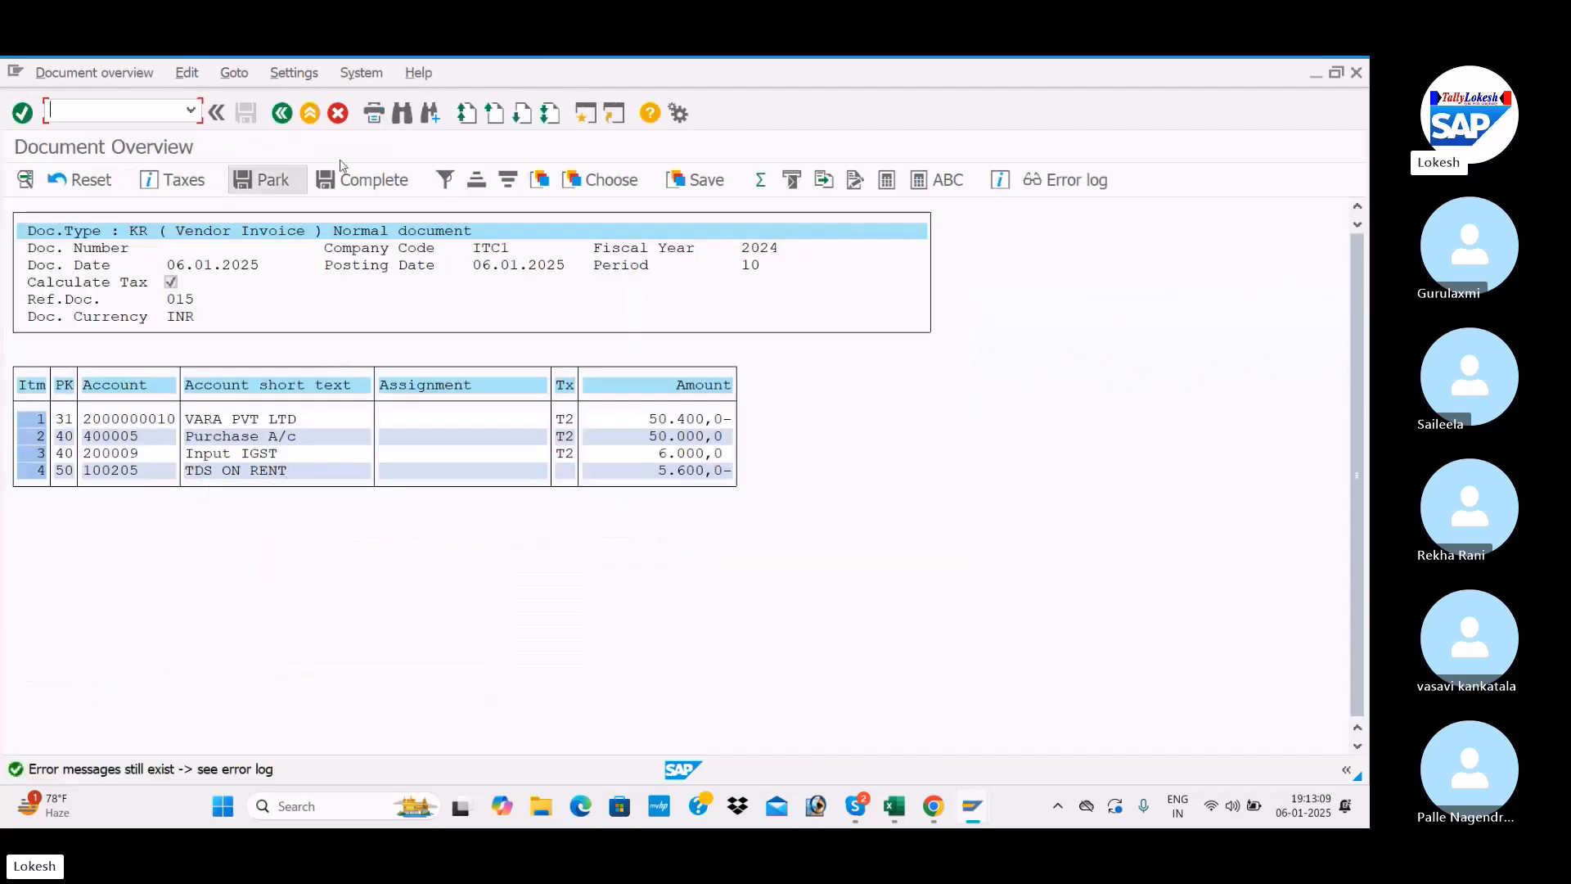
left_click(283, 115)
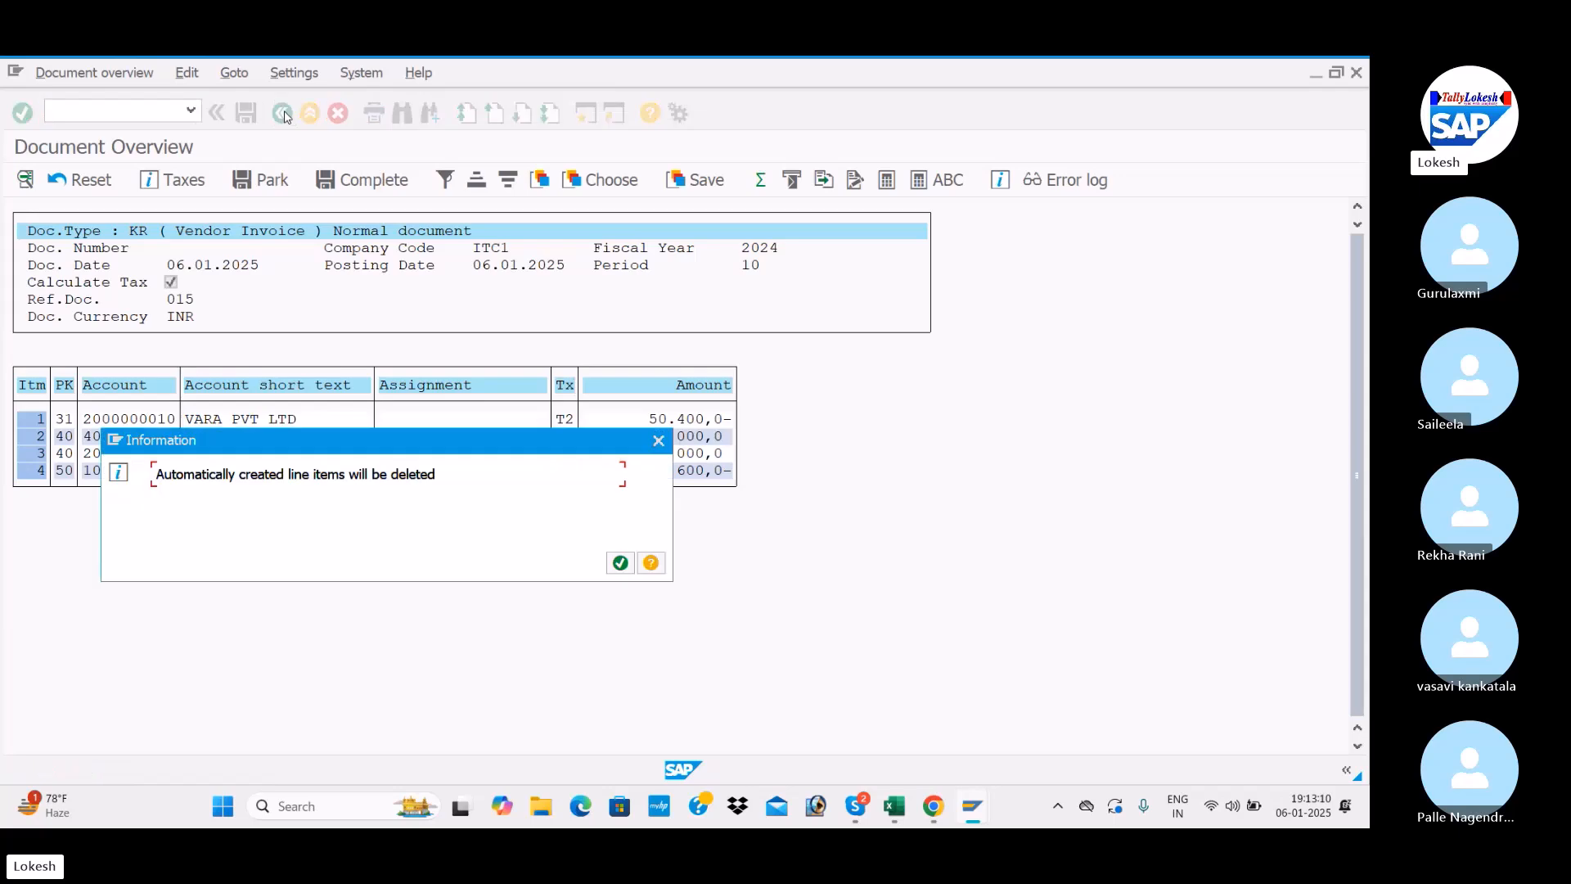
left_click(621, 563)
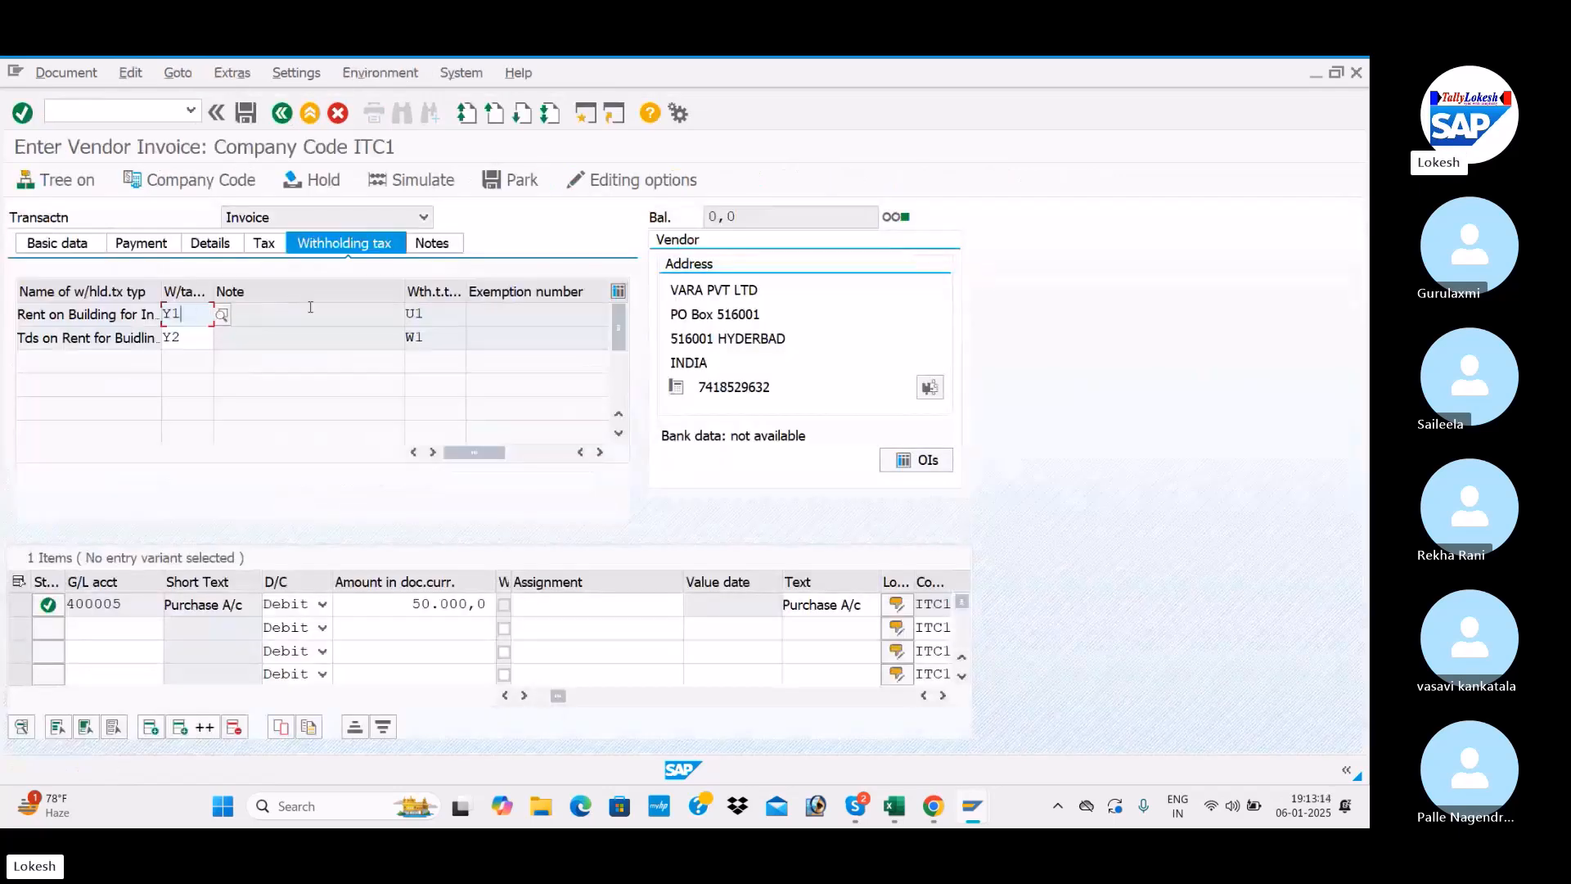
Clear the withholding tax codes of both rent withholding tax types
key("BackSpace")
key("BackSpace")
left_click(188, 338)
key("BackSpace")
key("BackSpace")
left_click(975, 428)
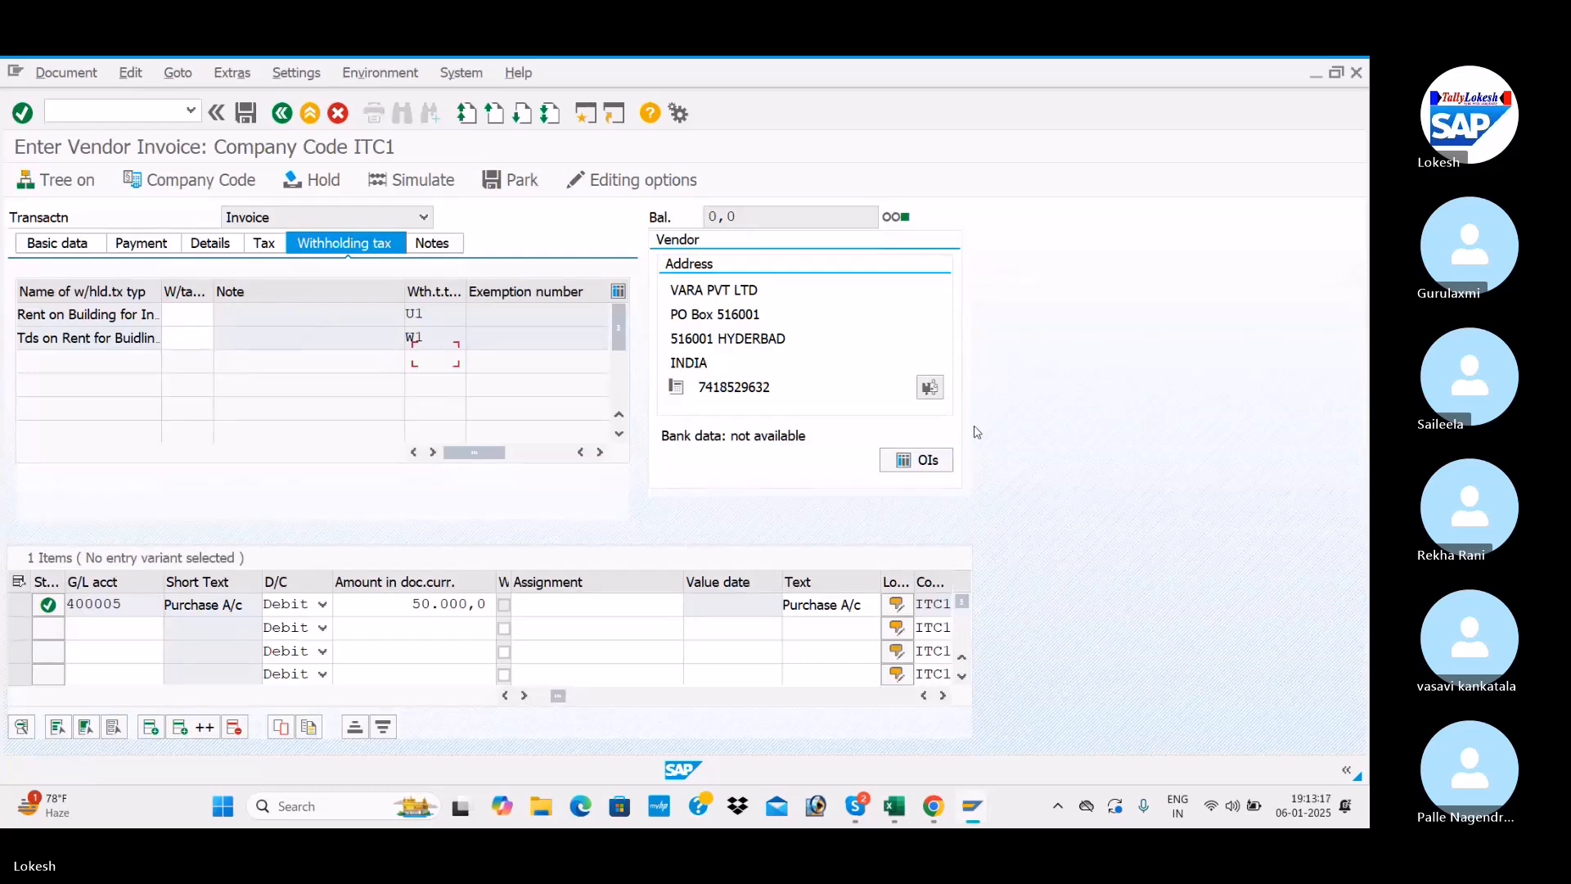
Check the invoice's tax data and simulate the posting again without withholding tax
left_click(269, 248)
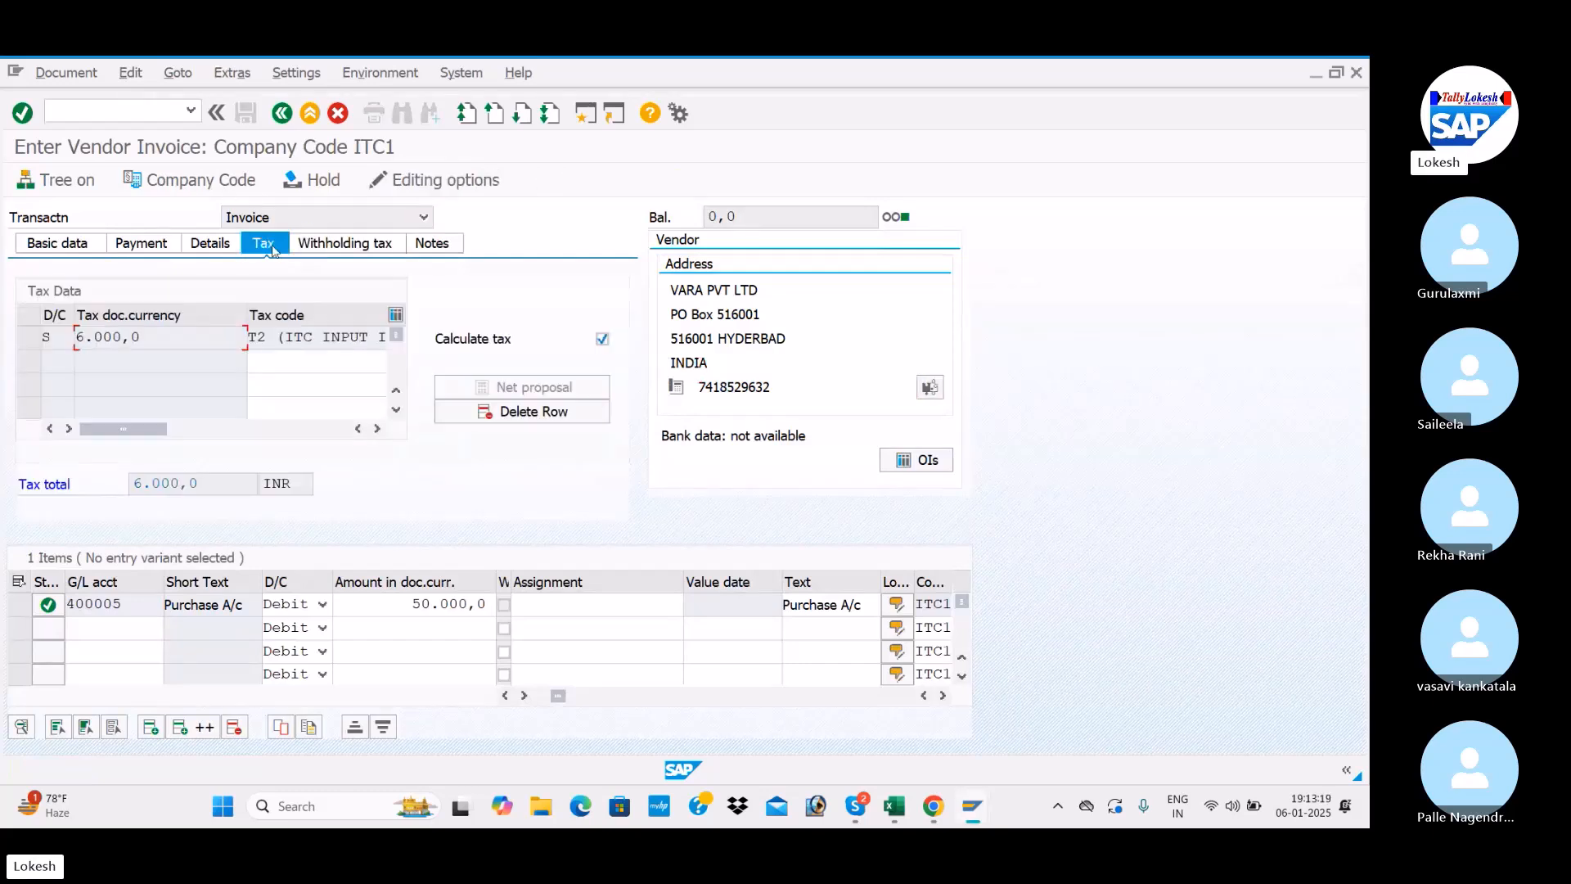
left_click(54, 245)
left_click(421, 182)
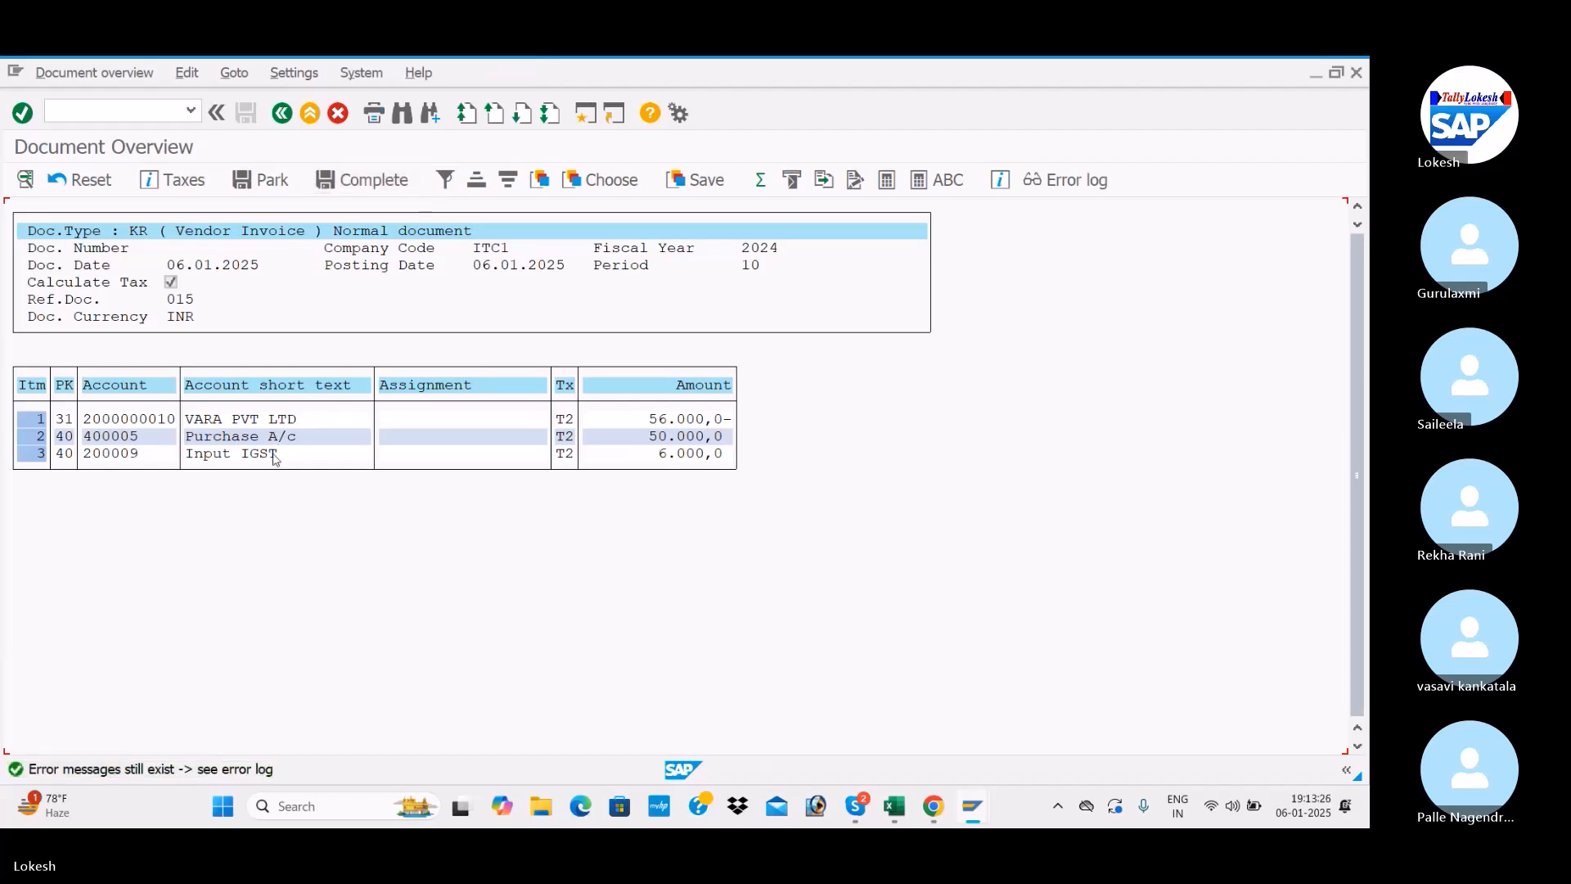
Set the Input IGST line item's text to VNDOR INVOICE and post the vendor invoice
double_click(284, 460)
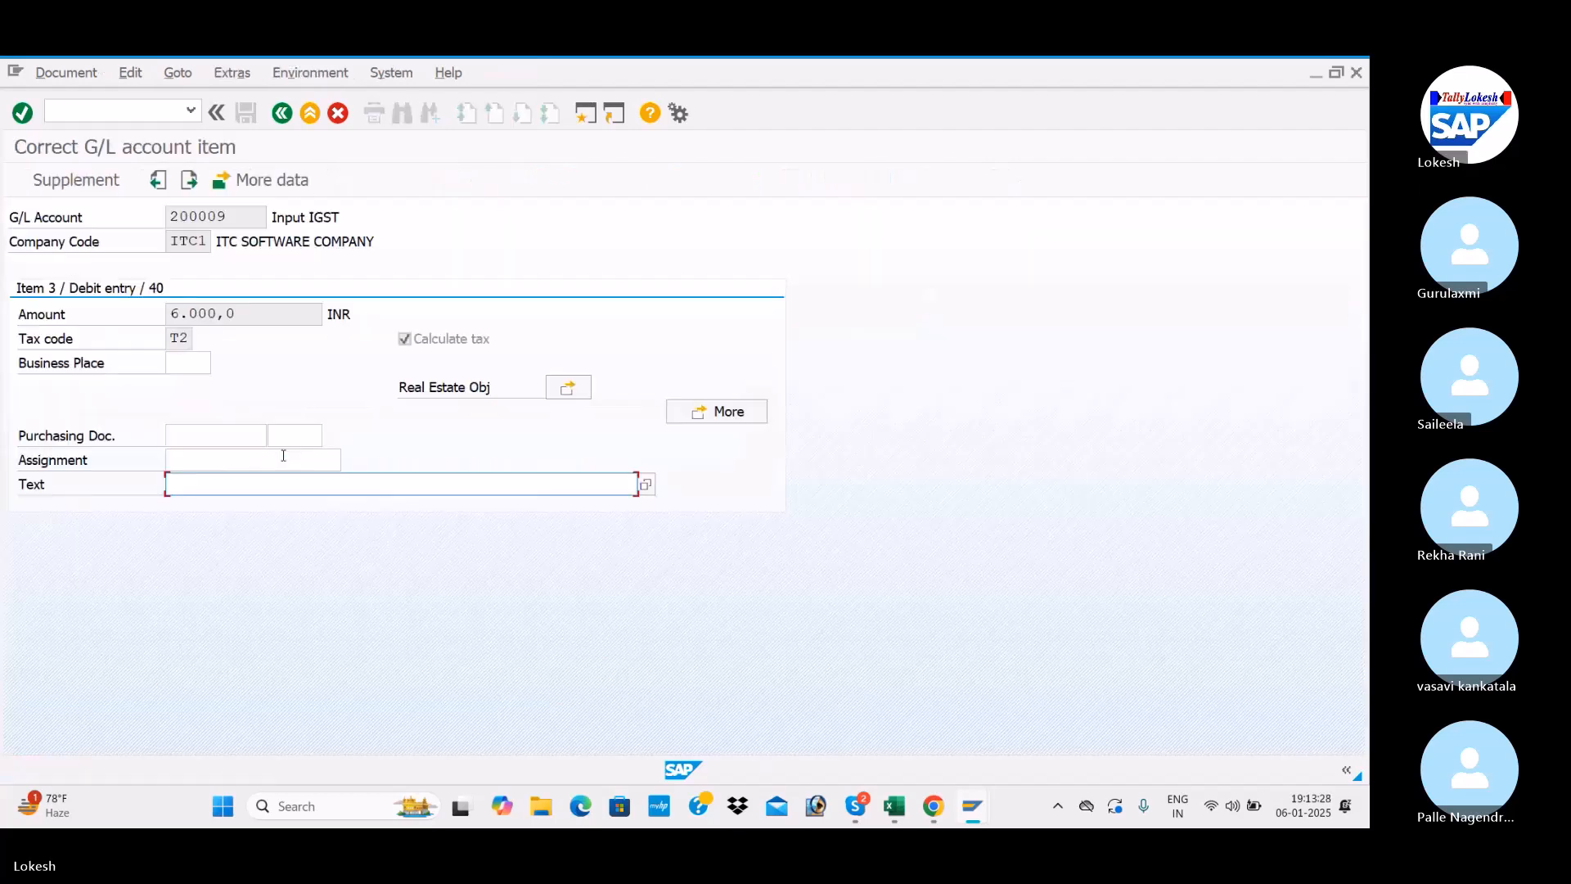
left_click(264, 491)
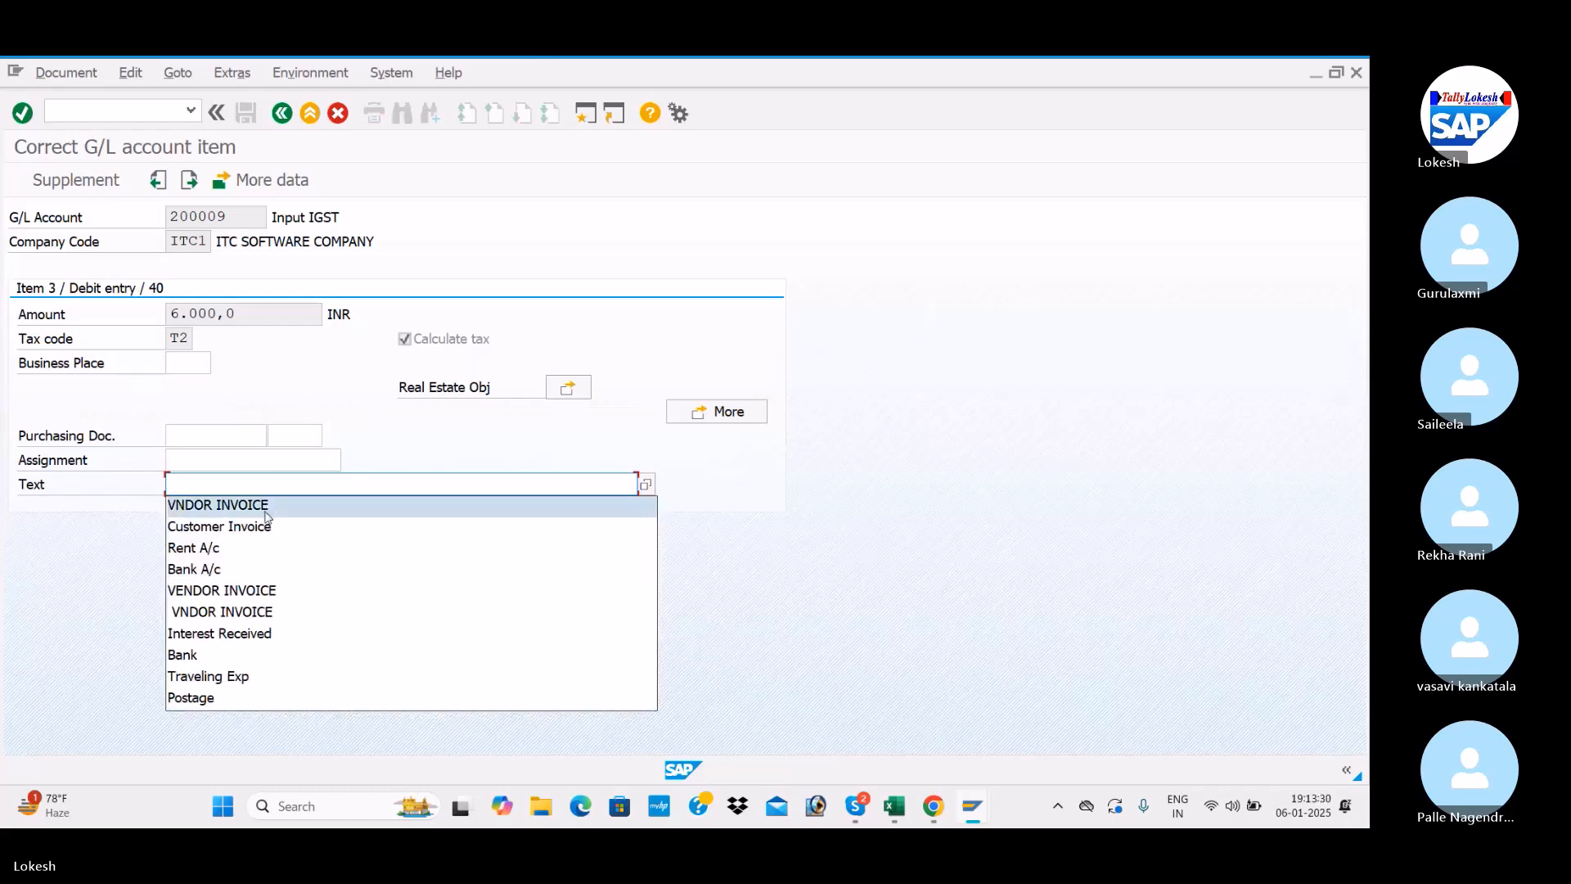
left_click(263, 505)
left_click(282, 115)
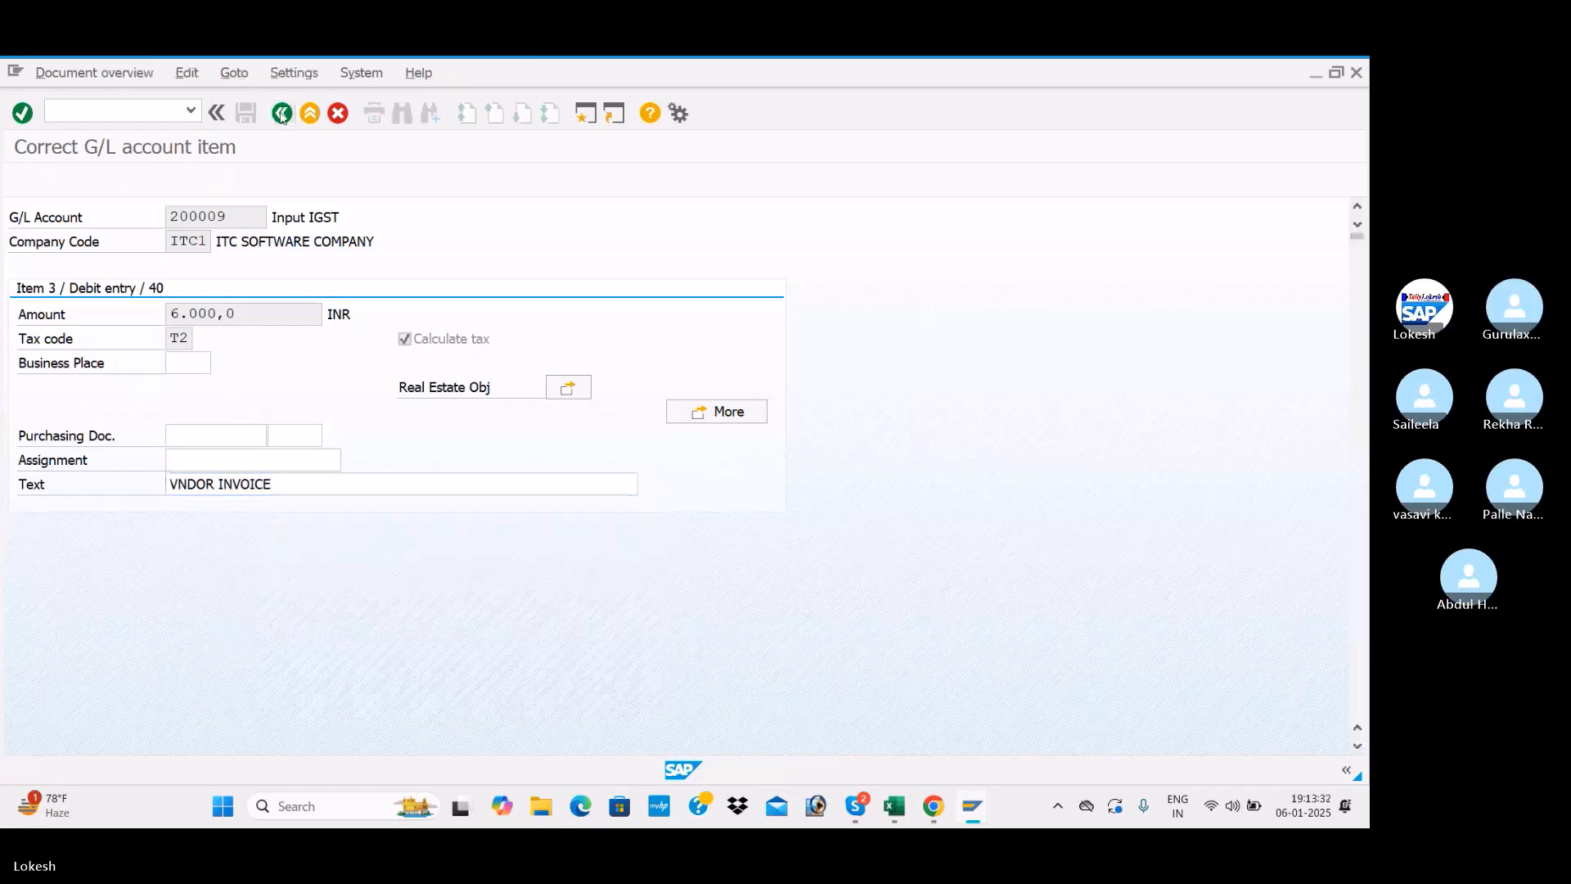
left_click(246, 113)
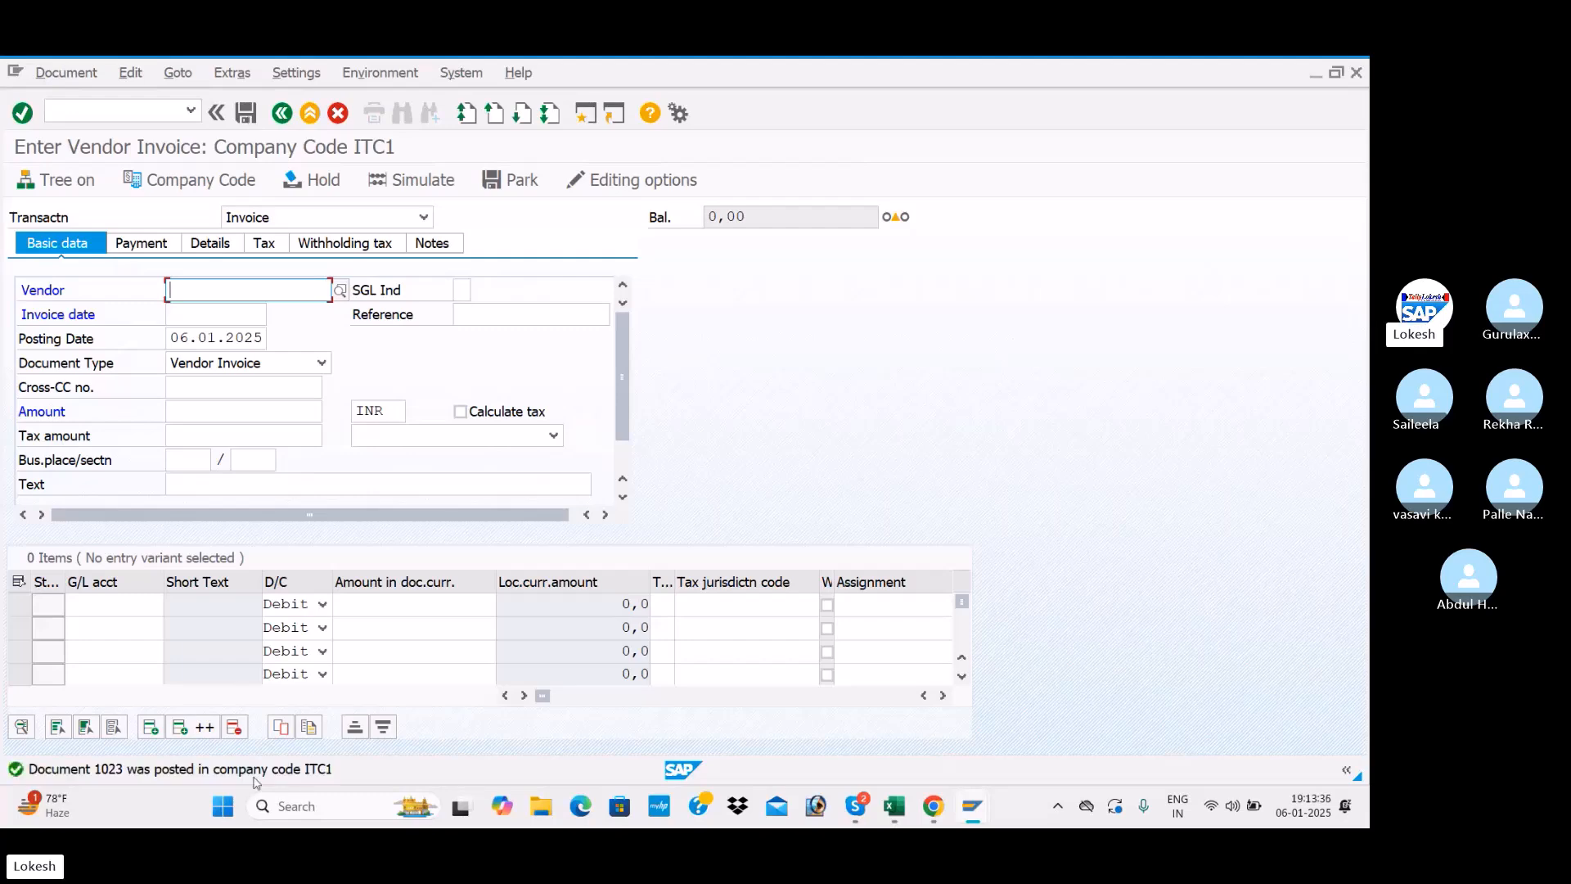
Refresh VARA PVT LTD's vendor line item display to check the posted invoices, and switch to the GST sheet in Excel
key("alt+Tab")
key("alt+Tab")
left_click(45, 72)
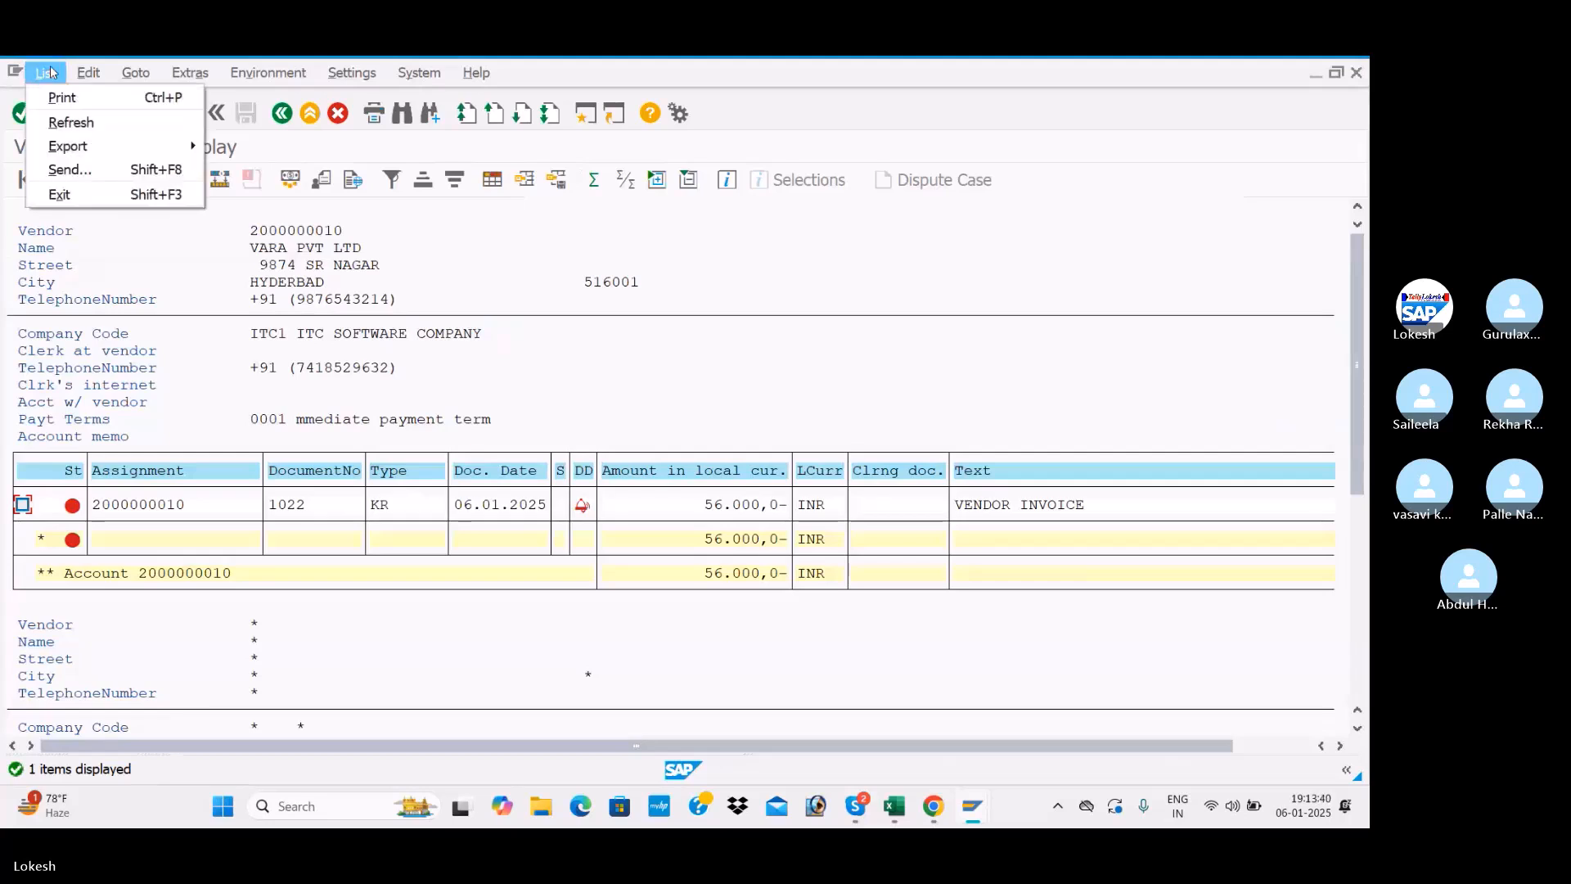
left_click(61, 122)
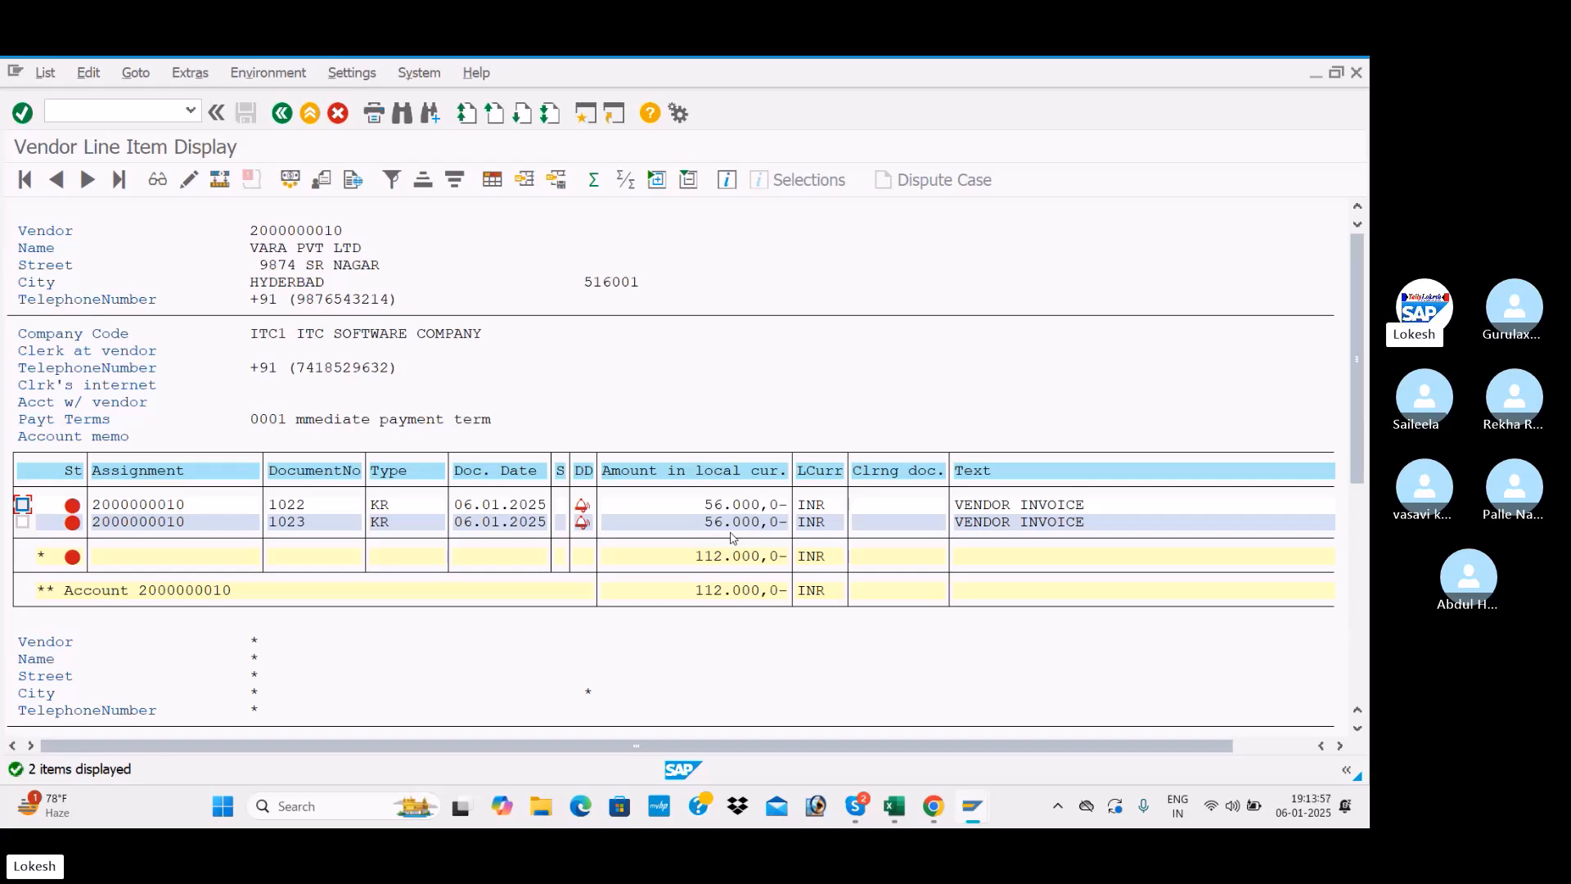
key("alt+Tab")
key("alt+Tab")
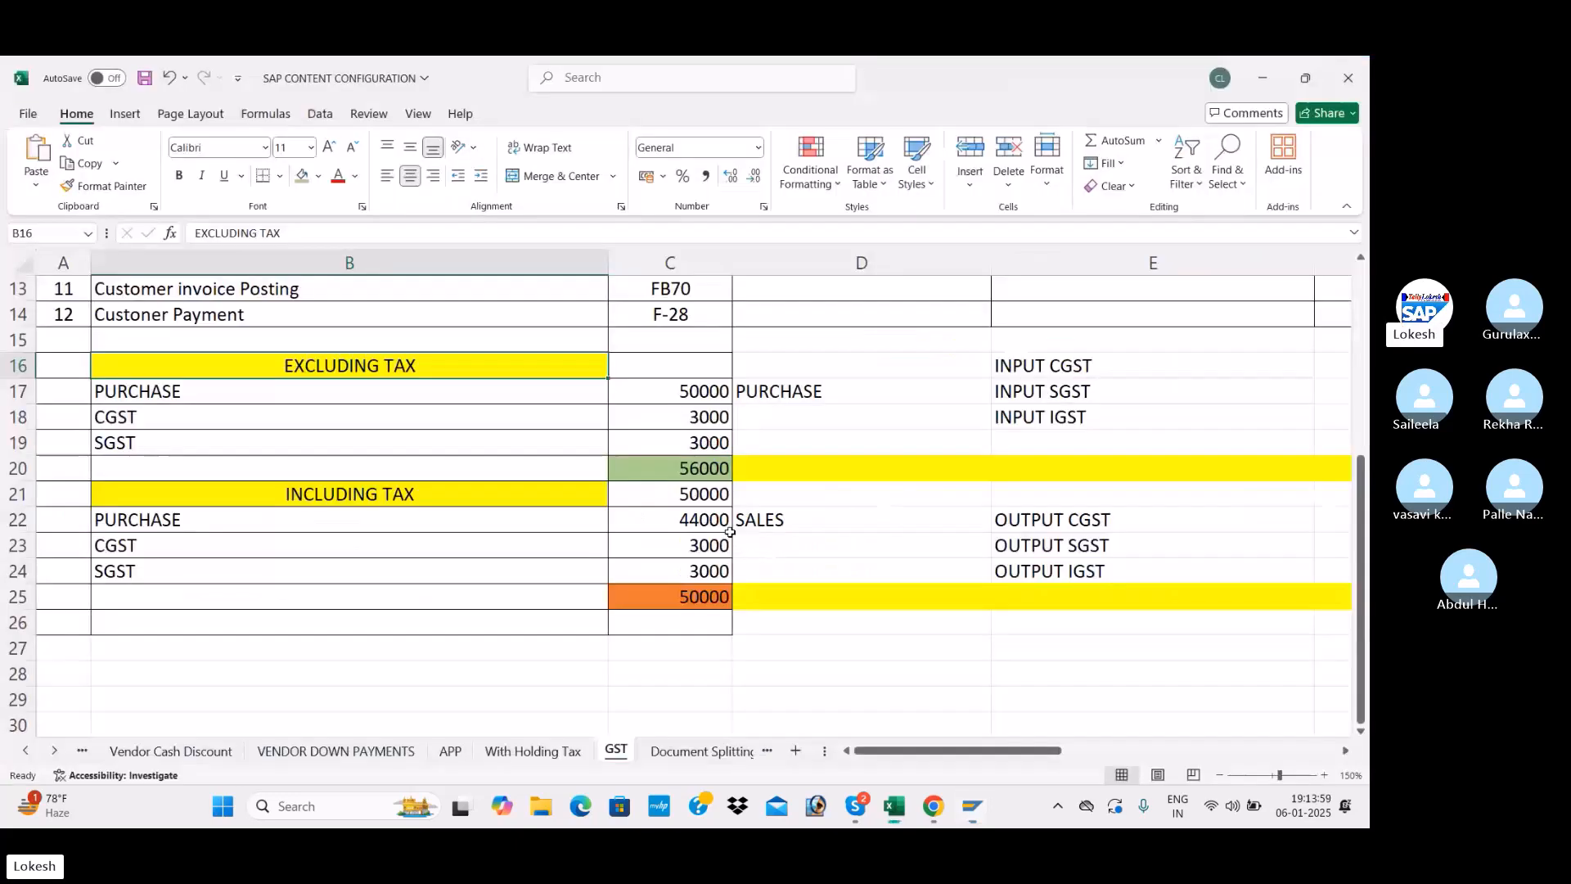
Compare the EXCLUDING TAX and INCLUDING TAX purchase examples on the GST sheet, including their tax amounts and totals
left_click(471, 494)
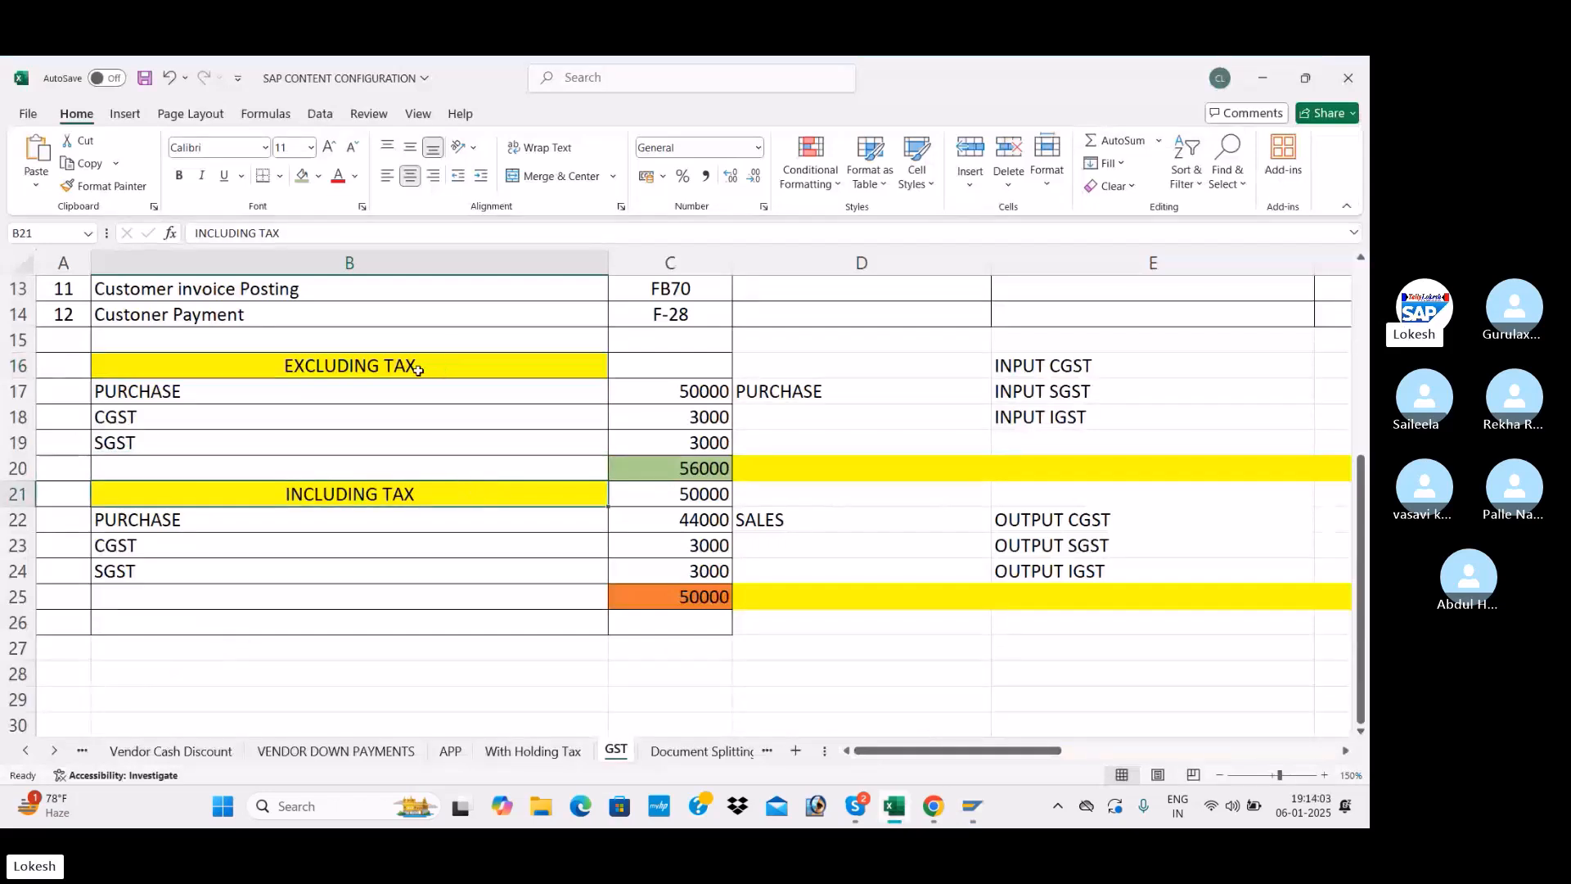
left_click_drag(413, 370, 666, 462)
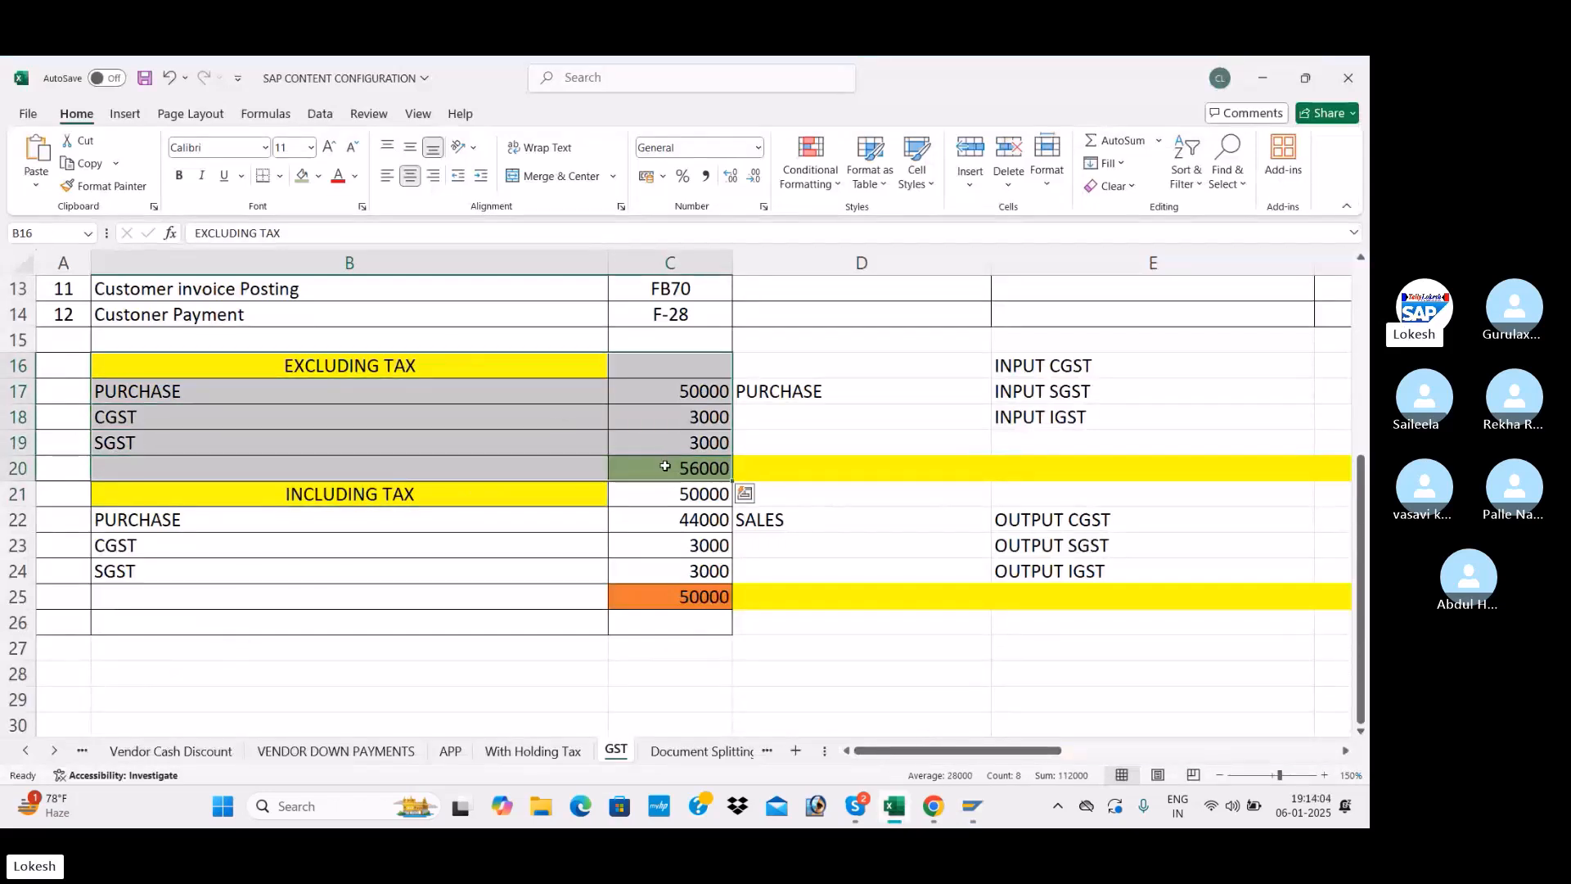
left_click_drag(446, 497, 676, 586)
left_click(656, 399)
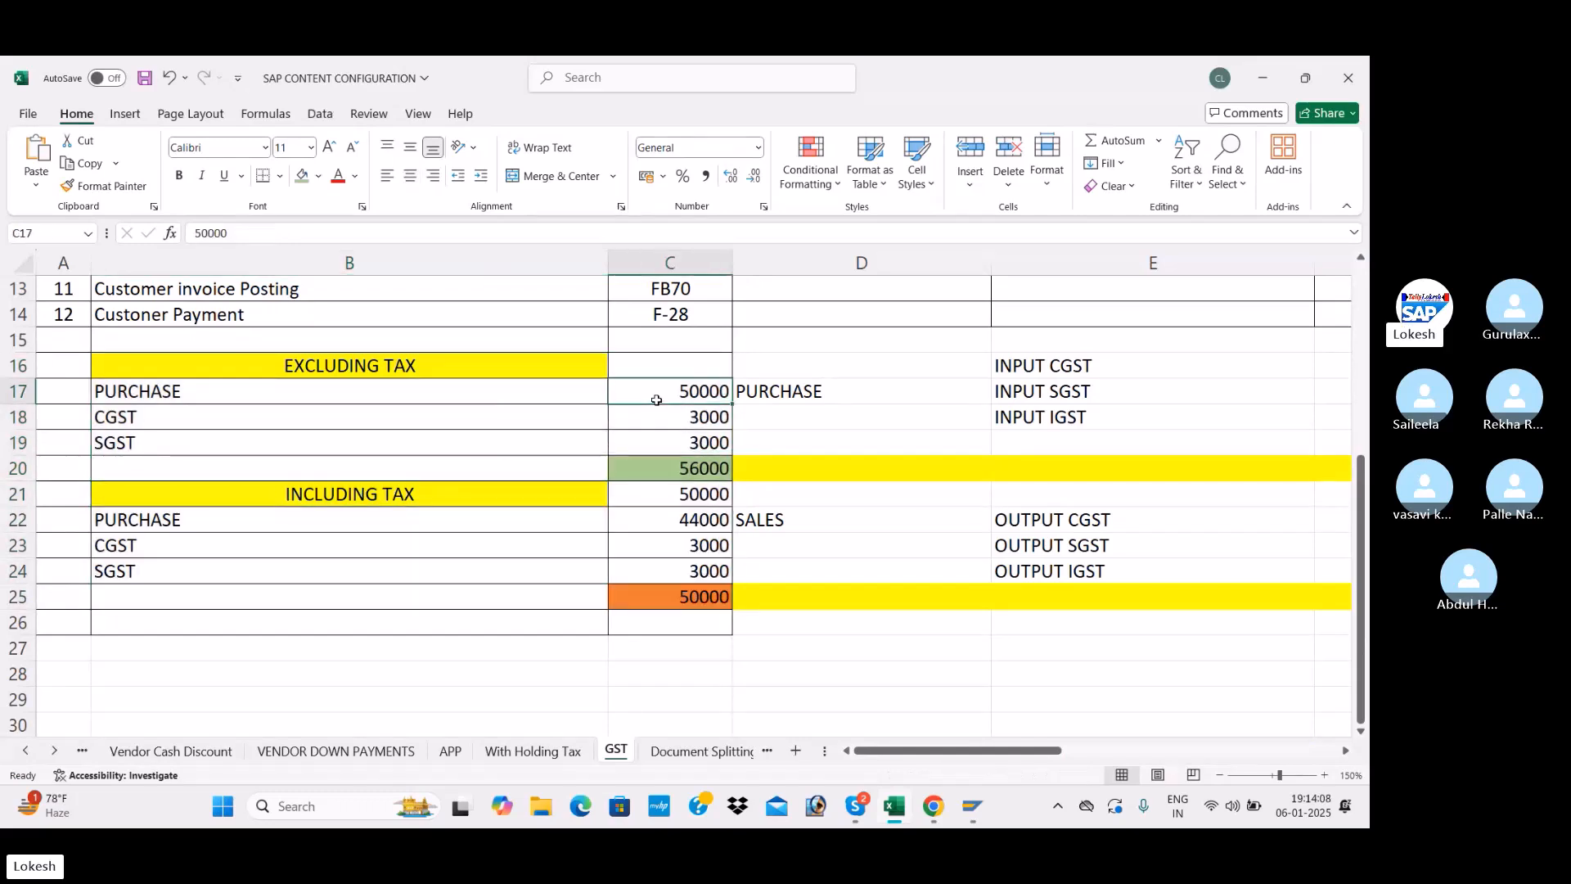
left_click(667, 467)
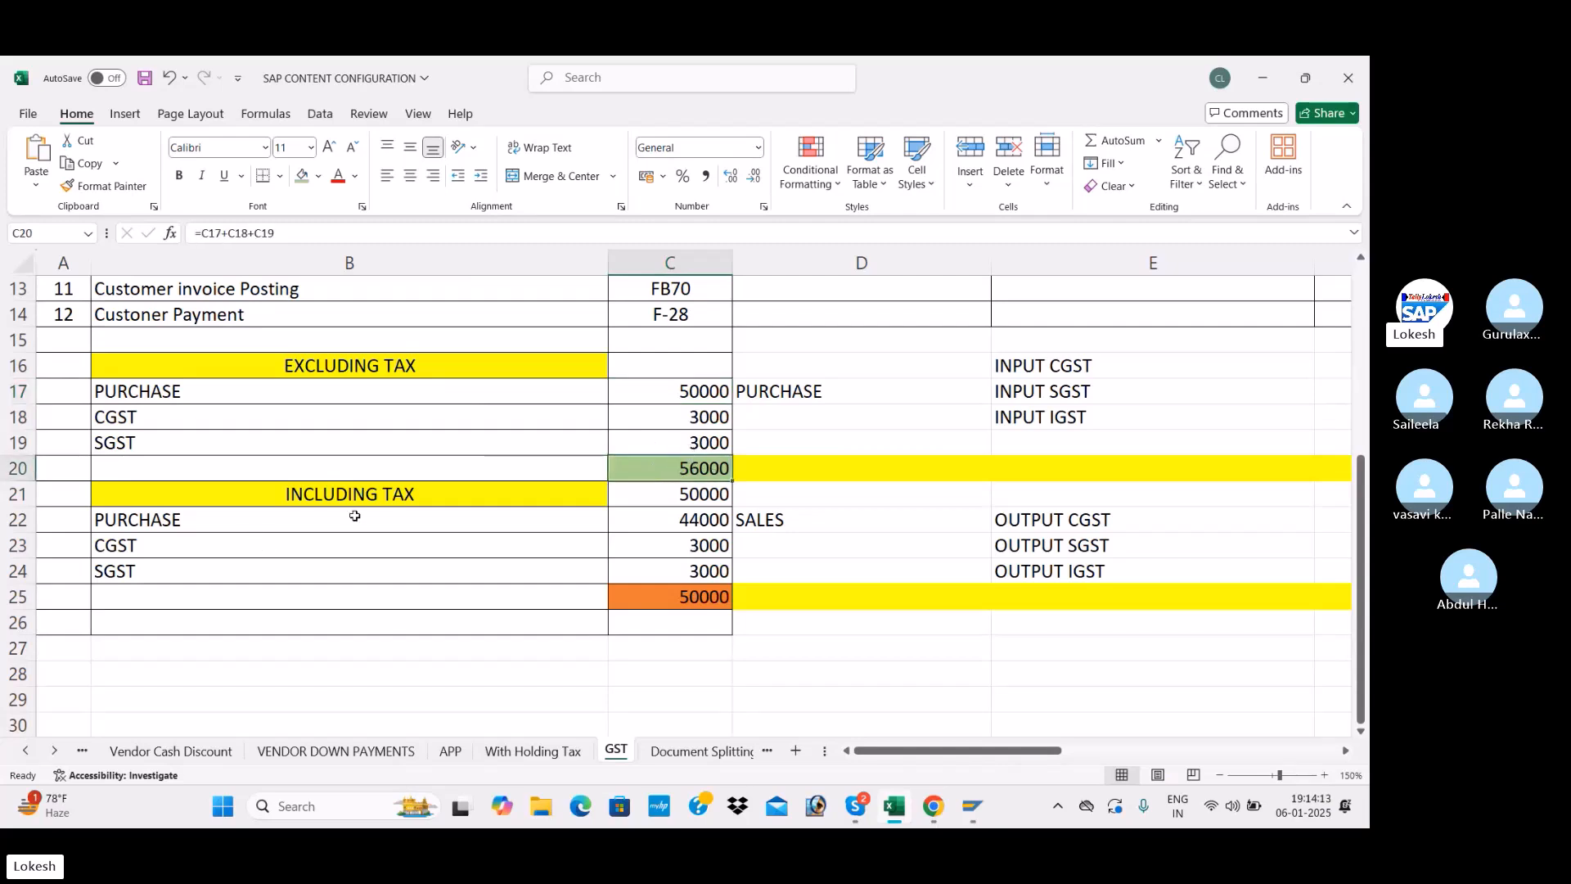
left_click_drag(319, 493, 665, 593)
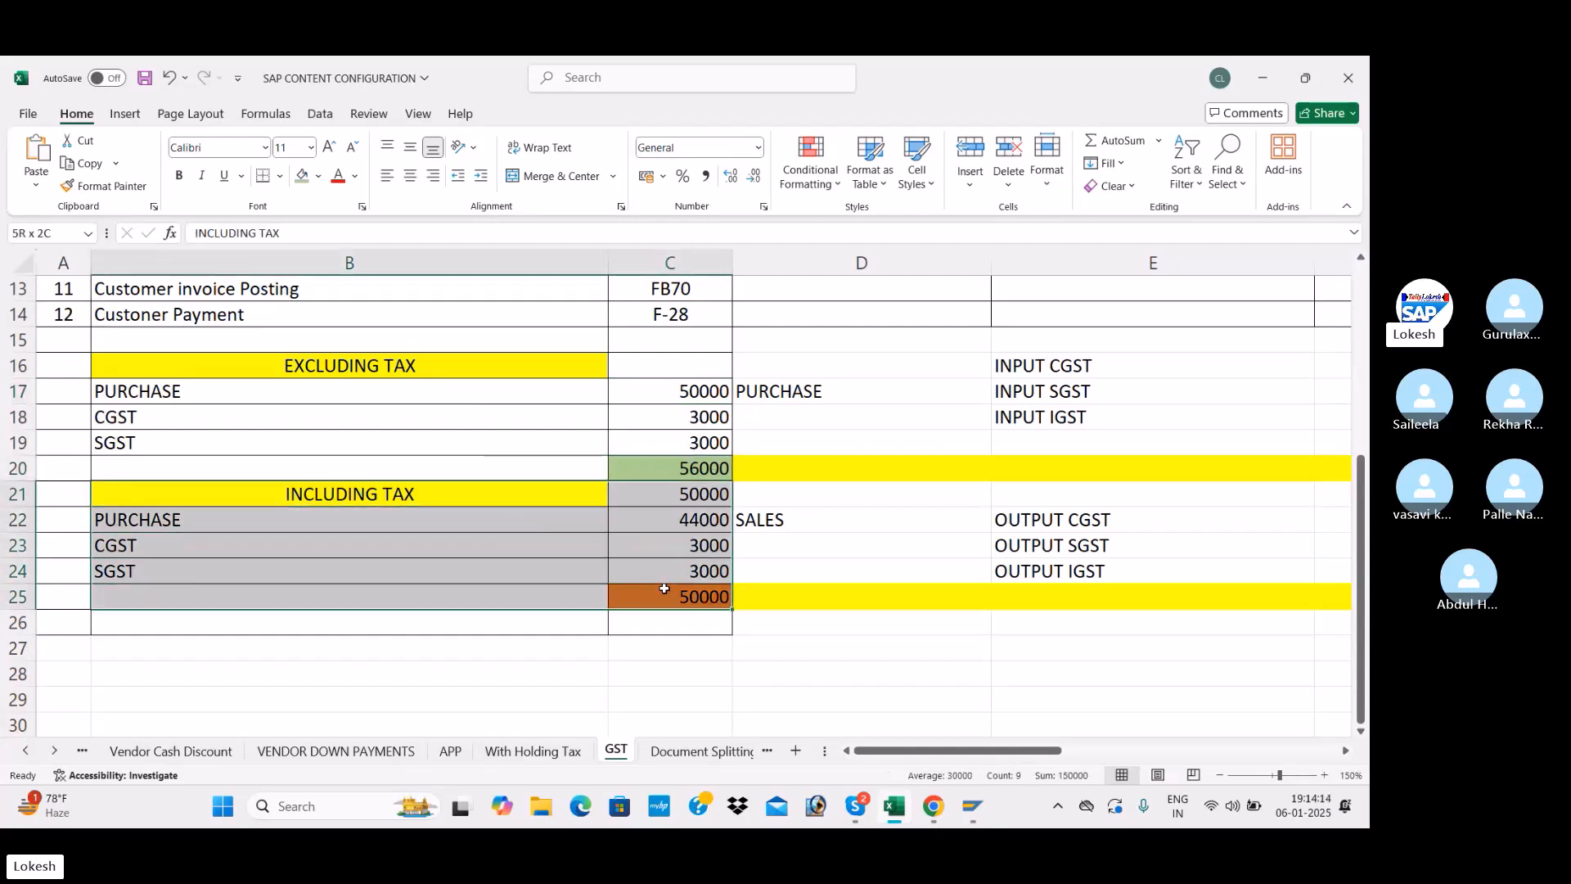
left_click(456, 538)
Switch to the SAP vendor invoice entry and save the editing options with Calculate taxes on net amount turned off
key("alt+Tab")
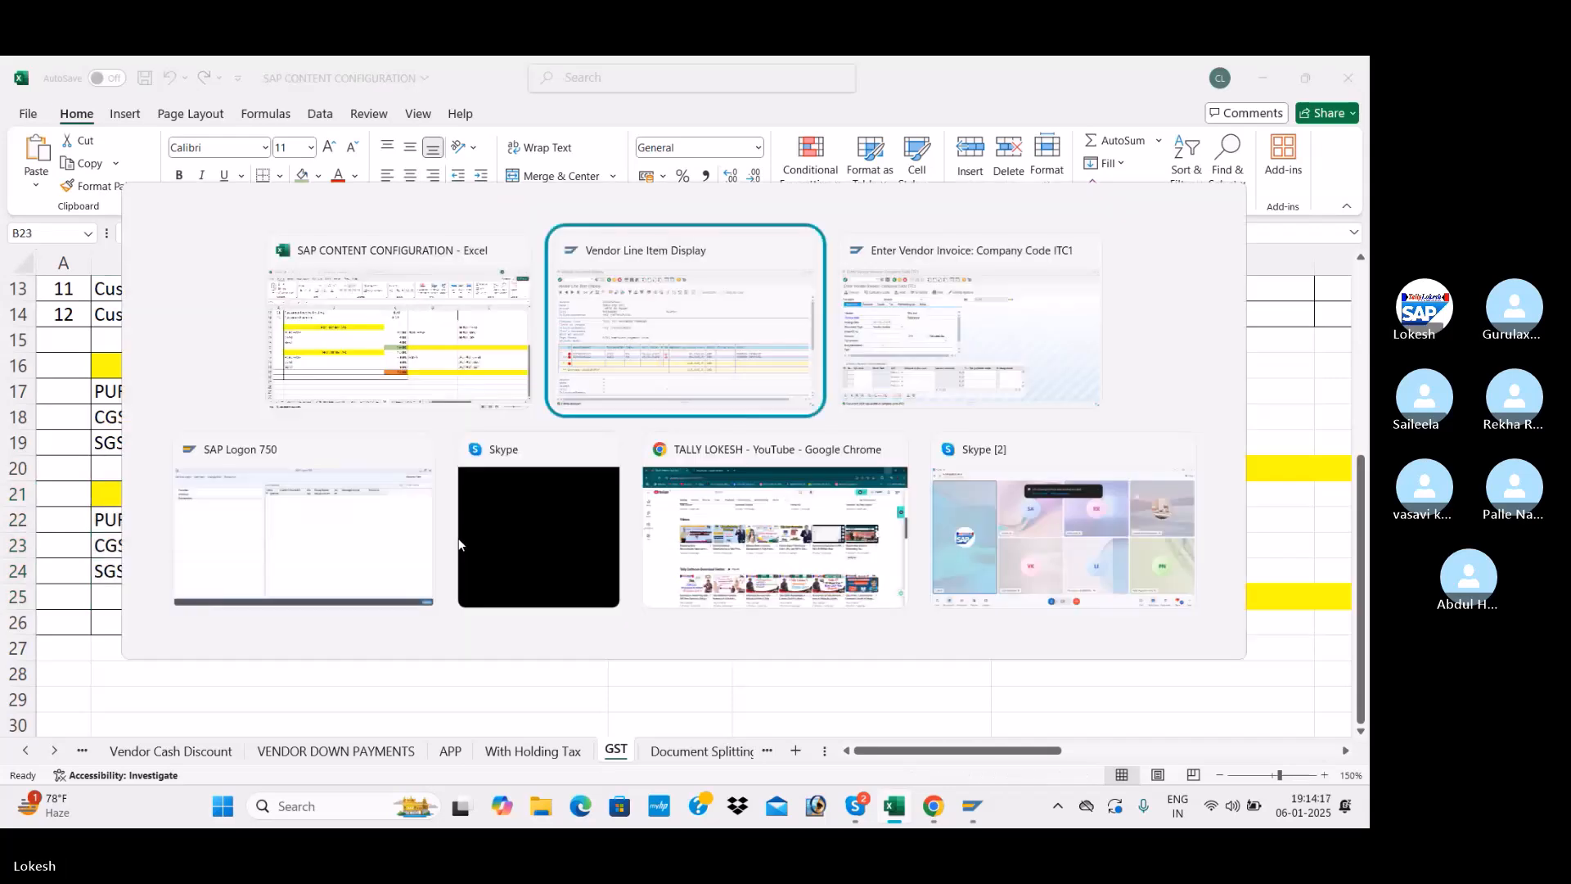
key("alt+Tab")
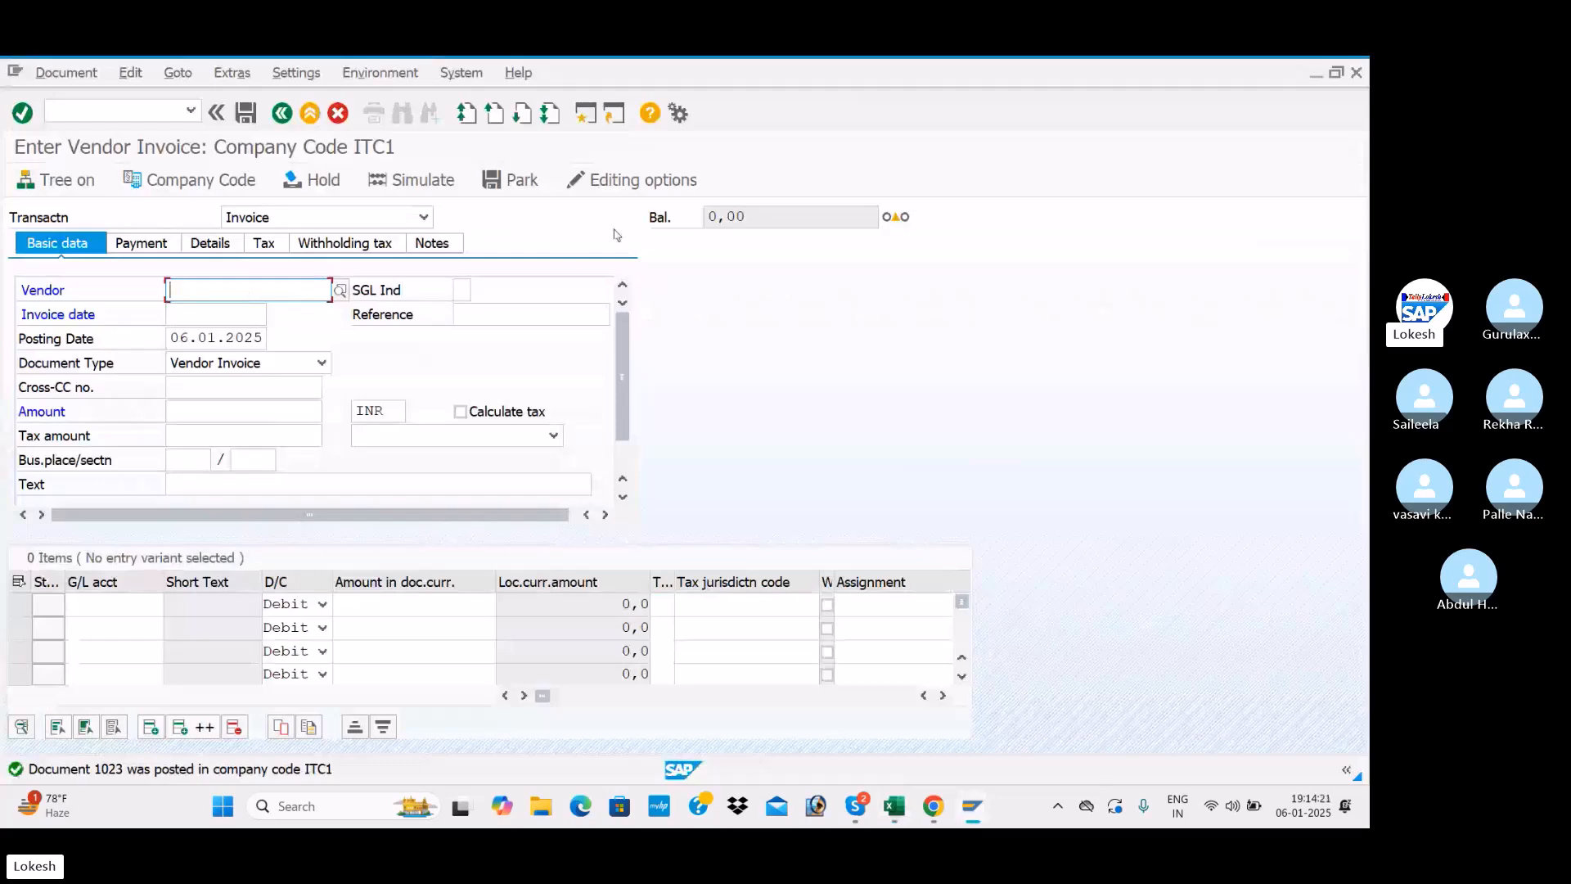
left_click(653, 186)
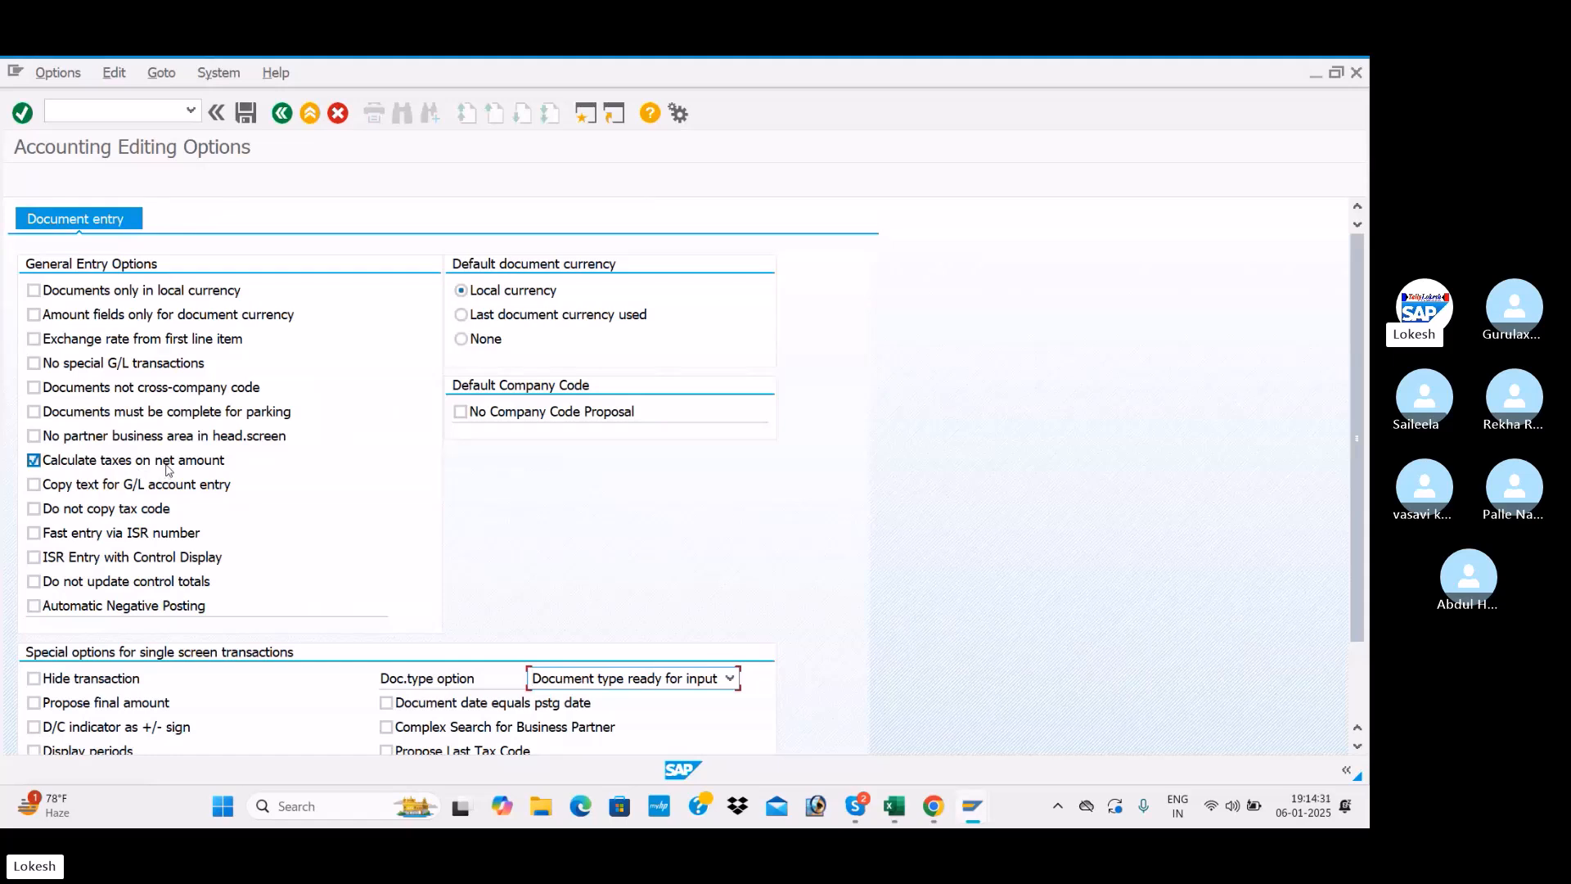
left_click(34, 461)
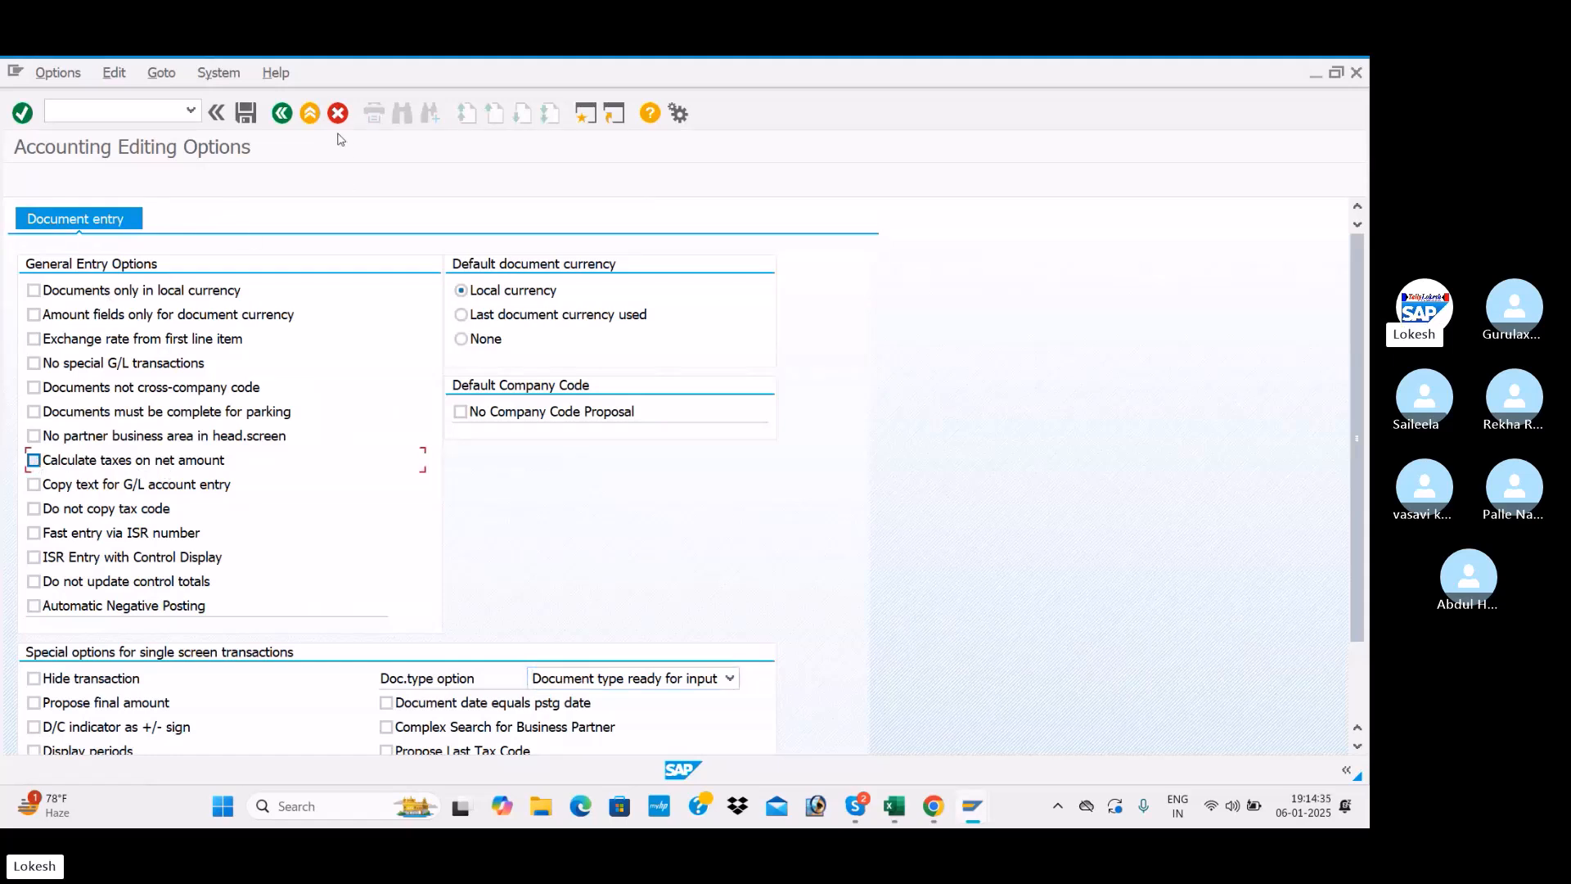
left_click(252, 115)
left_click(283, 113)
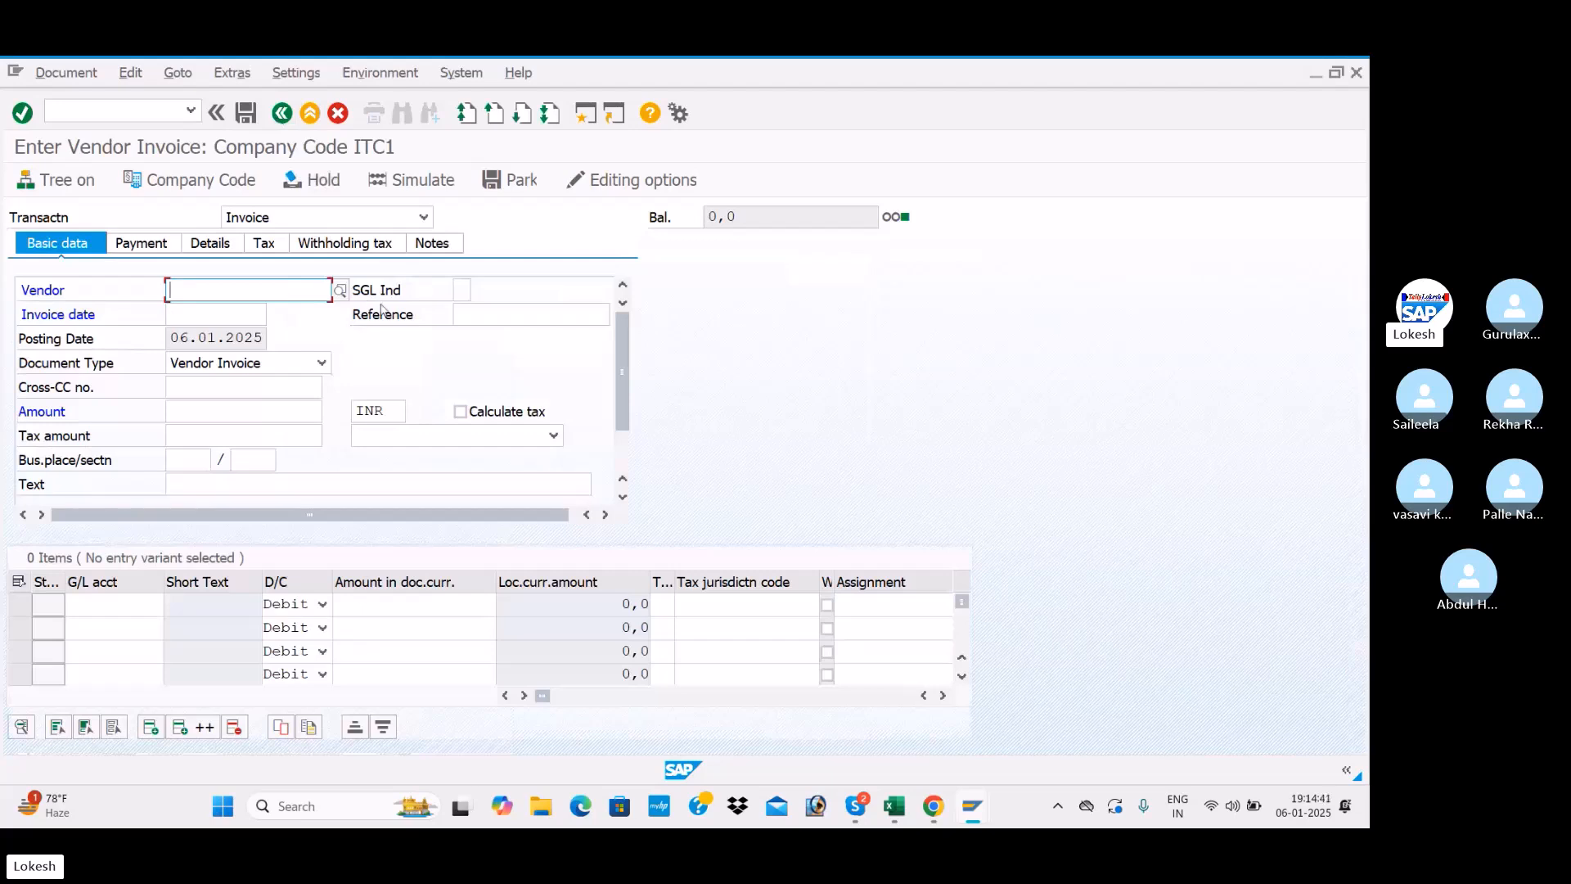
Enter VARA PVT LTD as the vendor and 06.01.2025 as the invoice date
key("Down")
key("Down")
key("Tab")
key("Down")
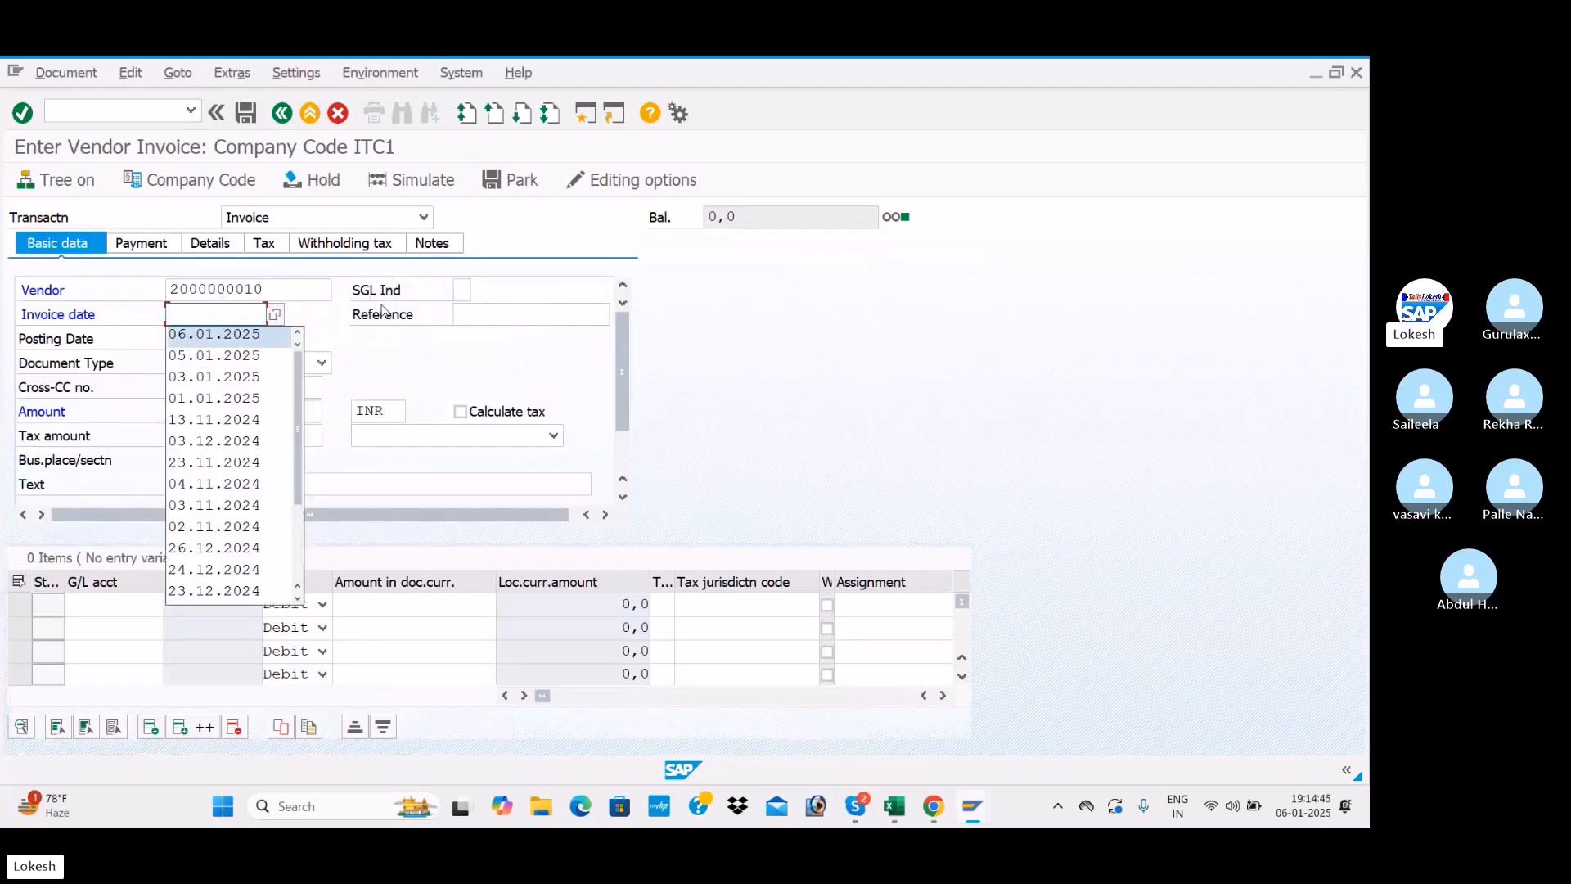
key("Down")
key("Tab")
Set the invoice's reference to 016 and its text to VENDOR INVOICE
key("Down")
key("Down")
key("Tab")
left_click(500, 318)
key("BackSpace")
type("6")
key("Tab")
key("Tab")
key("Tab")
key("Tab")
key("Tab")
key("Tab")
key("Tab")
key("Tab")
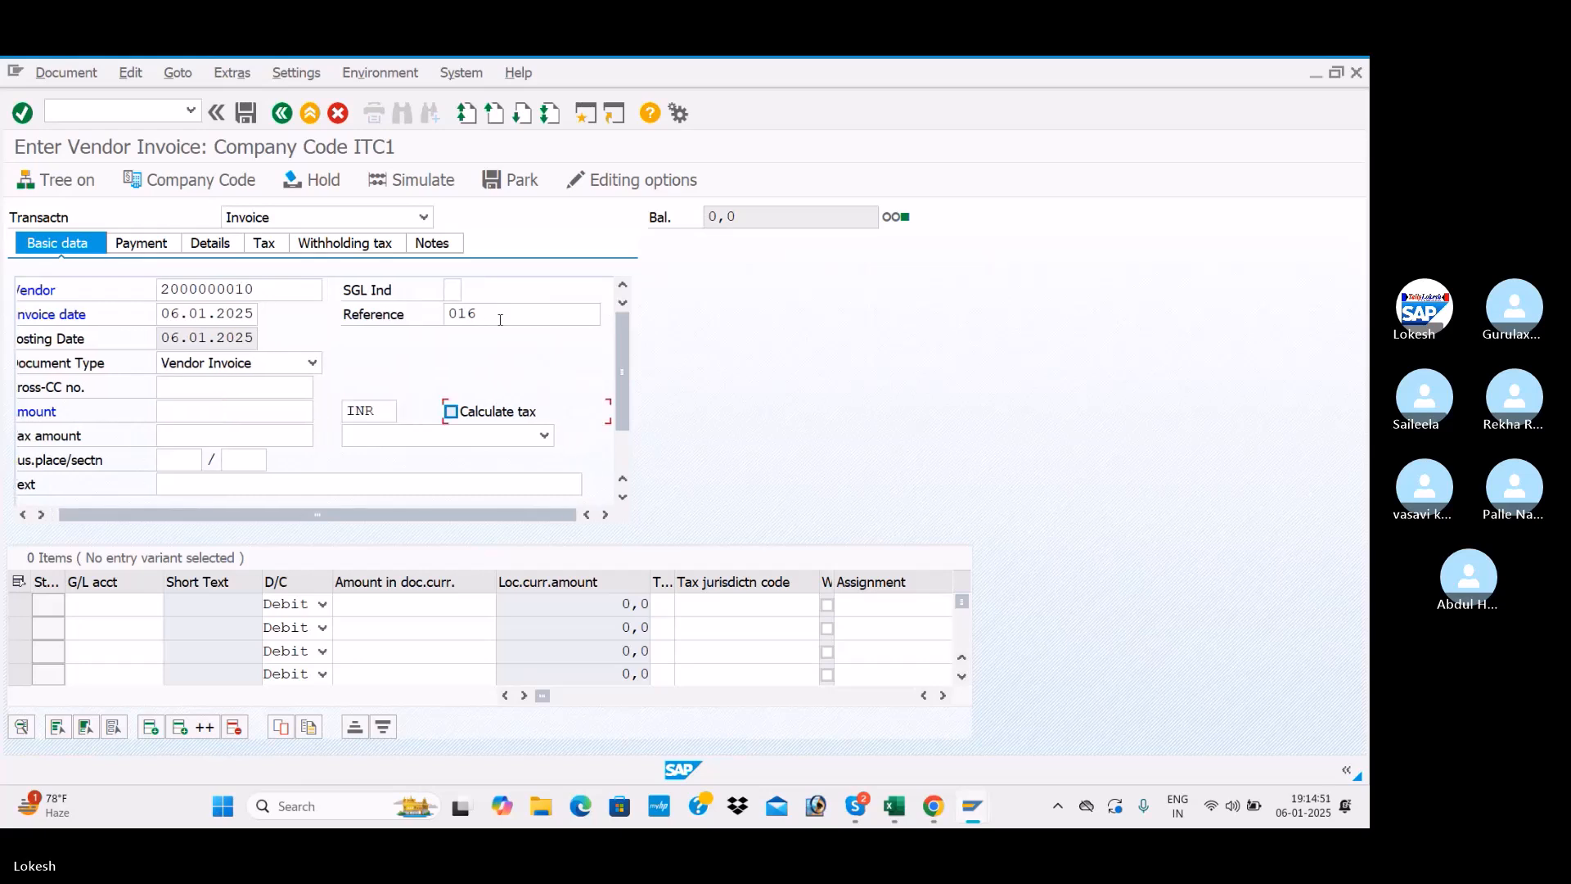
key("Tab")
key("Tab")
key("Down")
key("Down")
key("Tab")
key("Tab")
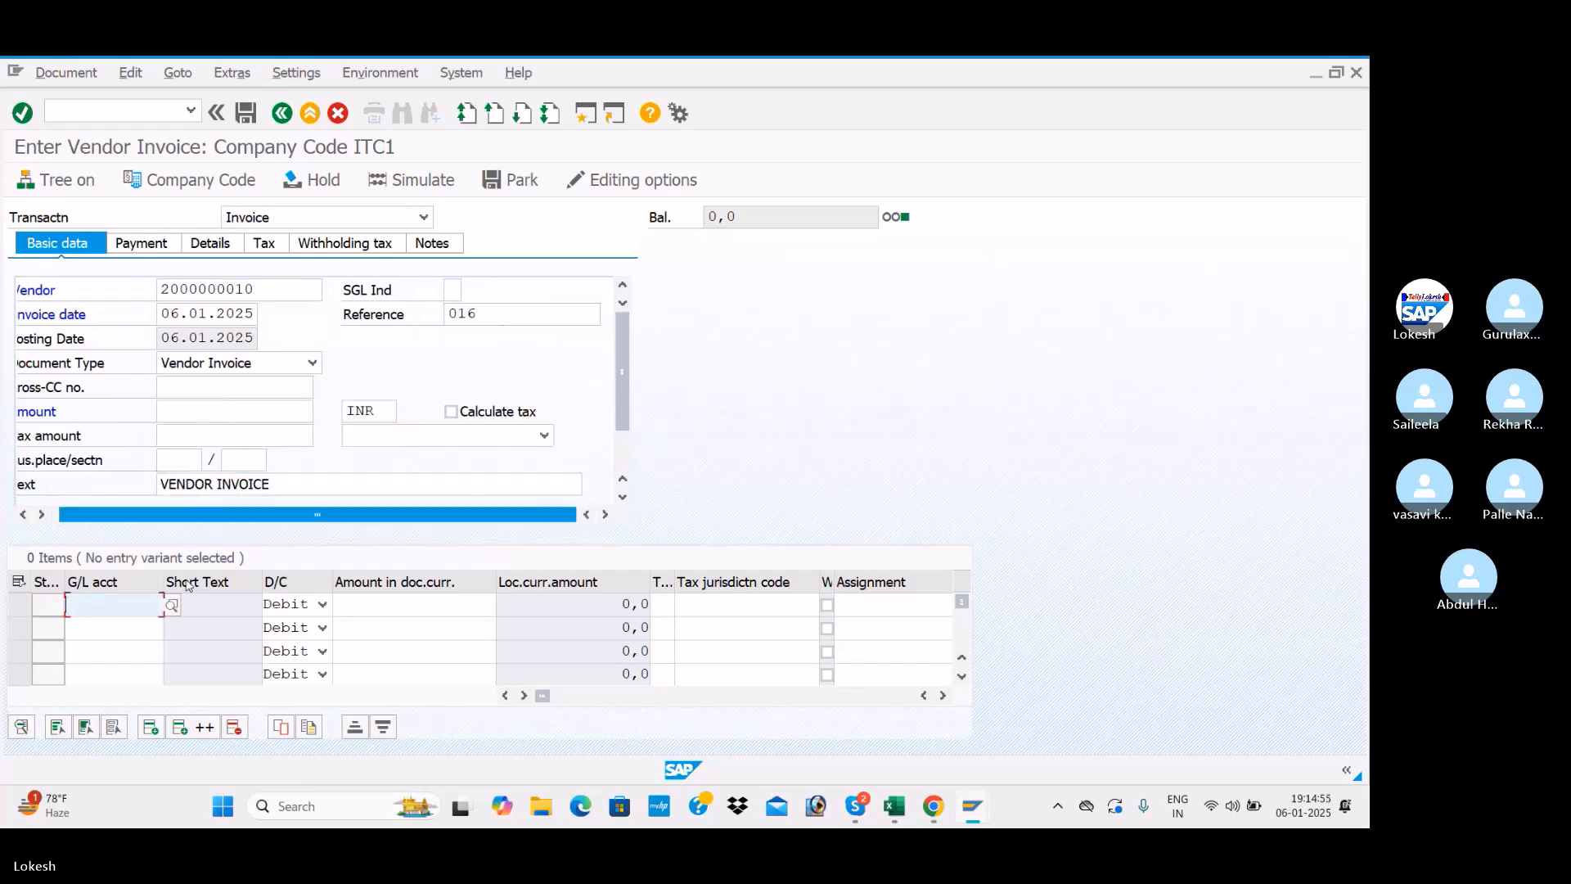
Look up Purchase A/c for the first G/L line item and enter a debit amount of 50000
left_click(173, 605)
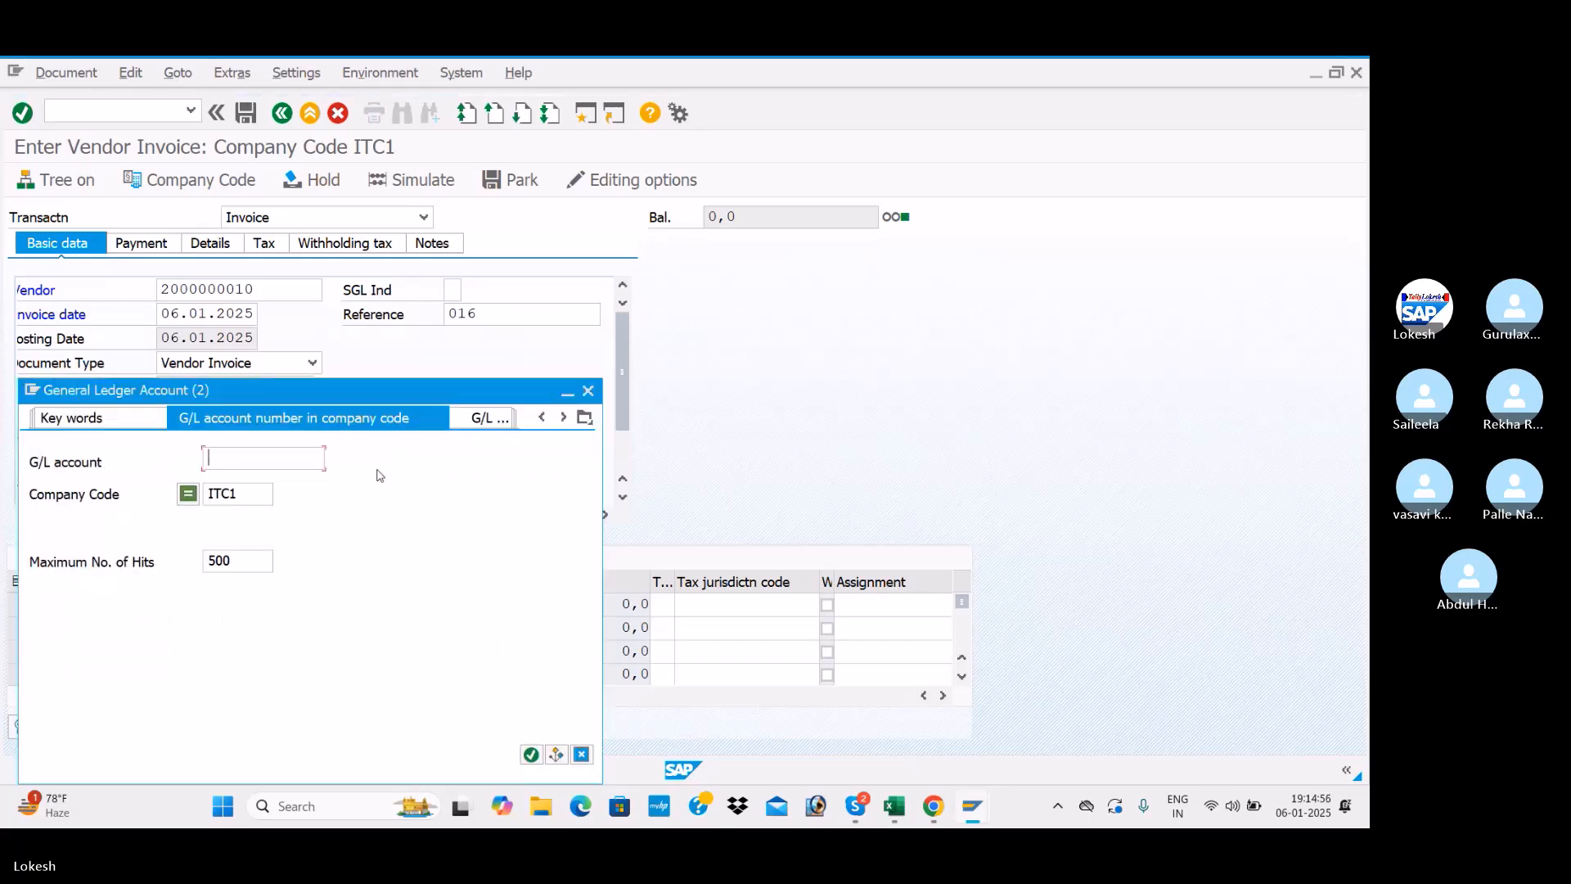
key("Return")
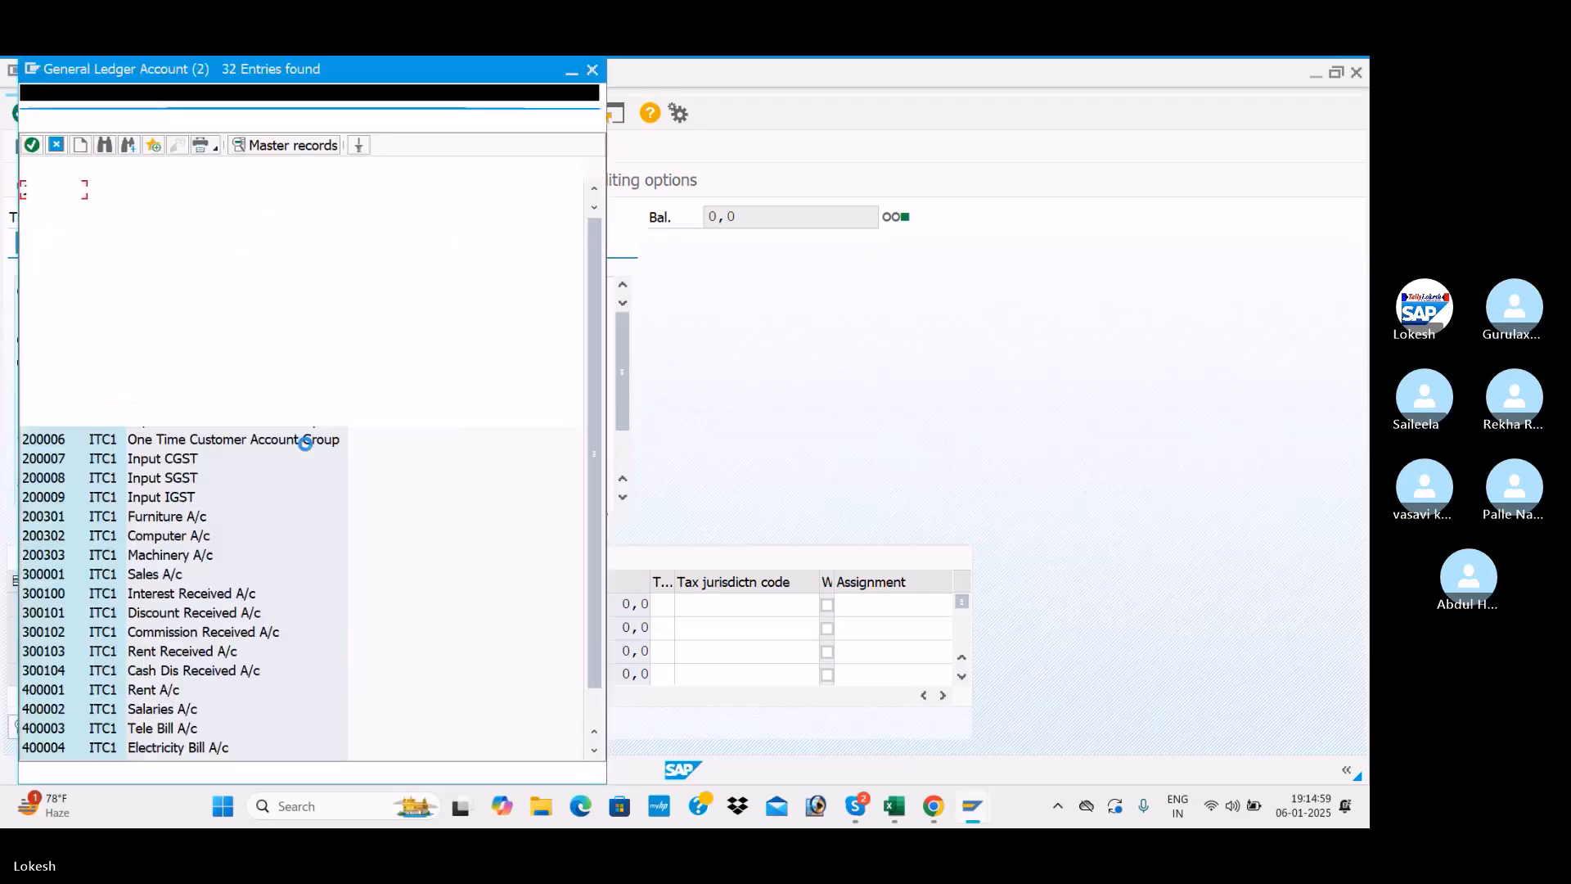
scroll(288, 541, "down", 1)
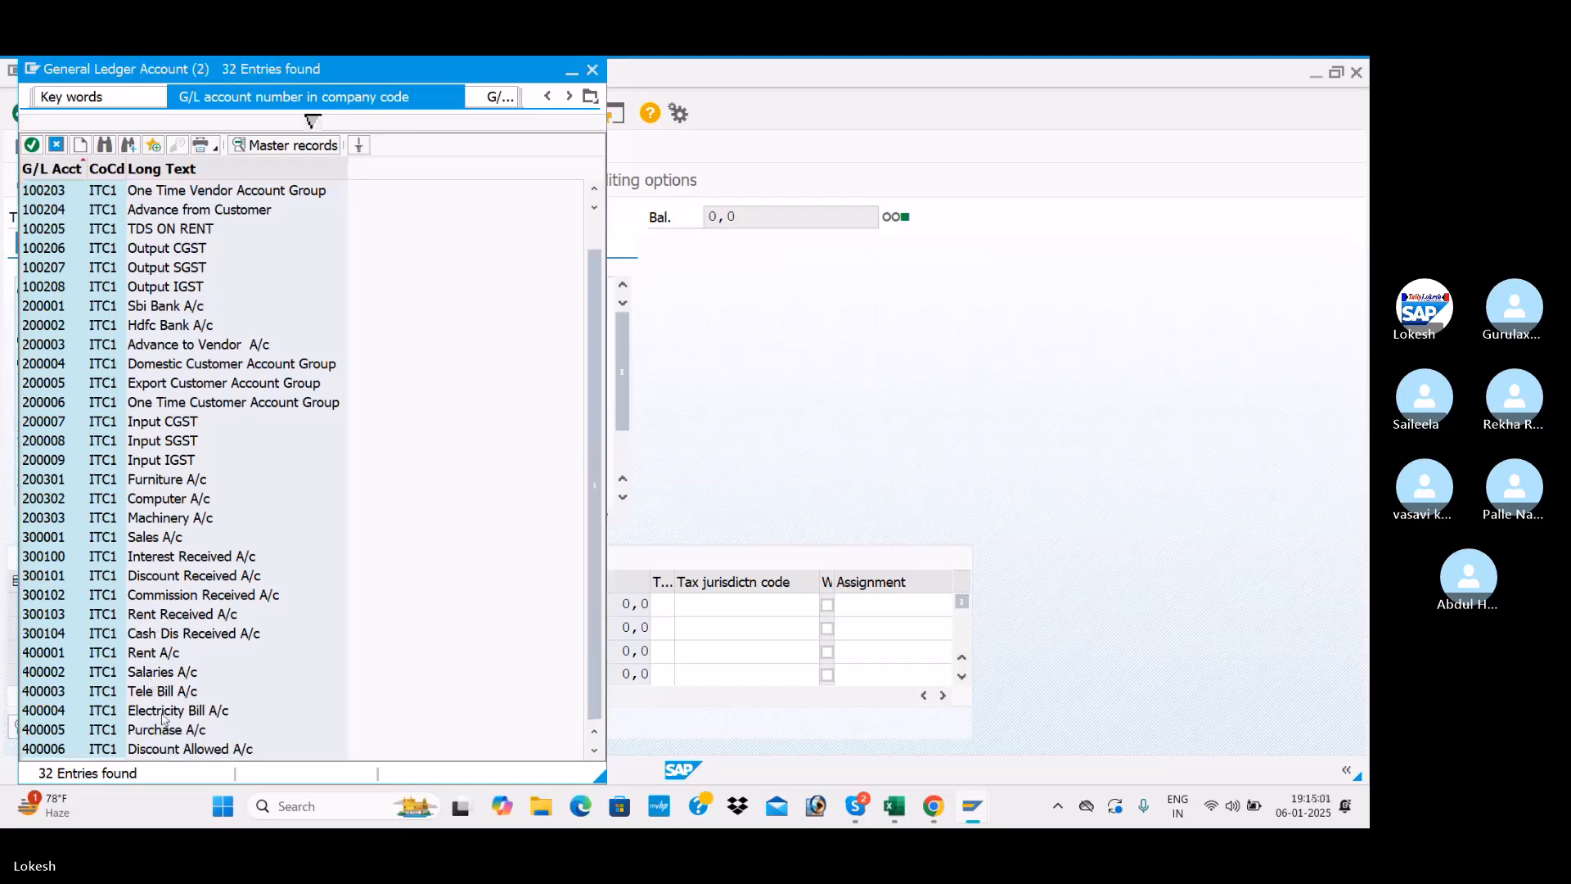
double_click(166, 731)
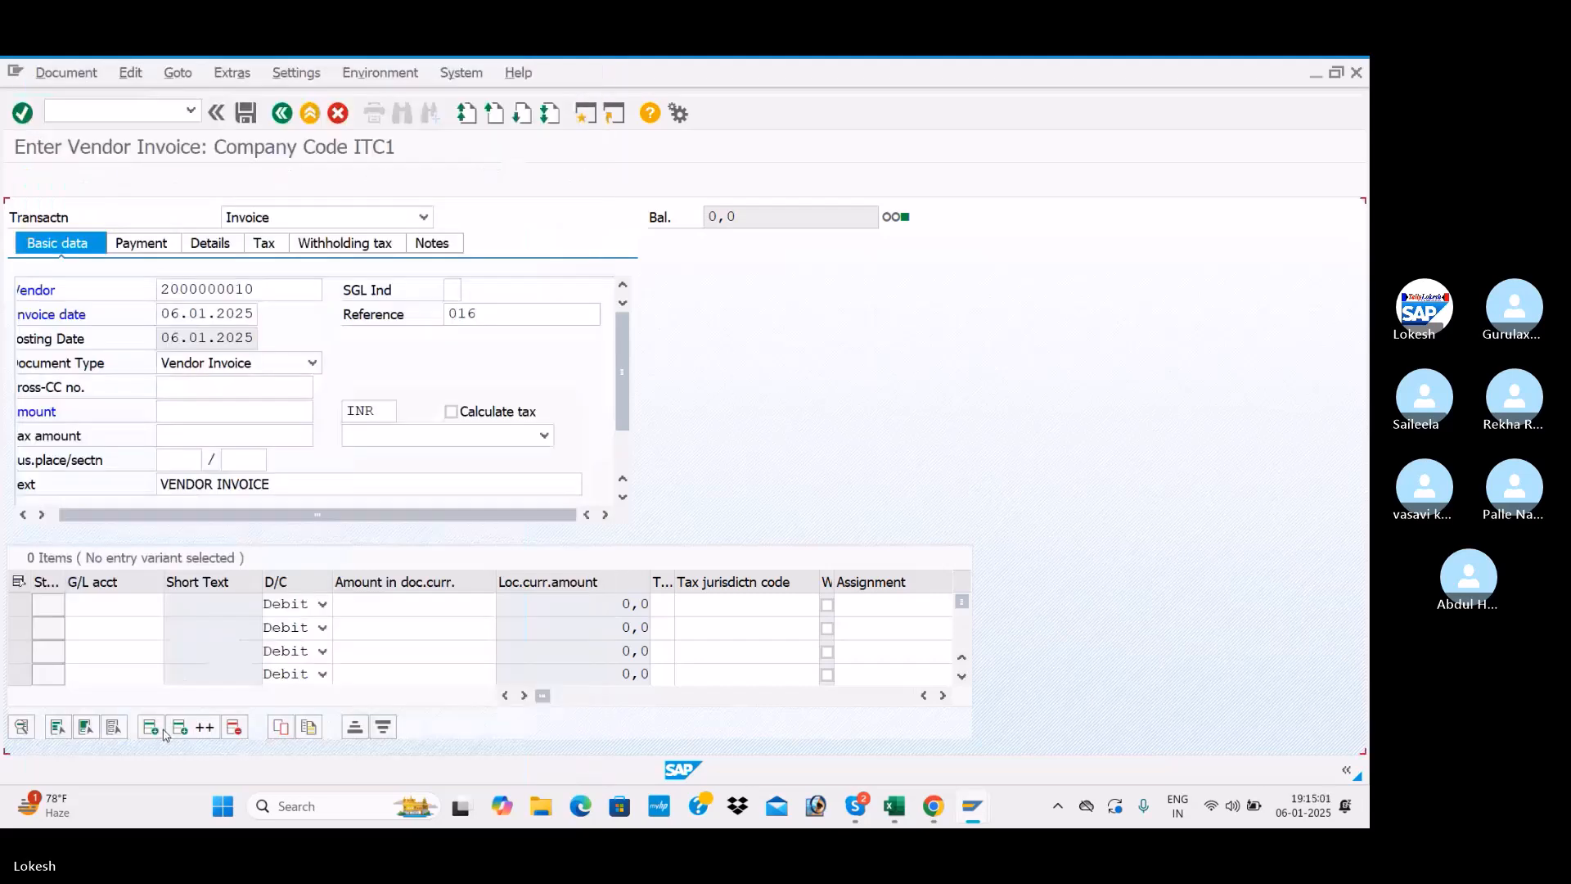
left_click(435, 606)
left_click(434, 609)
left_click(439, 351)
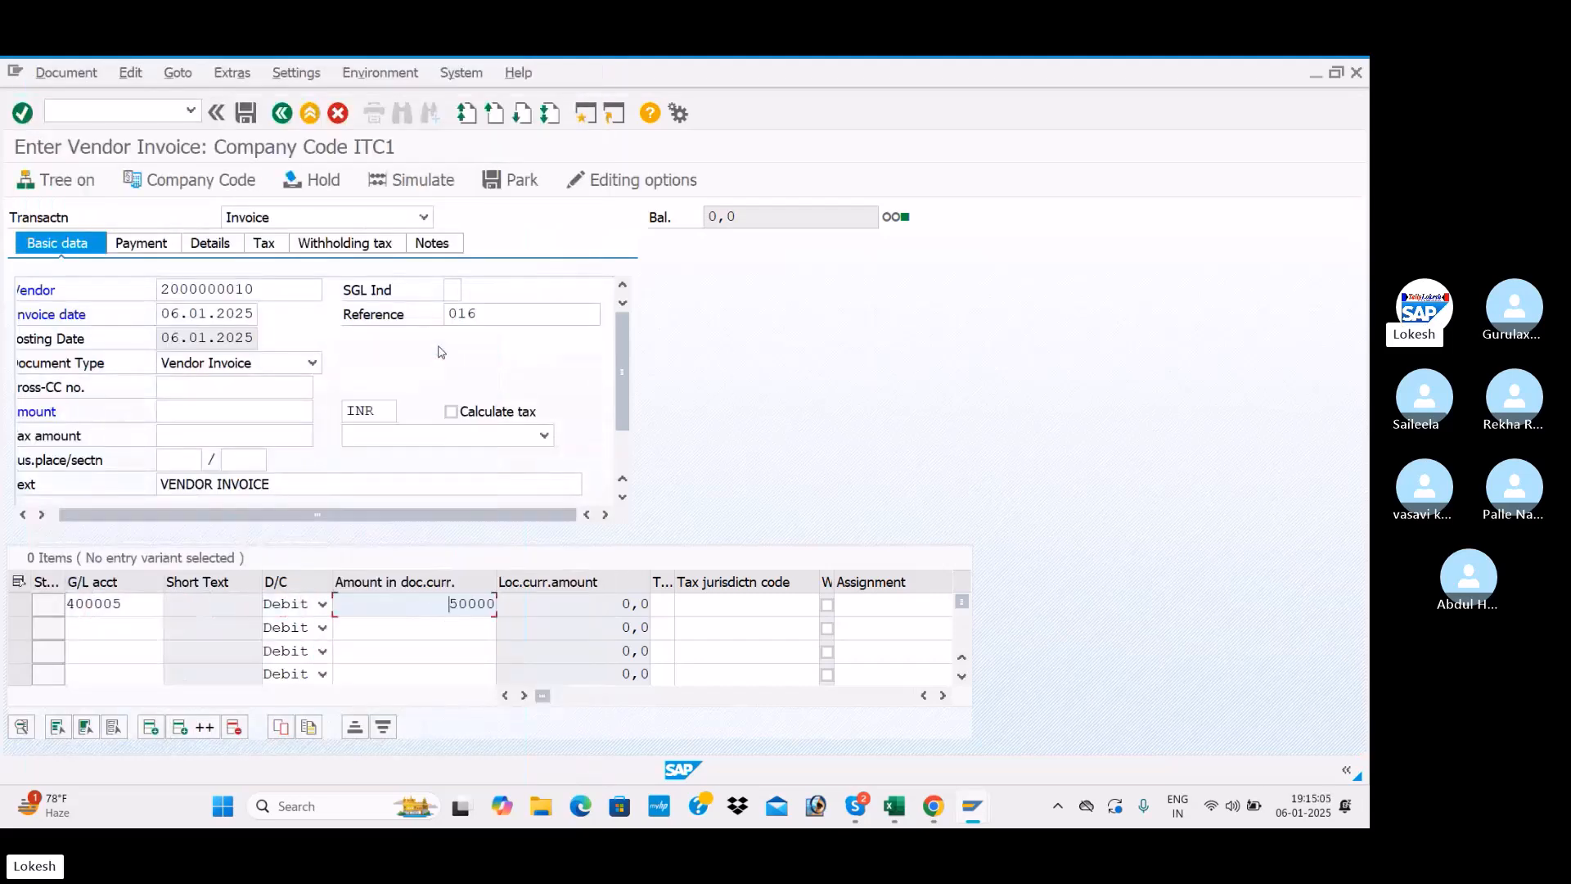
Assign tax code T1 (ITC INPUT CGST + GST) to the purchase line item
key("Tab")
left_click(681, 607)
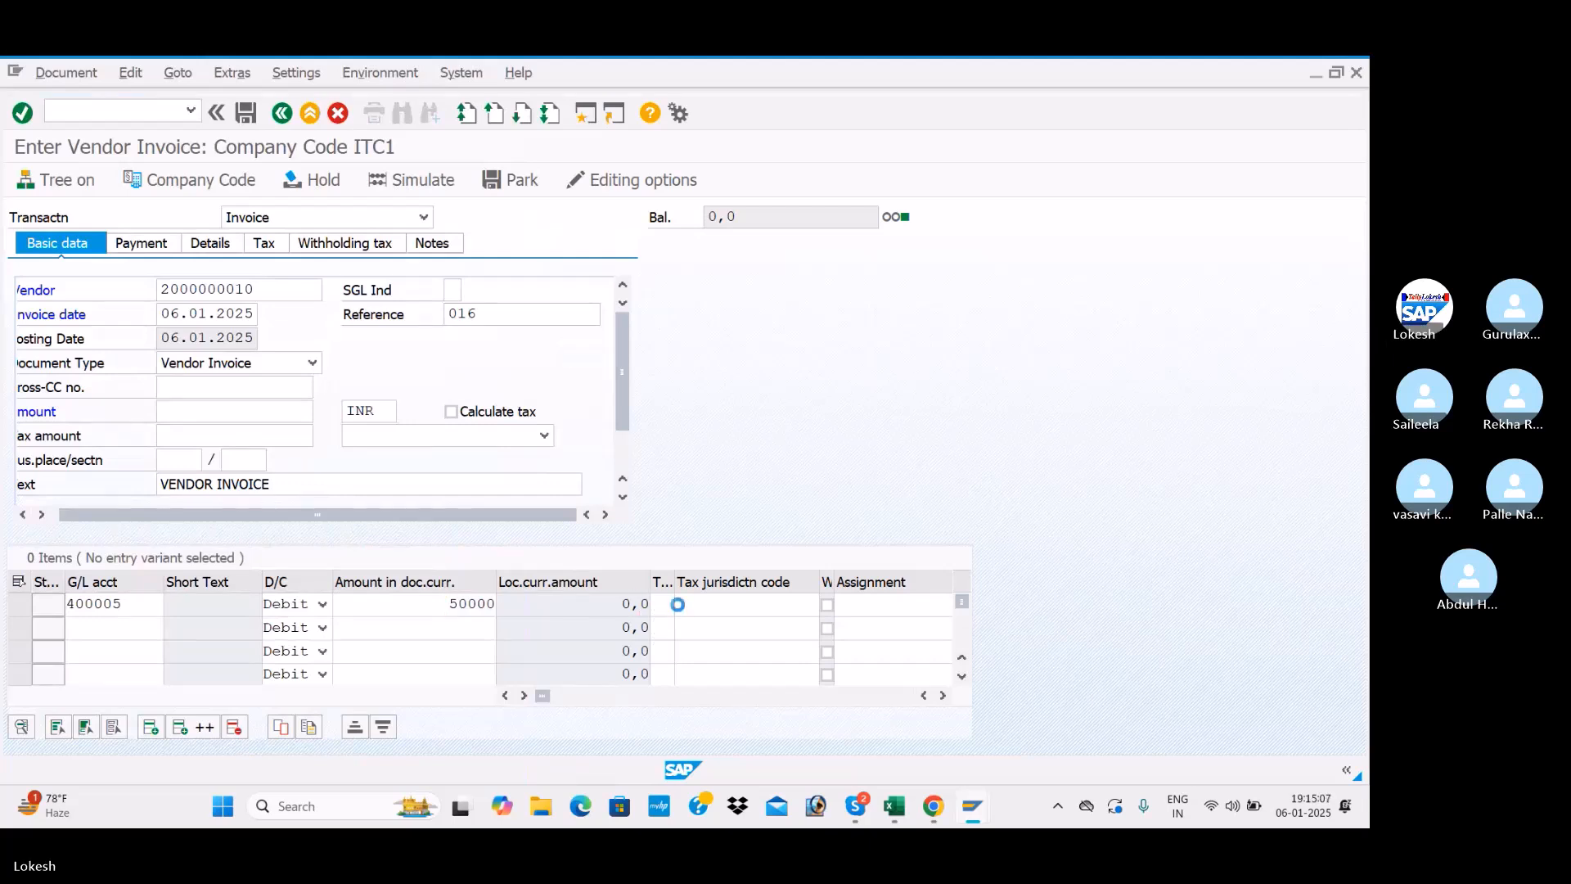
left_click(201, 293)
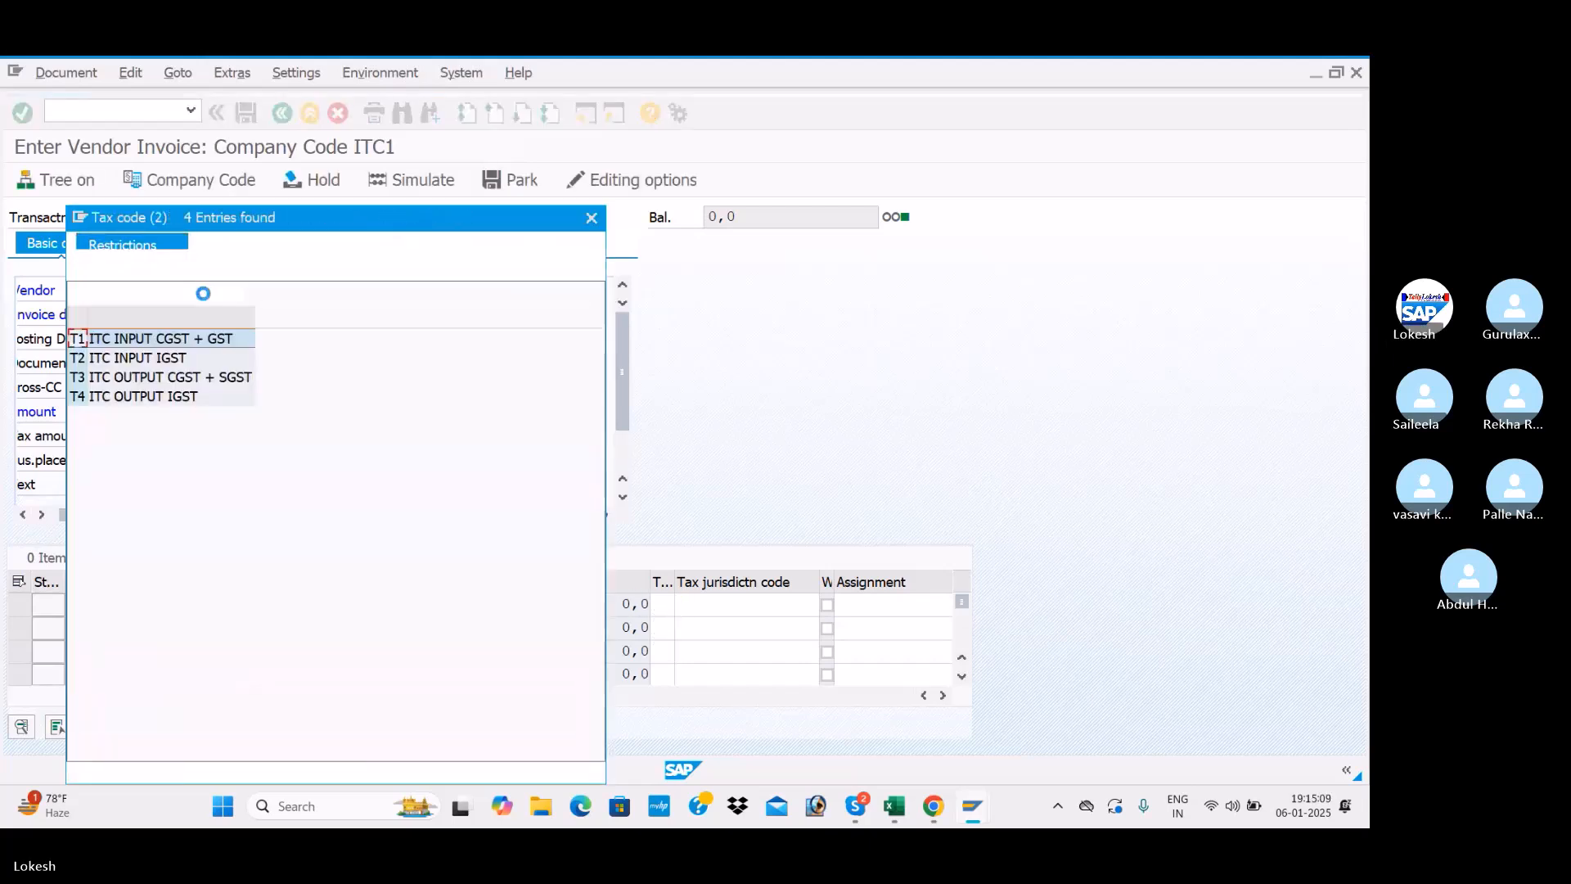
double_click(116, 339)
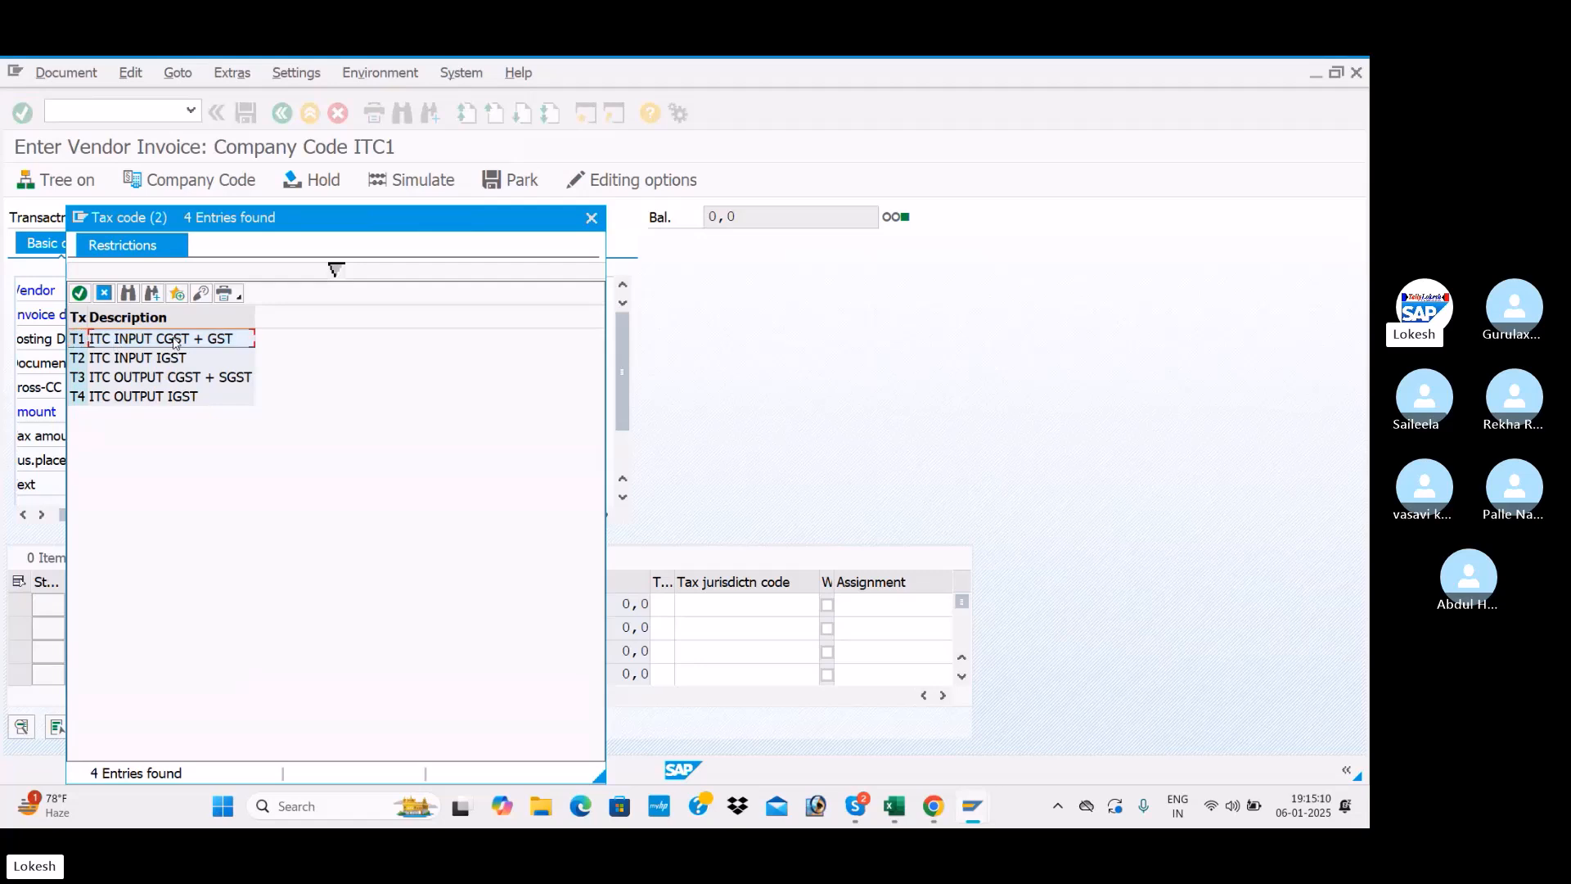
Set the purchase line item's text to Purchase A/c and close the long text dialog without notes
key("Tab")
key("Tab")
key("Tab")
key("Tab")
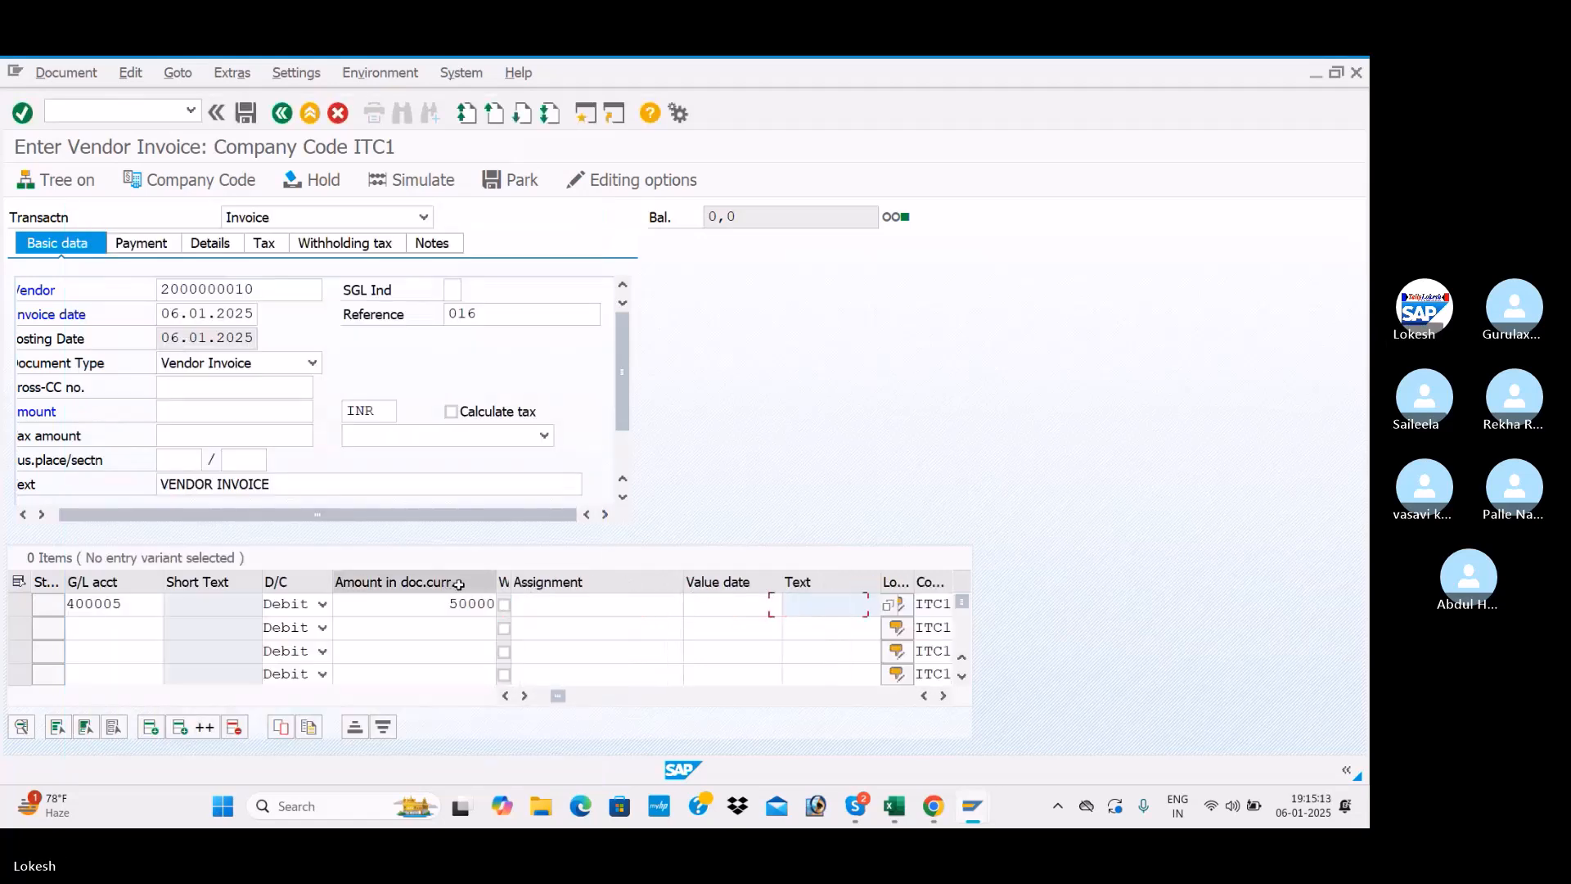
key("BackSpace")
key("Down")
key("Return")
key("Return")
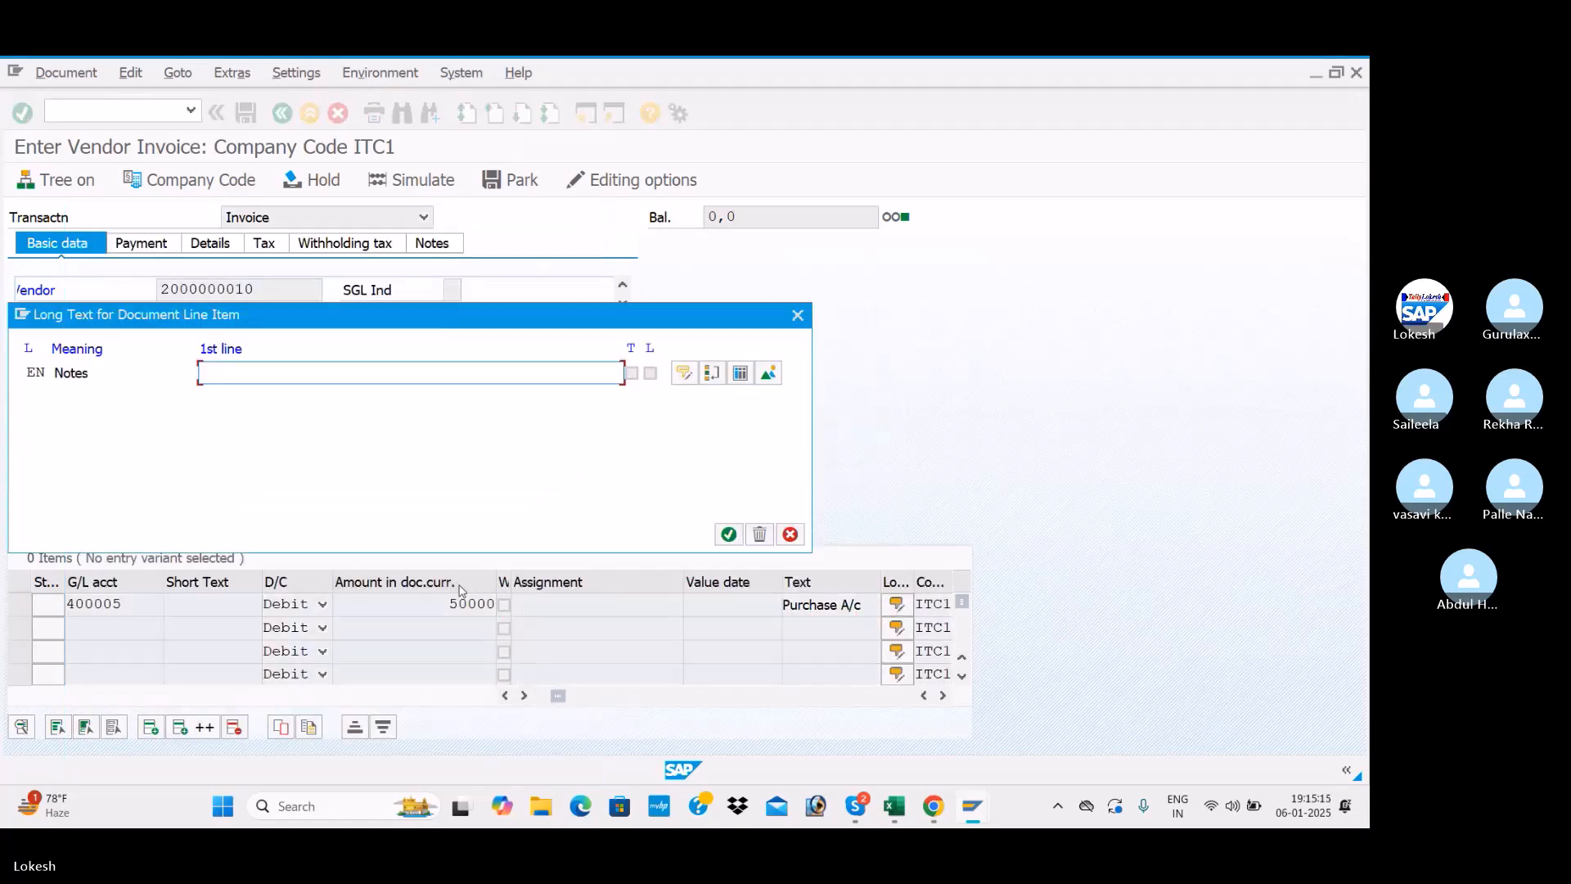
left_click(797, 316)
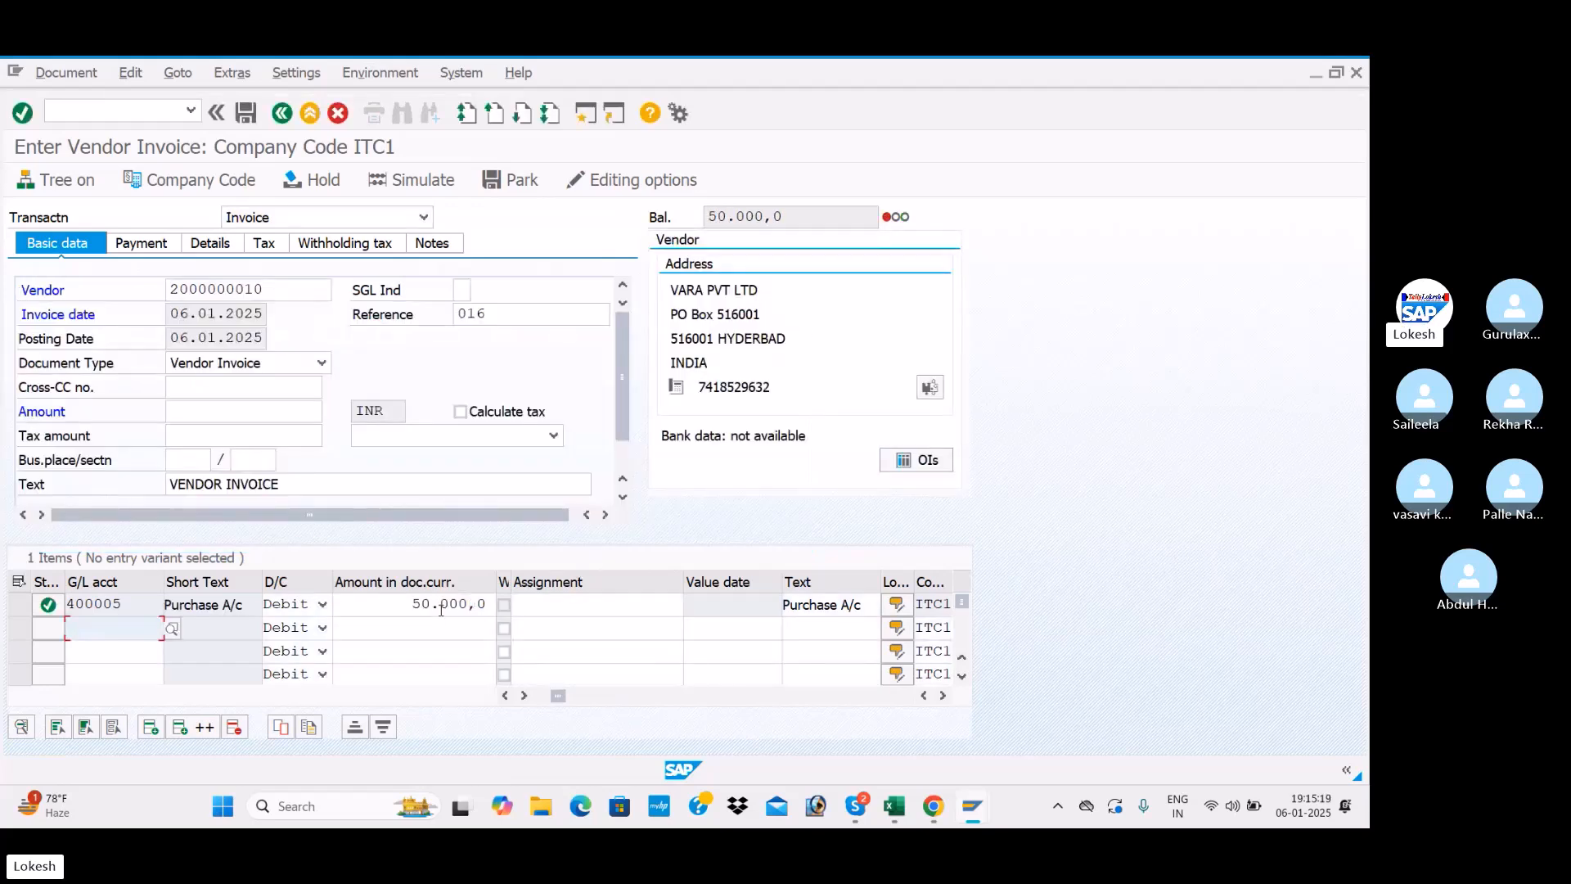
Enable tax calculation for the invoice and choose tax code T1 (ITC INPUT CGST + GST) in its basic data
left_click(459, 412)
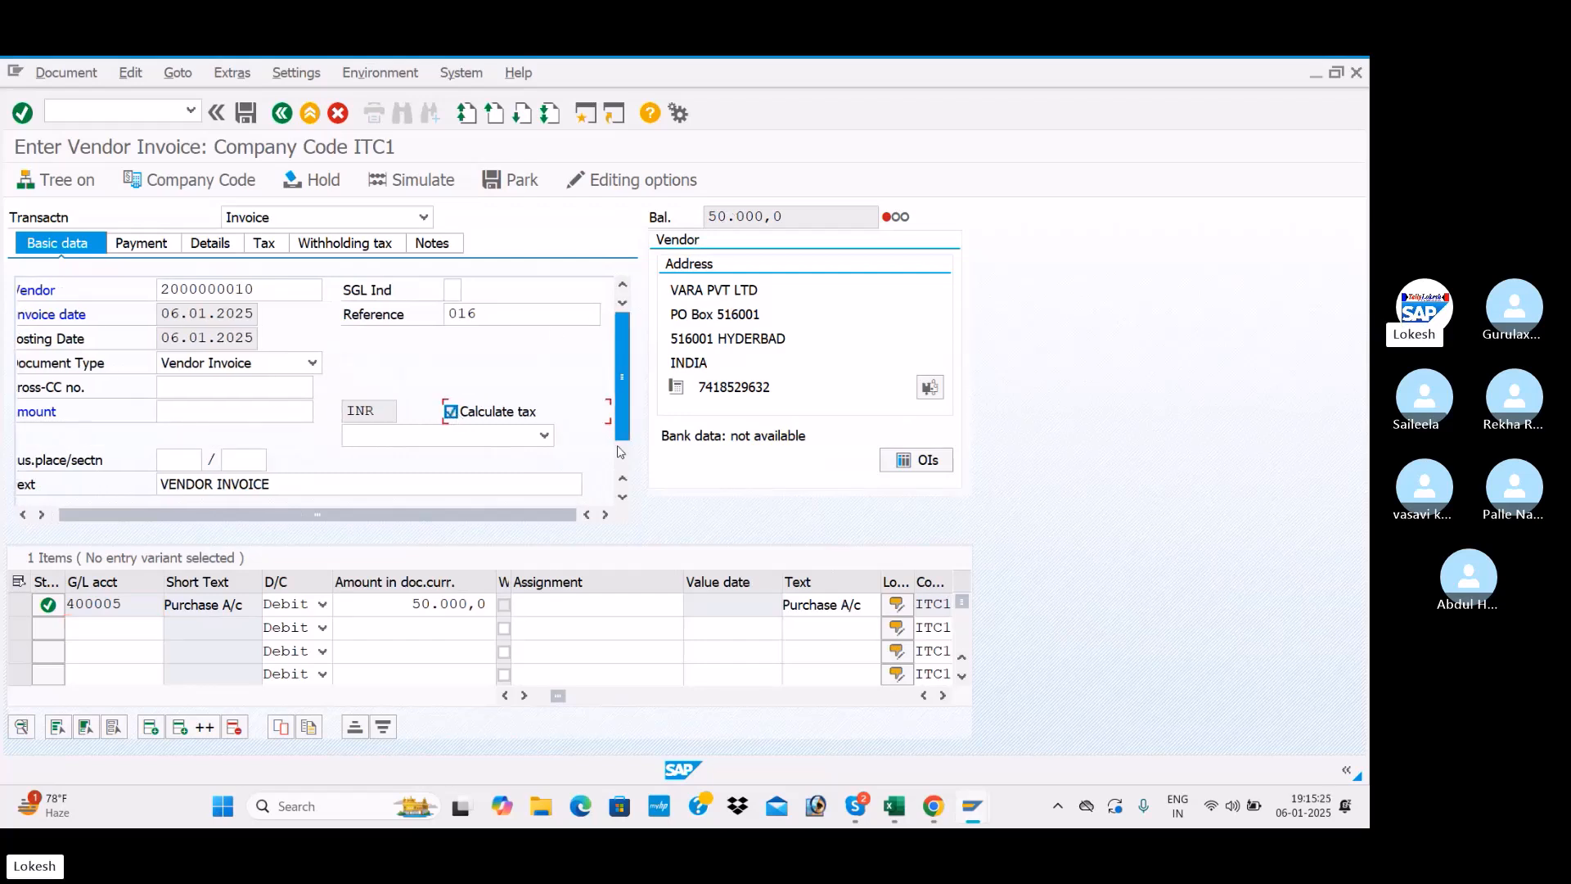
left_click(544, 434)
left_click(513, 460)
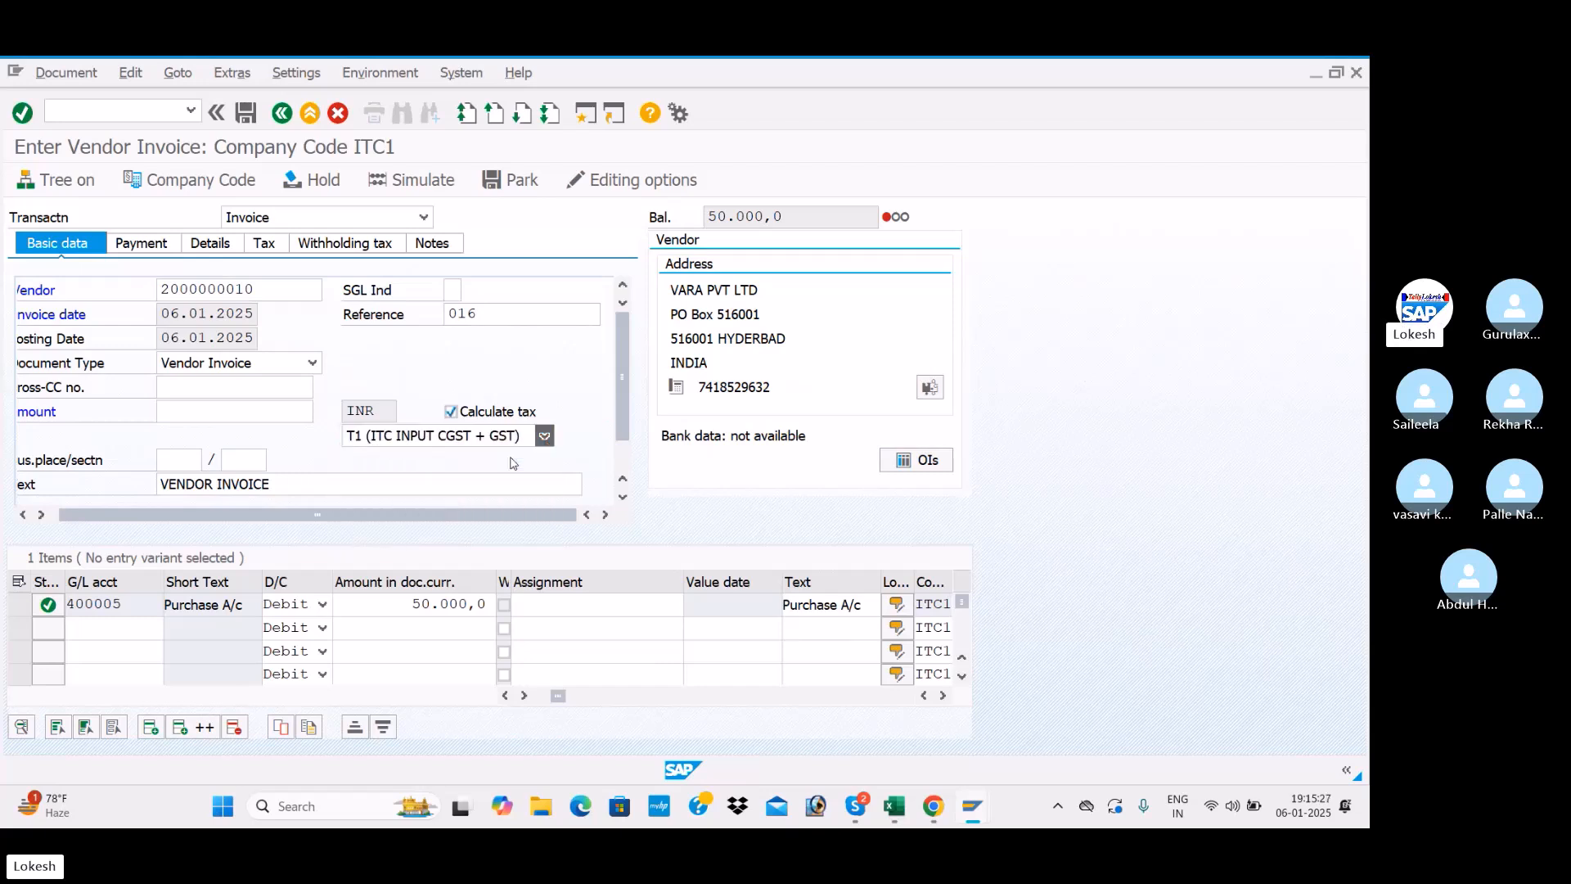
Copy the 50.000,0 balance into the invoice's amount
left_click_drag(789, 217, 709, 217)
key("ctrl+c")
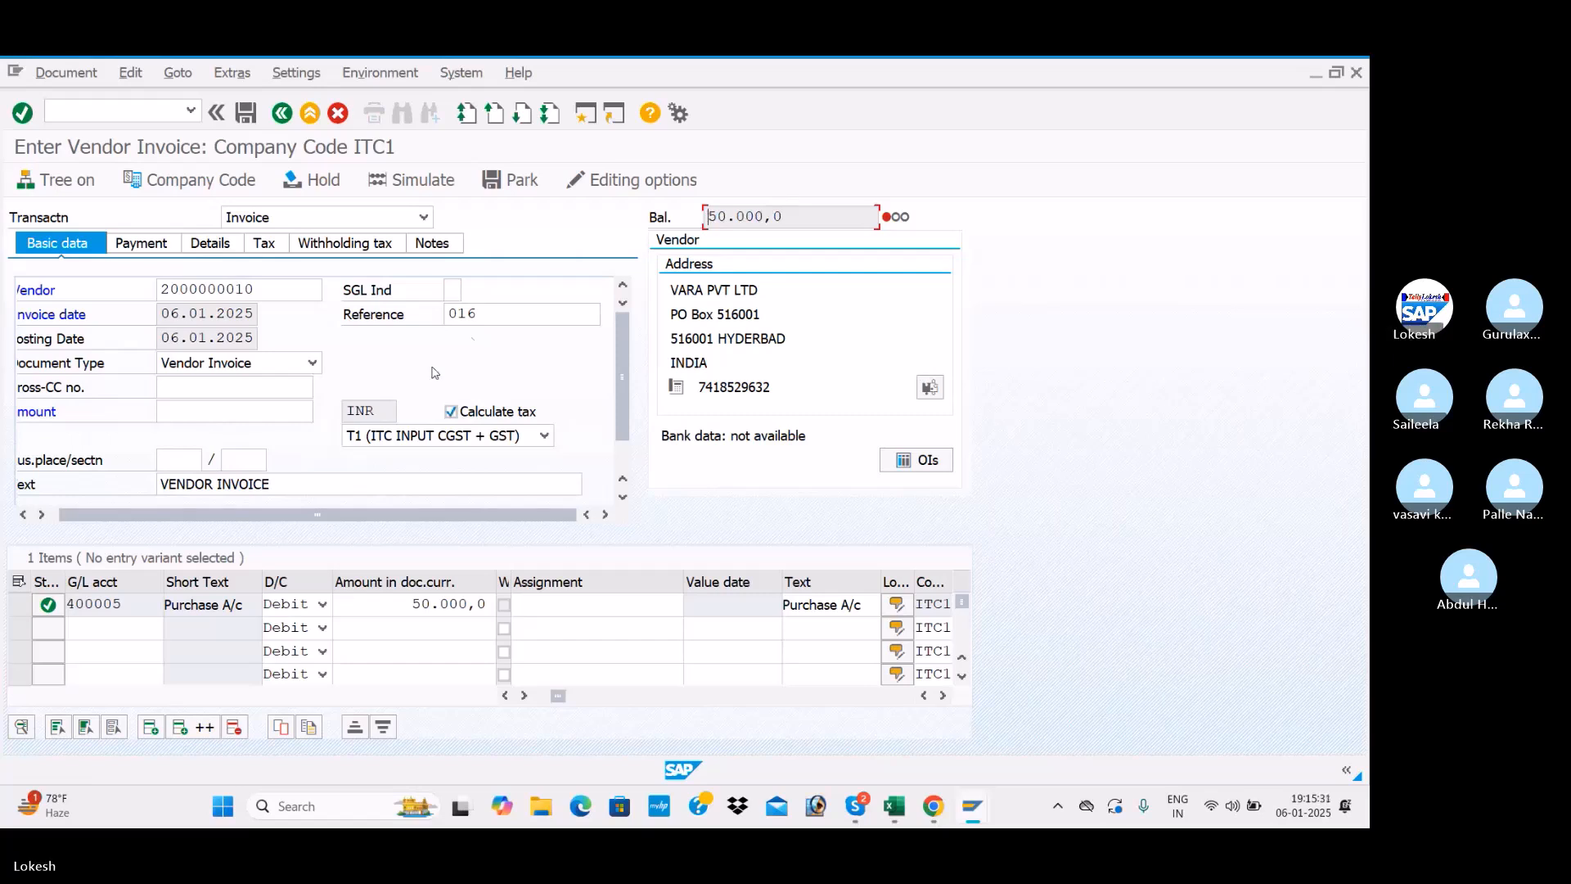
left_click(304, 410)
key("ctrl+v")
left_click_drag(317, 513, 309, 513)
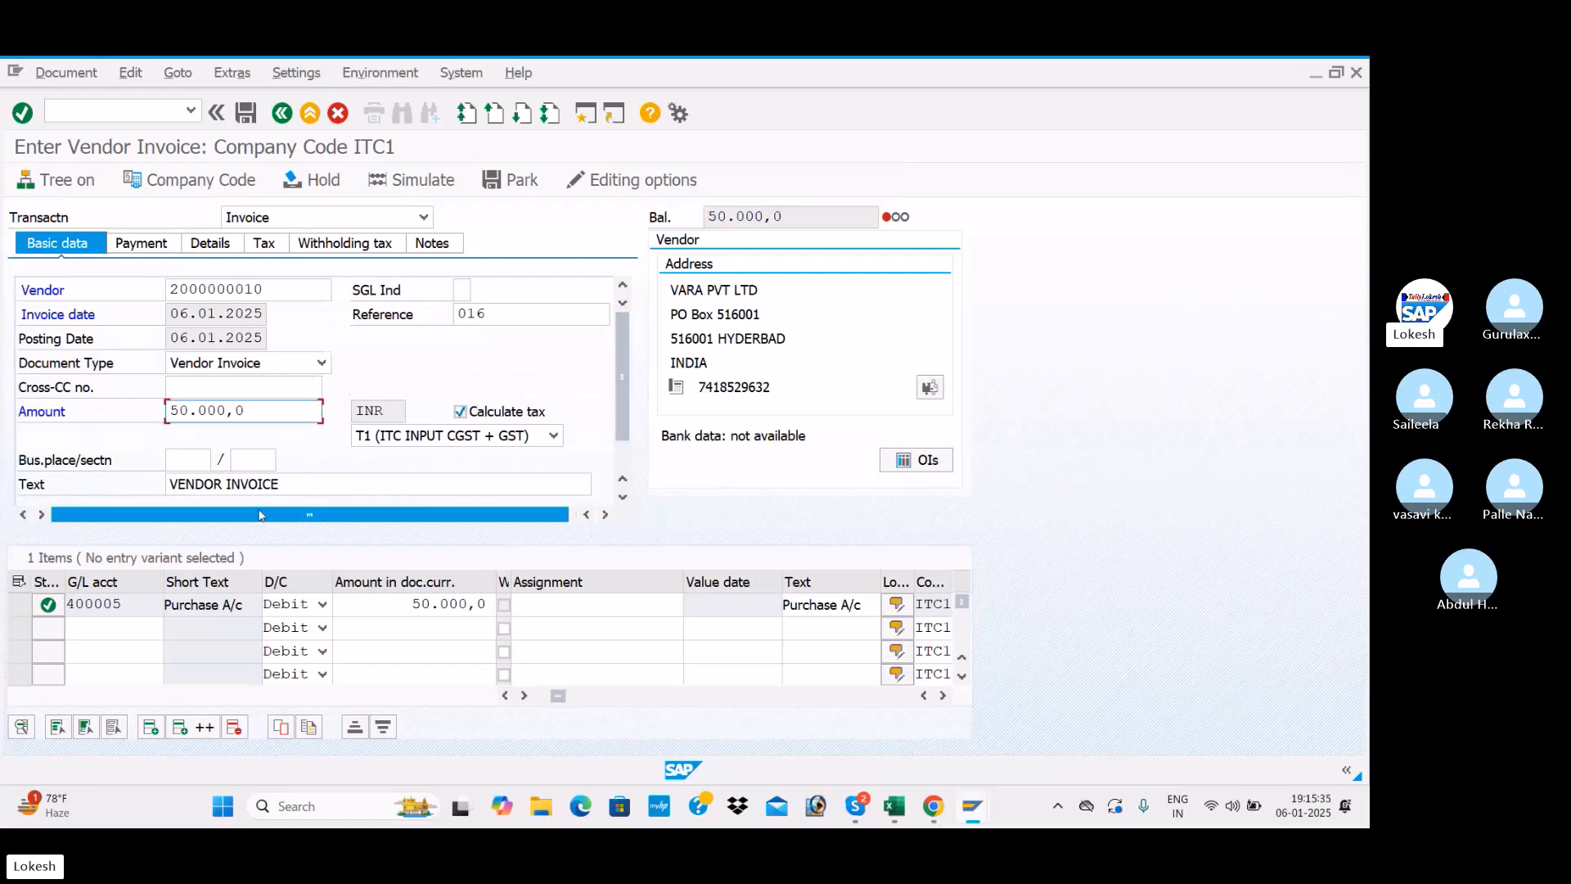
Clear the withholding tax codes of both rent withholding tax types for this tax-inclusive invoice
left_click(343, 244)
key("BackSpace")
key("BackSpace")
left_click(198, 341)
key("BackSpace")
key("BackSpace")
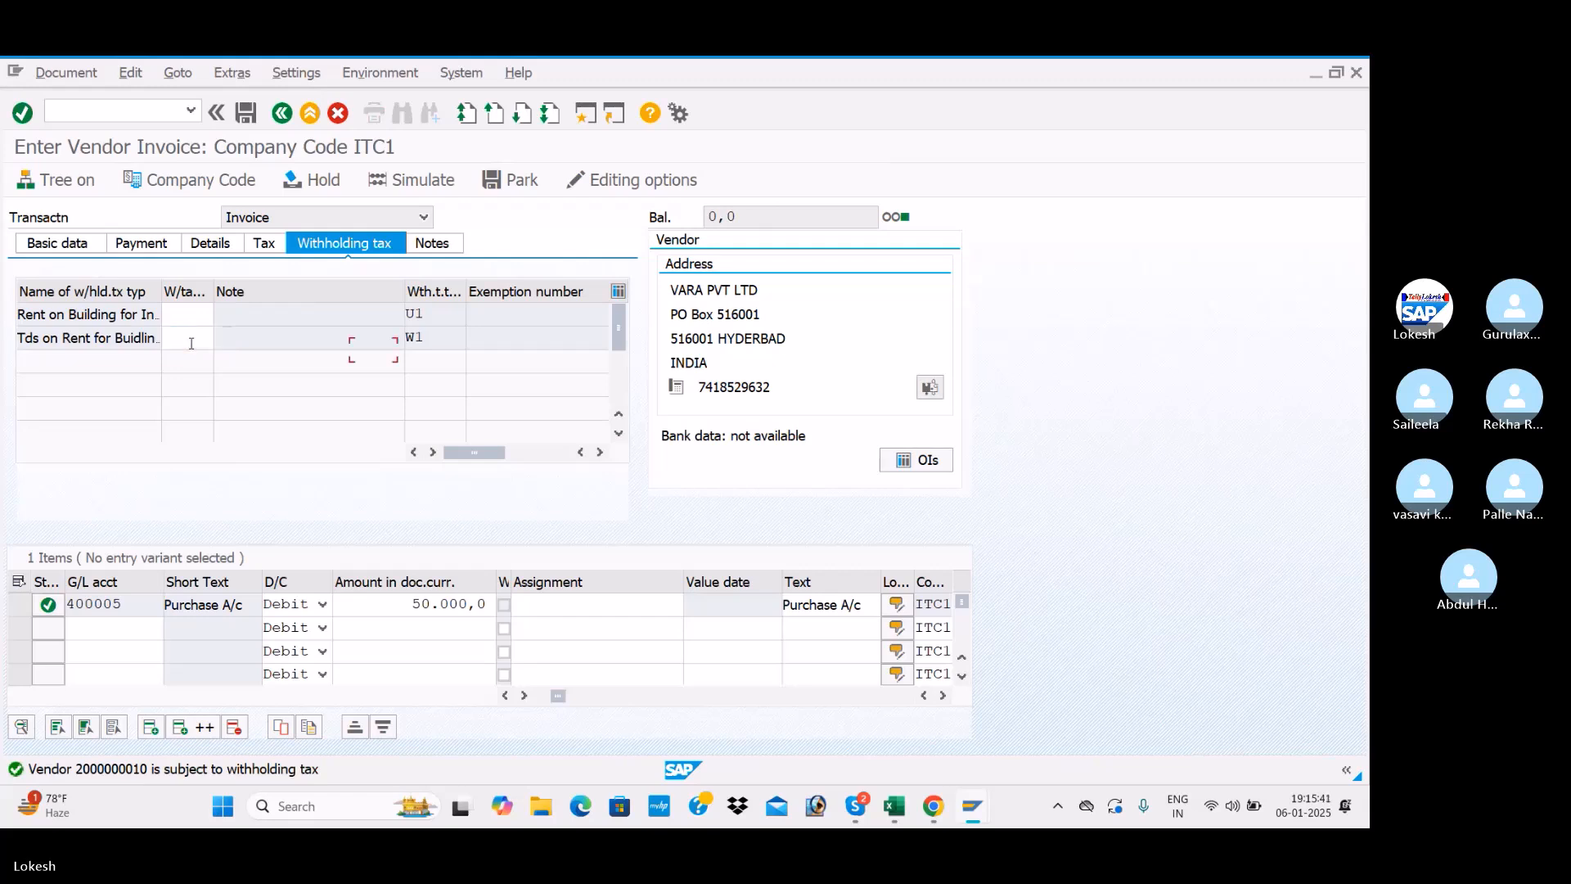
Check the tax-inclusive invoice's tax data and basic data, and simulate the posting
left_click(265, 244)
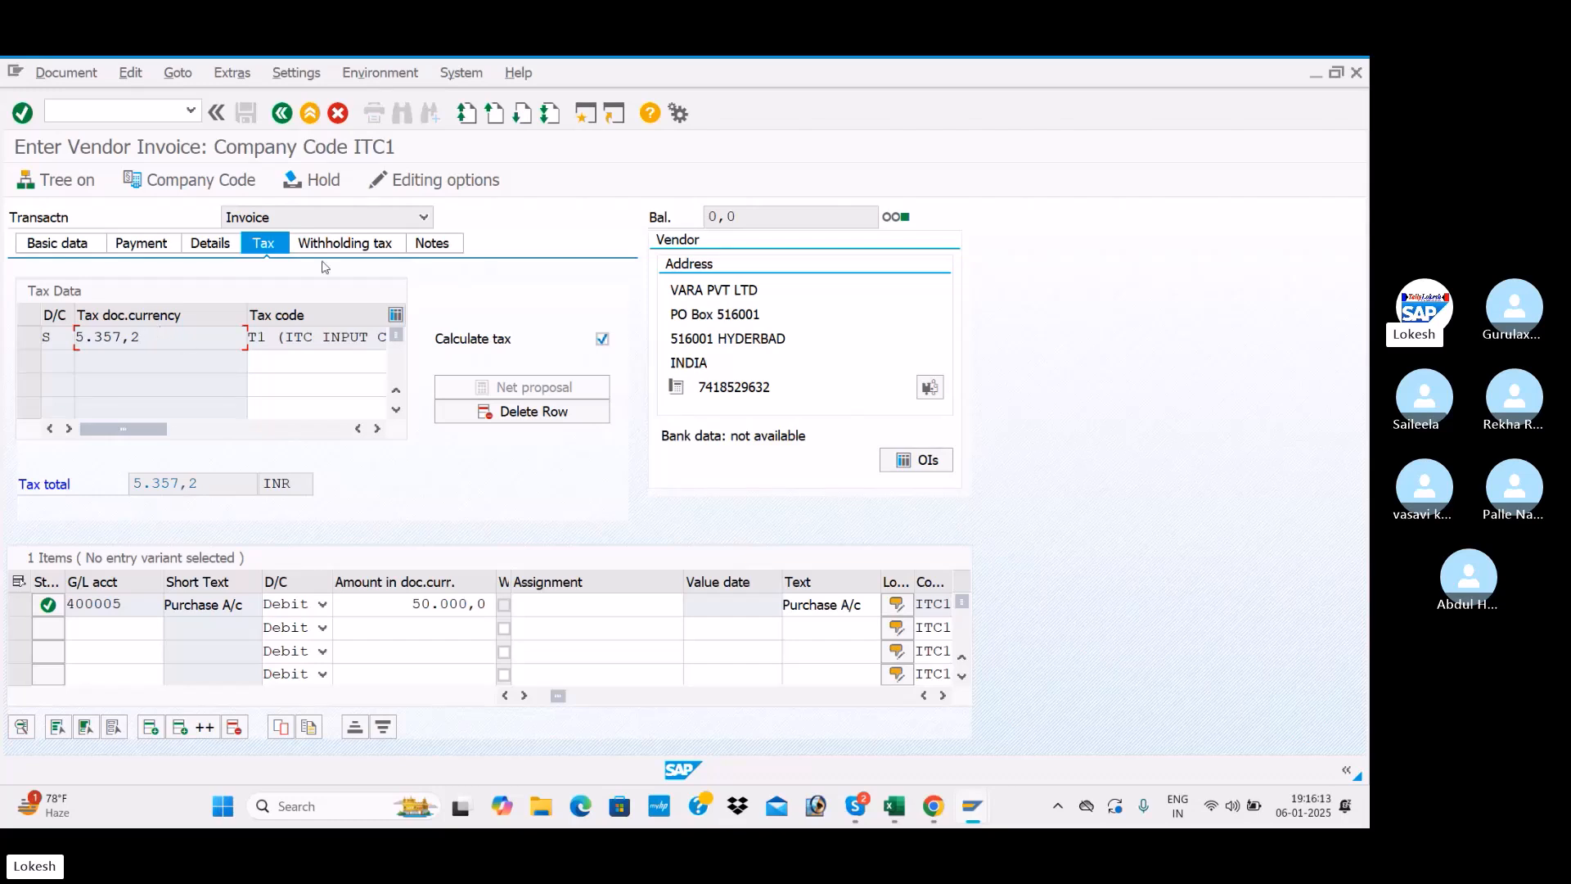
left_click(78, 244)
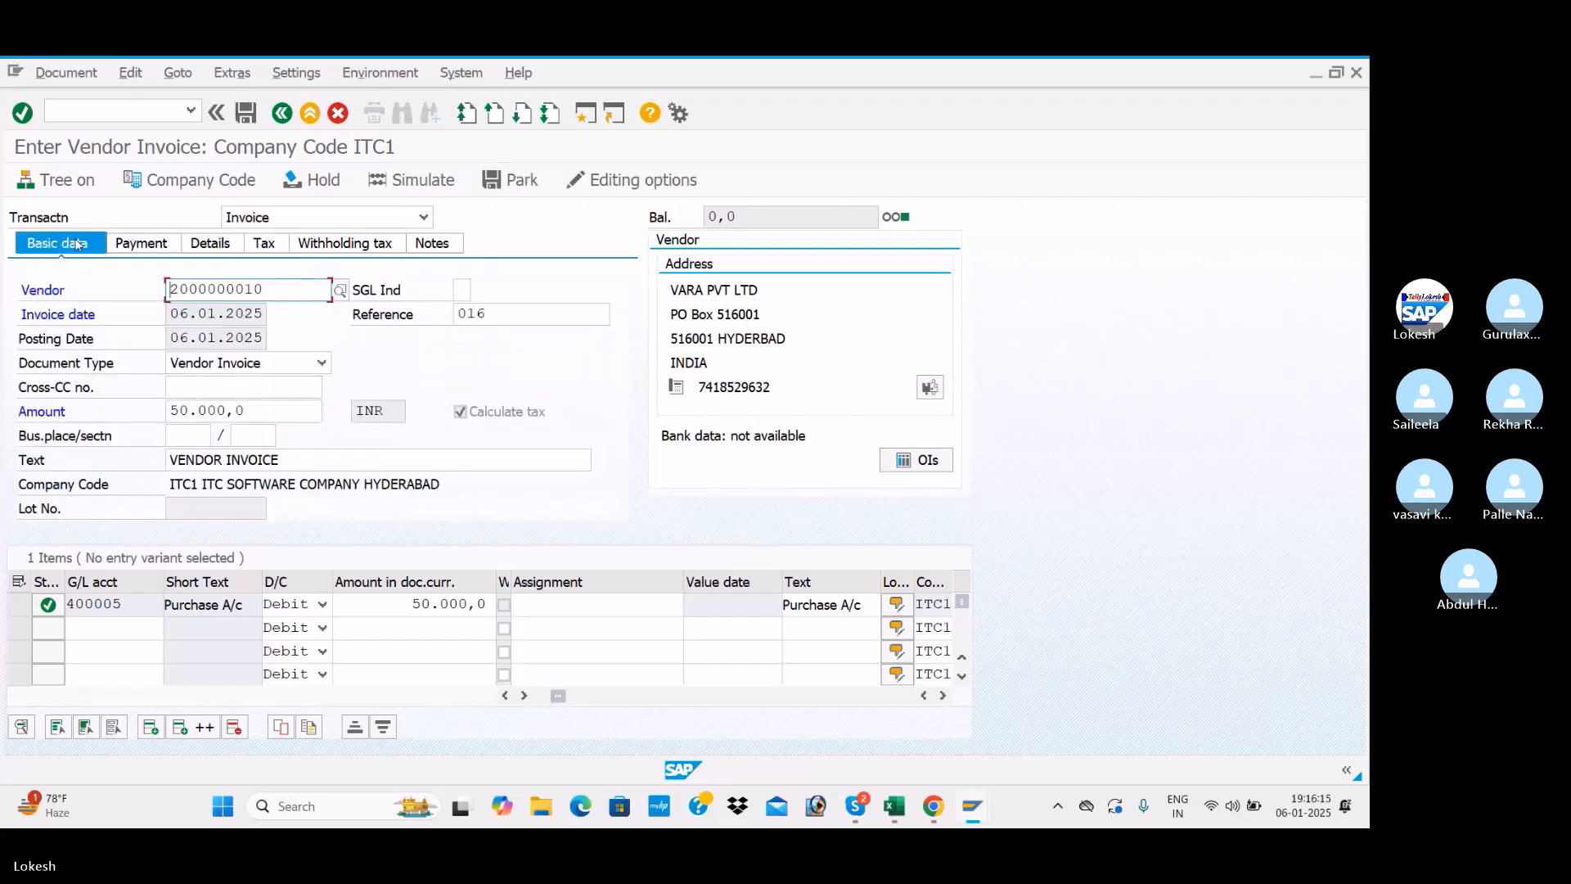
left_click(413, 181)
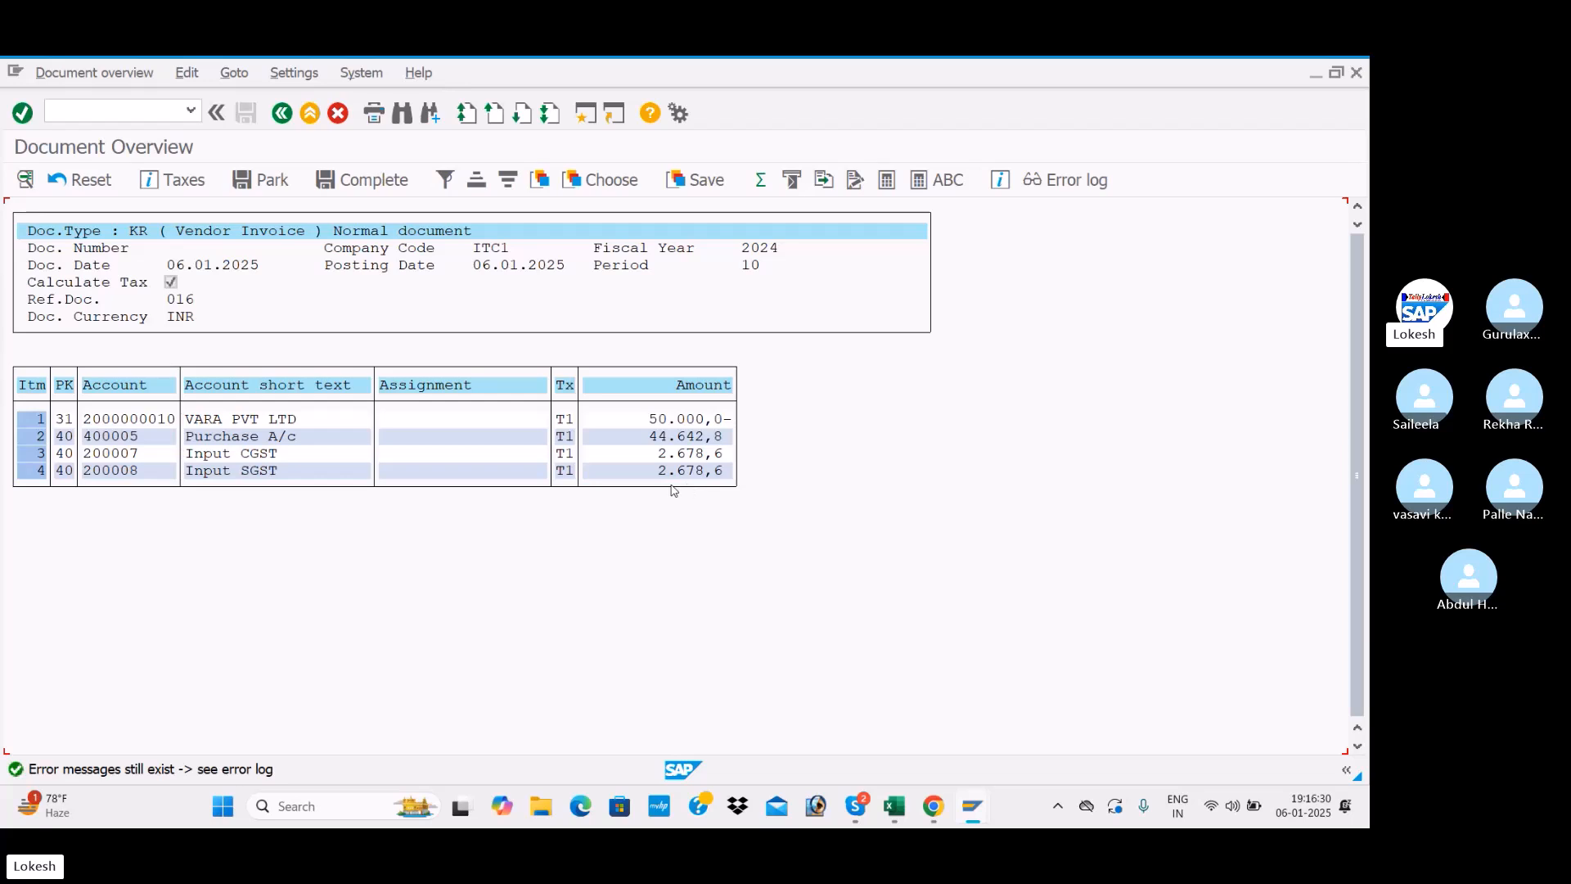
Set the Input CGST line item's text to VNDOR INVOICE and return to the document overview
double_click(312, 452)
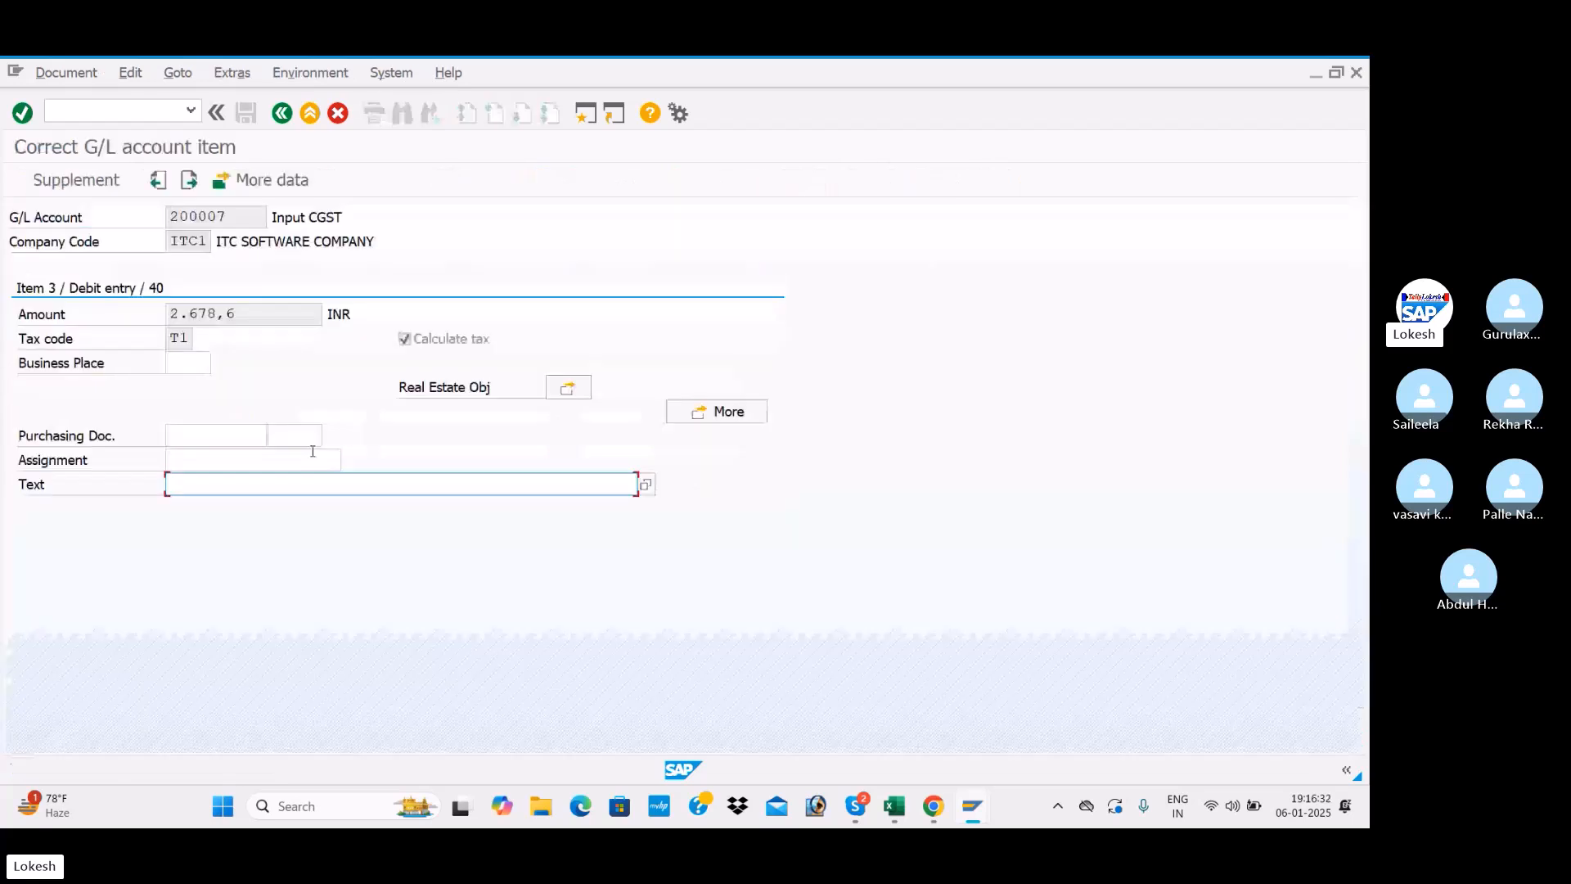
left_click(227, 483)
left_click(221, 503)
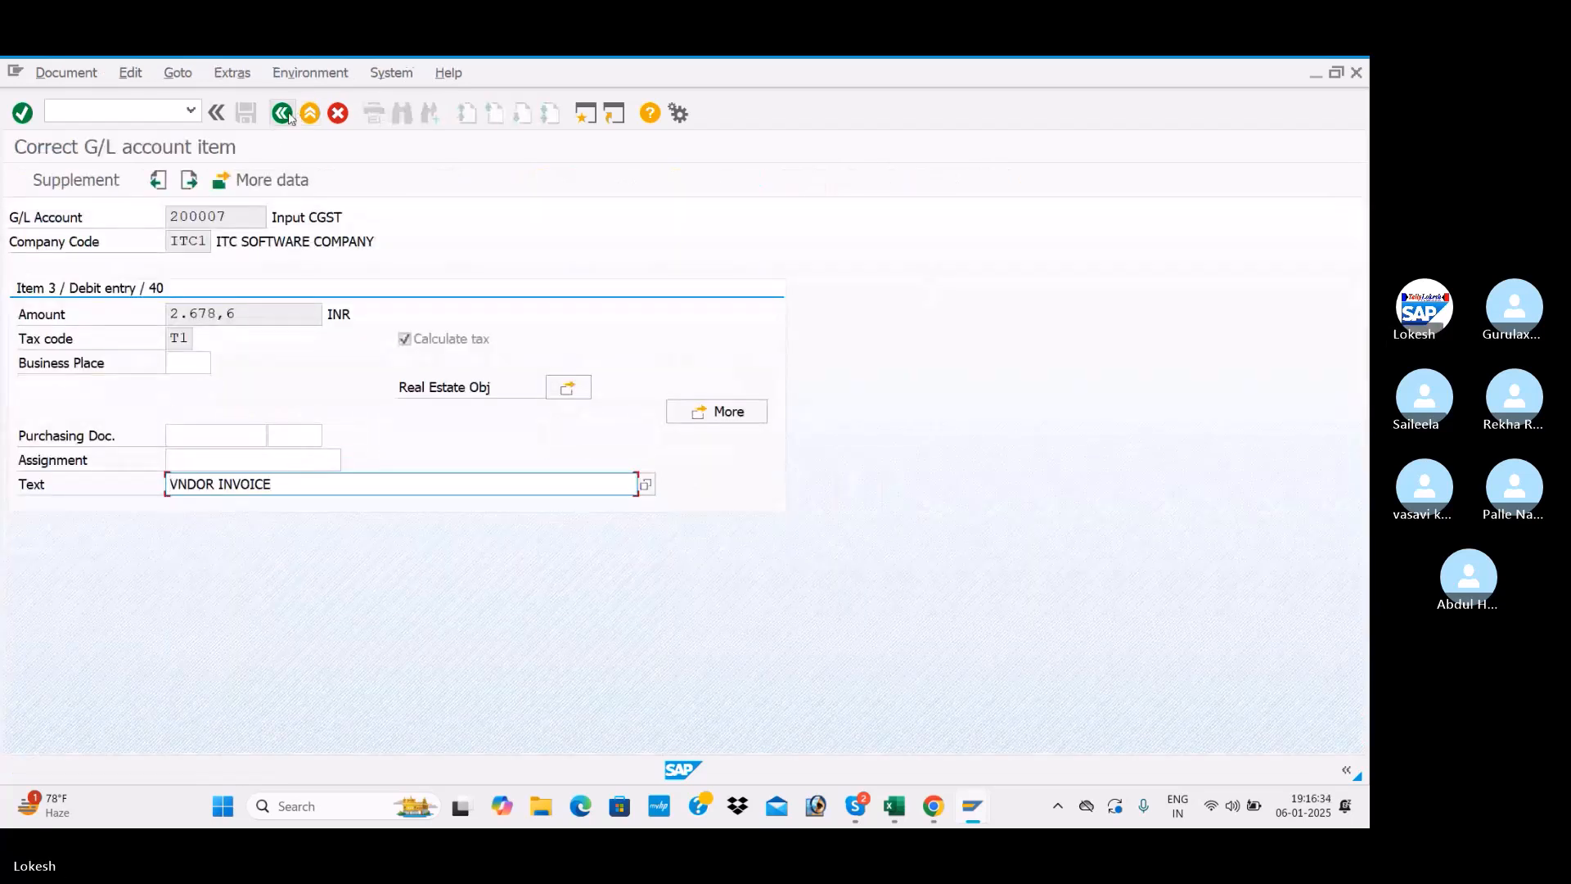
key("Return")
Fill in the Input SGST line item's text and post the tax-inclusive CGST/SGST invoice
double_click(225, 473)
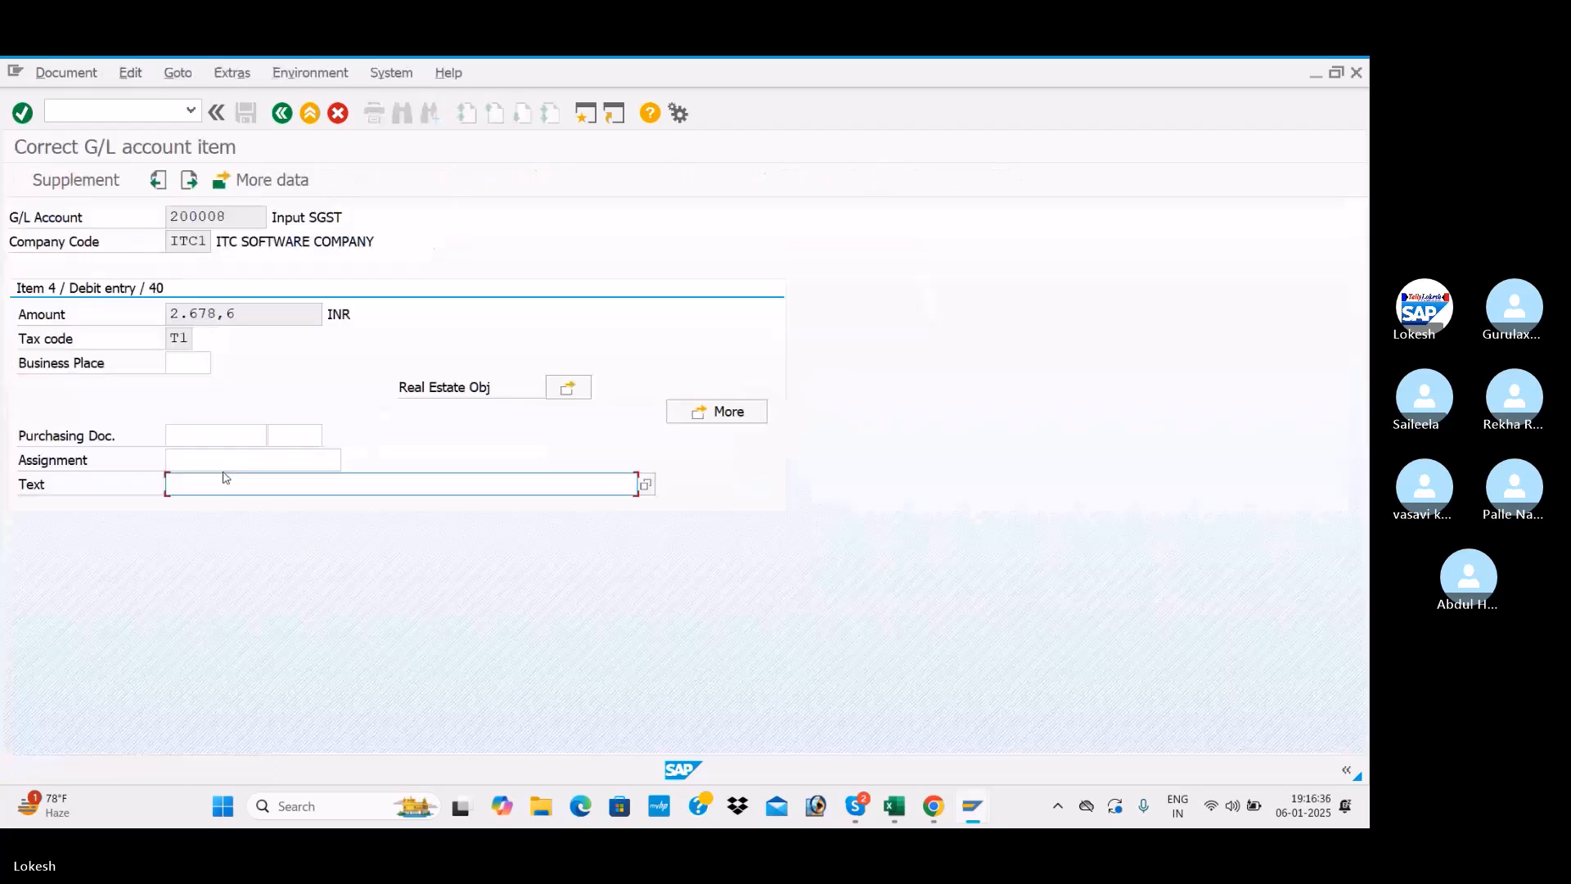
left_click(222, 484)
left_click(215, 505)
left_click(284, 113)
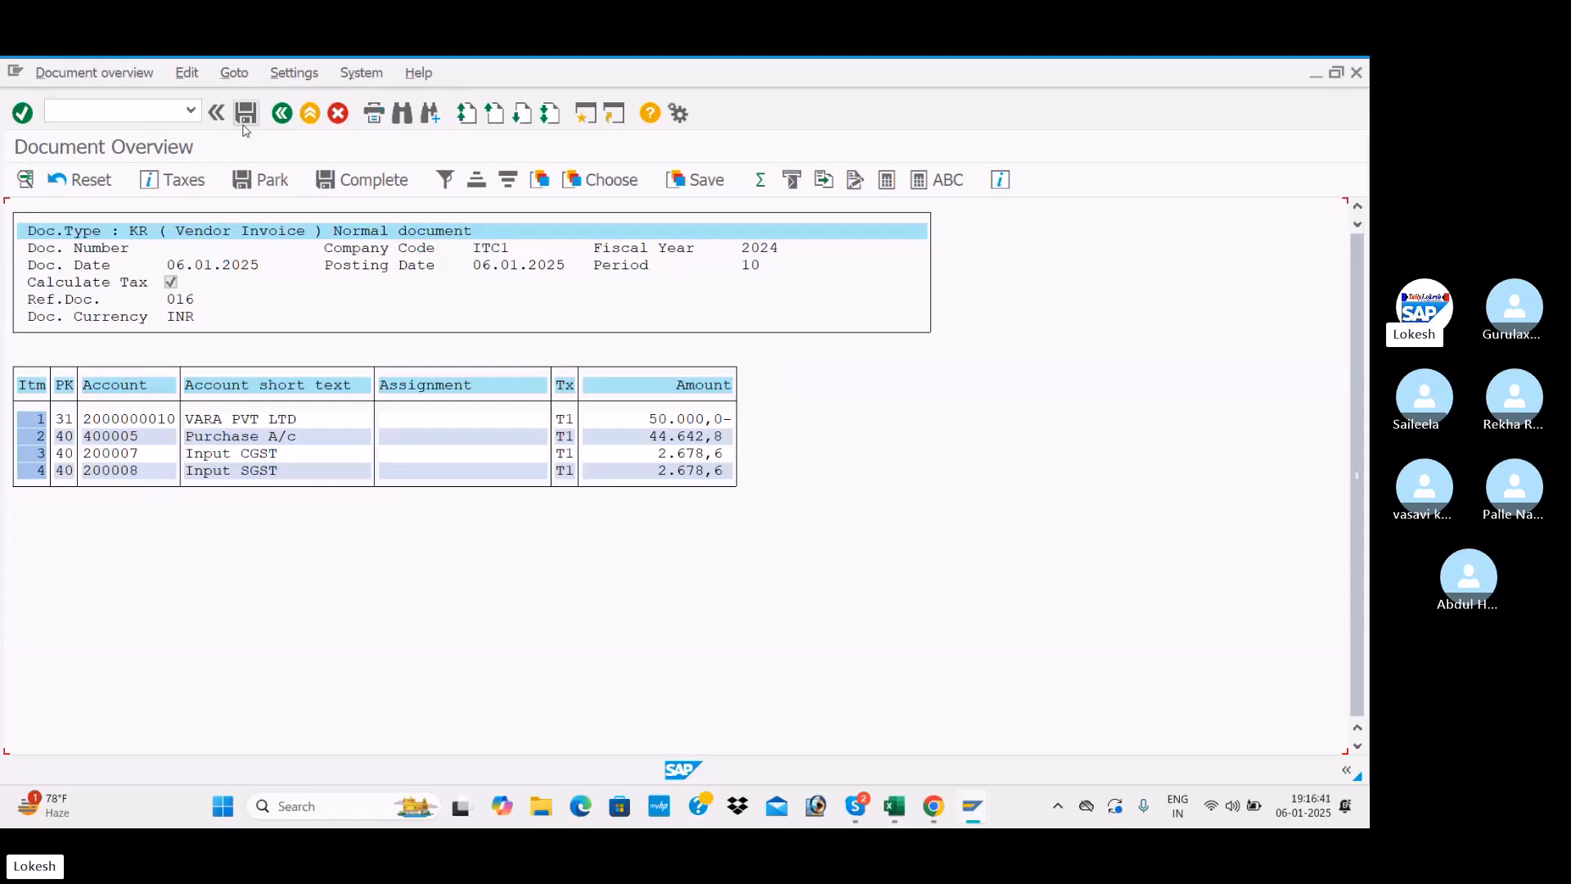
left_click(251, 119)
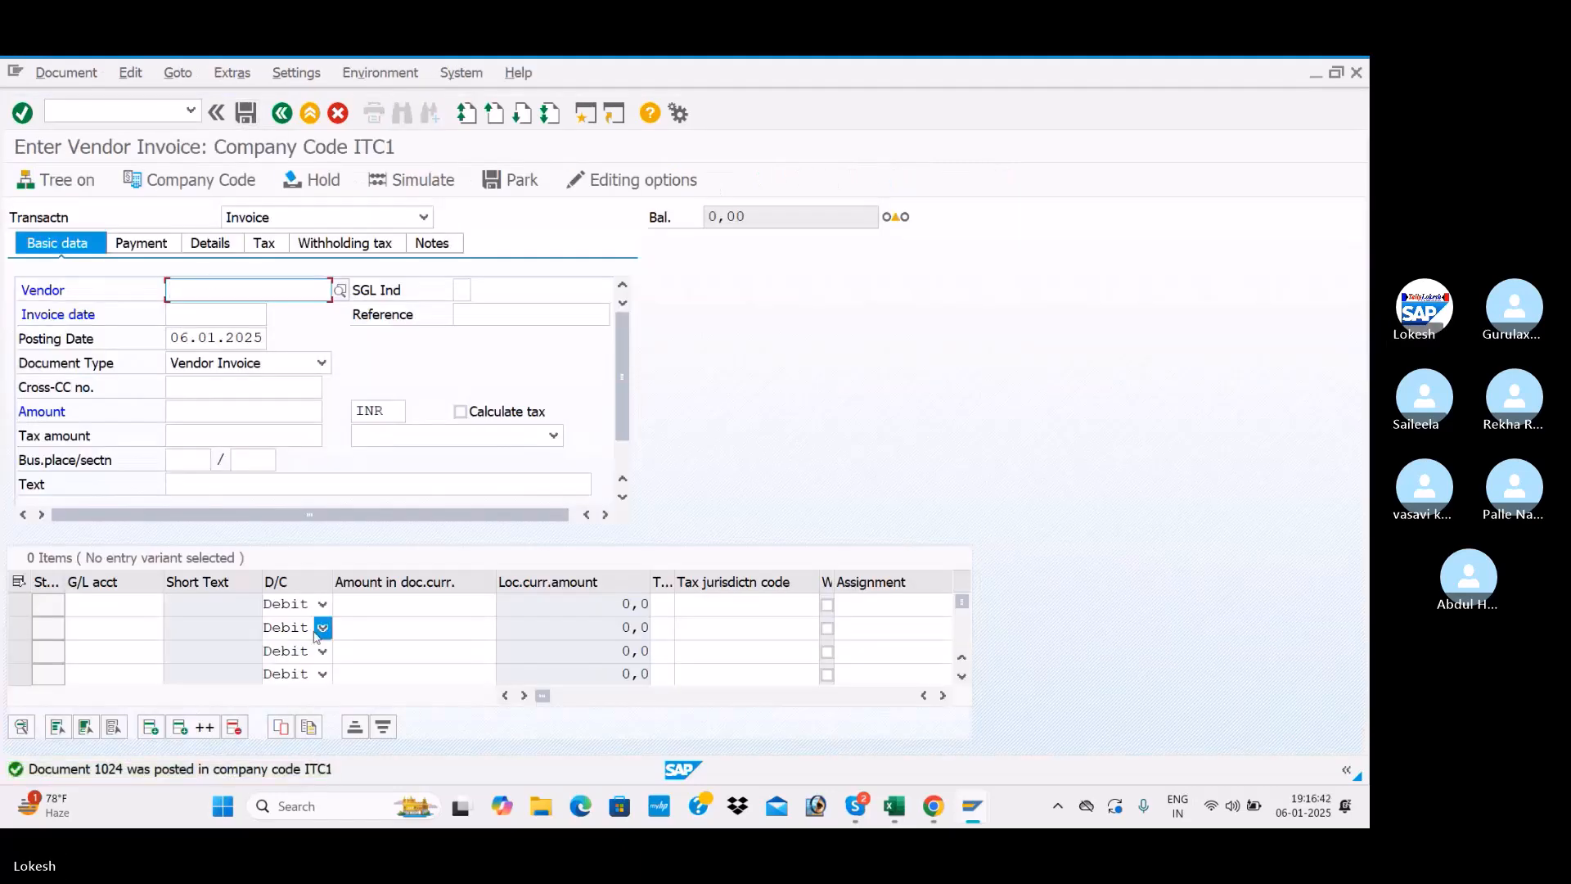
Refresh the vendor line item list to check the newly posted tax-inclusive CGST/SGST invoice
key("alt+Tab")
key("Tab")
left_click(45, 72)
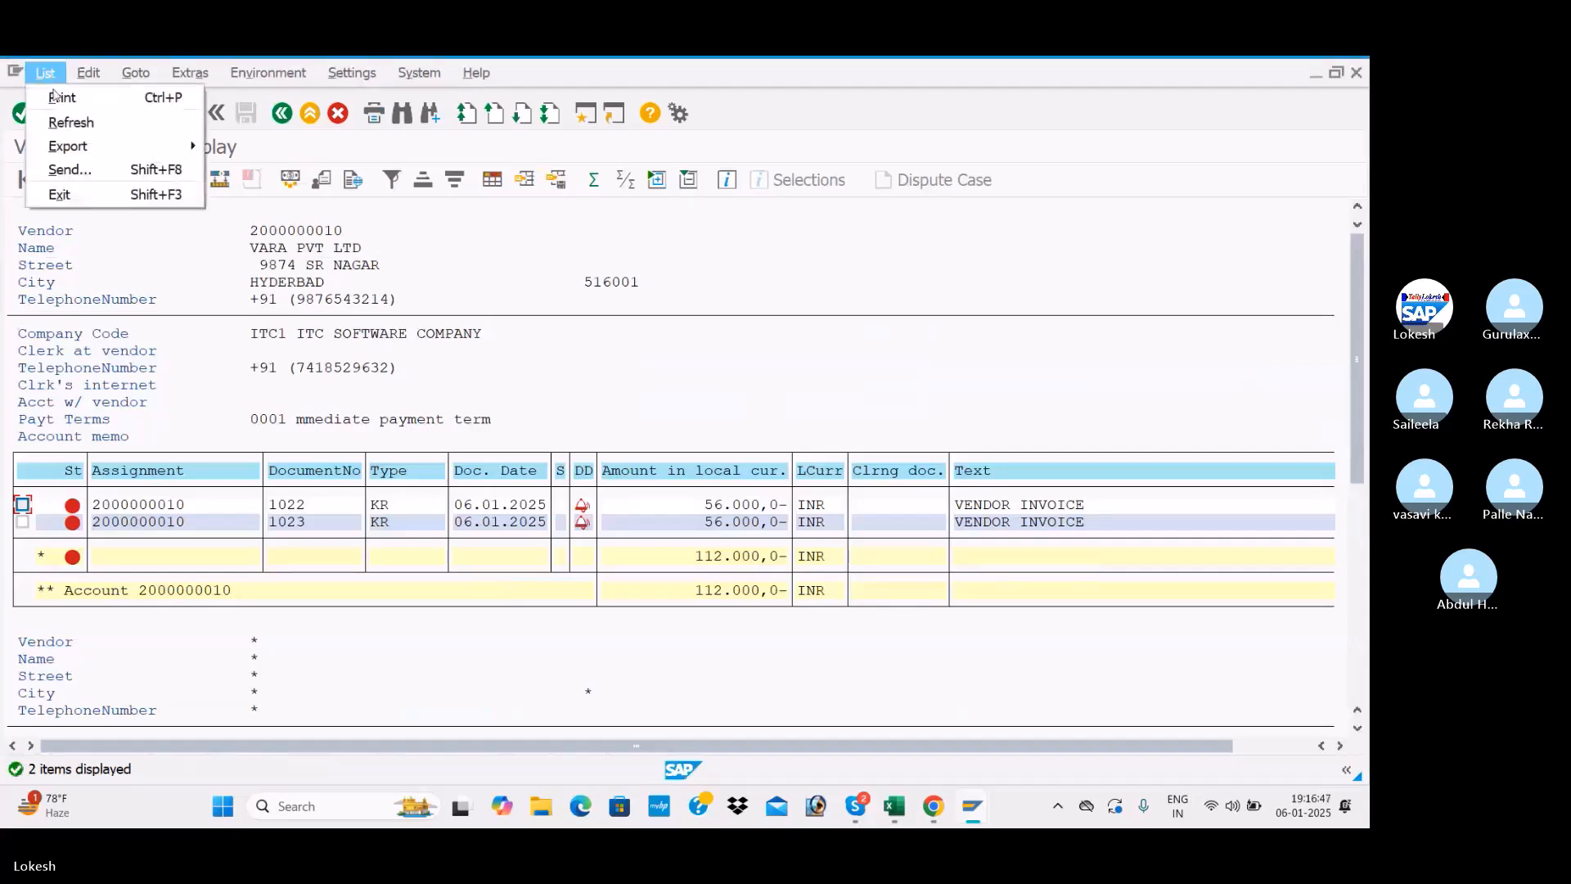
left_click(65, 122)
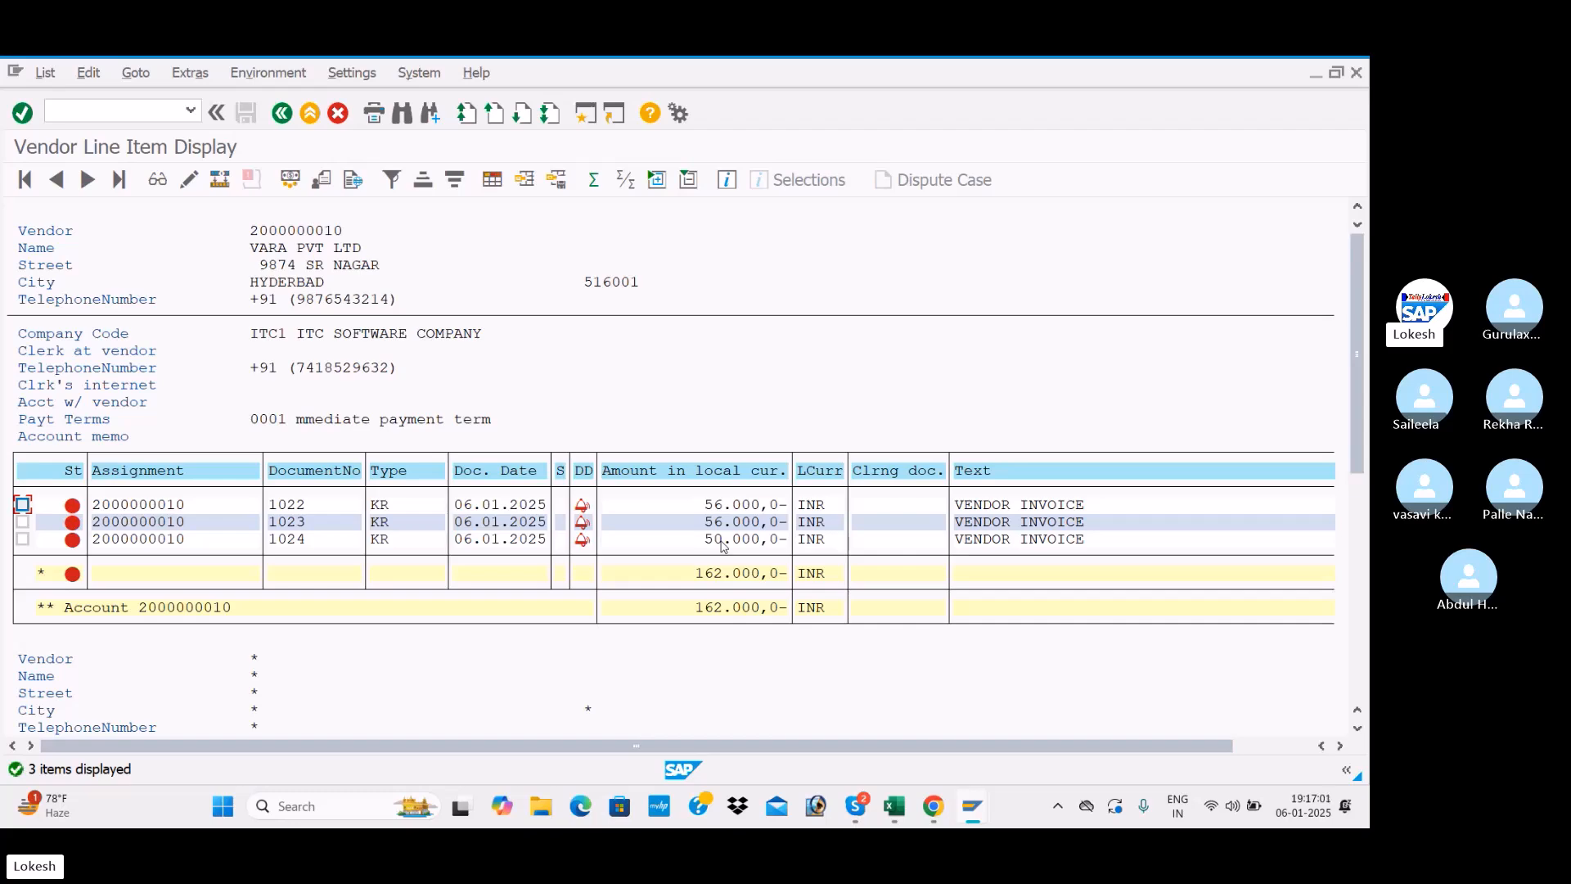
key("alt+Tab")
key("alt+Tab")
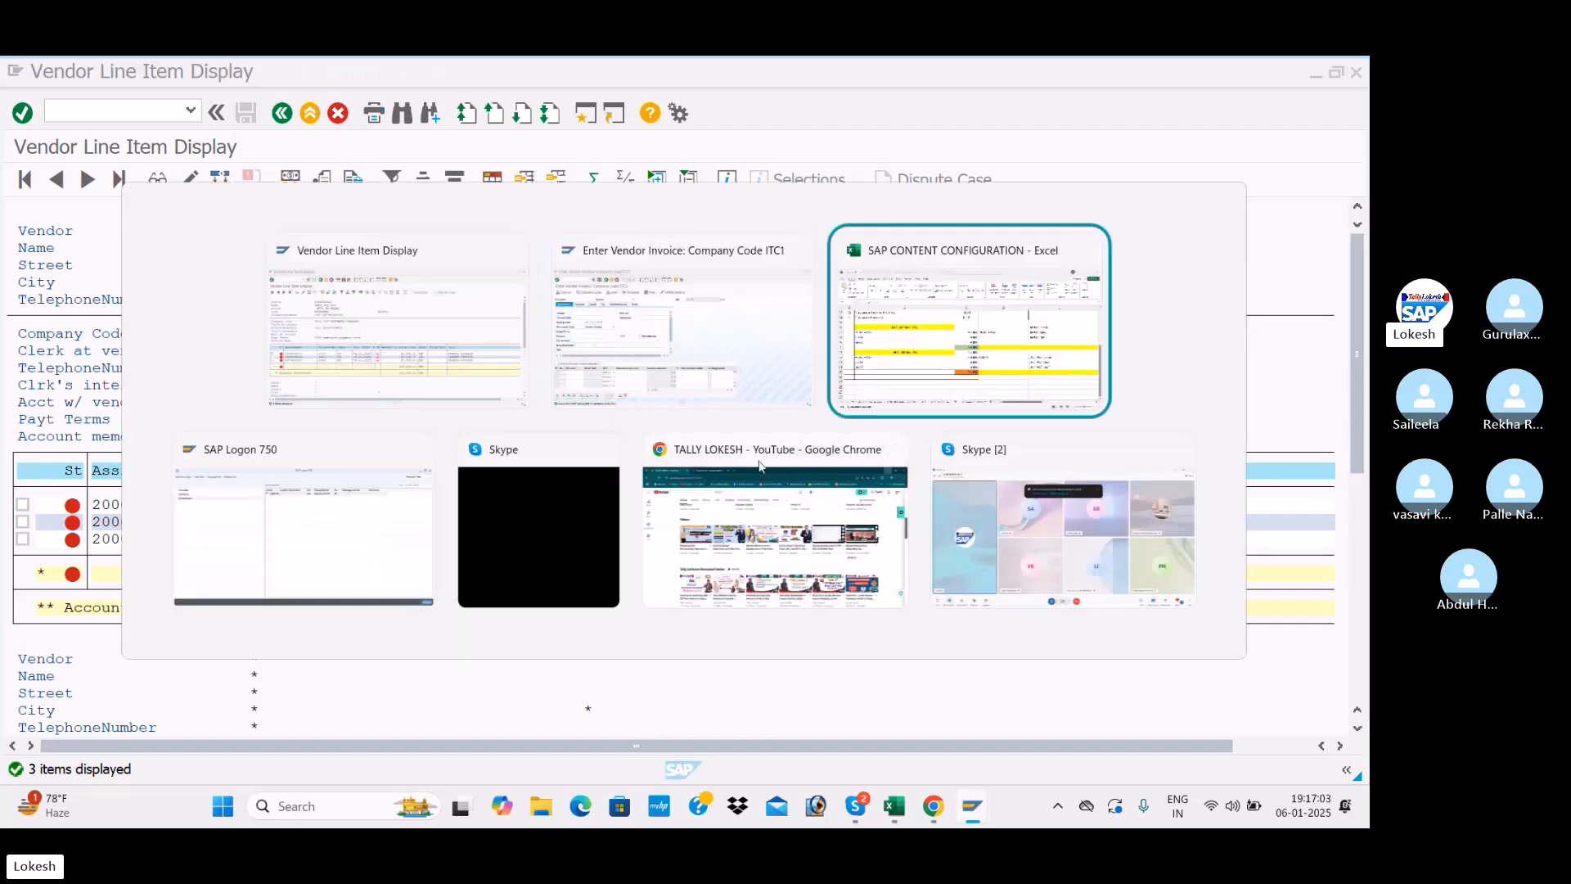
key("alt+Tab")
key("alt+Tab")
left_click(760, 466)
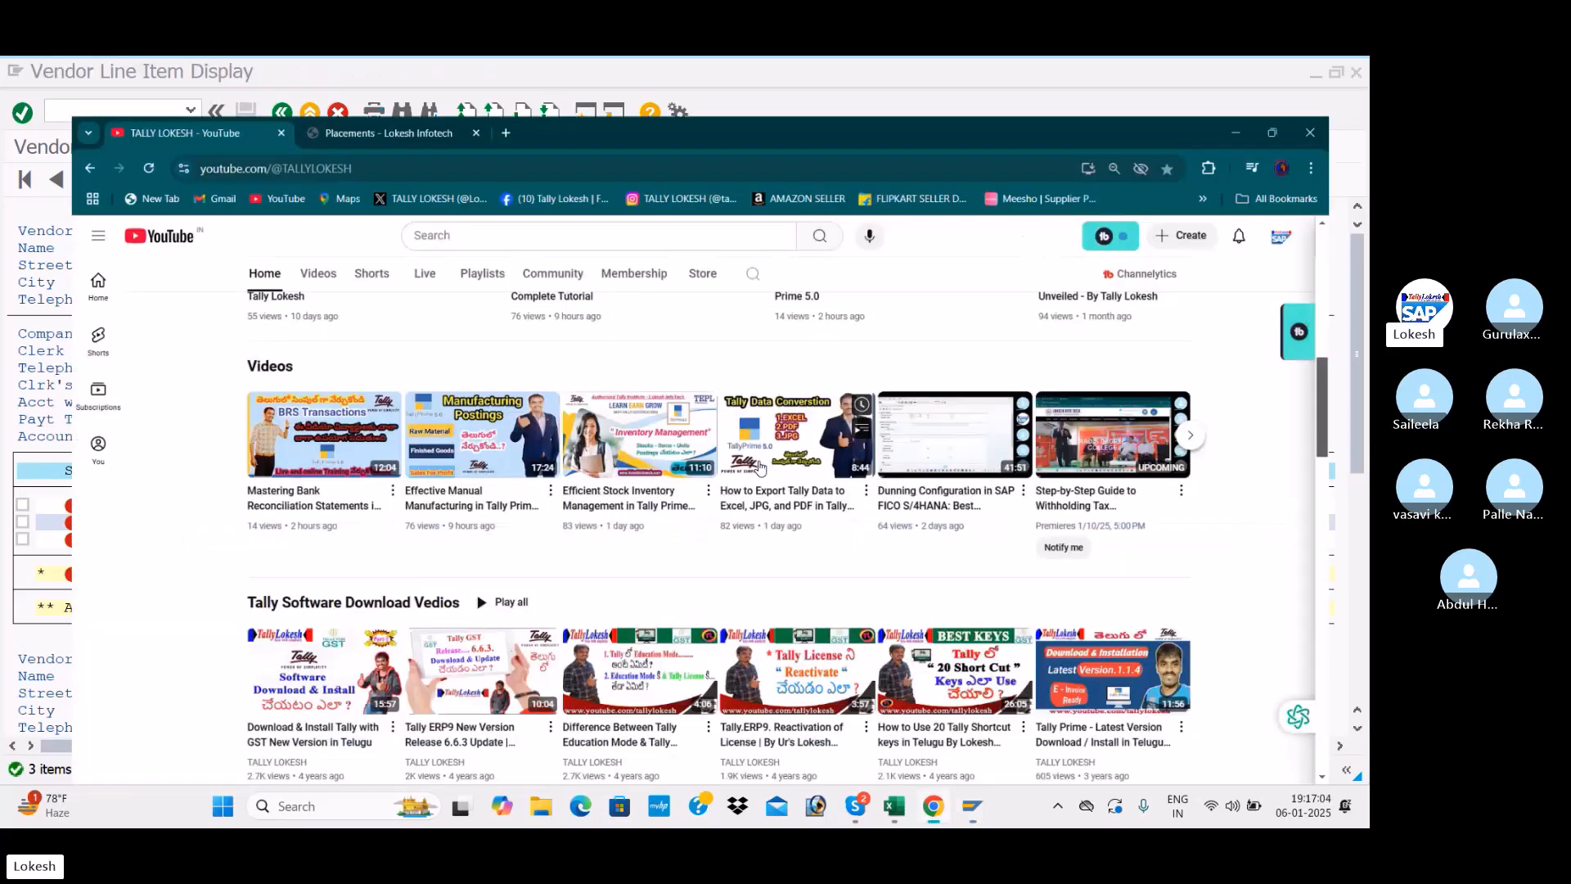
scroll(784, 454, "up", 4)
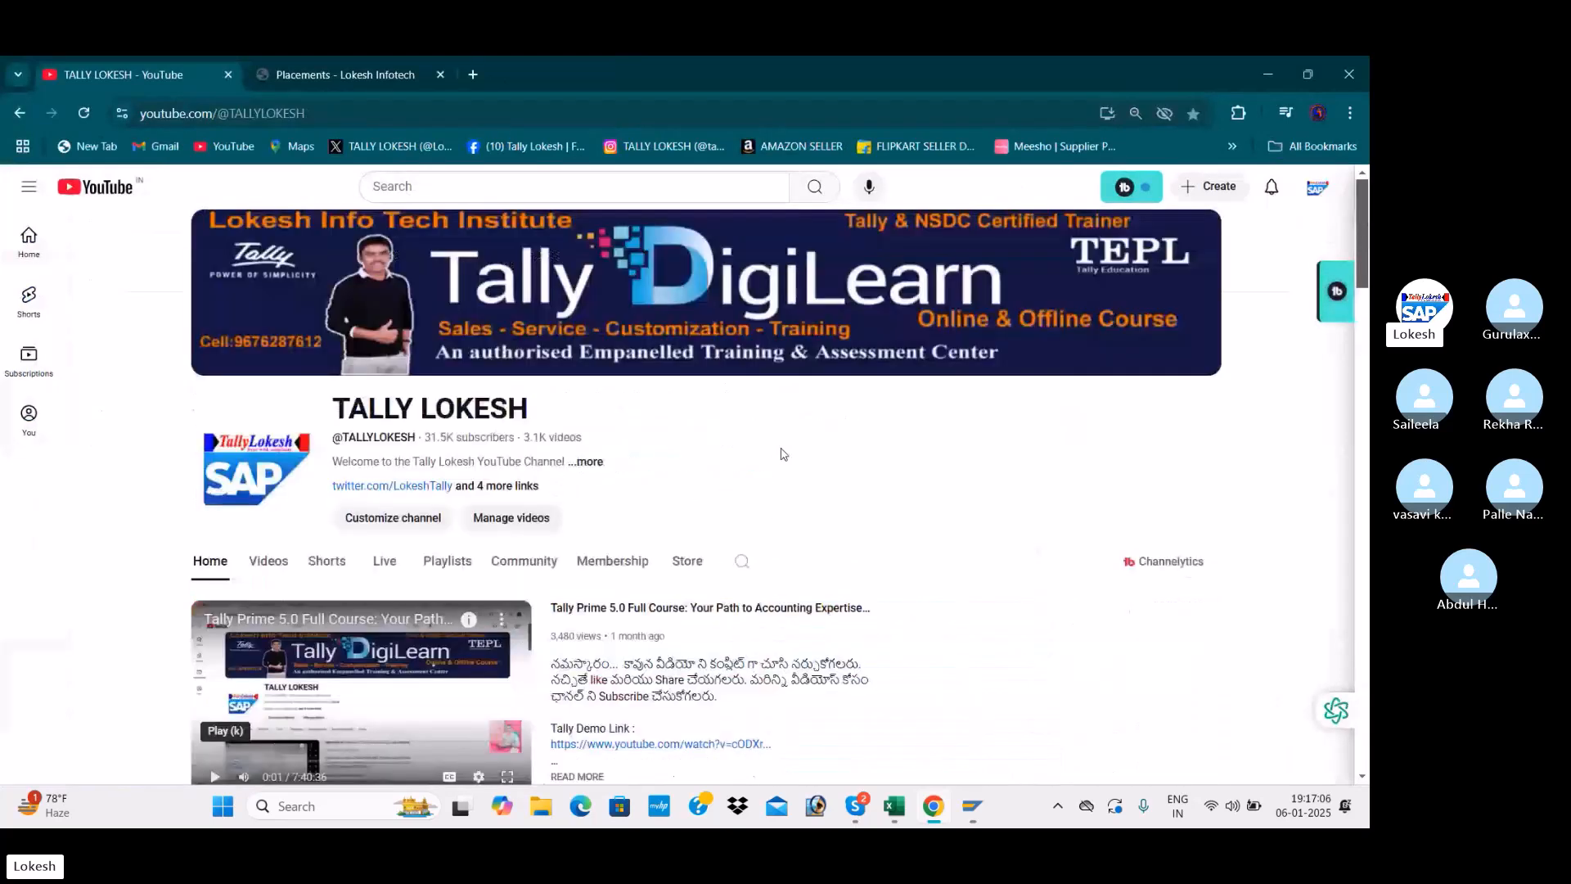
Switch to the vendor invoice entry and set the vendor VARA PVT LTD and invoice date 06.01.2025
key("alt+Tab")
key("alt+Tab")
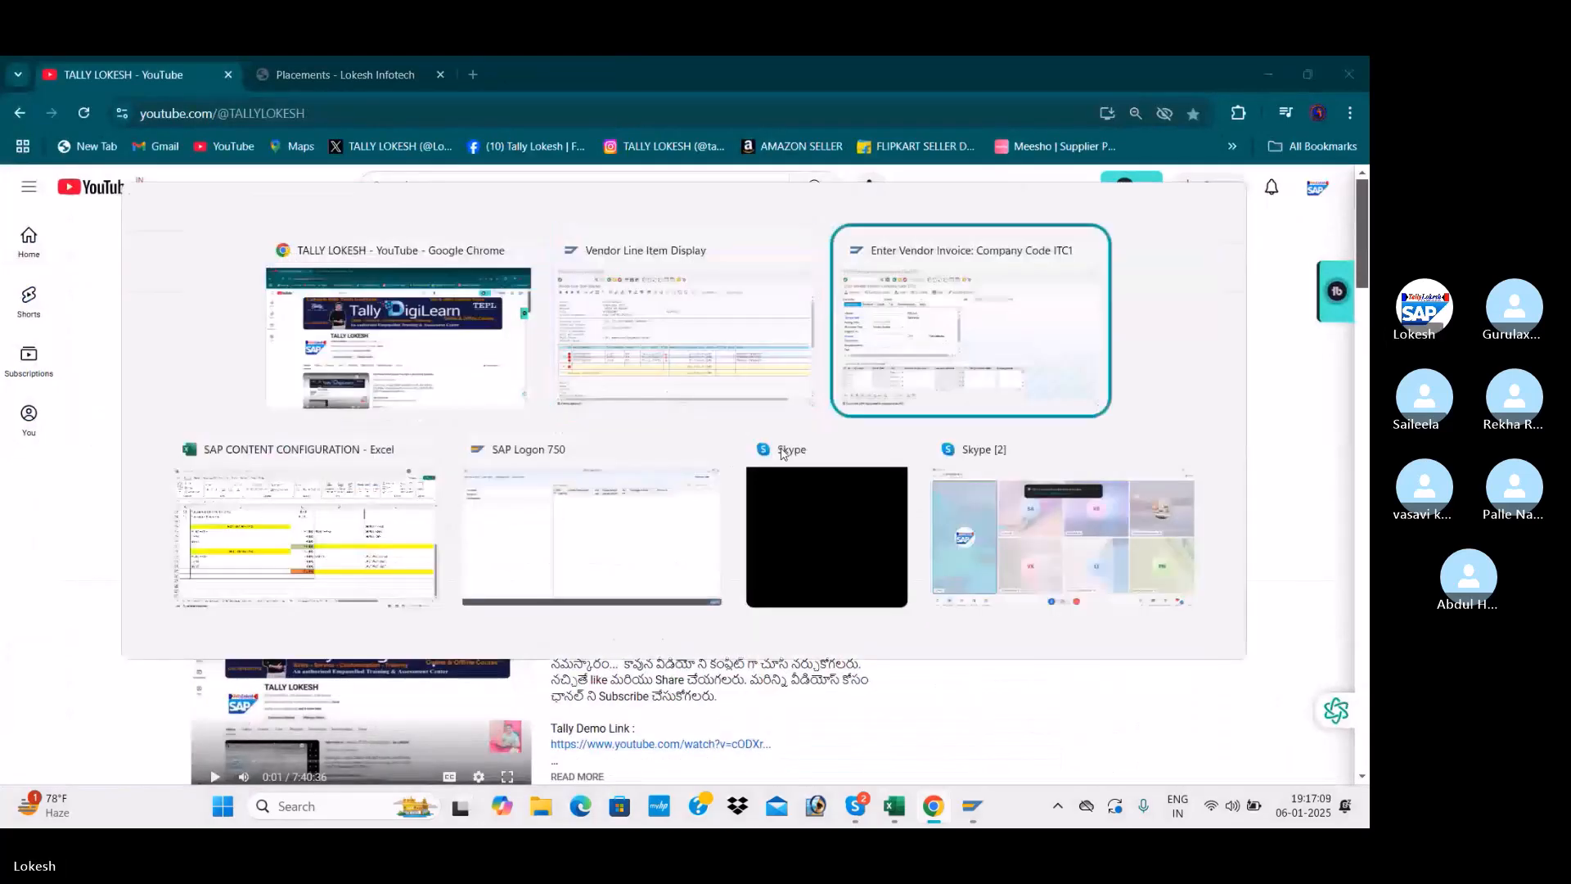
key("BackSpace")
left_click(288, 314)
left_click(264, 314)
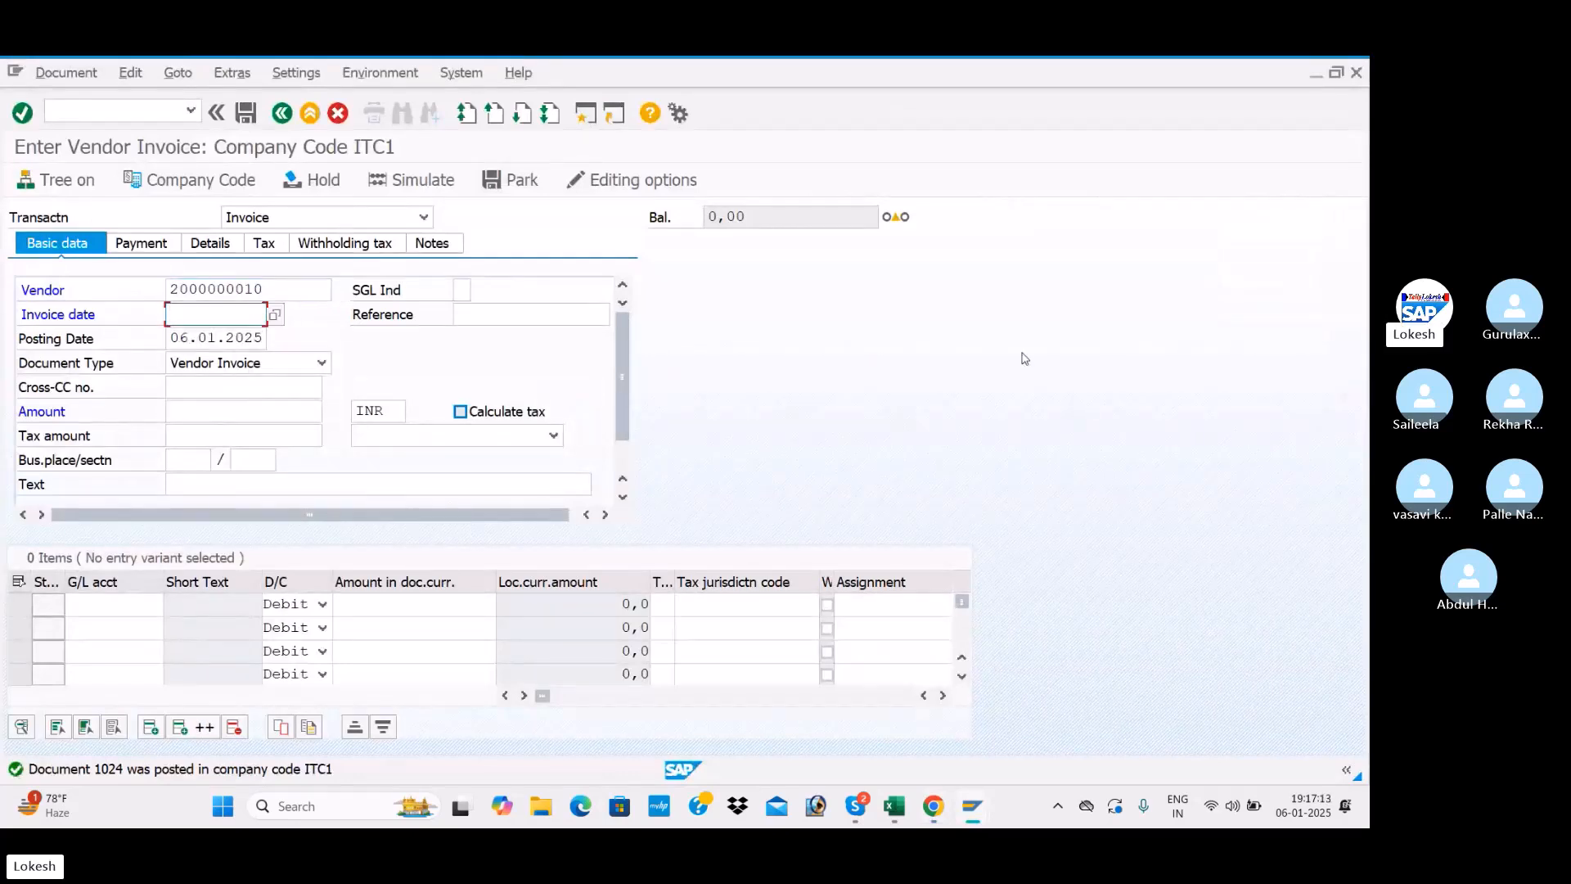
key("BackSpace")
left_click(286, 335)
Set the invoice's reference to 017 and its text to VENDOR INVOICE
left_click(484, 314)
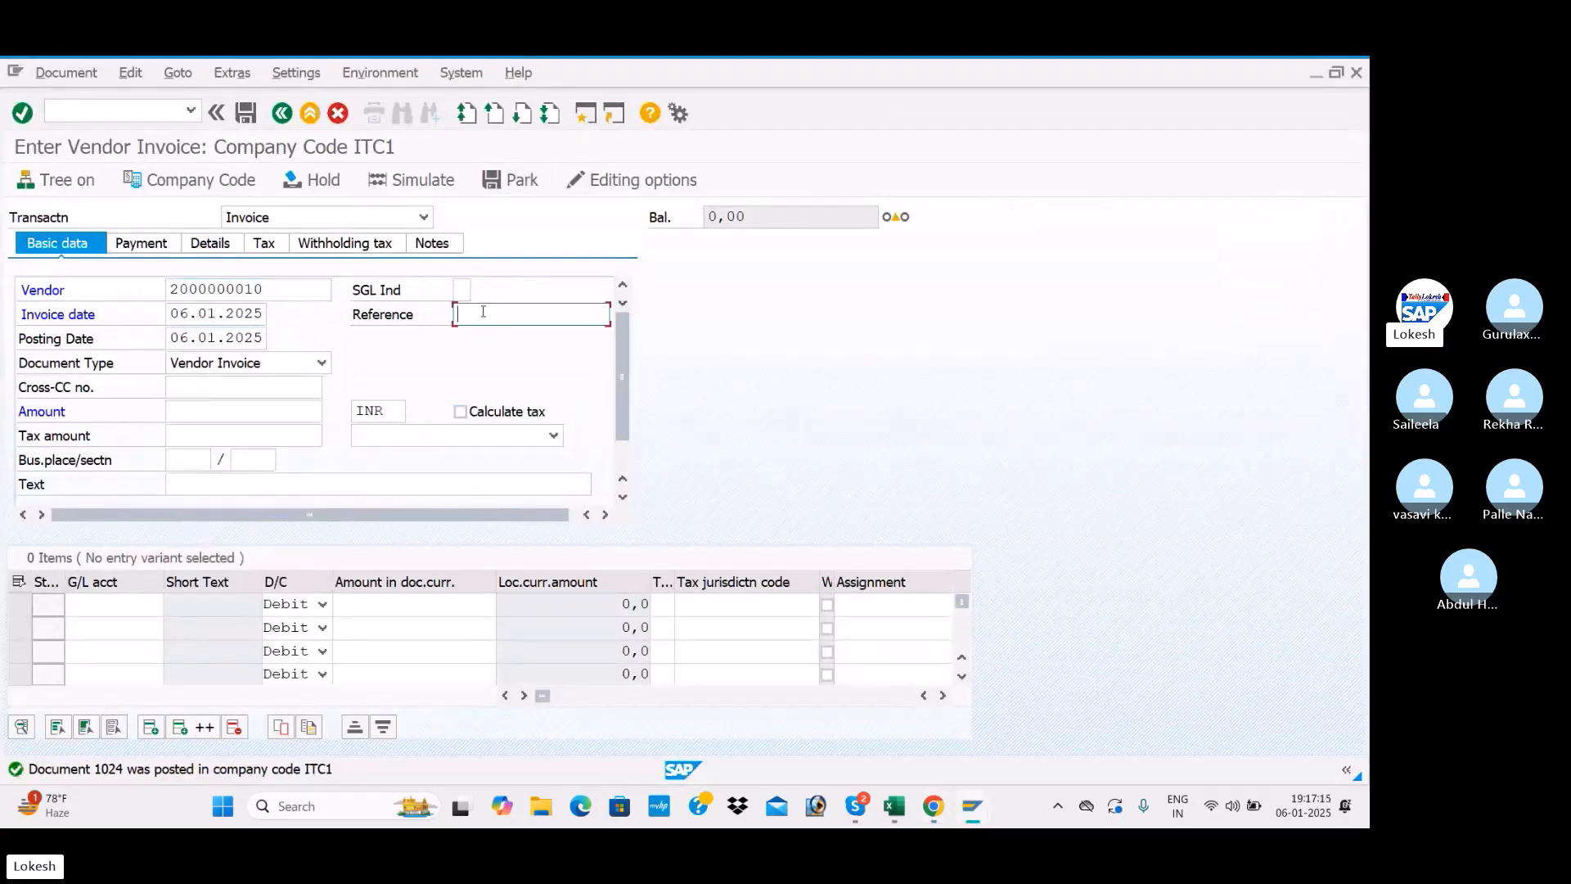
key("BackSpace")
left_click(496, 343)
key("BackSpace")
type("7")
left_click(246, 490)
left_click(205, 501)
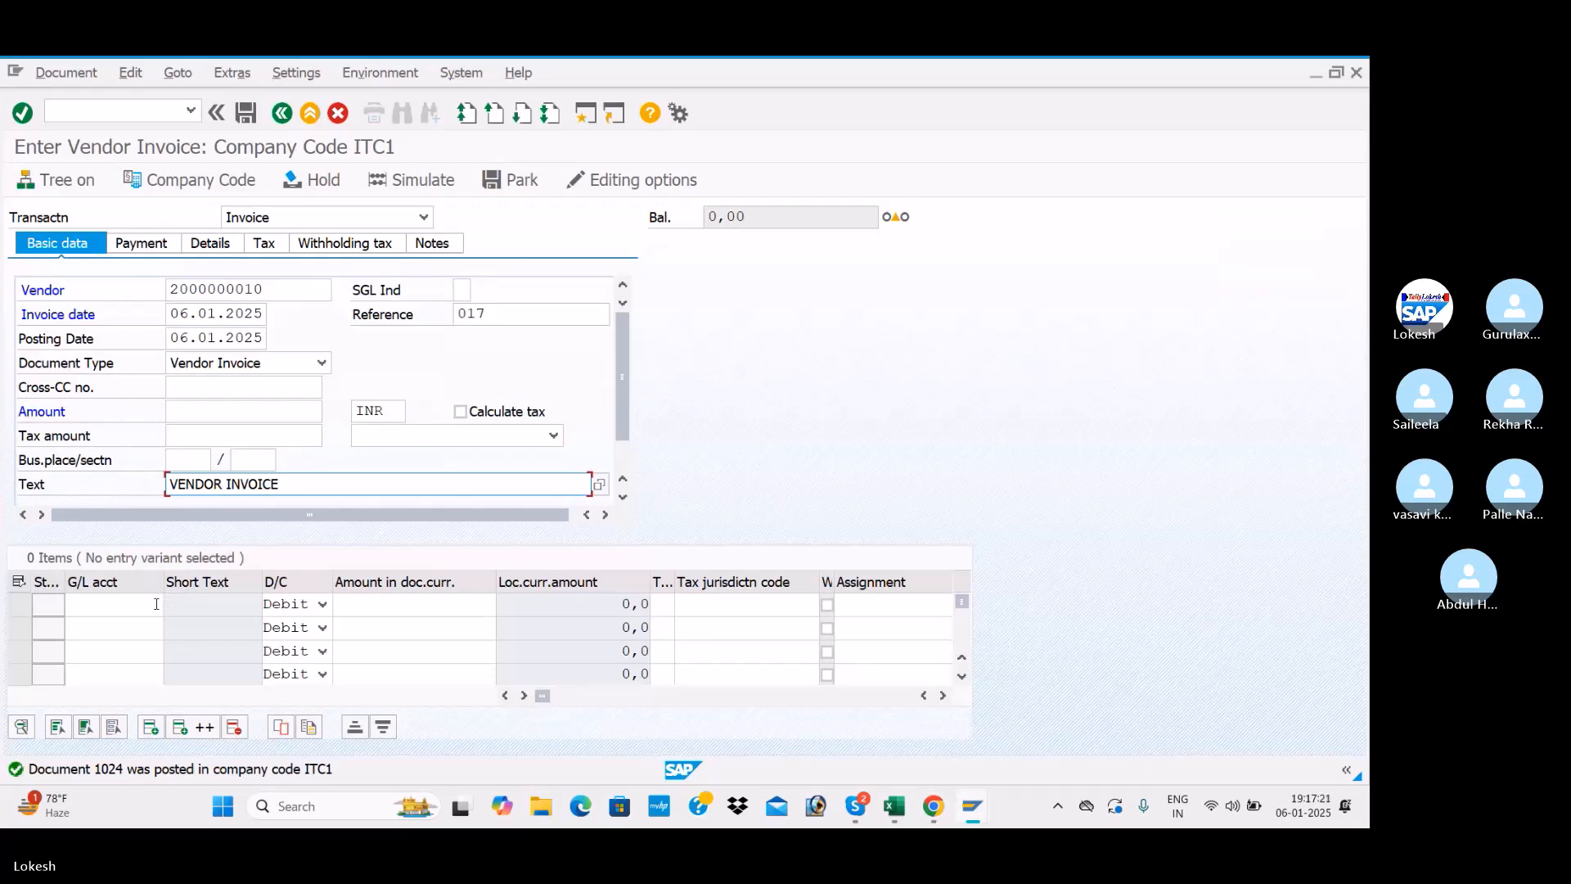
Enter a debit line item for G/L account 400005 with amount 50000 and tax code T2 (ITC INPUT IGST)
left_click(157, 604)
left_click(180, 390)
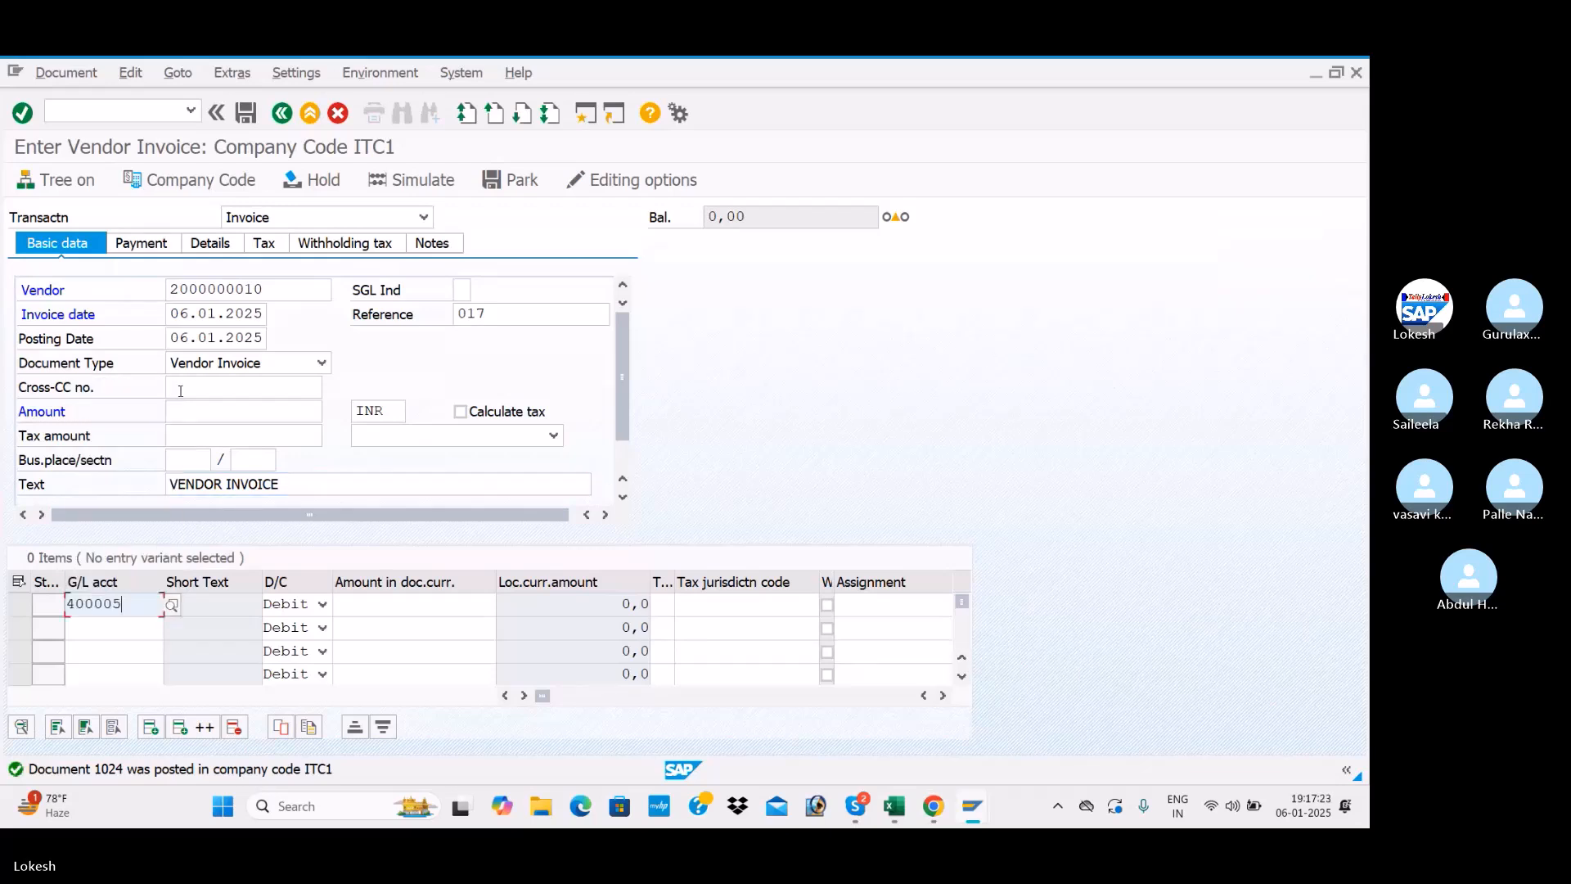
left_click(442, 605)
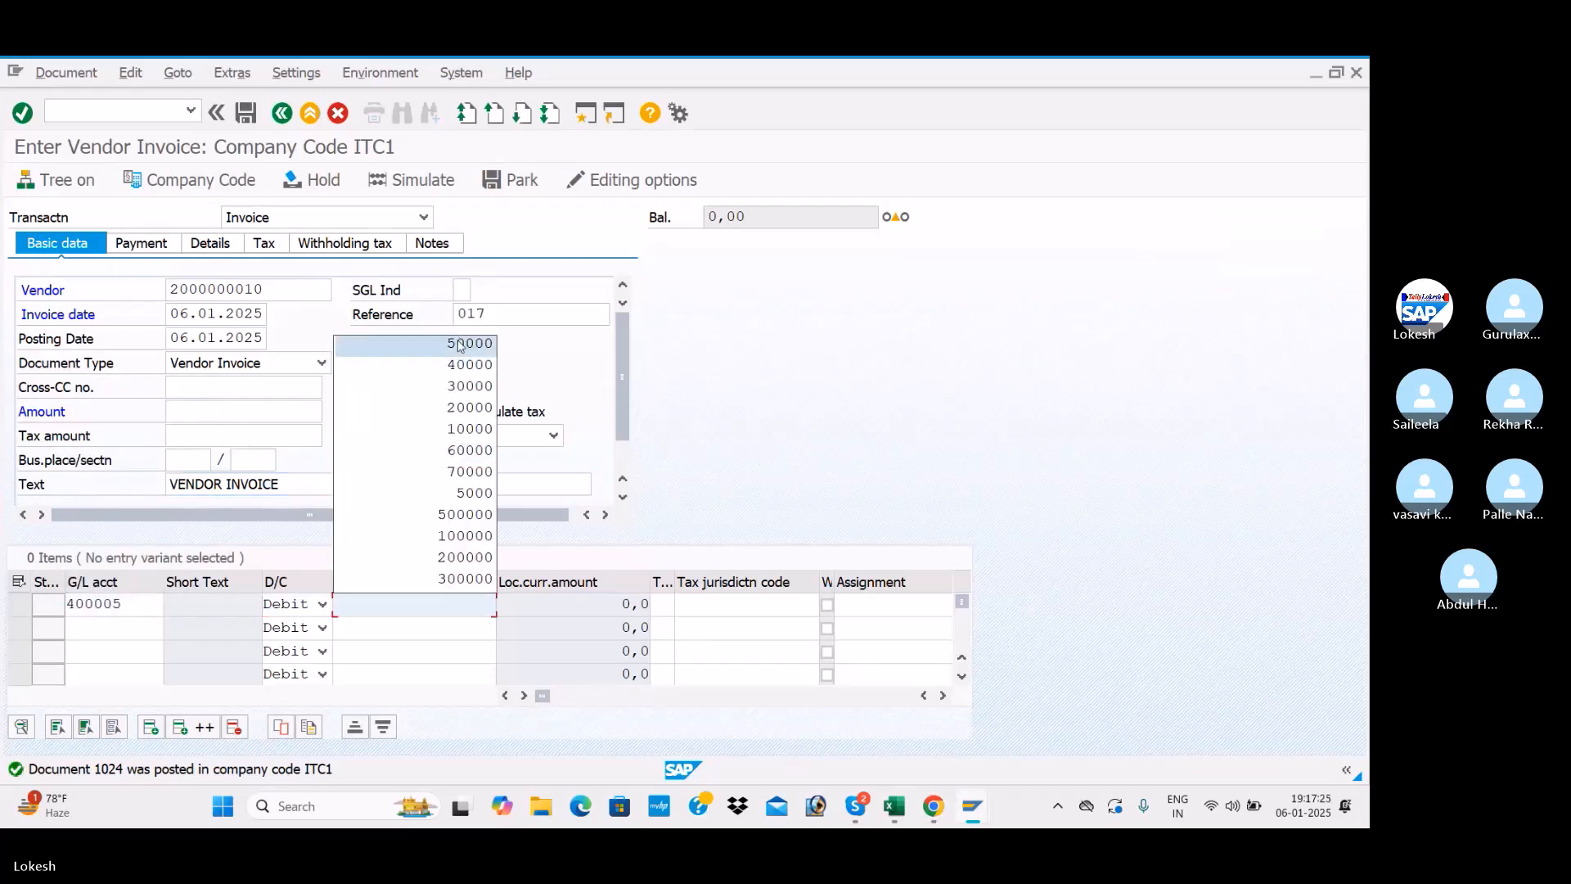
left_click(460, 345)
left_click(665, 604)
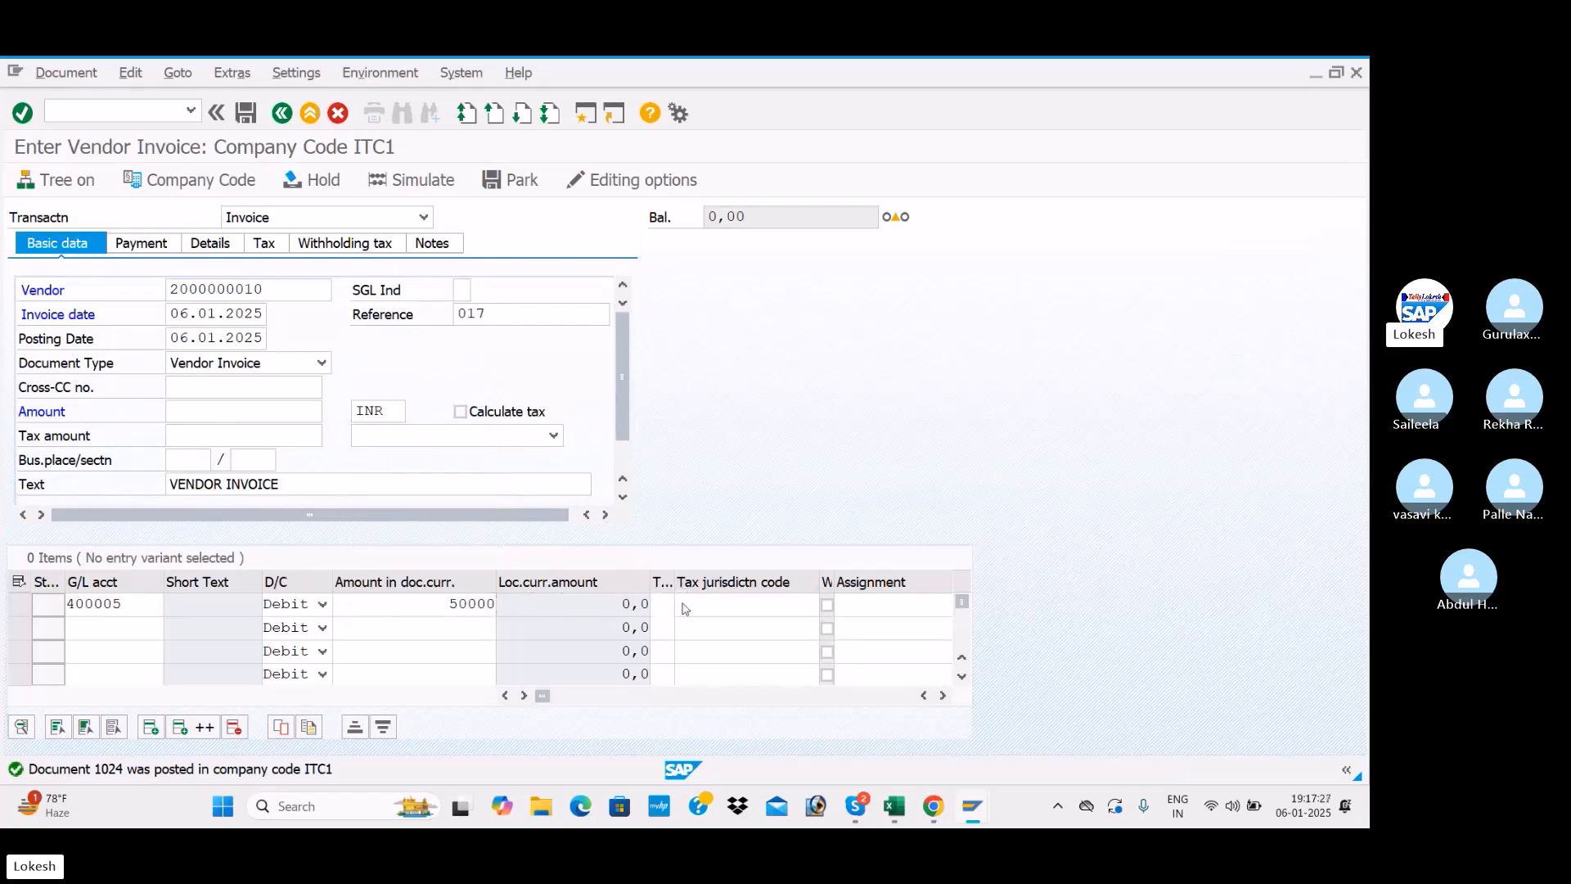
key("F4")
left_click(201, 295)
double_click(164, 361)
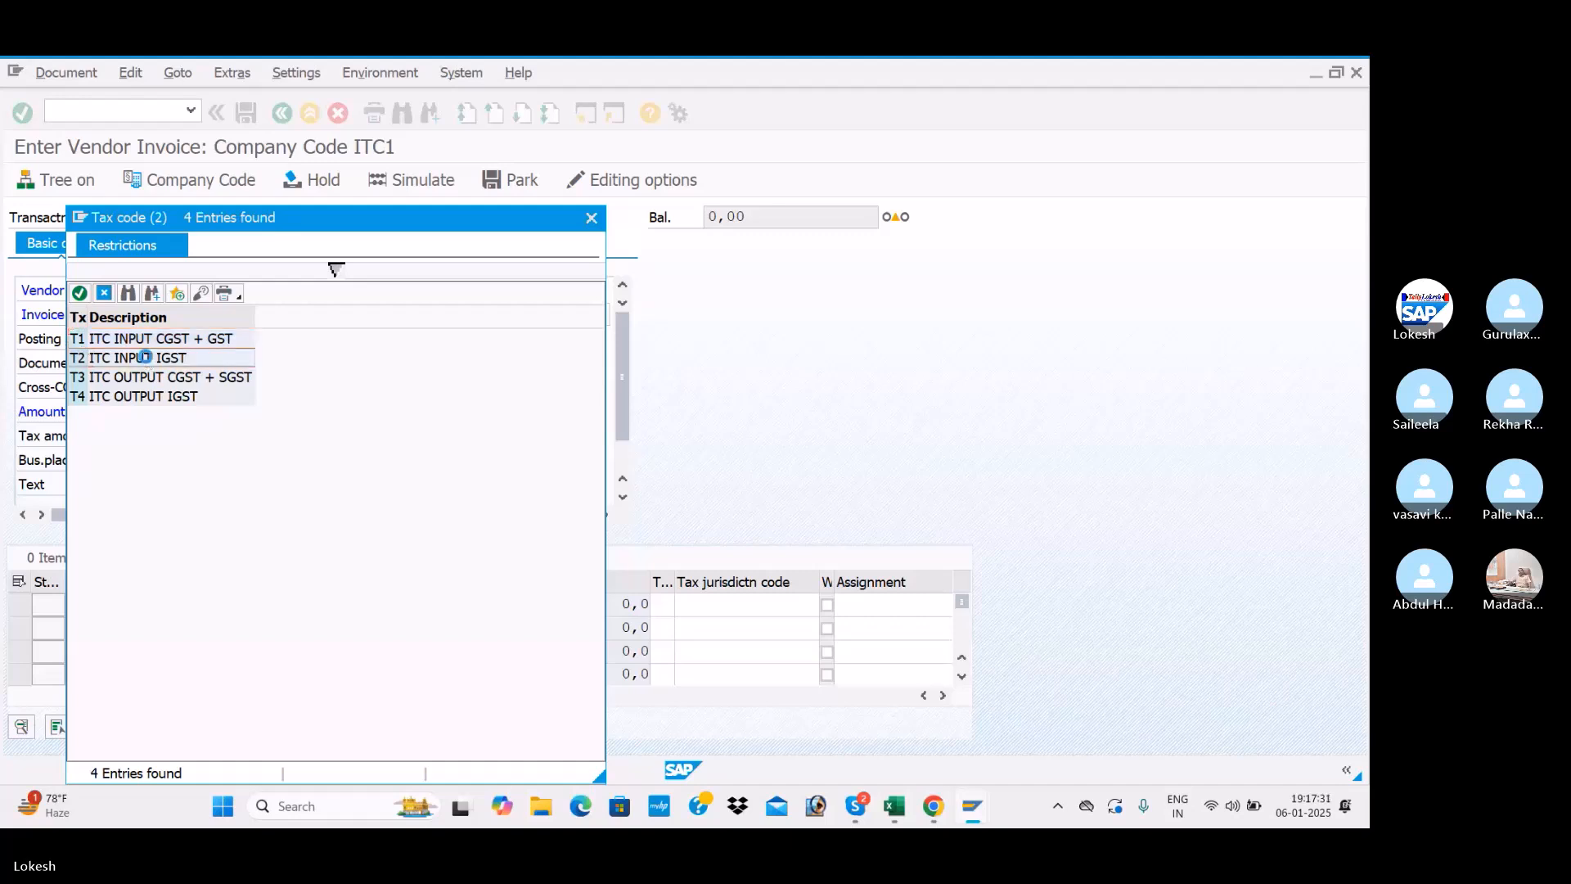
Set the line item's text to Purchase A/c and close the long text dialog without adding a note
key("Tab")
key("Tab")
key("Tab")
key("Tab")
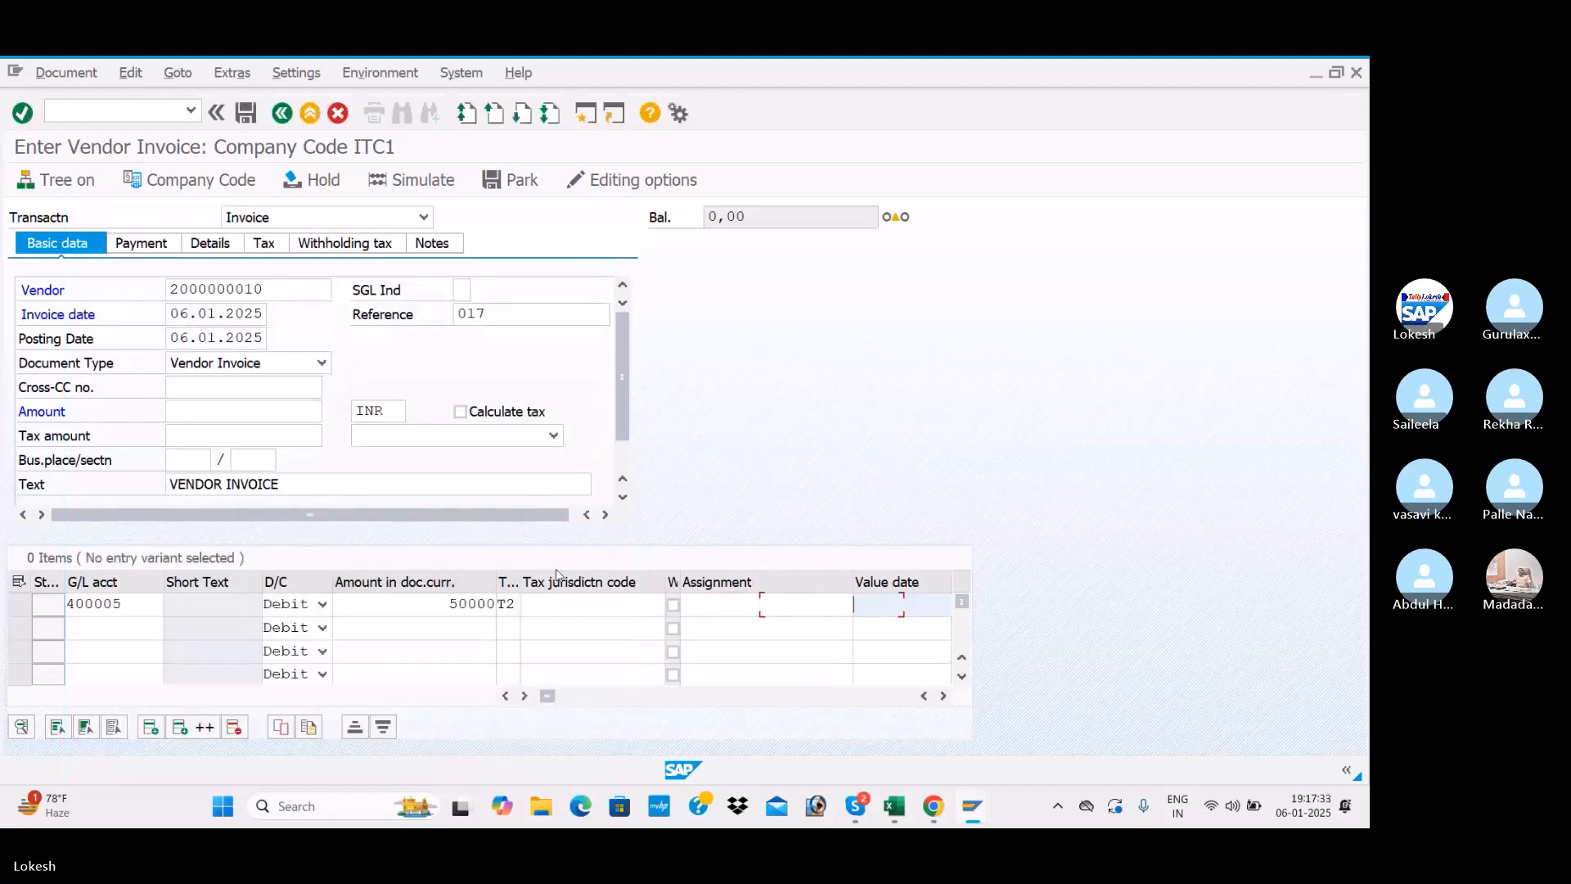
key("Tab")
key("Down")
key("Return")
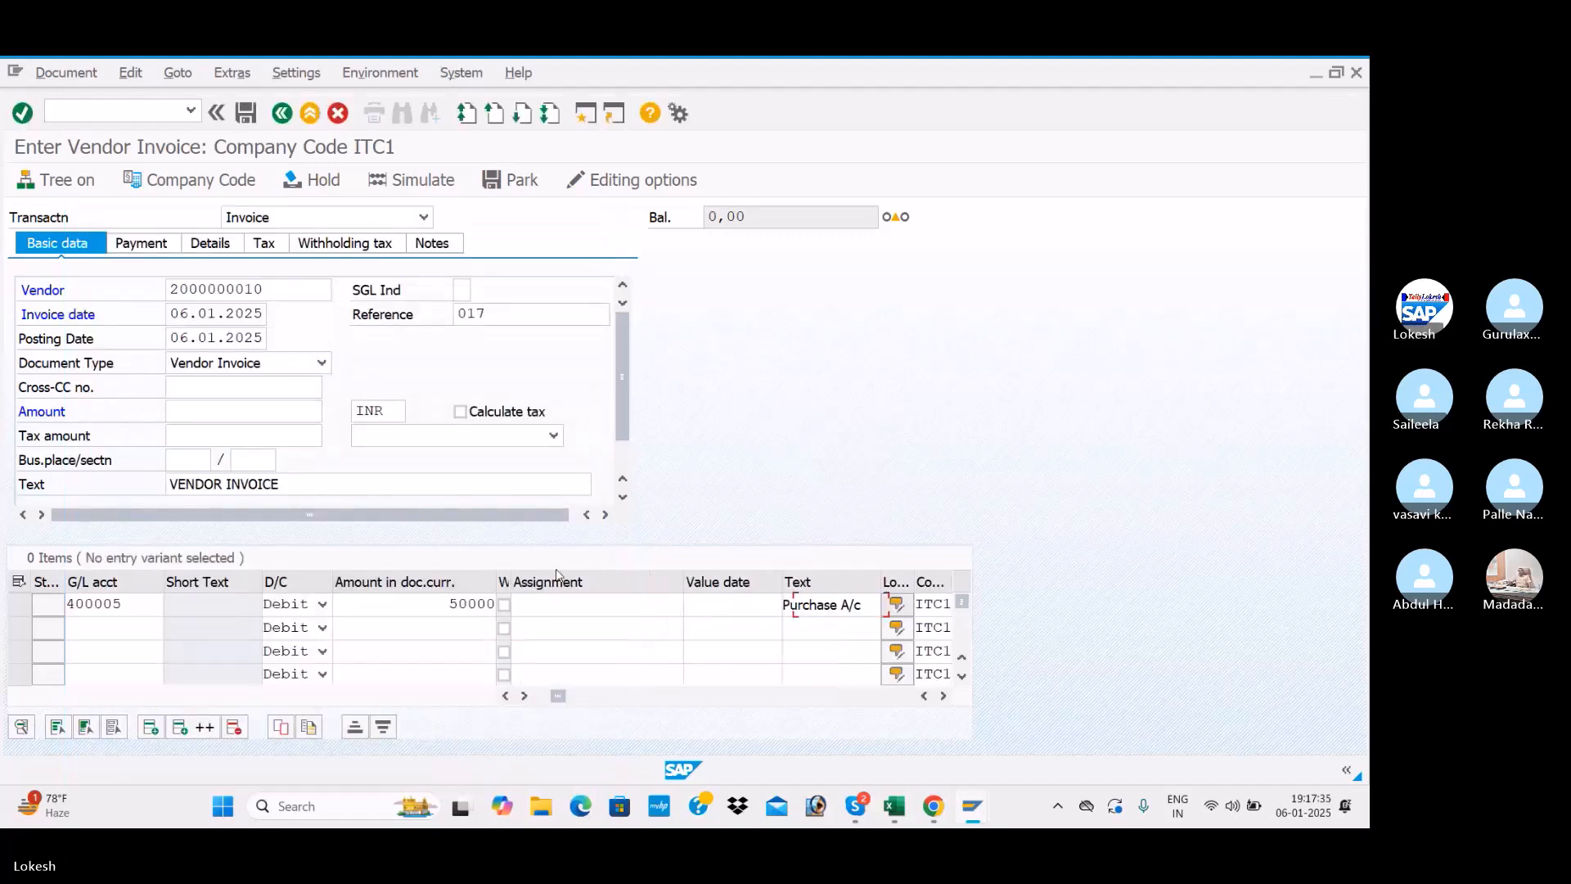
left_click(897, 604)
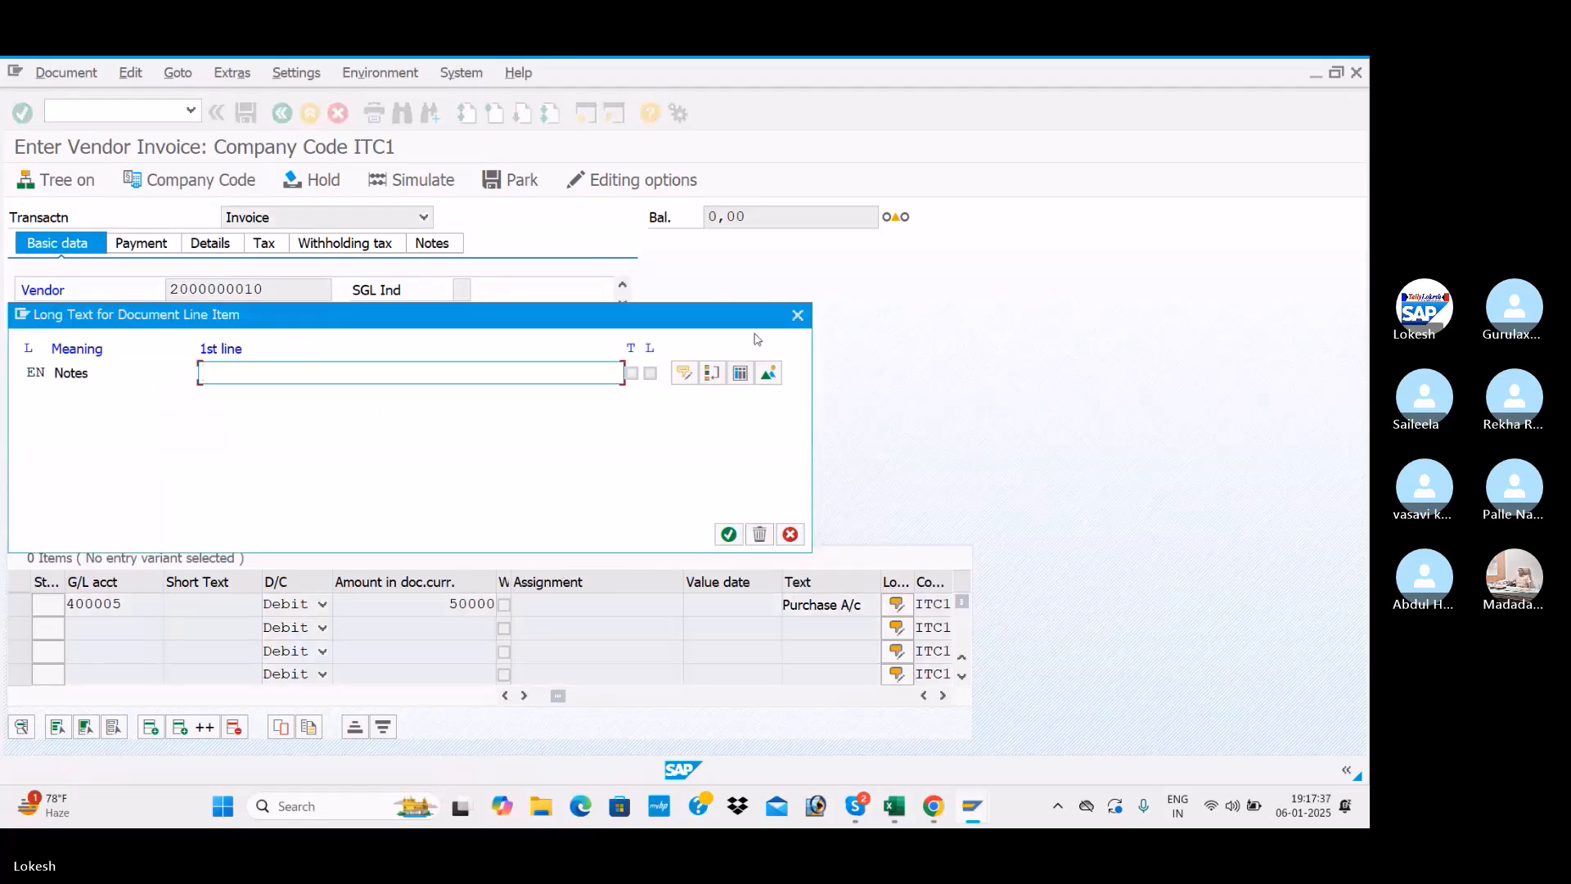
left_click(798, 315)
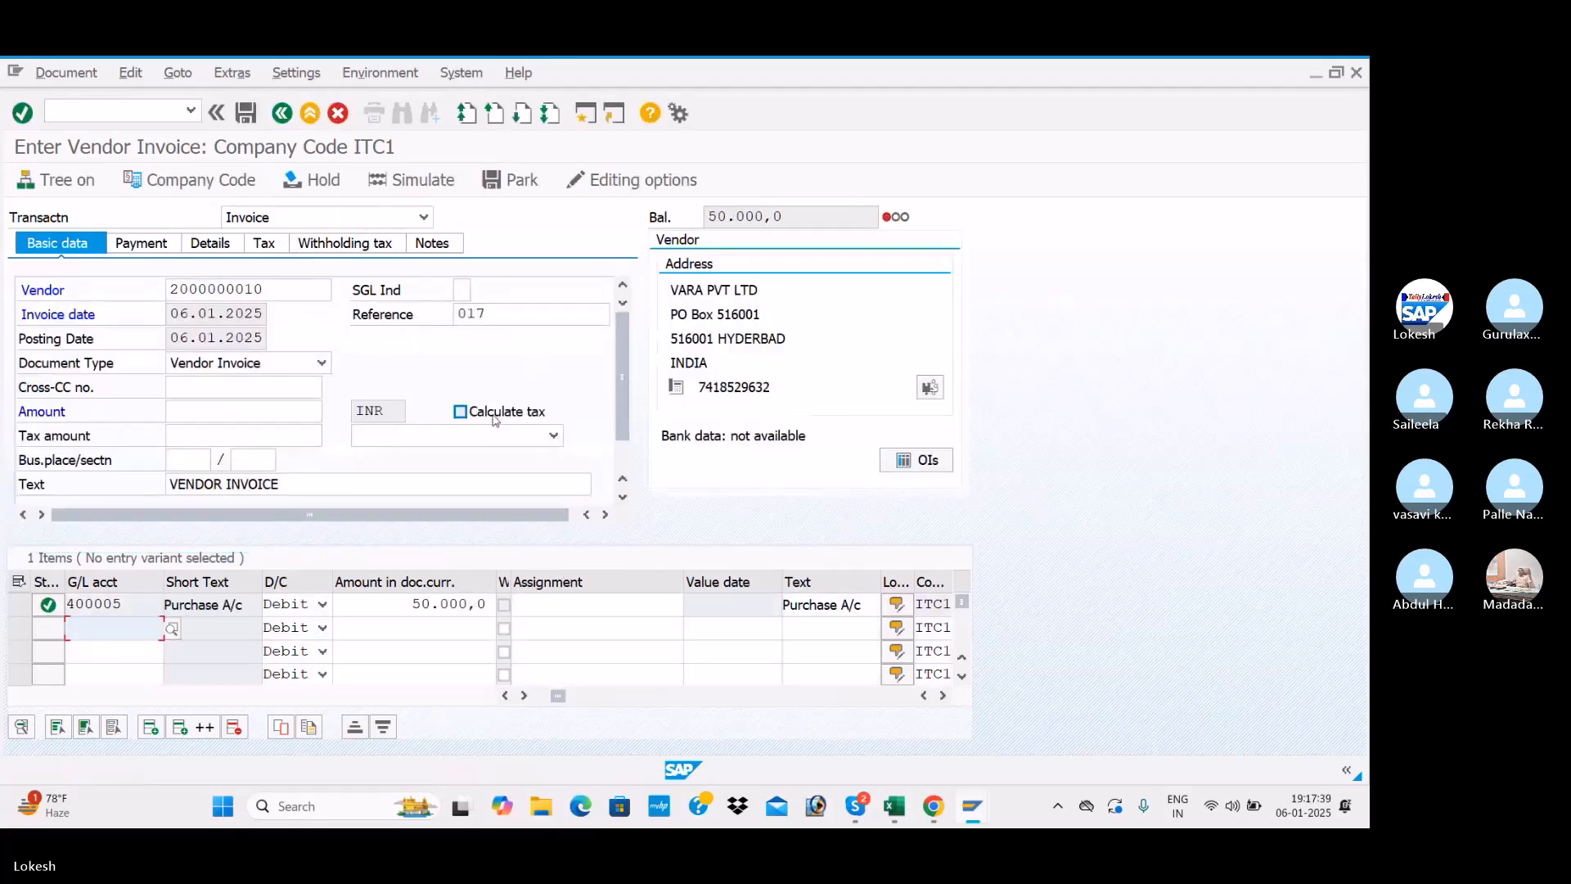
Turn on tax calculation for the invoice with tax code T2 (ITC INPUT IGST)
left_click(463, 413)
left_click(544, 435)
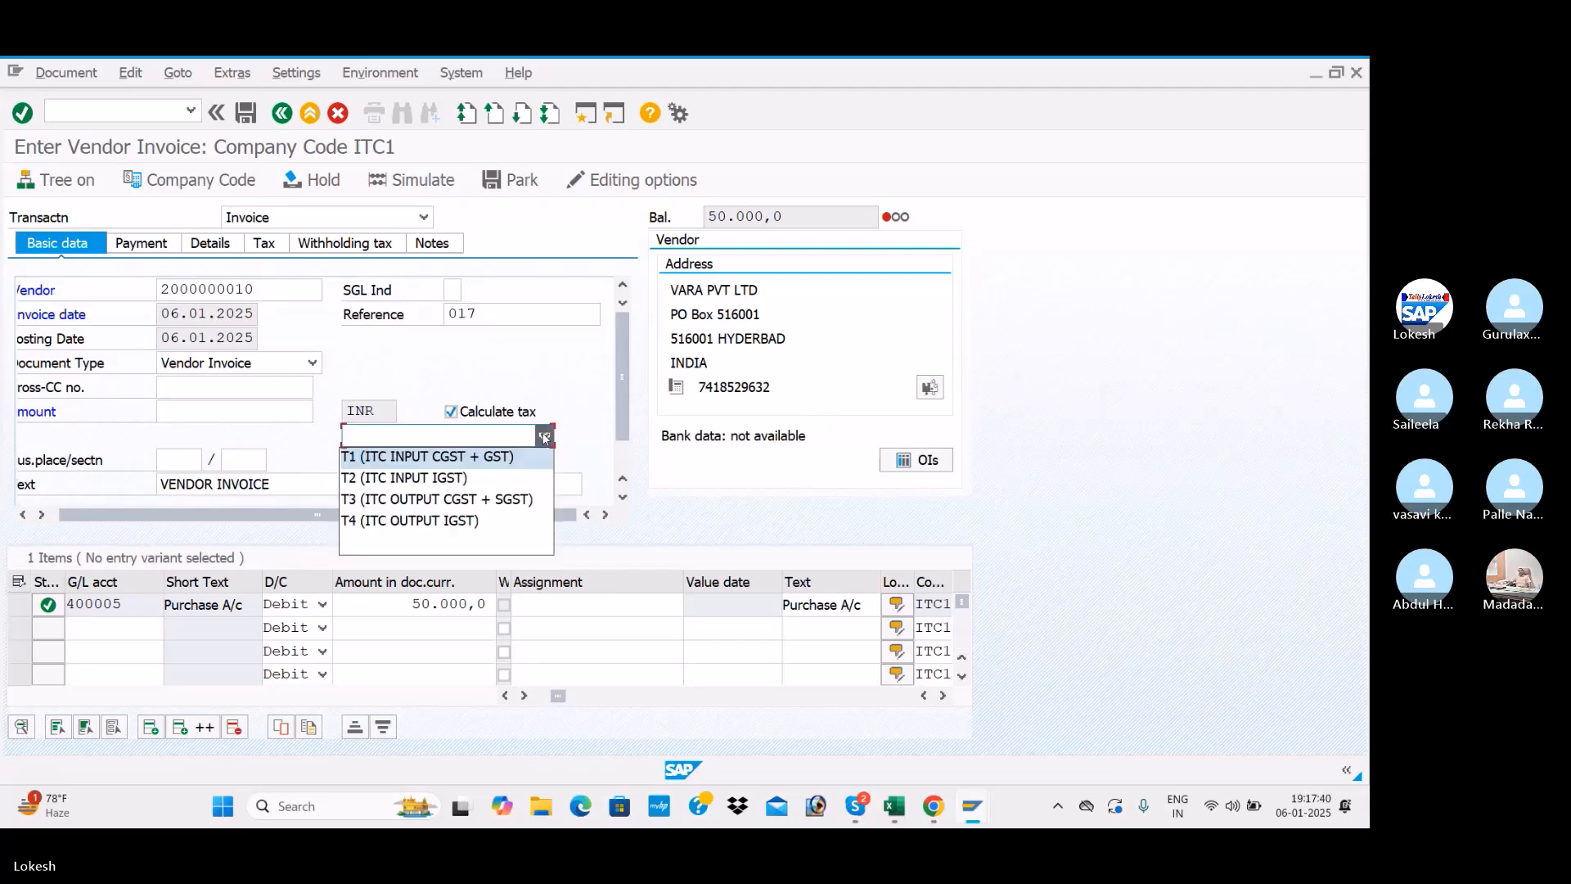
left_click(483, 477)
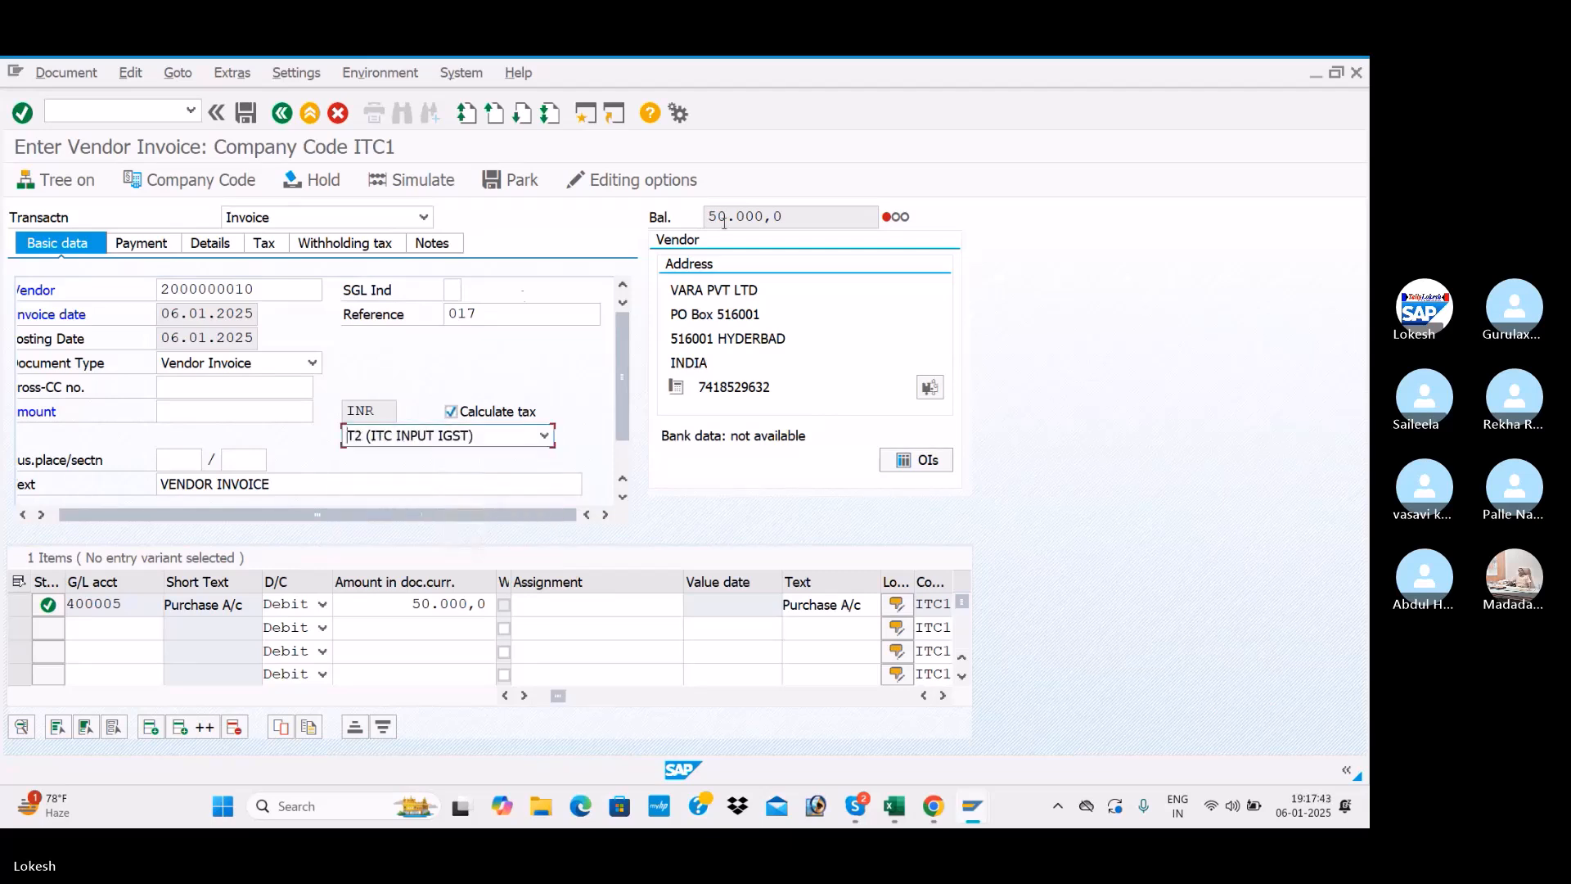
Copy the 50.000,0 balance into the IGST invoice's amount
left_click_drag(791, 215, 701, 209)
key("ctrl+c")
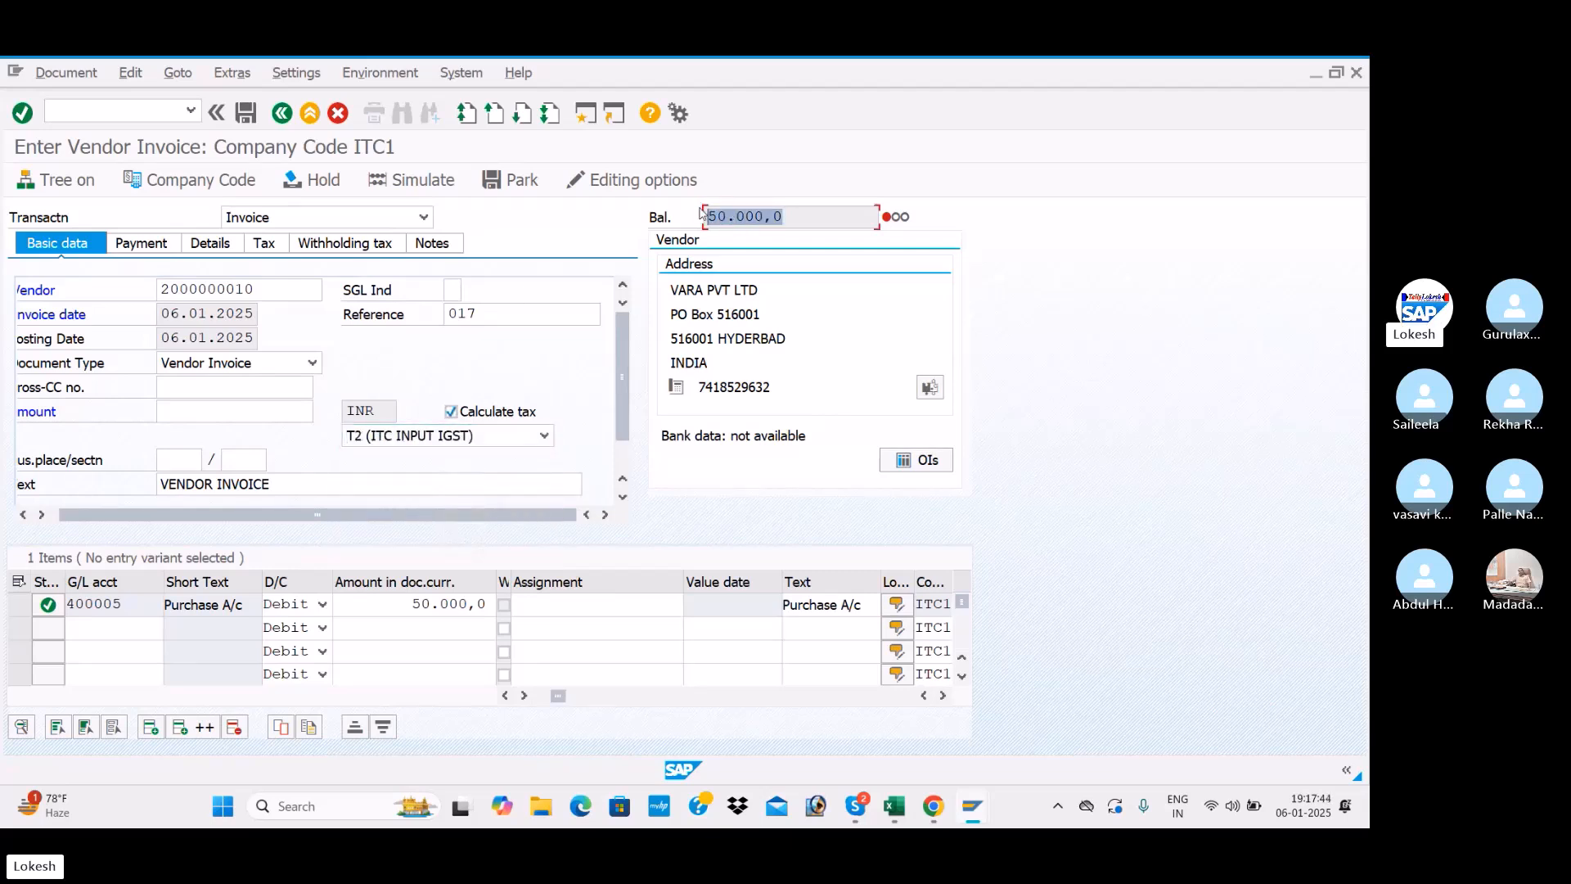
left_click(458, 331)
left_click(186, 412)
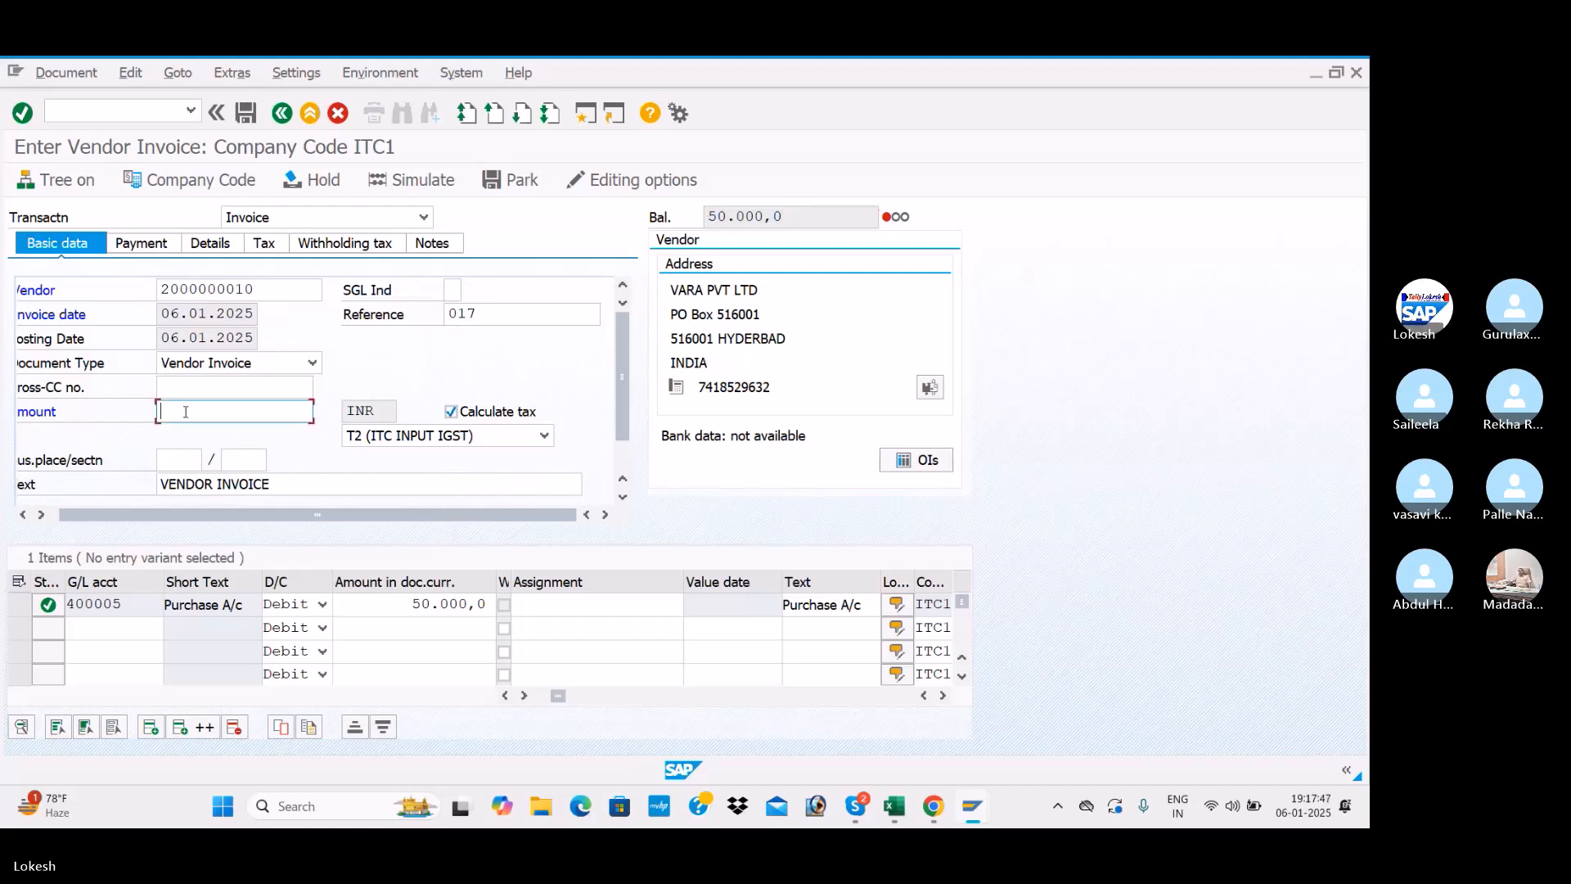
key("ctrl+v")
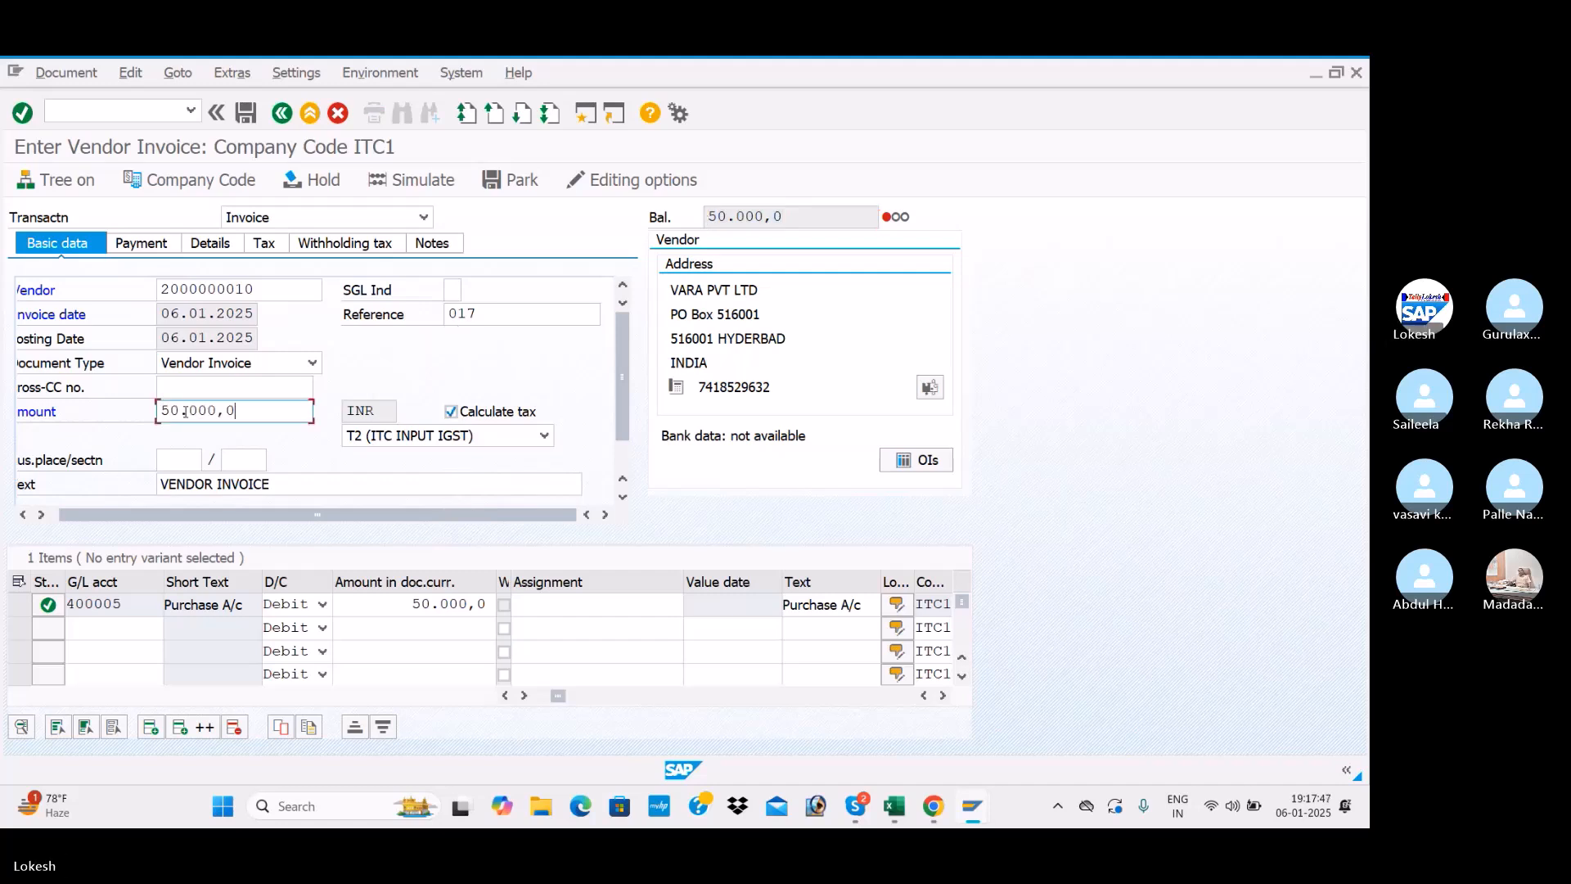
Clear the withholding tax codes of both rent withholding tax types for the IGST invoice
left_click(348, 244)
key("BackSpace")
key("BackSpace")
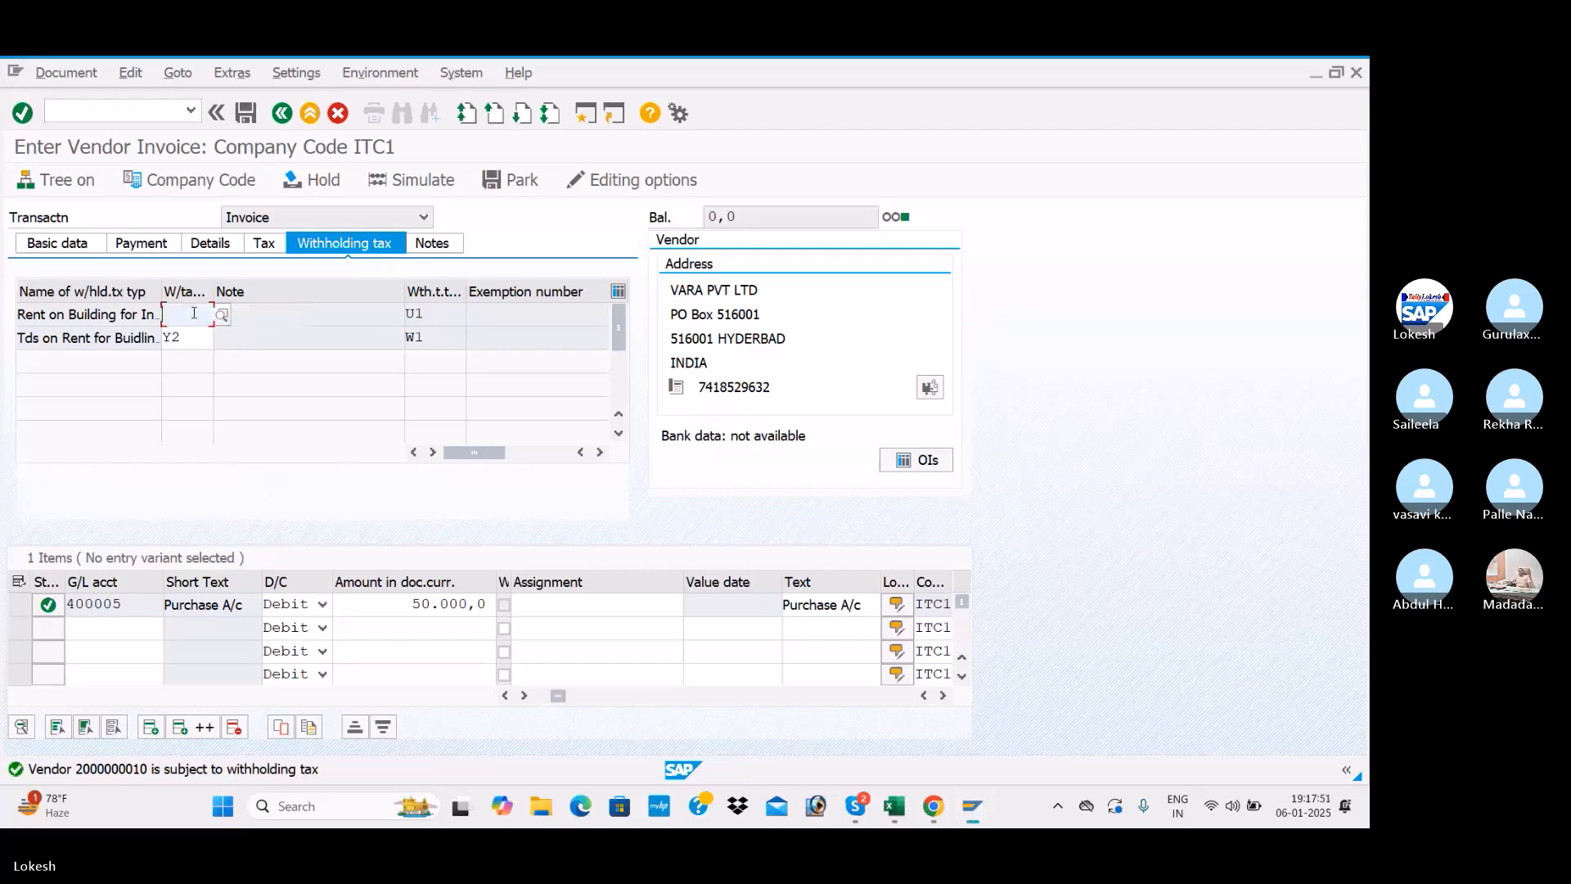
left_click(190, 335)
Check the IGST invoice's tax data and basic data, and simulate the posting
key("Return")
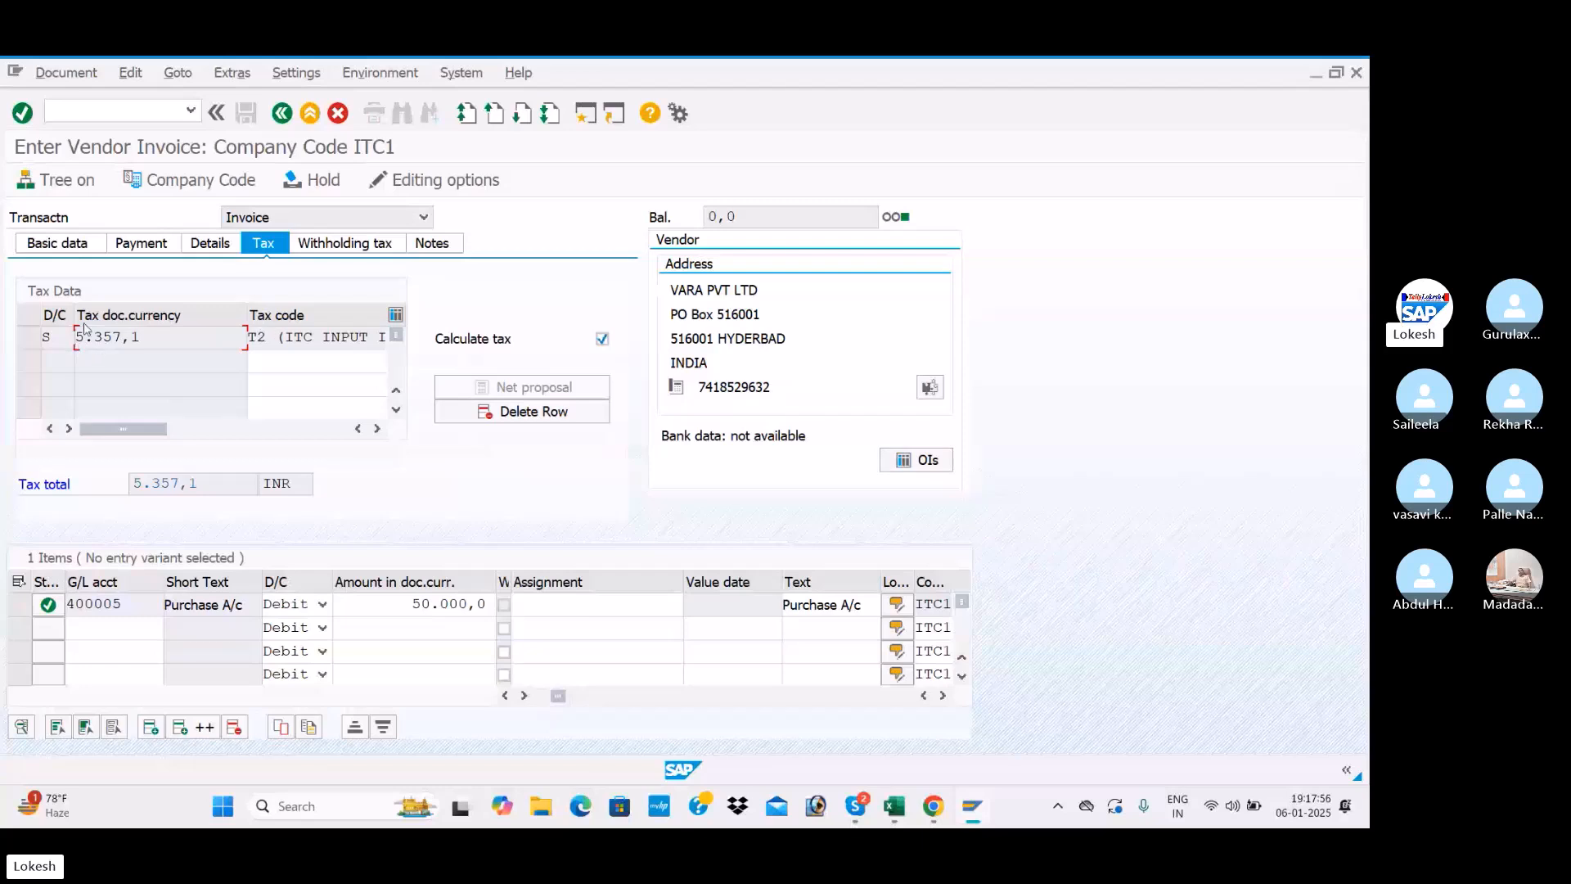
left_click(75, 246)
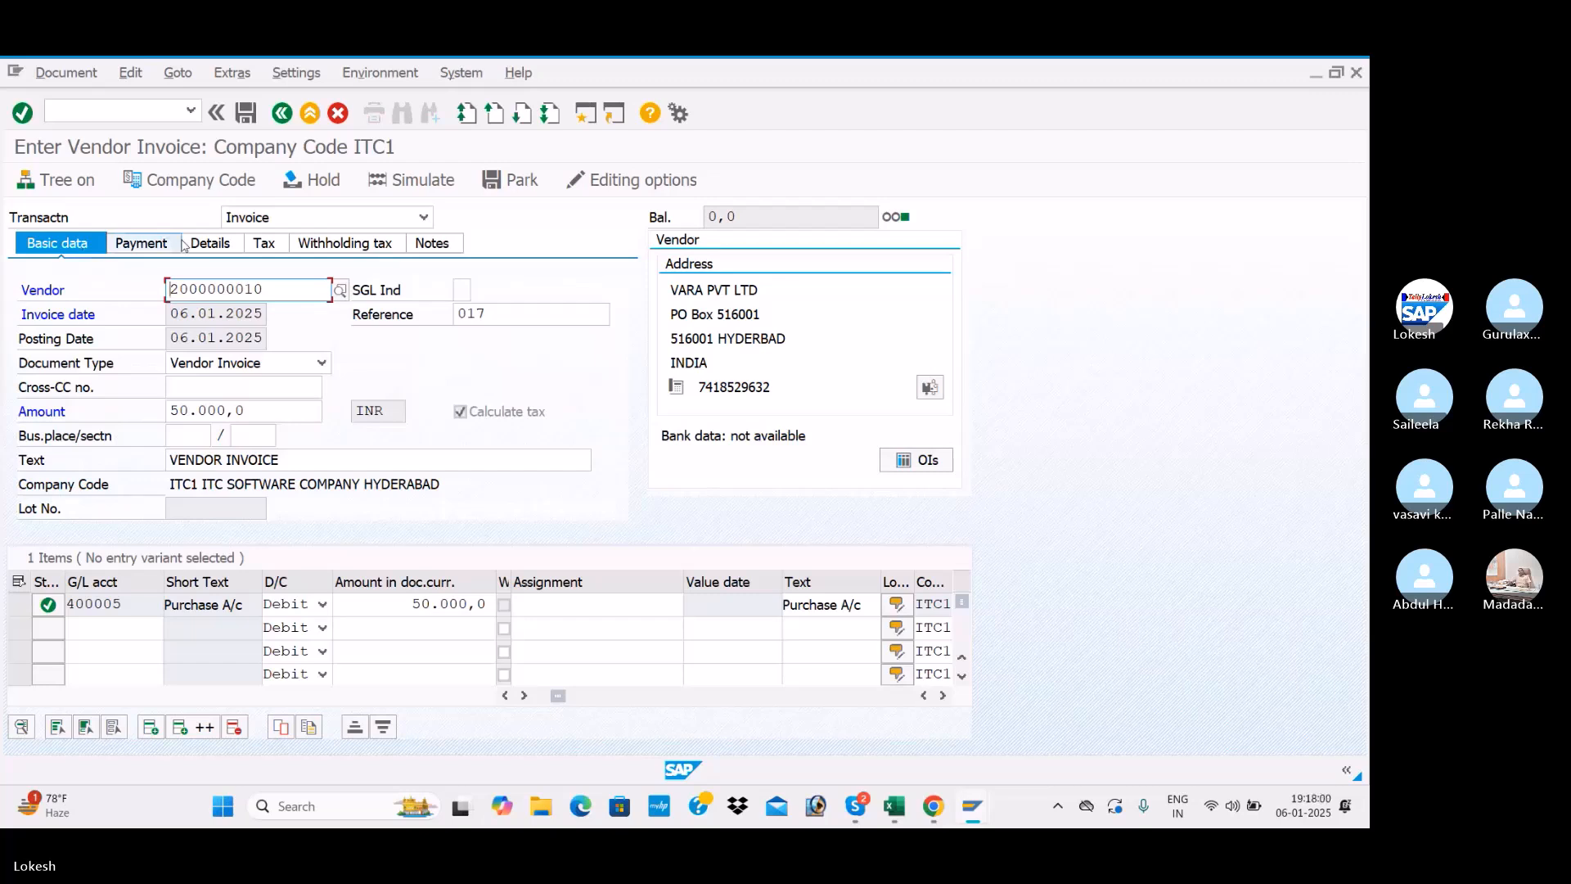
left_click(440, 185)
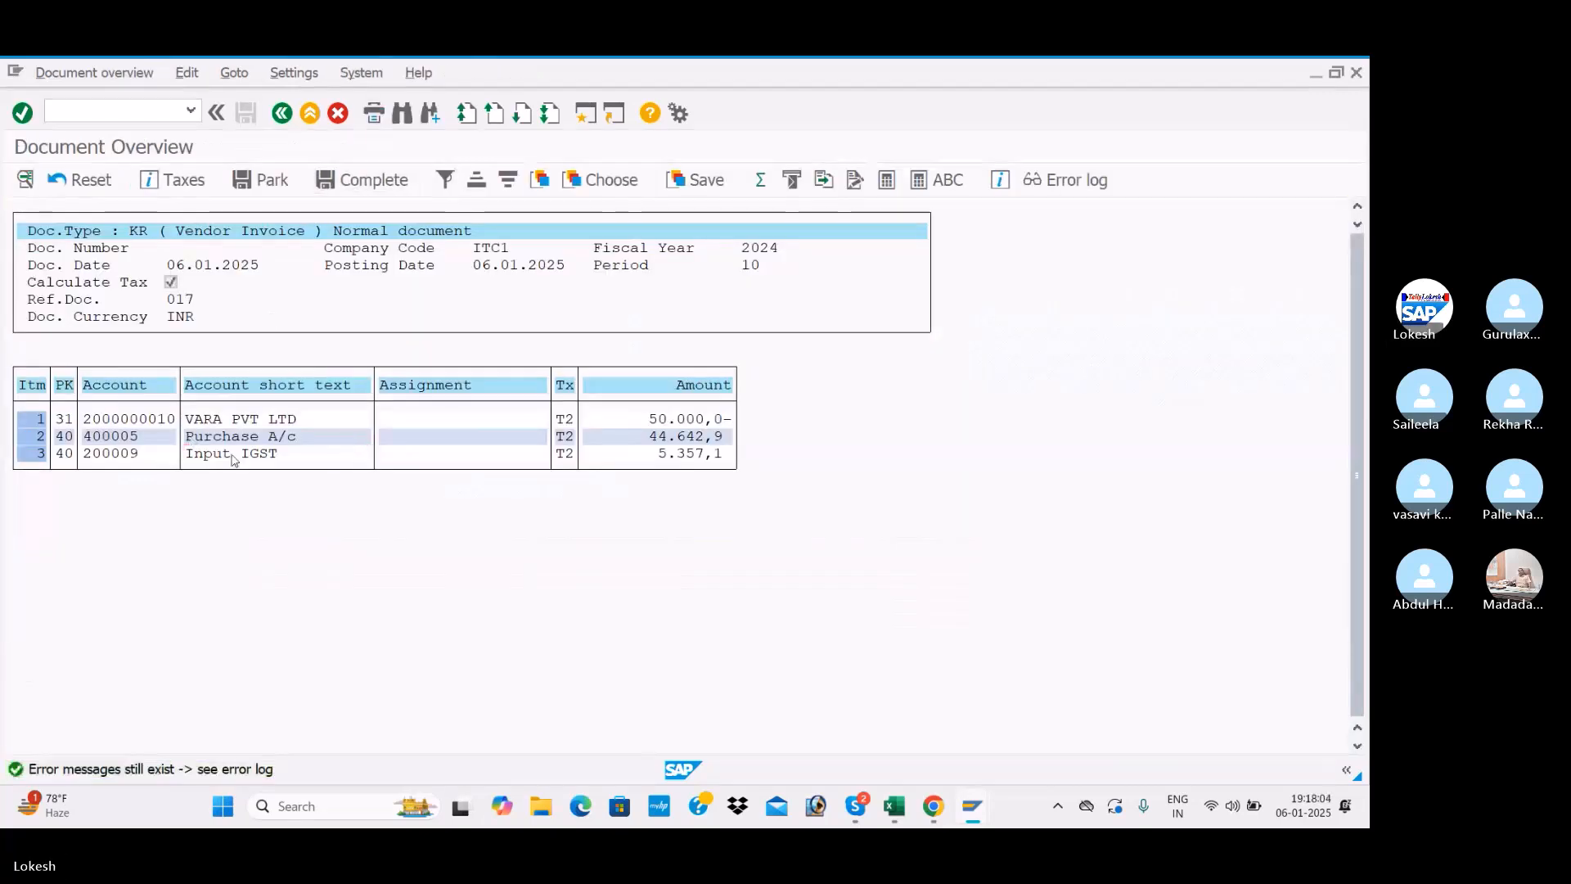
Set the Input IGST line item's text to VNDOR INVOICE and post the invoice
double_click(233, 460)
left_click(212, 480)
left_click(211, 507)
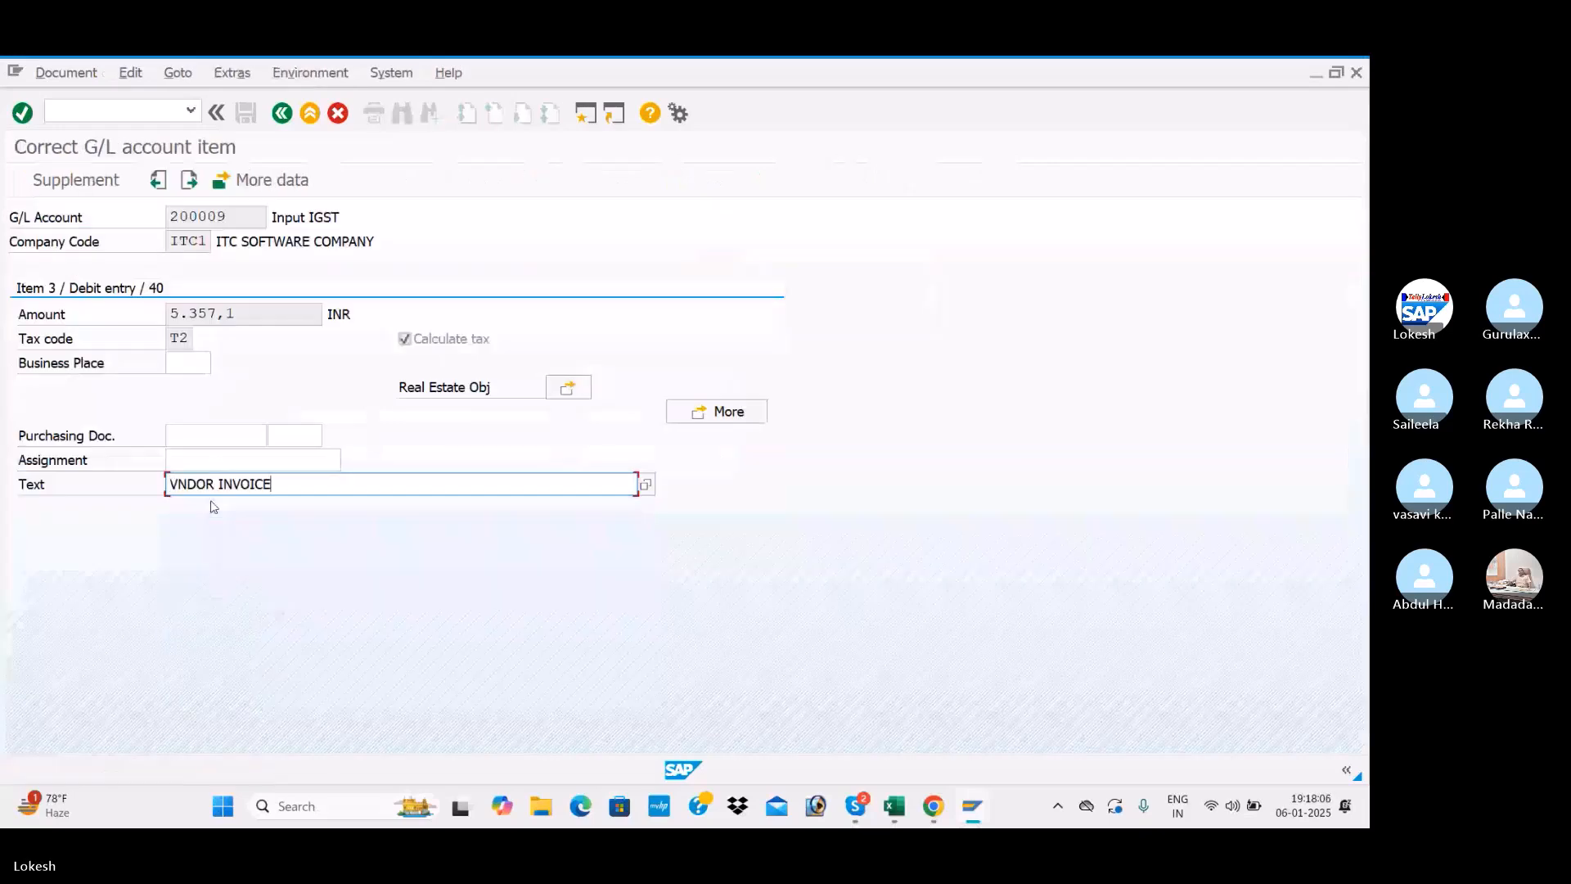
left_click(281, 113)
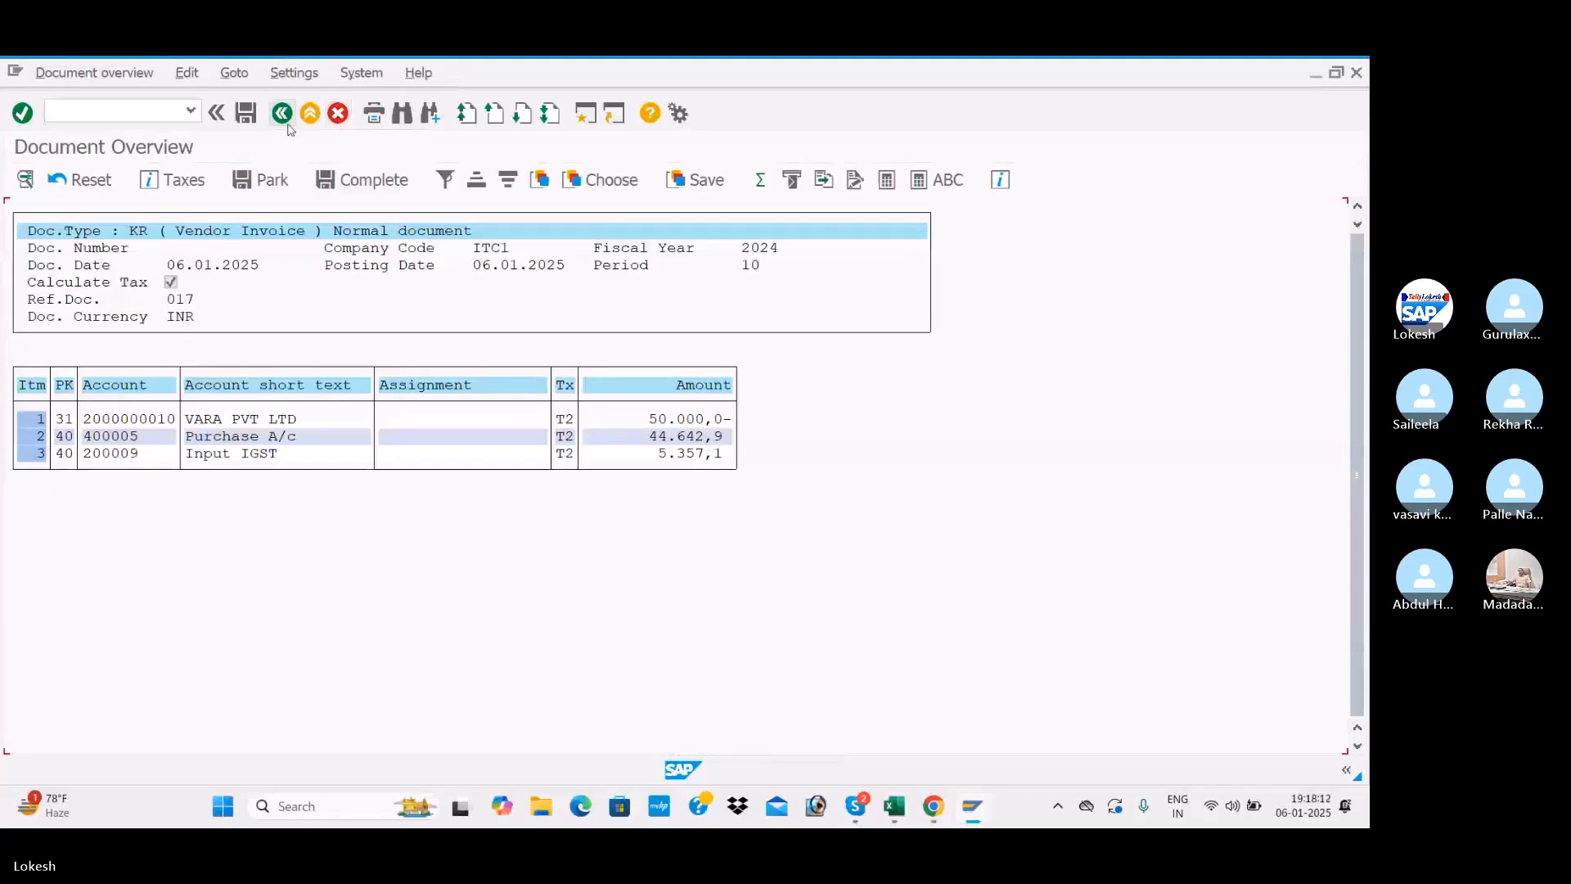
left_click(245, 114)
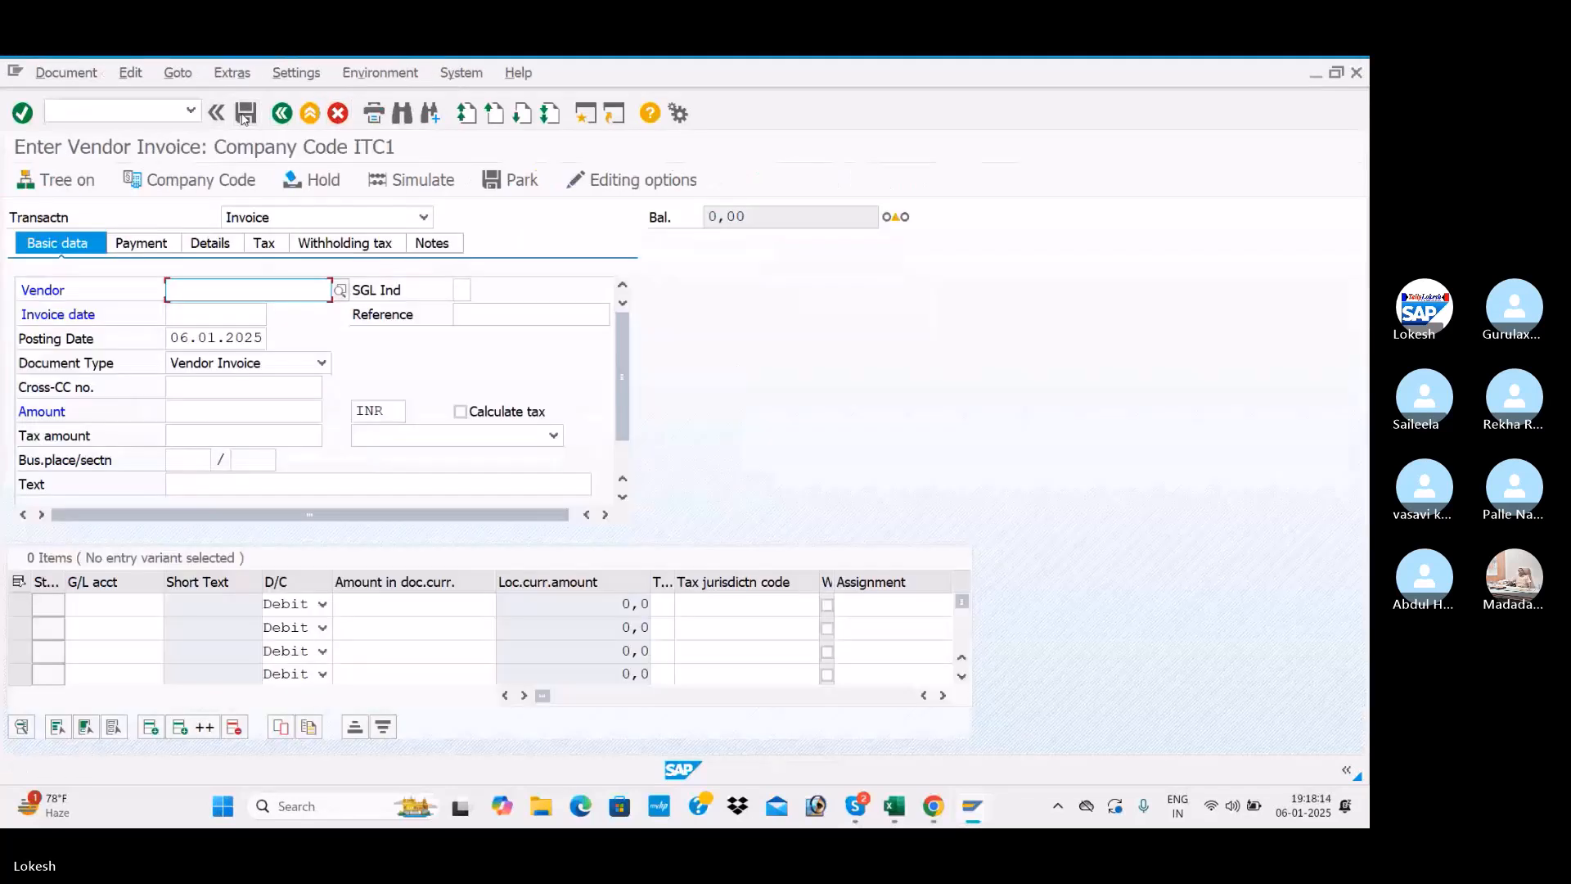
Refresh the vendor line item list to check the newly posted IGST invoice
key("alt+Tab")
key("alt+Tab")
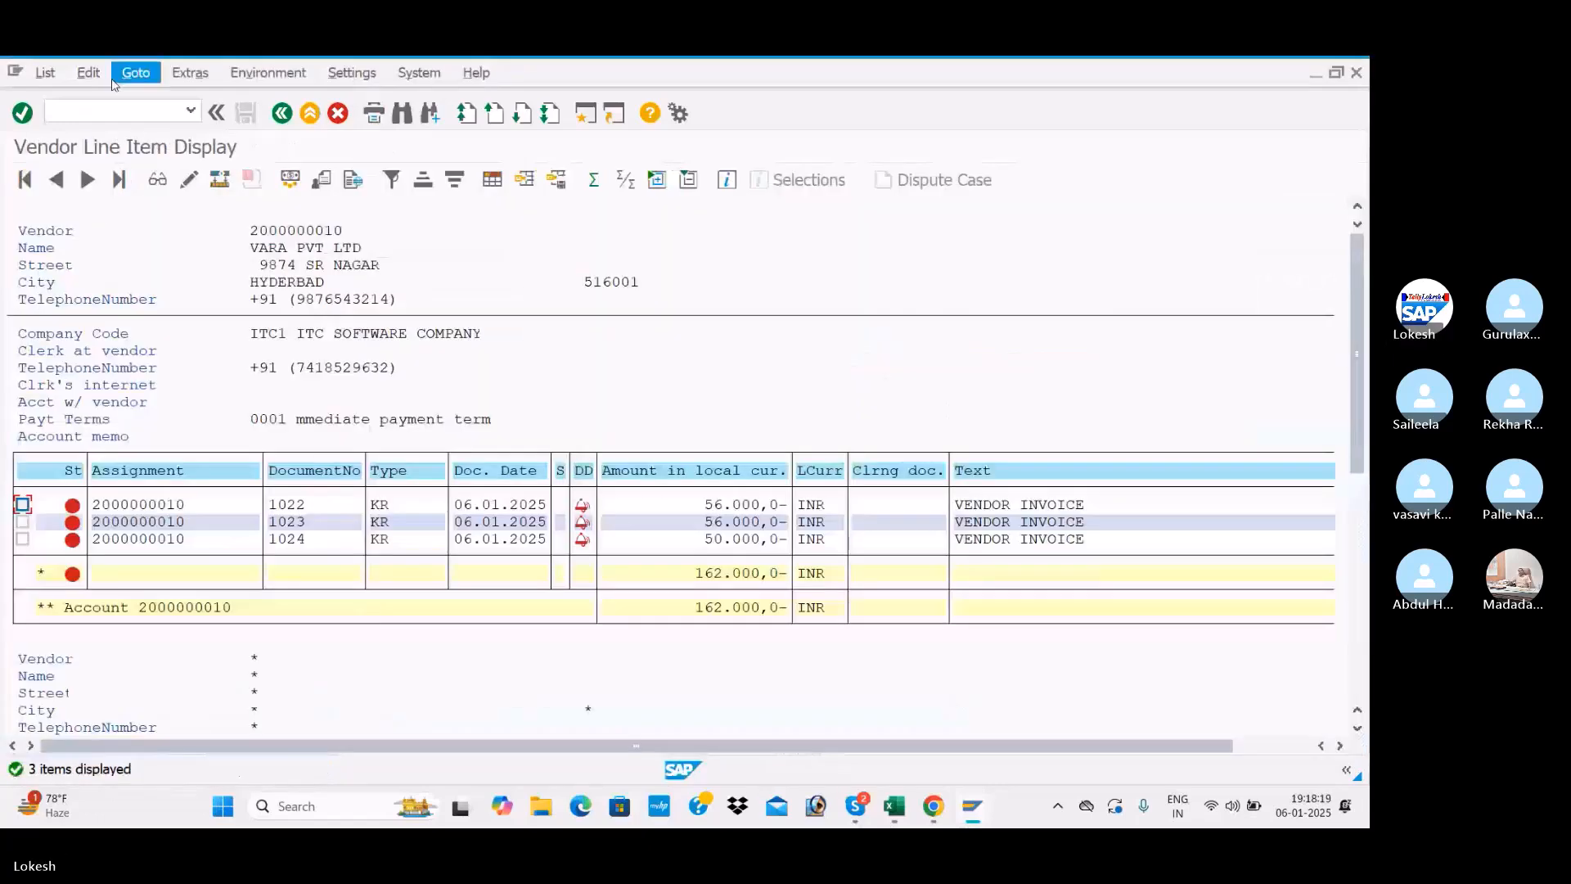
left_click(45, 73)
left_click(61, 122)
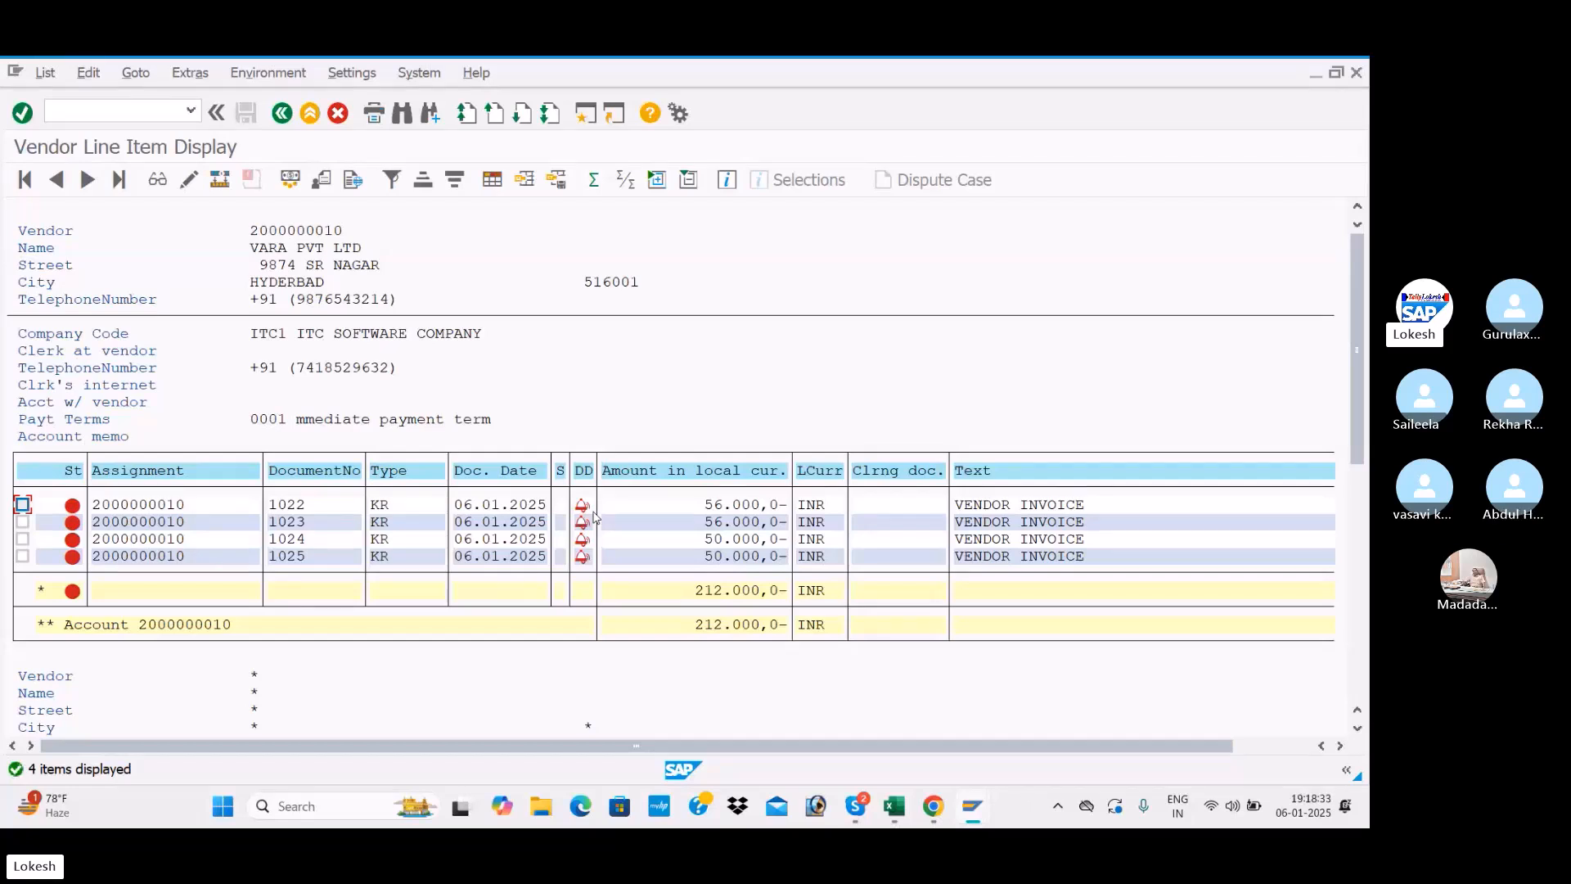
Switch to the Excel workbook and check the GST sheet for the transaction code of the vendor payment step
key("alt+Tab")
key("alt+Tab")
key("alt+Tab")
key("alt+Tab")
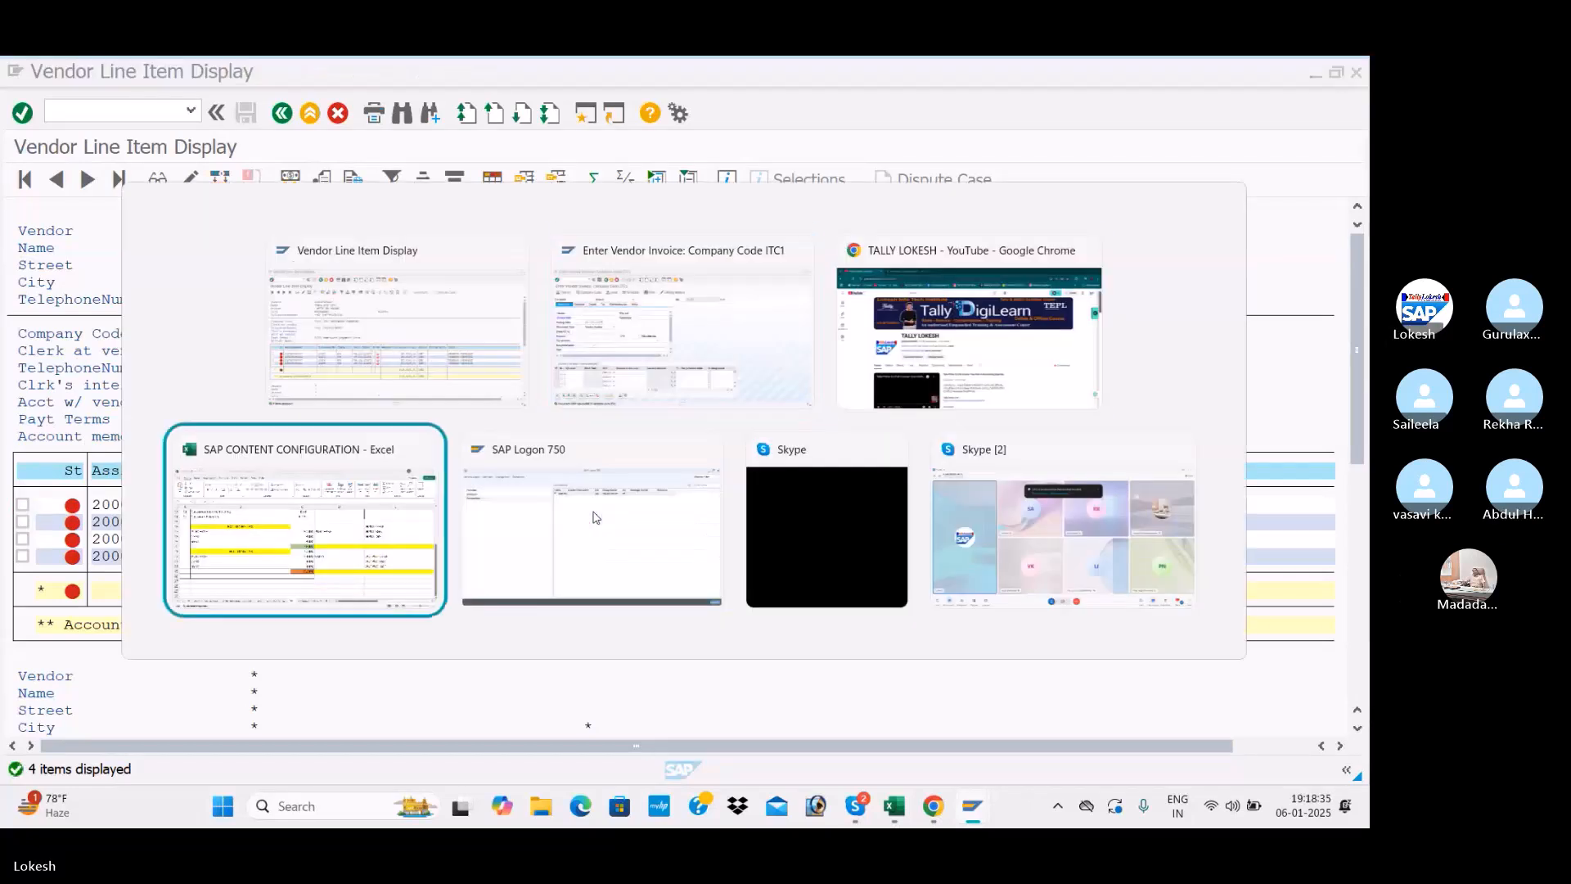
key("alt+Tab")
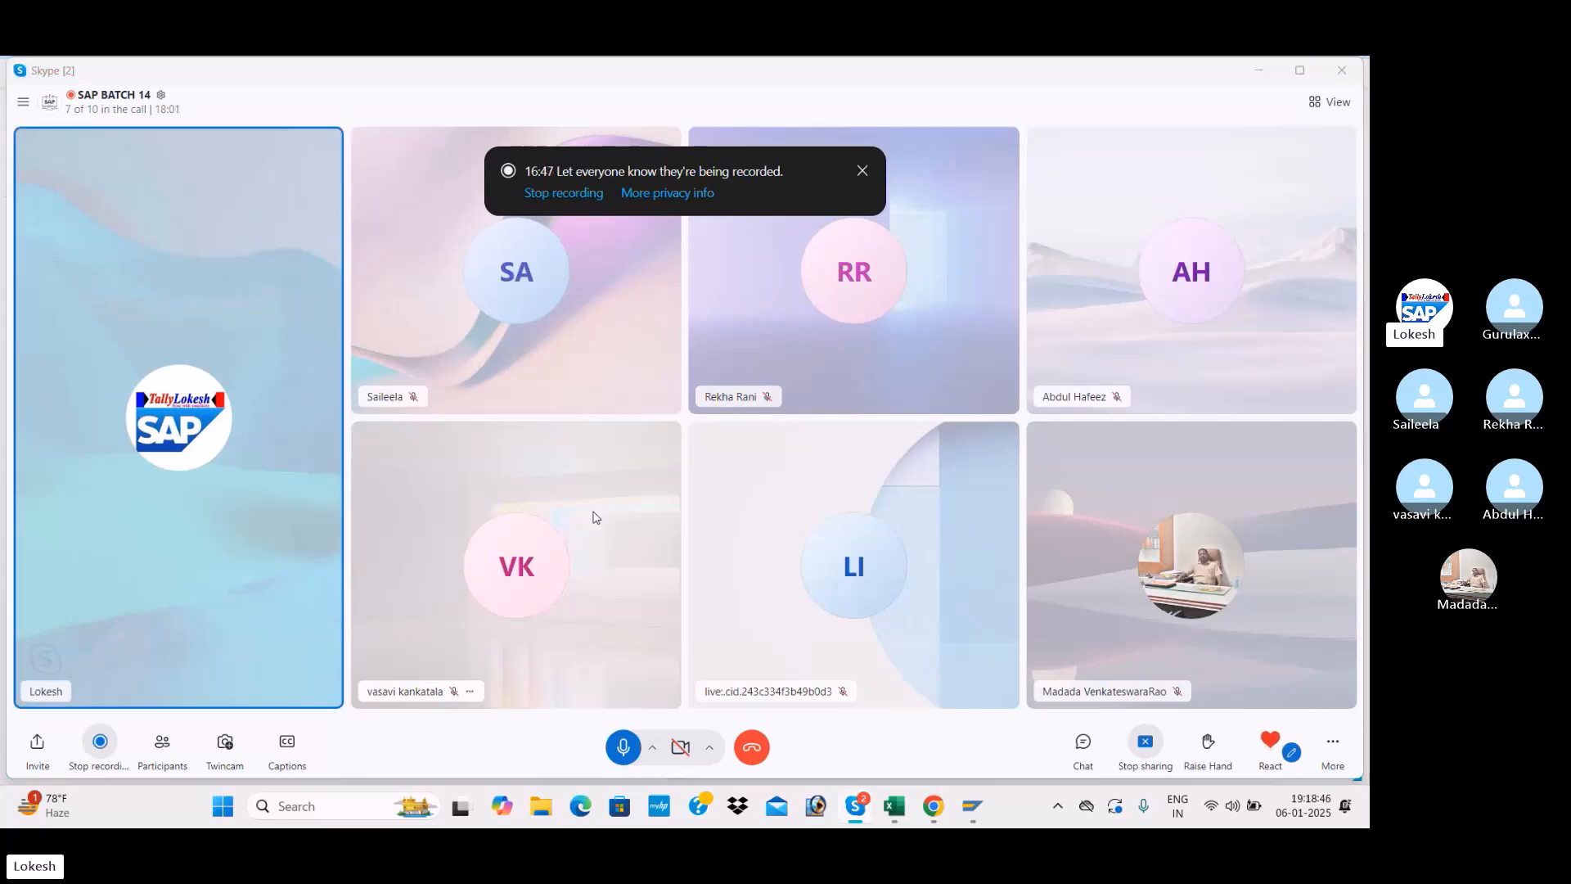
key("alt+Tab")
key("alt+Tab")
key("alt+Tab")
key("alt+Tab")
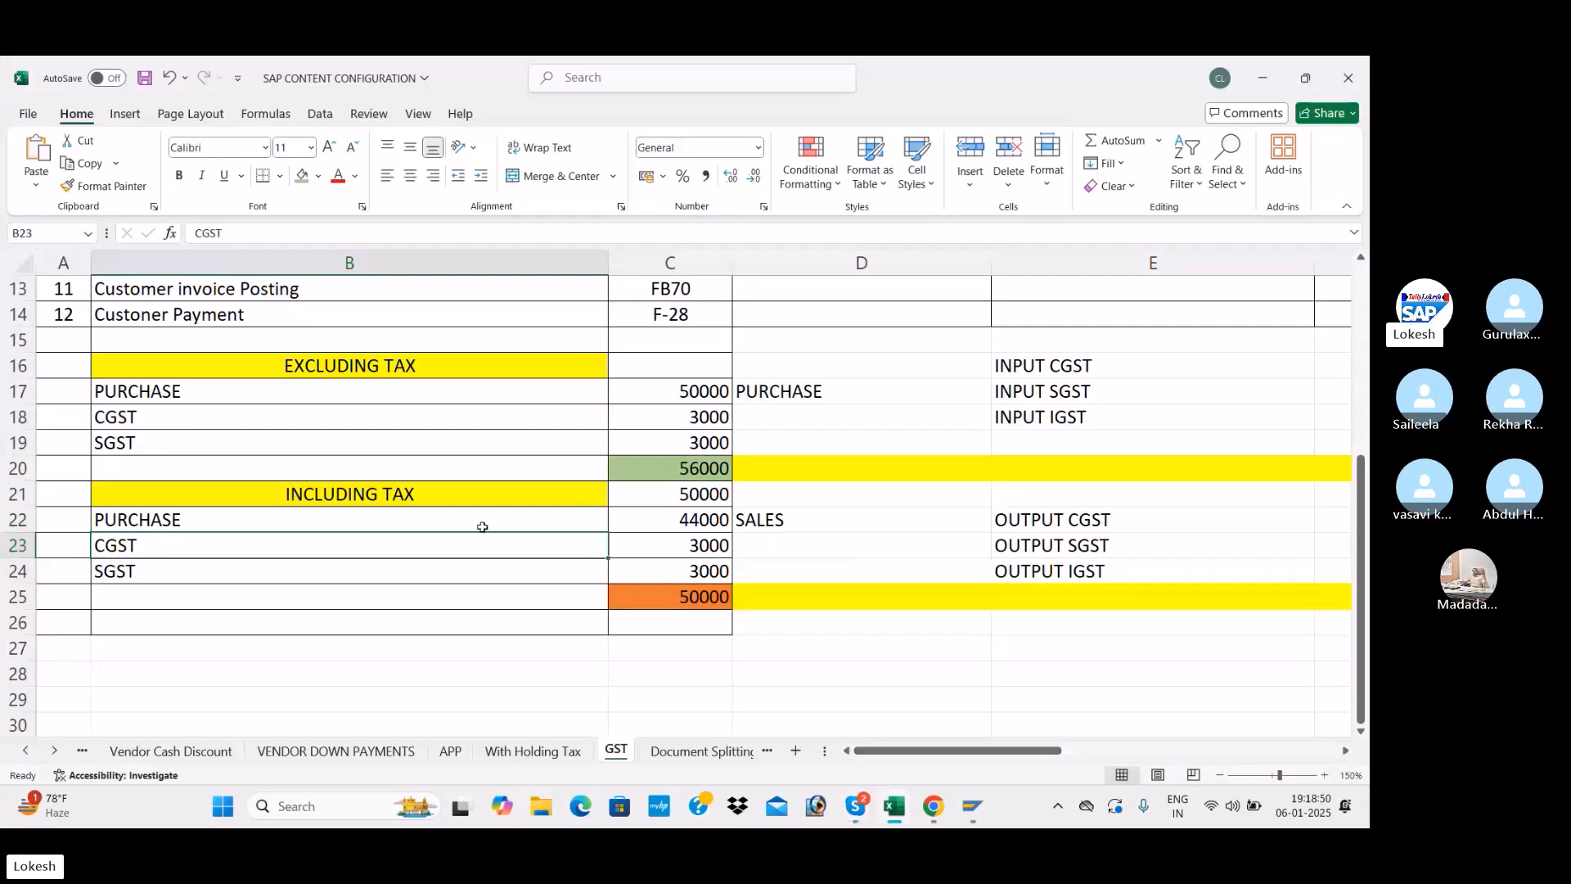
scroll(471, 529, "up", 2)
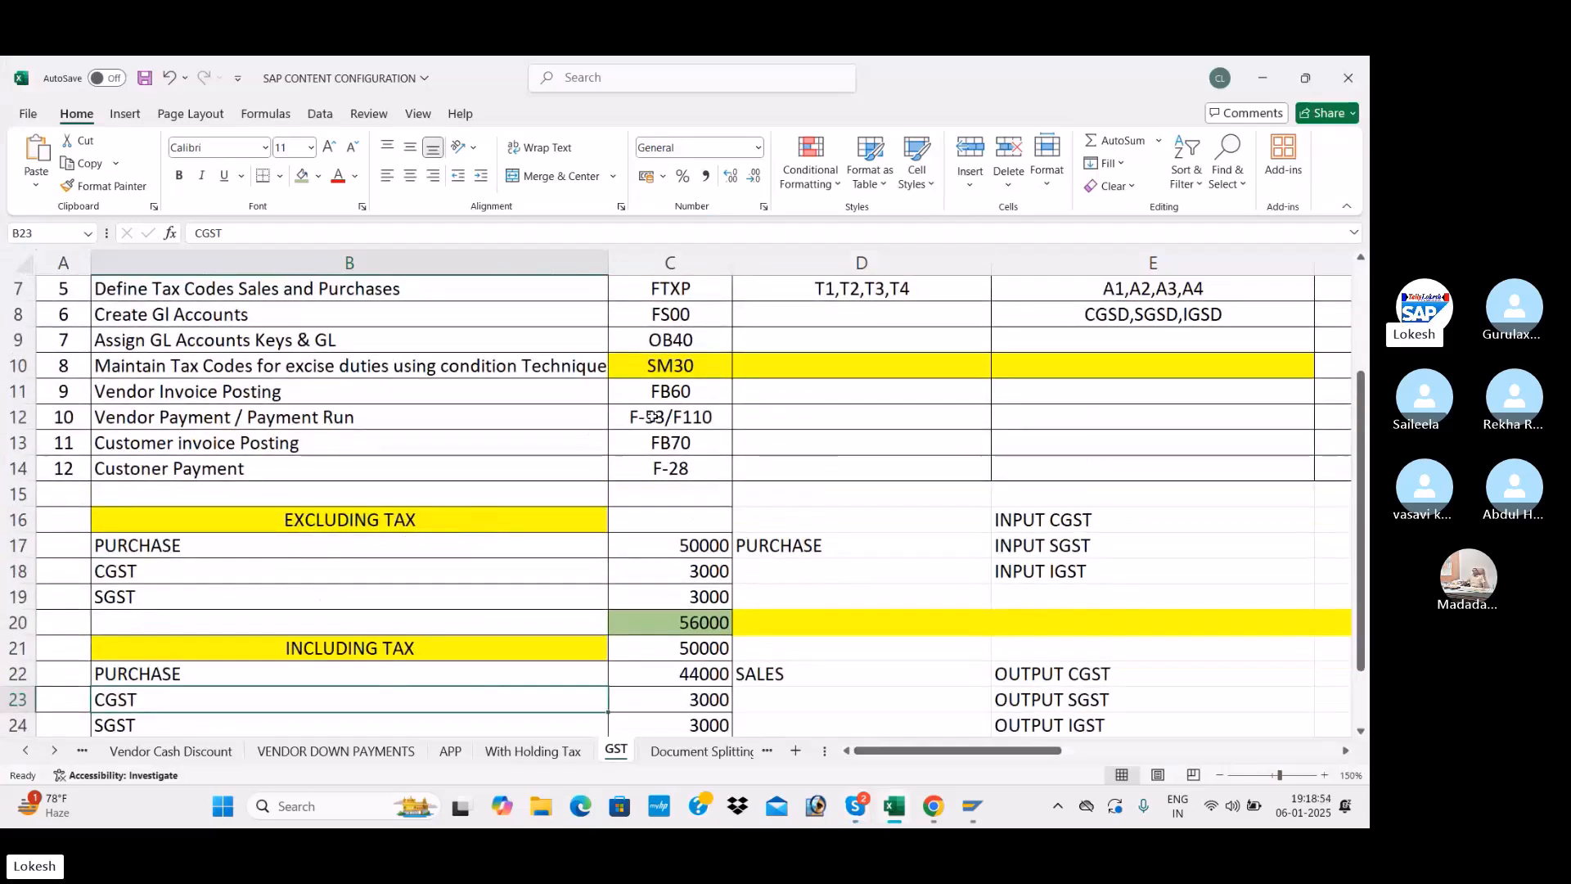
left_click(654, 417)
Switch back to the SAP vendor invoice session and open transaction F-53 for outgoing payments
key("alt+Tab")
key("alt+Tab")
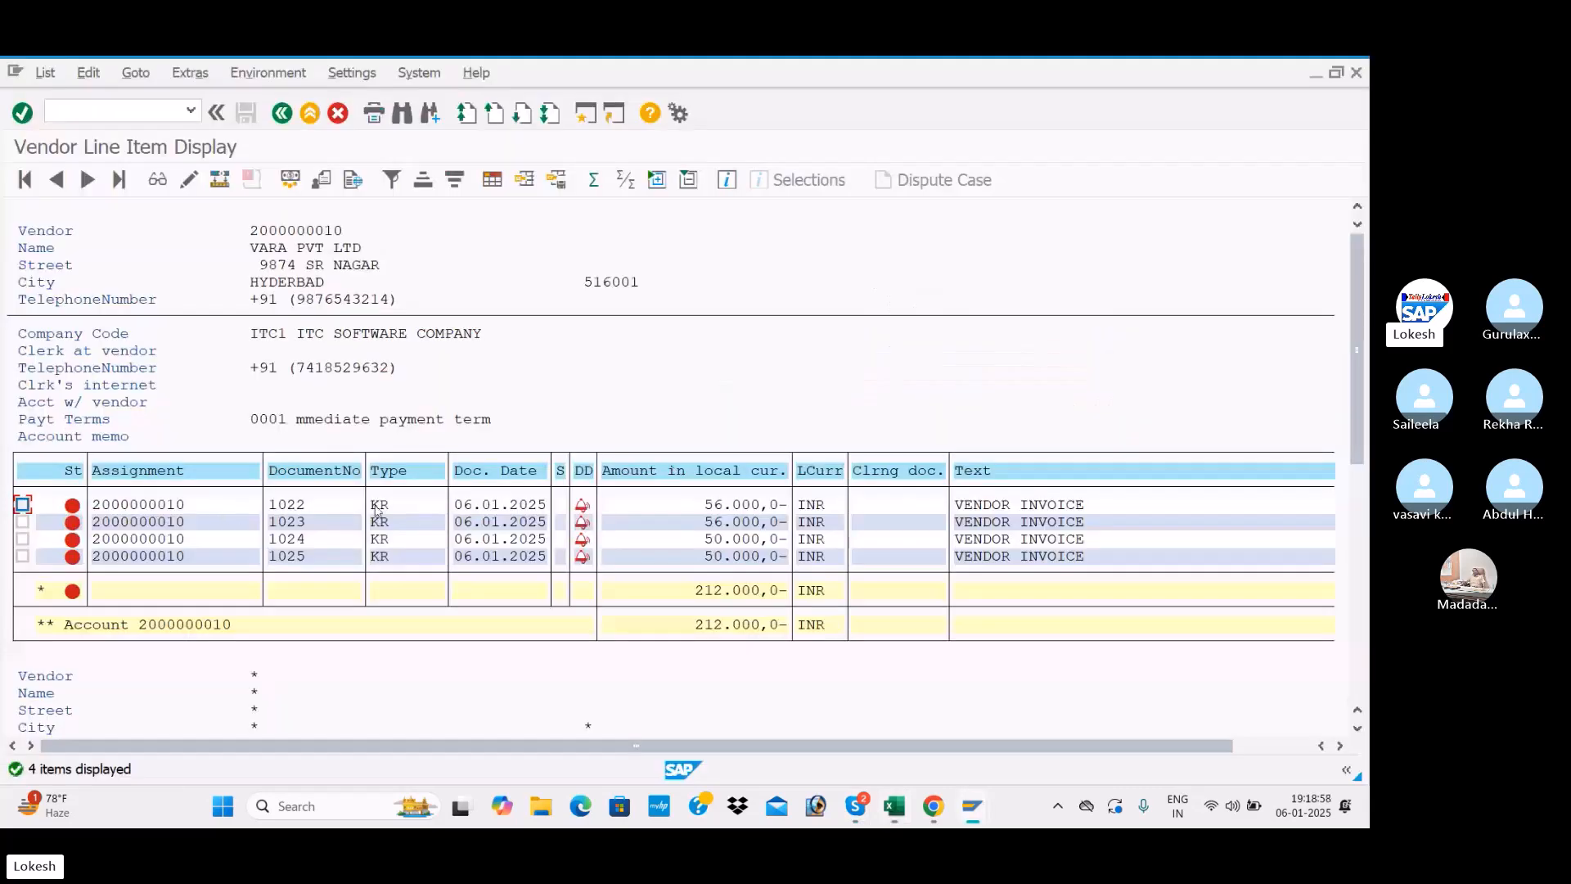
key("alt+Tab")
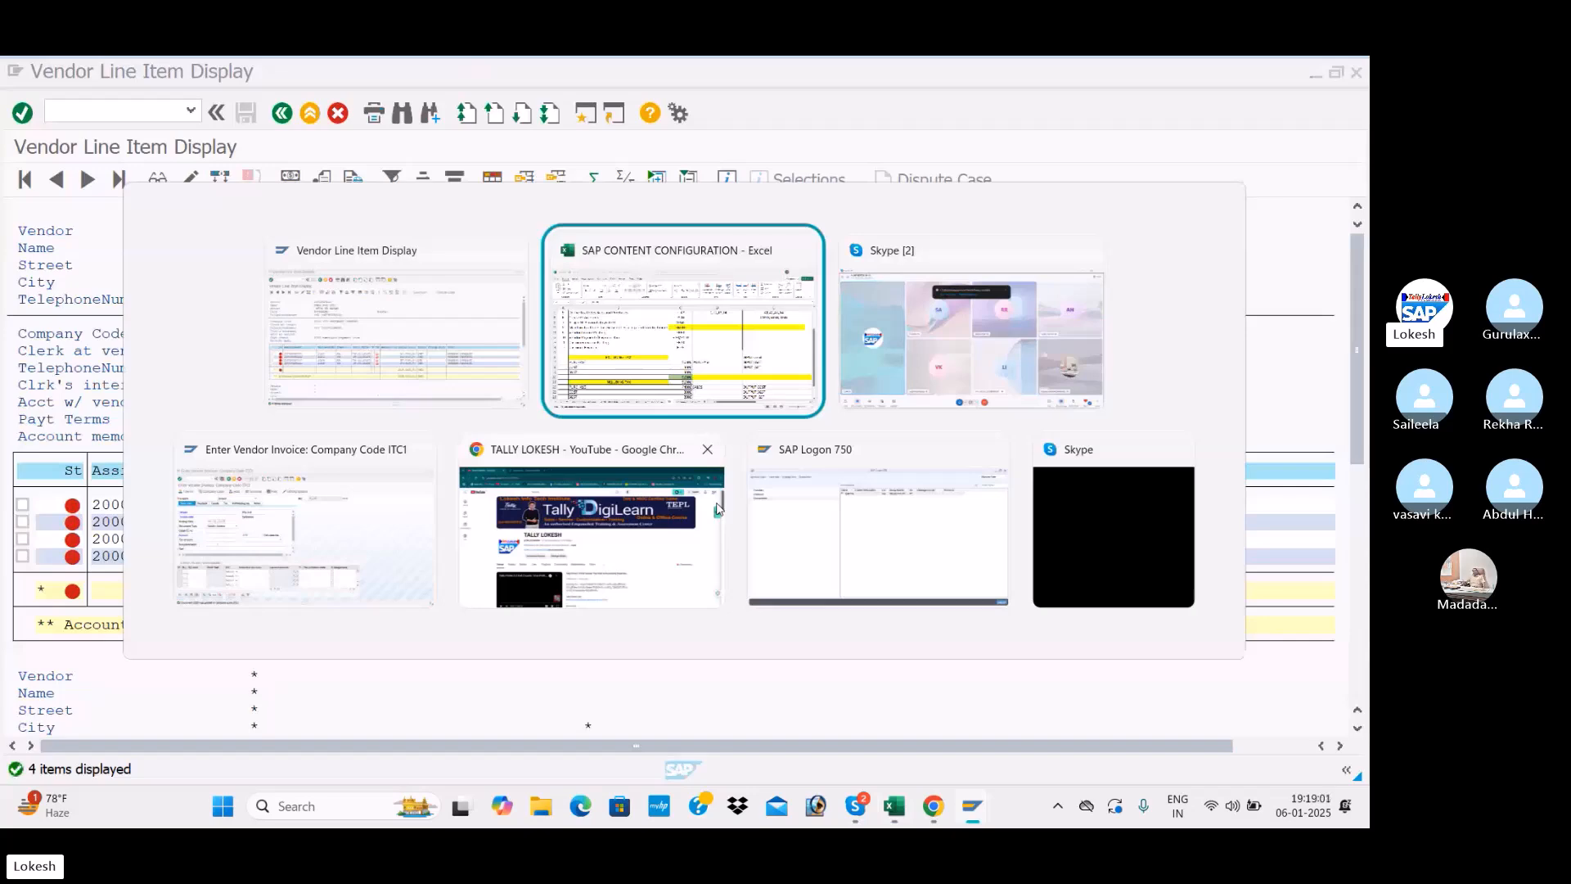
key("alt+Tab")
key("alt+Tab")
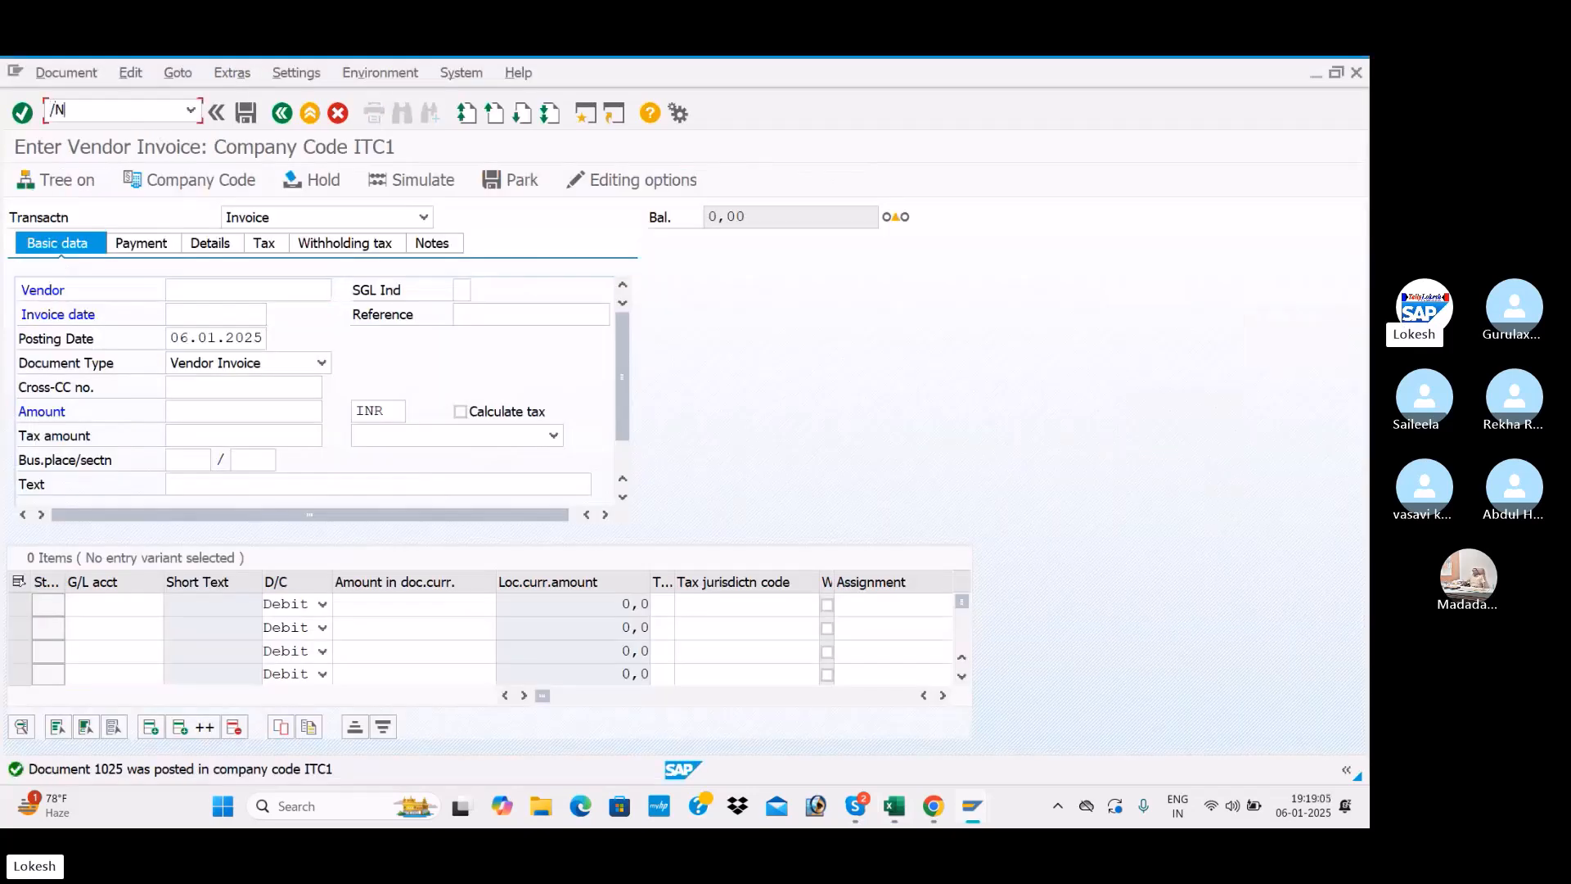
type("-53")
key("Return")
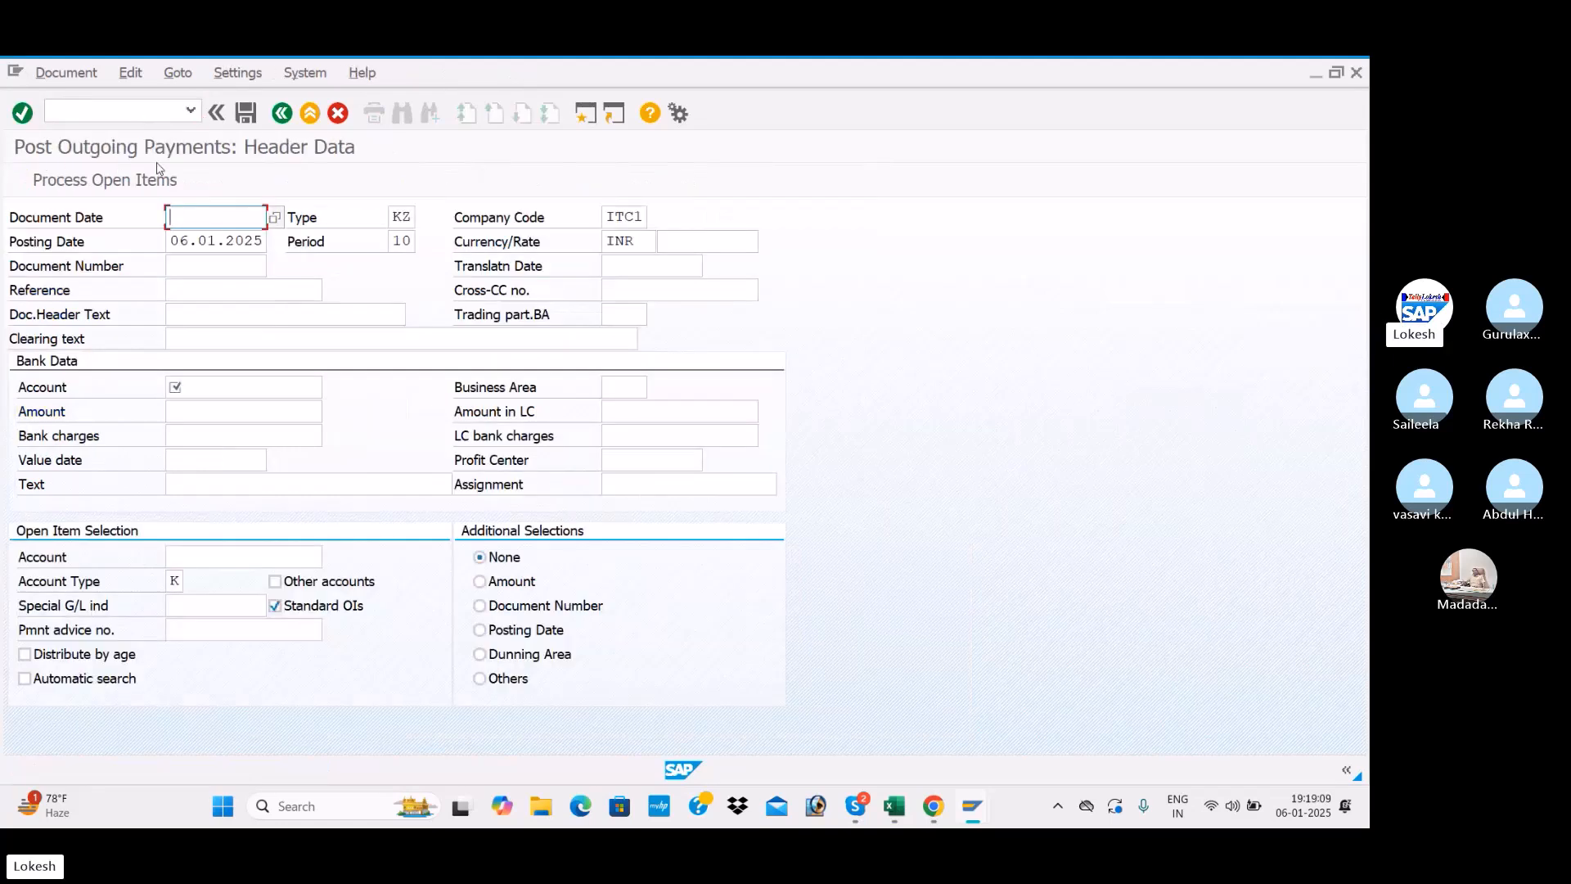
Set the outgoing payment's document date to 06.01.2025
left_click(260, 218)
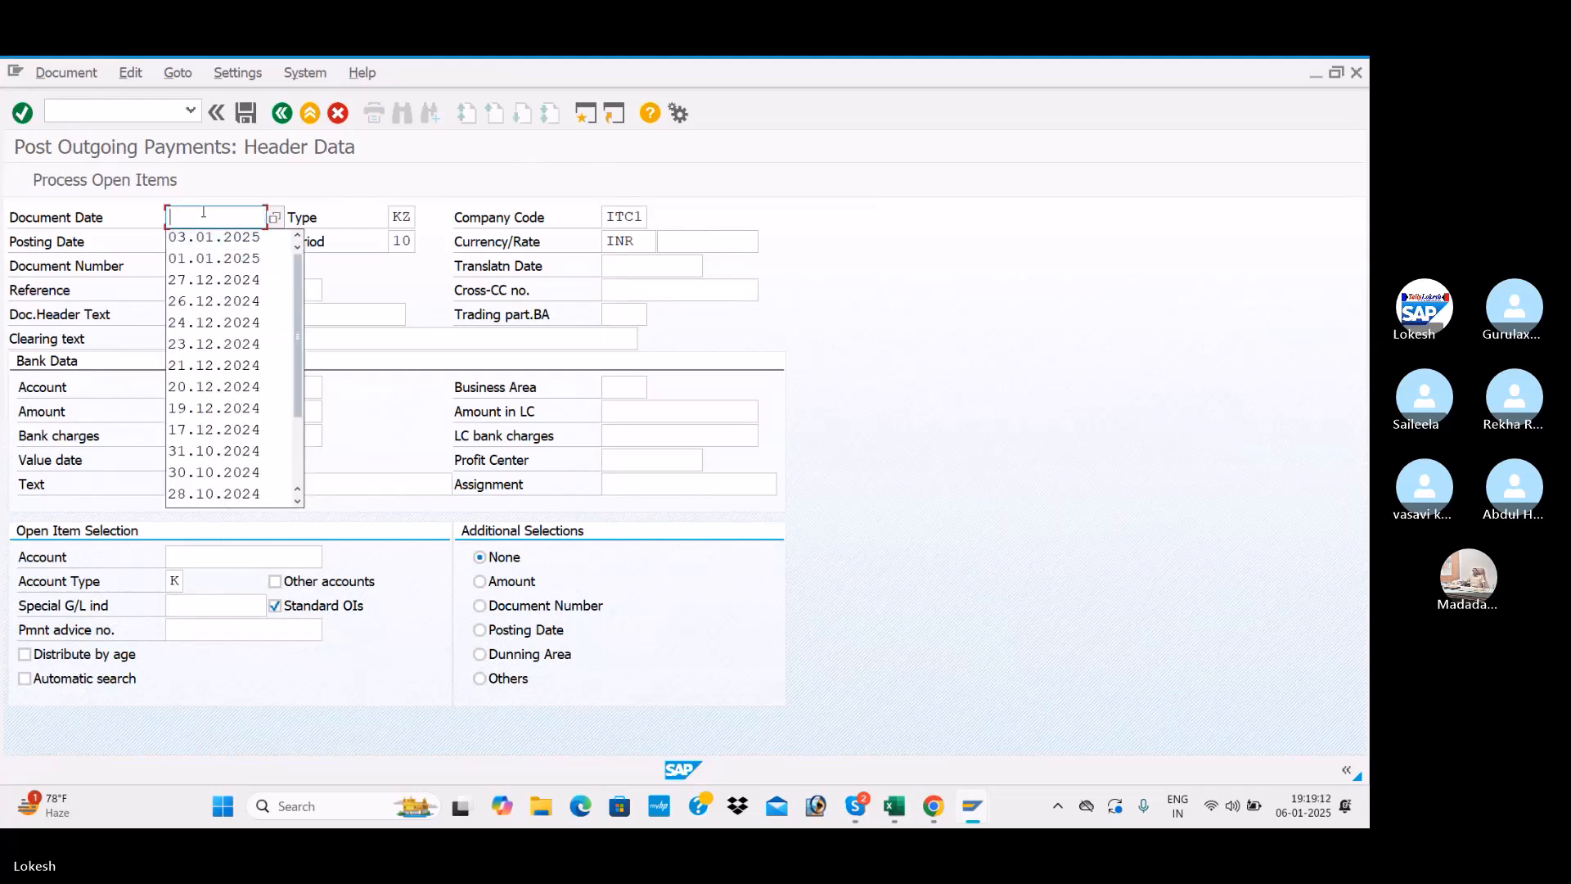
type("06.01.20")
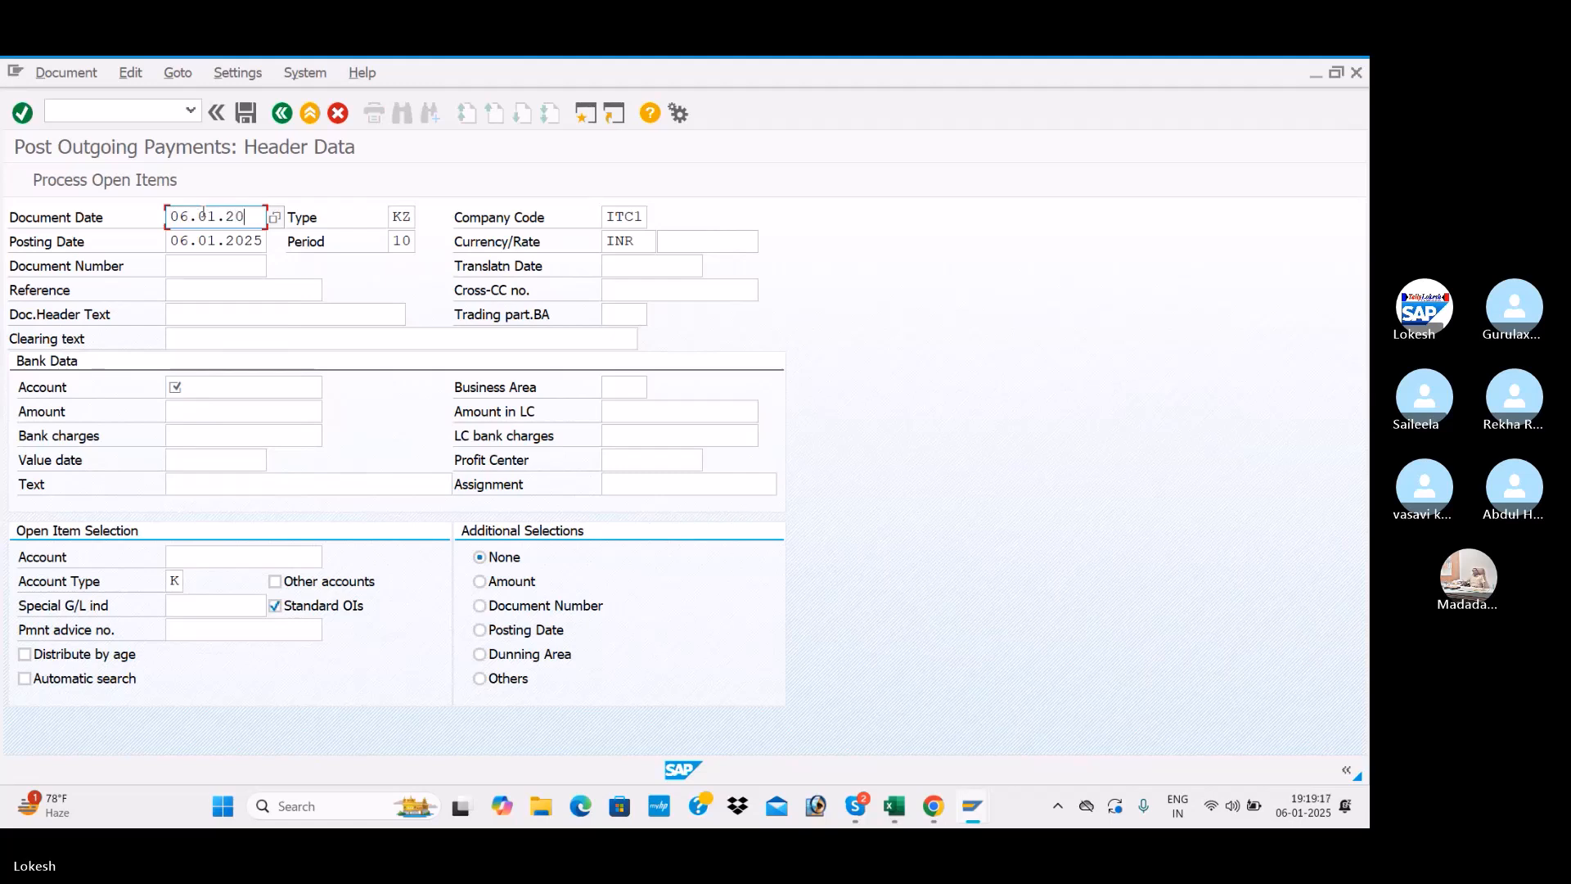
type("25")
key("Tab")
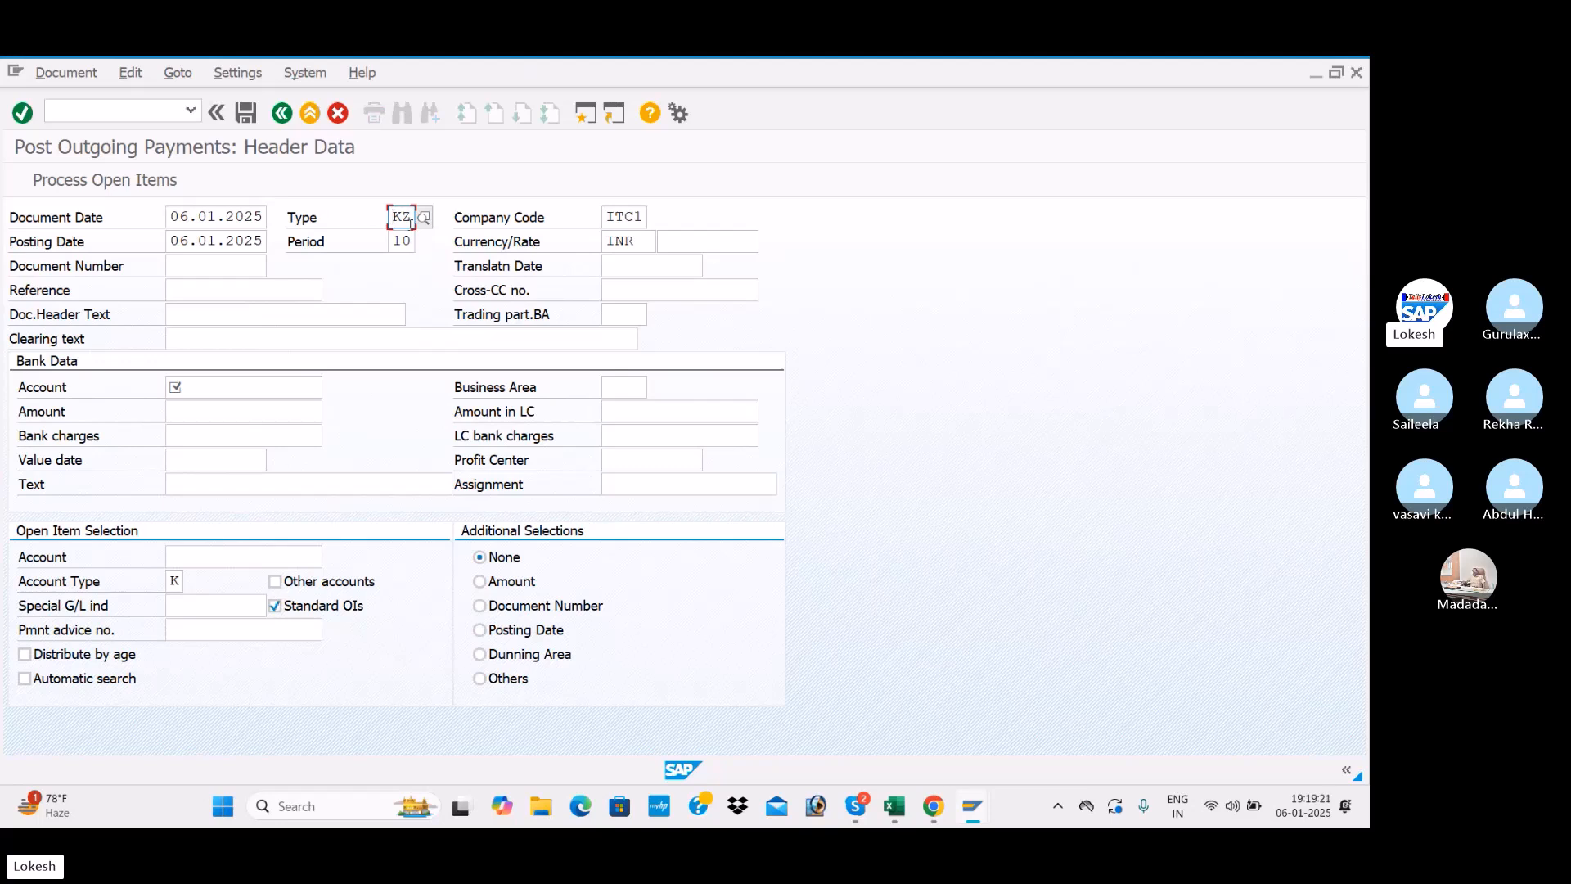
key("Tab")
key("Tab")
key("Tab")
key("Tab")
key("Tab")
key("Tab")
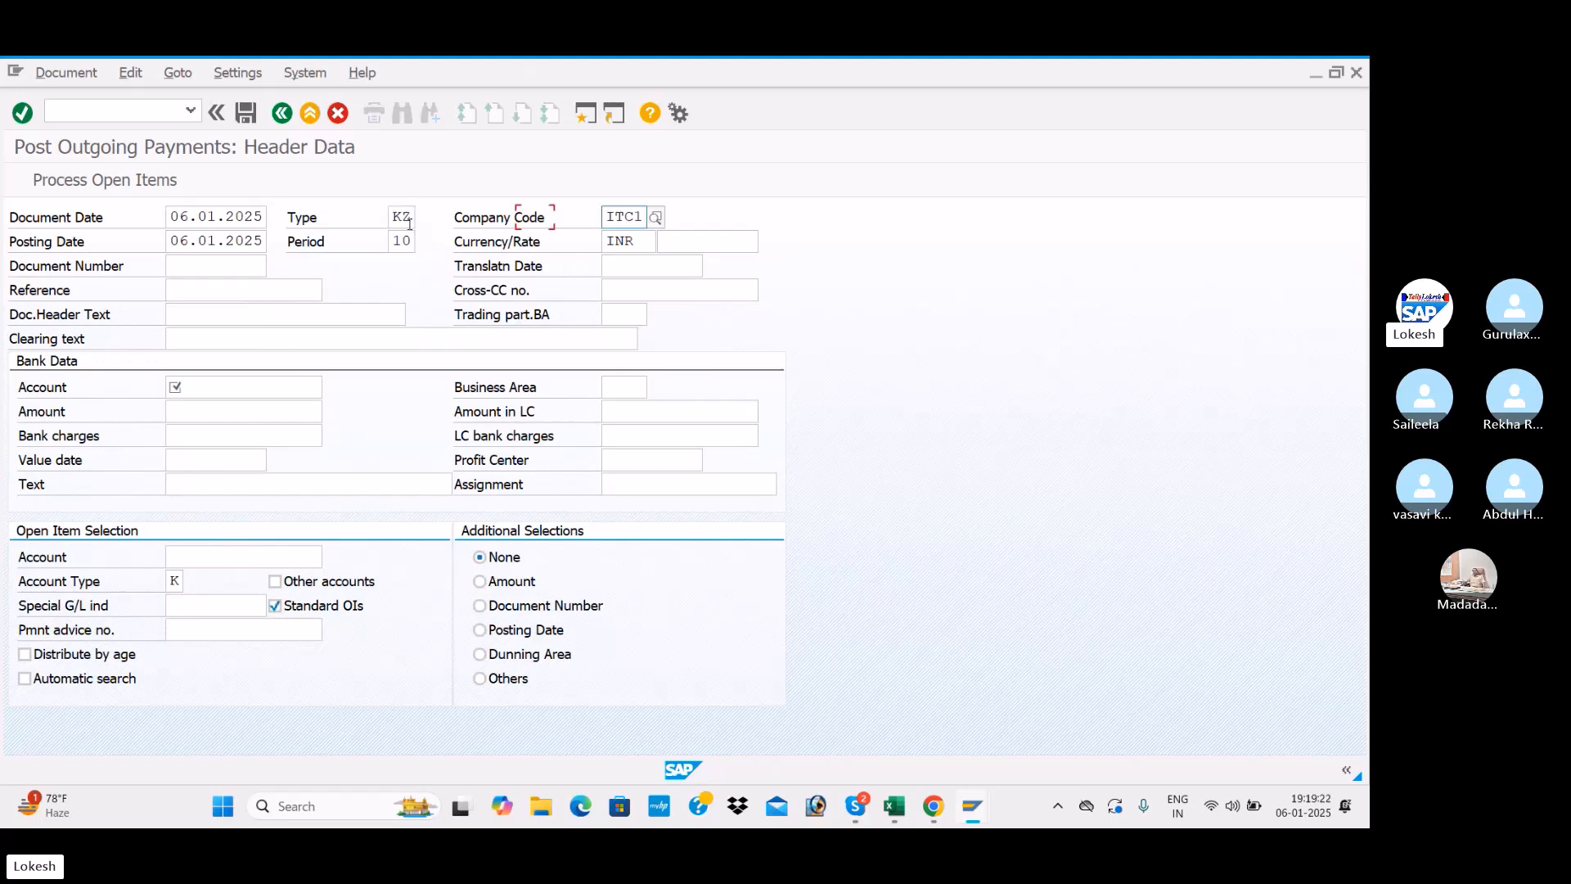
Set the payment's reference to 0005 and its document header text to VENDOR PAYMENT
left_click(213, 289)
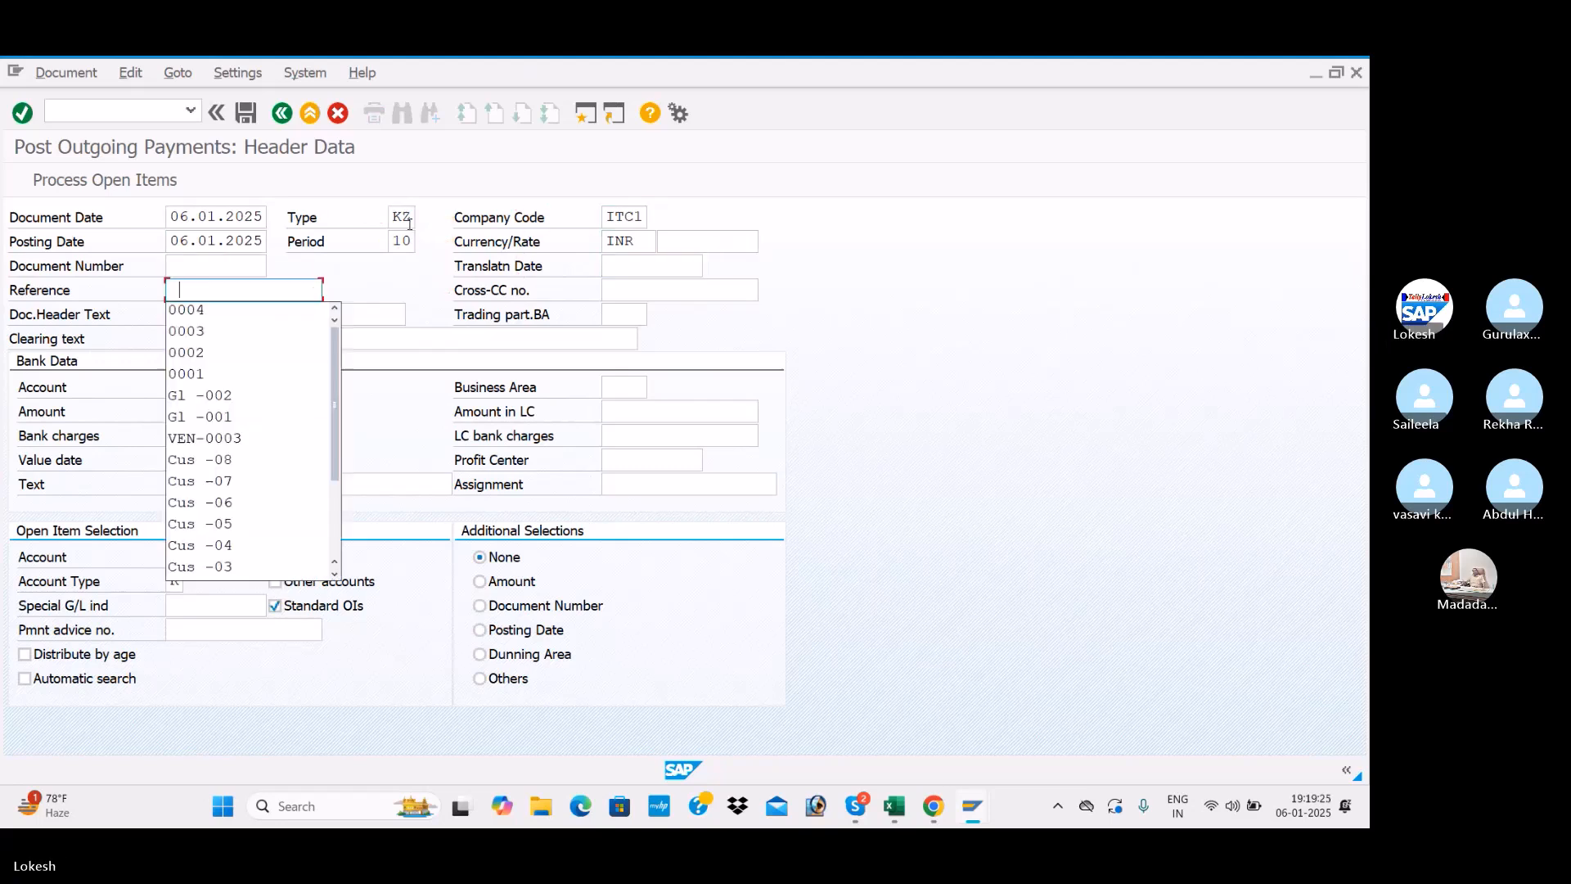
left_click(205, 309)
key("BackSpace")
type("5")
left_click(217, 305)
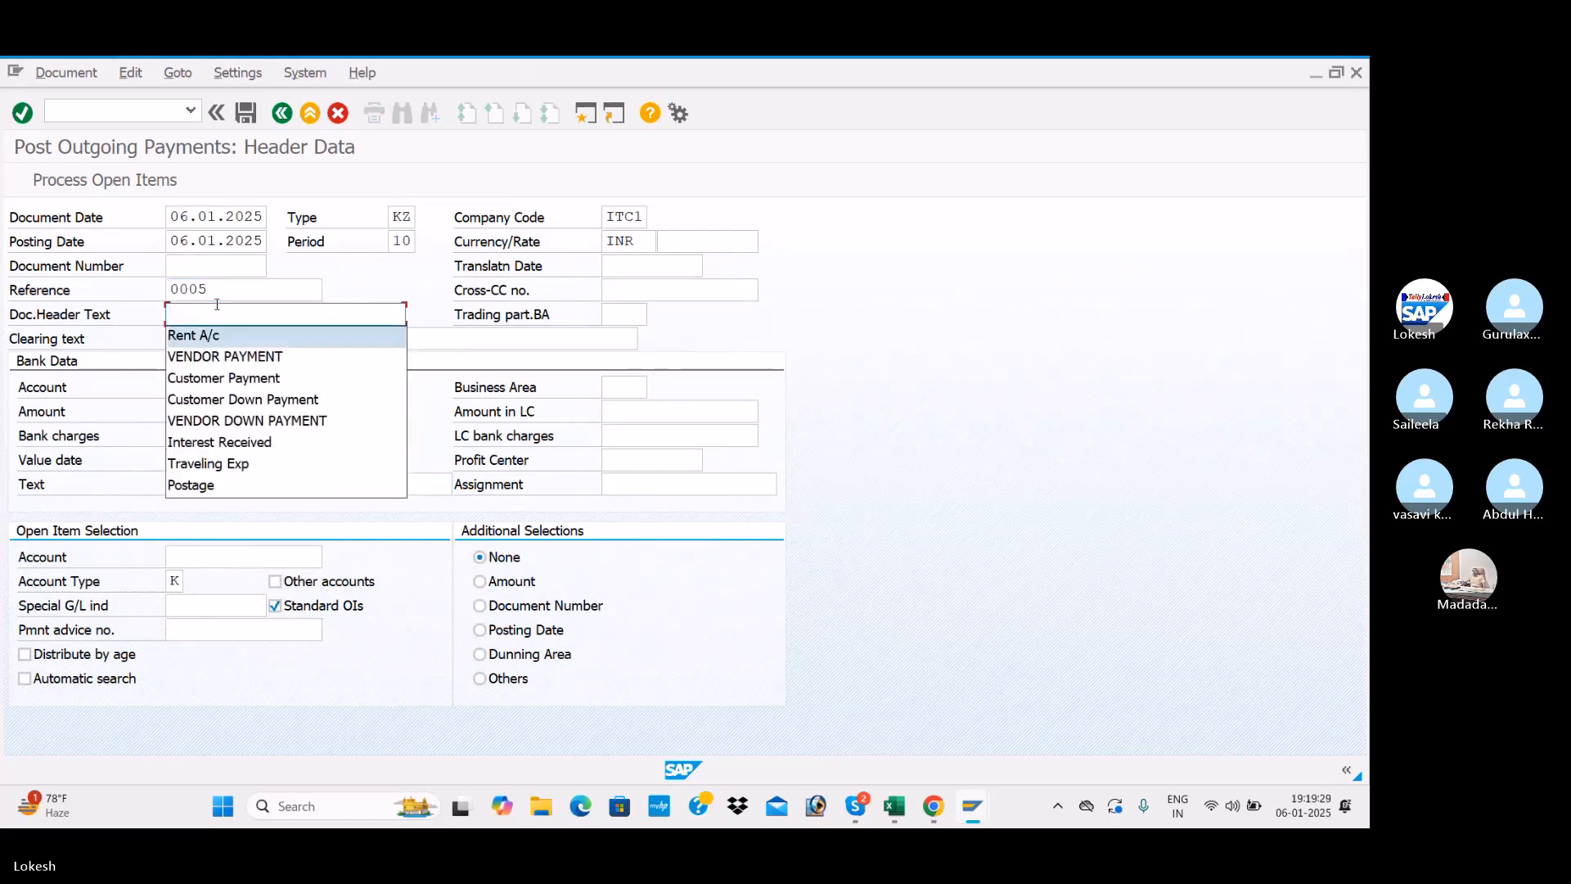
left_click(221, 356)
Enter the bank G/L account and a payment amount of 56000, checking the amount against the vendor line item list
left_click(221, 386)
left_click(218, 406)
left_click(216, 408)
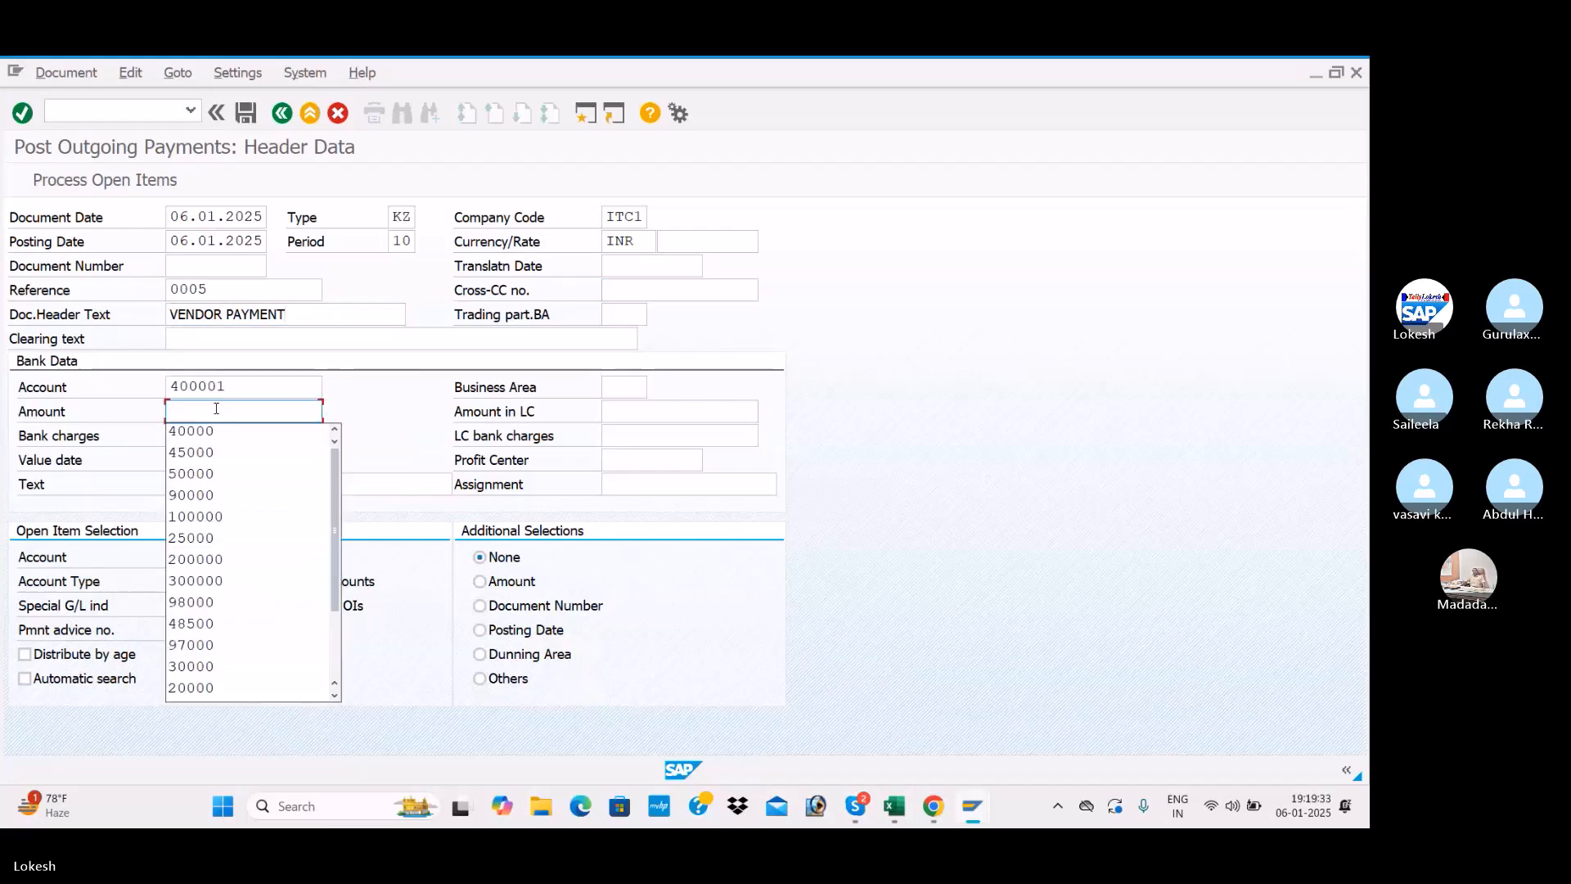
key("alt+Tab")
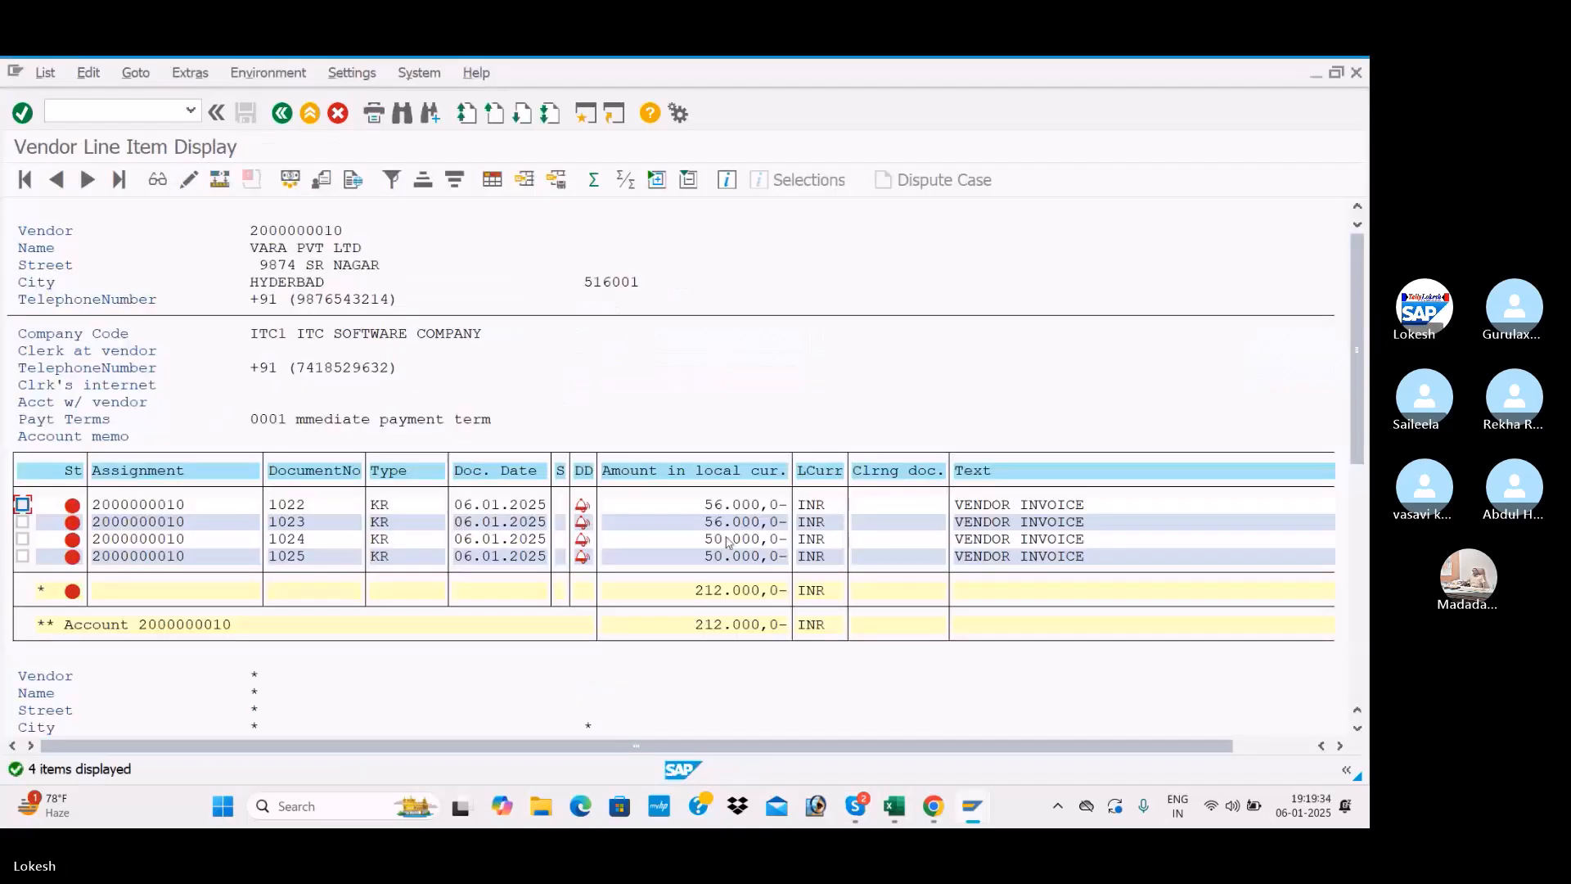
key("alt+Tab")
type("56000")
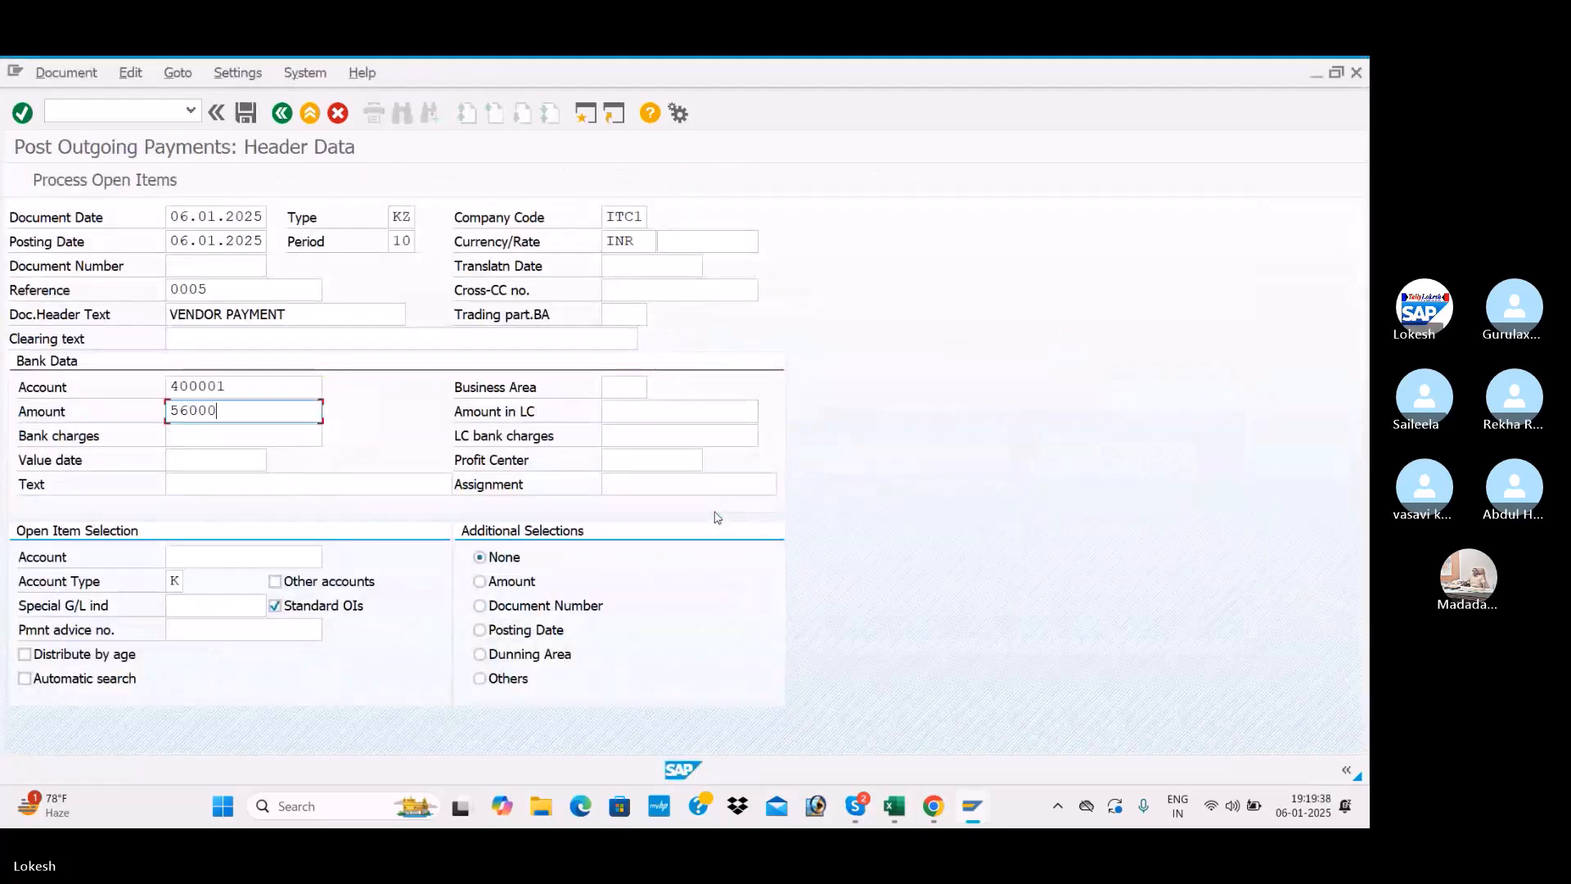
Set the bank data text to VNDOR INVOICE and enter the vendor's account for the open item selection
left_click(207, 483)
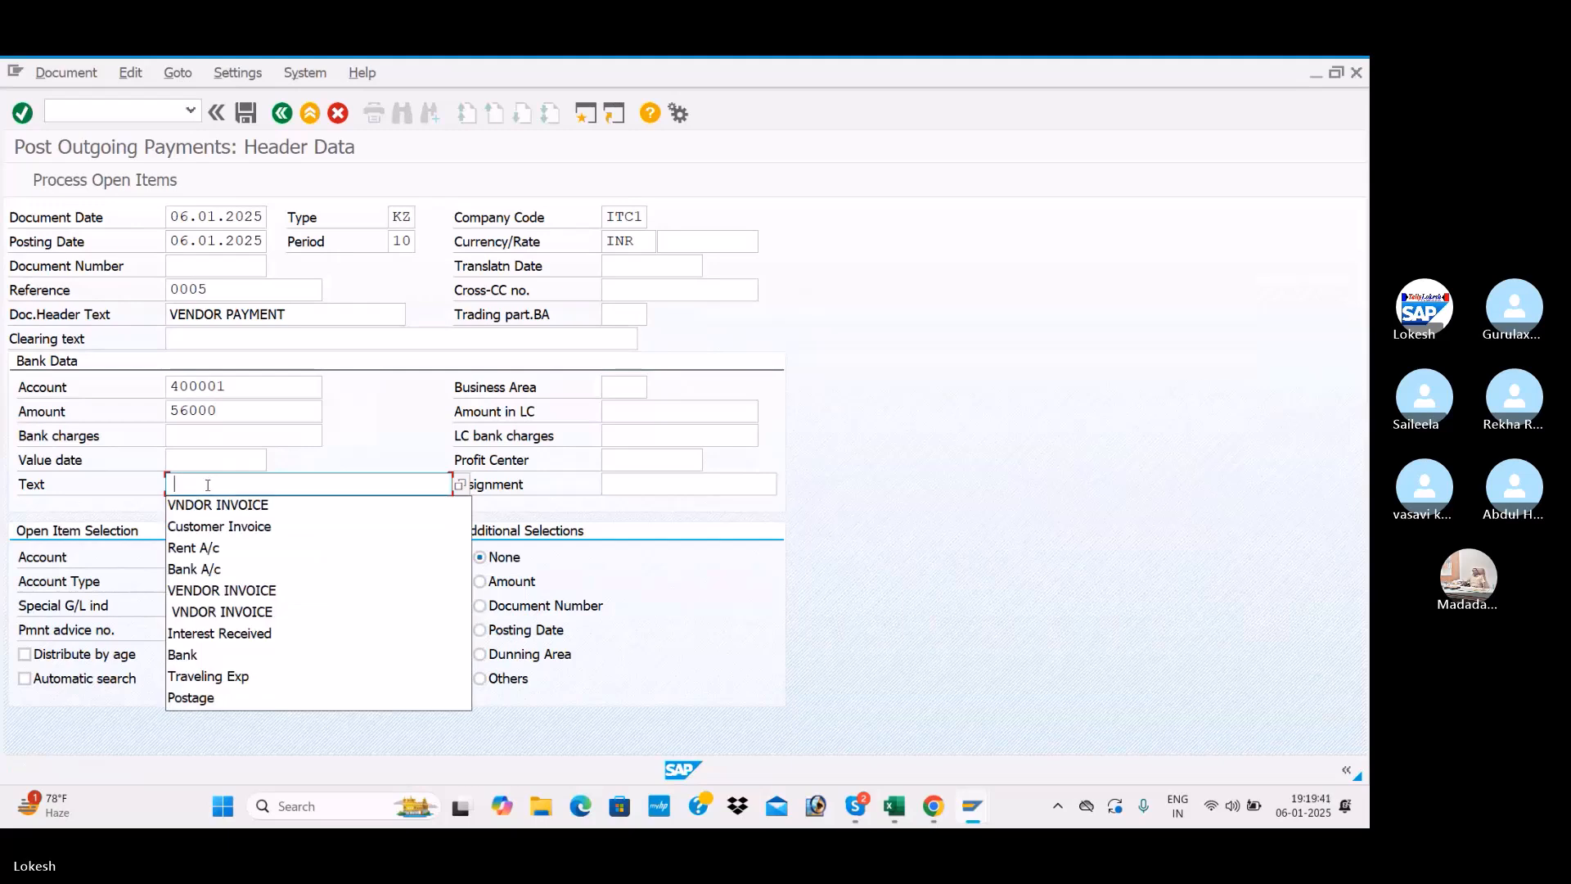
left_click(217, 505)
left_click(223, 558)
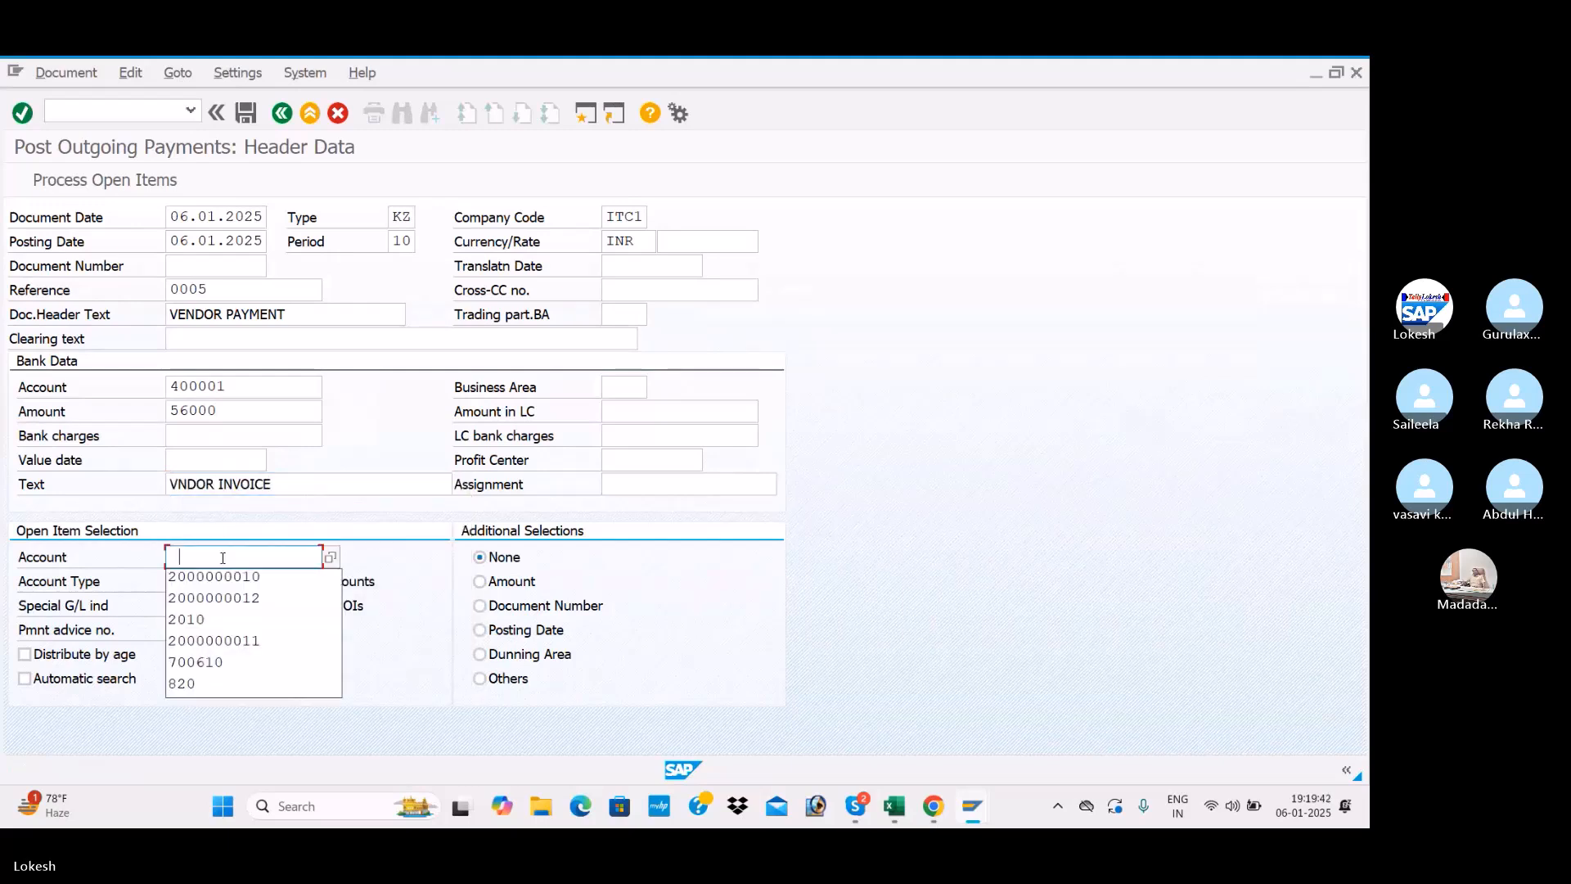
left_click(231, 579)
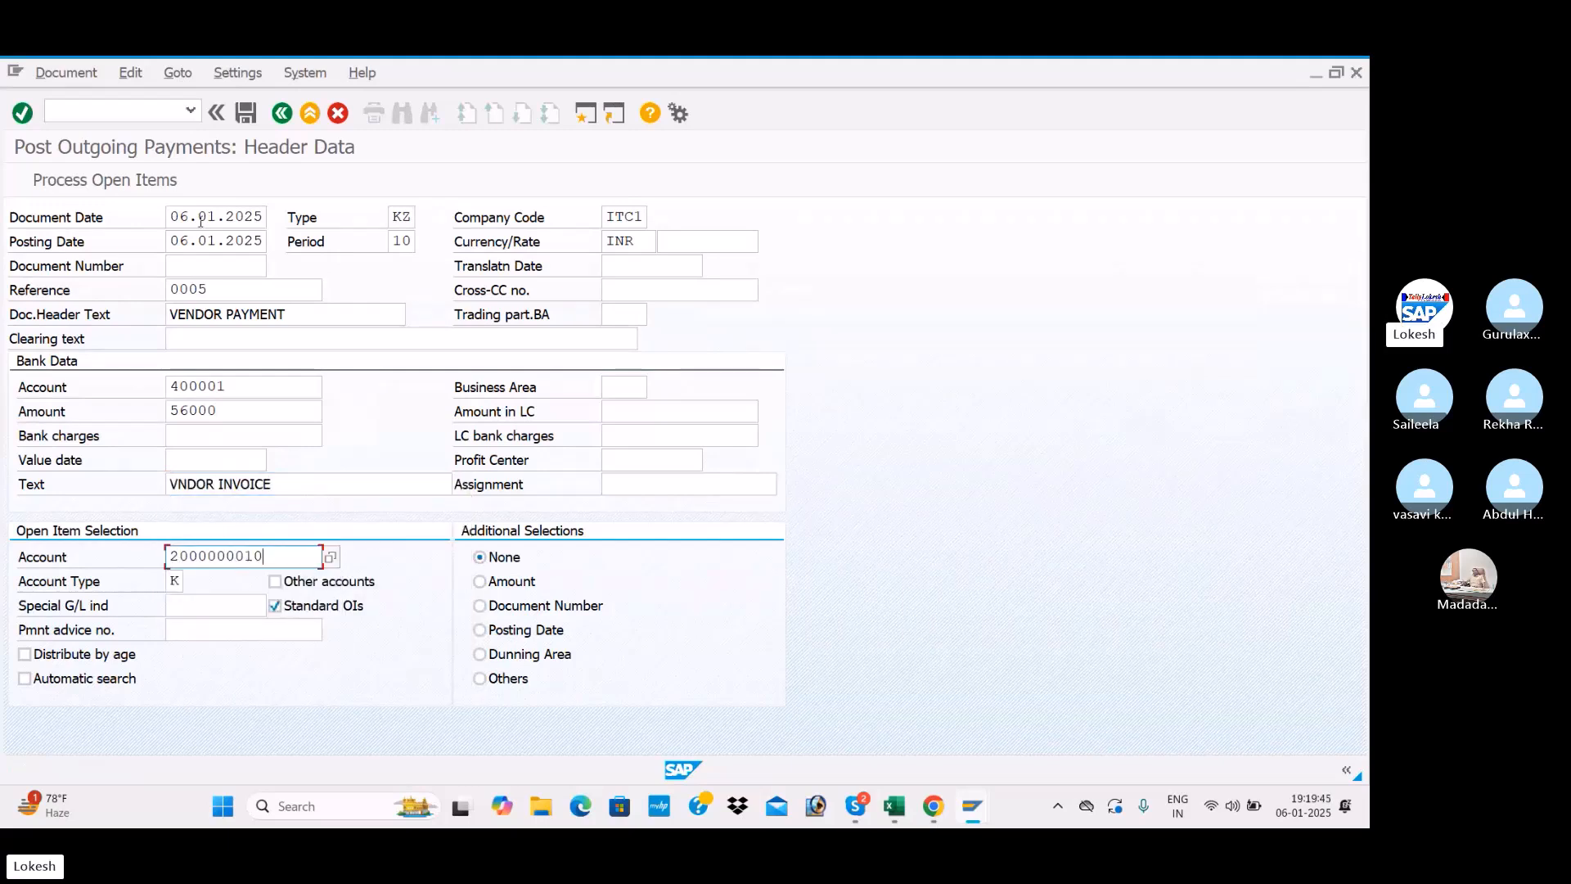
Process the vendor's open items, deactivate all except the first 56.000,0 invoice, and post the payment
left_click(93, 192)
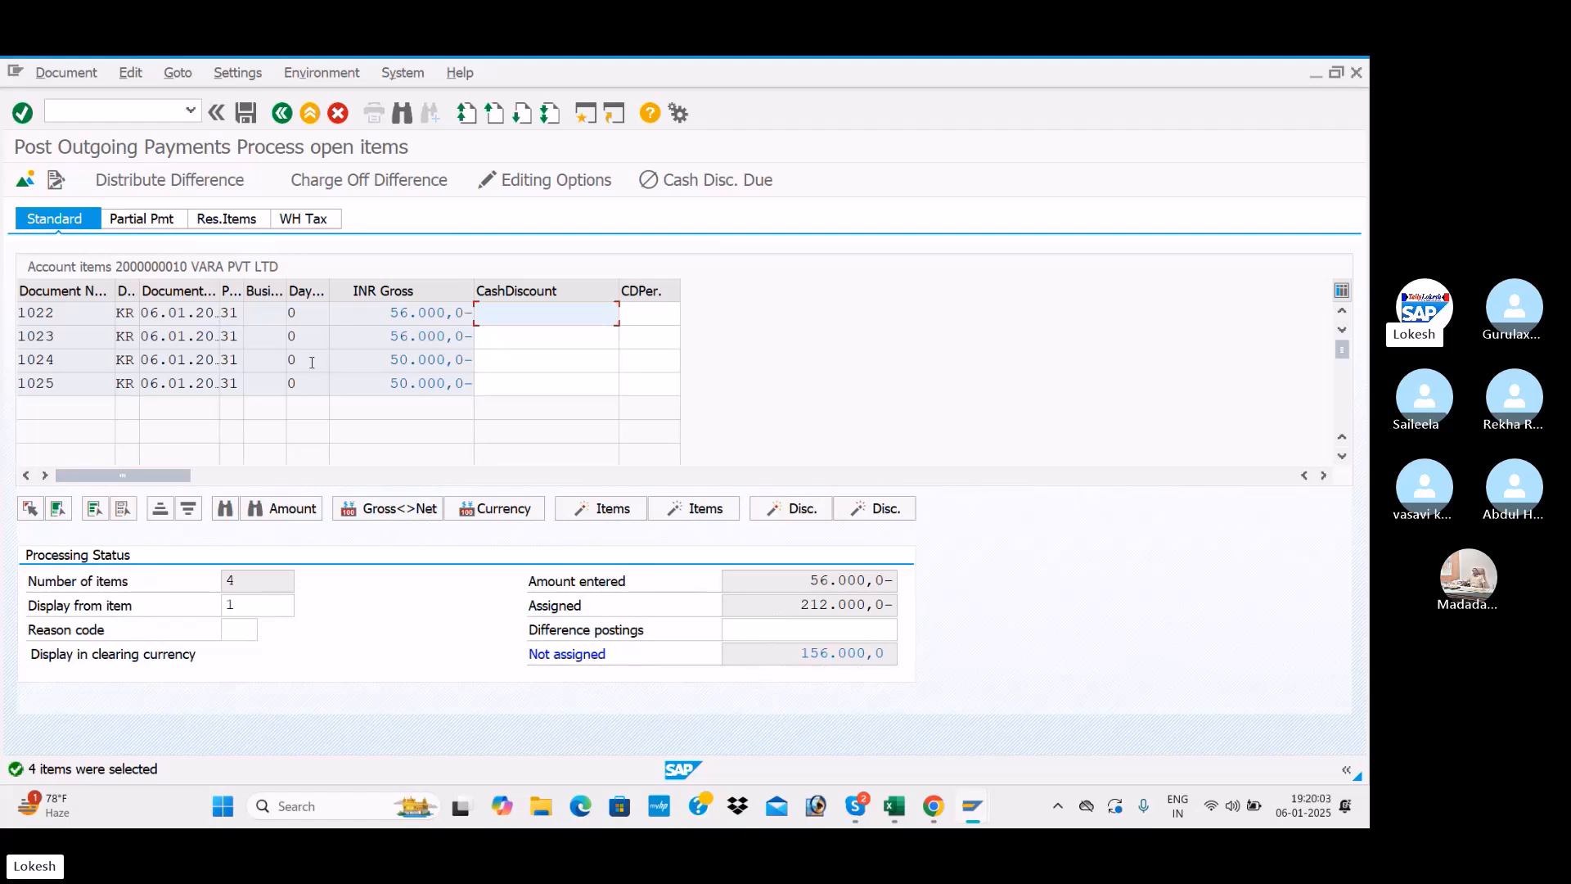
double_click(376, 337)
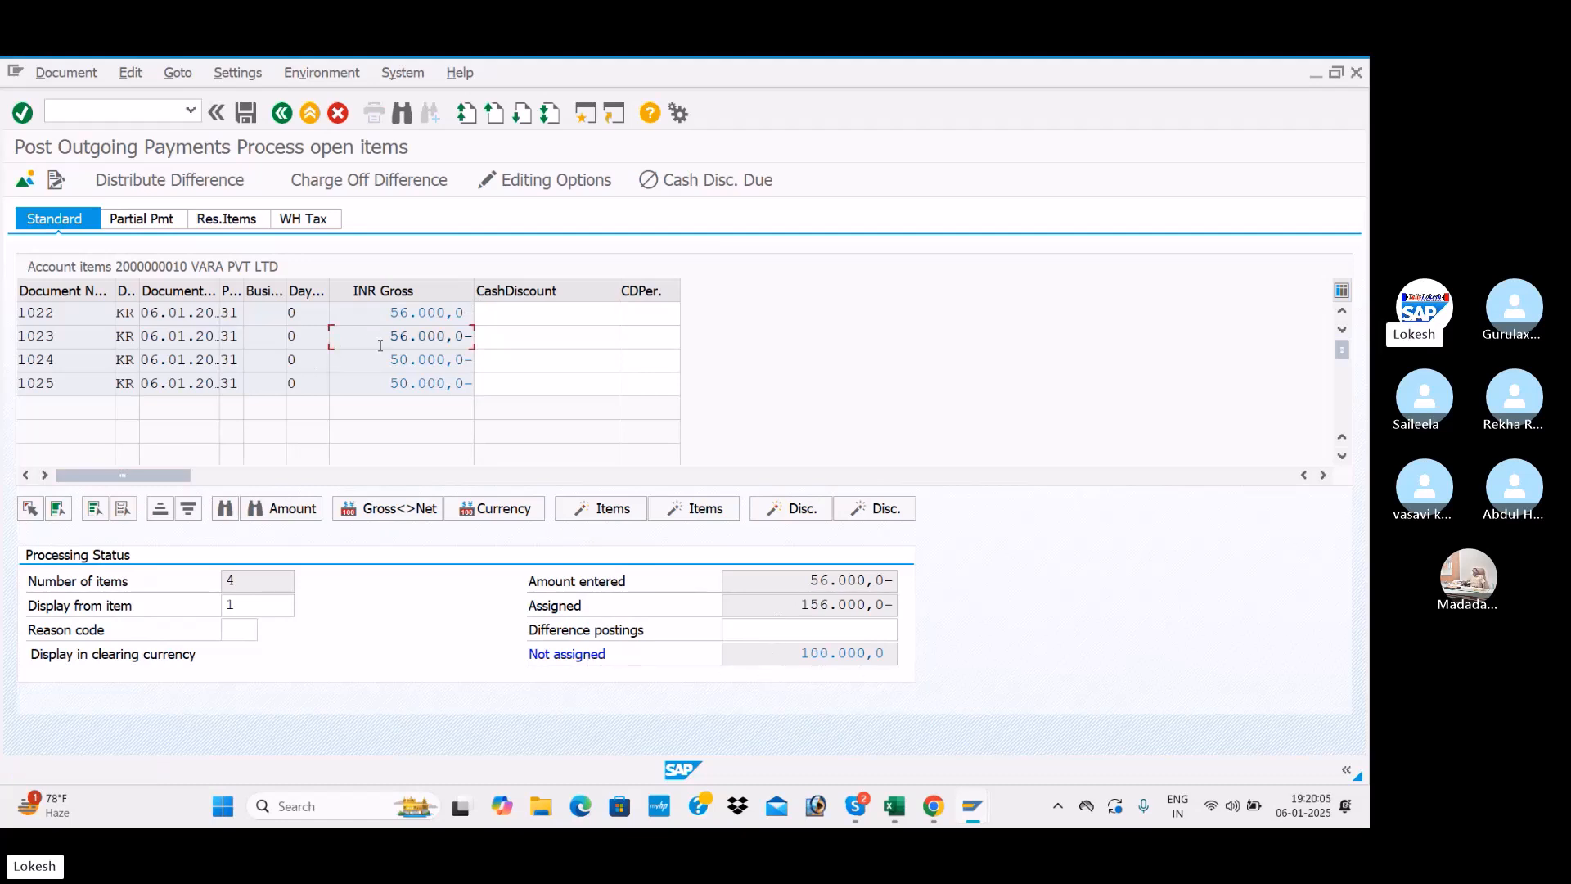
double_click(389, 359)
double_click(388, 383)
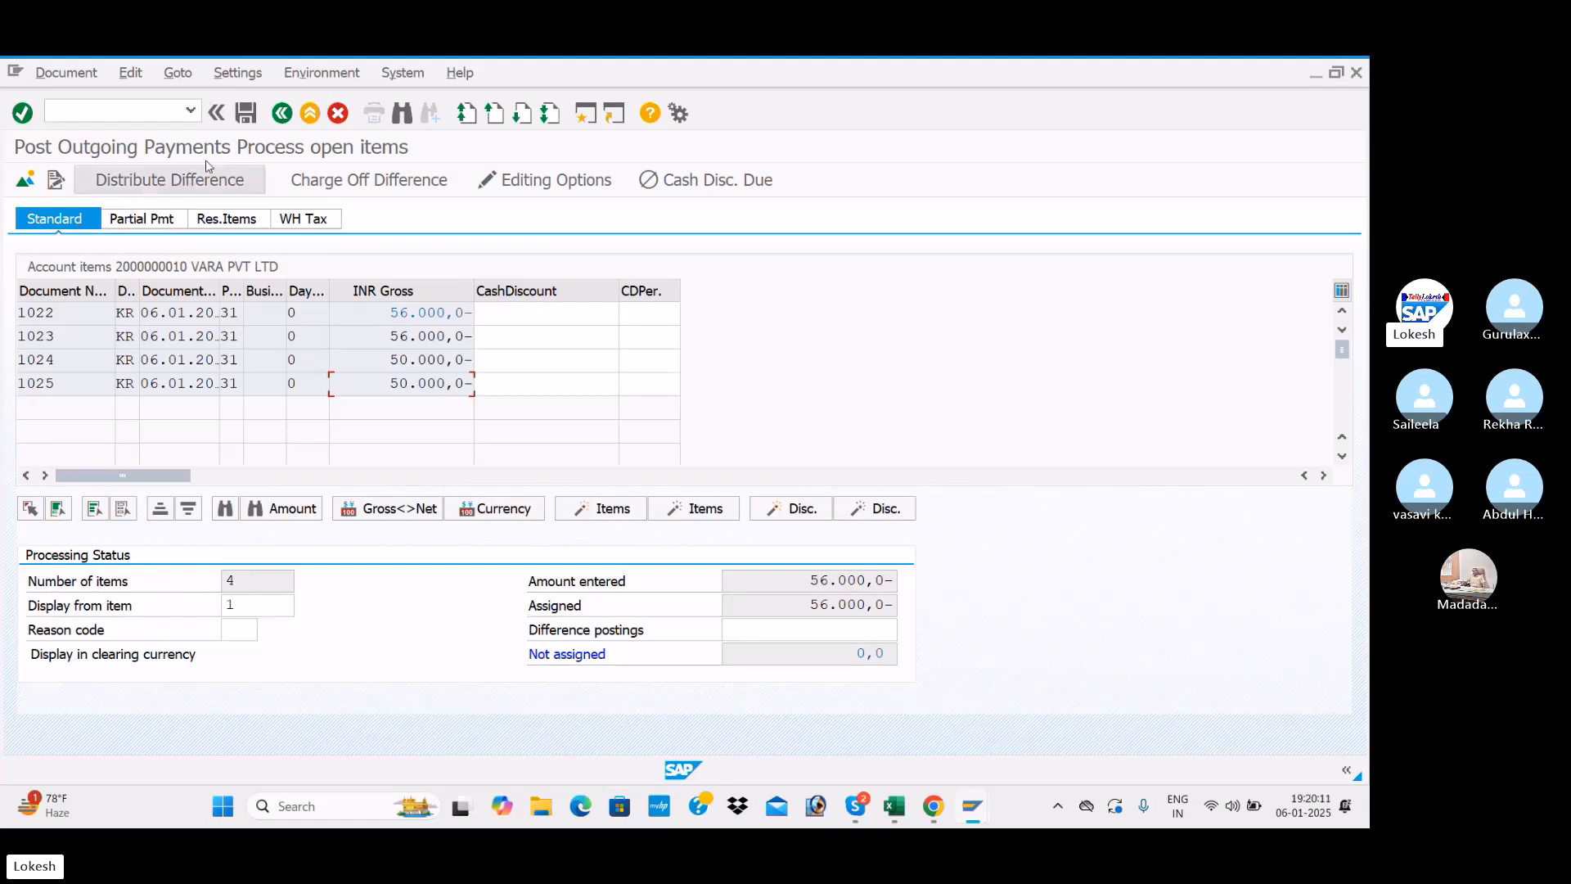
left_click(246, 113)
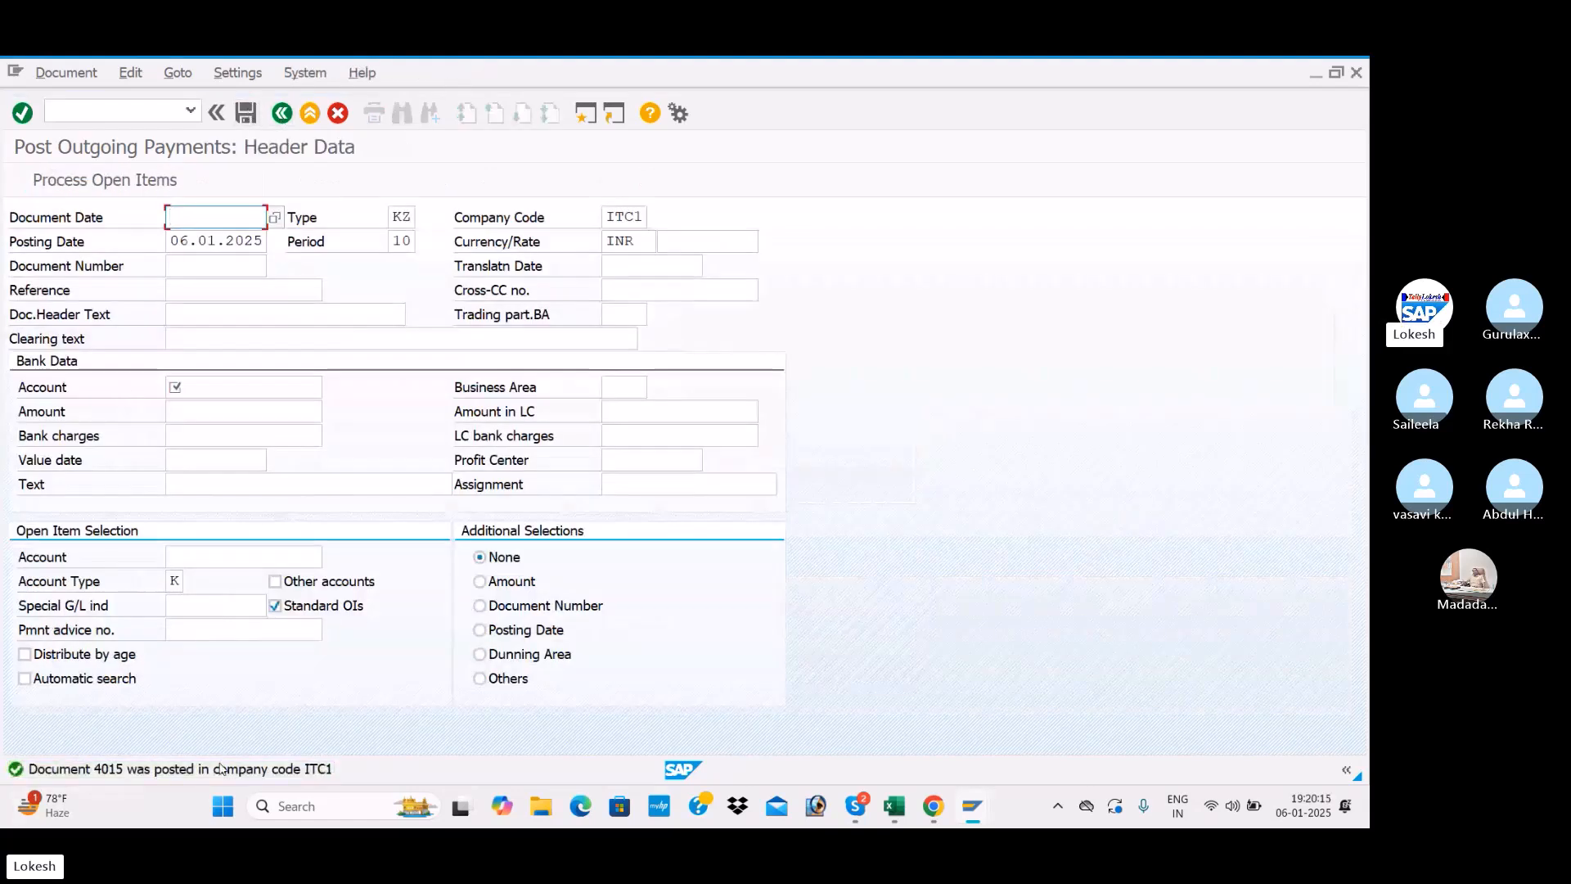
Switch to the vendor line item list and refresh it to check the open items after the payment
key("alt+Tab")
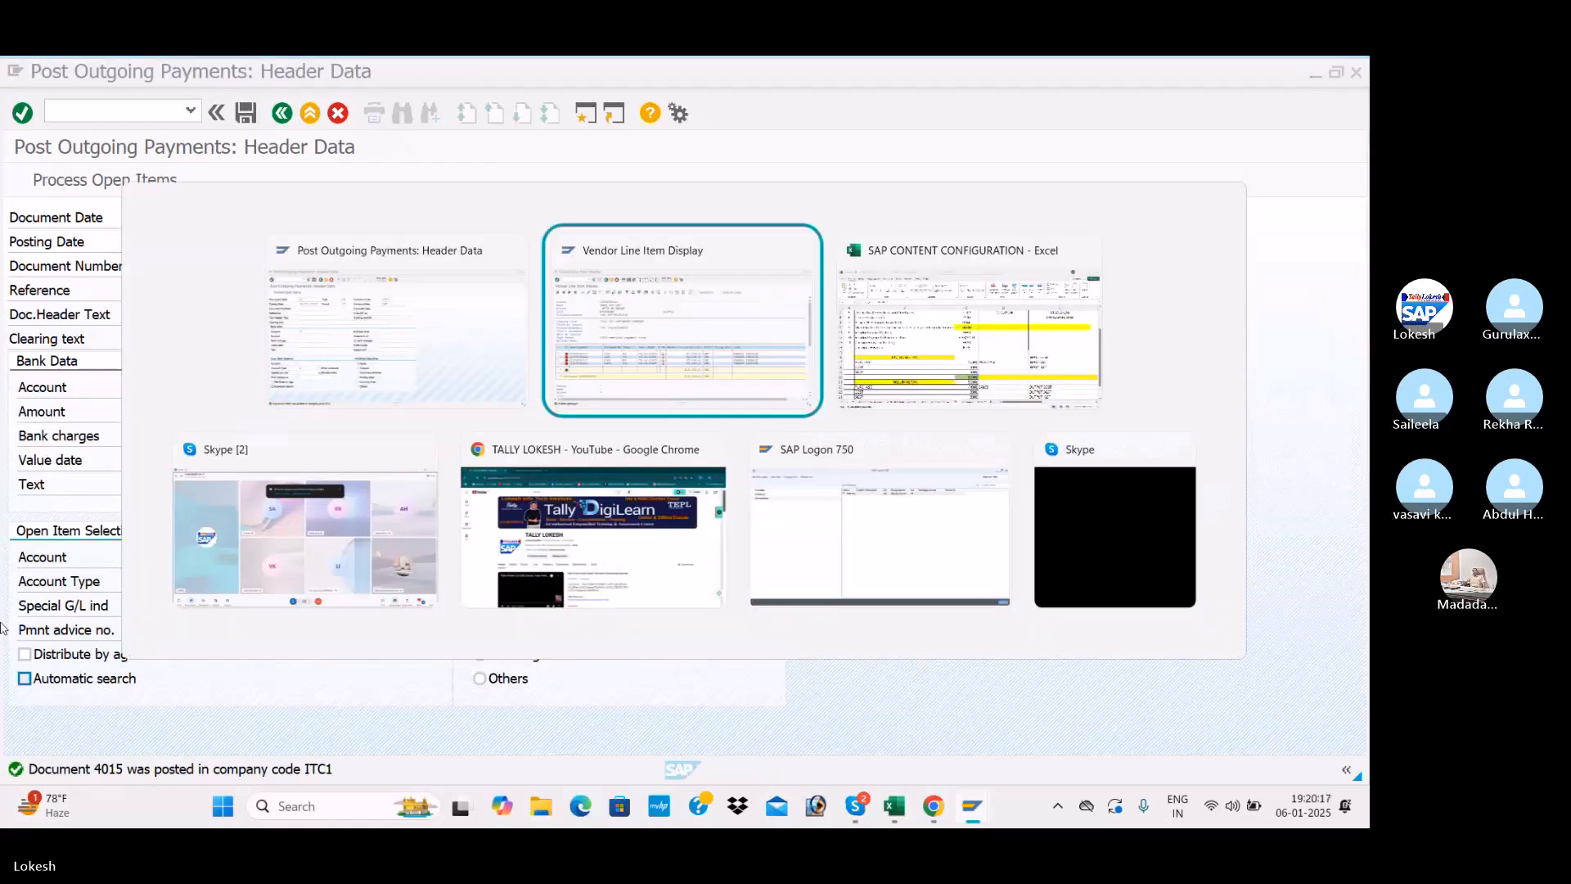
left_click(48, 72)
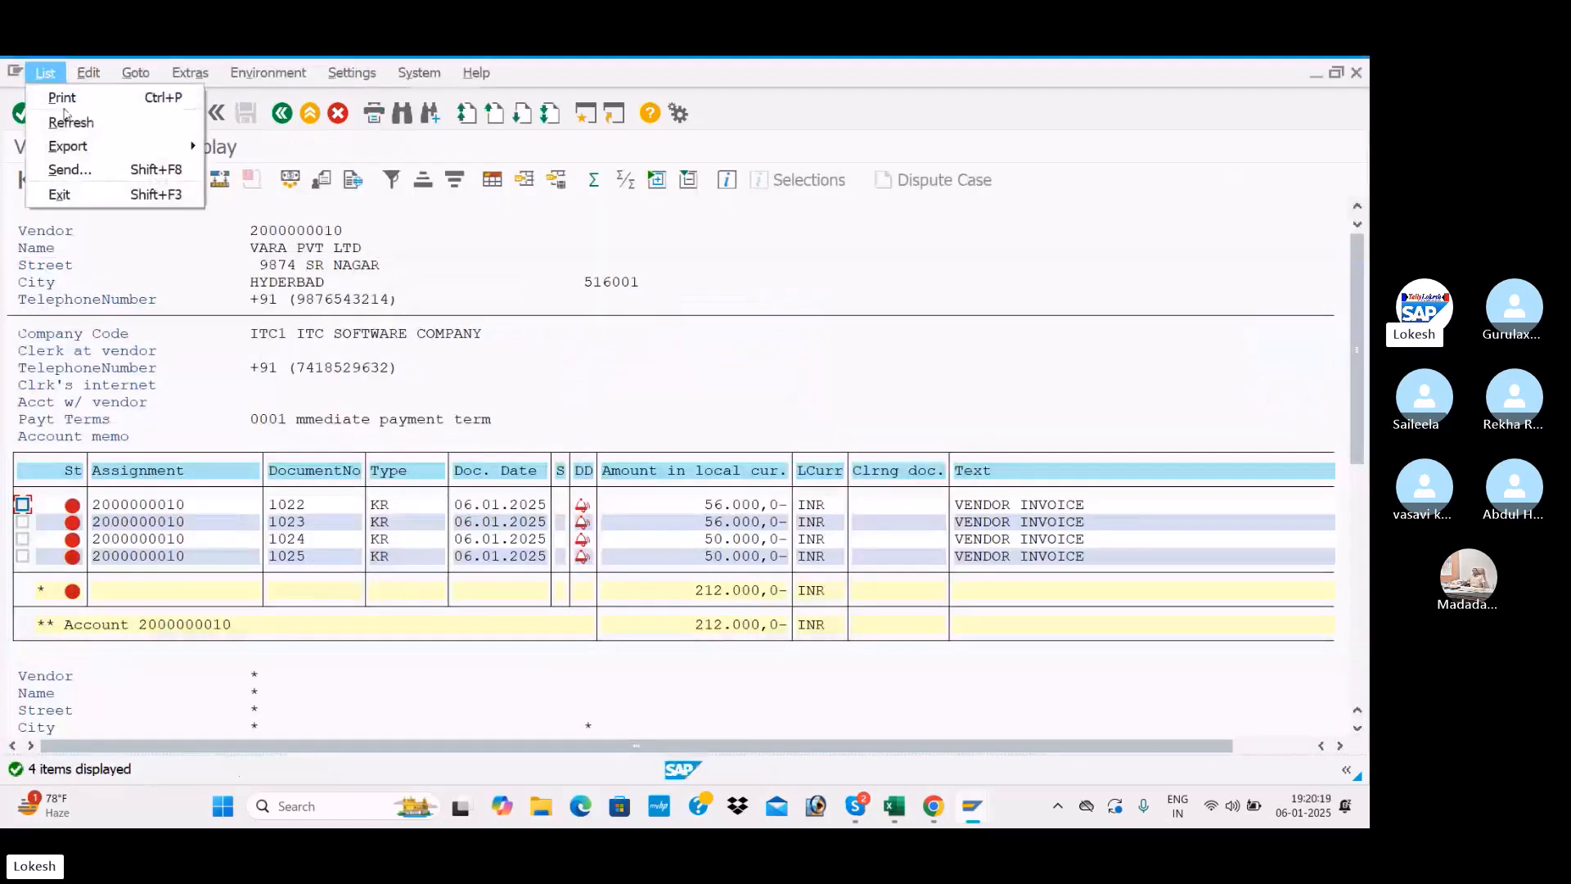
left_click(72, 123)
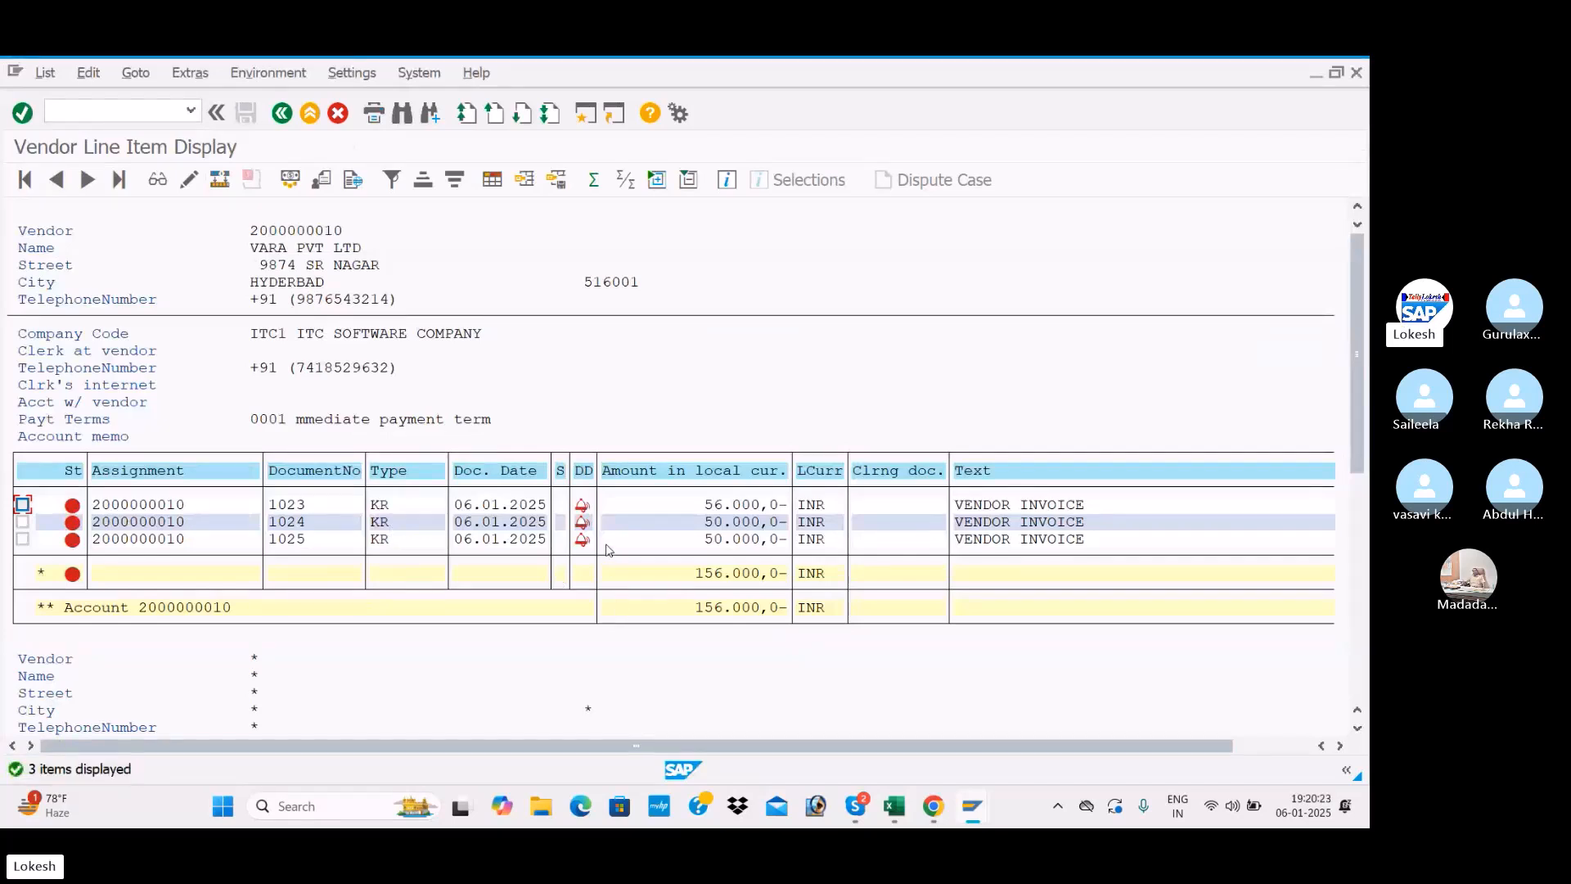
Display the vendor's cleared items with clearing date 06.01.2025
left_click(282, 113)
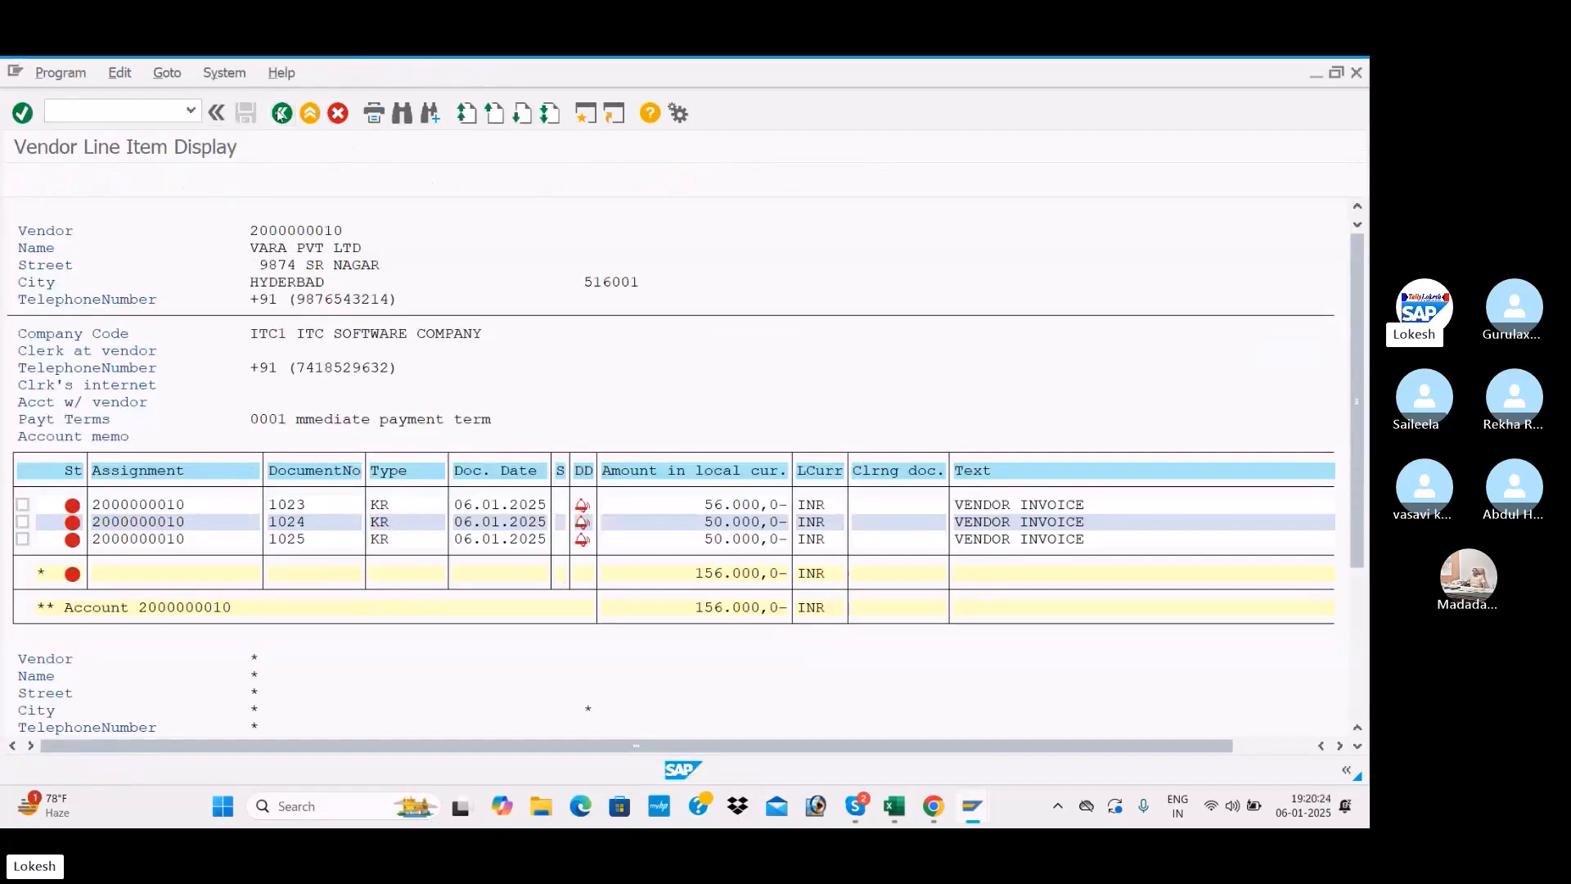
left_click(54, 557)
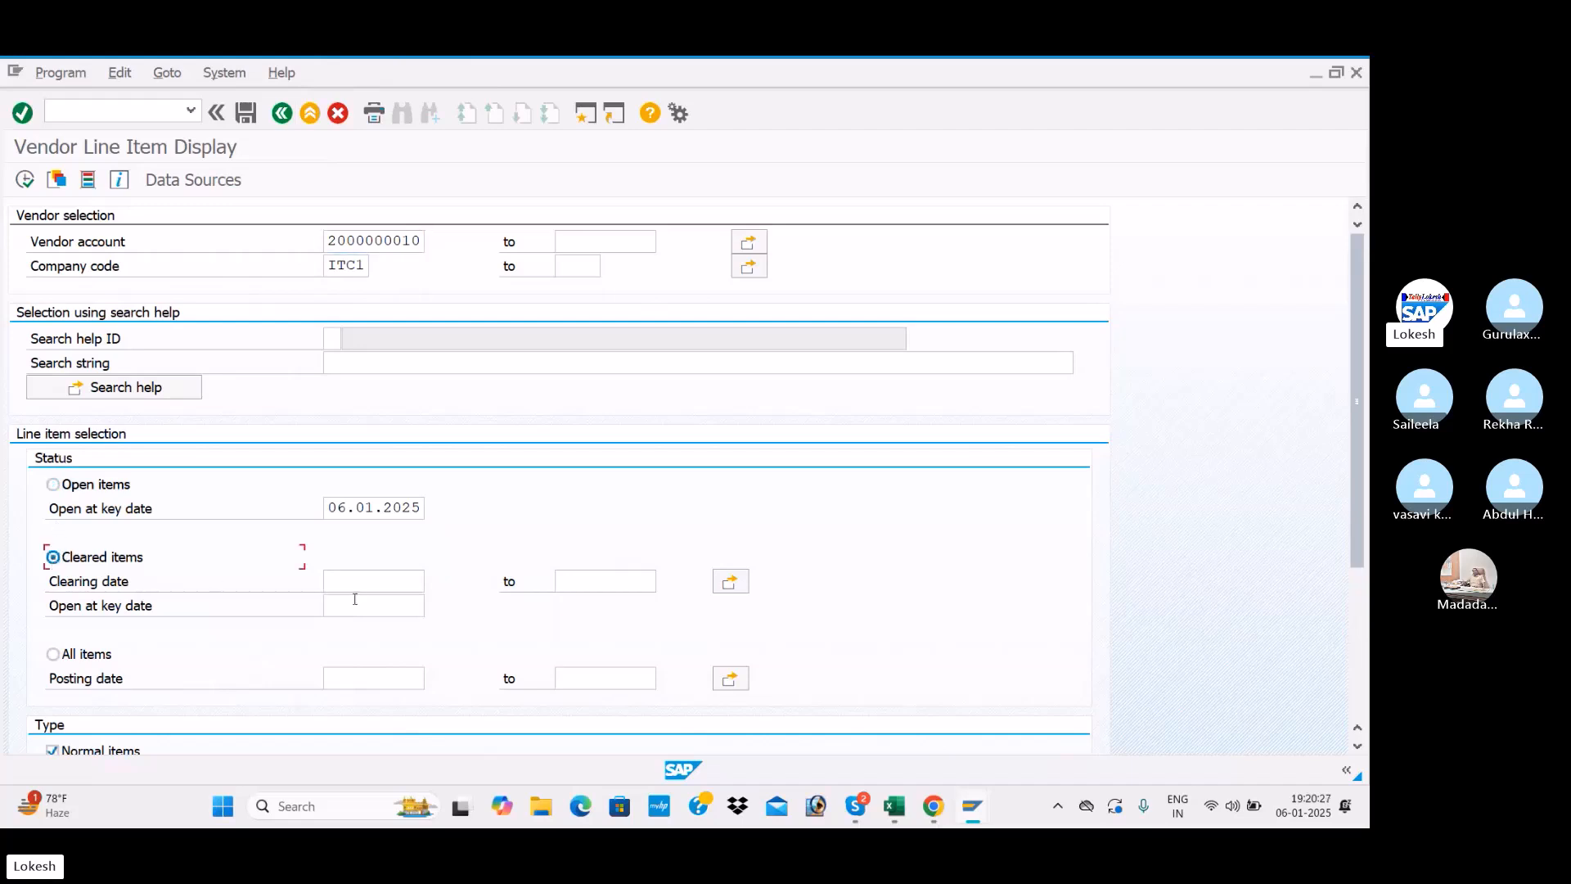
left_click(376, 583)
left_click(382, 586)
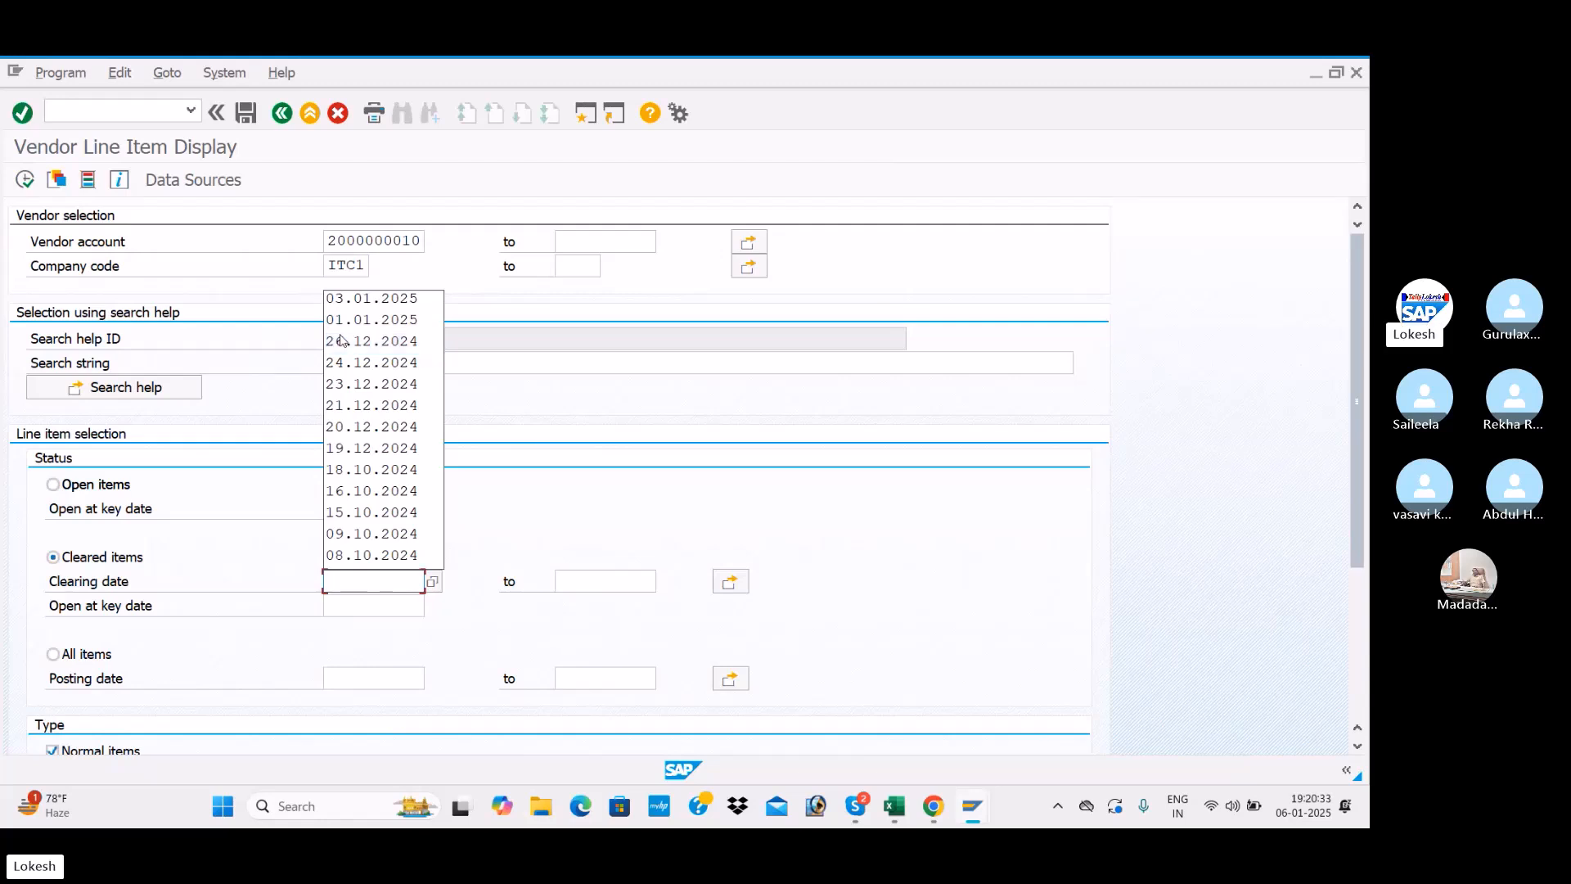
type("063")
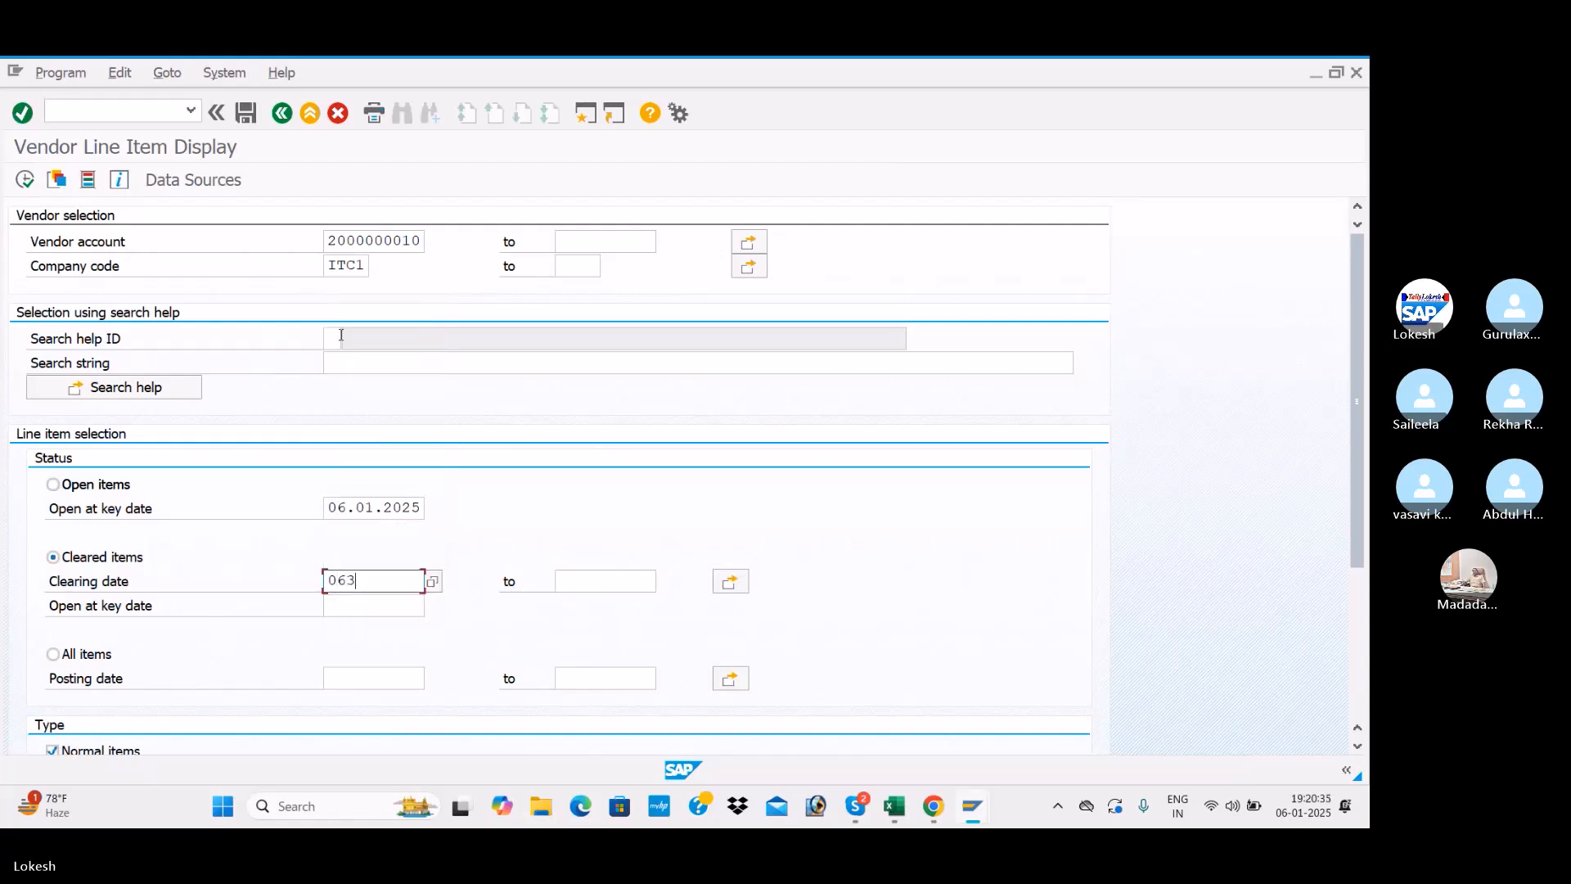
type("001.2025")
key("Tab")
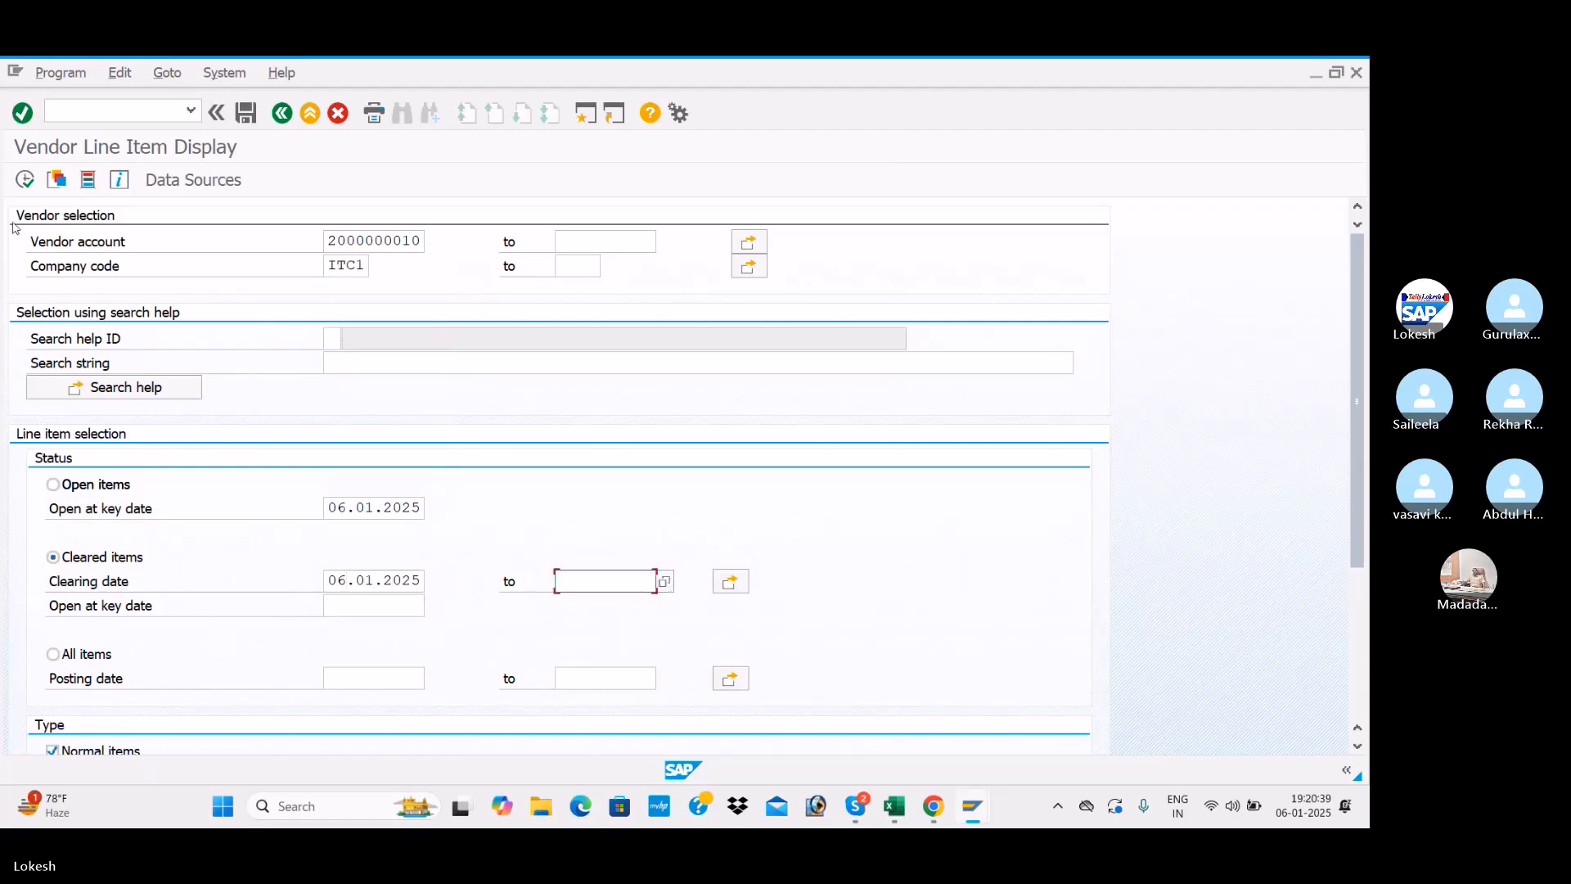
left_click(24, 179)
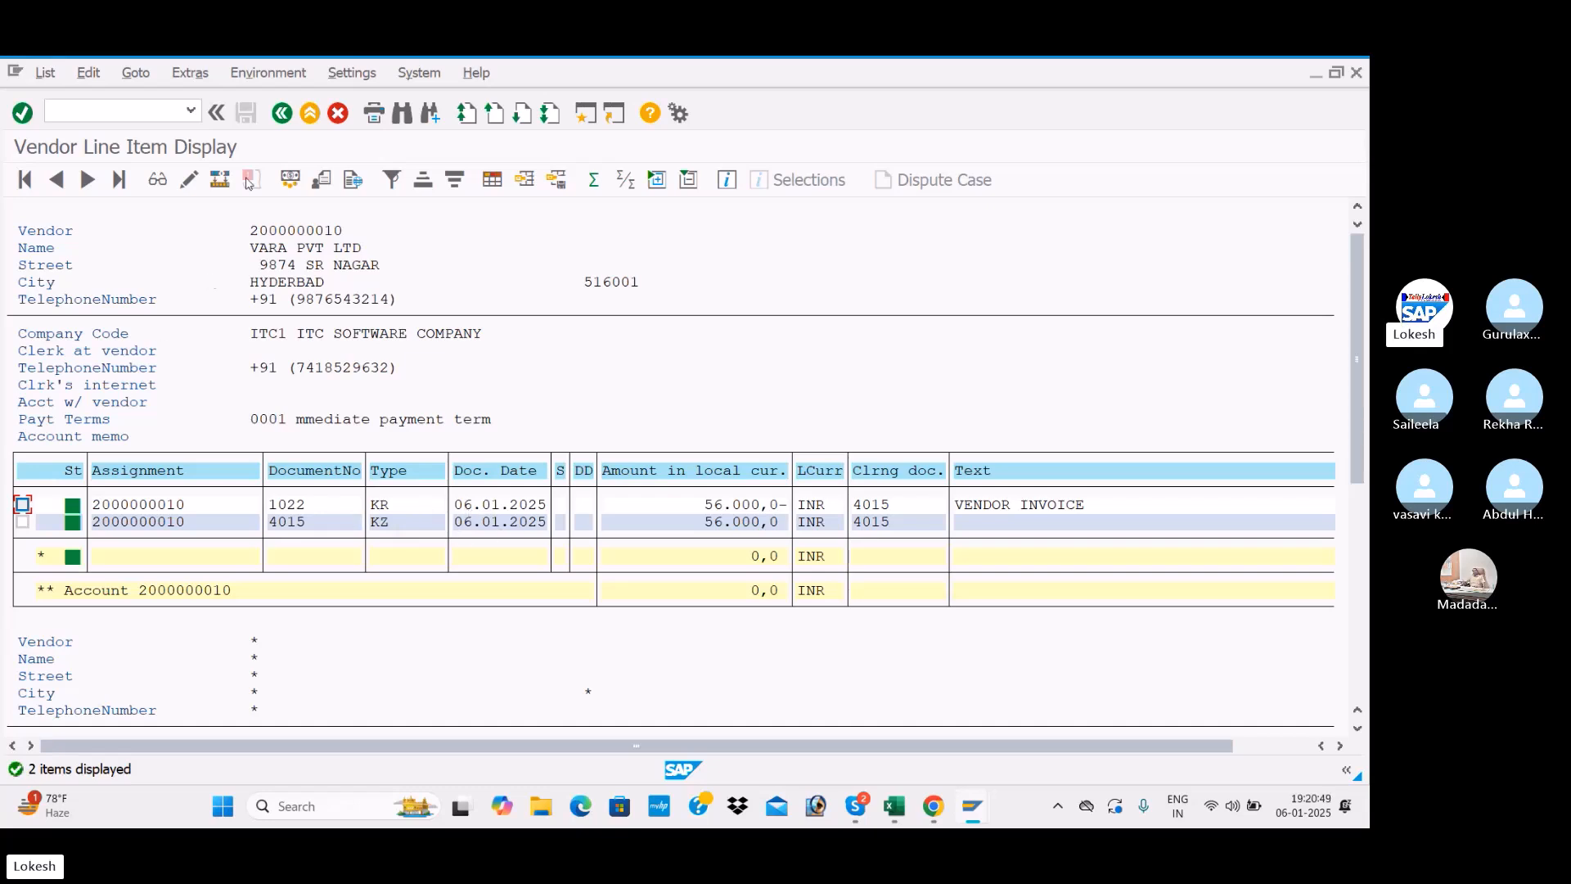
Return to the line item selection and display the vendor's open items at key date 06.01.2025
left_click(283, 113)
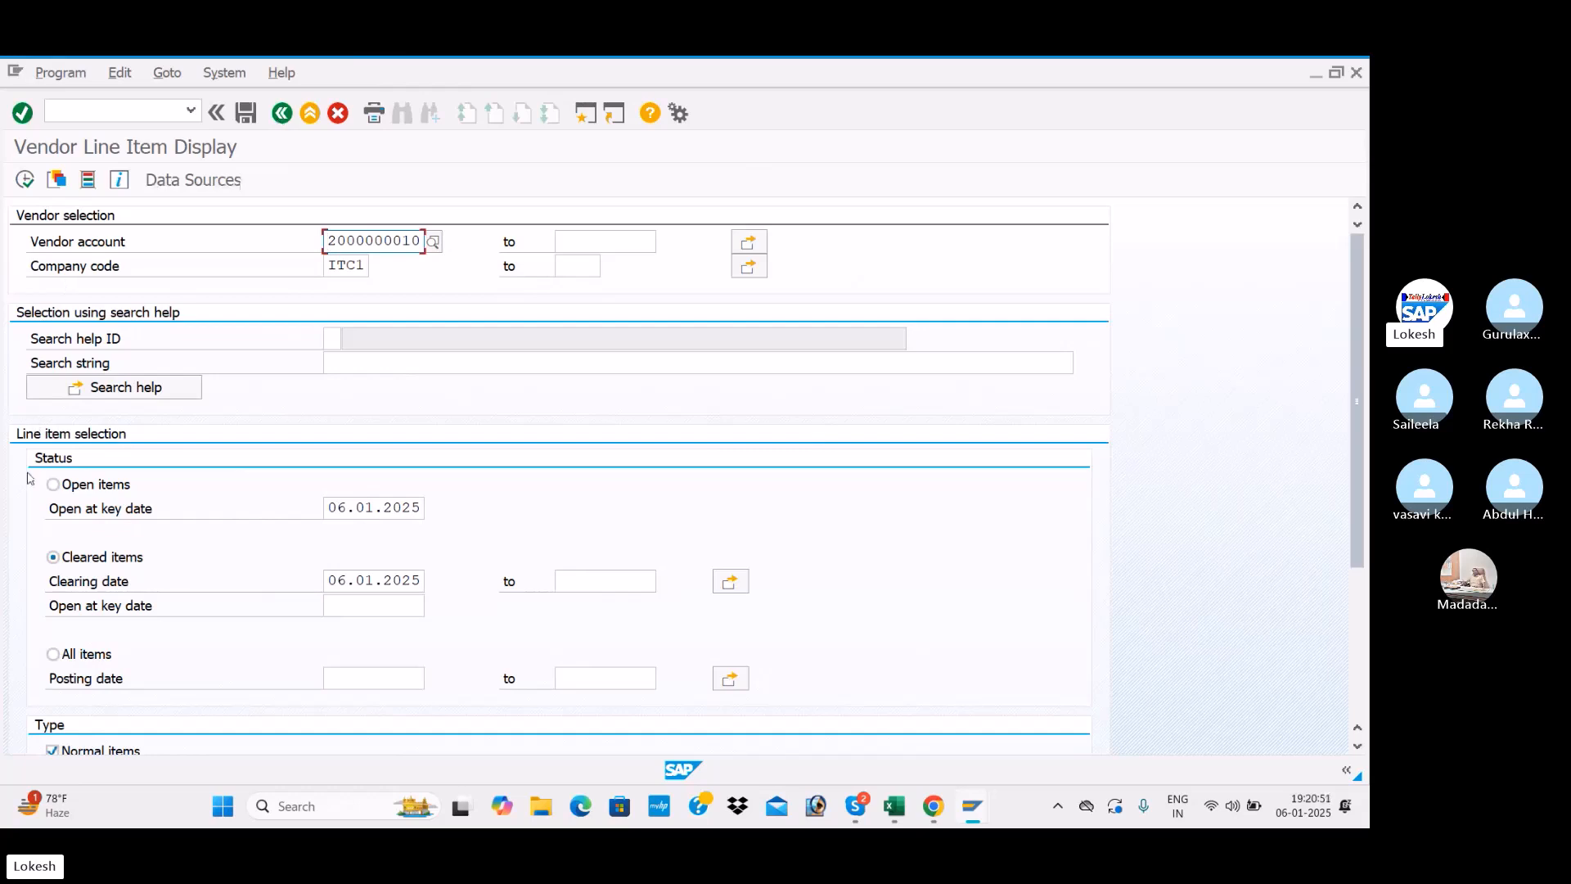
left_click(52, 483)
left_click(24, 181)
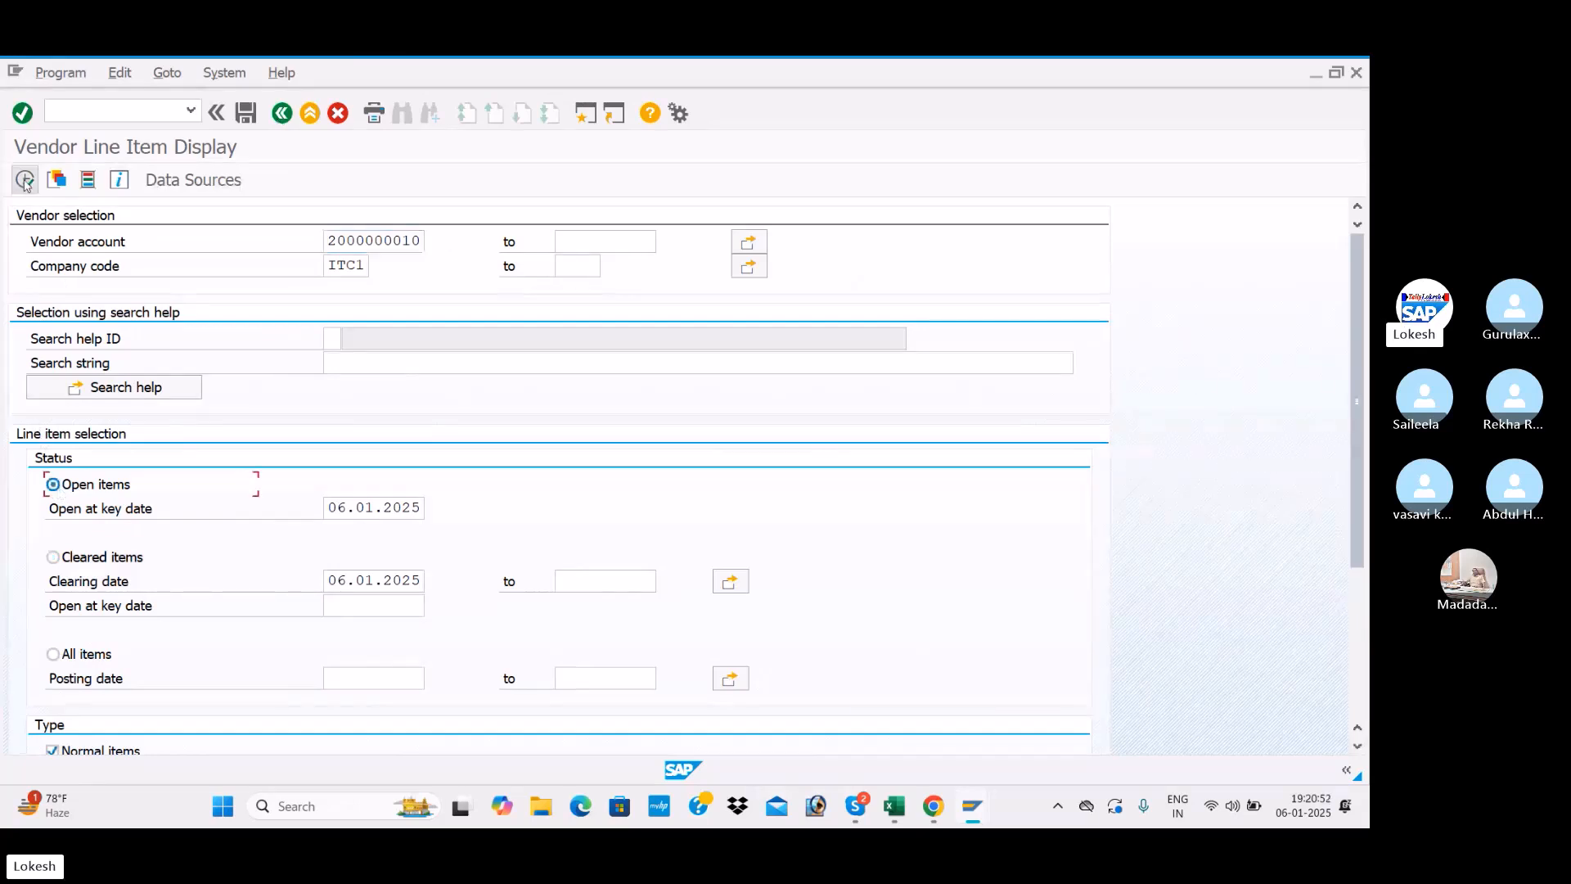
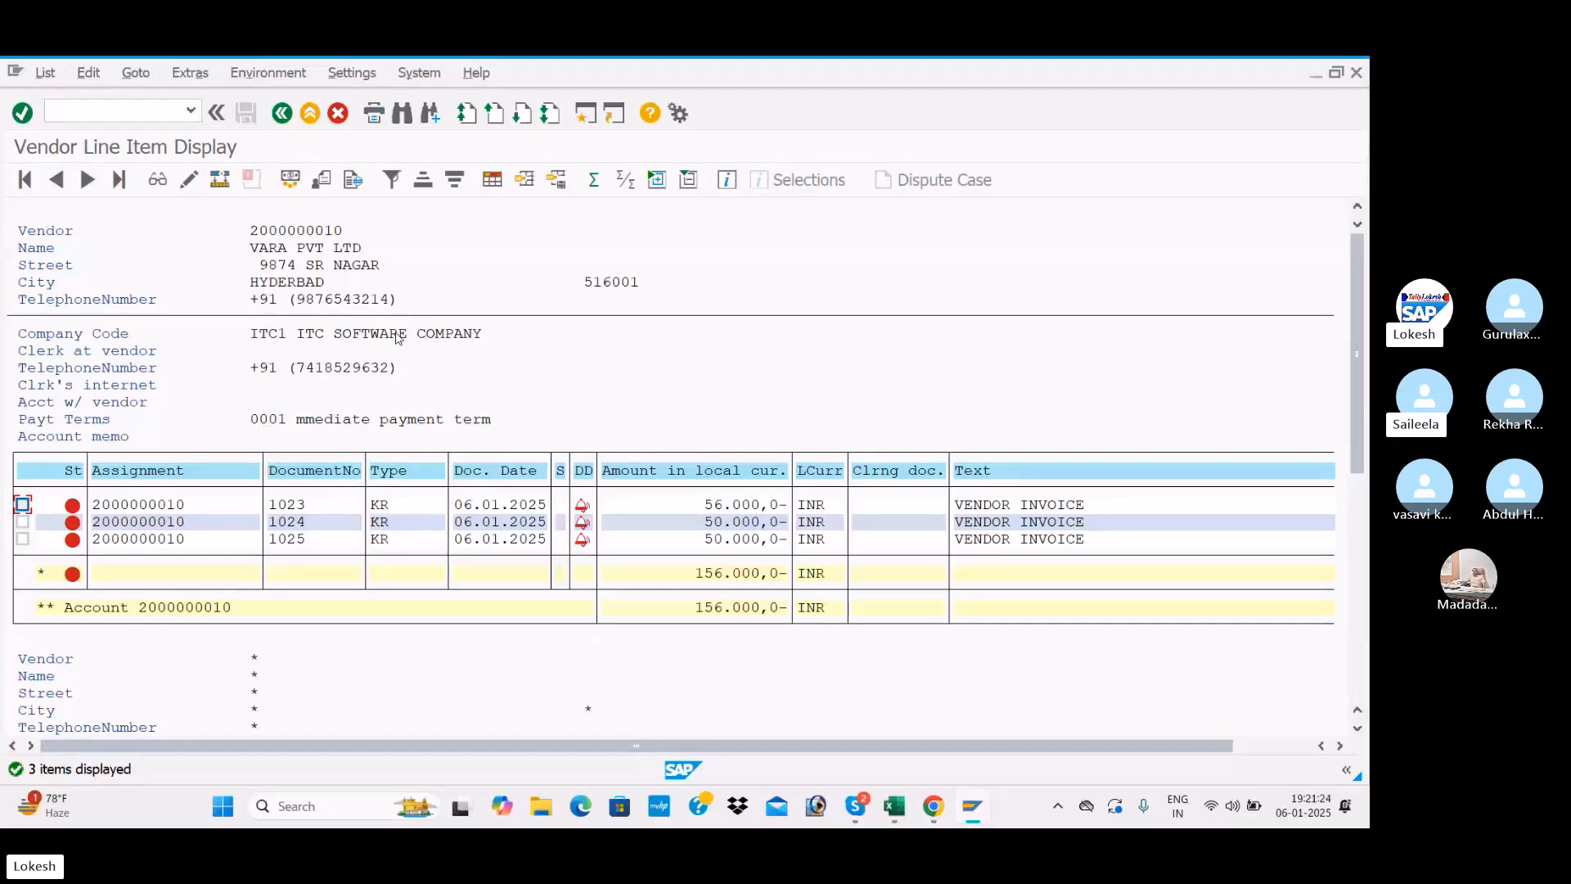
Switch to the outgoing payments session and open the Change Vendor transaction XK02
key("alt+Tab")
key("alt+Tab")
key("alt+Tab")
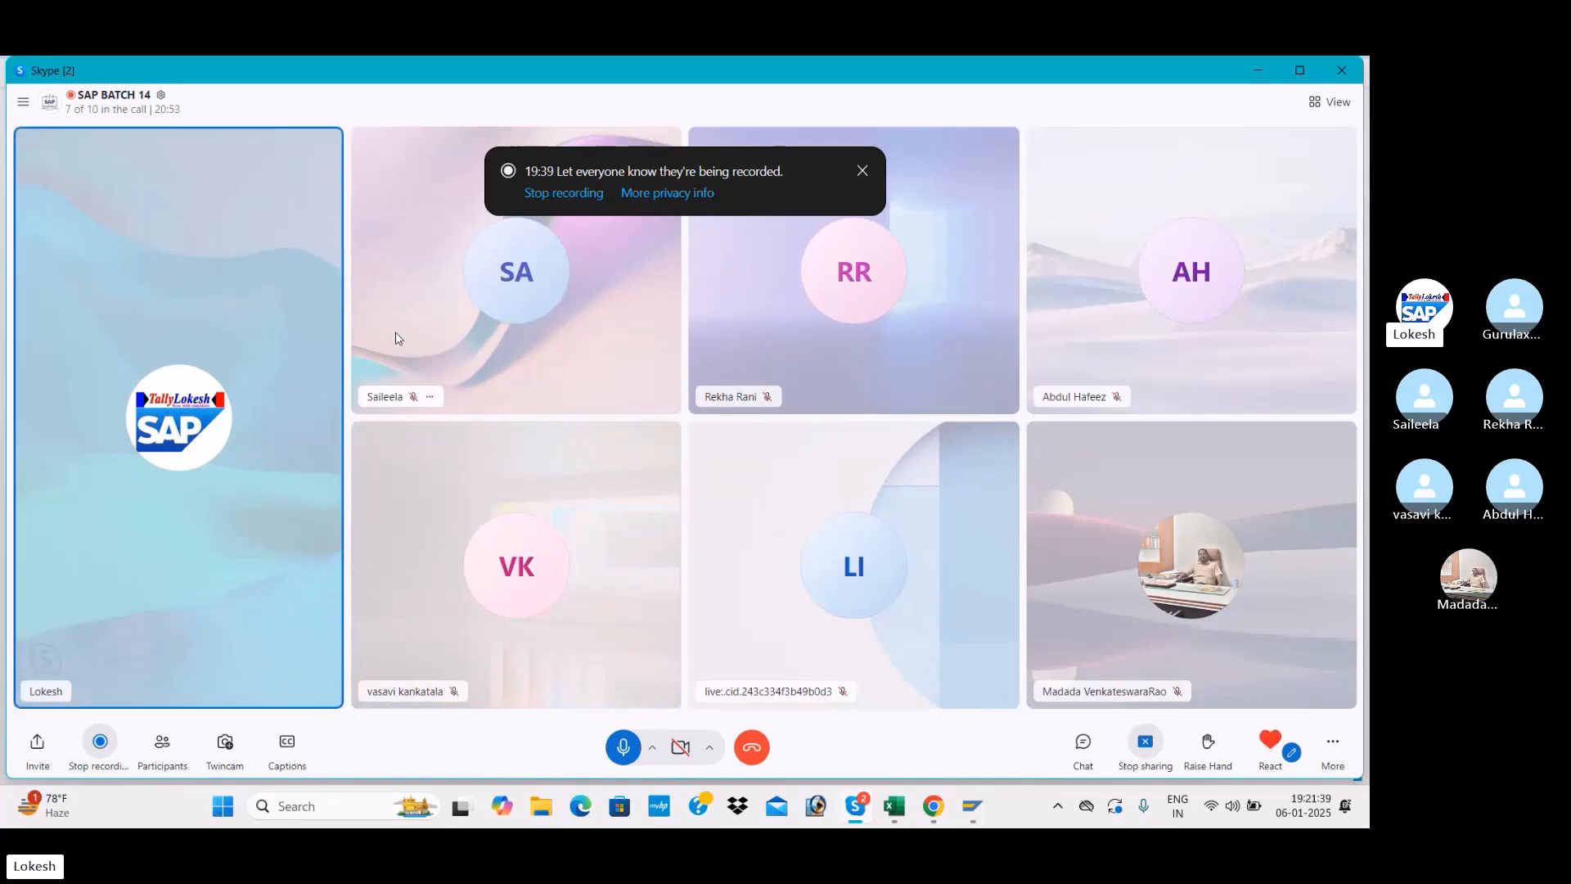
key("alt+Tab")
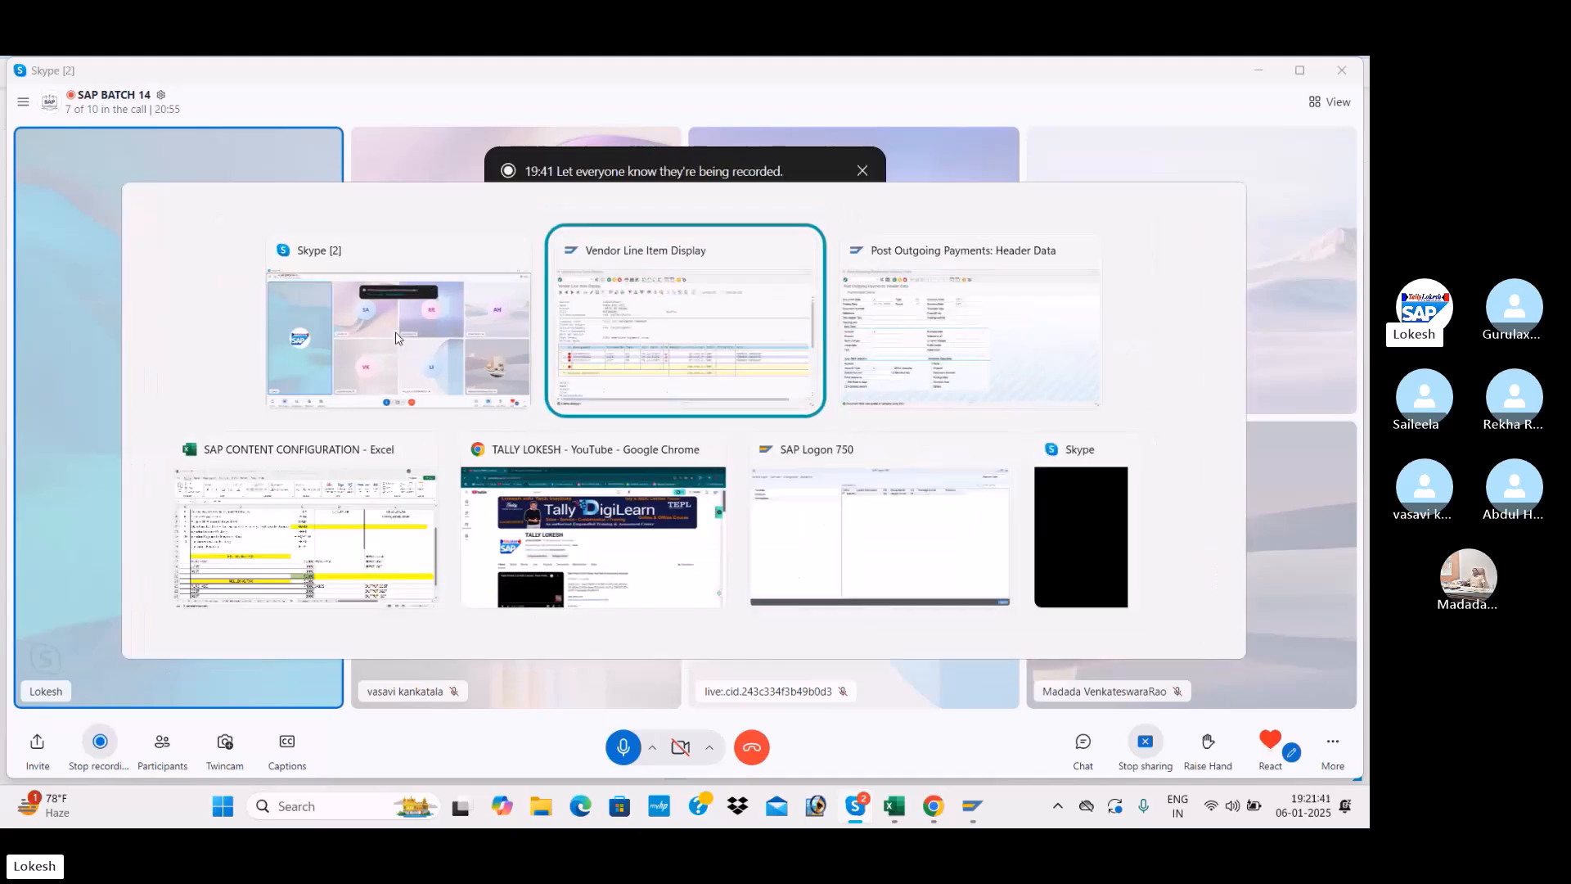
key("alt+Tab")
left_click(100, 109)
type("/")
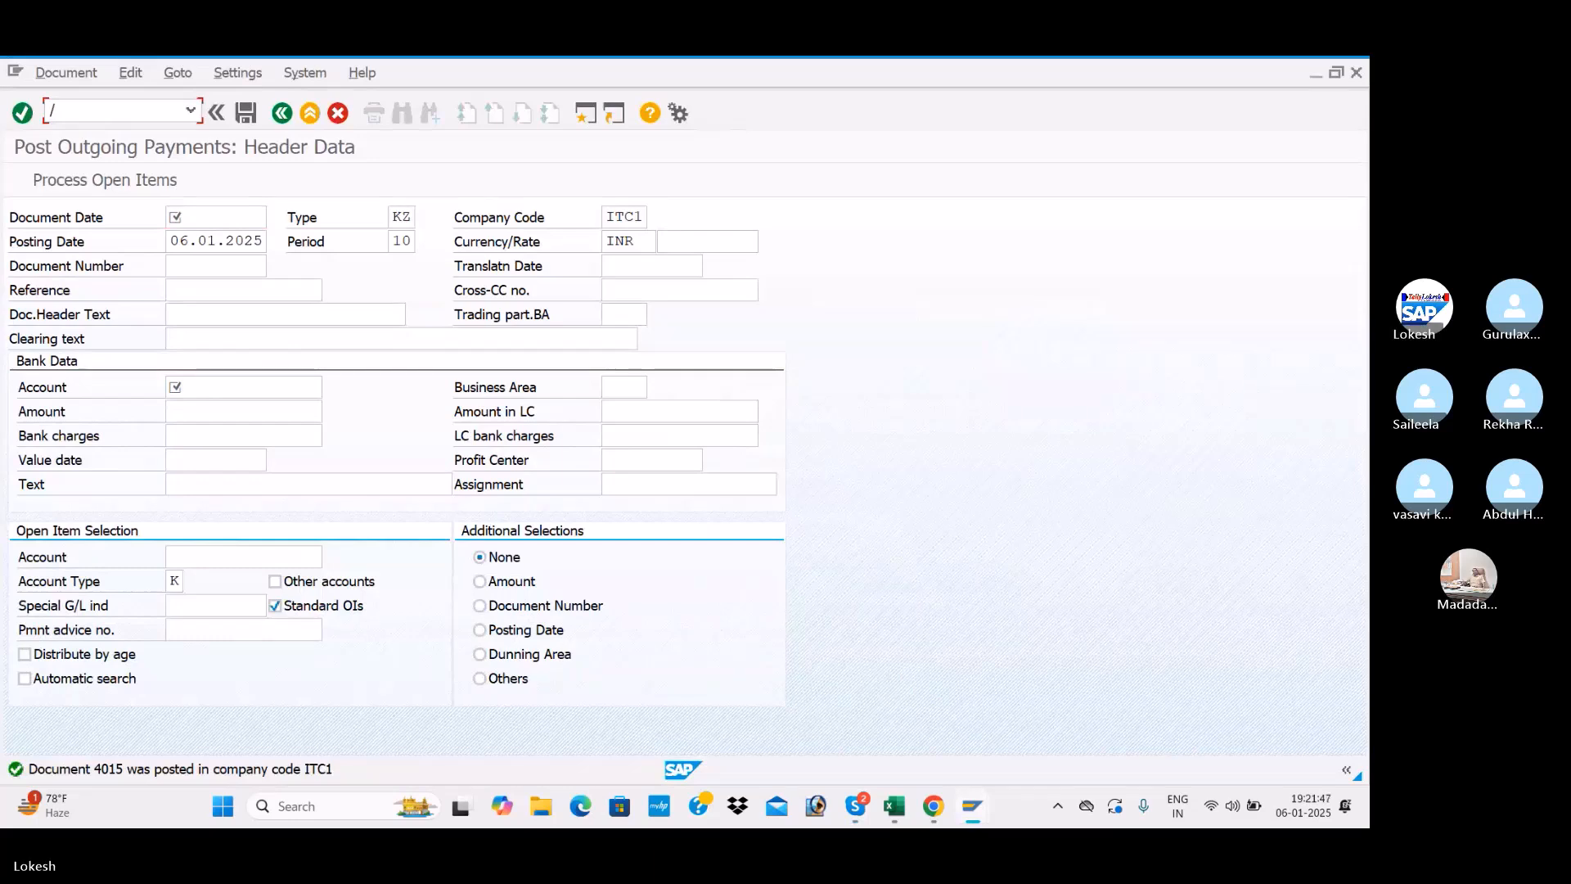
type("XK02")
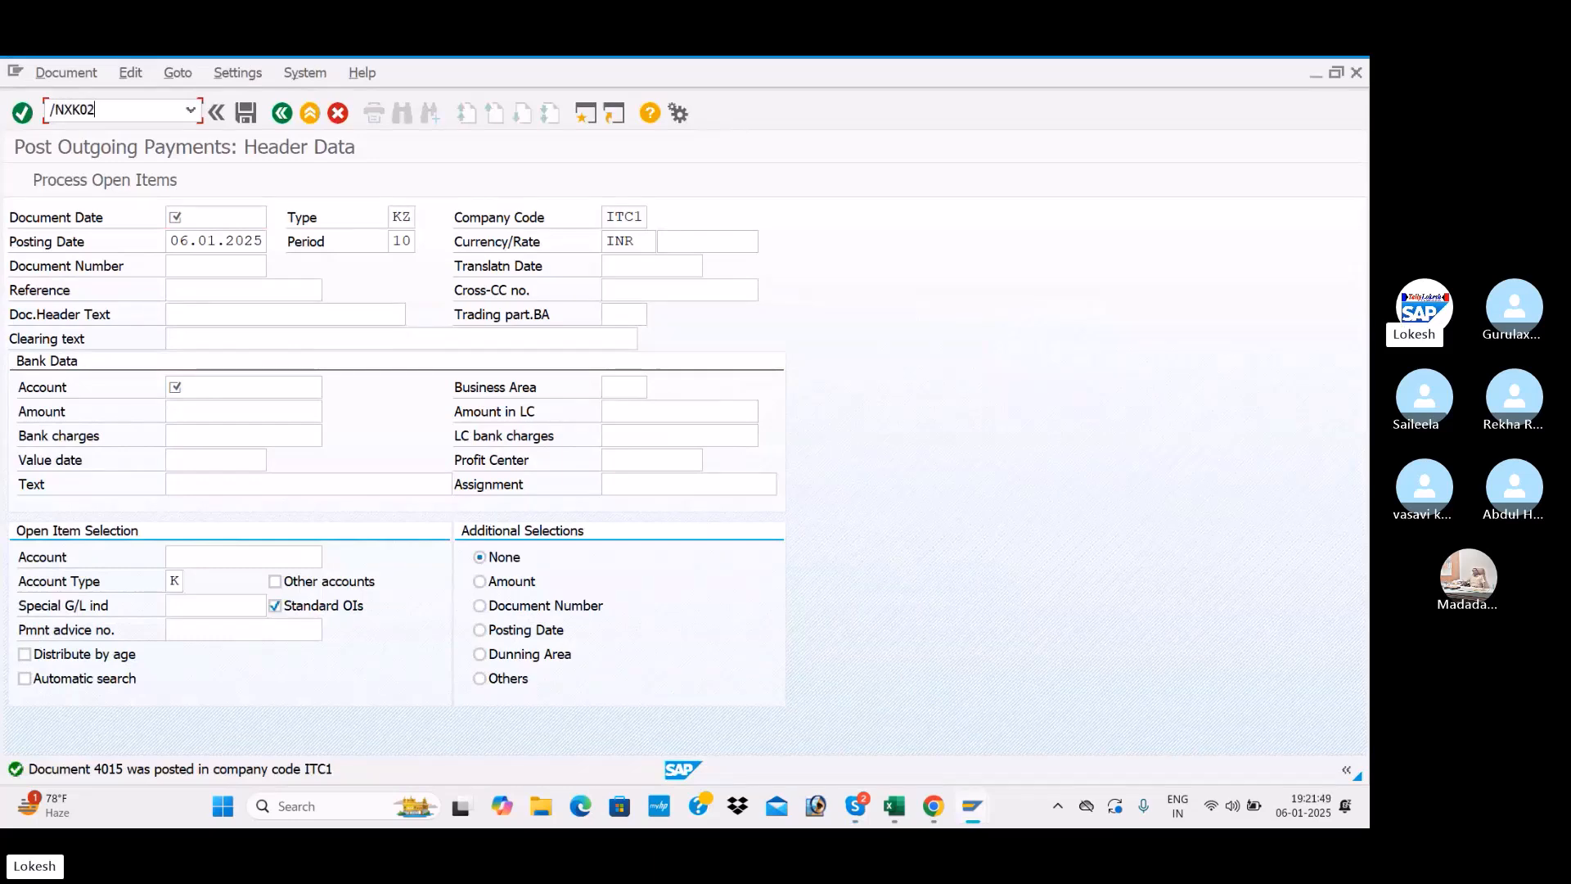
key("Return")
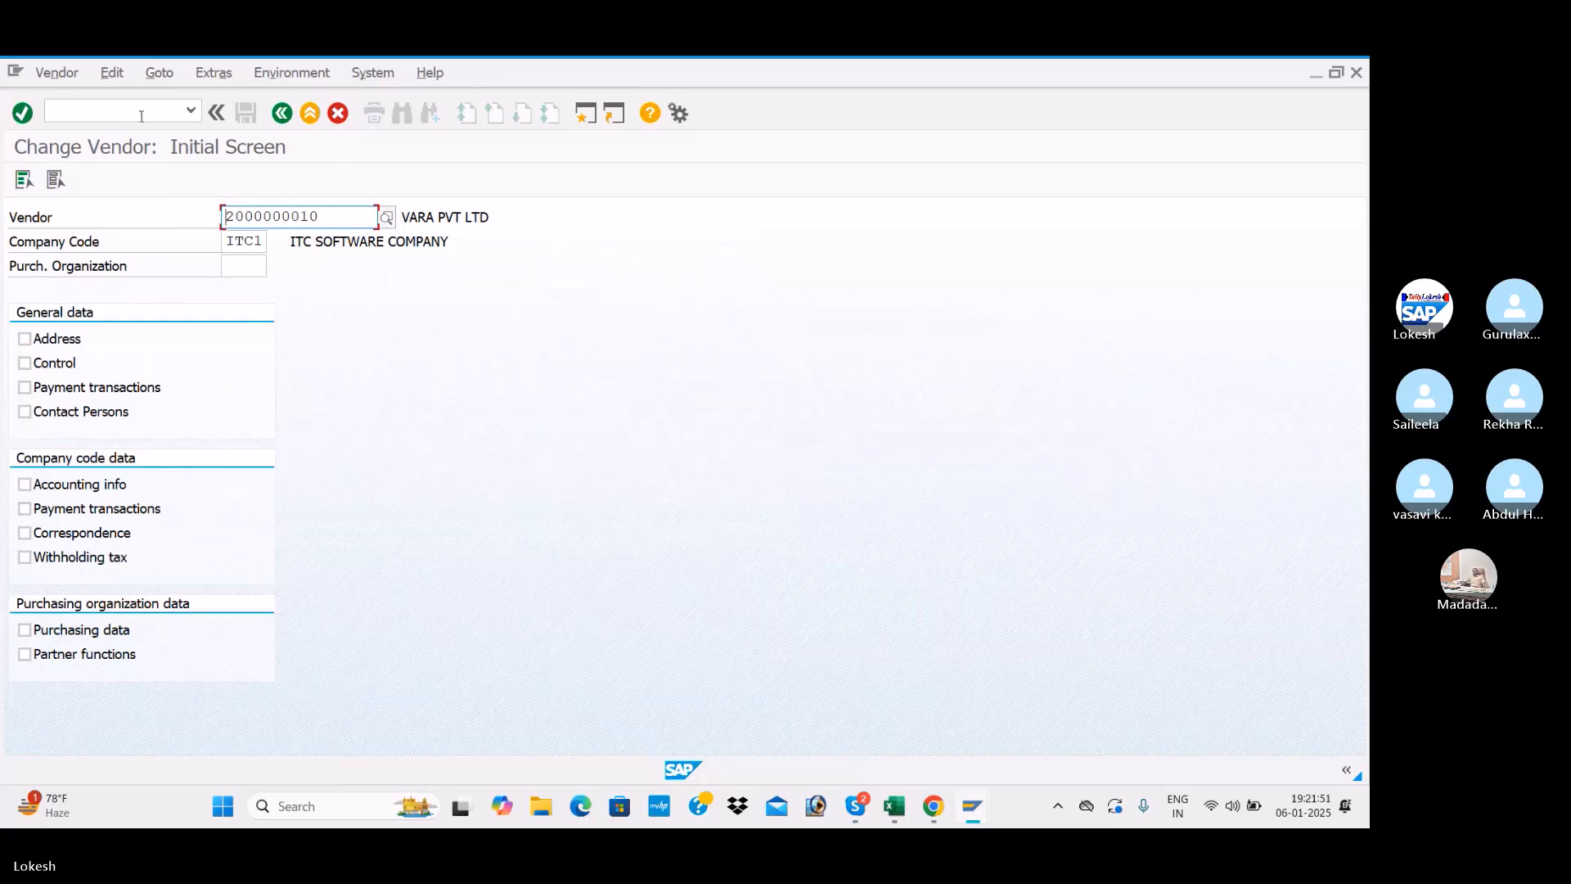
Page through the vendor's master data to the accounting payment transactions, check the payment methods, and exit to SAP Easy Access
left_click(23, 179)
key("Return")
key("Return")
key("Return")
key("Return")
key("Return")
key("Return")
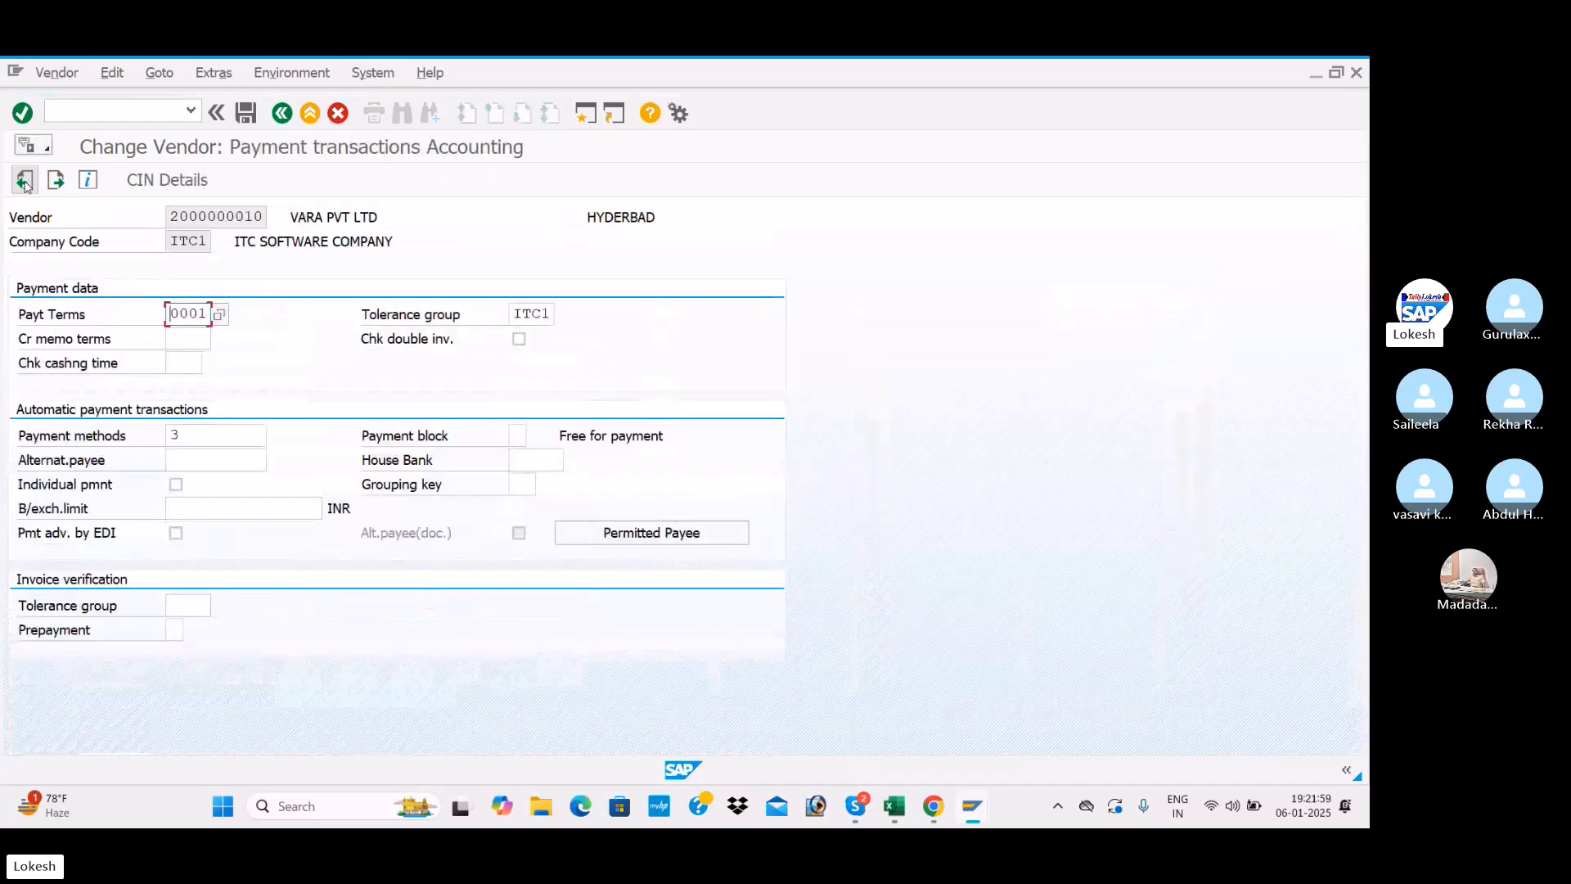
left_click(191, 435)
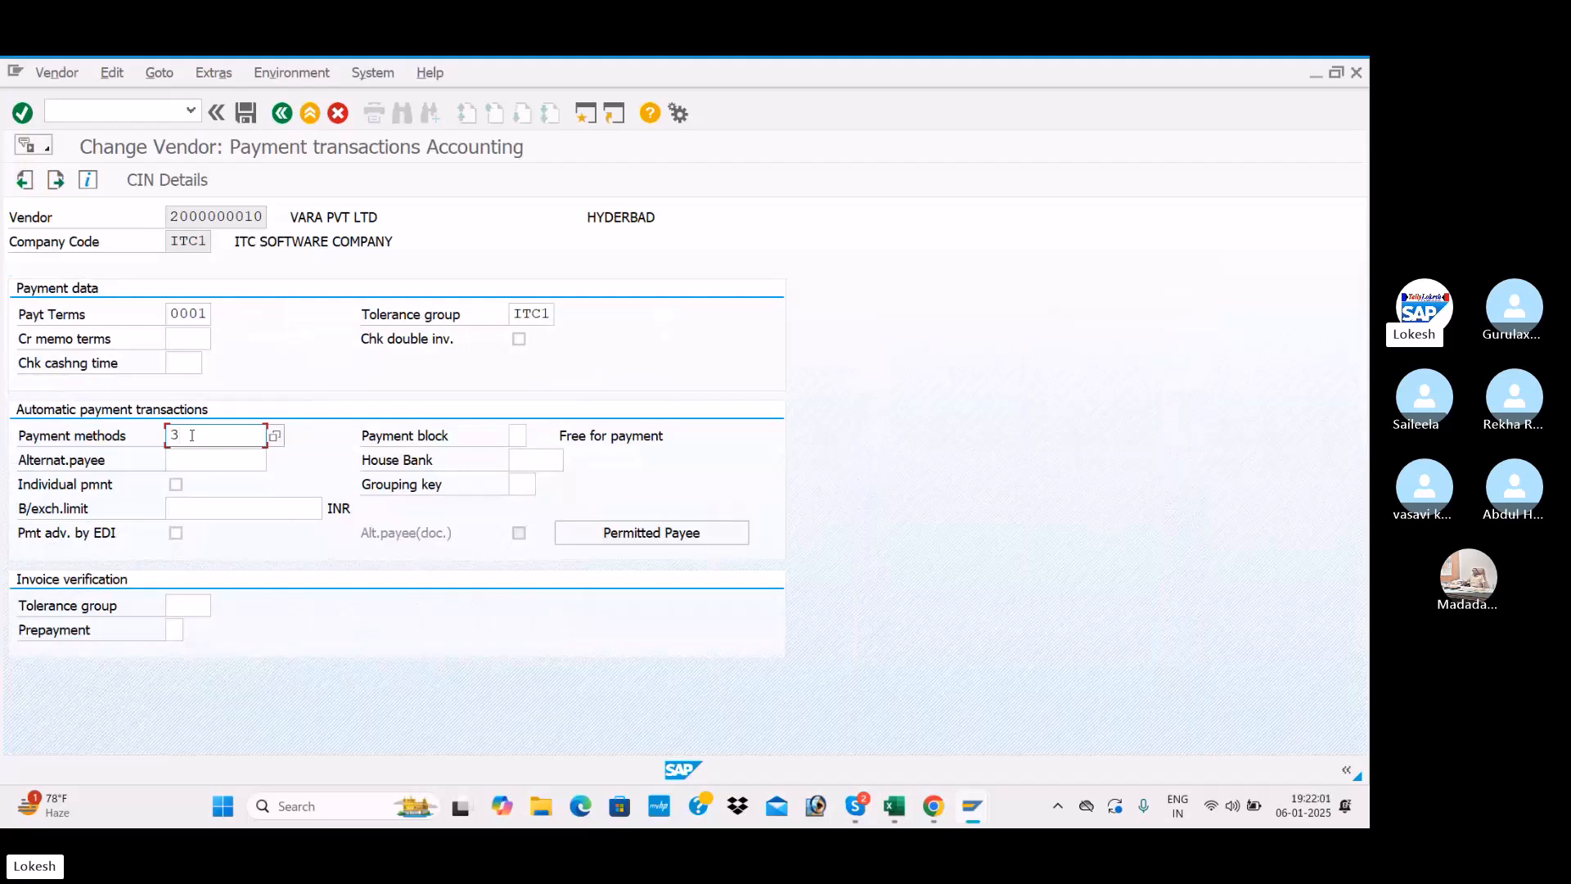
left_click(80, 108)
type("/n")
key("Return")
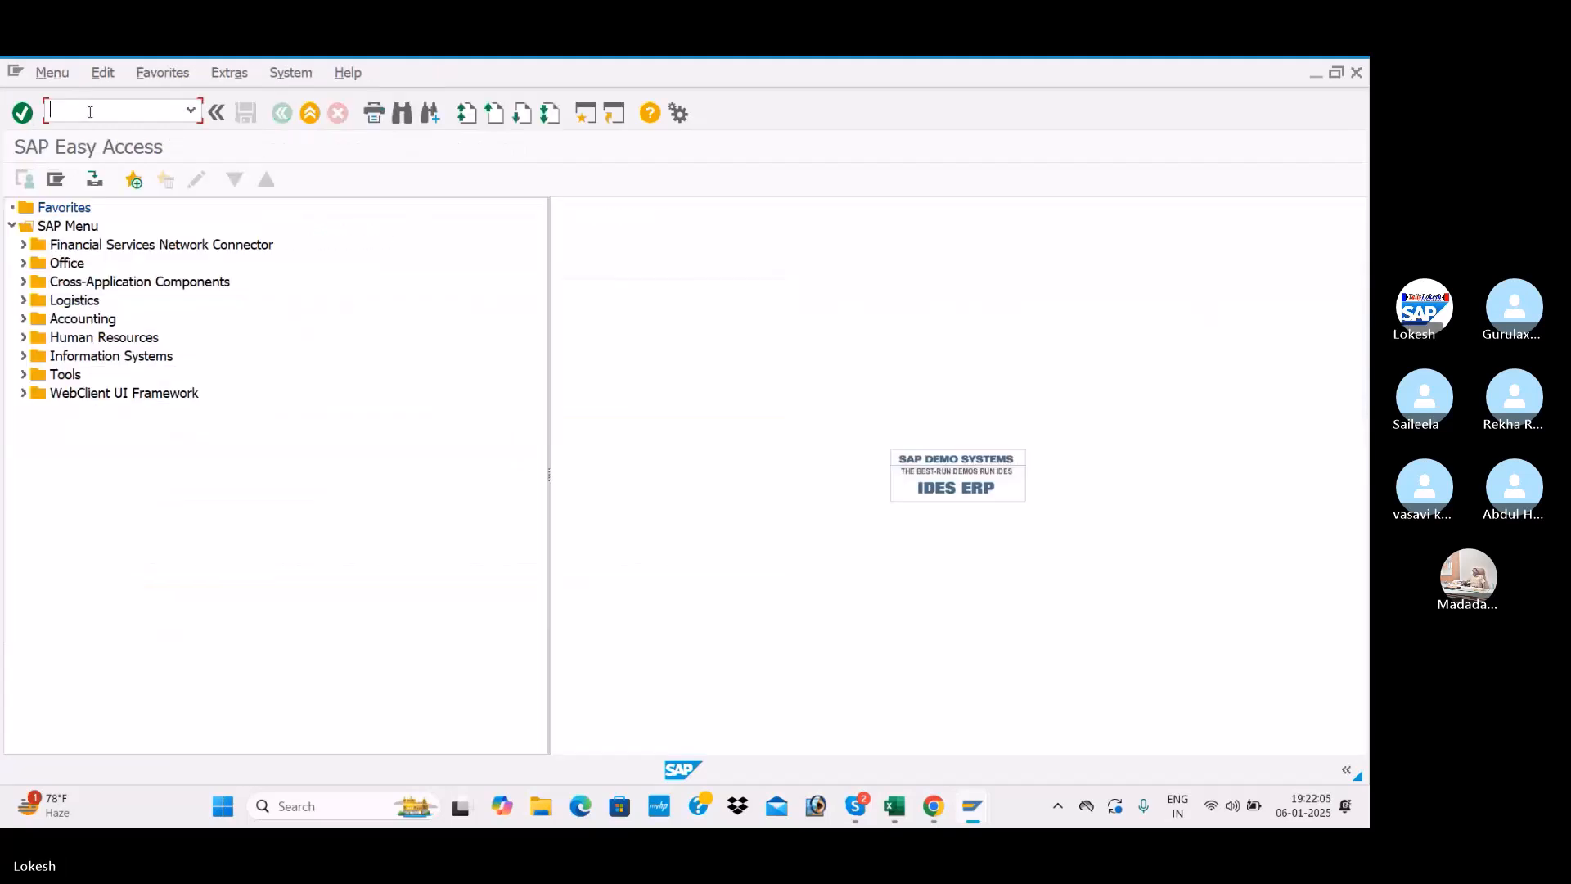
Return to the vendor line item list, set payment method 3 on the open 56.000,0 invoice, and save it
key("alt+Tab")
key("alt+Tab")
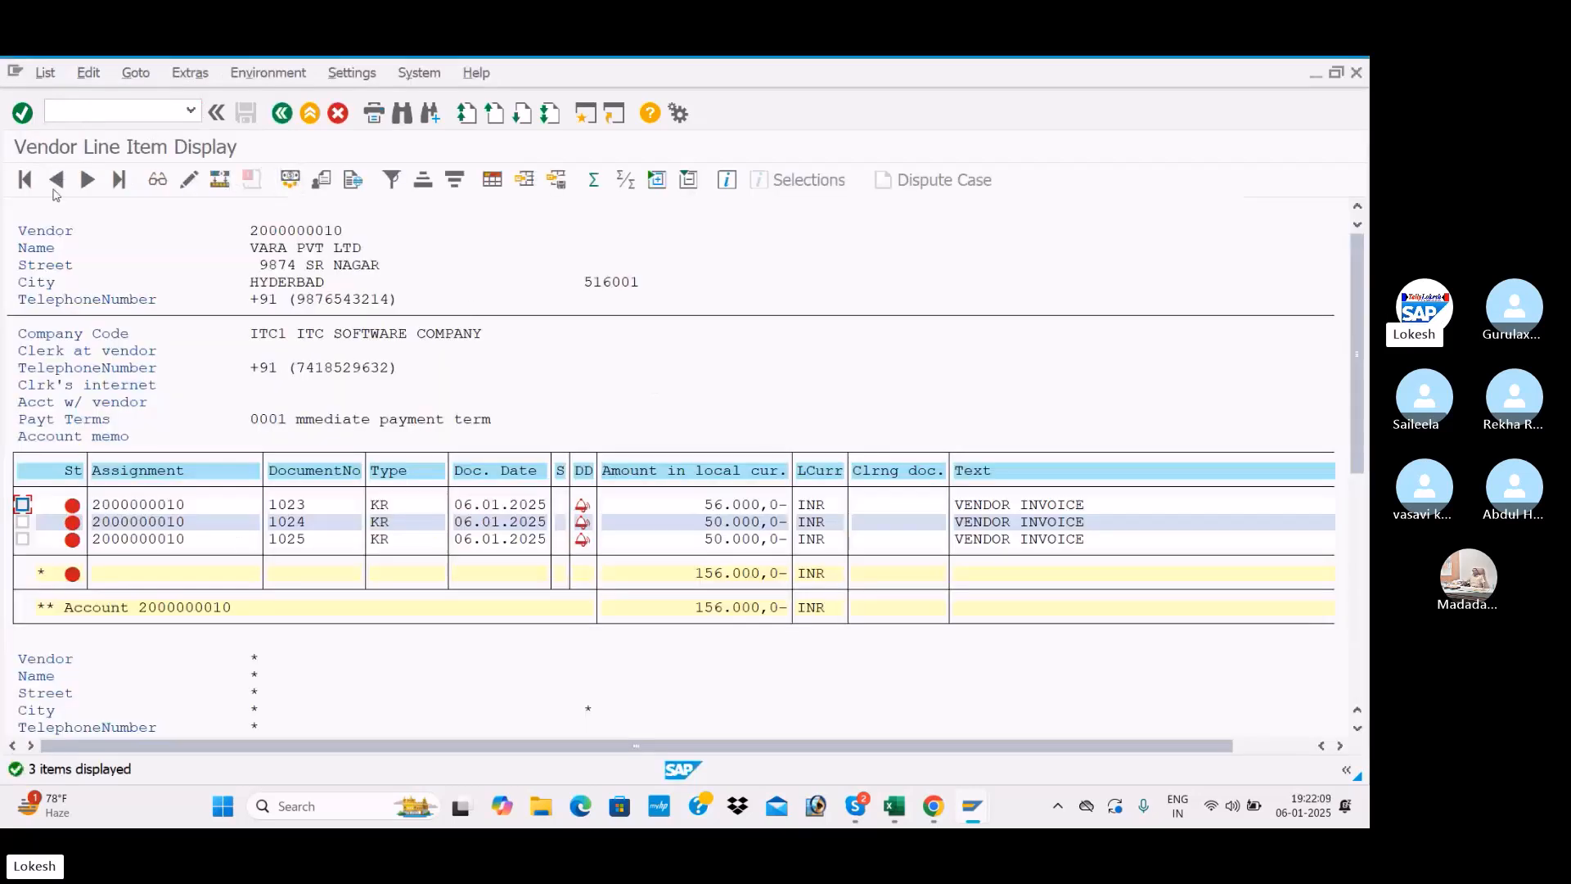
double_click(202, 511)
left_click(24, 180)
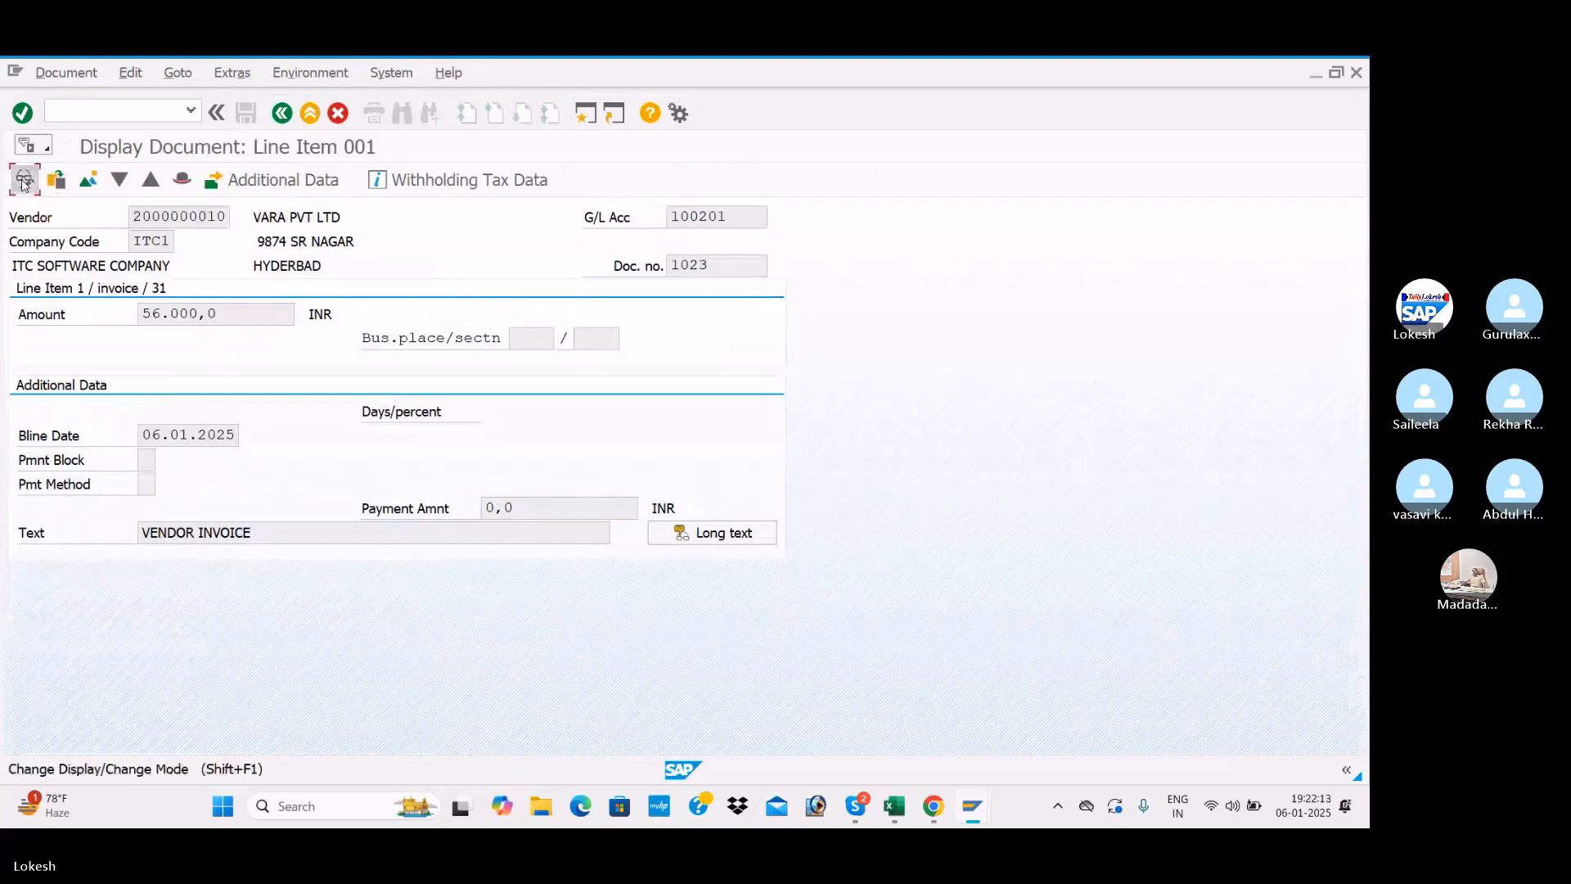
left_click(152, 484)
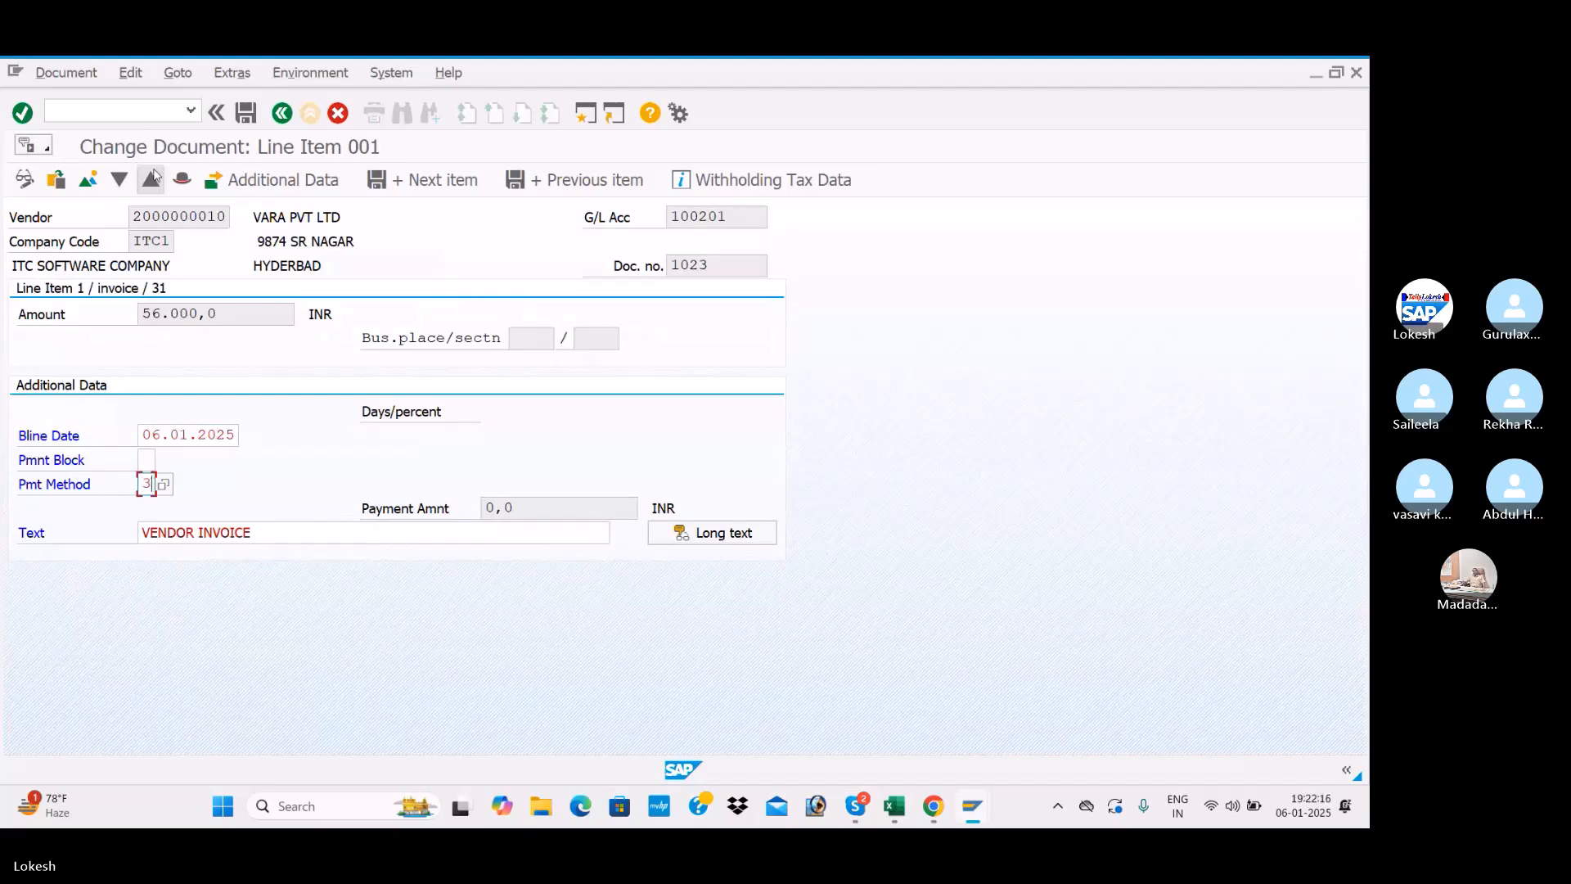
left_click(241, 117)
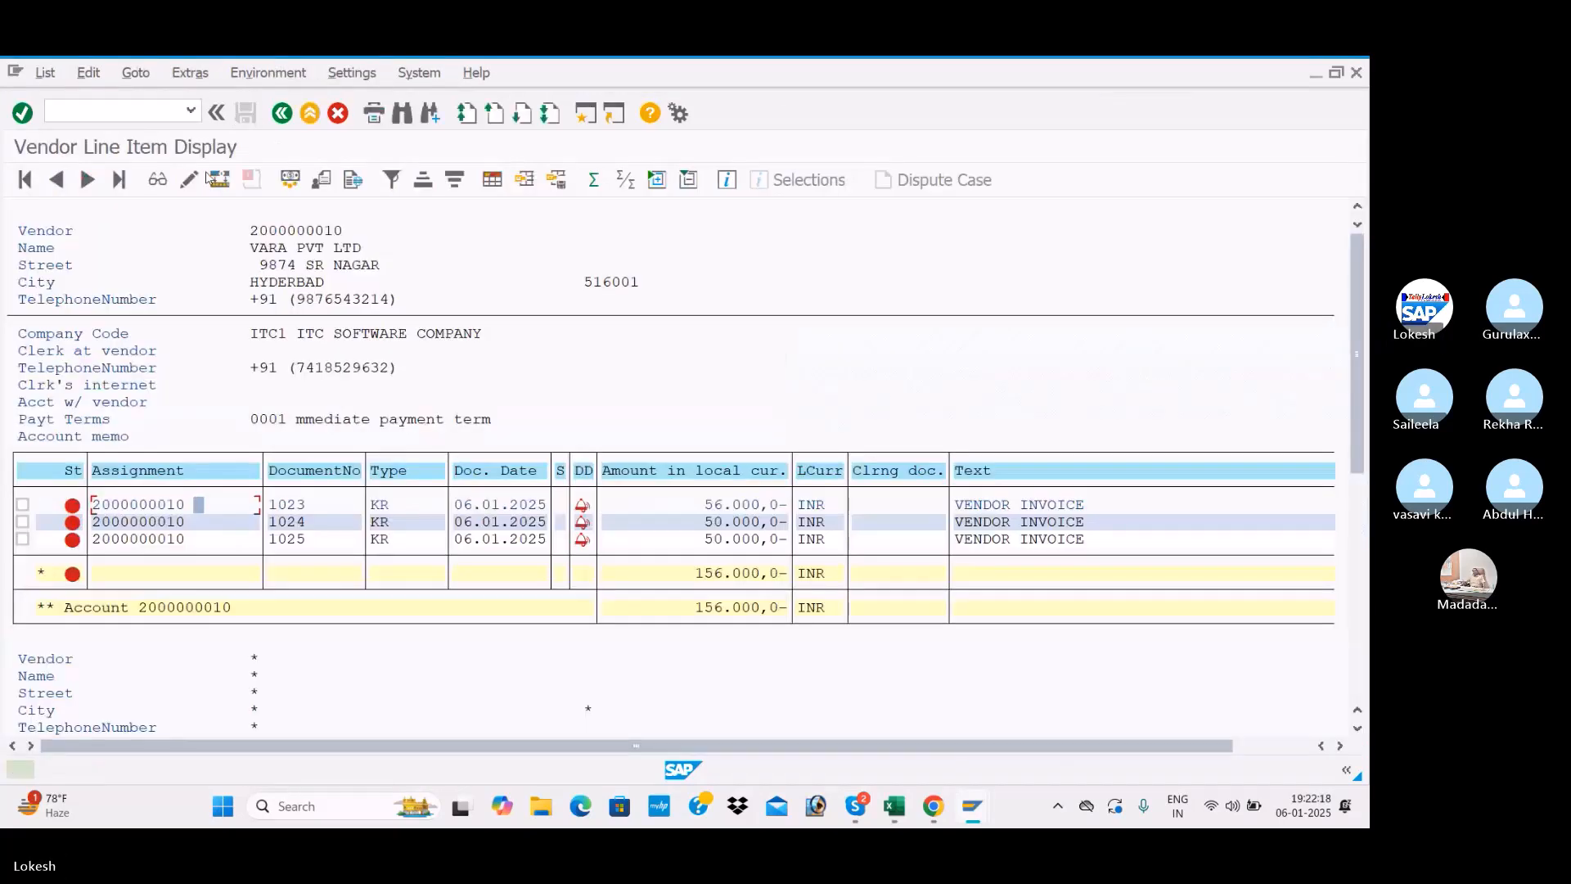
Open the first 50.000,0 invoice for change, set its payment method to 3, and save it
double_click(138, 524)
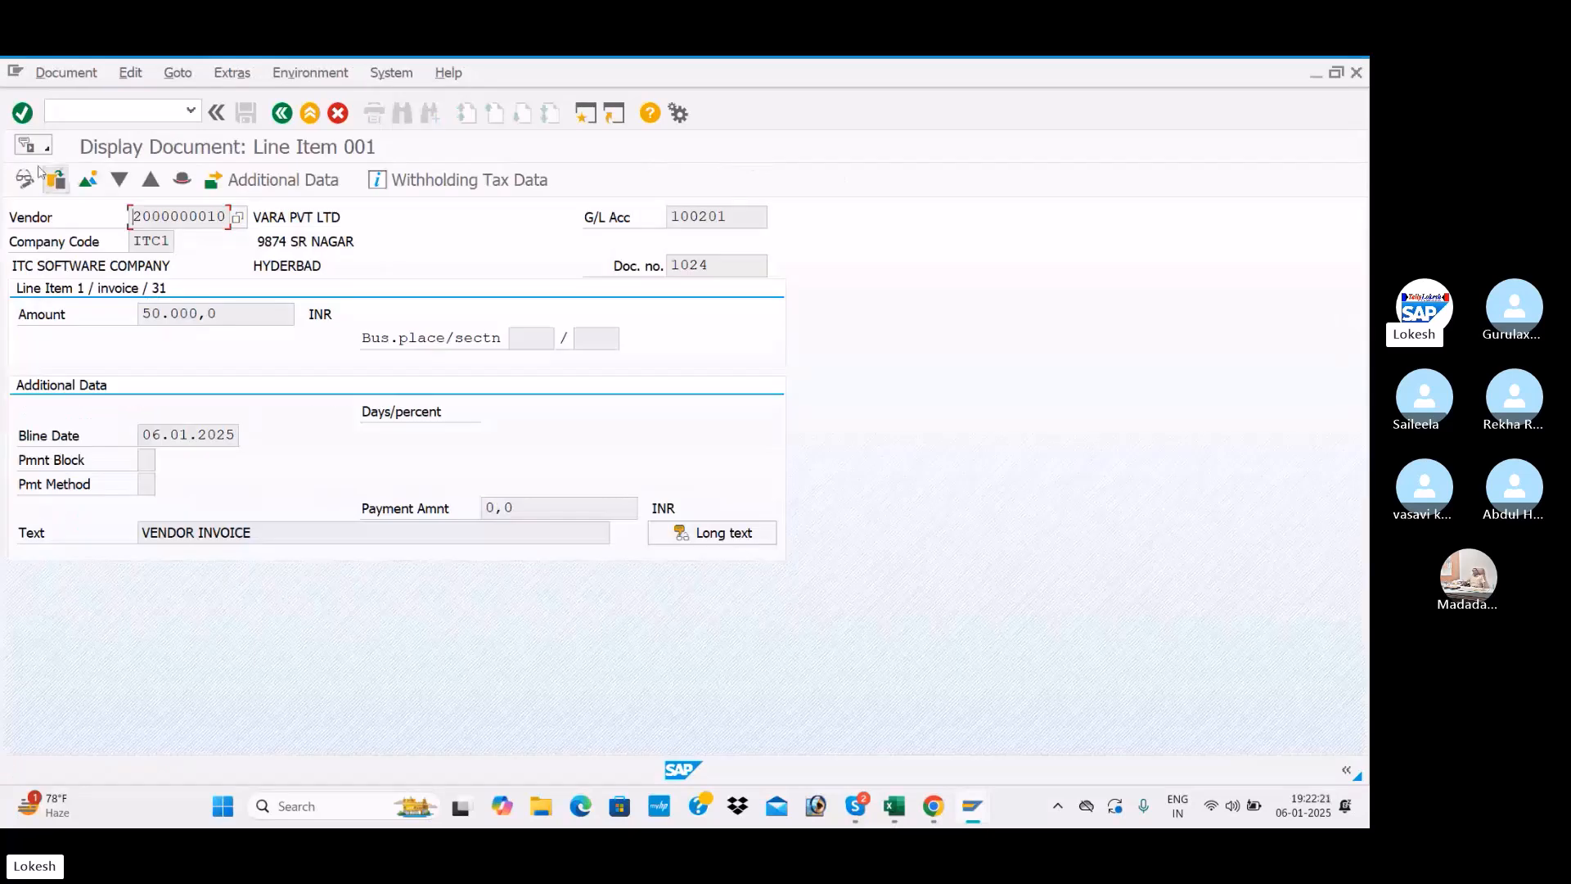
left_click(25, 179)
left_click(147, 484)
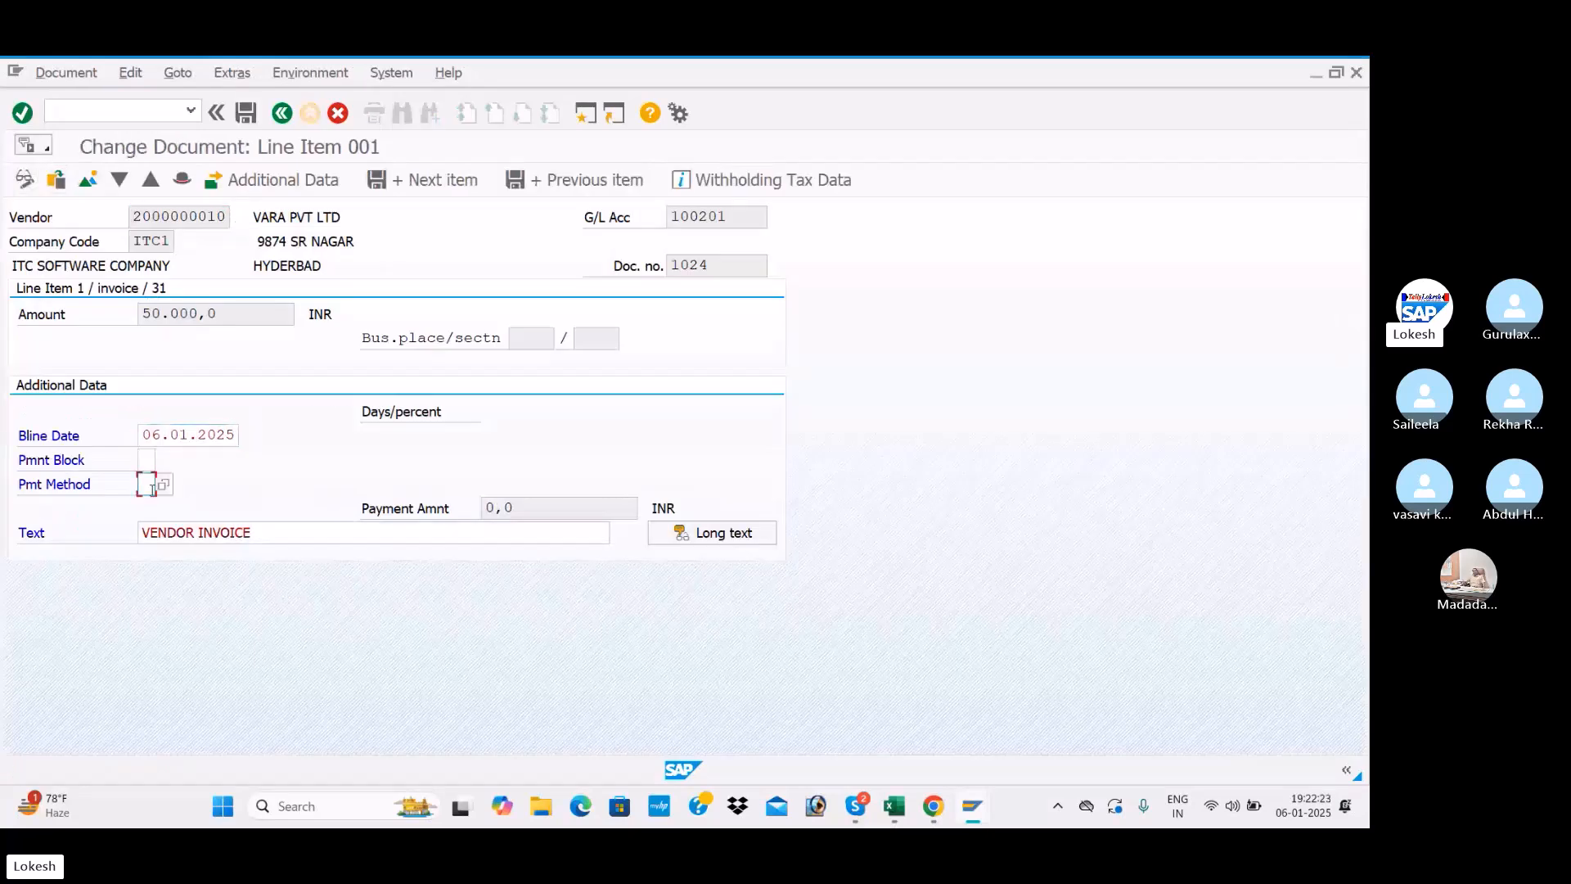
type("3")
left_click(245, 112)
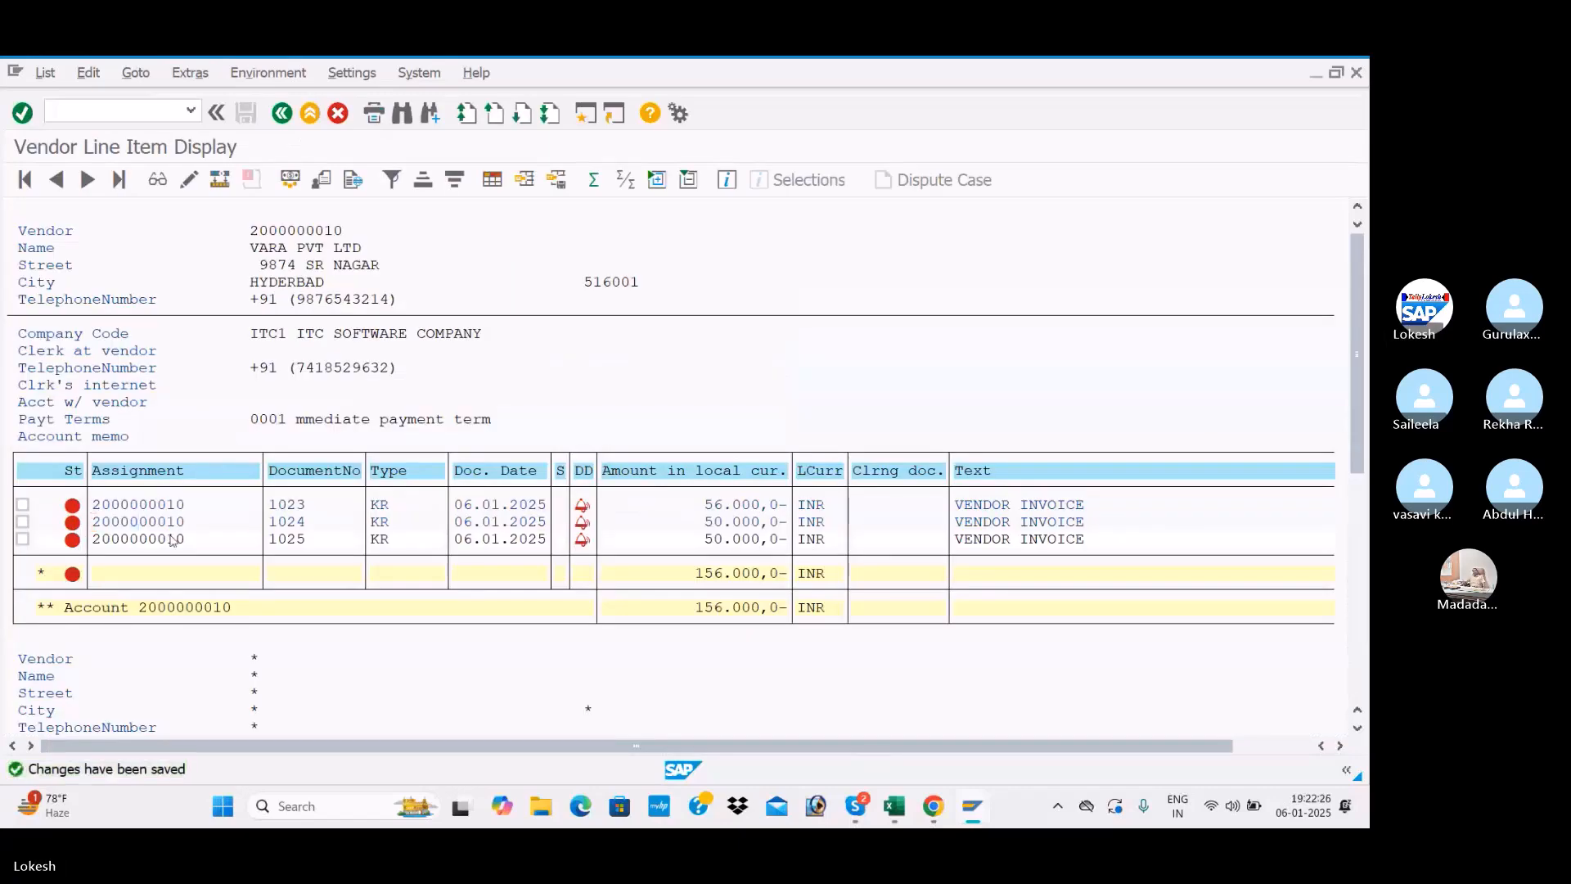
Open the second 50.000,0 invoice for change, set its payment method to 3, and save it
double_click(172, 540)
left_click(24, 180)
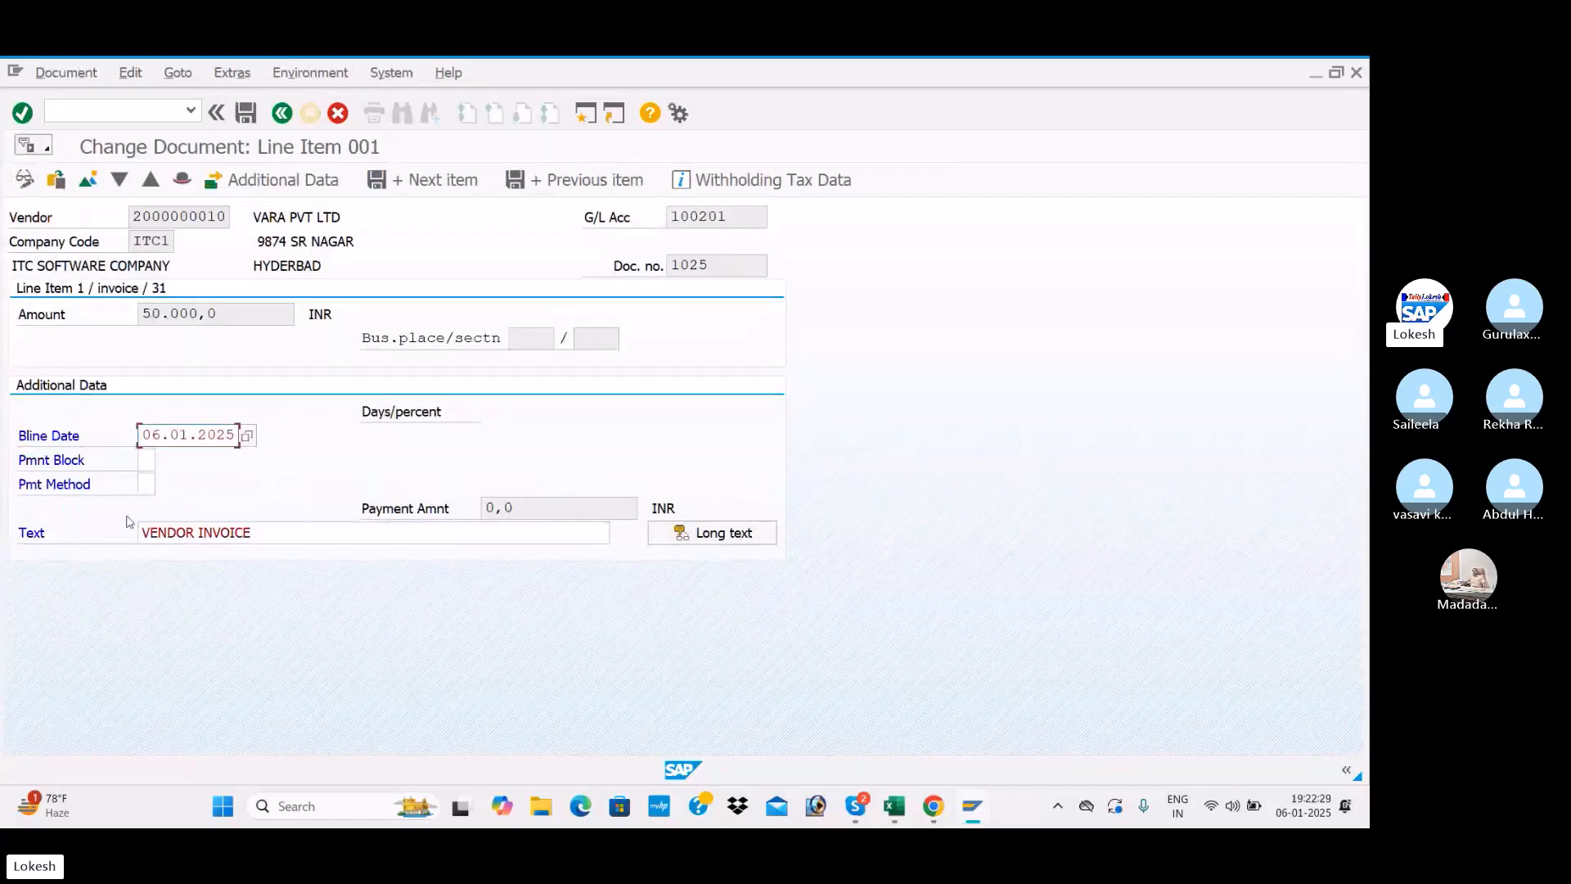
left_click(146, 484)
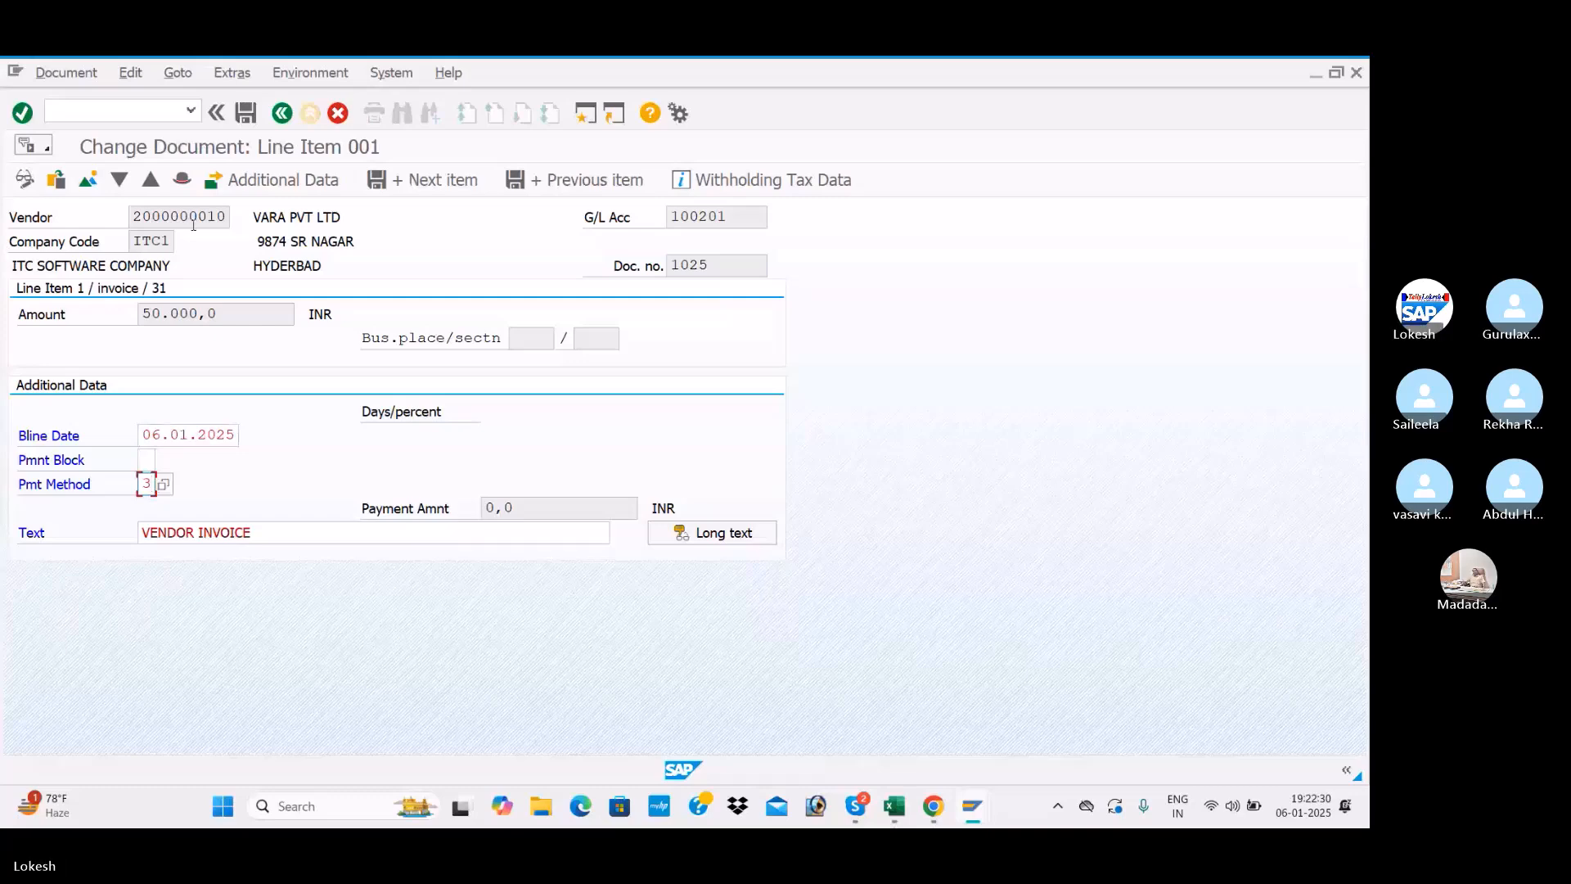
left_click(246, 113)
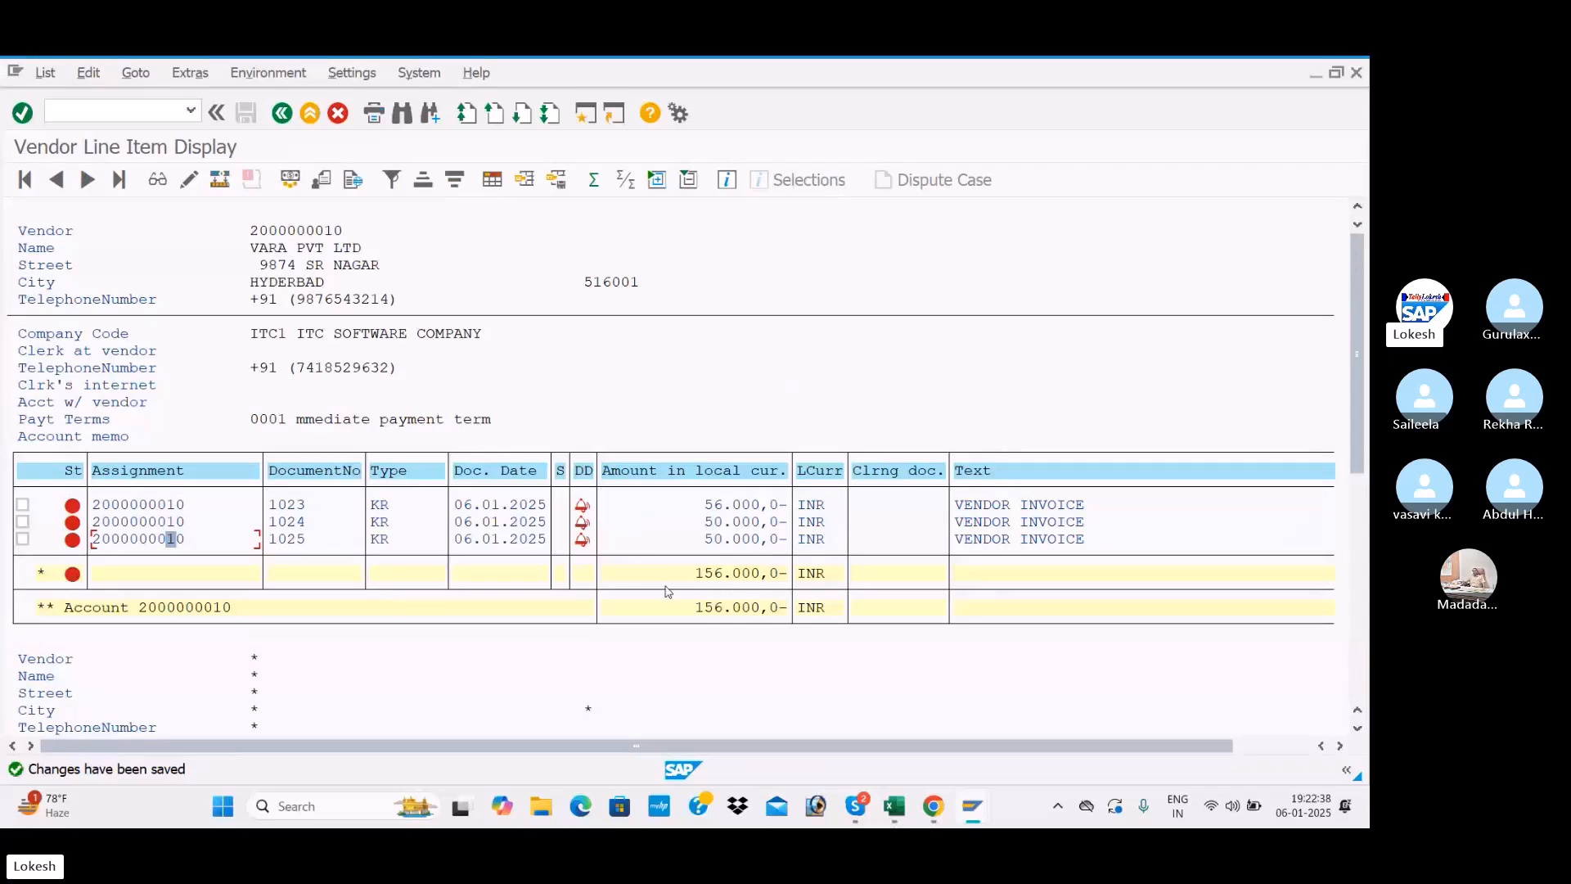
Check the payment run transaction code in the Excel GST sheet, and open transaction F110 in the free SAP session
key("alt+Tab")
key("alt+Tab")
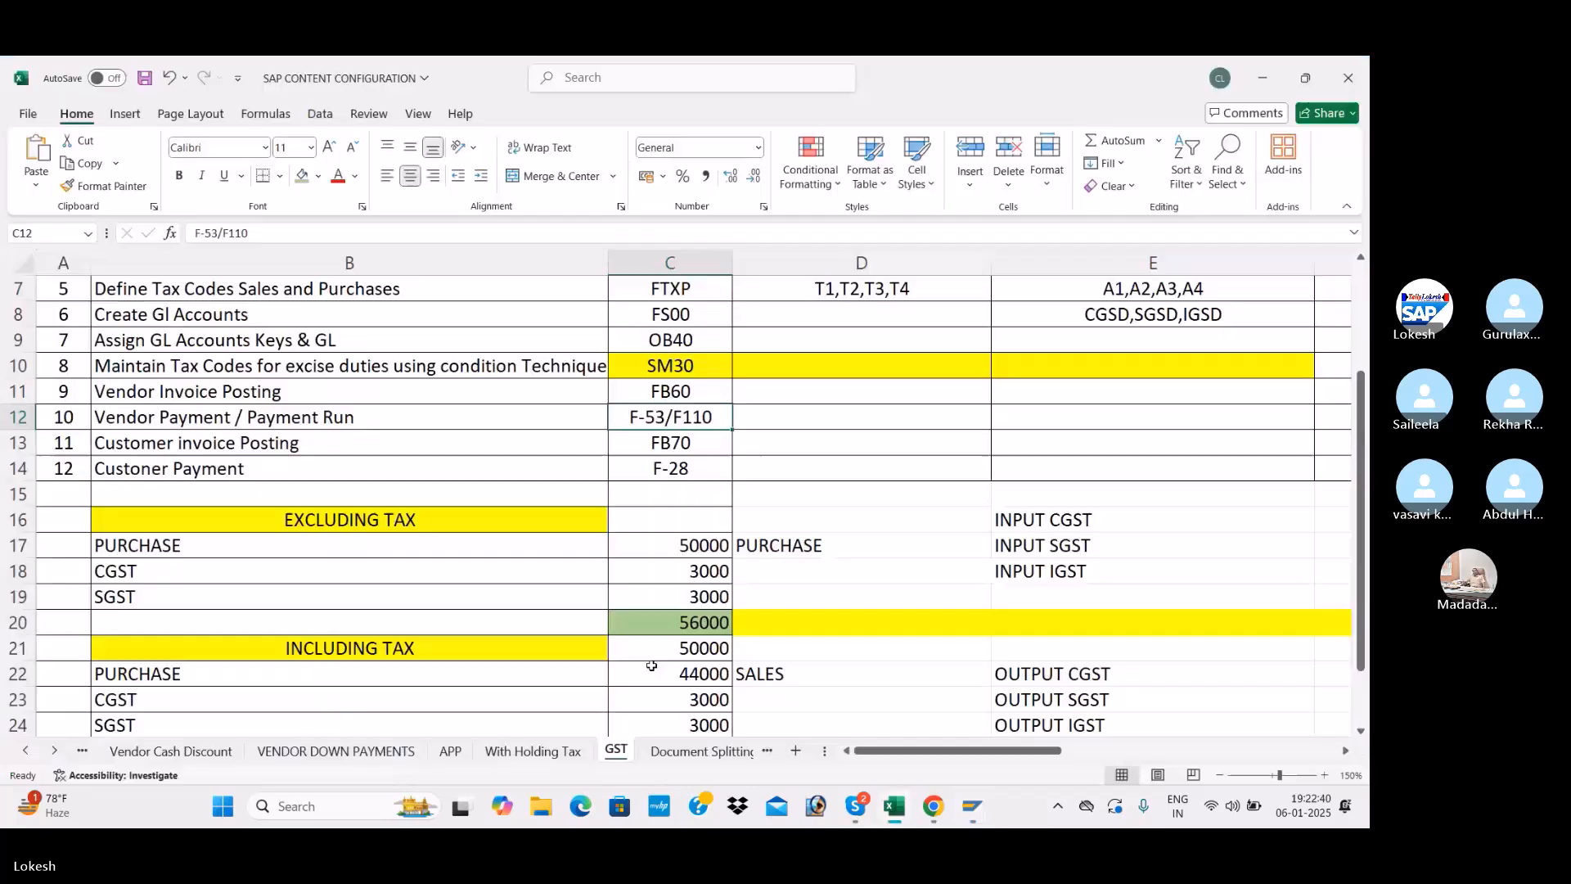
scroll(652, 666, "up", 2)
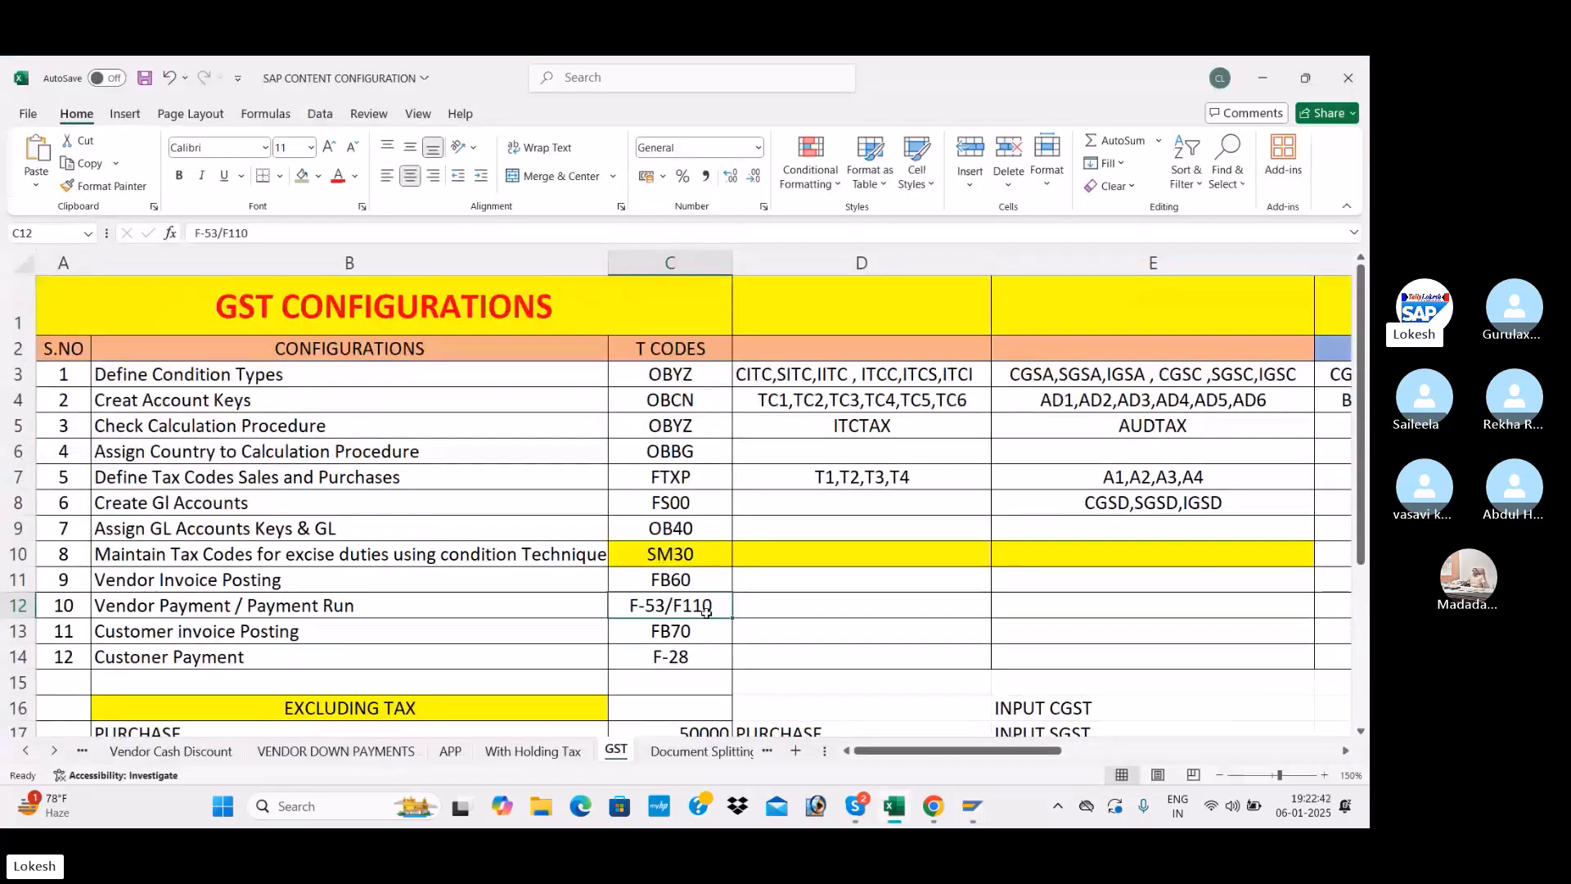
key("alt+Tab")
key("alt+Tab")
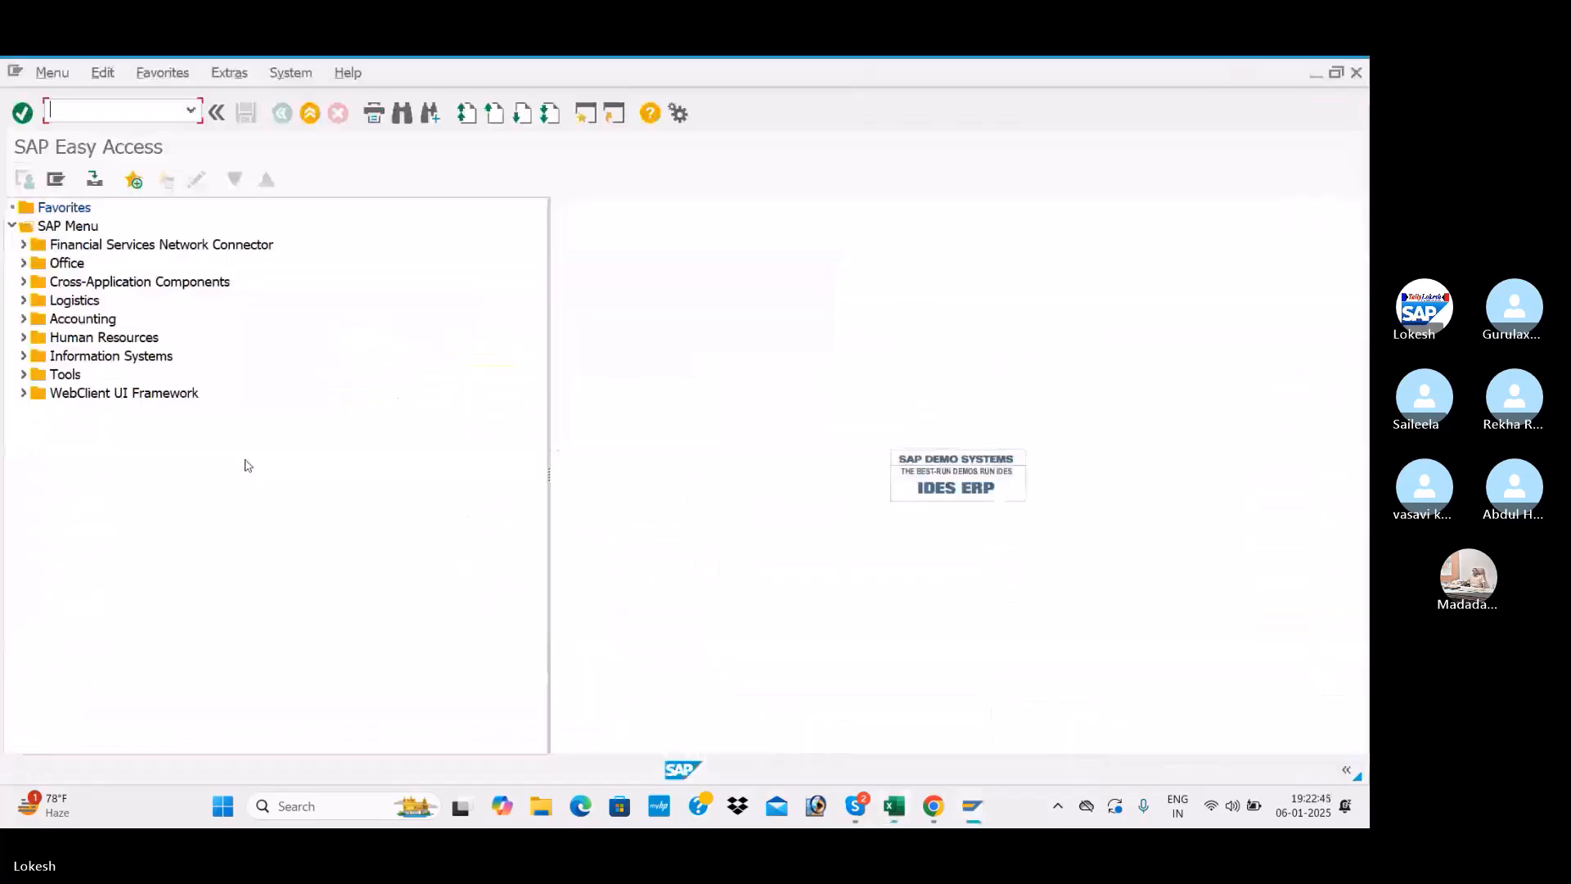
type("F1")
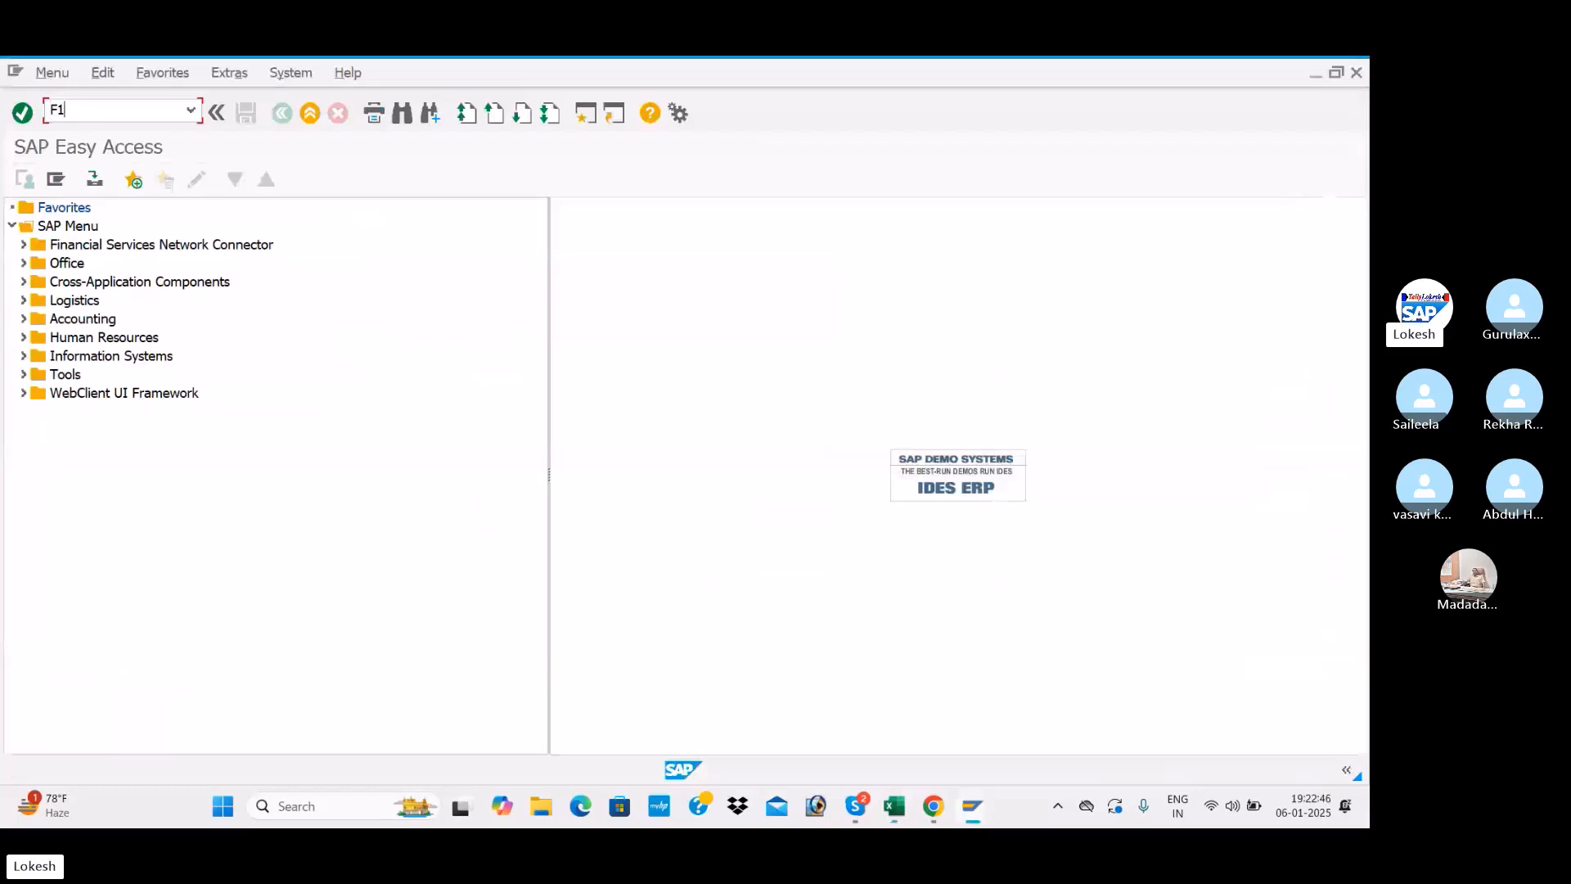
key("Return")
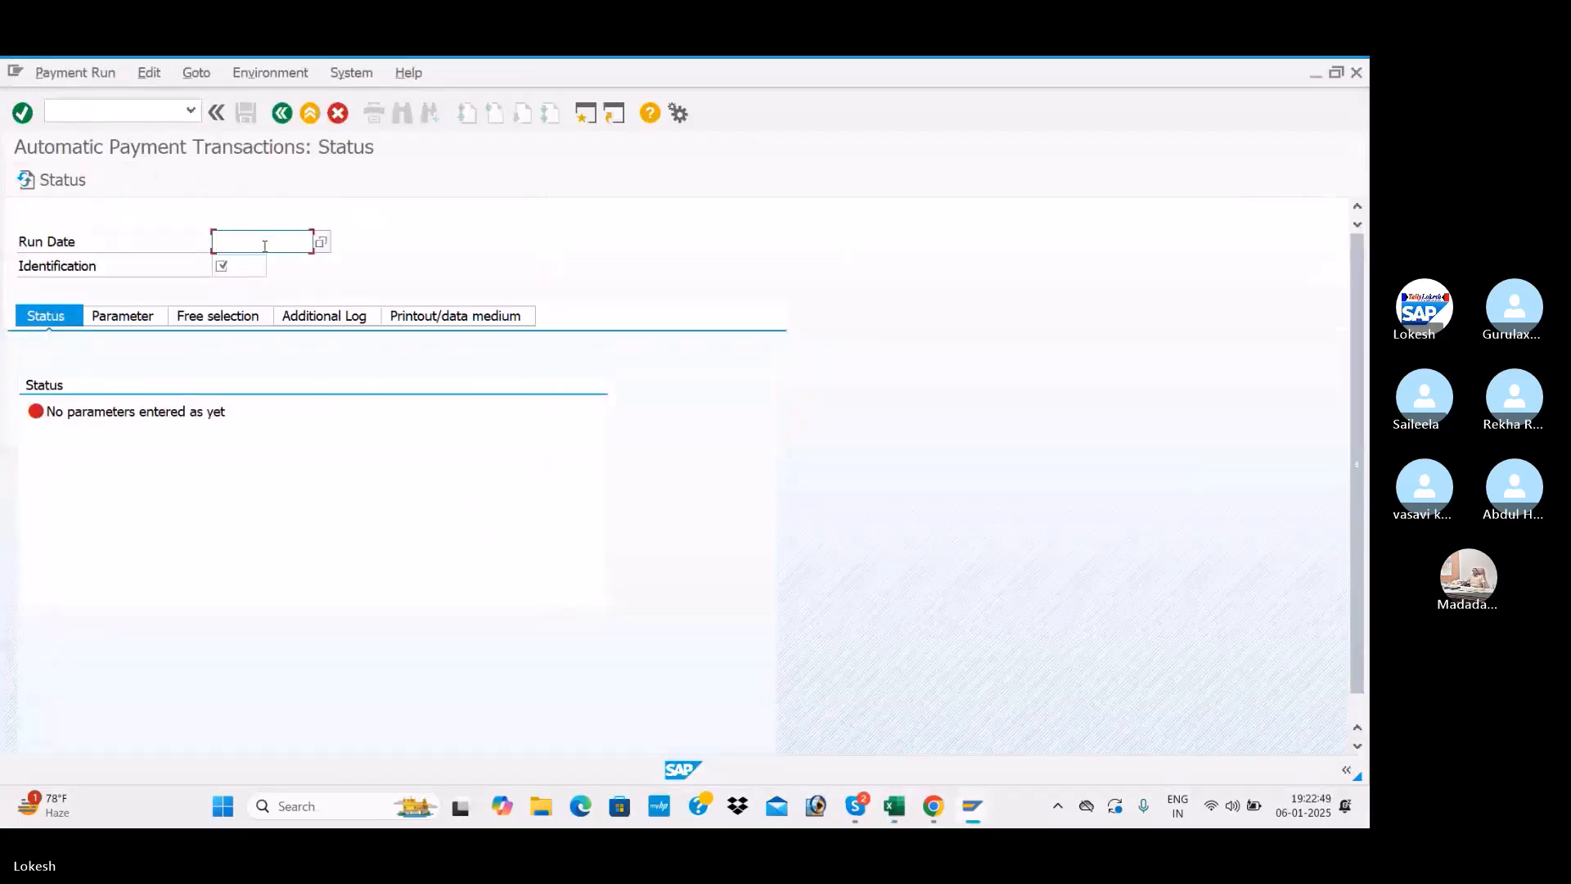
Set the payment run date to 06.01.2025 and begin the identification with ITE
left_click(265, 242)
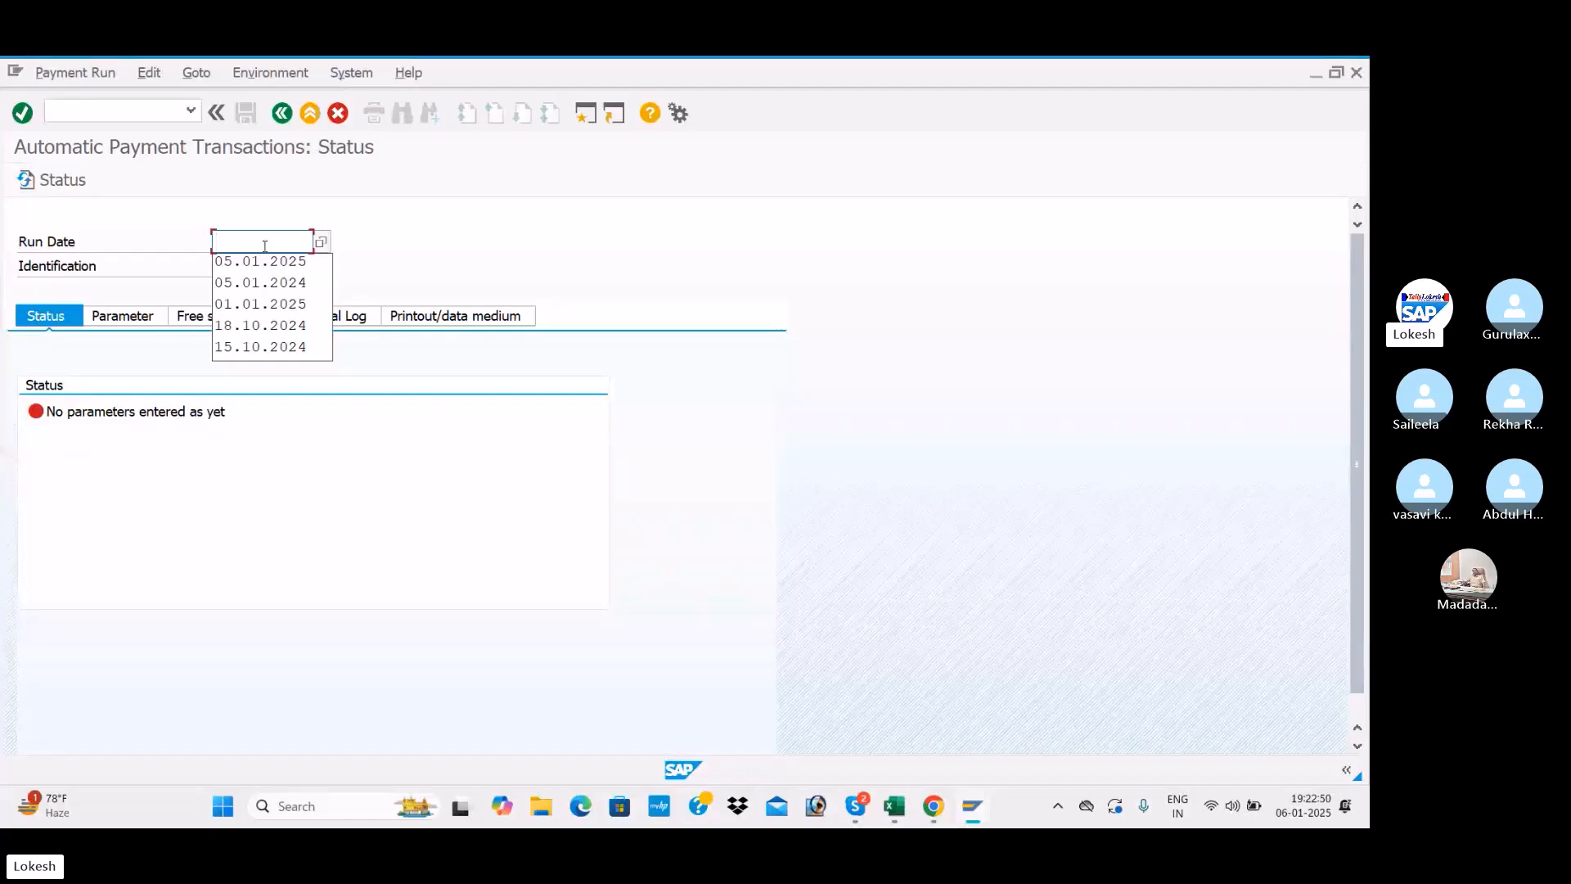
type("06.01.2025")
key("Tab")
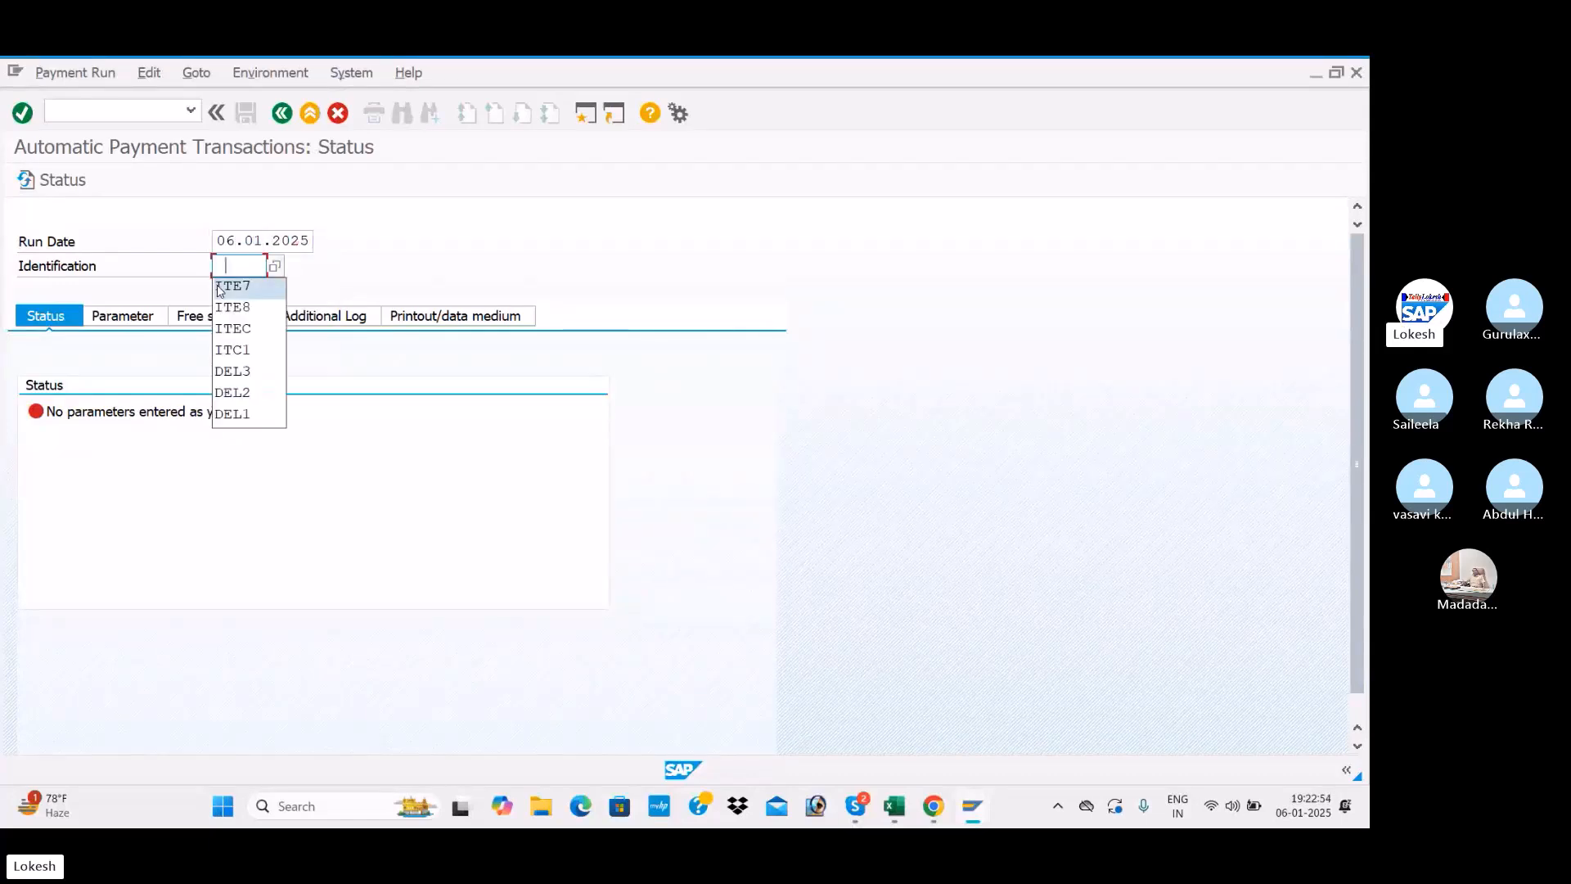
type("ITE")
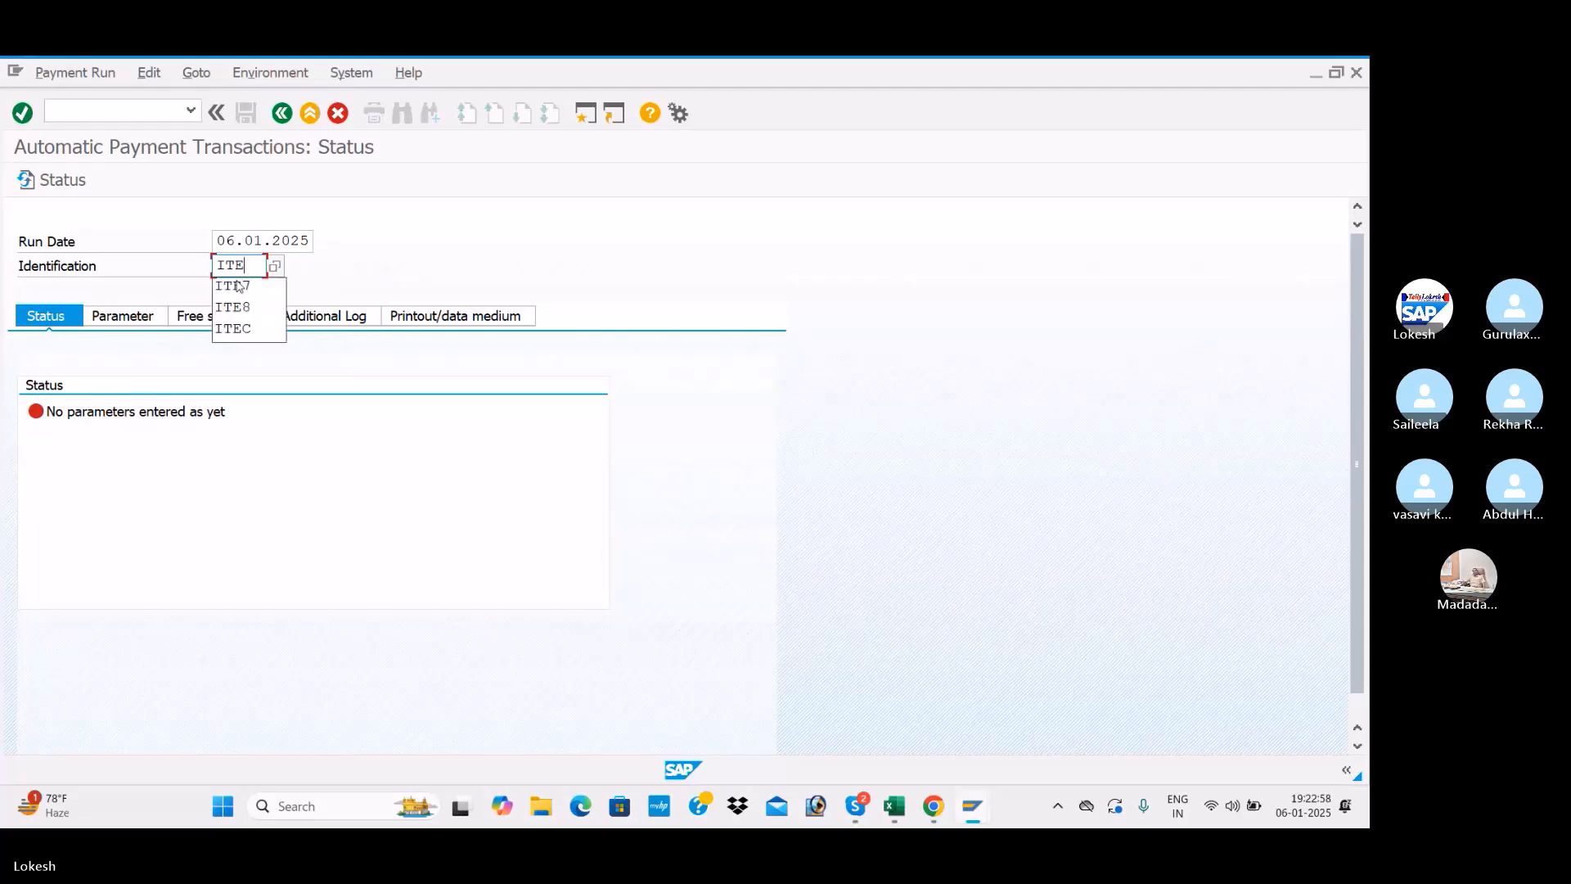
Set the payment run identification to IT45 and open the run's parameters
key("BackSpace")
type("45")
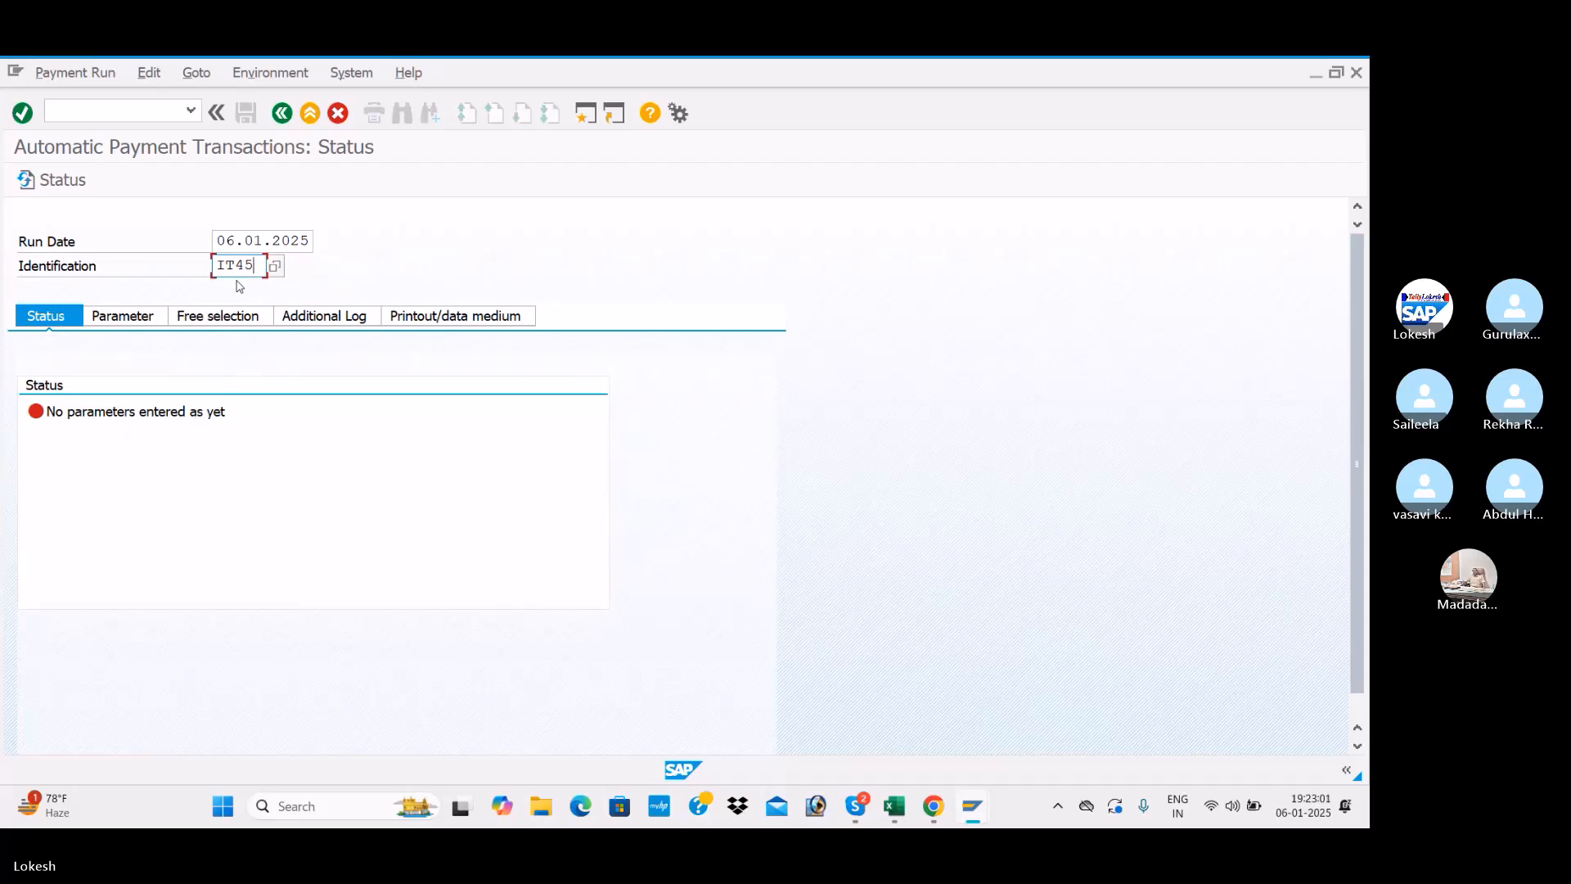
left_click(123, 316)
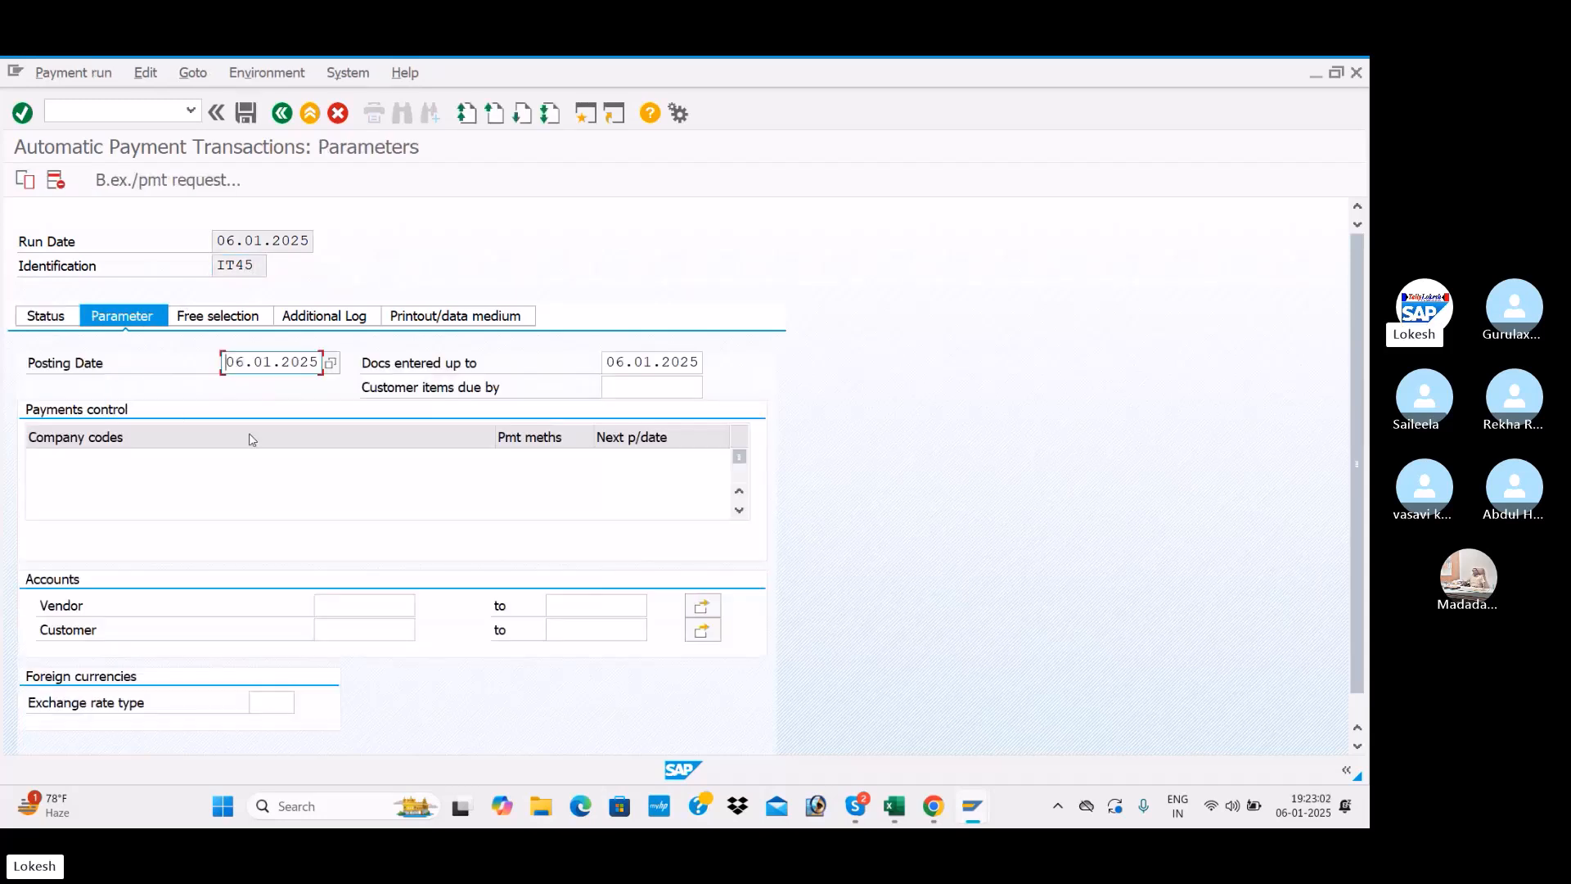
Enter company code ITC1 with payment method 3 and next payment date 10.01.2025 in the payments control
left_click(90, 464)
left_click(82, 476)
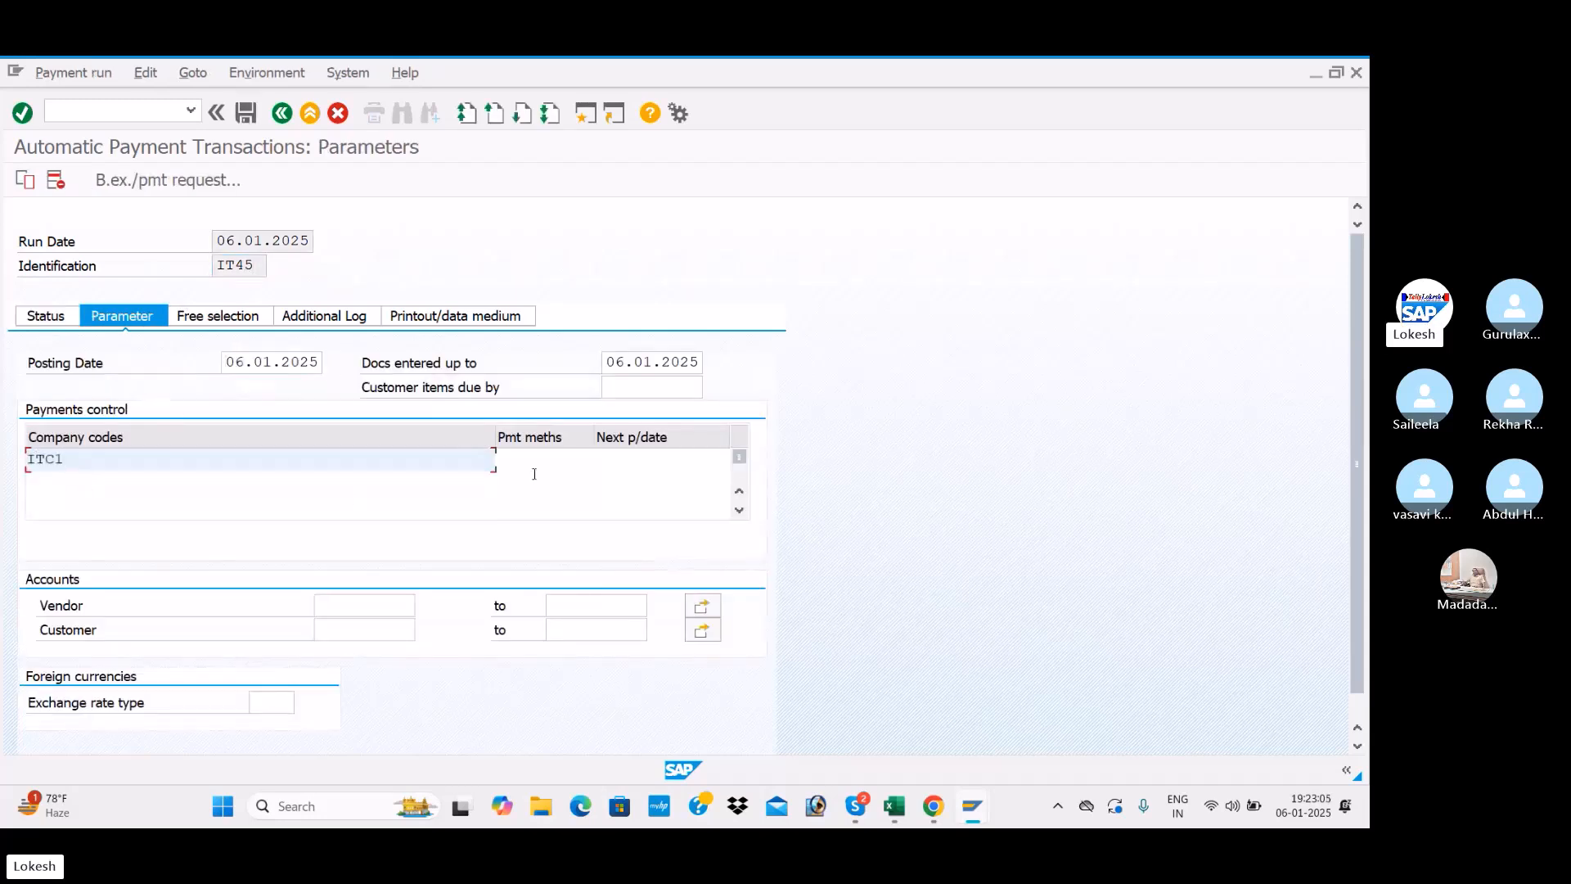
left_click(528, 460)
left_click(529, 486)
left_click(623, 455)
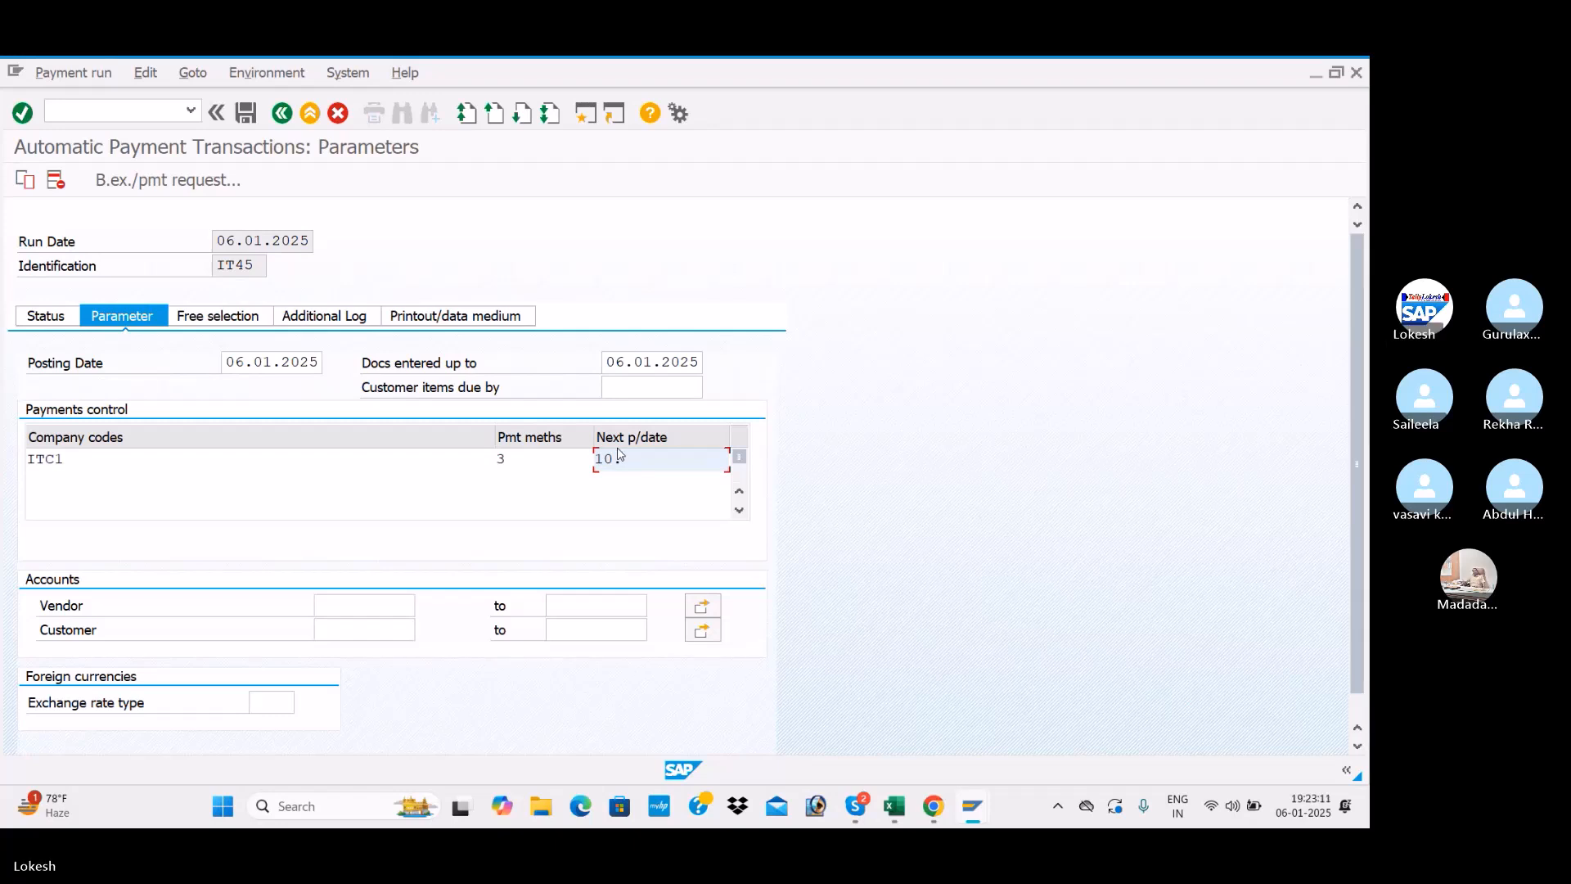
type("10.01.2025")
Look up the vendors of the company code and choose VARA PVT LTD as the vendor to pay
left_click(339, 601)
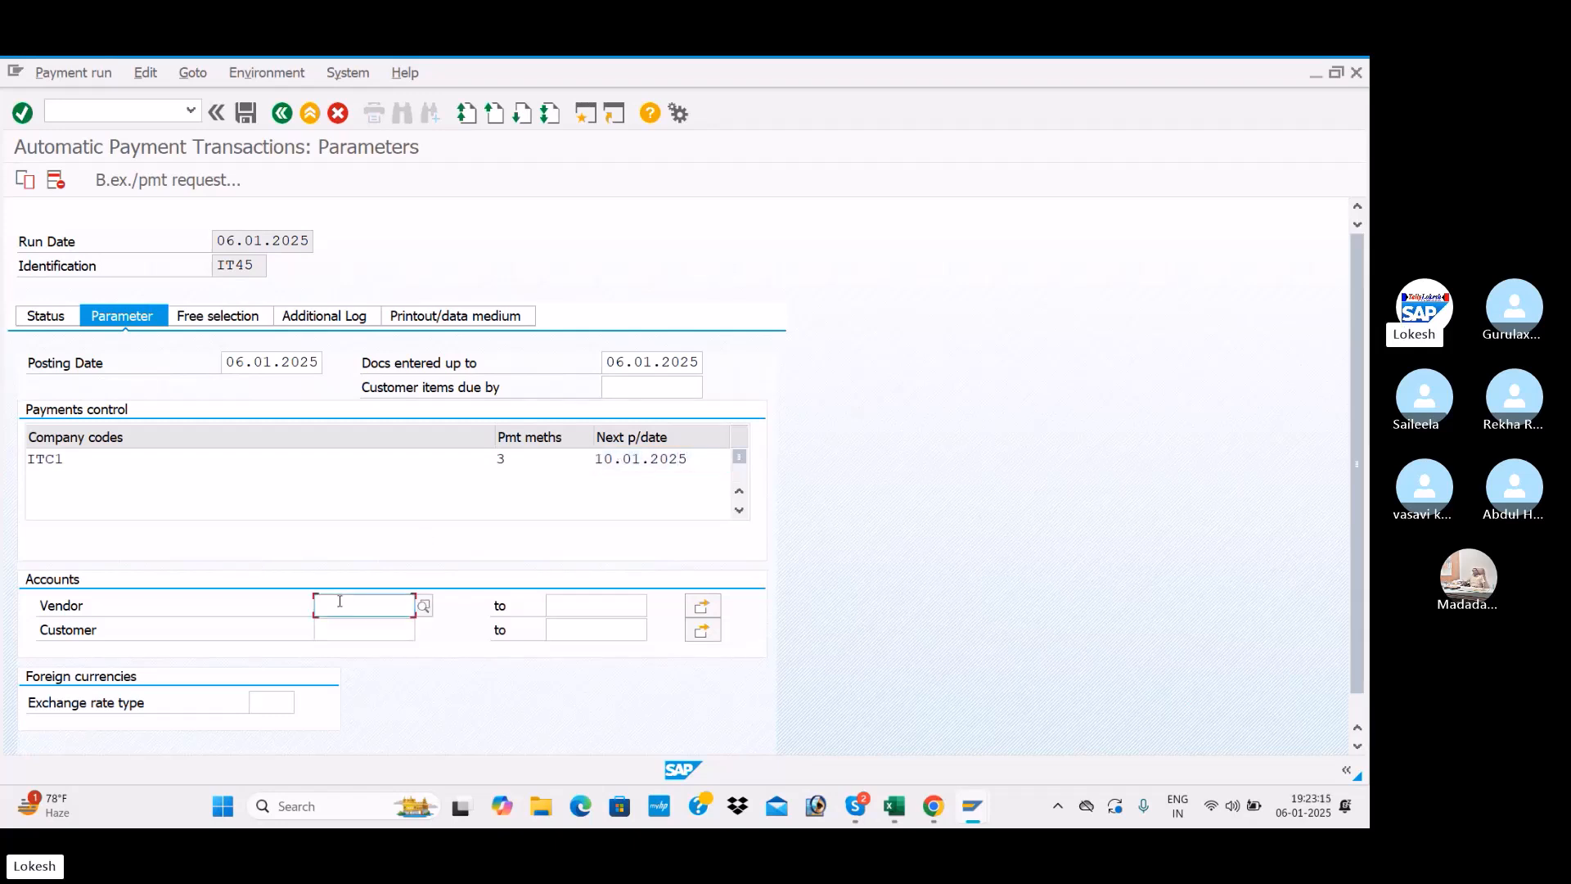
left_click(423, 606)
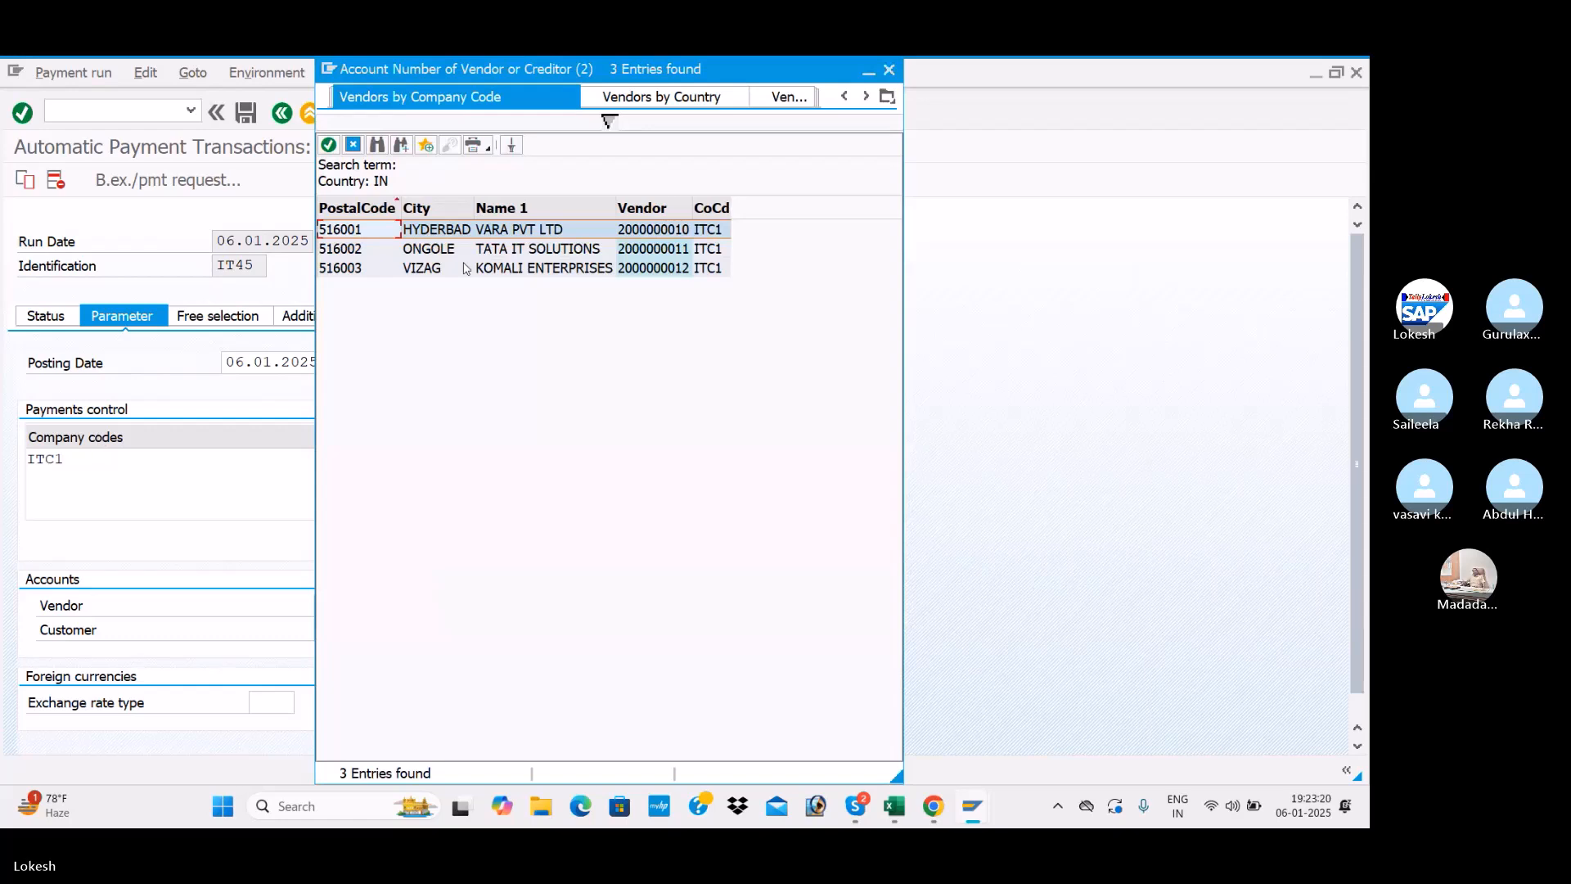
double_click(561, 233)
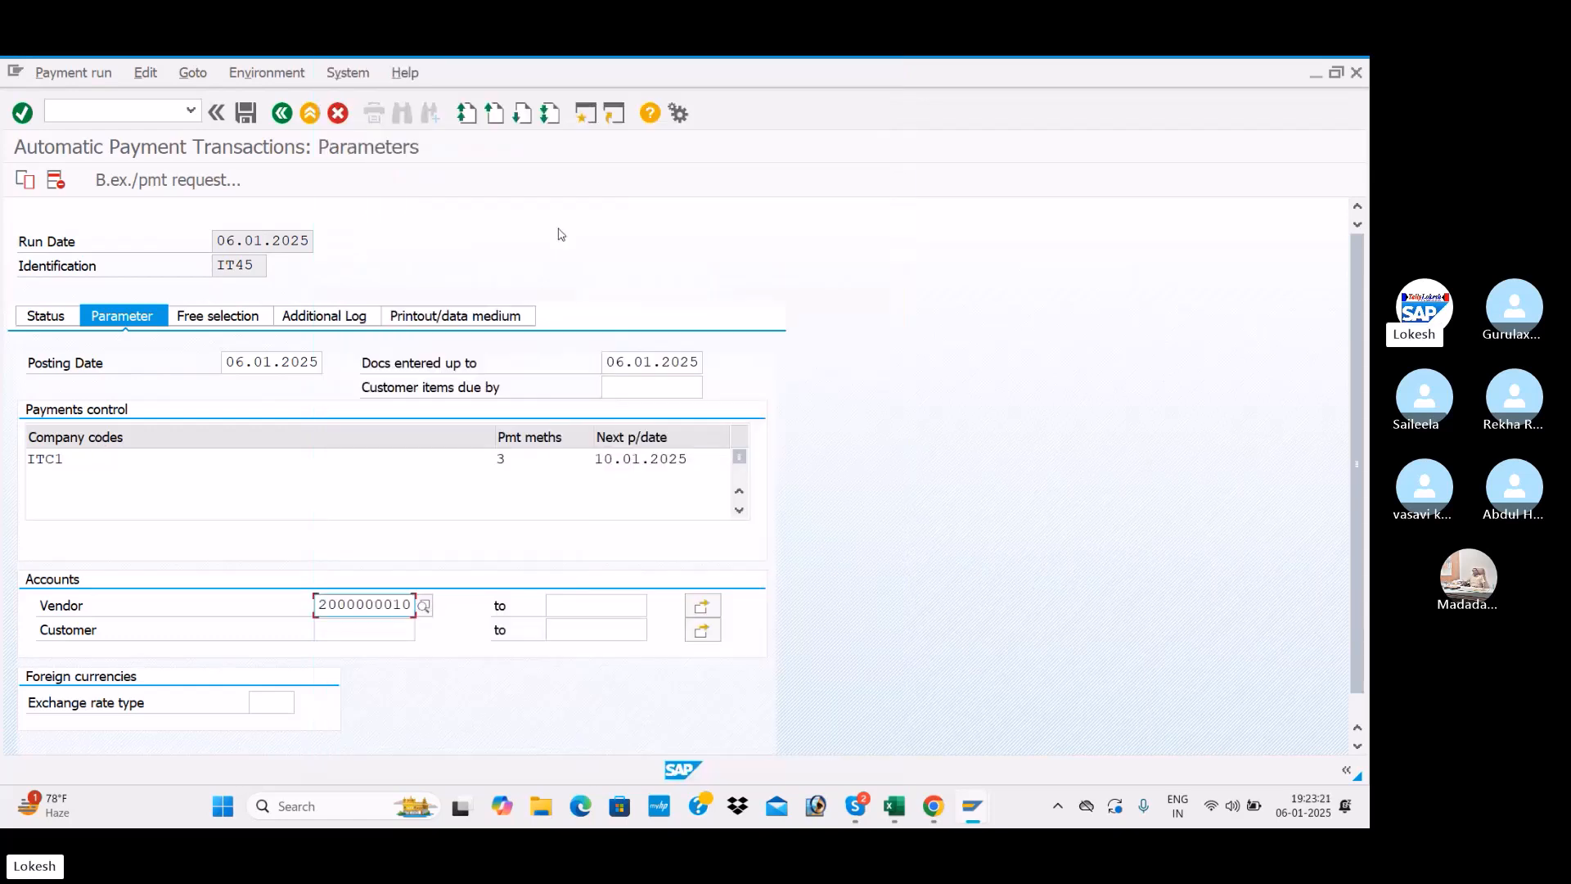
Enable the due date check and payment method selection in all cases for the additional log
left_click(342, 320)
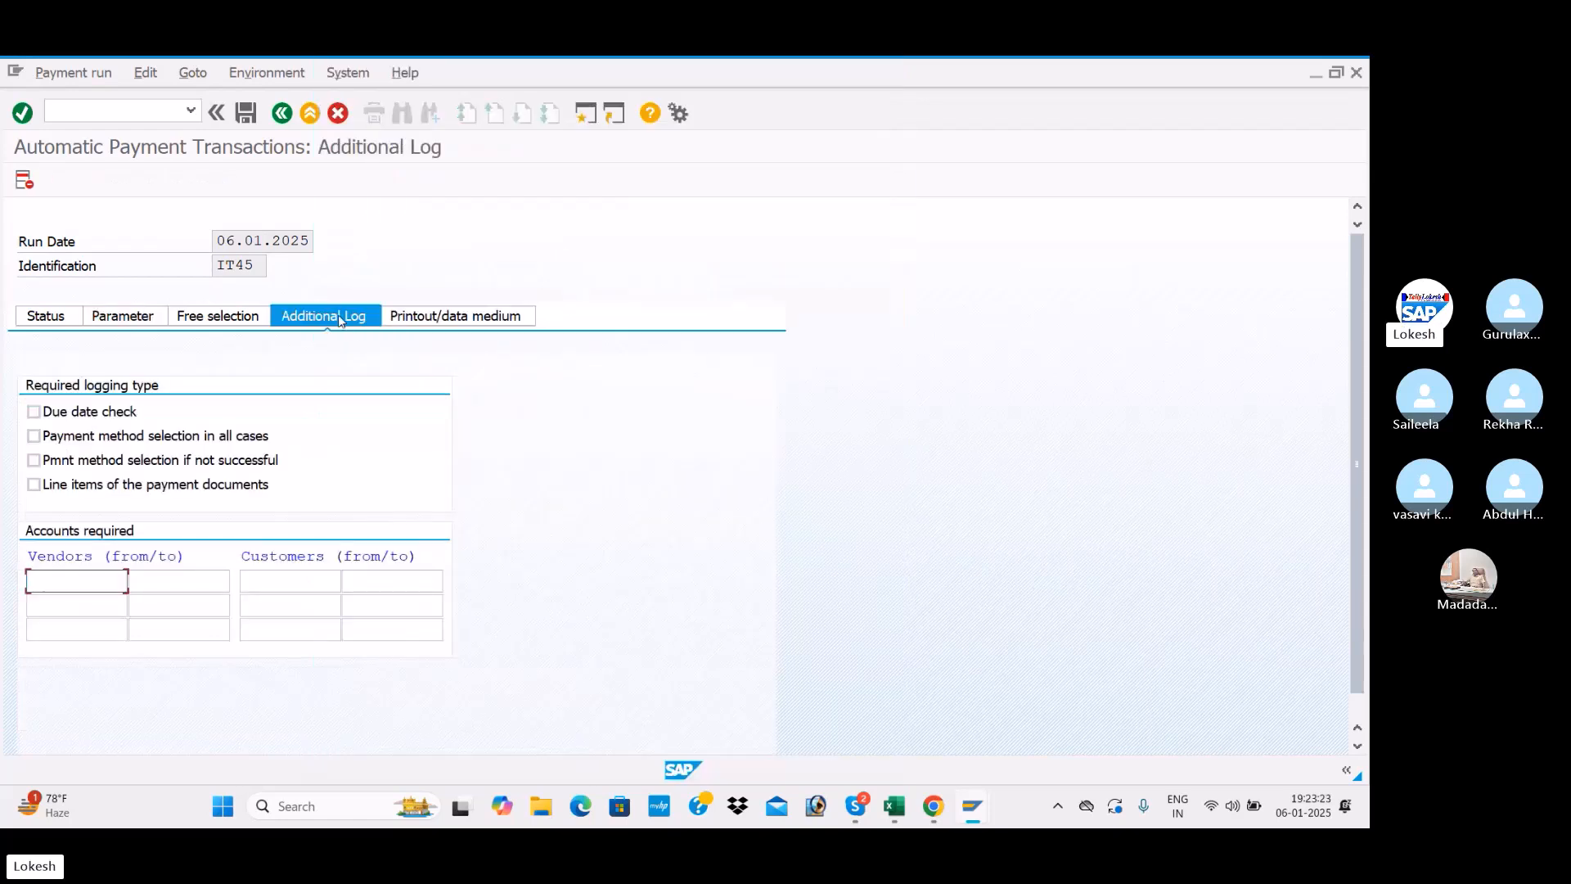
left_click(34, 412)
left_click(33, 436)
Copy VARA PVT LTD's vendor number from the Vendor Line Item Display window into the first required vendor field of the additional log
left_click(93, 581)
key("alt+Tab")
key("Tab")
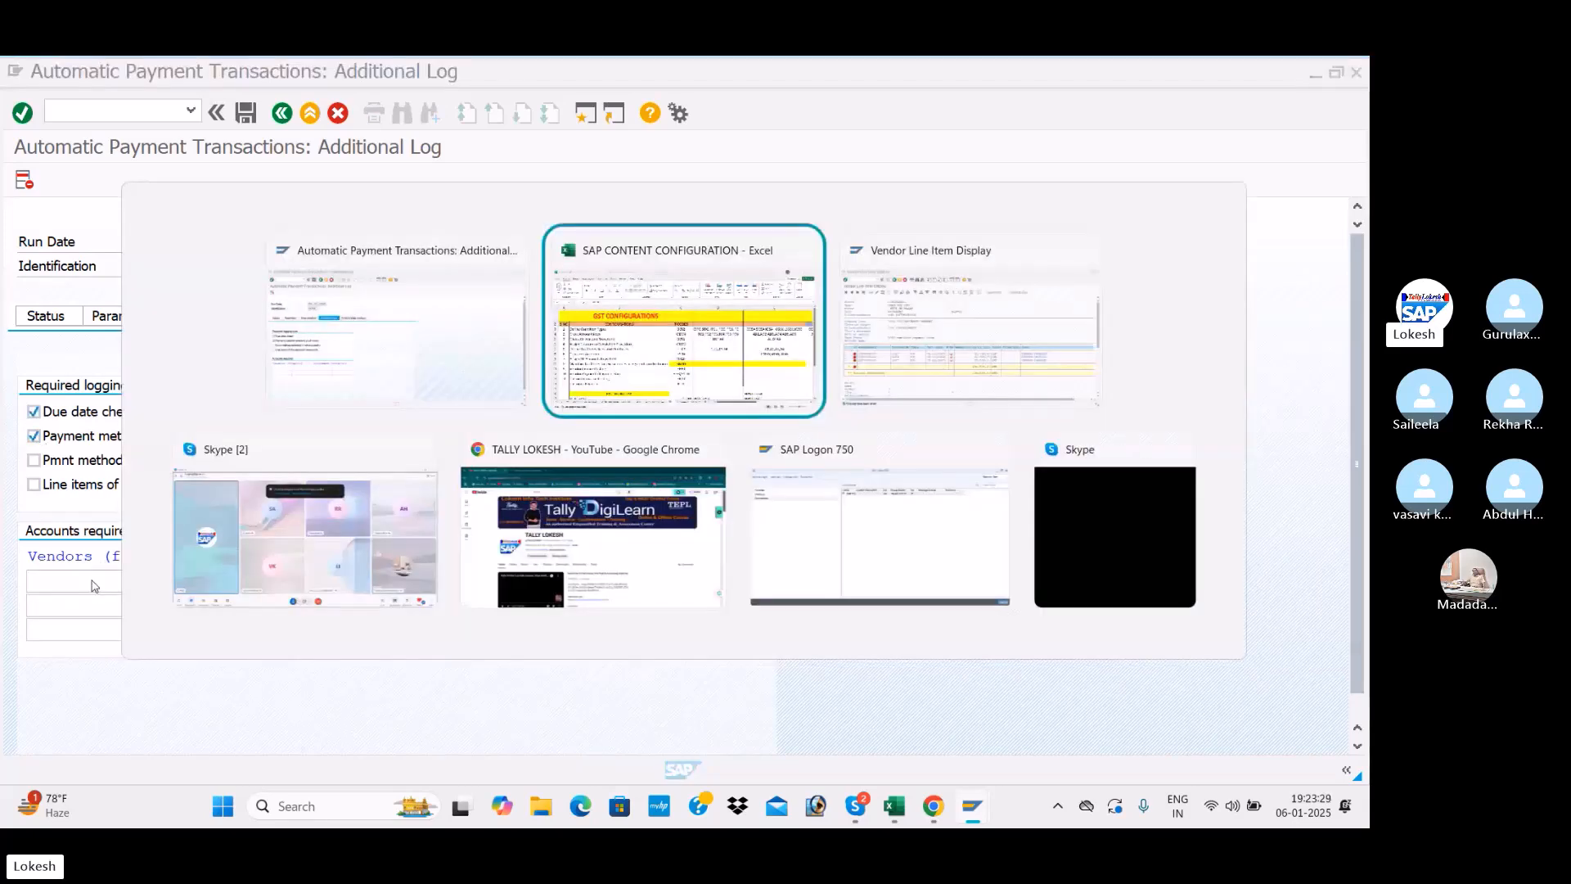
left_click(246, 233)
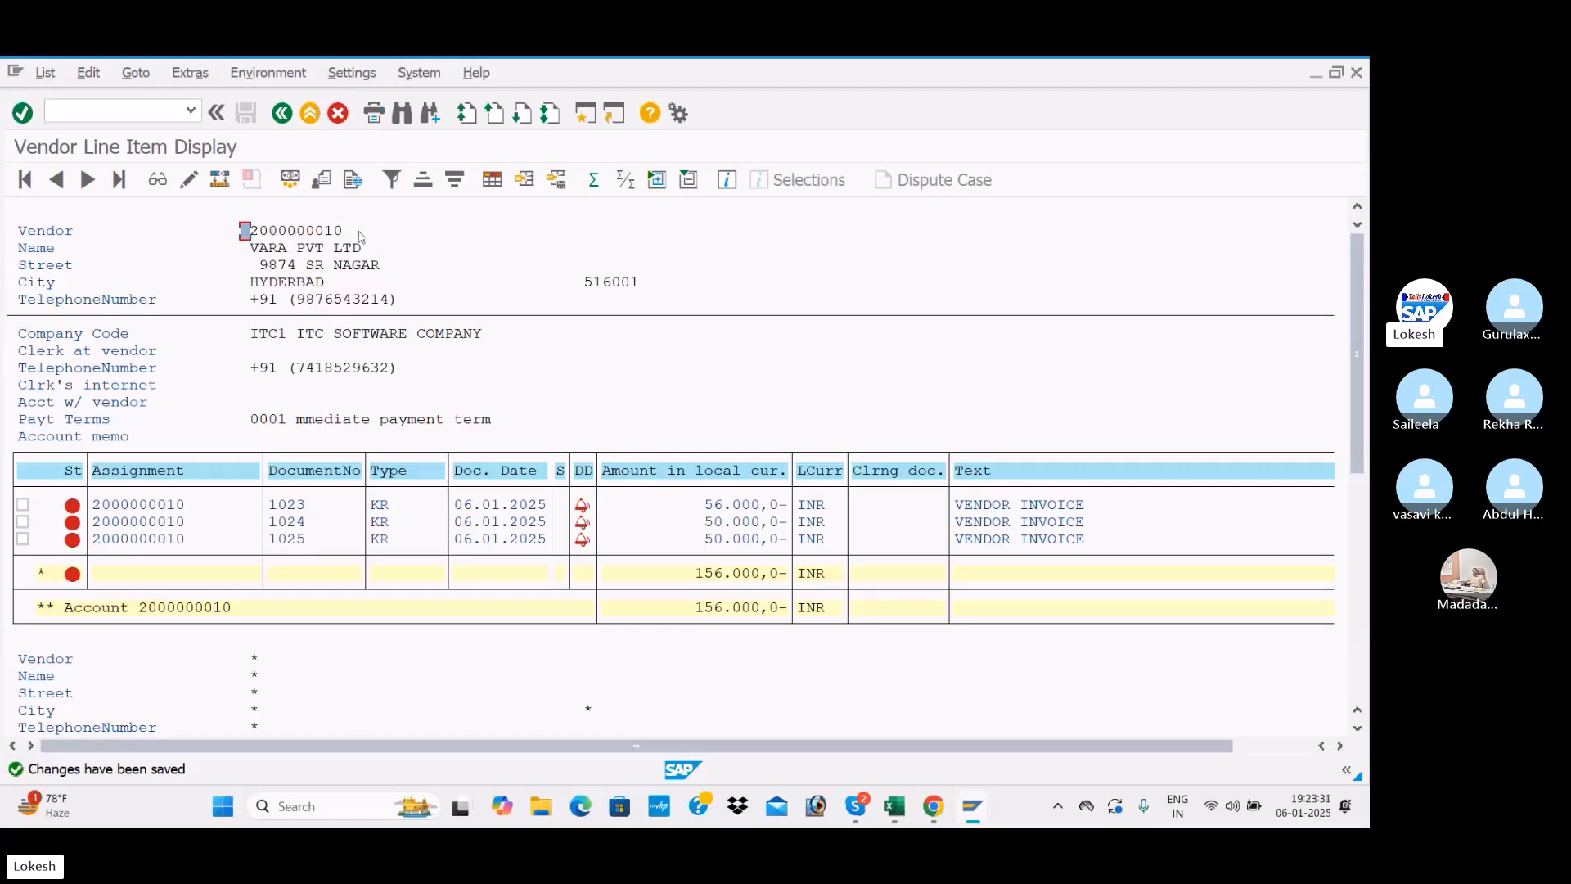
key("alt+Tab")
left_click(74, 581)
left_click(83, 602)
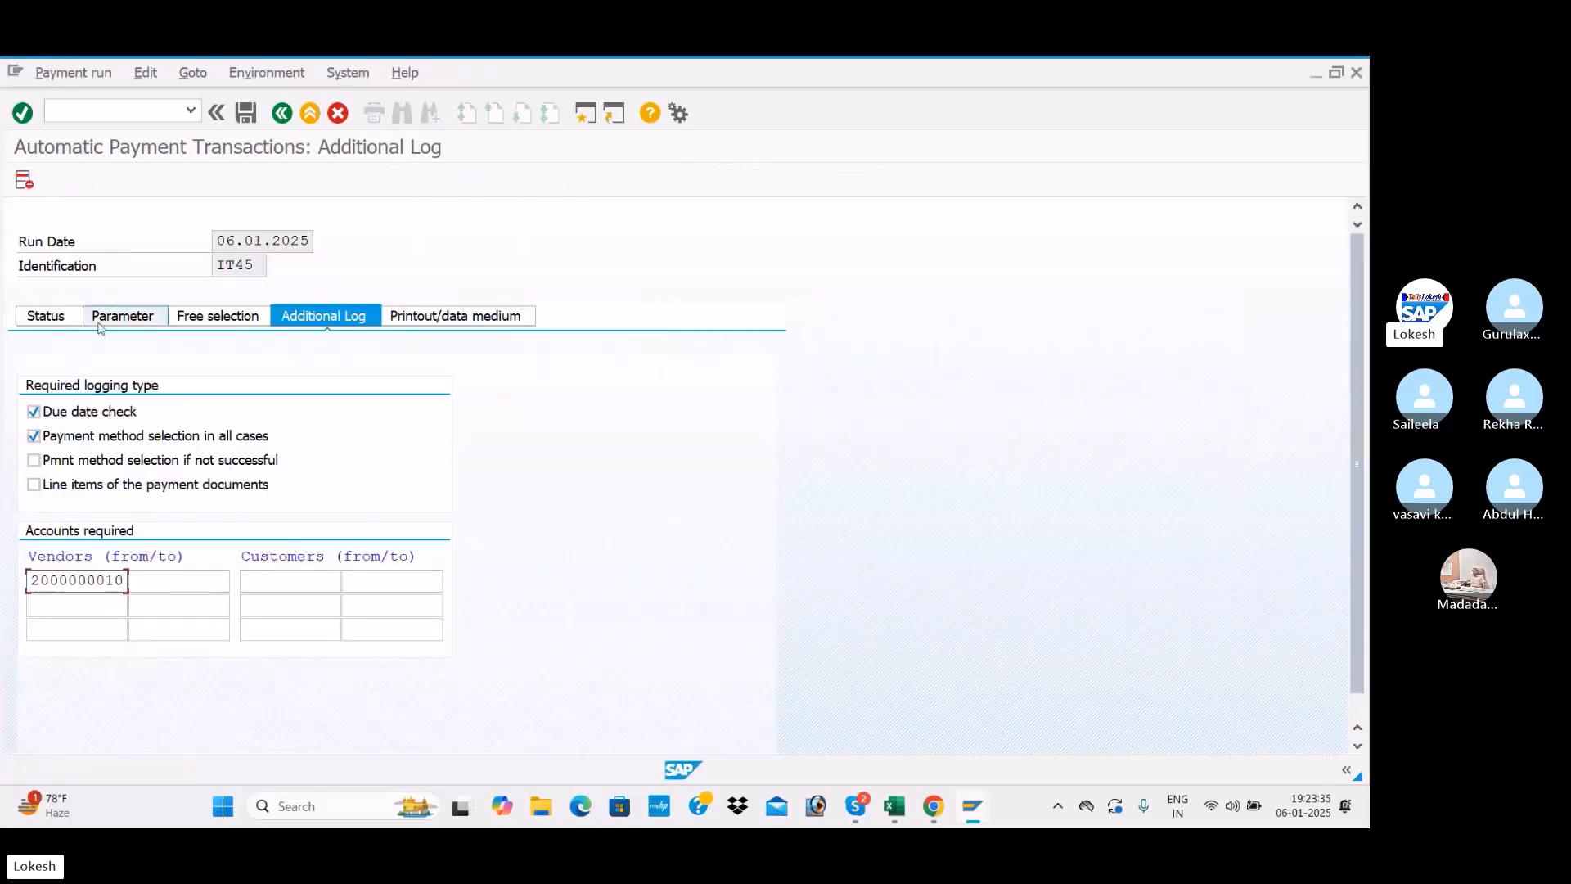
Save the run parameters and schedule the payment proposal to start immediately
left_click(63, 319)
left_click(348, 447)
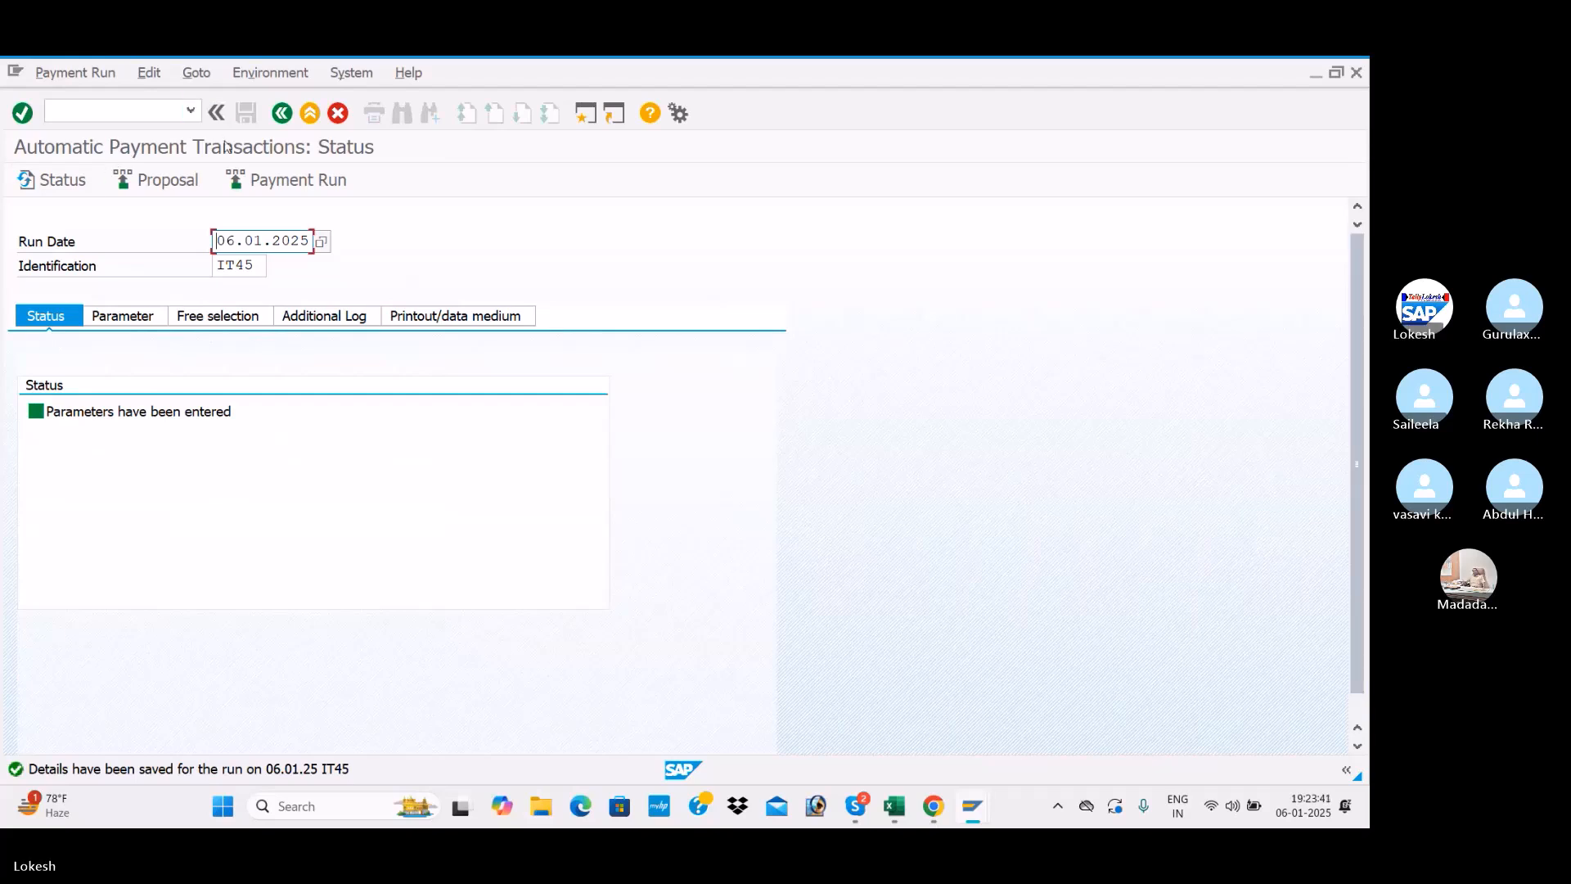
left_click(157, 180)
left_click(400, 446)
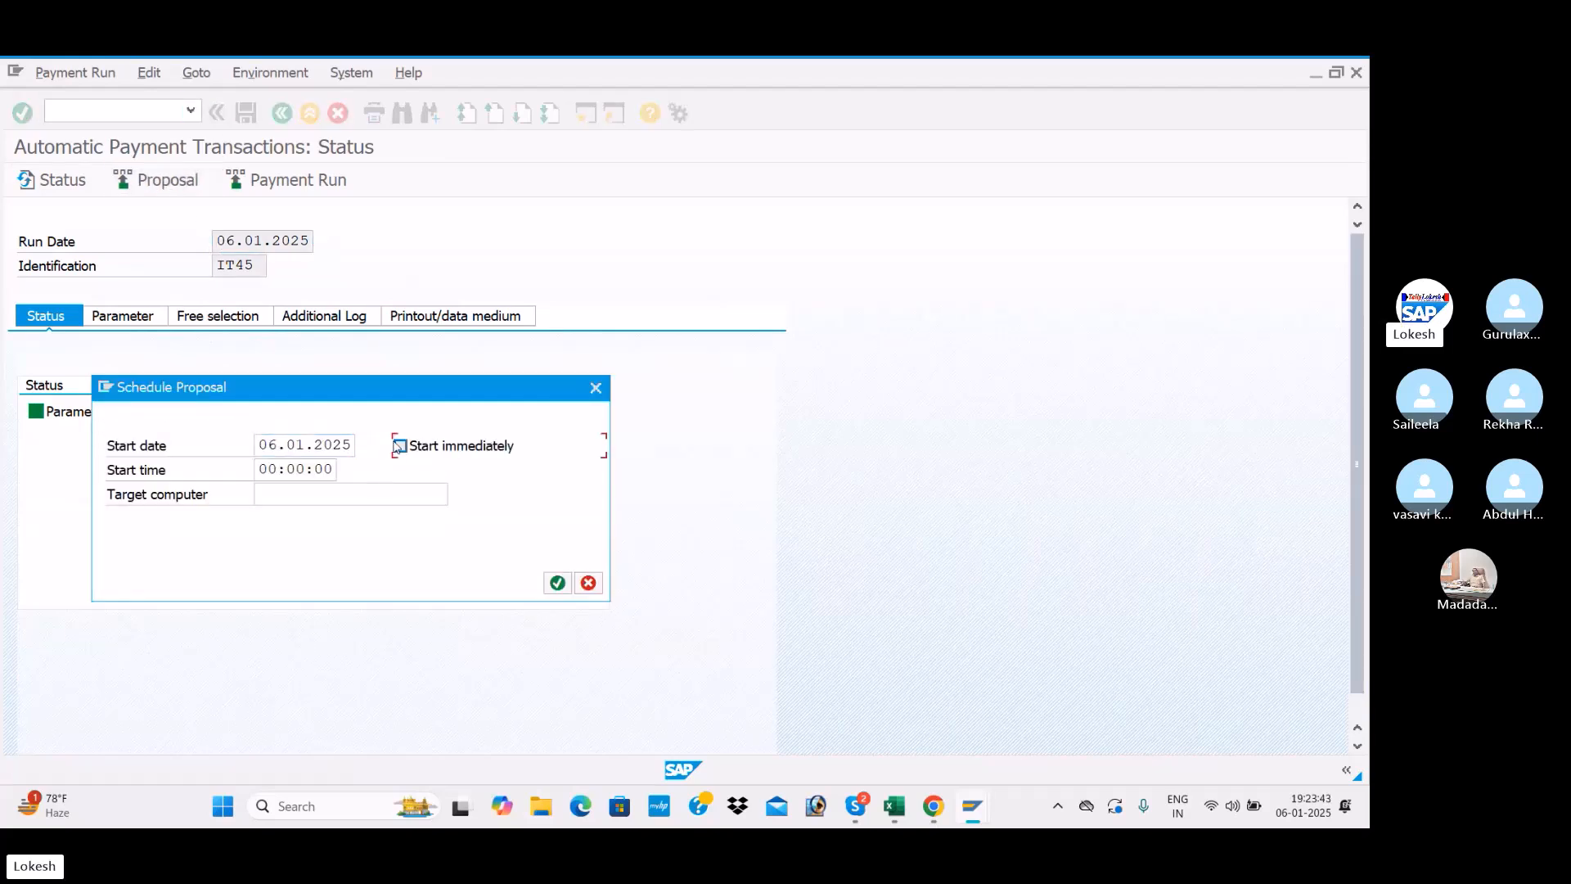
left_click(557, 583)
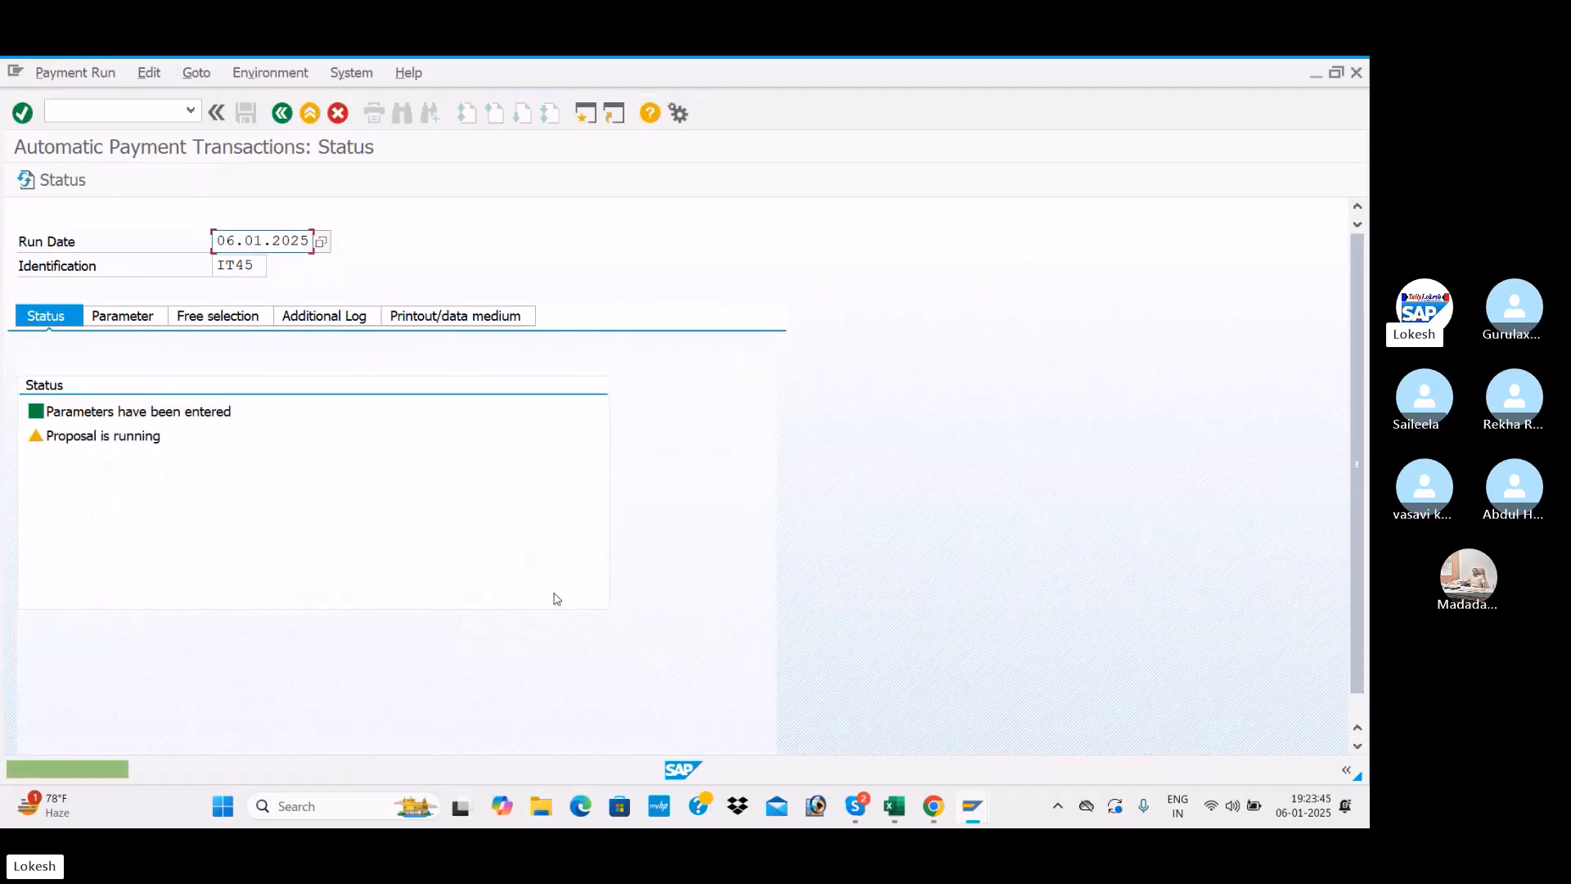
key("Return")
key("Return")
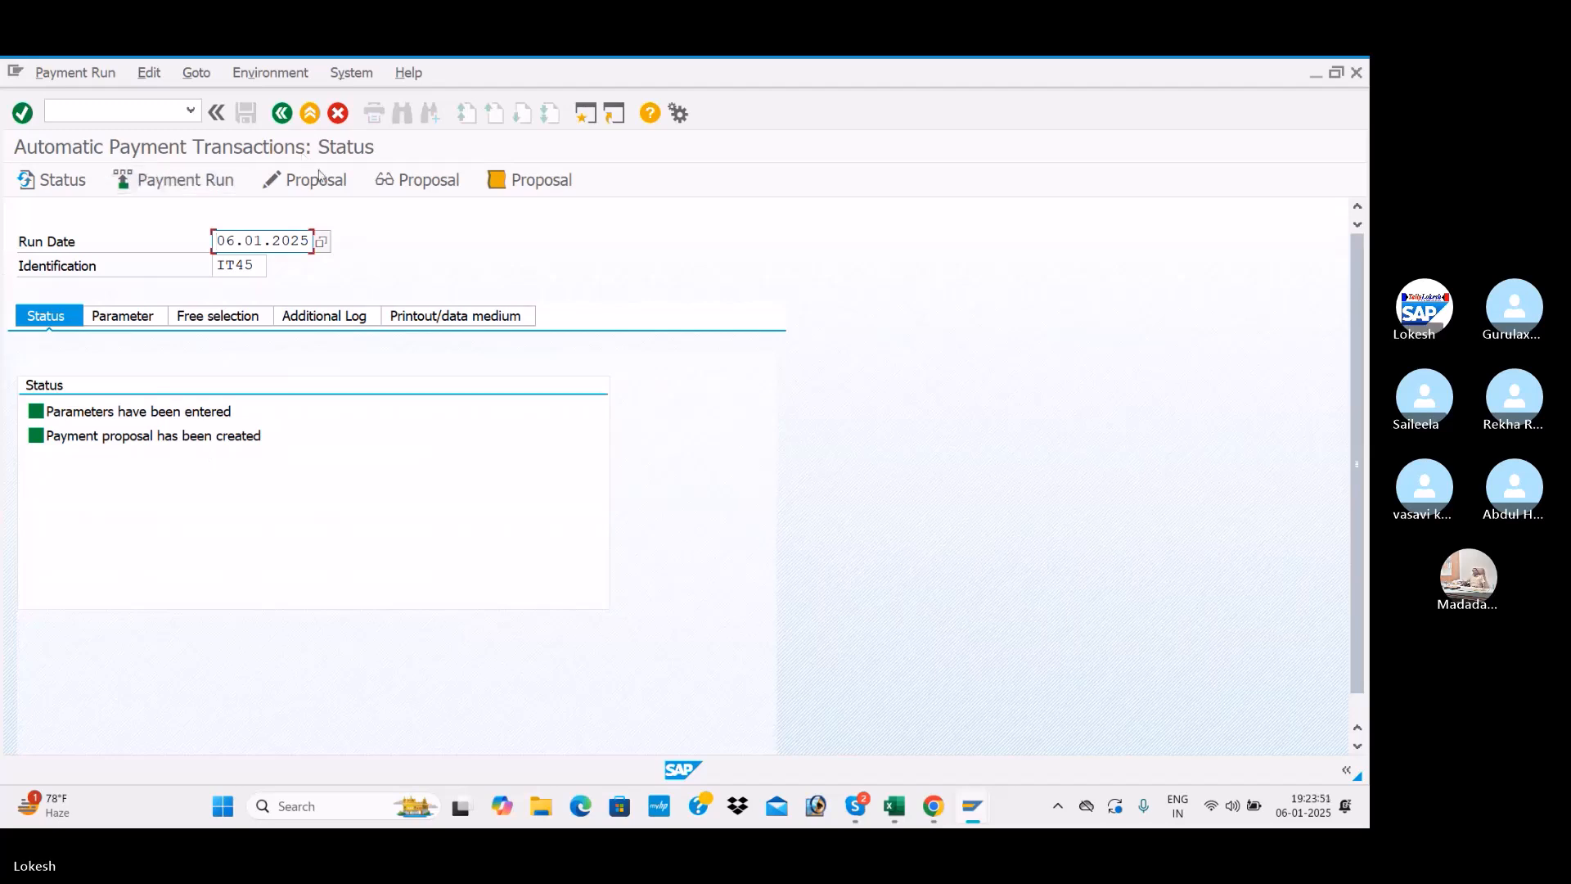
Open the payment proposal for all accounting clerks and examine the open items in the VARA PVT LTD payment
left_click(320, 185)
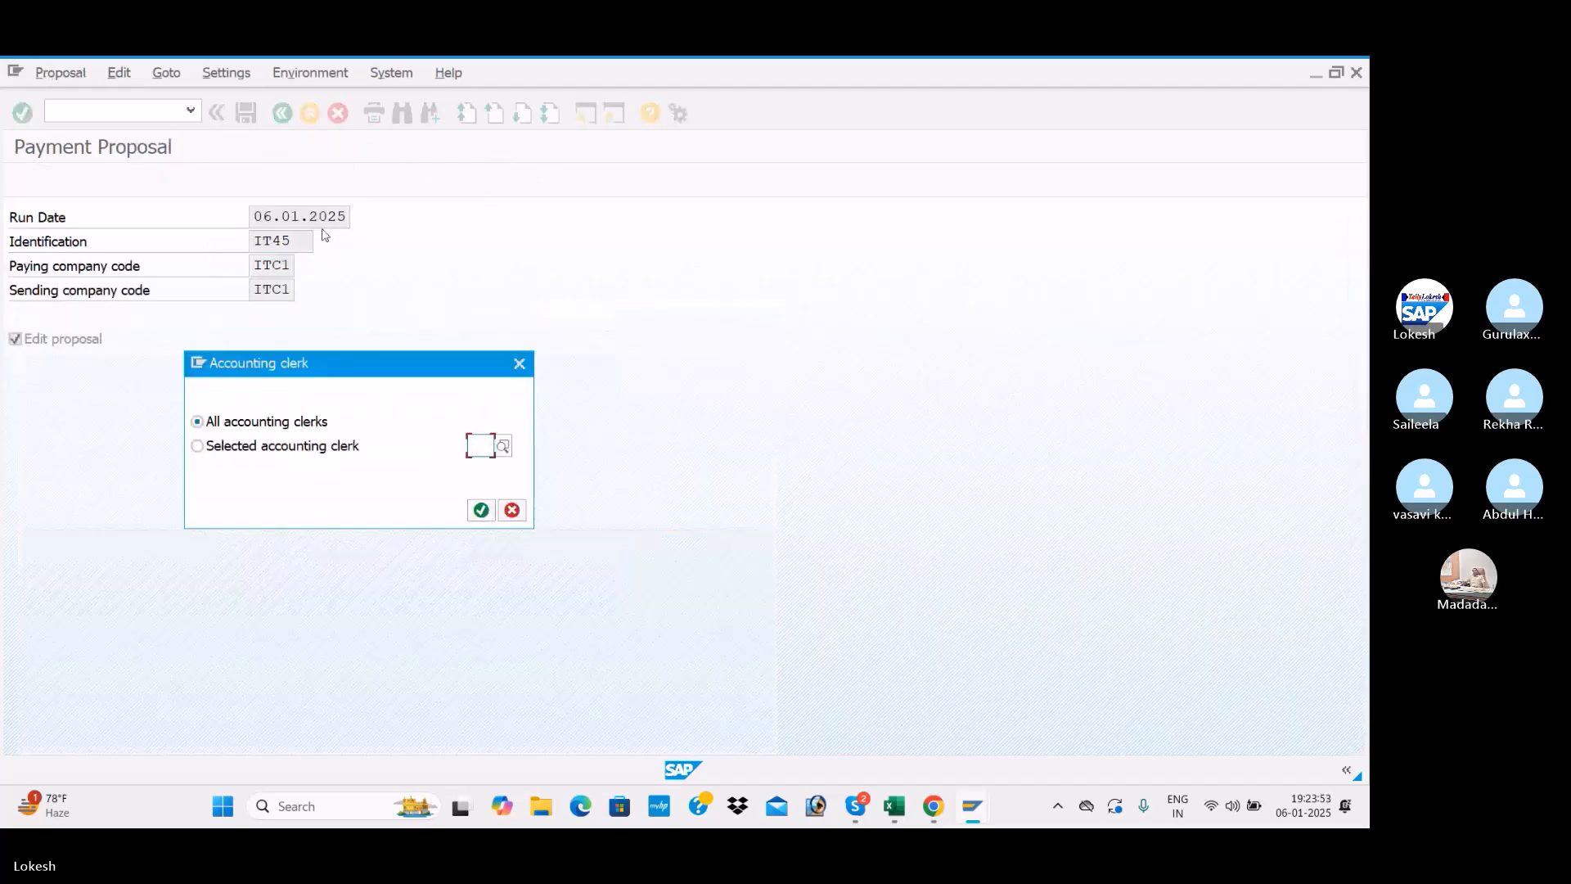
left_click(482, 509)
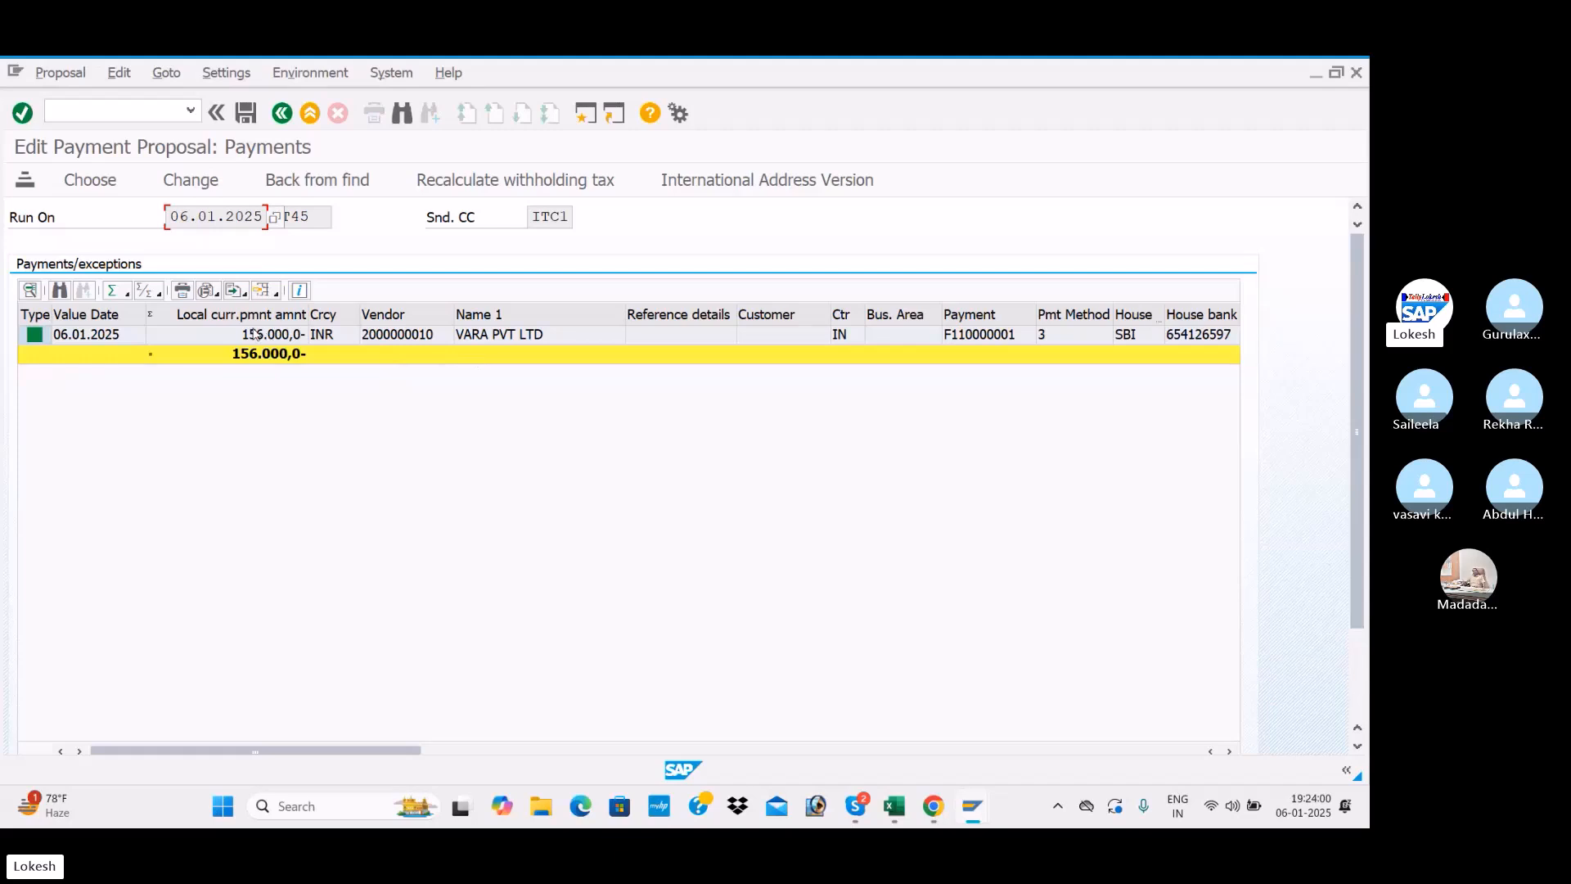
double_click(580, 338)
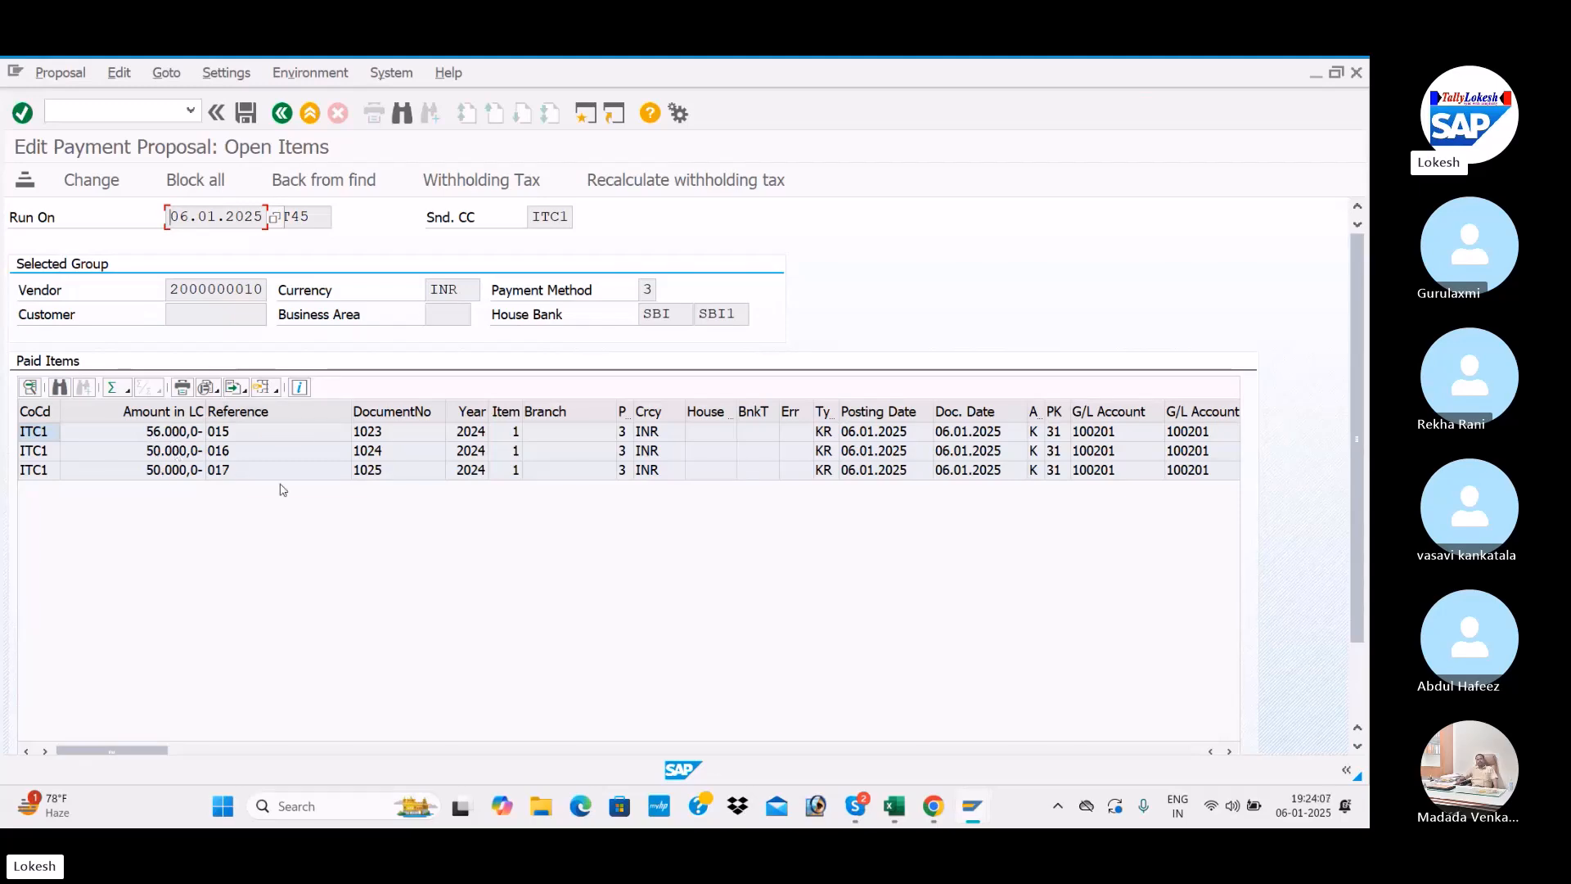
left_click(282, 113)
left_click(282, 113)
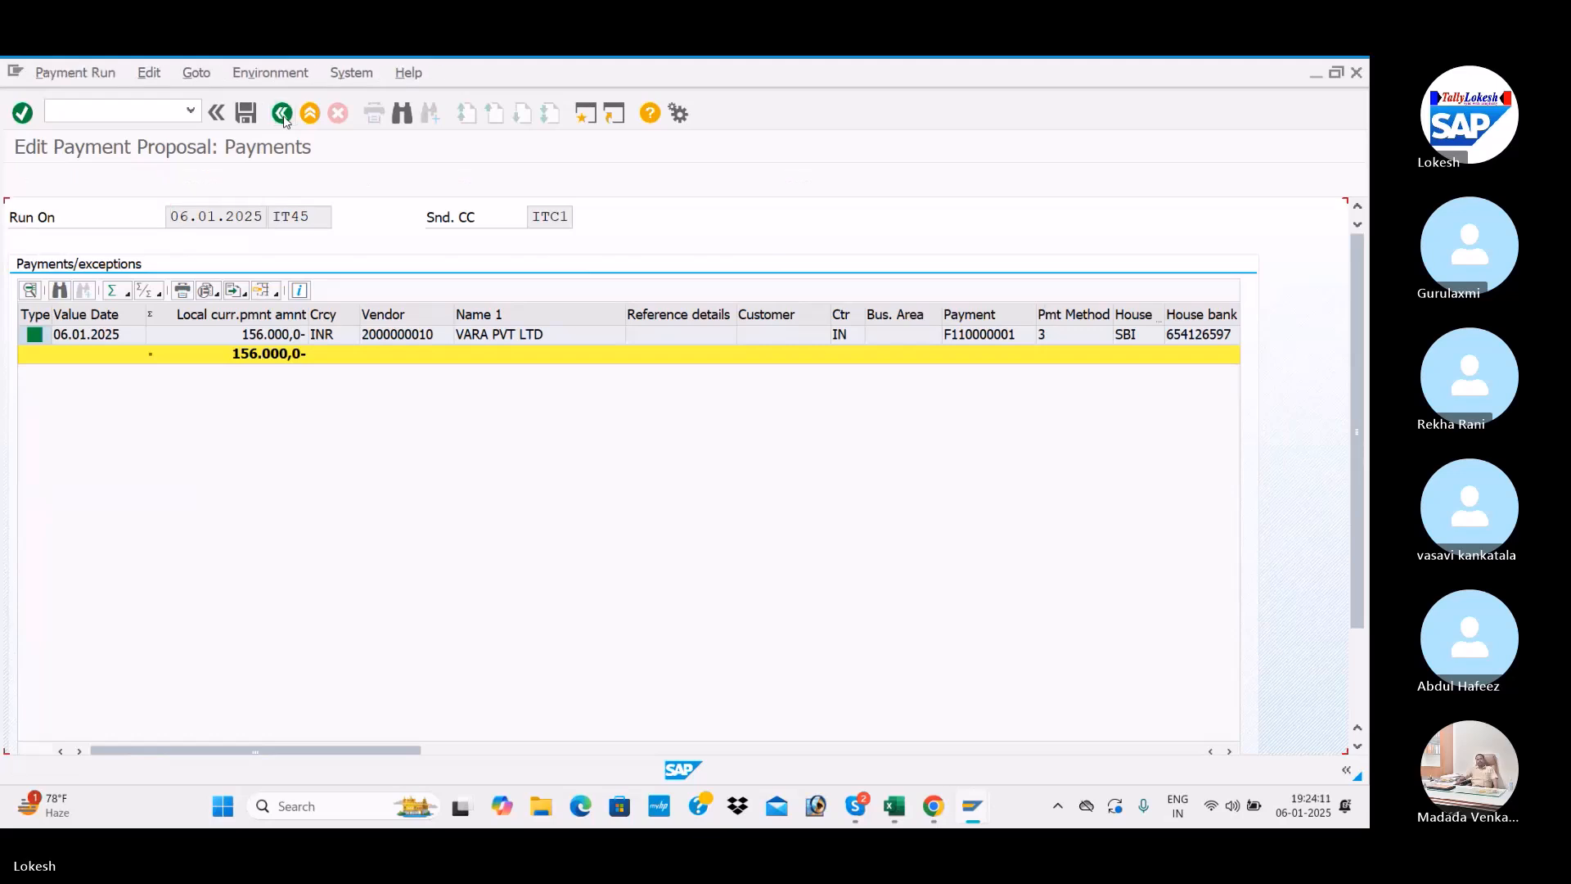
Schedule the payment run to start immediately and refresh its status
left_click(204, 182)
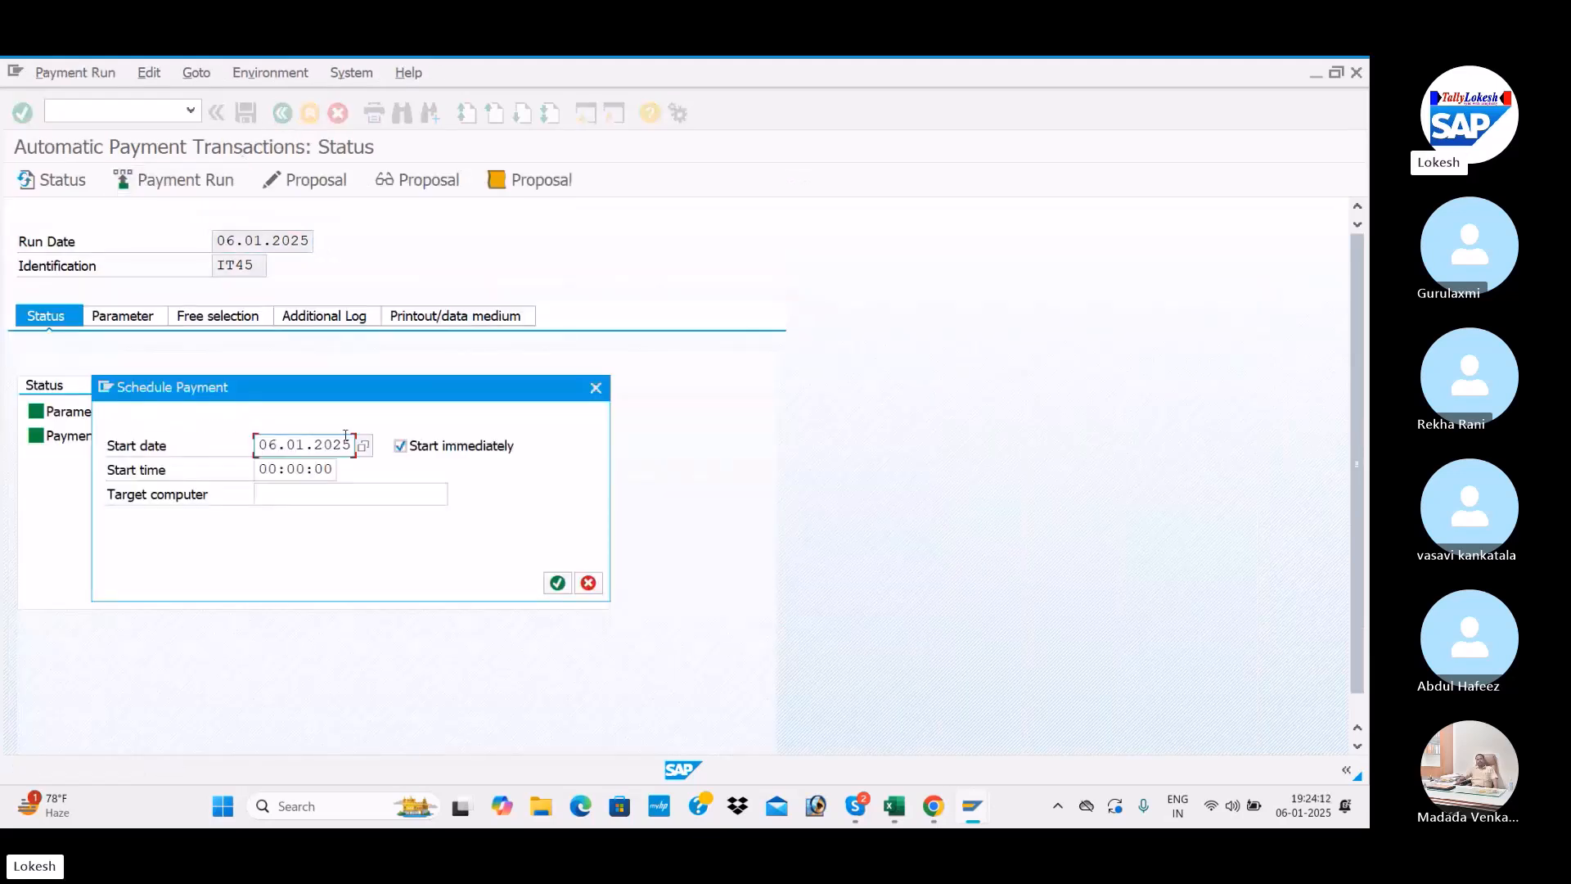
left_click(556, 587)
key("Return")
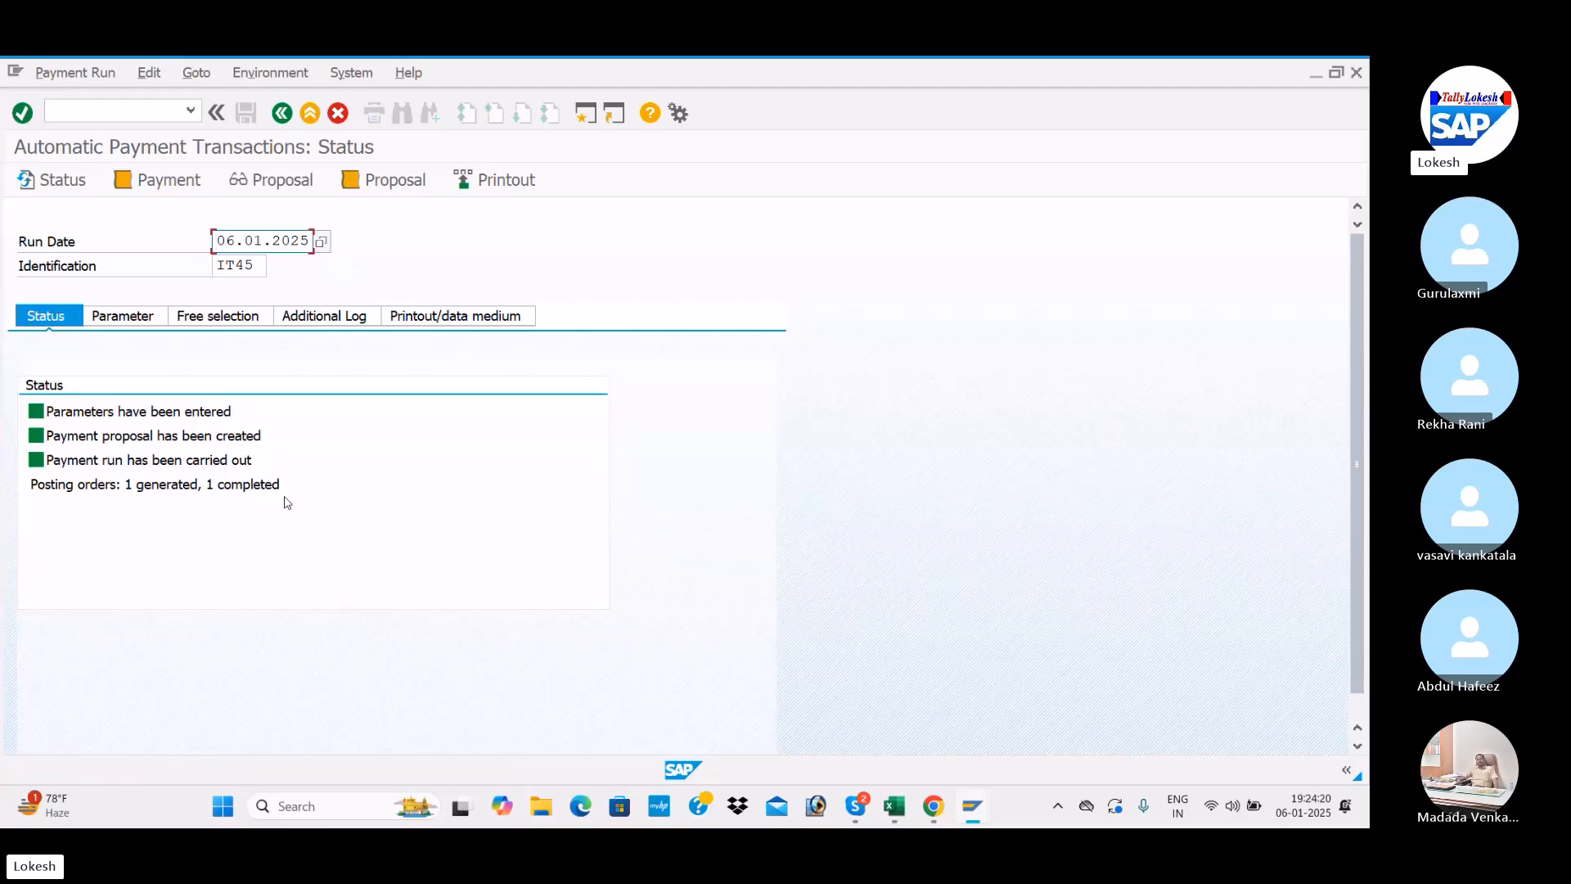
Switch to Vendor Line Item Display, refresh the open items, and list the vendor's cleared items for company code ITC1
key("alt+Tab")
left_click(46, 73)
left_click(77, 131)
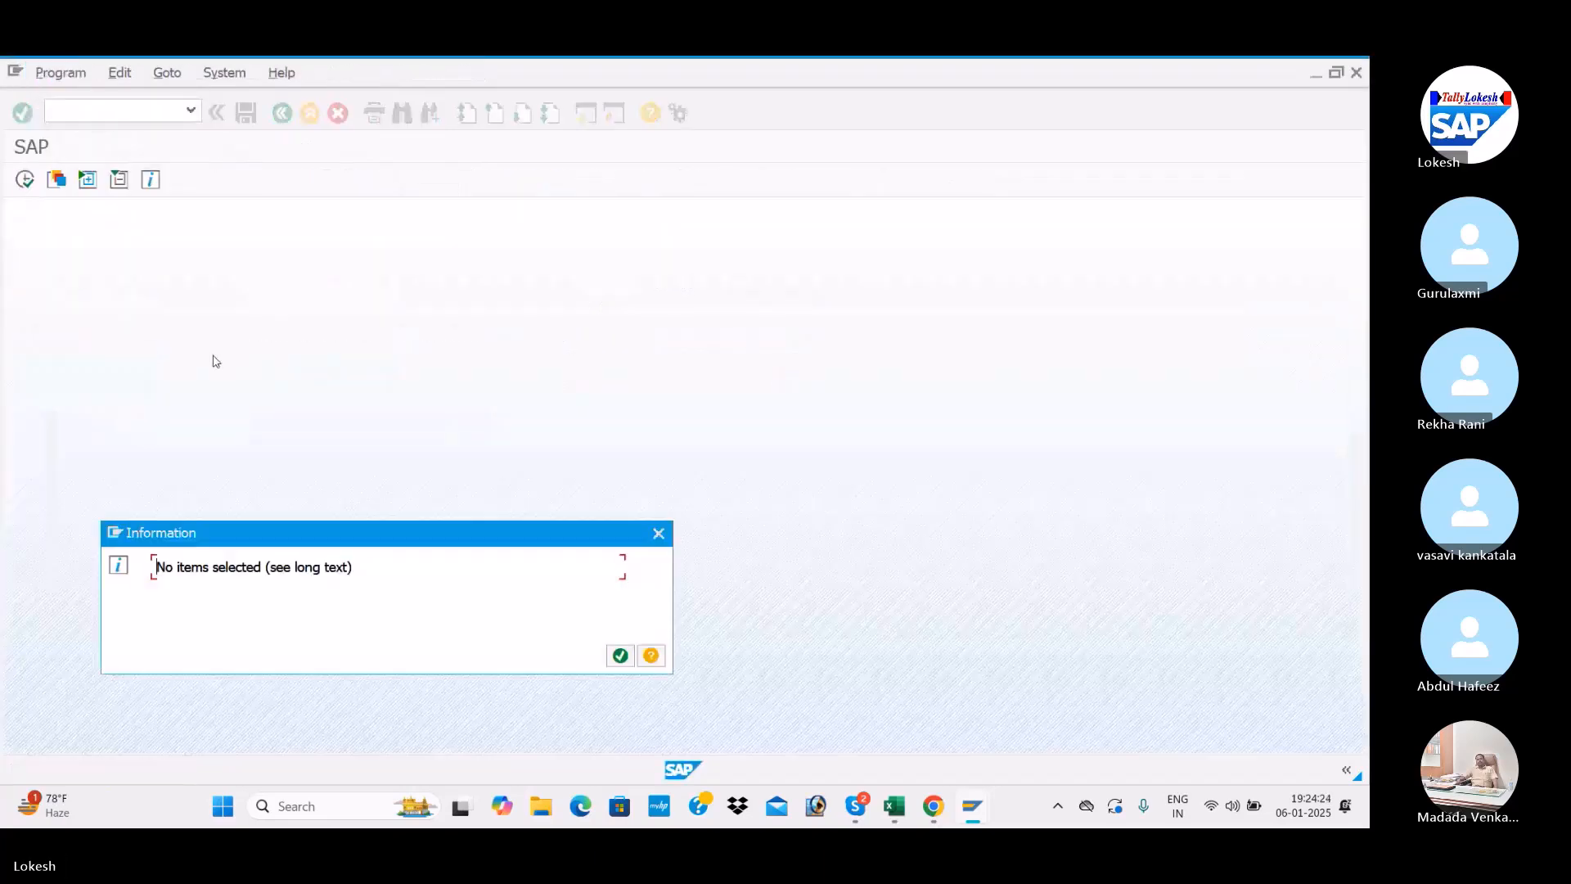
left_click(619, 655)
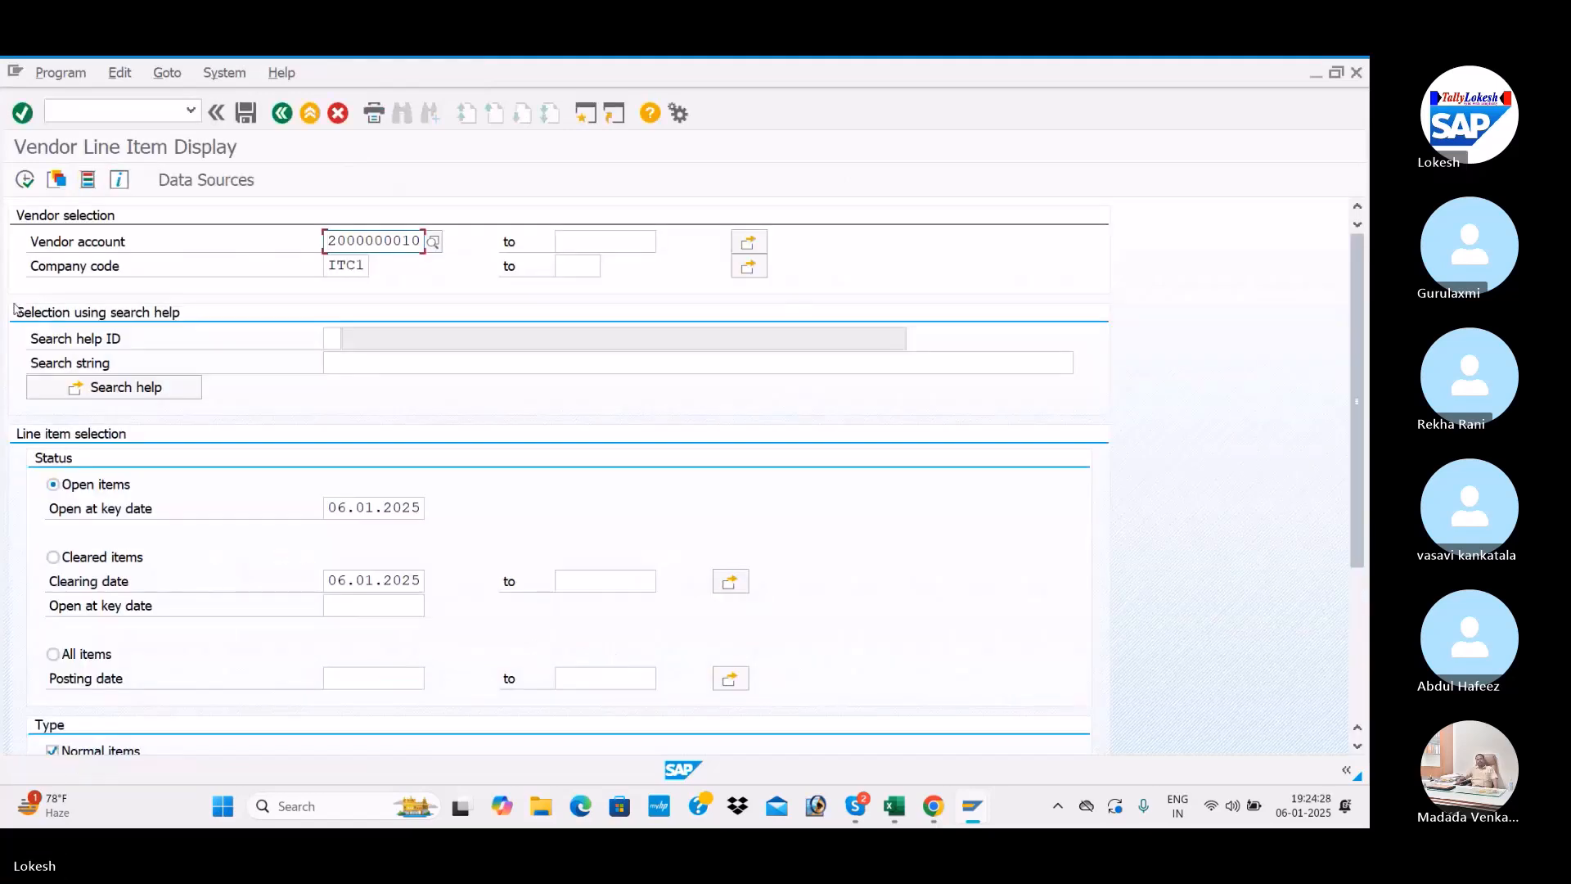
left_click(63, 558)
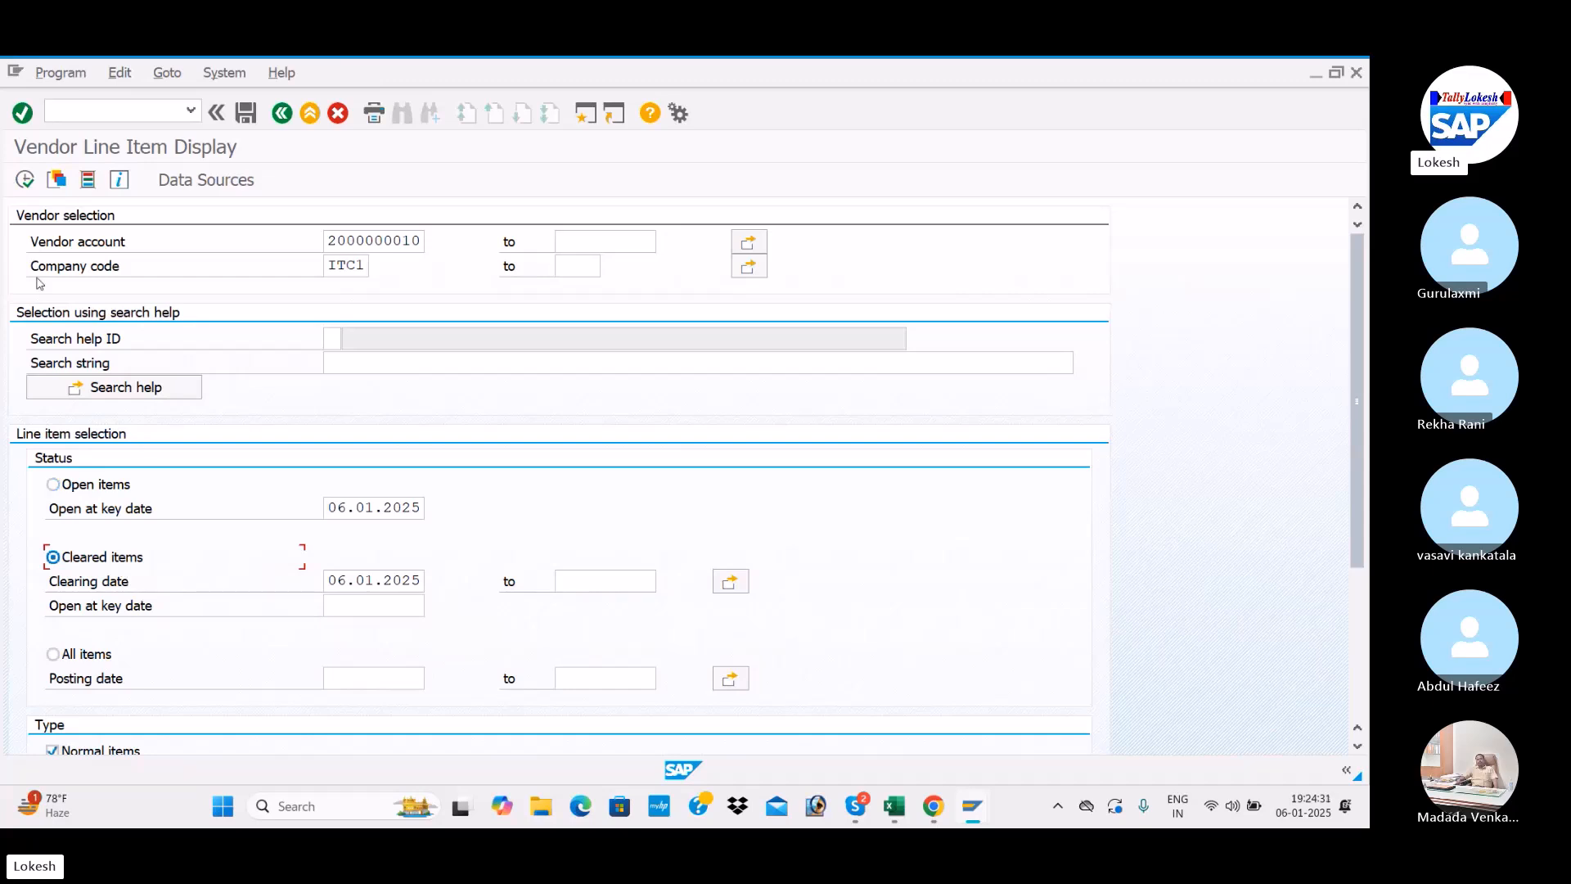
left_click(26, 184)
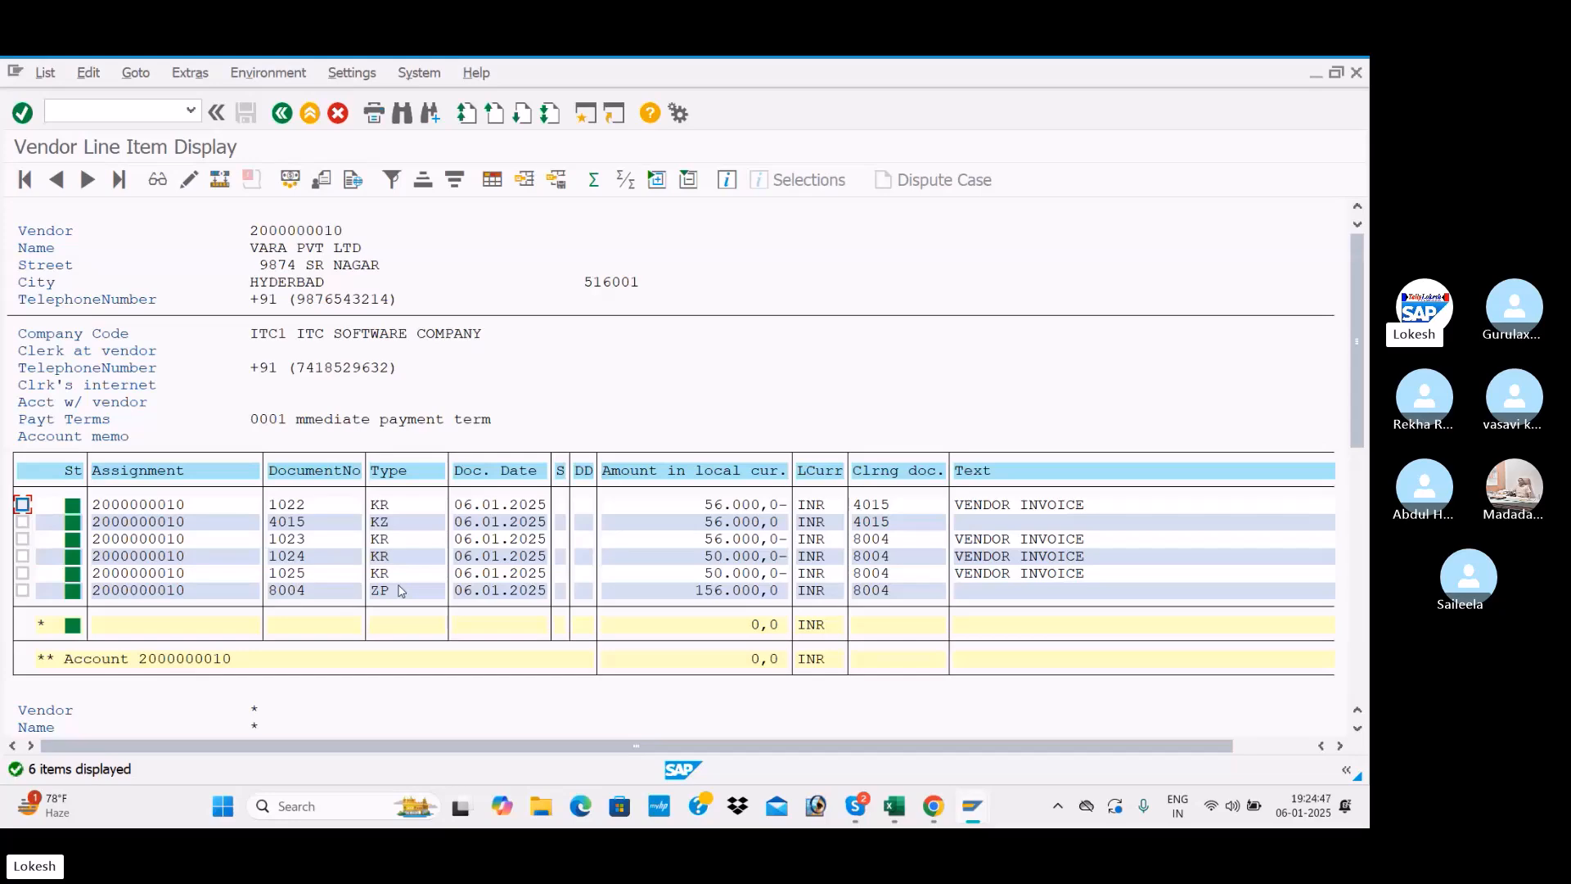
Switch to the SAP CONTENT CONFIGURATION workbook in Excel and review the customer invoice and payment transaction codes on the GST sheet
key("alt+Tab")
key("alt+Tab")
key("alt+Tab")
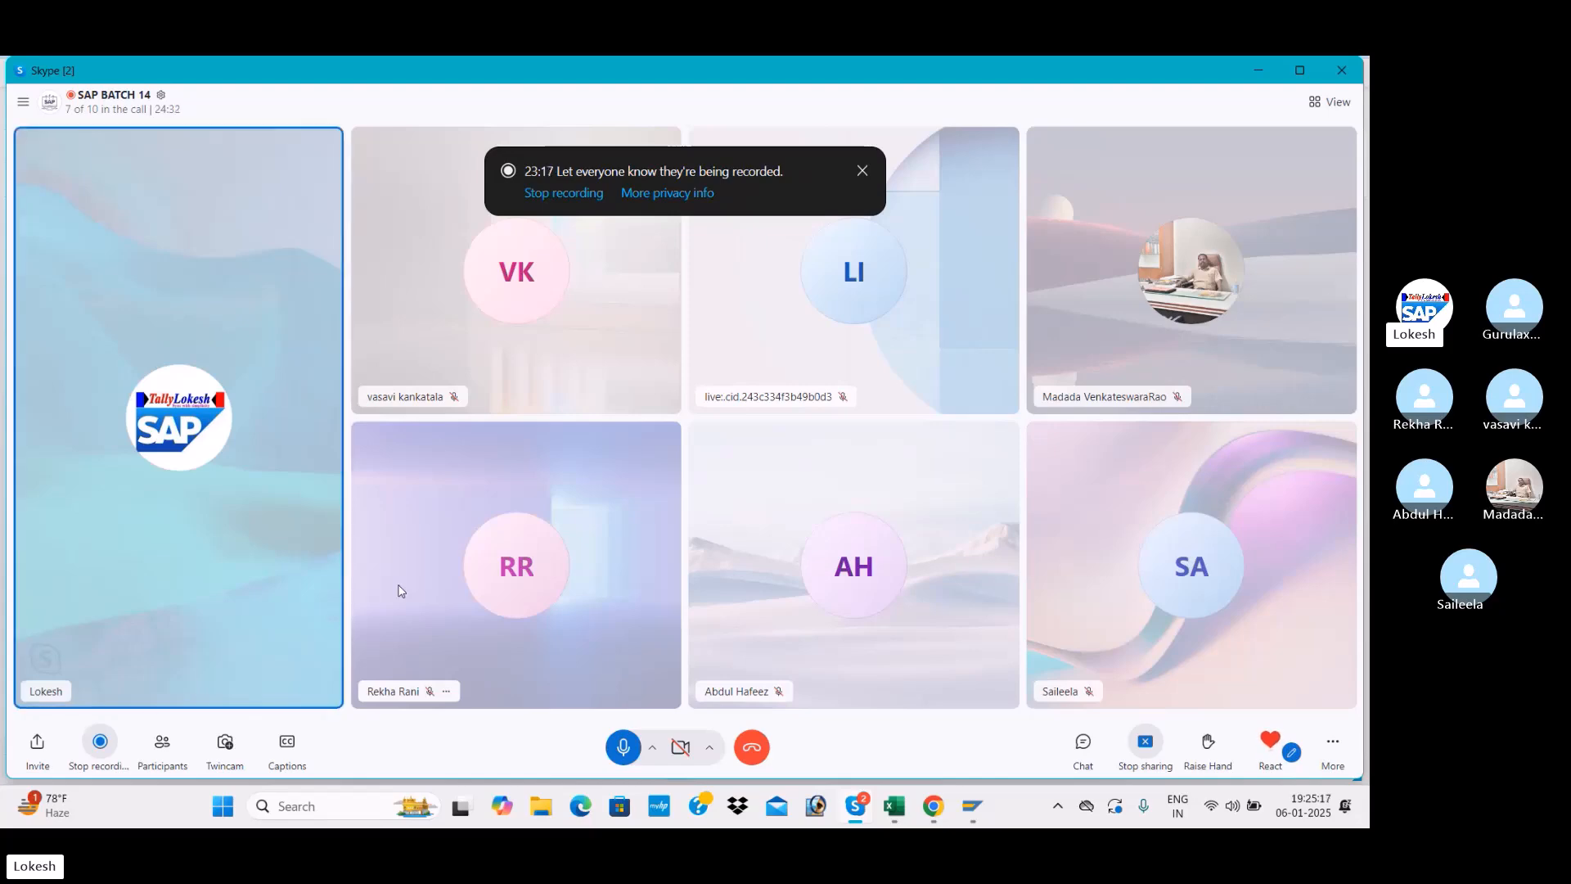
key("alt+Tab")
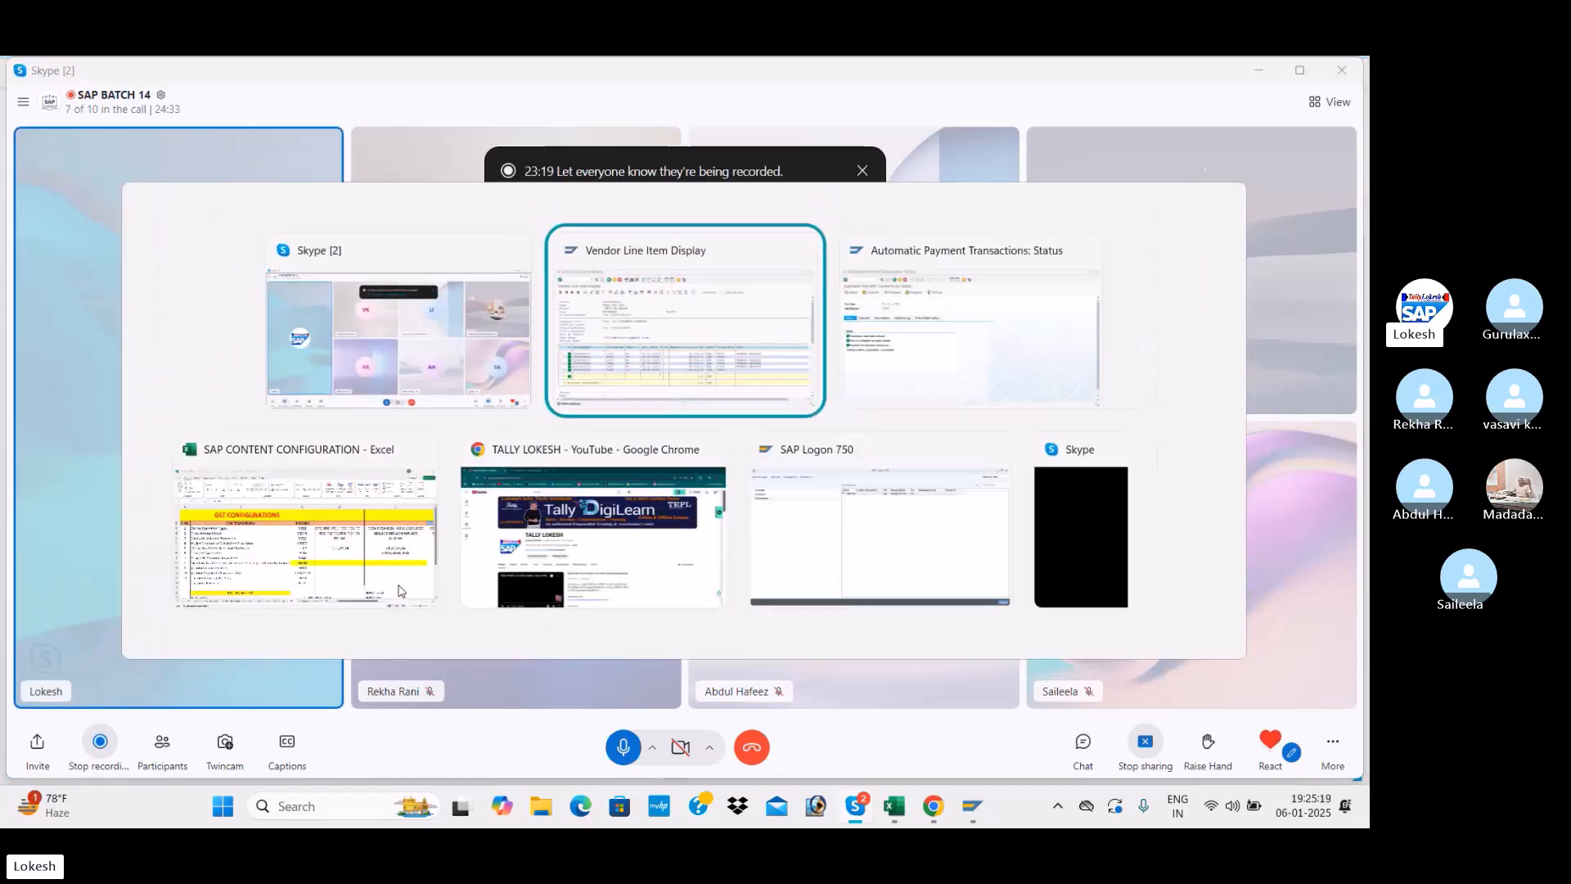
scroll(399, 584, "down", 1)
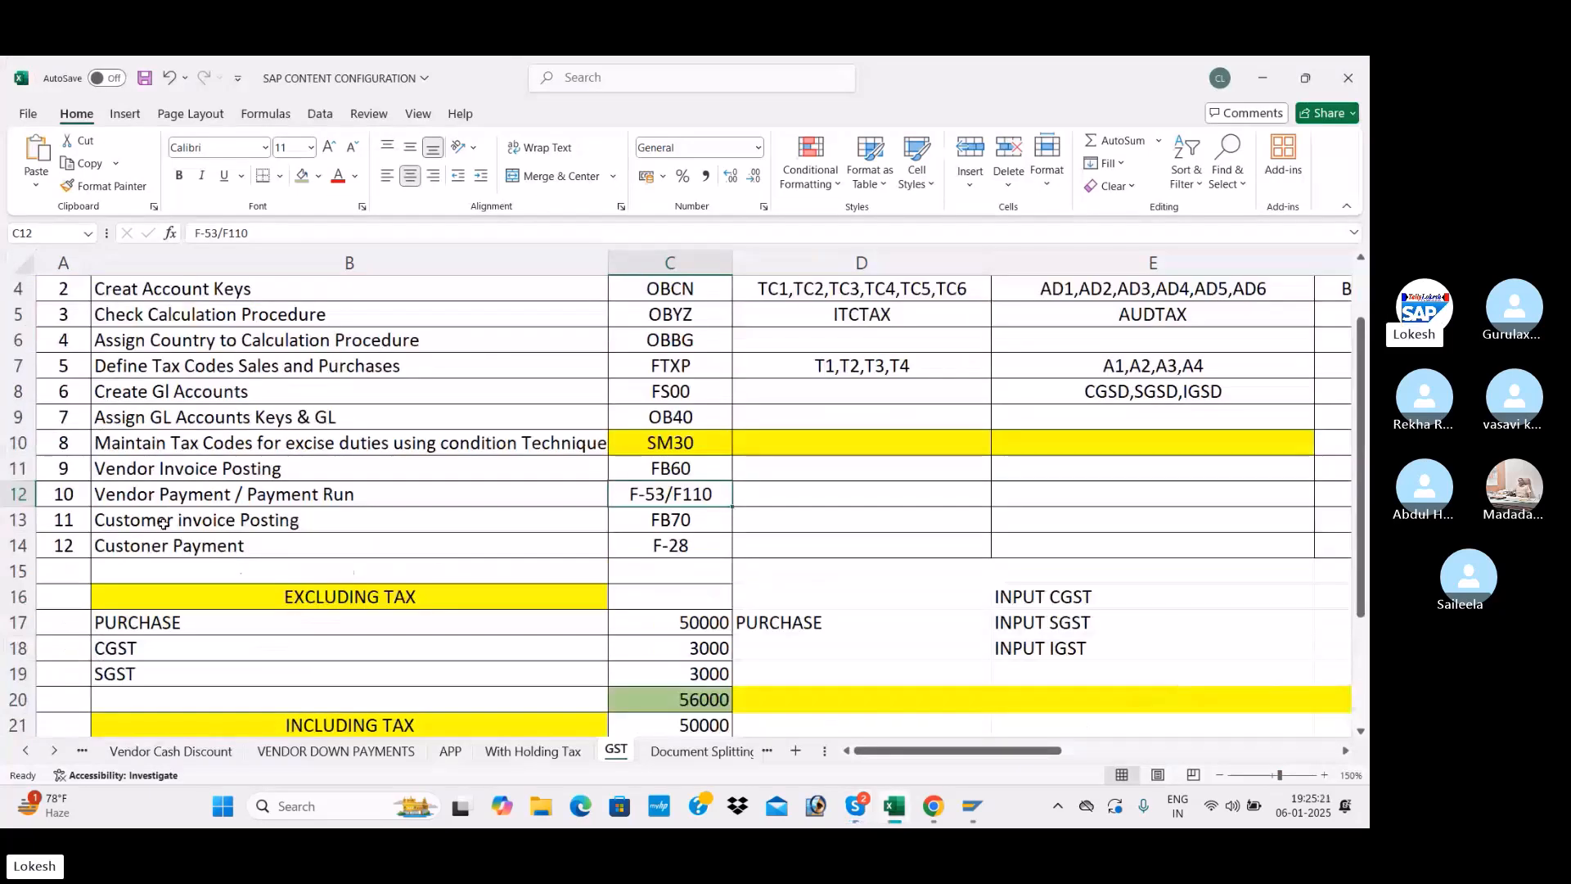
left_click(687, 524)
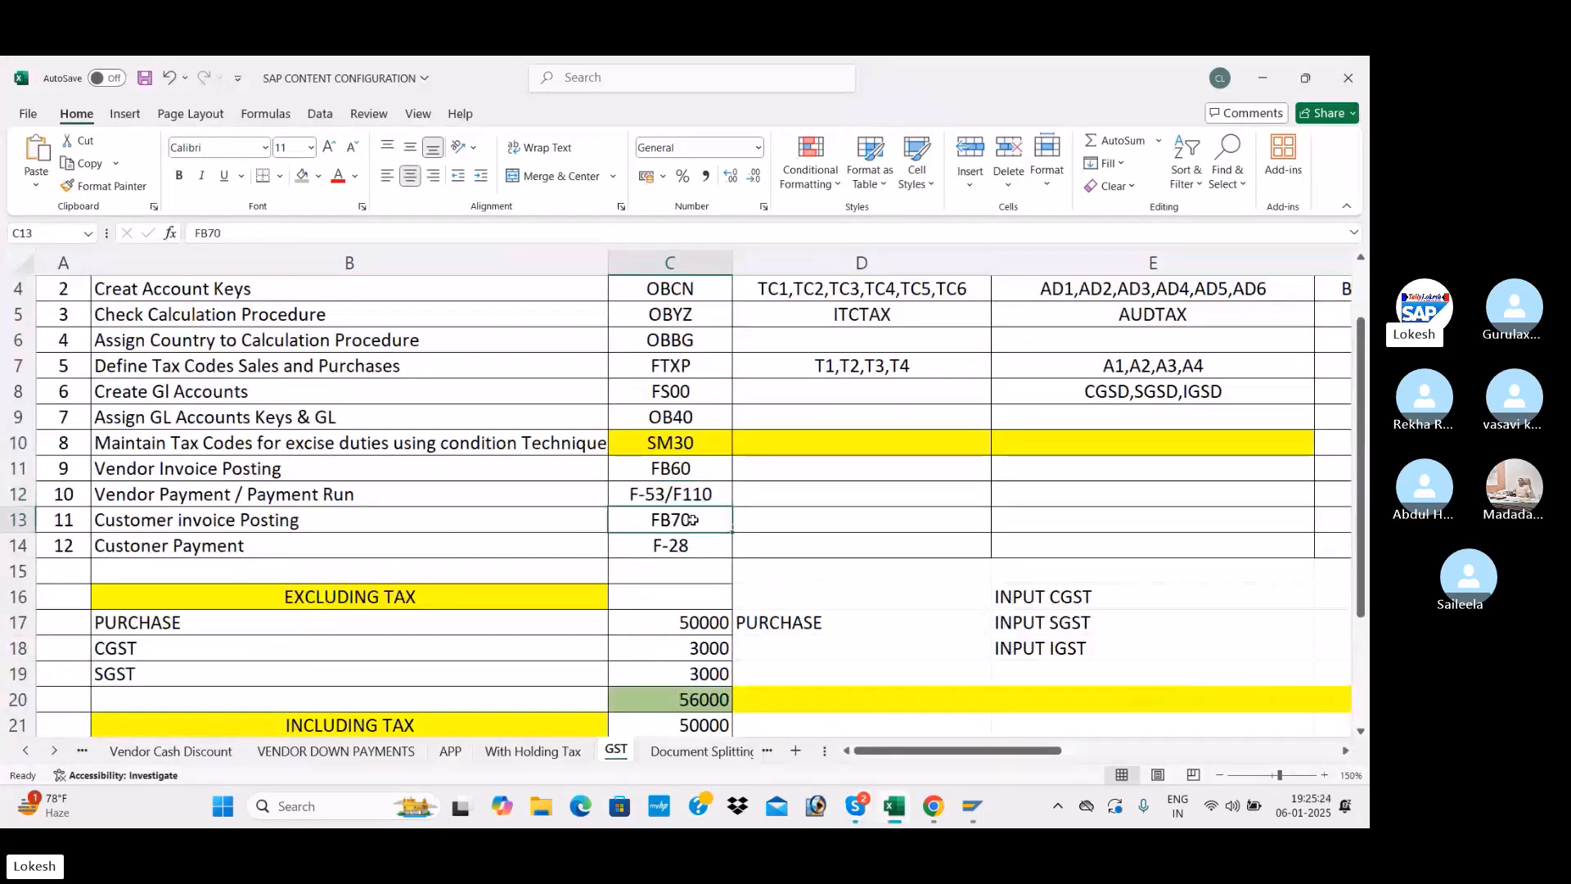
left_click(686, 547)
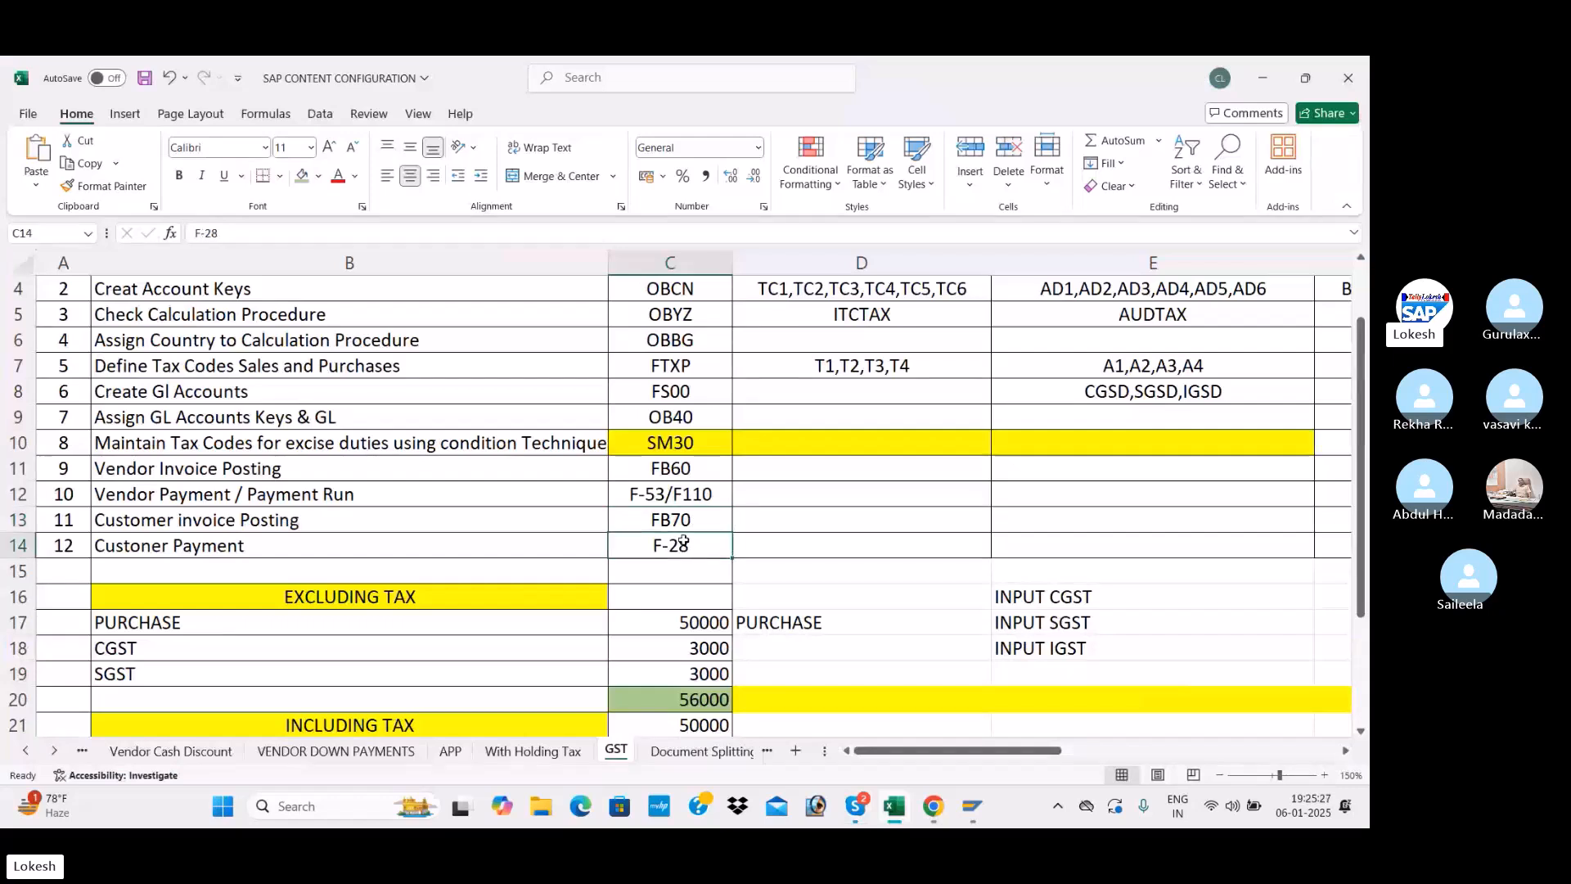
left_click(684, 501)
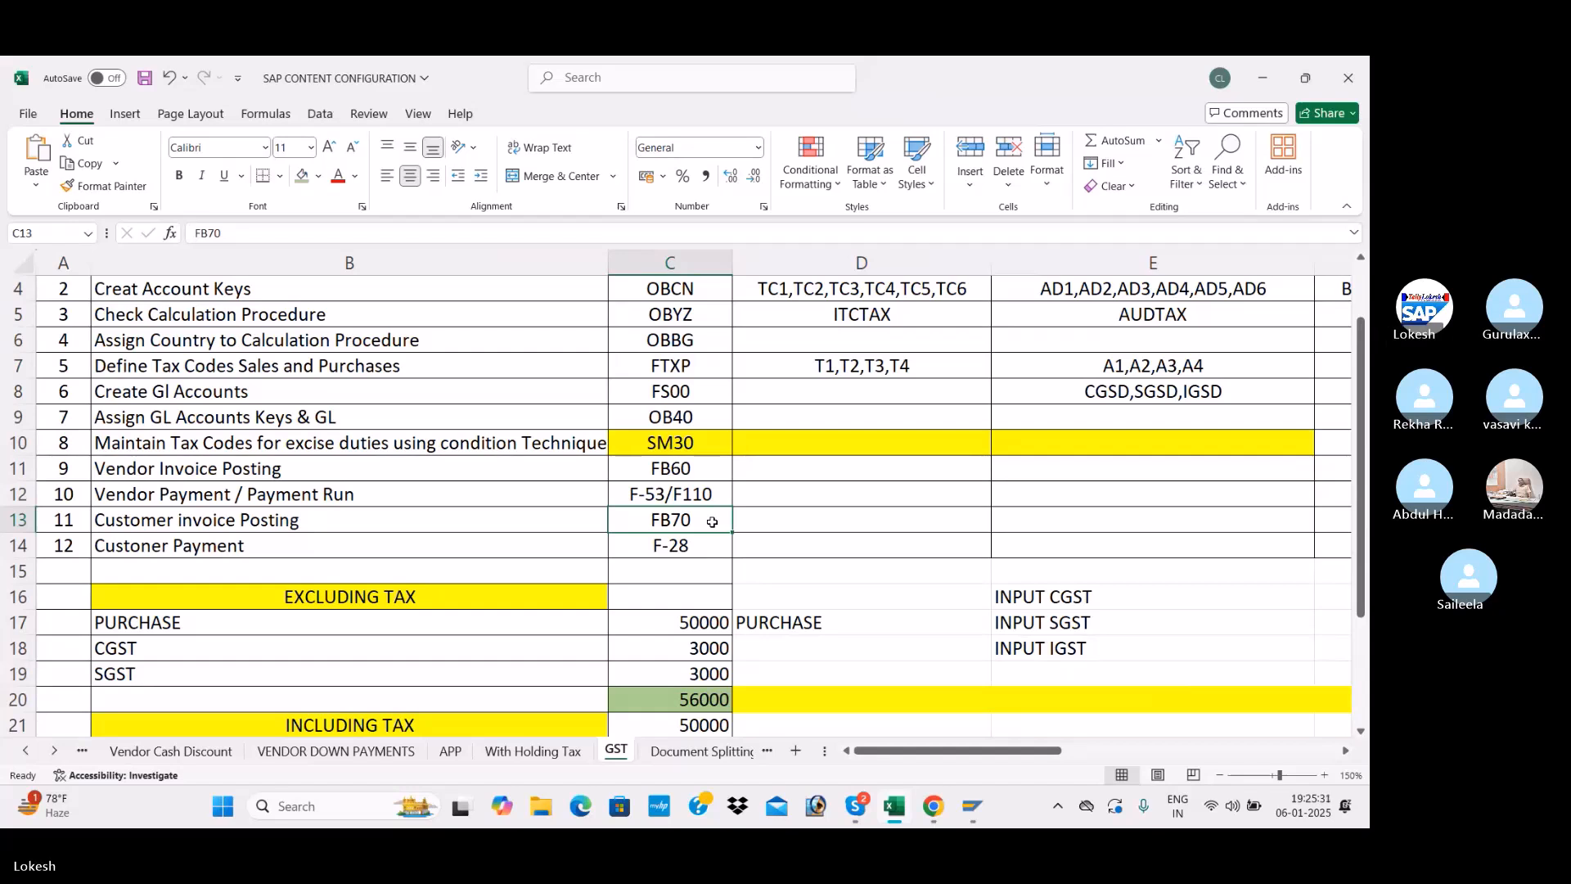
Enter XD02 in cell D13, in the Customer invoice Posting row
left_click(791, 517)
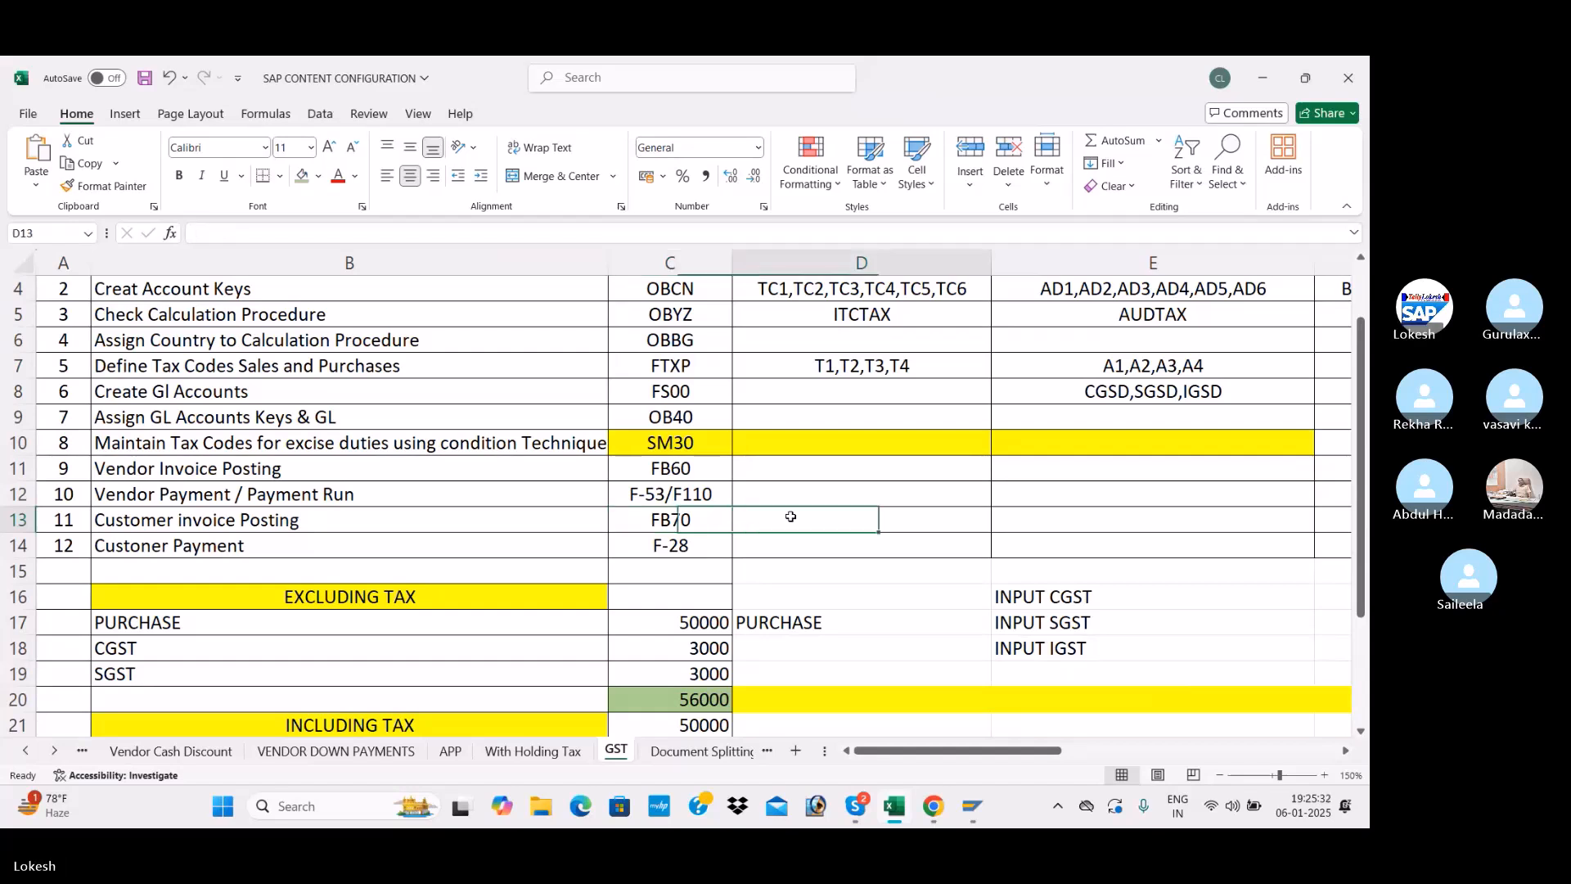
type("XD02")
key("Return")
left_click(909, 516)
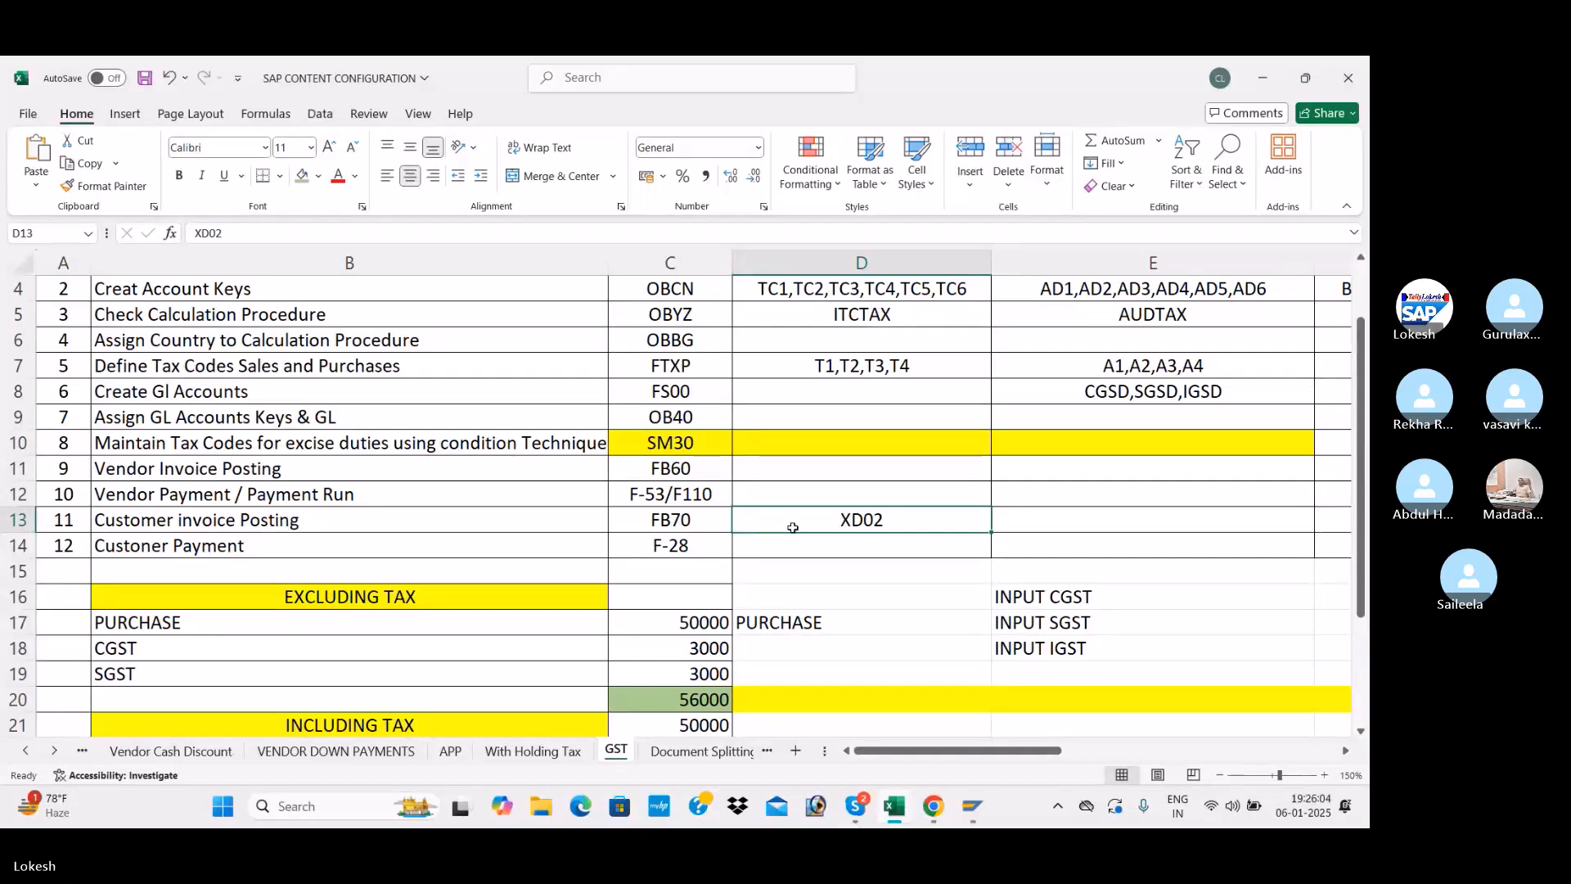
Open the APP presentation from the AUTO MATIC PAYMENT folder in D:\SAP\SAP NEW NOTES using File Explorer
key("alt+Tab")
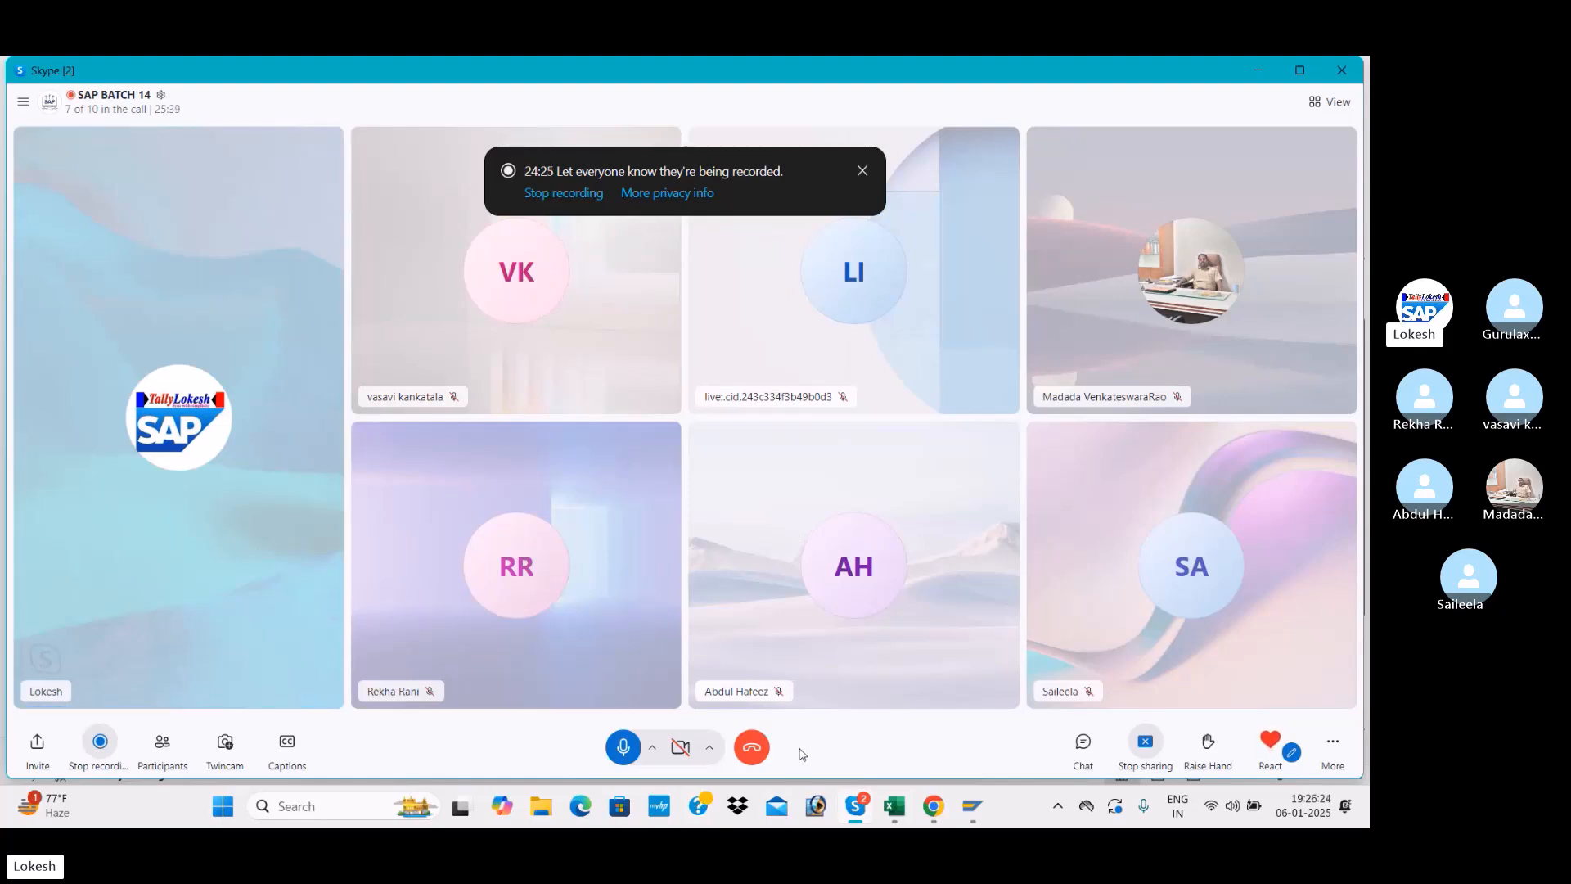
left_click(542, 810)
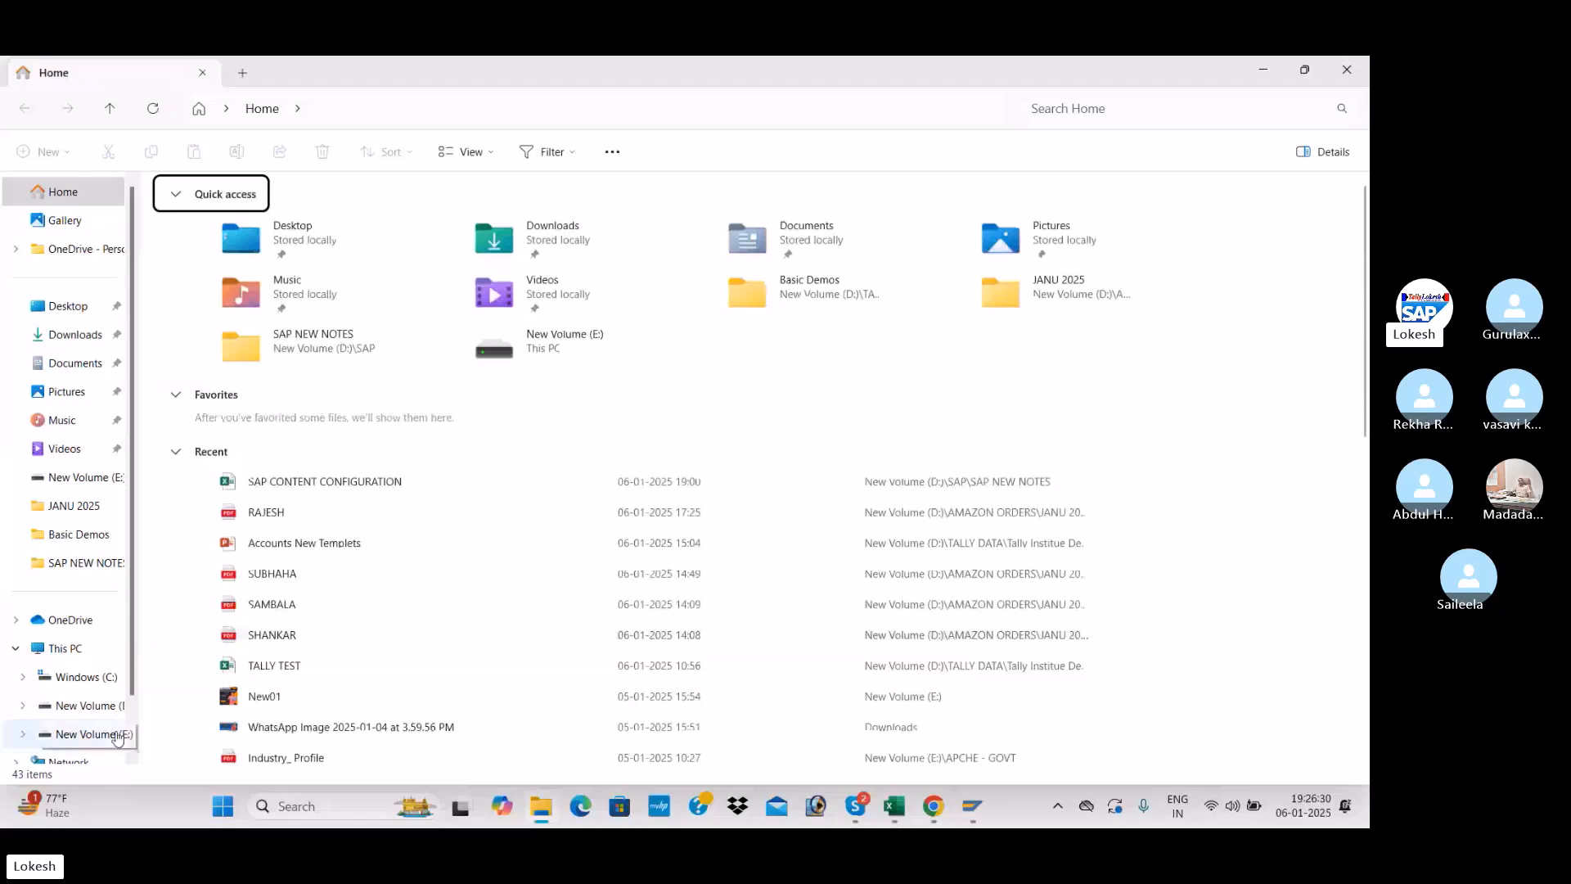
left_click(90, 706)
double_click(601, 479)
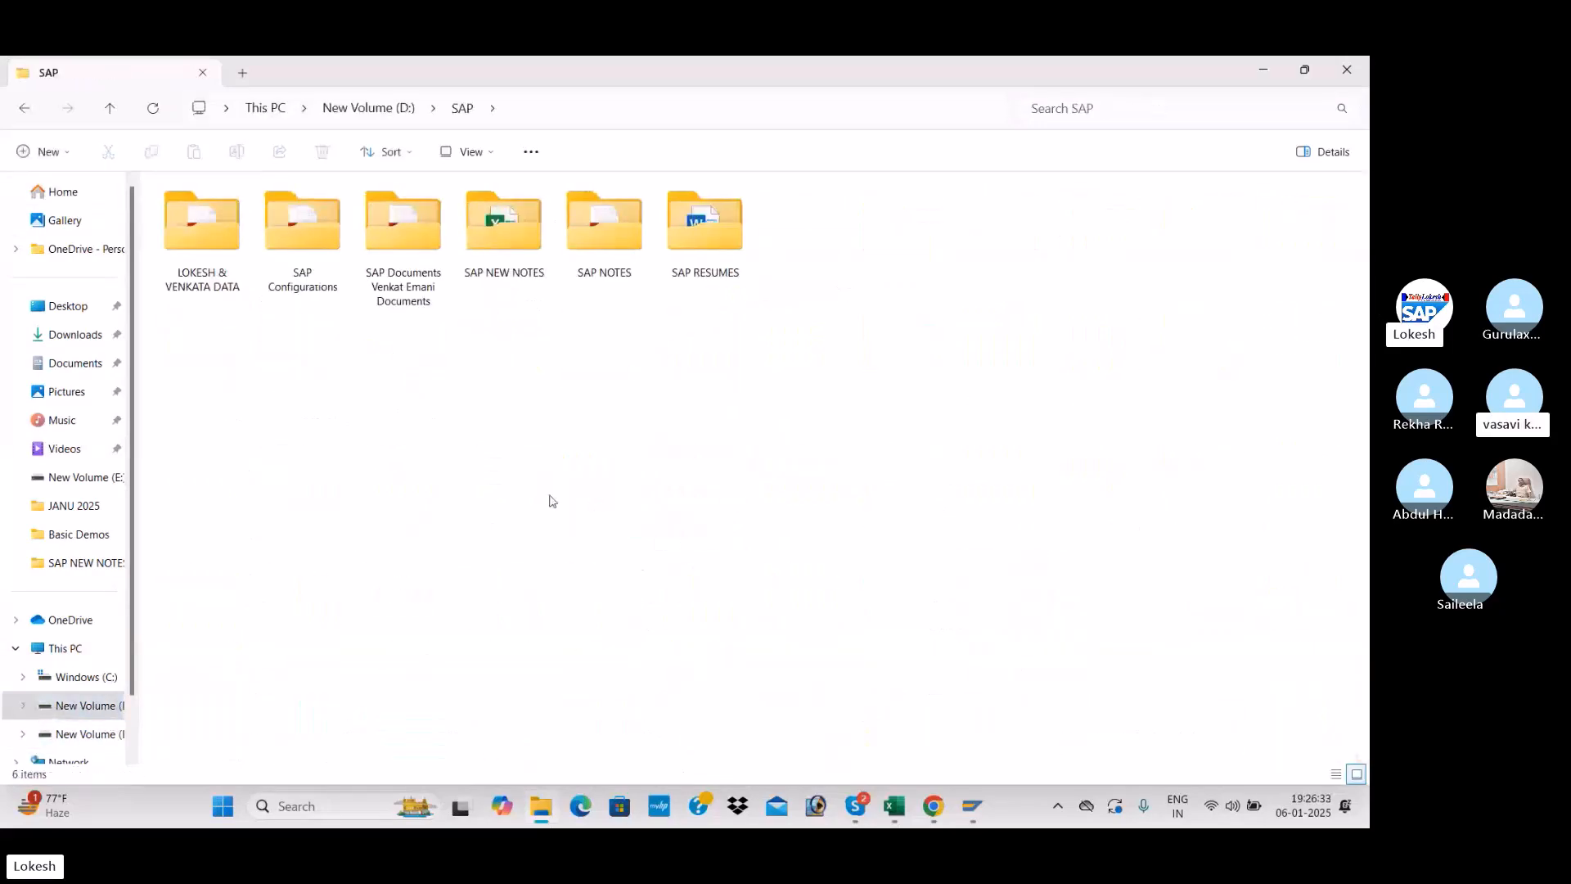
left_click(495, 235)
double_click(495, 234)
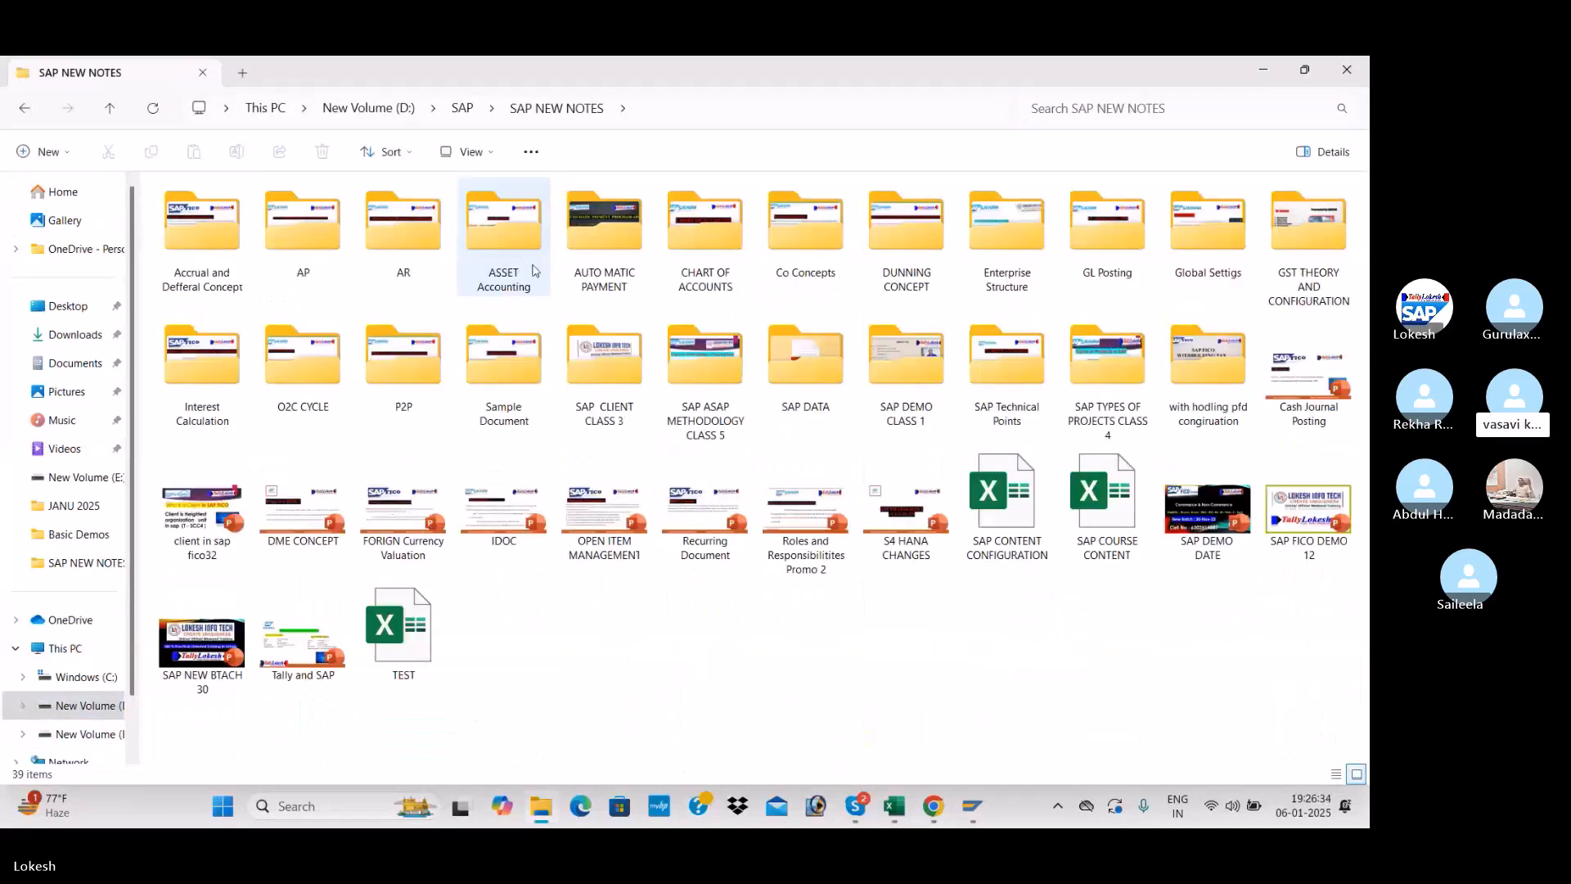
double_click(599, 262)
double_click(201, 244)
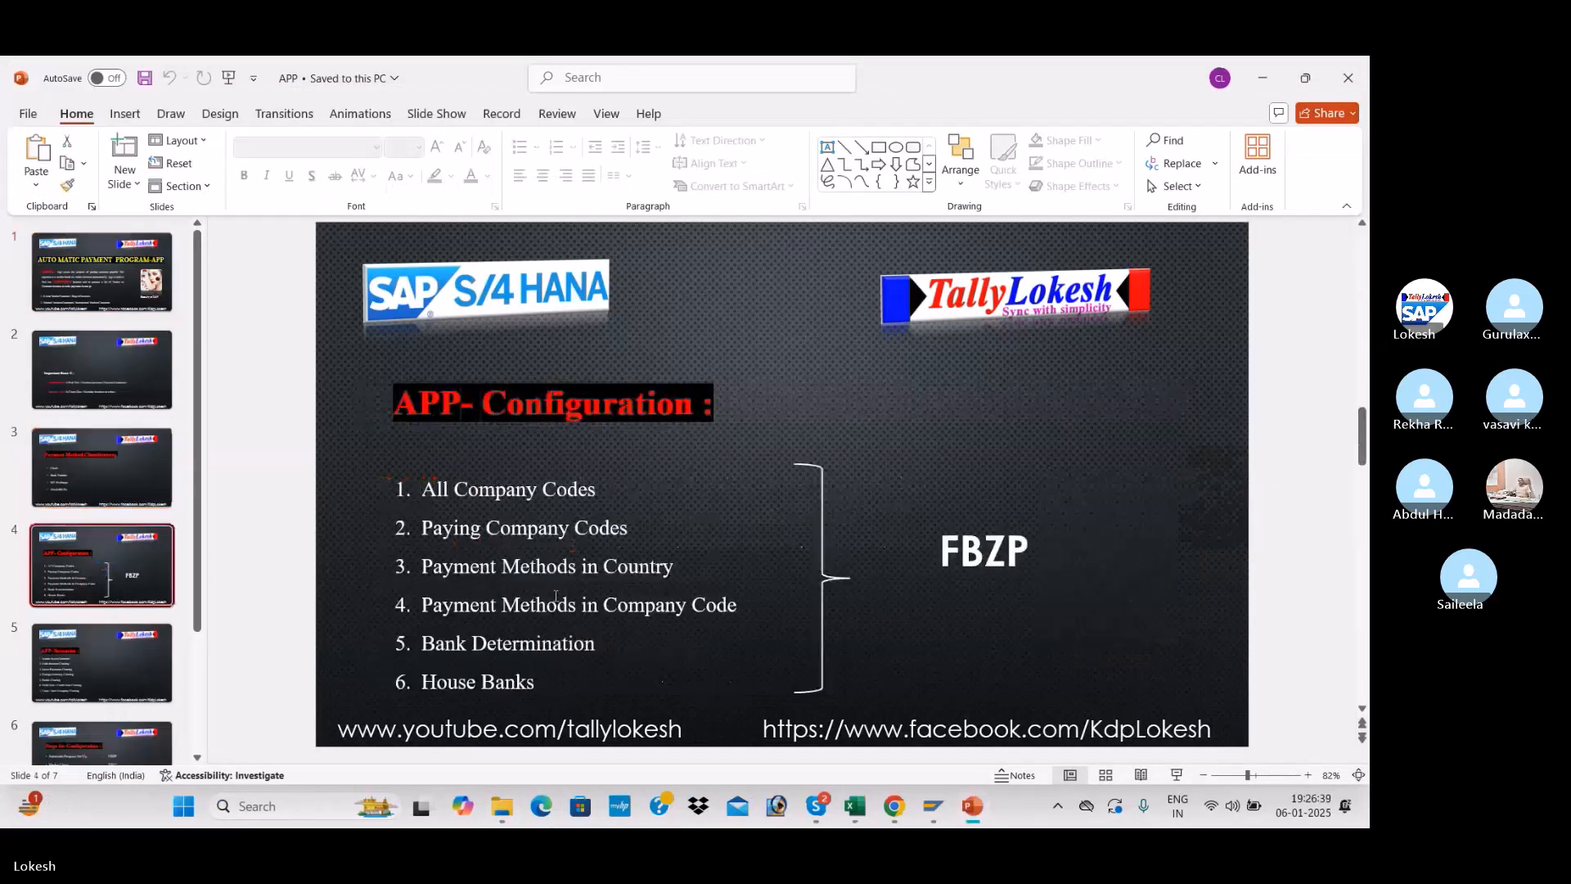
Review the APP Configuration slide with its FBZP items and the Payment Method Classifications slide
left_click(937, 555)
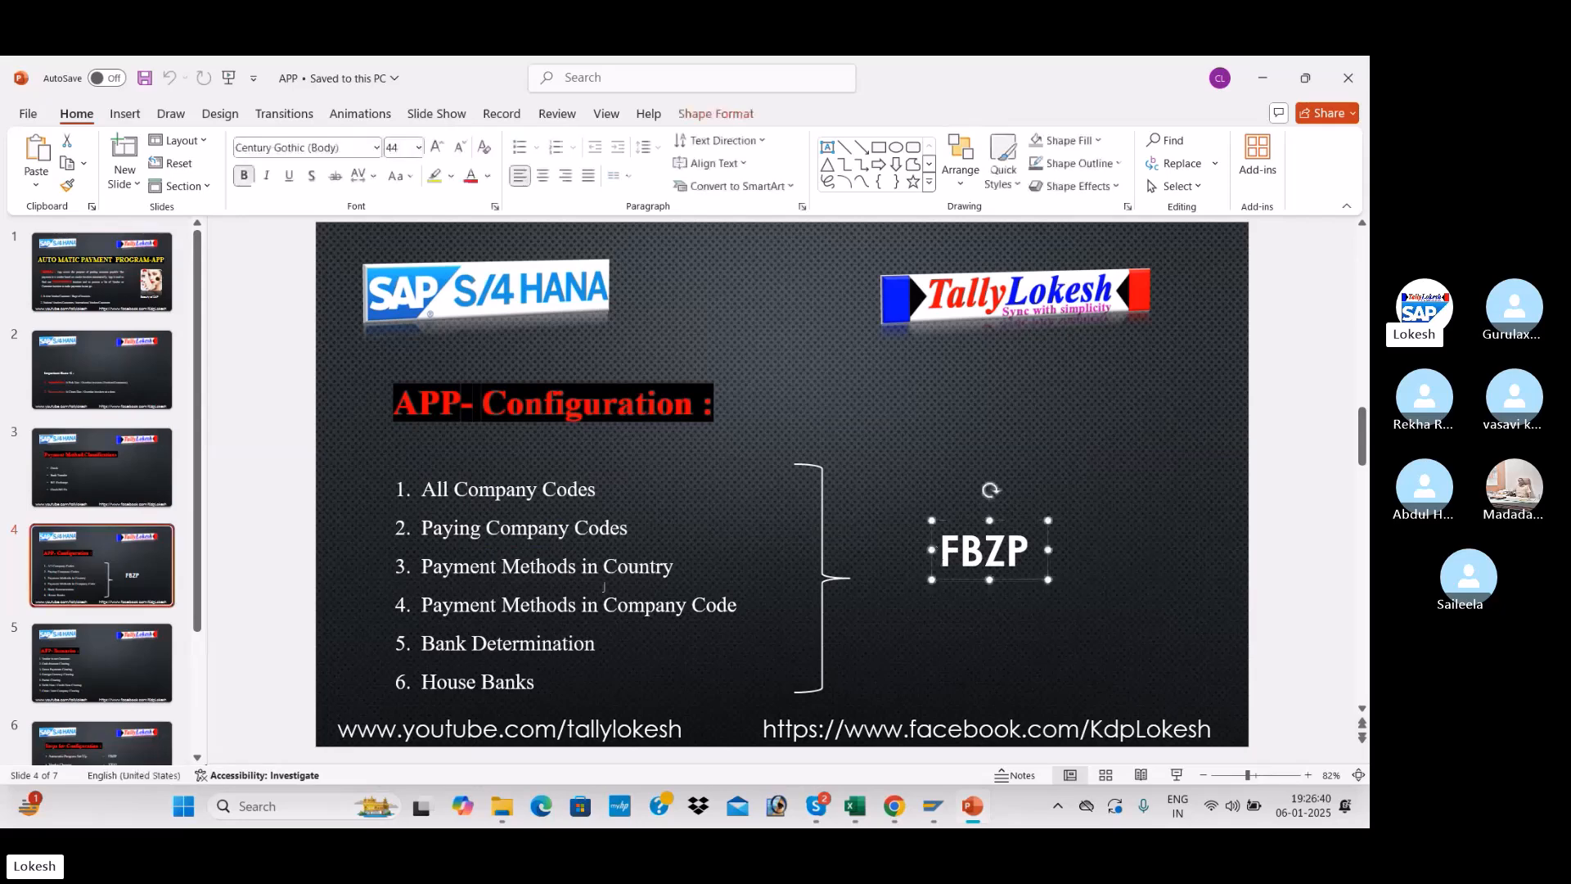
left_click_drag(422, 567, 679, 566)
left_click(539, 528)
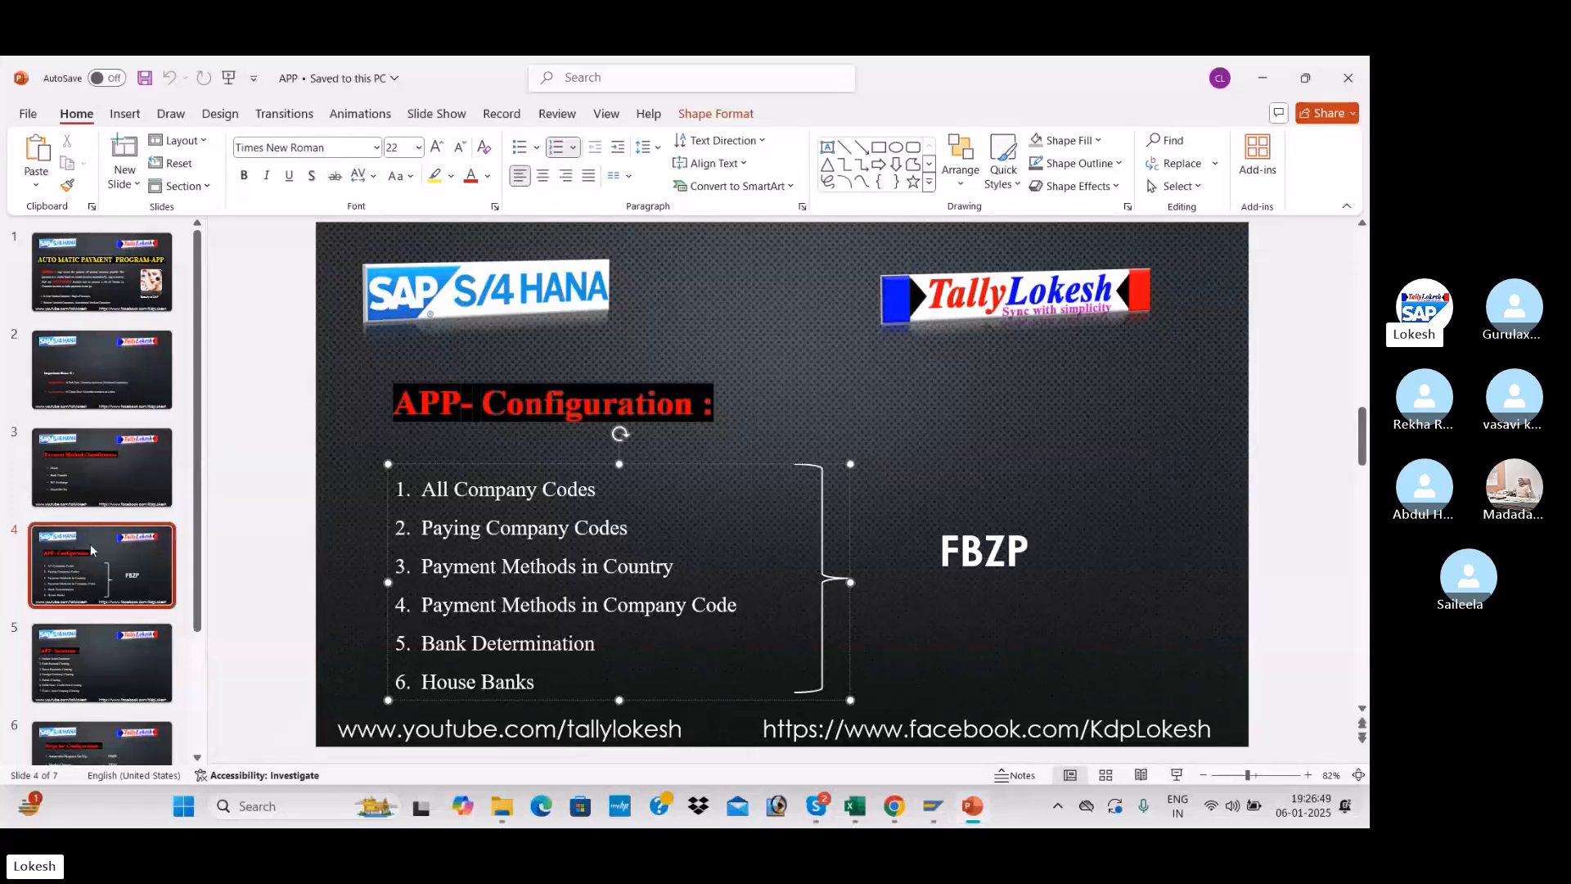
left_click(115, 473)
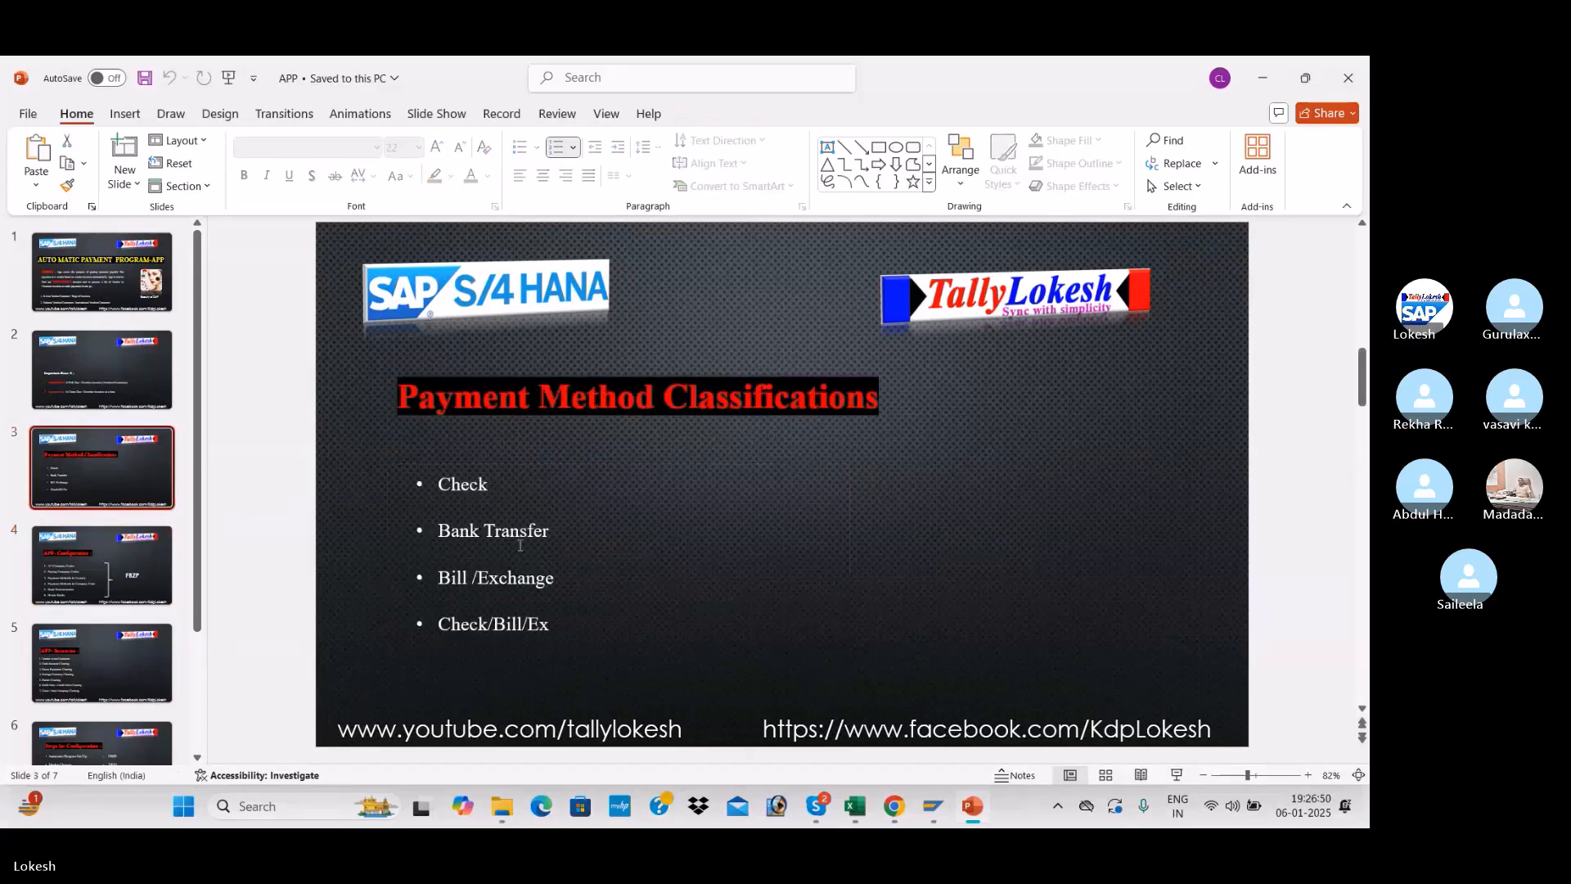
left_click(472, 489)
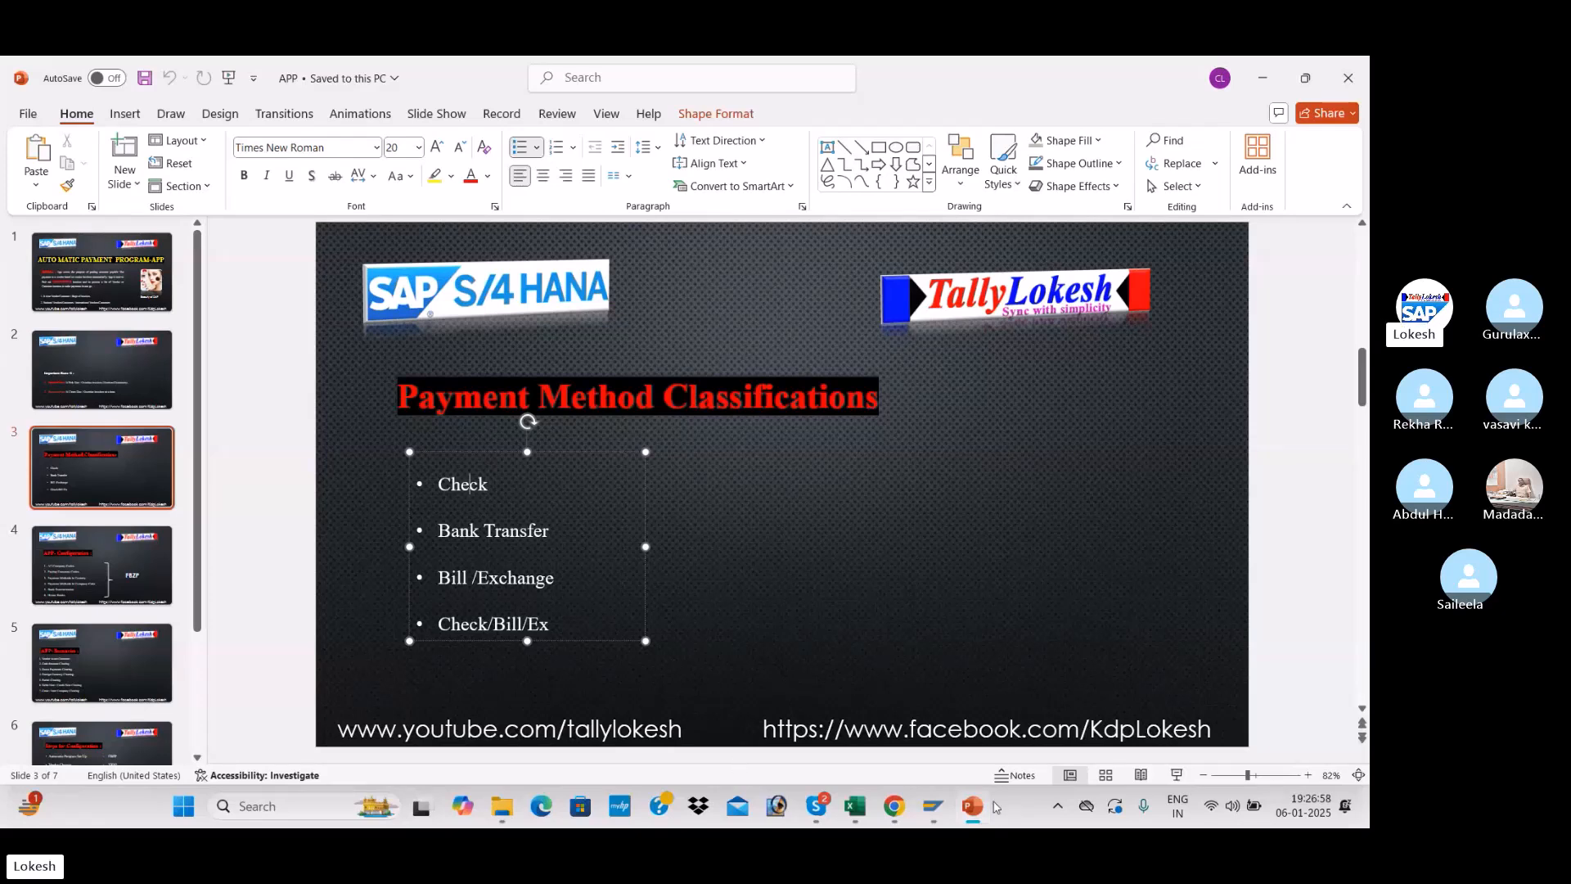
left_click(1059, 541)
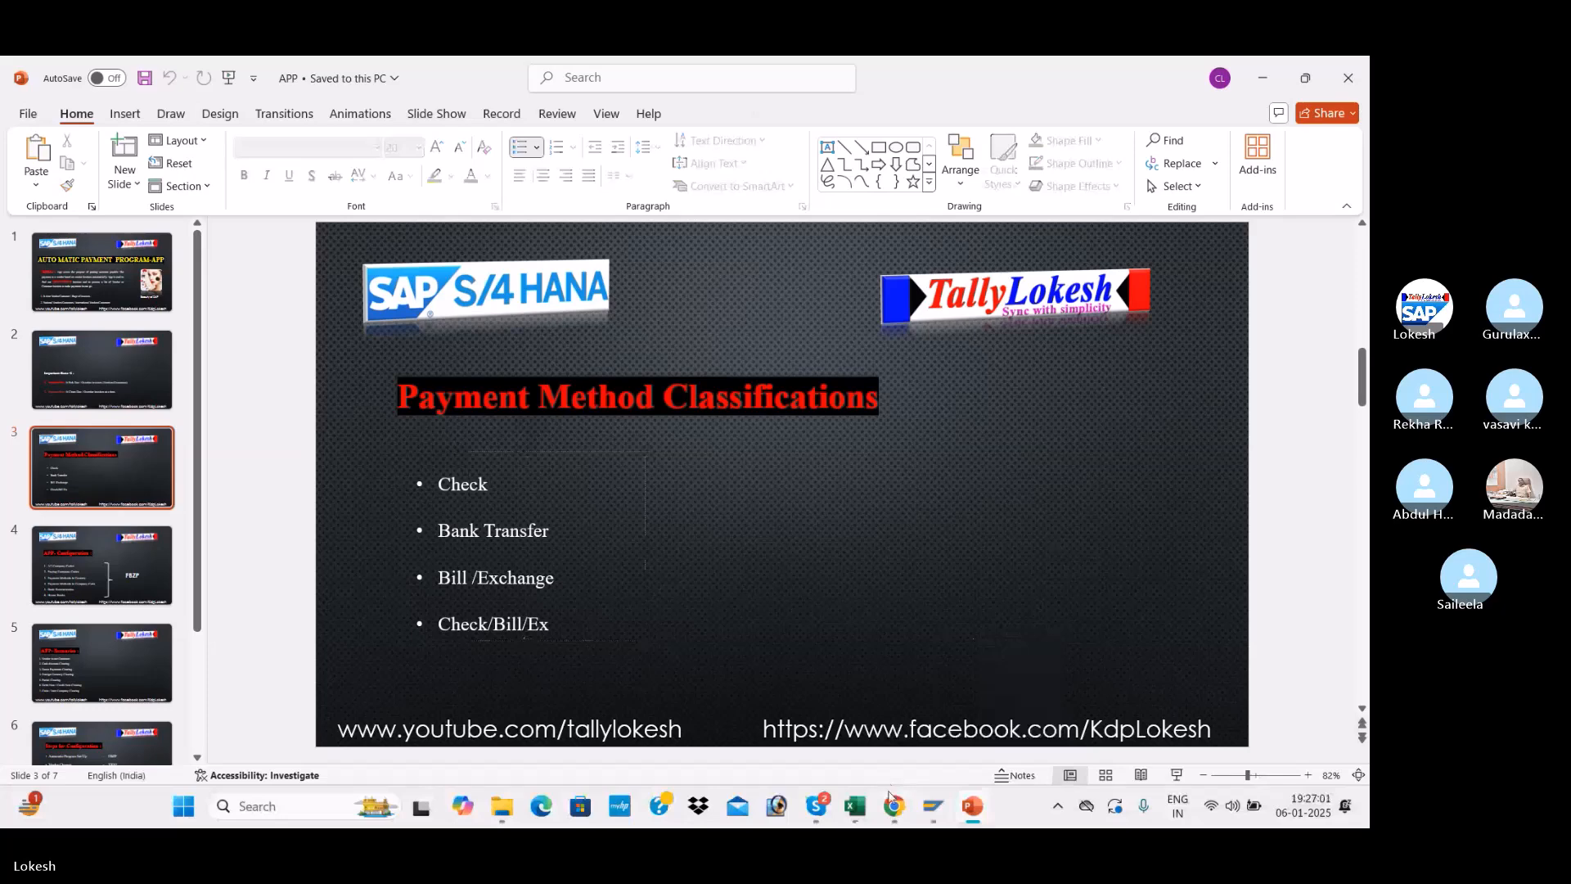
Switch to the SAP CONTENT CONFIGURATION workbook, look over the GST configuration list, and bring up the Skype call window
left_click(856, 810)
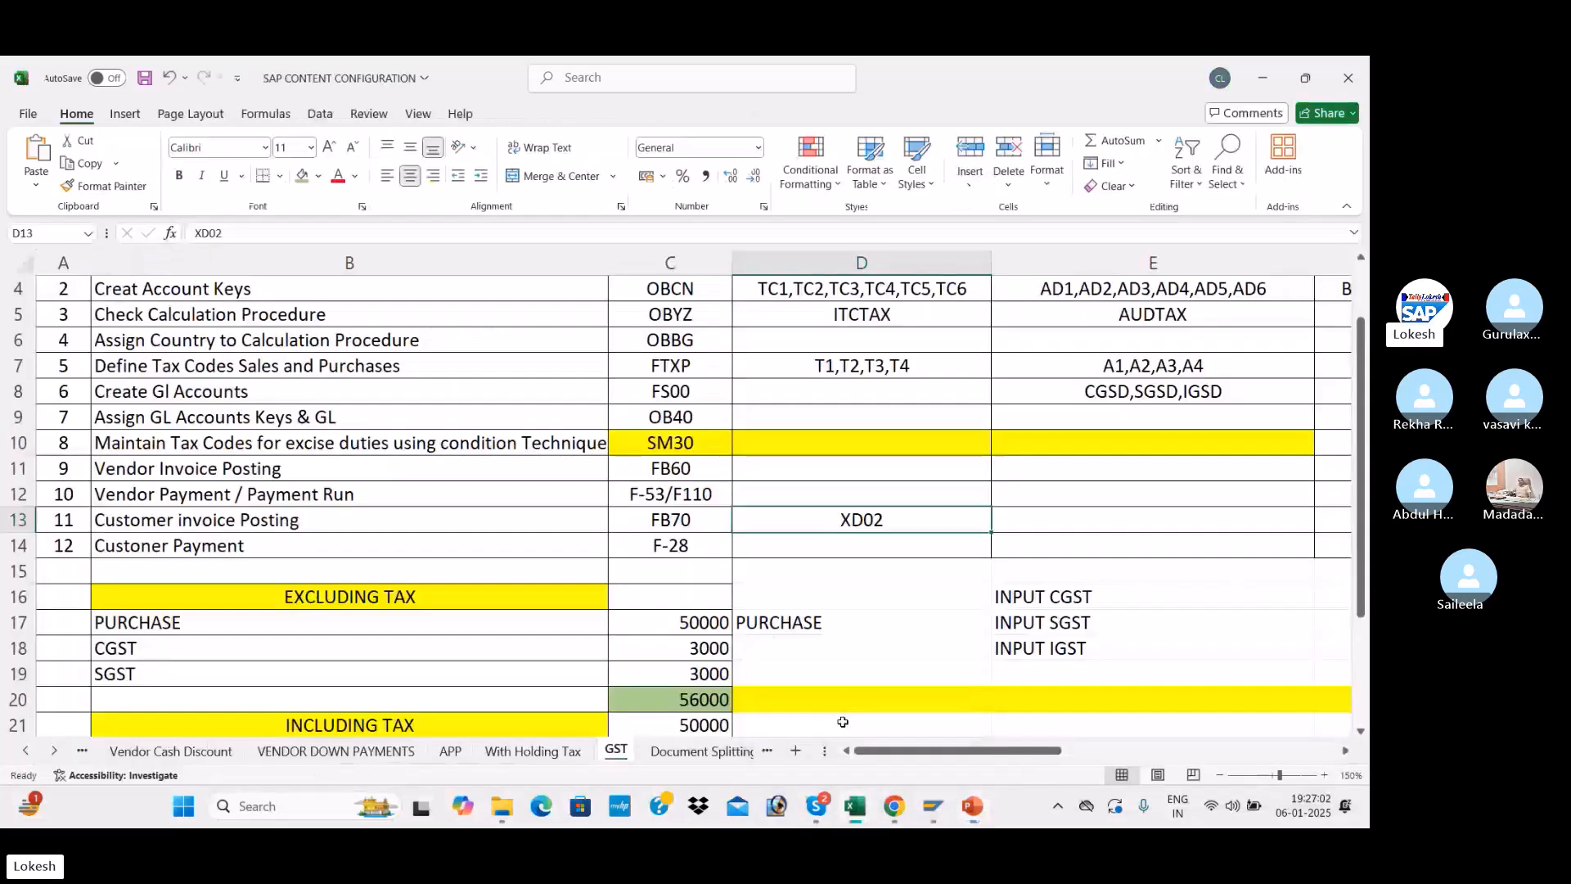
scroll(750, 496, "up", 1)
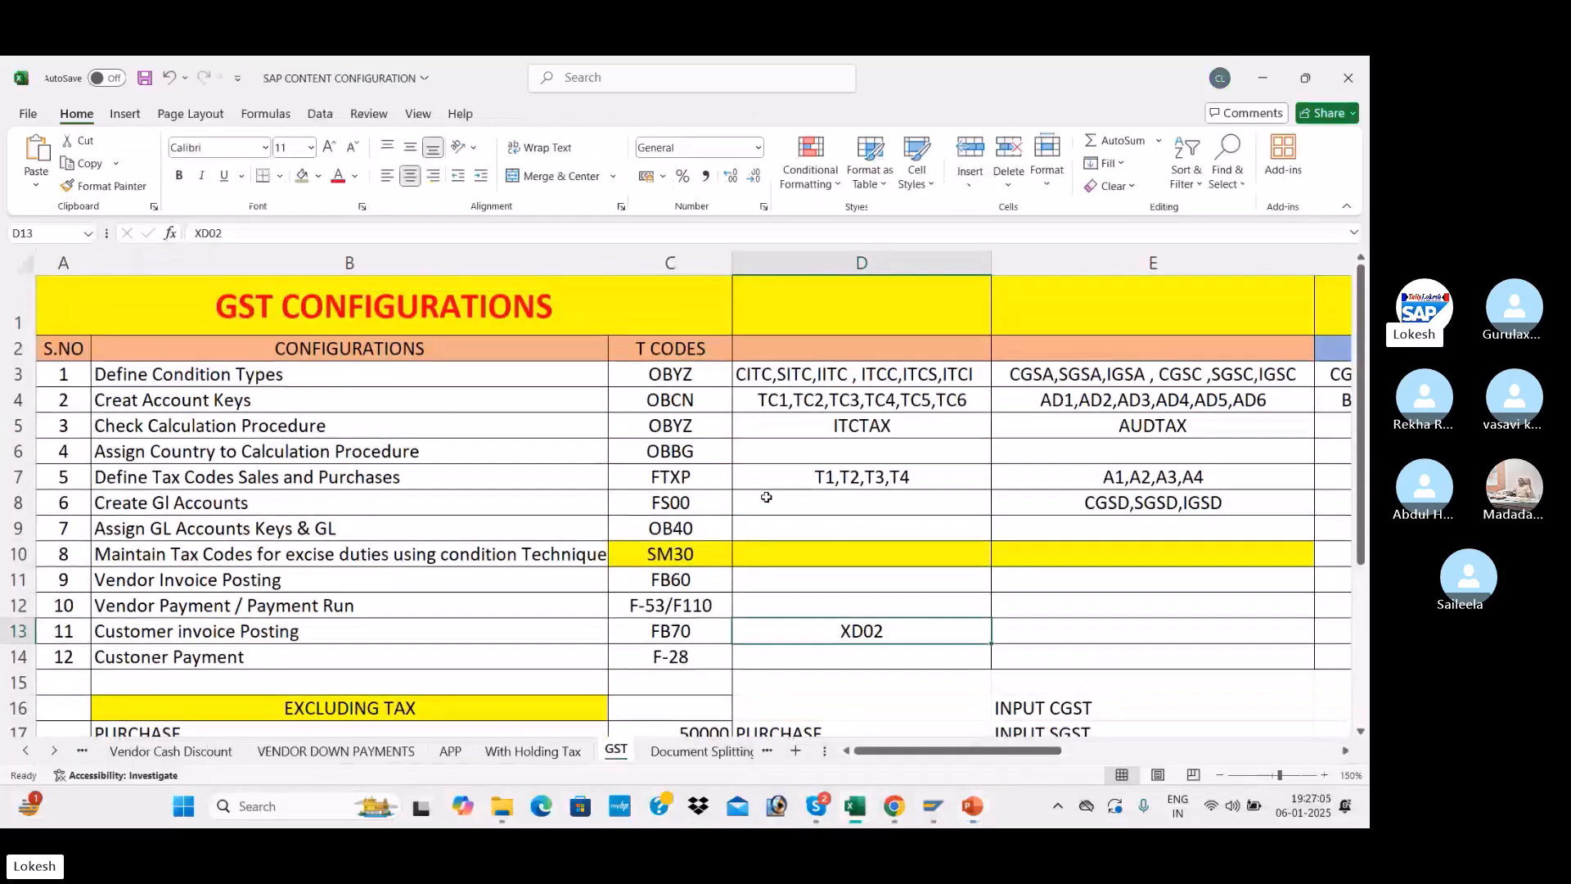
scroll(767, 497, "down", 1)
scroll(767, 497, "up", 1)
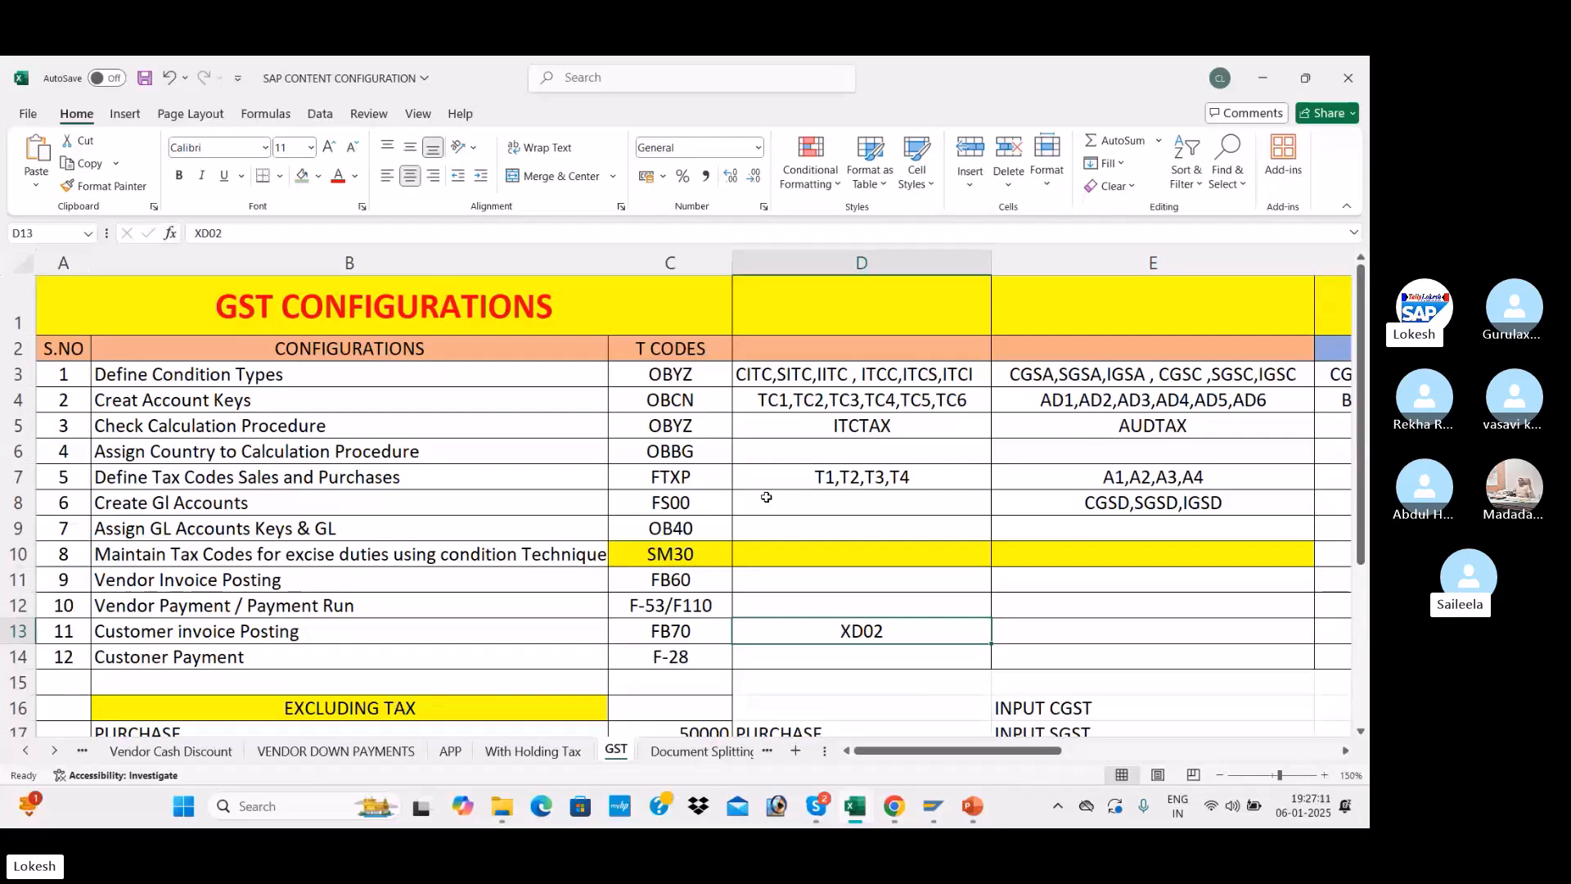
mouse_move(816, 807)
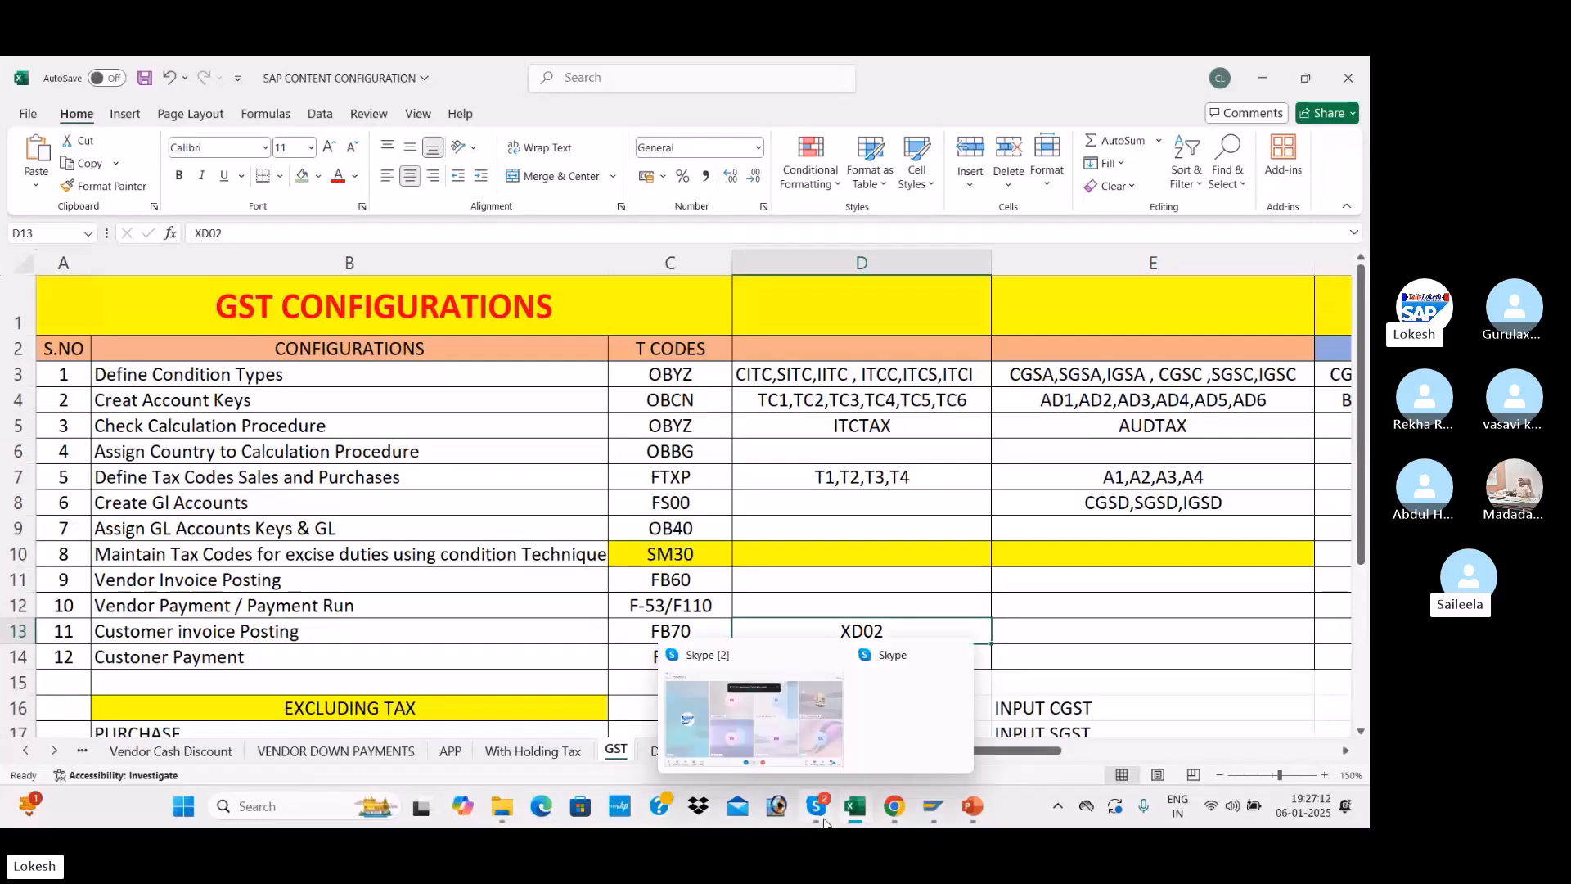
left_click(743, 710)
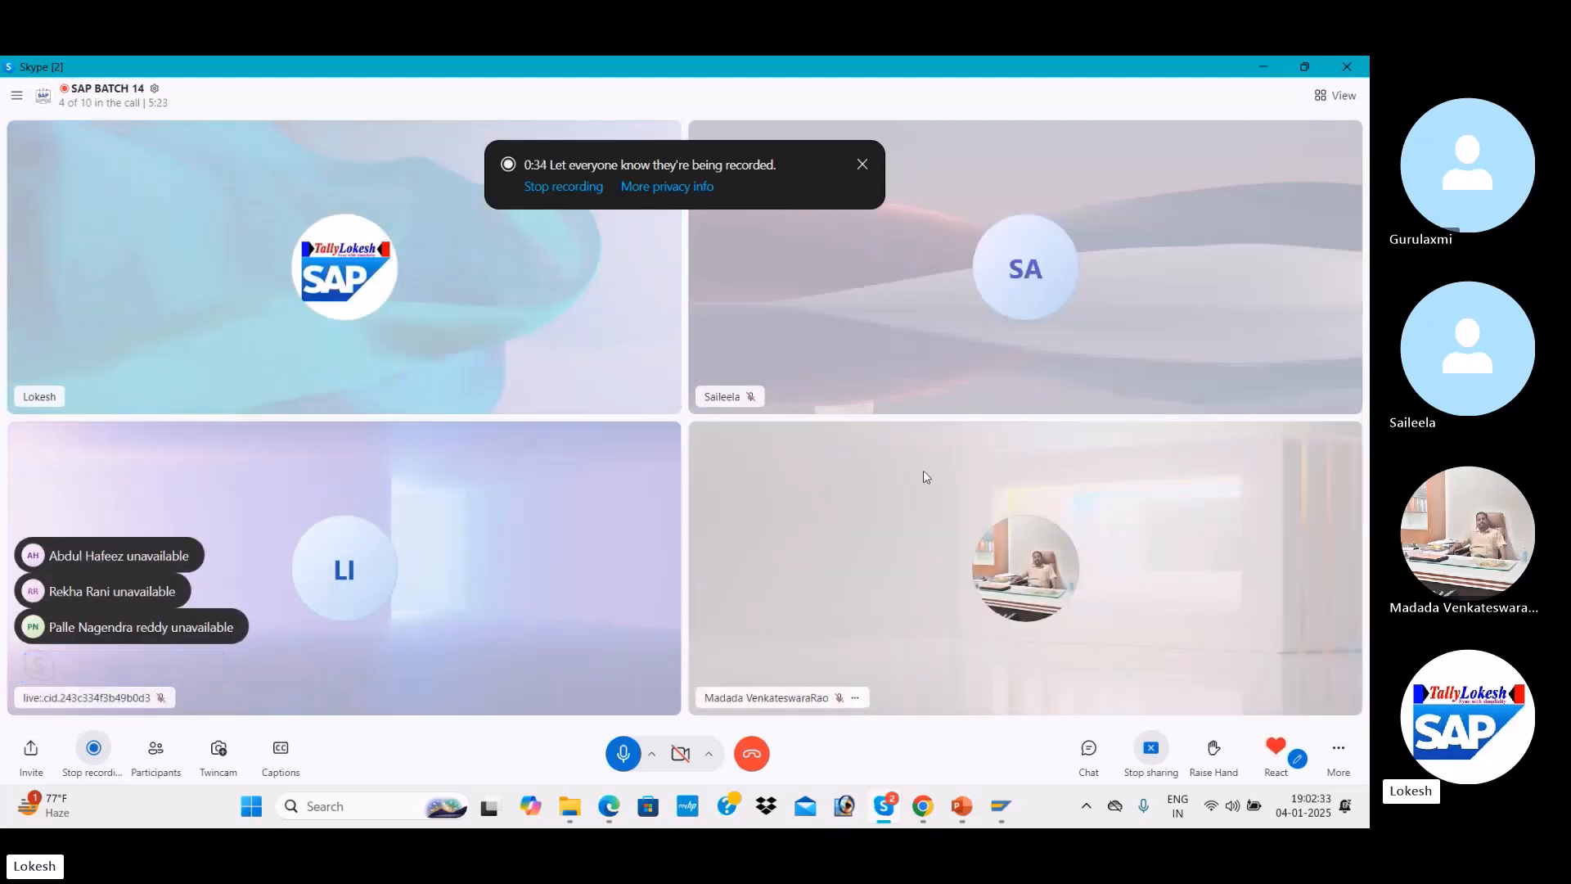
Minimize the Skype call, switch to the Goods and Services Tax presentation in PowerPoint, and start its slide show from the agenda slide
left_click(1266, 68)
mouse_move(964, 813)
left_click(979, 720)
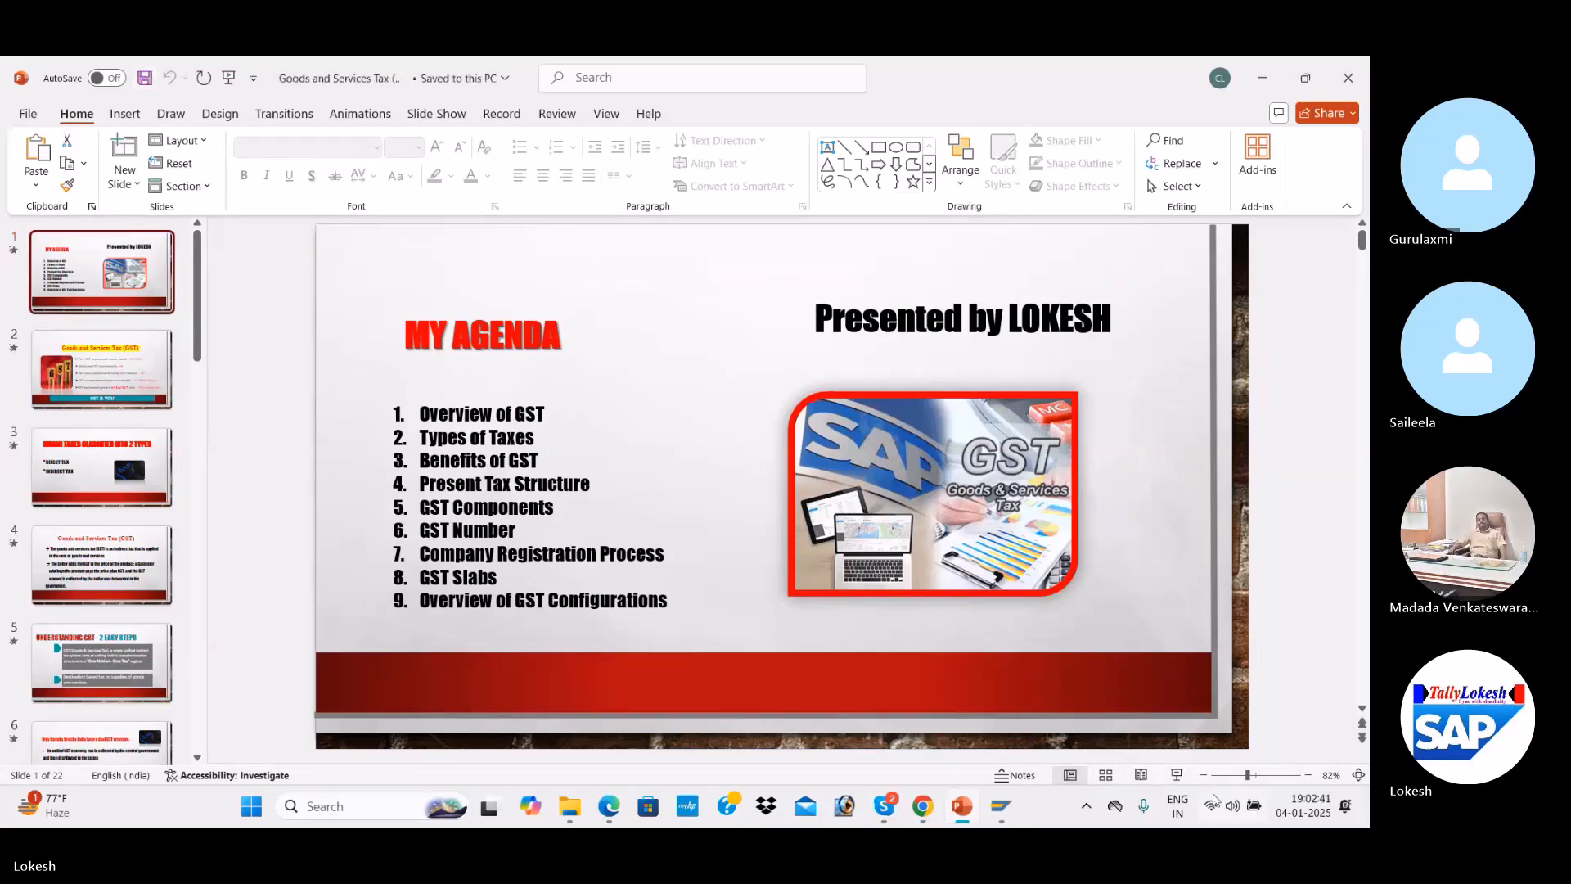
left_click(1177, 779)
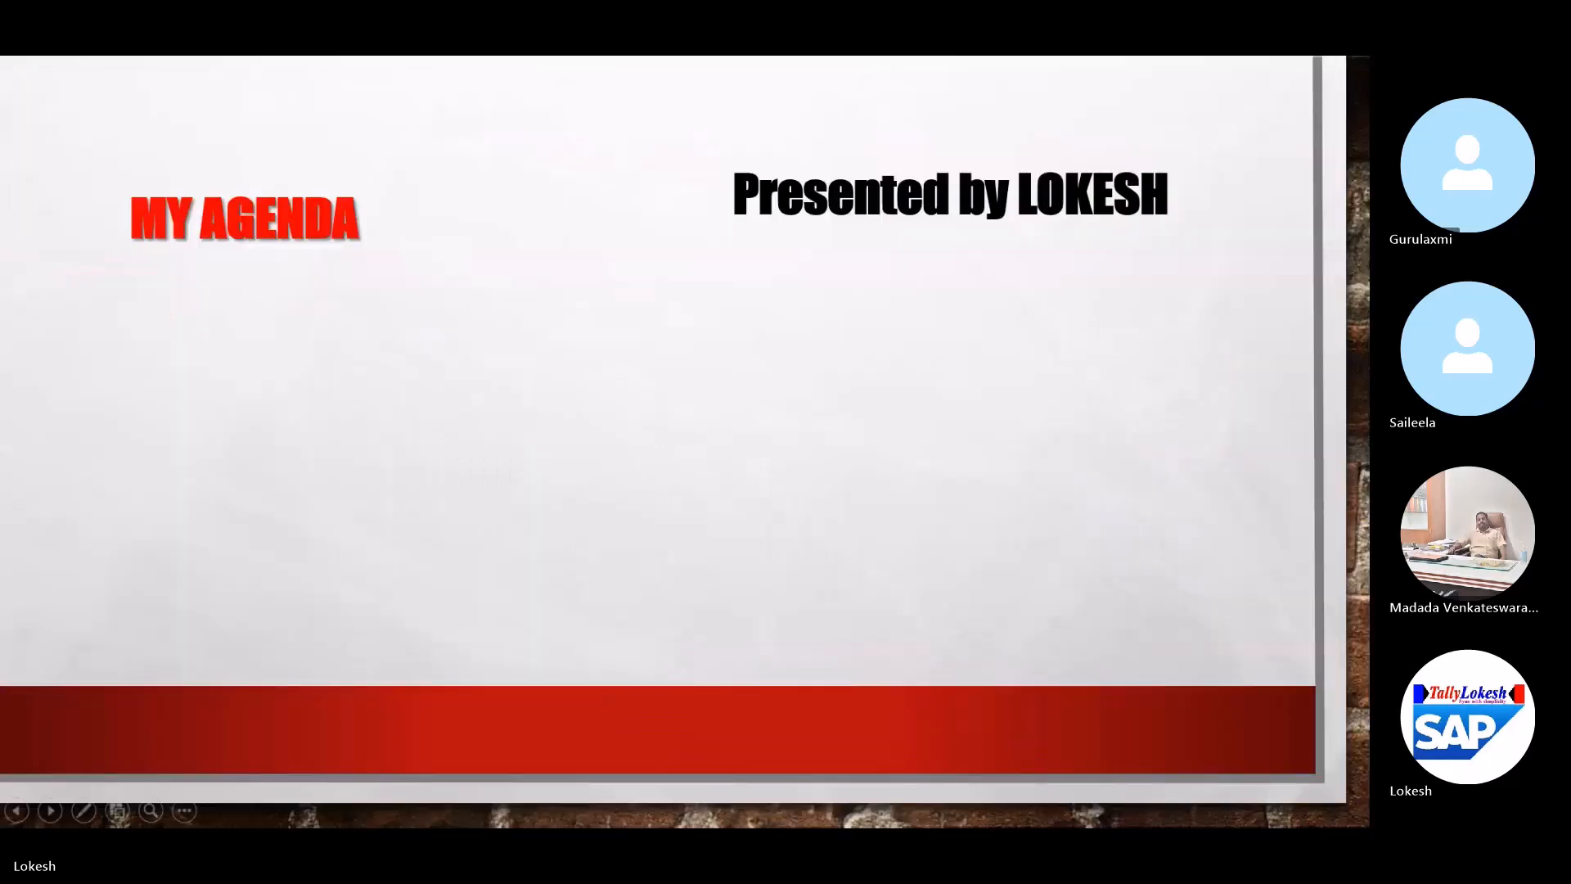
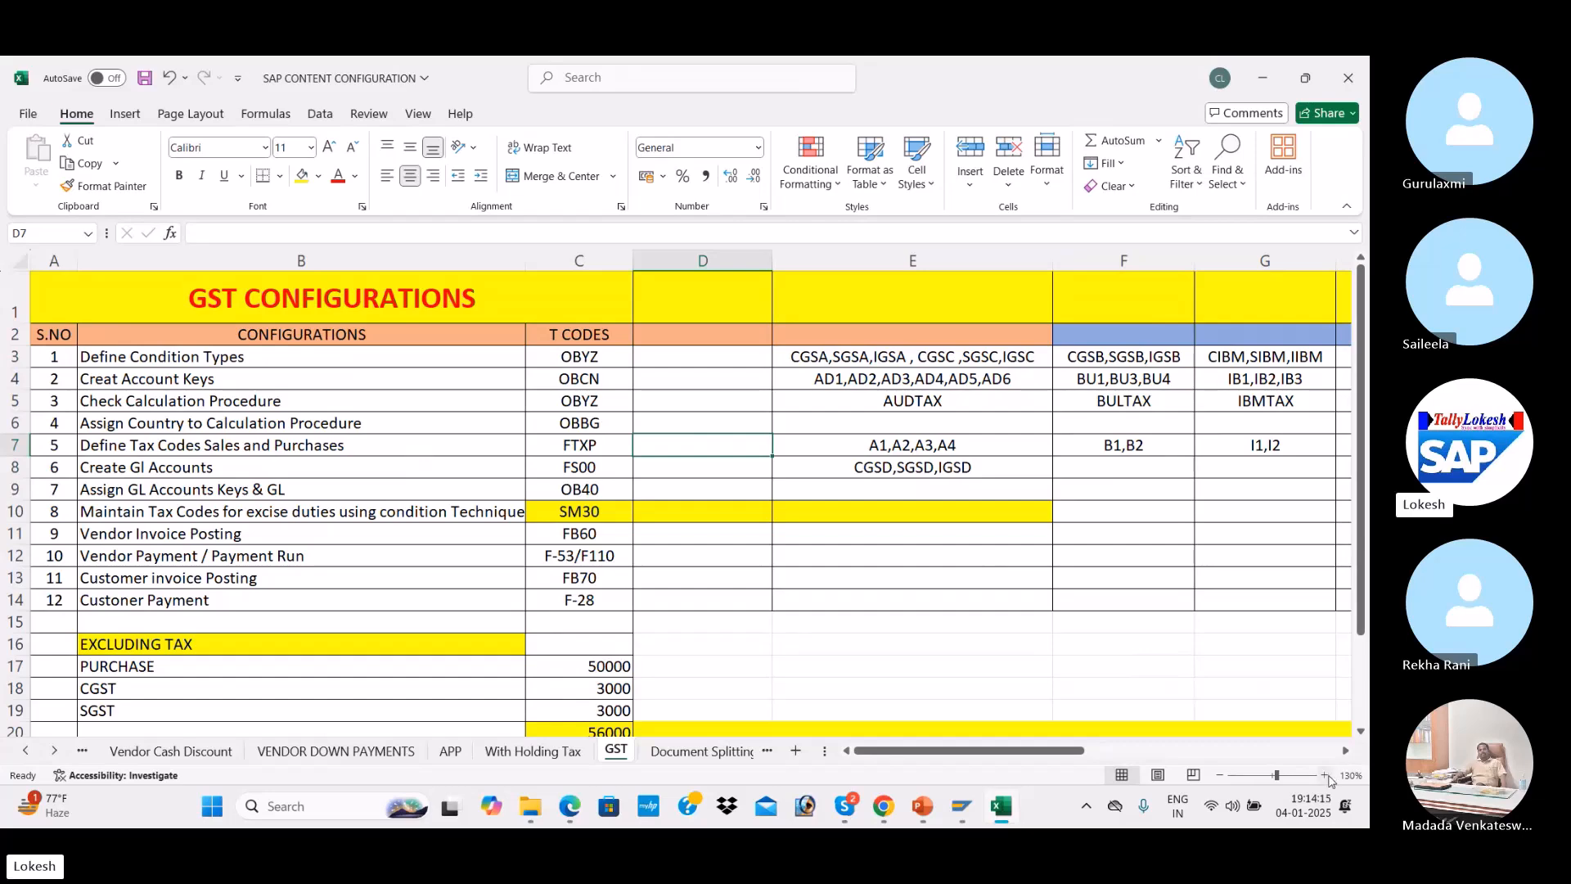
Zoom the GST sheet to 150% and select cell D10 in the SM30 tax code maintenance row
scroll(945, 613, "up", 5)
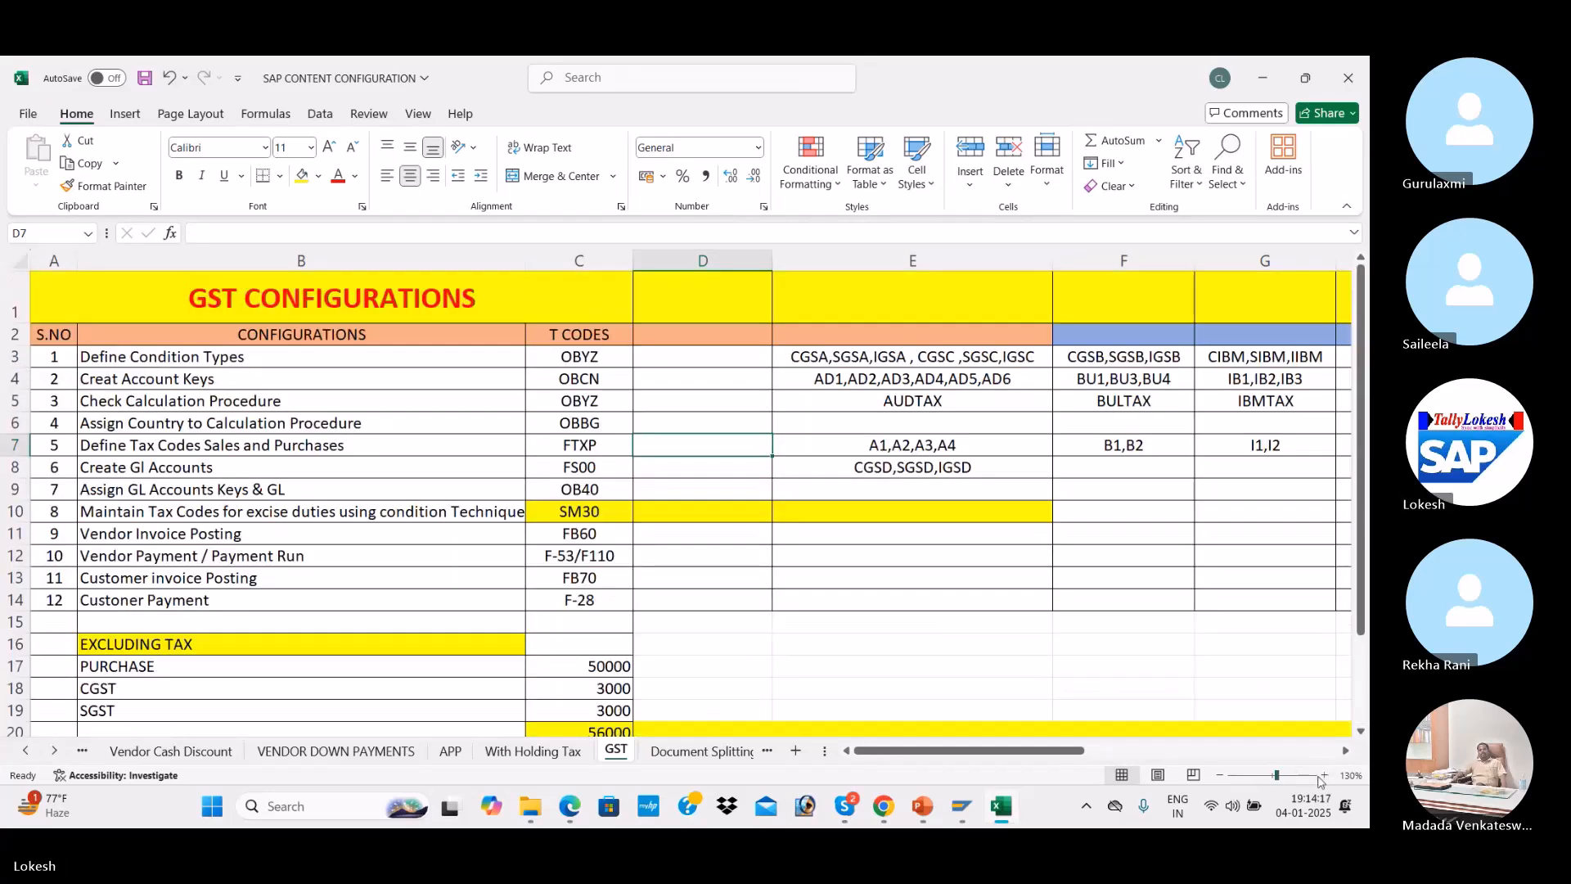
left_click(1325, 774)
left_click(1325, 774)
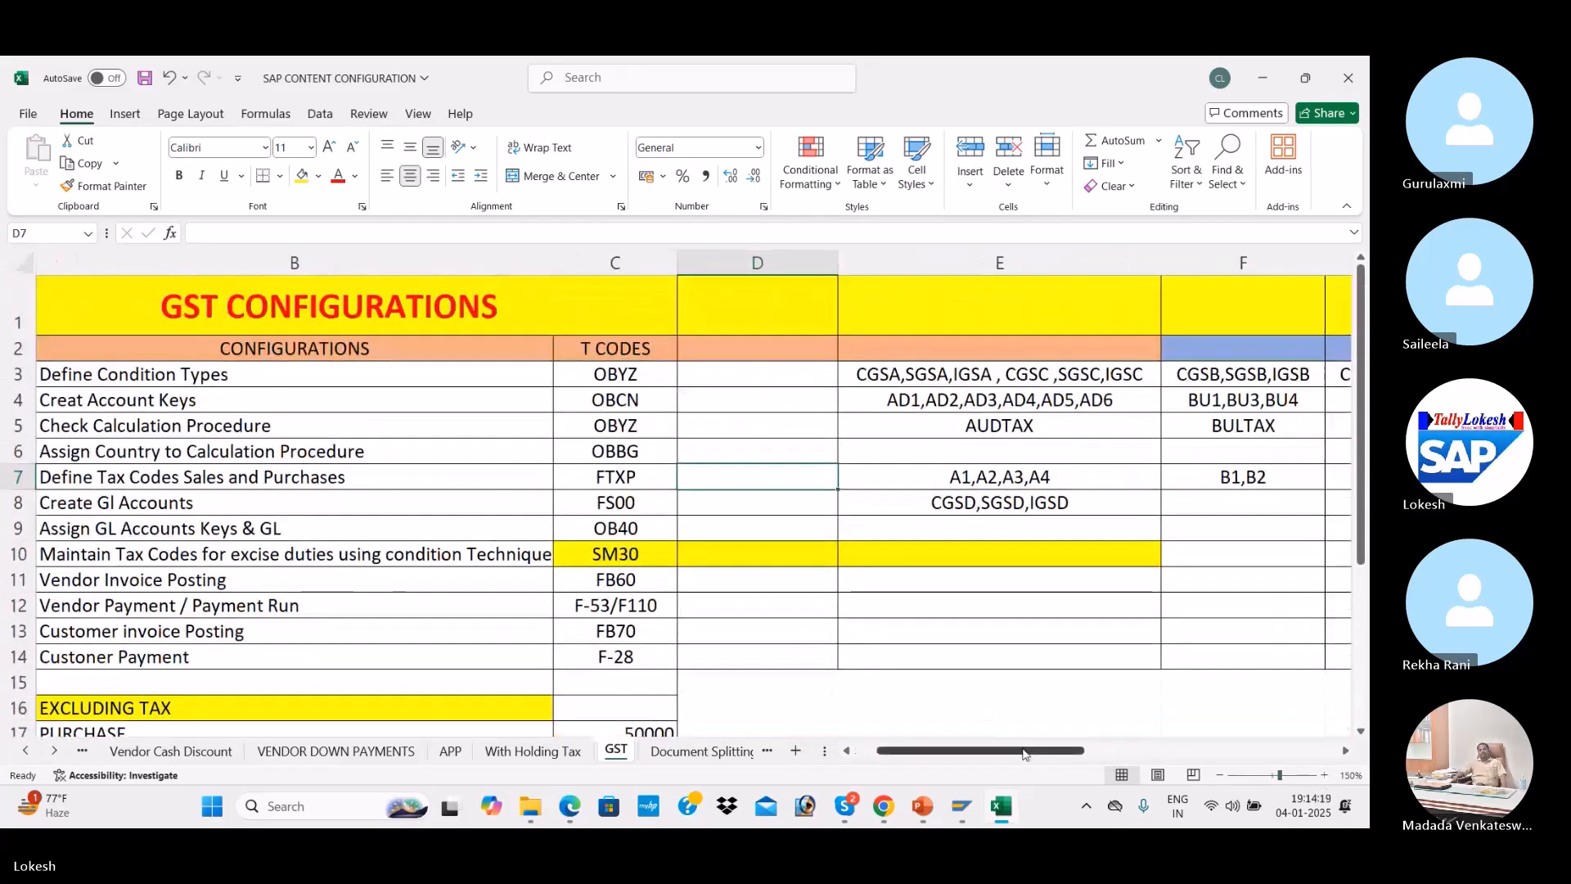
scroll(788, 622, "left", 1)
left_click(798, 558)
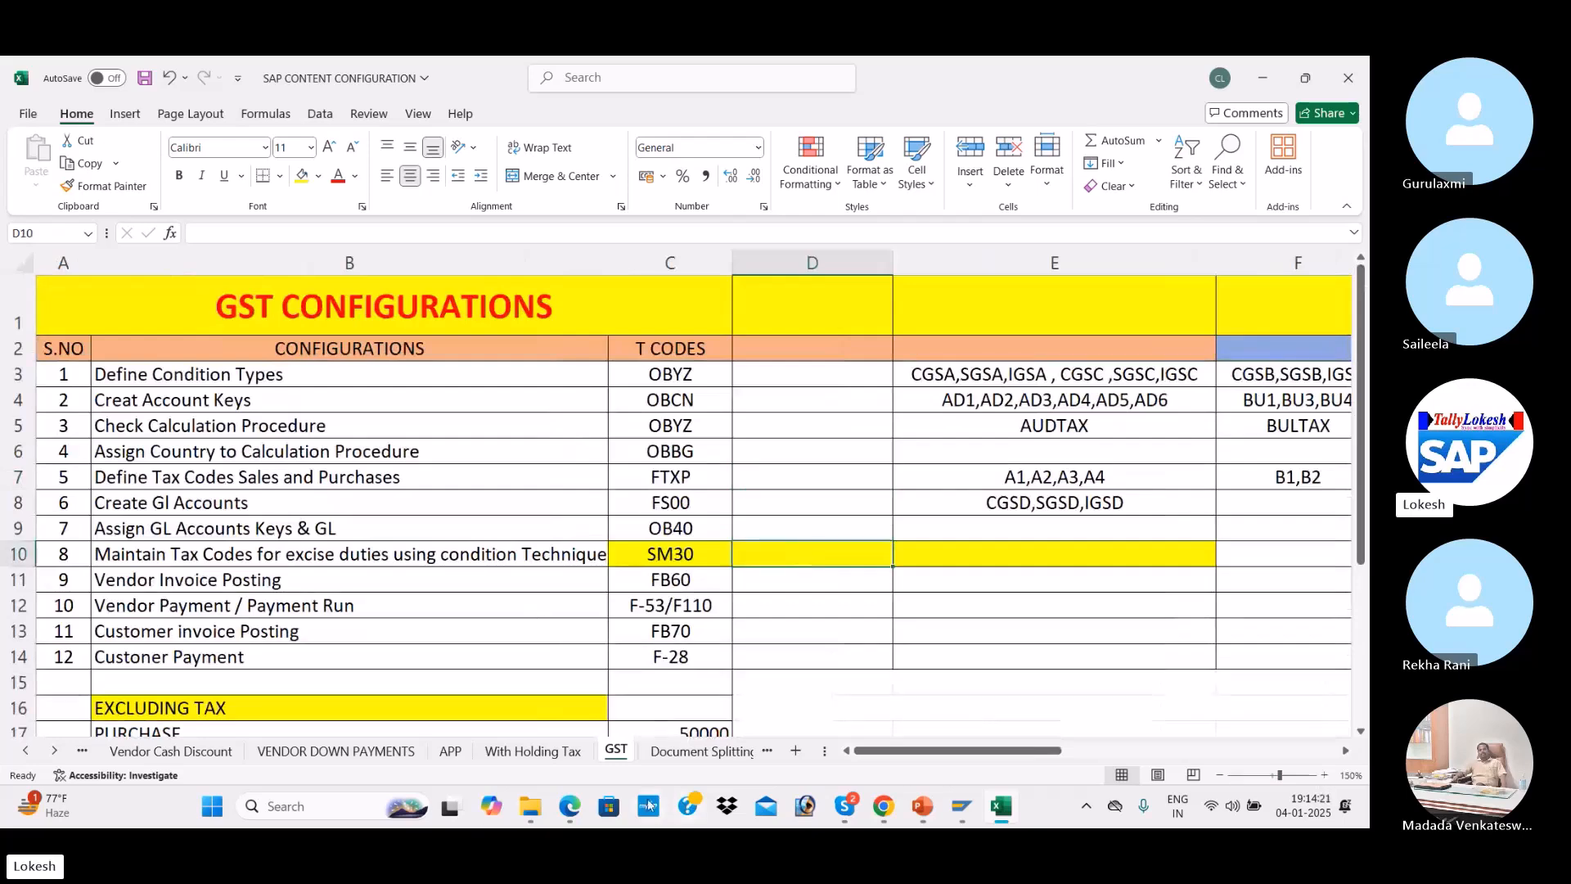
Switch to the GST CONFIGURATION LOKESH2 PDF in Edge and read the configuration steps through Define Condition Types on page 3
mouse_move(577, 808)
left_click(600, 746)
scroll(761, 432, "down", 15)
scroll(762, 432, "down", 5)
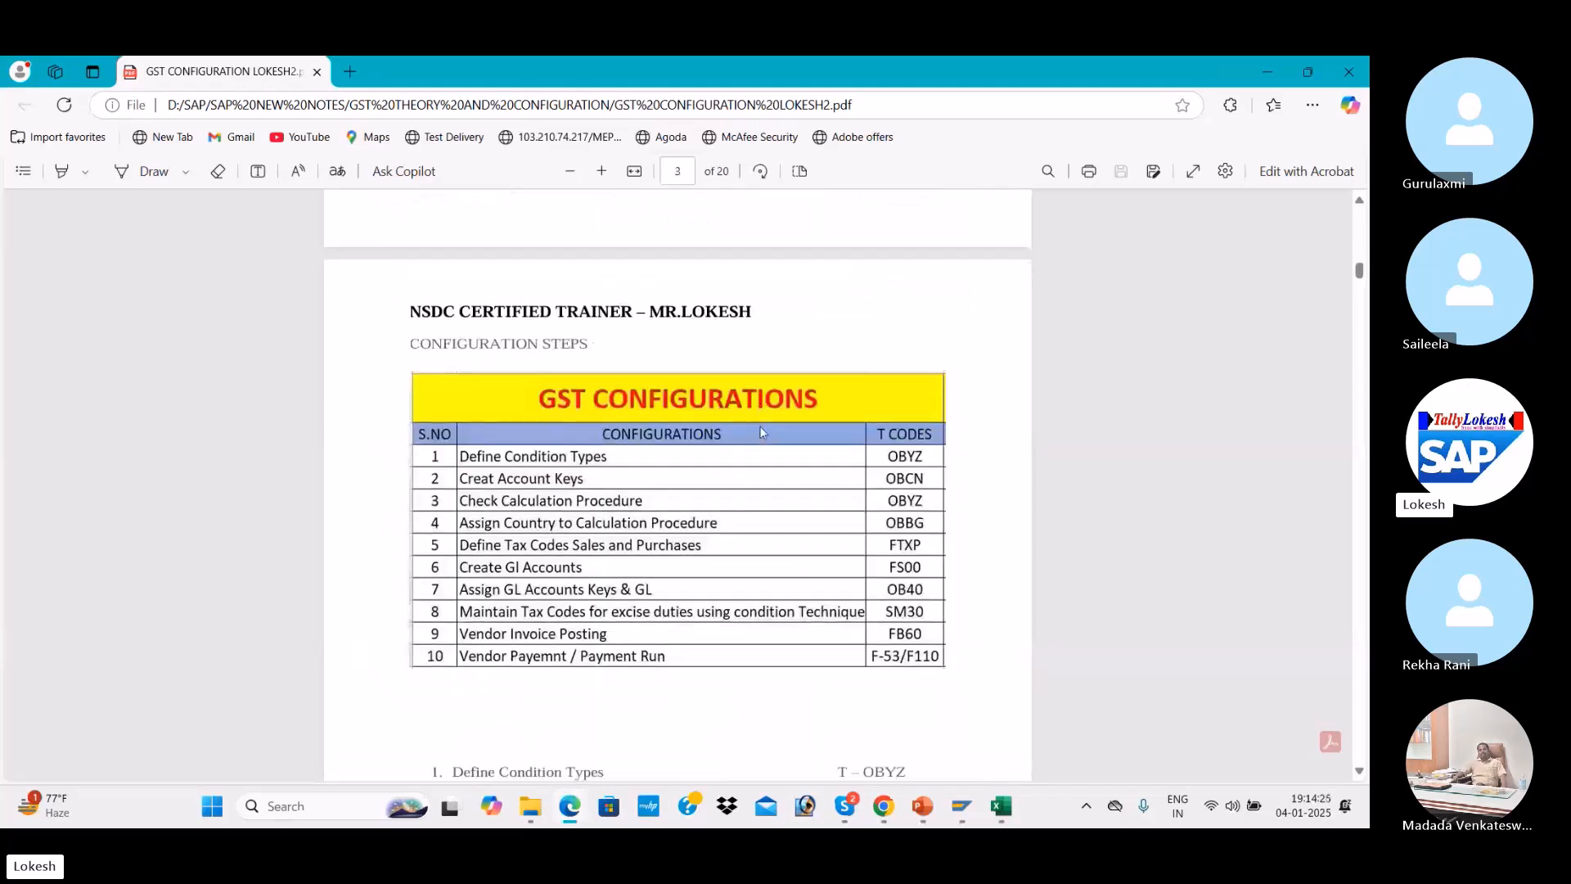
scroll(428, 499, "down", 5)
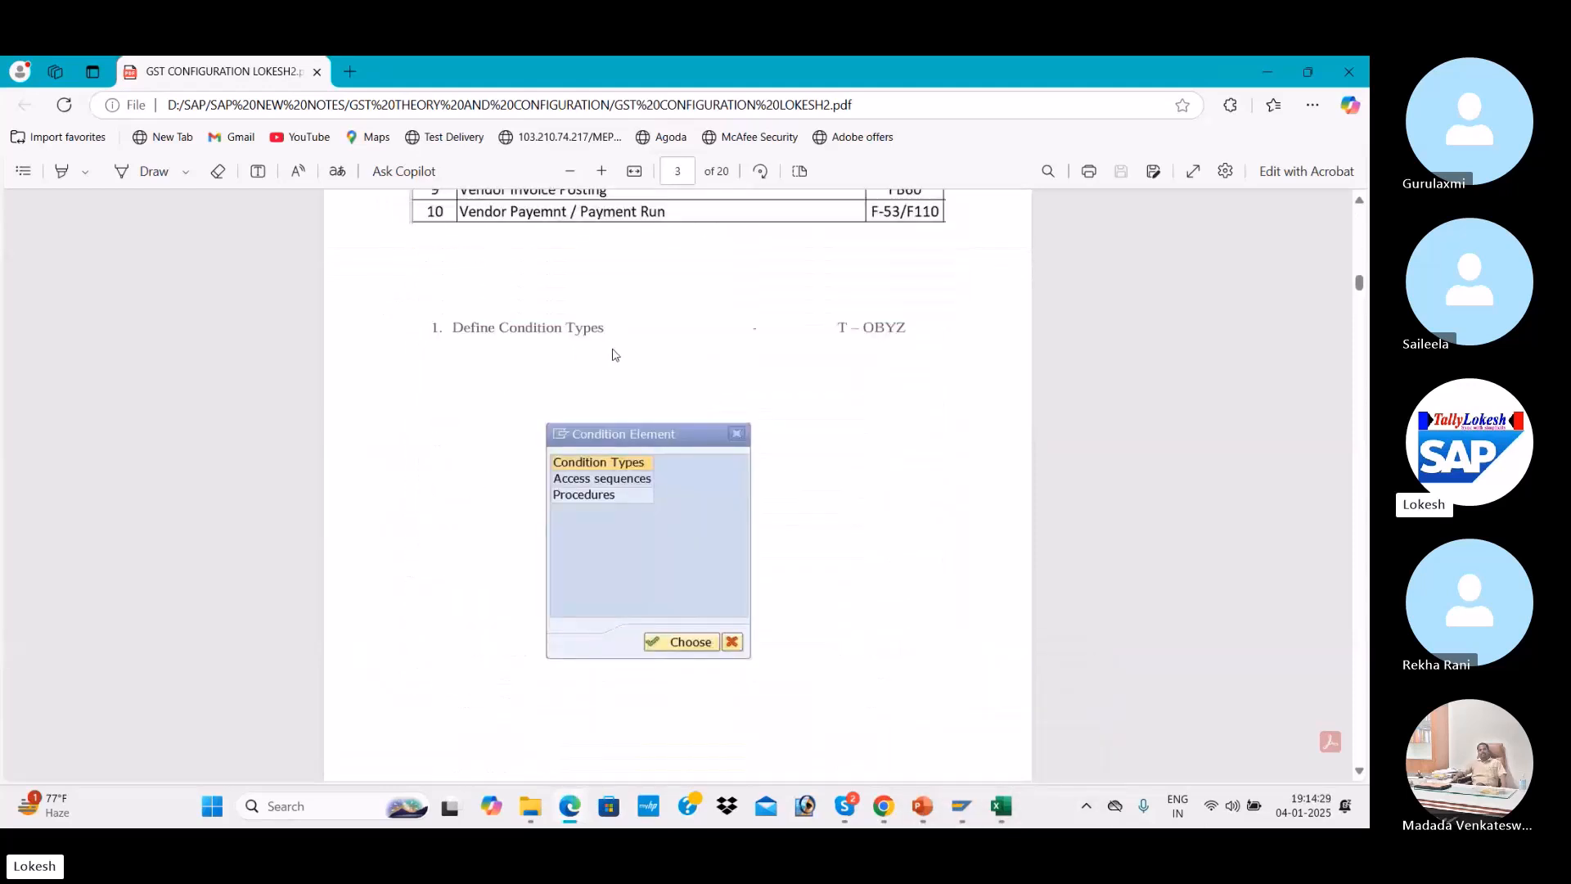
Close the Goods and Services Tax presentation in PowerPoint
mouse_move(928, 809)
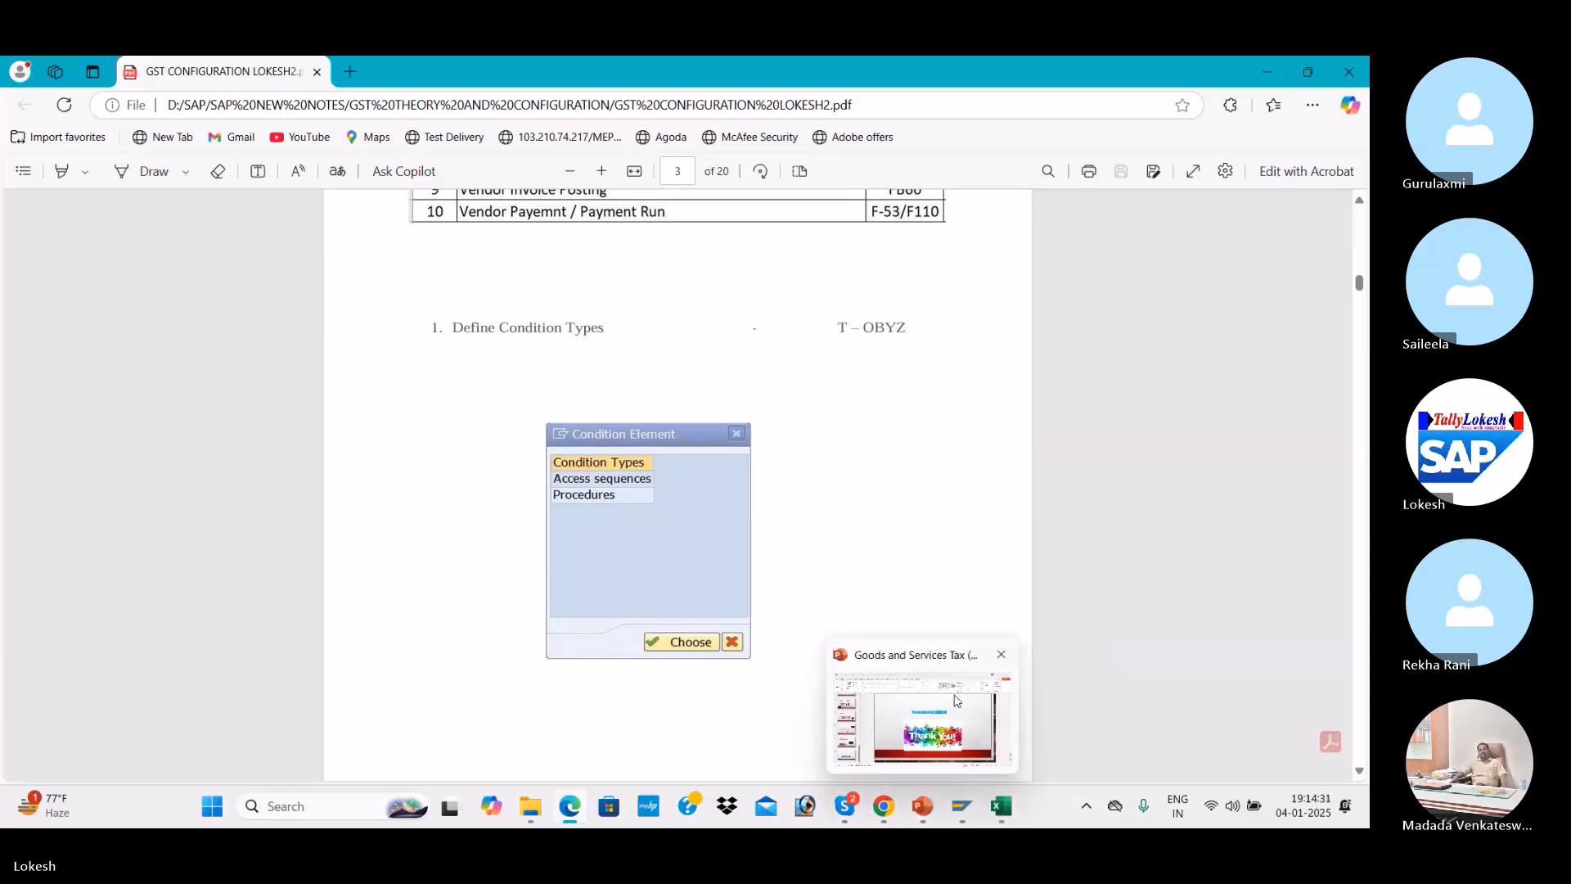
left_click(957, 703)
left_click(1348, 72)
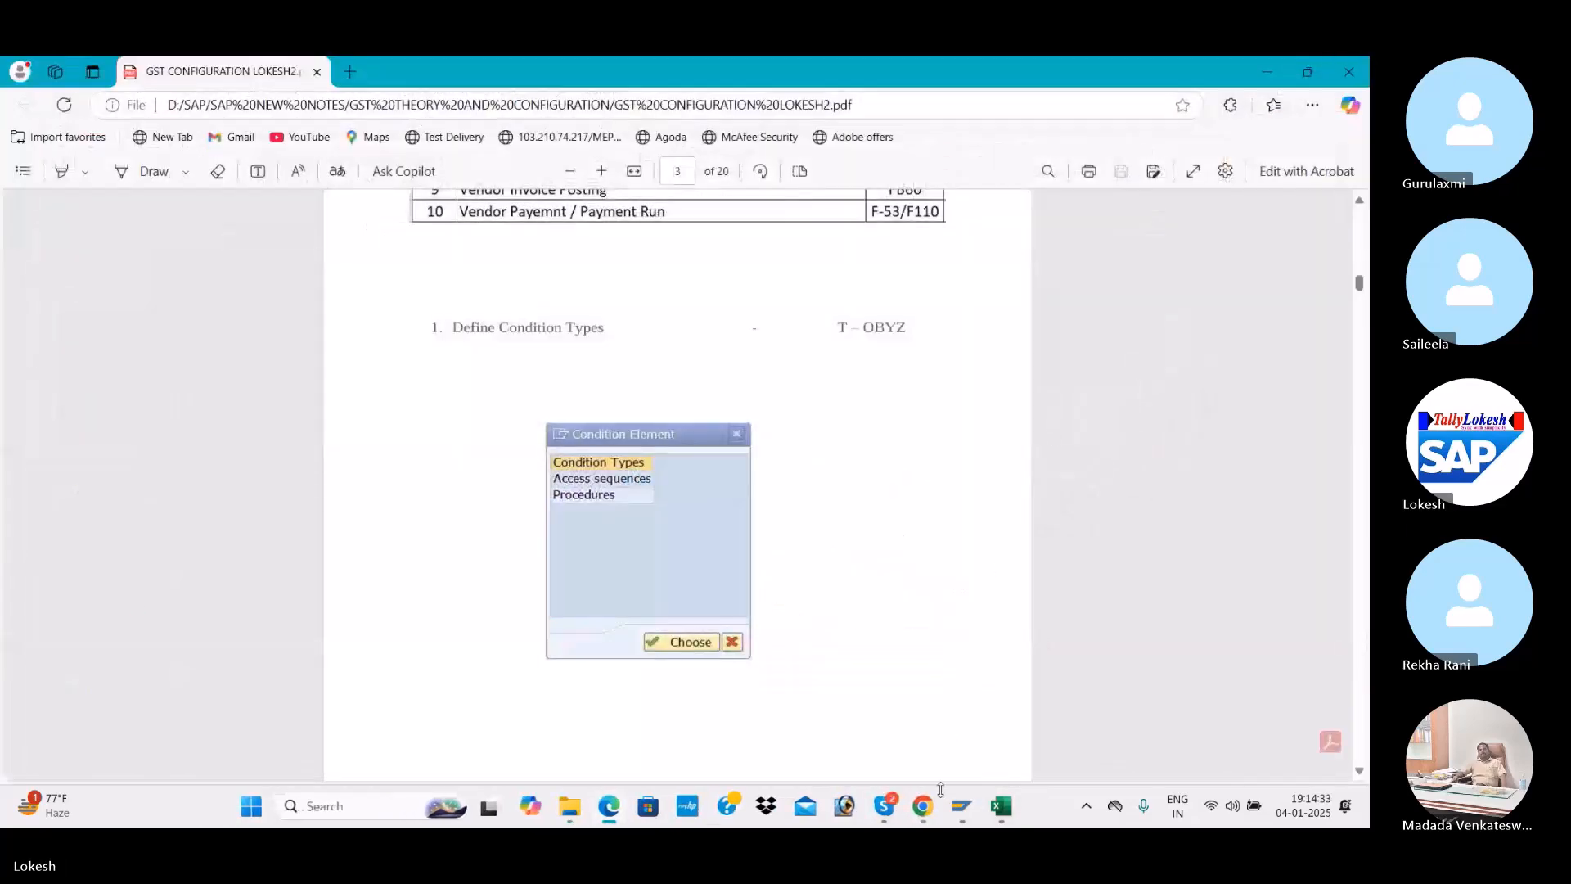
Switch to the SAP CONTENT CONFIGURATION workbook in Excel and look up the transaction code for Define Condition Types in cell C3
mouse_move(1004, 818)
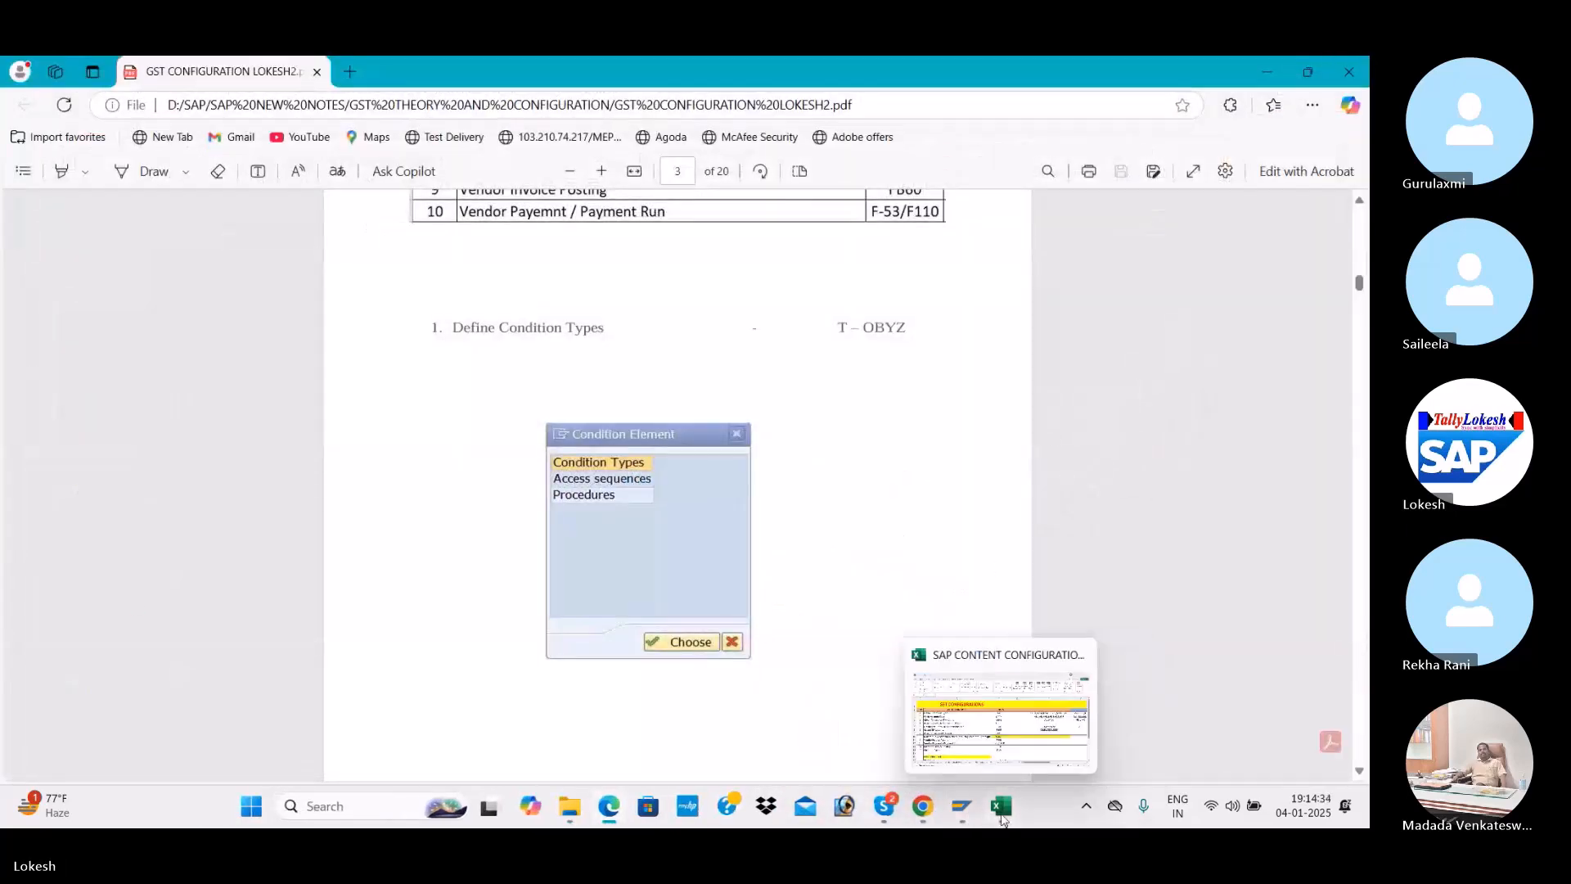
left_click(1009, 722)
left_click(204, 378)
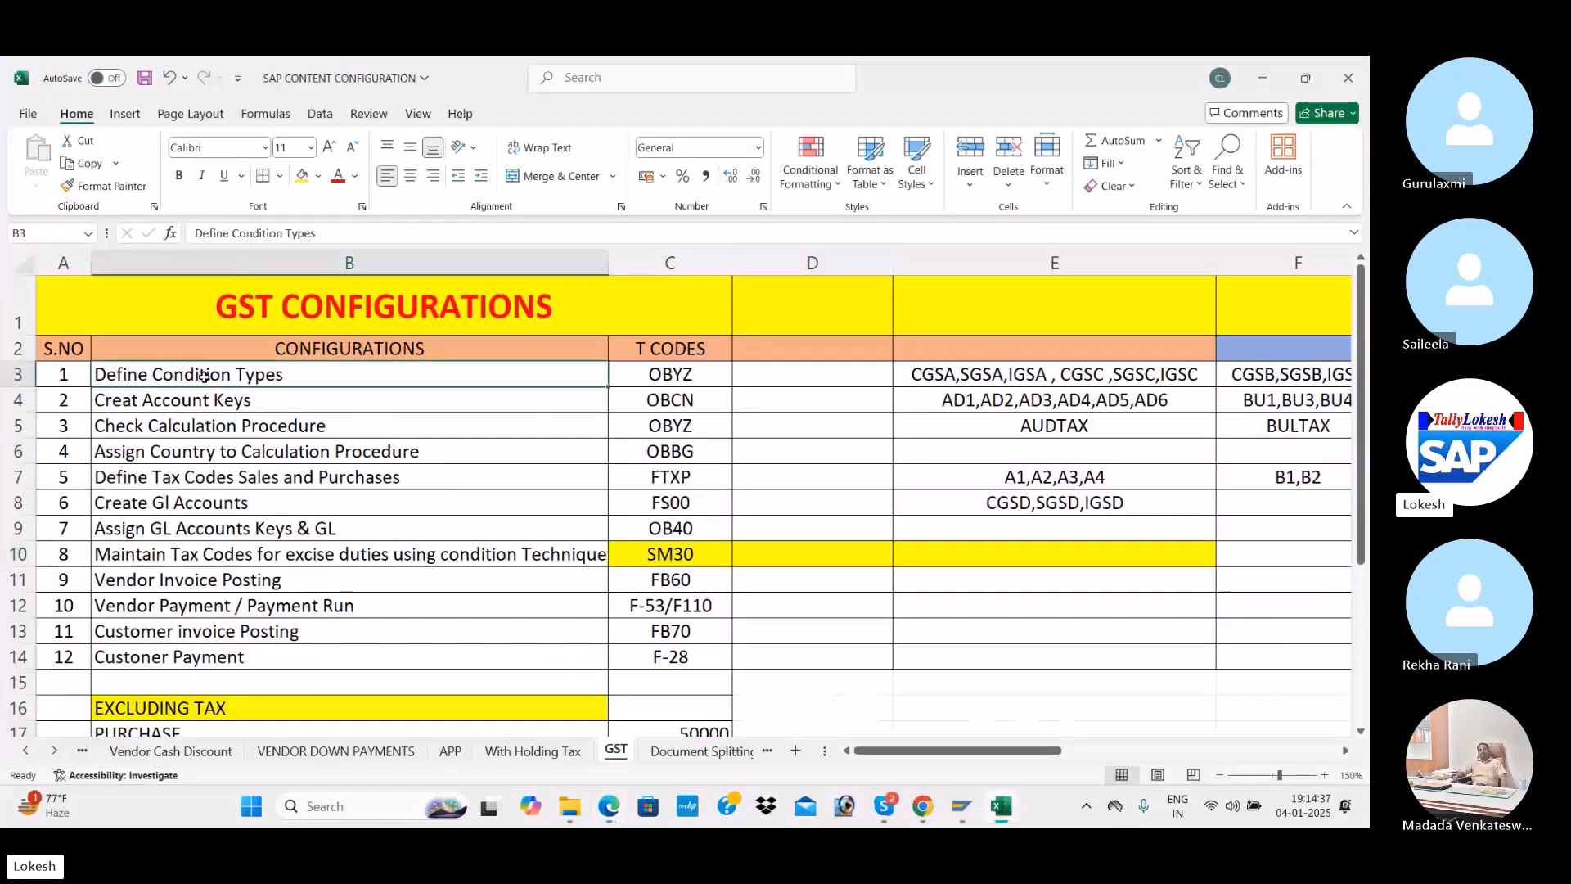
left_click(683, 381)
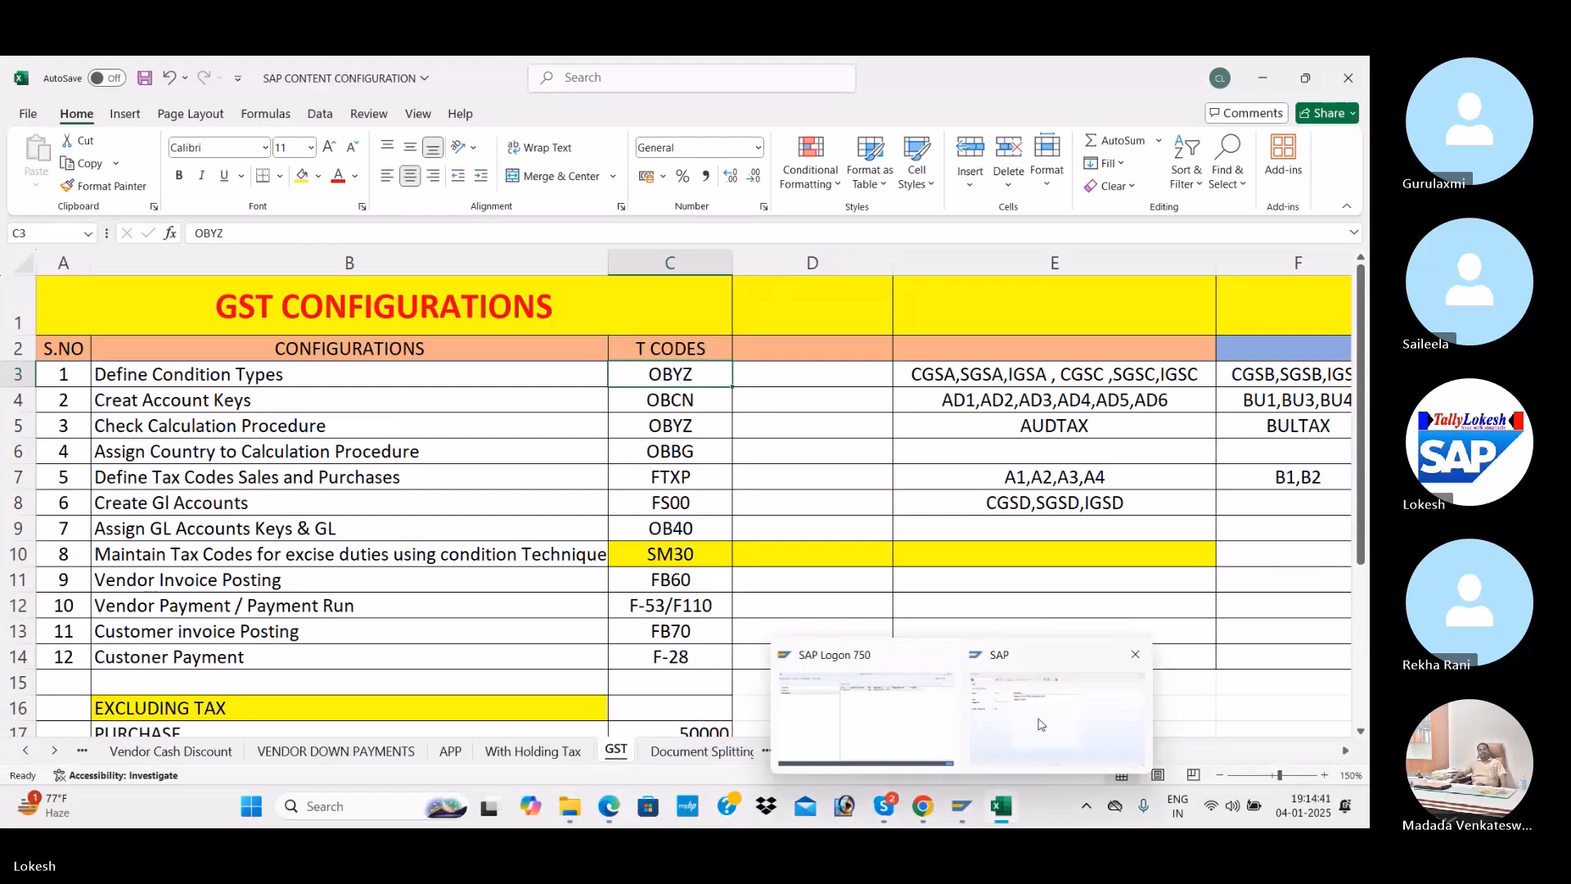
Switch to the SAP logon window and log on to client 800 with the user name and account password
left_click(1056, 712)
type("FIUSER42")
key("Tab")
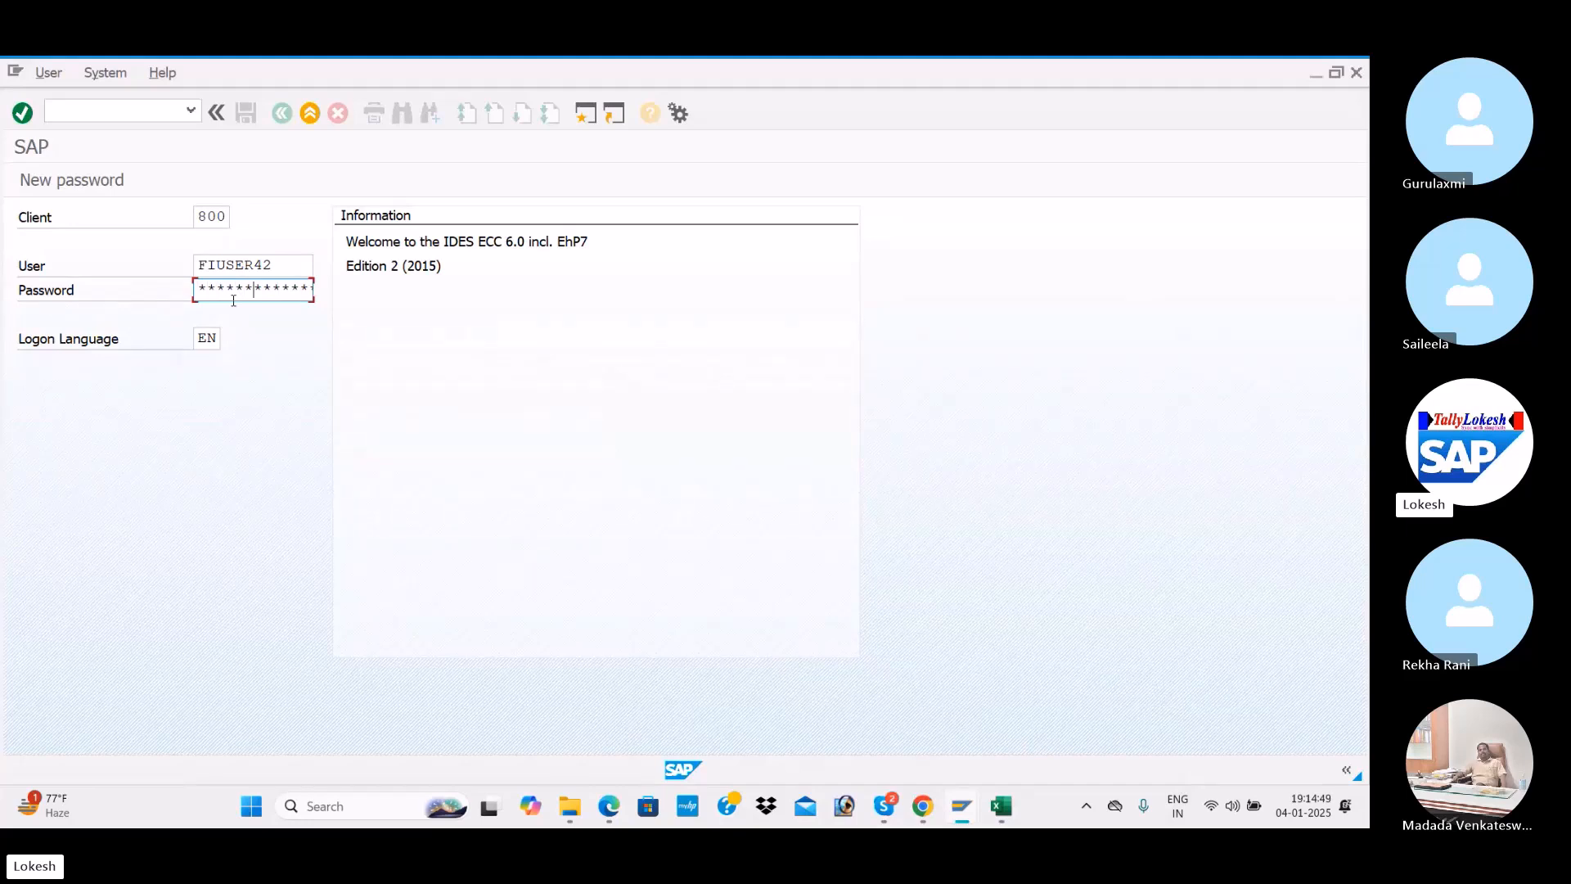
key("Return")
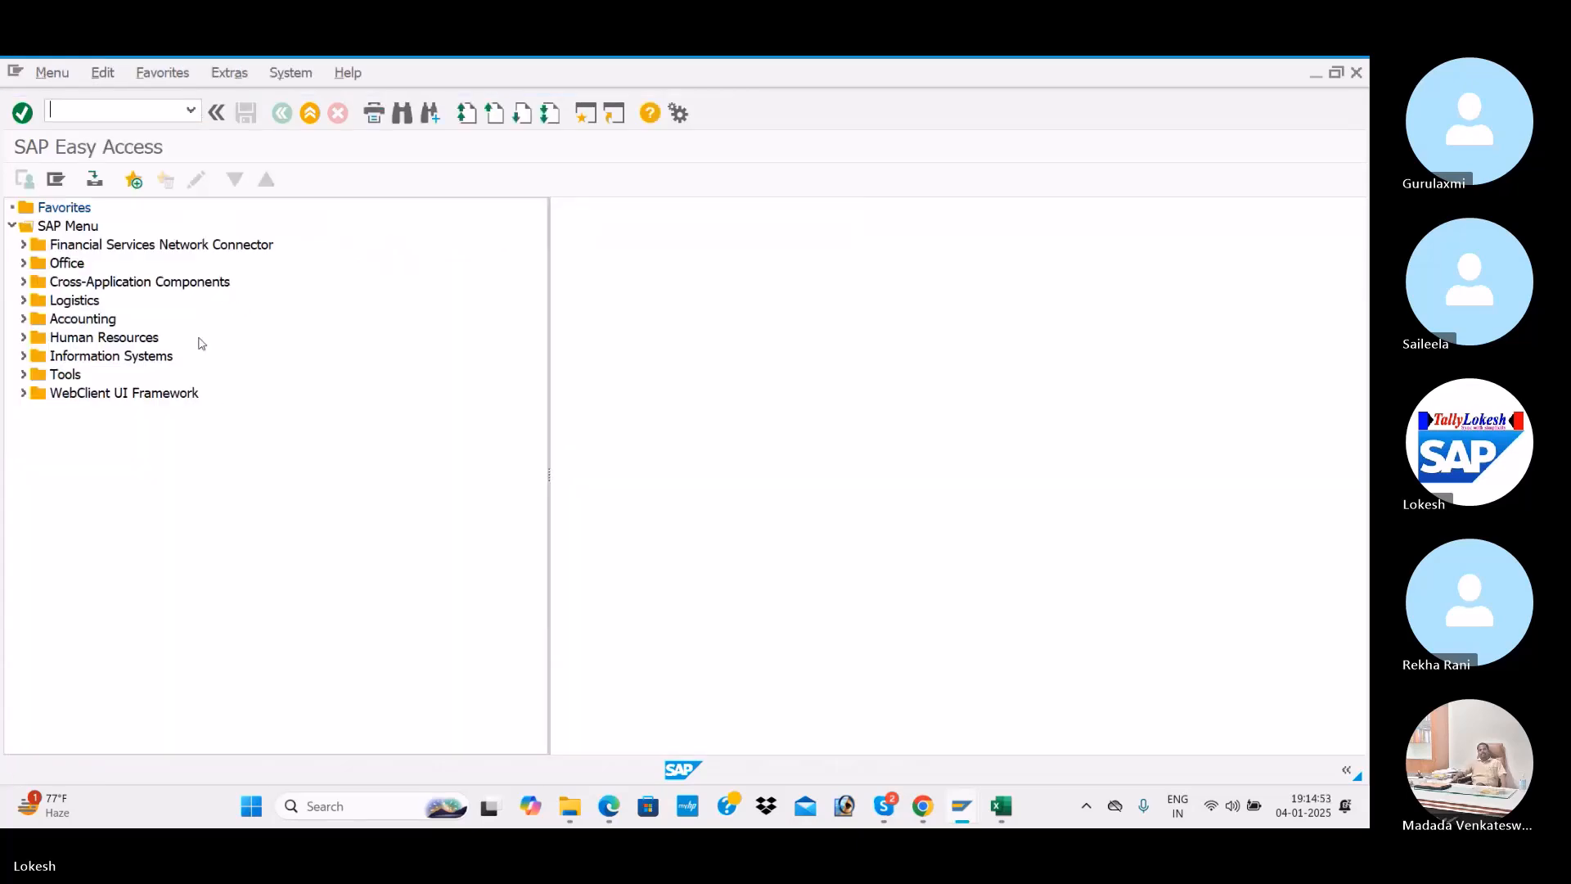
Recheck the transaction code in the workbook and run transaction OBYZ from SAP Easy Access
key("alt+Tab")
key("alt+Tab")
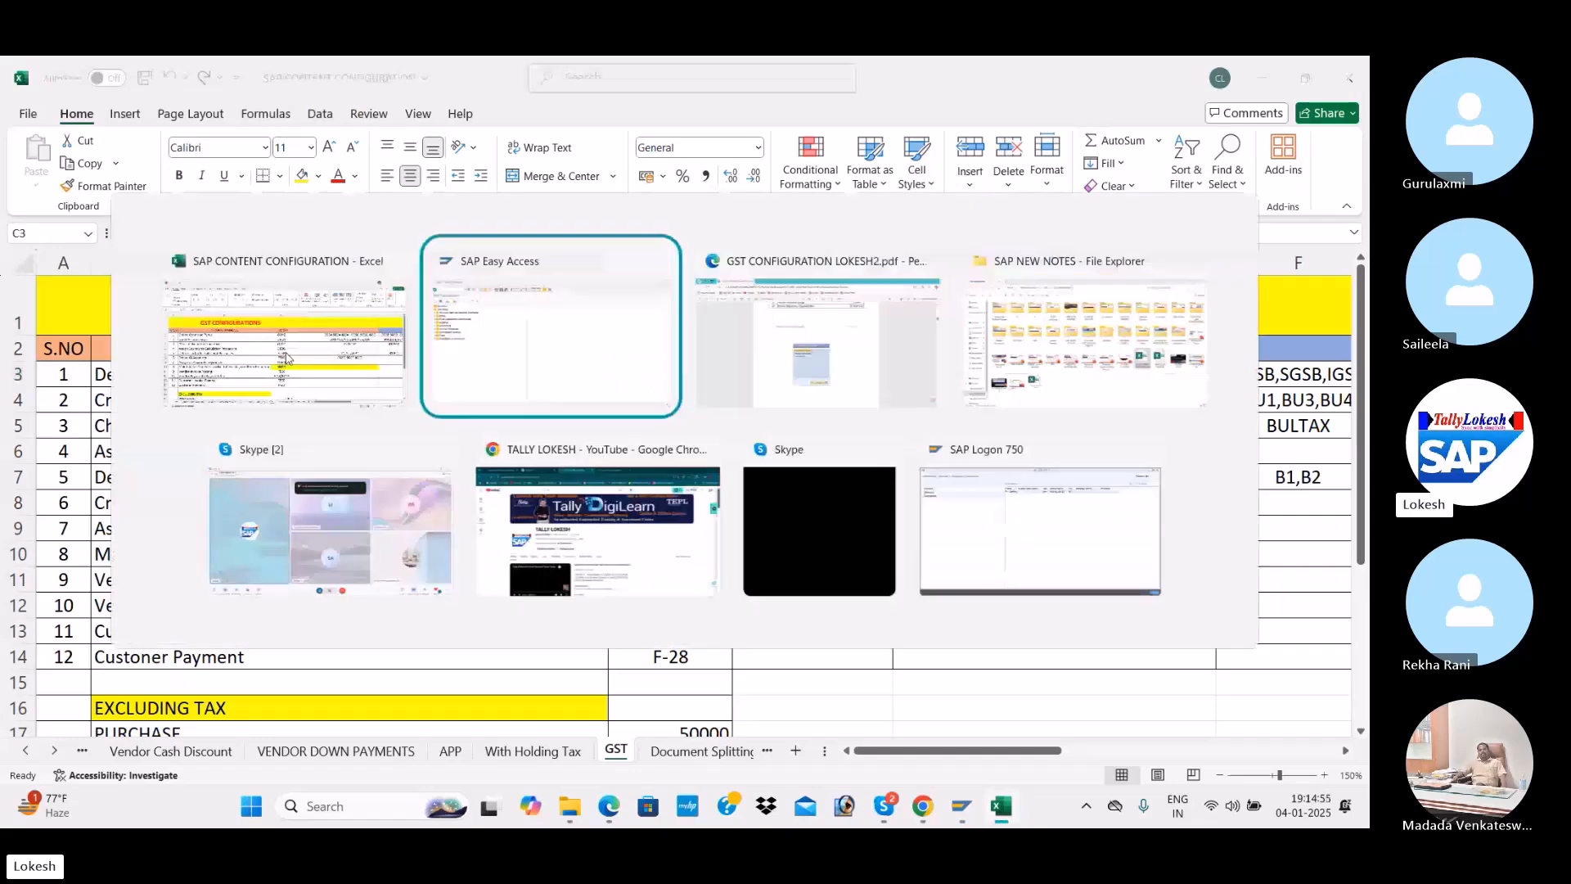
type("OBYZ")
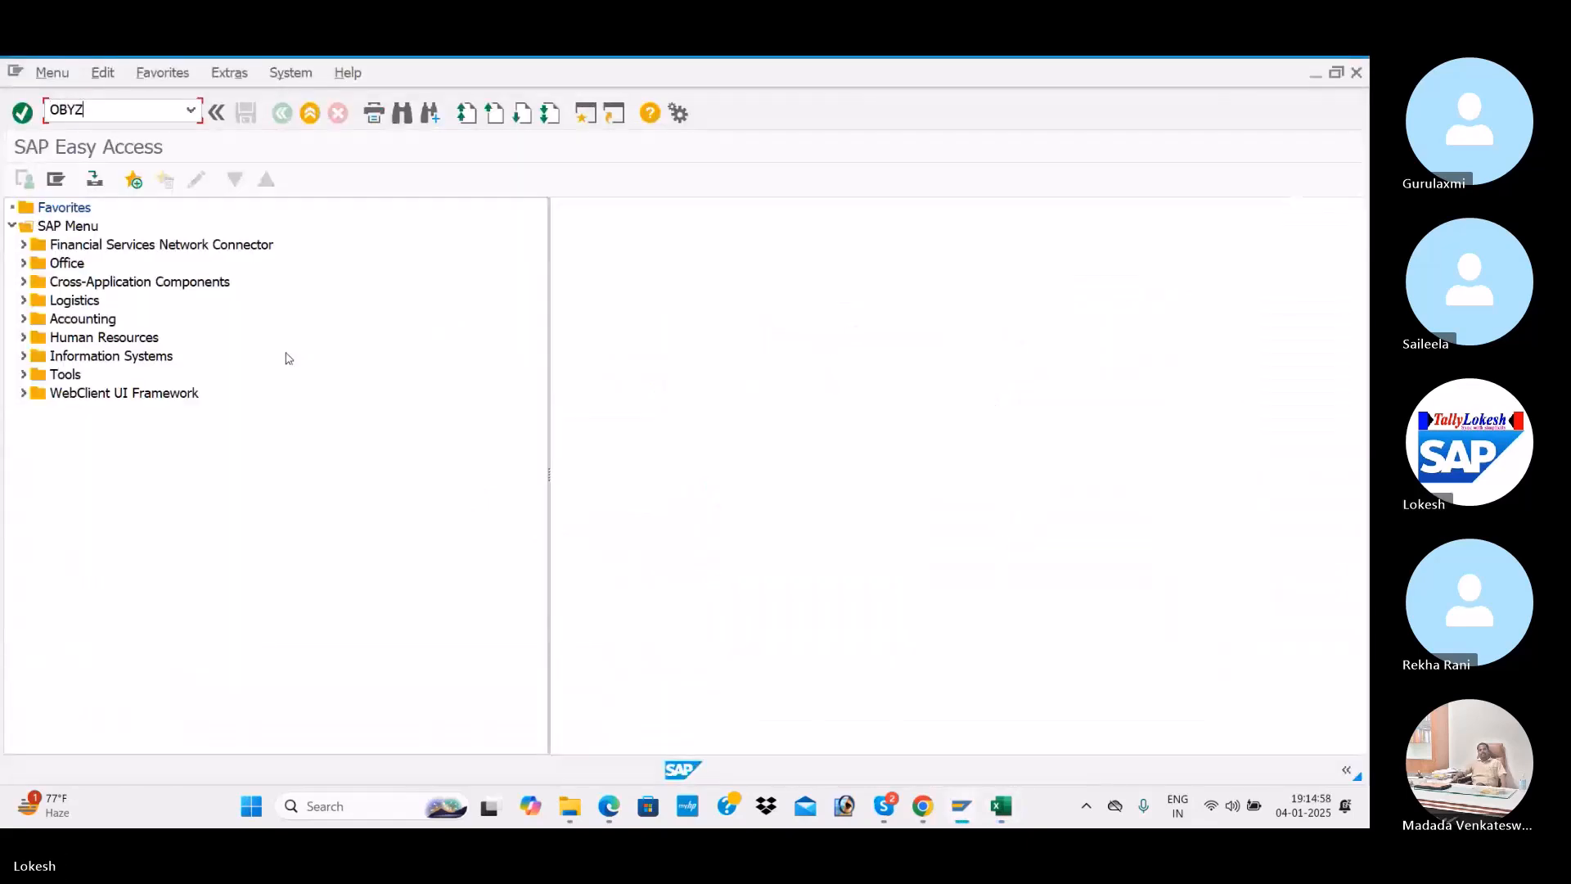
key("Return")
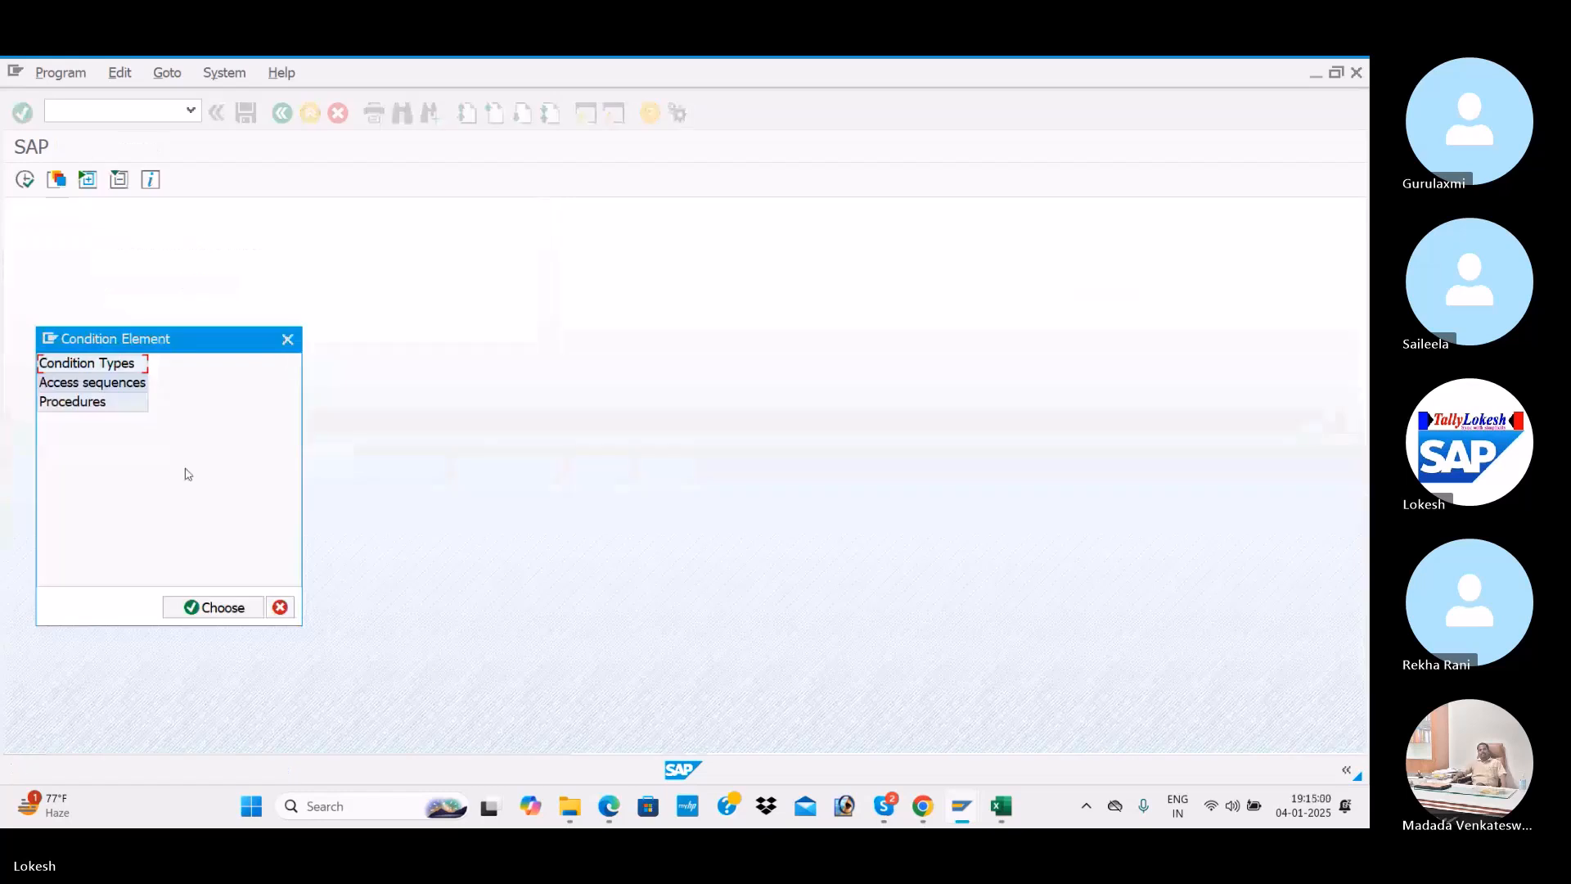
Choose Condition Types as the condition element and start a new condition type entry
left_click(124, 368)
left_click(221, 607)
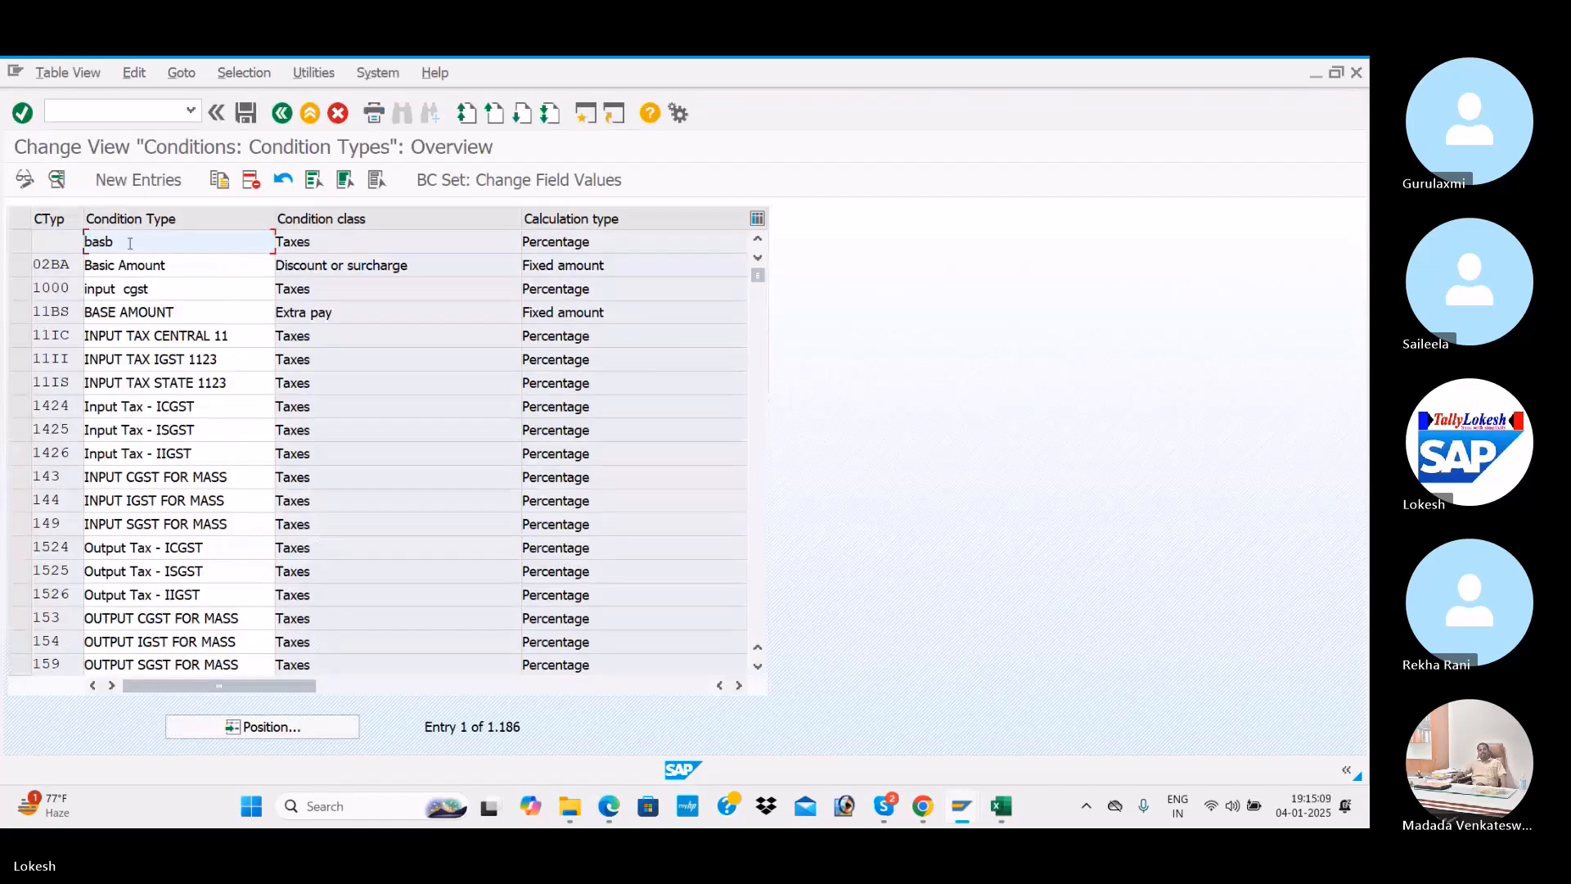
left_click(135, 179)
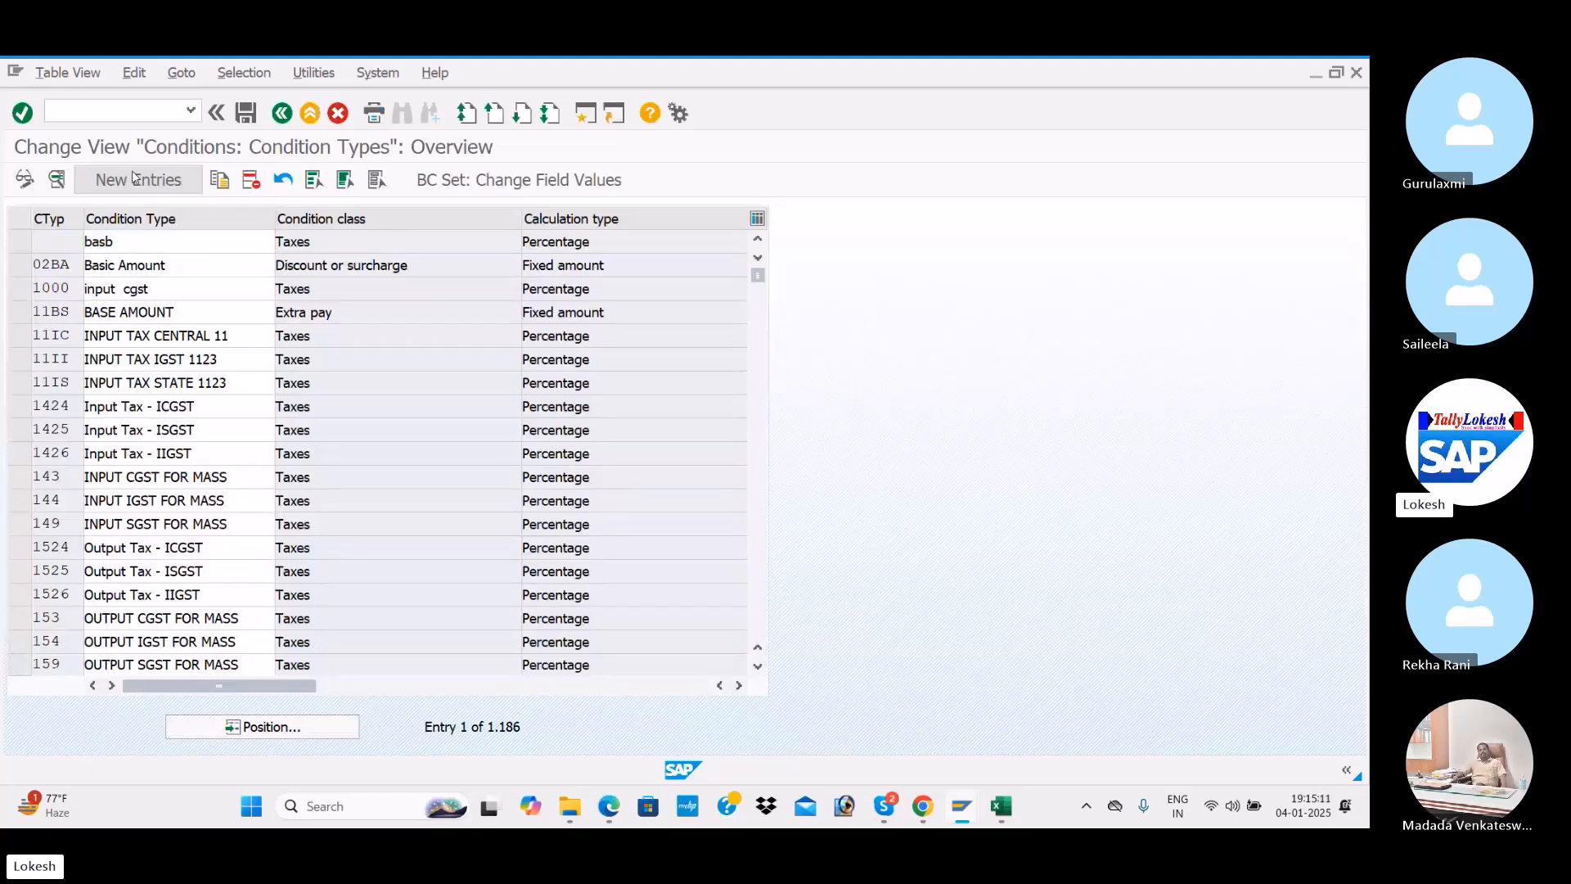
Switch to the GST configuration PDF in Edge, review the input CGST condition type example, and return to the new entry in SAP
left_click(609, 807)
scroll(559, 582, "down", 8)
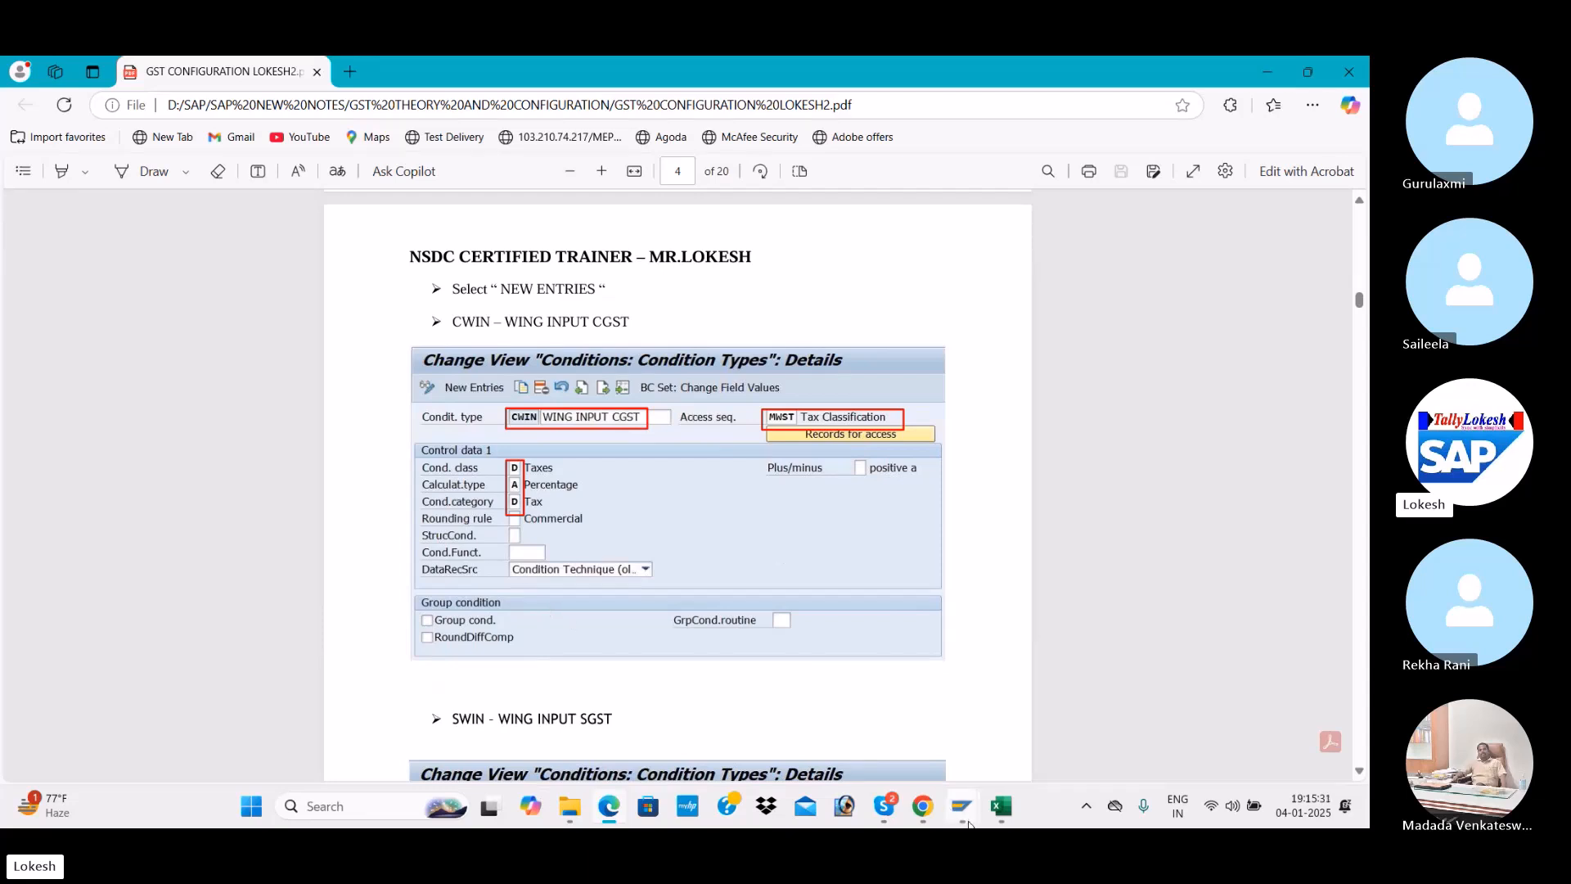
mouse_move(947, 814)
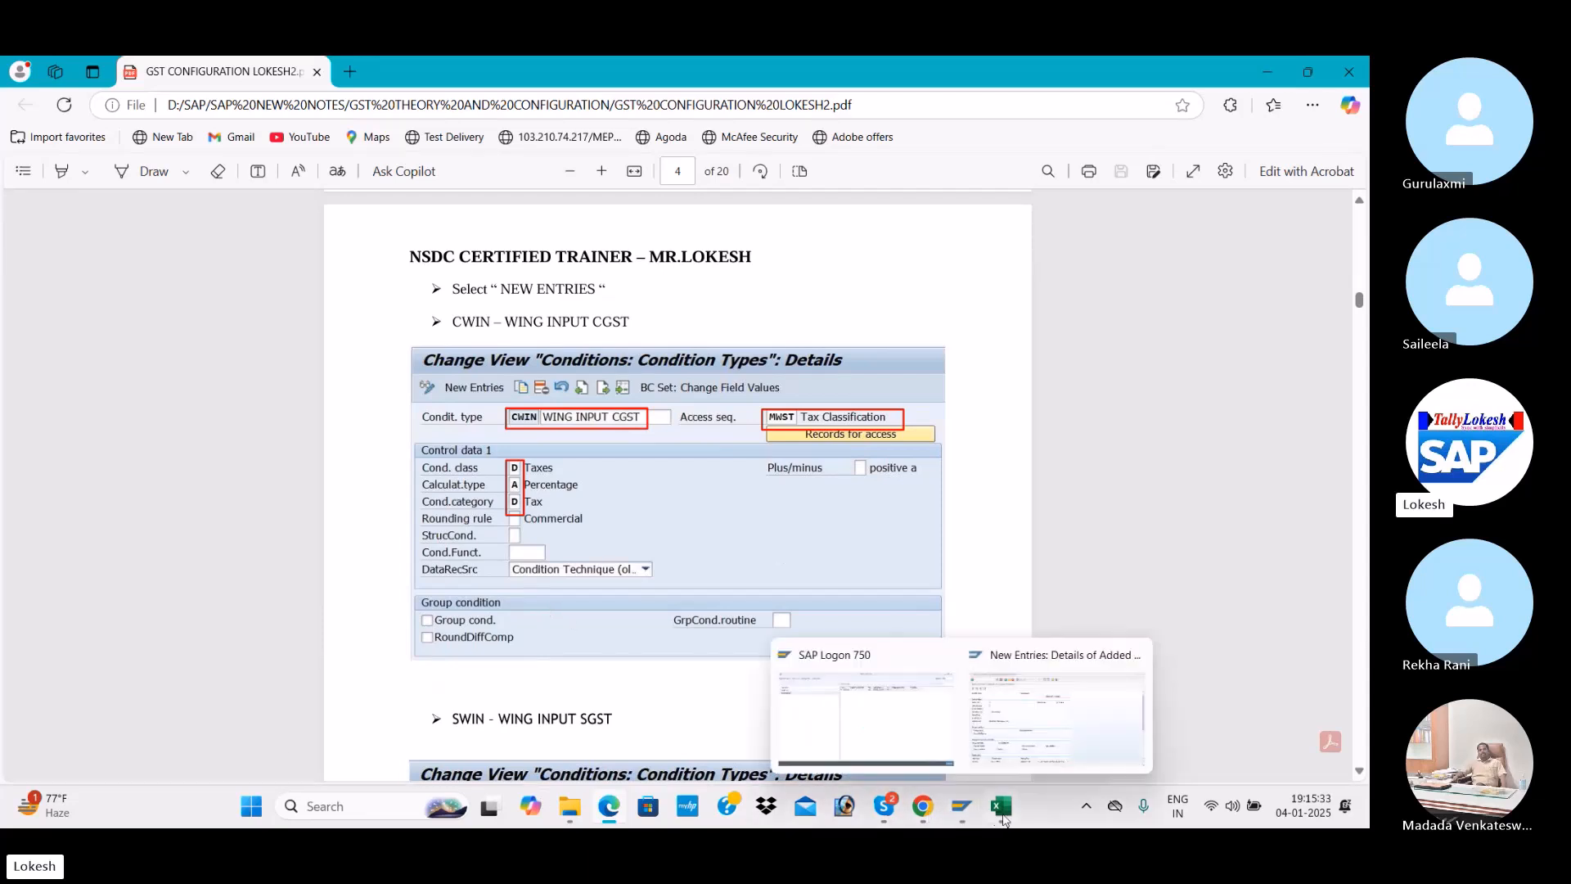
mouse_move(1005, 820)
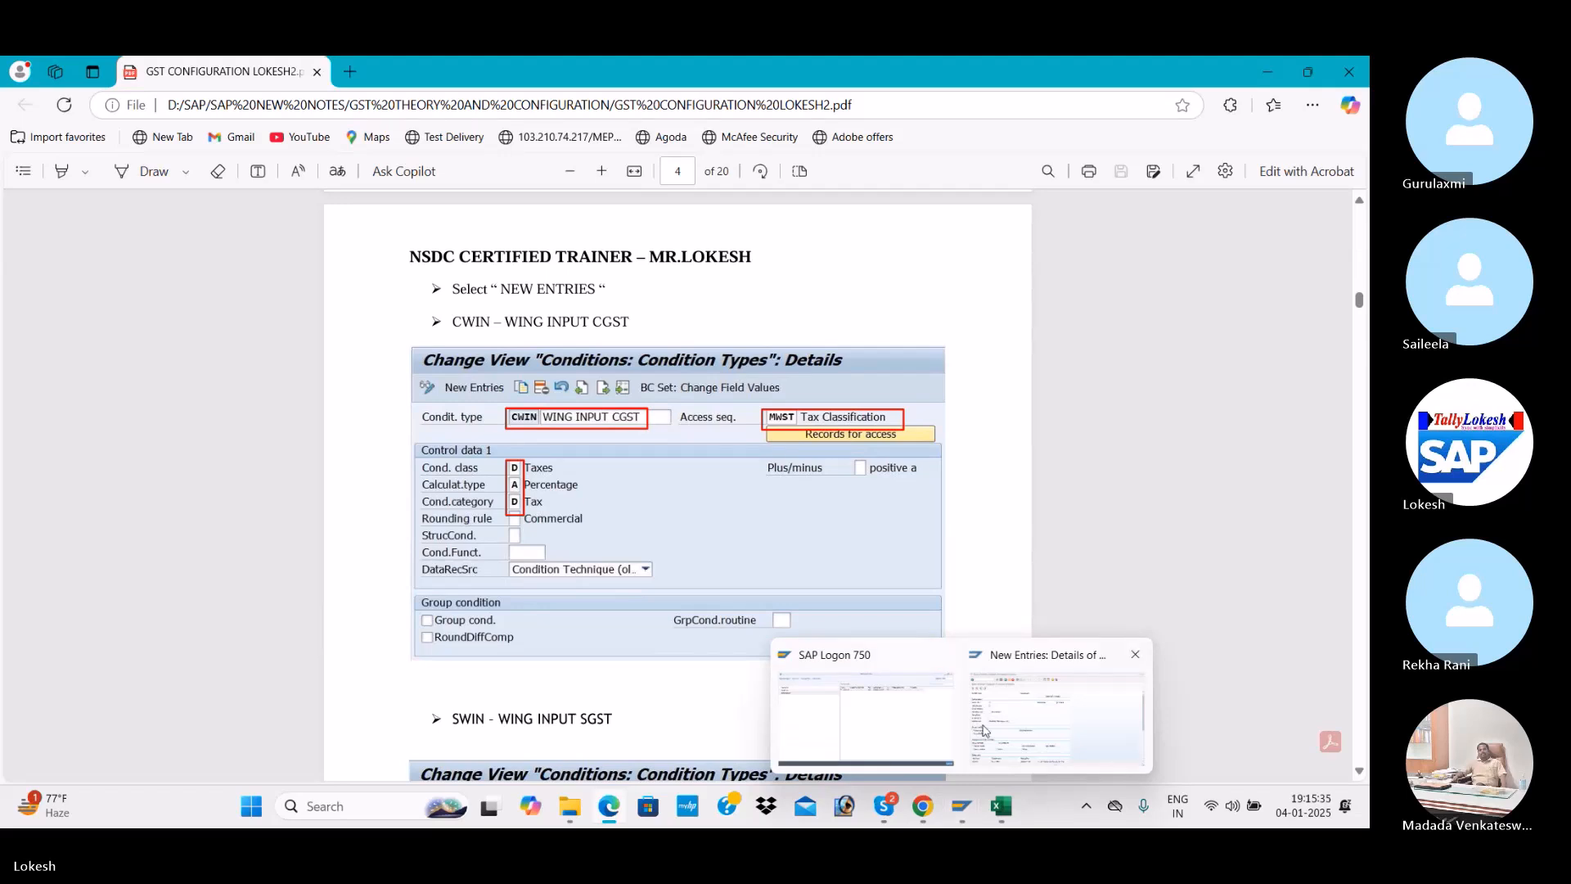
left_click(1012, 744)
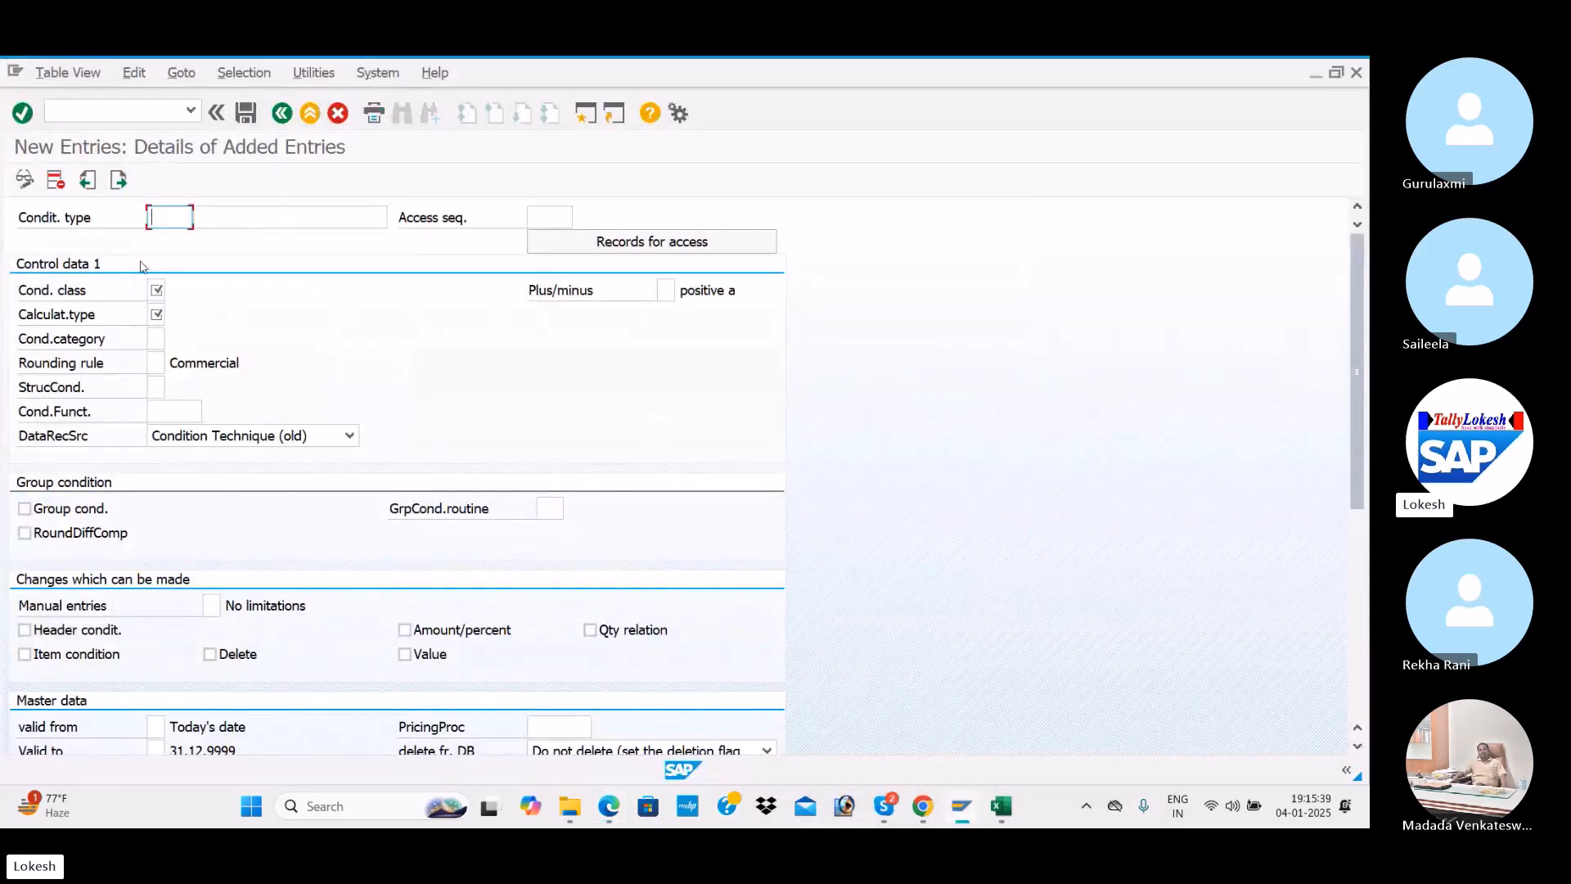
Enter condition type CITC with the description ITC1 INPUT CGST
left_click(221, 217)
left_click(180, 218)
type("CGST")
key("BackSpace")
type("IT")
left_click(217, 217)
left_click(219, 239)
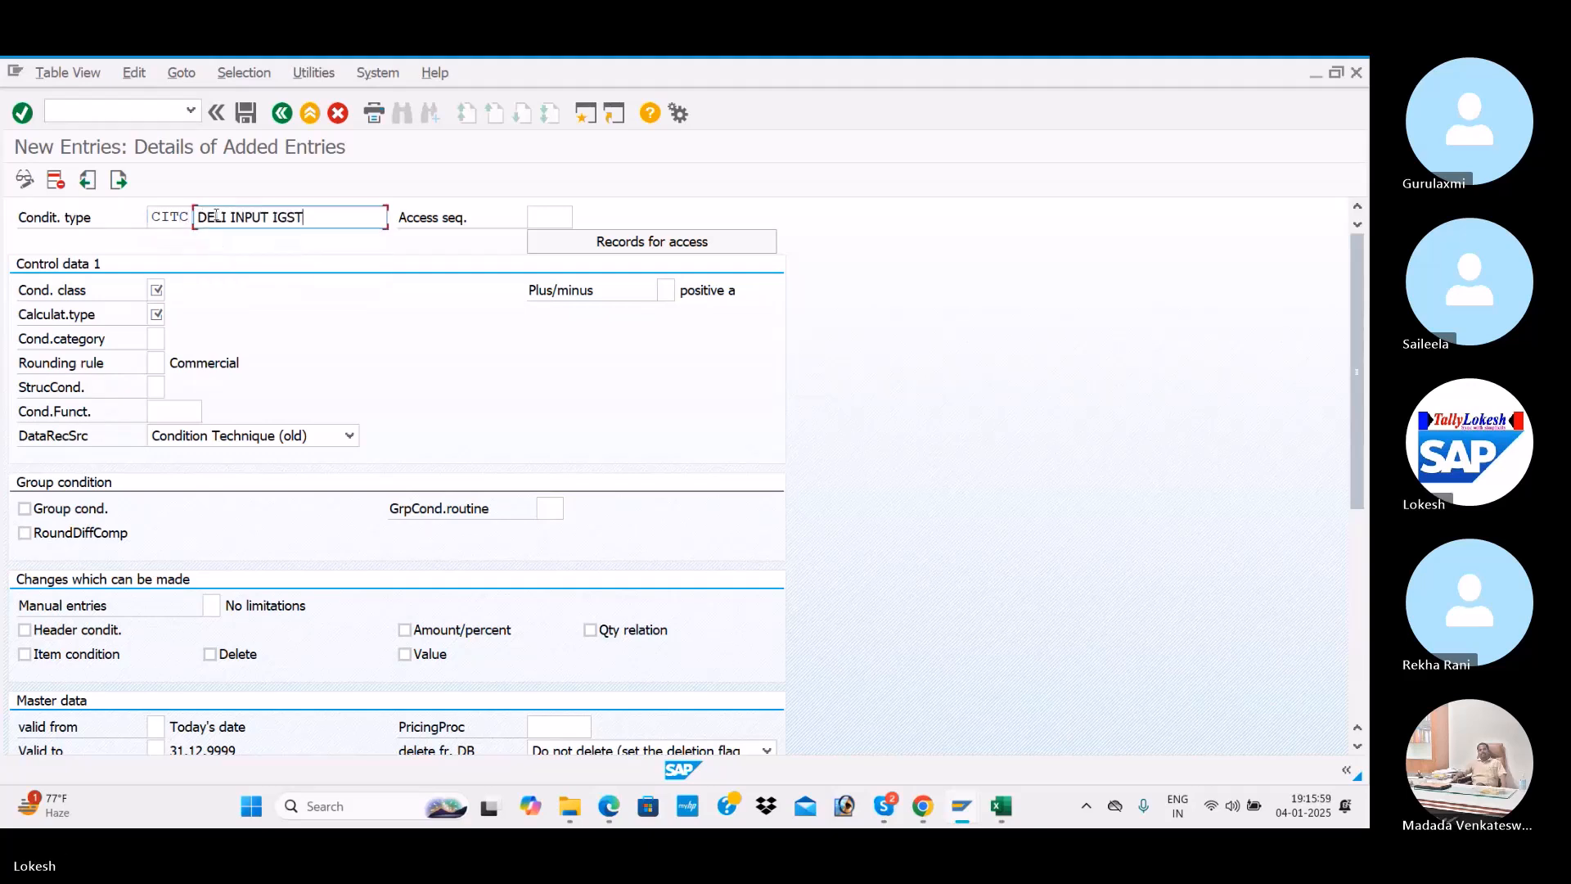
double_click(199, 217)
type("ITC1")
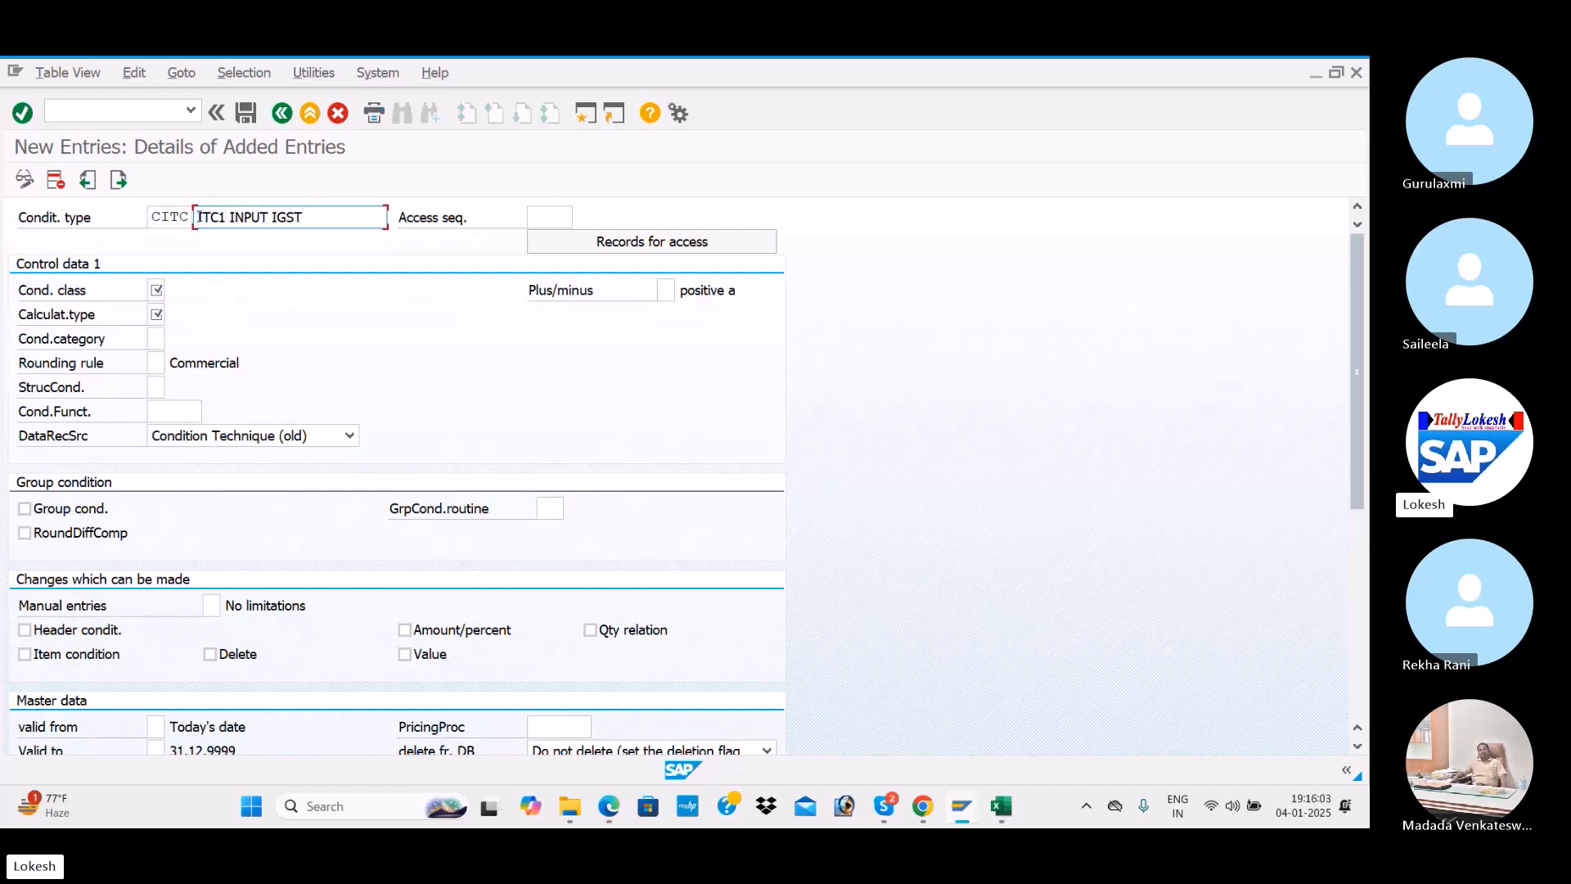
key("BackSpace")
key("BackSpace")
key("BackSpace")
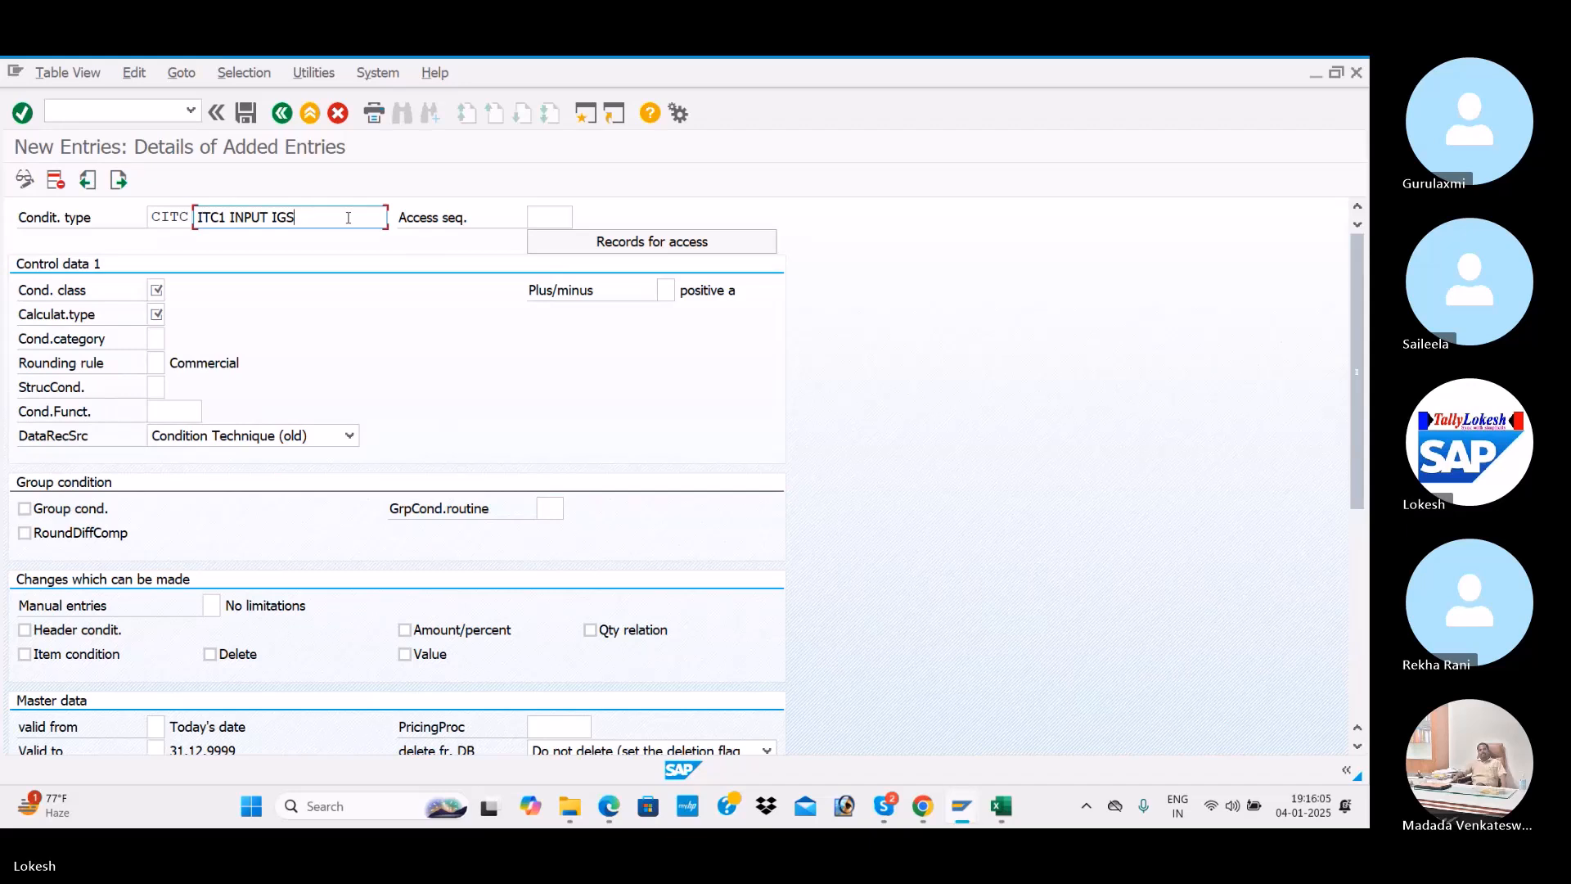
type("CGST")
key("Tab")
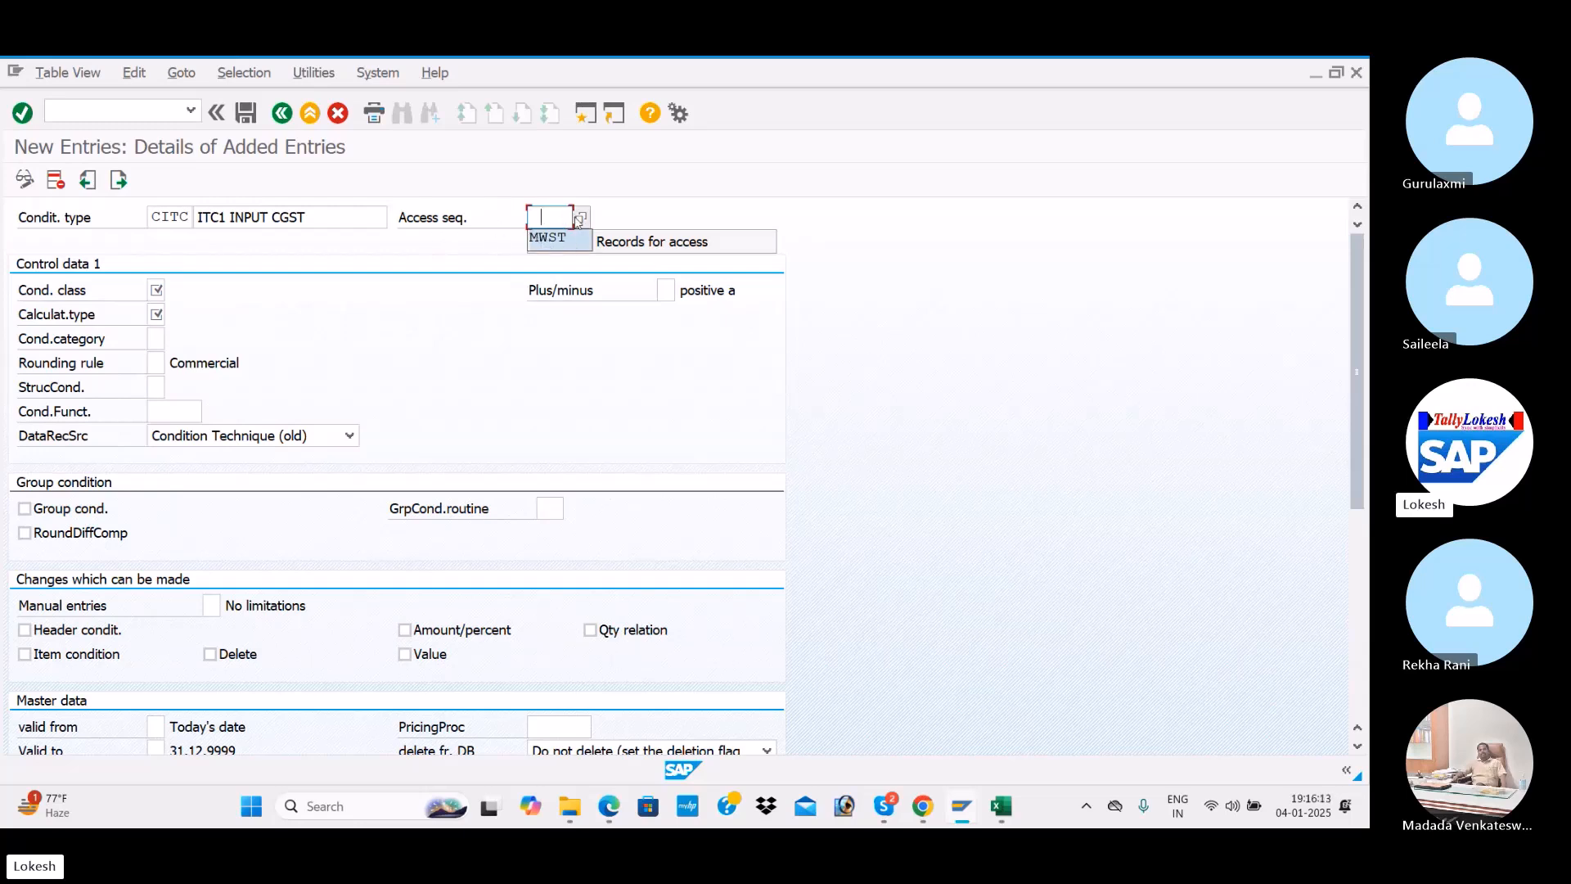
Assign access sequence MWST (Tax Classification) to condition type CITC
left_click(581, 218)
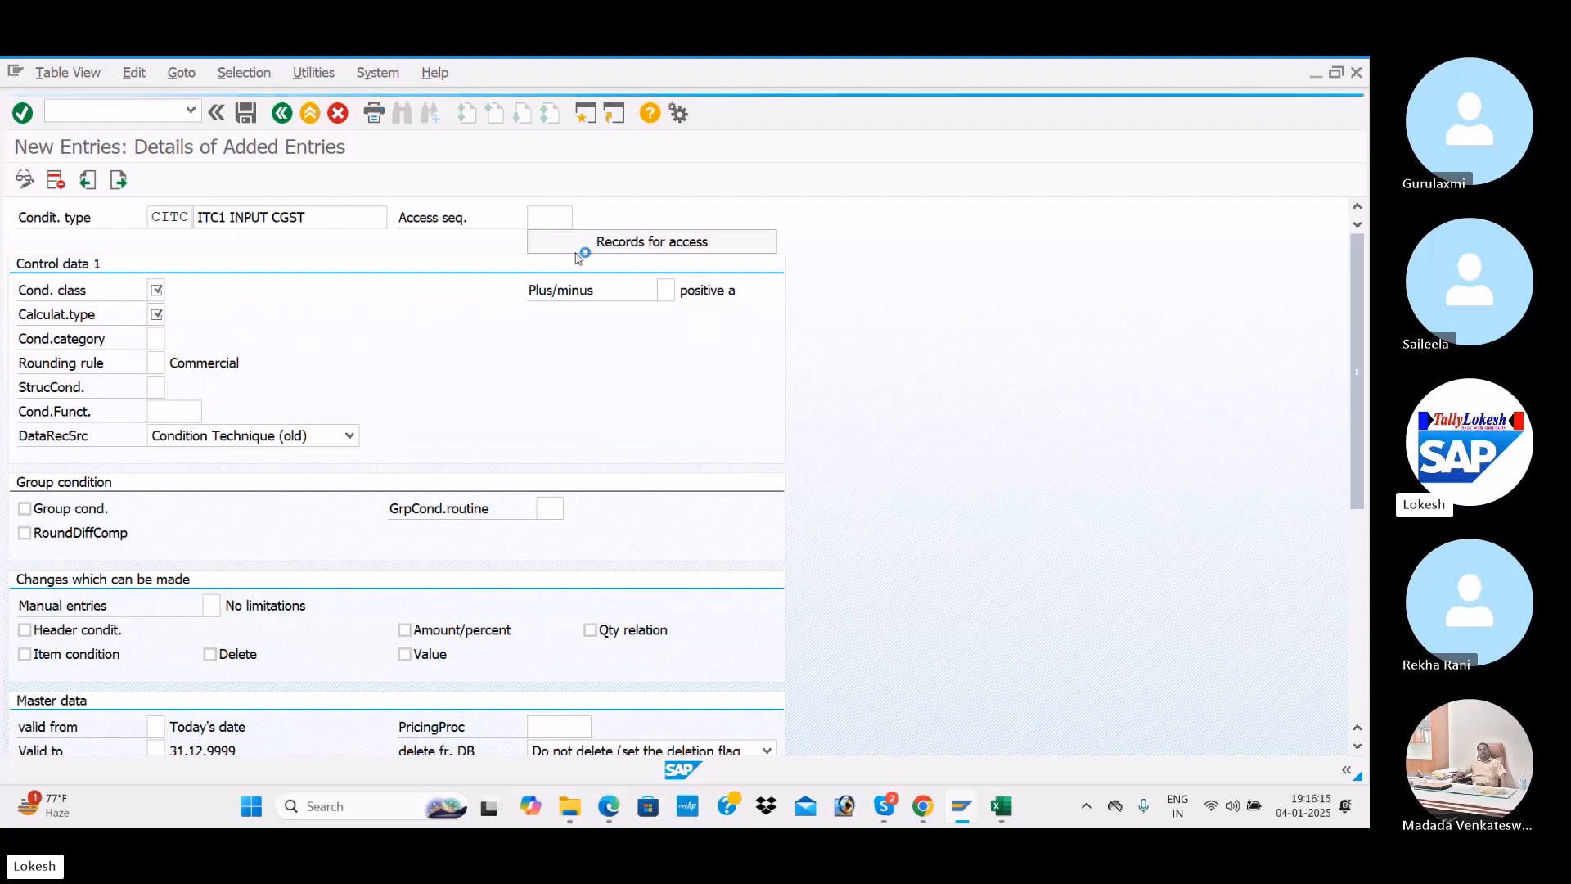
scroll(673, 479, "down", 4)
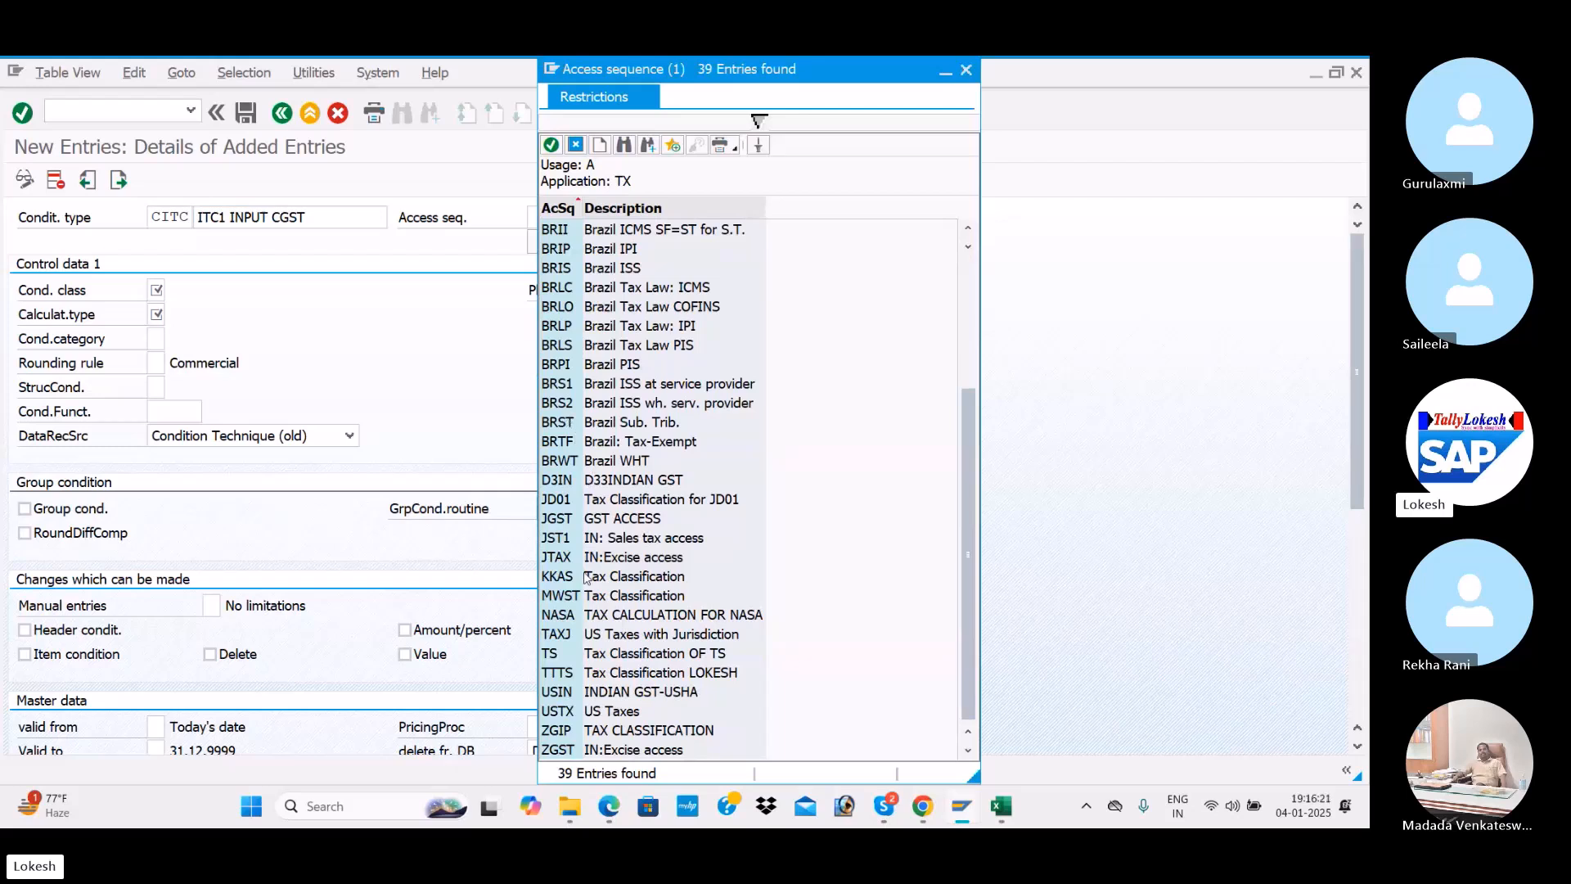
left_click(620, 596)
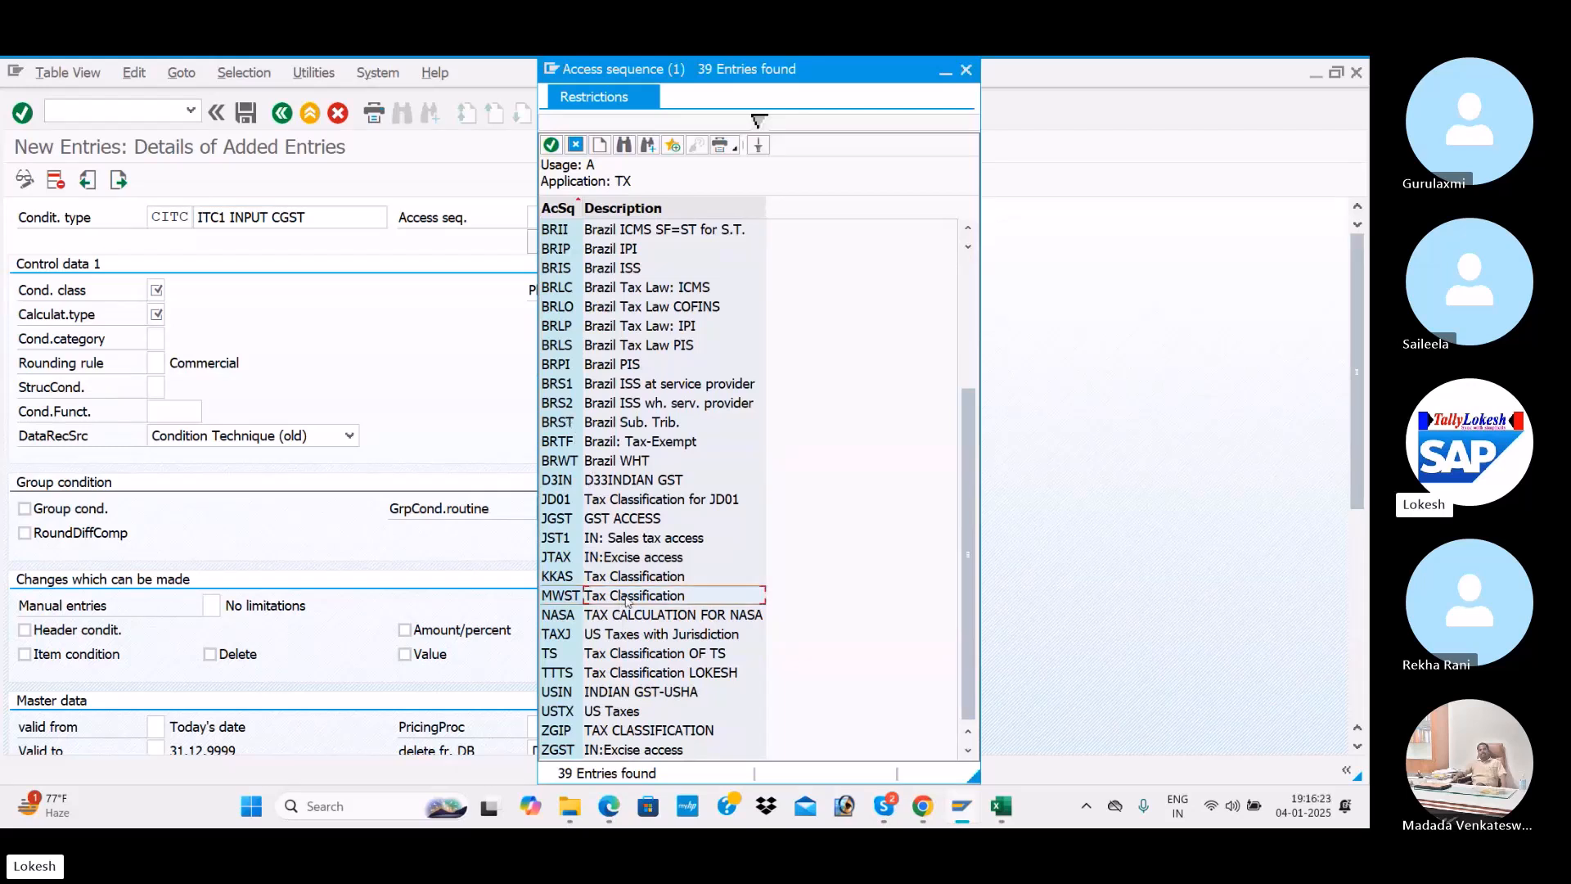
double_click(694, 597)
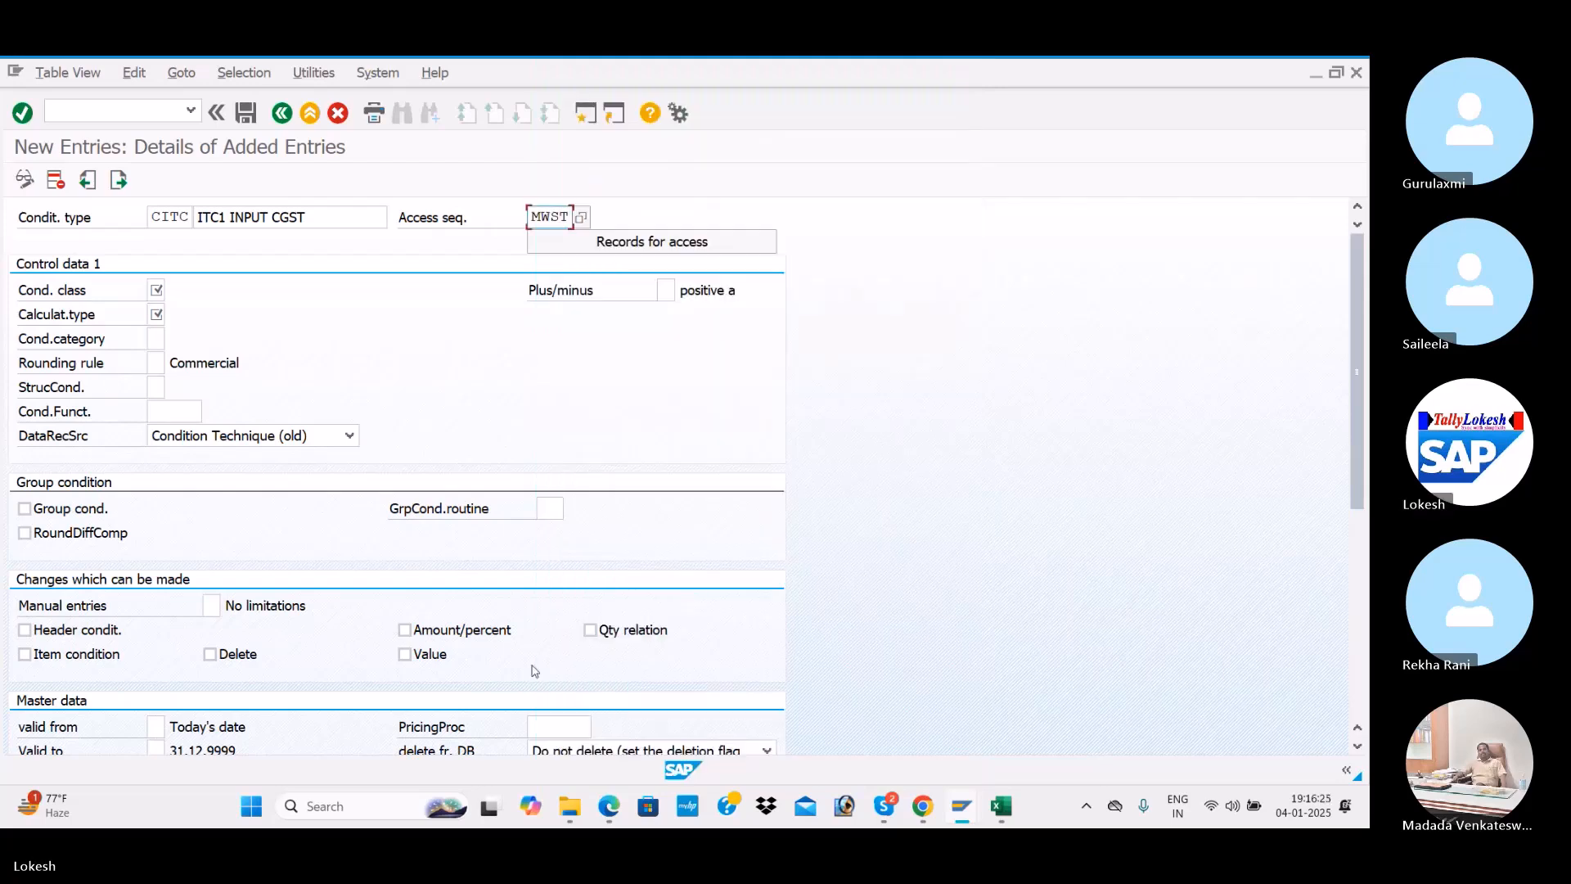
Check the control data in the GST configuration PDF and set the condition class of CITC to D (Taxes)
left_click(157, 288)
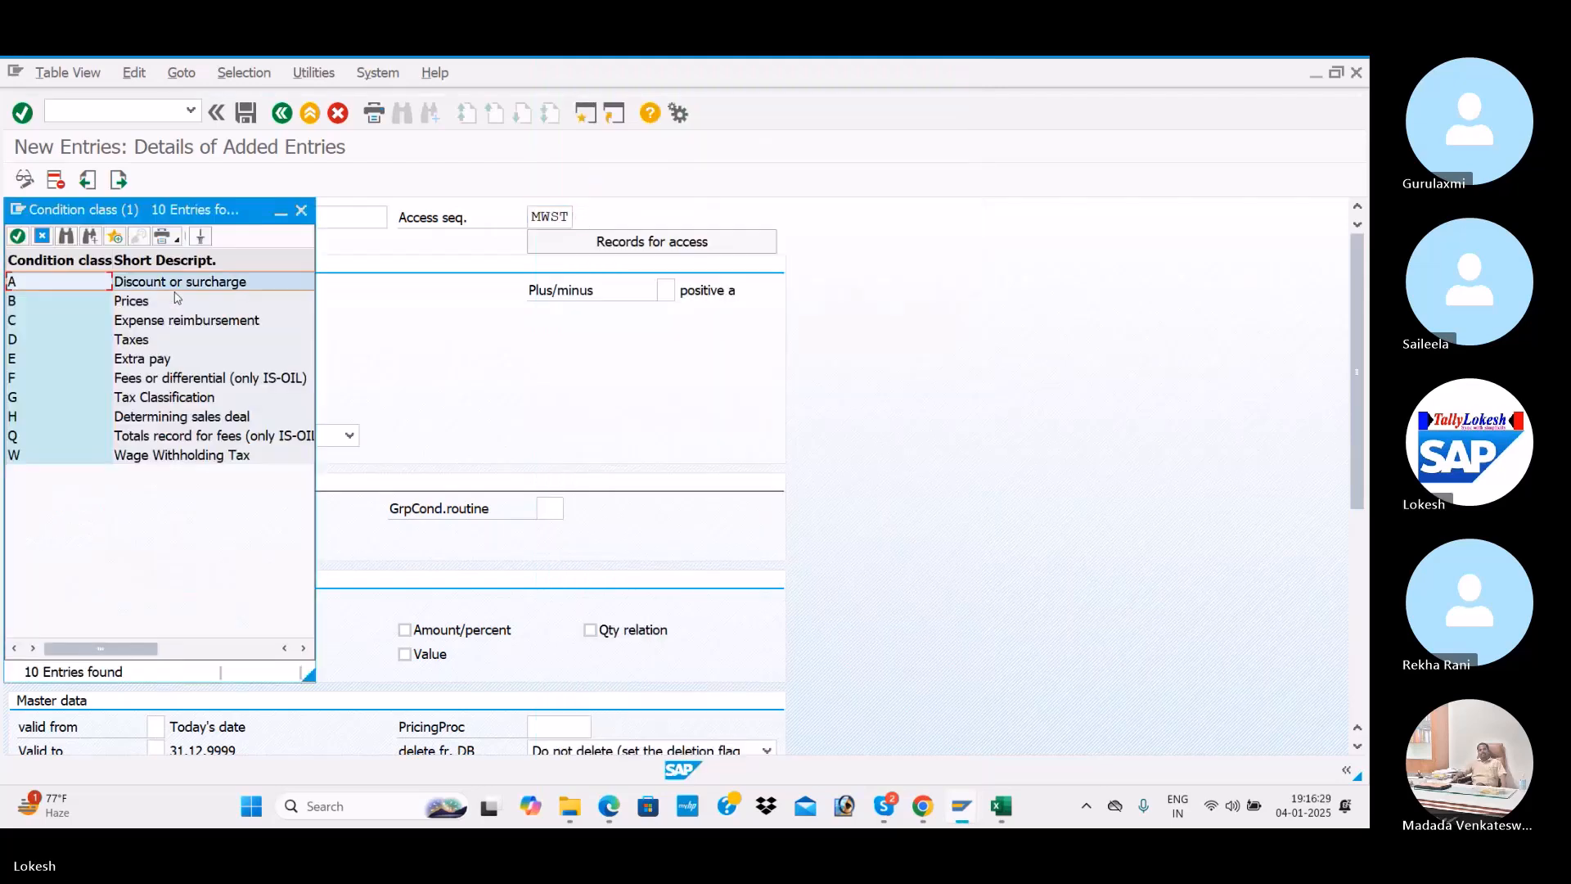
left_click_drag(235, 214, 813, 214)
key("alt+Tab")
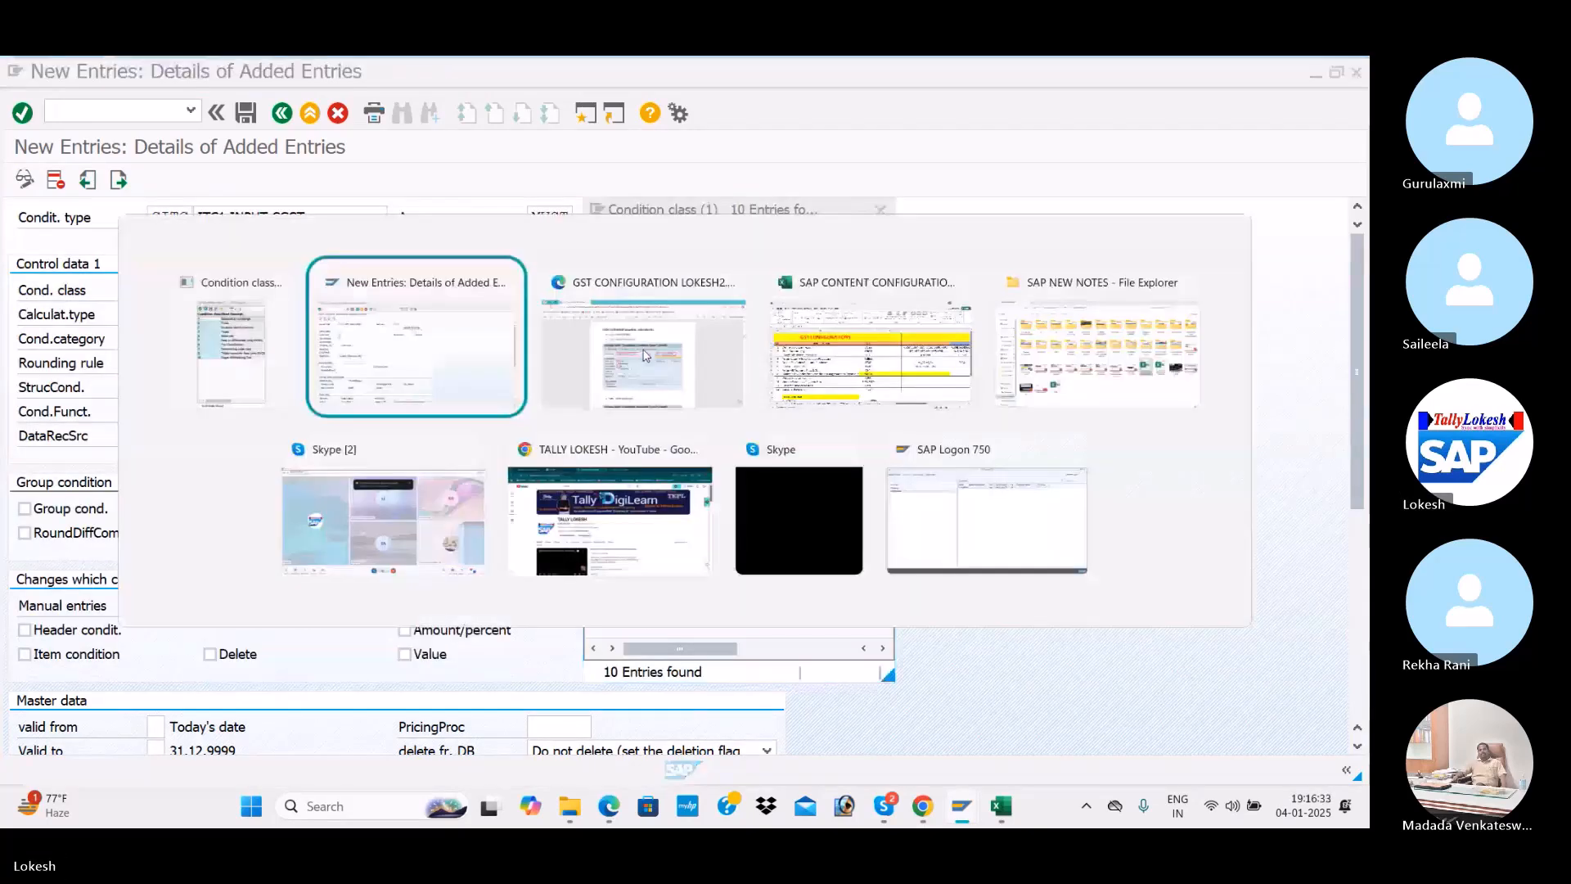
left_click(646, 355)
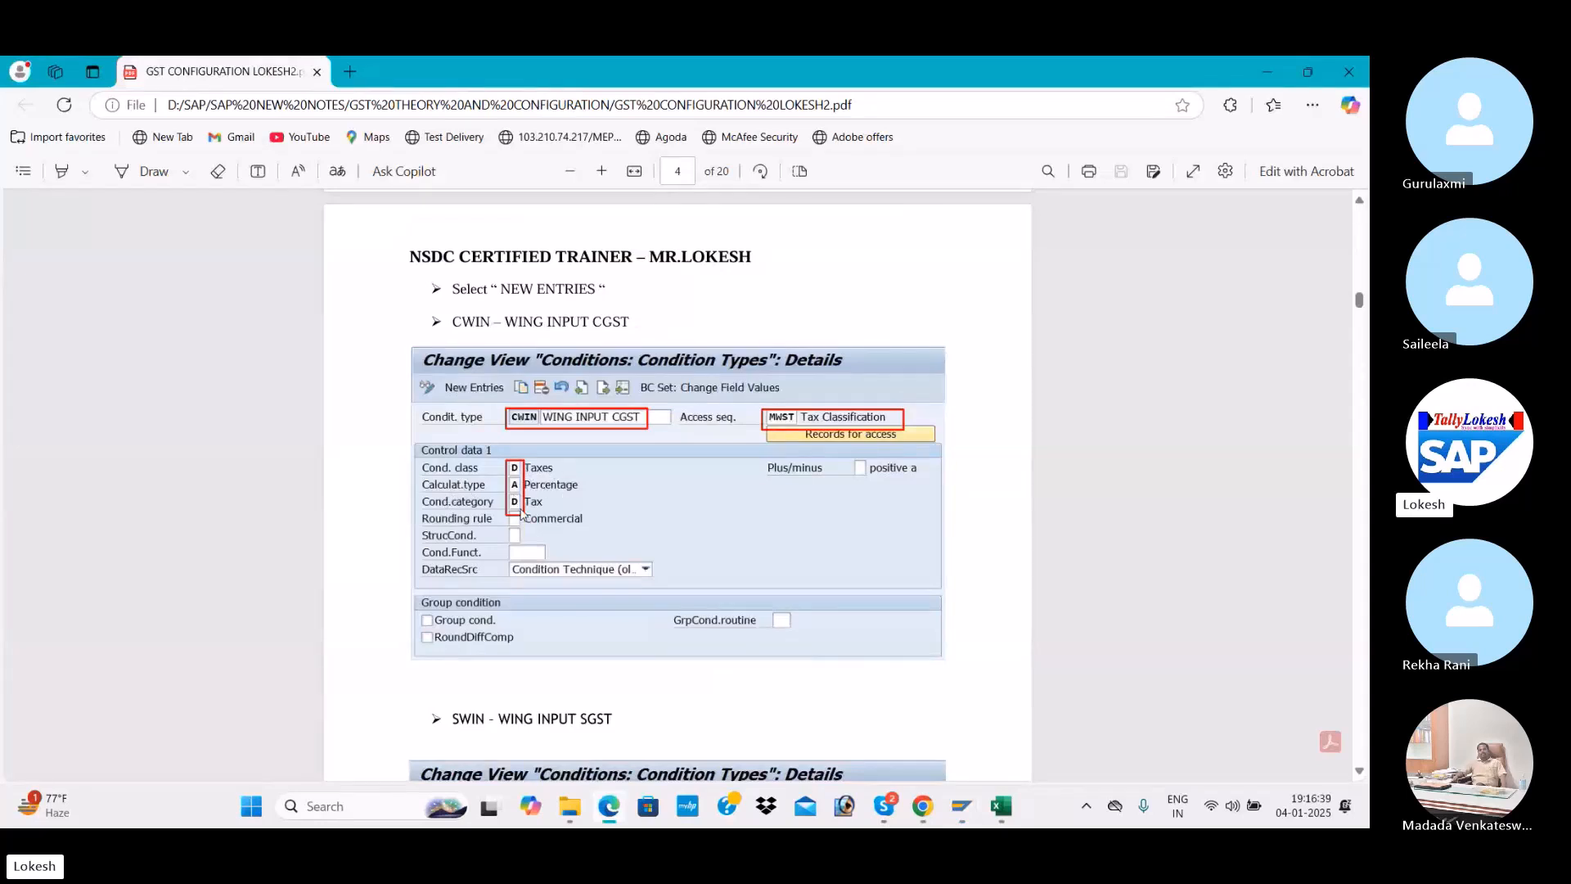
key("alt+Tab")
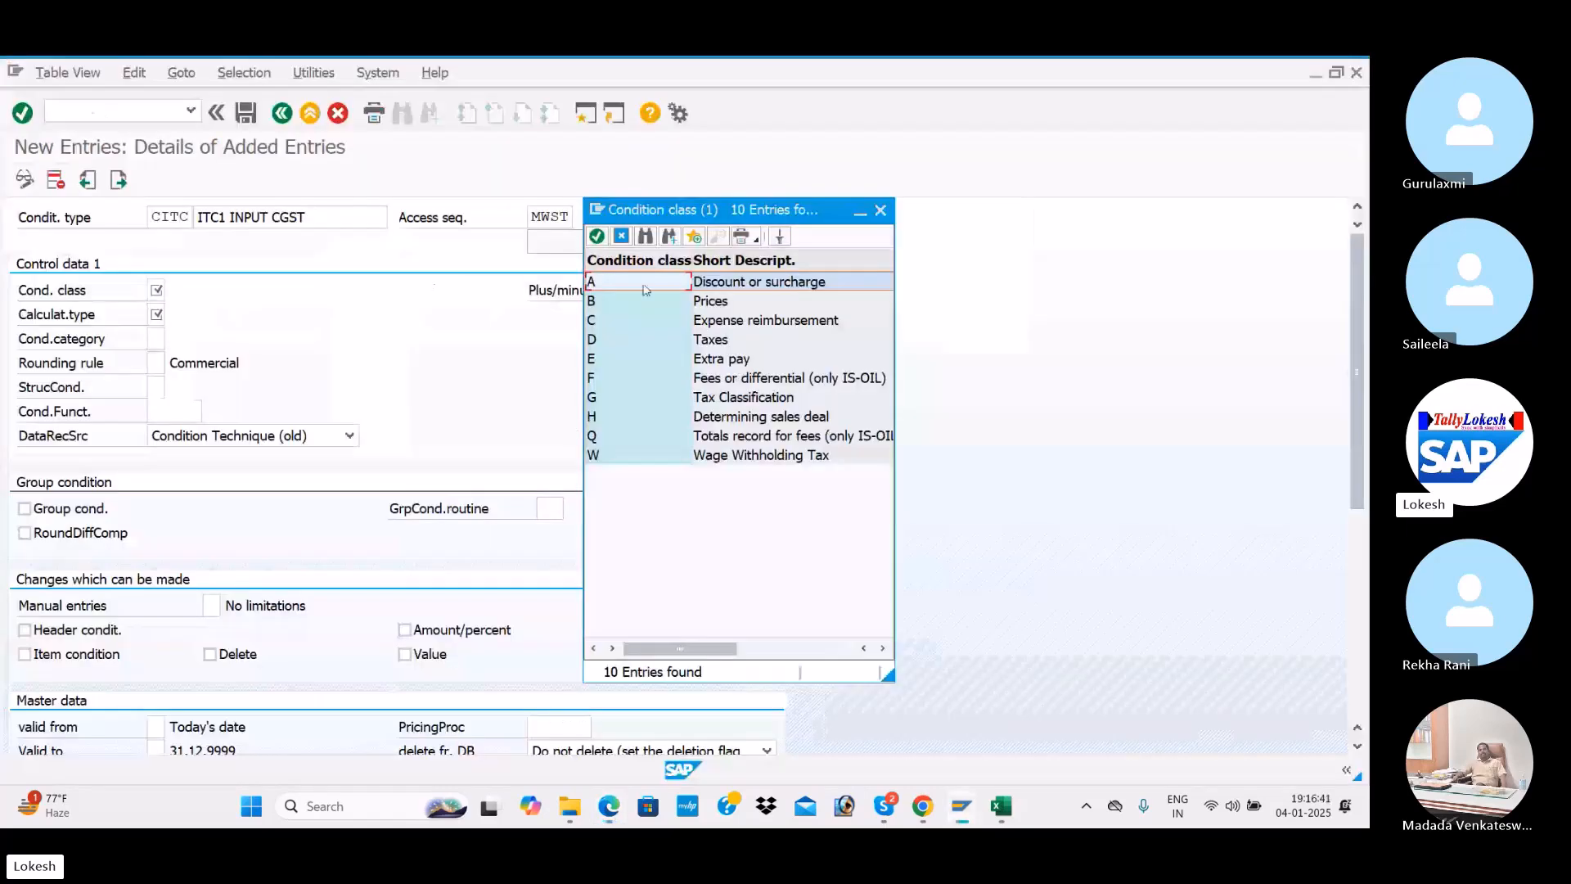
double_click(633, 348)
Set the calculation type of CITC to A (Percentage) and the condition category to D (Tax)
left_click(156, 315)
left_click(172, 315)
double_click(231, 284)
left_click(157, 339)
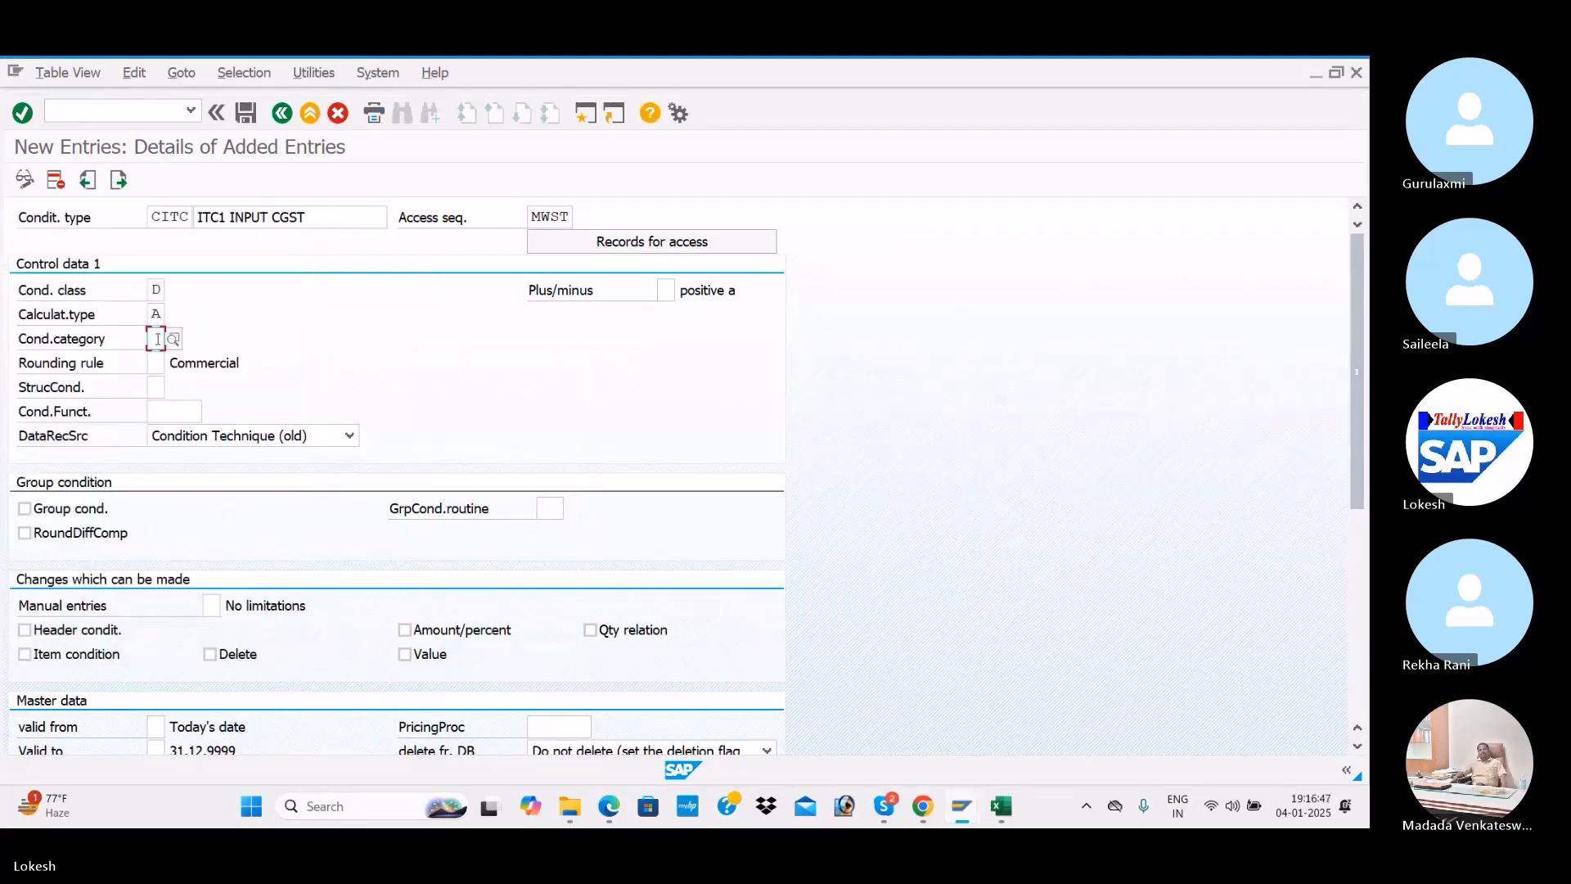
left_click(172, 340)
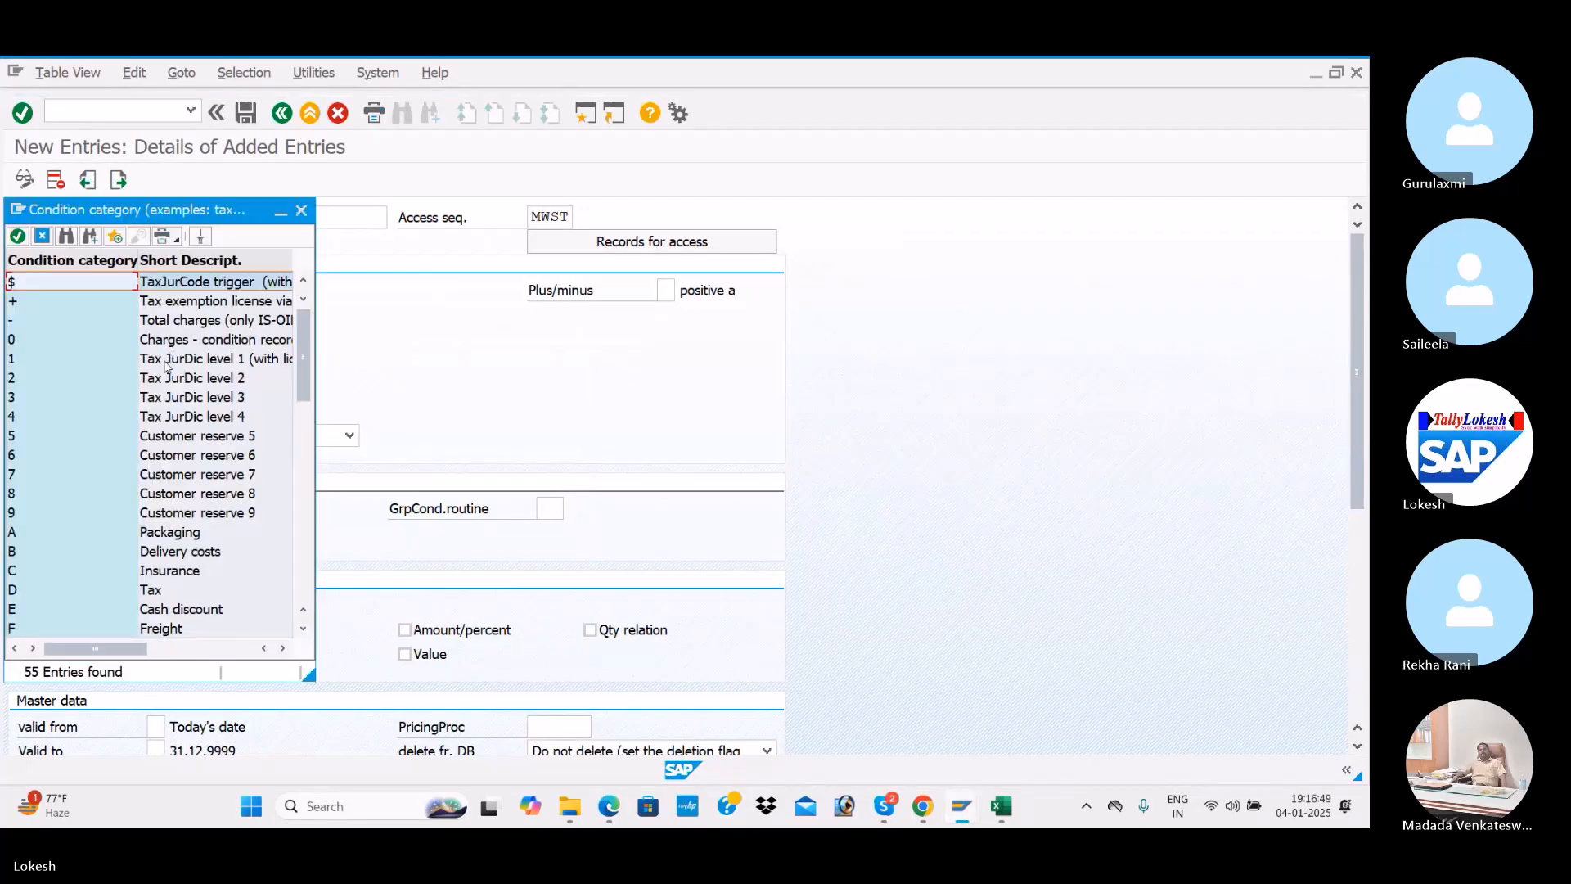
double_click(158, 591)
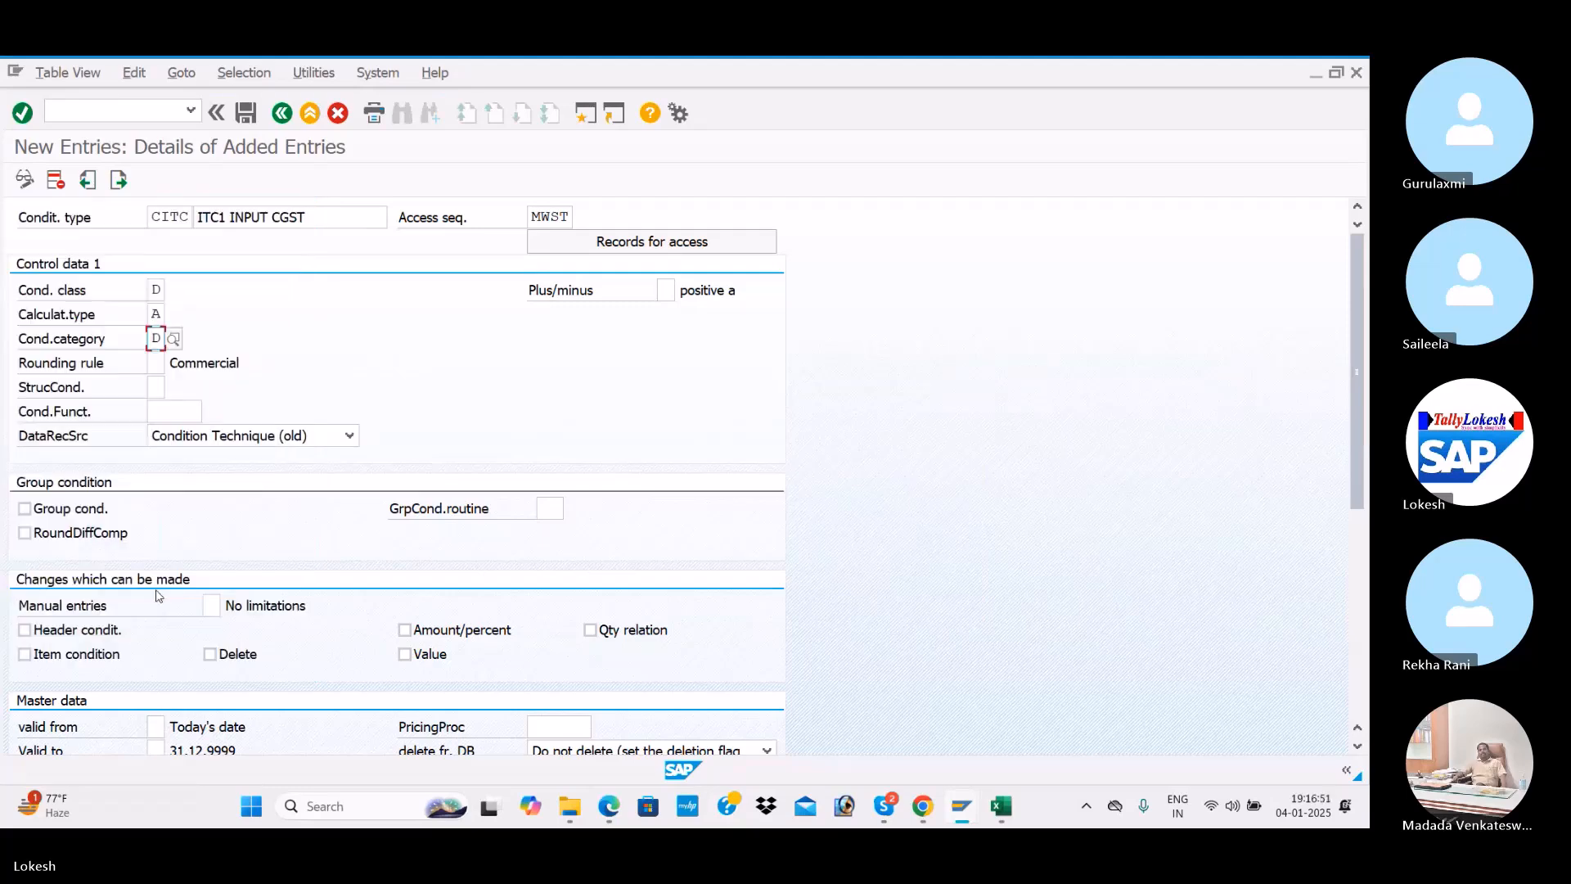
scroll(150, 505, "down", 3)
scroll(150, 505, "down", 2)
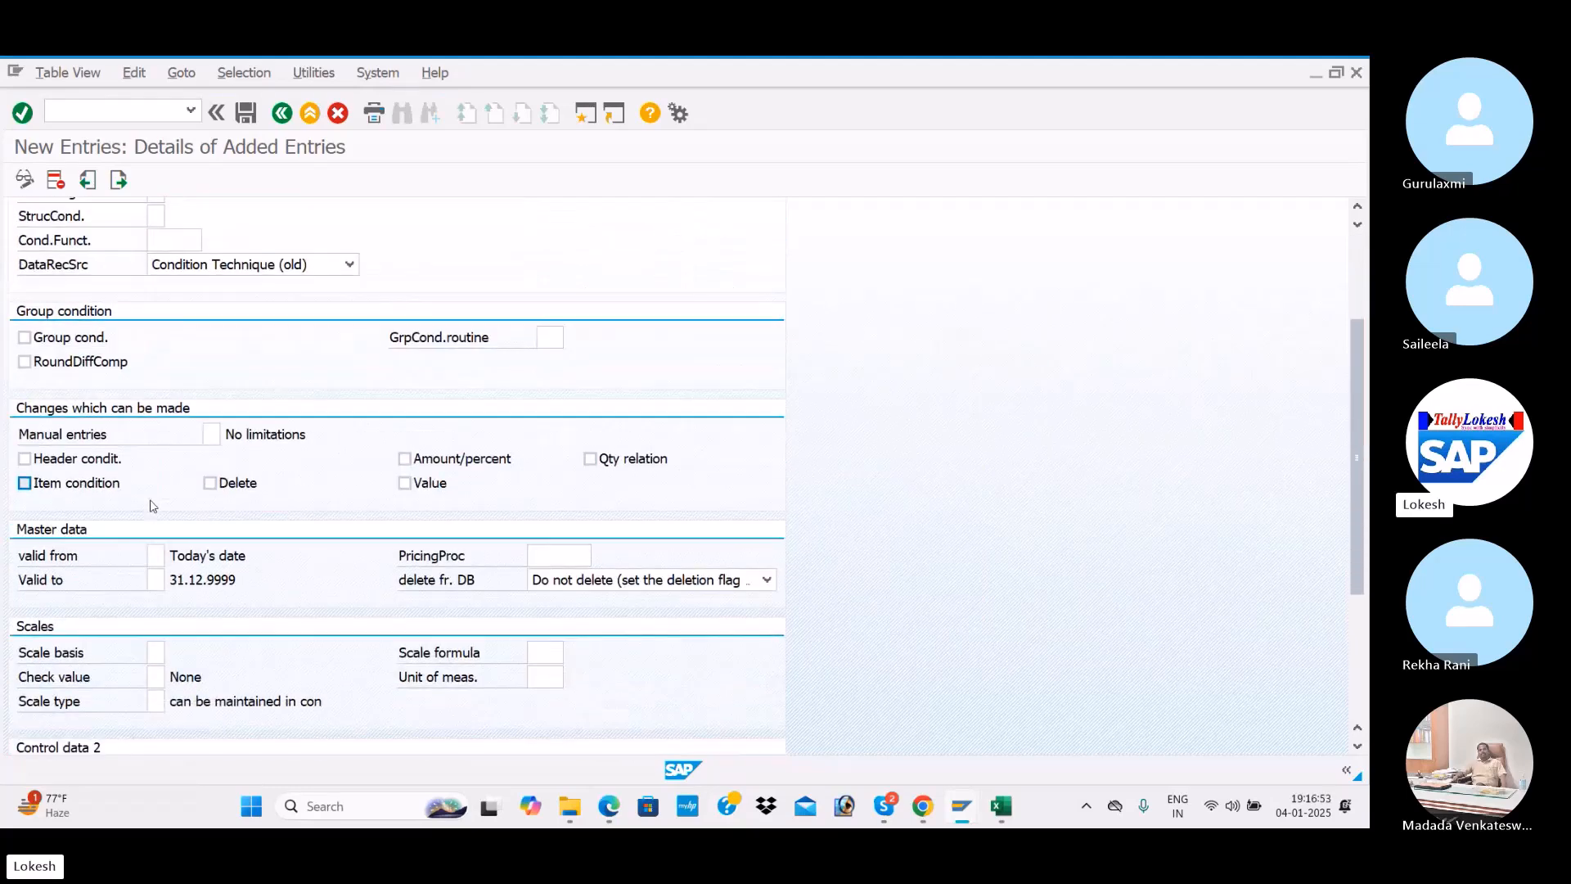
scroll(149, 505, "up", 4)
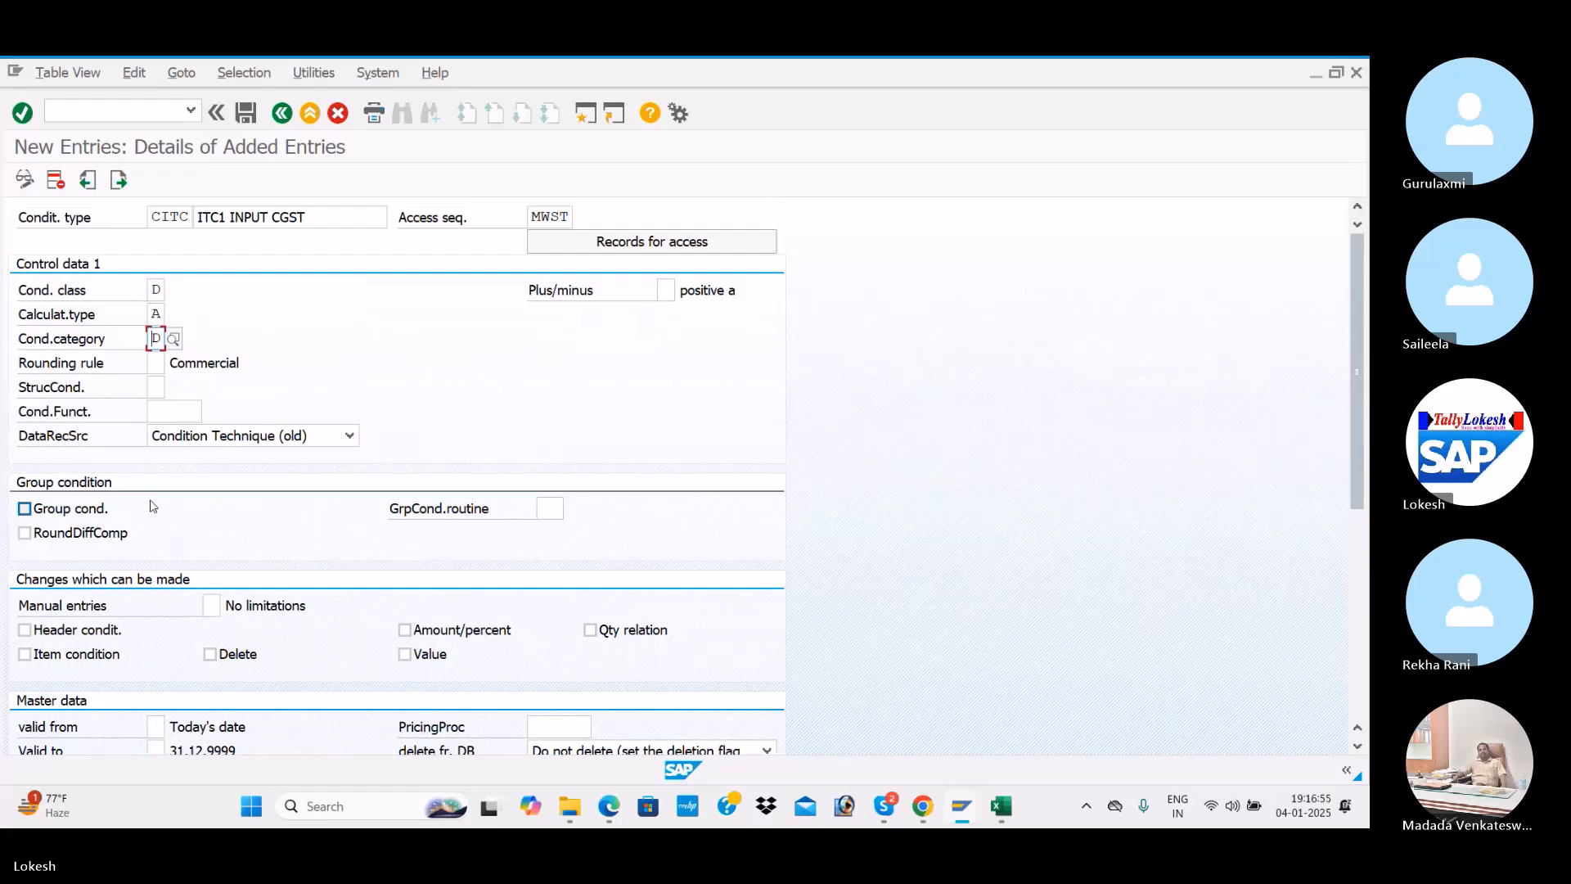
Try to change the condition type code of the input CGST entry to CGS1
left_click(188, 217)
key("BackSpace")
key("BackSpace")
key("BackSpace")
type("GS")
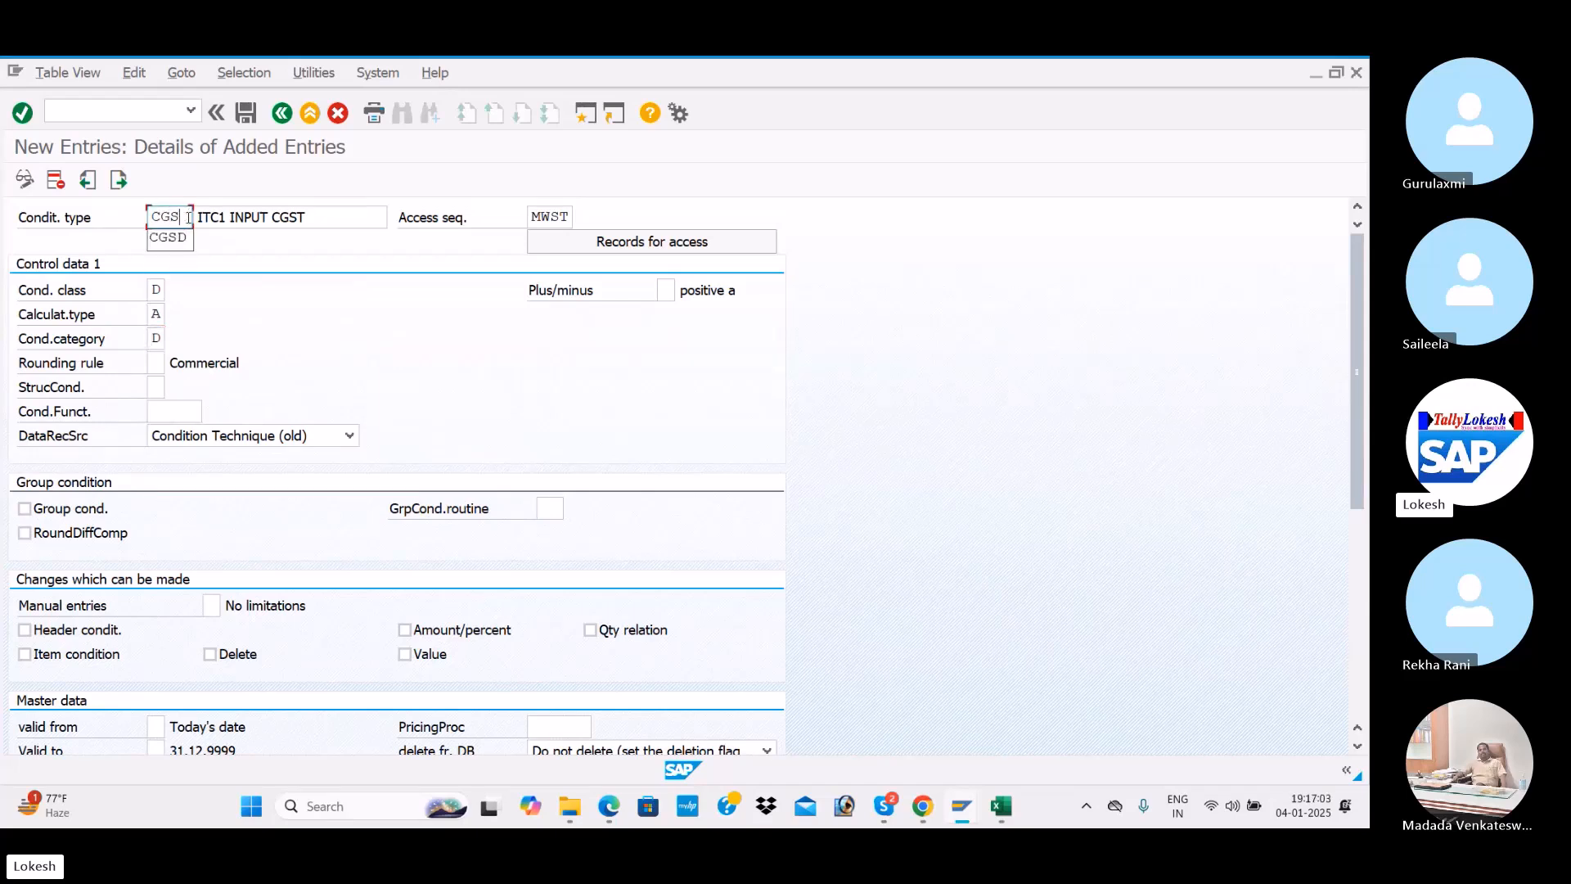
type("1")
key("Return")
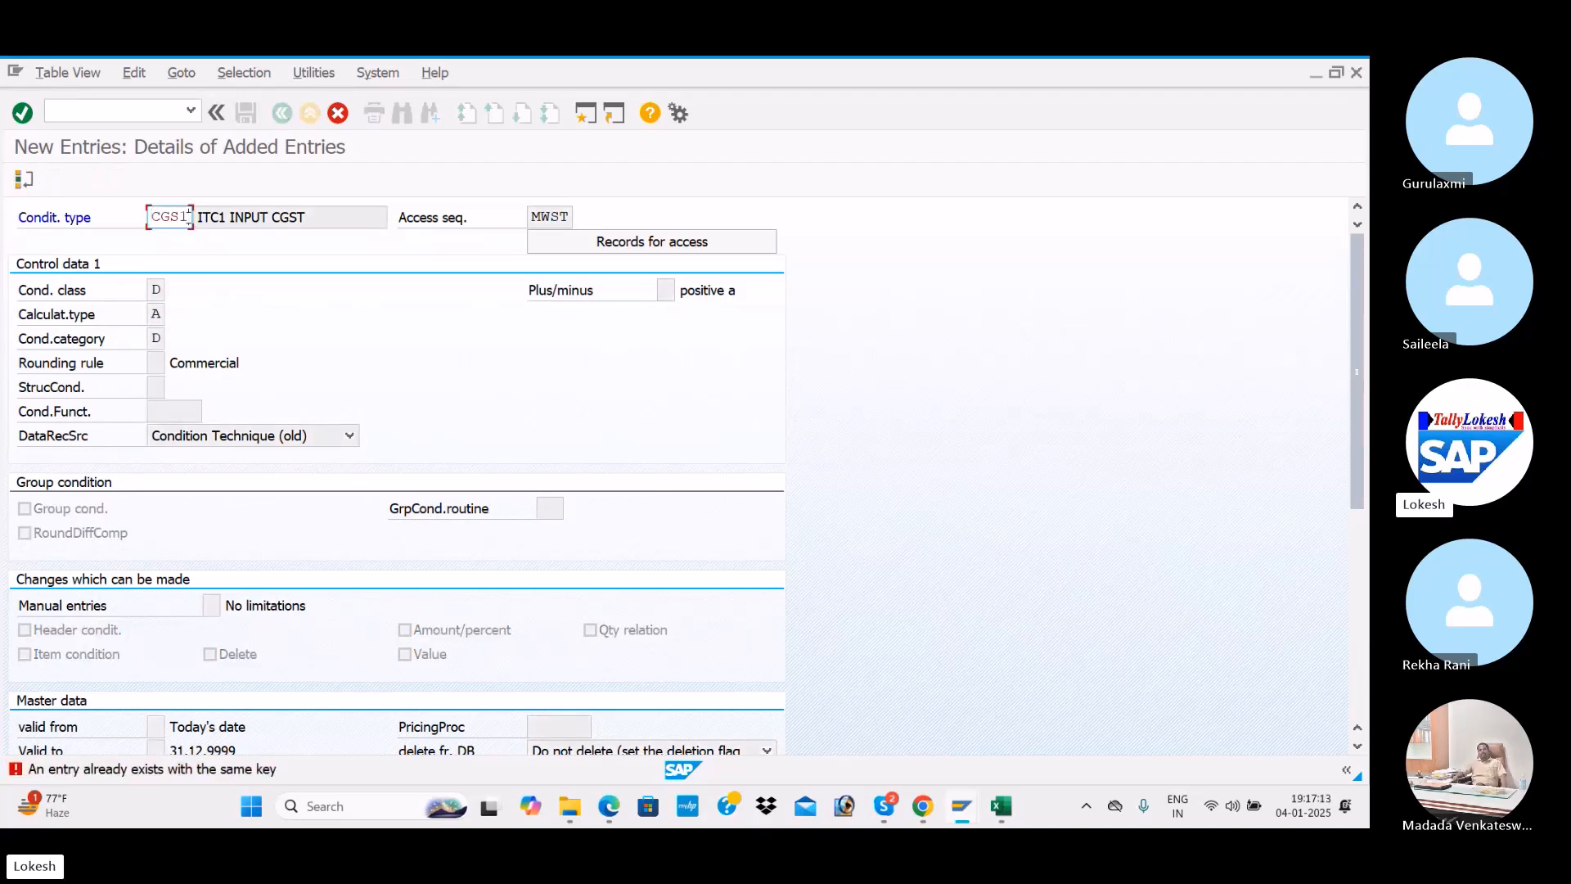
Restore the condition type code of the input CGST entry to CITC and validate the entry
key("BackSpace")
key("BackSpace")
key("BackSpace")
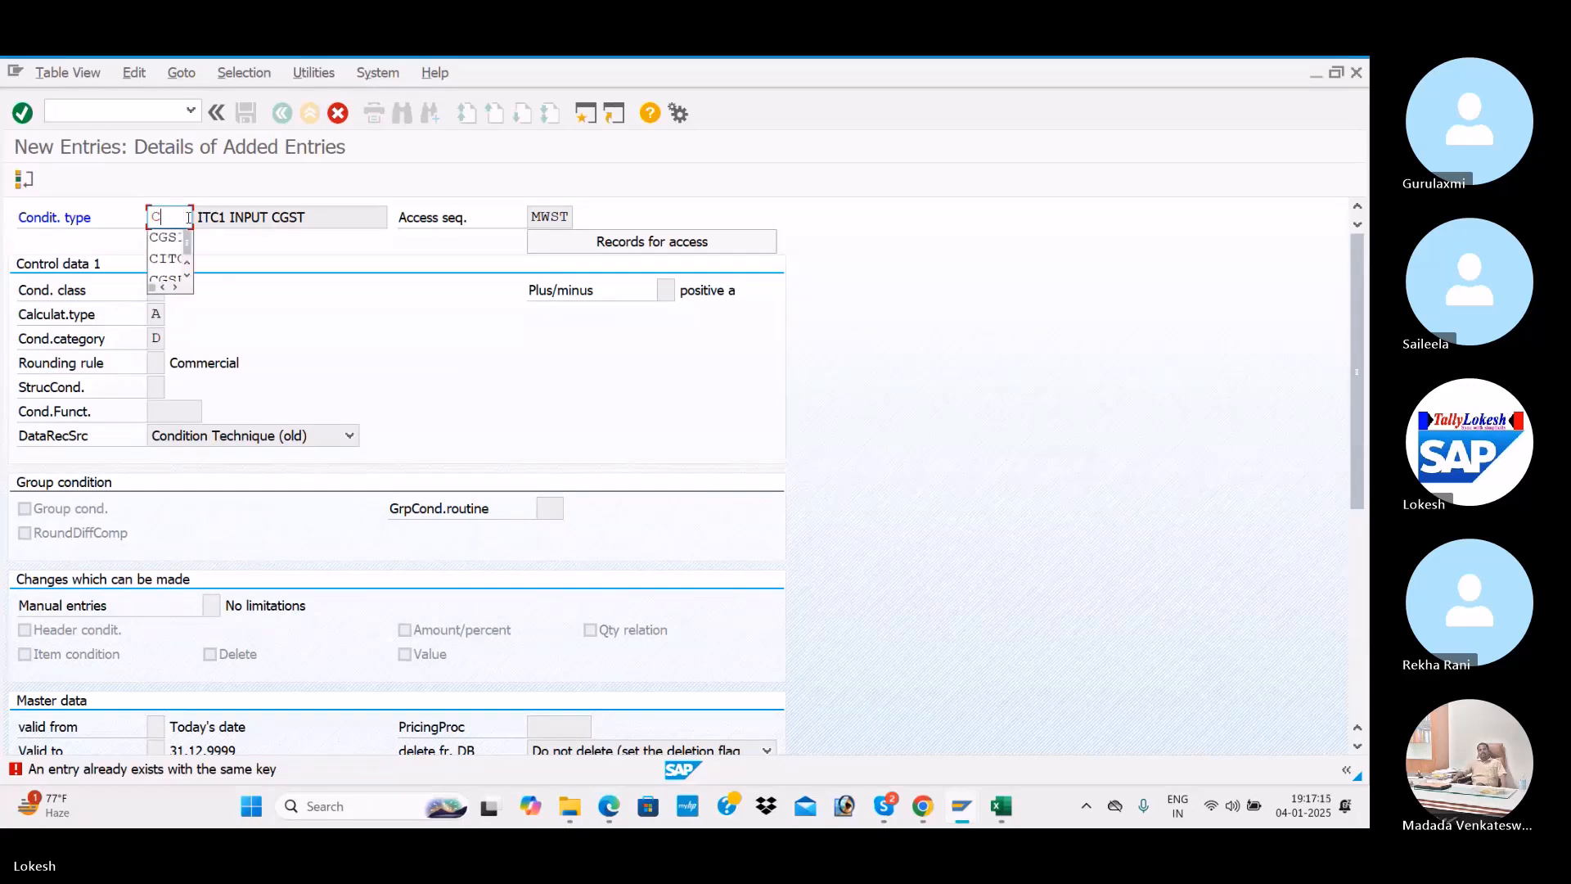
type("ITC")
key("Return")
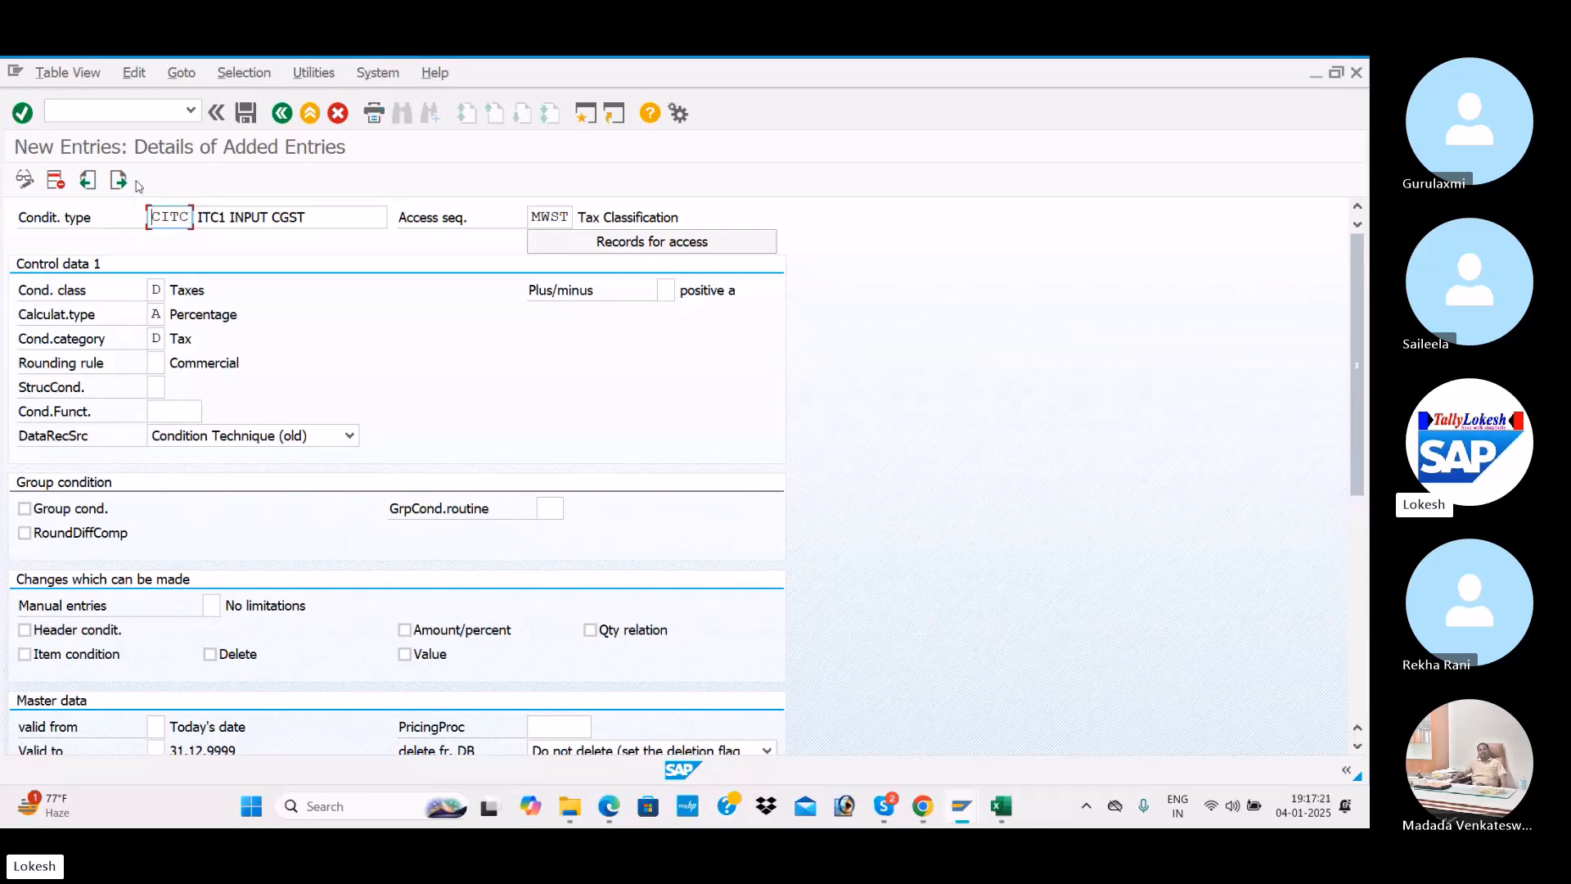
Save condition type CITC in a new customizing request with the short description GST CONFIGURATION FOR ITC1
left_click(243, 118)
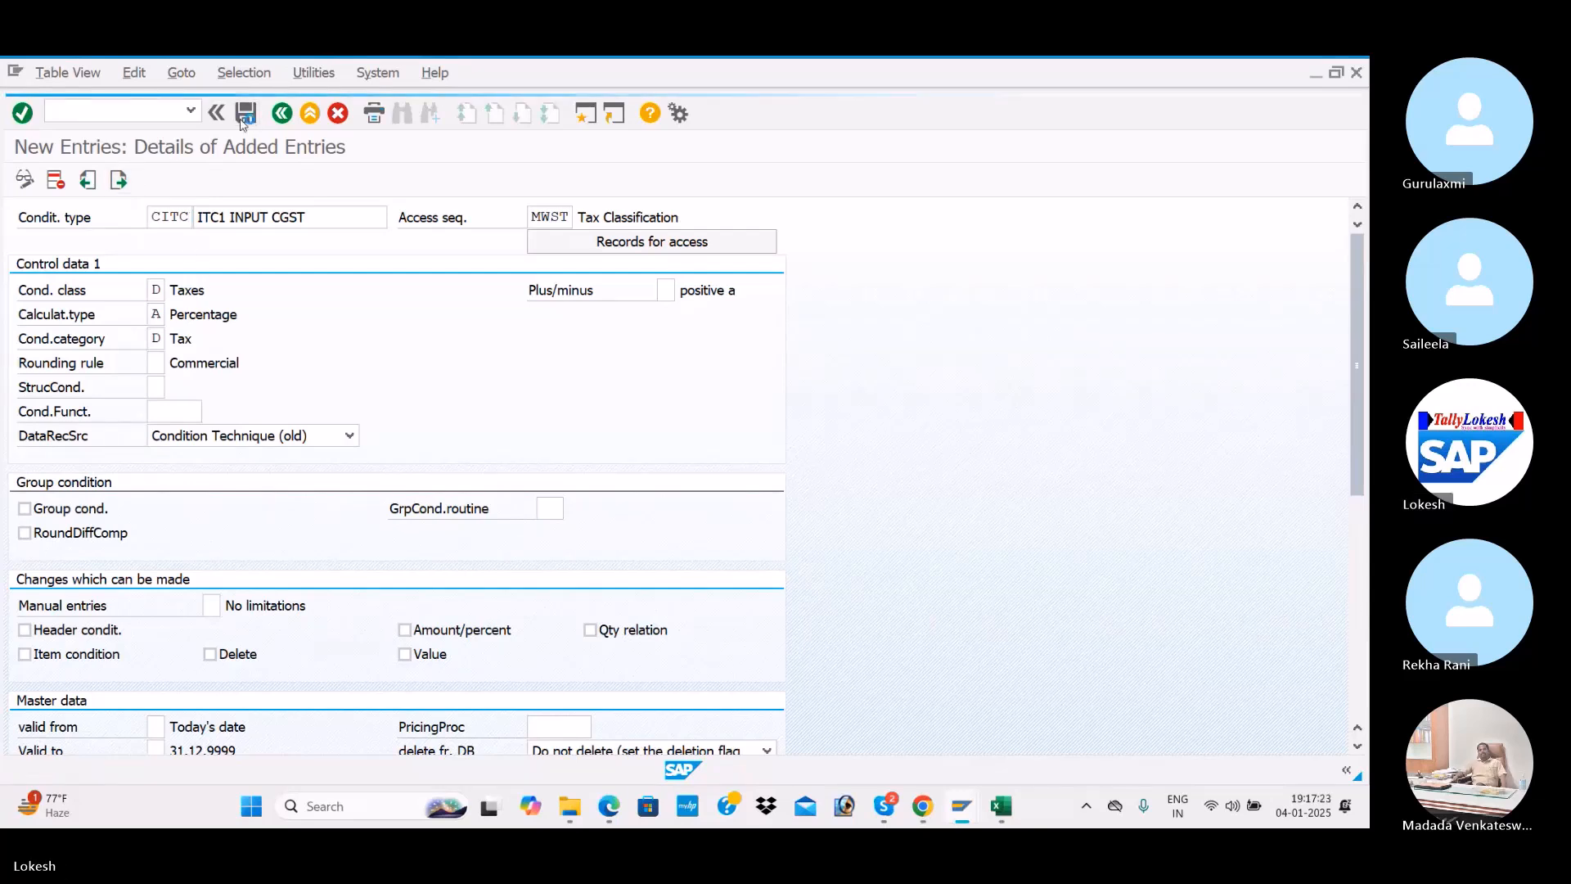
left_click(493, 411)
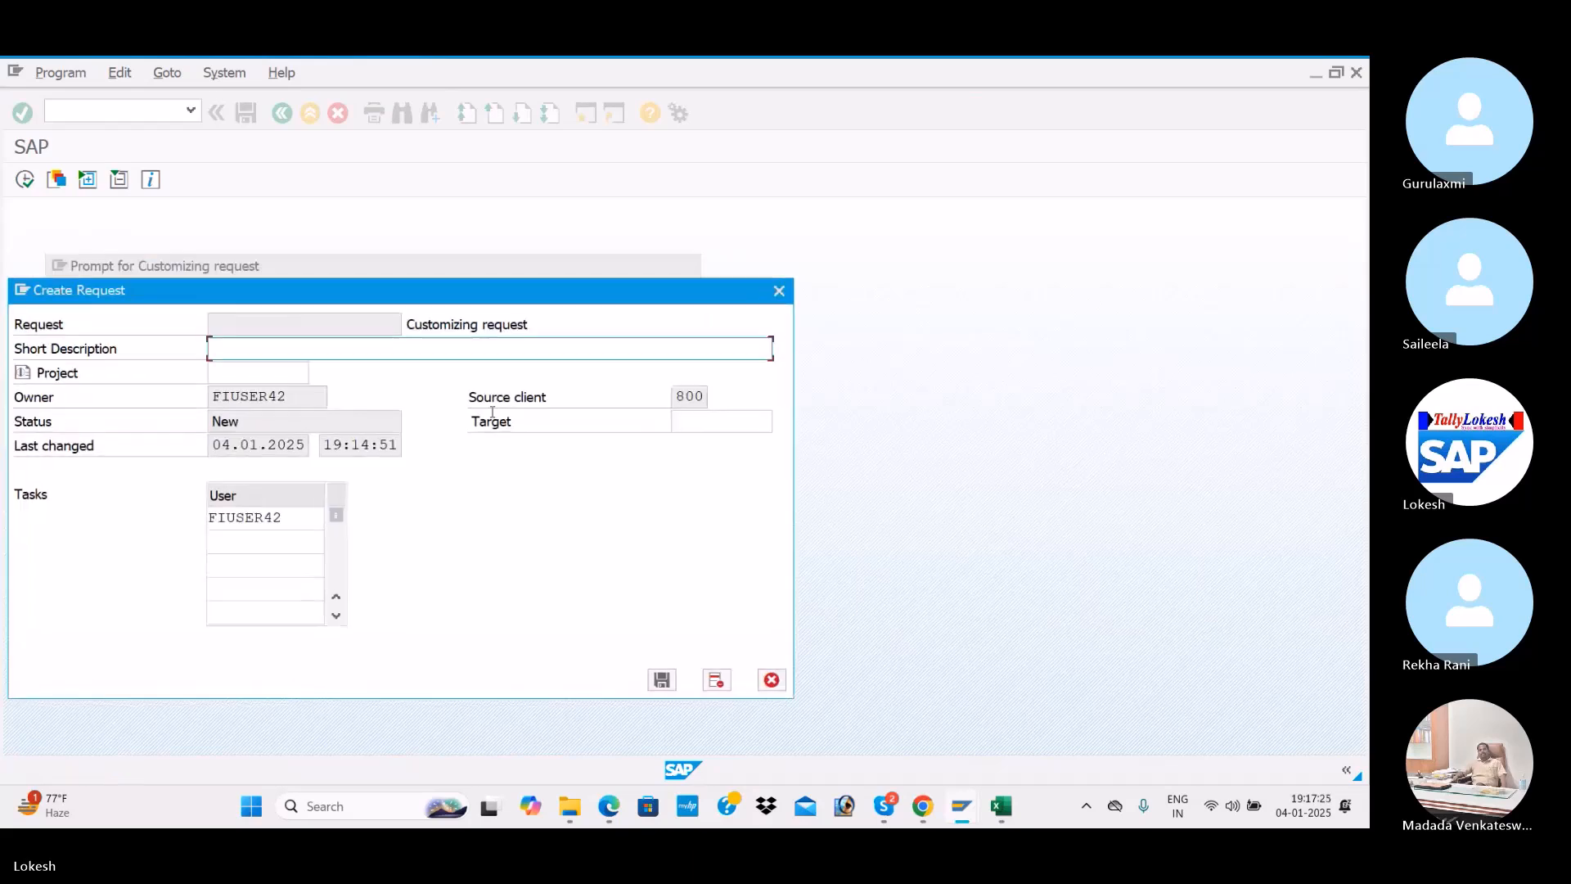
type("GS")
type("T CONFIGURATION FOR ")
type("ITC1")
key("Return")
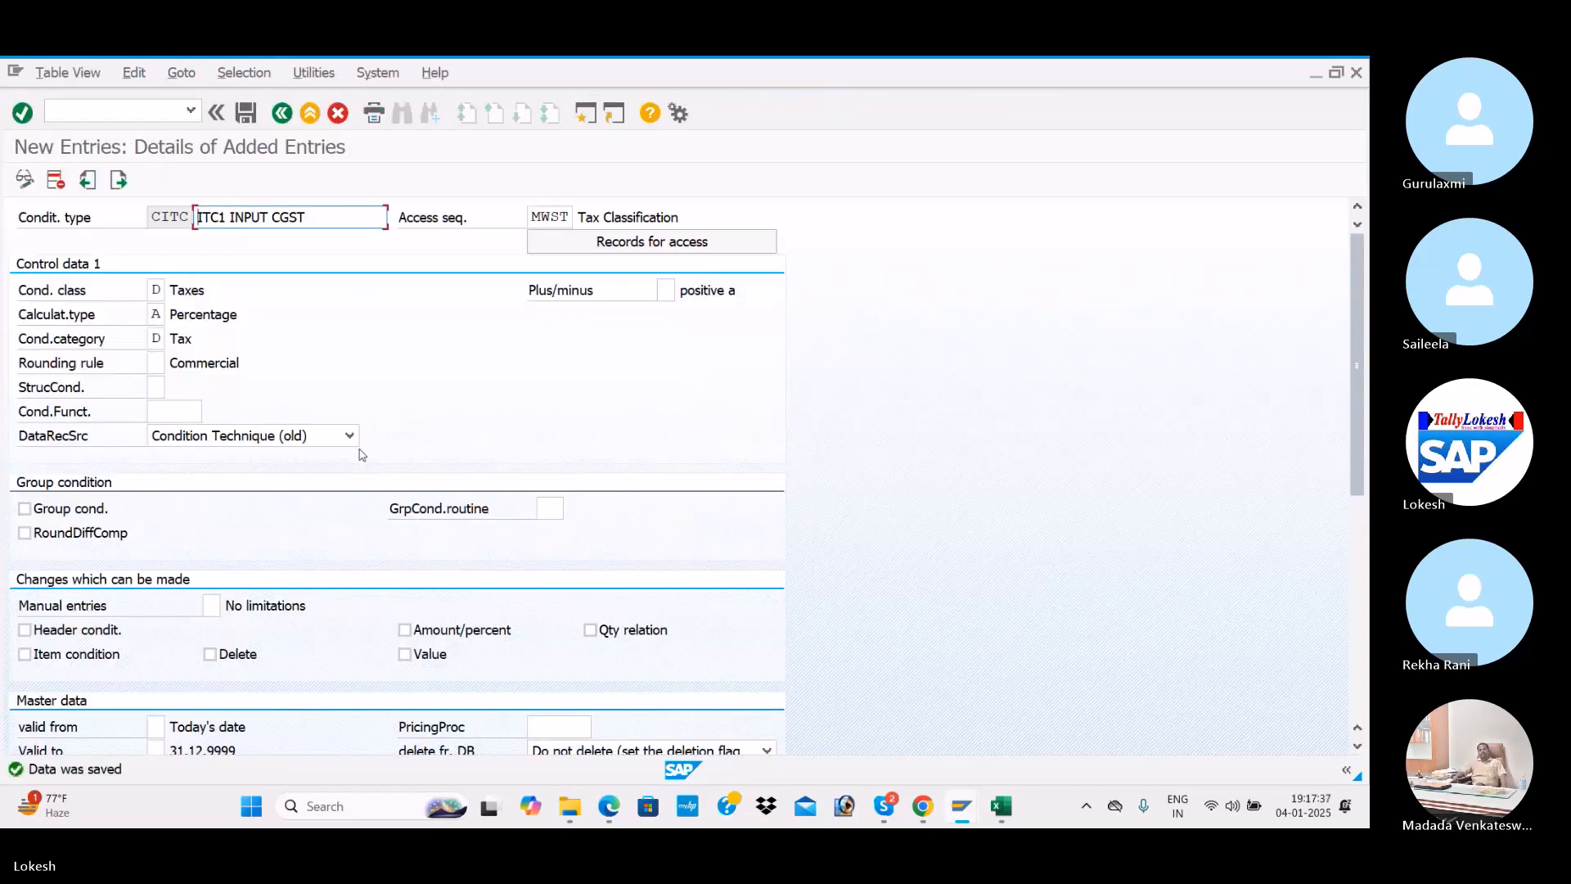
Start the next entry as condition type SITC, described as ITC1 INPUT SGST, with access sequence MWST
left_click(121, 179)
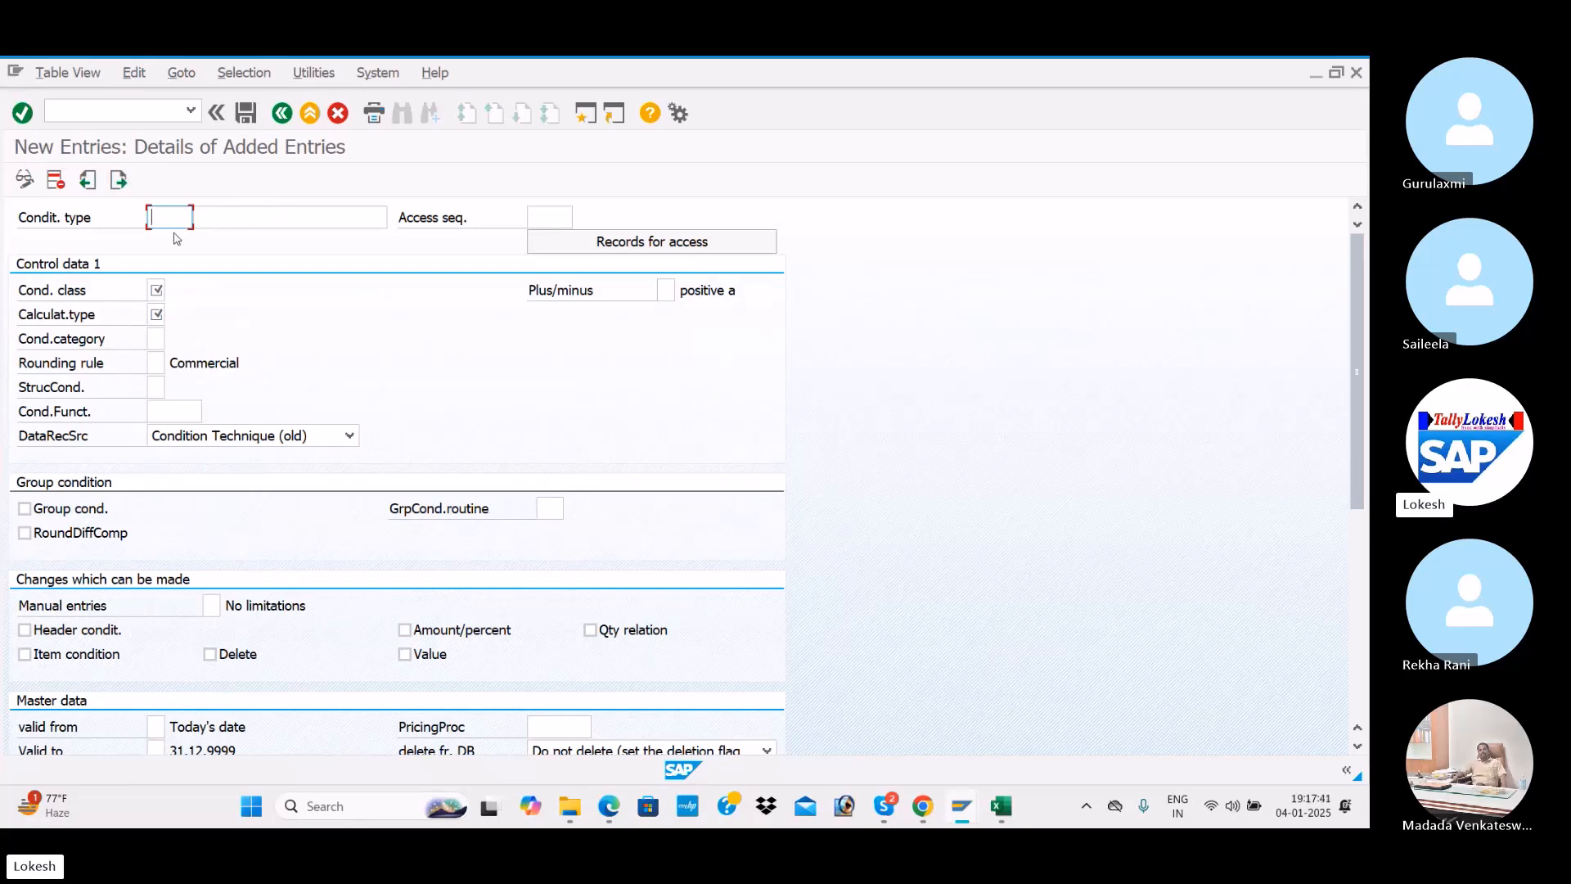
type("SITC")
key("Tab")
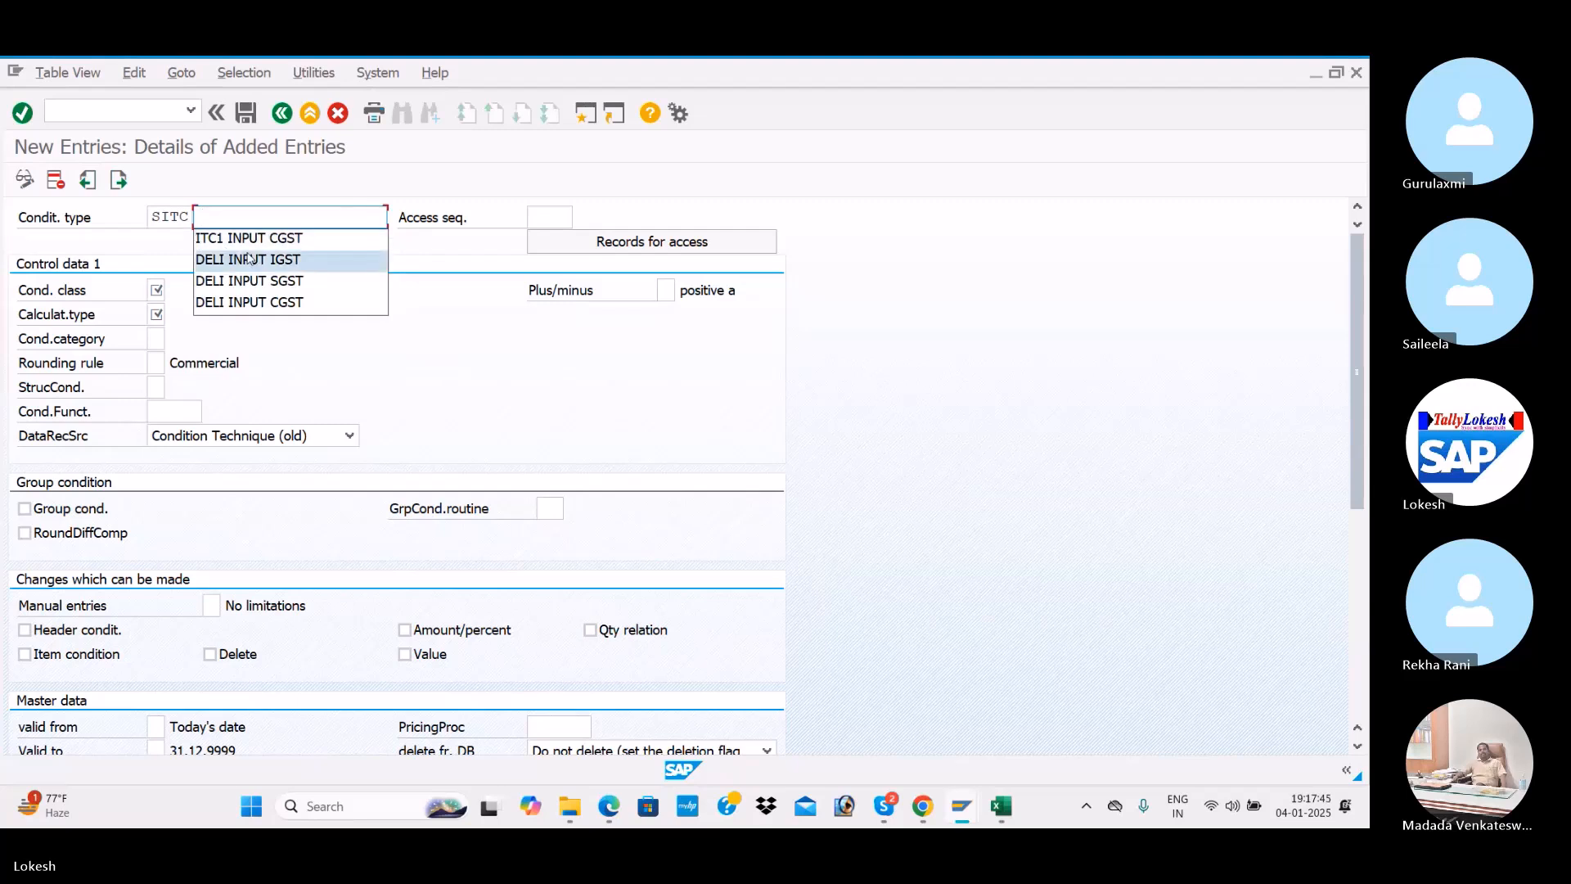
left_click(249, 239)
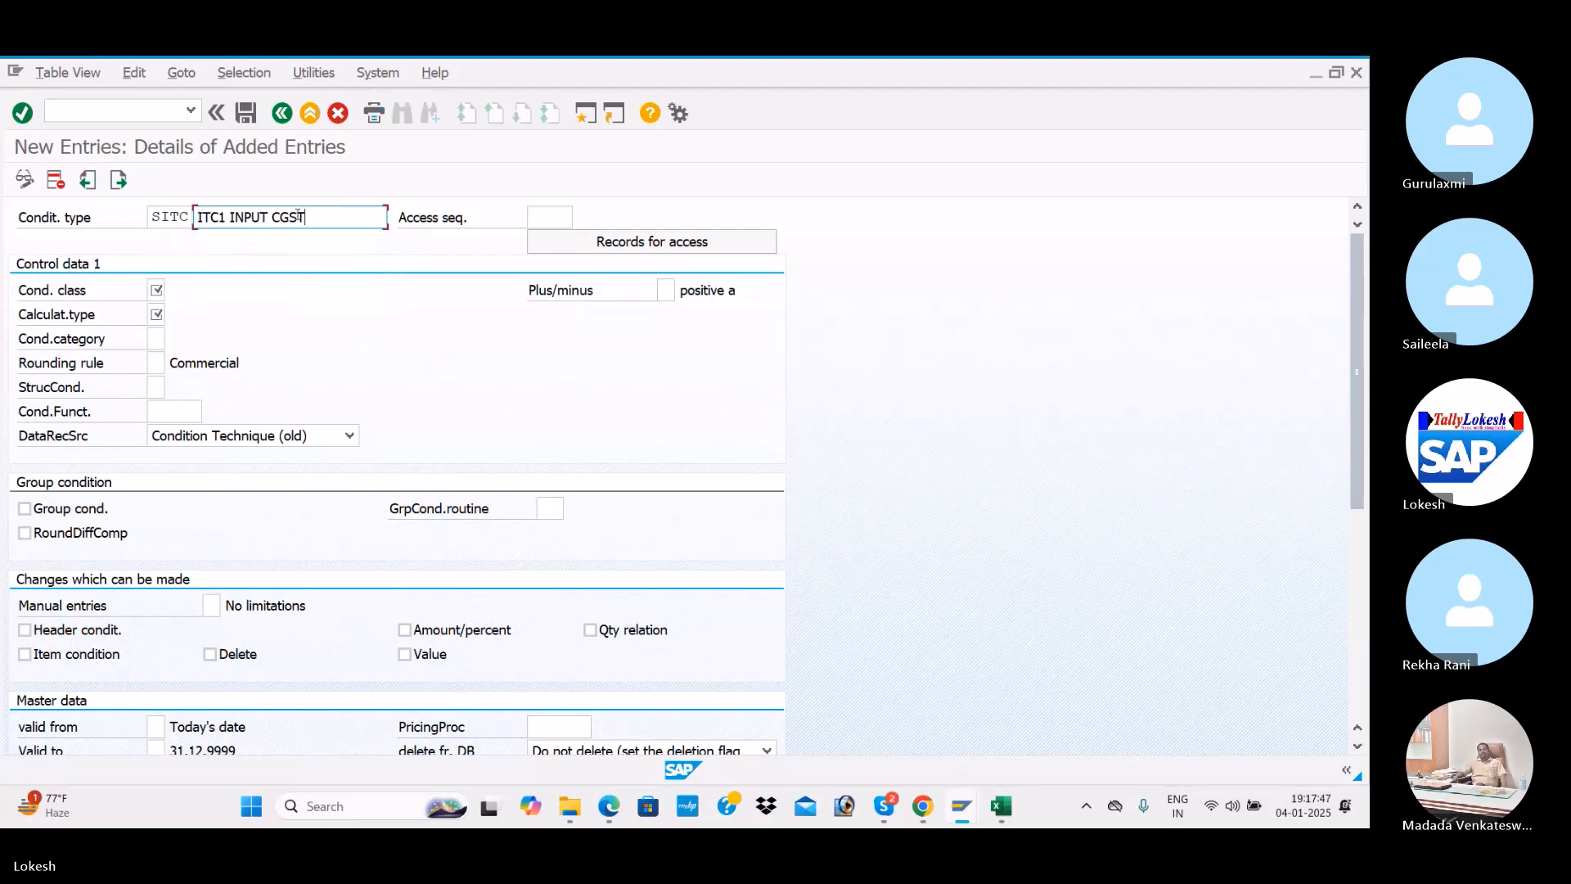
key("BackSpace")
key("BackSpace")
key("BackSpace")
key("BackSpace")
type("SGST")
key("Tab")
type("MWST")
key("Tab")
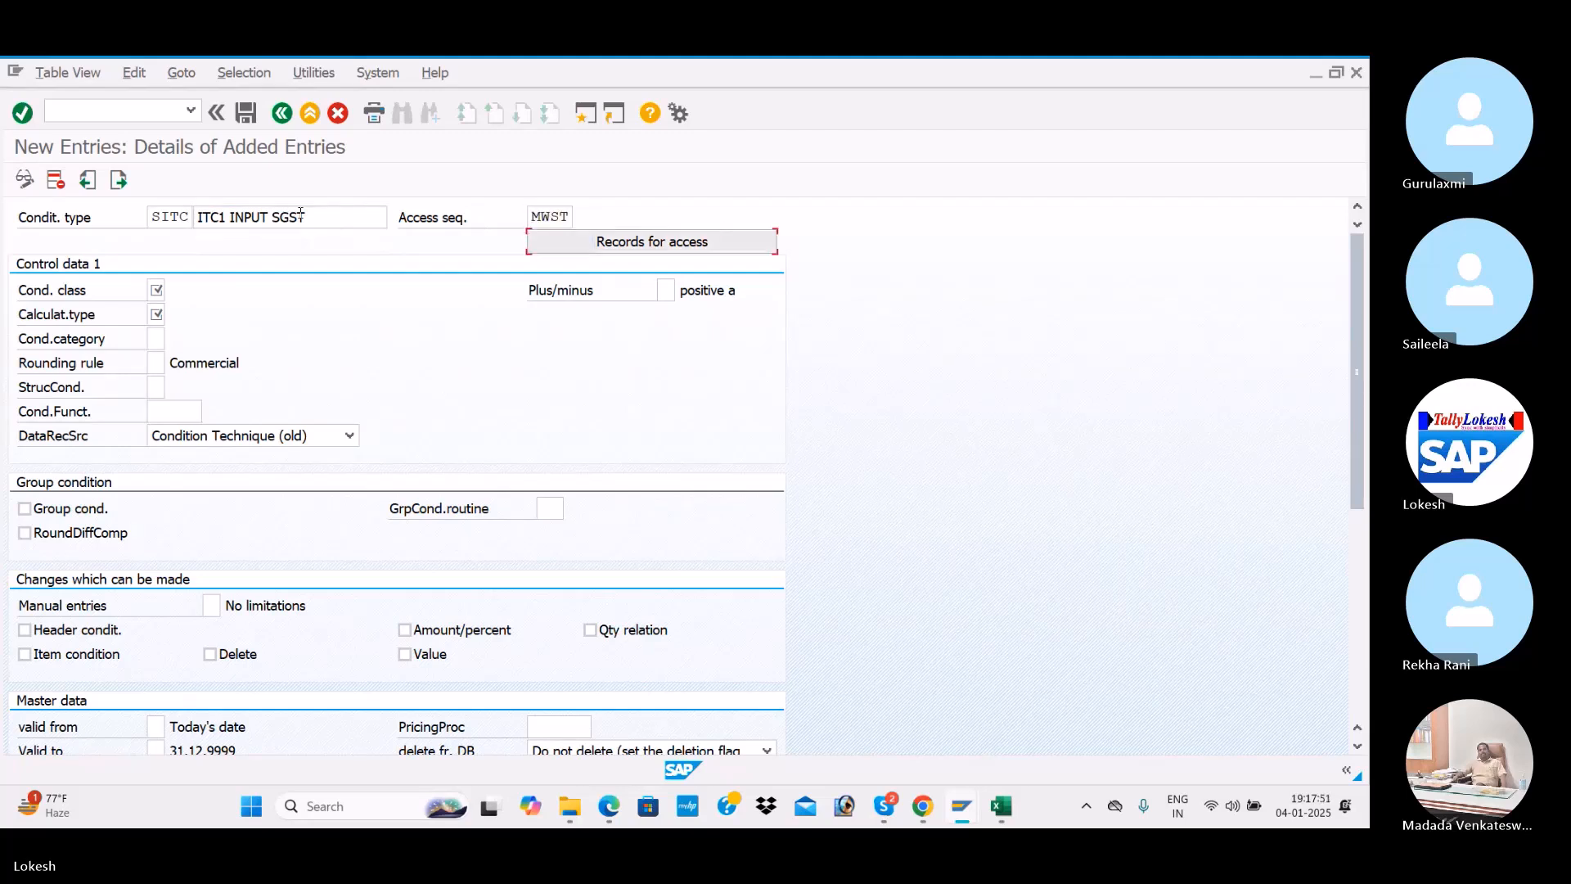
Set condition class D, calculation type A and condition category D for condition type SITC
left_click(158, 291)
type("D")
left_click(156, 315)
type("A")
left_click(157, 358)
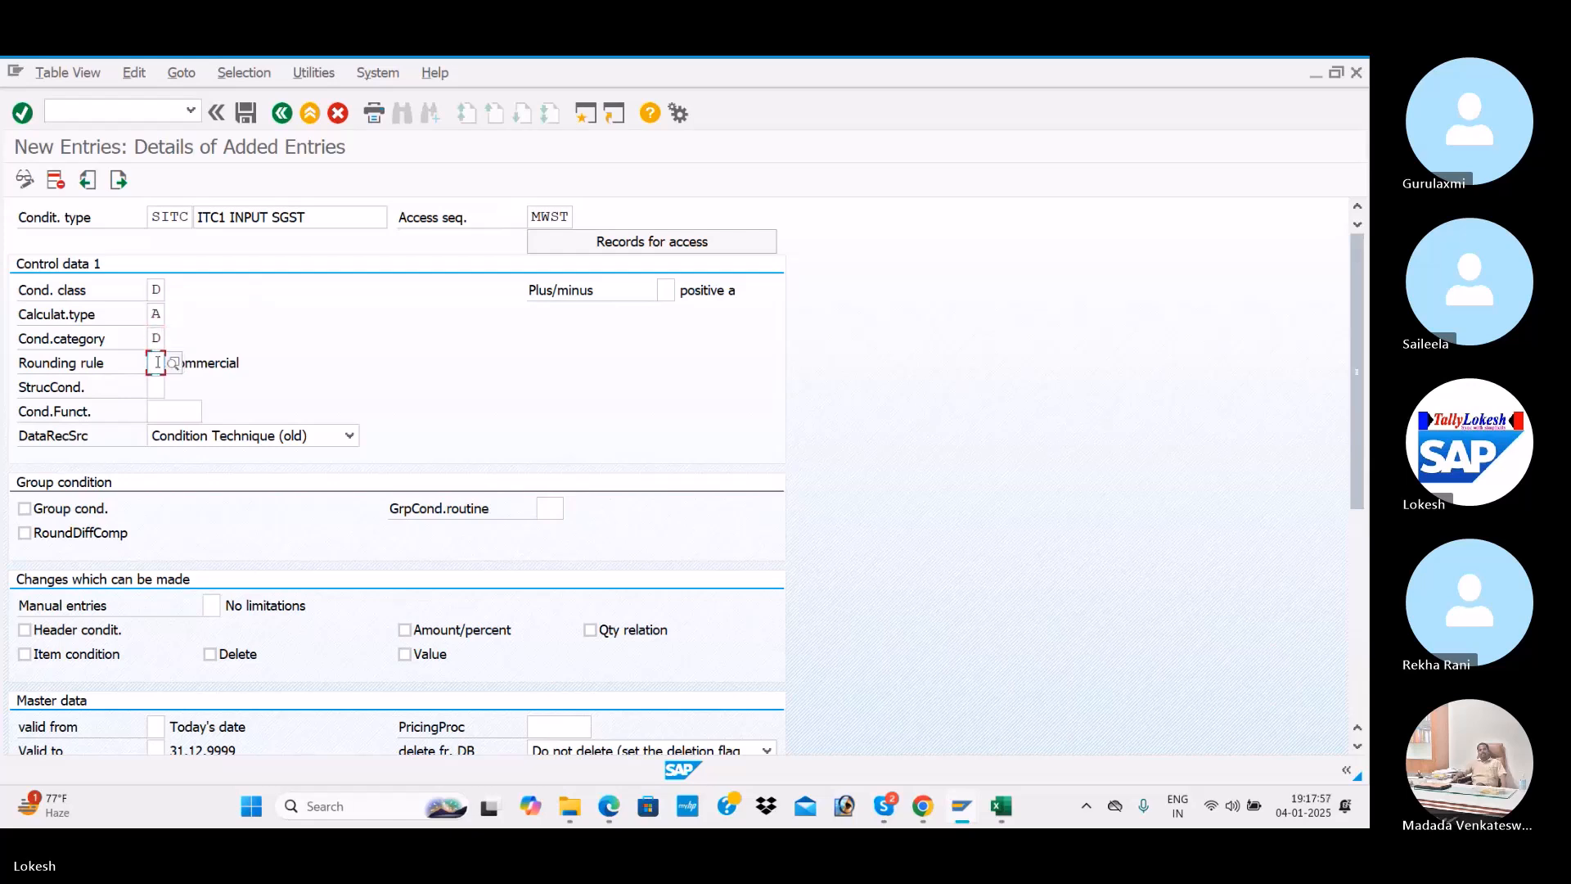
Validate and save condition type SITC, then open the next blank entry
key("Return")
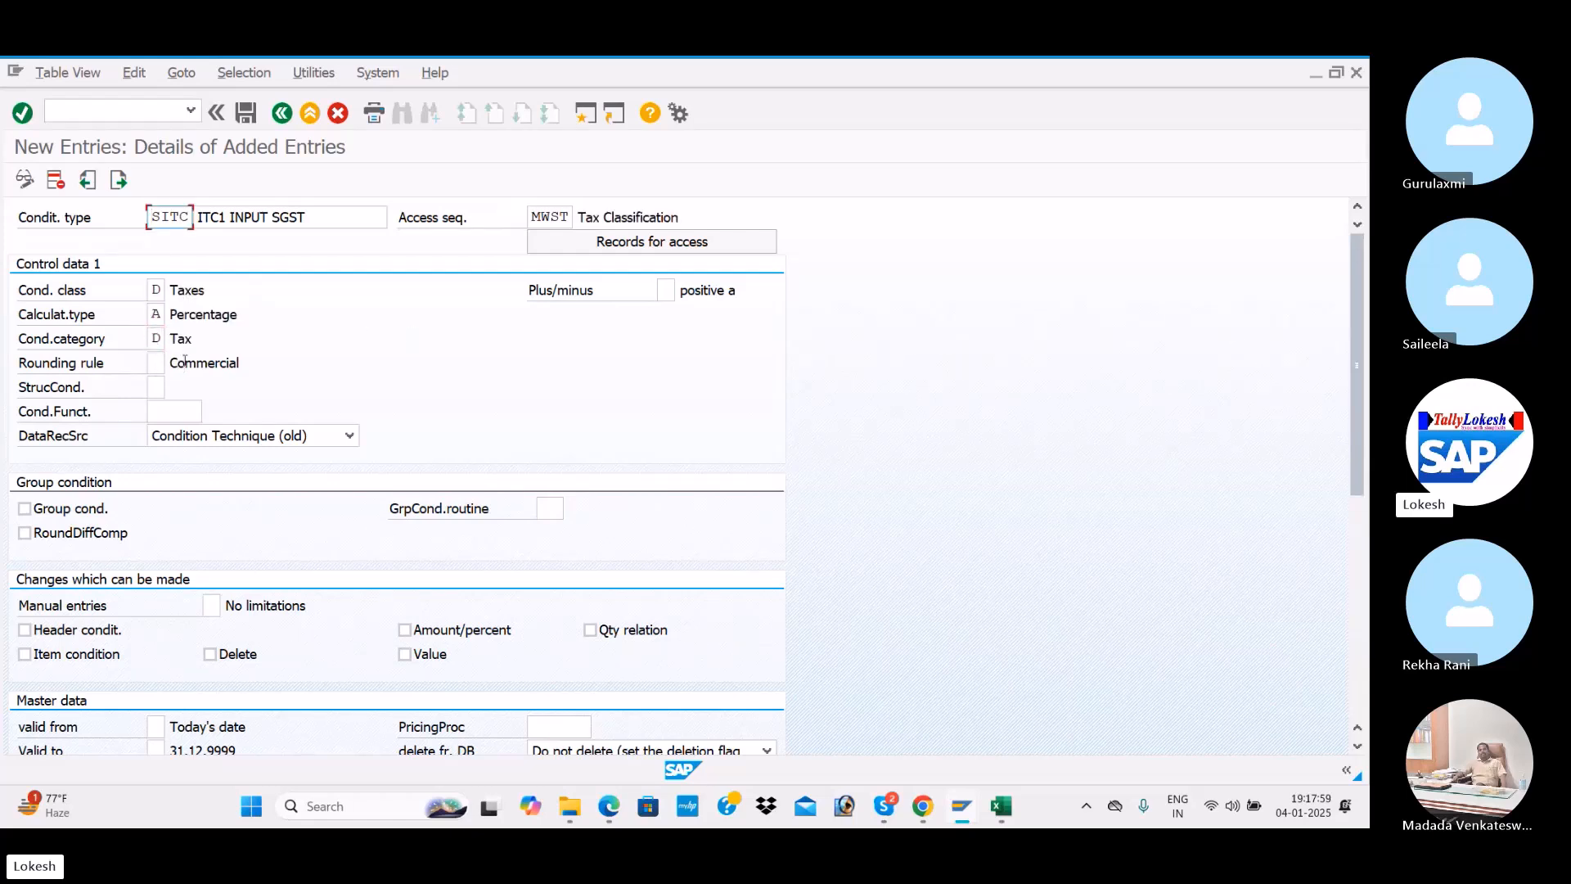
left_click(248, 119)
left_click(123, 185)
Fill in the new entry as condition type IITC, described as ITC1 INPUT IGST, with access sequence MWST
type("I")
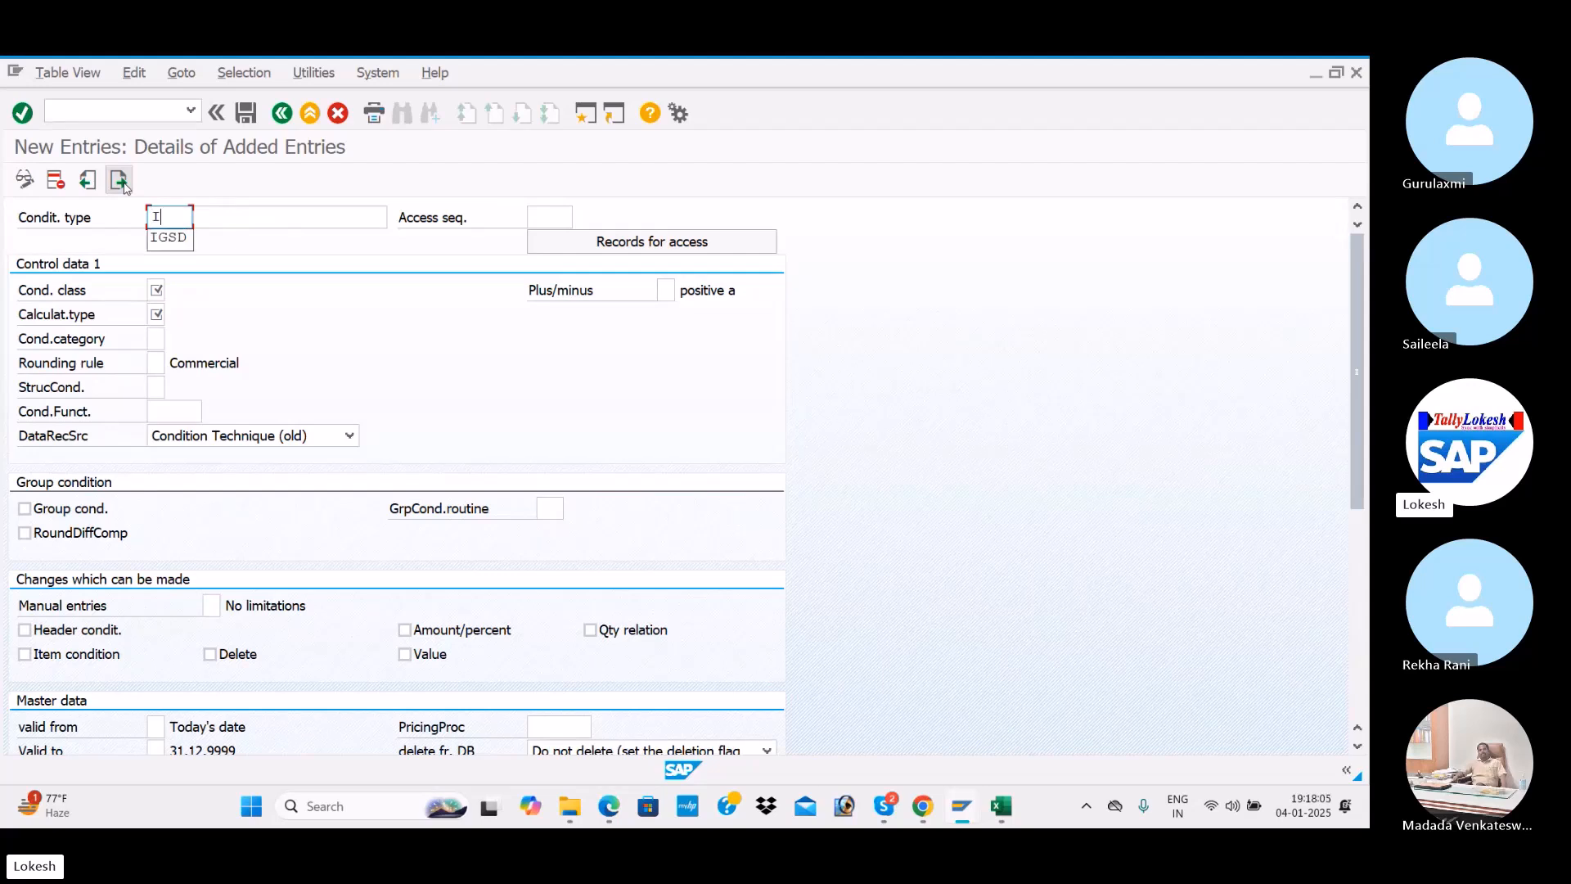
type("ITC")
key("Tab")
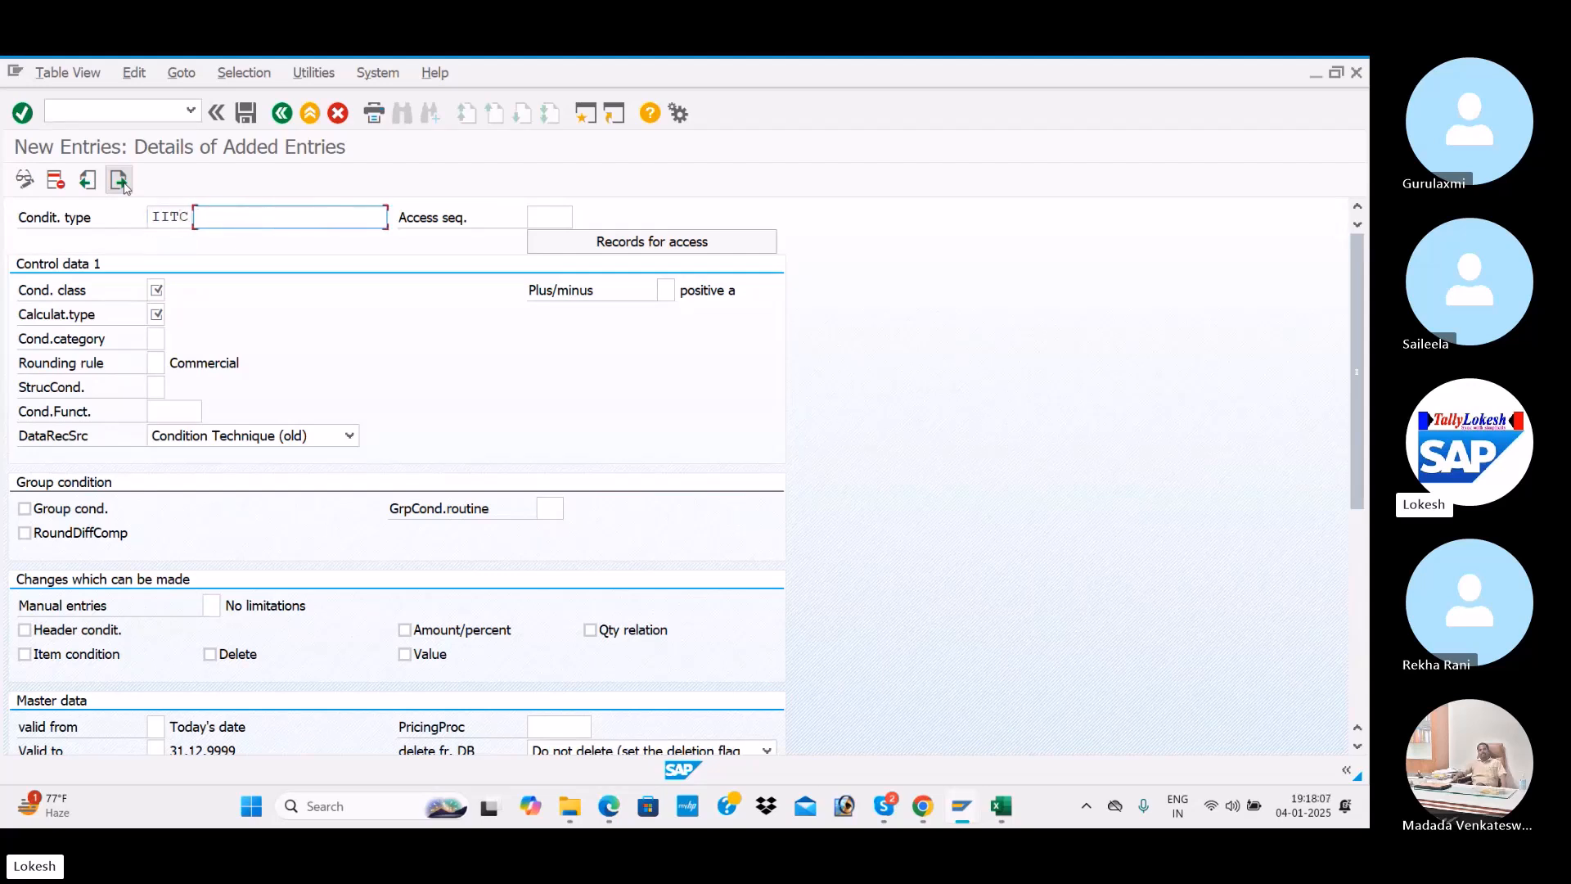
key("BackSpace")
key("Down")
key("Return")
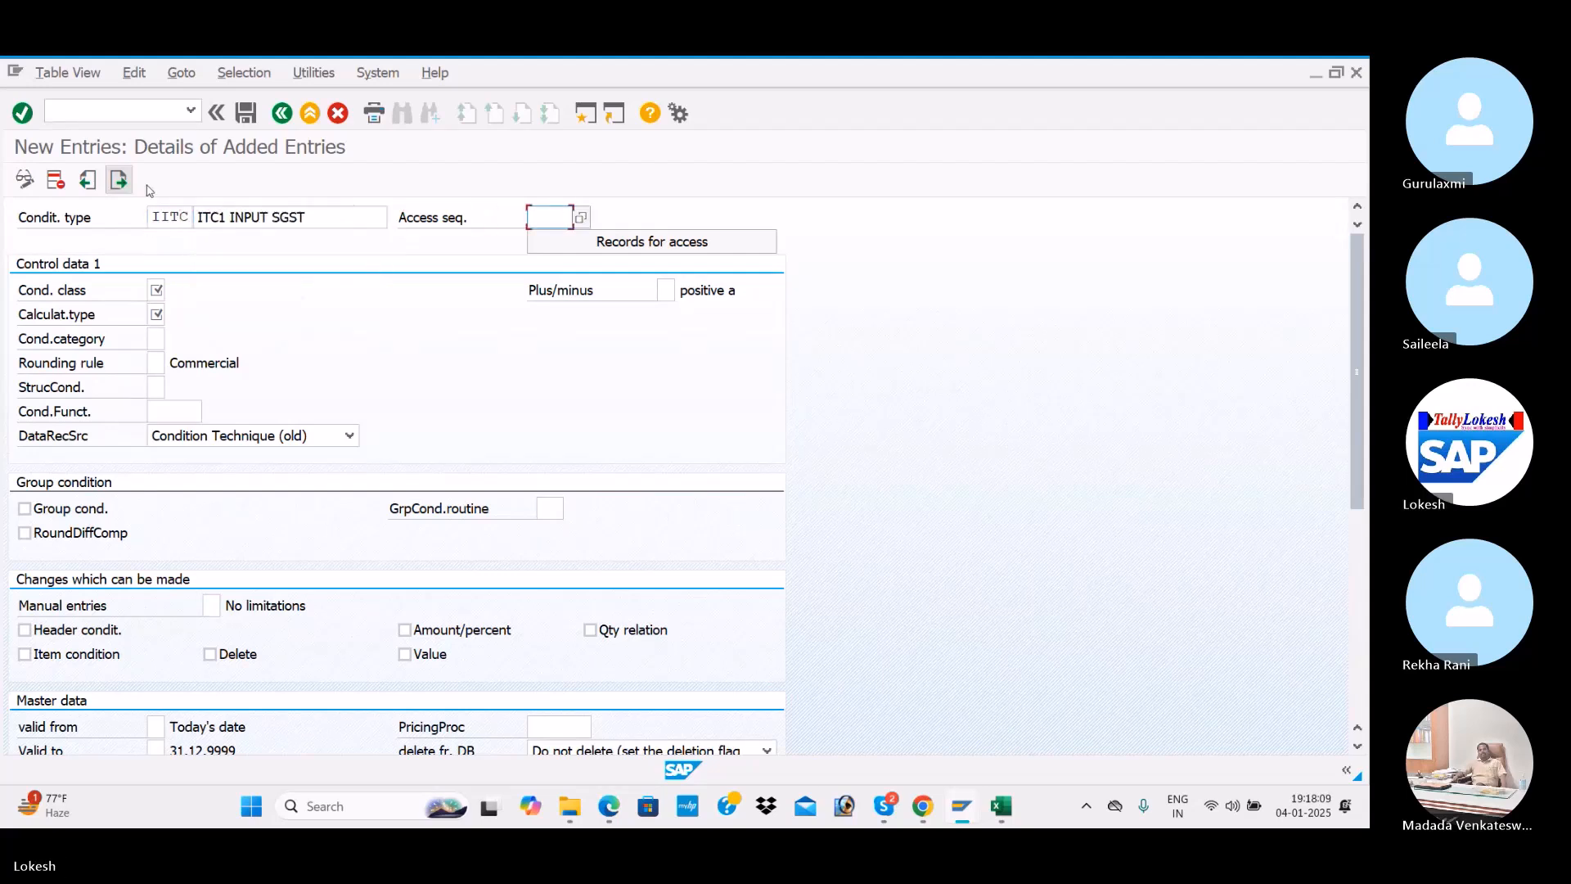
key("BackSpace")
key("BackSpace")
key("BackSpace")
key("BackSpace")
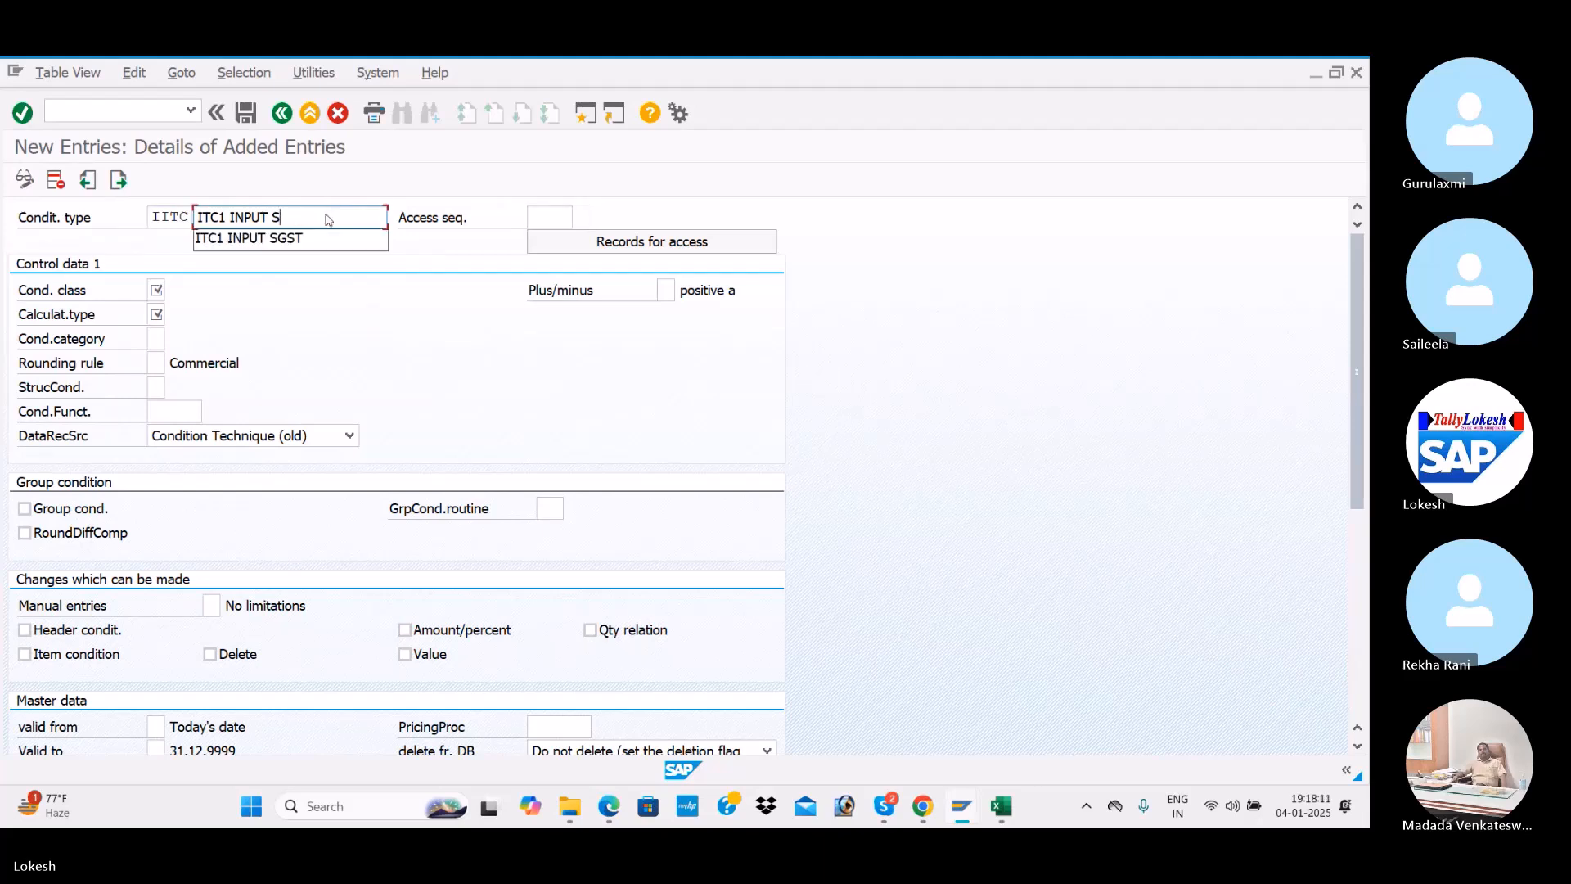
type("IGST")
key("Tab")
type("M")
key("Down")
key("Return")
Set condition class D, calculation type A and condition category D for condition type IITC, and save the entry
left_click(156, 292)
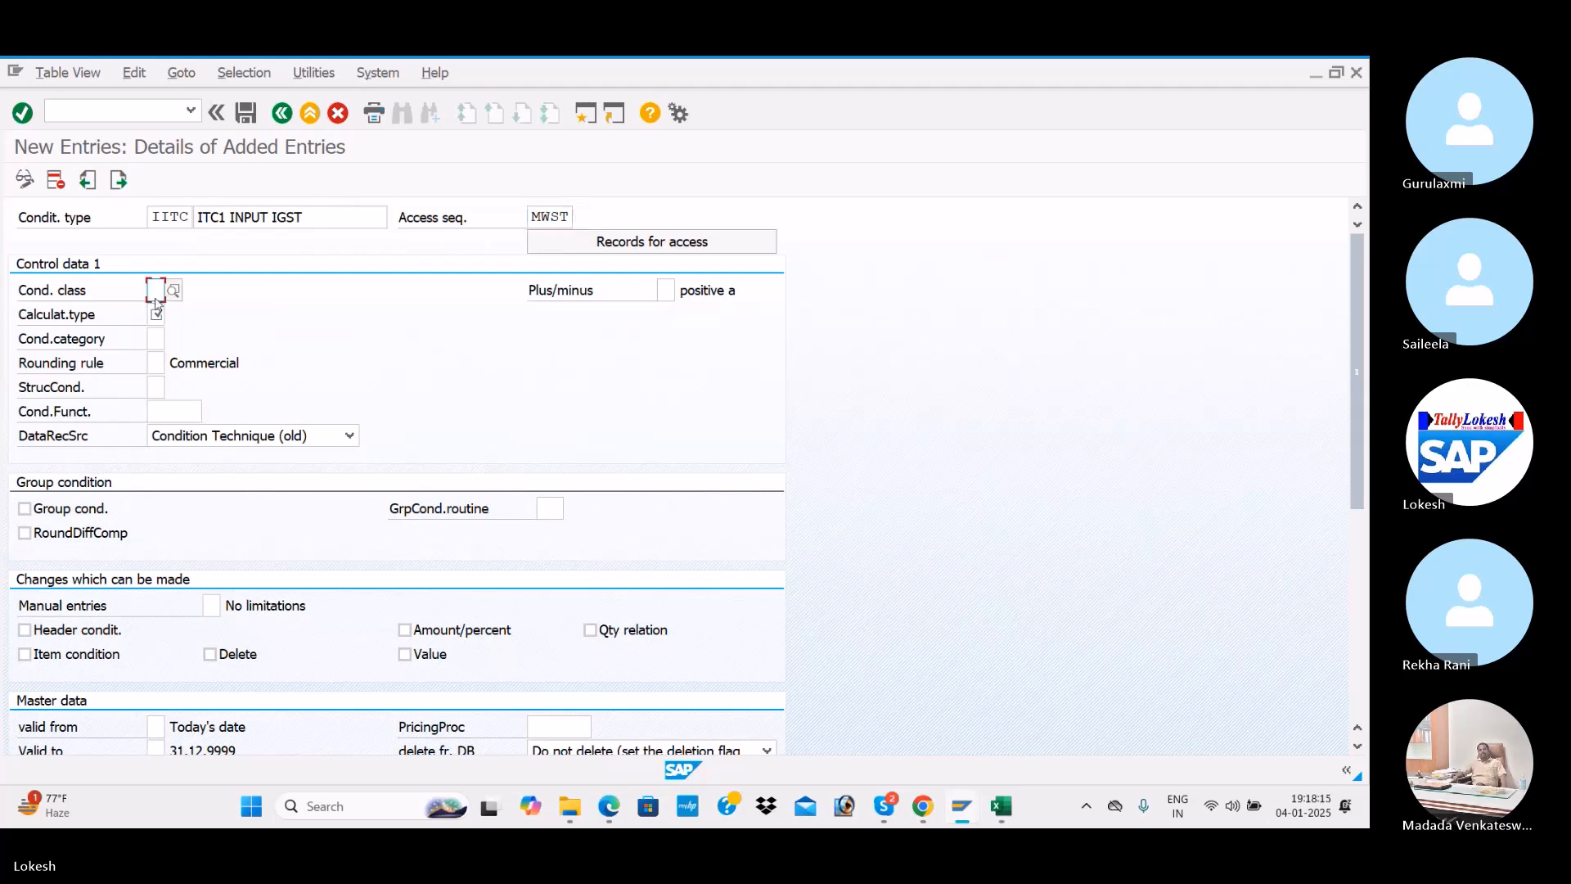
type("D")
key("Tab")
left_click(158, 331)
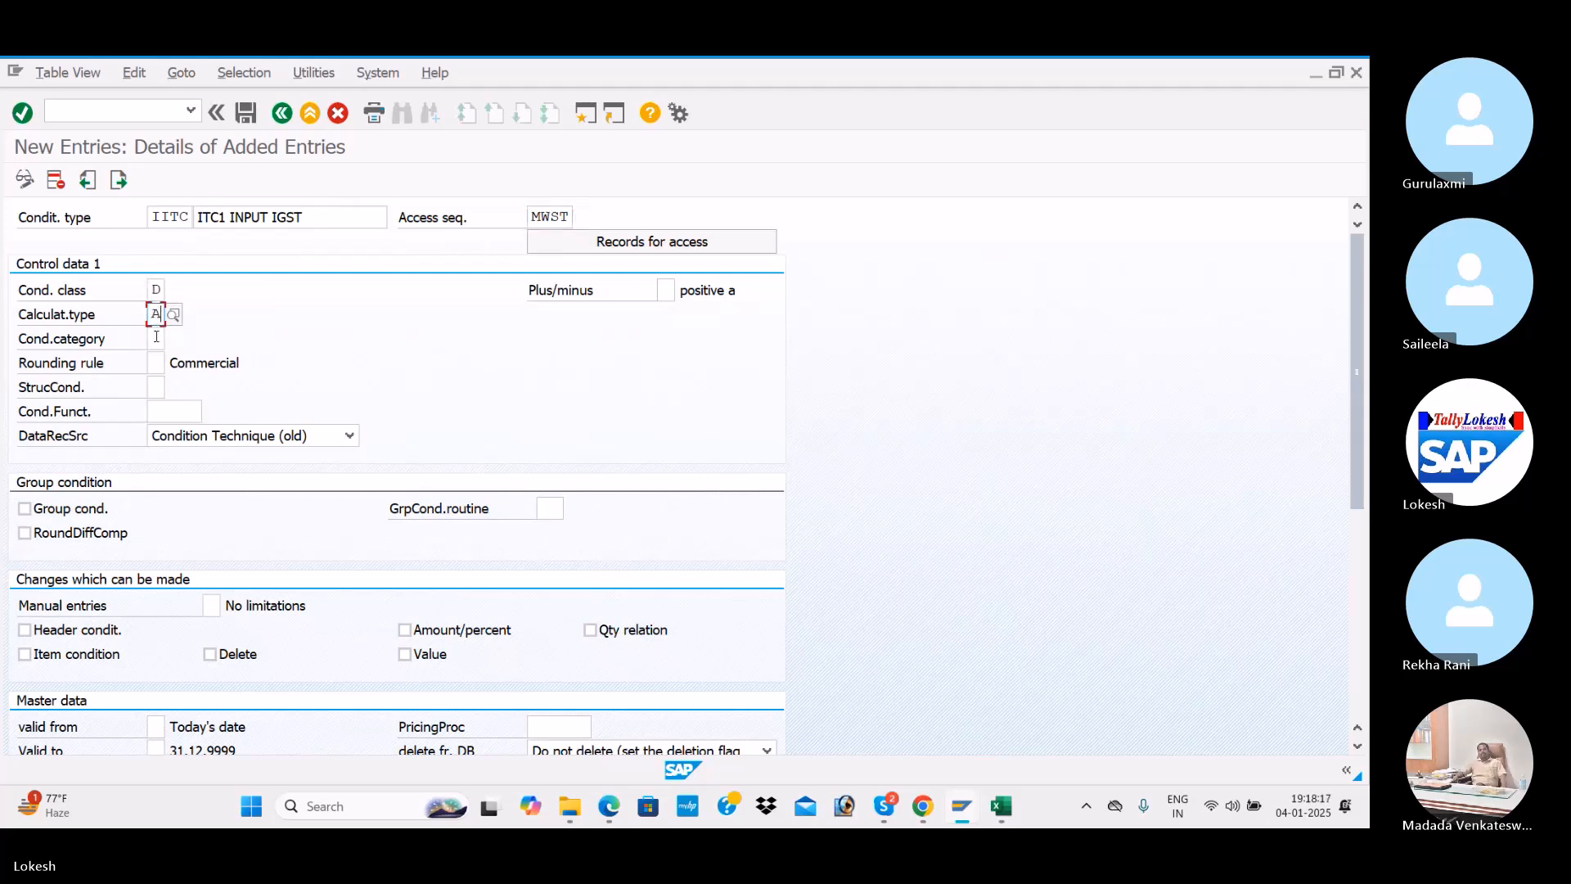
left_click(158, 358)
key("Return")
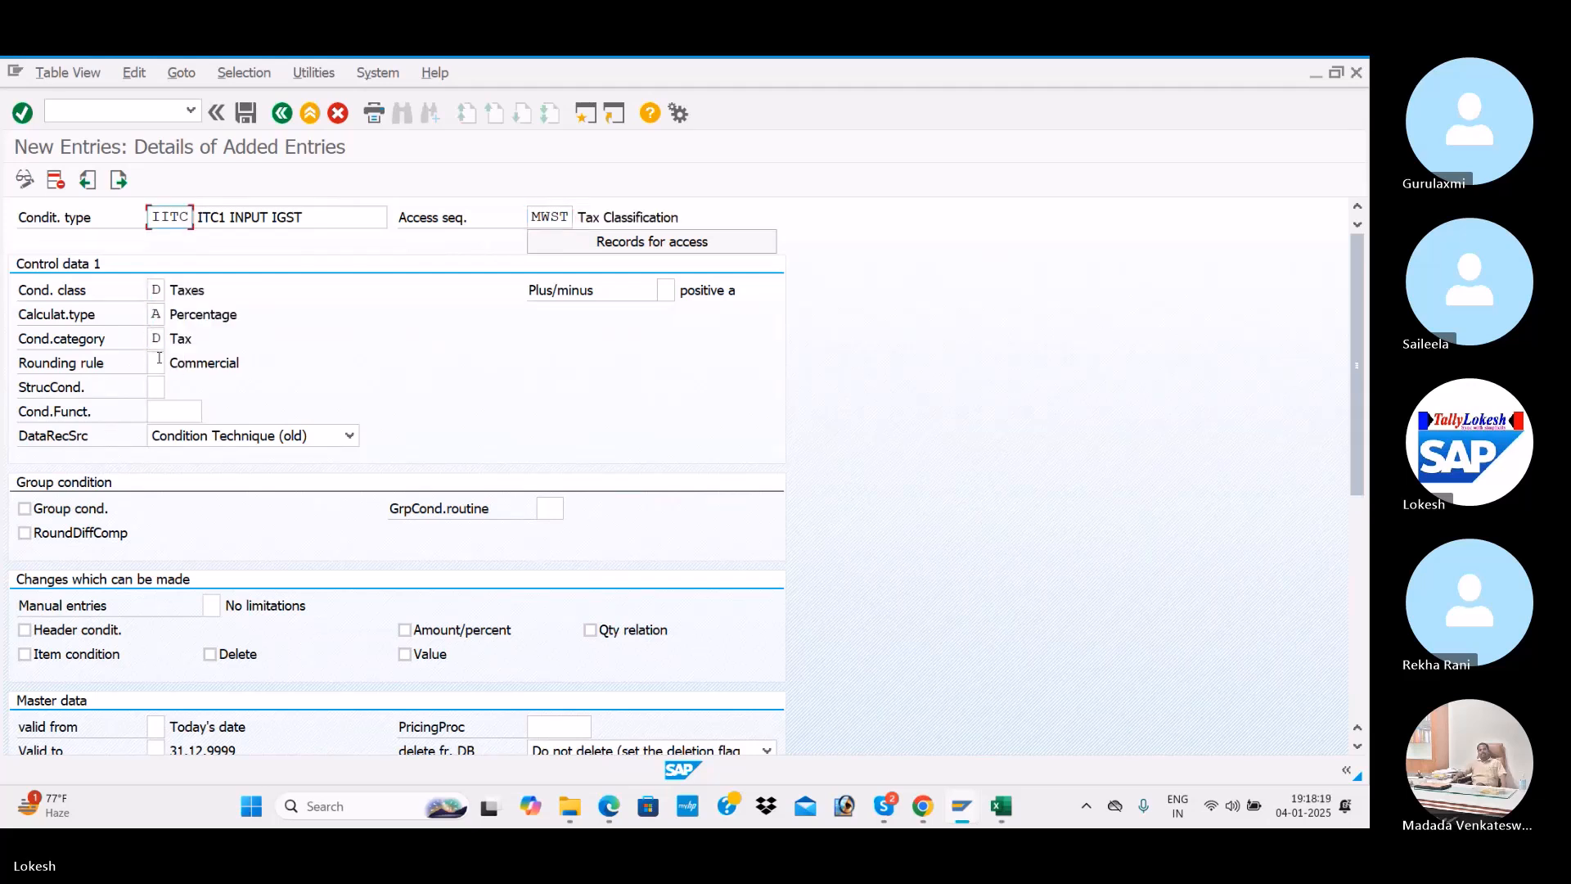
left_click(246, 113)
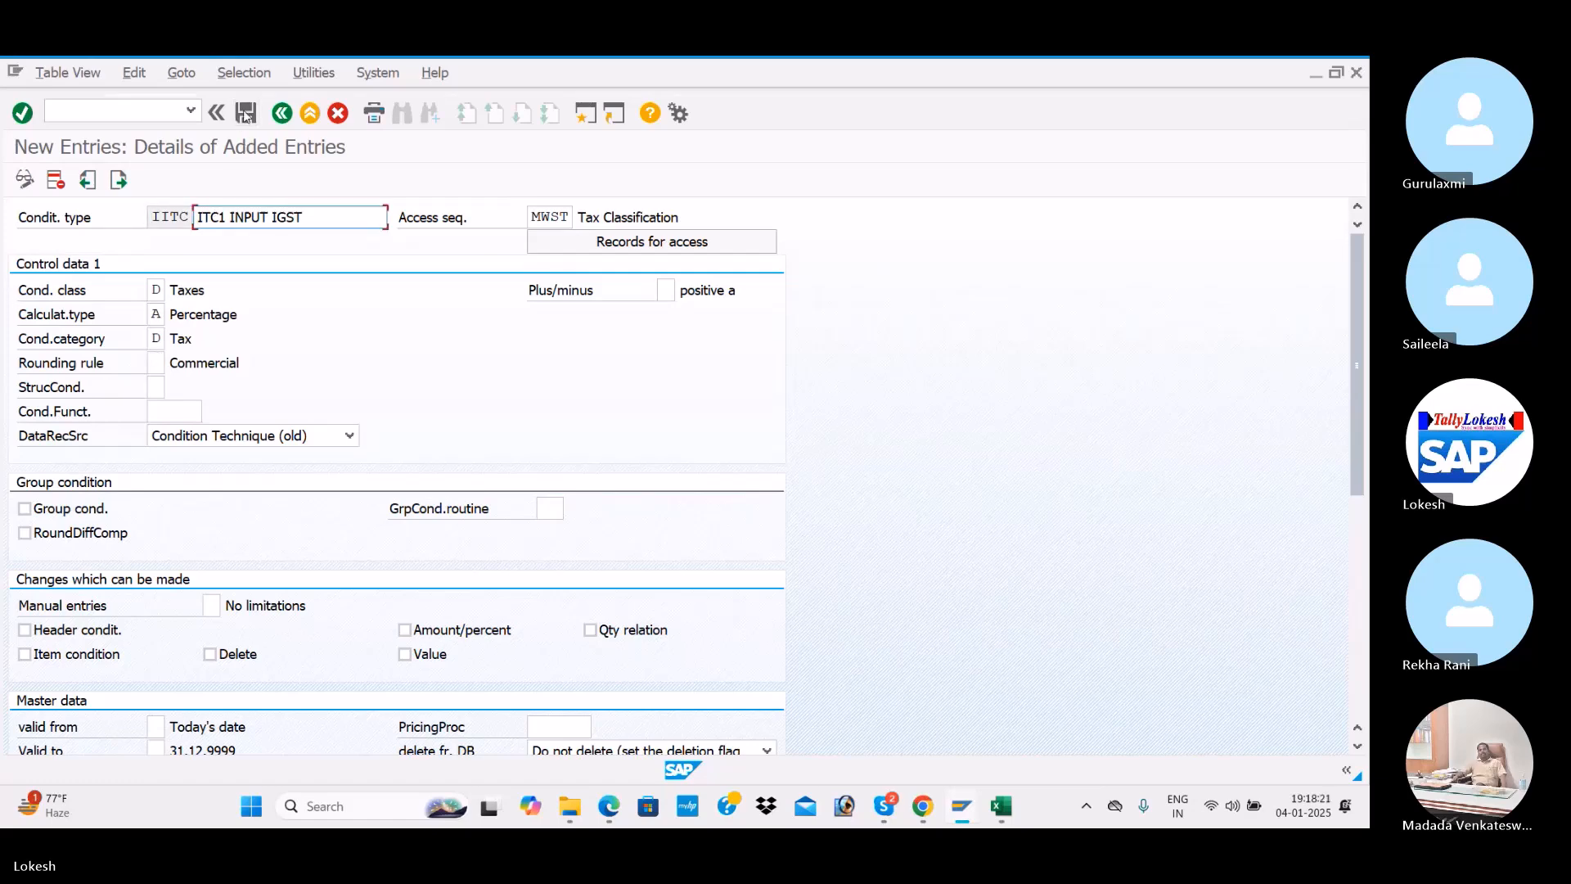
Switch to the Excel configuration workbook and record CITC,SITC,IITC in cell D3 of the Define Condition Types row
key("alt+Tab")
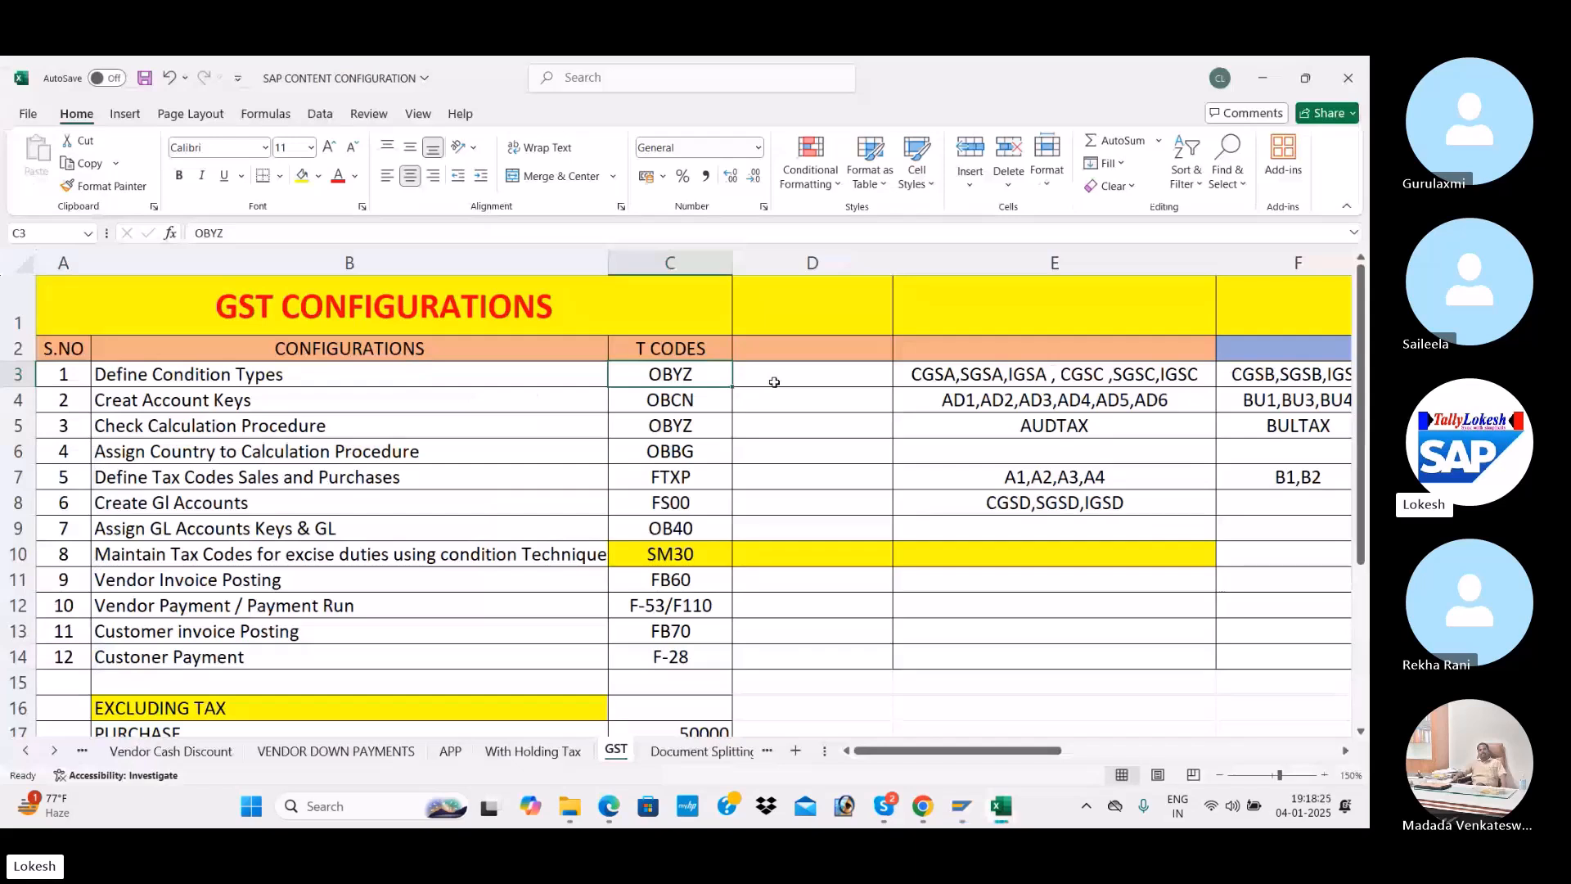
left_click(774, 382)
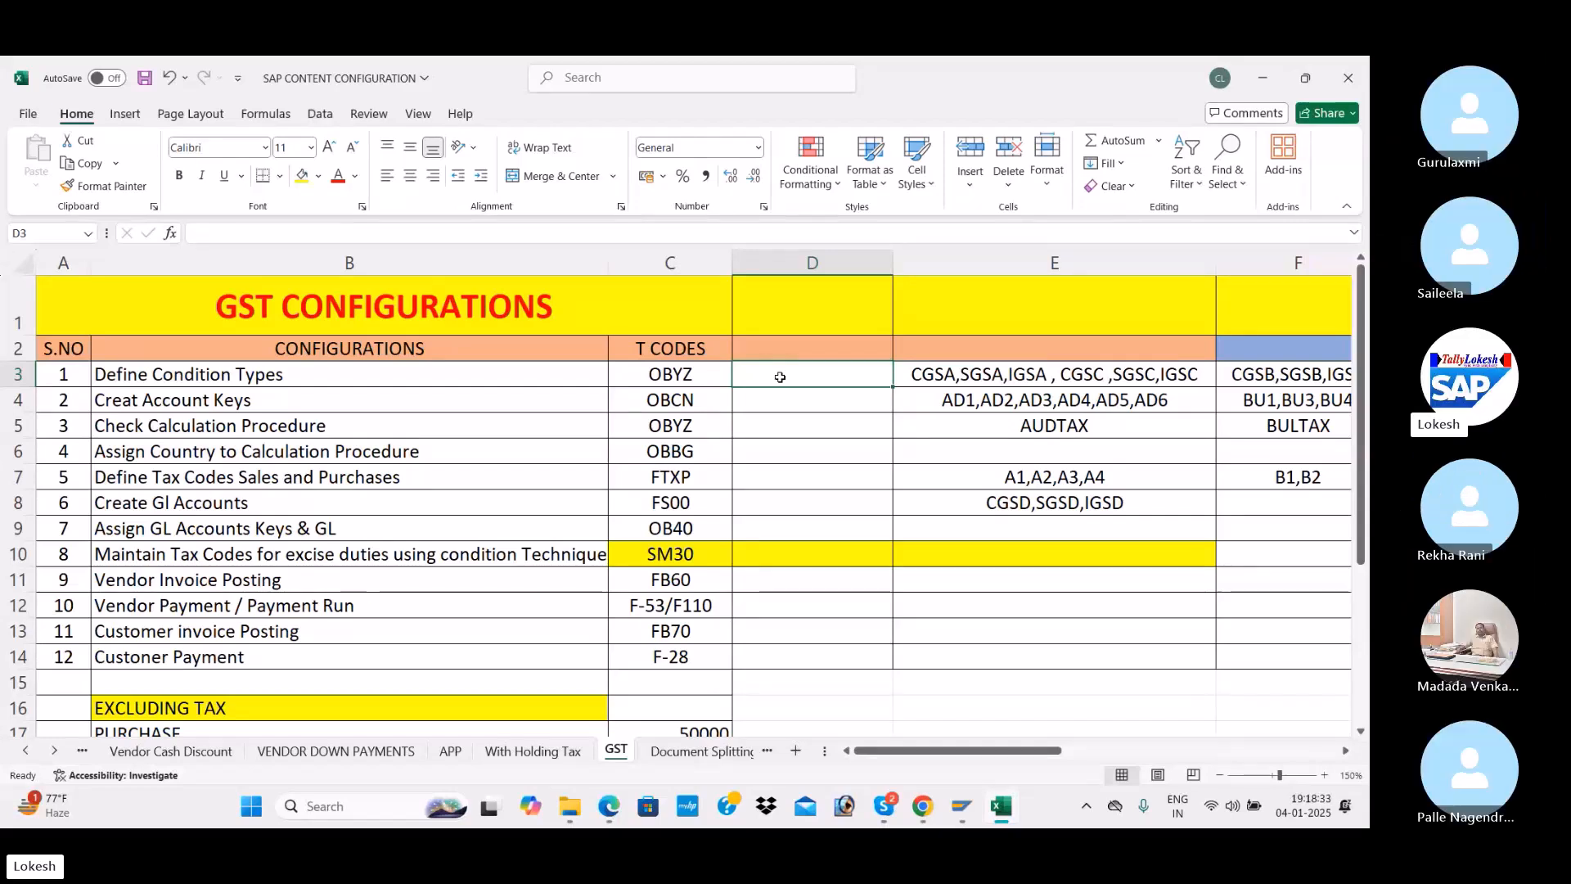
double_click(780, 378)
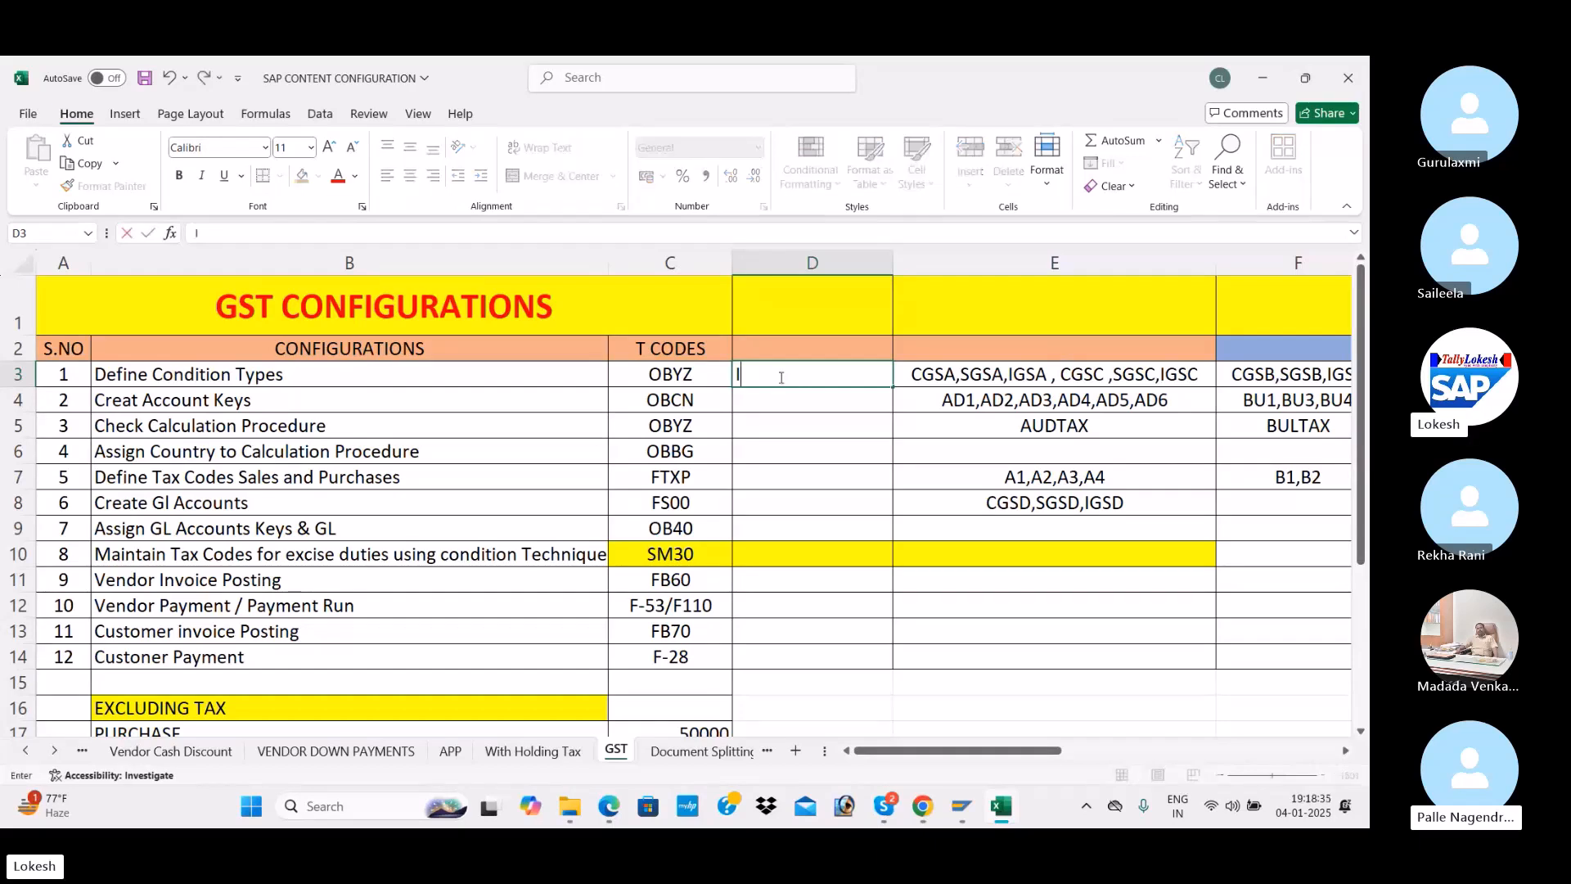
type("CITC,SITC,IITC")
key("ctrl+Return")
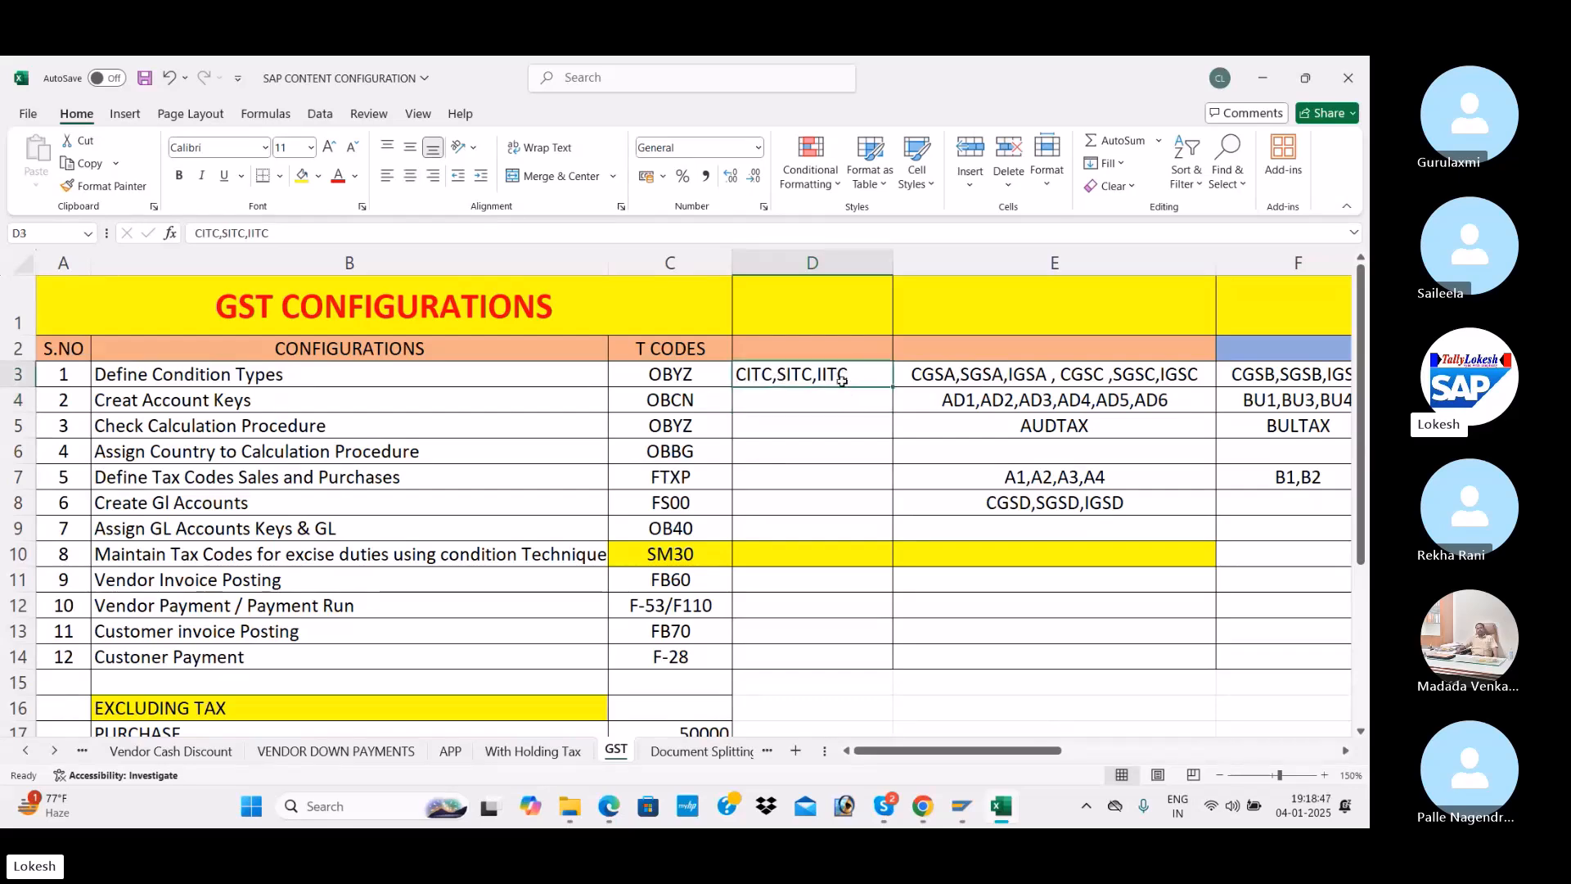
List INPUT CGST, INPUT SGST and INPUT IGST in cells E16 to E18 of the GST sheet
scroll(842, 381, "down", 5)
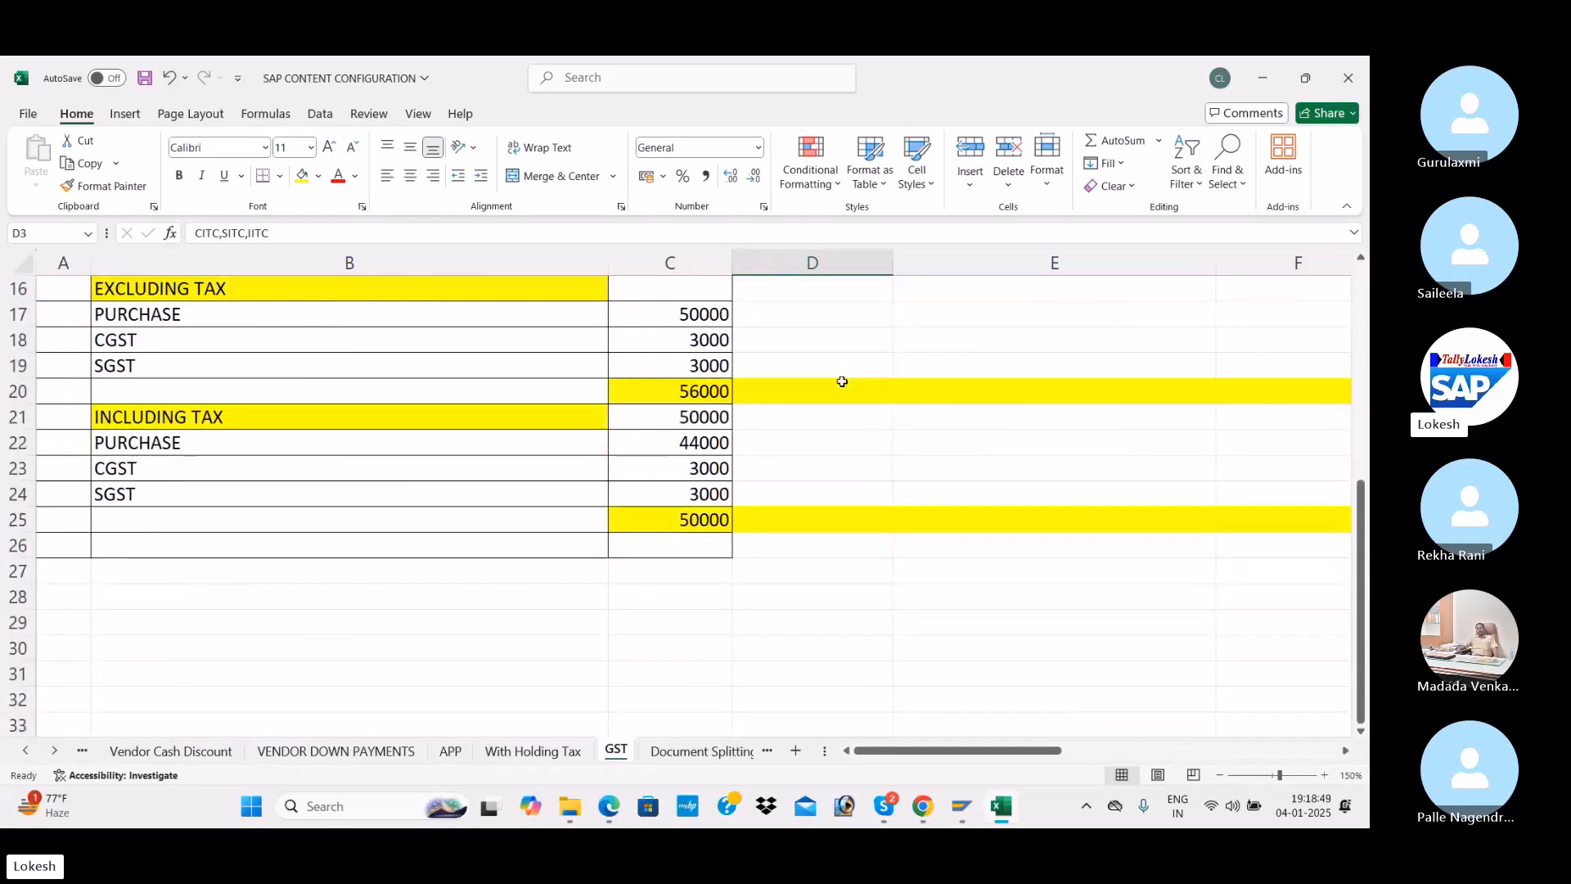
scroll(842, 381, "up", 5)
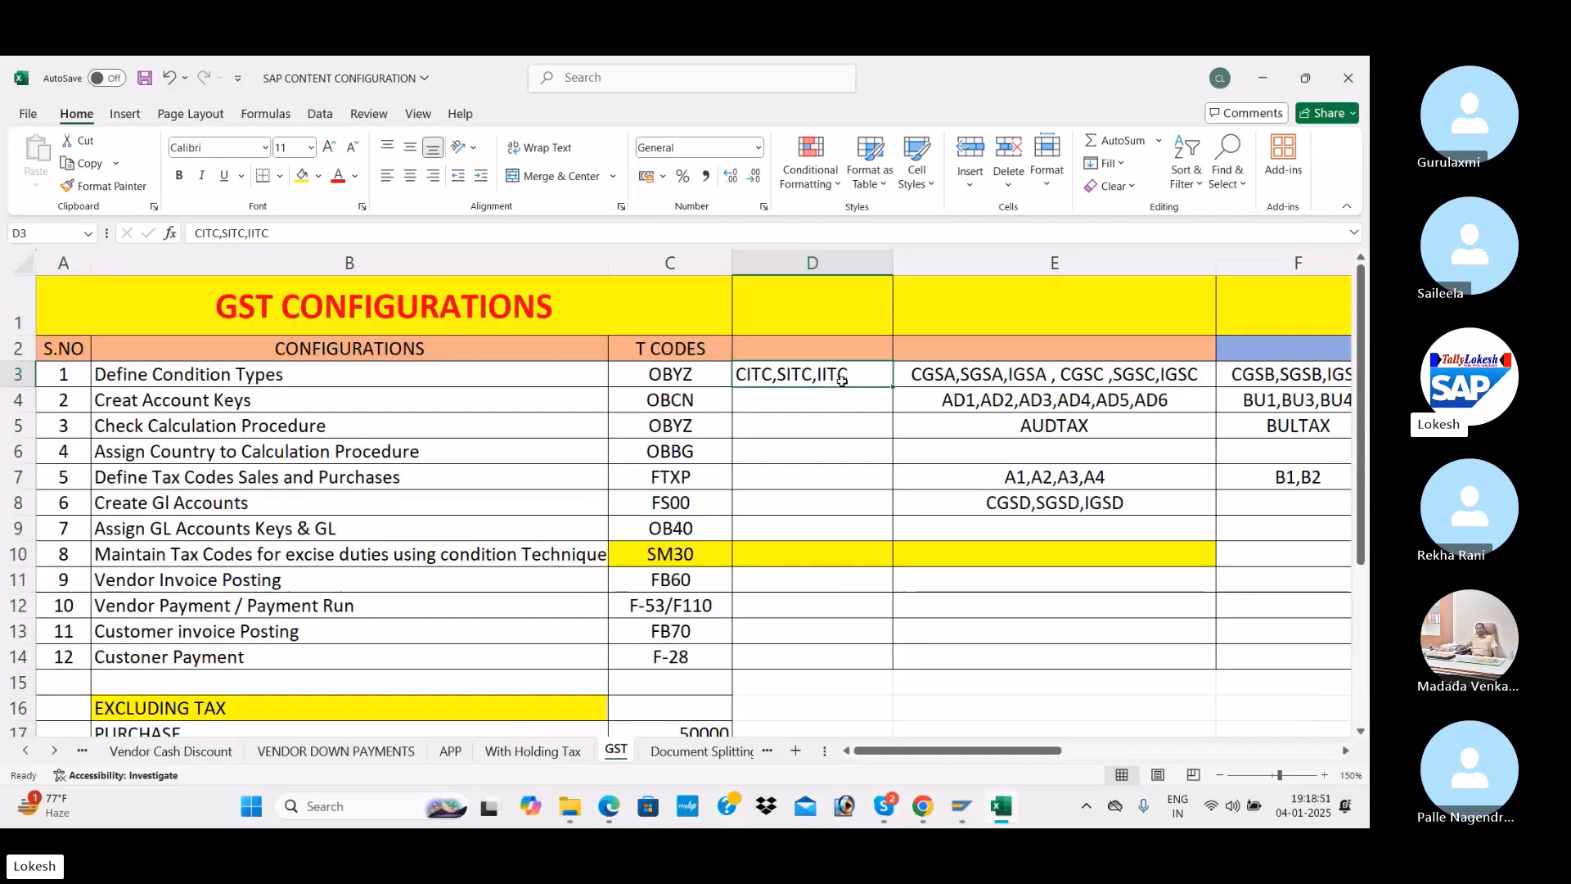
scroll(855, 489, "down", 2)
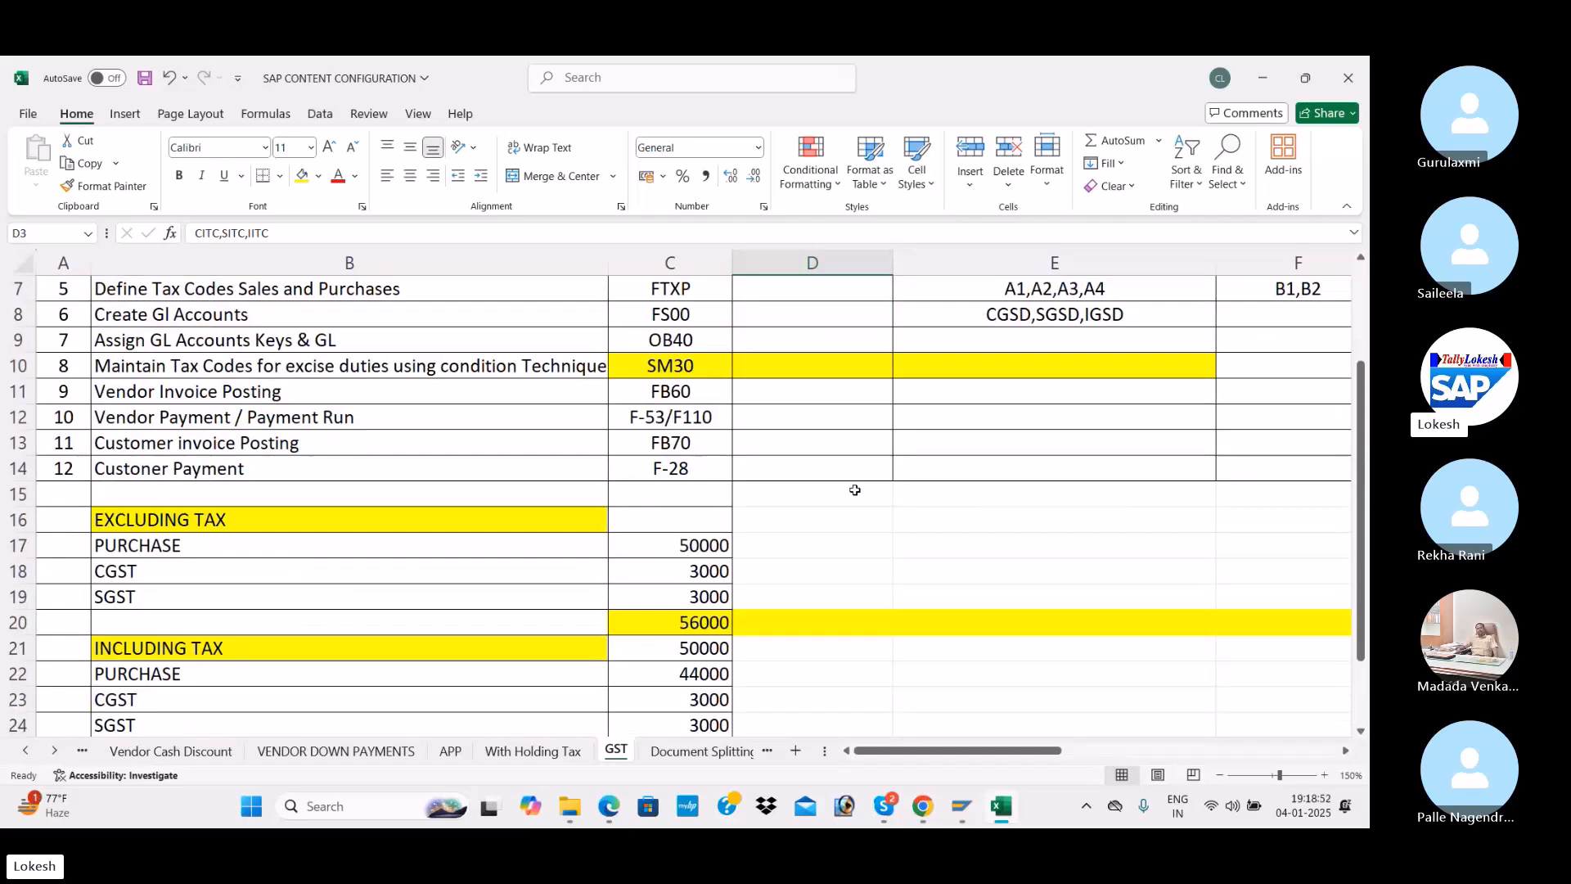
left_click(928, 521)
type("INP")
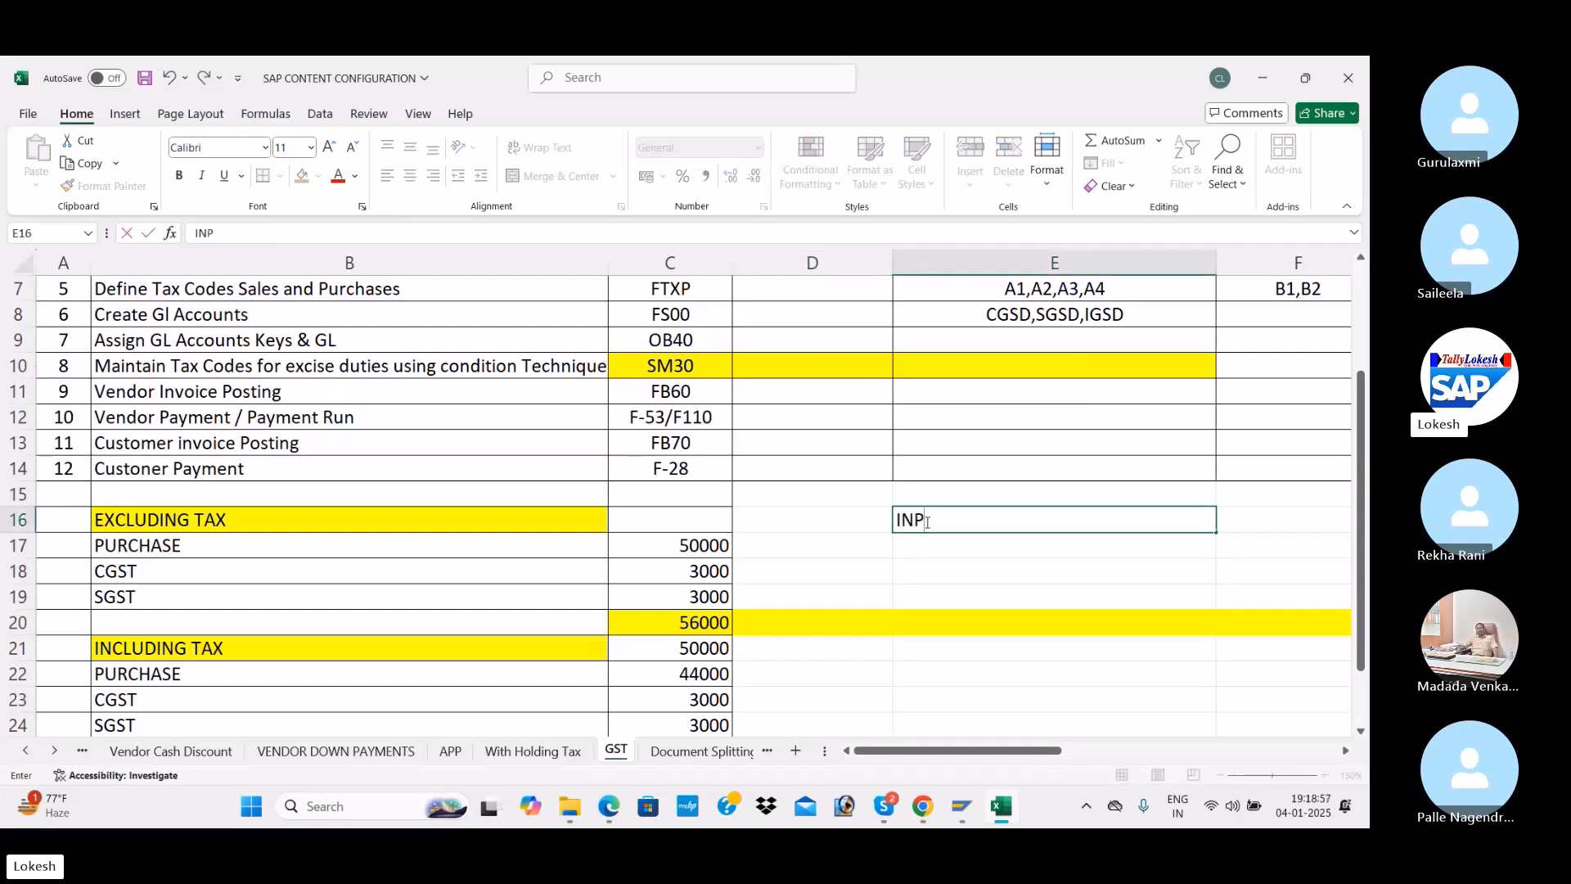
type("UT CGST")
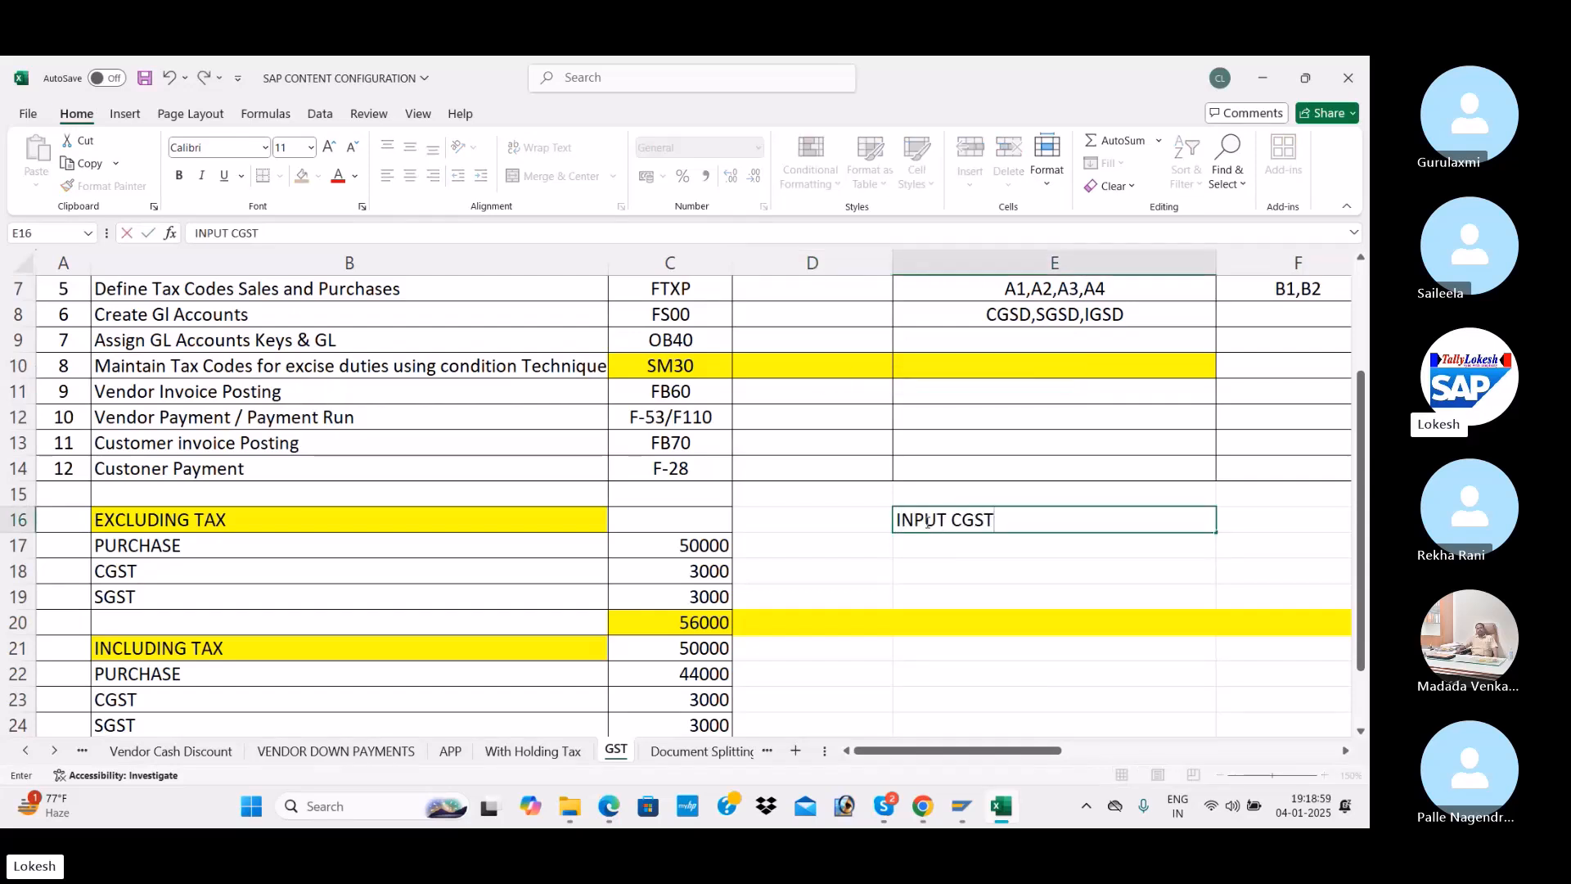
key("Return")
type("INPUT ")
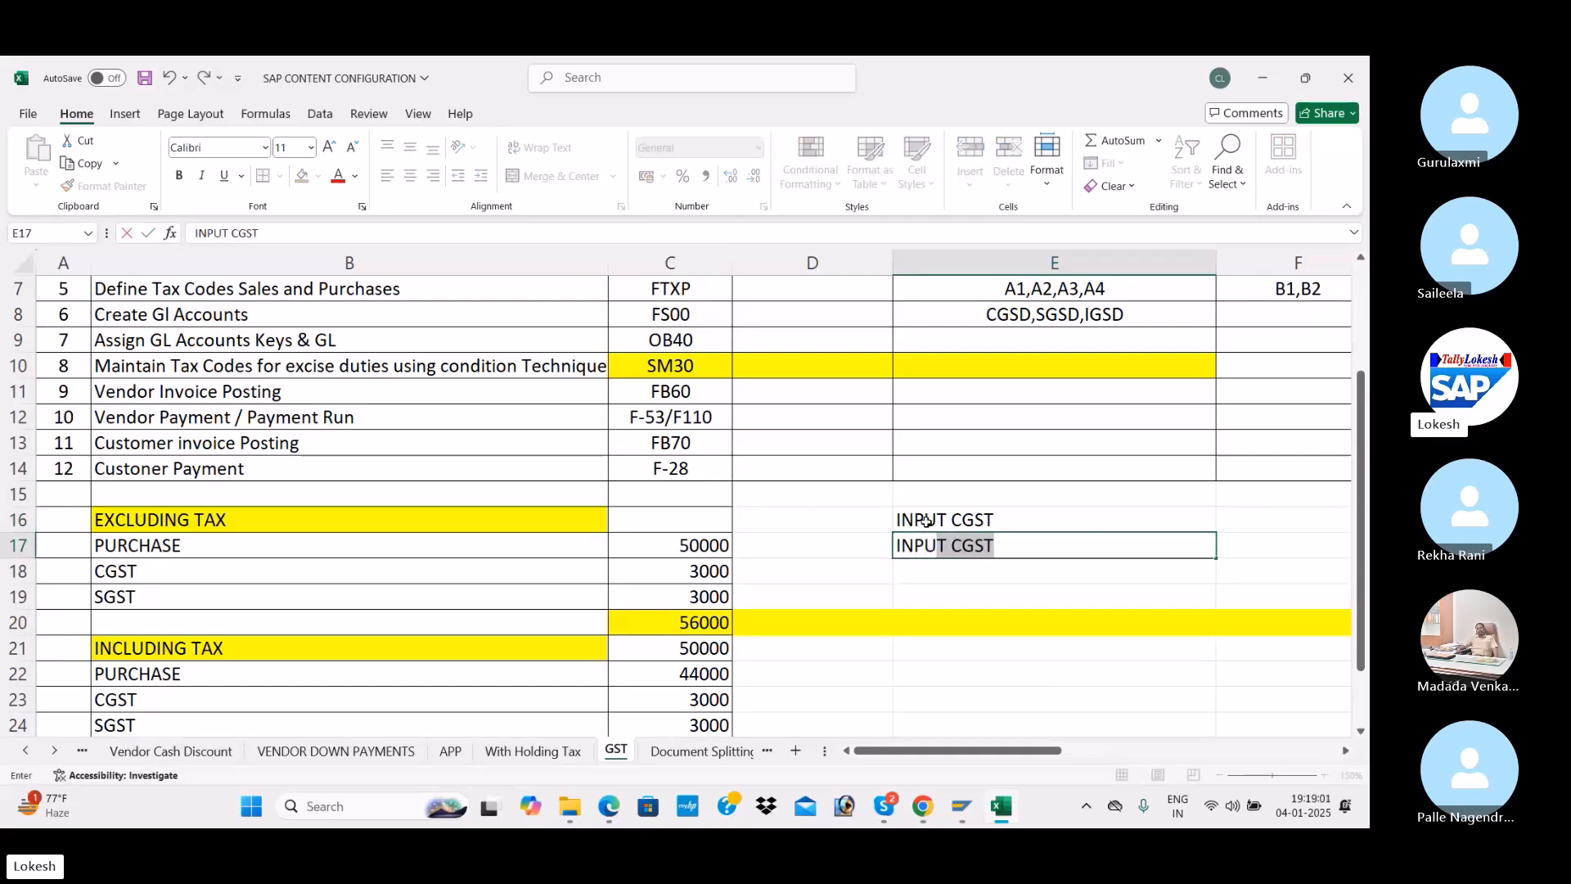
type("SGS")
key("Return")
type("INPUT IGST")
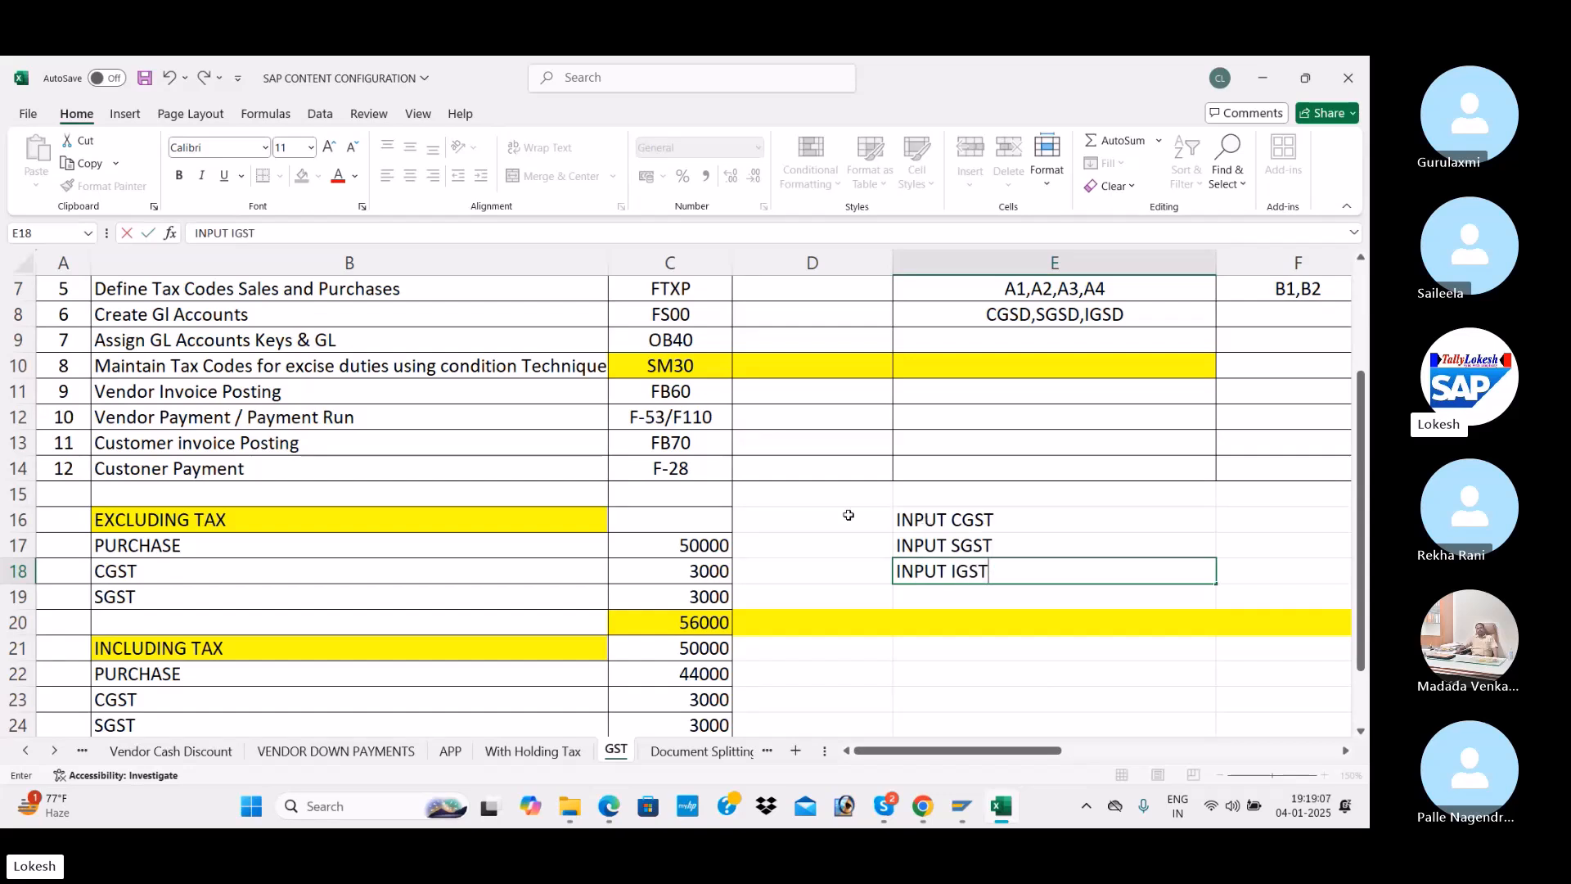
Label the input tax list PURCHASE in cell D17 and add the label SALES in cell D22
left_click(845, 546)
type("PUR")
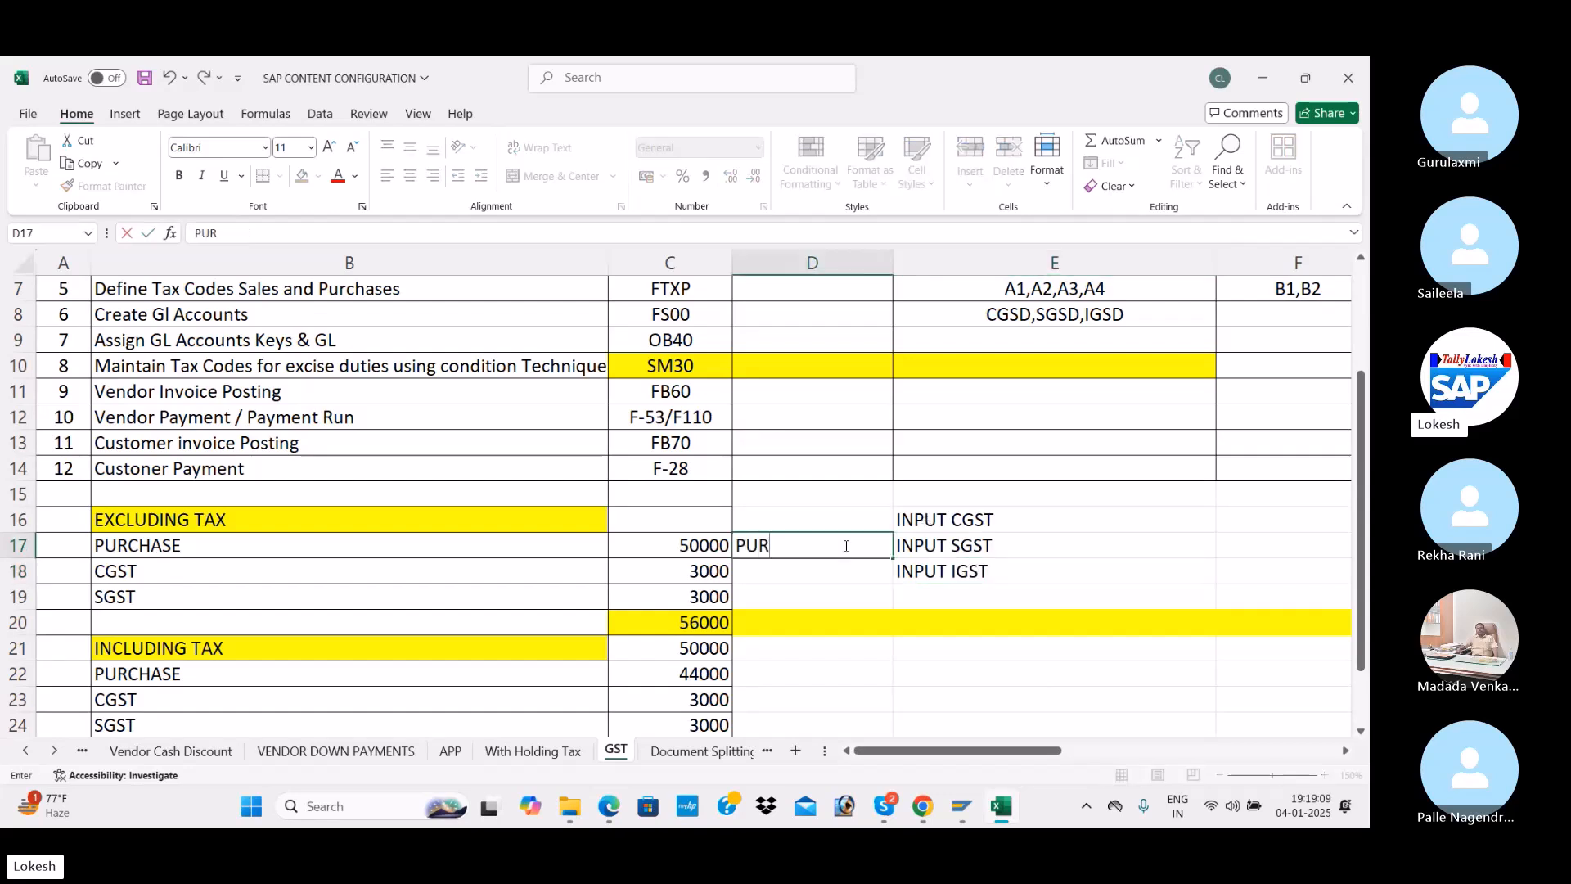
type("CHASE")
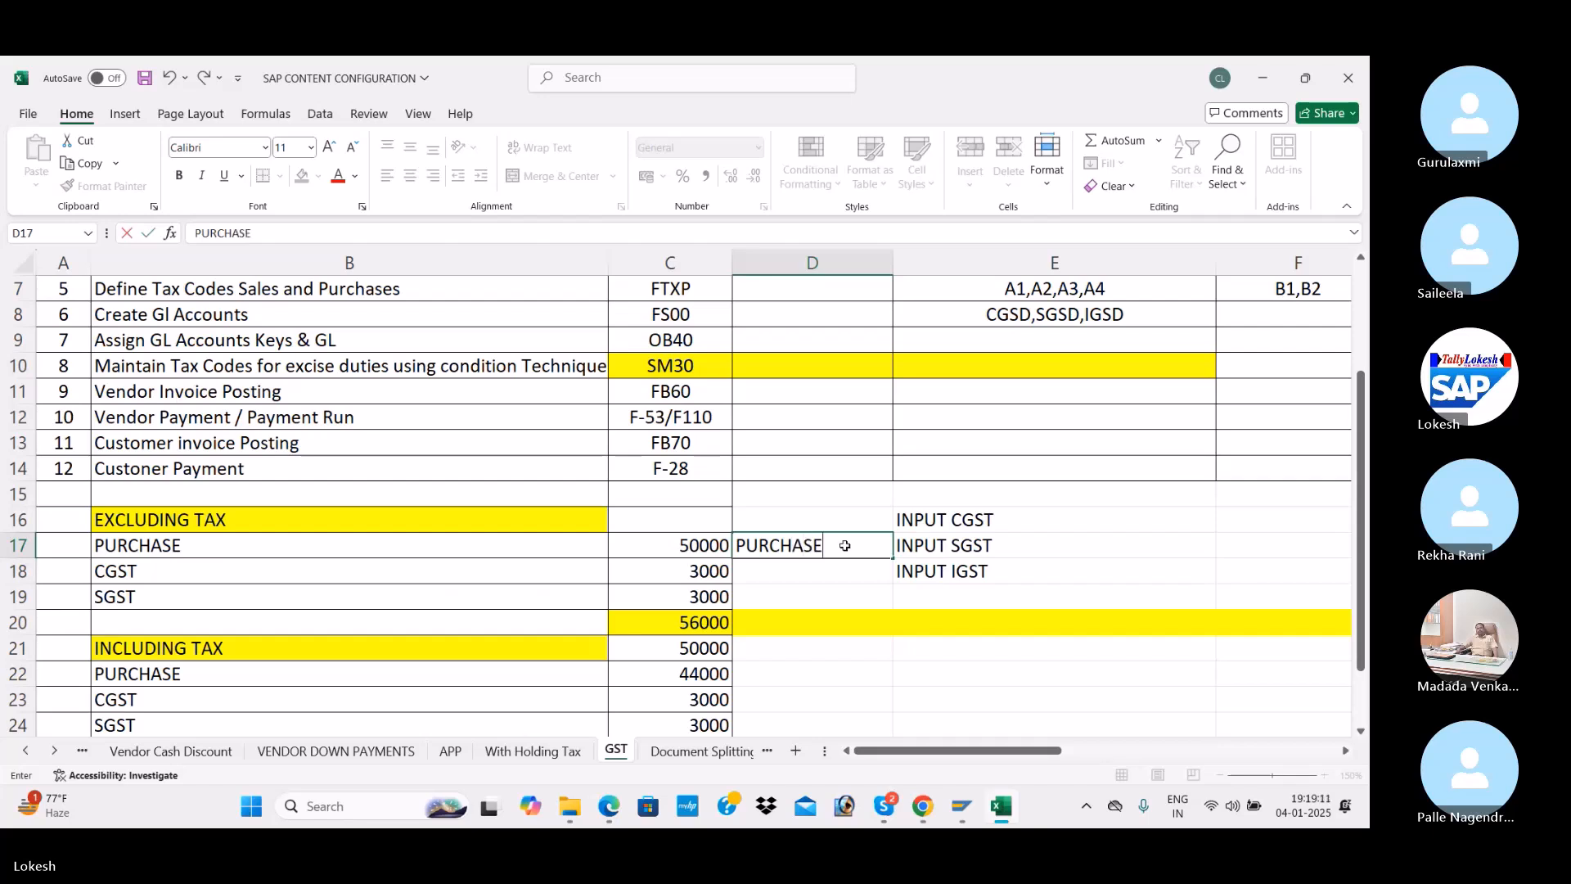
key("Return")
key("Down")
key("Down")
key("Down")
key("Down")
type("SA")
key("Tab")
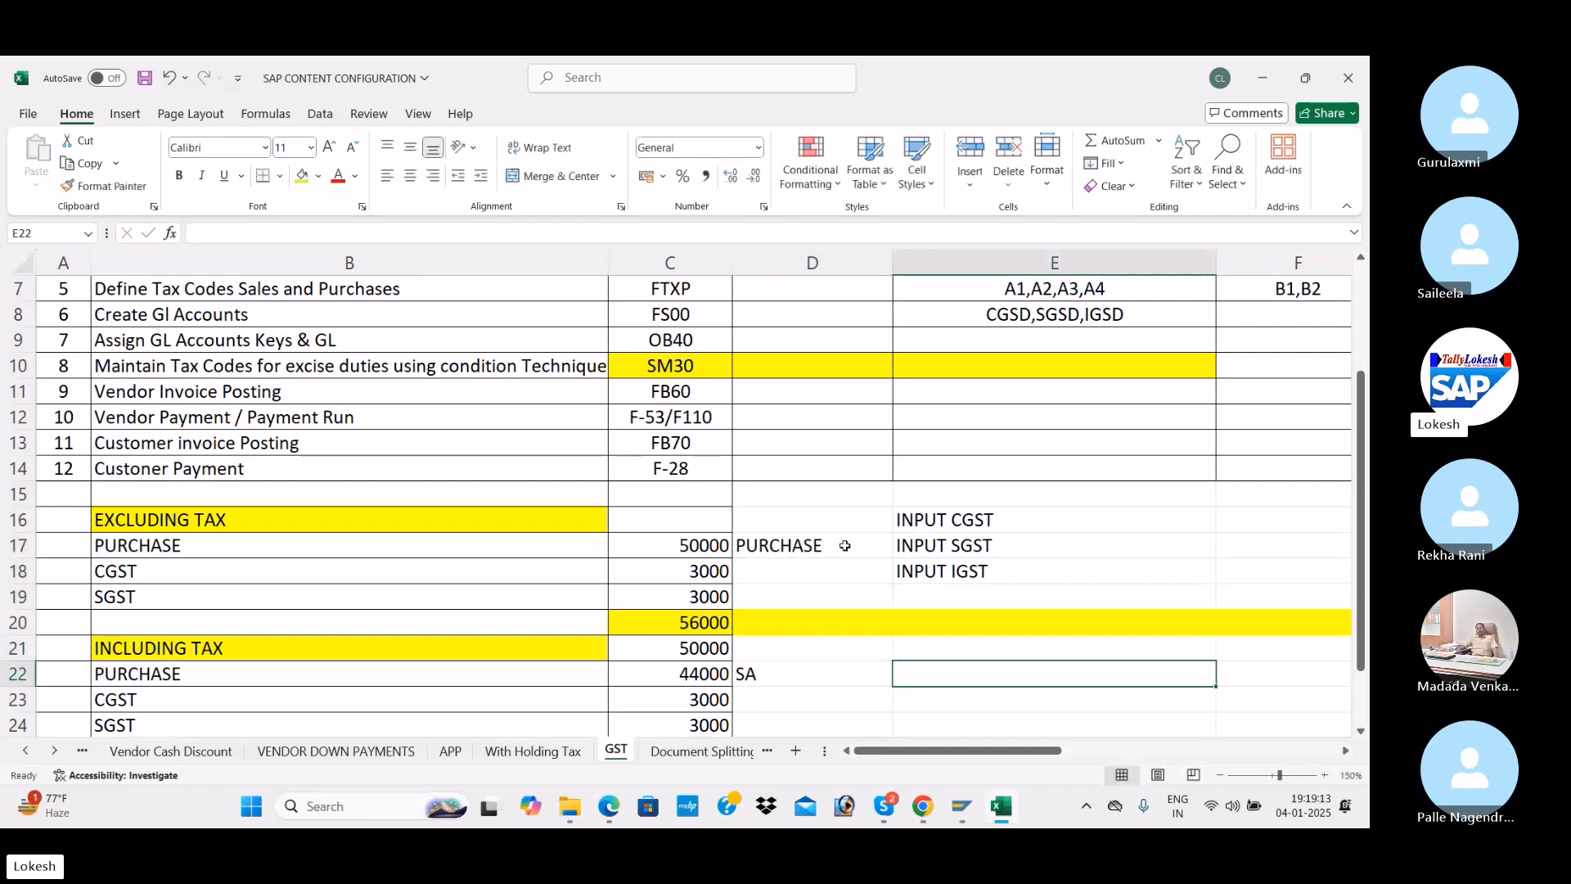
left_click(767, 675)
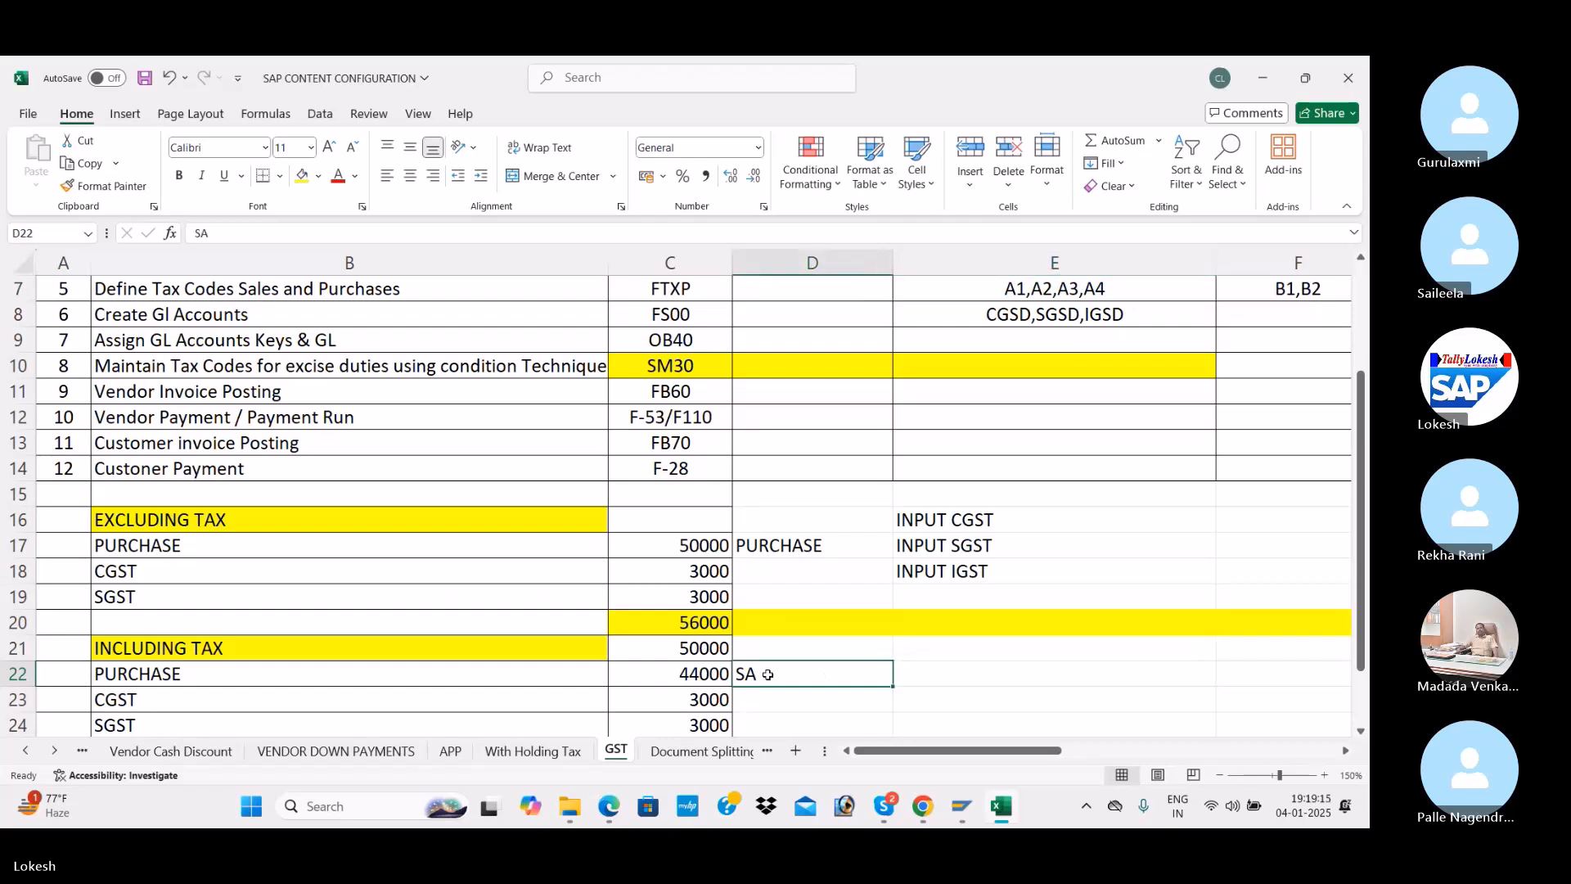
double_click(767, 674)
type("LES")
key("Tab")
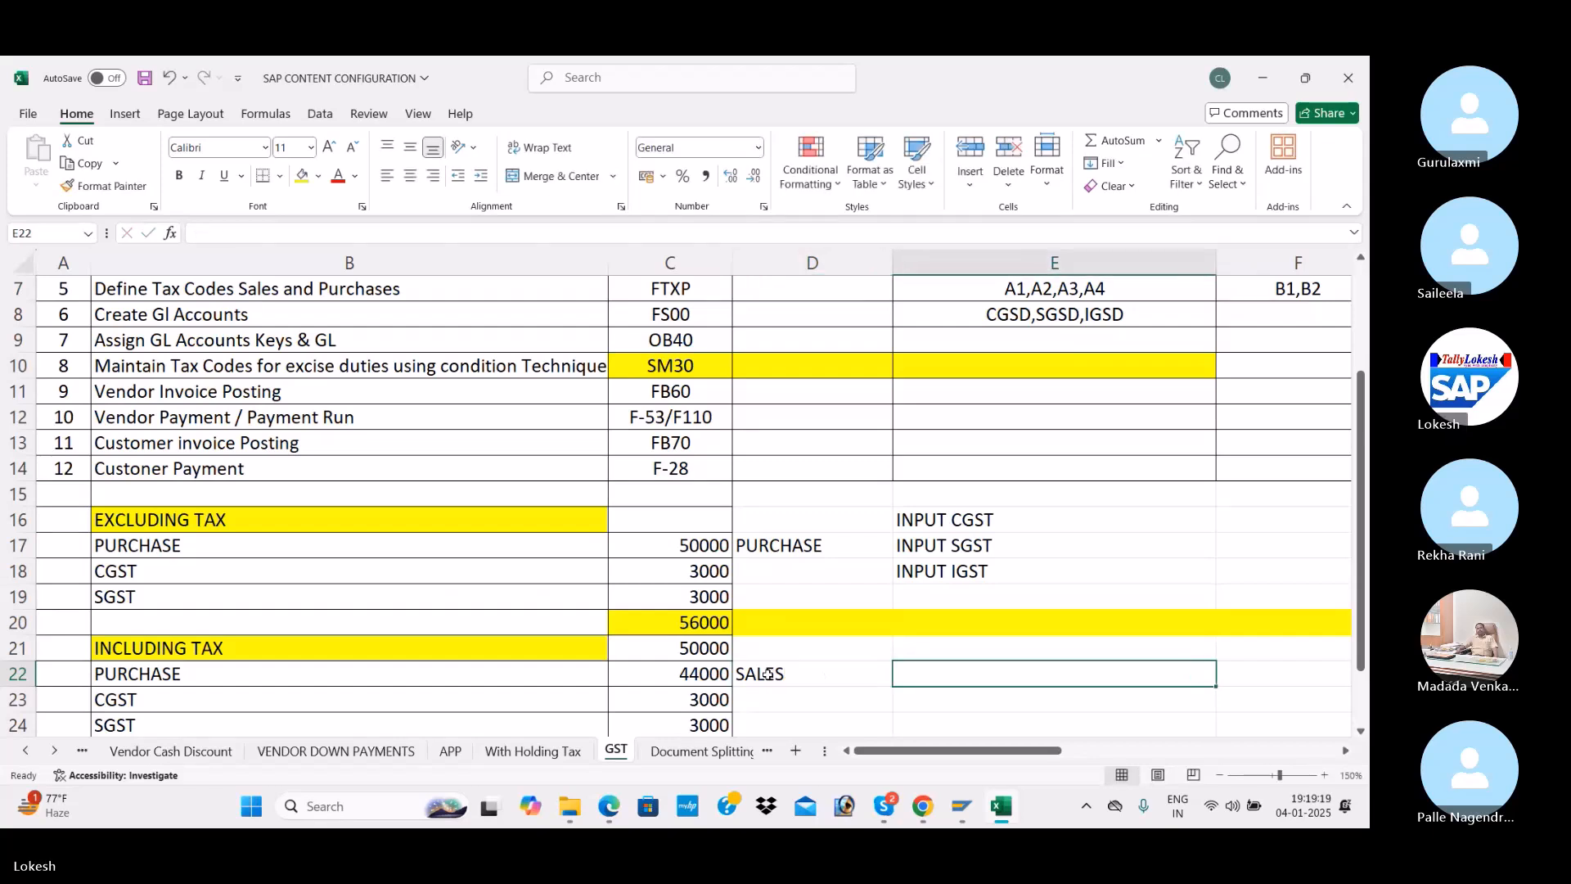
Enter OUTPUT CGST in cell E22 beside the SALES label
type("OUTPU")
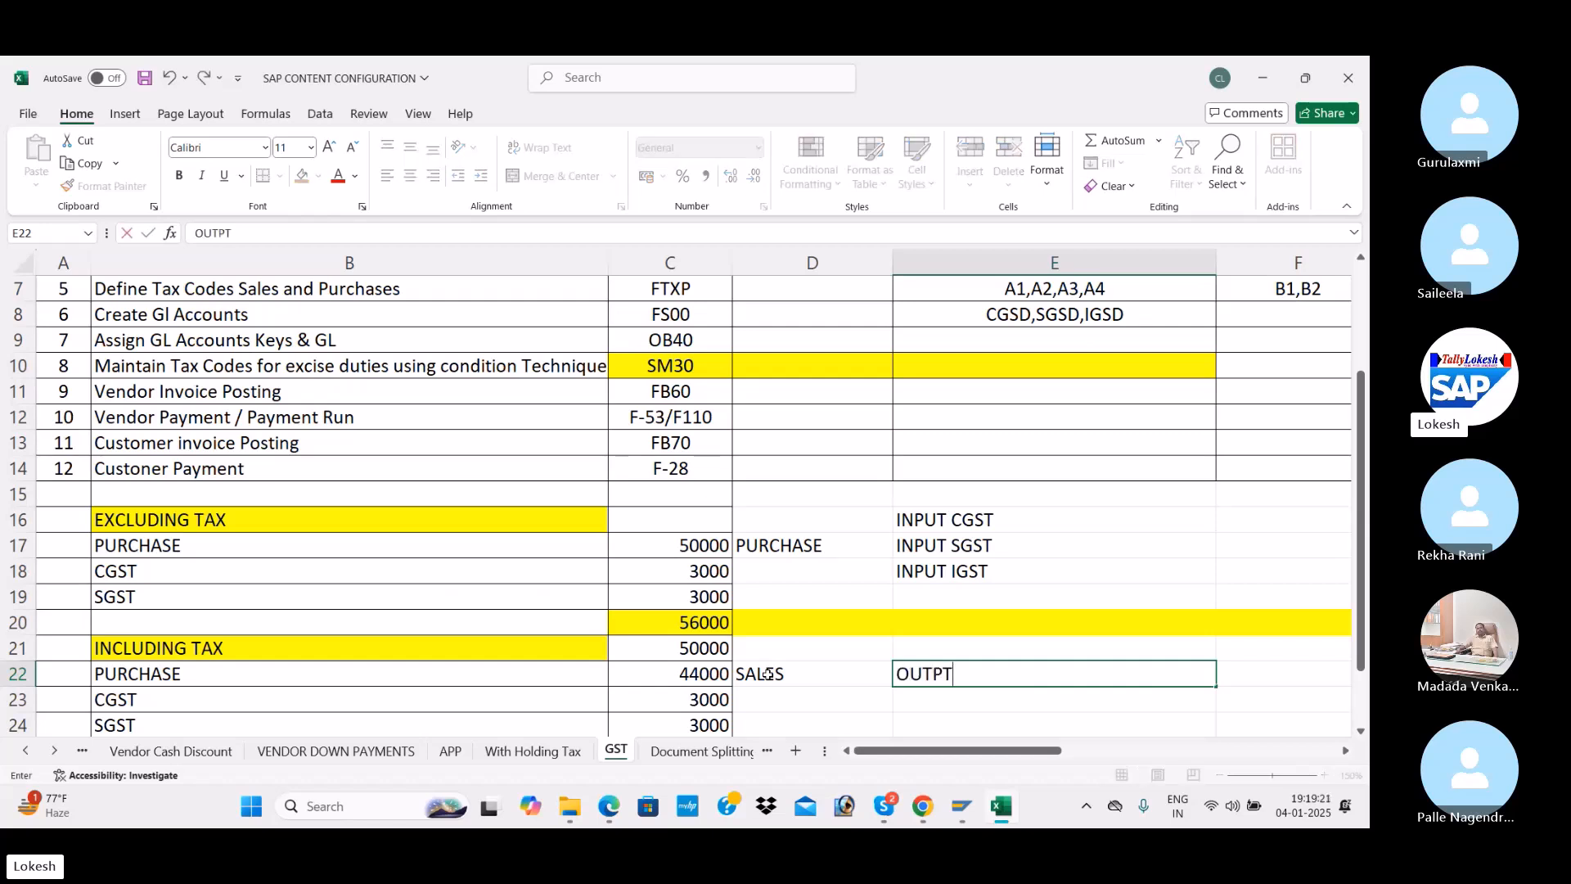
type("T")
key("BackSpace")
type("UT CGST")
key("Return")
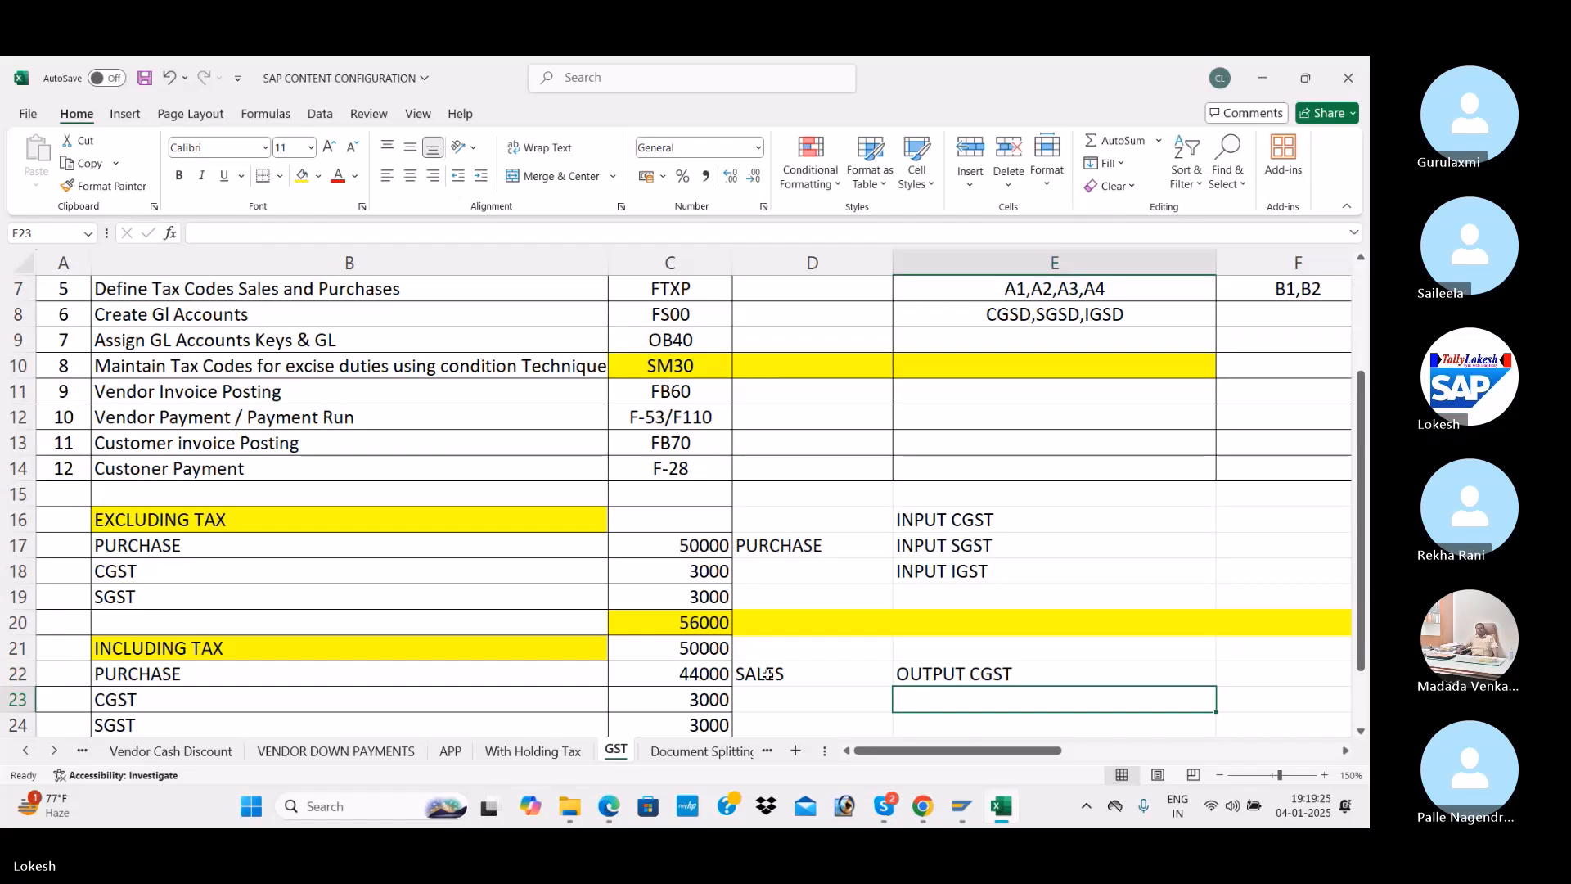
Copy the OUTPUT CGST cell into the two cells below it, E23 and E24
scroll(932, 626, "down", 2)
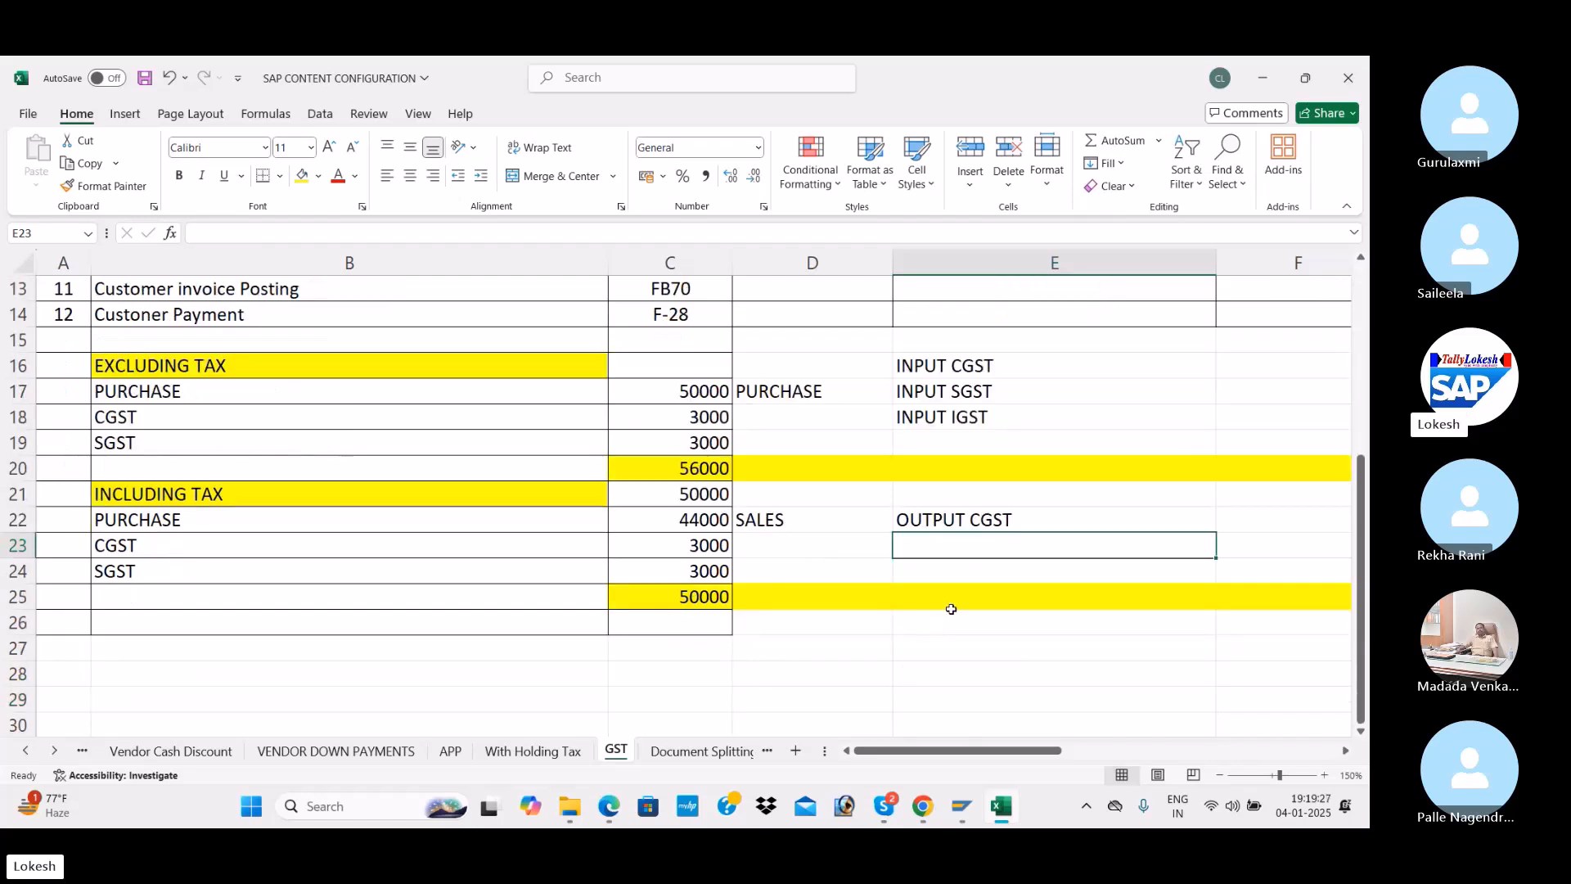
left_click(1005, 524)
left_click_drag(961, 369, 965, 418)
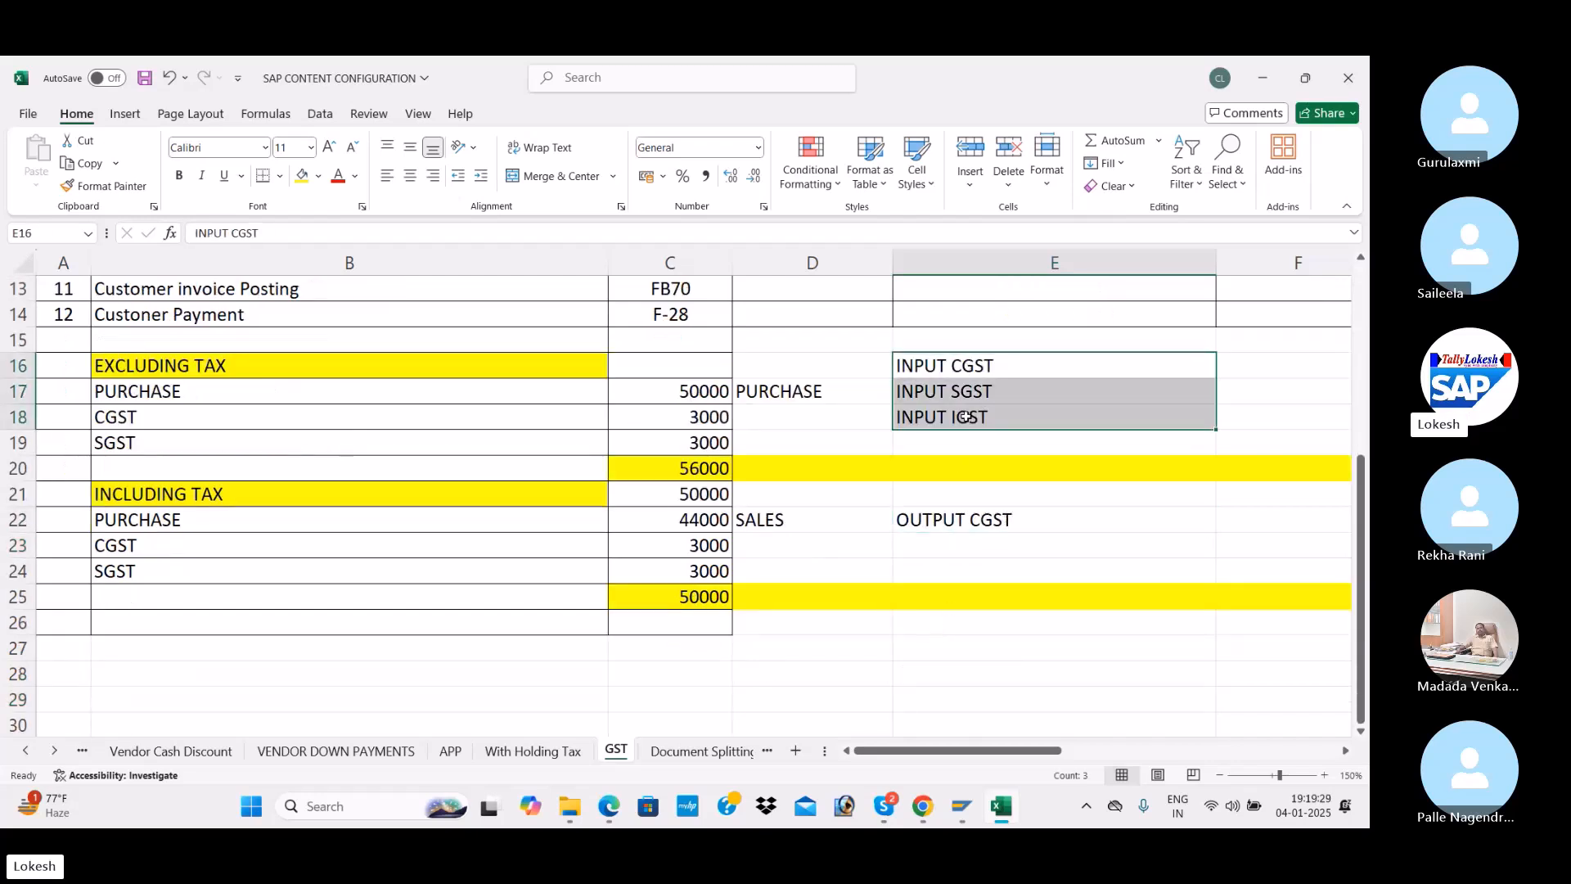
left_click(976, 519)
key("ctrl+c")
left_click_drag(961, 543, 956, 563)
key("ctrl+v")
key("Escape")
Change the copied text to OUTPUT SGST in cell E23 and OUTPUT IGST in cell E24
double_click(1028, 547)
key("BackSpace")
key("BackSpace")
key("BackSpace")
type("SGST")
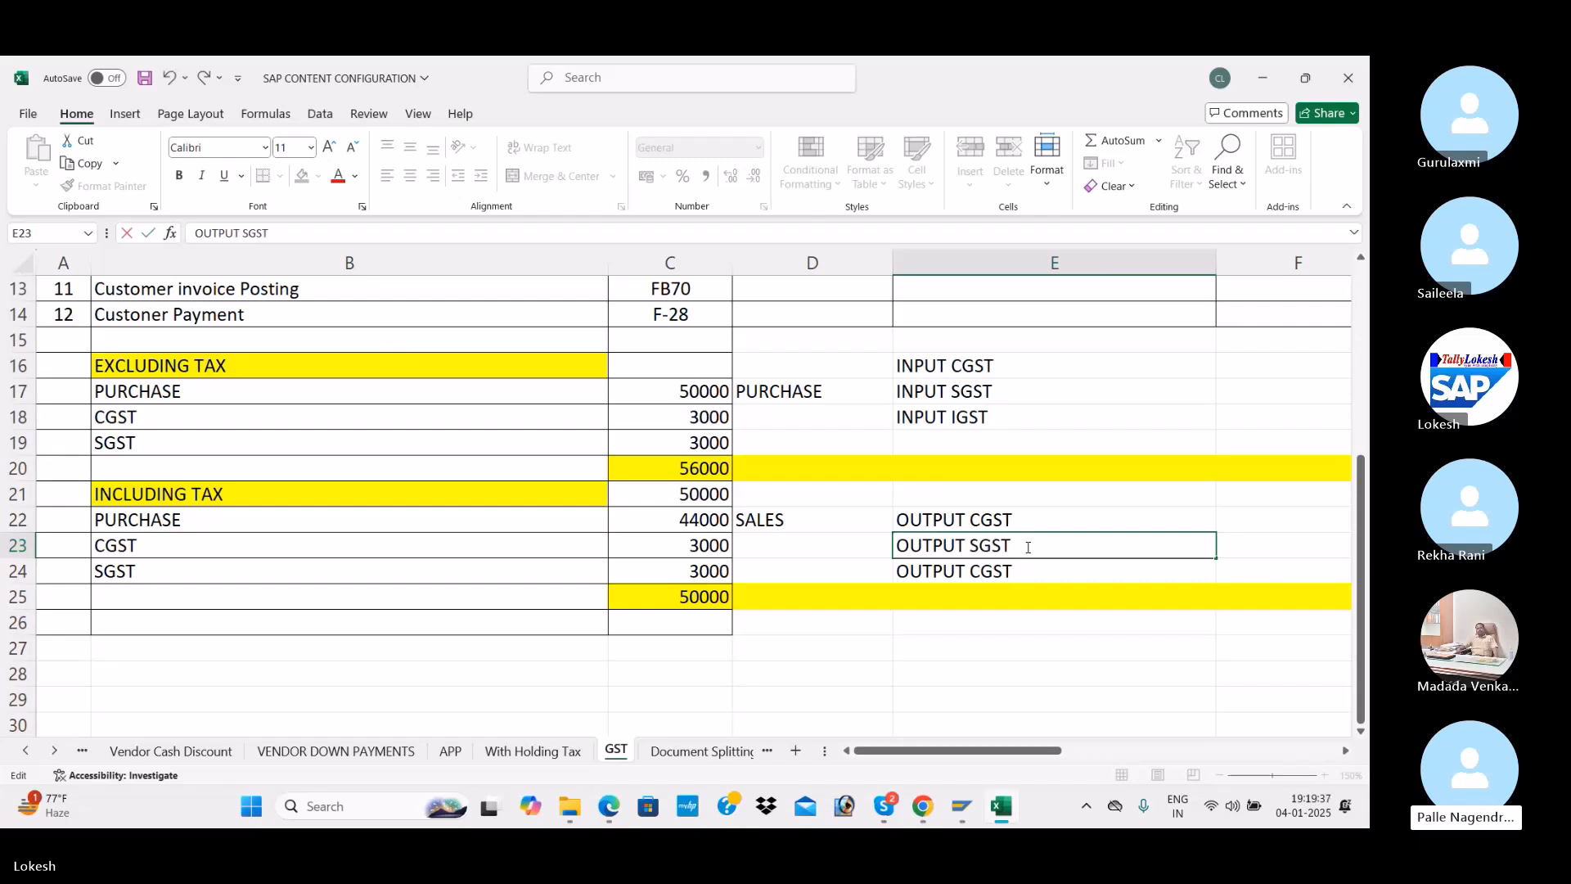
double_click(1030, 573)
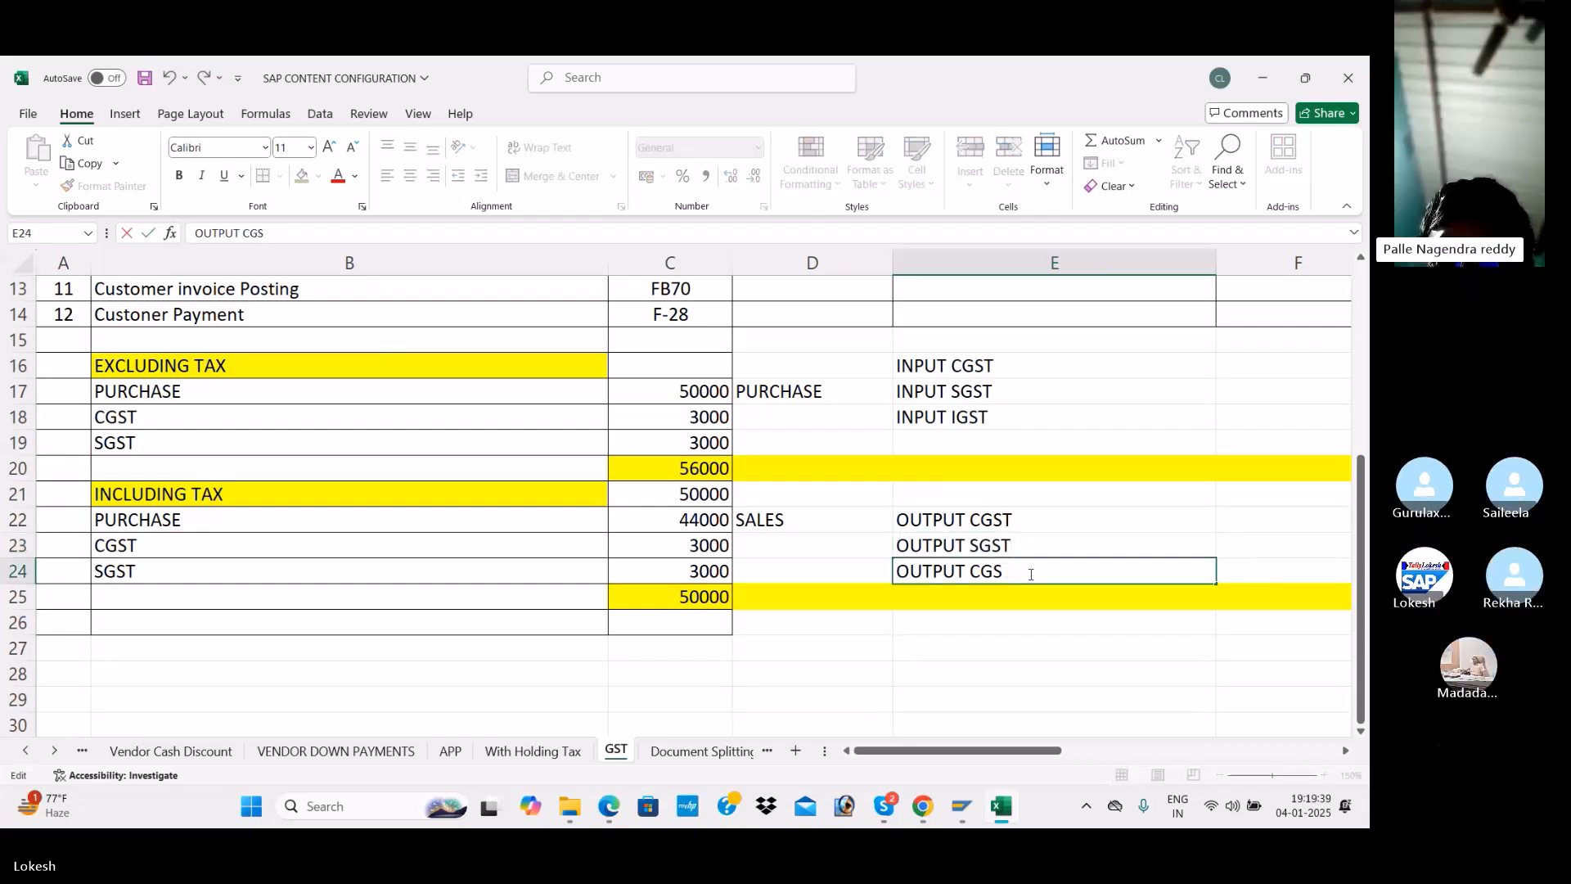
key("BackSpace")
key("BackSpace")
type("IGST")
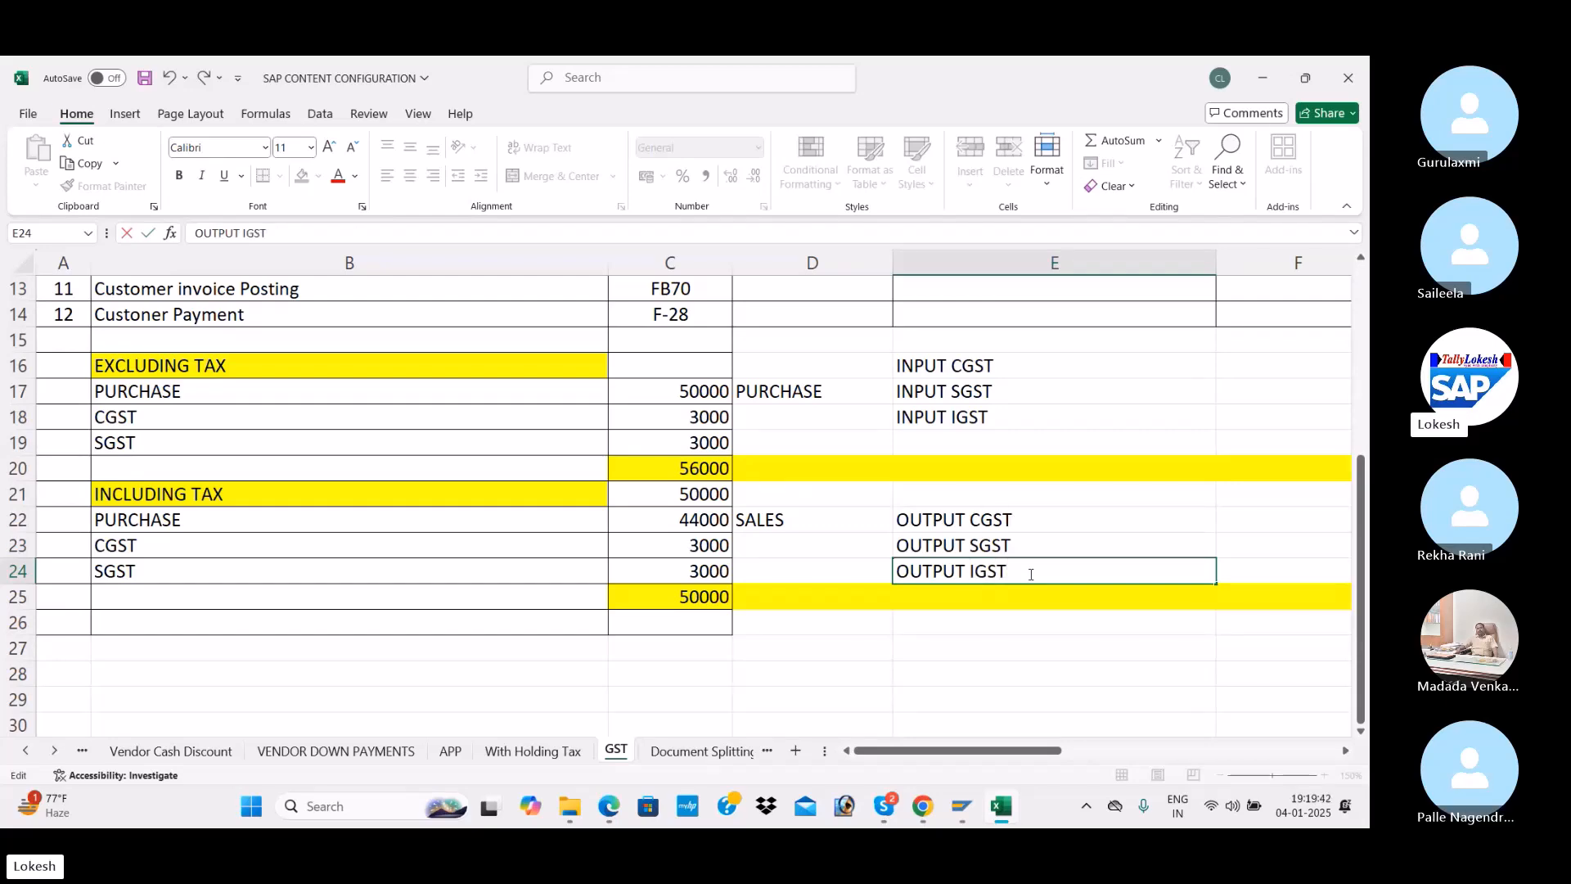
left_click(1240, 519)
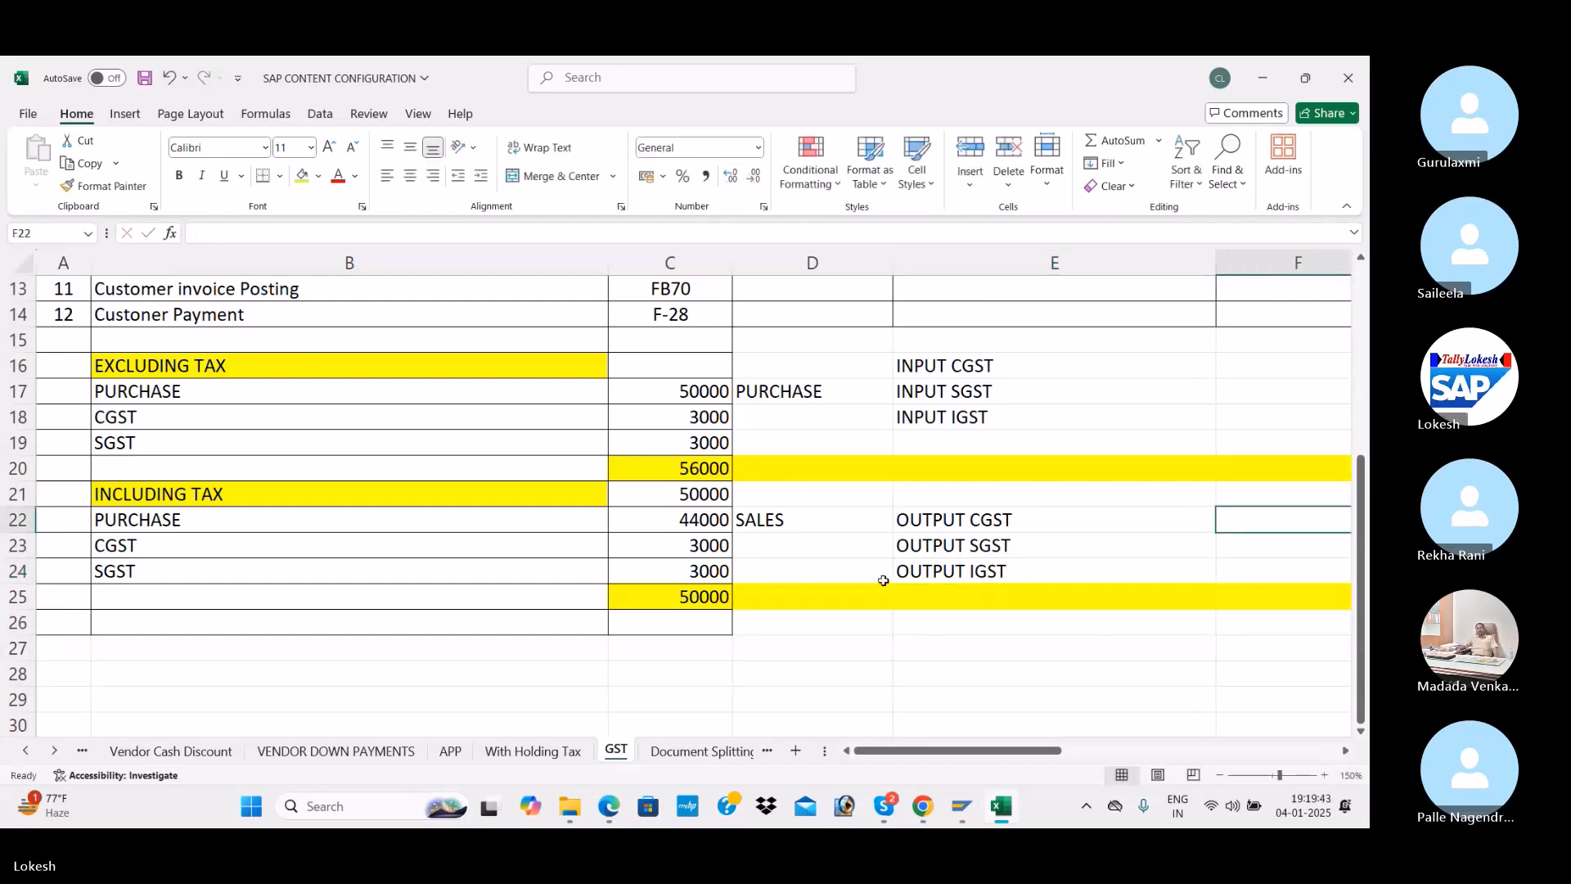
Switch back to SAP and open the next blank condition type entry following IITC
key("alt+Tab")
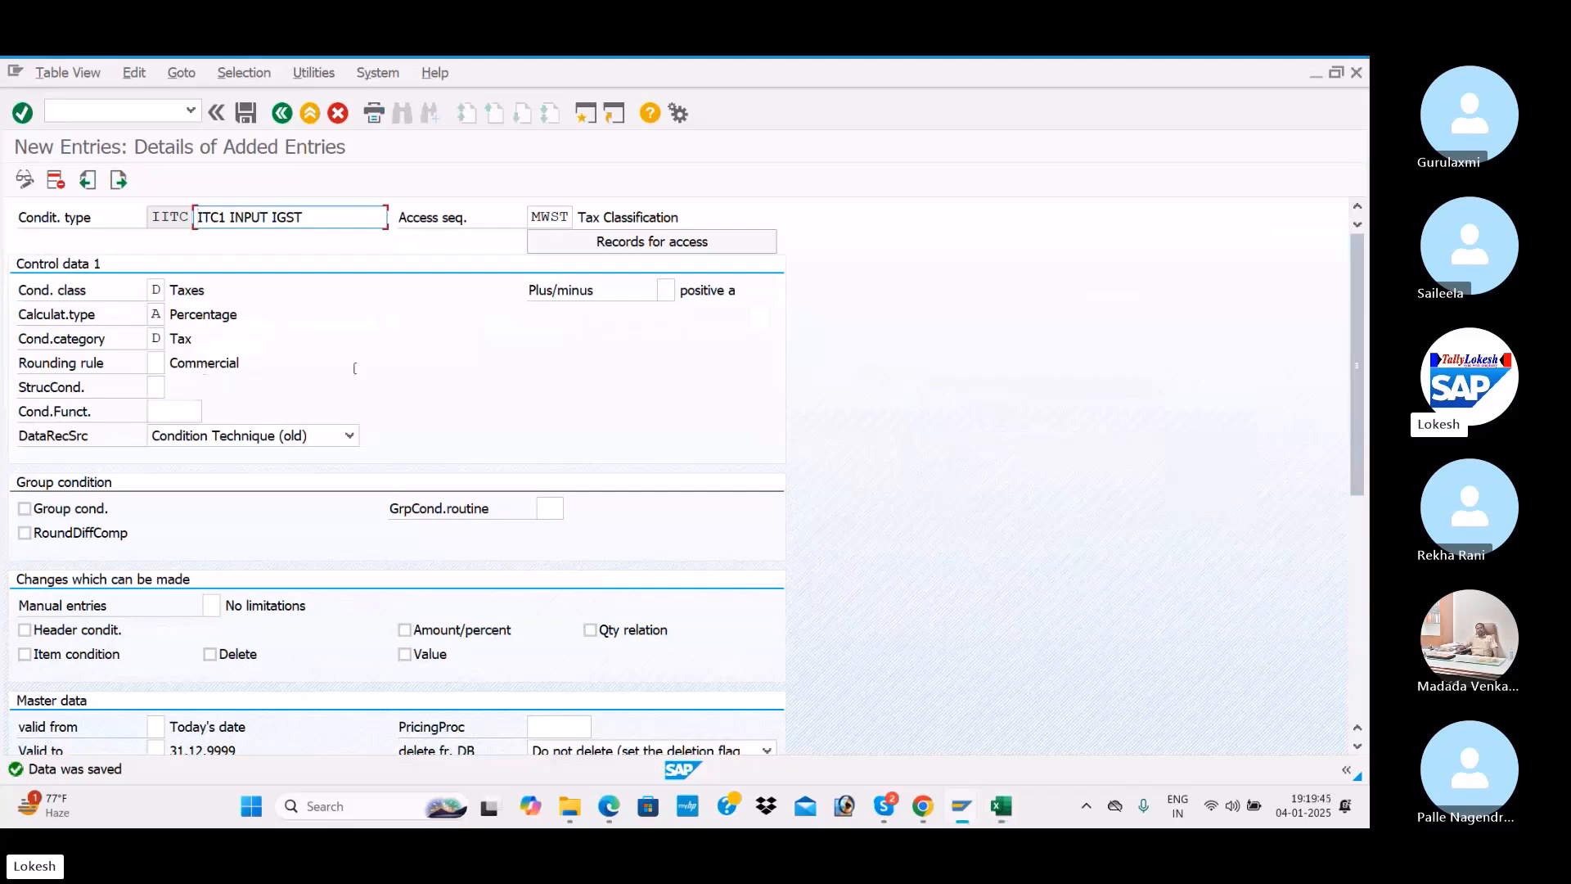
left_click(119, 180)
left_click(118, 180)
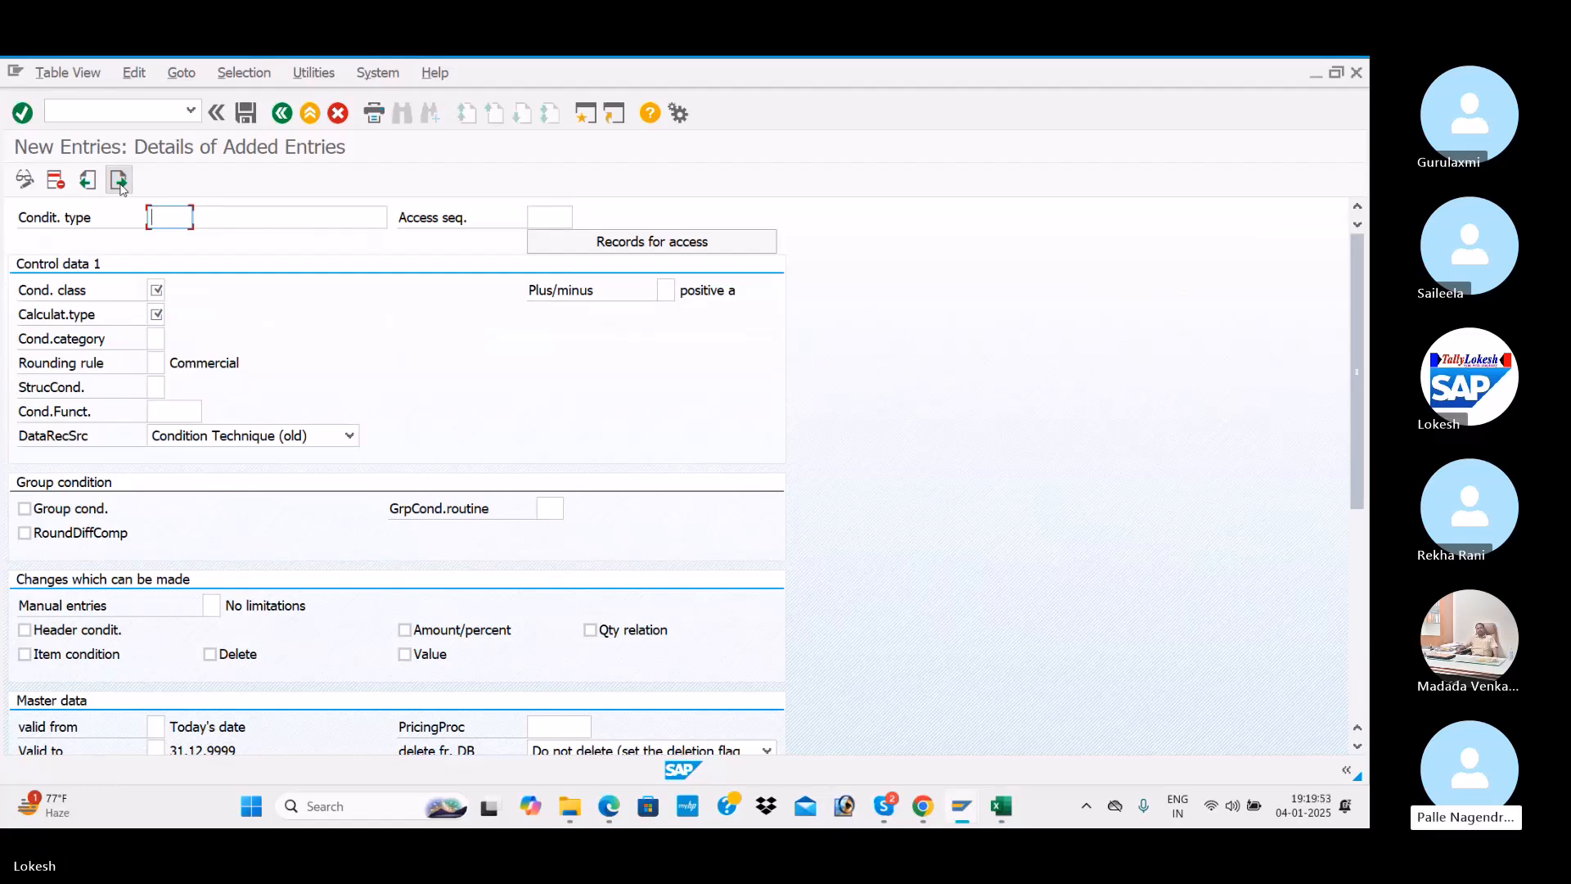
type("ITC")
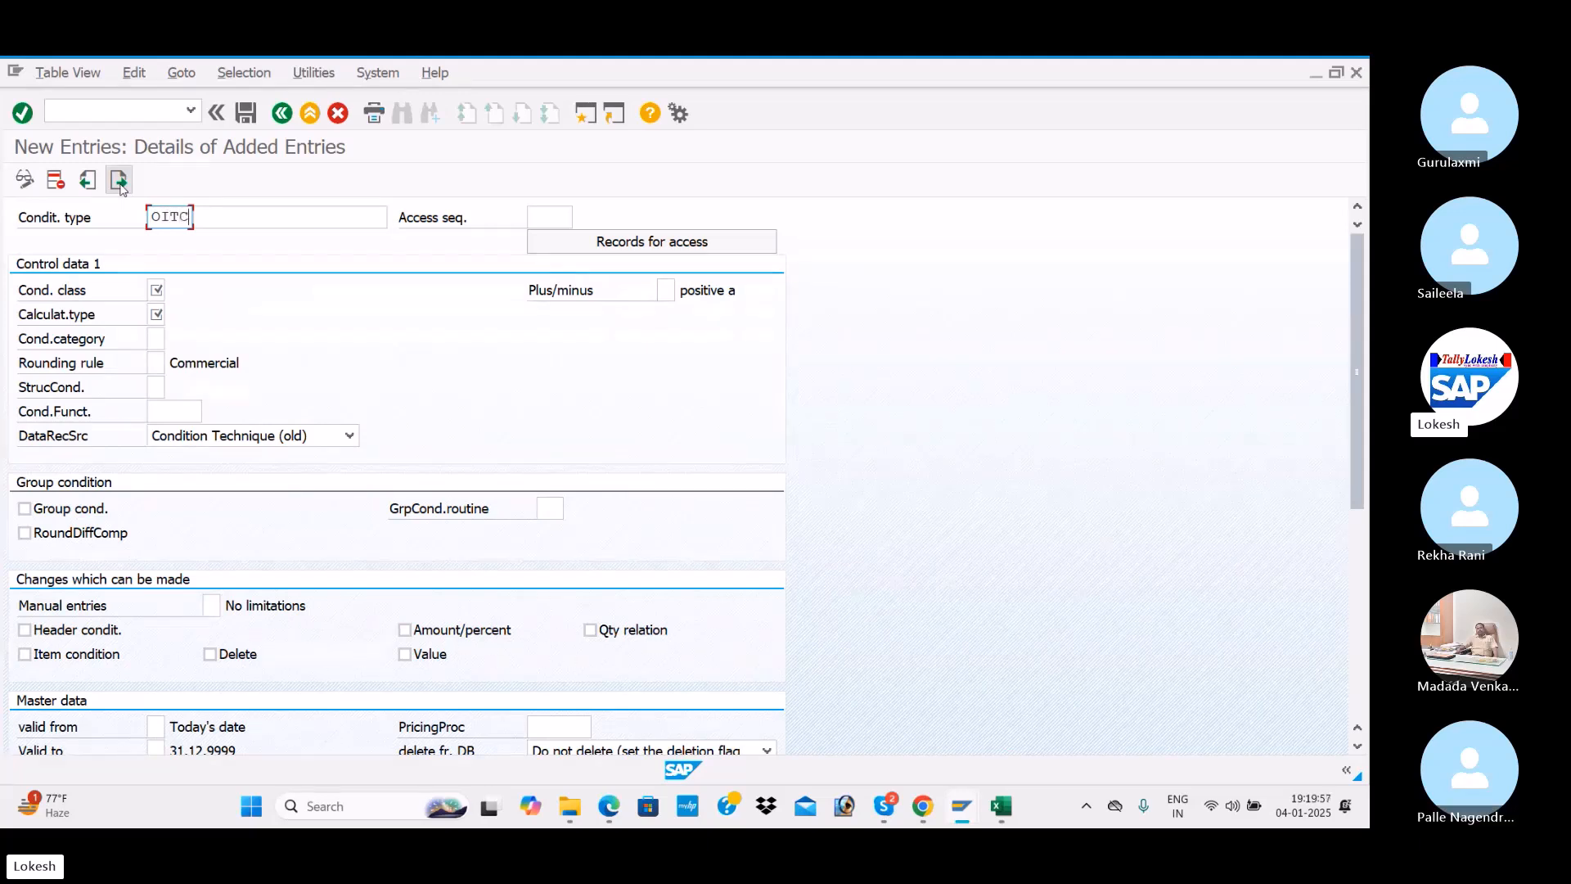
key("BackSpace")
key("BackSpace")
key("BackSpace")
key("BackSpace")
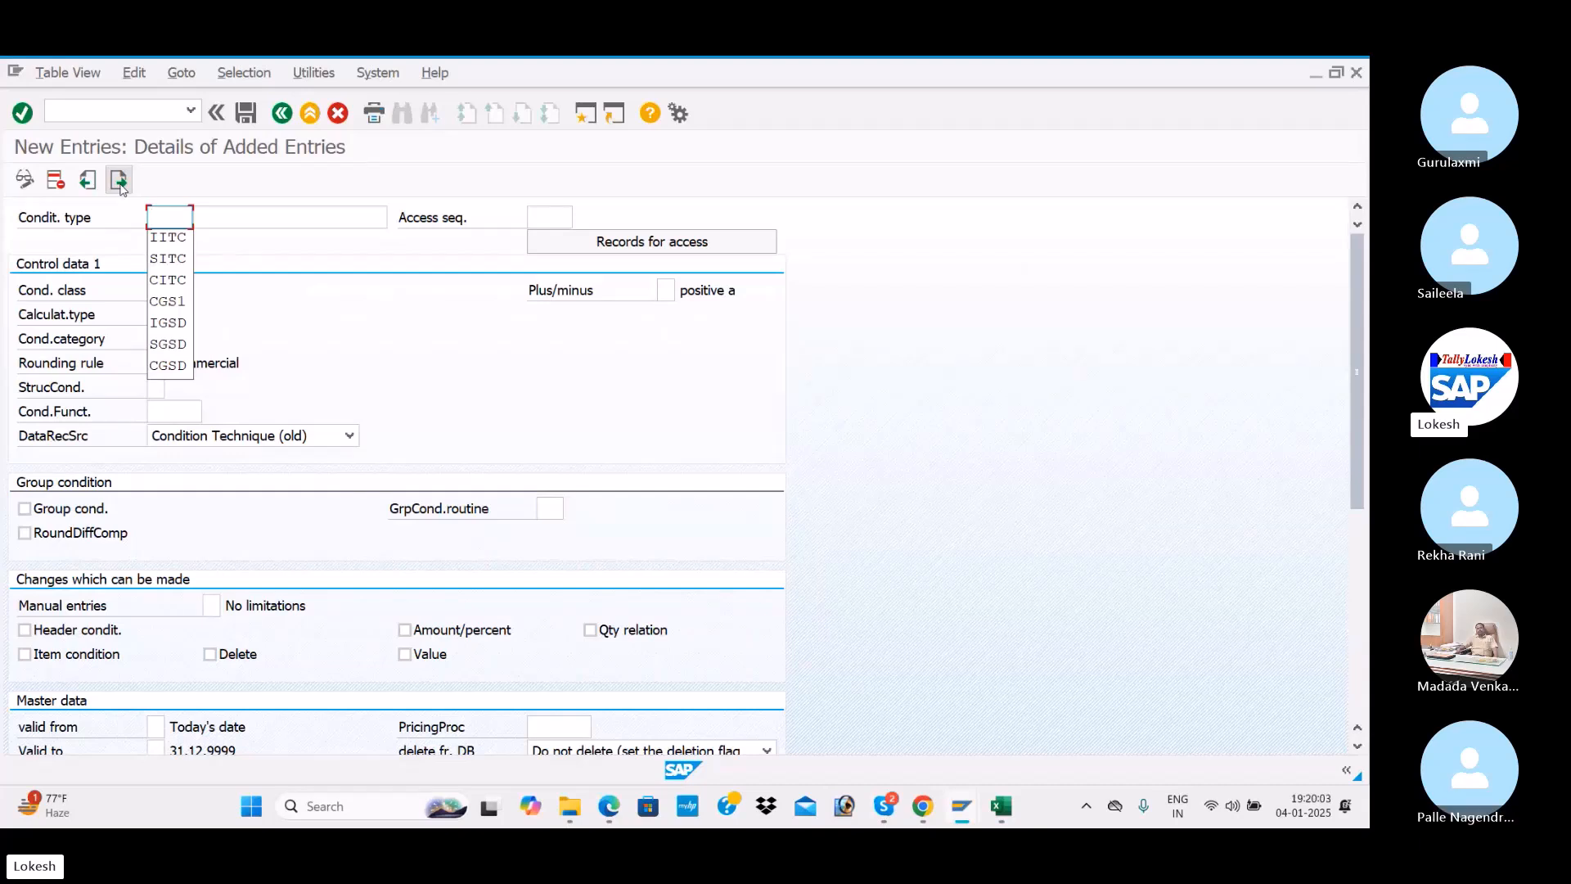
Enter condition type ITCC with the description ITC1 OUTPUT CGST in the blank entry
type("ITCC")
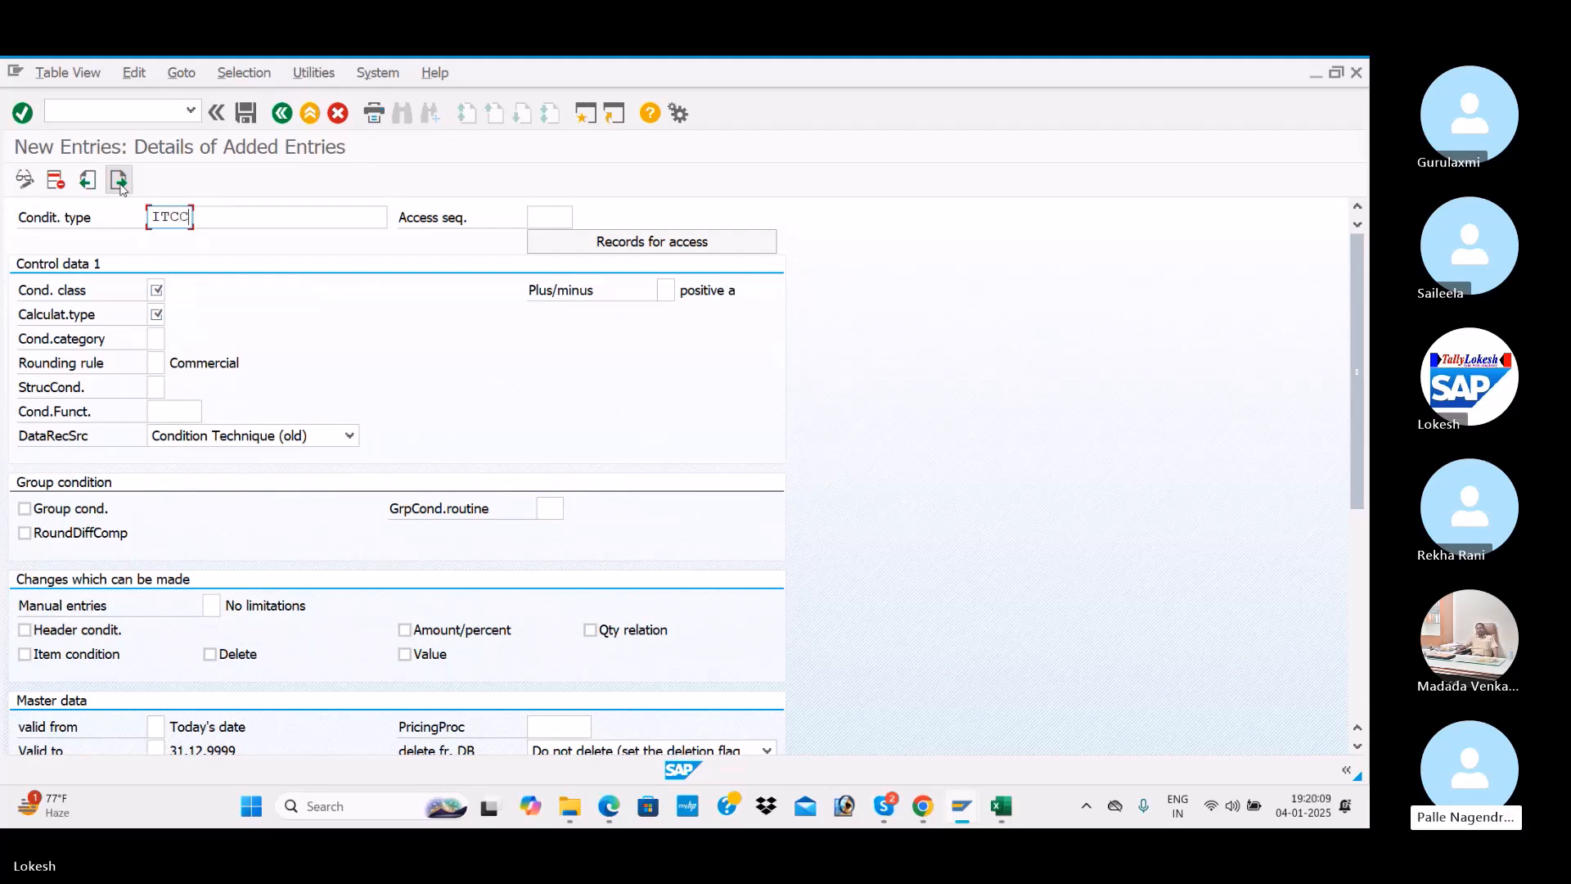
left_click(270, 216)
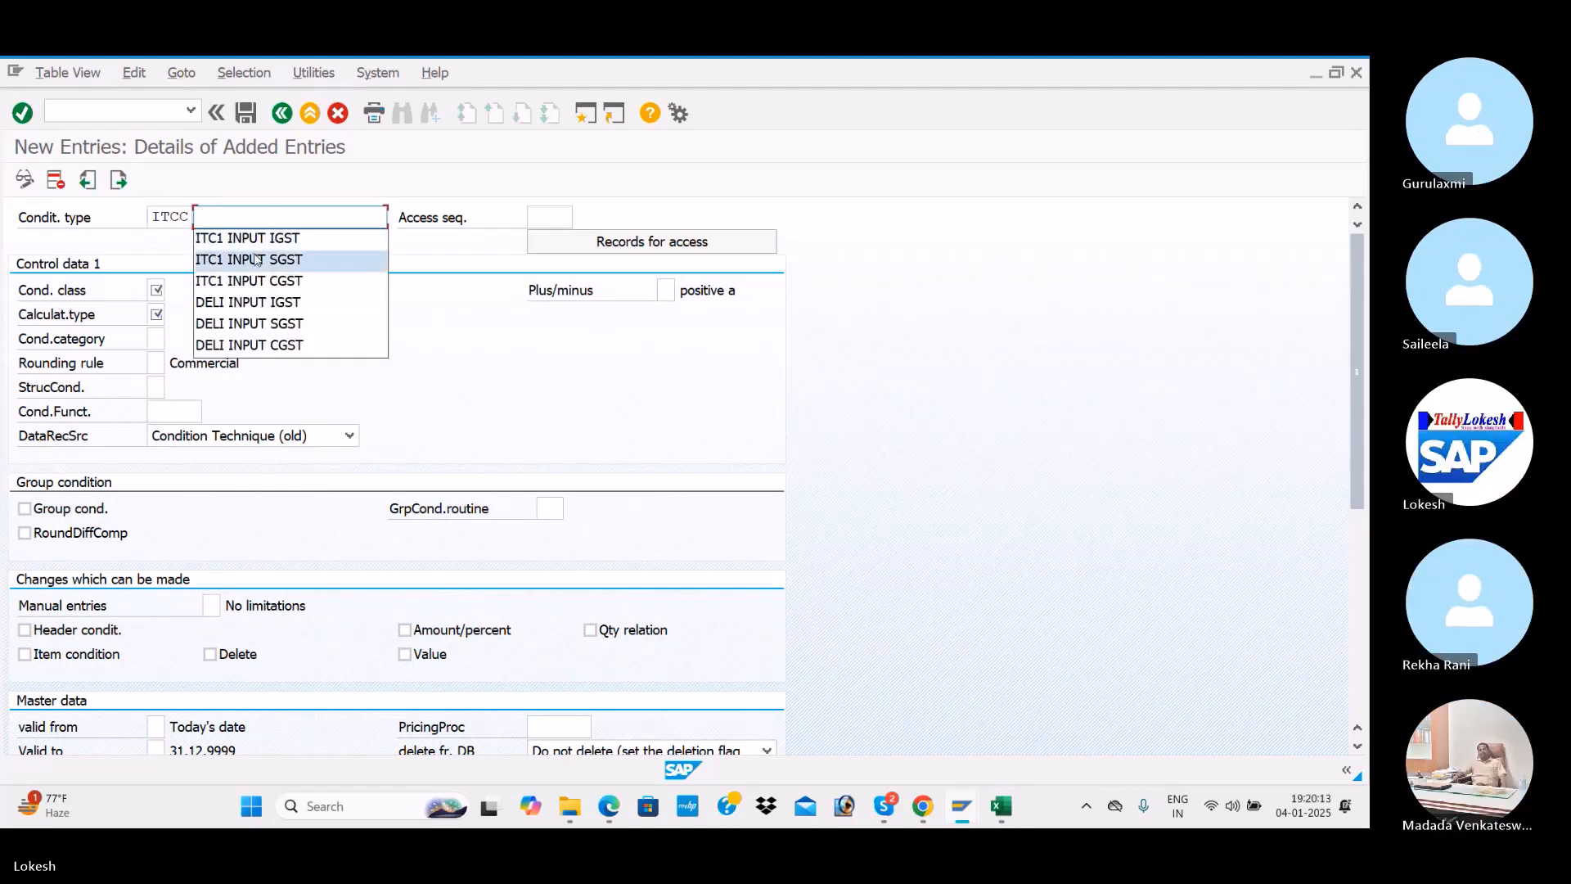
left_click(291, 280)
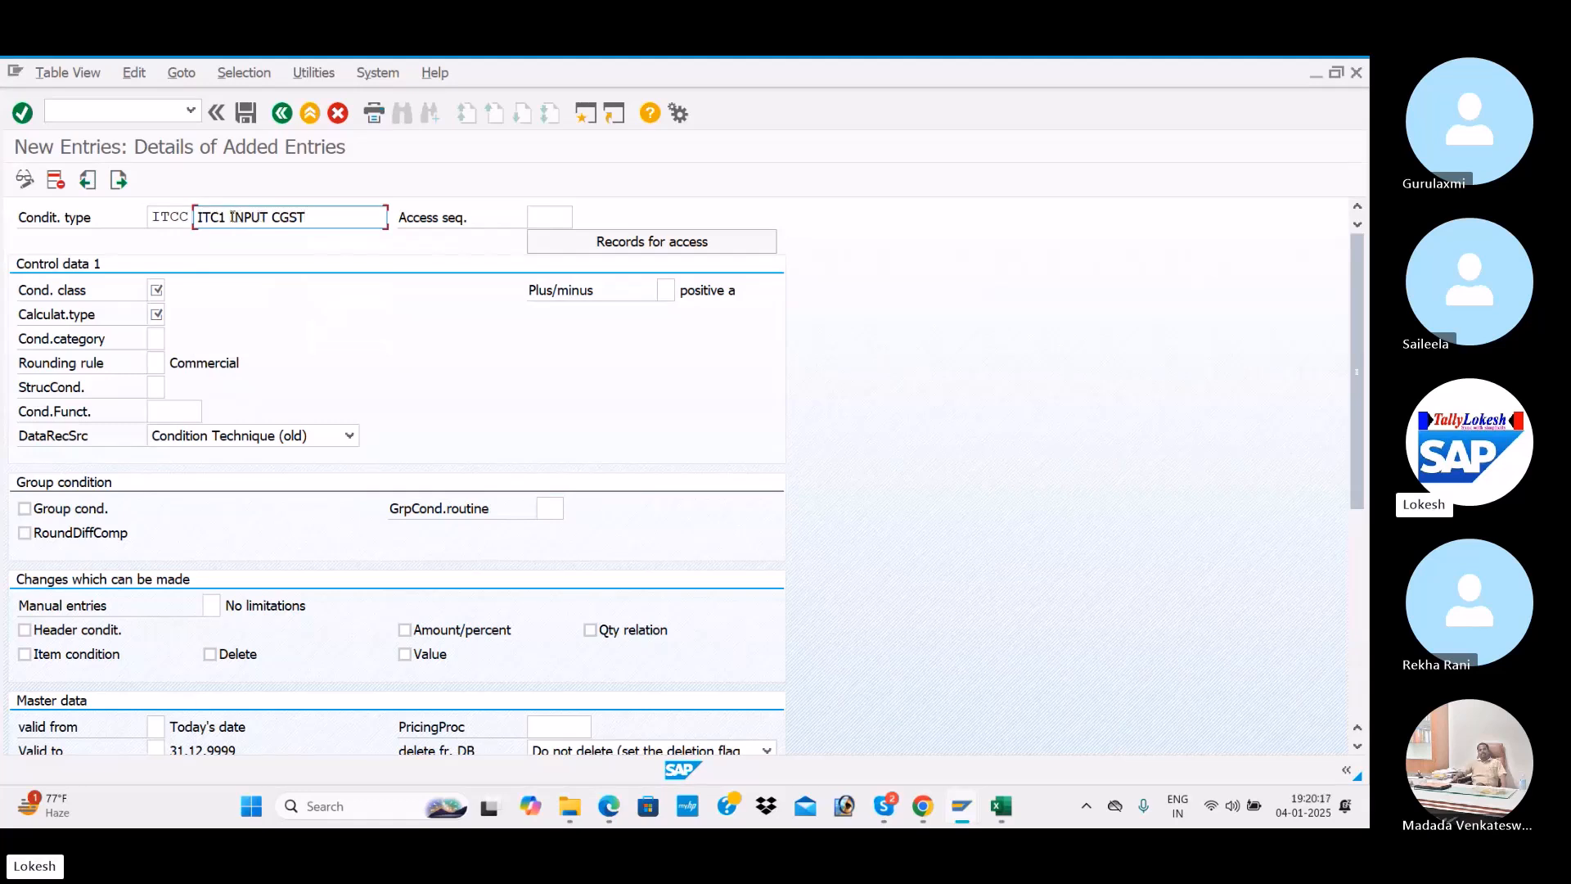
double_click(233, 216)
type("OUTPUT")
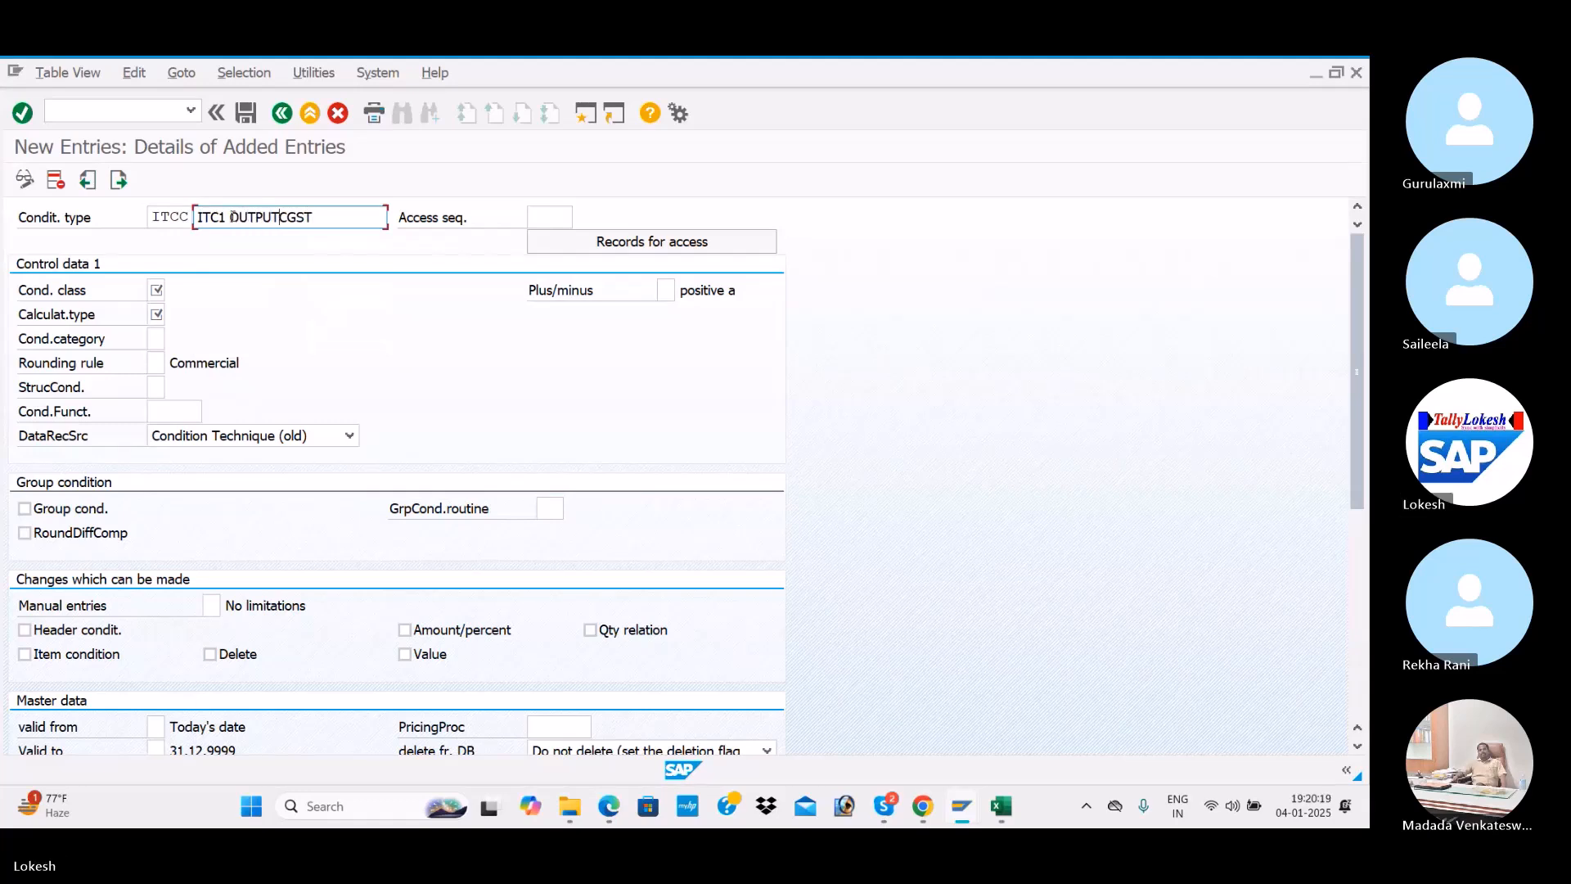
type(" CG")
key("Tab")
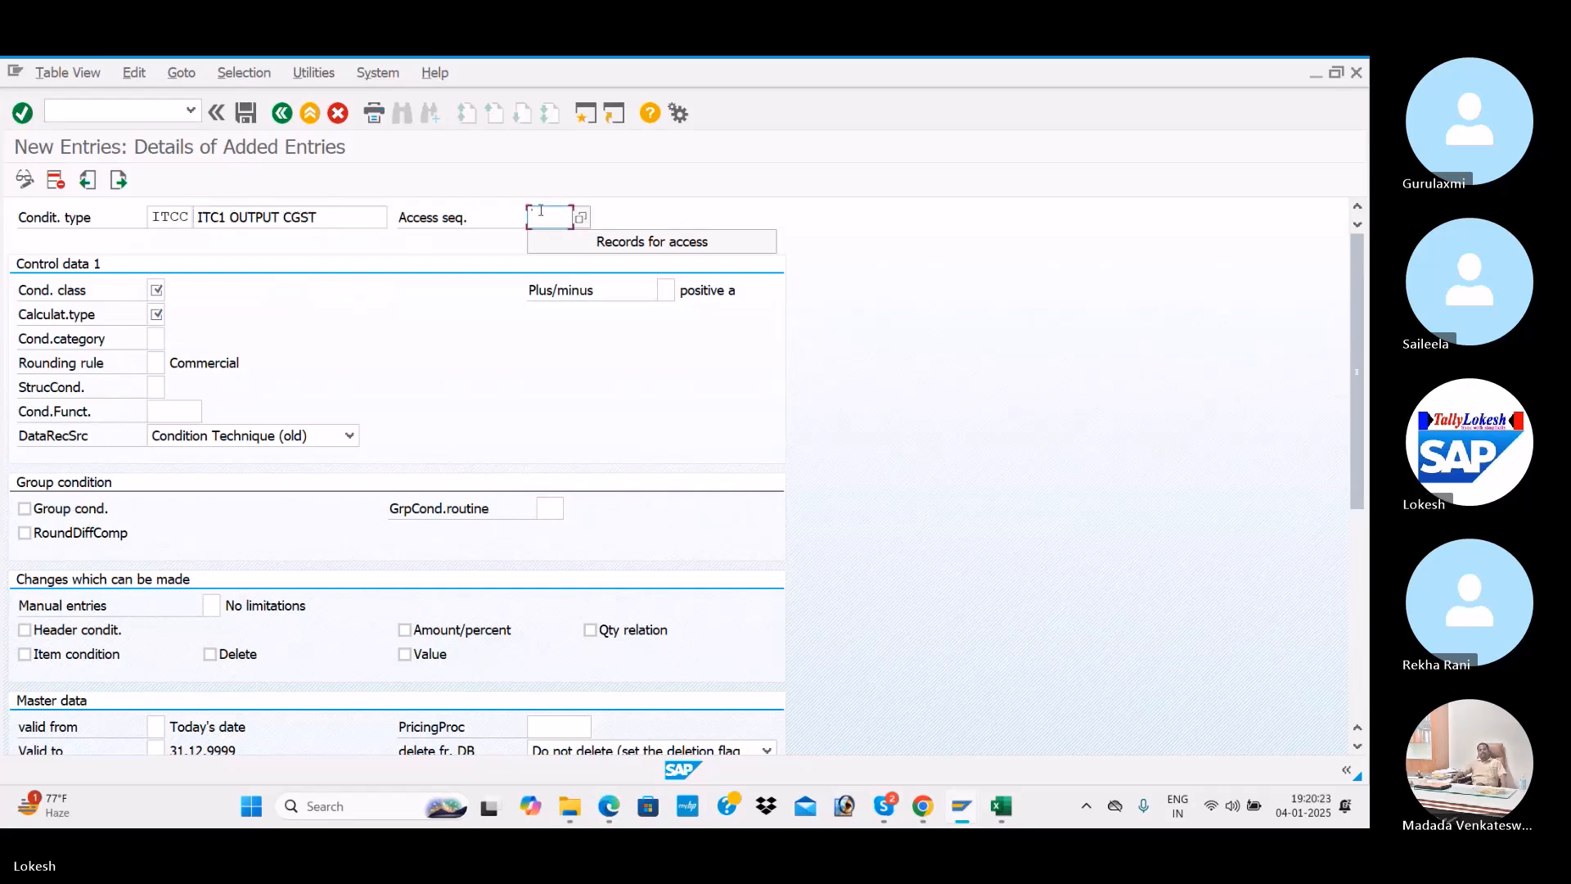
Give ITCC access sequence MWST, condition class D, calculation type A and condition category D, and save the entry
type("MWST")
left_click(154, 290)
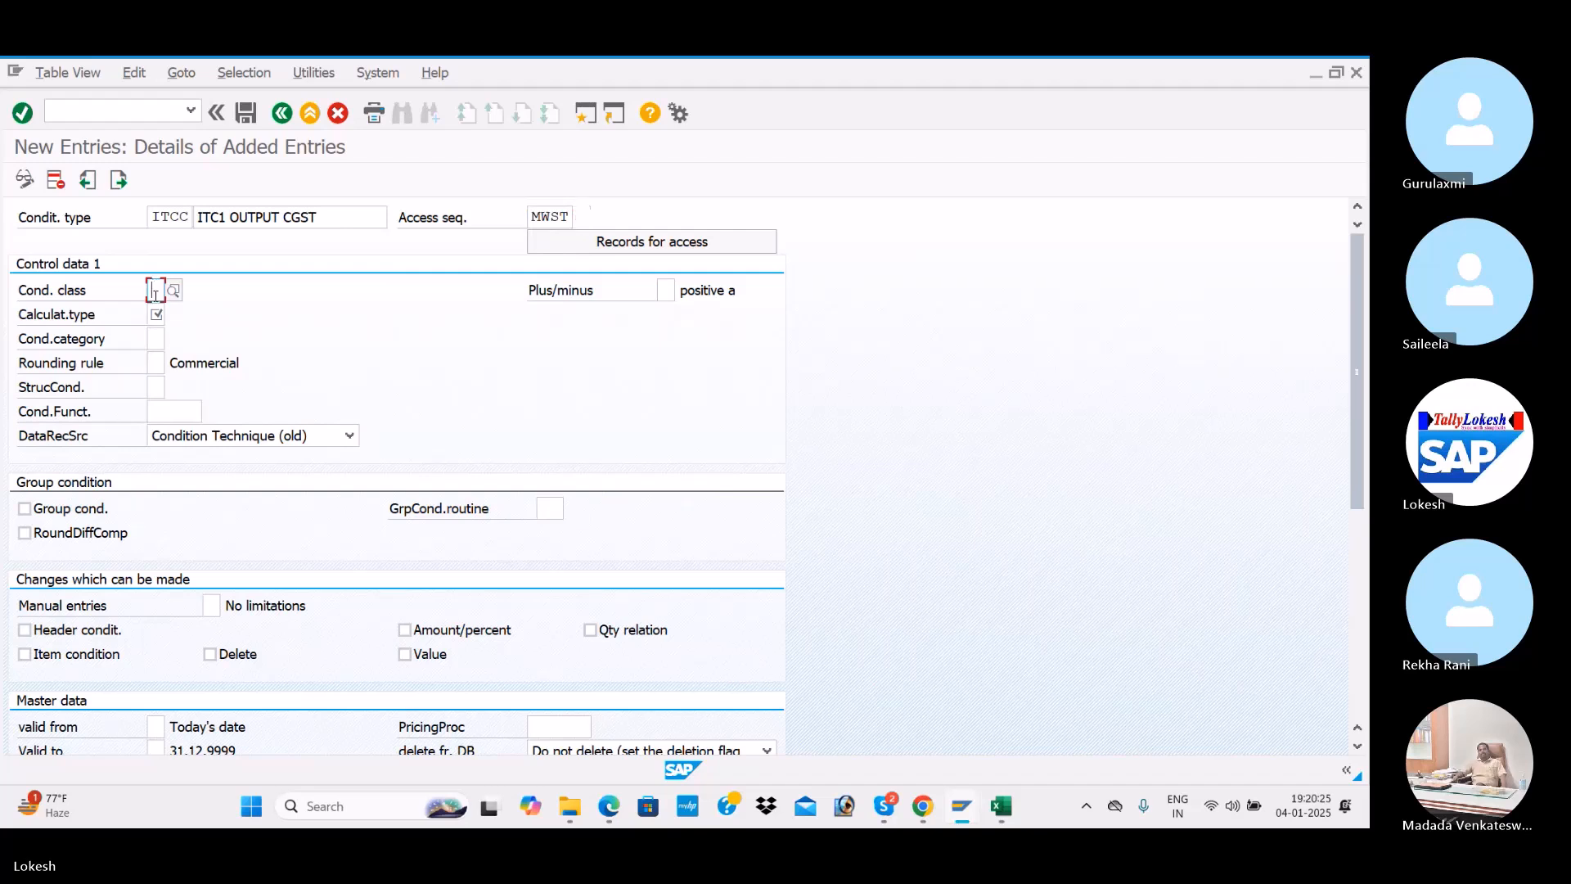
left_click(156, 315)
left_click(156, 315)
left_click(171, 339)
left_click(155, 339)
left_click(160, 360)
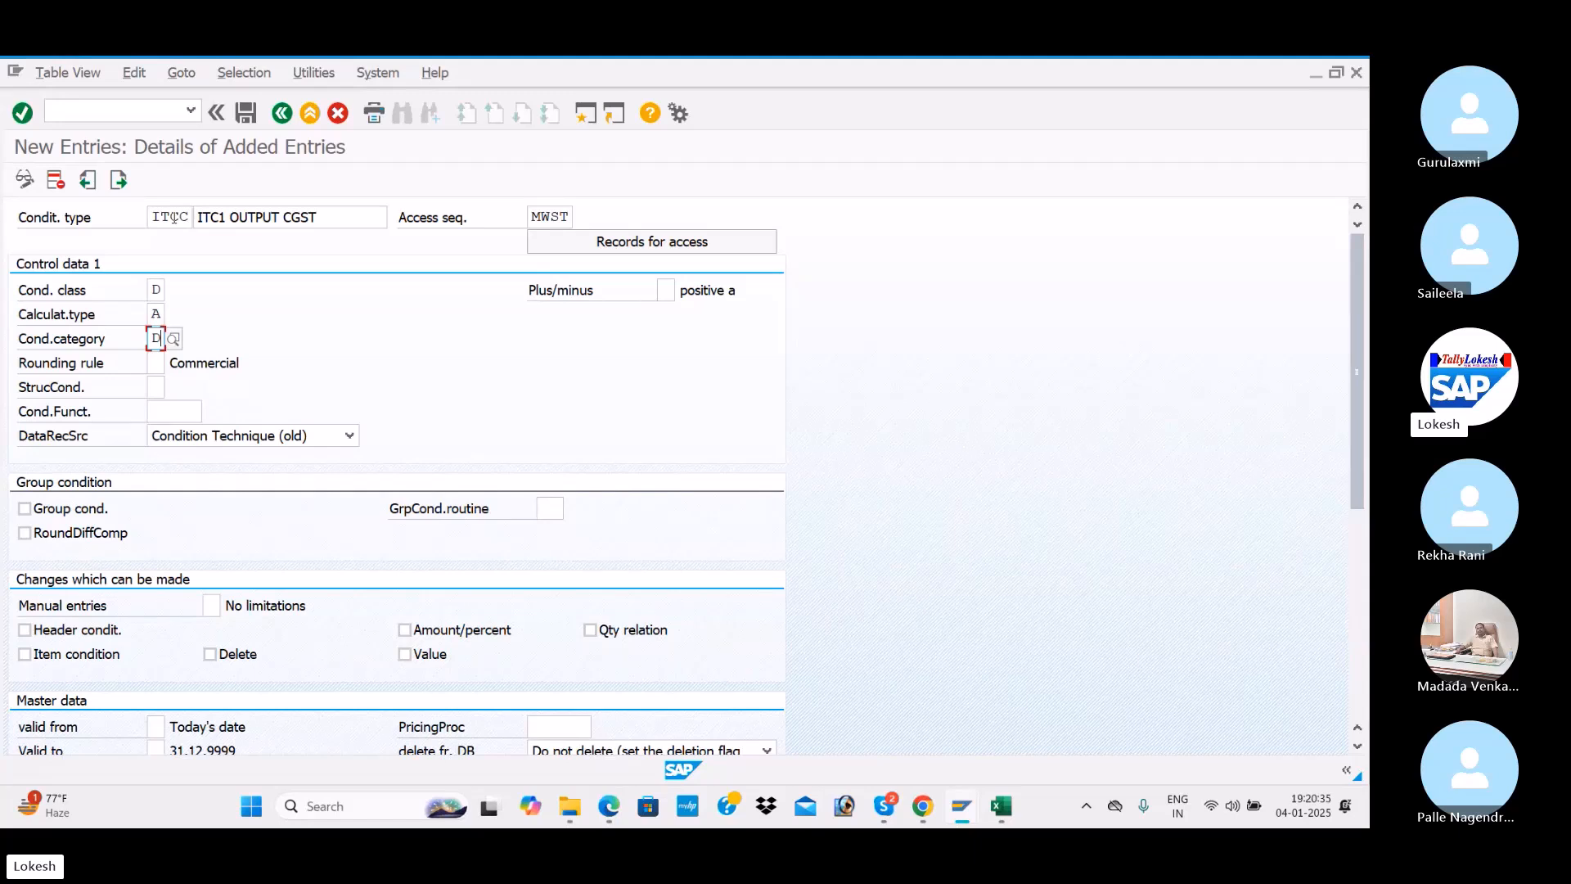
left_click(245, 115)
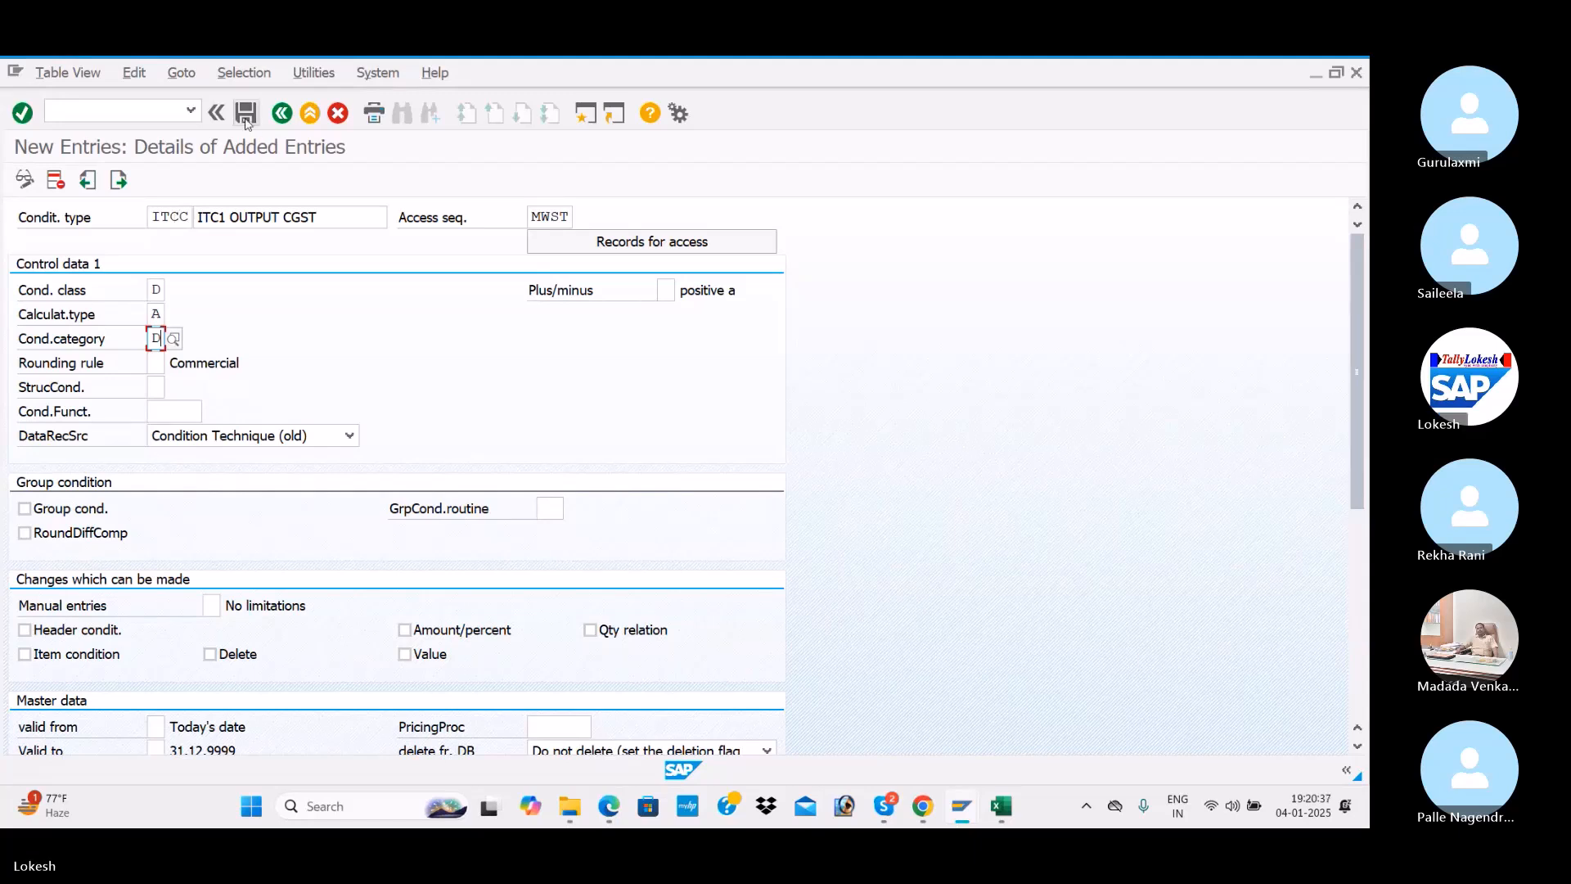
Open the next blank entry and enter condition type ITCS with the description ITC1 OUTPUT SGST
left_click(119, 180)
left_click(120, 180)
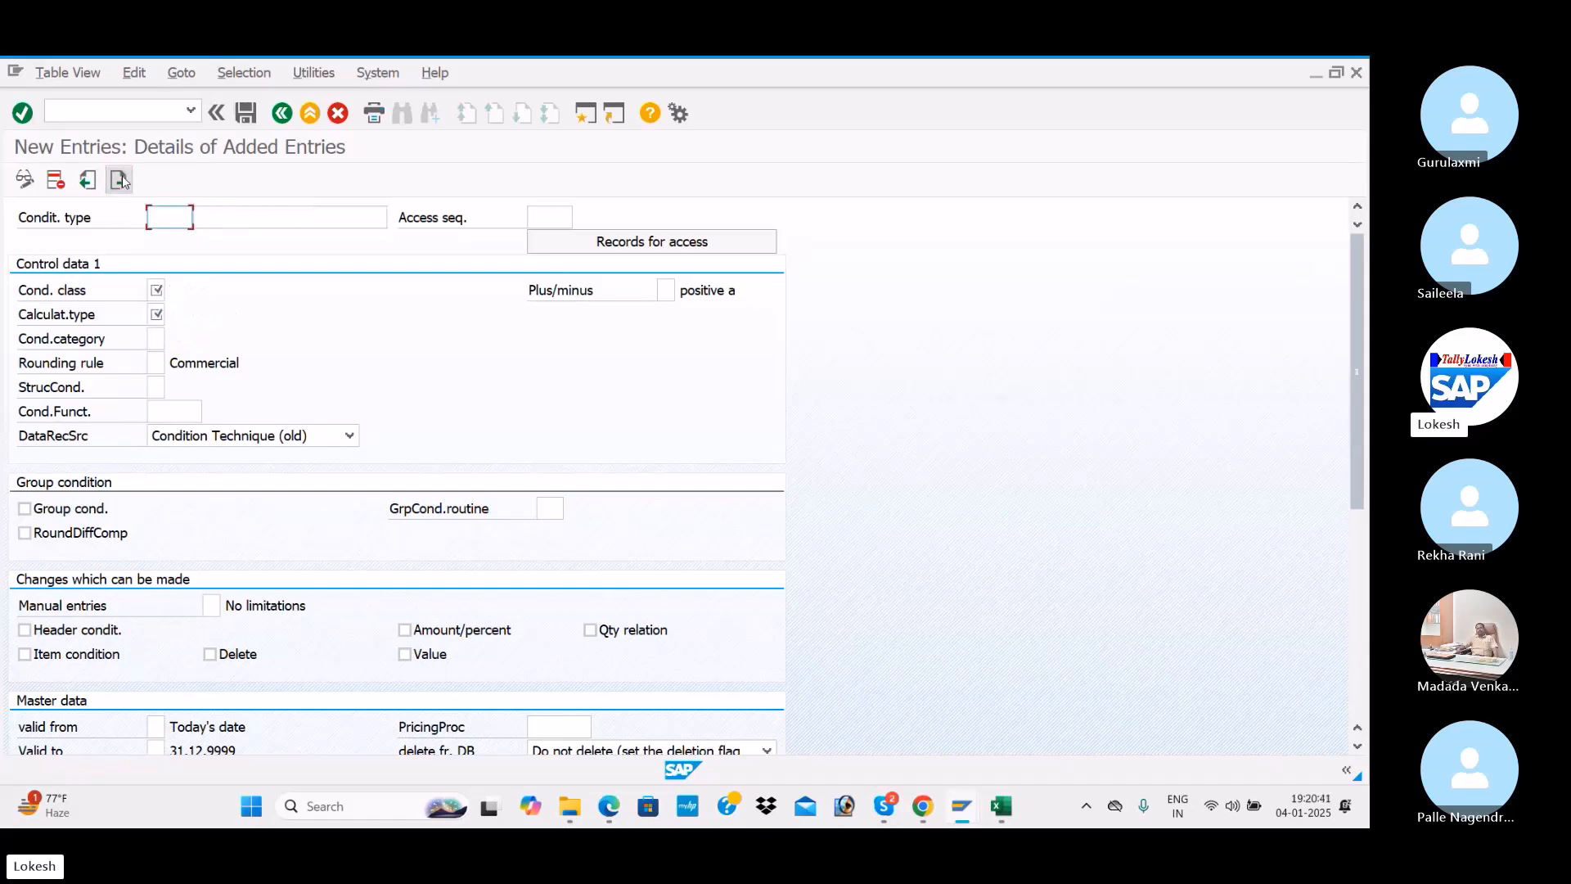
type("ITCS")
key("Tab")
key("BackSpace")
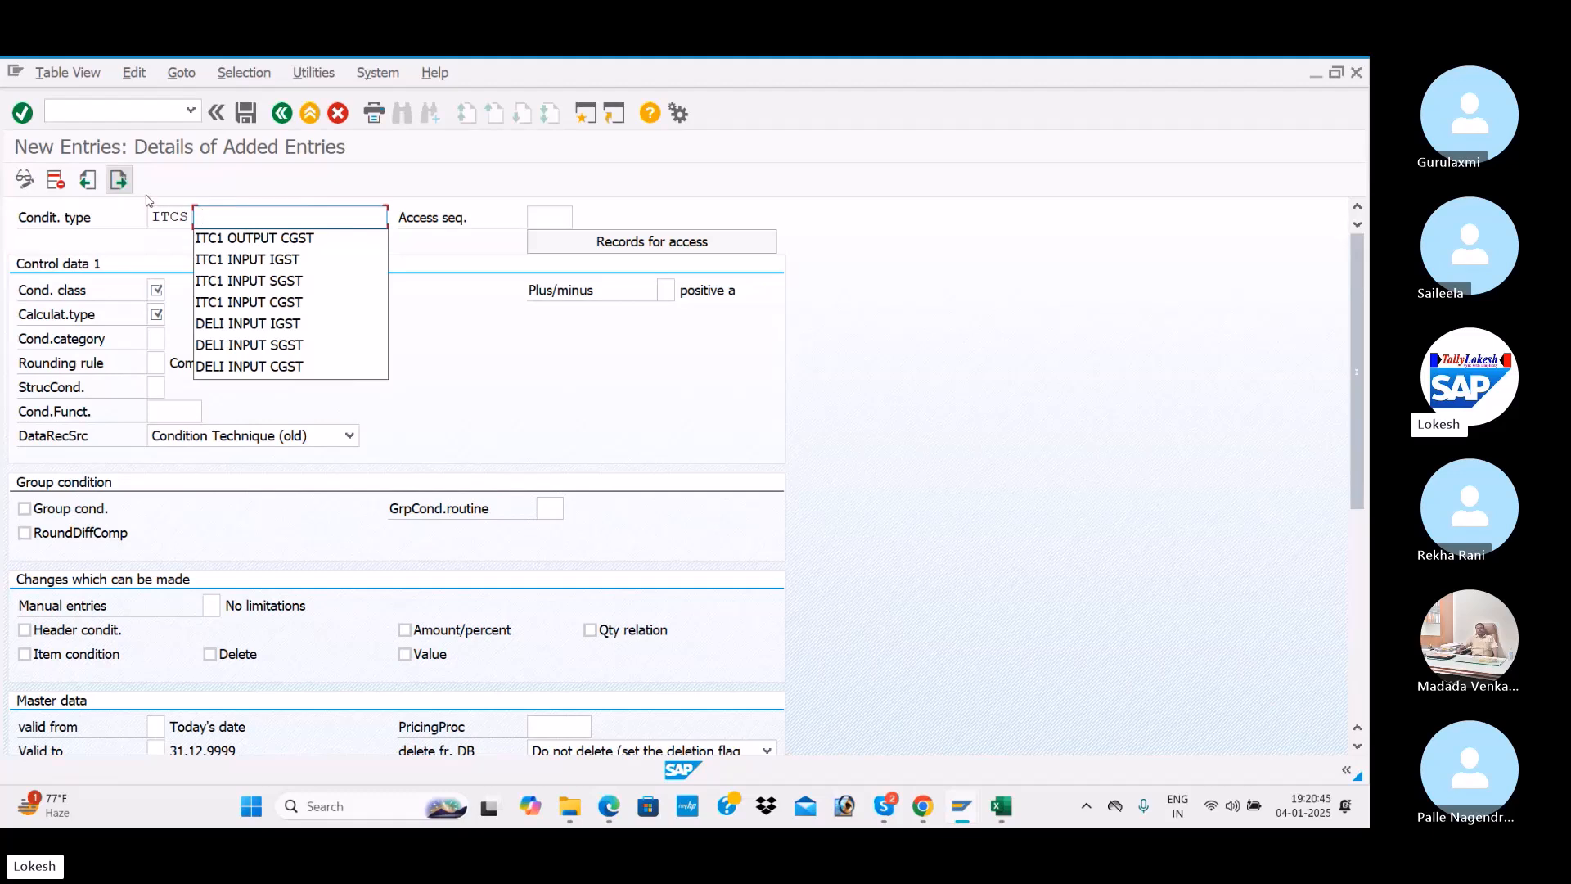
left_click(262, 237)
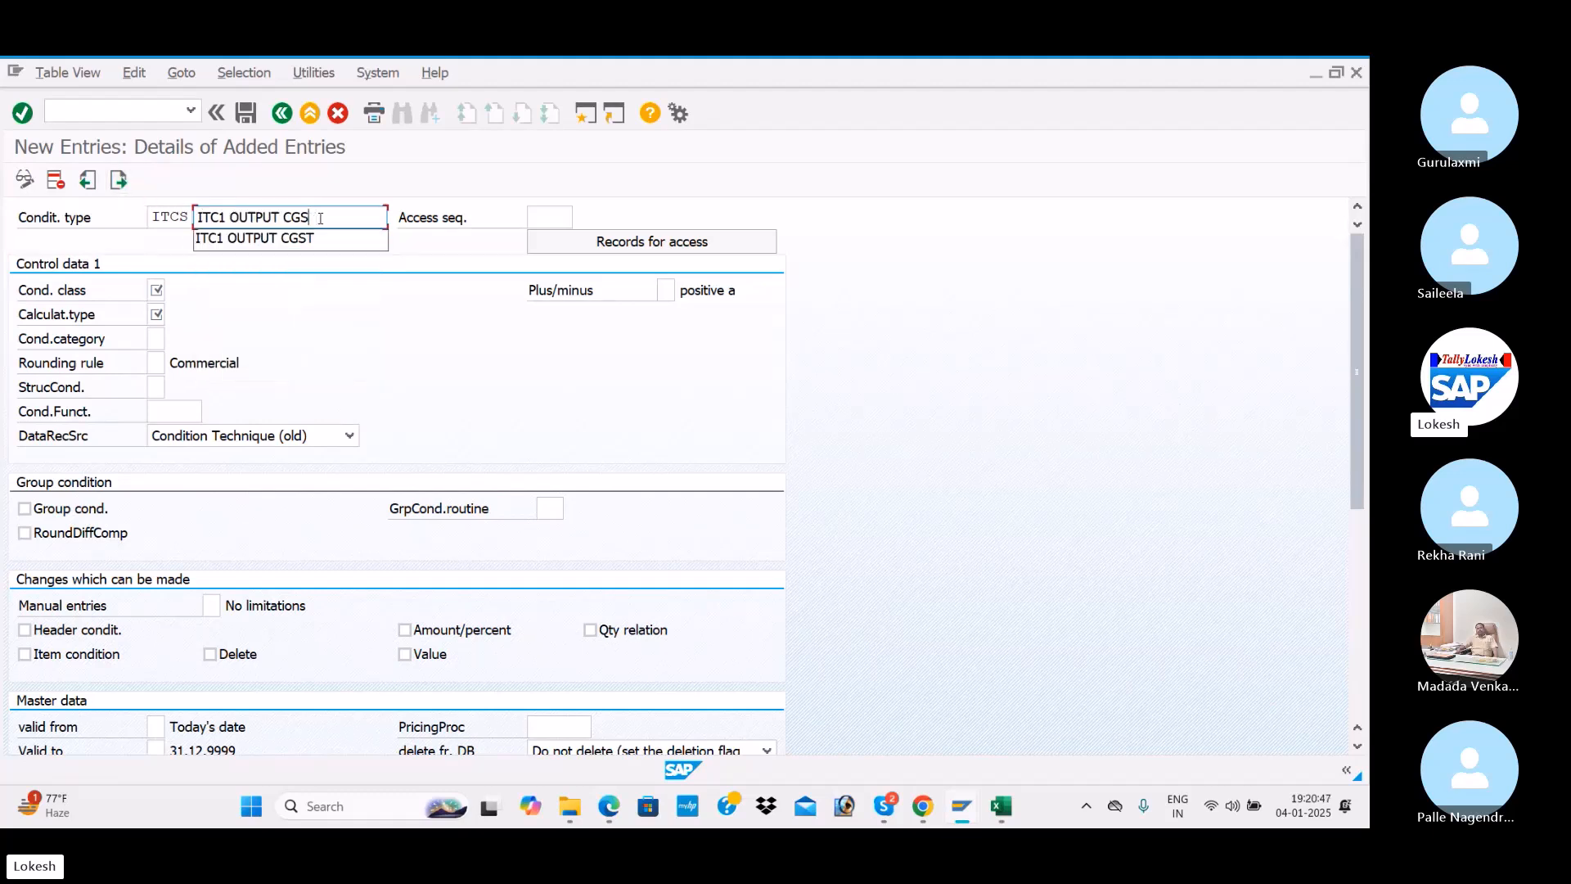
key("BackSpace")
key("BackSpace")
key("BackSpace")
key("BackSpace")
type("SGST")
Give ITCS access sequence MWST, condition class D, calculation type A and condition category D, and save the entry
key("Tab")
key("Down")
key("Return")
left_click(155, 289)
left_click(154, 312)
left_click(159, 314)
left_click(154, 335)
left_click(155, 337)
type("D")
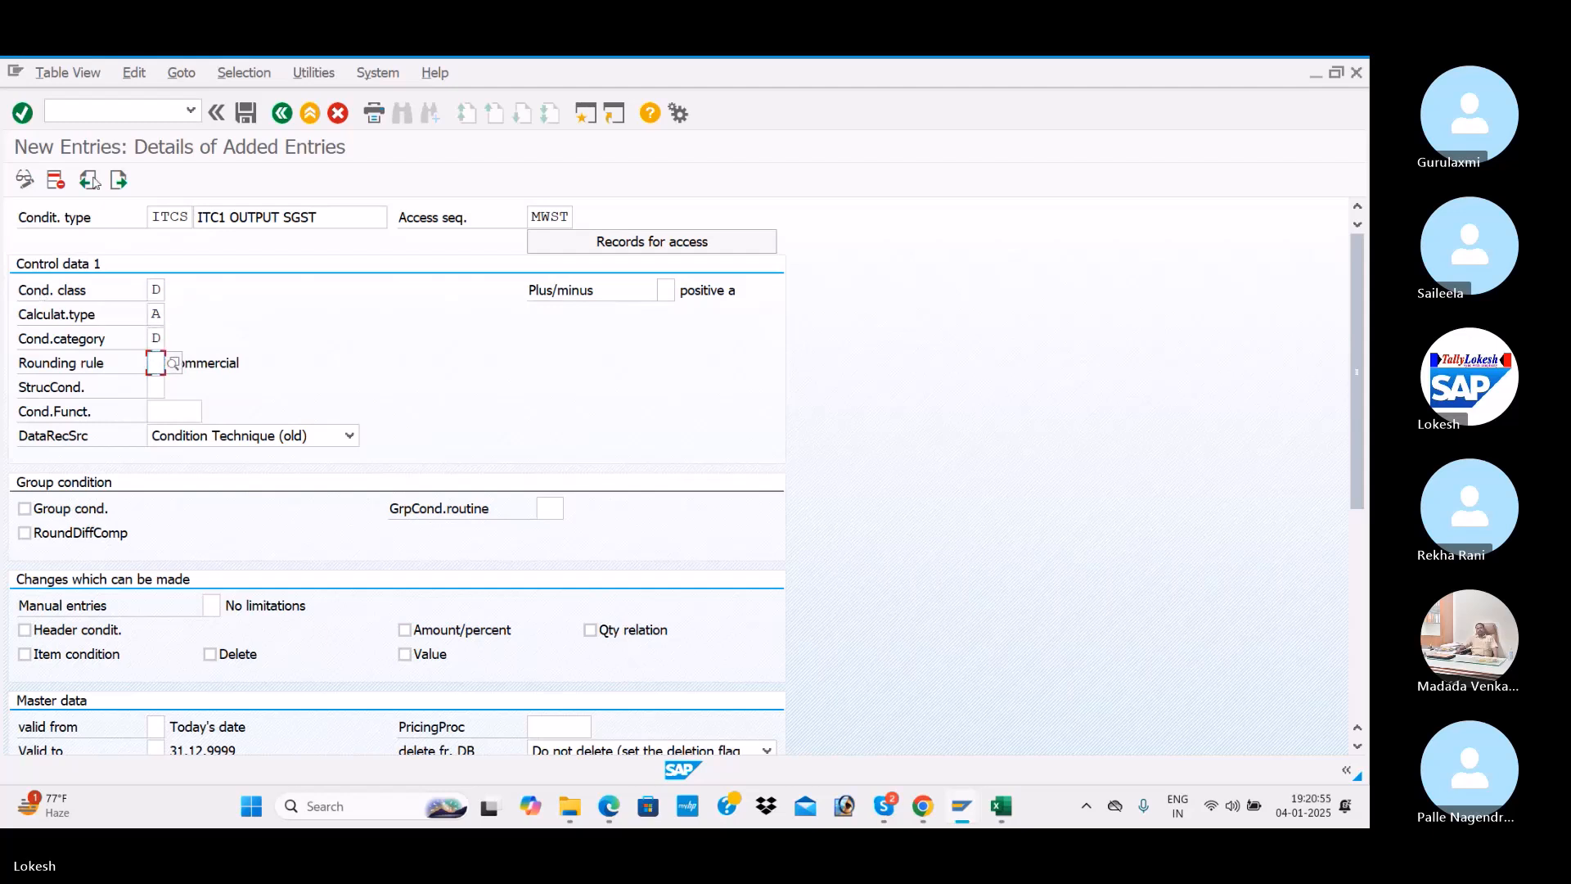
left_click(245, 113)
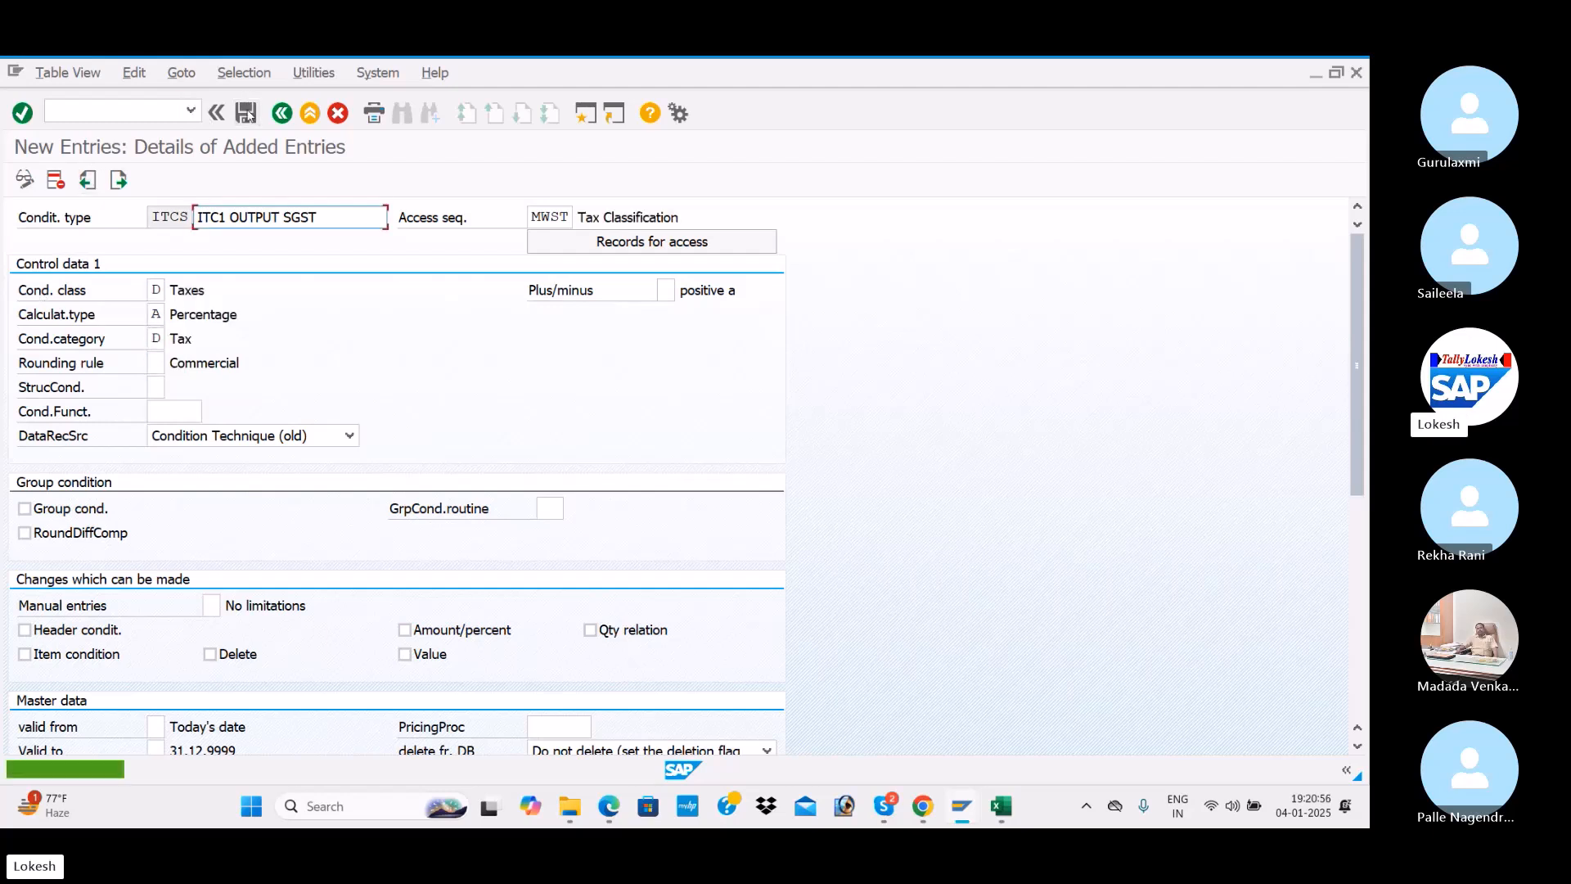
Open the next blank entry and enter condition type ITCI with the description ITC1 OUTPUT IGST
left_click(120, 181)
left_click(120, 182)
type("ITCI")
key("Tab")
left_click(287, 239)
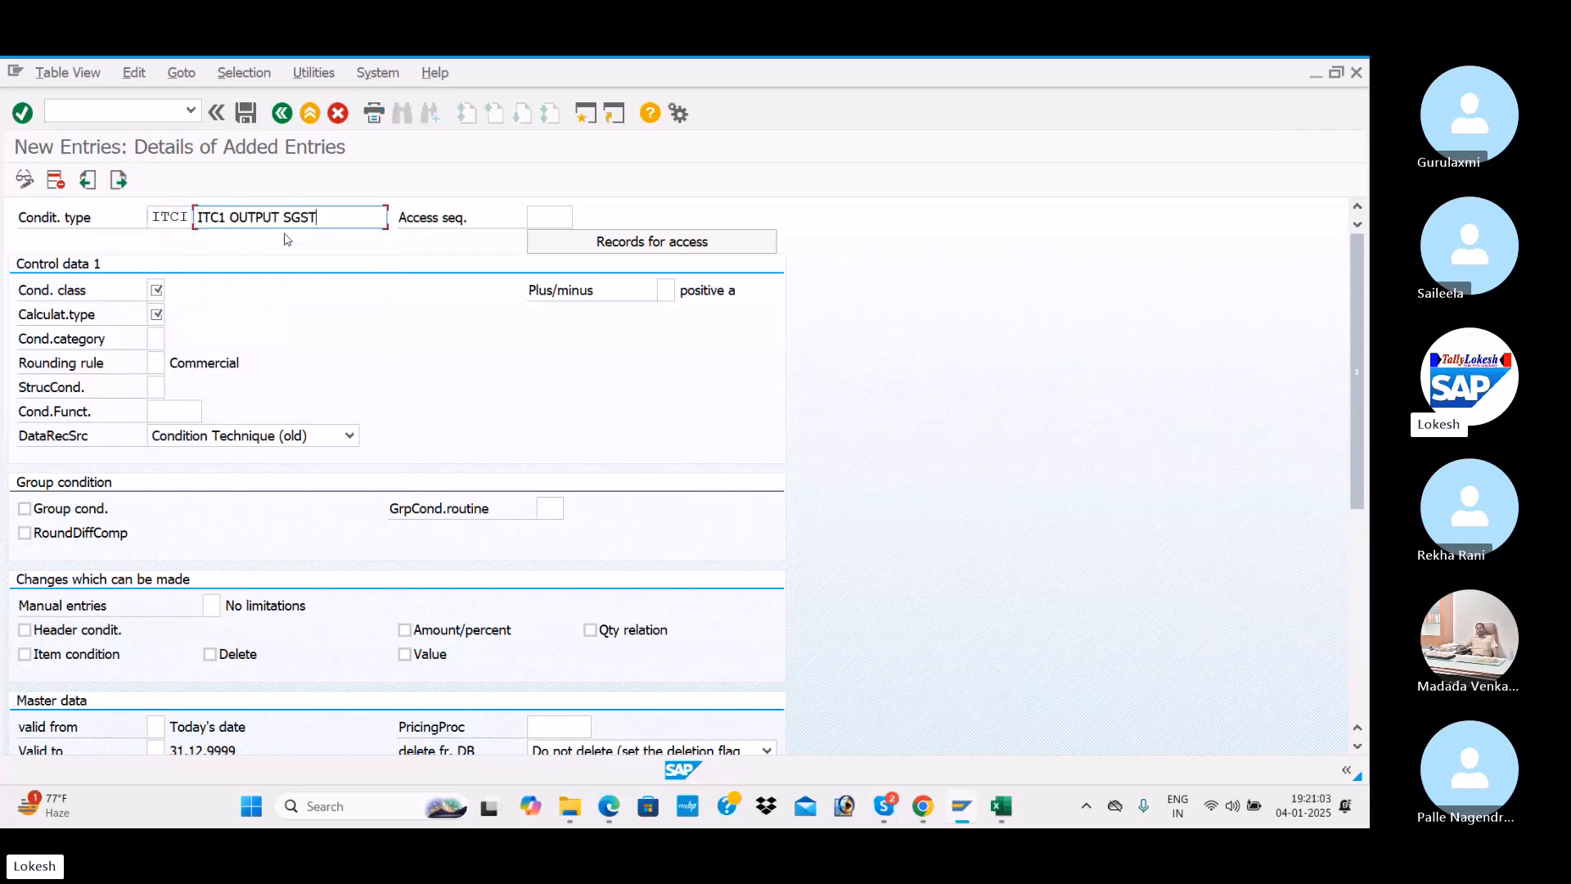
key("BackSpace")
key("BackSpace")
key("BackSpace")
key("BackSpace")
type("IGST")
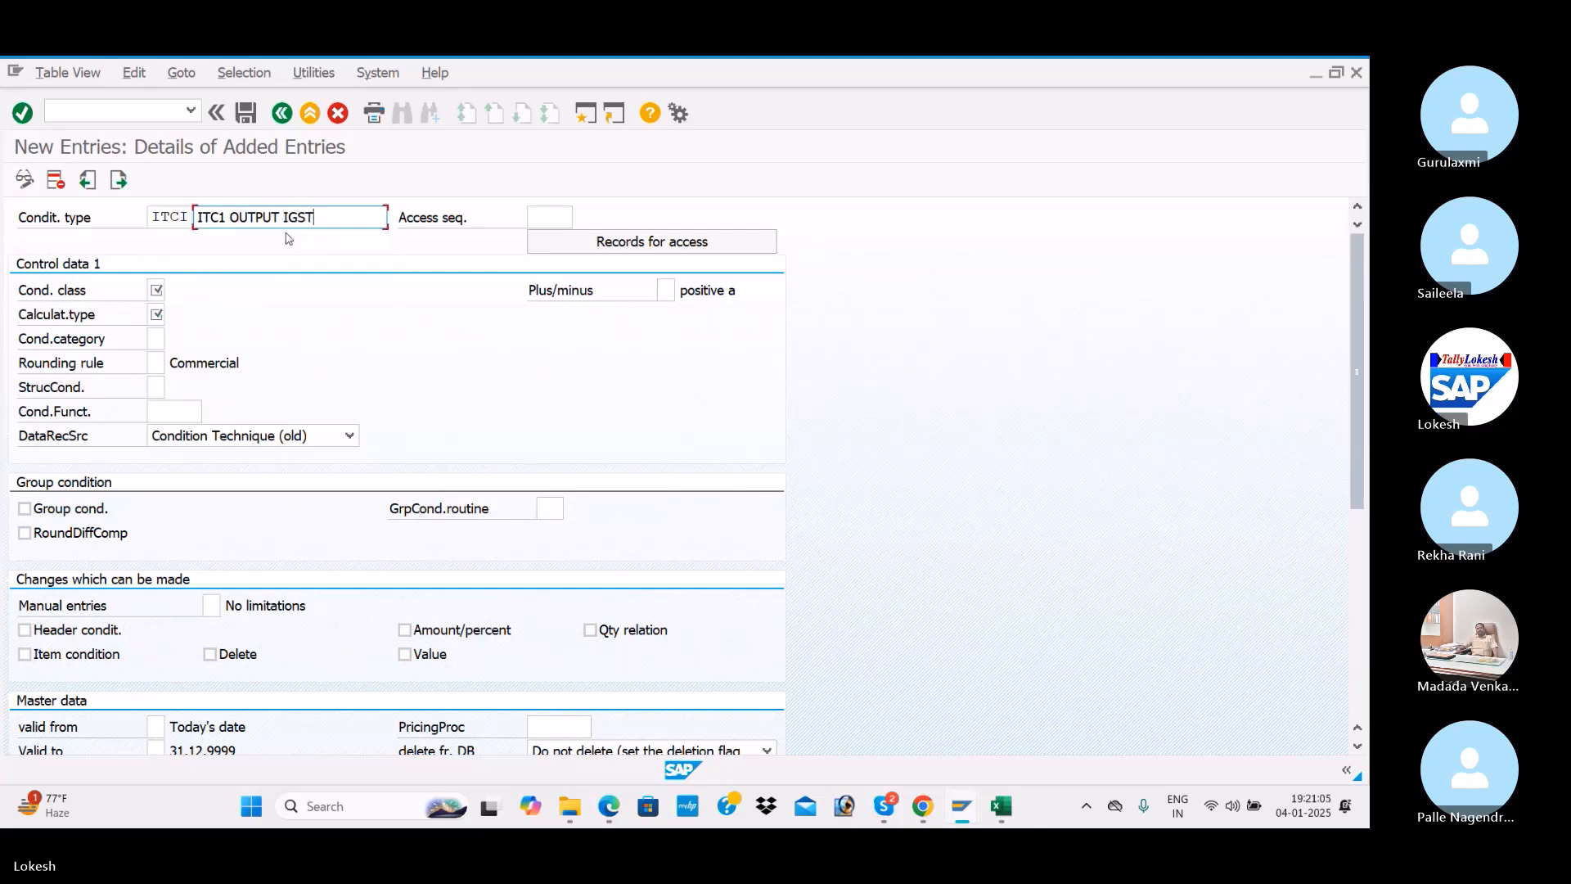
Give ITCI access sequence MWST, condition class D, calculation type A and condition category D, and save the entry
key("Tab")
type("MWST")
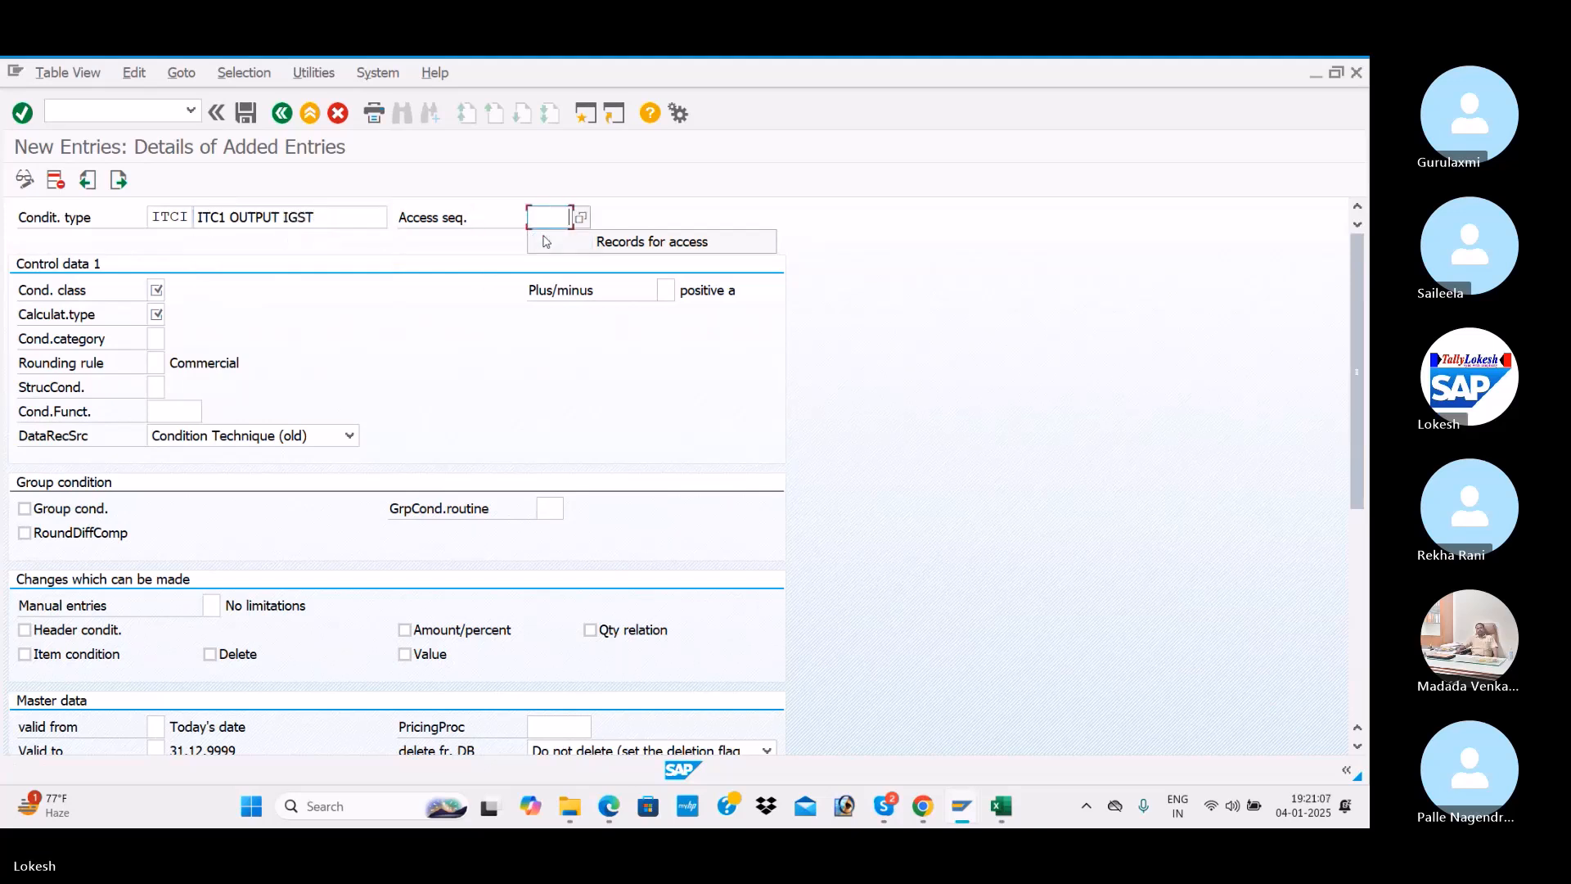
left_click(160, 296)
left_click(159, 316)
left_click(157, 319)
left_click(154, 335)
left_click(155, 338)
left_click(157, 356)
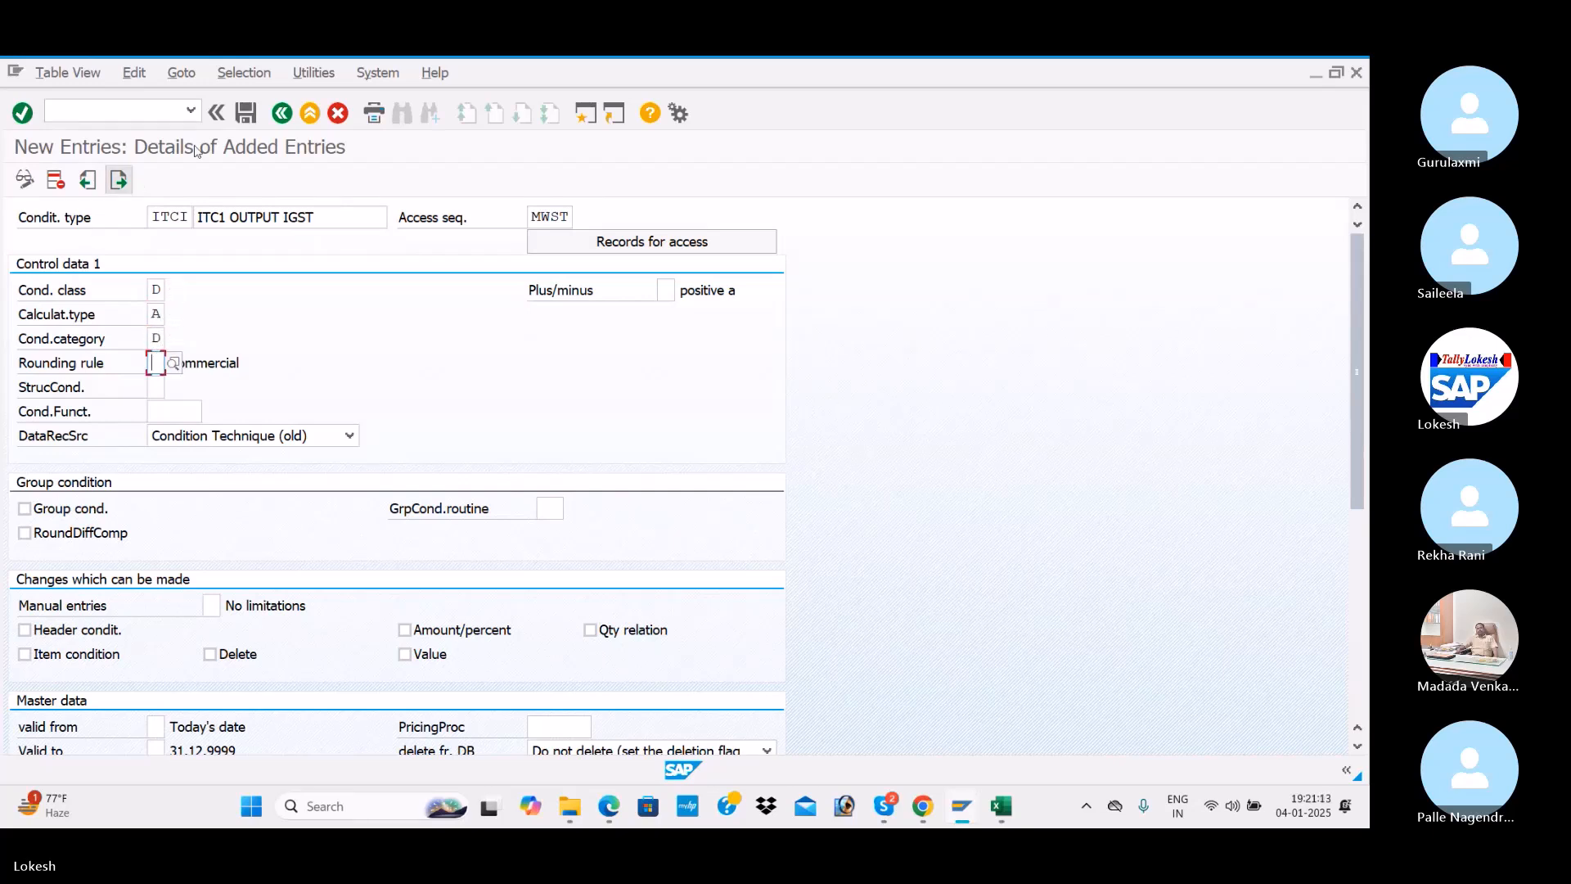
left_click(247, 114)
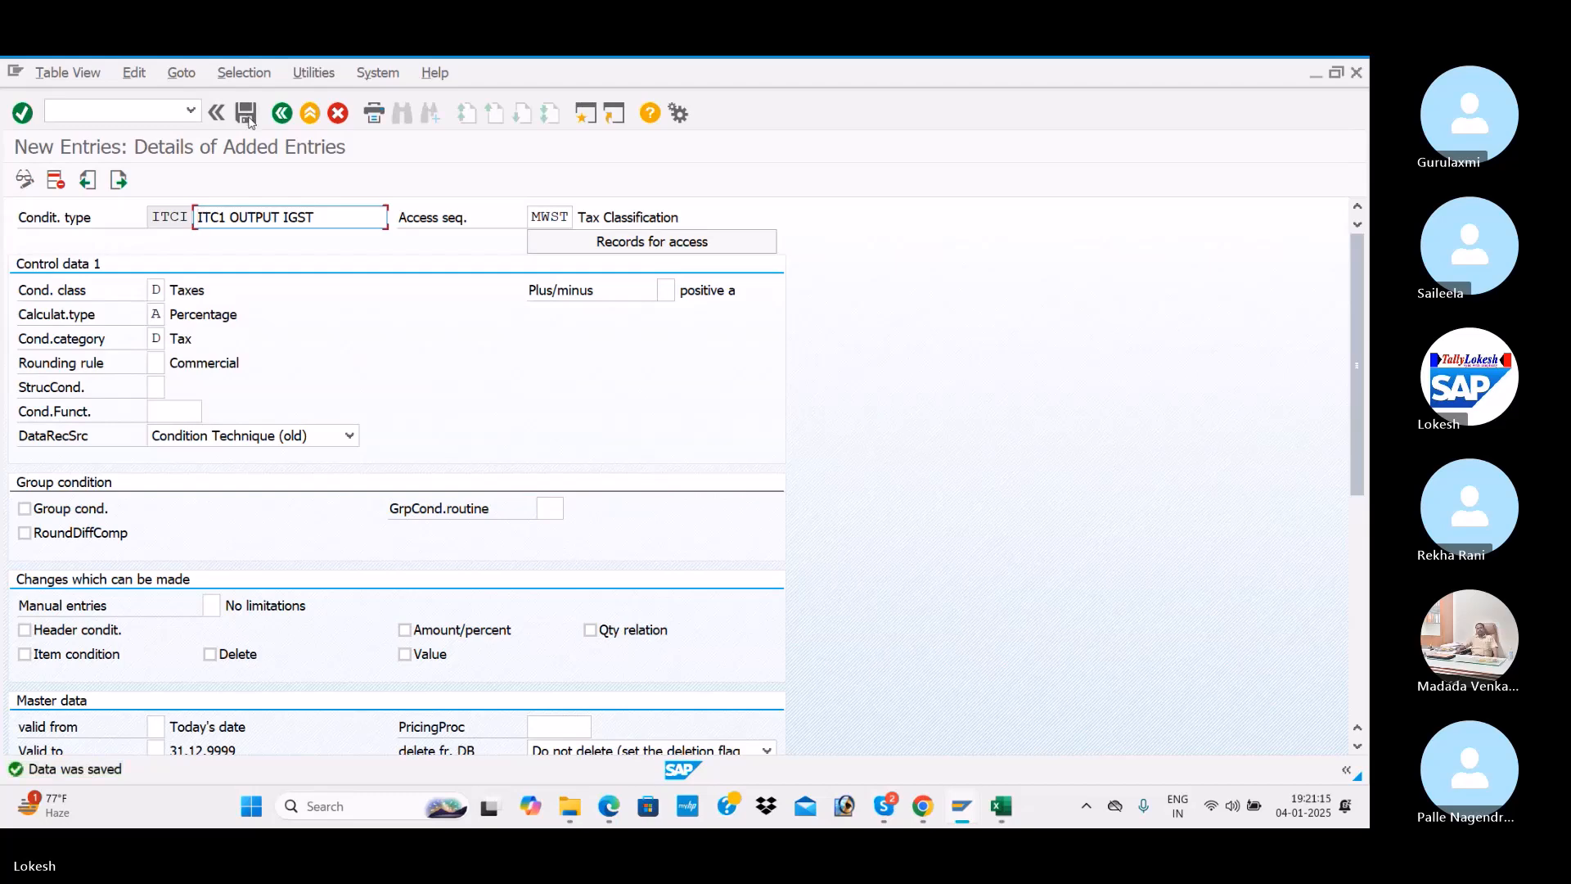
Check the account key task in the Excel configuration list and its instructions in the GST configuration PDF
key("alt+Tab")
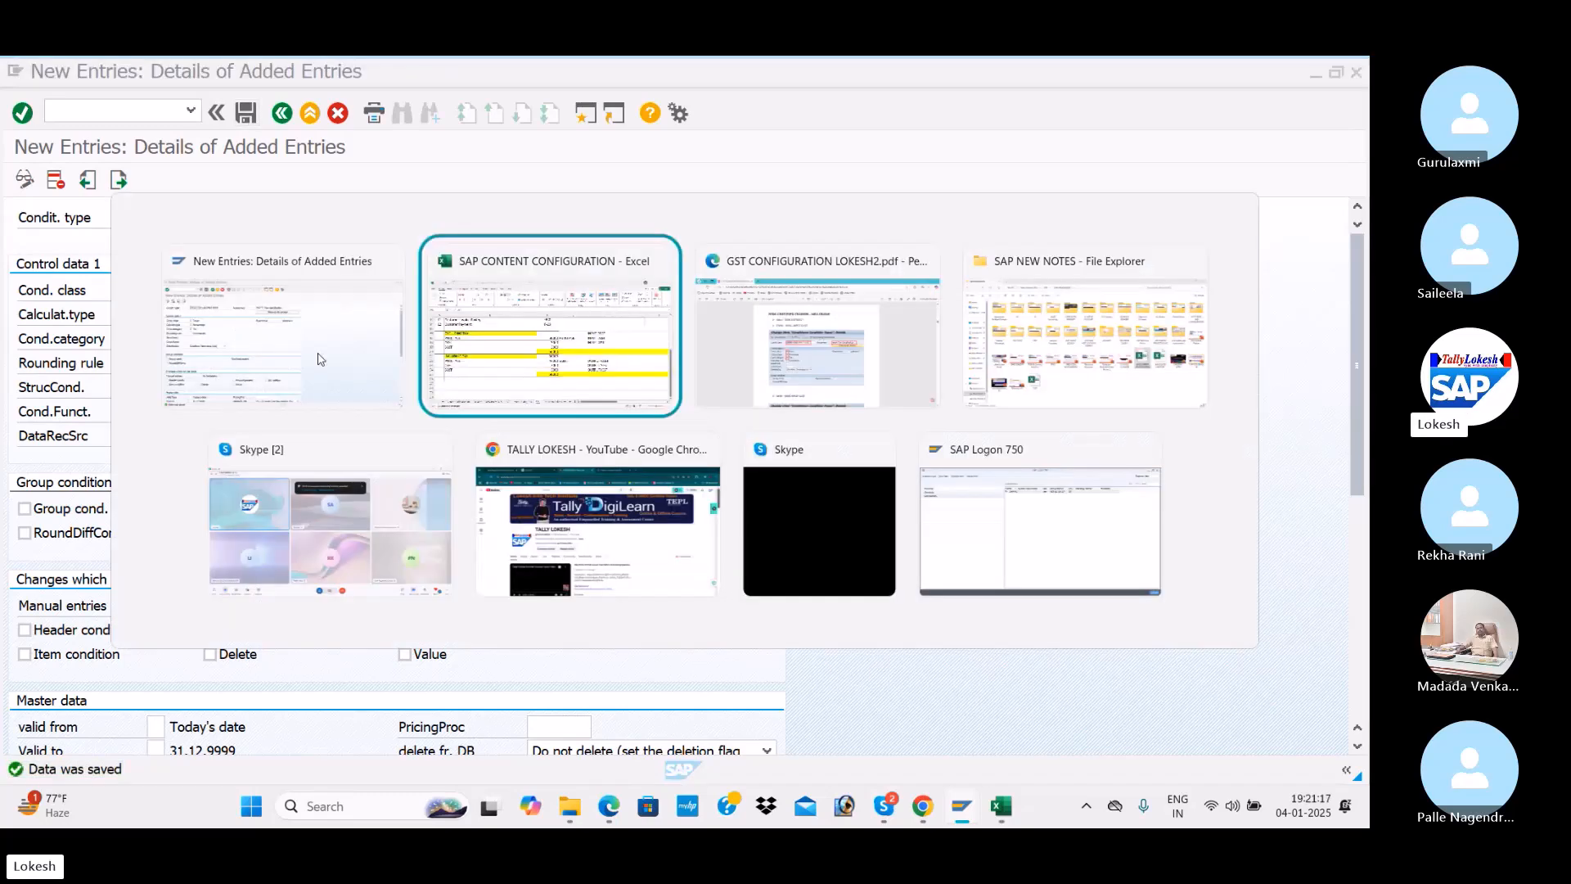
scroll(375, 366, "up", 4)
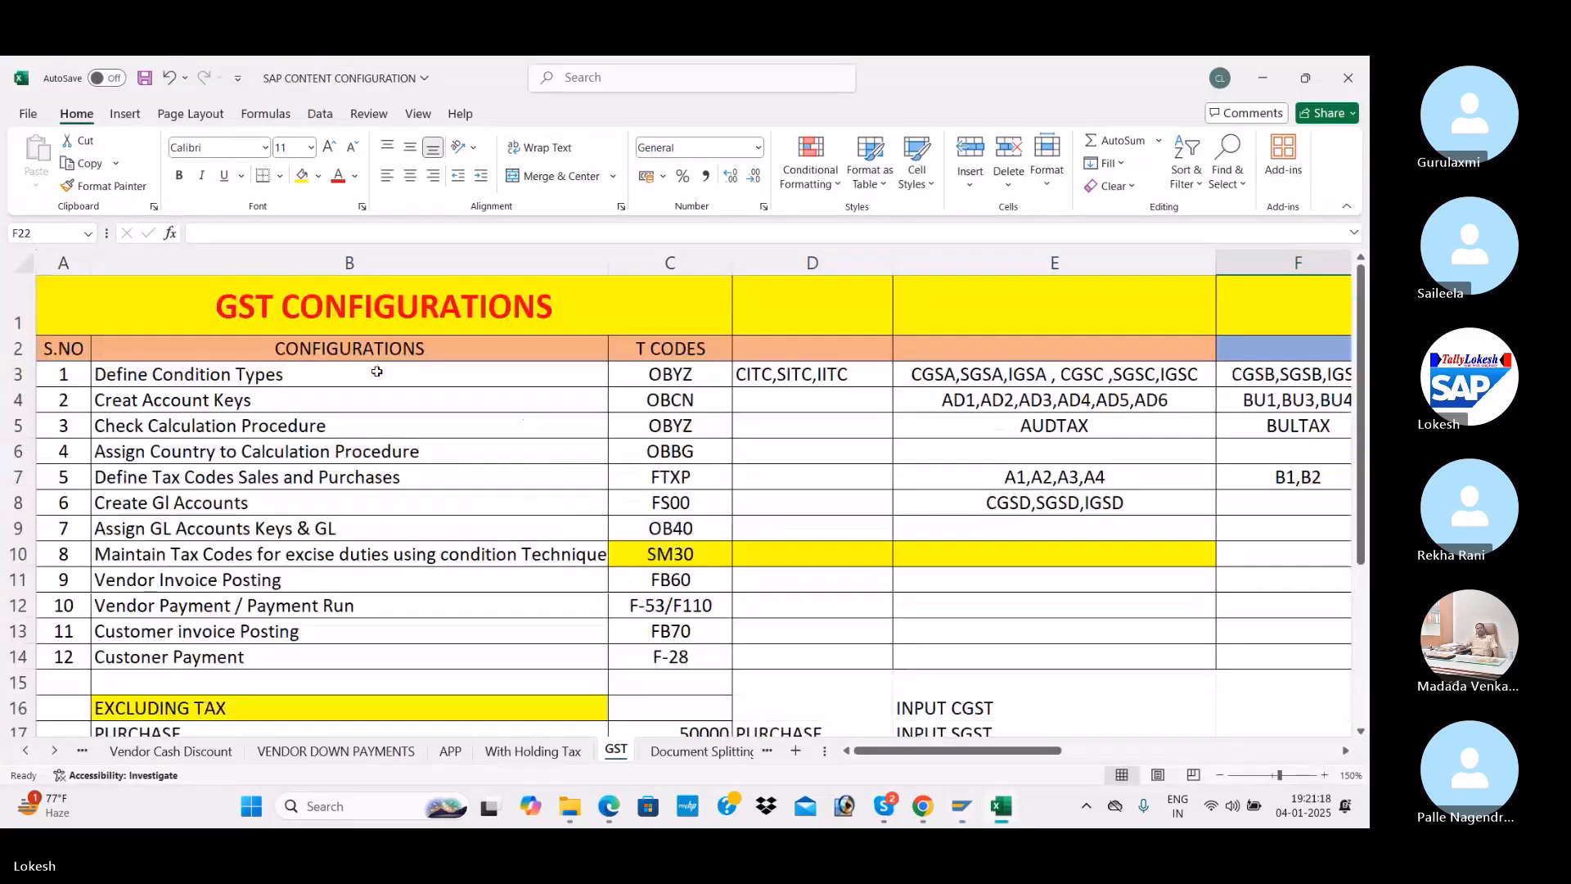
left_click(812, 370)
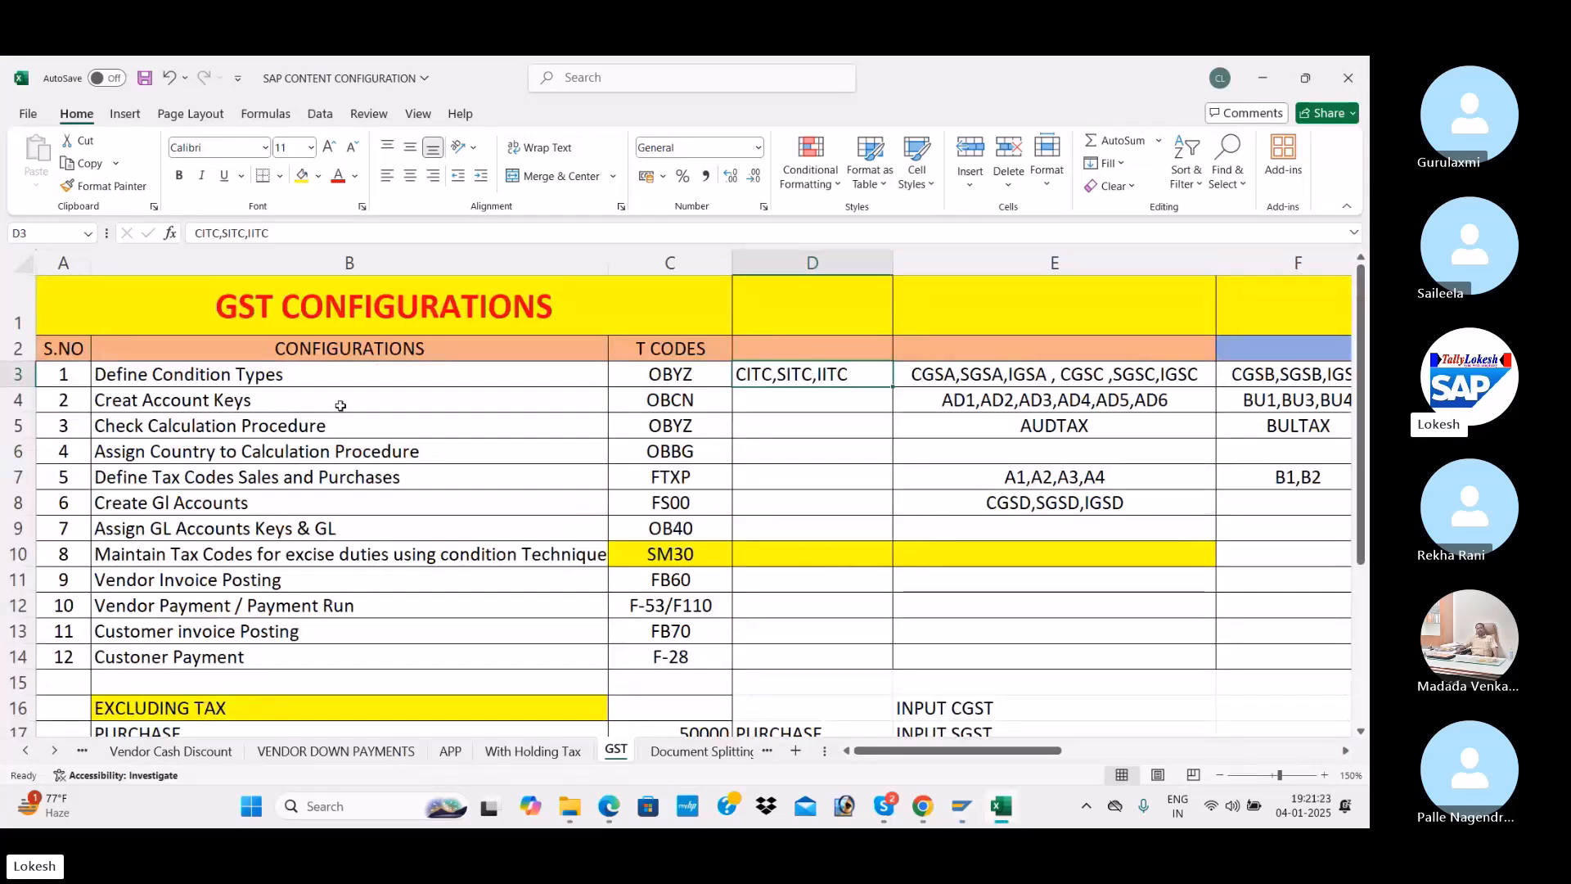
left_click(705, 403)
key("alt+Tab")
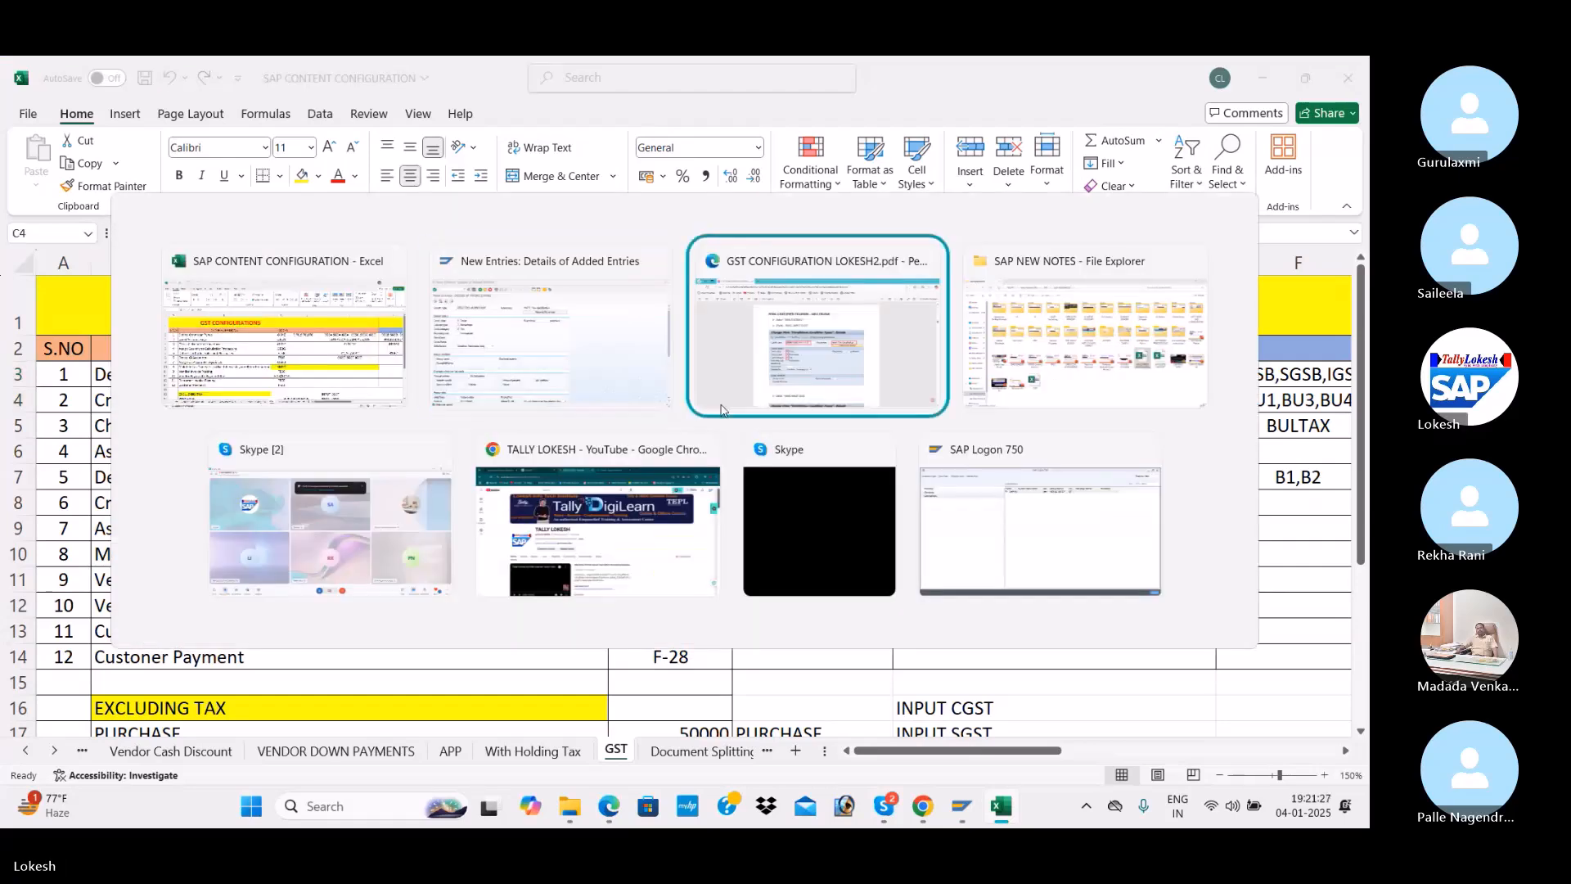
scroll(701, 447, "down", 3)
scroll(701, 447, "down", 4)
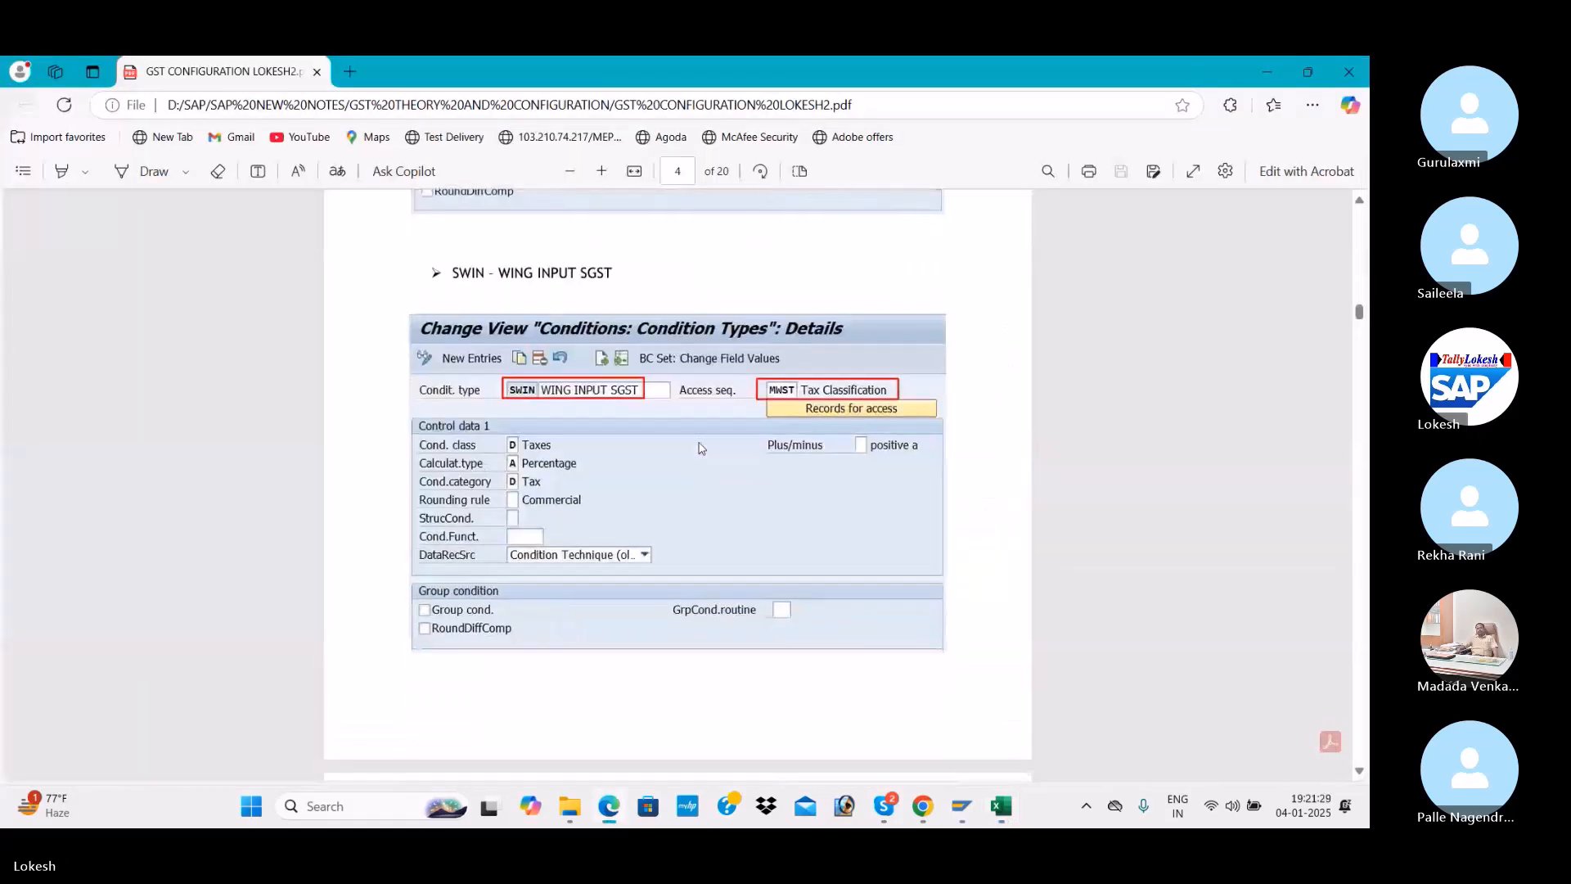
scroll(700, 447, "down", 5)
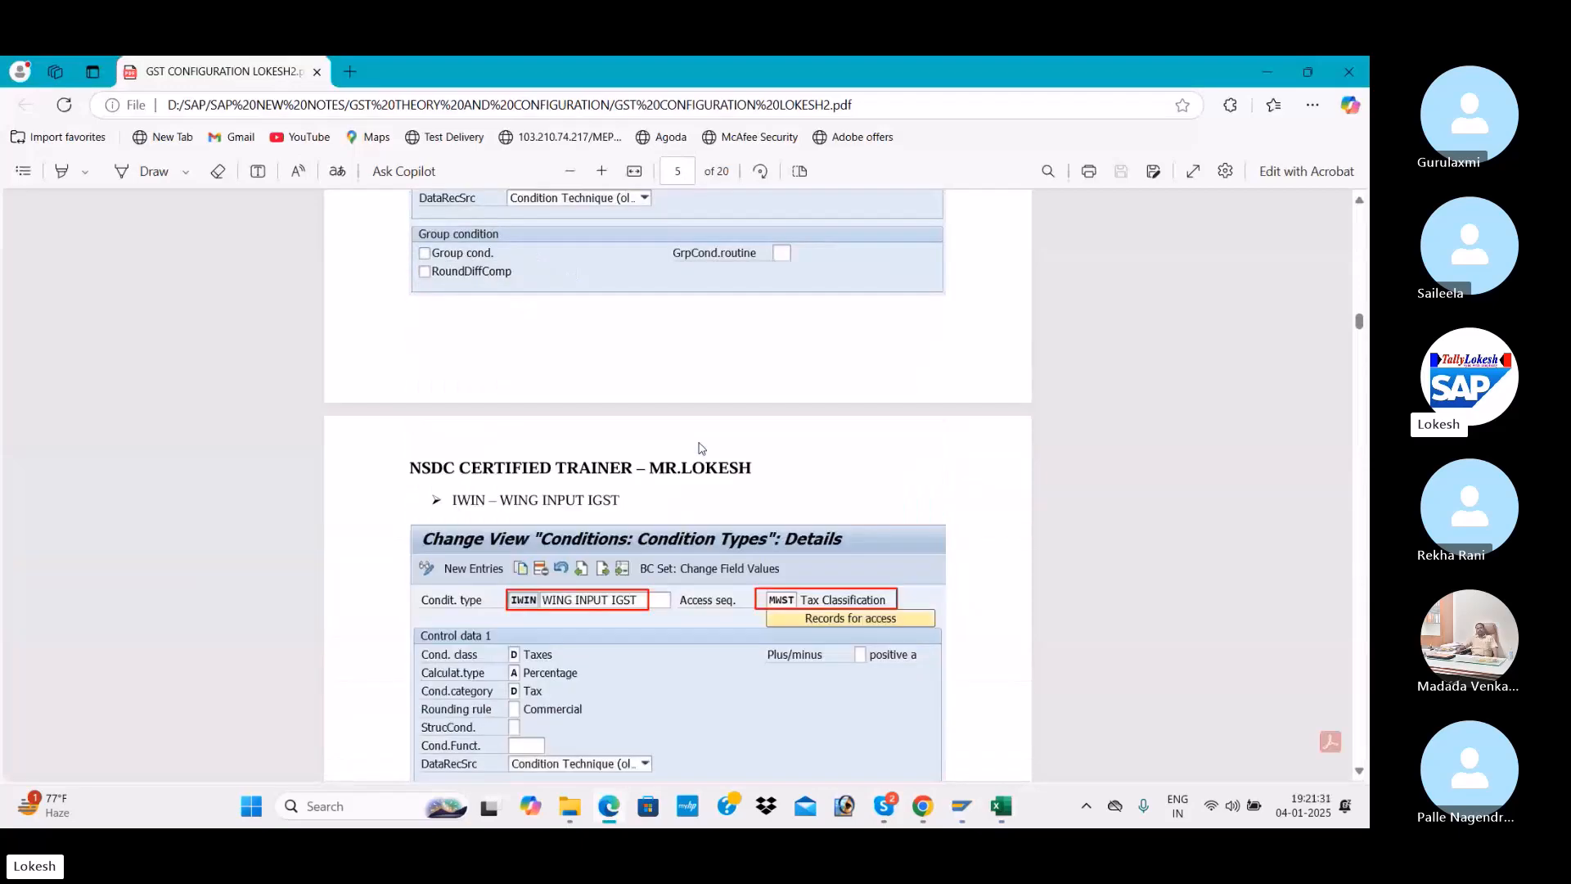
scroll(700, 447, "down", 7)
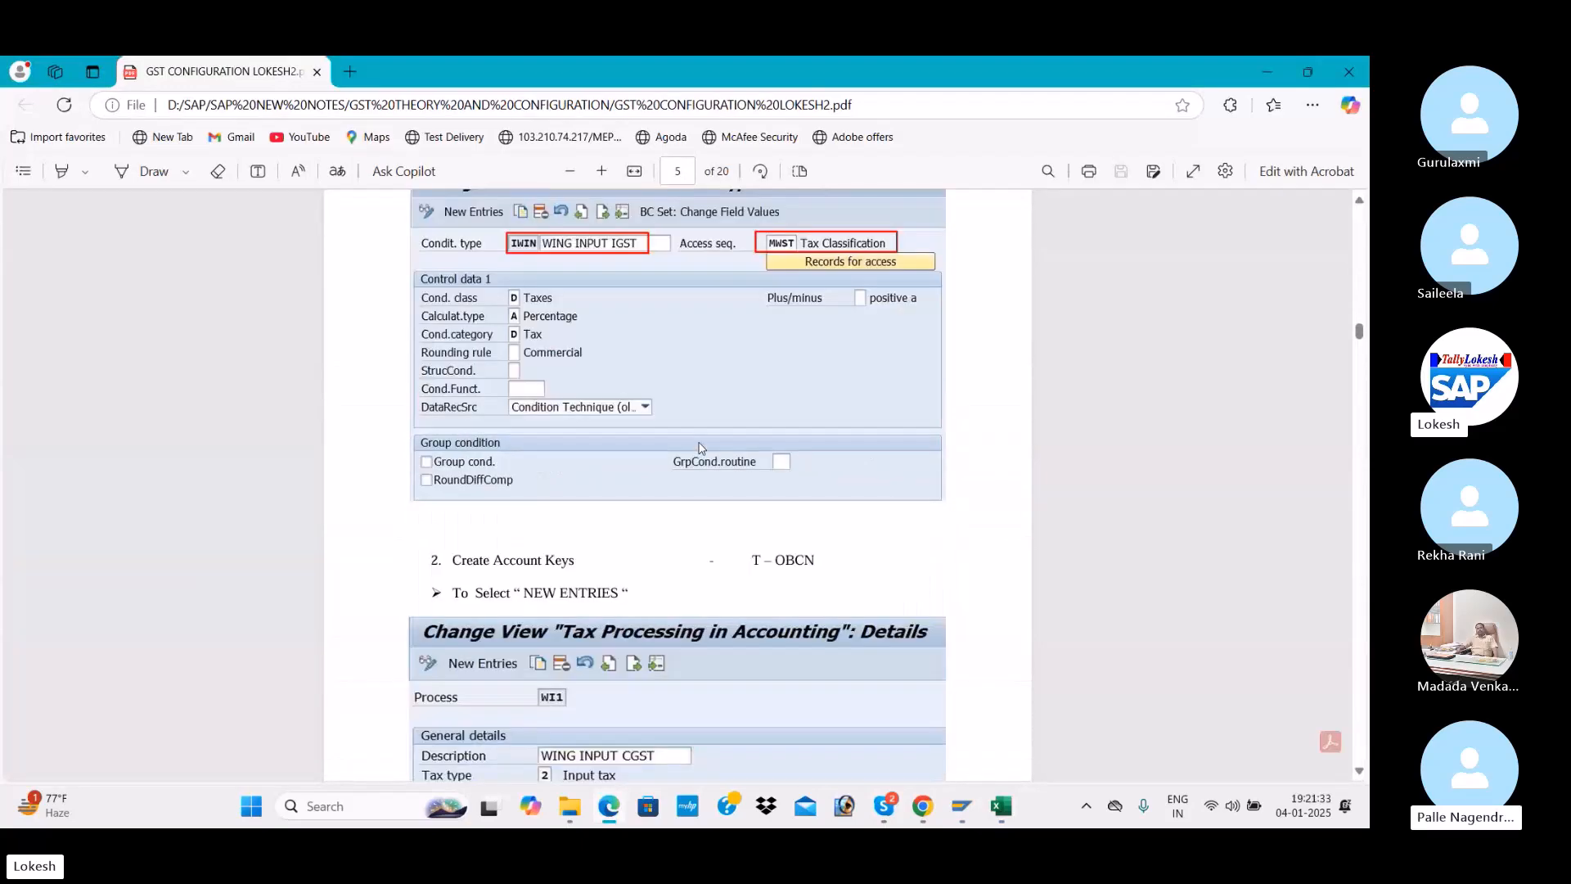
scroll(700, 448, "up", 2)
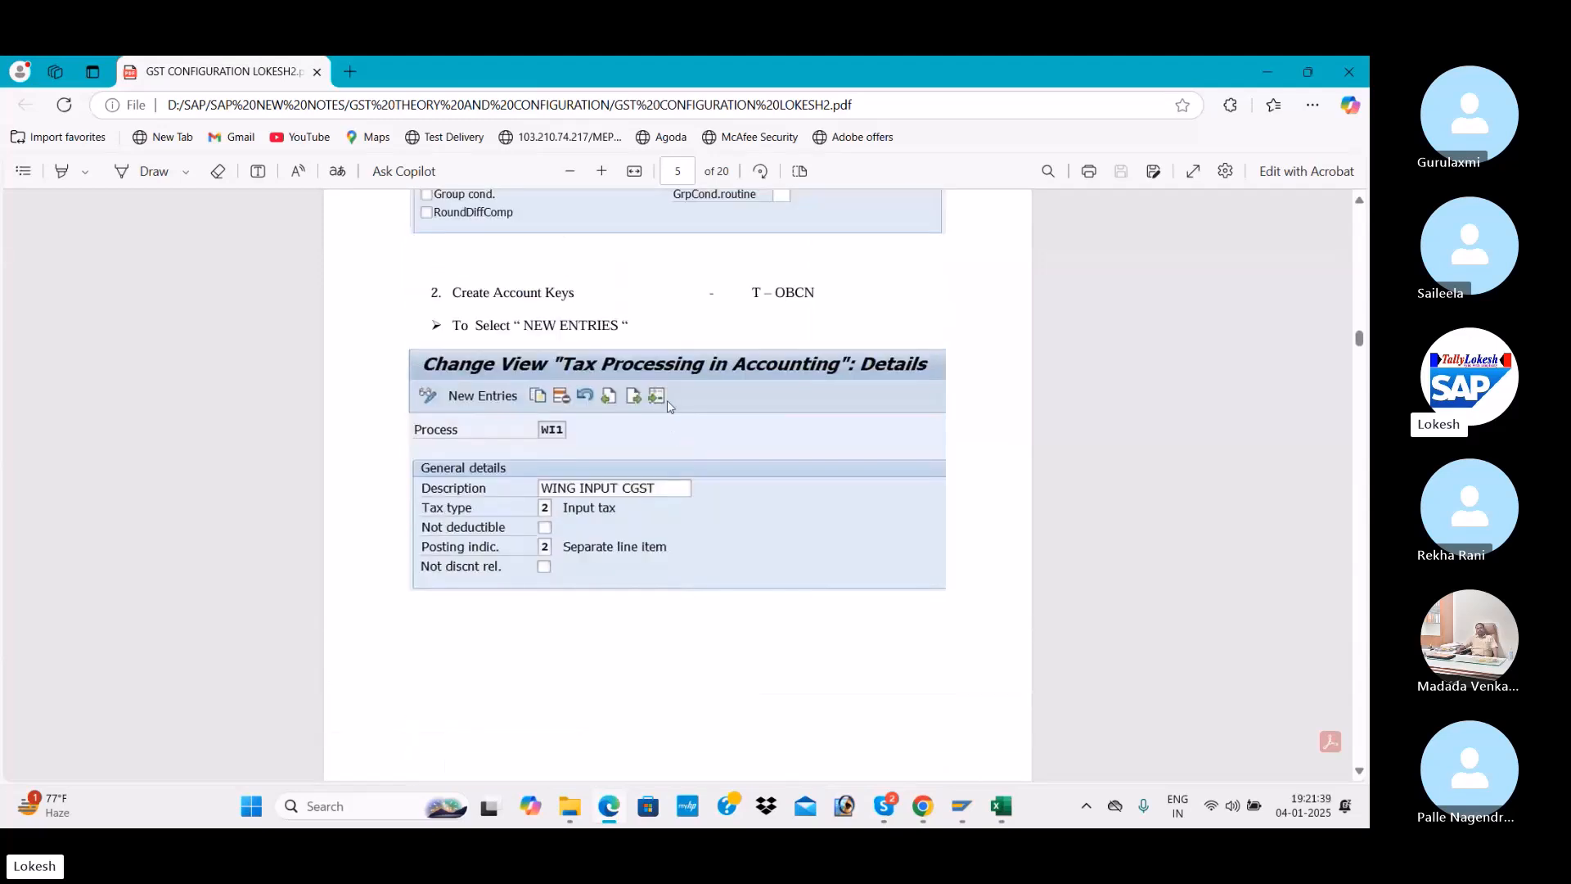
Switch back to SAP and run transaction OBCN to open the tax processing account keys
key("alt+Tab")
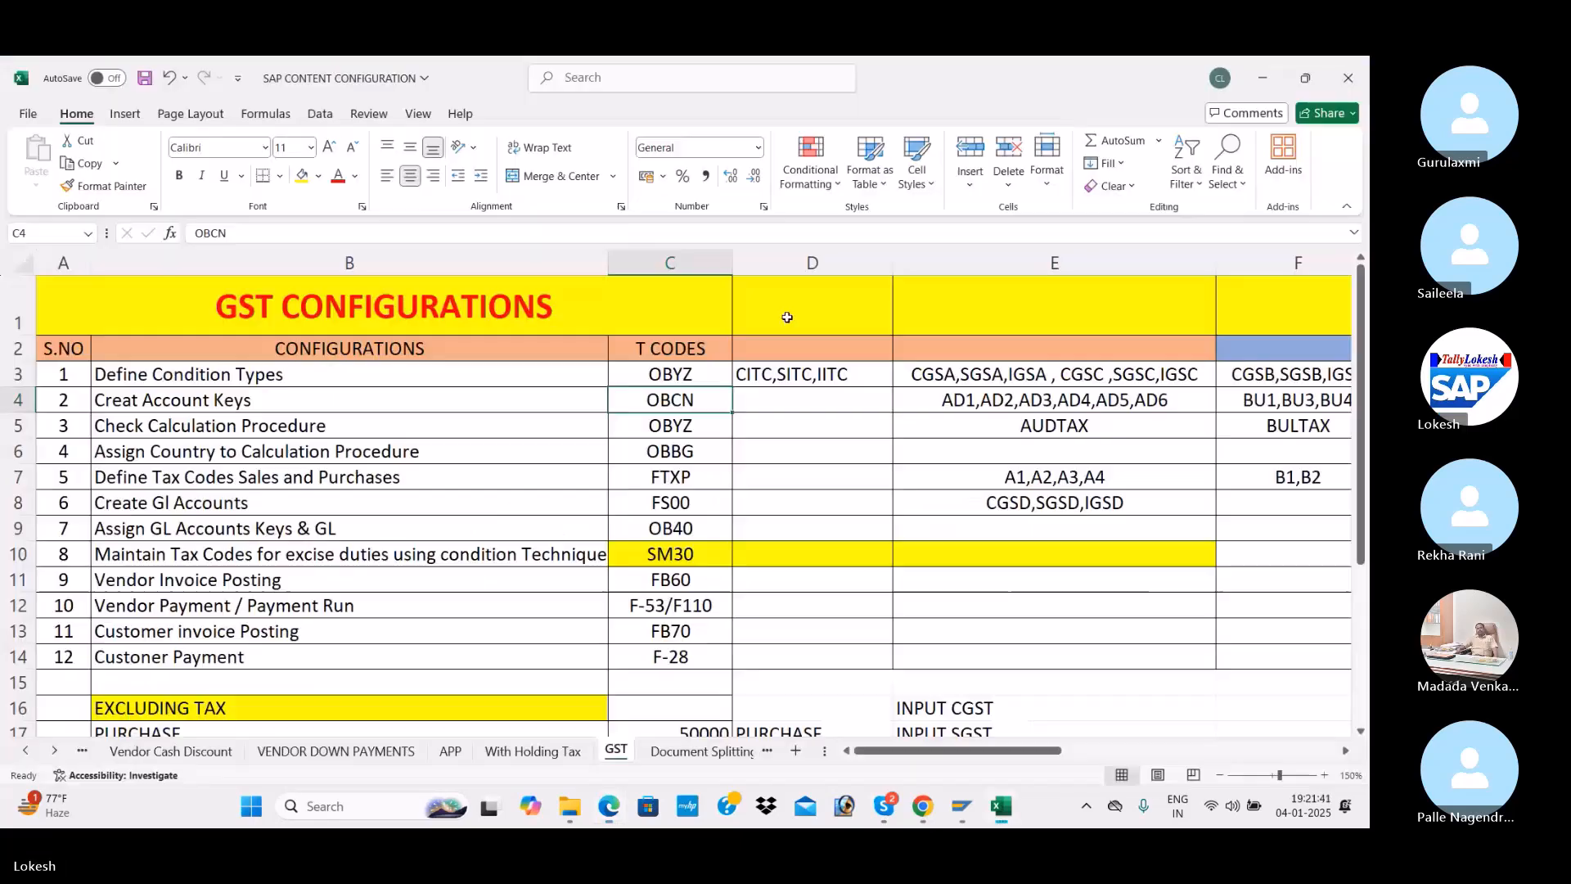
key("alt+Tab")
key("Tab")
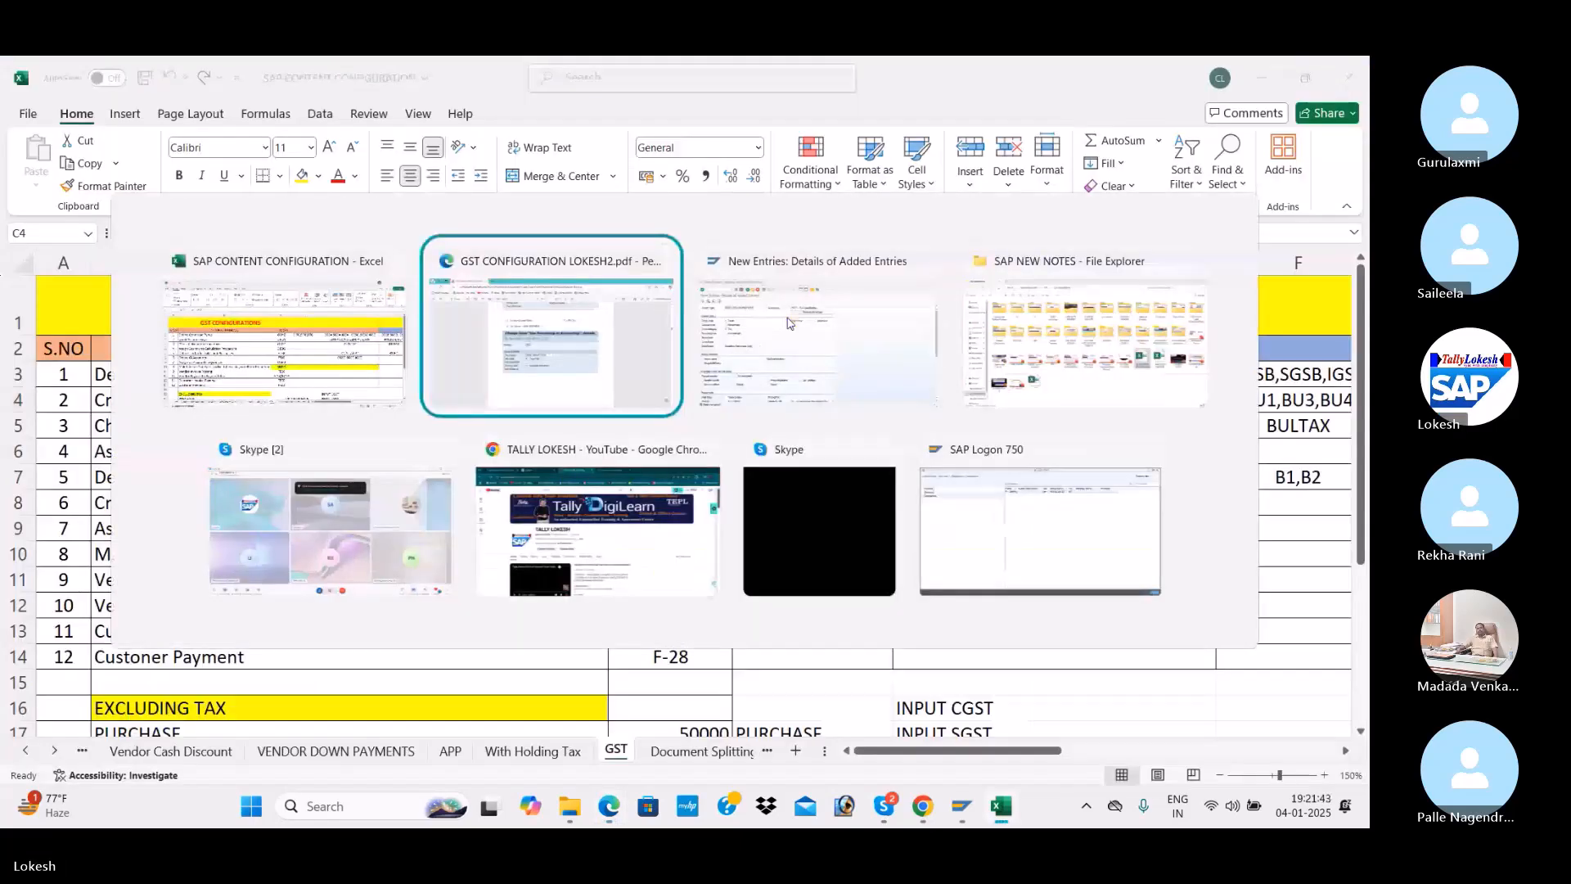
key("ctrl+slash")
type("/NOB")
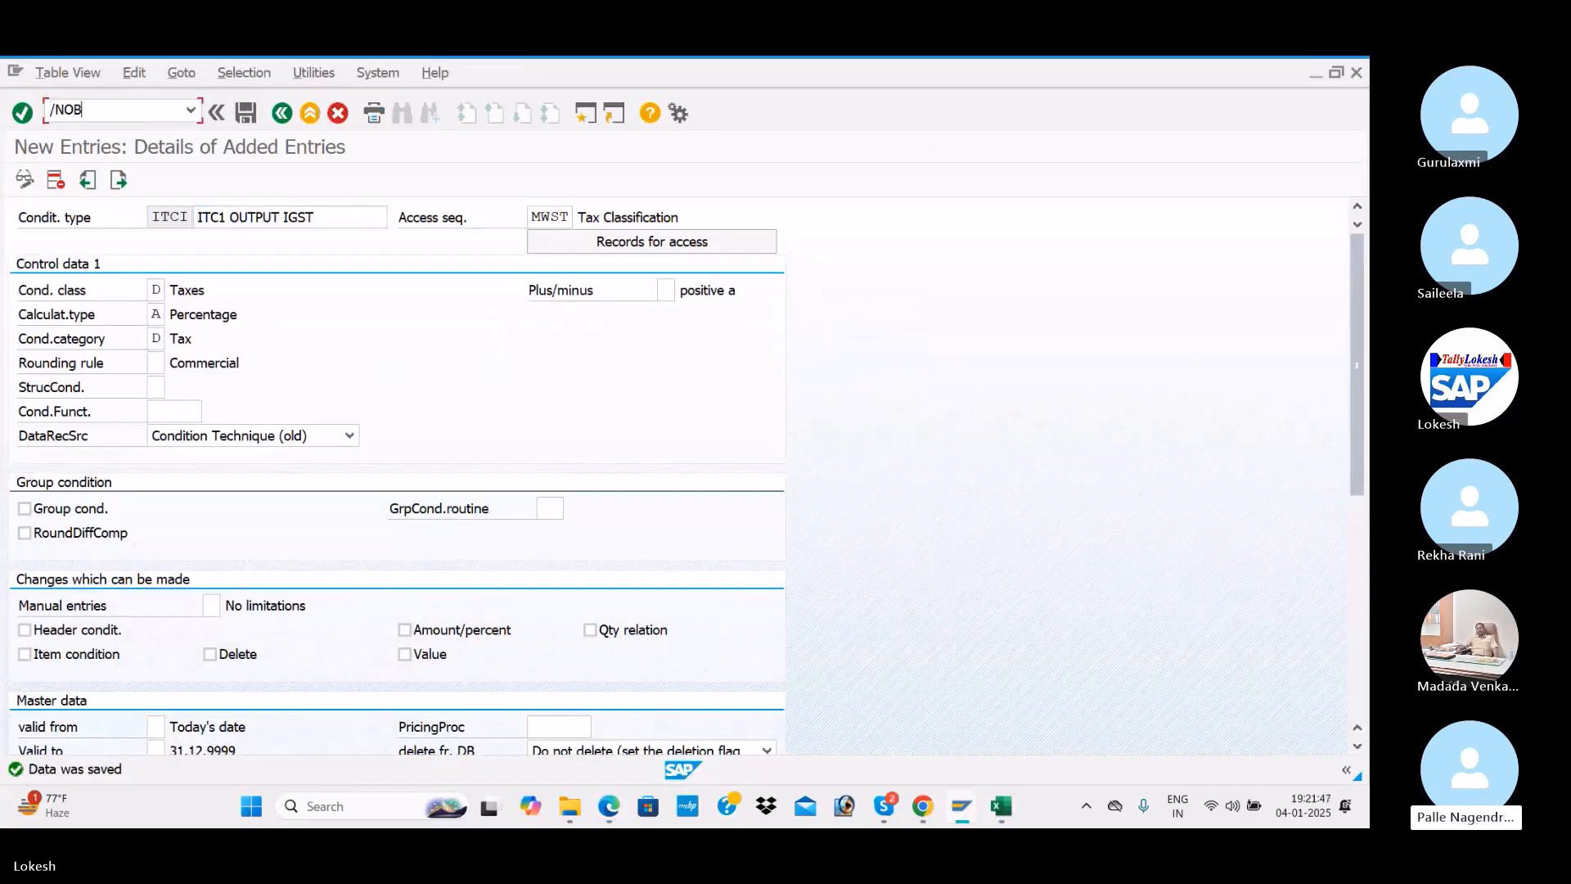
type("CN")
key("Return")
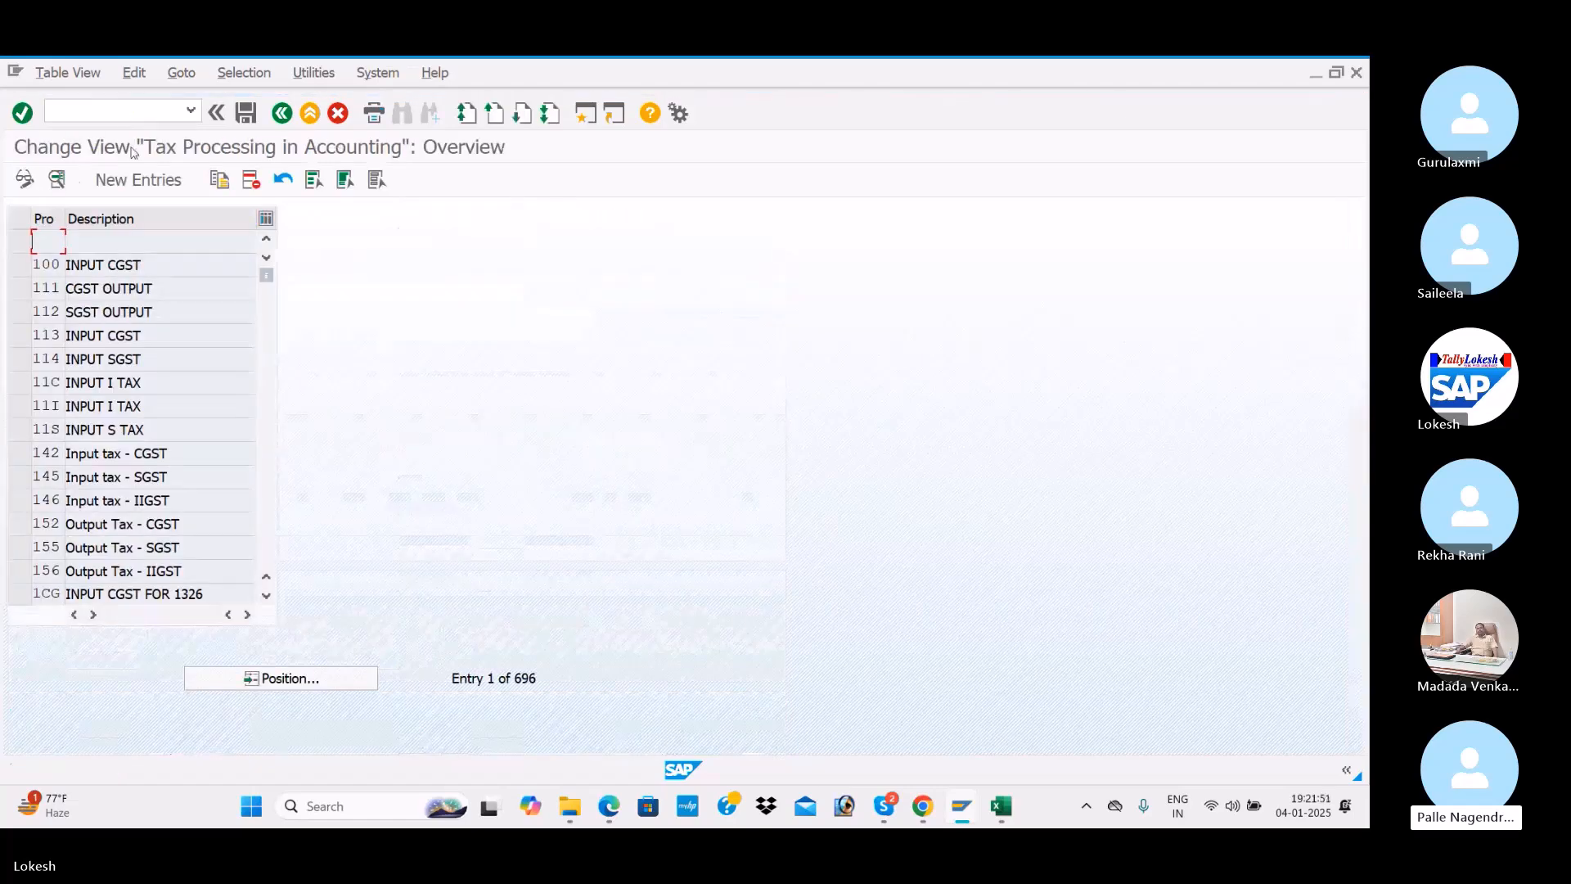
Start a new tax processing entry with process key IT1 and the description ITC1 INPUT CGST
left_click(138, 179)
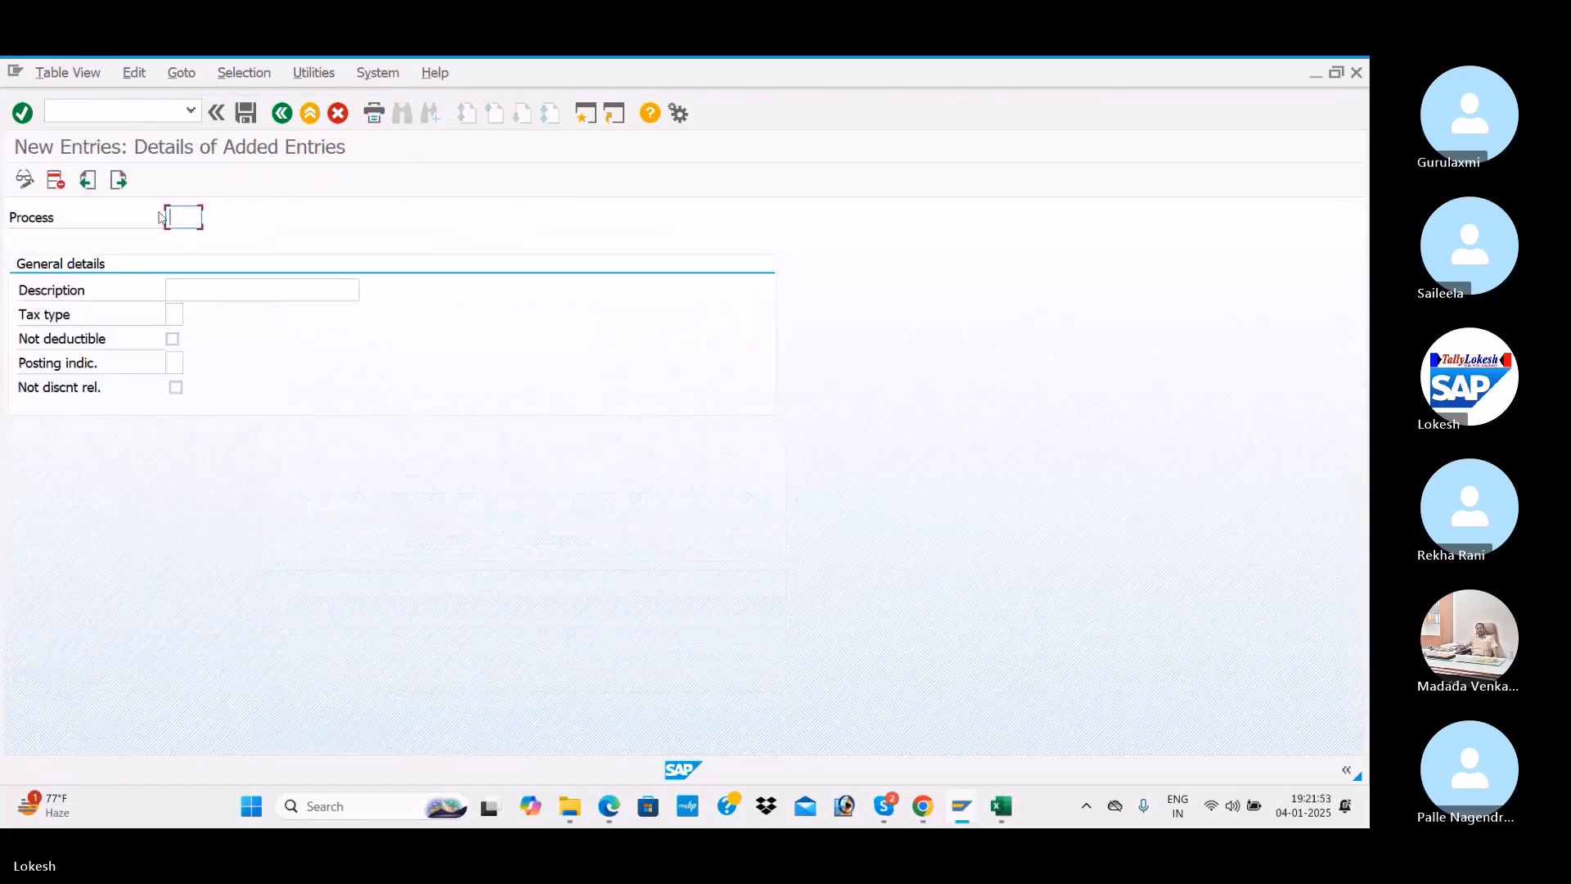
left_click(174, 217)
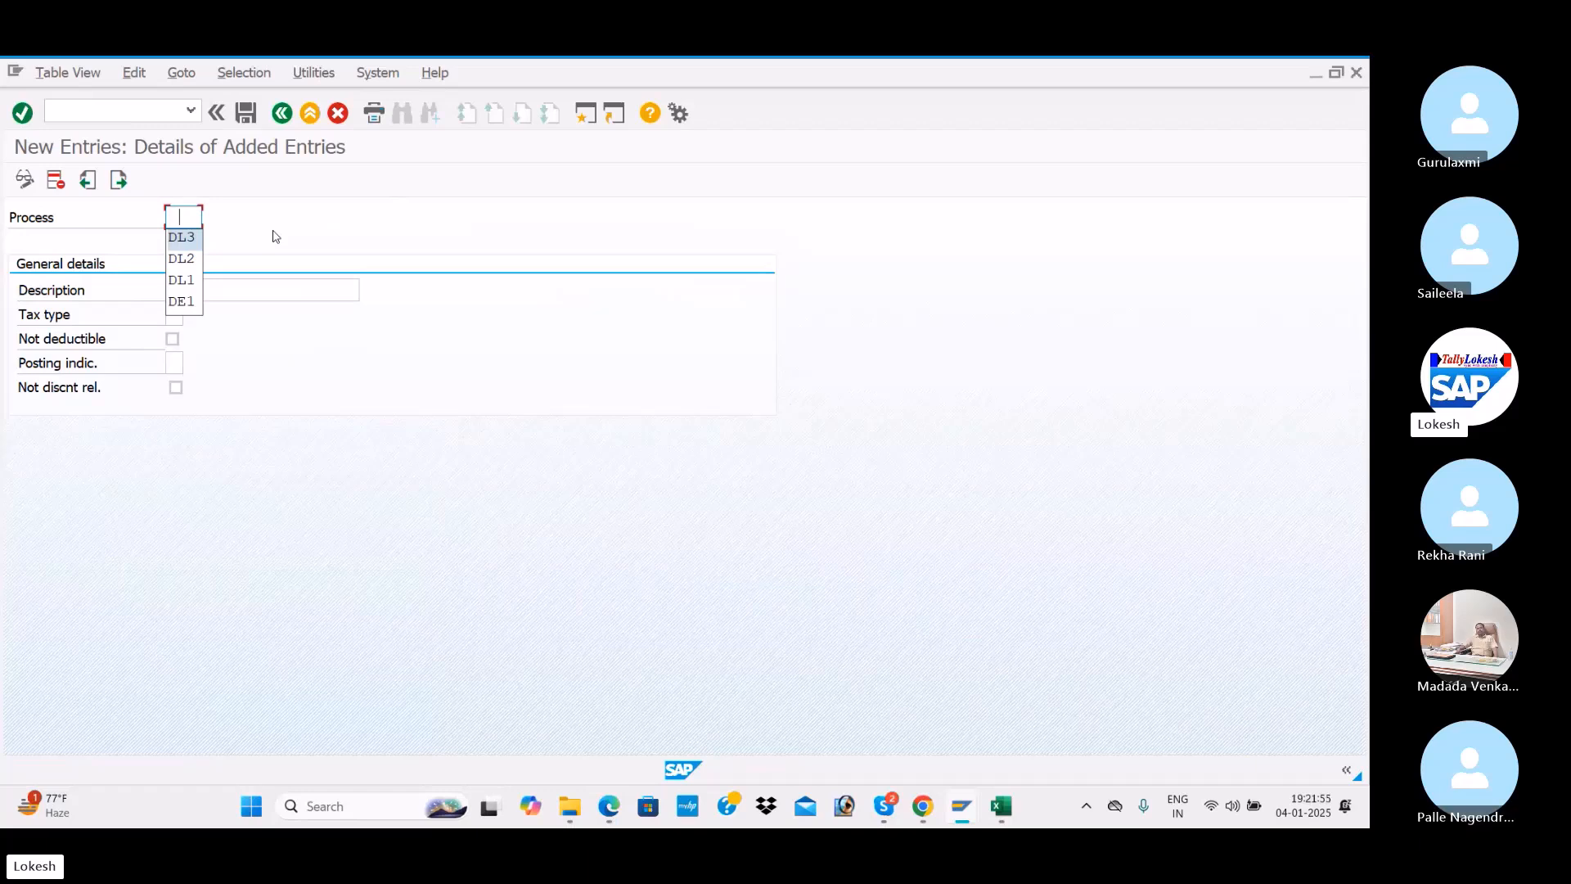
type("IT1")
left_click(251, 281)
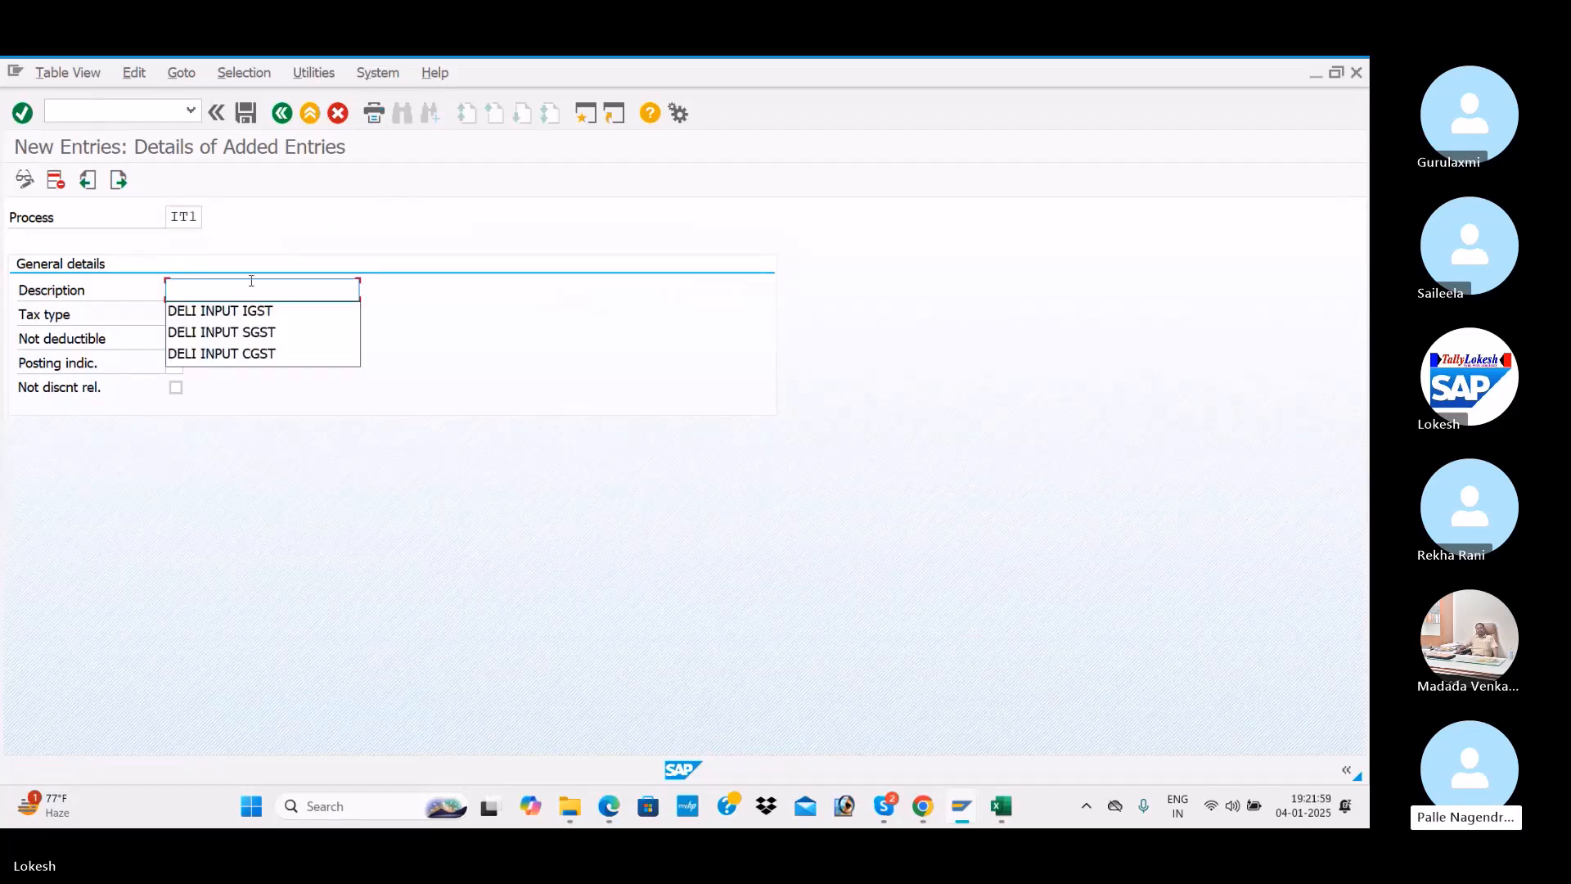
left_click(244, 311)
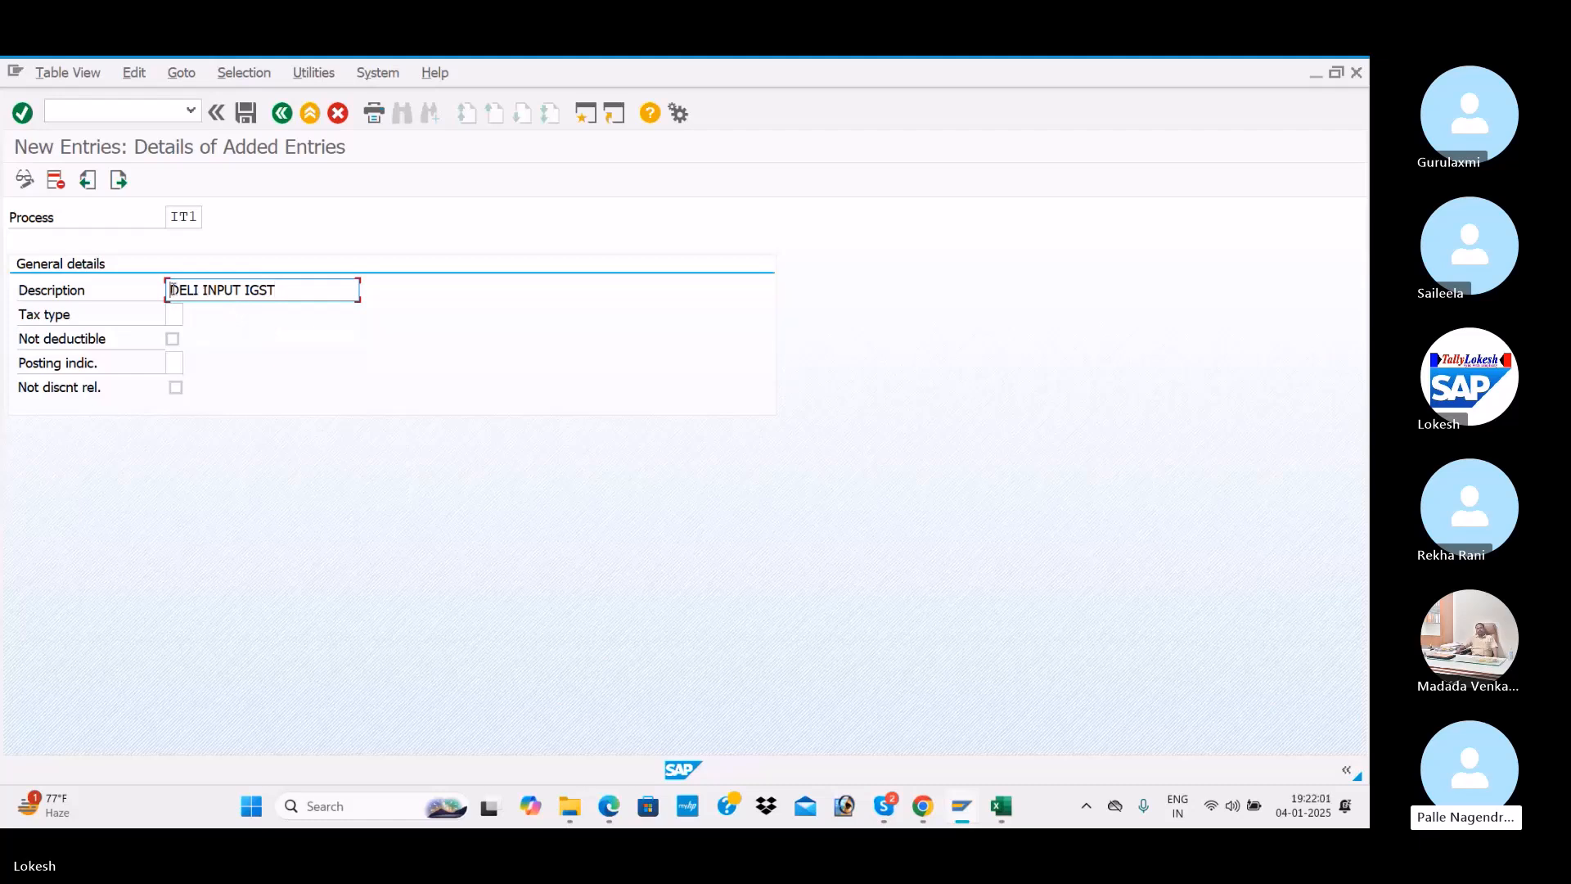
type("ITC1")
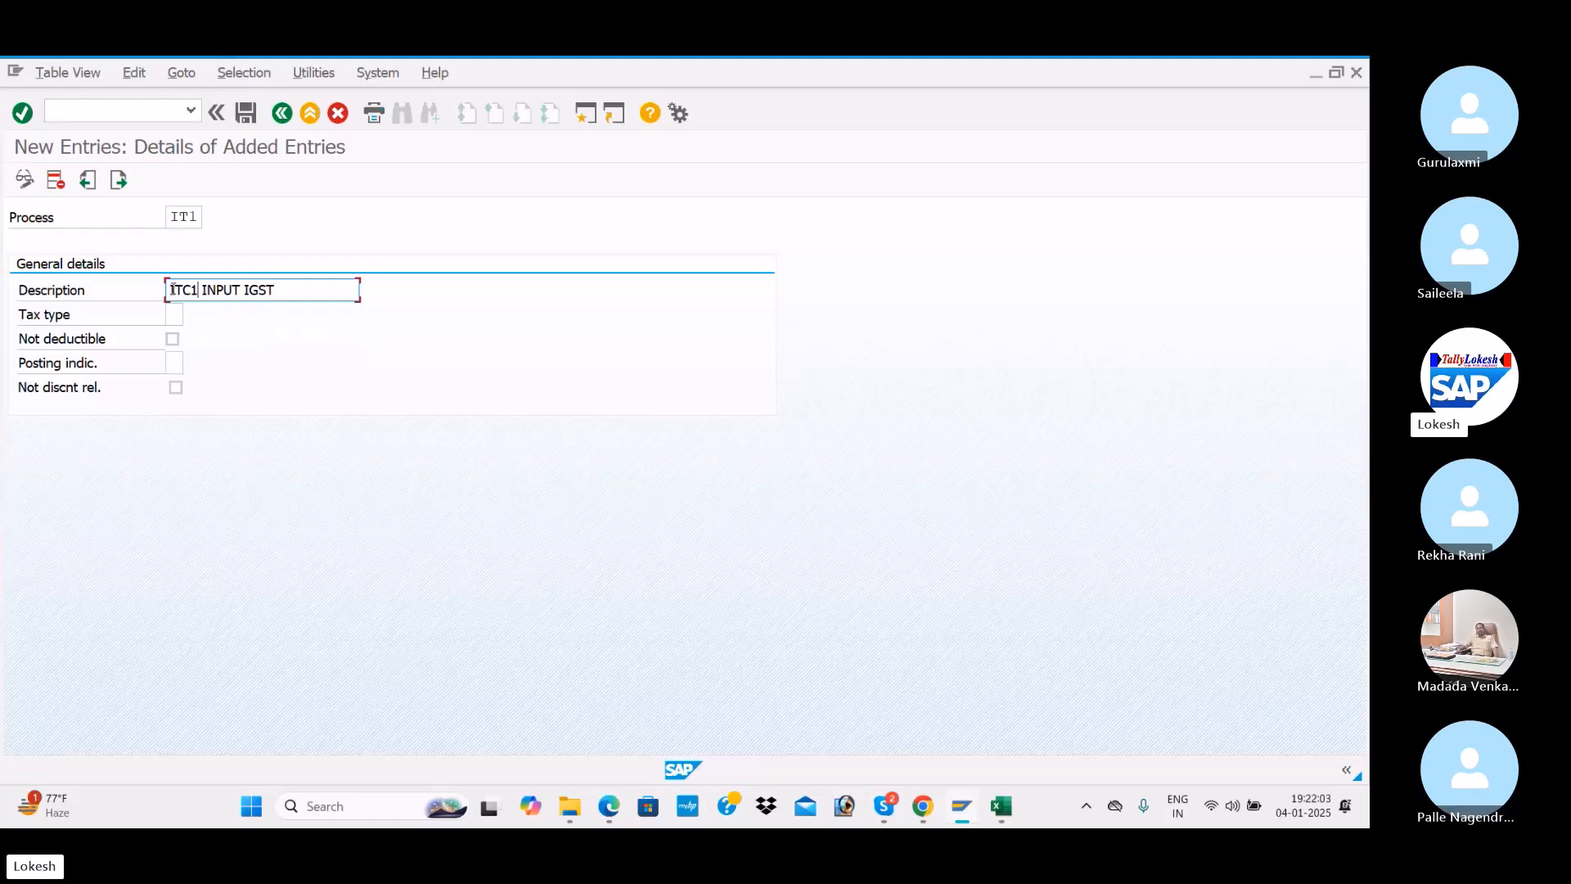
key("BackSpace")
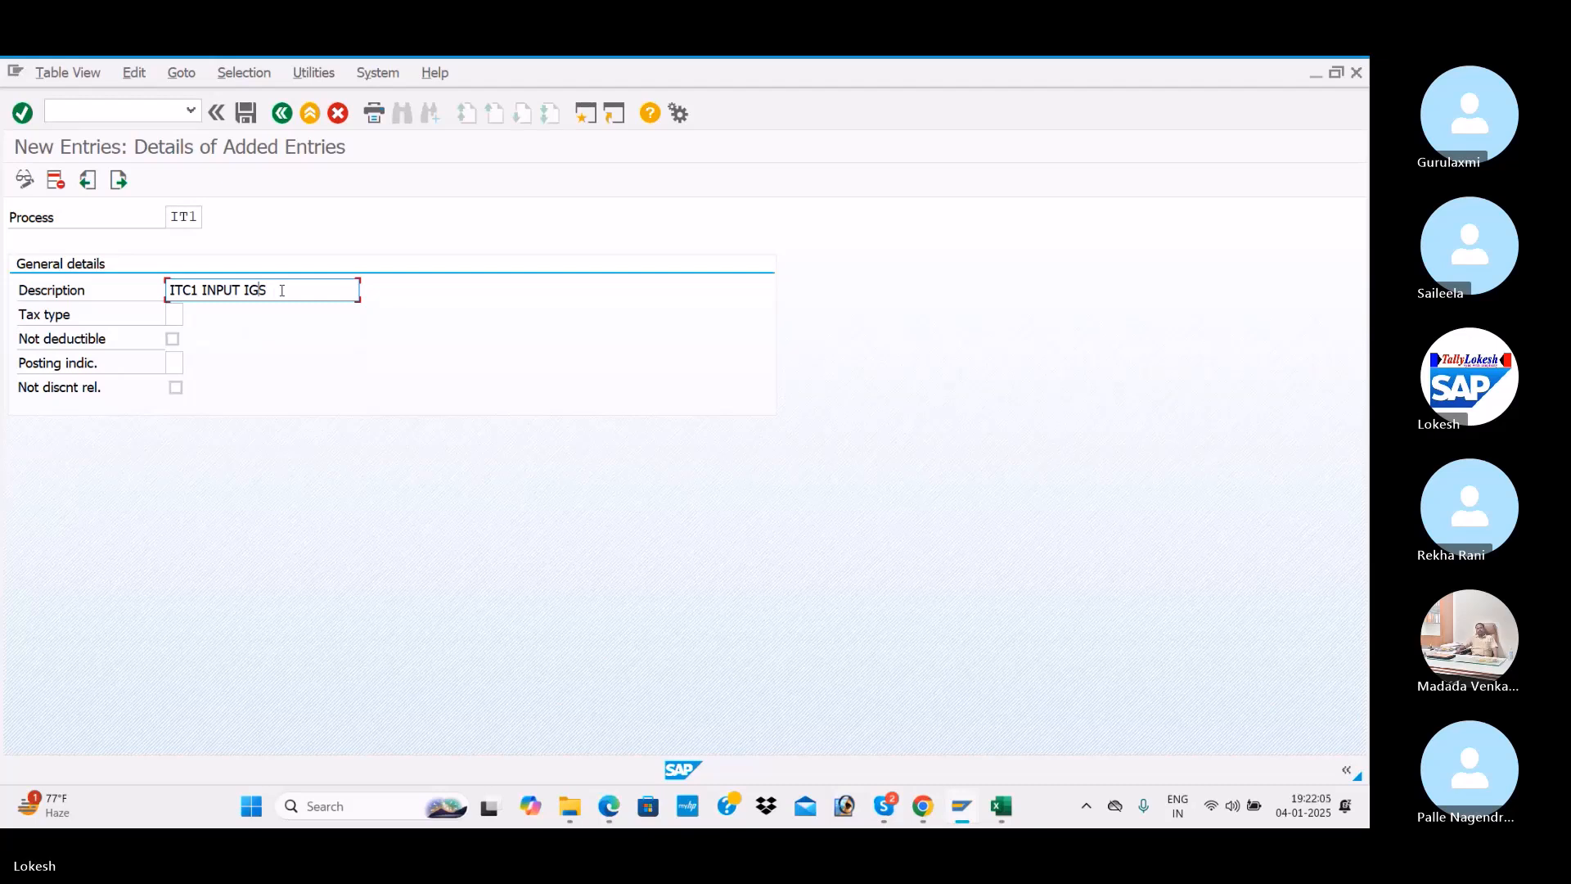
Give the input CGST entry tax type 2 (Input tax) and posting indicator 2 (Separate line item)
left_click(172, 314)
left_click(191, 316)
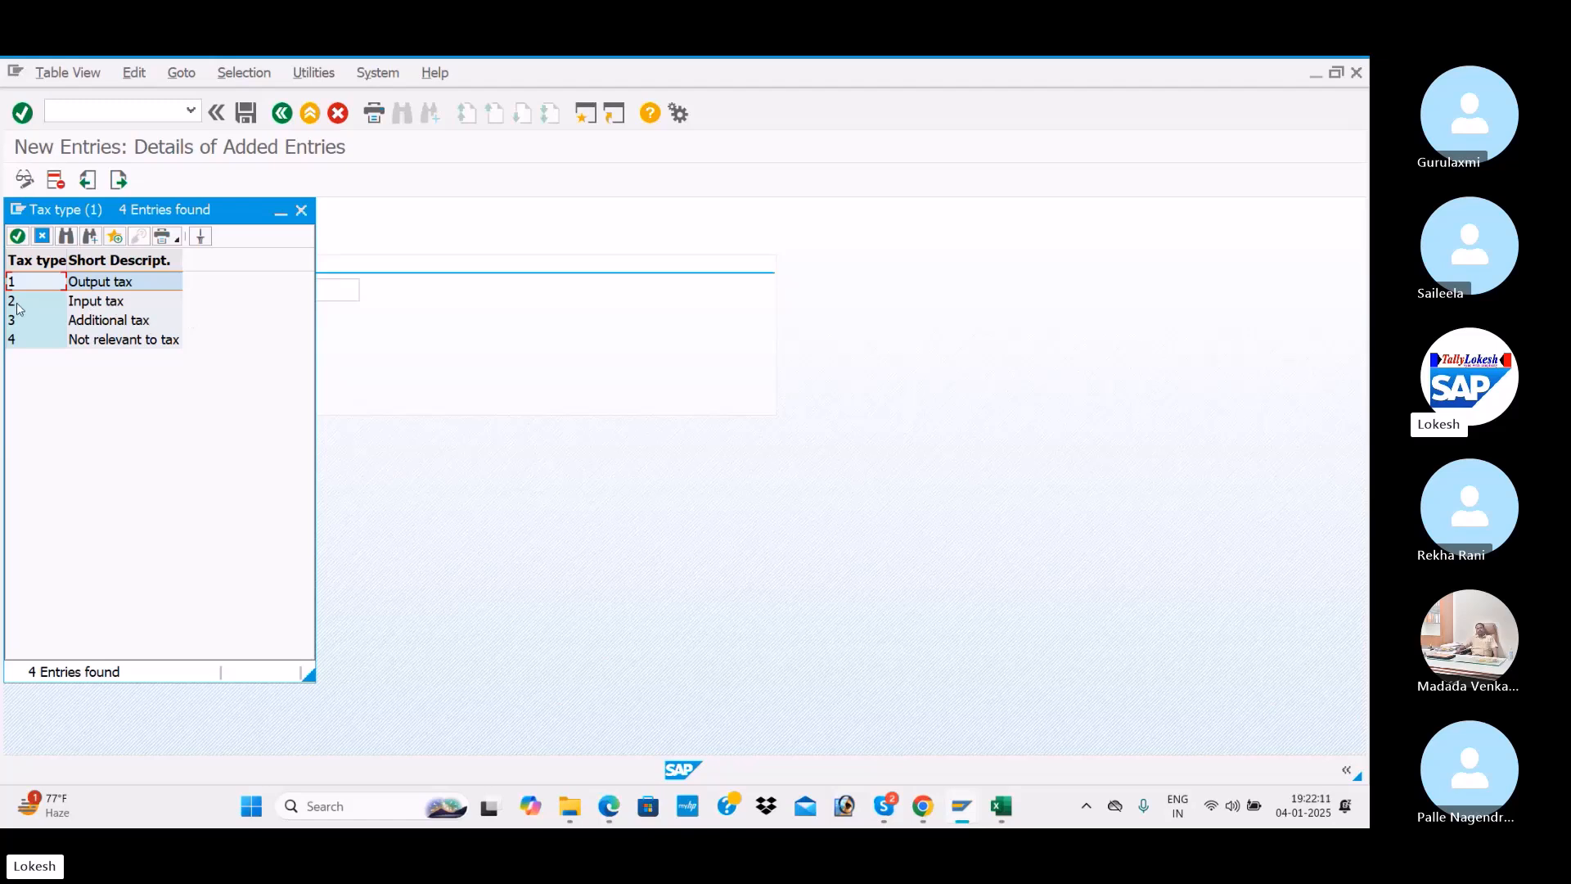
double_click(76, 305)
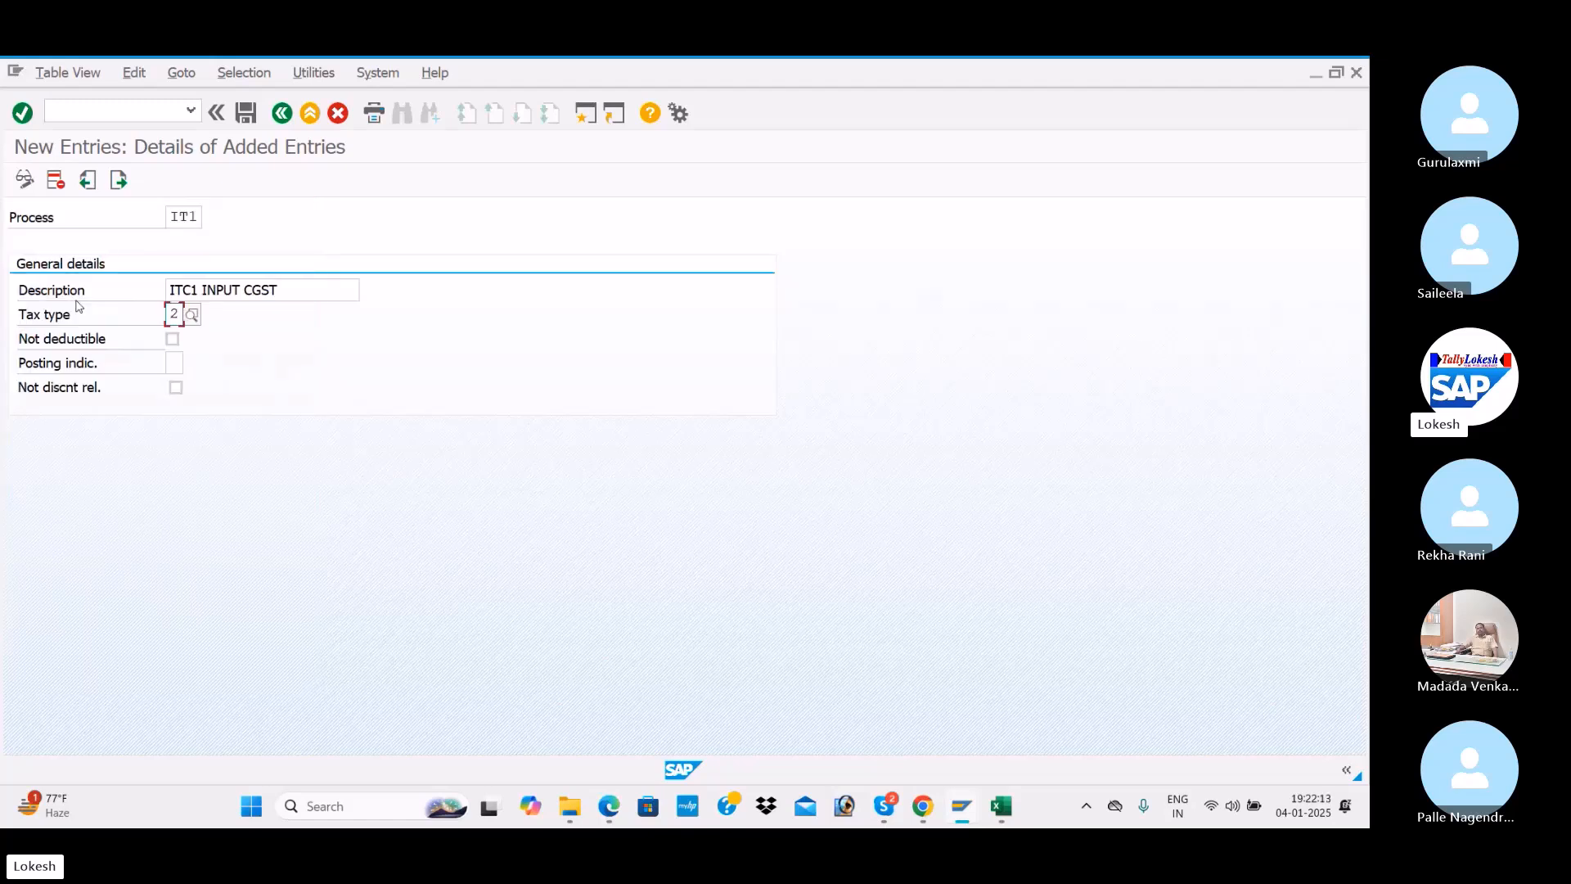
left_click(174, 363)
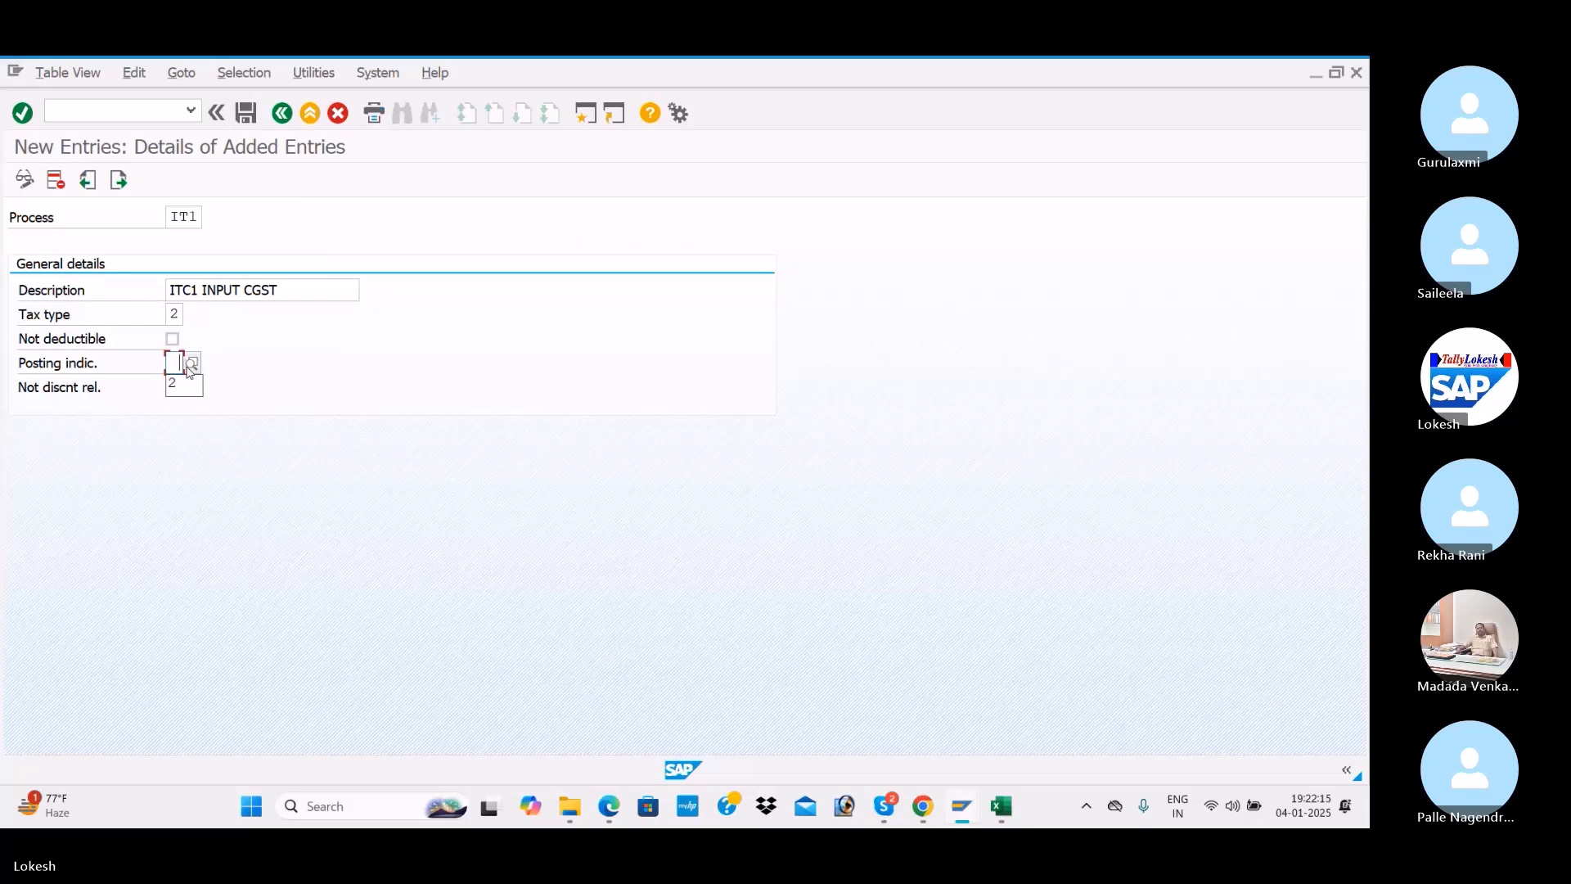
left_click(191, 363)
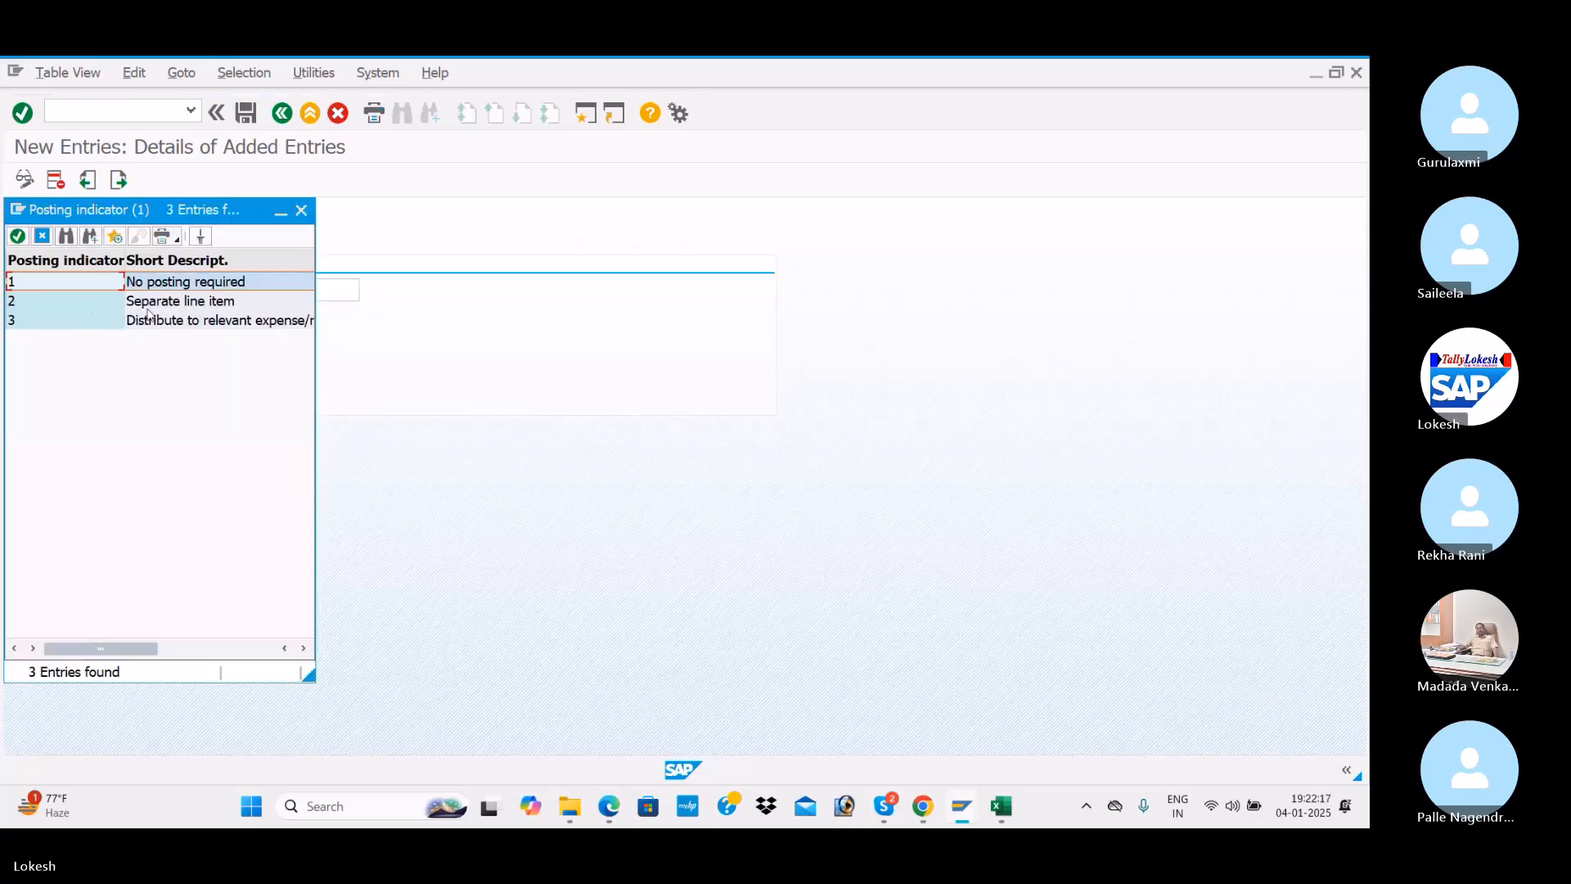
double_click(174, 301)
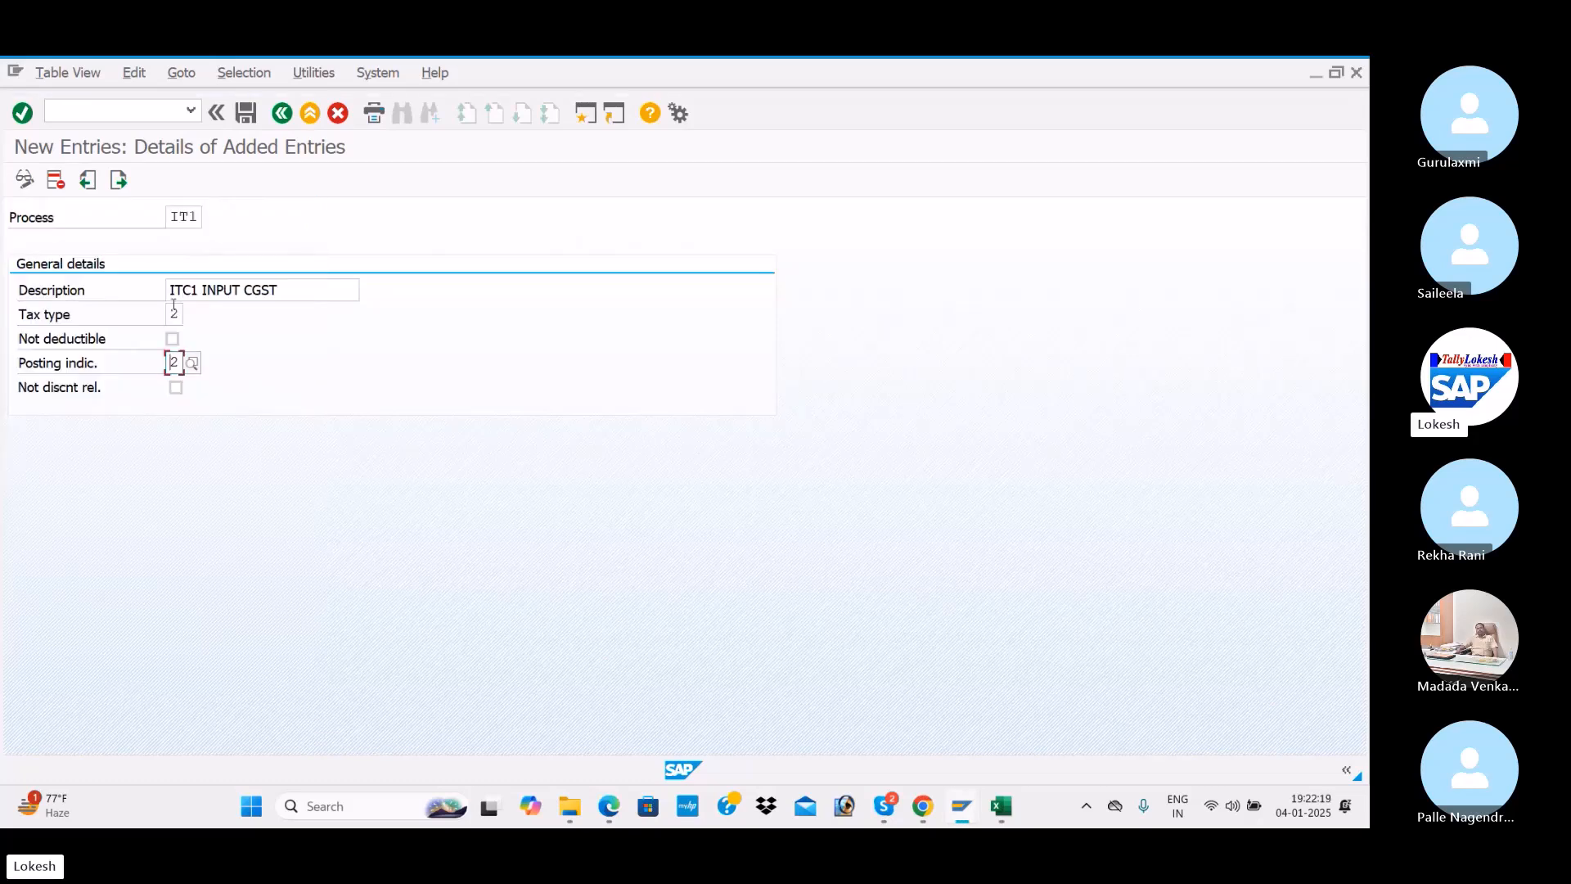
Check the entry against the account key example in the GST configuration PDF, and return to SAP to validate it
key("alt+Tab")
key("alt+Tab")
scroll(612, 435, "down", 1)
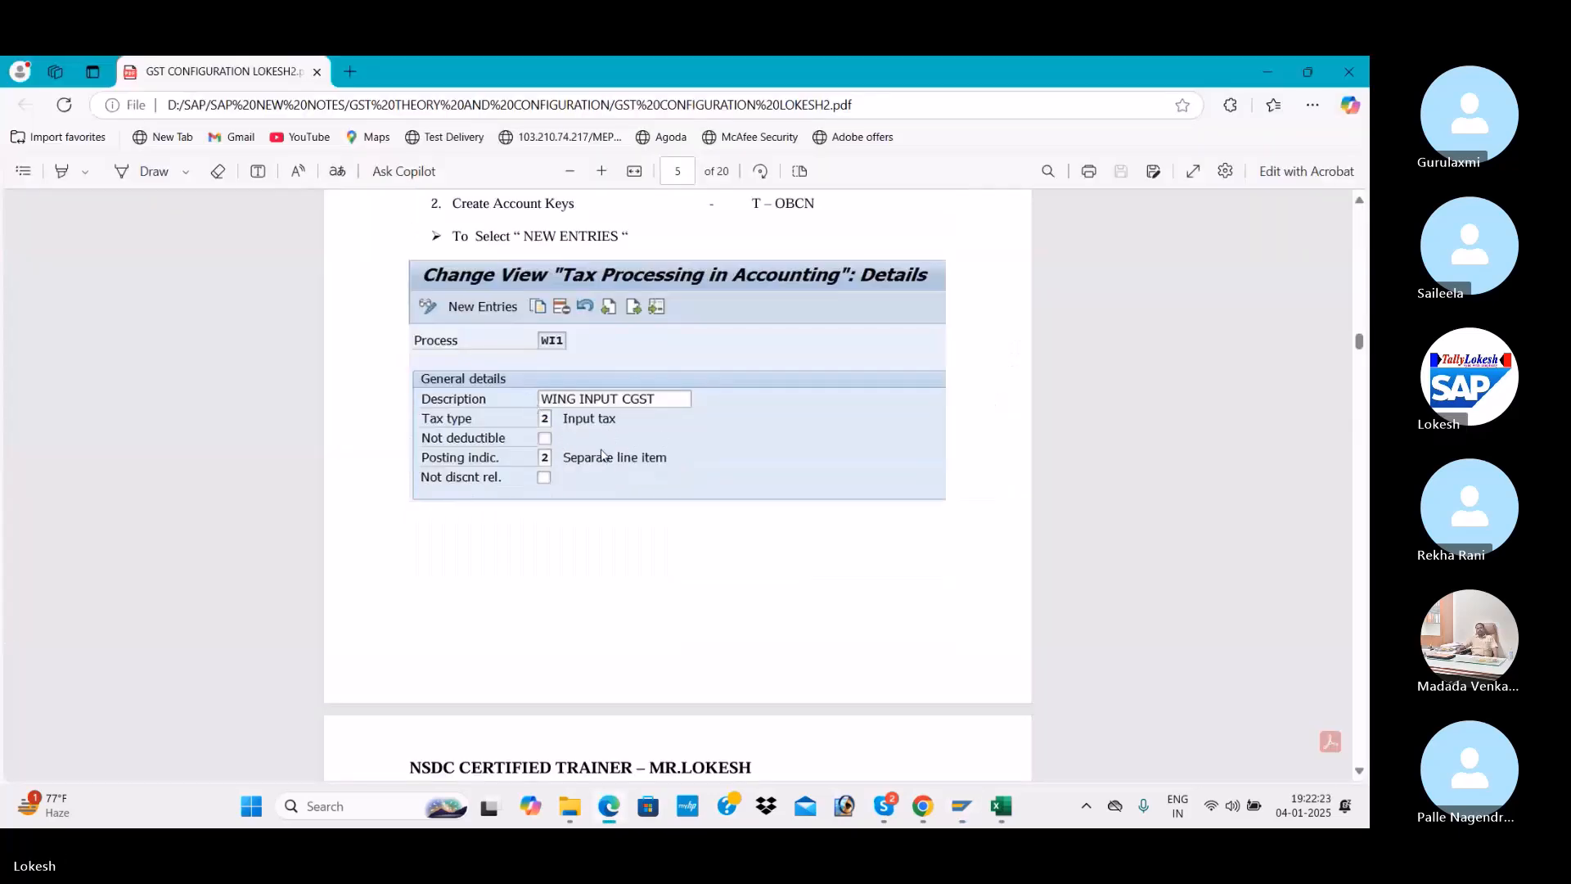
key("alt+Tab")
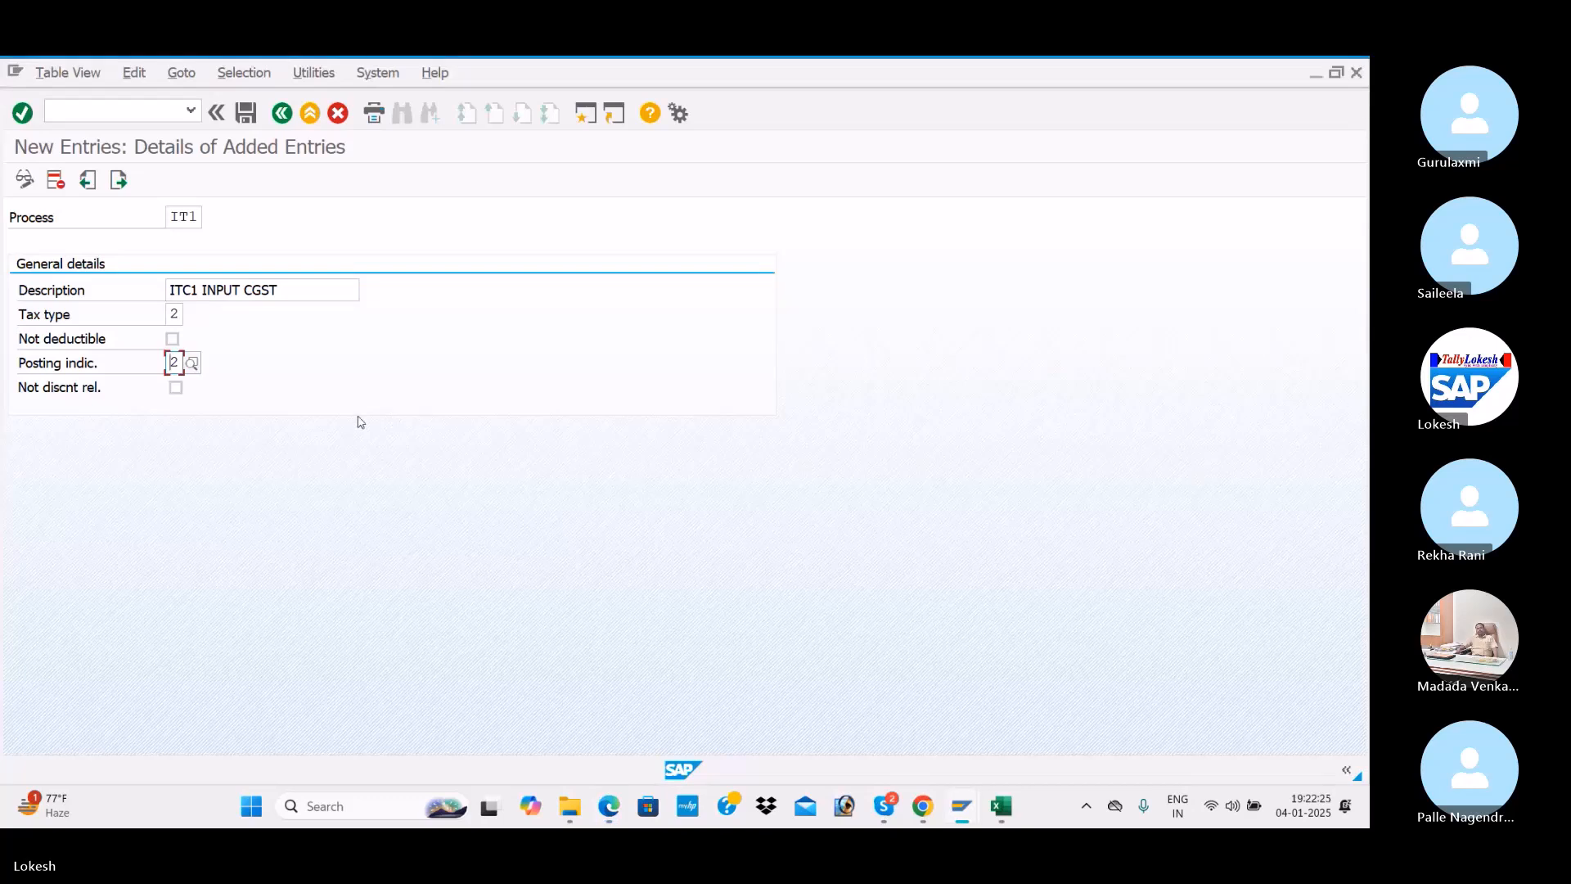
key("Return")
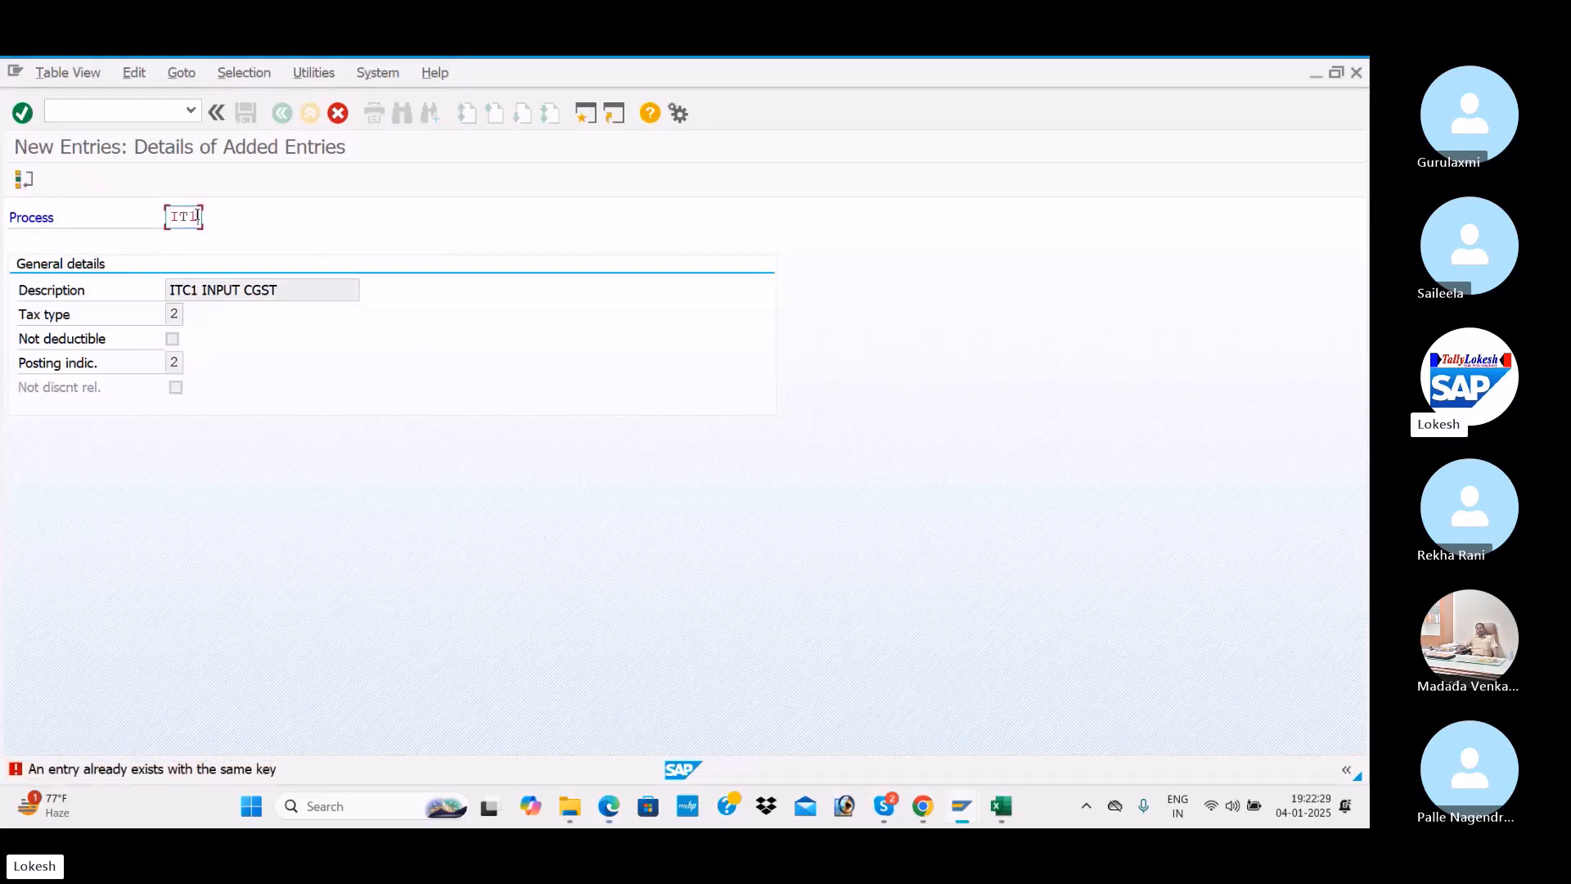
Change the process key to TC1 and save the entry in the customizing request GST CONFIGURATION FOR ITC1
key("BackSpace")
key("BackSpace")
key("BackSpace")
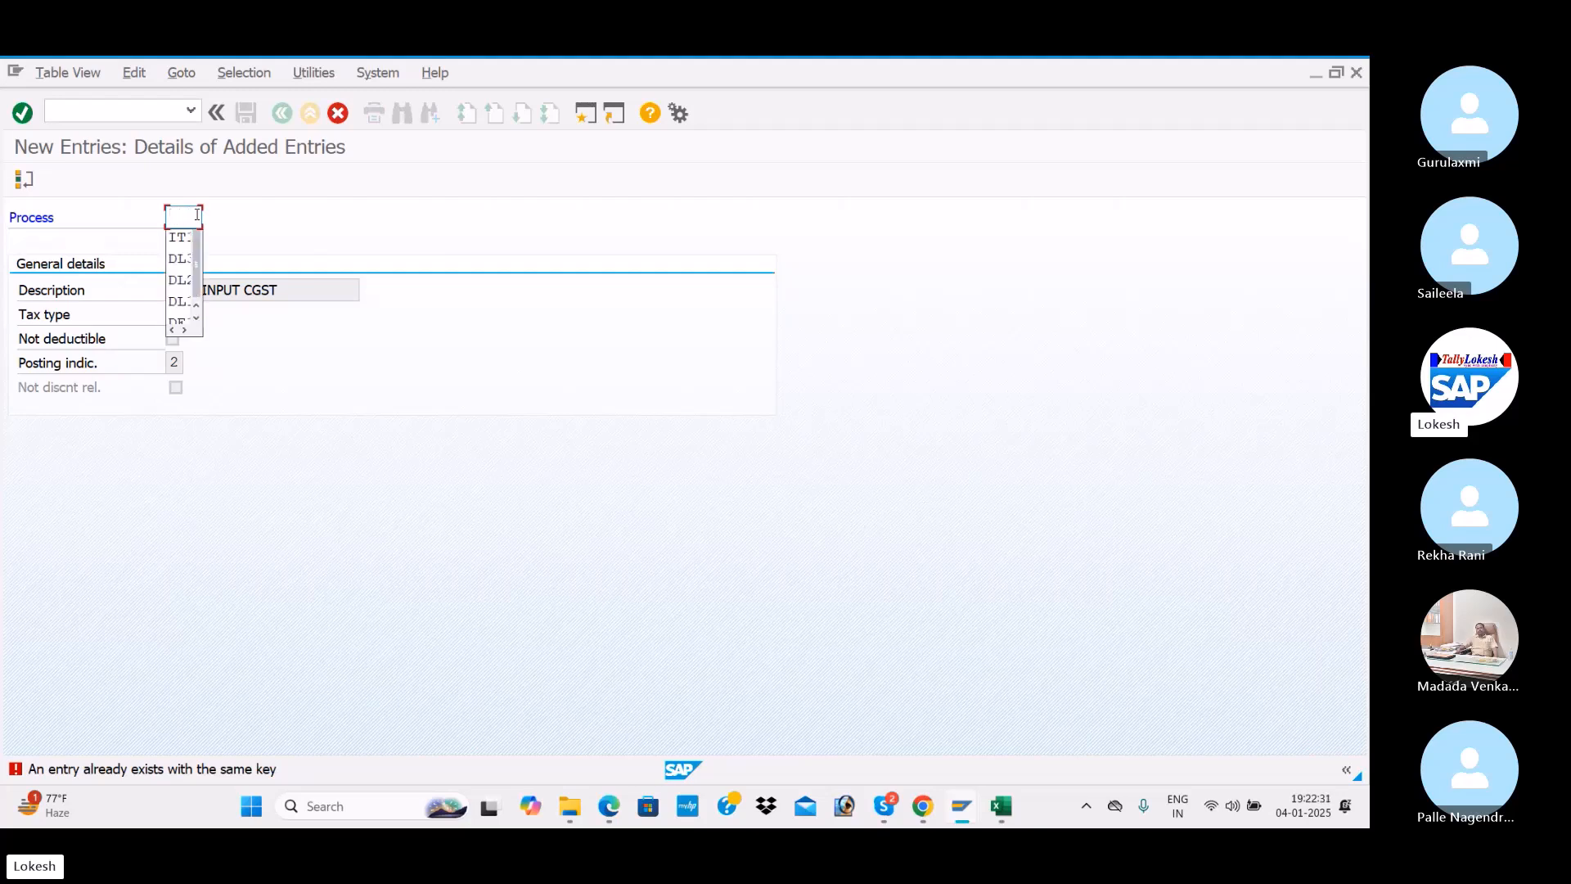
type("TC1")
key("Return")
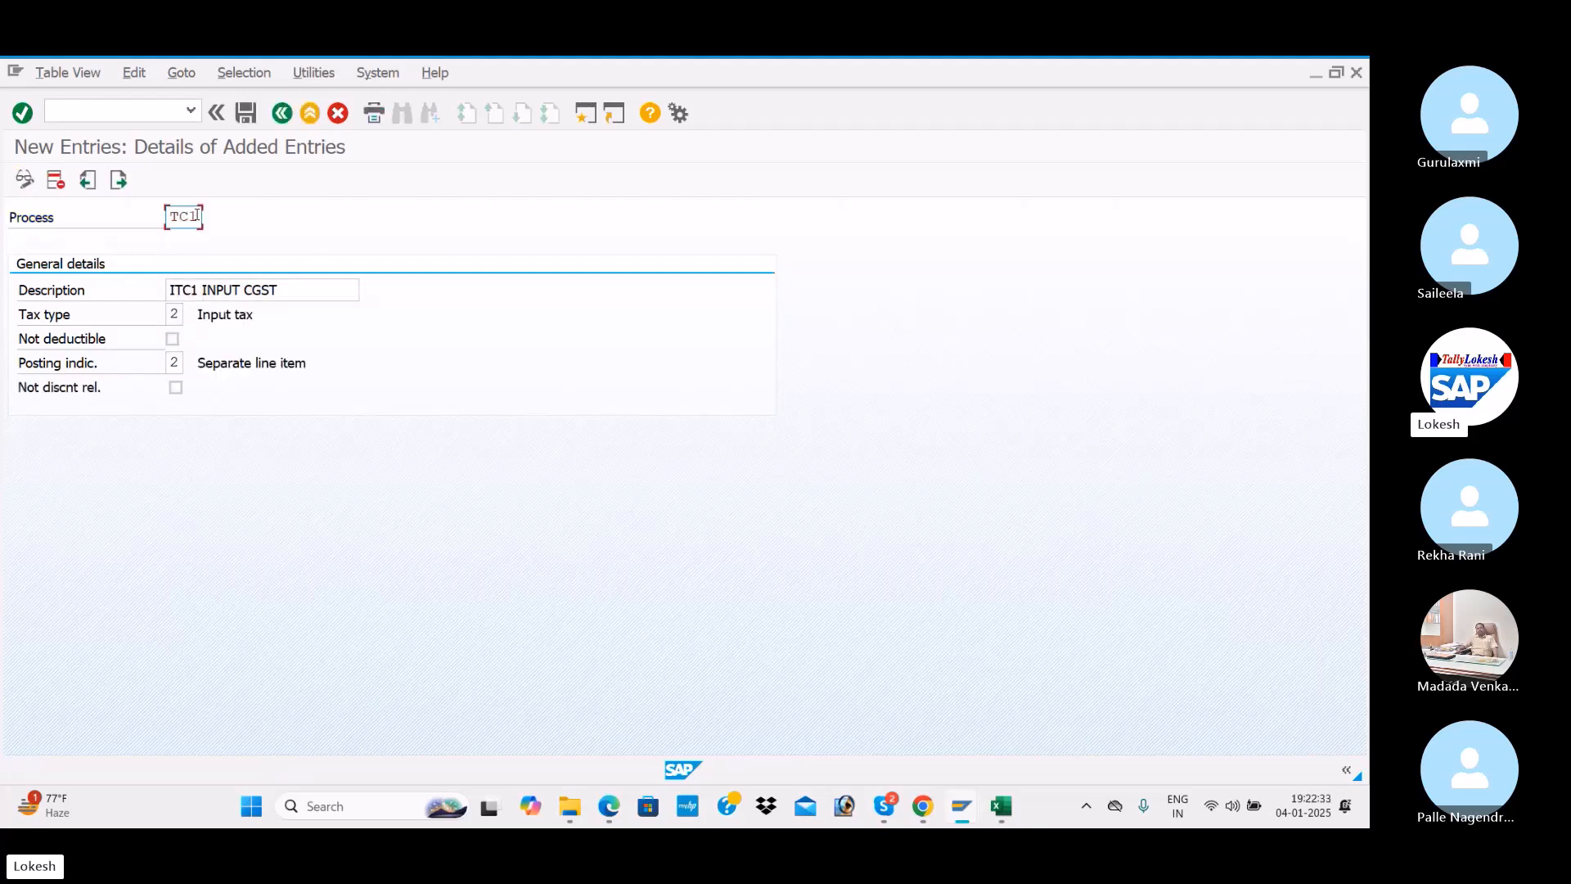
left_click(246, 113)
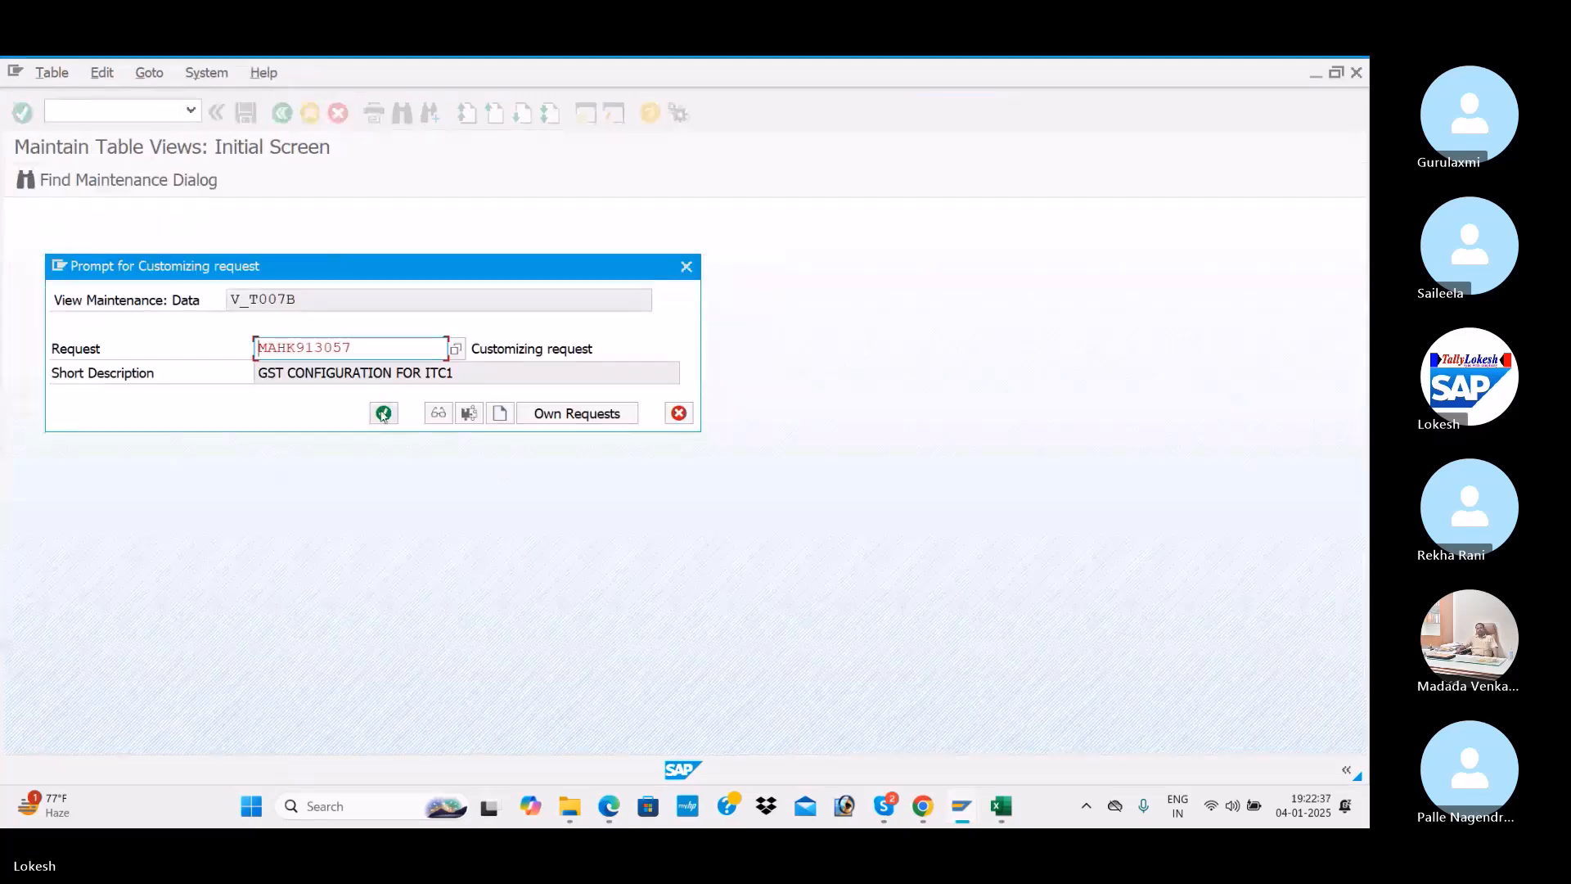
left_click(383, 413)
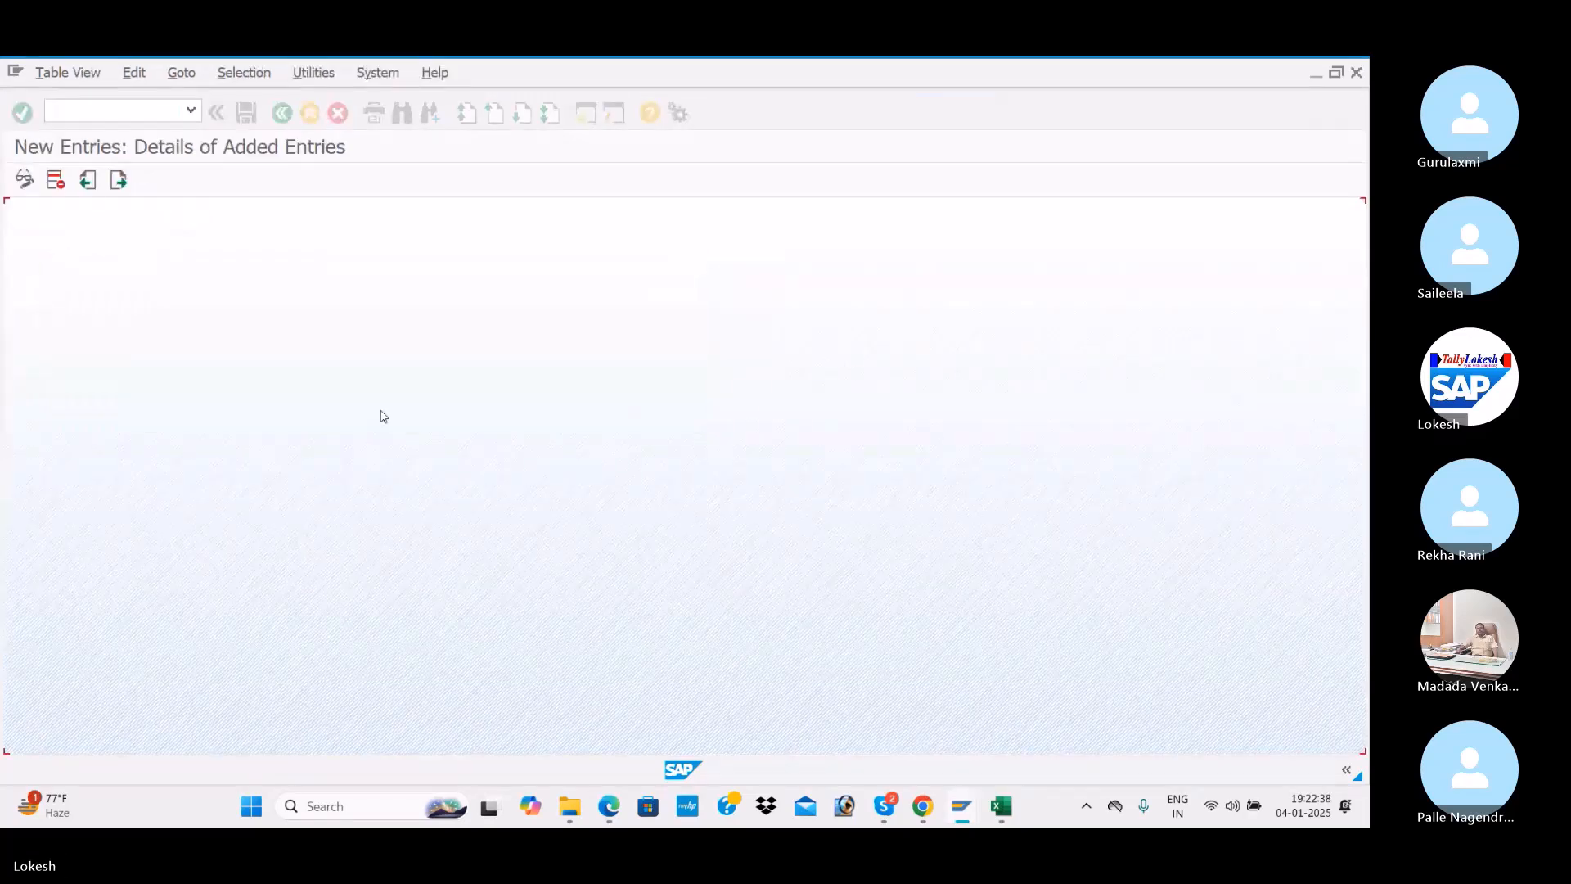
Open the next blank entry and enter process key TC2 with the description ITC1 INPUT SGST
left_click(119, 181)
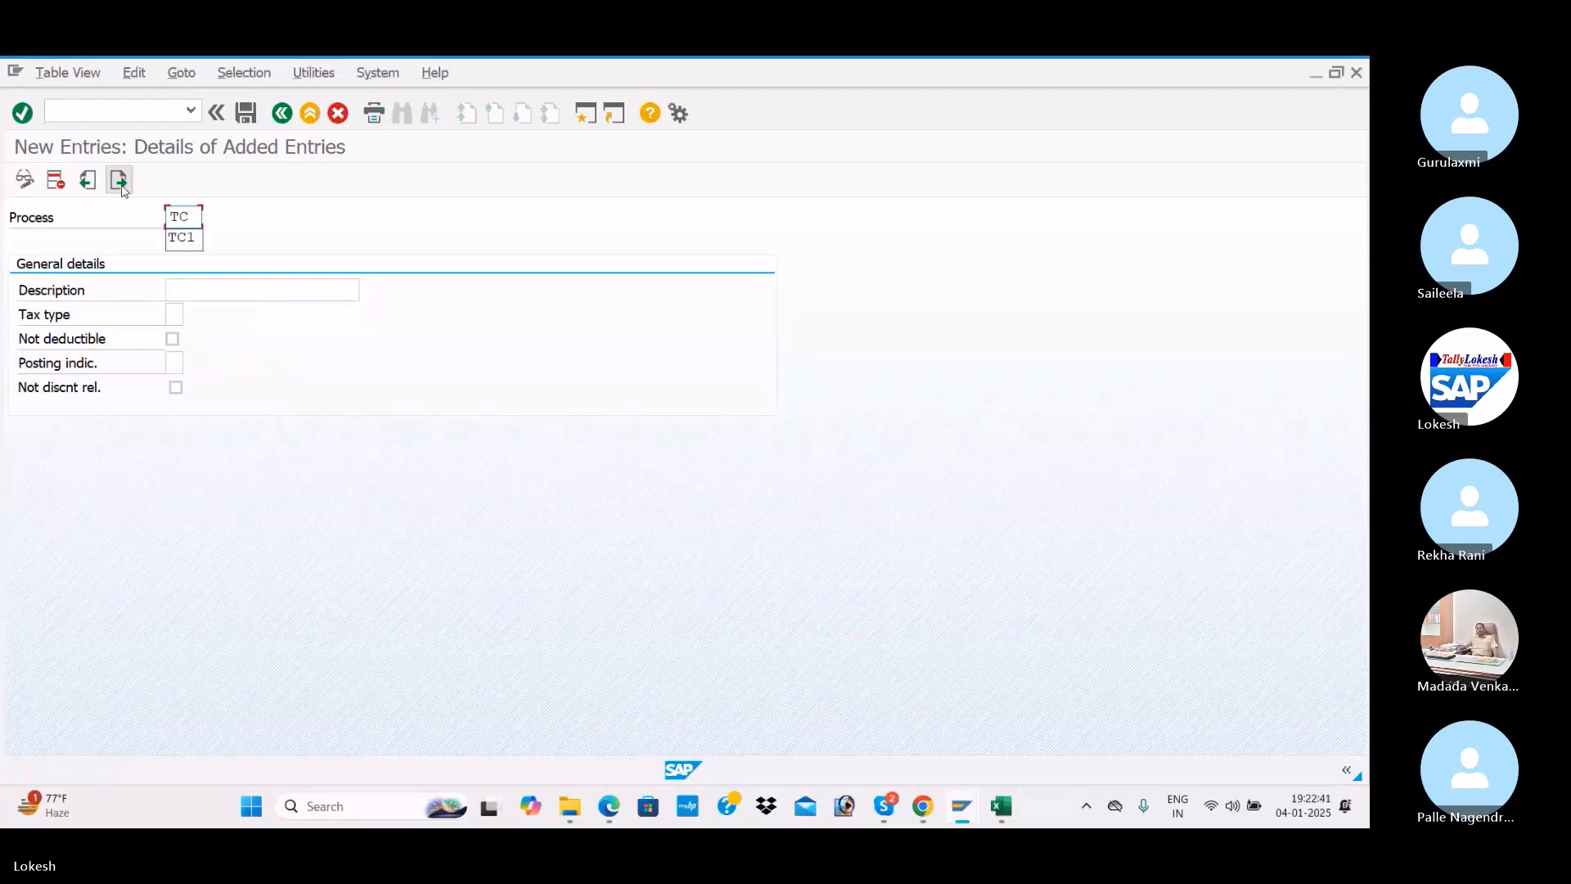
type("TC2")
key("Tab")
key("Down")
key("Down")
key("Tab")
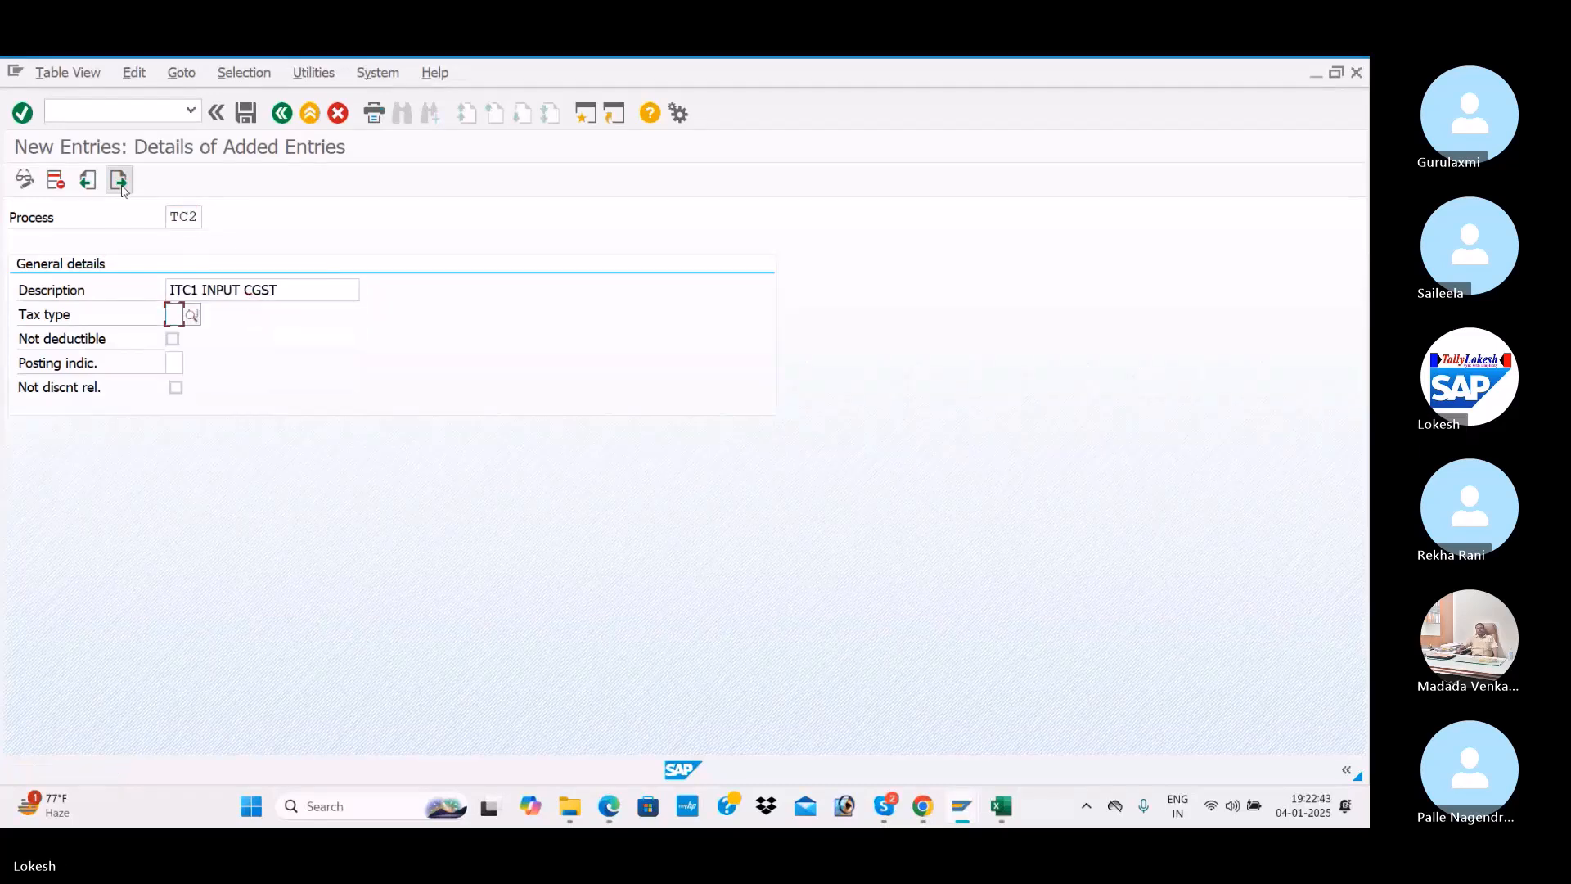
left_click(303, 288)
key("BackSpace")
key("BackSpace")
key("BackSpace")
key("BackSpace")
type("SGST")
Give TC2 tax type 2 and posting indicator 2, and save the entry
left_click(174, 314)
type("2")
left_click(177, 368)
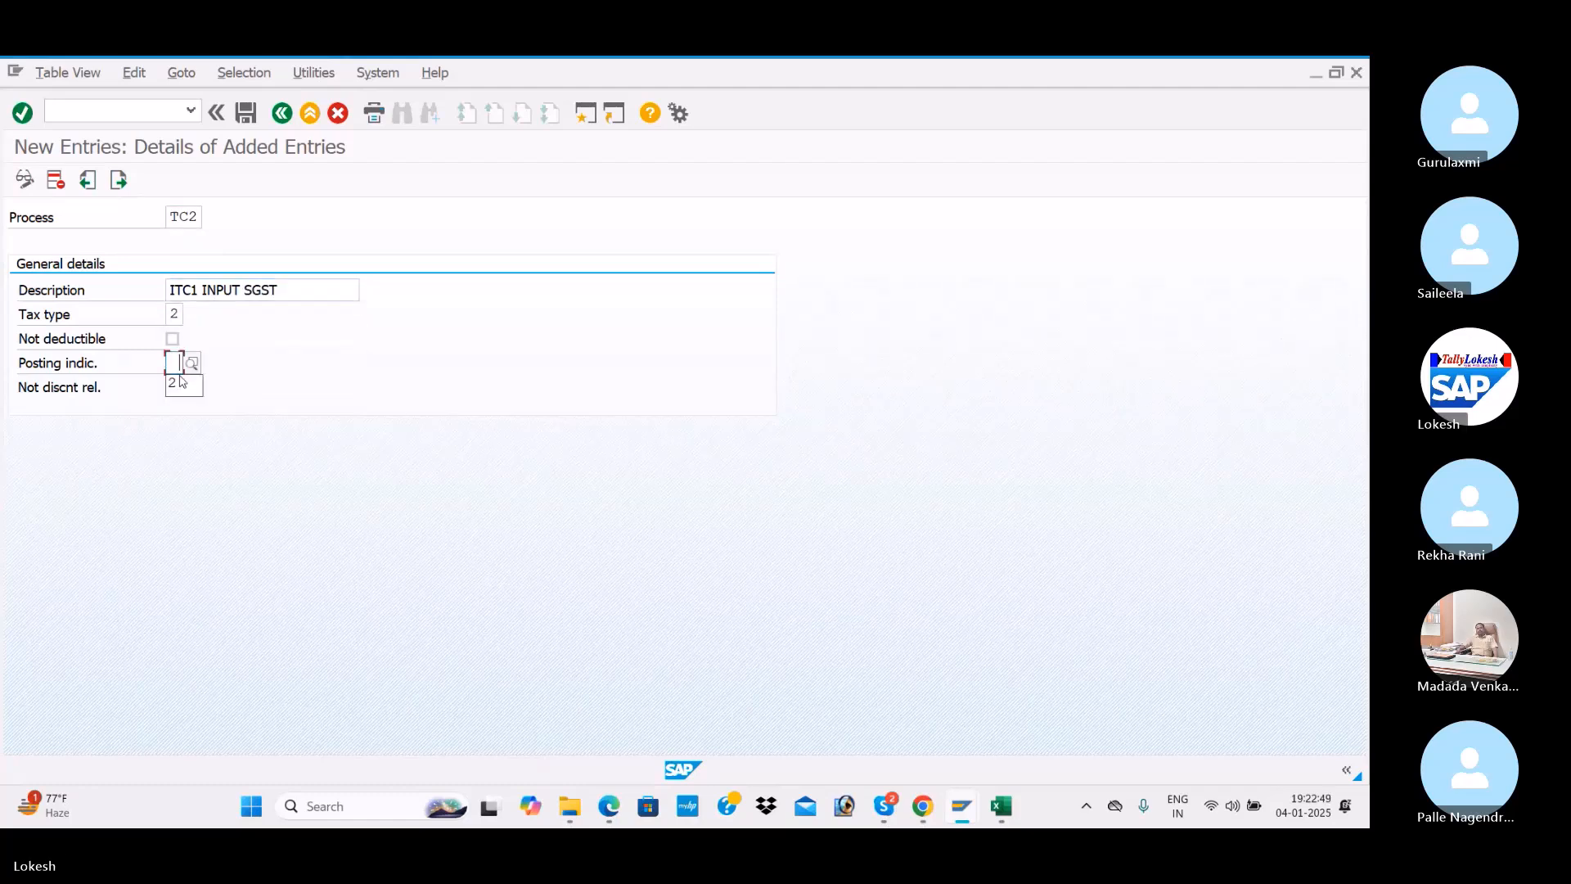
type("2")
left_click(255, 112)
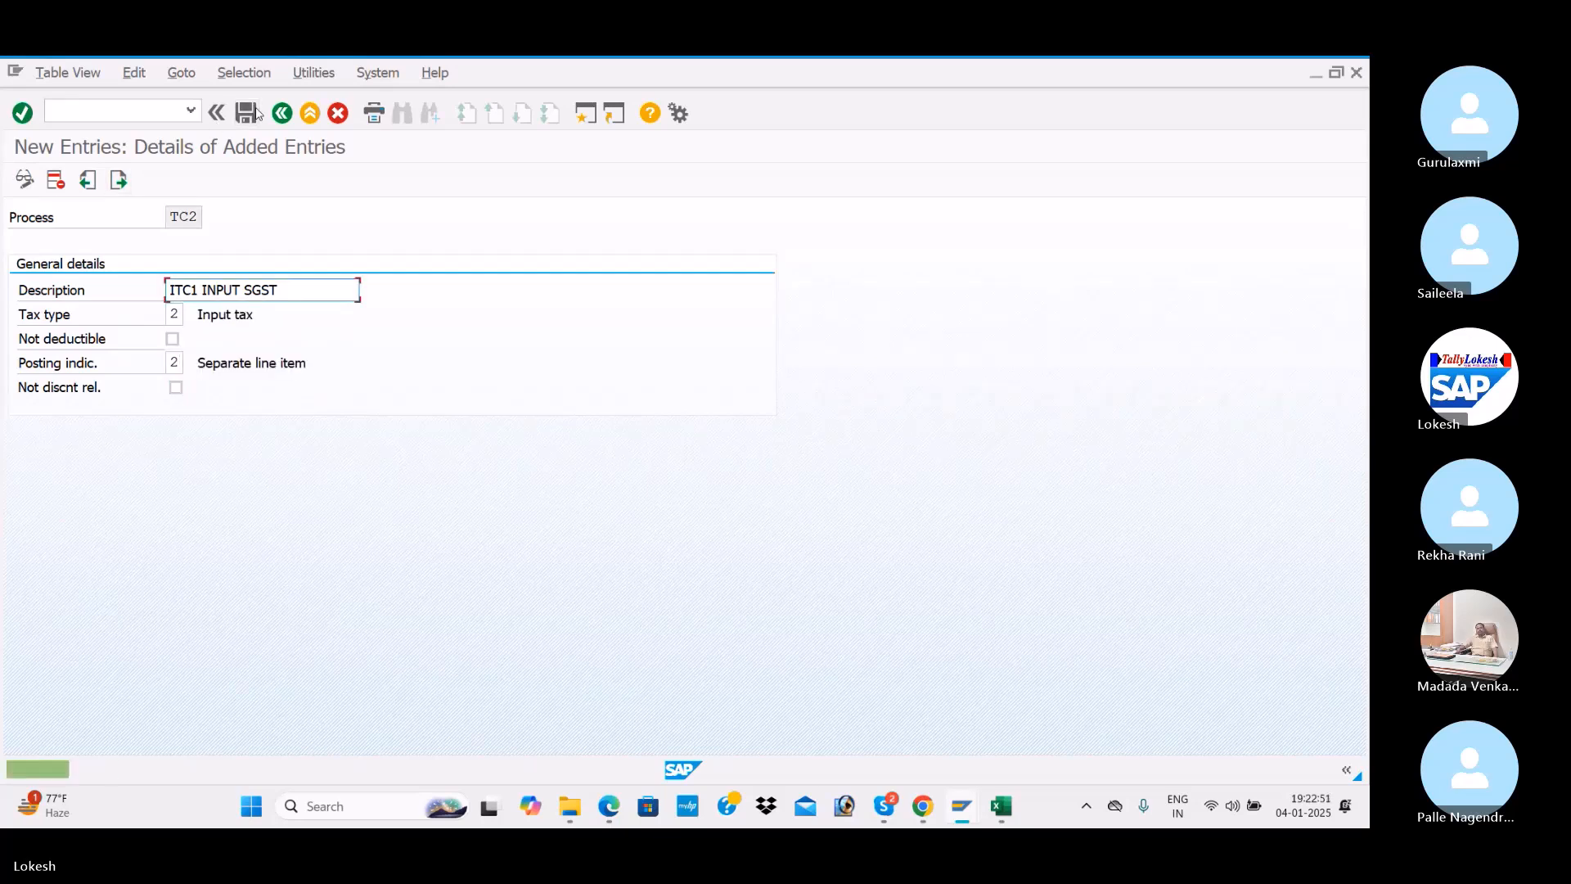
Open the next blank entry and enter process key TC3 with the description ITC1 INPUT IGST
left_click(123, 183)
type("TC3")
key("Tab")
key("BackSpace")
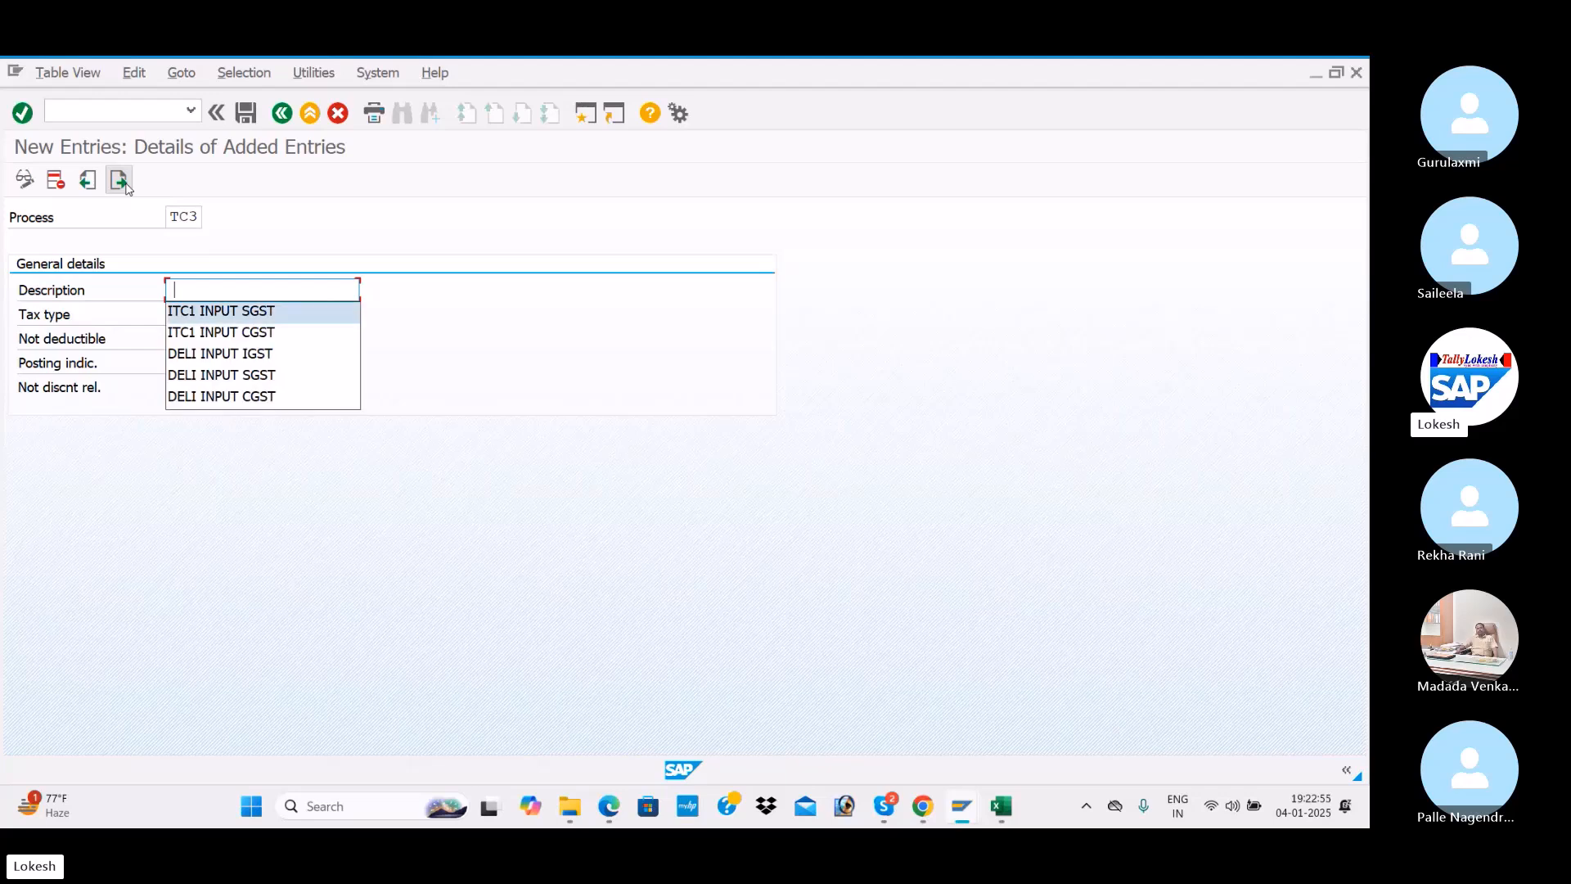
left_click(197, 310)
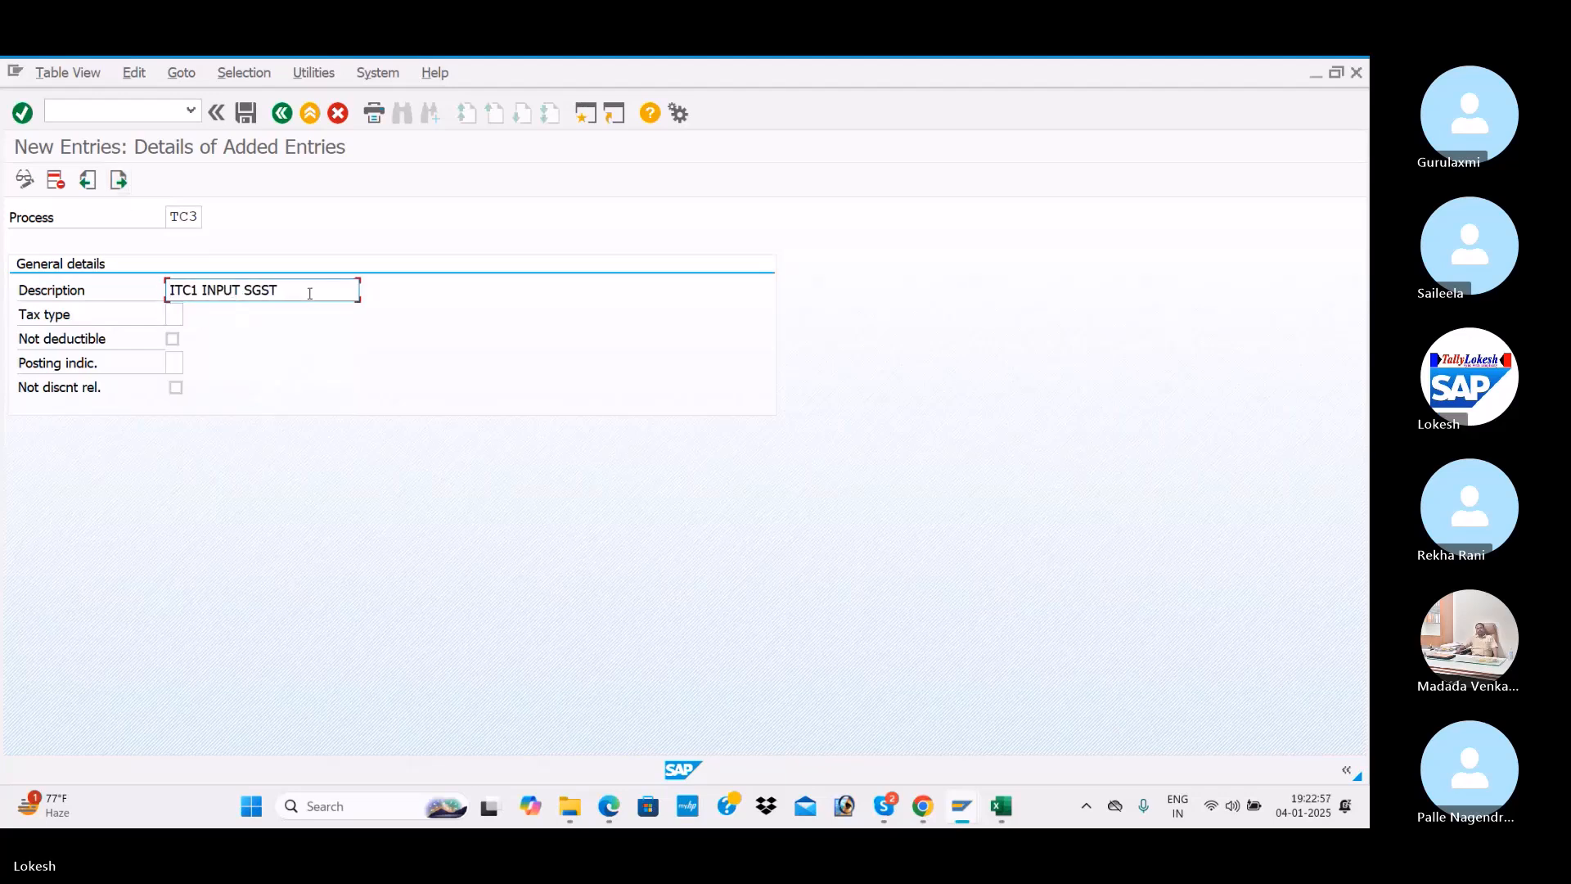
key("BackSpace")
key("BackSpace")
key("BackSpace")
key("BackSpace")
type("IGST")
Give TC3 tax type 2 and posting indicator 2, and save the entry
key("Tab")
left_click(189, 339)
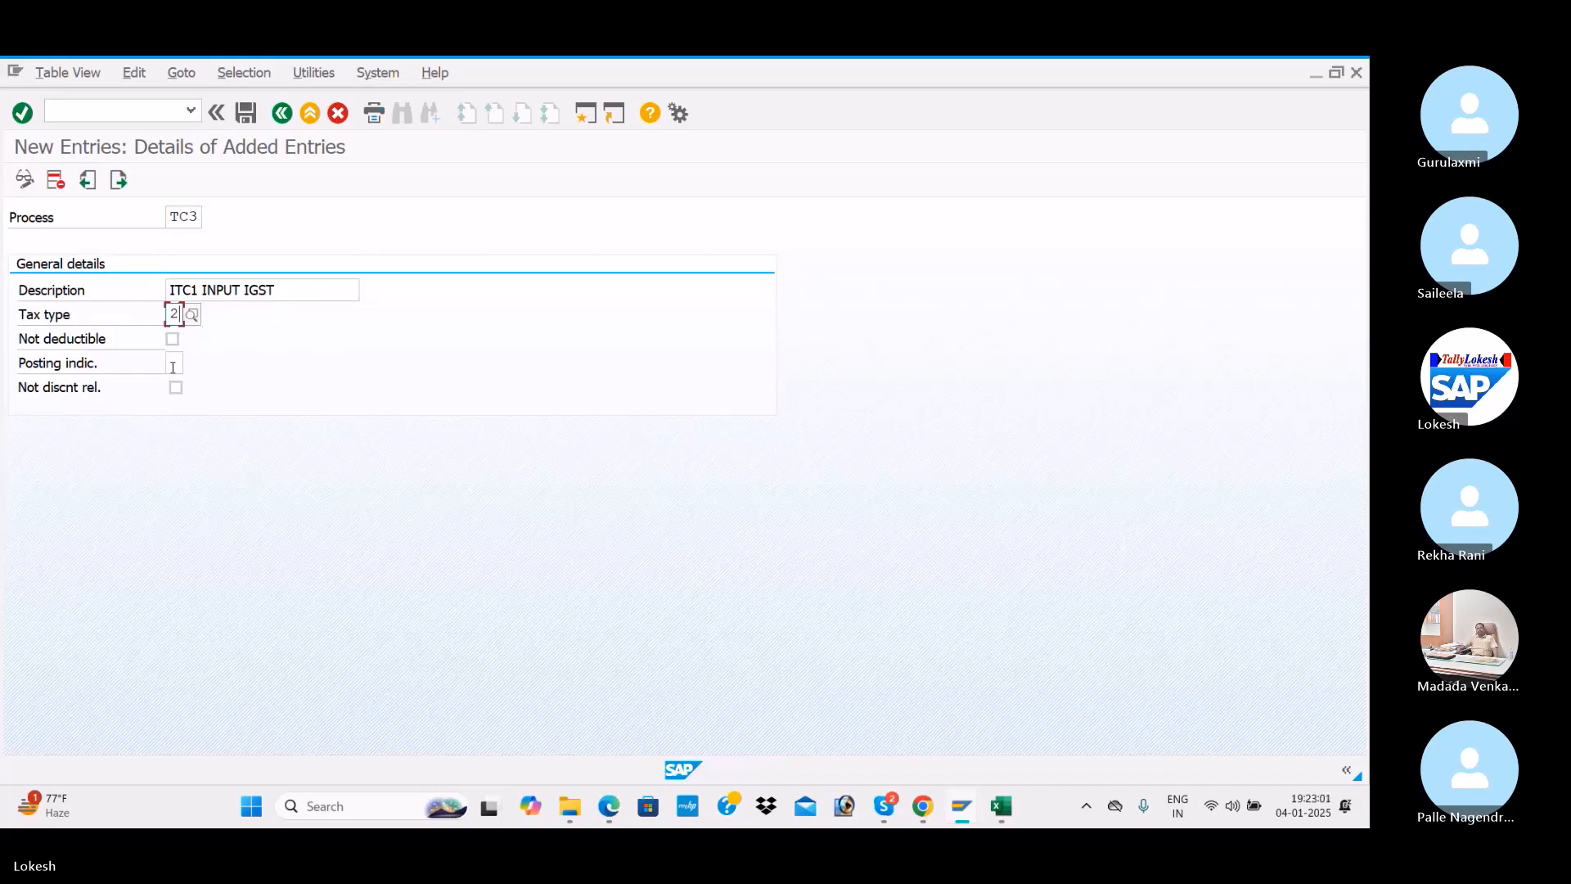
left_click(172, 367)
left_click(184, 387)
key("Tab")
left_click(246, 116)
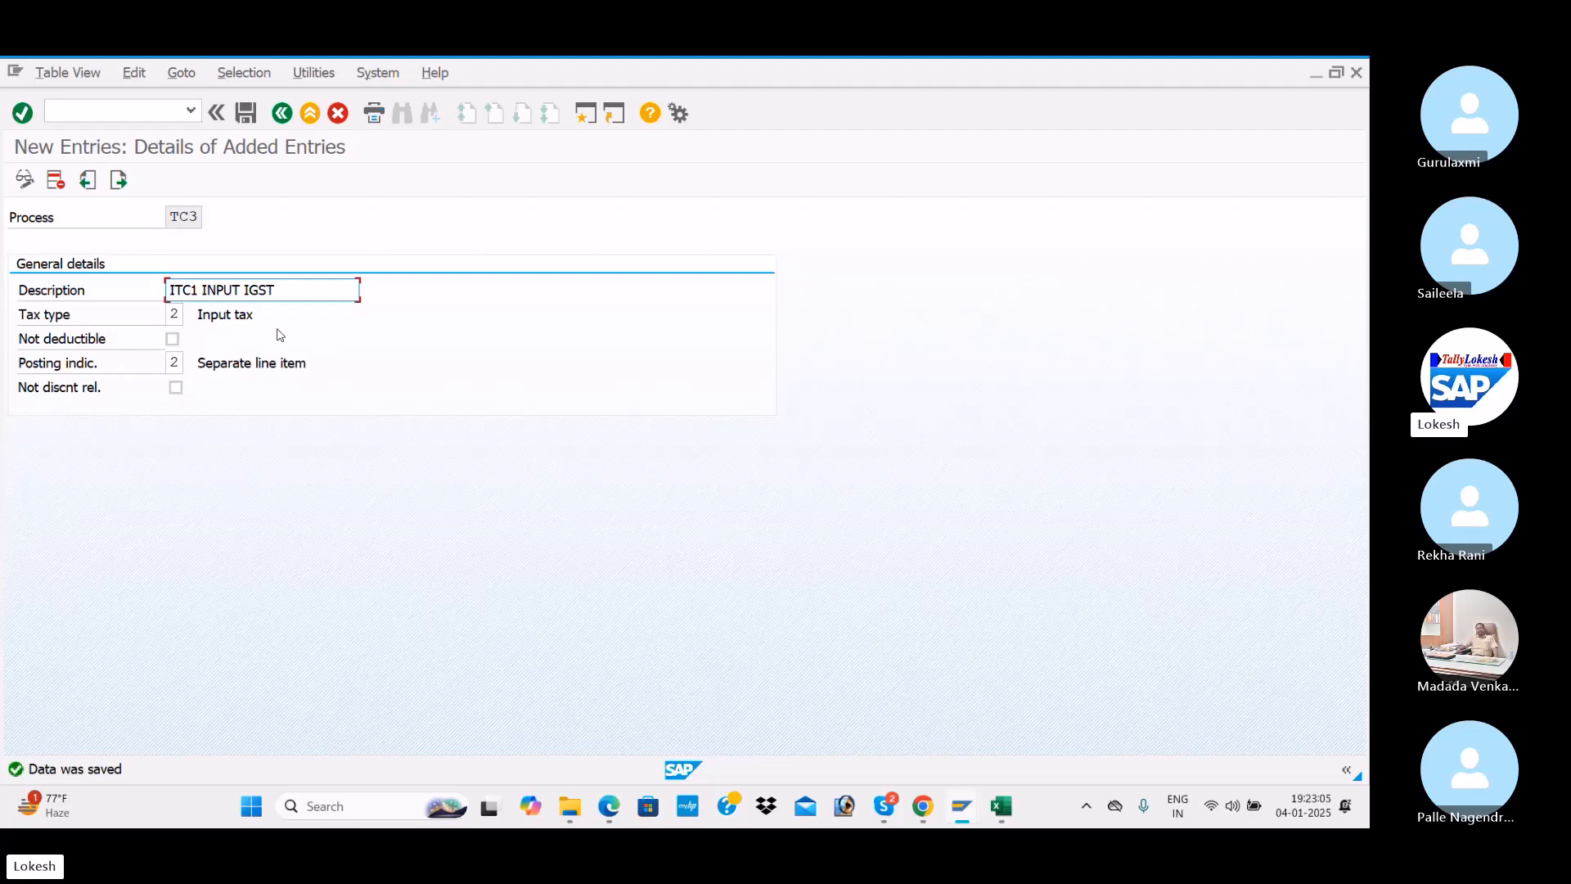
Open the next blank entry and enter process key TC4 with the description ITC1 OUTPUT CGST
left_click(119, 179)
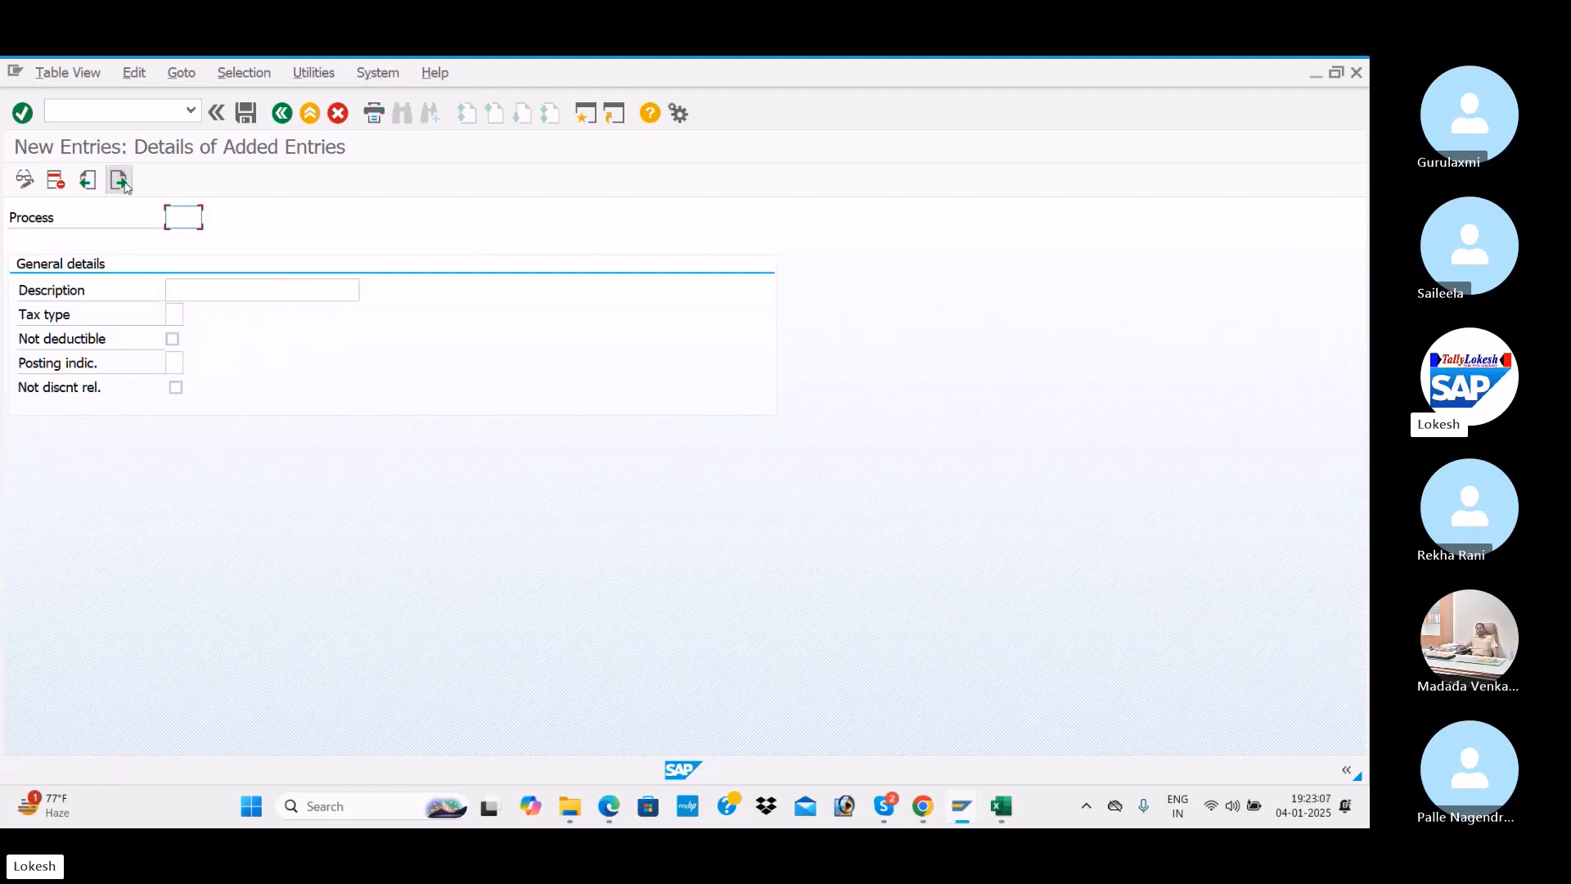
type("TC4")
key("Tab")
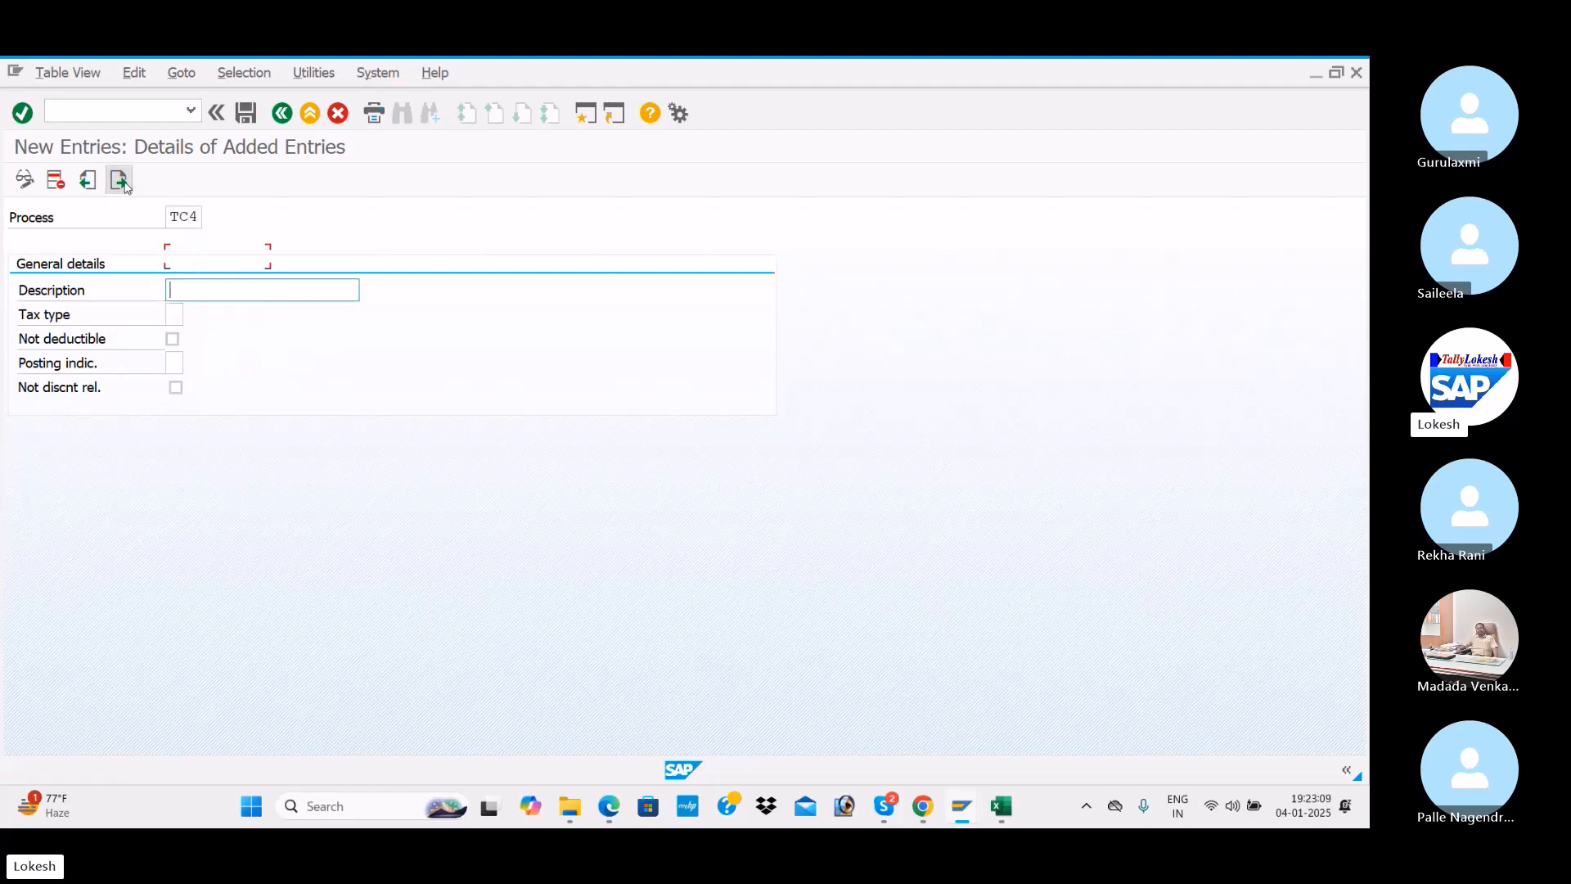
key("Tab")
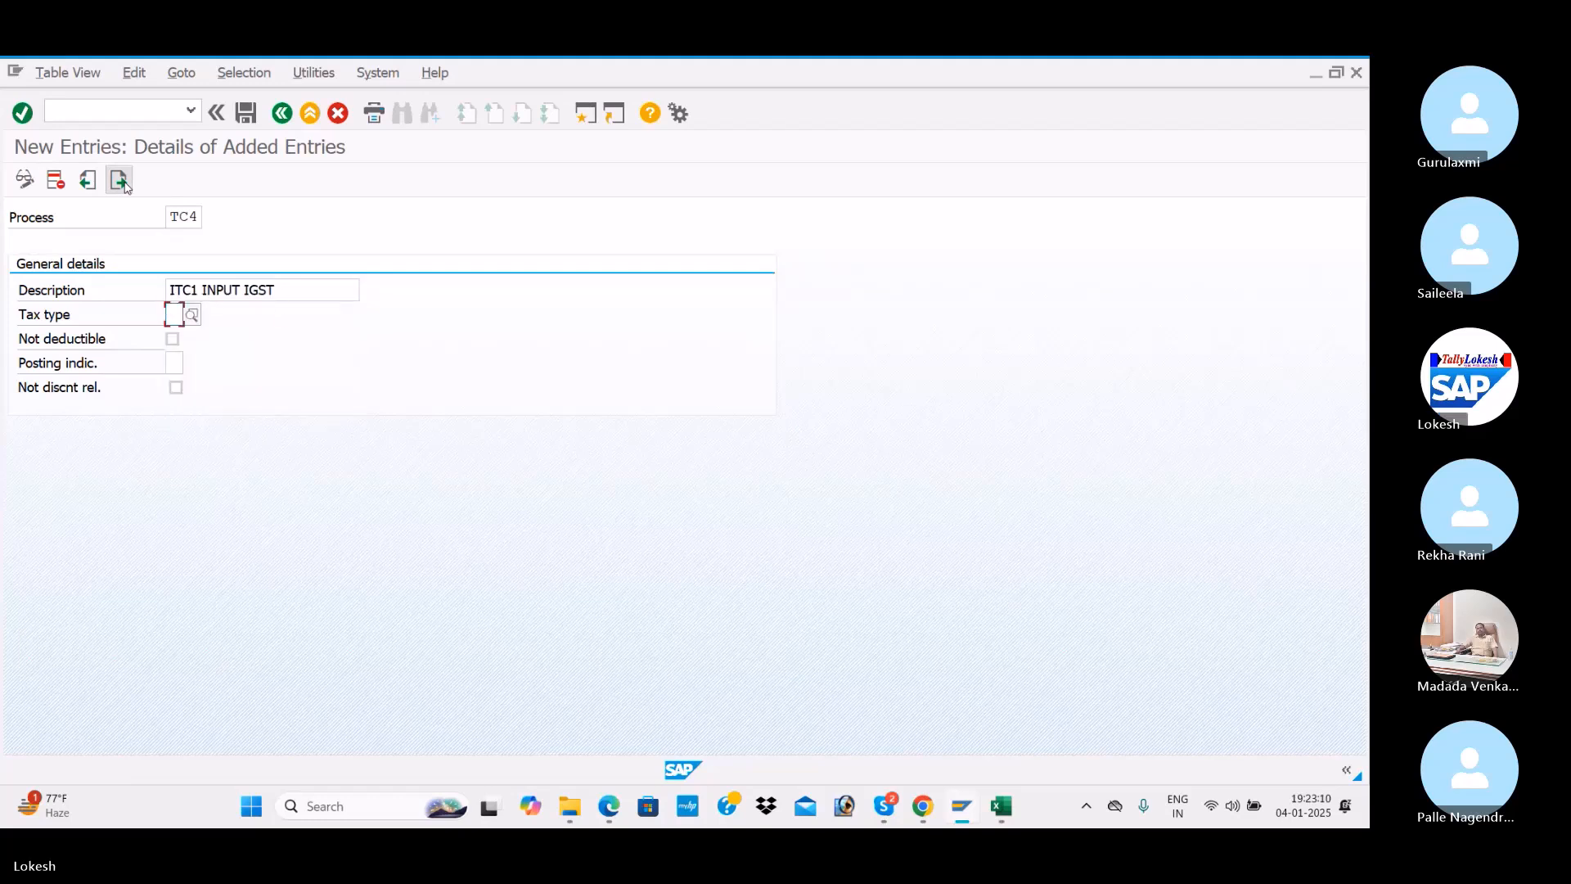
left_click(287, 288)
key("BackSpace")
key("BackSpace")
key("BackSpace")
key("BackSpace")
key("BackSpace")
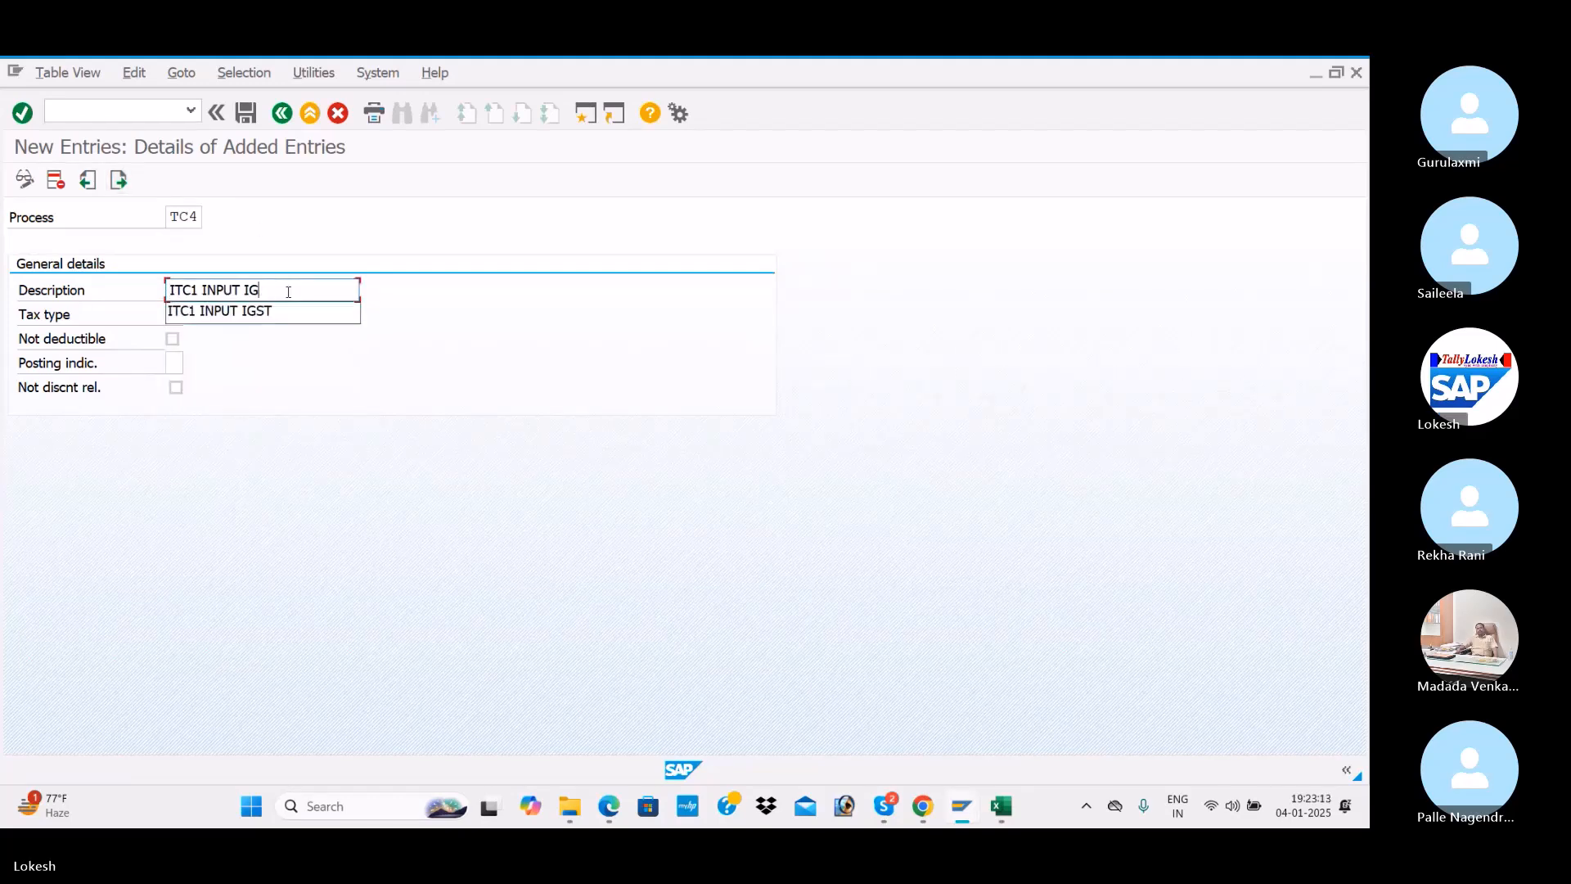
key("BackSpace")
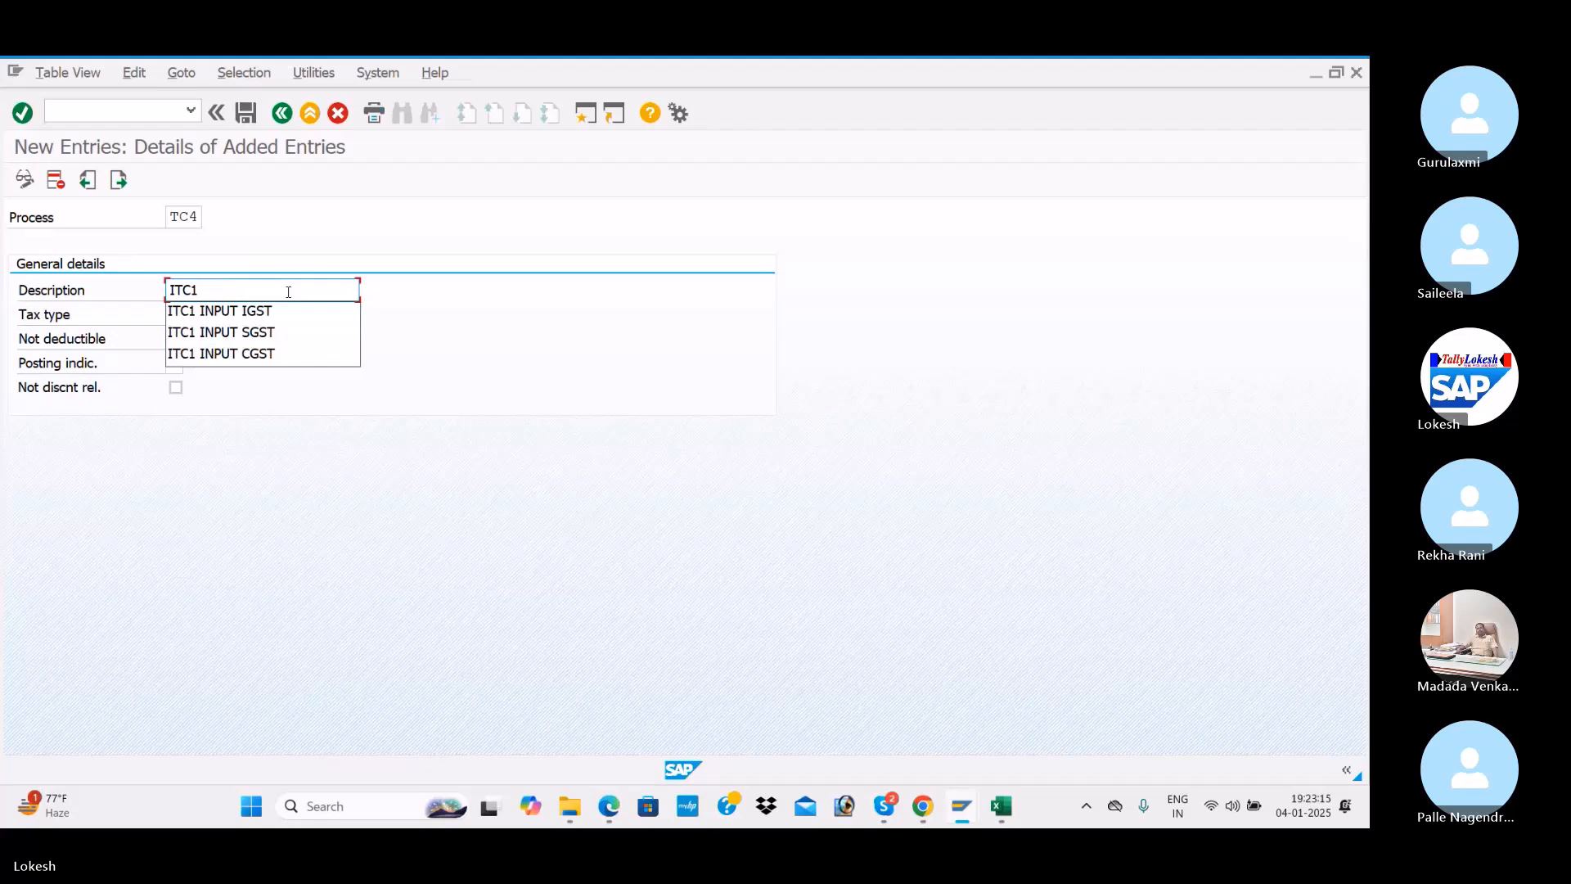
type("OUTPUT CGST")
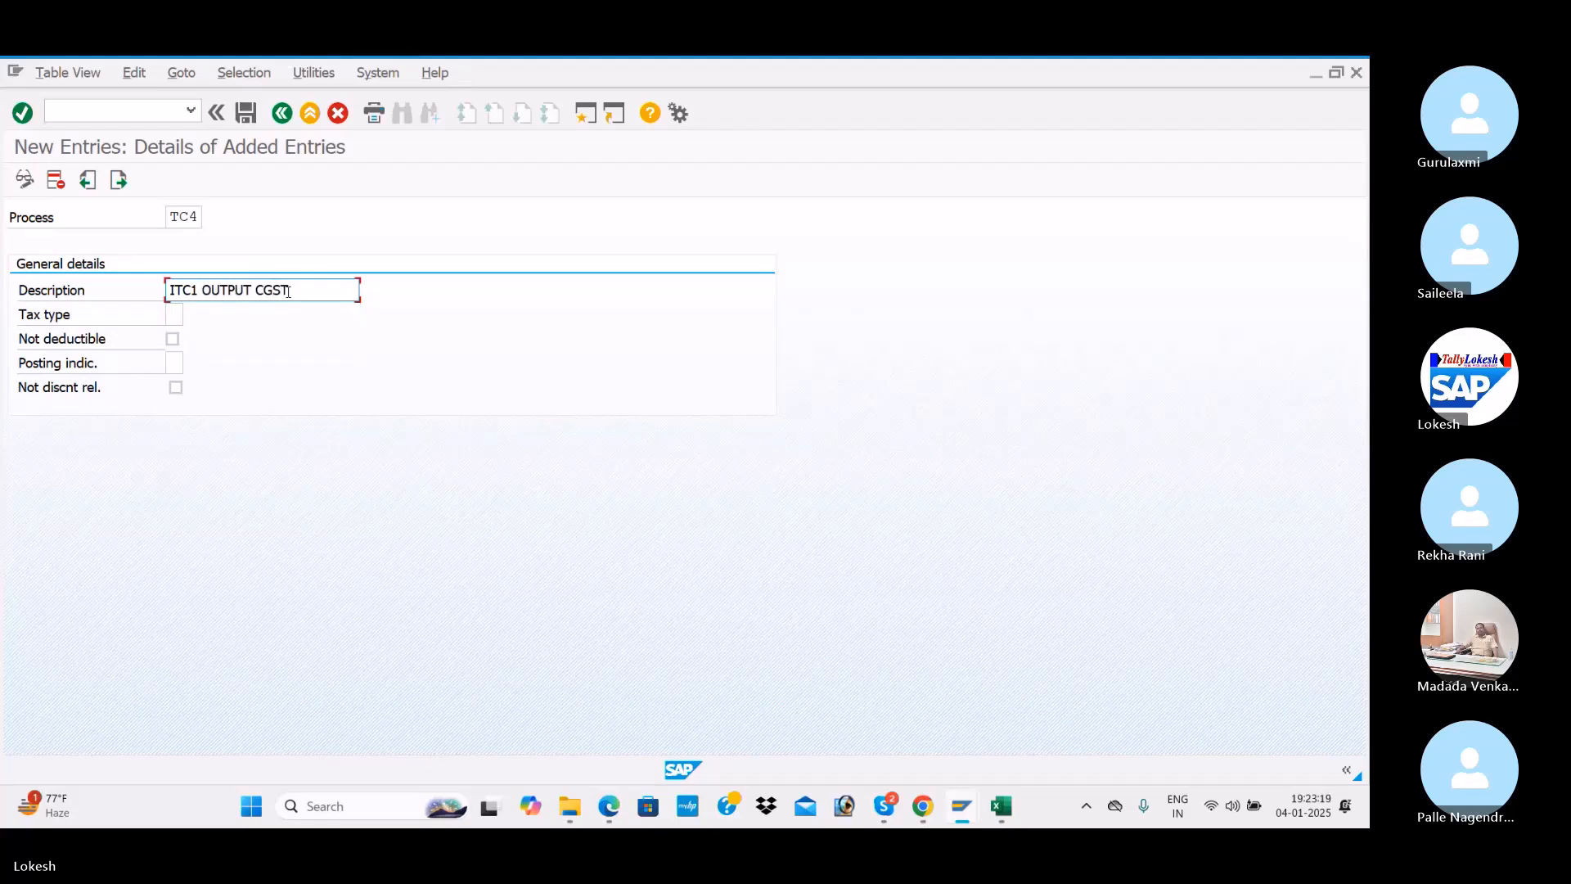
Set TC4's tax type to 1 (Output tax) and posting indicator to 2 (Separate line item), and save the entry
left_click(168, 312)
left_click(192, 315)
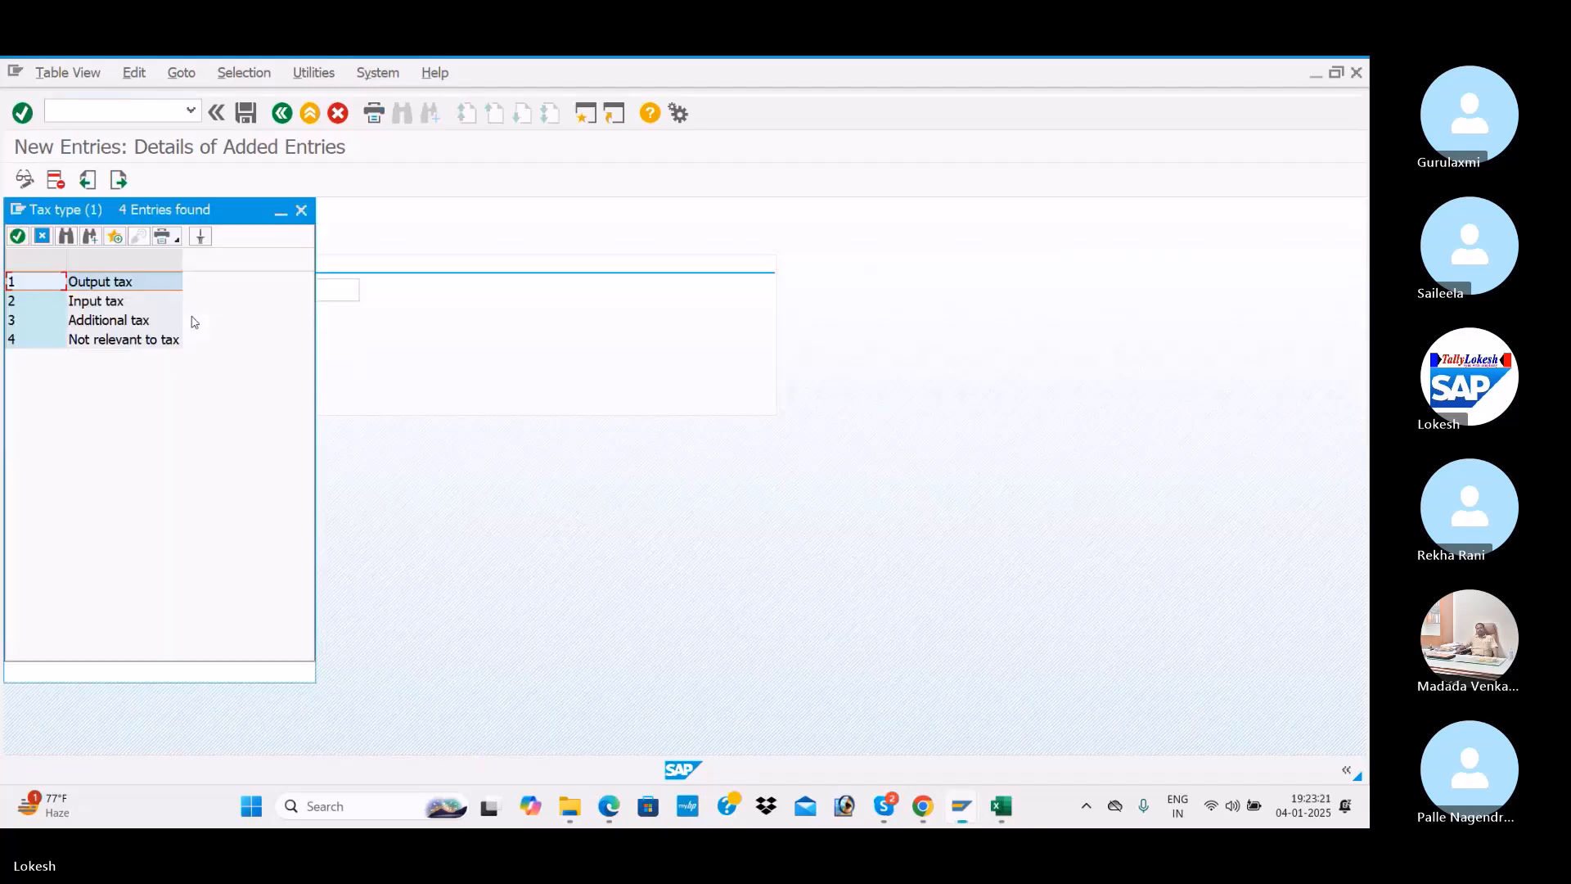
double_click(129, 288)
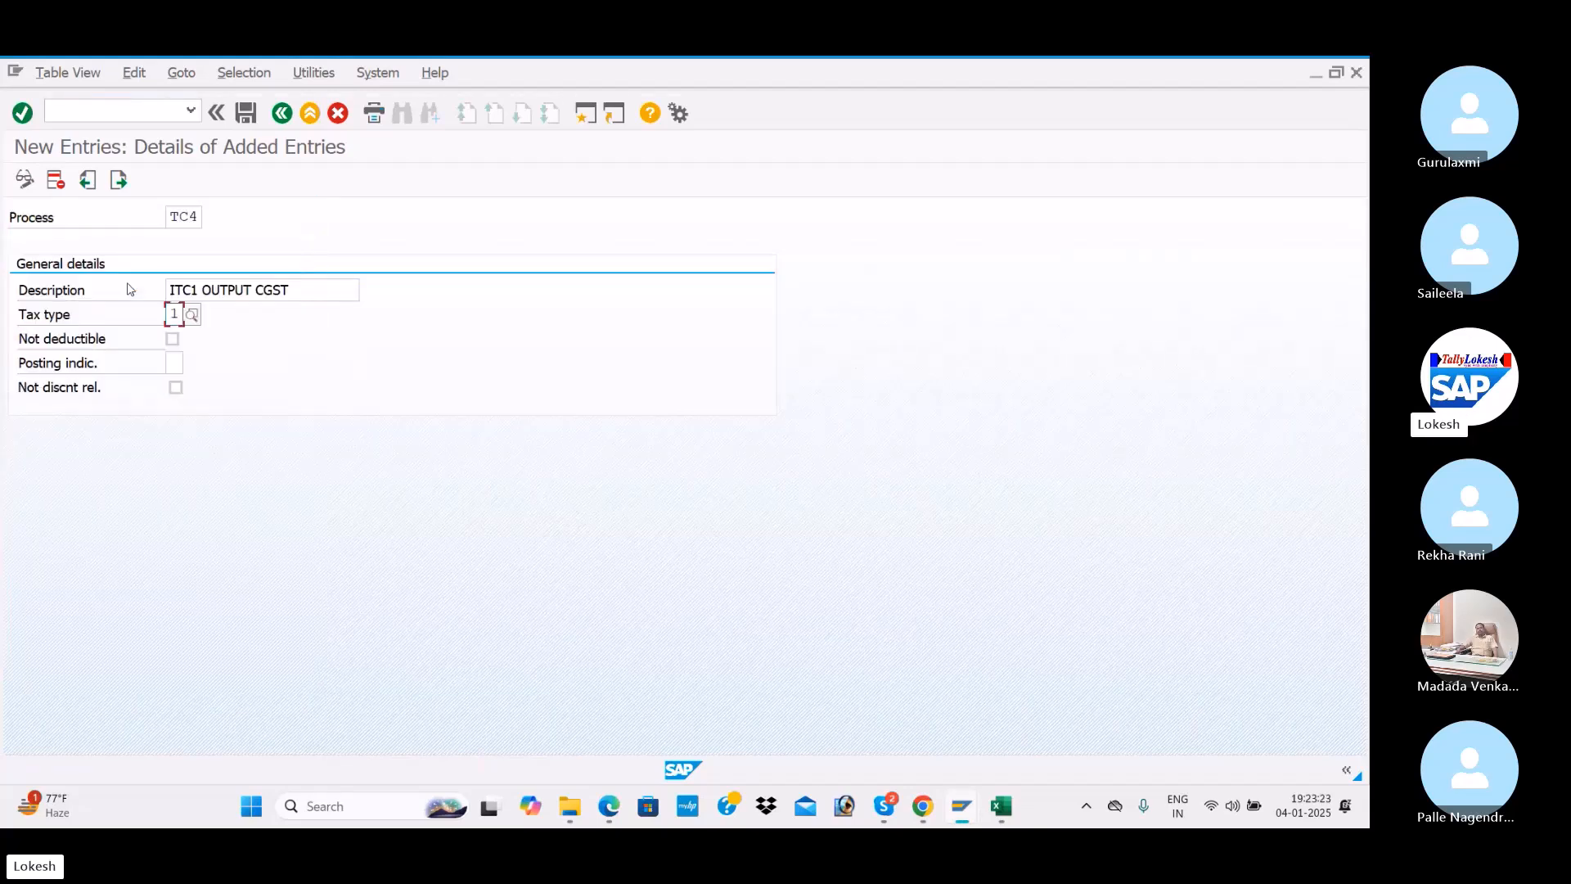
left_click(167, 366)
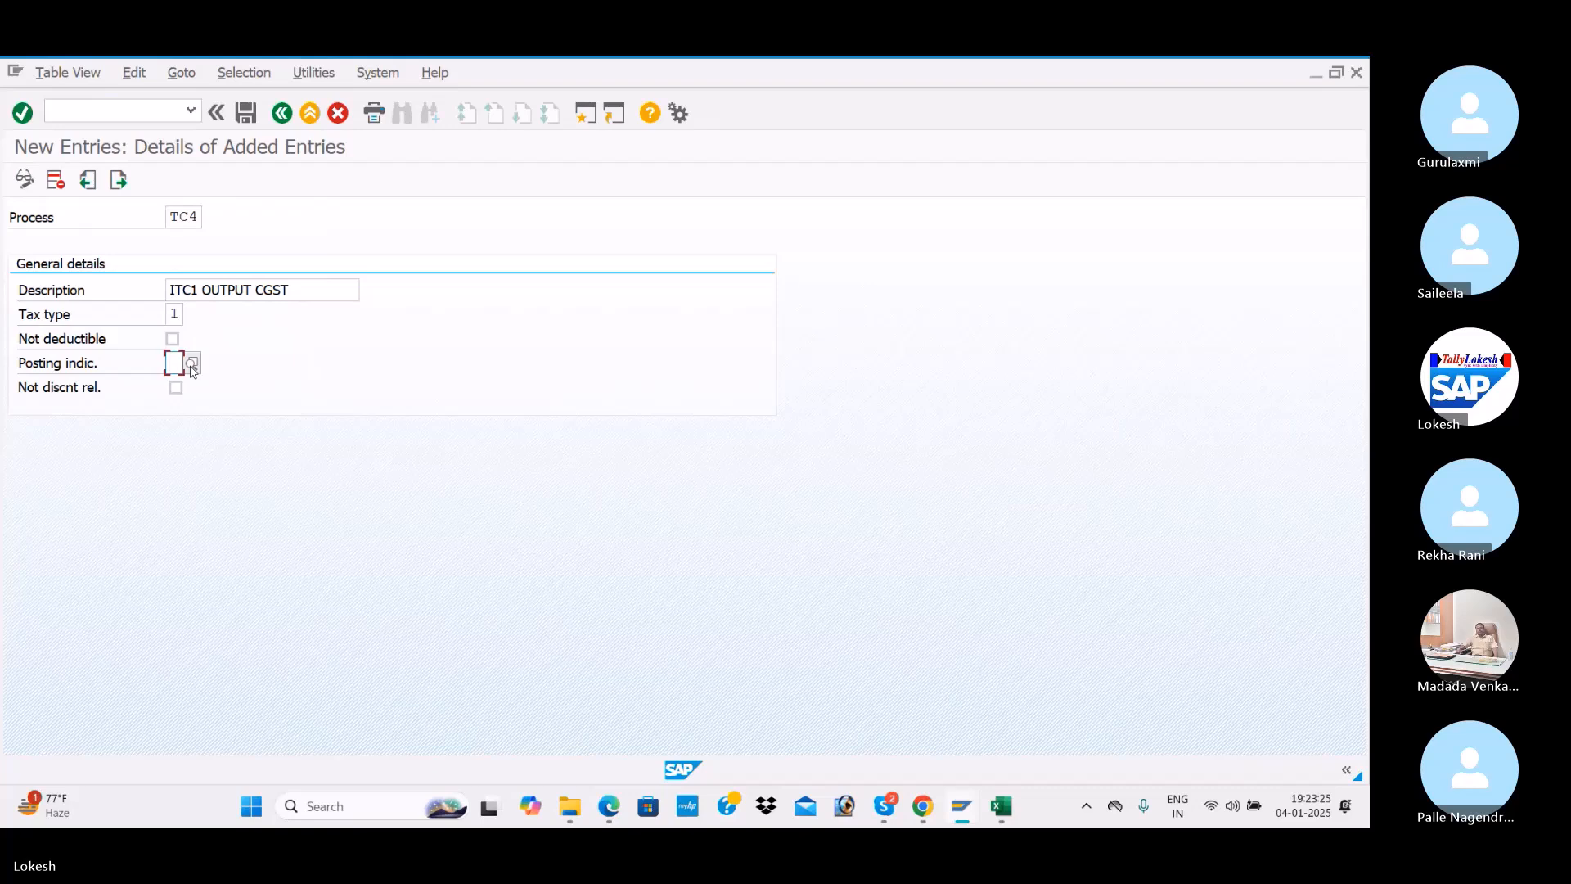
left_click(191, 363)
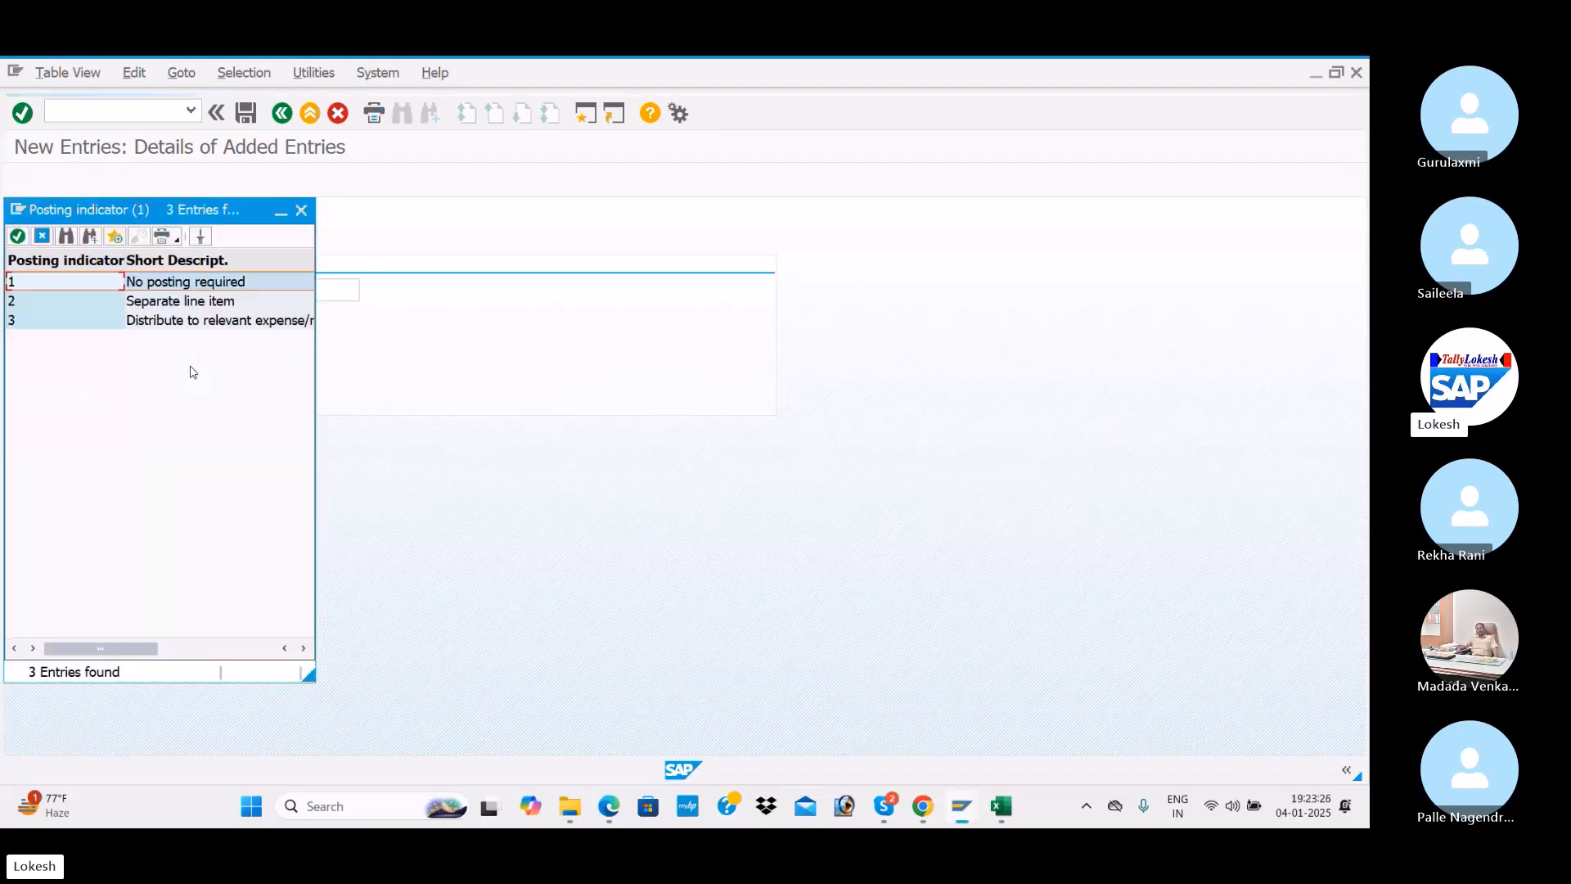
double_click(160, 303)
key("ctrl+s")
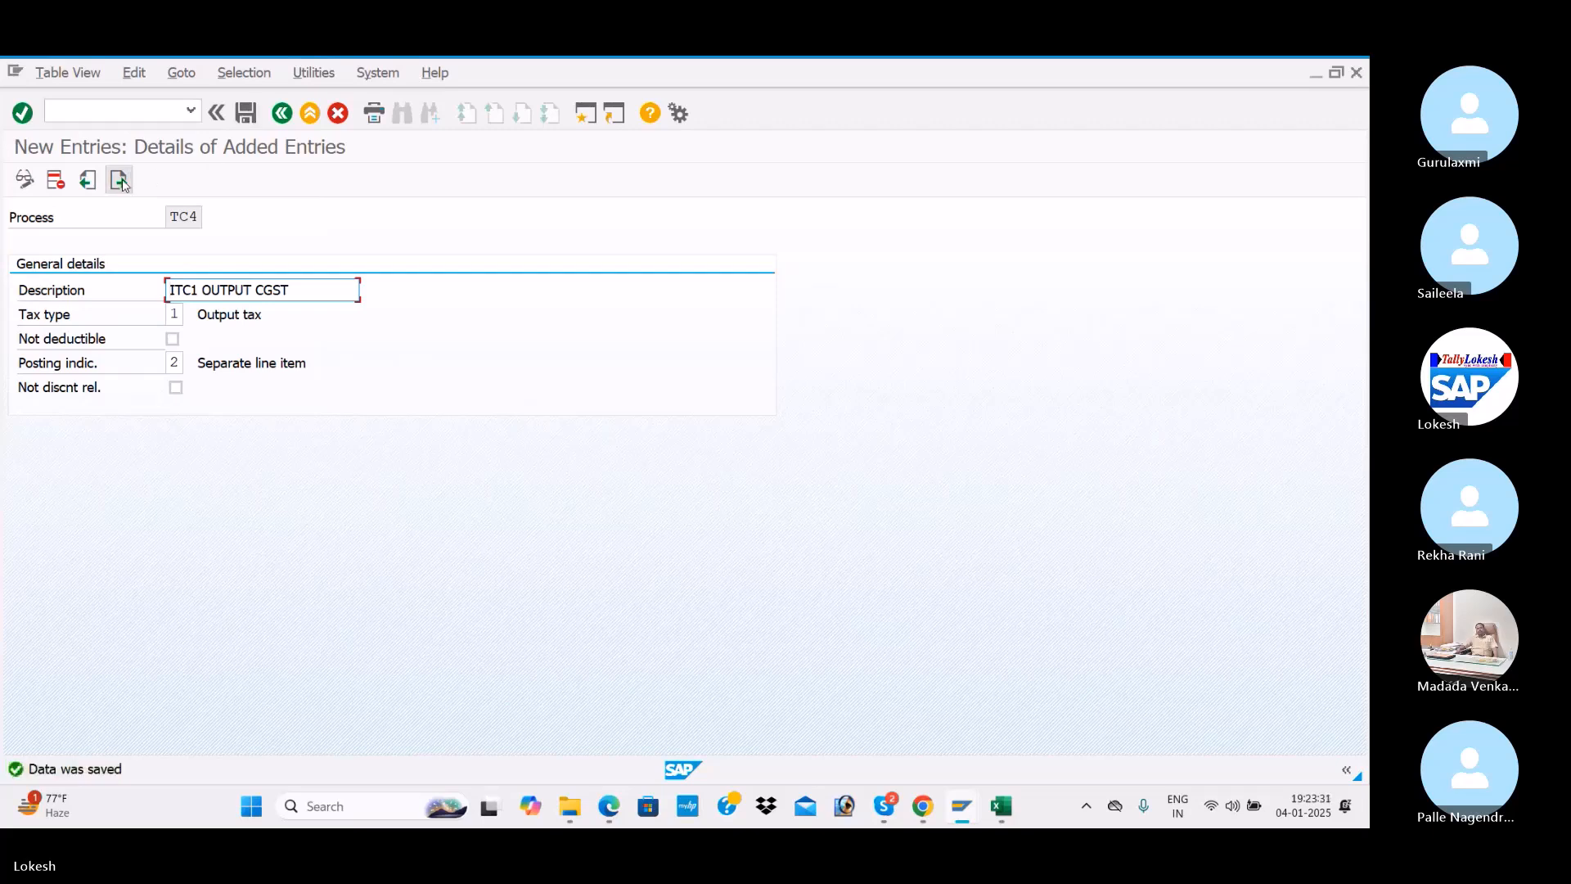
Open the next blank entry and enter process key TC5 with the description ITC1 OUTPUT SGST
left_click(121, 182)
type("TC5")
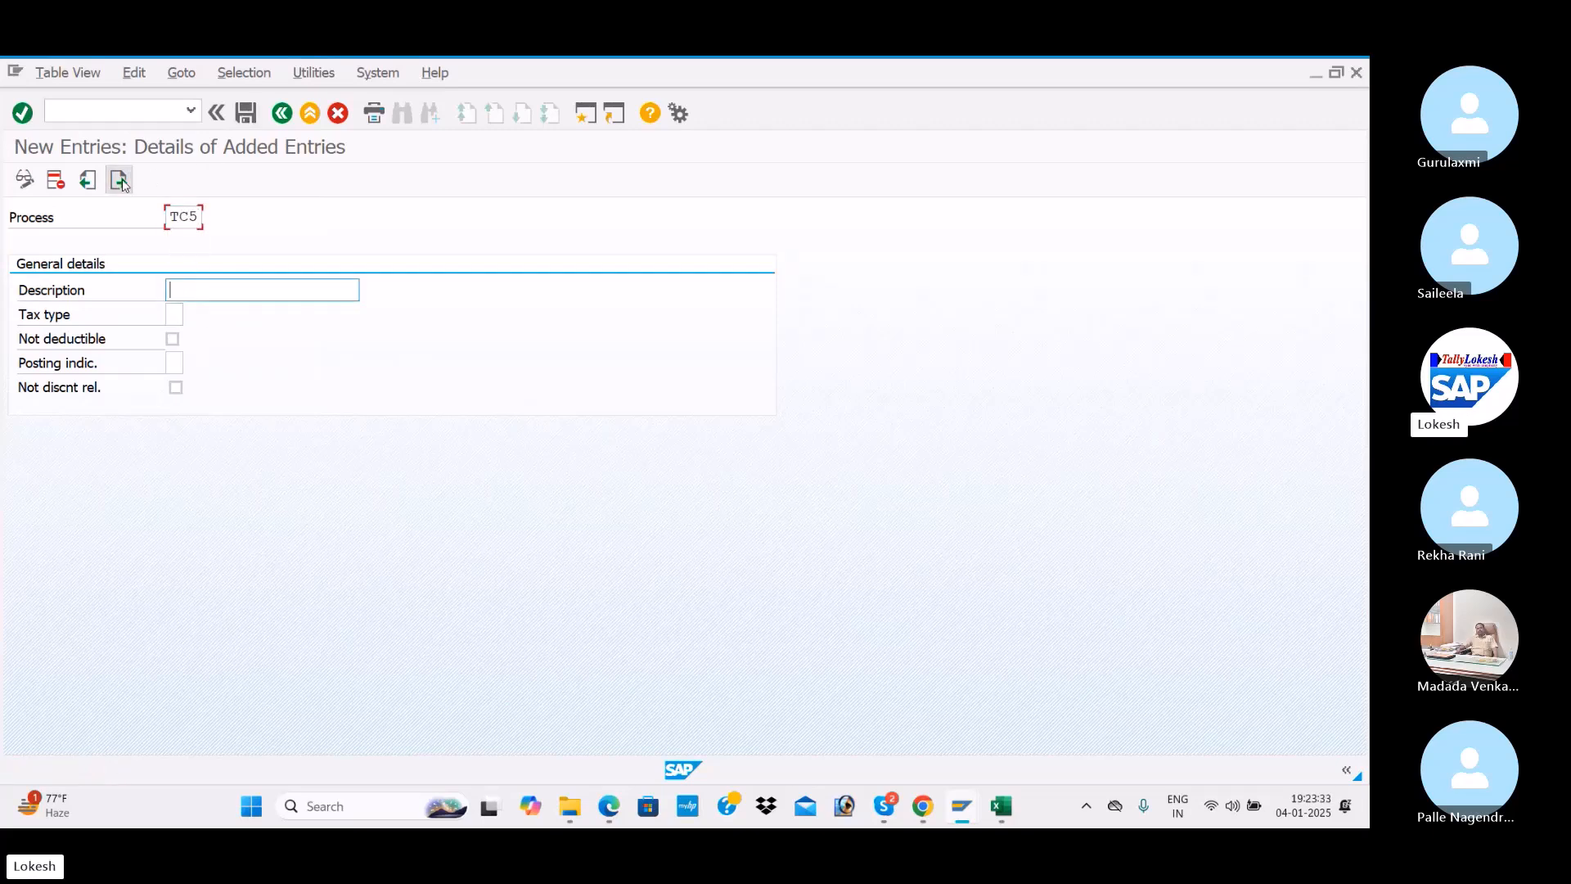
key("Tab")
key("Return")
left_click(301, 293)
key("BackSpace")
key("BackSpace")
key("BackSpace")
type("SGST")
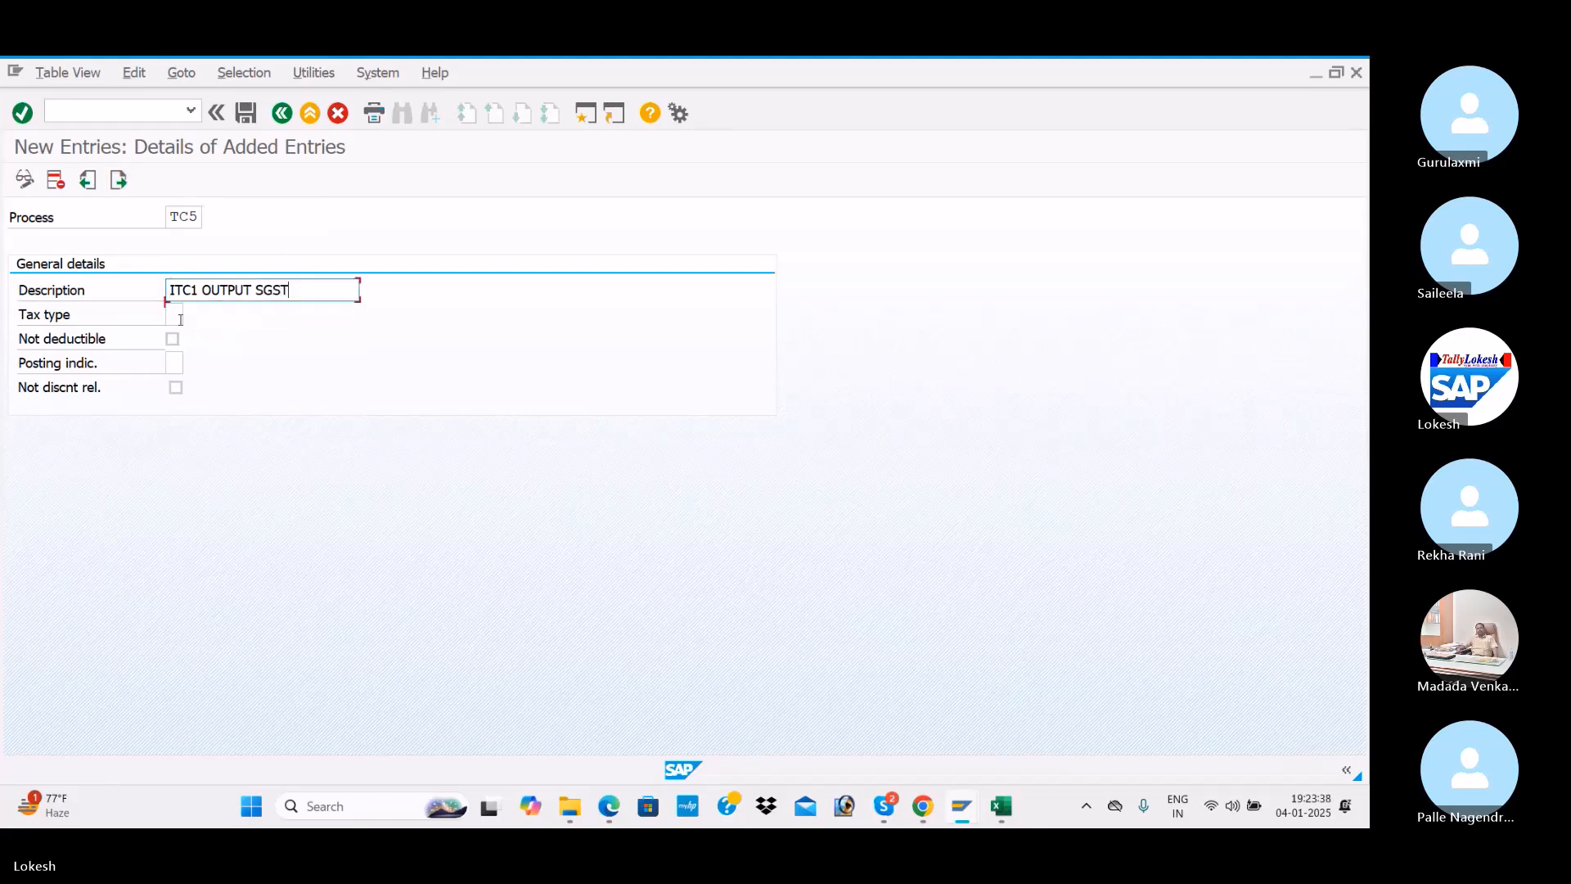
Give TC5 tax type 1 and posting indicator 2, and save the entry
left_click(180, 318)
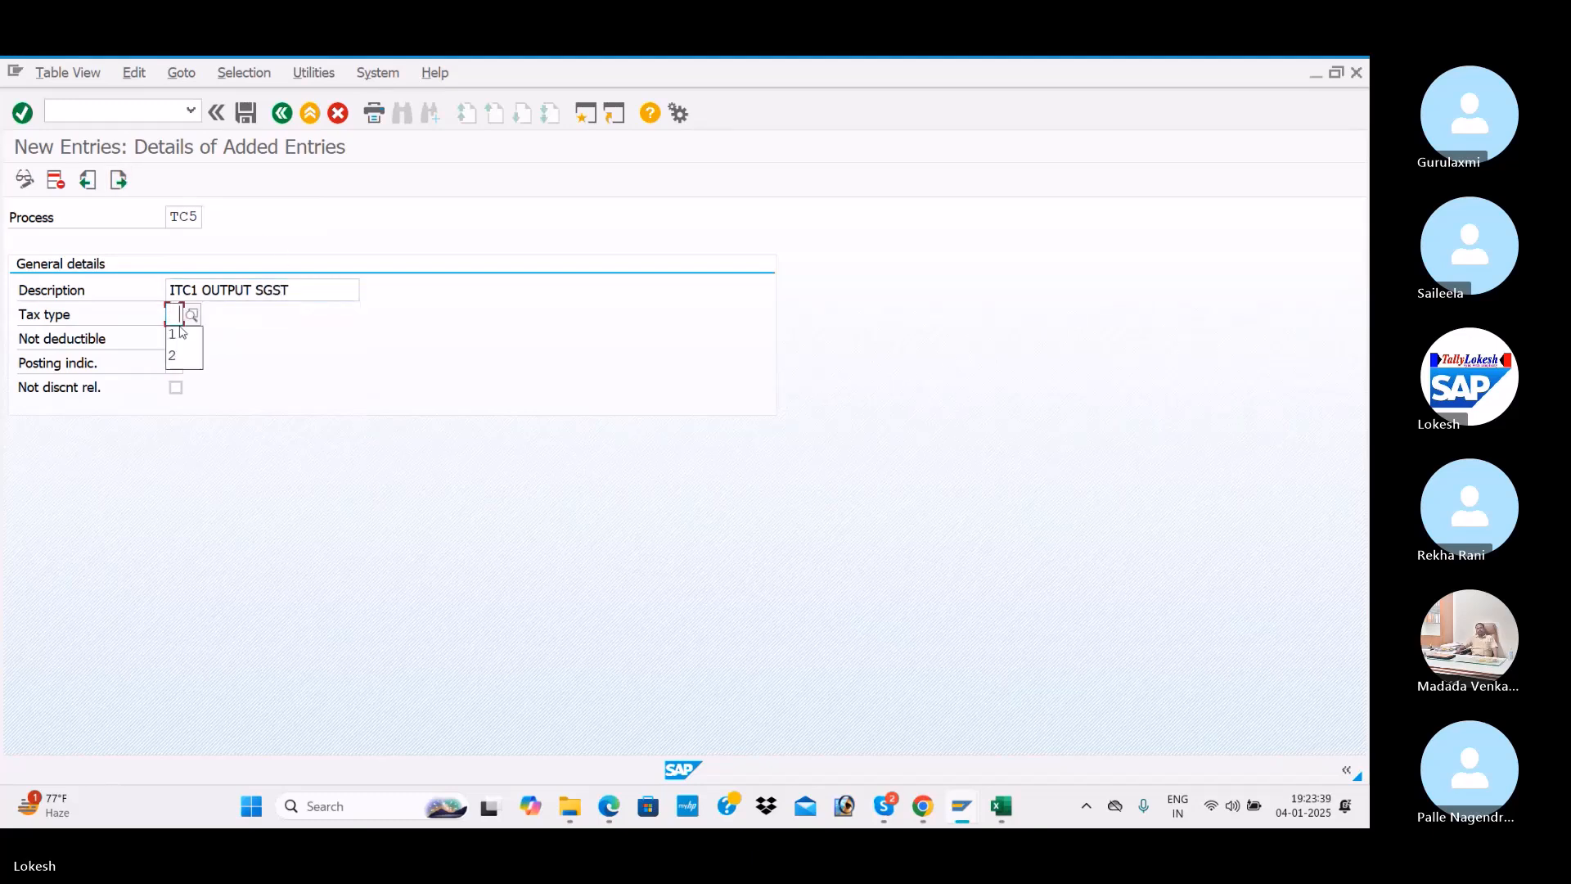
type("1")
left_click(181, 362)
left_click(176, 383)
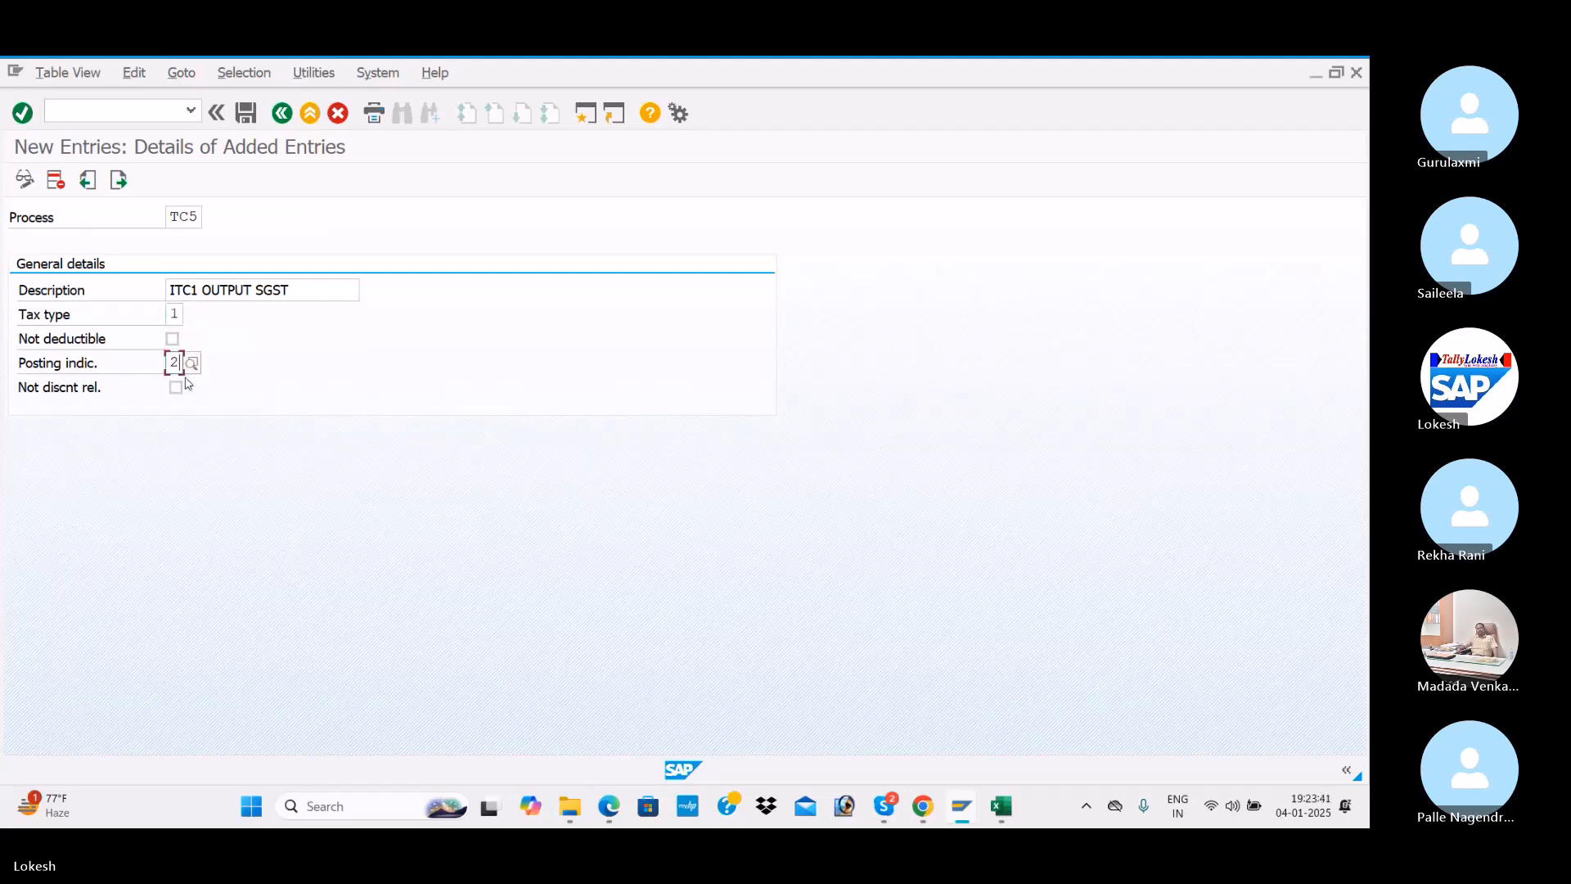
left_click(248, 119)
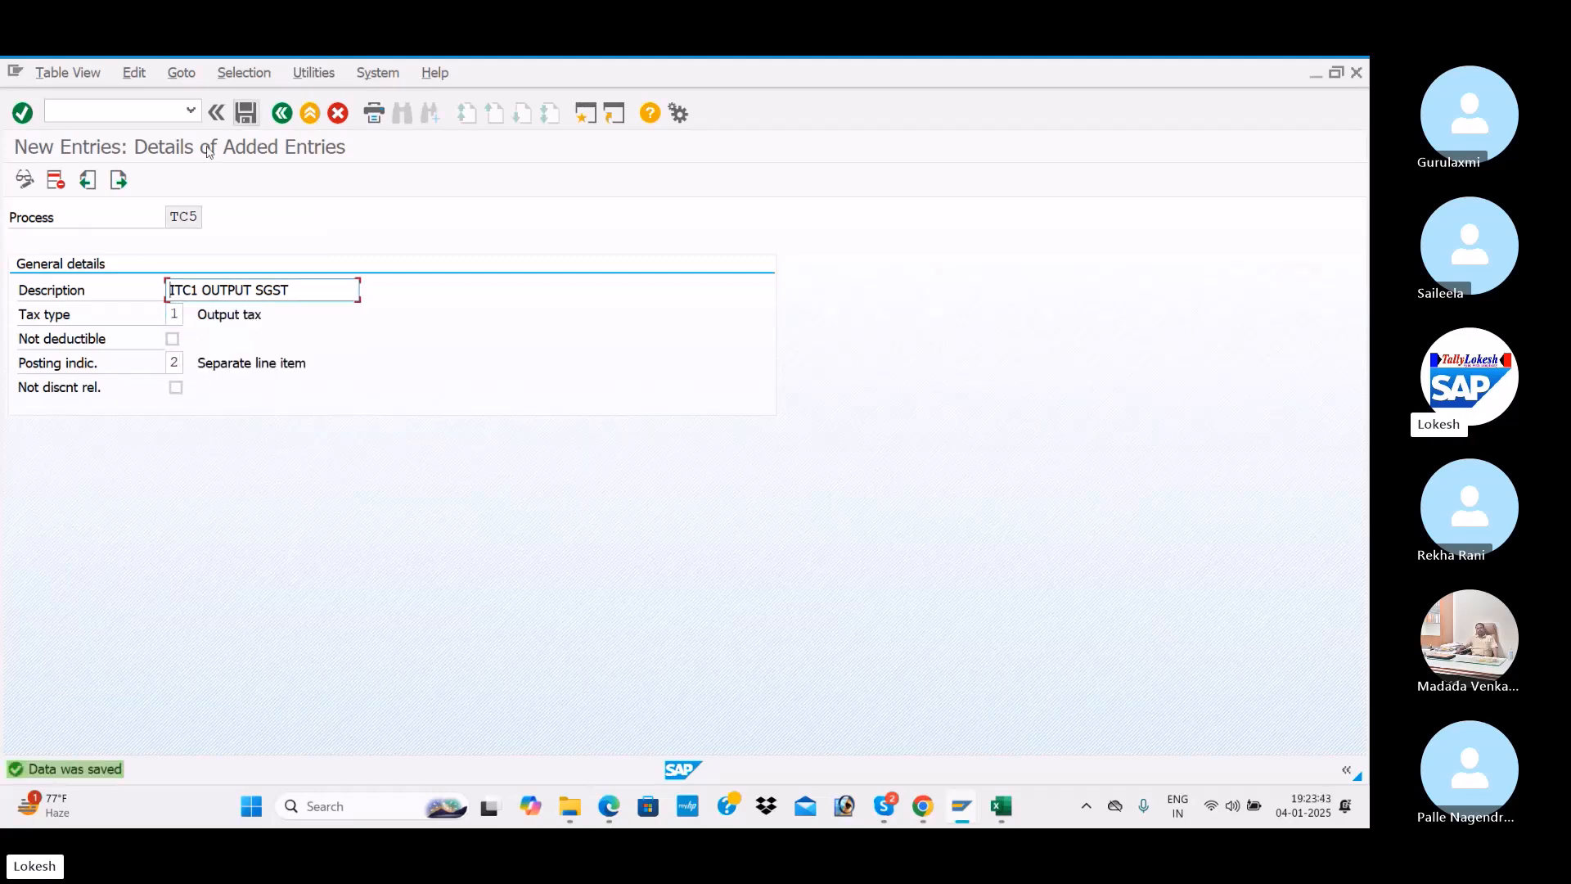
Open the next blank entry and enter process key TC6 with the description ITC1 OUTPUT IGST
left_click(119, 181)
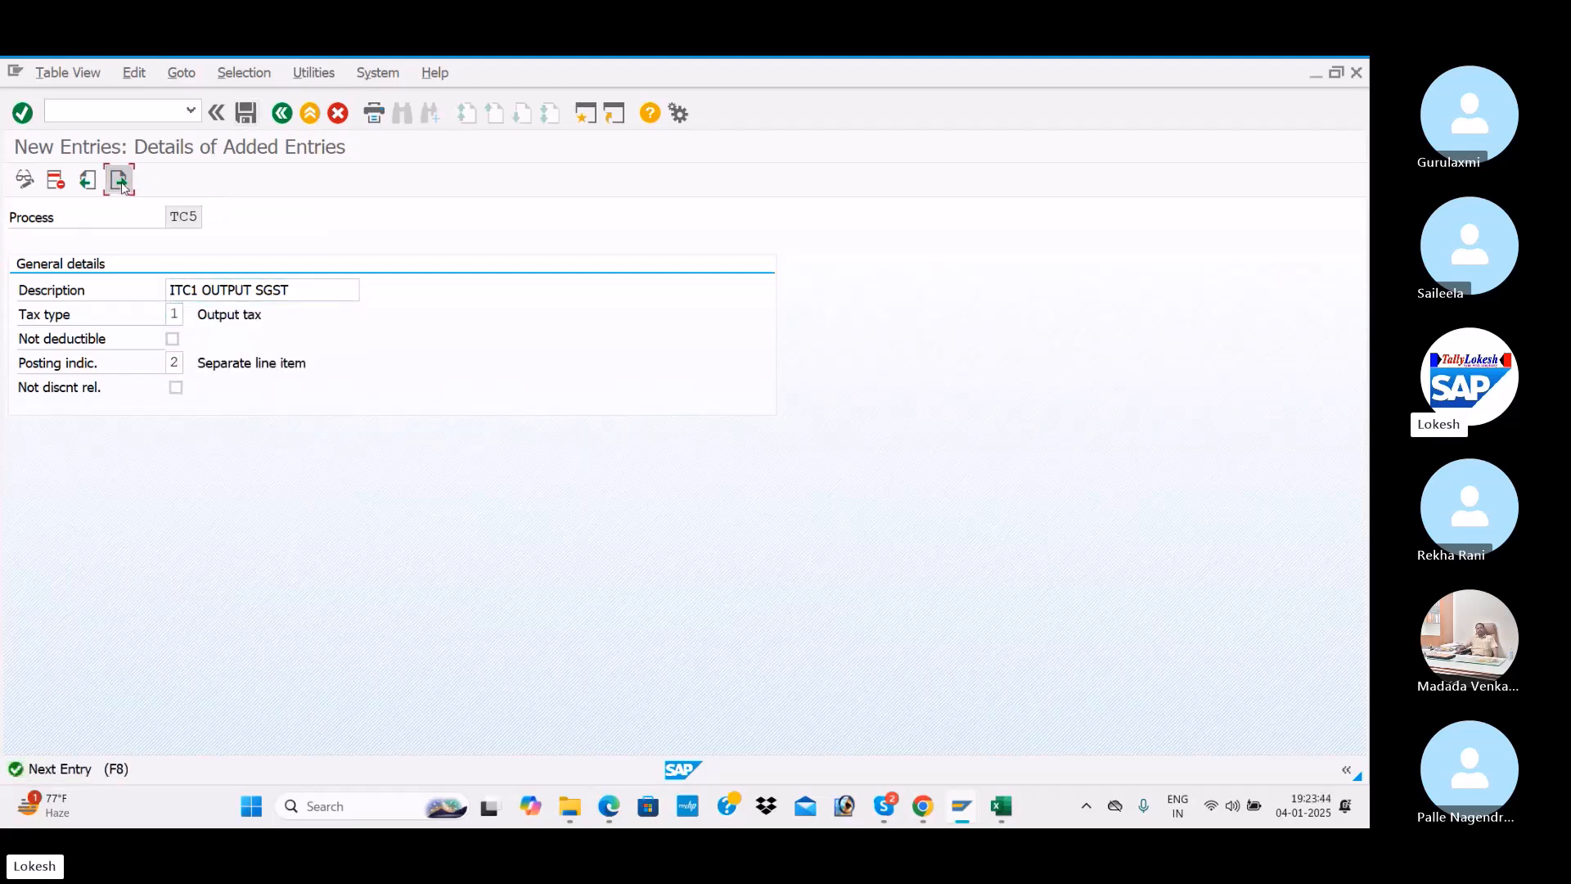
left_click(181, 217)
type("TC6")
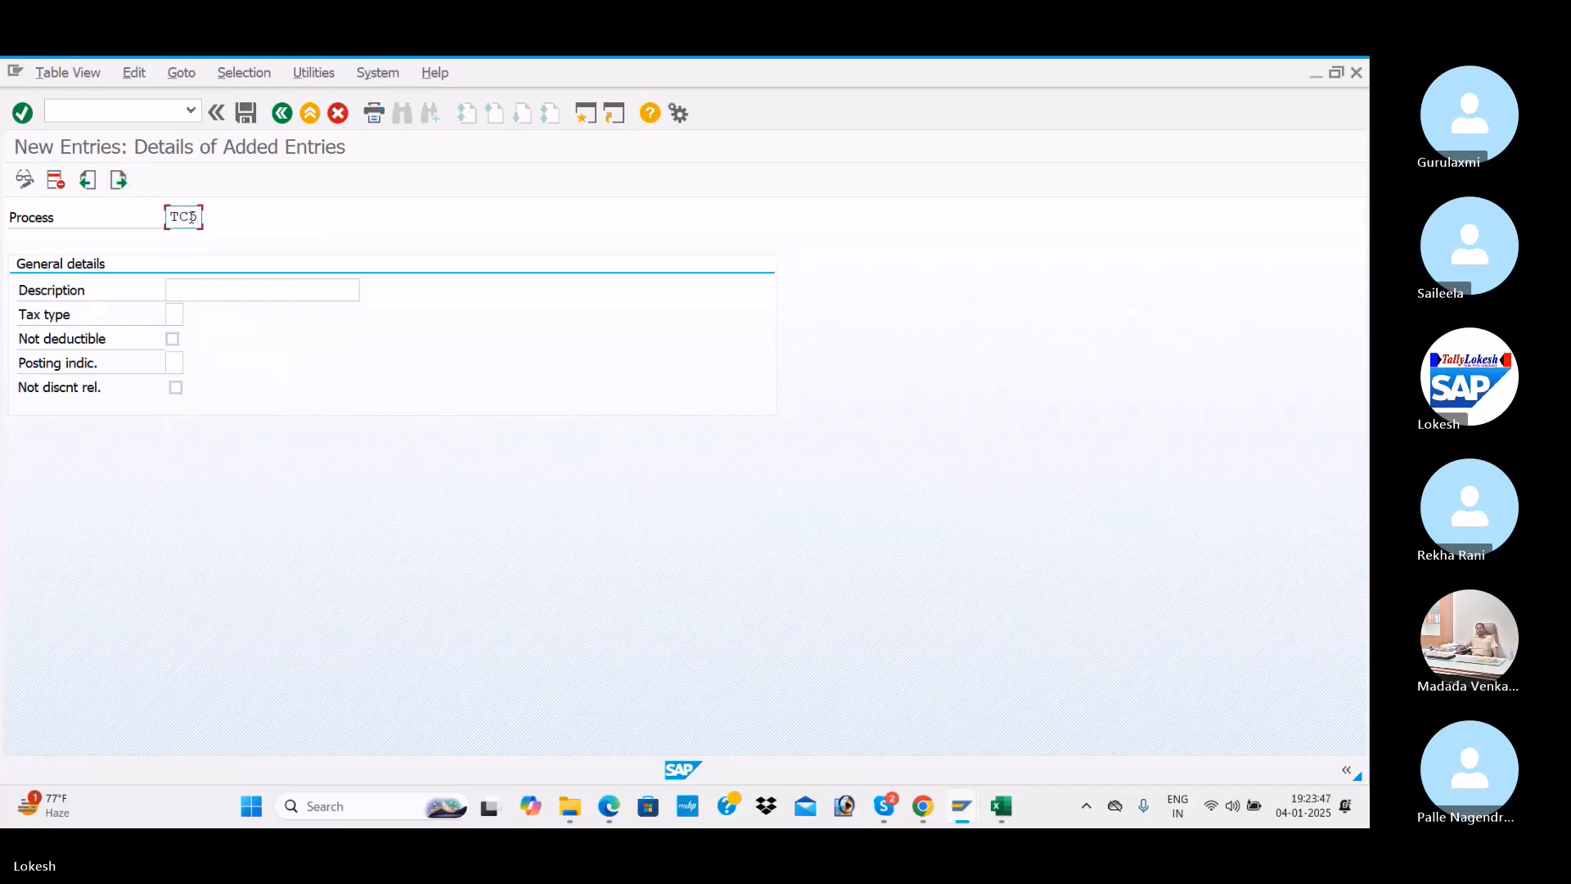
key("Tab")
left_click(245, 290)
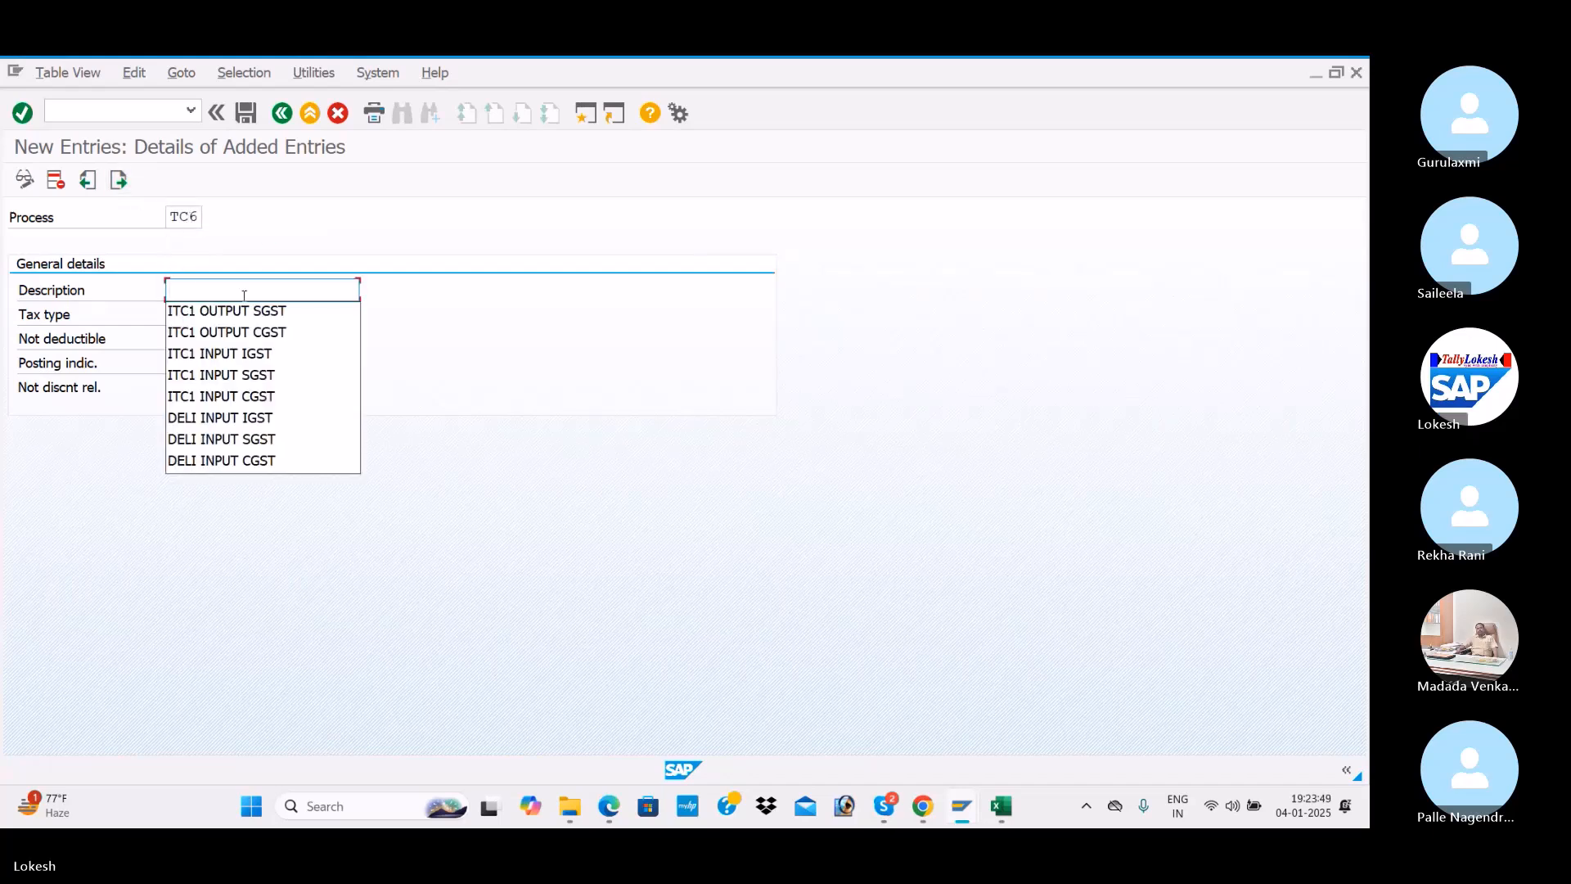
left_click(221, 311)
key("BackSpace")
key("BackSpace")
key("BackSpace")
key("BackSpace")
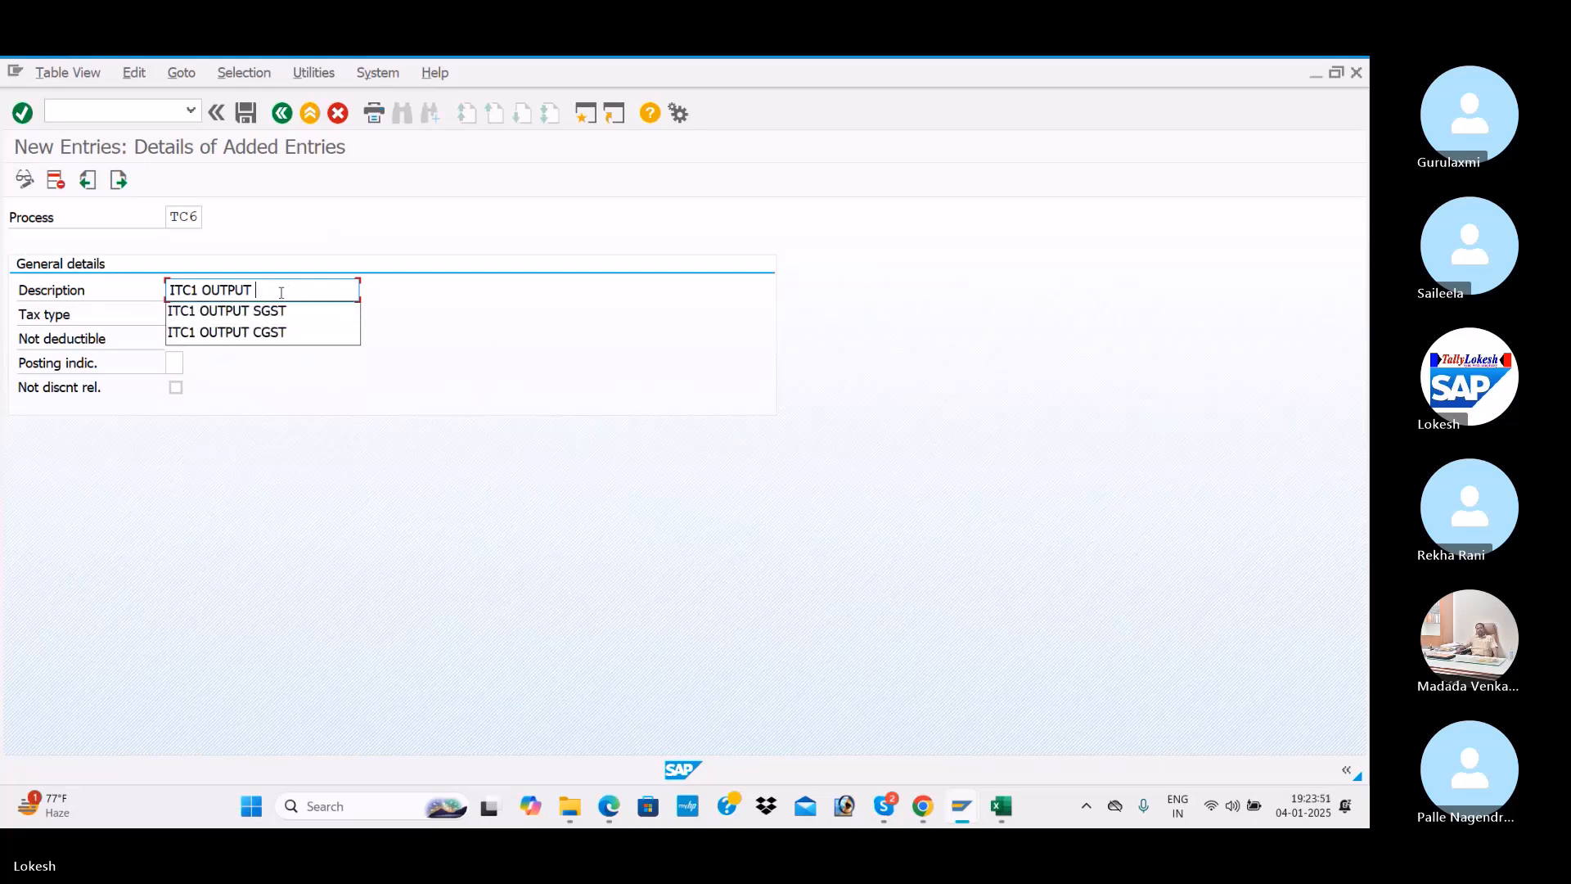
type("IGST")
Give TC6 tax type 1 and posting indicator 2, and save the entry
left_click(175, 314)
left_click(175, 337)
left_click(175, 362)
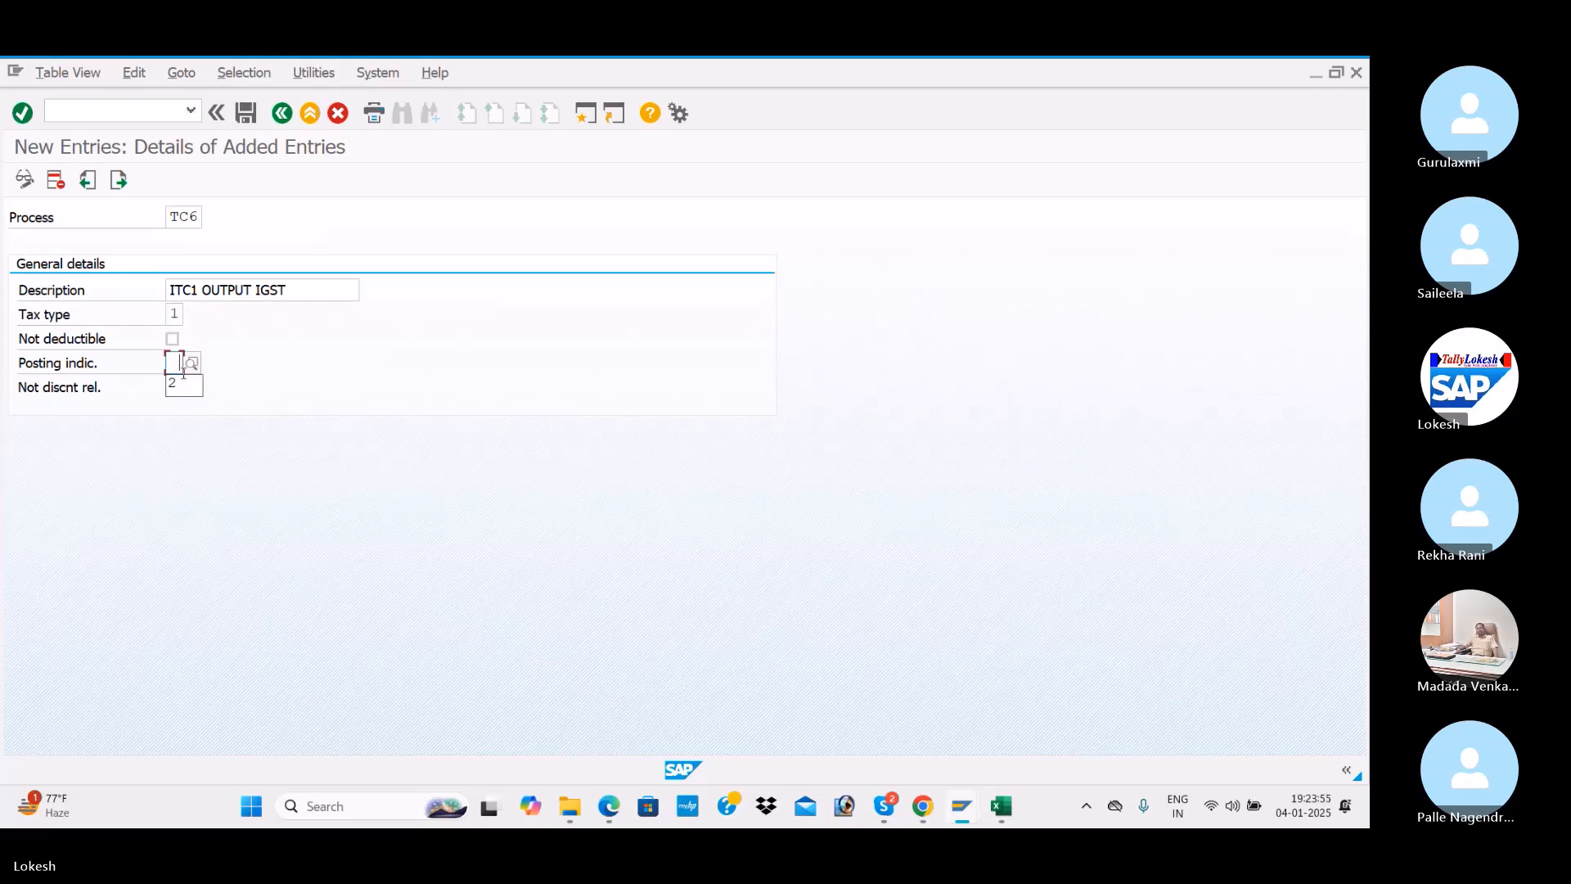
left_click(185, 384)
left_click(237, 117)
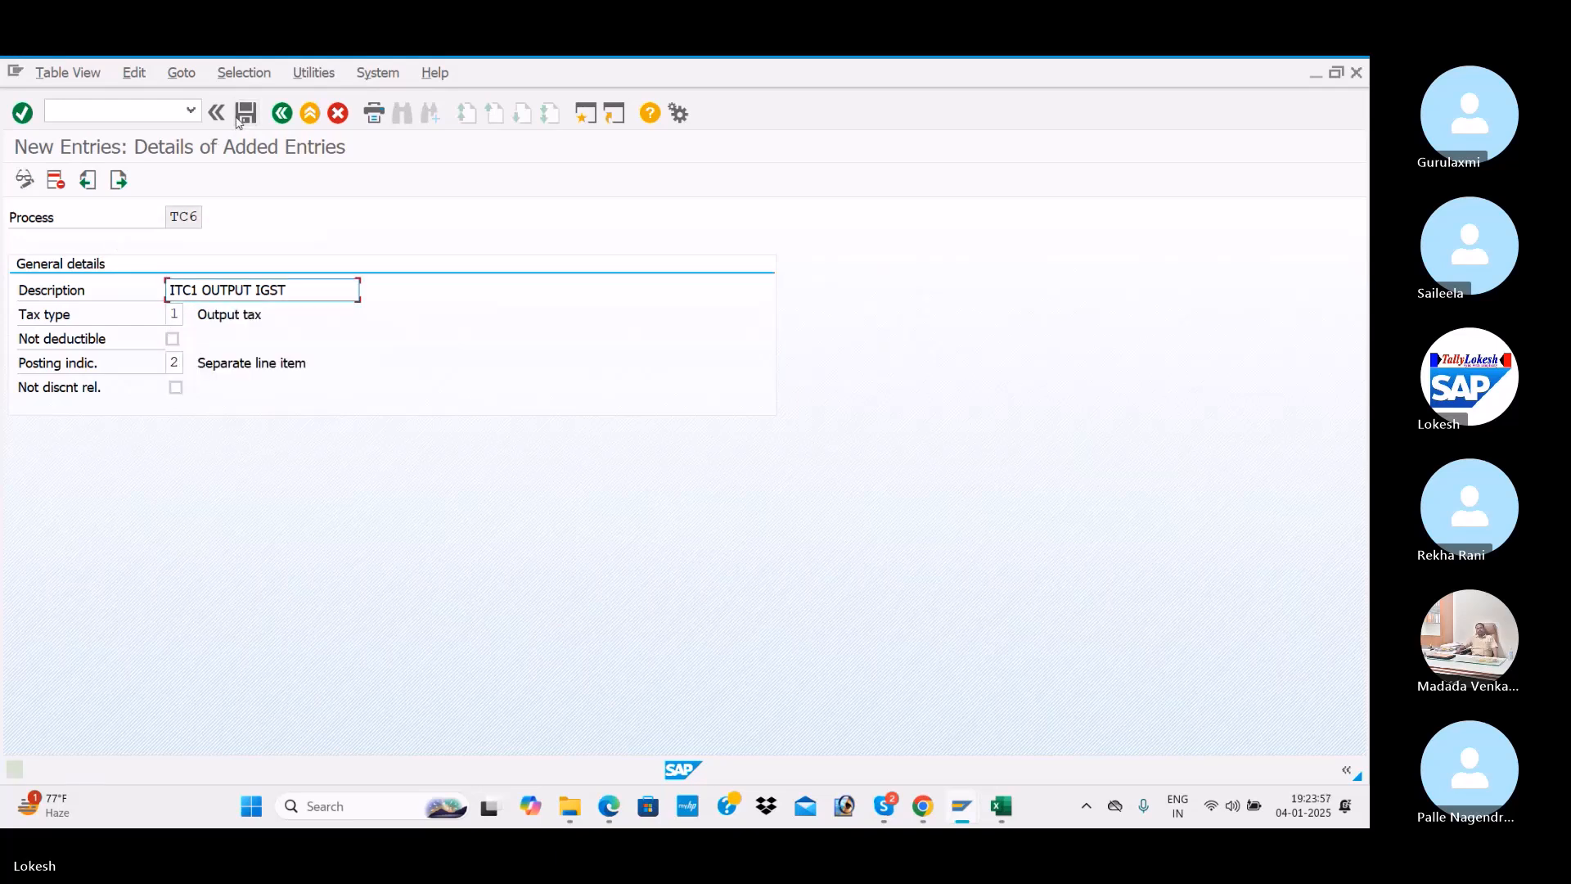
Switch to the Excel GST sheet, record TC1,TC2,TC3,TC4,TC5,TC6 in cell D4 and widen column D to fit
key("alt+Tab")
key("alt+Tab")
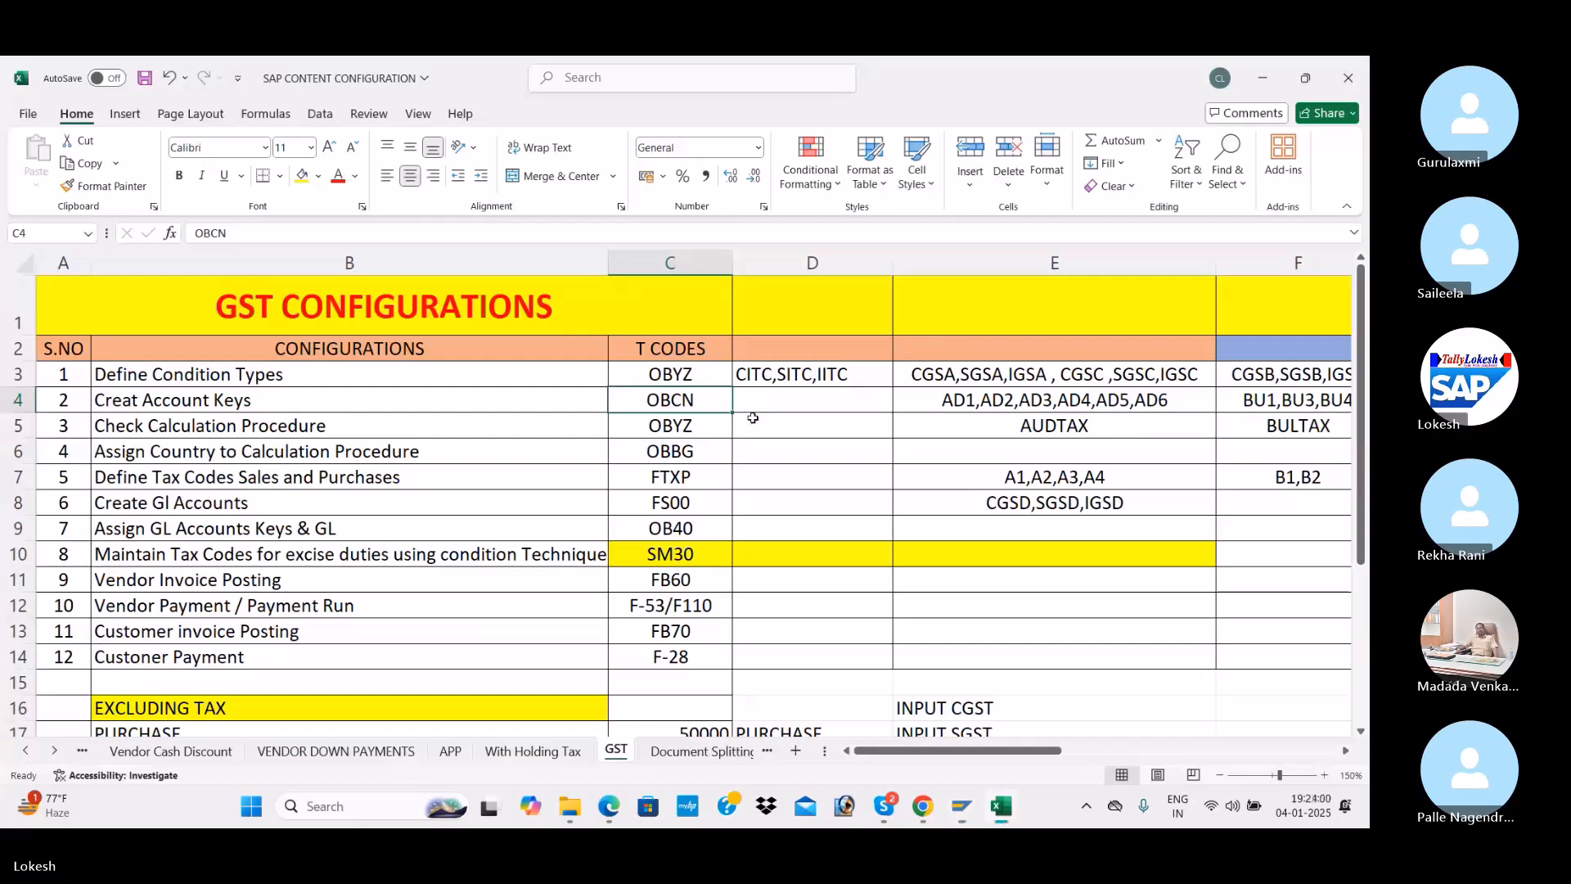
left_click(754, 399)
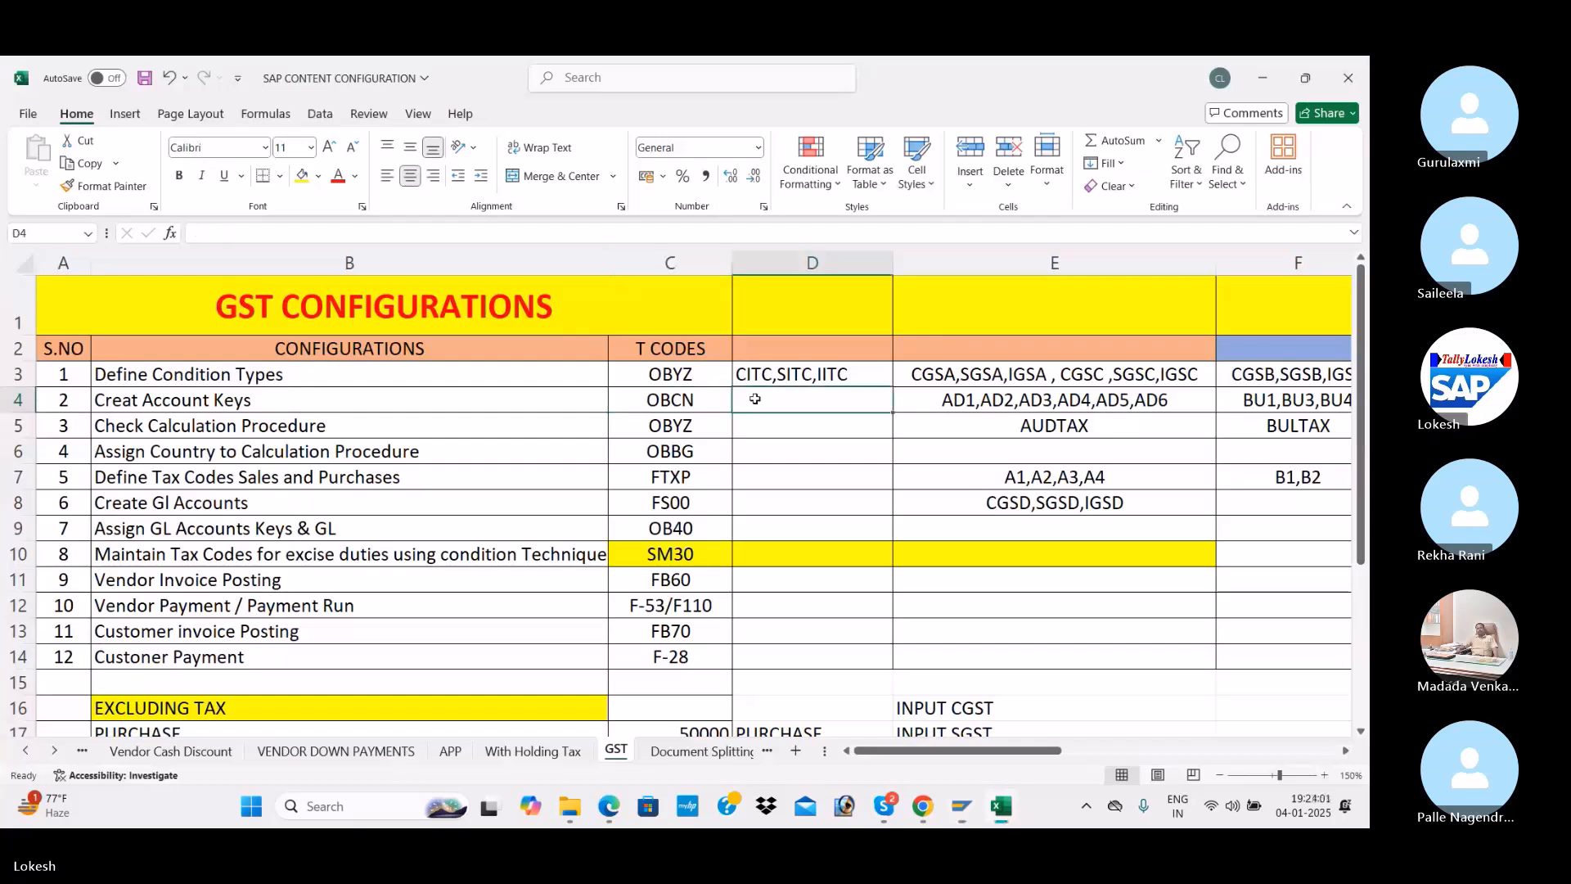
type("TC1,")
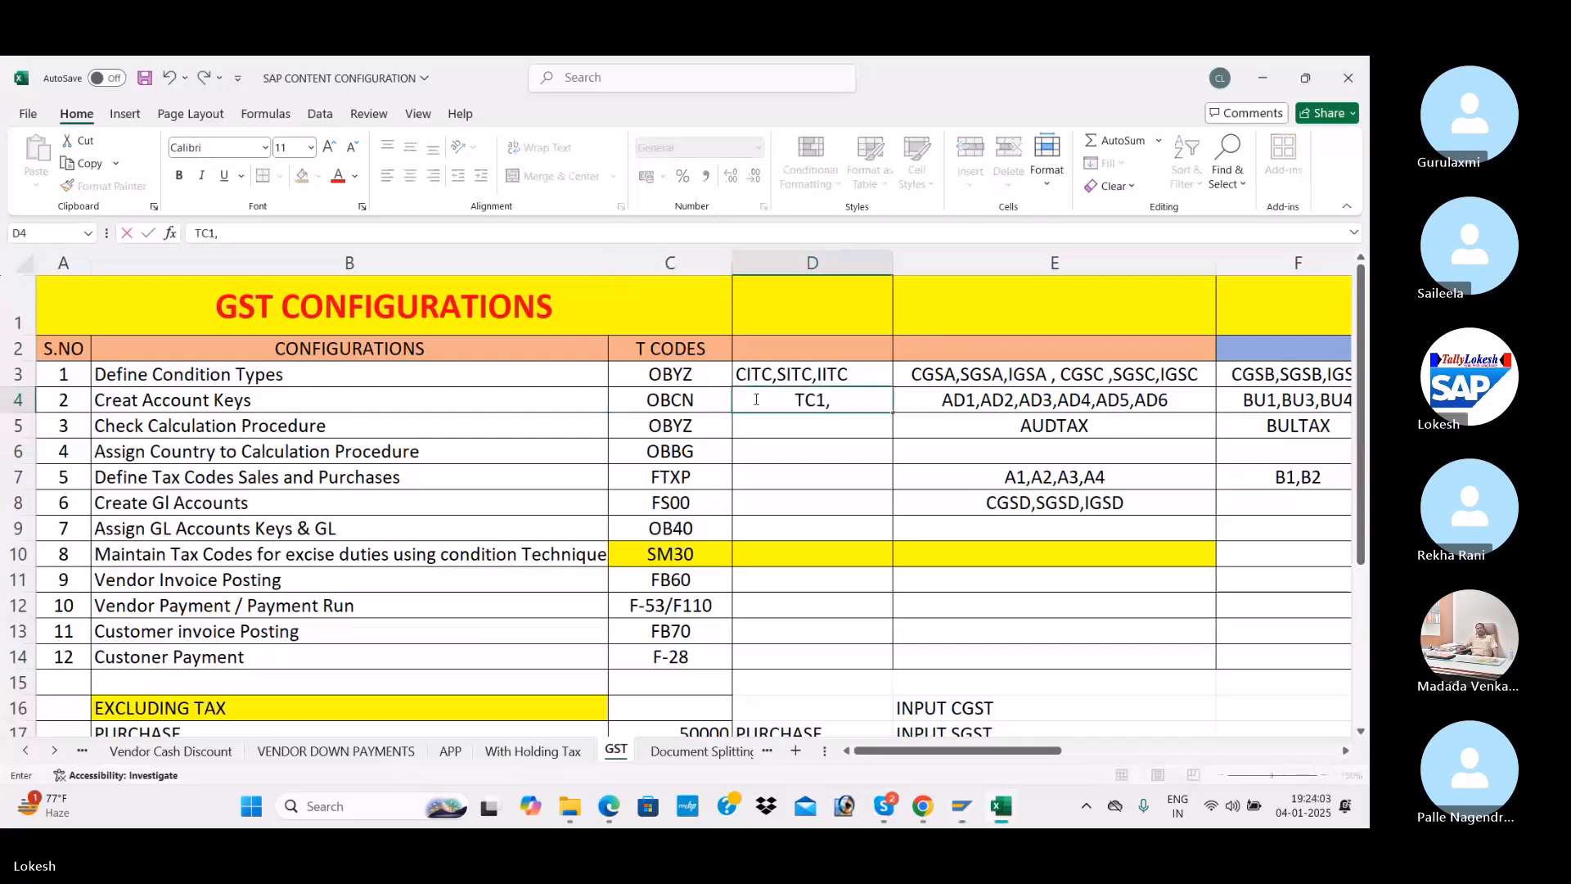
type("TC2,TC3,TC4,TC")
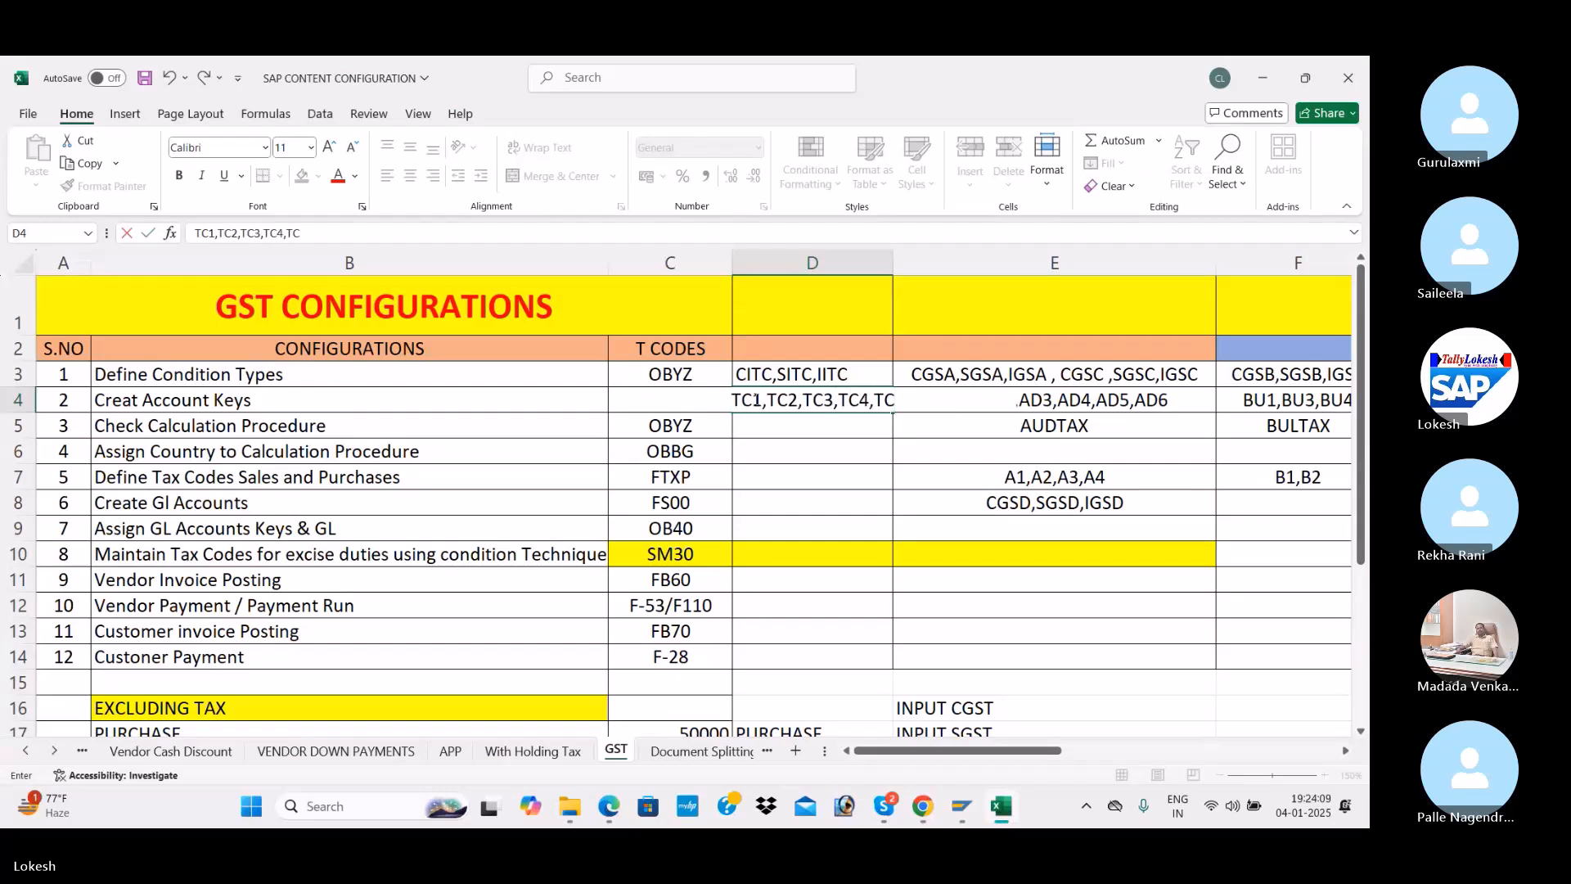
type("5,TC6")
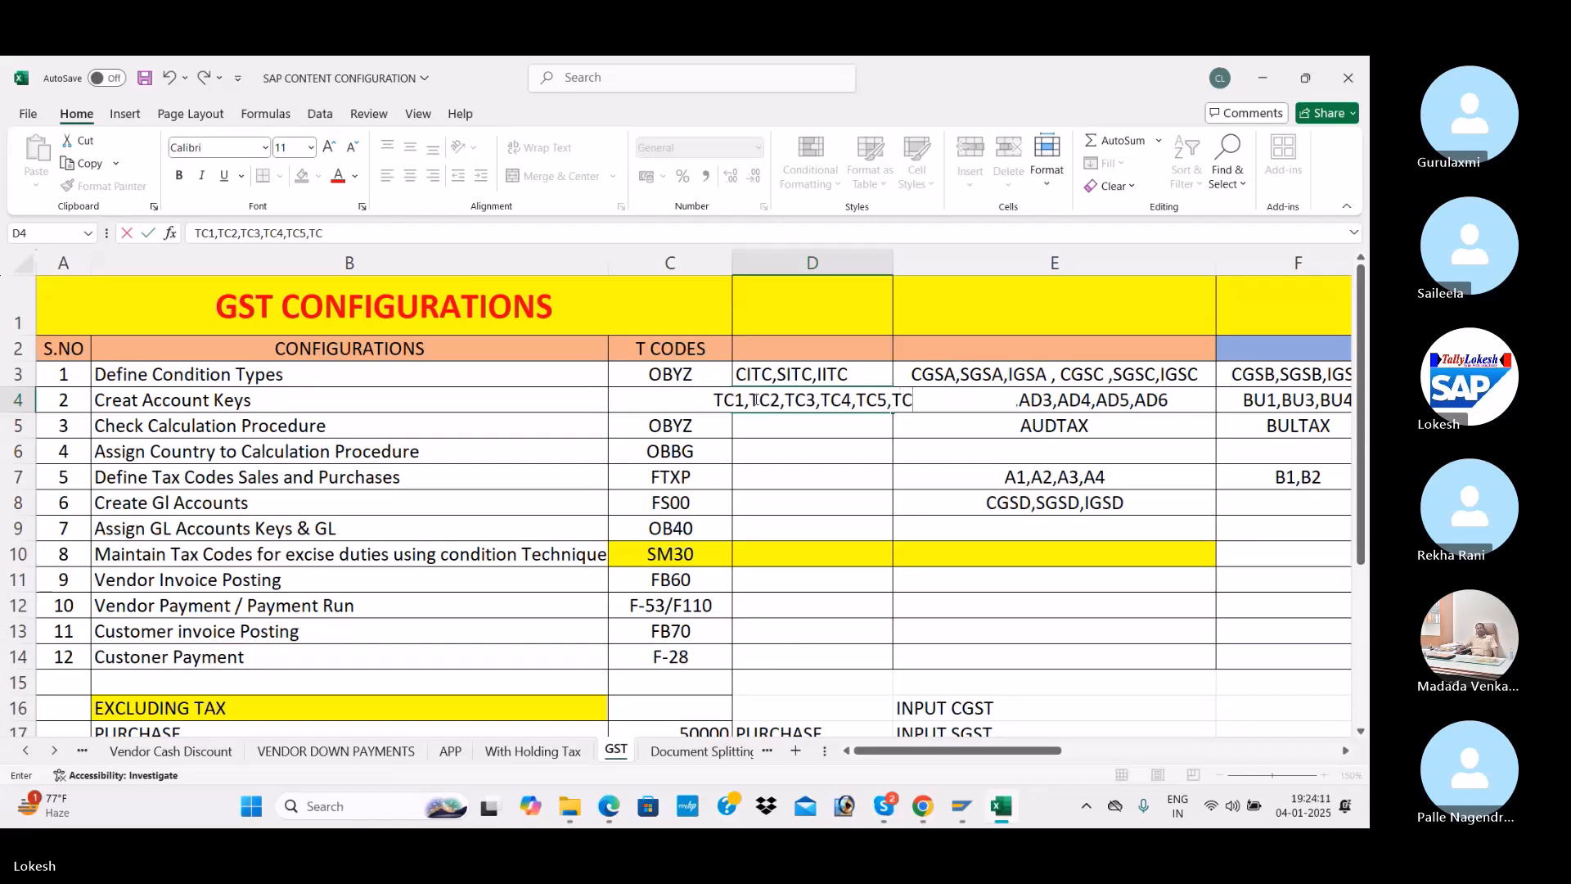
key("Return")
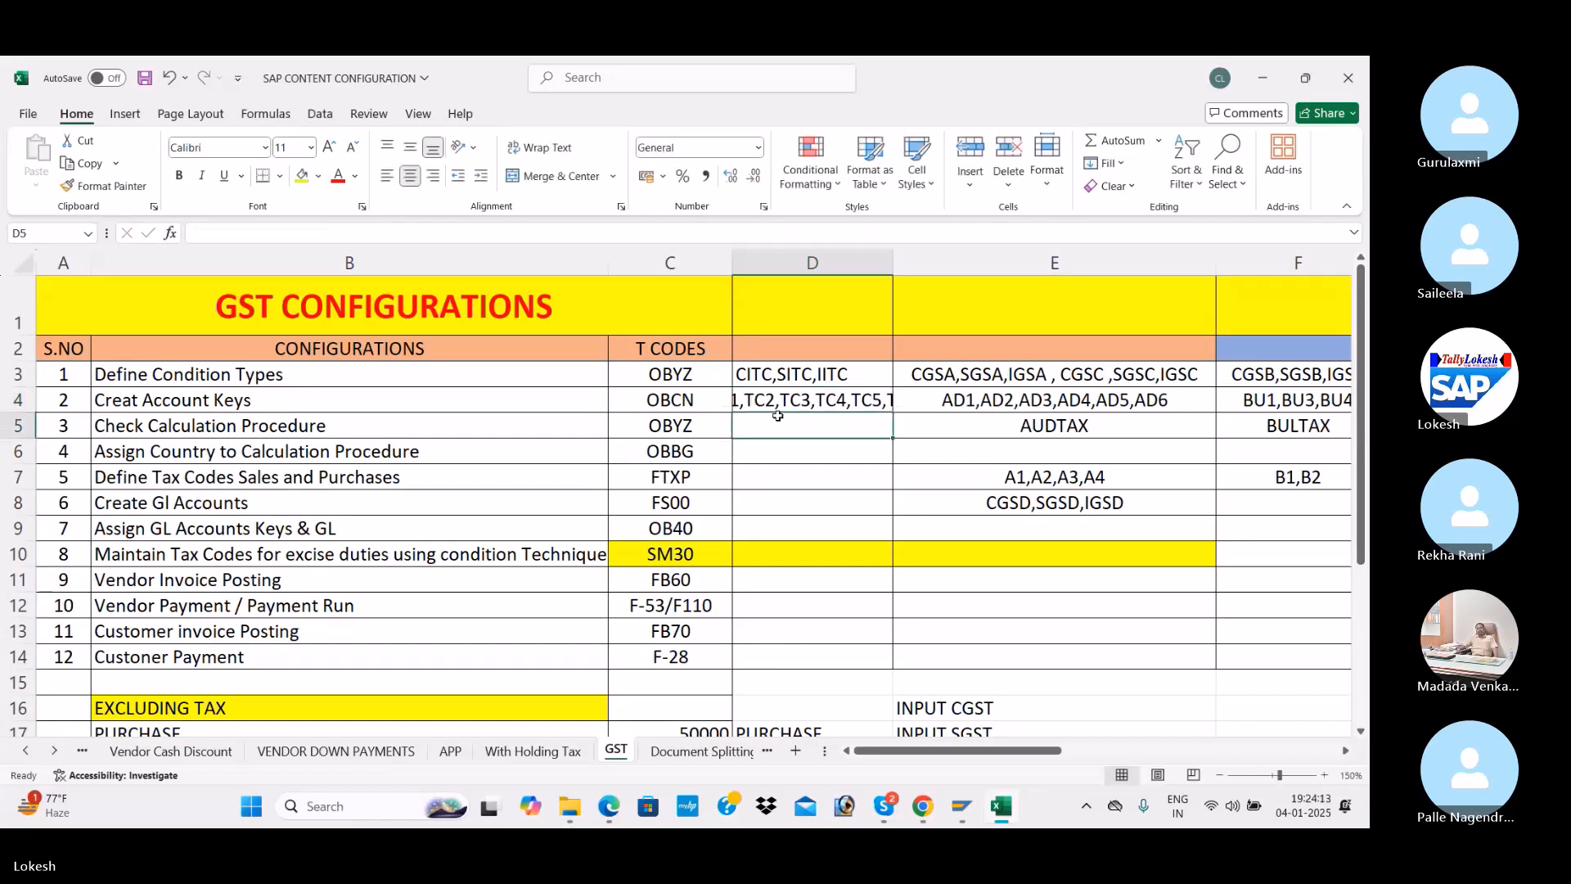
left_click_drag(925, 281, 969, 280)
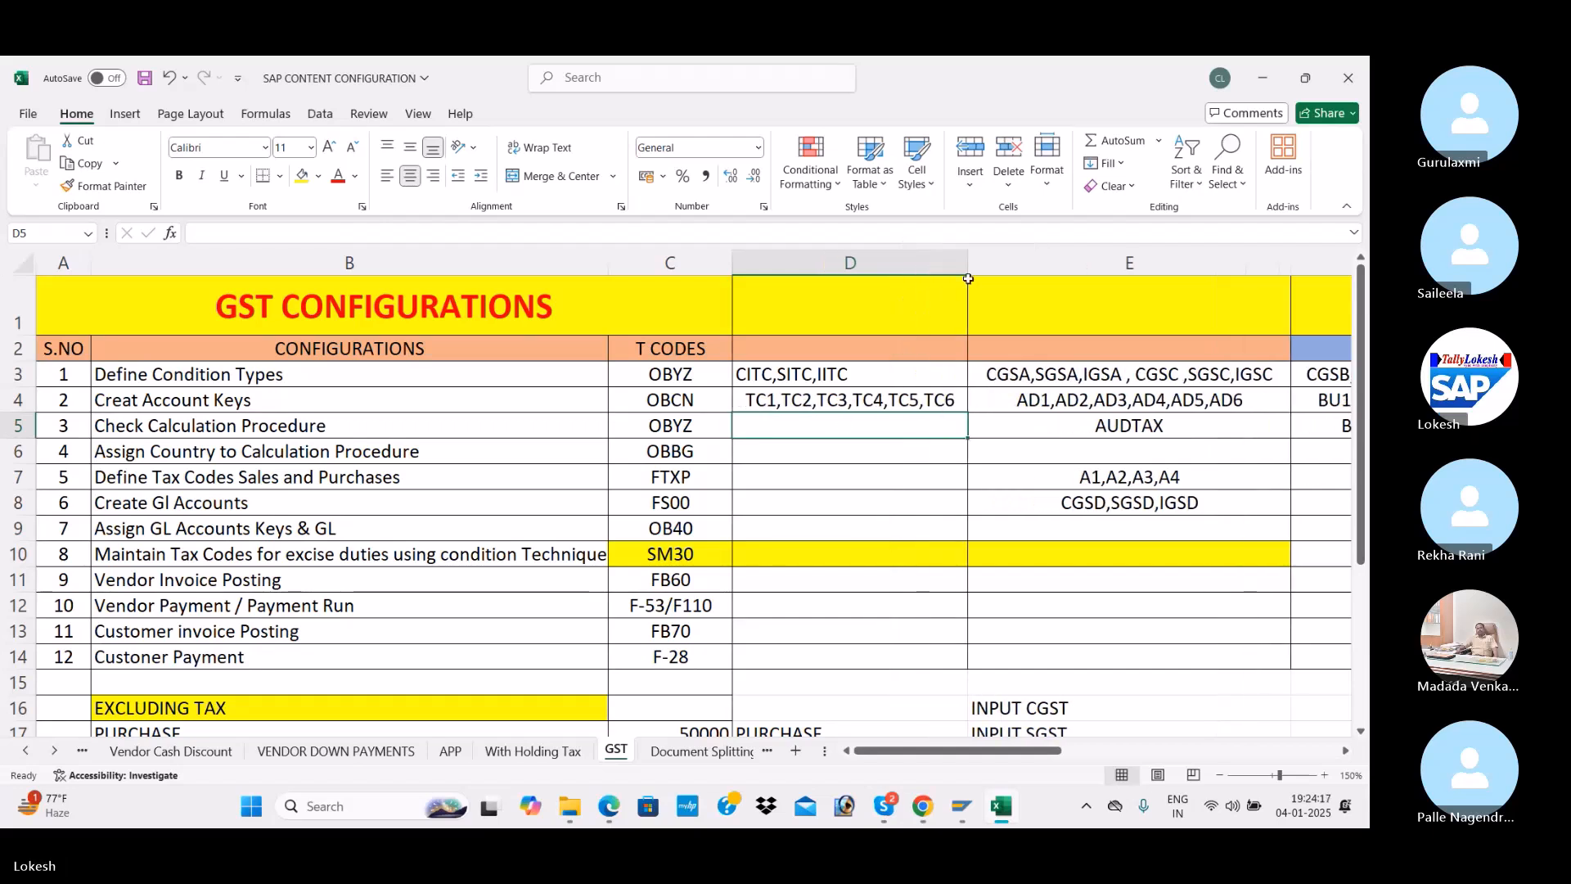
Append the condition types ITCC, ITCS and ITCI to the list in cell D3 and widen column D to fit
double_click(873, 375)
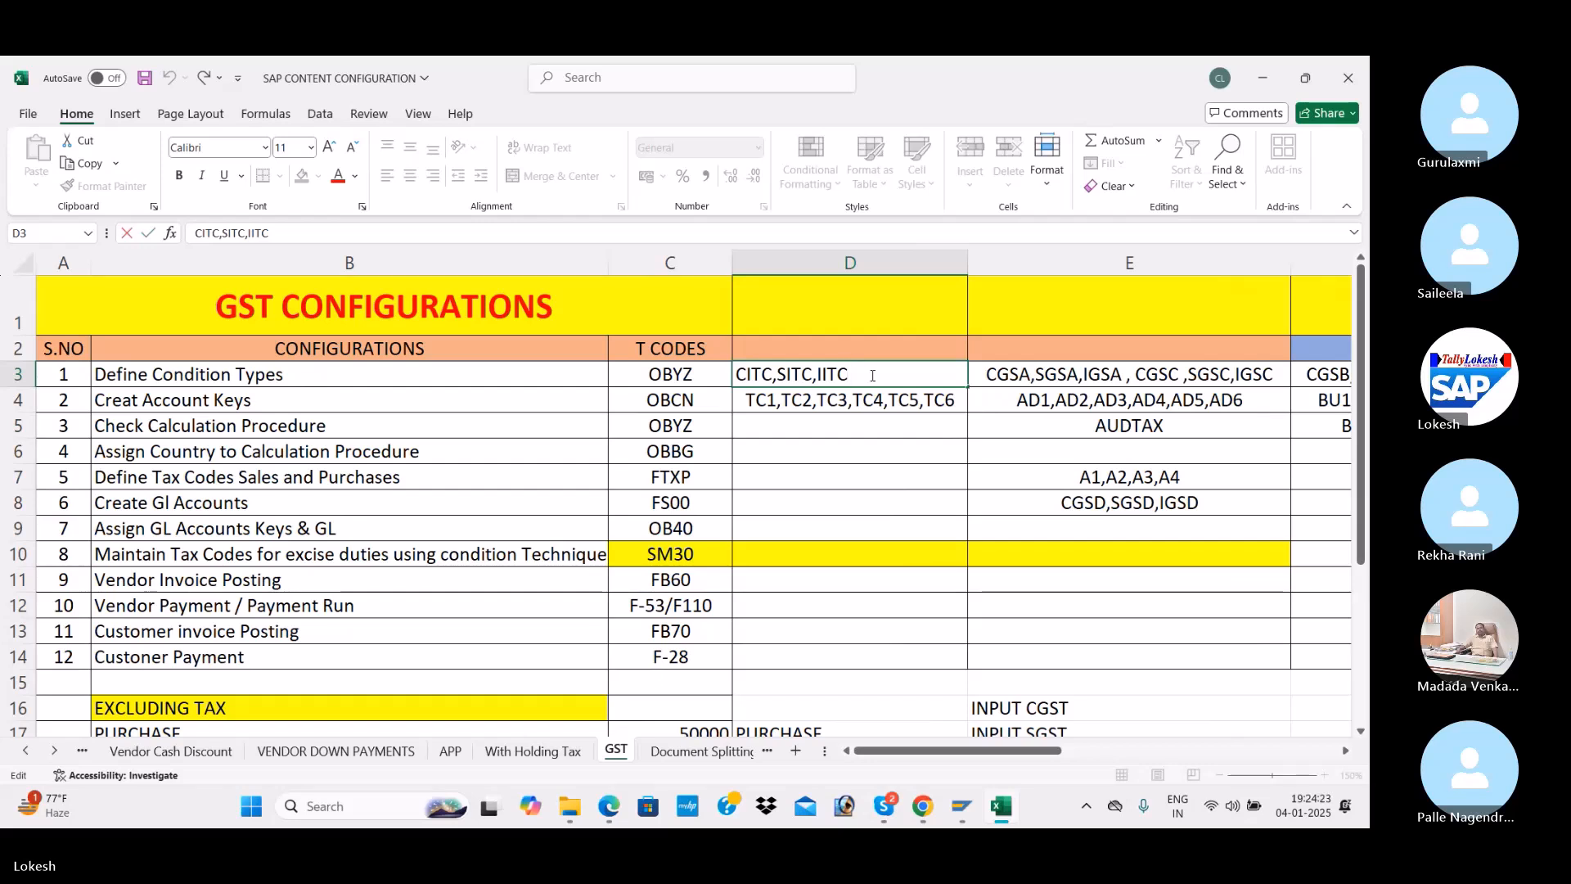
type(", ITCC")
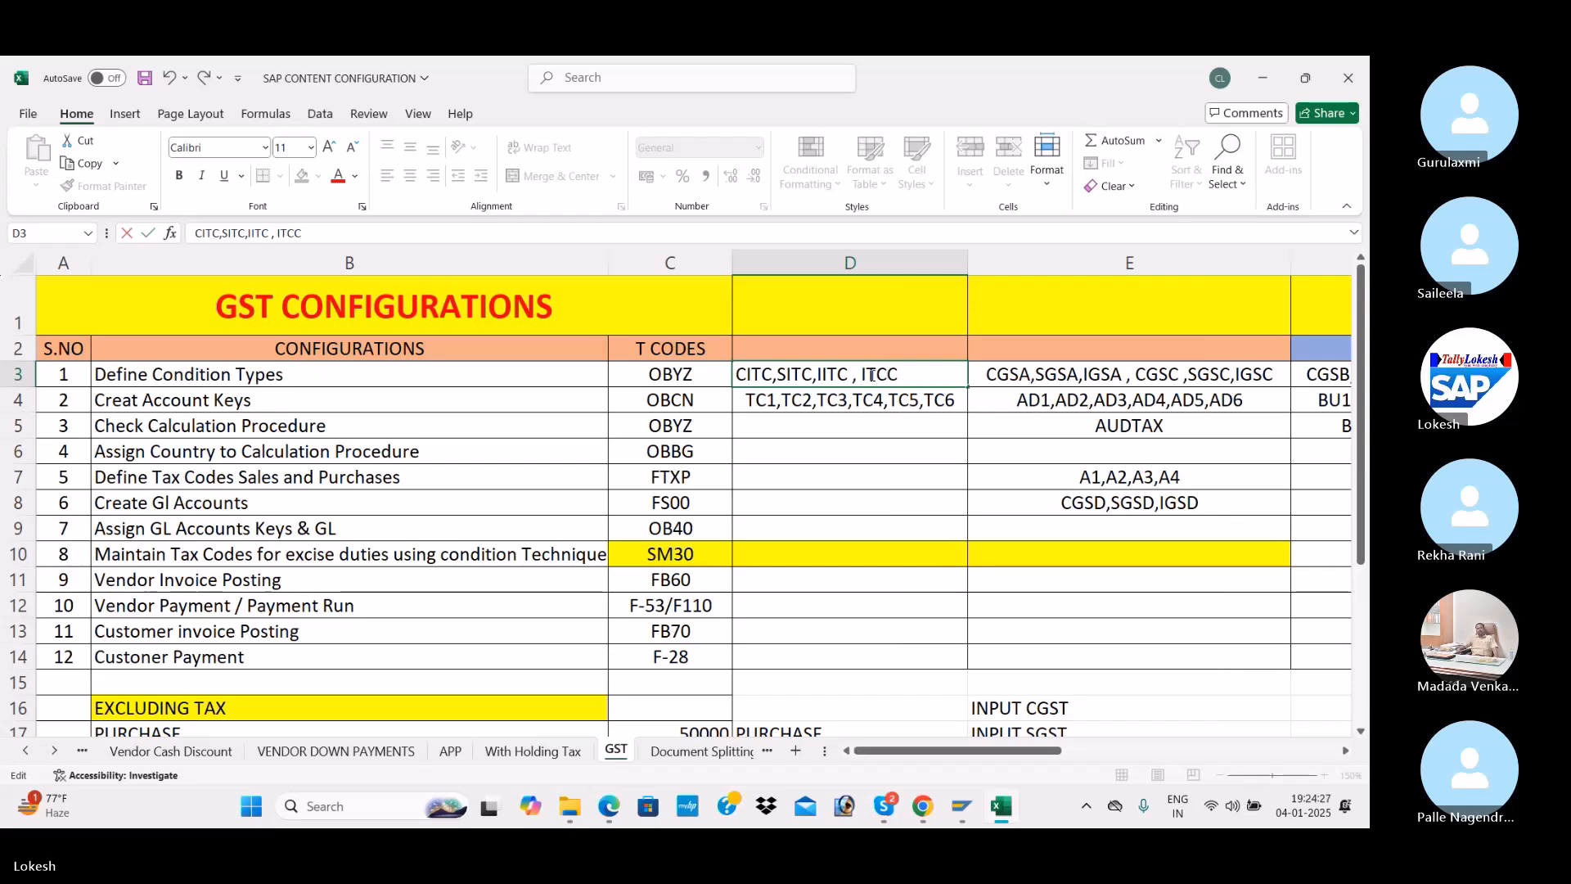
type(",ITCS,ITC")
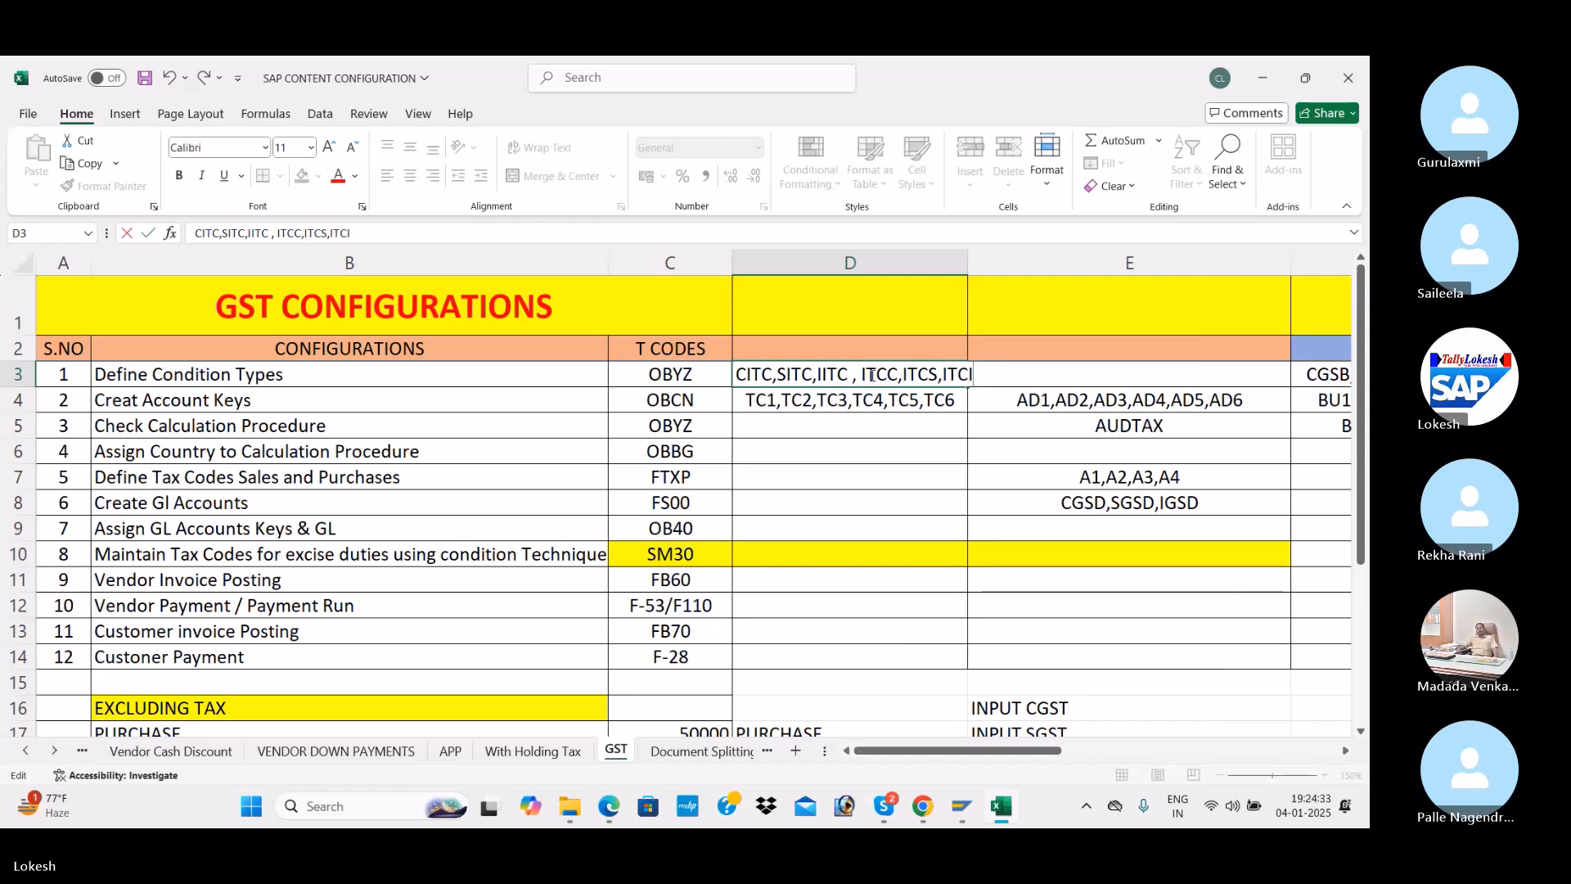
type("I")
left_click(814, 452)
left_click_drag(967, 262, 991, 271)
left_click(823, 425)
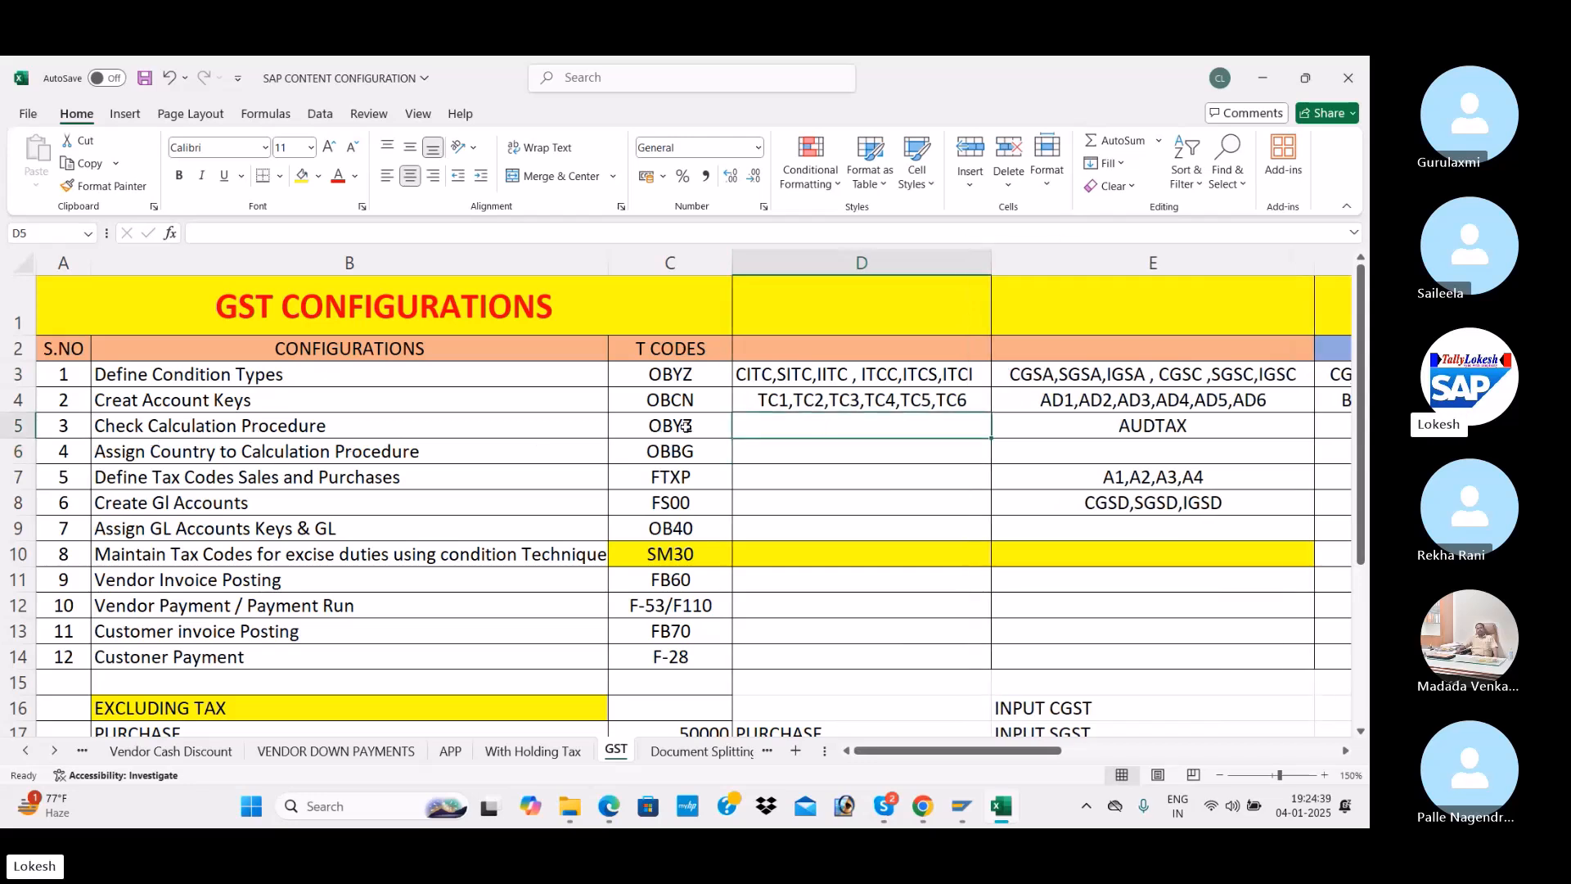
Switch back to SAP, run transaction /NOBYZ and open the Procedures condition element
key("alt+Tab")
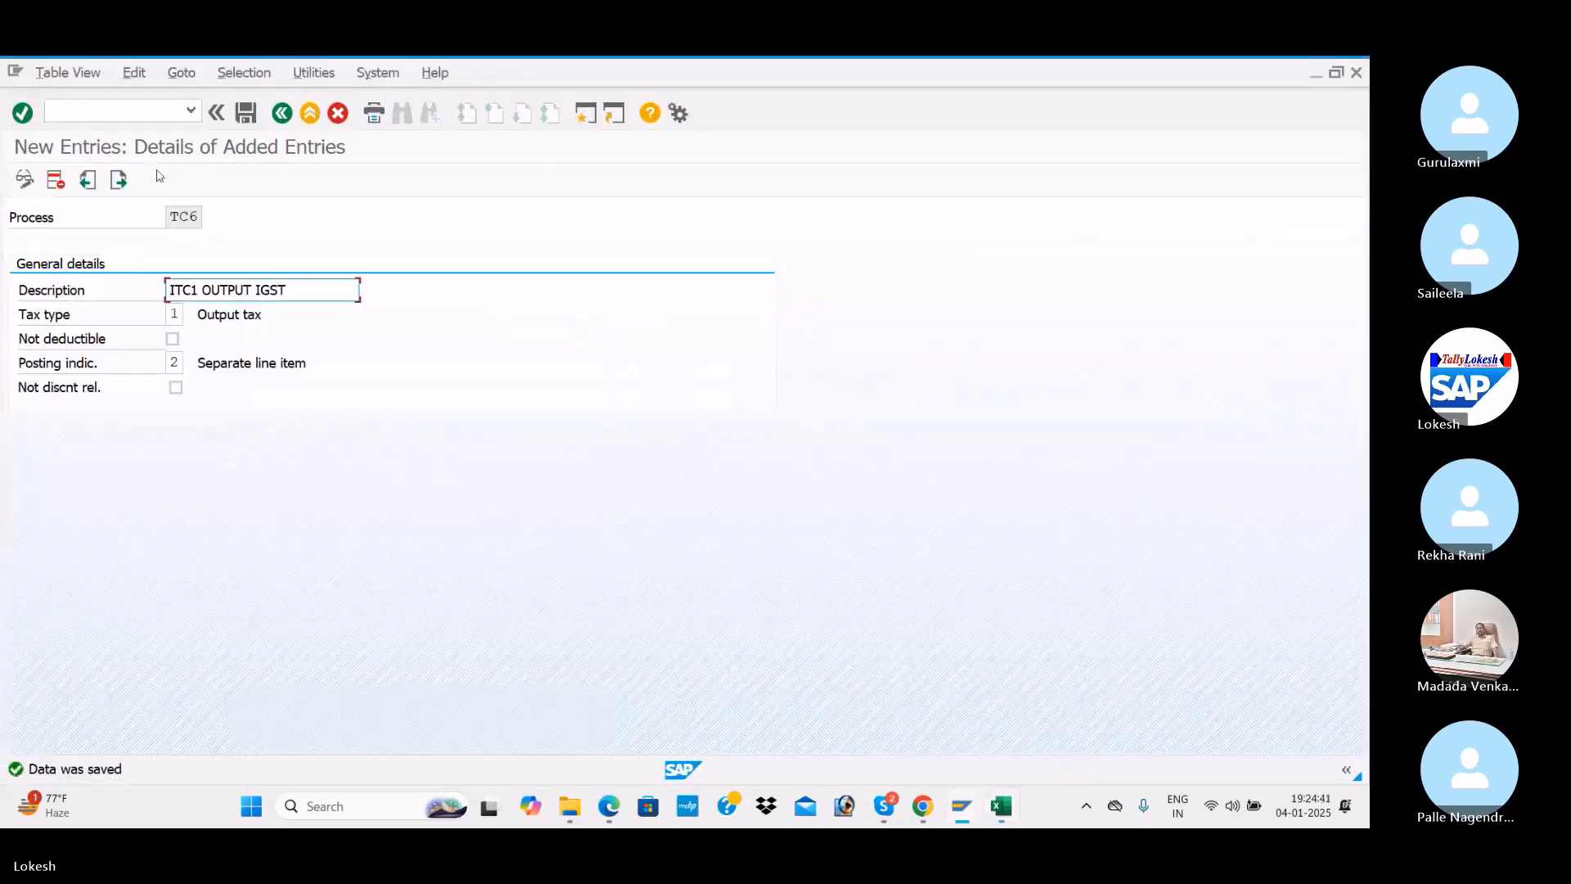
left_click(135, 118)
type("/NO")
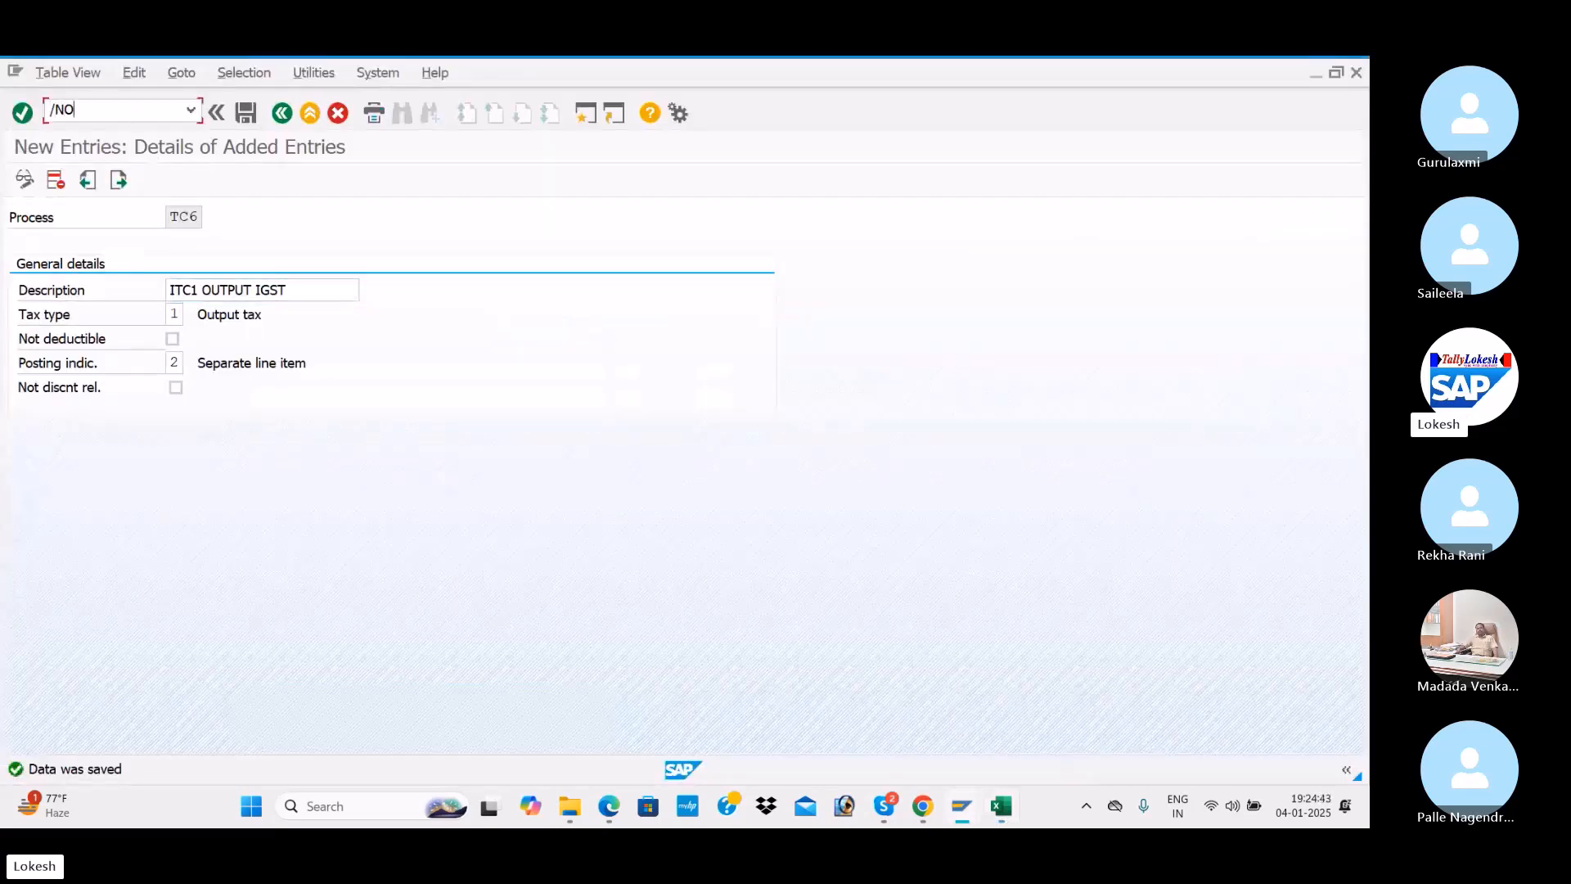
type("BYZ")
key("Return")
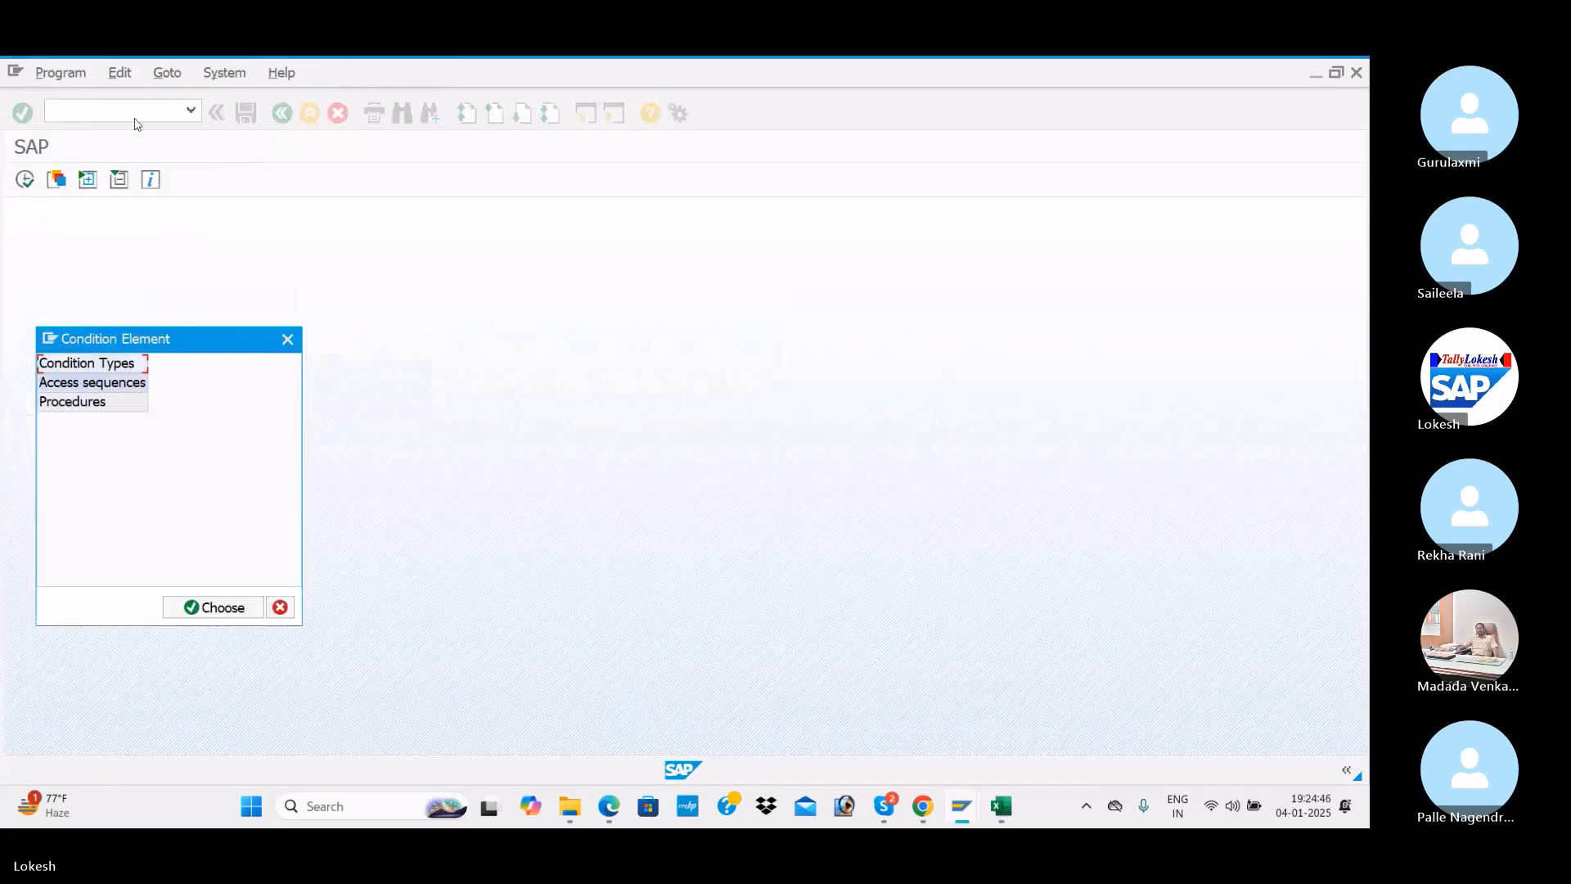
left_click(102, 406)
double_click(101, 406)
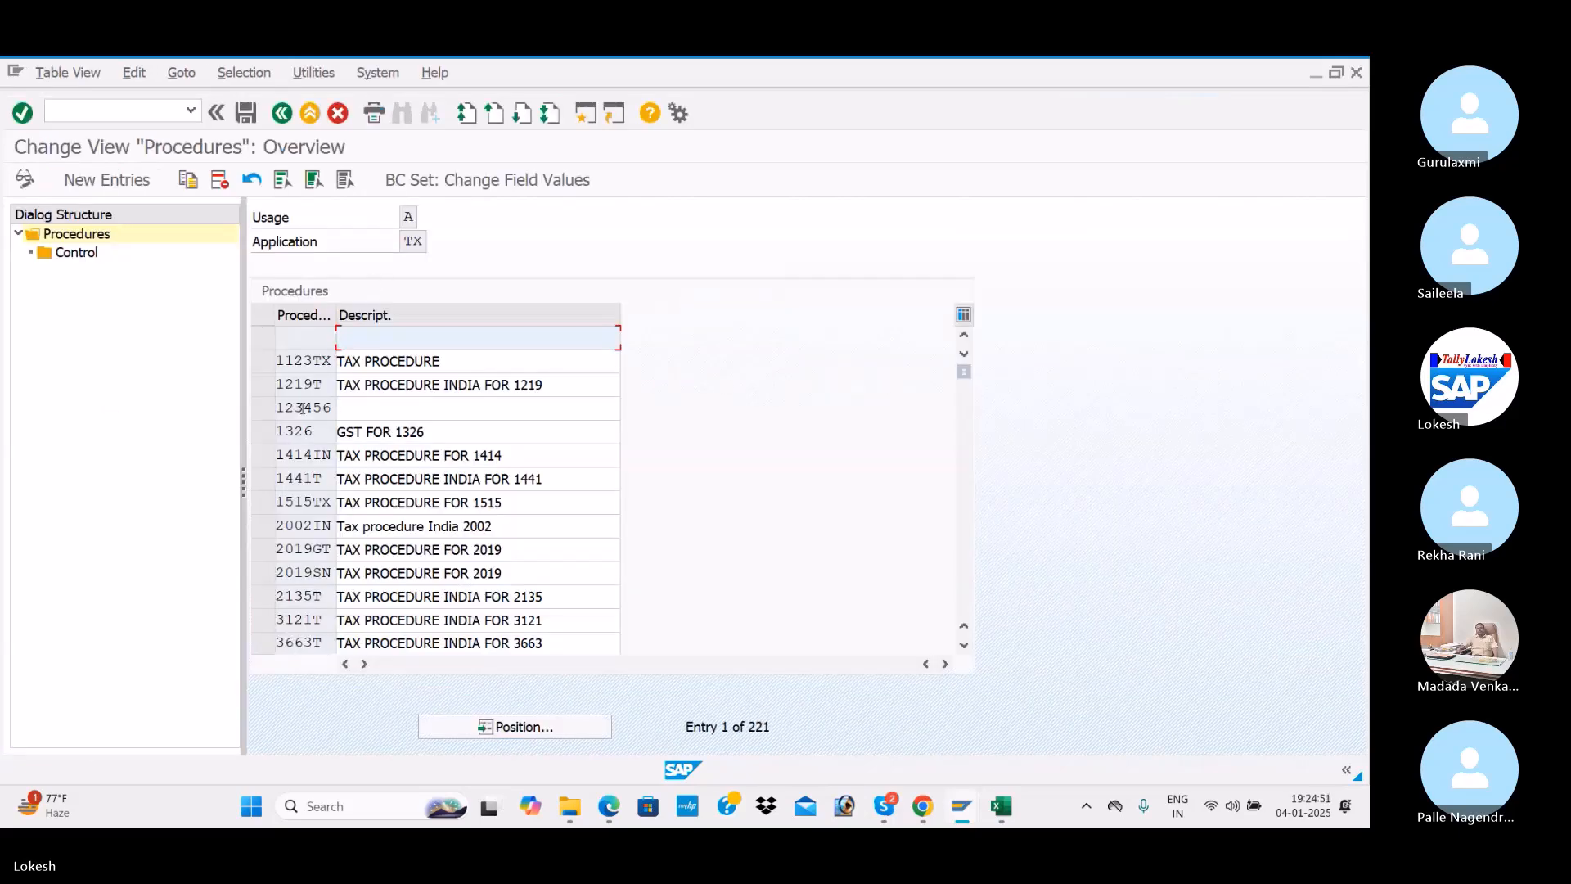
Add a new tax procedure entry ITCTAX with the description TAX PROCEDURE FOR ITC1
left_click(105, 181)
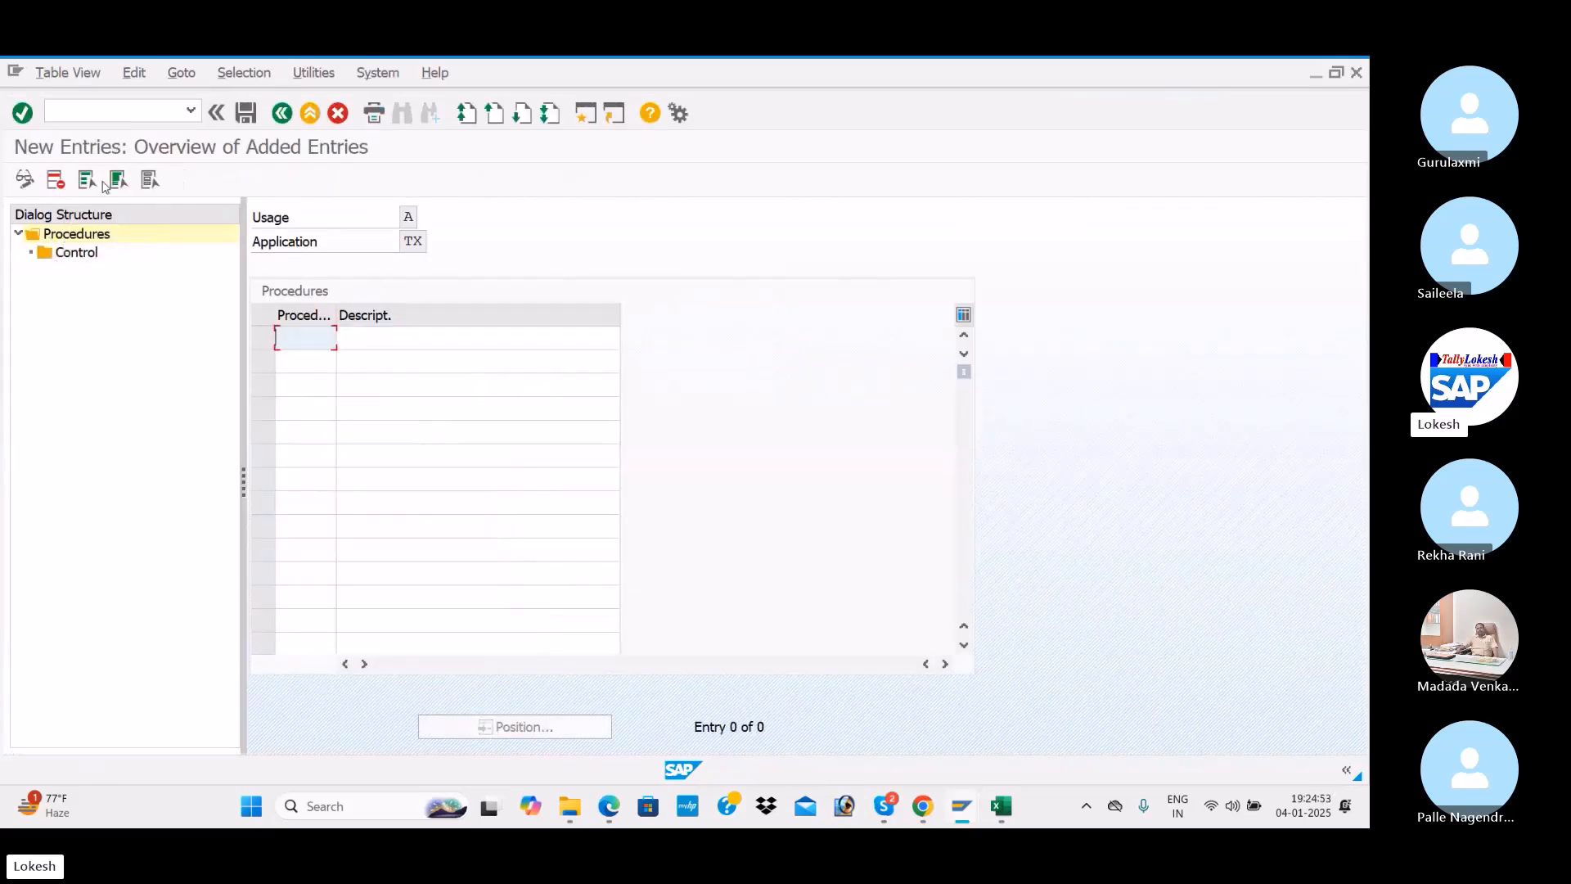
type("ITCTA")
key("Tab")
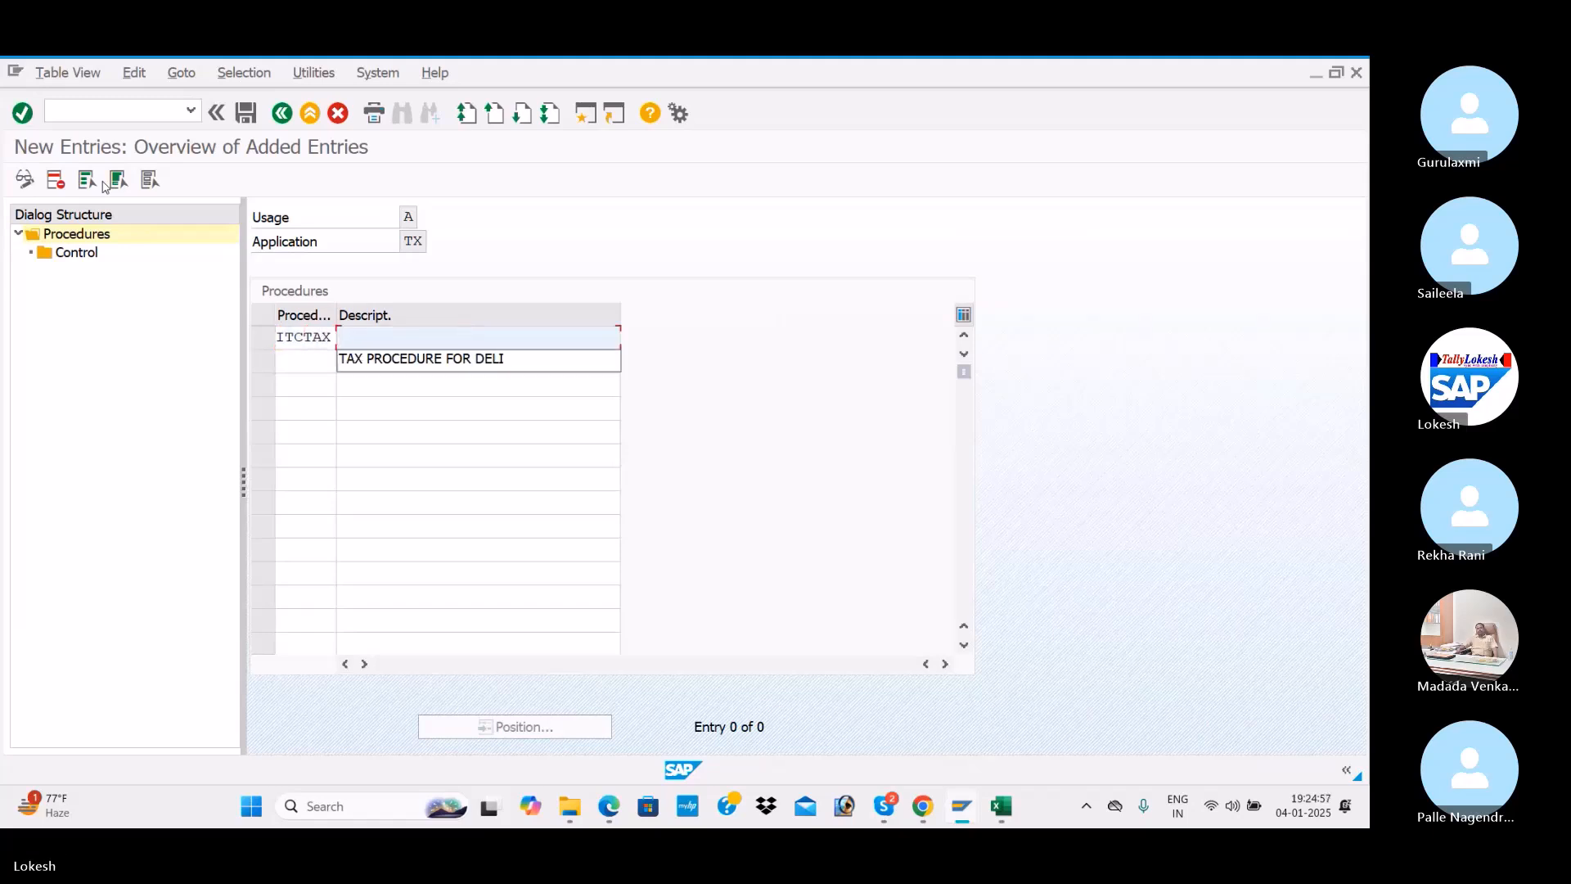
key("Down")
key("Tab")
left_click(549, 339)
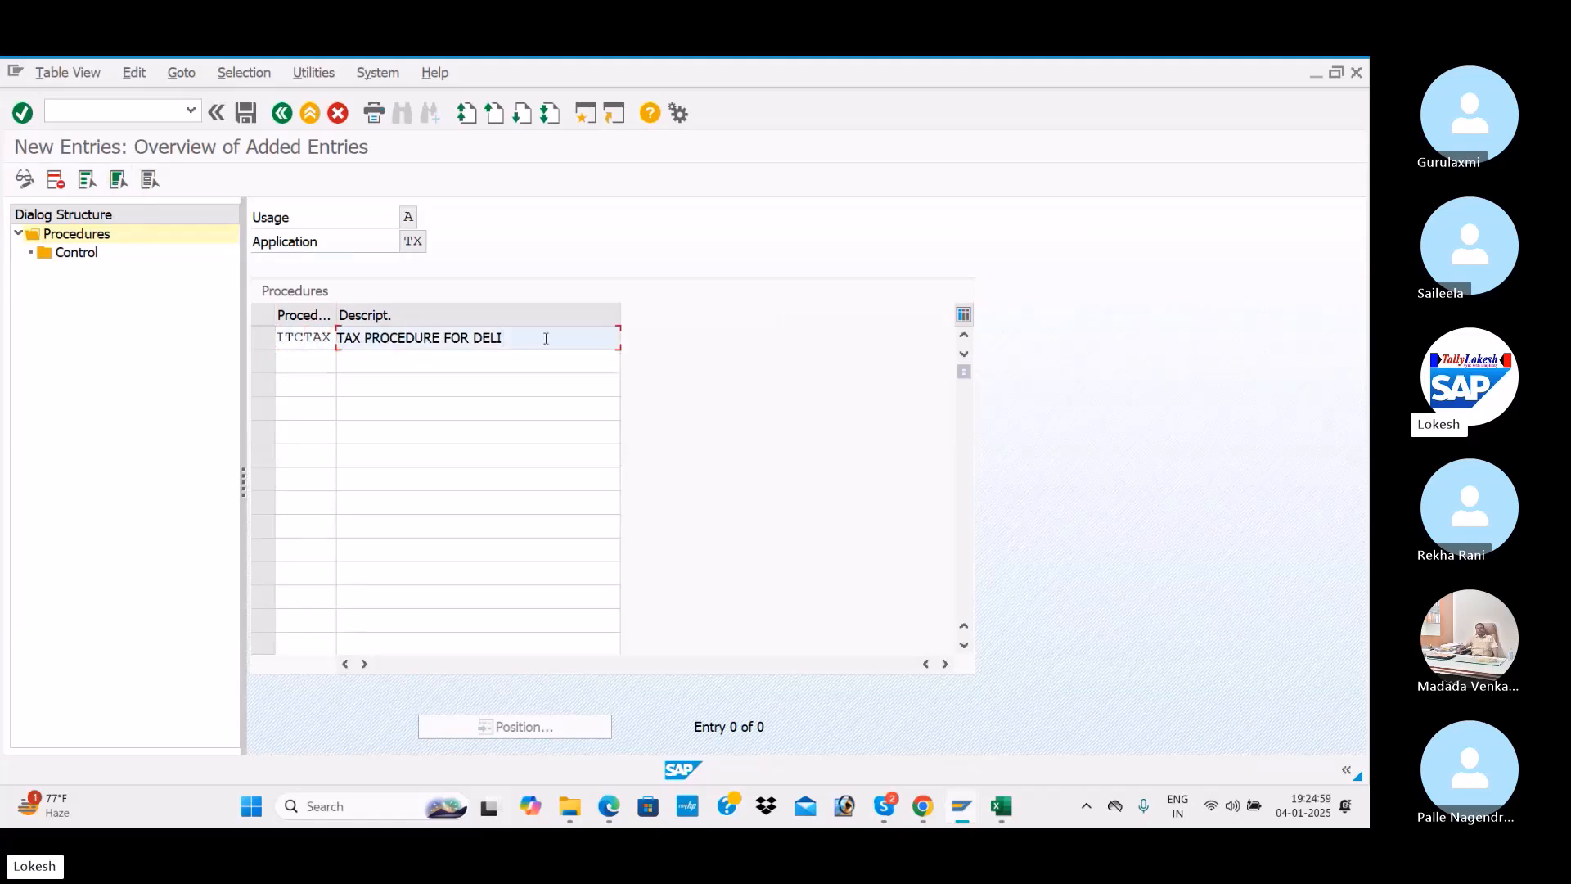
key("BackSpace")
key("BackSpace")
key("BackSpace")
key("BackSpace")
type("ITC1")
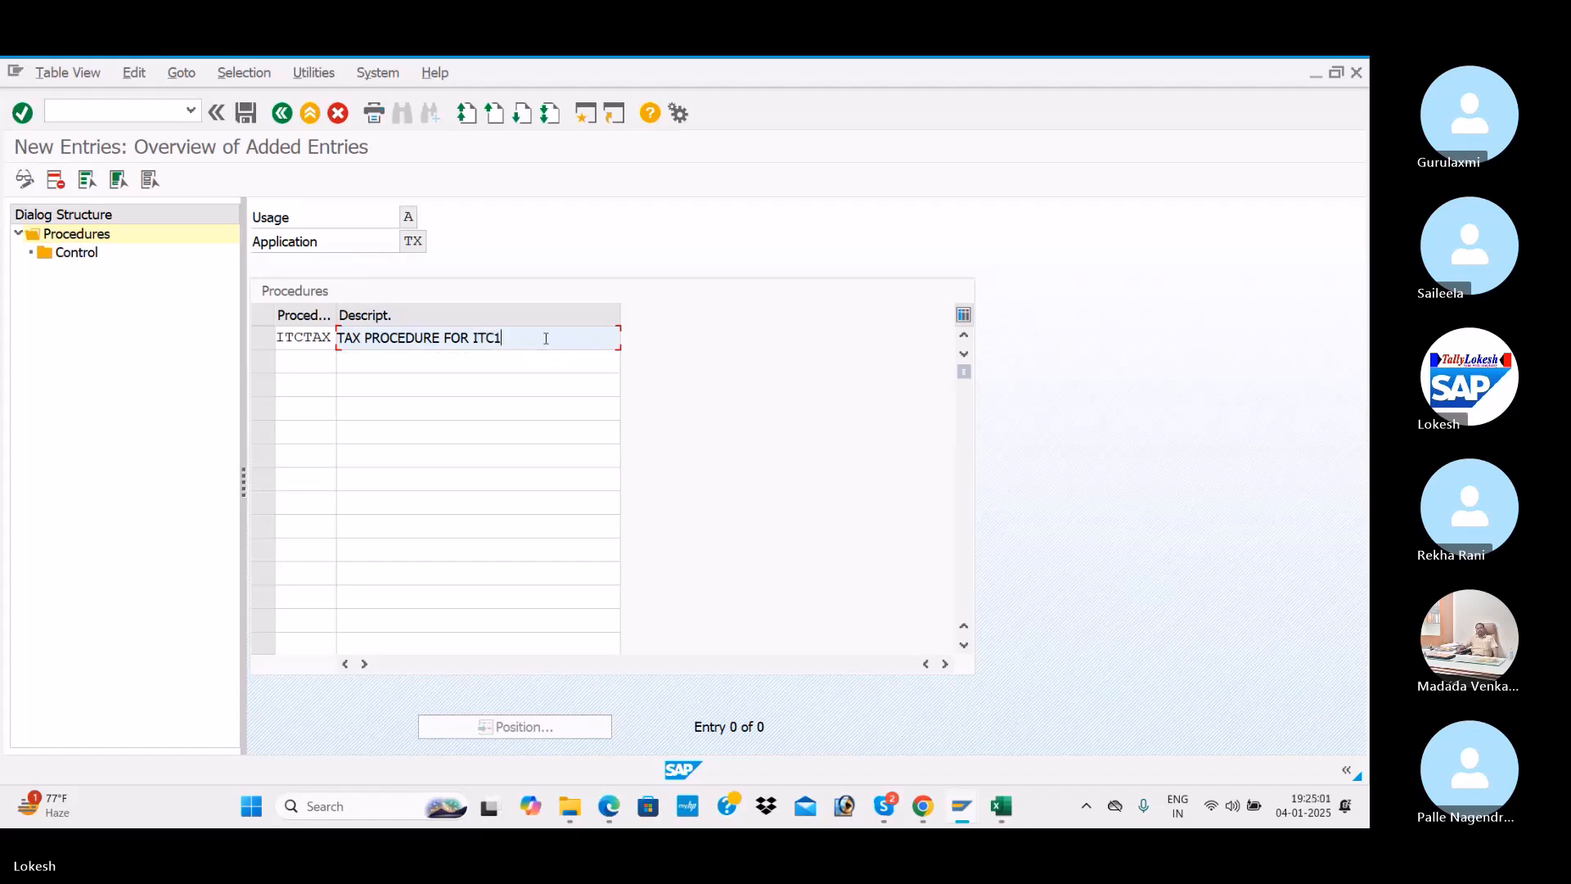
Save the ITCTAX procedure entry under the customizing request GST CONFIGURATION FOR ITC1
key("Return")
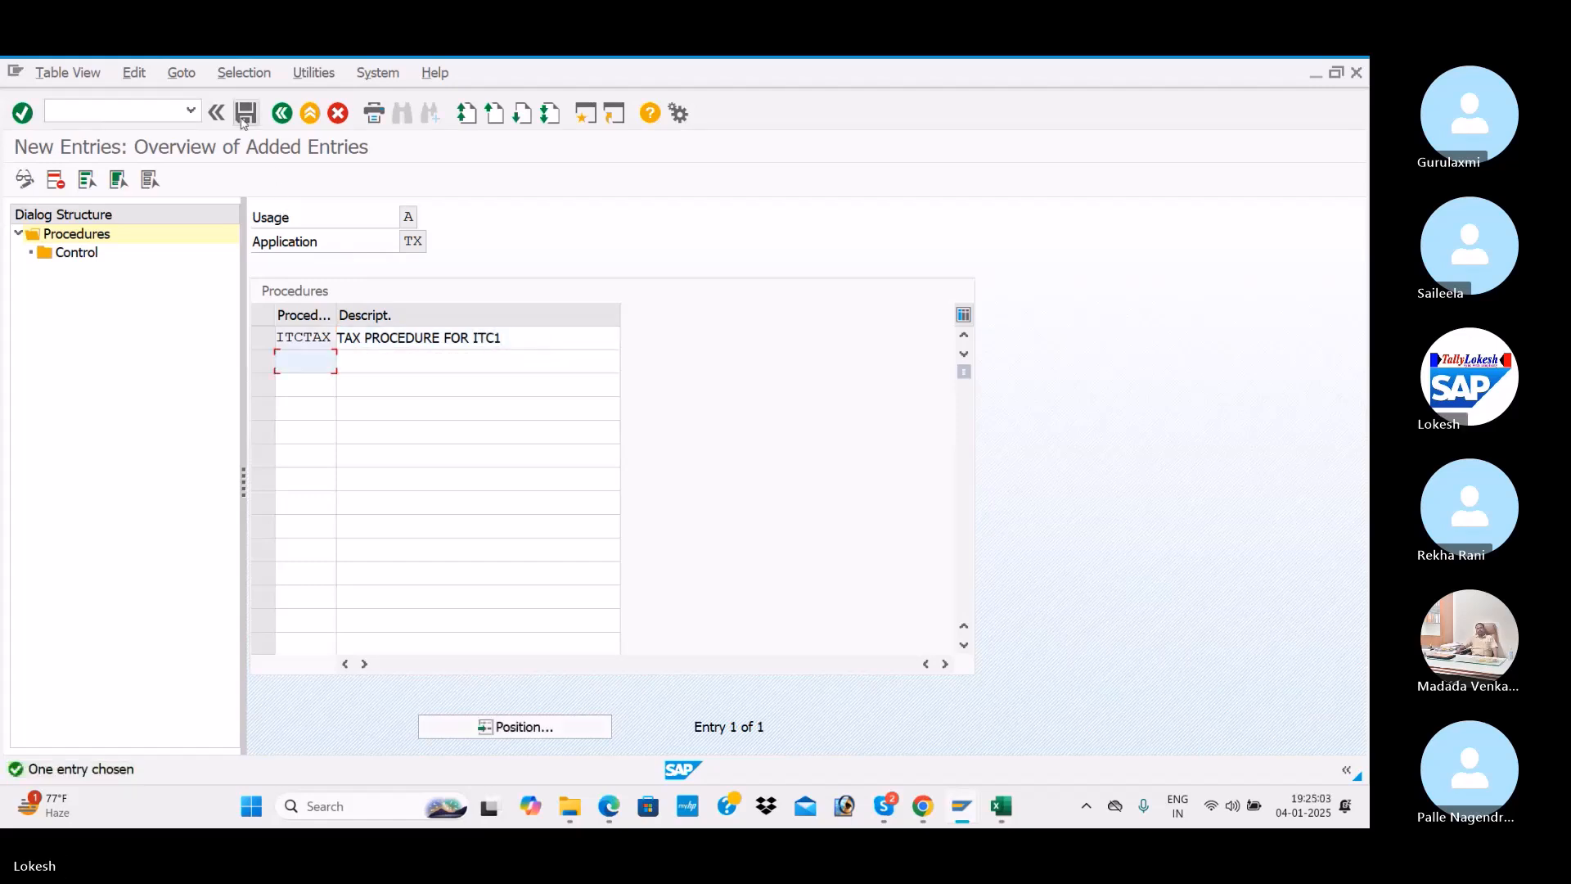
left_click(239, 117)
left_click(385, 415)
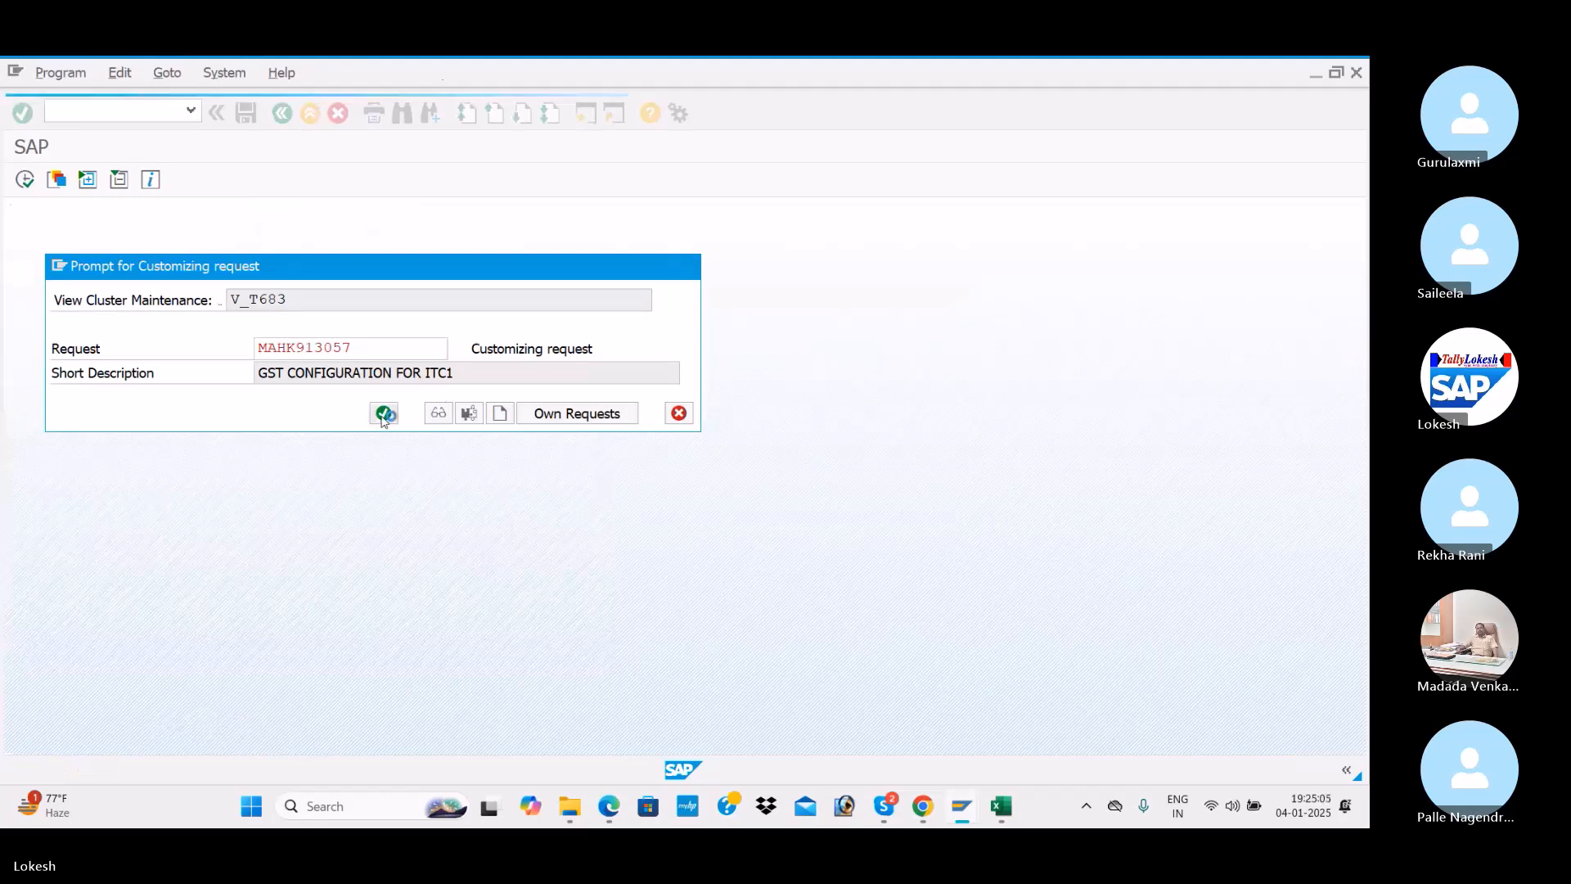
Switch to the GST configuration PDF and consult the example Control overview of a tax procedure on page 7
key("alt+Tab")
key("alt+Tab")
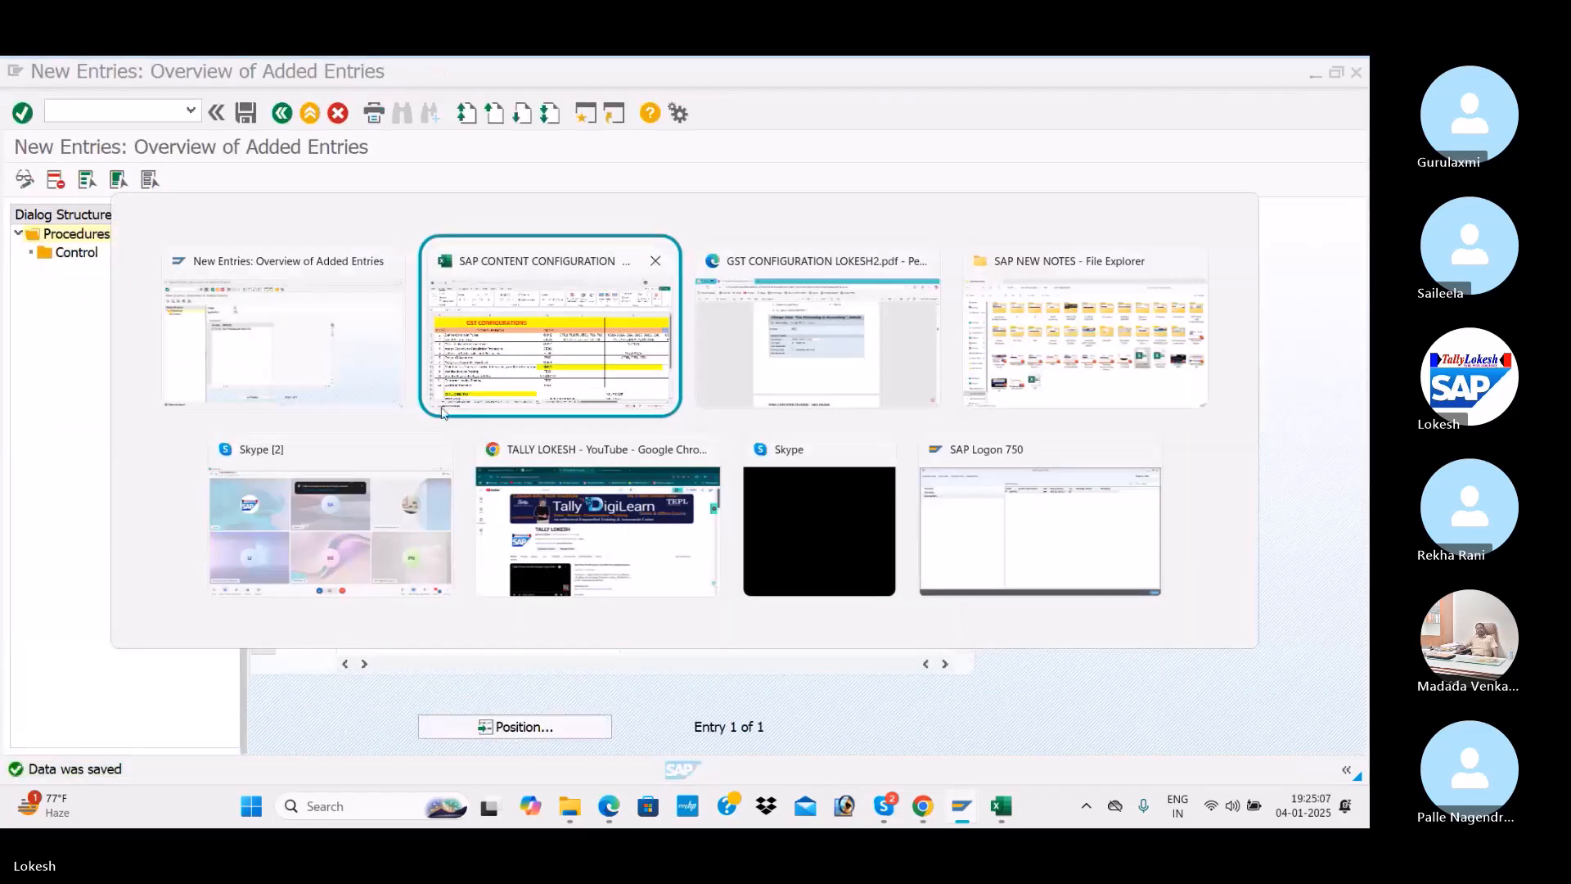
scroll(569, 517, "down", 8)
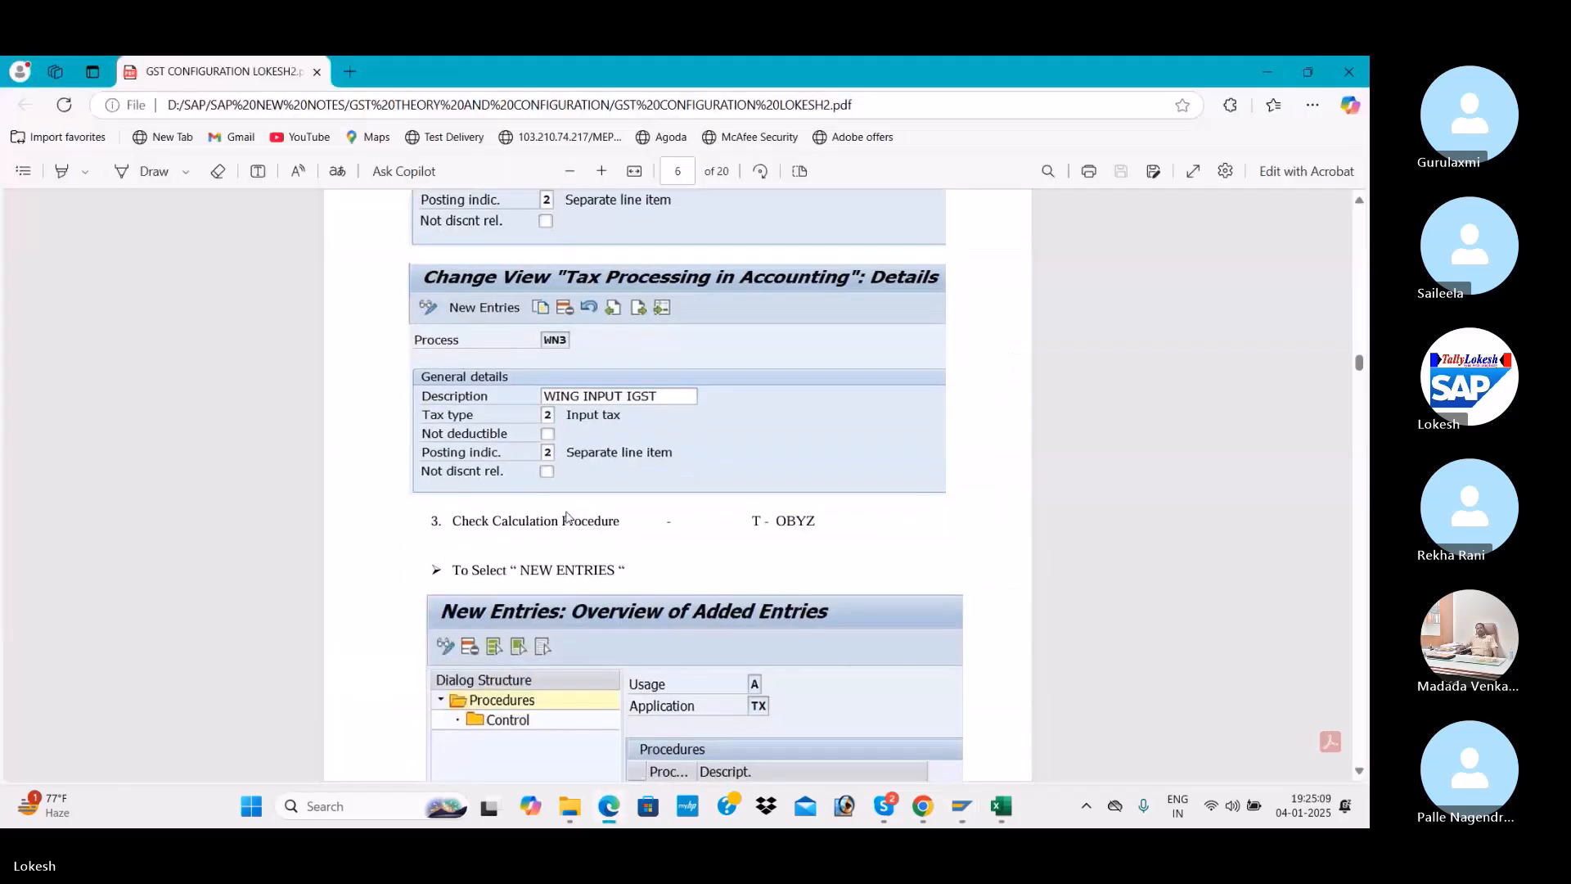
scroll(569, 517, "down", 8)
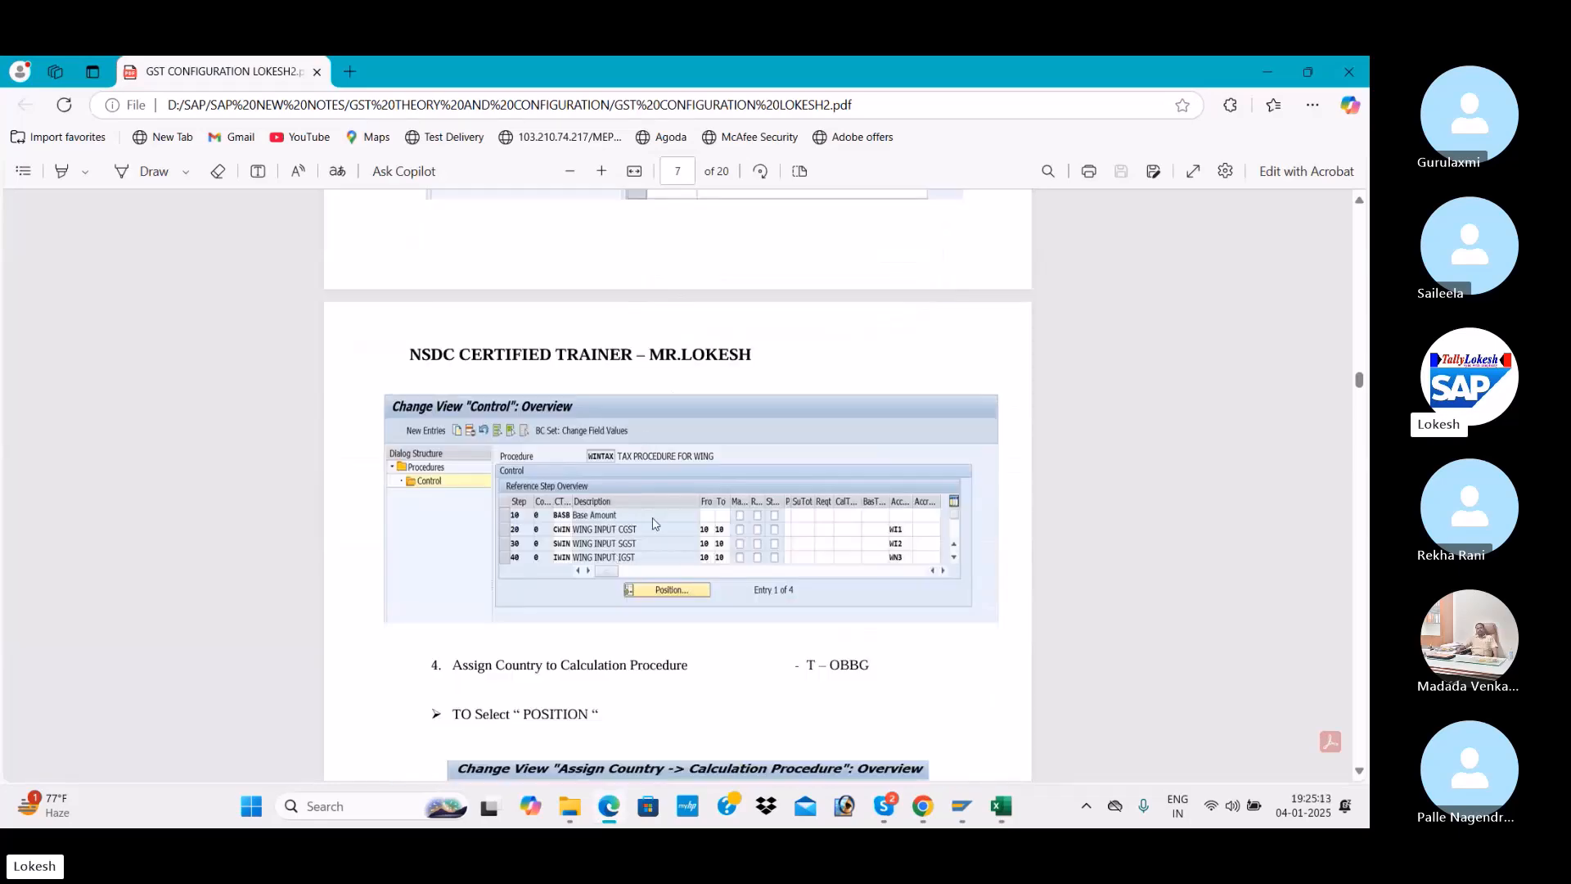
Switch back to SAP, select procedure ITCTAX, open its Control view and start adding new entries
key("alt+Tab")
left_click(262, 337)
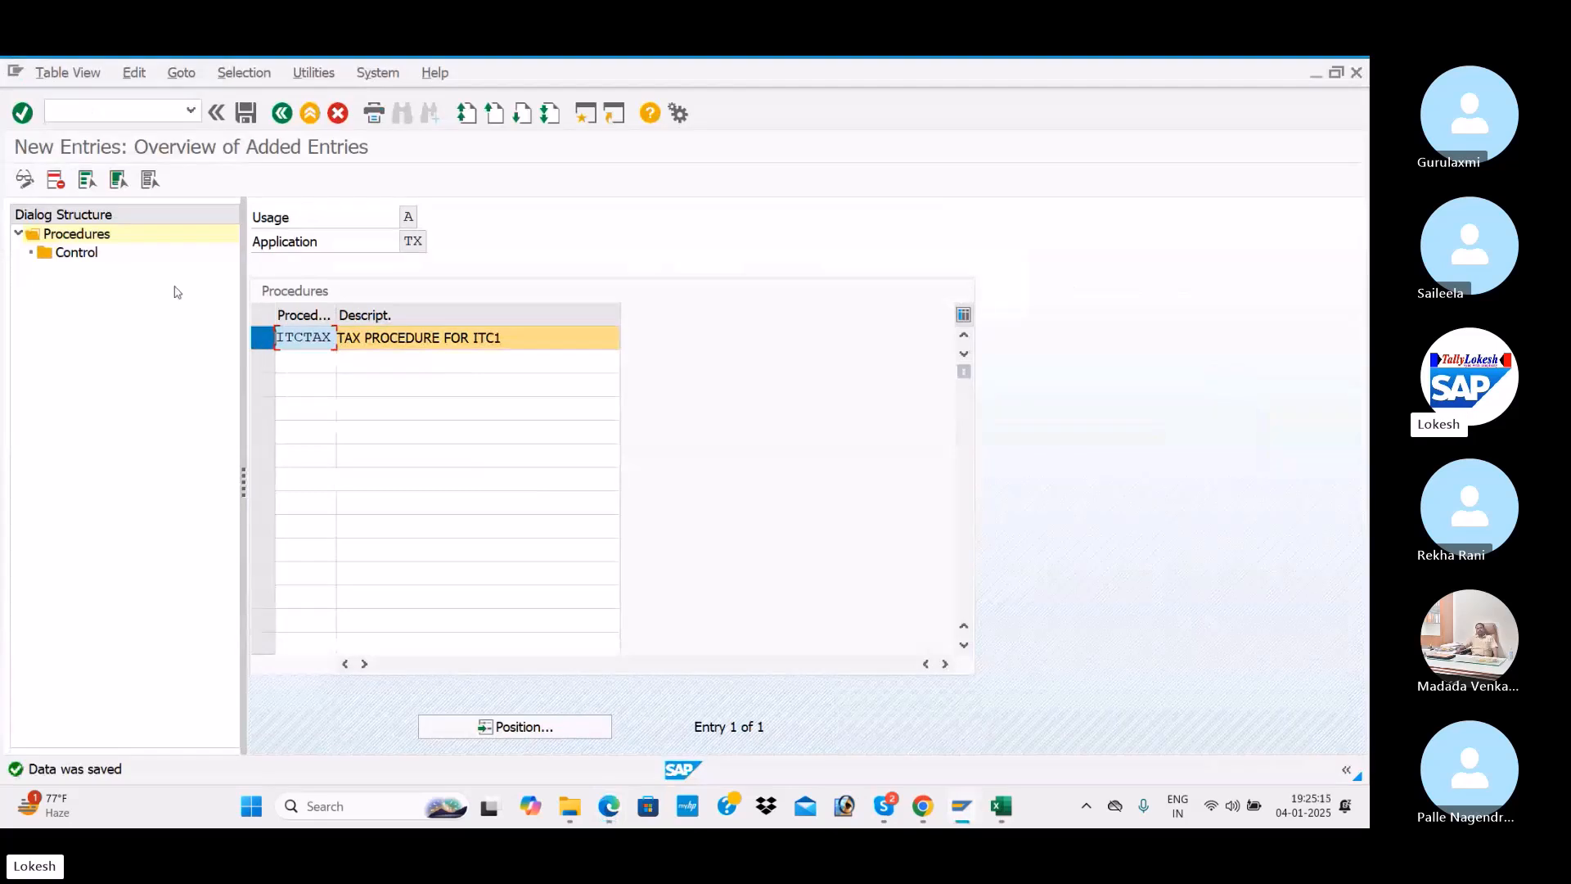
double_click(78, 254)
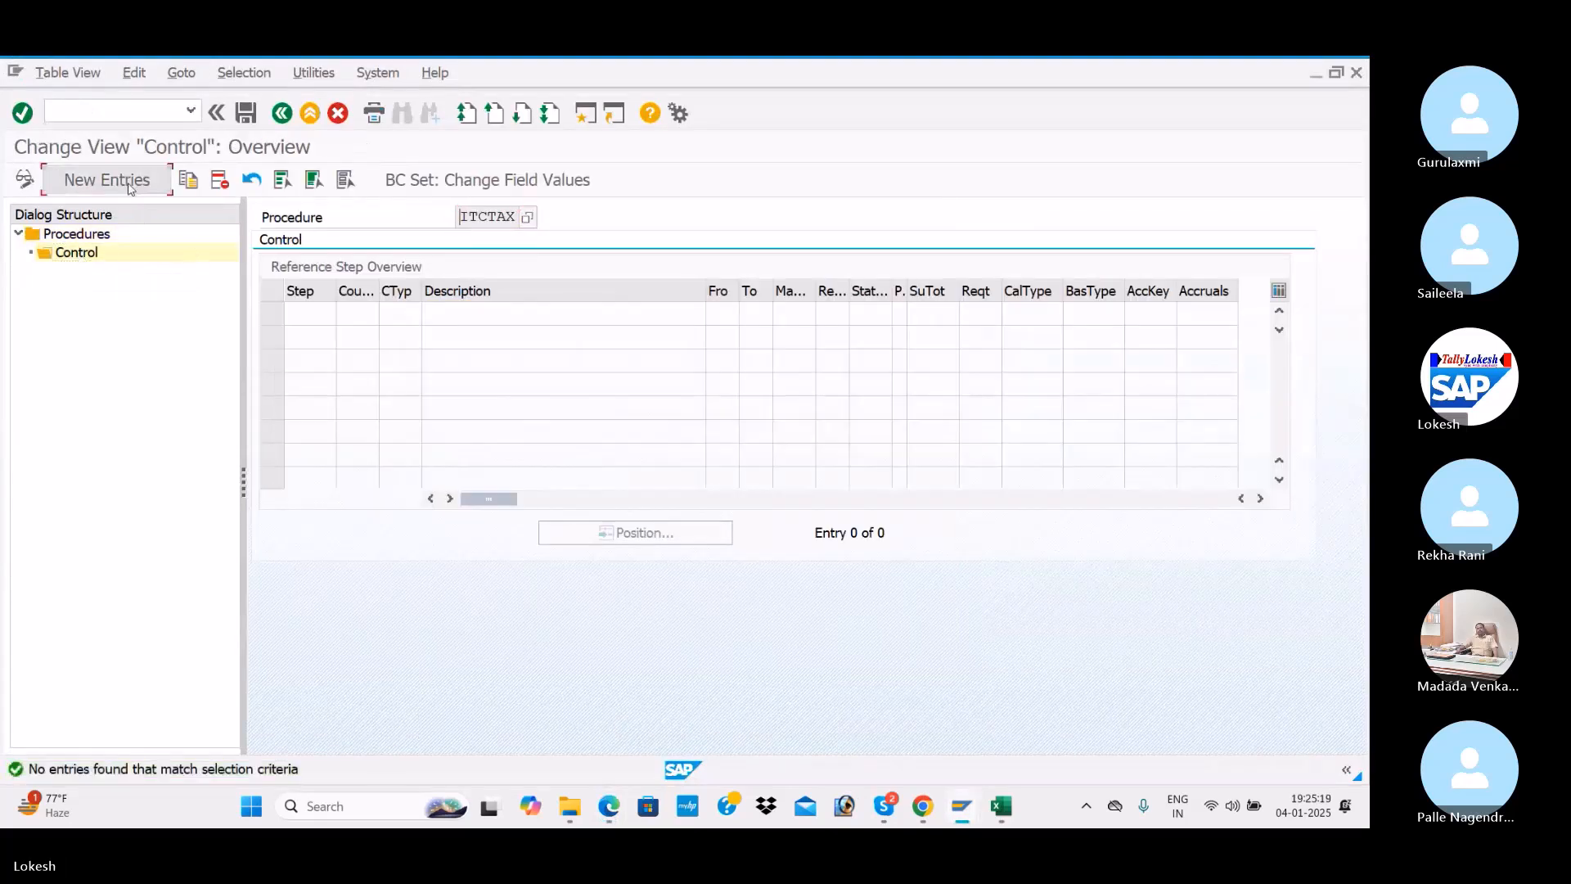
left_click(107, 180)
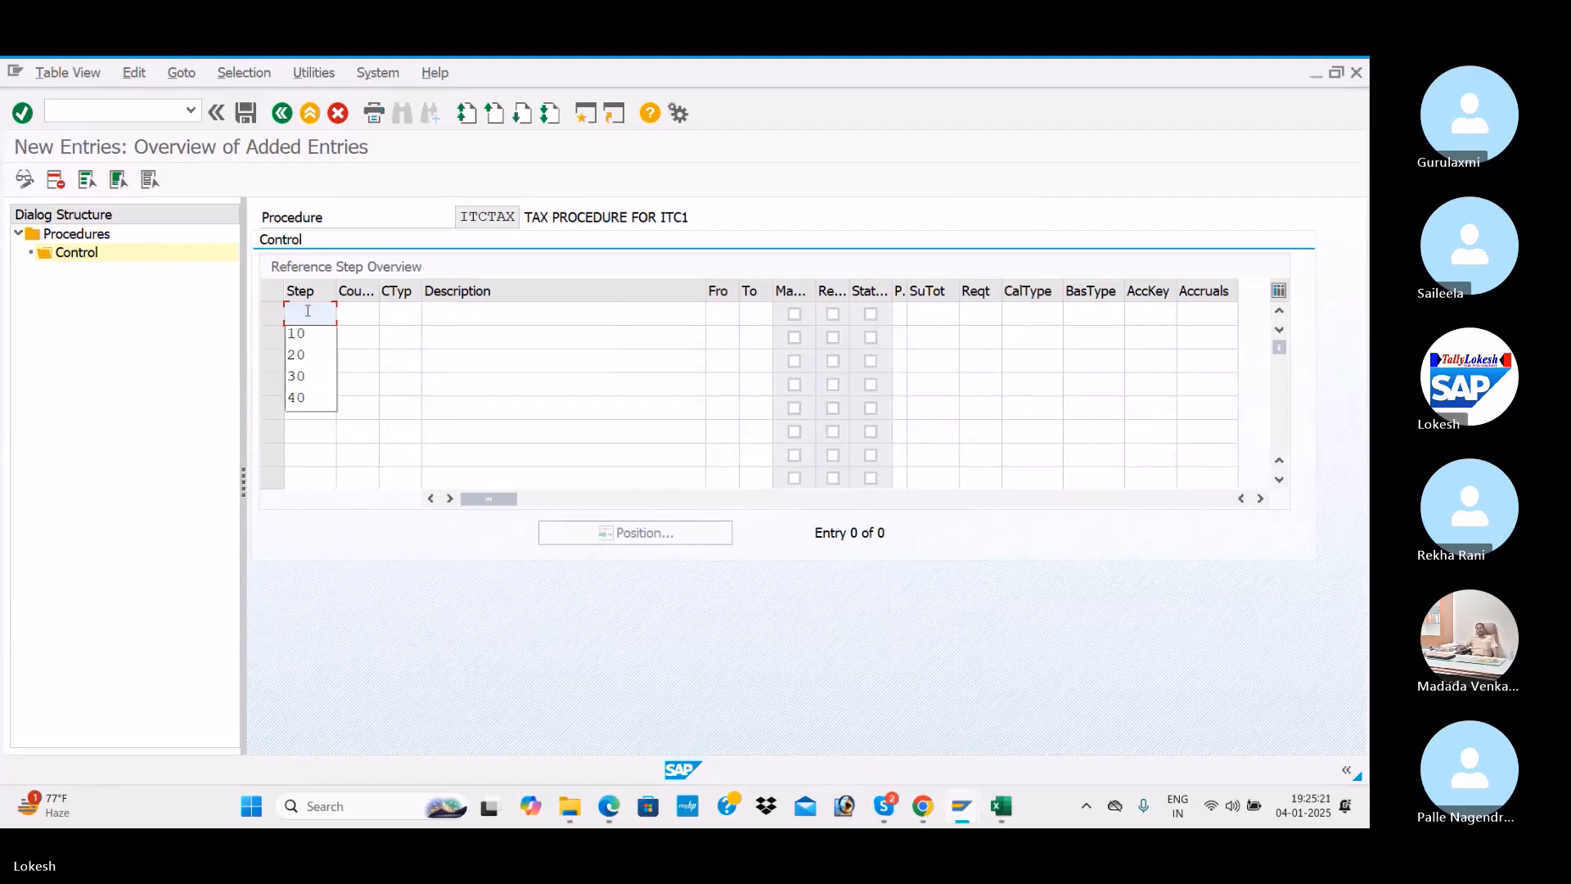
Check the PDF example, return to SAP and enter step numbers 10, 20, 30, 40, 50, 60 and 70 for ITCTAX
key("Tab")
key("alt+Tab")
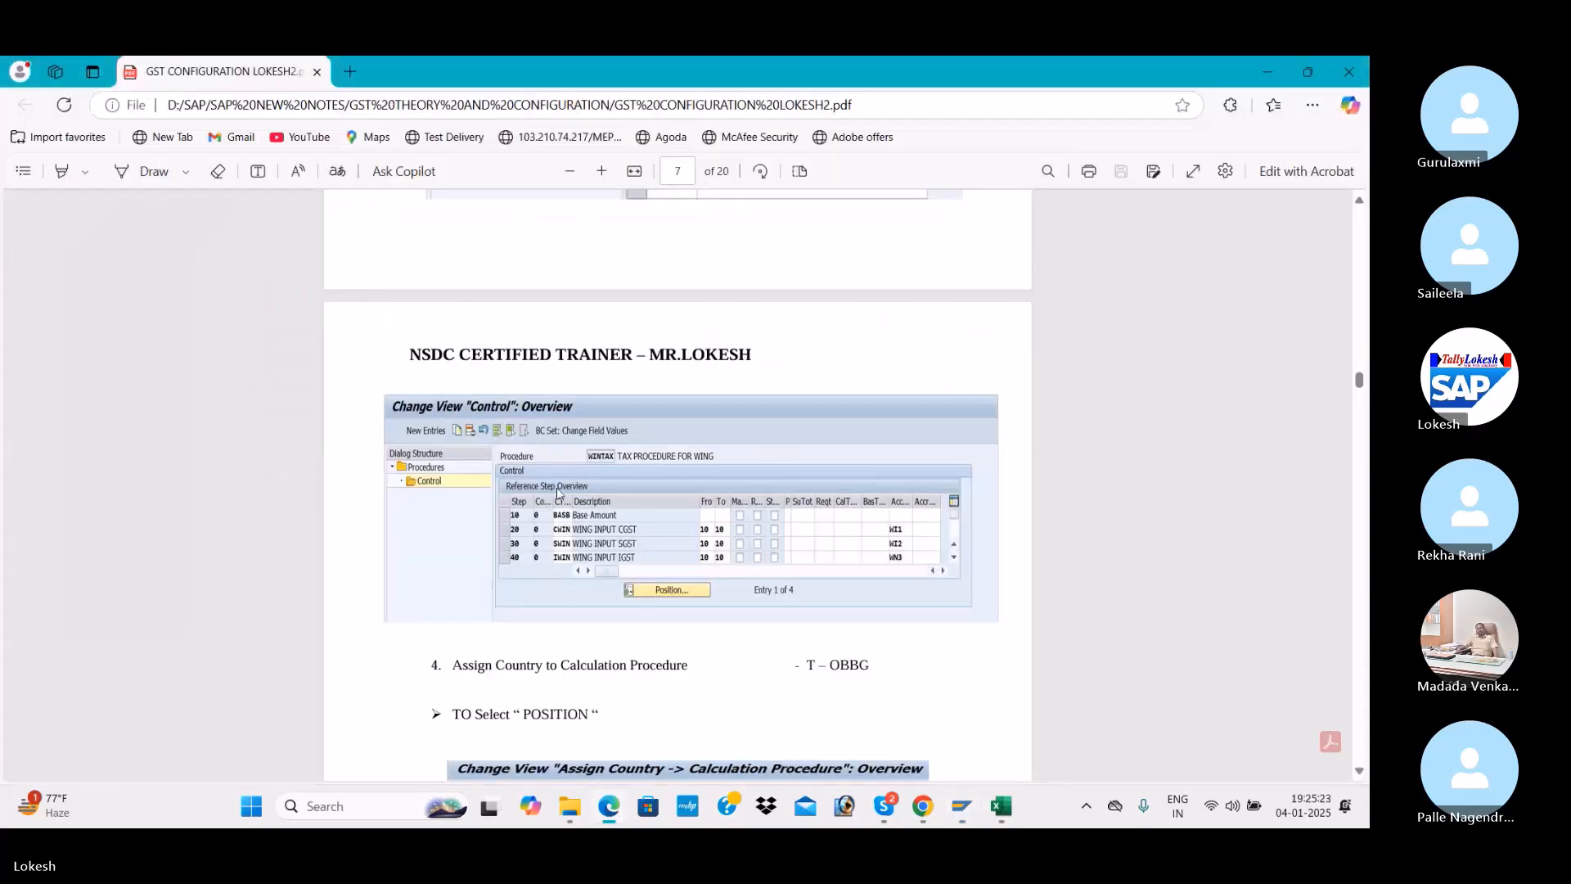
key("alt+Tab")
left_click(313, 322)
type("10")
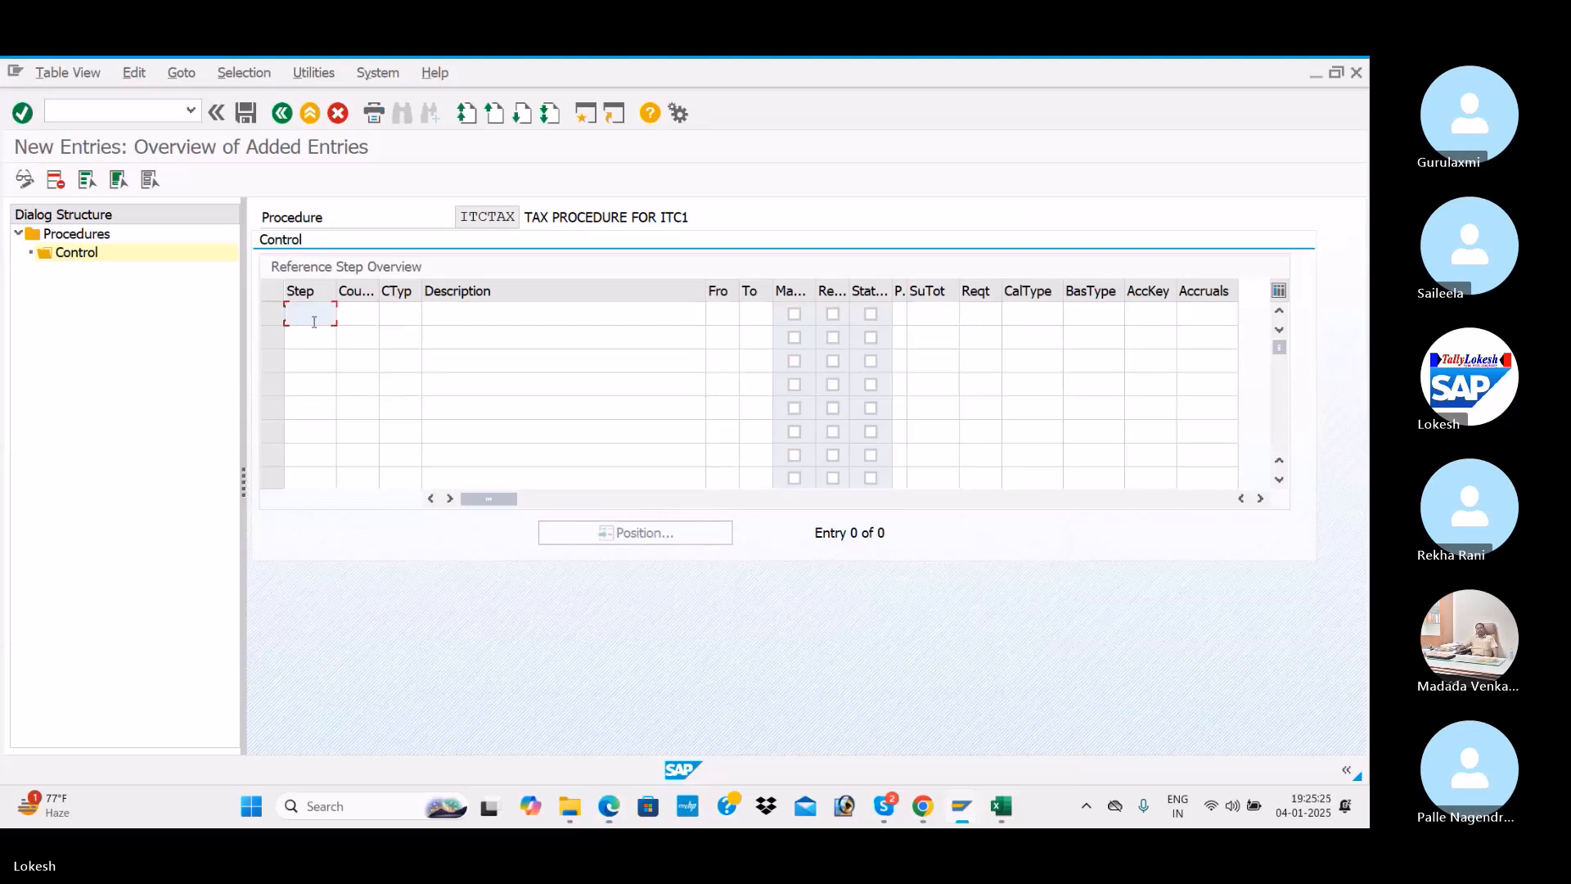
key("Down")
type("20")
key("Down")
type("30")
key("Down")
type("40")
key("Down")
key("Down")
type("60")
key("Down")
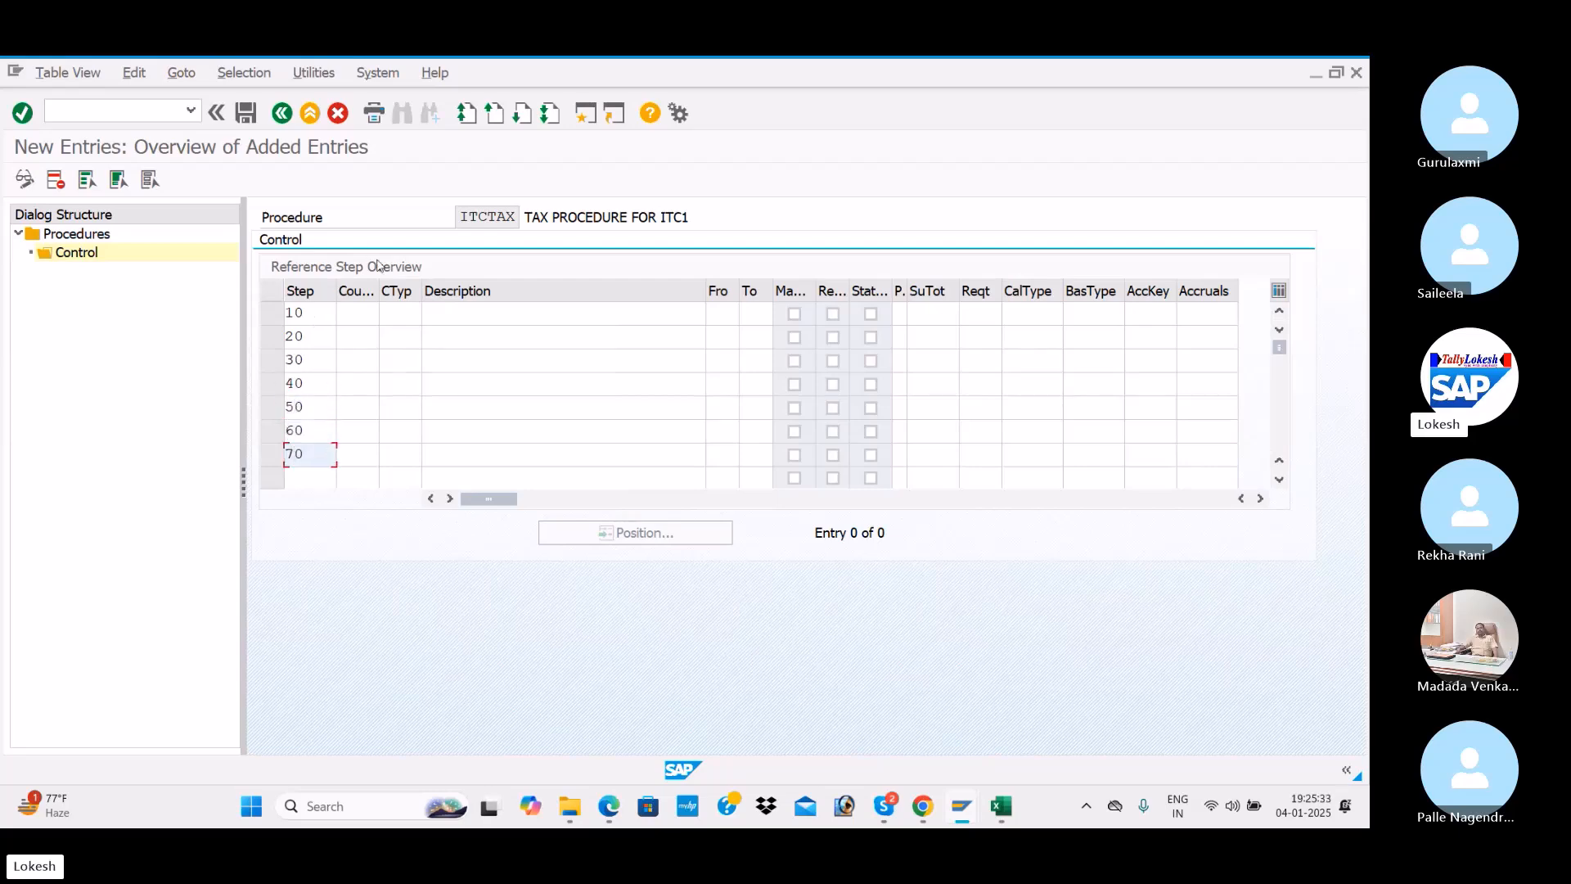
Set the counter to 0 for all seven steps, 10 through 70, after checking the PDF example
left_click(374, 324)
key("alt+Tab")
key("alt+Tab")
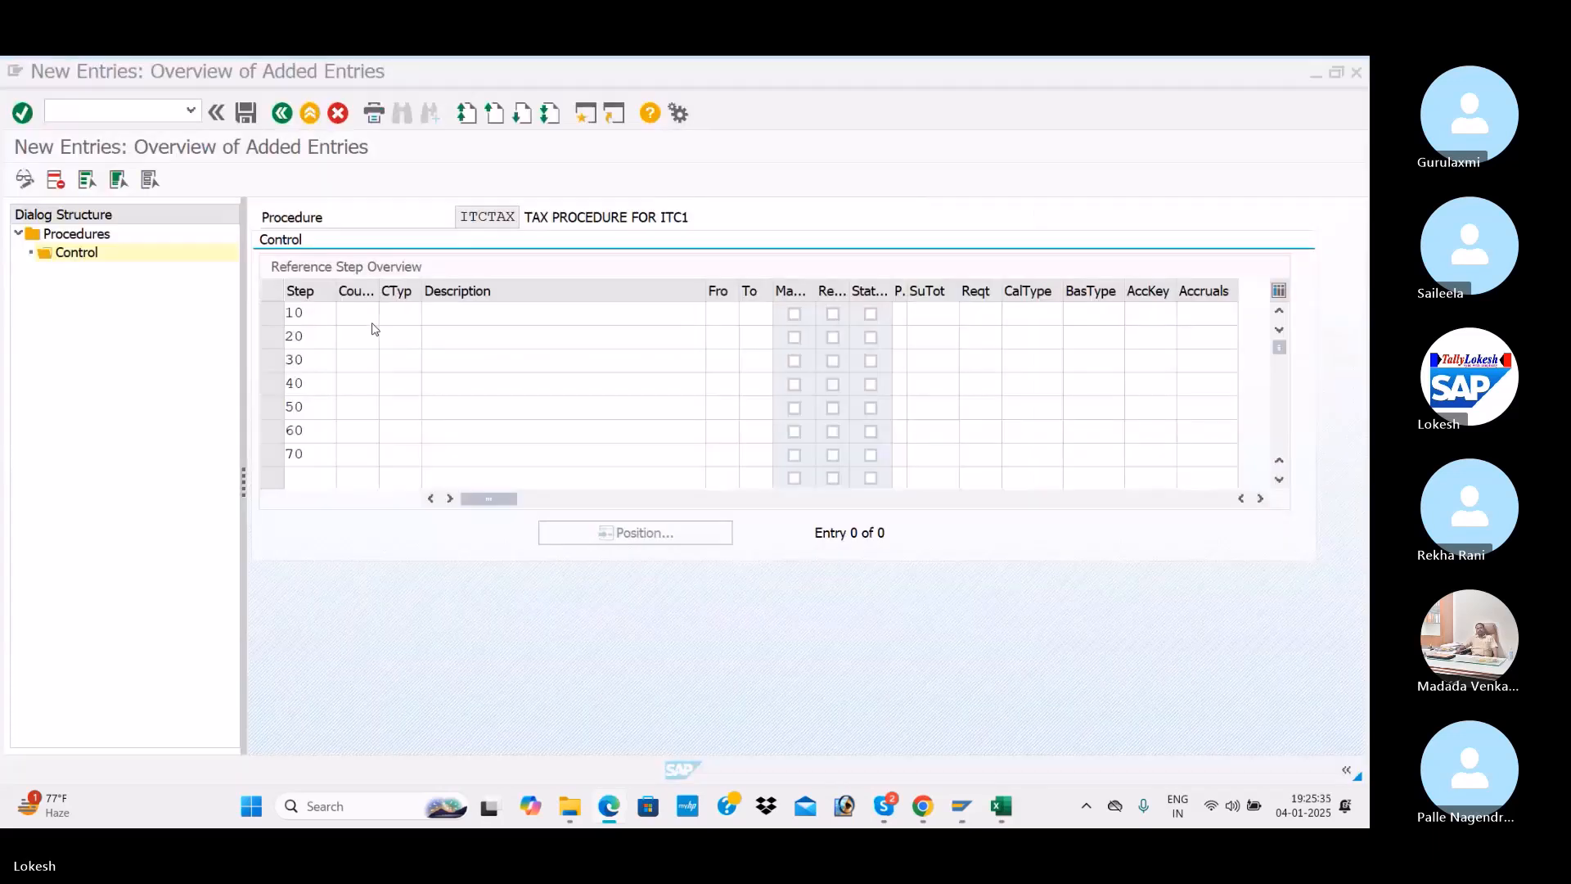
type("0")
key("Down")
type("0")
key("Down")
type("0")
key("Down")
type("0")
key("Down")
type("0")
key("Down")
type("0")
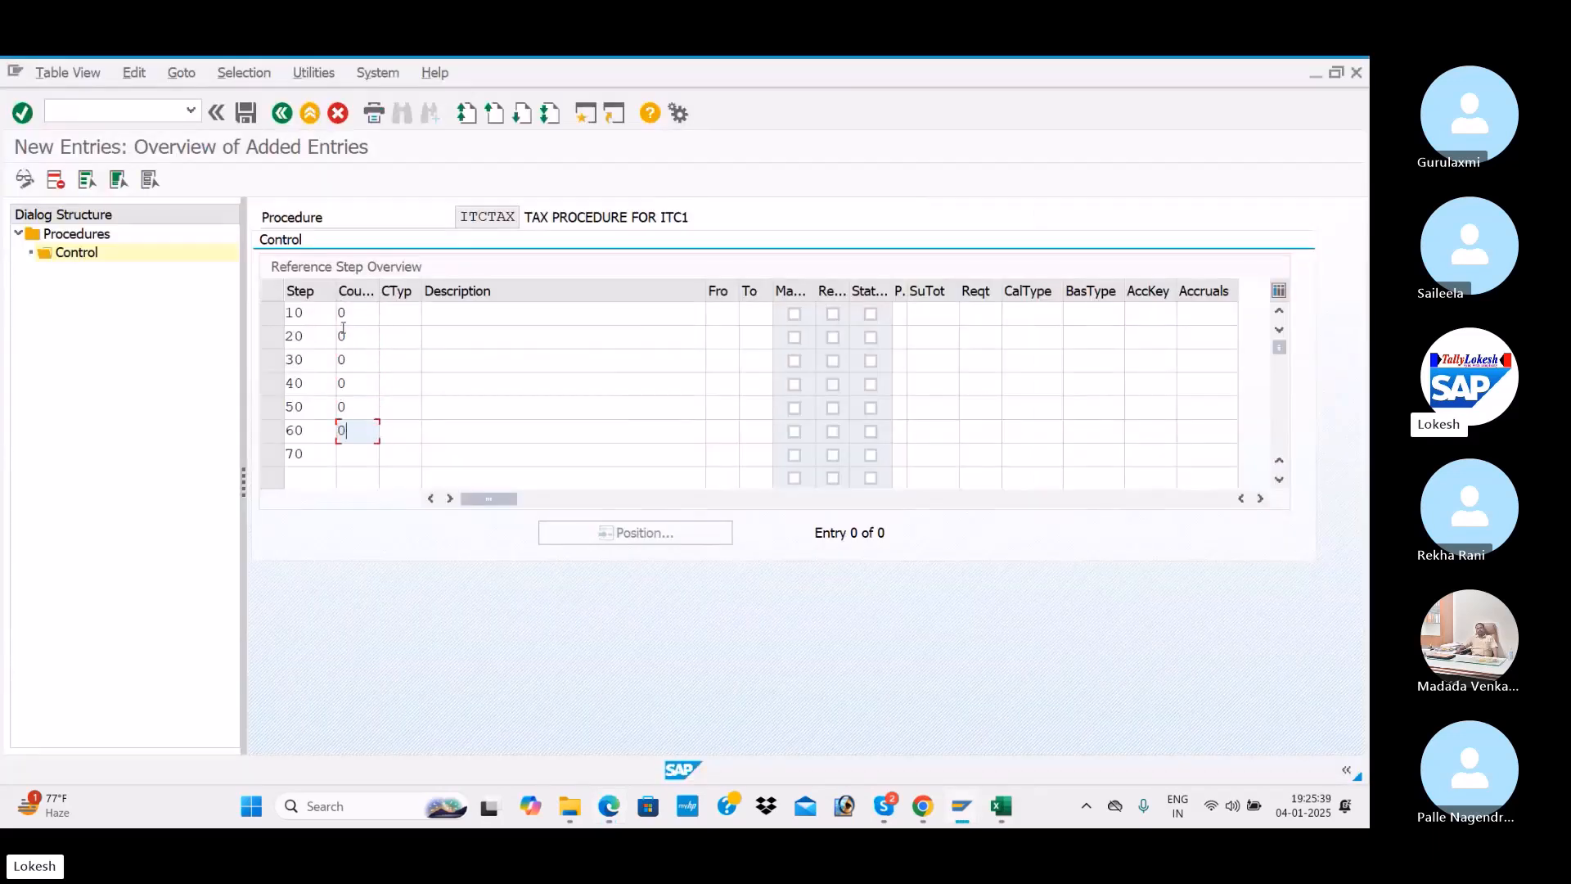
key("Down")
type("0")
key("Tab")
Check the PDF example and pick condition type BASB (Base Amount) from the value list for step 10
left_click(411, 321)
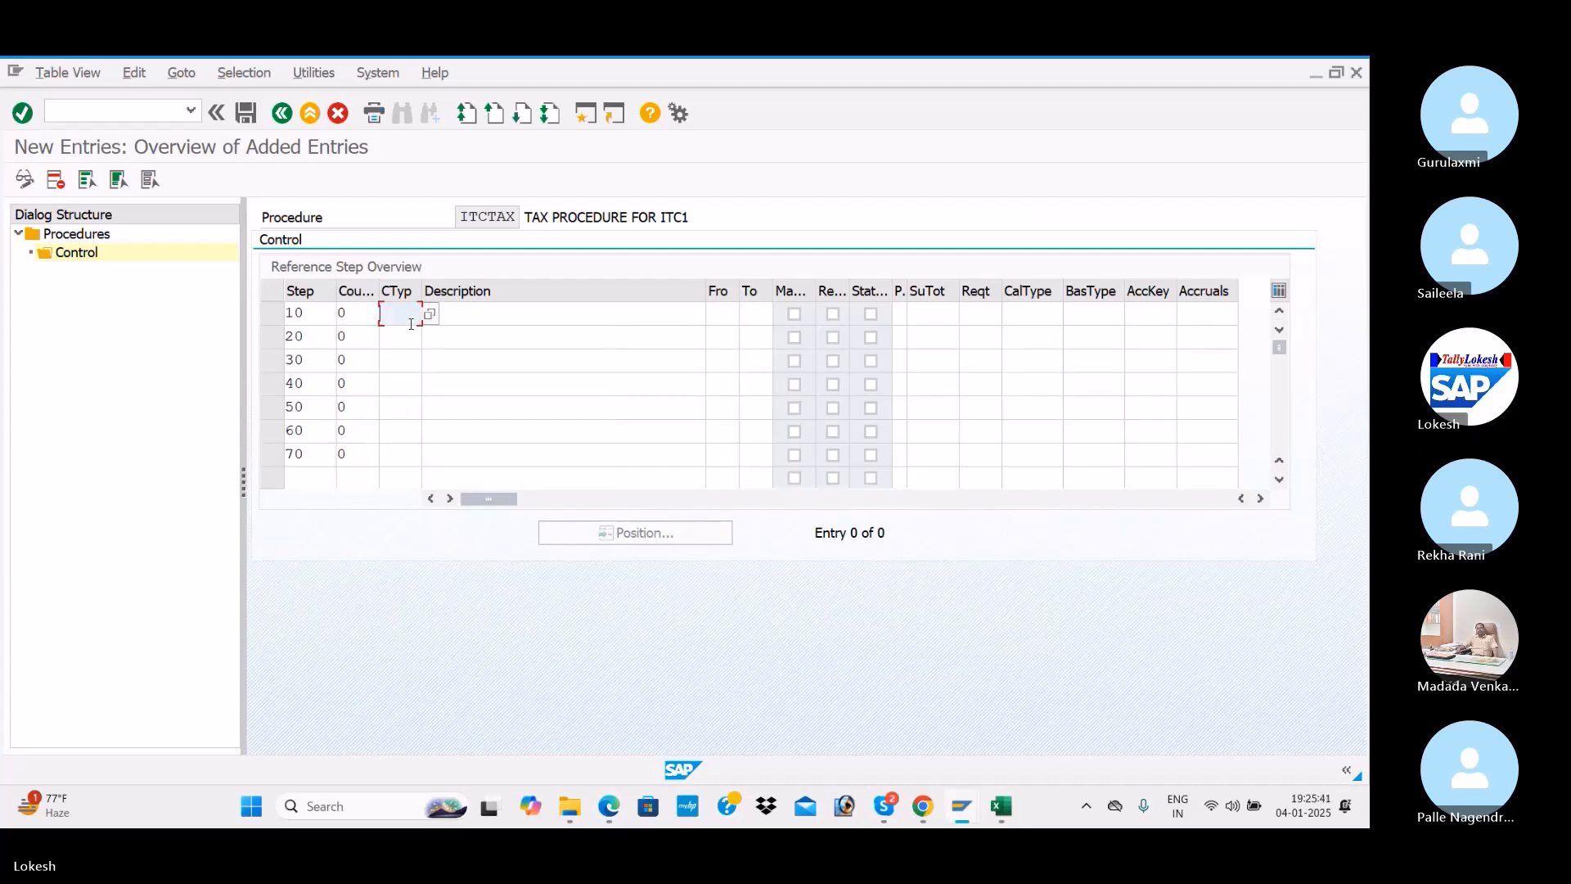
key("alt+Tab")
key("alt+Tab")
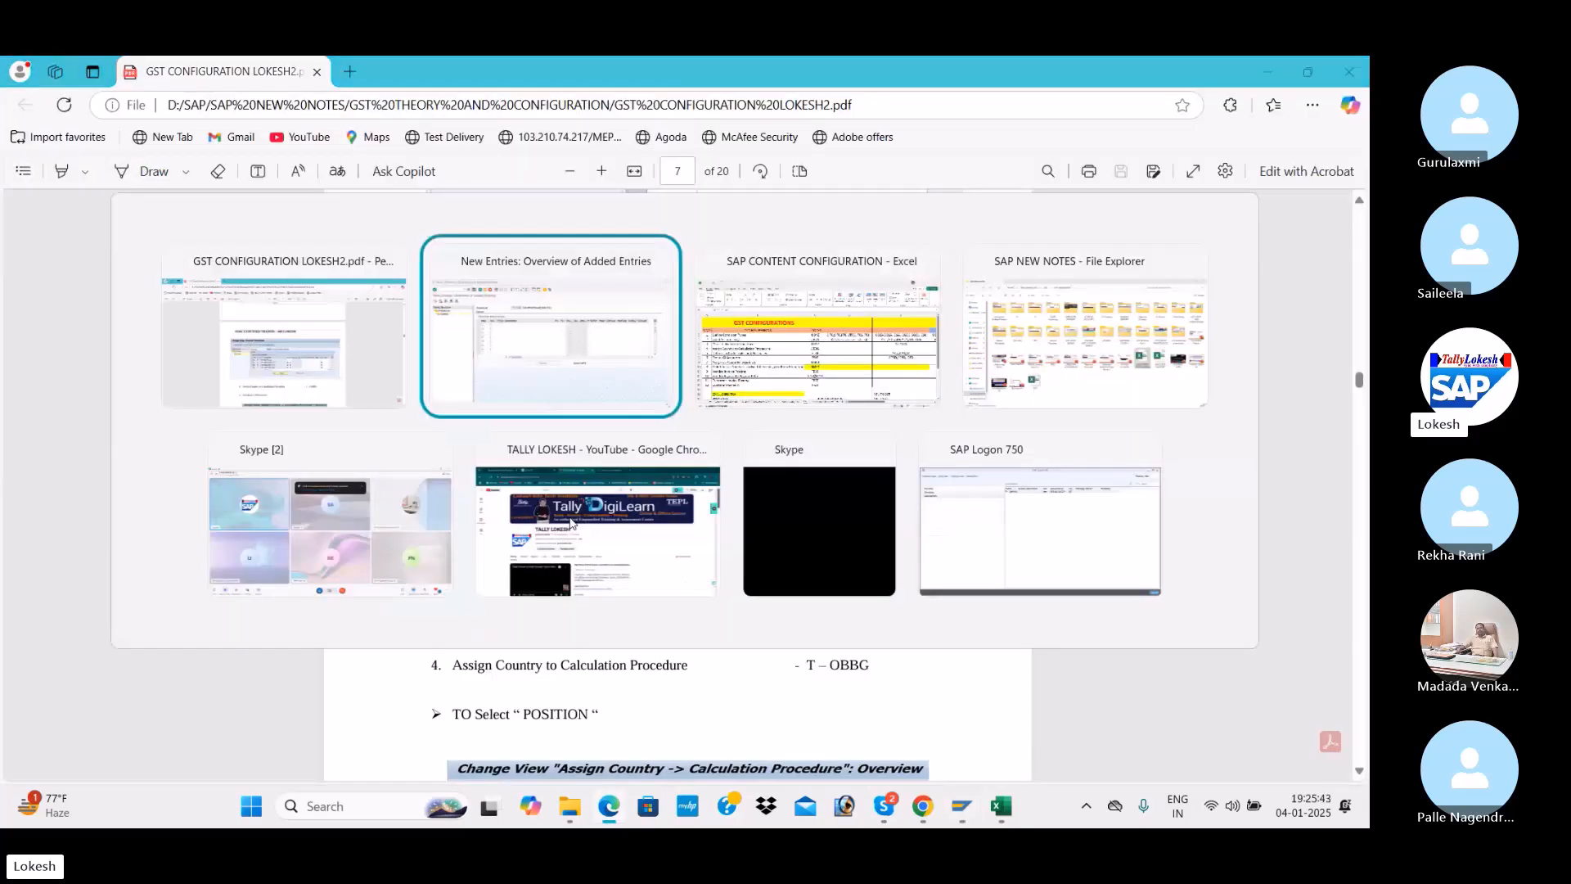
left_click(430, 316)
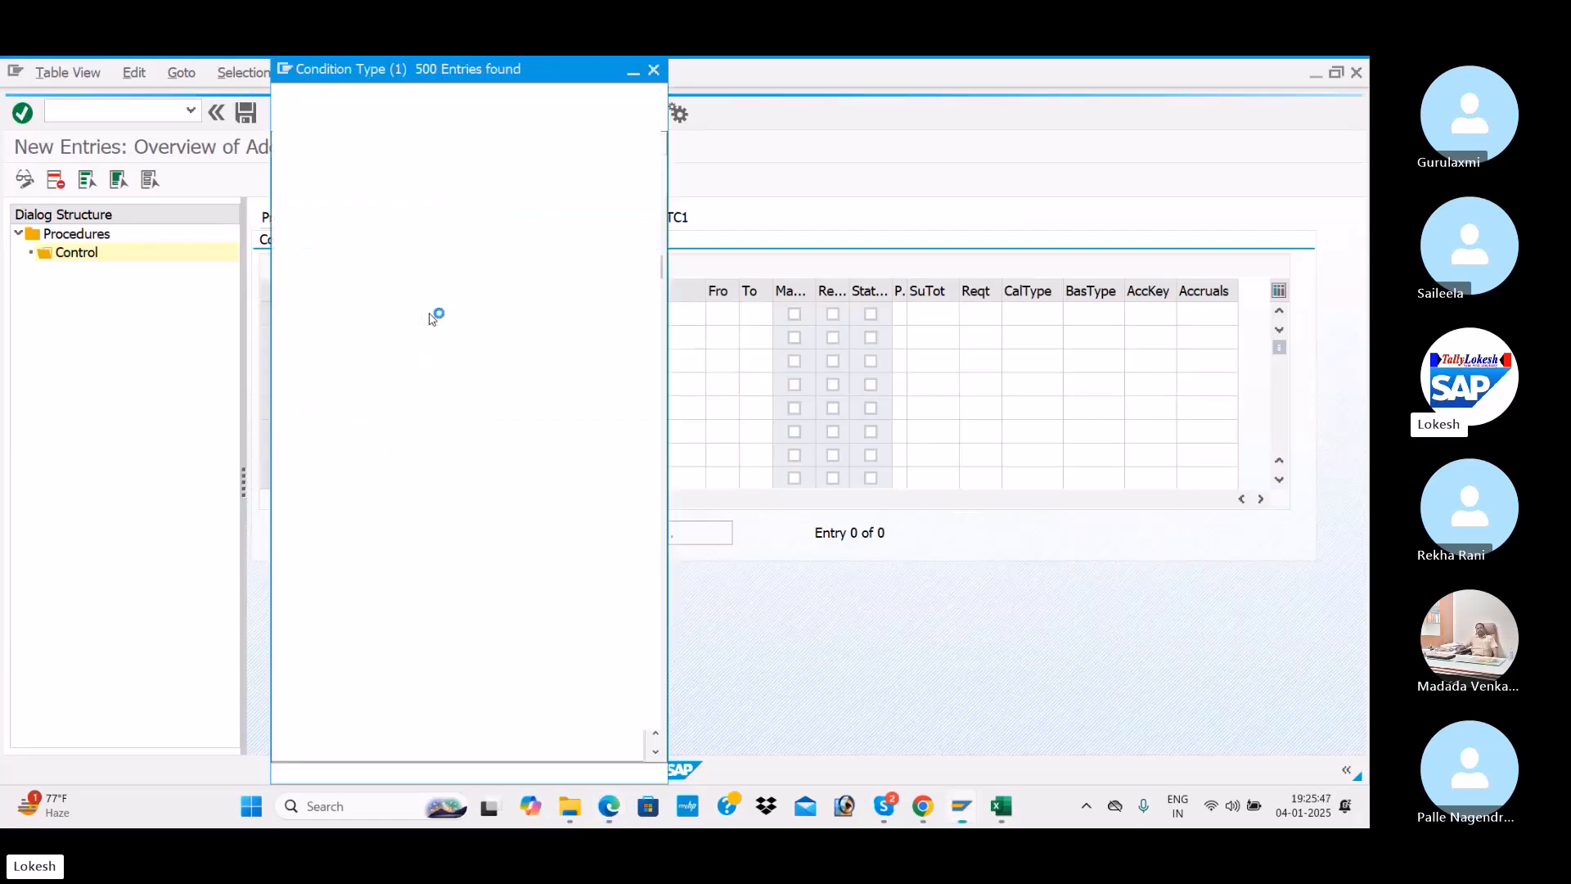
scroll(379, 459, "down", 20)
scroll(379, 459, "down", 8)
scroll(379, 468, "down", 3)
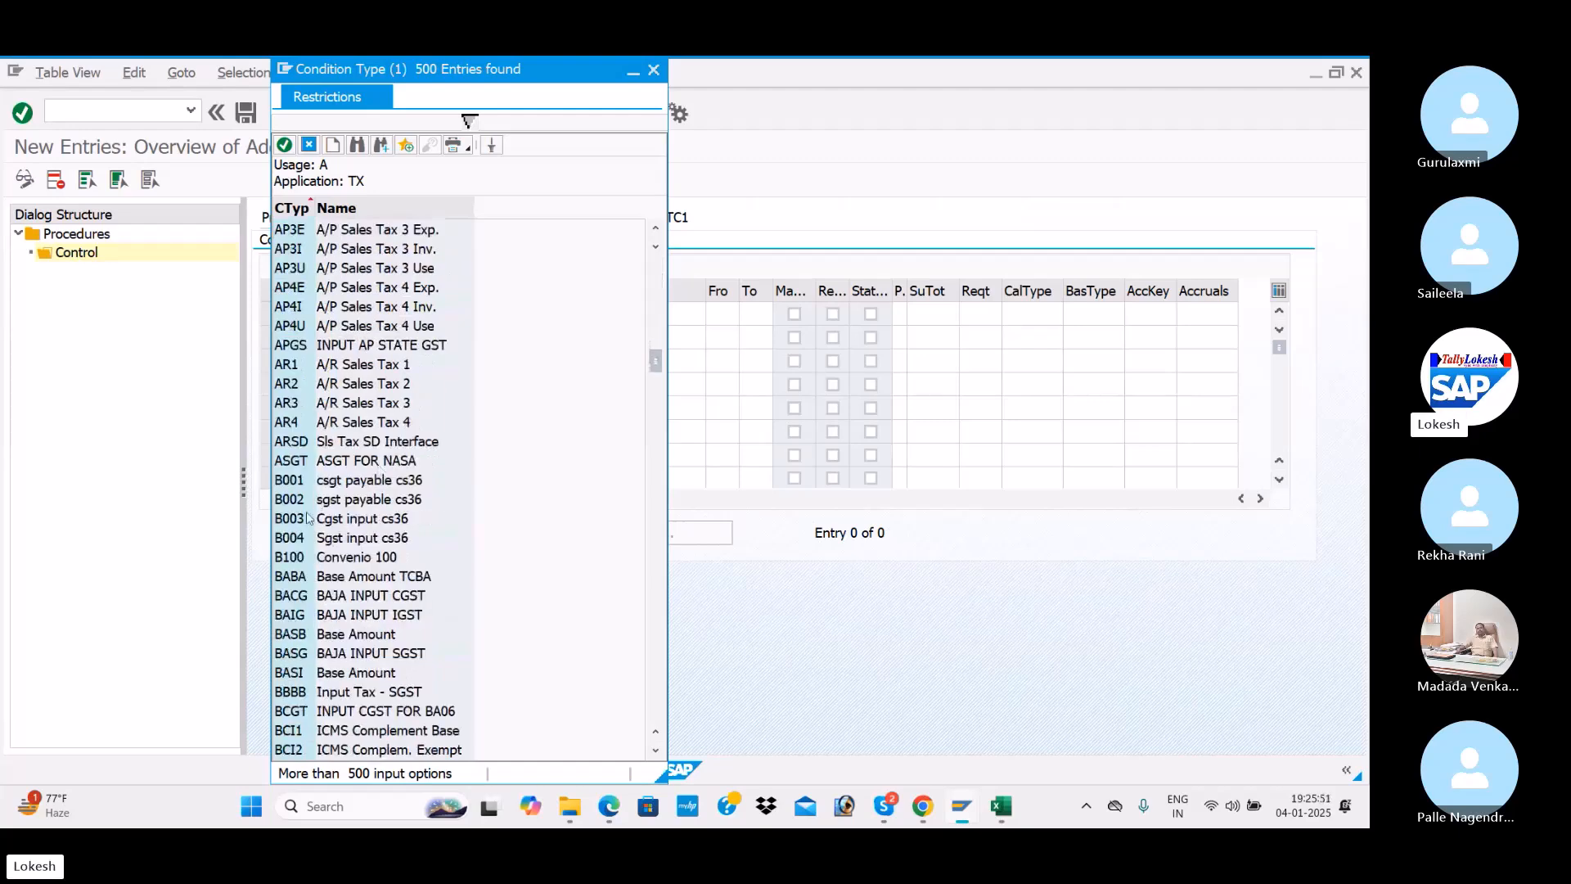
scroll(319, 600, "down", 1)
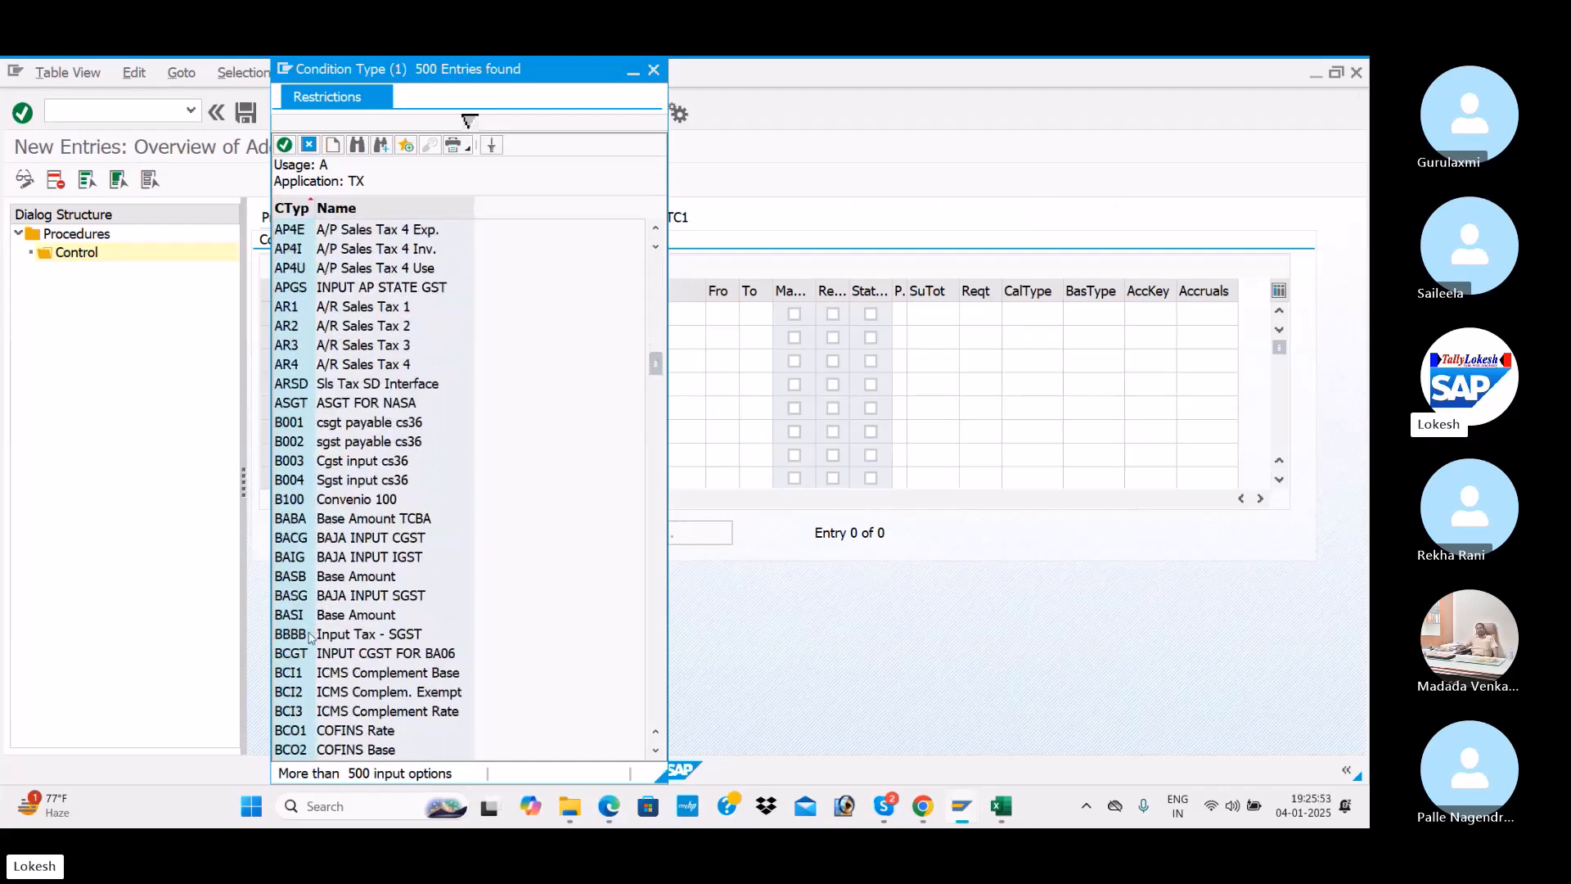
left_click(327, 618)
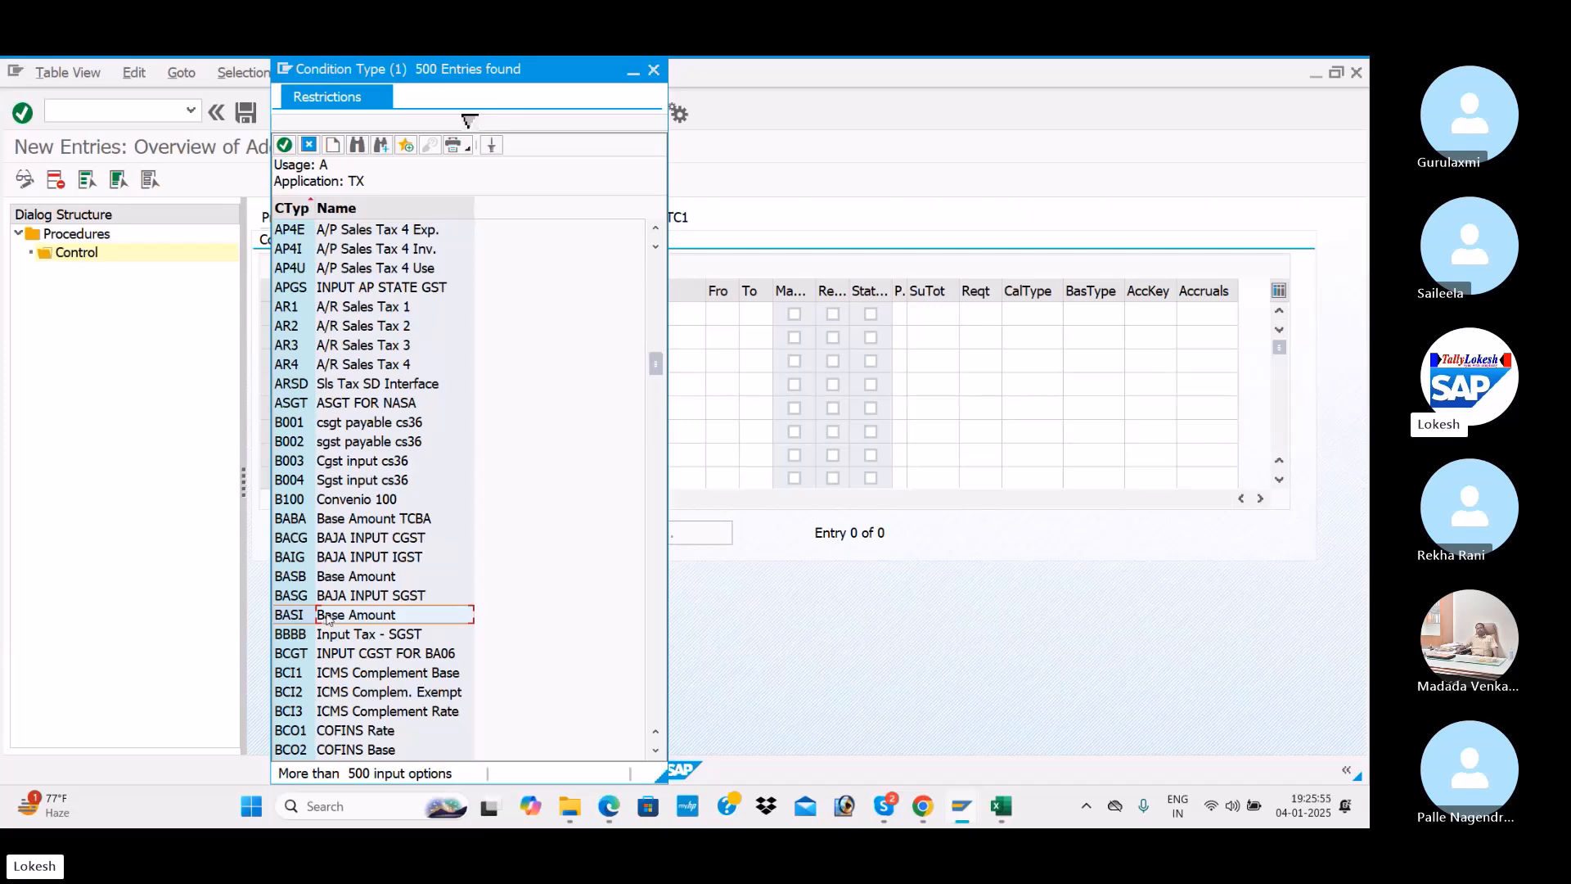
left_click(323, 578)
double_click(324, 578)
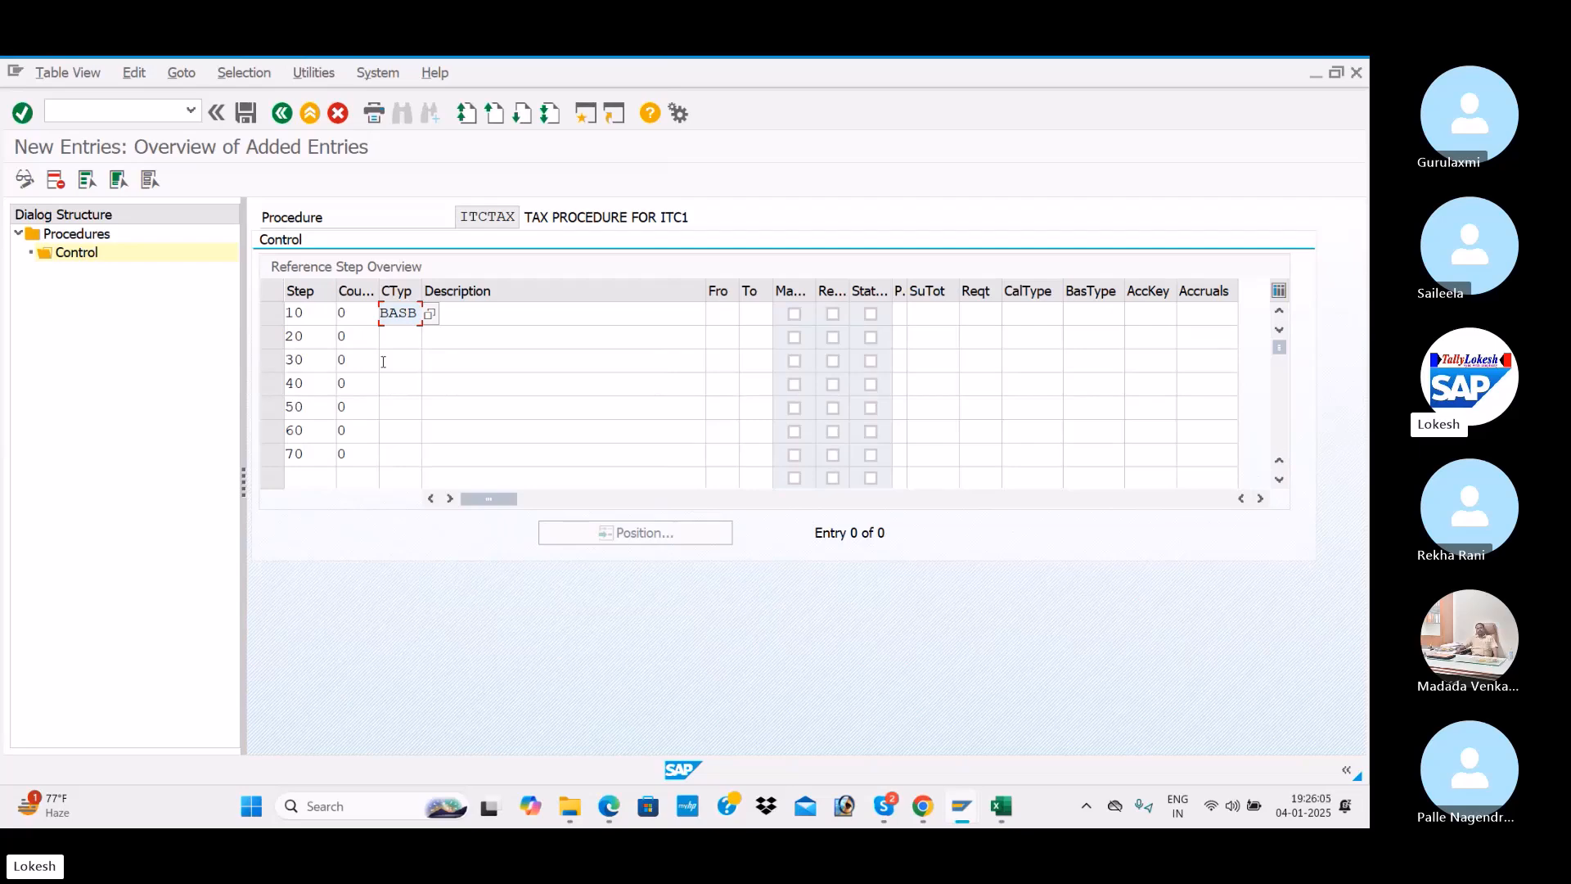
Look up the condition types in the PDF and the Excel GST sheet, and enter CITC for step 20 in SAP
key("alt+Tab")
scroll(501, 438, "down", 2)
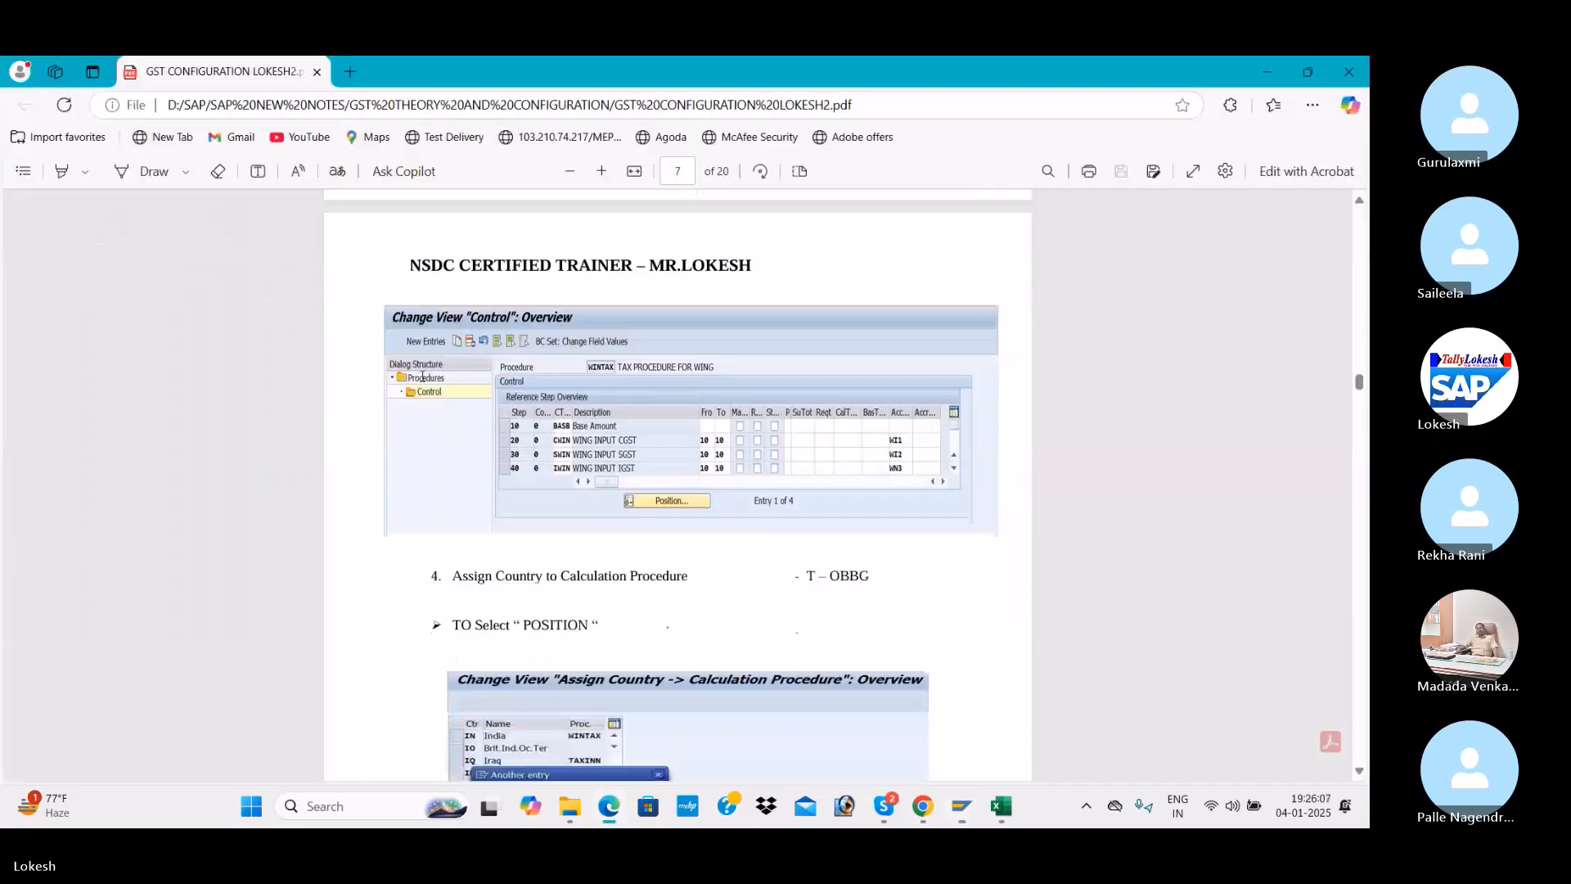
key("alt+Tab")
left_click(392, 334)
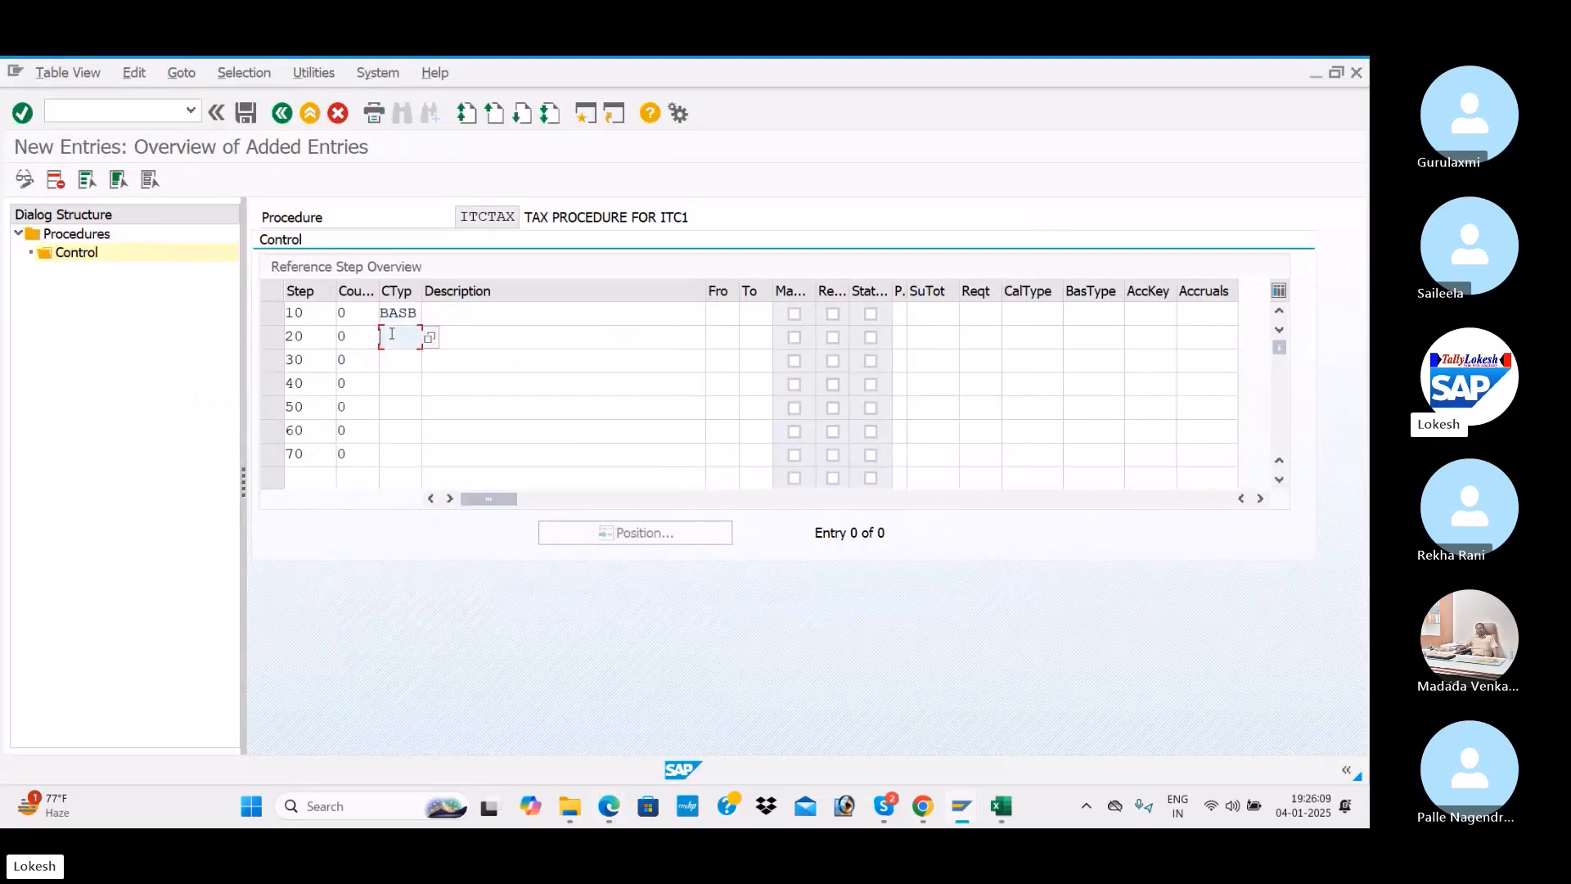
key("alt+Tab")
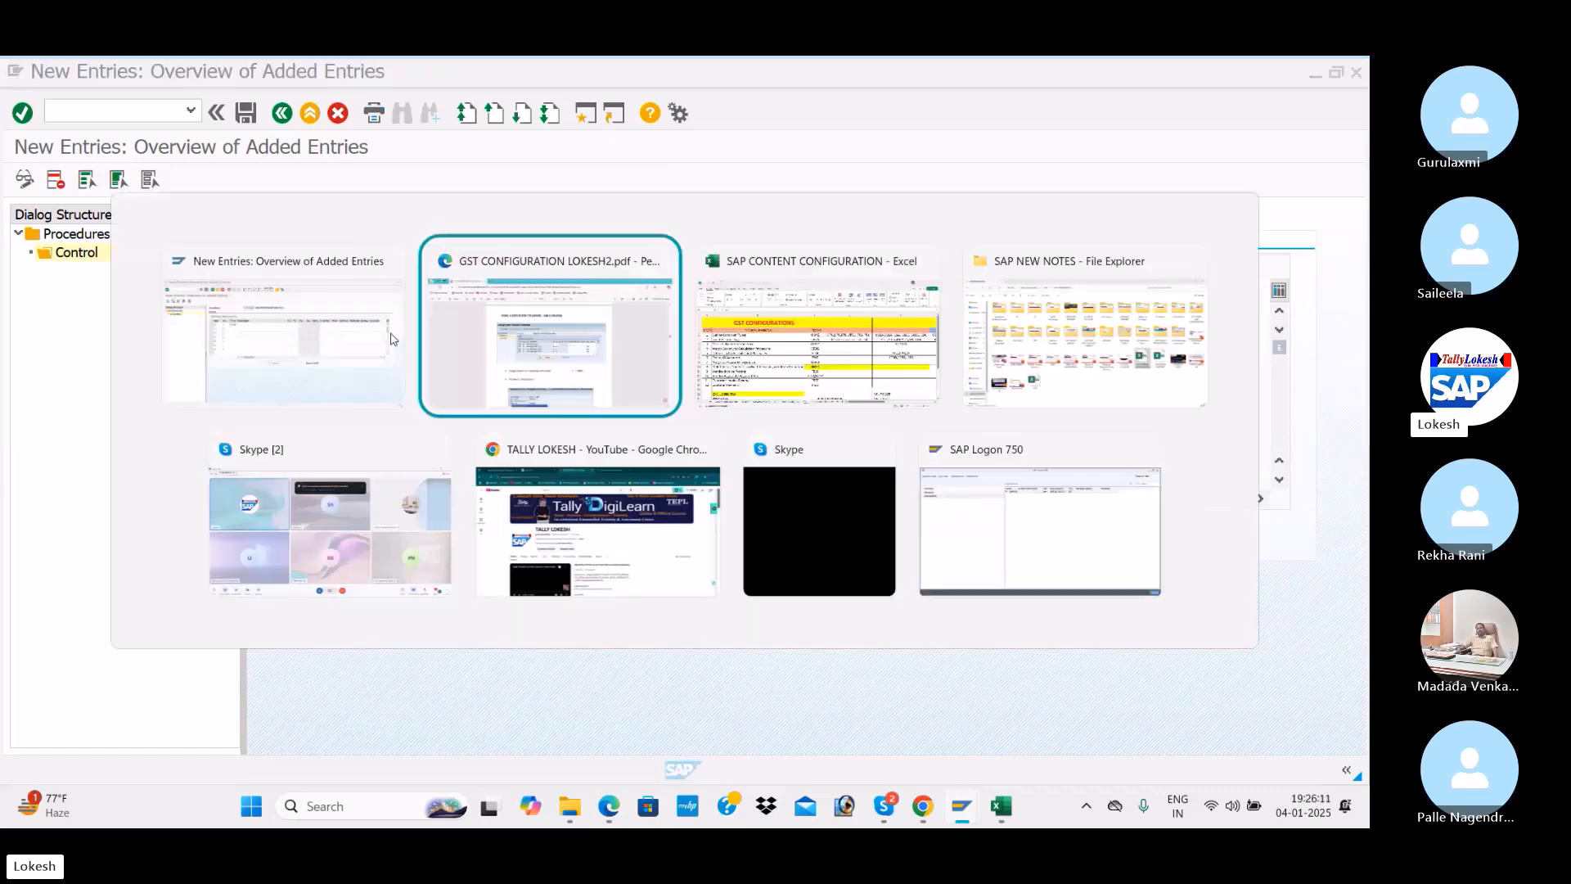
left_click(753, 384)
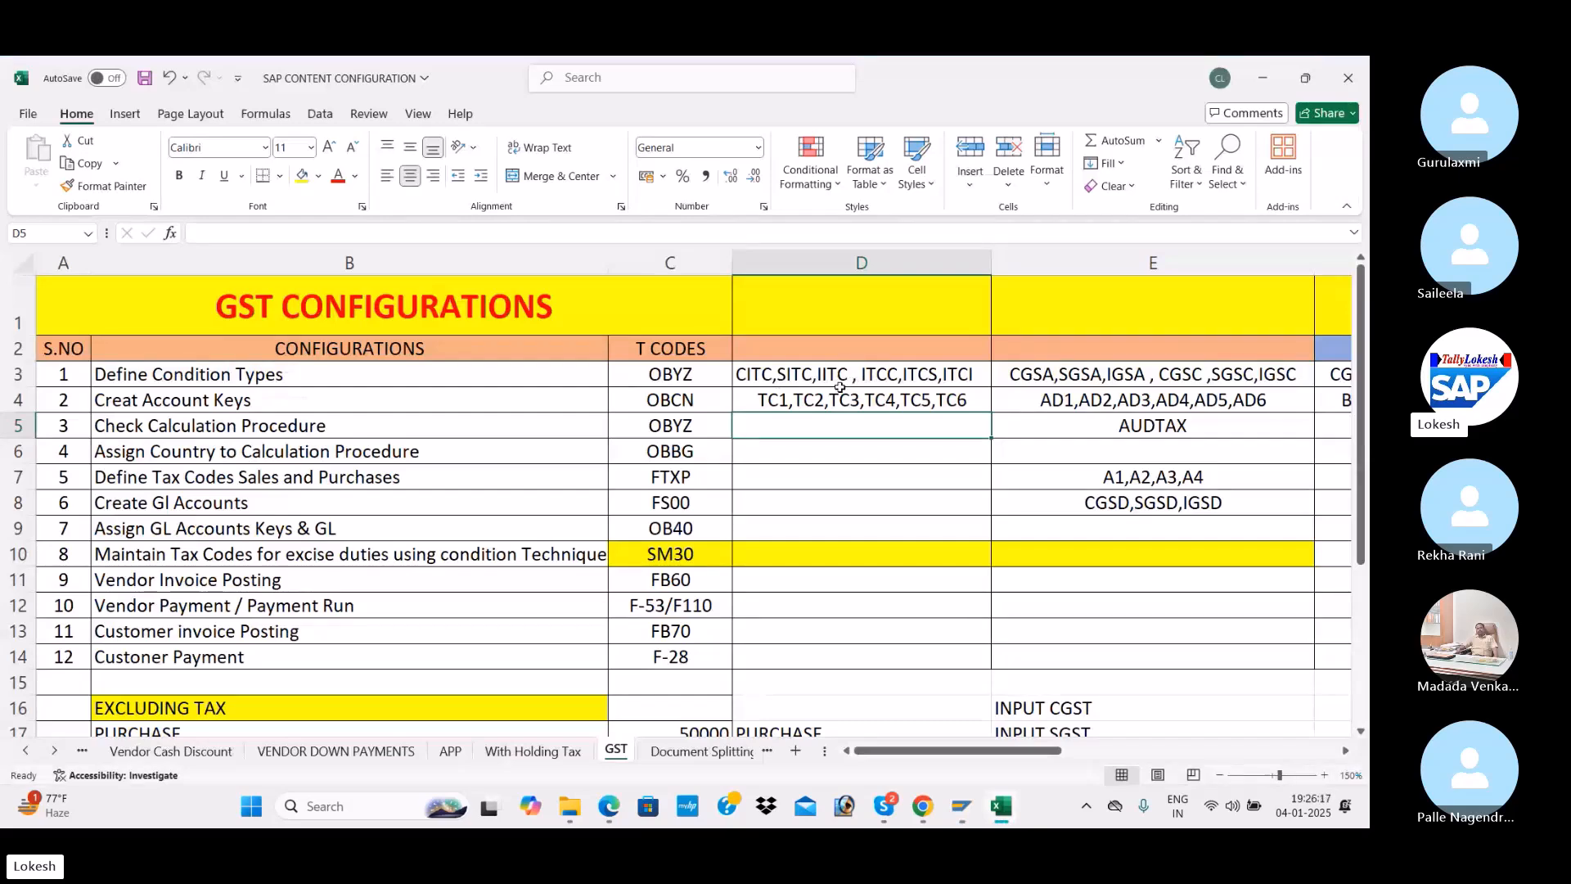
key("alt+Tab")
left_click(429, 337)
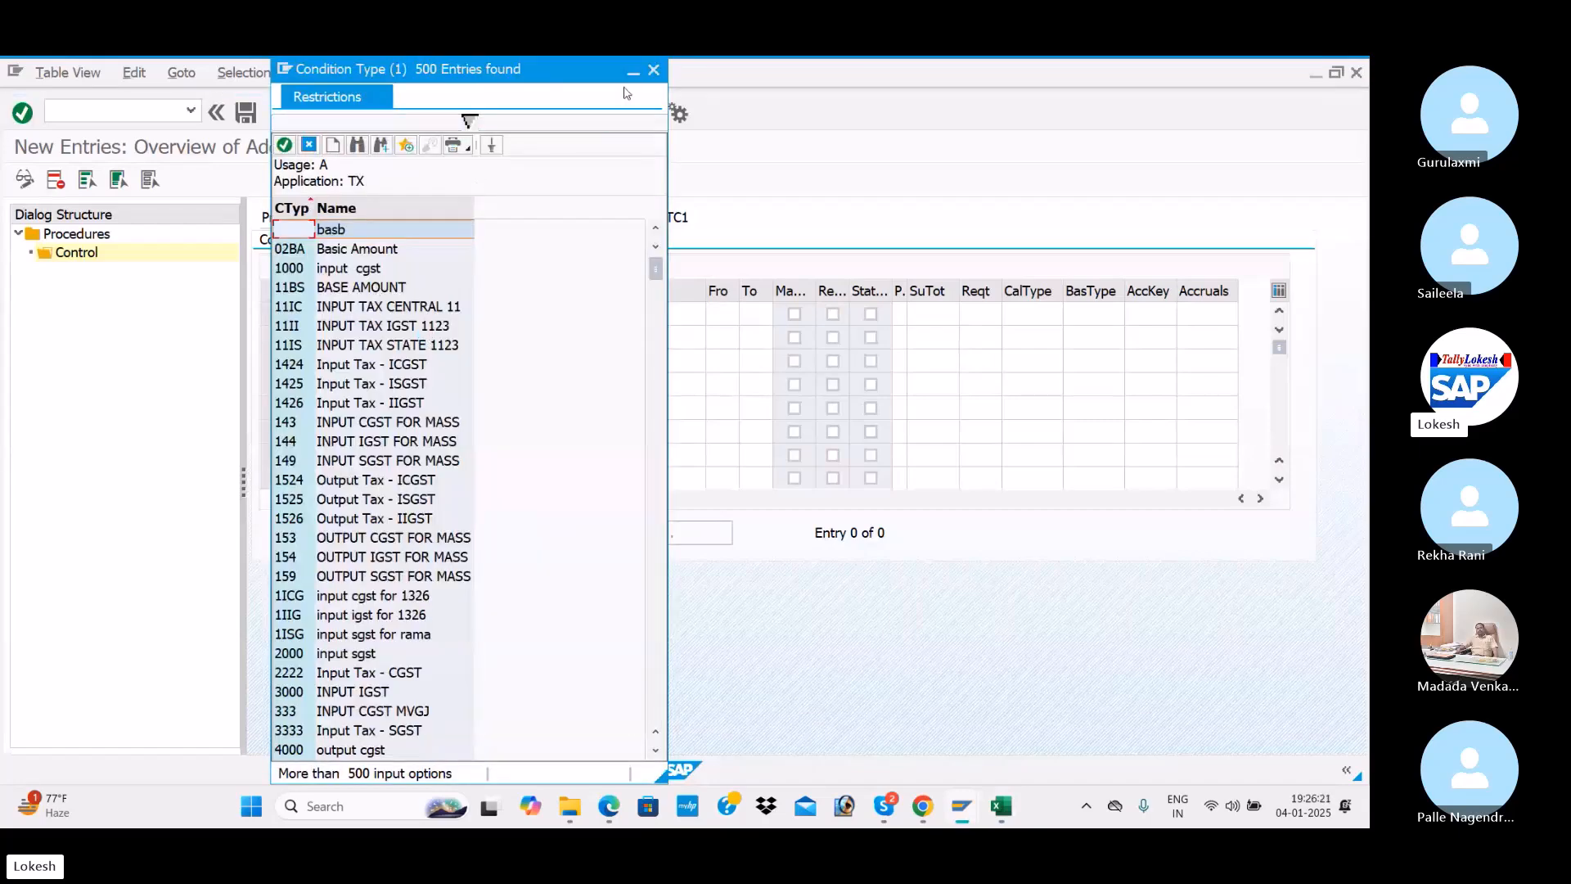
left_click(653, 68)
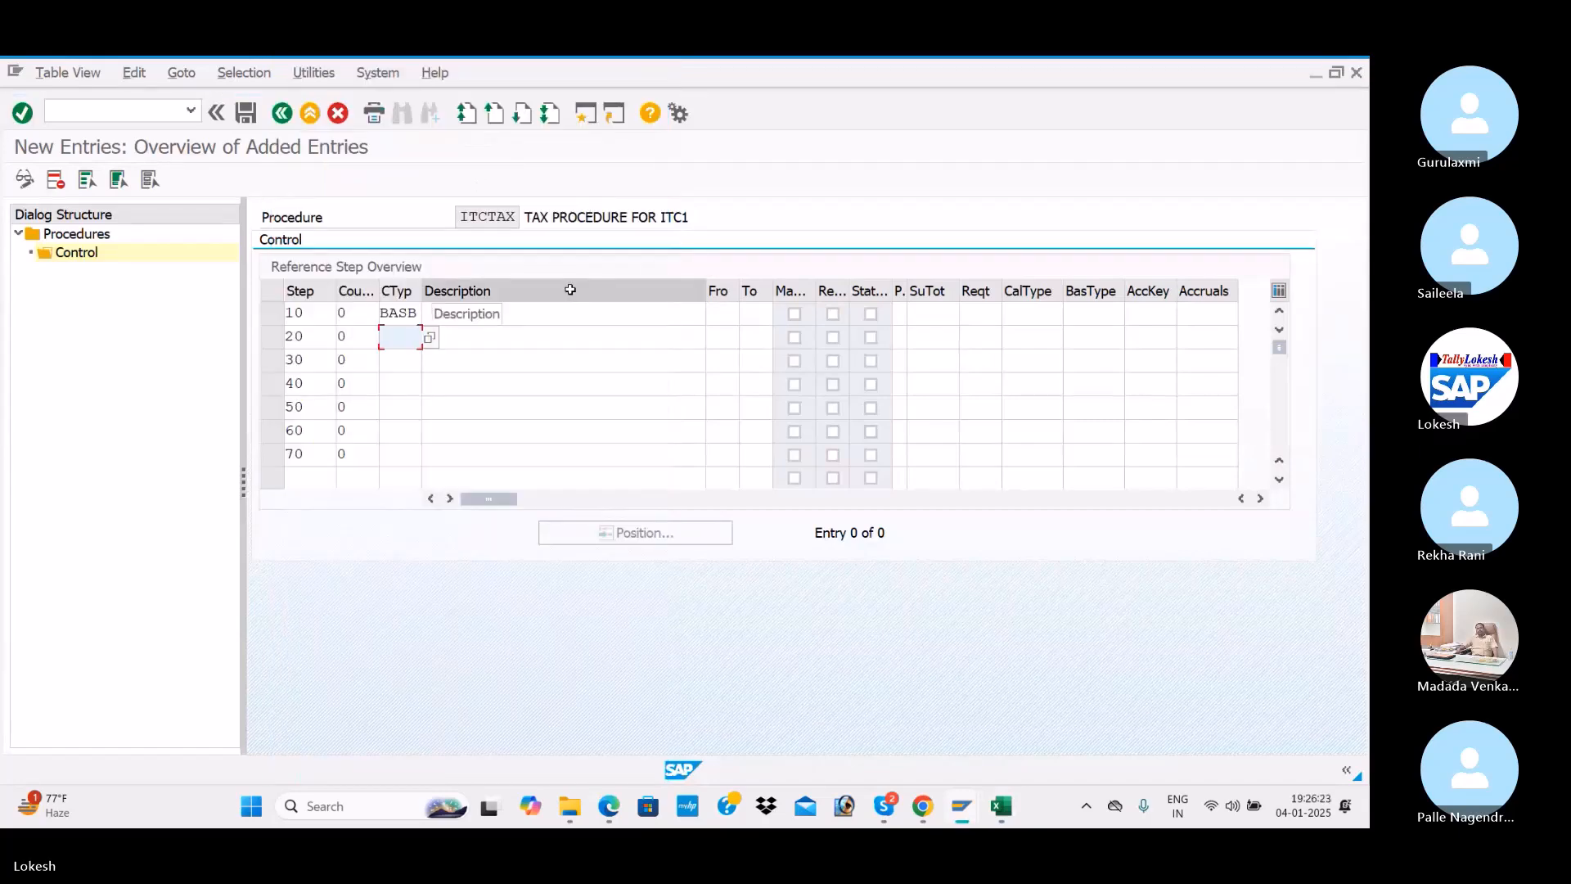
type("CITC")
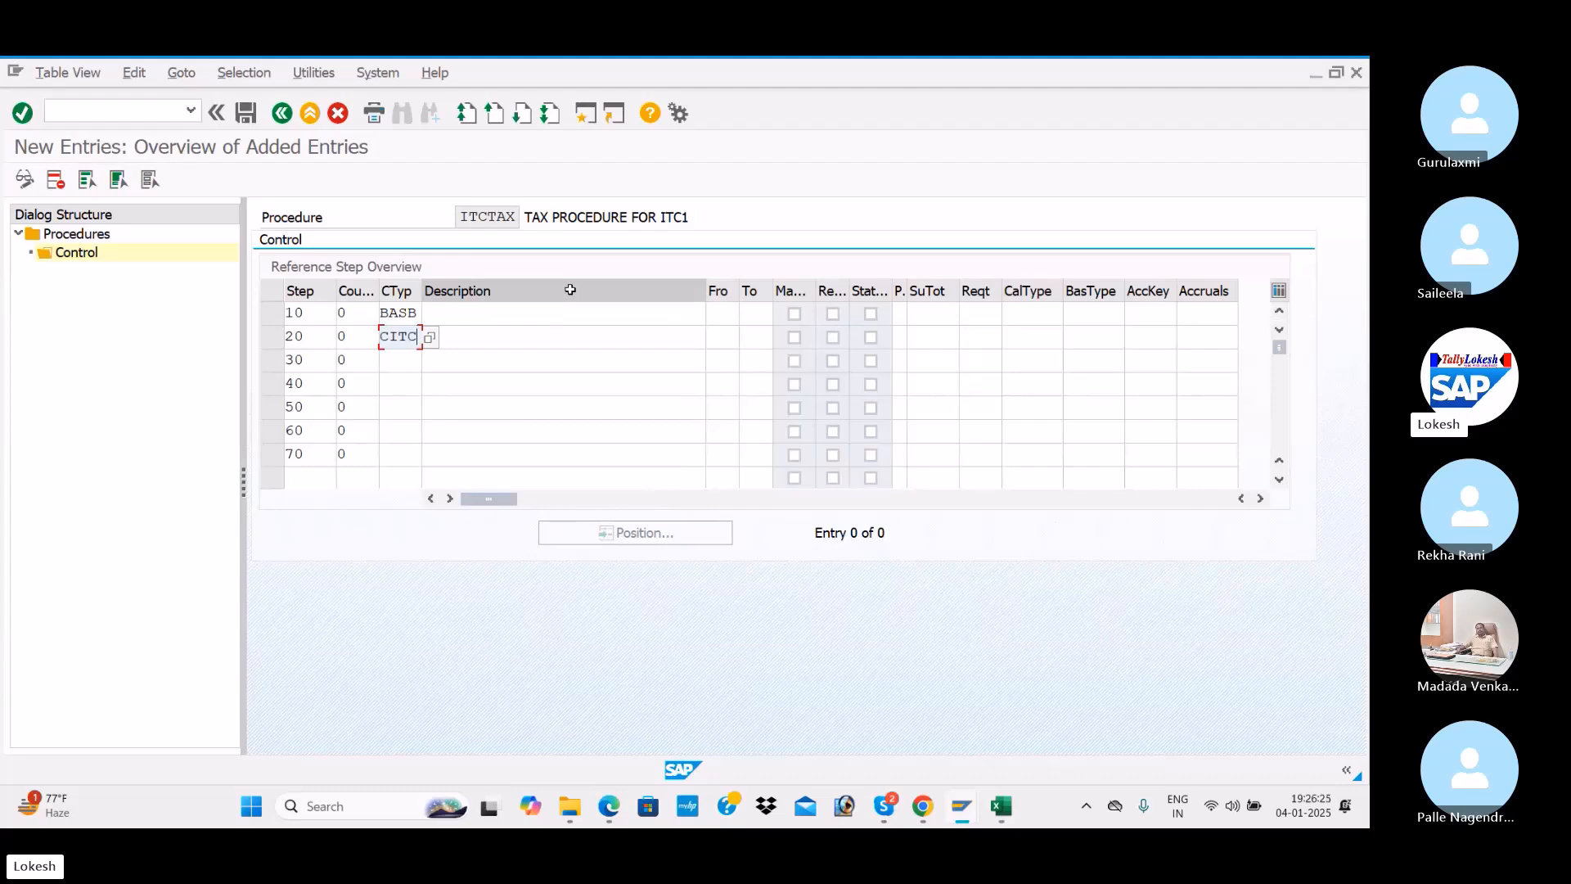
Recheck the Excel list and enter condition types SITC for step 30 and IITC for step 40 in SAP
key("alt+Tab")
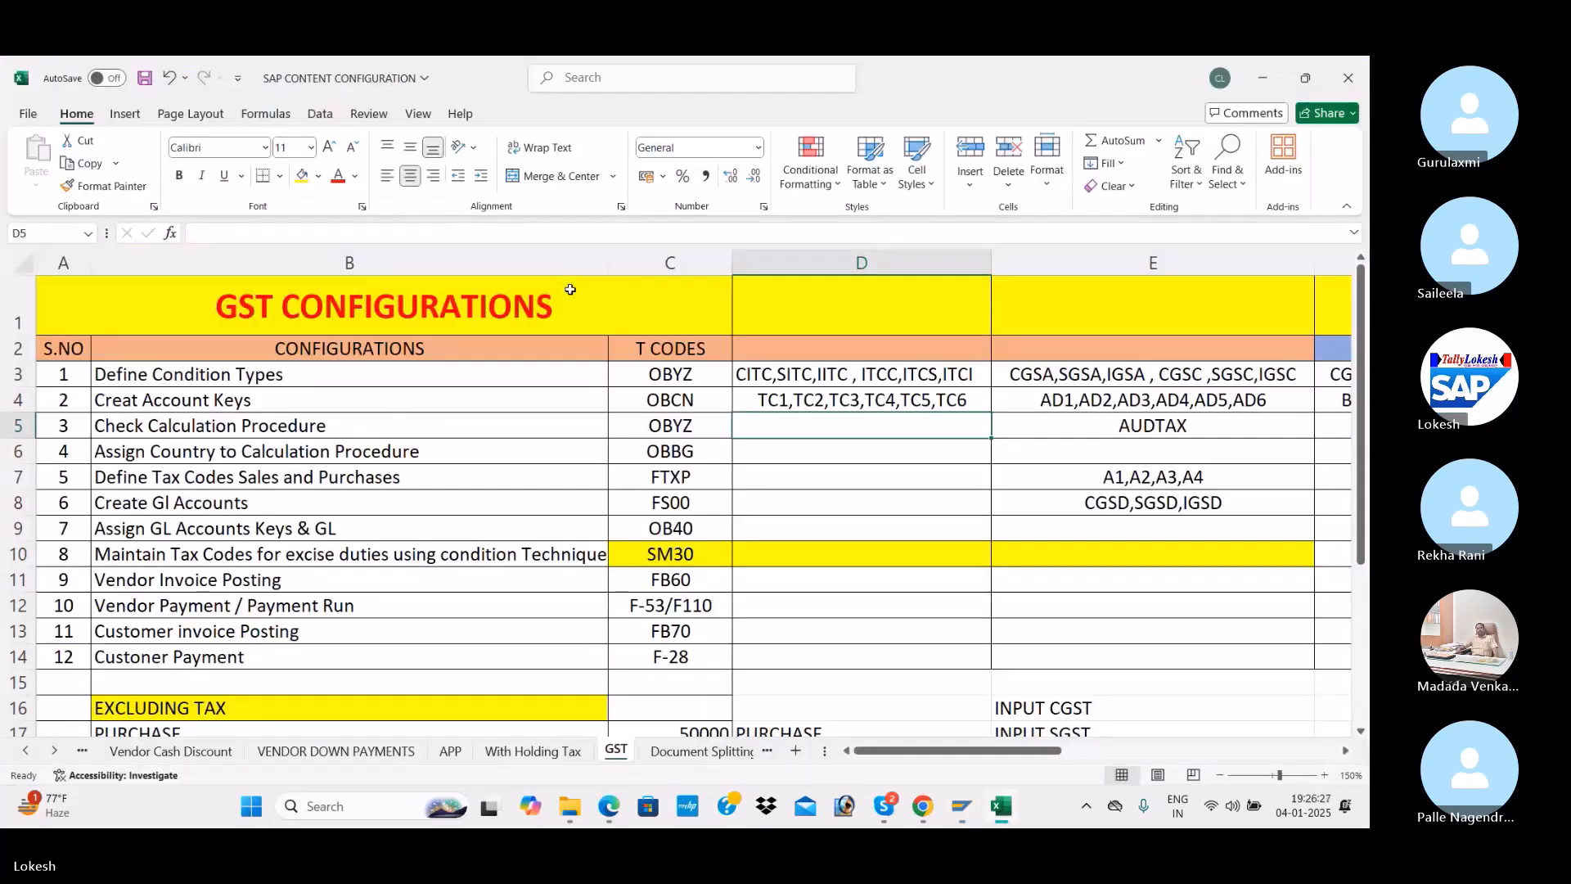
key("alt+Tab")
left_click(400, 361)
type("SITC")
key("Down")
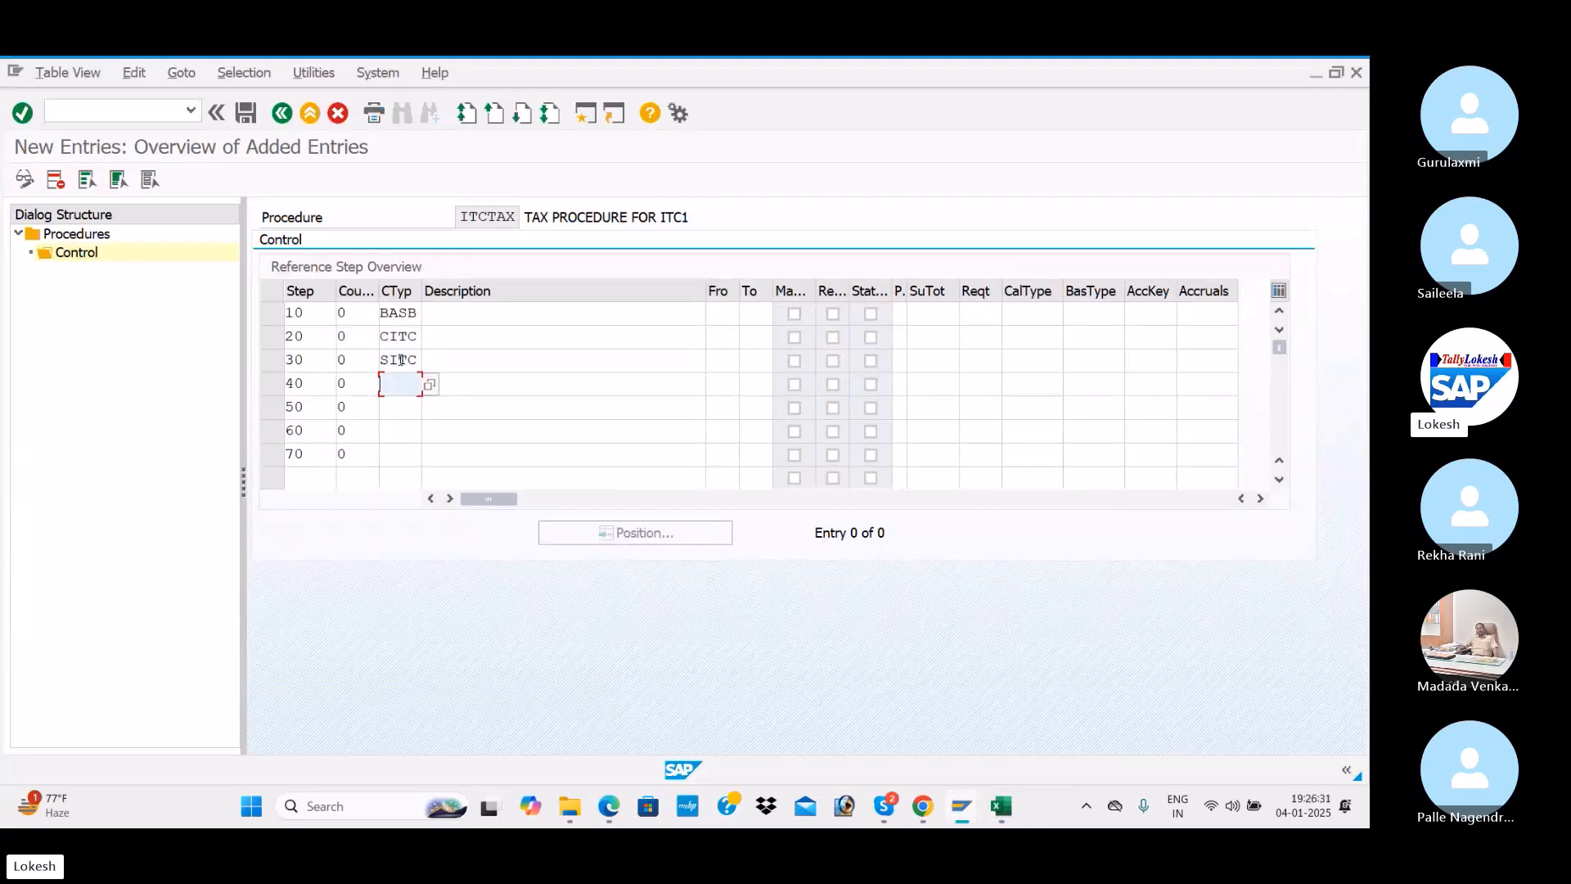
type("IITC")
key("Down")
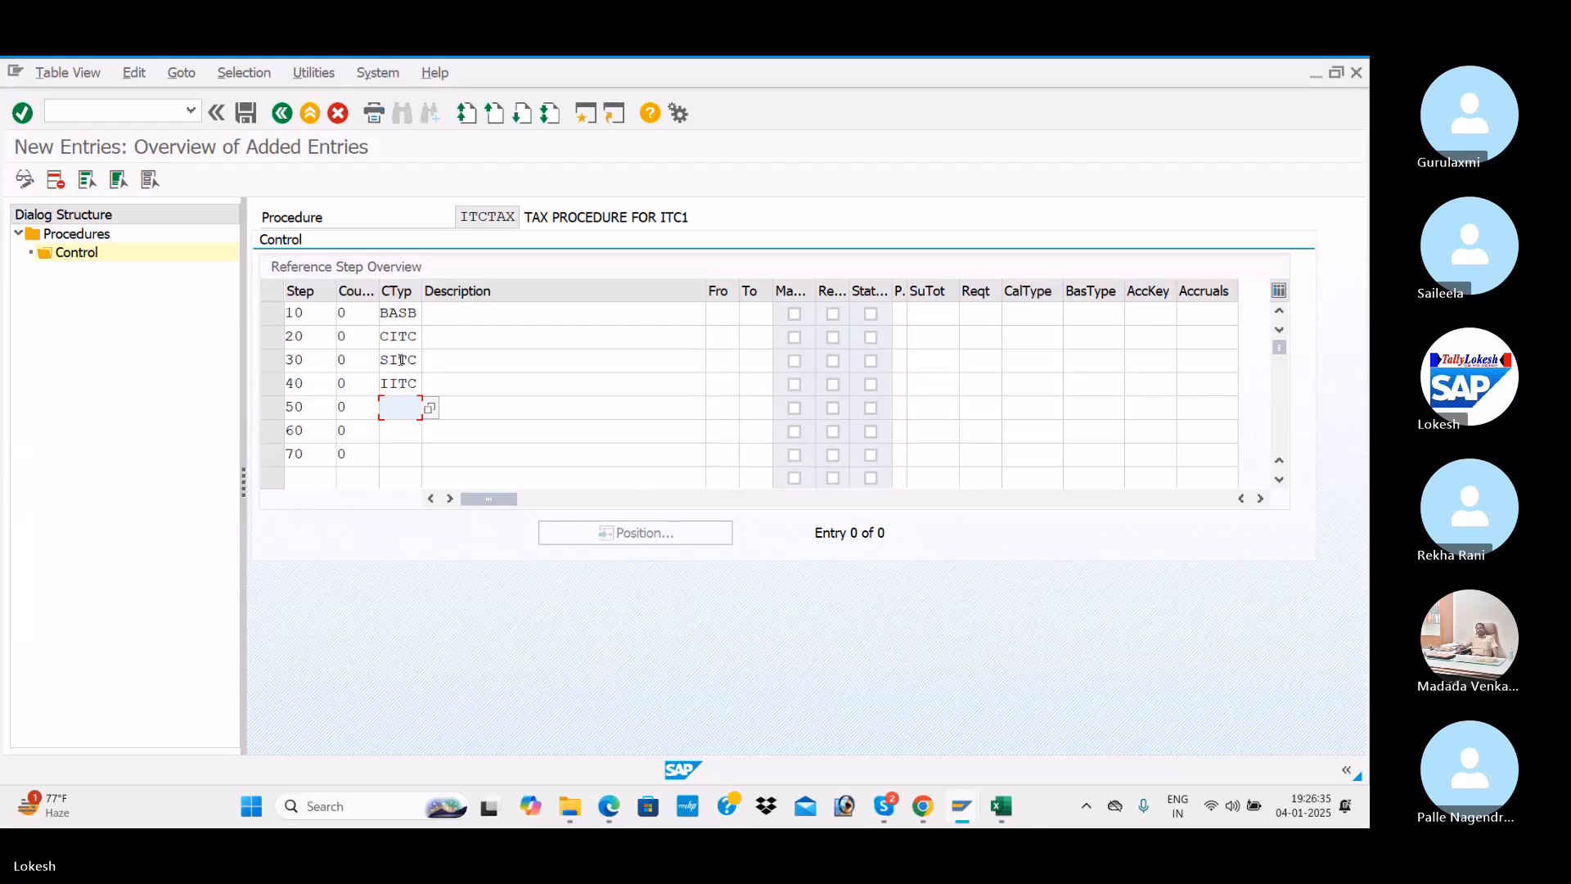
Enter condition types ITCC, ITCS and ITCI for steps 50, 60 and 70, and confirm the control entries
type("ITCC")
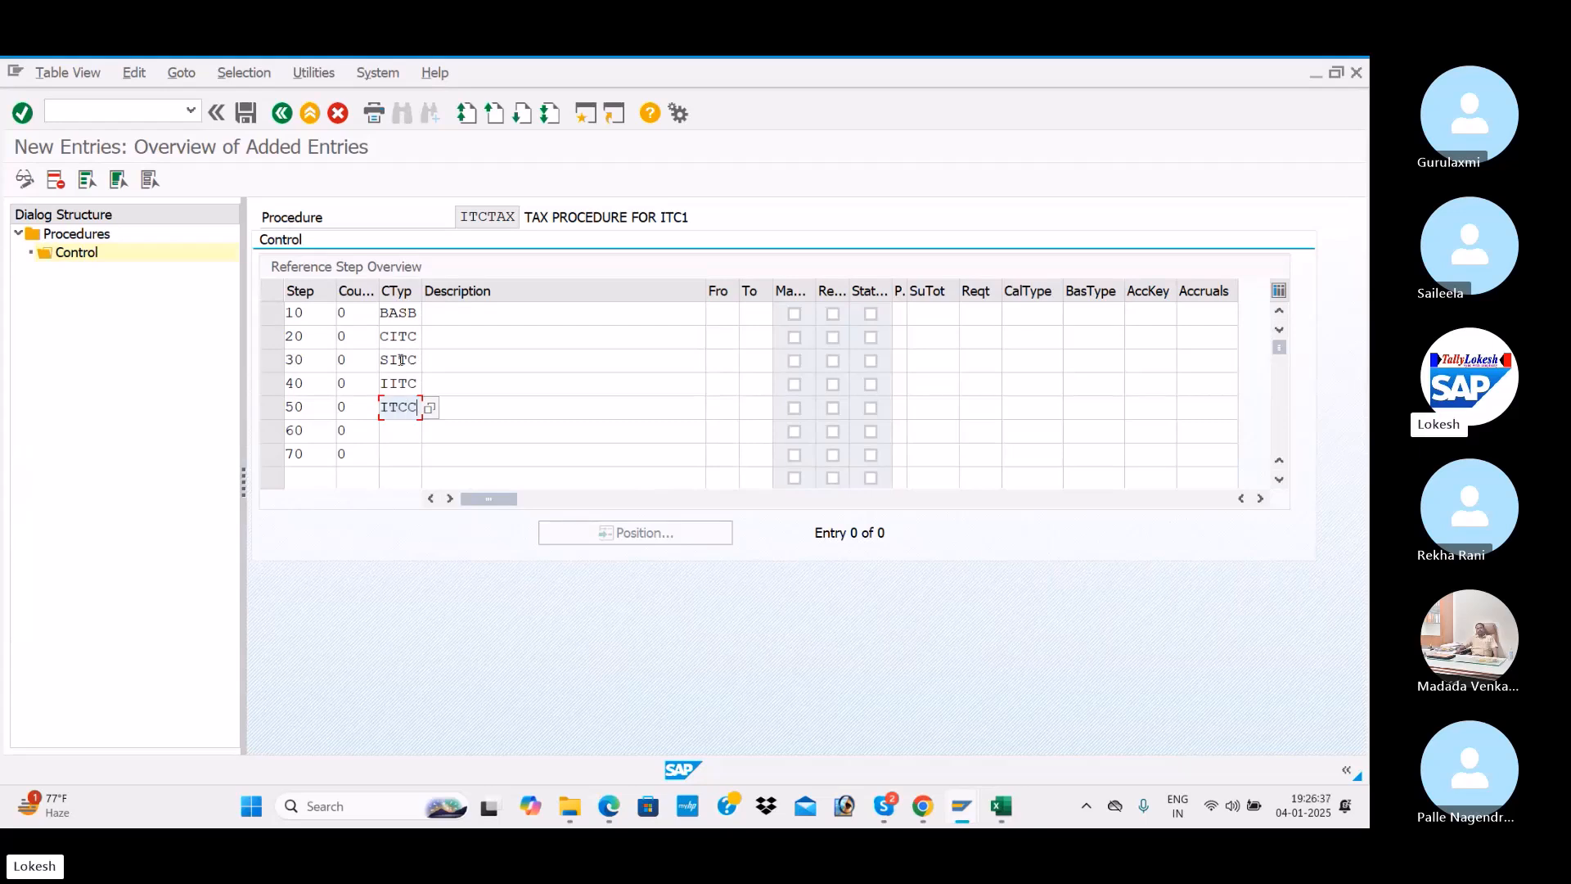
key("Down")
type("ITCS")
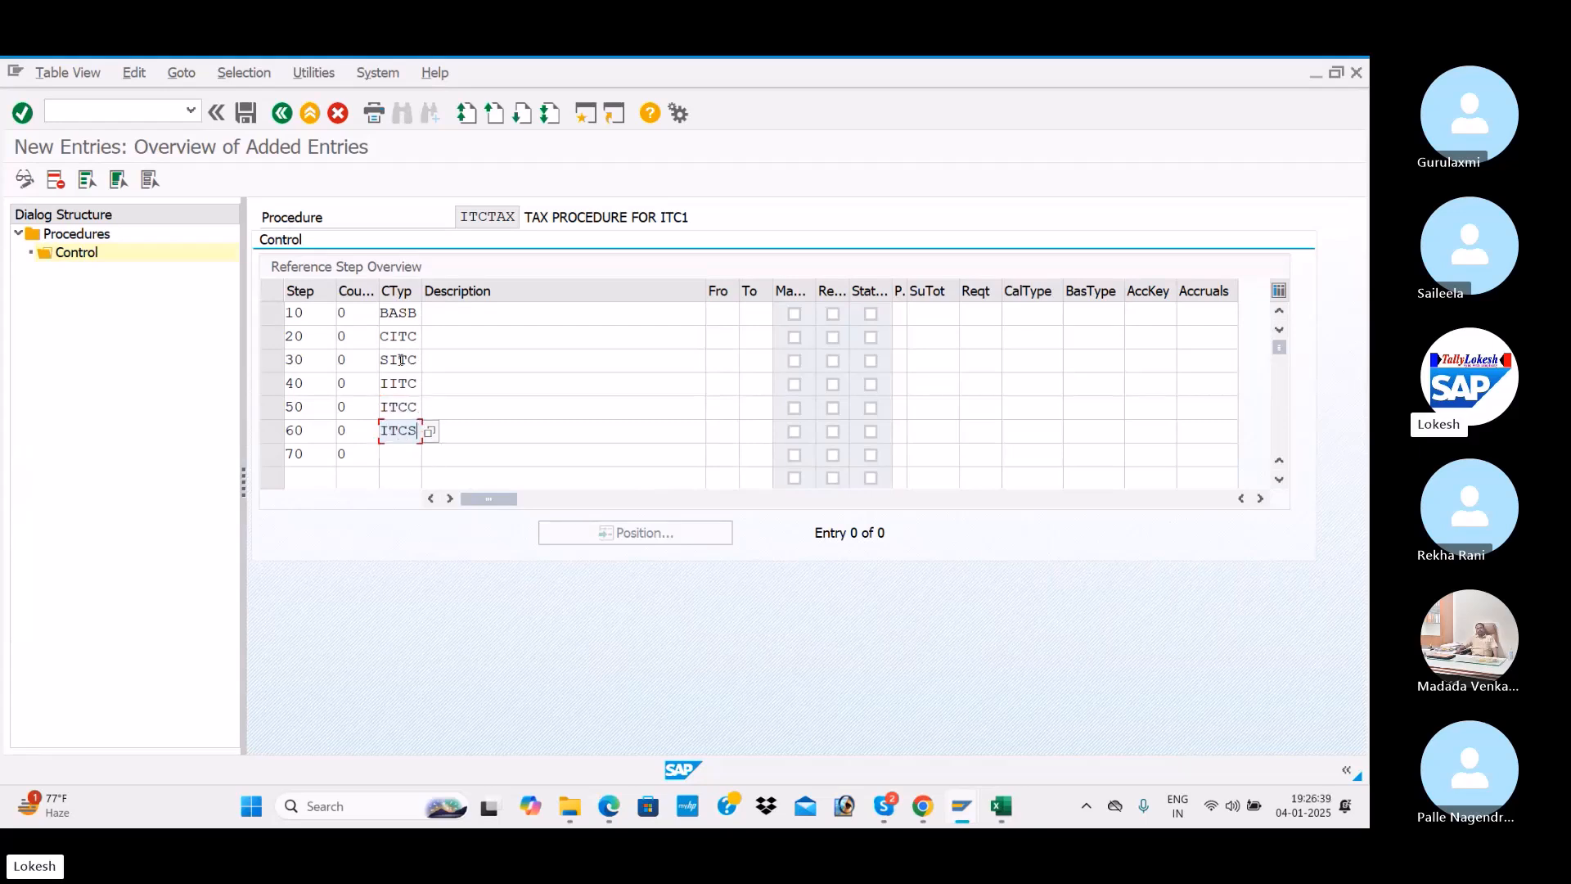
key("Down")
type("ITC")
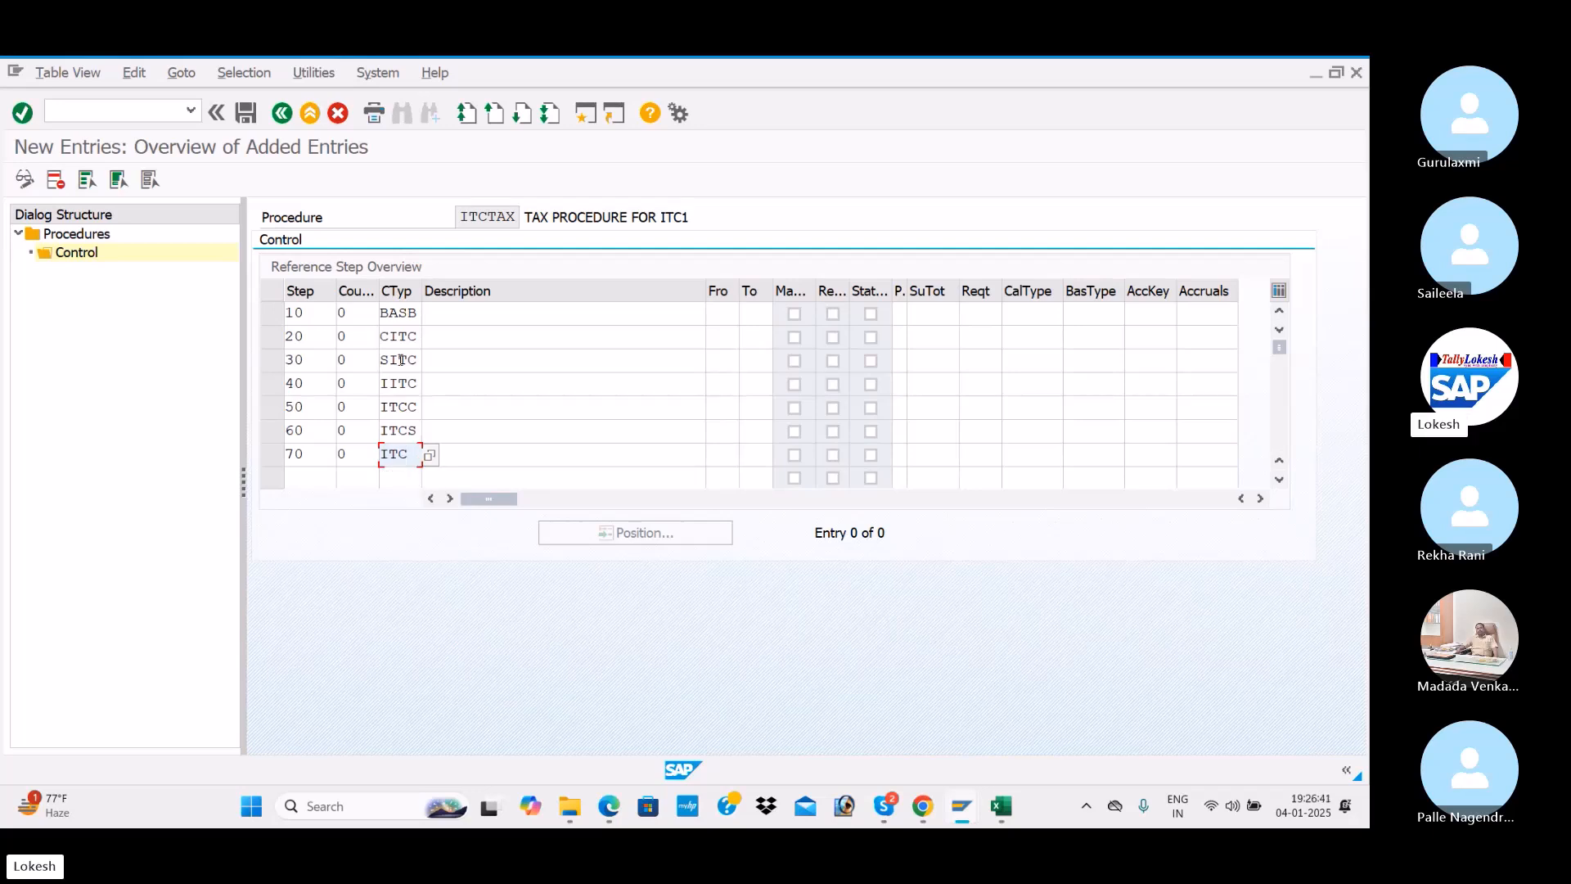
type("I")
key("Return")
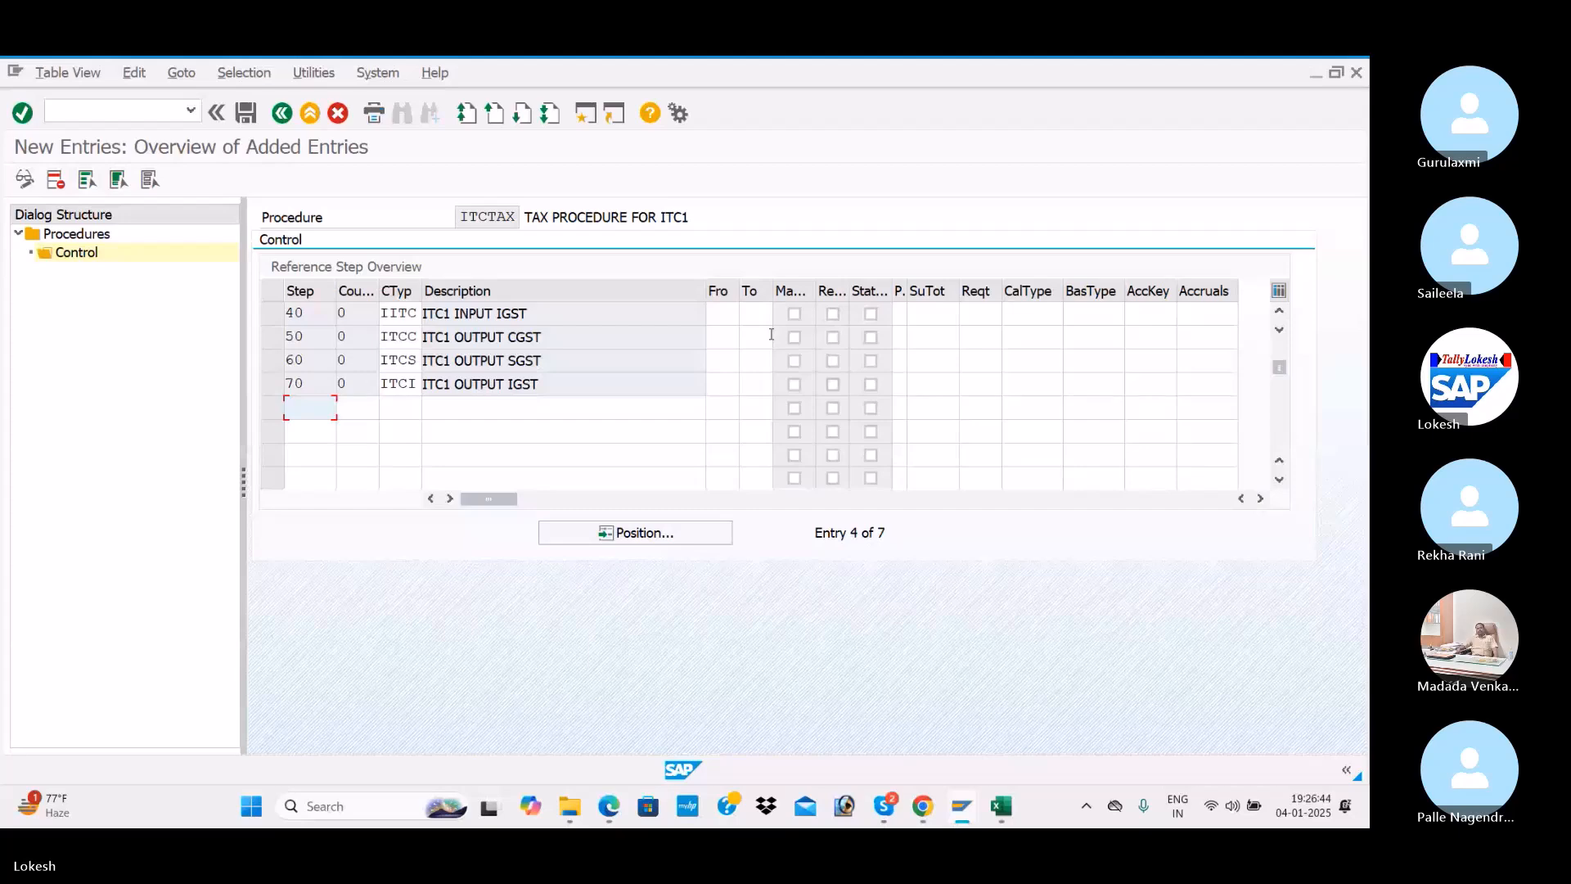
Check the From and To references in the PDF's control example, and set From to 10 for step 50 in SAP
key("alt+Tab")
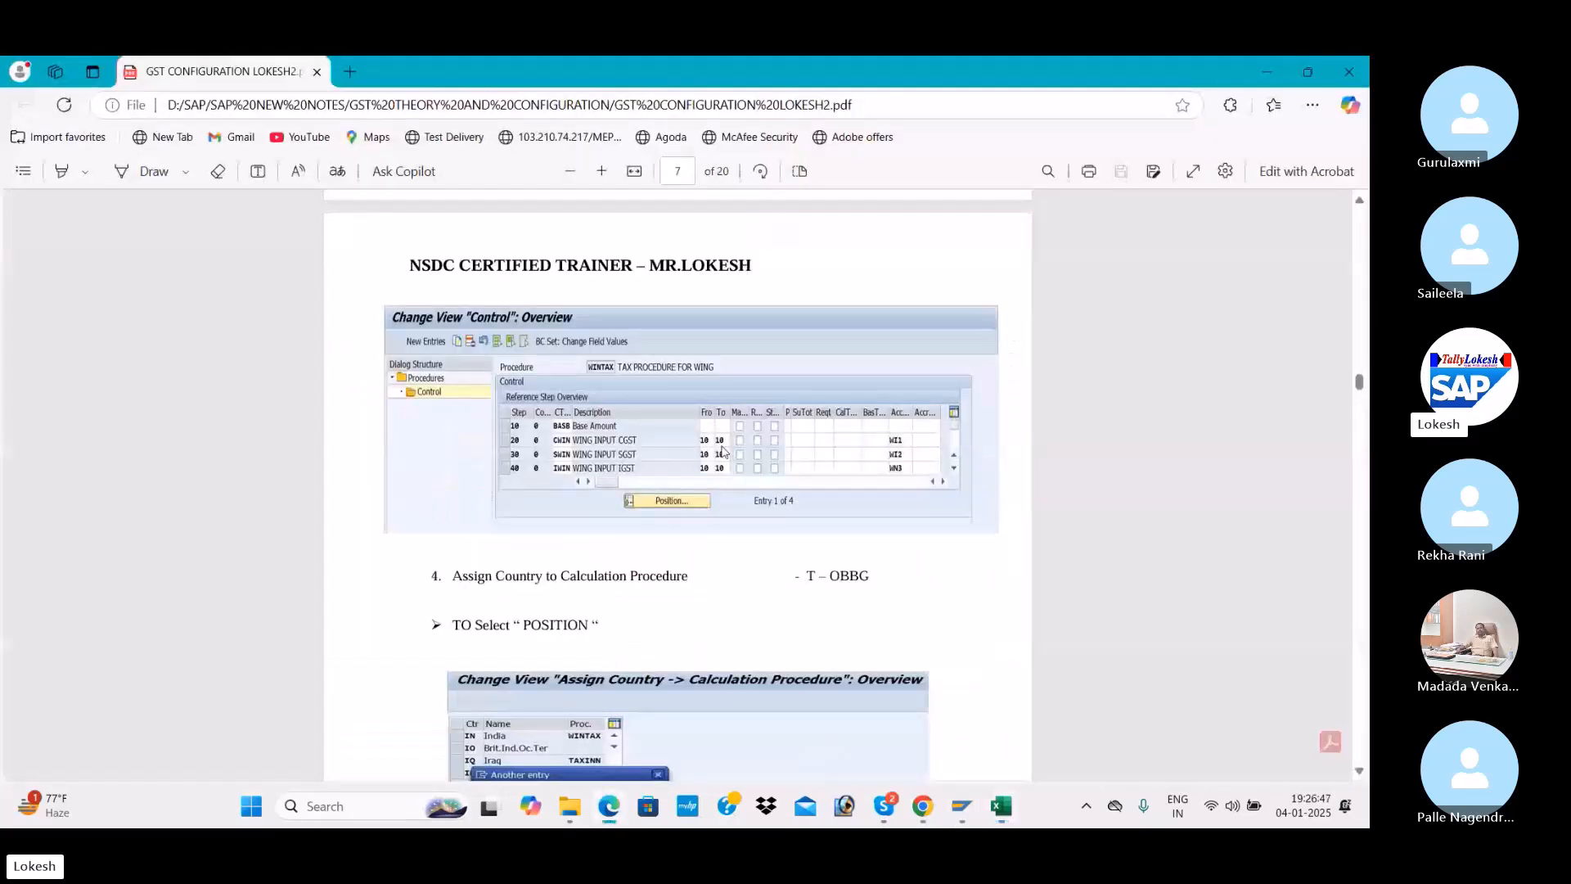
key("alt+Tab")
key("alt+Tab")
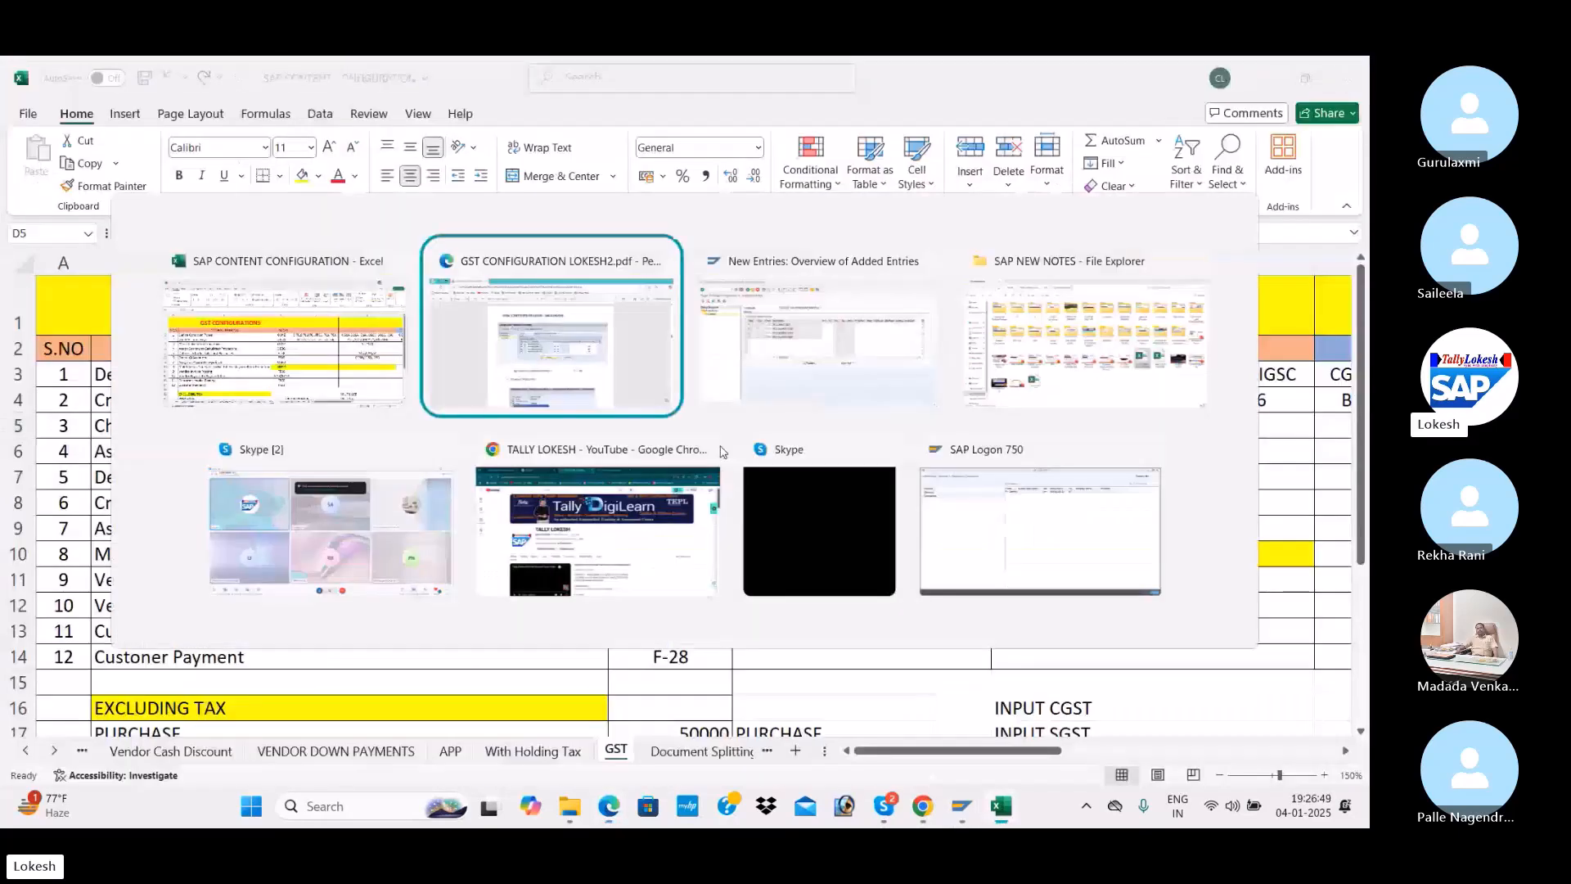
left_click(726, 395)
left_click(734, 338)
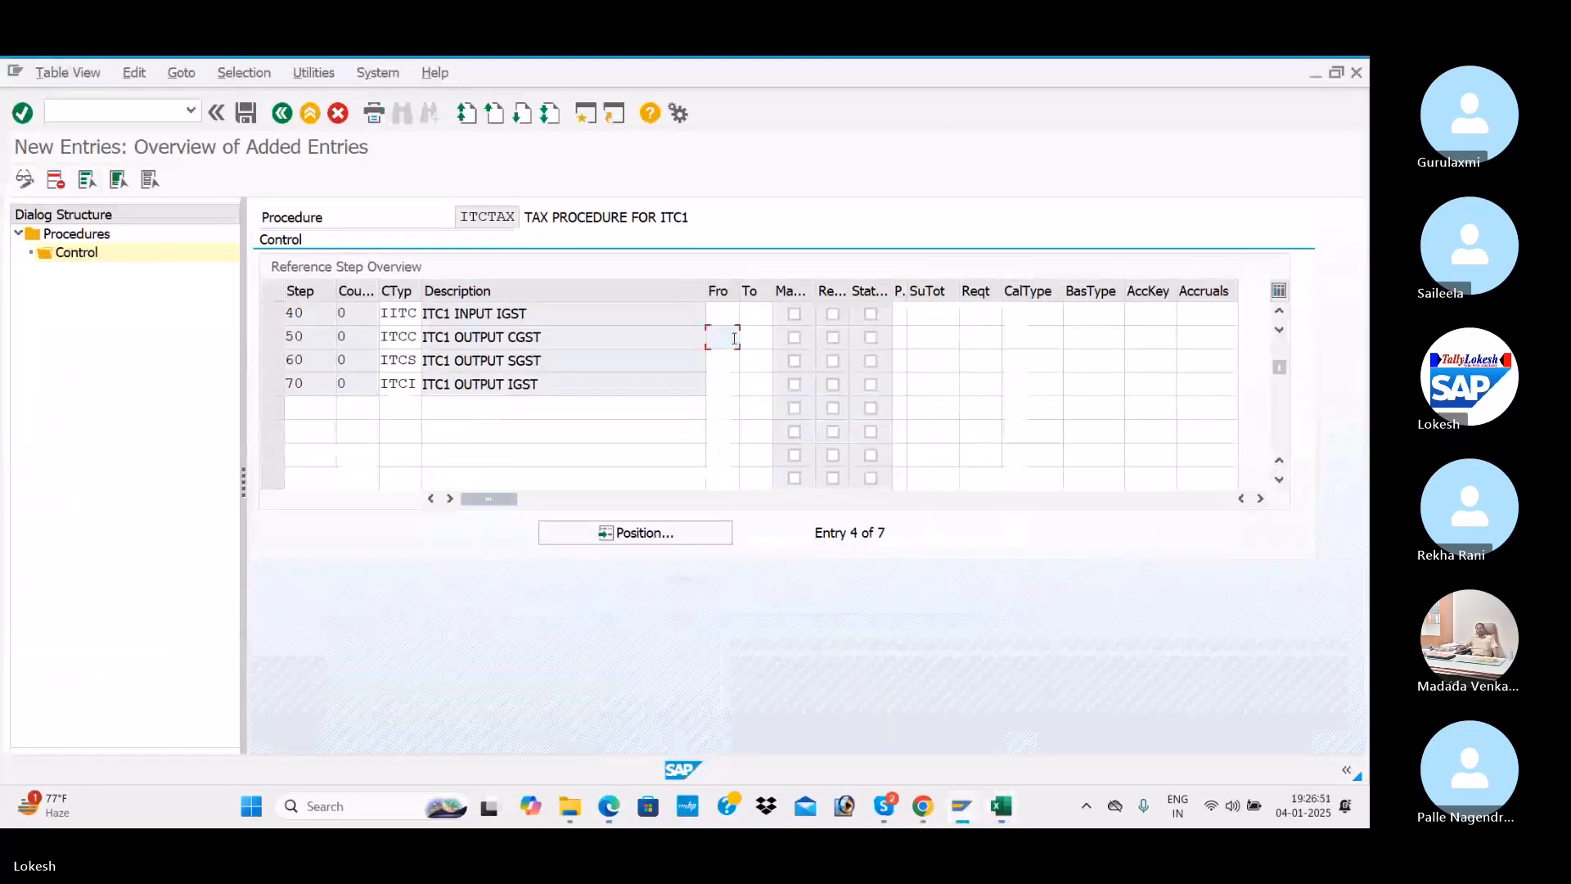
type("10")
key("Tab")
key("Return")
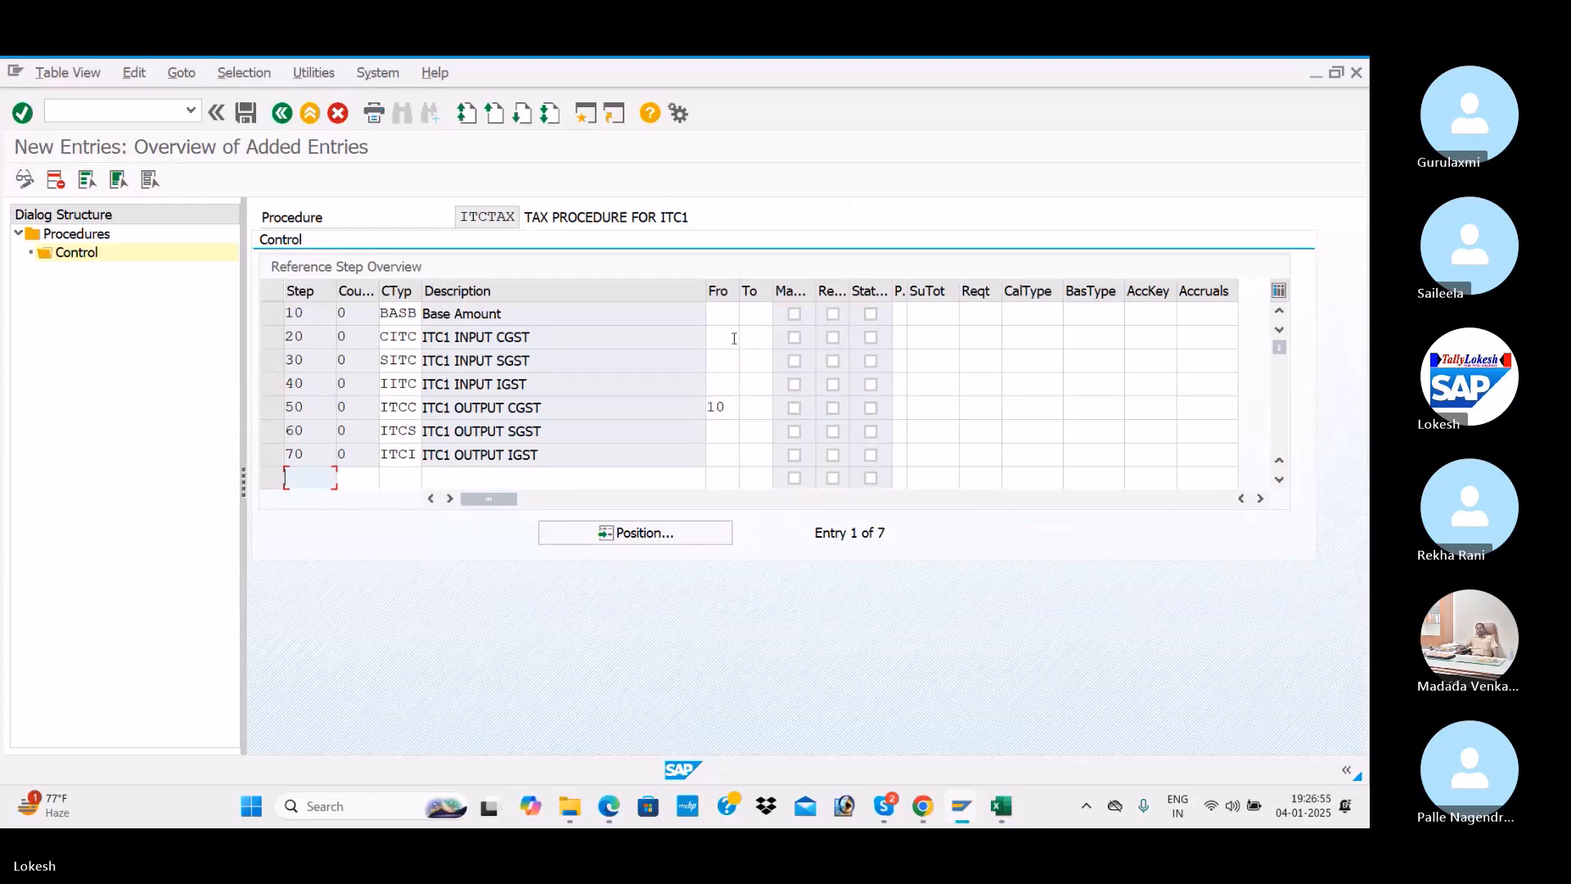
Set From and To to 10 for steps 20 (ITC1 INPUT CGST) and 30 (ITC1 INPUT SGST)
left_click(703, 334)
type("10")
key("Tab")
type("10")
key("Tab")
left_click(720, 360)
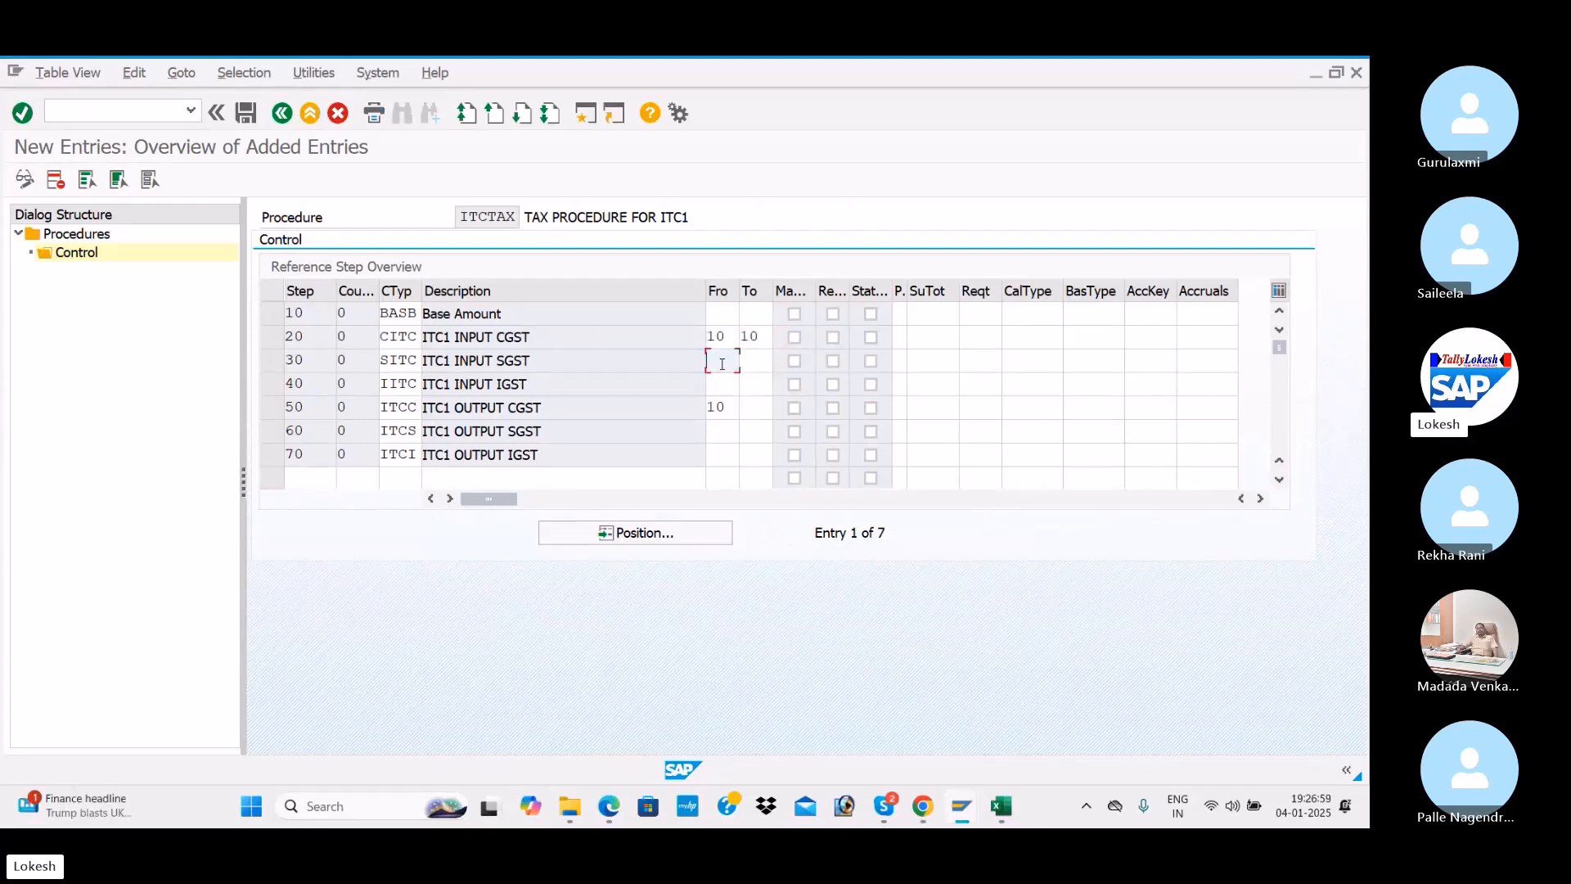
type("10")
key("Tab")
type("10")
key("Tab")
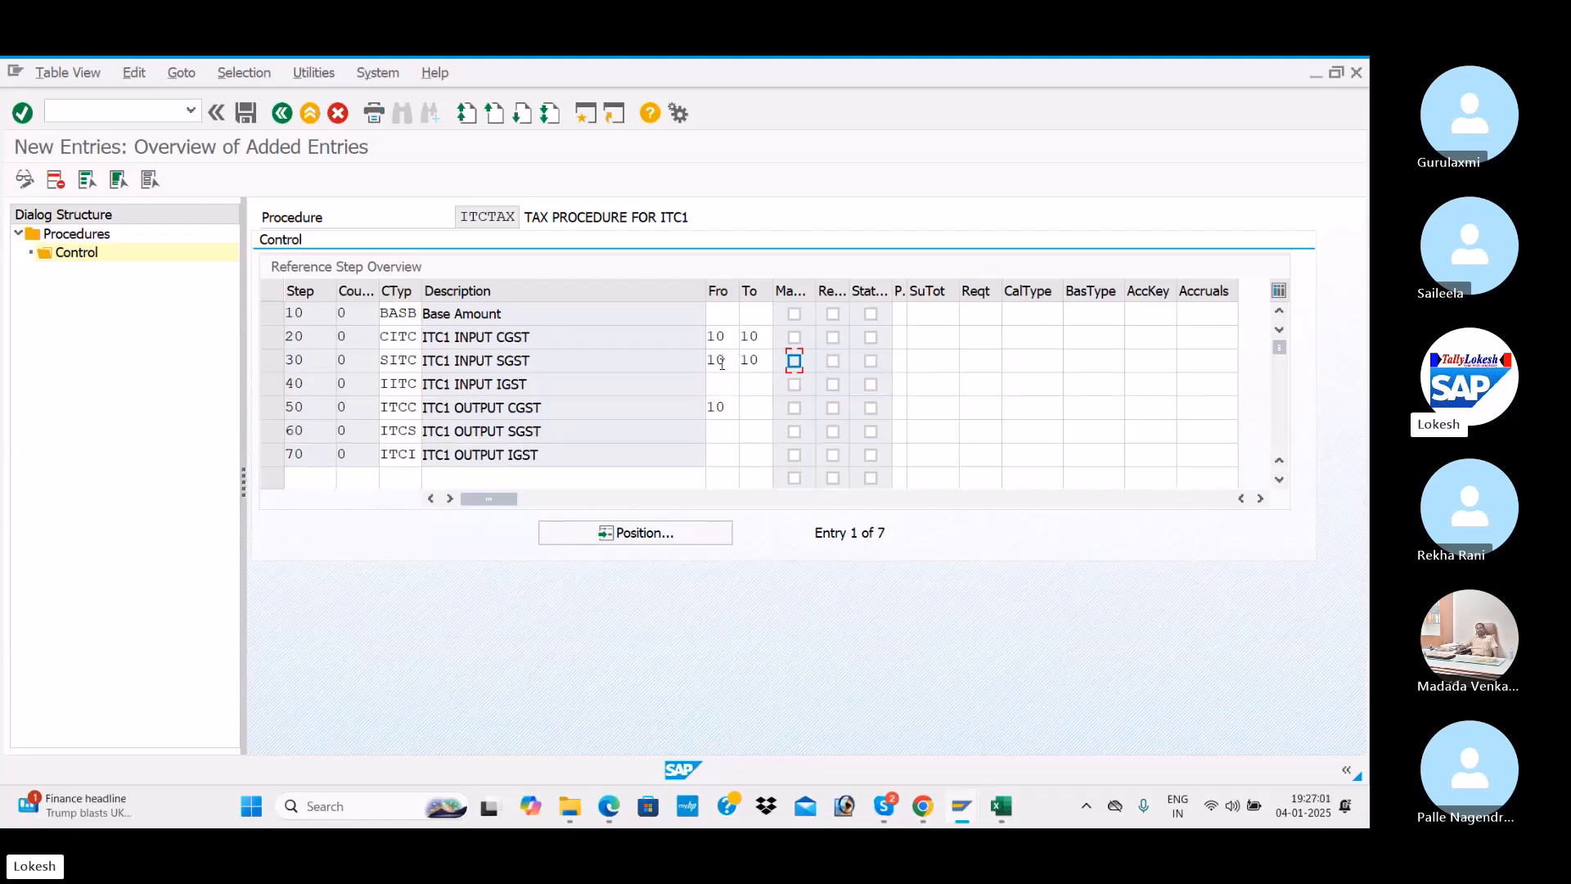
Set From and To to 10 for step 40, and set To to 10 for step 50
left_click(718, 397)
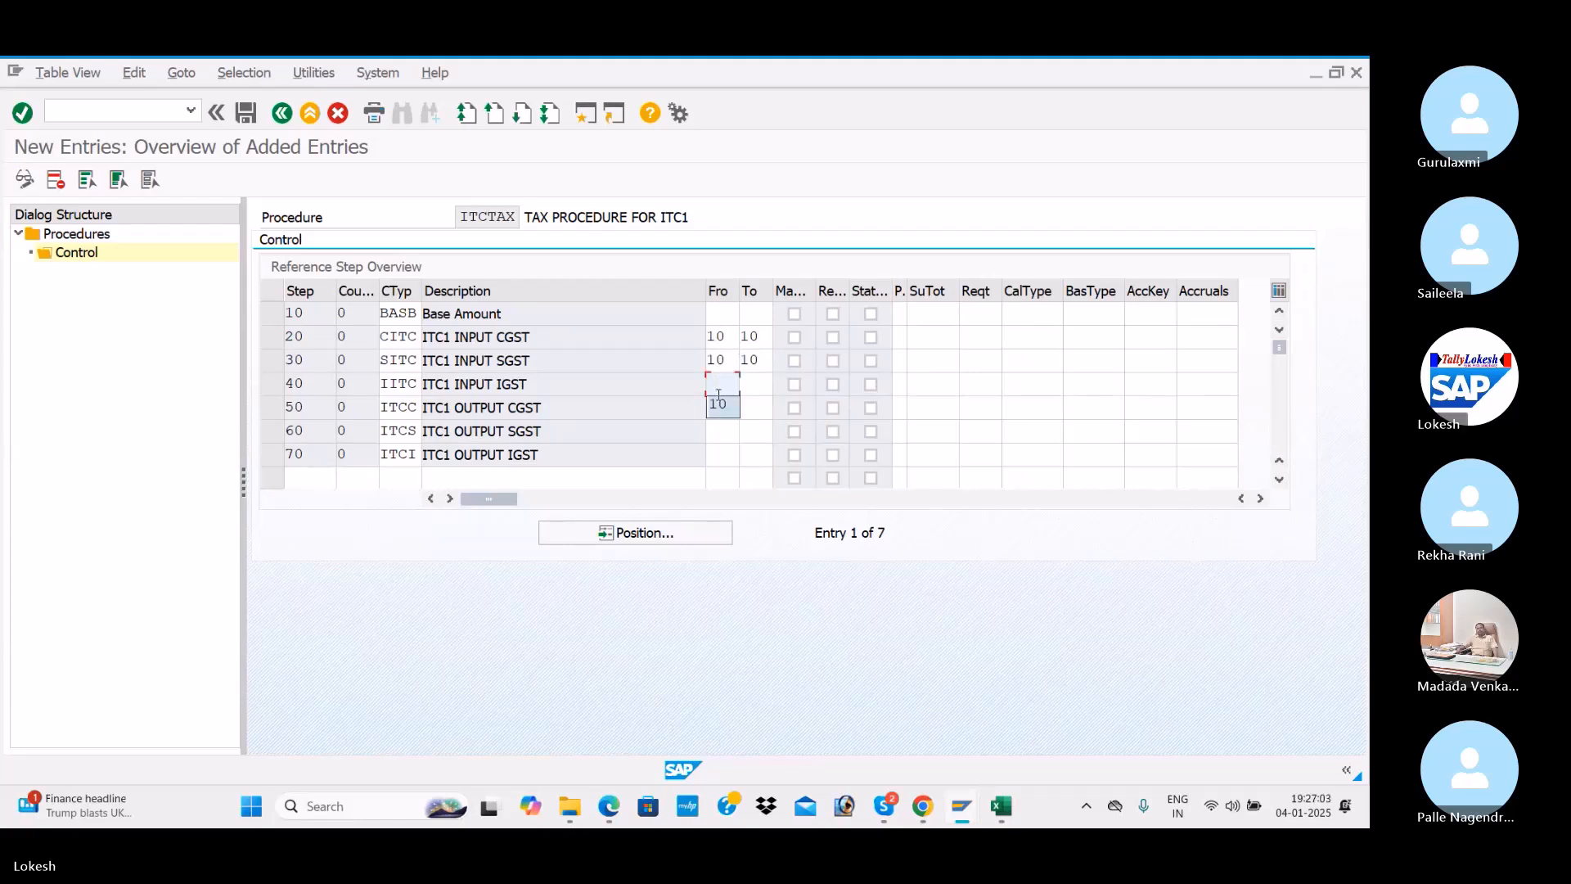
type("10")
key("Tab")
type("10")
key("Tab")
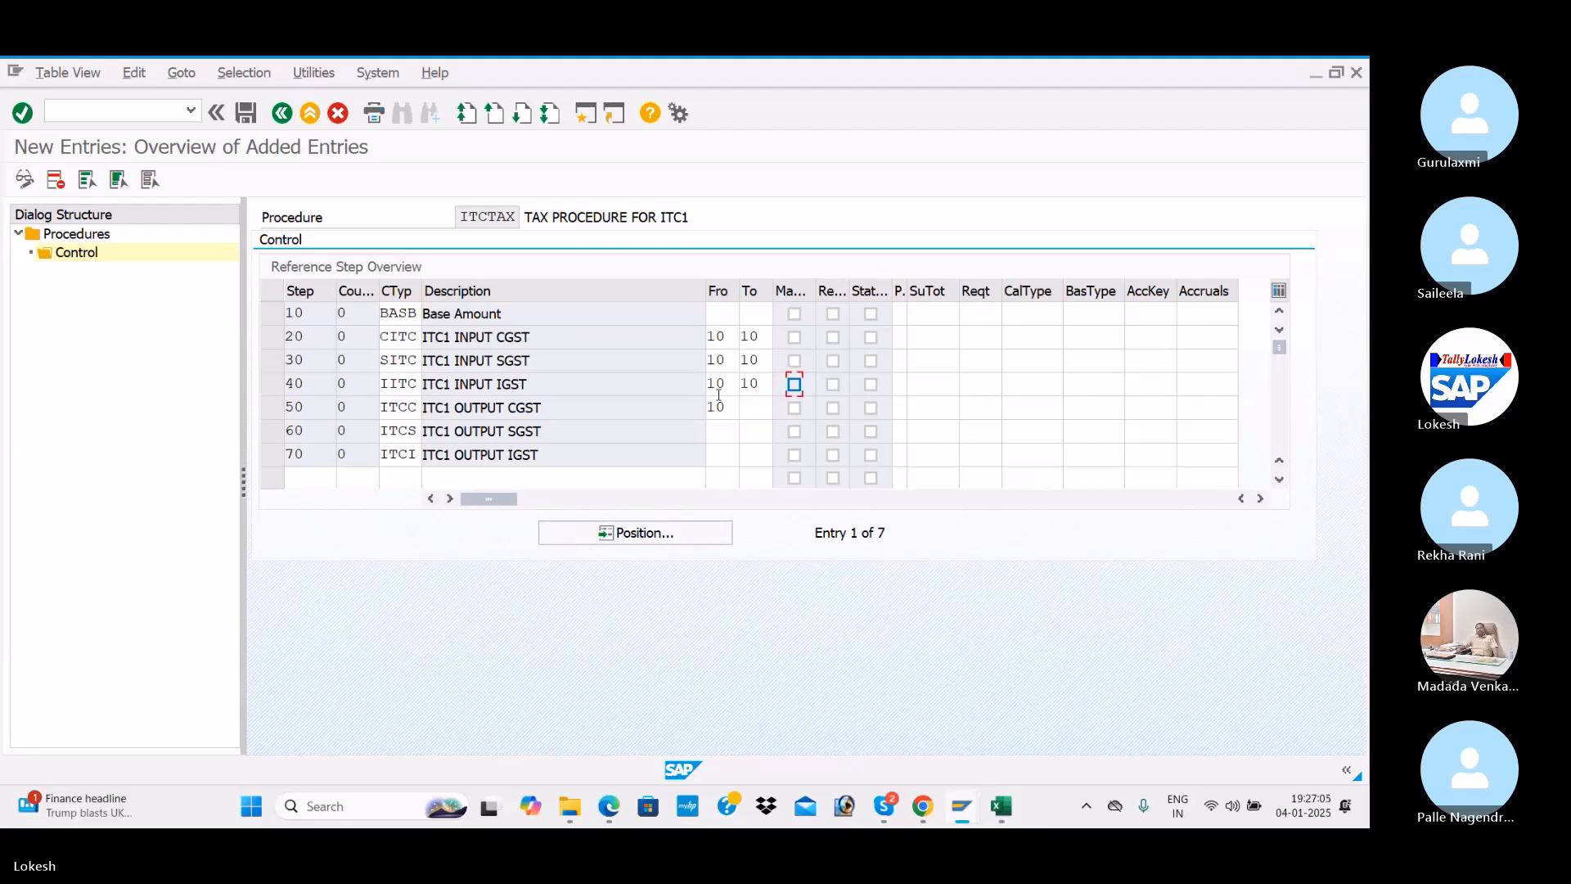
left_click(755, 407)
type("10")
key("Tab")
Set From and To to 10 for steps 60 (ITC1 OUTPUT SGST) and 70 (ITC1 OUTPUT IGST)
left_click(720, 429)
type("10")
key("Tab")
type("10")
key("Tab")
left_click(720, 454)
type("10")
key("Tab")
type("10")
key("Tab")
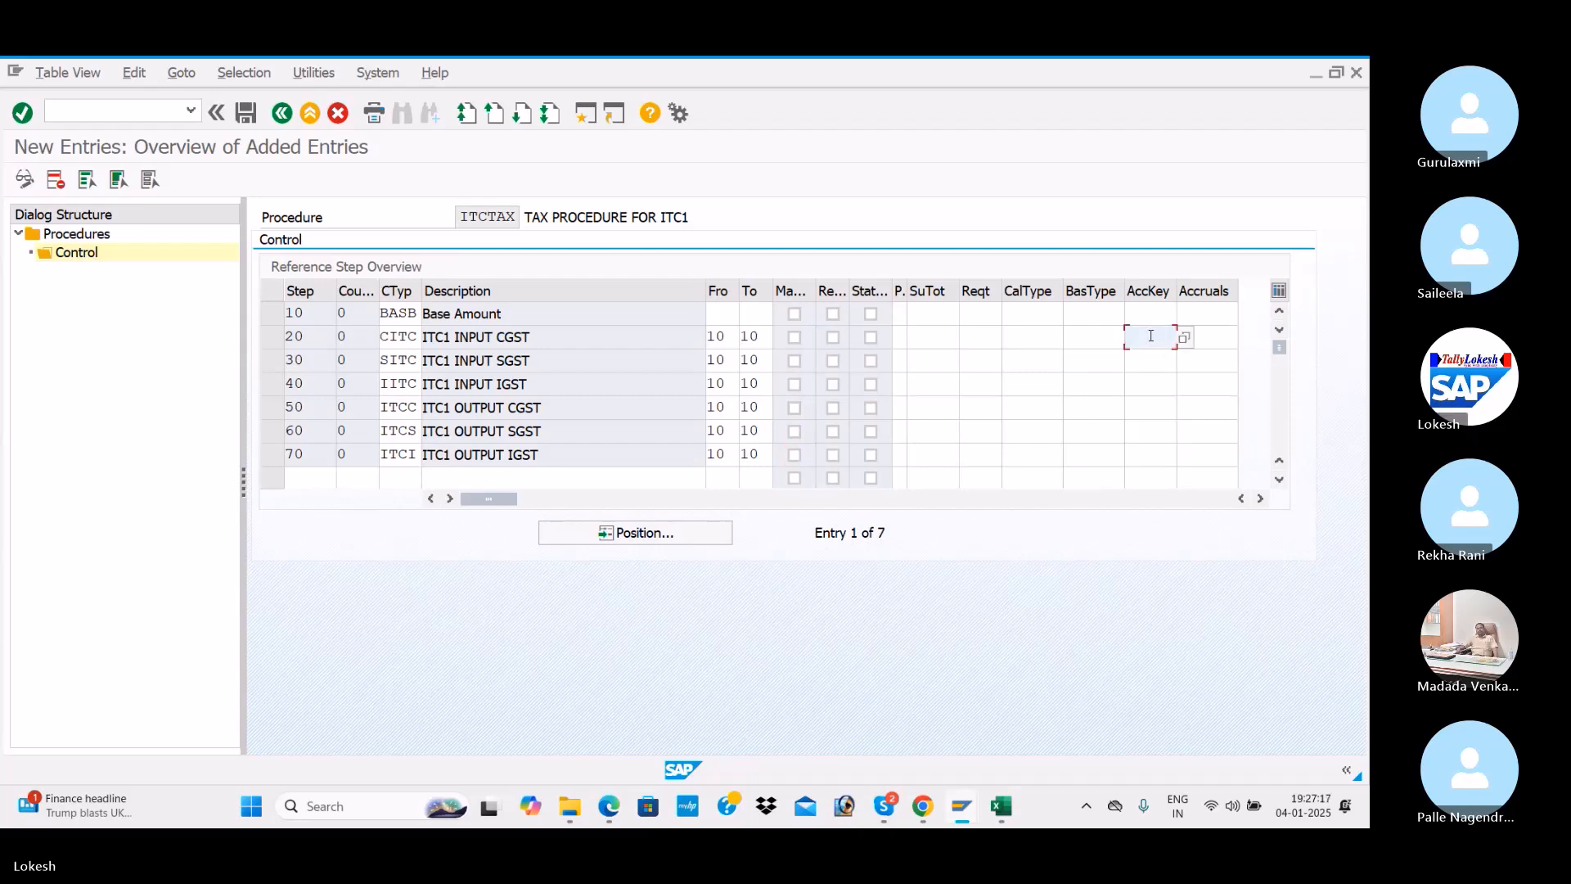
Look up the account keys in the Excel GST sheet, and enter TC1 for step 20 and TC2 for step 30 in SAP
key("alt+Tab")
left_click(782, 404)
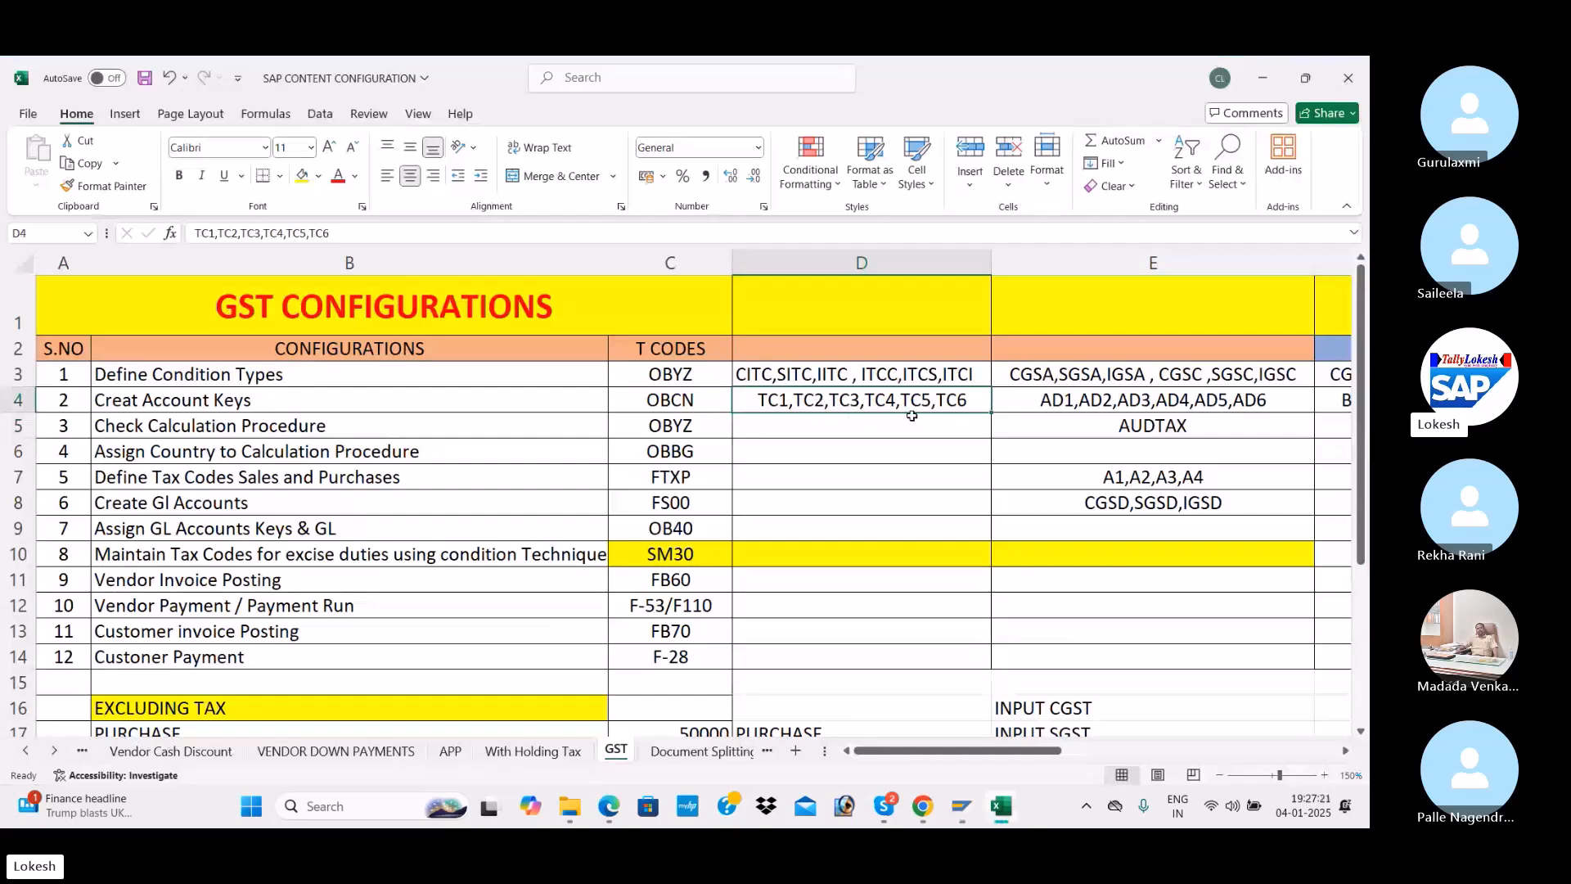
key("alt+Tab")
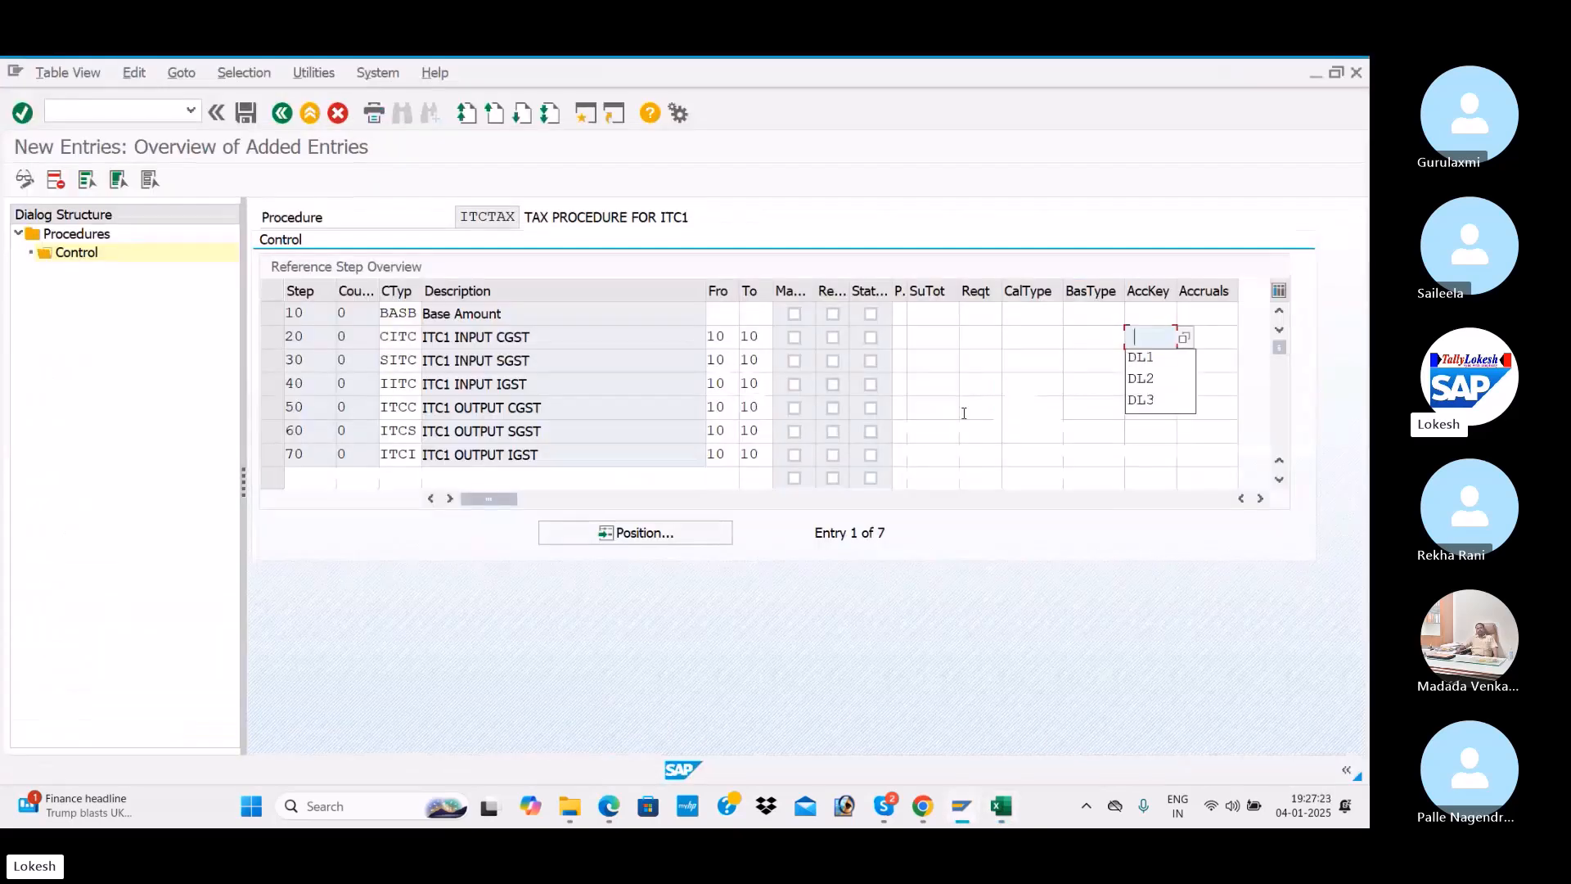
type("TC1")
key("Down")
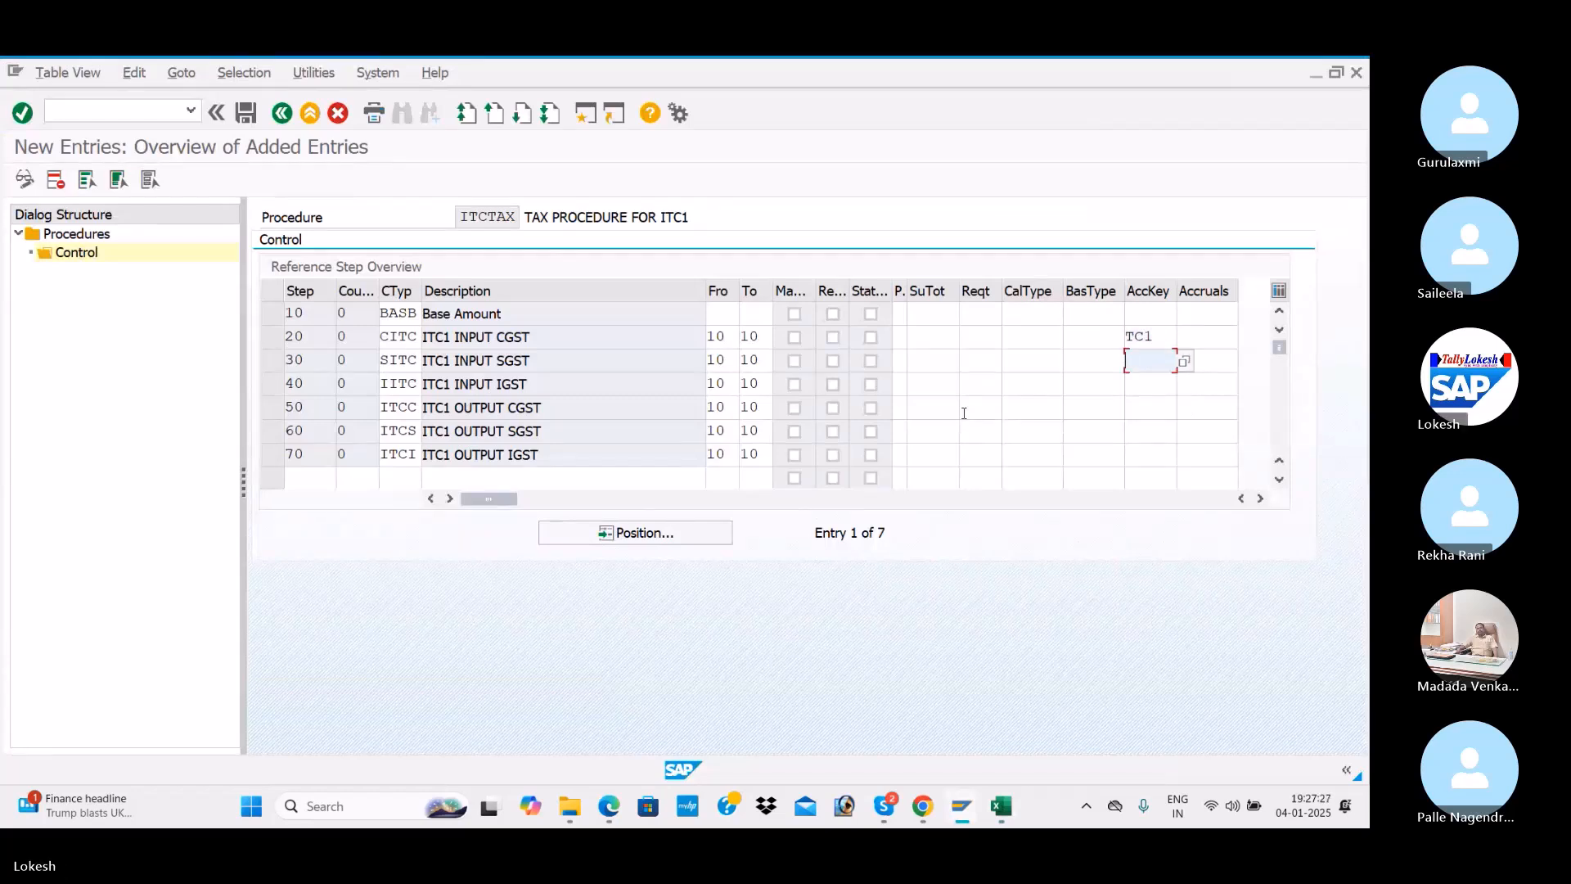
type("TC2")
key("Down")
Enter account keys TC3, TC4, TC5 and TC6 for steps 40, 50, 60 and 70
type("T")
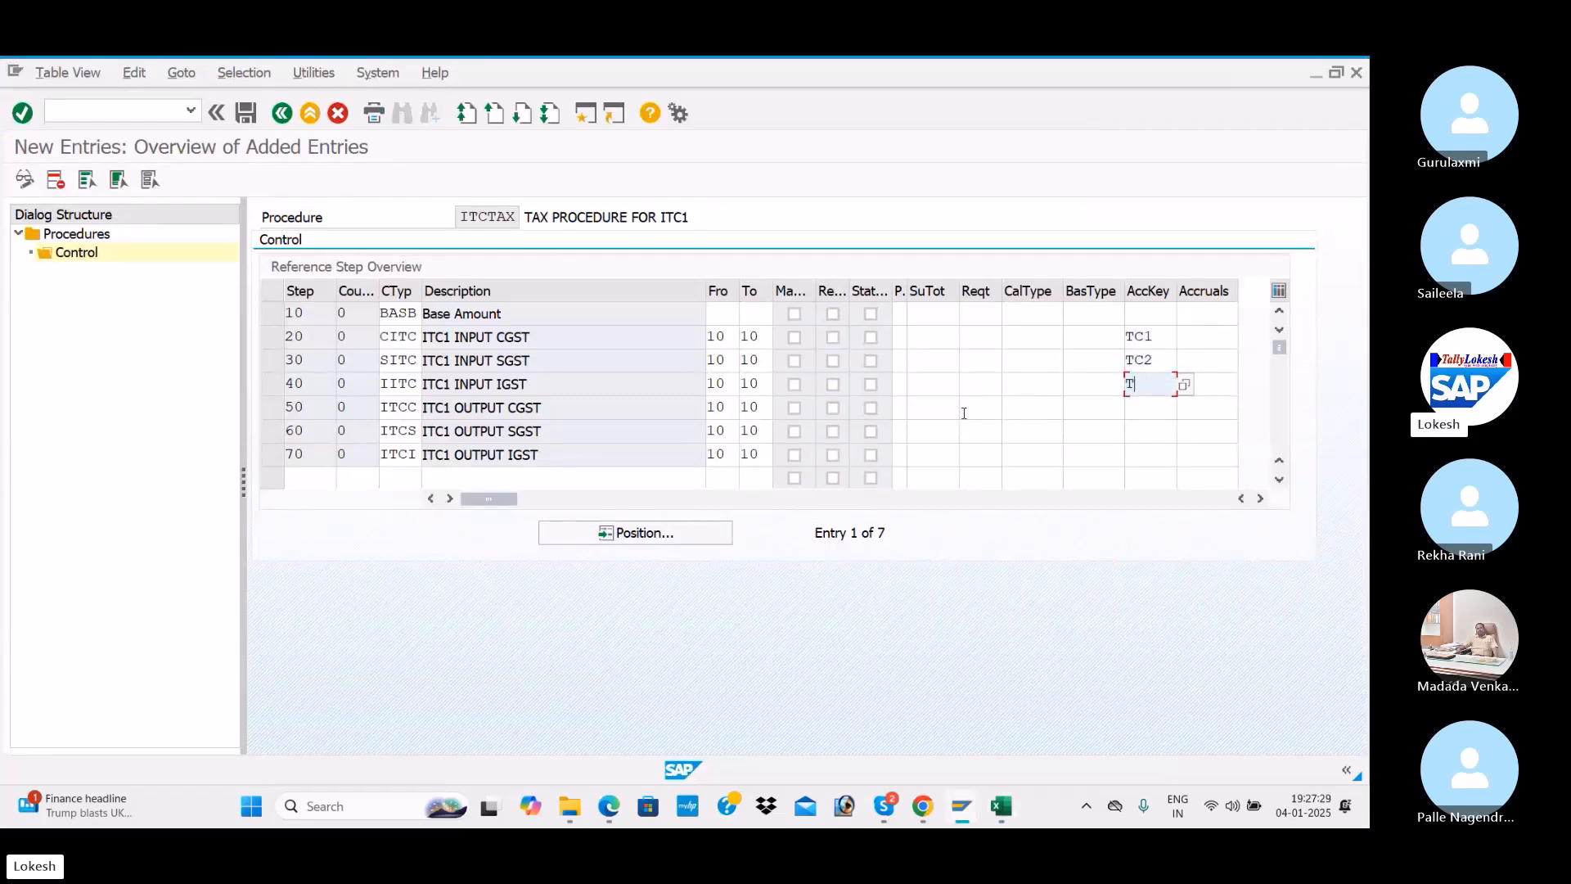
type("C3")
key("Down")
type("TC")
key("Down")
type("TC")
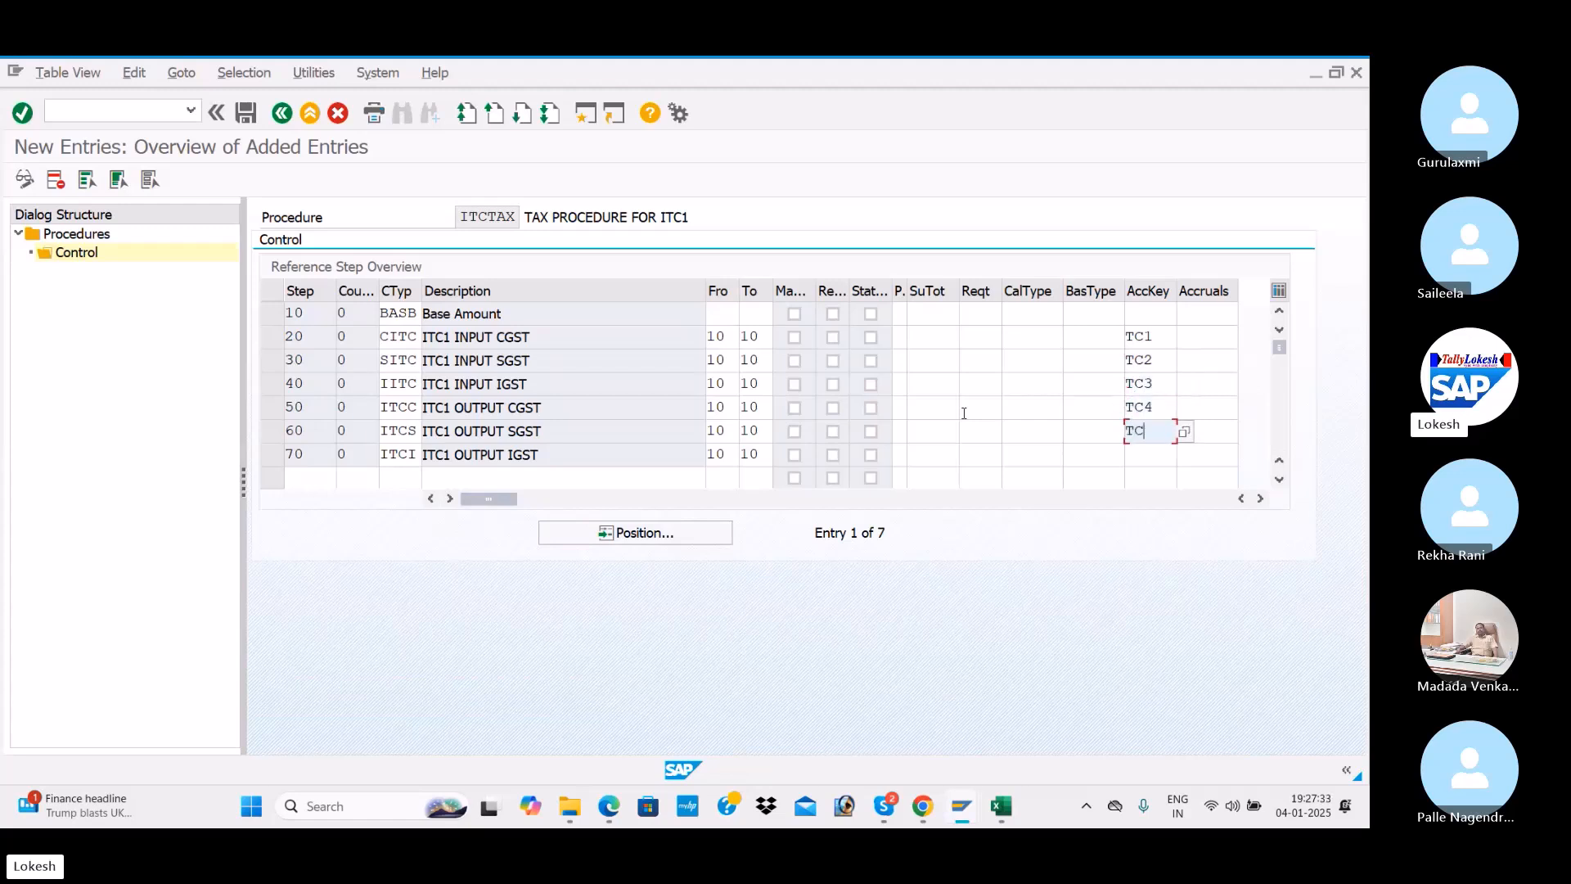
type("5")
key("Down")
type("TC")
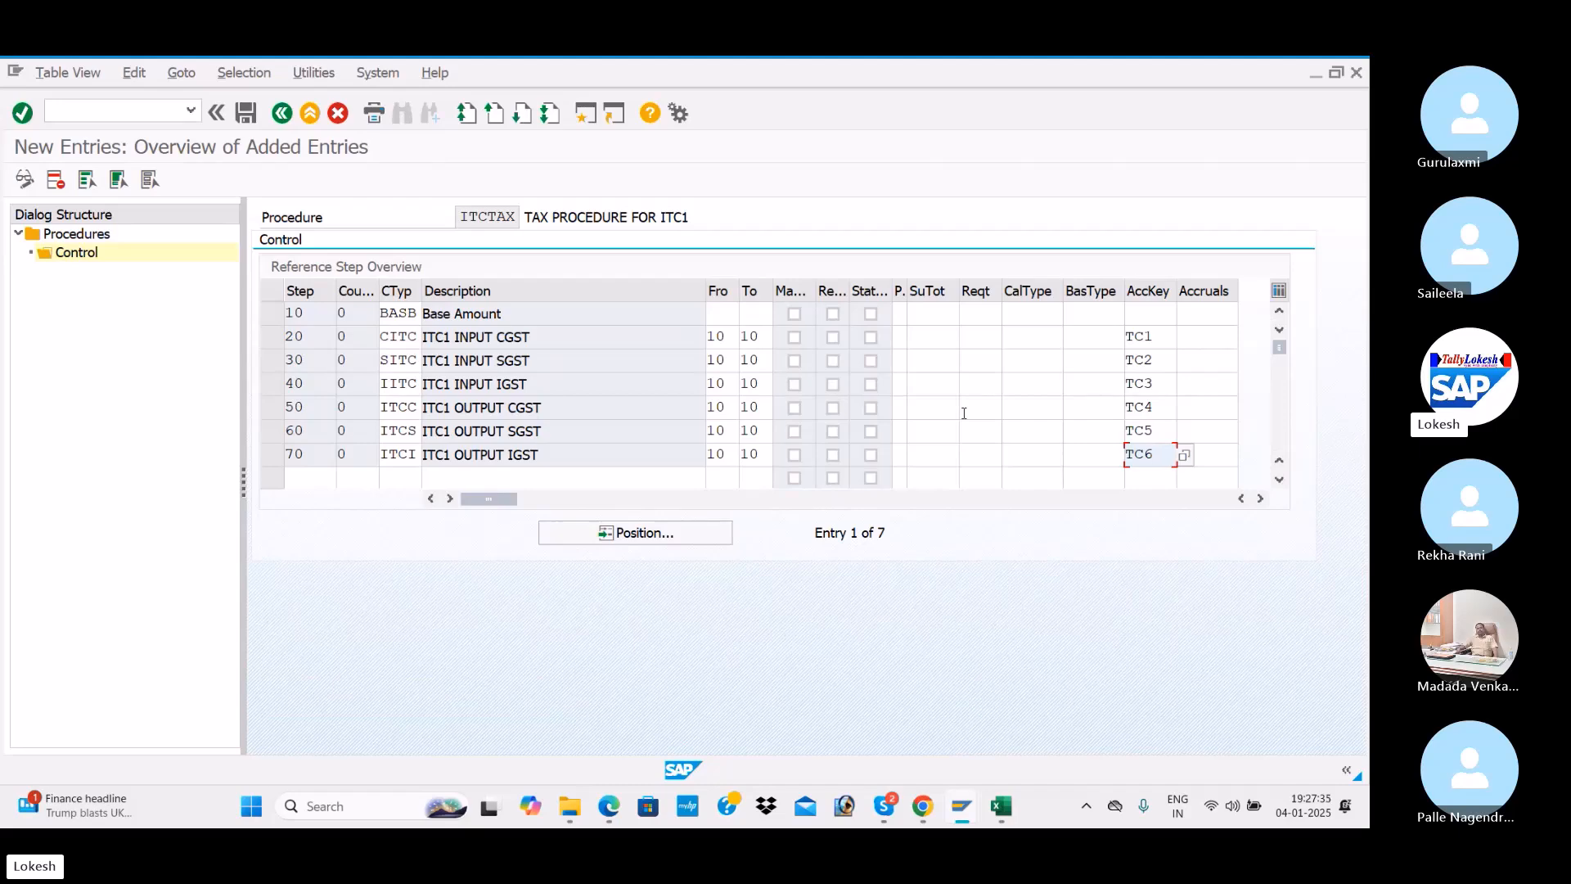
Compare the control entries with the PDF example, and save the control steps of procedure ITCTAX in SAP
key("alt+Tab")
key("alt+Tab")
key("Tab")
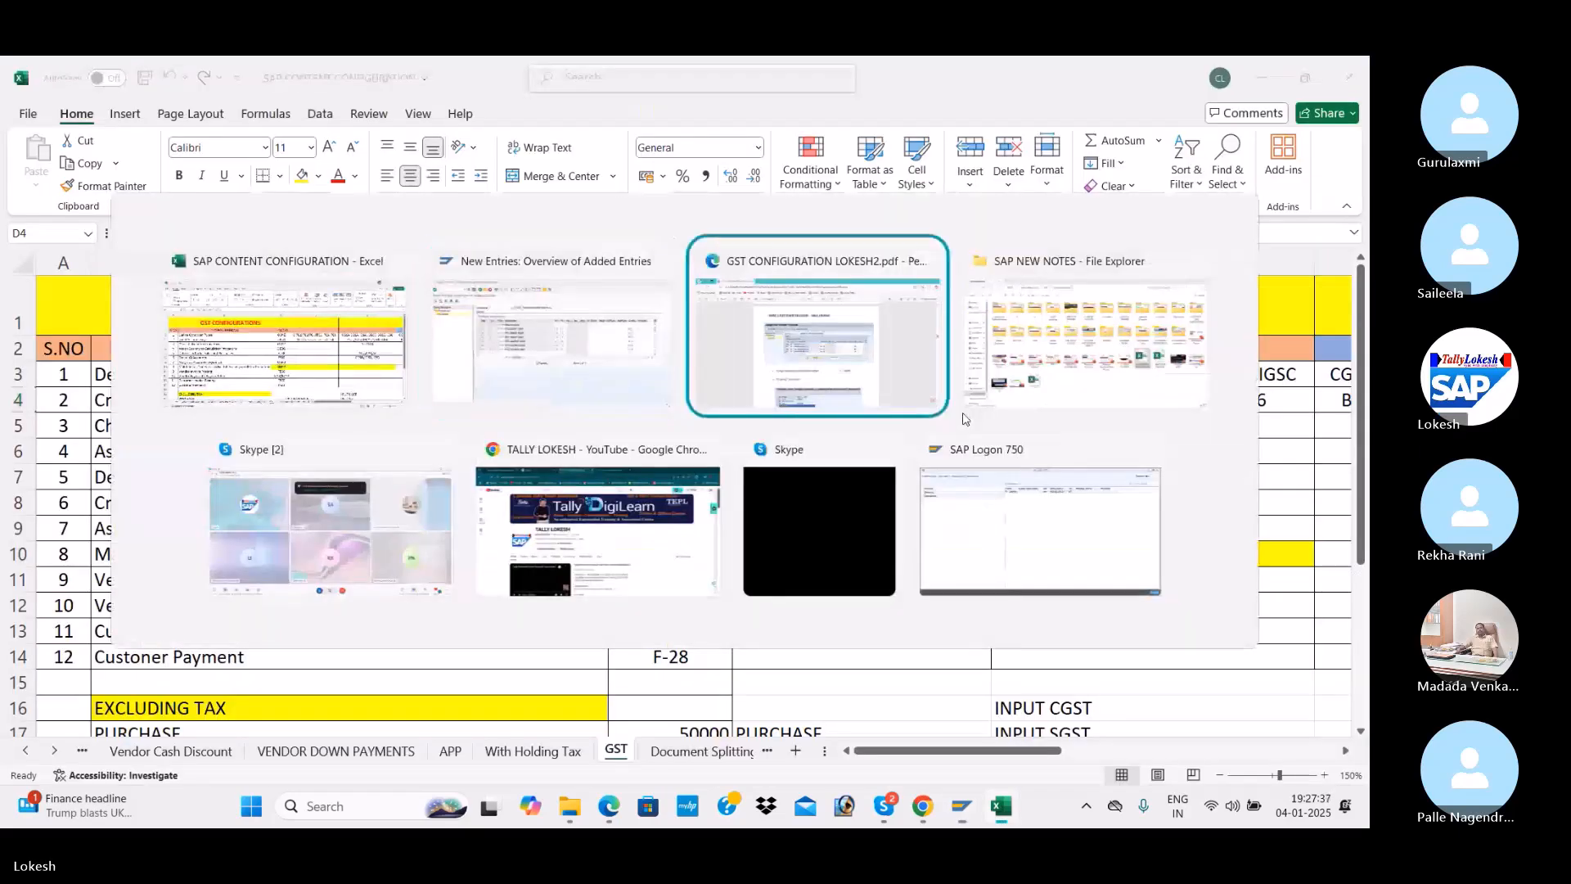
key("alt+Tab")
key("Tab")
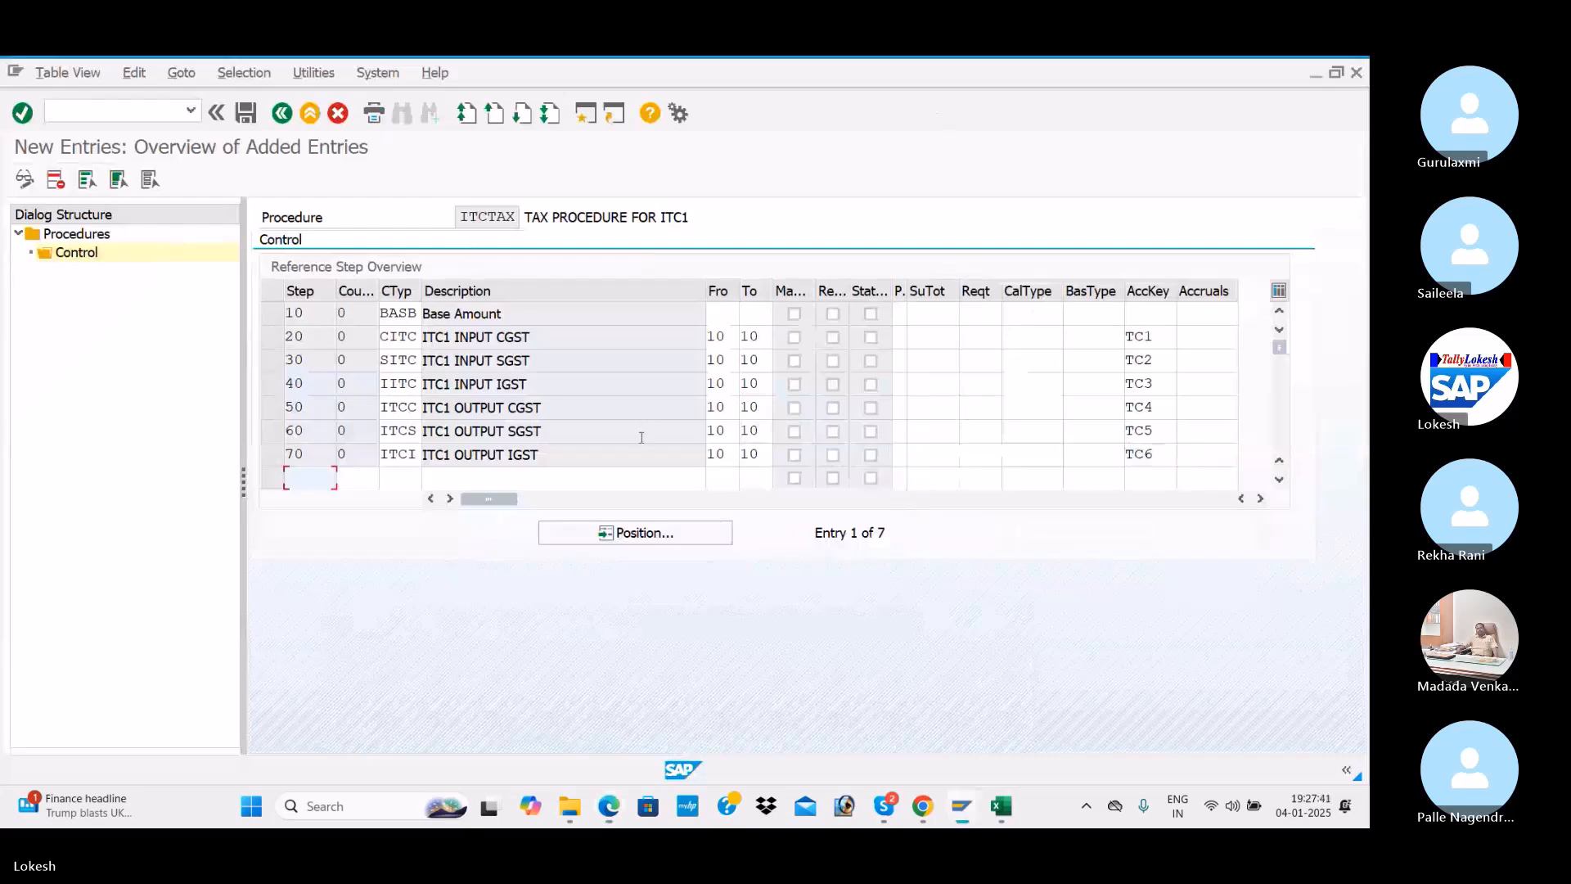
scroll(606, 405, "down", 1)
scroll(608, 405, "up", 1)
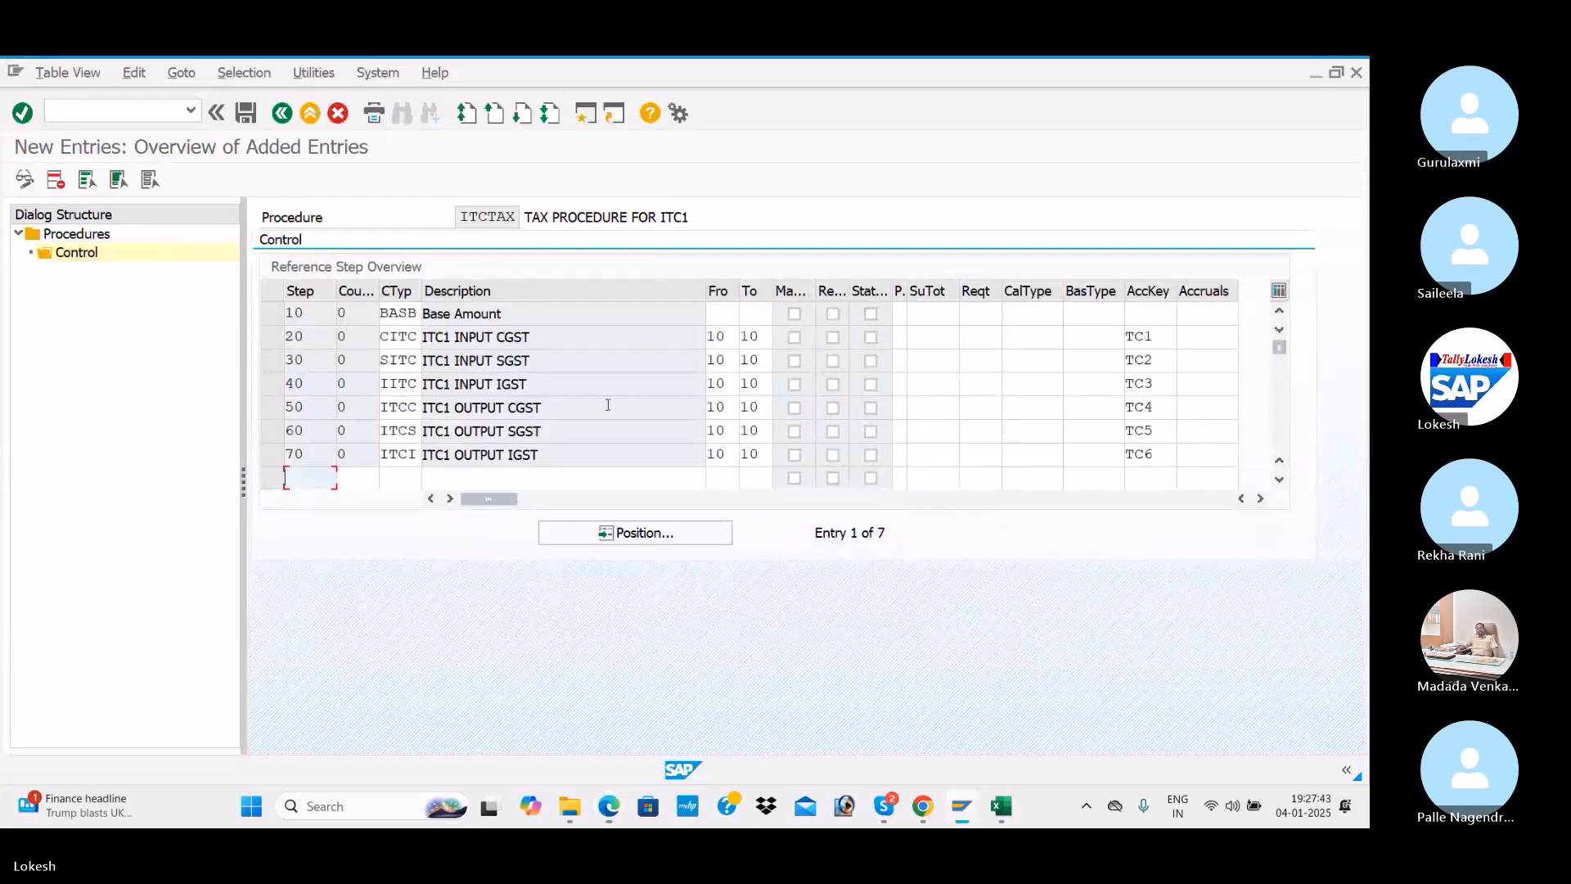
left_click(244, 116)
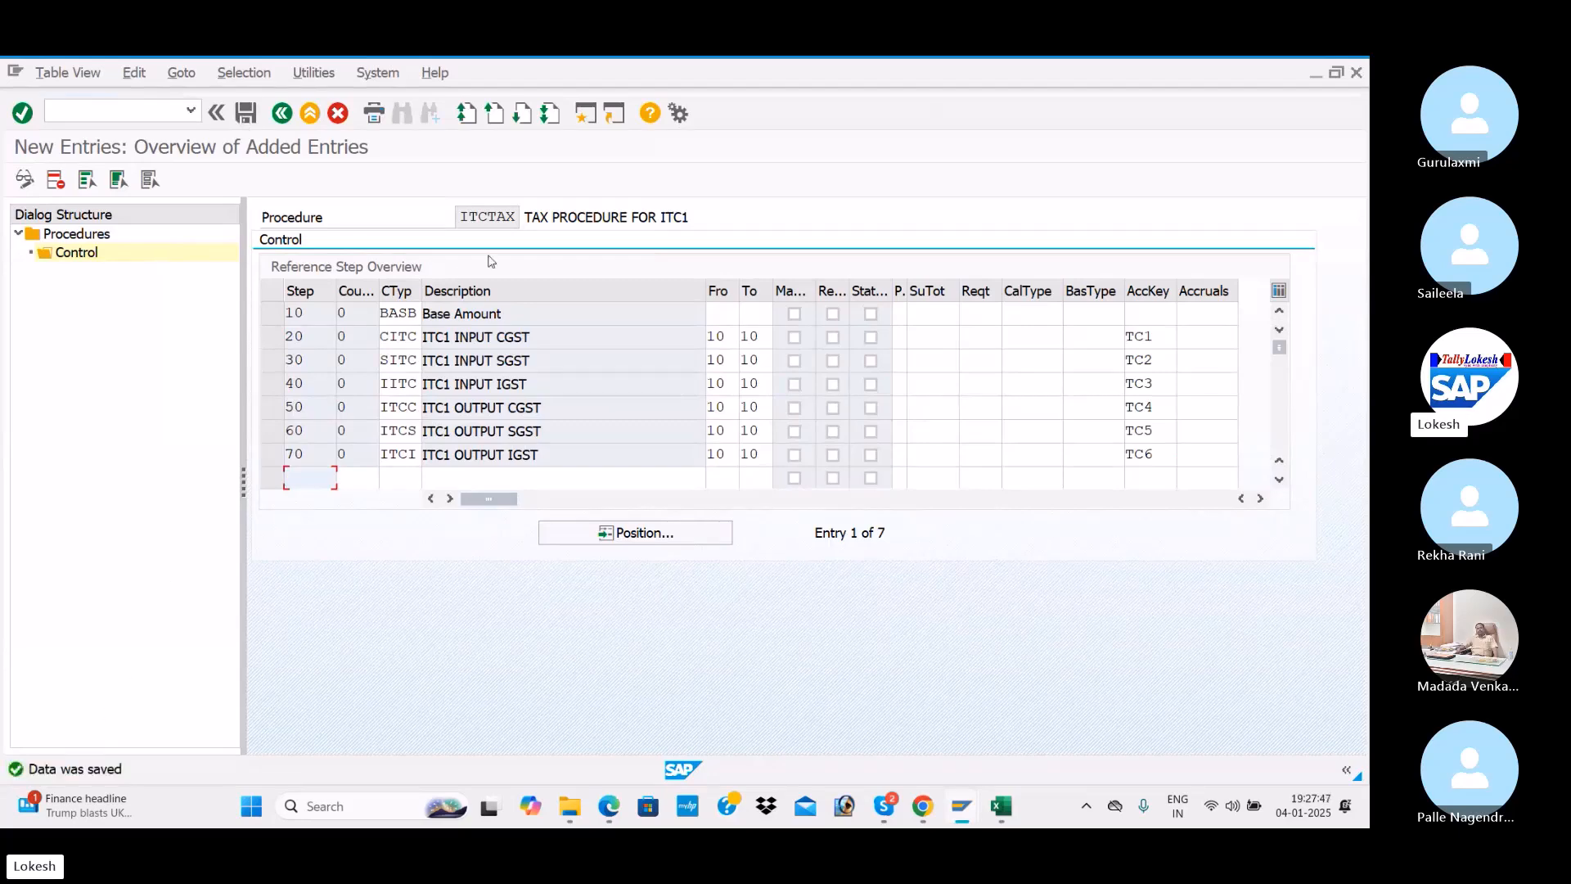
Record ITCTAX in cell D5 of the Excel GST sheet, beside Check Calculation Procedure
key("alt+Tab")
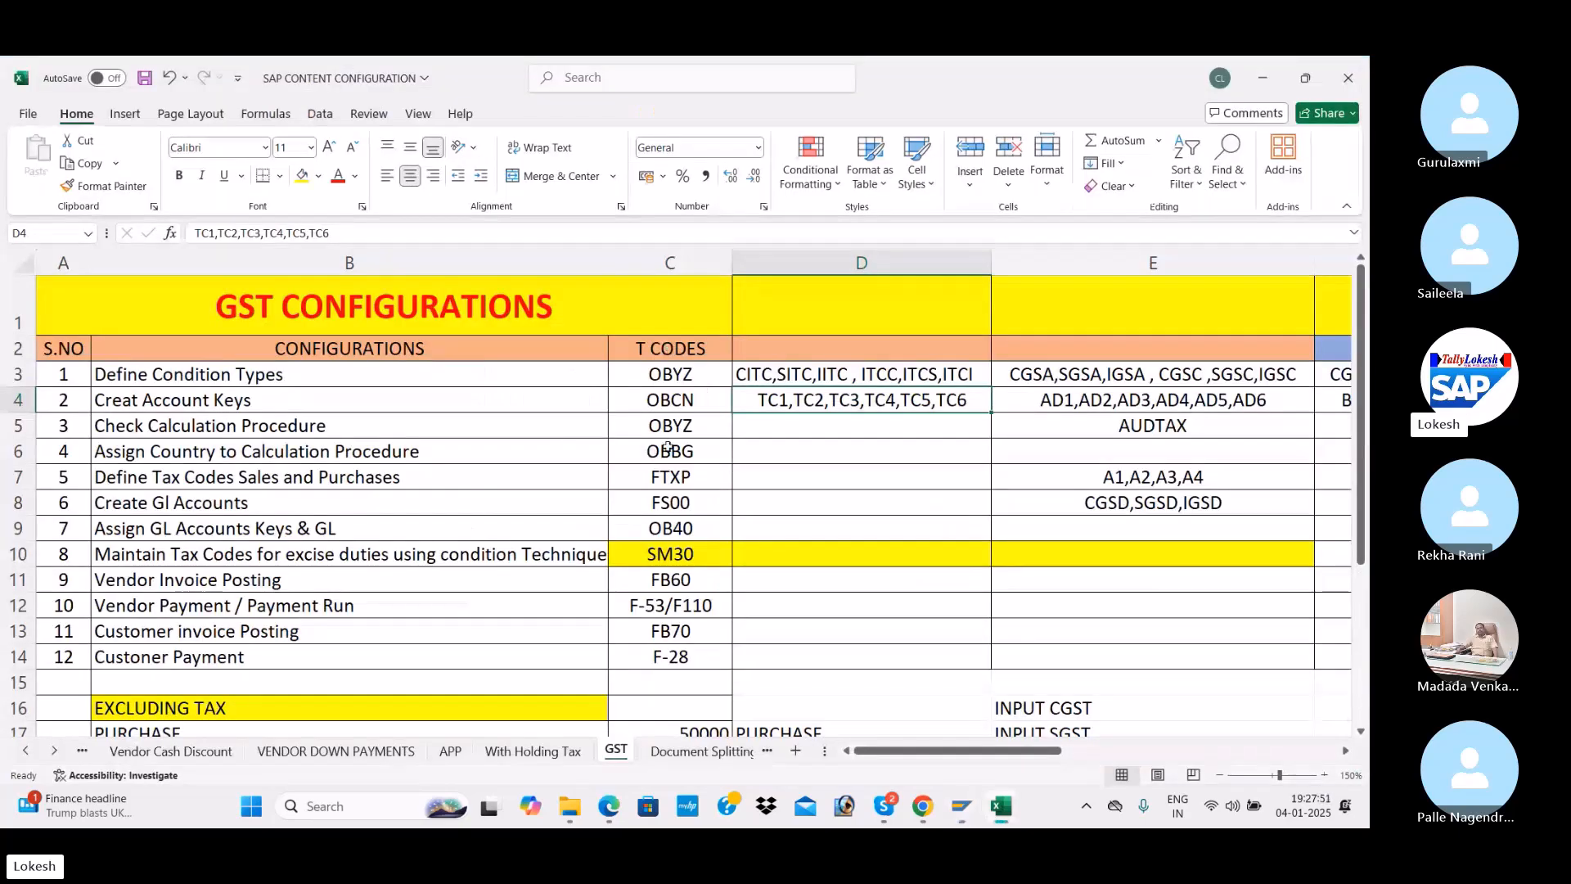
left_click(833, 428)
type("ITC")
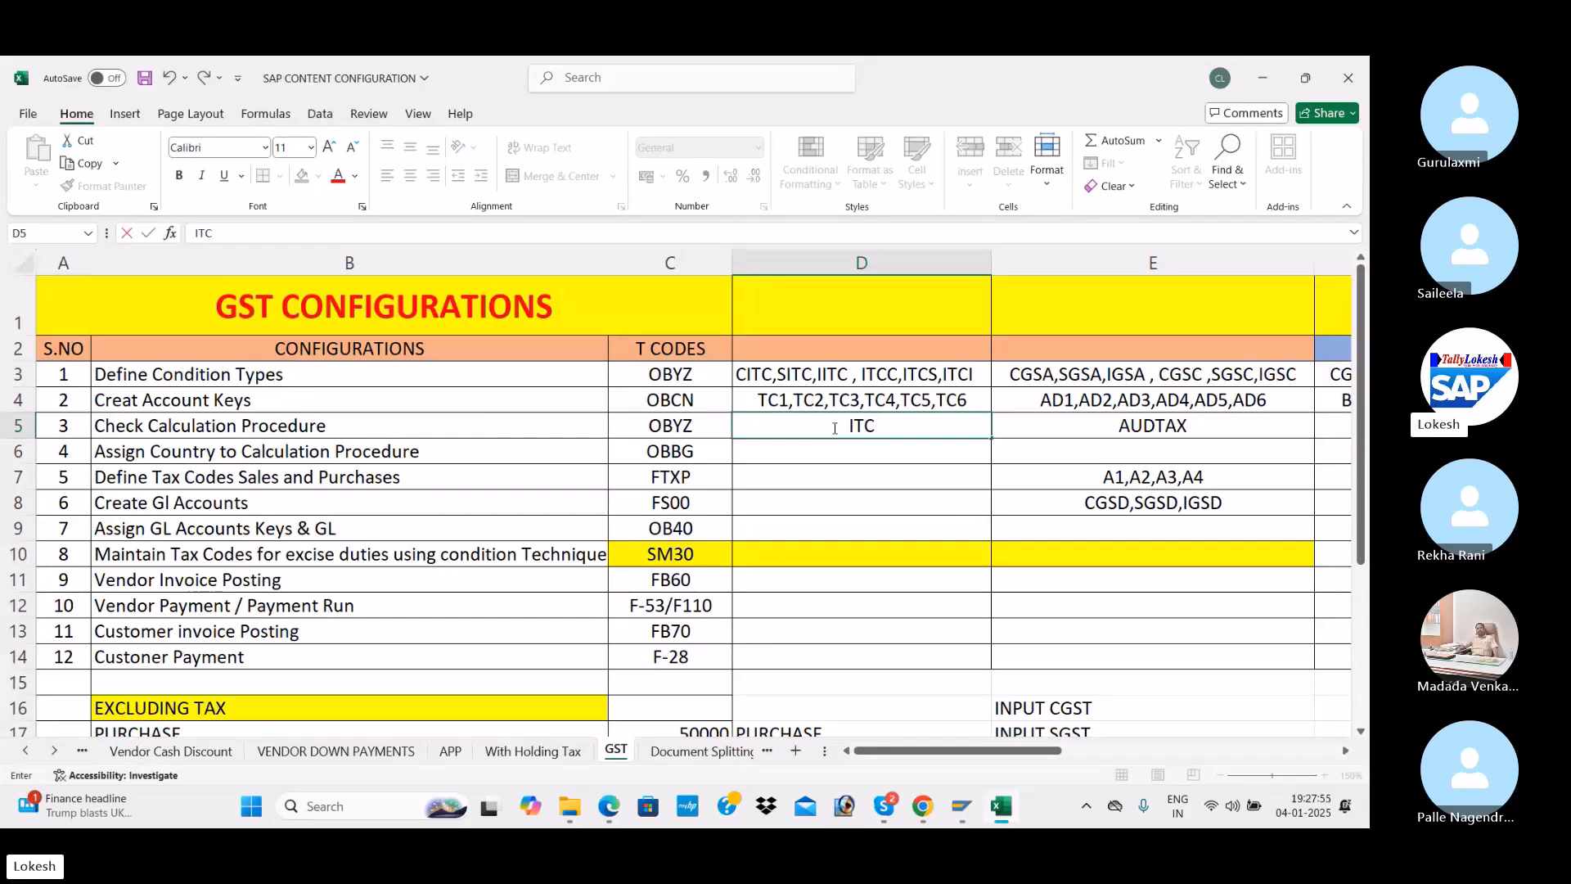
type("TAX")
key("Return")
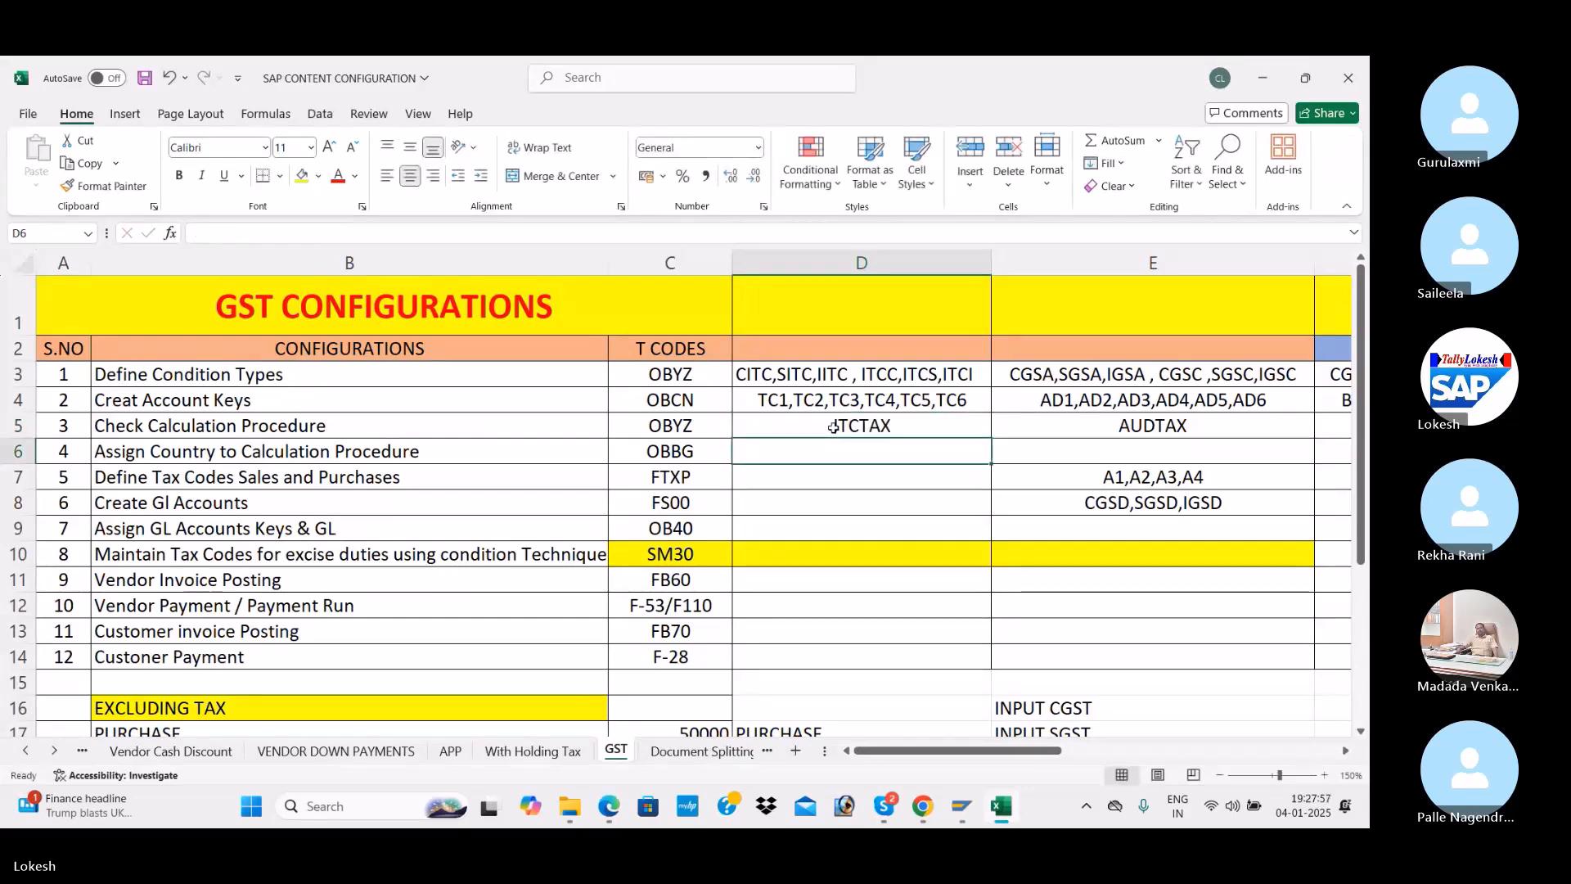
Switch to SAP and open transaction OBBG to assign the country to the calculation procedure
key("alt+Tab")
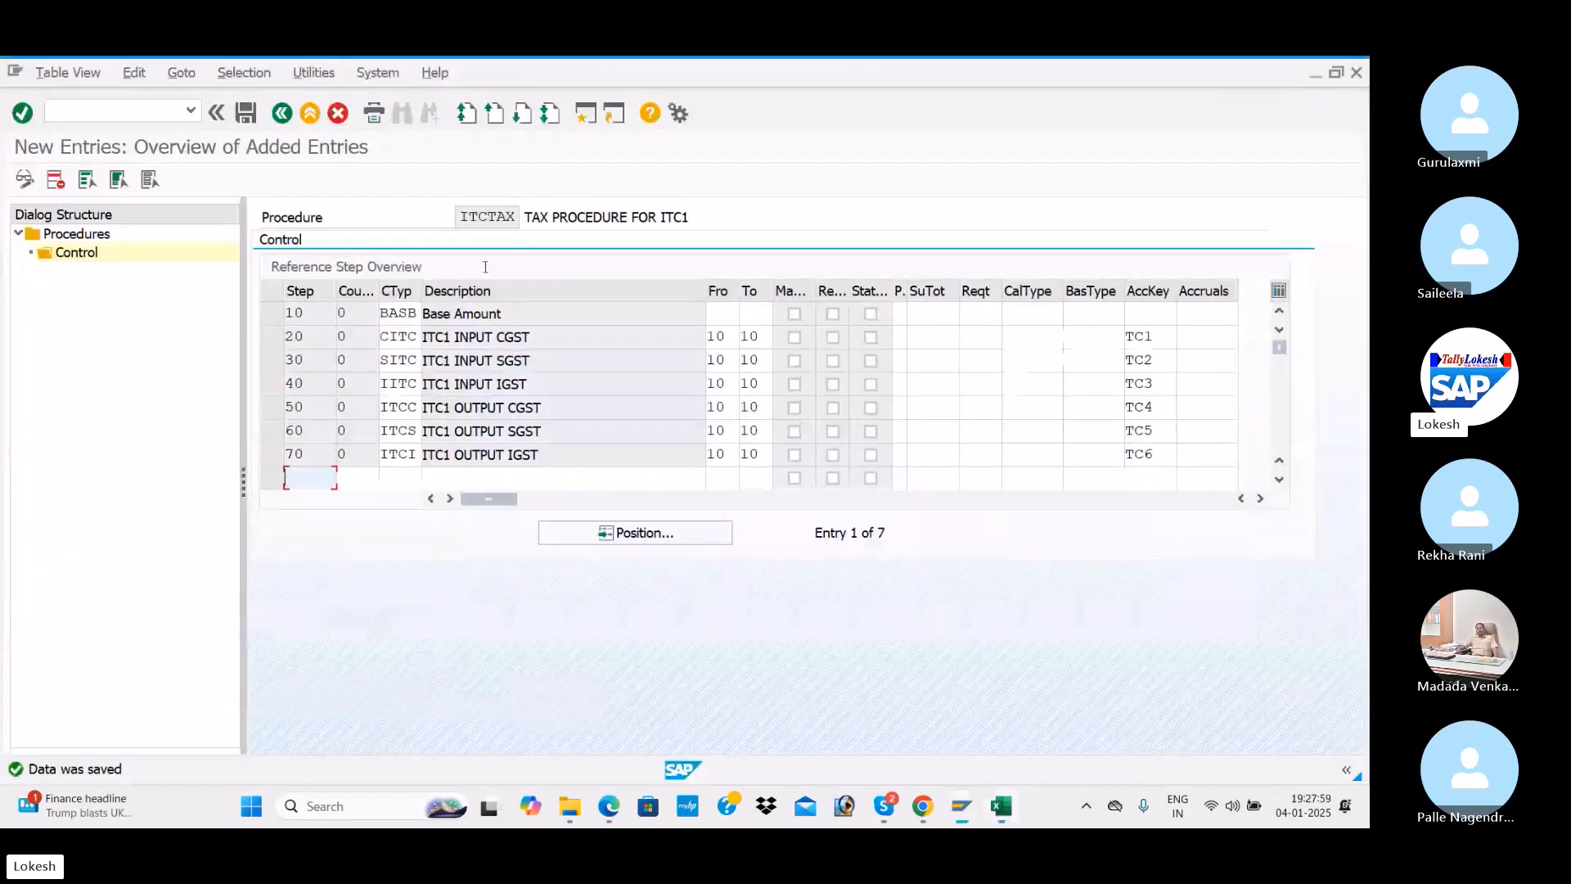
left_click(123, 112)
type("/NOBBG")
key("Return")
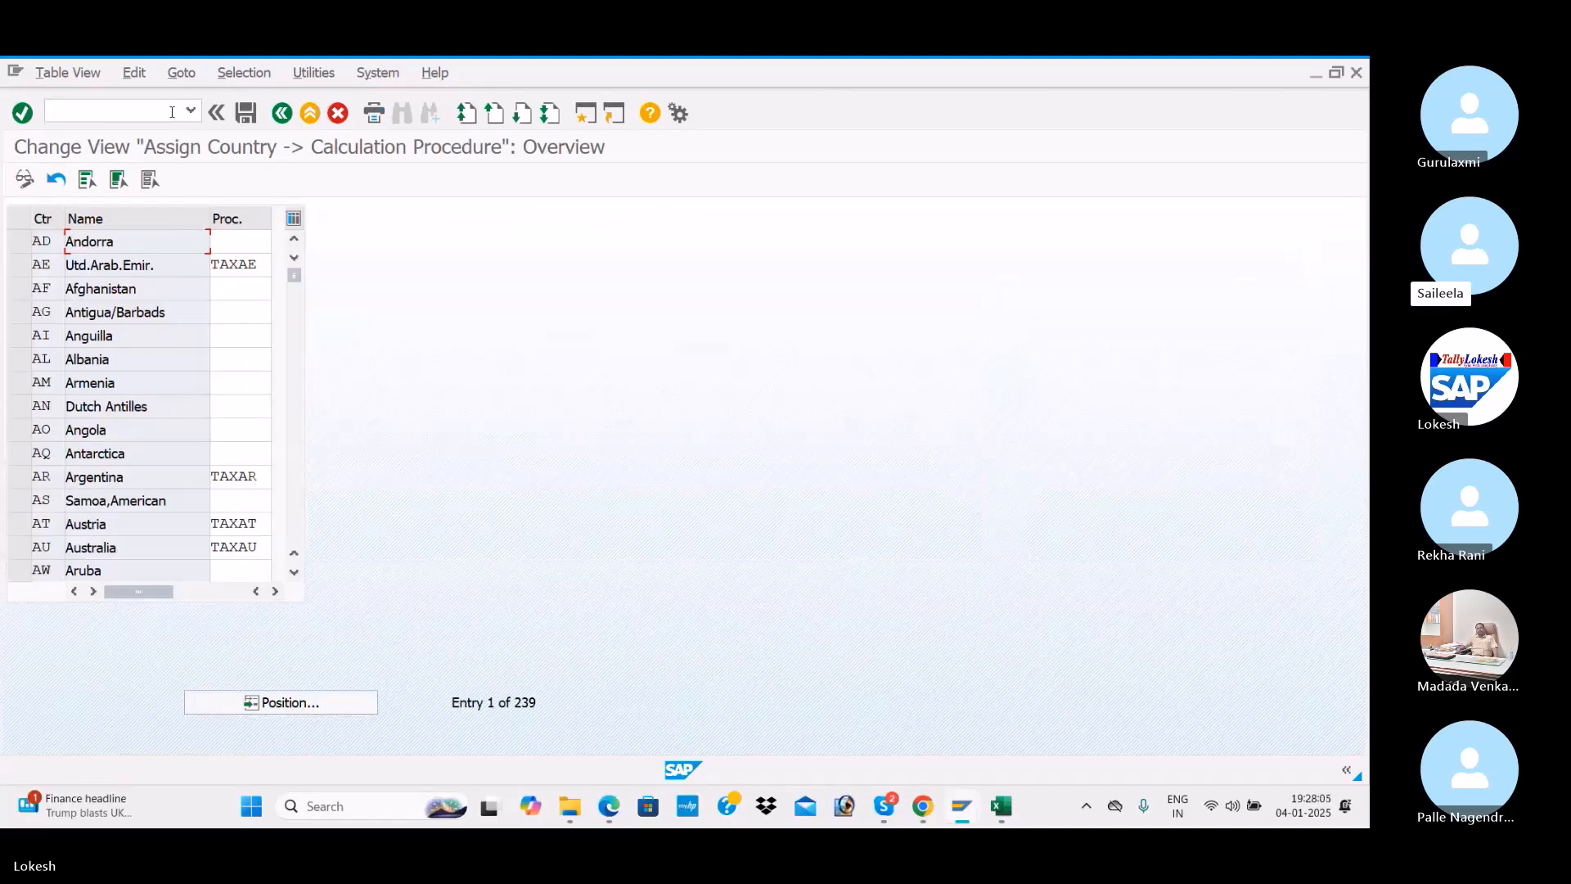
Recheck the OBBG step in the Excel list and the PDF, and start entering a transaction command with /NI in SAP
key("alt+Tab")
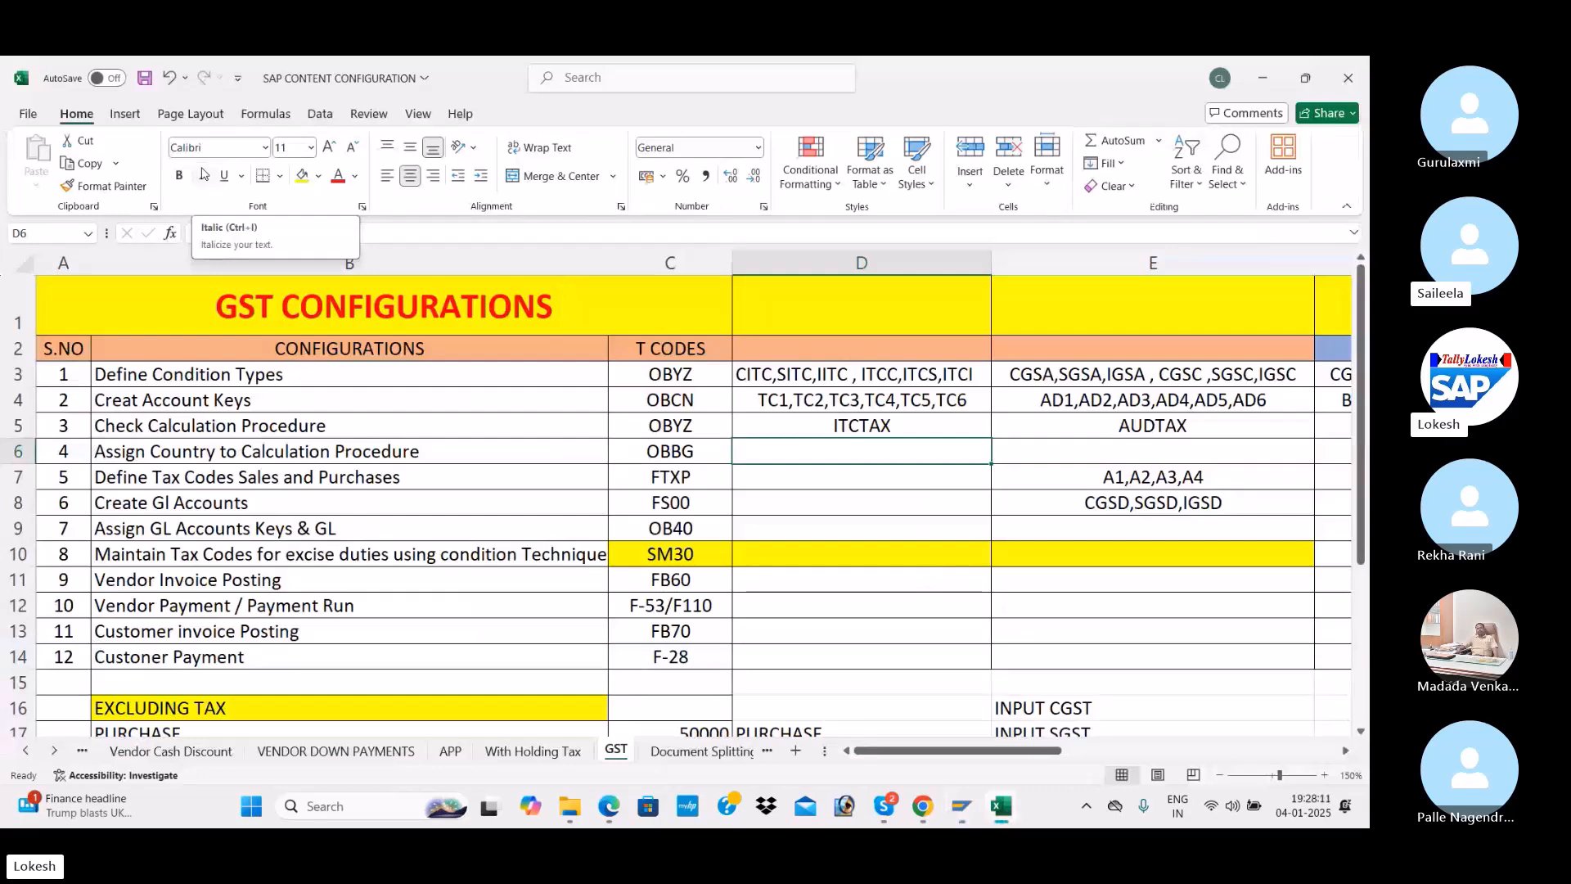
key("alt+Tab")
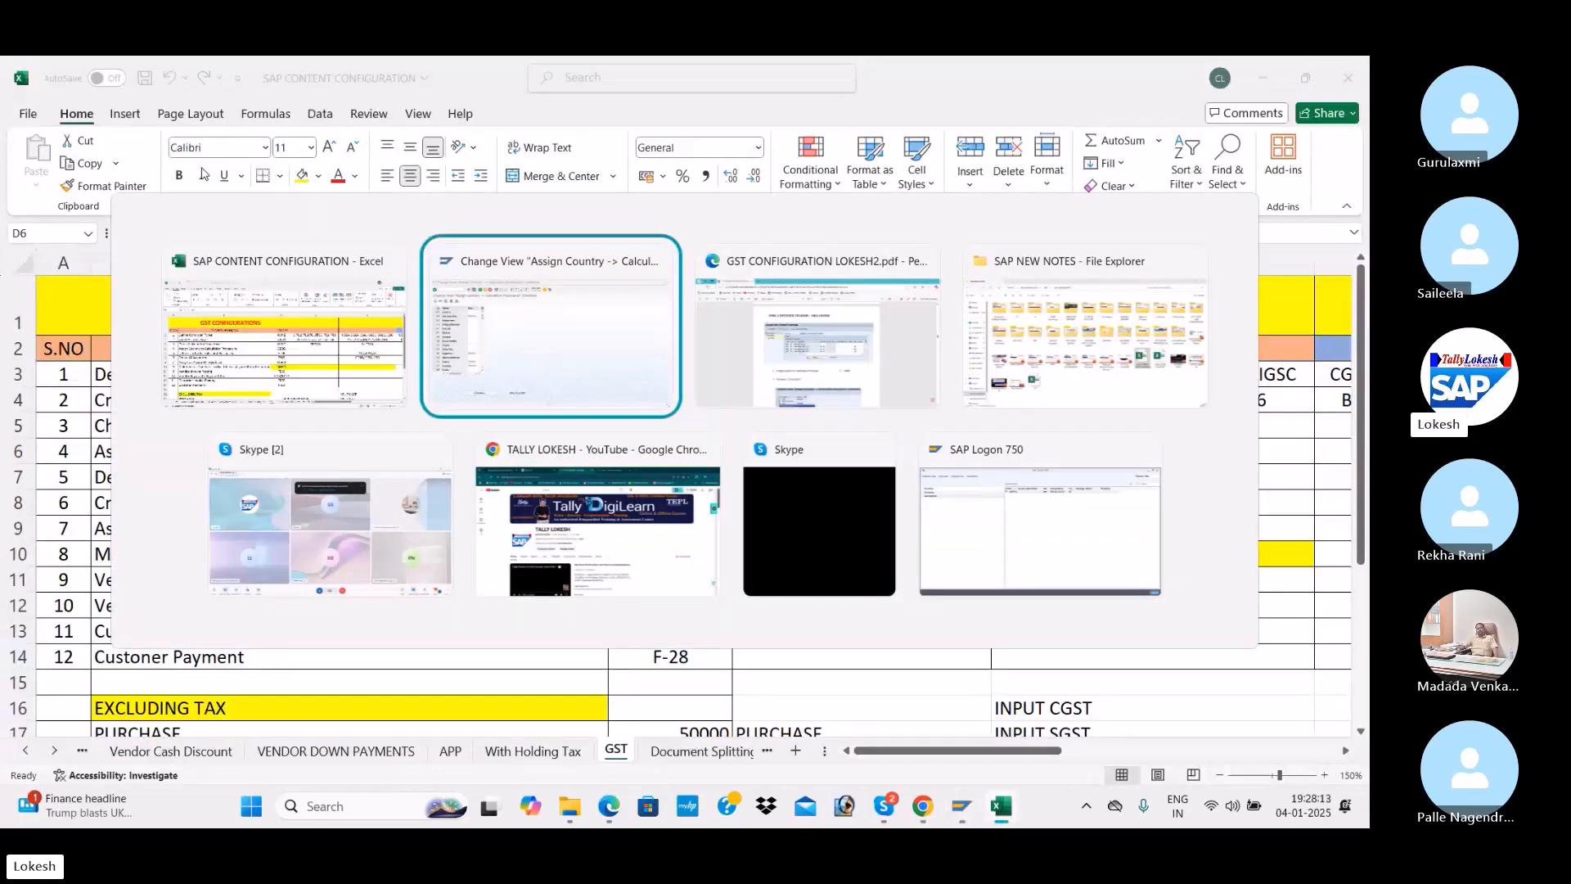
key("alt+Tab")
key("Tab")
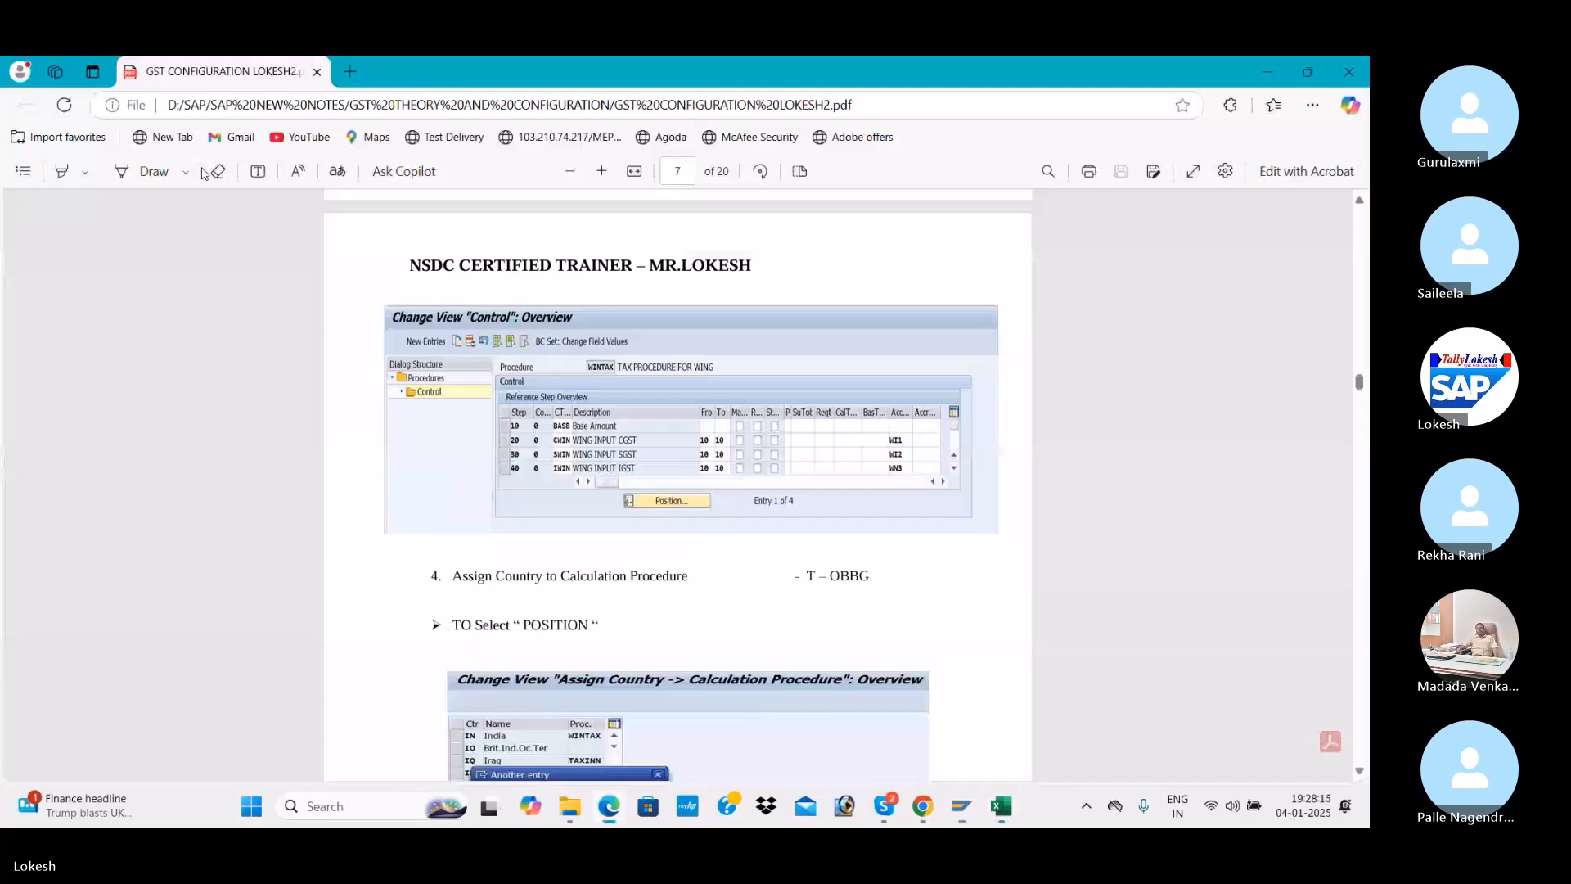
key("alt+Tab")
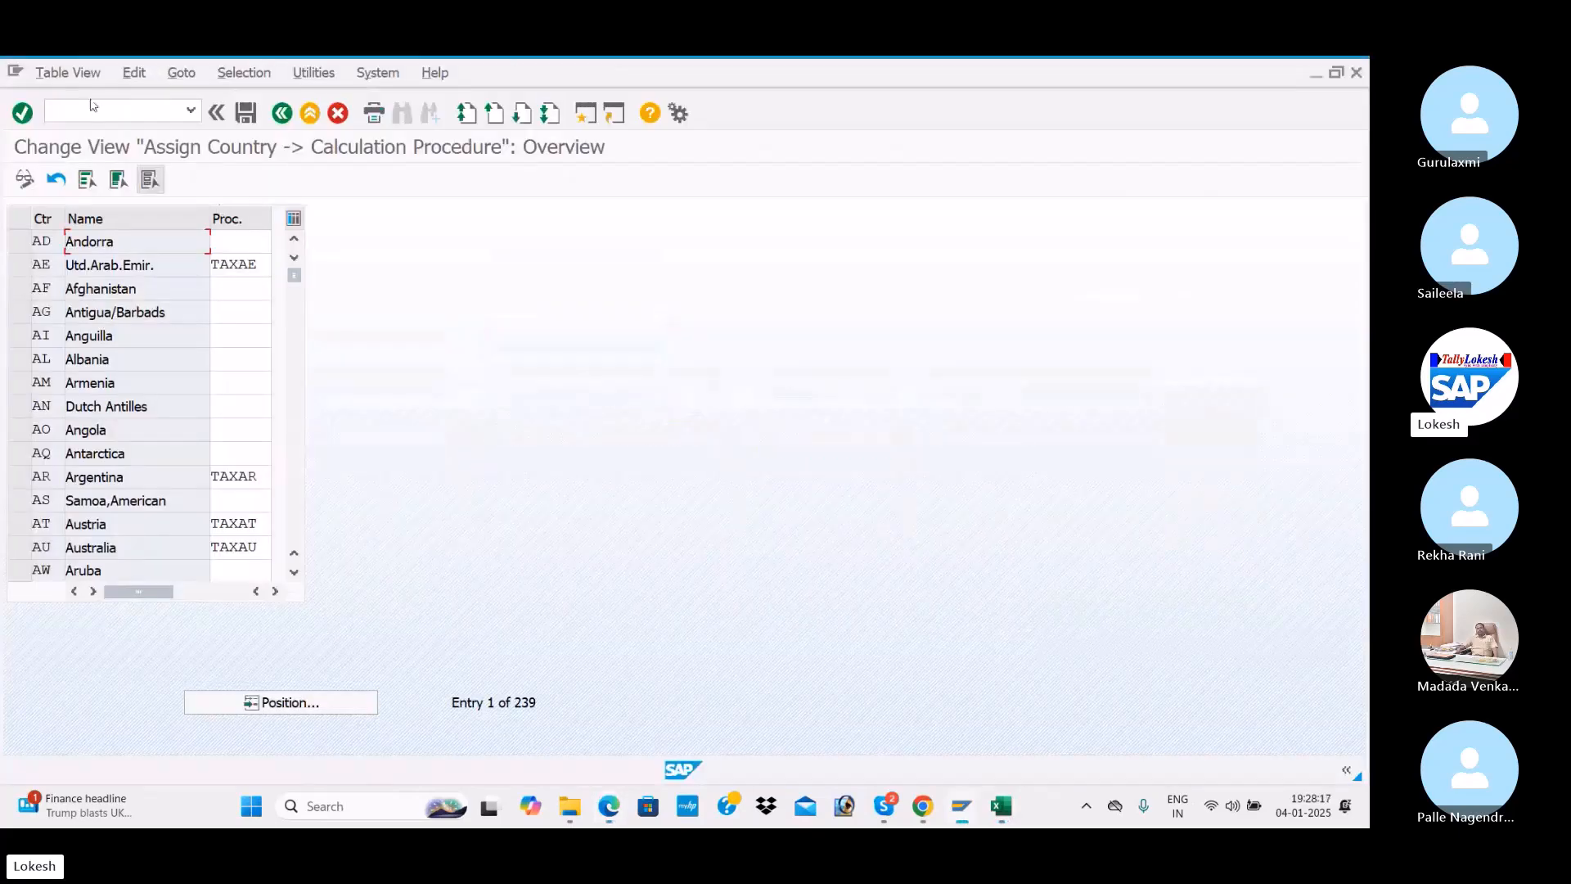
key("alt+Tab")
key("Tab")
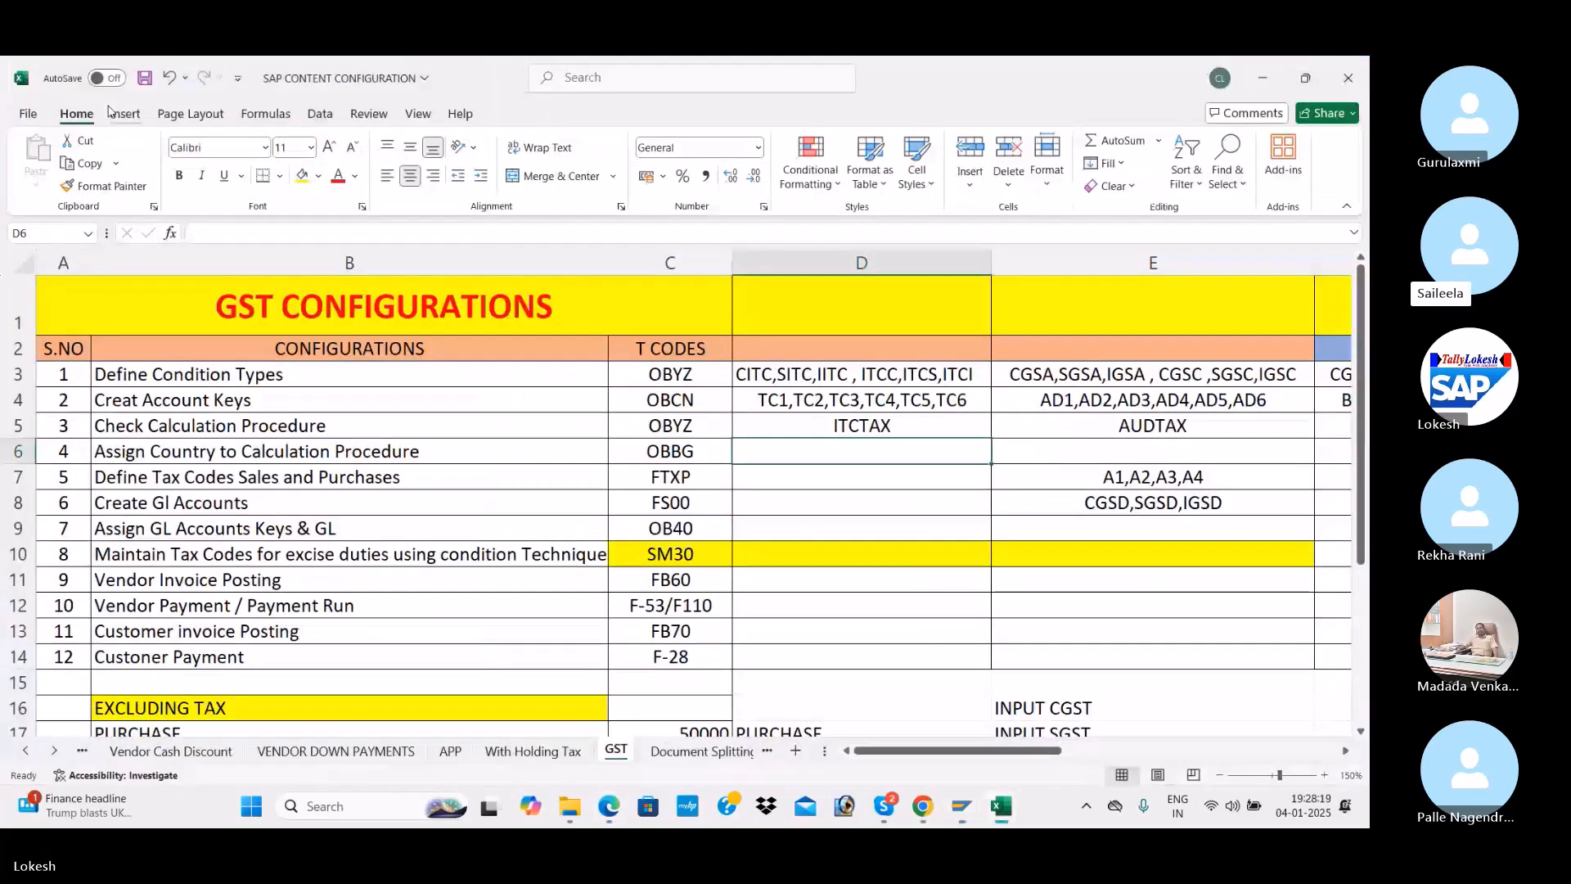
key("alt+Tab")
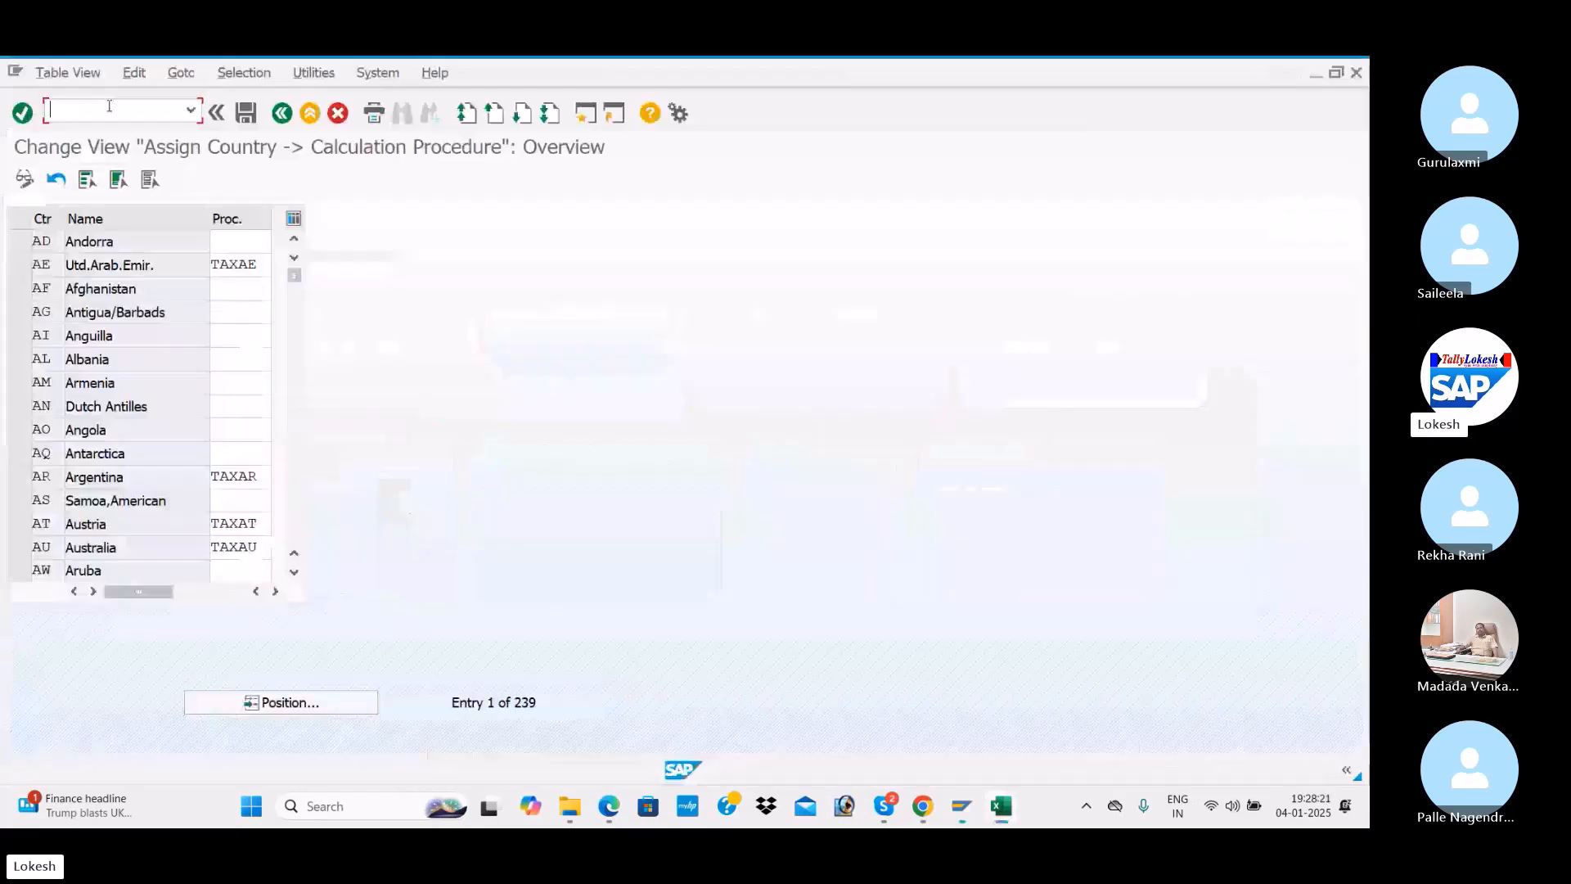
type("/NI")
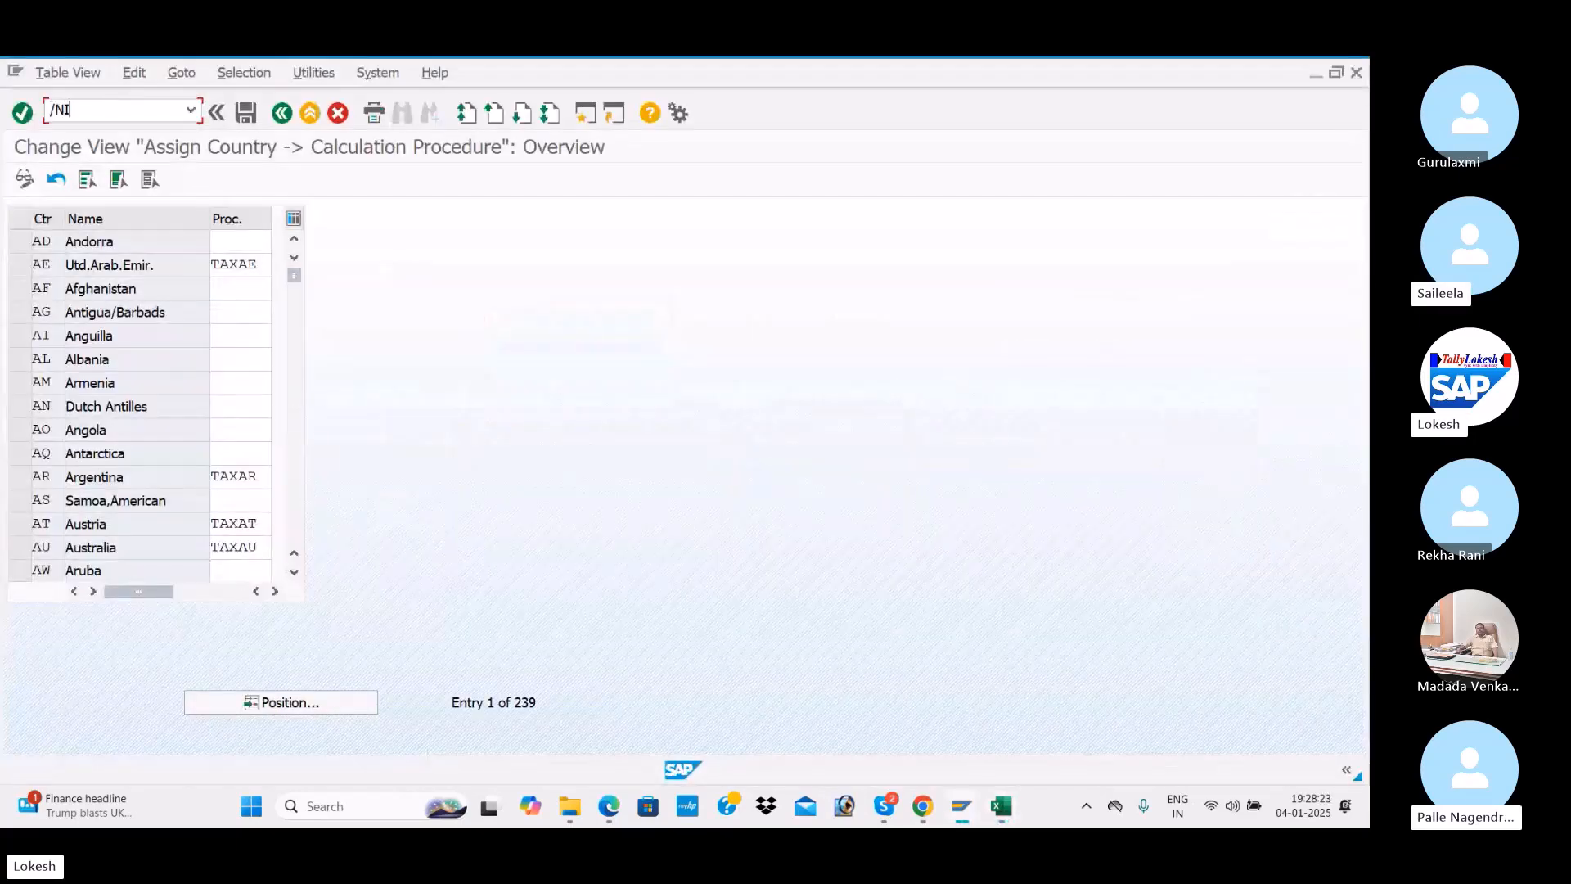
Check the transaction code in the Excel GST checklist, run /NOBYZ in SAP, and open the Procedures condition element
type("TC")
key("BackSpace")
key("BackSpace")
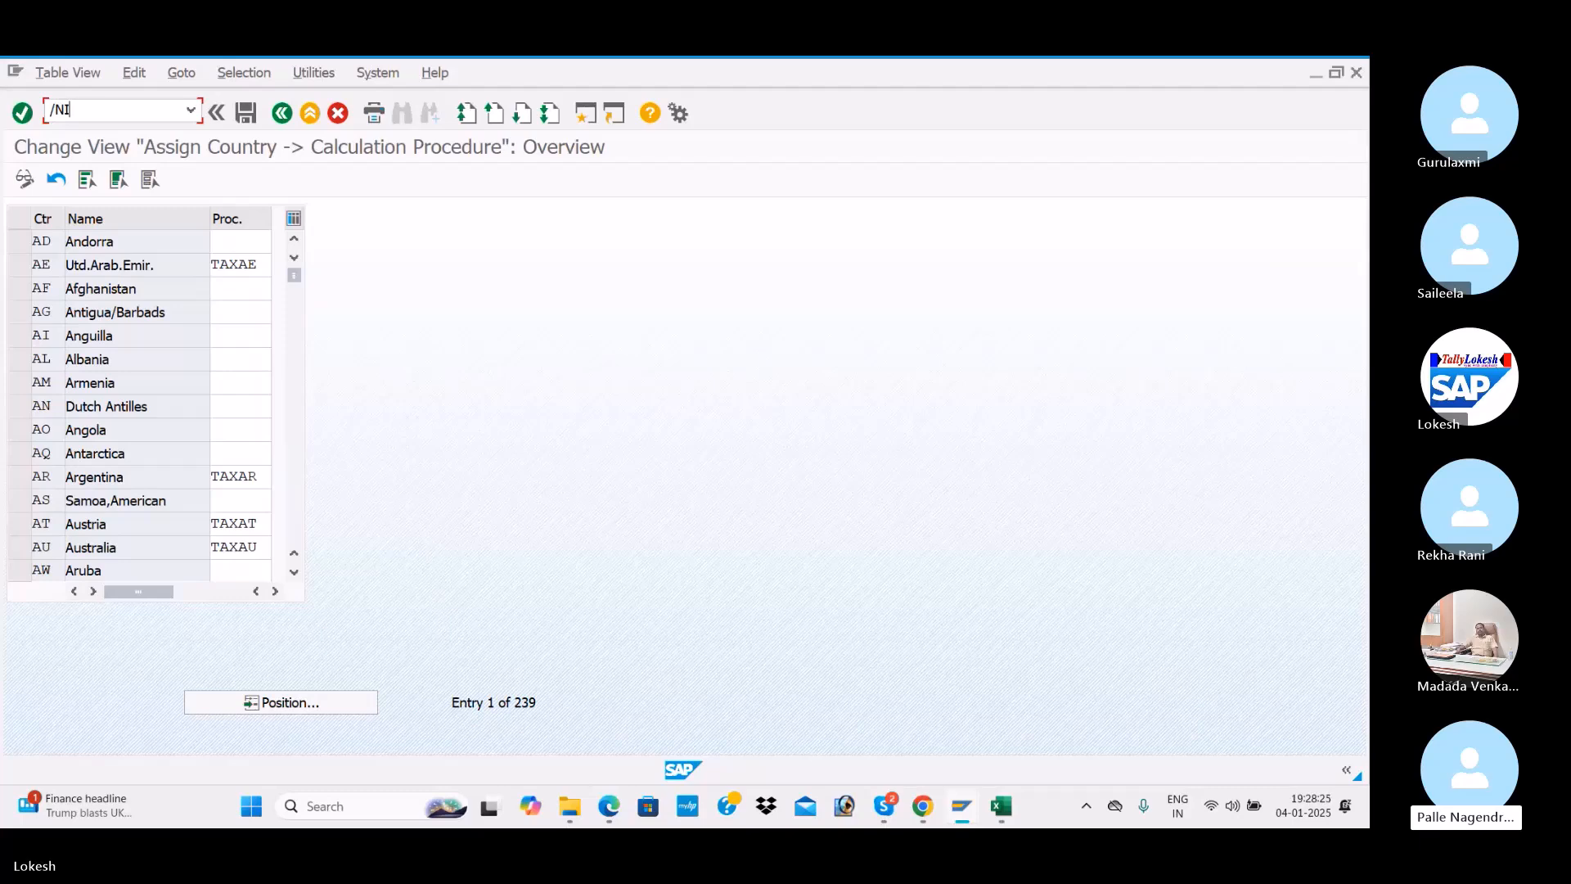
key("alt+Tab")
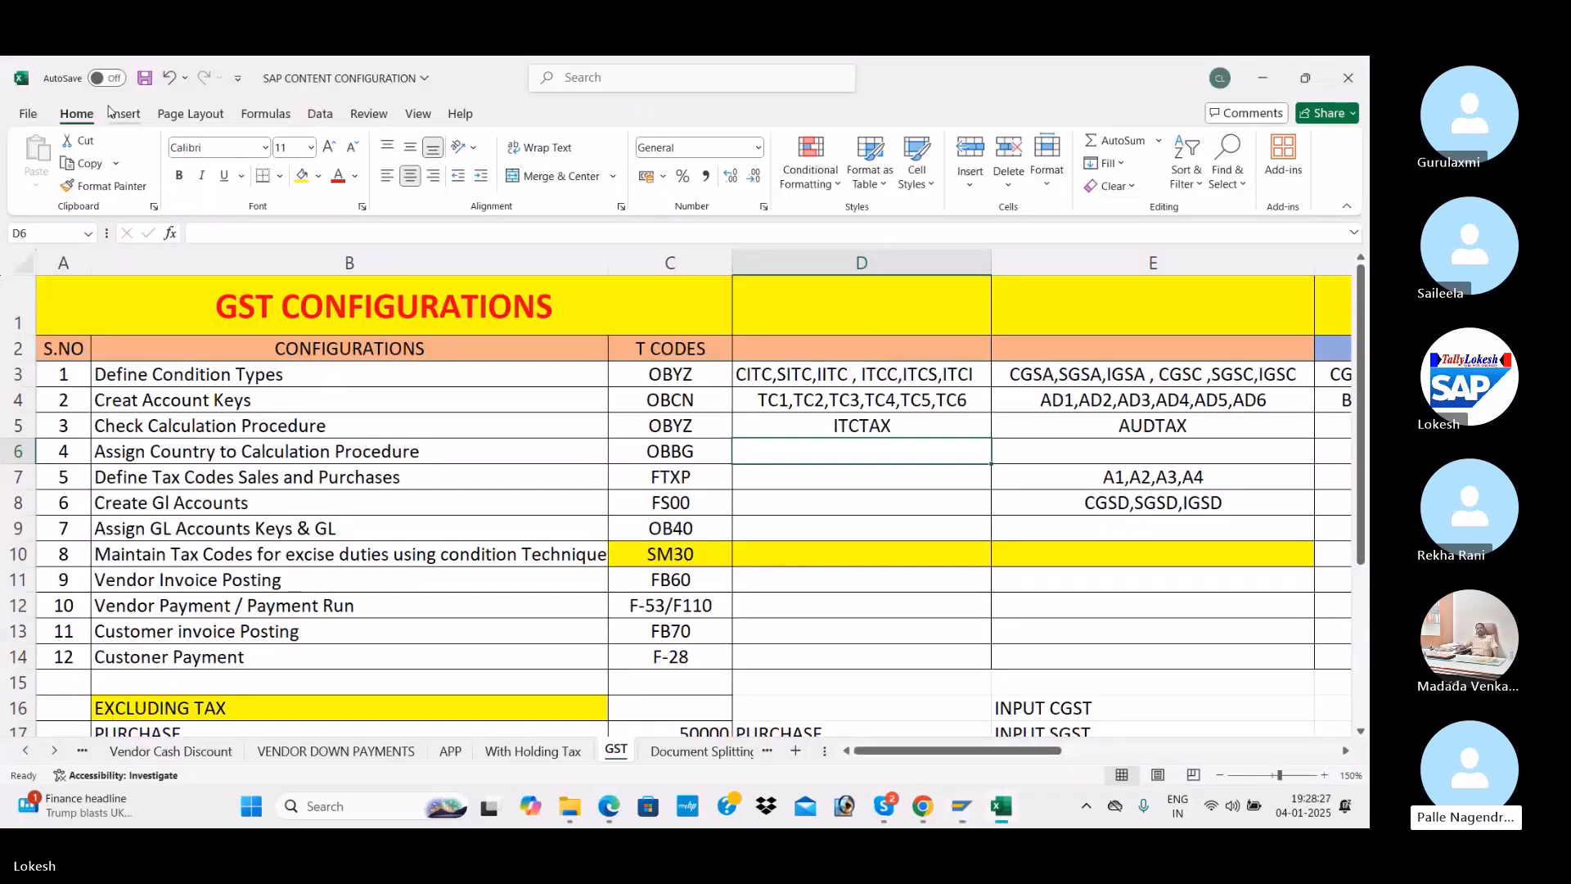
key("alt+Tab")
left_click(109, 107)
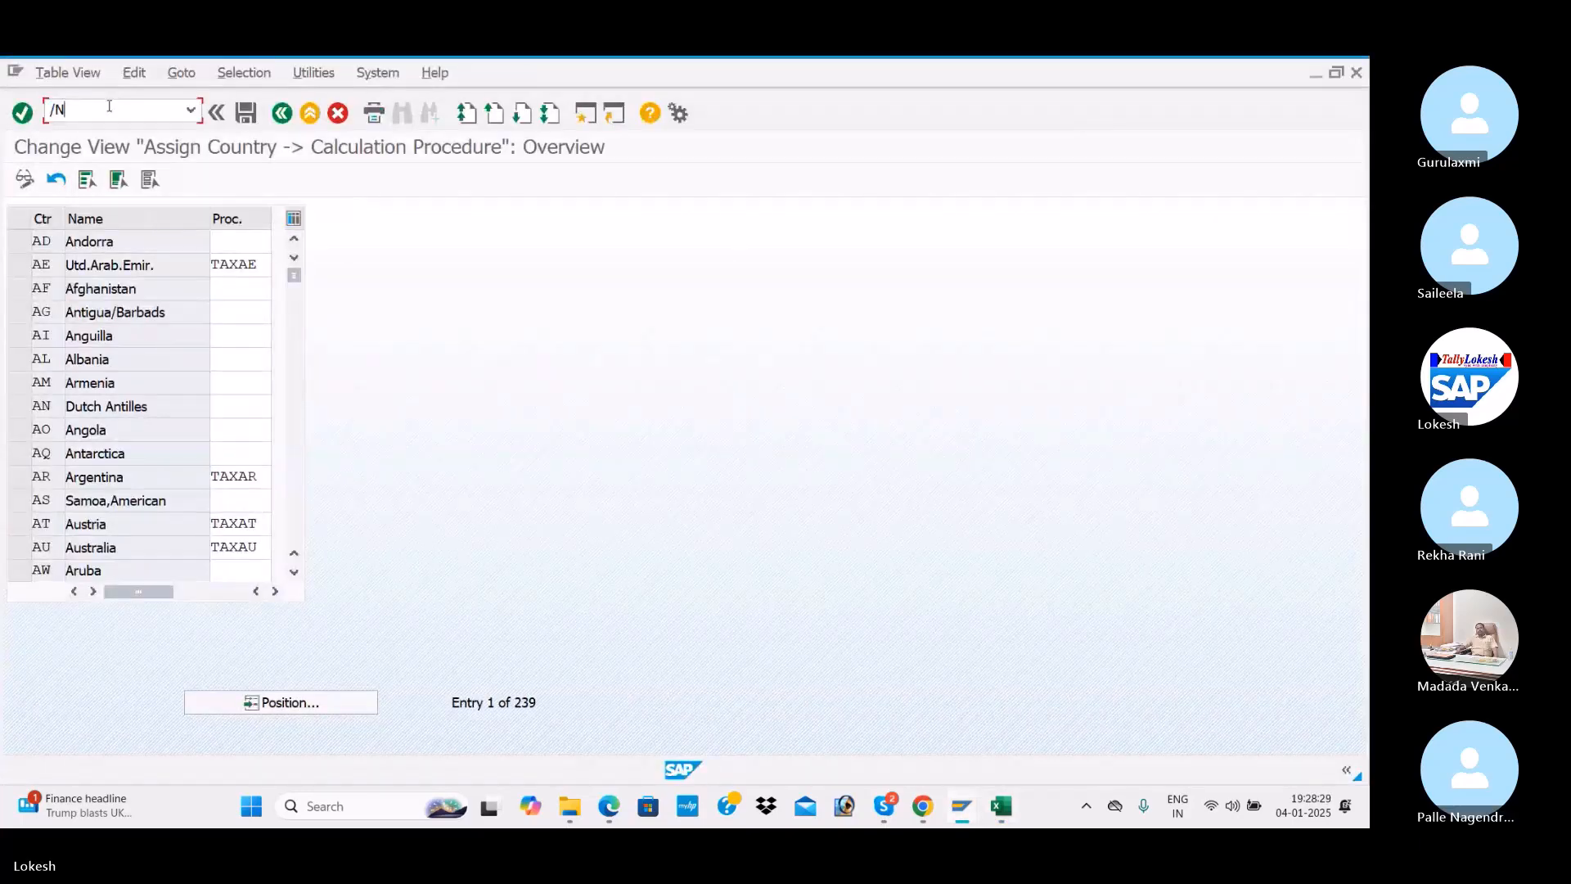
type("OBYZ")
key("Return")
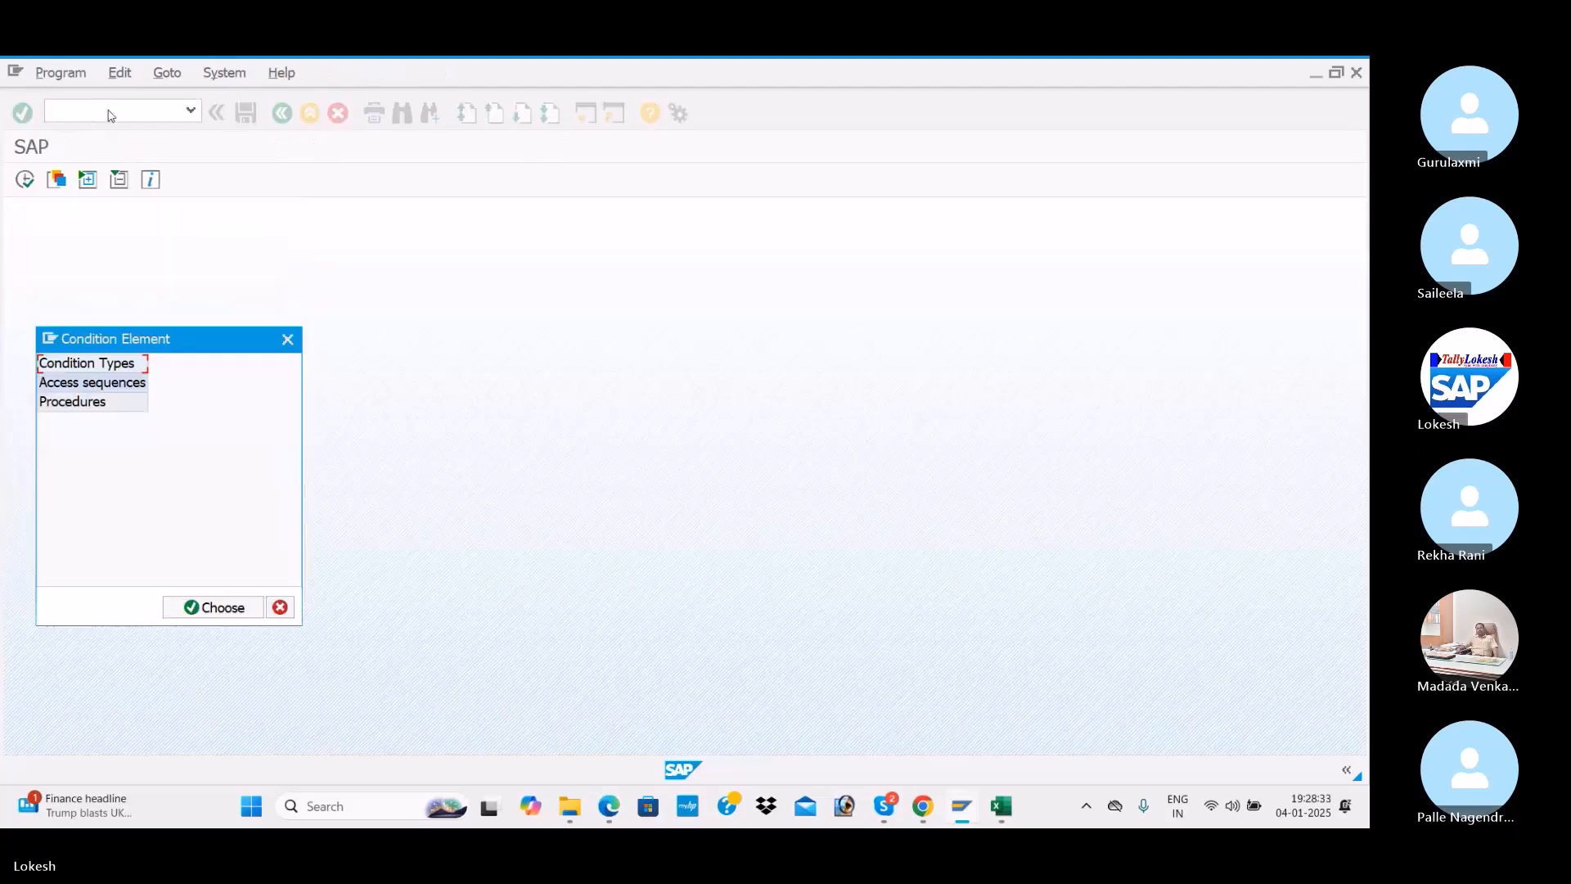
left_click(84, 404)
left_click(214, 608)
Position the procedures list at ITCTAX and display that procedure's Control steps
left_click(470, 726)
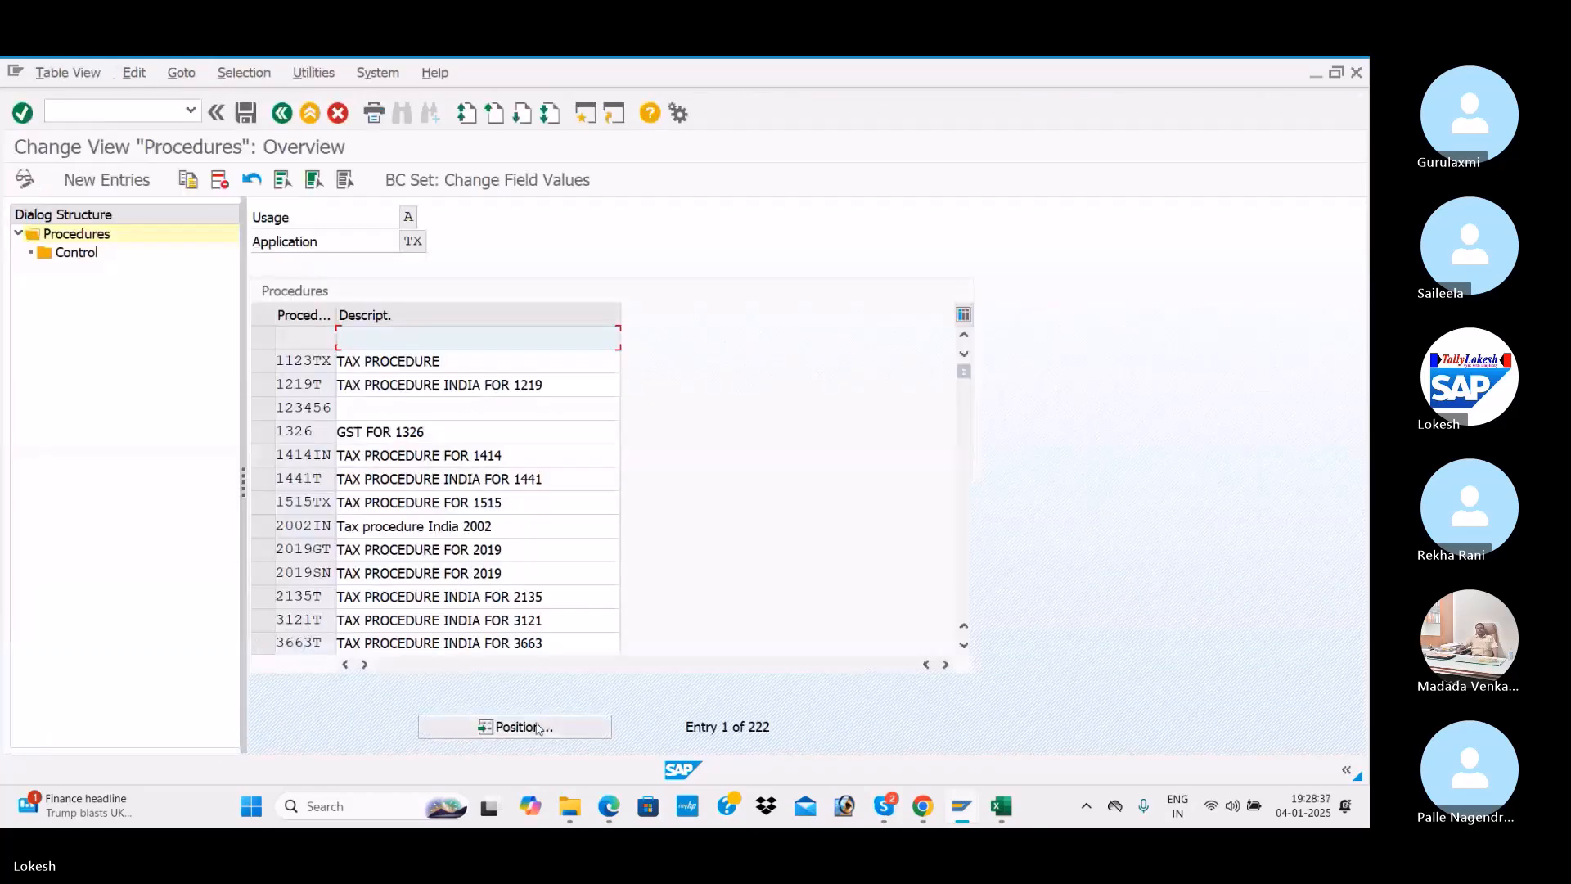
type("I")
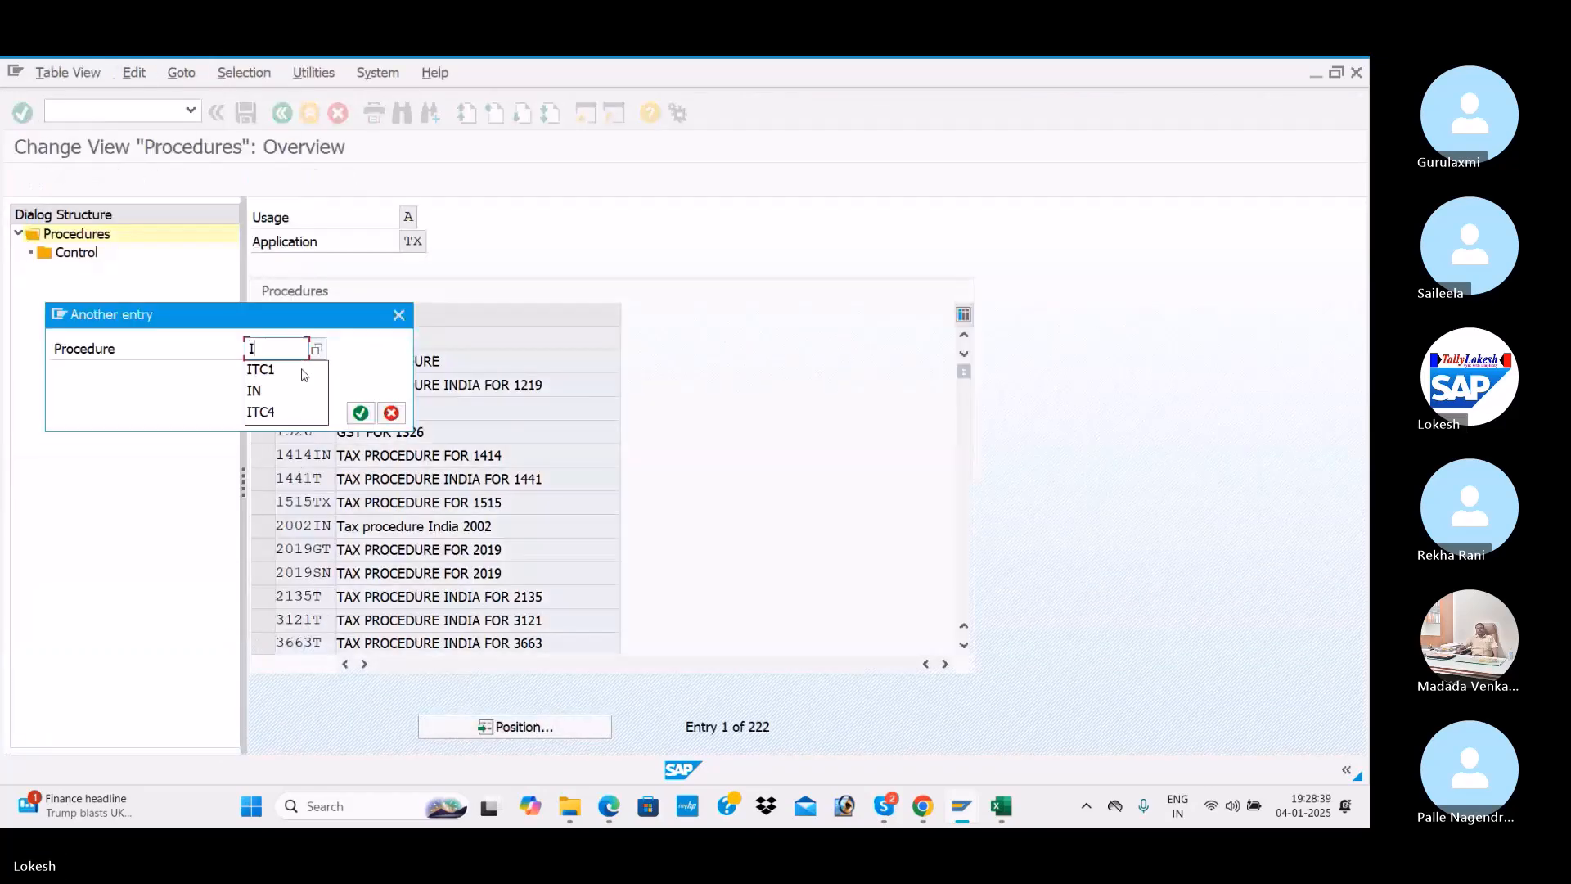
type("TCTAX")
key("Return")
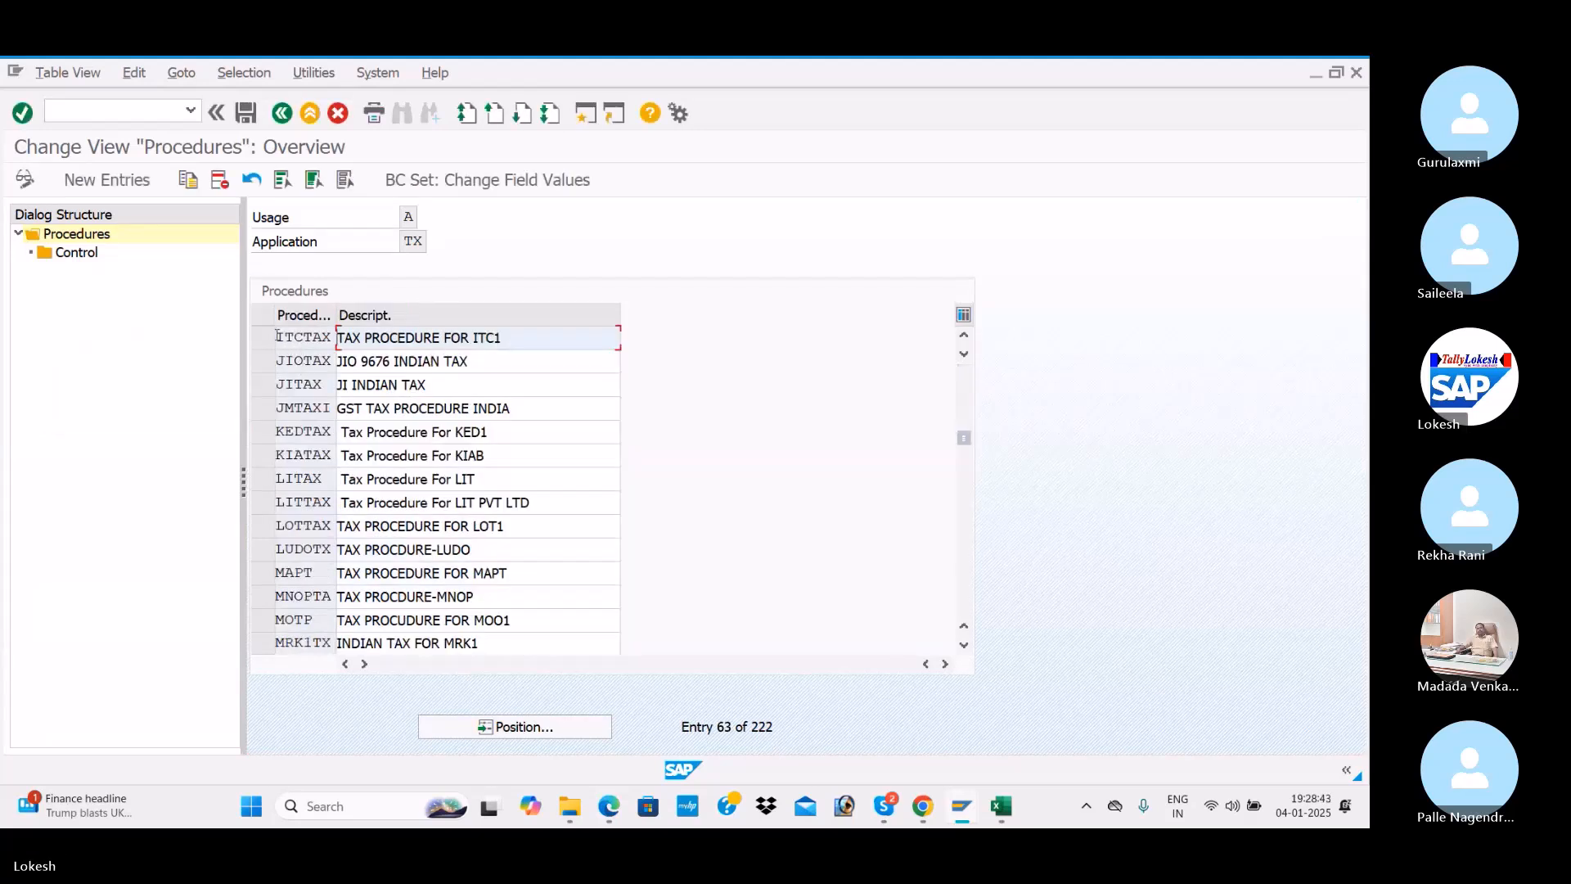
left_click(269, 336)
double_click(93, 254)
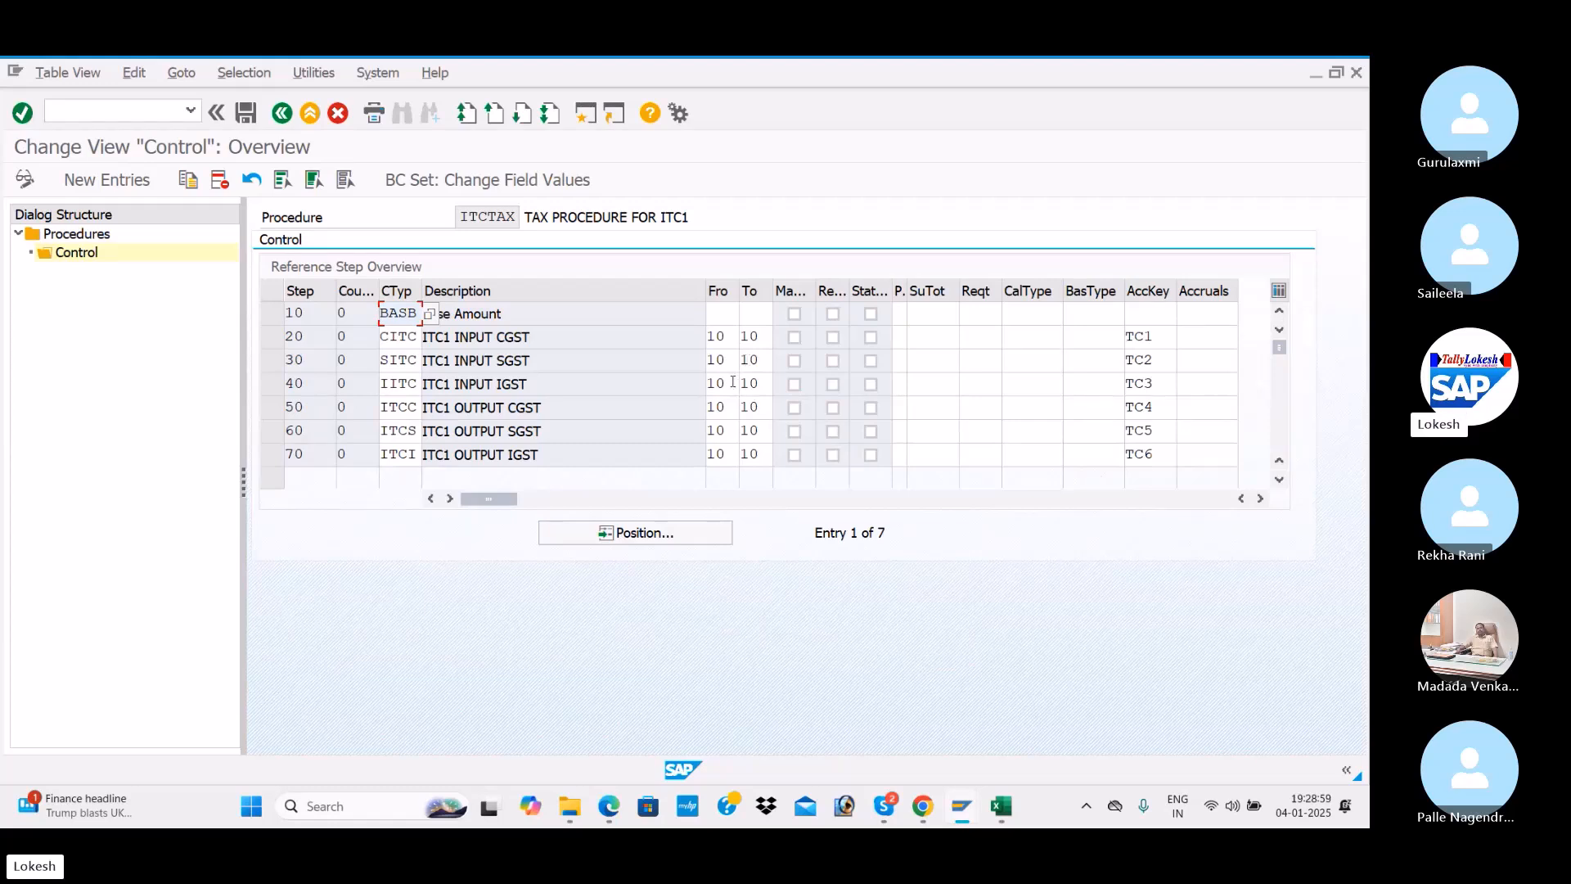
Look up the country assignment code in the Excel checklist, run /NOBBG in SAP, and position the list at country IN
key("alt+Tab")
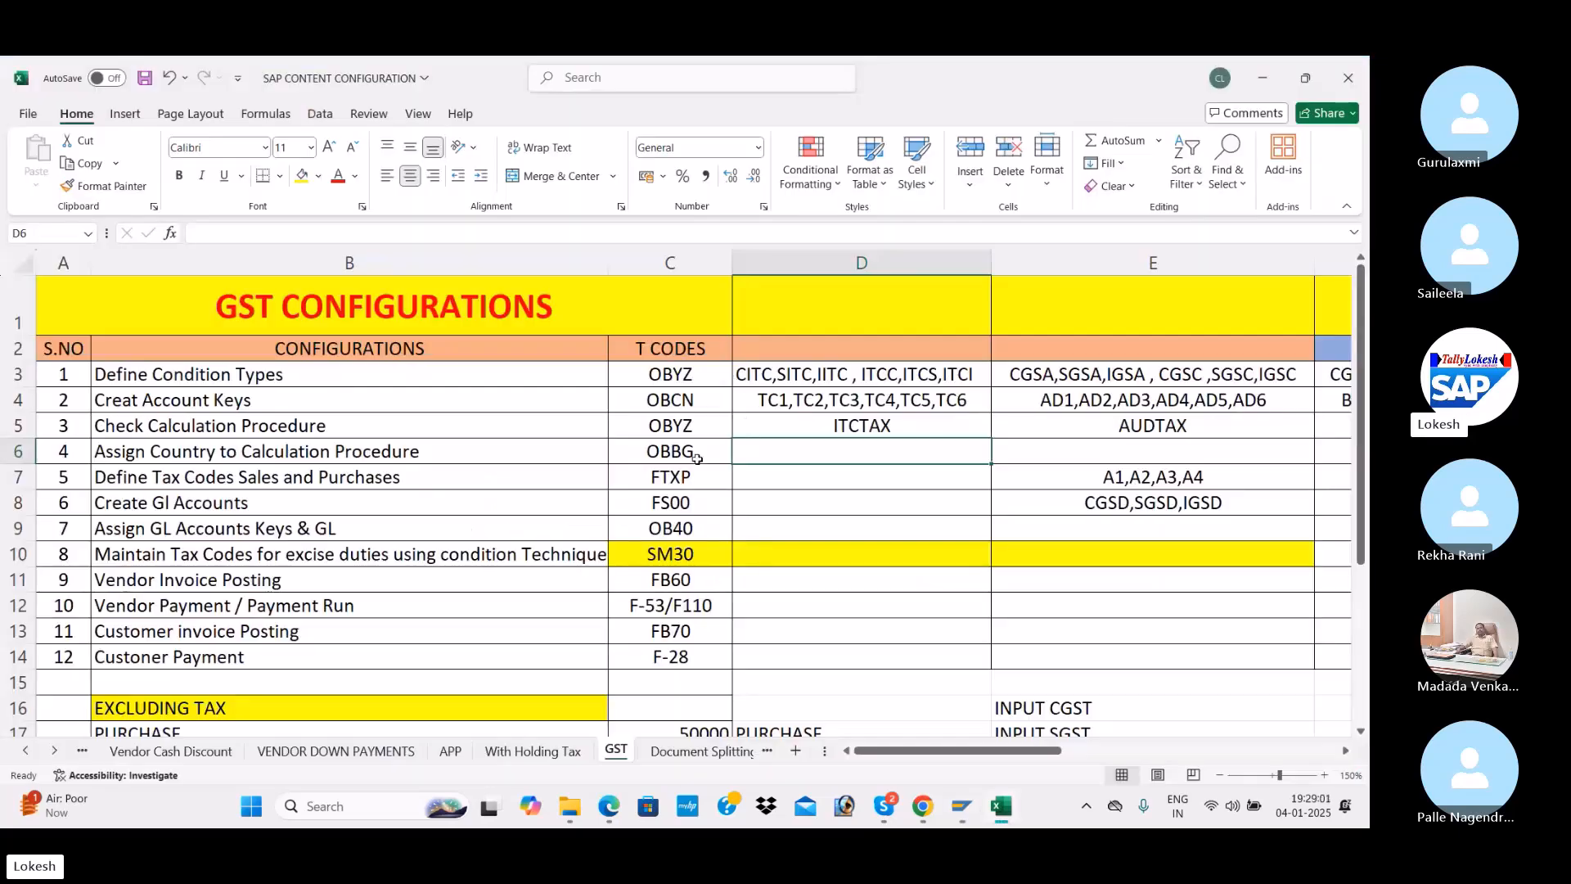
key("alt+Tab")
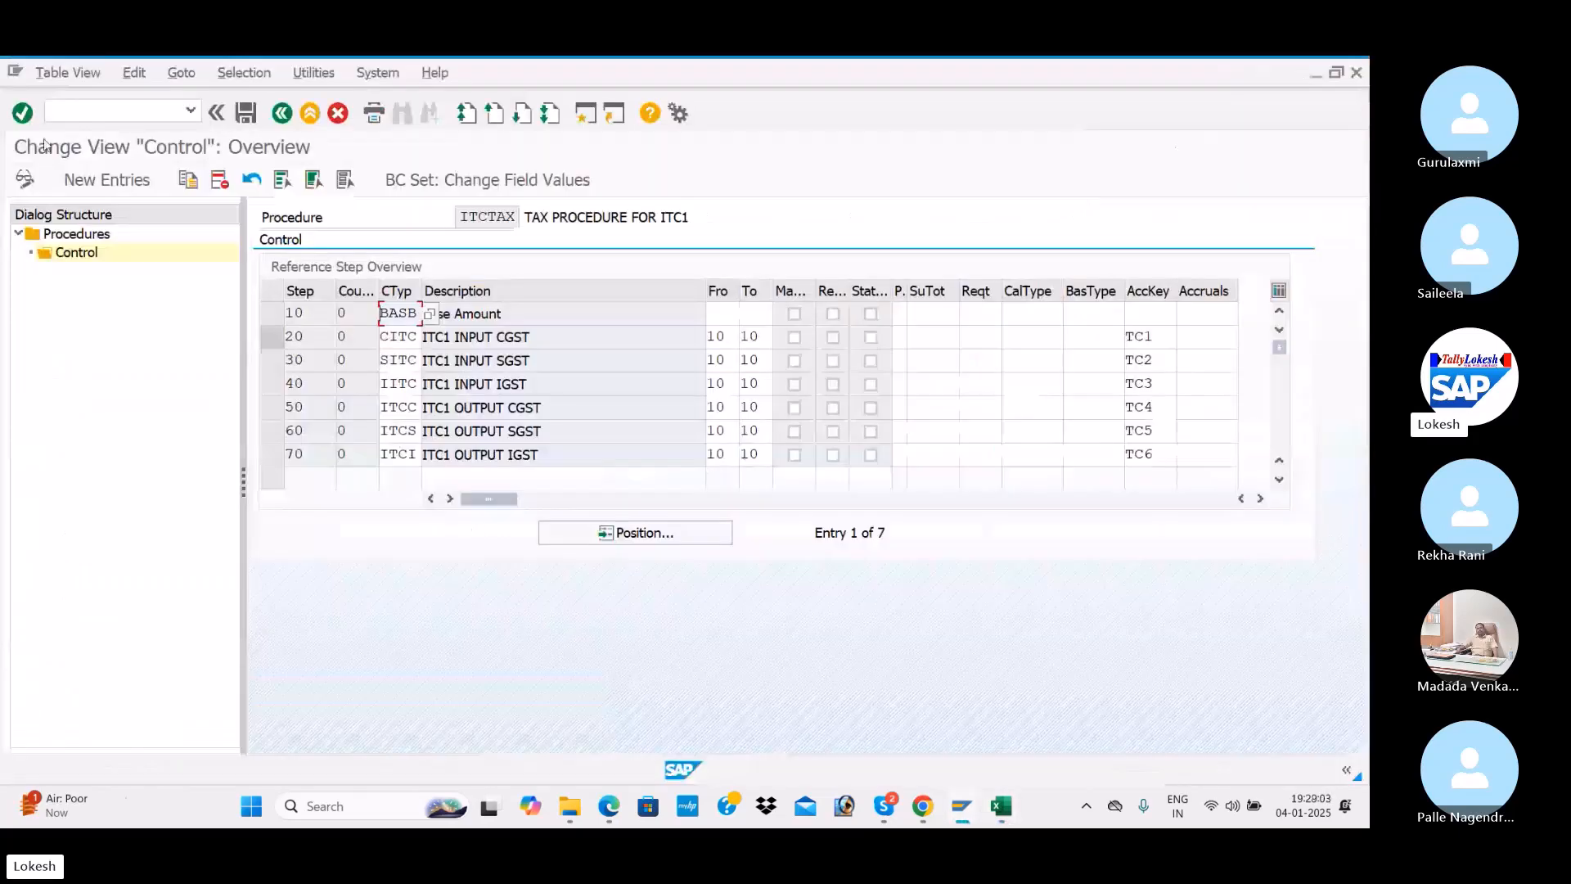
left_click(85, 104)
type("/NOBBG")
key("Return")
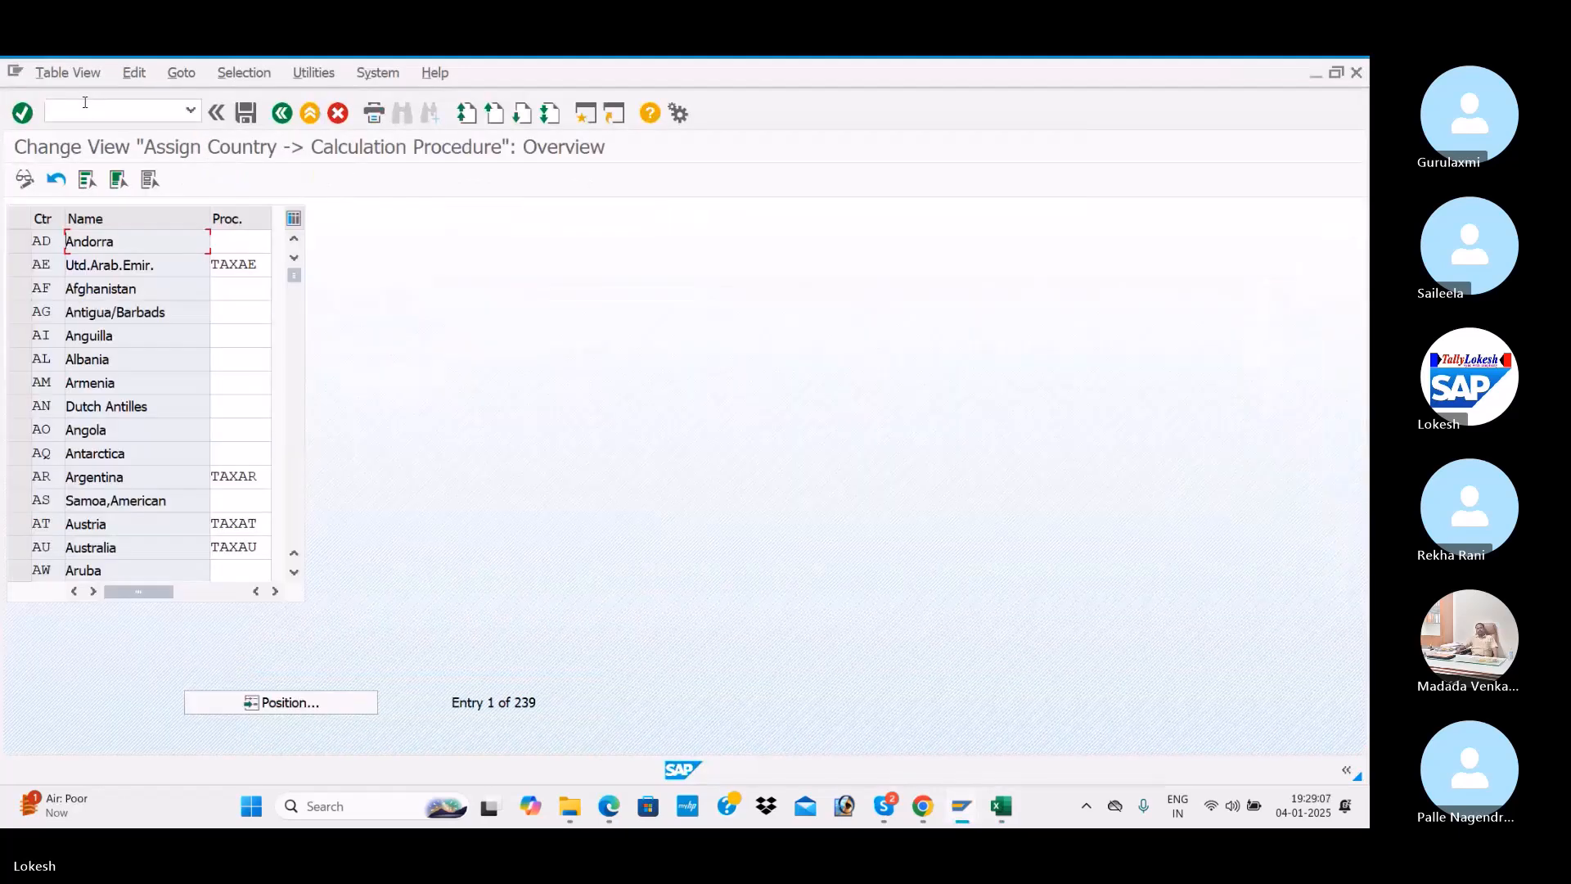
left_click(278, 703)
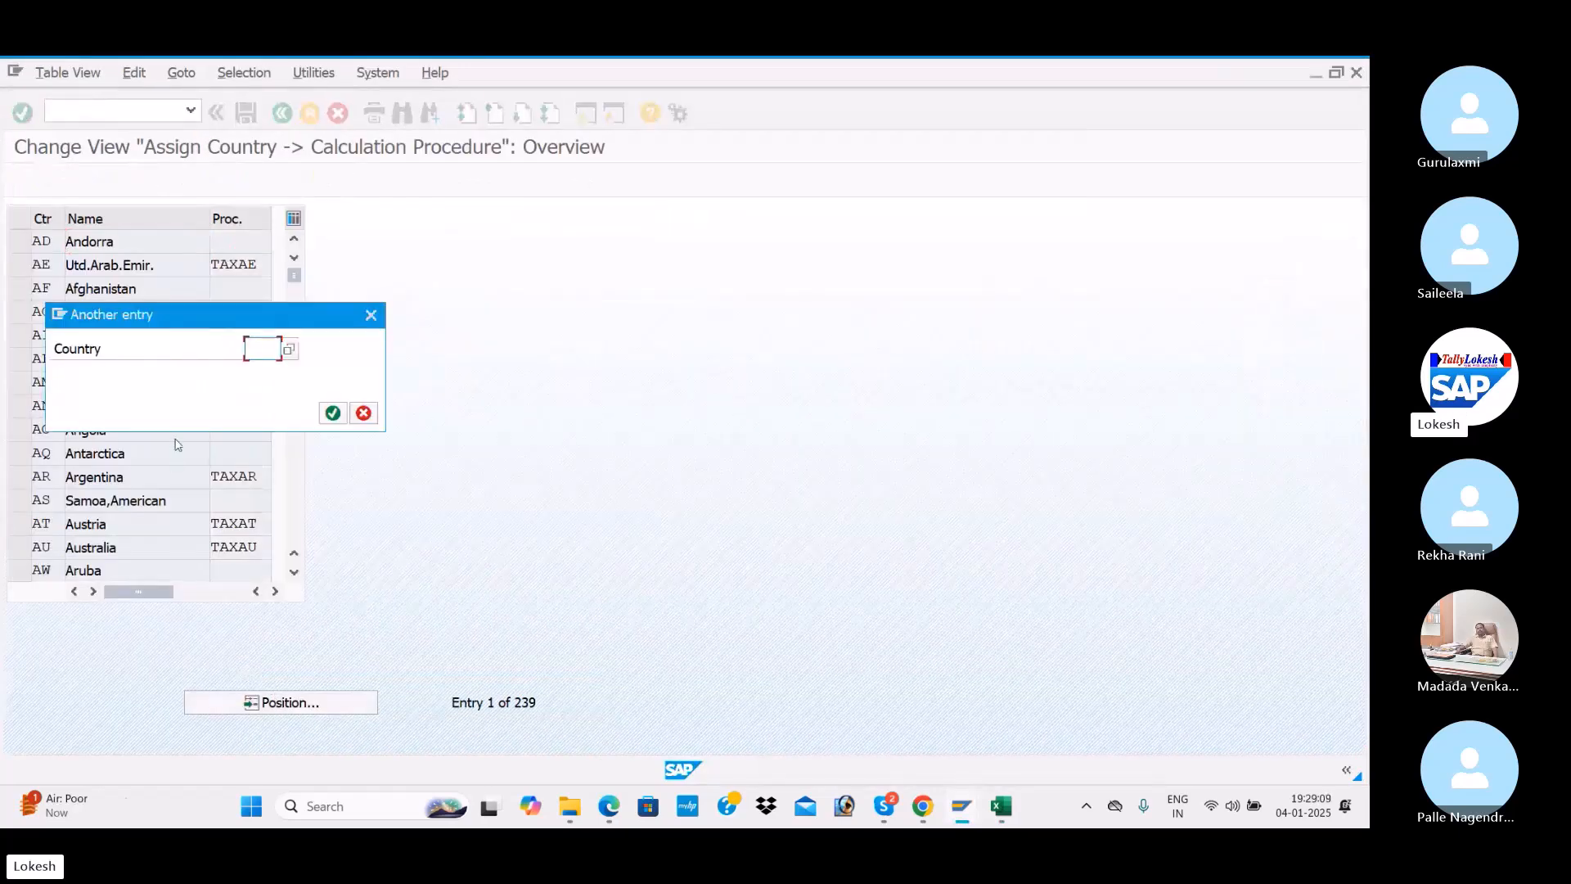
type("IN")
key("Return")
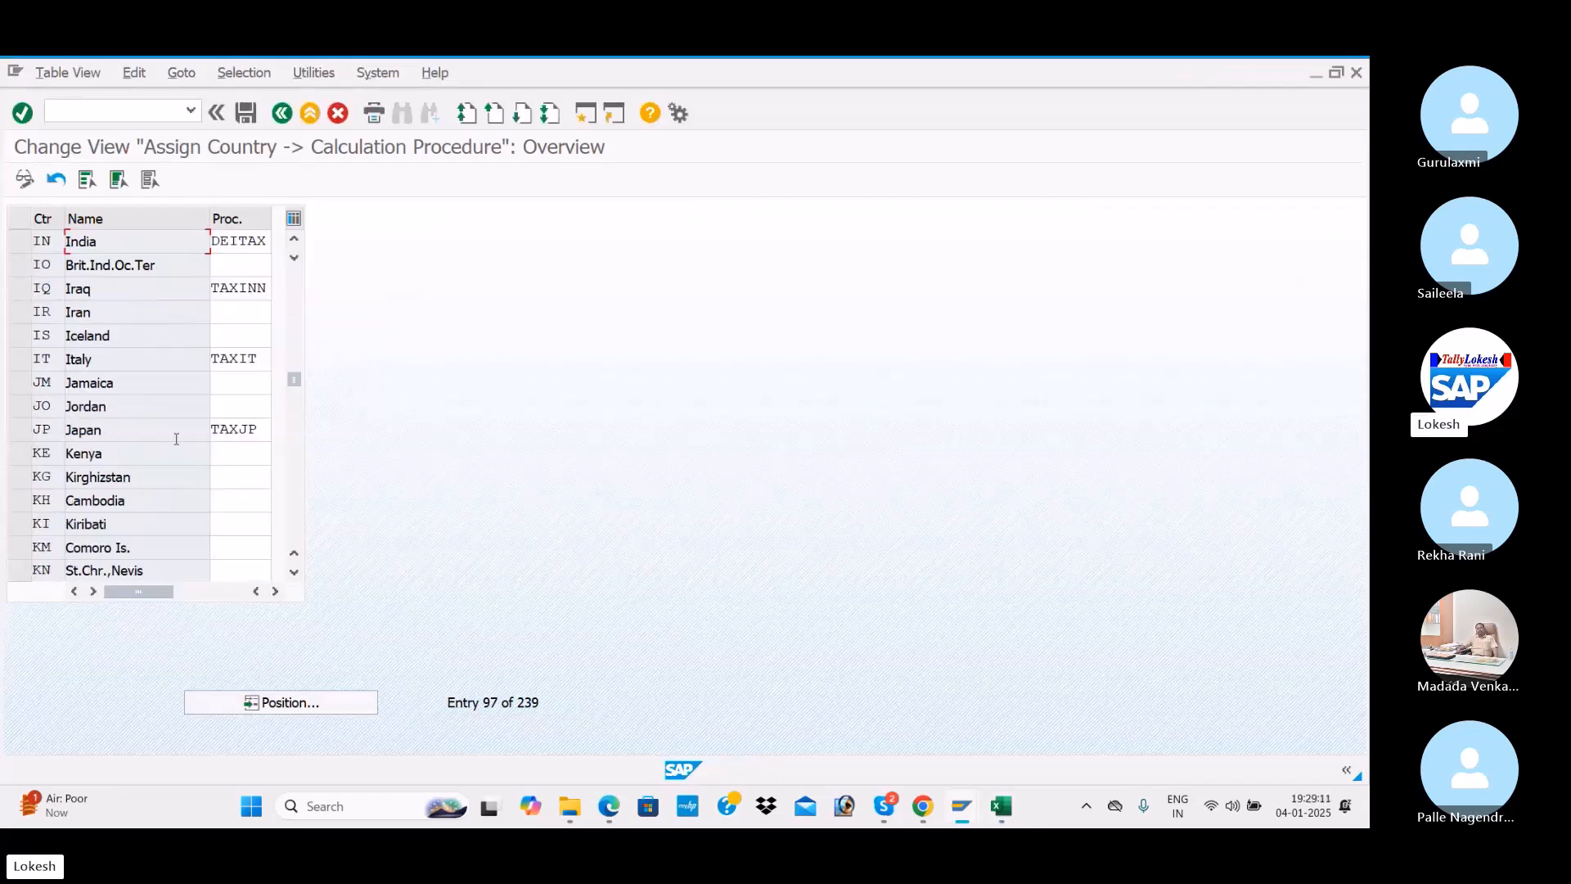
Assign calculation procedure ITCTAX to India and save it in the customizing request for the ITC1 GST configuration
double_click(214, 240)
type("ITCTA")
key("Tab")
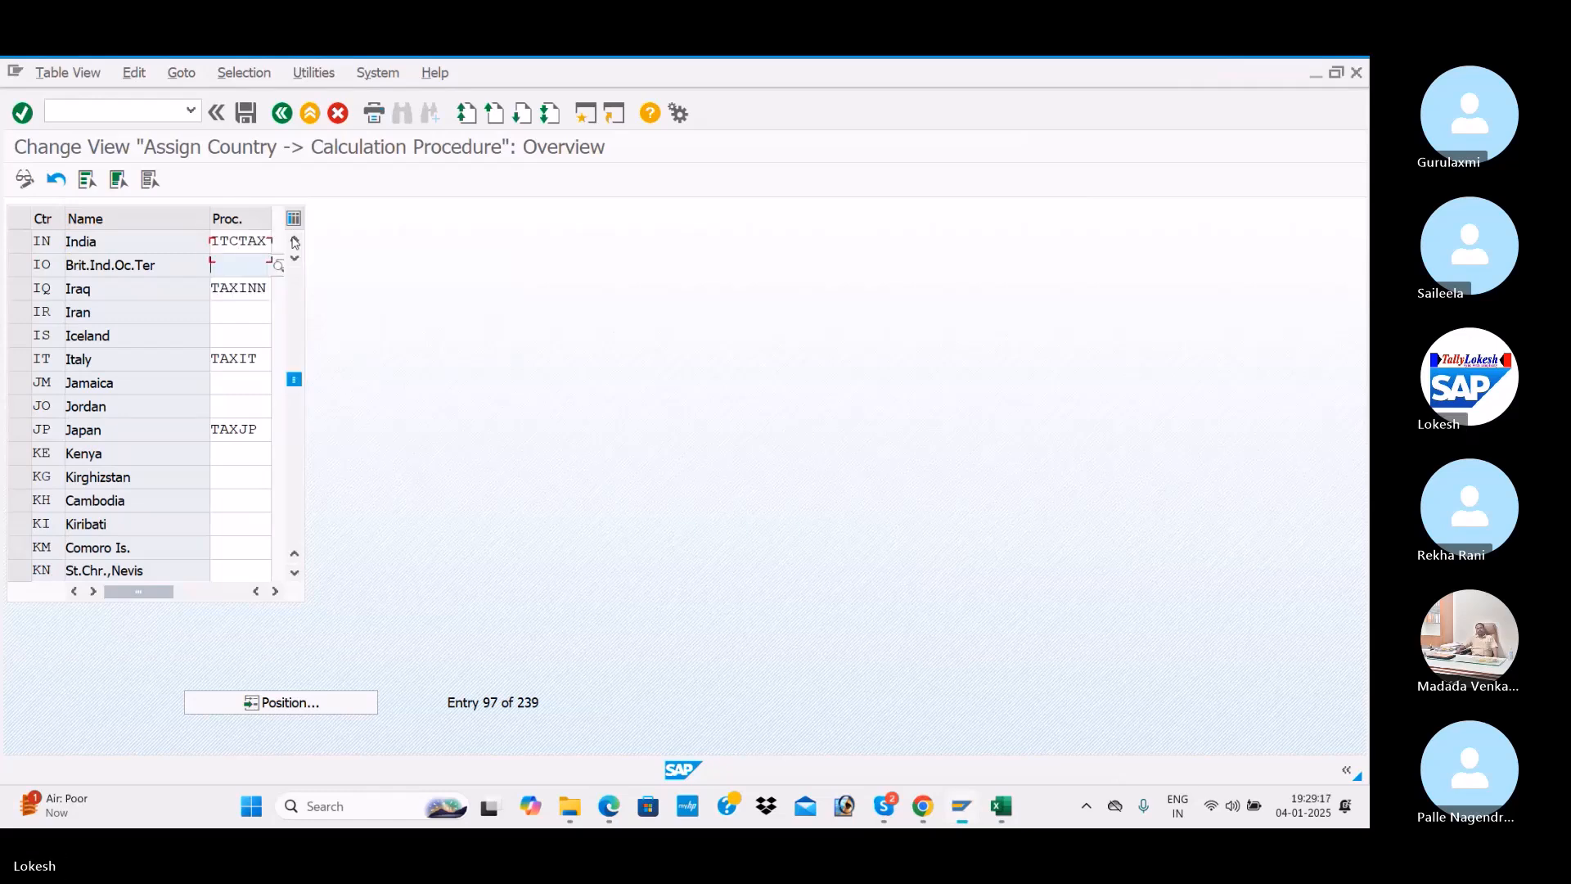
left_click(246, 113)
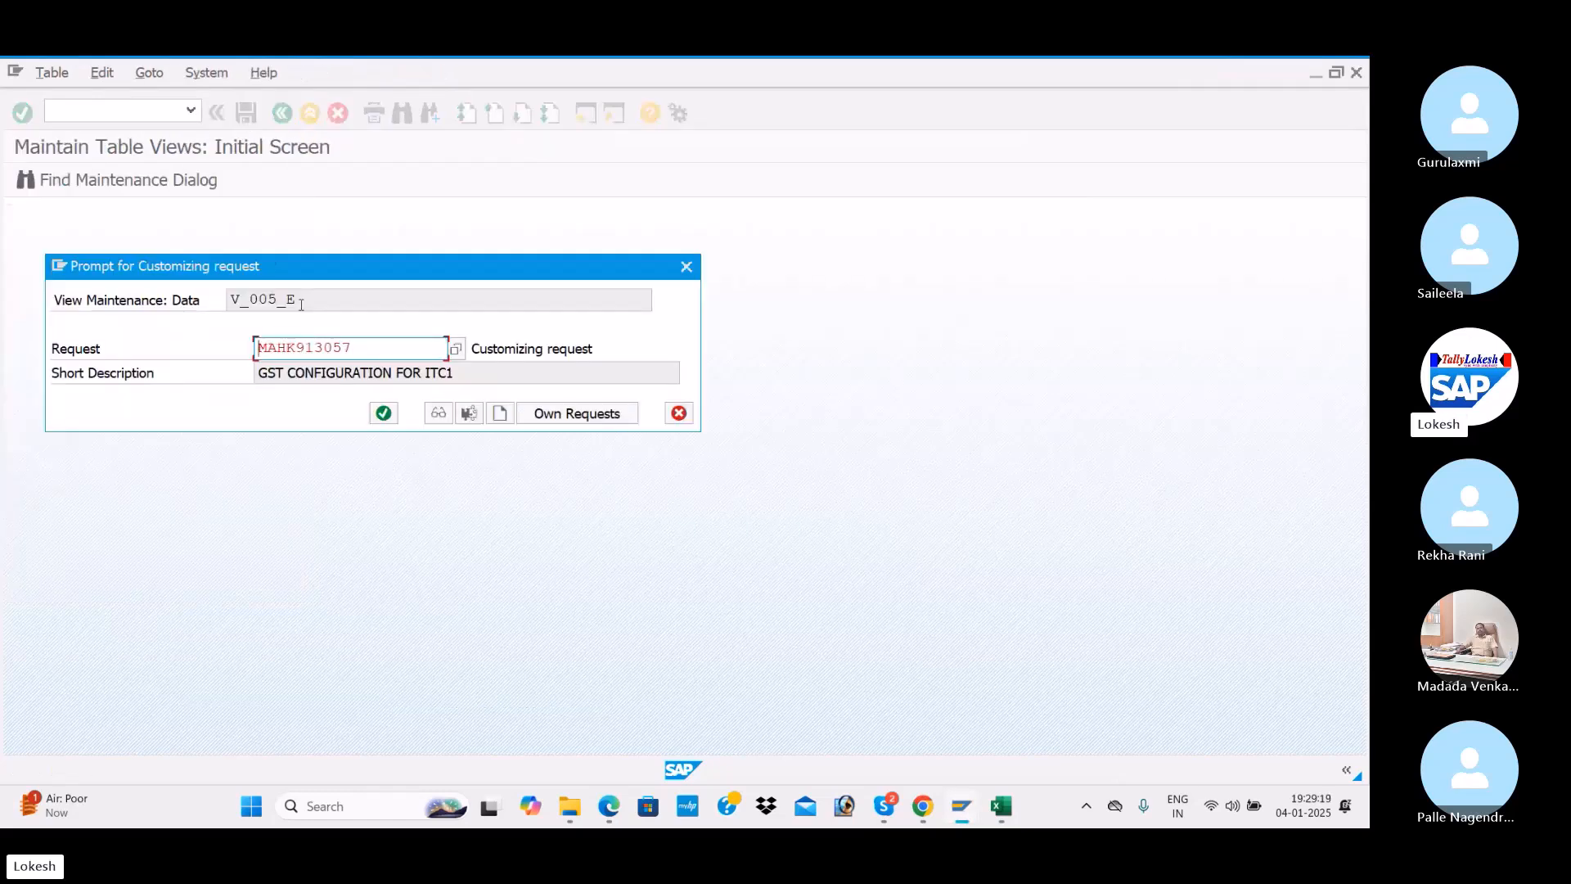
left_click(390, 417)
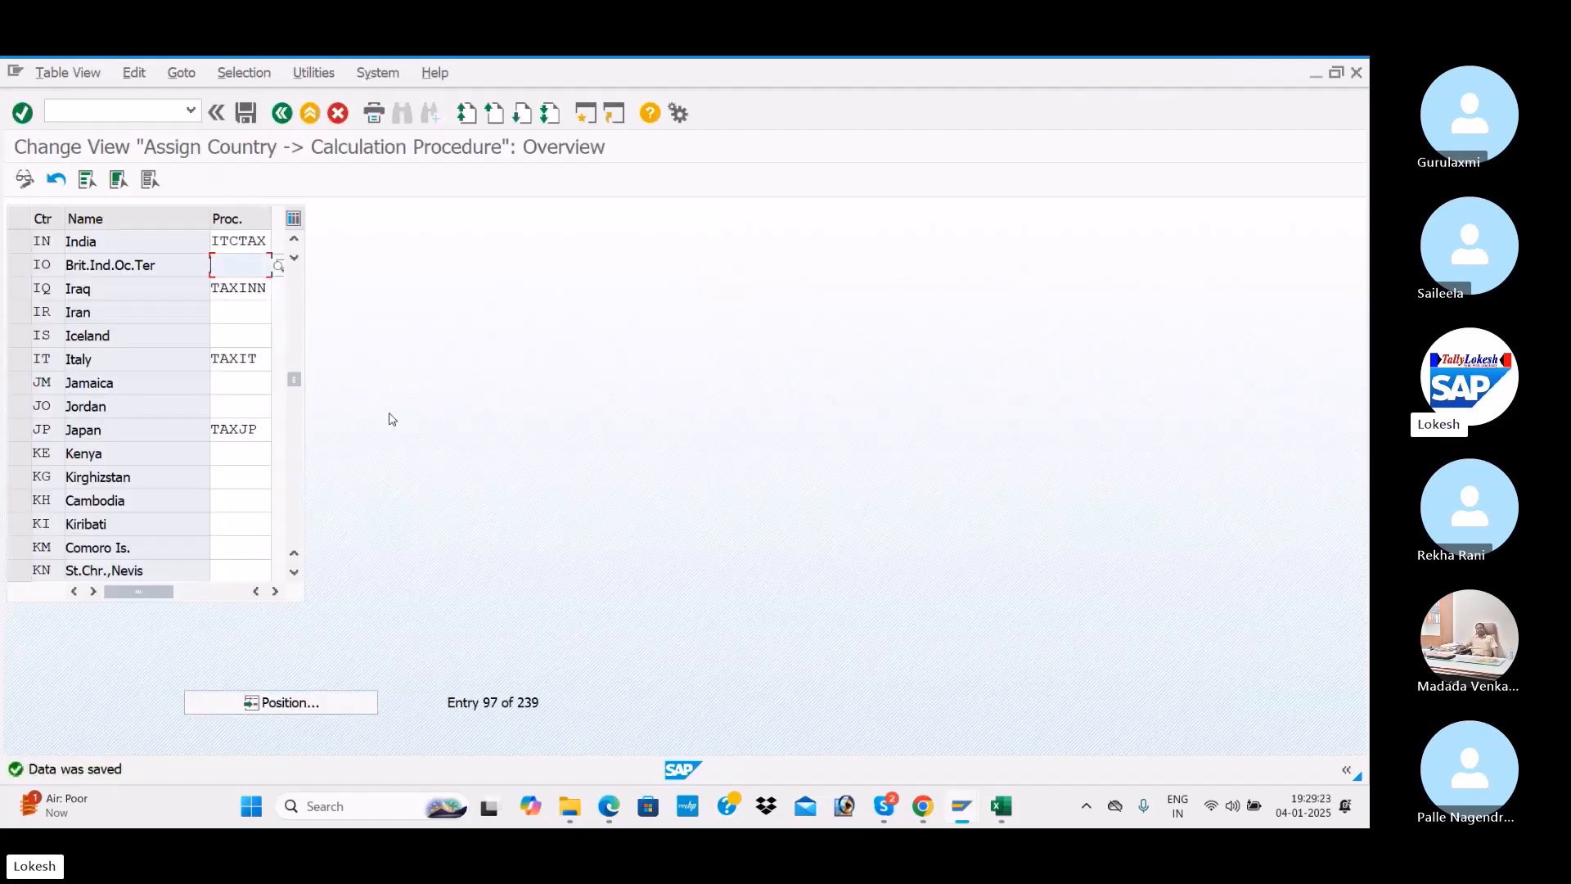
Look up the tax code definition transaction in the Excel checklist and run /NFTXP in SAP for country IN
key("alt+Tab")
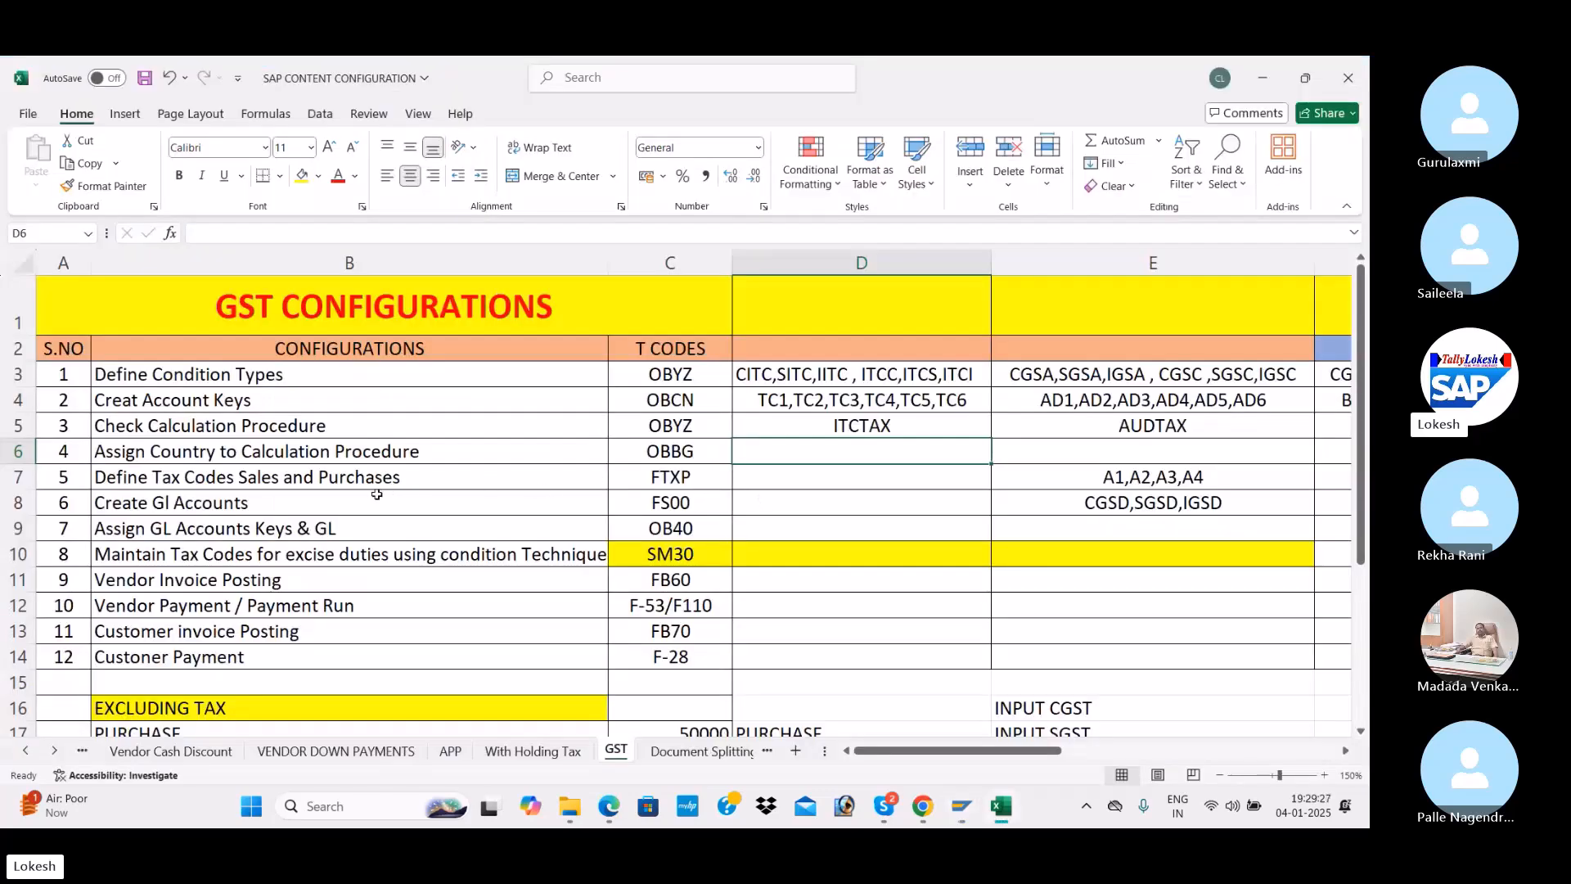
left_click(692, 484)
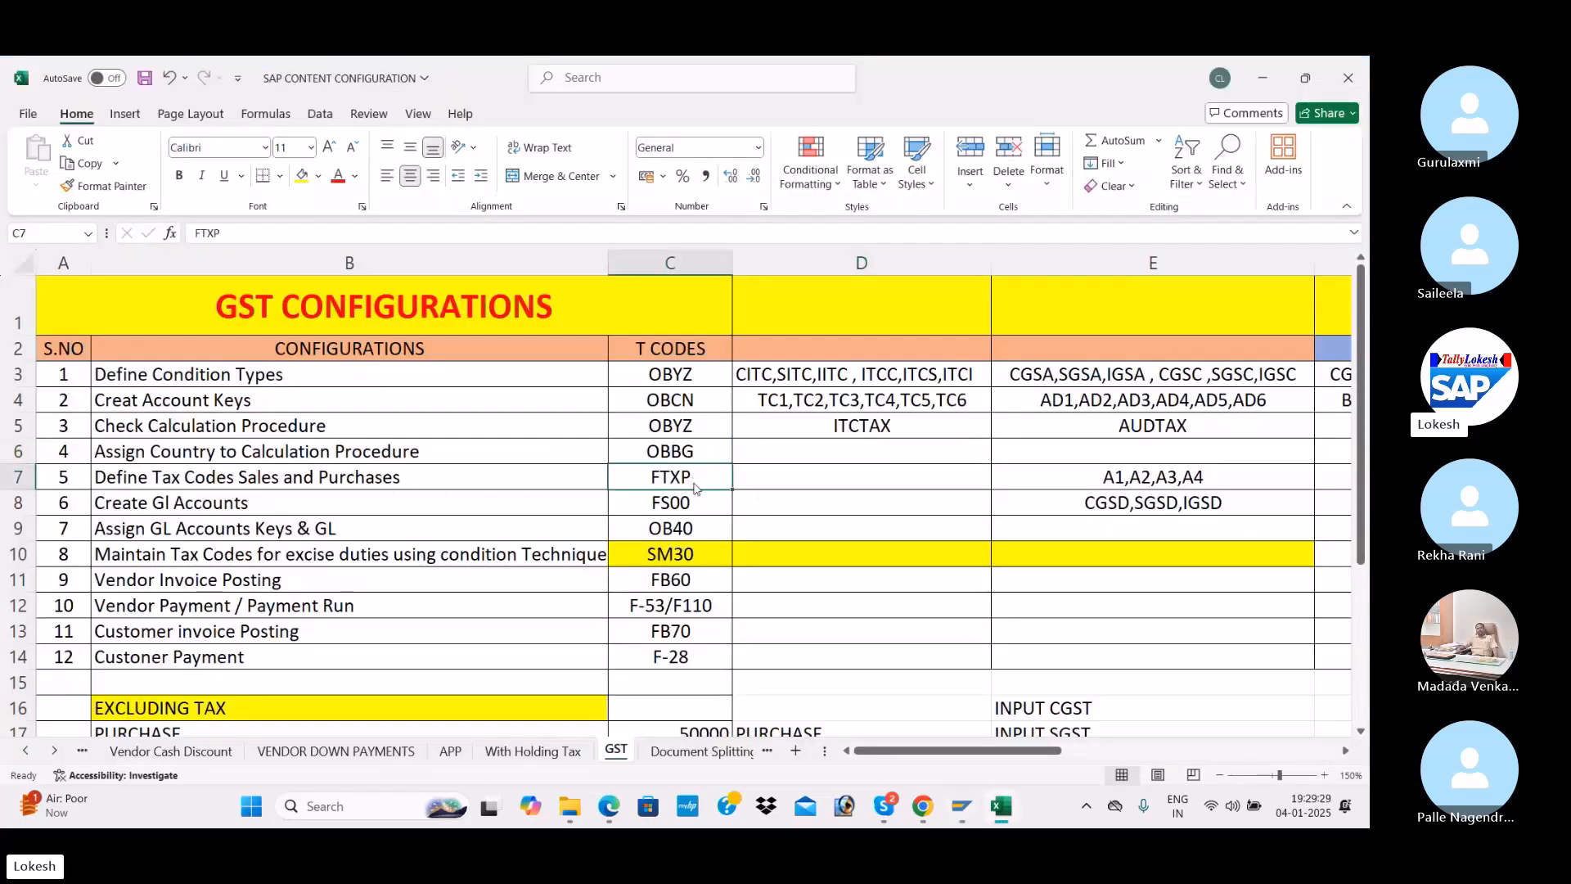
key("alt+Tab")
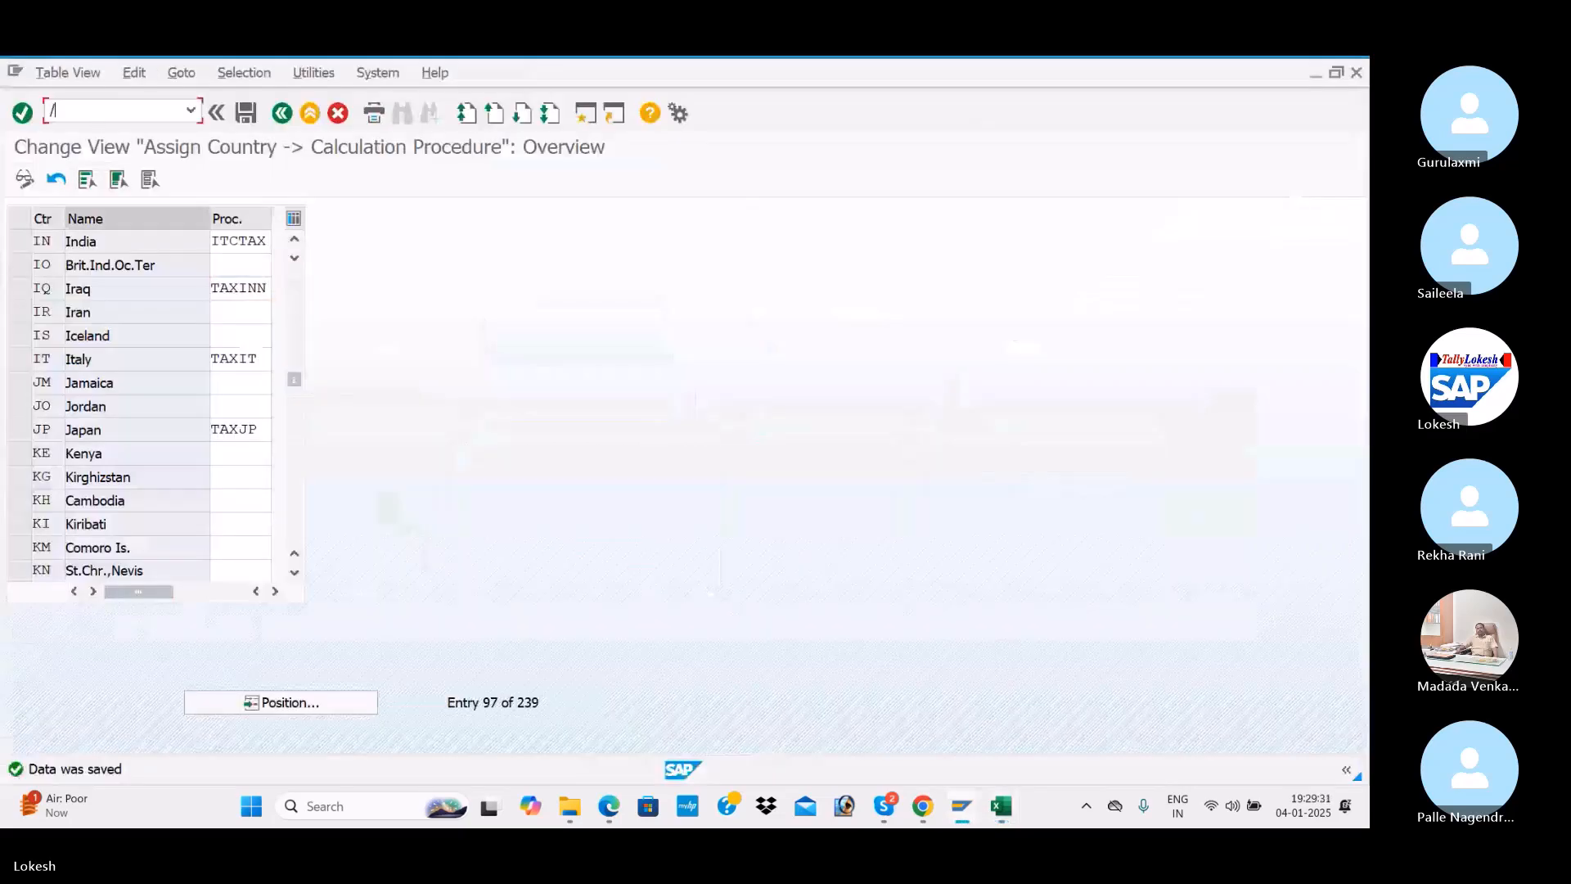
type("/NFTX")
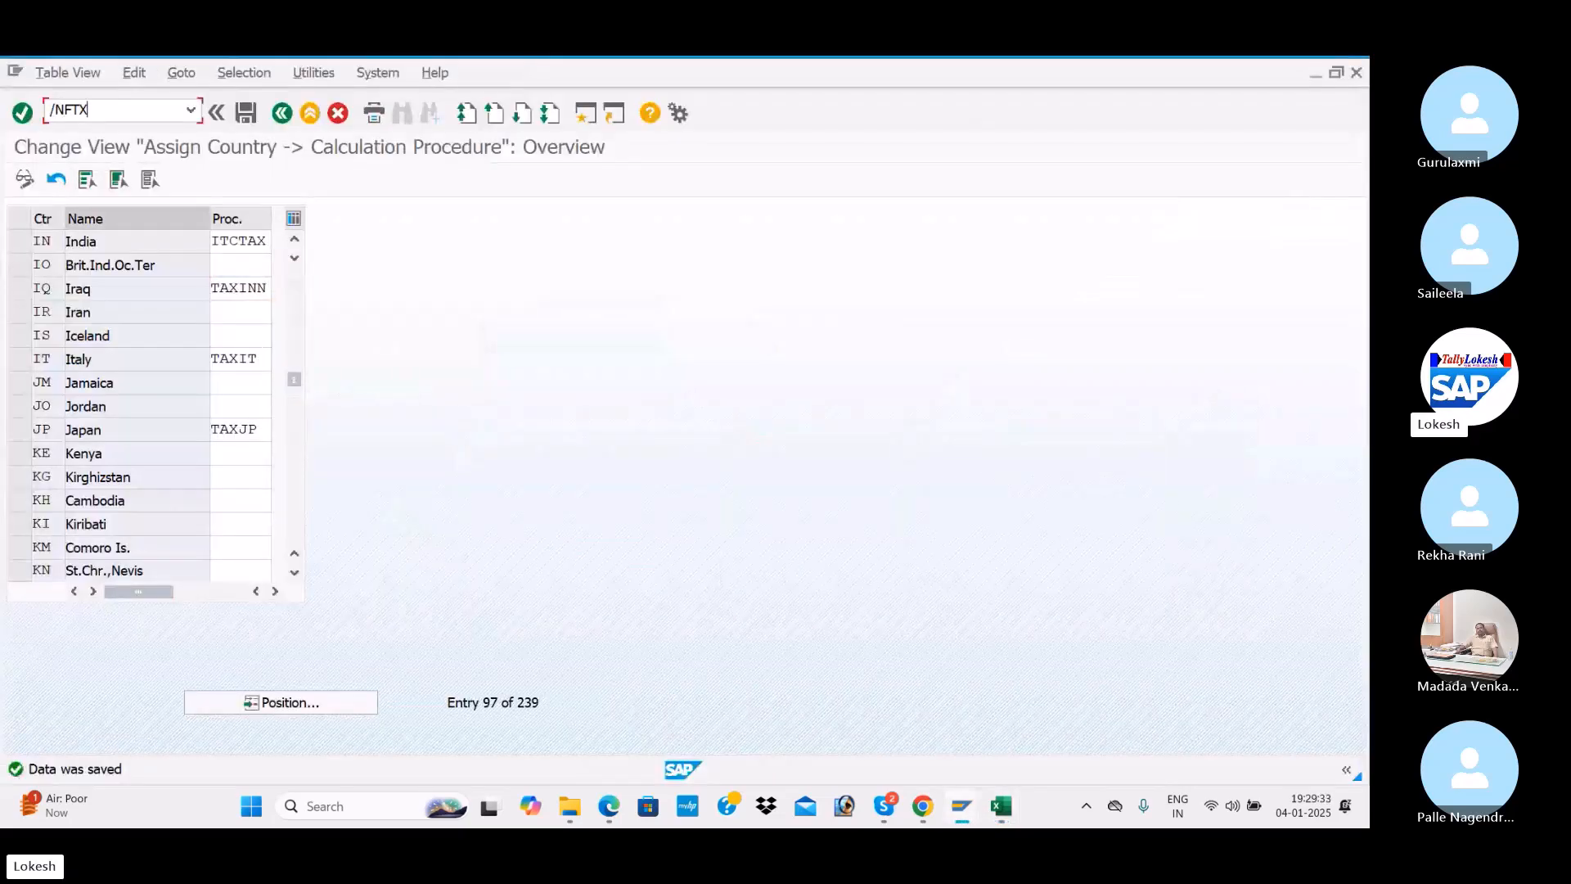
type("P")
key("Return")
type("IN")
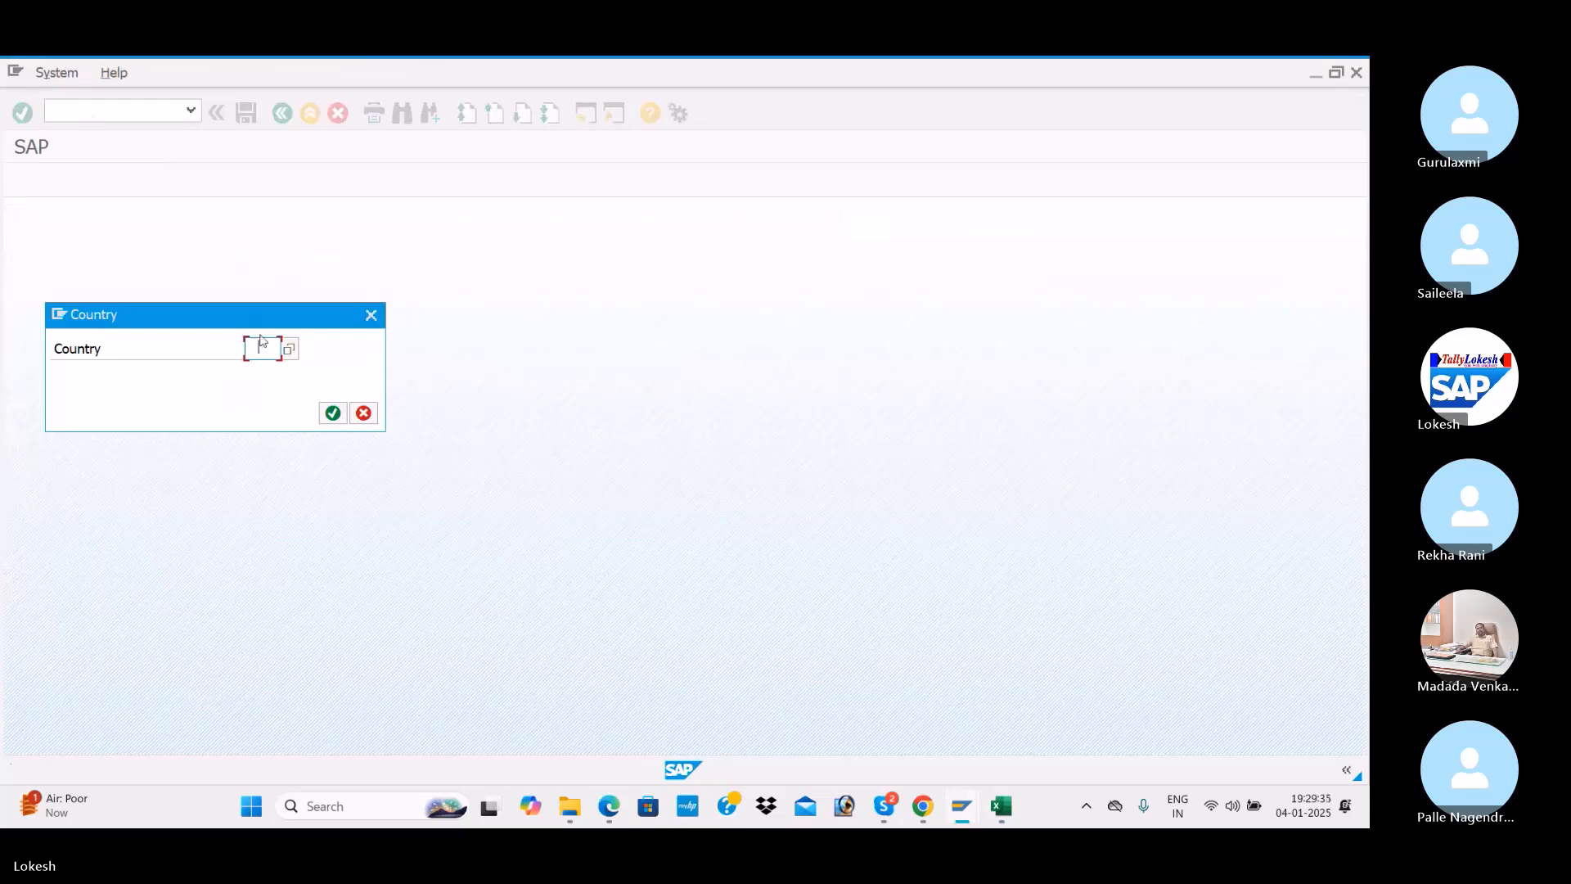
left_click(270, 370)
left_click(328, 413)
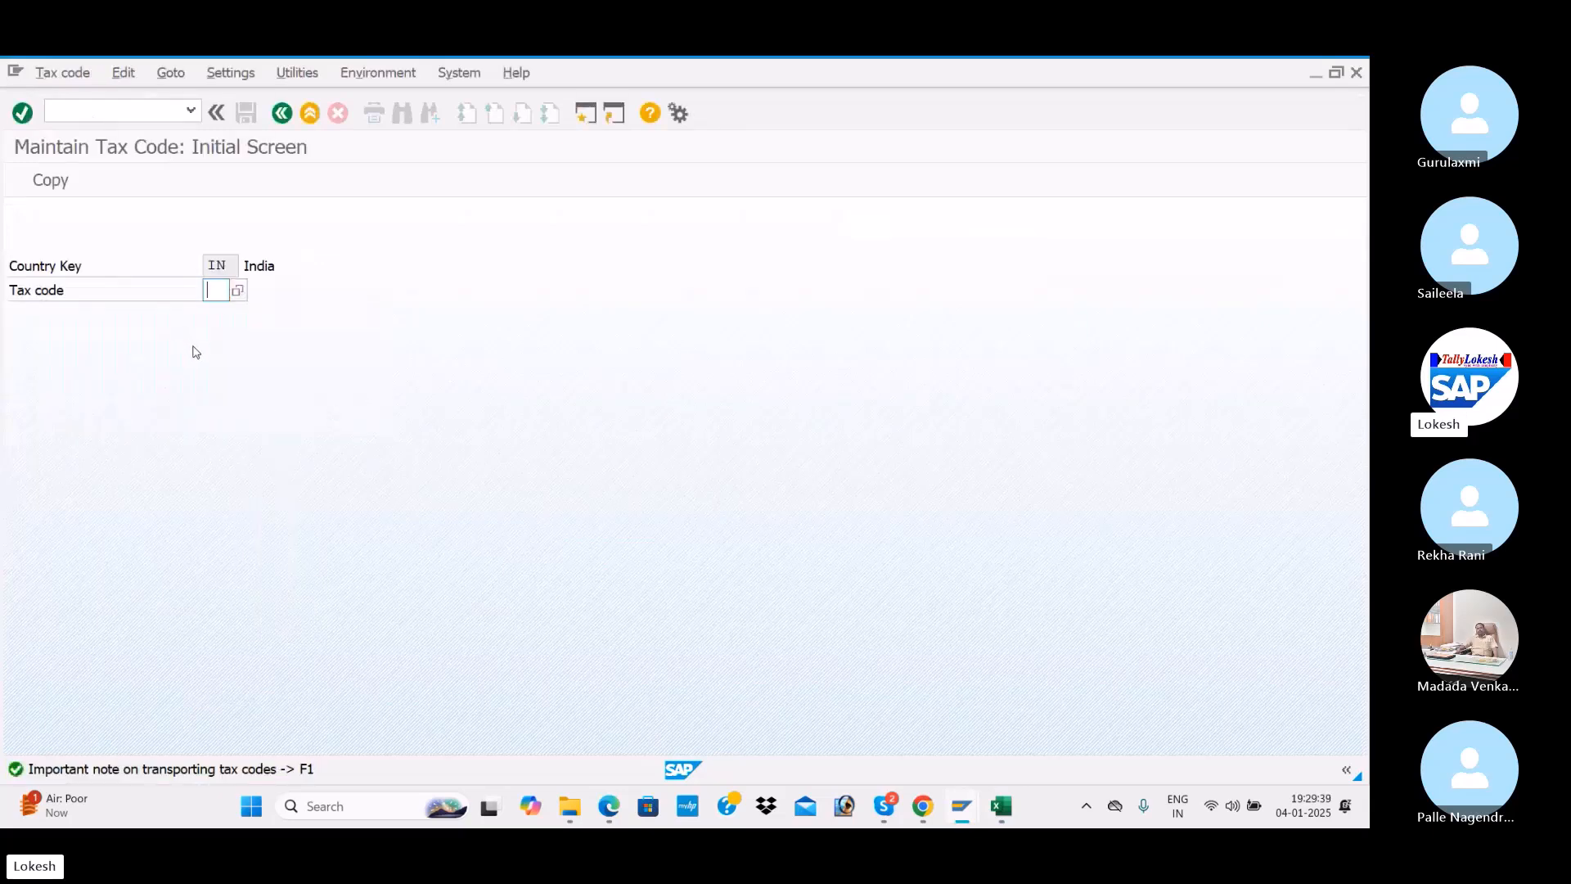
Consult the tax code section of the GST configuration PDF and start creating tax code T1 for India in SAP
key("alt+Tab")
scroll(418, 434, "down", 10)
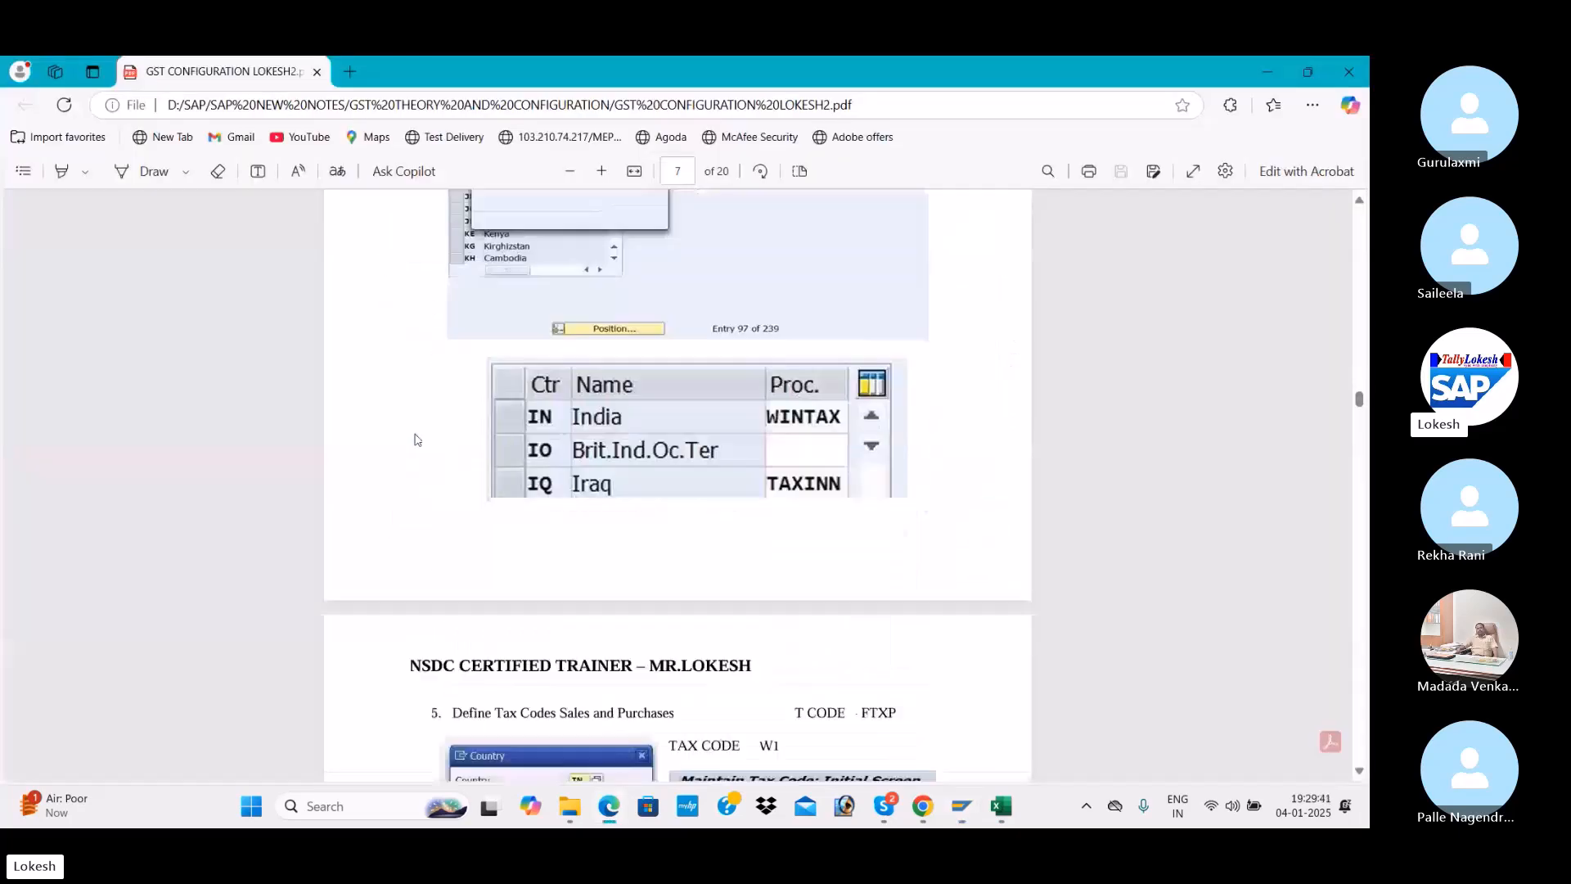
scroll(417, 440, "down", 1)
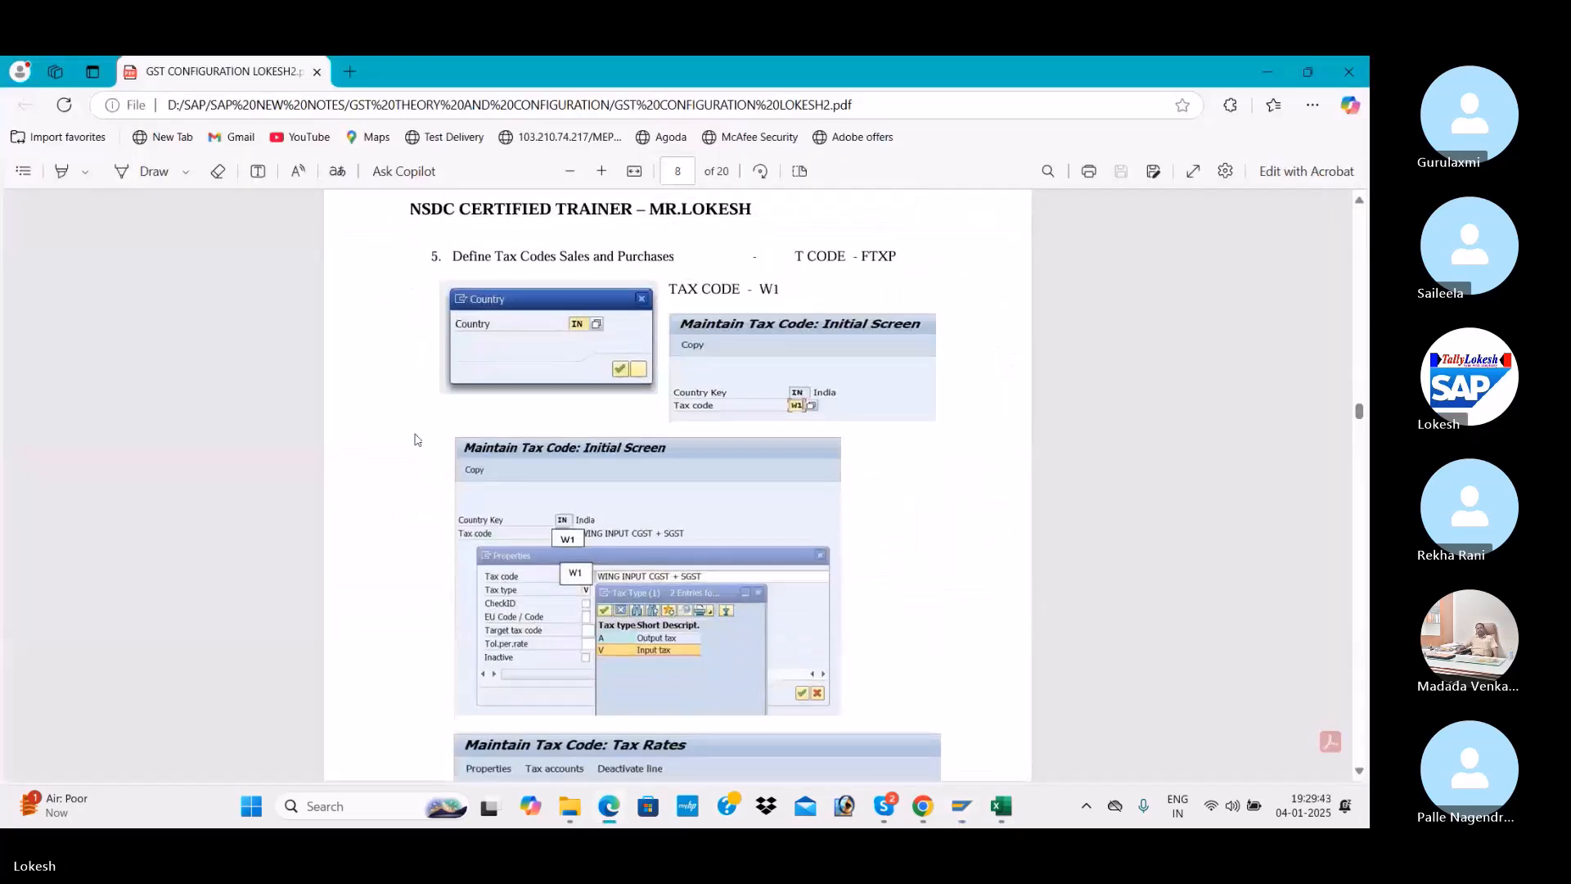
key("alt+Tab")
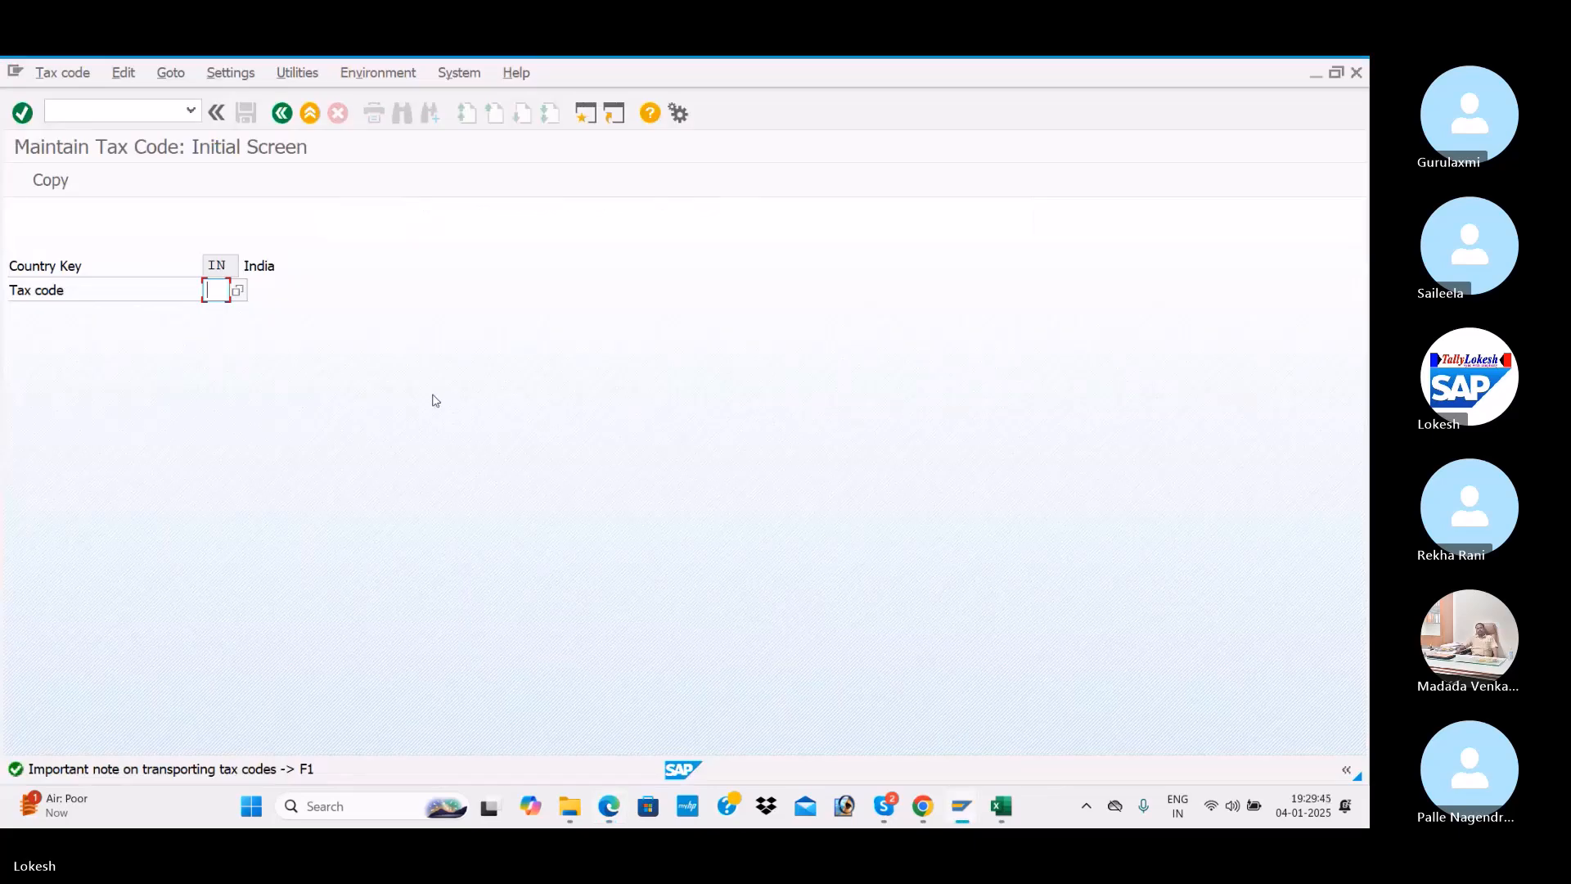
key("Return")
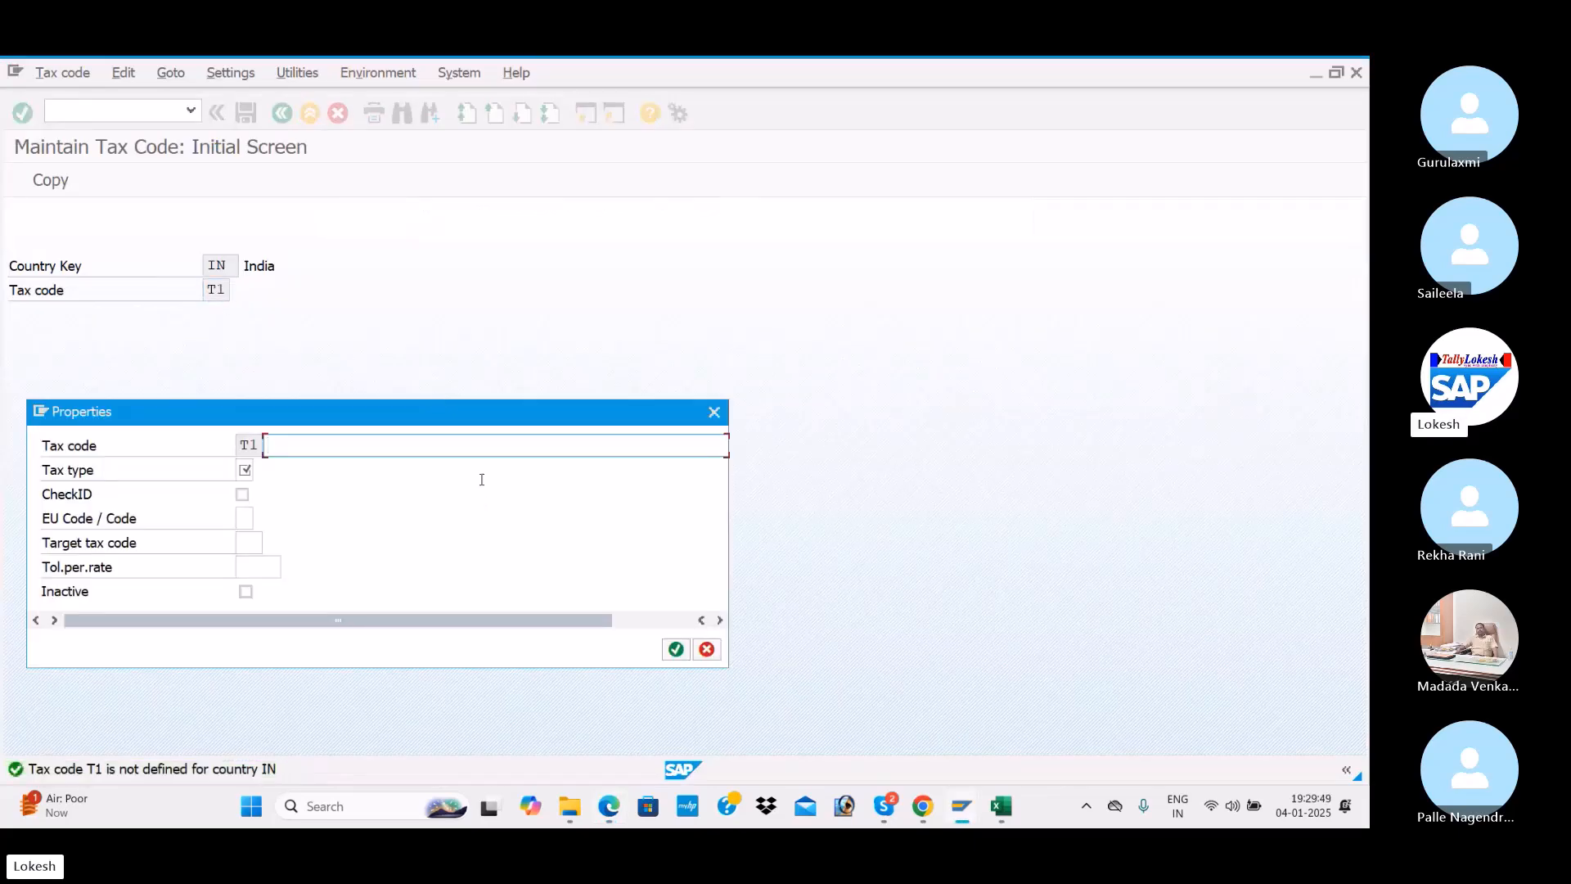
Following the PDF example, describe tax code T1 as "ITC INPUT CGST + GST" and set its tax type to V (Input tax)
key("alt+Tab")
scroll(684, 514, "down", 2)
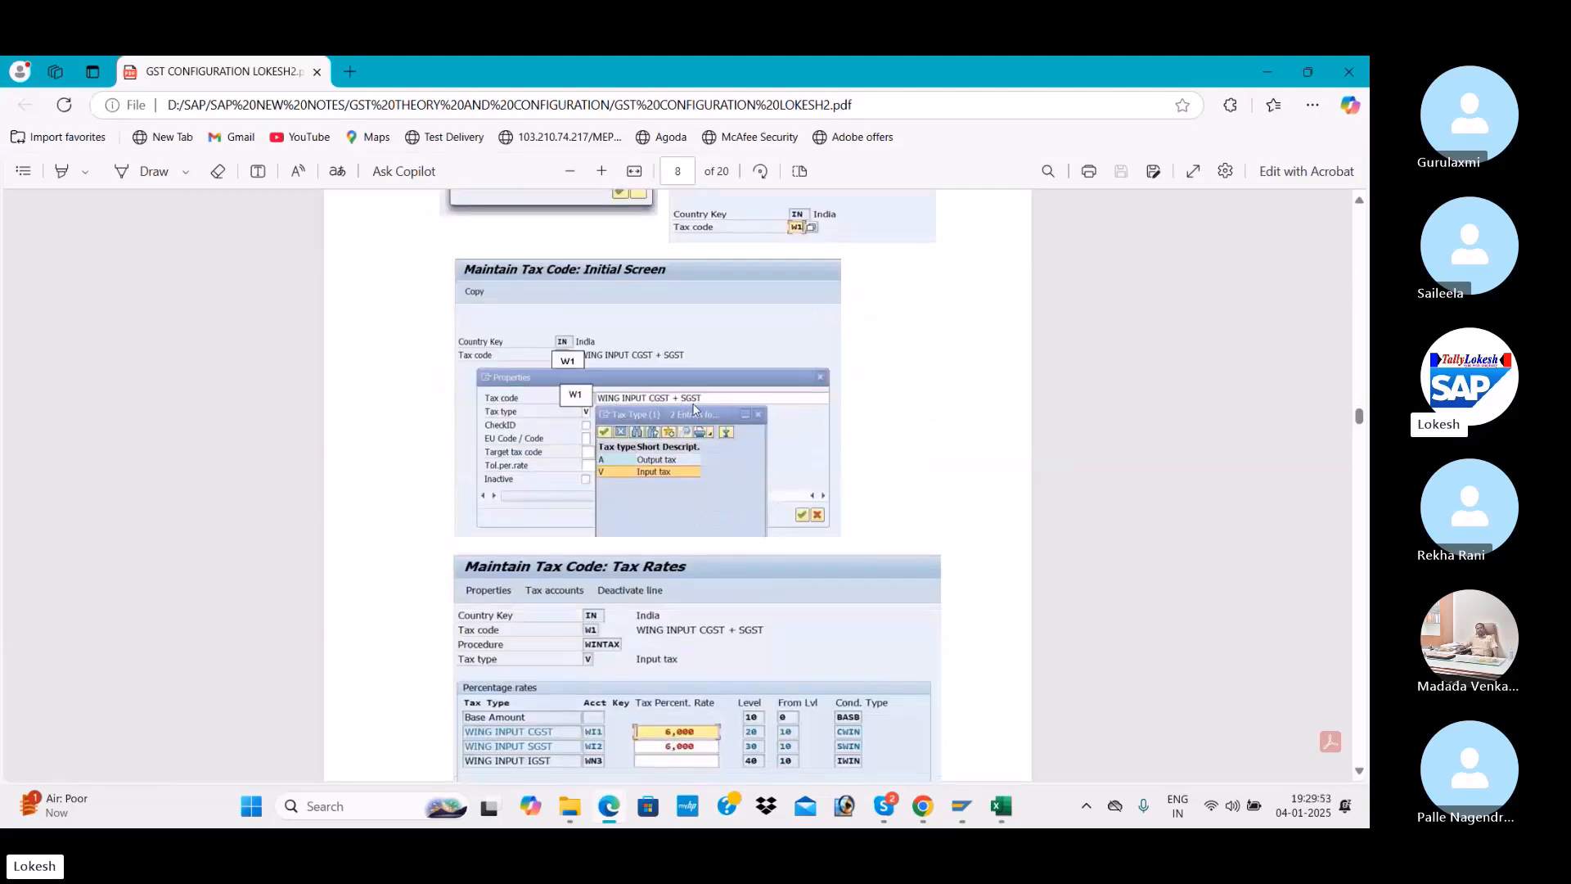
key("alt+Tab")
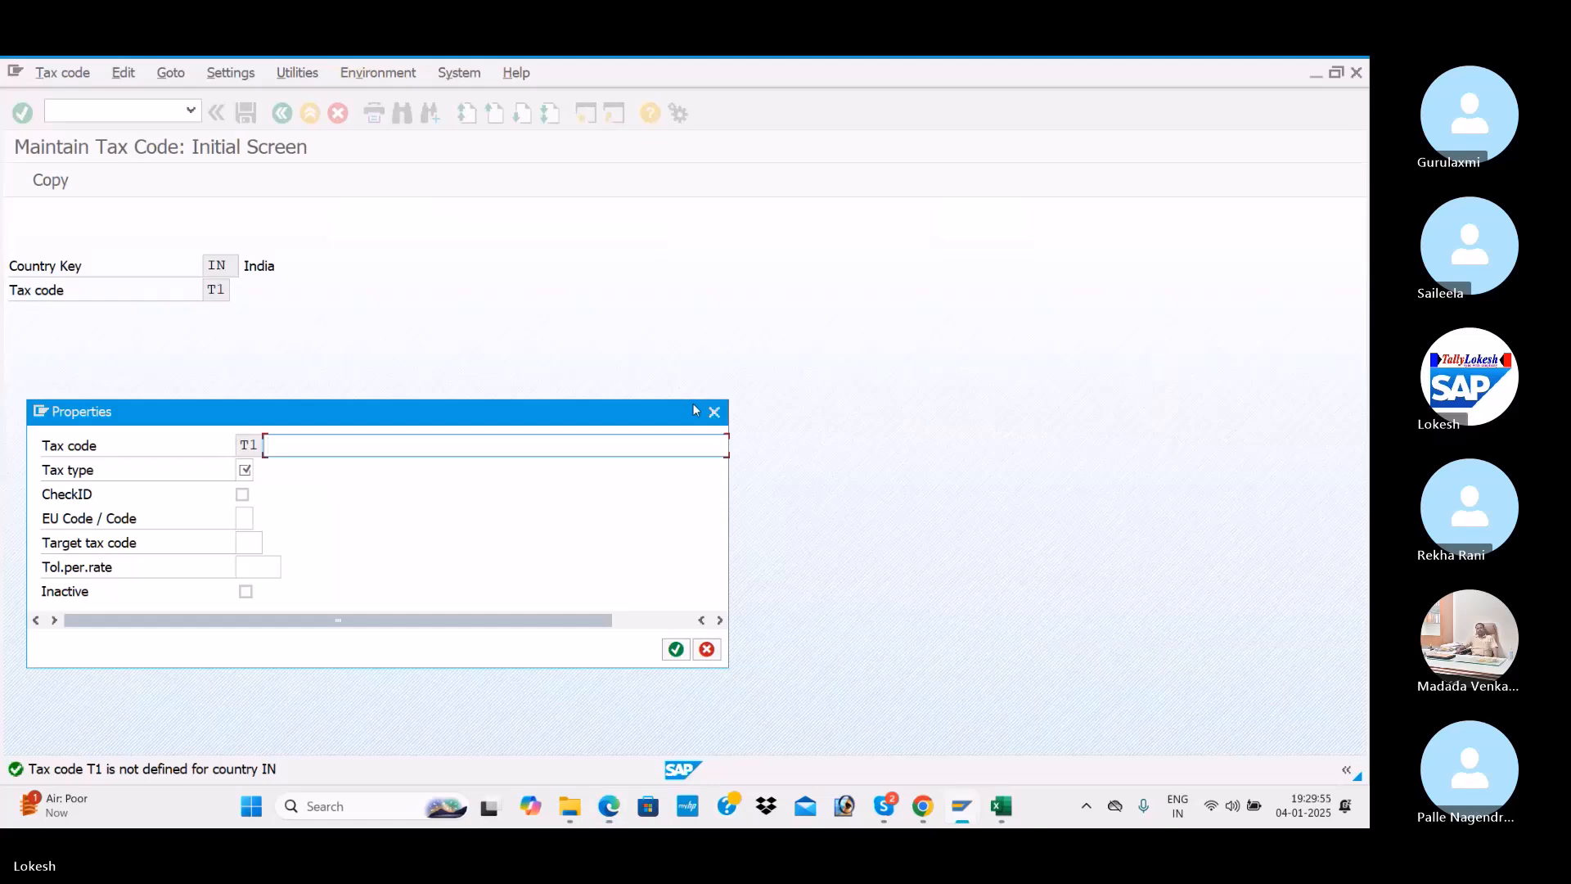
type("TC INP")
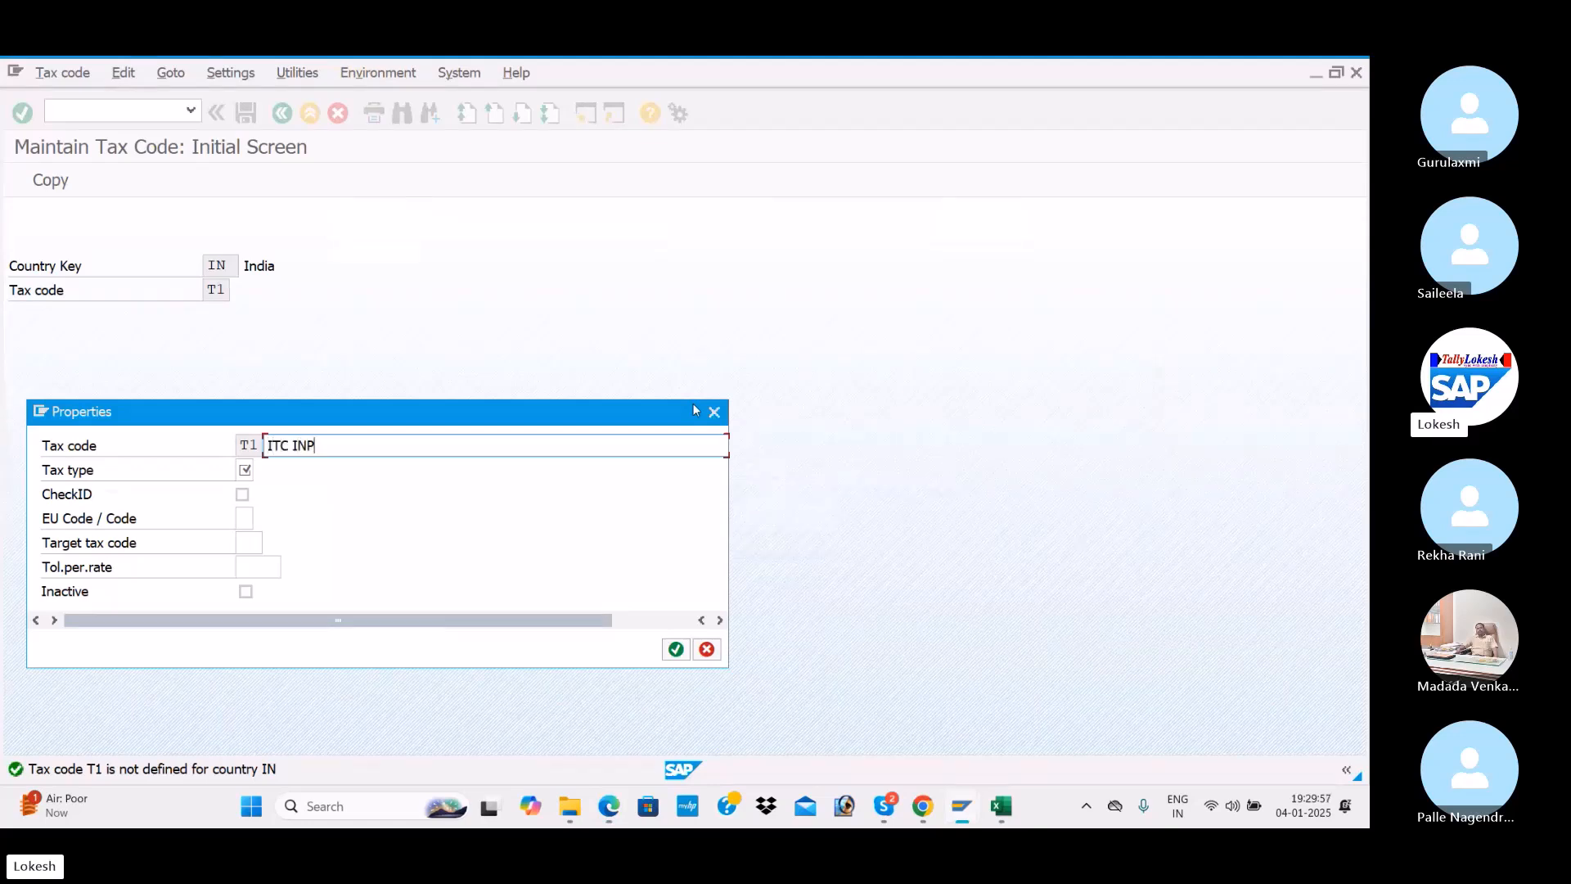
type("UT CGST ")
type("+SGS")
left_click(247, 471)
left_click(264, 474)
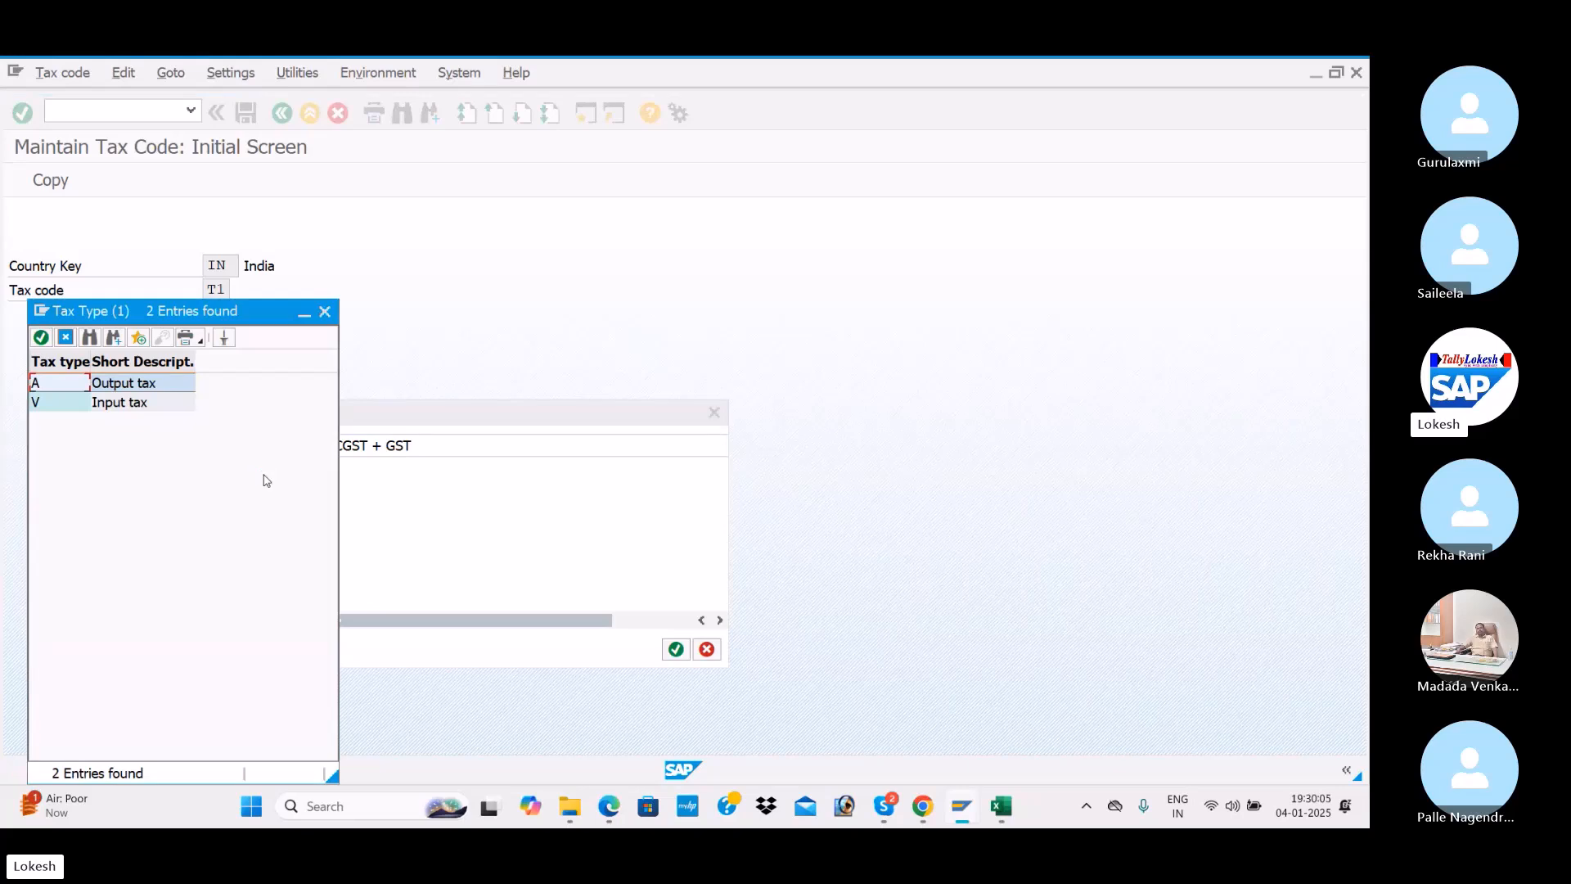
double_click(134, 403)
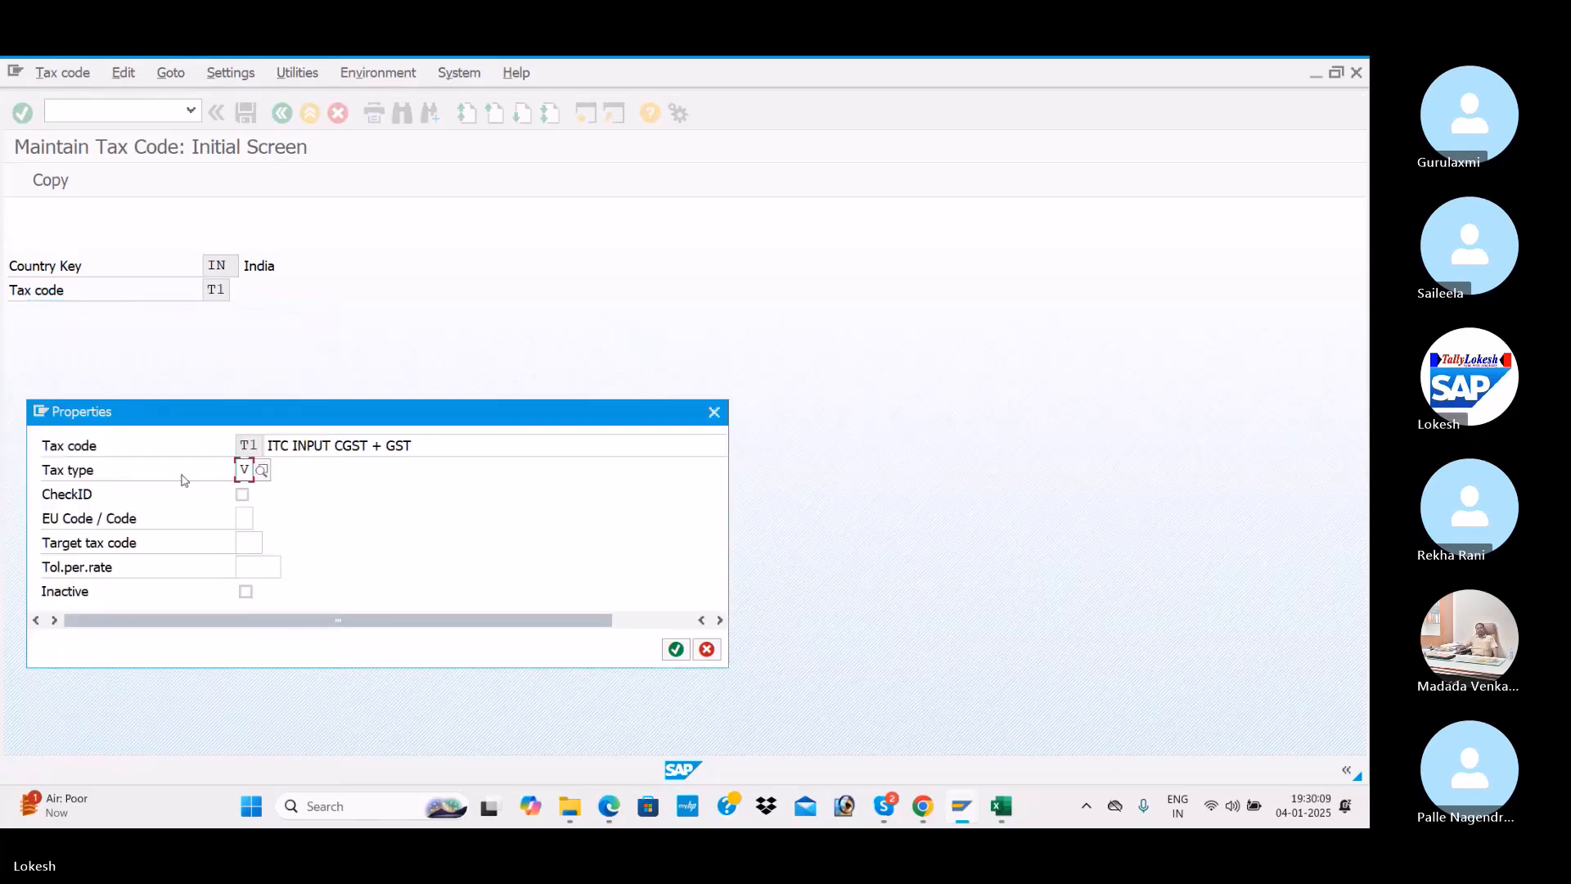
Check the tax rates example in the PDF guide and accept the T1 properties to open its tax rates in SAP
key("alt+Tab")
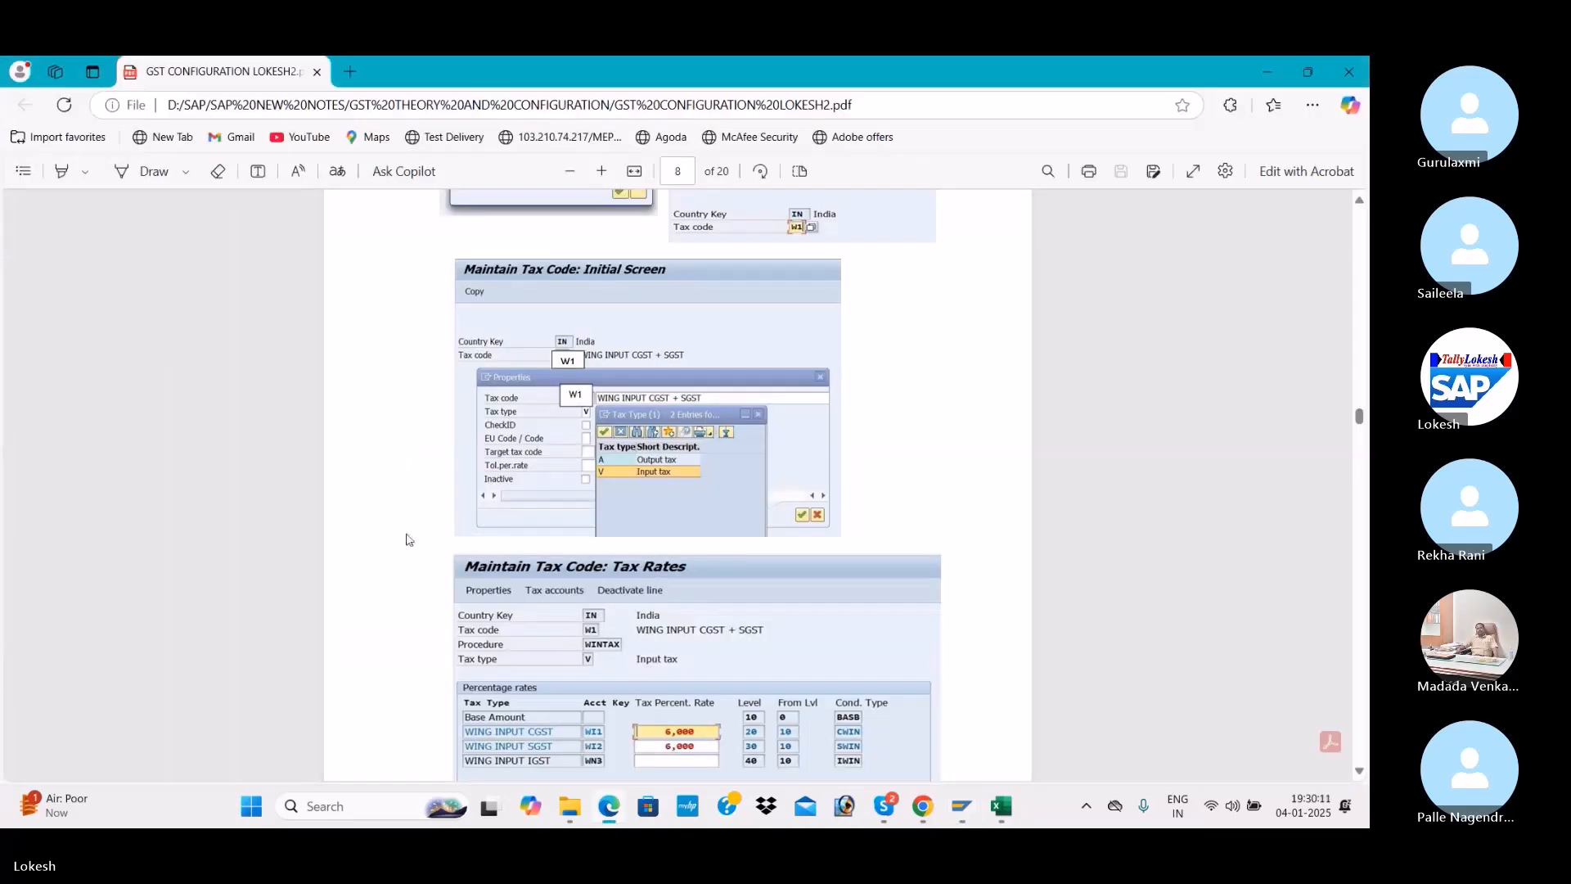
scroll(611, 609, "down", 1)
key("alt+Tab")
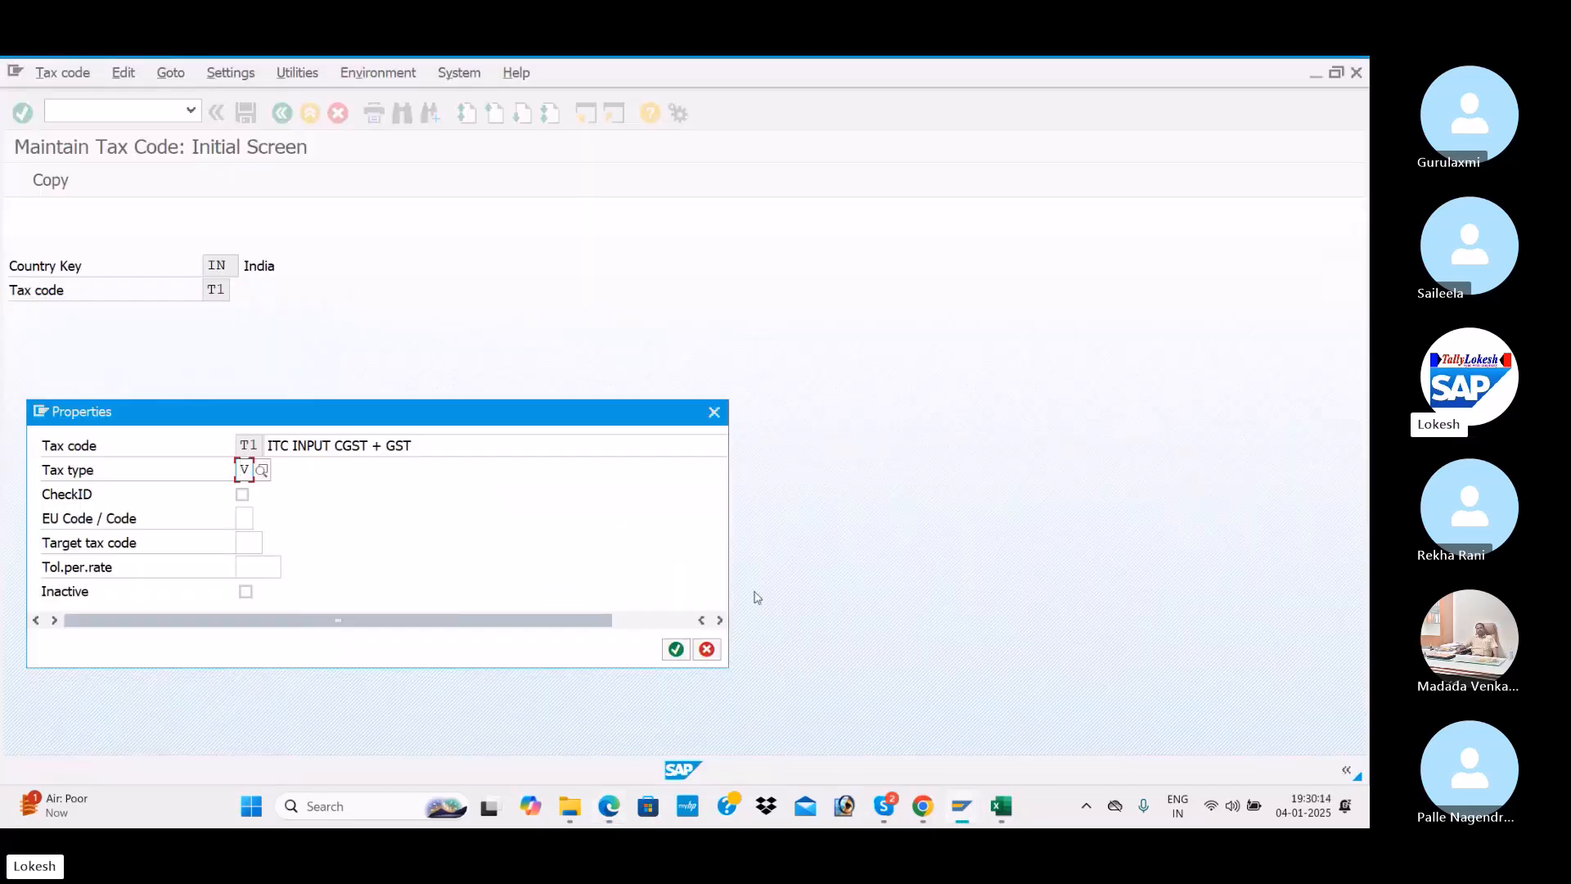
left_click(676, 649)
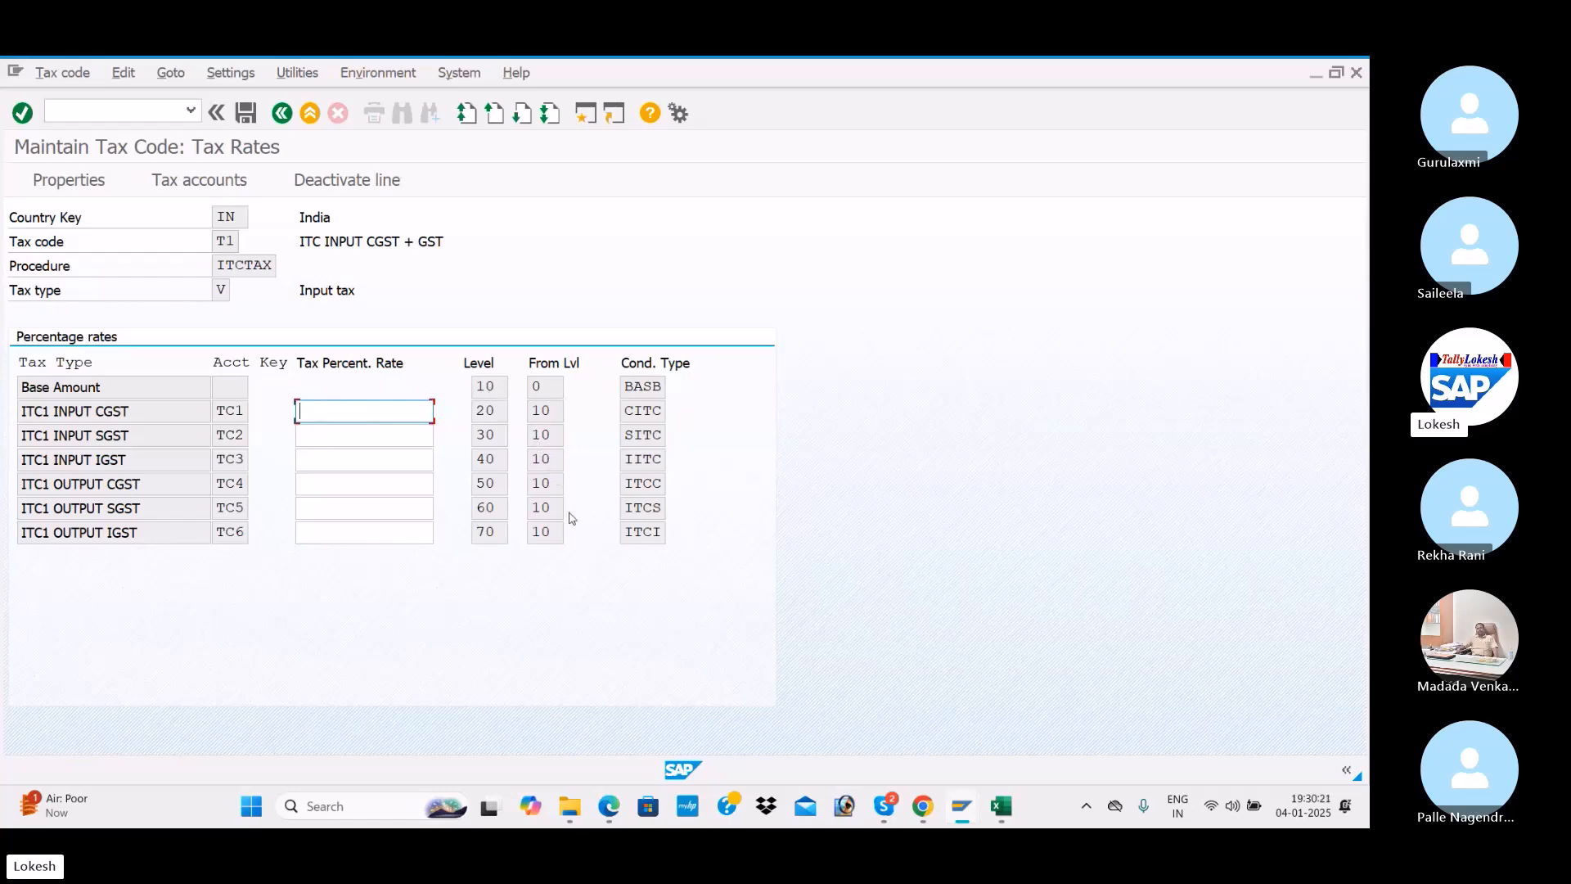
Check the tax rates example in the PDF guide and enter 6 for ITC1 INPUT CGST and ITC1 INPUT SGST of T1 in SAP
key("alt+Tab")
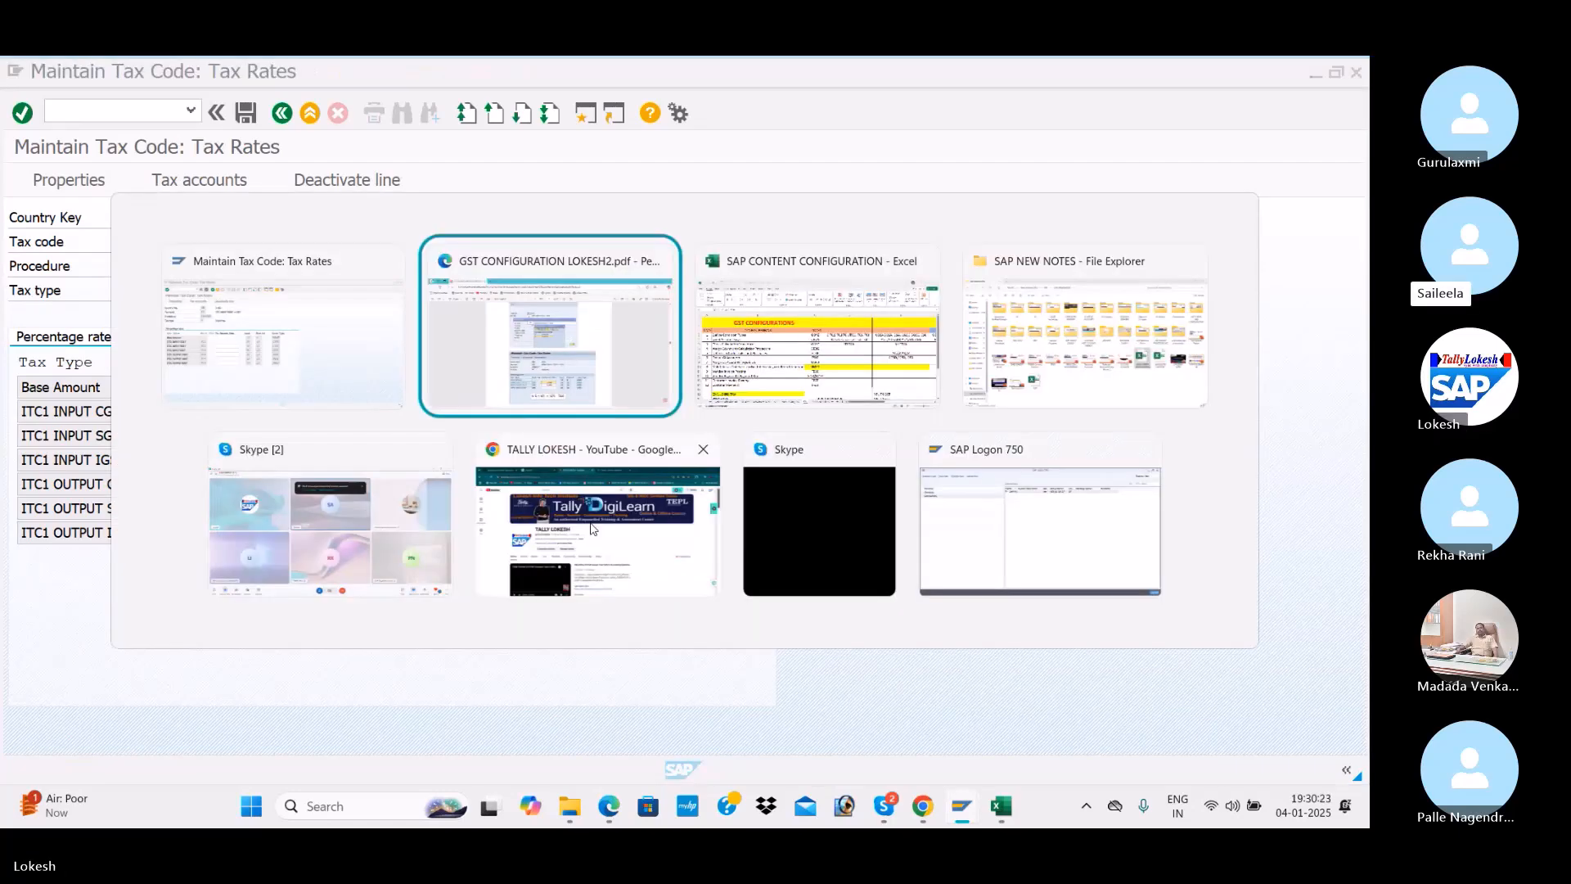
scroll(619, 528, "down", 2)
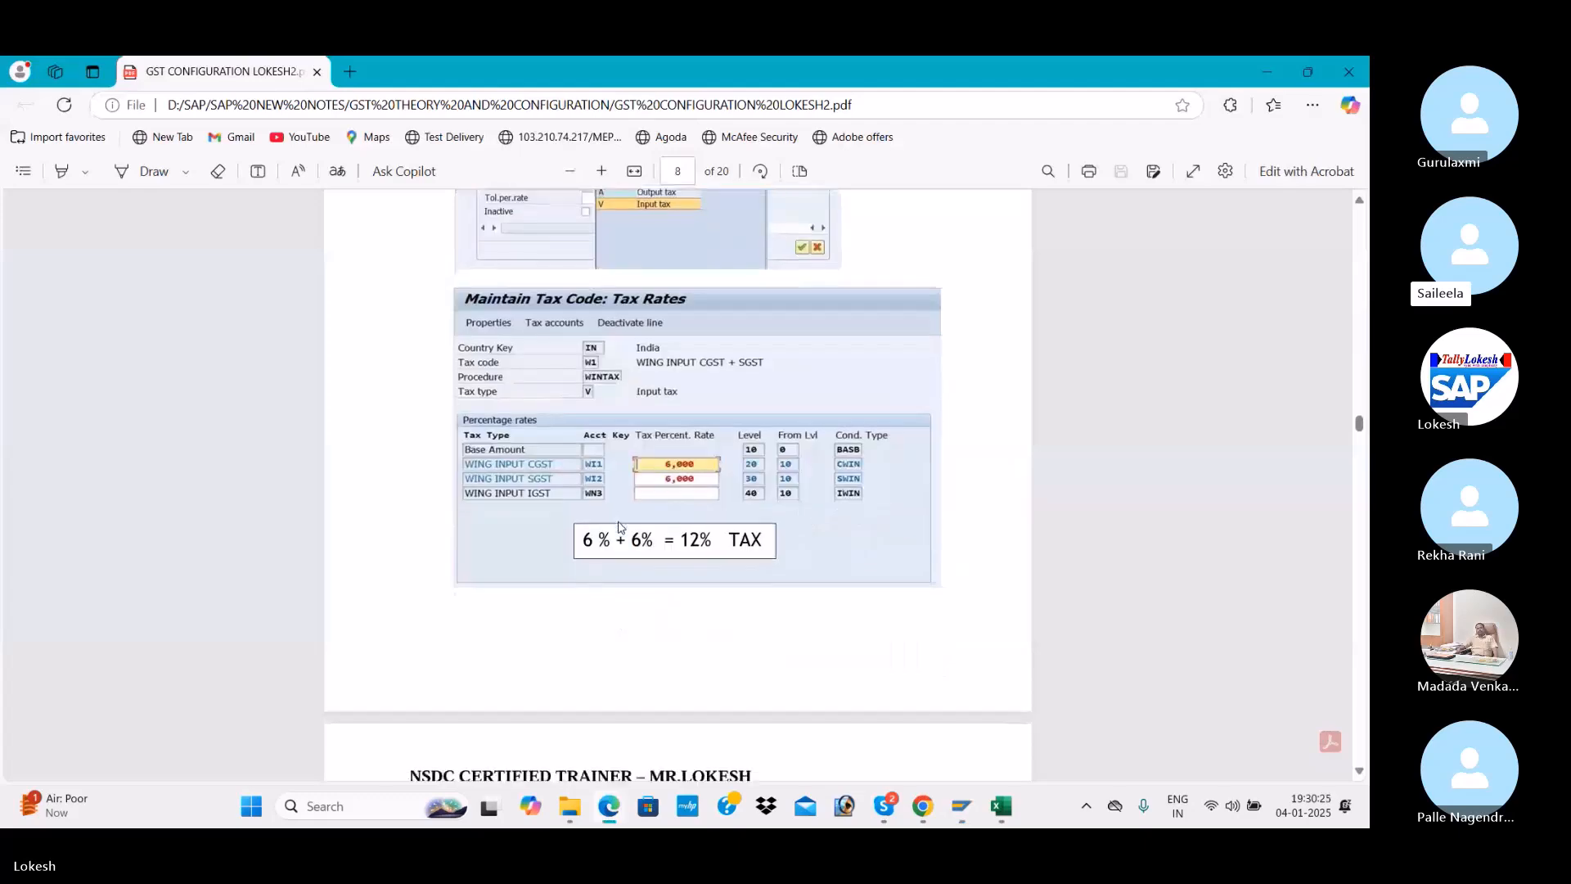
scroll(620, 528, "up", 1)
key("alt+Tab")
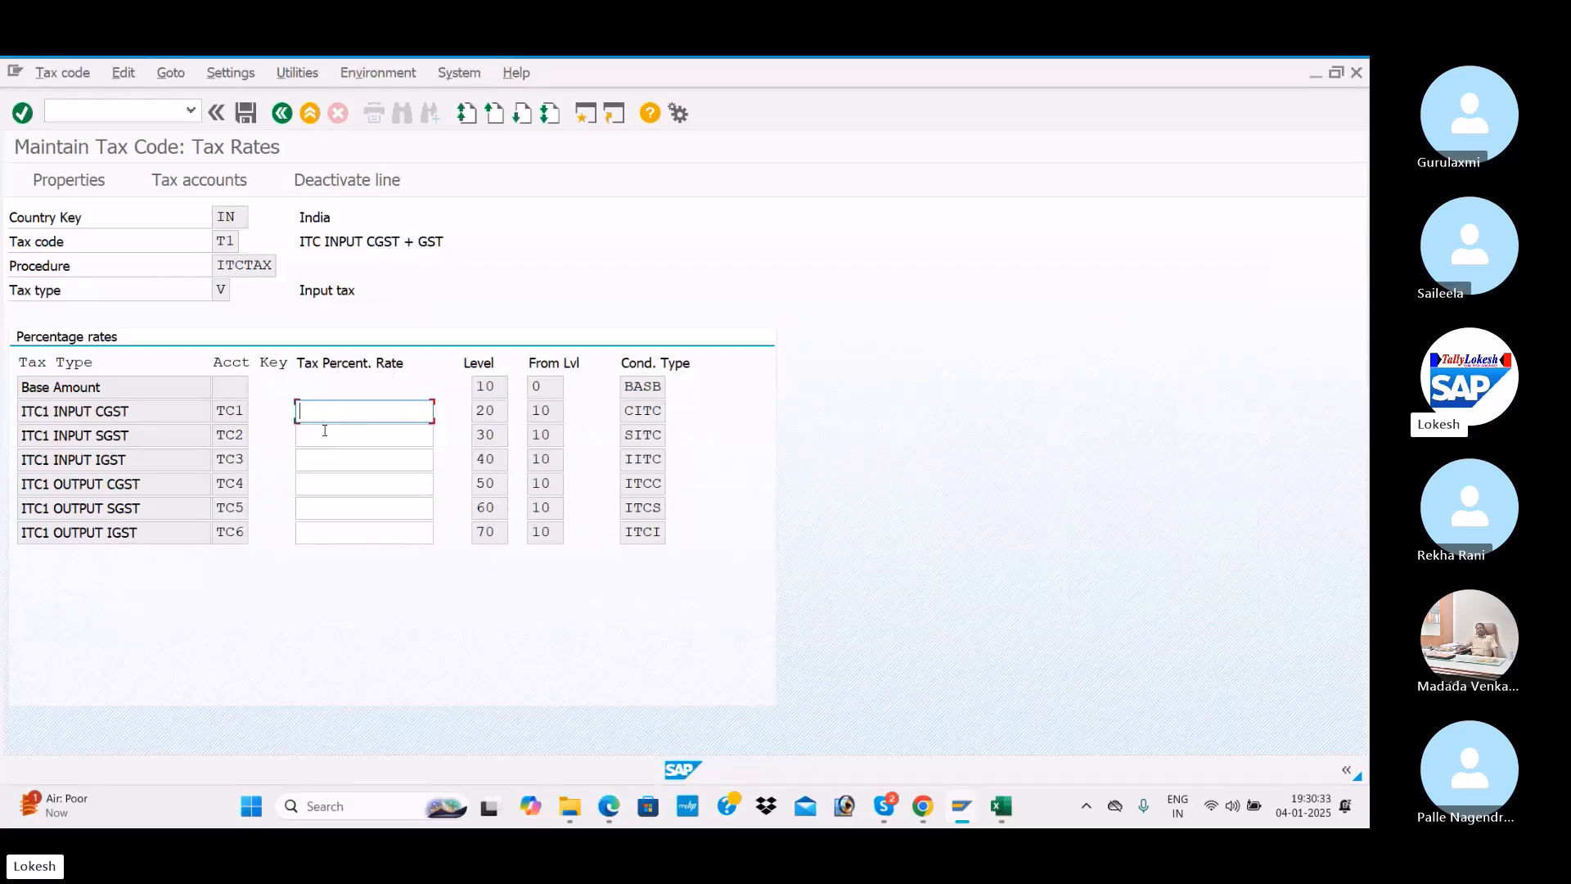
key("alt+Tab")
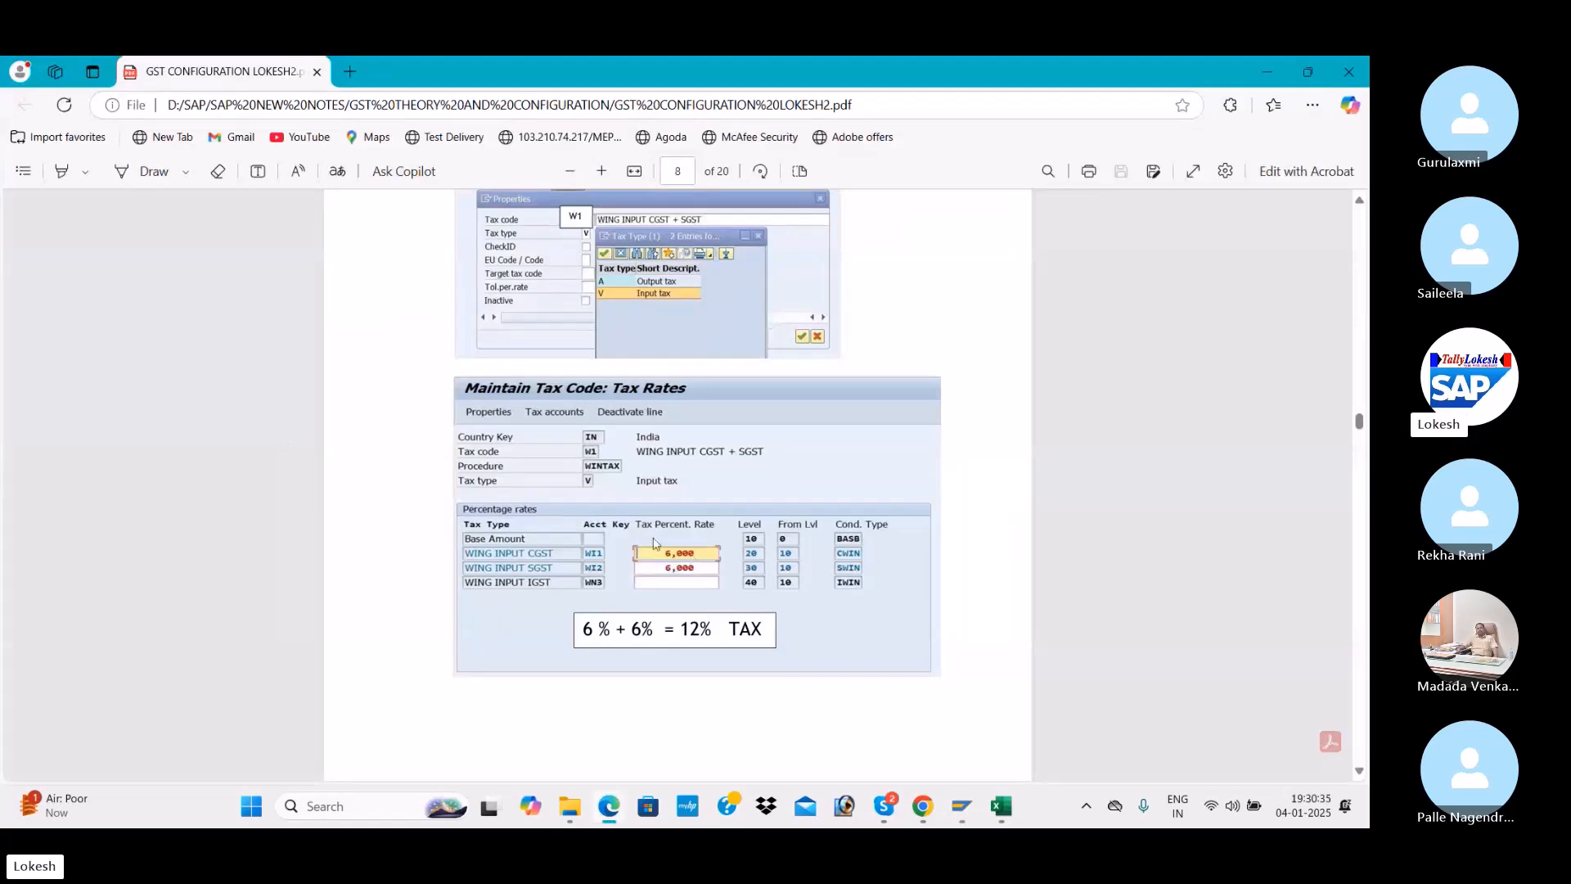
key("alt+Tab")
key("Tab")
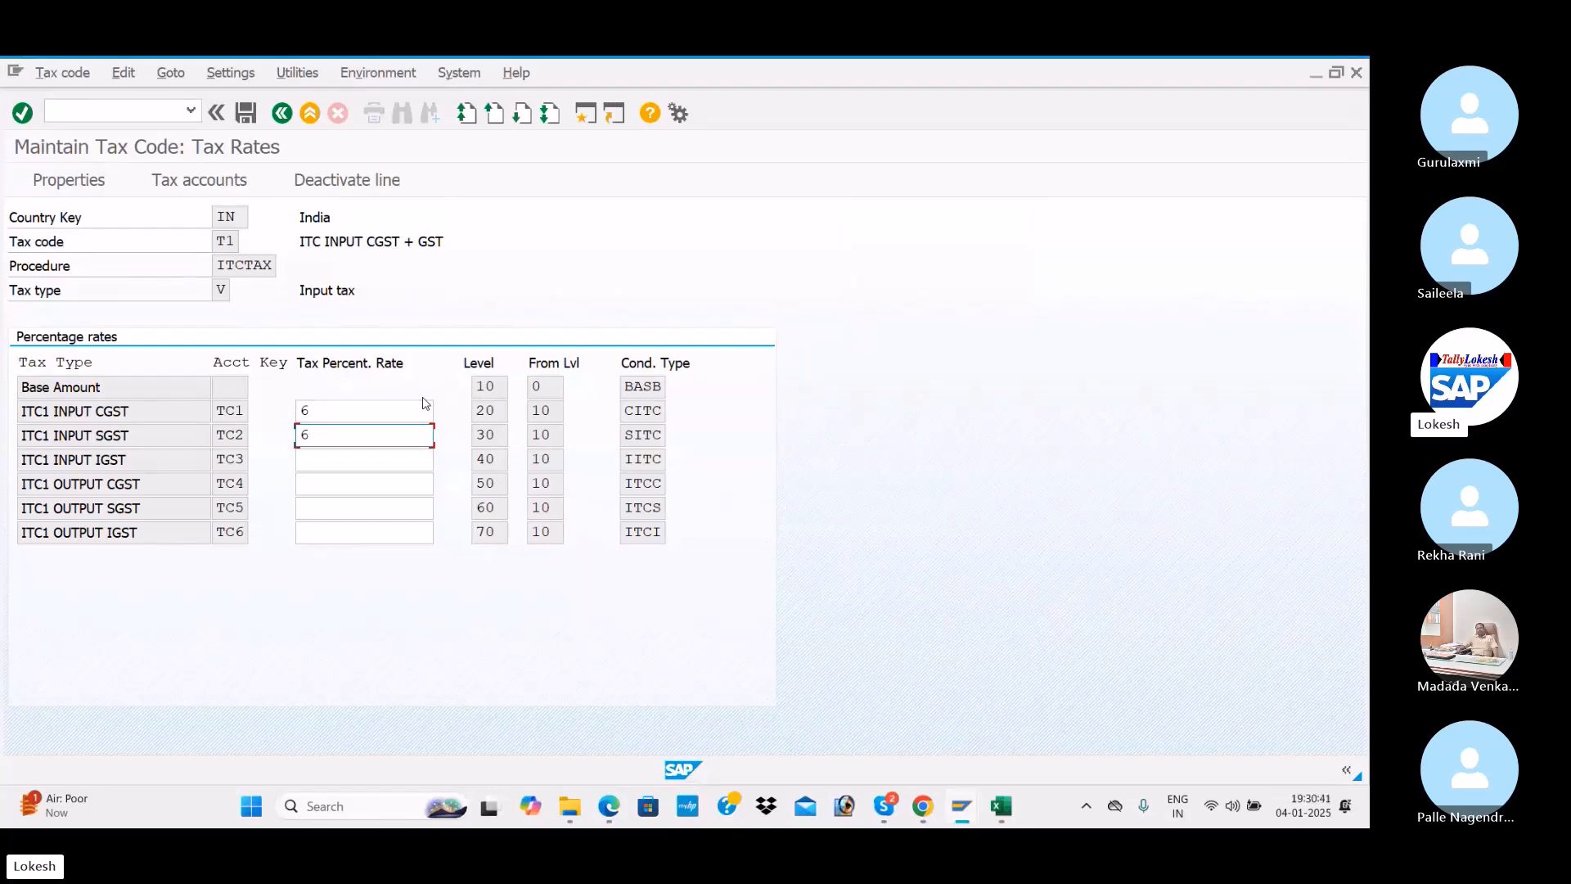
Glance back at the other open windows, accept the percentage rates of T1 and save the tax code
key("alt+Tab")
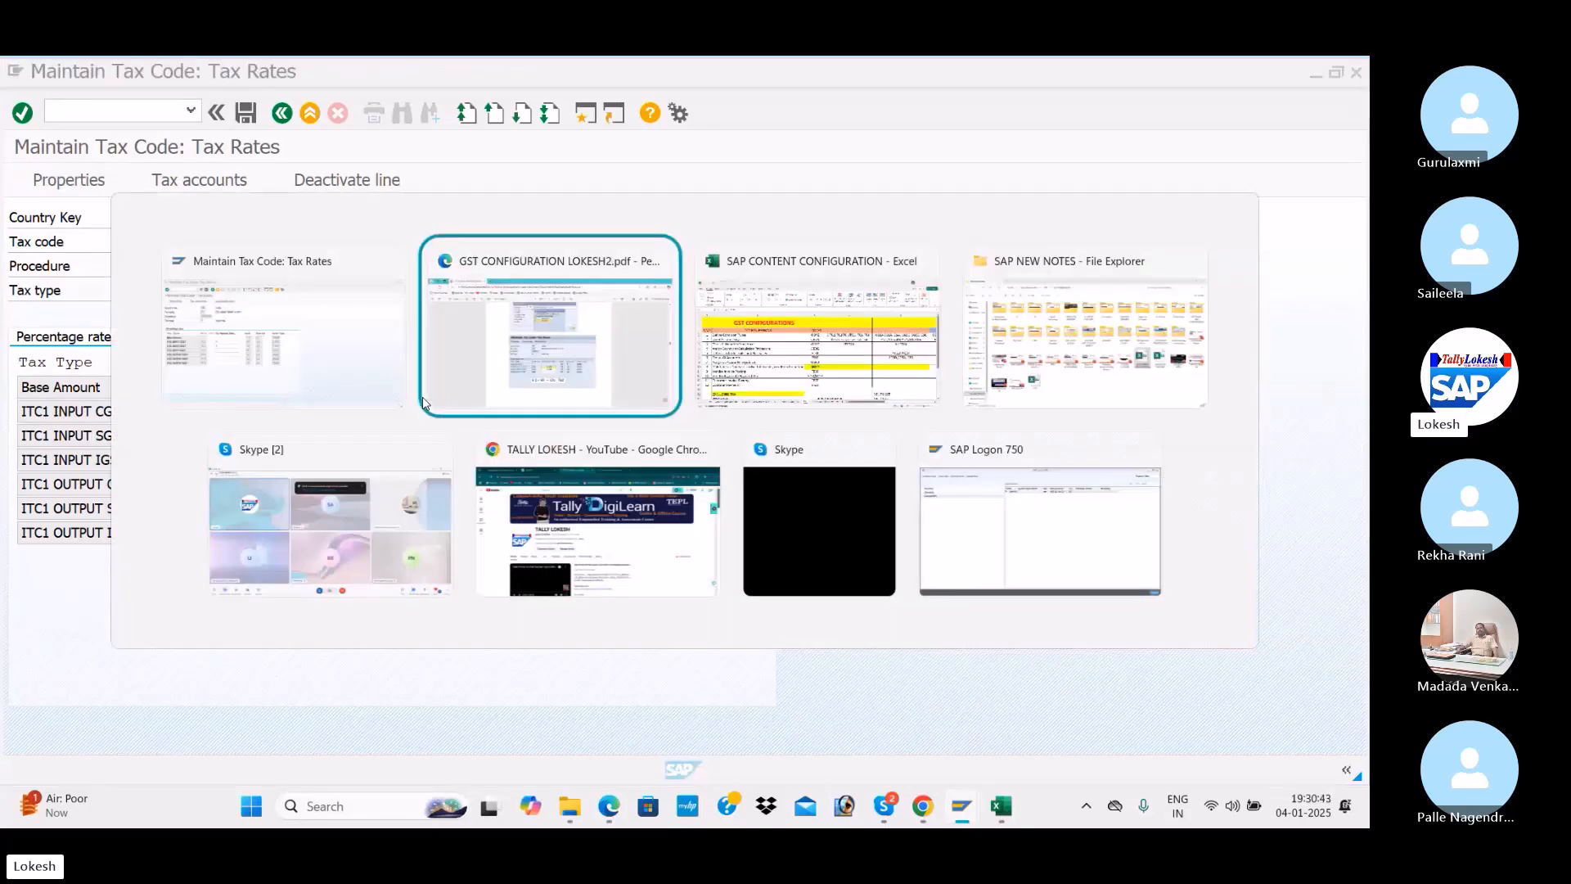
key("alt+Tab")
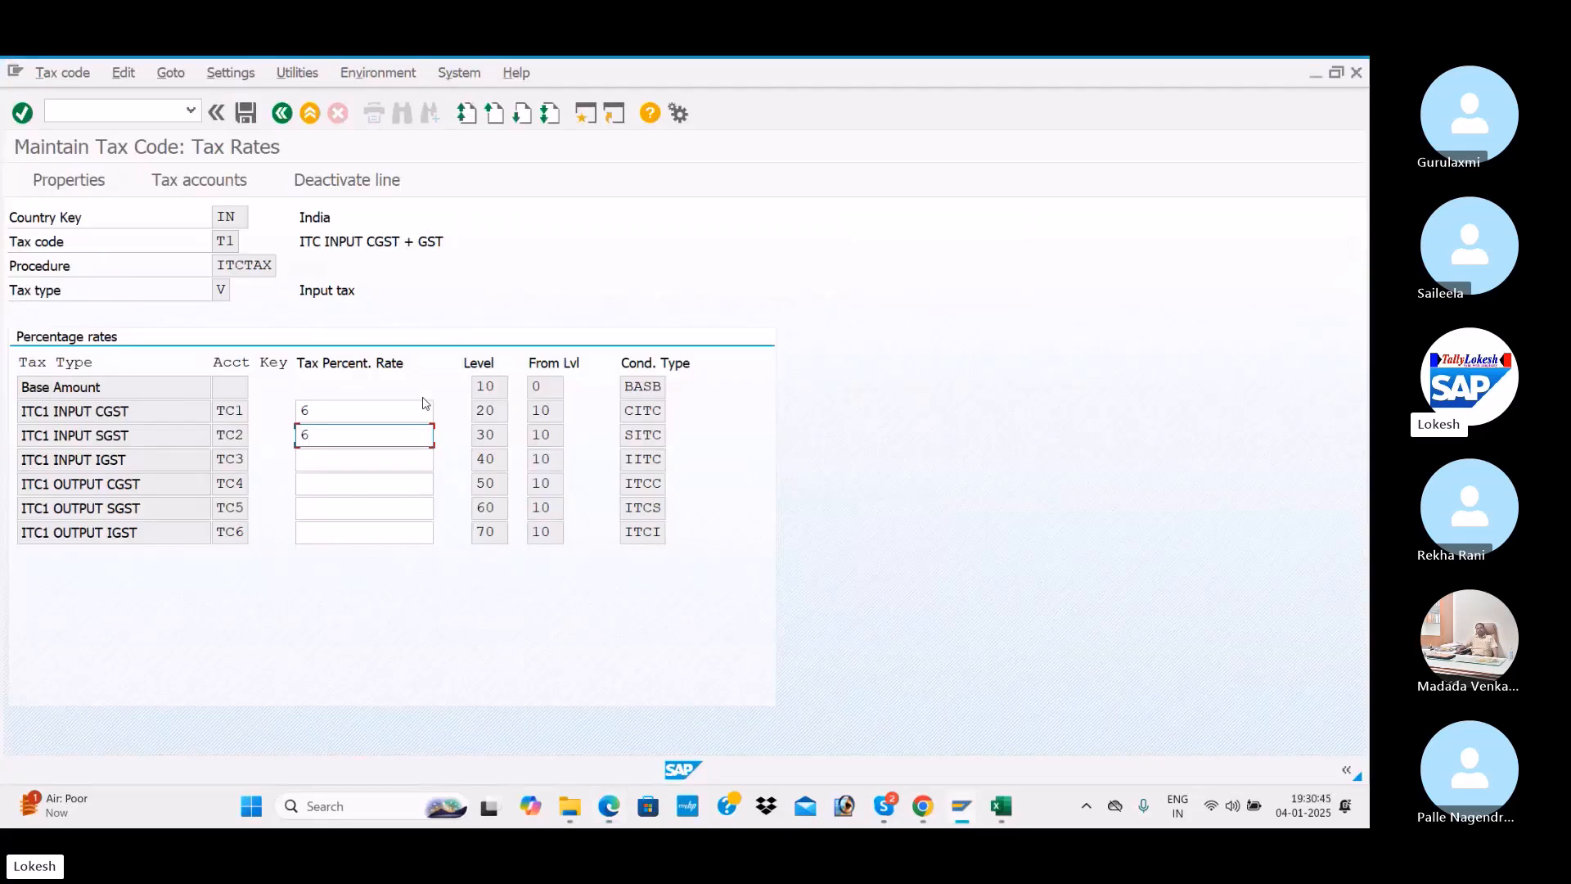
key("Return")
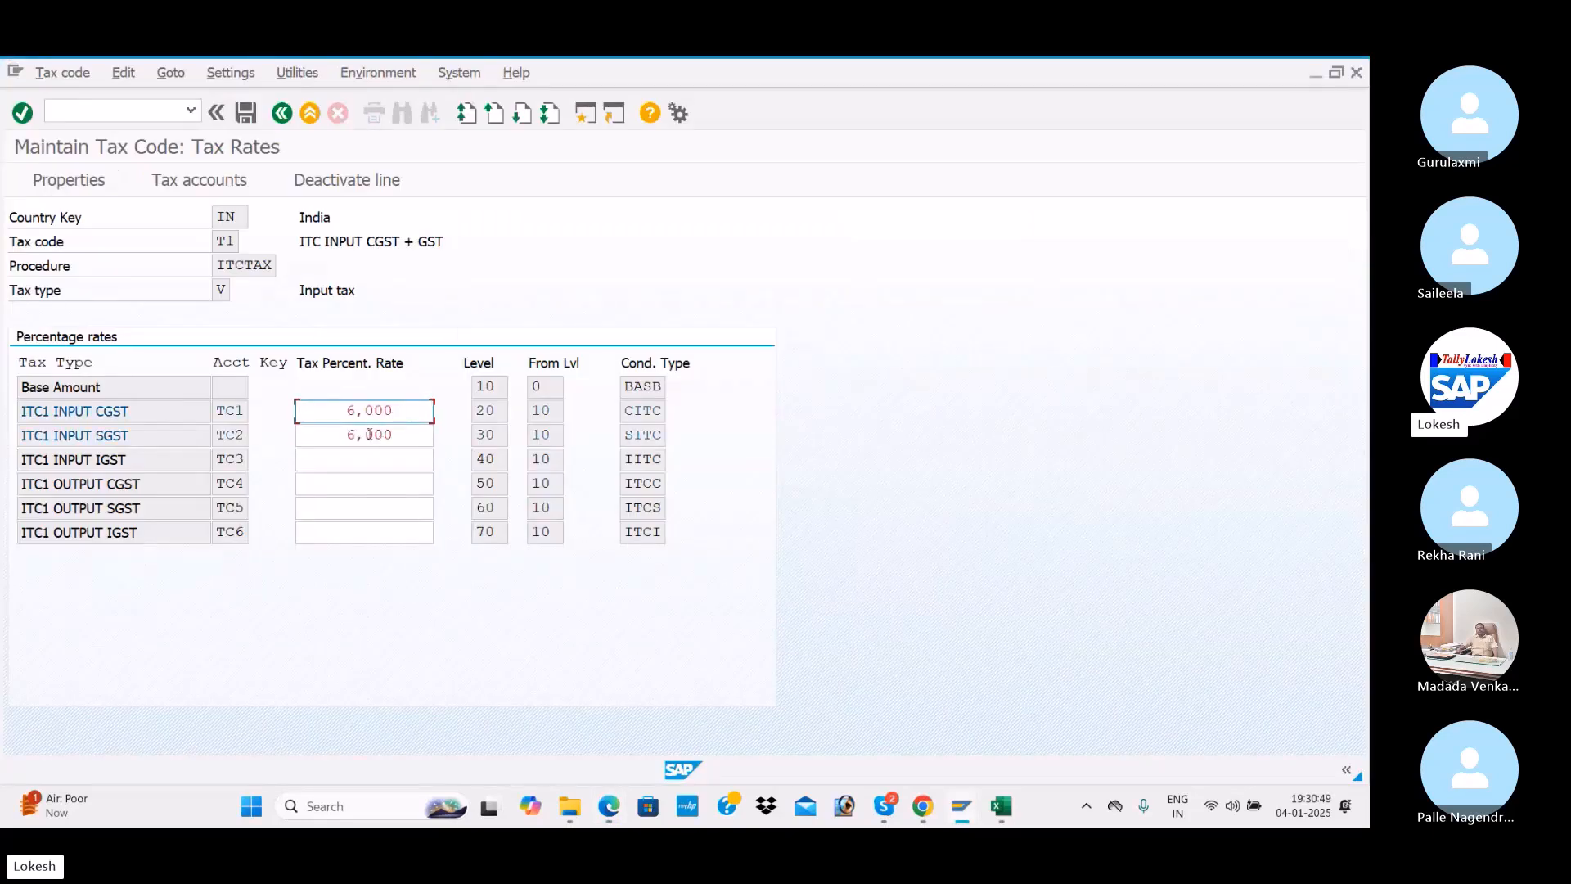
left_click(248, 113)
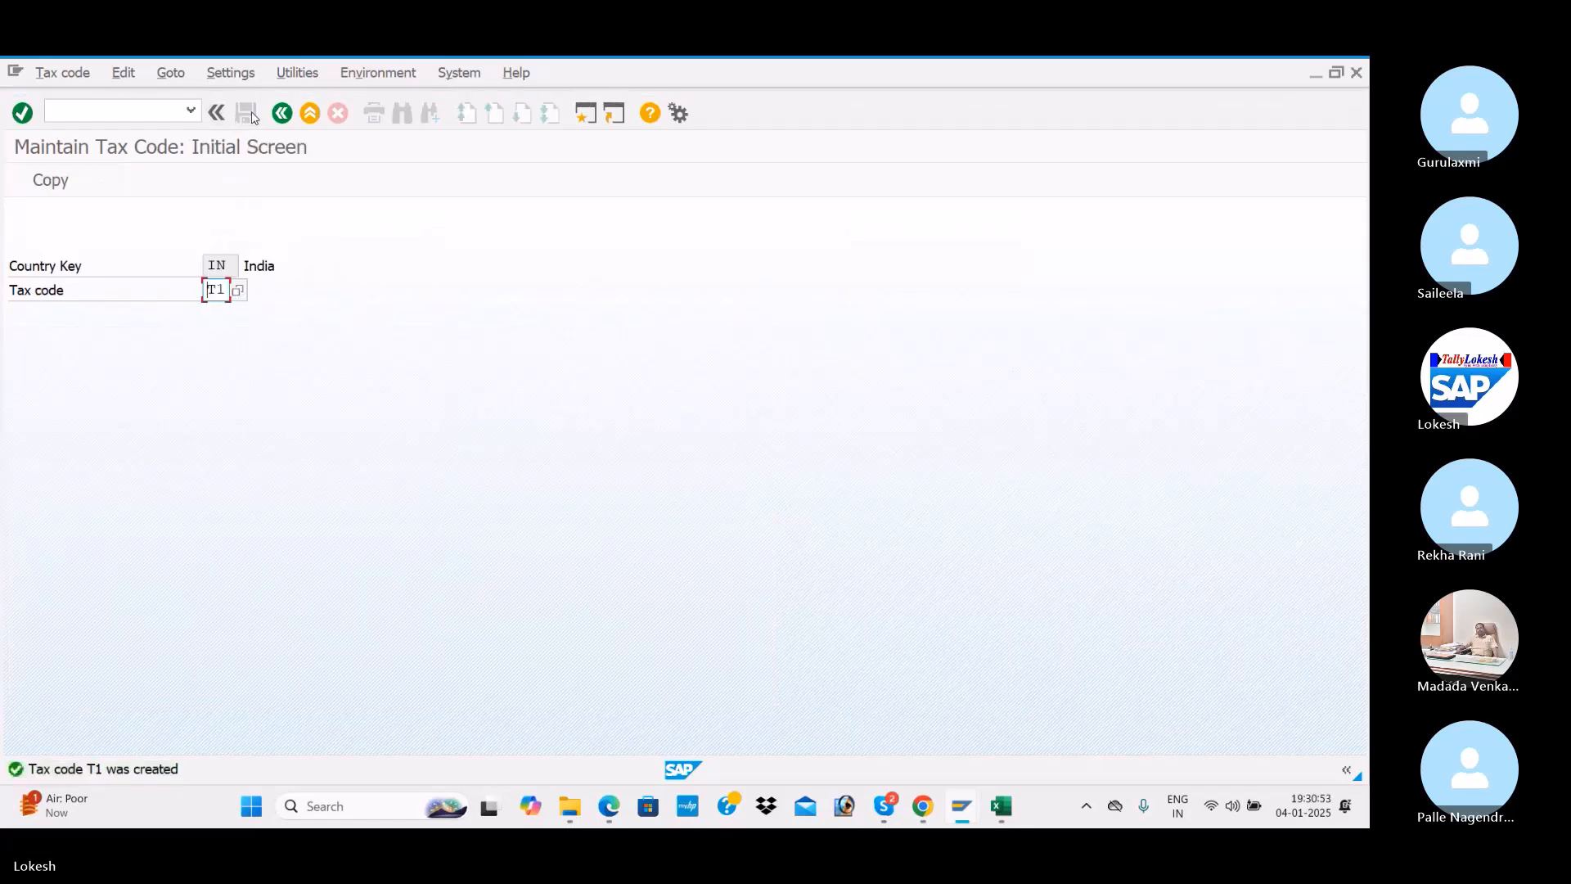
key("Return")
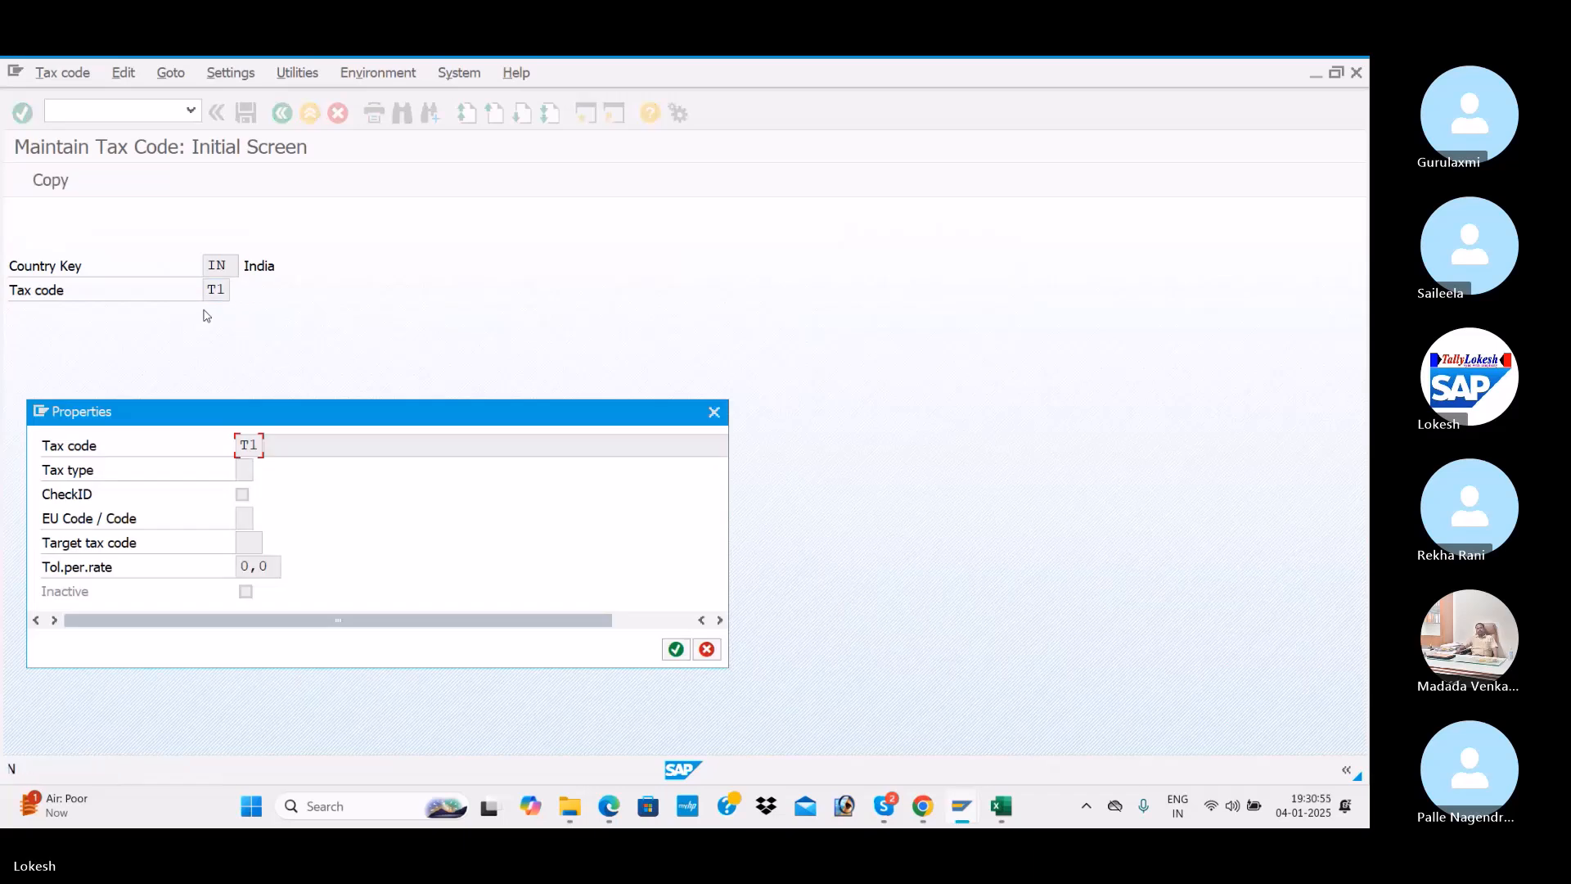
left_click(715, 412)
type("T2")
key("Return")
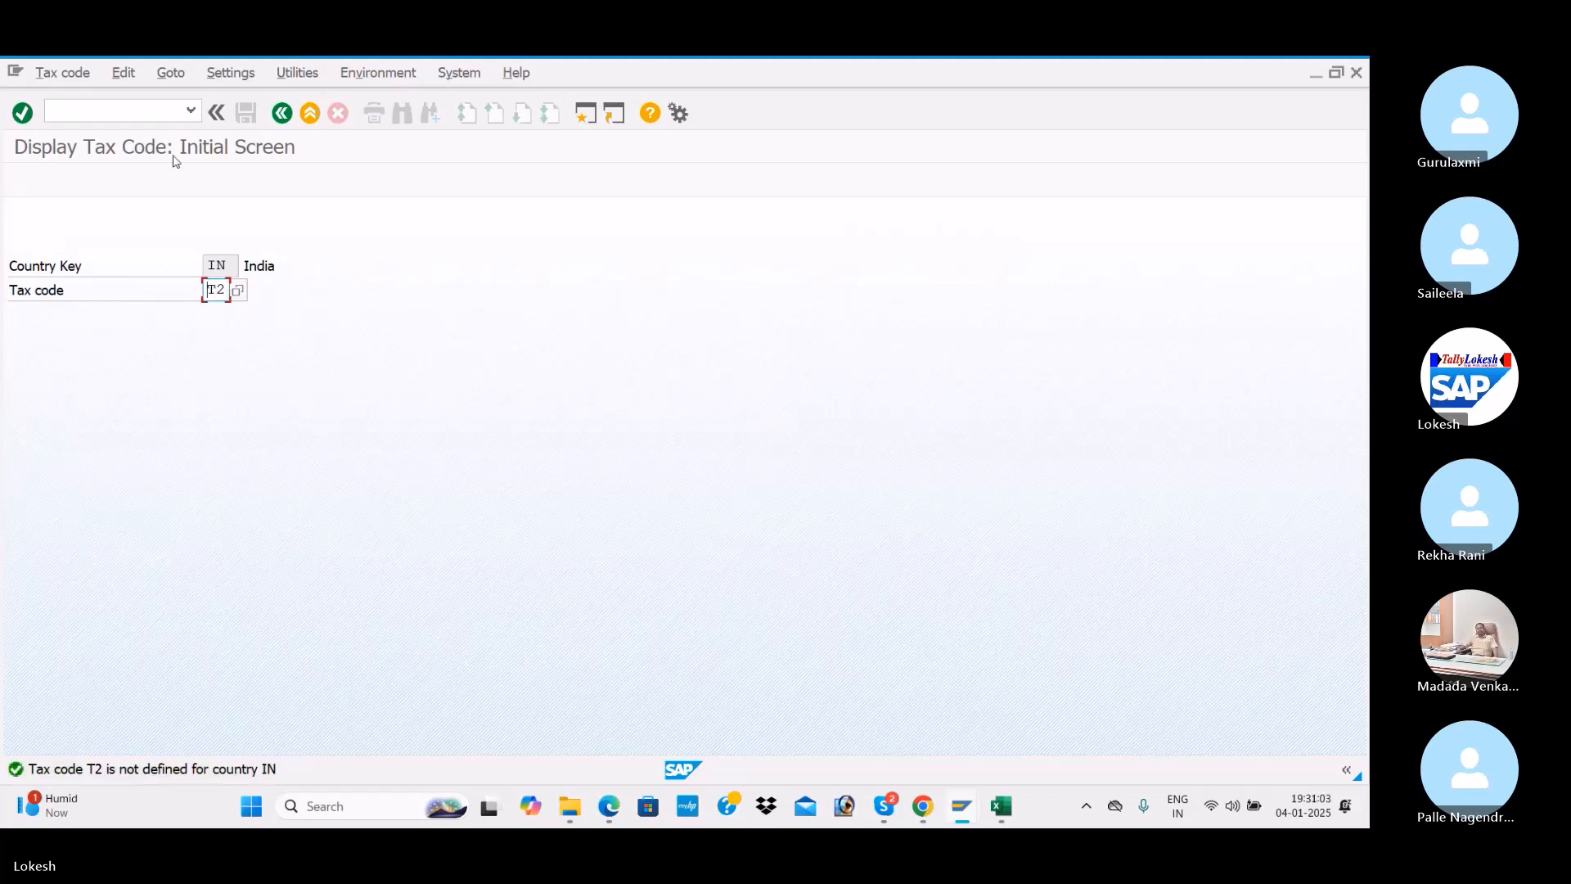
left_click(281, 113)
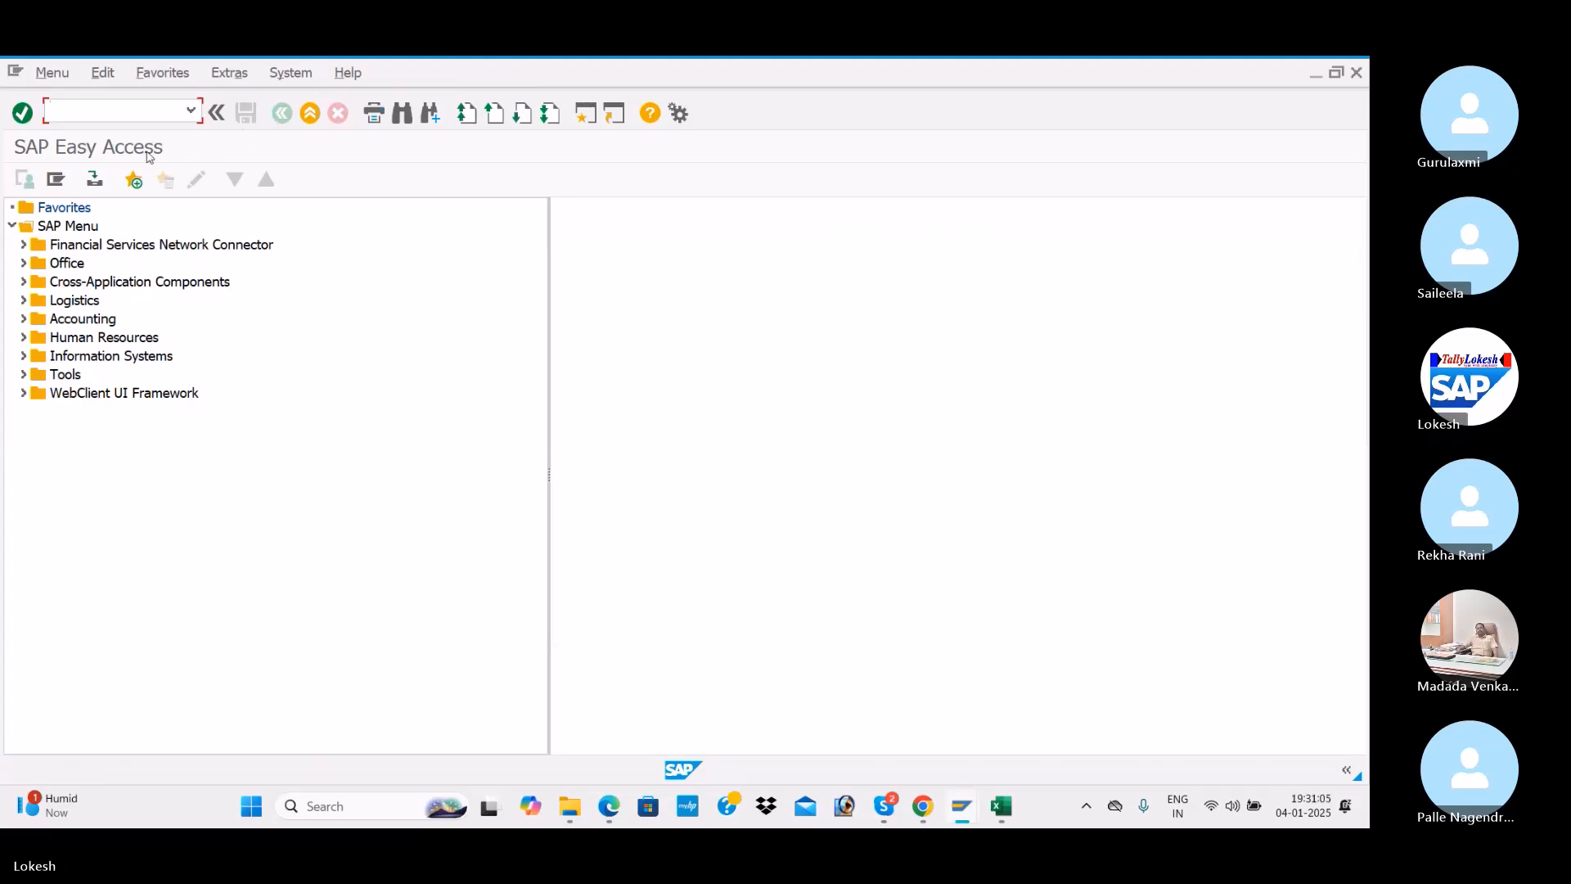
Look up the tax code transaction in the Excel checklist, then run FTXP in SAP for country IN and start creating tax code T2
key("alt+Tab")
key("alt+Tab")
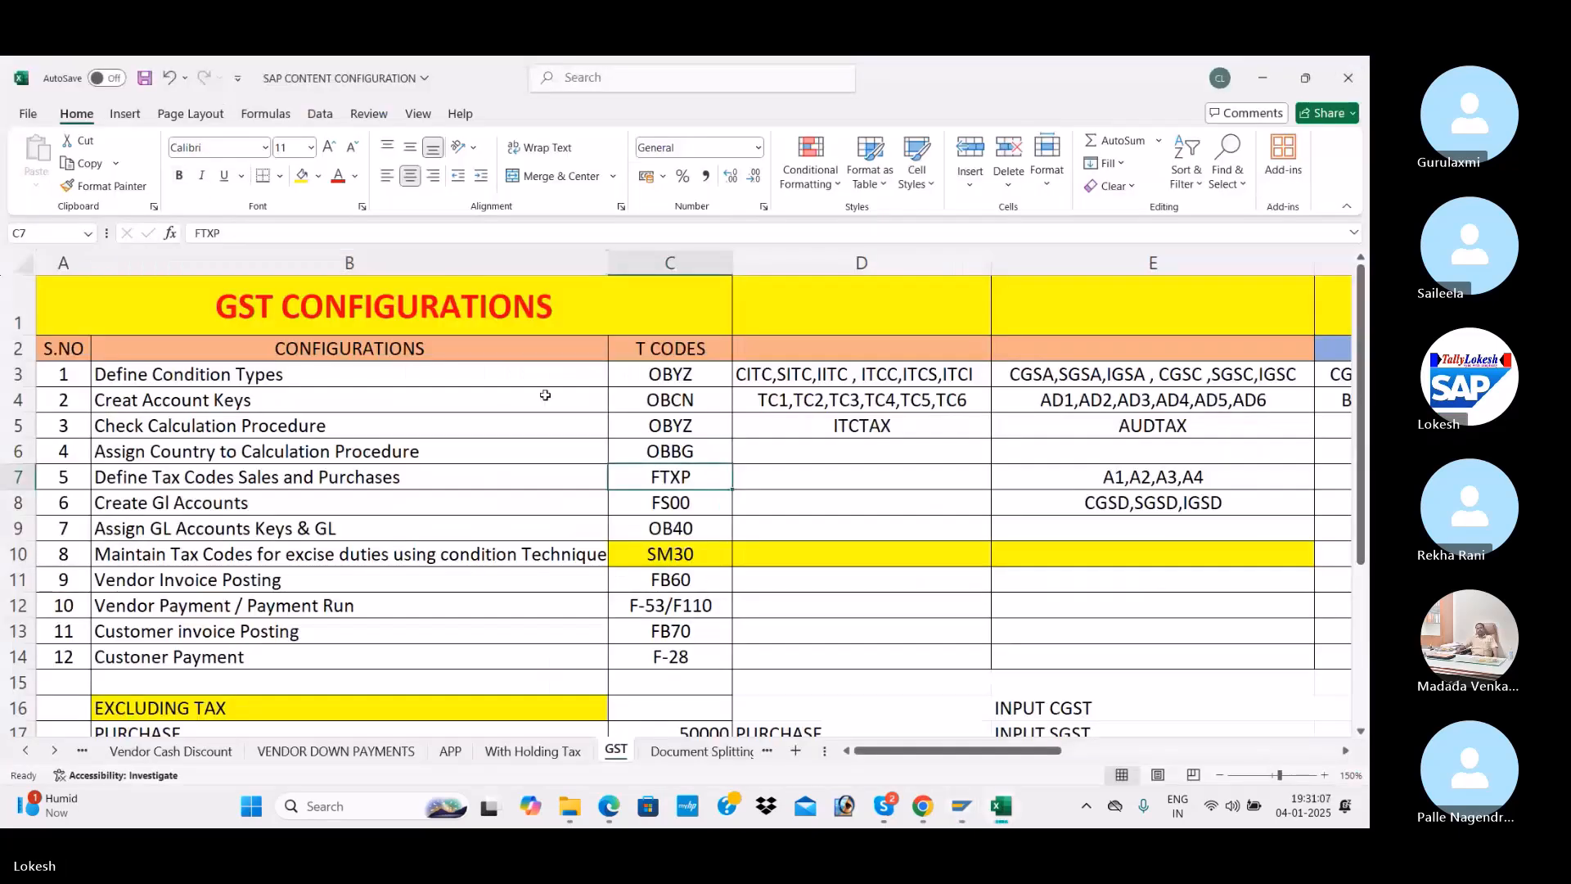
key("alt+Tab")
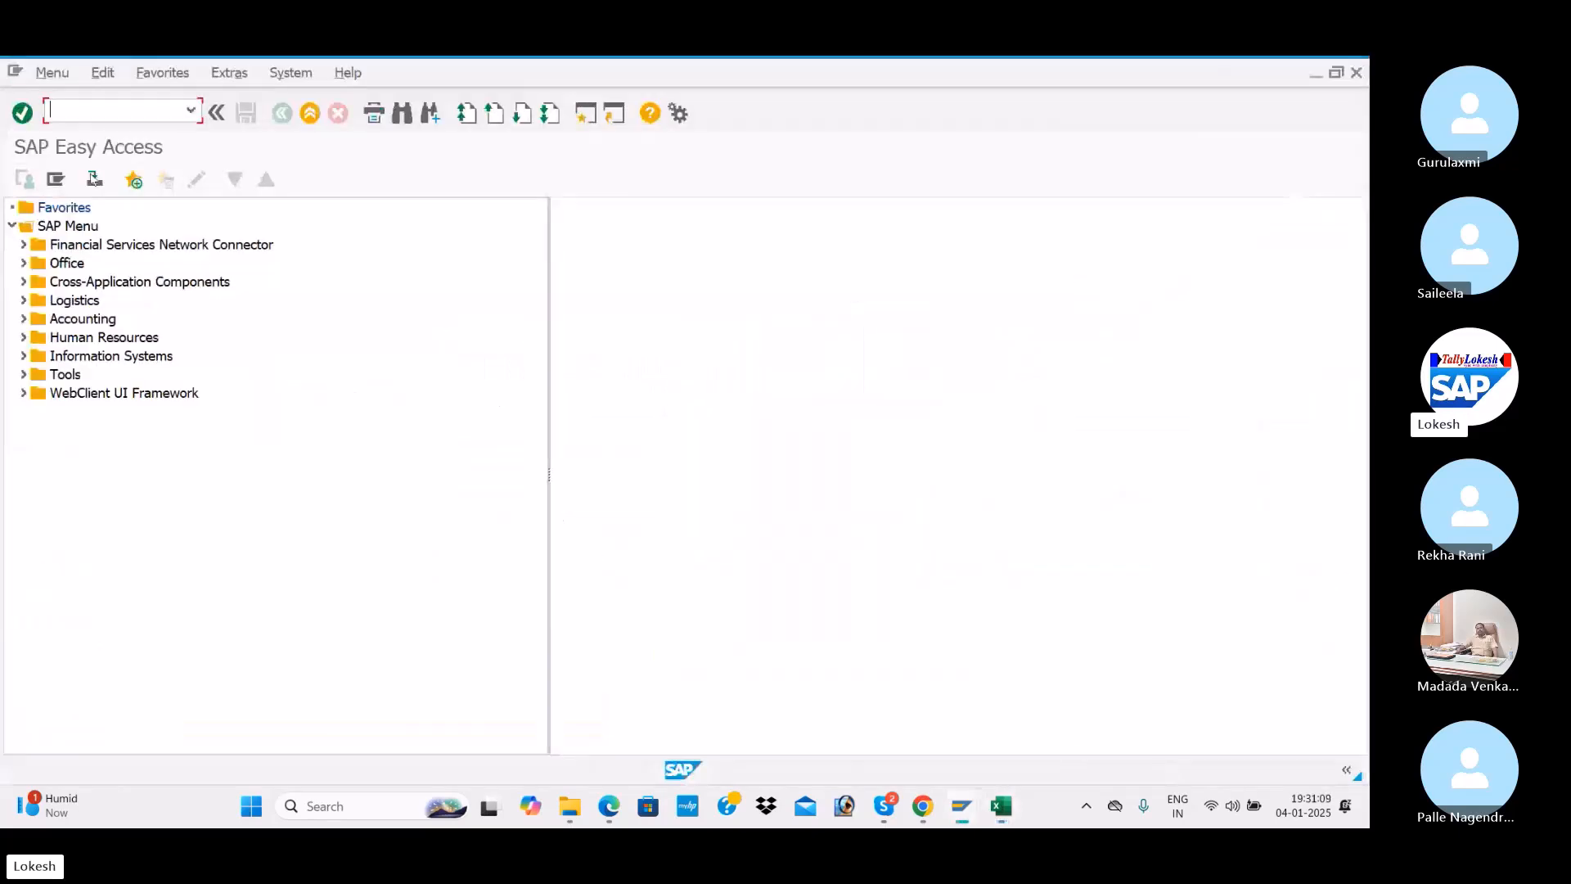
type("FTXP")
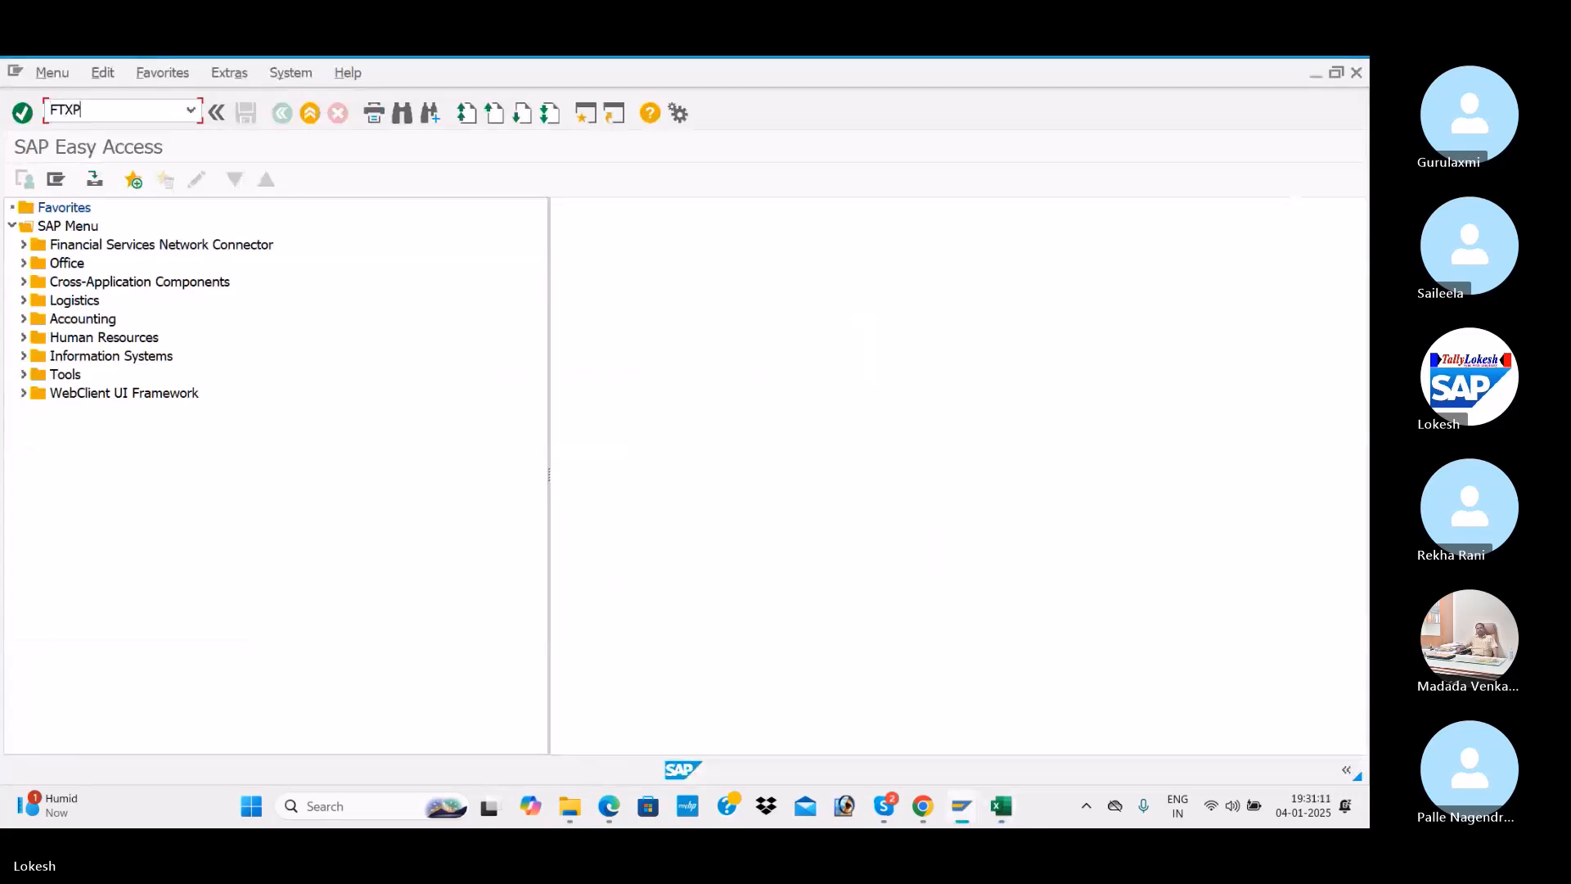
key("Return")
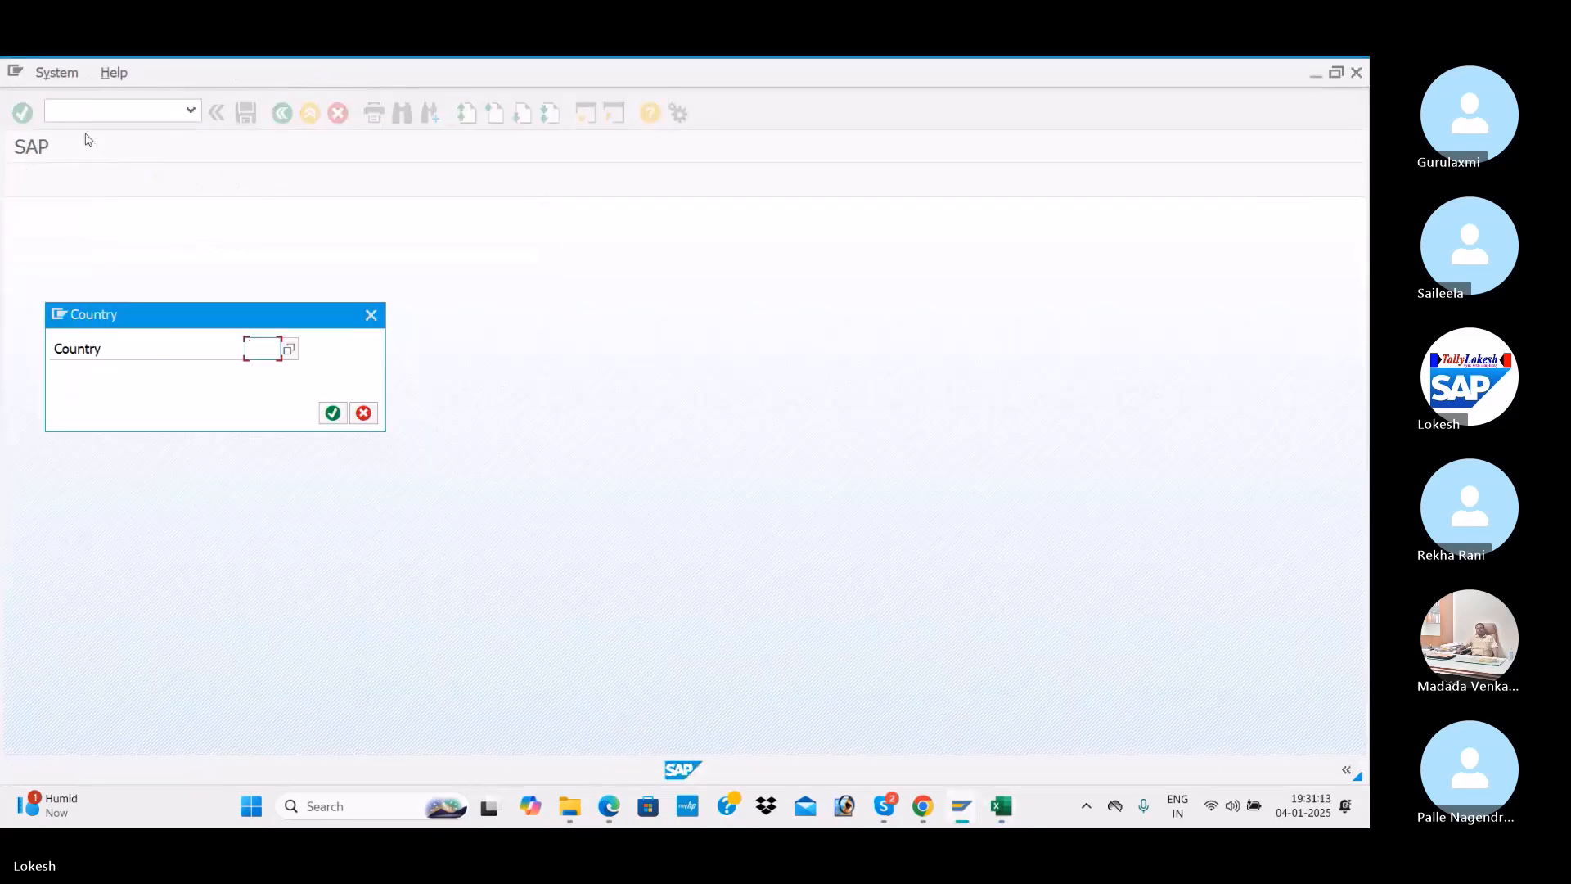
key("Return")
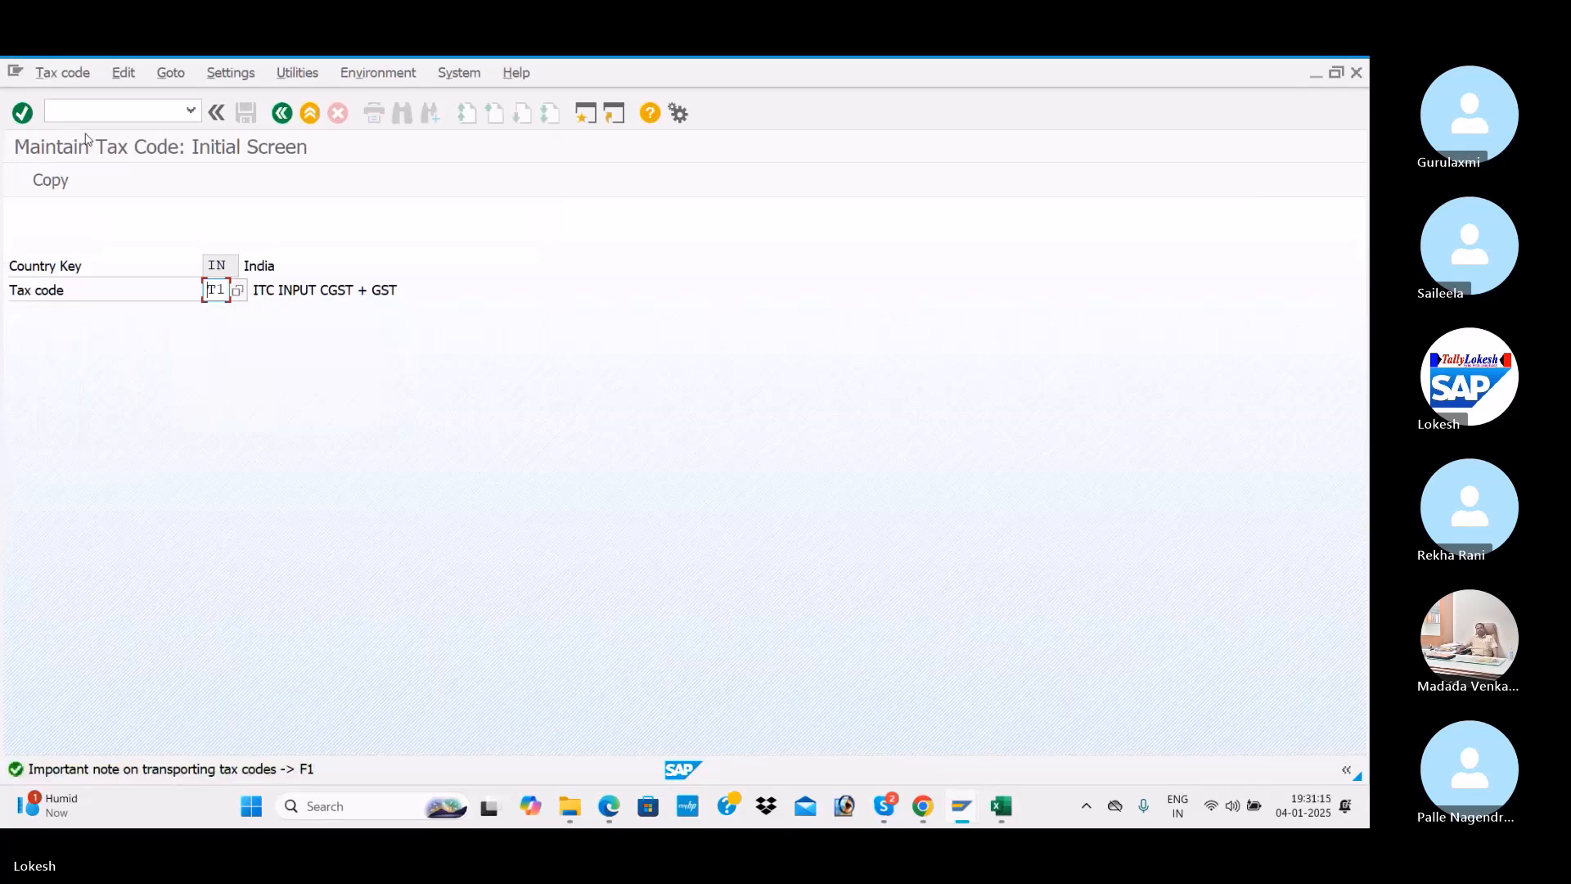
type("T2")
key("Return")
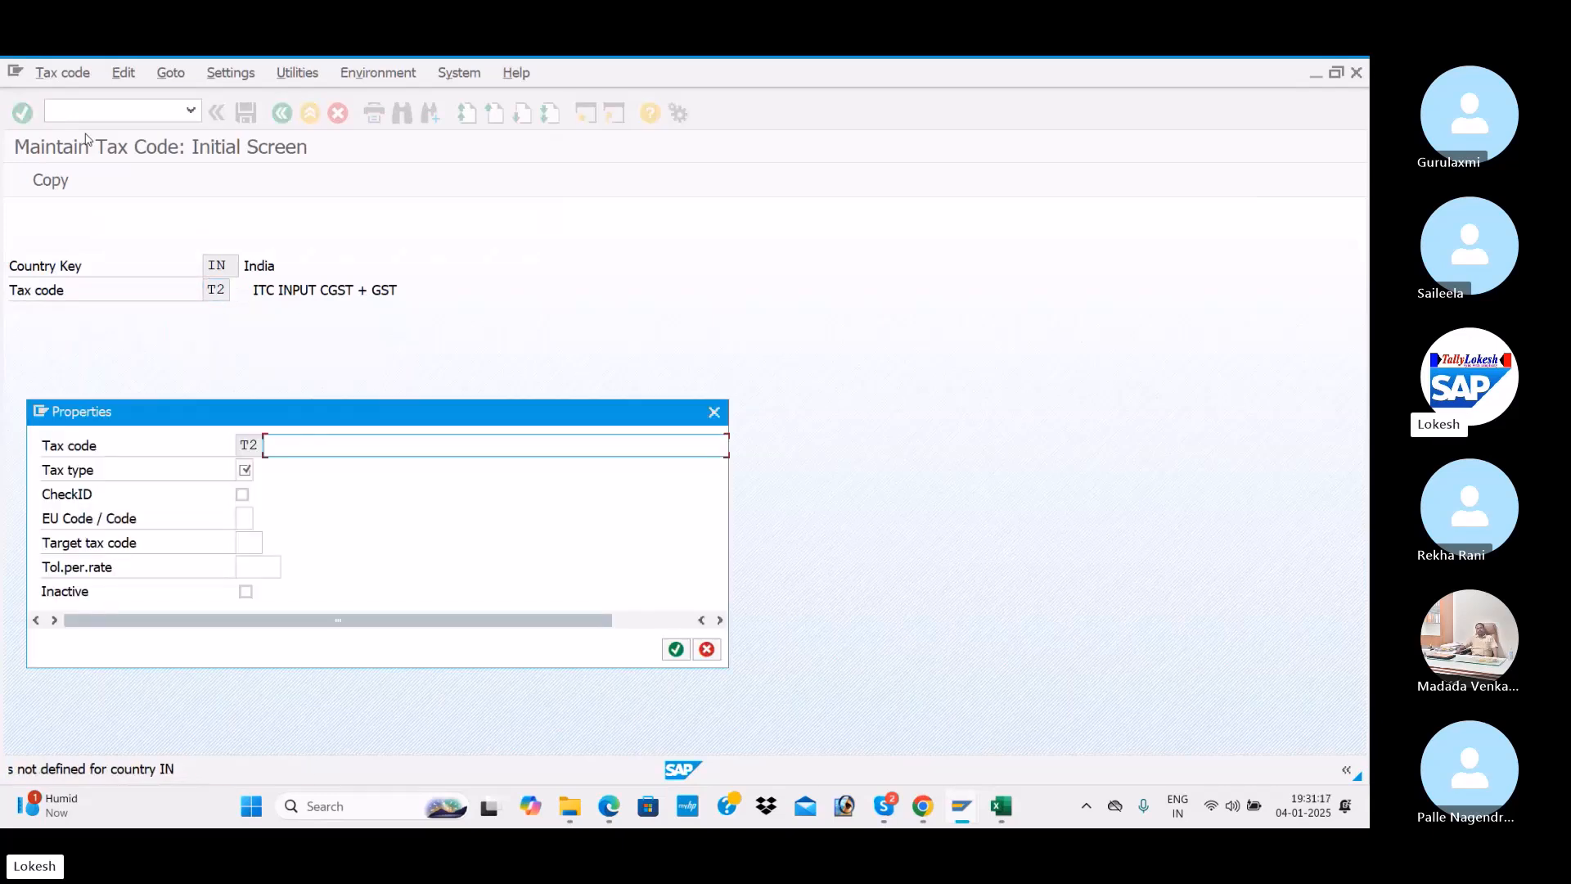
Describe tax code T2 as "ITC INPUT IGST" with tax type V (Input tax) and accept its properties to open the tax rates
type("I")
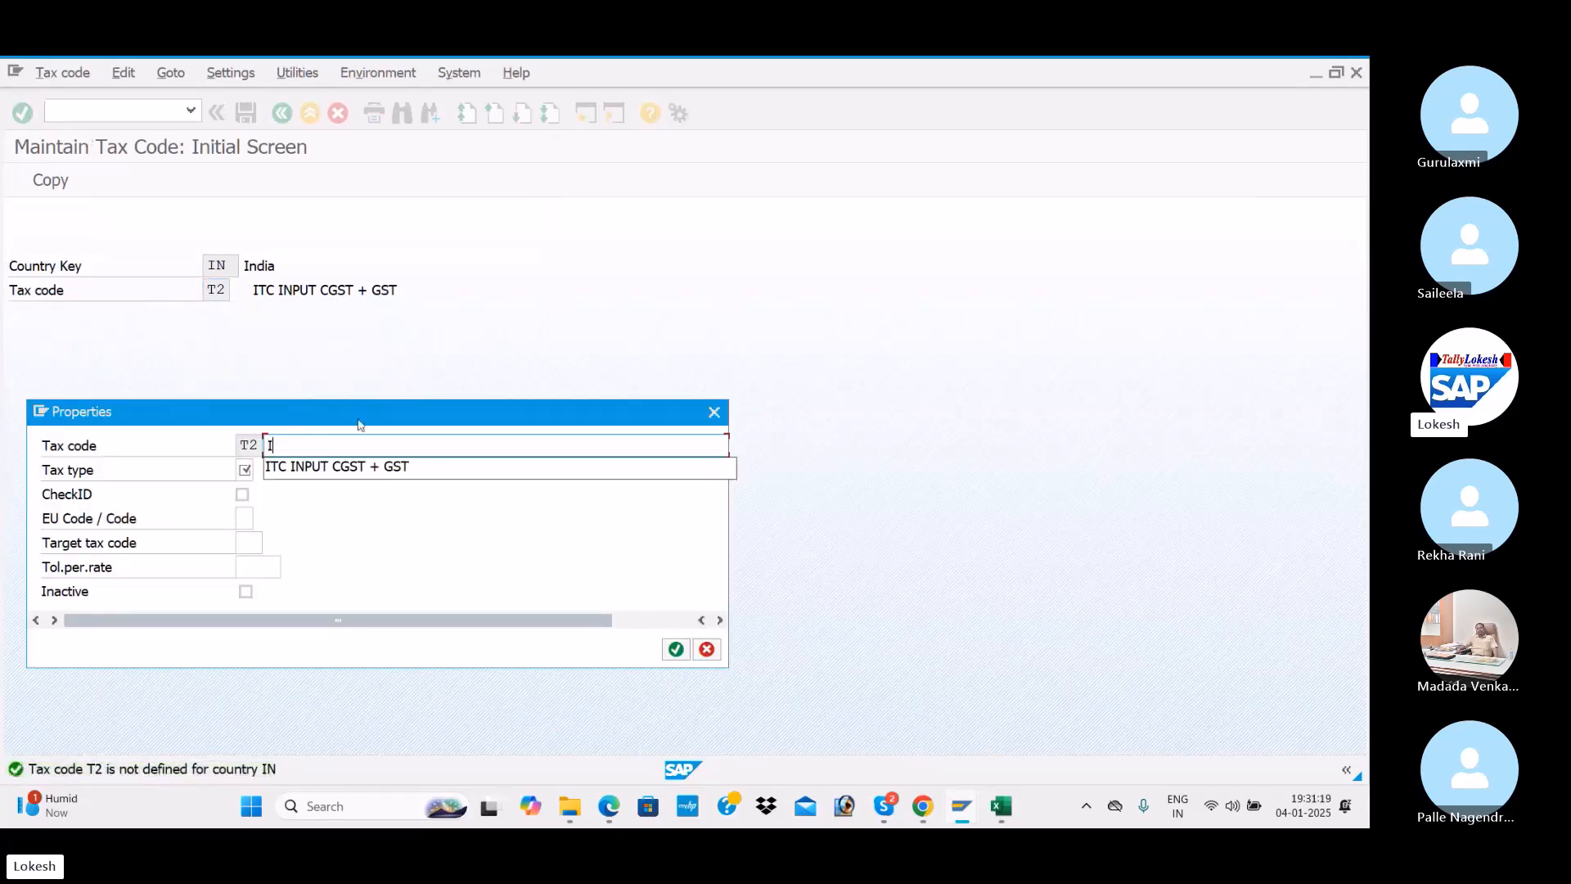
type("TC INPUT IGST")
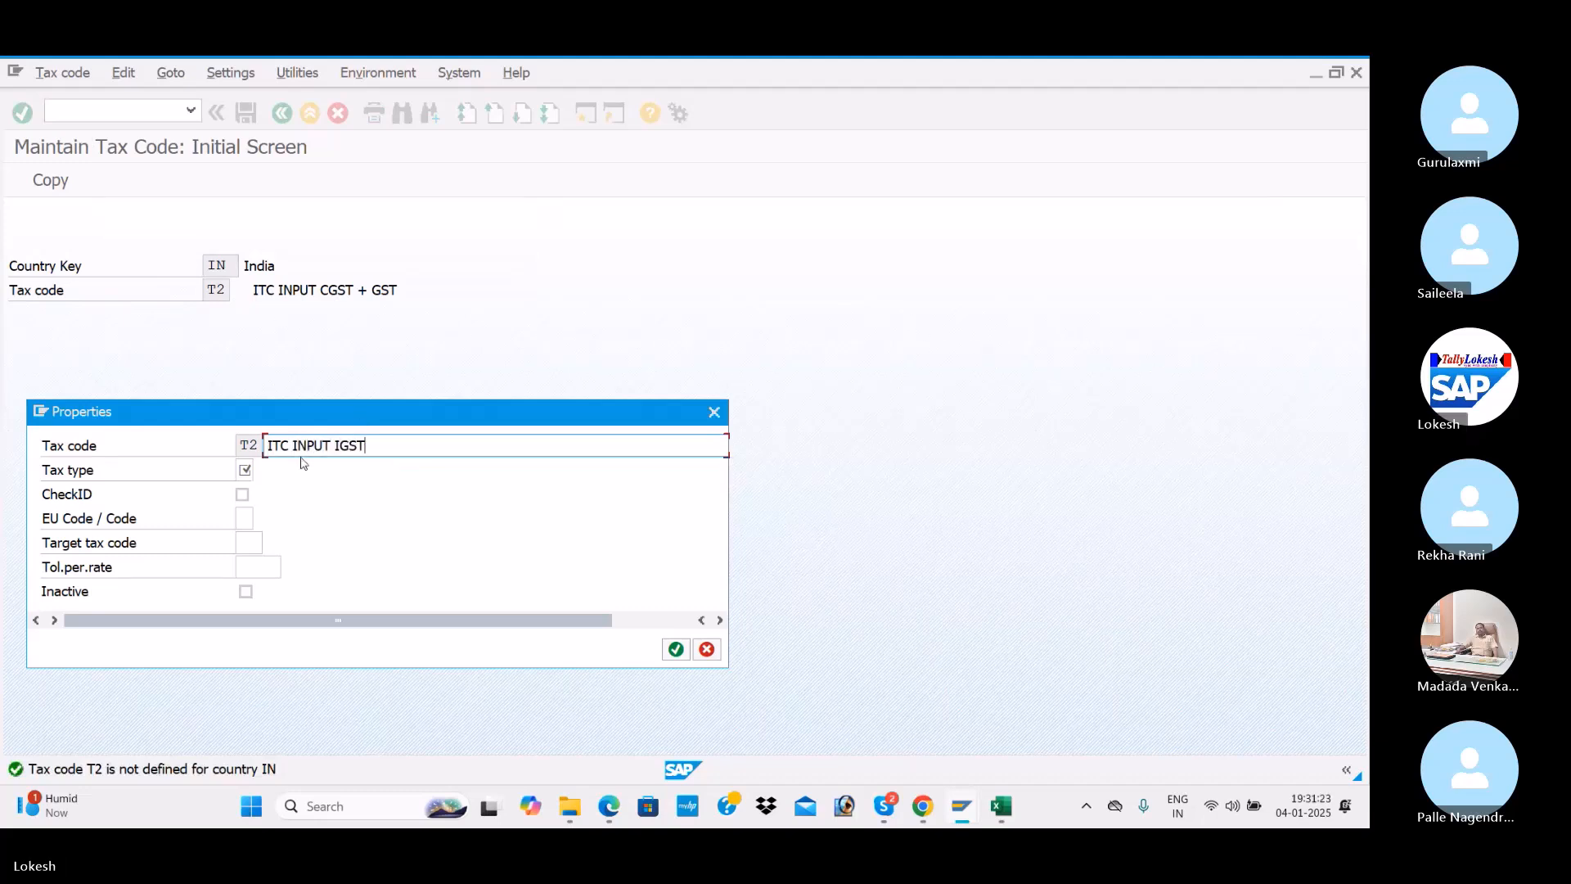
left_click(244, 470)
left_click(250, 494)
key("Return")
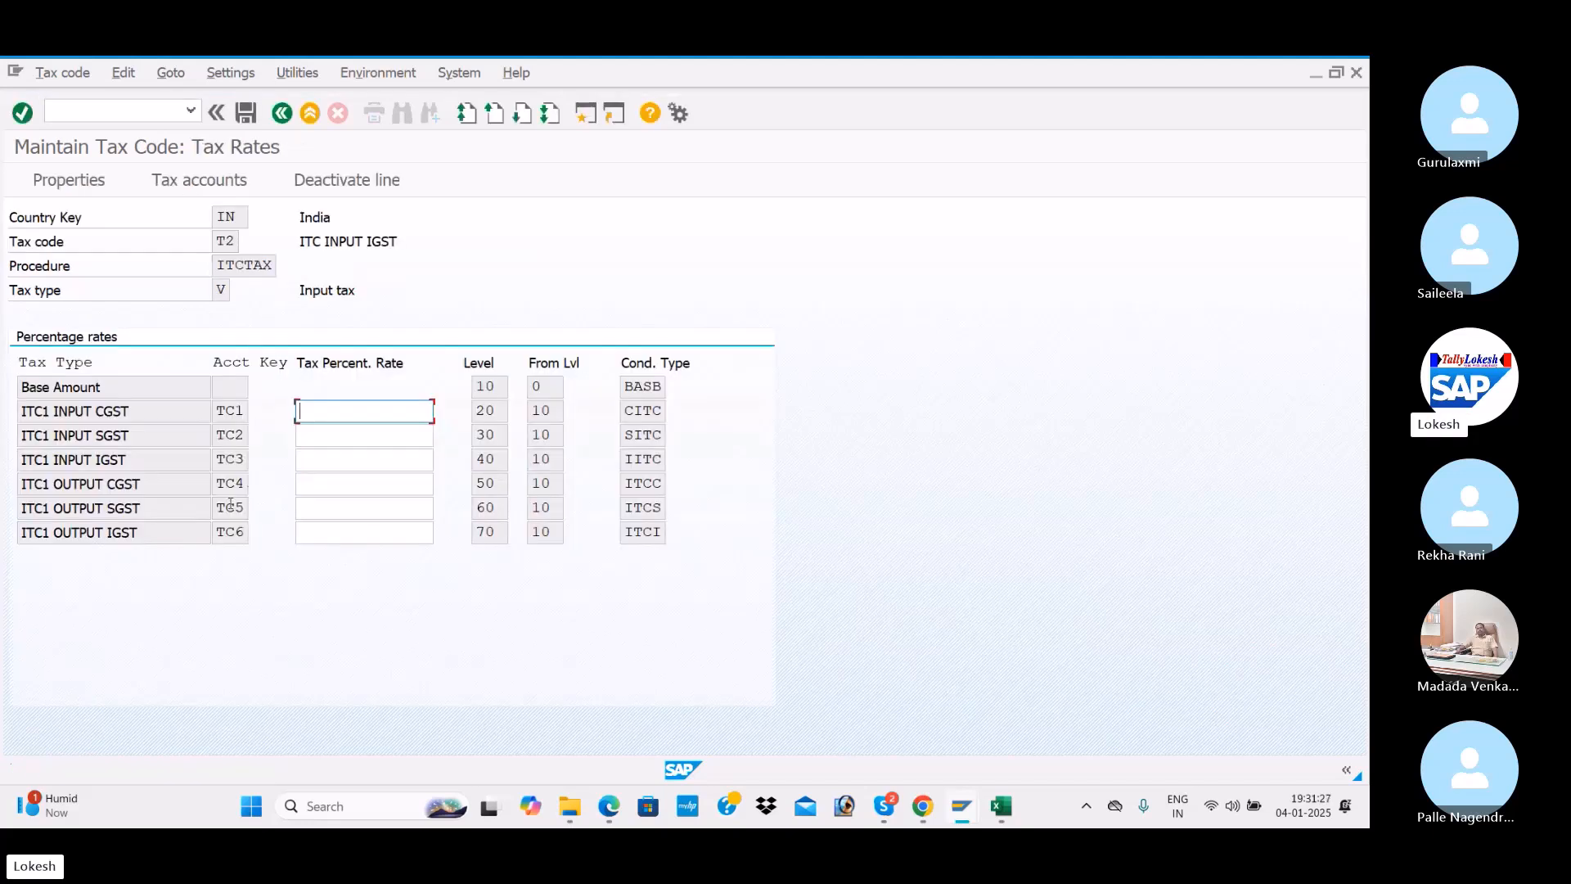
Set the ITC1 INPUT IGST rate of T2 to 12, save the tax code and leave the transaction
left_click(333, 458)
type("12")
key("Return")
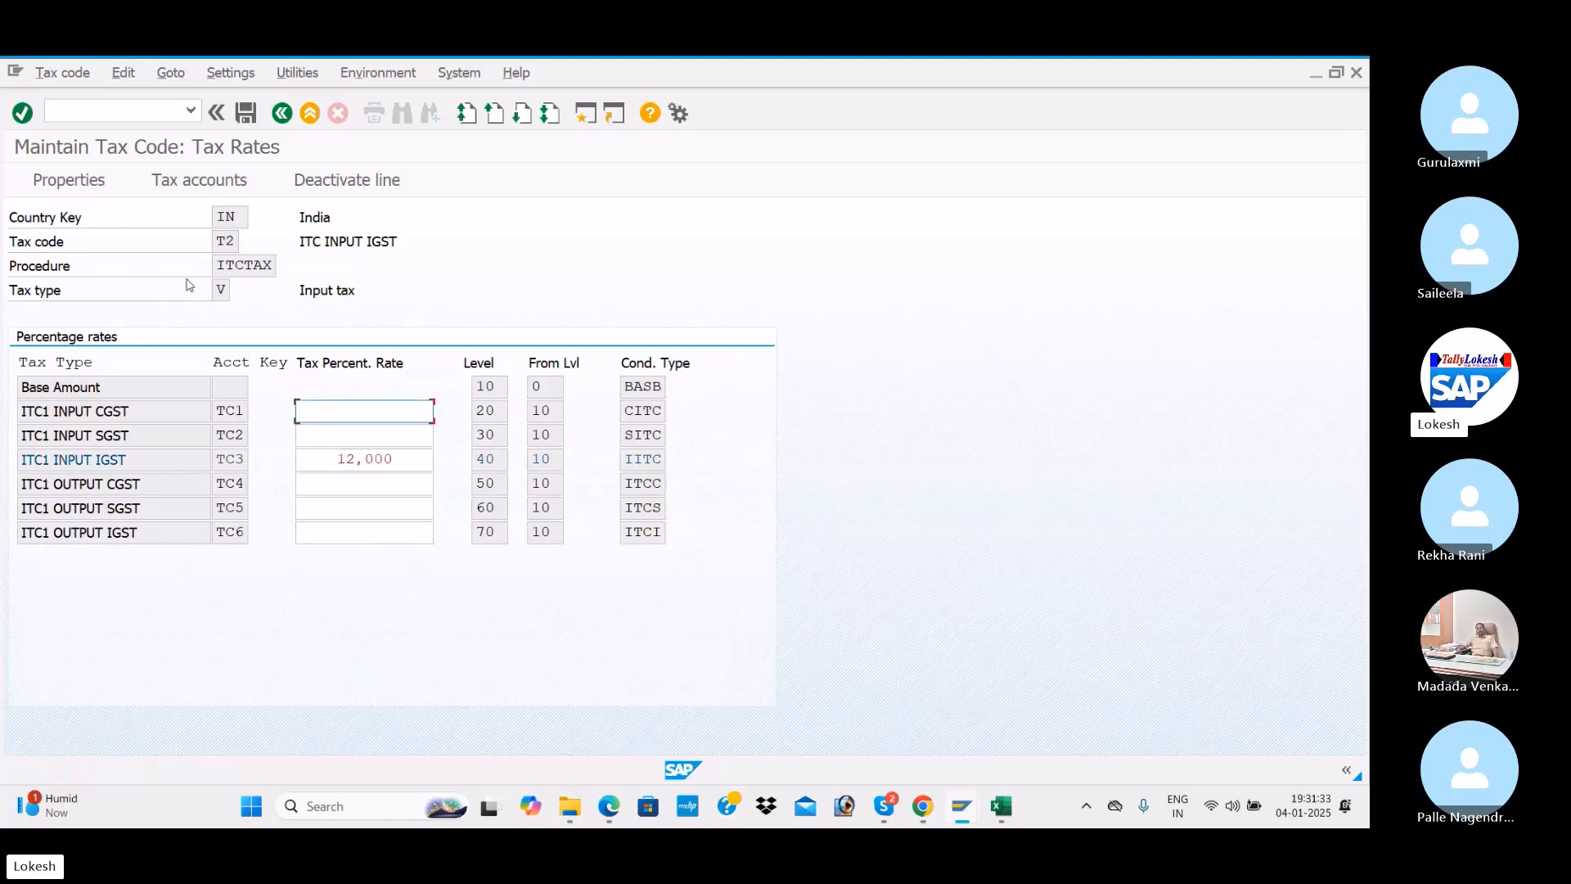
left_click(245, 115)
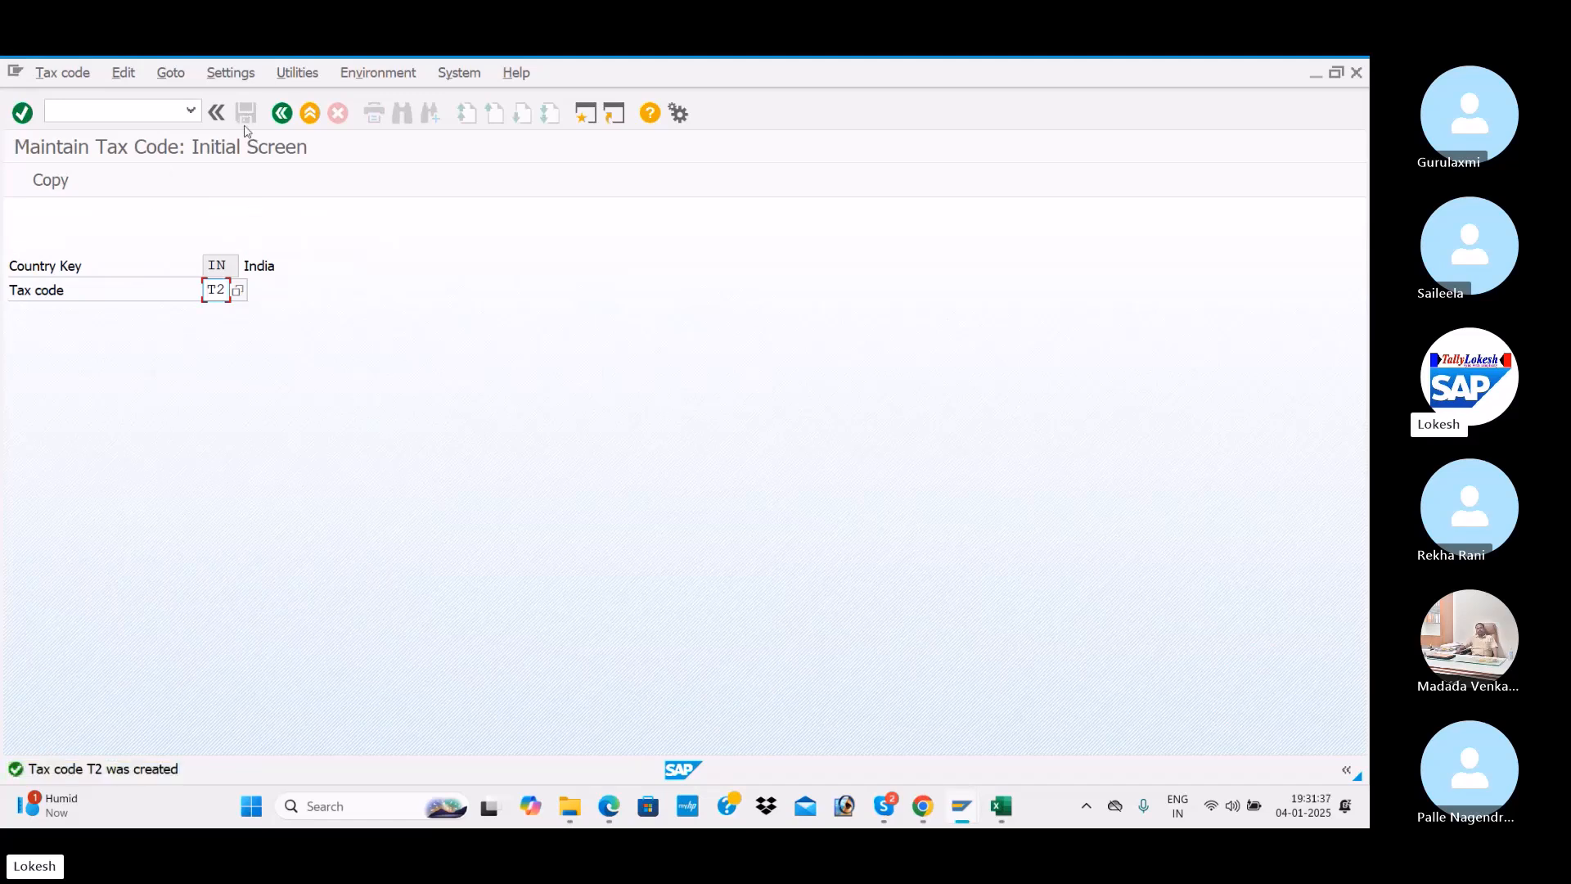
left_click(282, 114)
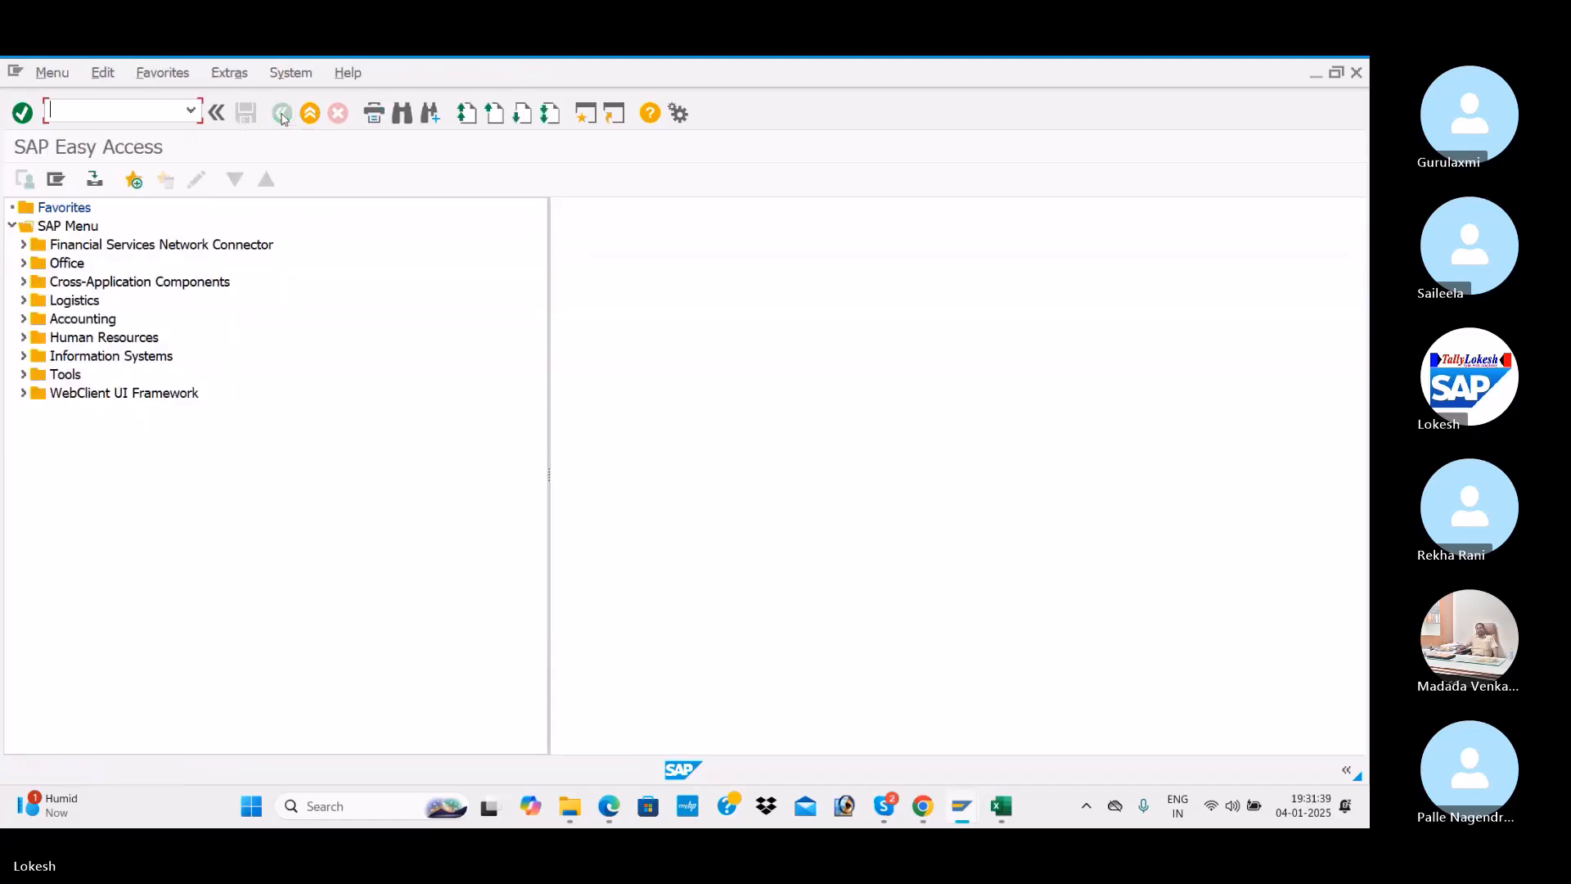
Run FTXP for country IN again and start creating tax code T3
type("FT")
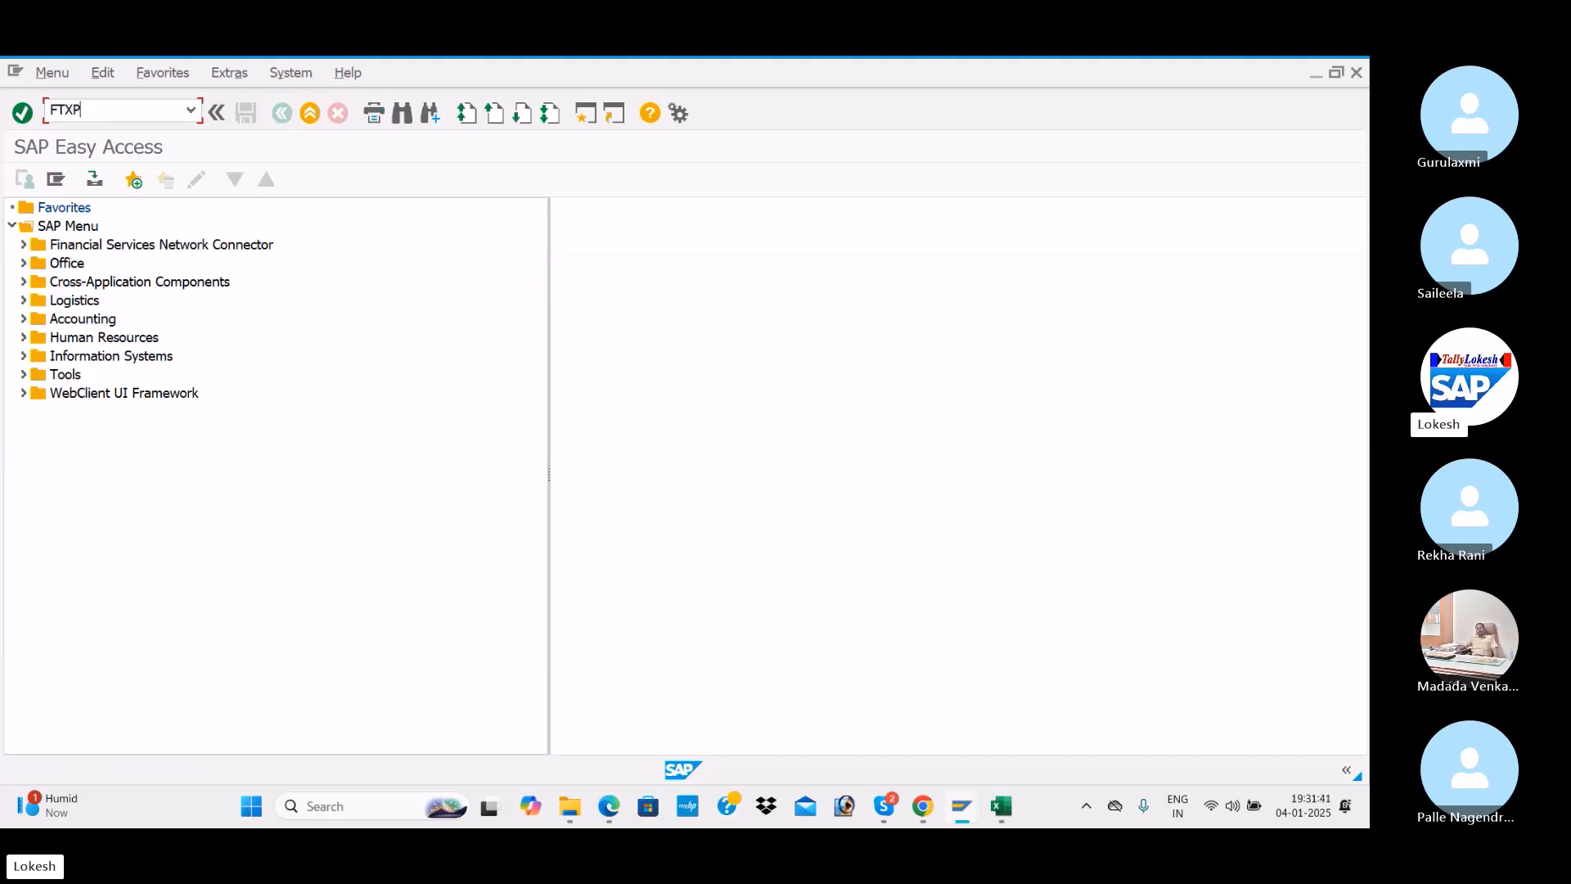
type("XP")
key("Return")
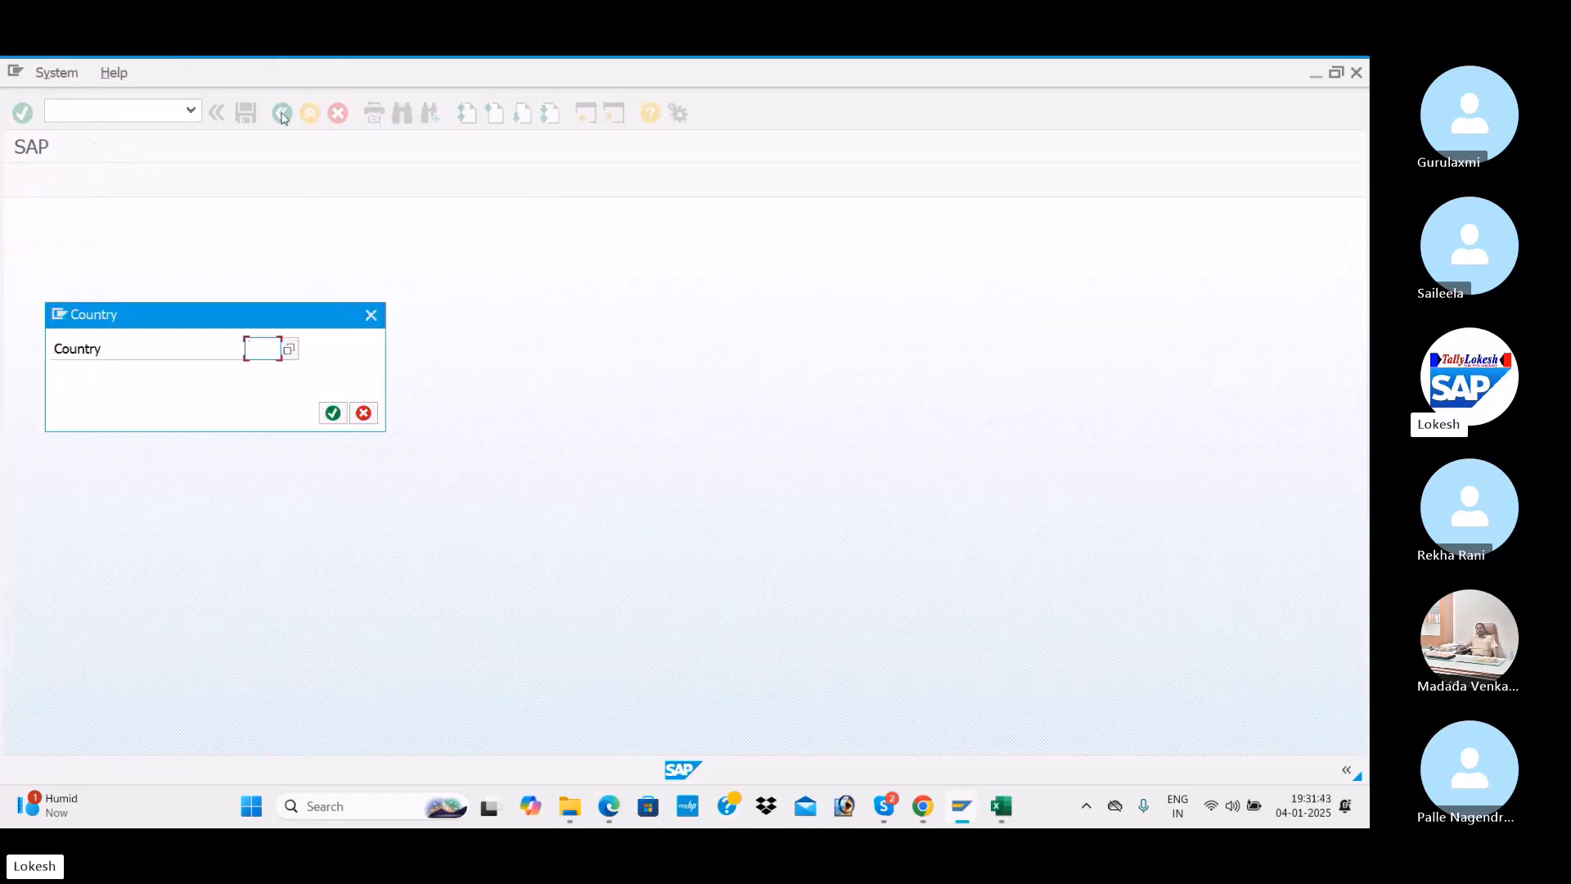
key("Return")
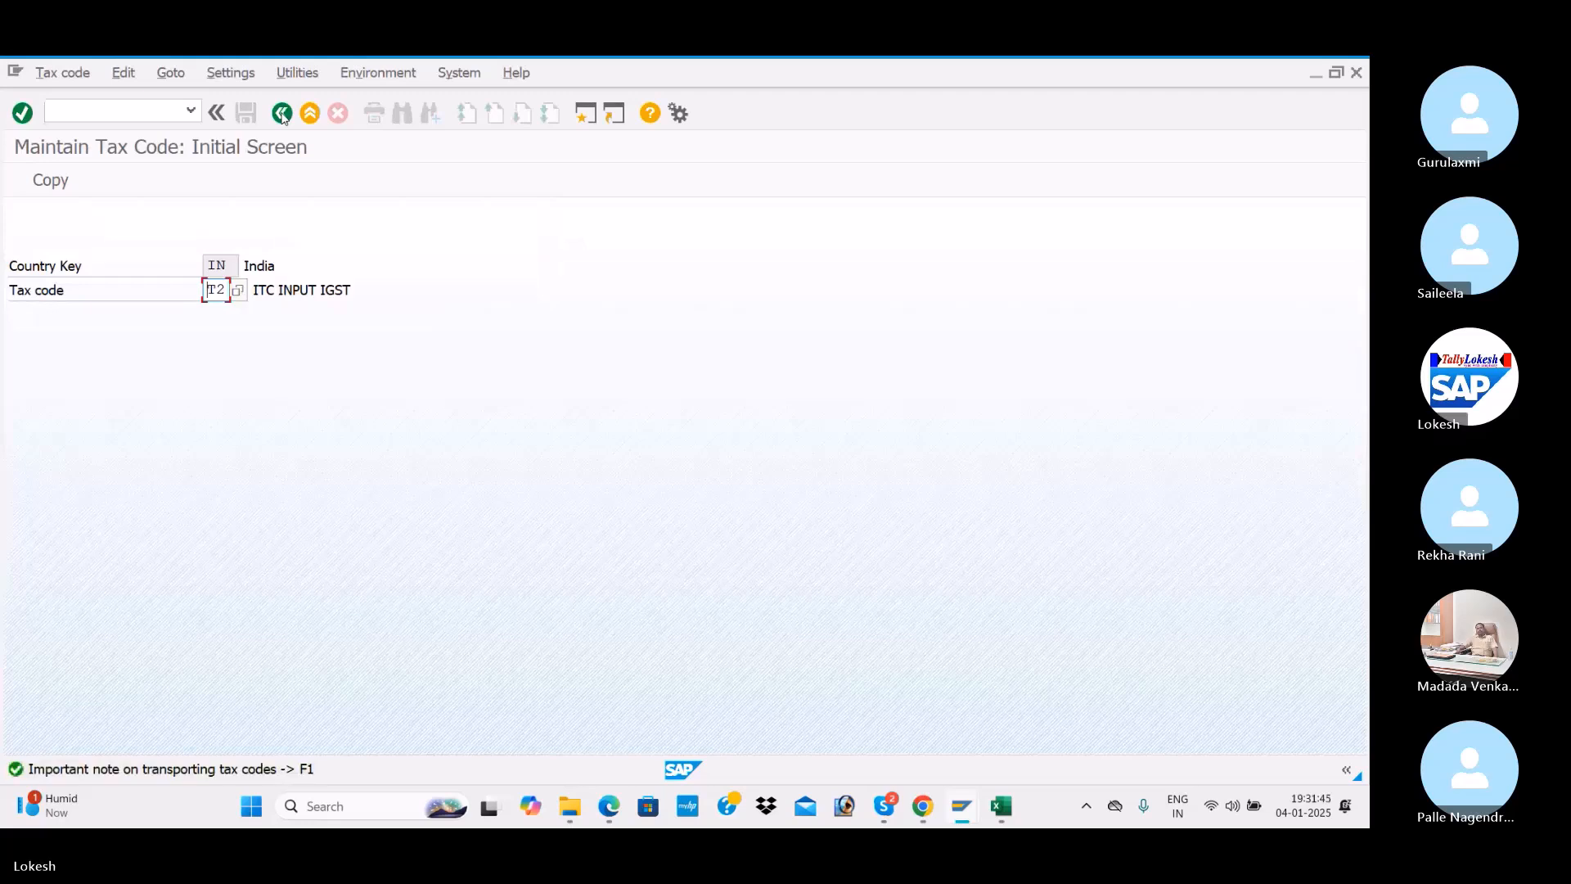
type("3")
key("Return")
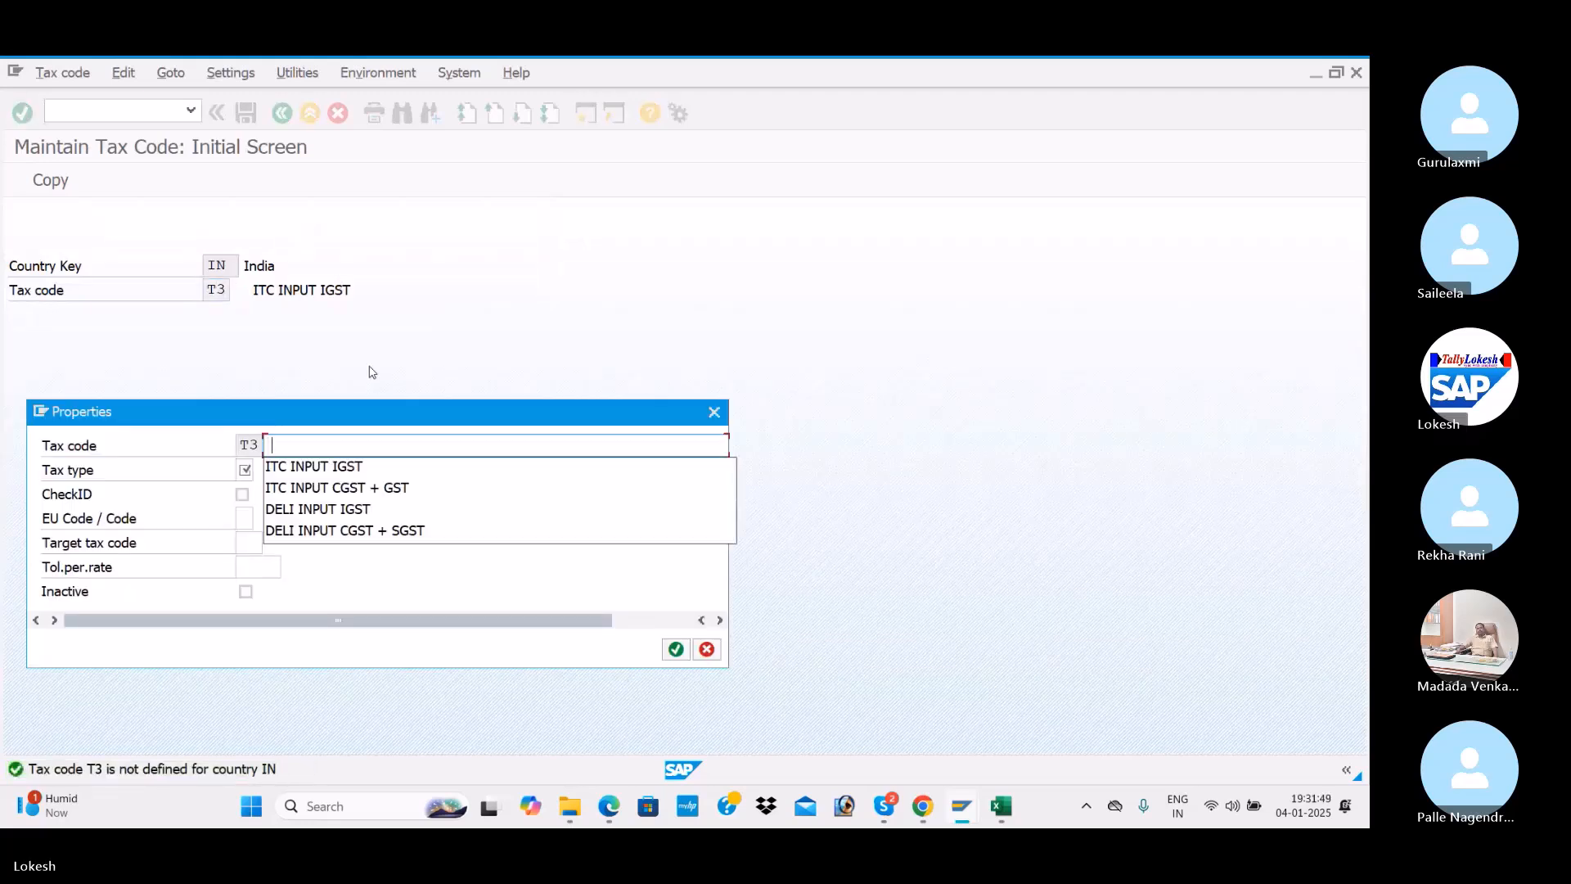
Describe tax code T3 as "ITC OUTPUT CGST + SGST", reusing the earlier "ITC INPUT CGST + GST" description as a base
left_click(369, 487)
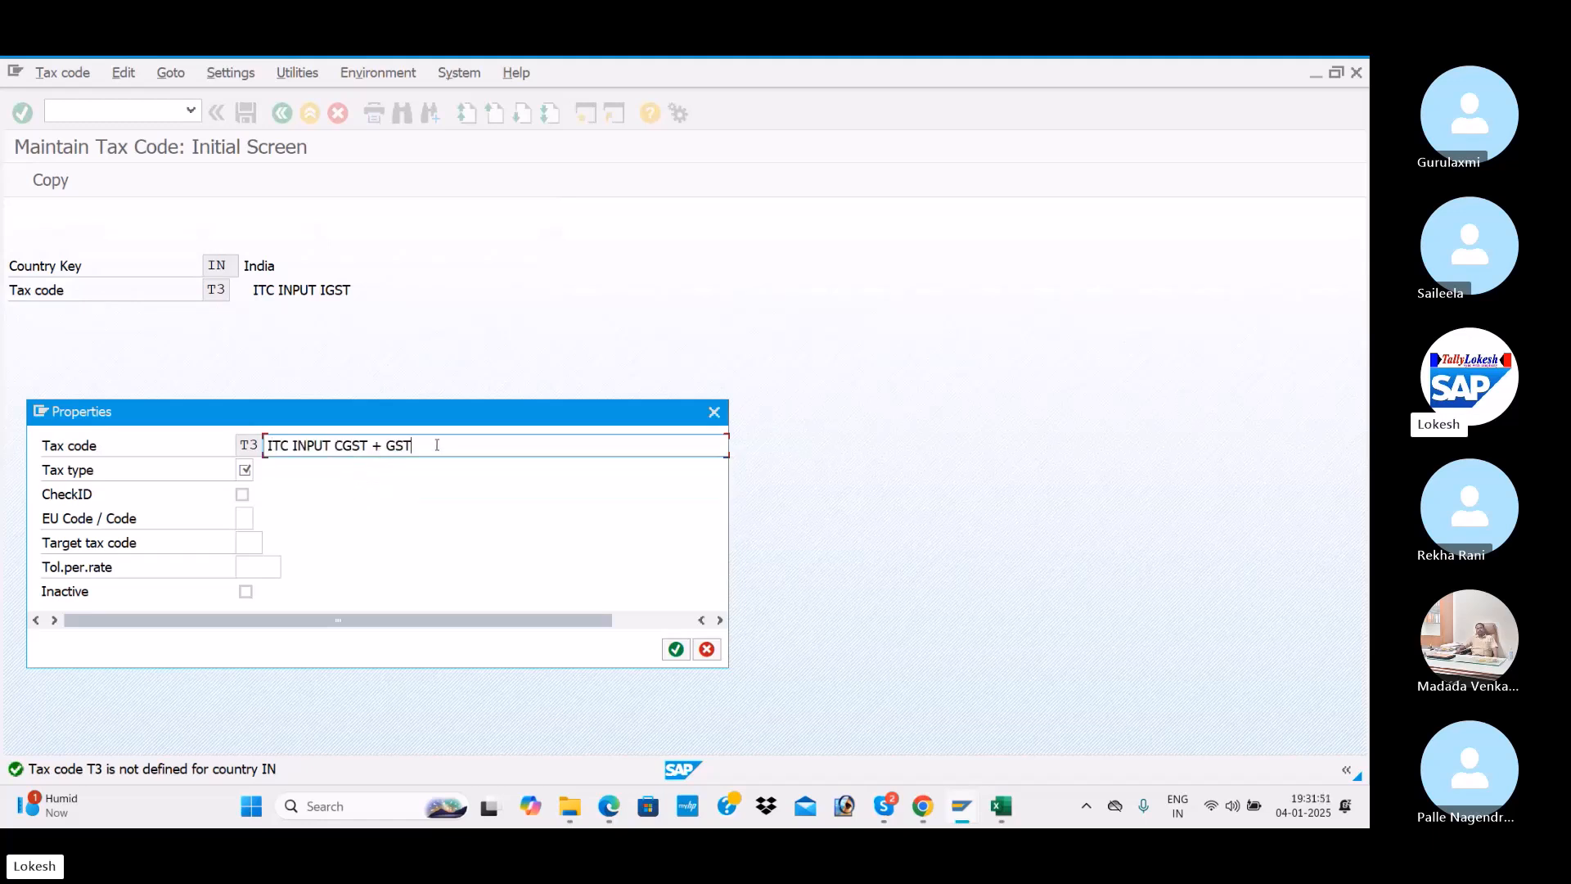
key("BackSpace")
key("BackSpace")
key("BackSpace")
key("BackSpace")
key("BackSpace")
key("BackSpace")
key("BackSpace")
key("BackSpace")
key("BackSpace")
key("BackSpace")
key("BackSpace")
key("BackSpace")
key("BackSpace")
key("BackSpace")
key("BackSpace")
key("BackSpace")
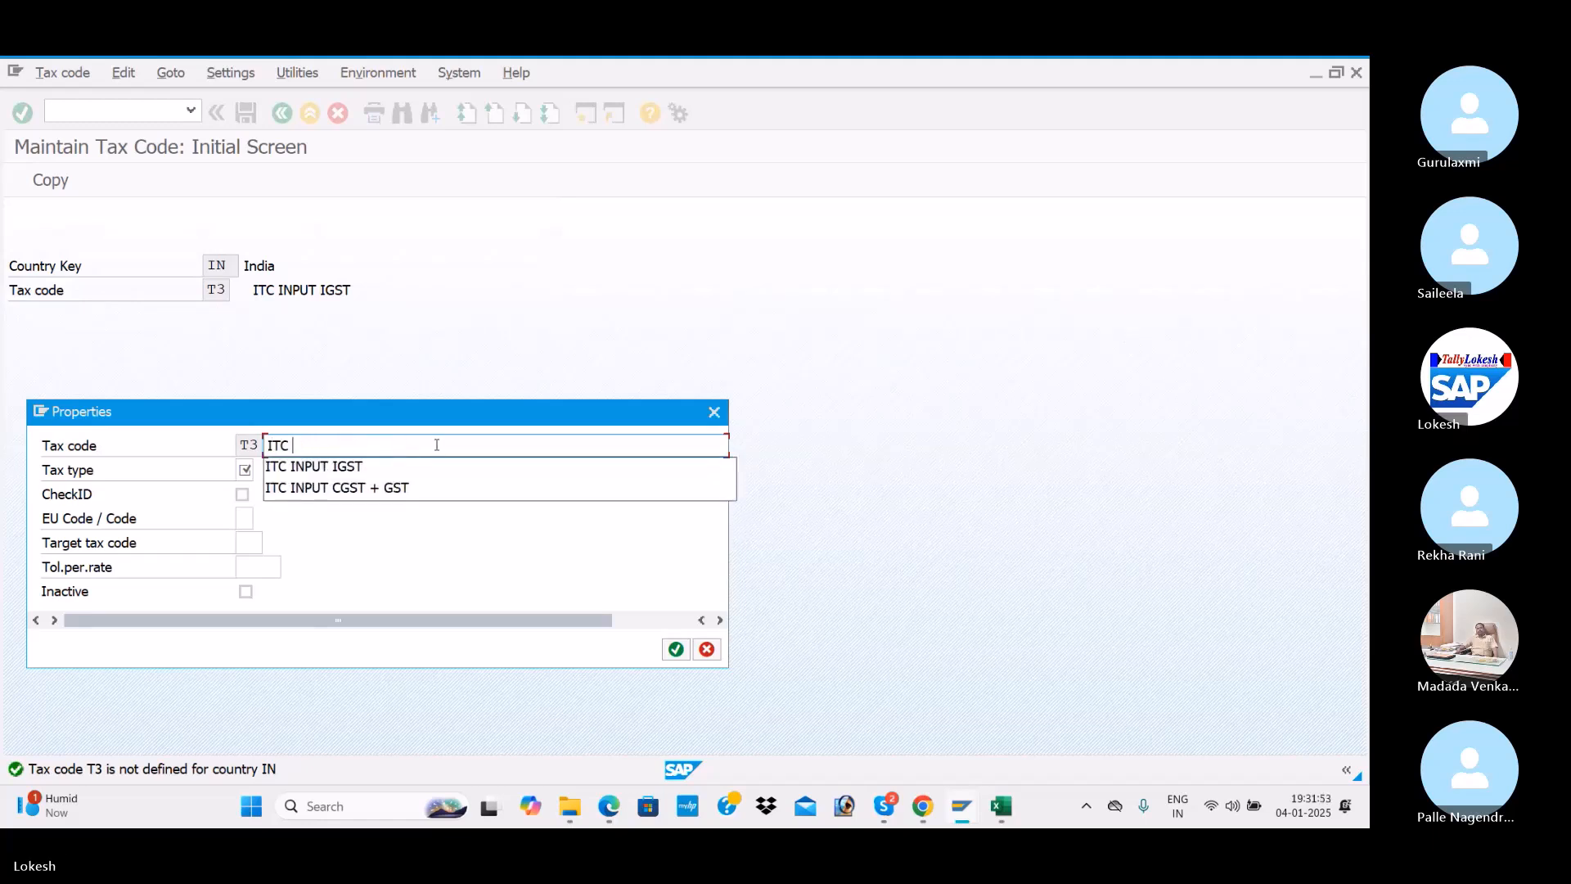
type("OUT")
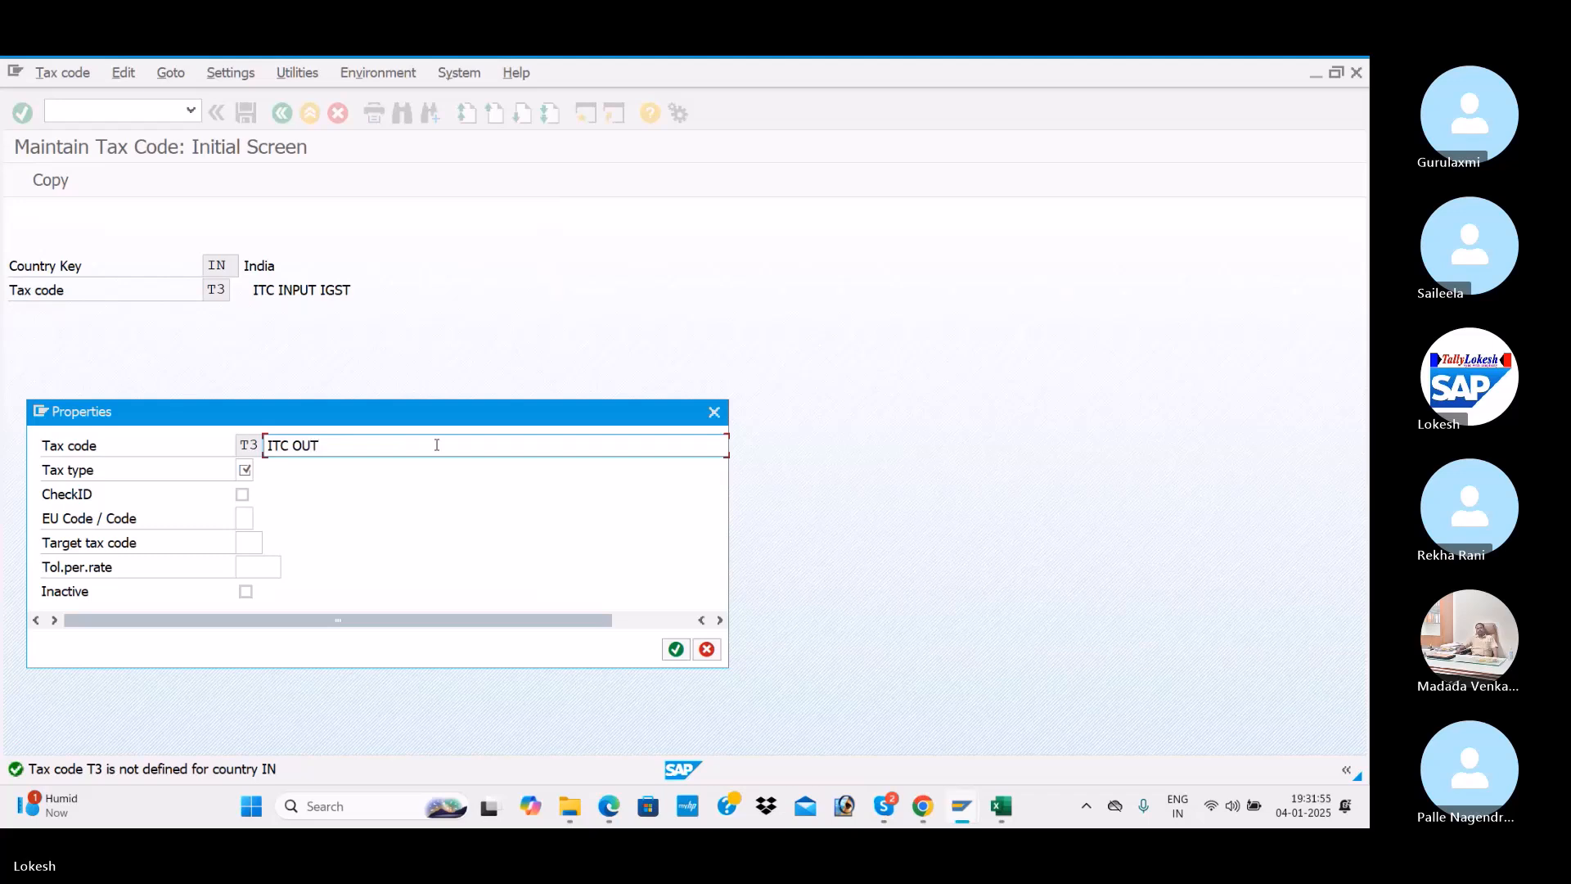
type("PUT CGST + SGS")
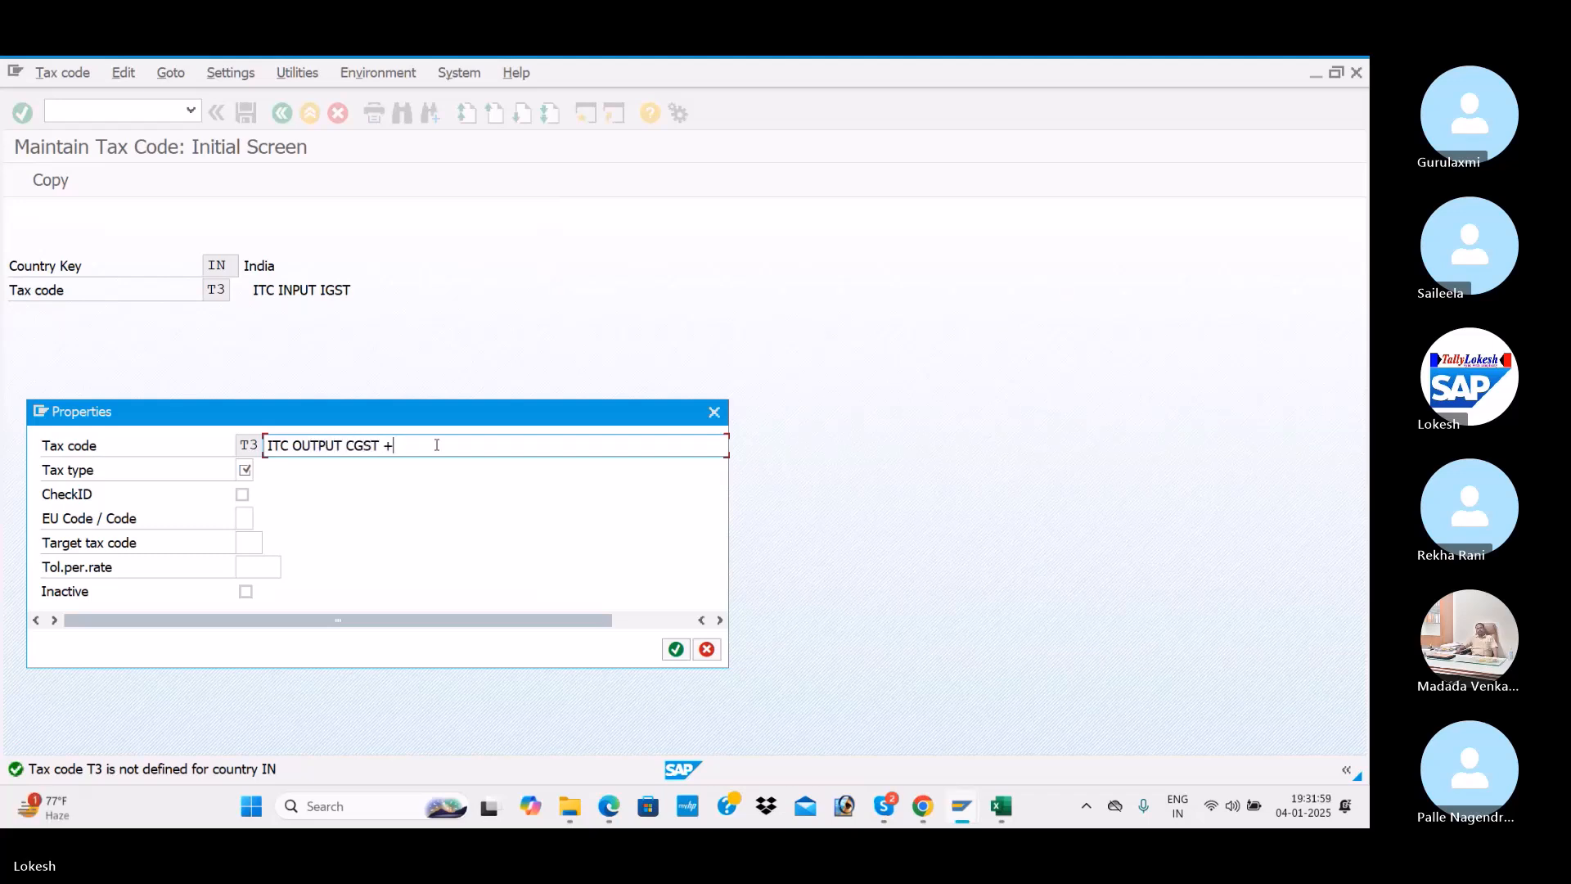
type("T")
Set the tax type of T3 to A (Output tax) and accept its properties to open the tax rates
left_click(247, 464)
left_click(255, 467)
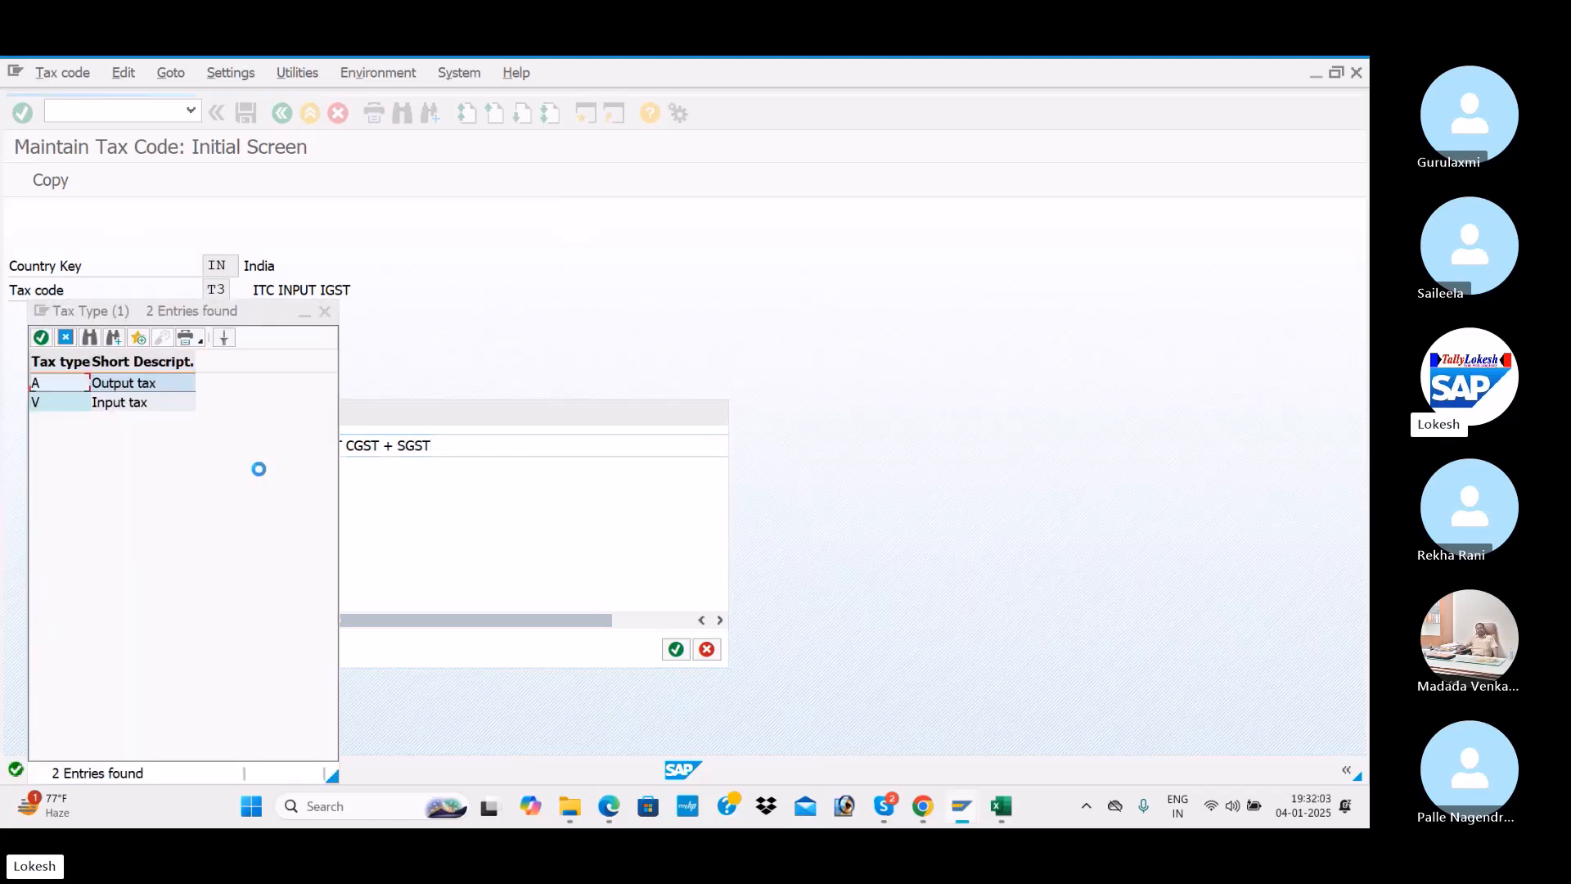
double_click(153, 385)
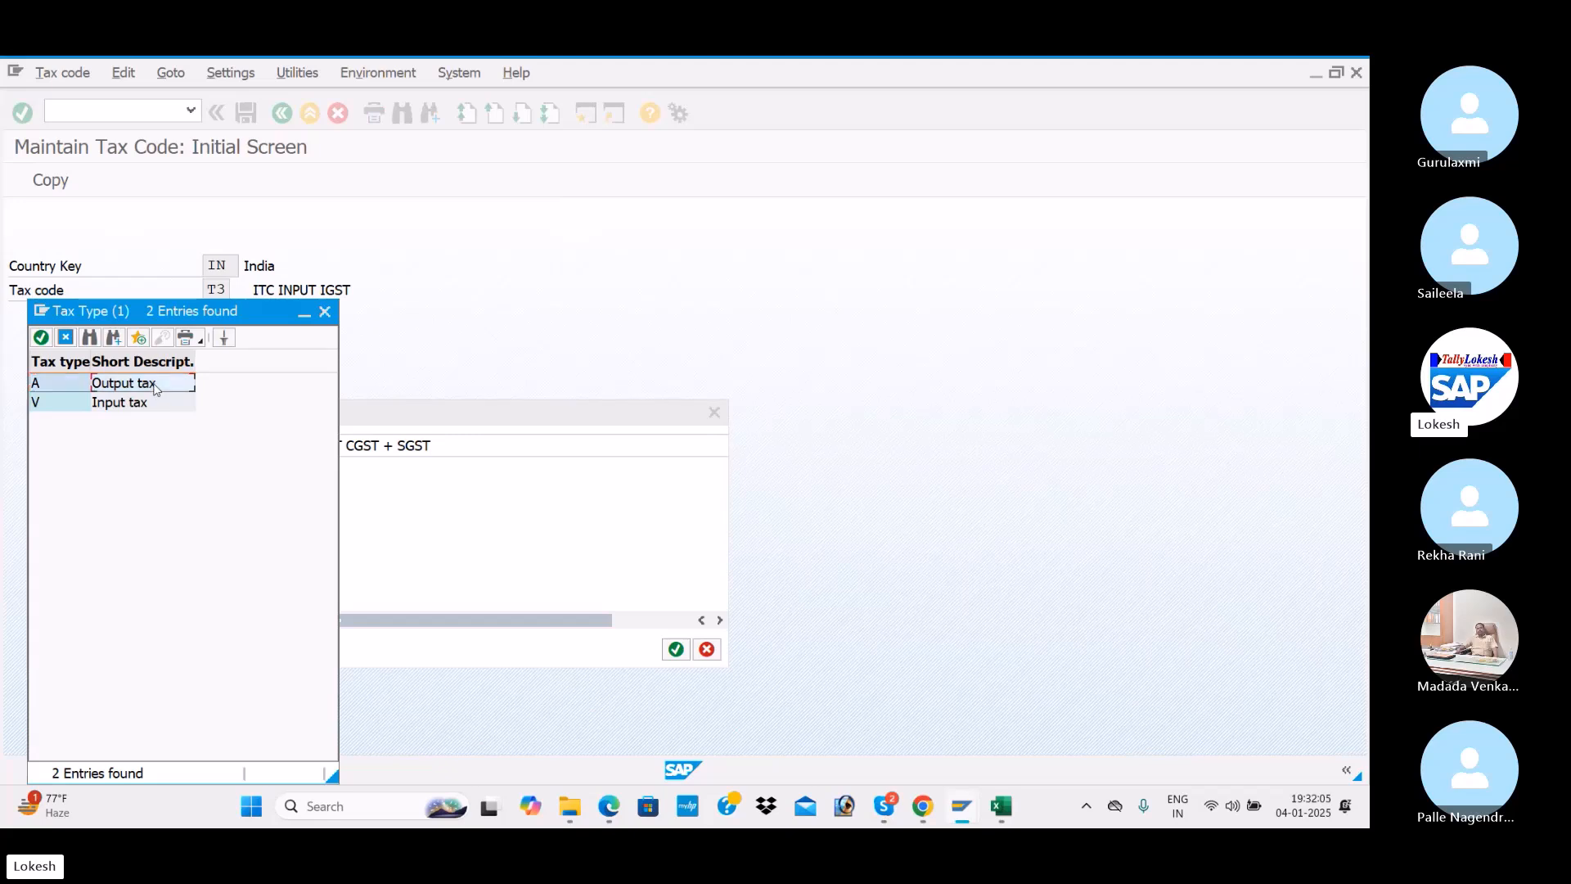
key("Return")
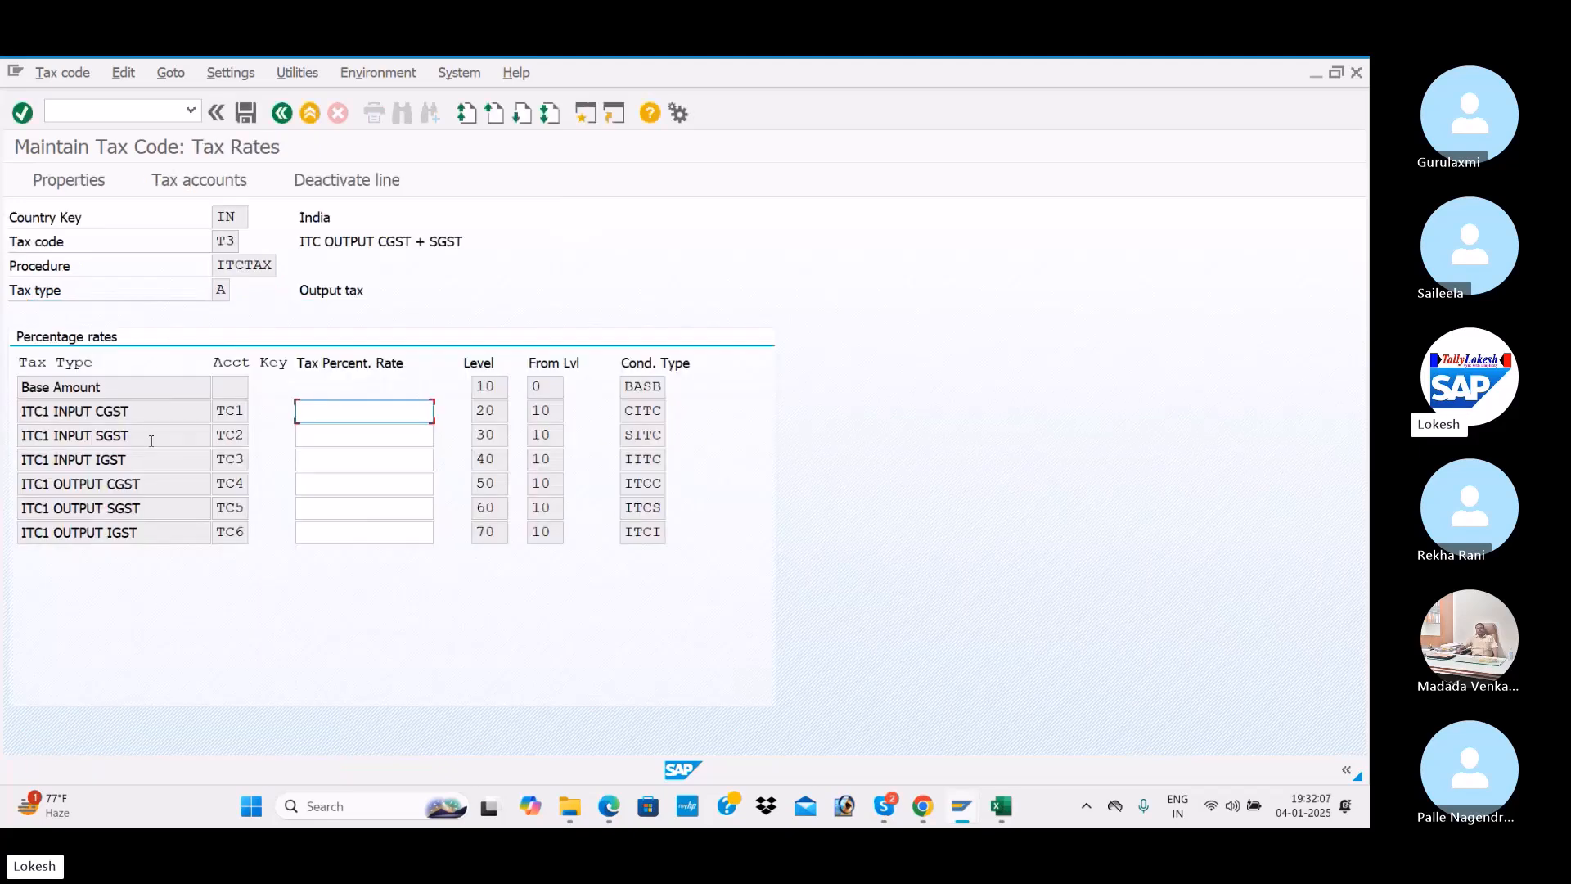
Set the ITC1 OUTPUT CGST and ITC1 OUTPUT SGST rates of T3 to 6 each and save the tax code
left_click(343, 487)
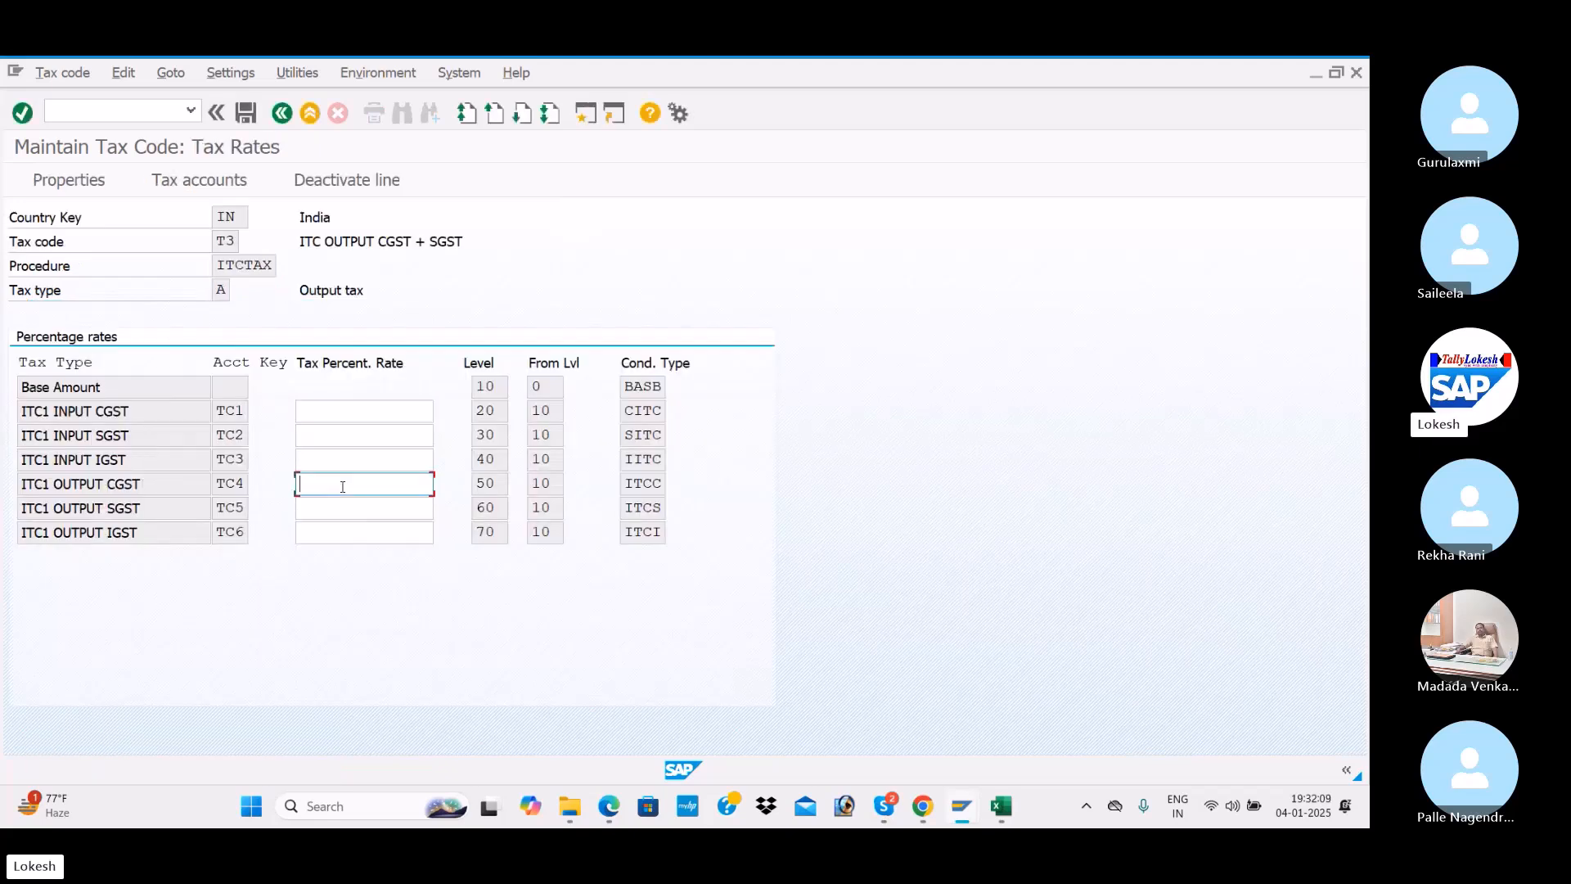
type("6")
left_click(346, 507)
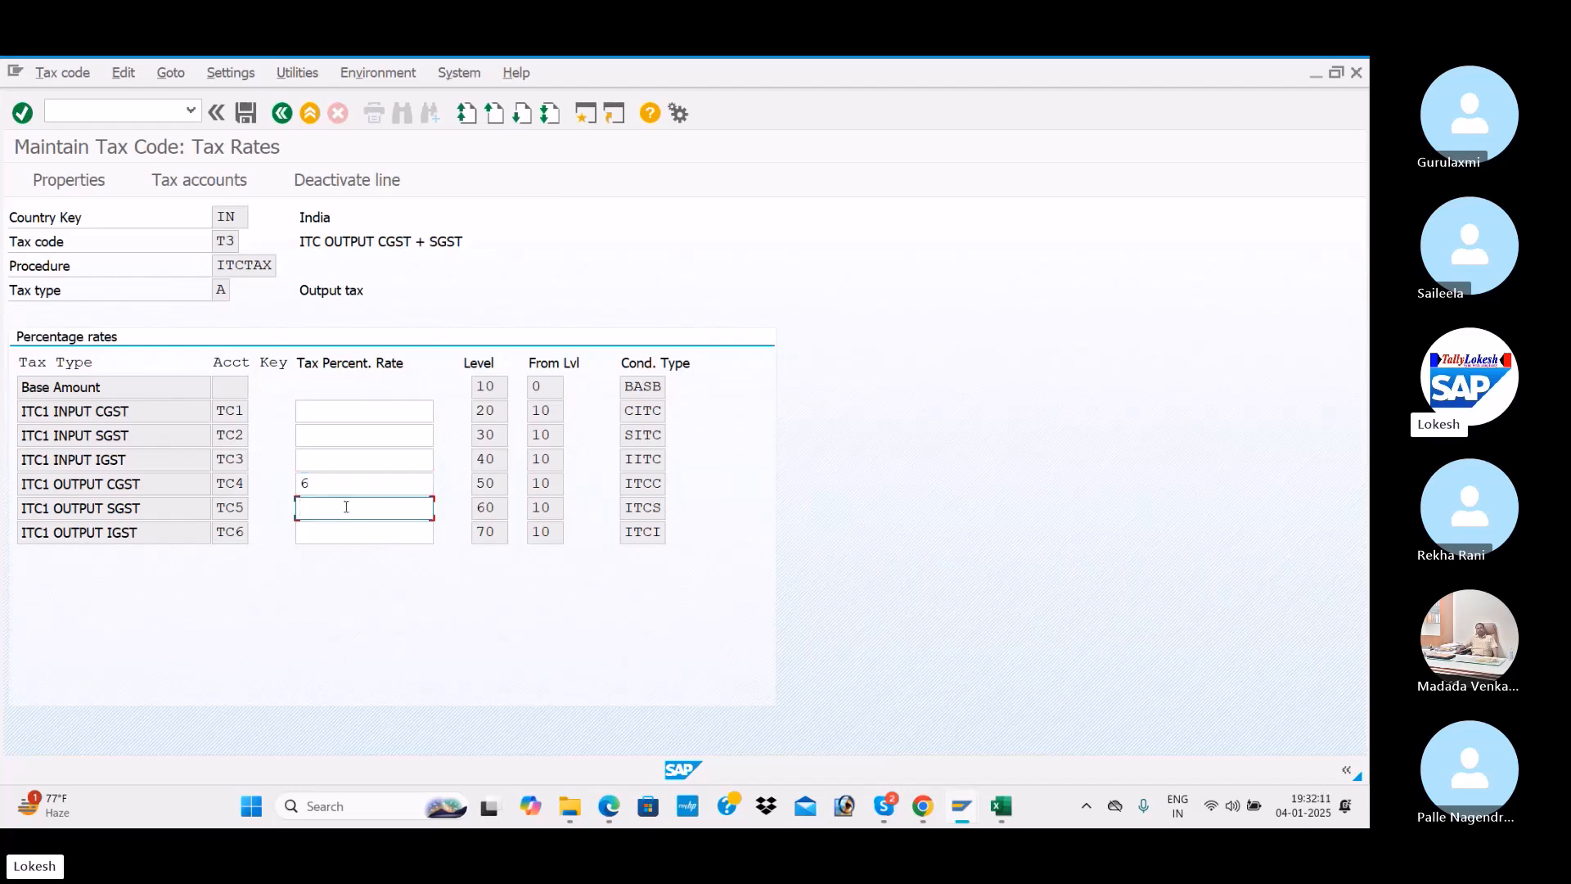
key("Return")
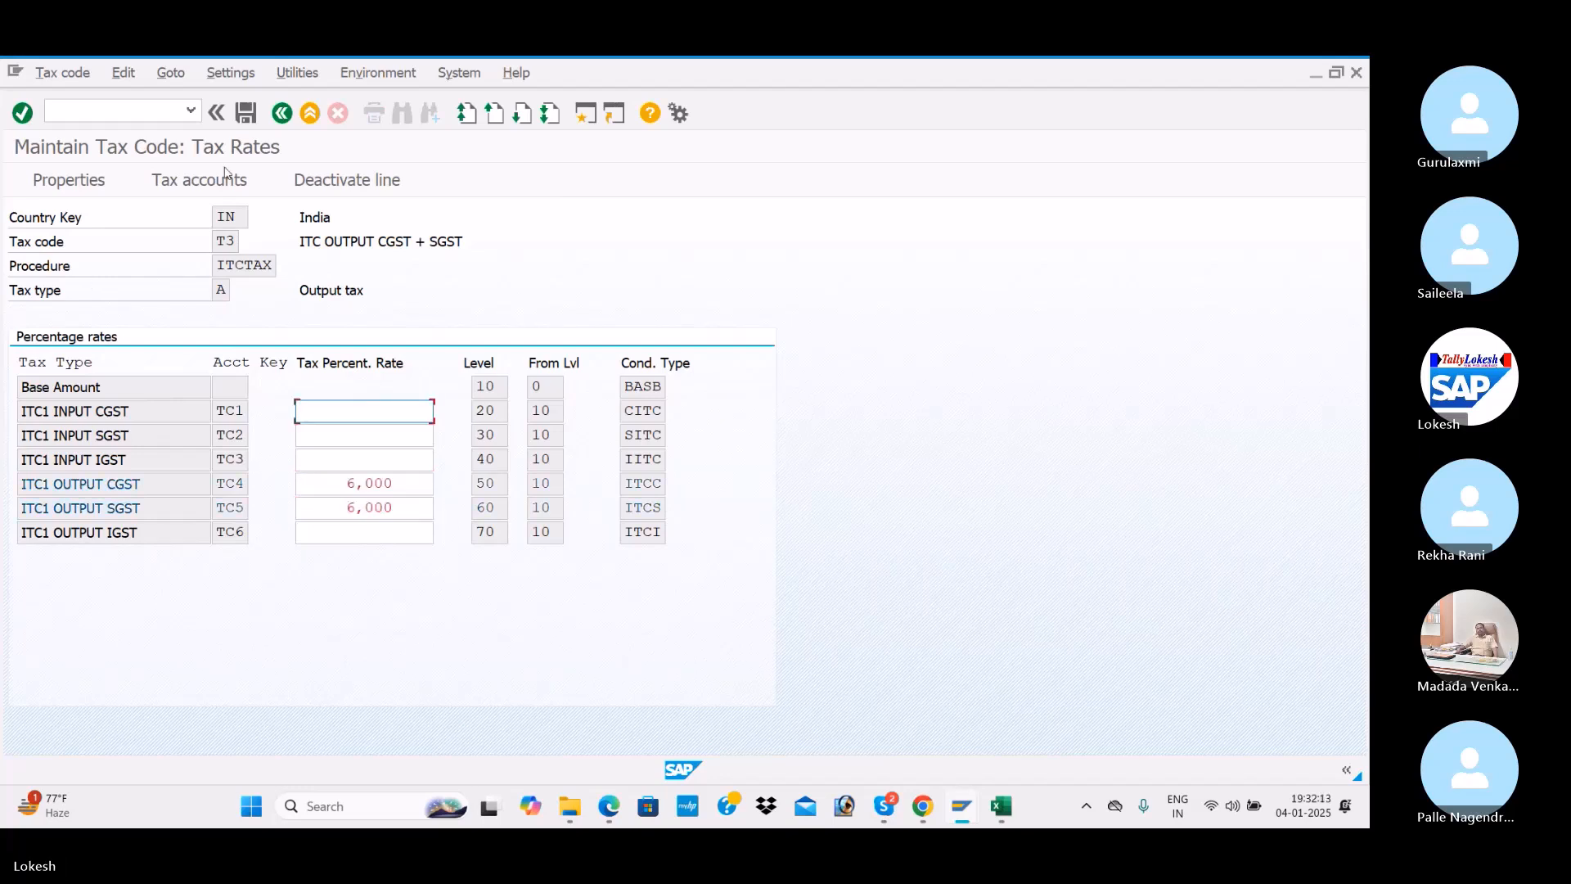
left_click(248, 117)
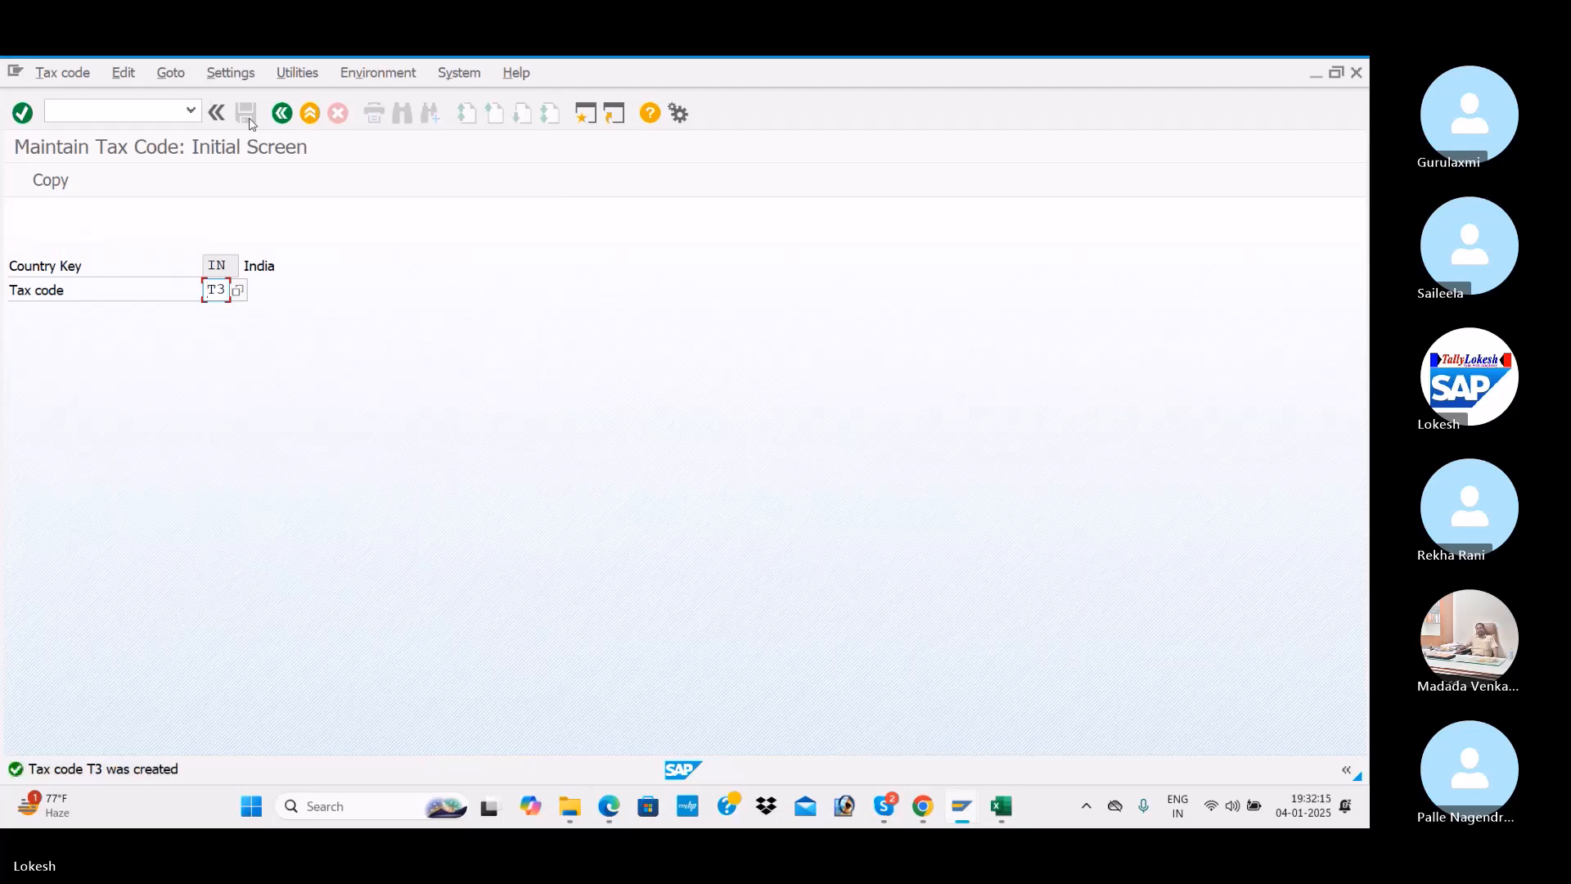
Start tax code T4 and describe it as "ITC OUTPUT IGST", reusing the earlier "ITC OUTPUT CGST + SGST" description as a base
type("4")
key("Return")
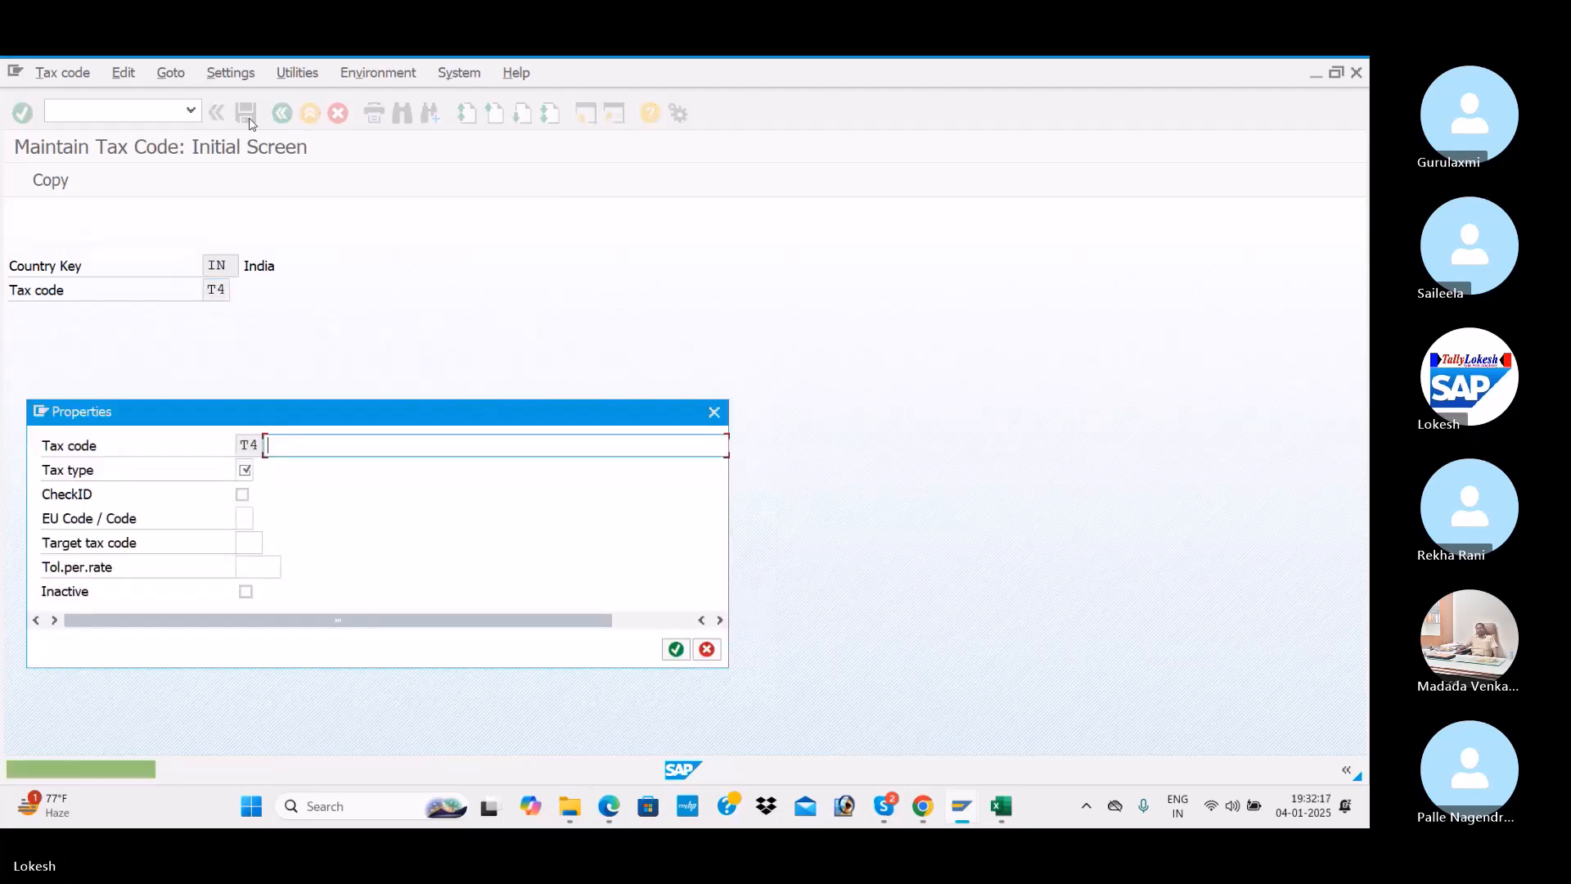
key("Down")
key("Return")
left_click(442, 447)
key("BackSpace")
key("BackSpace")
key("BackSpace")
key("BackSpace")
key("BackSpace")
key("BackSpace")
key("BackSpace")
key("BackSpace")
key("BackSpace")
key("BackSpace")
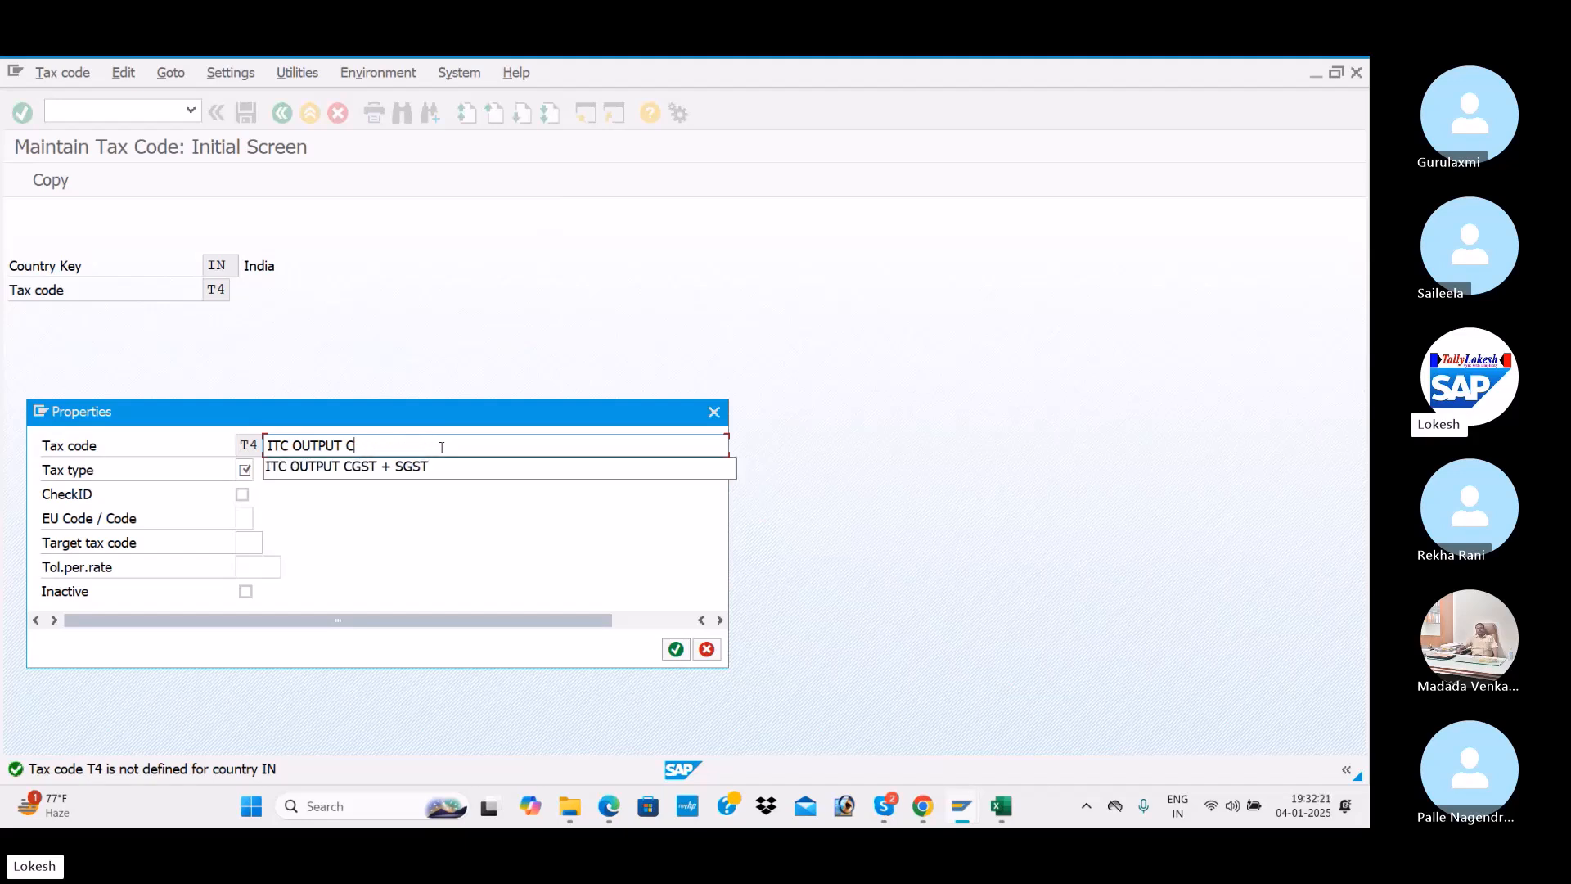
key("BackSpace")
type("IGST")
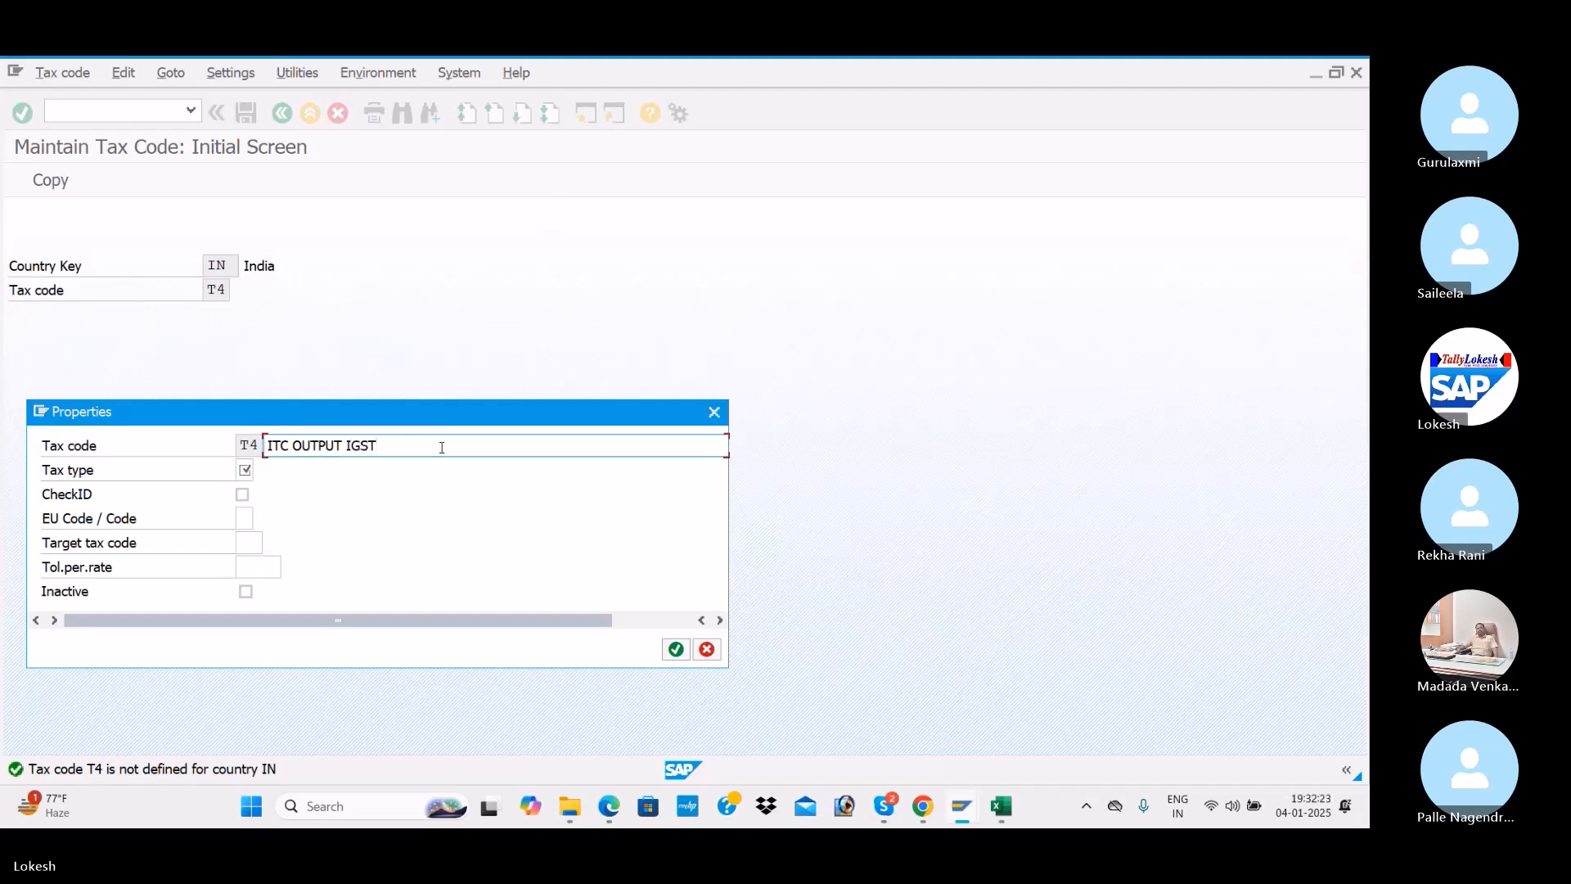
Choose tax type A (Output tax) for T4 and accept its properties to reach the tax rates
left_click(245, 470)
left_click(261, 470)
left_click(260, 491)
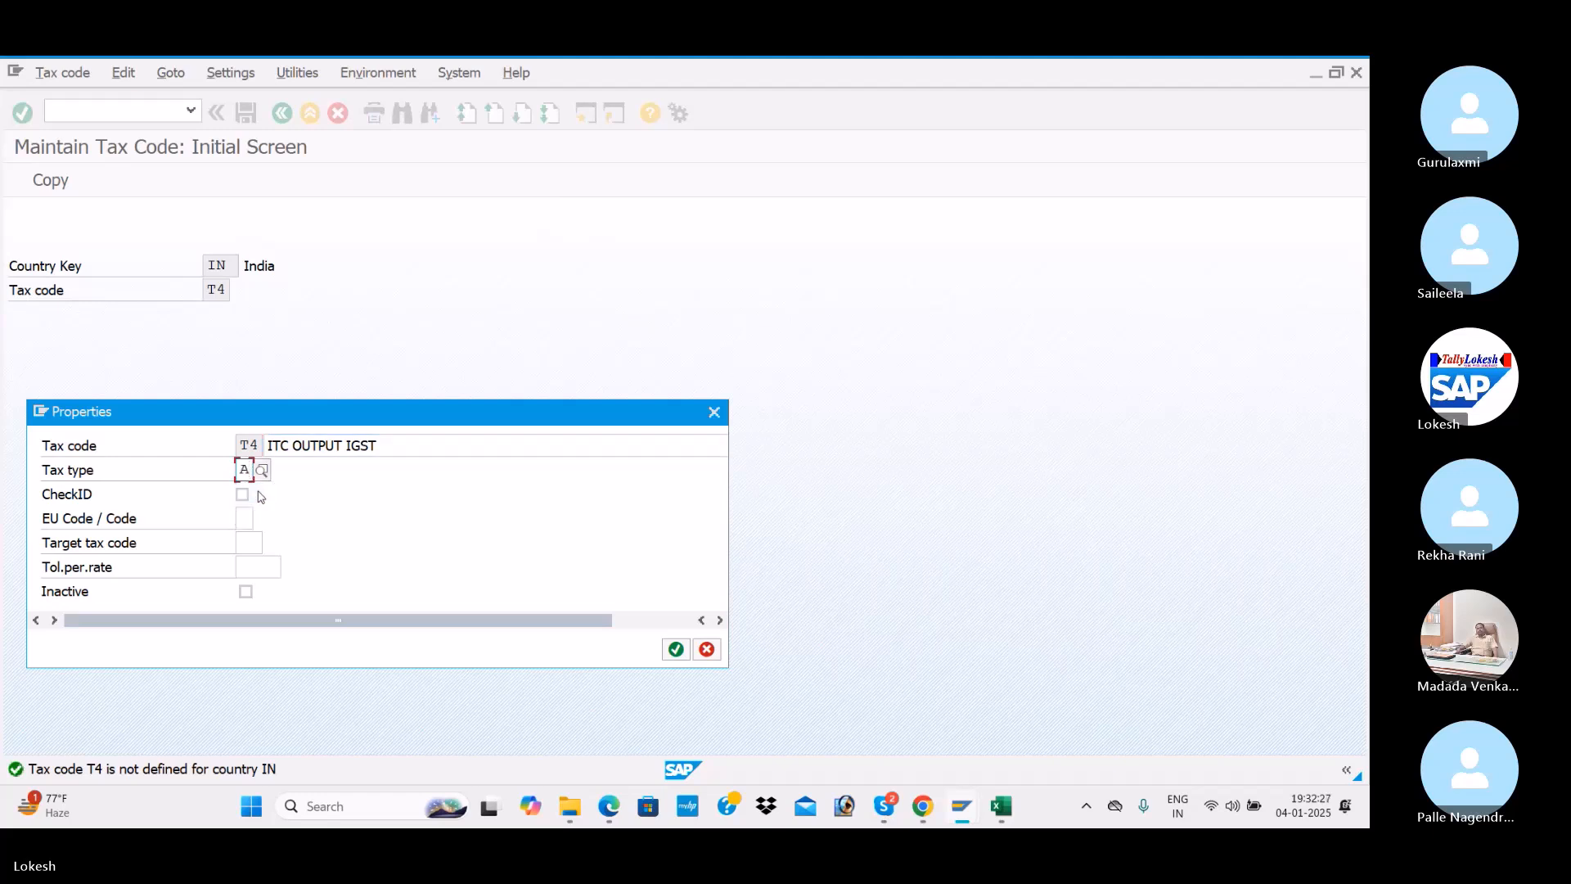
key("Return")
Set the ITC1 OUTPUT IGST rate of T4 to 12 and save the tax code
left_click(334, 537)
type("12")
key("Return")
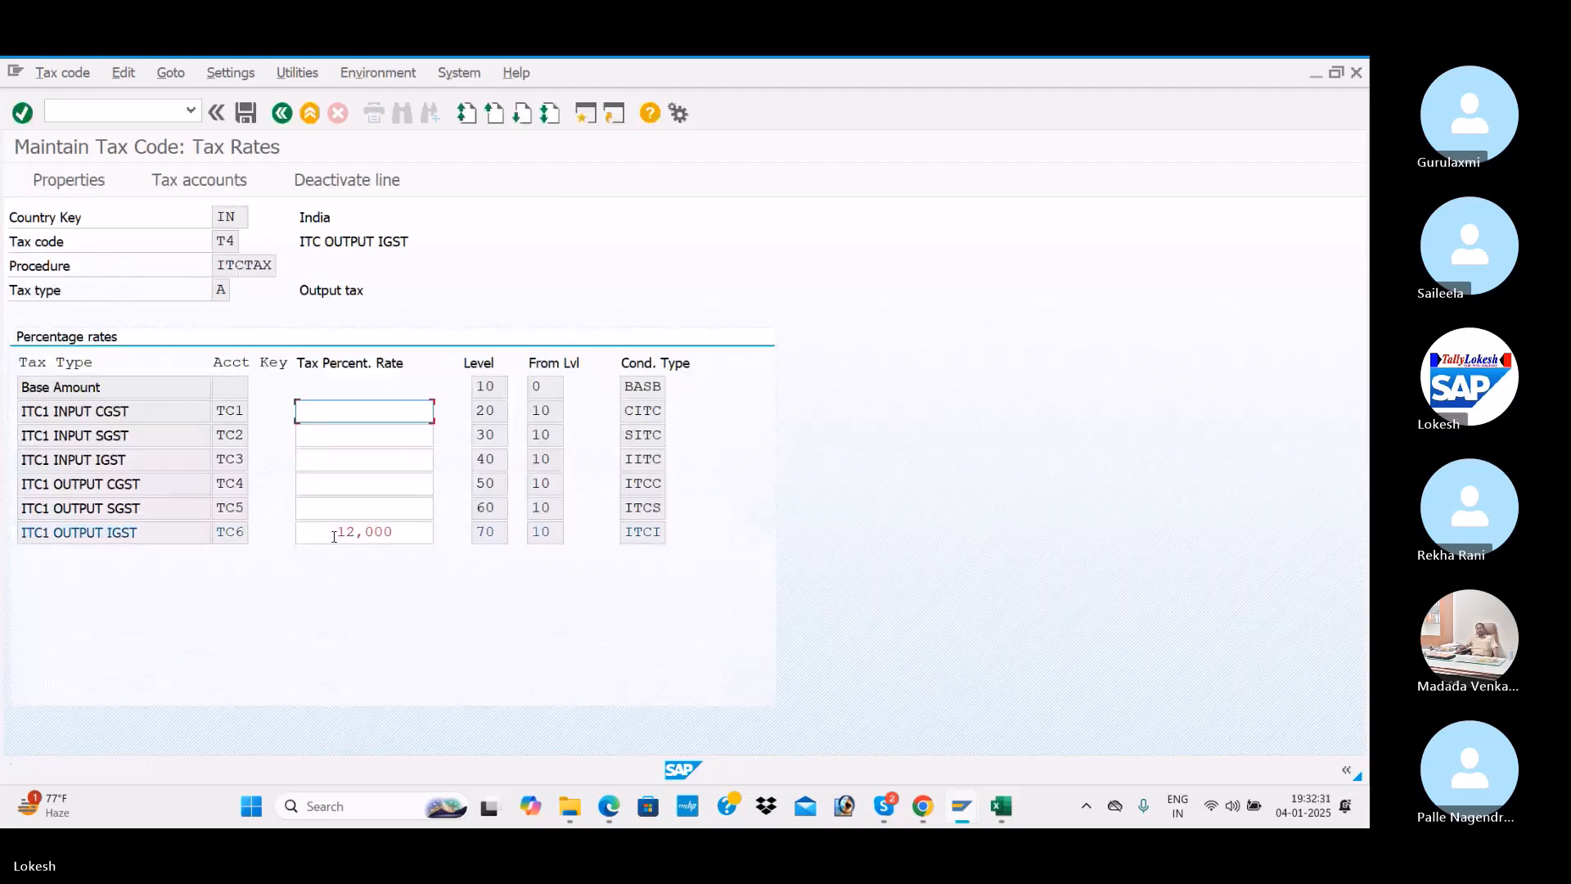
left_click(245, 113)
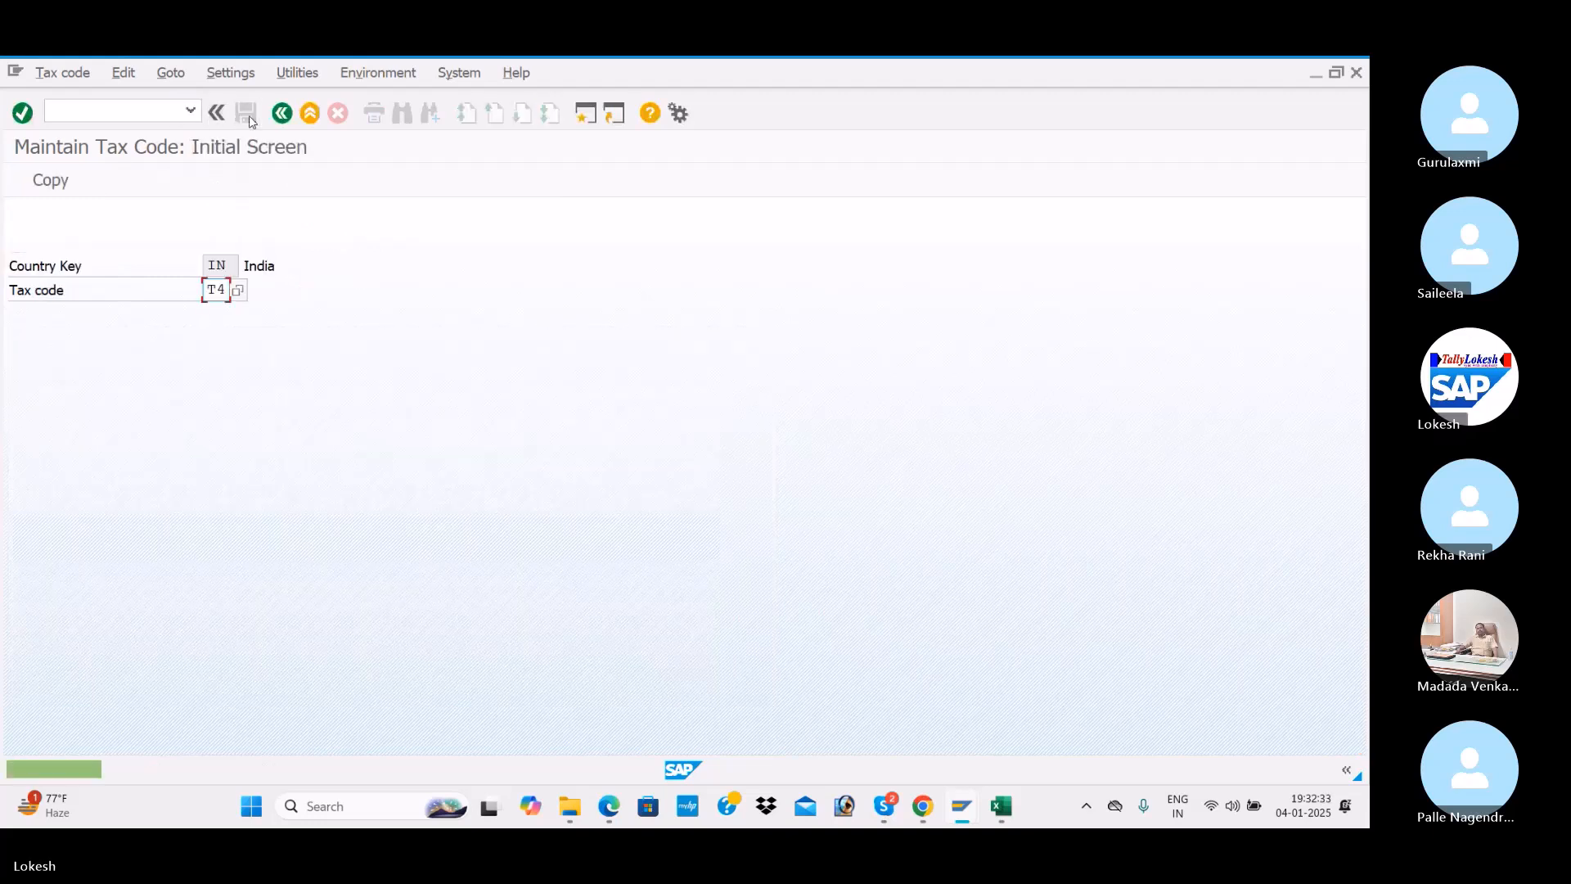
Switch to the SAP CONTENT CONFIGURATION workbook in Excel and record "T1,T2,T3,T4" in cell D7 for the FTXP tax codes
key("alt+Tab")
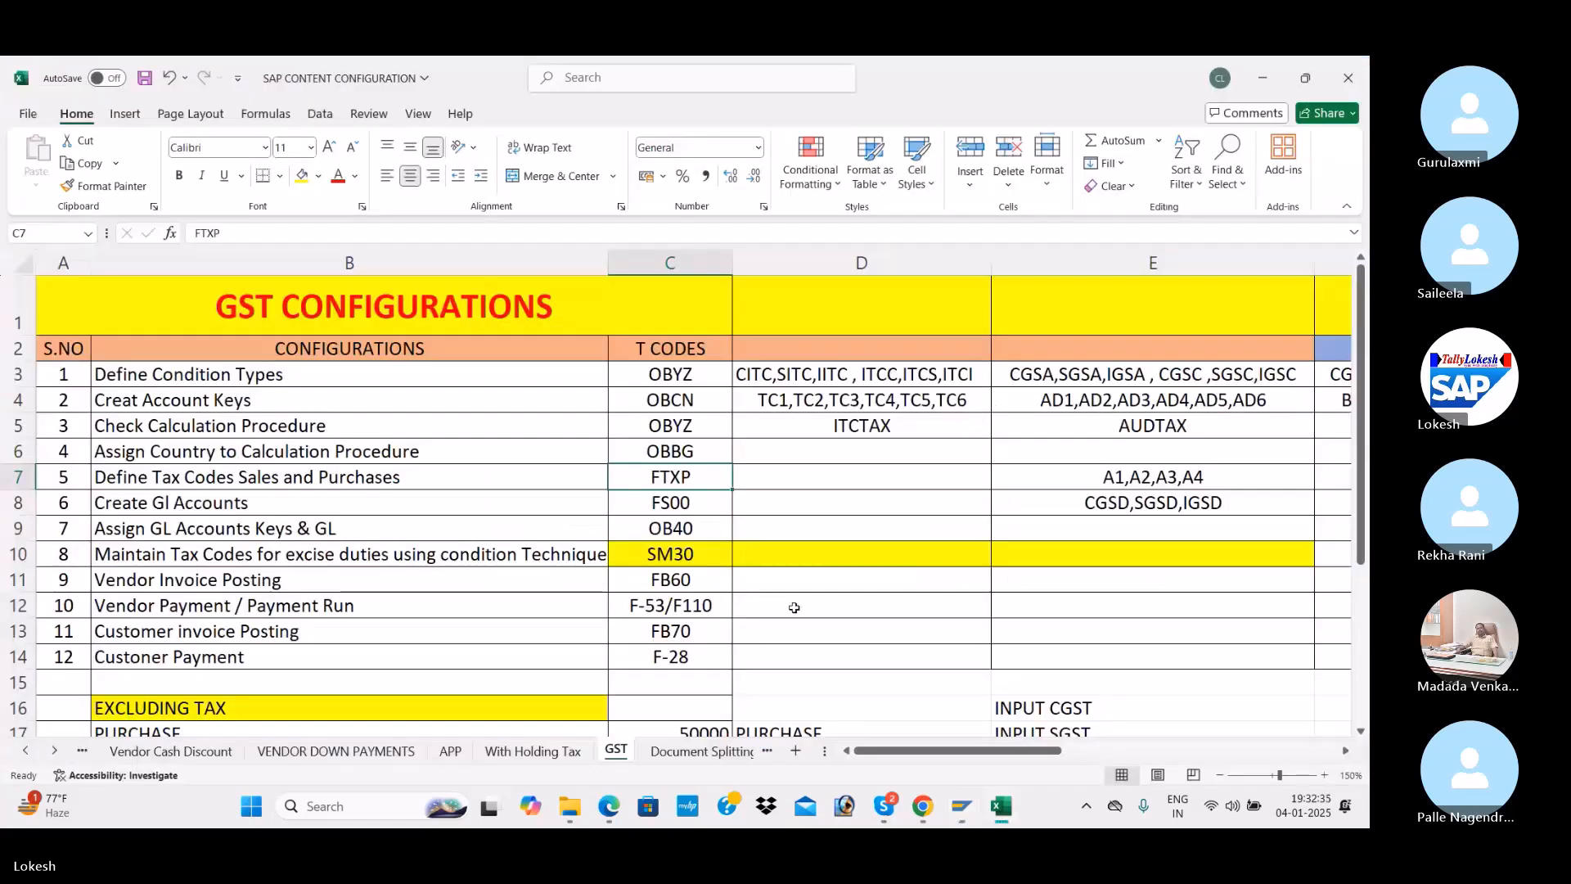
left_click(789, 478)
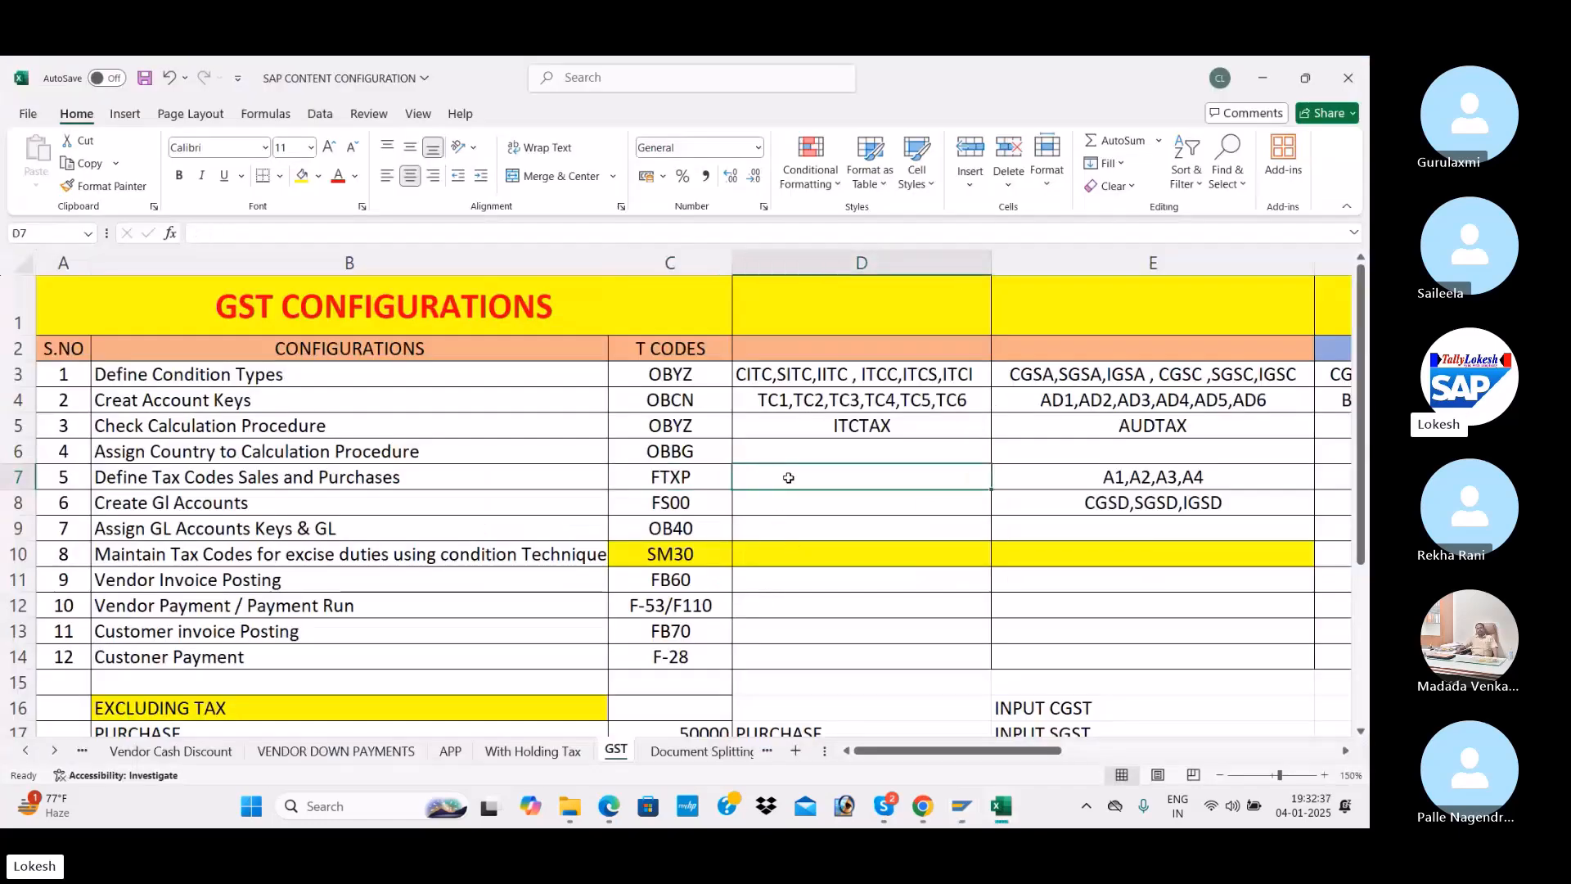
type("T1")
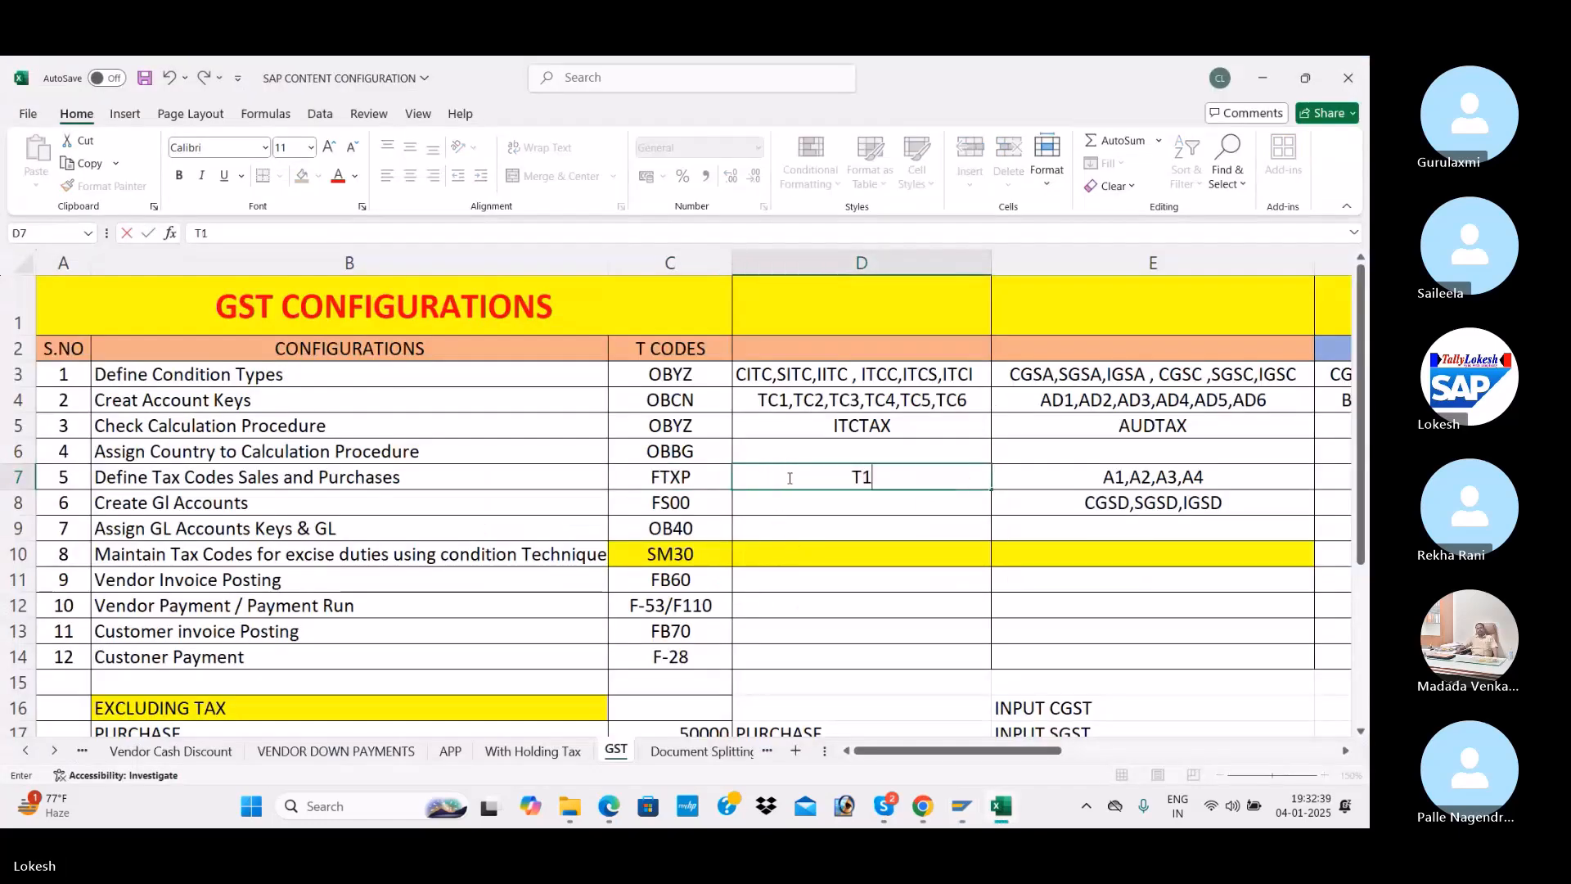
type(",T2,T3")
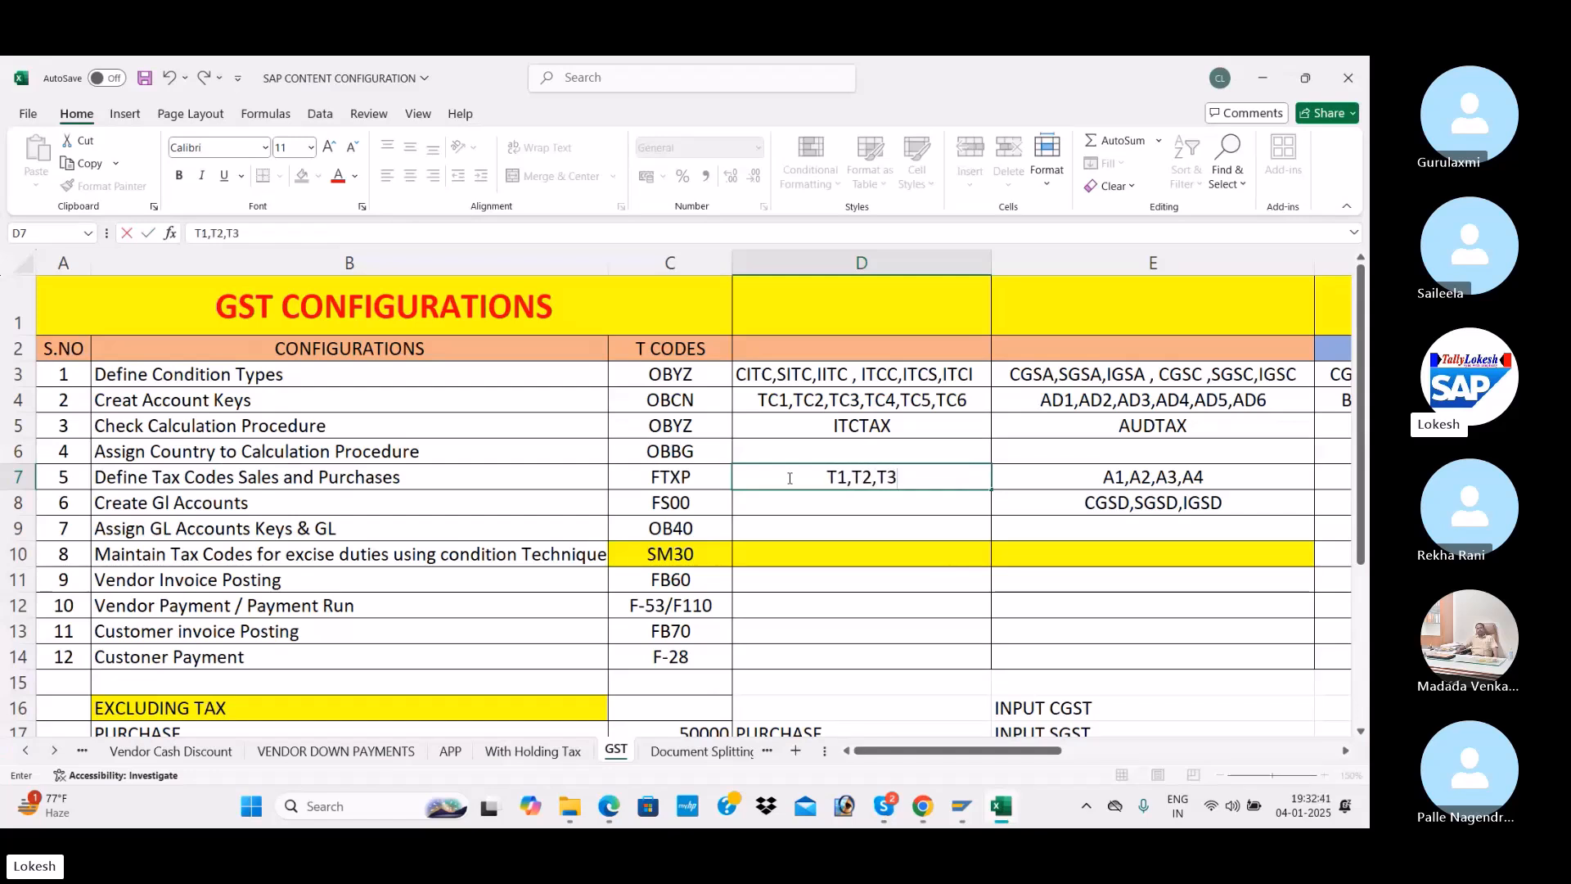
type(",T4")
left_click(836, 504)
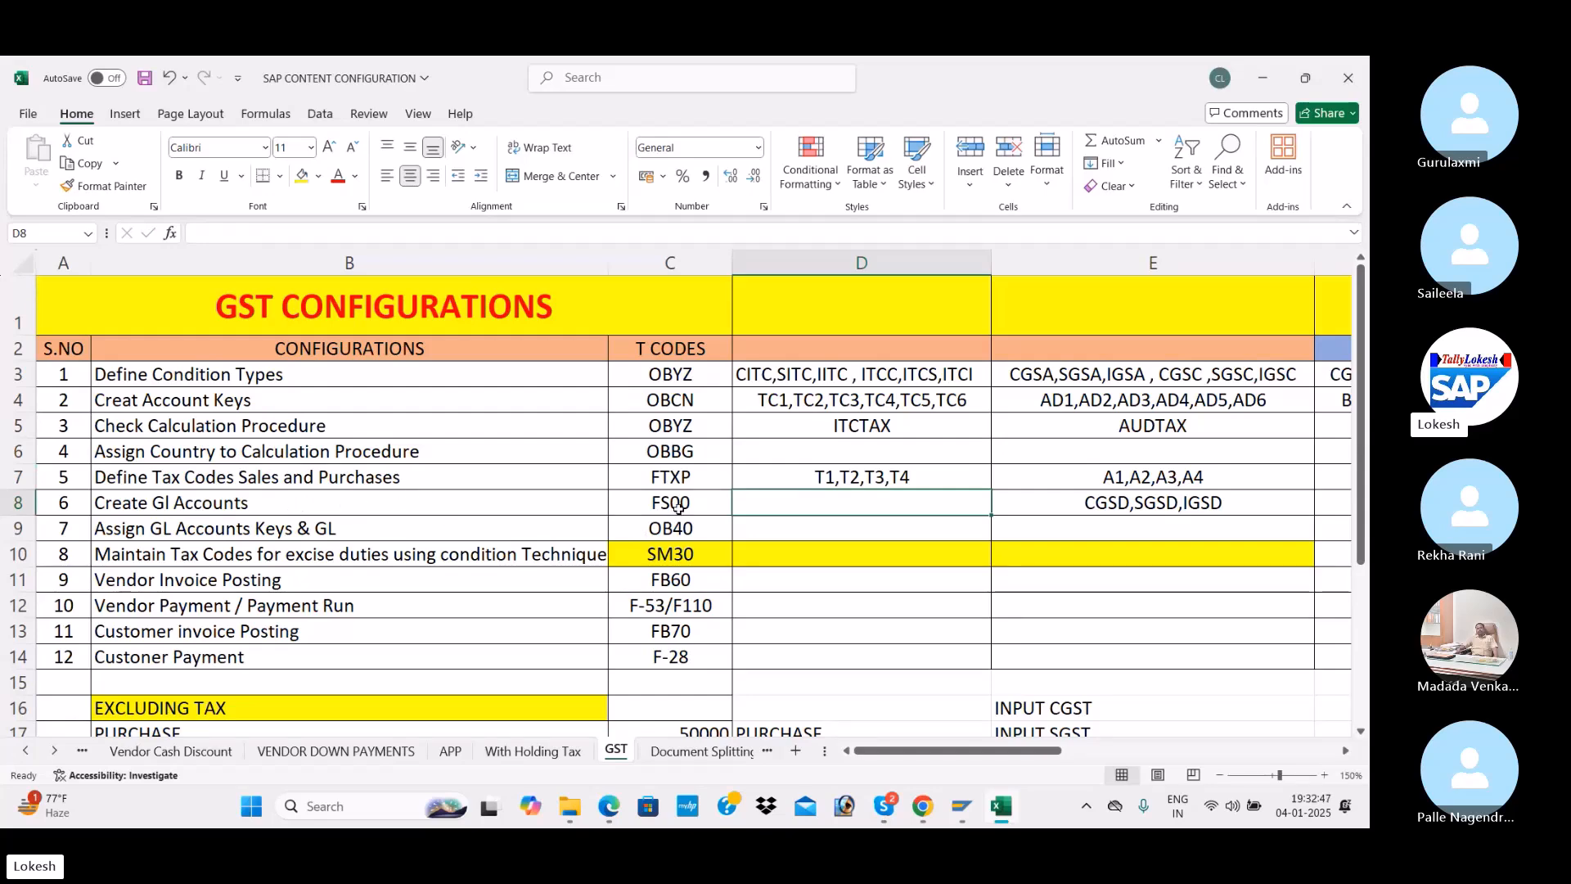
Switch back to SAP and run transaction FS00 to edit G/L accounts centrally
key("alt+Tab")
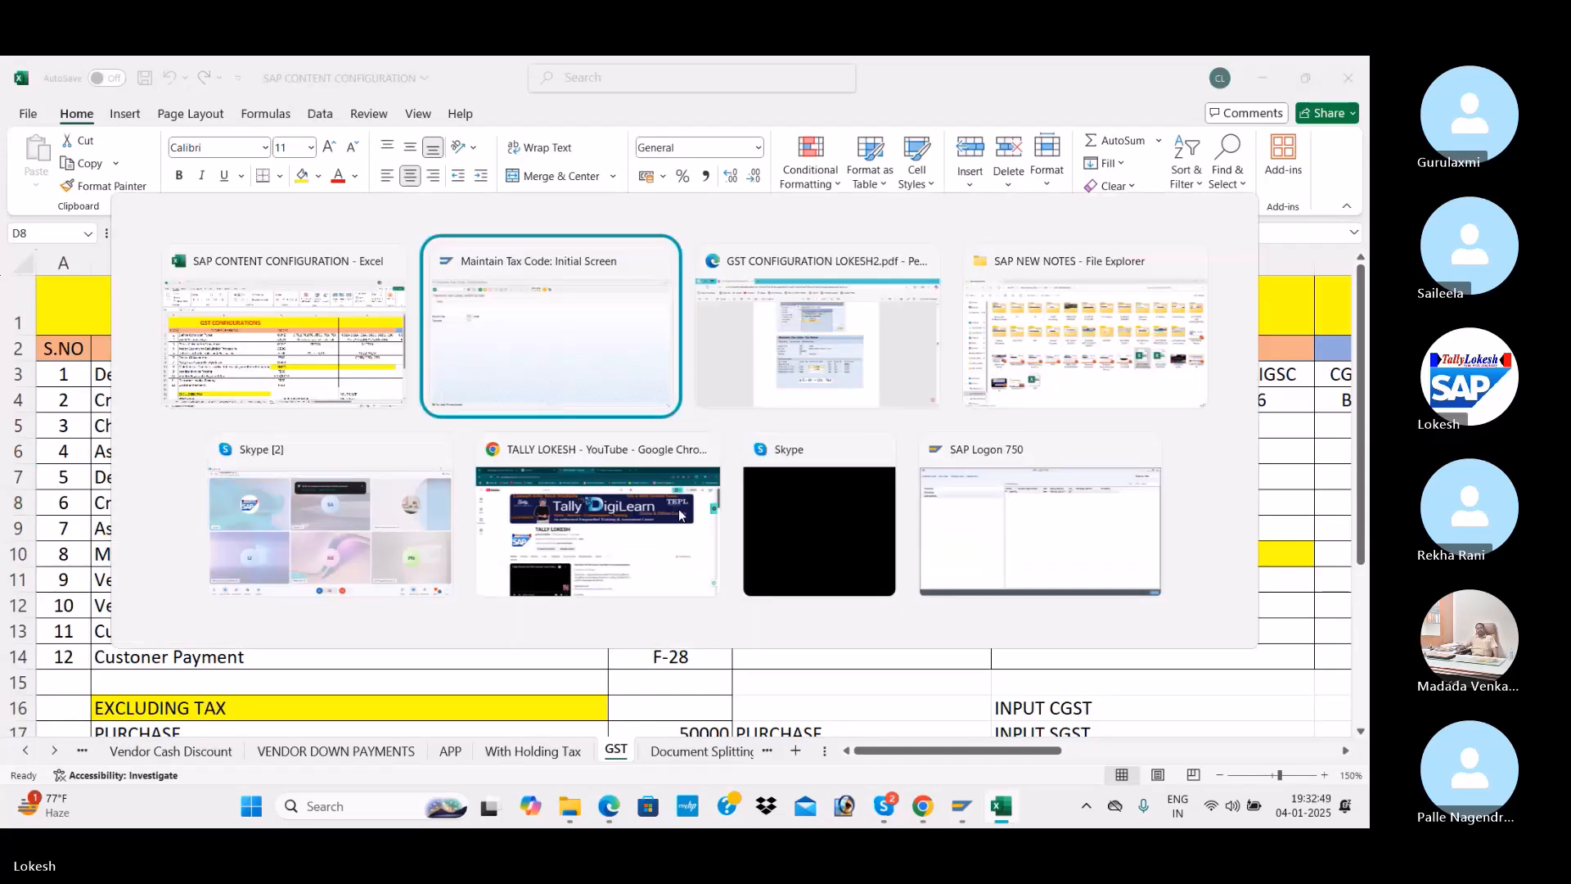
left_click(149, 107)
type("/NFS00")
key("Return")
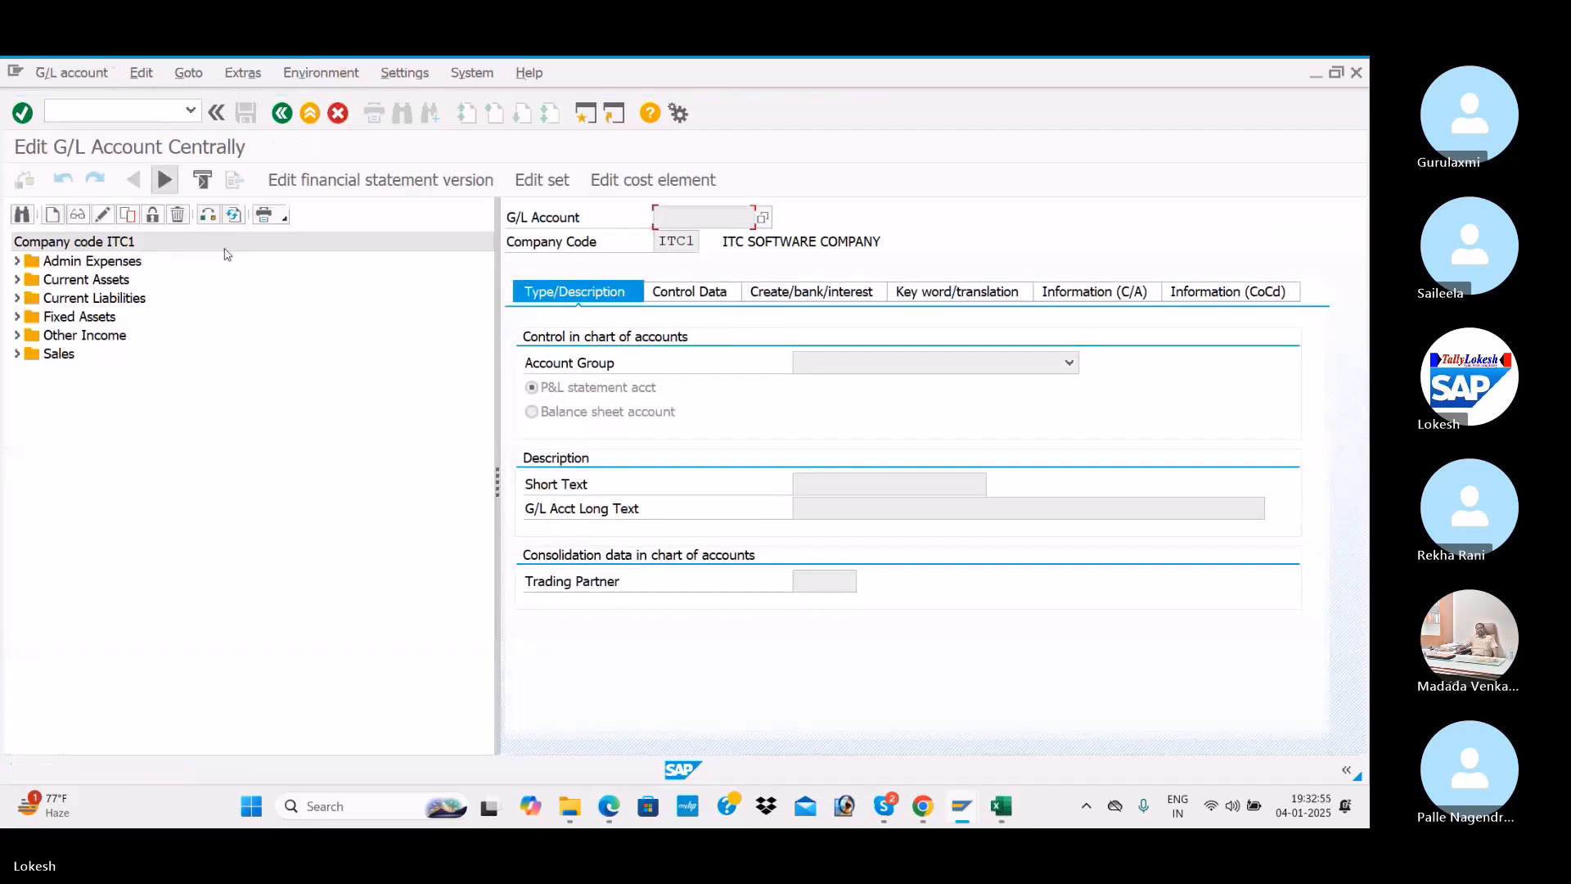
Switch to the GST CONFIGURATION LOKESH2 PDF, examine how the Input CGST G/L account is created, and return to SAP
key("alt+Tab")
key("alt+Tab")
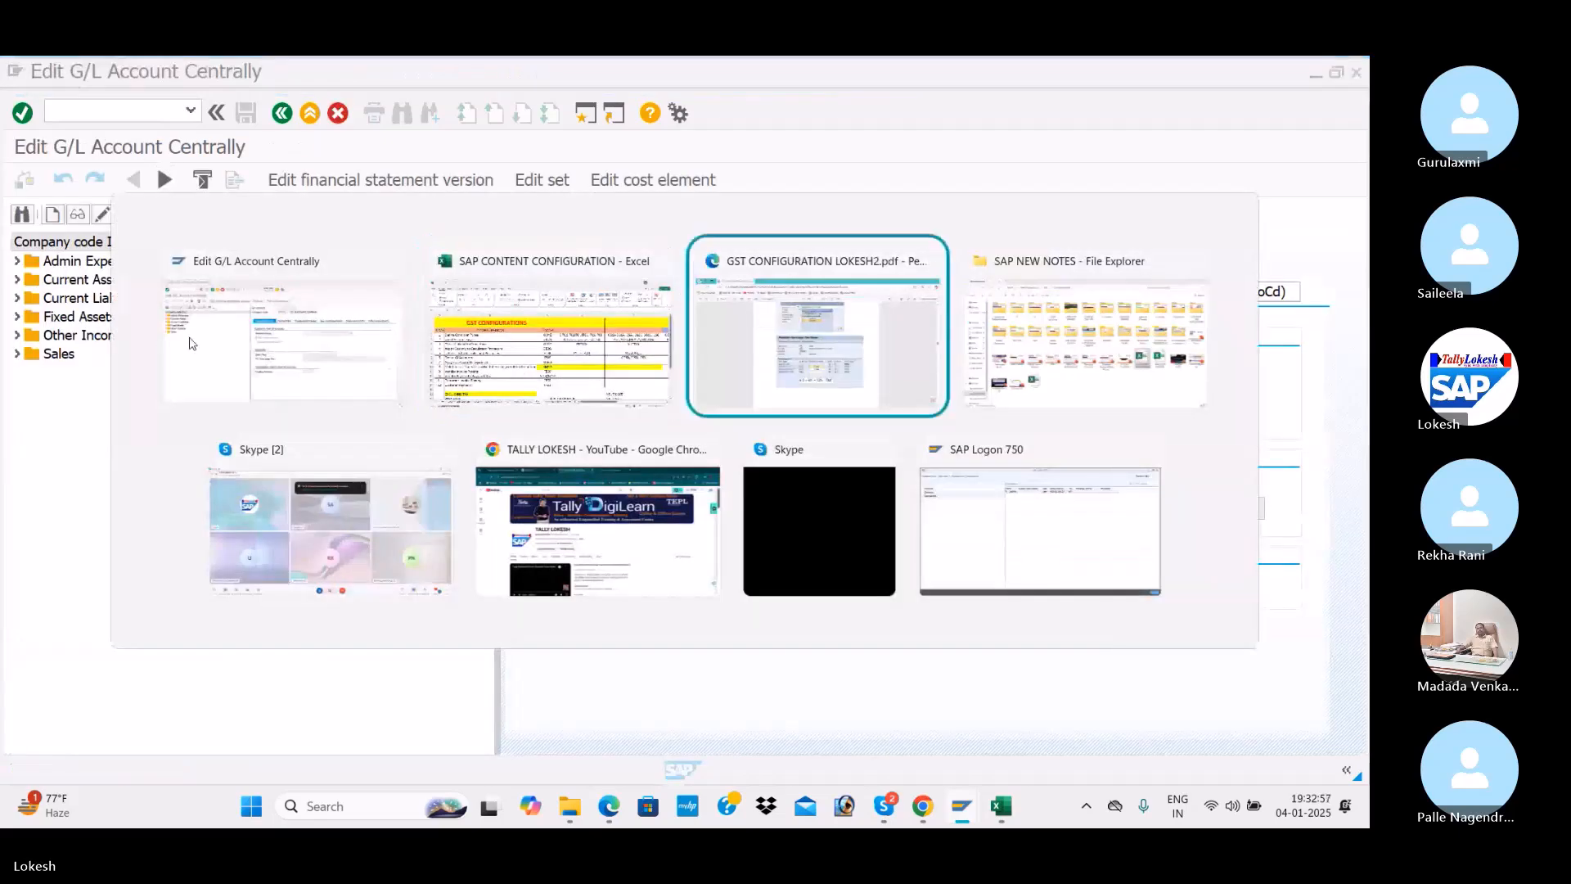
scroll(439, 439, "down", 4)
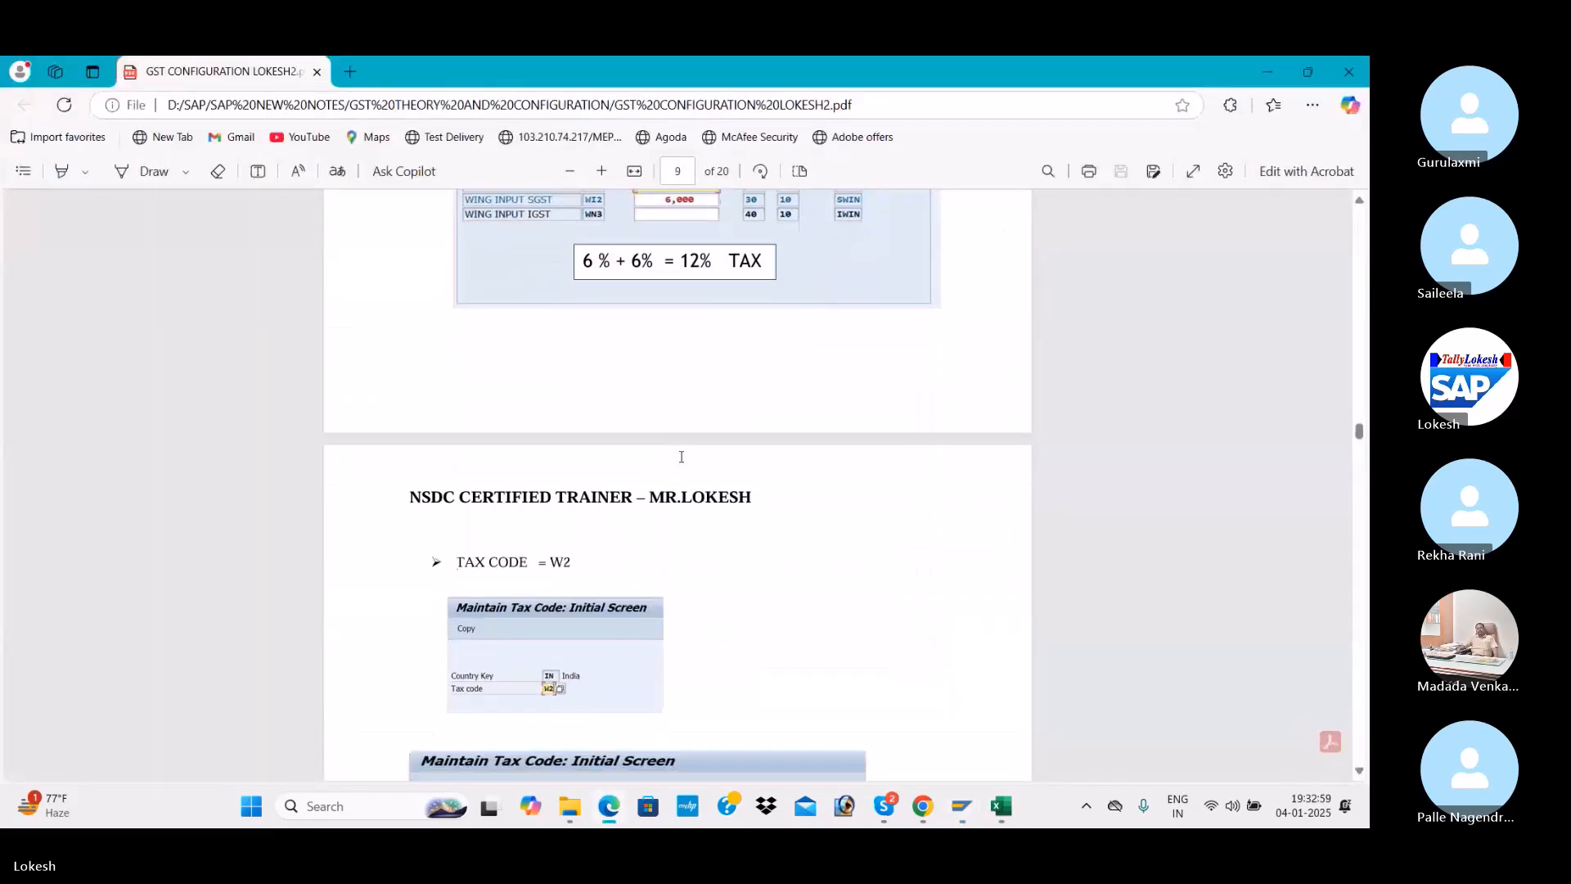
scroll(681, 456, "down", 9)
scroll(681, 457, "down", 10)
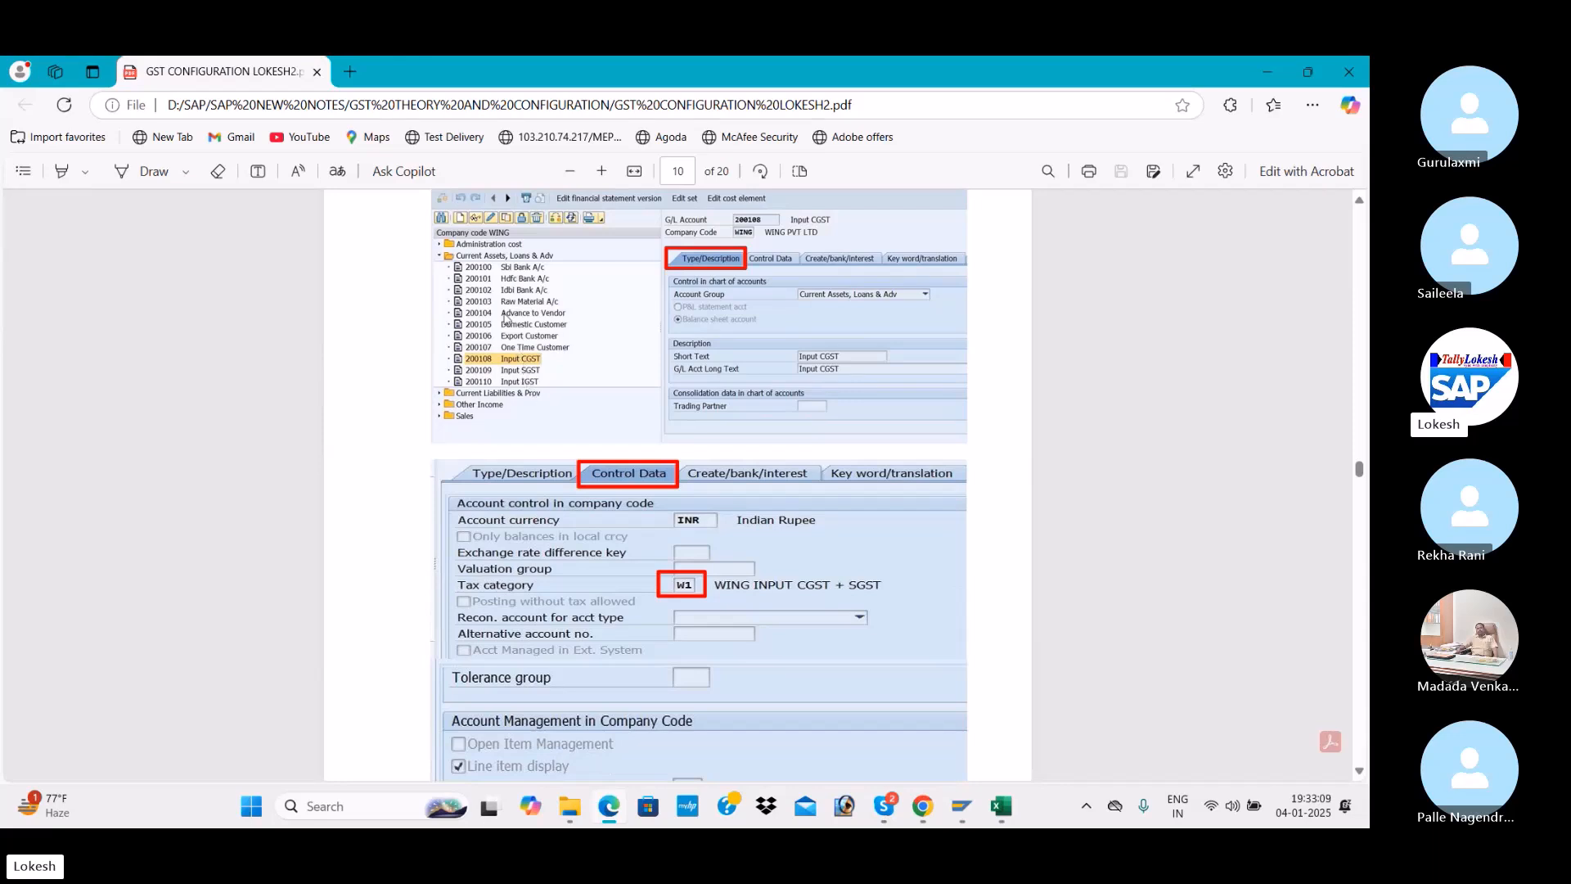
key("alt+Tab")
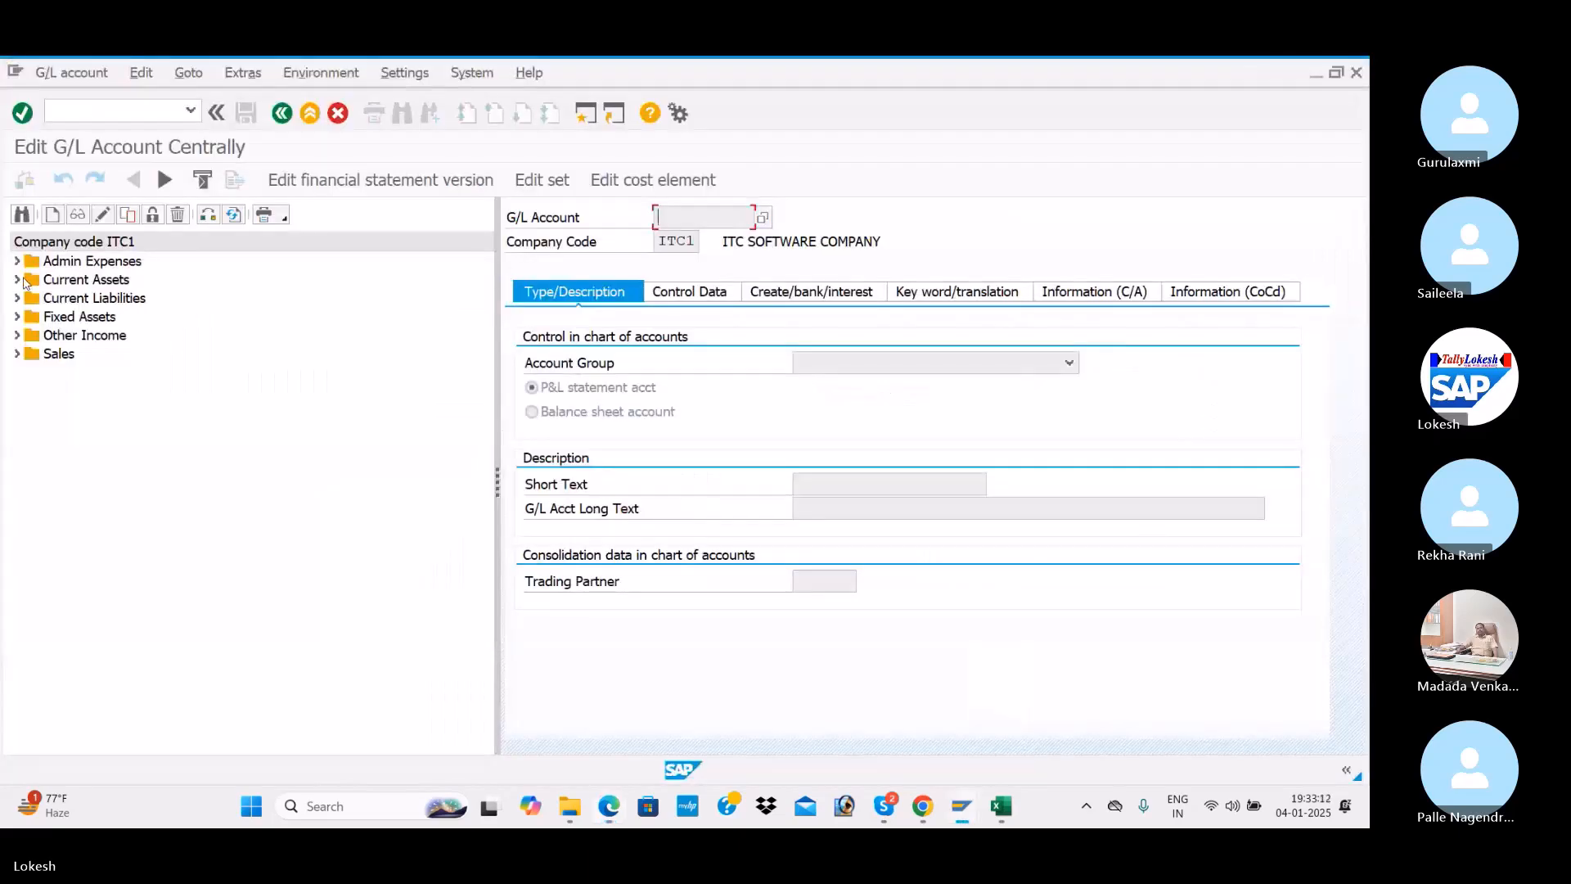
Copy the One Time Customer AG account under Current Assets to new G/L account 200007 in company code ITC1
left_click(24, 280)
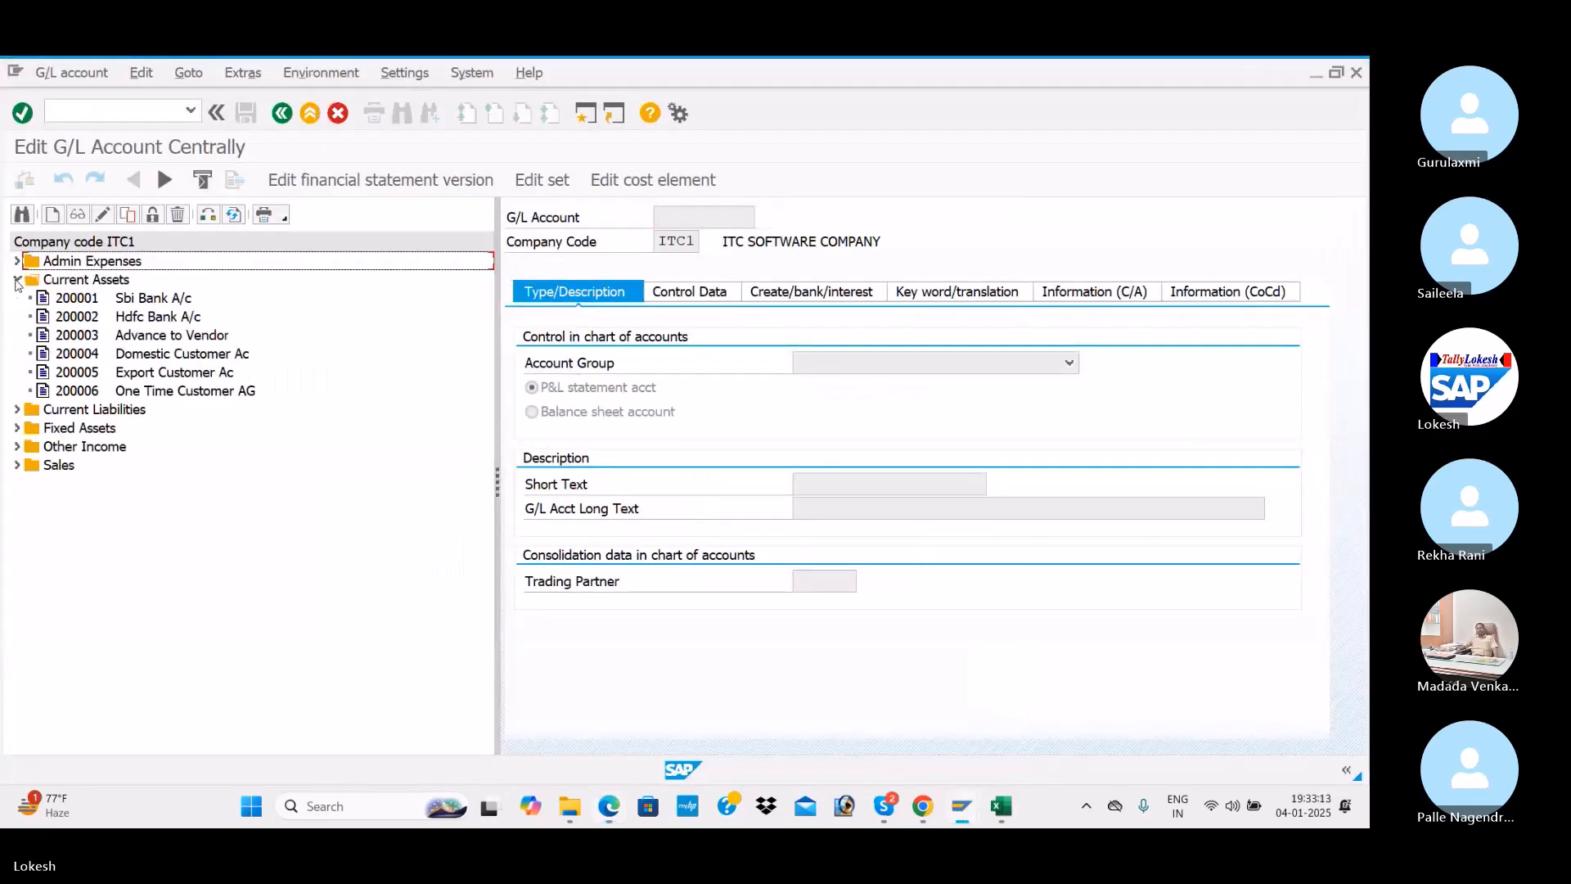
left_click(96, 393)
right_click(96, 398)
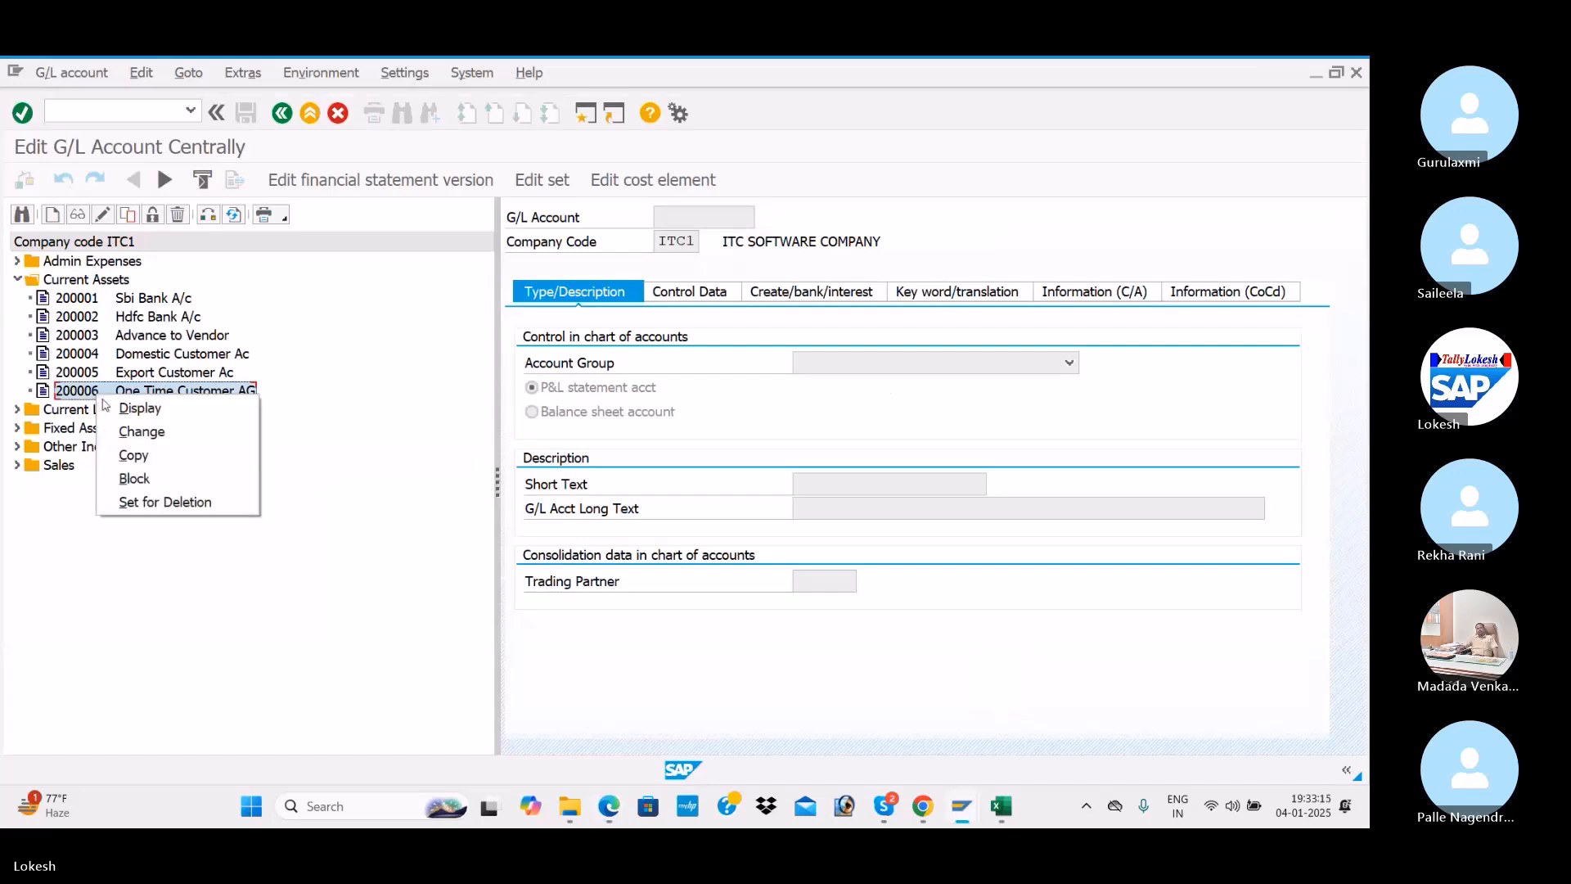
left_click(135, 453)
key("BackSpace")
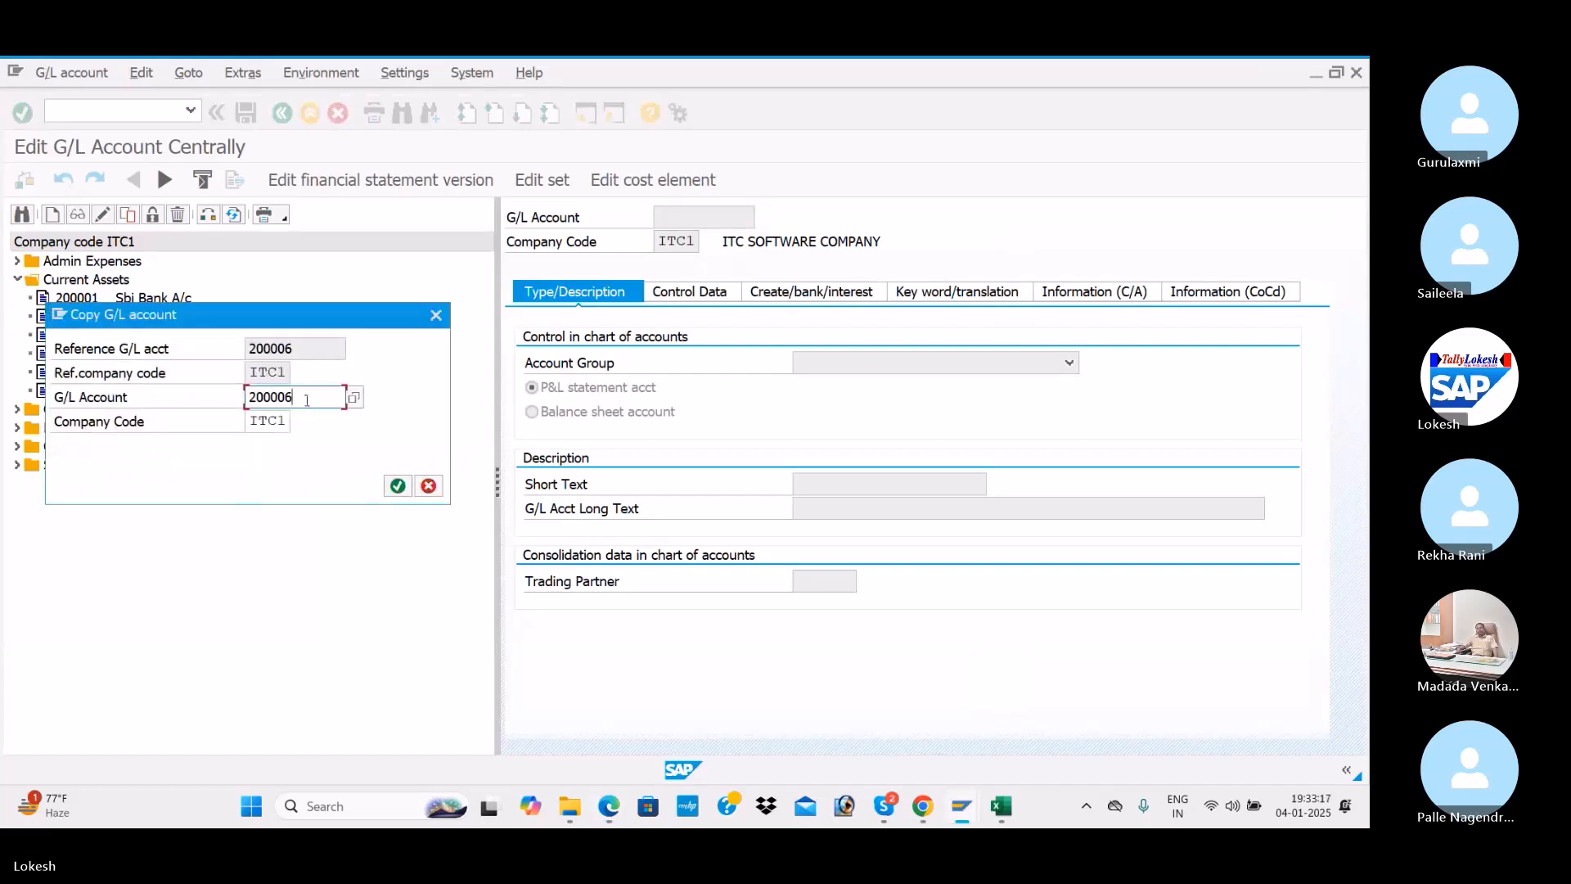
type("7")
key("Return")
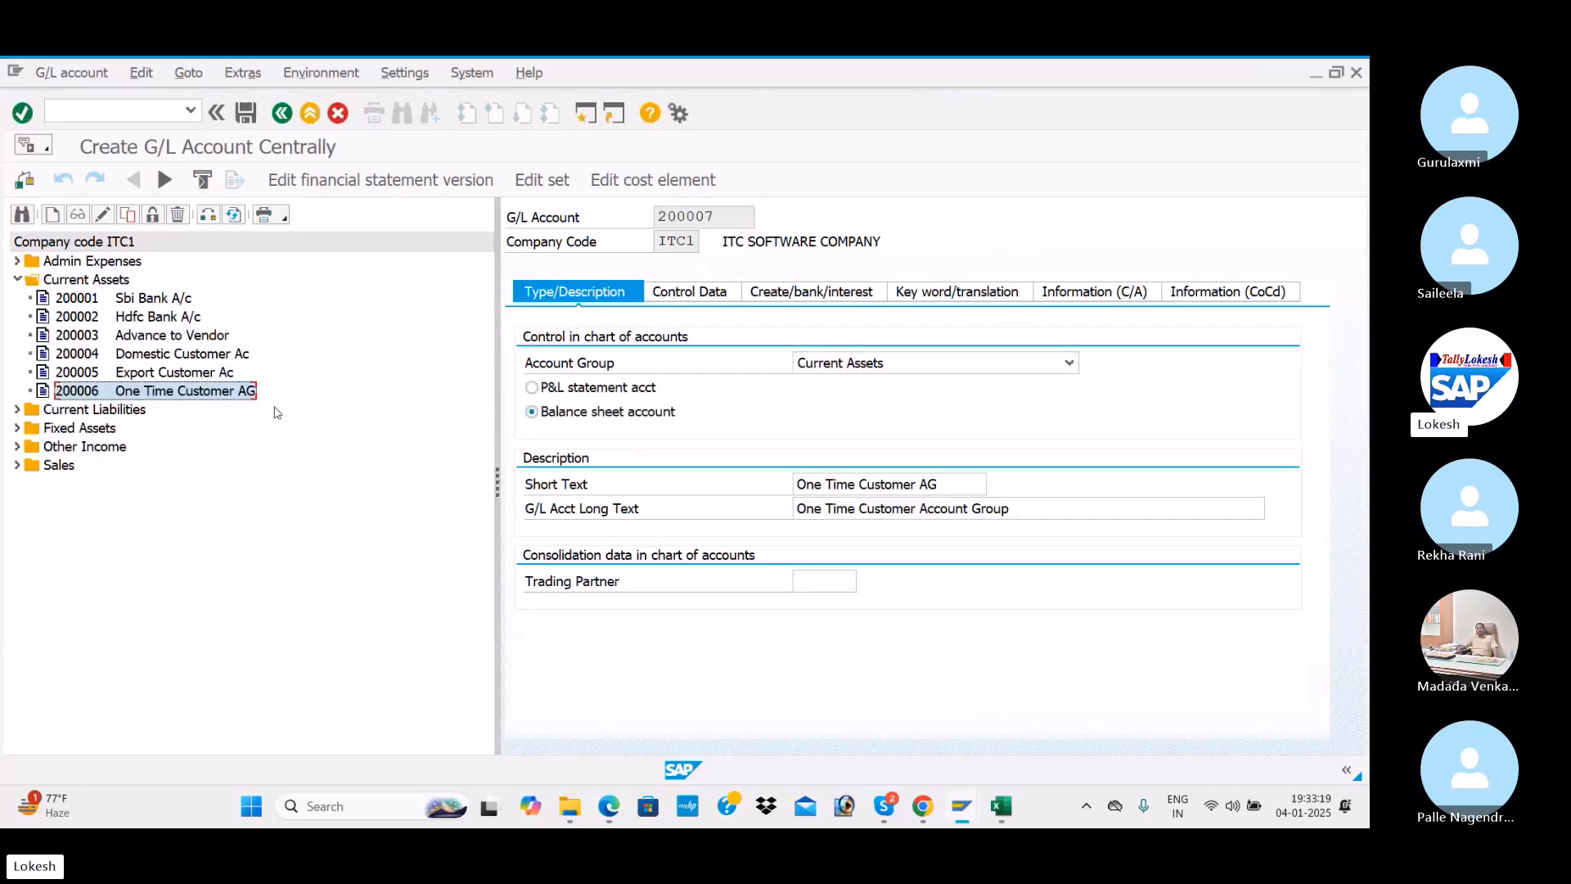
Set both the short text and the G/L account long text of account 200007 to "Input CGST"
left_click_drag(949, 489, 742, 479)
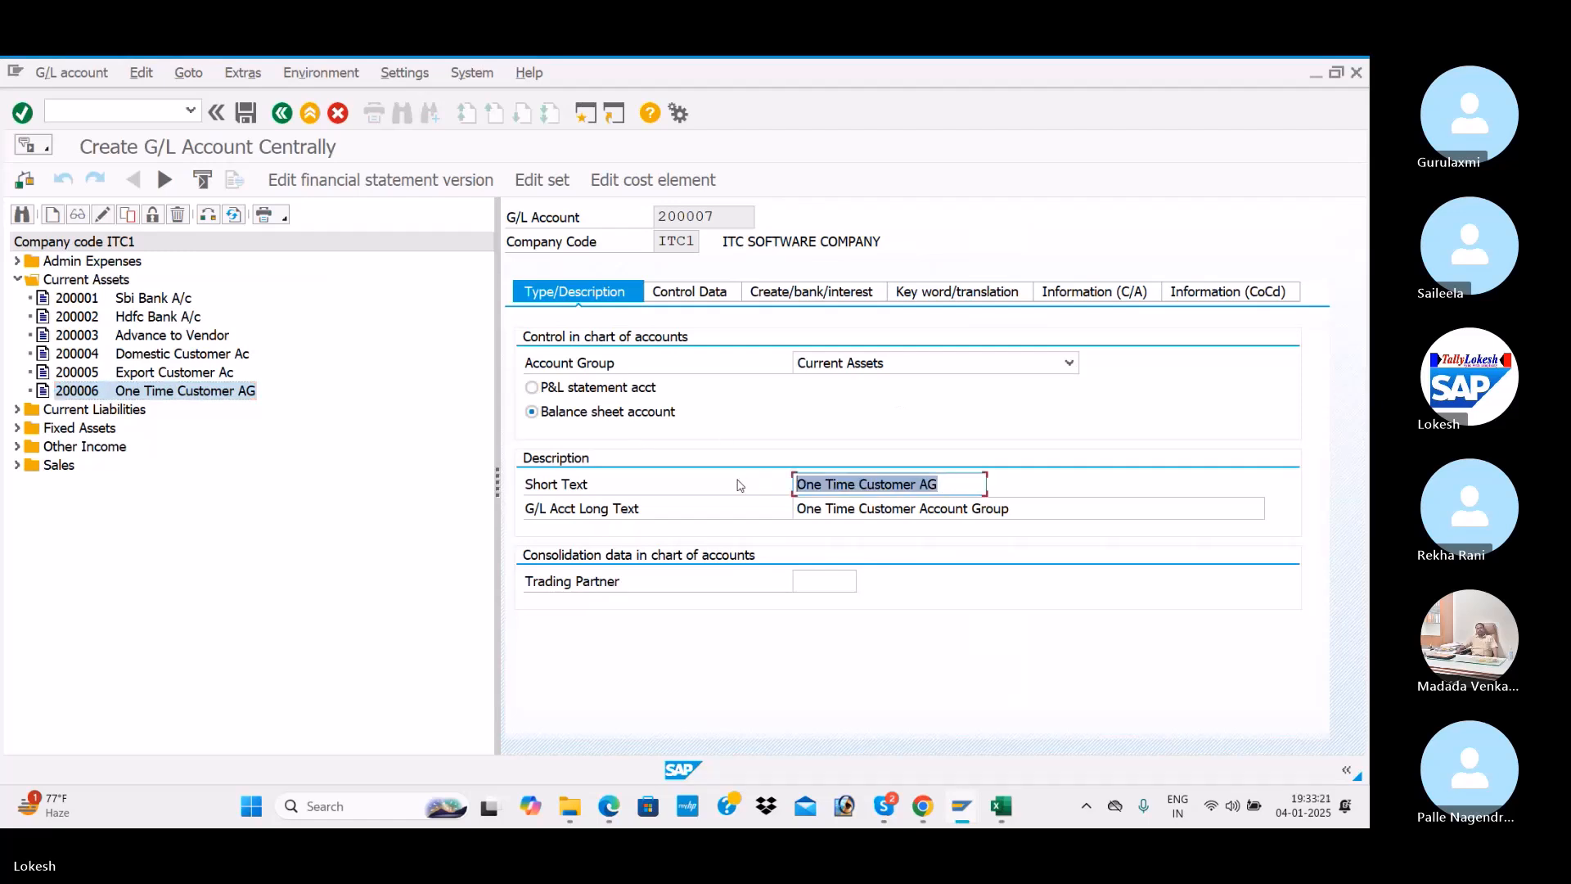
type("Input CGST")
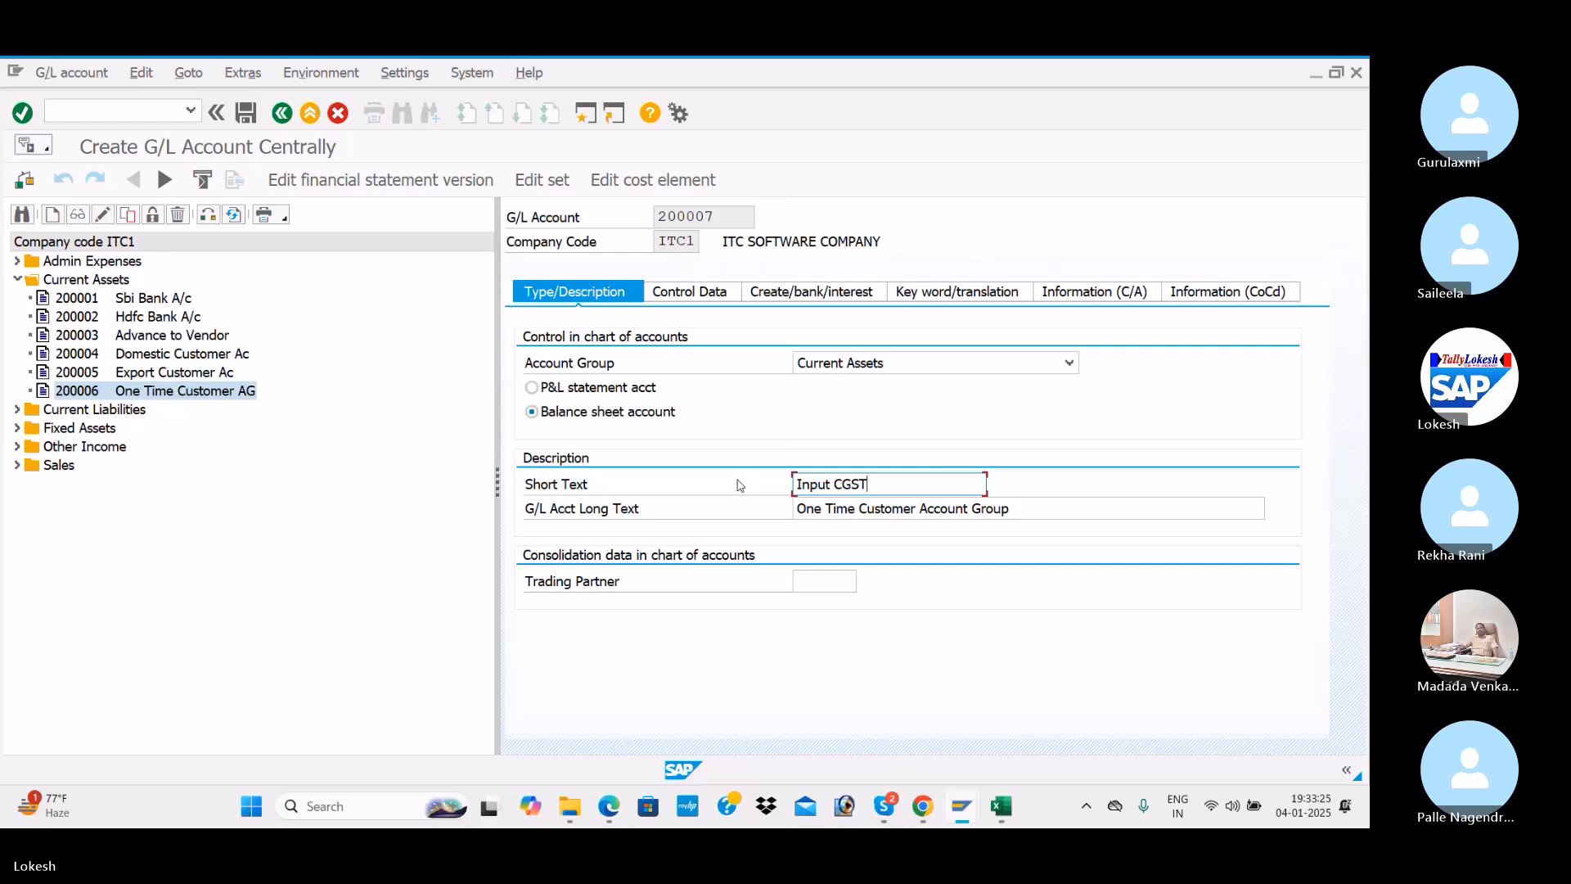
left_click_drag(920, 492, 734, 497)
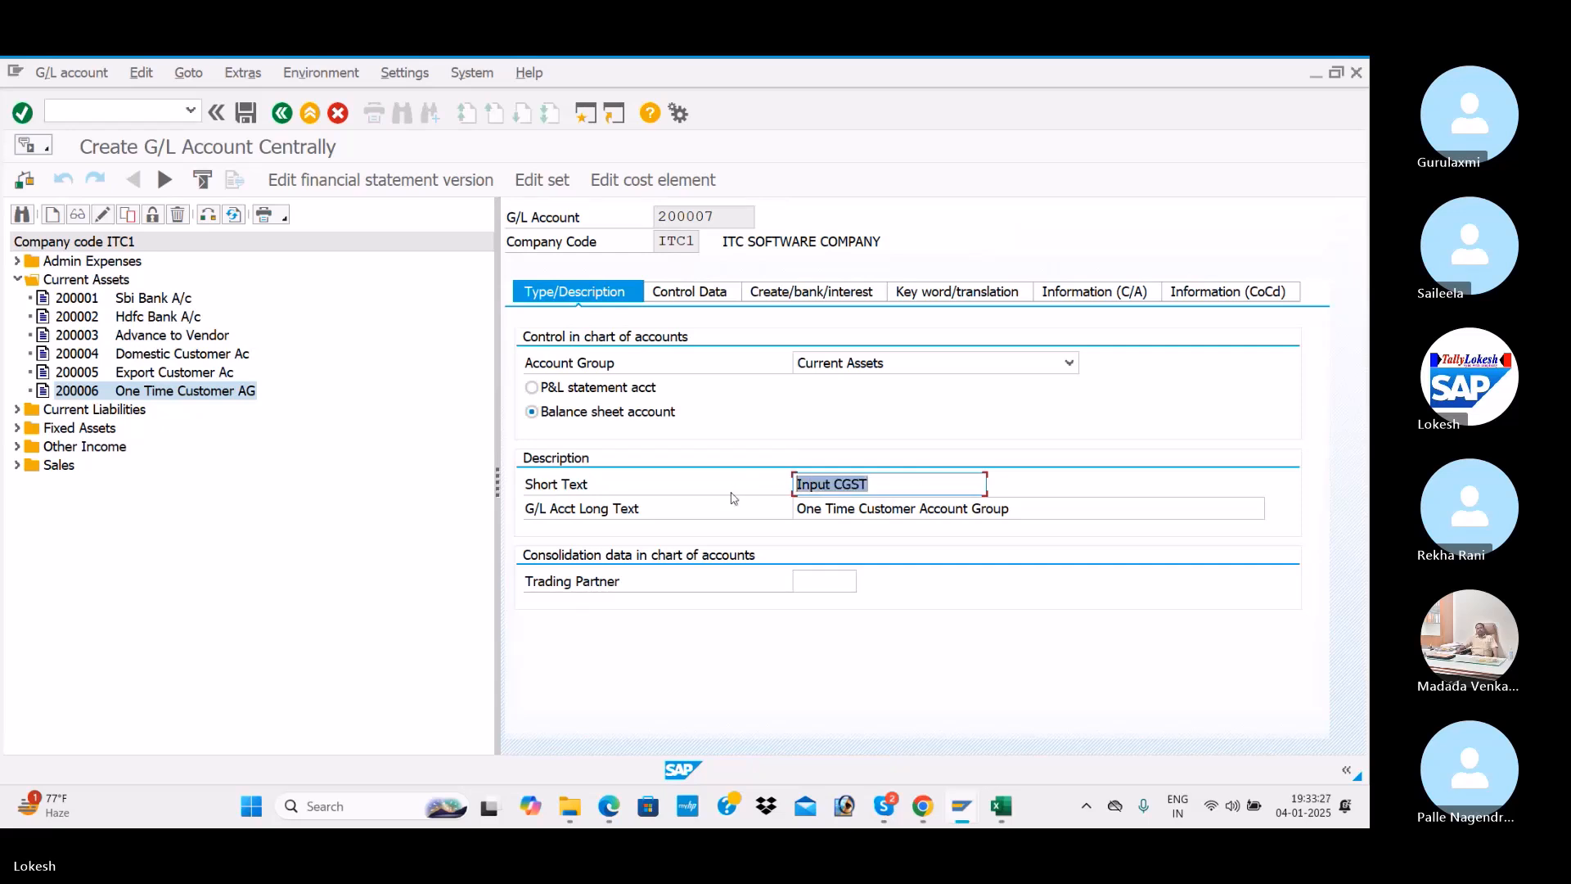
key("ctrl+c")
left_click_drag(1079, 510, 702, 514)
key("ctrl+v")
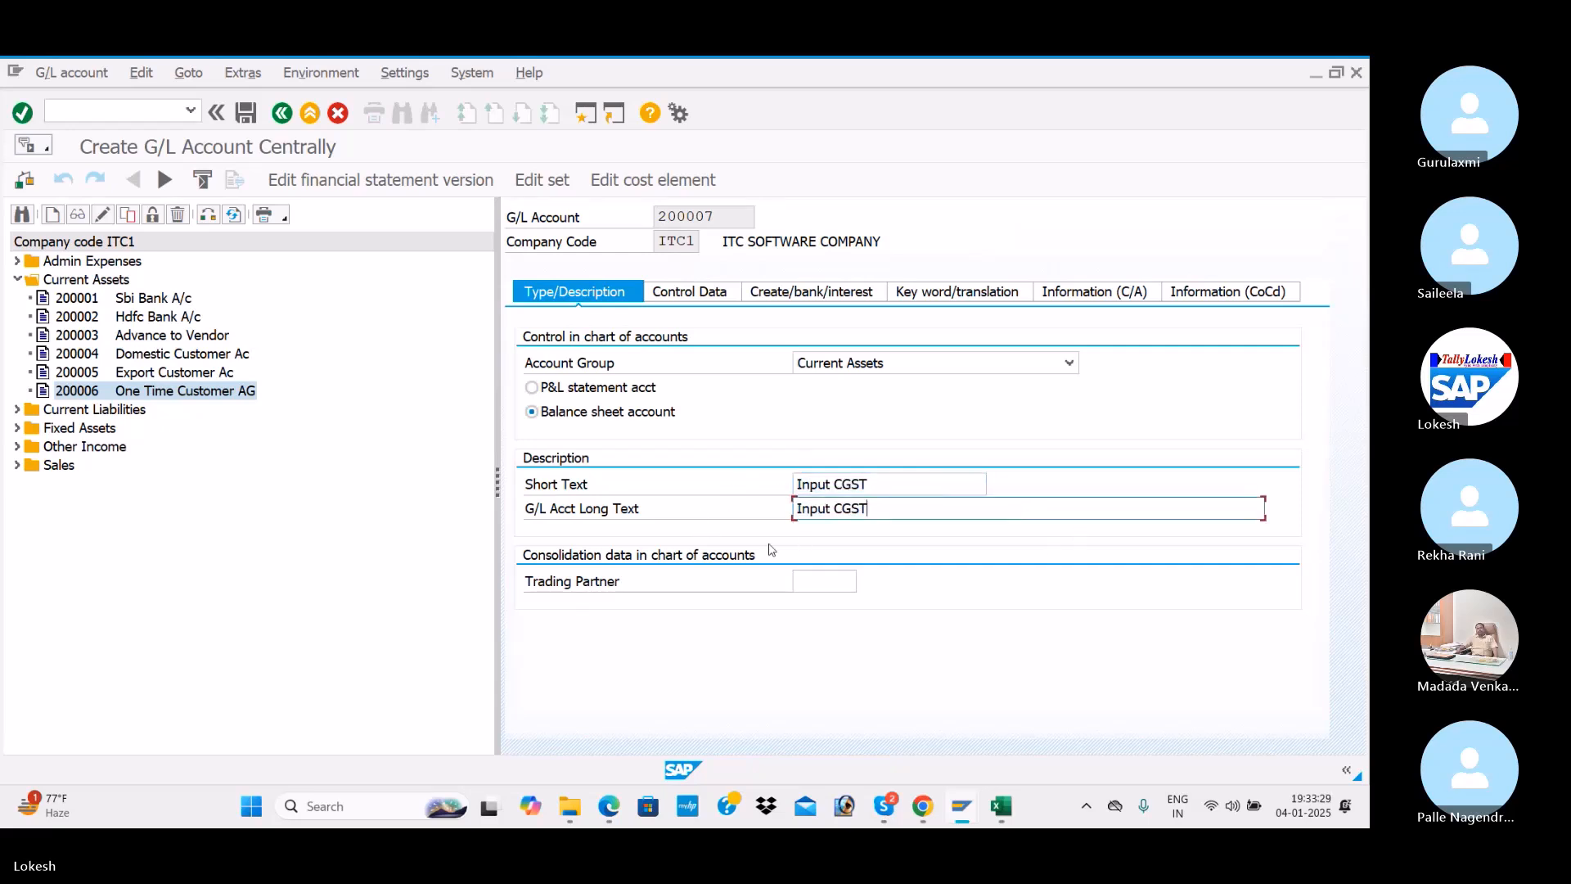
Check the control data in the GST CONFIGURATION LOKESH2 PDF, return to SAP, and set account 200007's tax category to T1
key("alt+Tab")
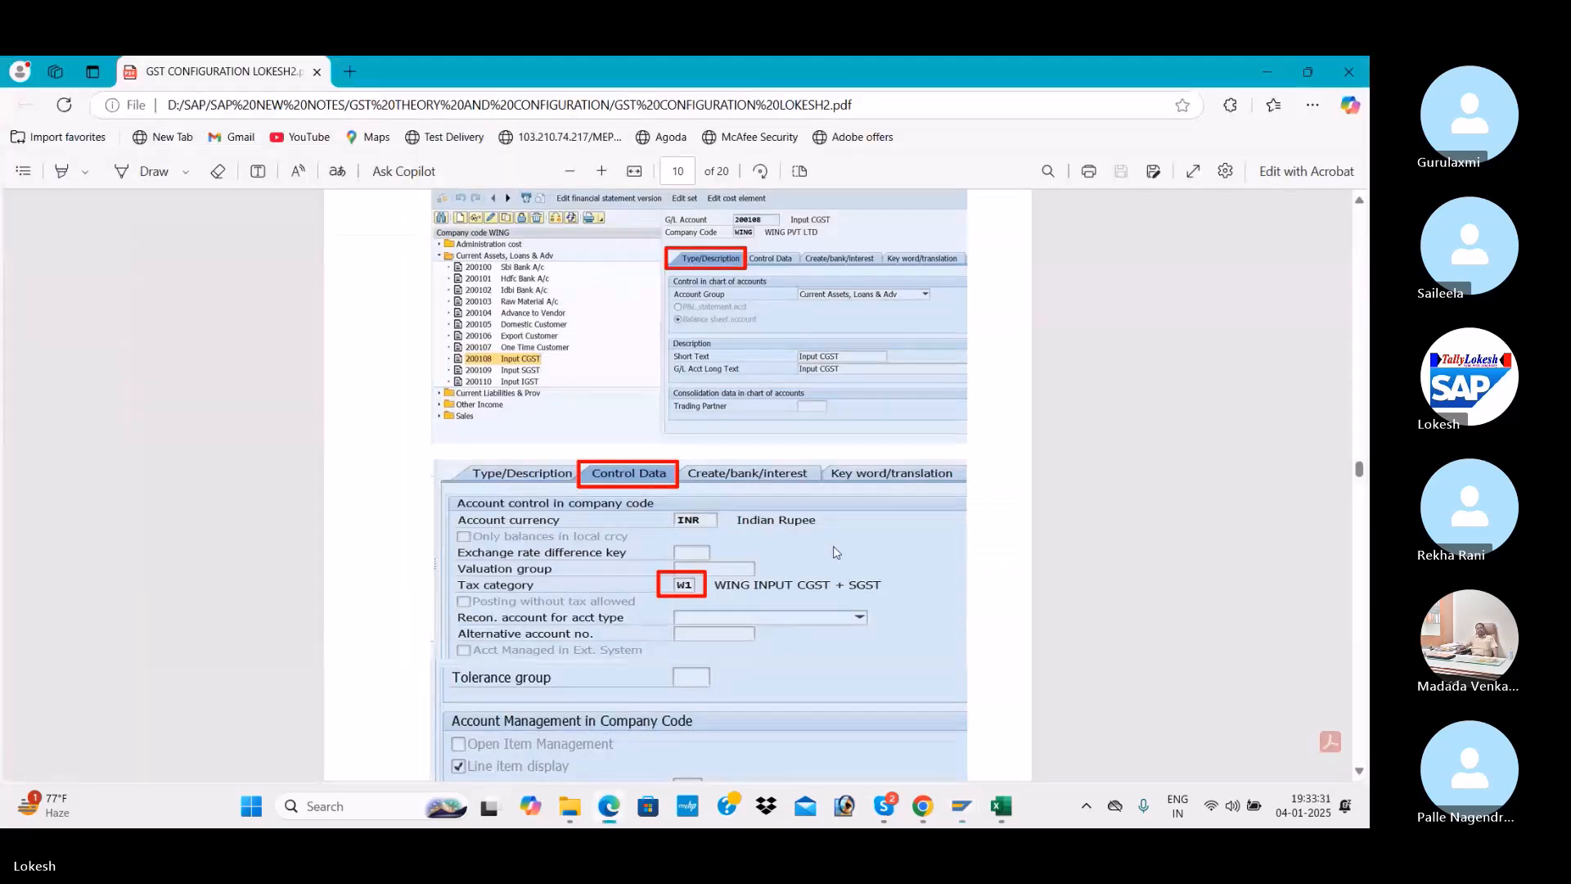
key("alt+Tab")
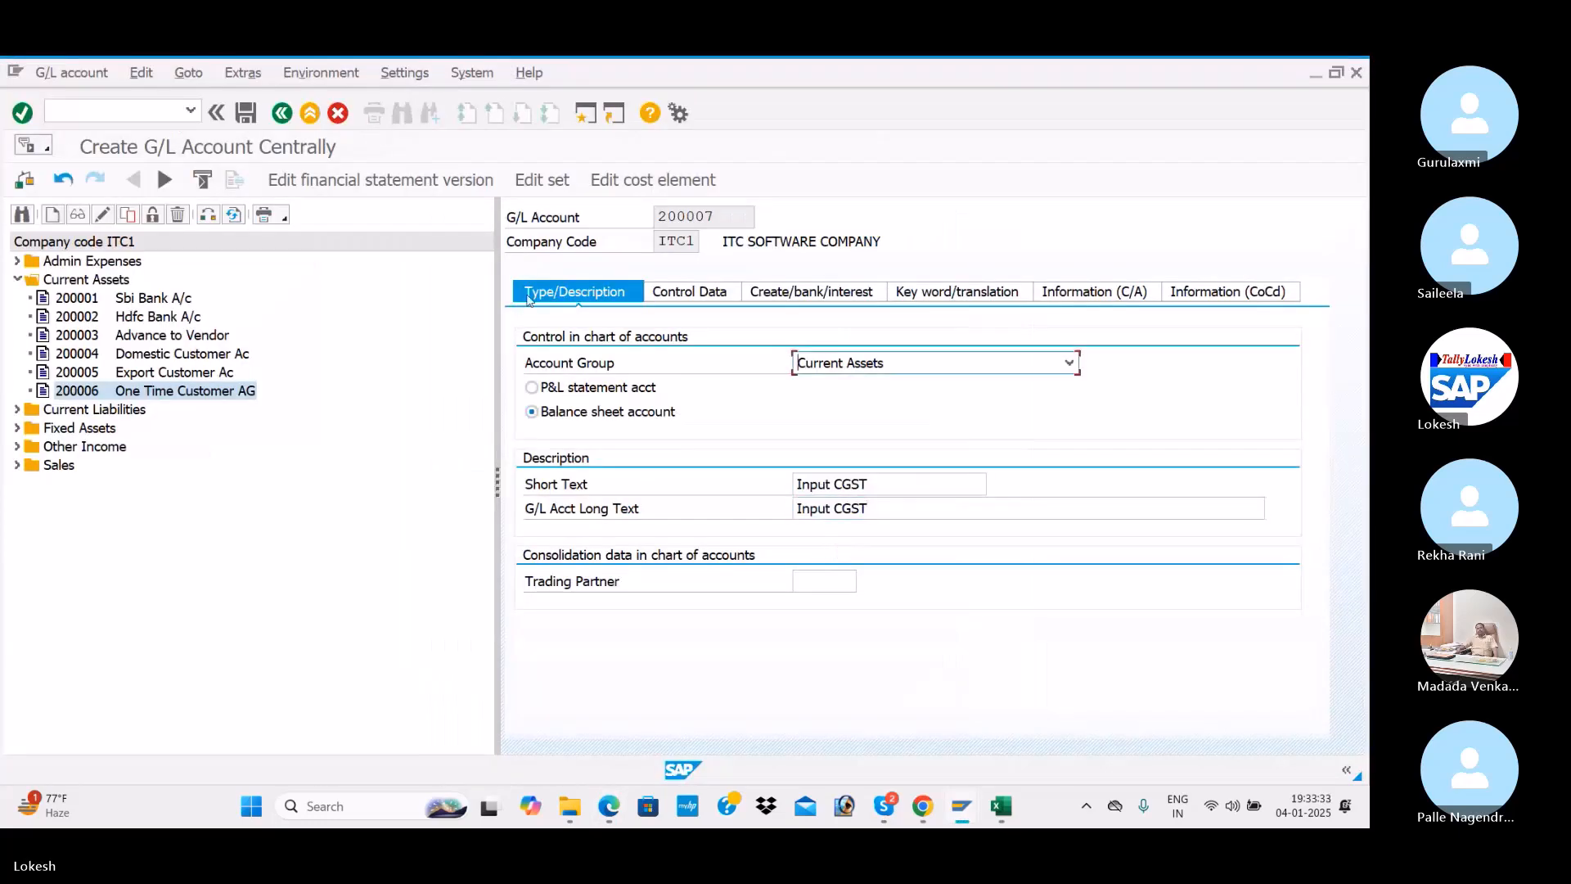
left_click(699, 300)
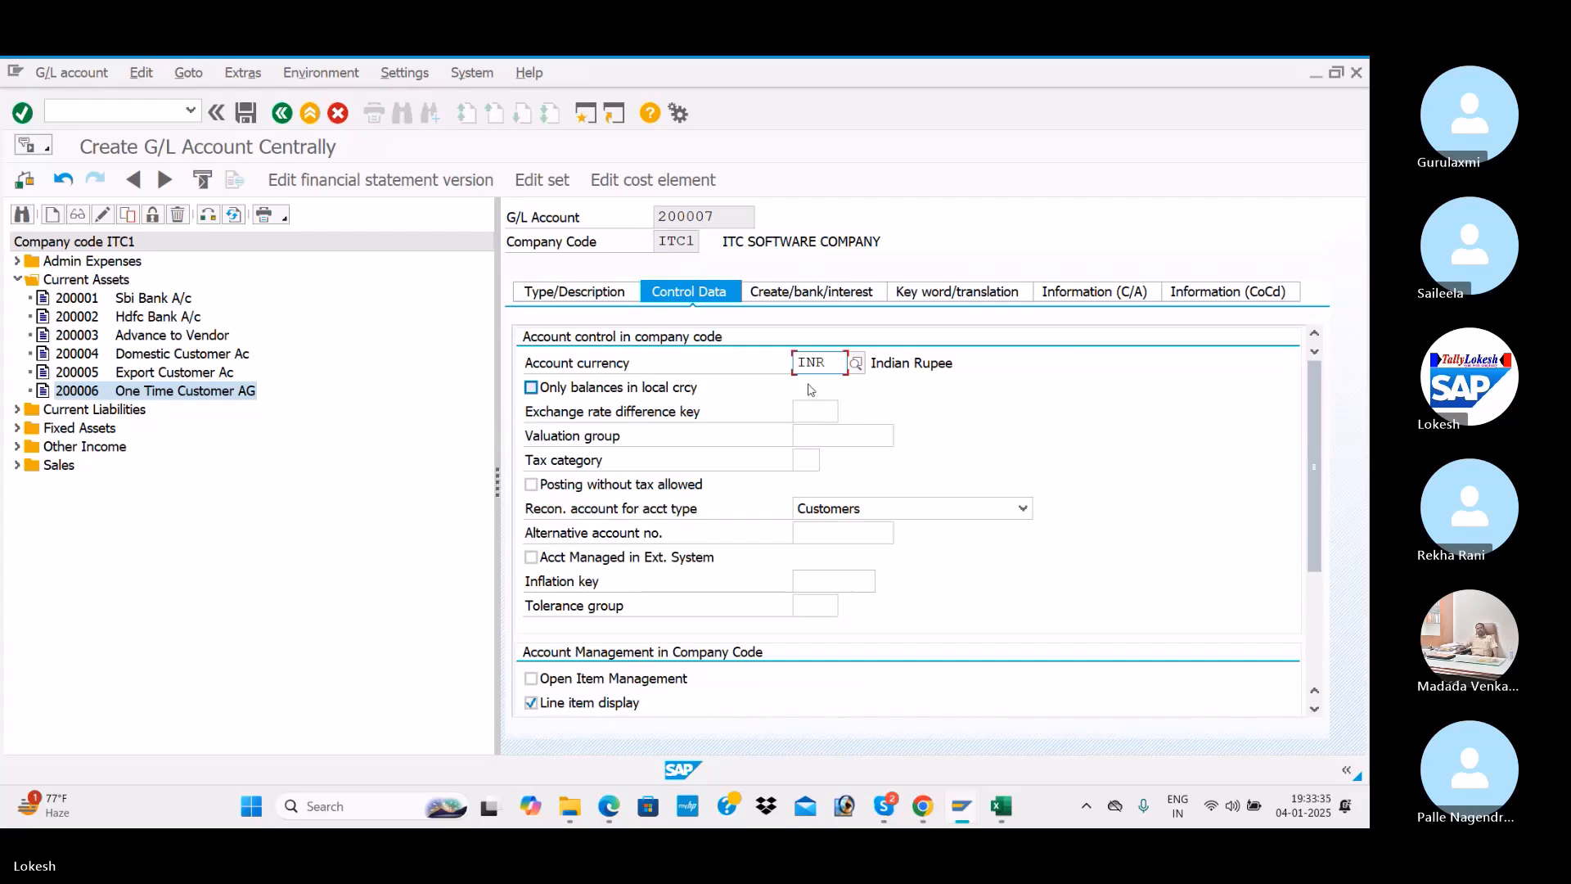
key("alt+Tab")
key("alt+Tab")
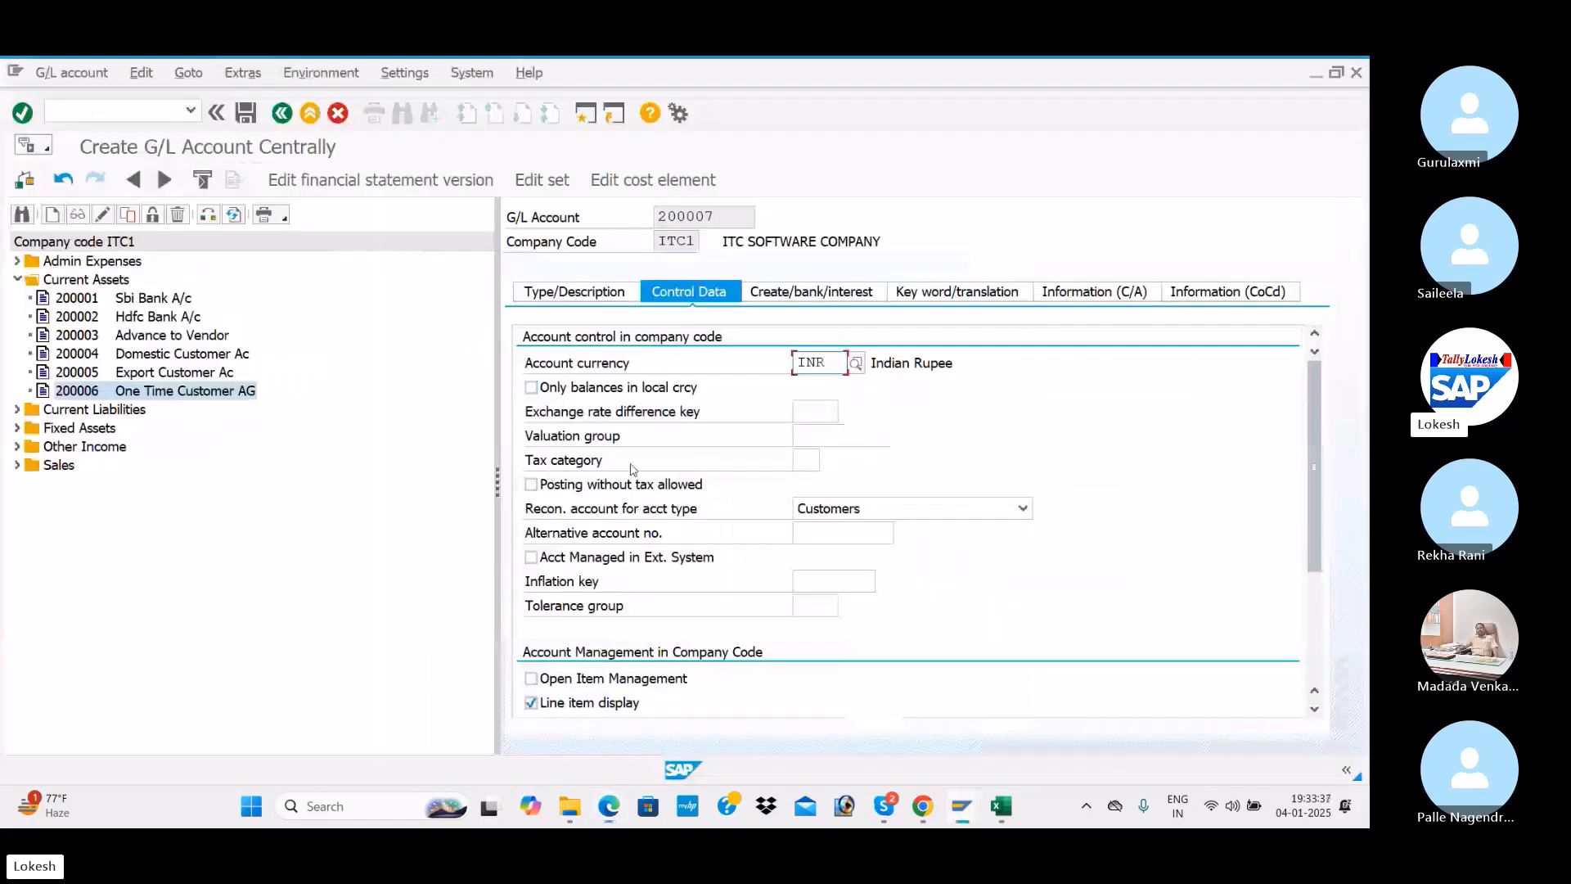
left_click(804, 461)
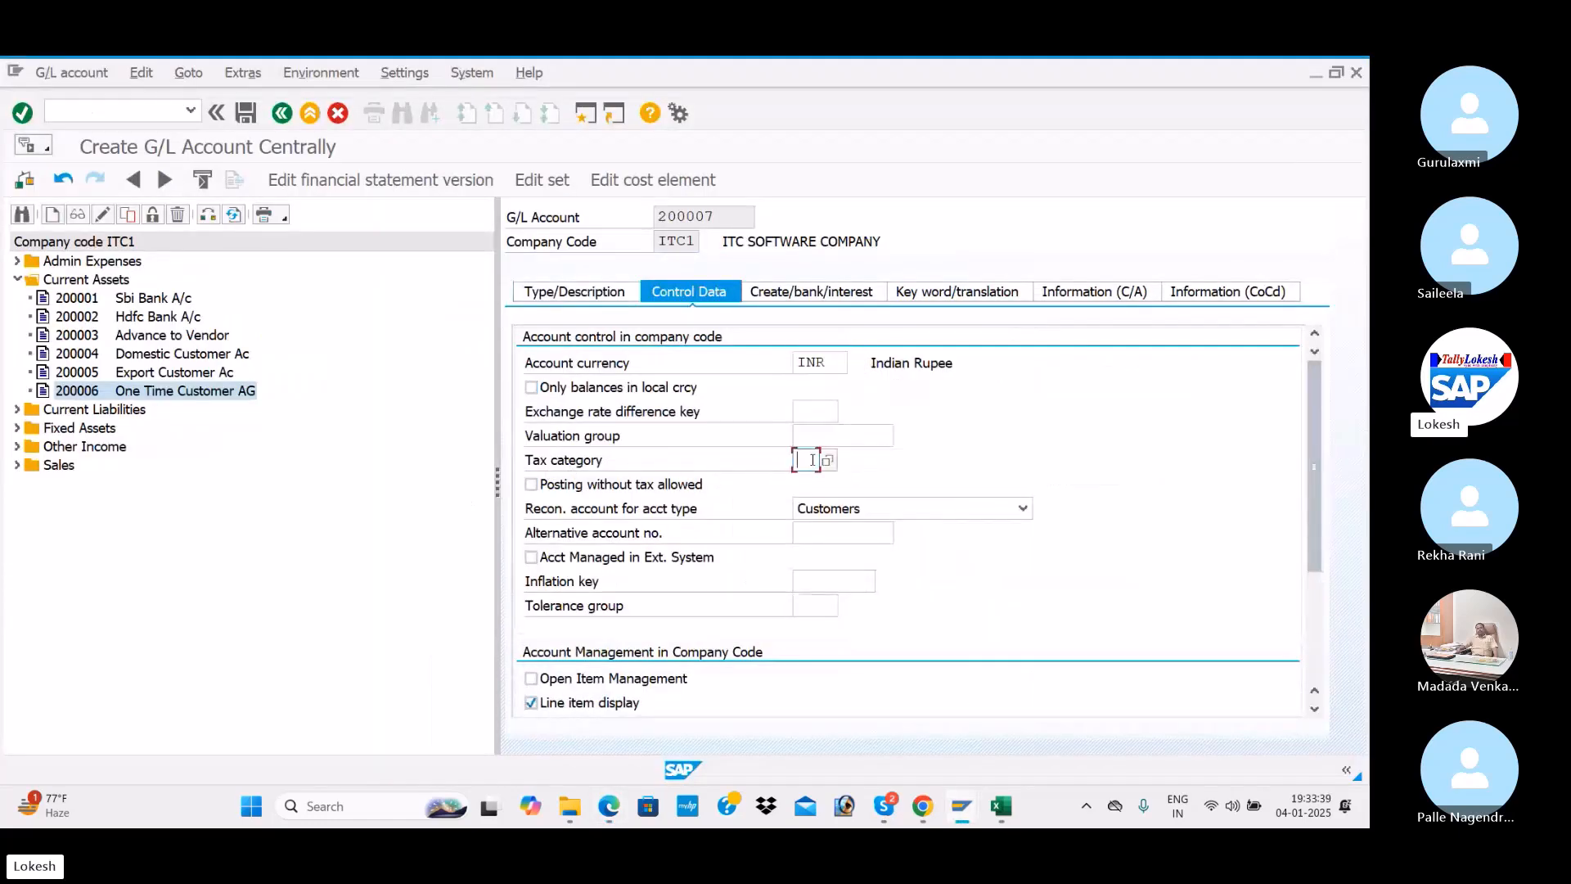
left_click(828, 460)
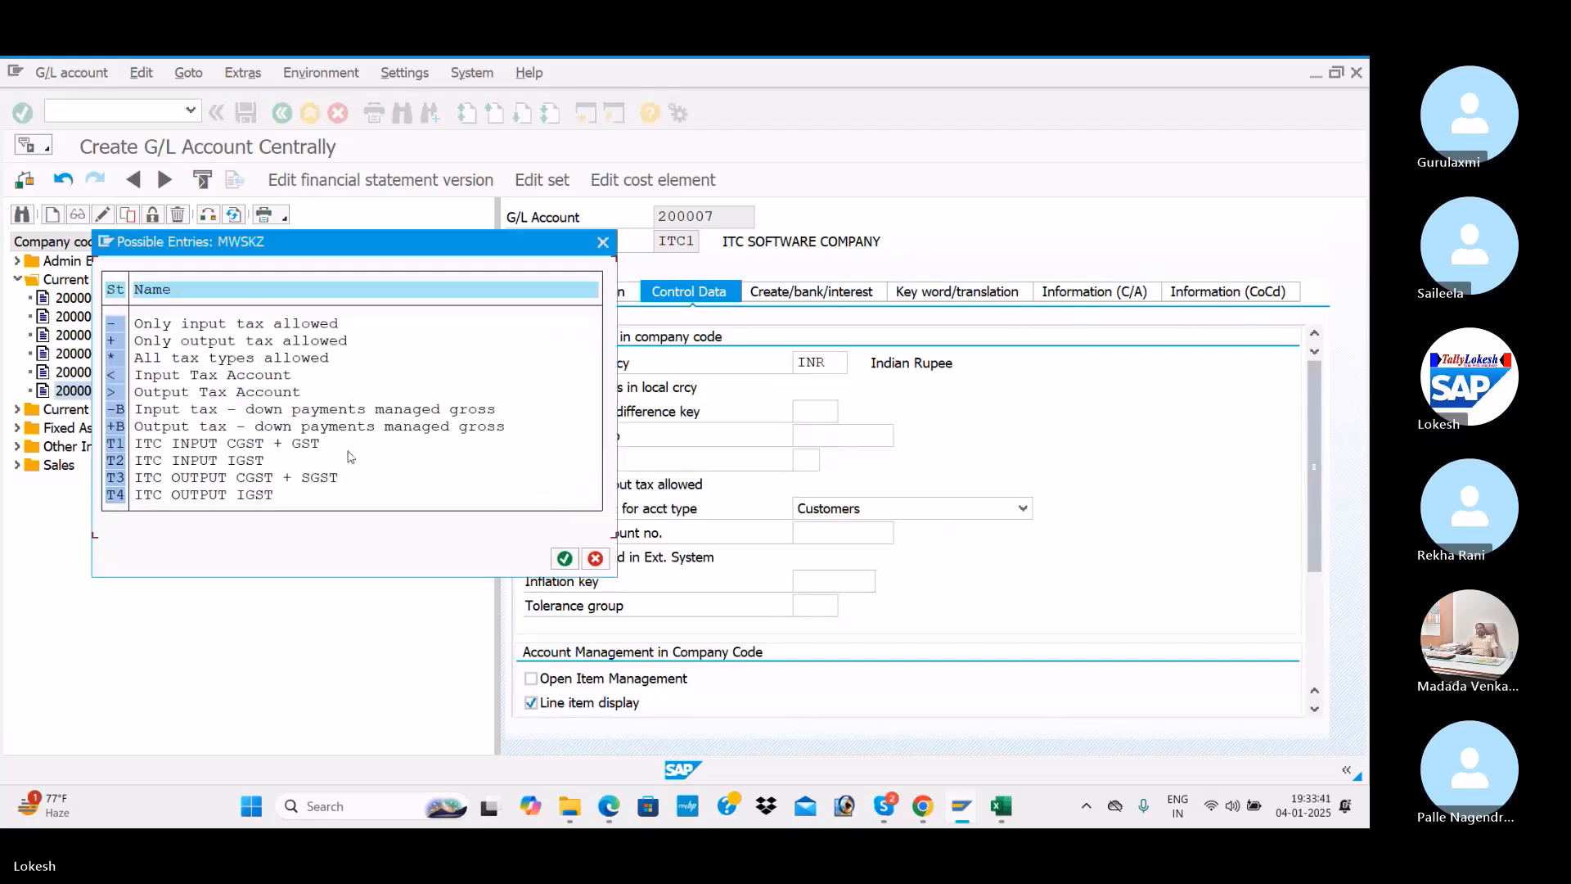
double_click(160, 451)
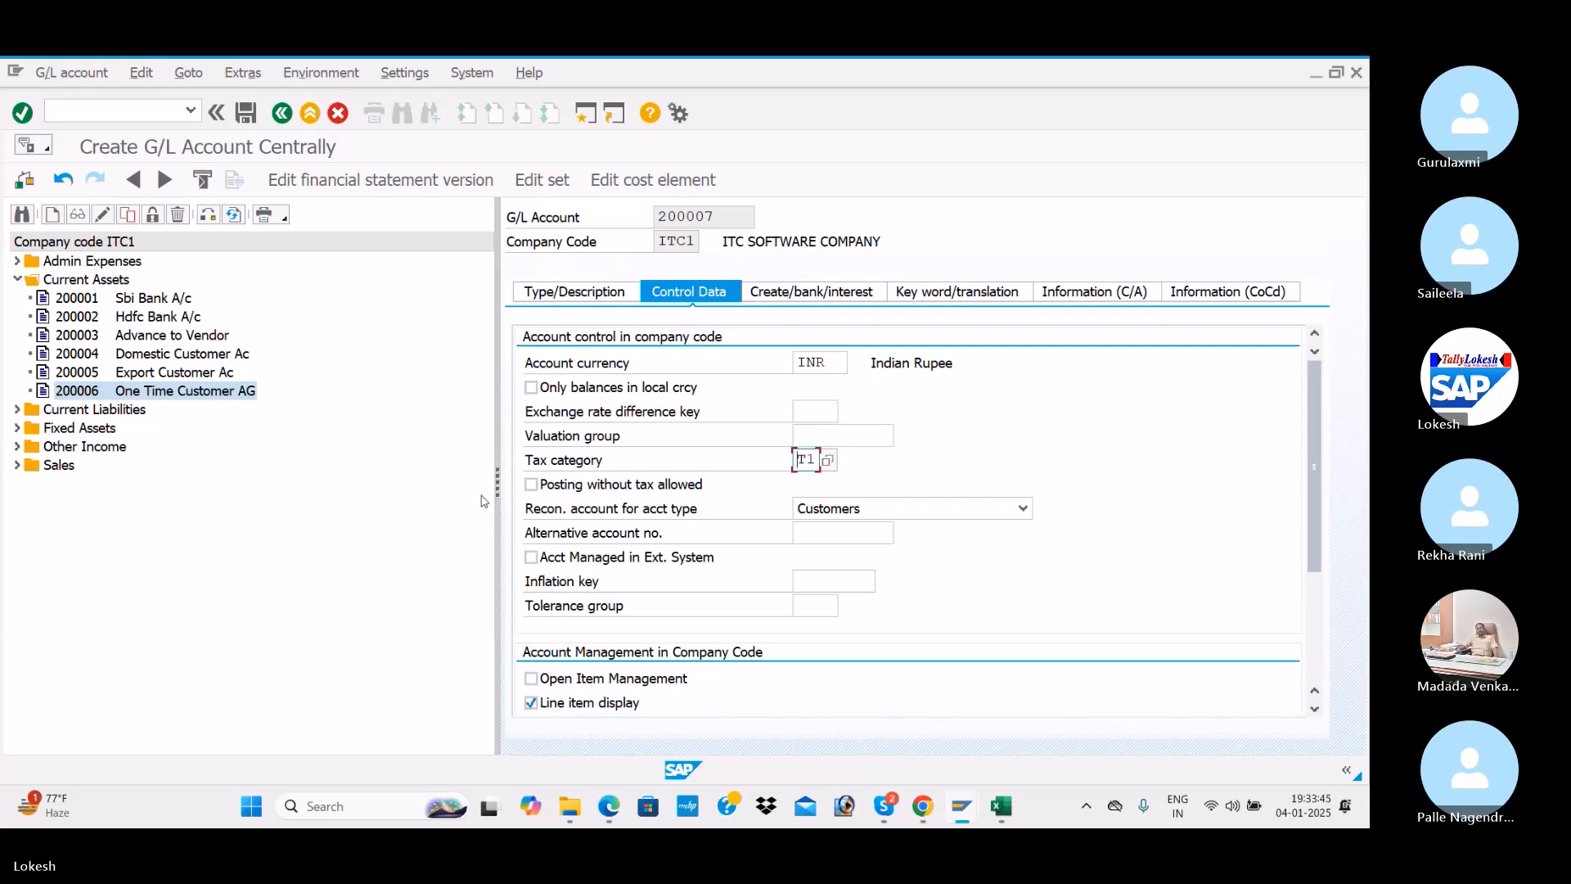
Clear account 200007's reconciliation account type, and compare its control data with the GST configuration PDF before returning to SAP
left_click(901, 512)
left_click(879, 615)
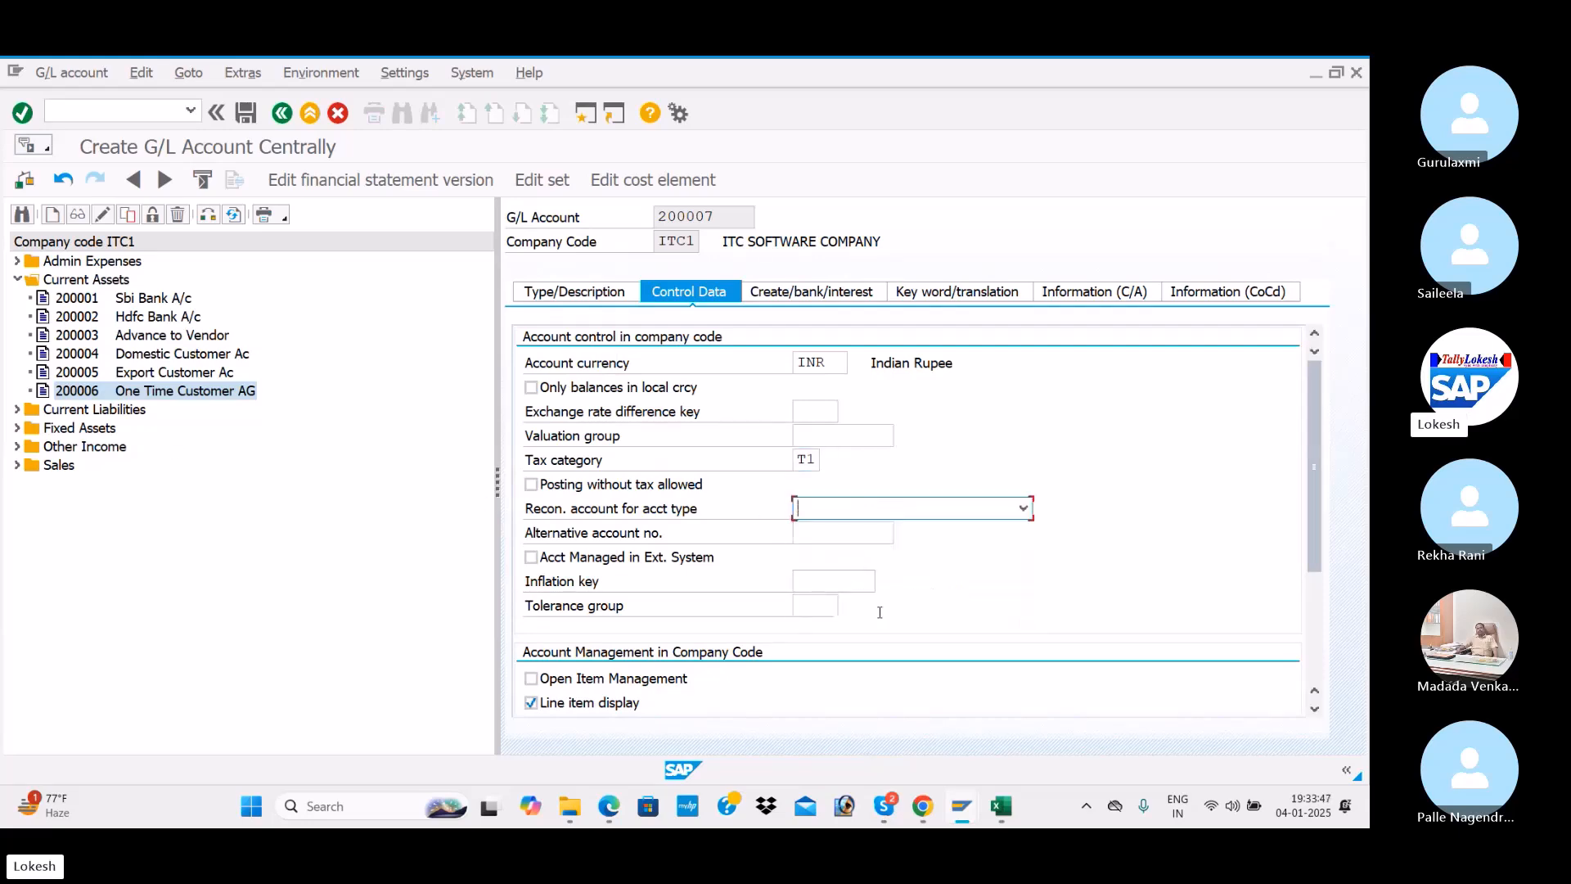
key("alt+Tab")
scroll(912, 592, "down", 5)
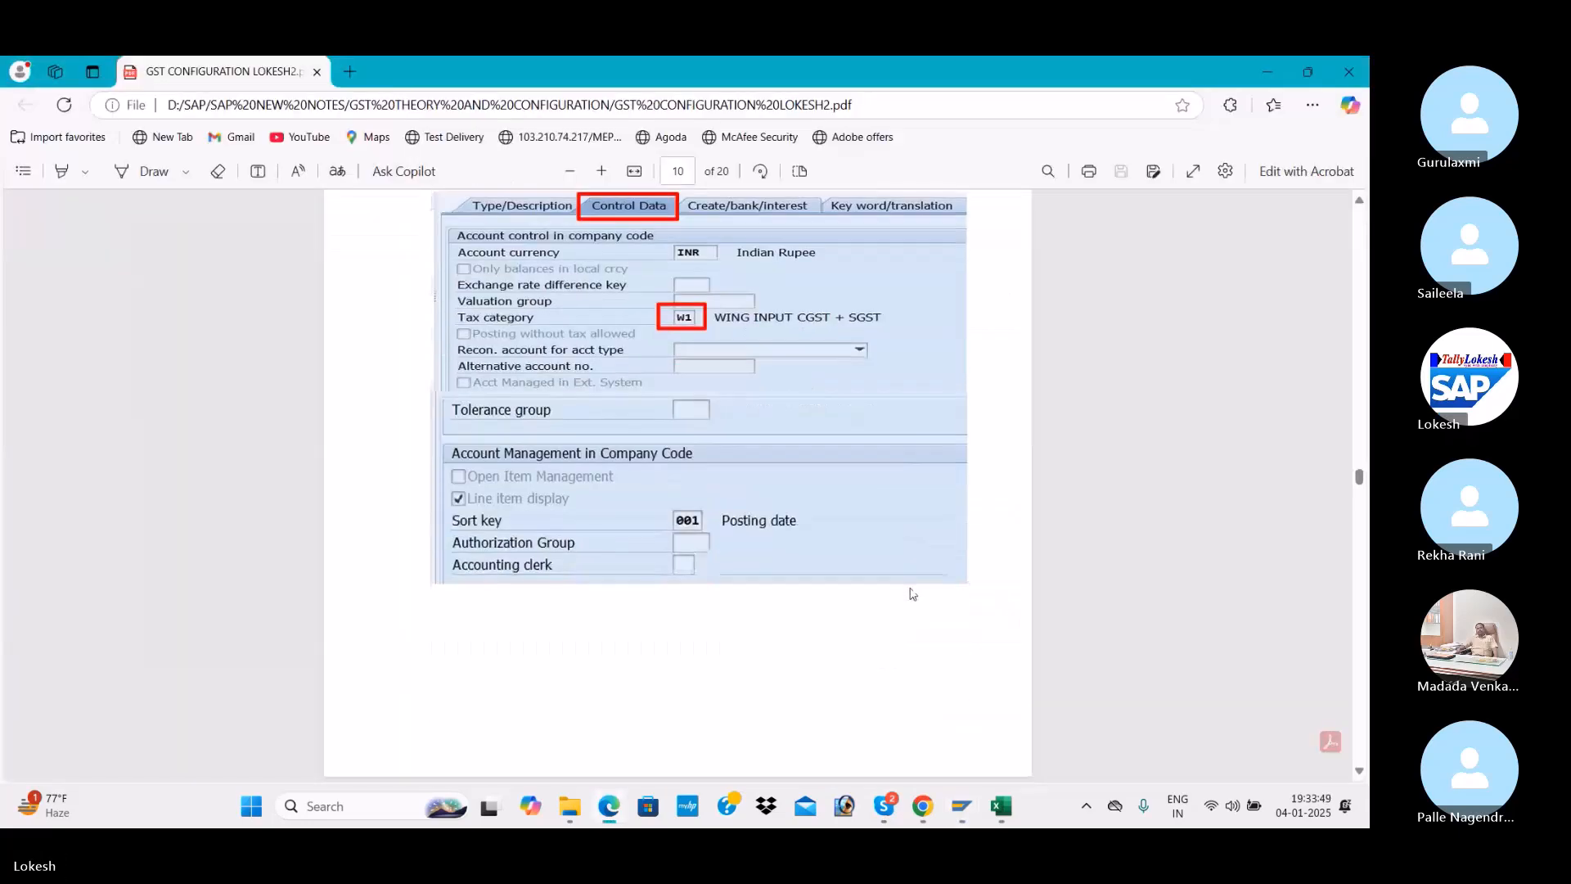
key("alt+Tab")
scroll(564, 601, "down", 3)
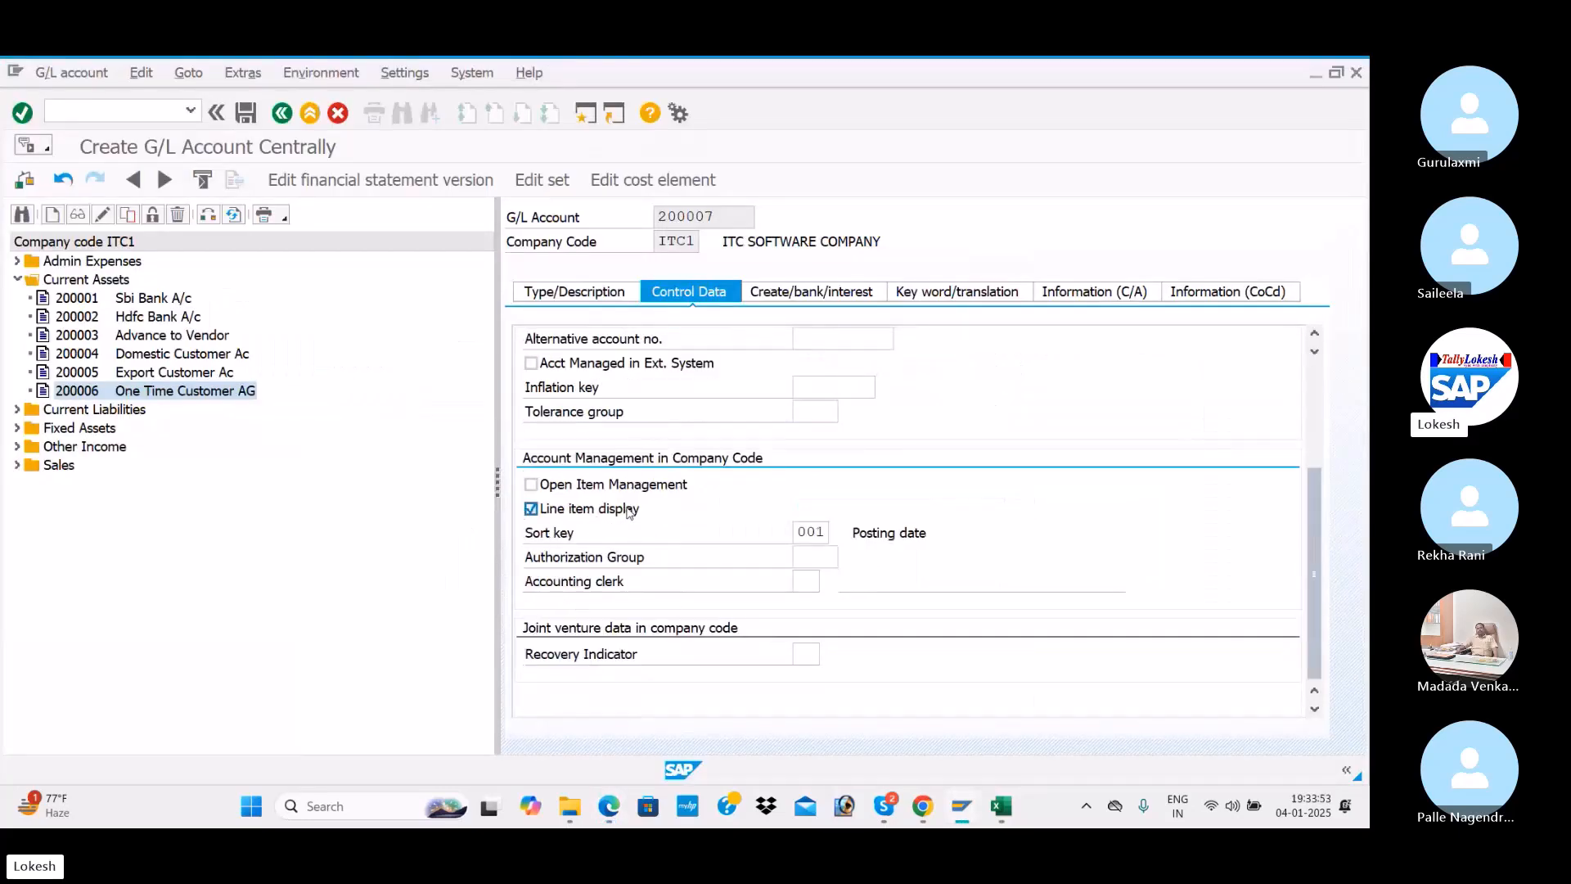
Look up the field status group in the GST configuration PDF, return to SAP, and set it to G001 for account 200007
left_click(822, 291)
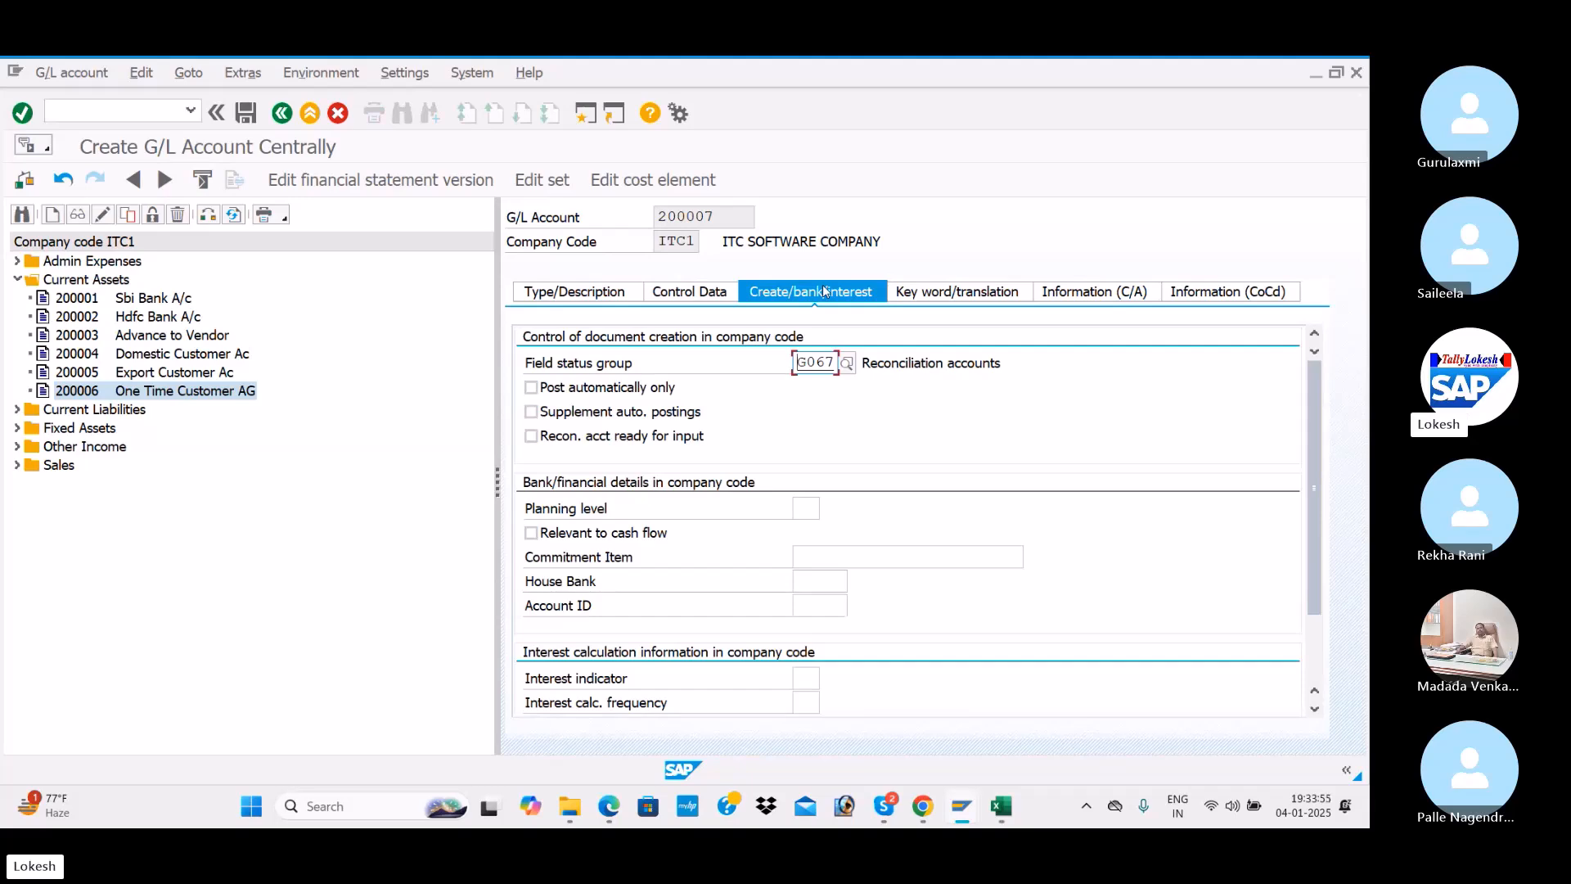
key("alt+Tab")
scroll(802, 393, "down", 10)
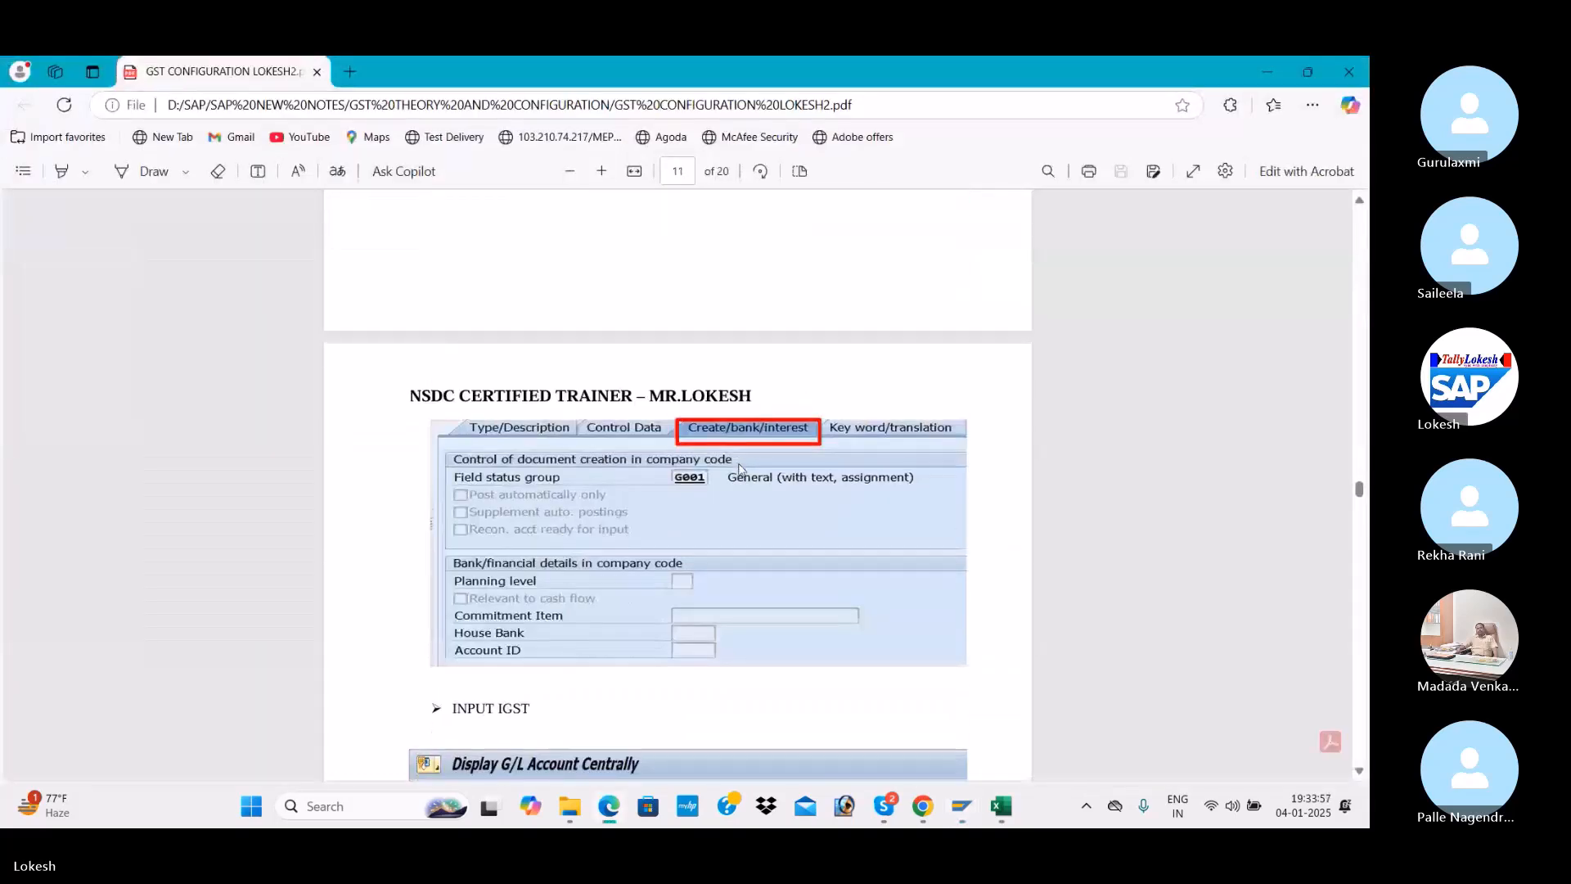
key("alt+Tab")
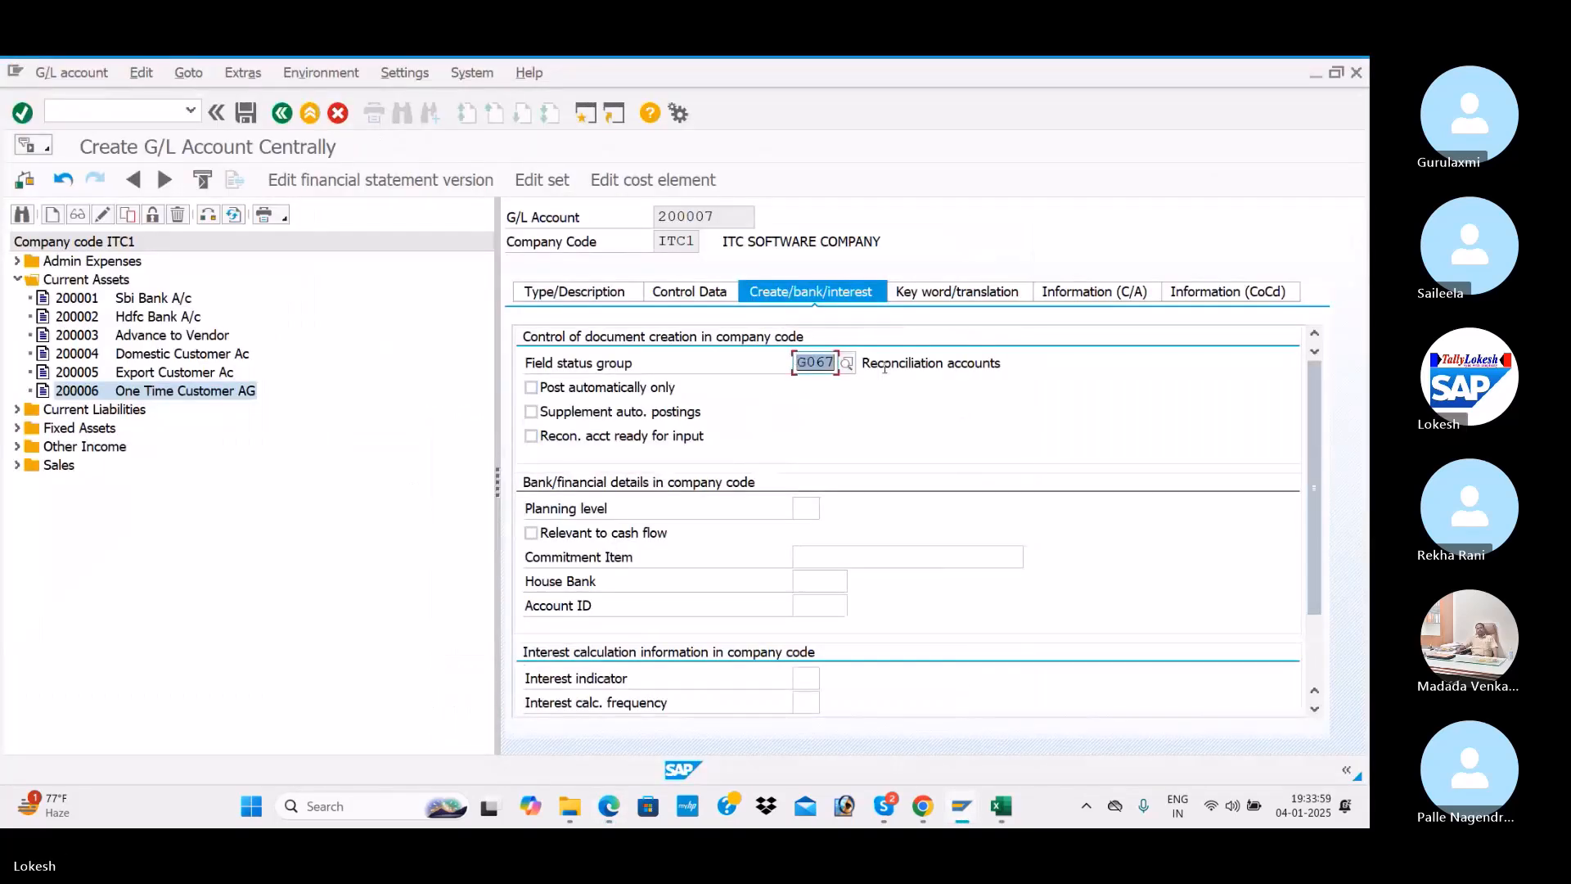
type("G001")
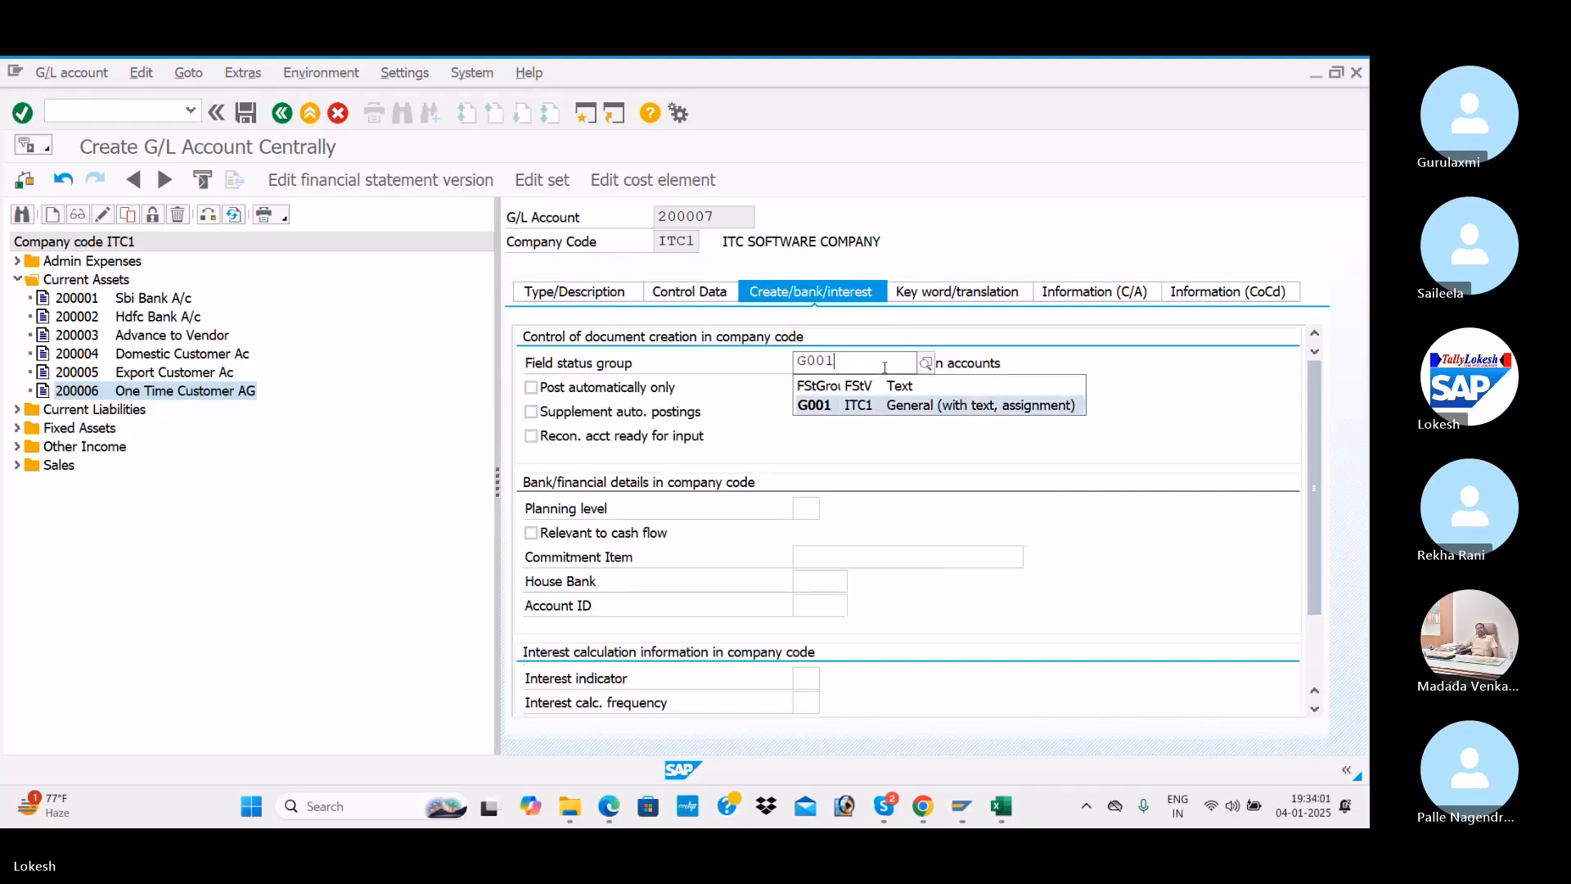
key("Tab")
Save the Input CGST account 200007 despite the local currency warning
left_click(609, 296)
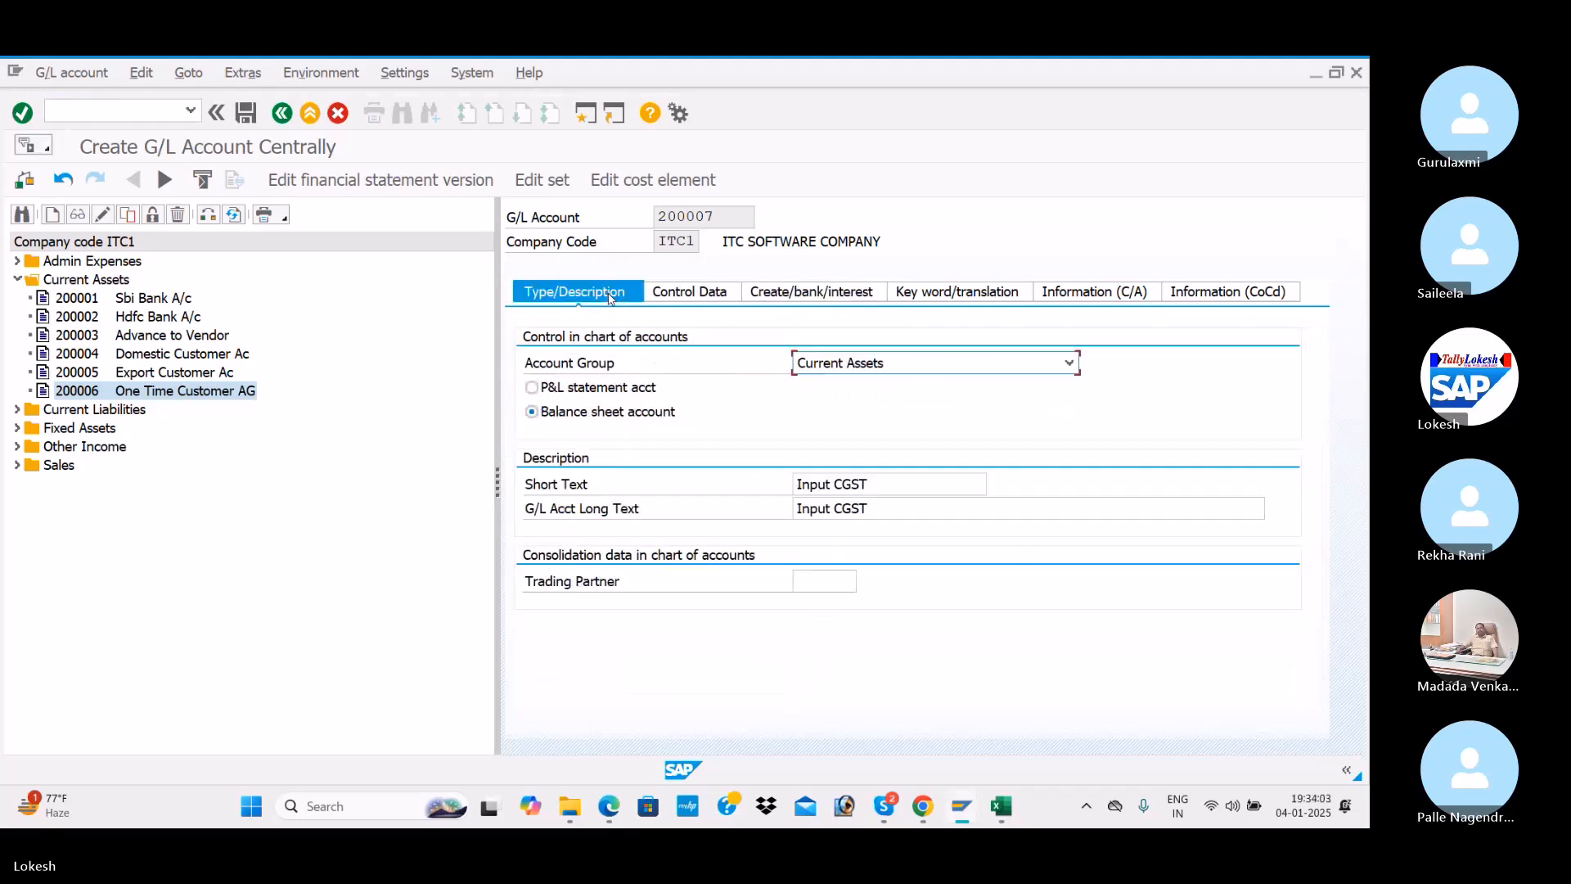
left_click(246, 113)
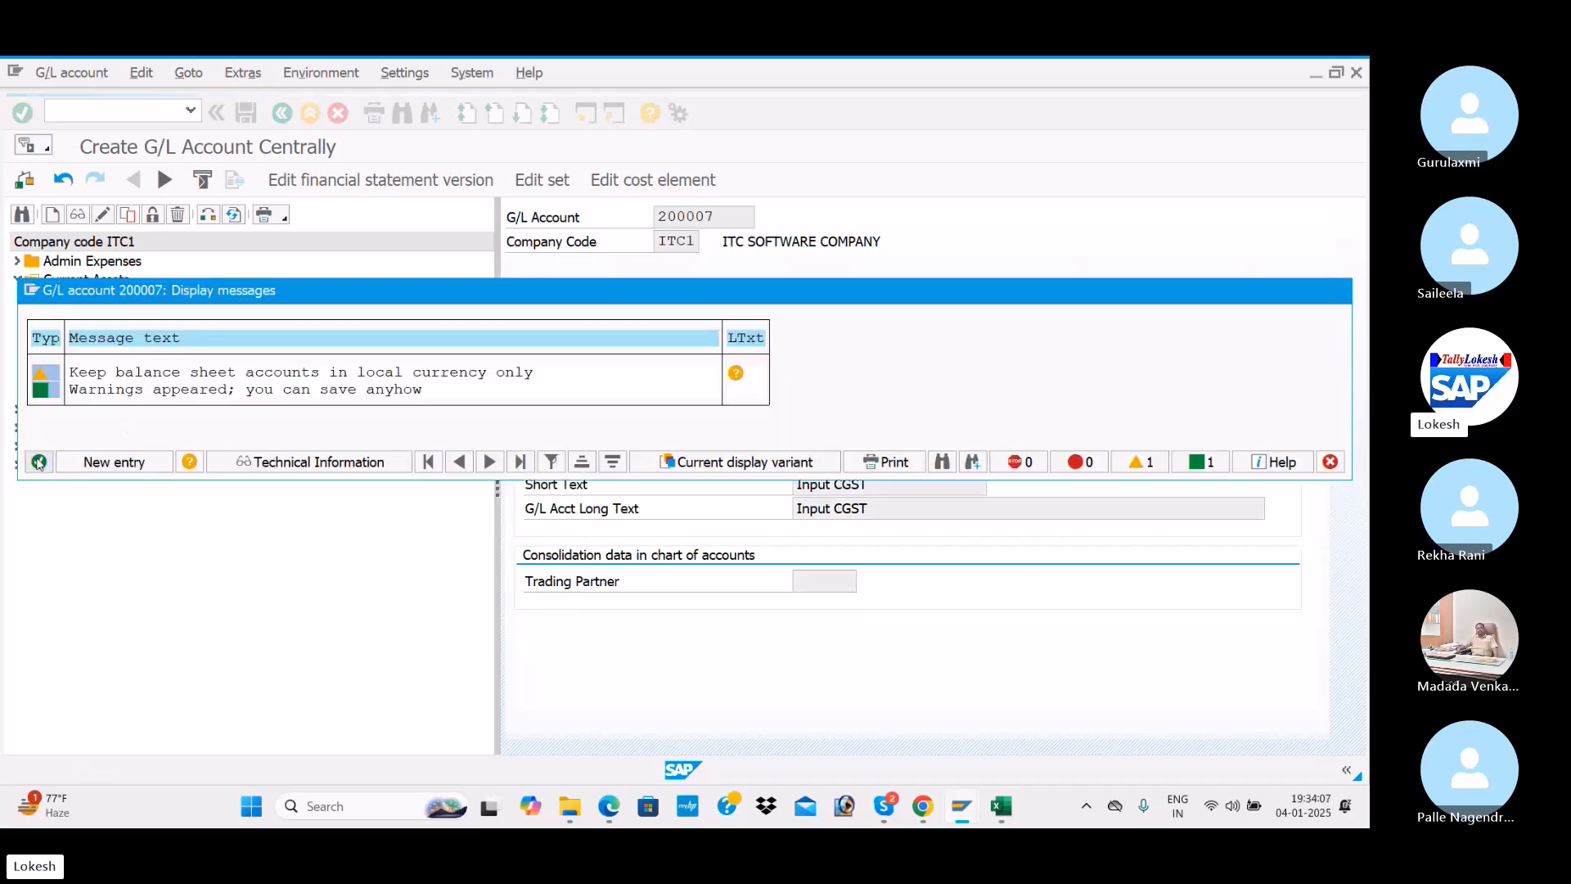
left_click(38, 461)
Copy the Input CGST account to new G/L account 200008 in company code ITC1
right_click(146, 409)
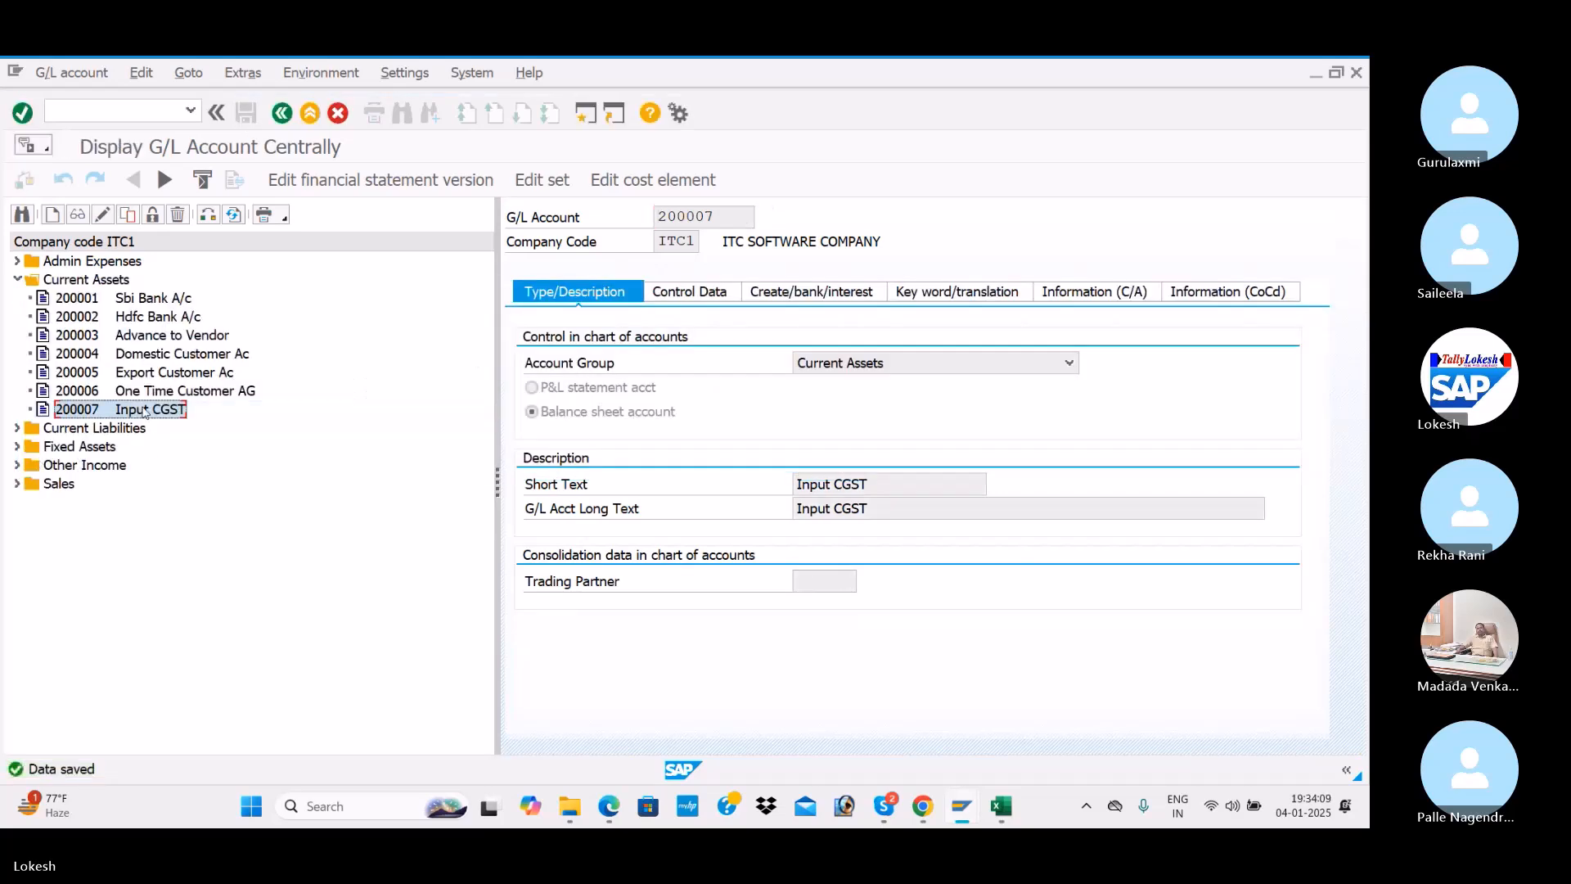
left_click(176, 471)
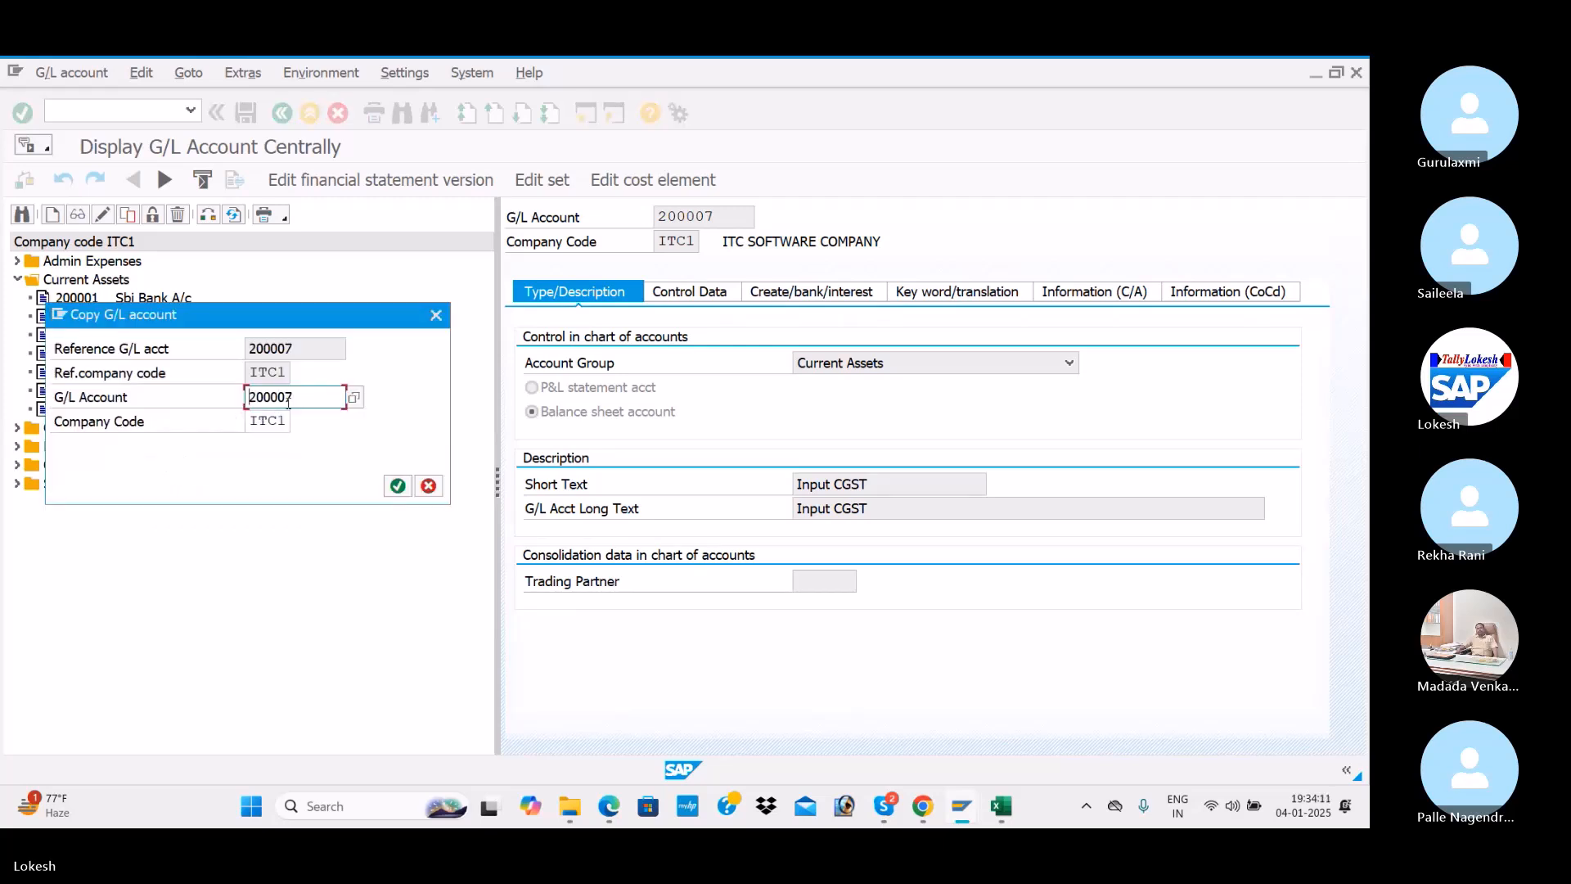
key("BackSpace")
type("8")
key("Return")
Set both the short text and the G/L account long text of account 200008 to "Input SGST"
left_click(890, 491)
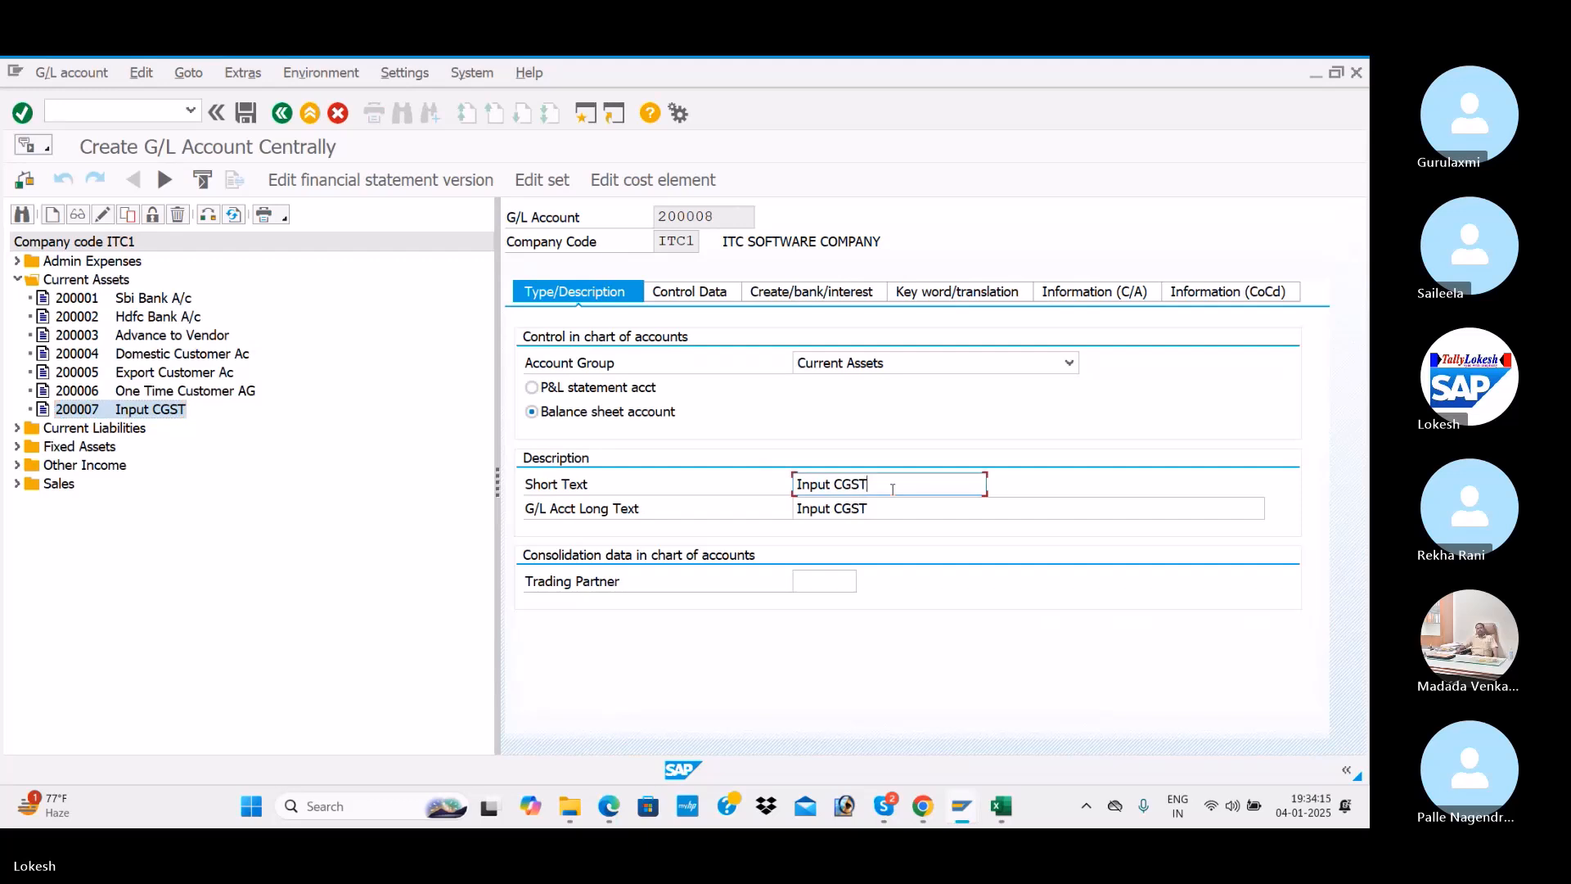
key("BackSpace")
key("BackSpace")
key("BackSpace")
key("BackSpace")
type("Ad")
key("BackSpace")
key("BackSpace")
type("SG")
key("Tab")
key("ctrl+v")
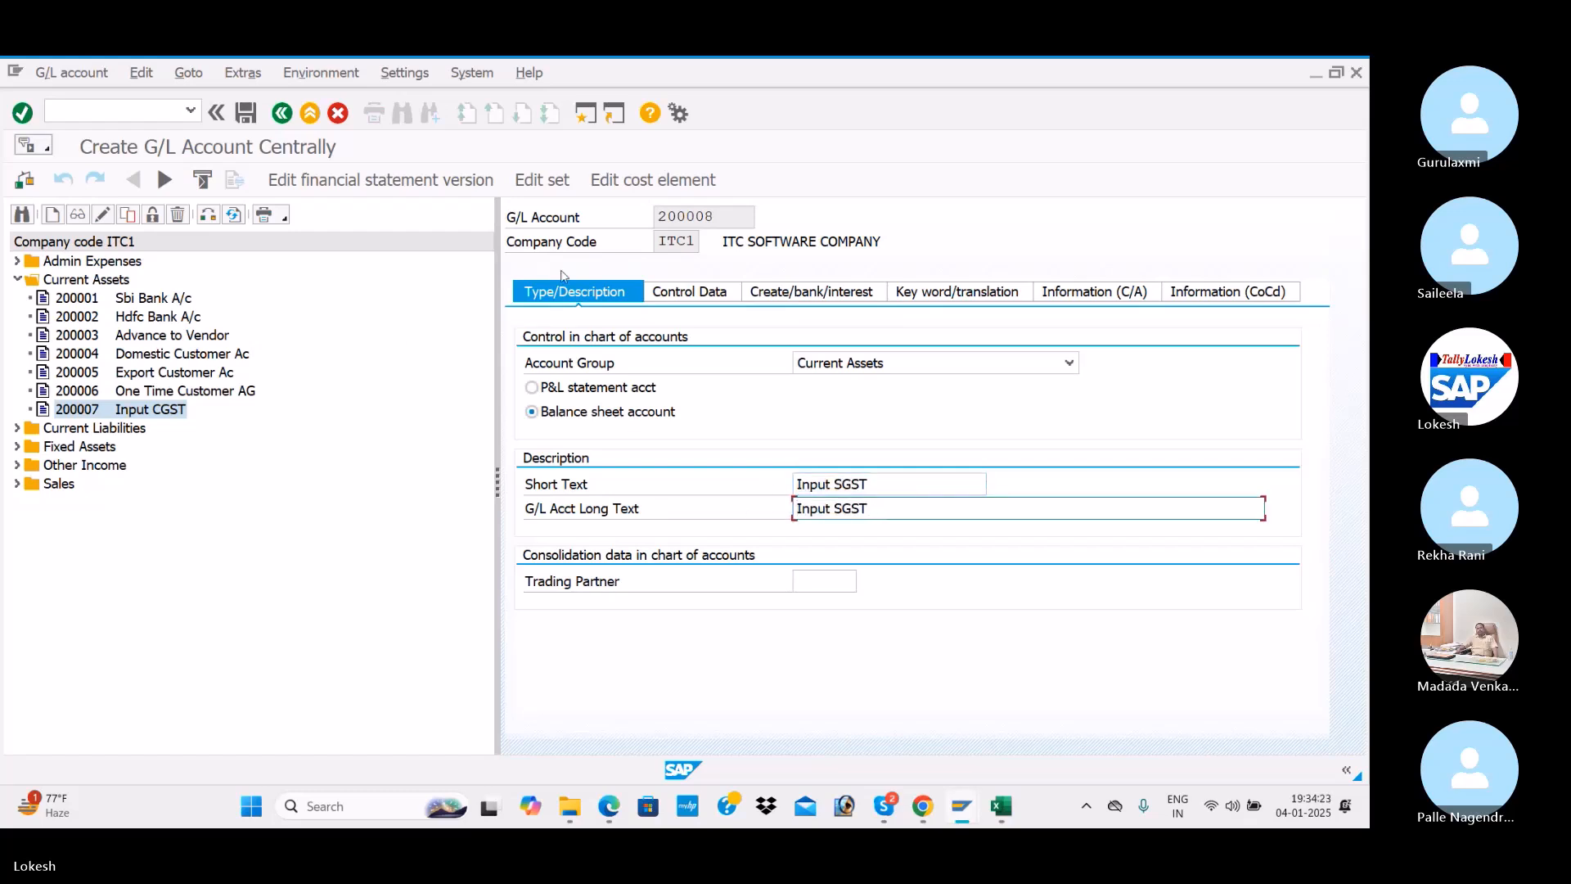
Review account 200008's control data and field status group, and save the account despite the warning
left_click(689, 292)
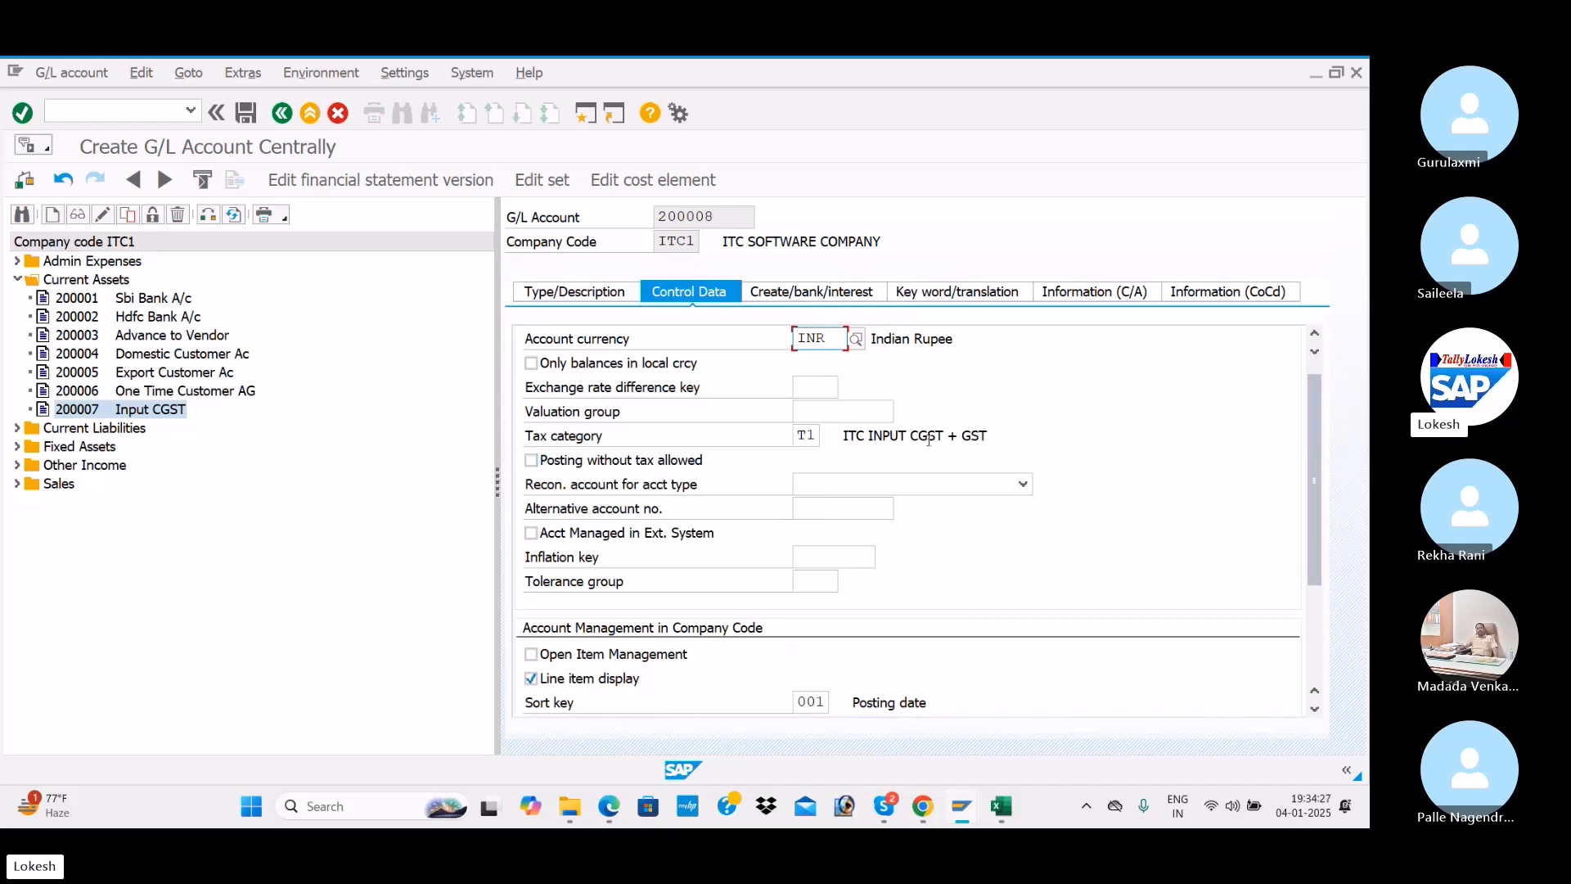
left_click(812, 292)
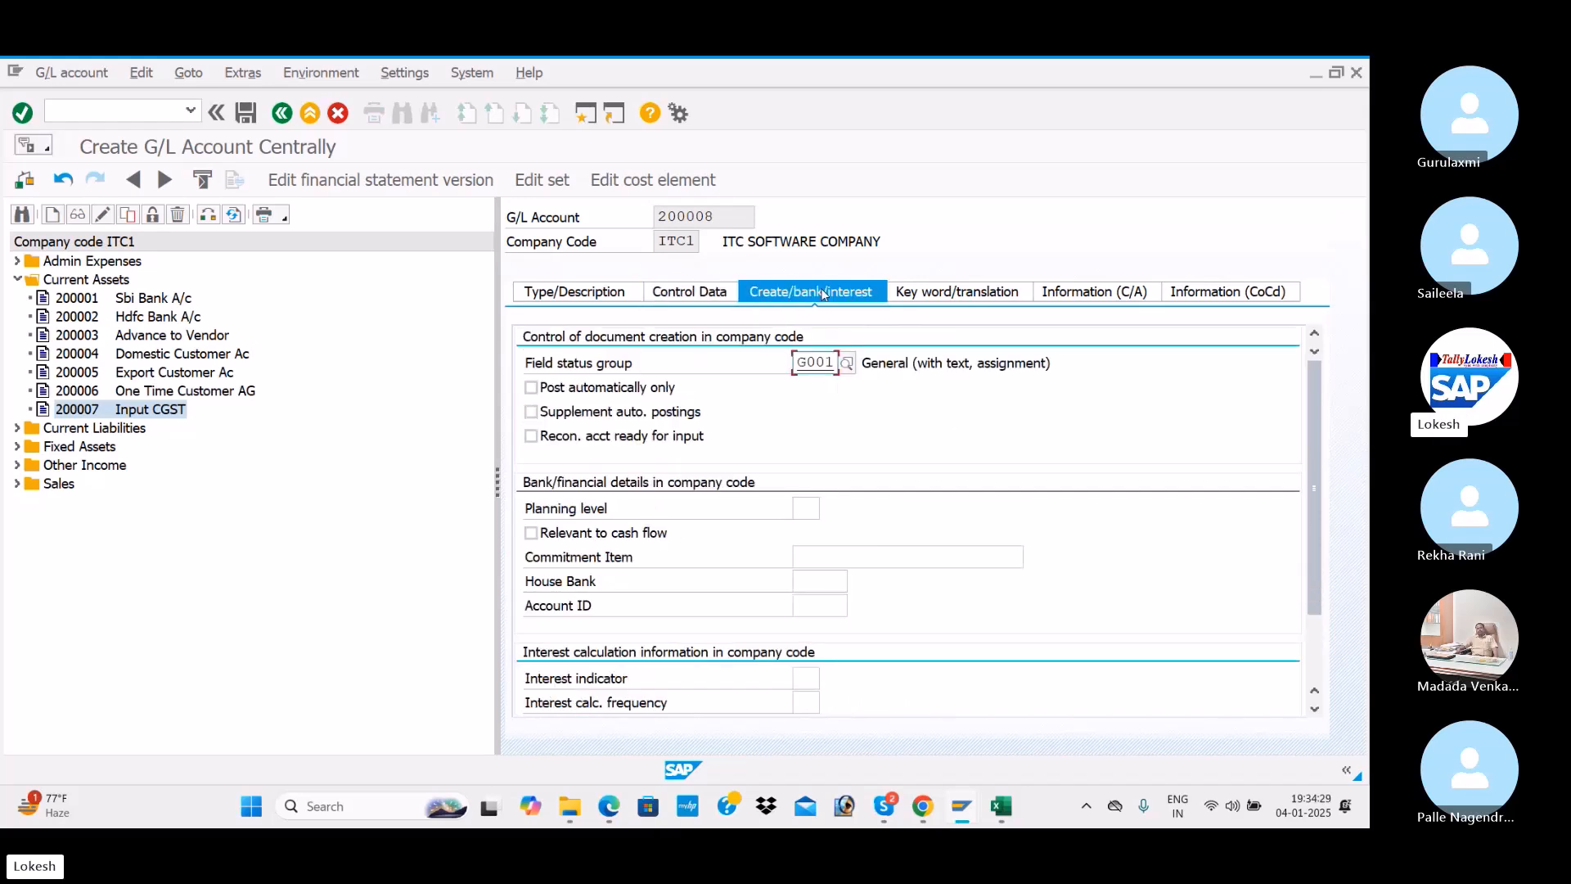
left_click(604, 293)
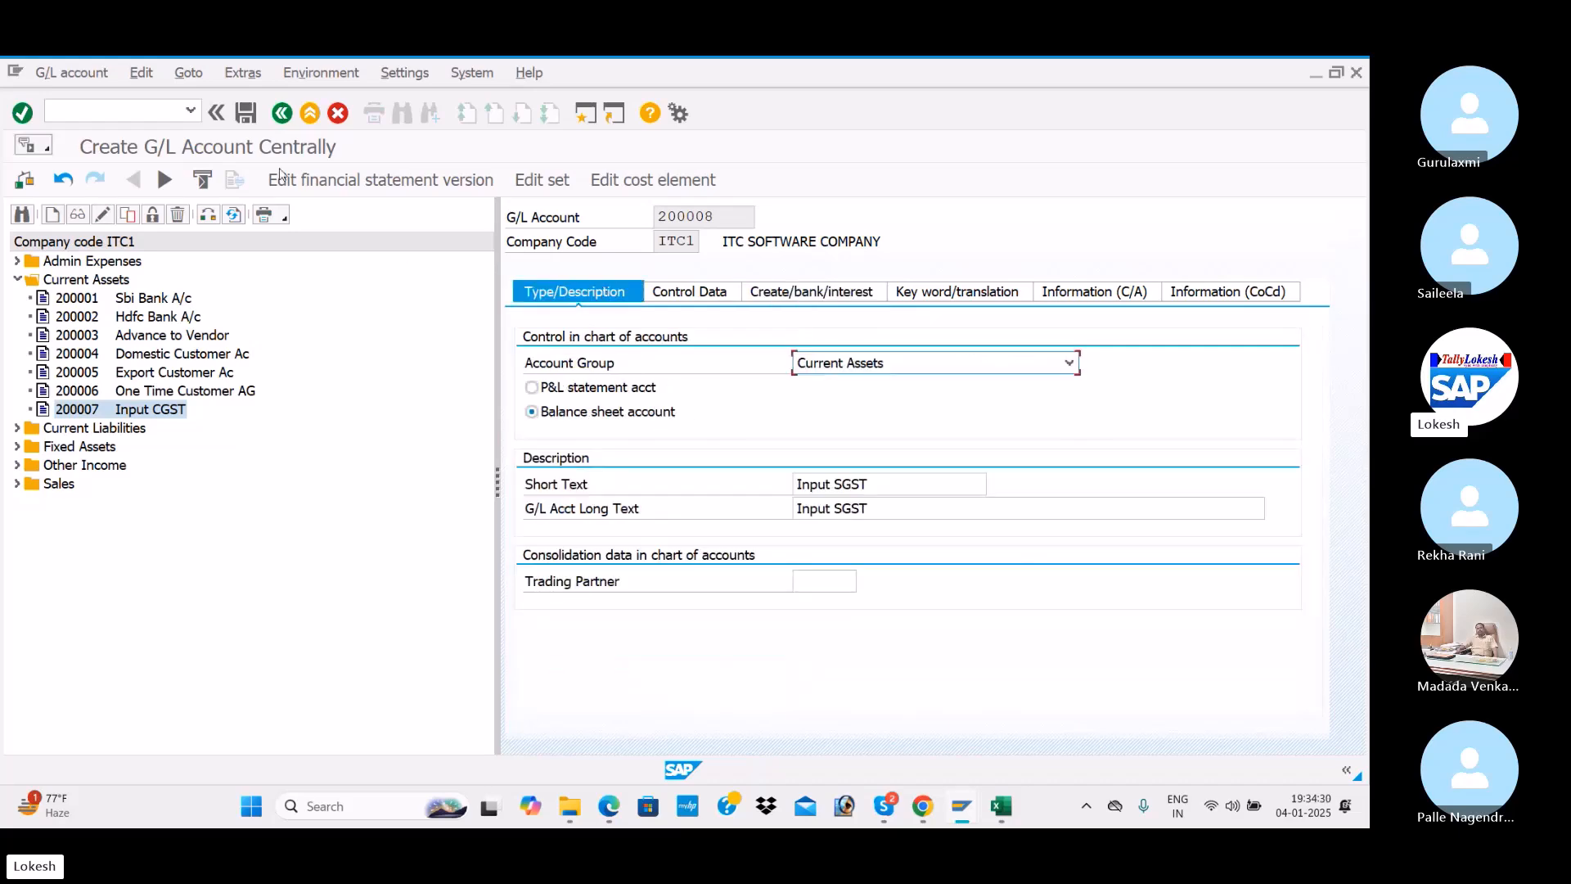
left_click(247, 113)
left_click(38, 462)
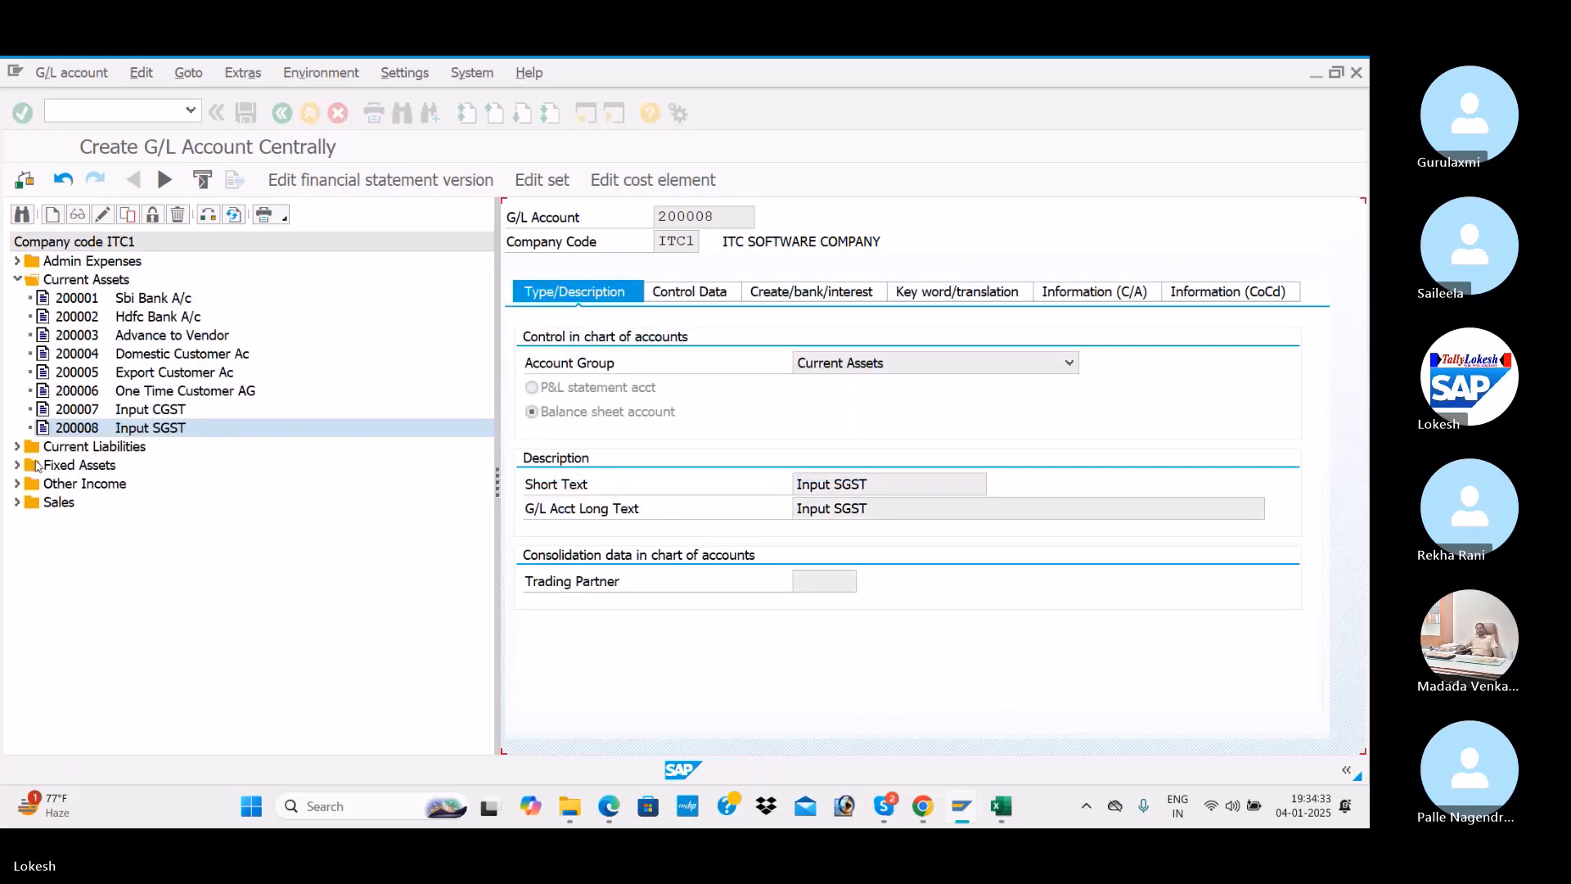
Copy the Input SGST account to new G/L account 200009 in company code ITC1
right_click(121, 434)
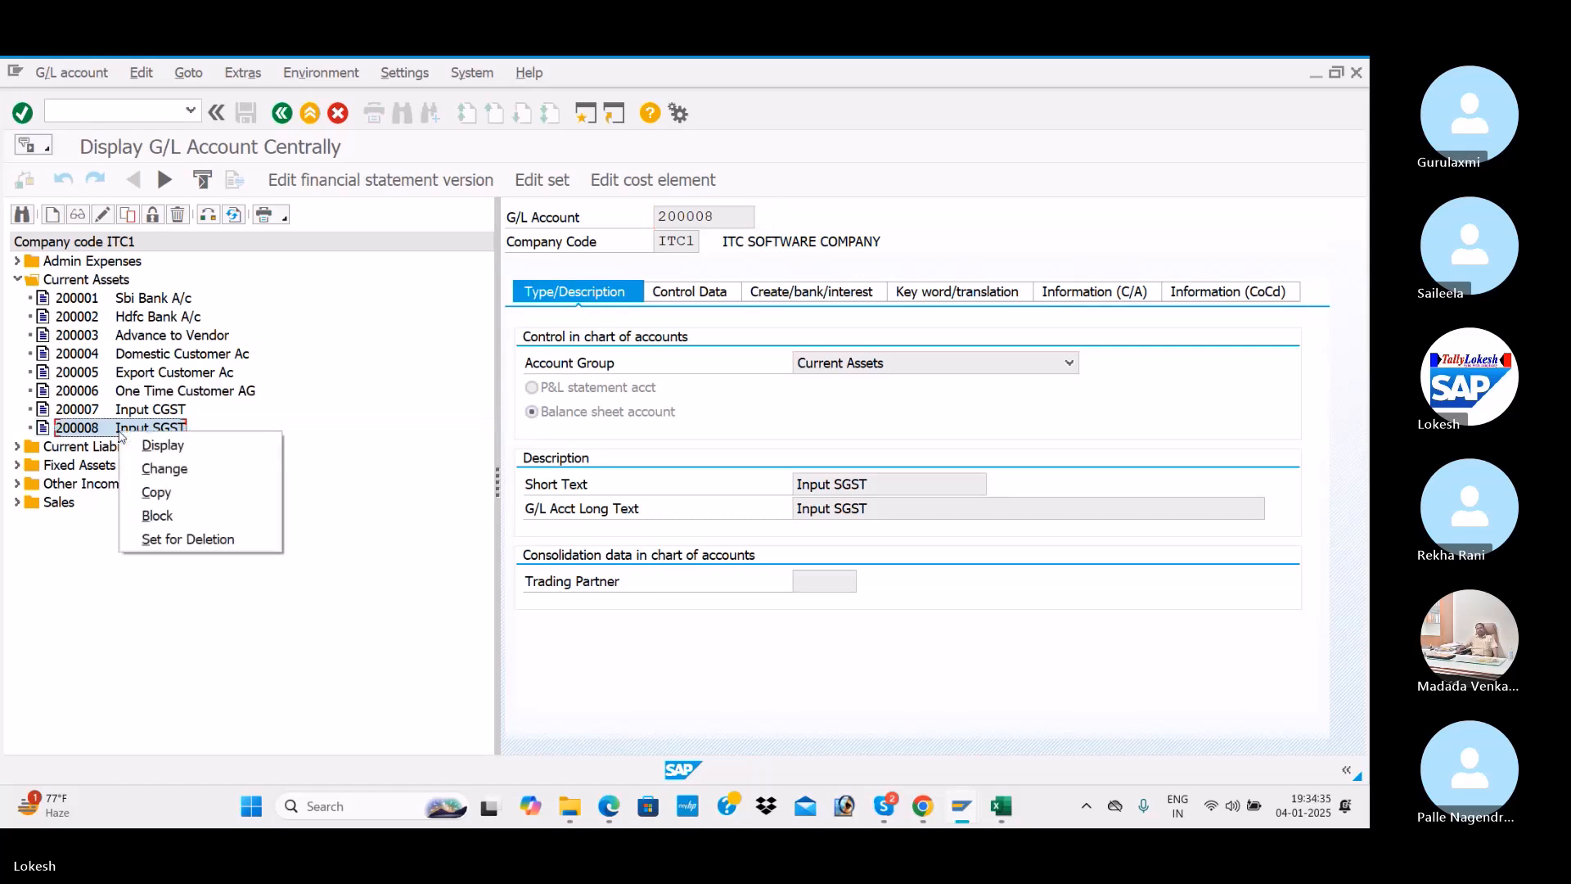
left_click(158, 491)
key("BackSpace")
type("9")
key("Return")
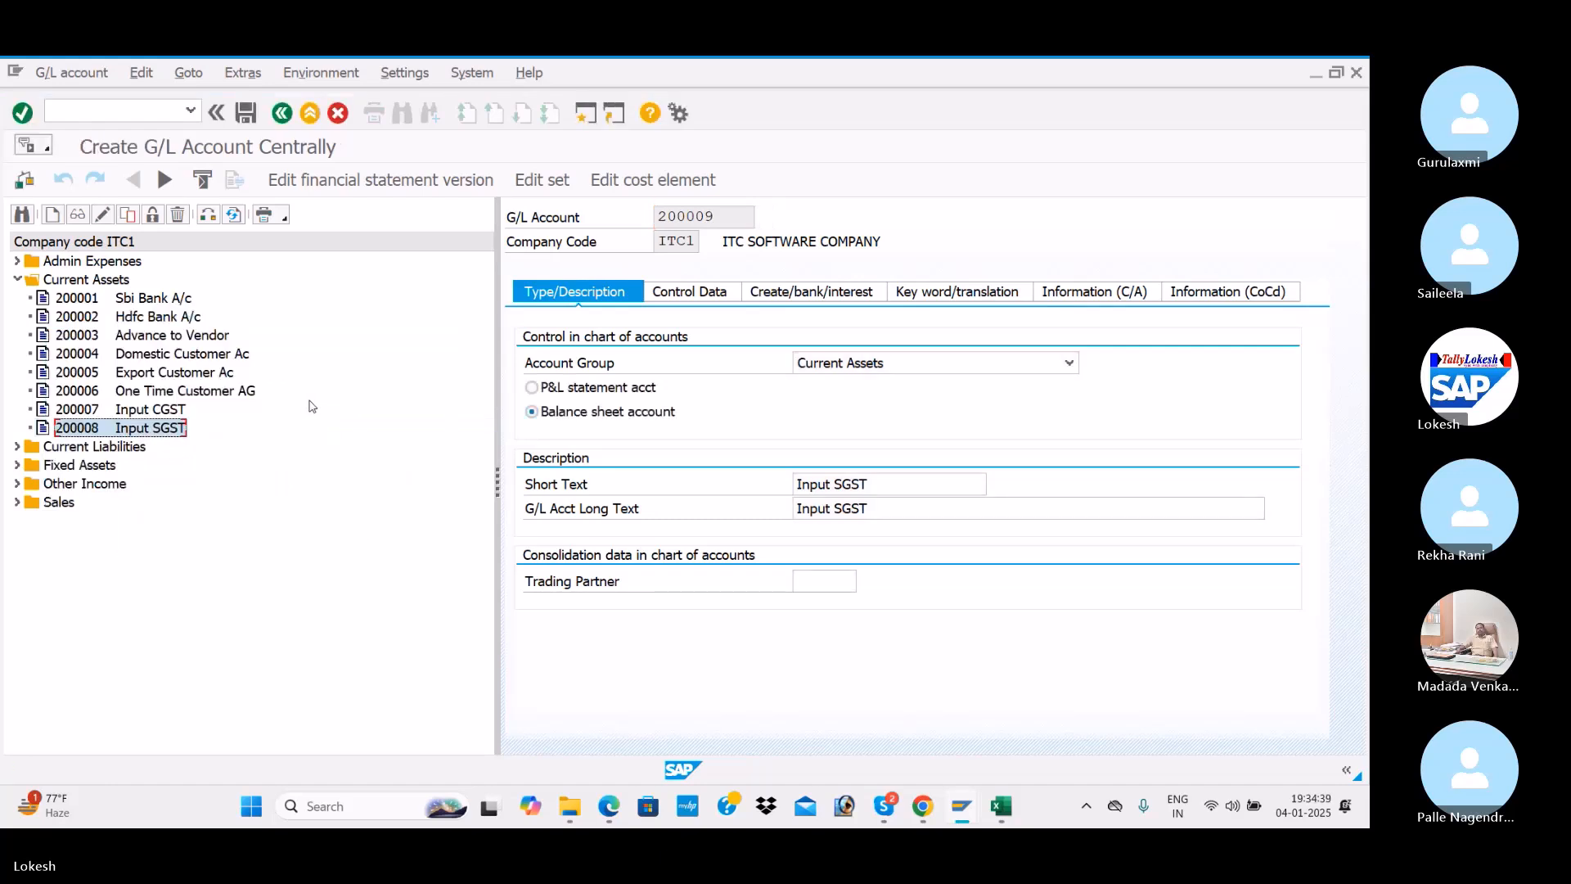
Set both the short text and the G/L account long text of account 200009 to "Input IGST"
left_click(891, 478)
key("BackSpace")
key("BackSpace")
key("BackSpace")
key("BackSpace")
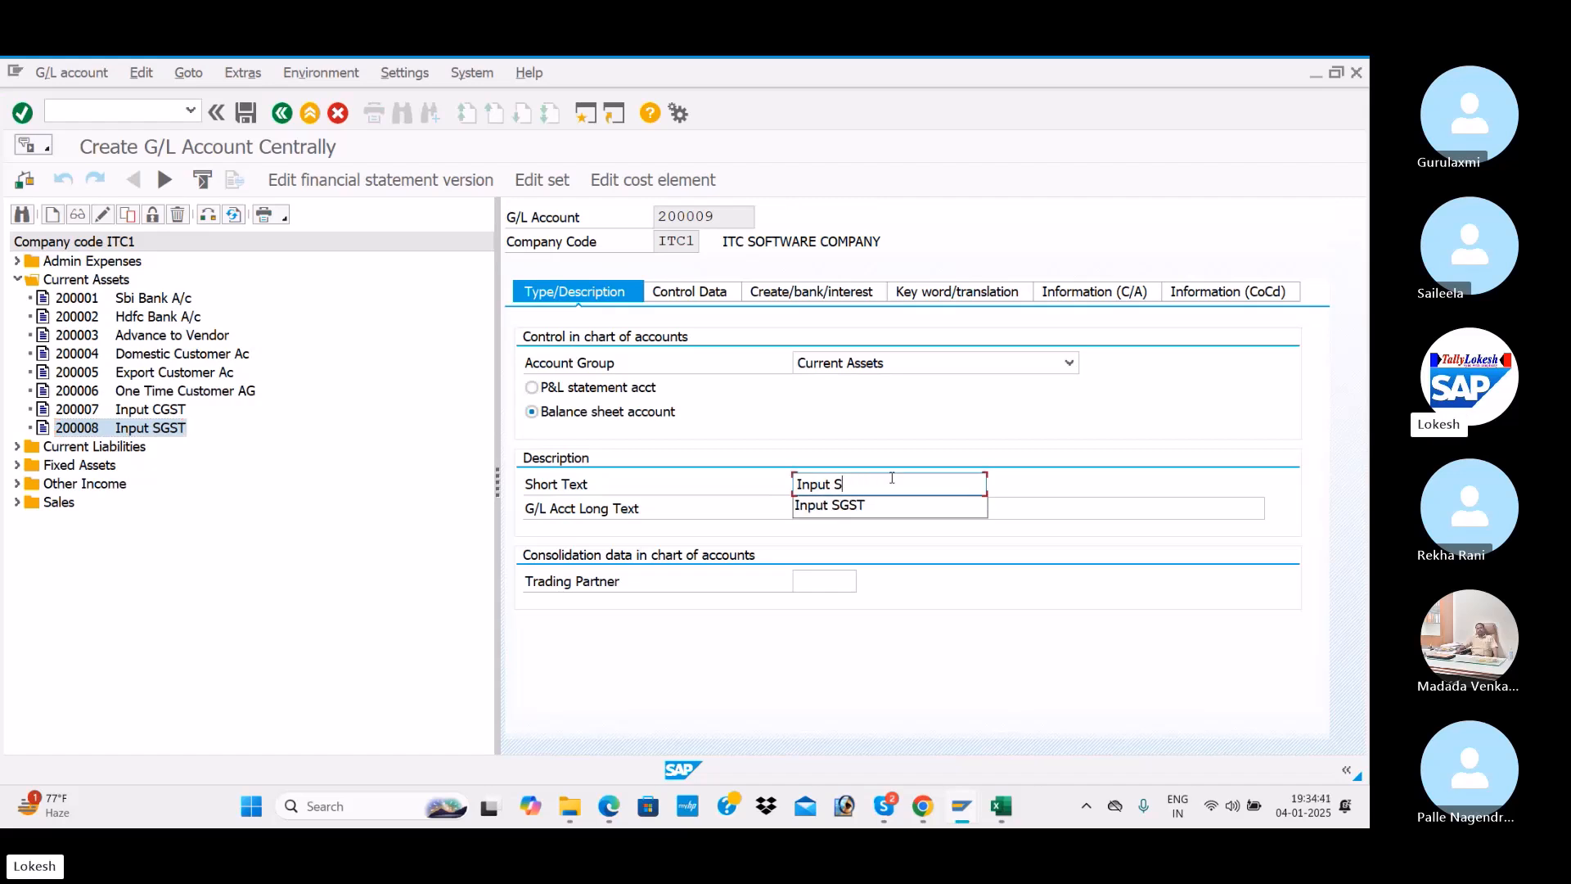
type("IGST")
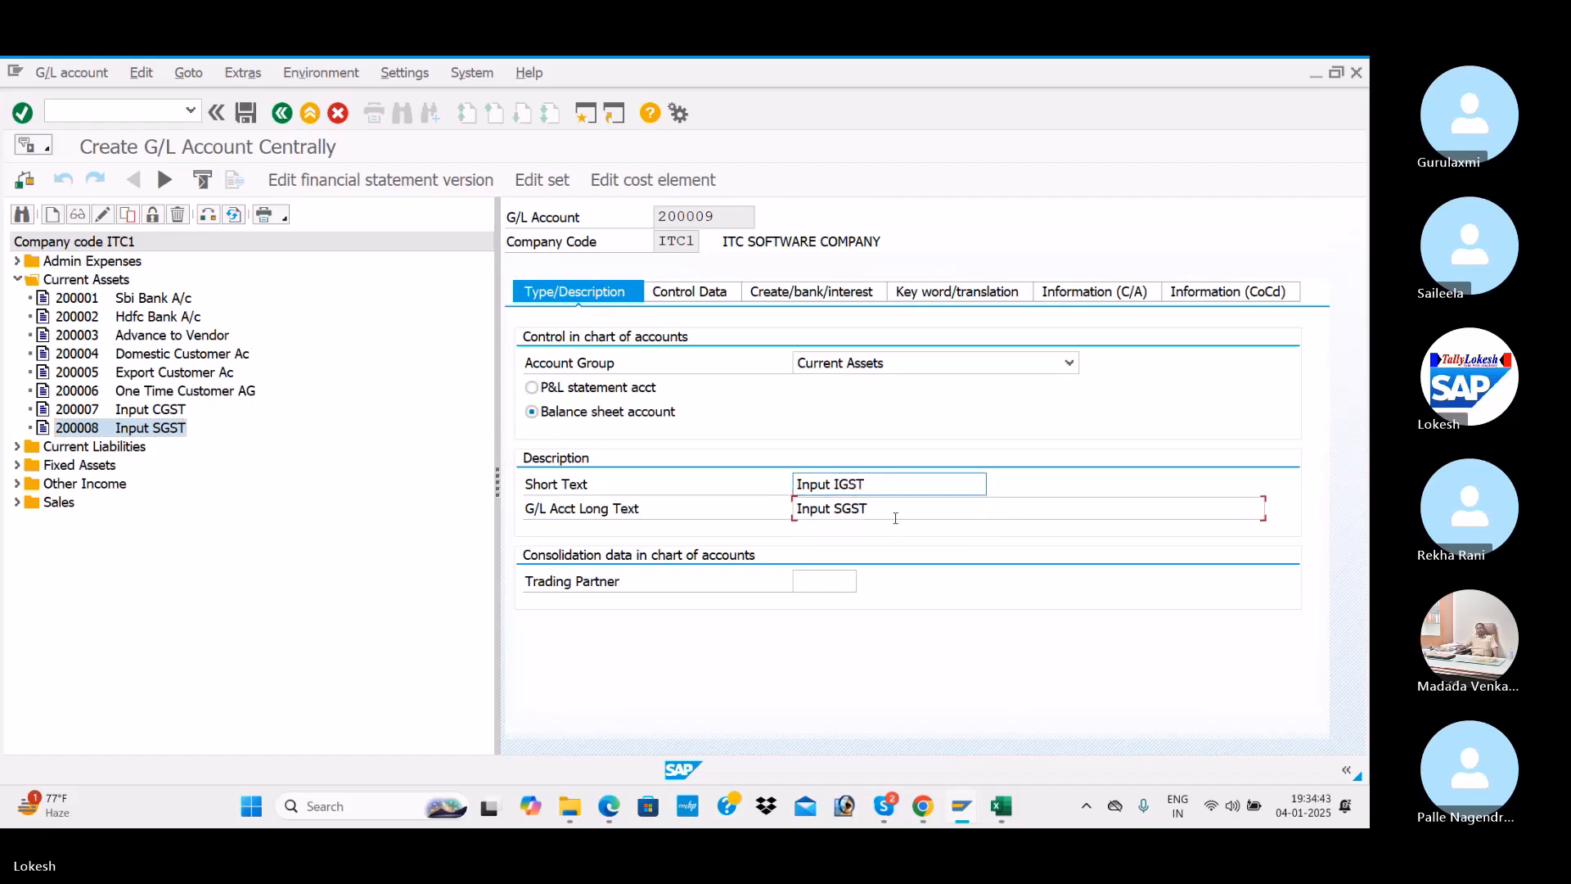
key("BackSpace")
key("BackSpace")
key("BackSpace")
key("BackSpace")
type("IGST")
Change the tax category of account 200009 to T2, ITC INPUT IGST
left_click(688, 292)
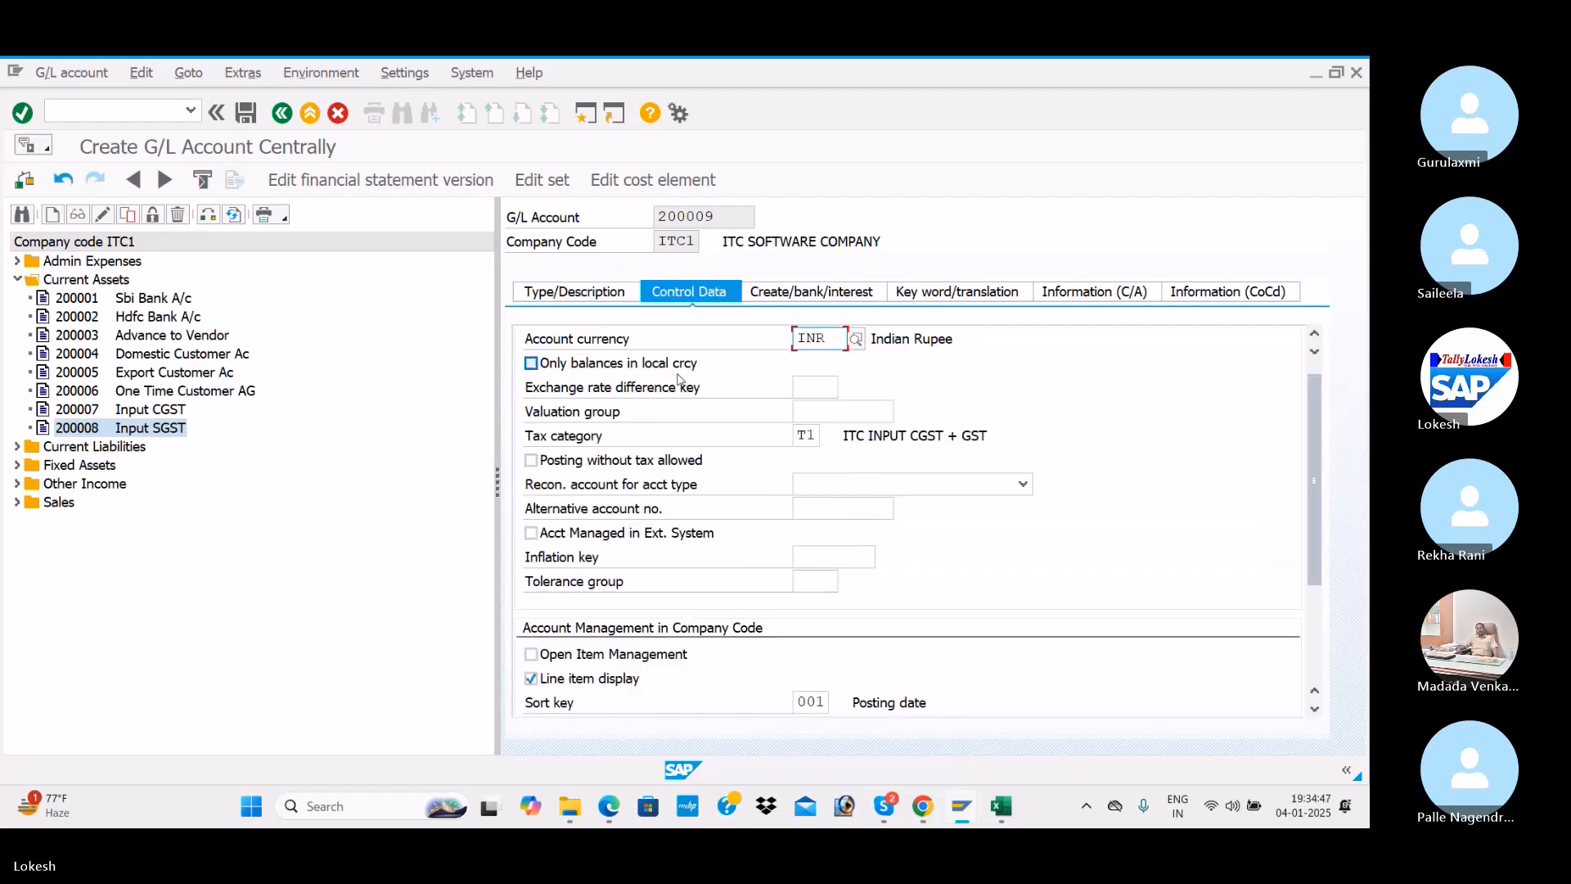
left_click(809, 436)
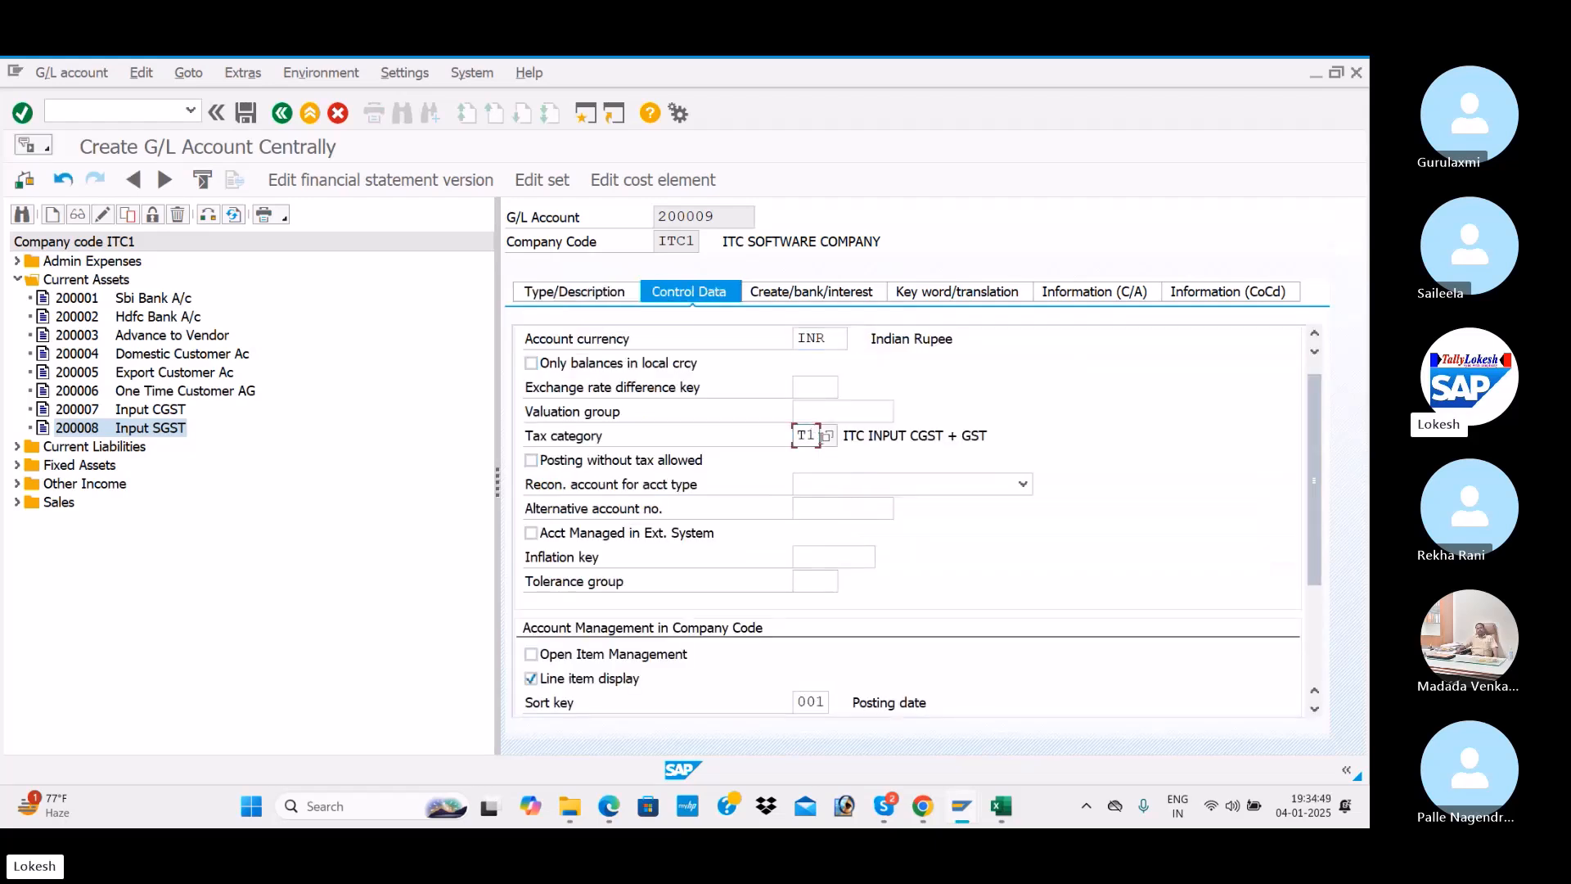
left_click(827, 438)
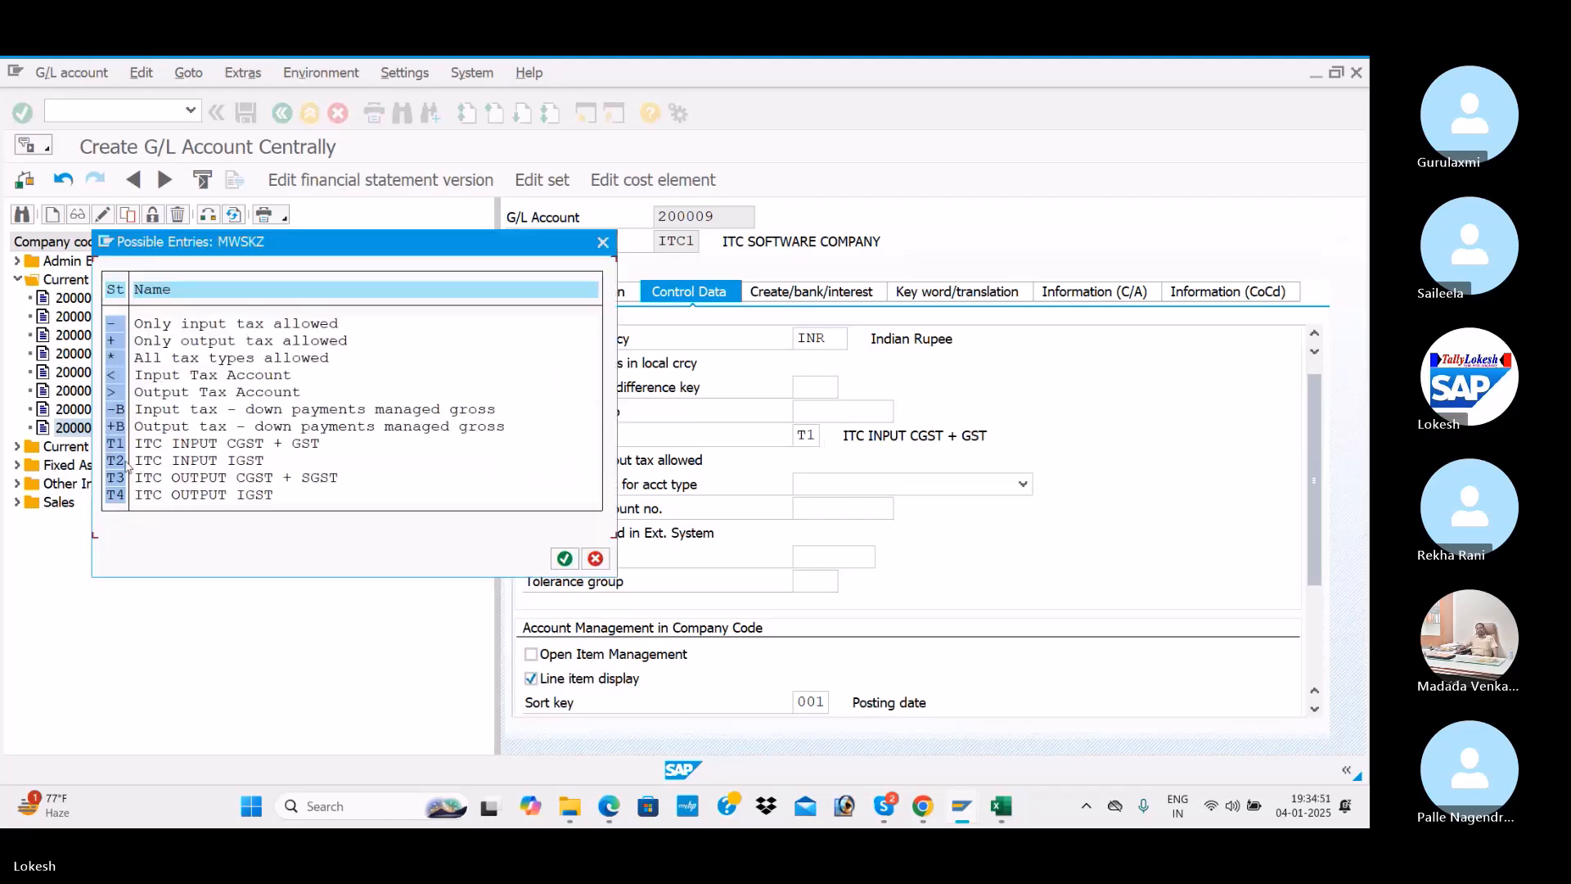
double_click(168, 462)
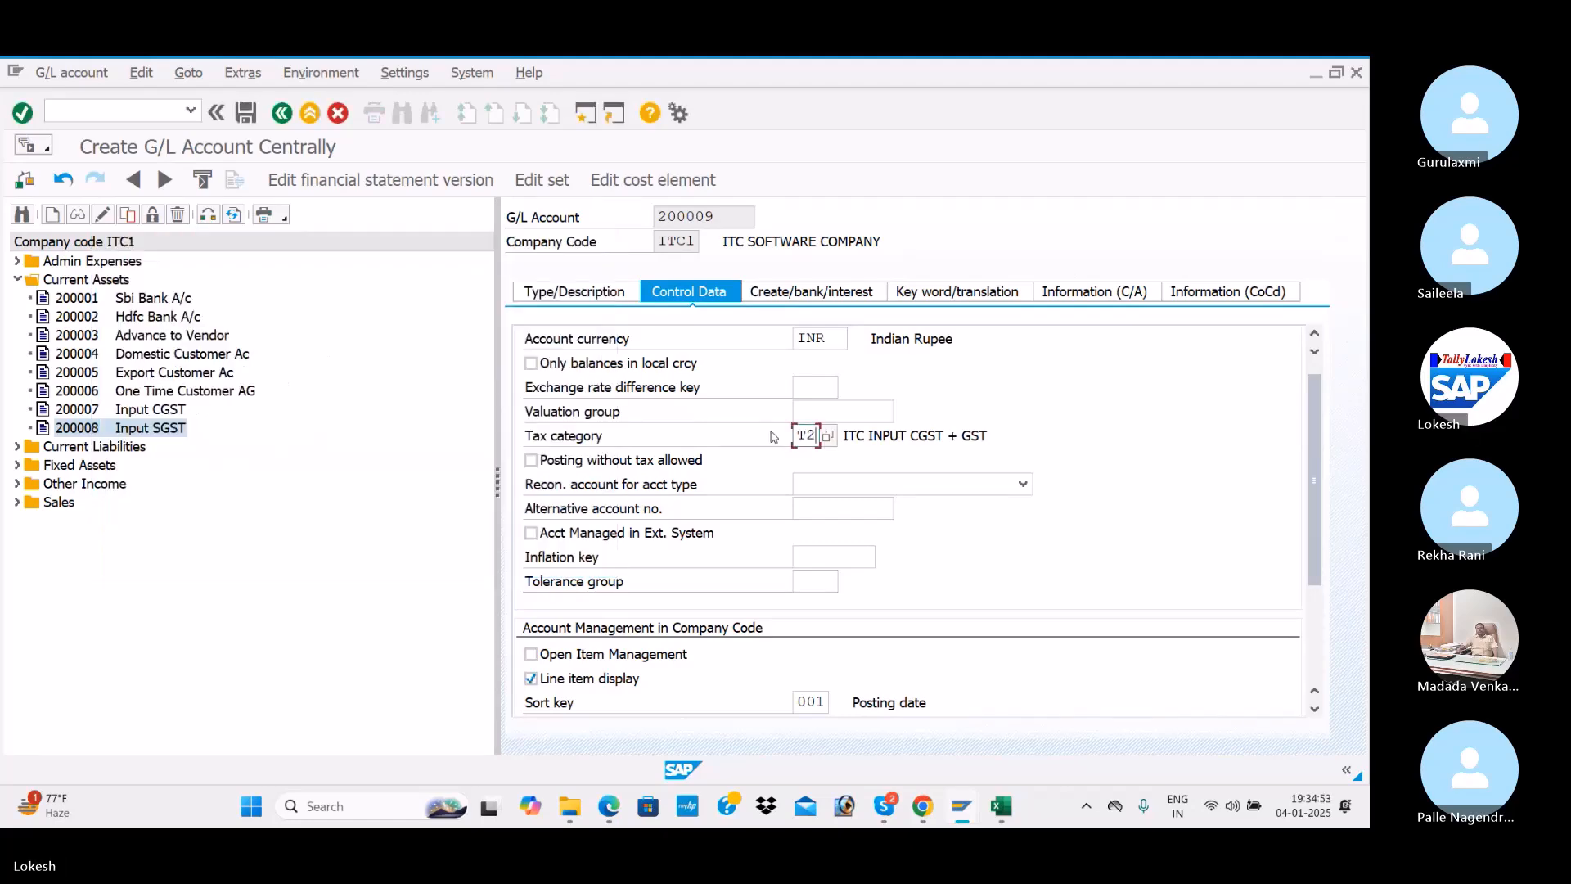
Review the field status group of account 200009 and save the account despite the warning
left_click(810, 292)
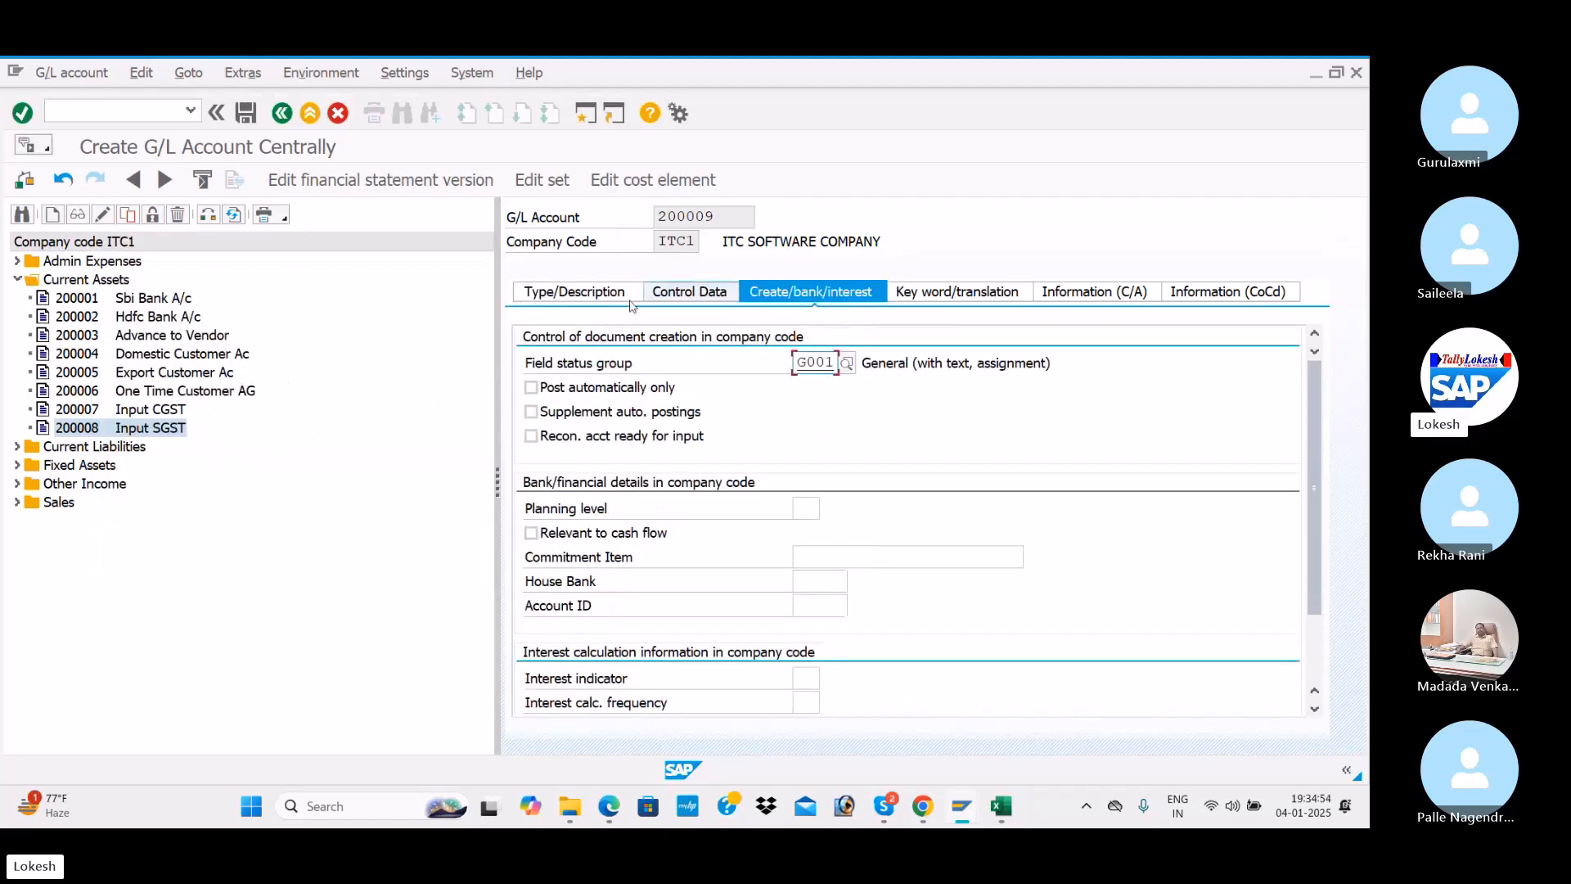
left_click(585, 295)
left_click(244, 115)
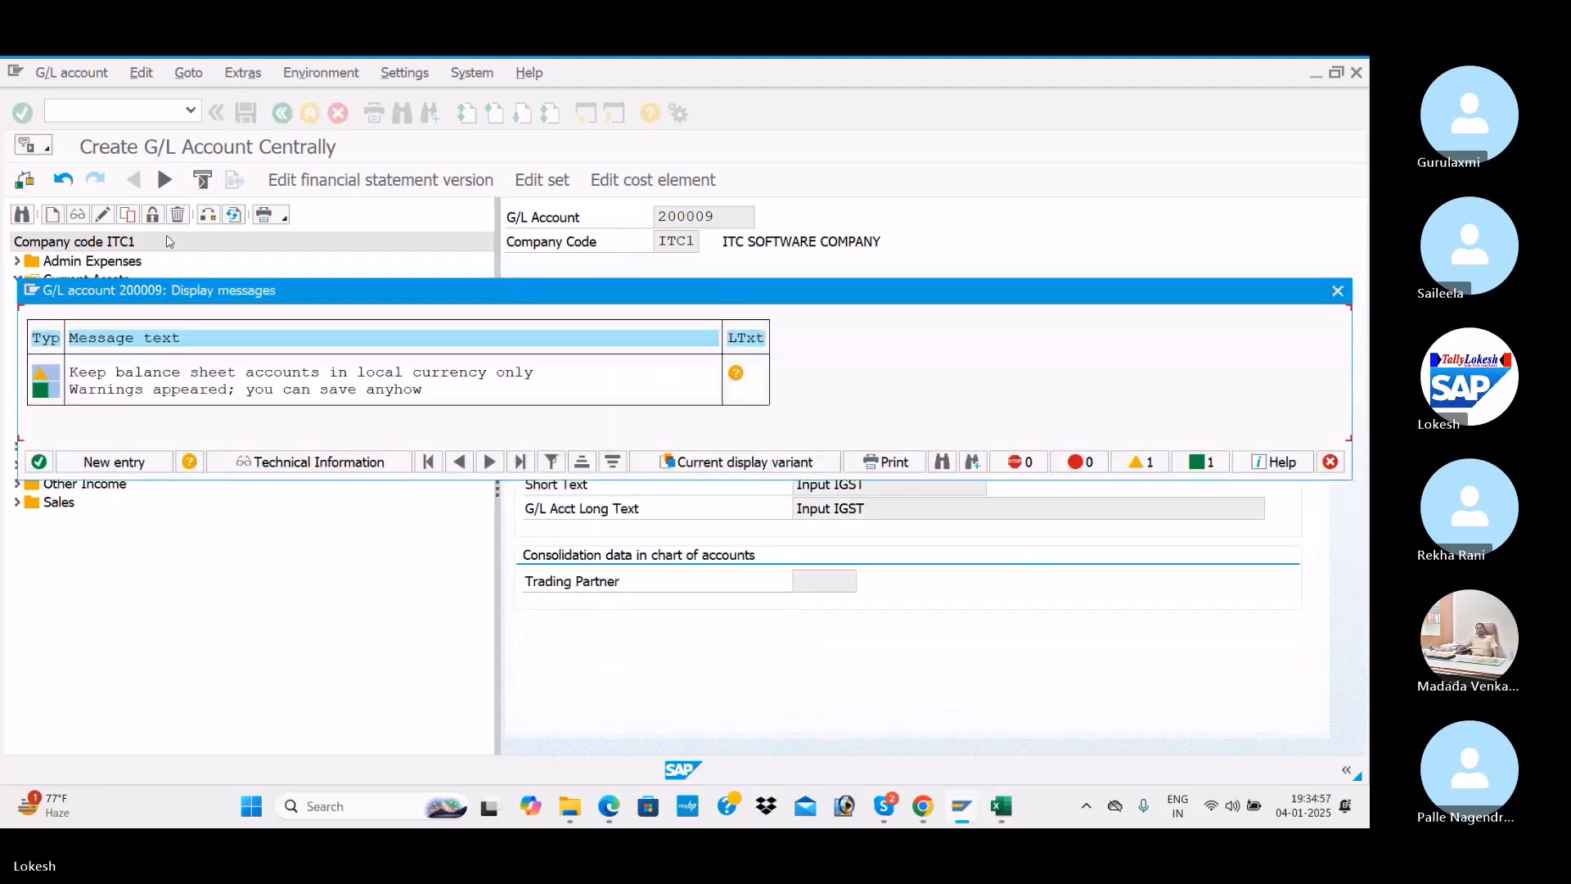
left_click(39, 460)
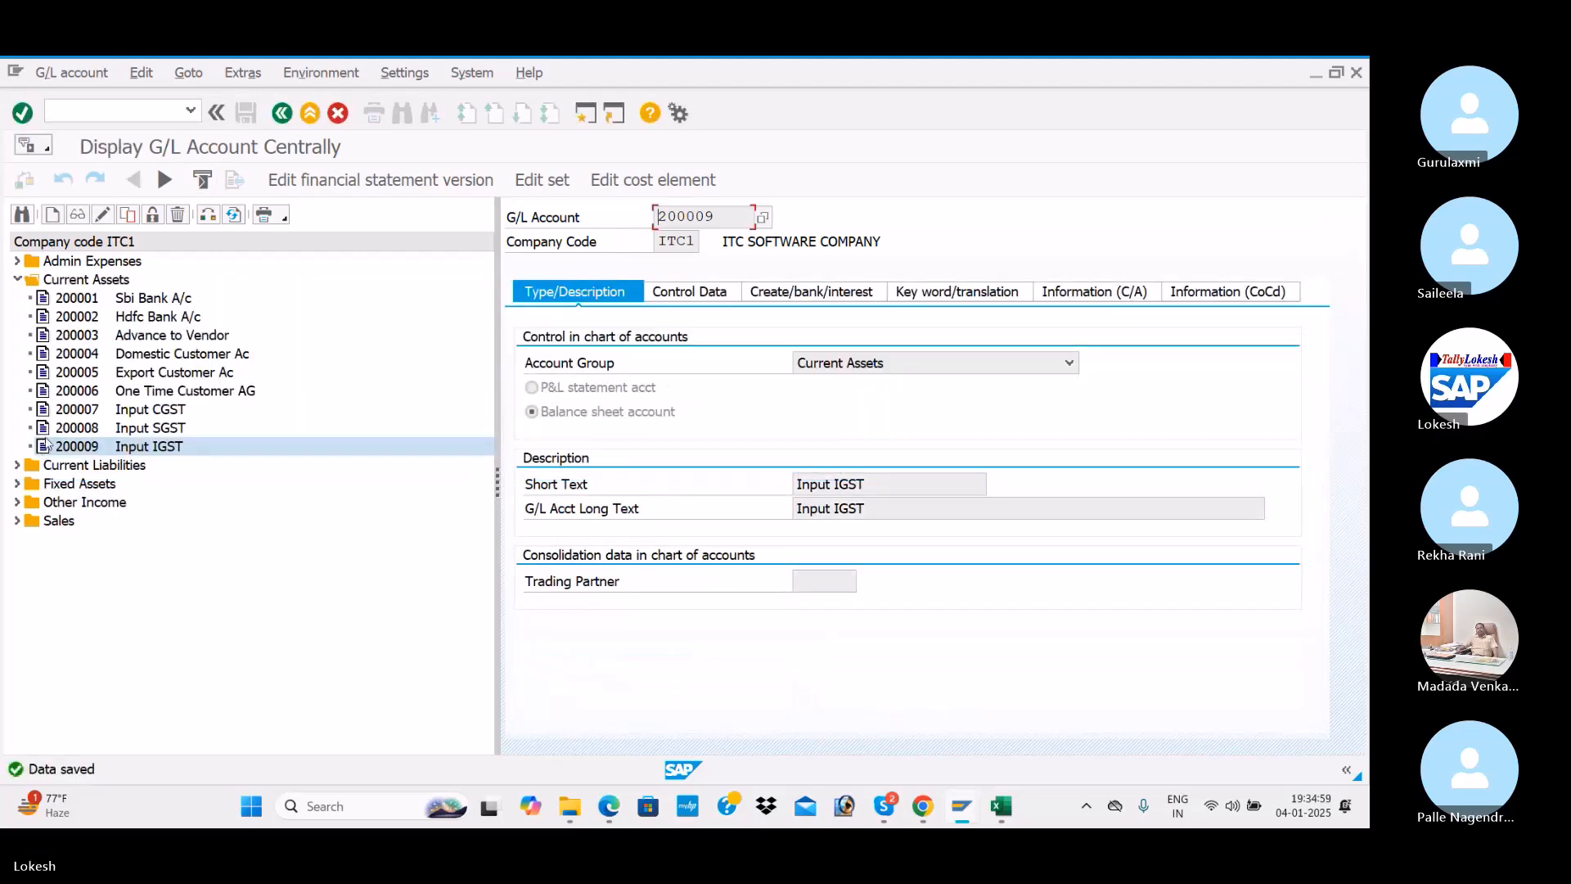
Copy the TDS ON RENT account under Current Liabilities to new G/L account 100206 in company code ITC1
left_click(17, 280)
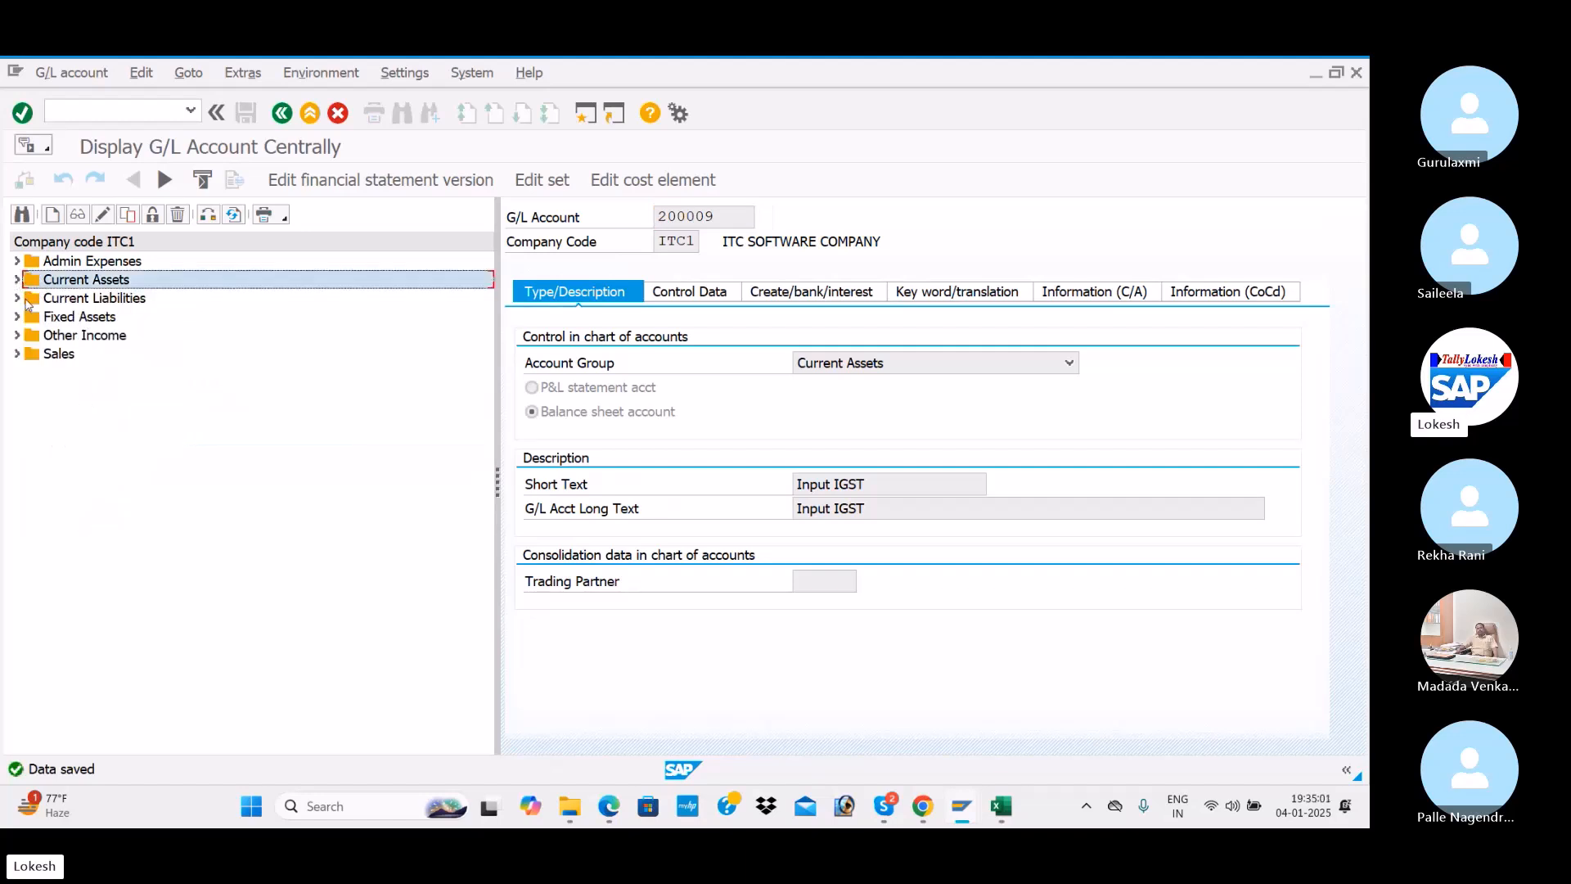
left_click(17, 299)
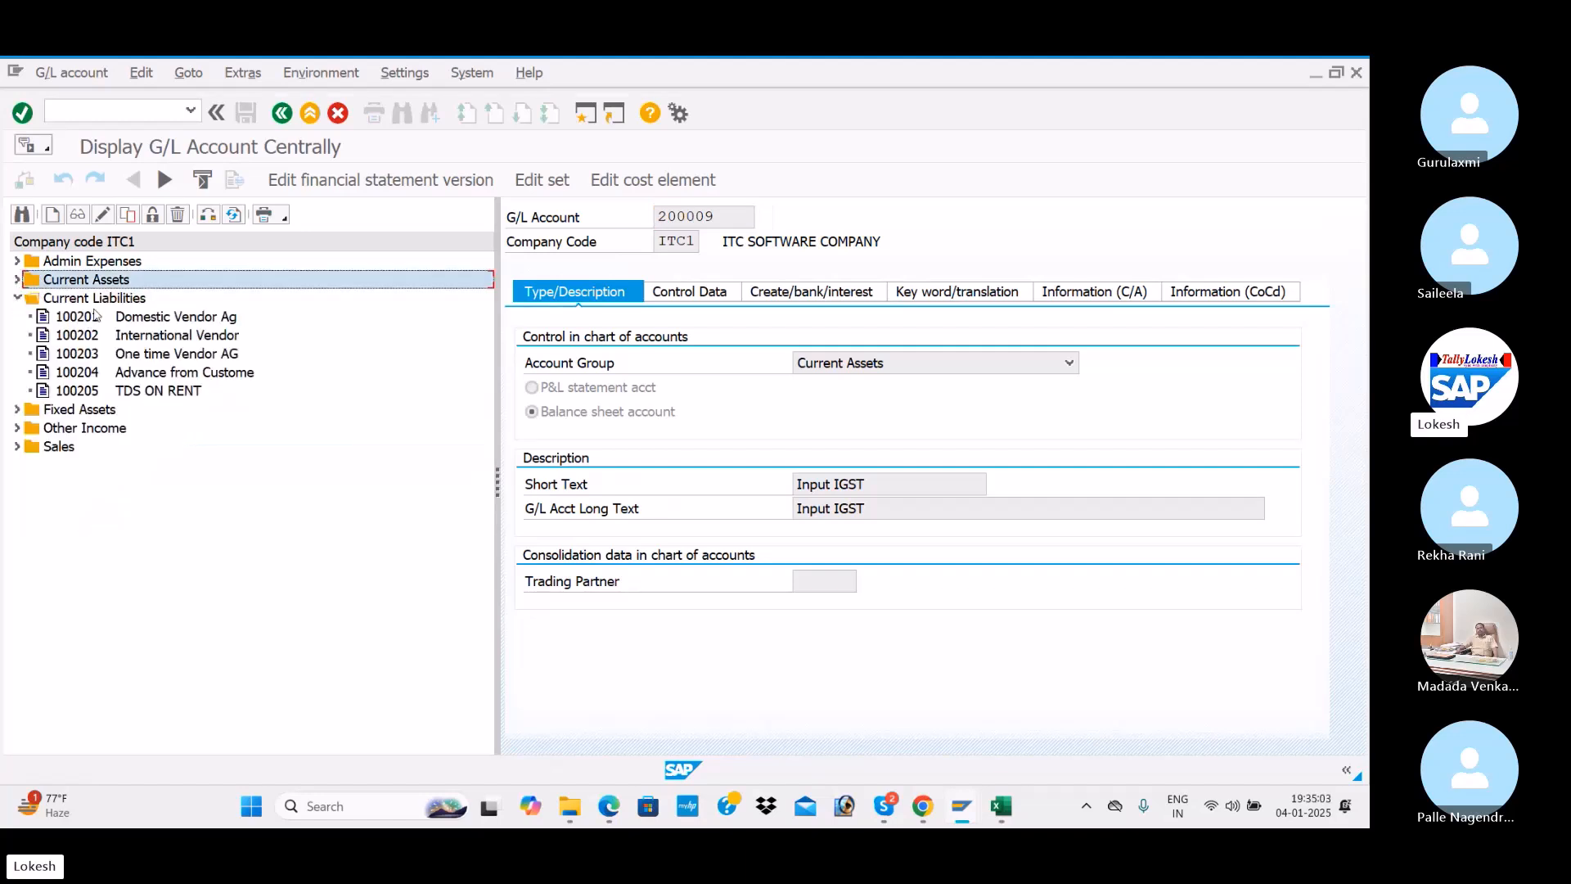
left_click(92, 393)
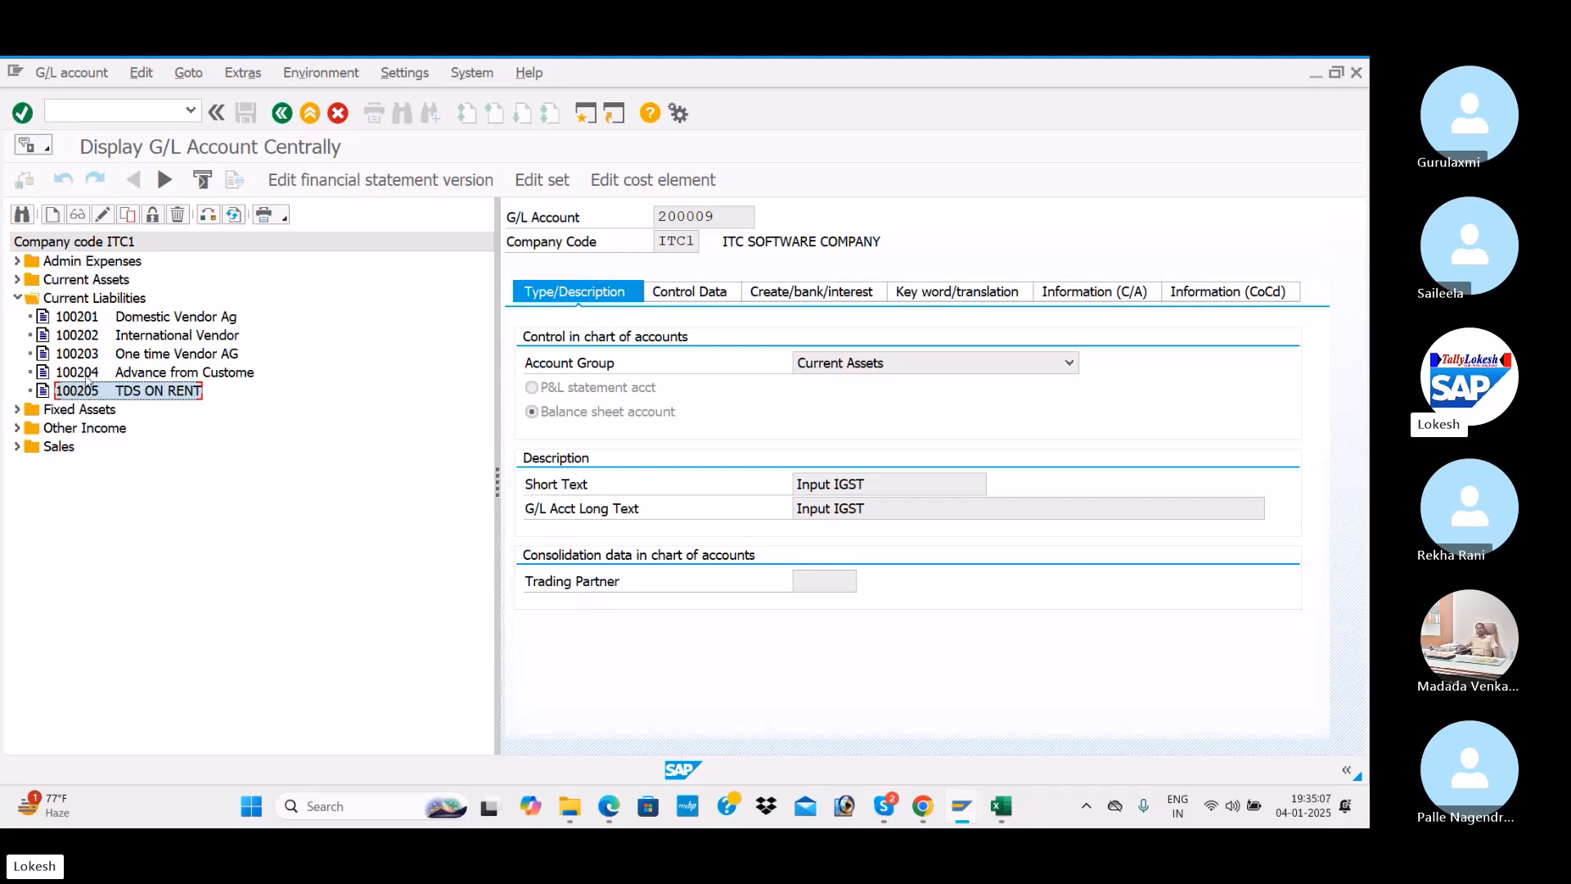
right_click(85, 392)
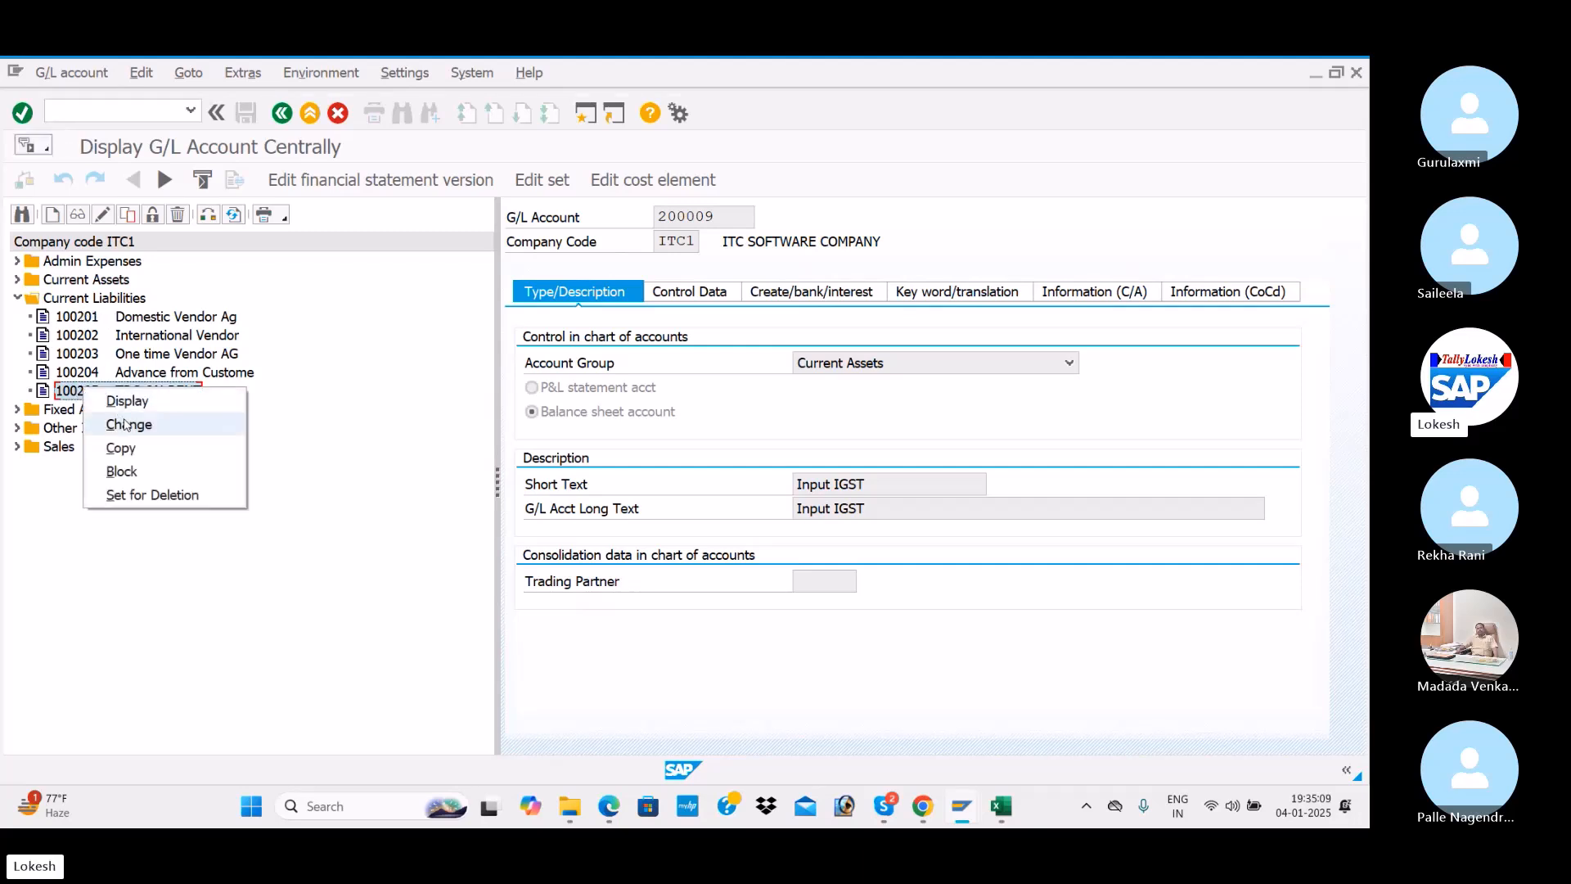
left_click(120, 449)
left_click(307, 407)
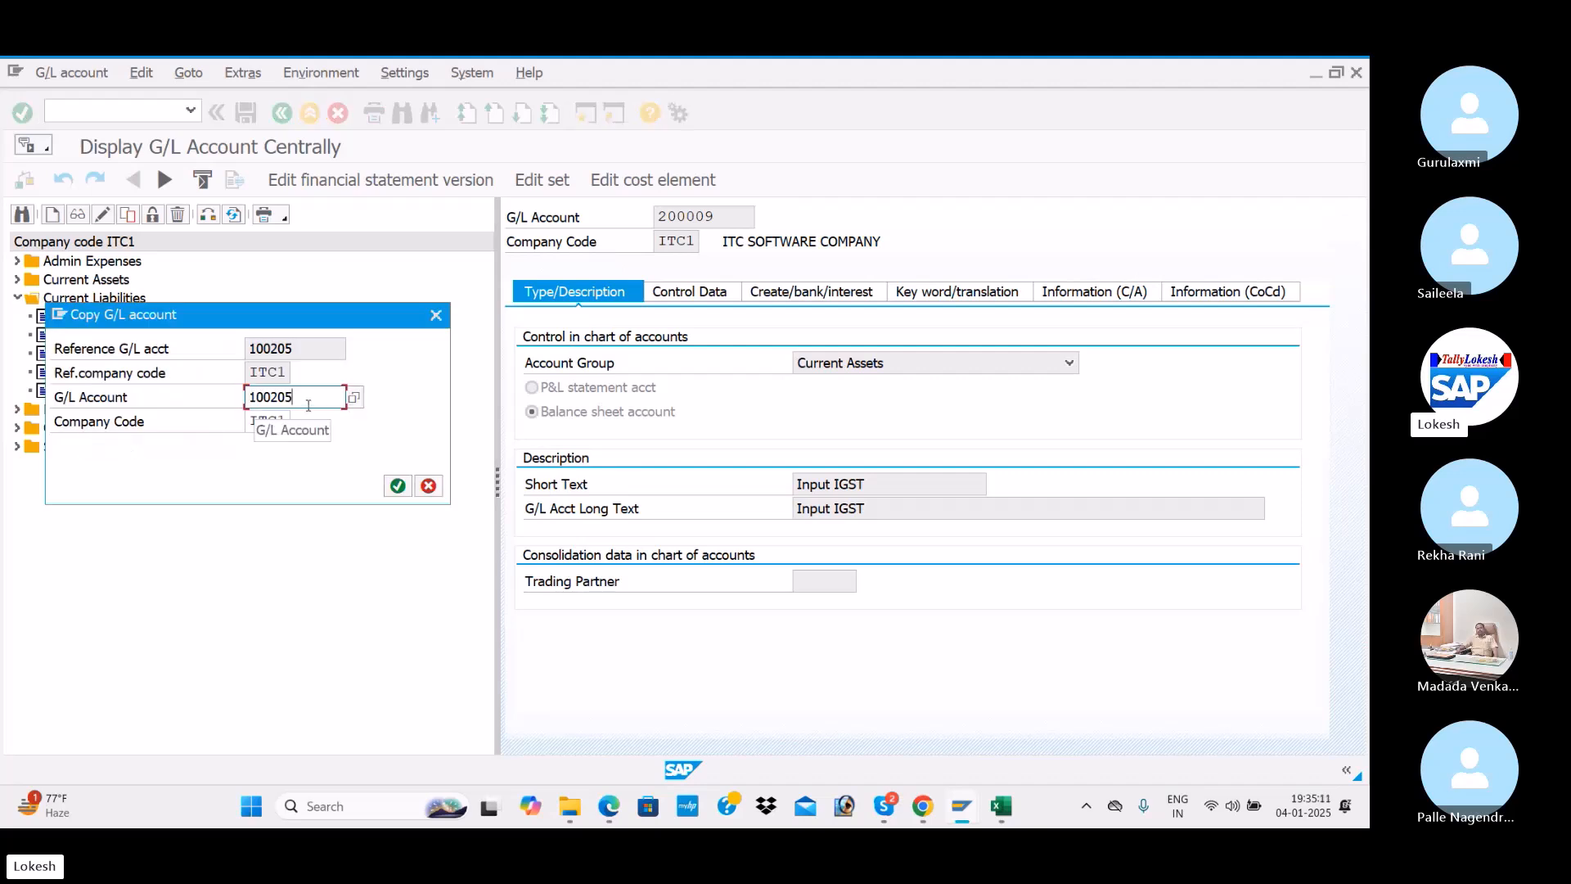
key("BackSpace")
type("6")
key("Return")
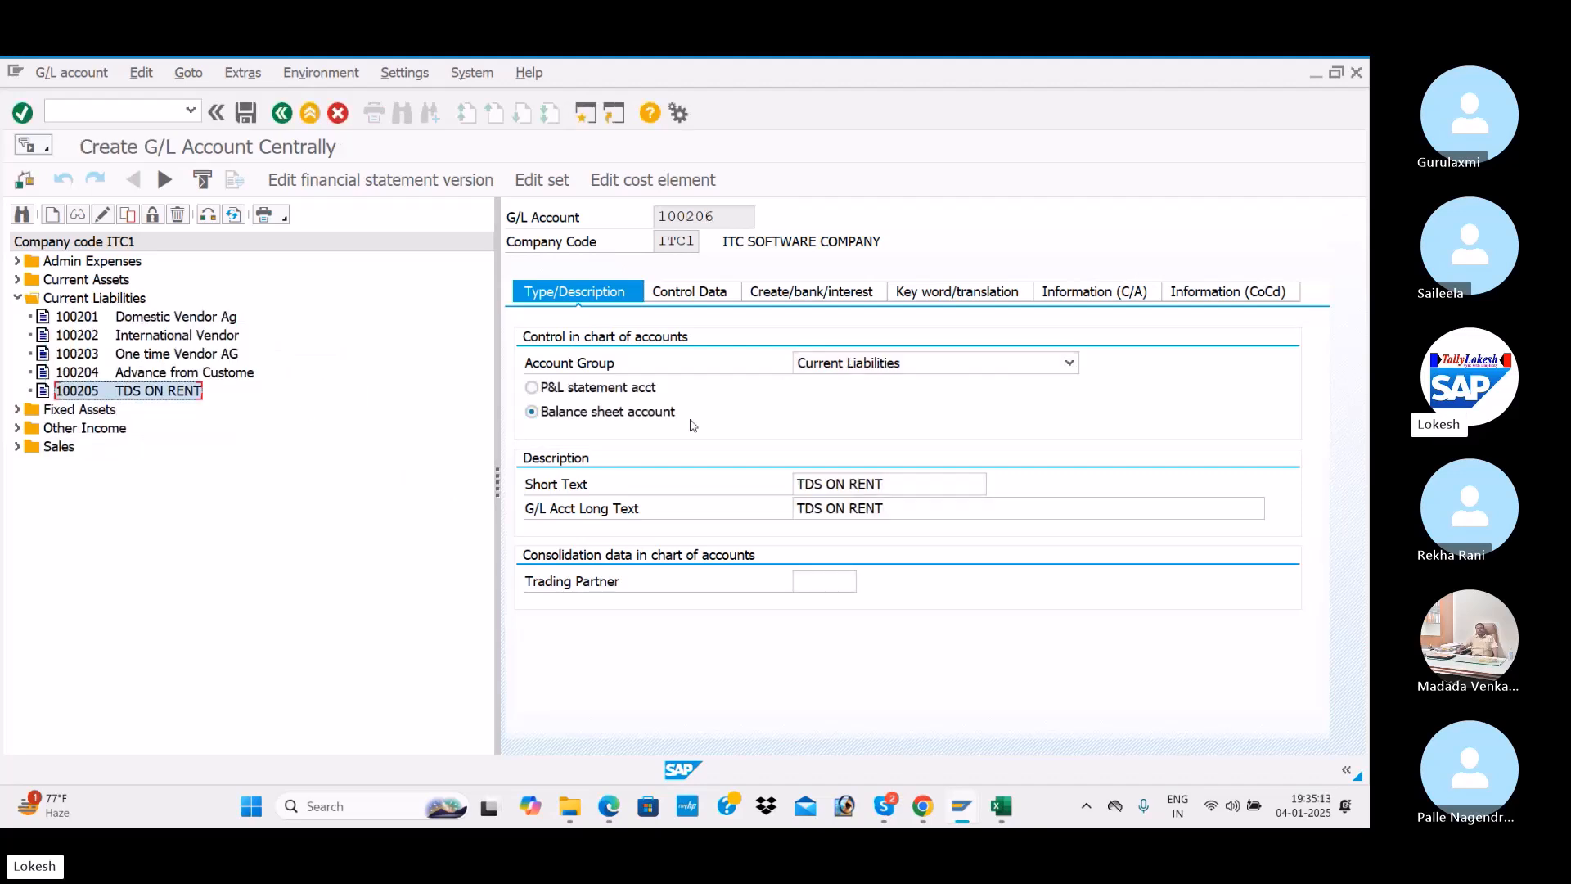
Set both the short text and the G/L account long text of account 100206 to "Output CGST"
left_click(982, 485)
key("BackSpace")
key("BackSpace")
key("BackSpace")
key("BackSpace")
key("BackSpace")
key("BackSpace")
key("BackSpace")
key("BackSpace")
key("BackSpace")
key("BackSpace")
key("BackSpace")
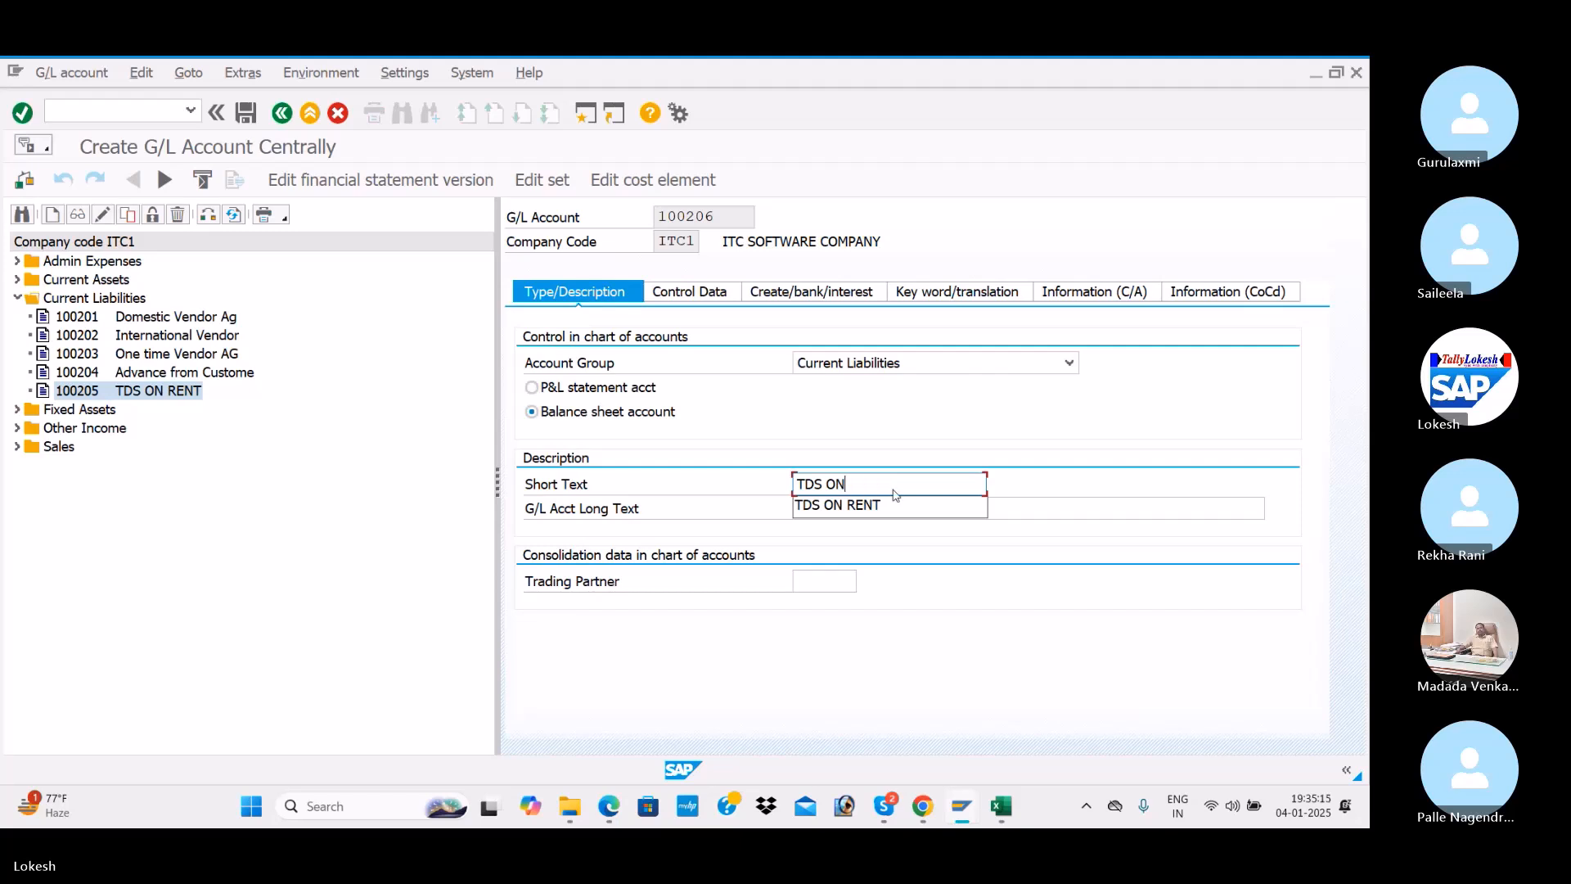
type("OUTPU")
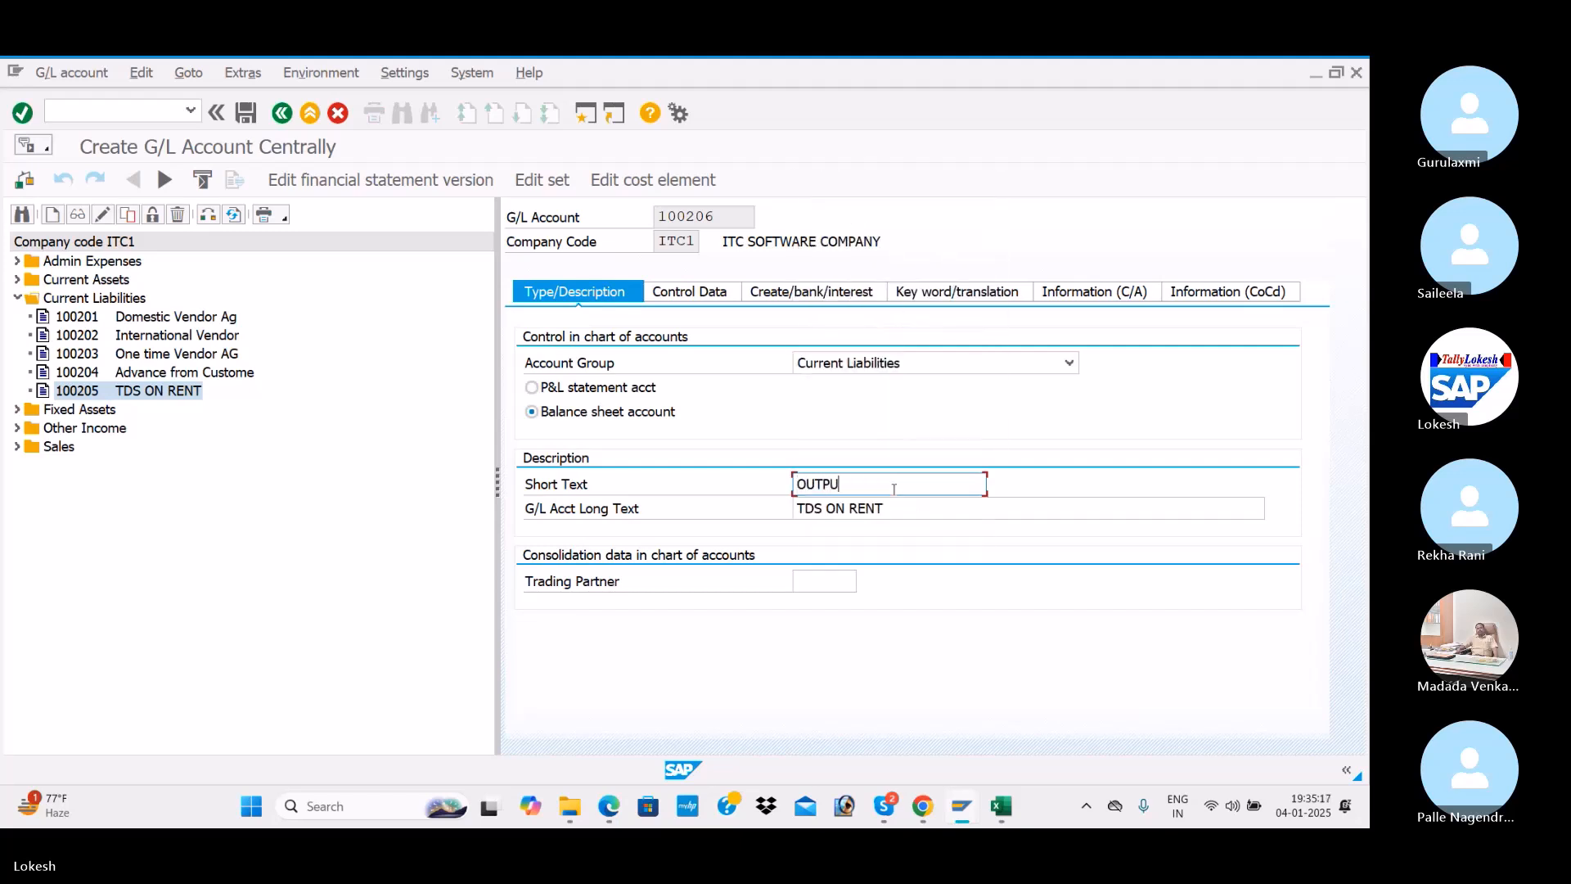
type("P")
key("BackSpace")
key("BackSpace")
key("BackSpace")
type("utput CGST")
left_click_drag(886, 487, 744, 491)
key("ctrl+c")
key("Tab")
key("ctrl+v")
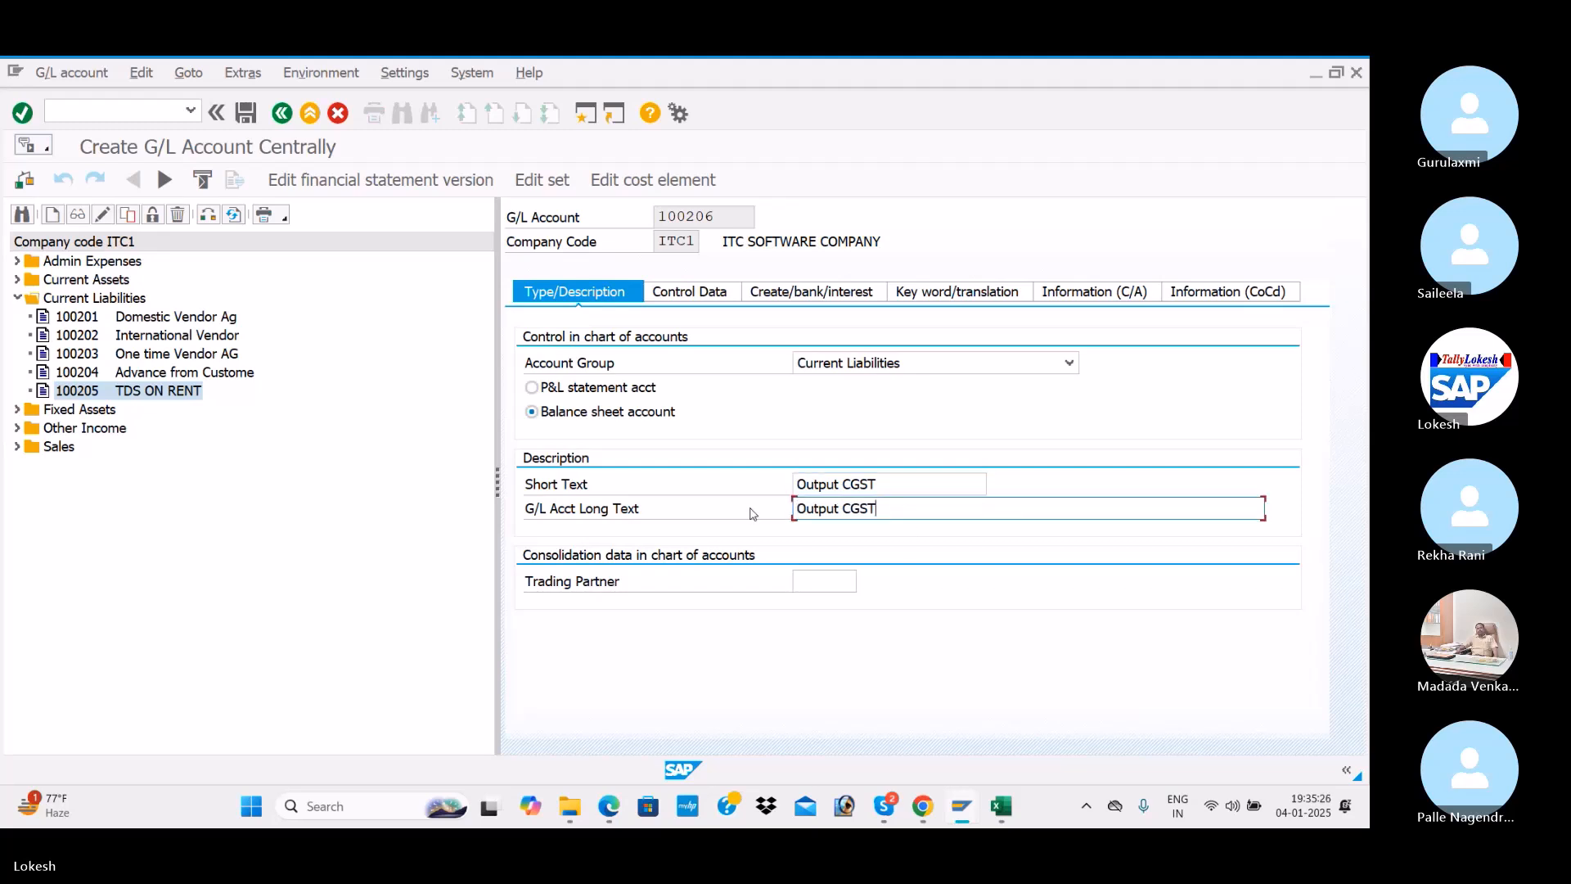
Set the tax category of account 100206 to T3, ITC OUTPUT CGST + SGST, and turn off open item management
left_click(678, 295)
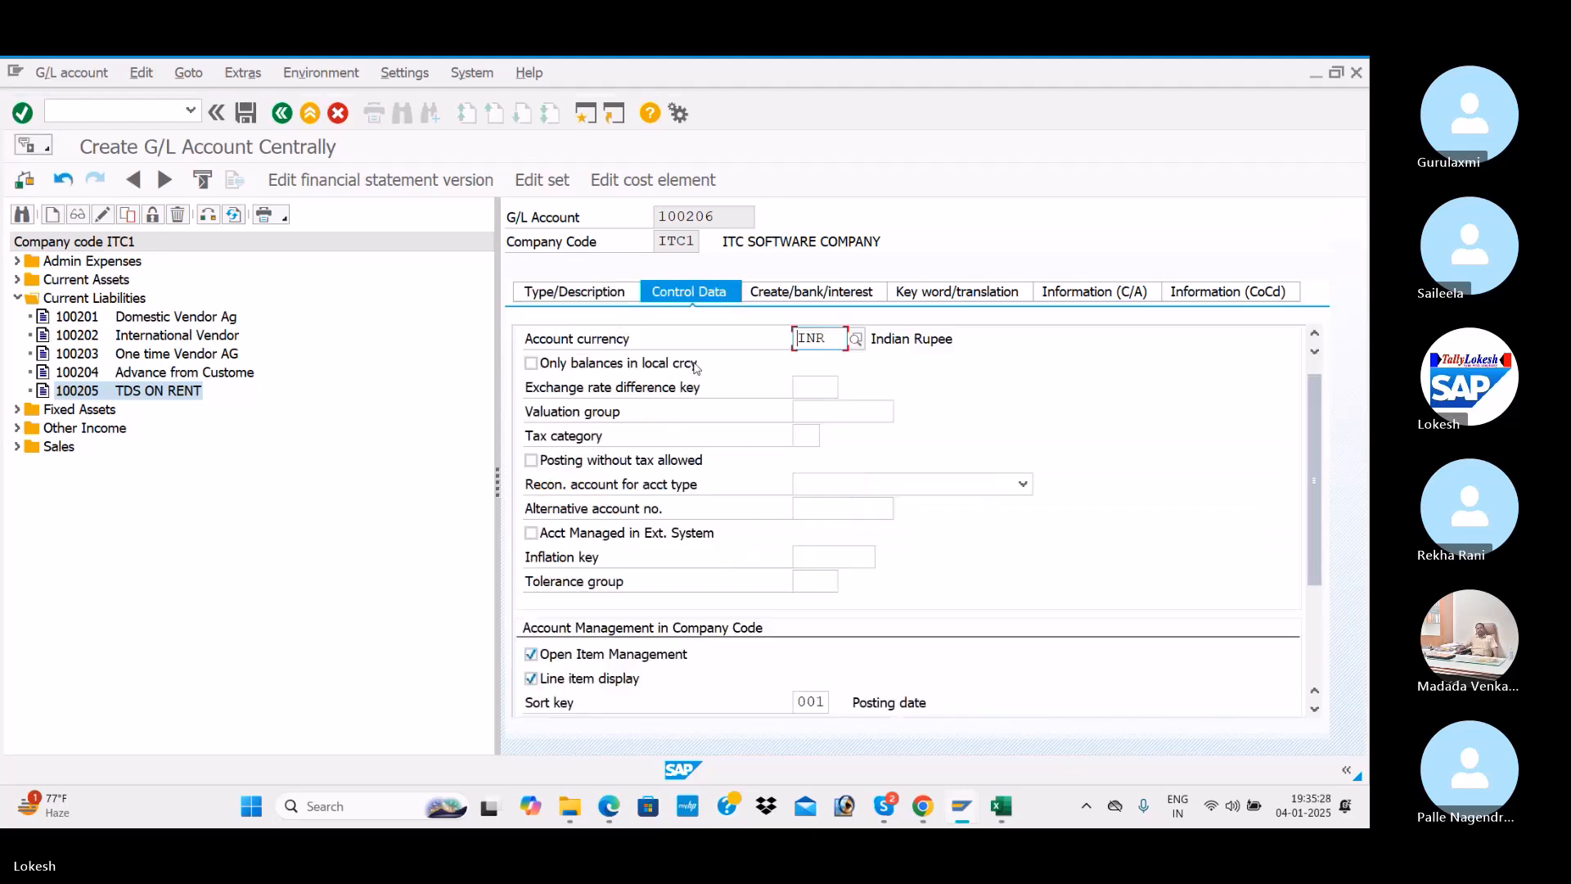
left_click(802, 443)
left_click(832, 441)
double_click(250, 480)
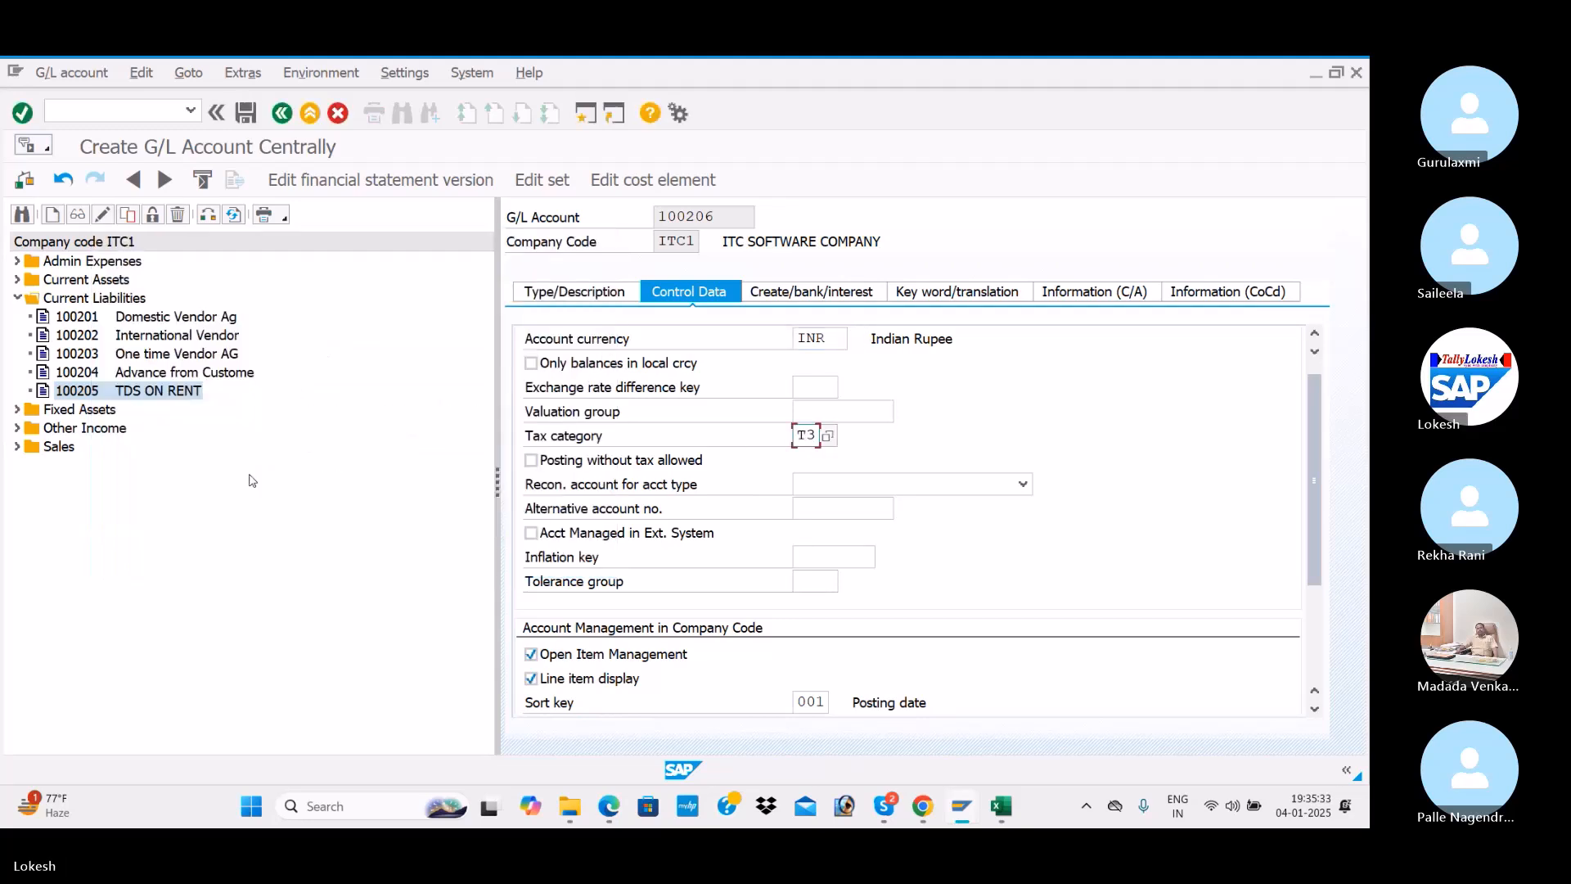
scroll(711, 560, "down", 2)
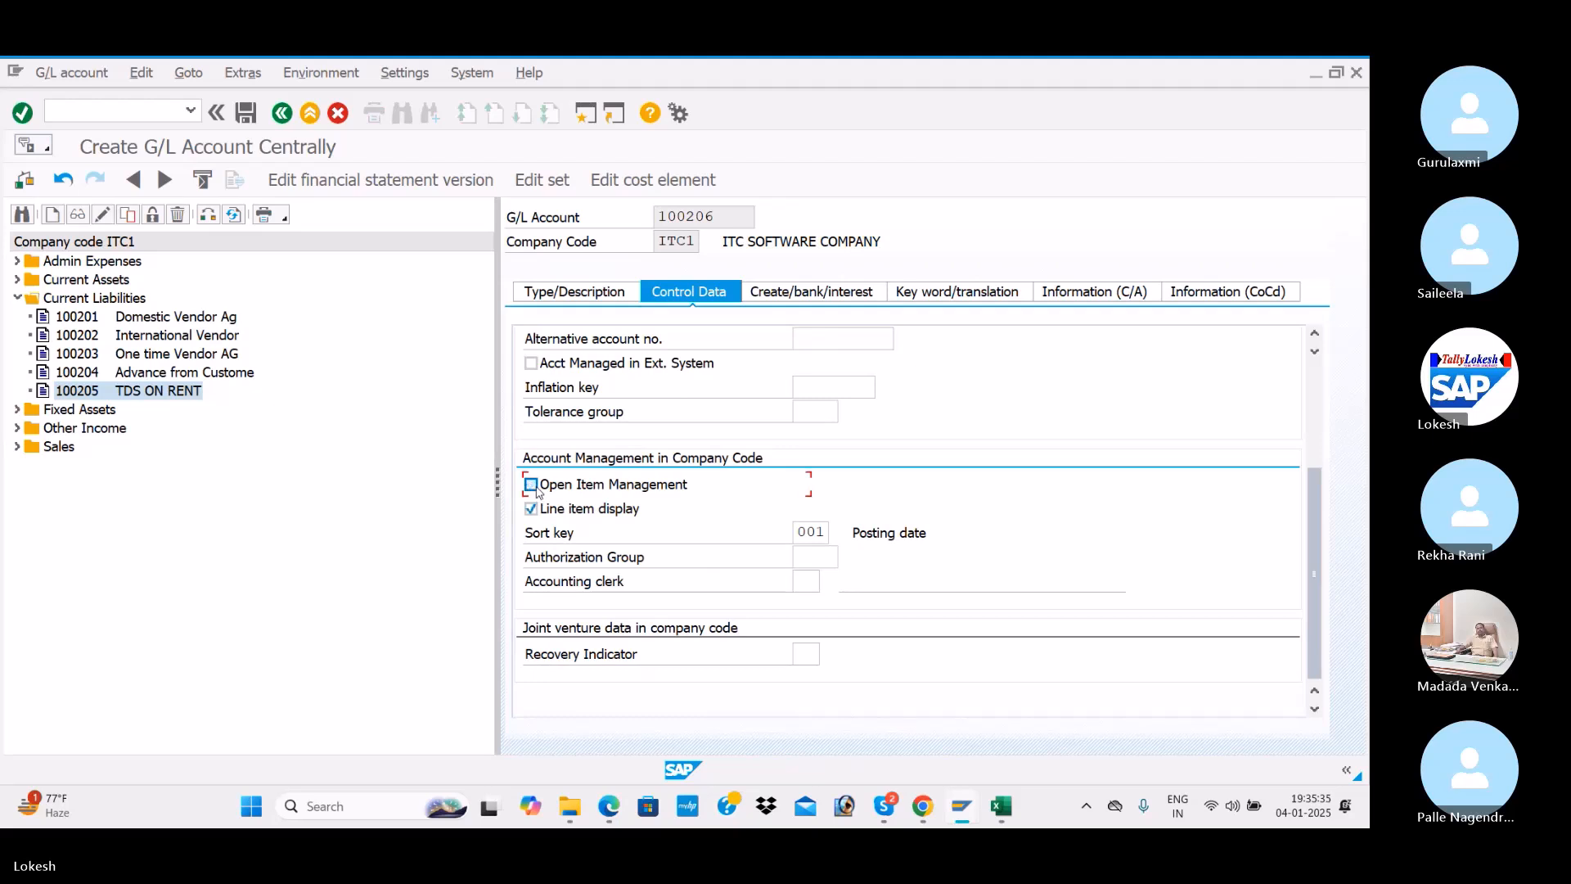
Review the field status group and descriptions of account 100206 and save the account despite the warning
left_click(813, 295)
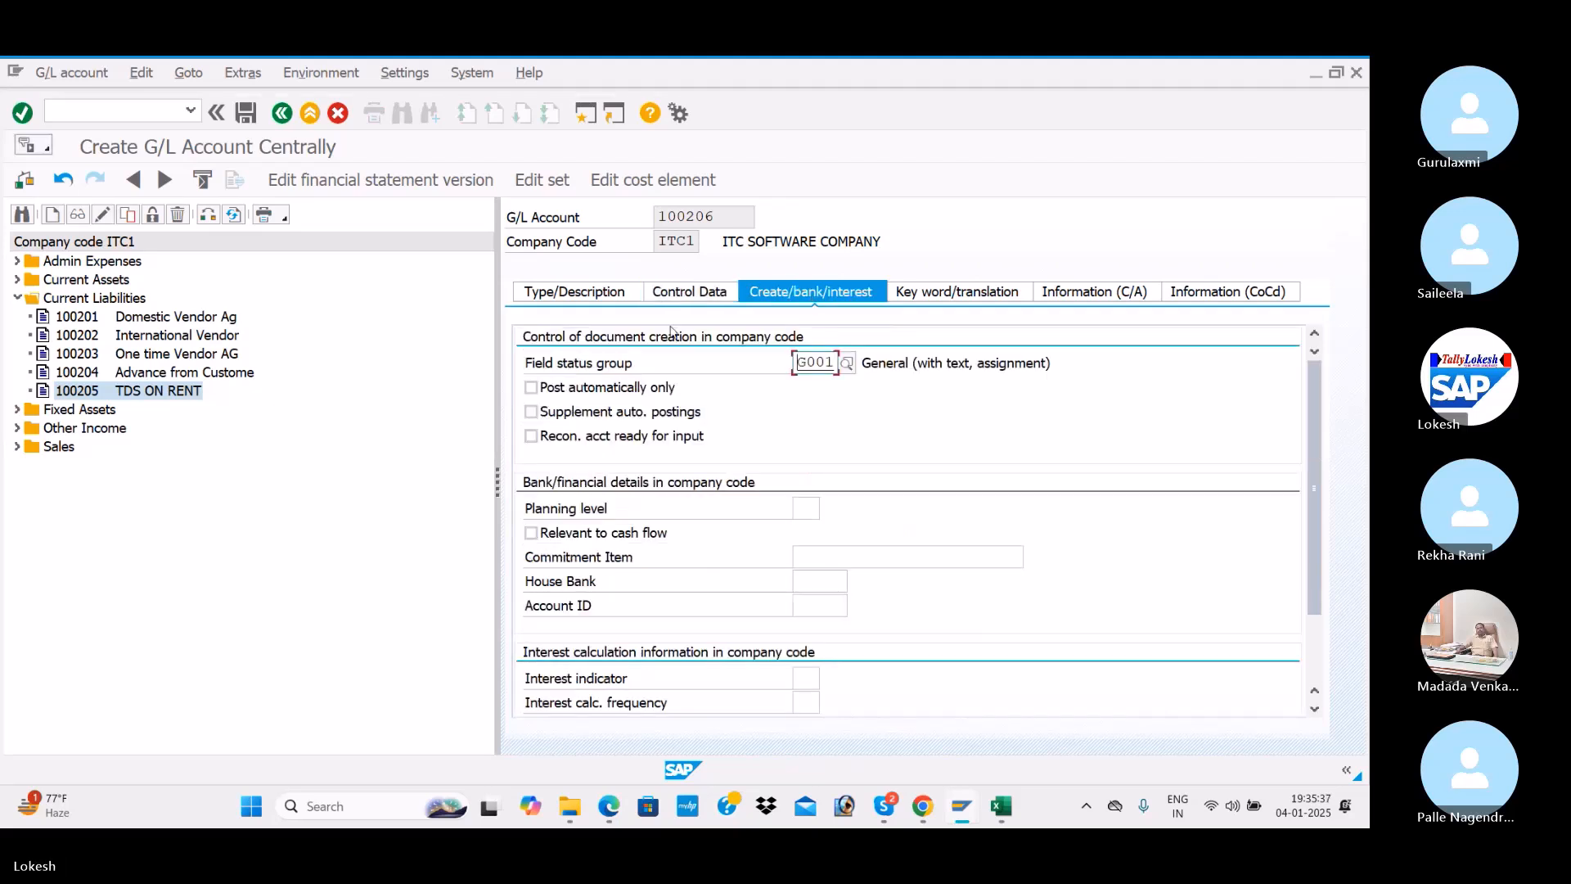
left_click(575, 292)
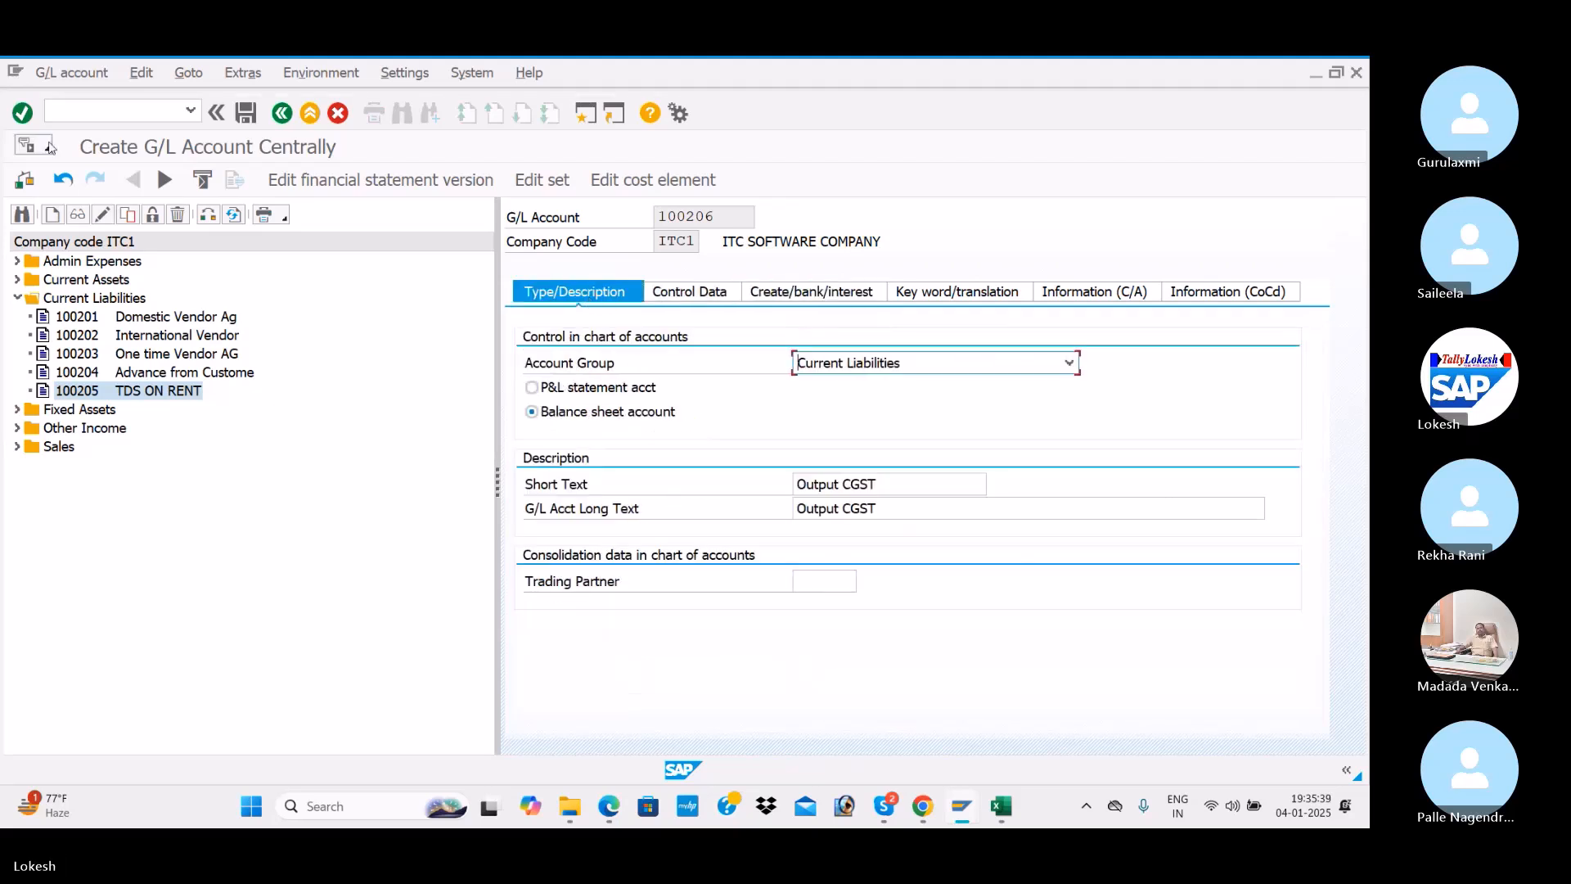
left_click(245, 113)
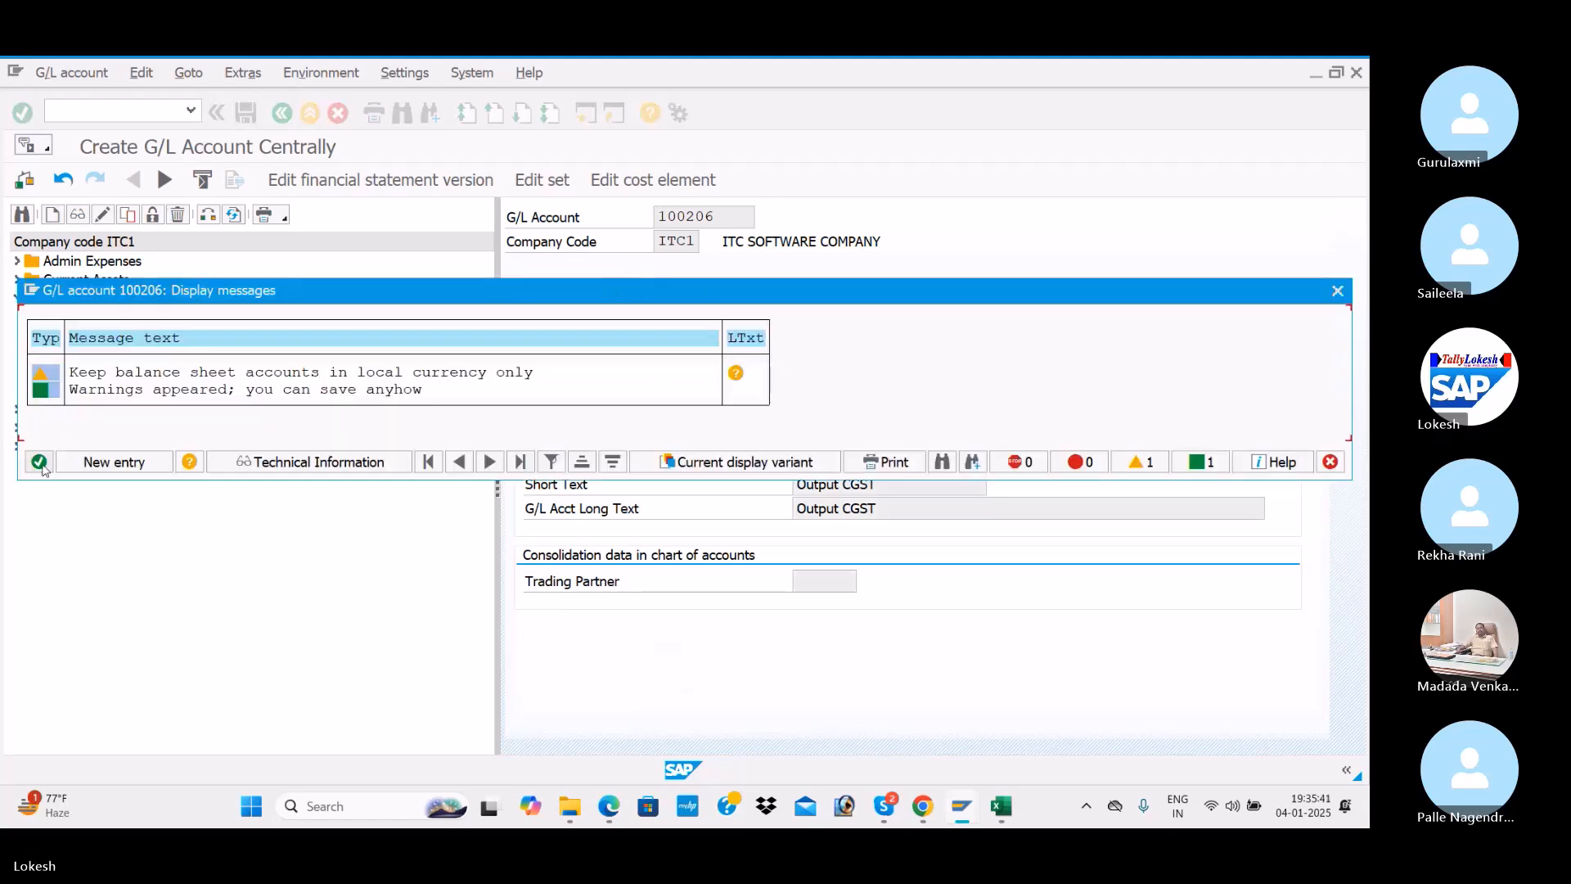
left_click(45, 464)
Copy the Output CGST account to new G/L account 100207 in company code ITC1
right_click(139, 411)
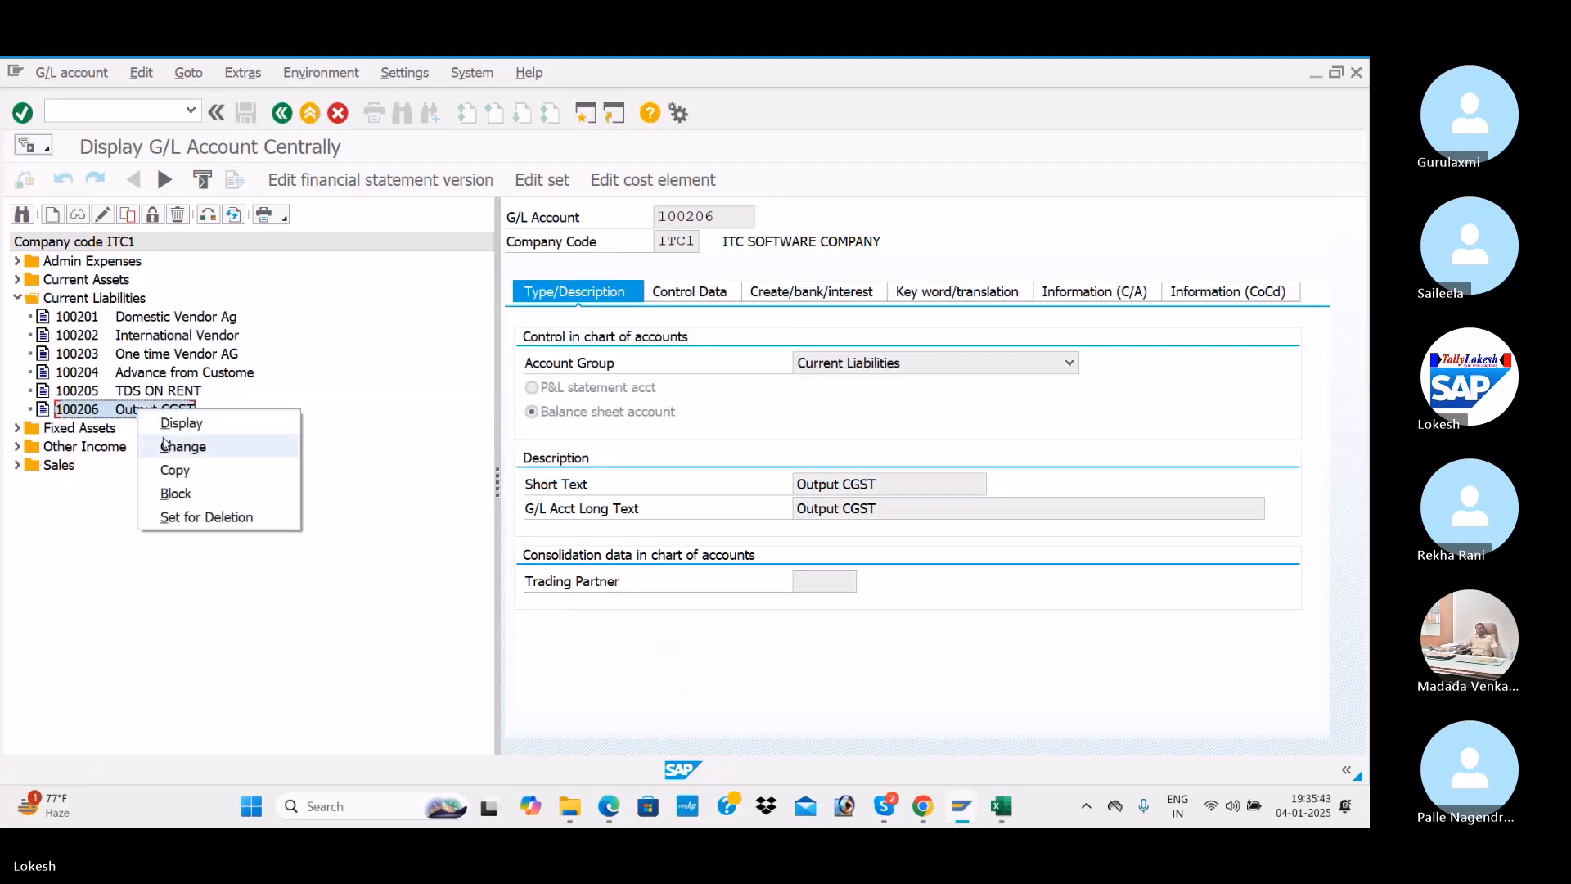
left_click(174, 469)
key("BackSpace")
type("7")
key("Return")
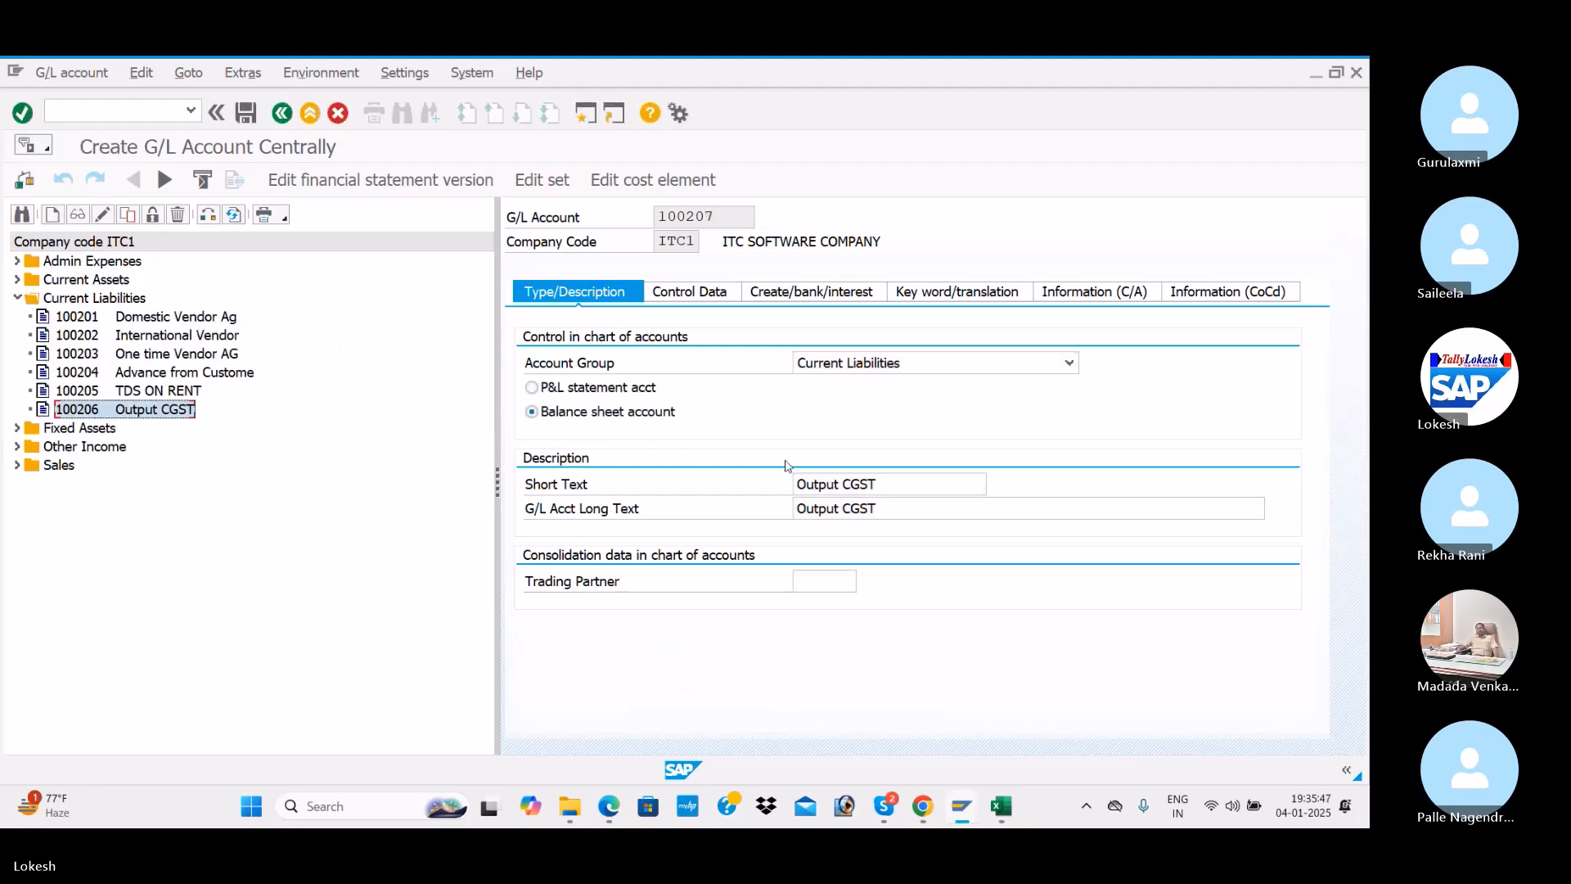
Set both the short text and the G/L account long text of account 100207 to "Output SGST"
left_click(889, 483)
key("BackSpace")
key("BackSpace")
key("BackSpace")
key("BackSpace")
type("SG")
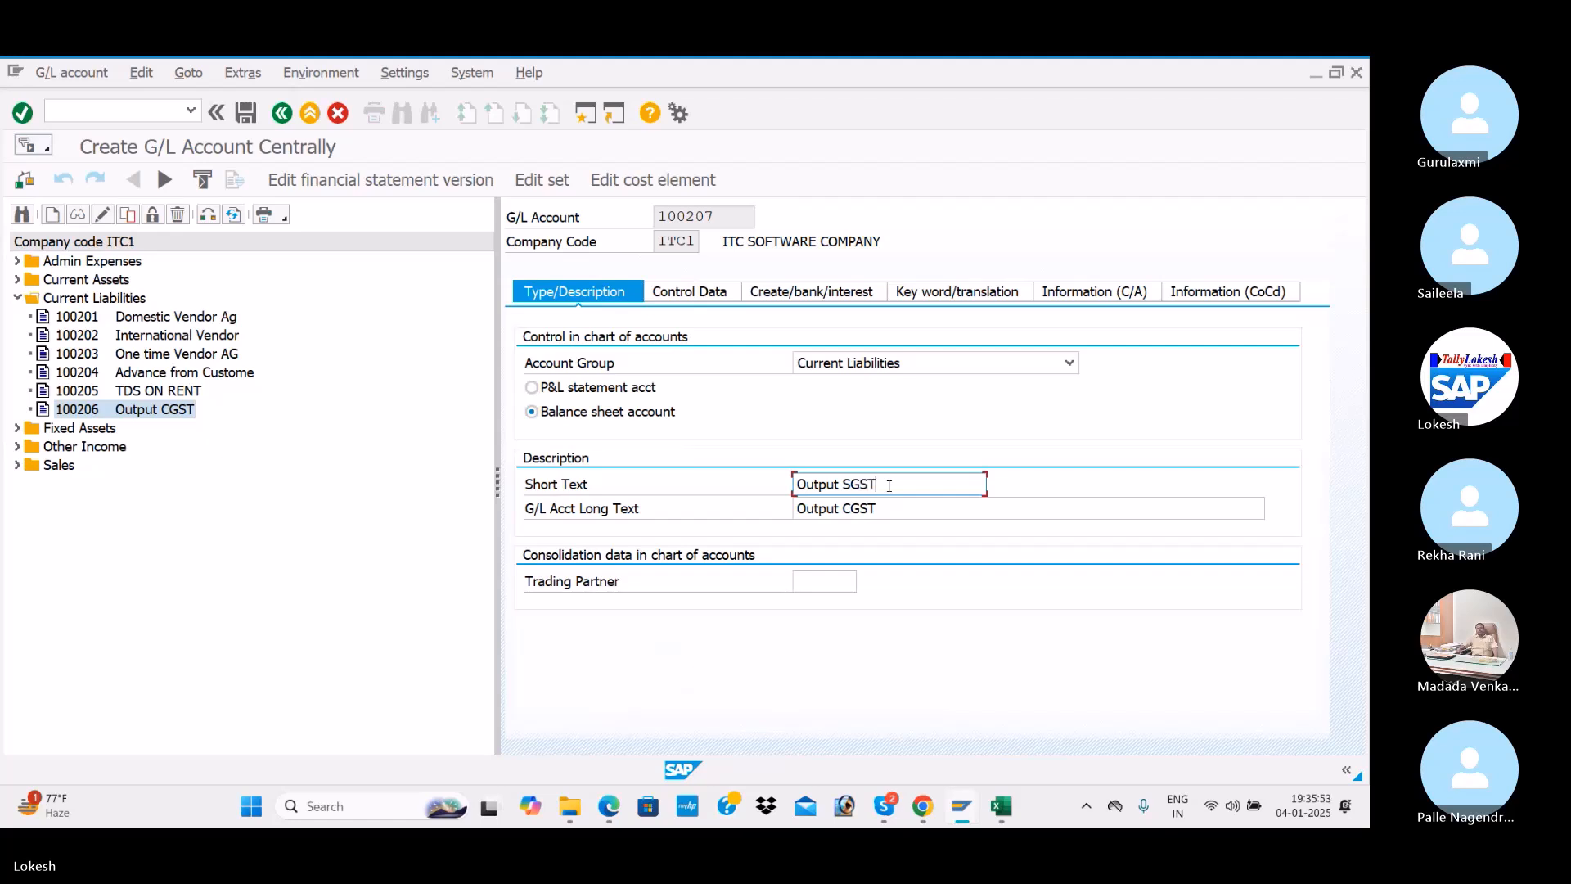
type("ST")
key("Return")
key("Tab")
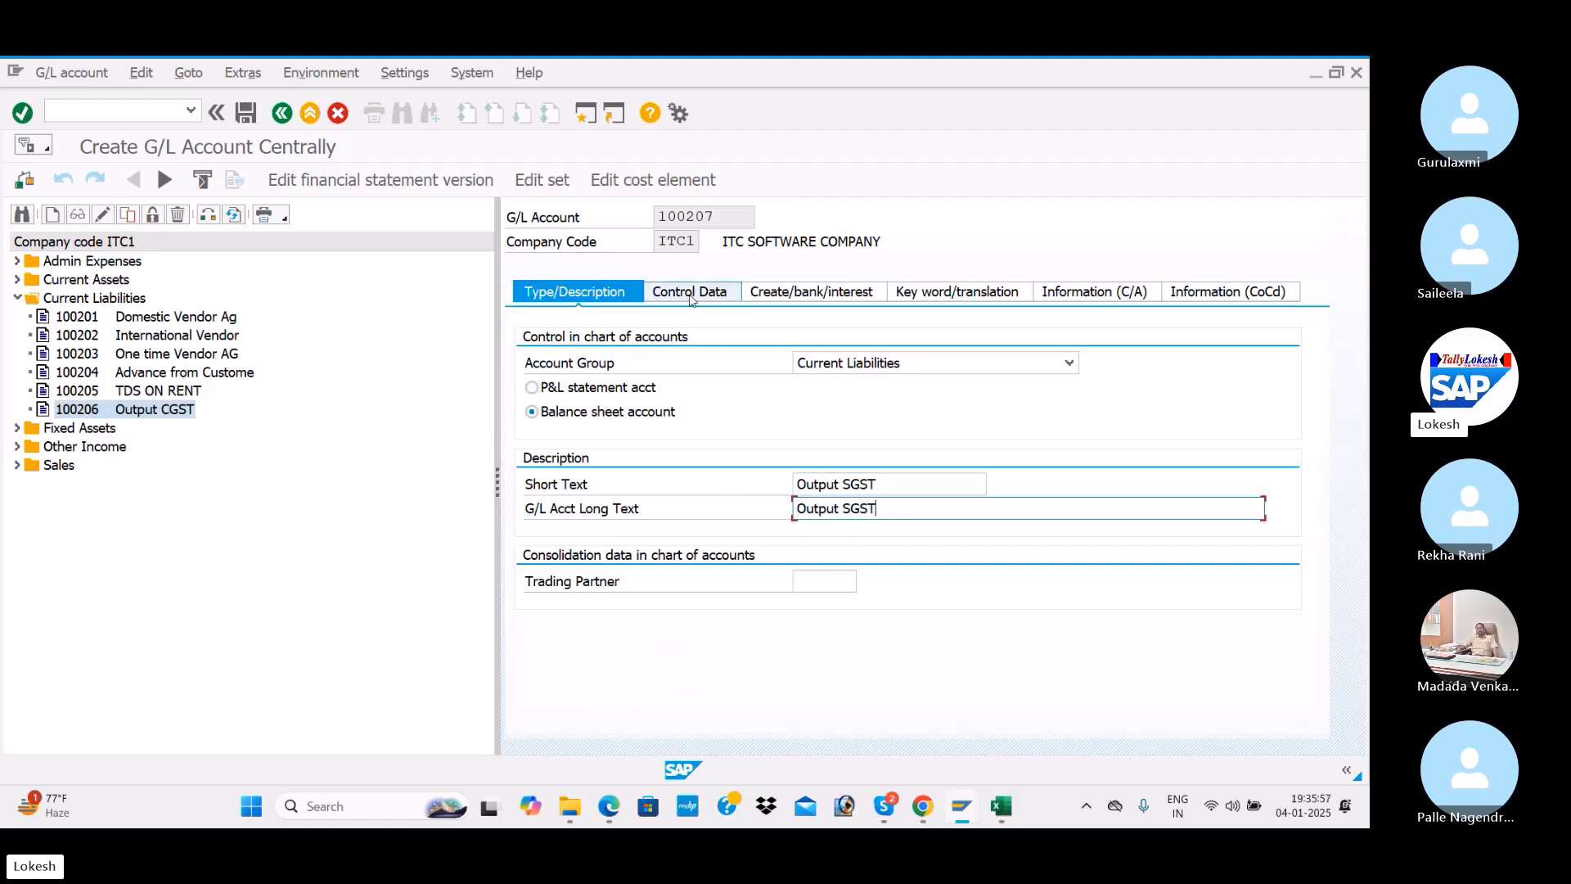
Review the control data and document creation settings of account 100207 and save the account despite the warning
left_click(689, 293)
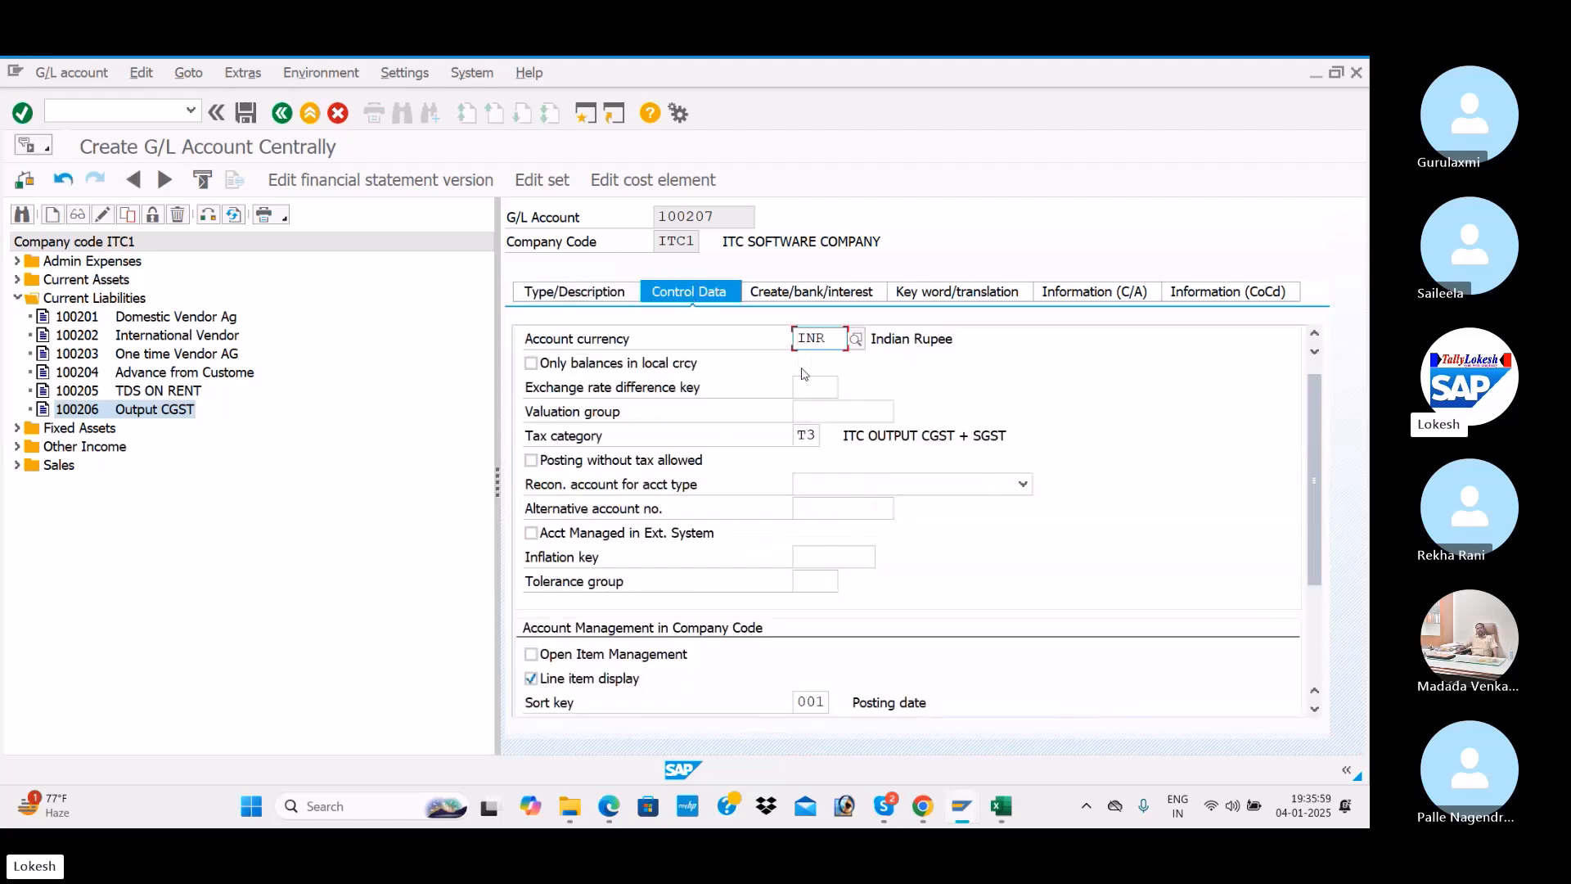
left_click(825, 300)
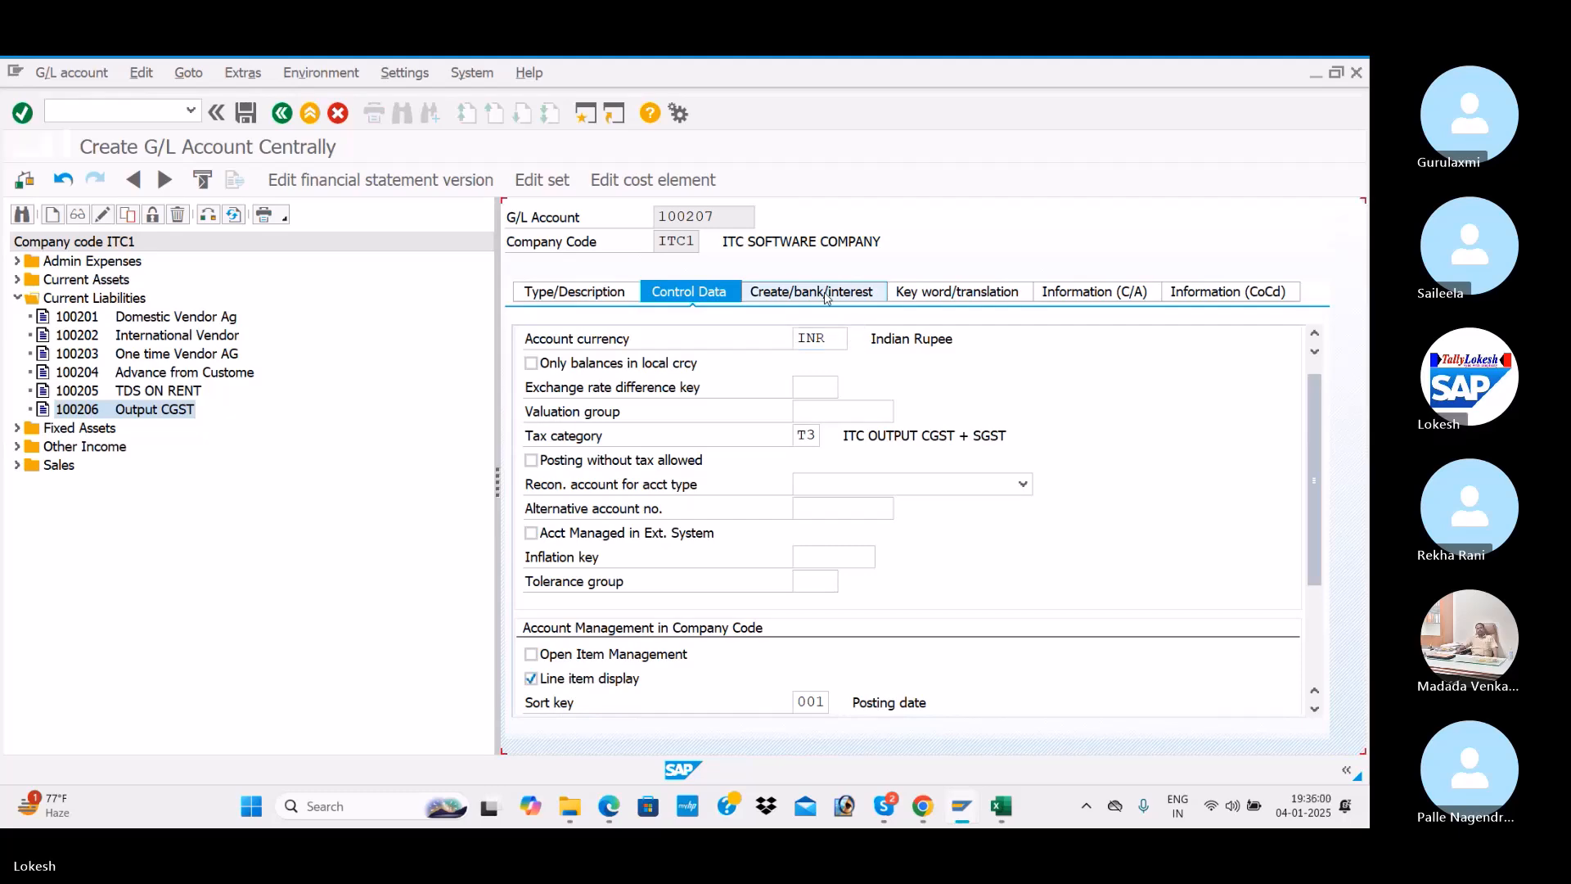
left_click(245, 115)
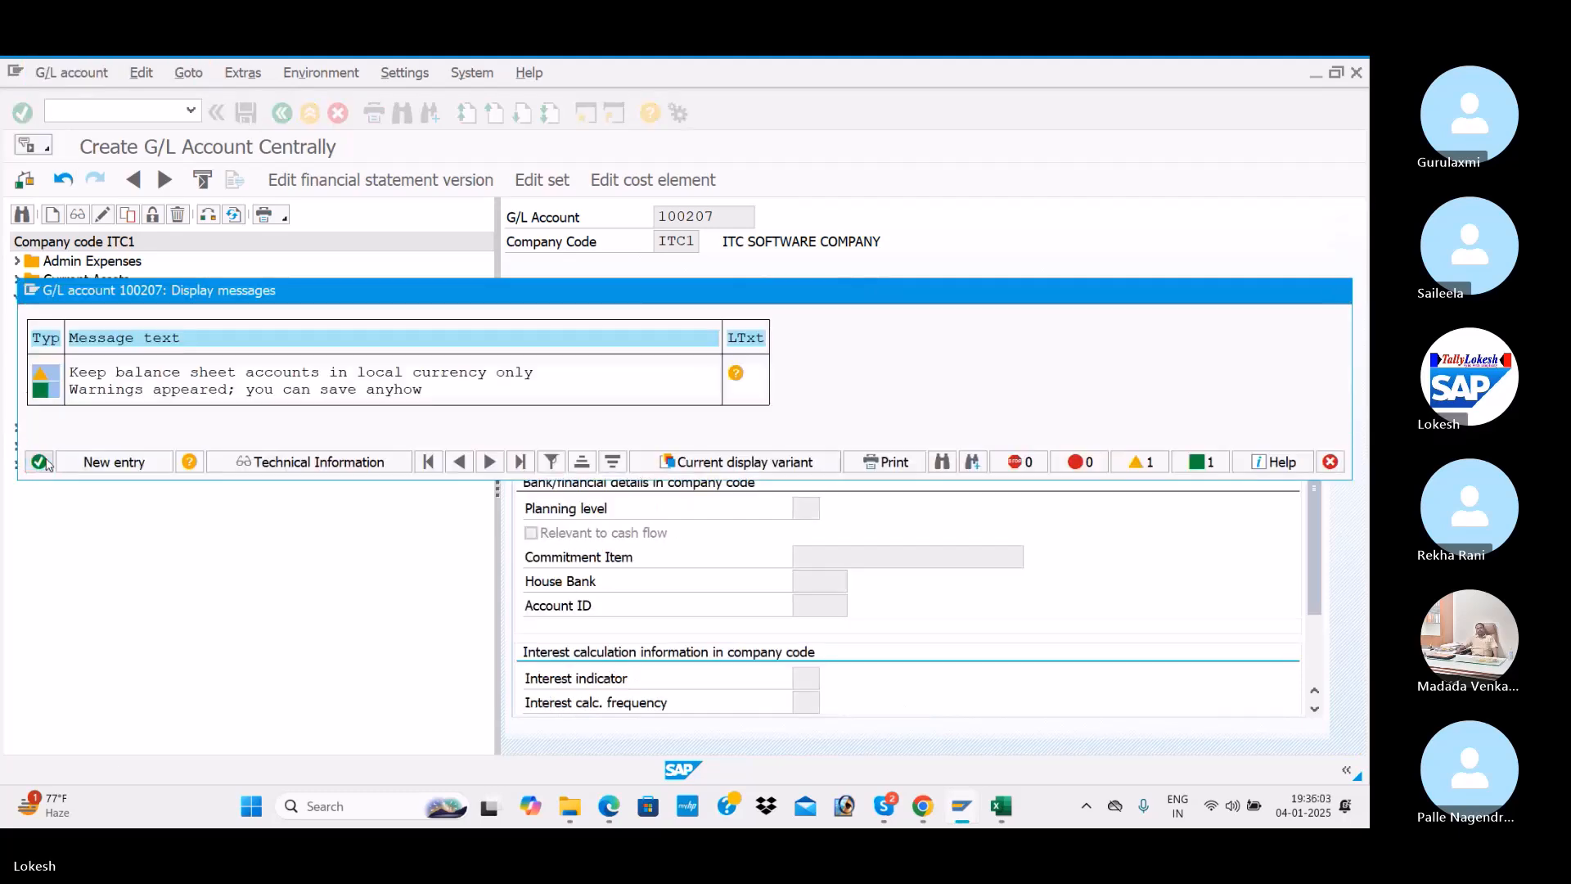
left_click(38, 462)
left_click(551, 299)
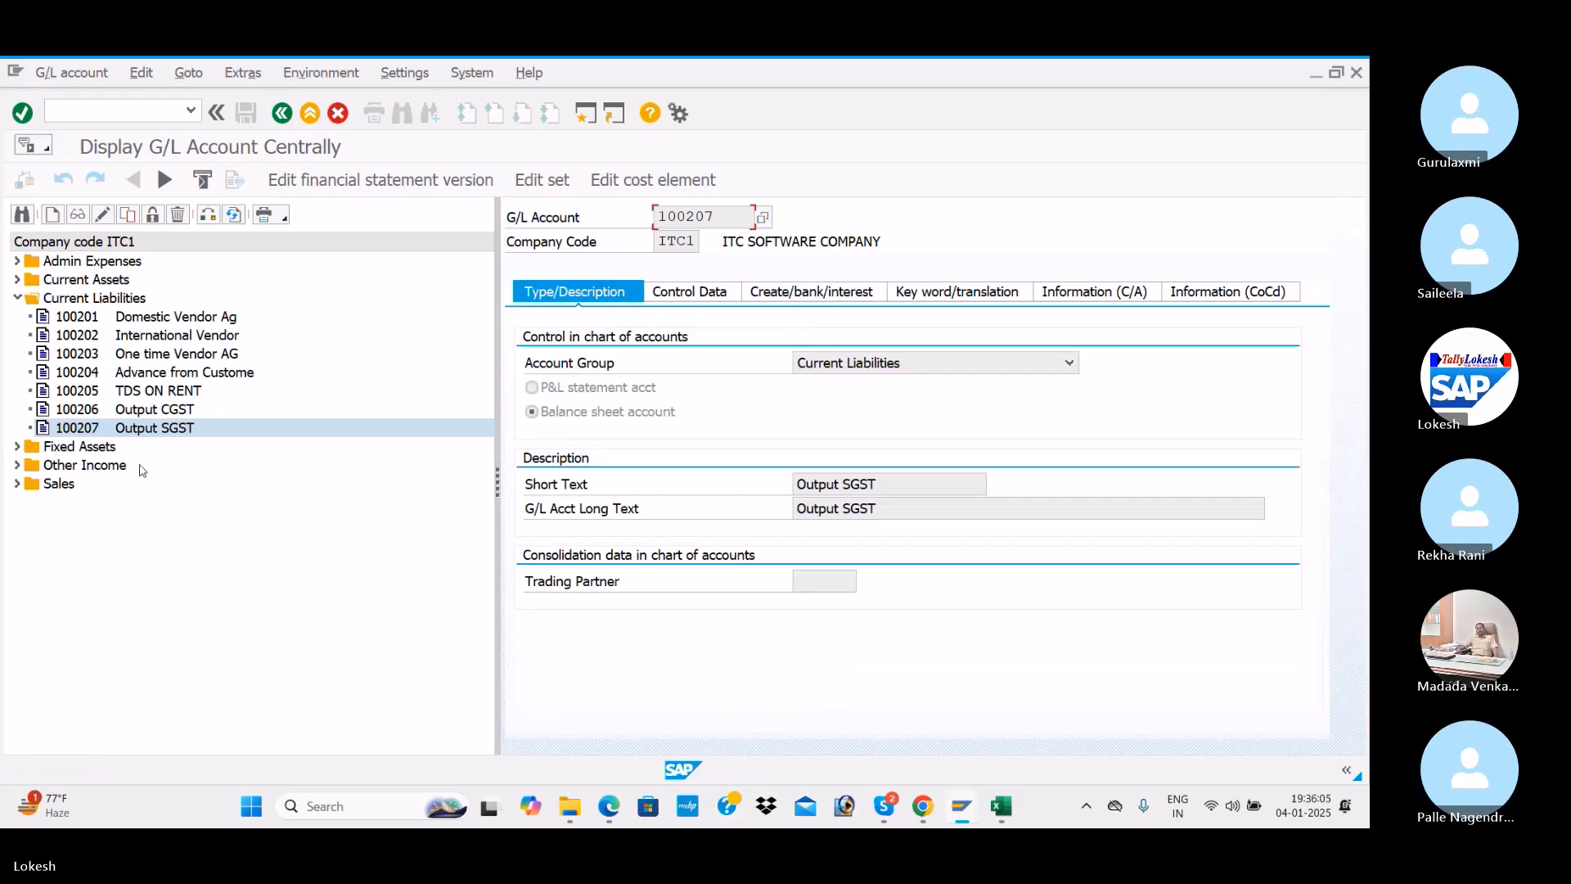
Copy the Output SGST account to new G/L account 100208 in company code ITC1
right_click(123, 431)
left_click(141, 474)
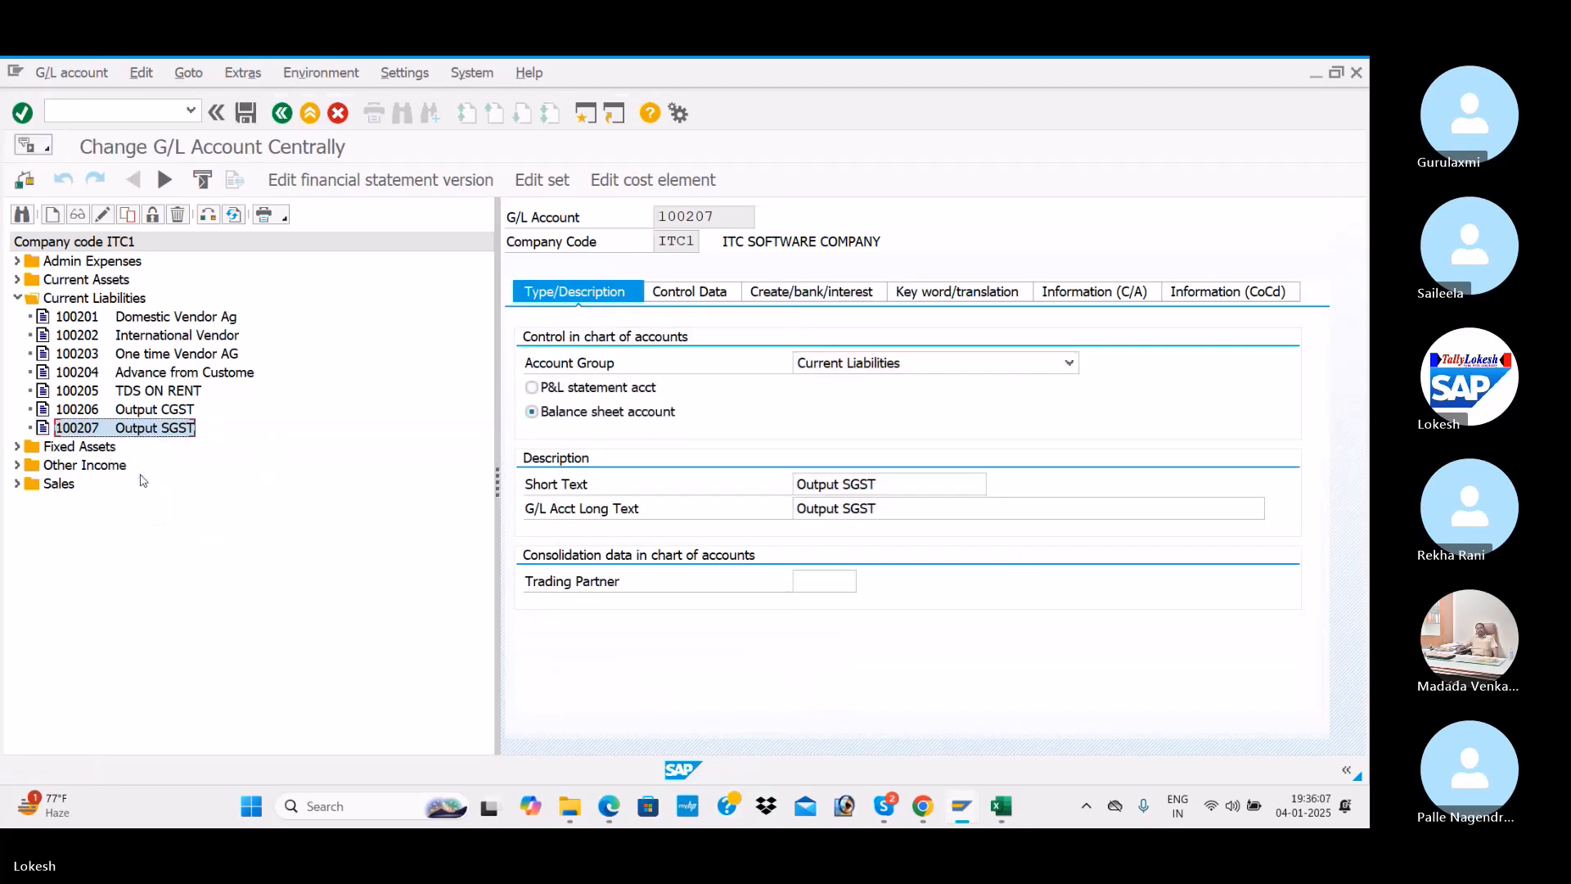
right_click(102, 436)
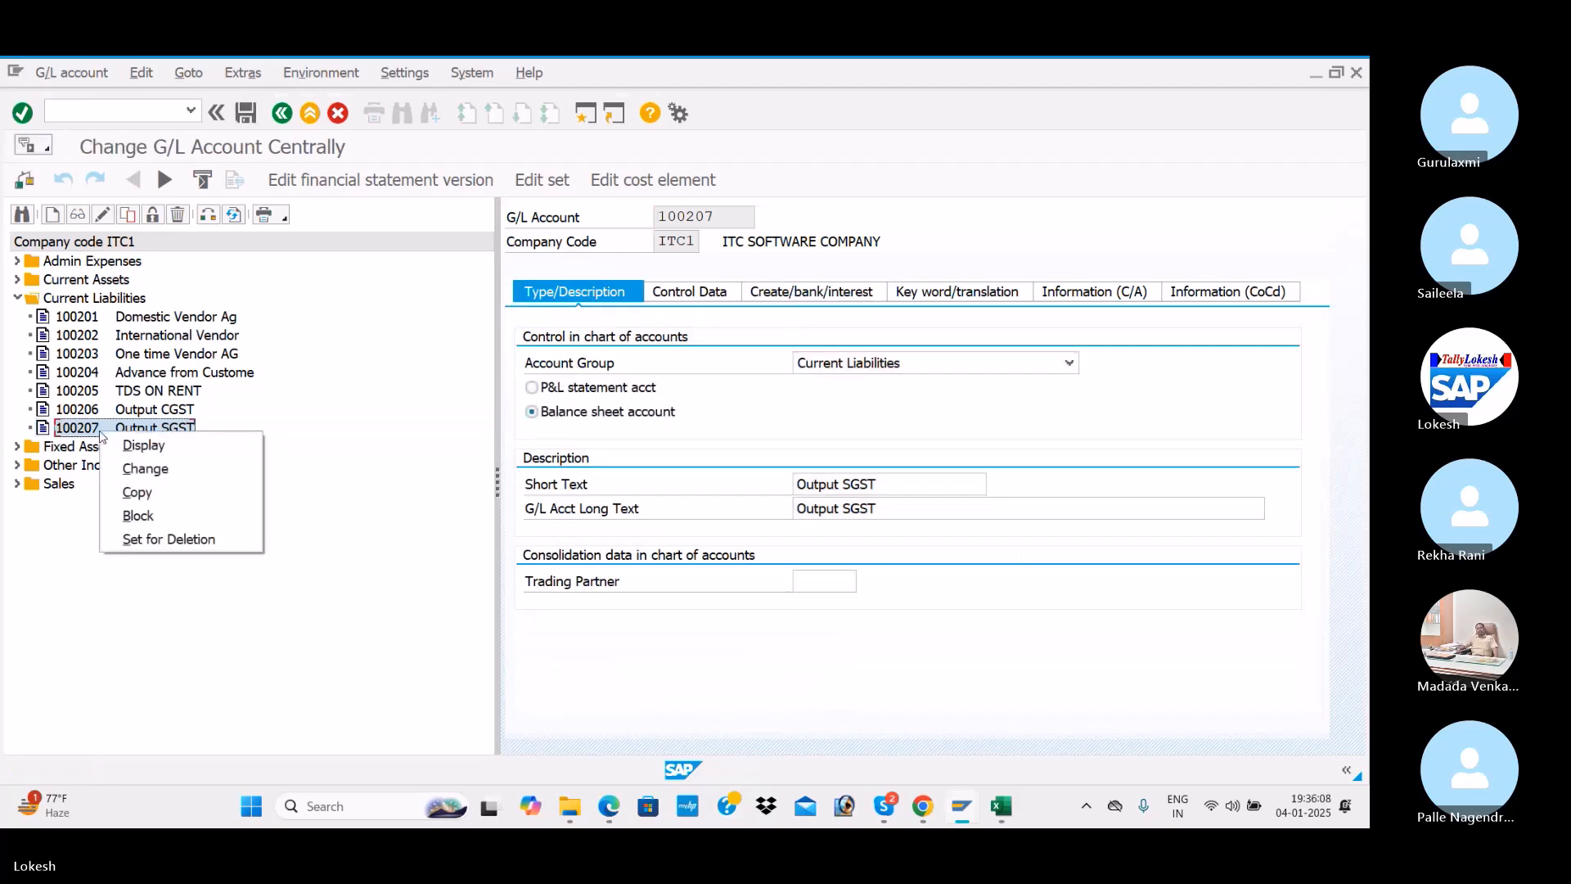
left_click(154, 490)
key("BackSpace")
type("8")
key("Return")
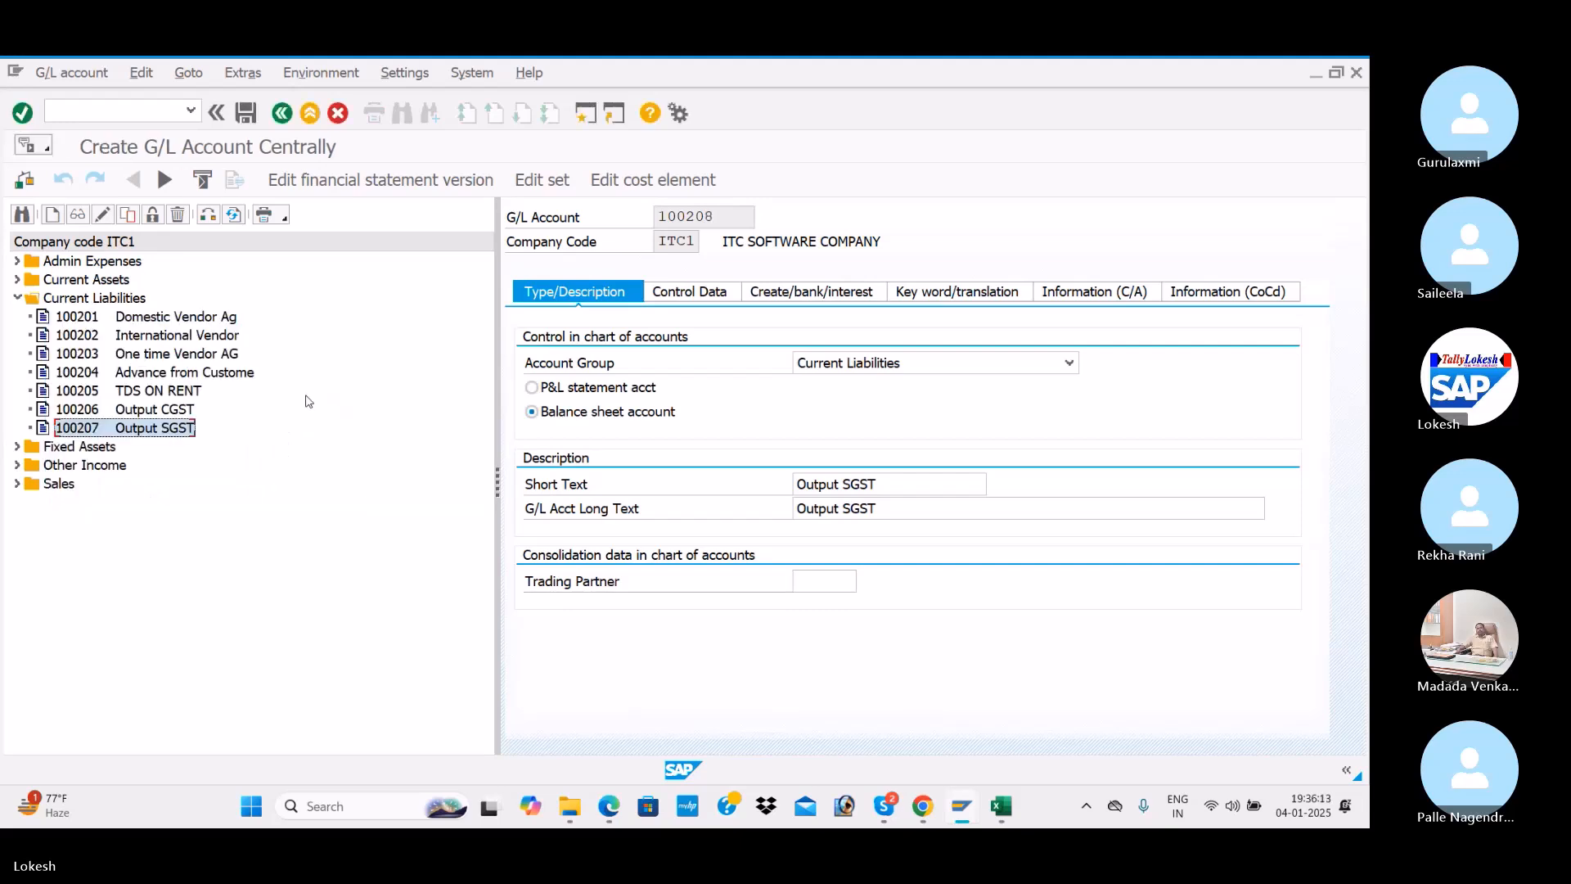
Set both the short text and the G/L account long text of account 100208 to "Output IGST"
left_click(889, 483)
key("BackSpace")
key("BackSpace")
key("BackSpace")
key("BackSpace")
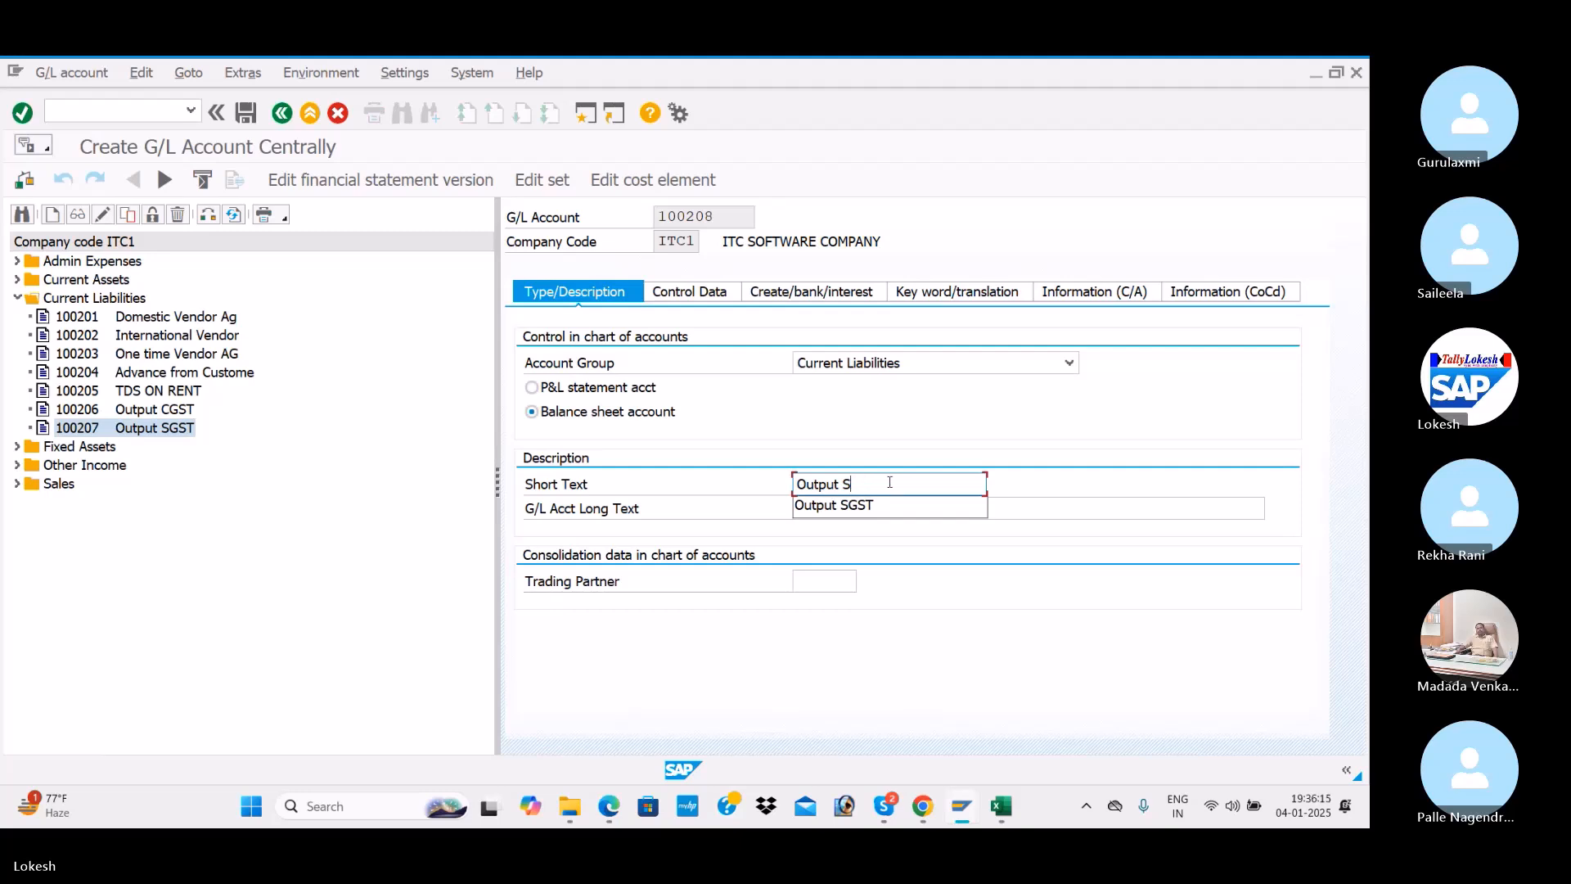
type("IGST")
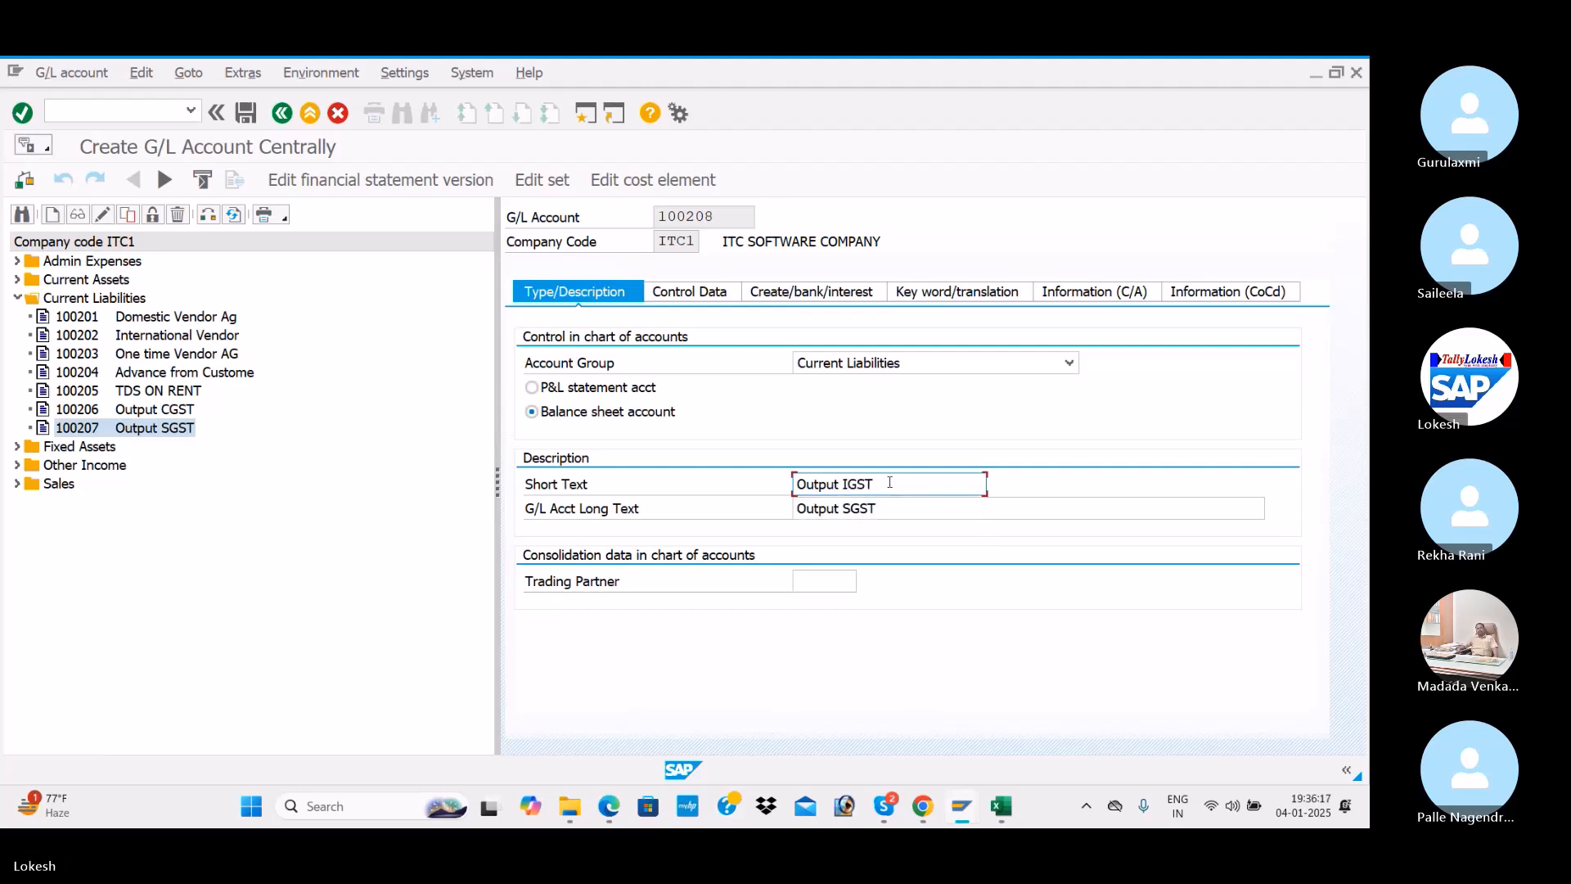
left_click_drag(889, 482, 773, 484)
key("ctrl+c")
left_click_drag(880, 509, 739, 511)
key("ctrl+v")
Change the tax category of account 100208 to T4
left_click(690, 291)
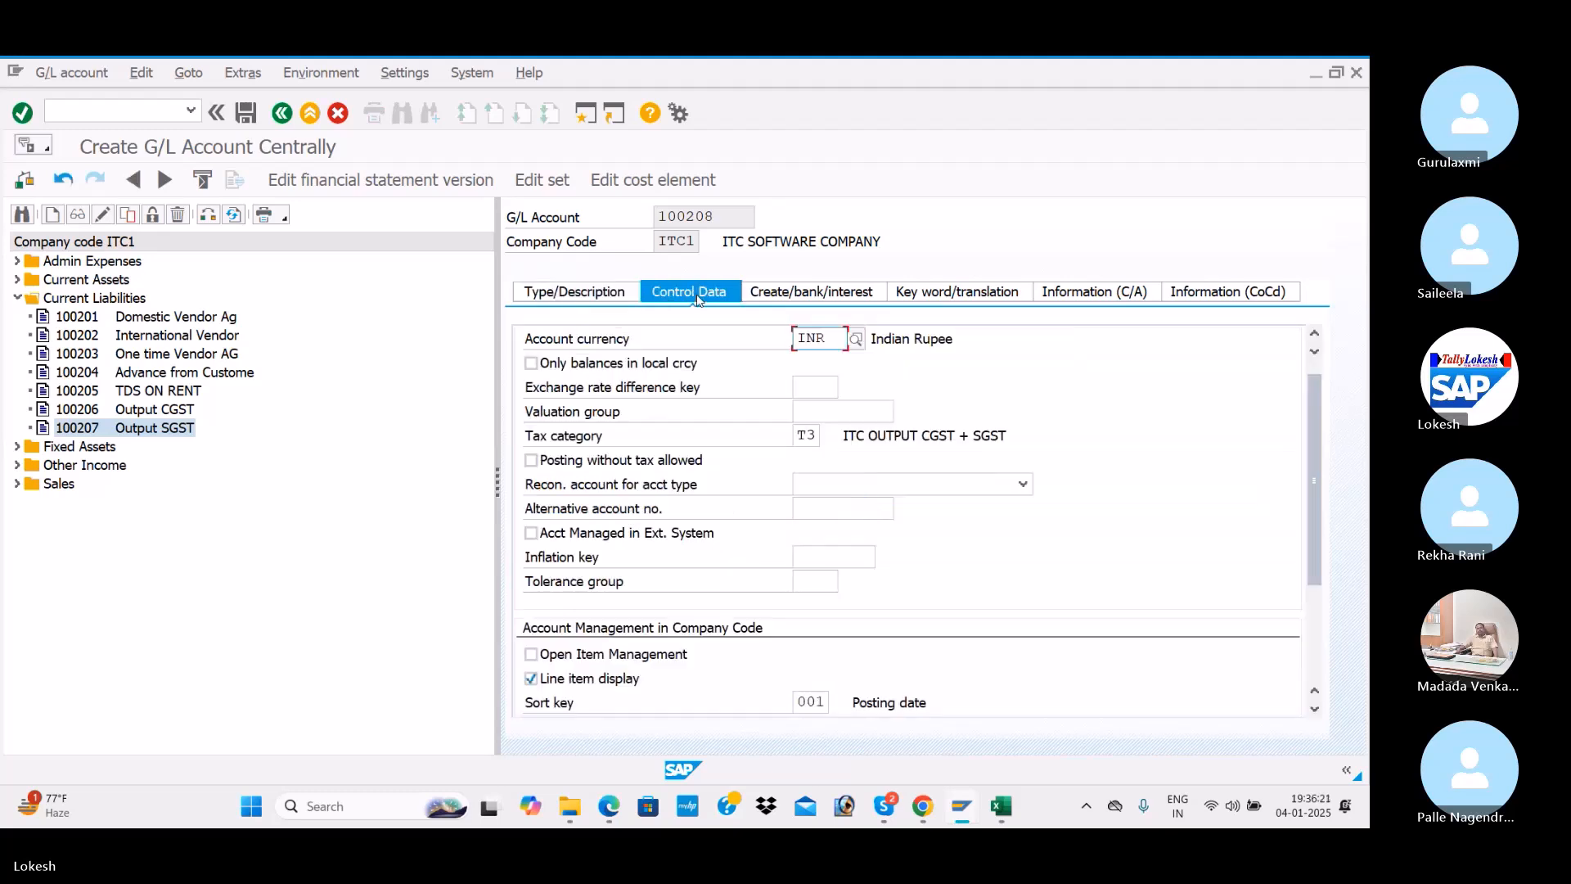
left_click(805, 435)
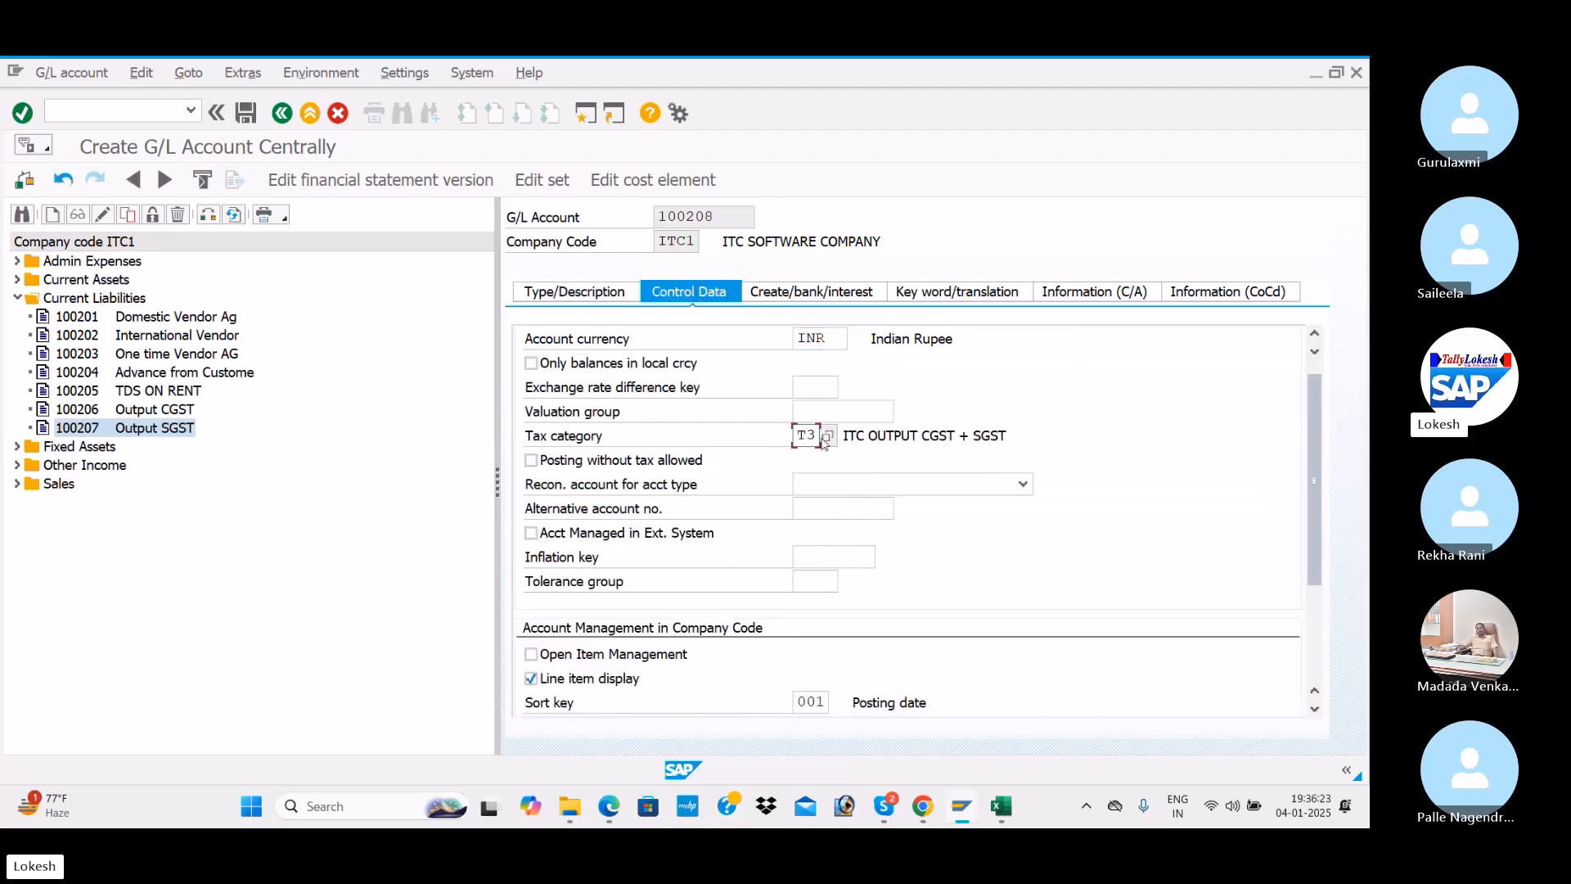
left_click(827, 435)
double_click(236, 495)
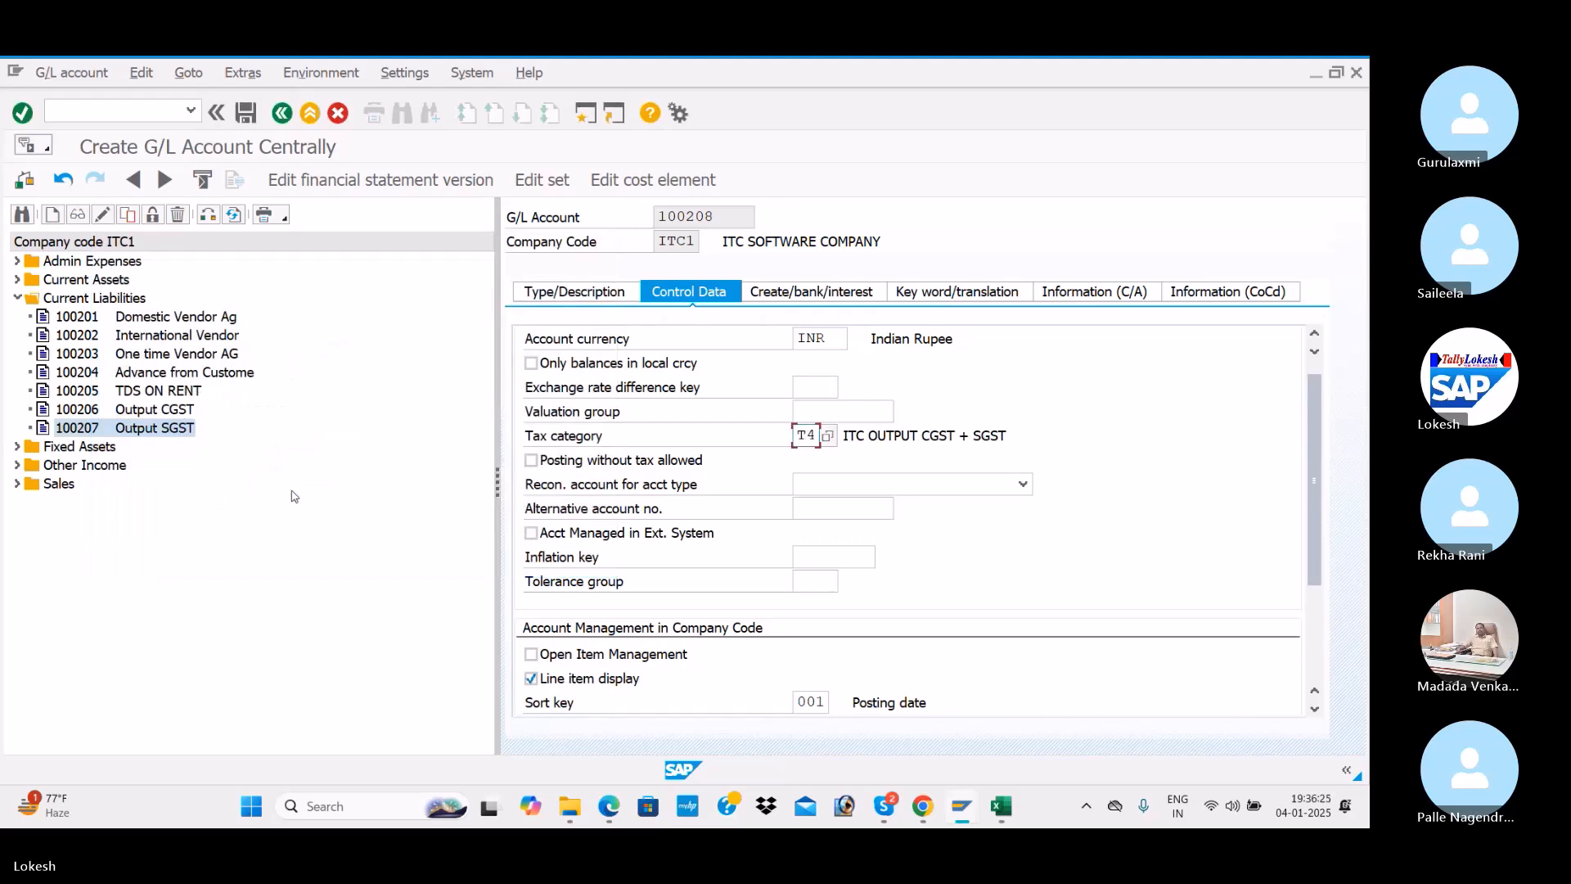
Review the field status group and descriptions of account 100208 and save the account despite the warning
left_click(810, 296)
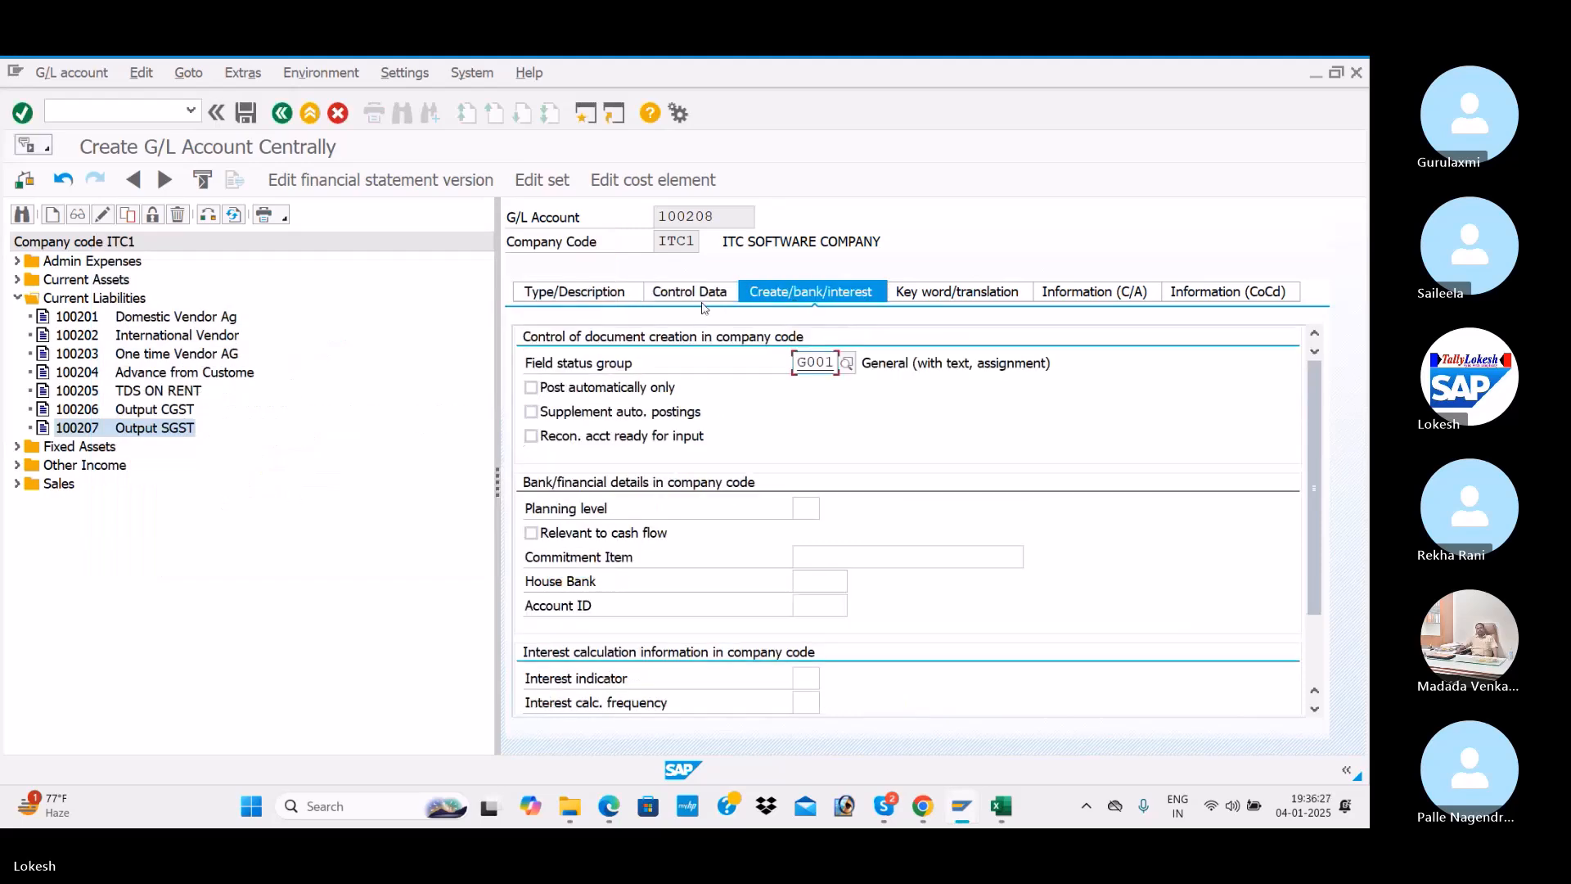
left_click(550, 294)
left_click(246, 113)
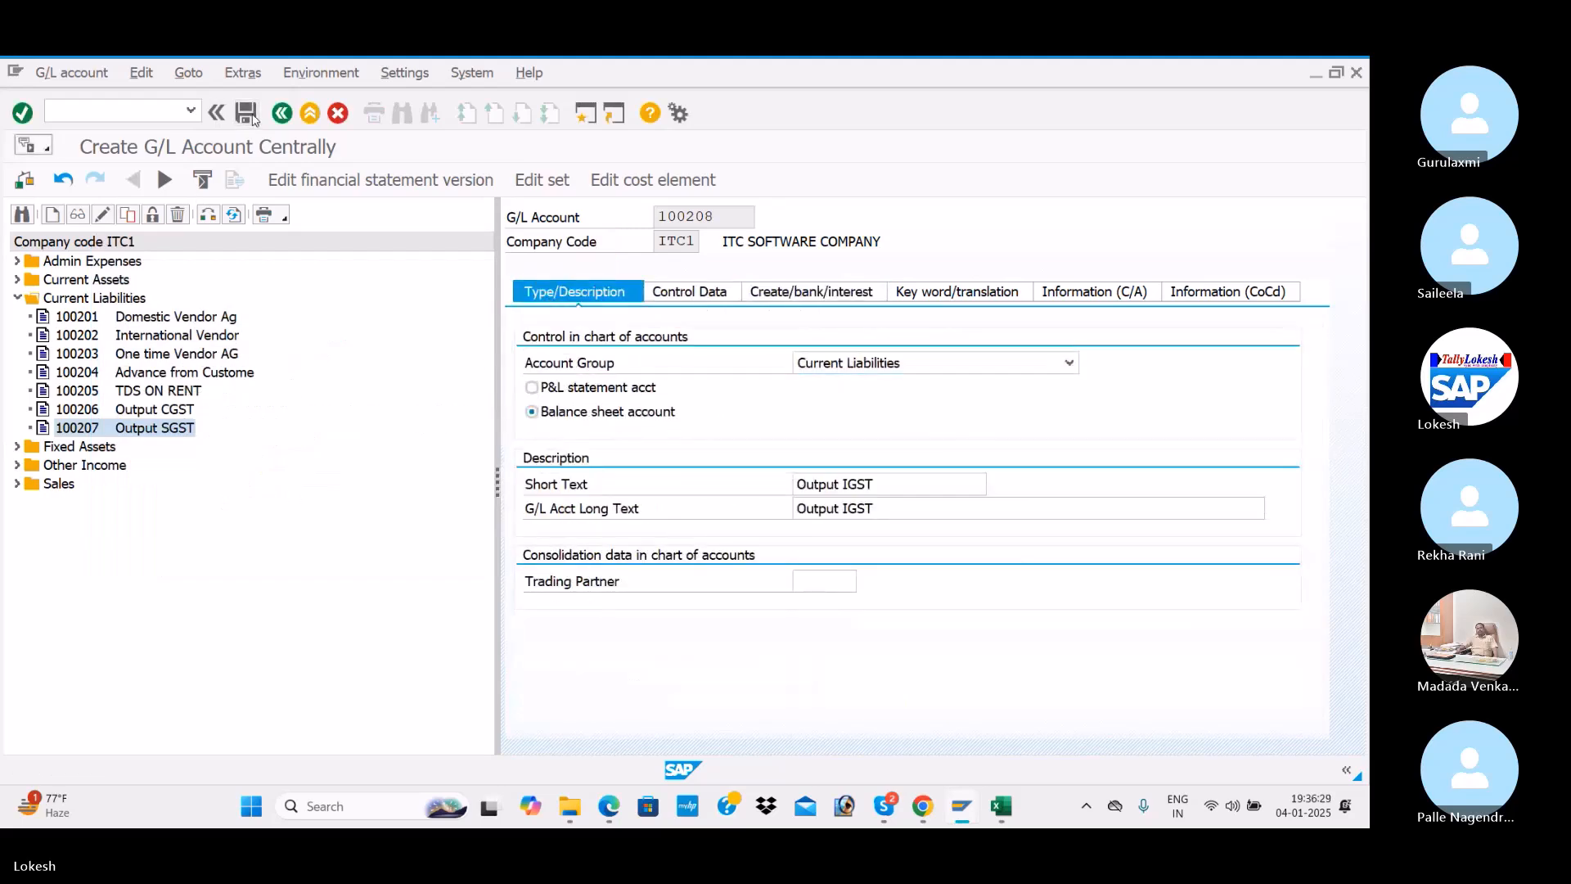
left_click(38, 462)
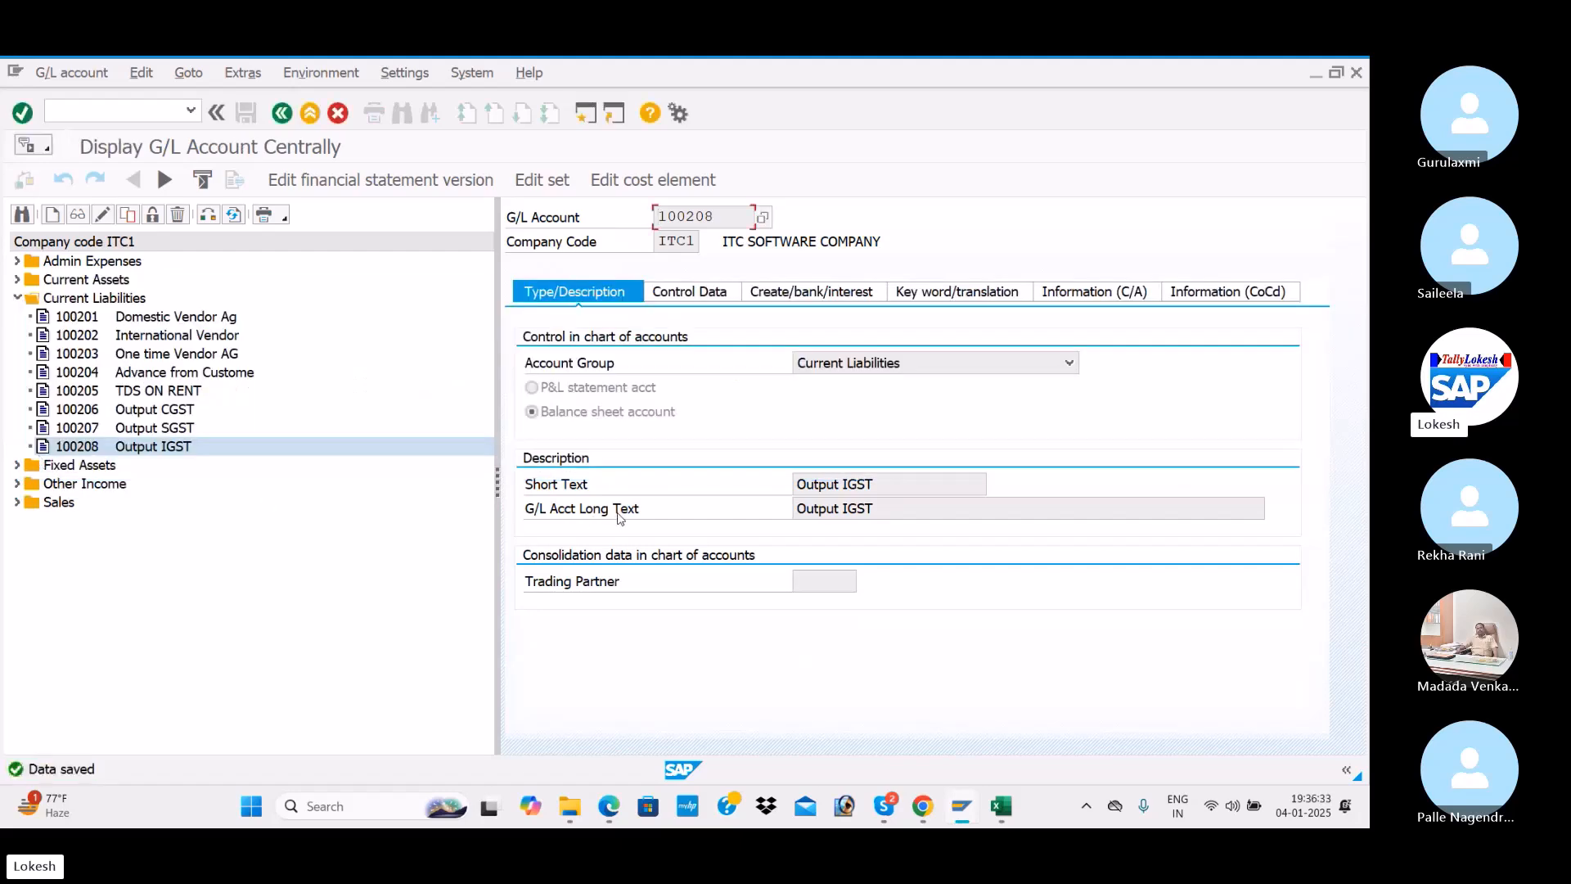
key("alt+Tab")
key("alt+Tab")
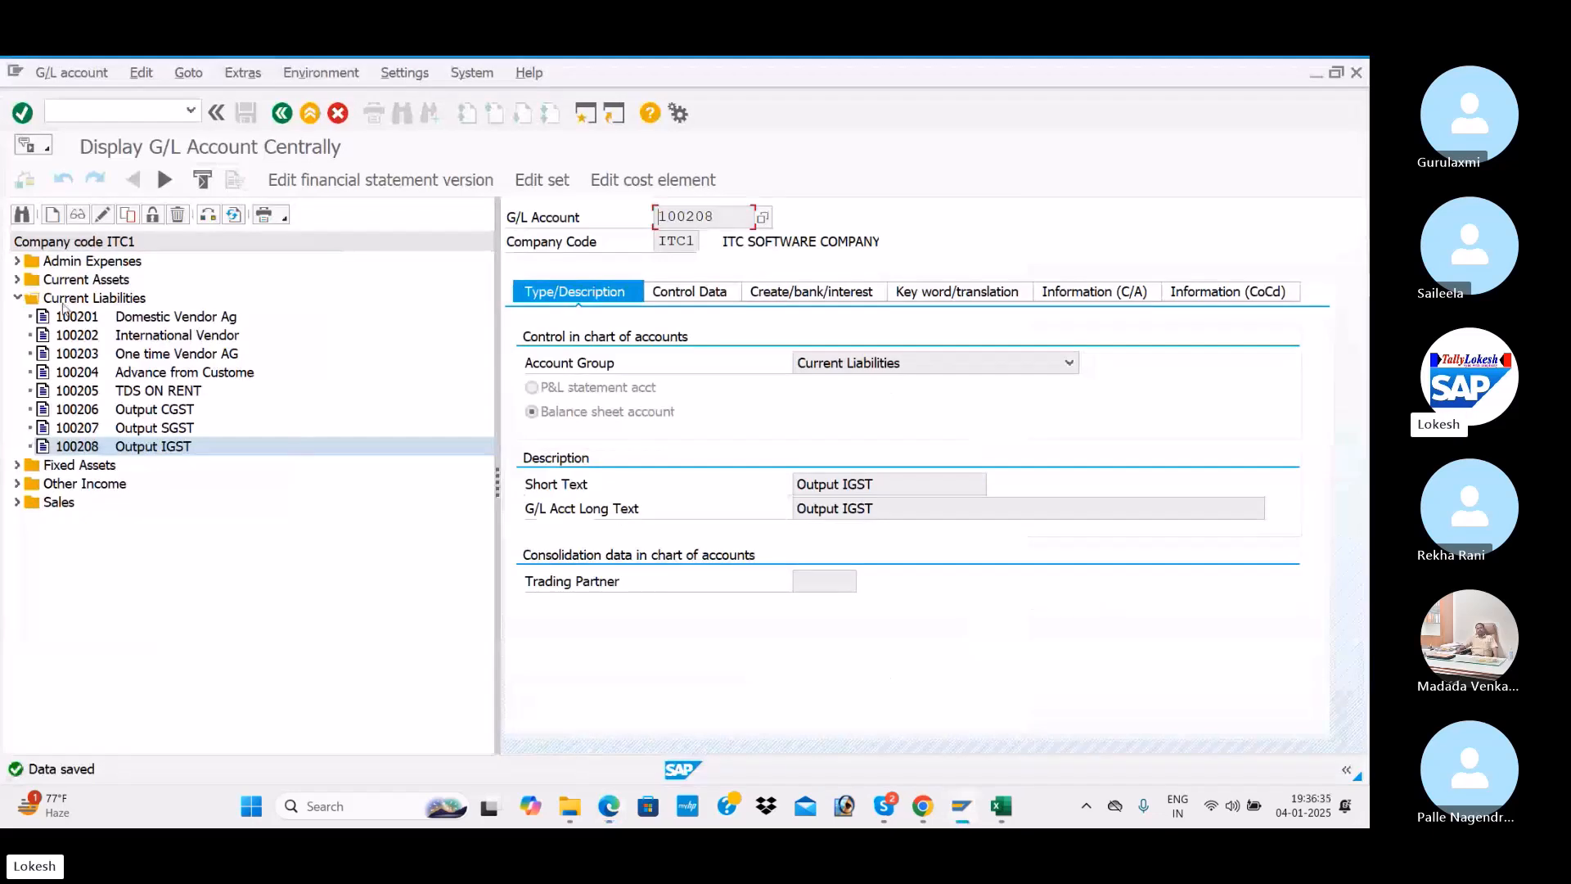
Collapse the Current Liabilities group and expand the Admin Expenses group in the ITC1 account tree
left_click(17, 297)
left_click(17, 260)
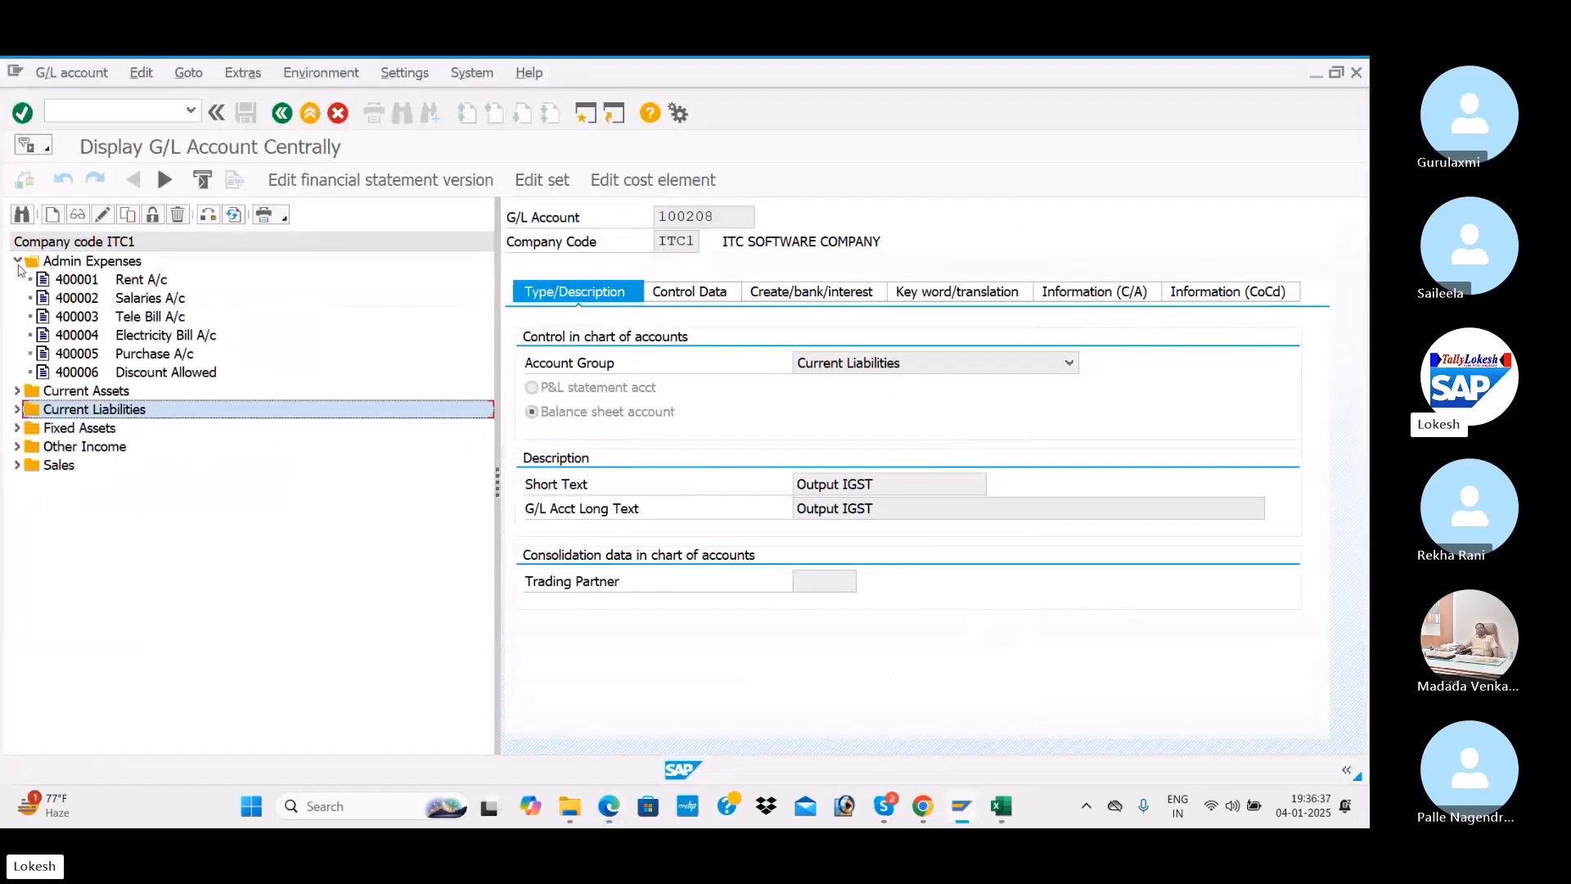
double_click(96, 360)
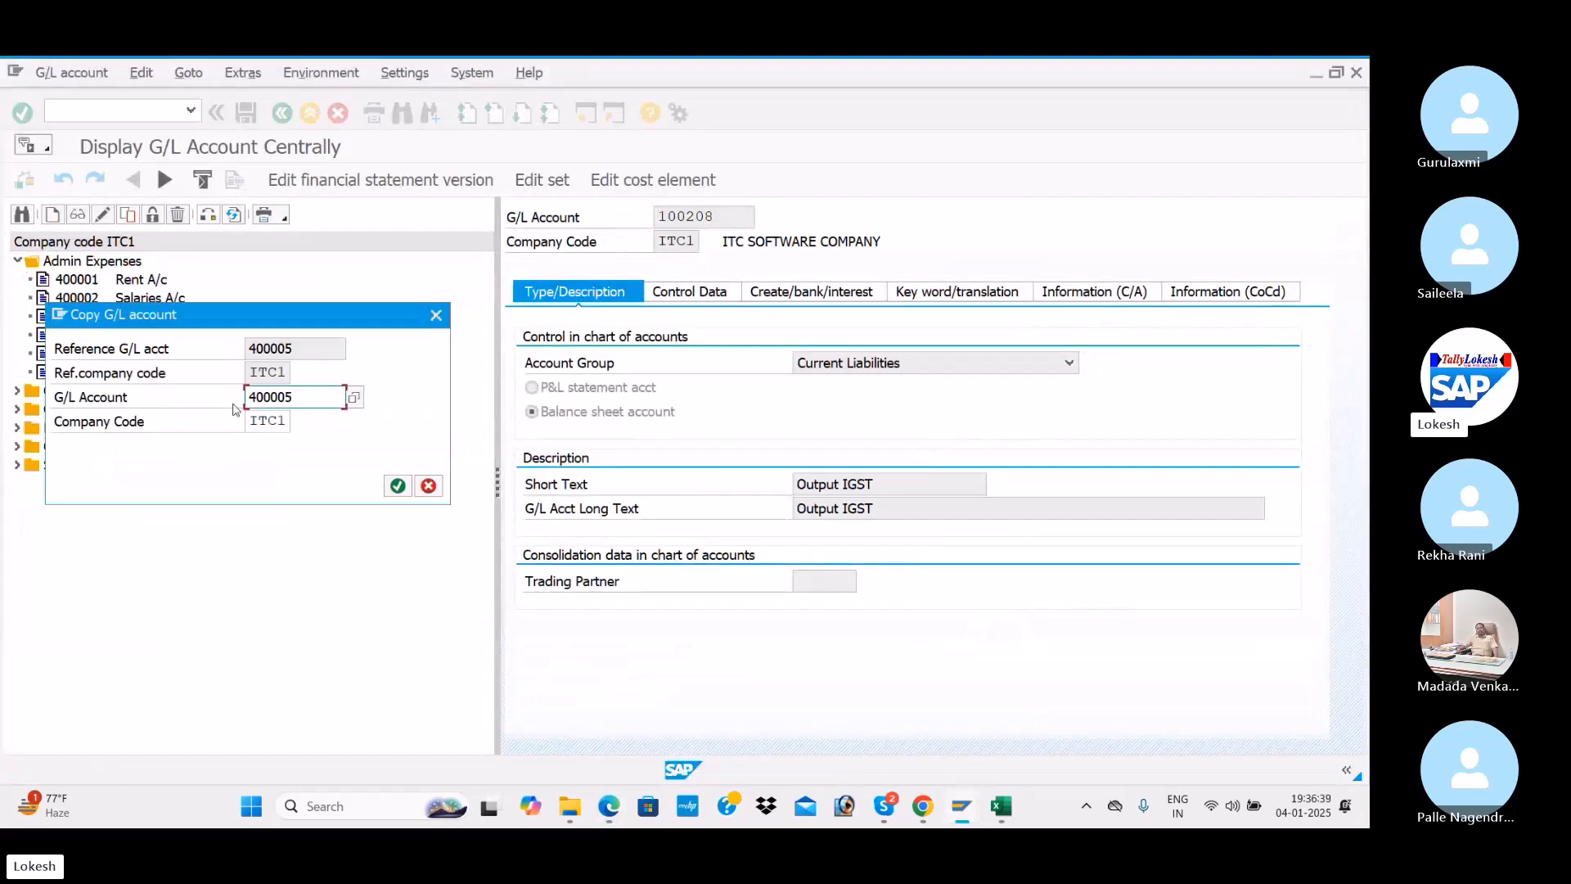
key("Return")
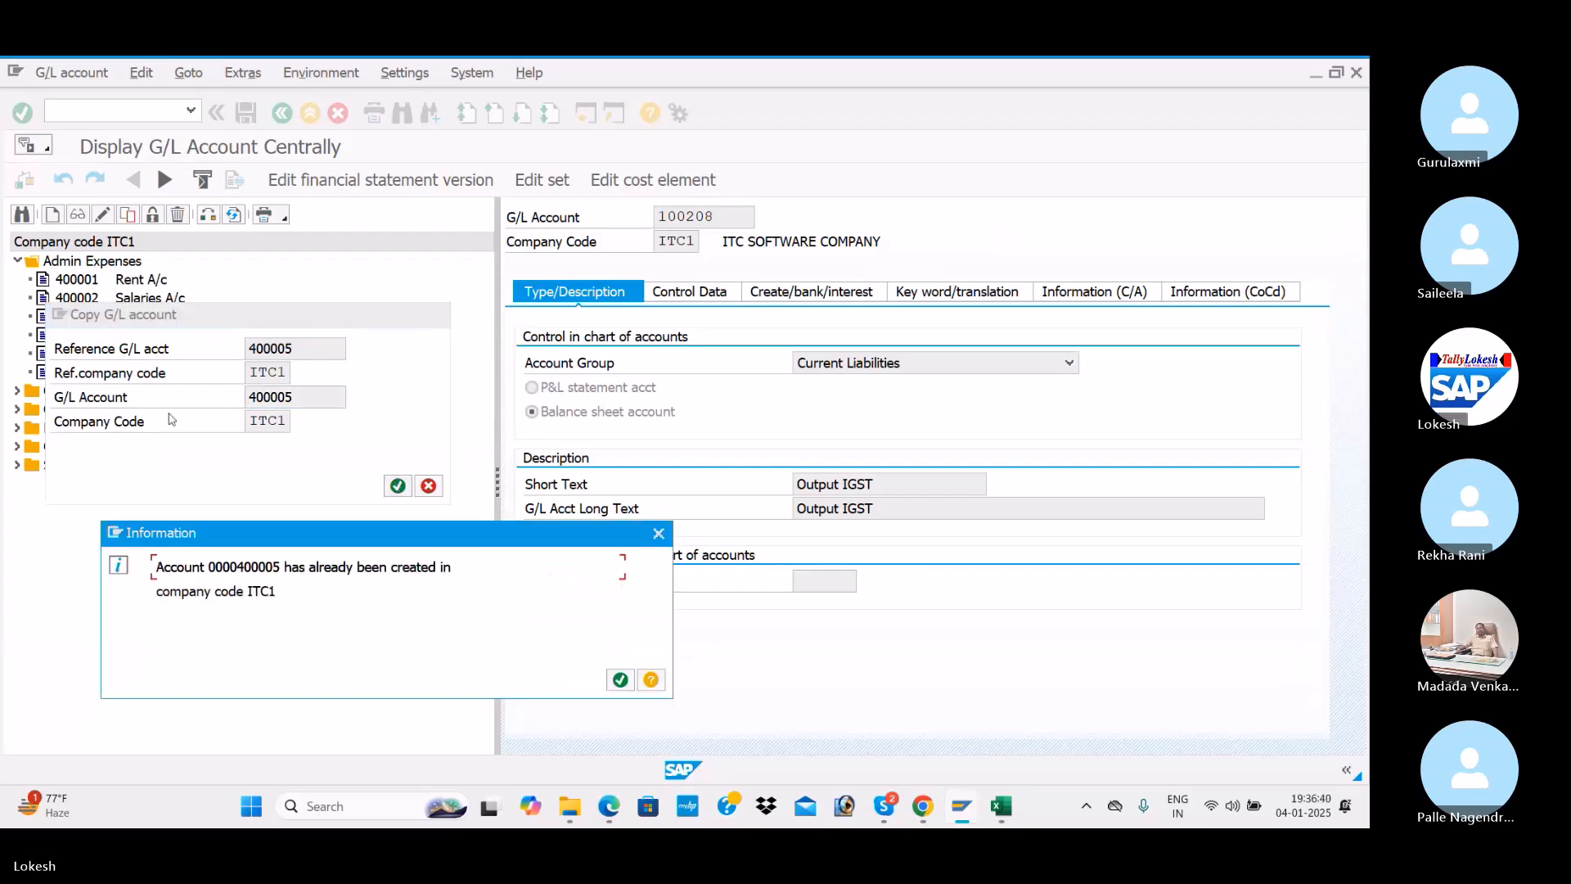
left_click(619, 680)
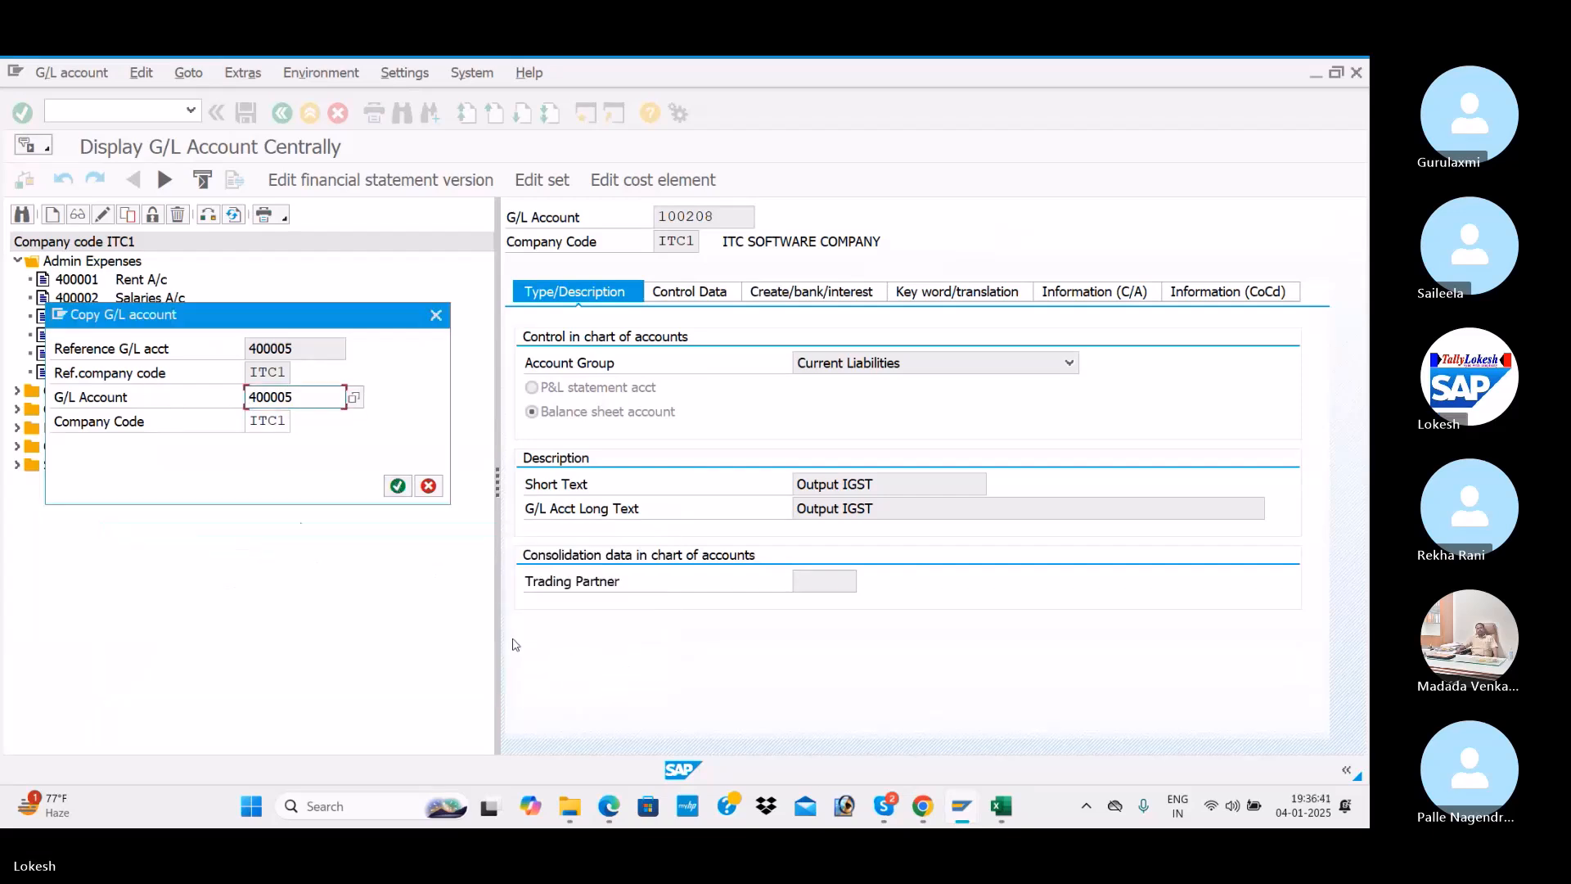
left_click(437, 316)
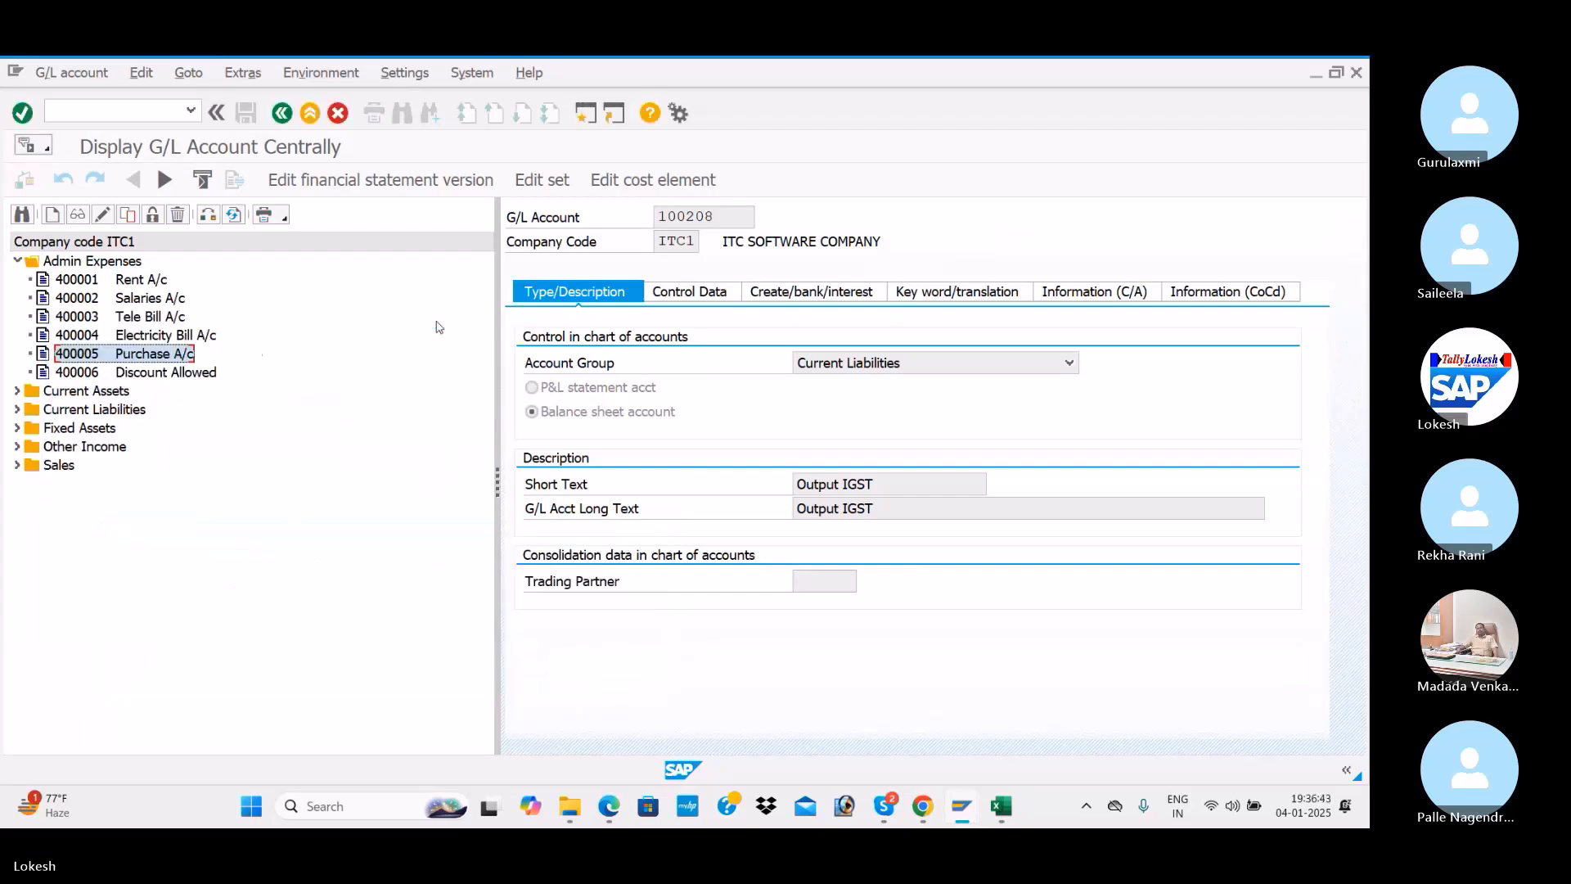
Set the tax category of Purchase A/c 400005 to * (All tax types allowed) and save the account
left_click(104, 216)
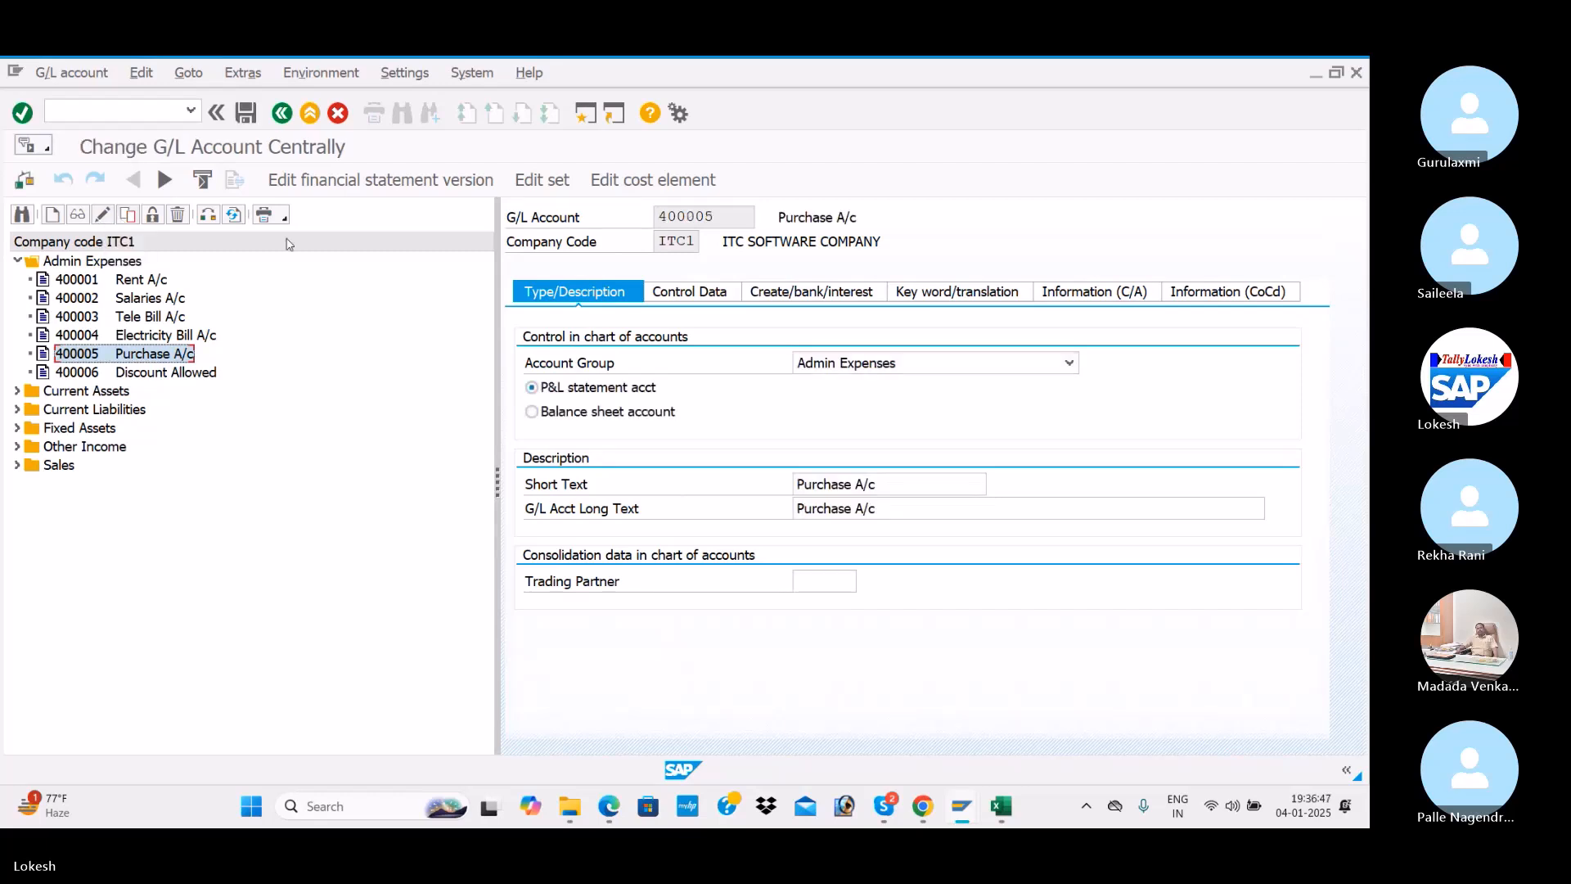
left_click(689, 292)
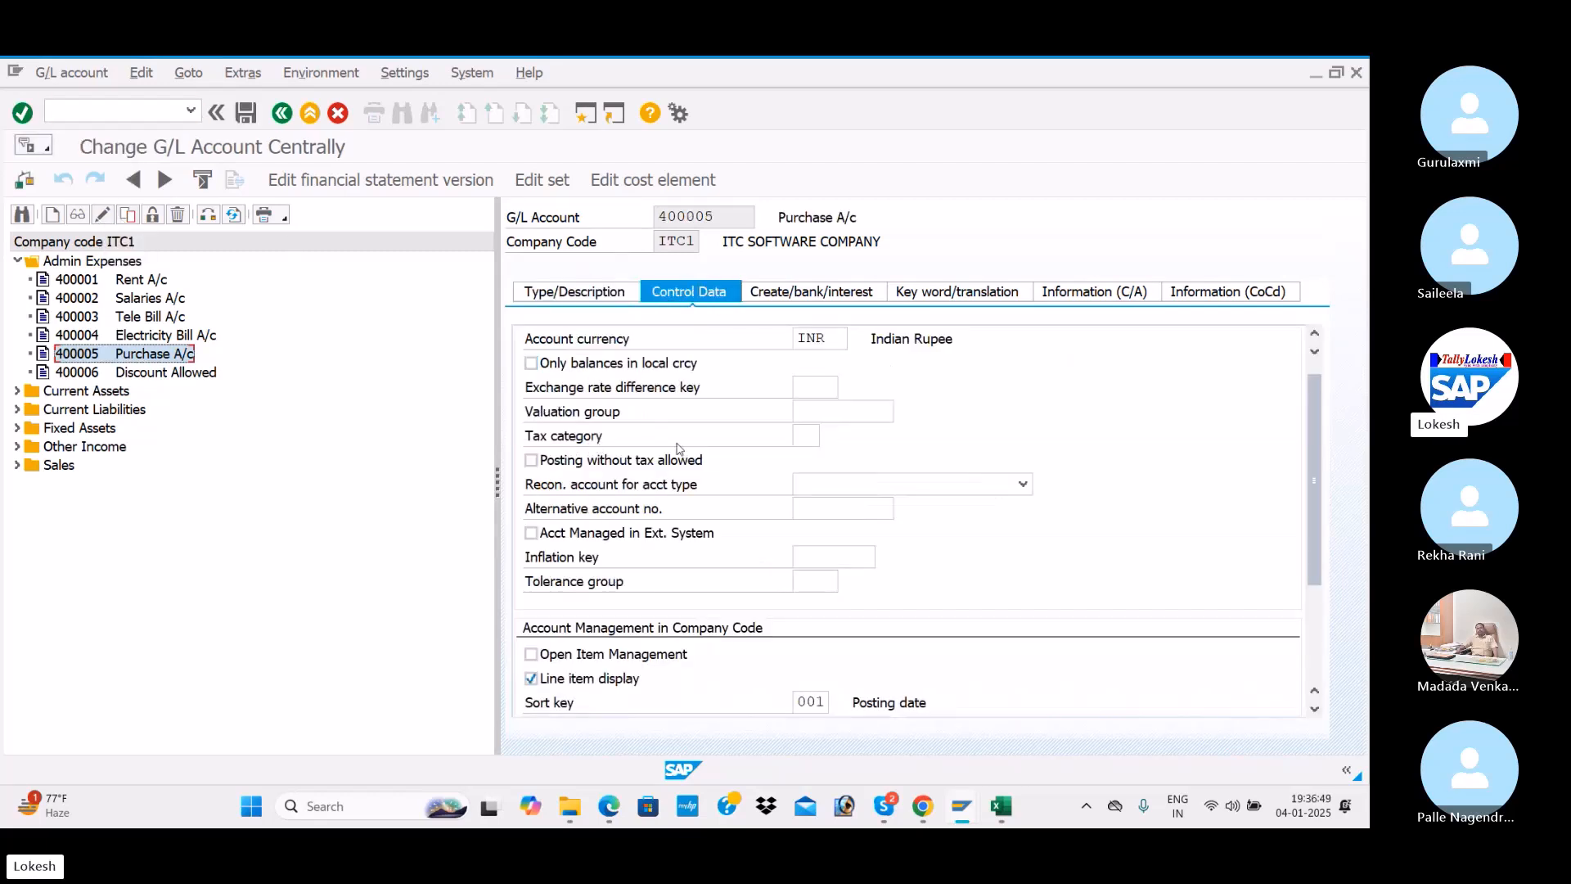
left_click(801, 436)
left_click(827, 436)
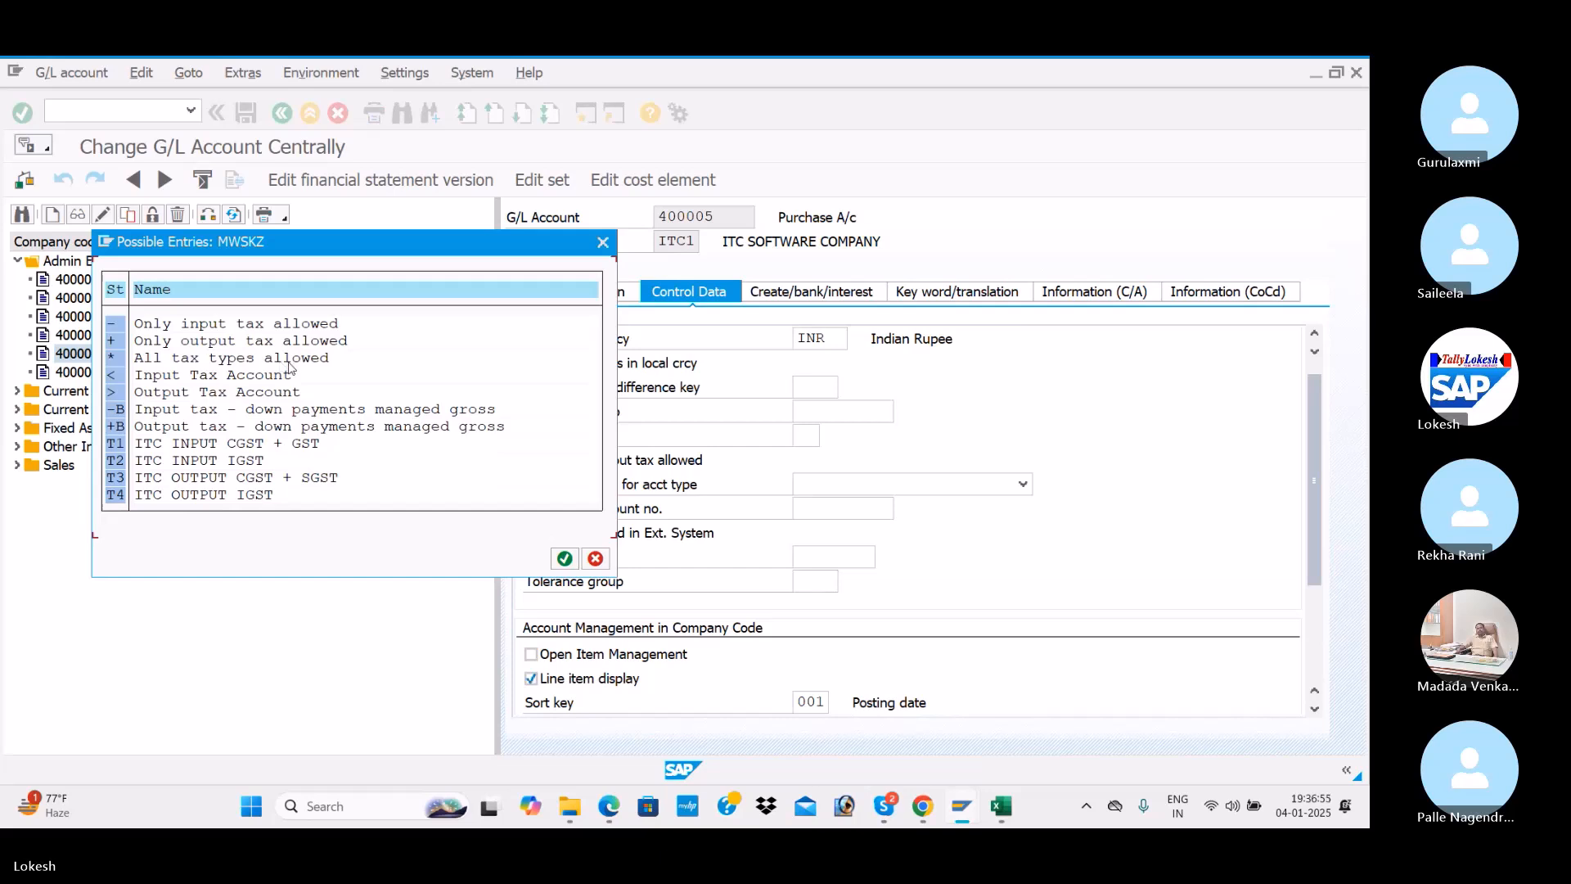
double_click(181, 360)
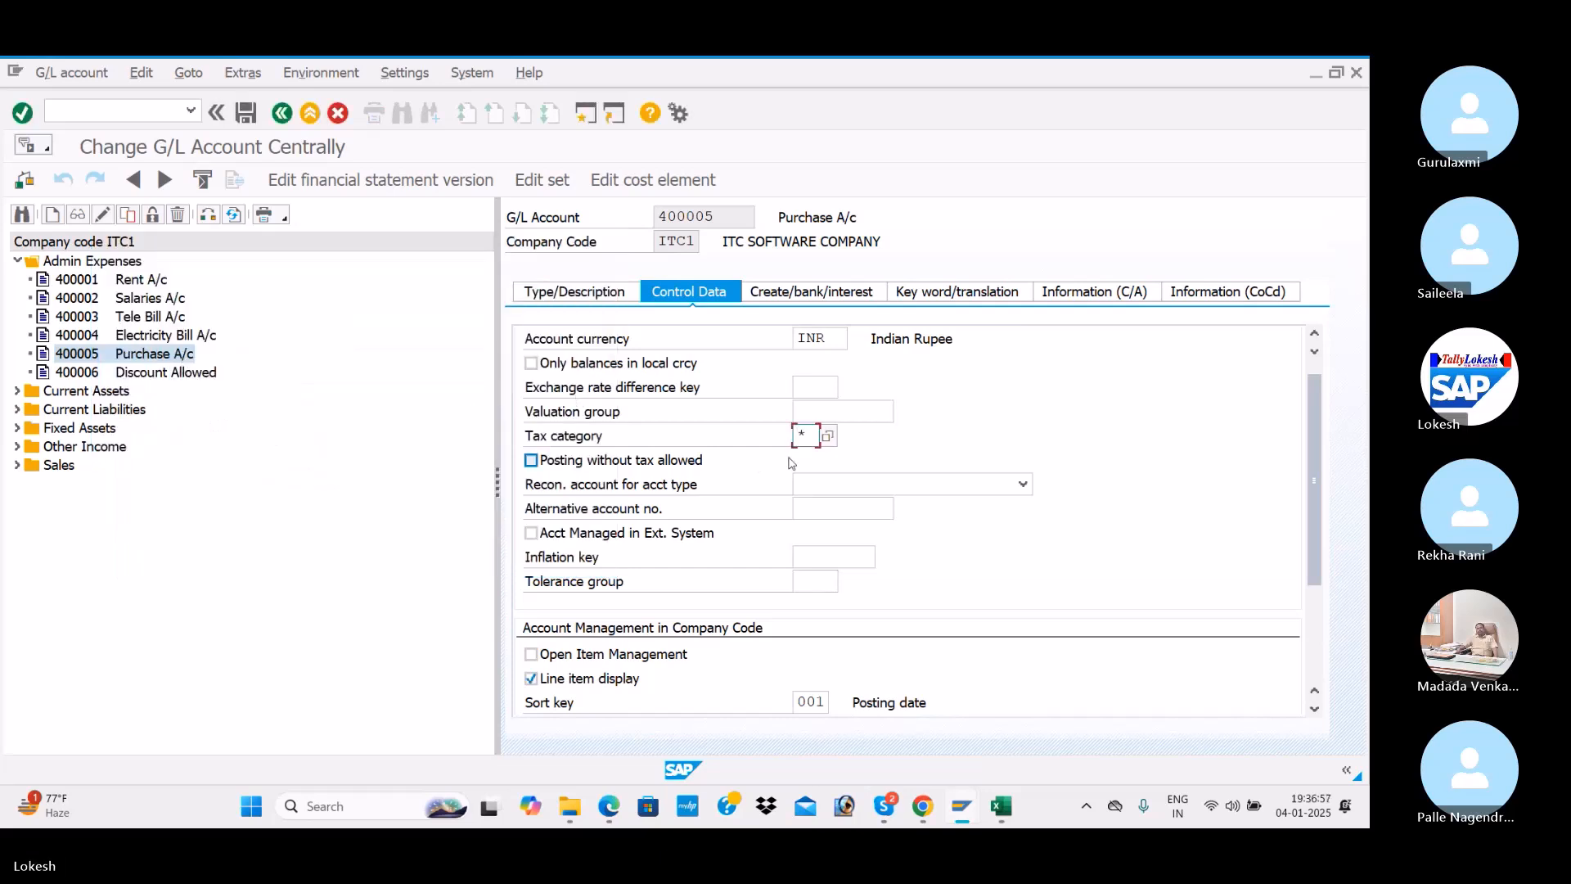
left_click(246, 112)
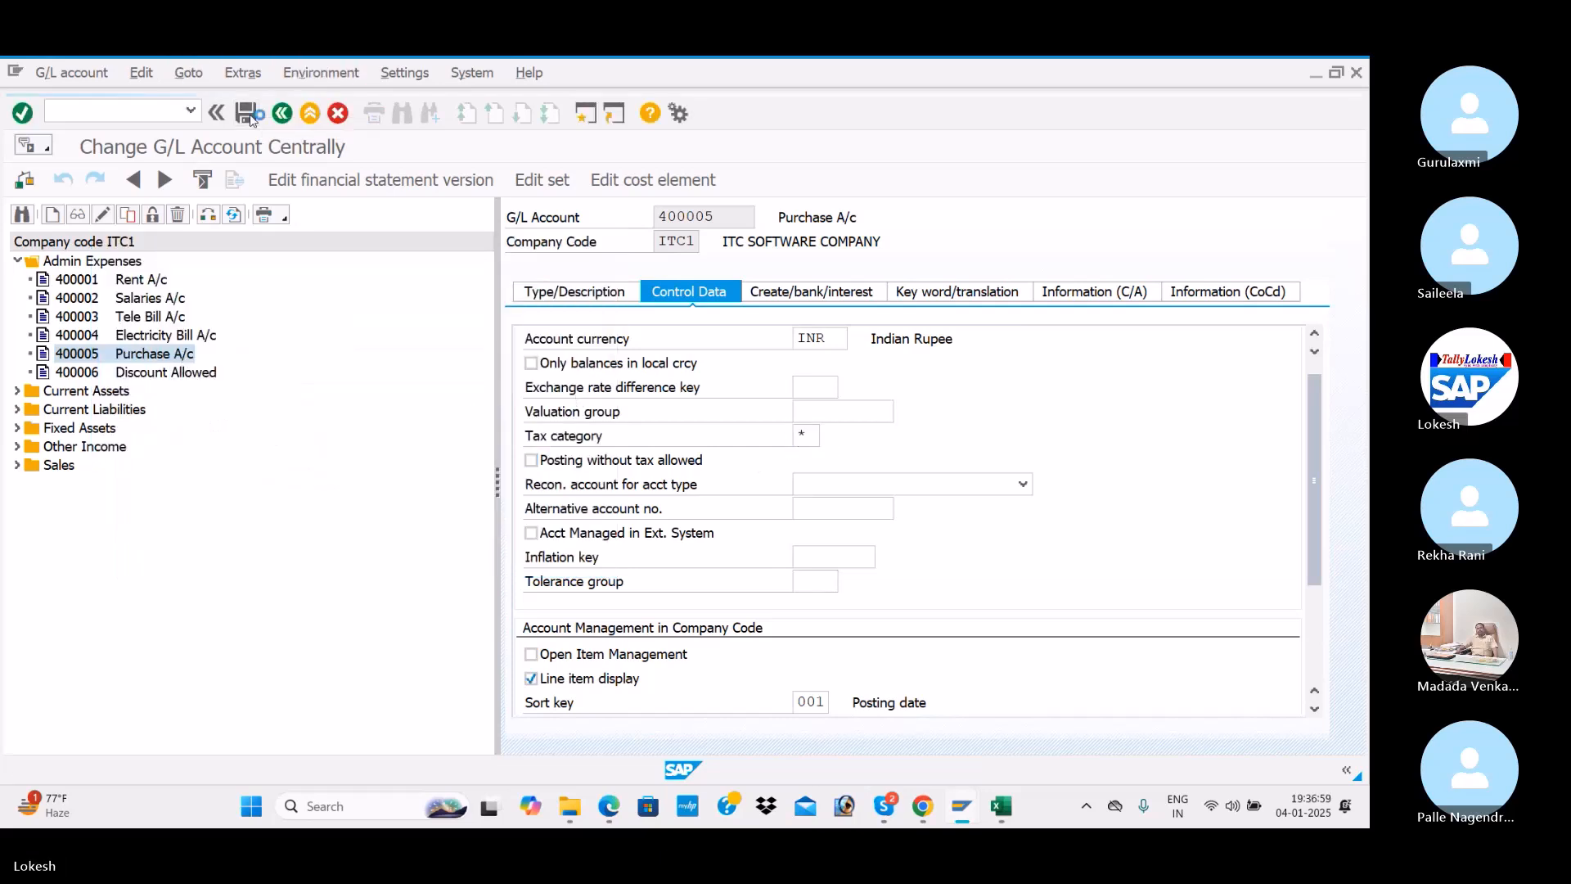
left_click(39, 461)
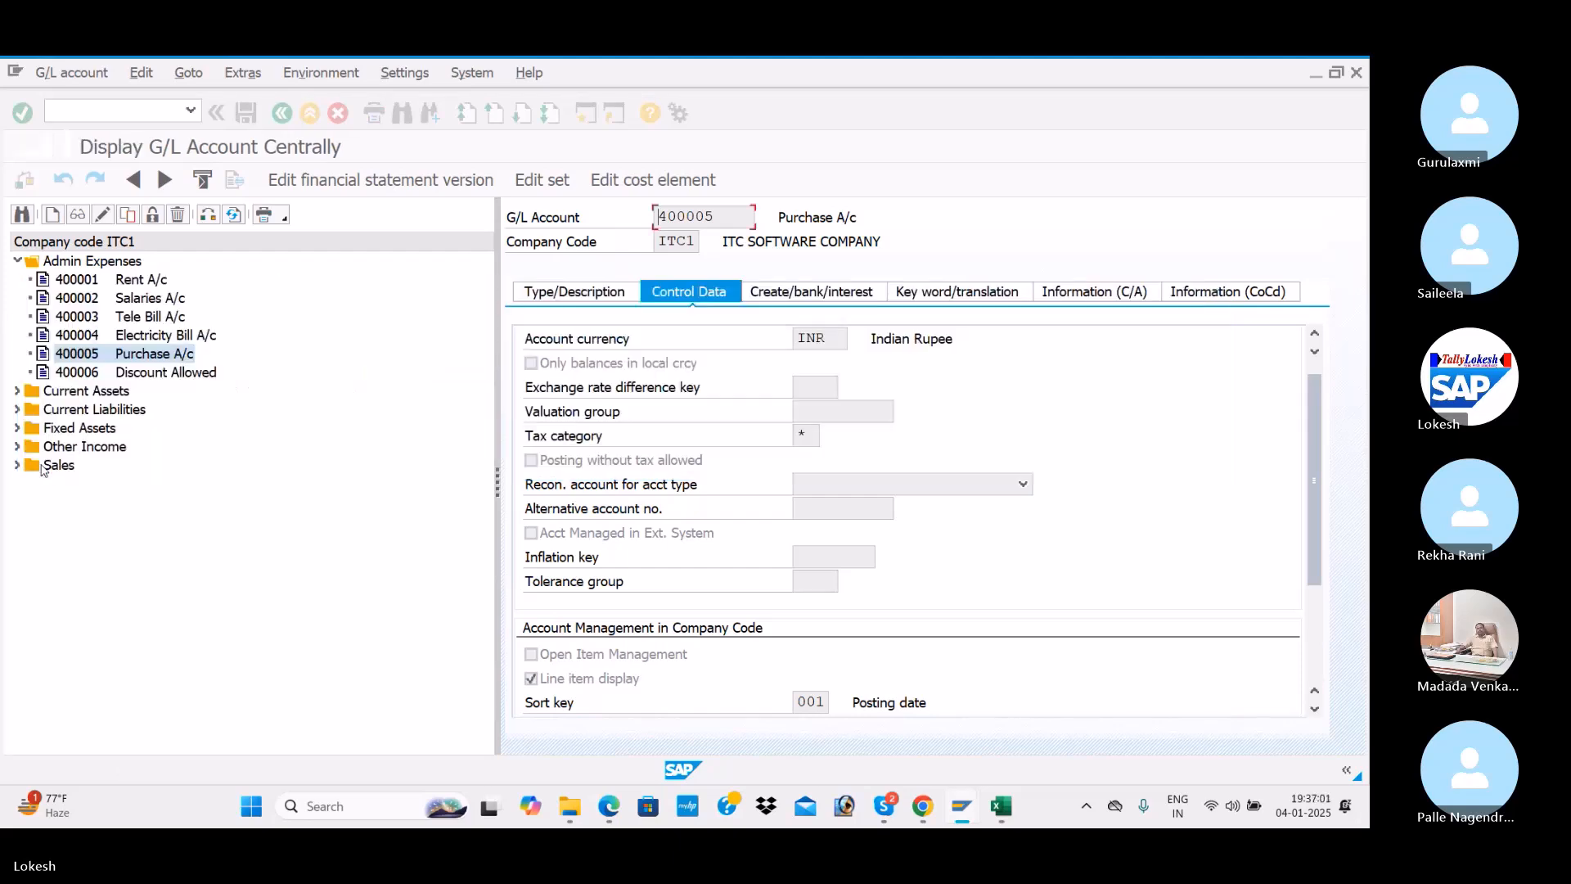
Switch to the GST configuration PDF and read from the Input IGST and Purchase A/c settings to step 7, assigning G/L account keys
key("alt+Tab")
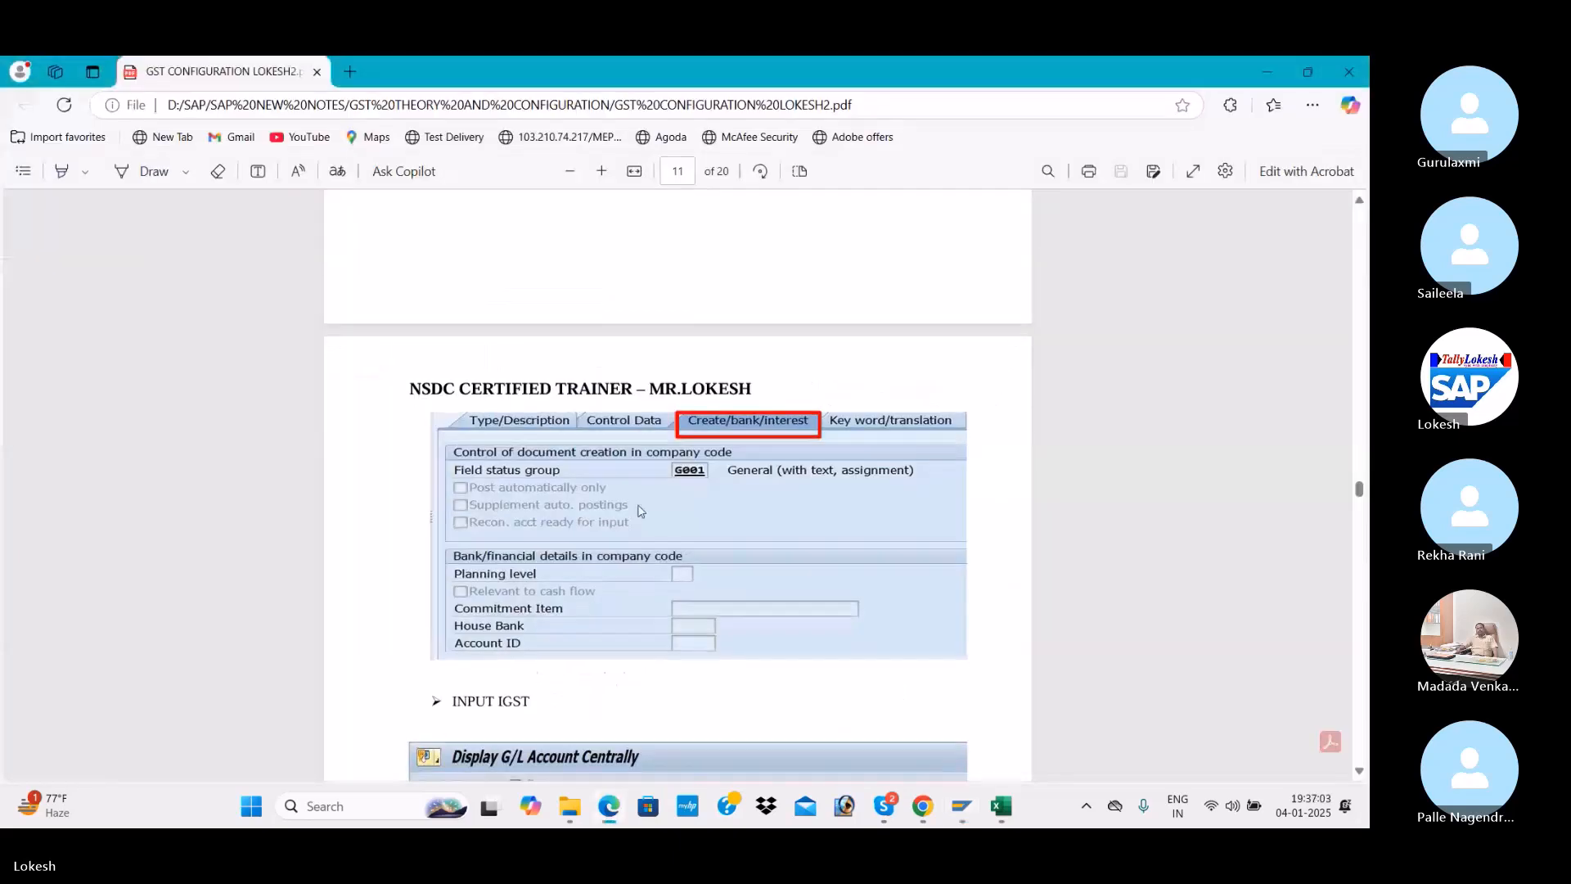
scroll(641, 511, "down", 6)
scroll(640, 509, "down", 8)
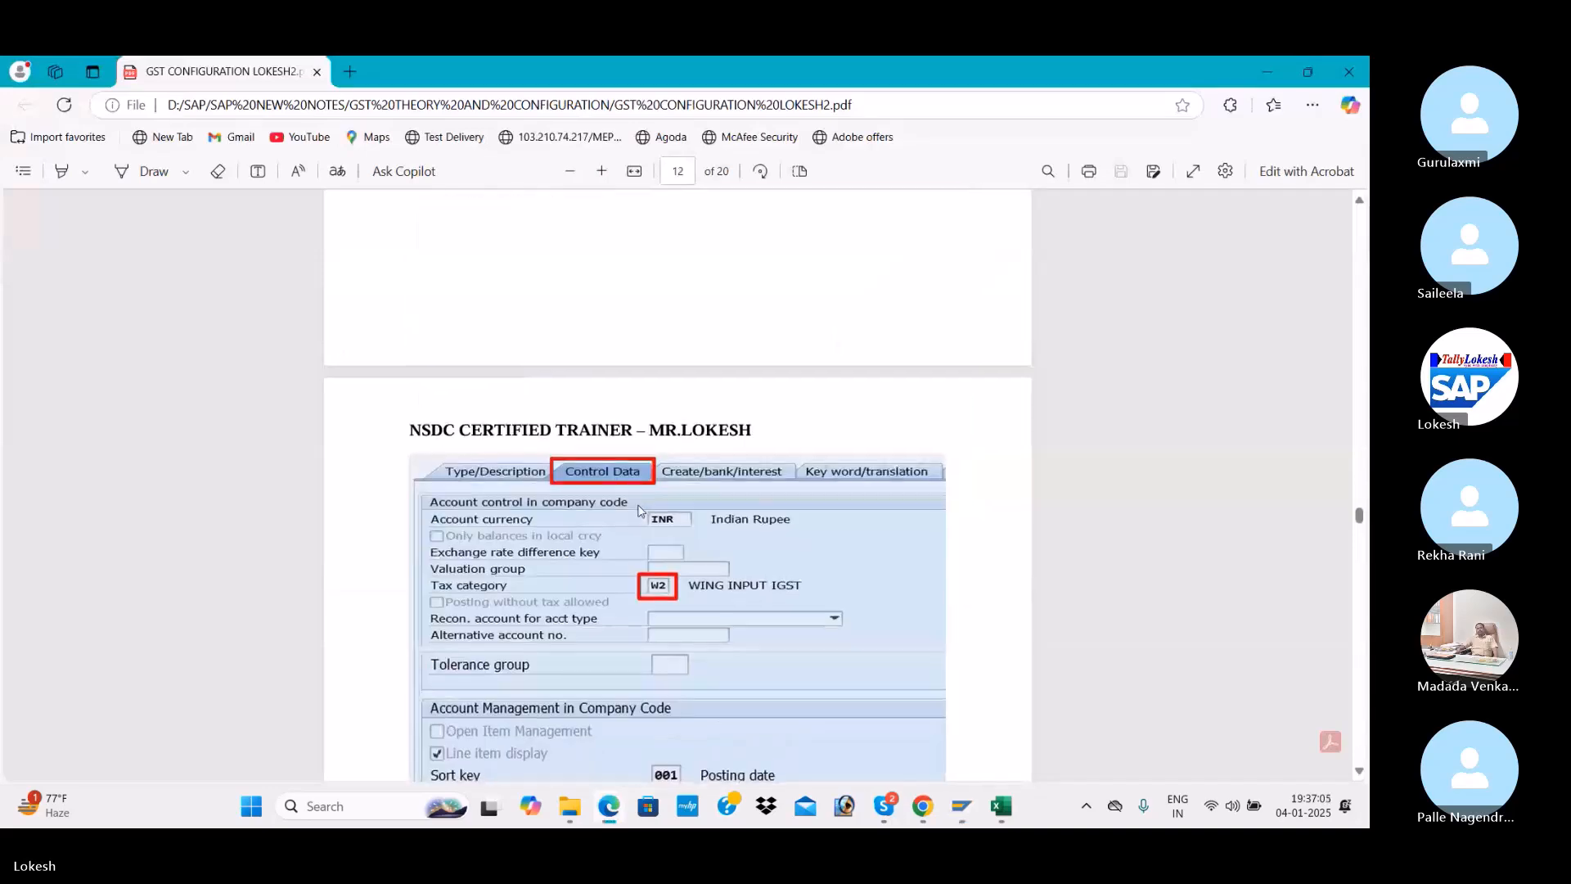
scroll(641, 511, "down", 10)
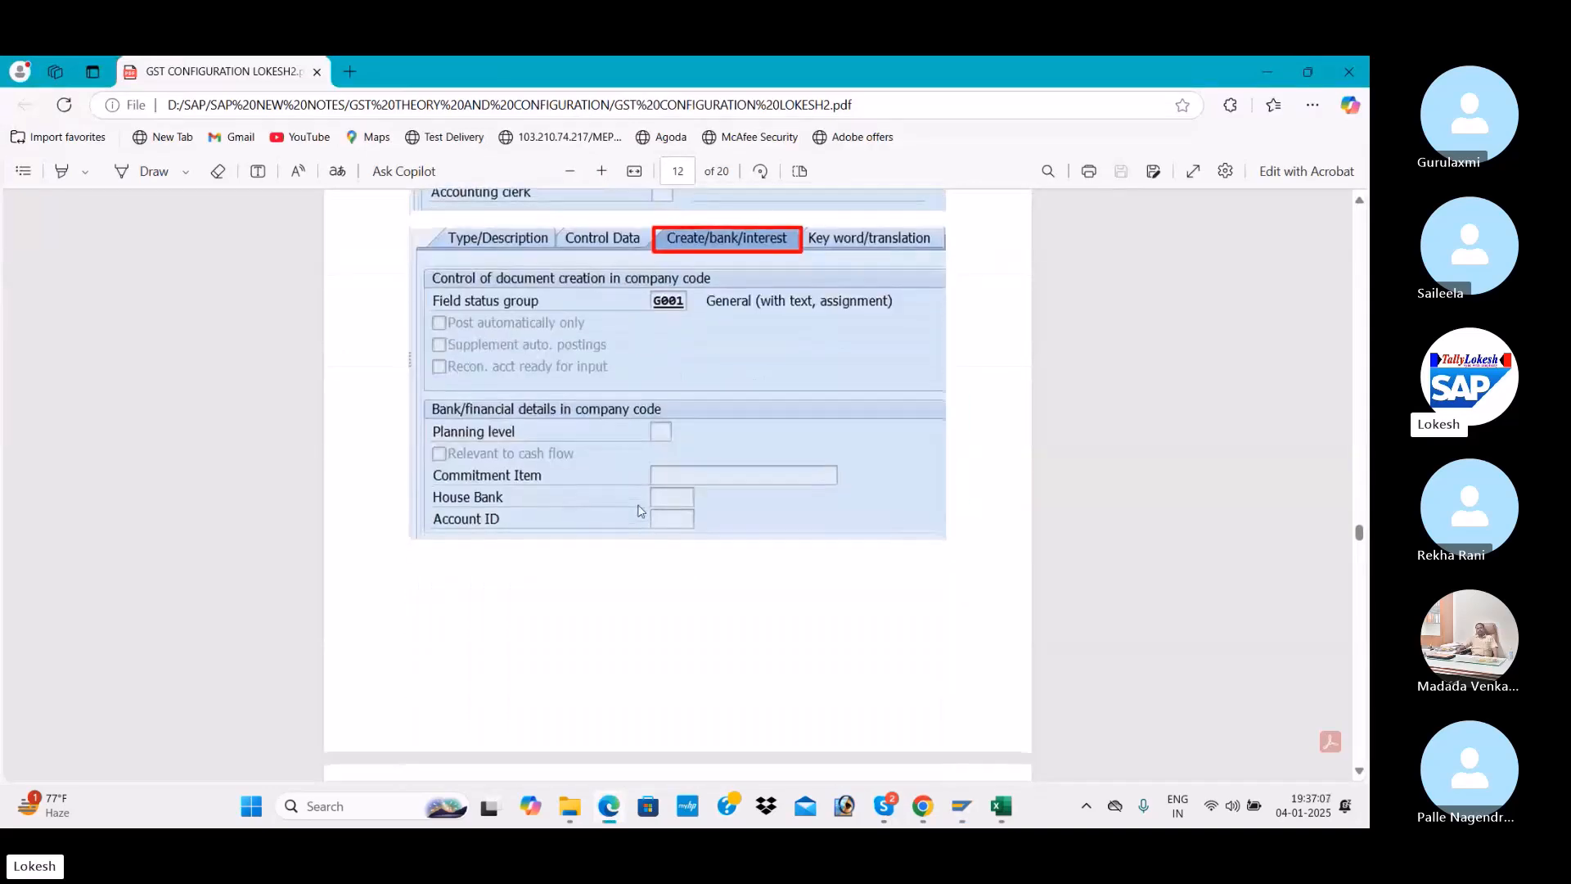
scroll(641, 511, "down", 3)
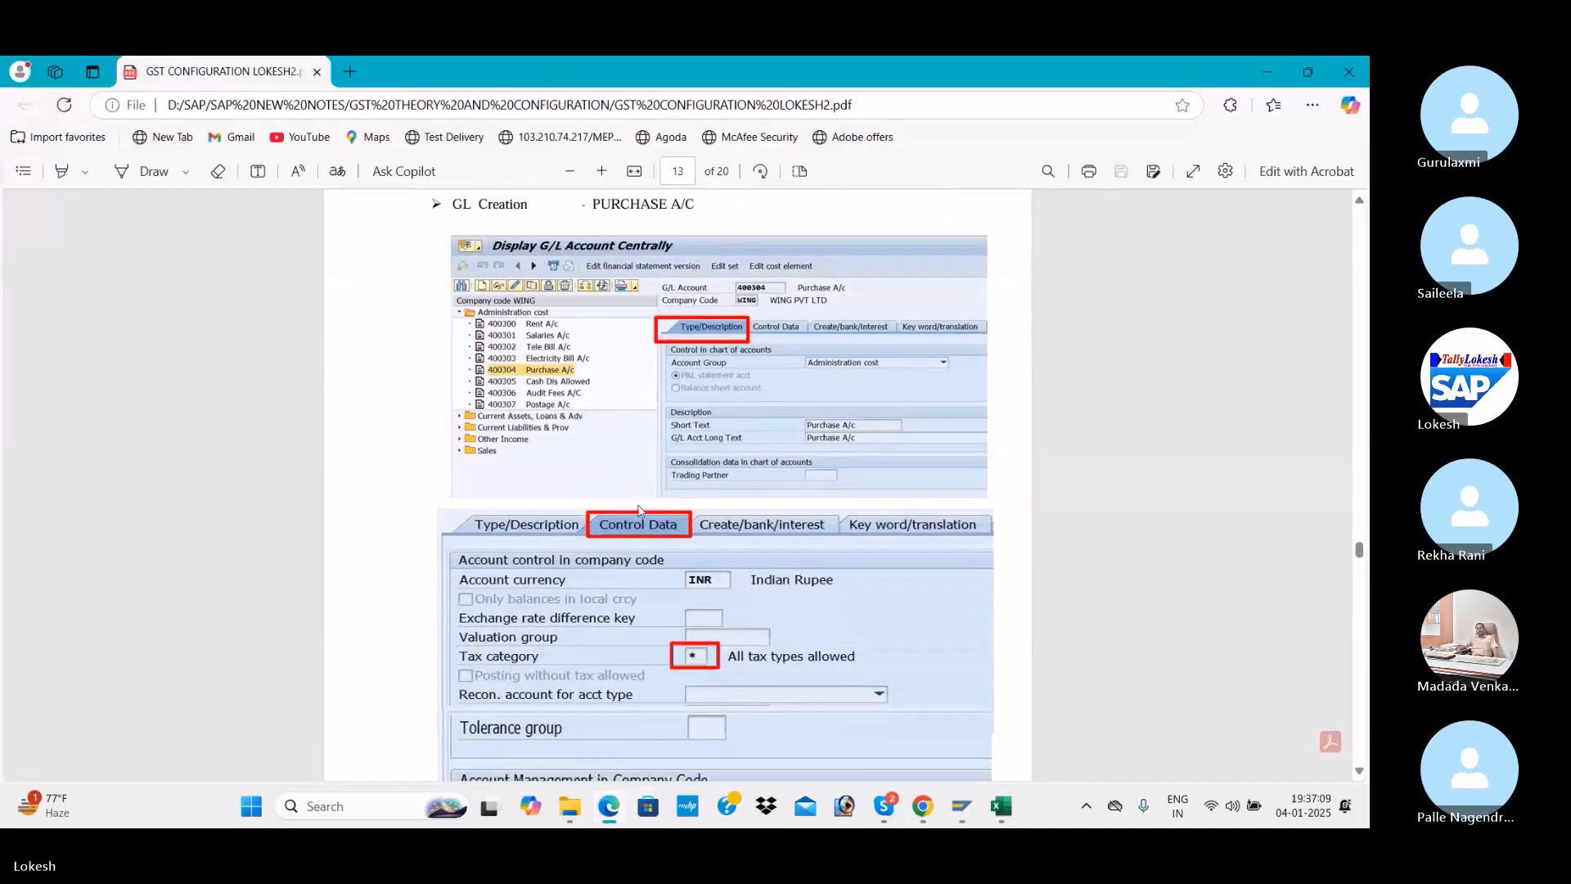
scroll(681, 448, "down", 1)
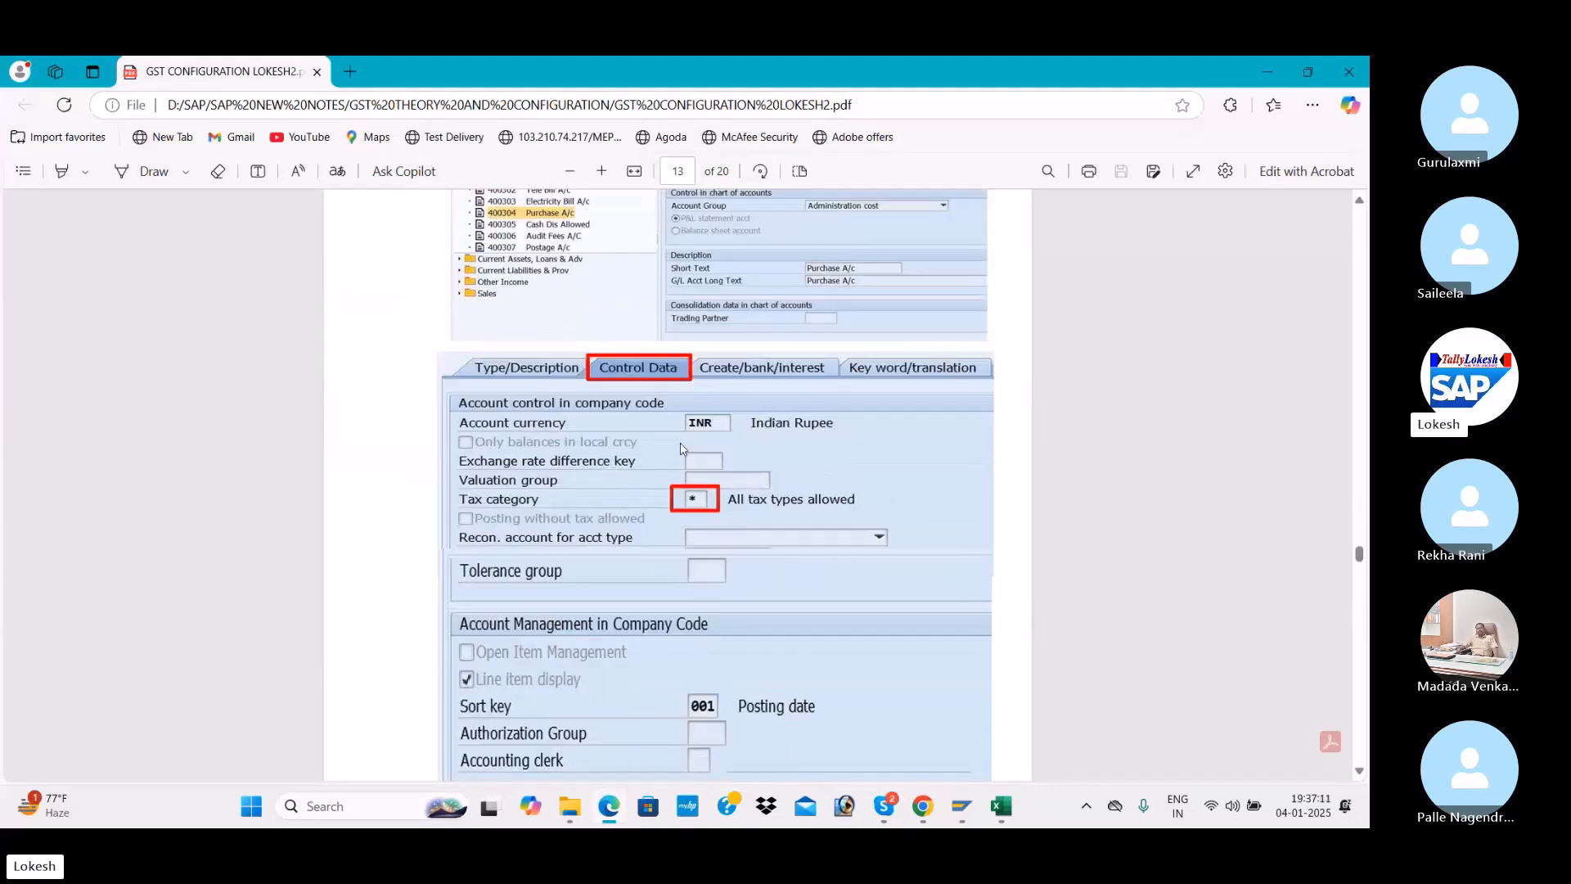
scroll(700, 517, "down", 8)
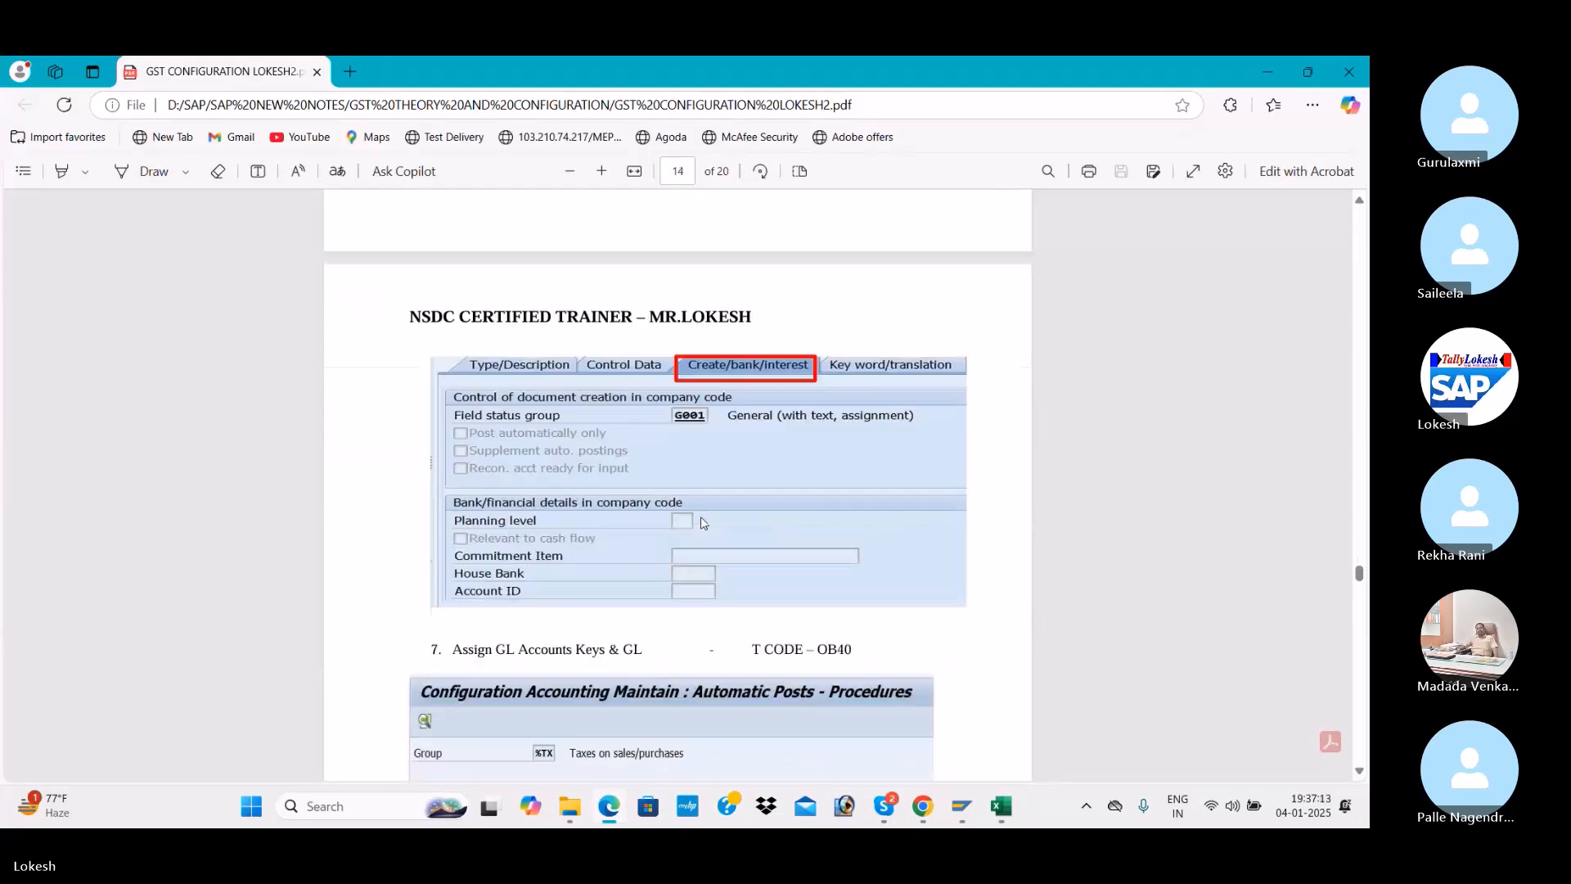
scroll(702, 519, "down", 5)
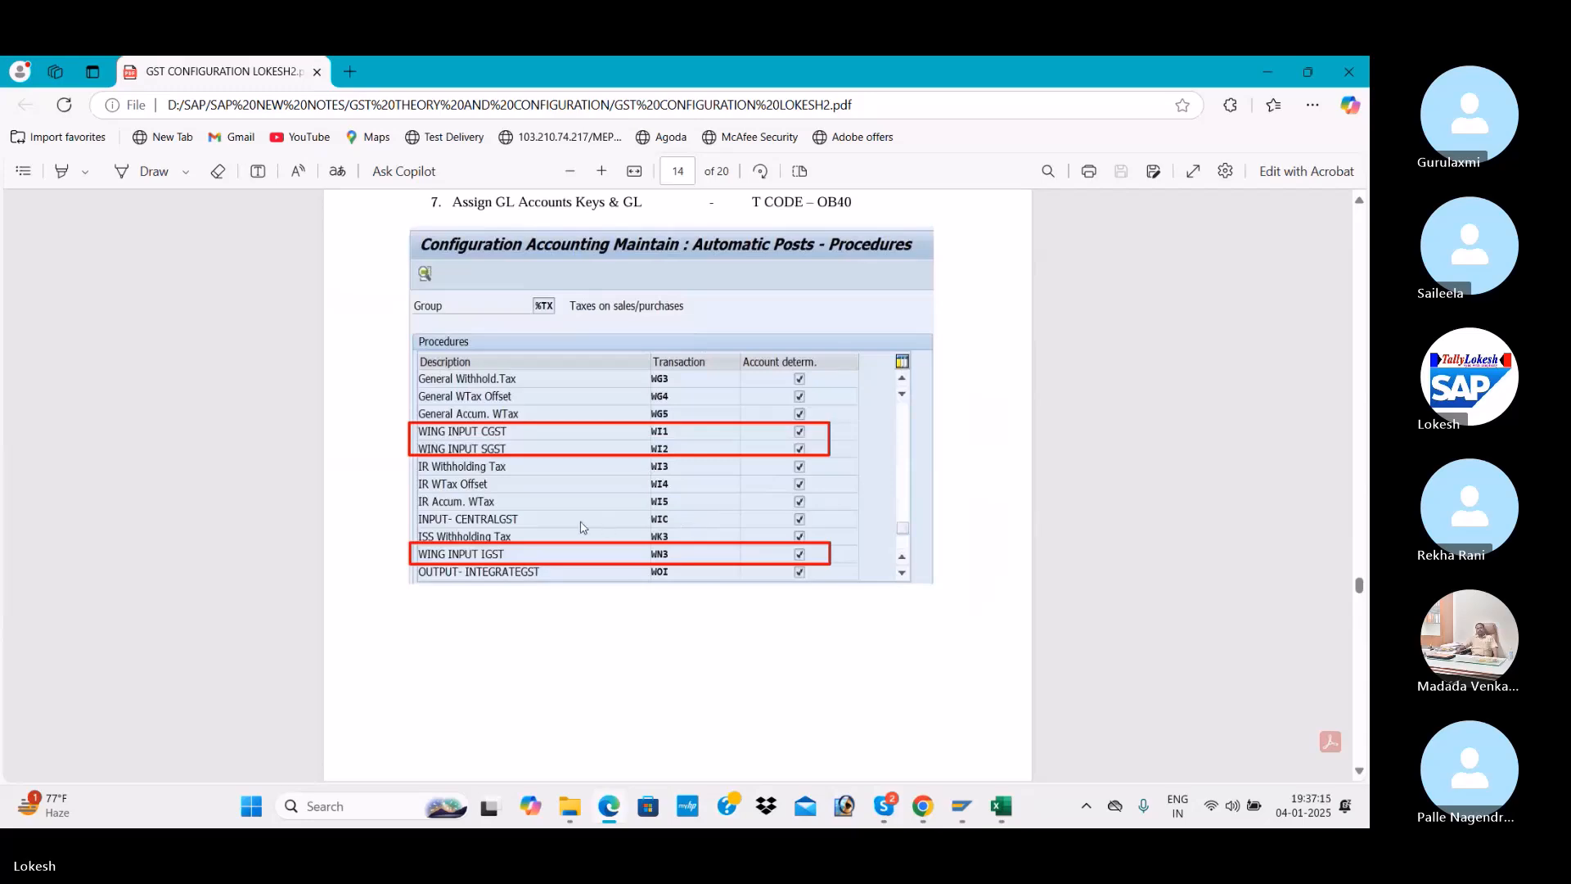
Check the Assign GL Accounts Keys & GL row in the Excel list, switch to SAP and open transaction OB40
key("alt+Tab")
key("alt+Tab")
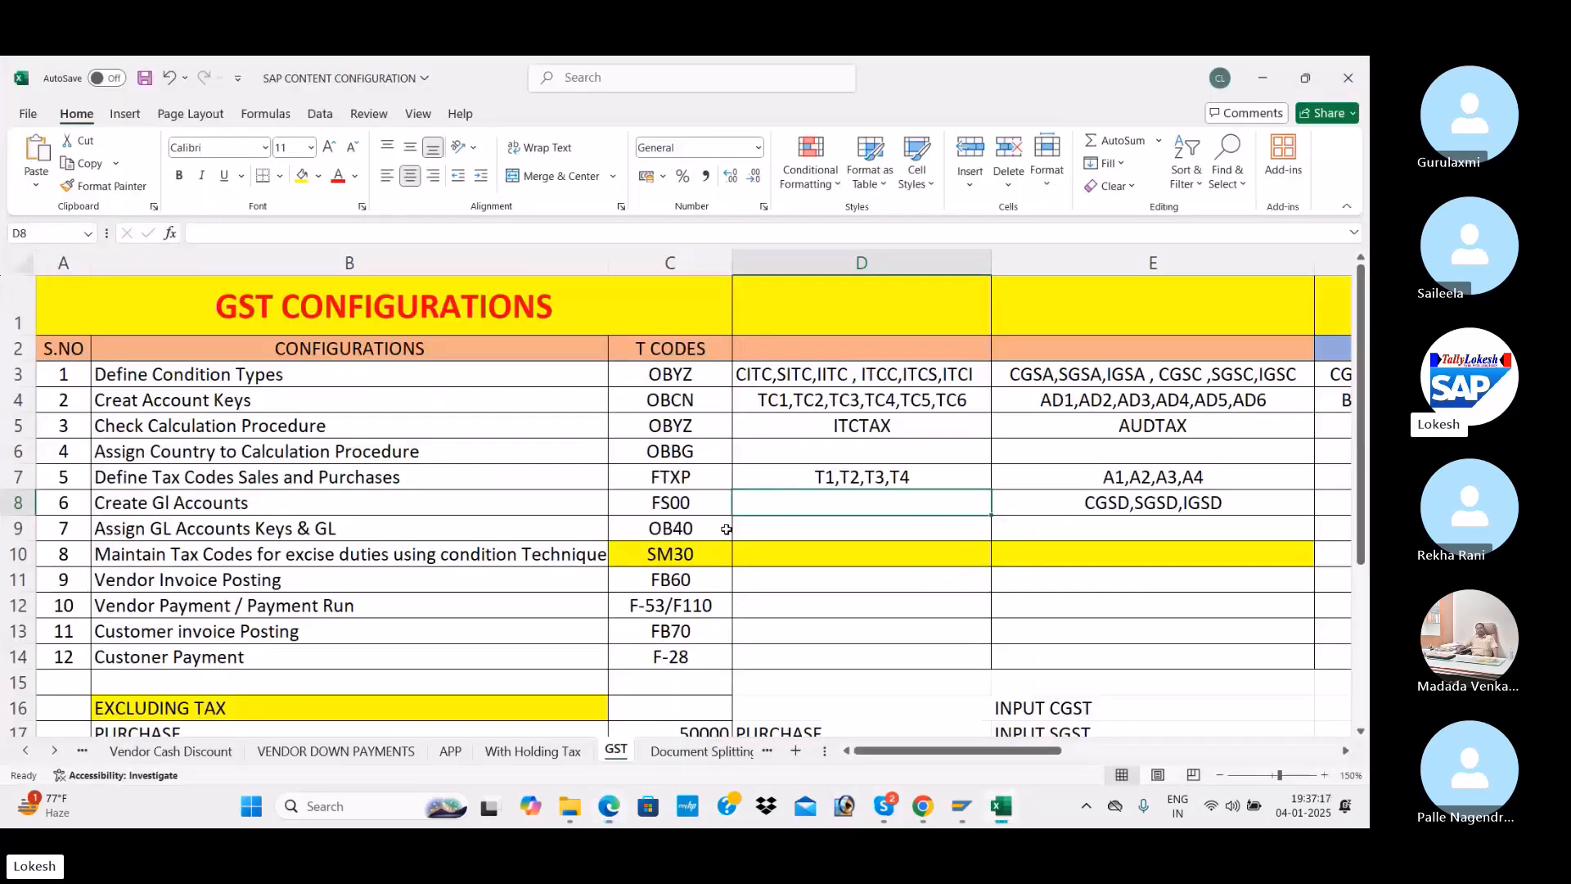
left_click(713, 533)
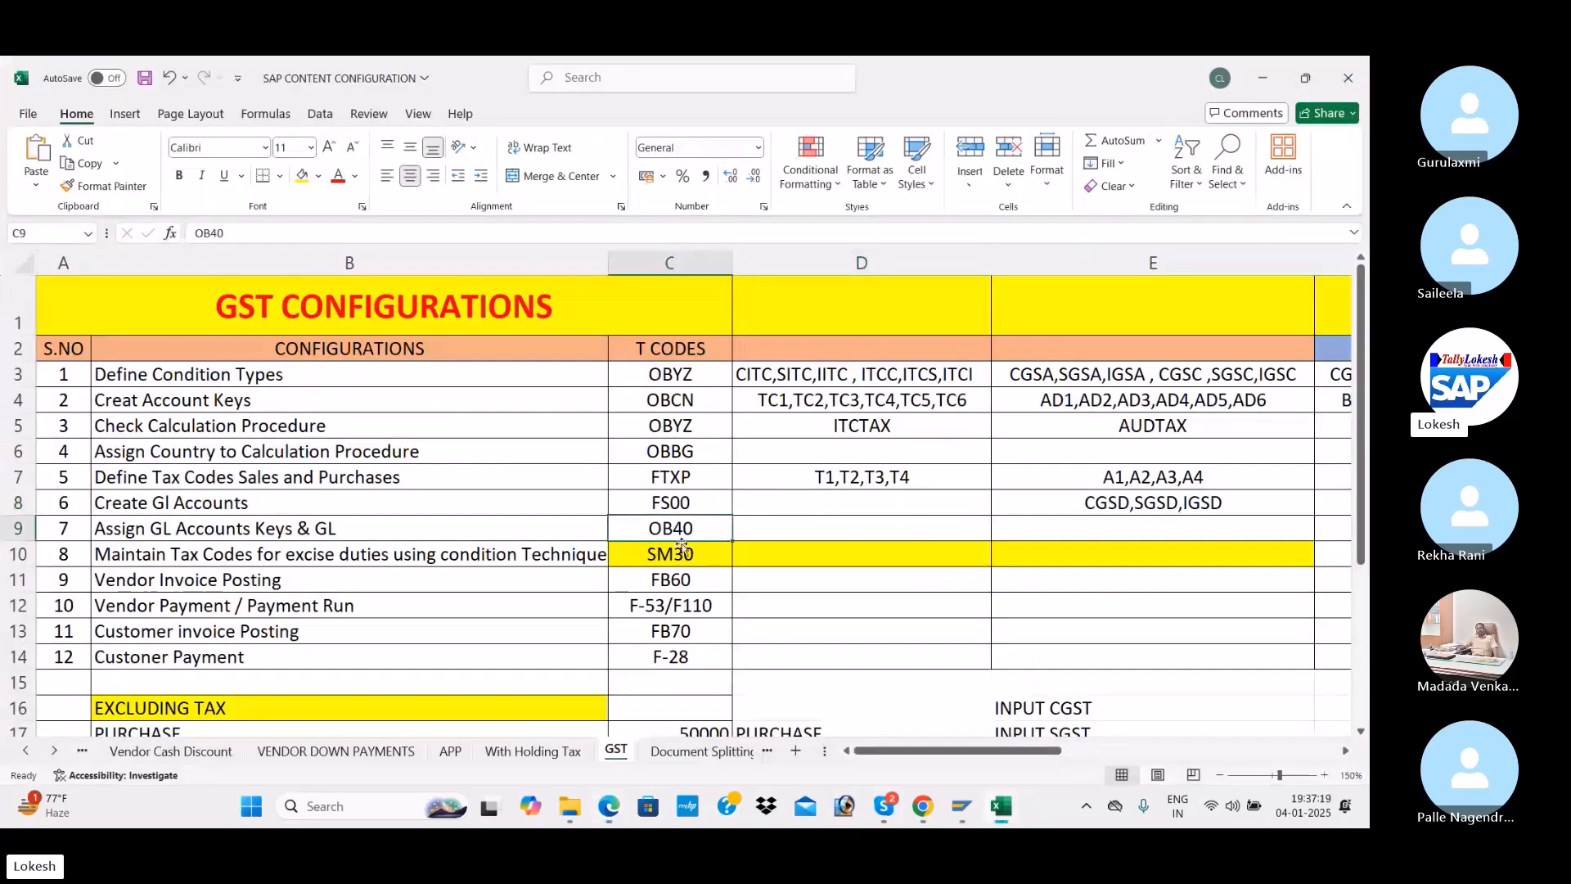
key("alt+Tab")
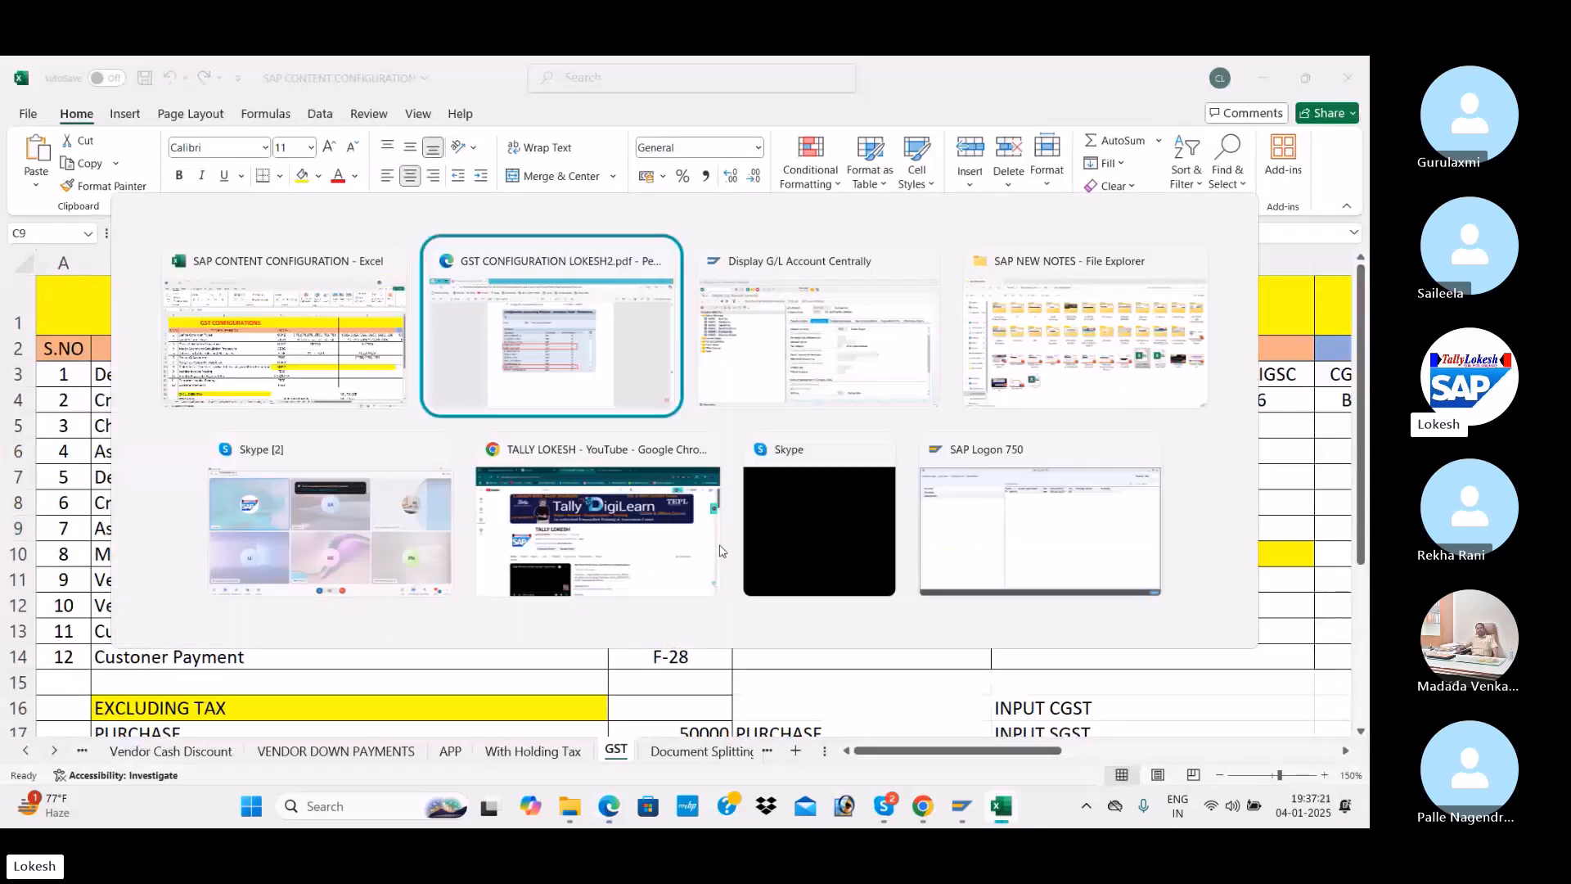
key("alt+Tab")
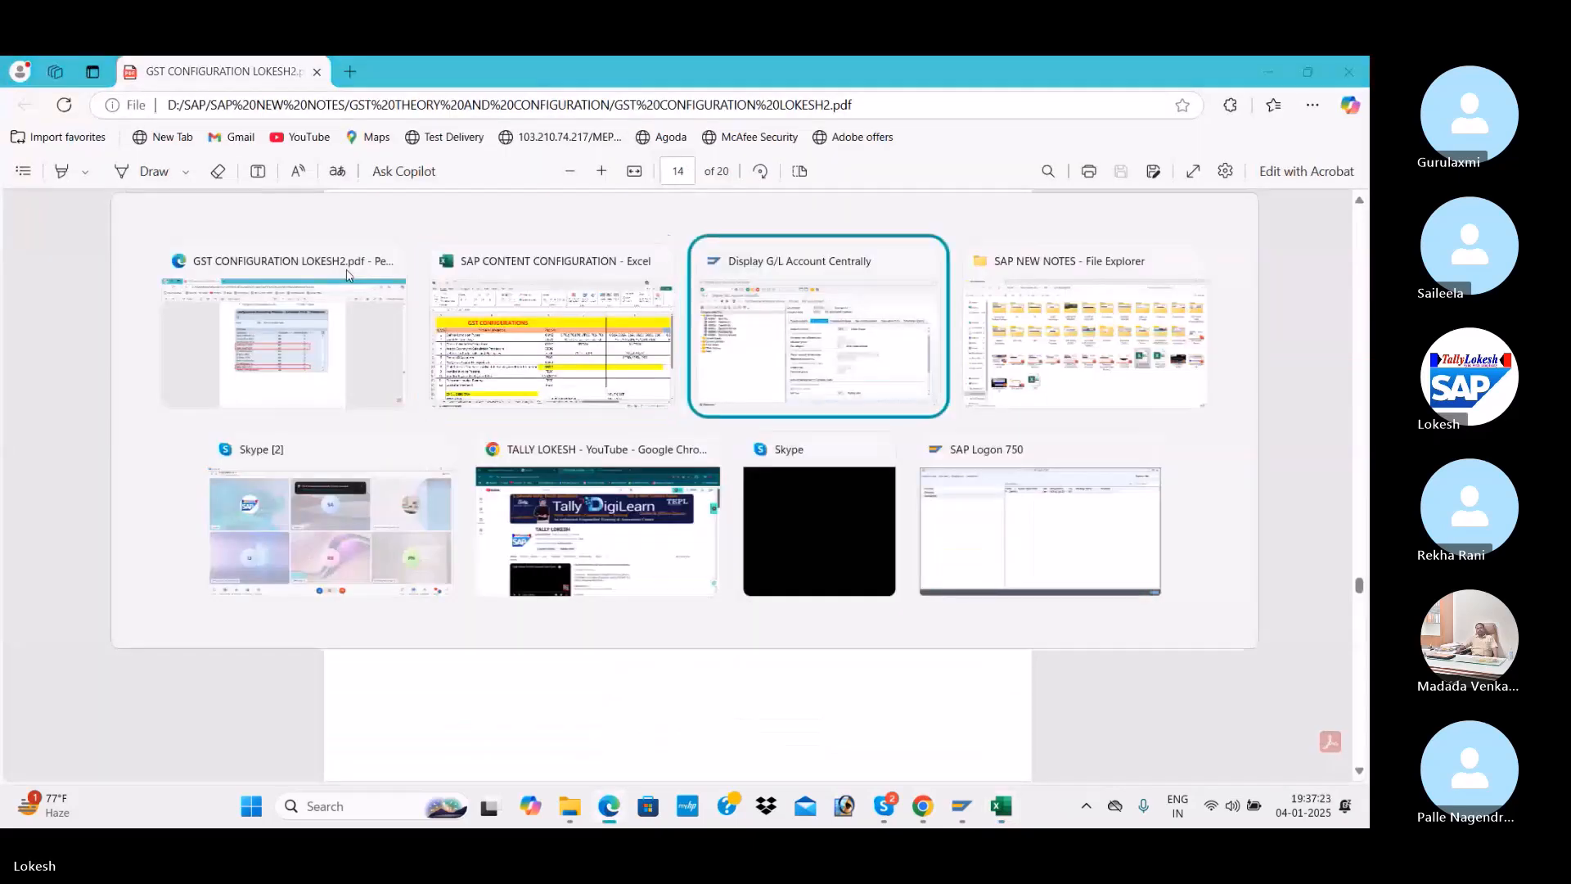
key("alt+Tab")
type("/NOBYC")
key("Return")
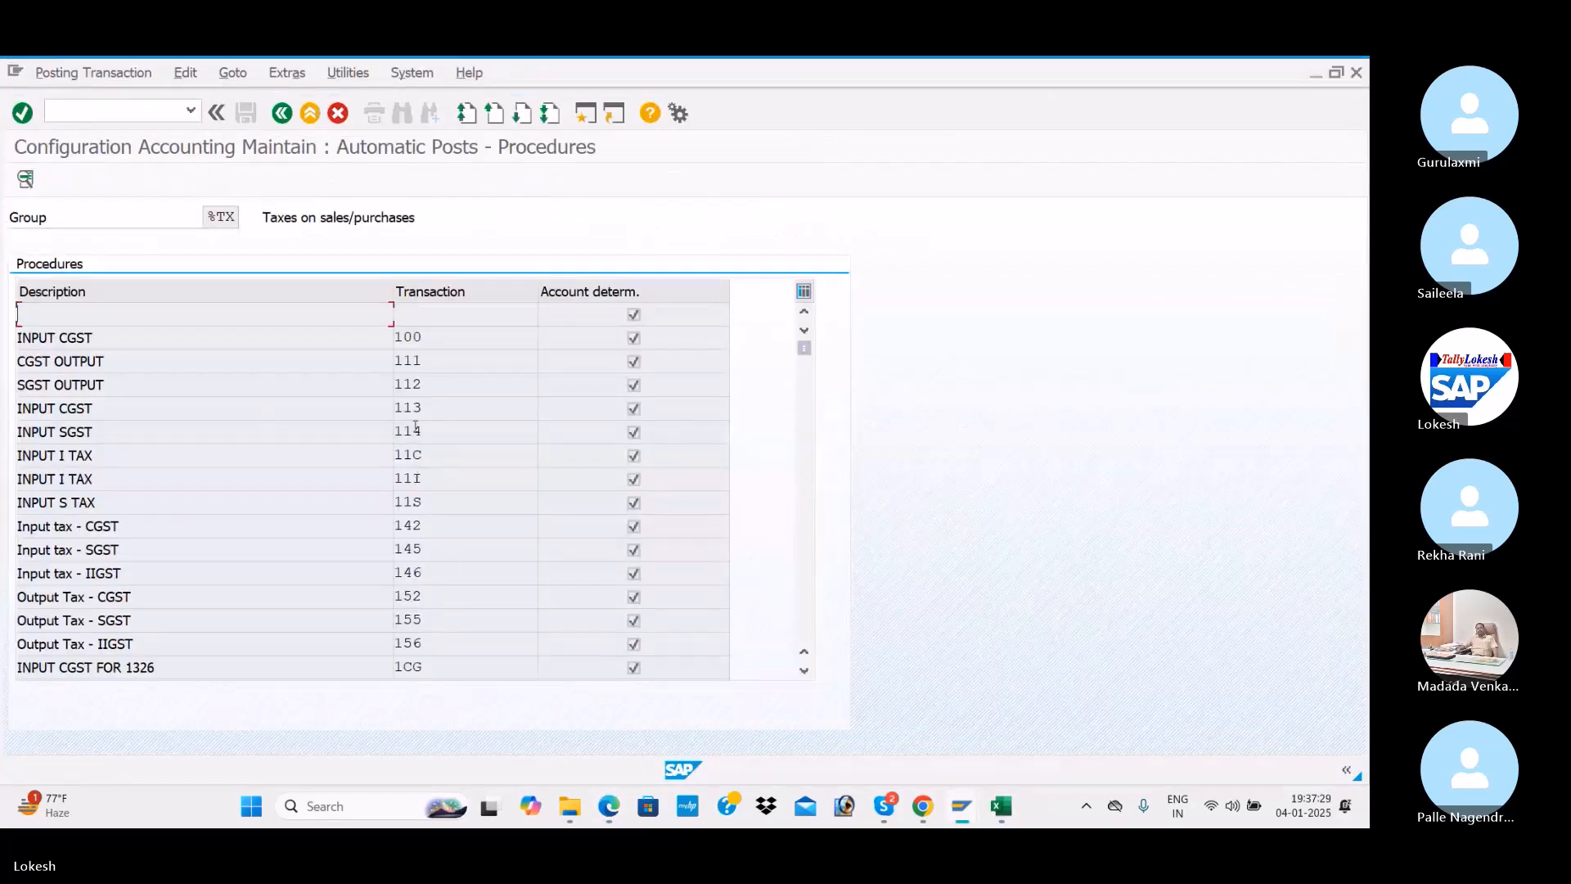
Check the account keys in the Excel GST sheet and the OB40 example in the PDF, returning to SAP
scroll(416, 427, "down", 6)
key("alt+Tab")
key("alt+Tab")
key("alt+Tab")
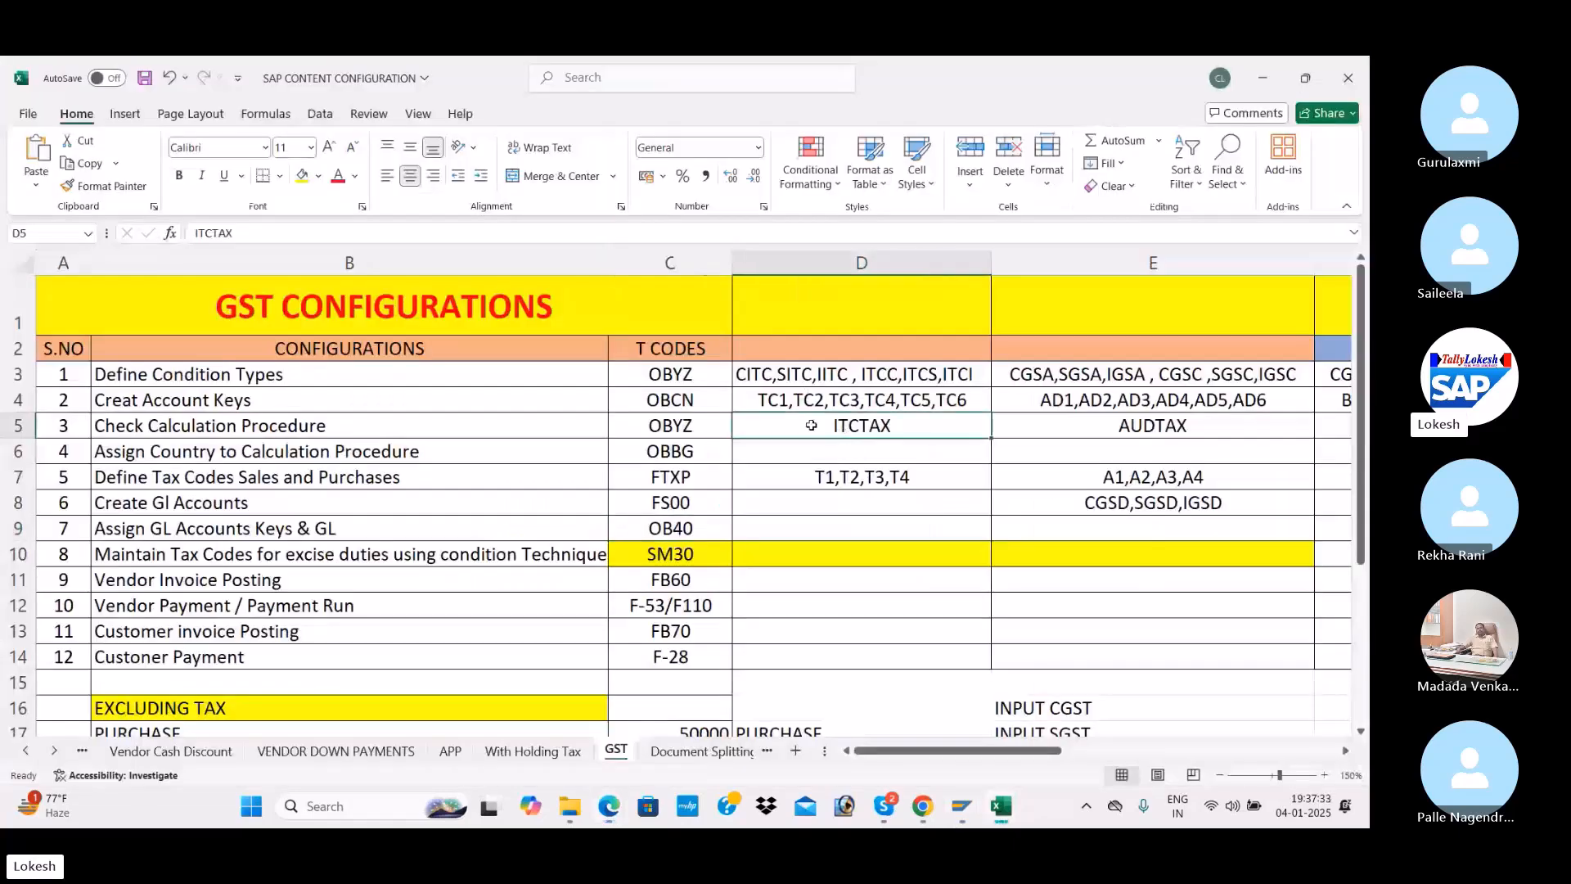
key("alt+Tab")
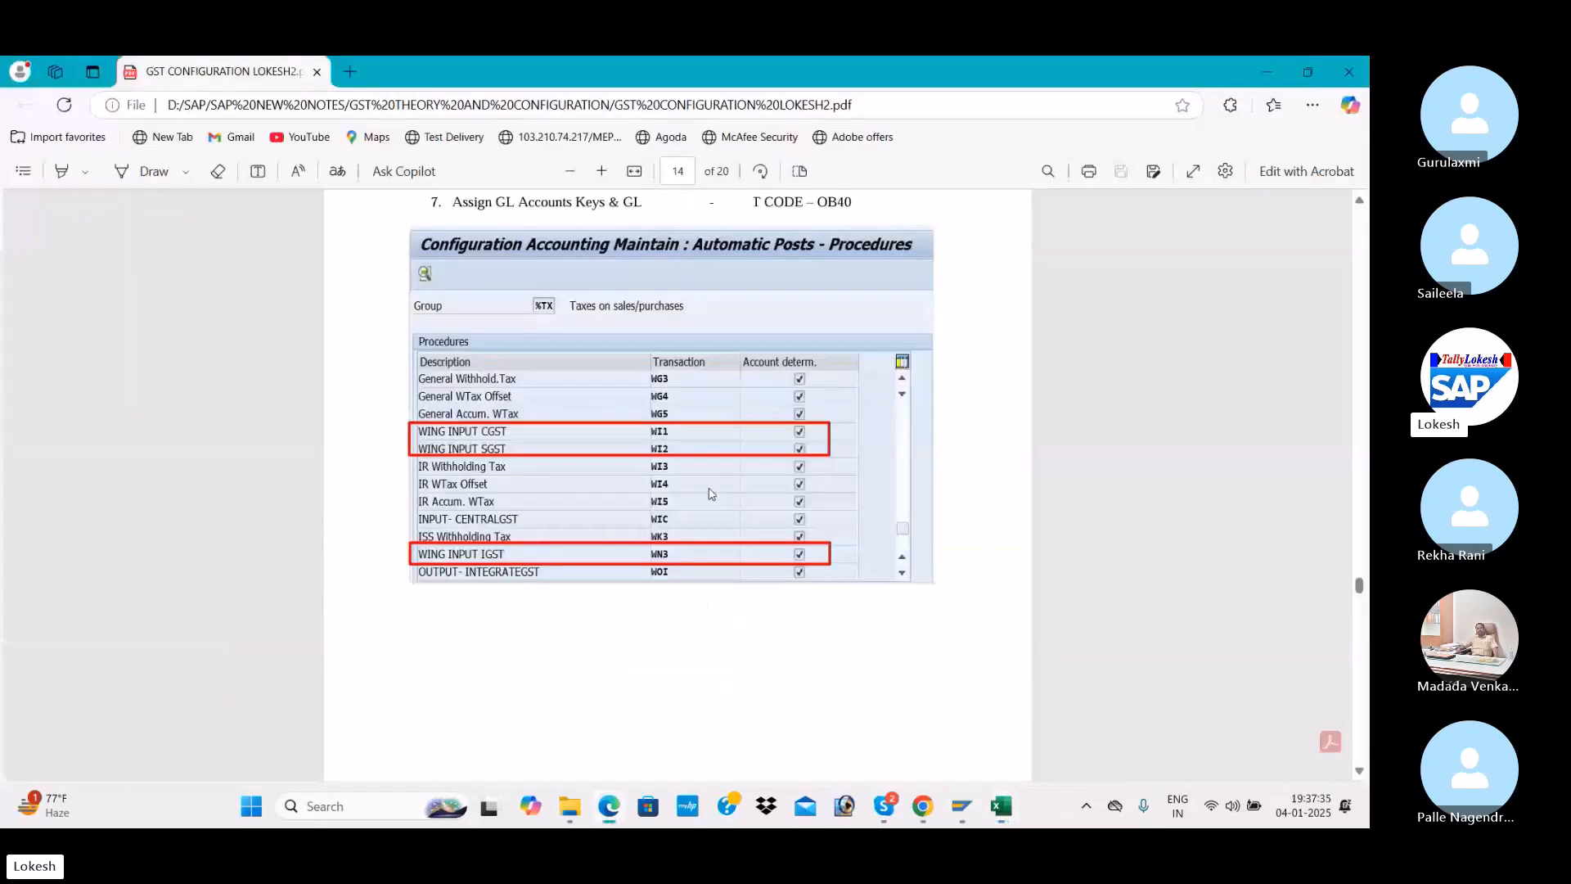
key("alt+Tab")
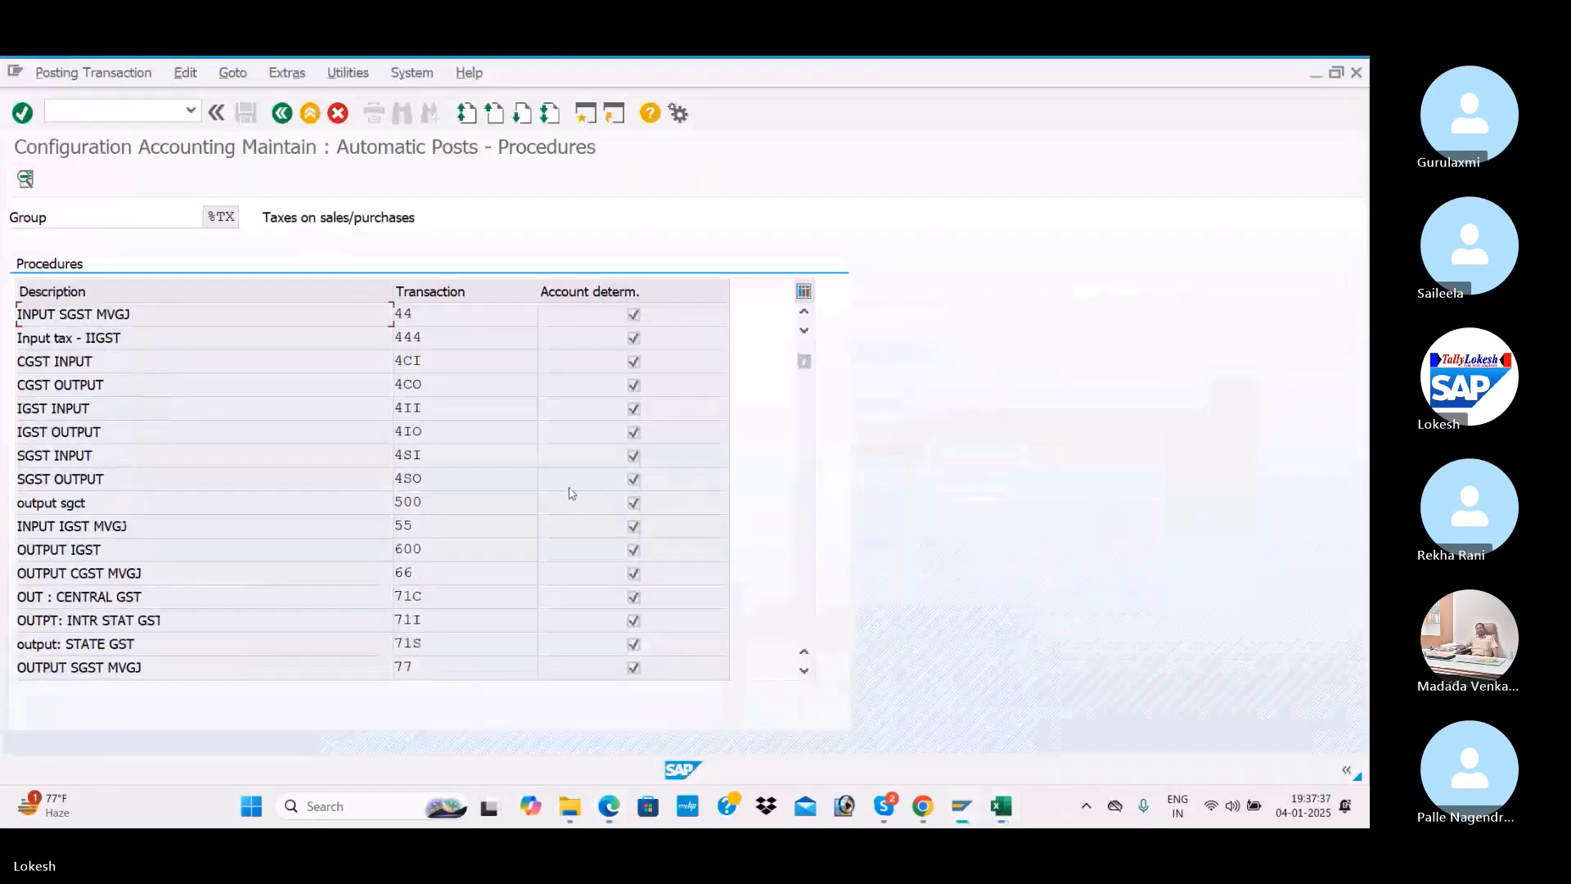
Open the posting keys of ITC1 INPUT CGST (TC1) for chart of accounts ITC1 without saving the rules
scroll(529, 485, "down", 2)
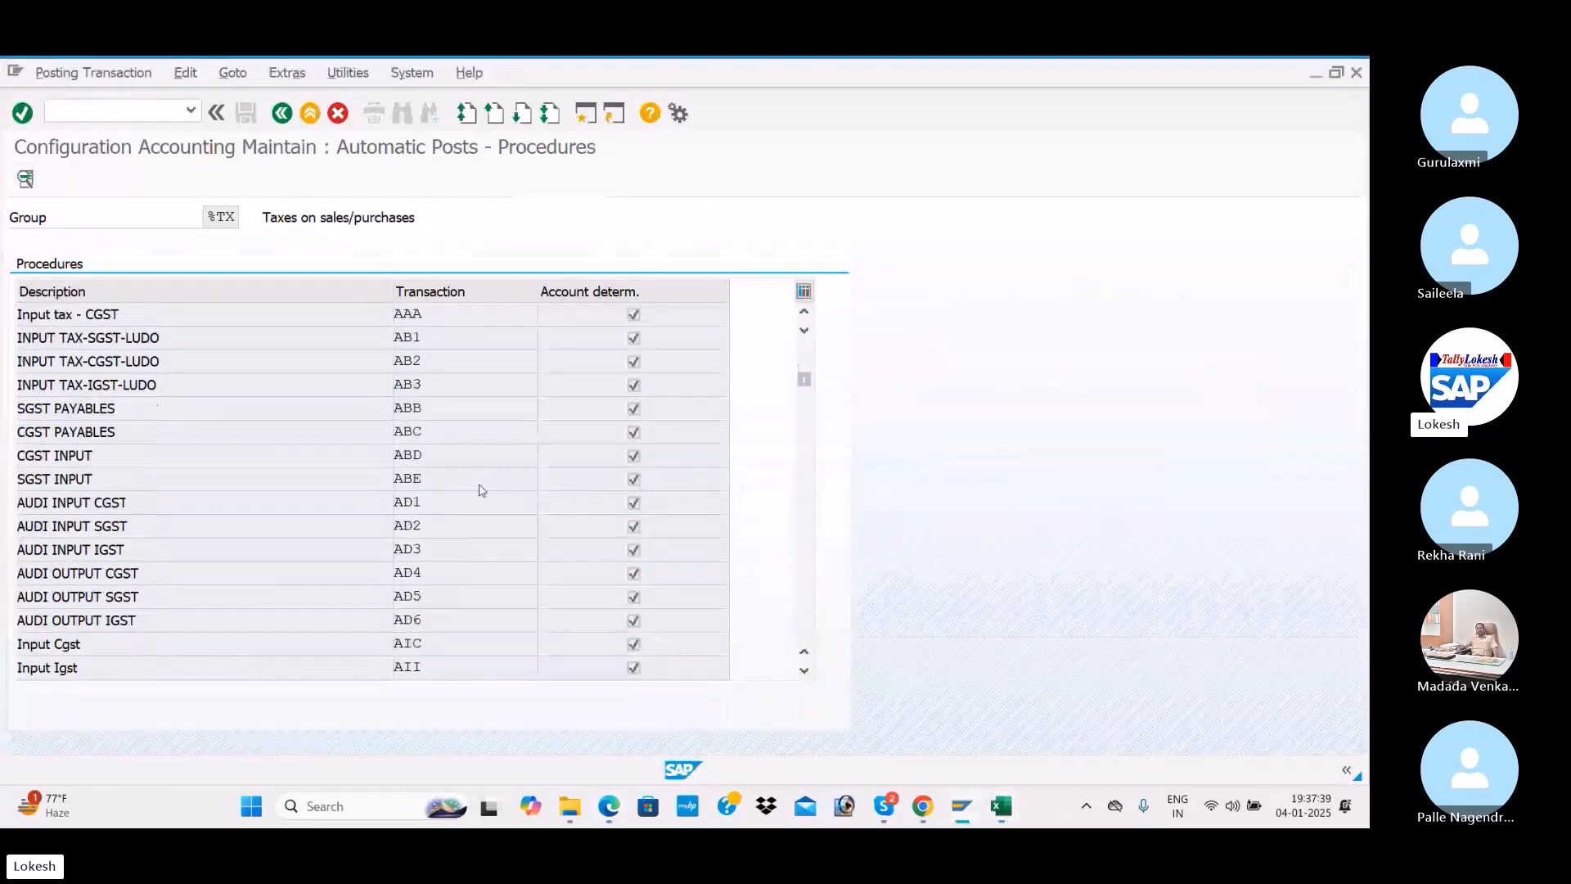
scroll(479, 485, "down", 4)
scroll(399, 490, "down", 5)
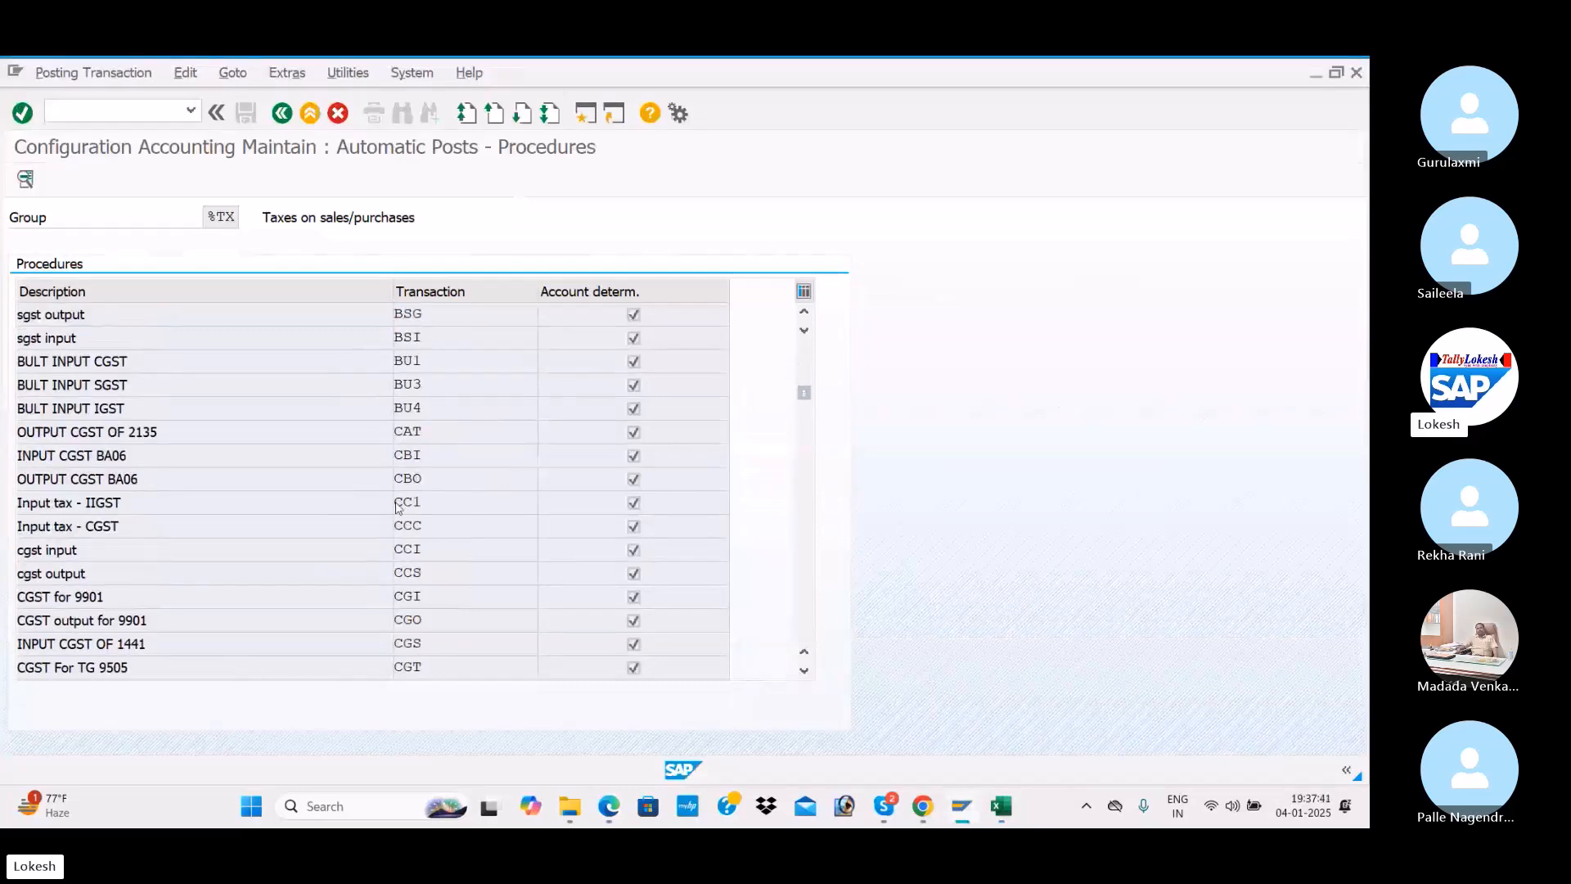
scroll(401, 510, "down", 16)
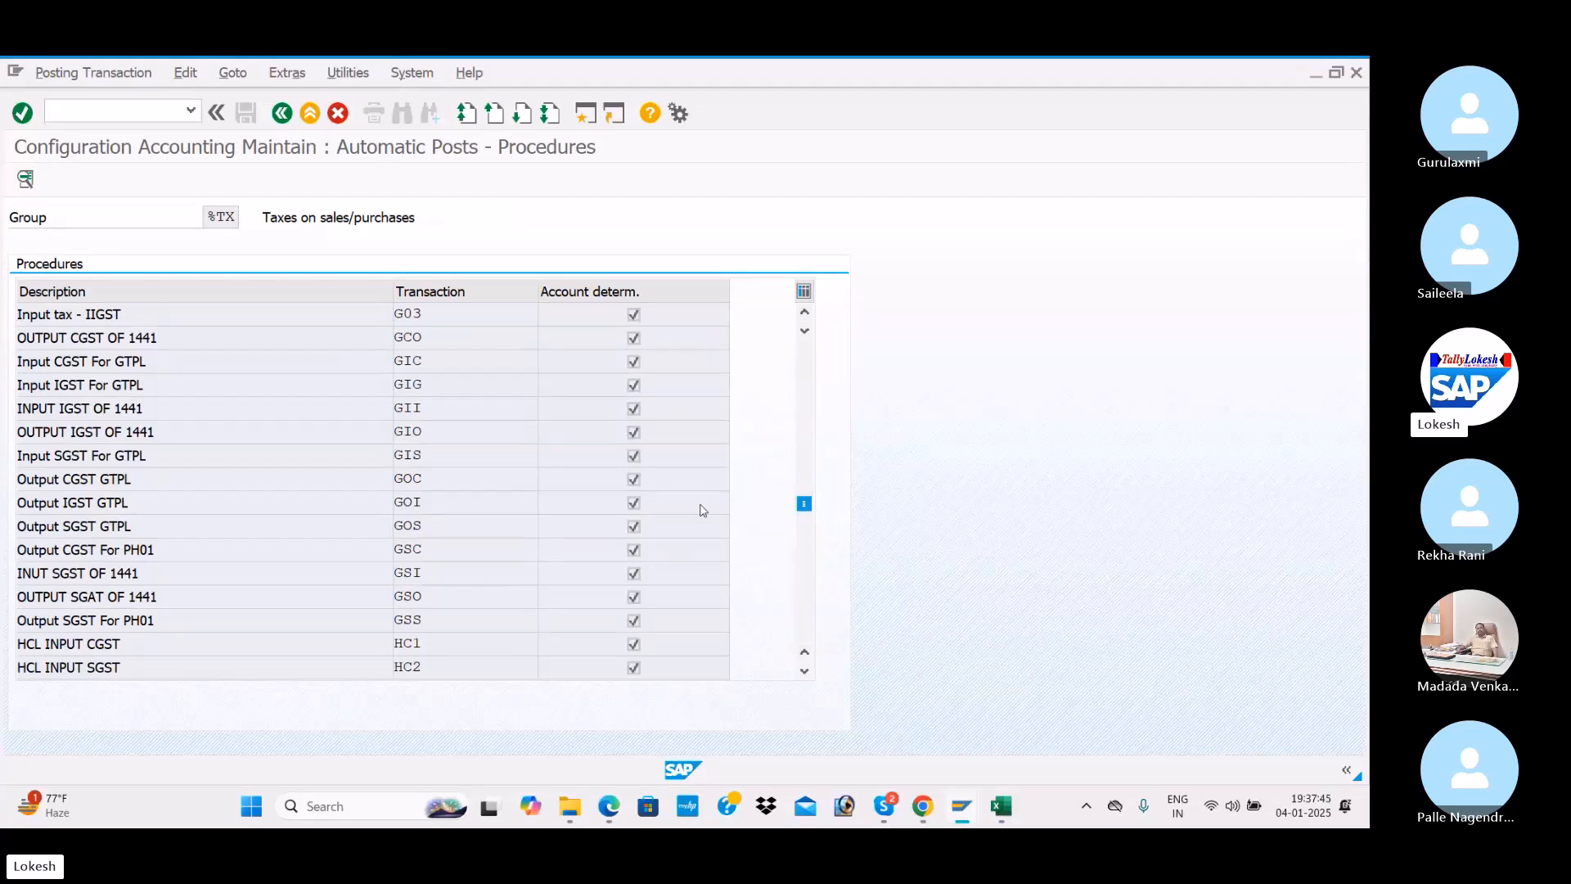
scroll(515, 512, "down", 12)
scroll(489, 526, "down", 10)
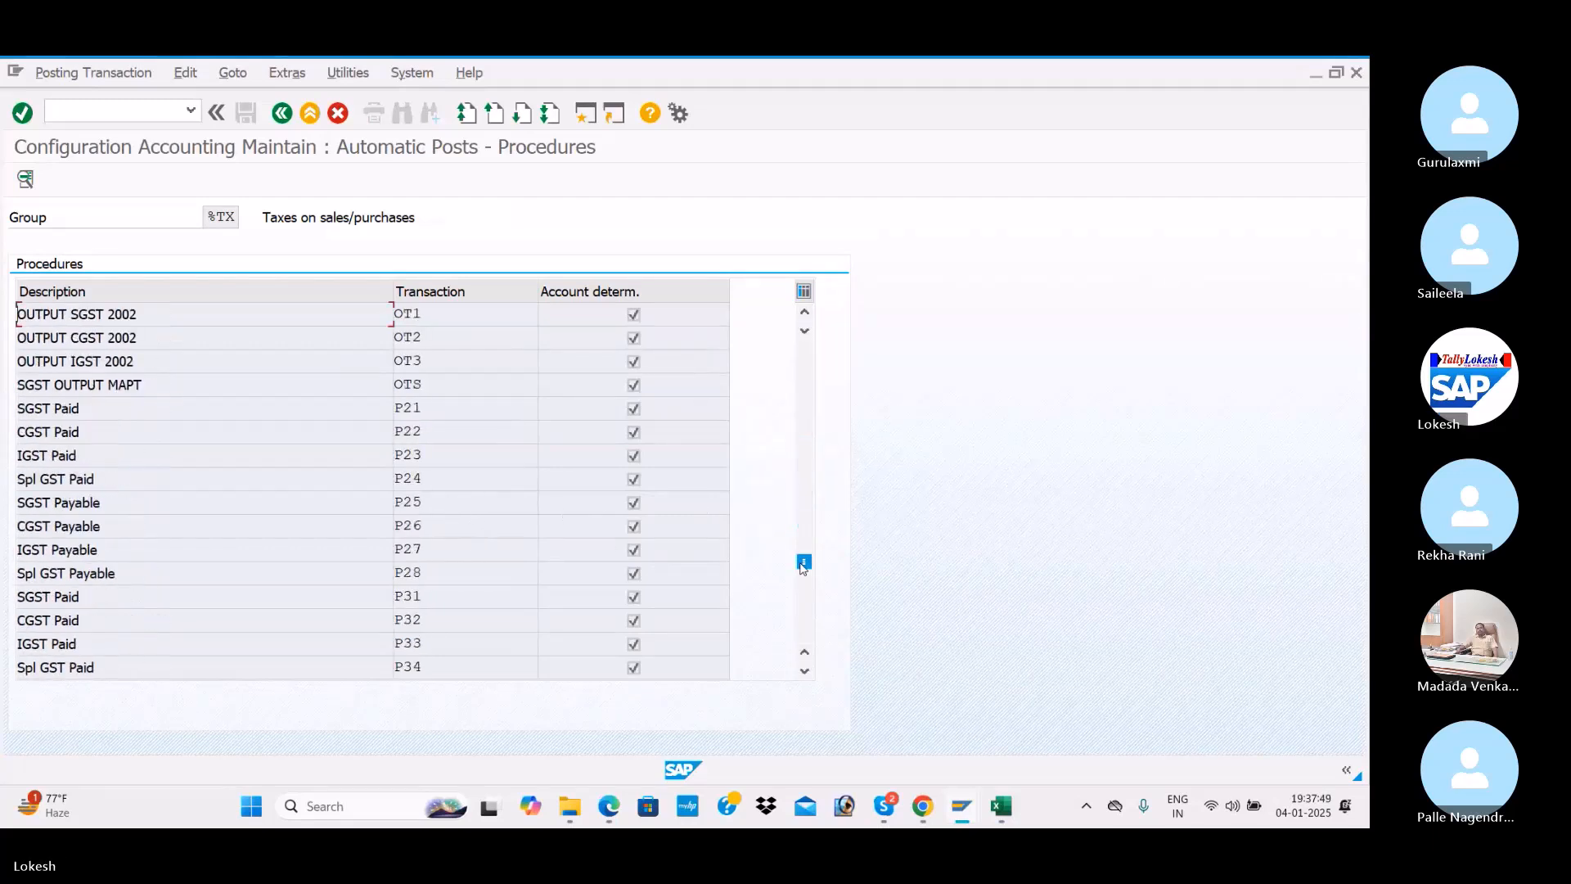
scroll(426, 521, "down", 5)
scroll(454, 474, "down", 15)
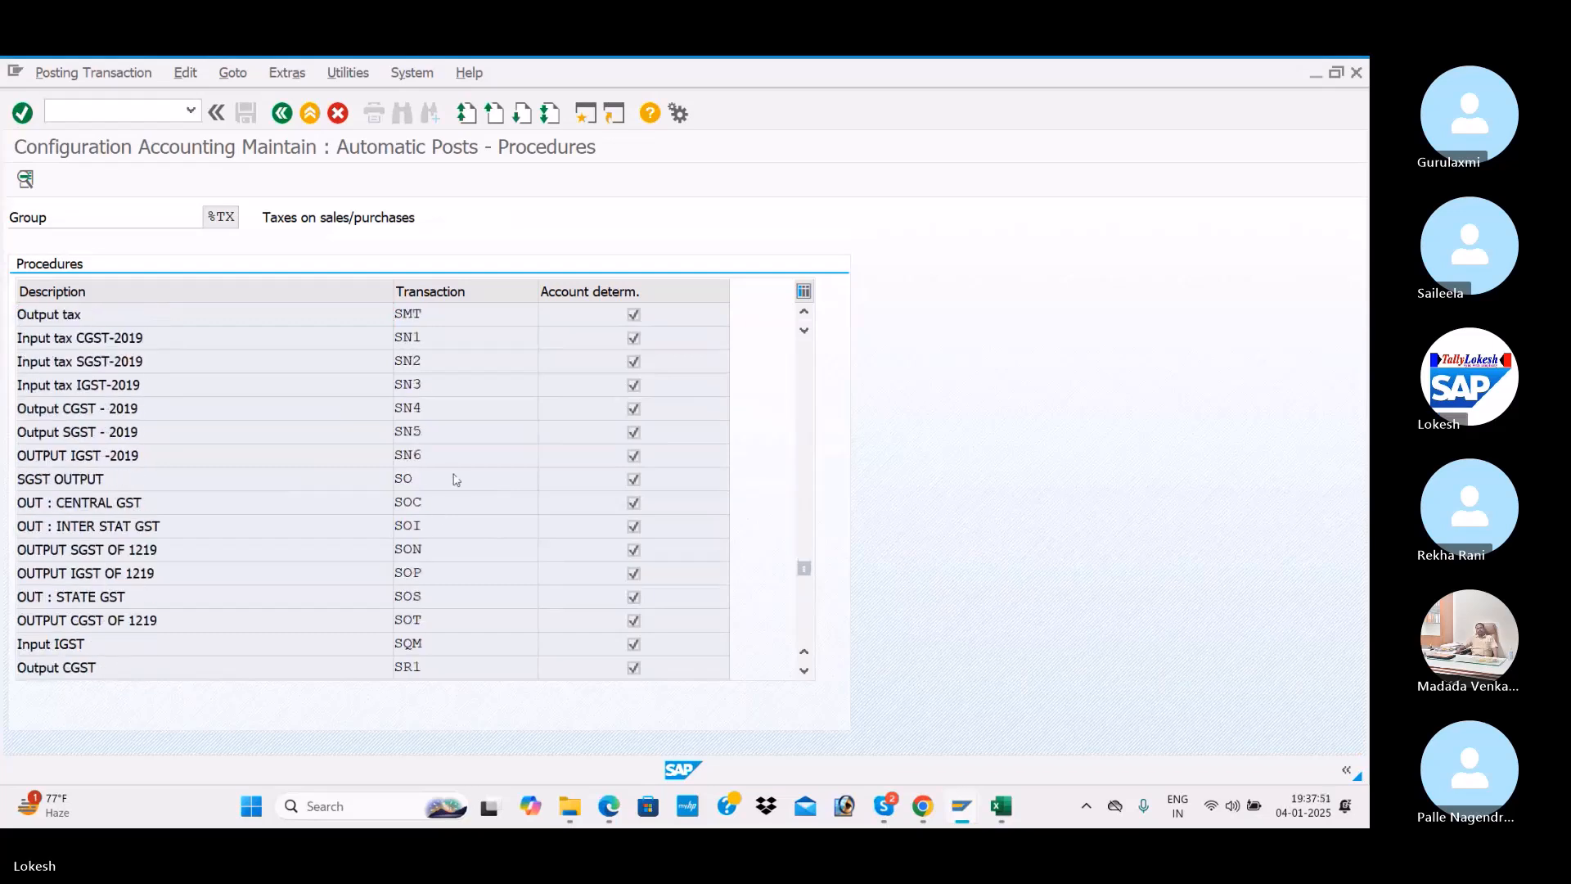
scroll(450, 468, "down", 3)
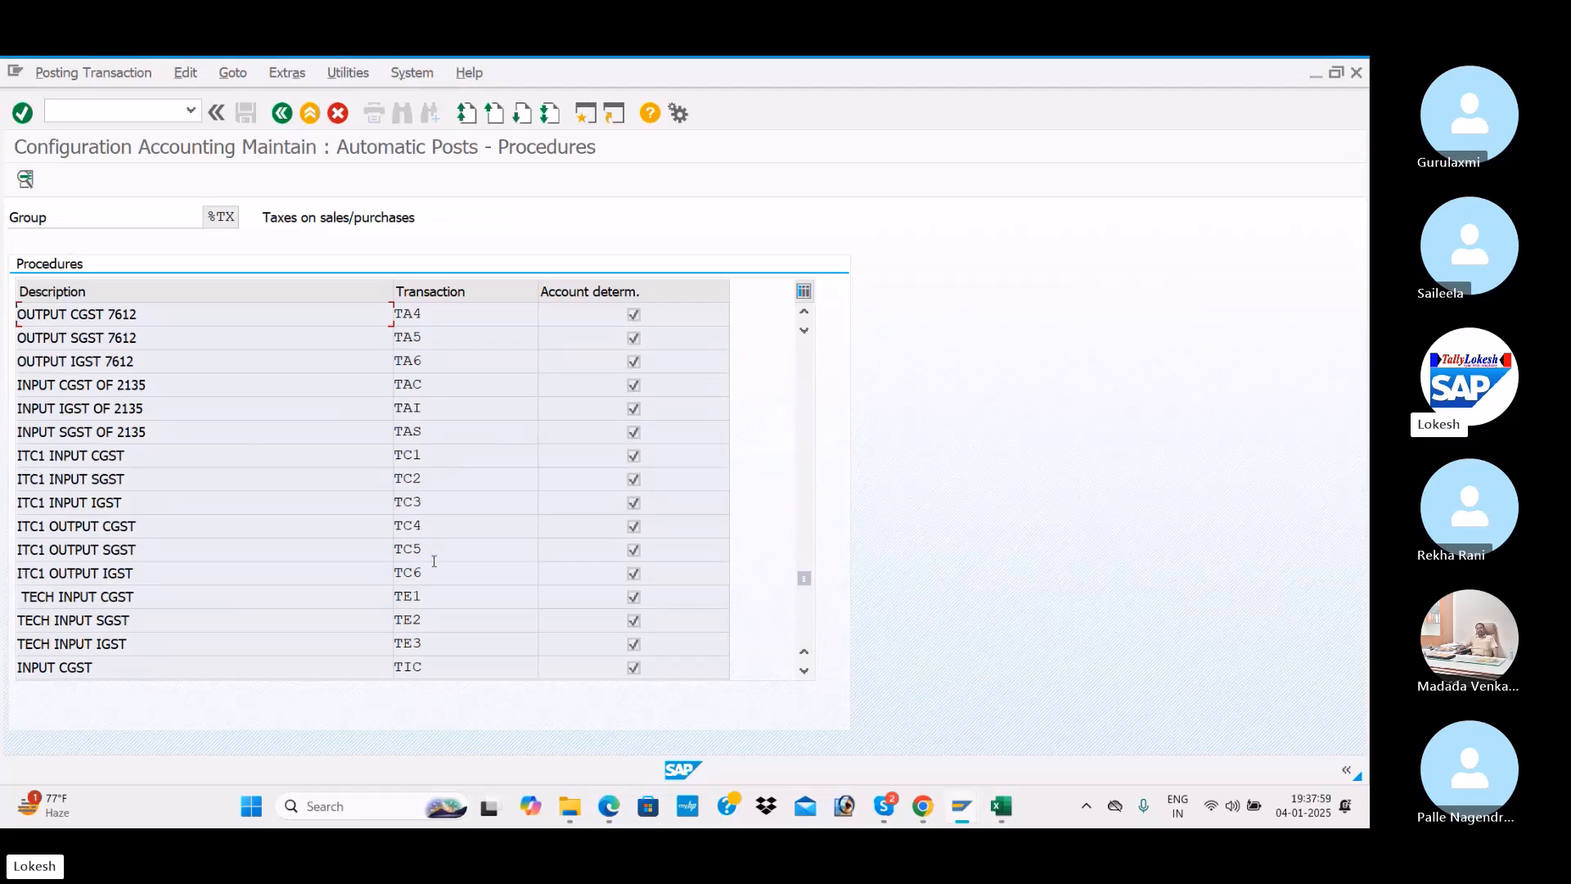
double_click(194, 459)
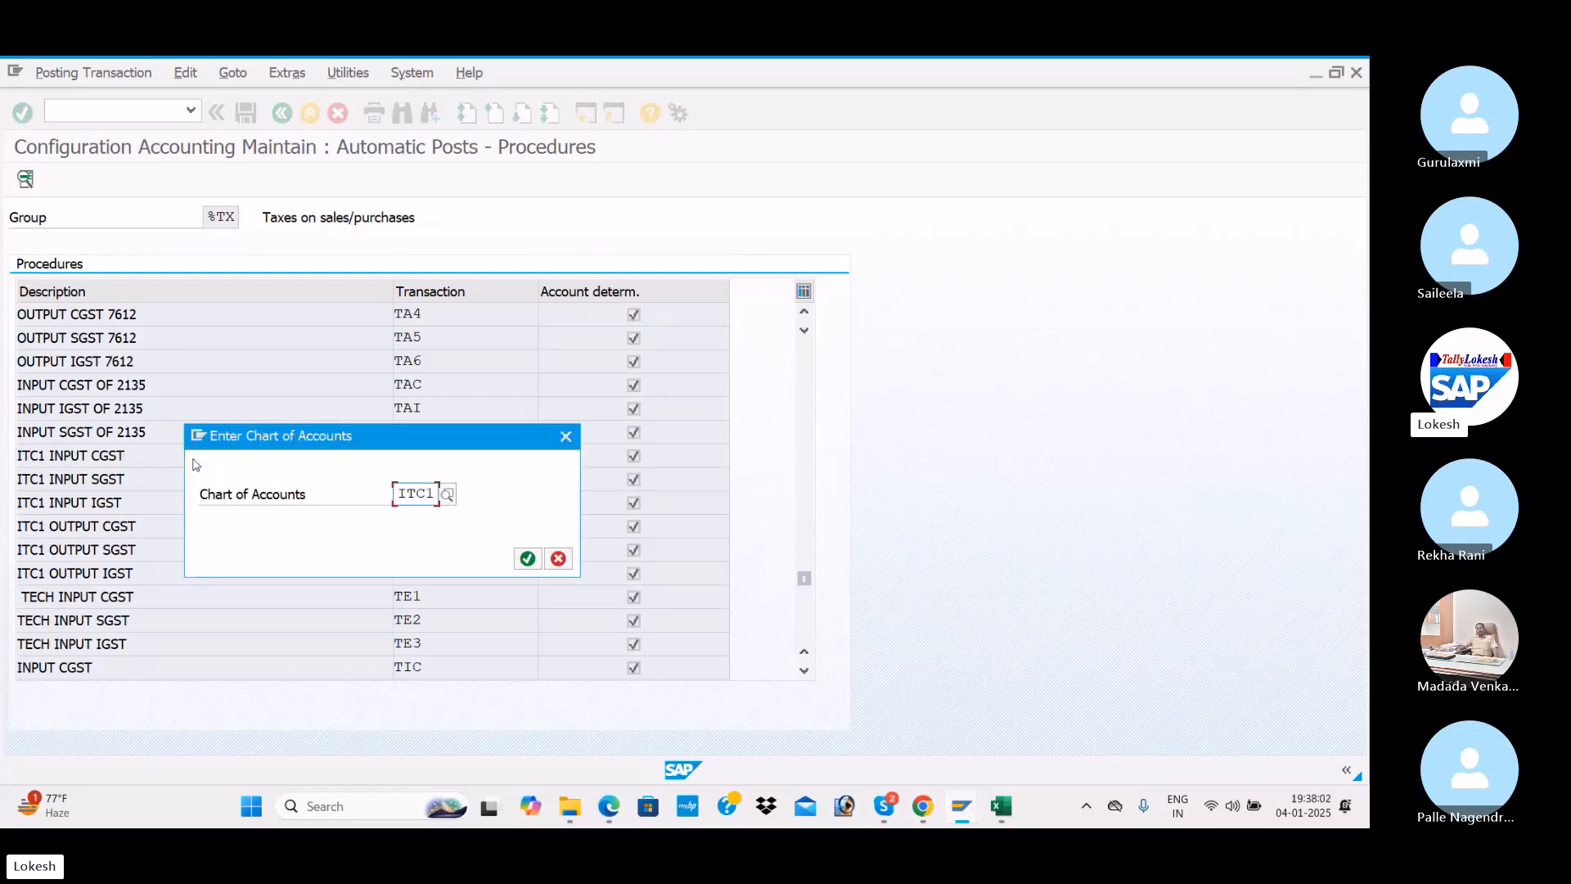
left_click(527, 559)
left_click(249, 180)
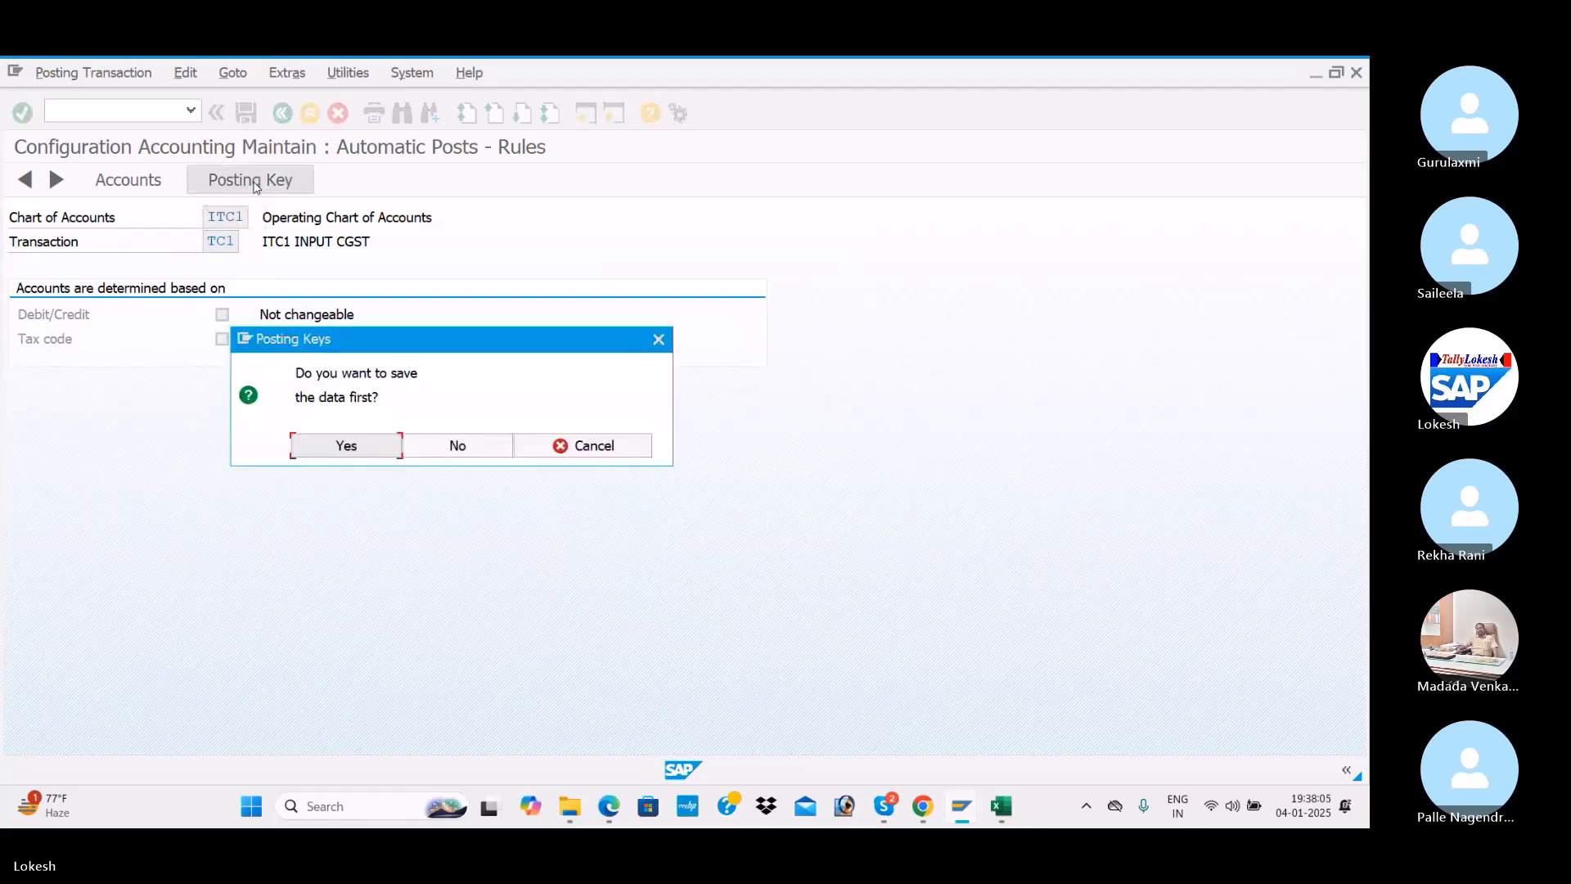
left_click(459, 449)
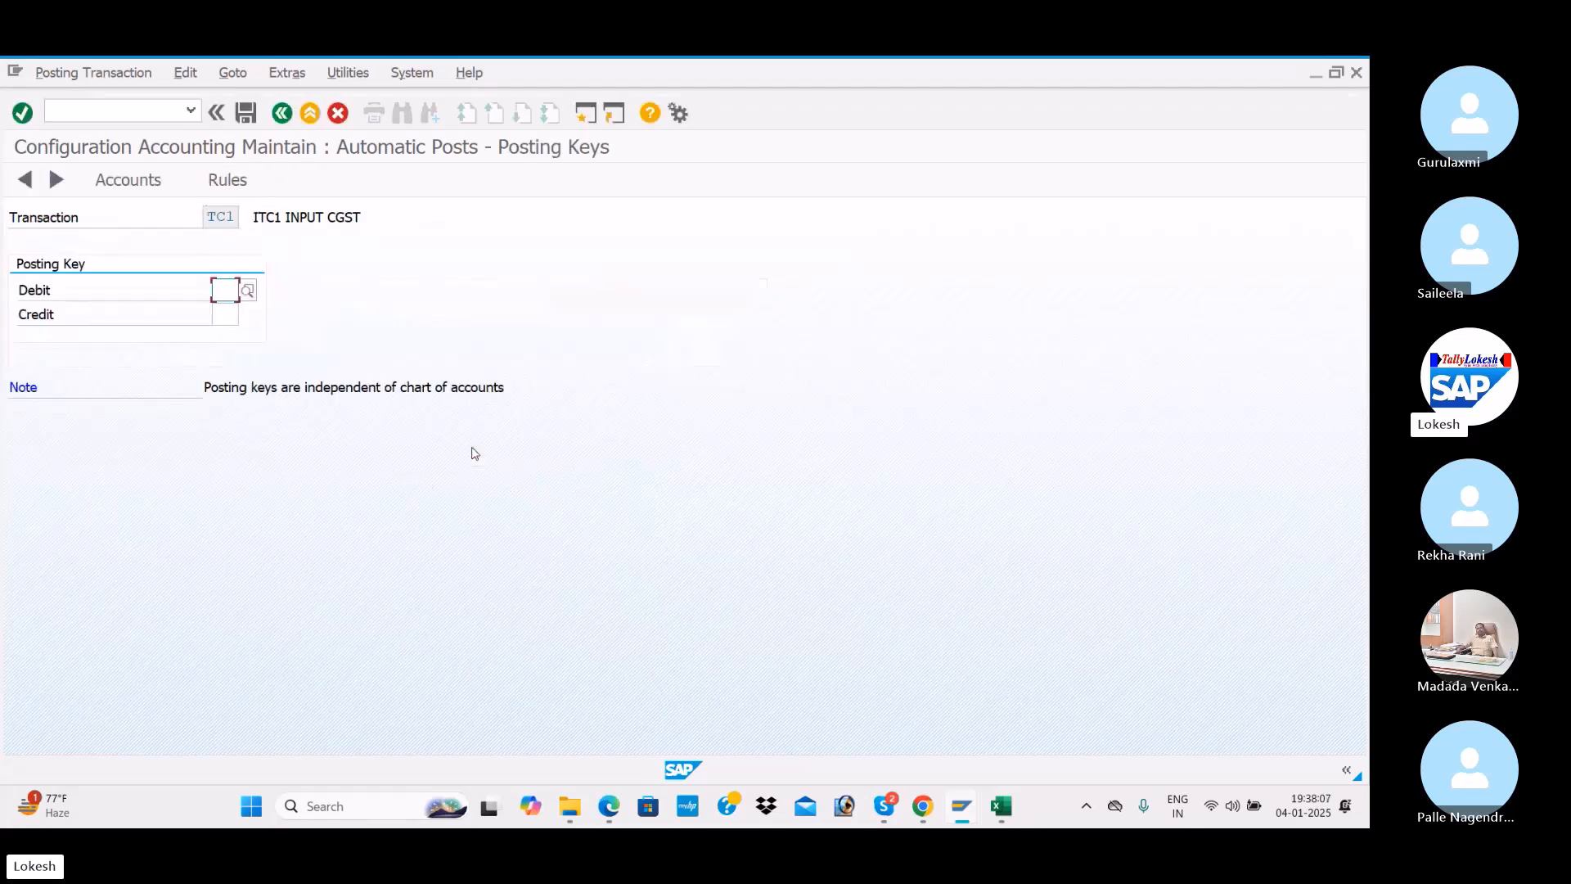
Set ITC1 INPUT CGST (TC1) posting keys to debit 40 and credit 50, saving them in the customizing request and moving on to its rules
type("40")
left_click(225, 314)
left_click(229, 336)
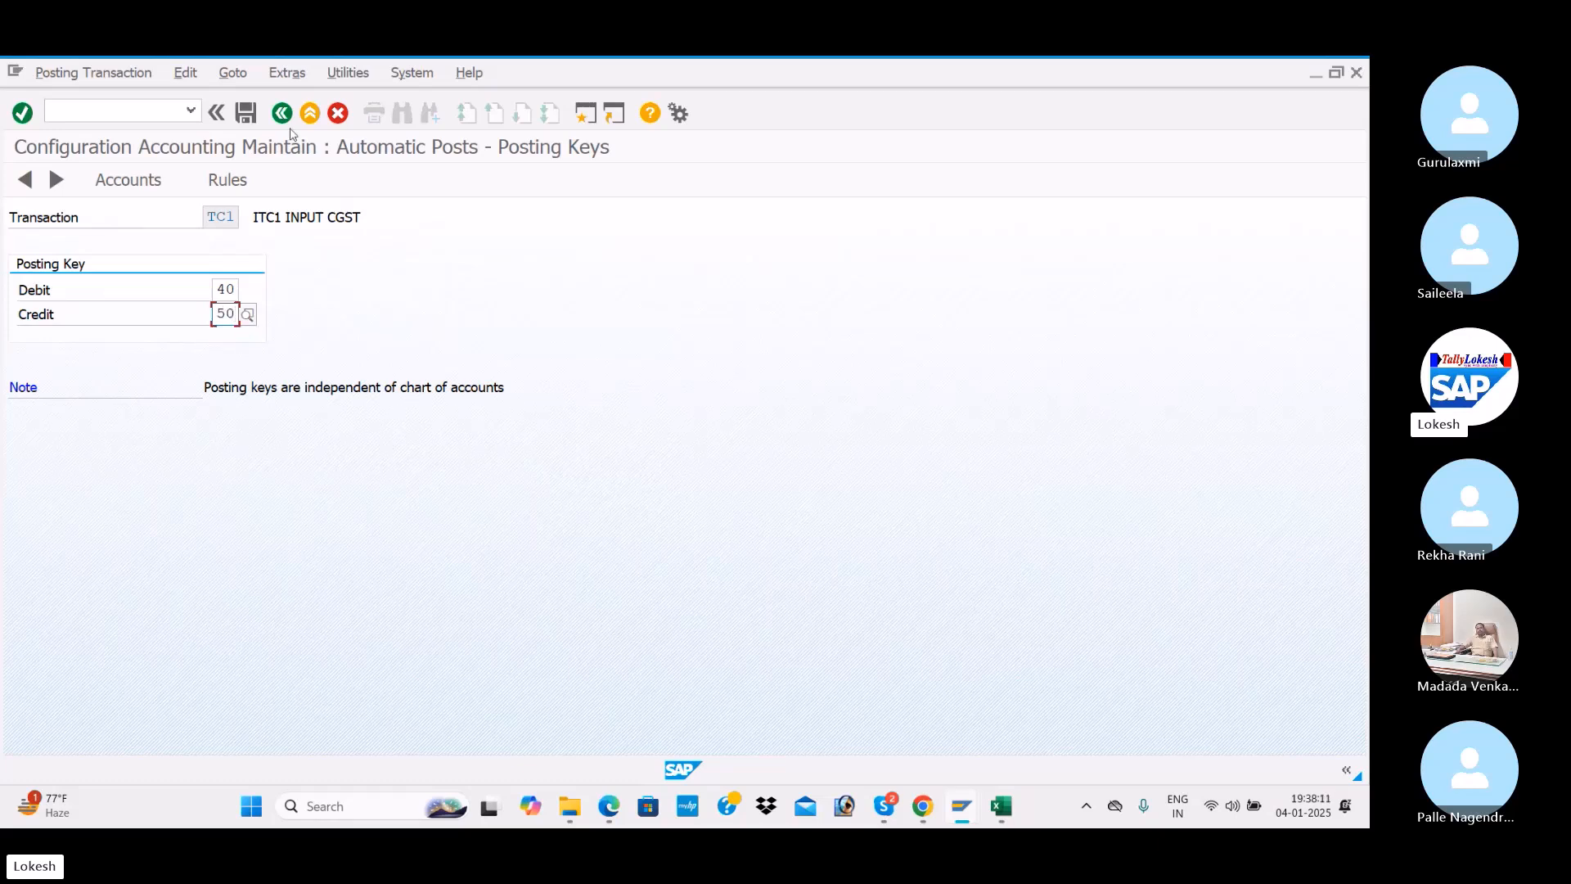
left_click(151, 180)
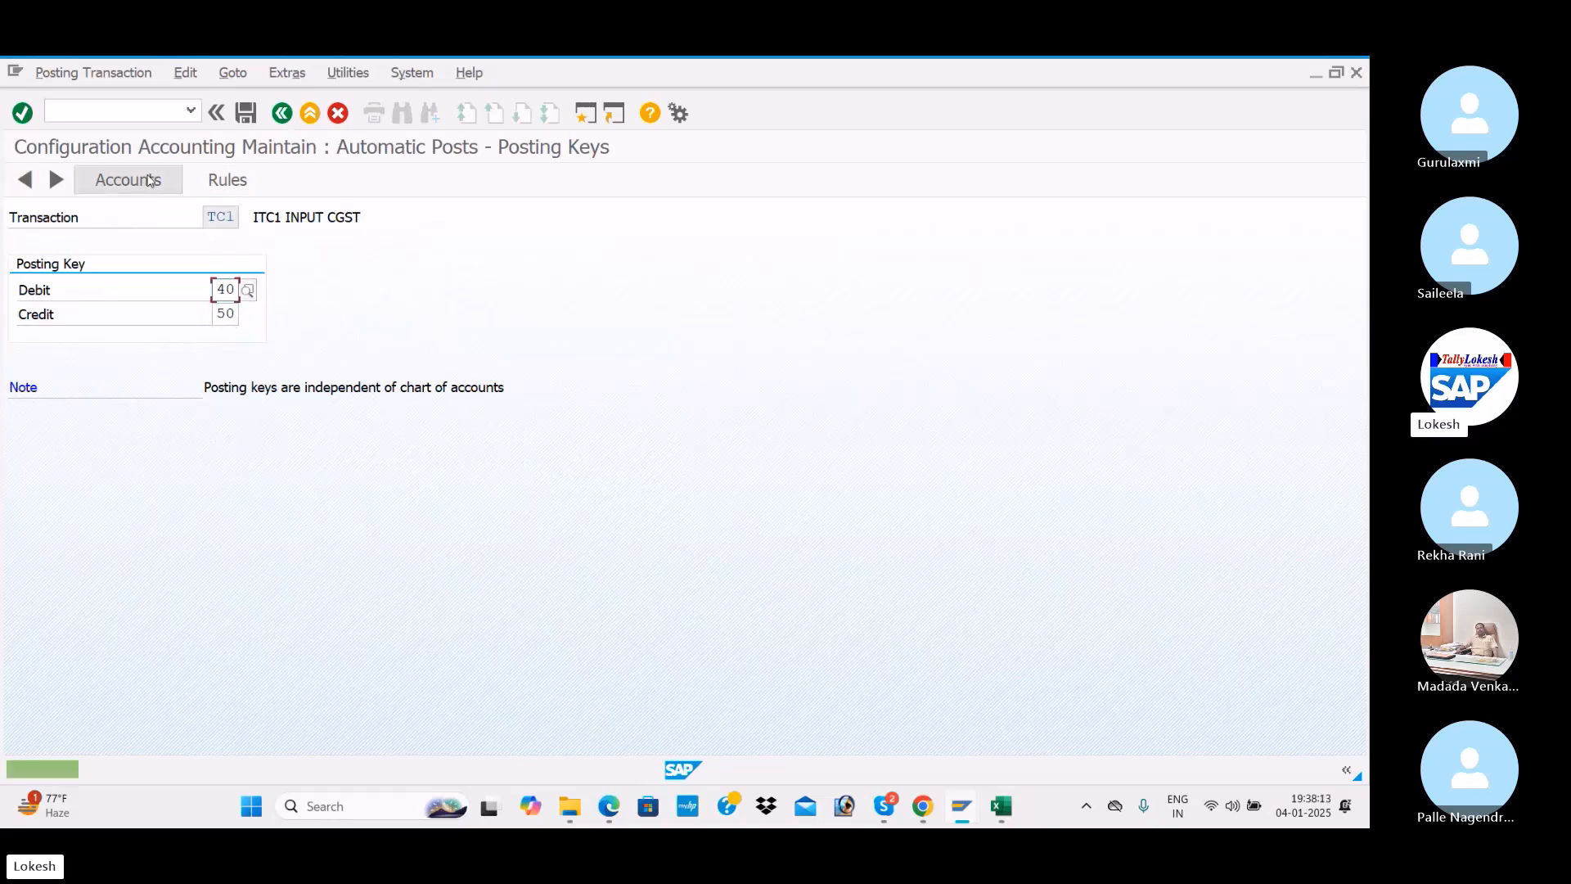
left_click(228, 181)
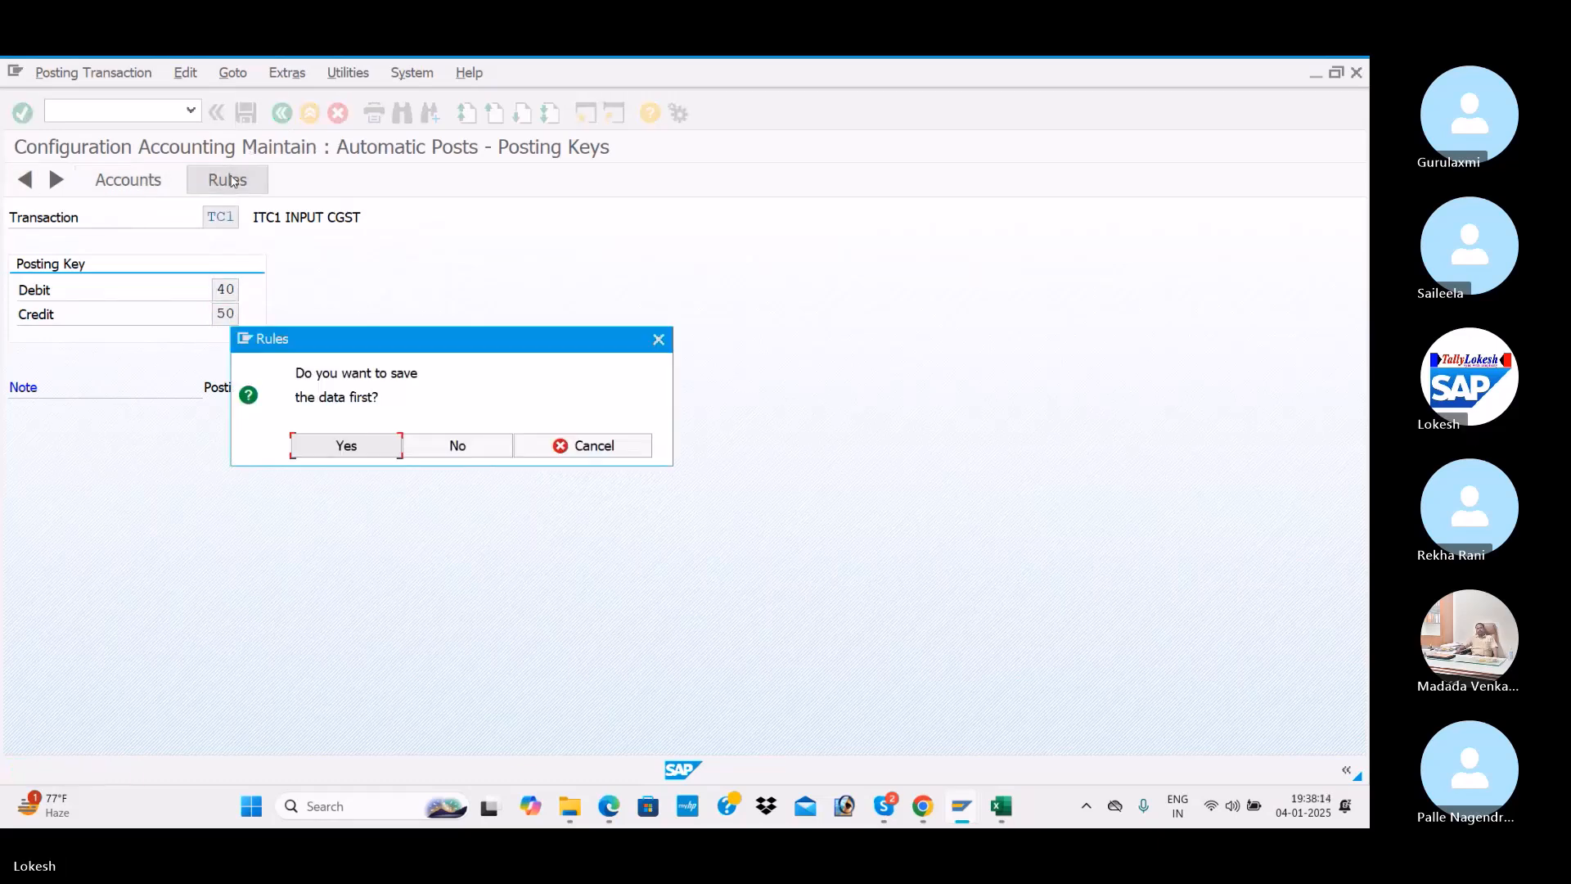
left_click(347, 445)
left_click(357, 412)
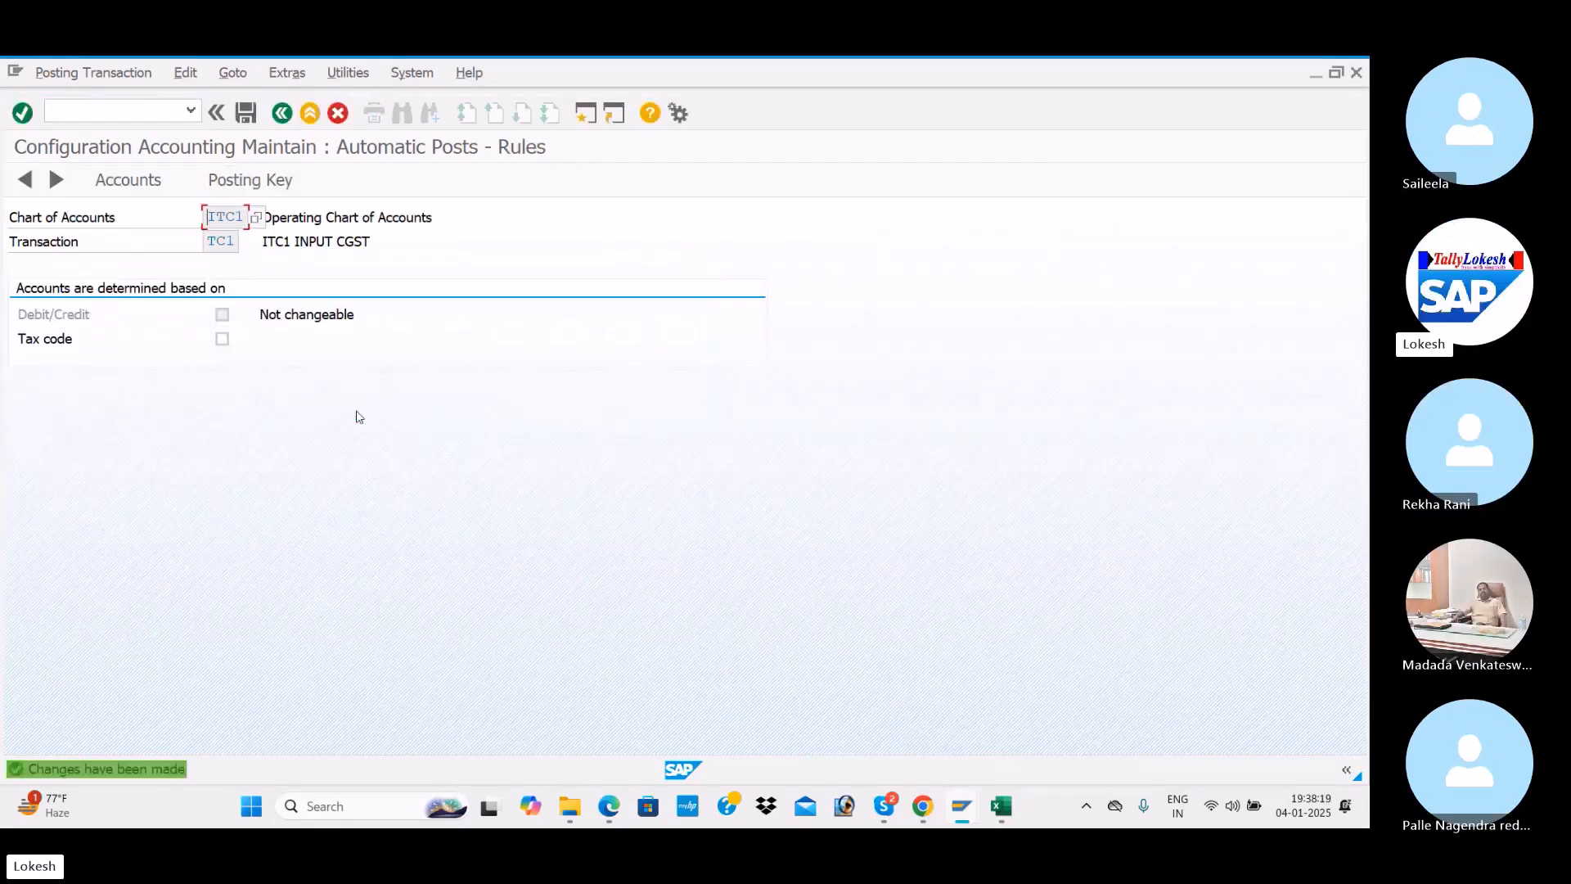
Save the TC1 rules, assign the company code ITC1 G/L account Input CGST, save it in the request and return to the procedures list
left_click(251, 181)
left_click(376, 453)
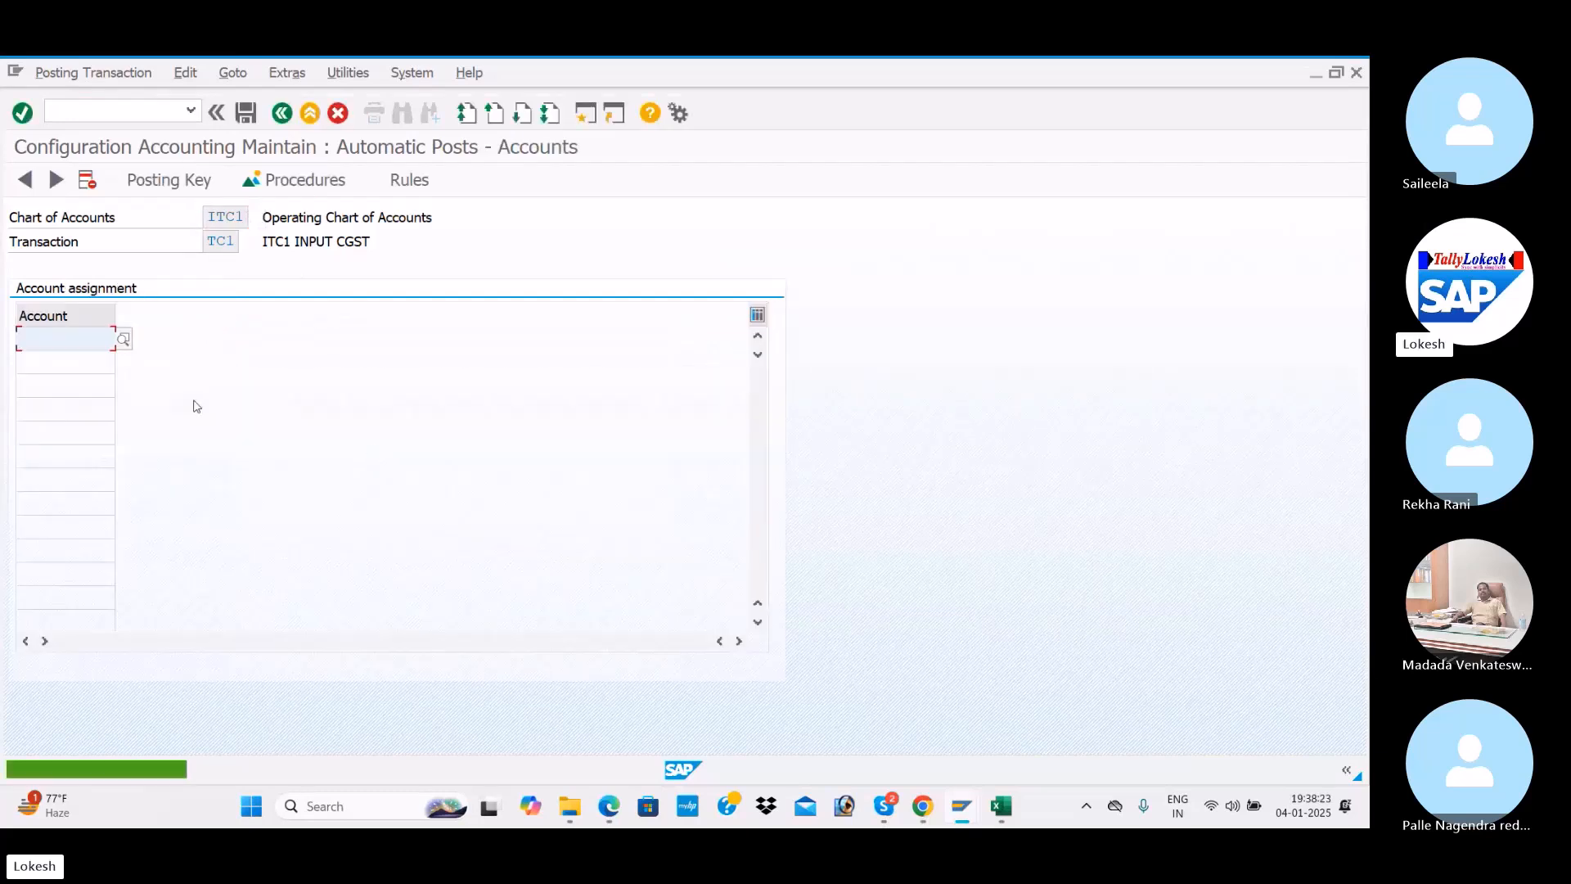
left_click(128, 338)
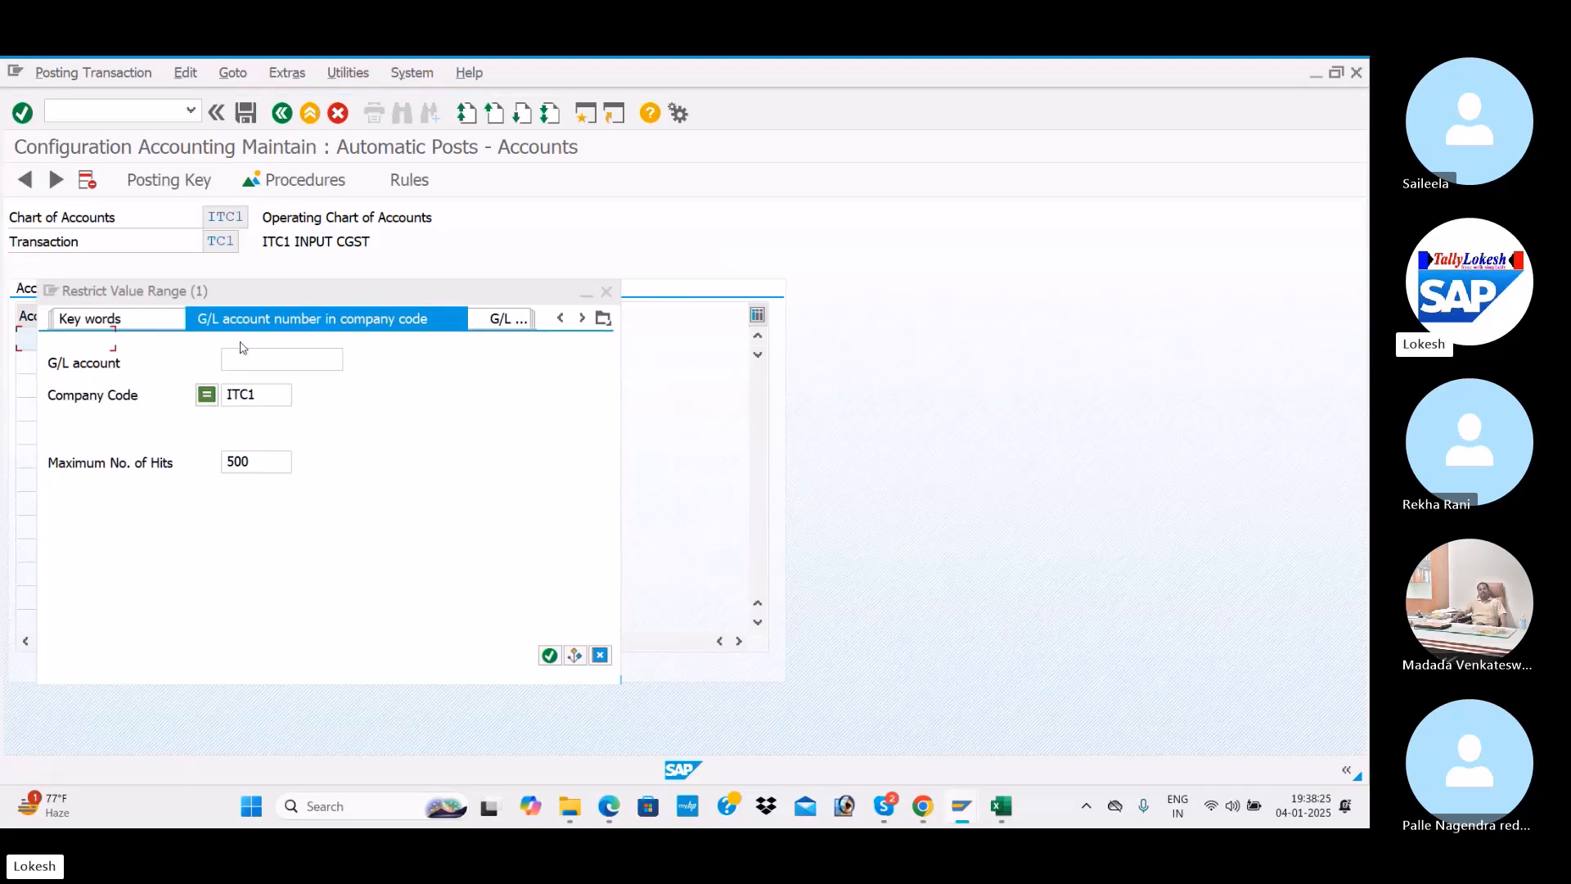
left_click(264, 360)
key("Return")
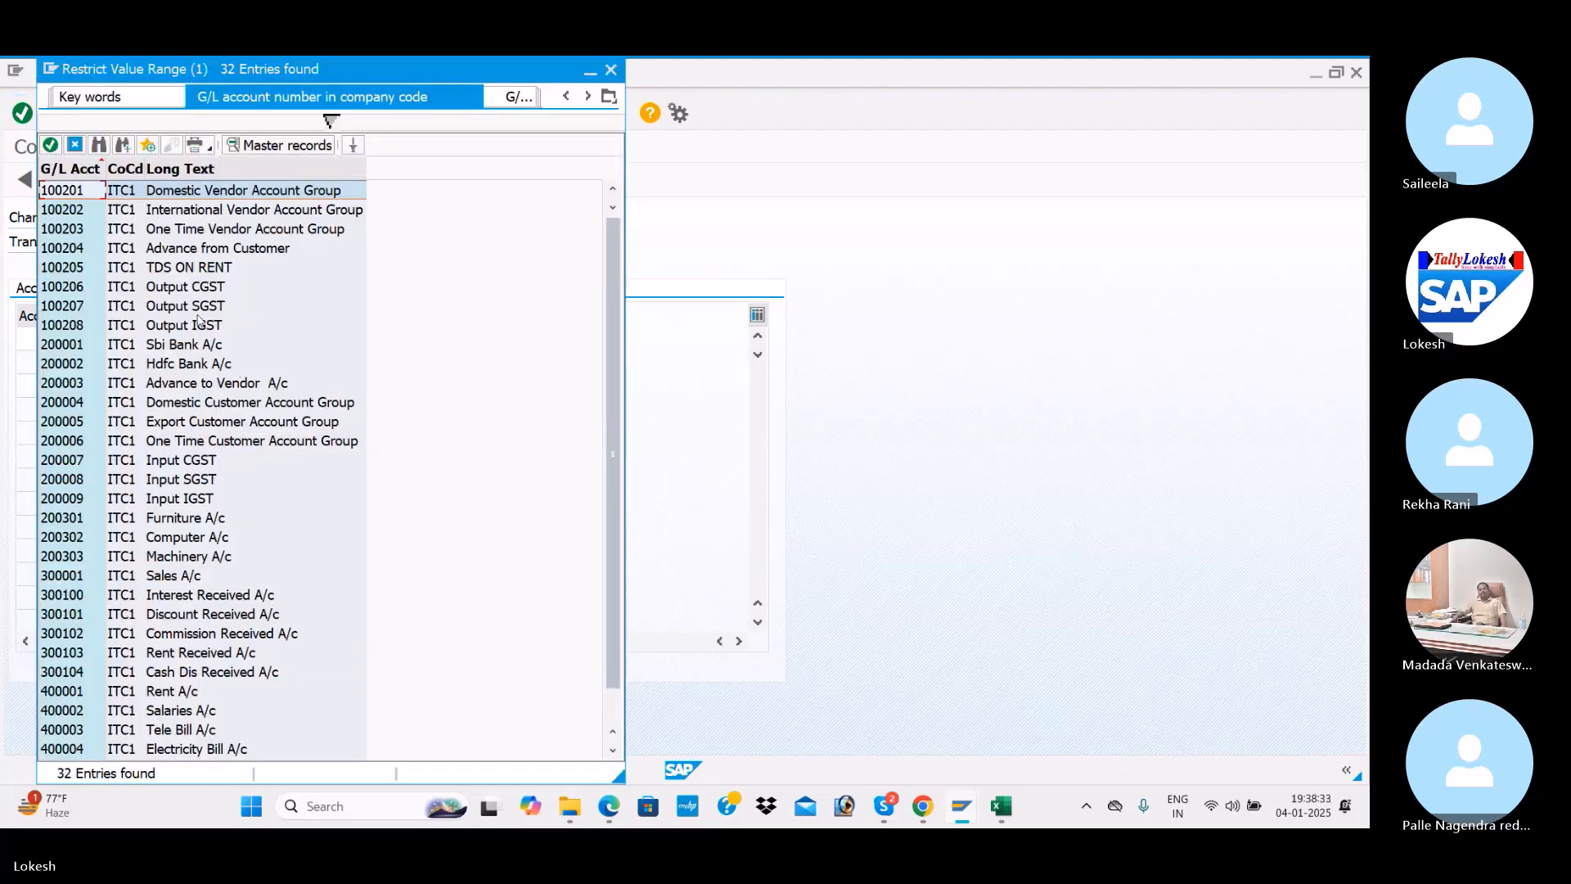
left_click(170, 465)
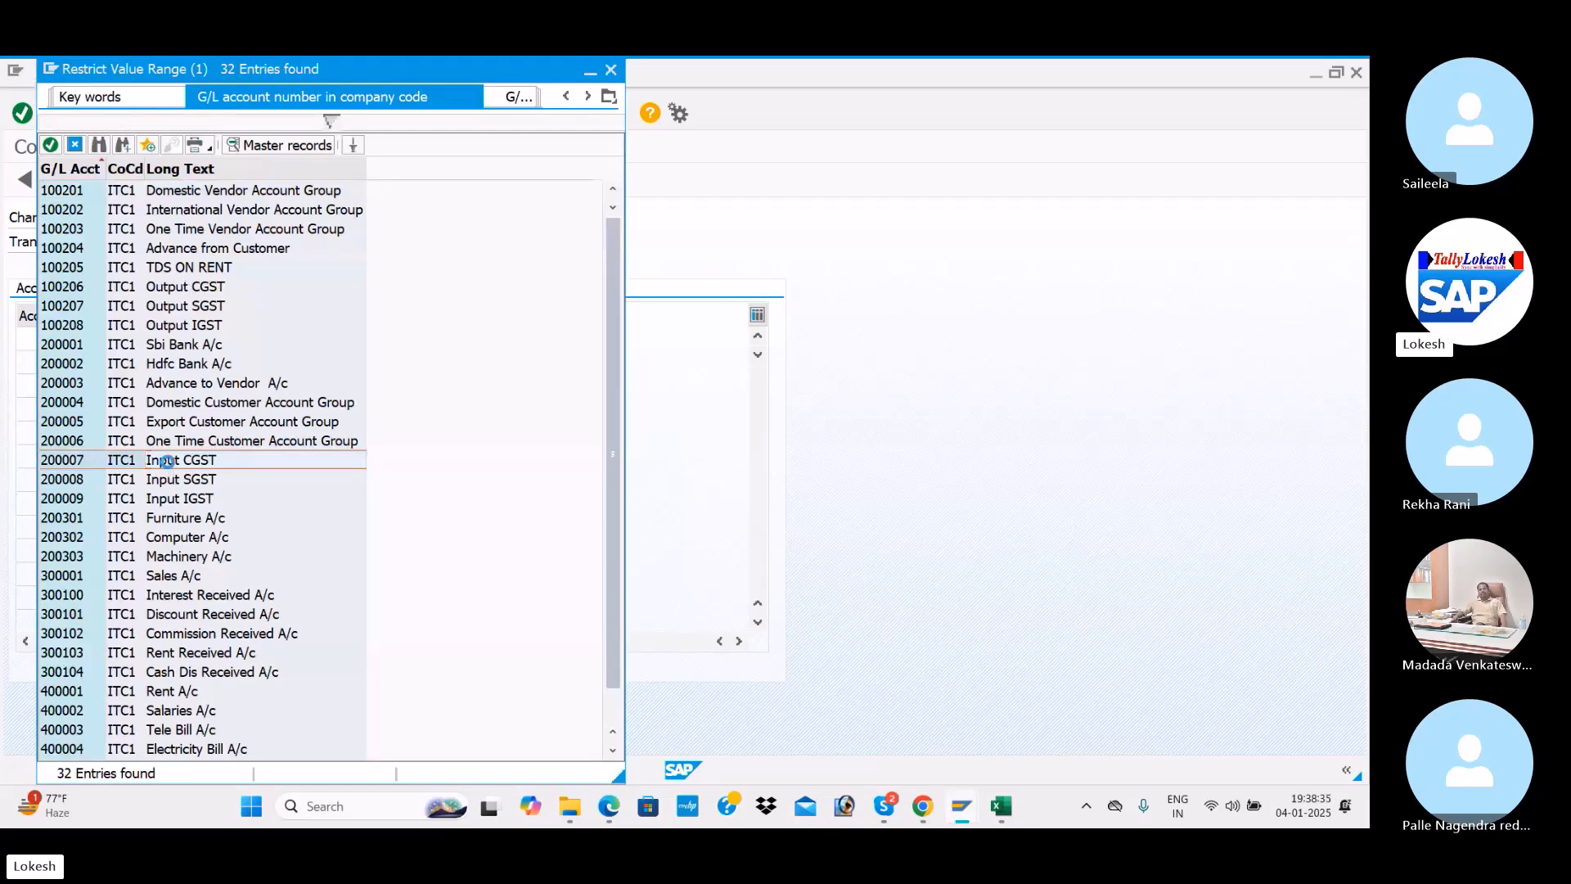
double_click(170, 467)
left_click(246, 113)
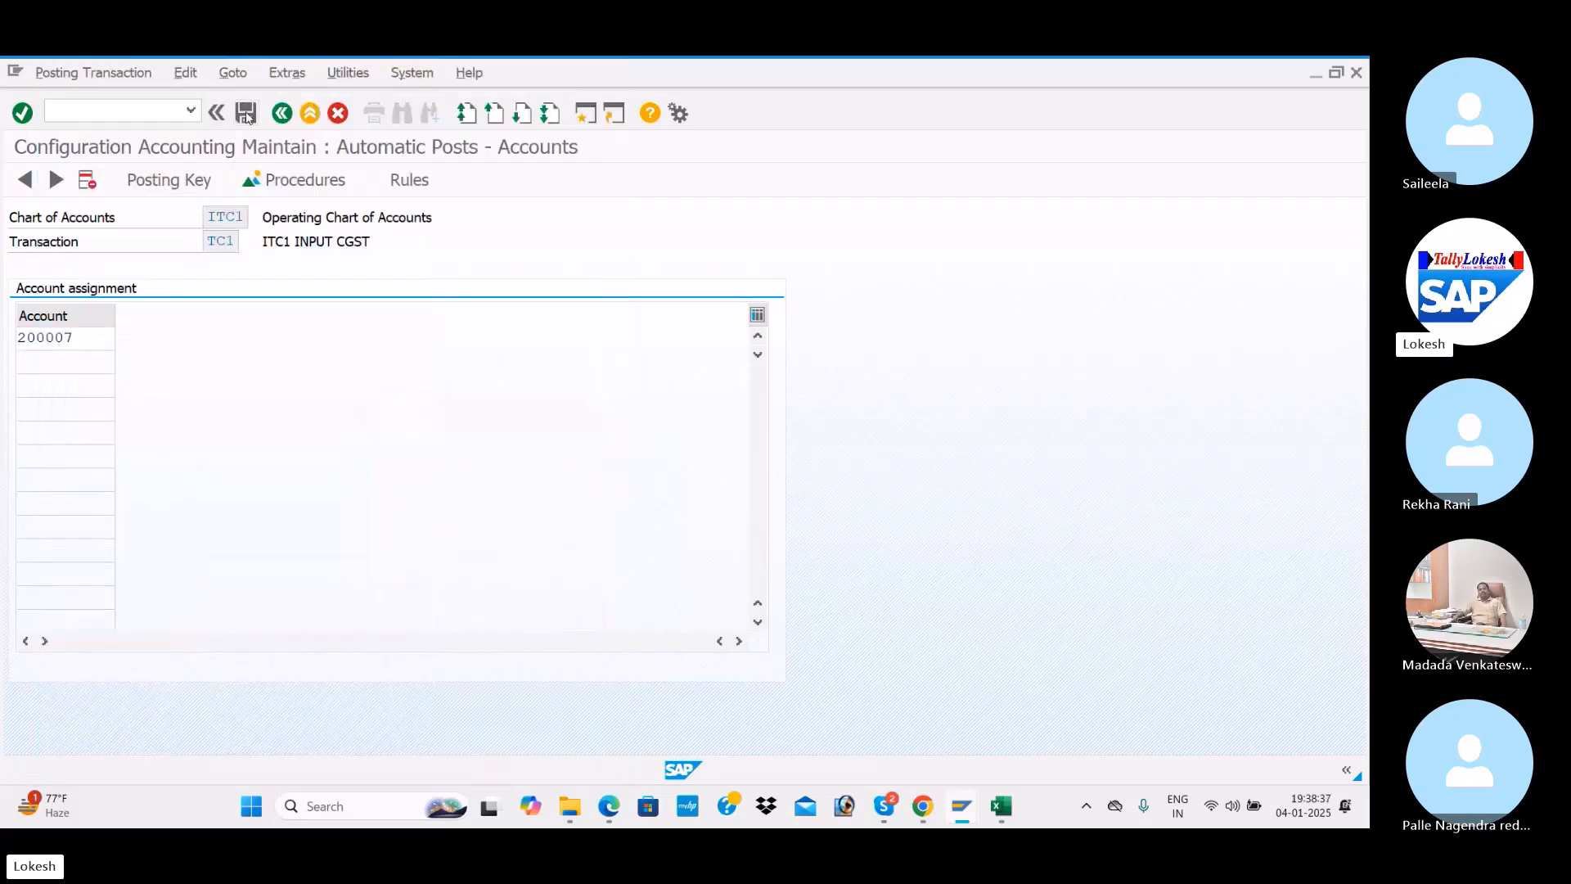
left_click(358, 414)
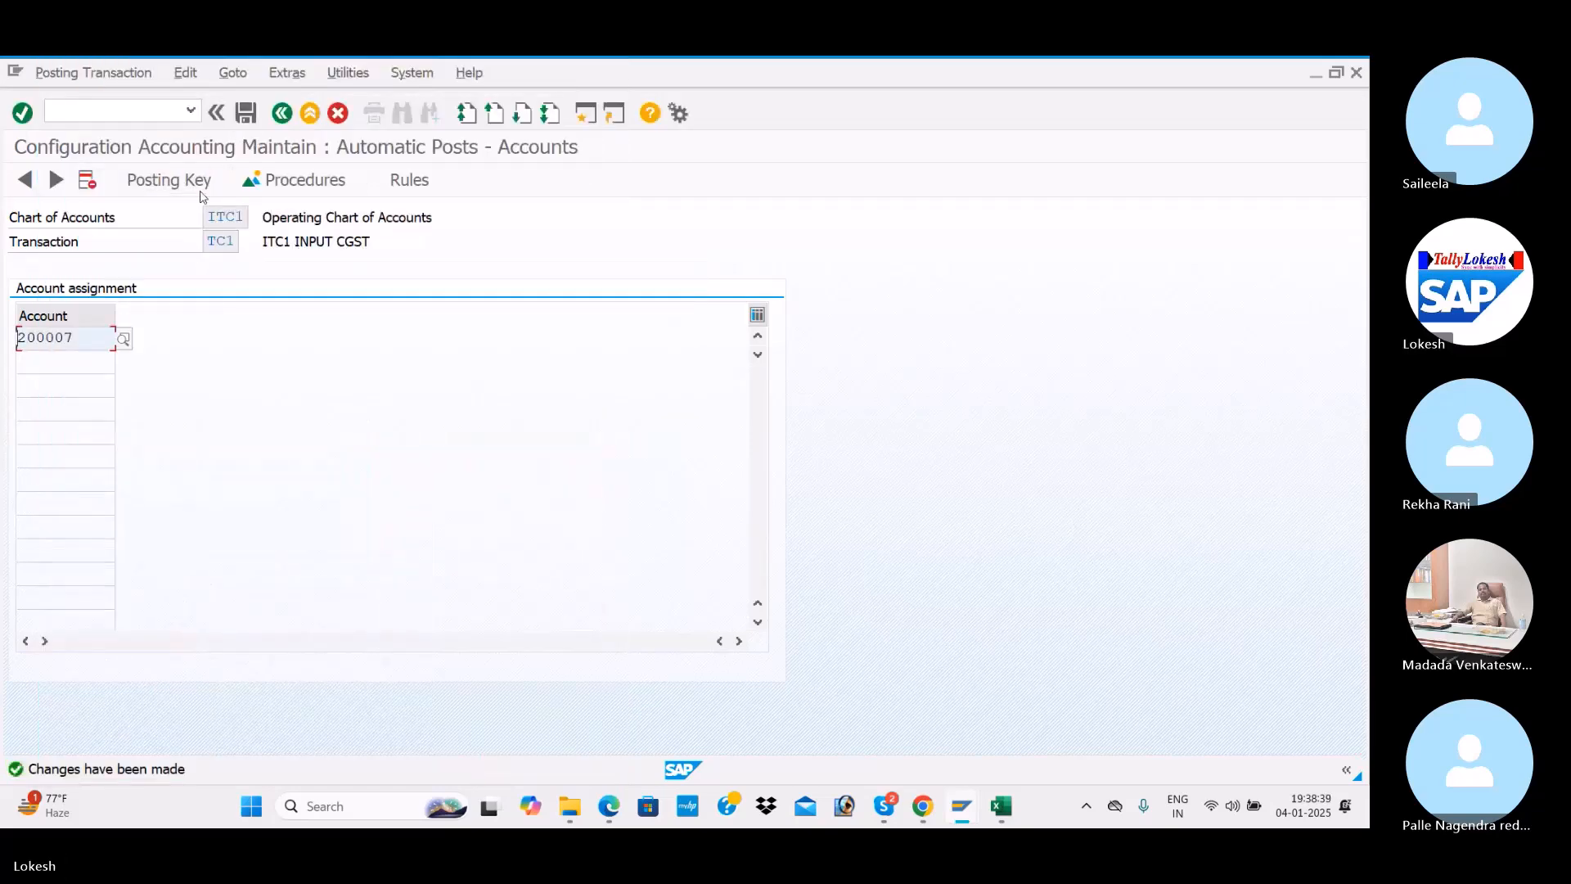
left_click(282, 114)
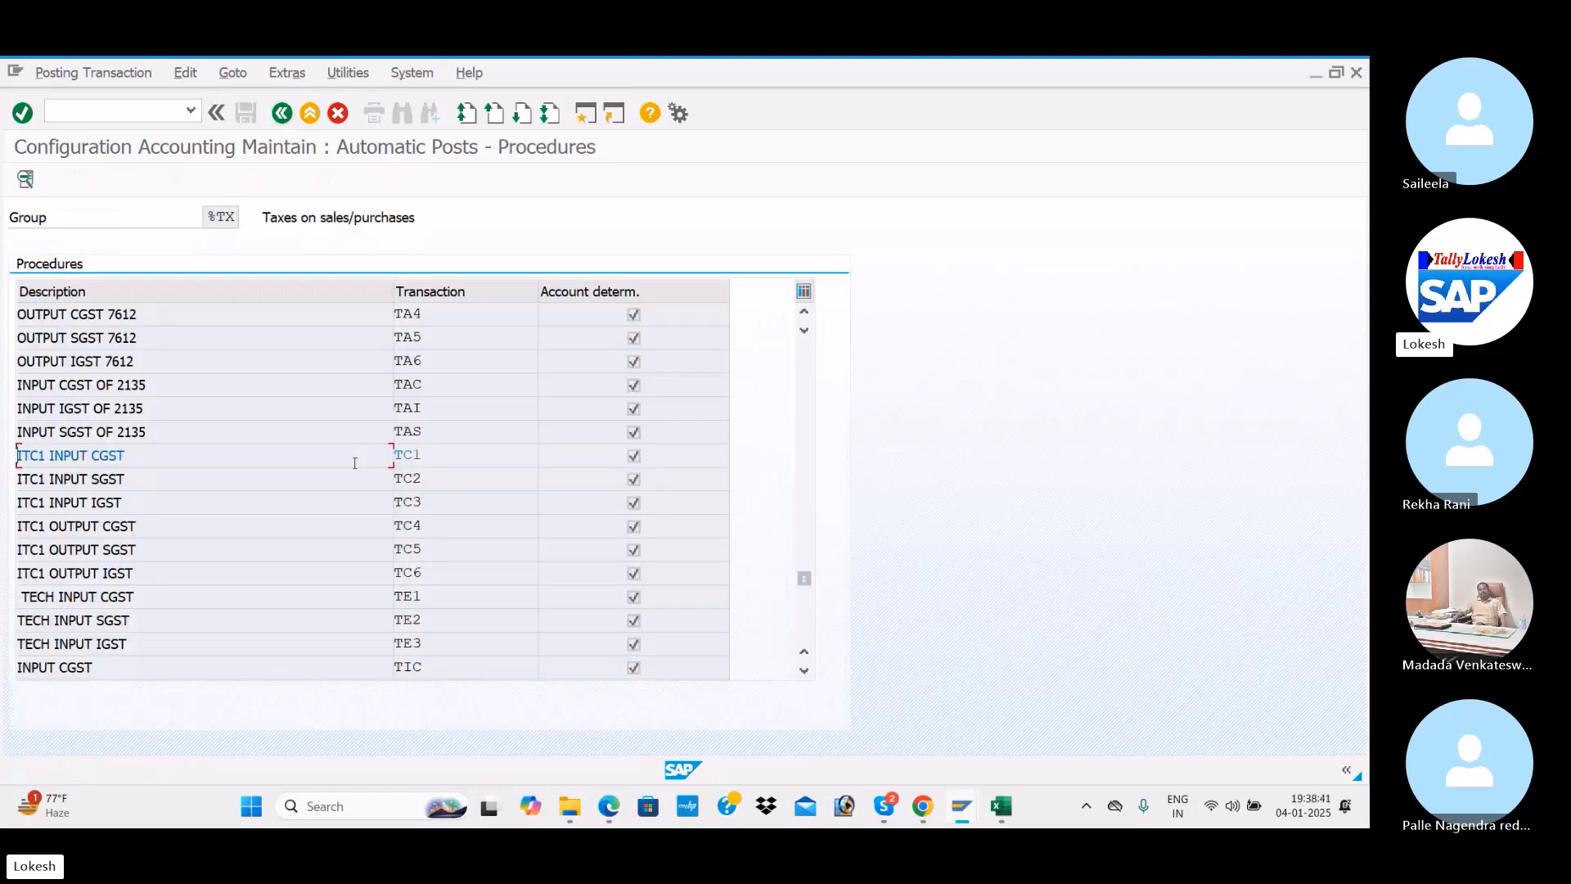
Set ITC1 INPUT SGST (TC2) posting keys to debit 40 and credit 50, saving them in the GST CONFIGURATION FOR ITC1 request
double_click(303, 480)
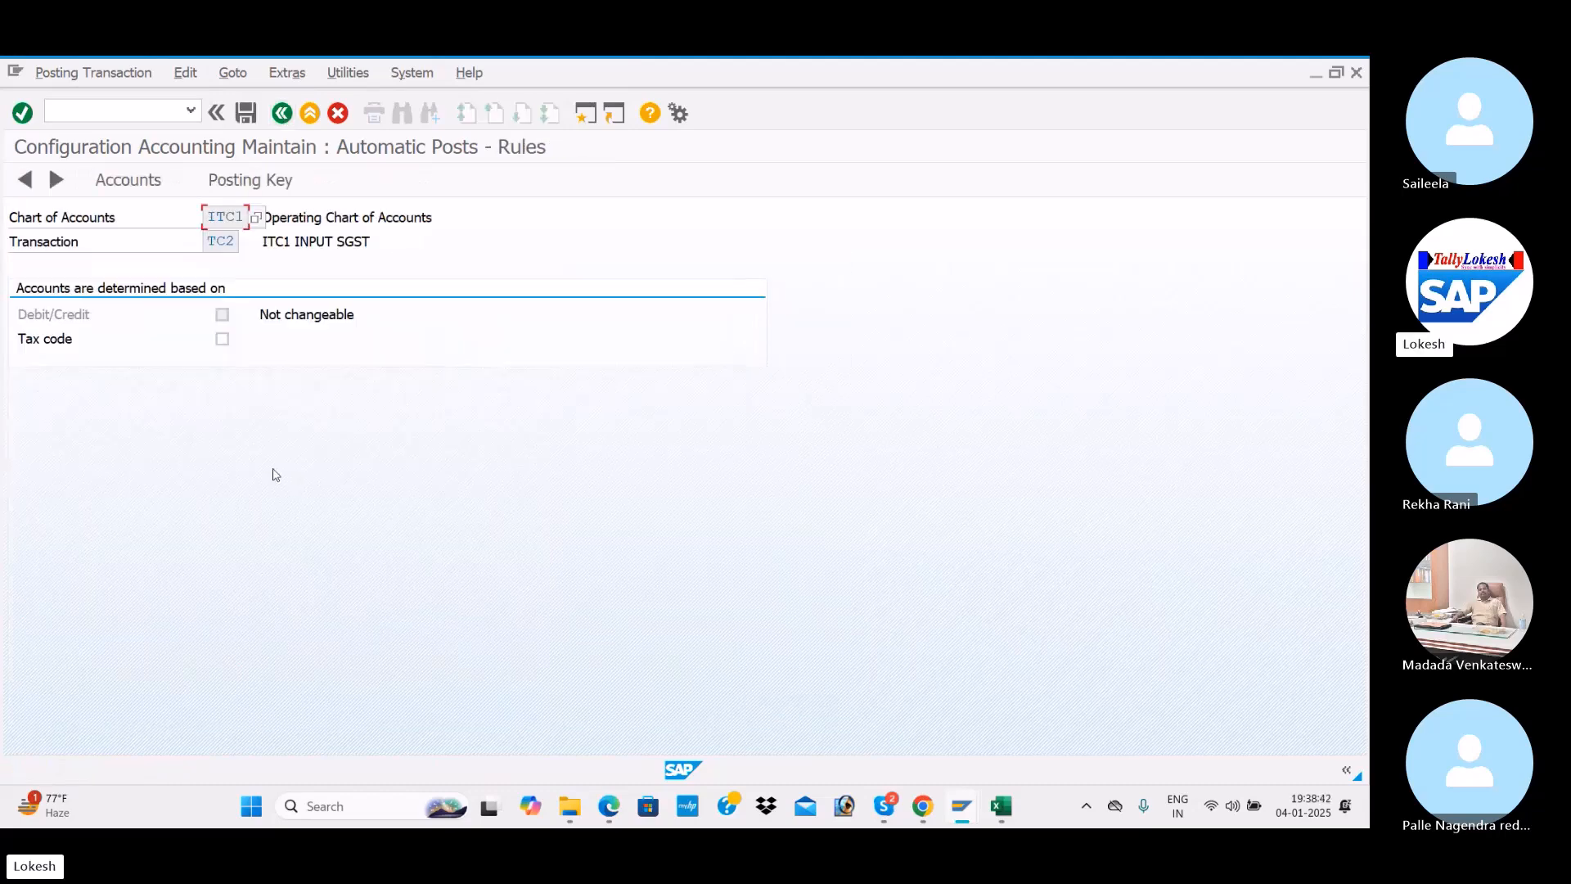
left_click(257, 182)
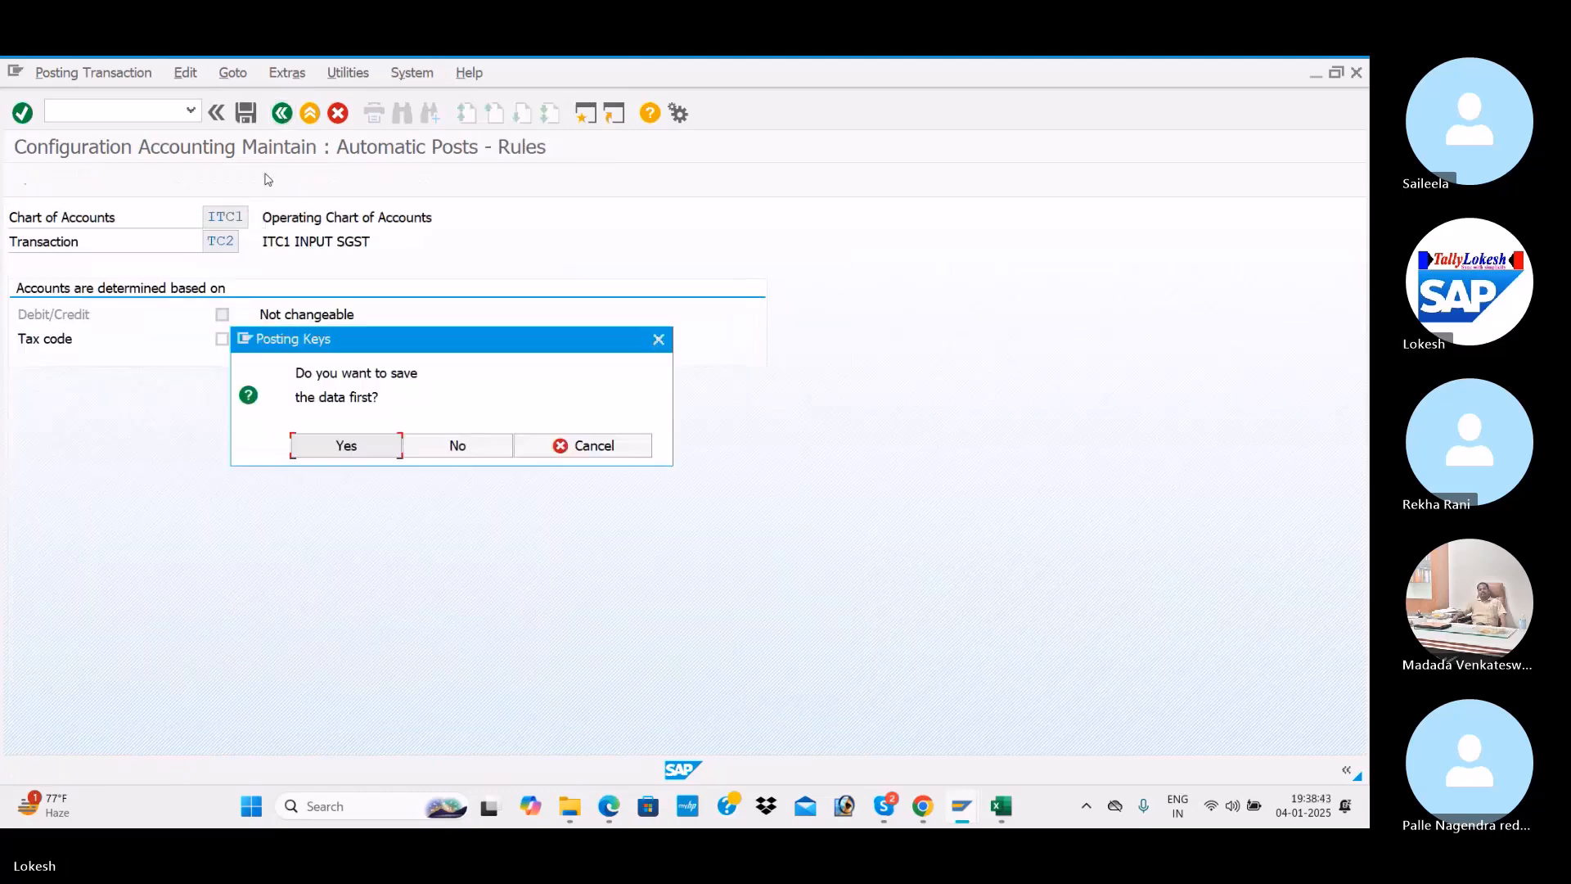
left_click(455, 446)
left_click(246, 310)
left_click(226, 312)
left_click(235, 337)
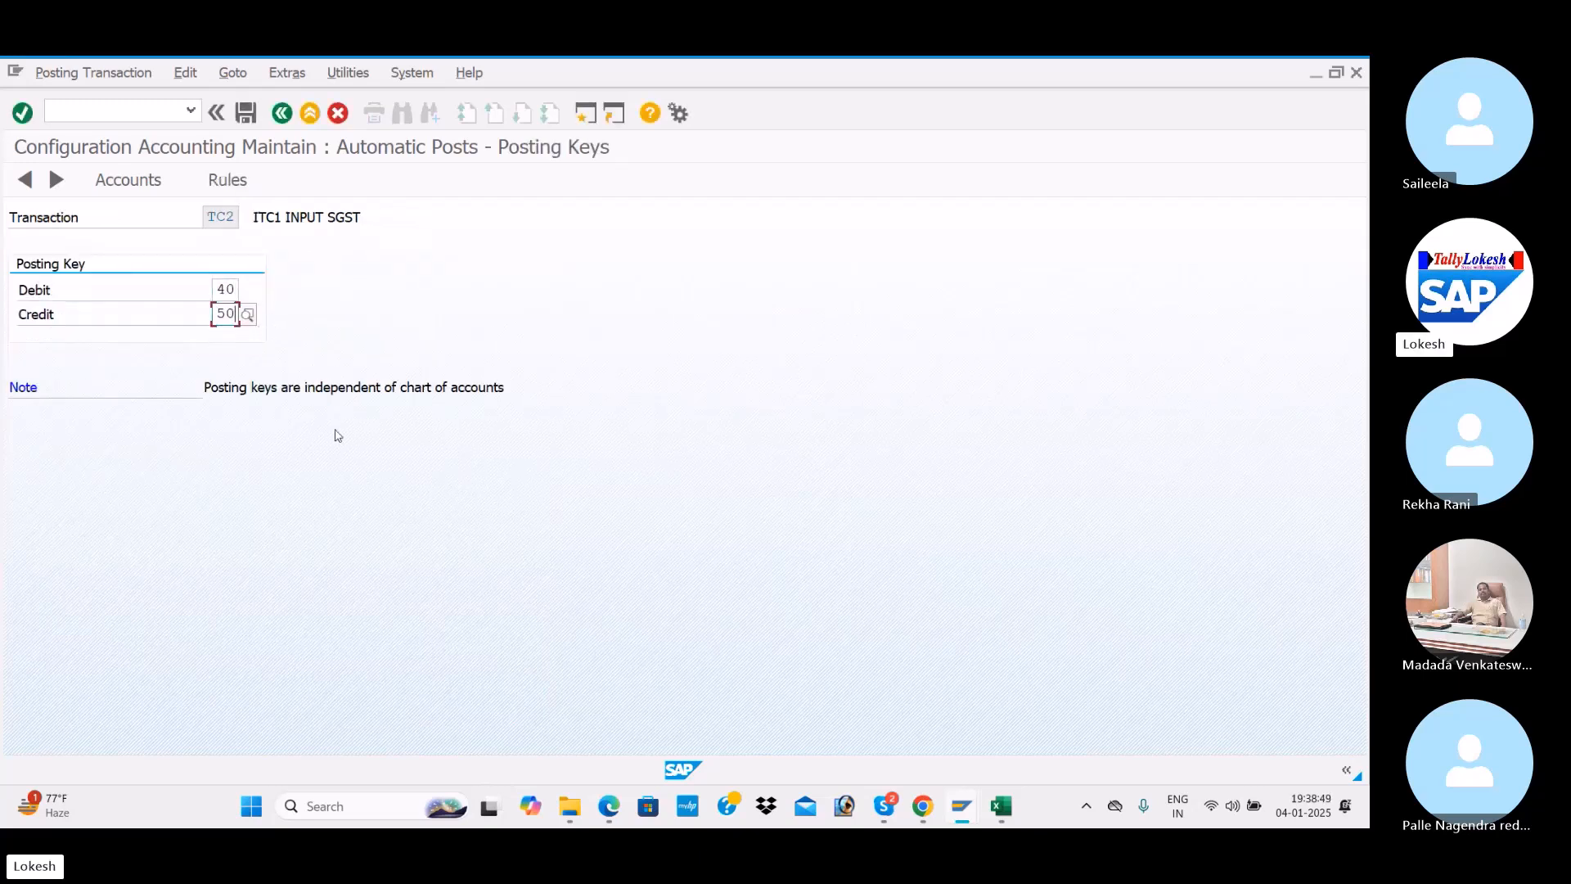
left_click(227, 179)
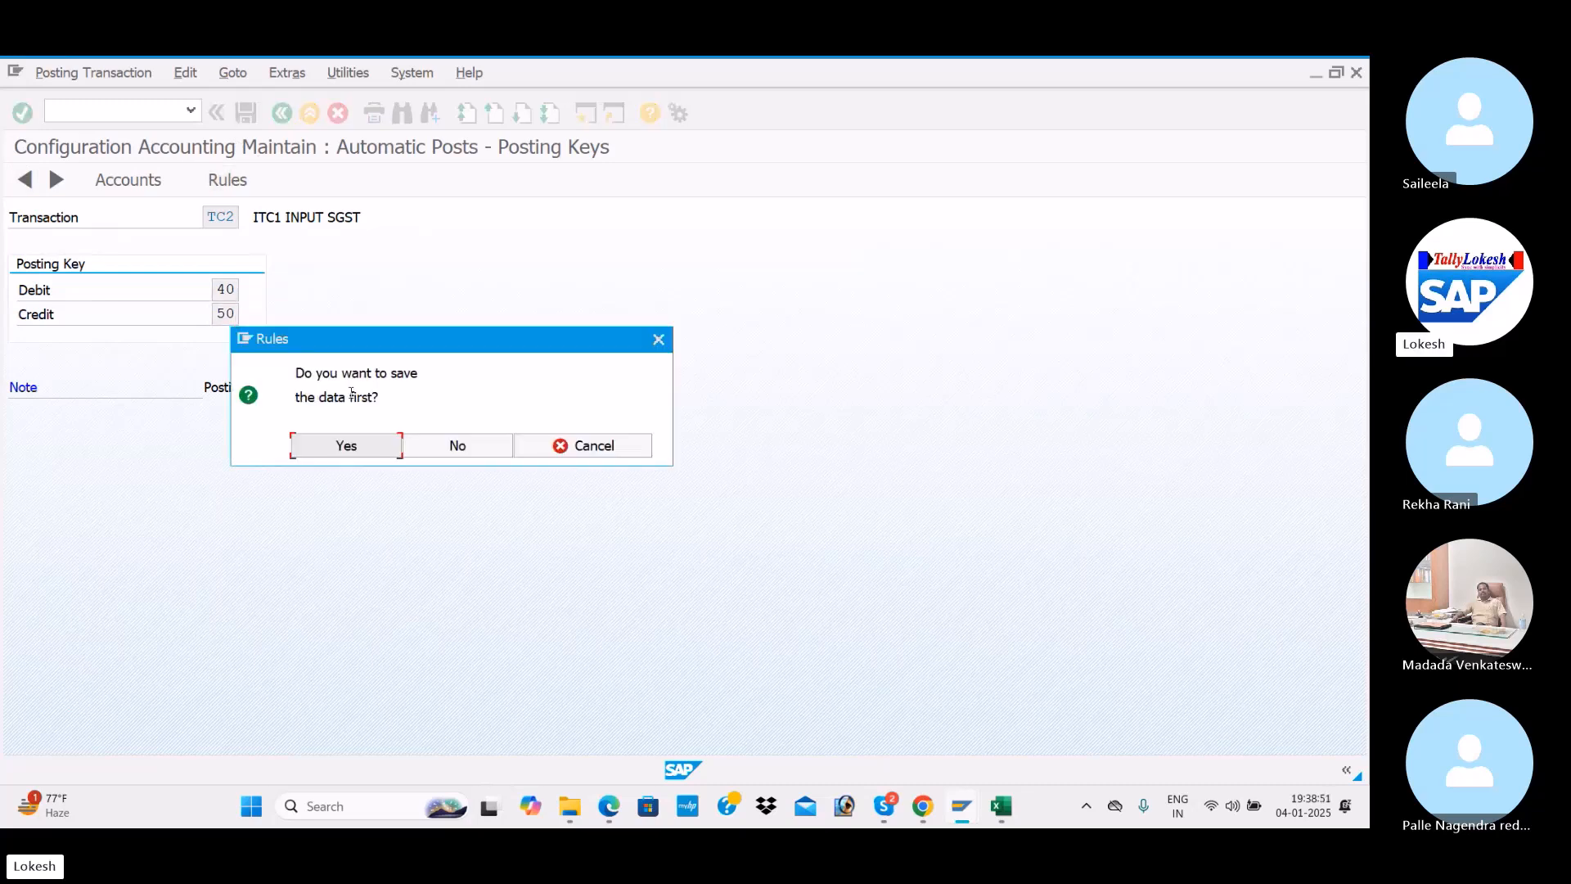
left_click(373, 452)
left_click(358, 413)
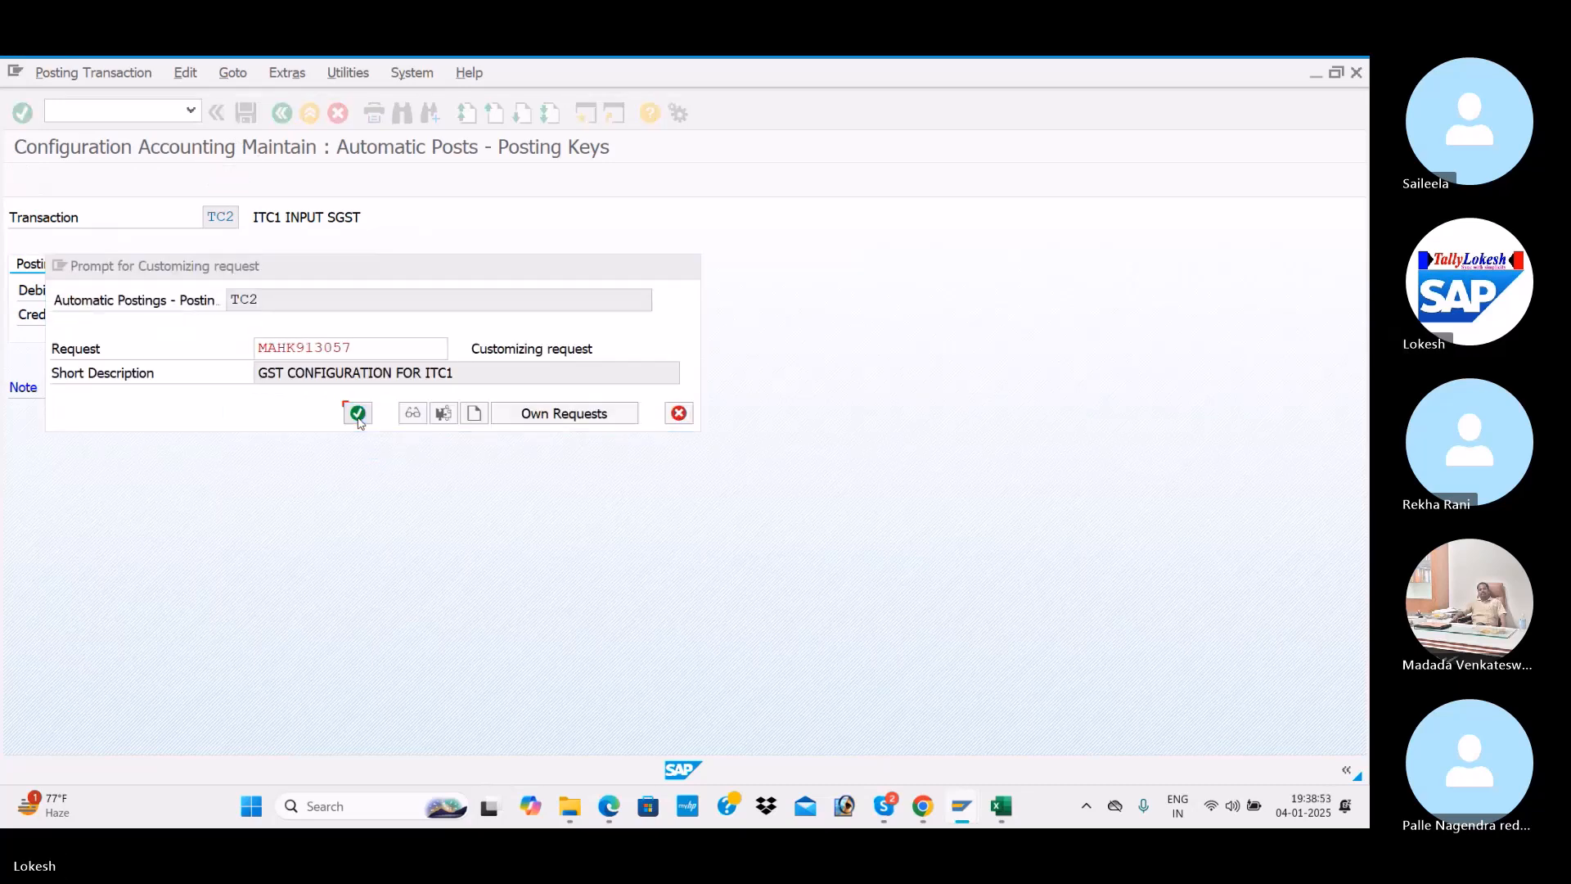
Save the TC2 rules, assign the company code ITC1 G/L account Input SGST, save it in the request and return to the procedures list
left_click(256, 198)
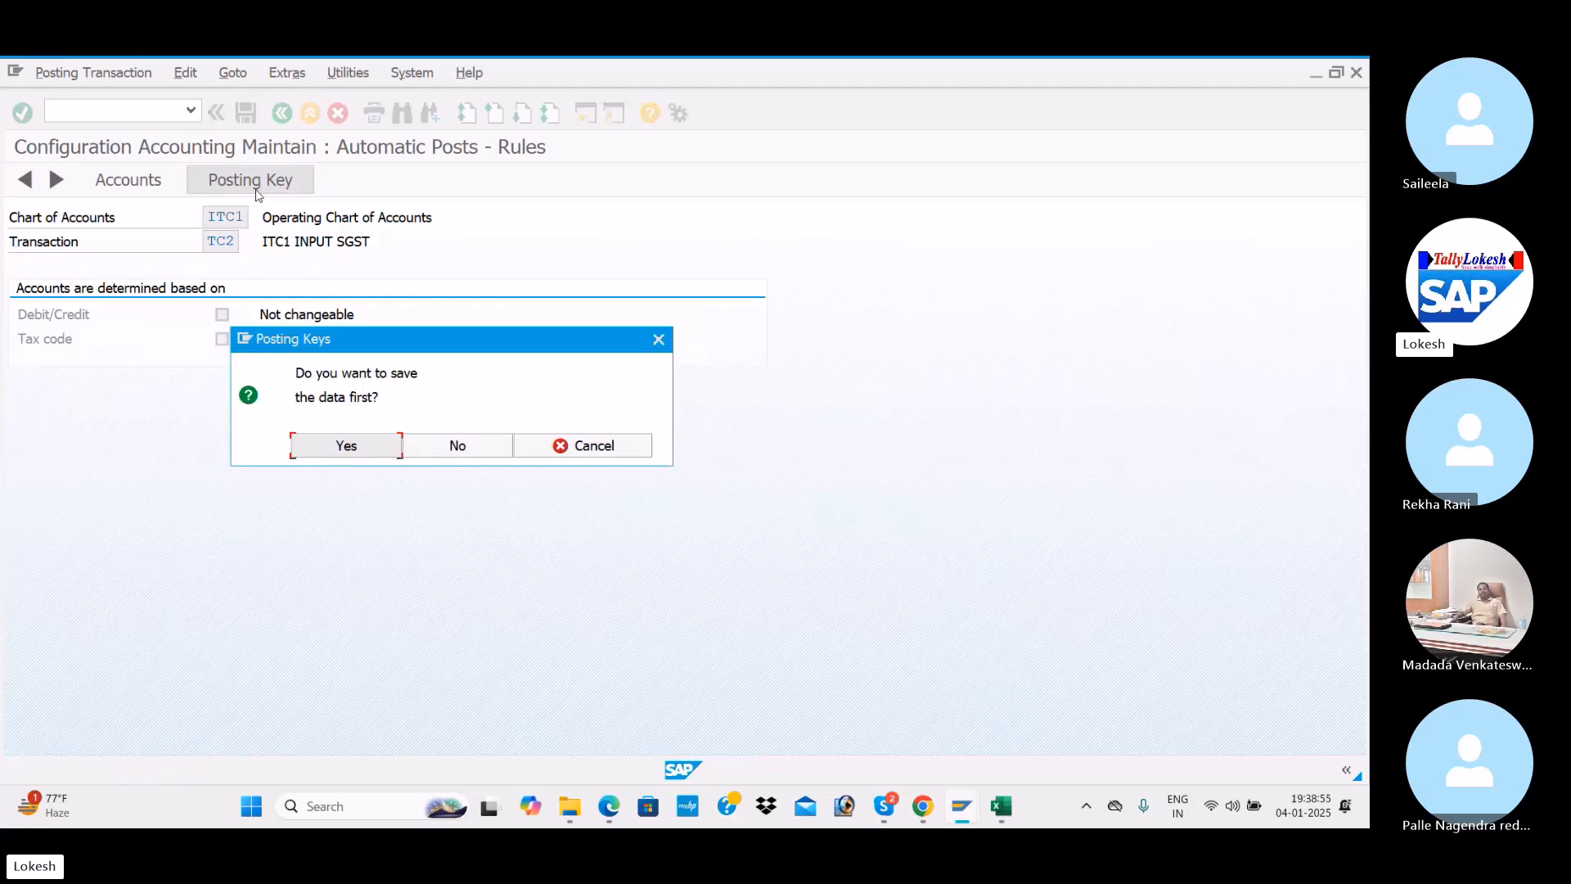
left_click(350, 448)
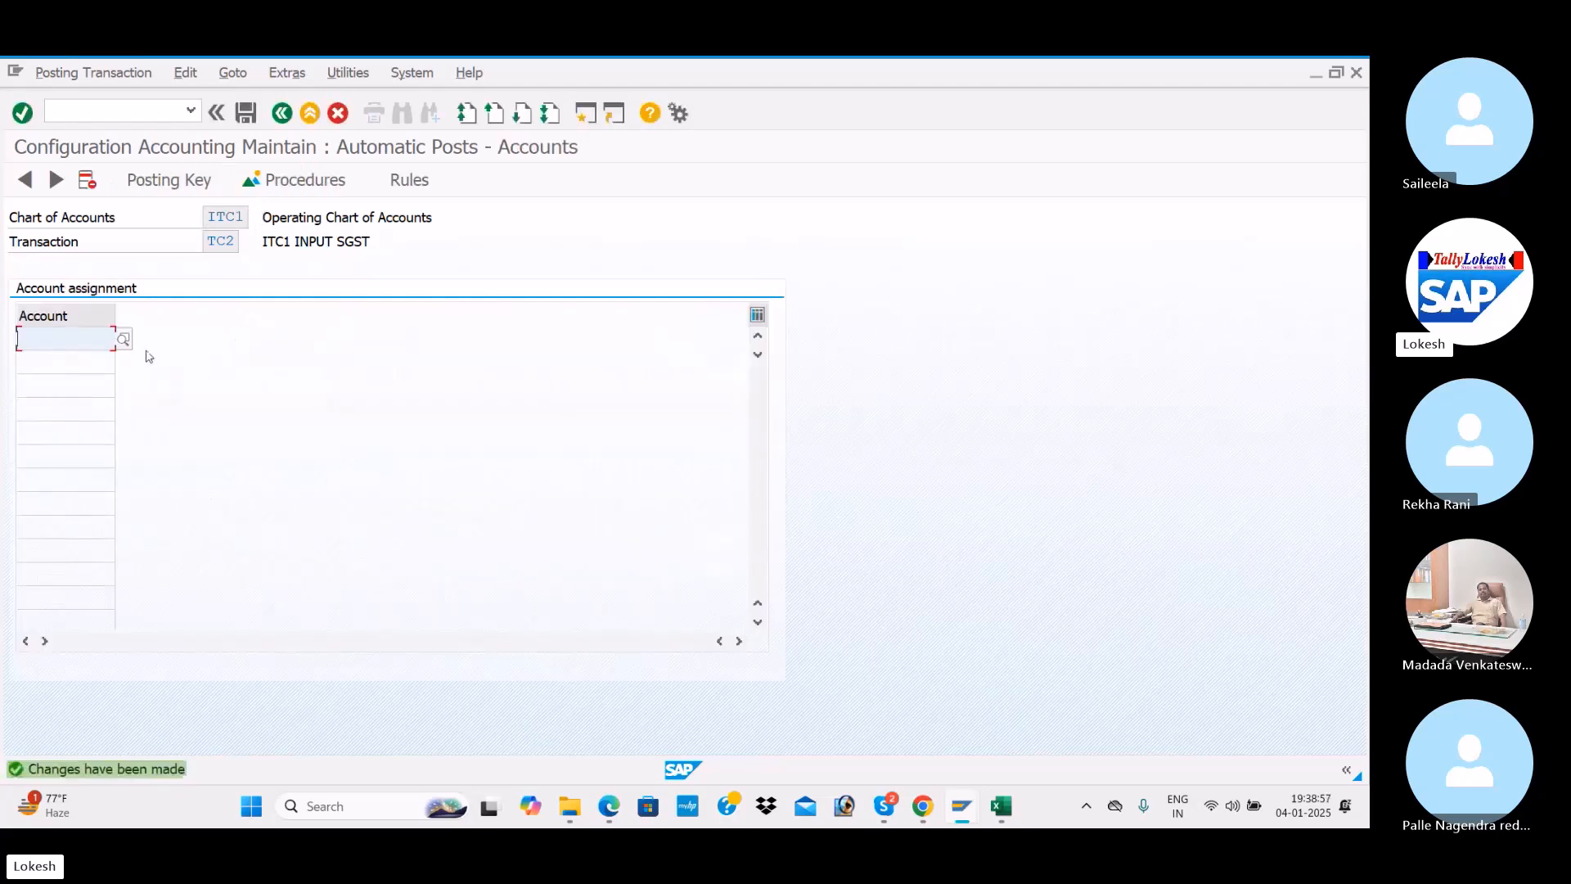
key("F4")
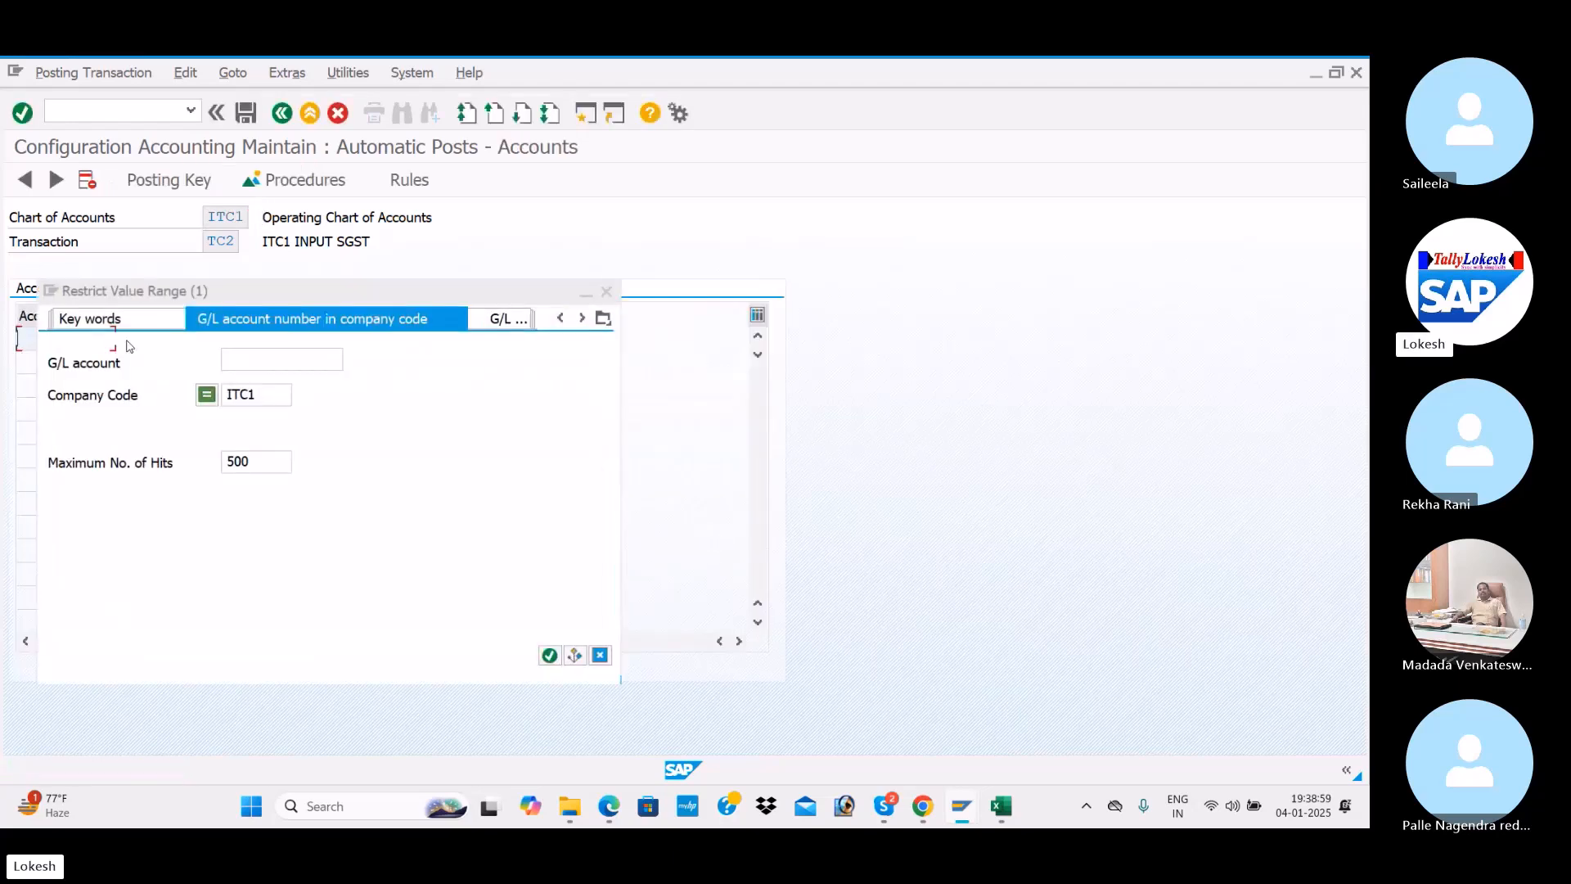
left_click(227, 360)
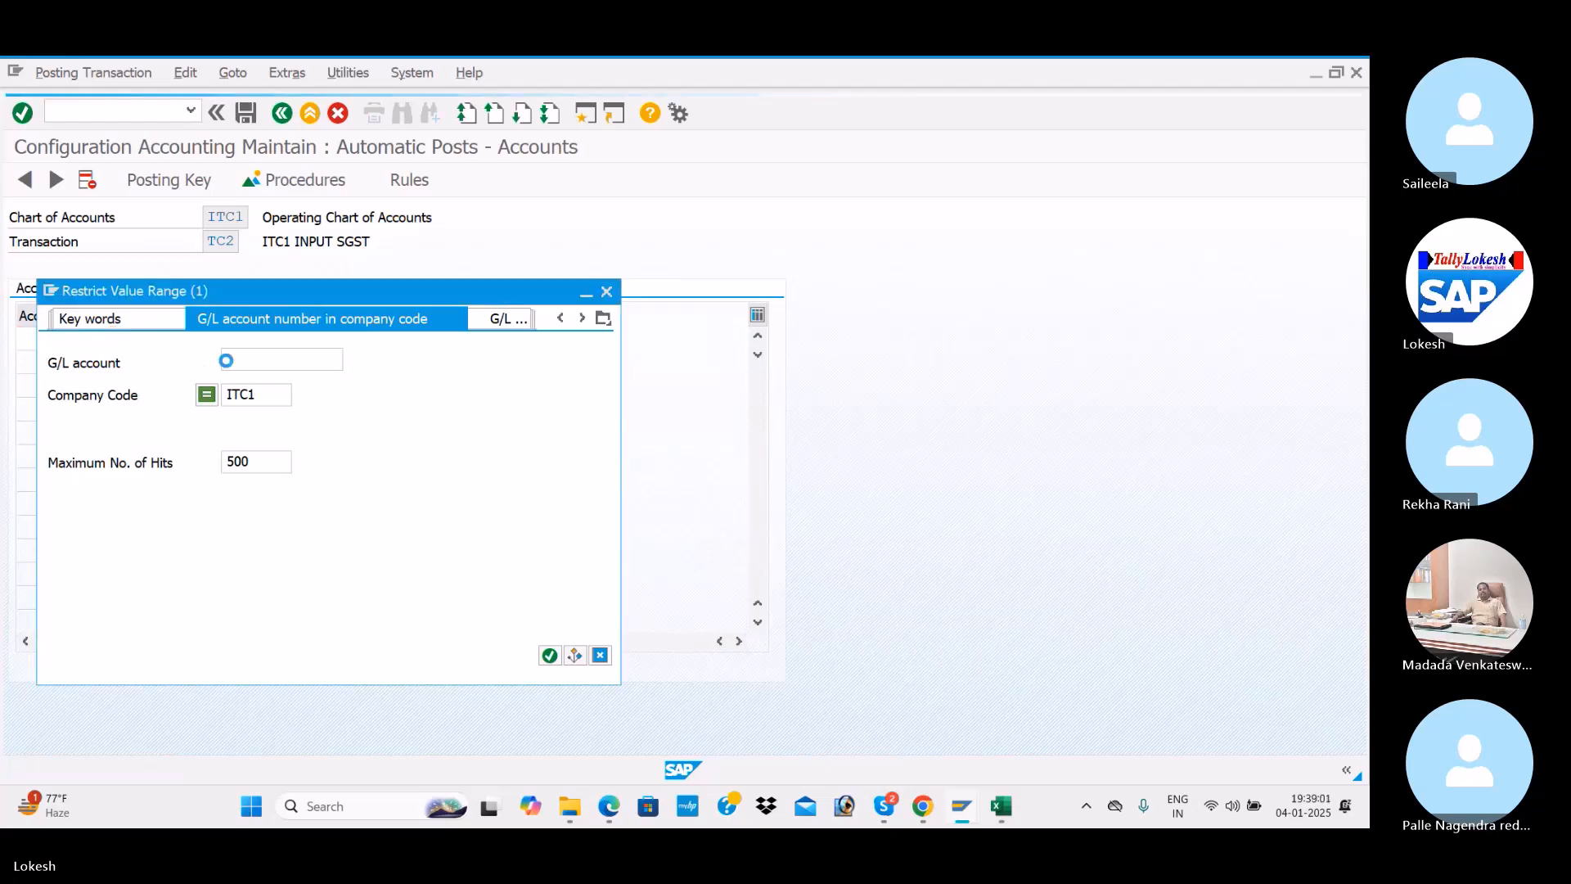
key("Return")
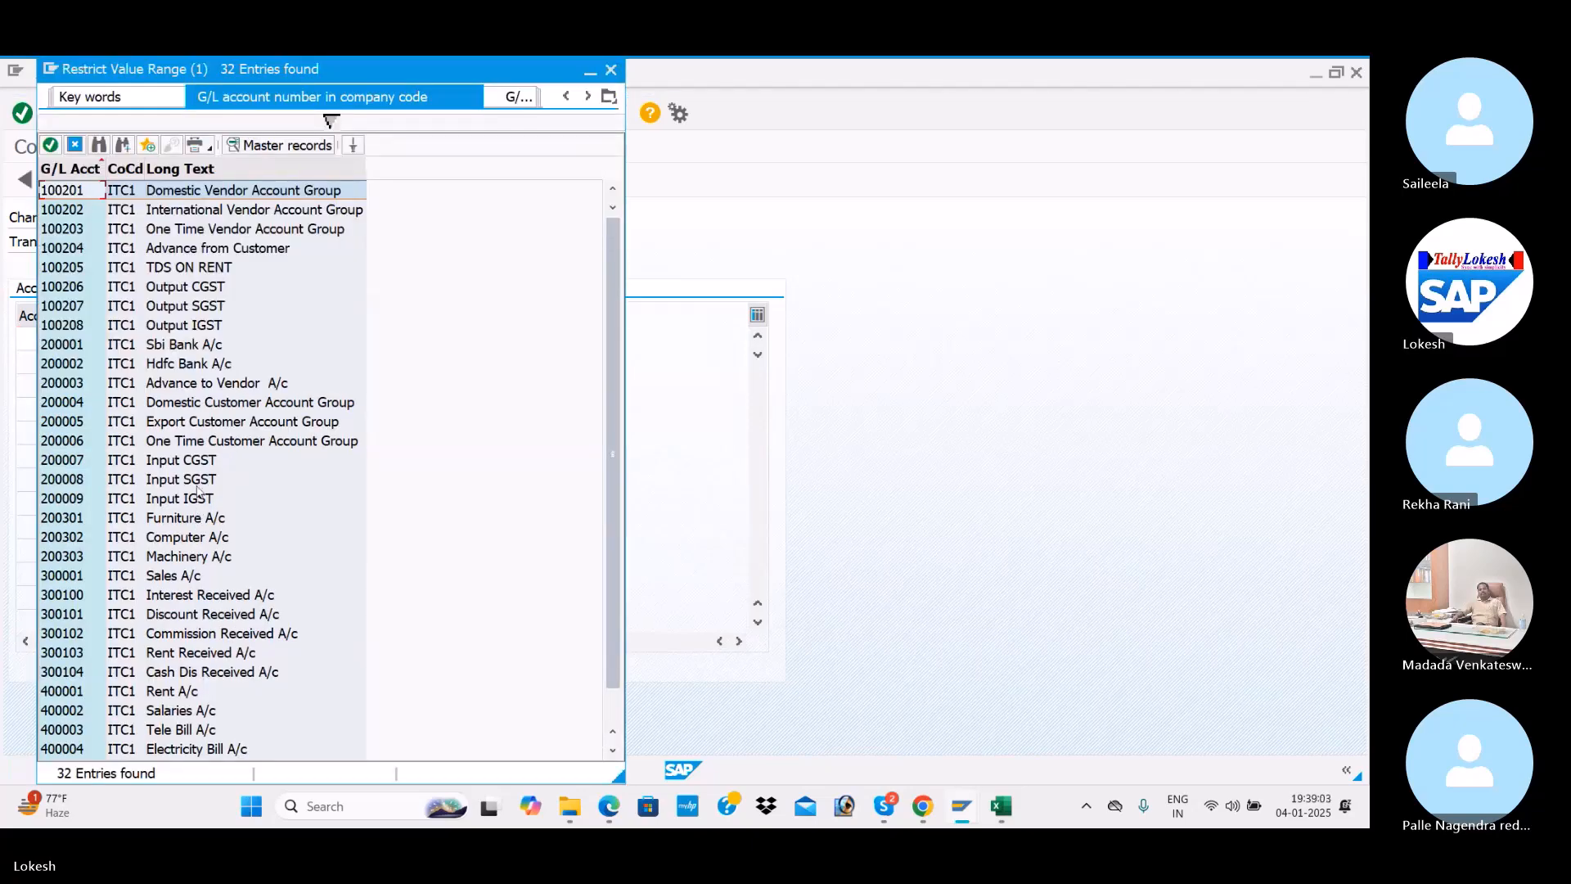
double_click(185, 481)
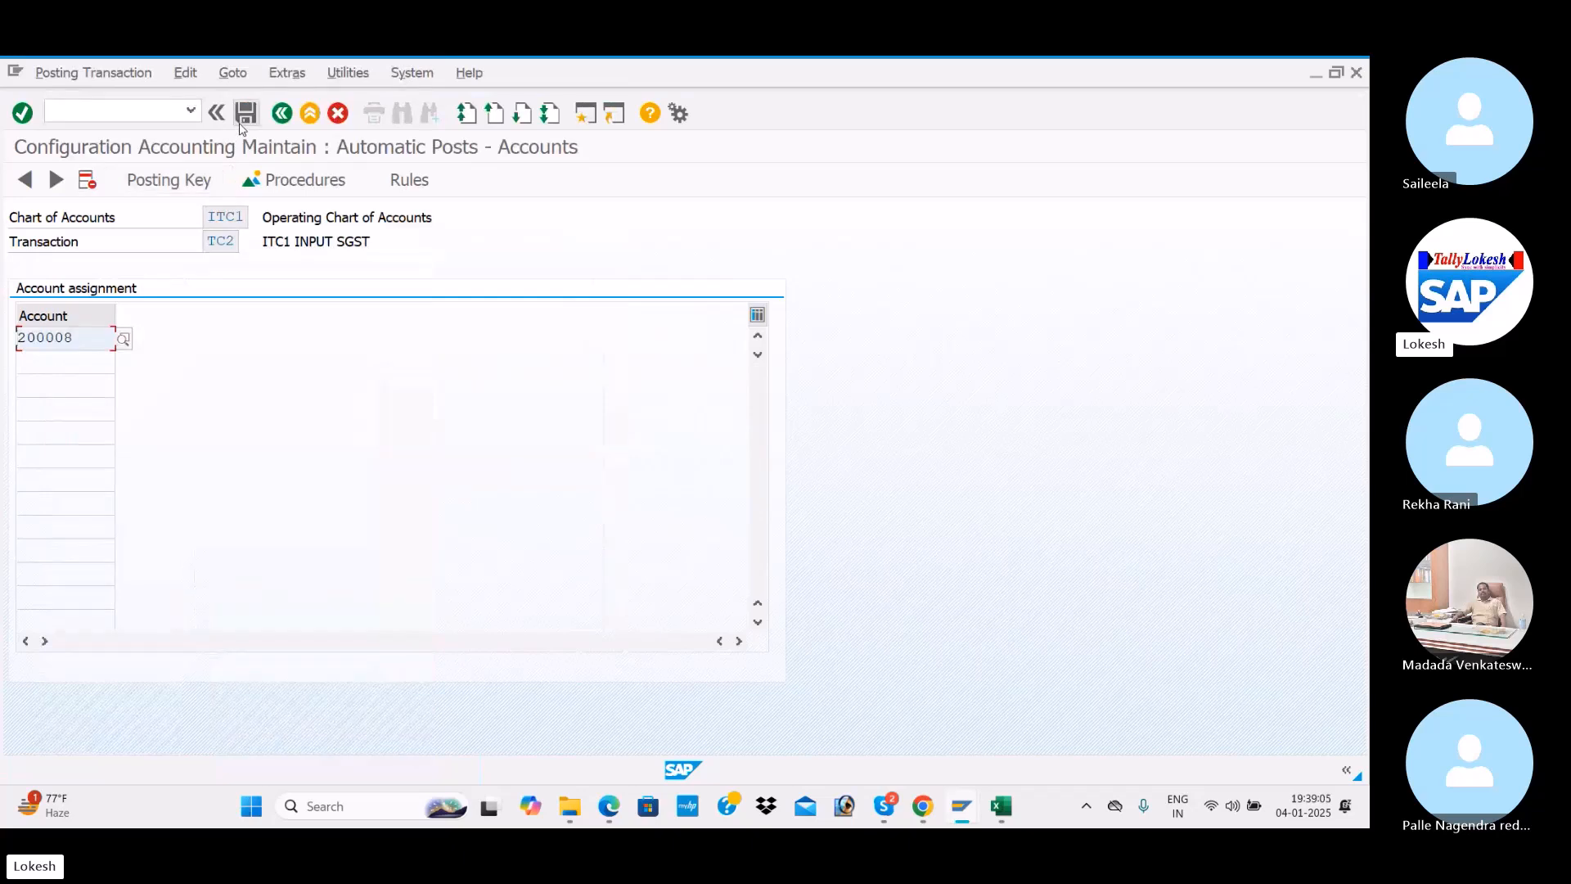
left_click(242, 123)
left_click(355, 413)
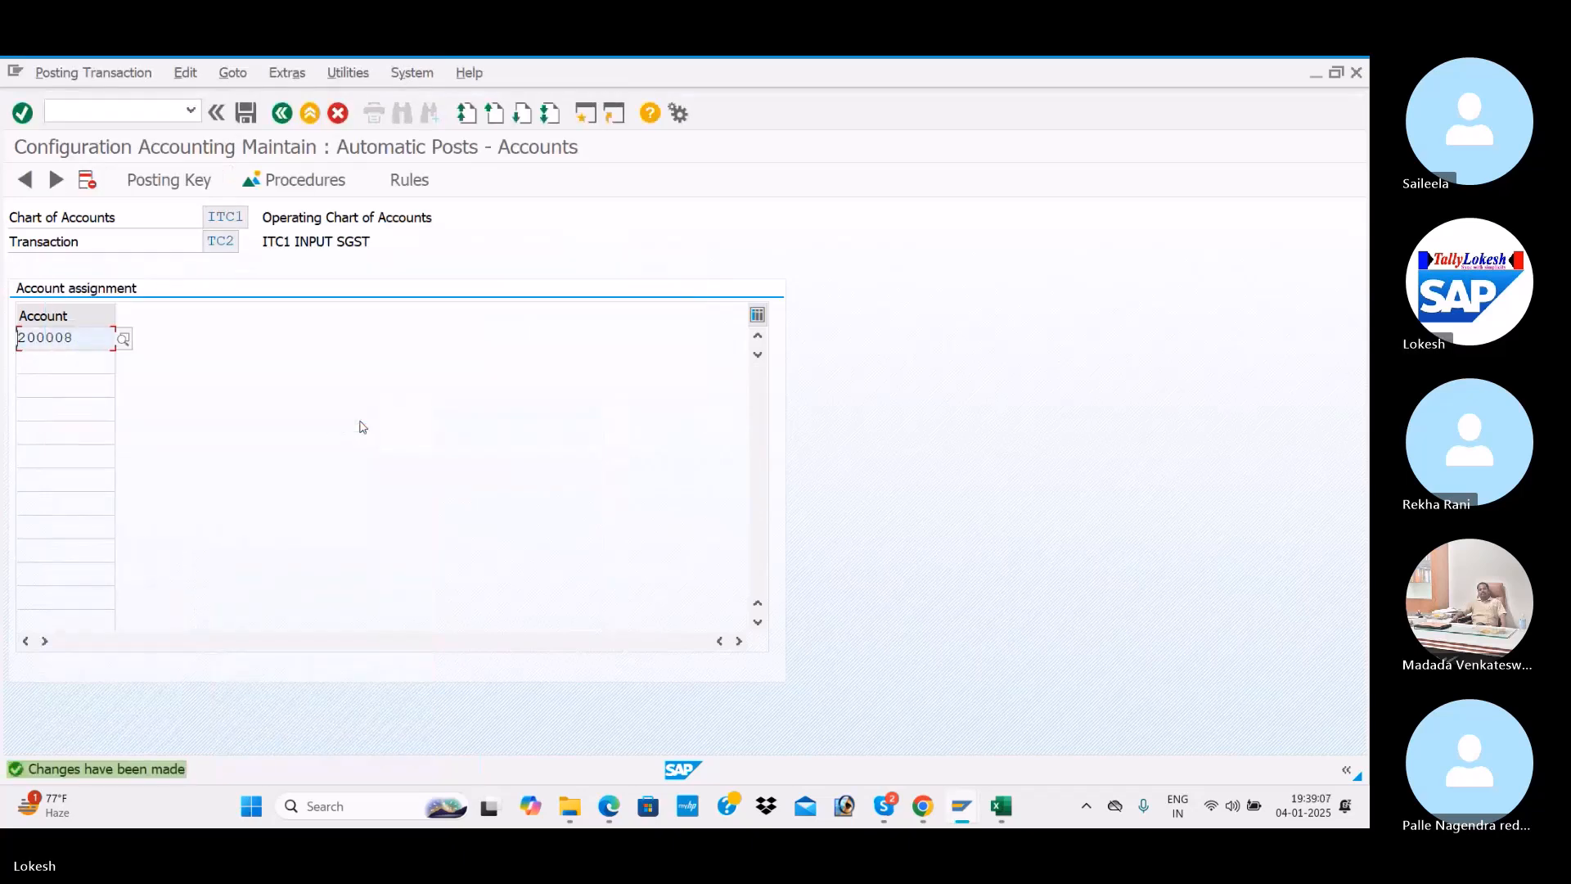
left_click(282, 114)
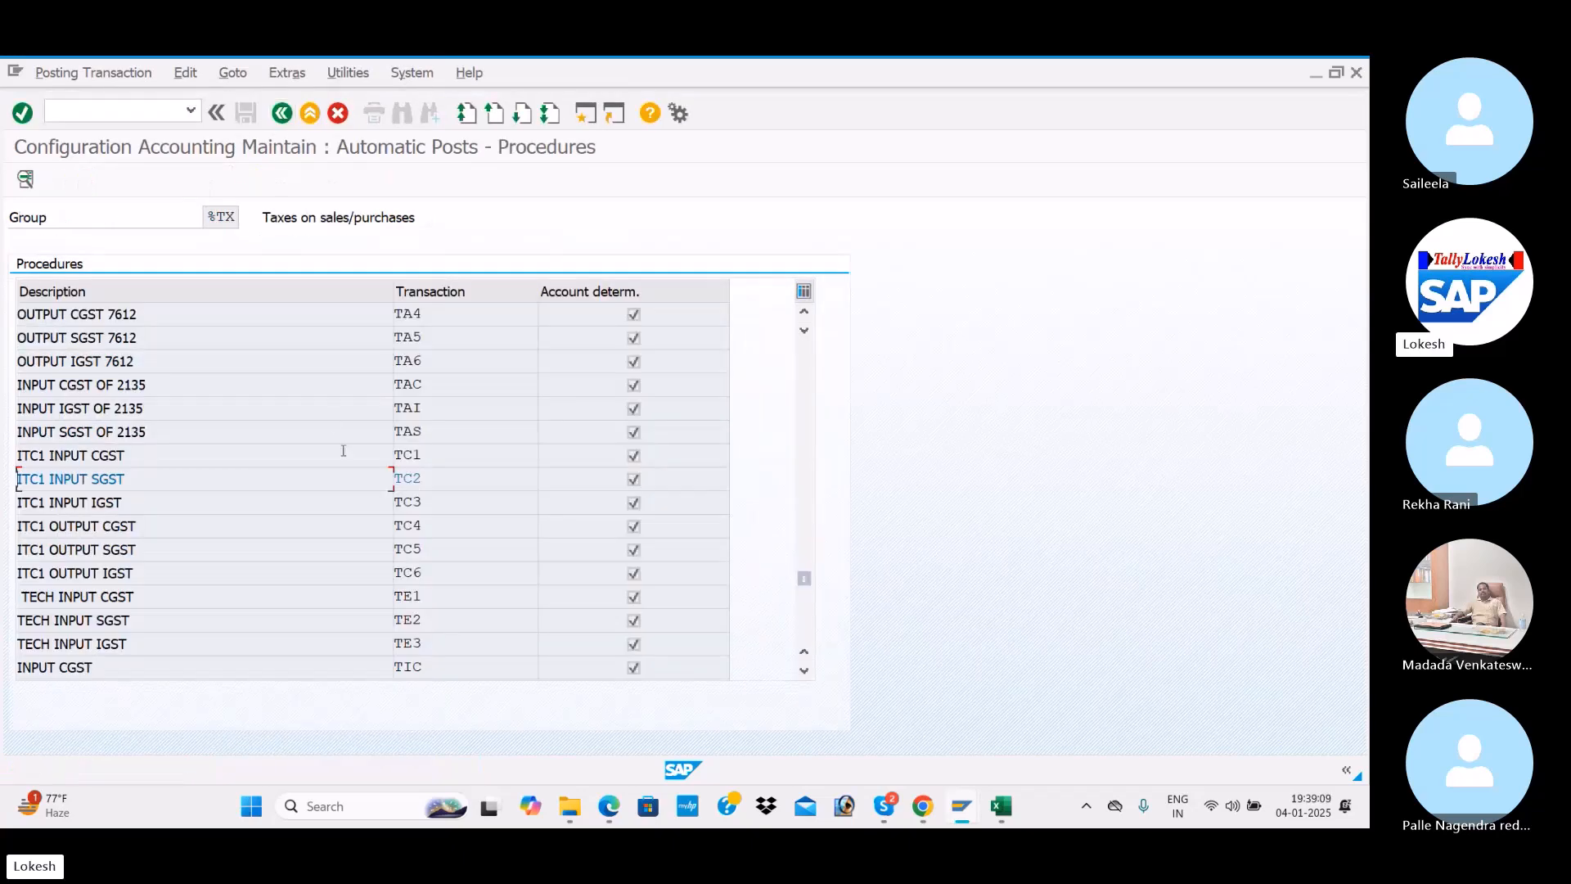
Set ITC1 INPUT IGST (TC3) posting keys to debit 40 and credit 50, saving them in the GST CONFIGURATION FOR ITC1 request
double_click(258, 507)
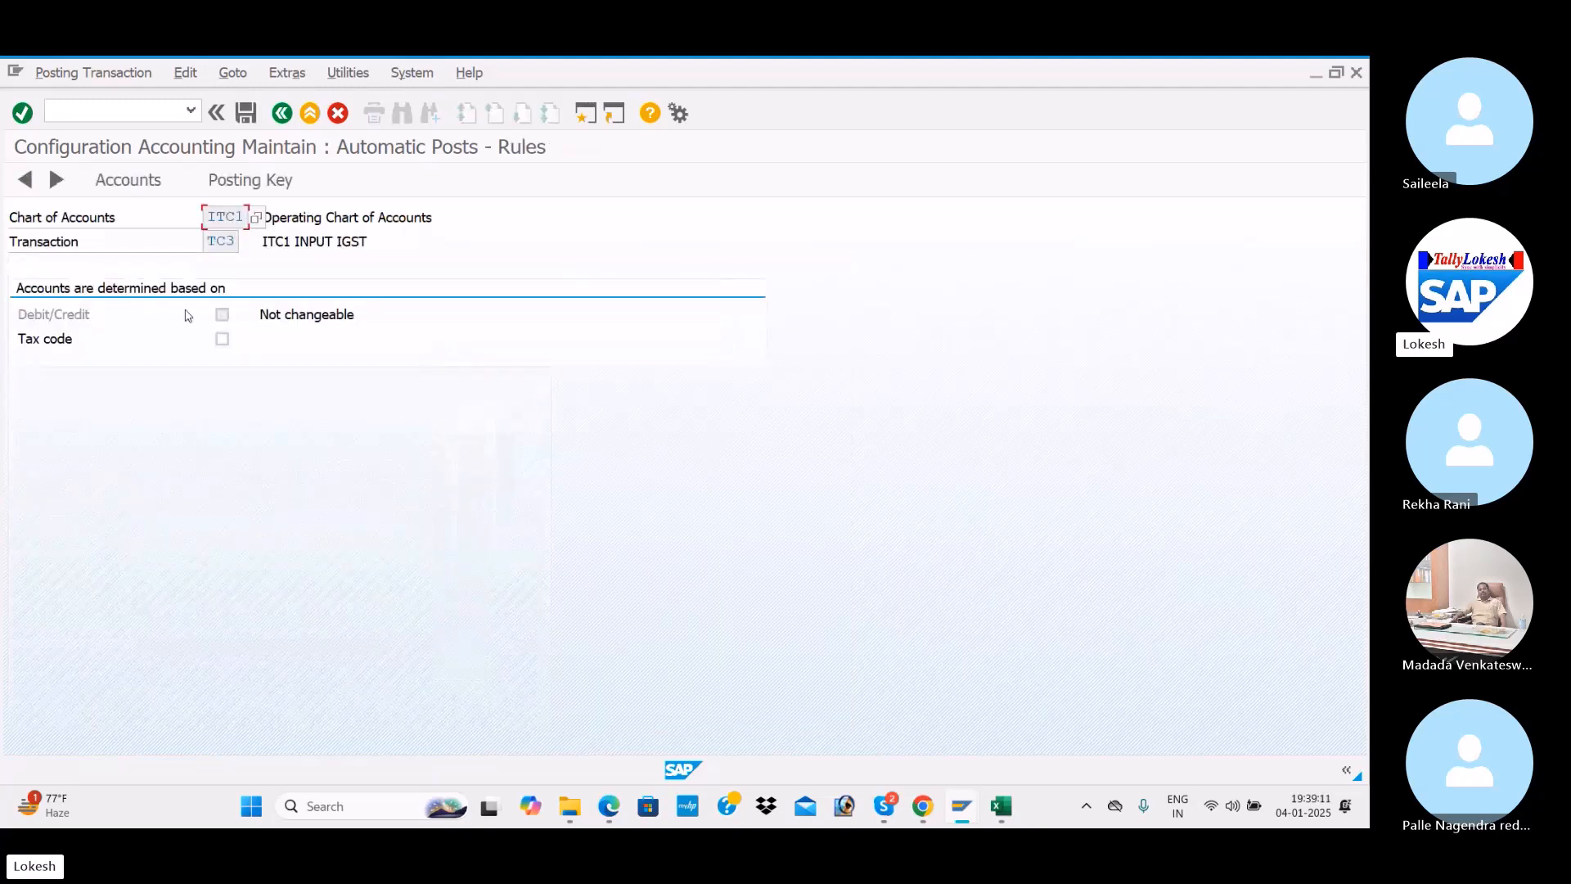
left_click(250, 181)
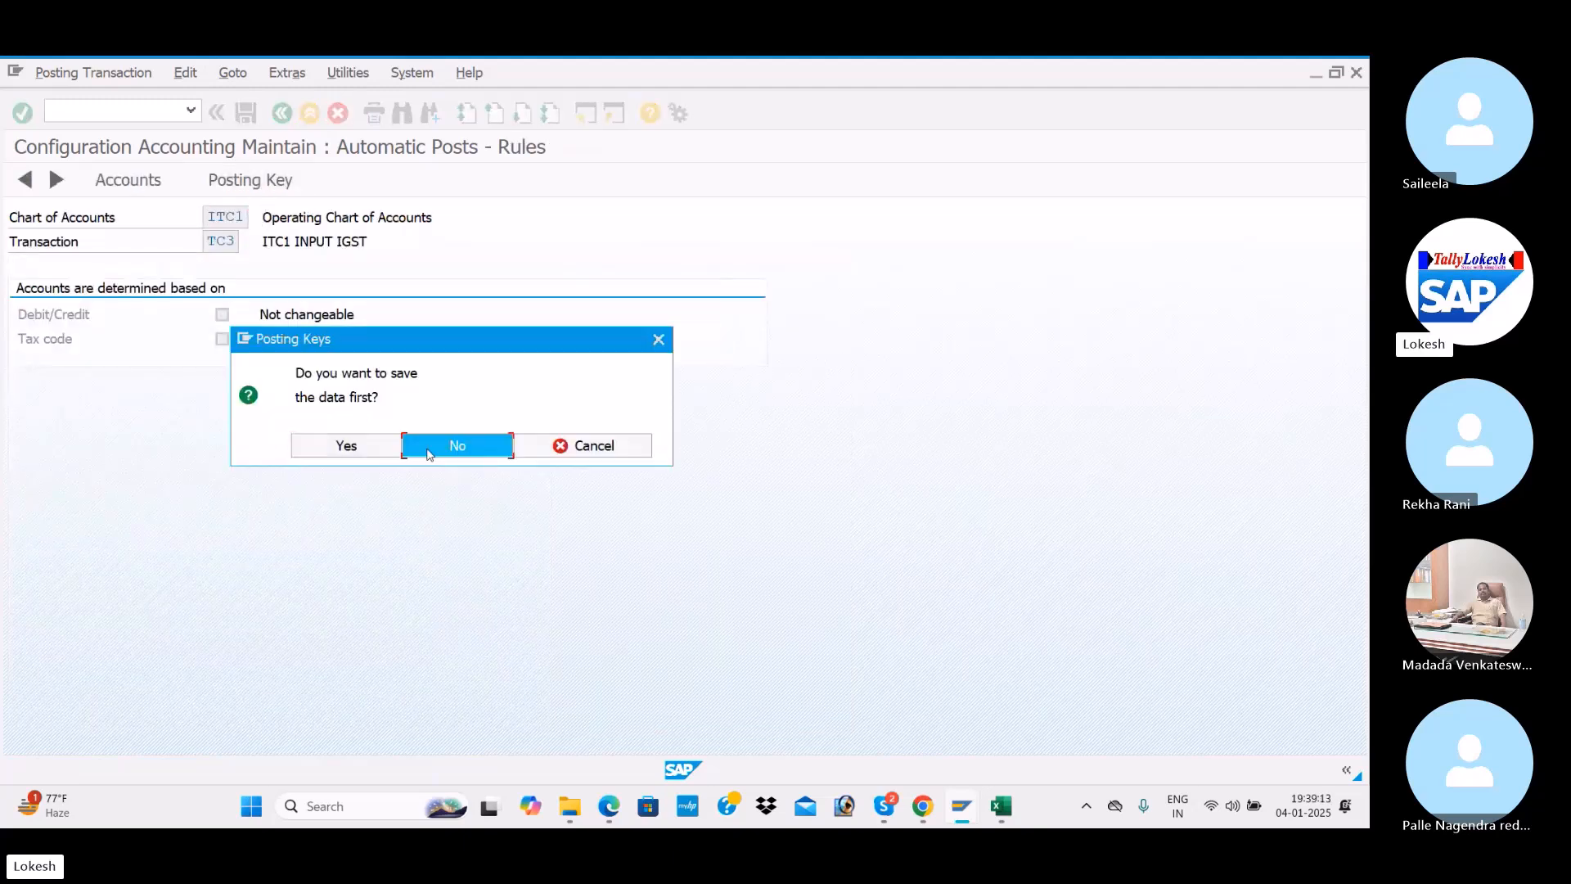
left_click(456, 446)
left_click(225, 290)
left_click(226, 309)
left_click(225, 314)
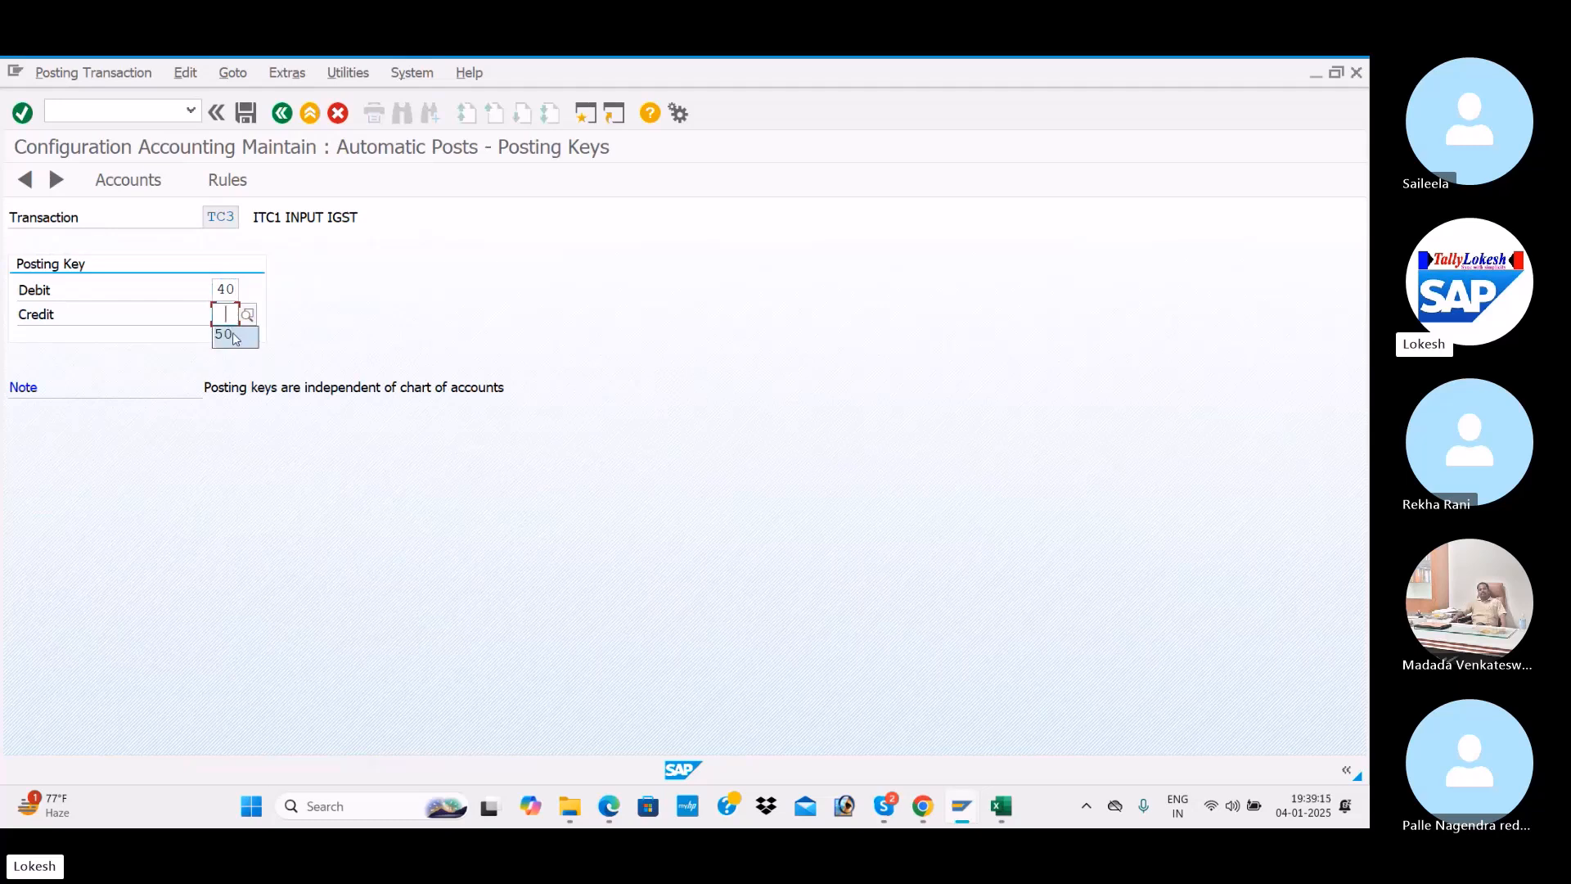
left_click(245, 113)
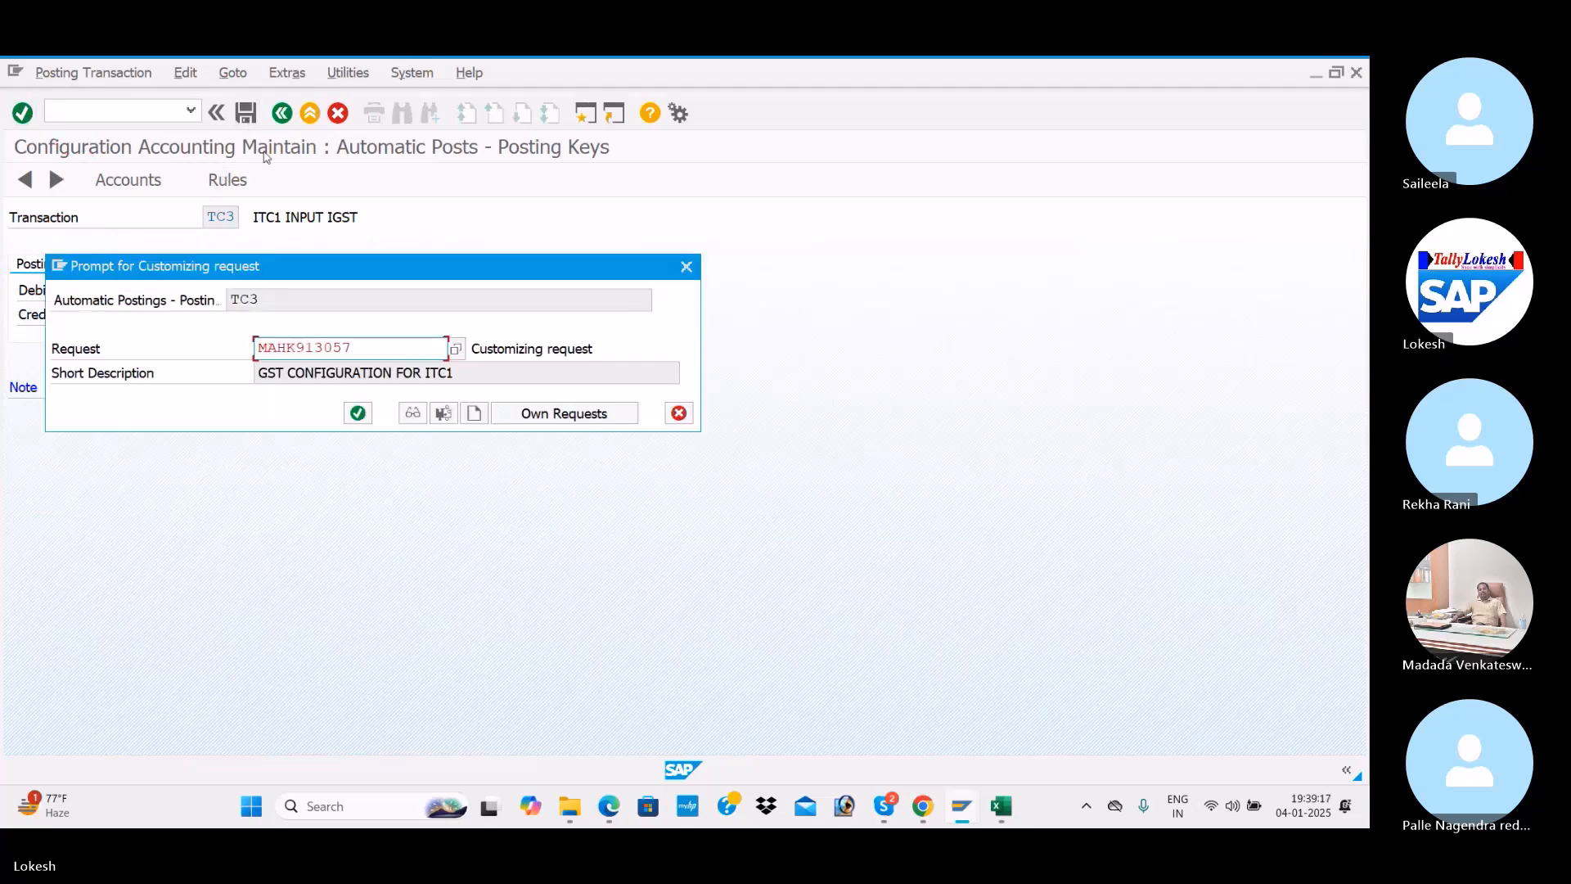
left_click(358, 413)
left_click(228, 182)
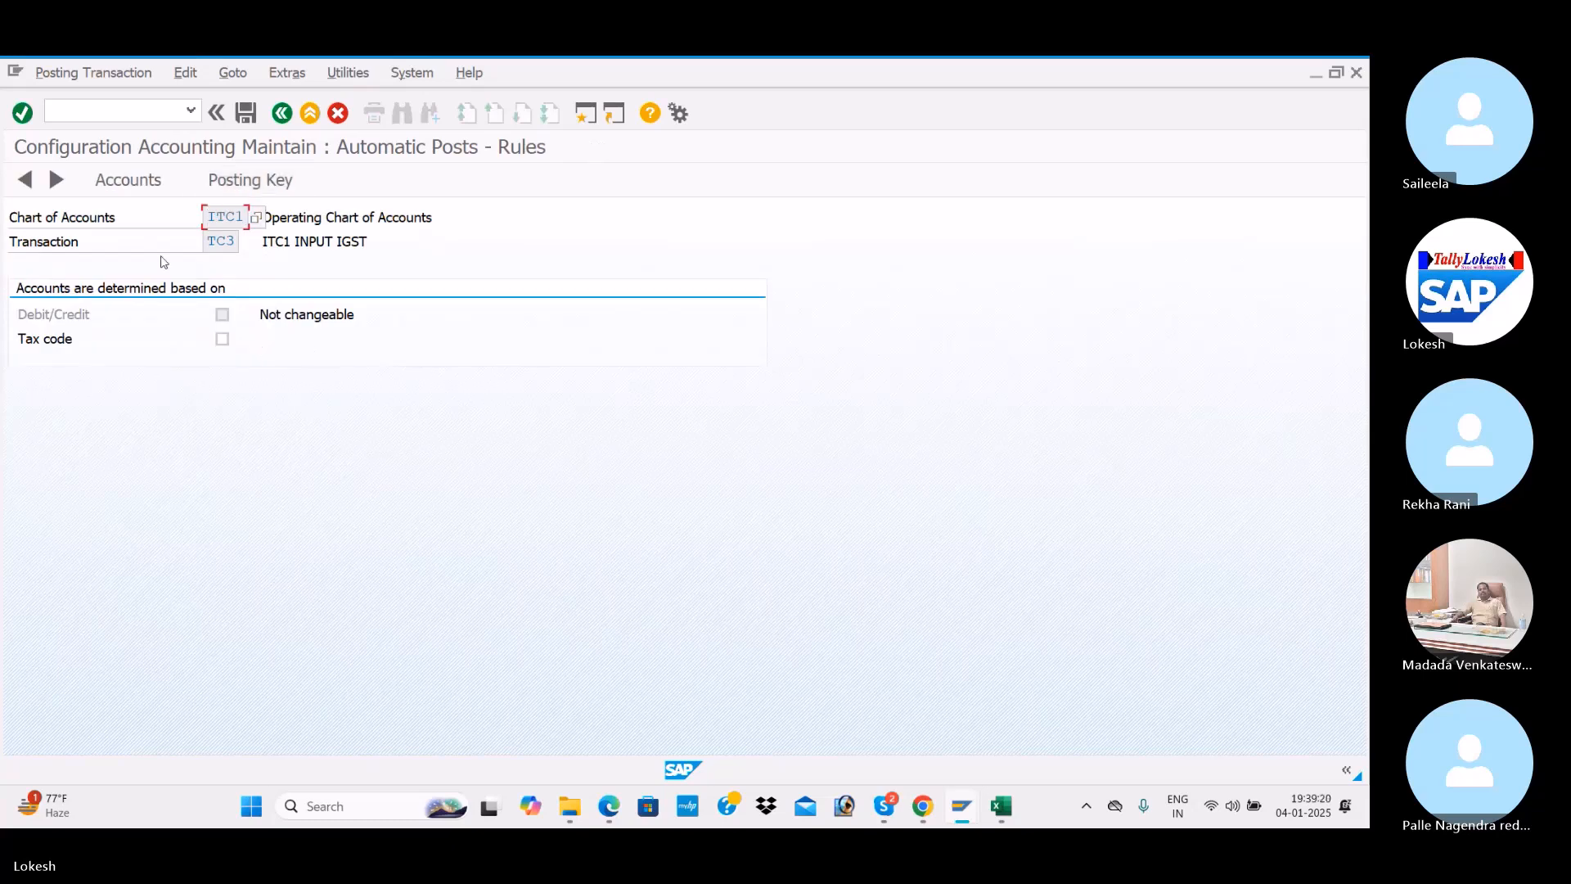
Save the TC3 rules, assign the company code ITC1 G/L account Input IGST, save it in the request and return to the procedures list
left_click(250, 180)
left_click(350, 446)
left_click(123, 339)
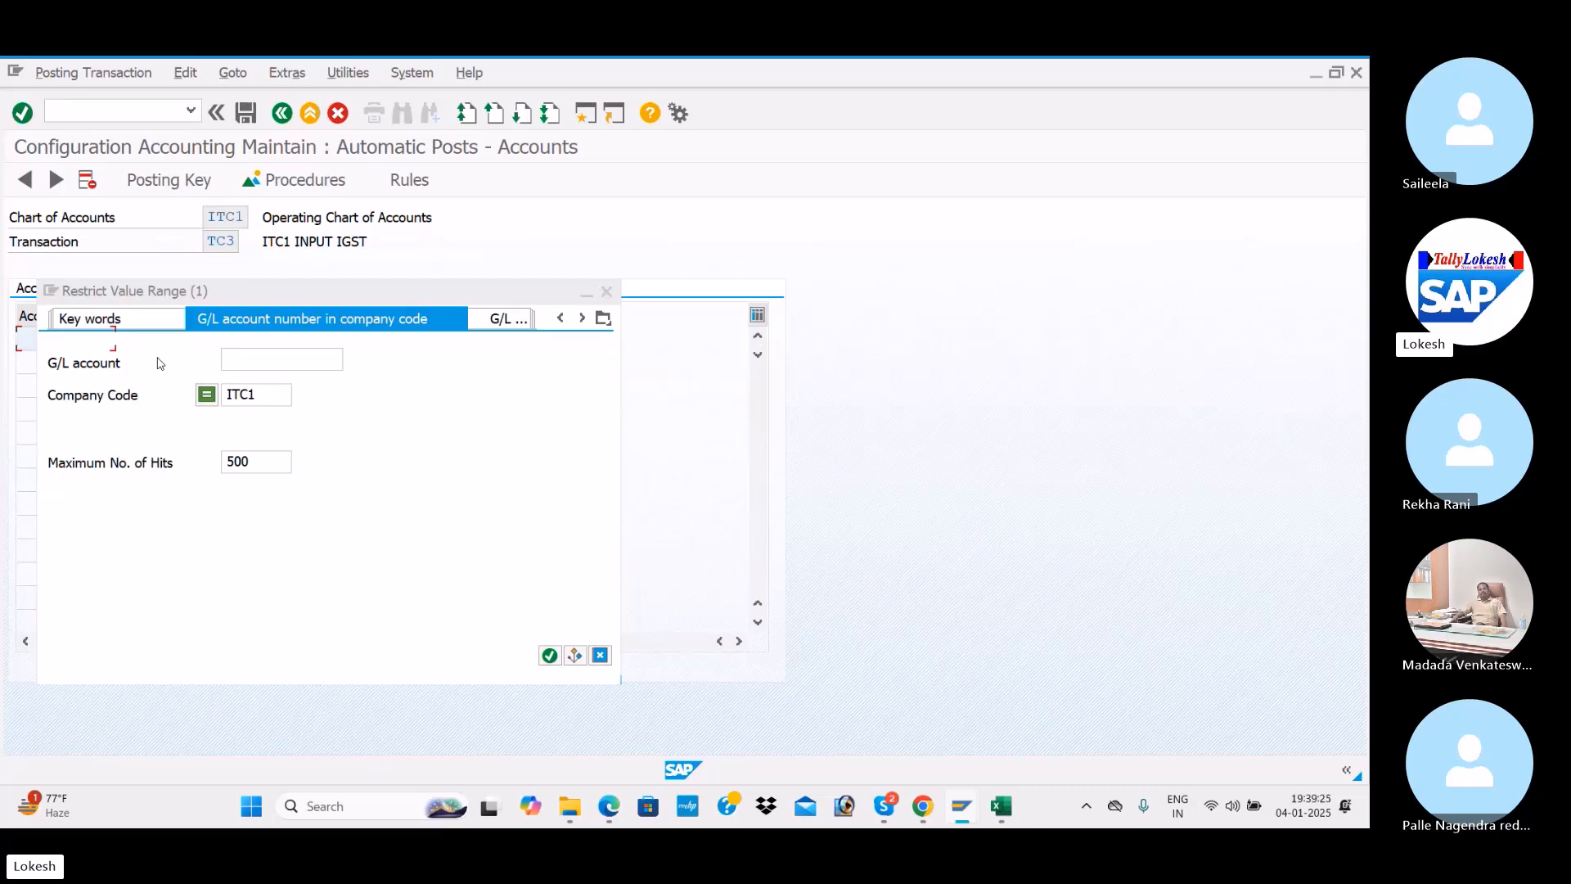
left_click(226, 361)
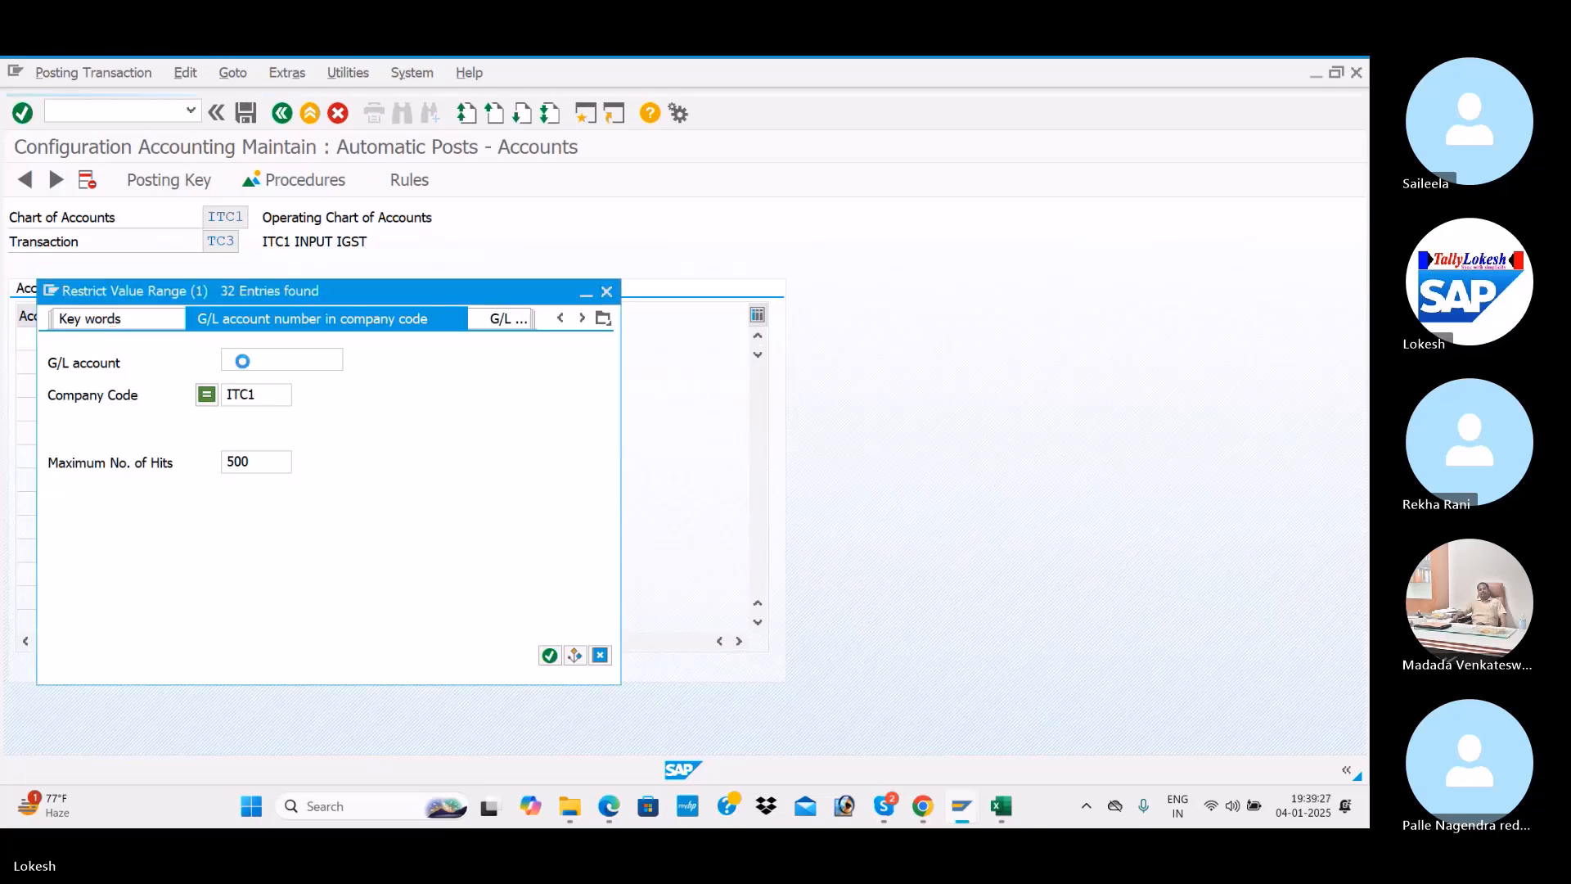
double_click(205, 498)
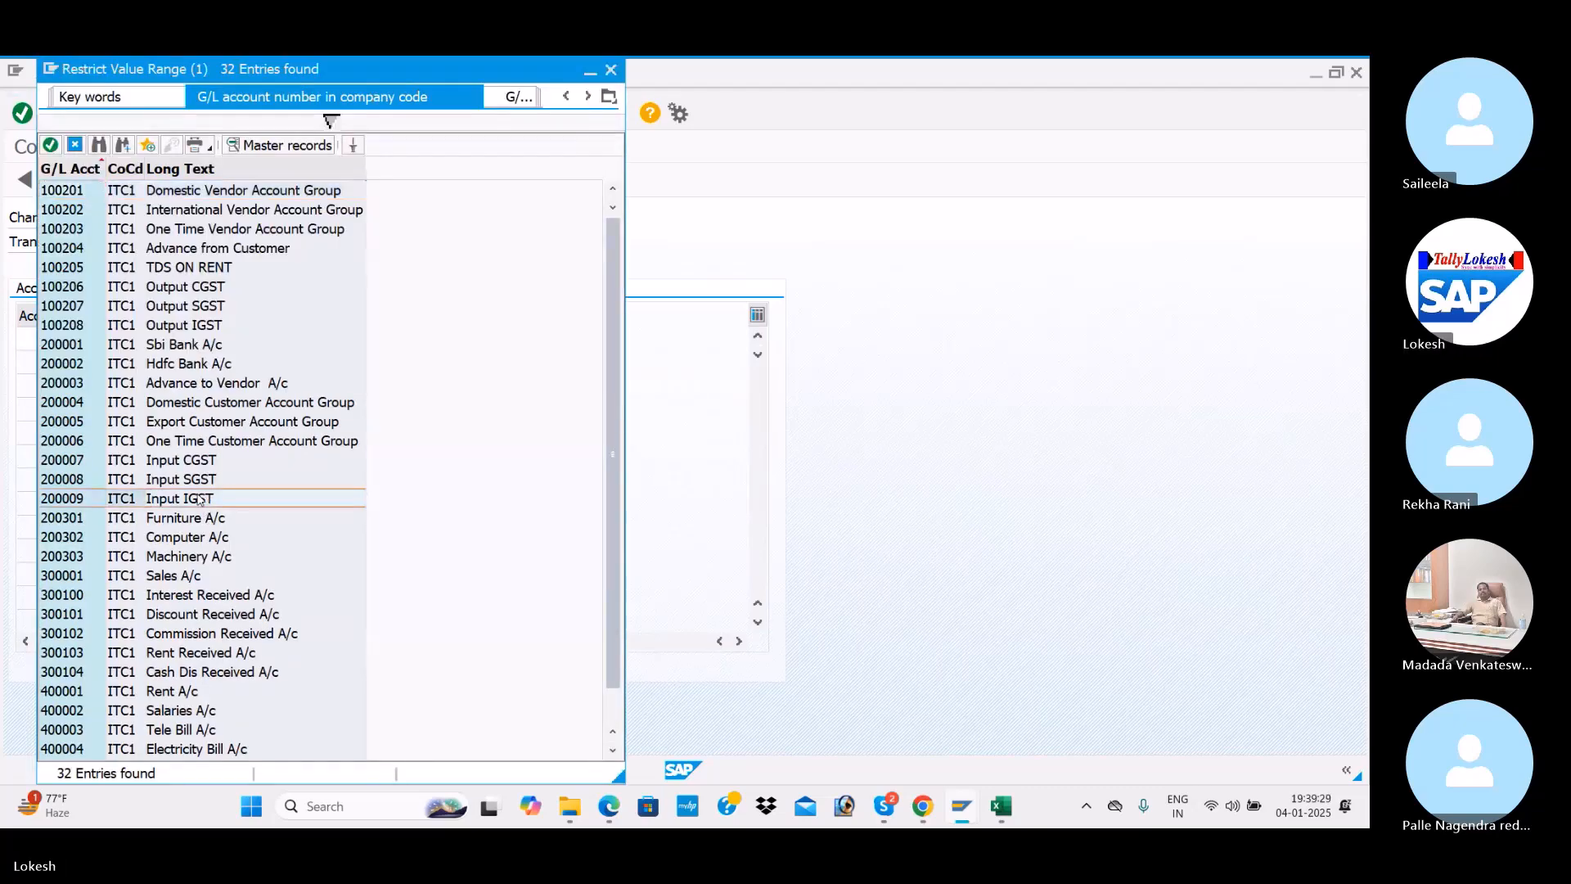
left_click(245, 113)
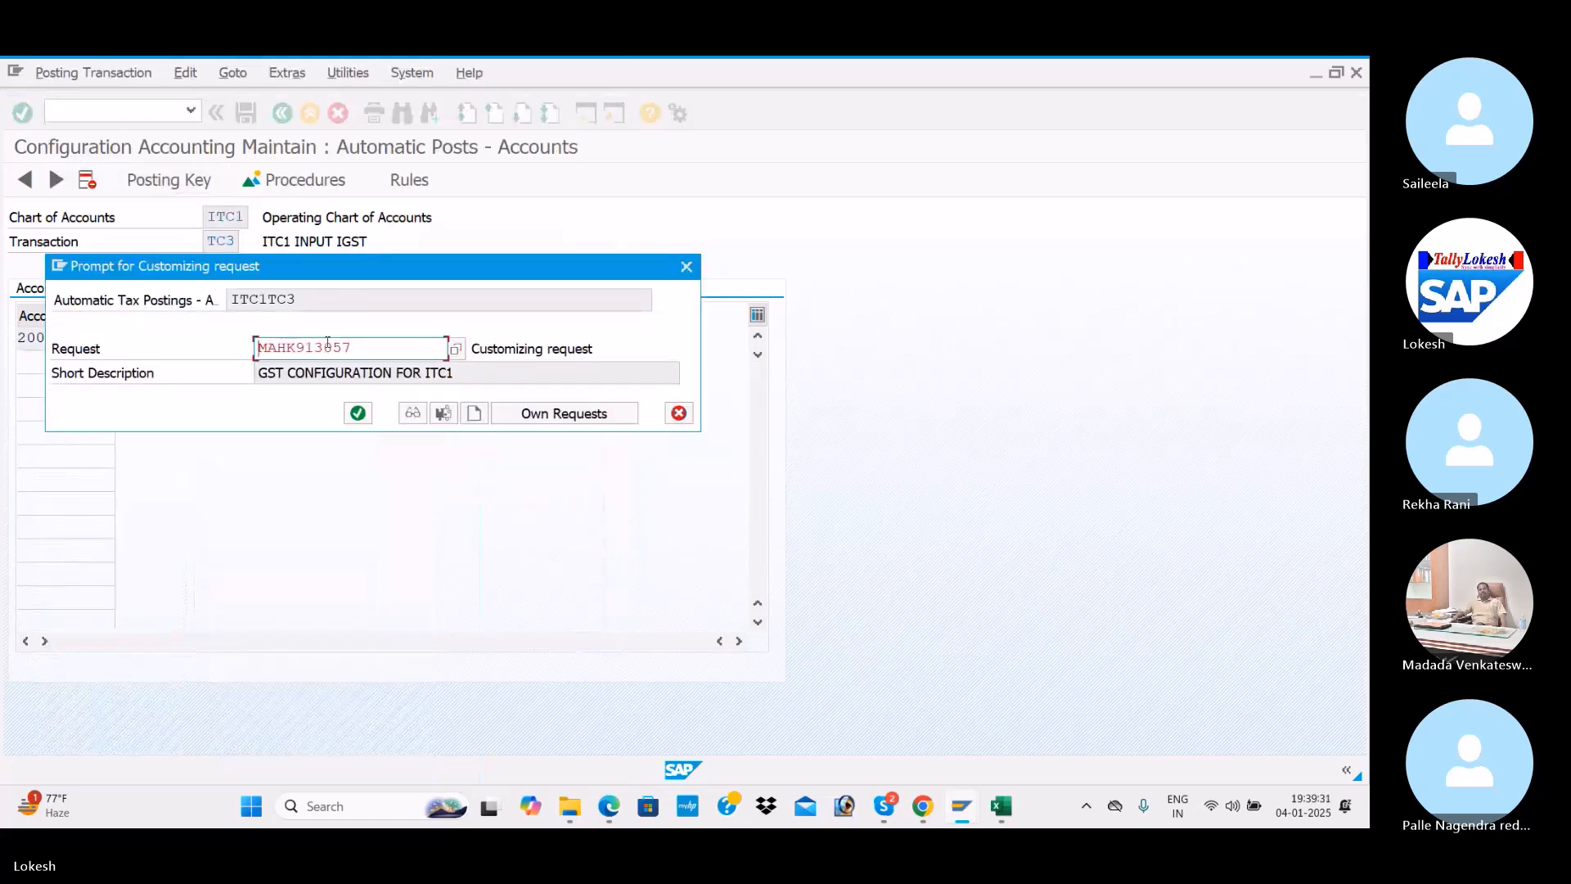
left_click(358, 414)
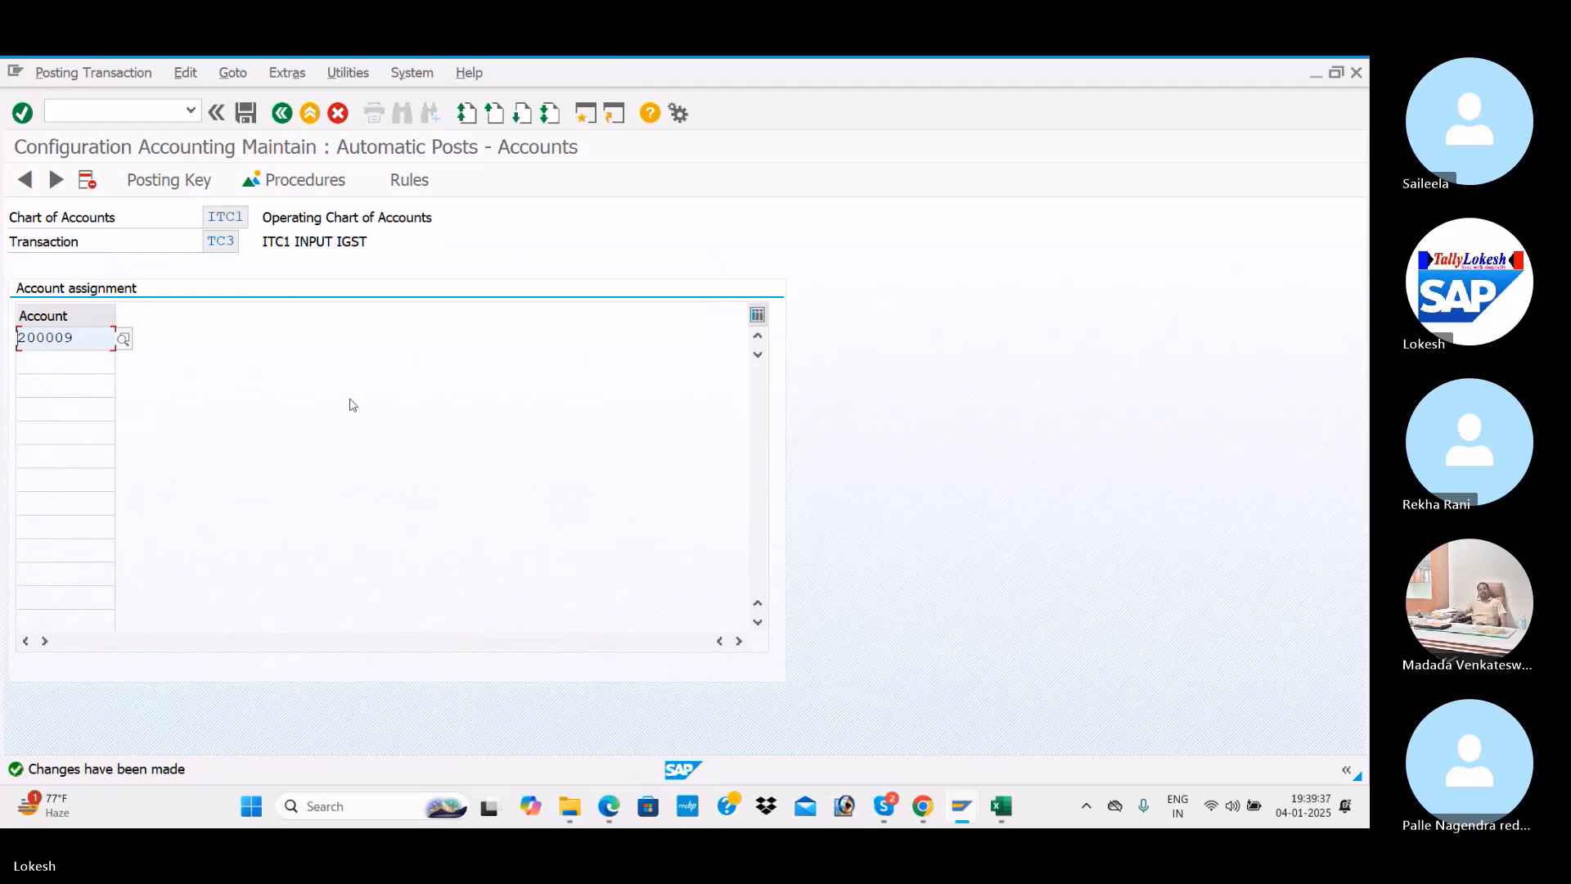
left_click(281, 113)
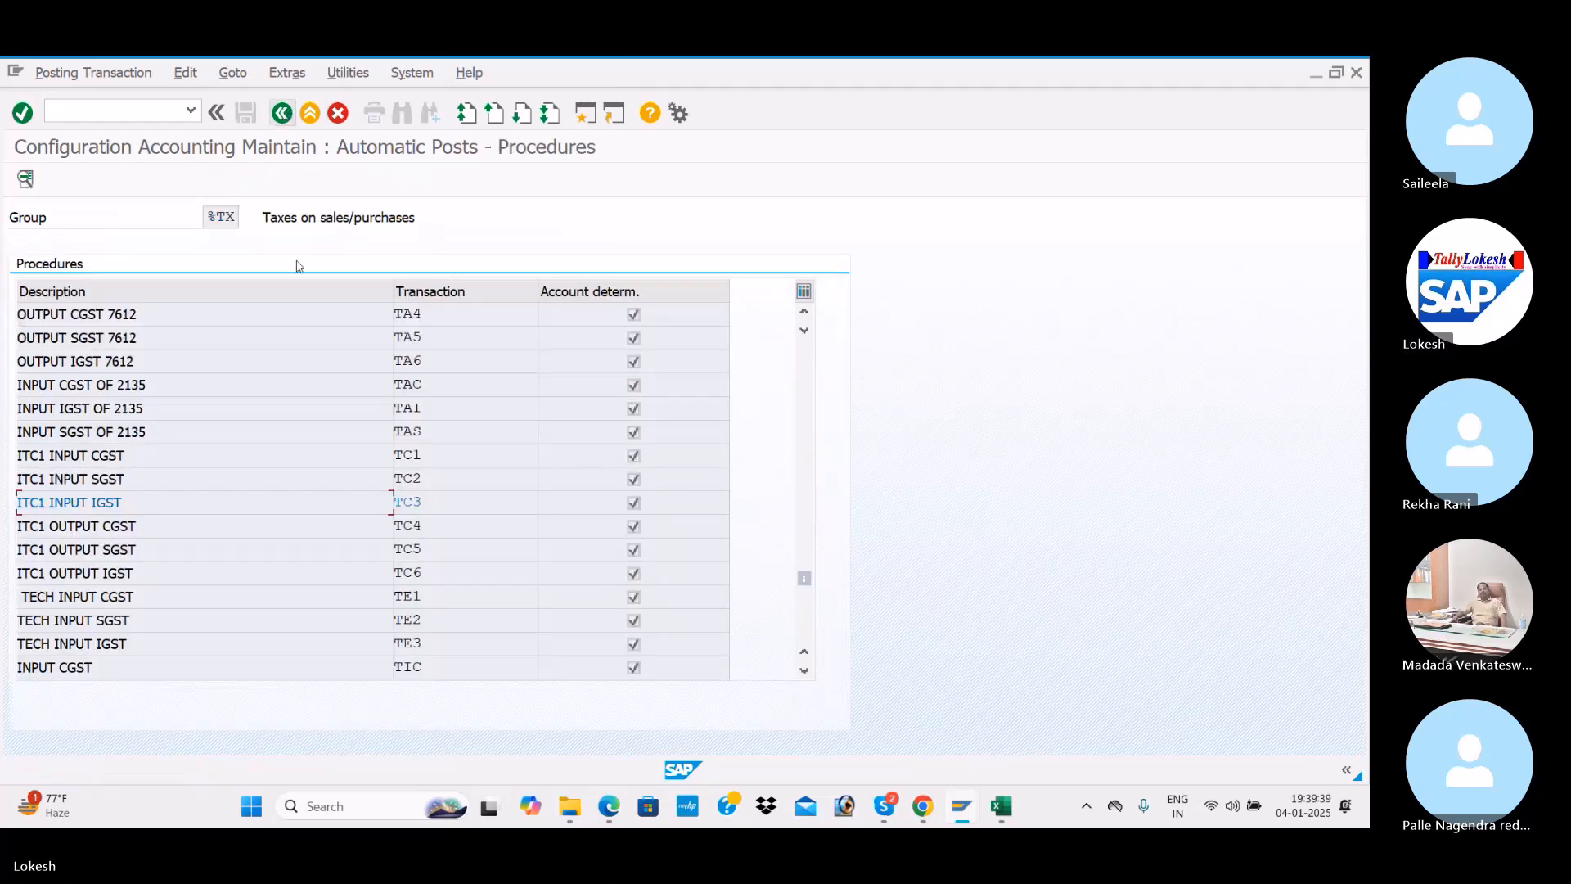
Set ITC1 OUTPUT CGST (TC4) posting keys to debit 40 and credit 50, saving them in the GST CONFIGURATION FOR ITC1 request
double_click(331, 526)
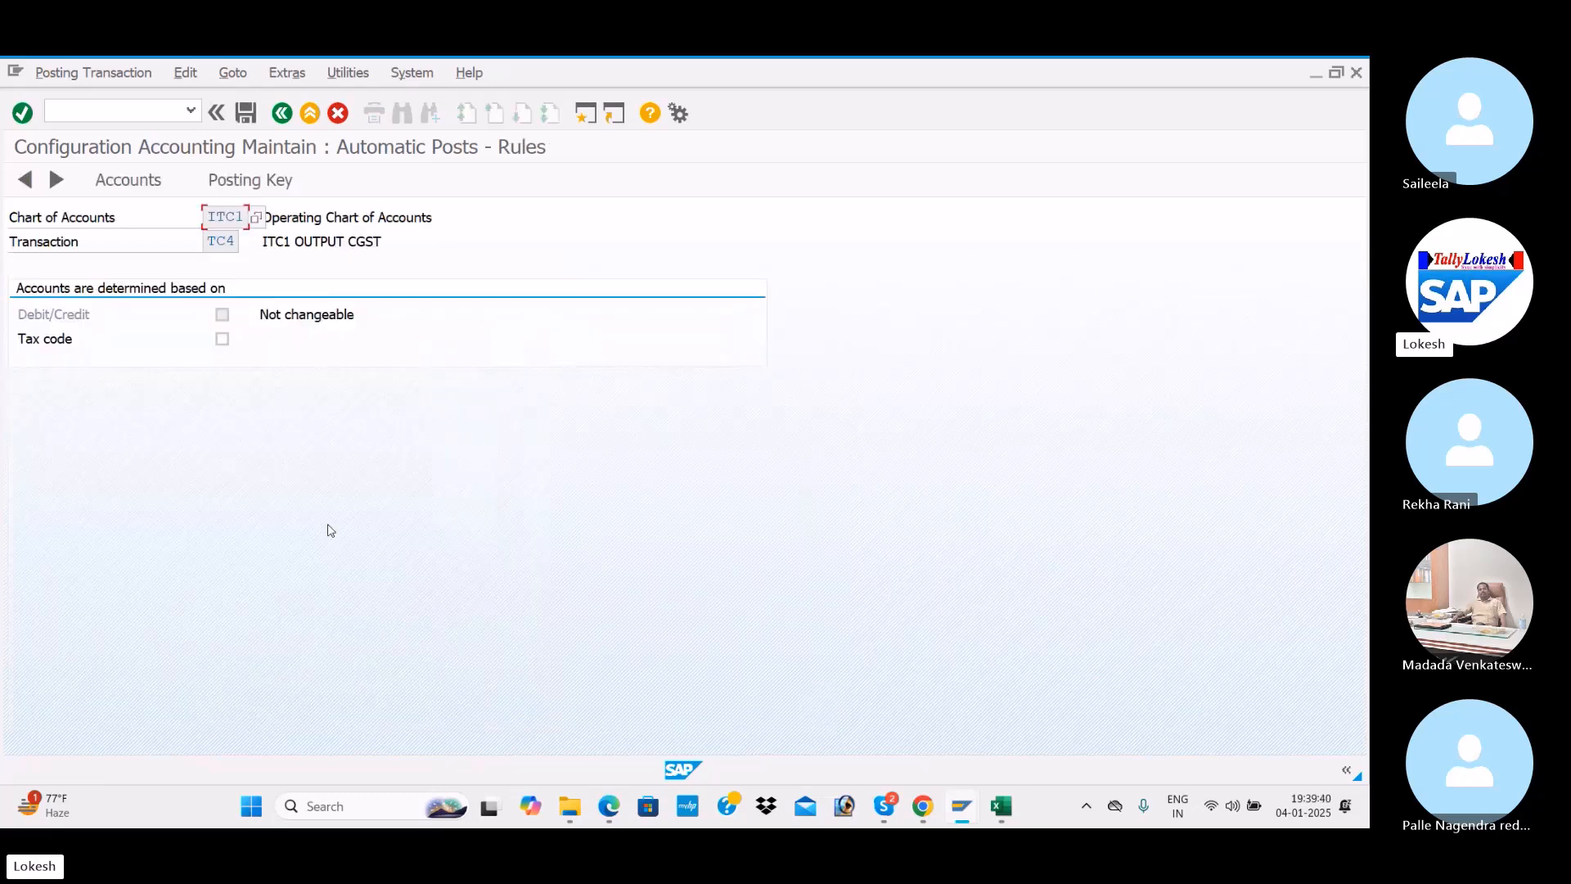
left_click(263, 183)
left_click(424, 447)
type("40")
key("Tab")
type("50")
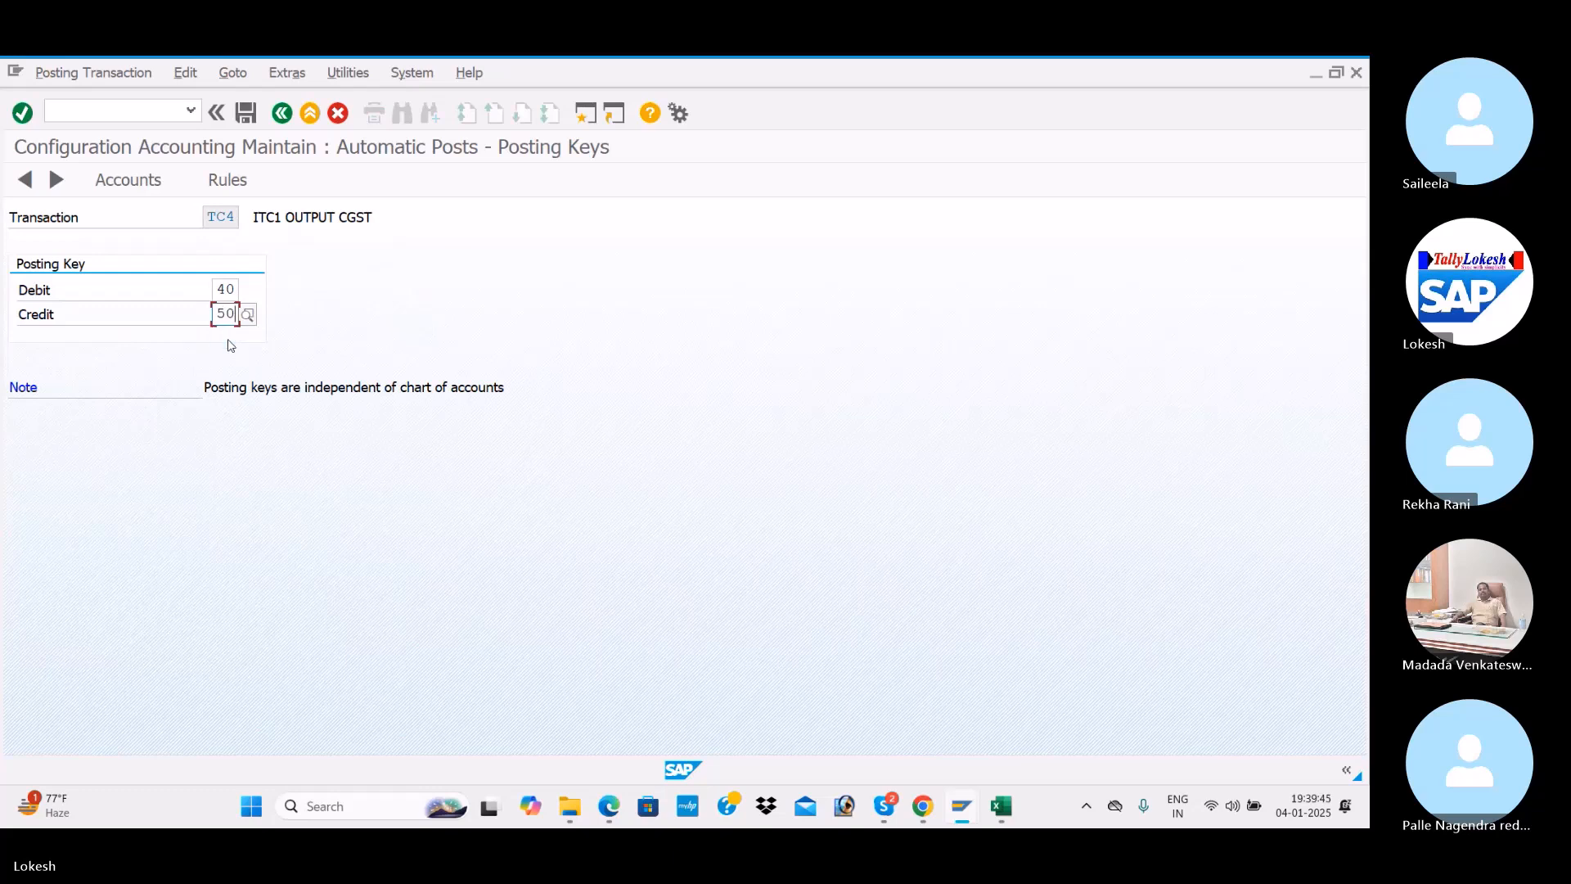
left_click(228, 181)
left_click(339, 453)
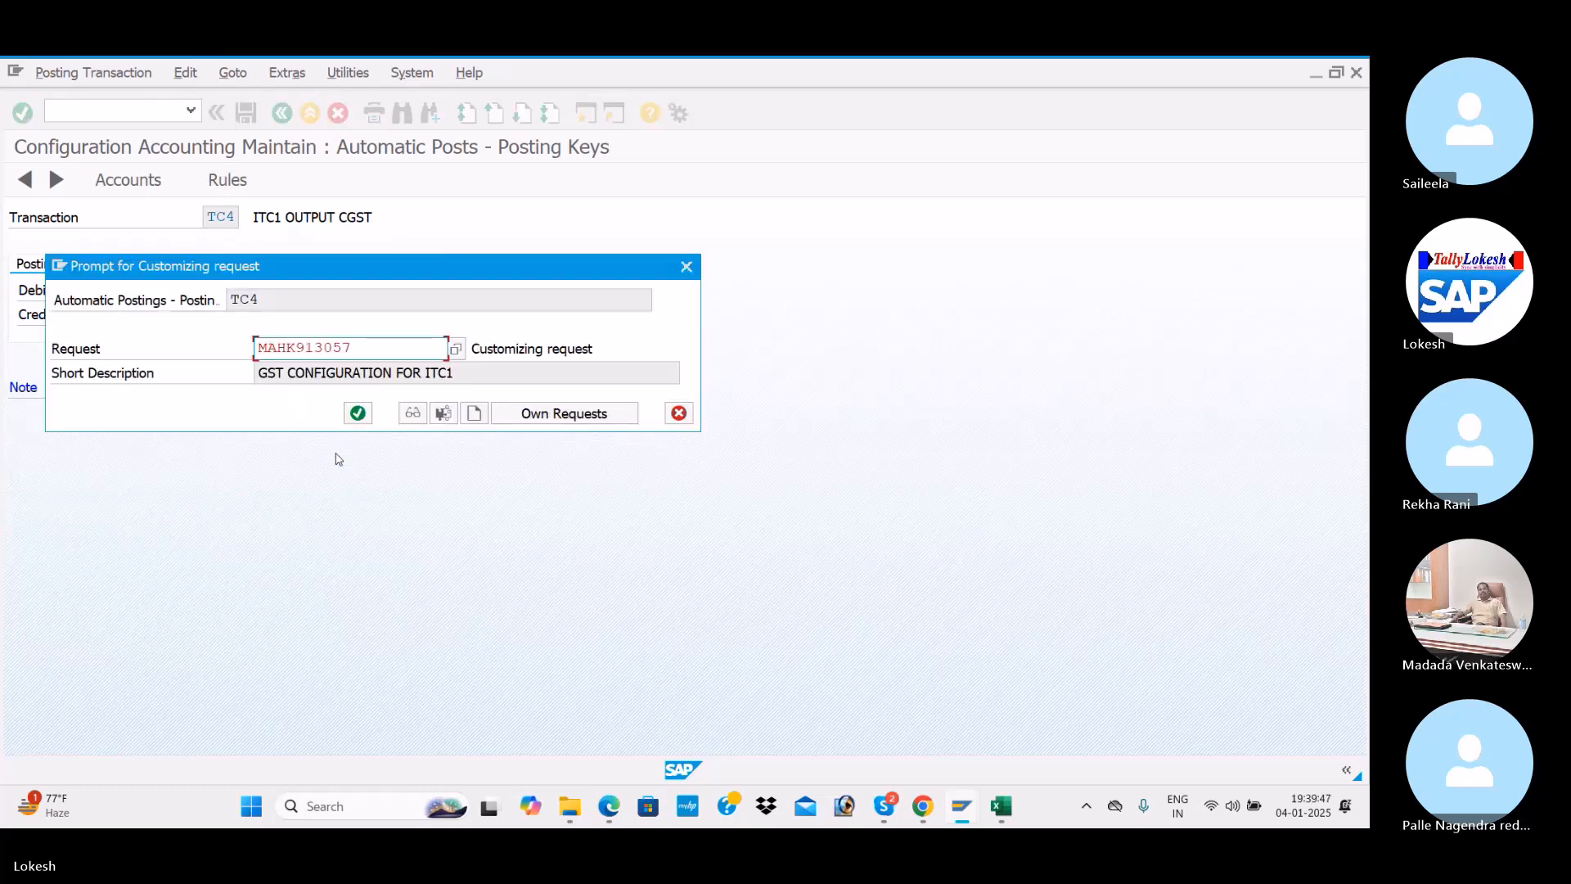
left_click(358, 414)
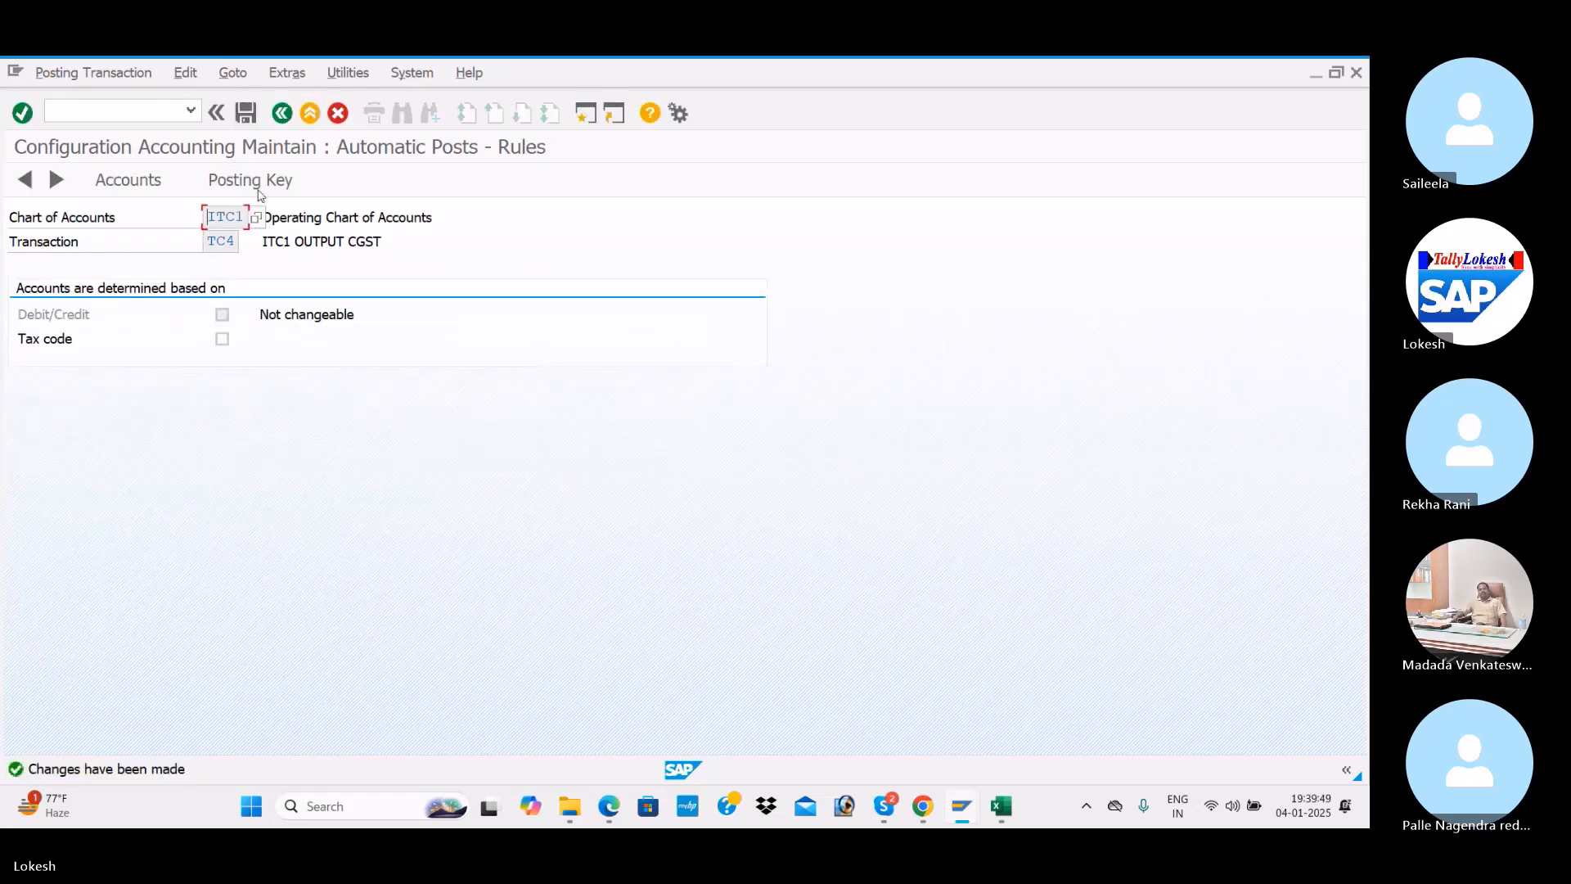
Save the TC4 rules, assign the company code ITC1 G/L account Output CGST, save it in the request and return to the procedures list
left_click(264, 194)
left_click(341, 442)
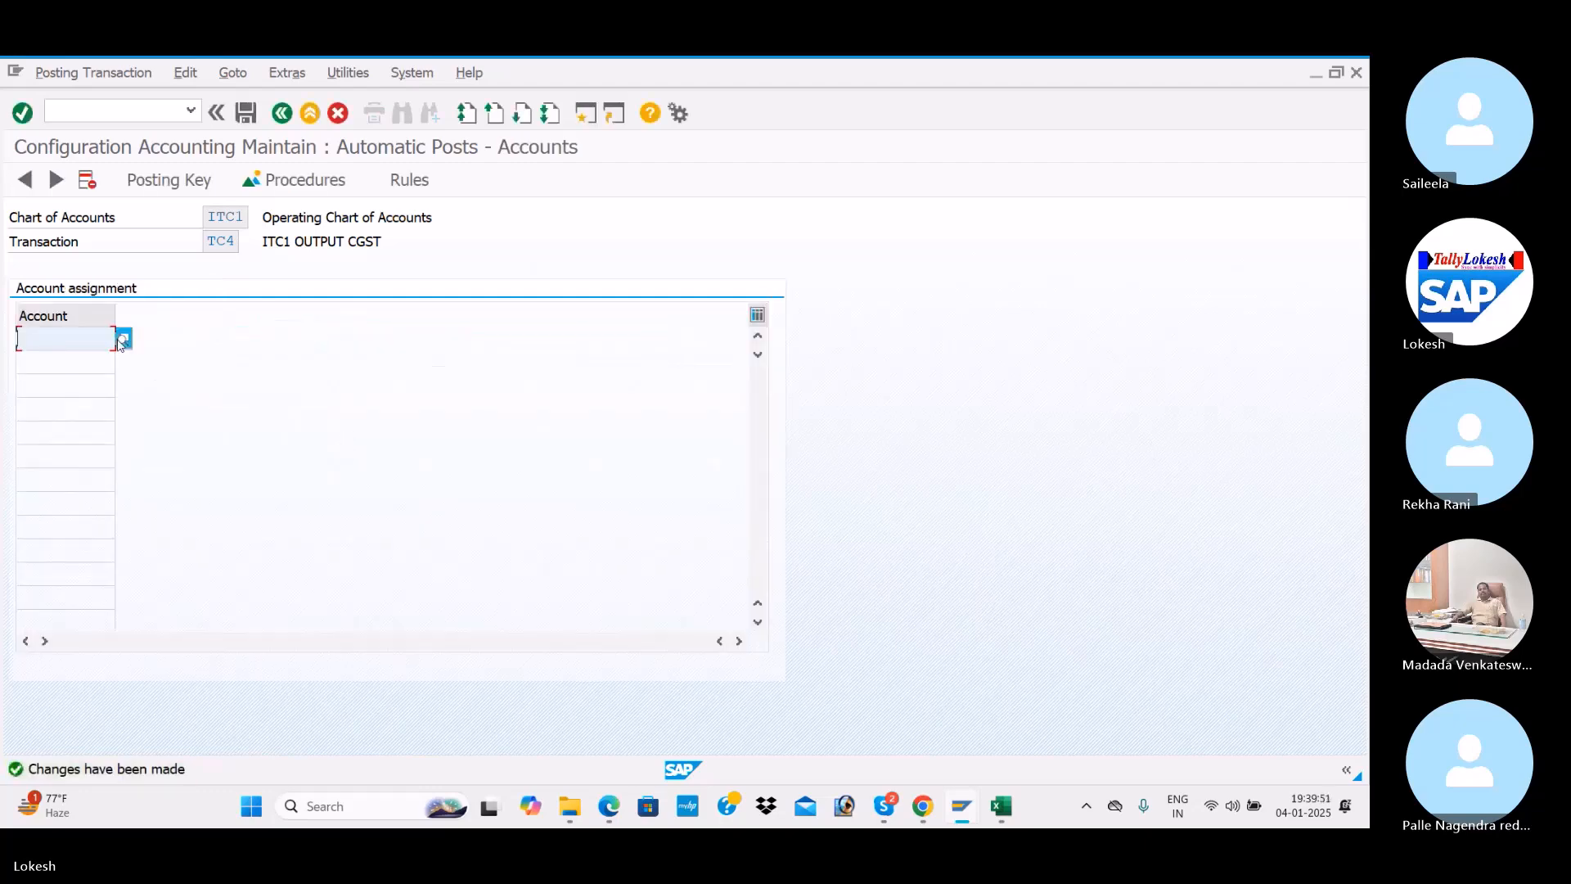
left_click(120, 344)
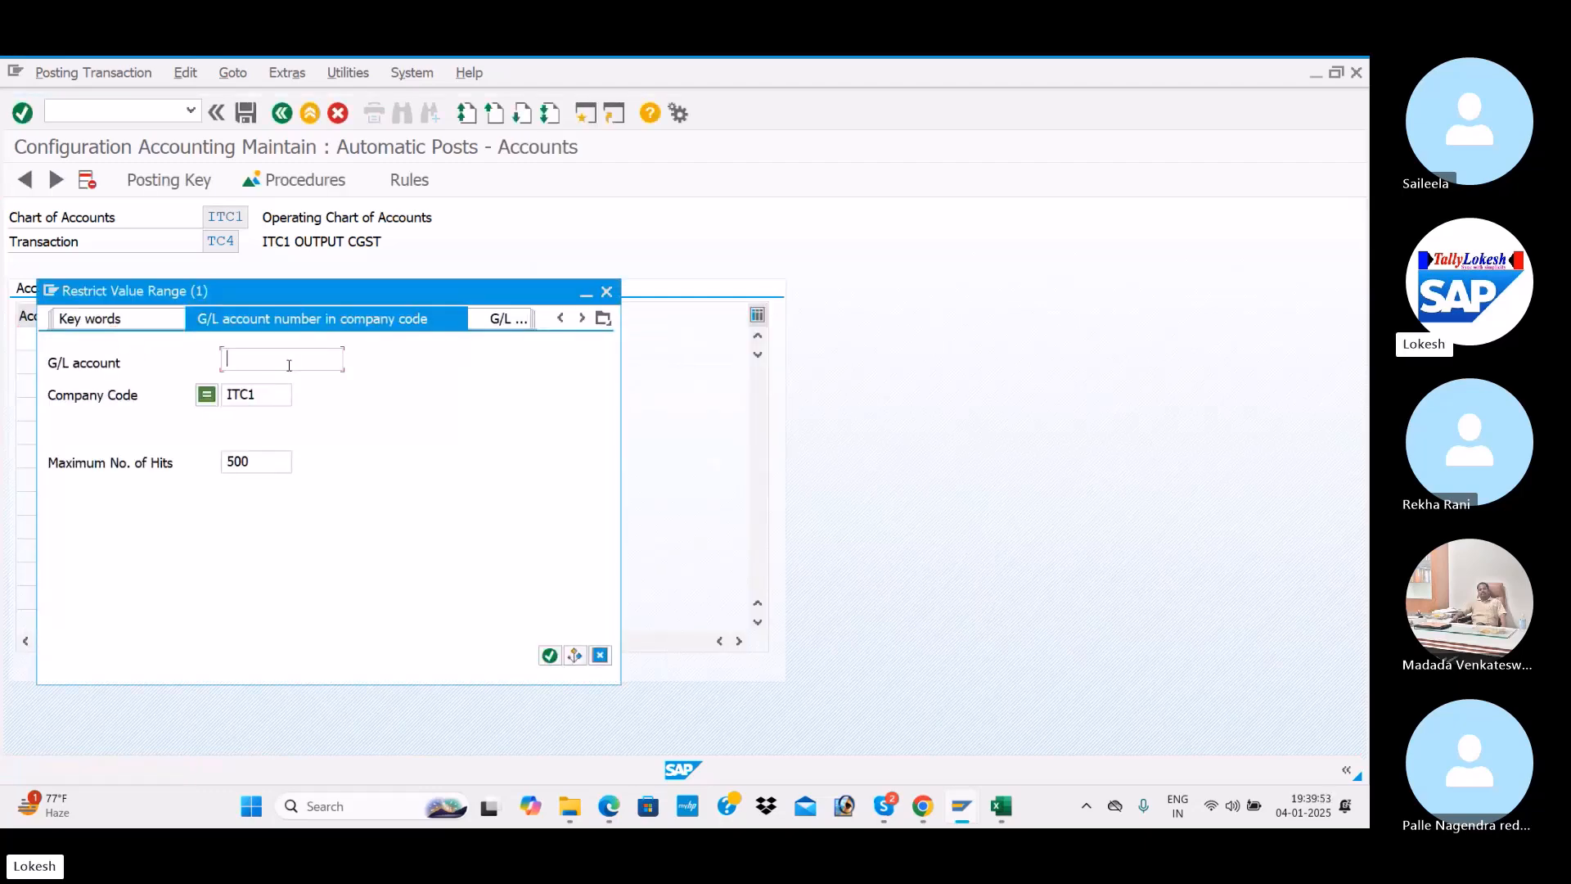
key("Return")
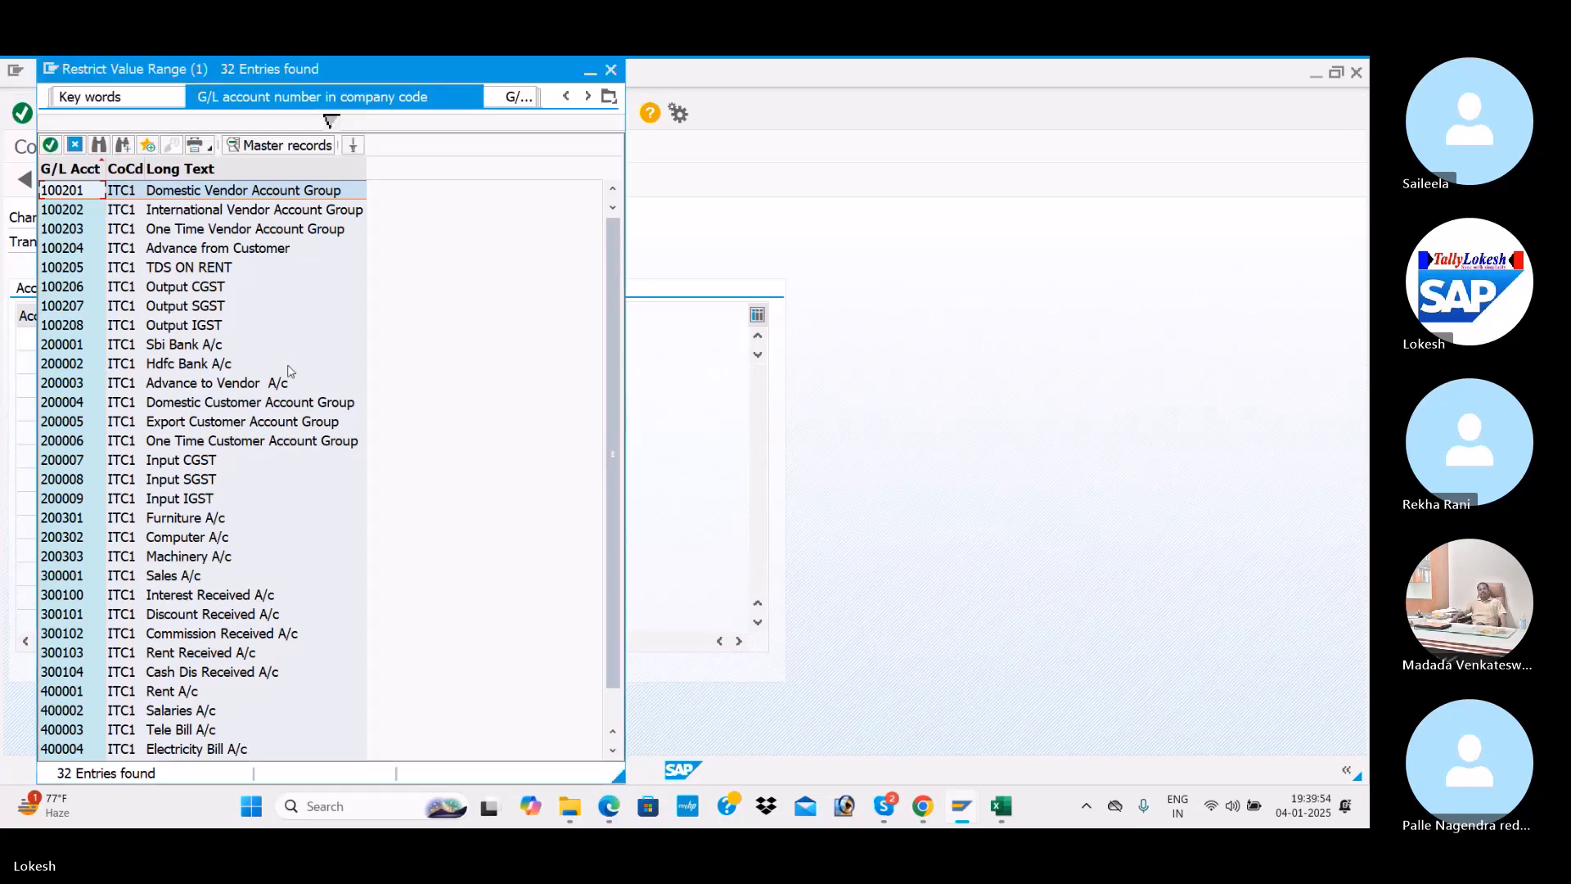
double_click(210, 291)
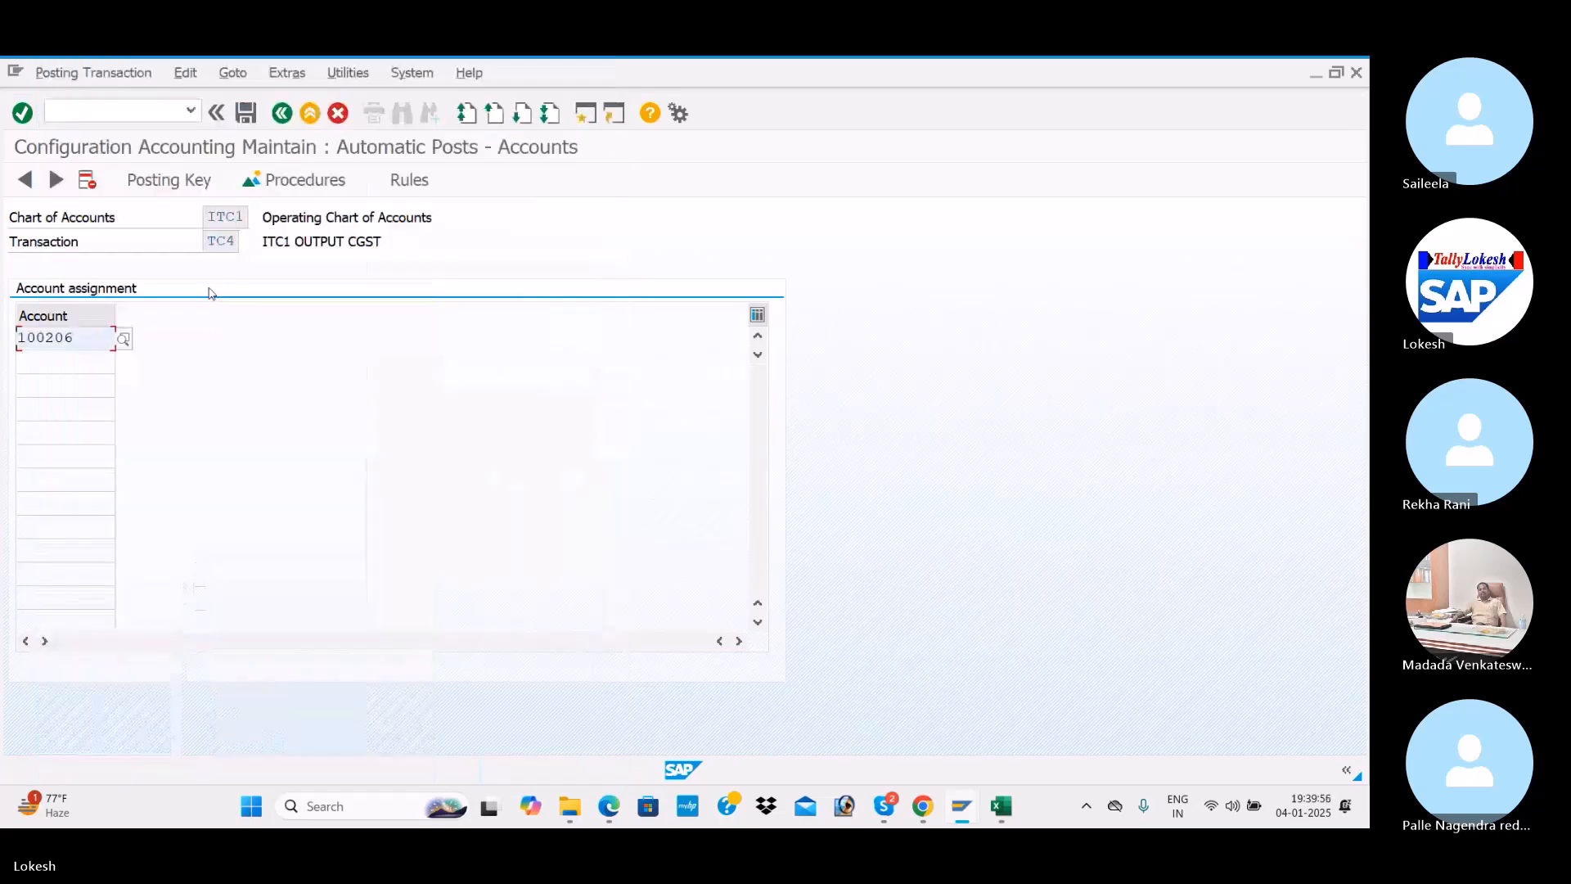
left_click(245, 114)
left_click(358, 412)
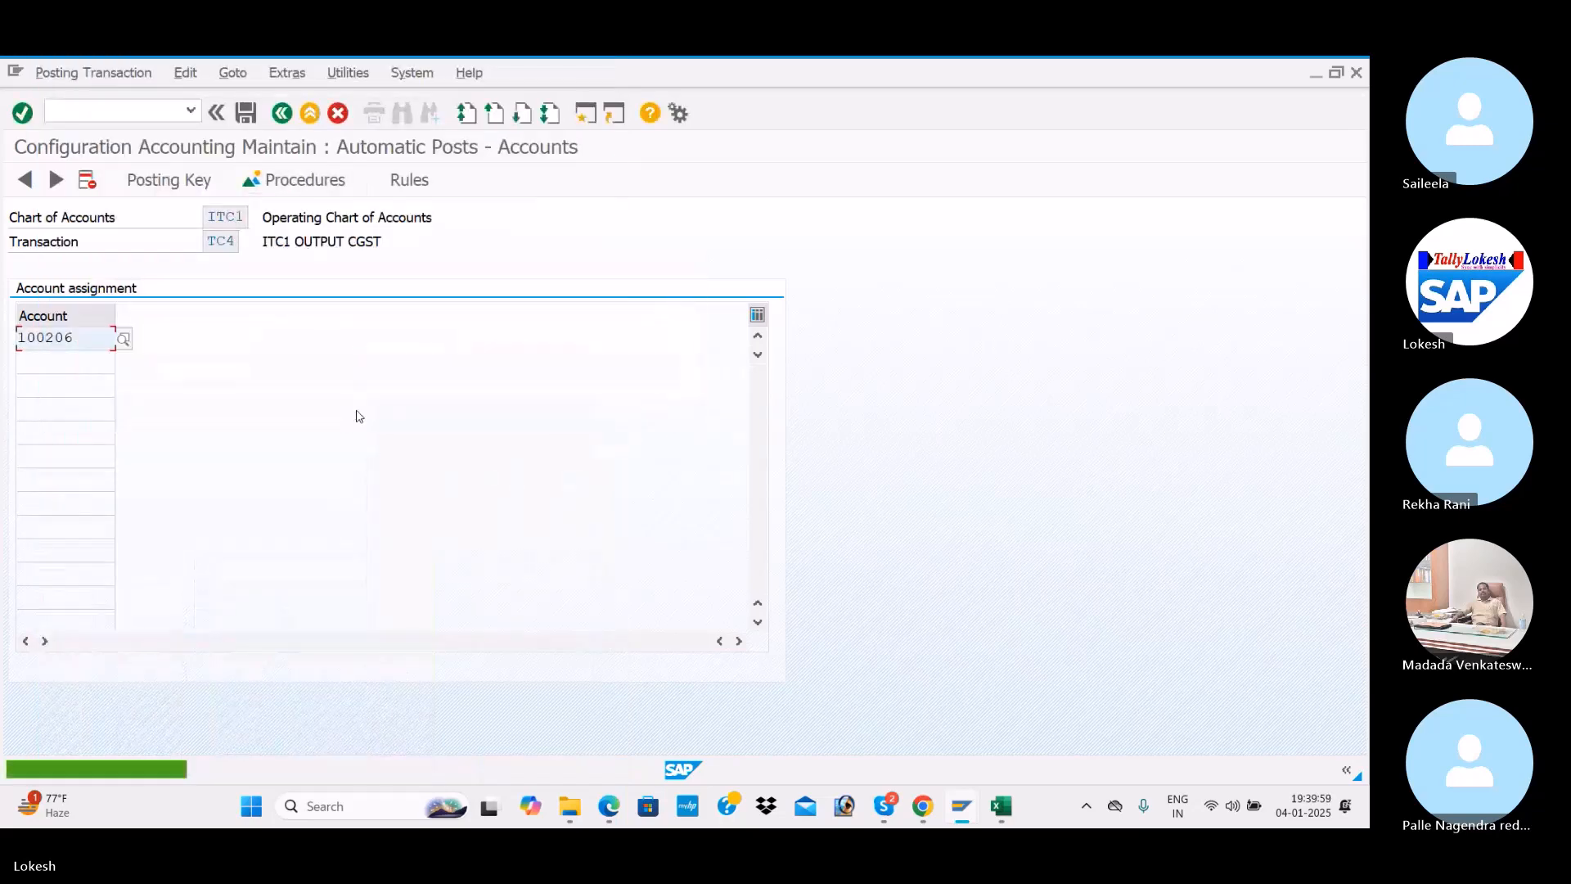
left_click(281, 112)
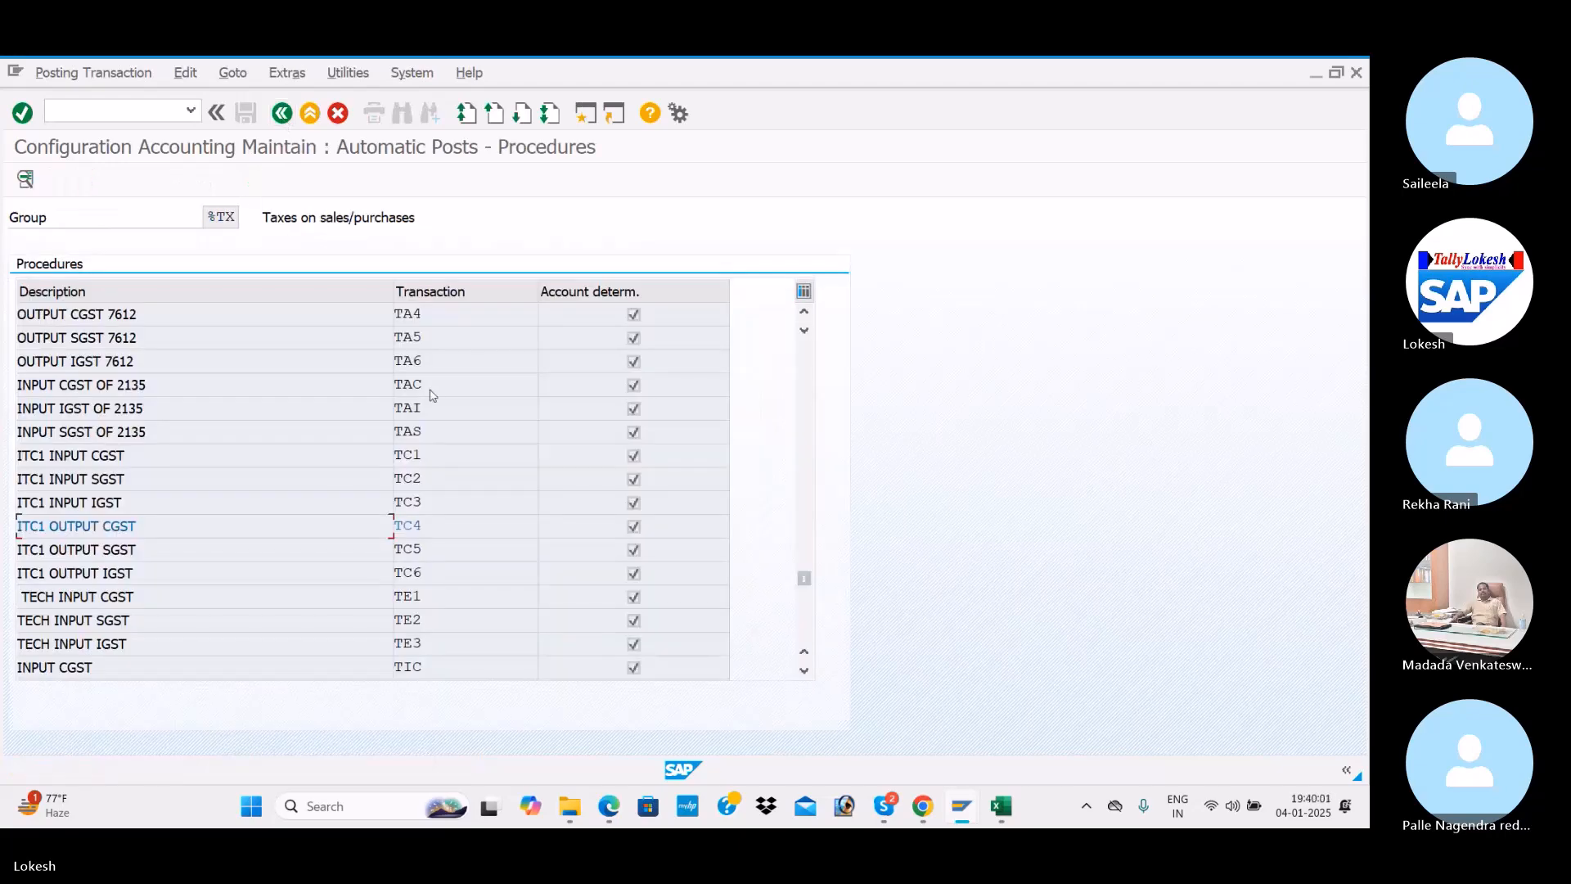
Set ITC1 OUTPUT SGST (TC5) posting keys to debit 40 and credit 50, saving them in the GST CONFIGURATION FOR ITC1 request
double_click(367, 556)
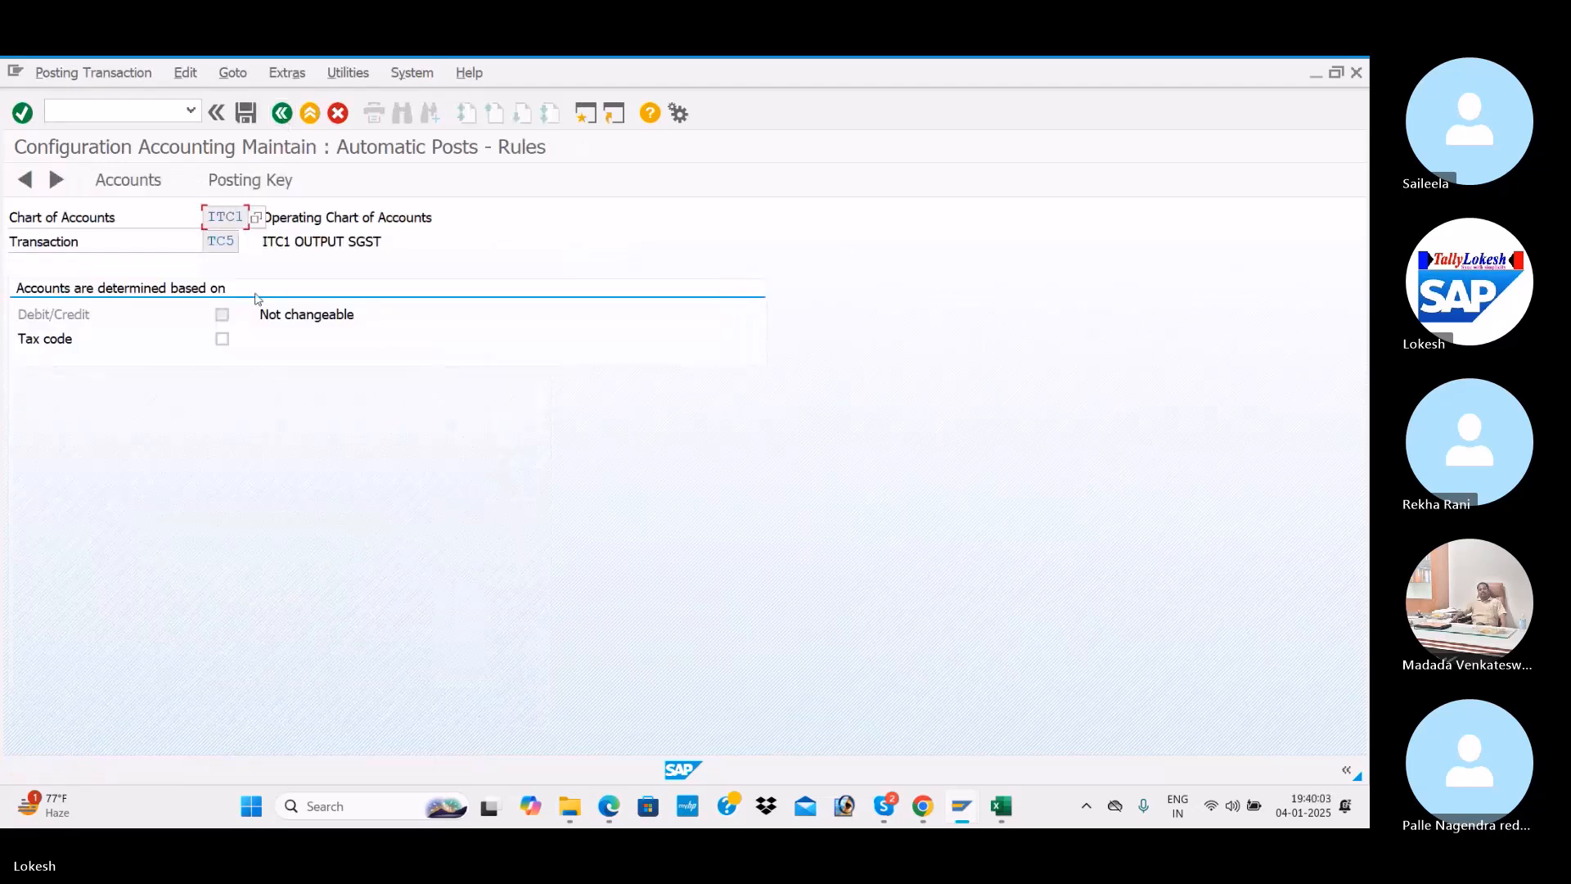
left_click(249, 179)
left_click(463, 446)
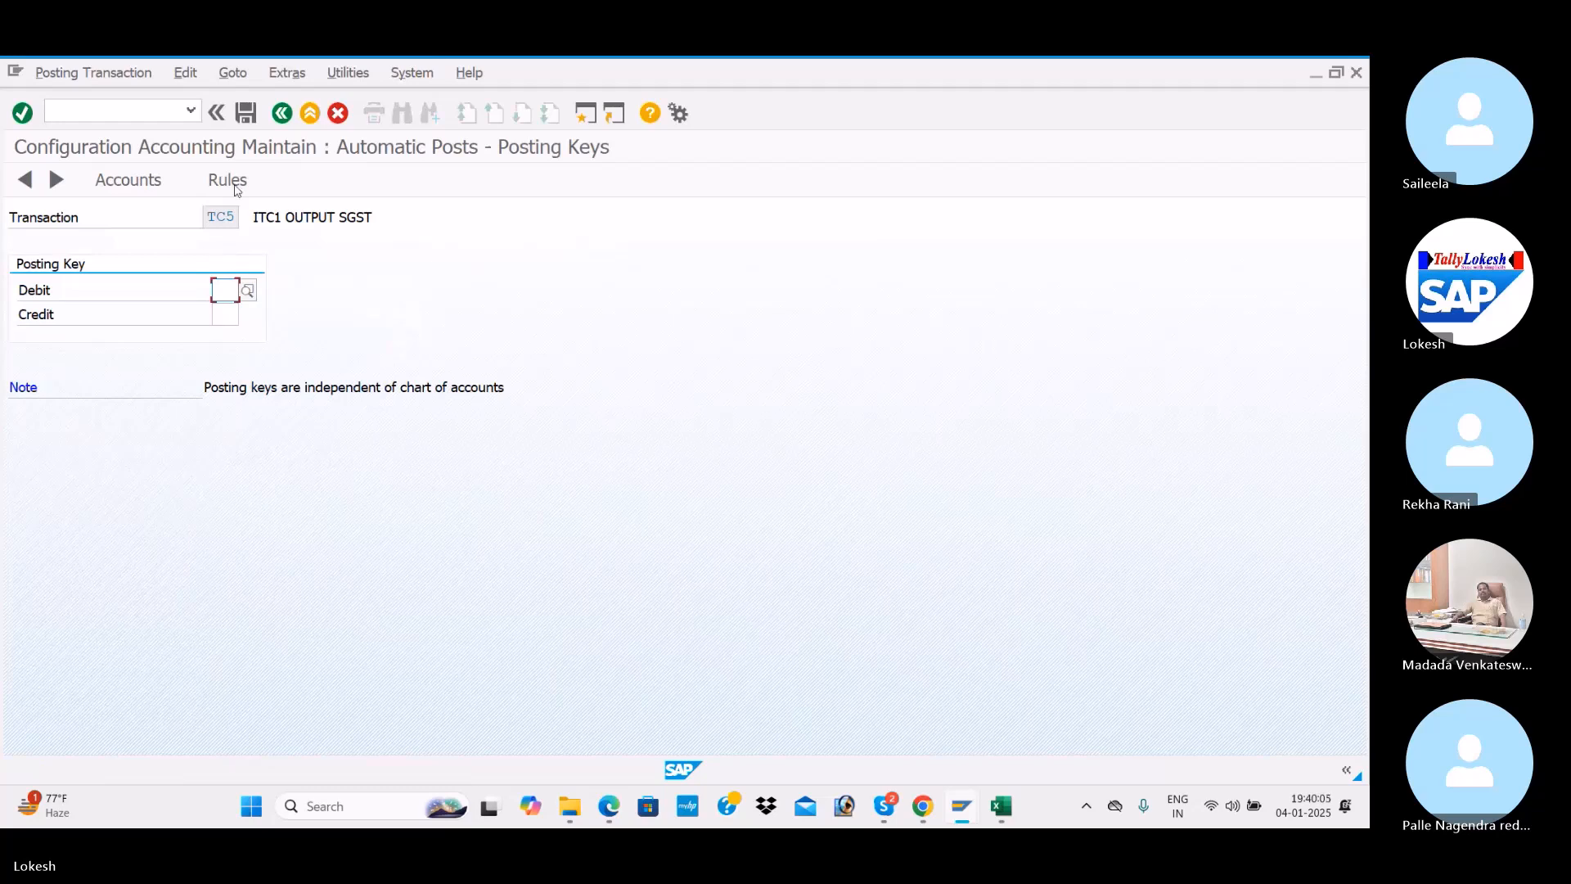
type("40")
left_click(238, 314)
left_click(237, 334)
left_click(221, 178)
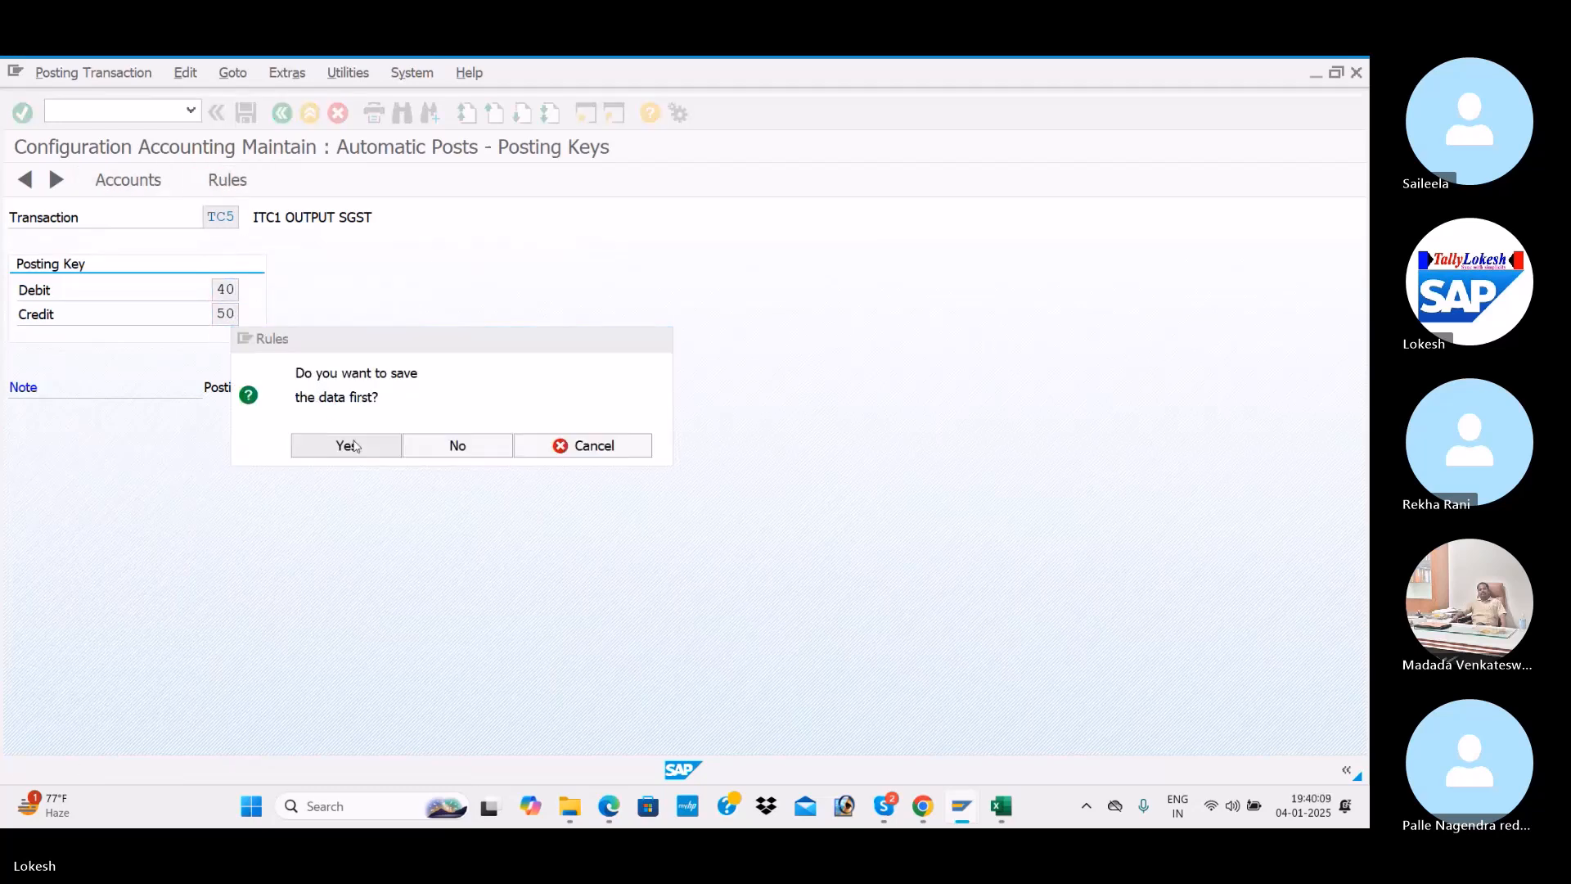
left_click(347, 445)
left_click(357, 414)
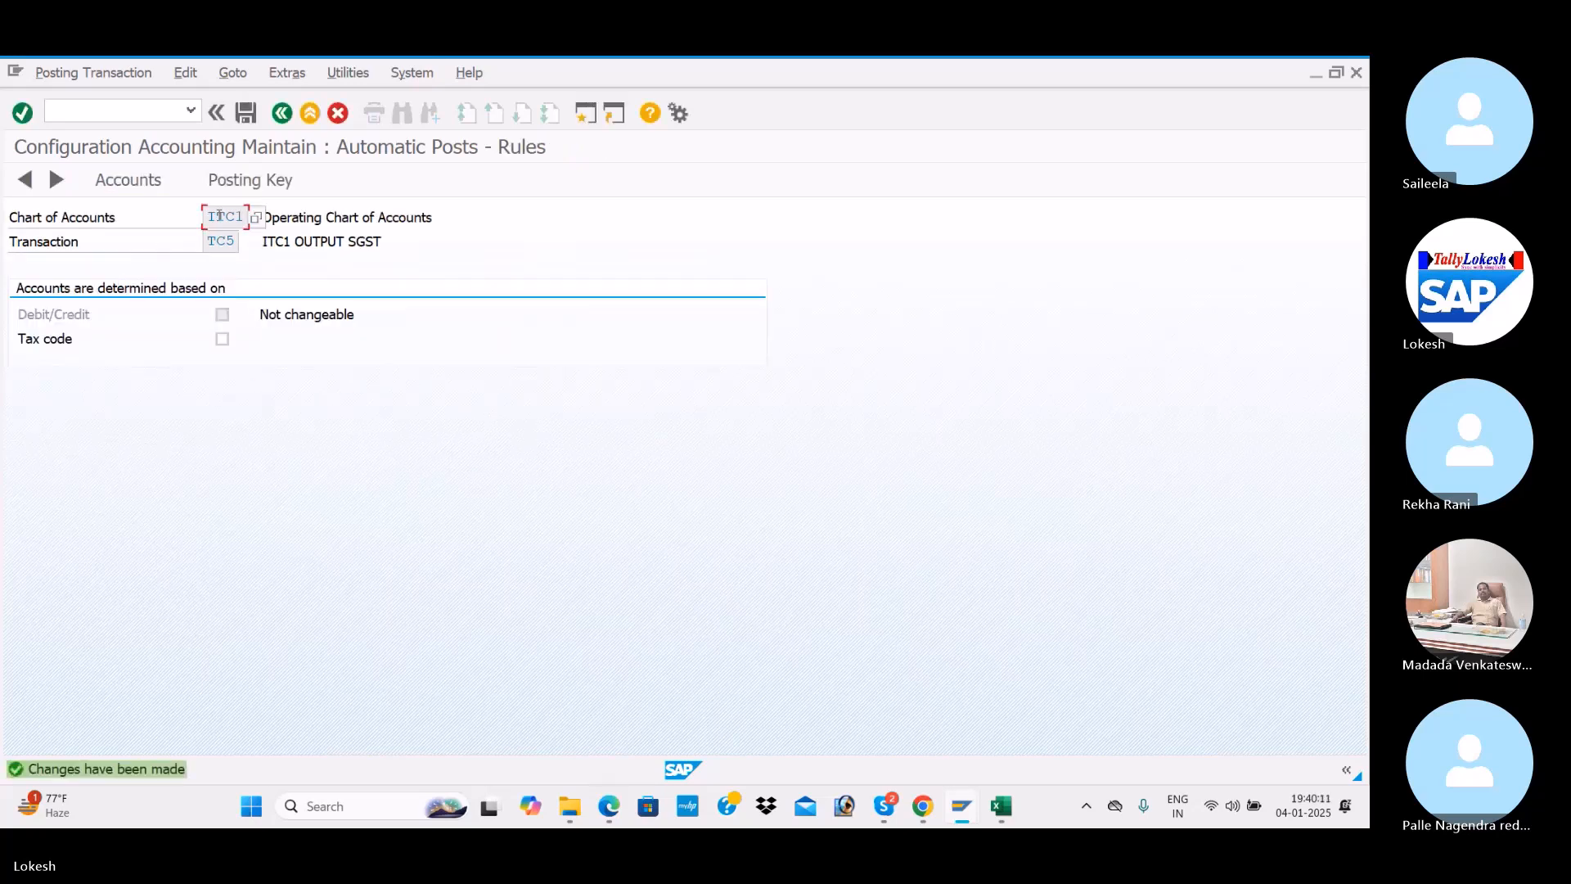
Save the TC5 rules, assign the company code ITC1 G/L account Output SGST, save it in the request and return to the procedures list
left_click(250, 179)
left_click(379, 451)
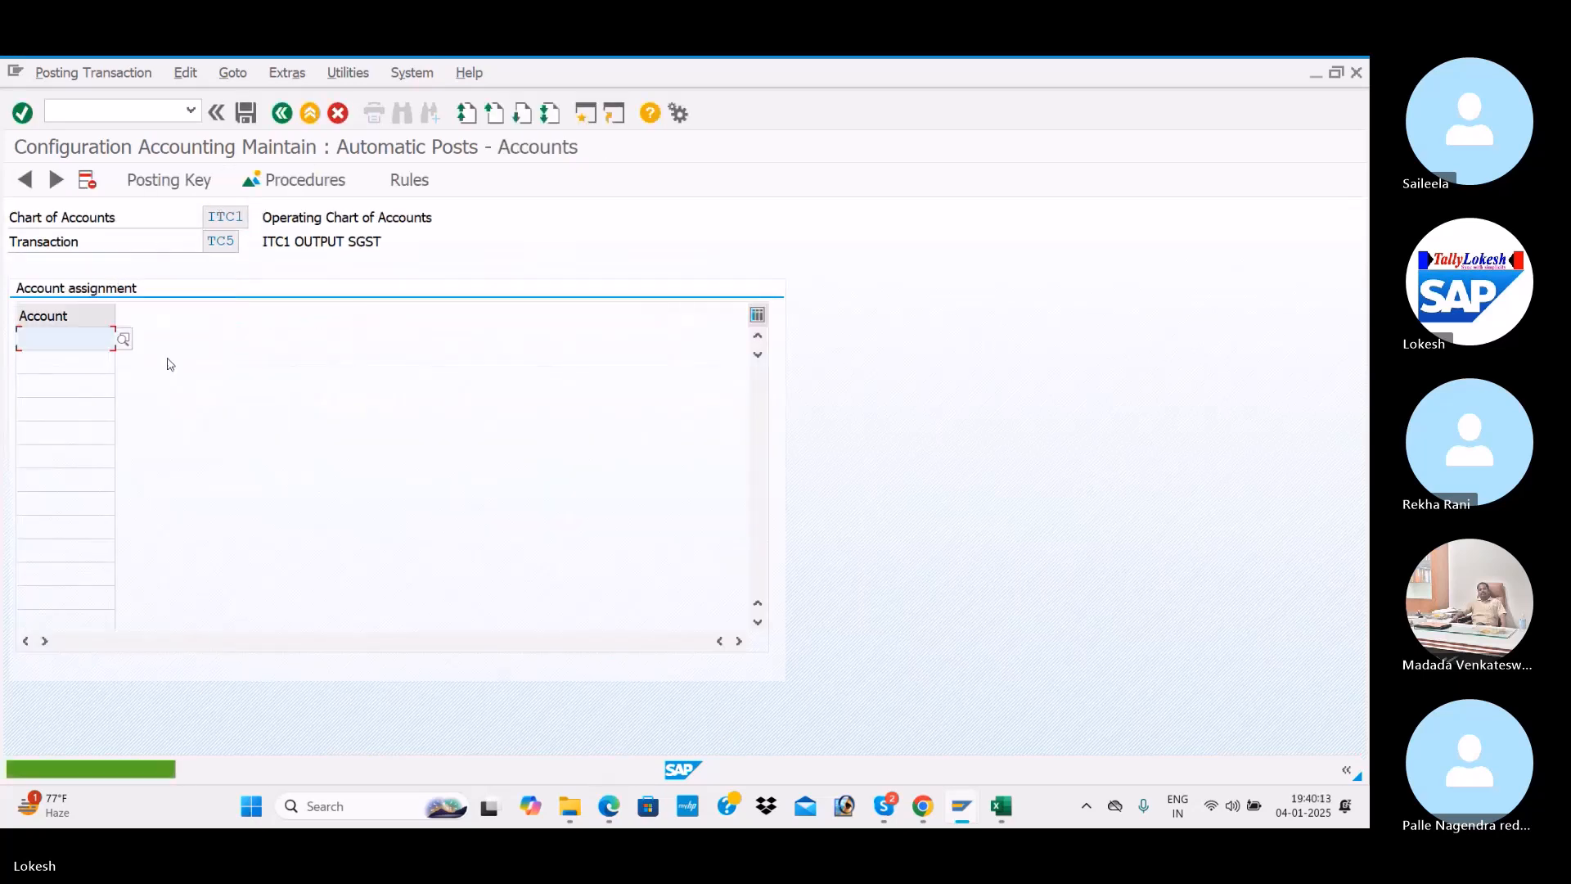
left_click(119, 338)
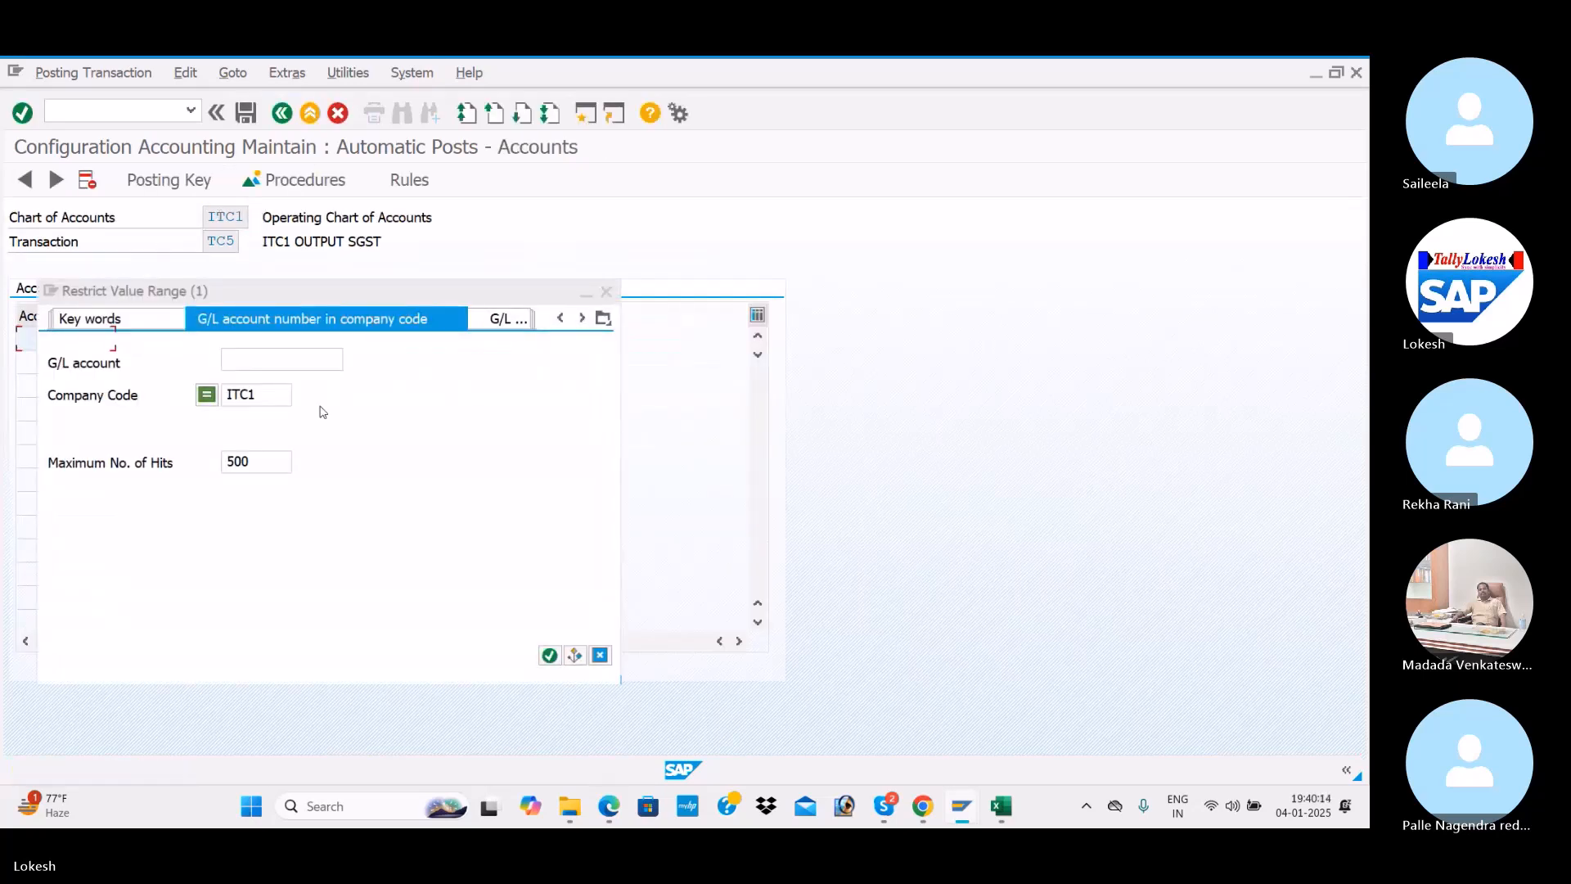
left_click(288, 363)
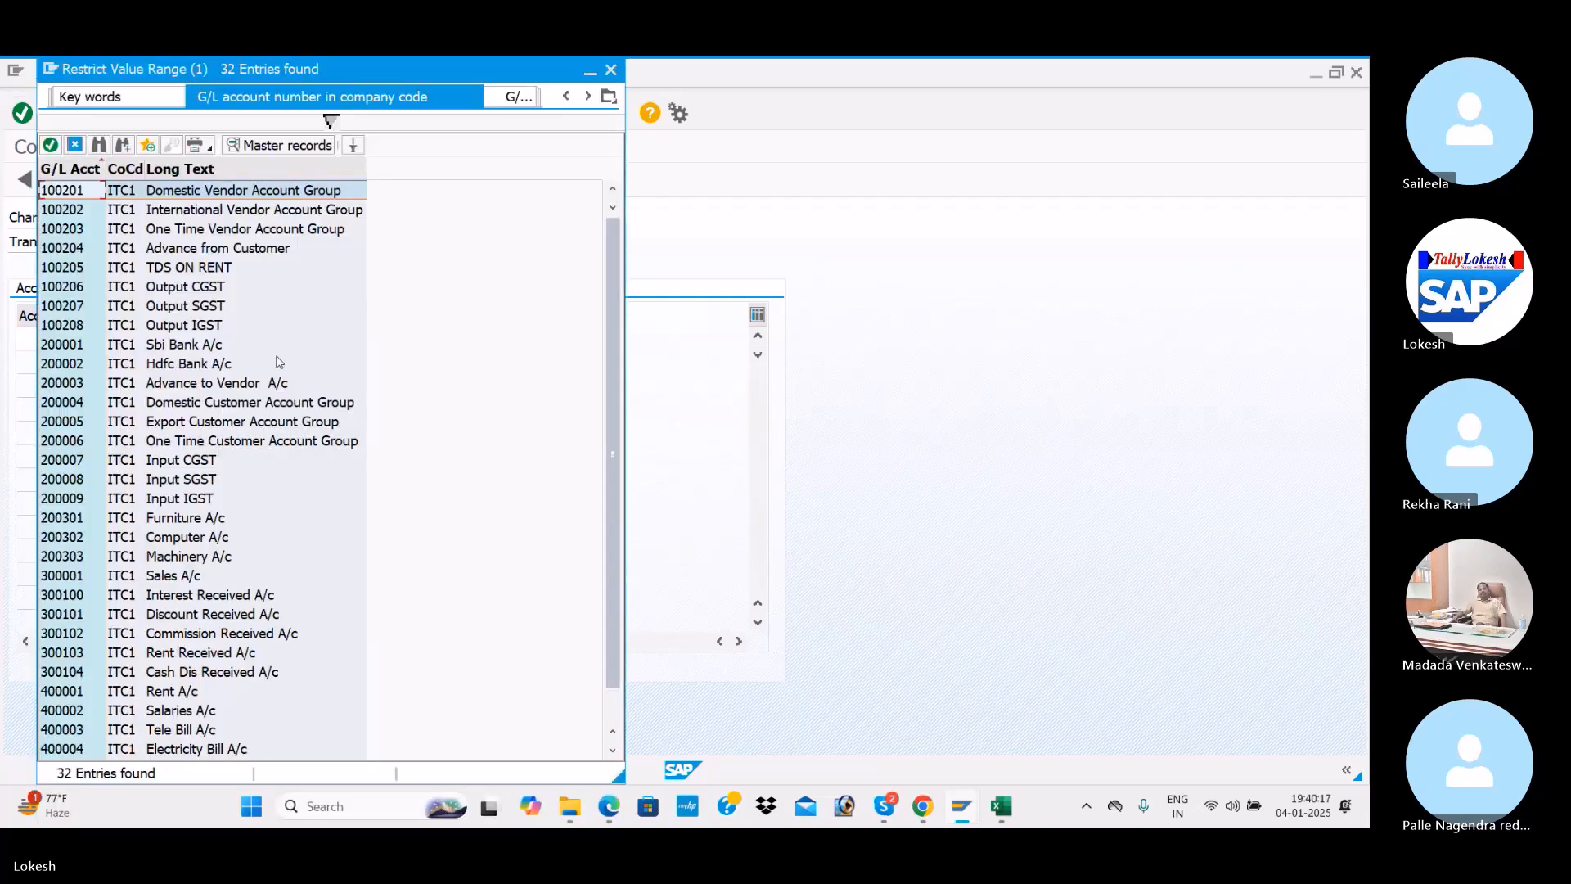
double_click(211, 308)
left_click(246, 113)
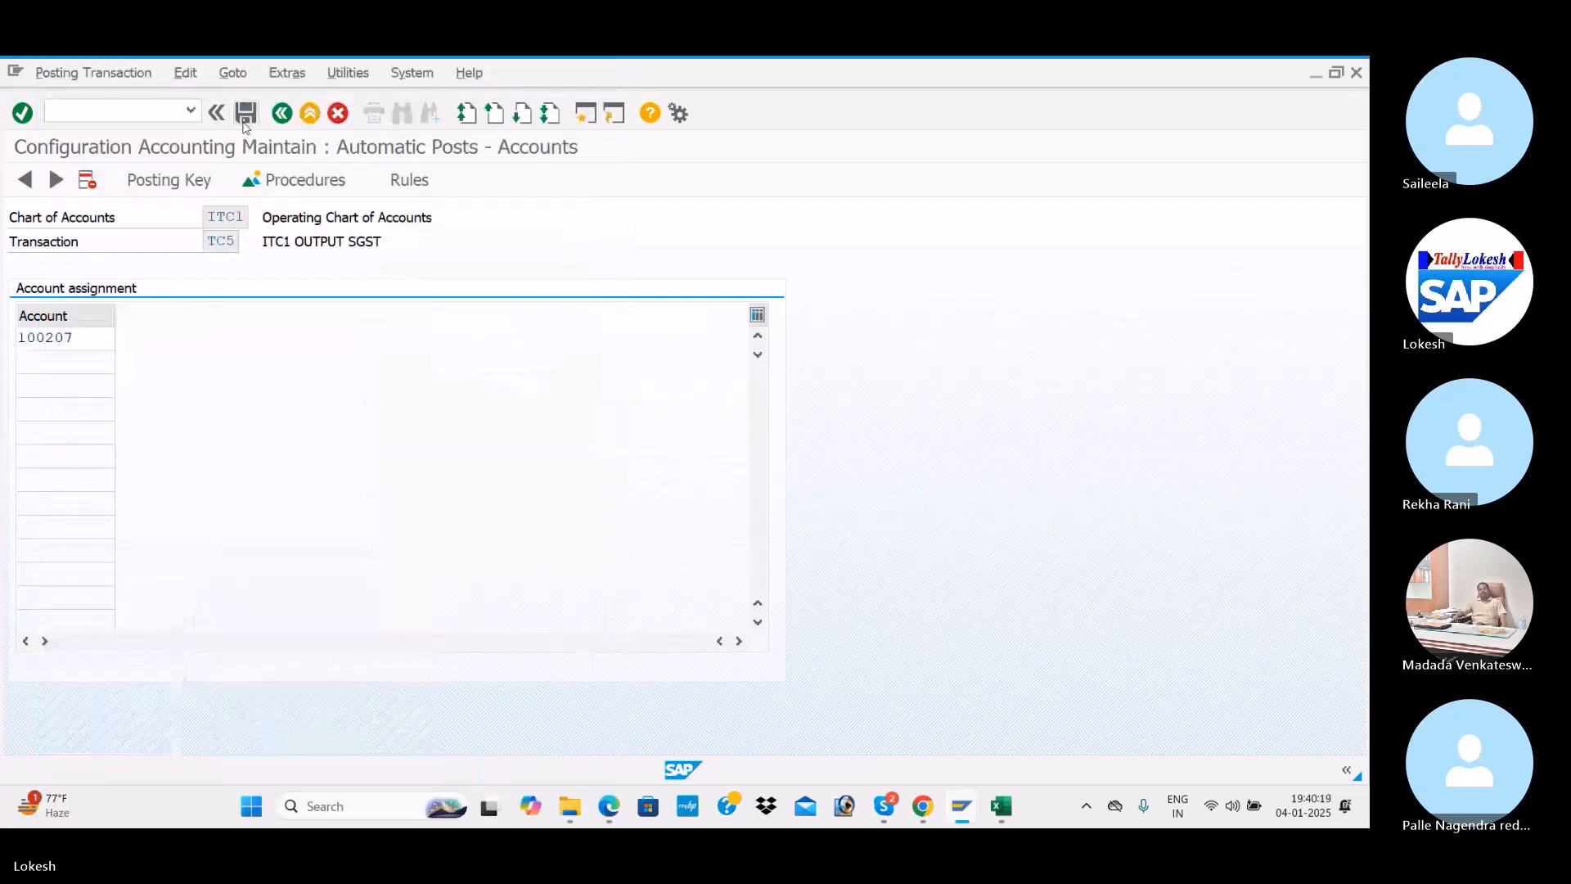
left_click(358, 414)
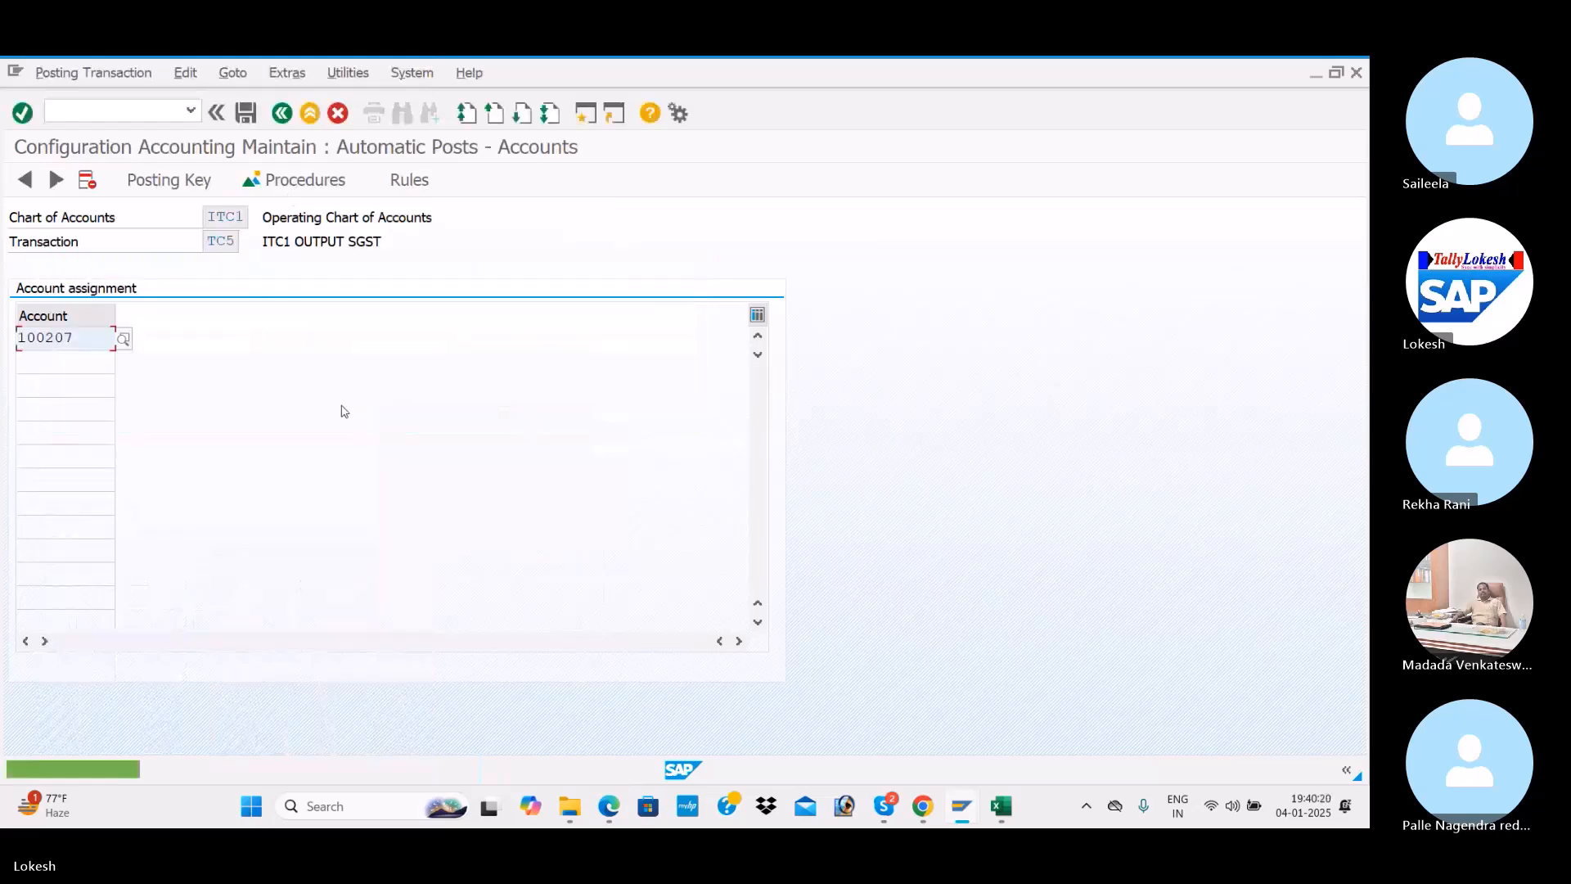
left_click(281, 113)
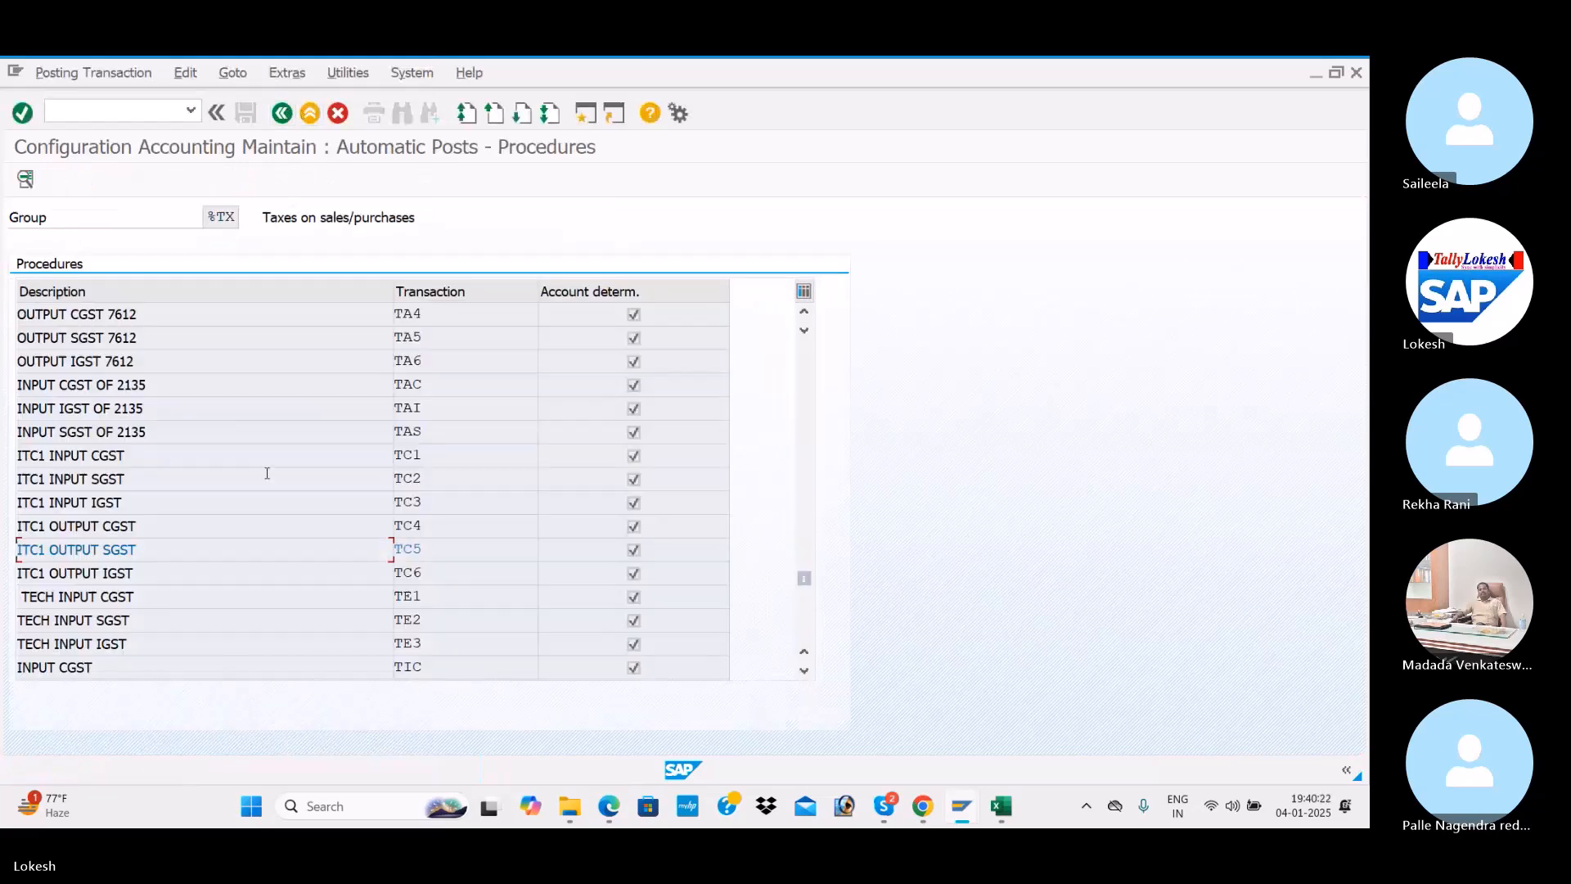
Set ITC1 OUTPUT IGST (TC6) posting keys to debit 40 and credit 50, saving them in the GST CONFIGURATION FOR ITC1 request
double_click(315, 572)
left_click(249, 179)
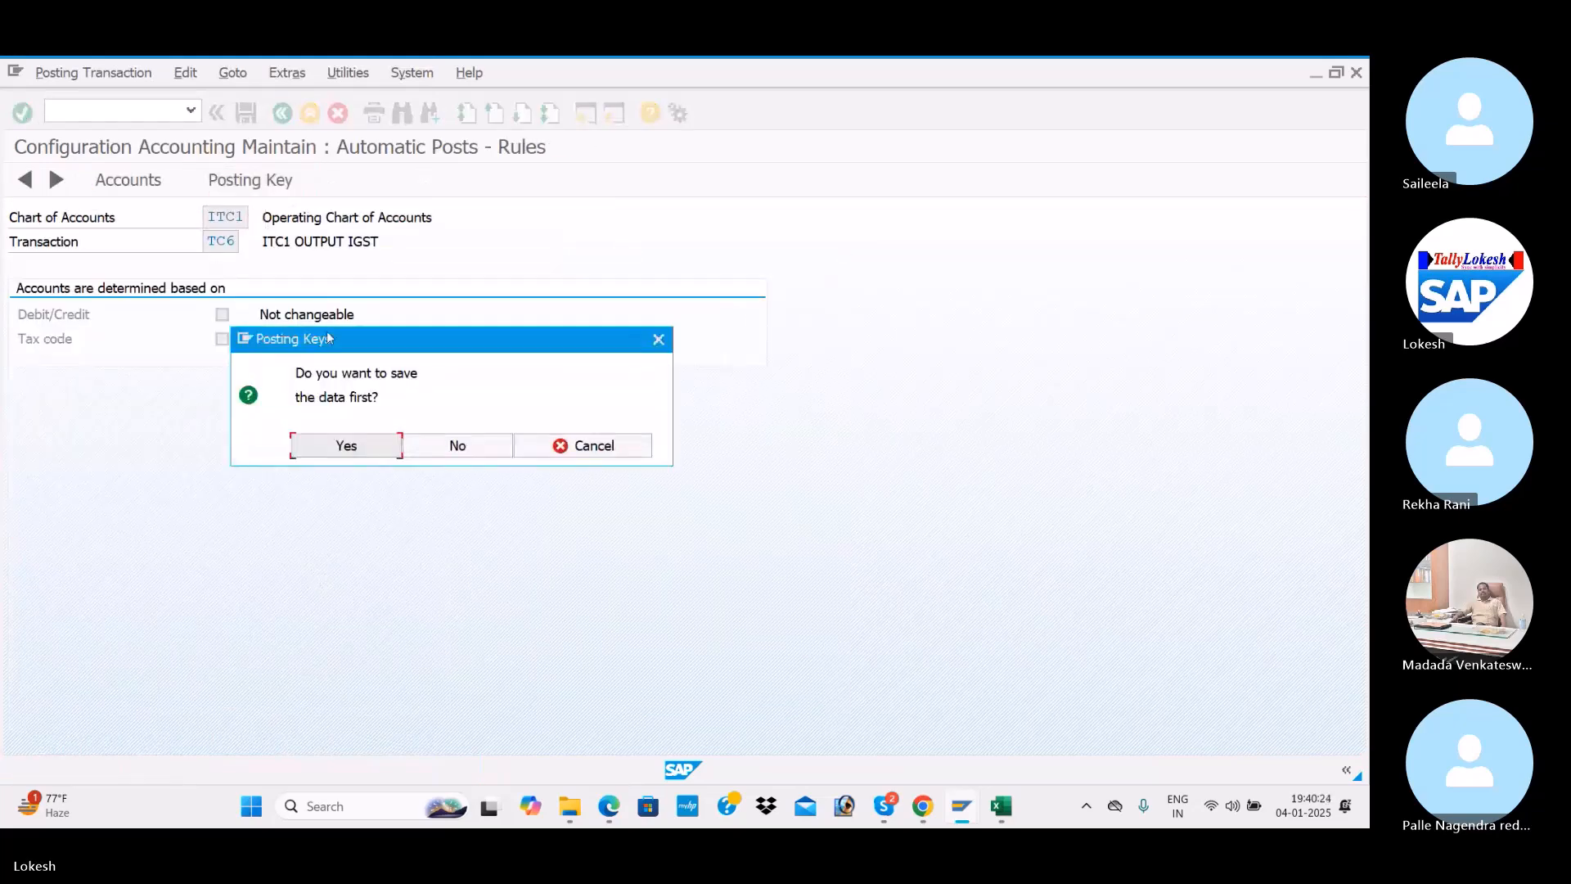
left_click(419, 455)
type("40")
left_click(228, 313)
type("50")
key("Return")
left_click(227, 179)
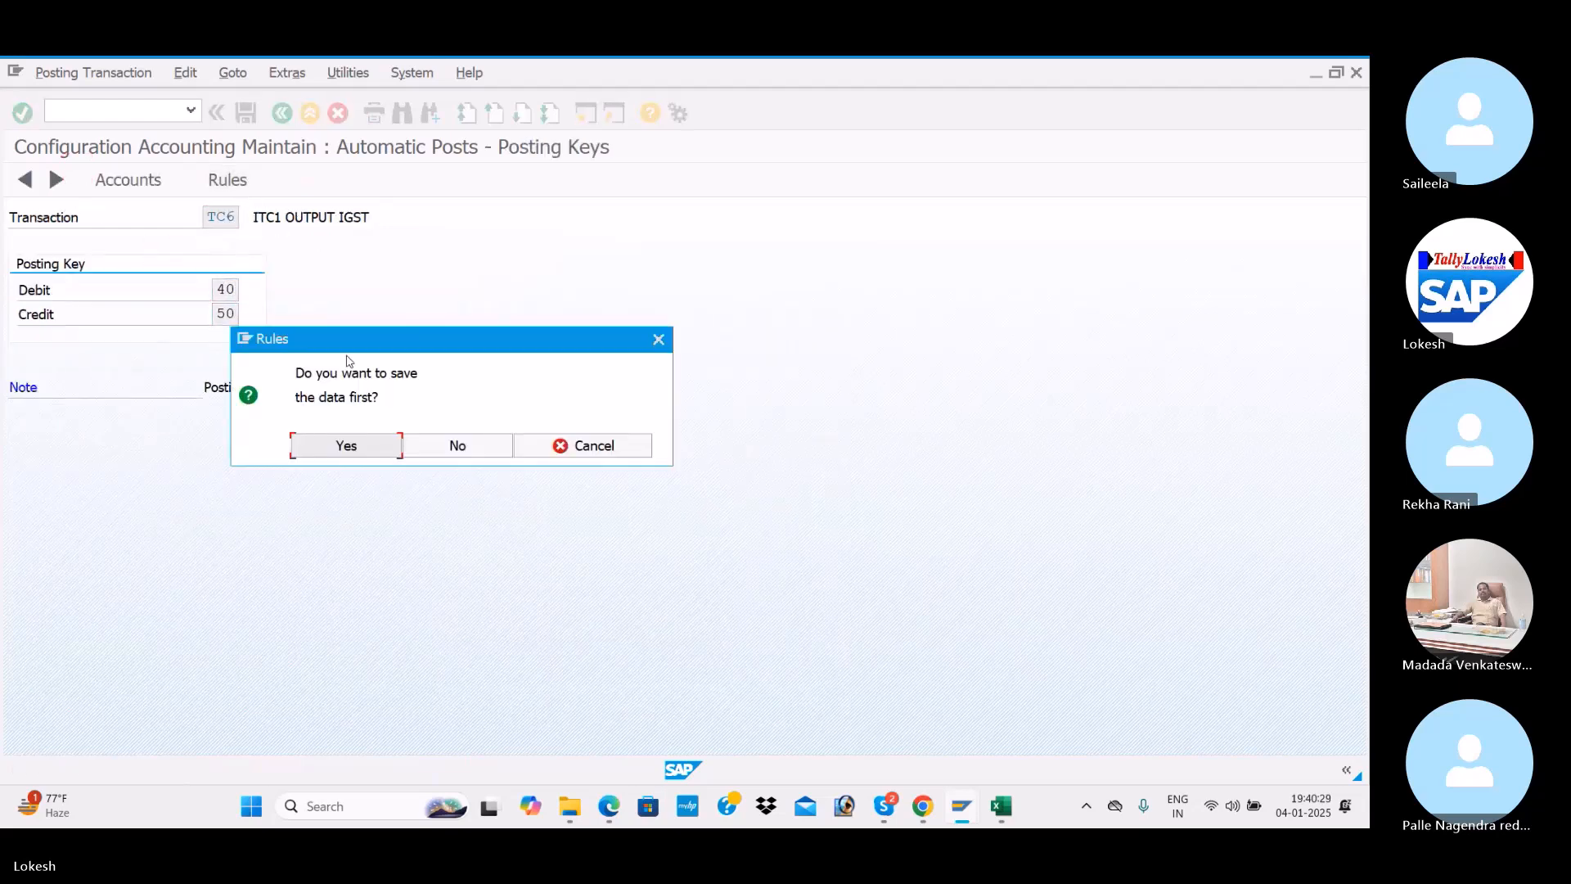
left_click(370, 456)
left_click(352, 414)
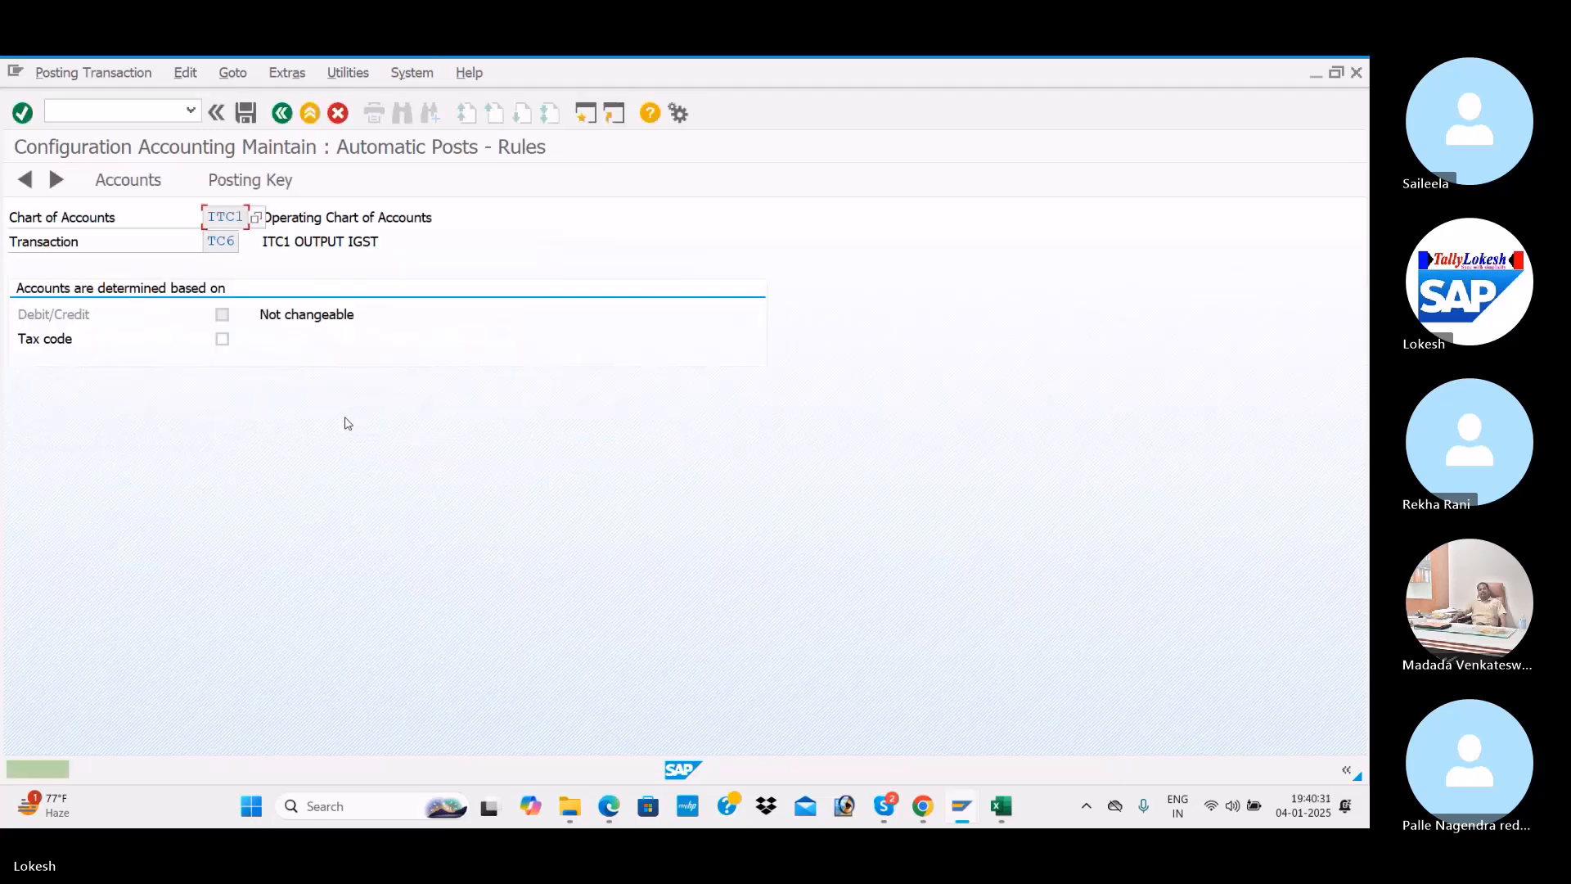
Save the TC6 rules, assign the company code ITC1 G/L account Output IGST and save it in the GST CONFIGURATION FOR ITC1 request
left_click(222, 193)
left_click(383, 450)
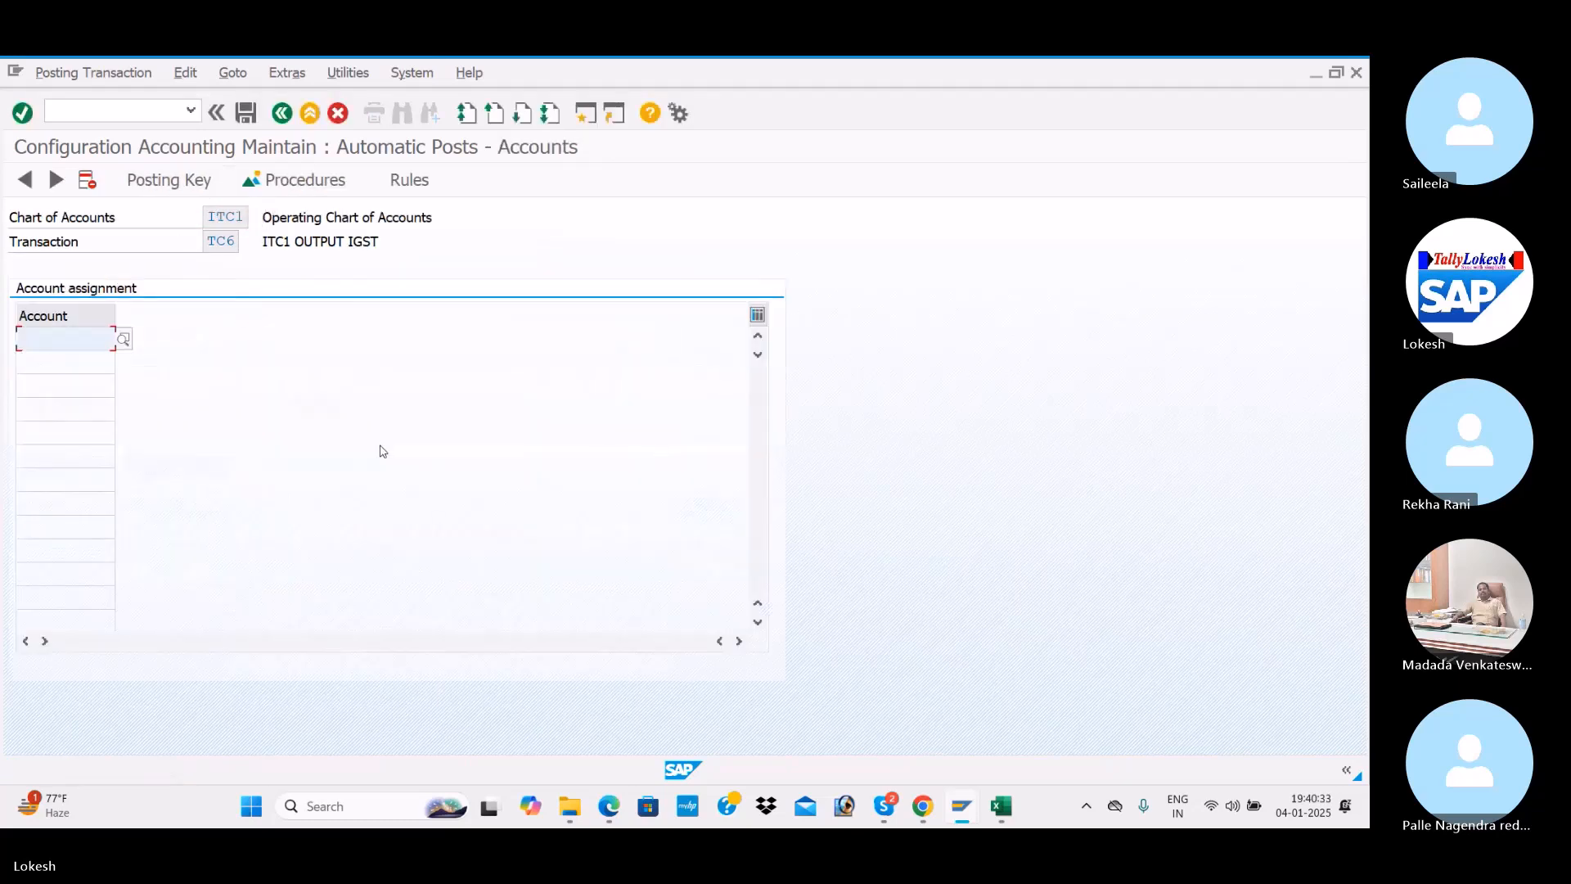
left_click(123, 338)
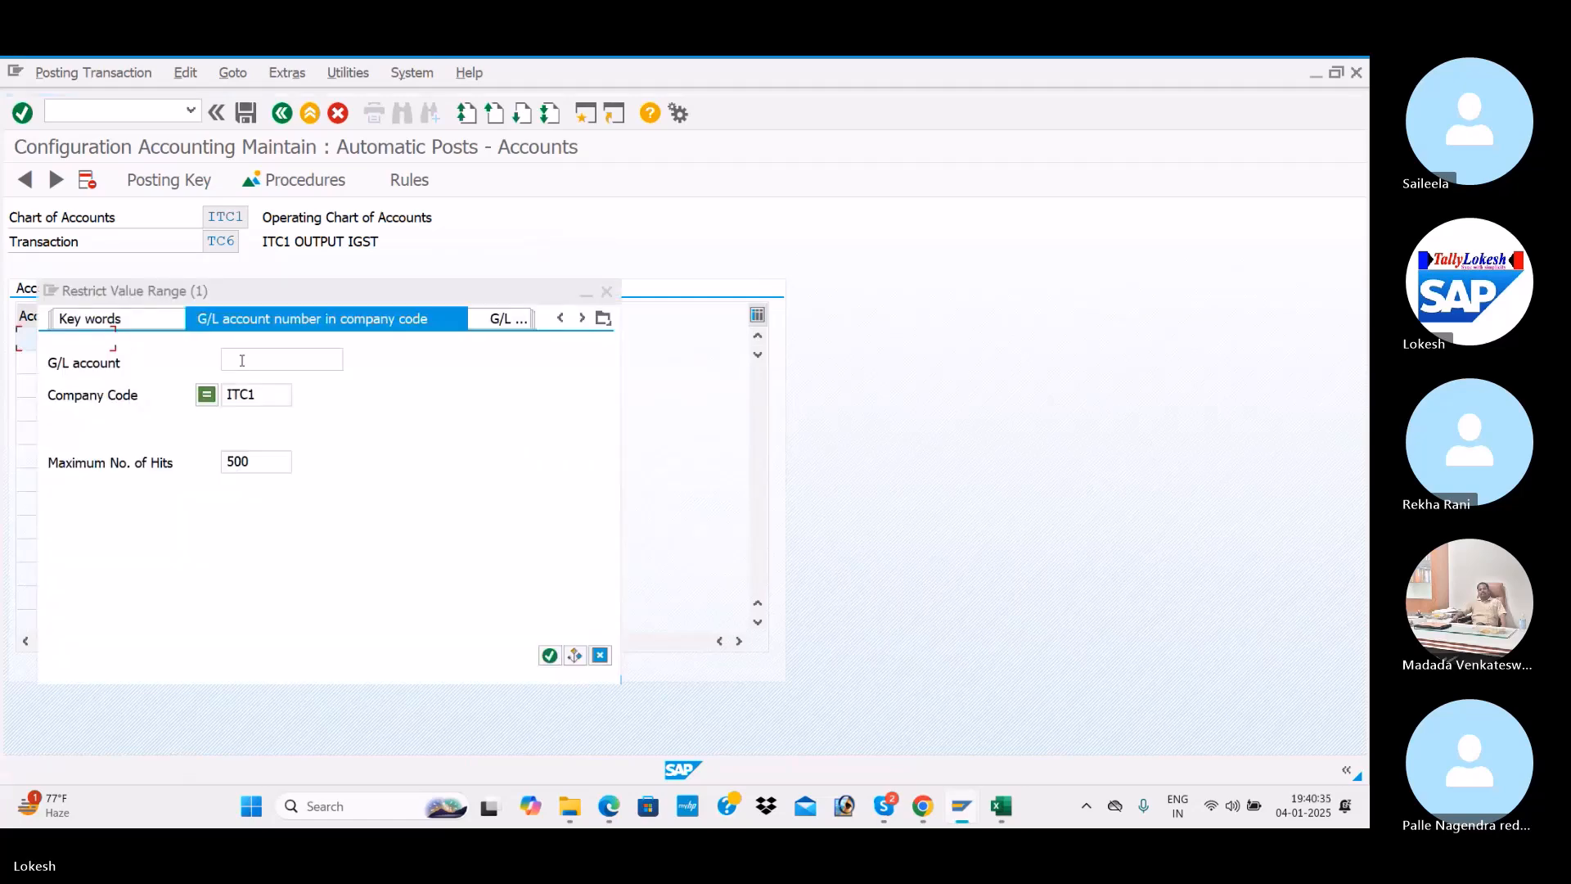
key("Return")
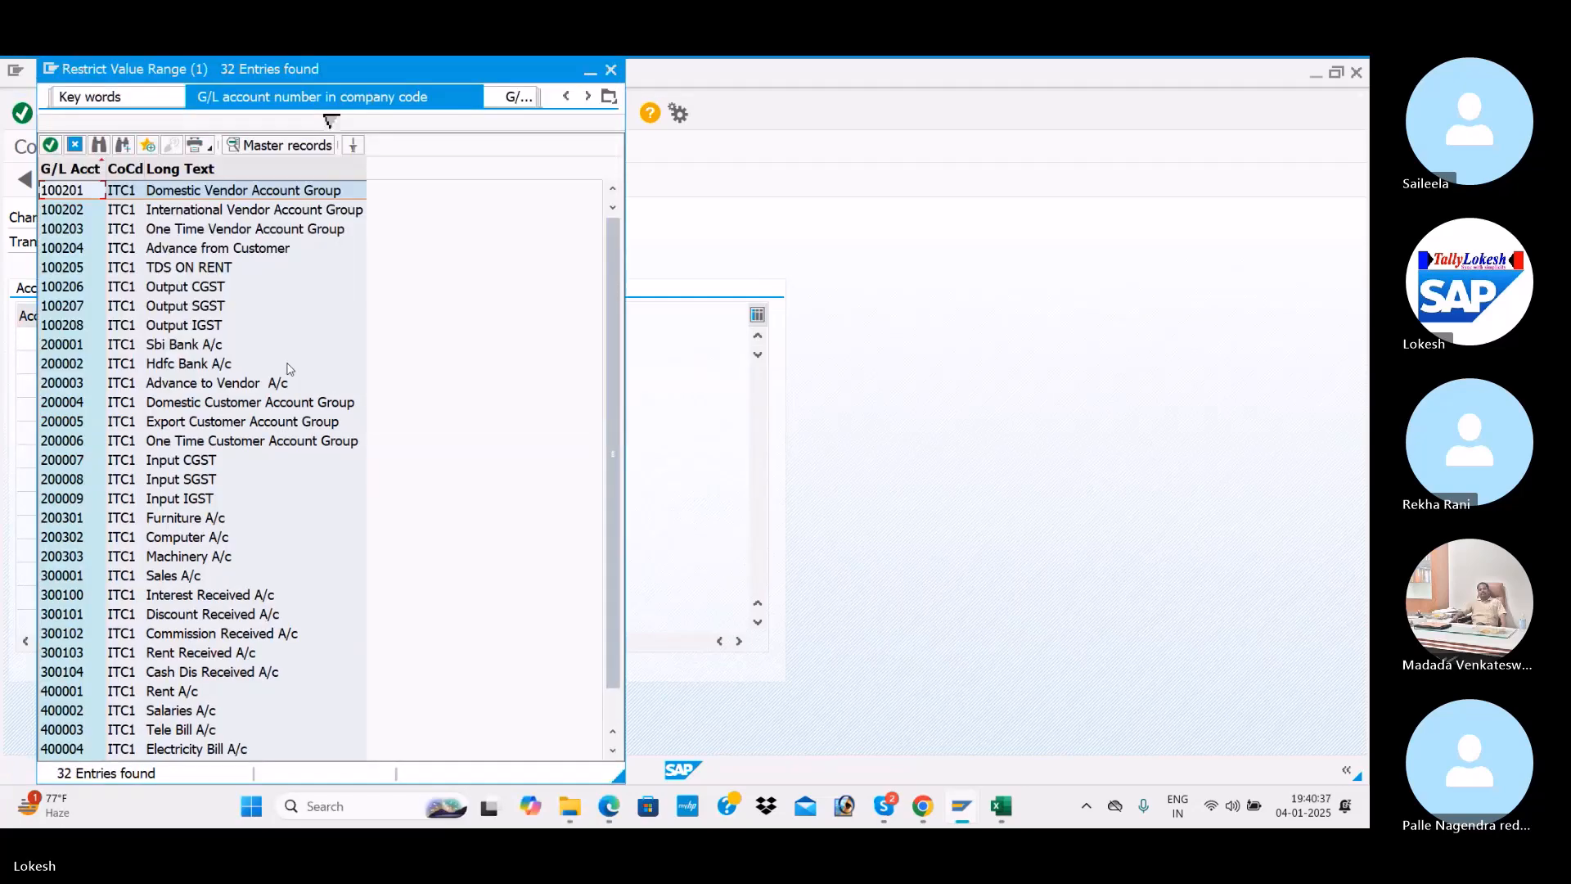
double_click(230, 330)
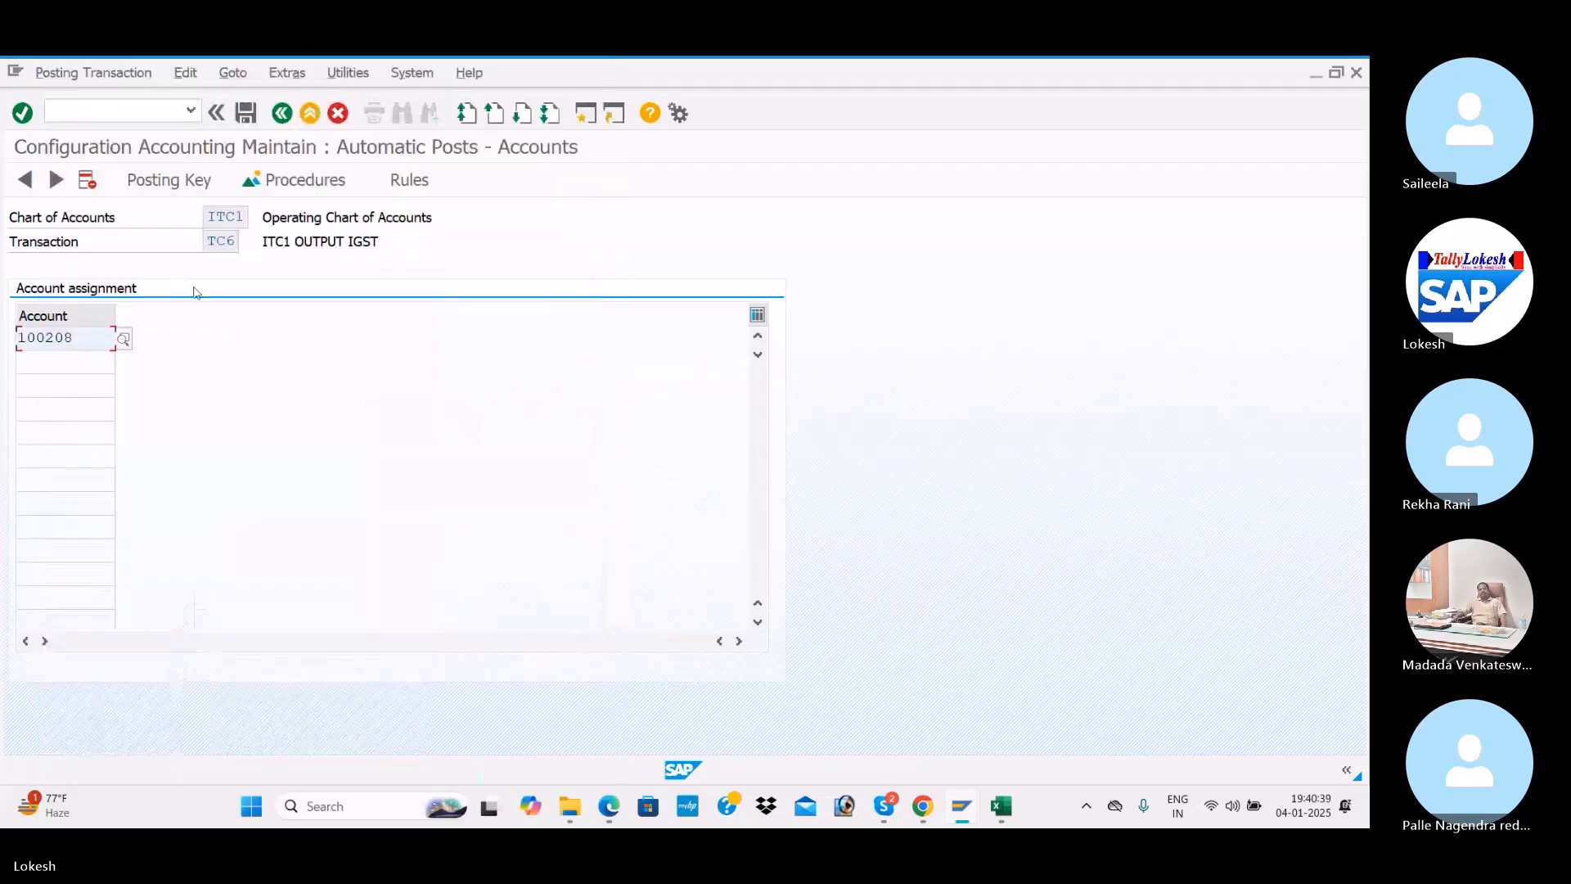
key("ctrl+s")
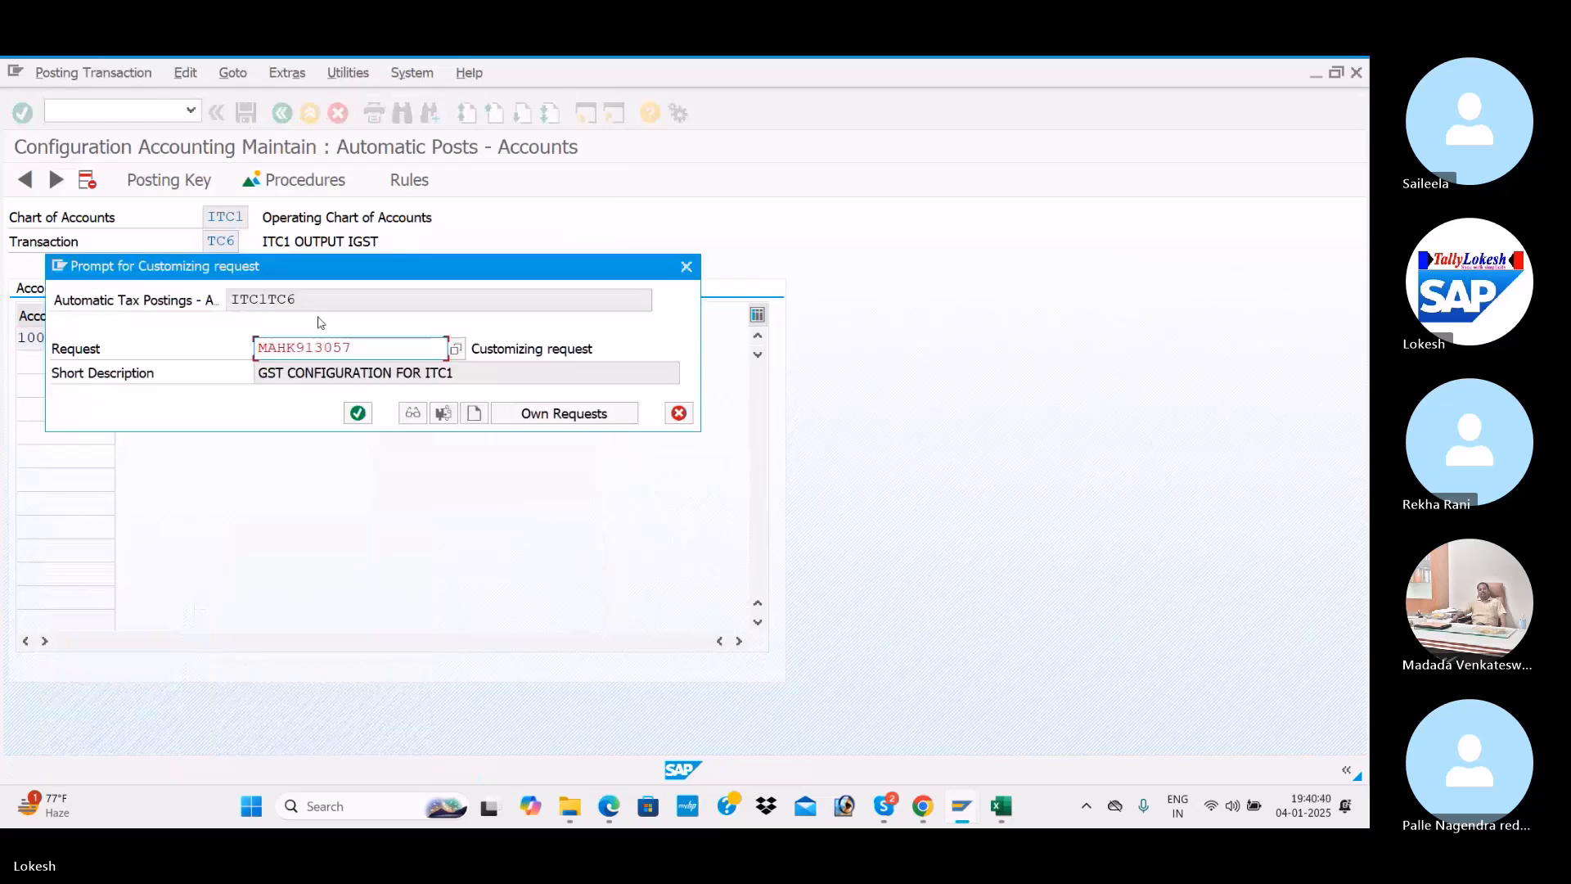
left_click(358, 413)
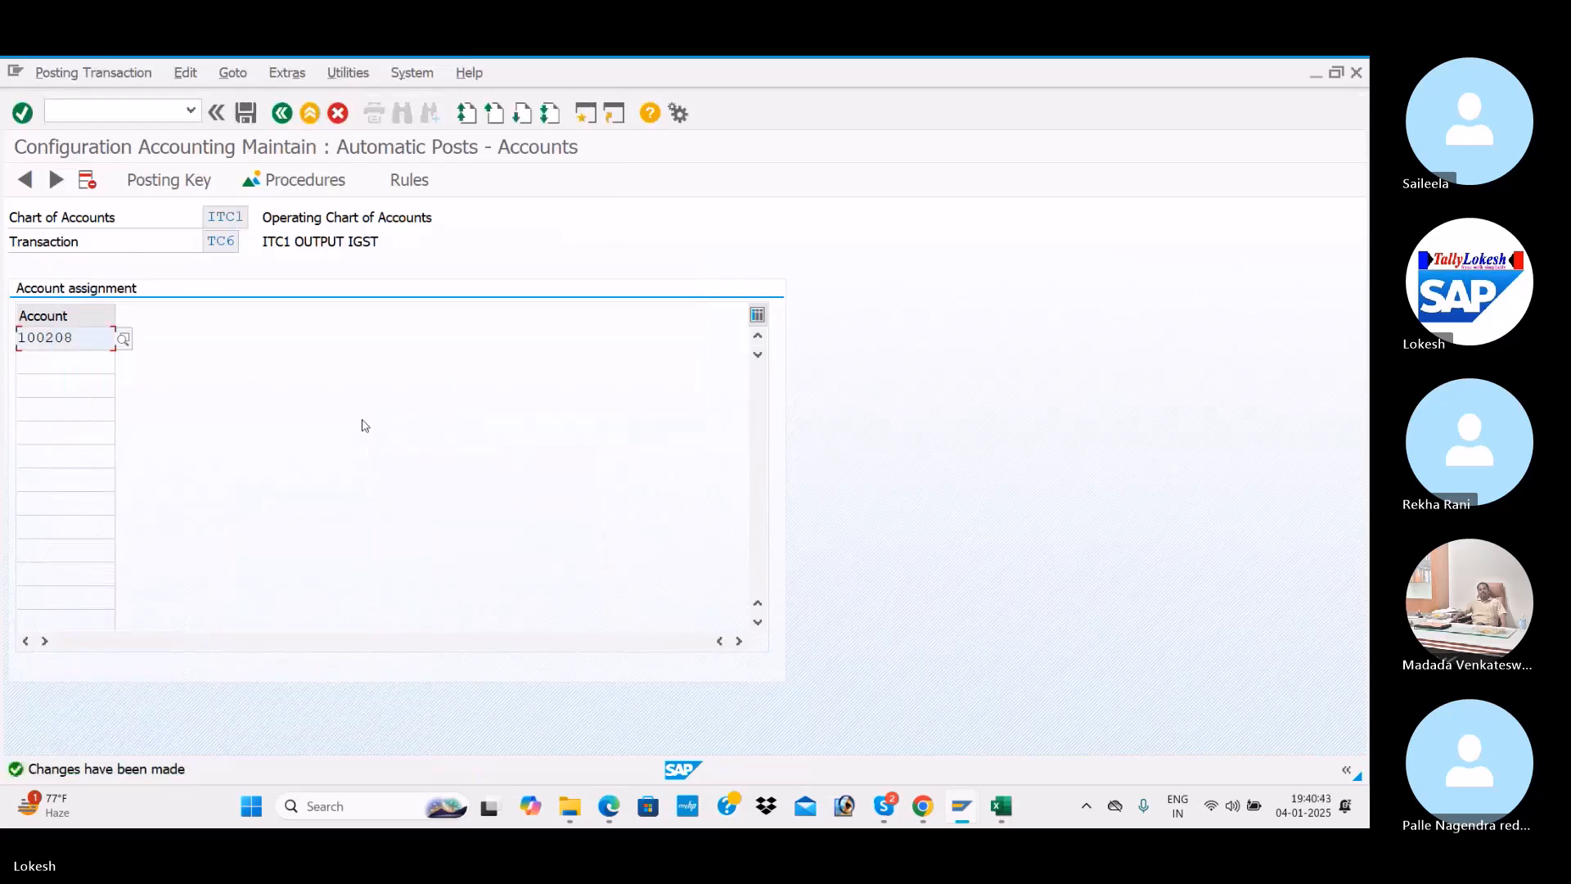
Check the excise duty tax code row in the Excel GST sheet, open transaction SM30 in SAP and set the table/view to J_1ICONDTAX
key("alt+Tab")
key("alt+Tab")
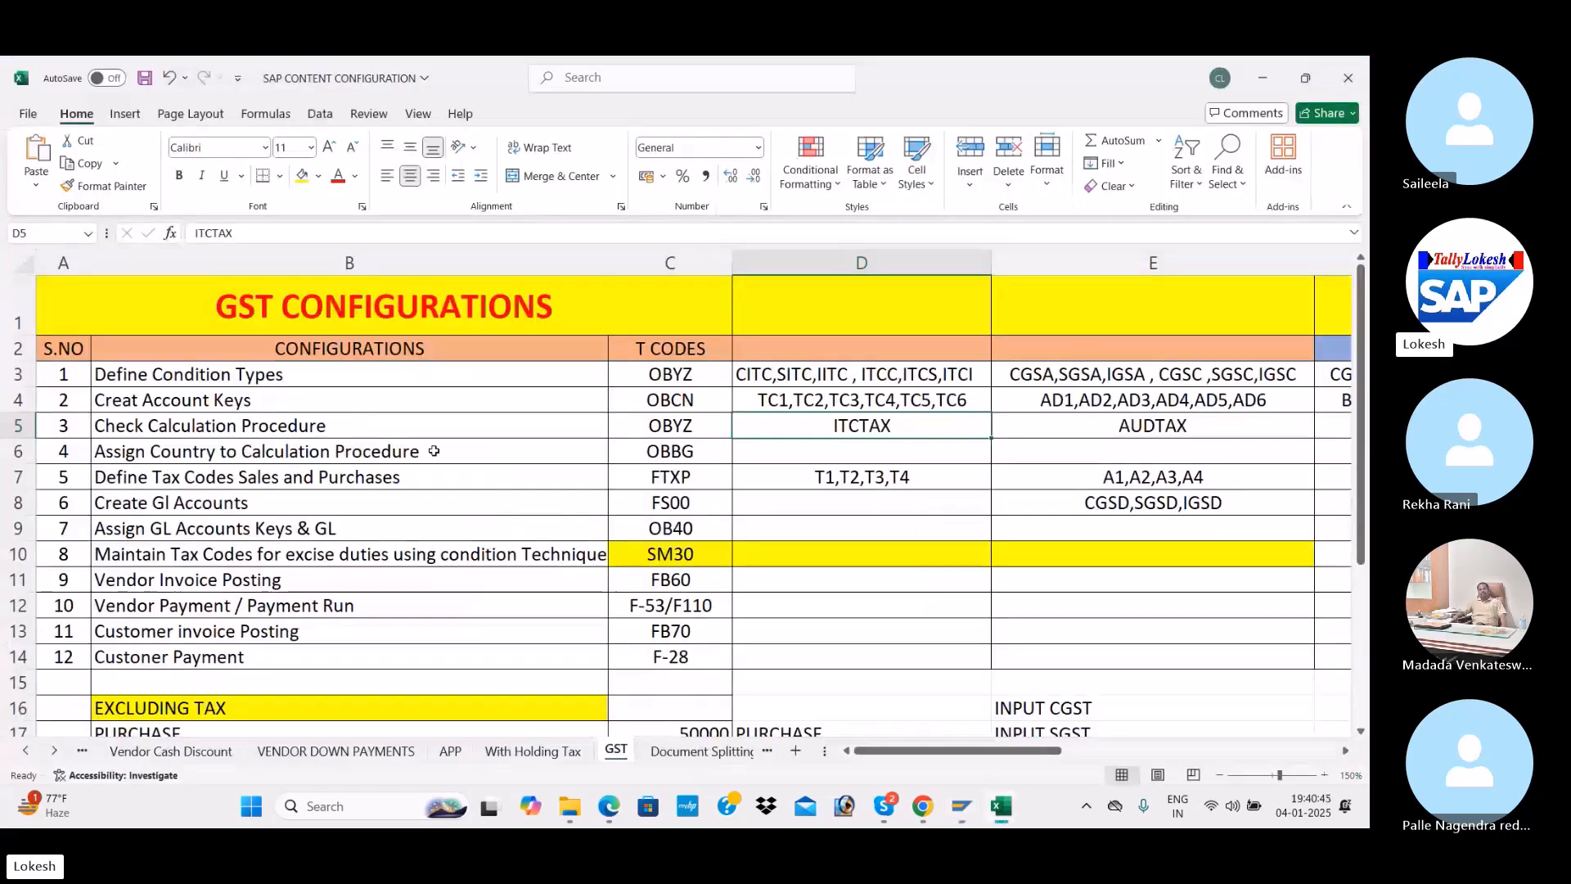
left_click(649, 562)
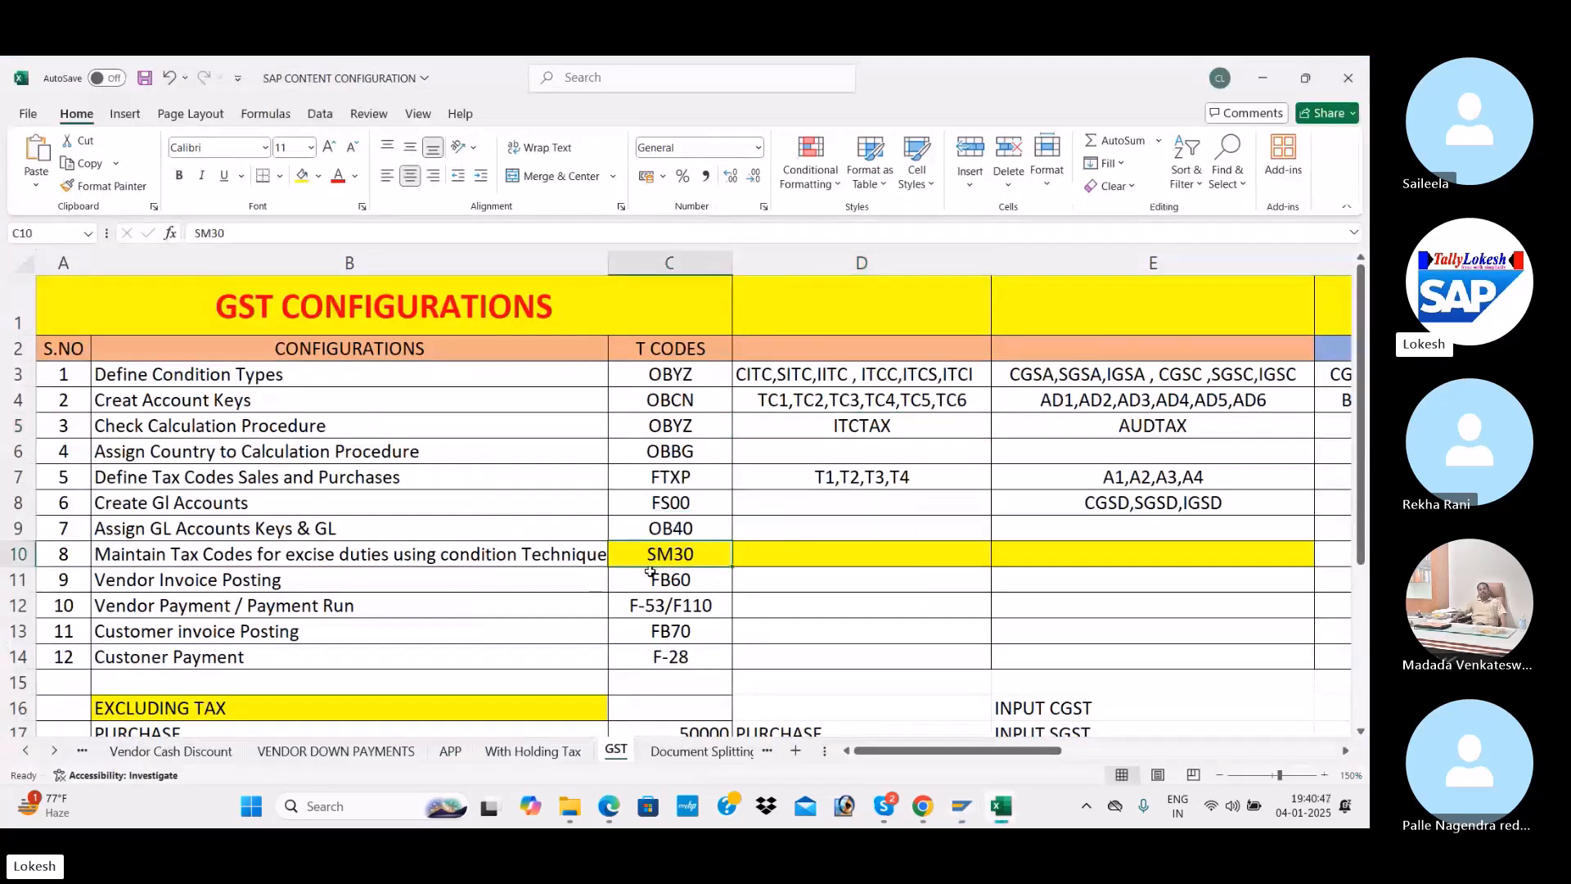
key("alt+Tab")
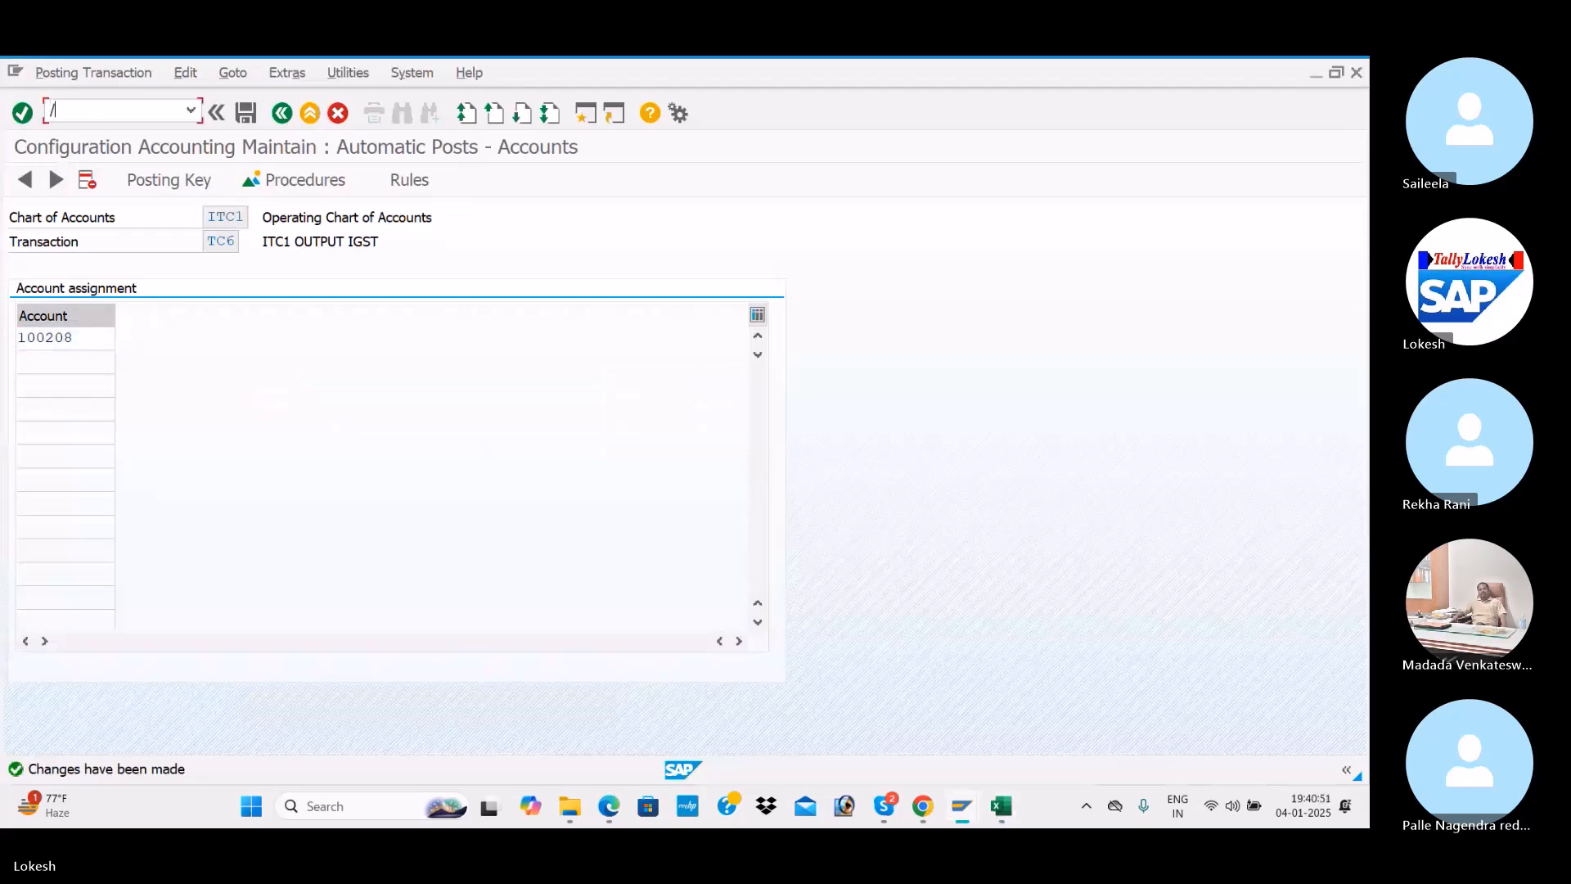
key("Return")
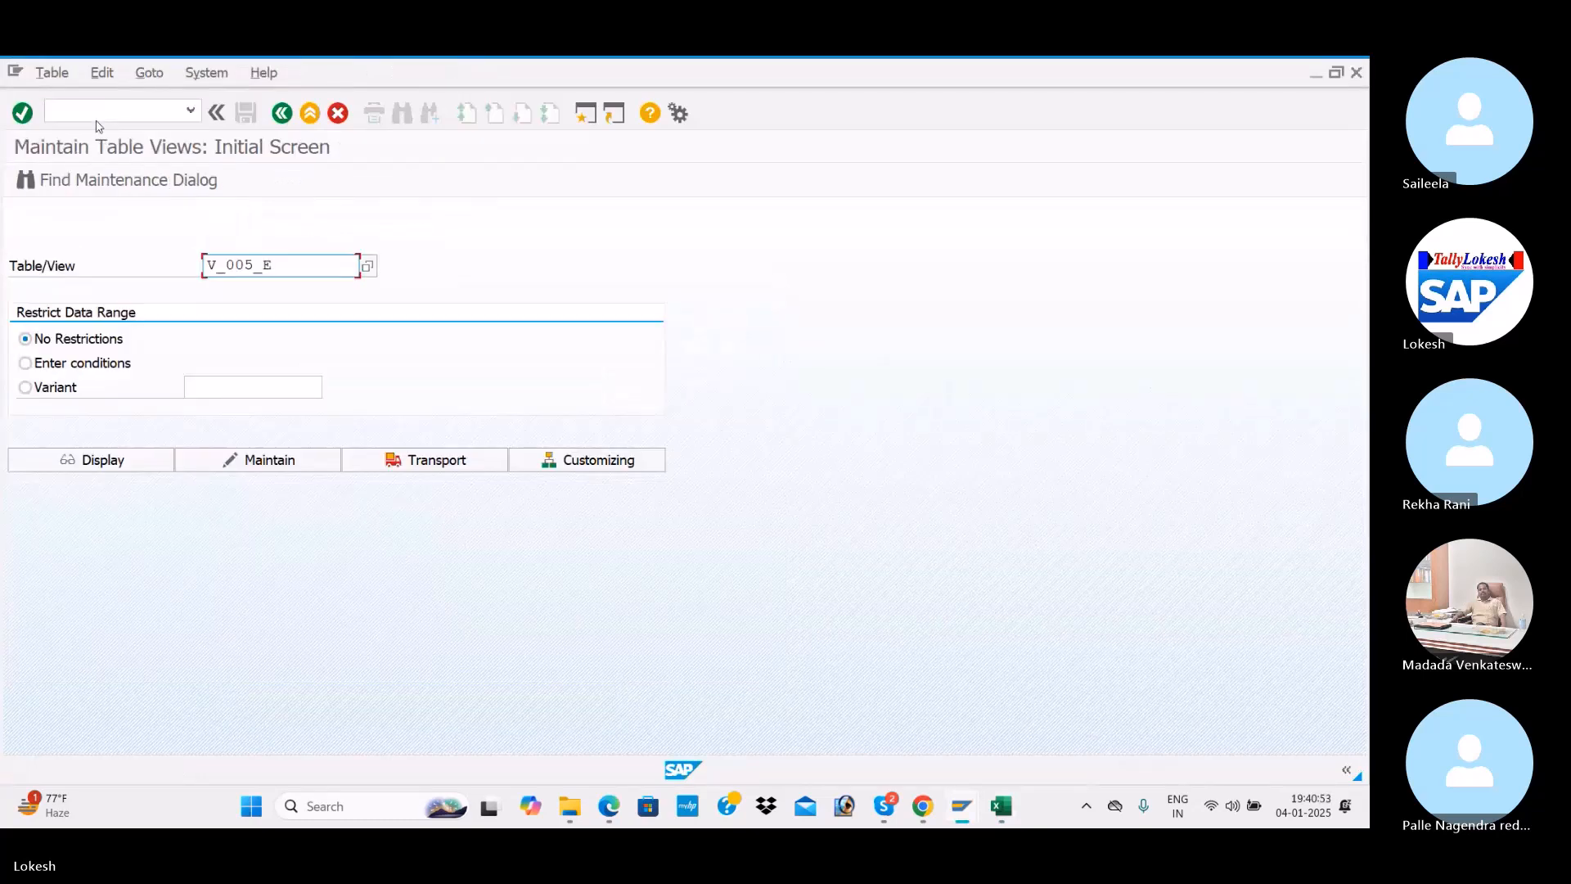
key("BackSpace")
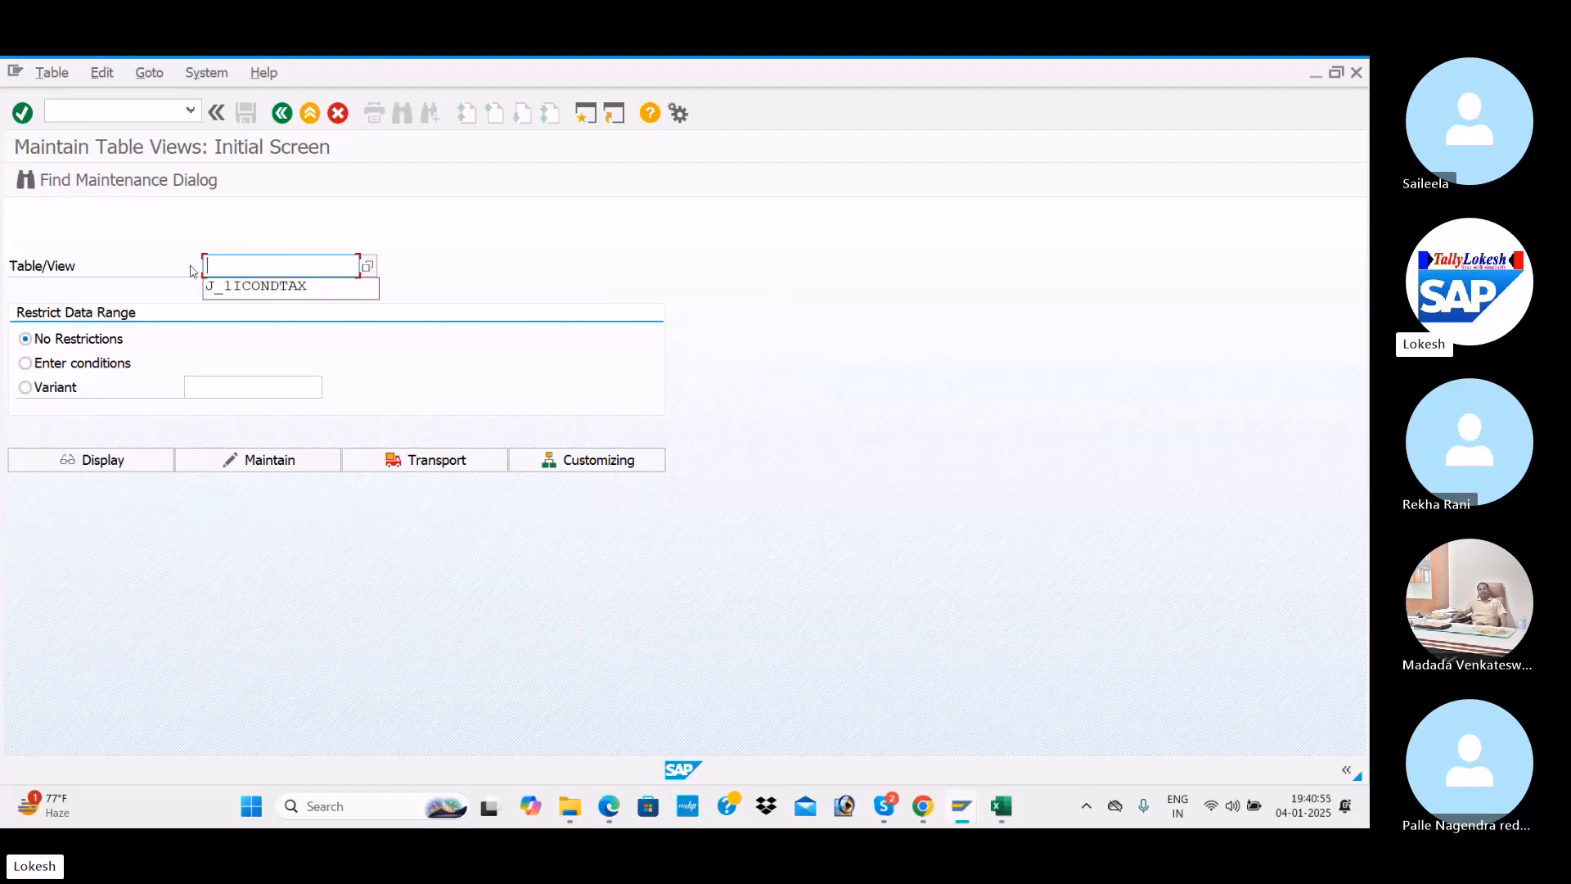
left_click(260, 295)
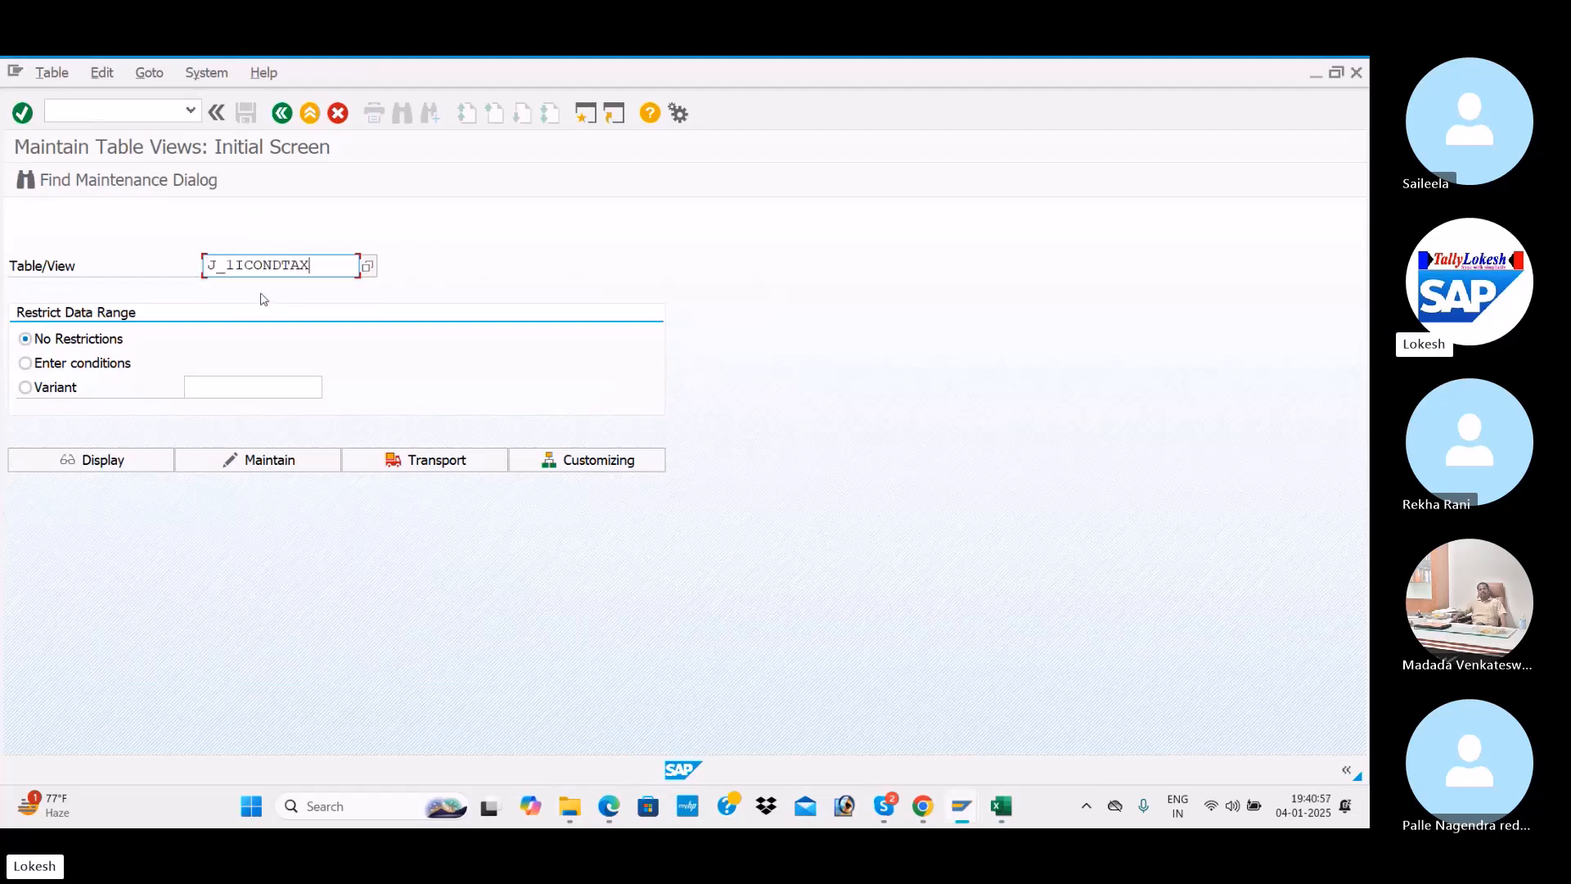
Check the SM30 excise duty tax code section in GST CONFIGURATION LOKESH2.pdf in the browser, and return to SAP
key("alt+Tab")
key("alt+Tab")
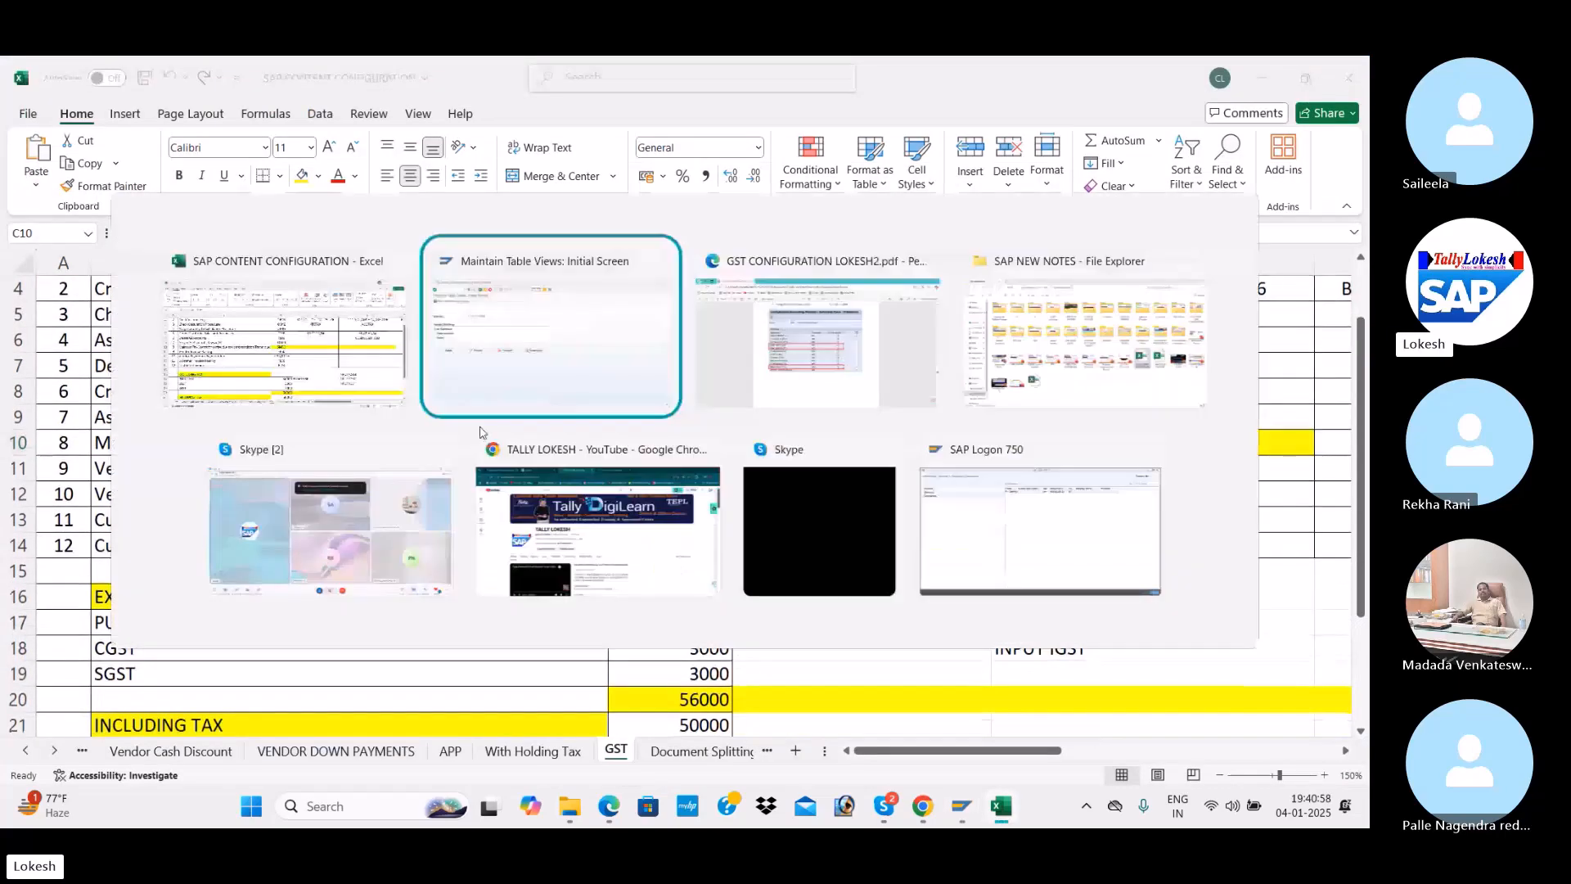
key("alt+Tab")
scroll(516, 443, "down", 20)
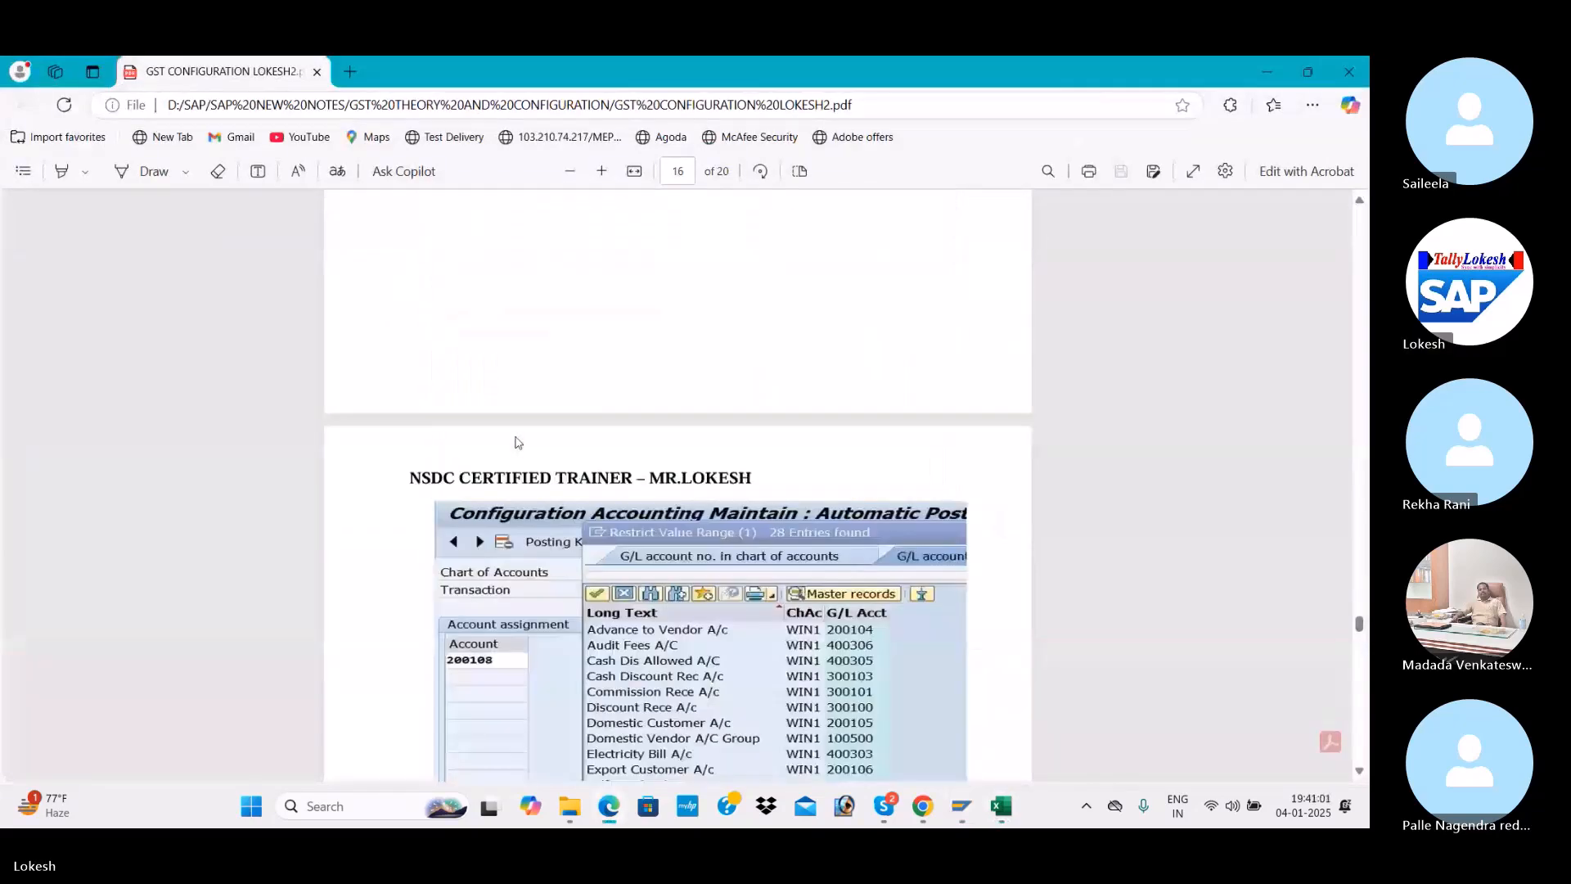
scroll(516, 443, "down", 3)
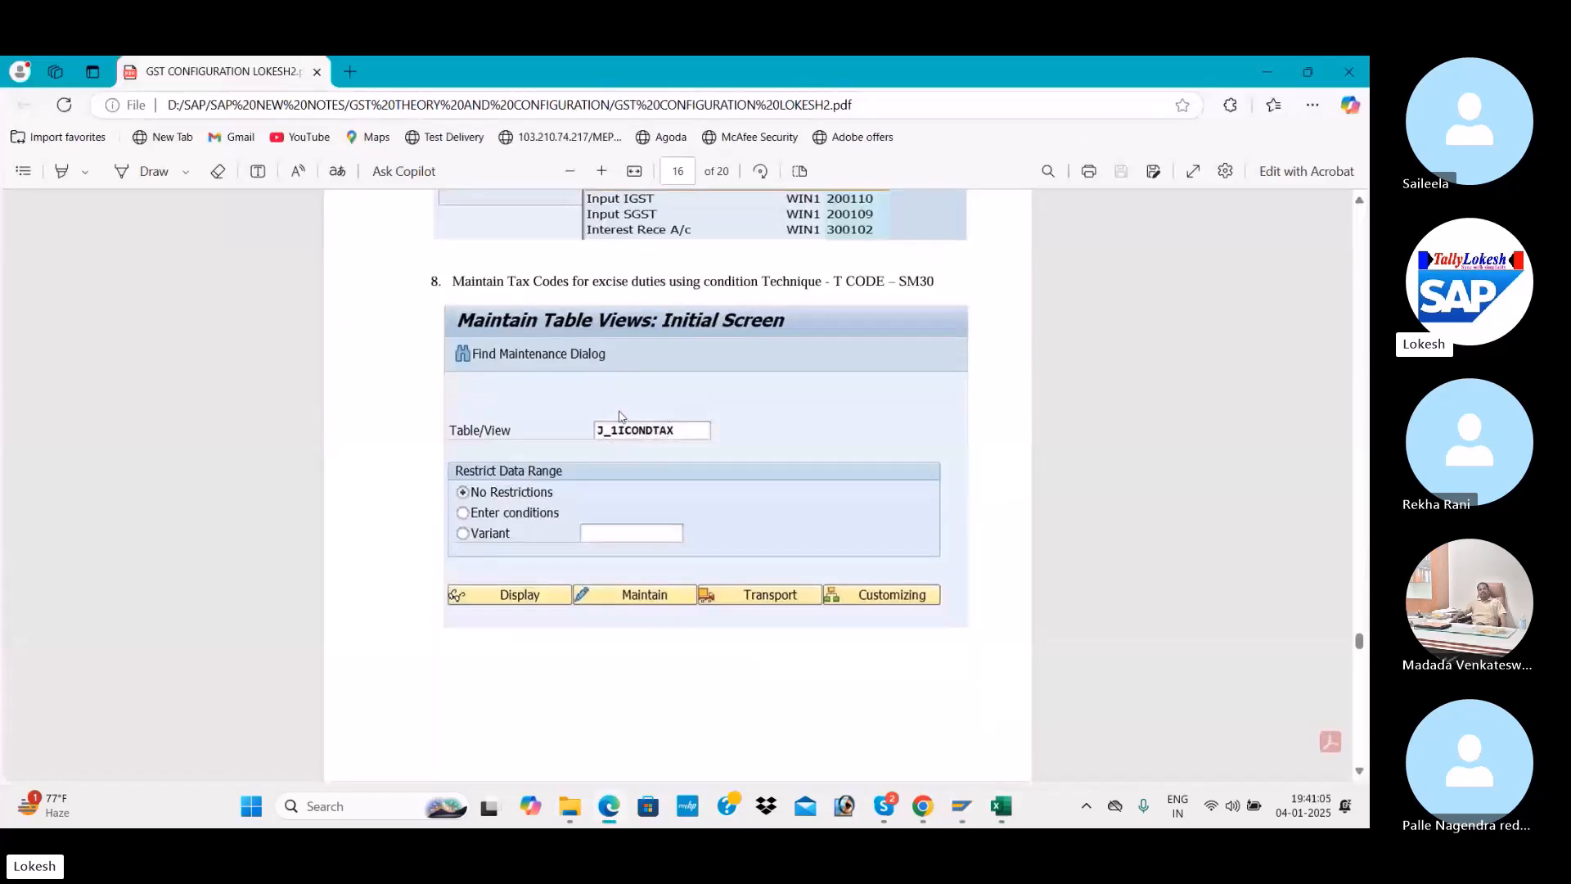
key("alt+Tab")
key("alt+Tab")
key("alt+Tab")
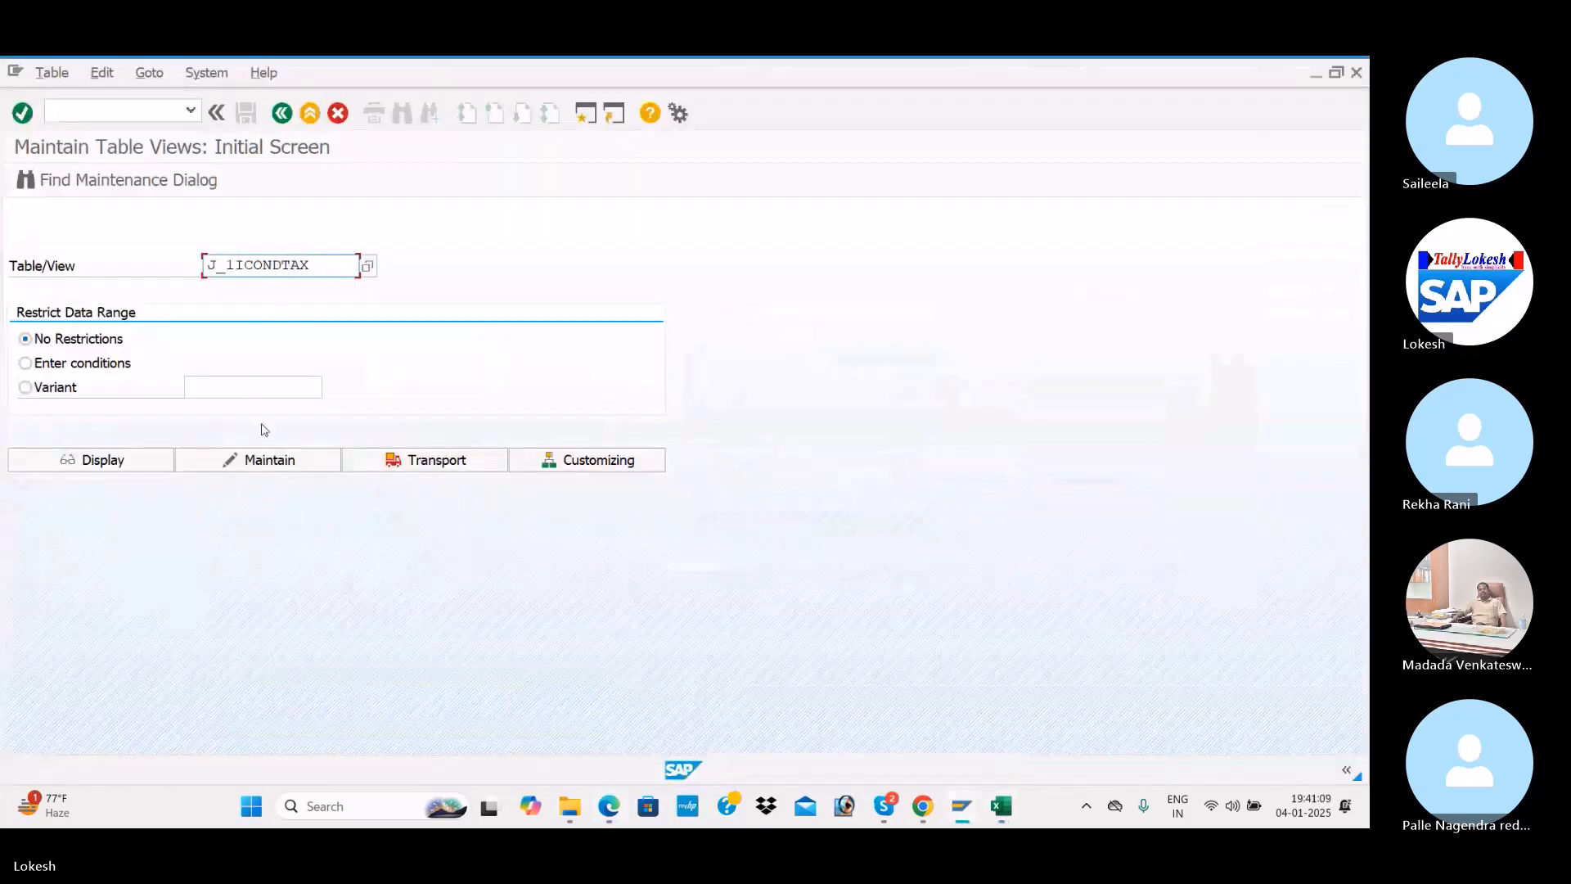
Open the J_1ICONDTAX view for maintenance and create a new entry for company code ITC1 with tax code T1
left_click(271, 461)
left_click(100, 178)
type("ITC1")
key("Down")
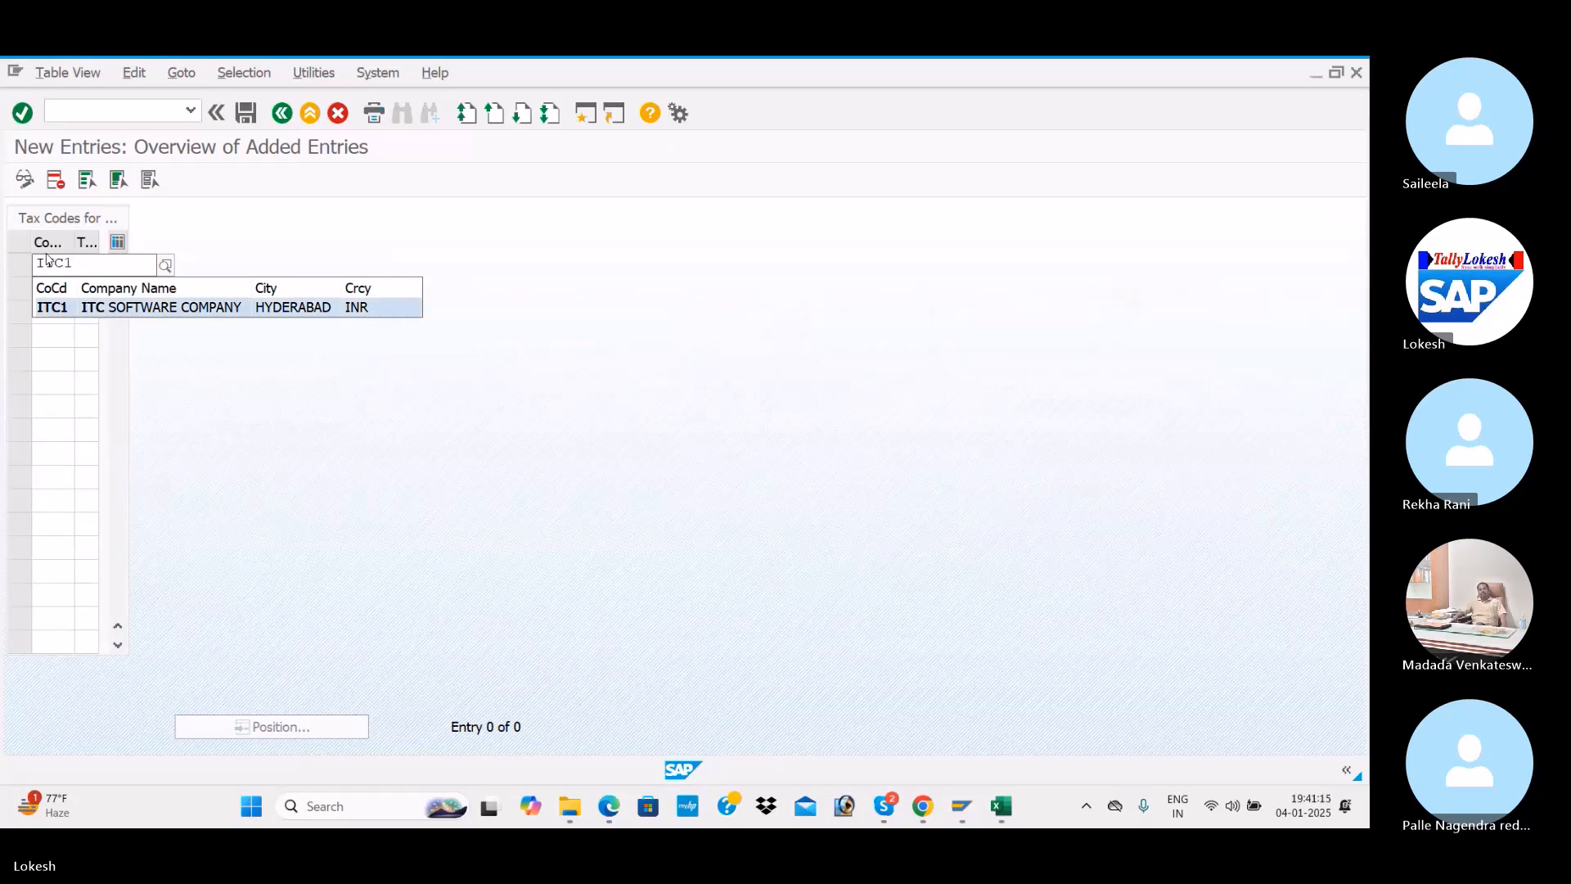
key("Tab")
key("BackSpace")
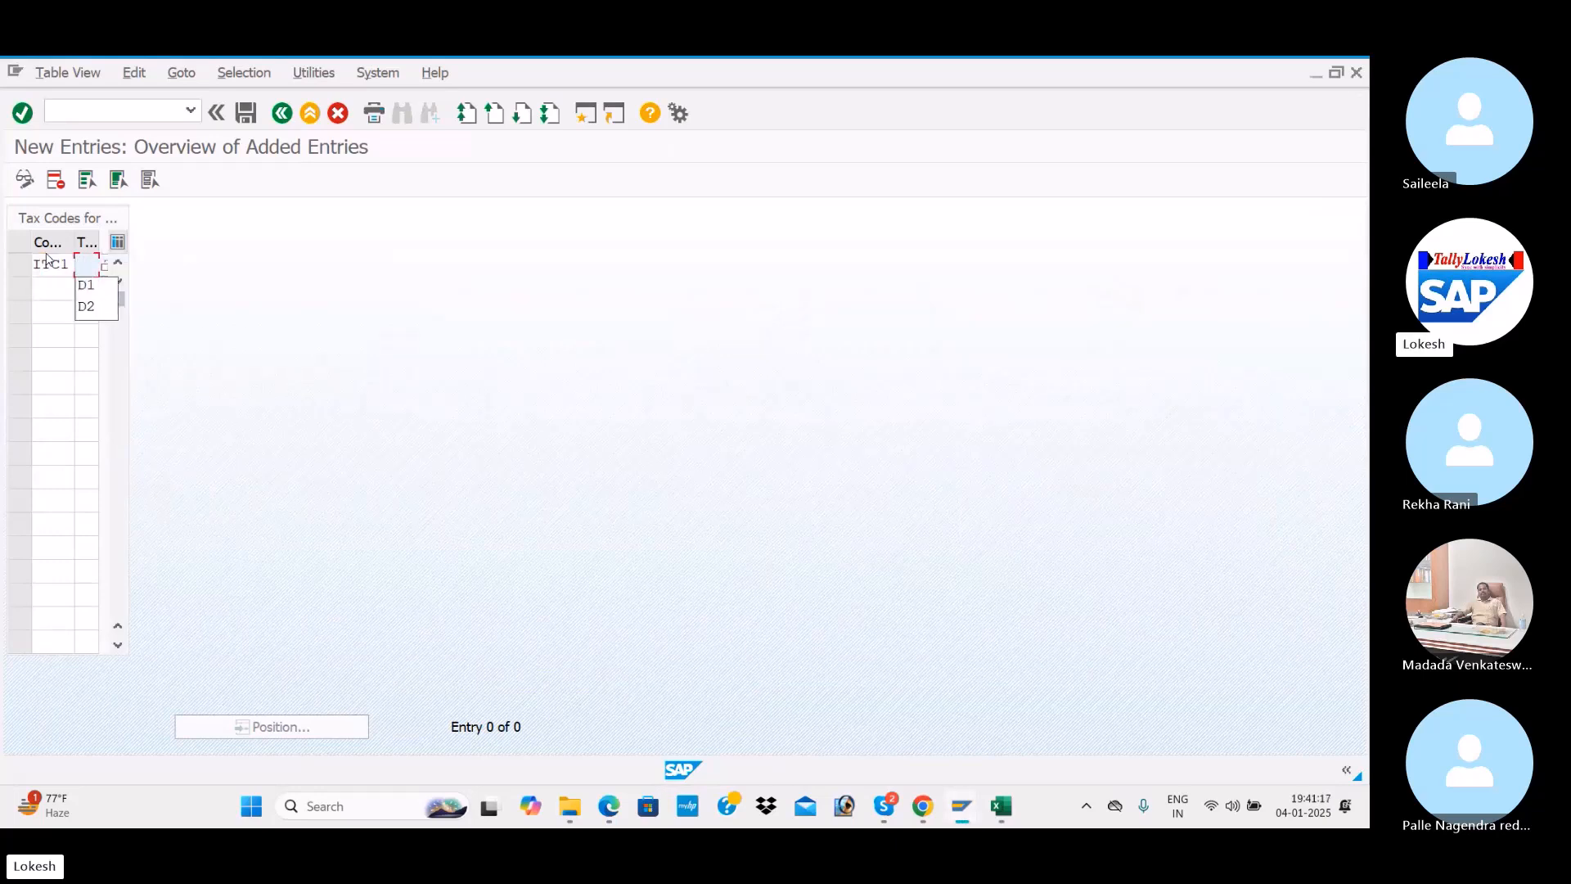
type("T1")
key("Down")
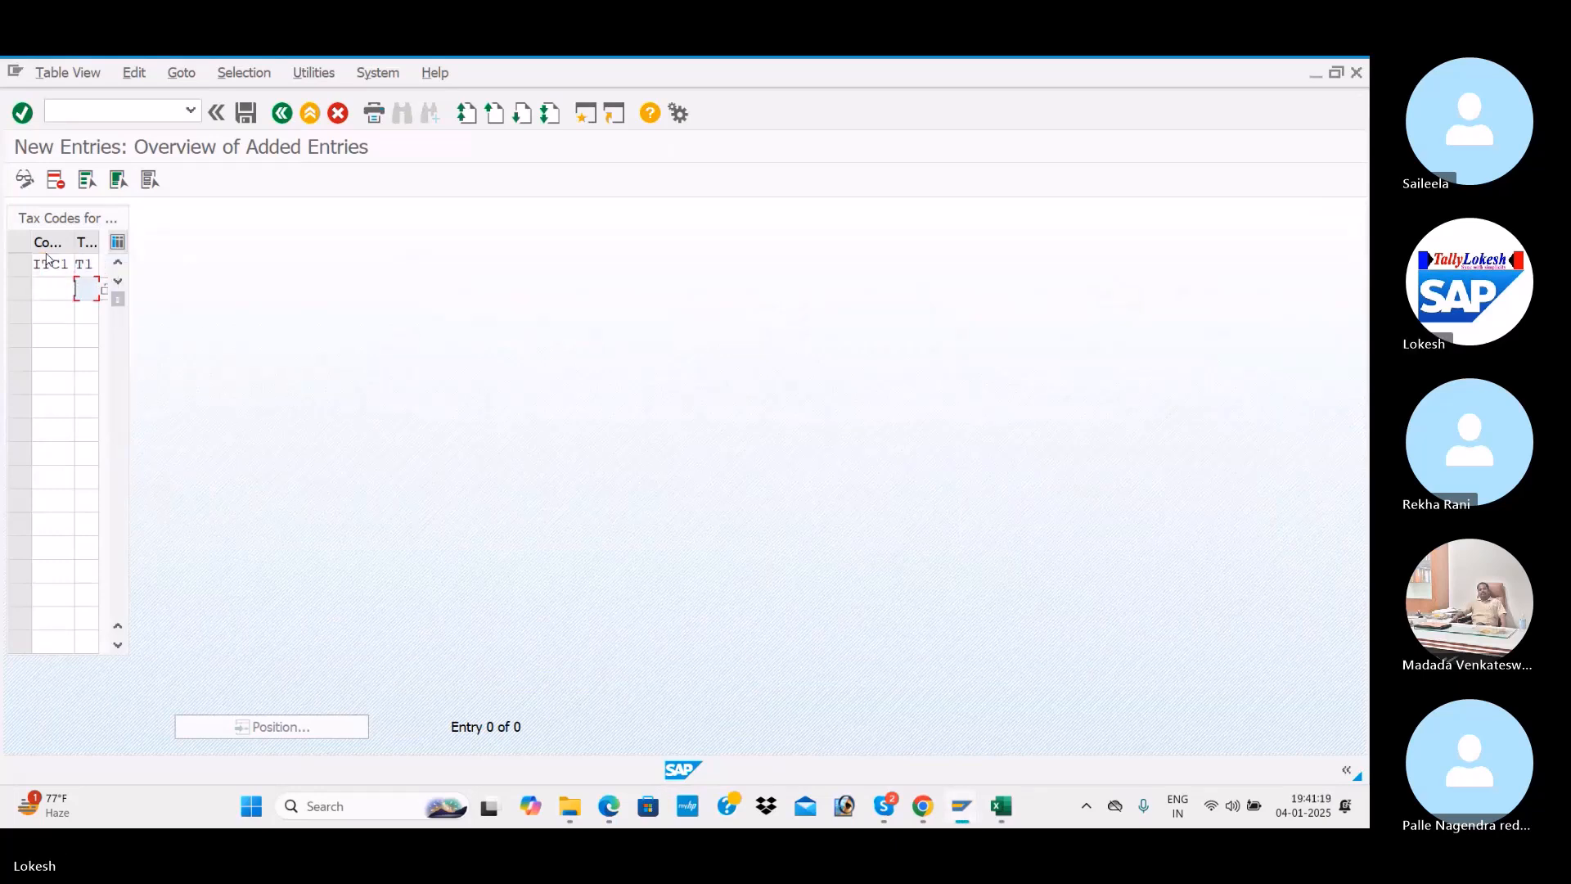
Add two more entries for company code ITC1 with tax codes T2 and T3
left_click(48, 281)
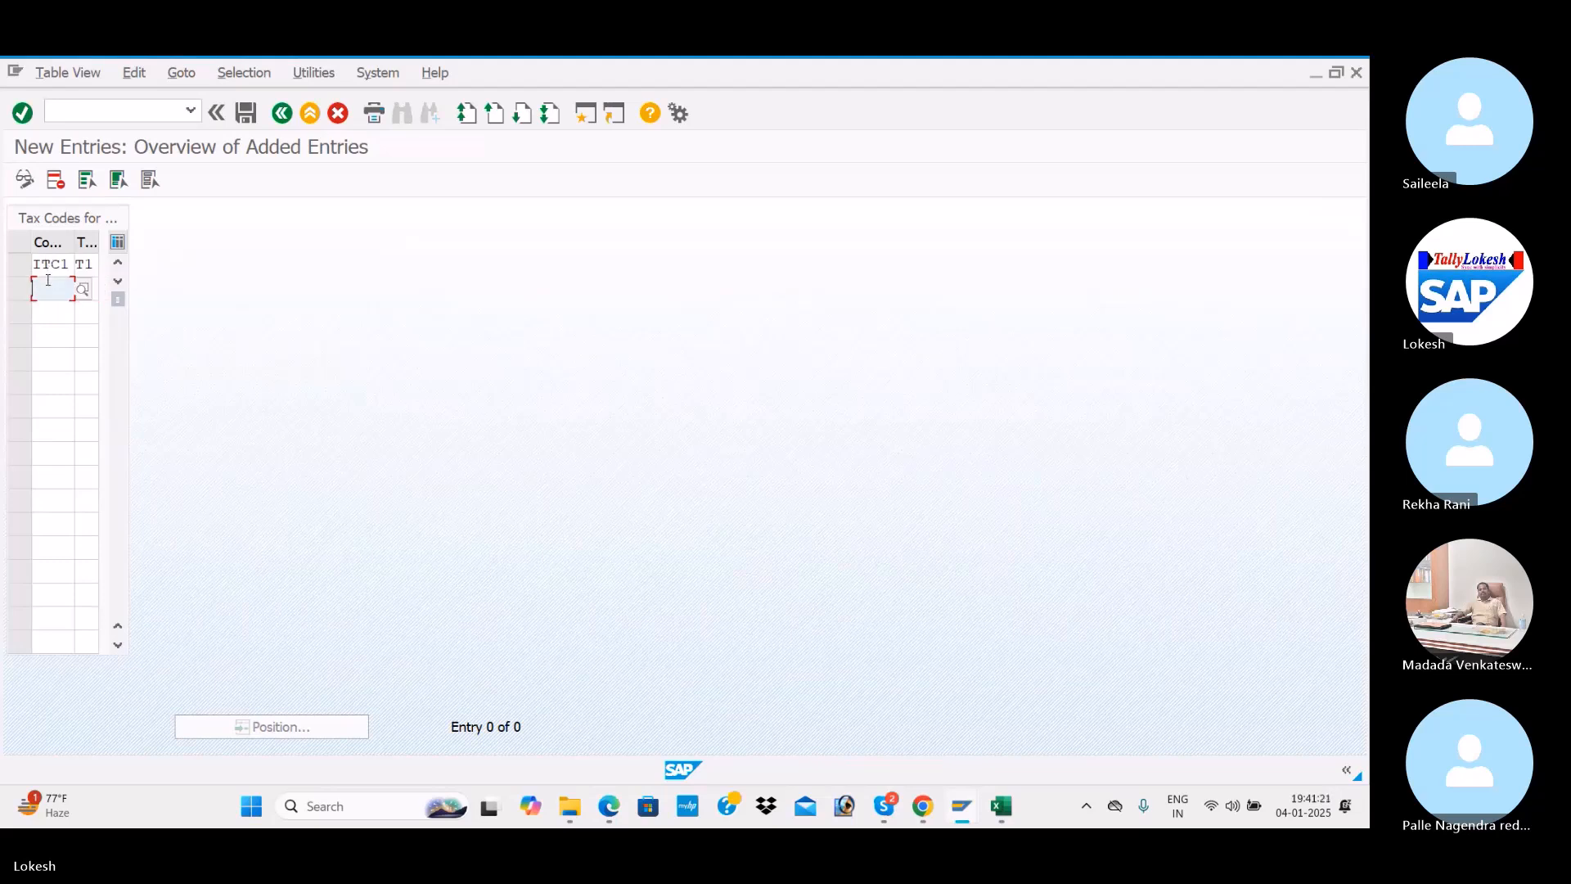
type("ITC2")
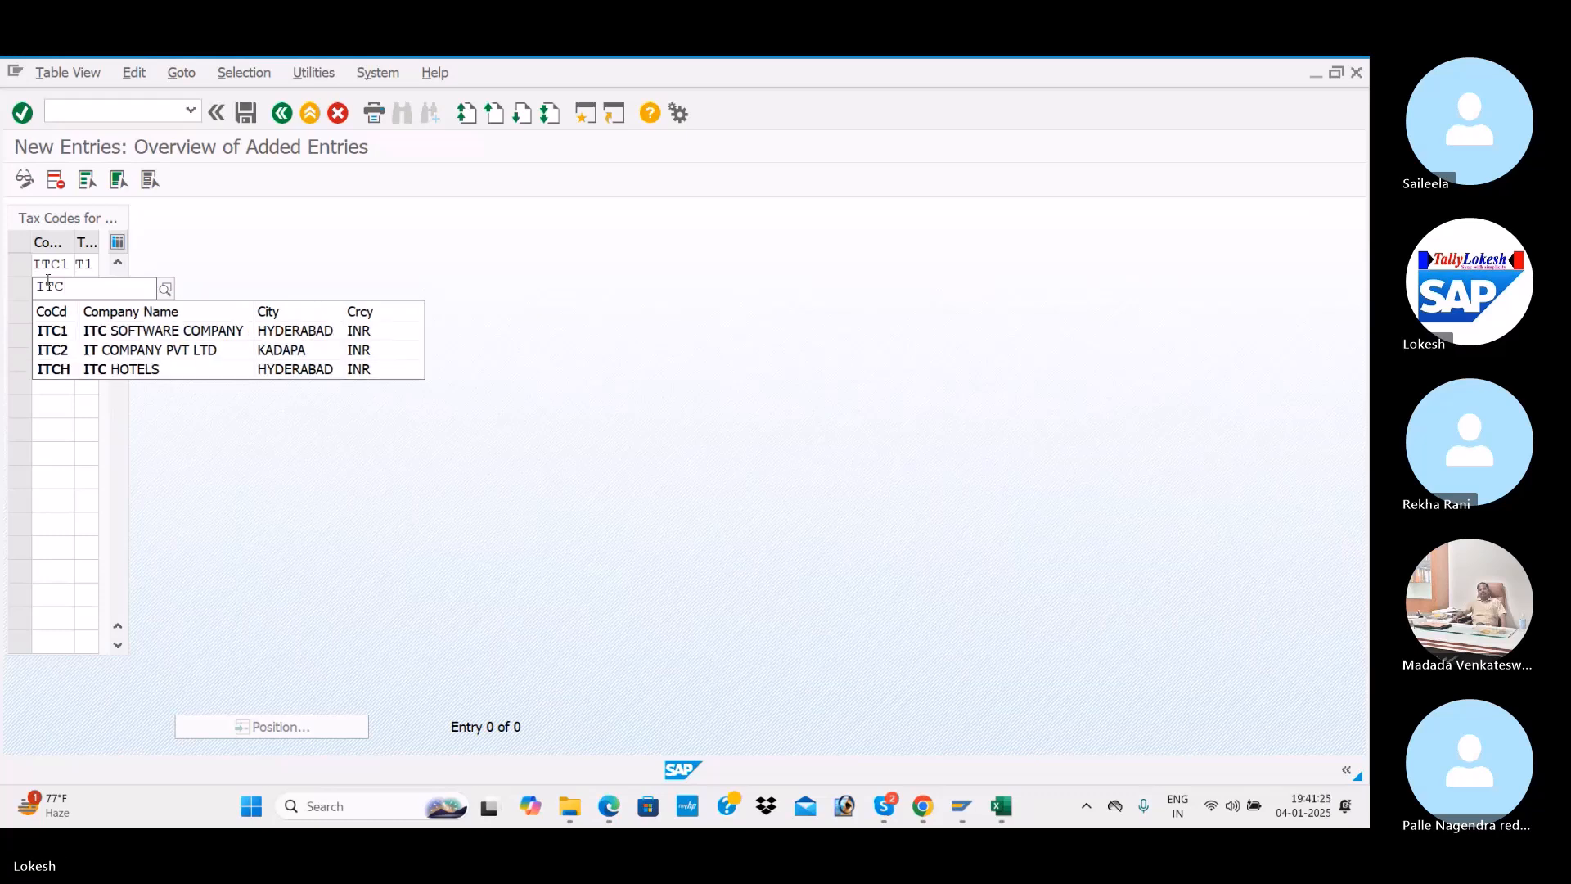
key("Tab")
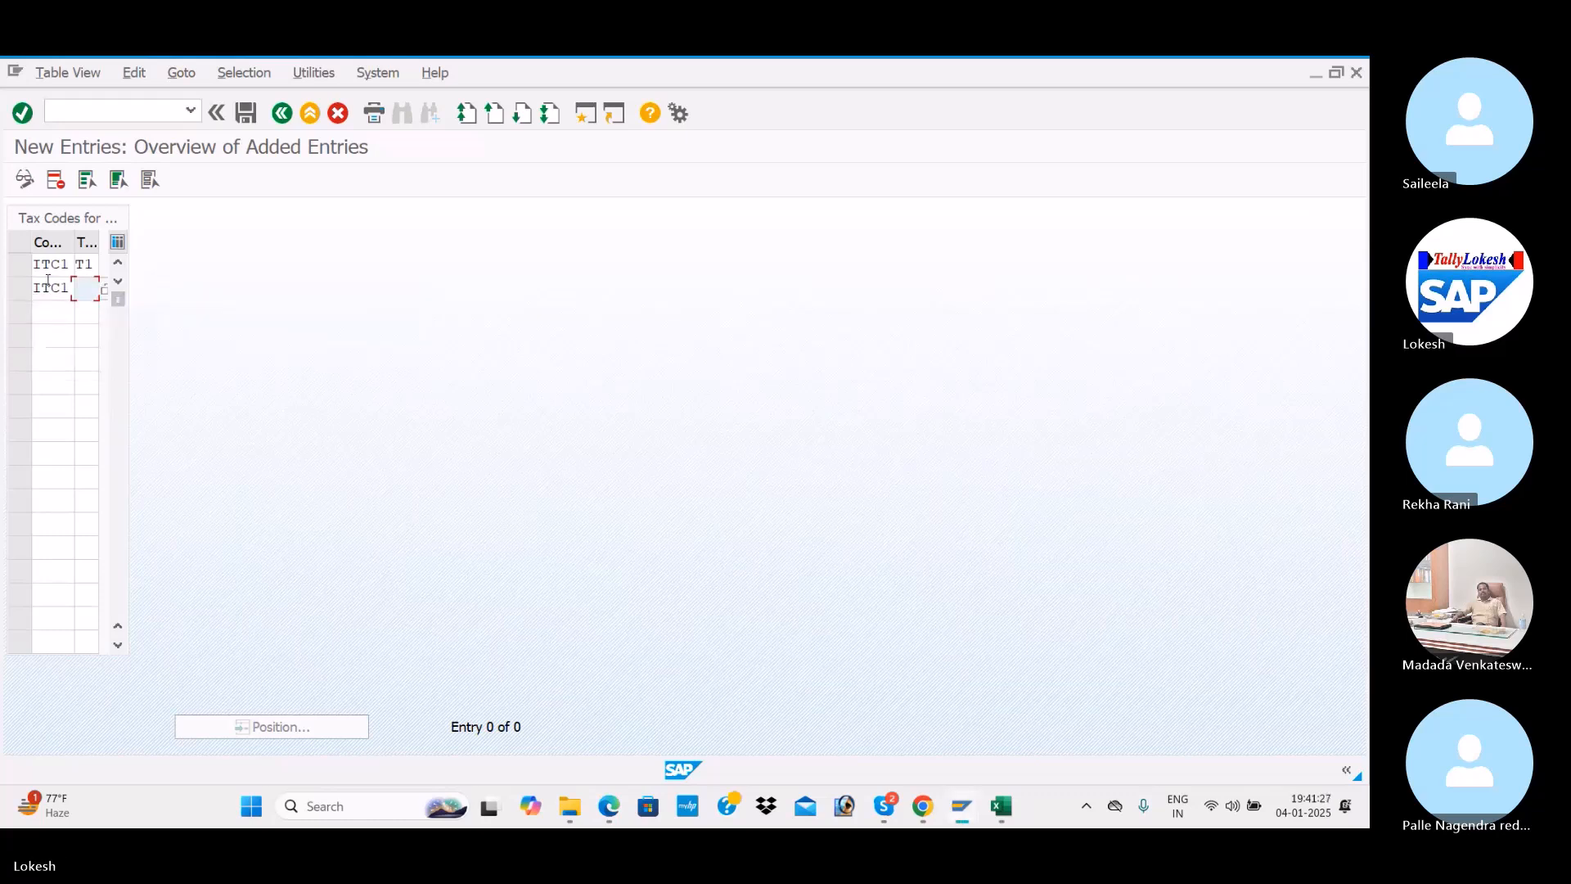
type("T2")
key("Tab")
type("ITC1")
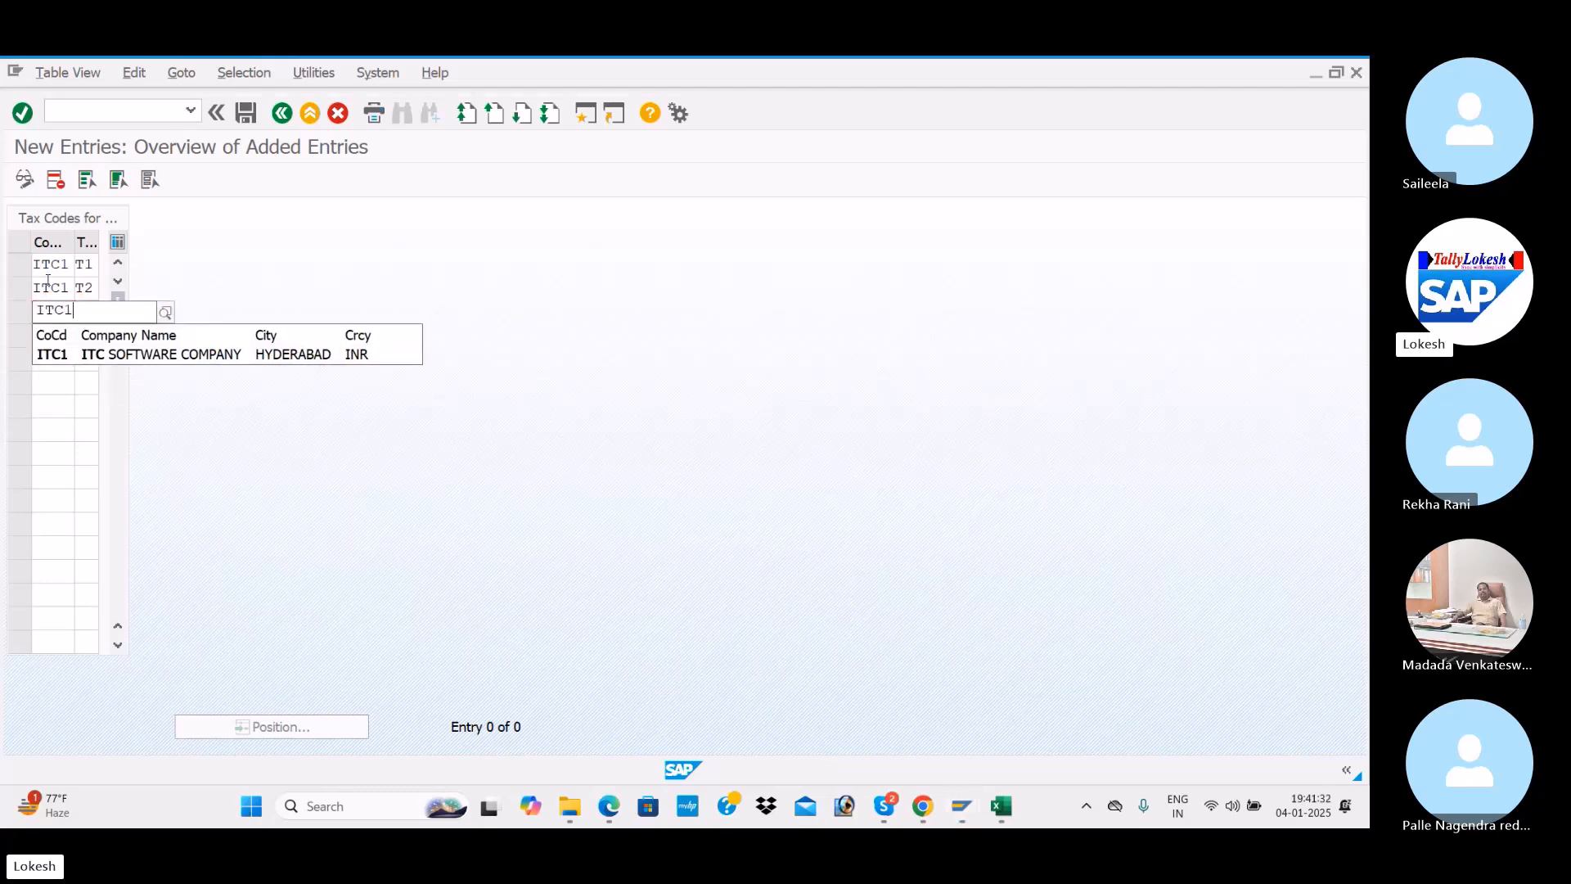
key("Tab")
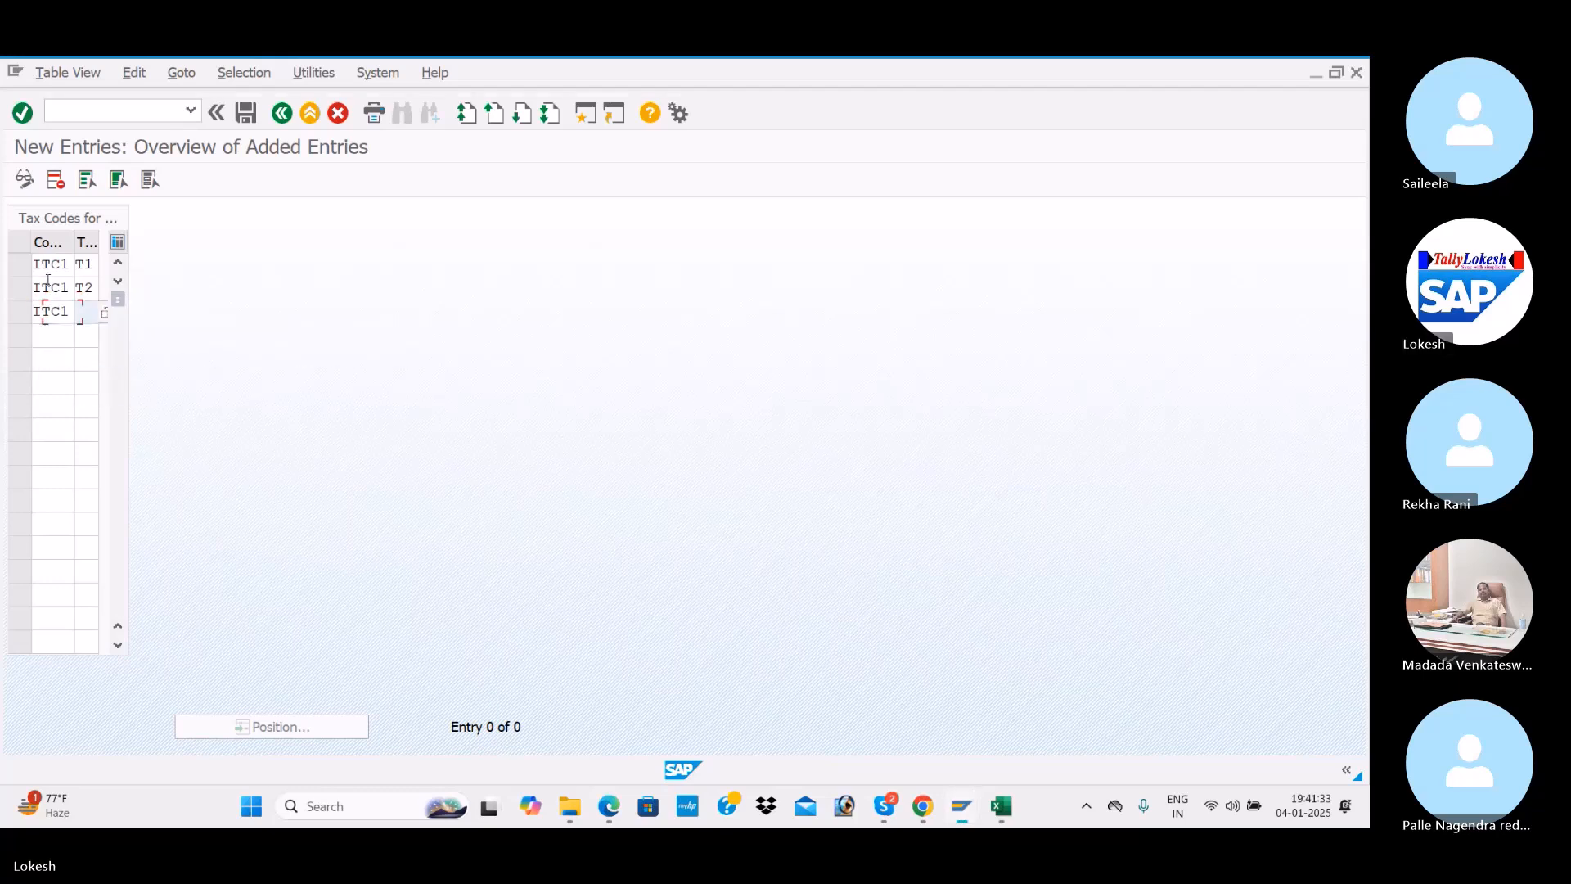
type("T3")
key("Down")
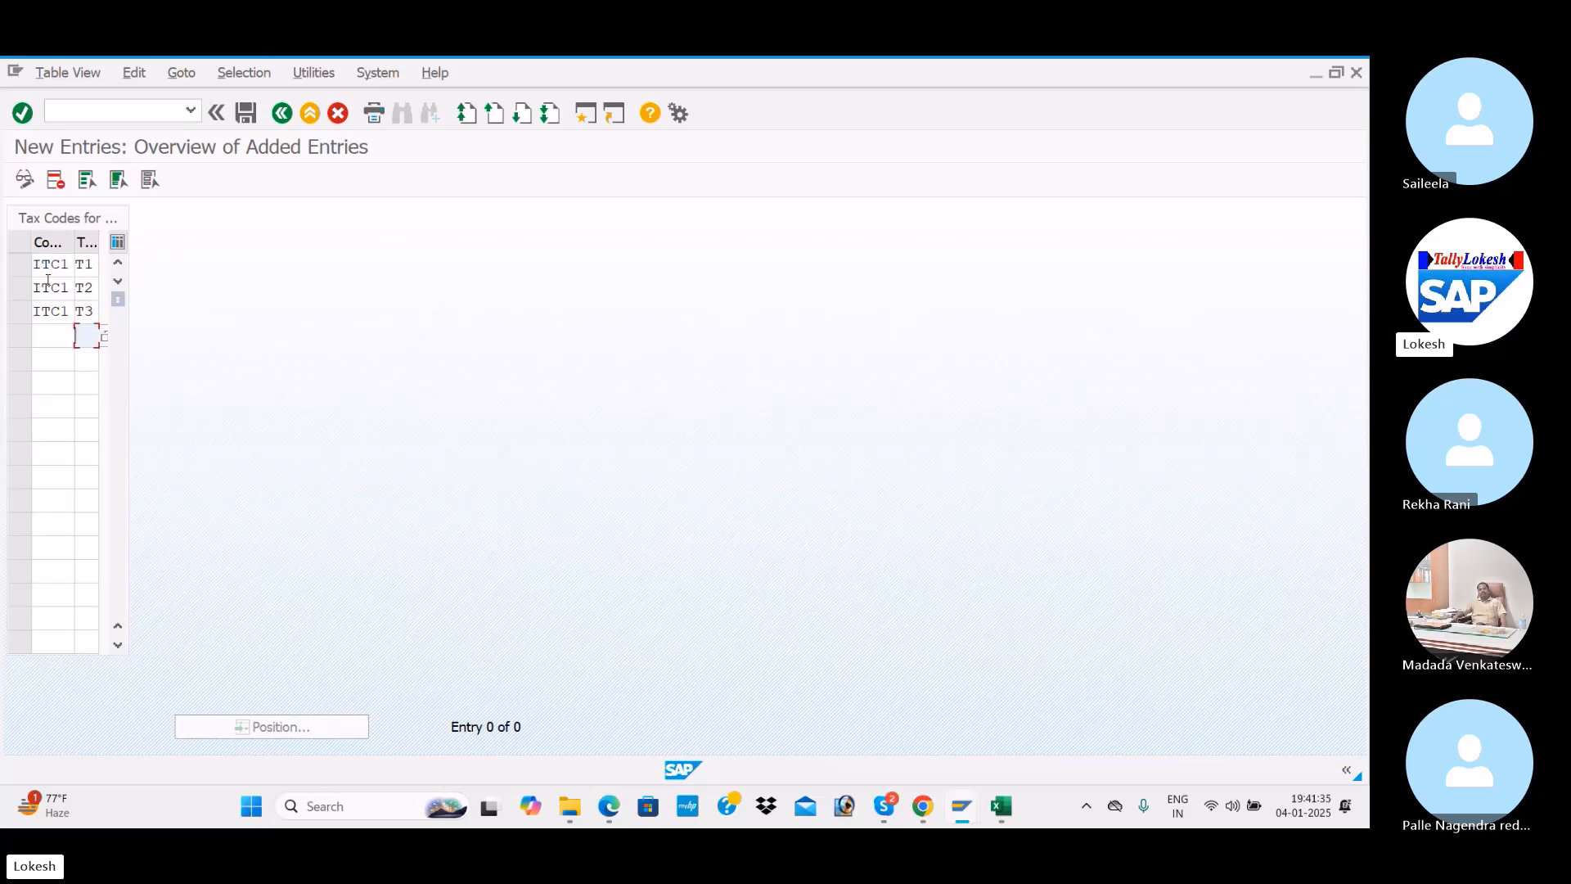
Add the entry for company code ITC1 with tax code T4 and save all entries in the GST CONFIGURATION FOR ITC1 request
left_click(59, 334)
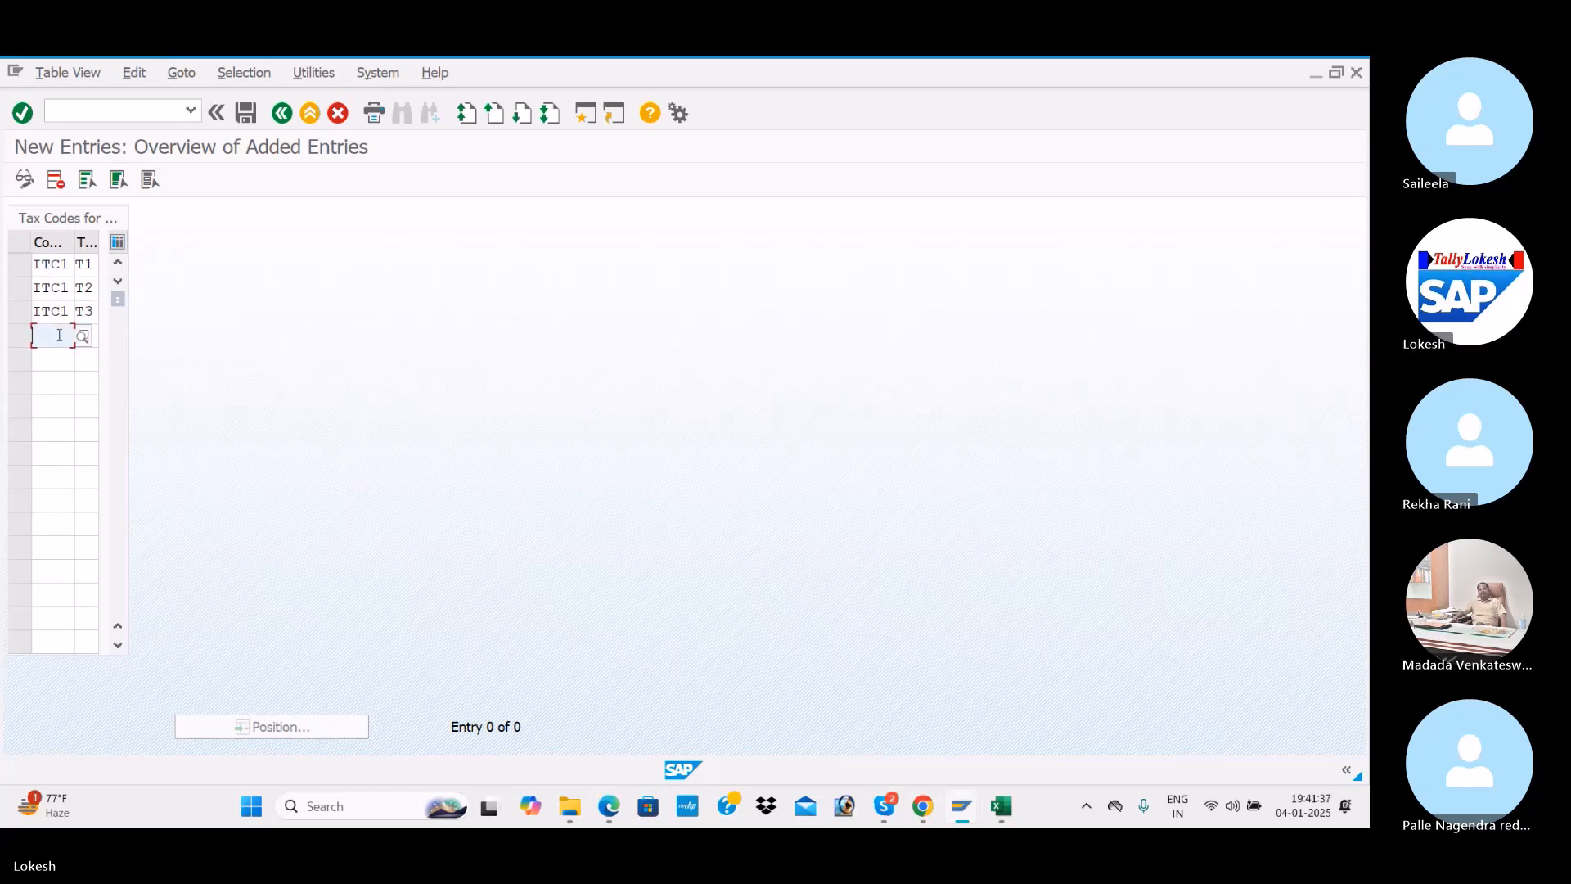
type("ITC1")
key("Tab")
type("T")
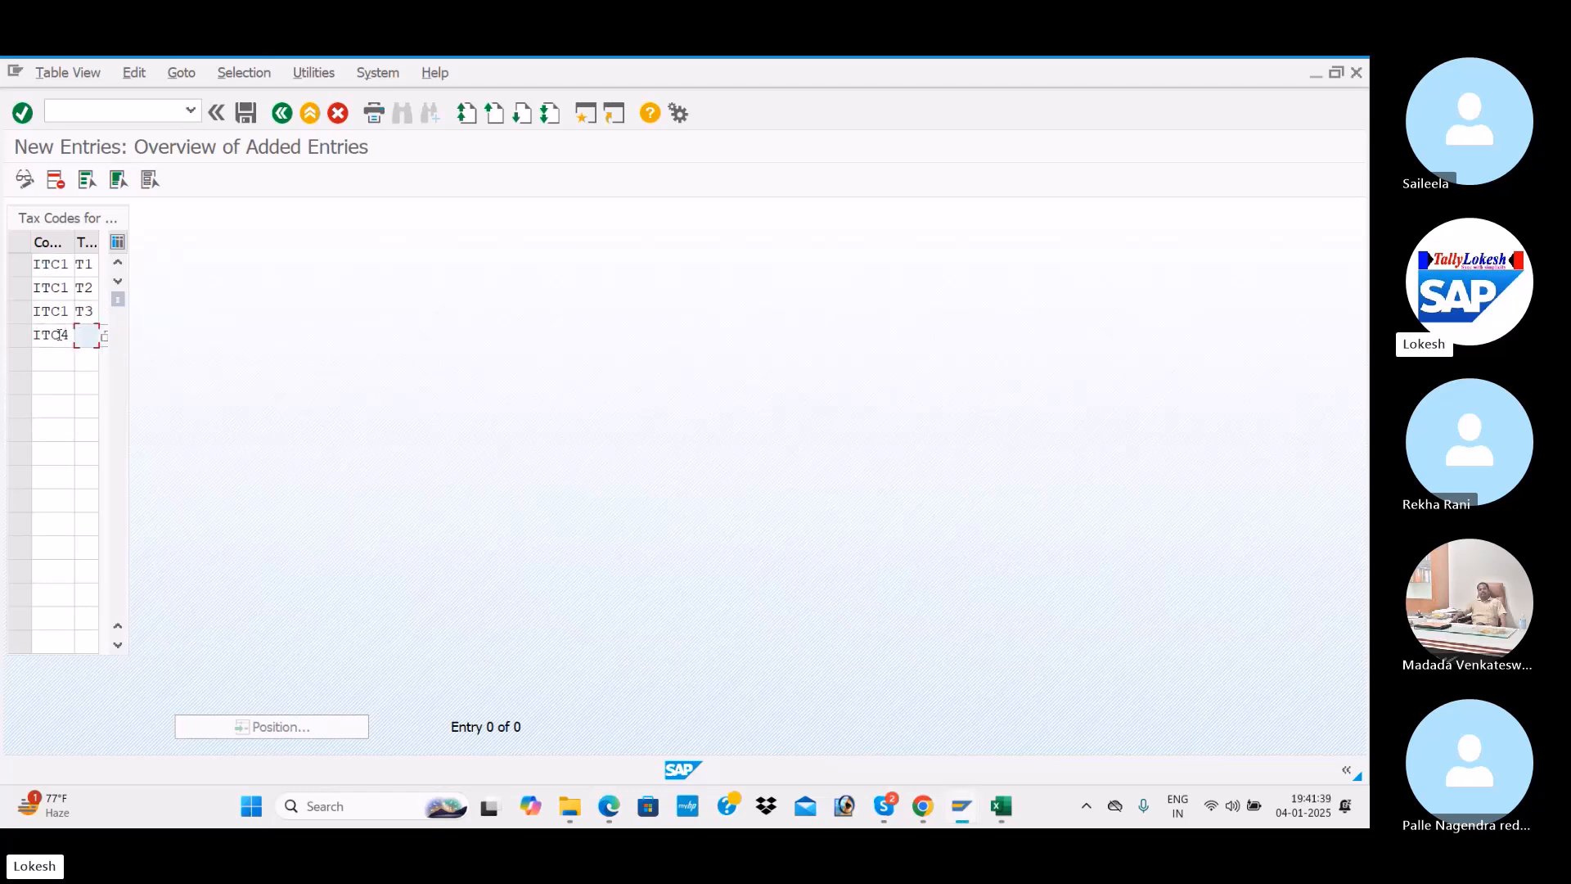
type("5")
key("BackSpace")
type("4")
key("Tab")
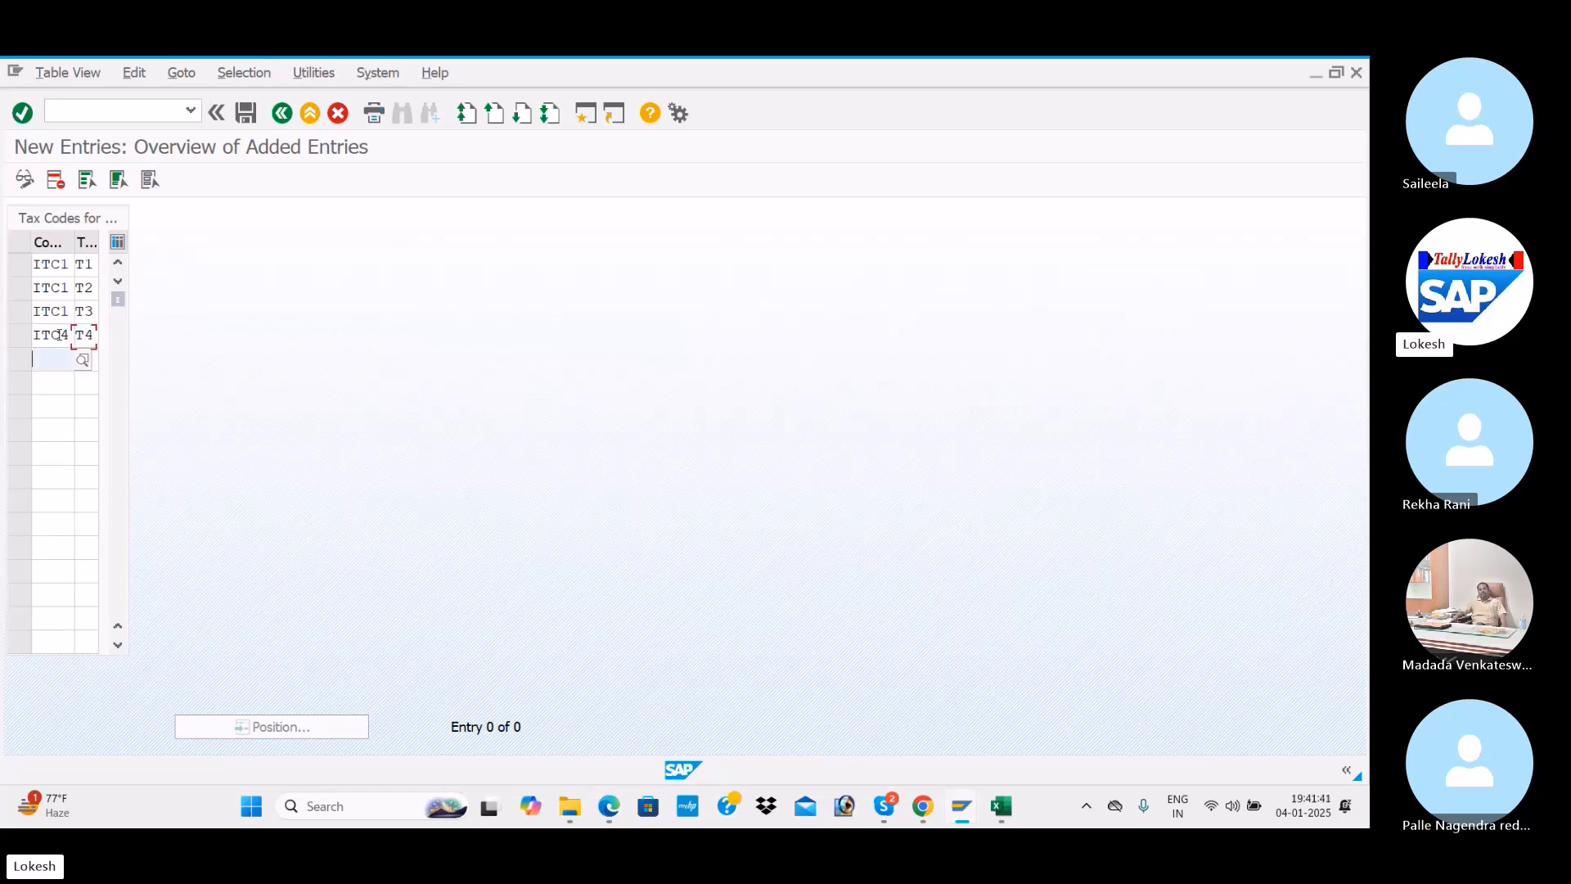
key("Return")
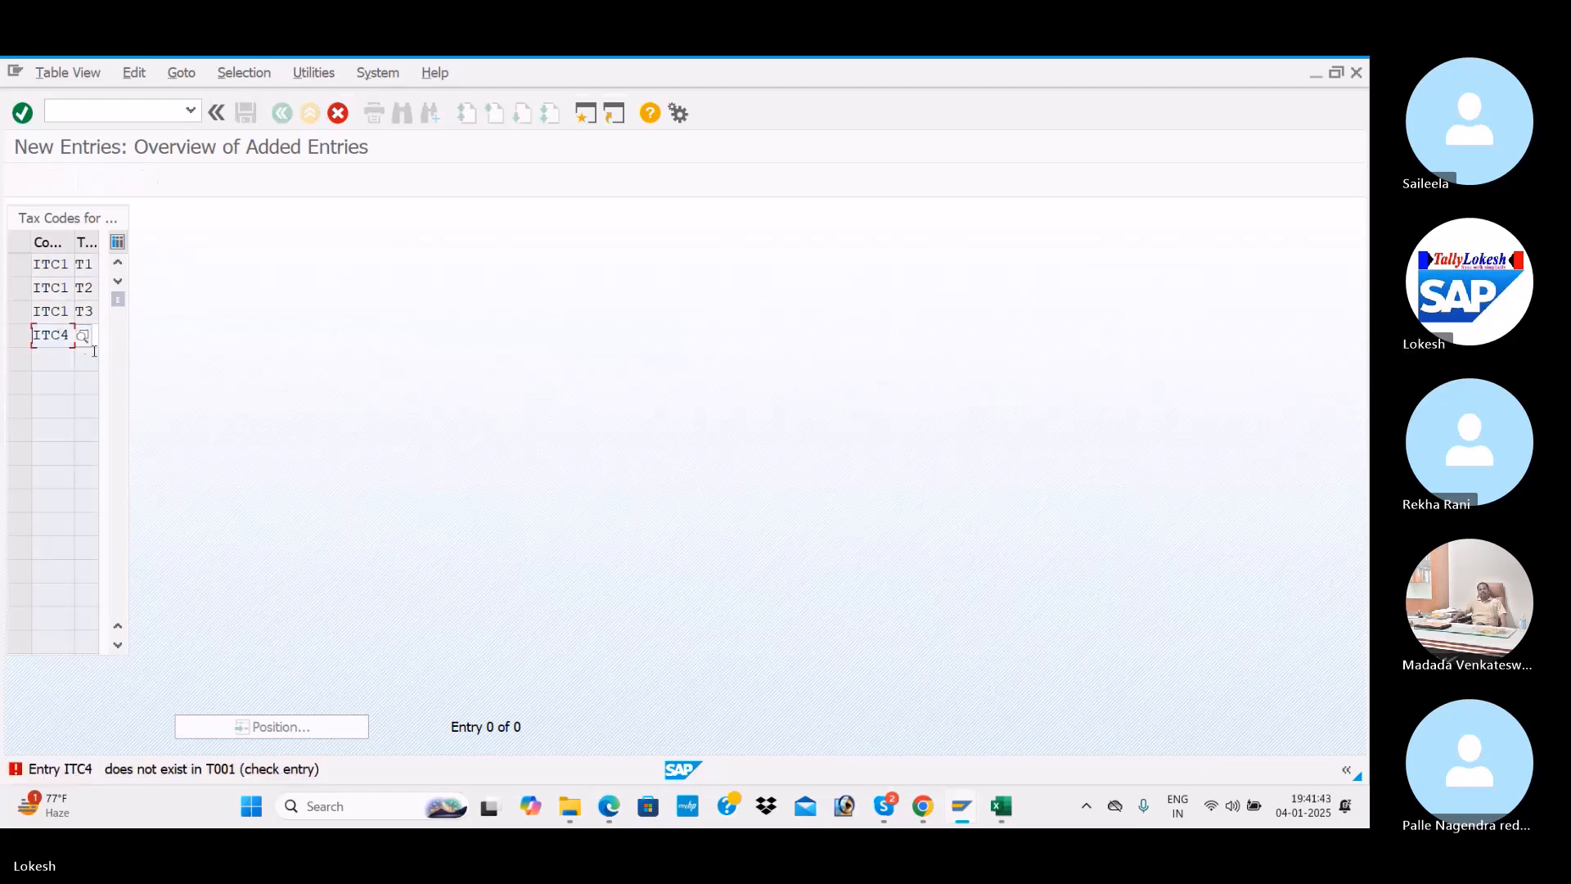
key("BackSpace")
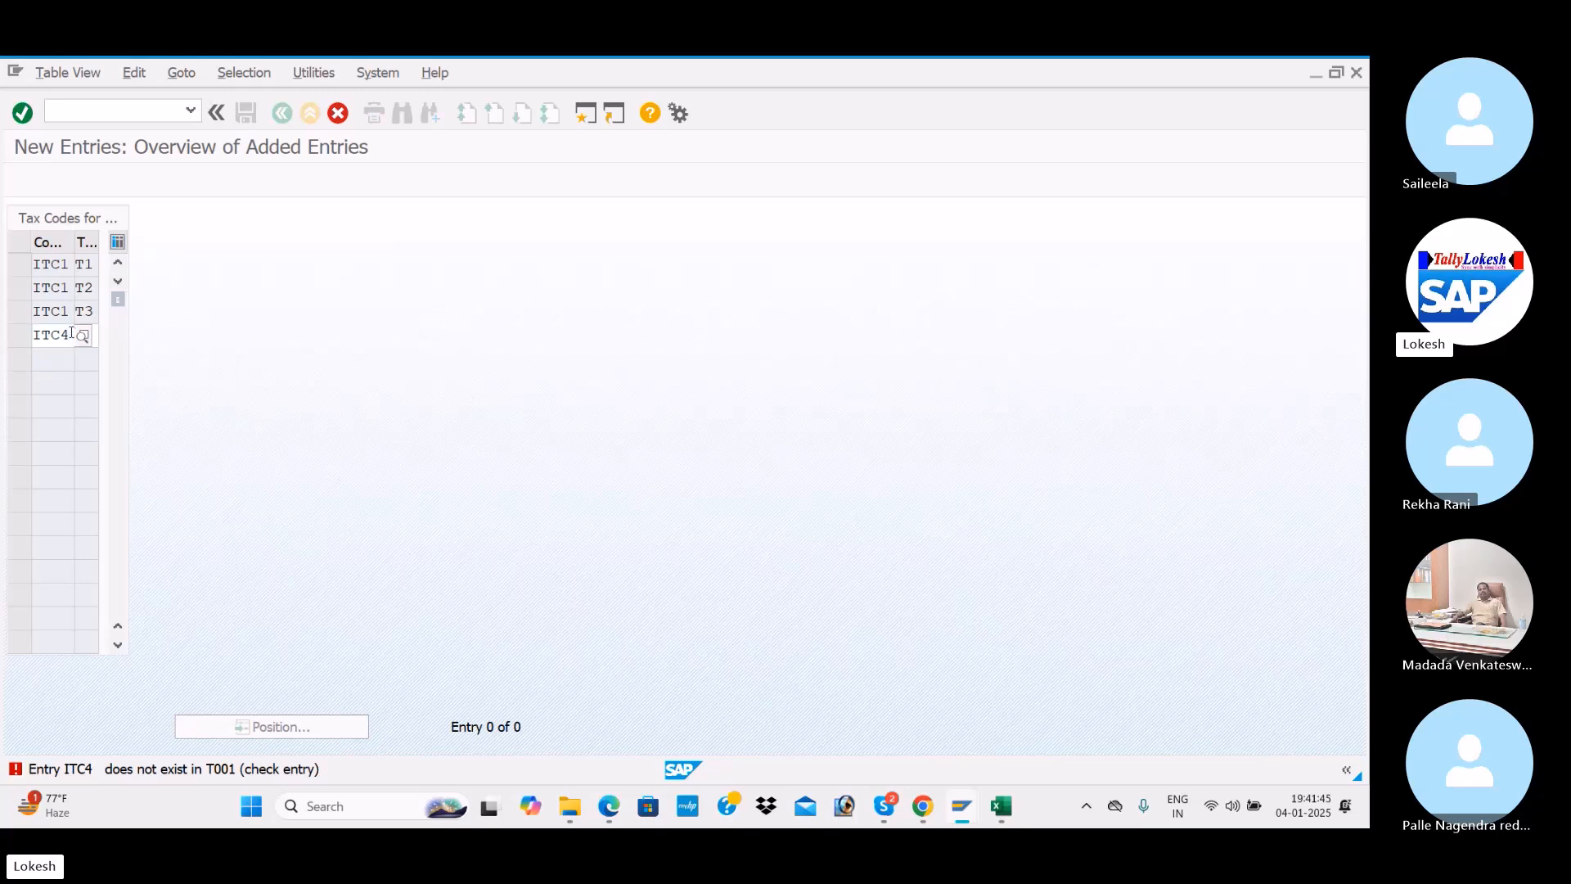
type("1")
key("Return")
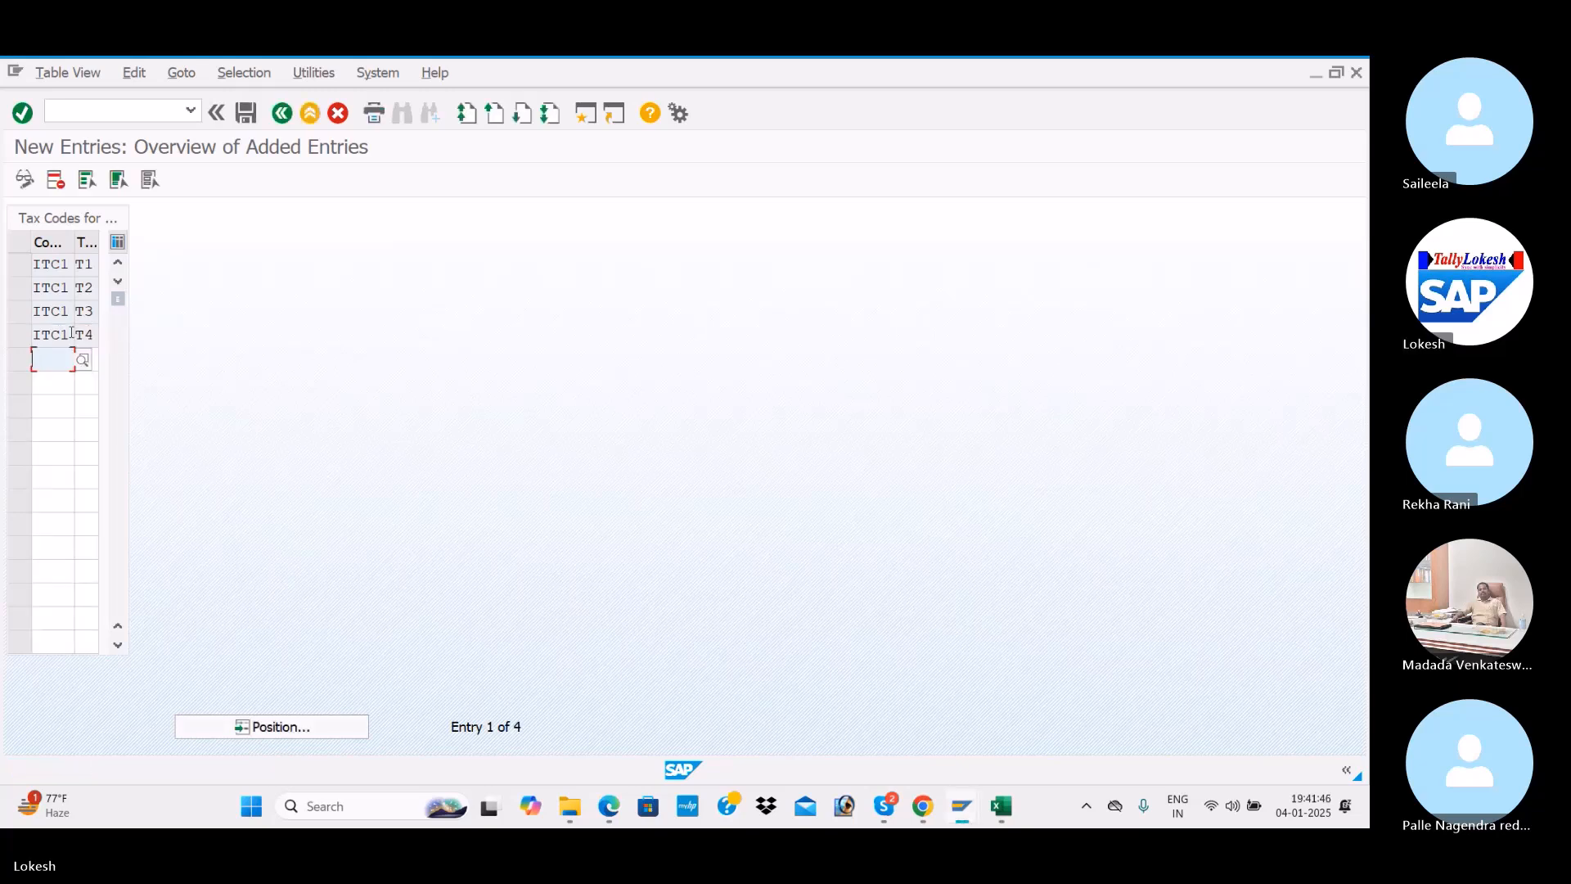
left_click(246, 114)
left_click(358, 413)
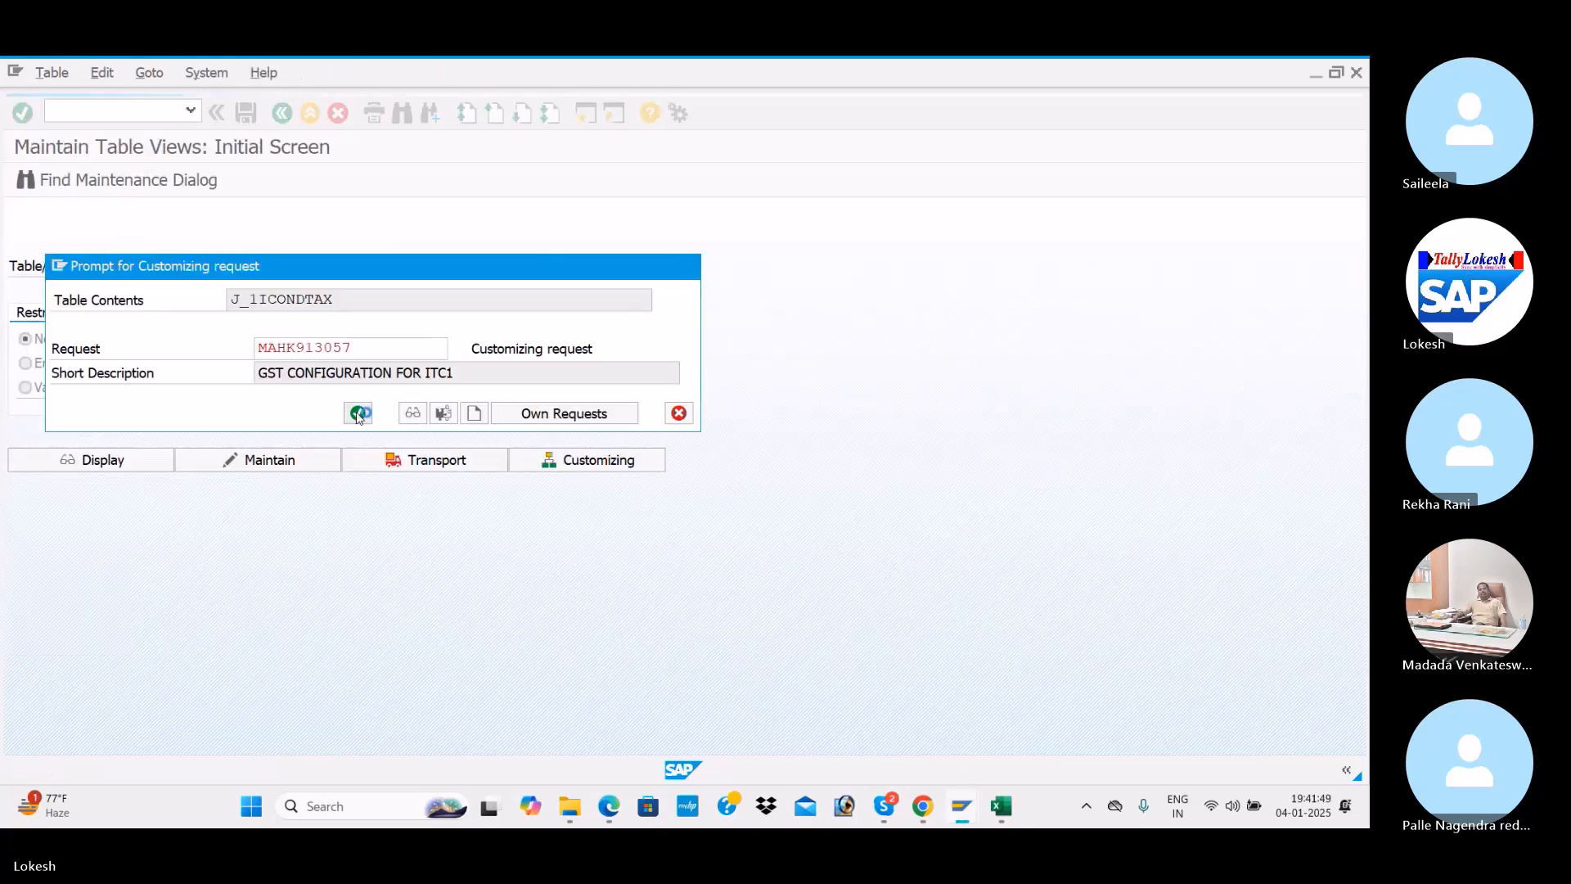
Switch to the SAP CONTENT CONFIGURATION workbook in Excel and review the GST configurations list on the GST sheet
key("alt+Tab")
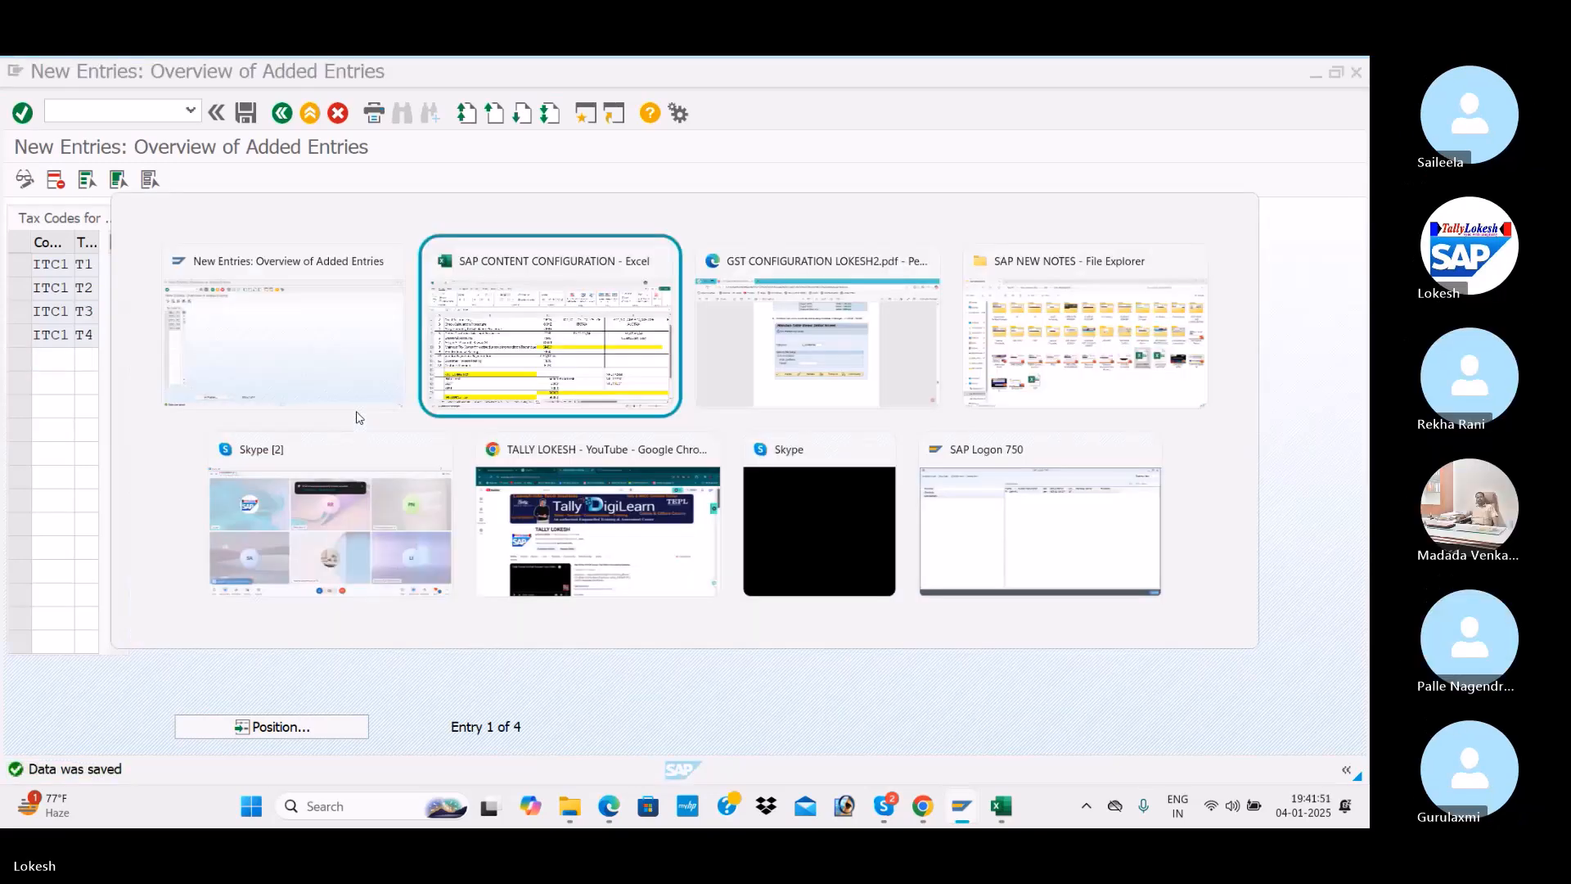
left_click(788, 378)
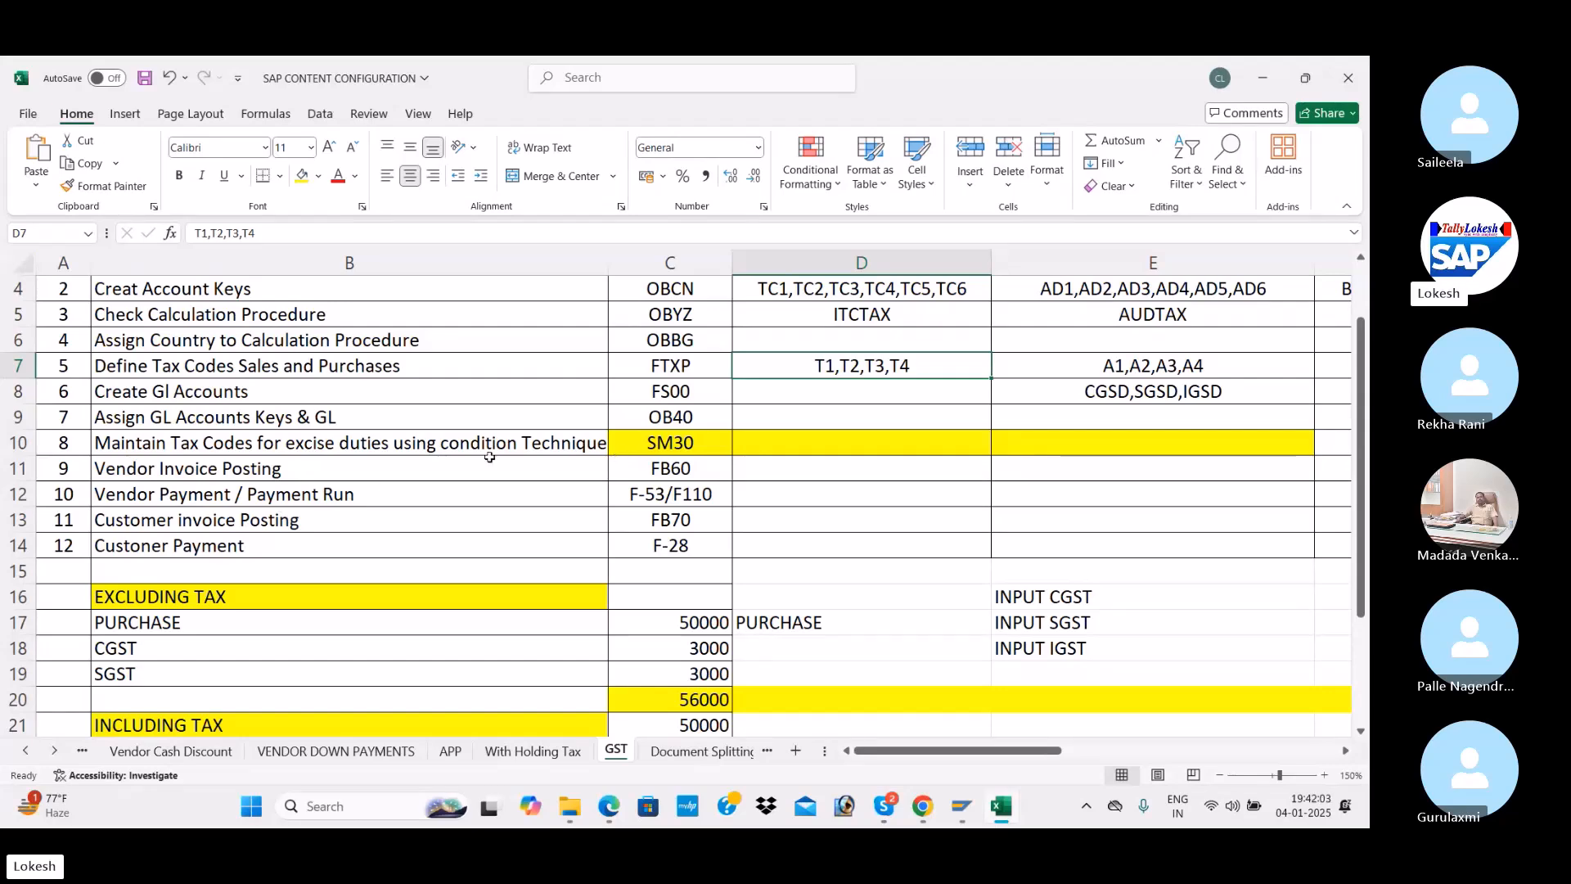
scroll(514, 445, "up", 1)
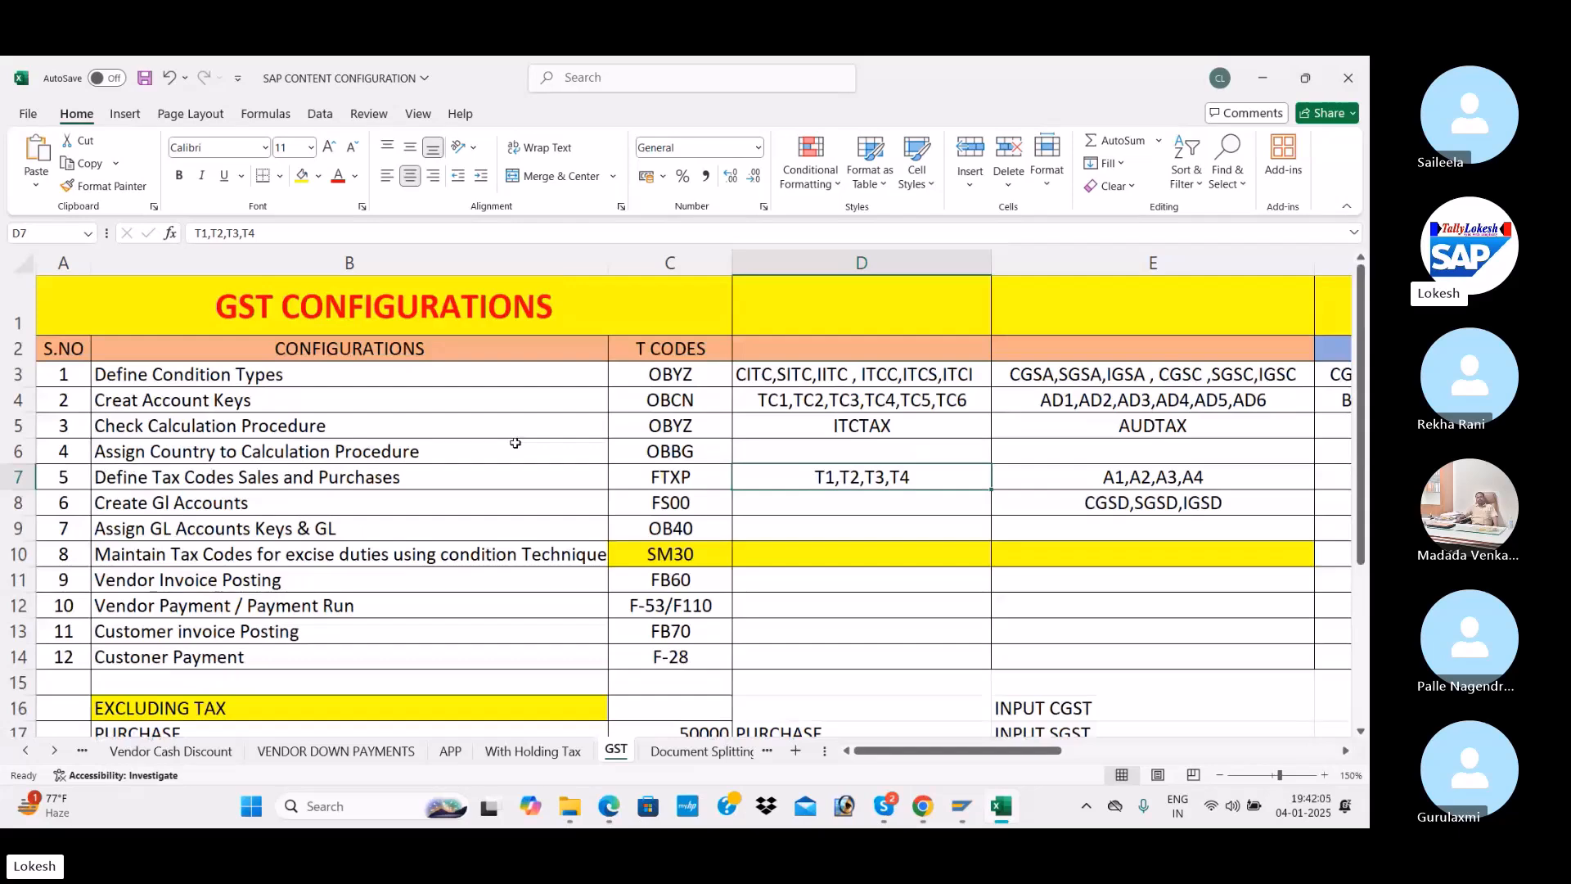
Switch to the Skype call window and dismiss the recording notice
key("alt+Tab")
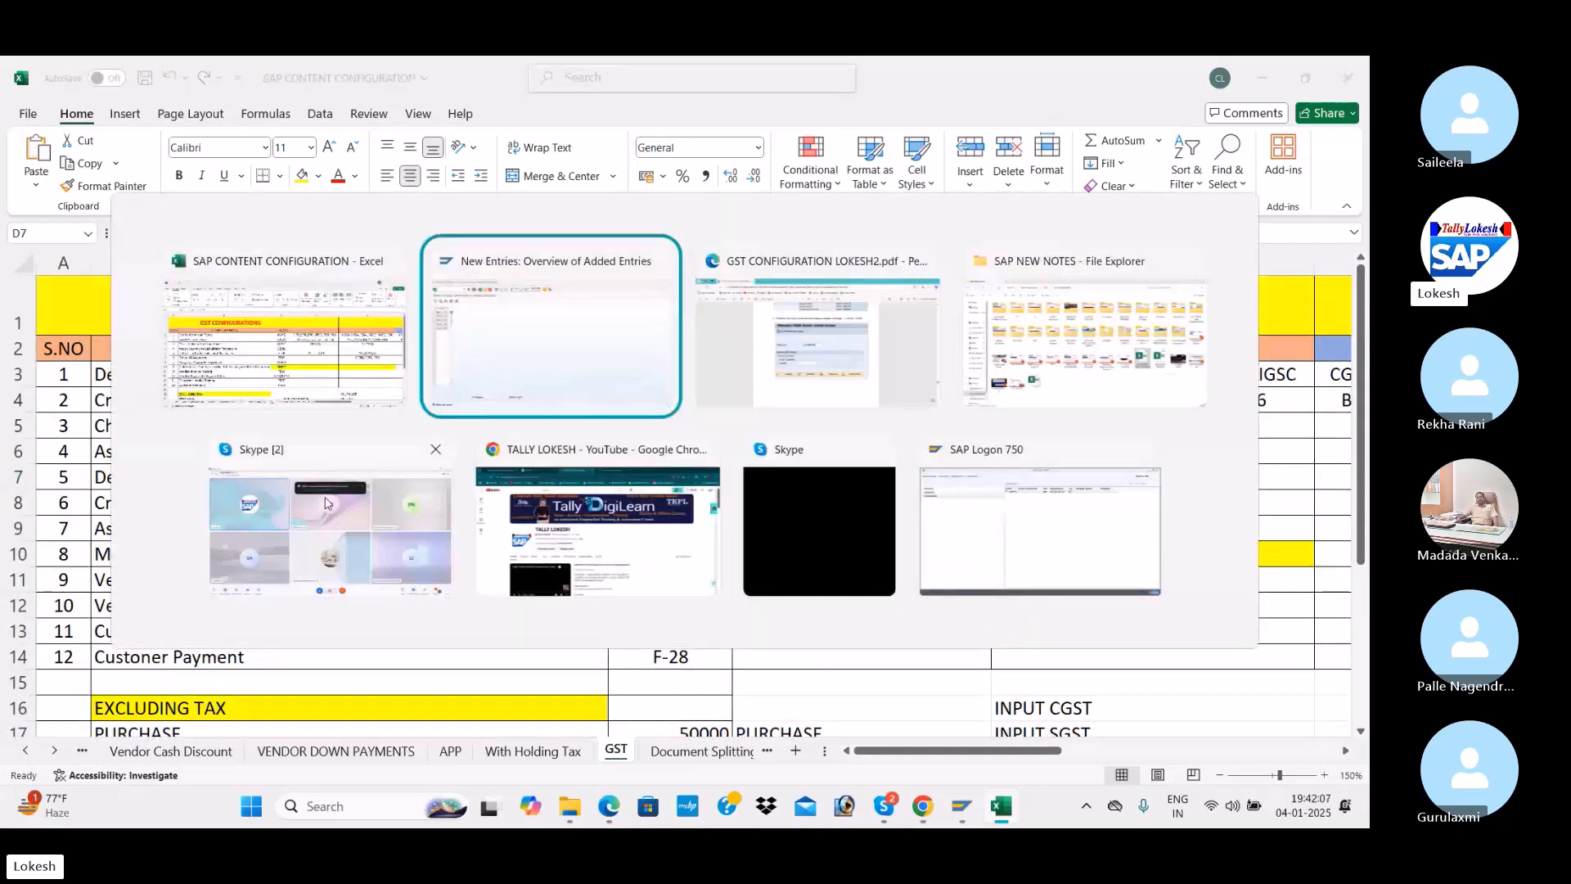
key("Tab")
key("Tab")
key("Tab")
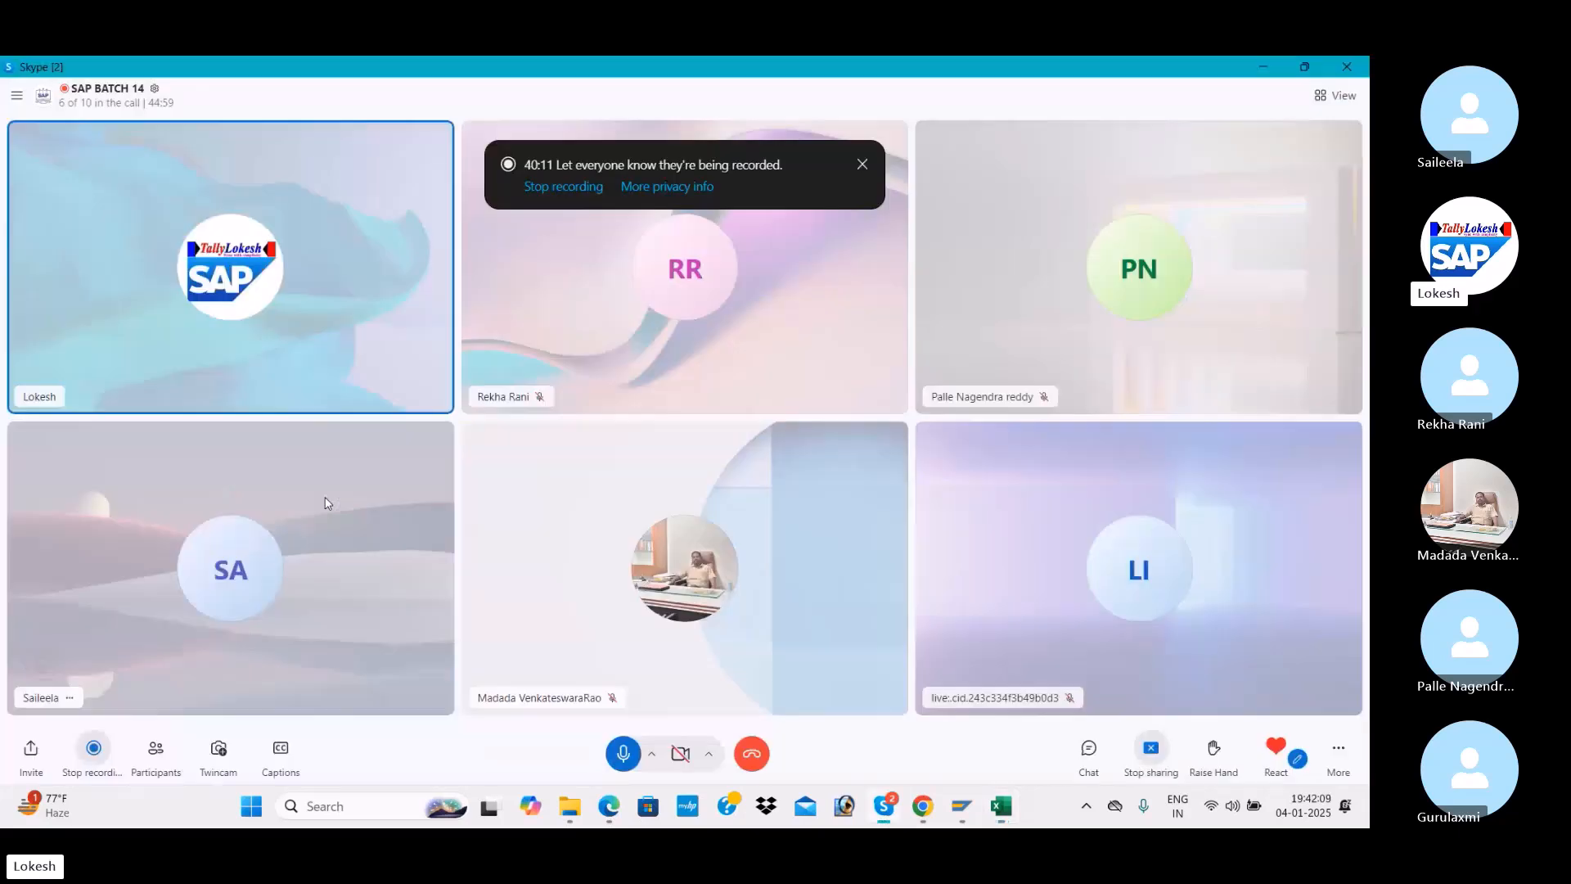
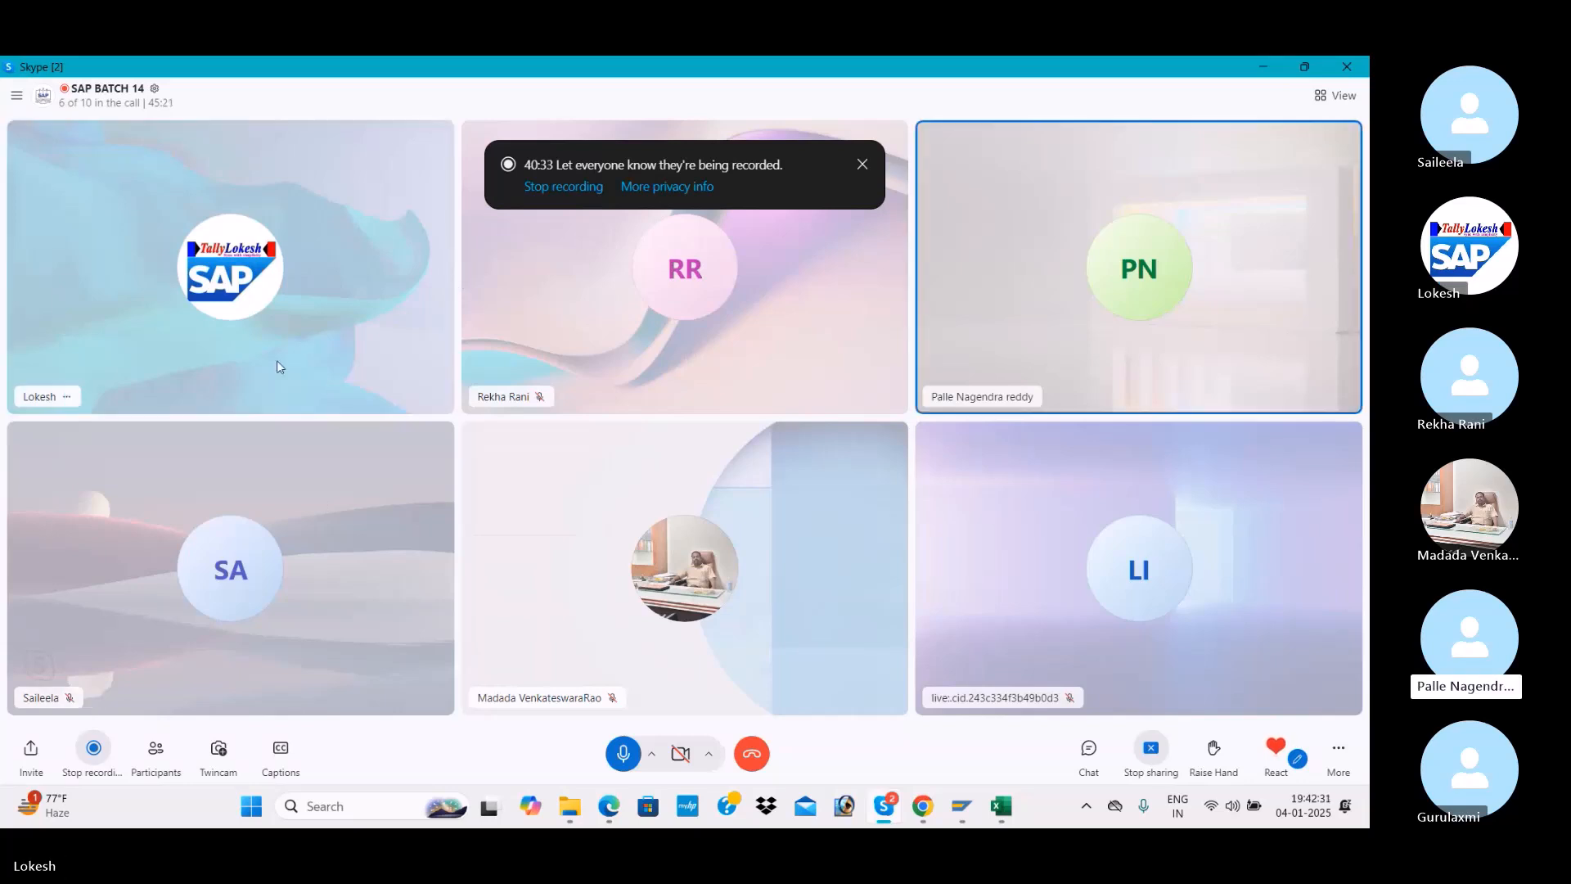
left_click(864, 166)
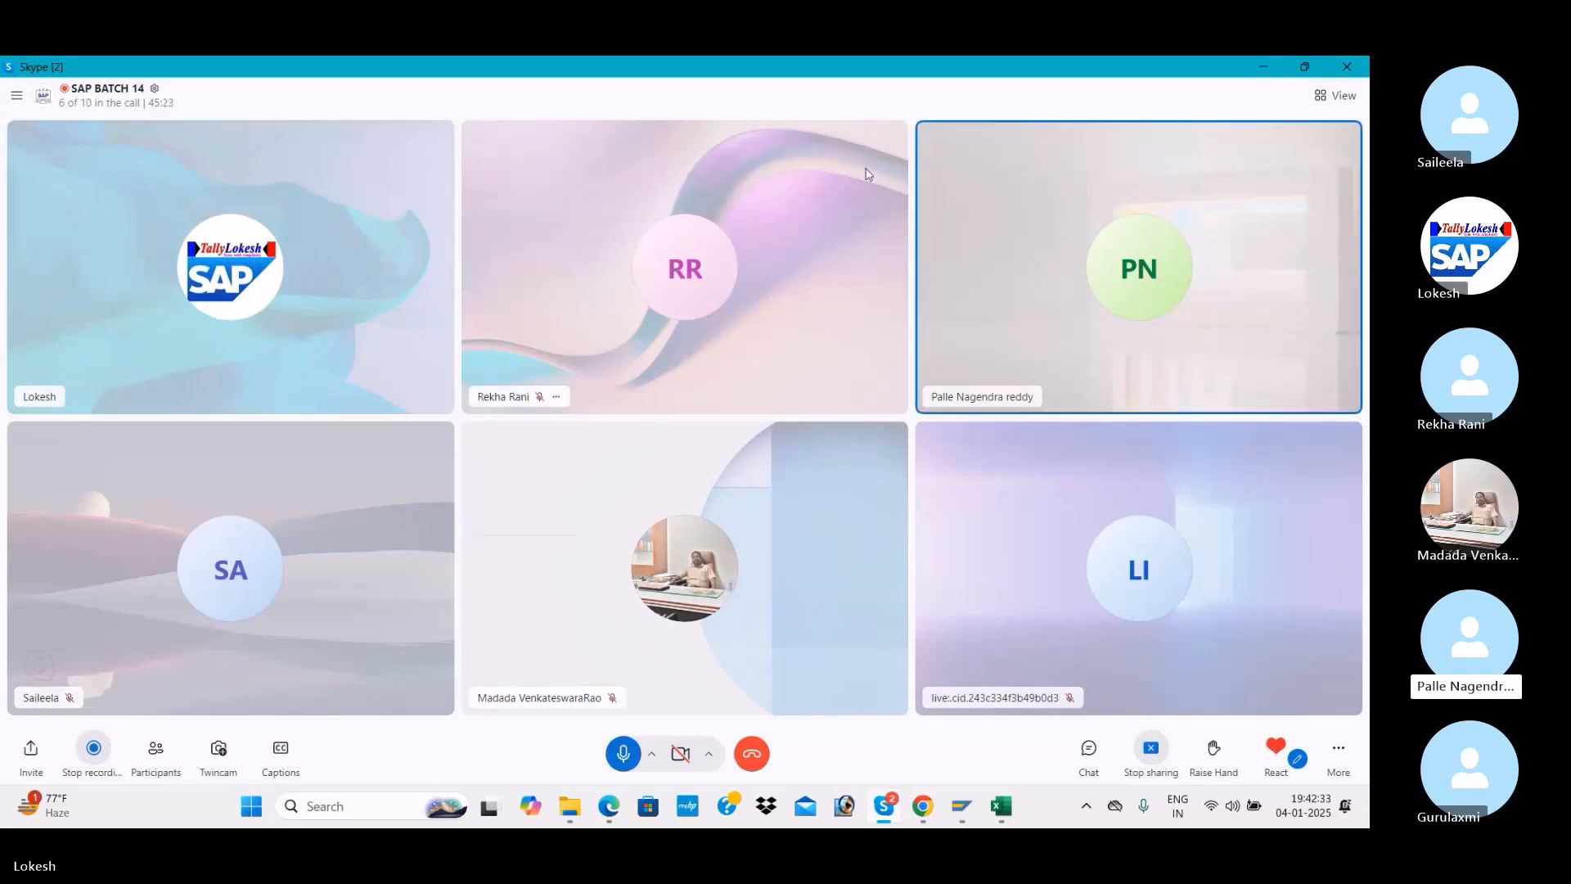